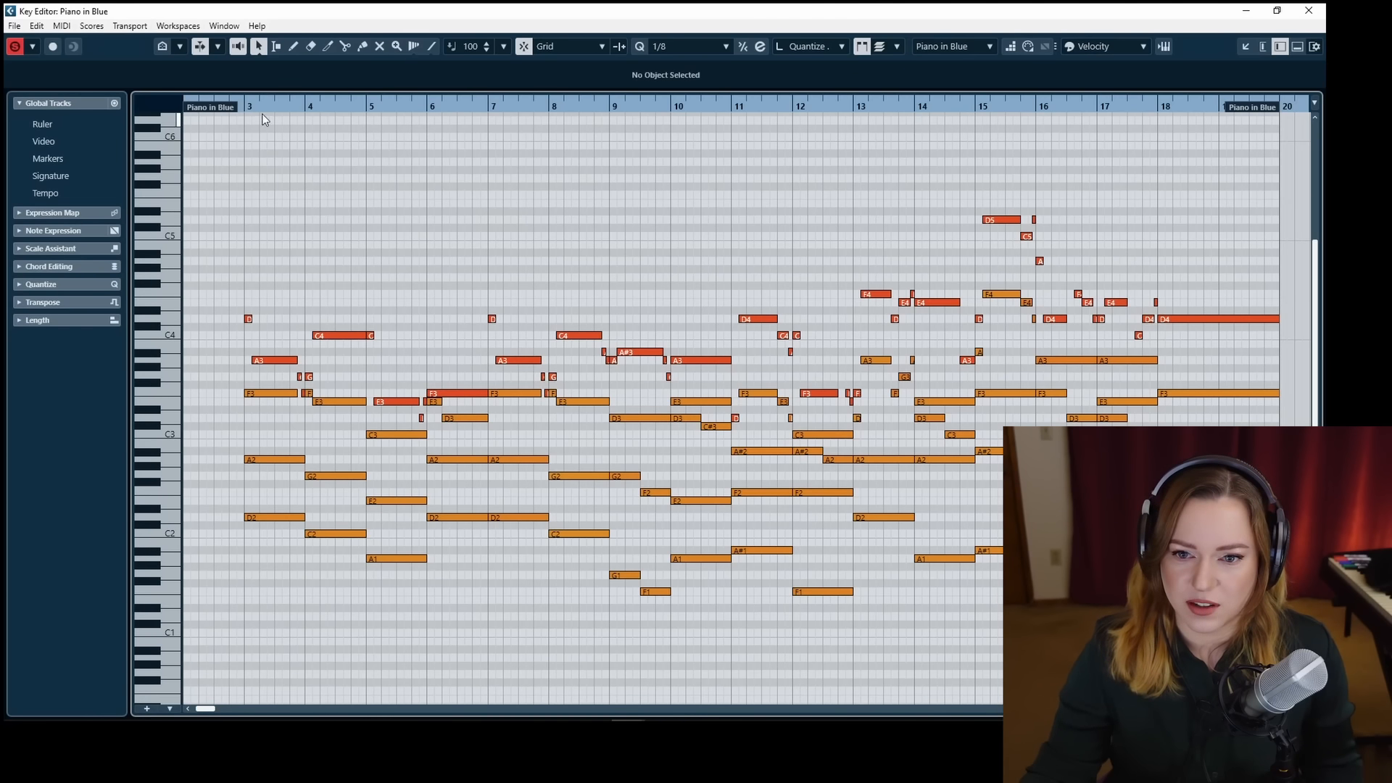
# Play back the Piano in Blue sketch from just before bar 3, then return the playhead to the start of bar 2.
pyautogui.click(230, 105)
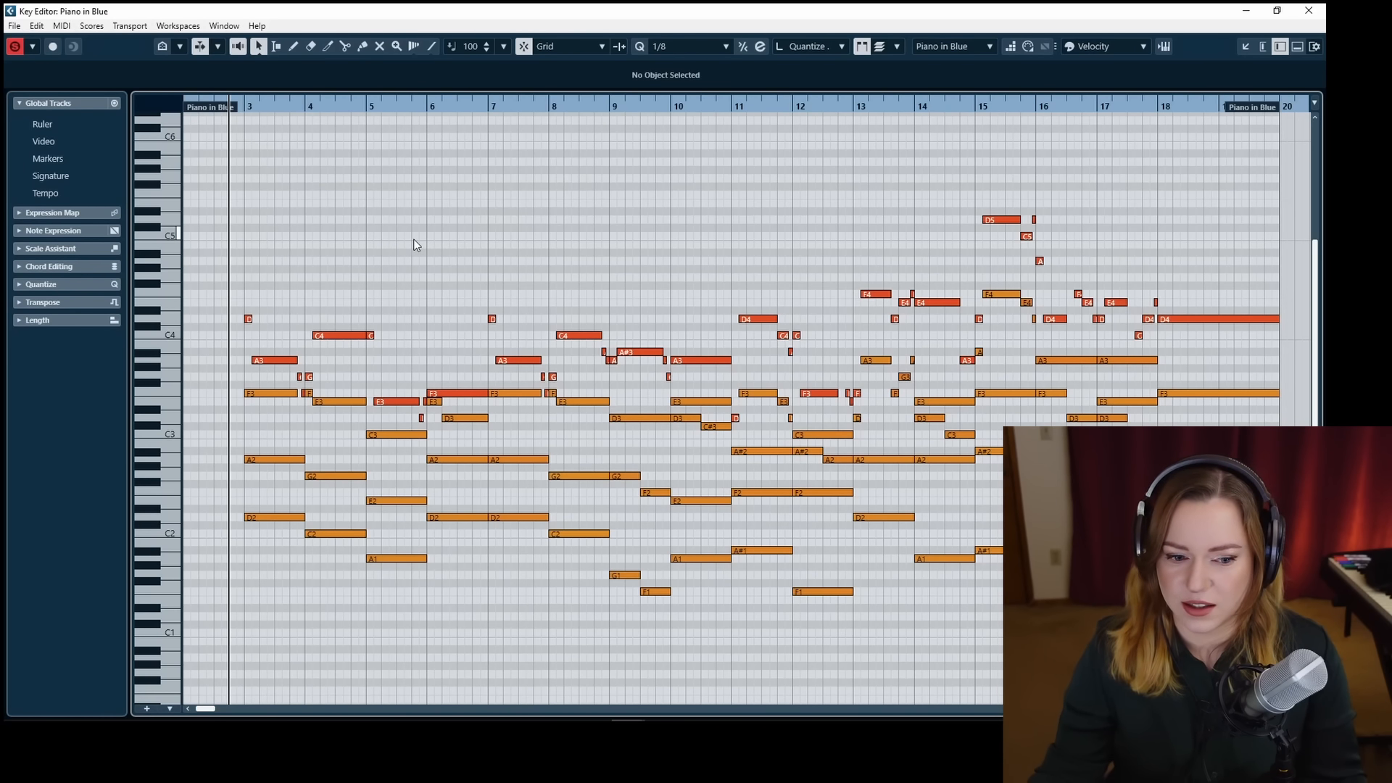
pyautogui.press('space')
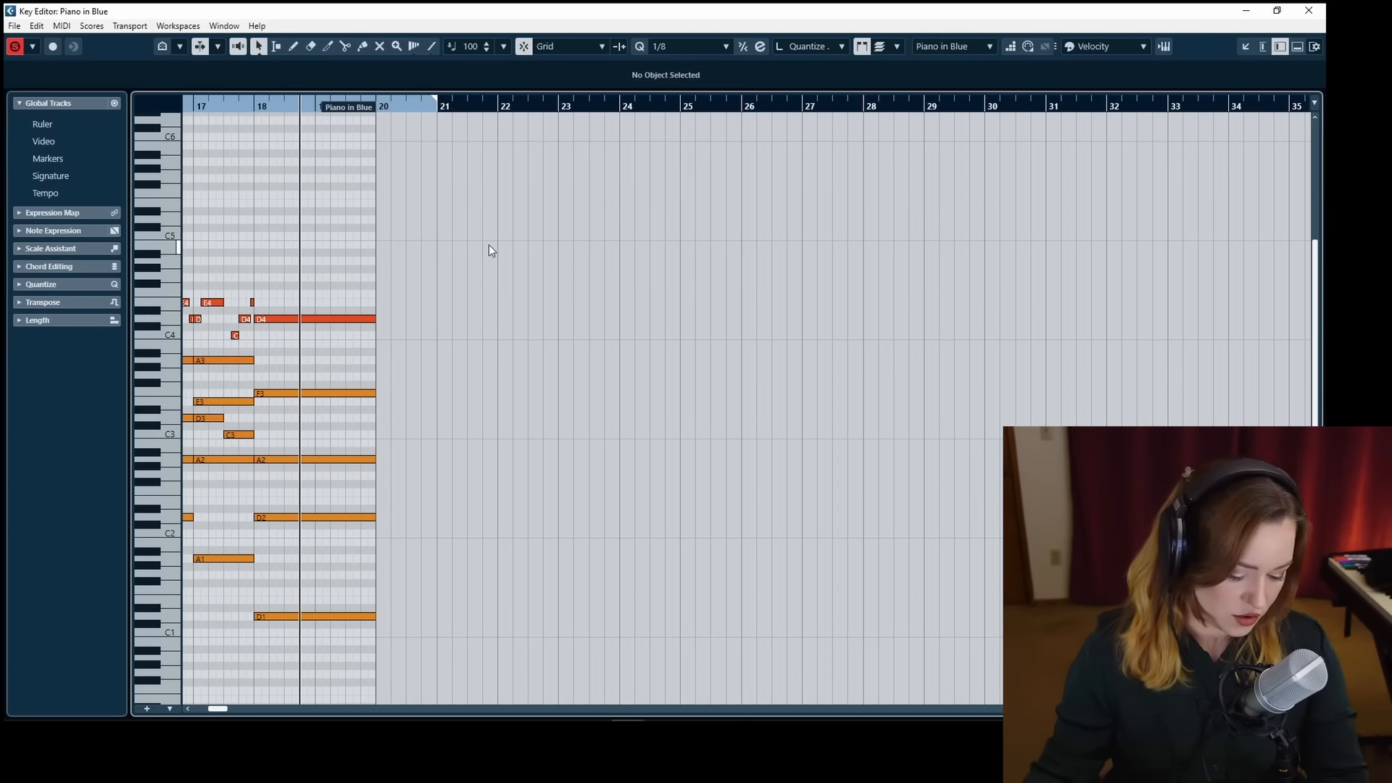
pyautogui.press('g')
pyautogui.press('g')
pyautogui.press('g')
pyautogui.press('g')
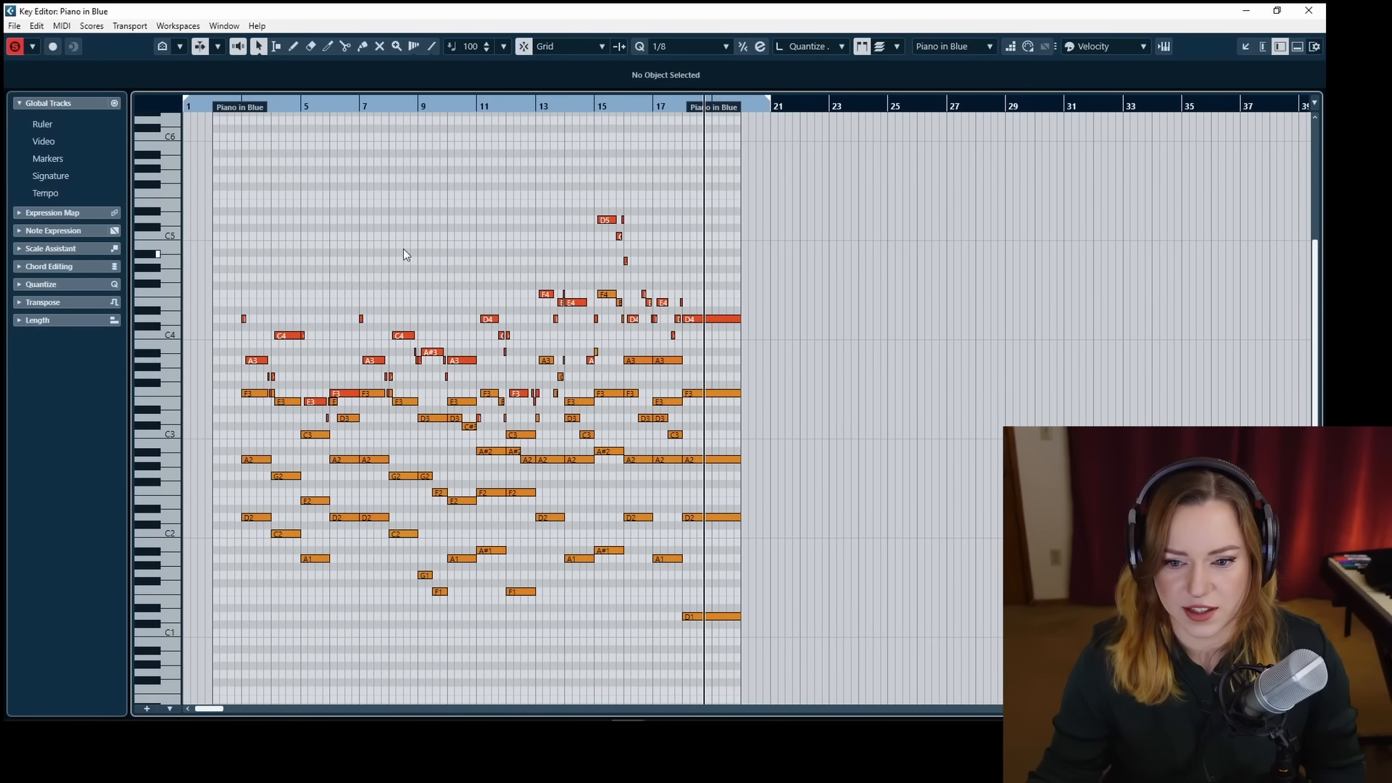
pyautogui.moveTo(274, 106); pyautogui.dragTo(220, 107)
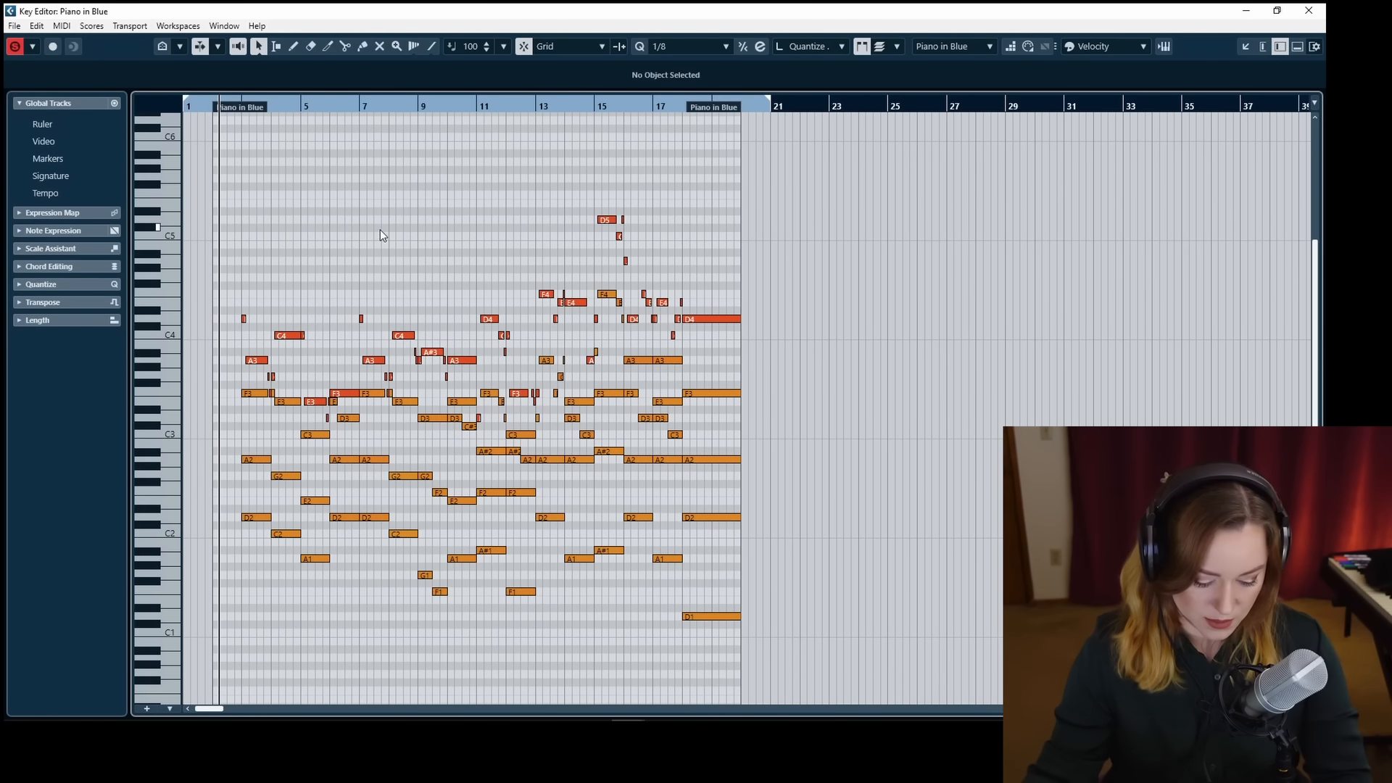
pyautogui.press('h')
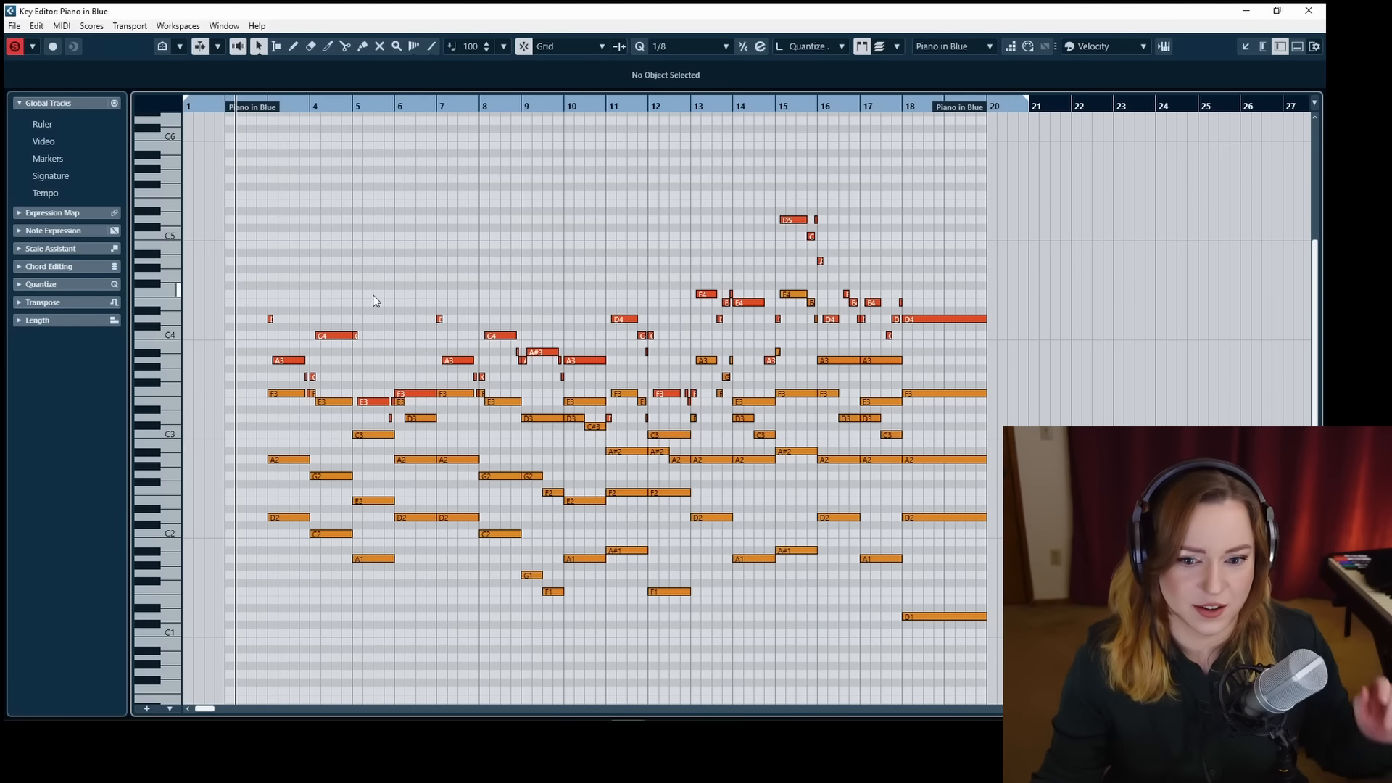
# Select the red melody notes in bars 3 to 6 of the piano sketch.
pyautogui.moveTo(268, 294); pyautogui.dragTo(506, 420)
pyautogui.press('h')
pyautogui.press('h')
pyautogui.press('h')
pyautogui.press('h')
pyautogui.hscroll(1, 377, 389)
pyautogui.keyDown('shift'); pyautogui.click(330, 393); pyautogui.keyUp('shift')
pyautogui.keyDown('shift'); pyautogui.click(525, 392); pyautogui.keyUp('shift')
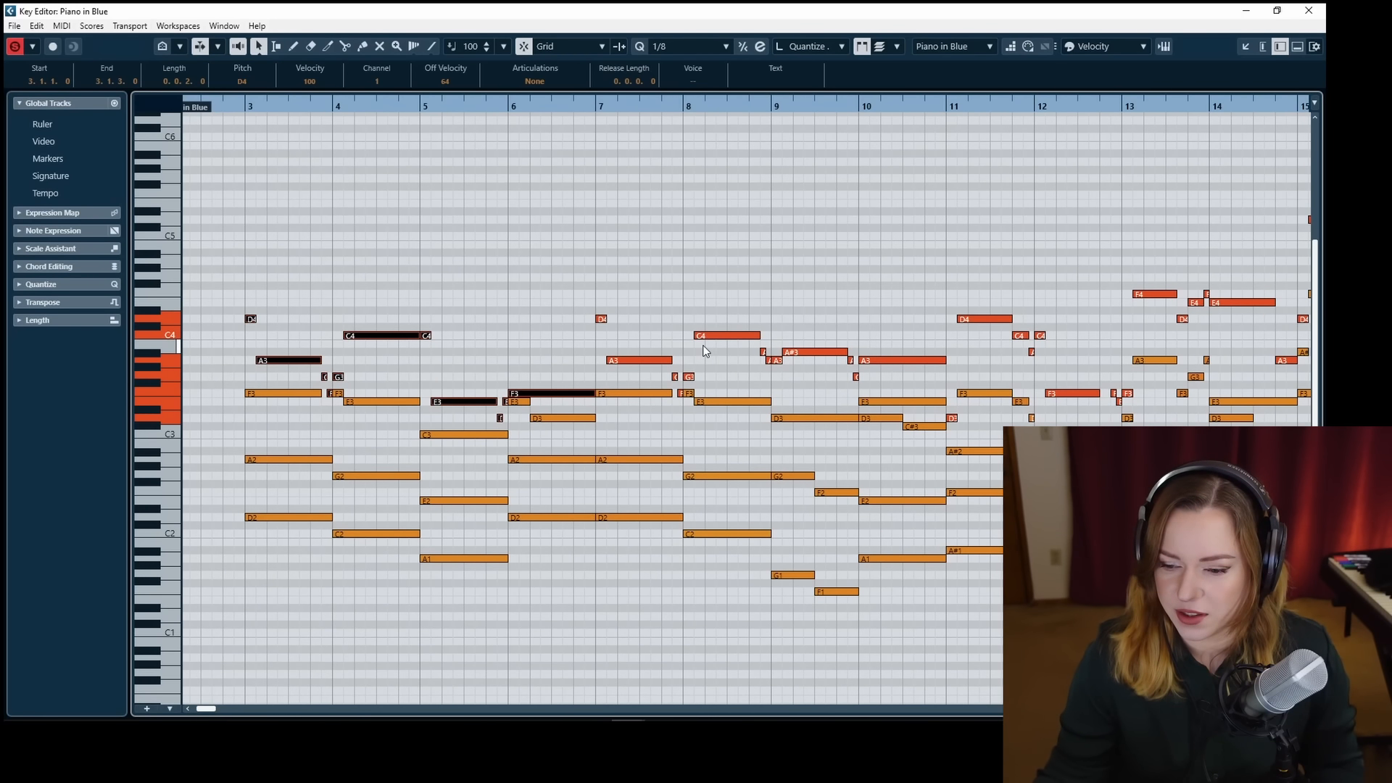
# Listen to the following phrase, copy the red melody notes of bars 3 to 10, and set the playhead at bar 3.
pyautogui.press('space')
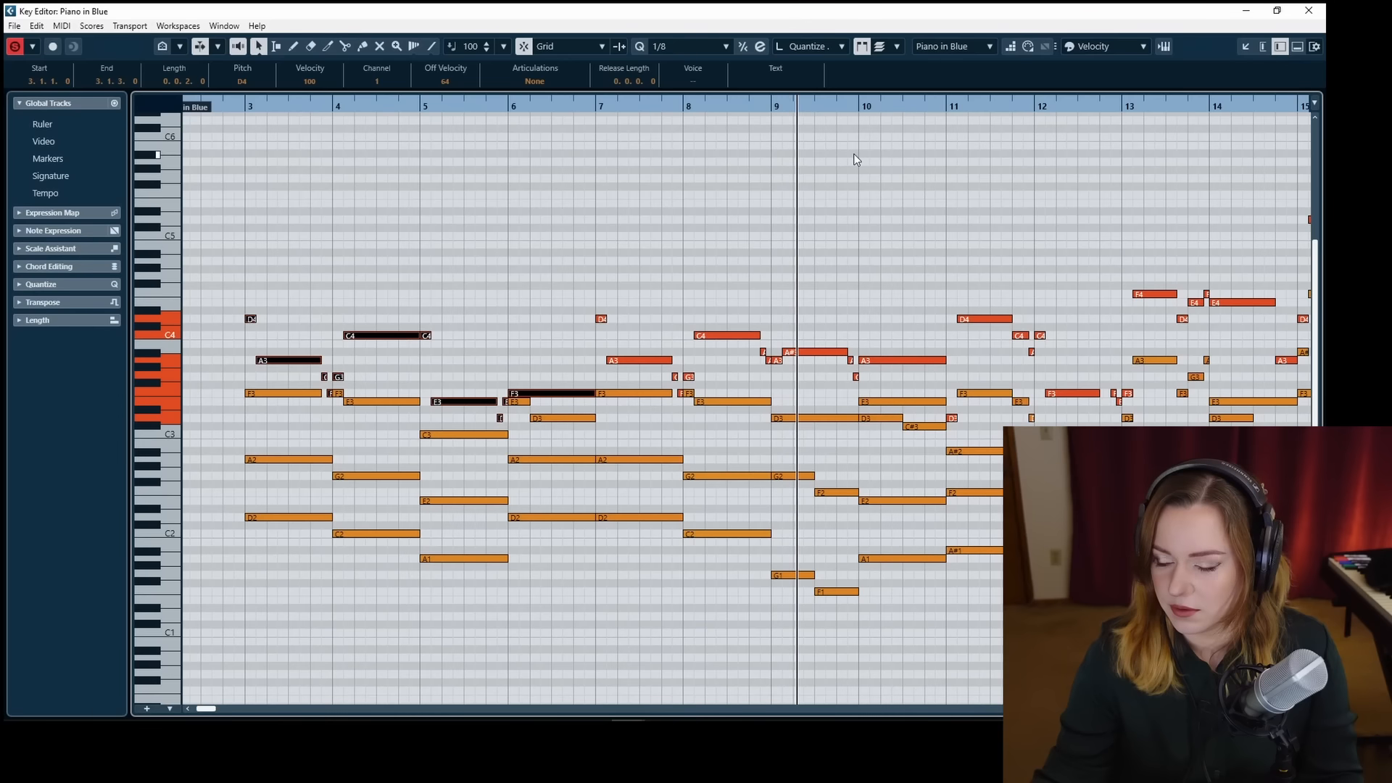
pyautogui.press('space')
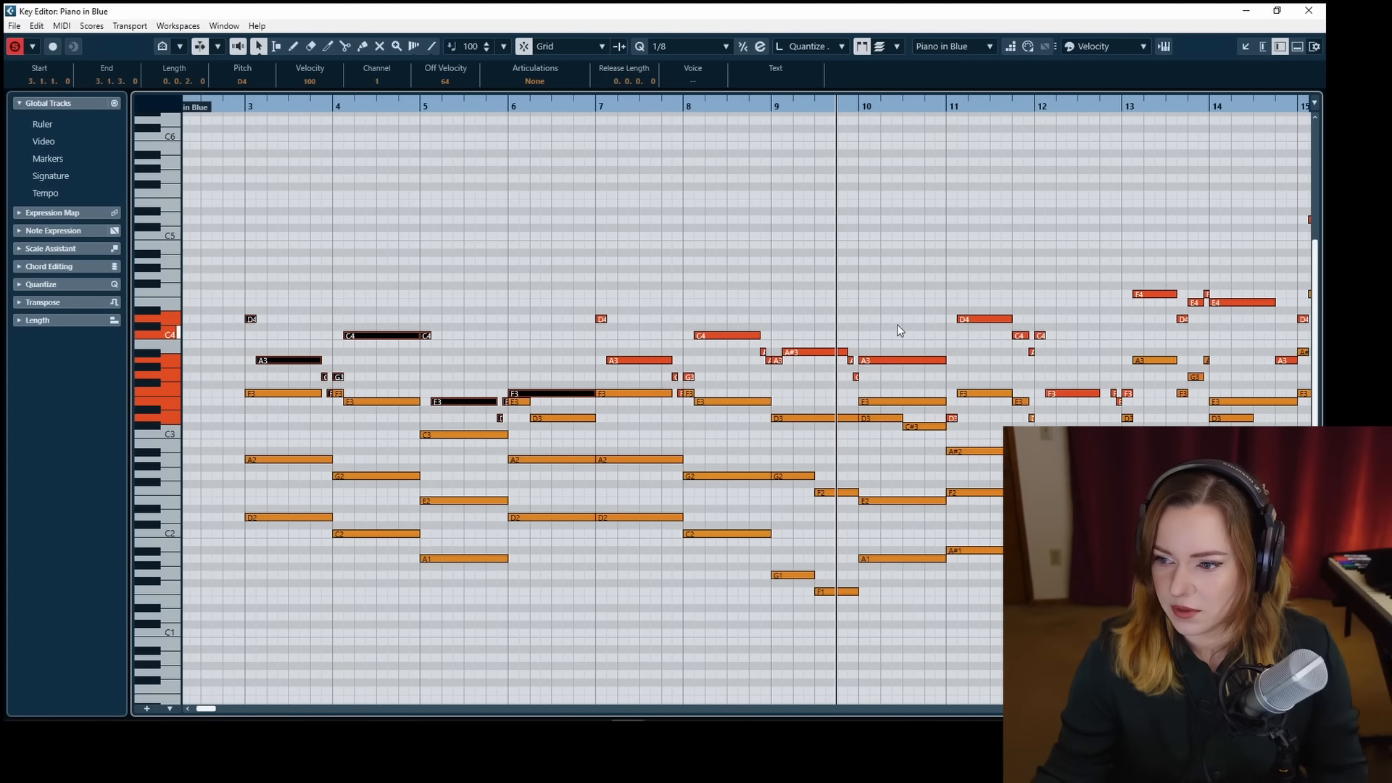
pyautogui.click(888, 324)
pyautogui.moveTo(895, 326); pyautogui.dragTo(737, 379)
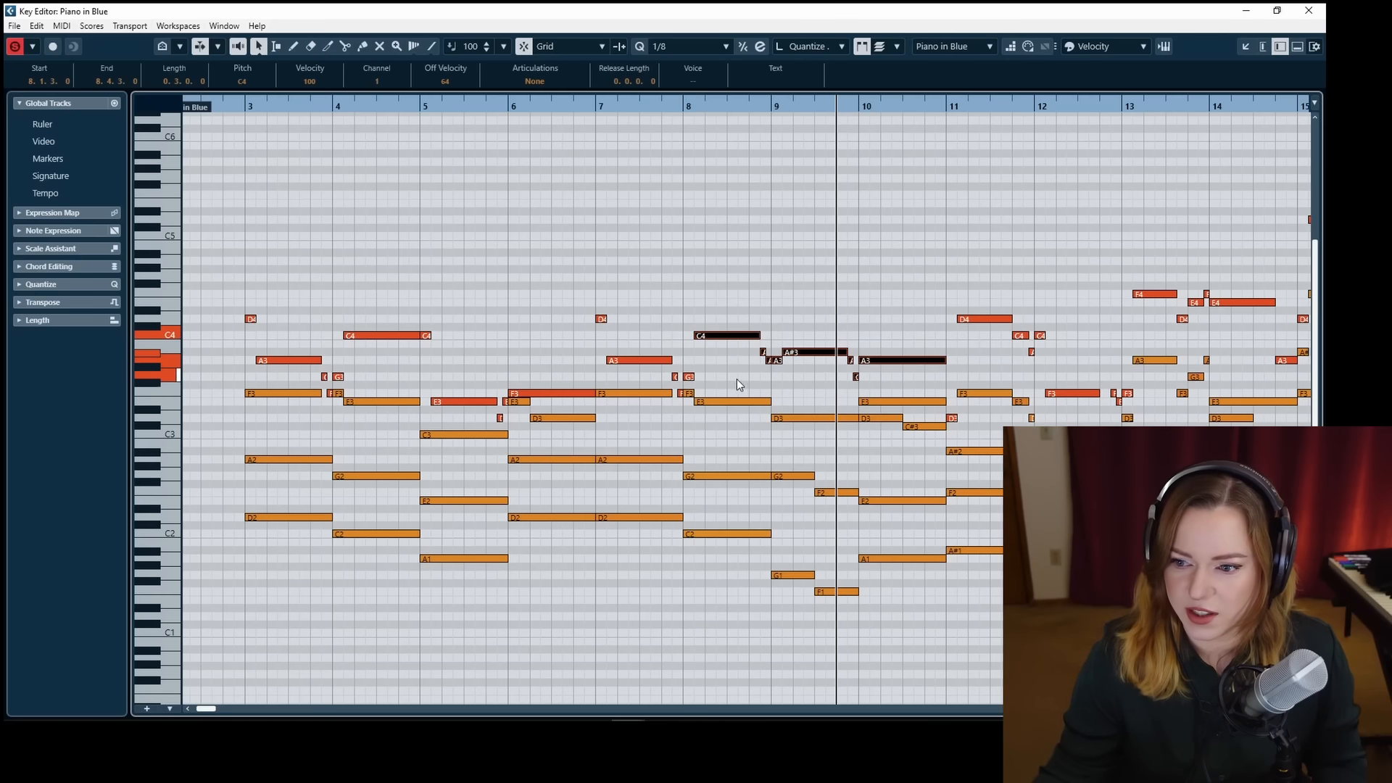
pyautogui.moveTo(565, 300); pyautogui.dragTo(693, 388)
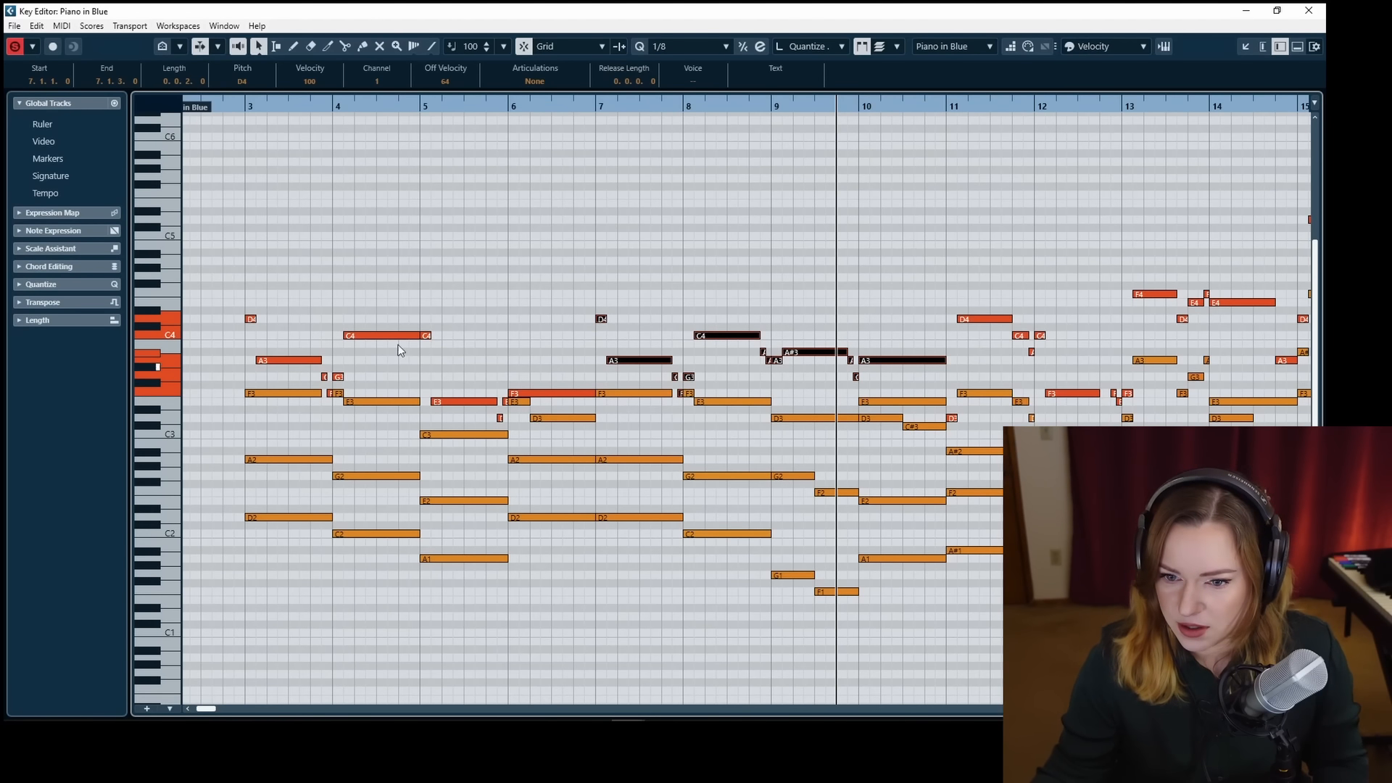
pyautogui.moveTo(428, 289); pyautogui.dragTo(234, 378)
pyautogui.moveTo(498, 346); pyautogui.dragTo(430, 409)
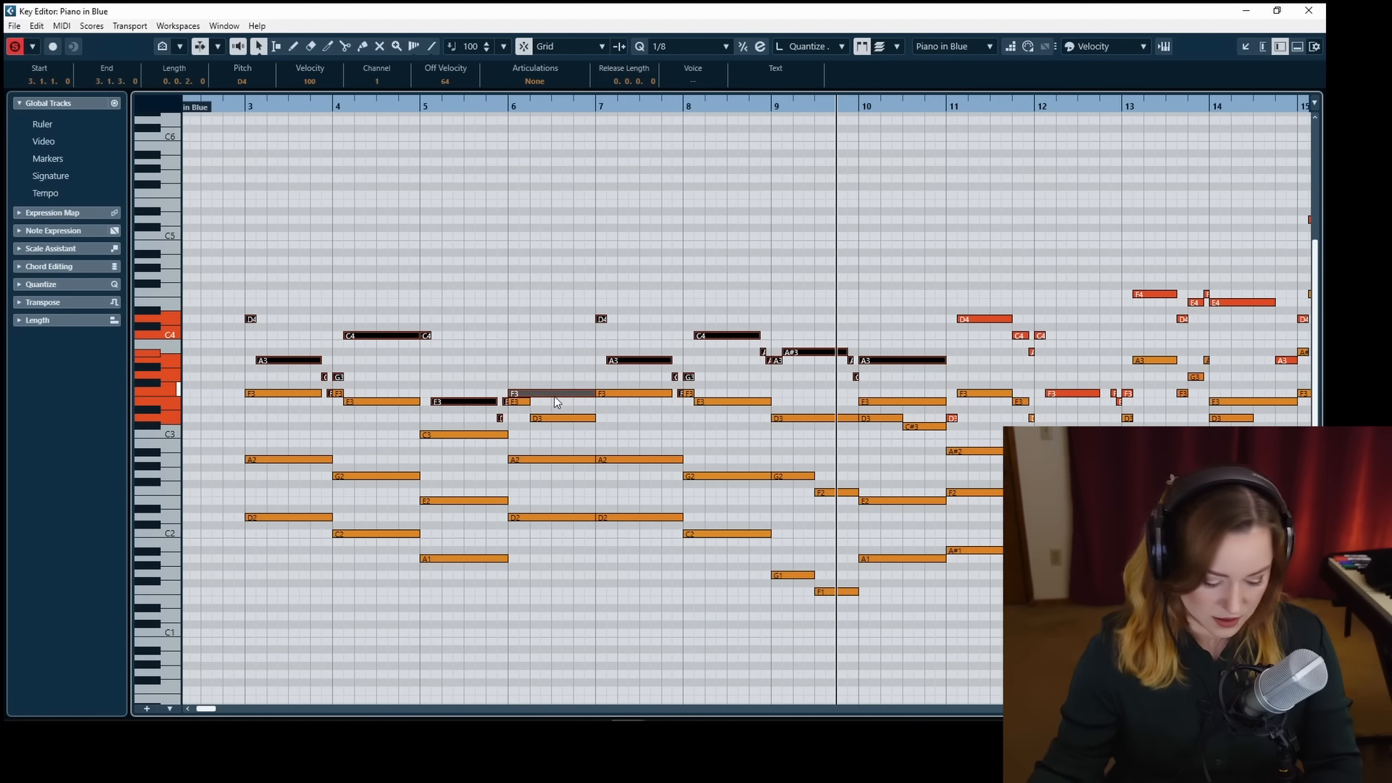
pyautogui.click(245, 106)
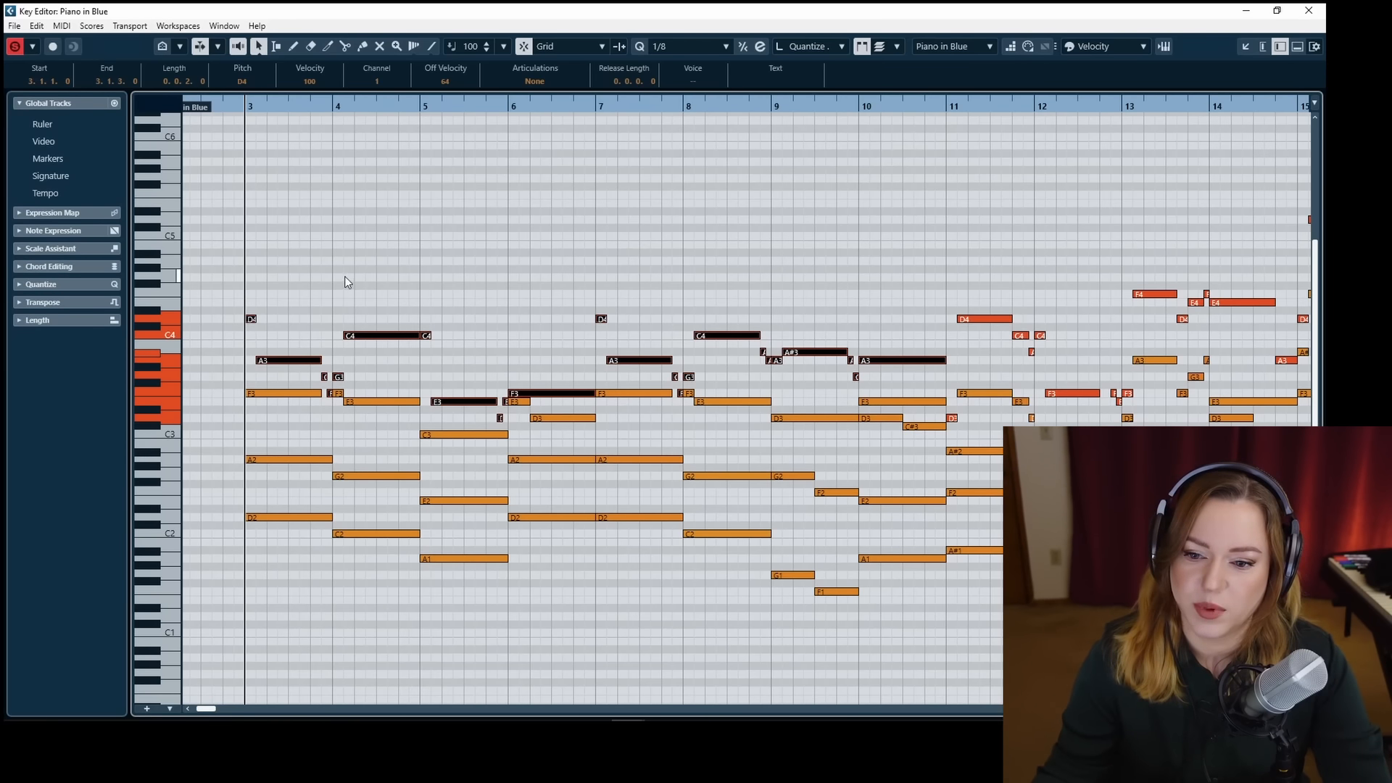
# Mute the red melody notes of bars 3 to 10 in the piano sketch with the Mute tool.
pyautogui.press('7')
pyautogui.moveTo(237, 285); pyautogui.dragTo(509, 426)
pyautogui.click(330, 395)
pyautogui.click(518, 393)
pyautogui.moveTo(580, 287); pyautogui.dragTo(689, 384)
pyautogui.click(680, 394)
pyautogui.moveTo(711, 304); pyautogui.dragTo(904, 388)
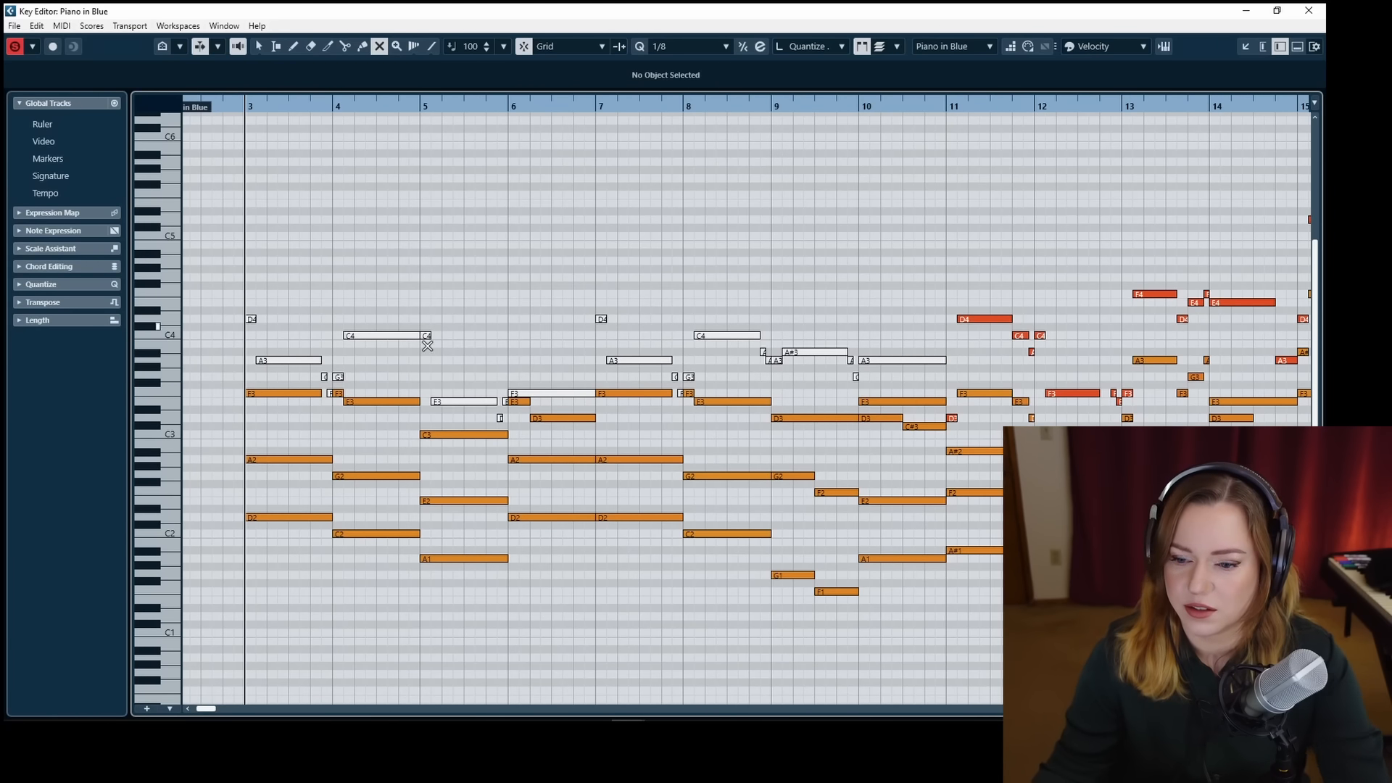
# Return to the project window and paste the copied melody onto the BWW Clarinet 1 Leg track at bar 3.
pyautogui.press('Return')
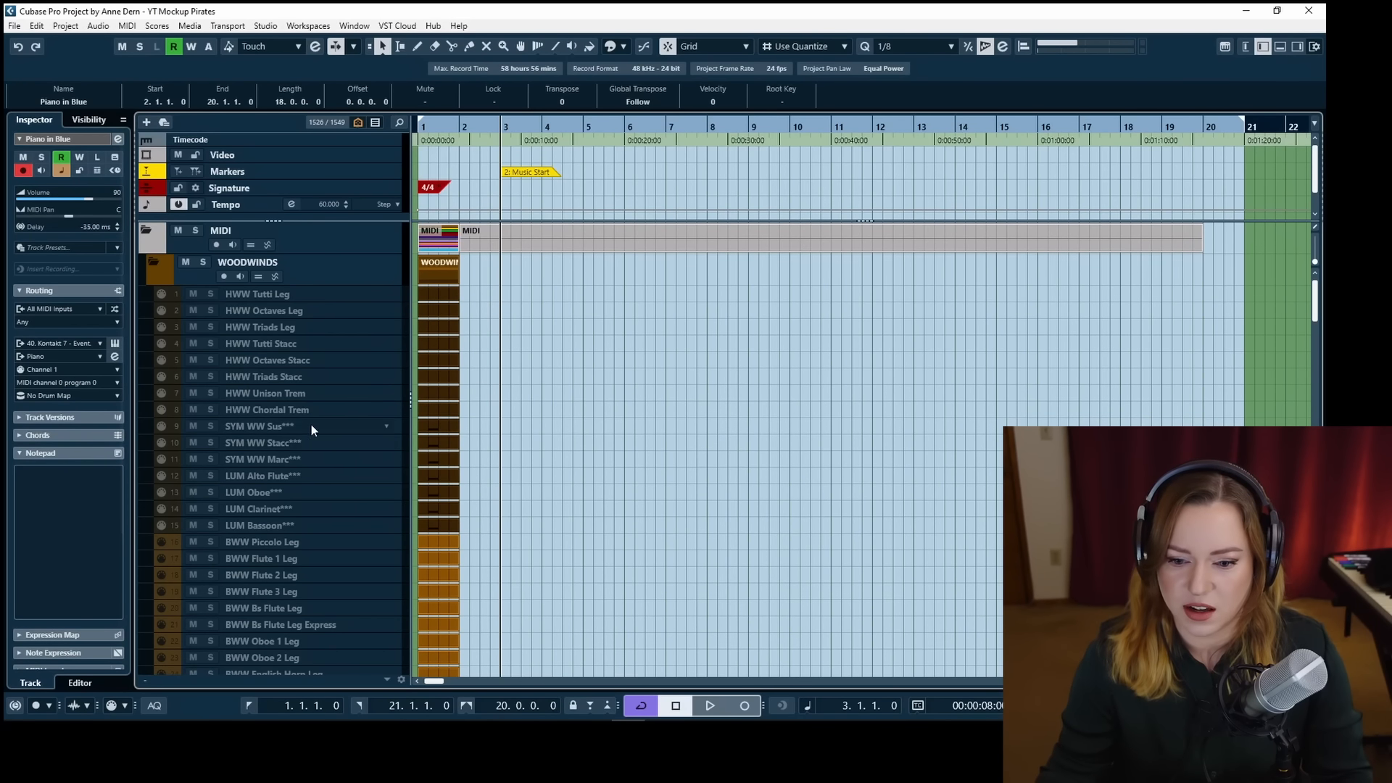
pyautogui.scroll(-8, 311, 424)
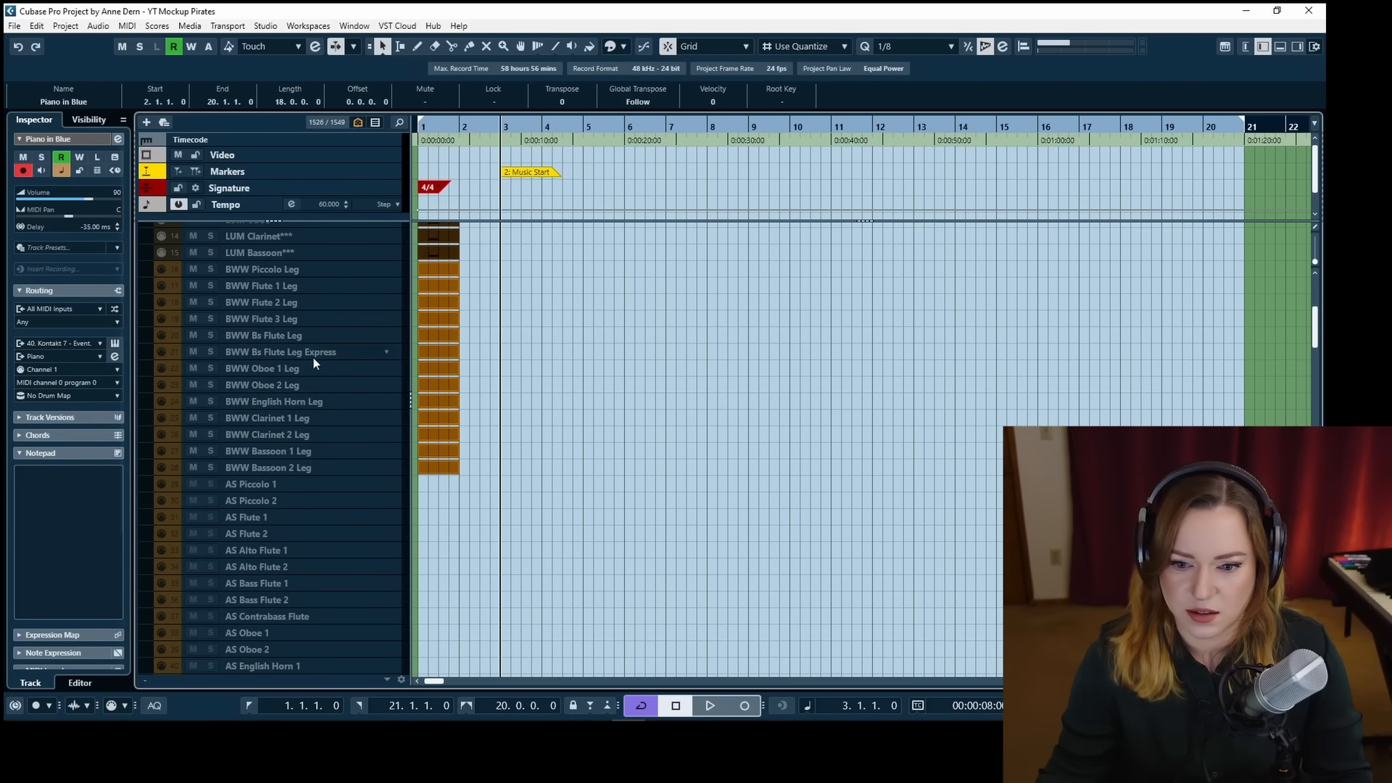
pyautogui.click(304, 418)
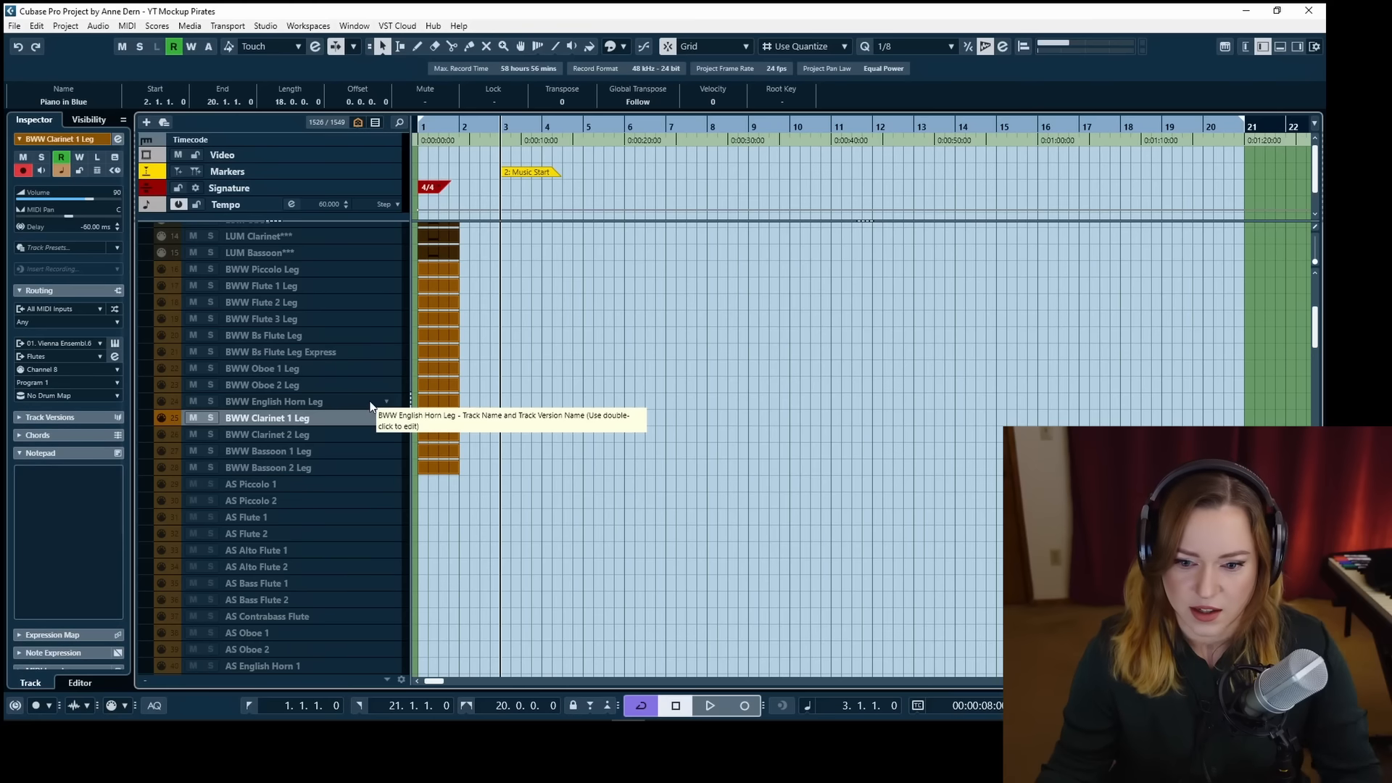
pyautogui.scroll(-3, 324, 526)
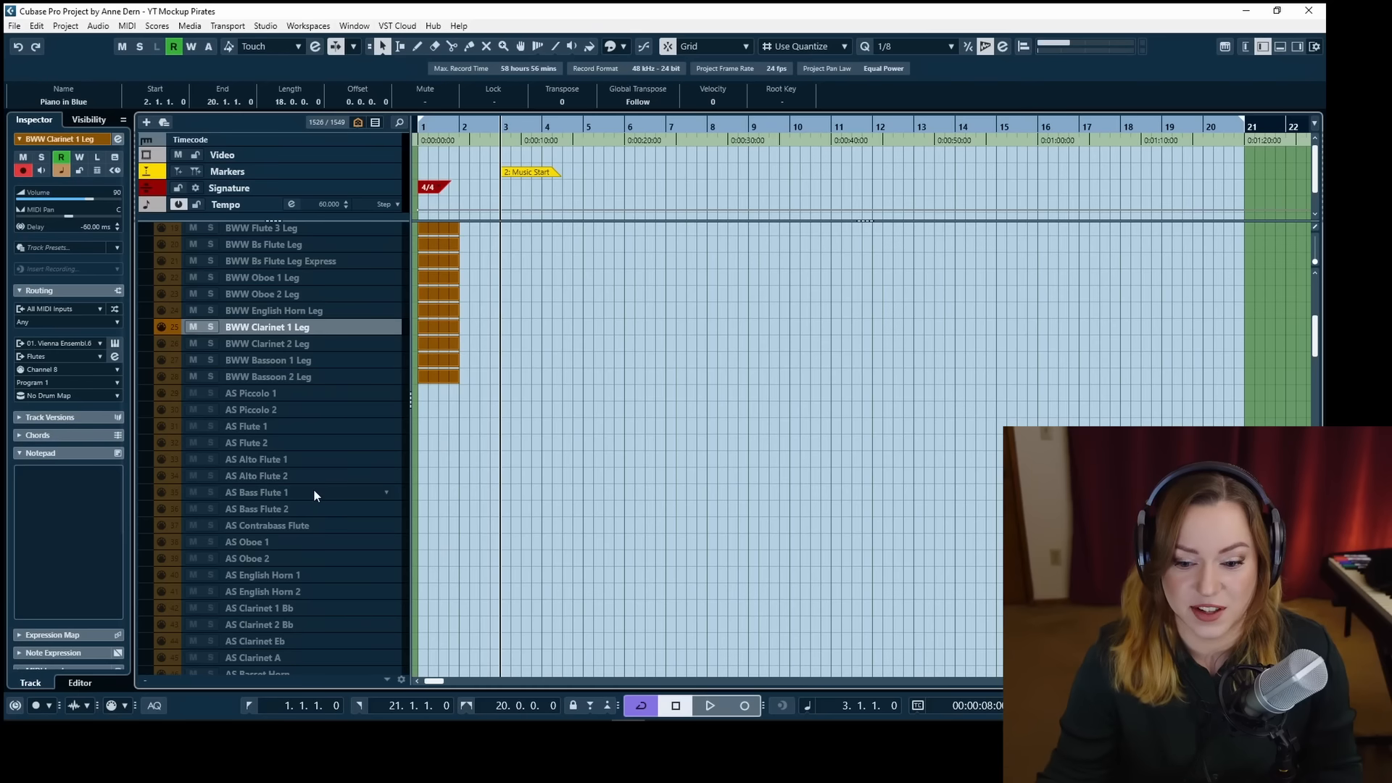
pyautogui.scroll(-3, 313, 489)
pyautogui.scroll(-3, 309, 455)
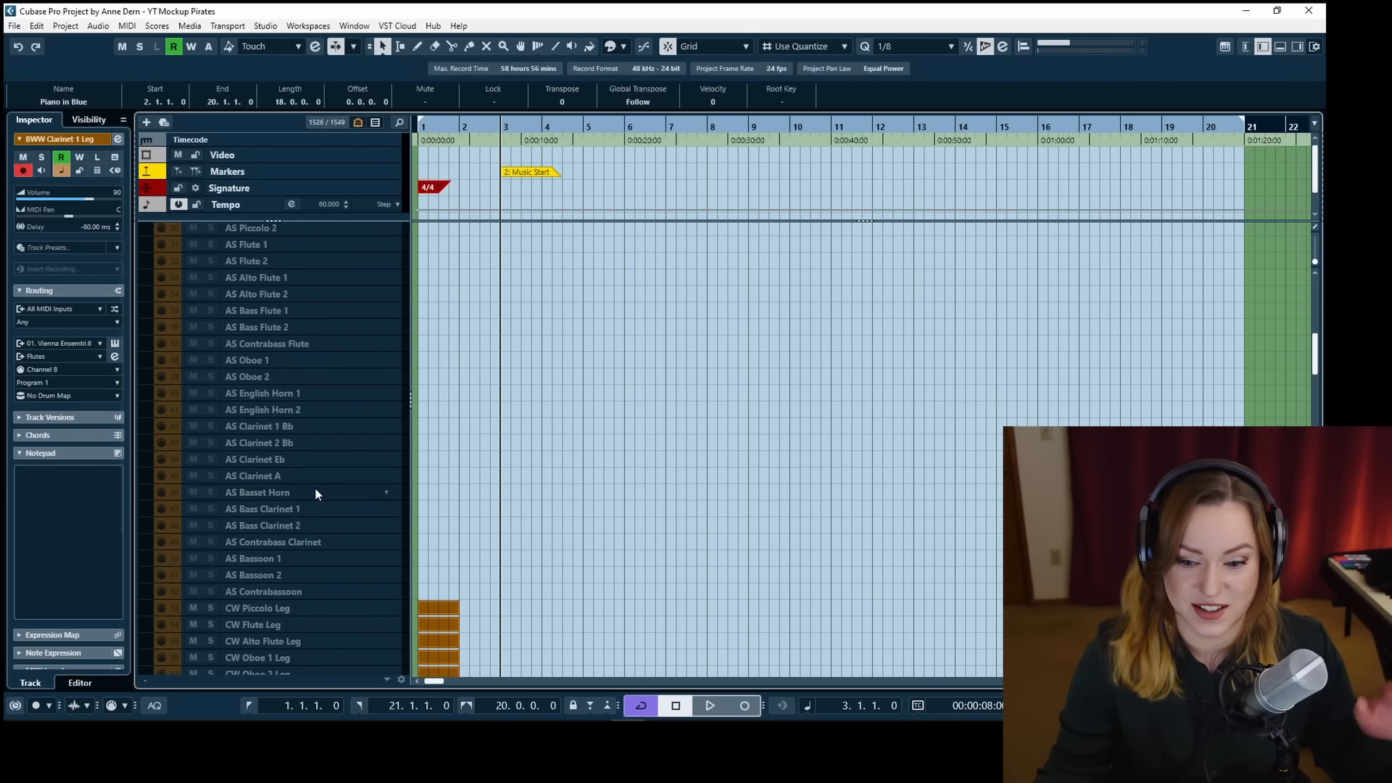
pyautogui.scroll(10, 327, 441)
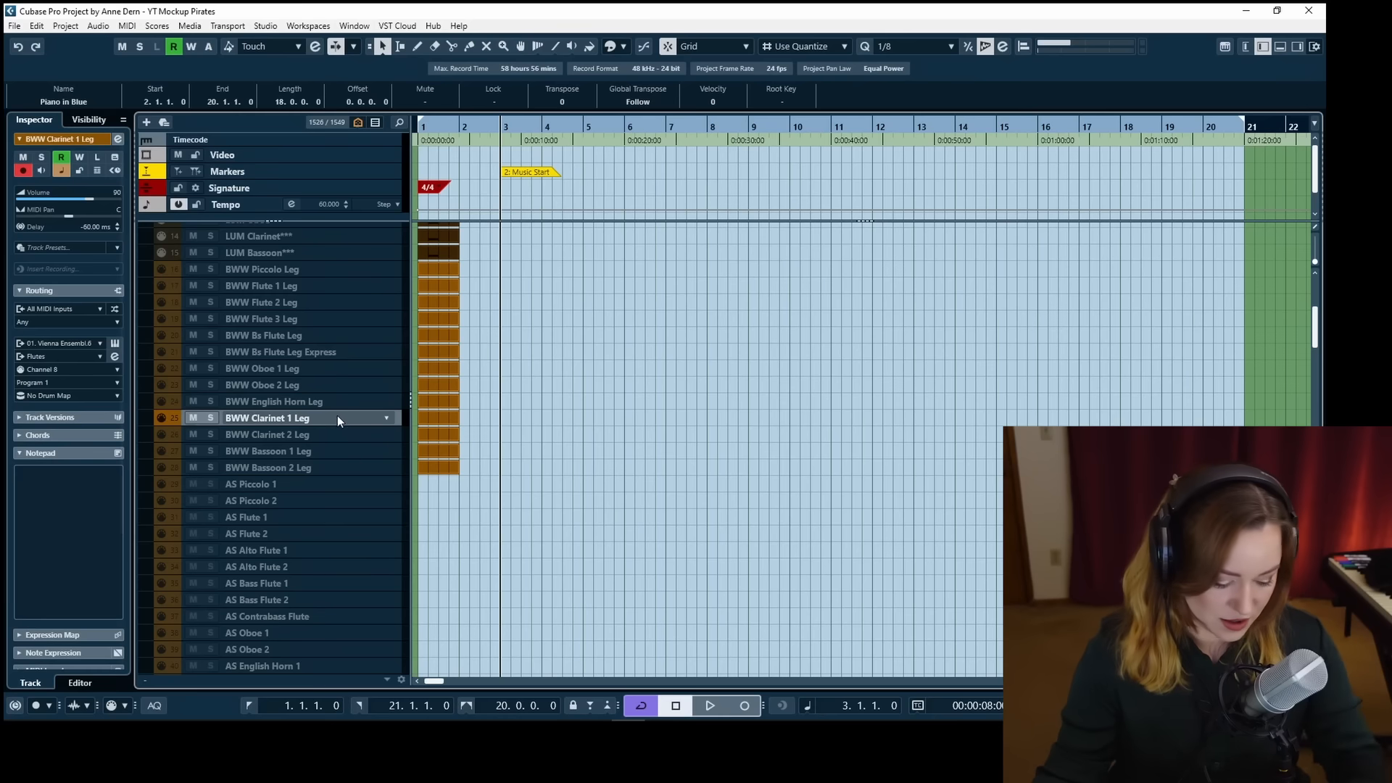
pyautogui.hotkey('ctrl', 'v')
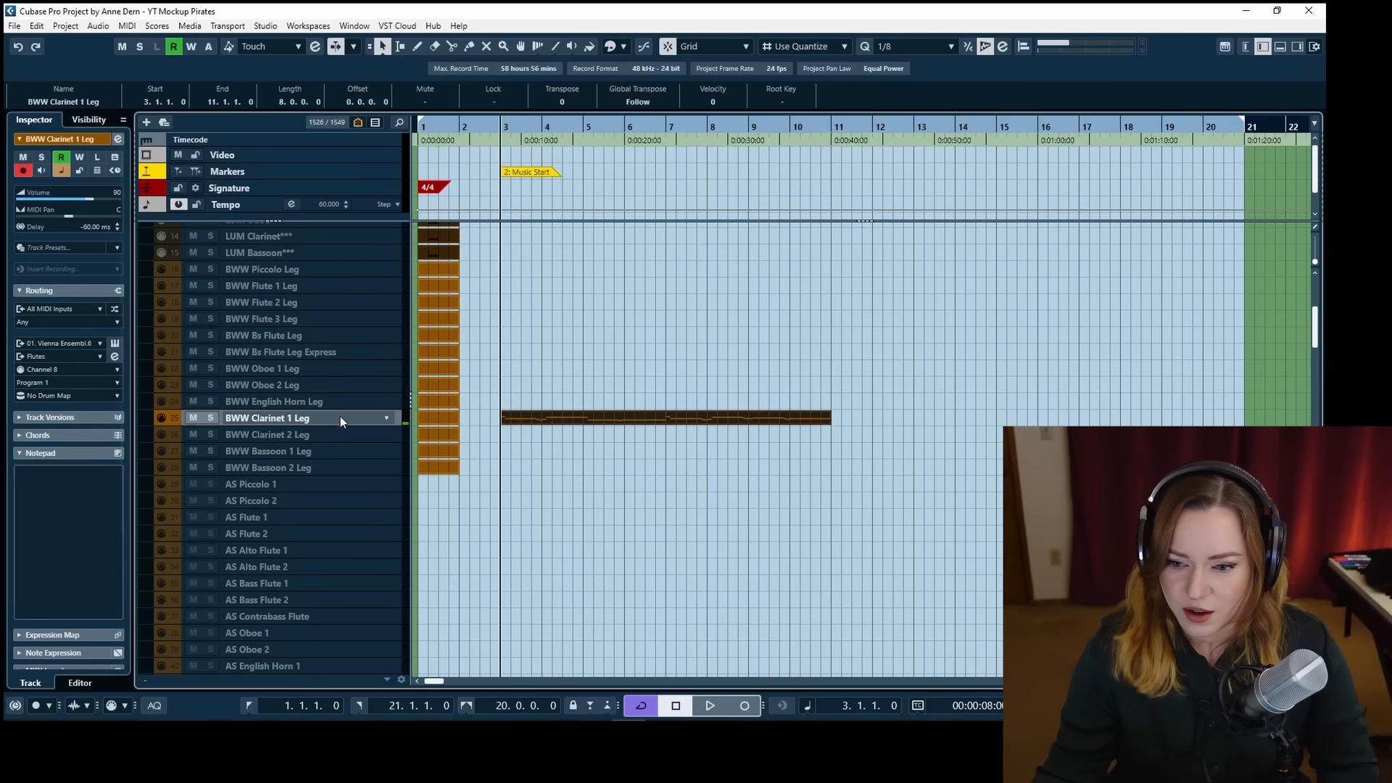
# Extend the clarinet part's start back to 2.4.1.0 and open the part in the Key Editor.
pyautogui.moveTo(500, 418); pyautogui.dragTo(495, 422)
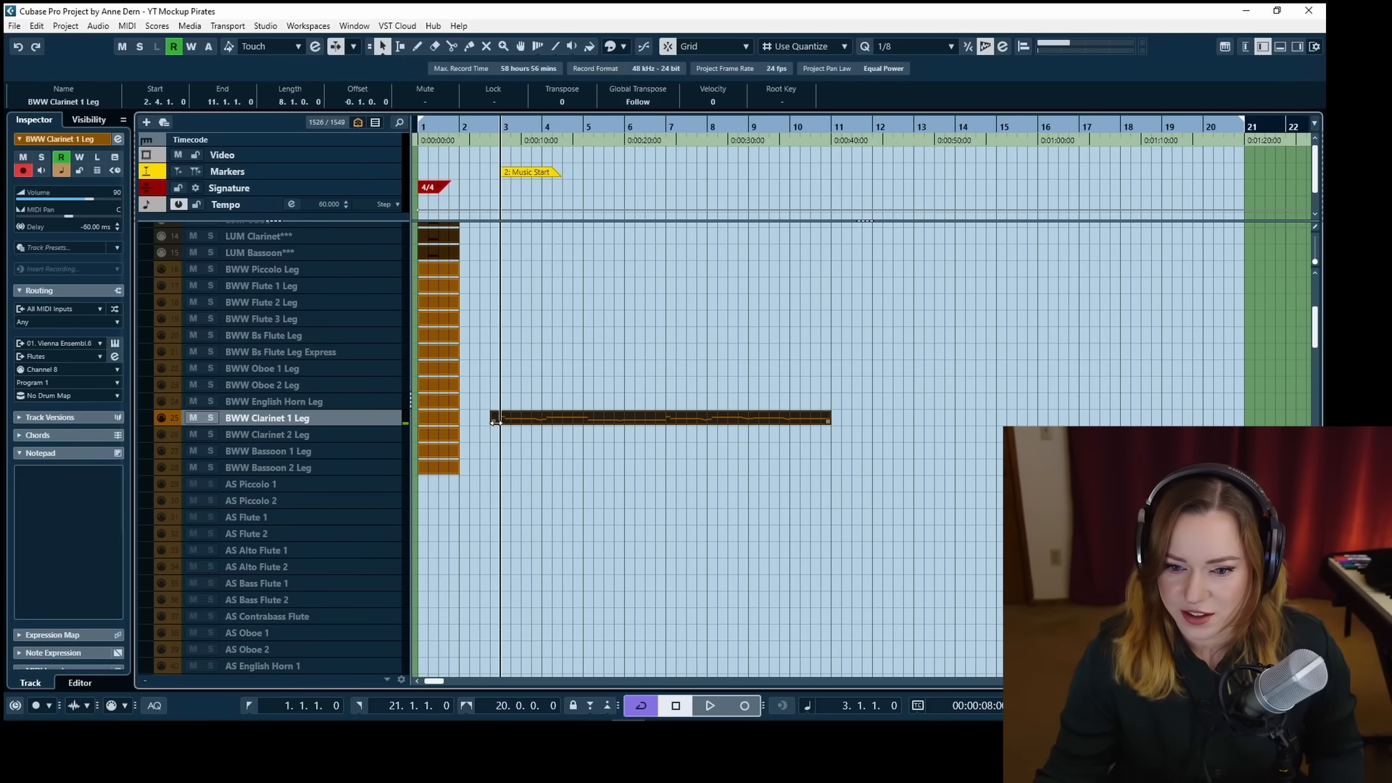
pyautogui.press('Return')
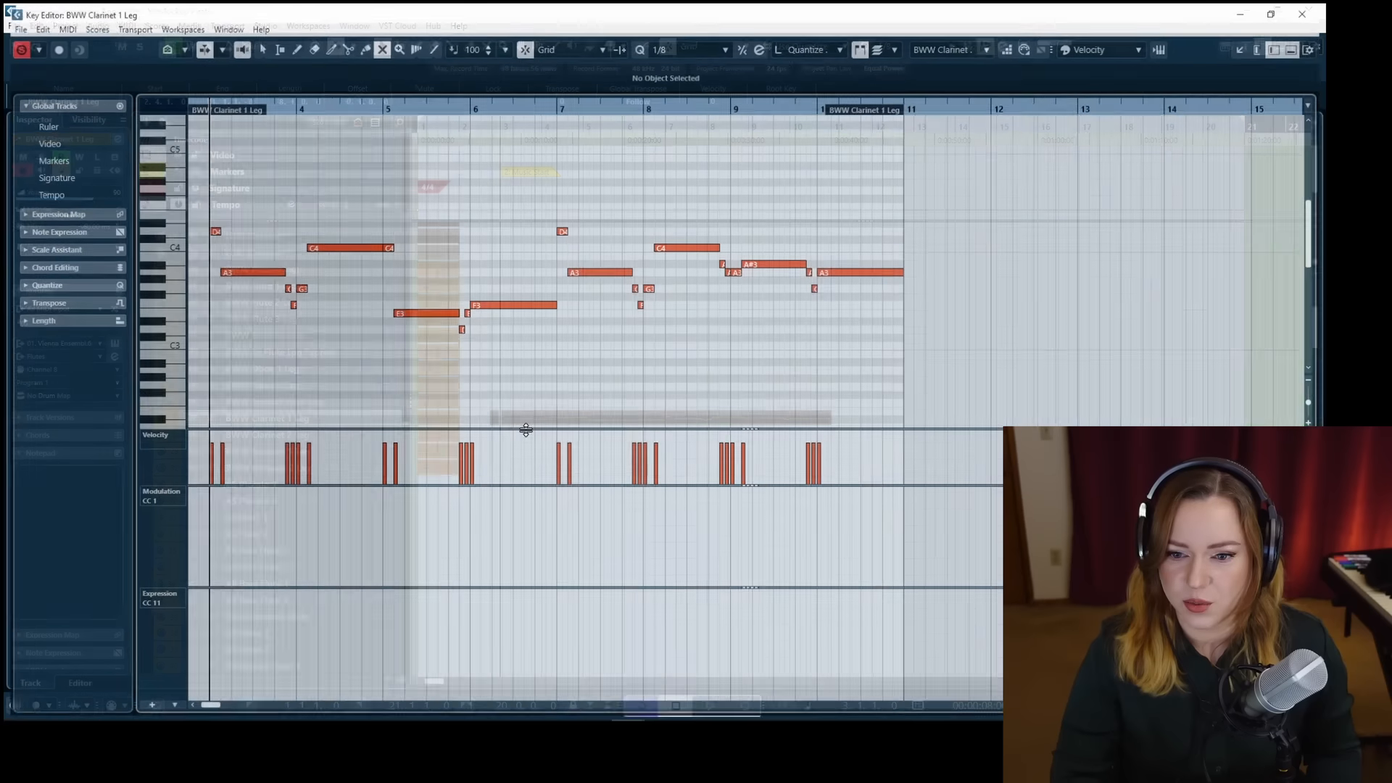
pyautogui.hscroll(-2, 437, 390)
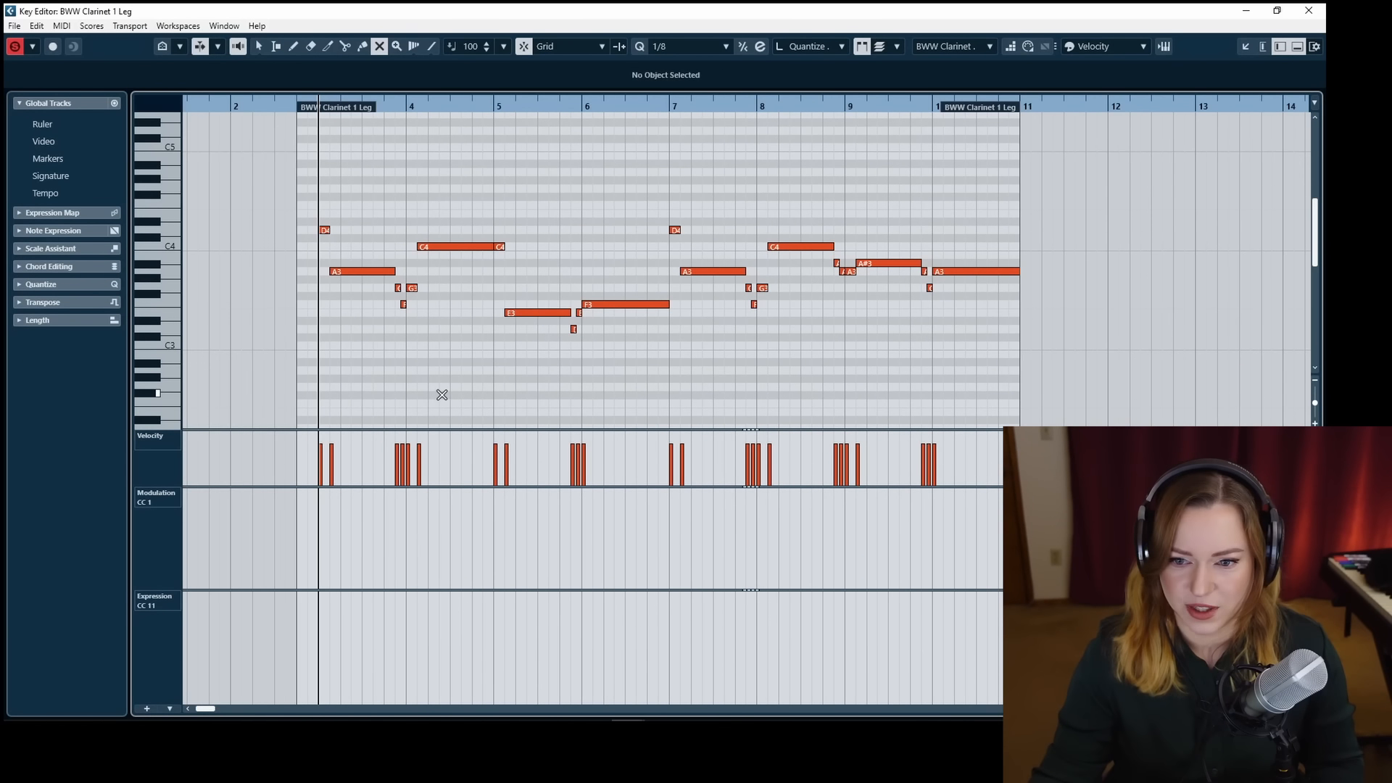
# Draw a modulation (CC 1) point of 50 at 2.4.3.0, just before the first clarinet note.
pyautogui.press('1')
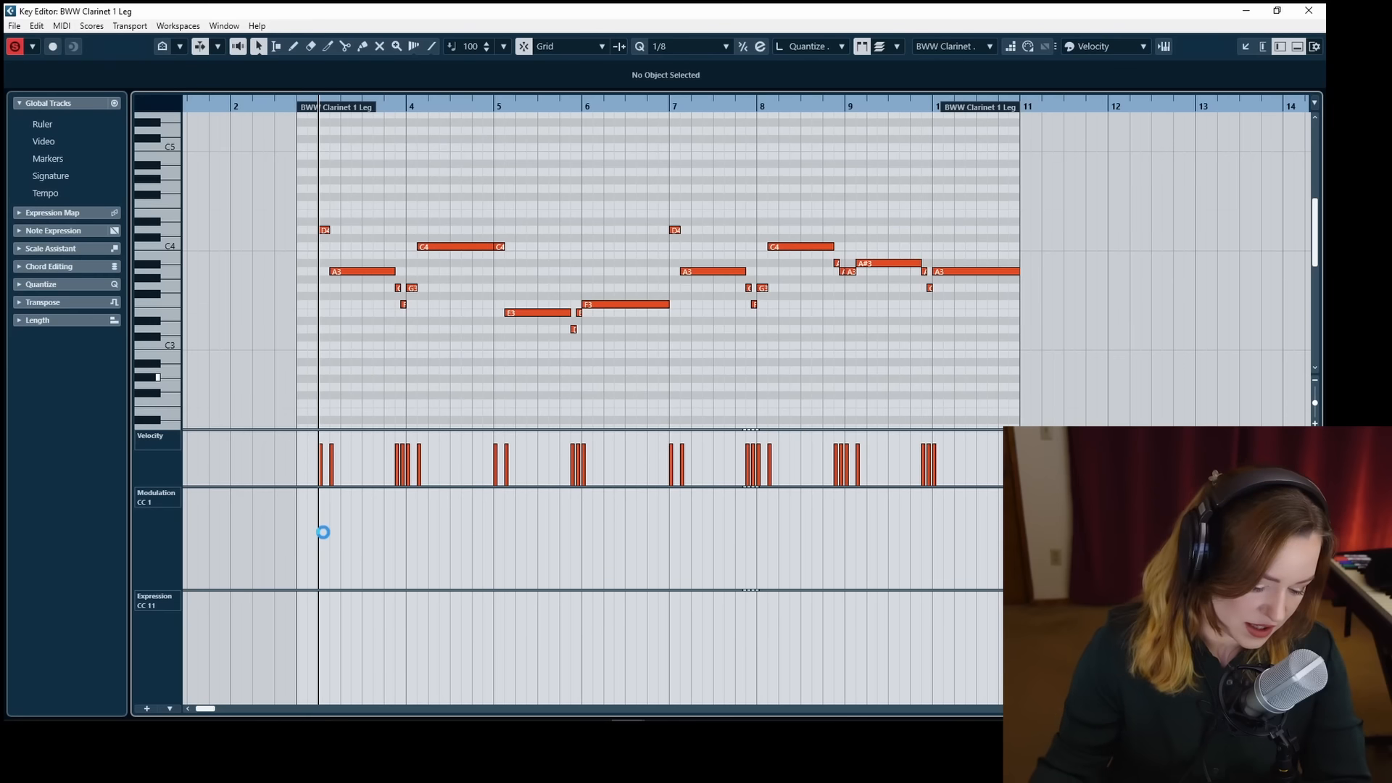
pyautogui.press('8')
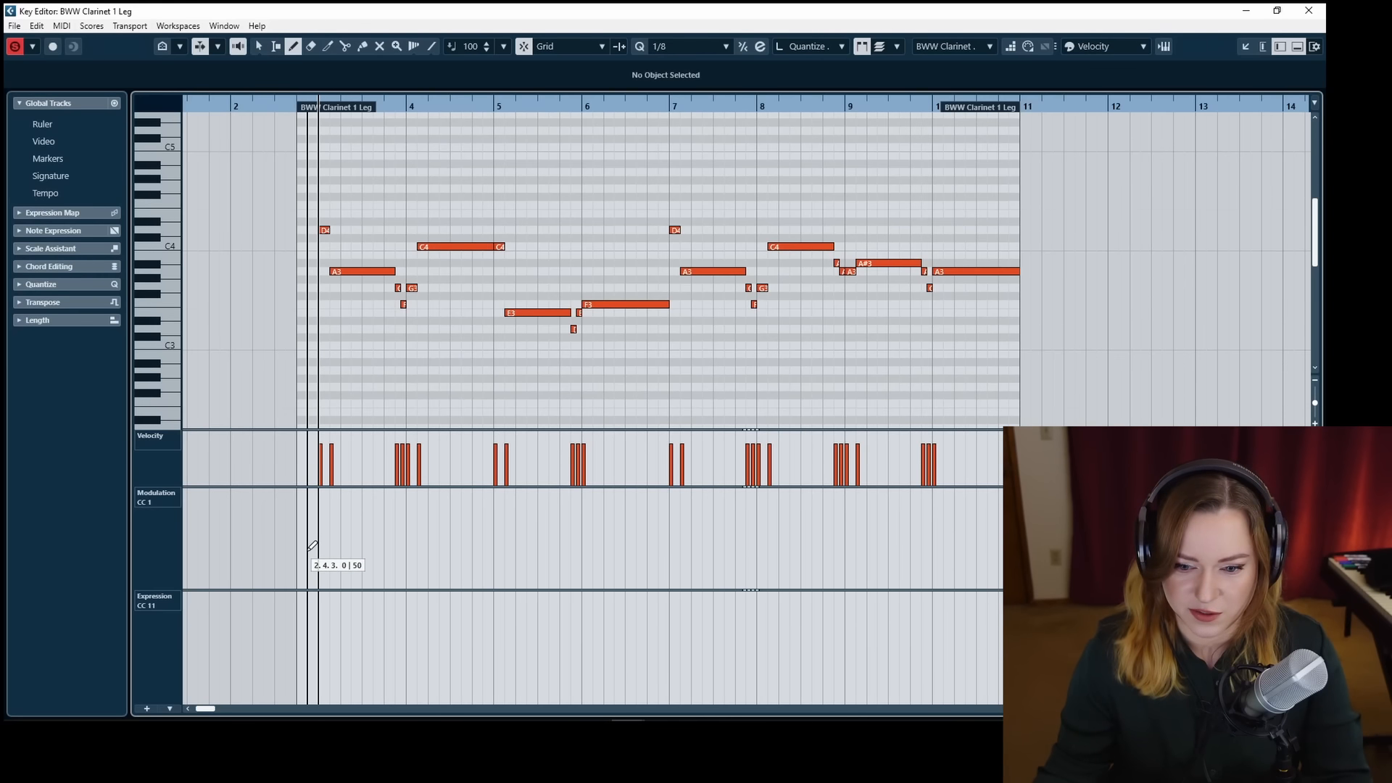
pyautogui.click(314, 546)
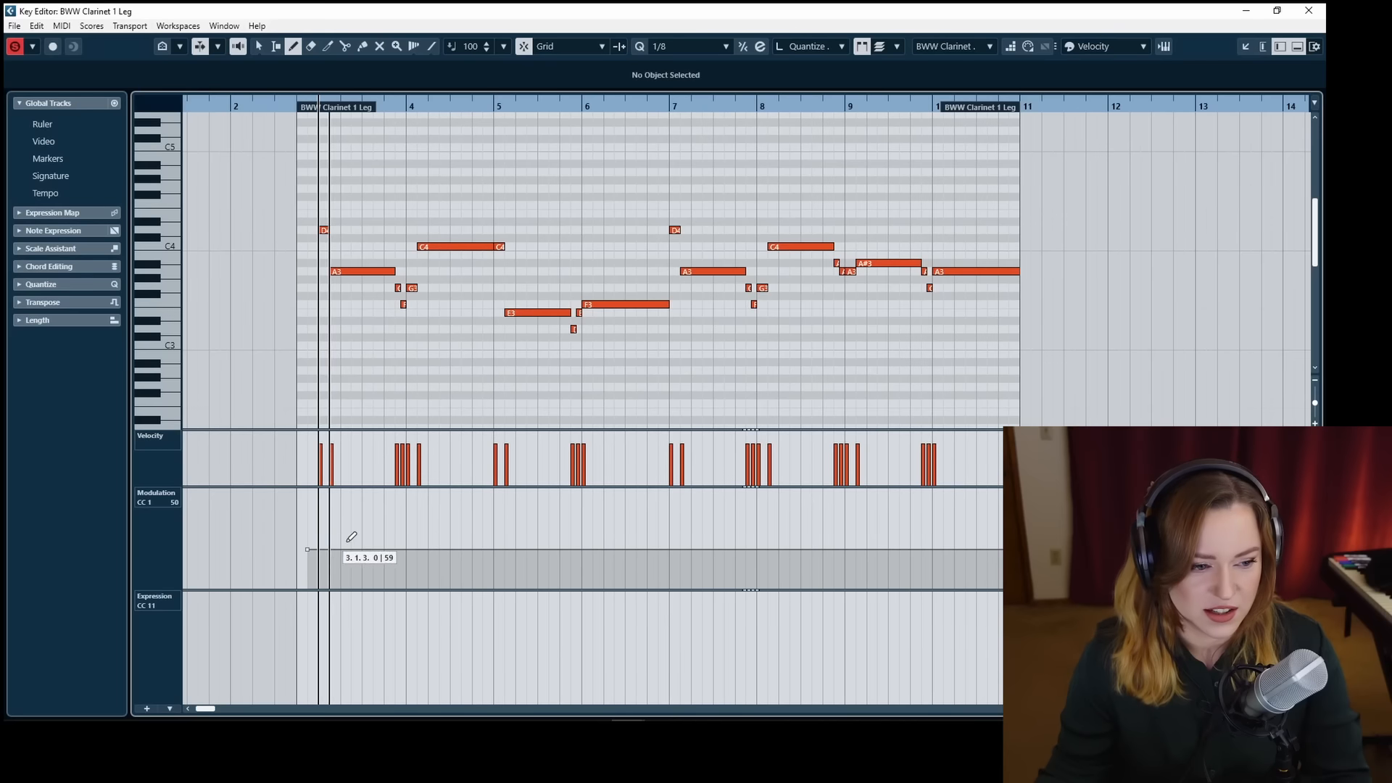
pyautogui.press('1')
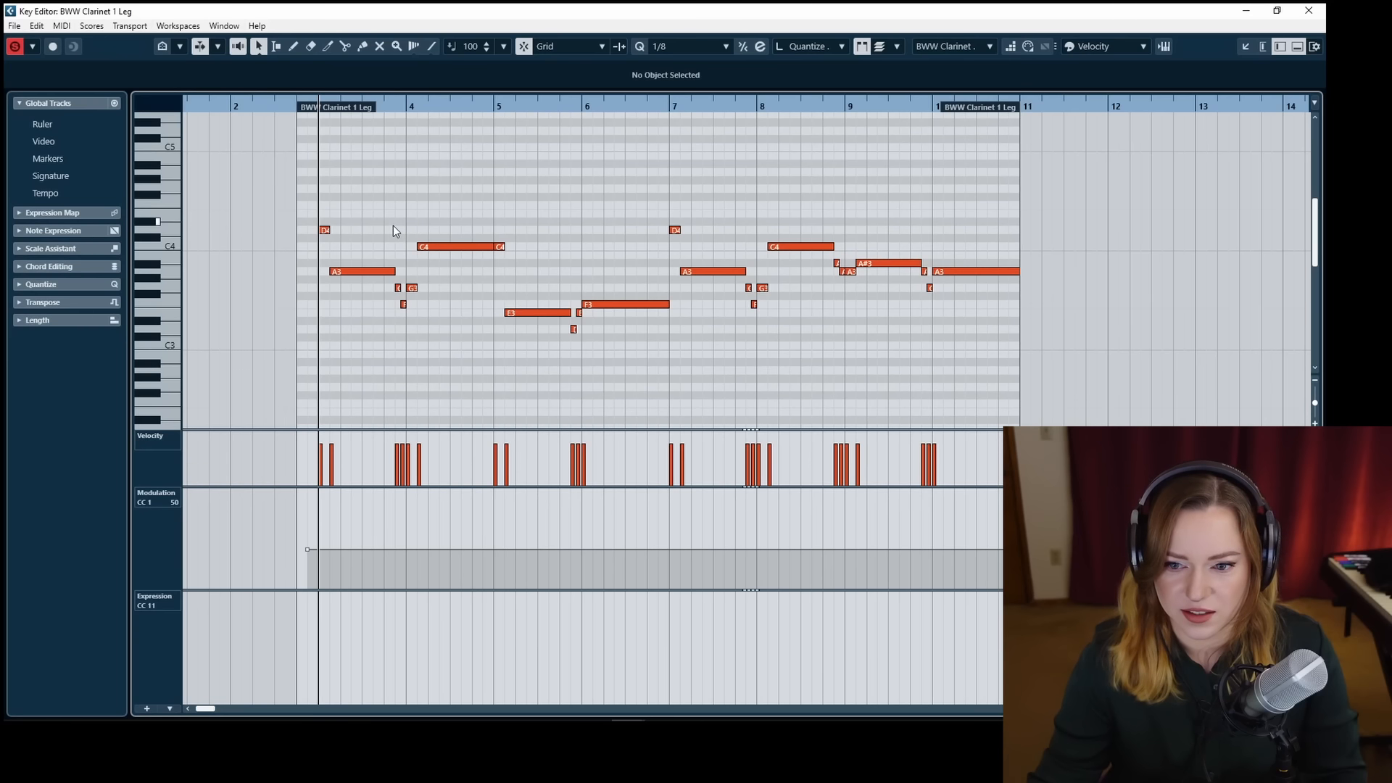
# Play back the clarinet melody from bar 3, then place the playhead on the modulation point before the first note.
pyautogui.press('space')
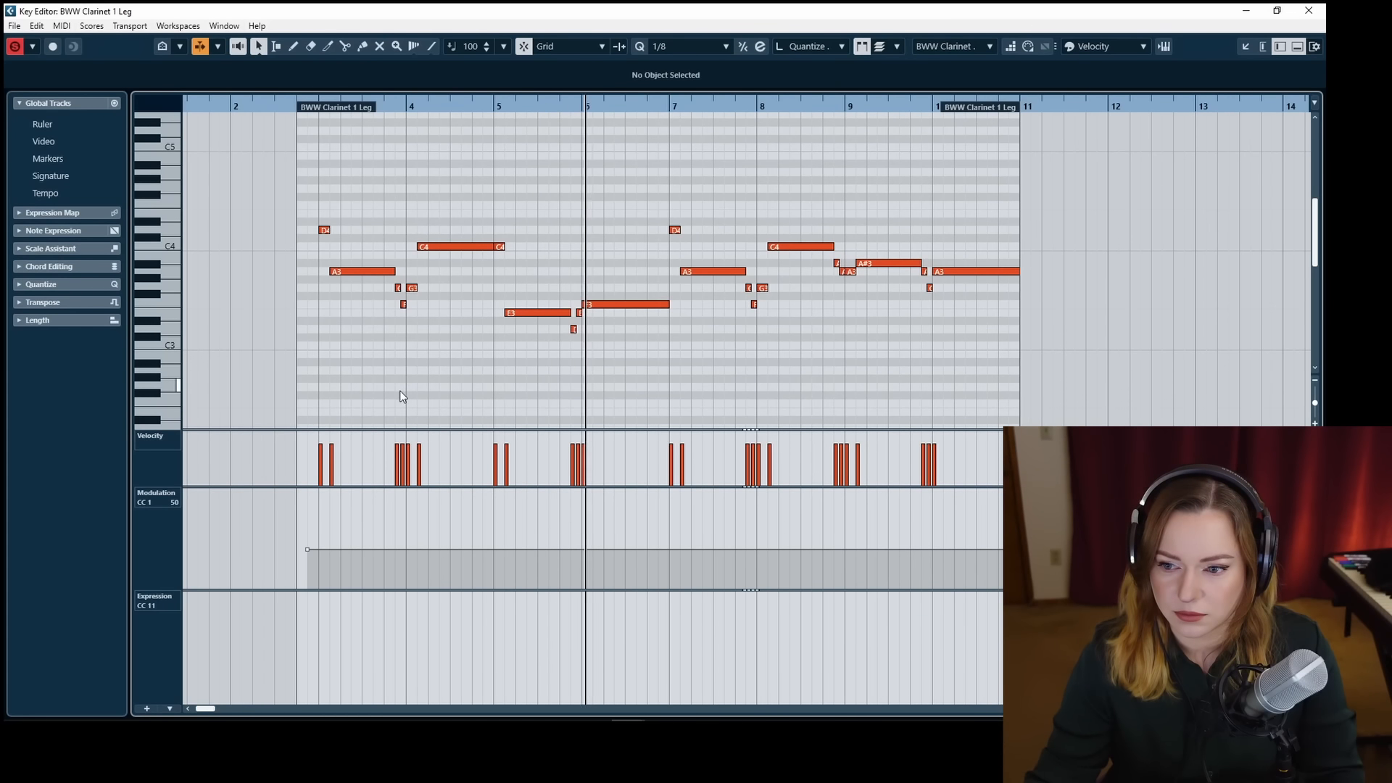
pyautogui.press('space')
pyautogui.moveTo(398, 106); pyautogui.dragTo(307, 107)
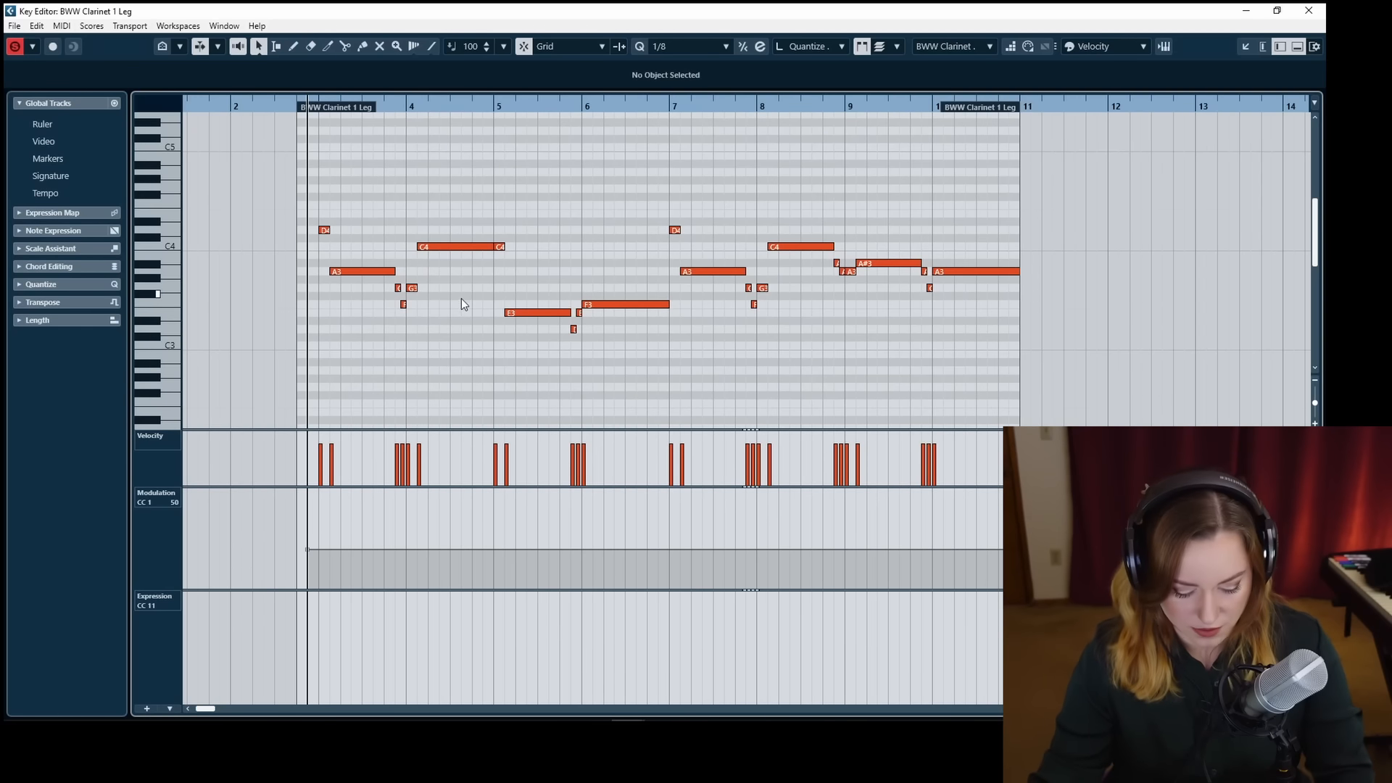
# Shorten the long A3 in bar 3 to end at 3.4.1.0 and the long C4 in bar 4 to end at 4.4.3.0.
pyautogui.press('h')
pyautogui.press('h')
pyautogui.press('h')
pyautogui.press('h')
pyautogui.press('h')
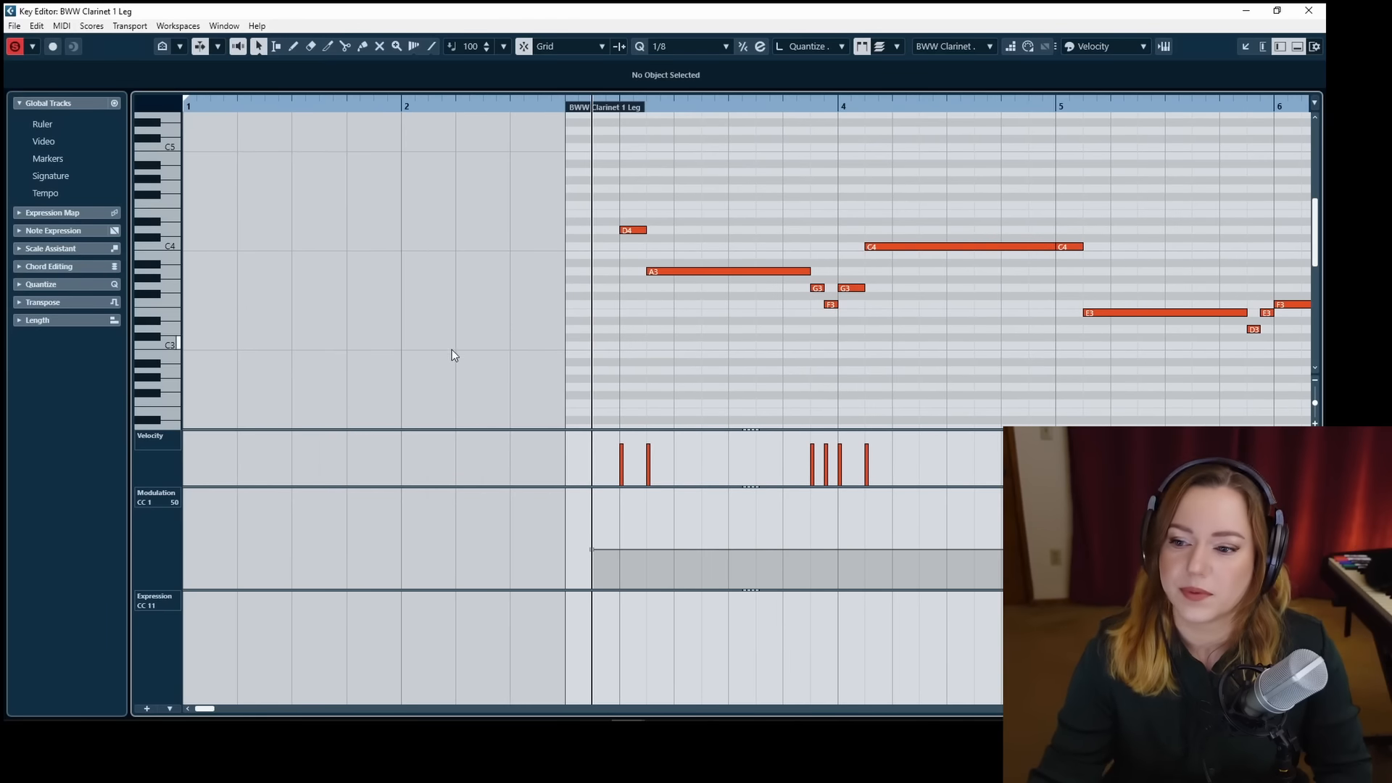
pyautogui.hscroll(3, 463, 352)
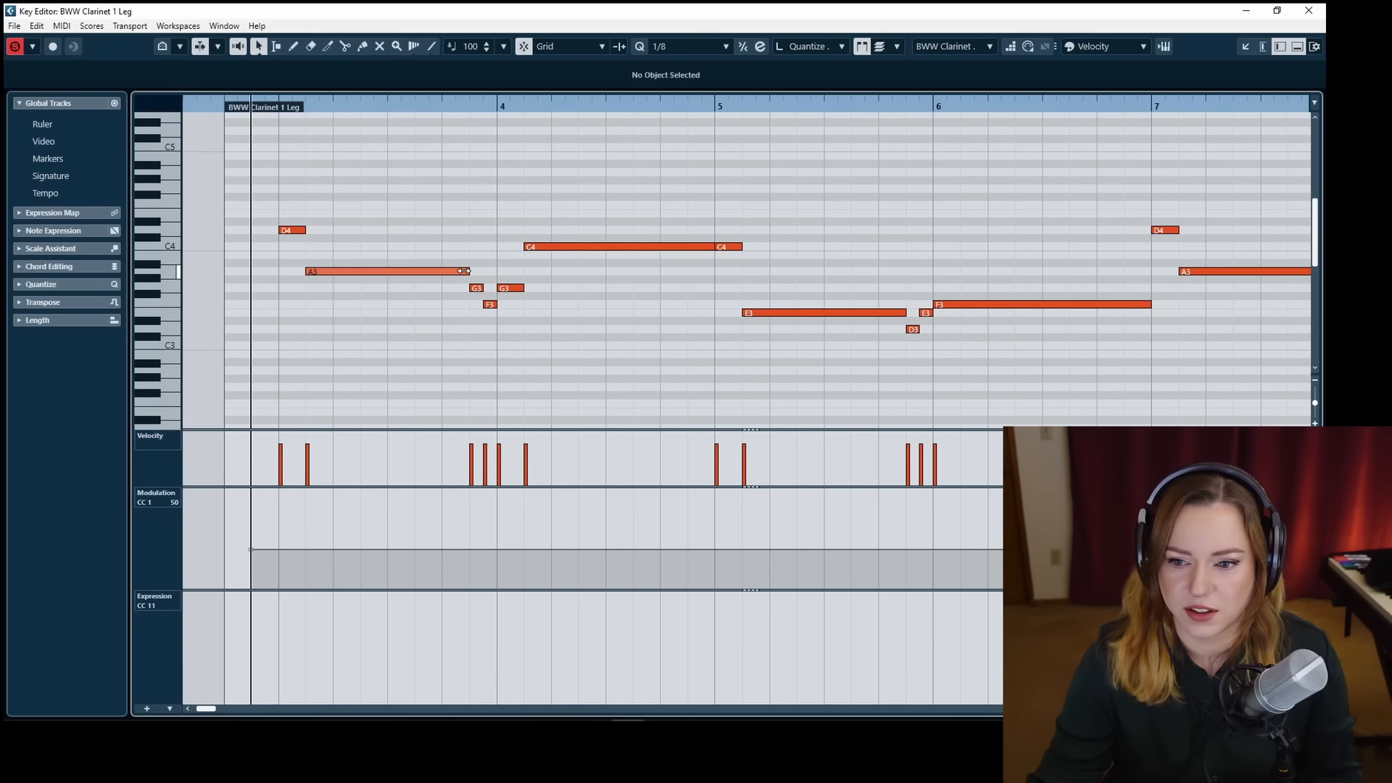
pyautogui.moveTo(466, 271); pyautogui.dragTo(449, 277)
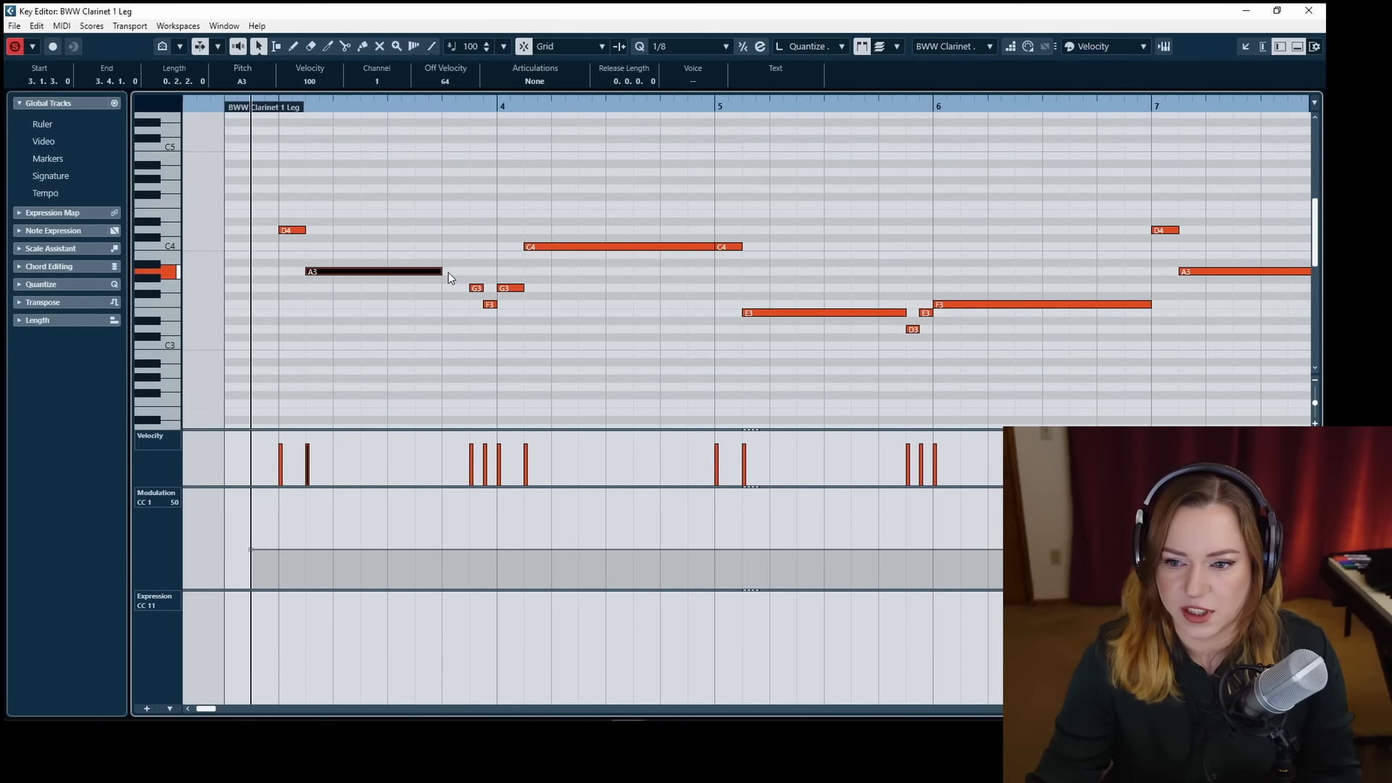
pyautogui.click(708, 248)
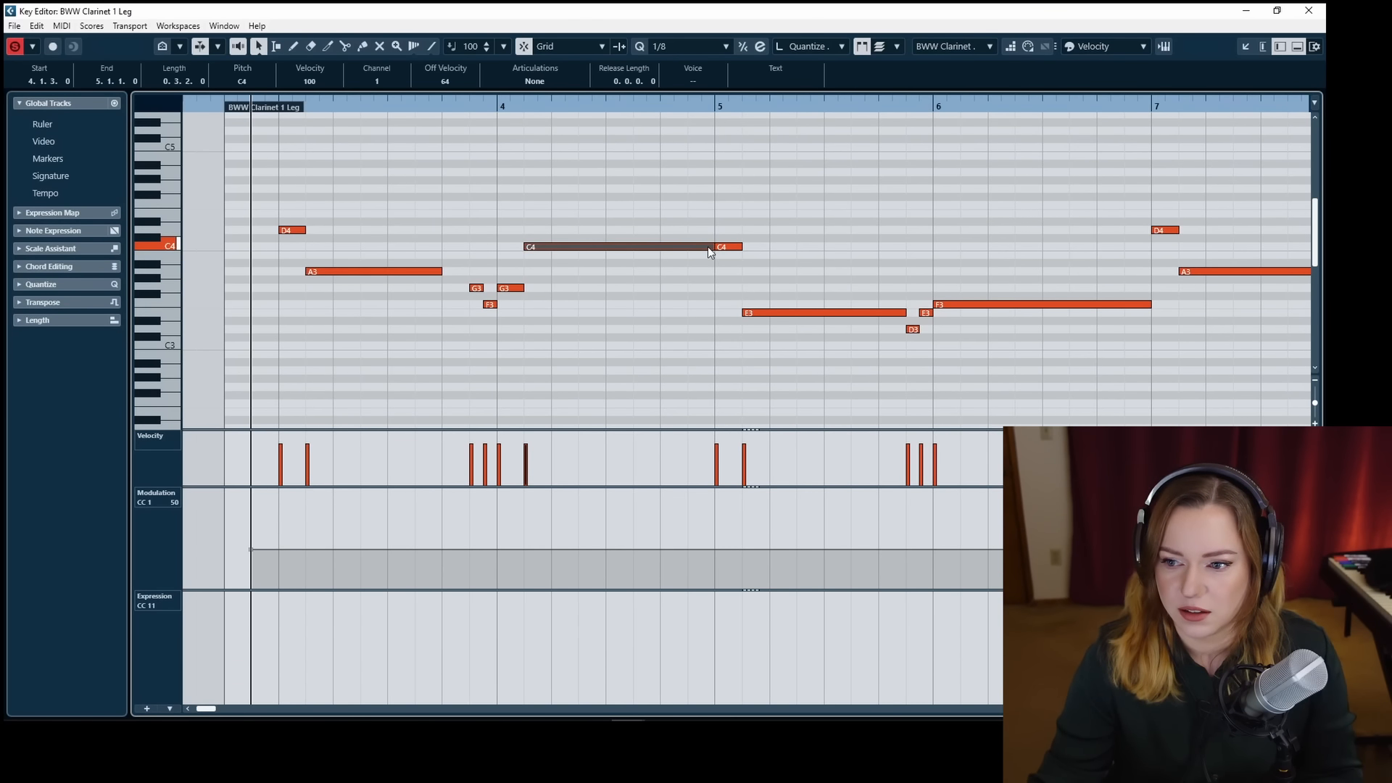
pyautogui.moveTo(712, 247); pyautogui.dragTo(688, 251)
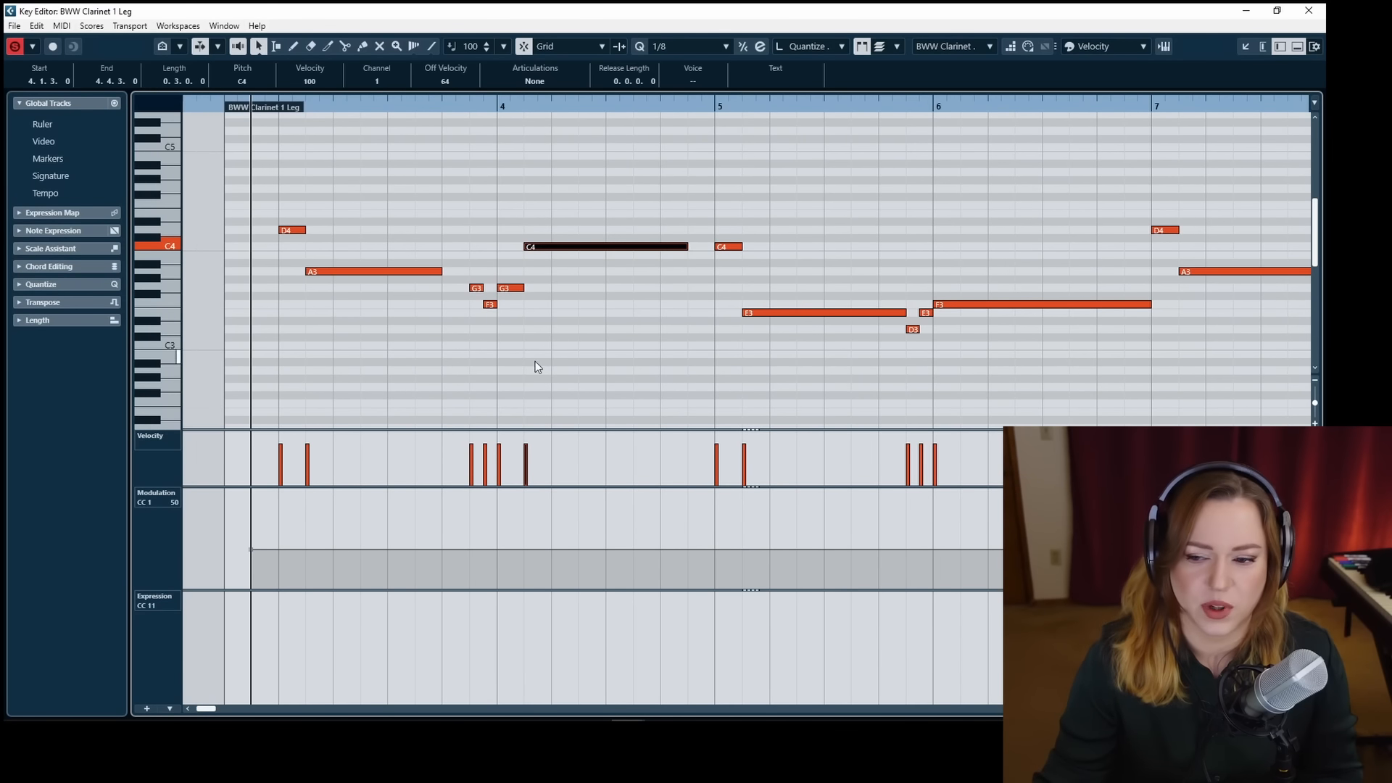
pyautogui.click(534, 364)
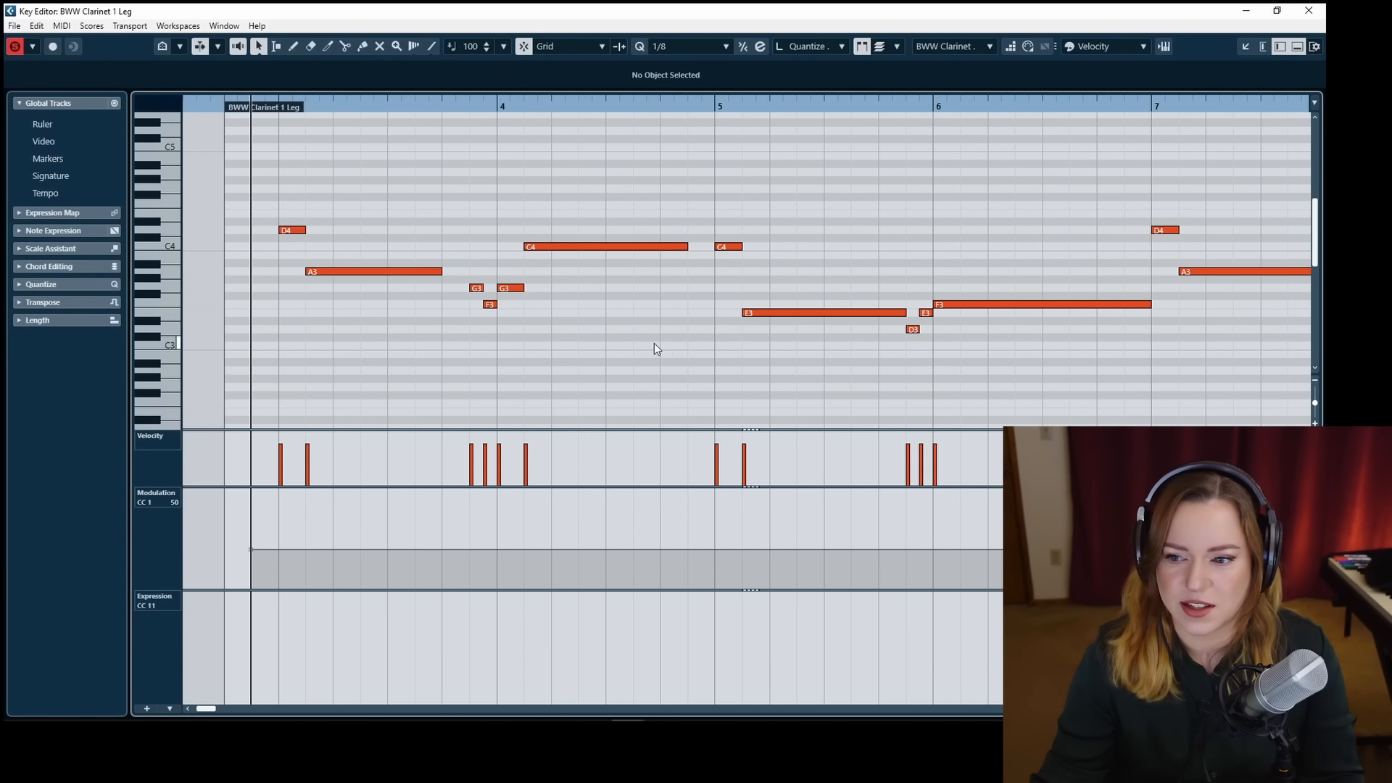
# Shorten the long E3 in bar 5 to end at 5.4.1.0 and the long F3 in bar 6 to end at 6.4.3.0.
pyautogui.moveTo(904, 312); pyautogui.dragTo(879, 313)
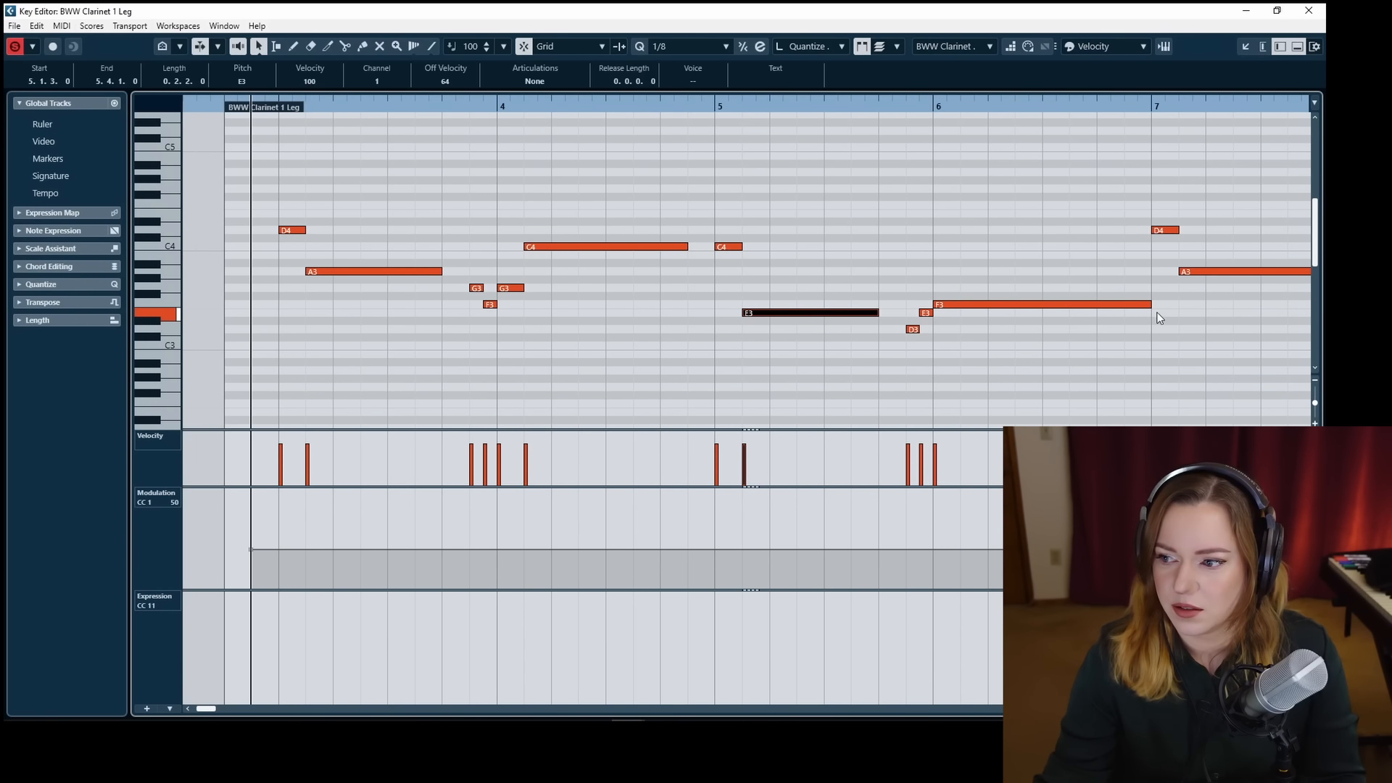
pyautogui.moveTo(1147, 307); pyautogui.dragTo(1124, 306)
pyautogui.hscroll(5, 863, 347)
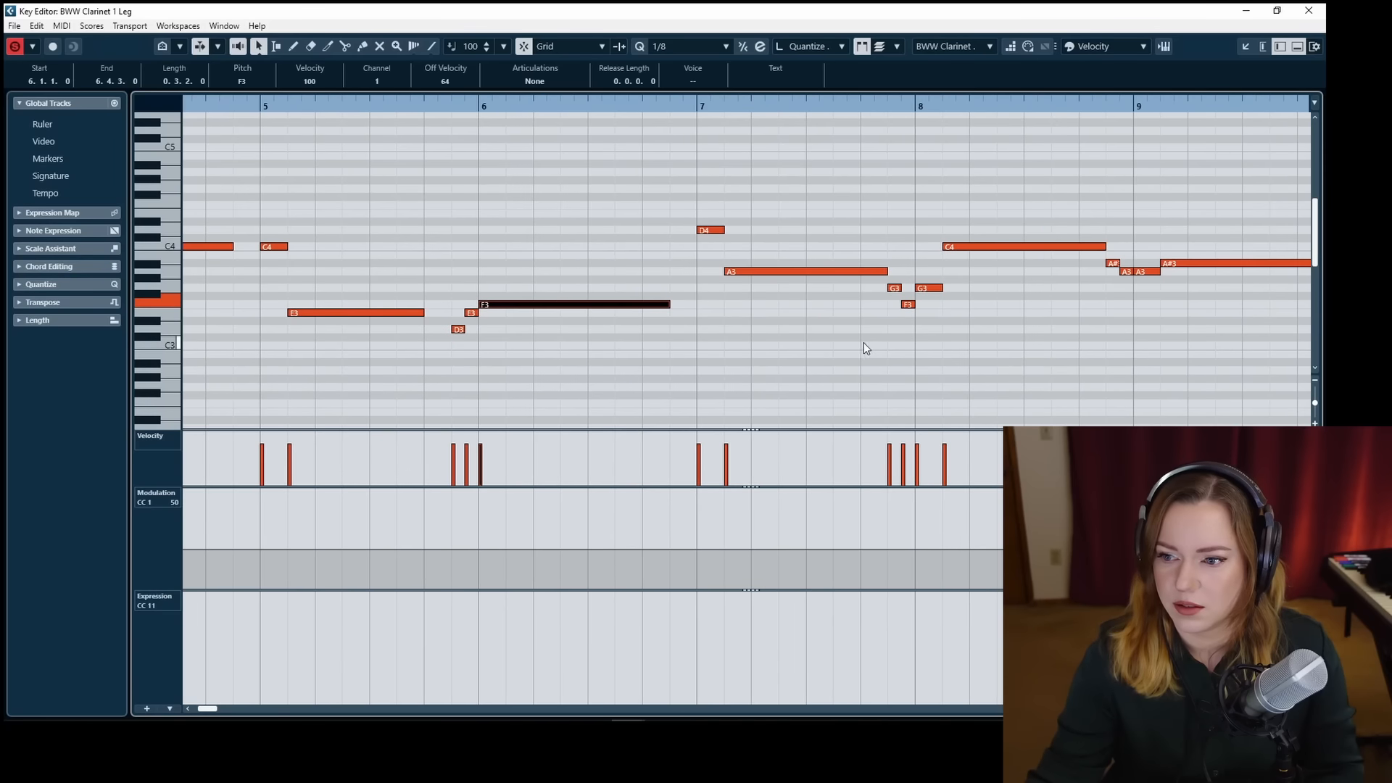
# Shorten the long A3, C4 and A#3 in bars 7, 8 and 9 to end at 7.4.1.0, 8.4.1.0 and 9.4.1.0.
pyautogui.moveTo(881, 279); pyautogui.dragTo(860, 278)
pyautogui.hscroll(5, 793, 322)
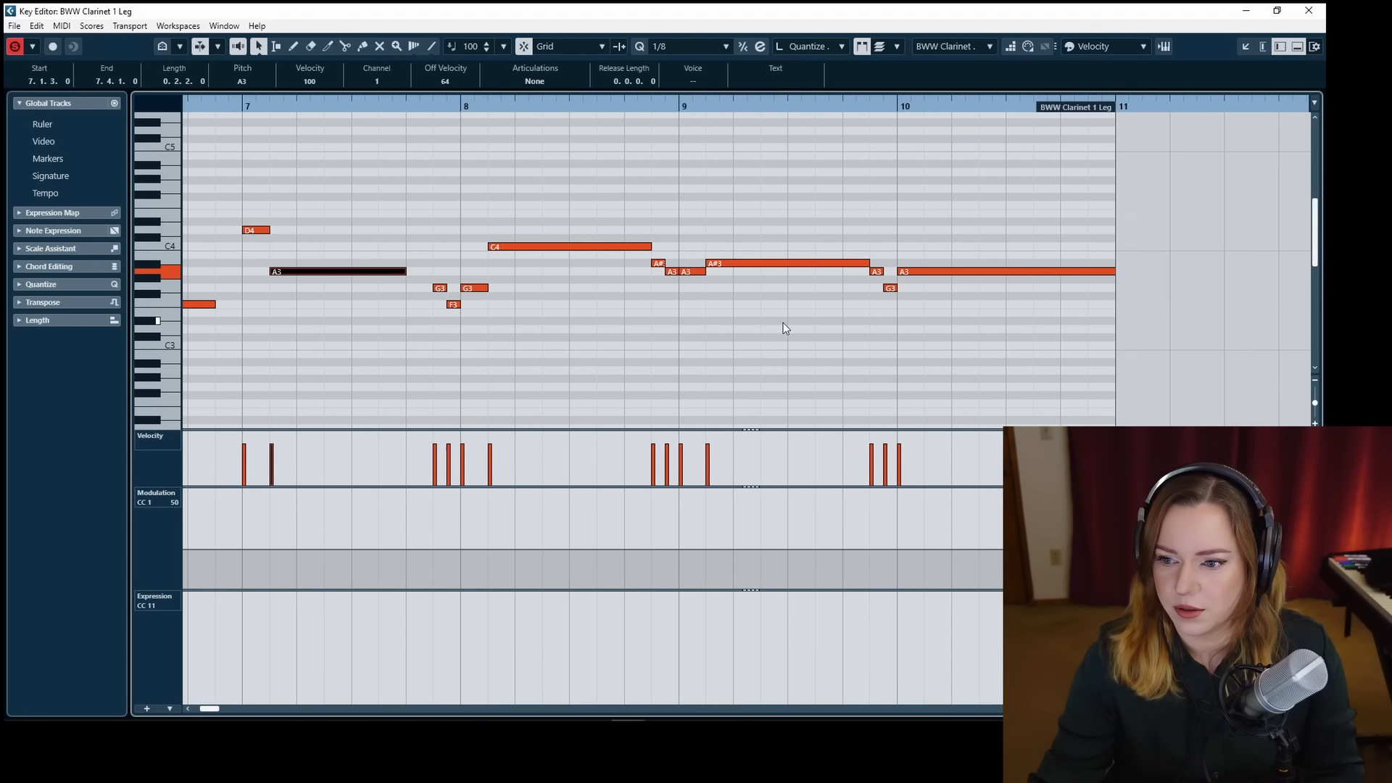
pyautogui.moveTo(649, 248); pyautogui.dragTo(629, 251)
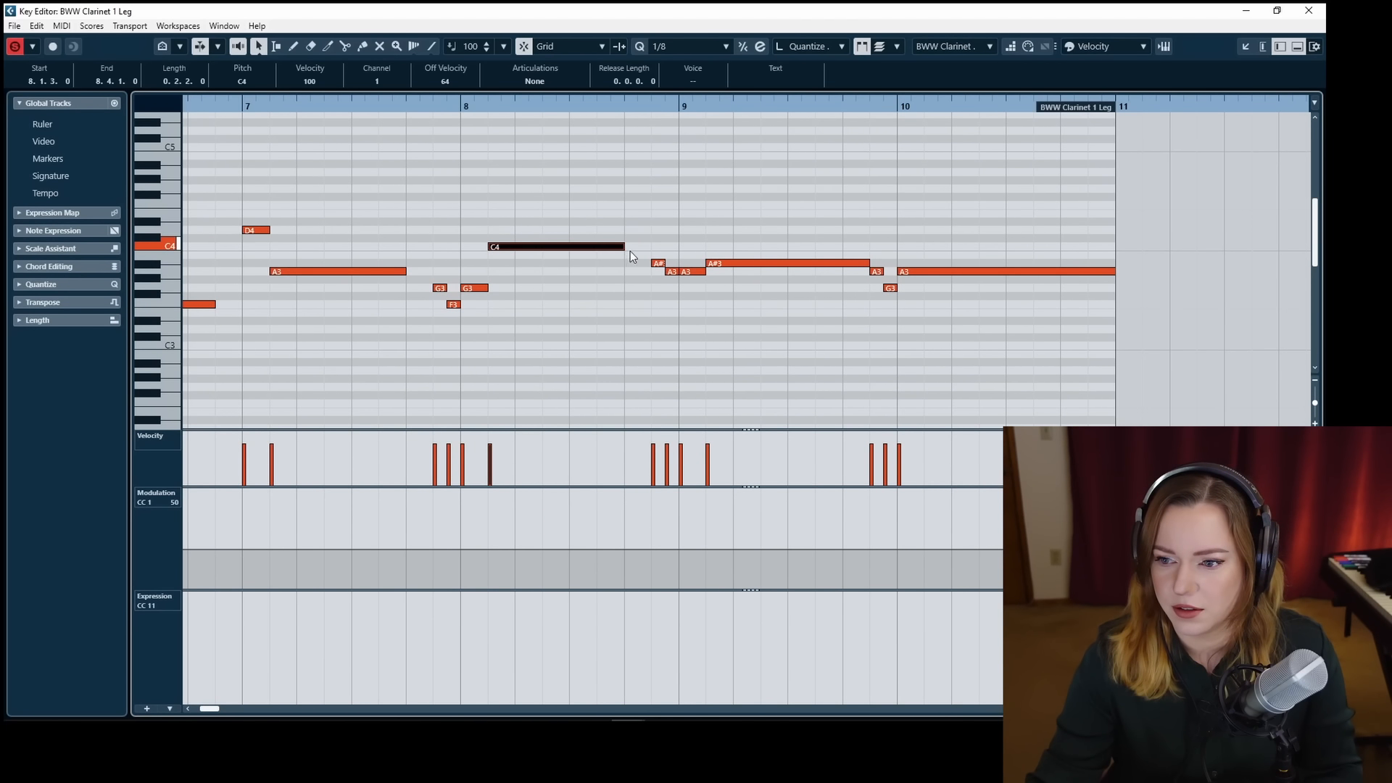
pyautogui.moveTo(859, 262); pyautogui.dragTo(832, 263)
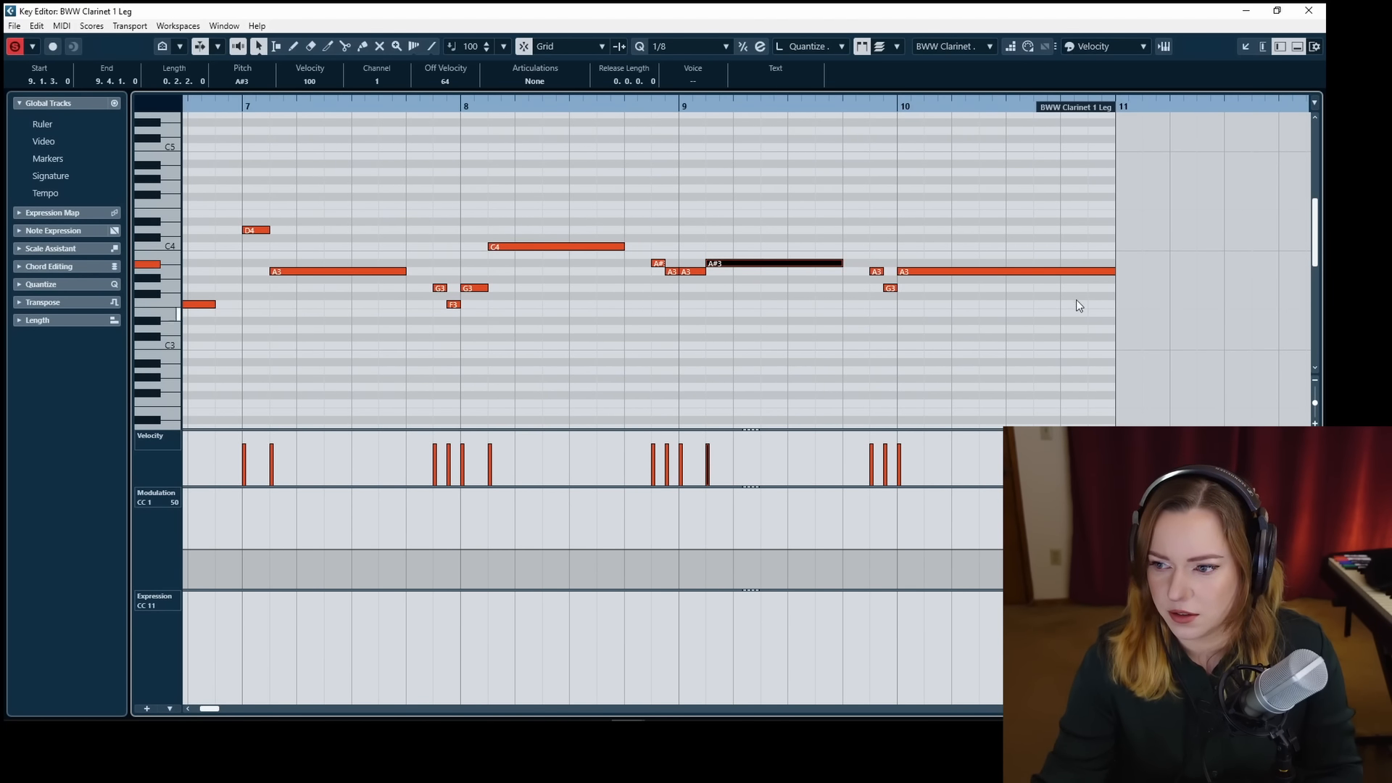
# Draw a curved Expression (CC 11) swell in bar 3: 21 at 2.4.3.0 and 3.1.1.0, 99 at 3.1.3.0, 26 at 3.4.1.0.
pyautogui.hscroll(-10, 694, 367)
pyautogui.hscroll(3, 685, 369)
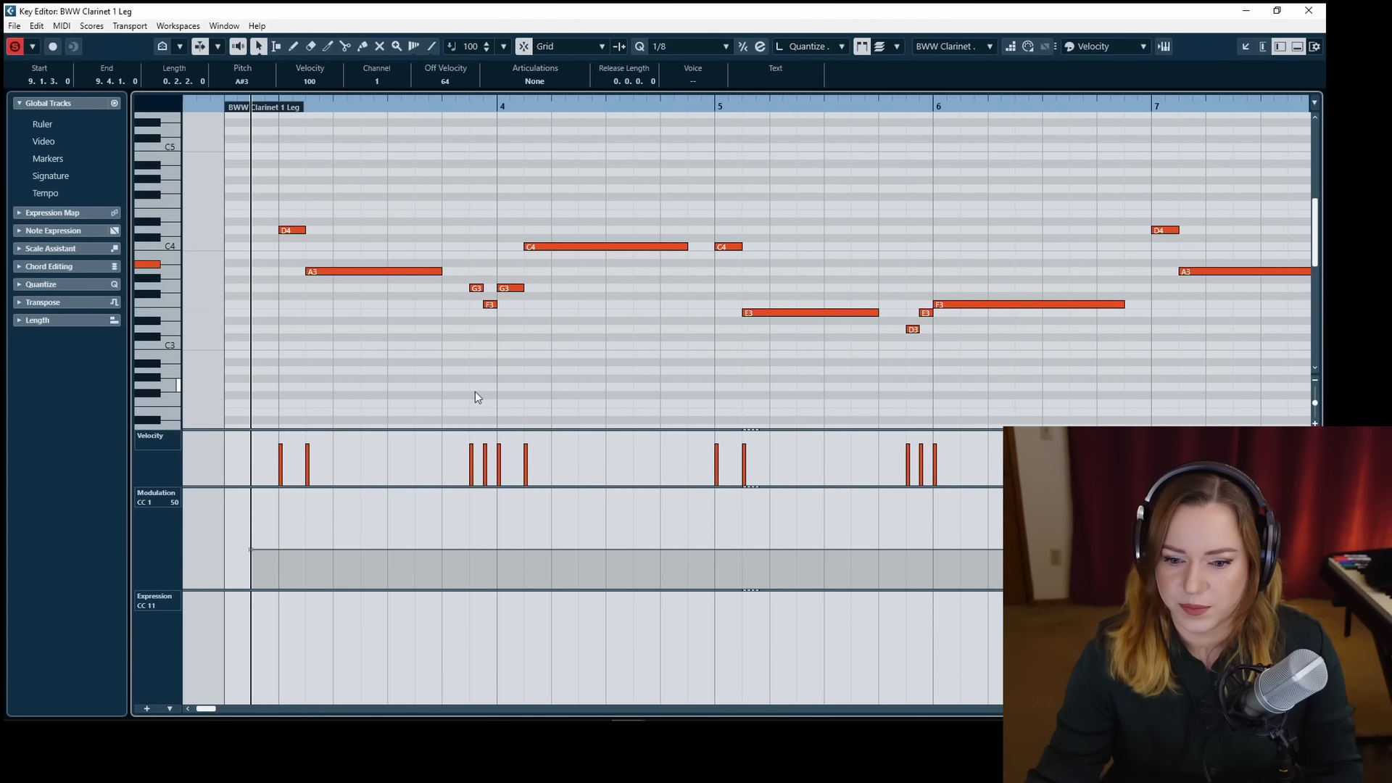
pyautogui.click(430, 395)
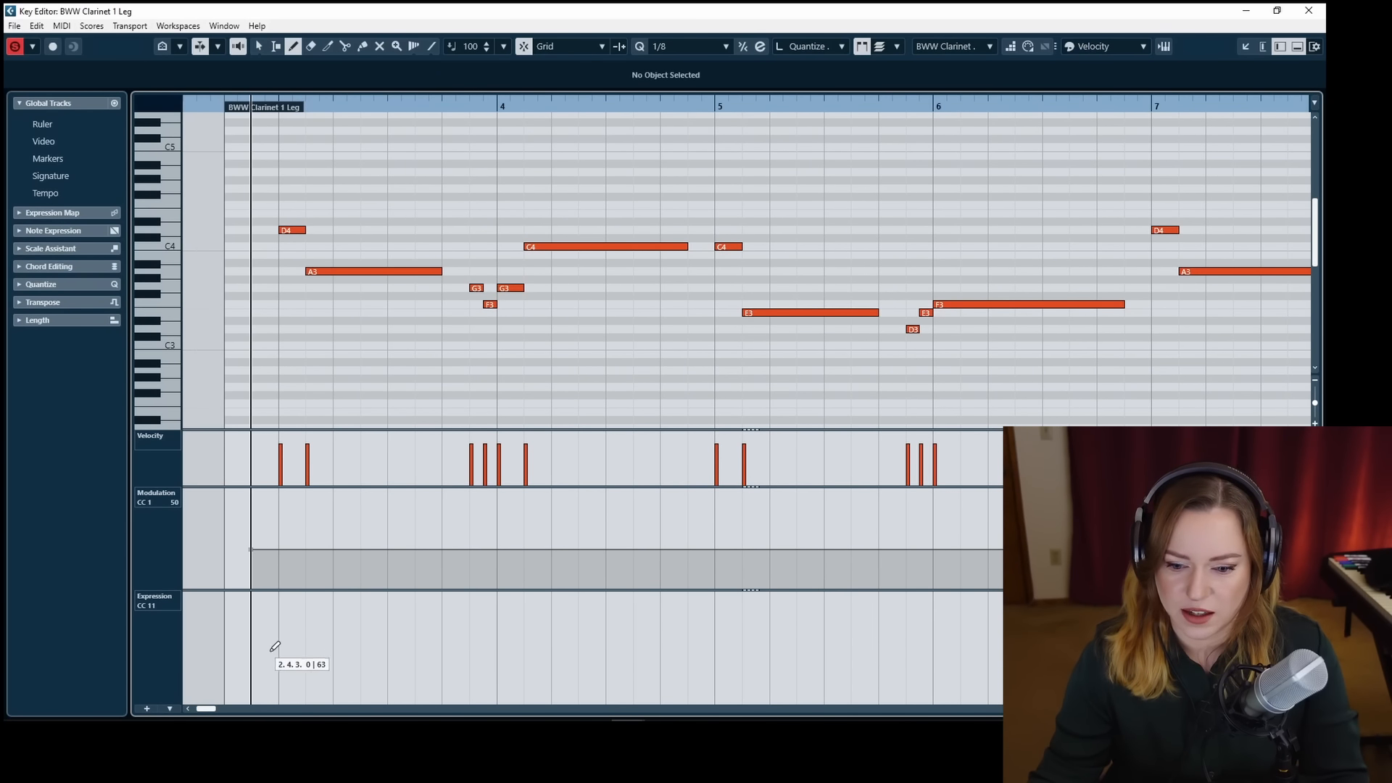
pyautogui.click(254, 686)
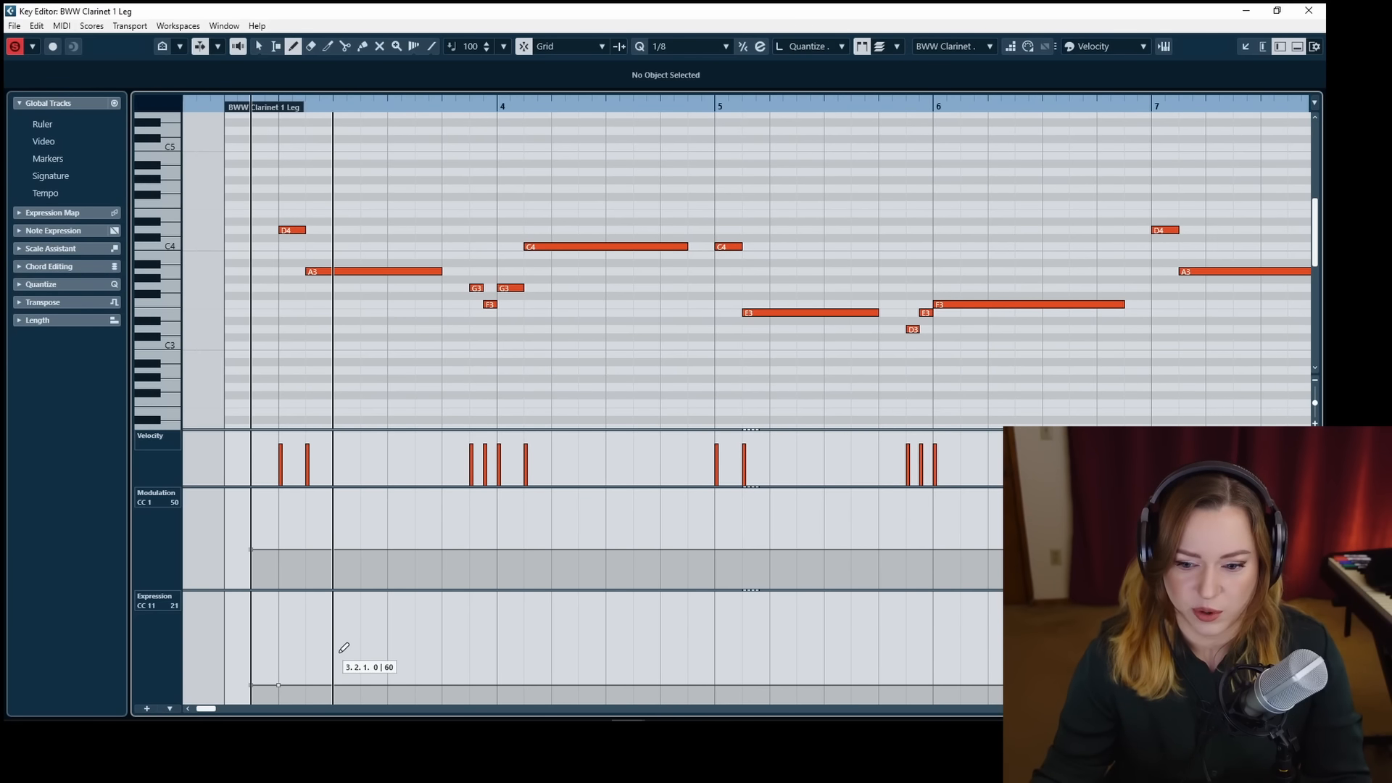
pyautogui.click(315, 618)
pyautogui.press('1')
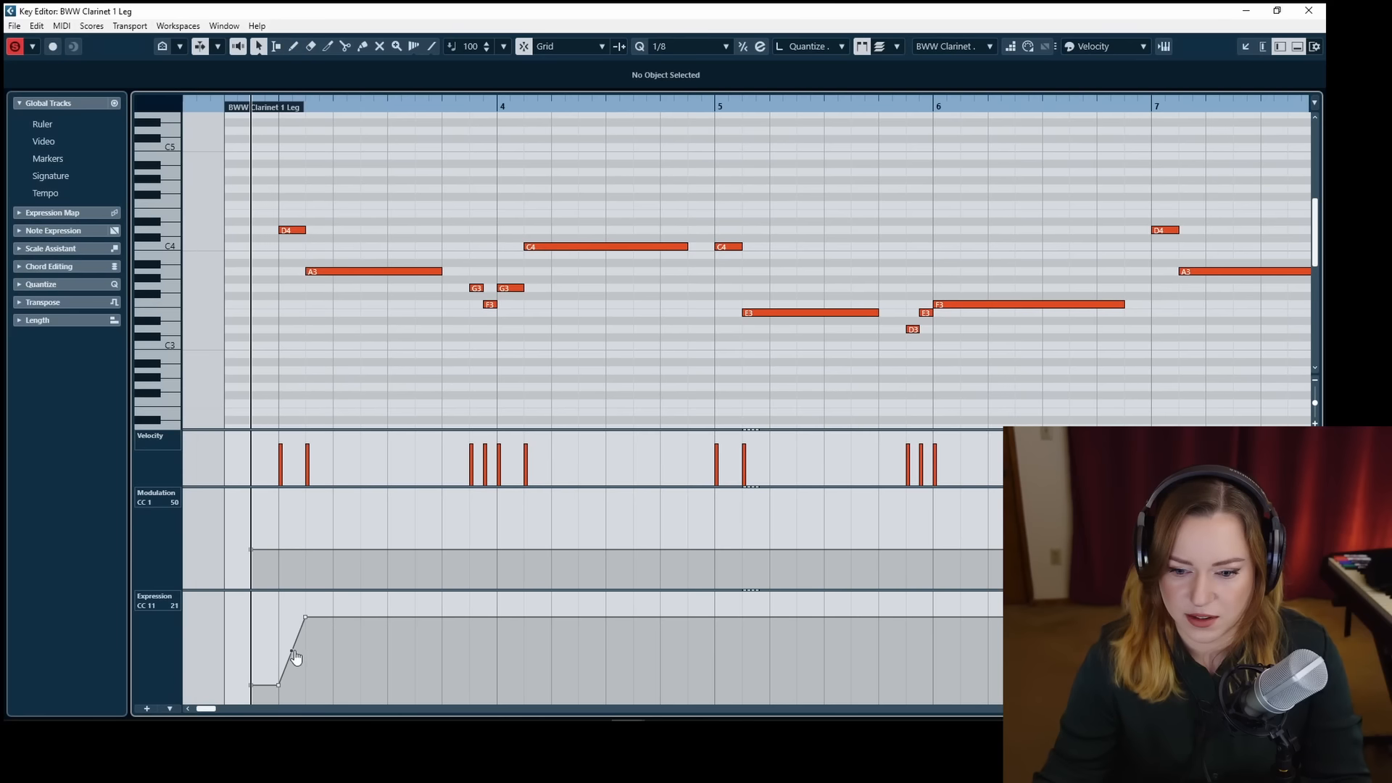
pyautogui.click(442, 680)
pyautogui.press('space')
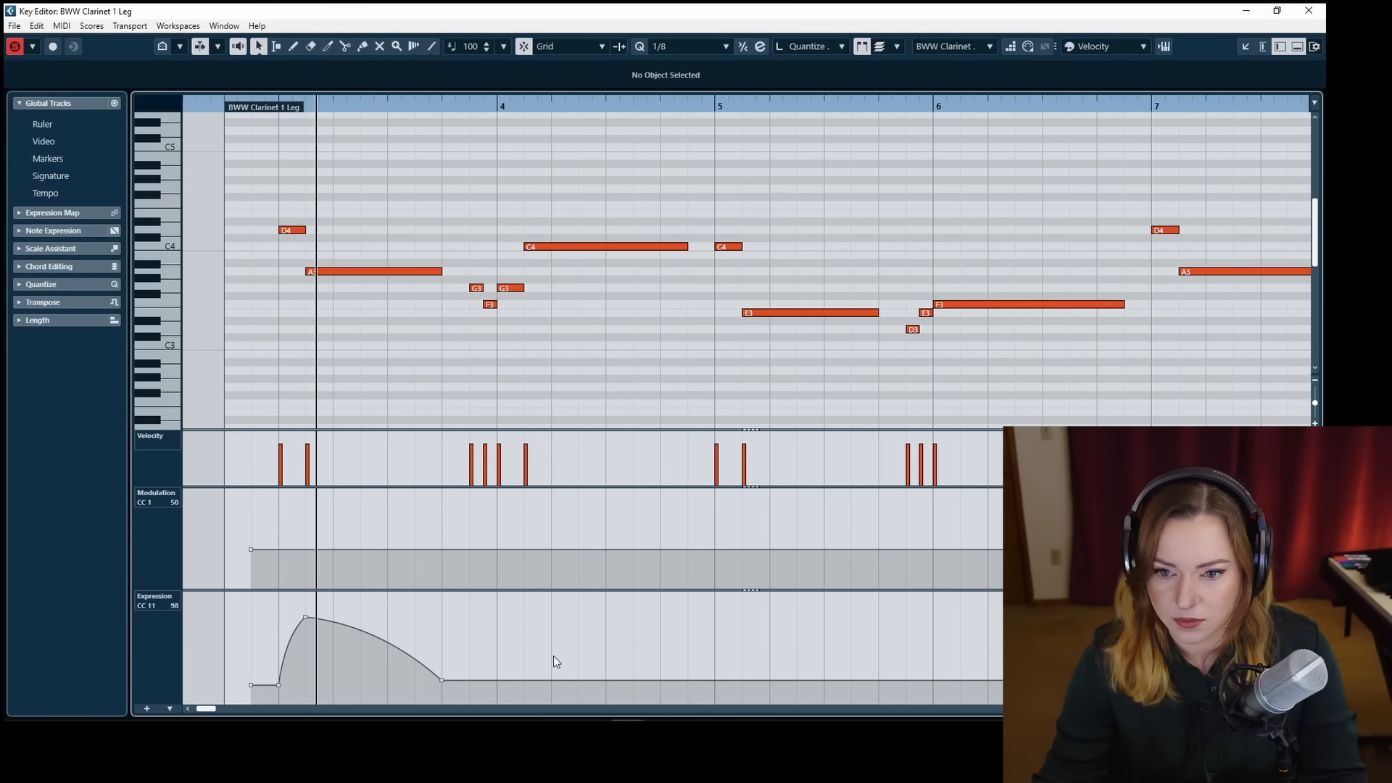
pyautogui.press('space')
# Draw a second curved Expression swell with points of 26 at 3.4.3.0, 99 at 4.1.1.0 and 20 at 4.4.3.0.
pyautogui.keyDown('alt'); pyautogui.click(471, 680); pyautogui.keyUp('alt')
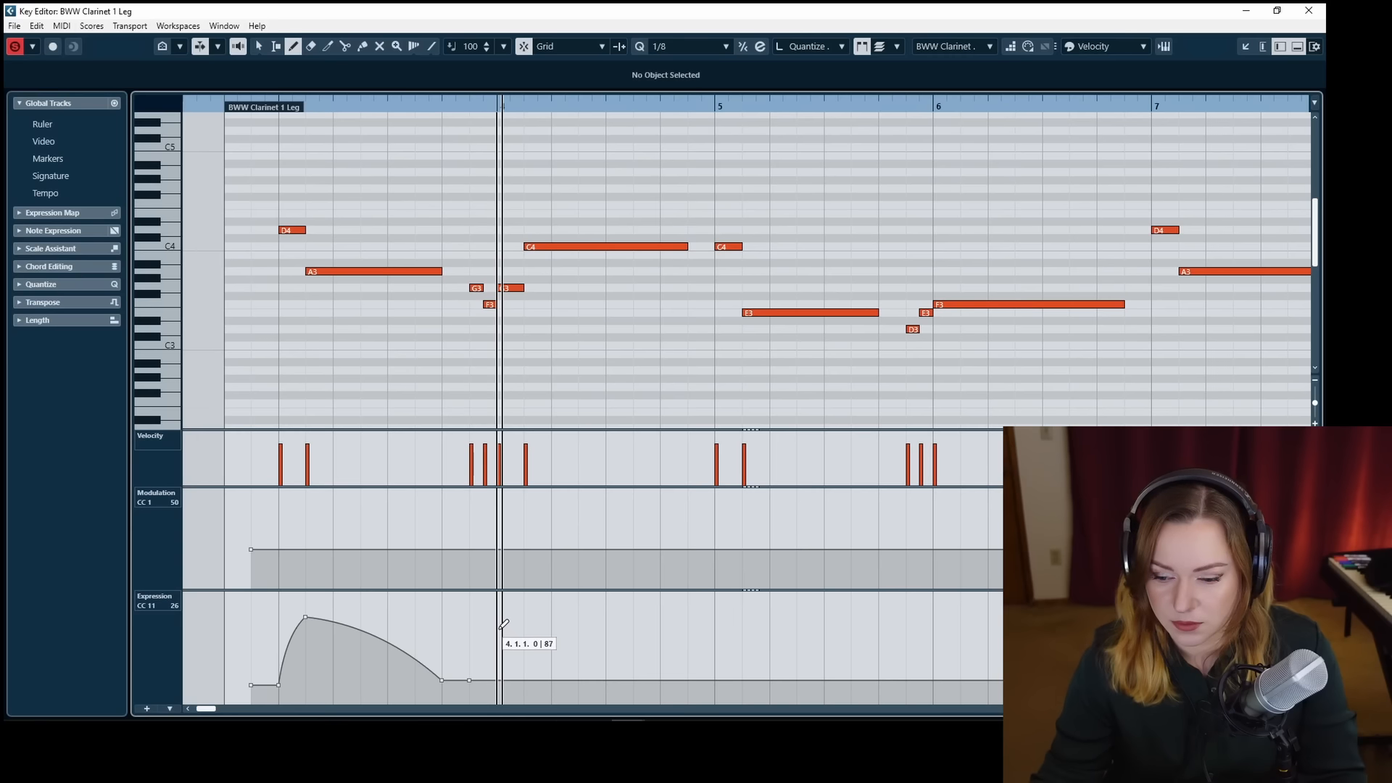
pyautogui.click(500, 617)
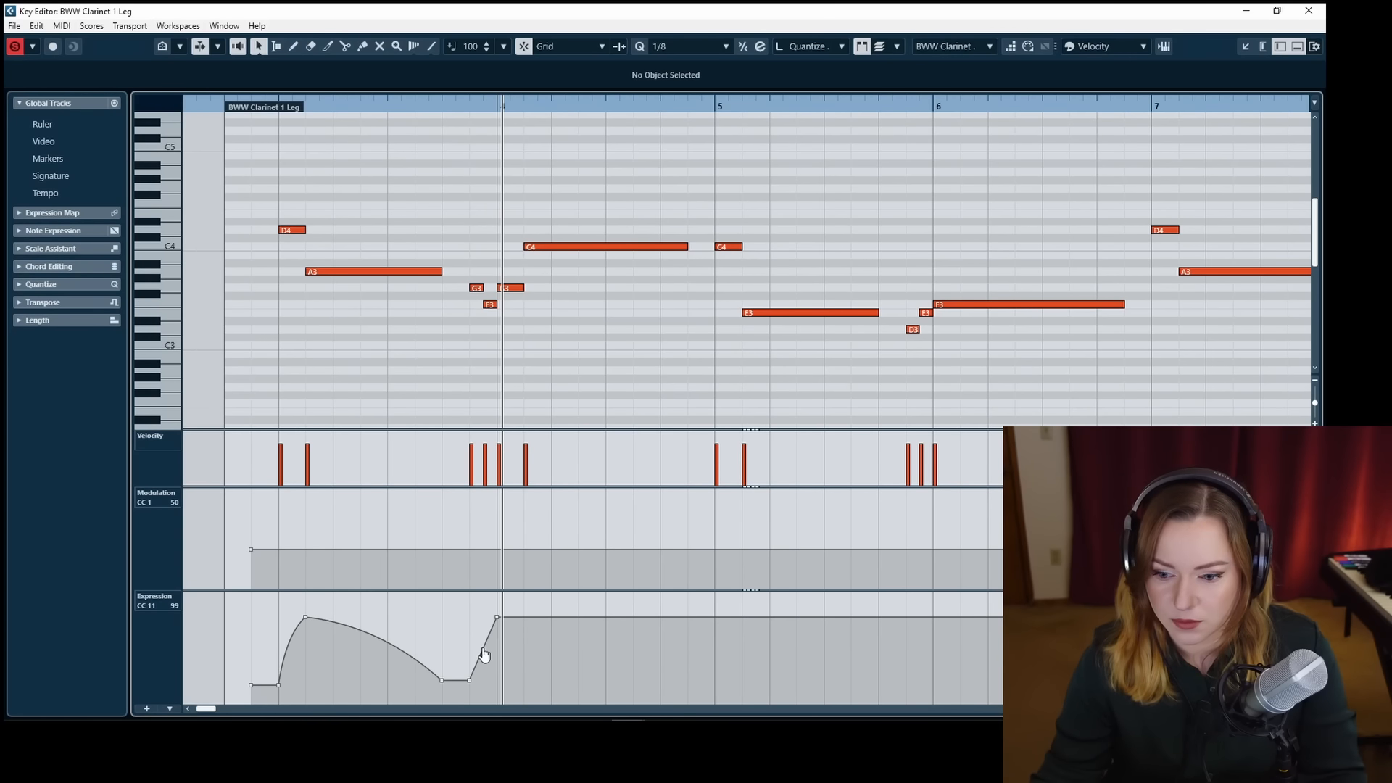
pyautogui.click(687, 685)
pyautogui.press('1')
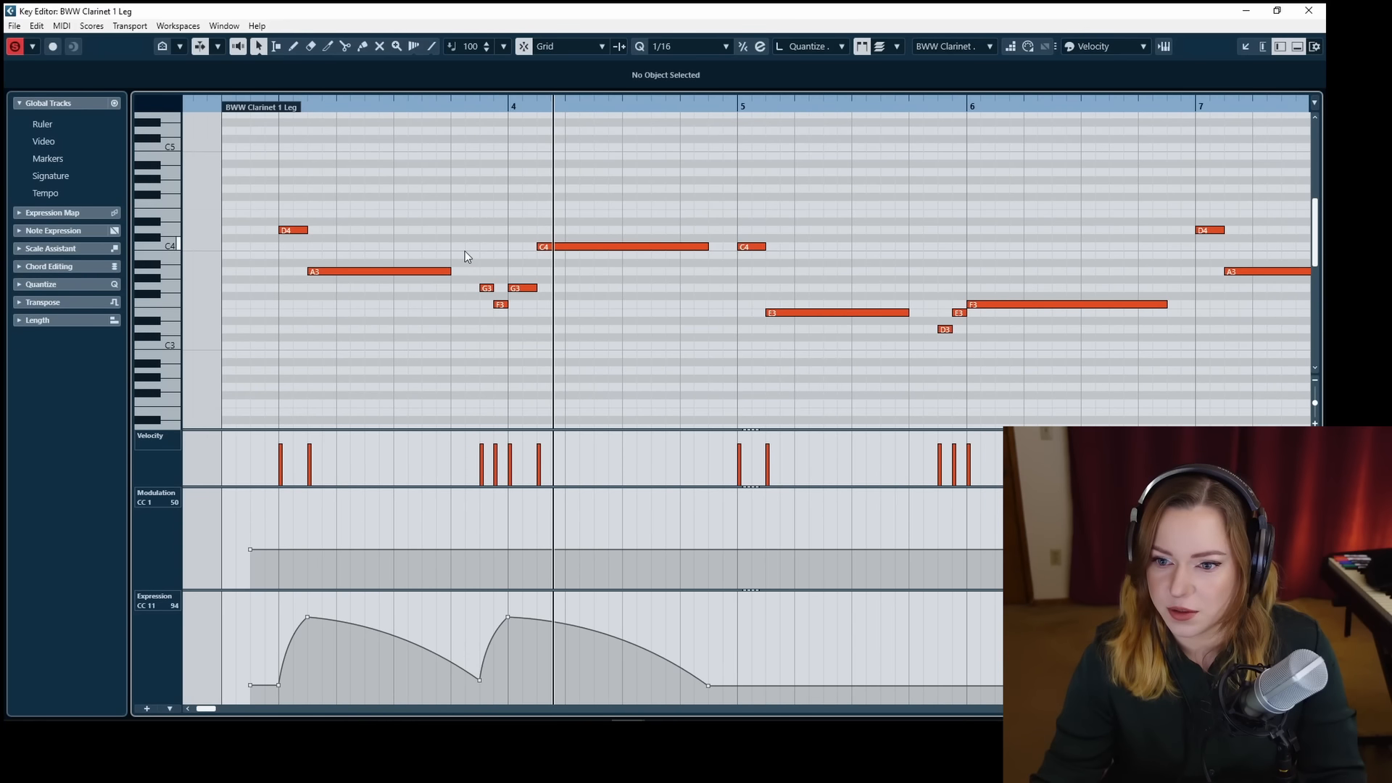
# Extend the long A3 to end at 3.4.2.0 with an Expression point of 26 there, and the long E3 to end at 5.4.2.0.
pyautogui.moveTo(448, 272); pyautogui.dragTo(461, 274)
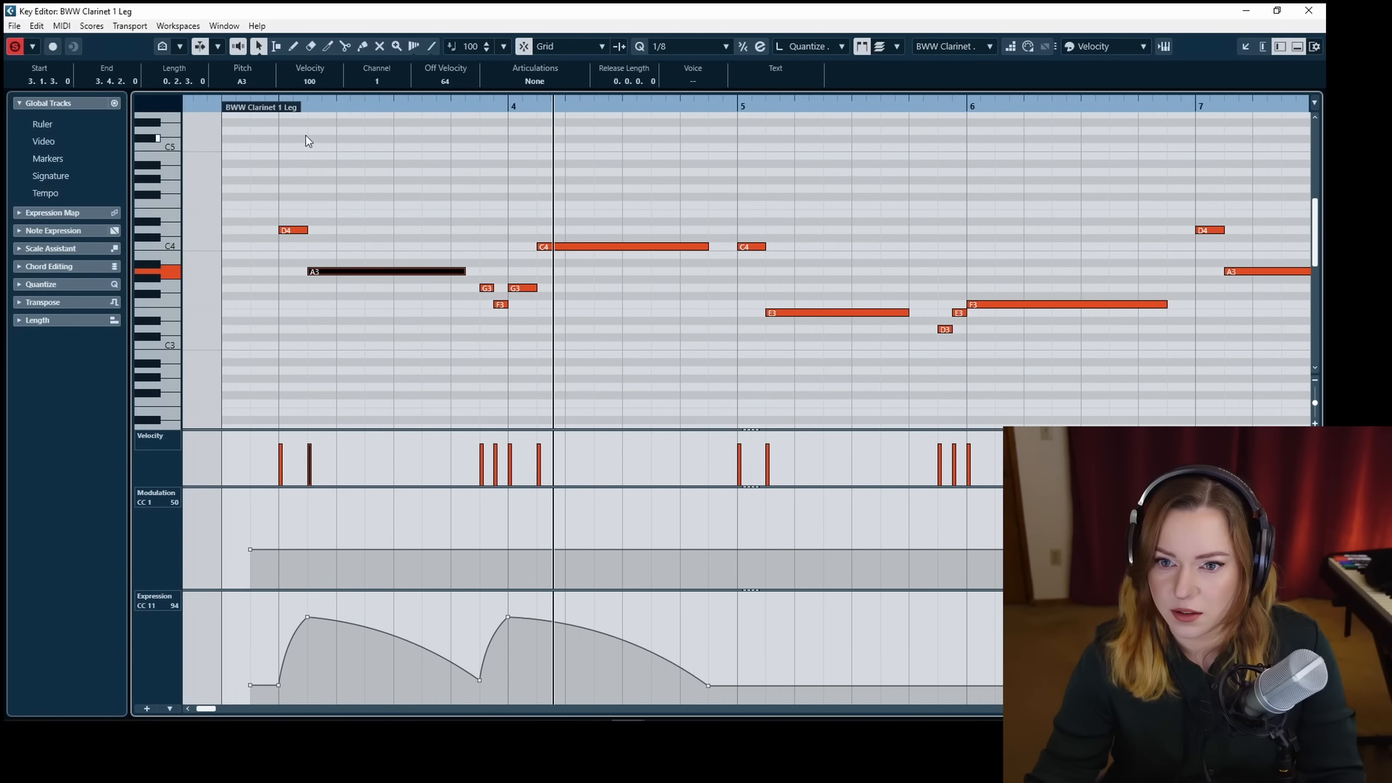
pyautogui.click(465, 682)
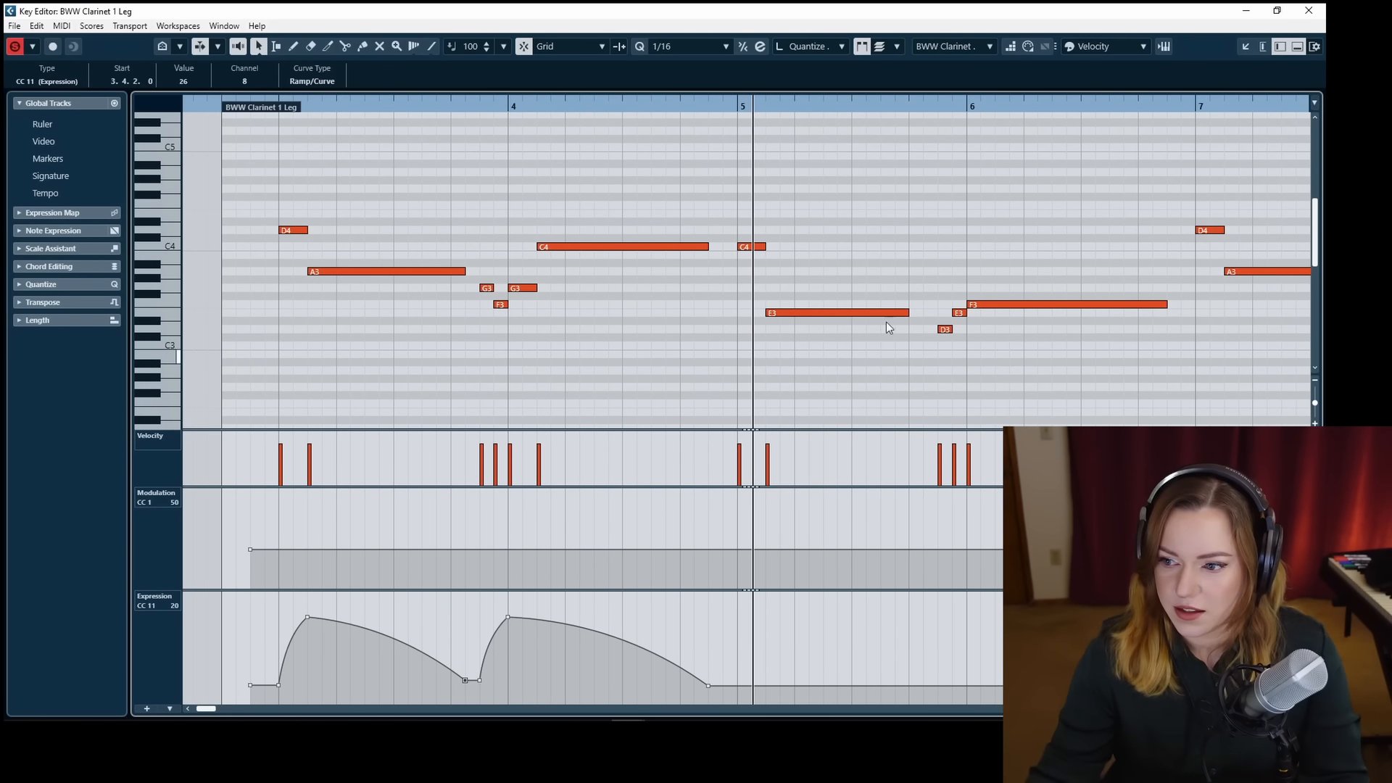
pyautogui.moveTo(907, 313); pyautogui.dragTo(924, 312)
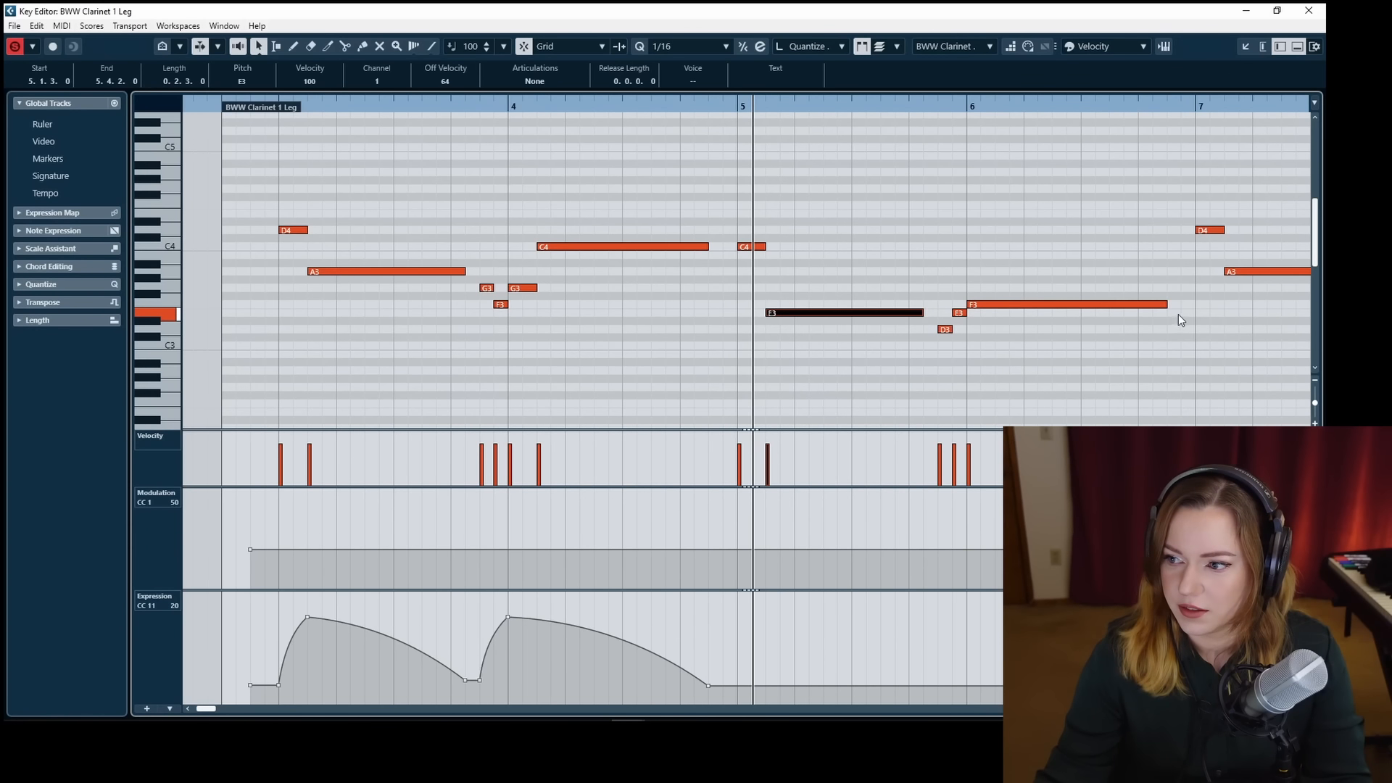
pyautogui.click(1008, 320)
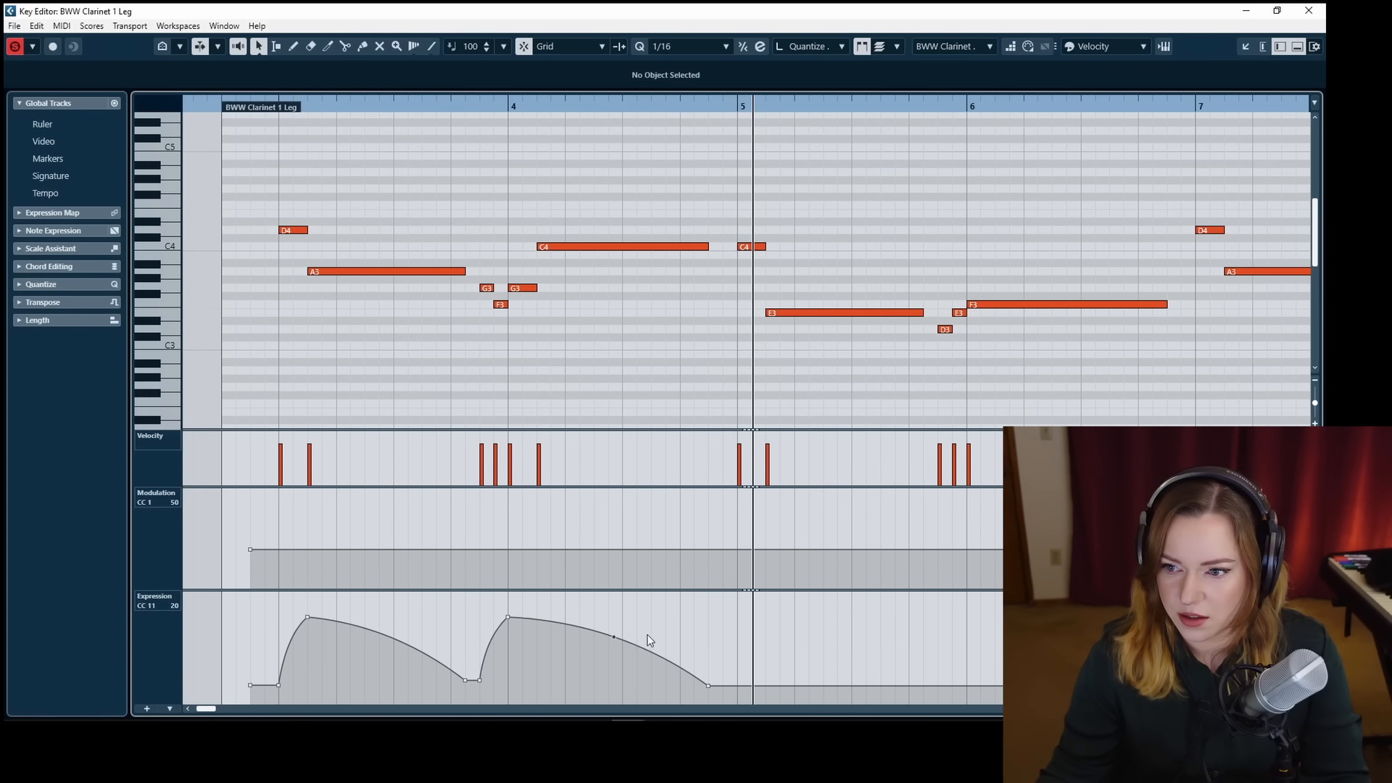
# Add an Expression point of 21 at 5.1.1.0 and duplicate the swells of bars 3 and 4 onto bars 5 and 6.
pyautogui.press('8')
pyautogui.click(739, 686)
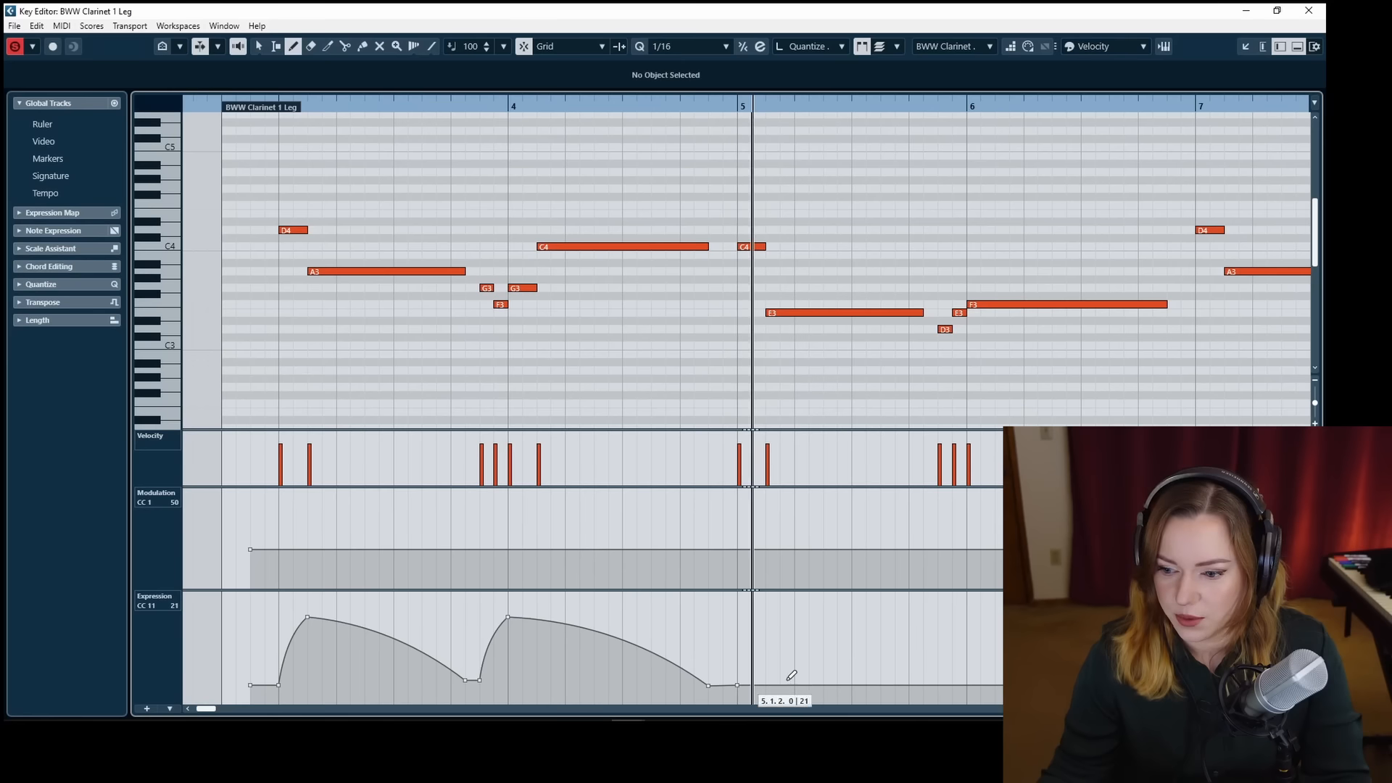
pyautogui.press('1')
pyautogui.moveTo(274, 611); pyautogui.dragTo(792, 701)
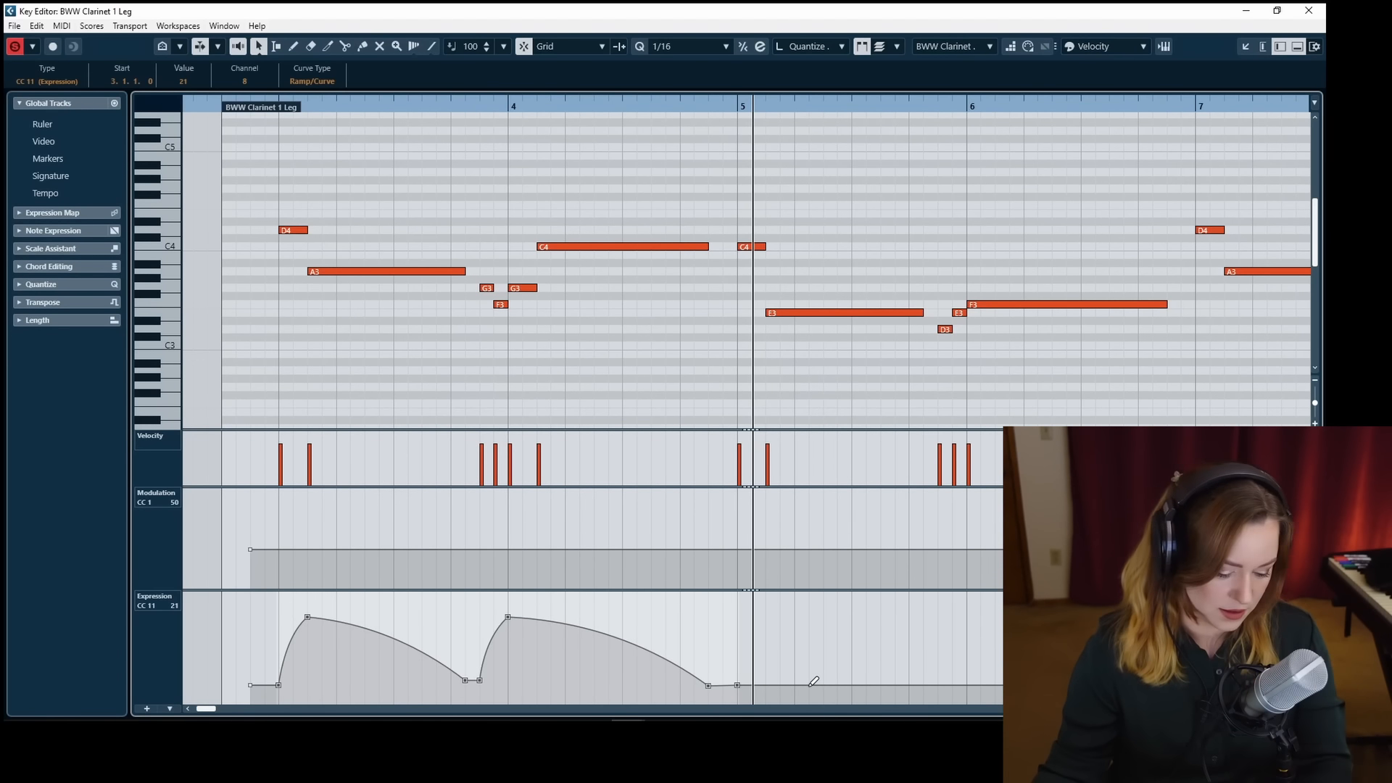
pyautogui.hotkey('ctrl', 'd')
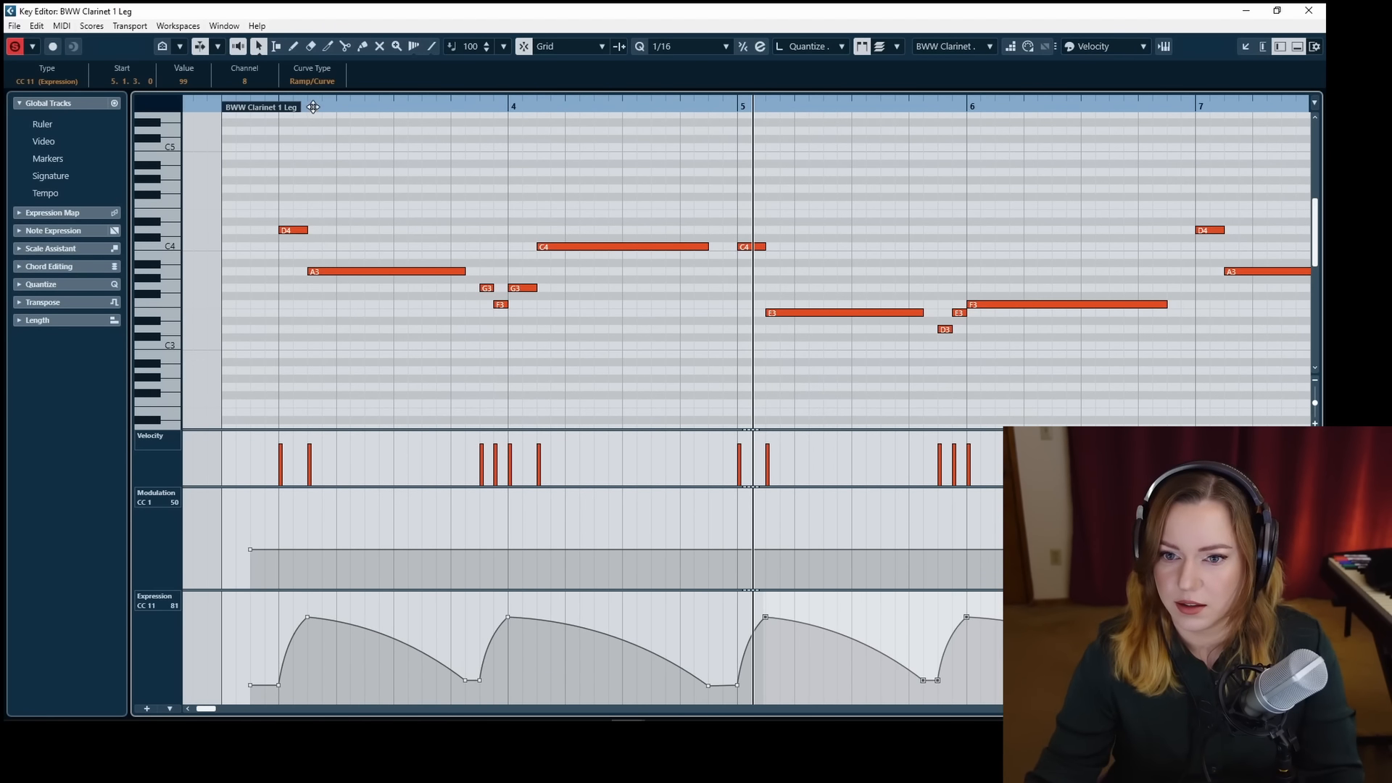
# Play back the clarinet melody from its beginning through bar 6 to check the duplicated Expression swells.
pyautogui.moveTo(312, 107); pyautogui.dragTo(268, 110)
pyautogui.click(402, 172)
pyautogui.press('space')
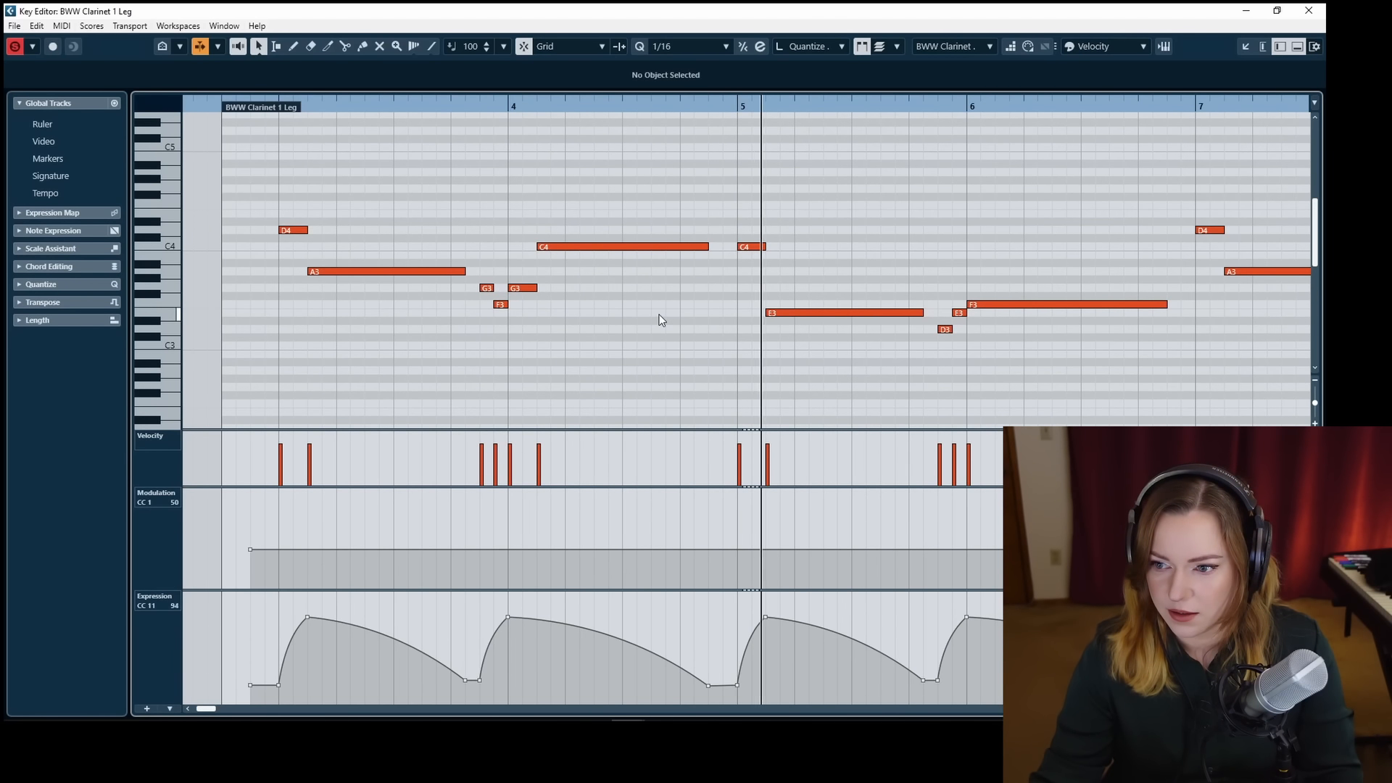
pyautogui.hscroll(2, 635, 322)
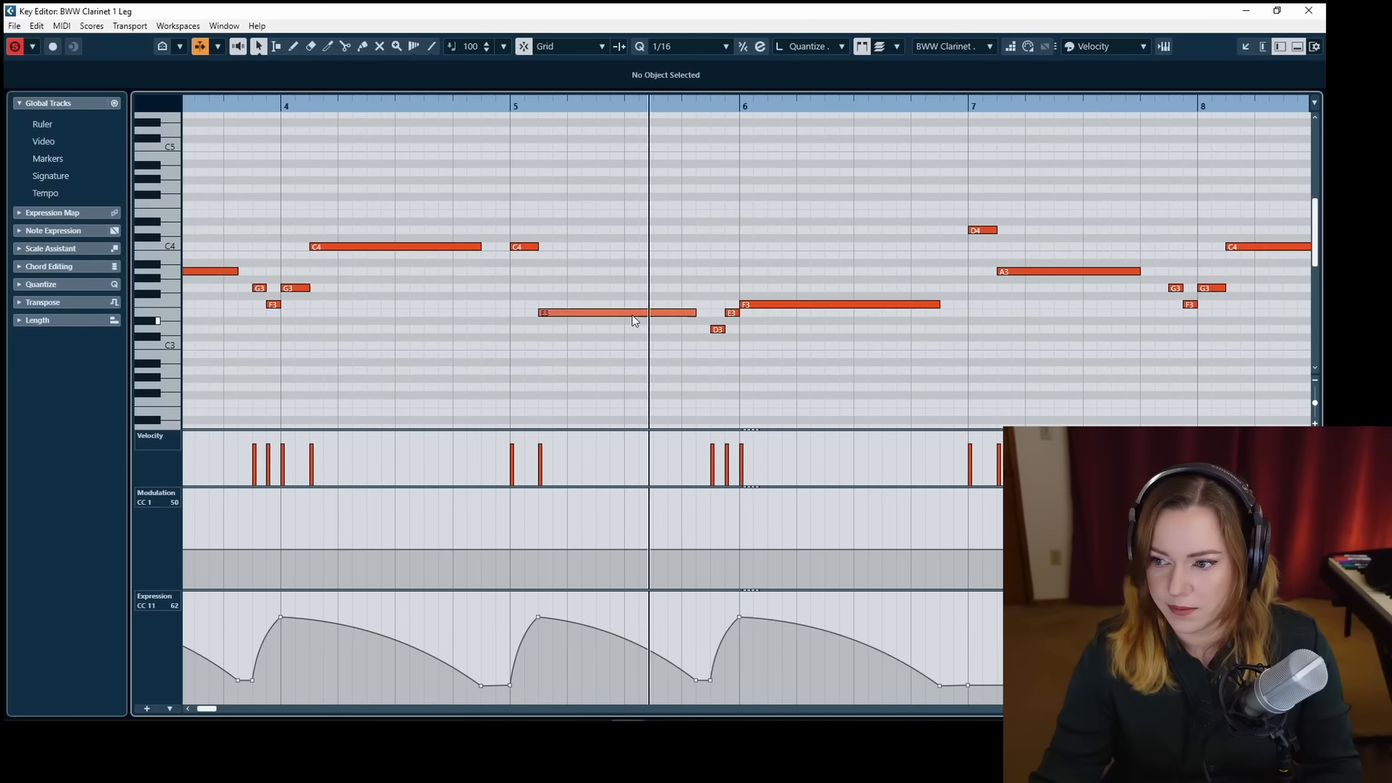
pyautogui.hscroll(2, 635, 321)
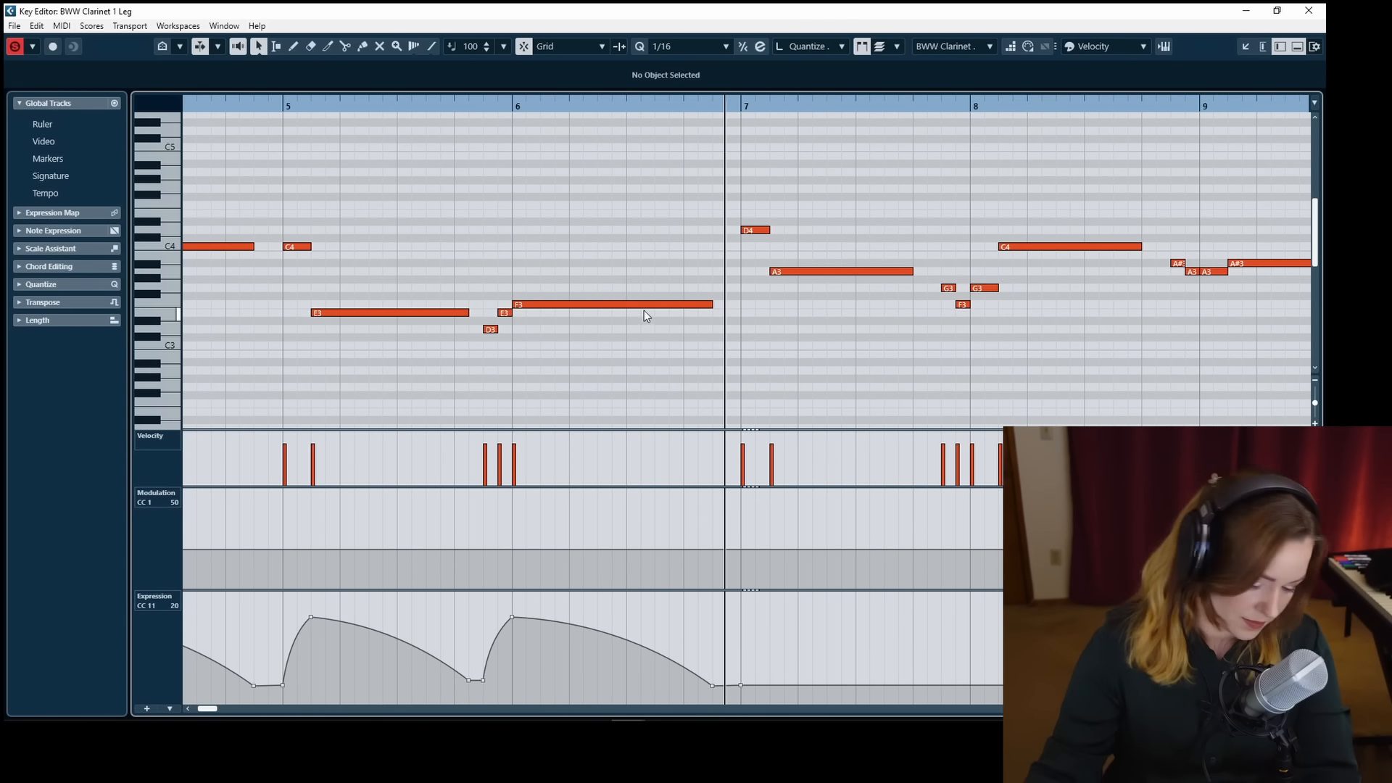
# Duplicate the Expression swells of bars 3 to 6 so they continue from bar 7 to the end of the melody.
pyautogui.press('g')
pyautogui.press('g')
pyautogui.press('g')
pyautogui.press('g')
pyautogui.press('g')
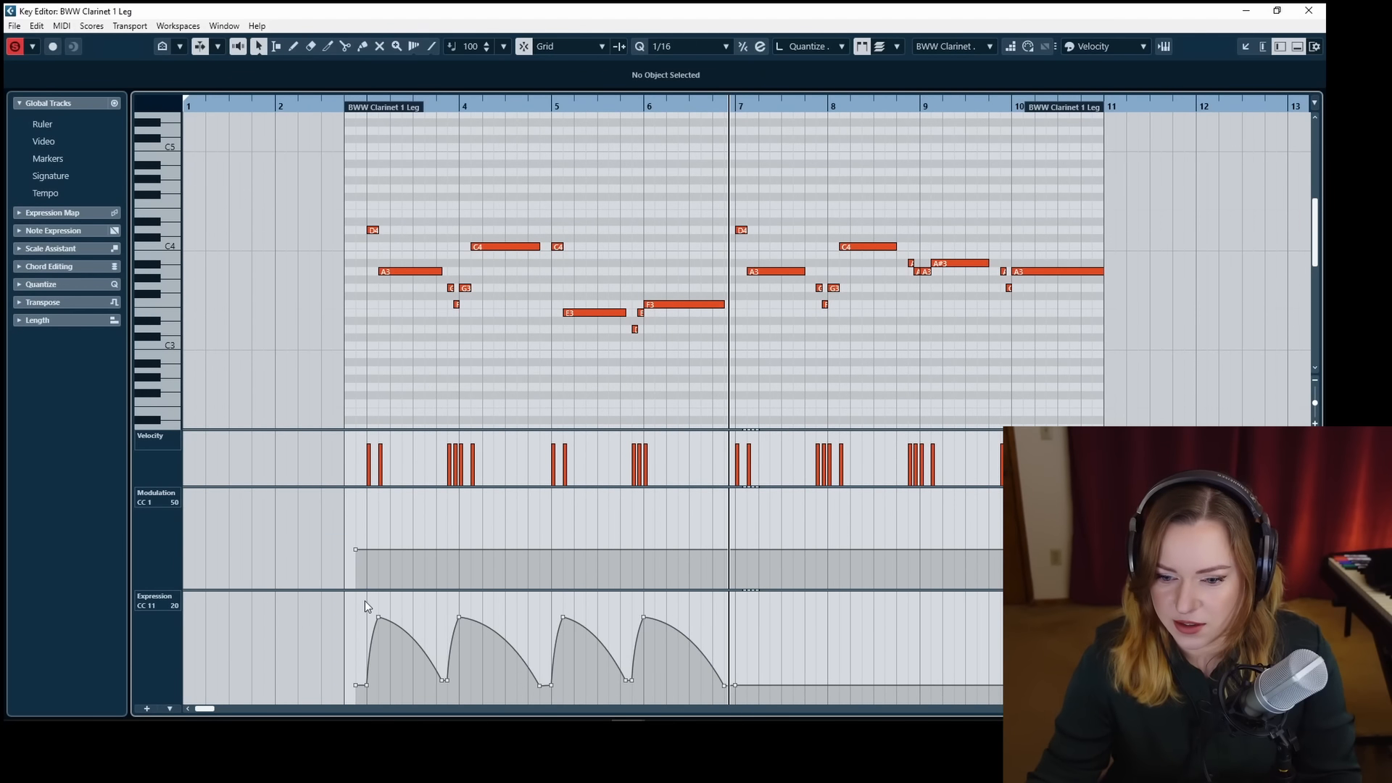
pyautogui.moveTo(363, 601); pyautogui.dragTo(752, 704)
pyautogui.hotkey('ctrl', 'd')
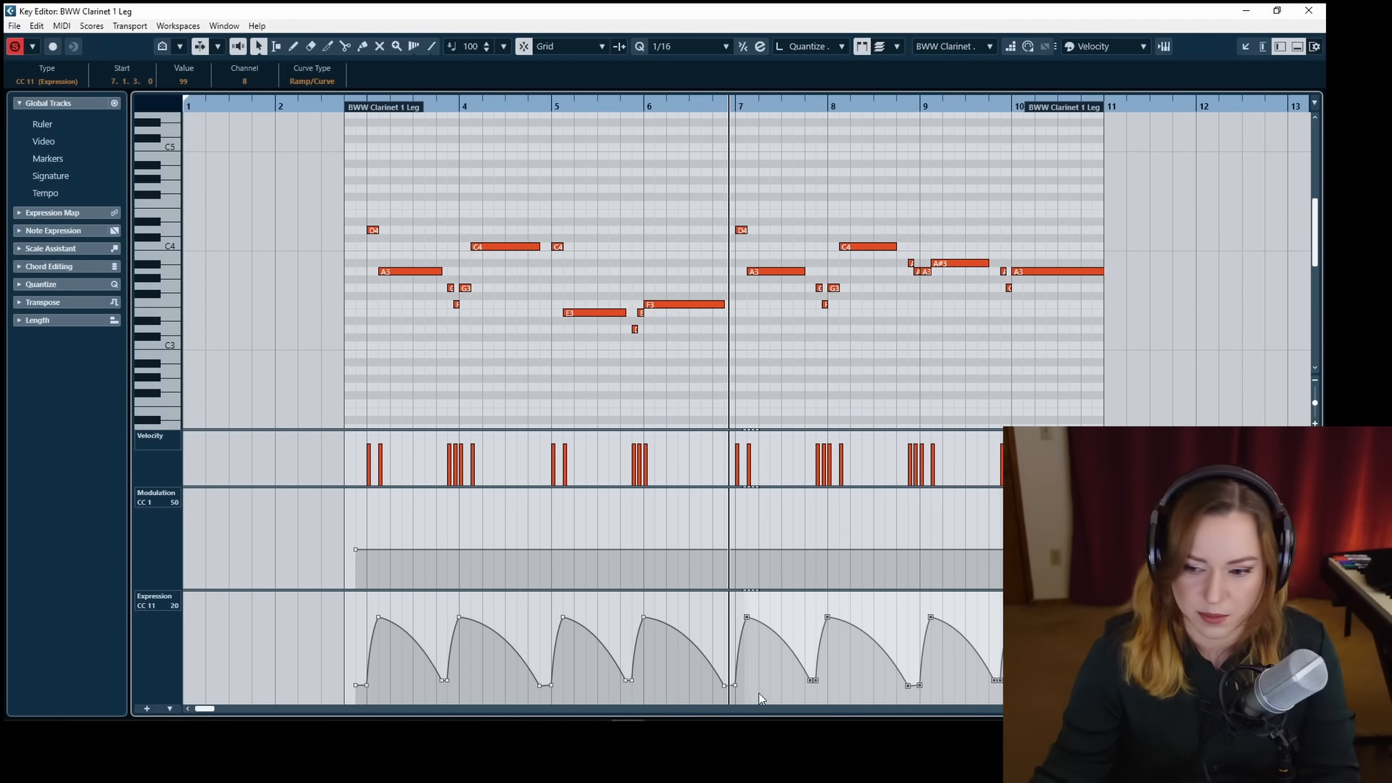
# Move the Expression low point at bar 9 back to 8.4.3.0 with value 19, and play back from the middle of bar 8.
pyautogui.click(746, 351)
pyautogui.press('space')
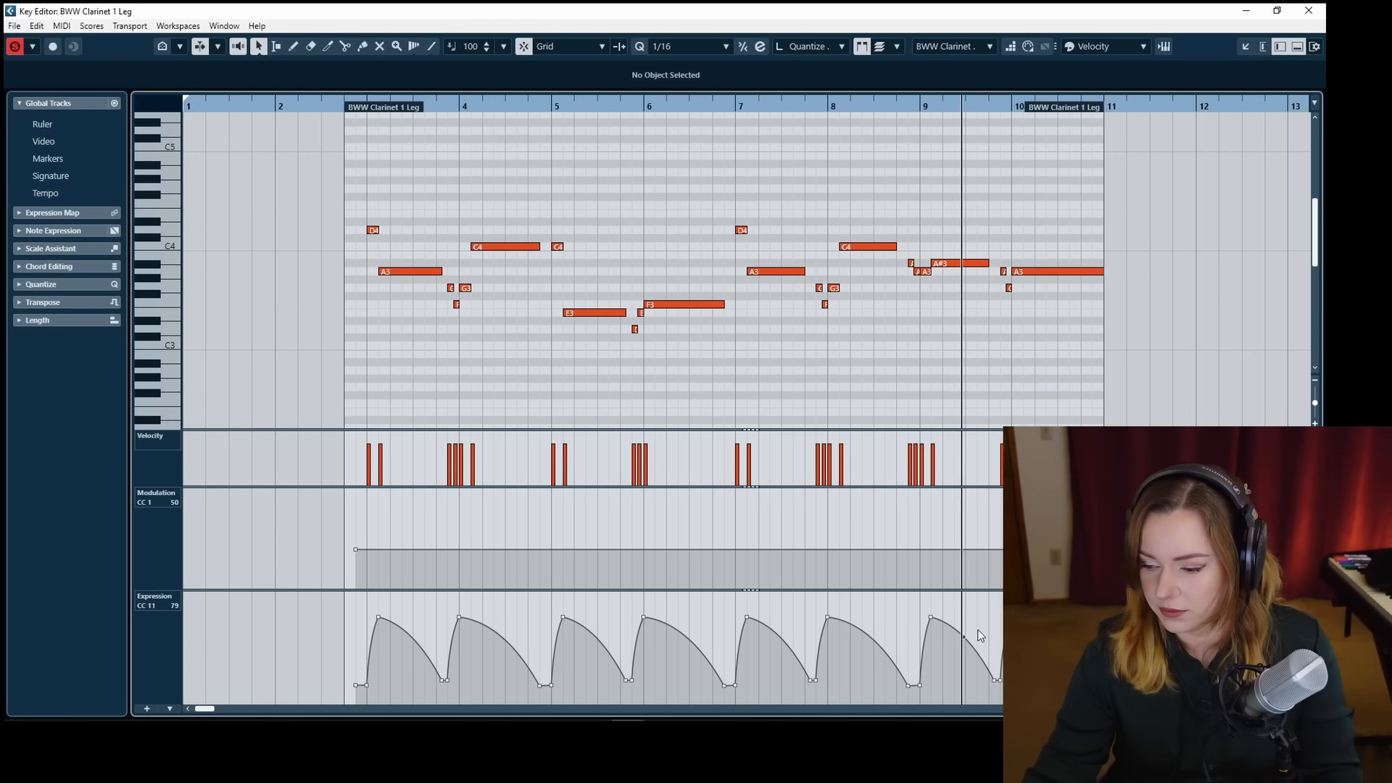
pyautogui.moveTo(921, 692); pyautogui.dragTo(910, 692)
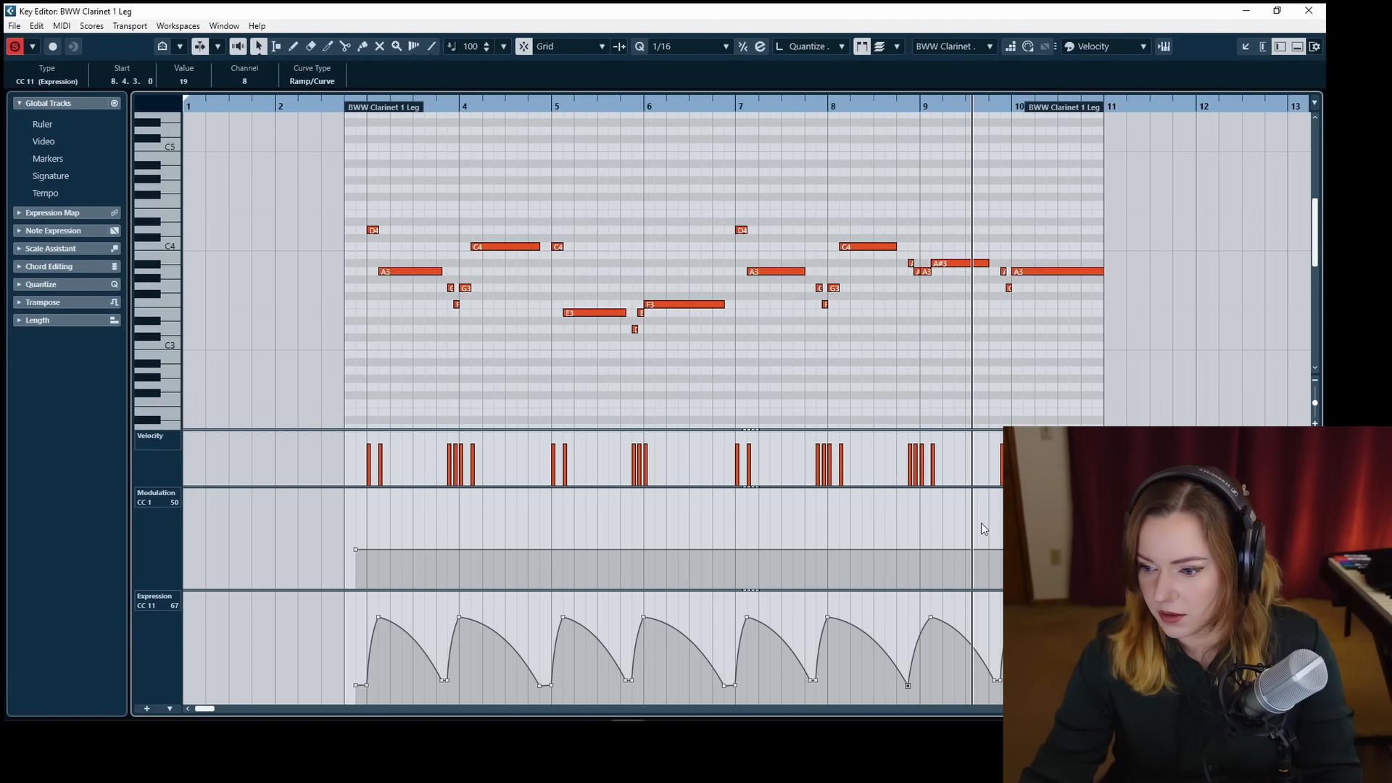
pyautogui.click(855, 123)
pyautogui.click(877, 110)
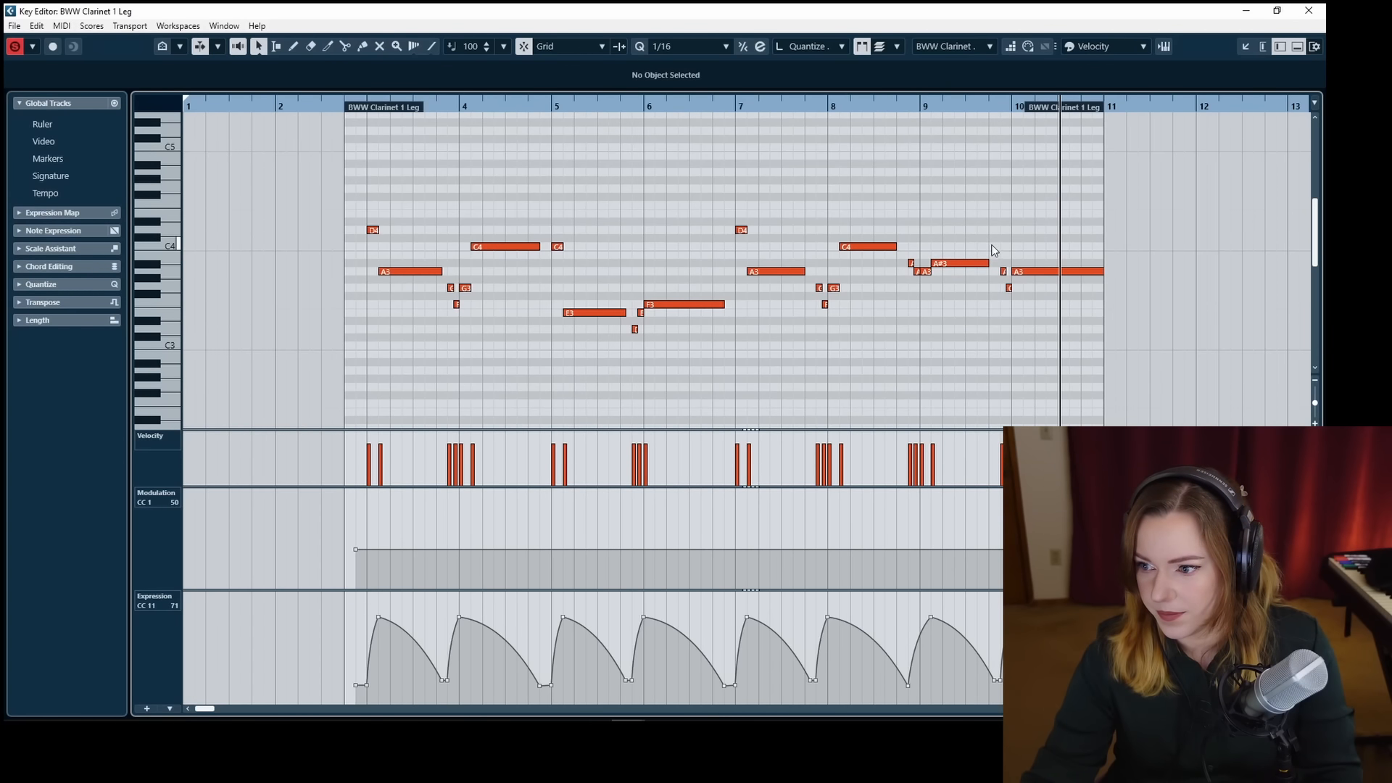
# Extend the long A#3 in bar 9 to end at 9.4.2.0, and end bar 8's C4 at 8.4.1.0 after trying 8.4.2.0.
pyautogui.moveTo(985, 262); pyautogui.dragTo(995, 264)
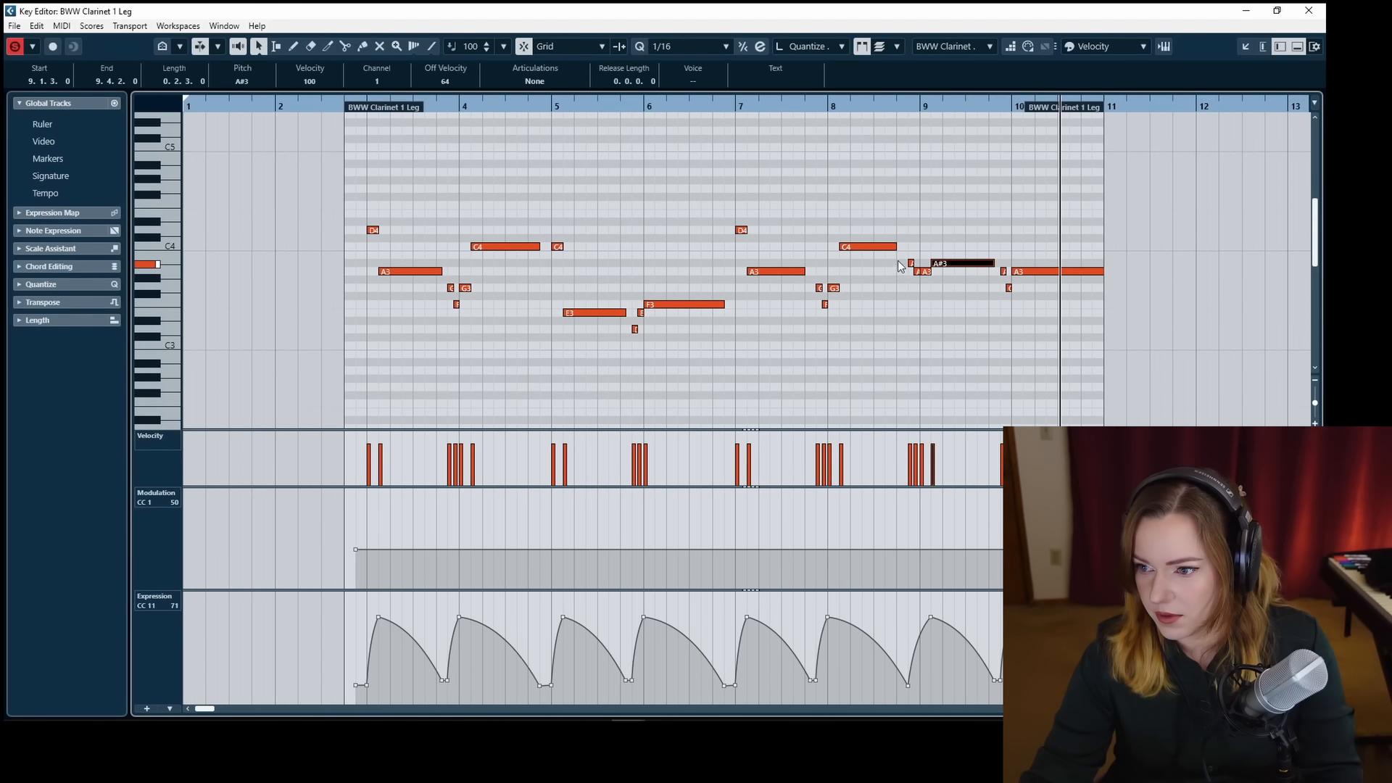
pyautogui.moveTo(897, 249); pyautogui.dragTo(904, 249)
pyautogui.click(736, 108)
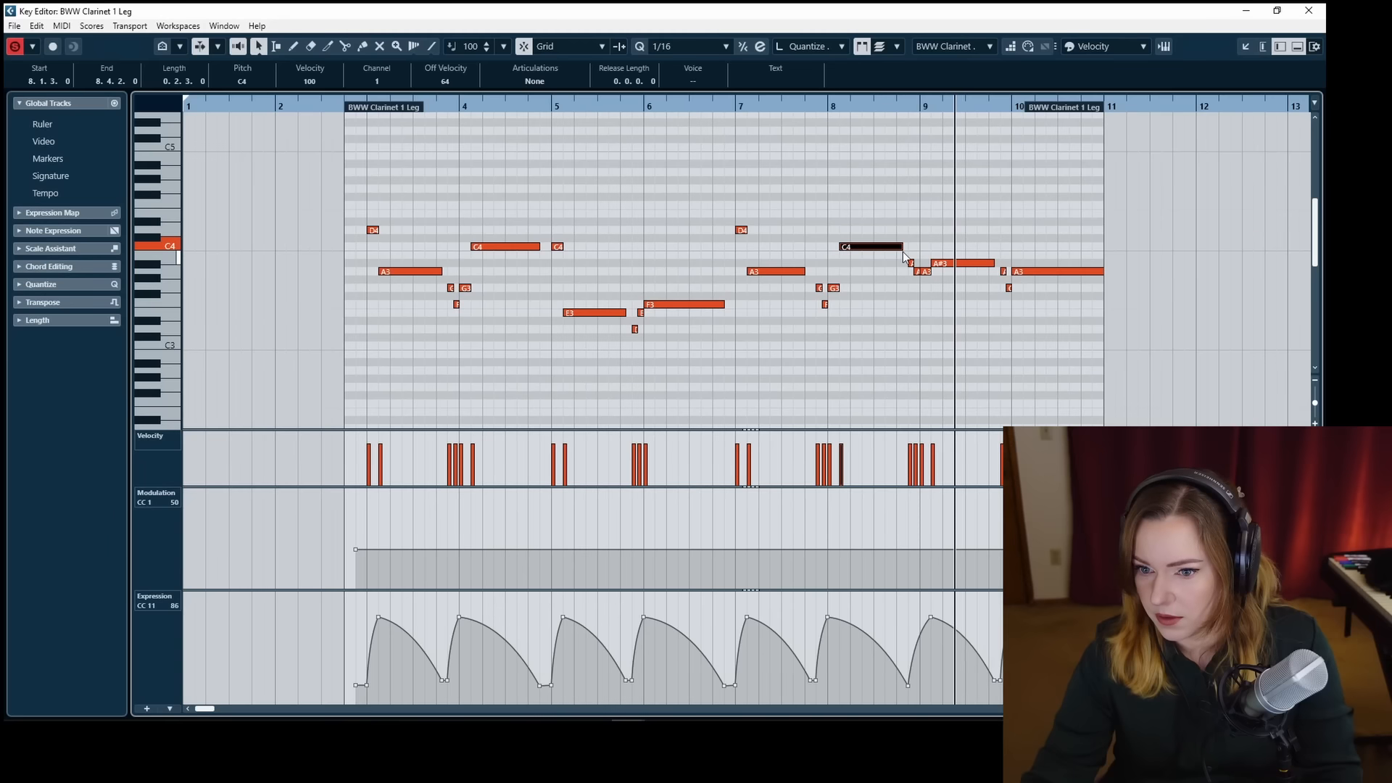
pyautogui.moveTo(902, 247); pyautogui.dragTo(896, 247)
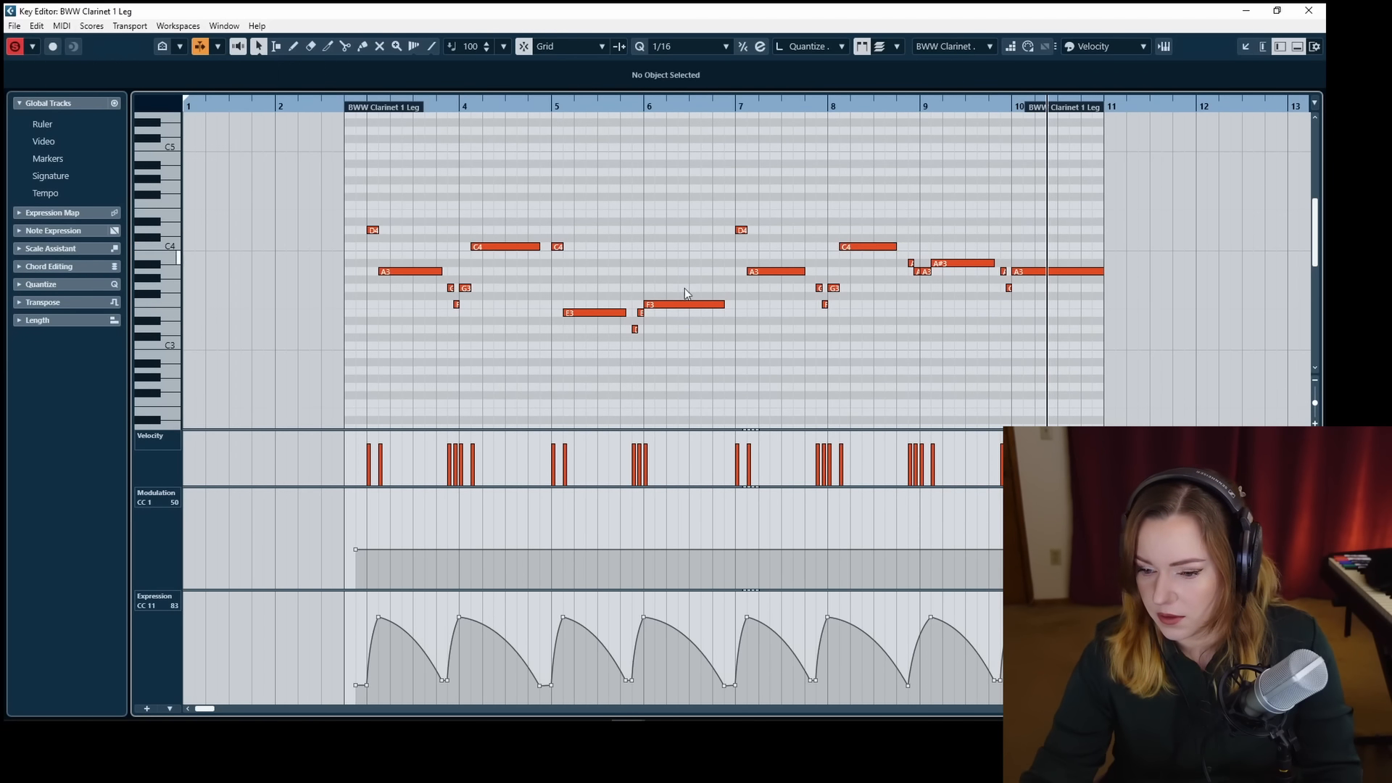
# Copy the whole Expression curve into the Modulation (CC 1) lane and delete the old modulation point of 50 at 2.4.3.0.
pyautogui.click(429, 368)
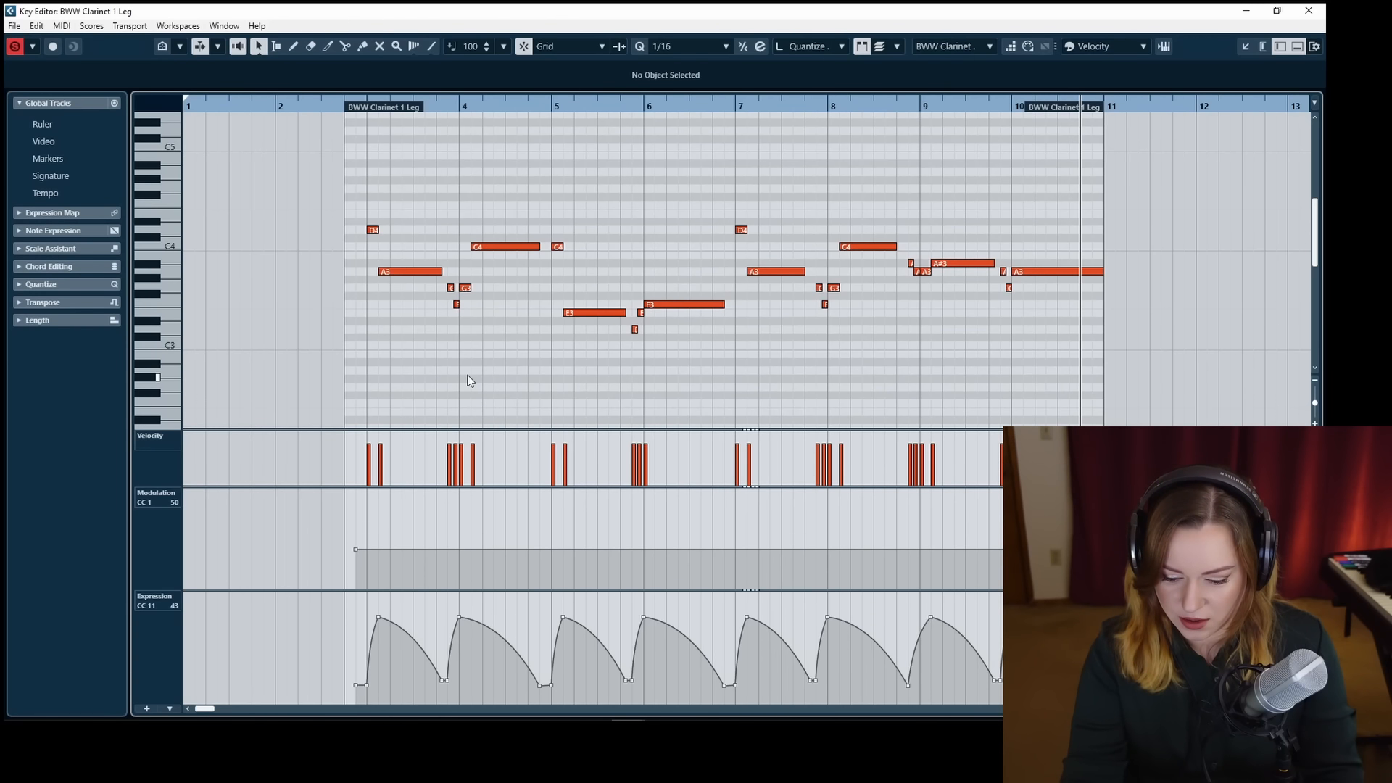
pyautogui.hotkey('ctrl', 'v')
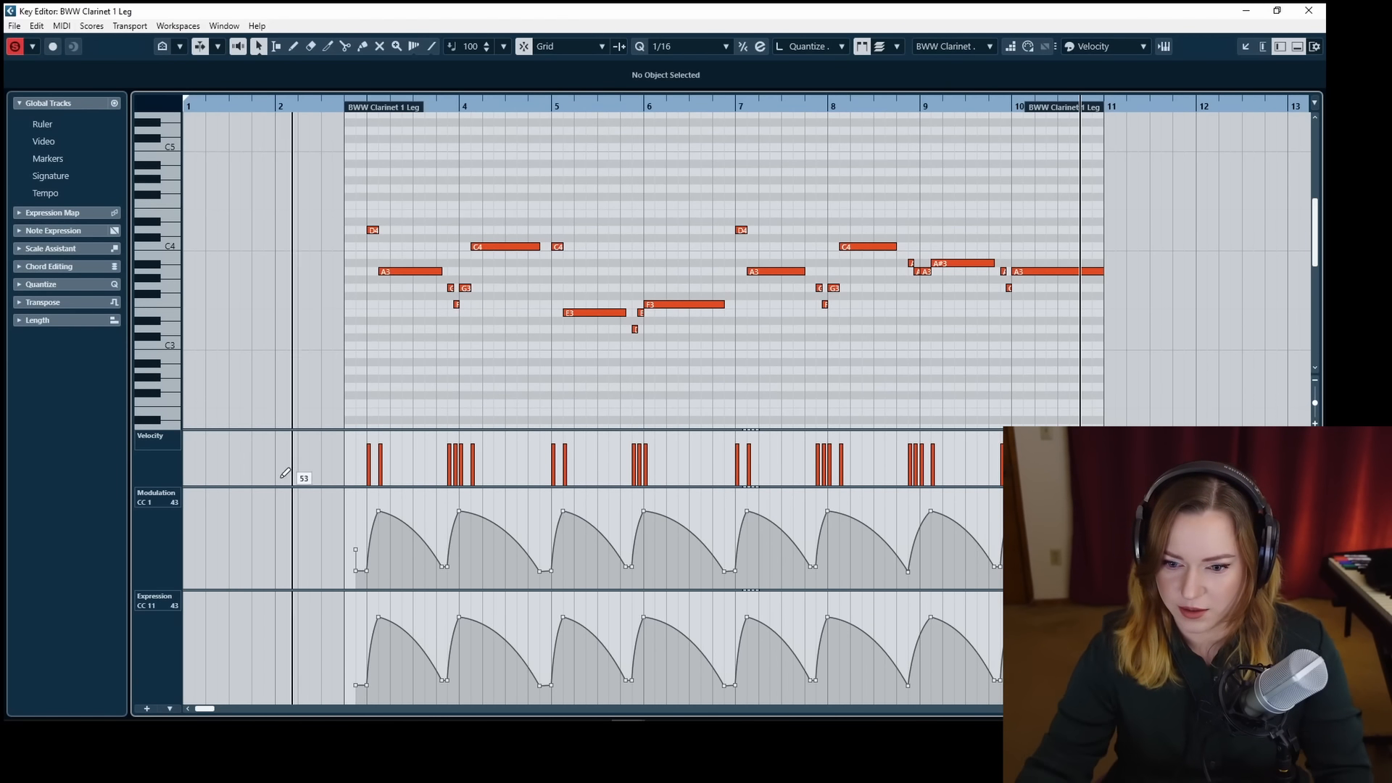
pyautogui.moveTo(356, 553); pyautogui.dragTo(354, 551)
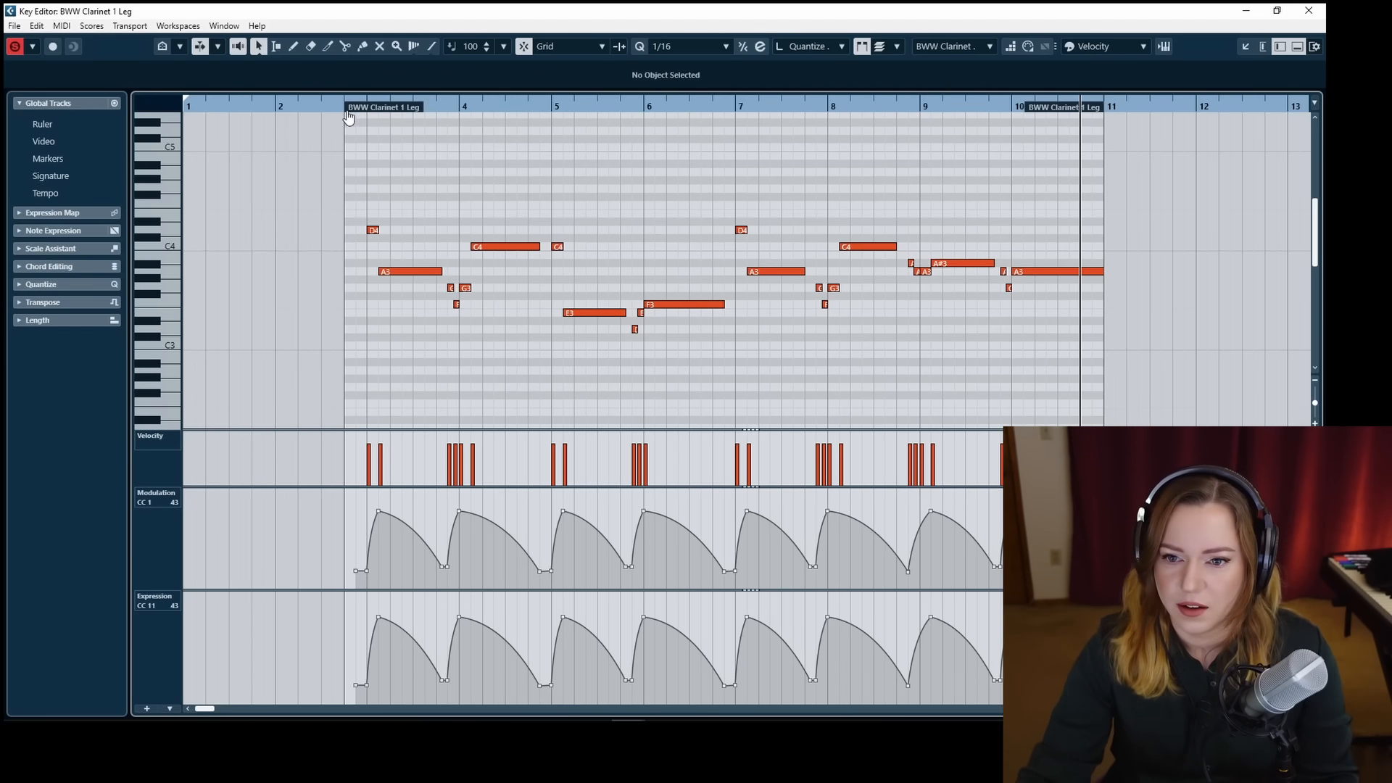
pyautogui.moveTo(348, 113); pyautogui.dragTo(351, 115)
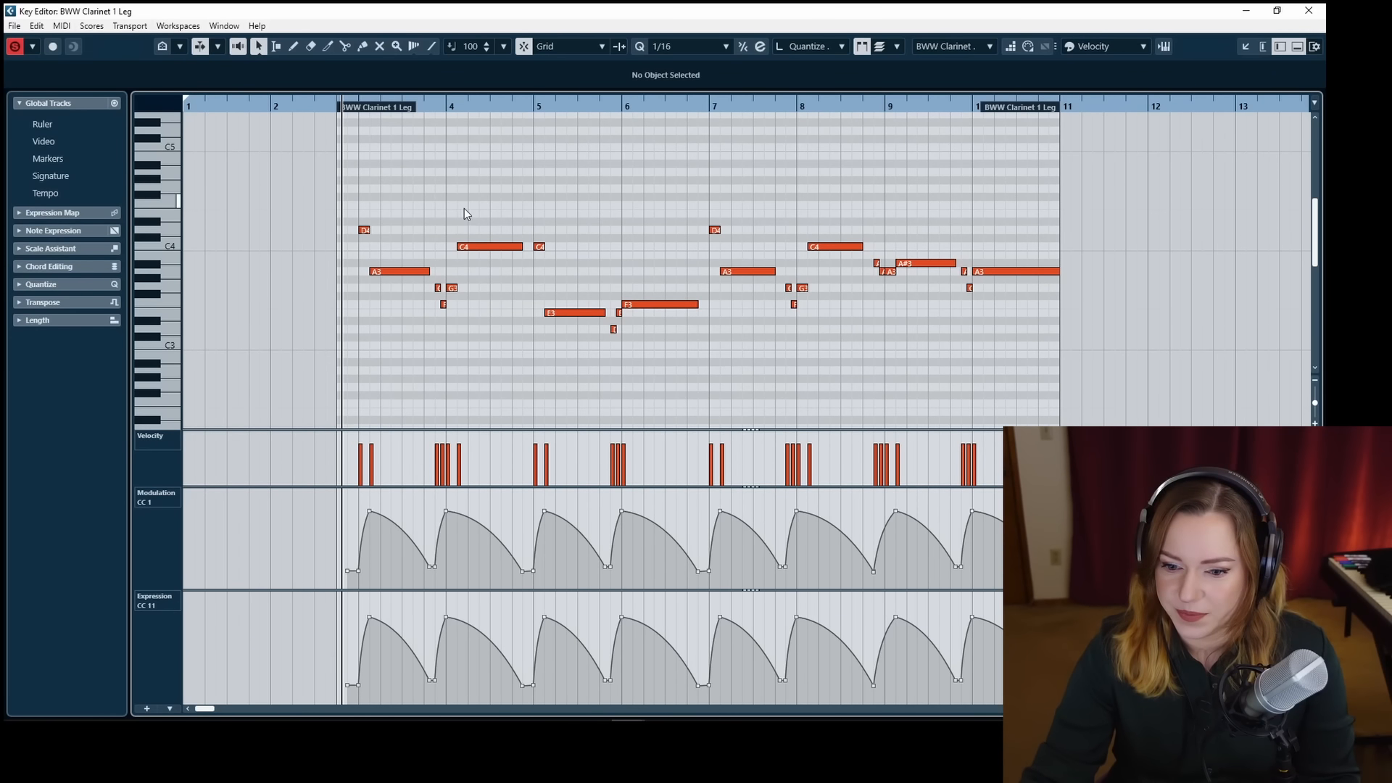
# Shift the first Modulation swell earlier so it starts at 2.4.1.0 and peaks at 3.1.1.0, and play it back.
pyautogui.moveTo(369, 511); pyautogui.dragTo(361, 518)
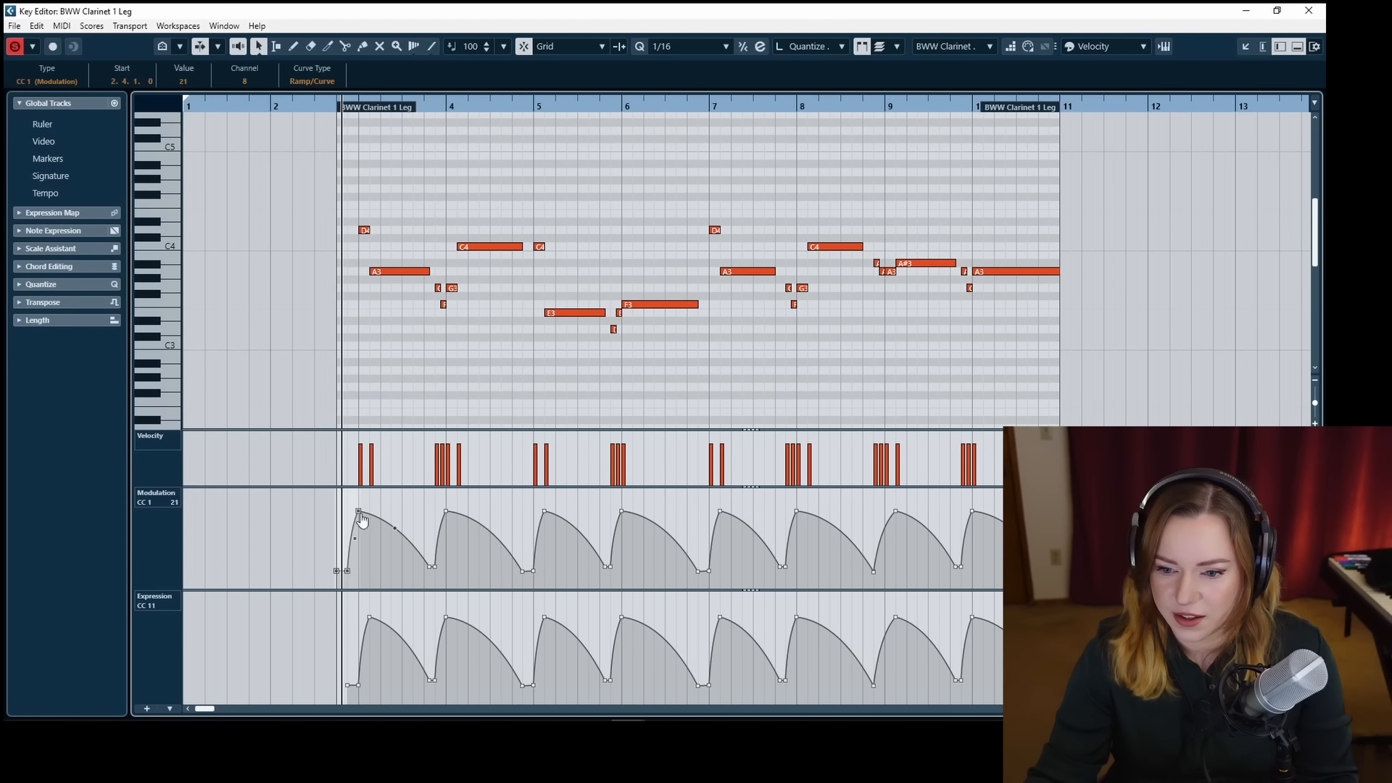
pyautogui.press('space')
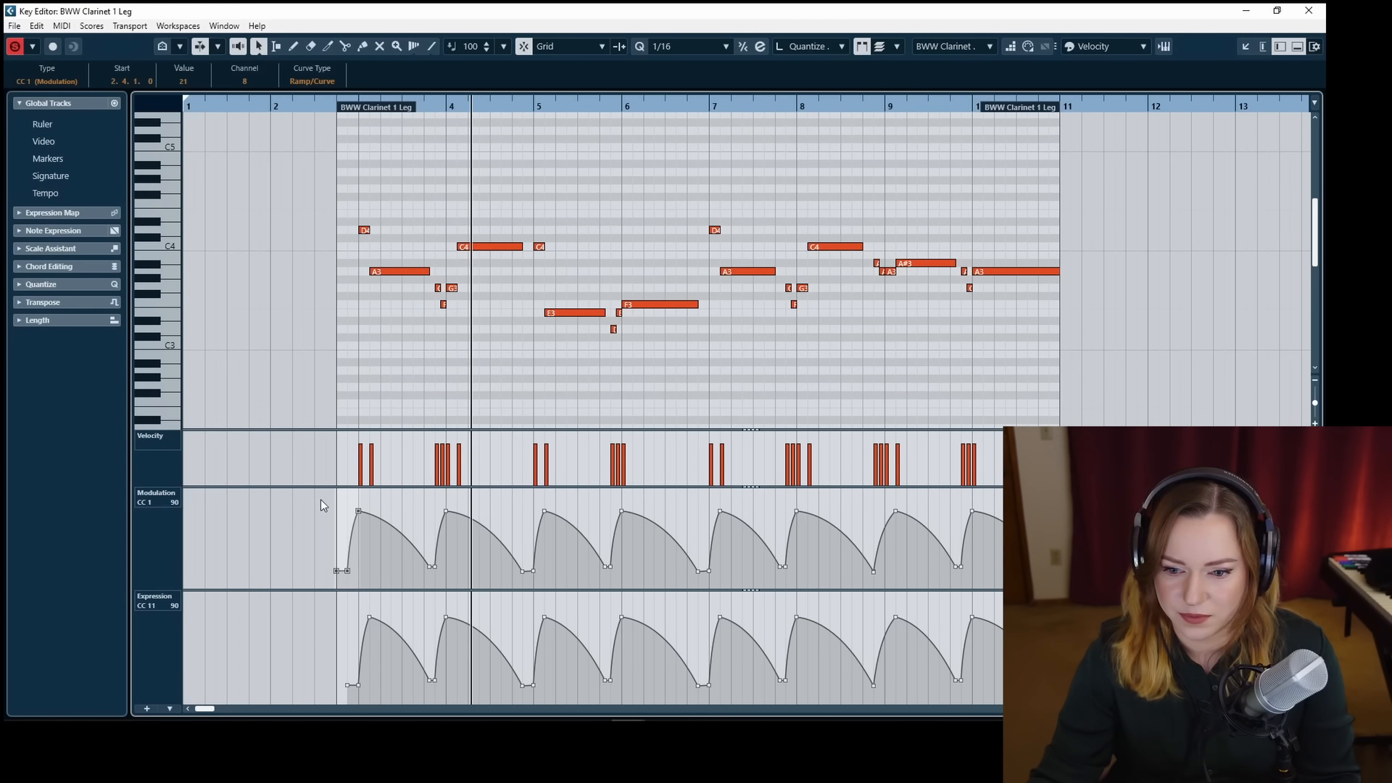
# Lower all the Modulation peaks together to 71, after trying 63, and play the clarinet melody back from its beginning.
pyautogui.moveTo(346, 497); pyautogui.dragTo(987, 518)
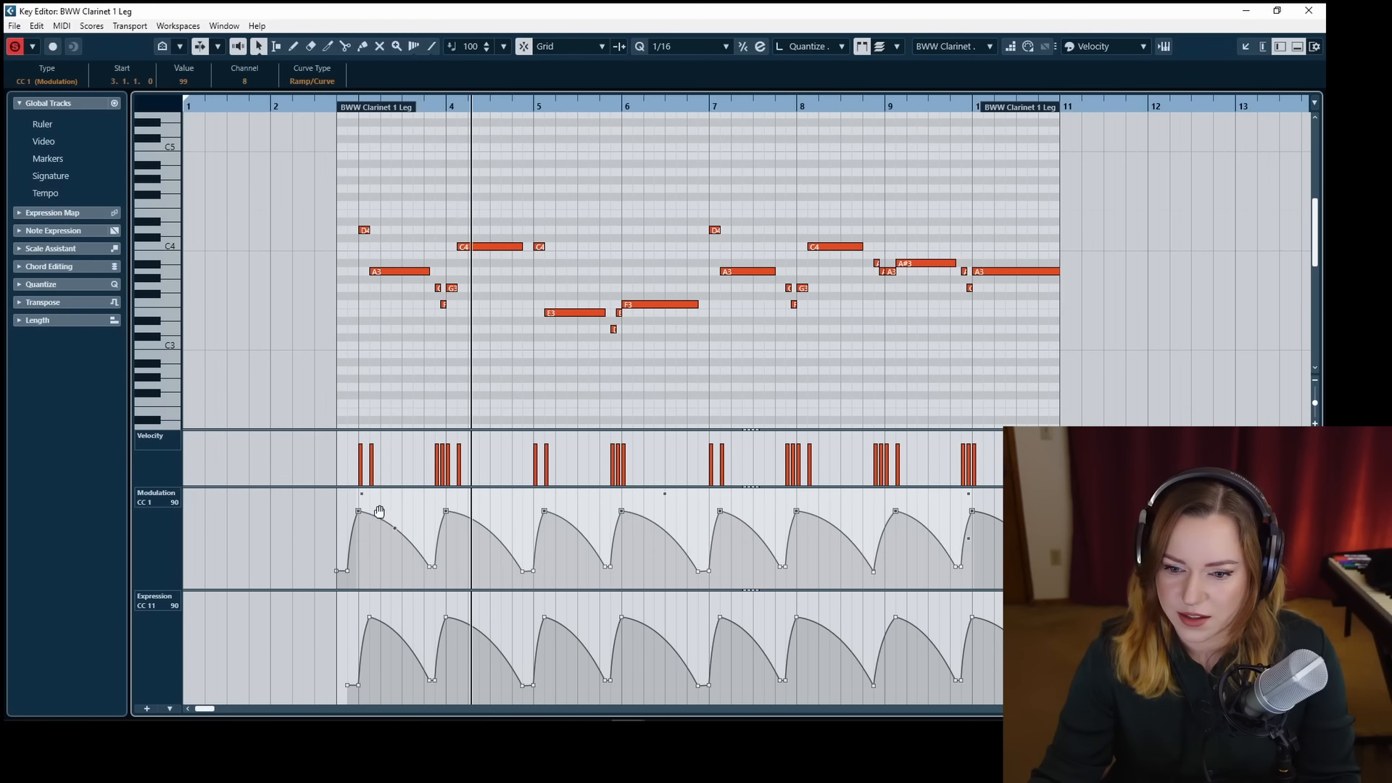
pyautogui.moveTo(358, 515); pyautogui.dragTo(361, 547)
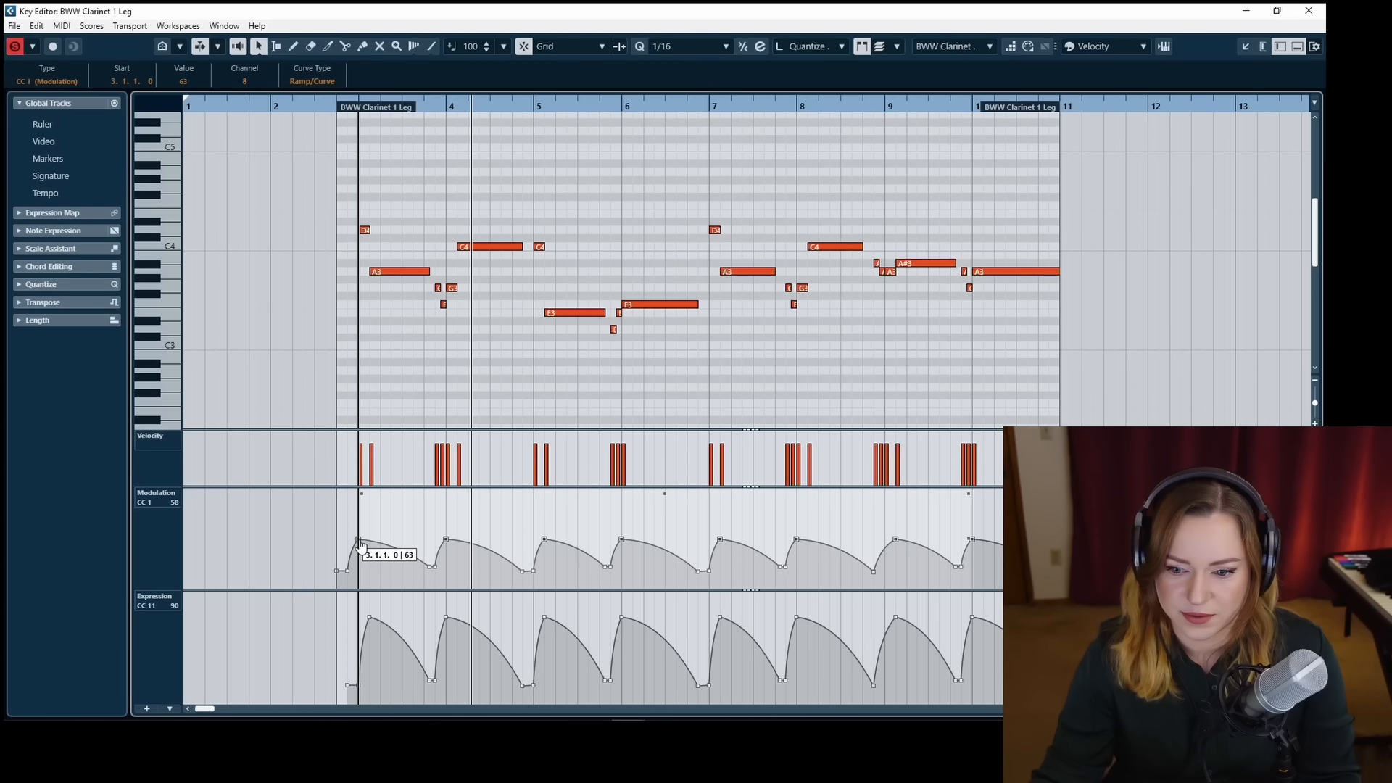
pyautogui.moveTo(360, 545); pyautogui.dragTo(361, 540)
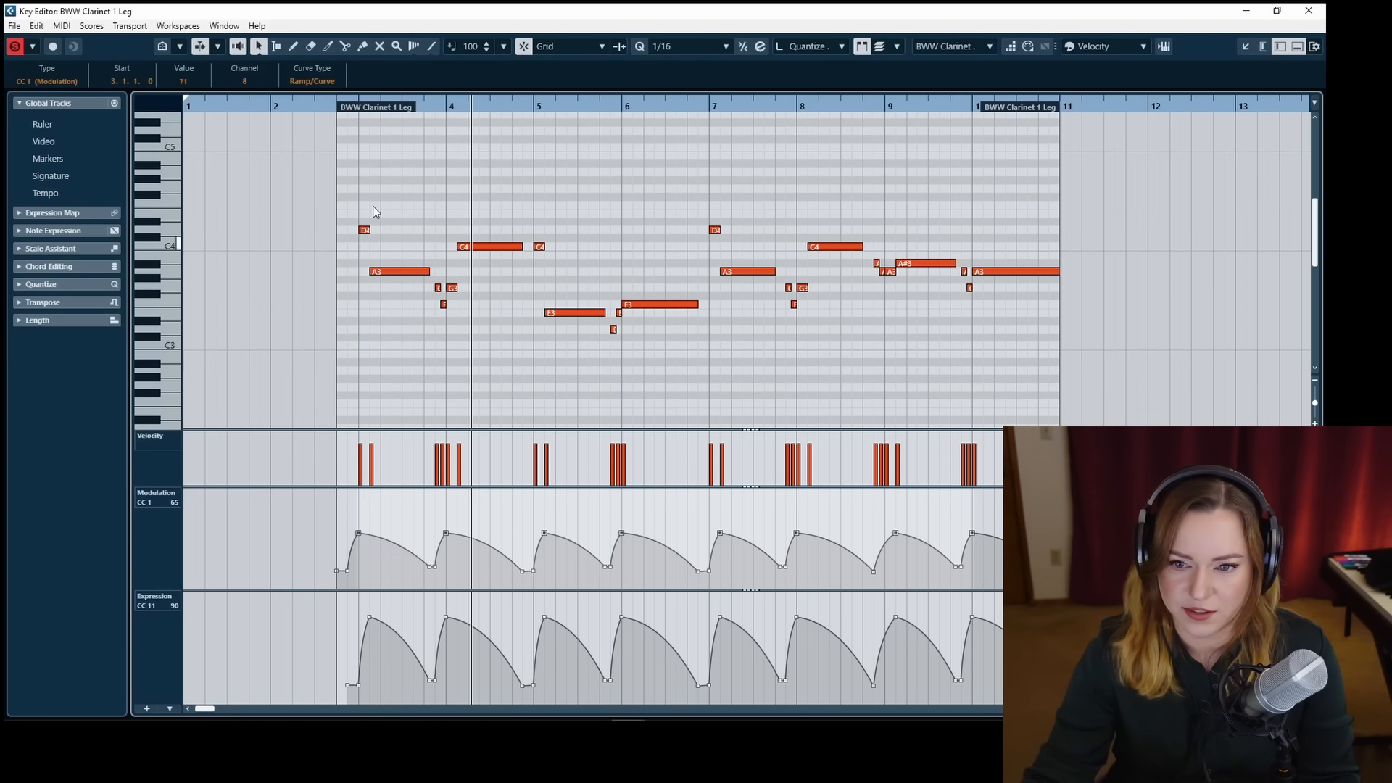
pyautogui.click(324, 108)
pyautogui.press('space')
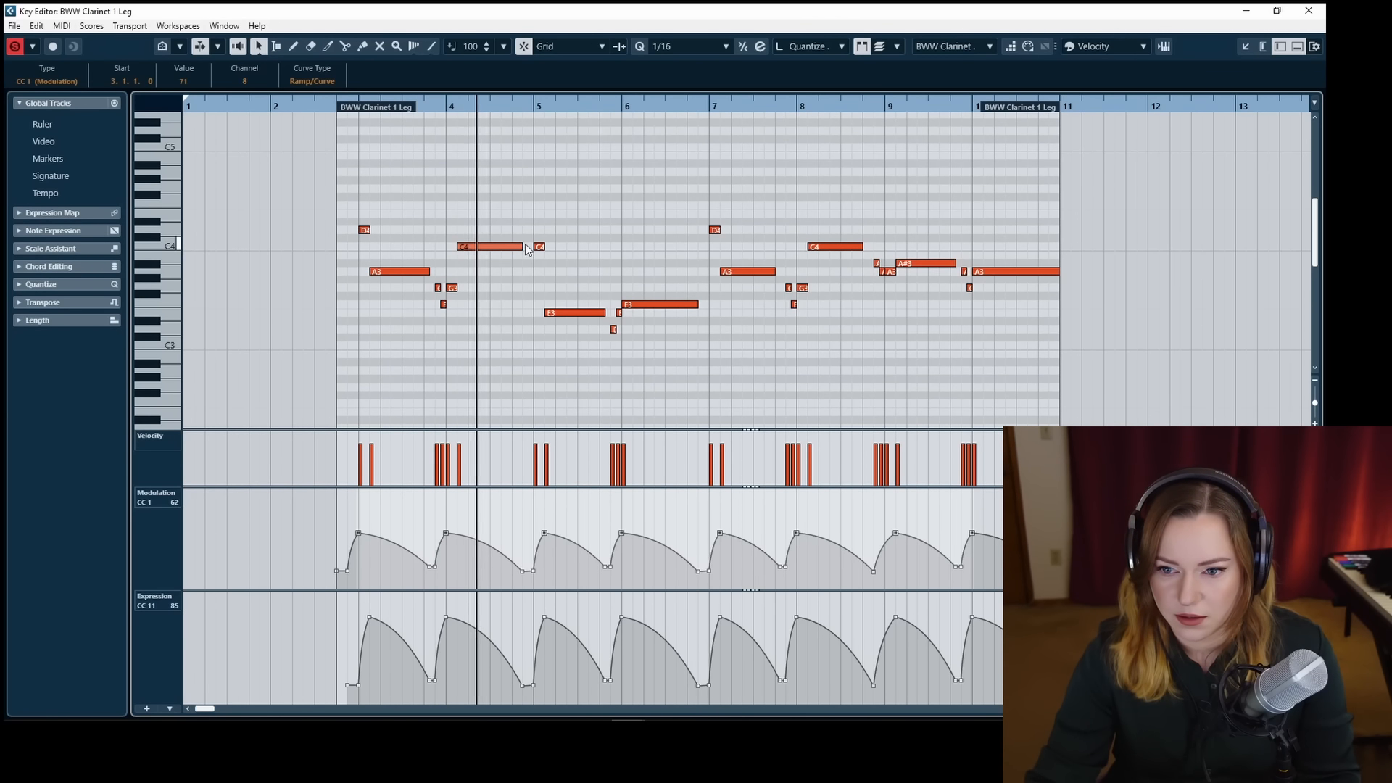
pyautogui.click(585, 213)
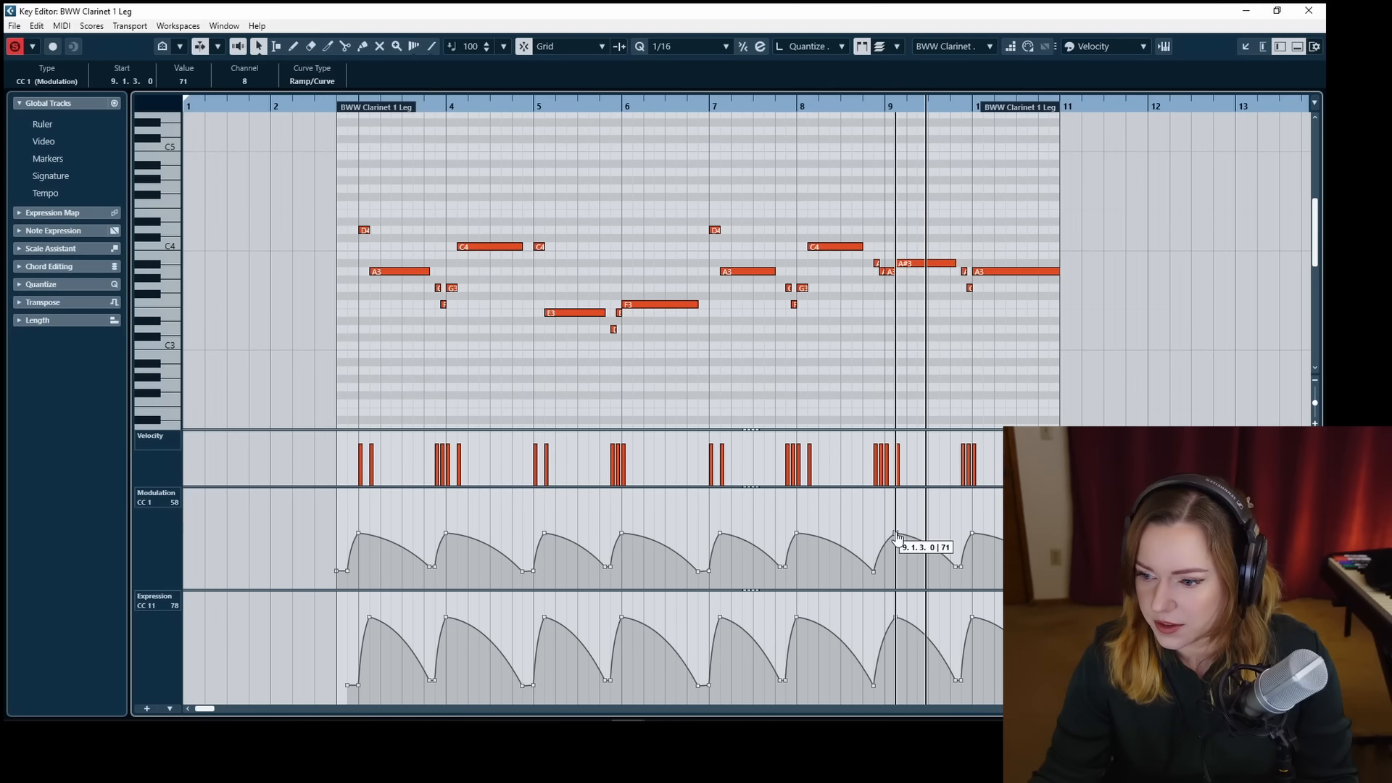
# Move the bar 9 peaks of the Modulation and Expression curves to 9.1.1.0, and play back from the end of bar 8.
pyautogui.click(896, 617)
pyautogui.moveTo(896, 620); pyautogui.dragTo(886, 618)
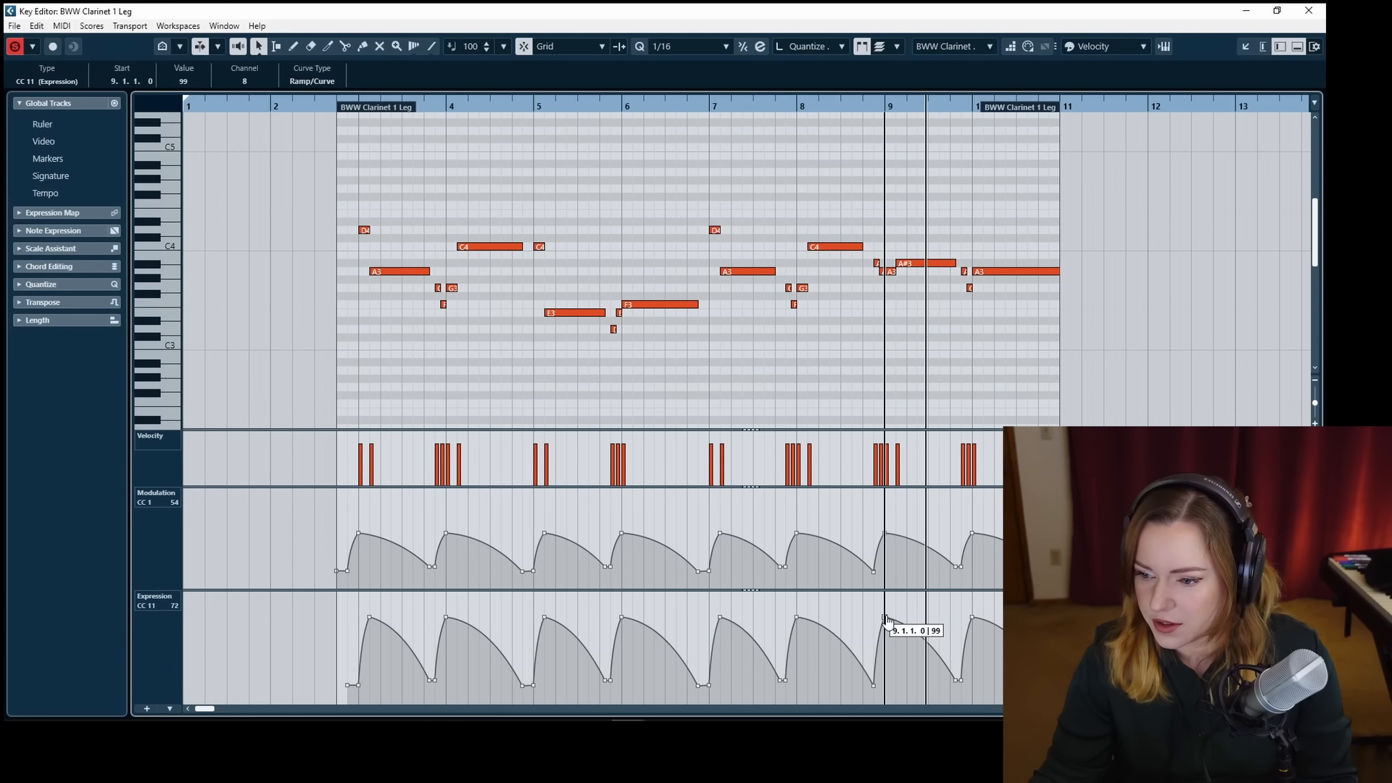
pyautogui.click(866, 106)
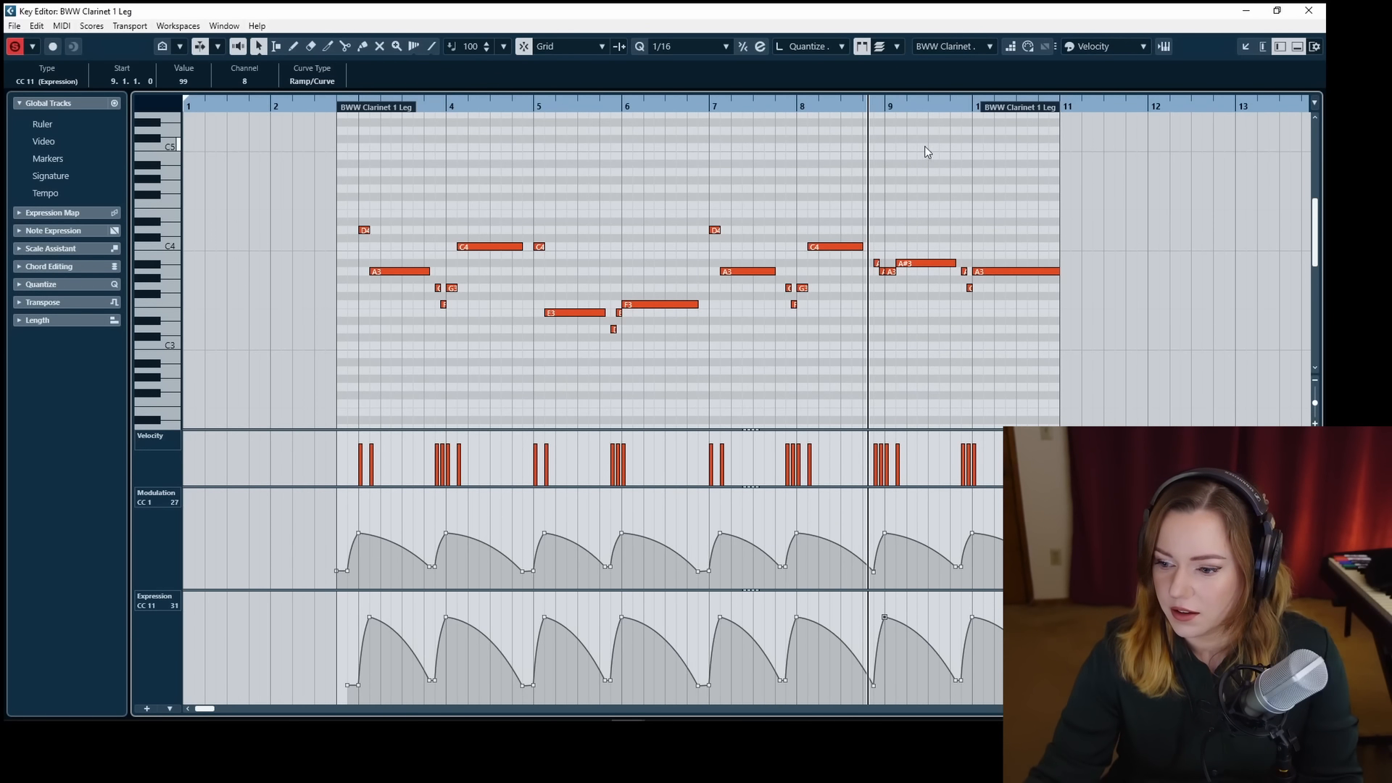
pyautogui.press('space')
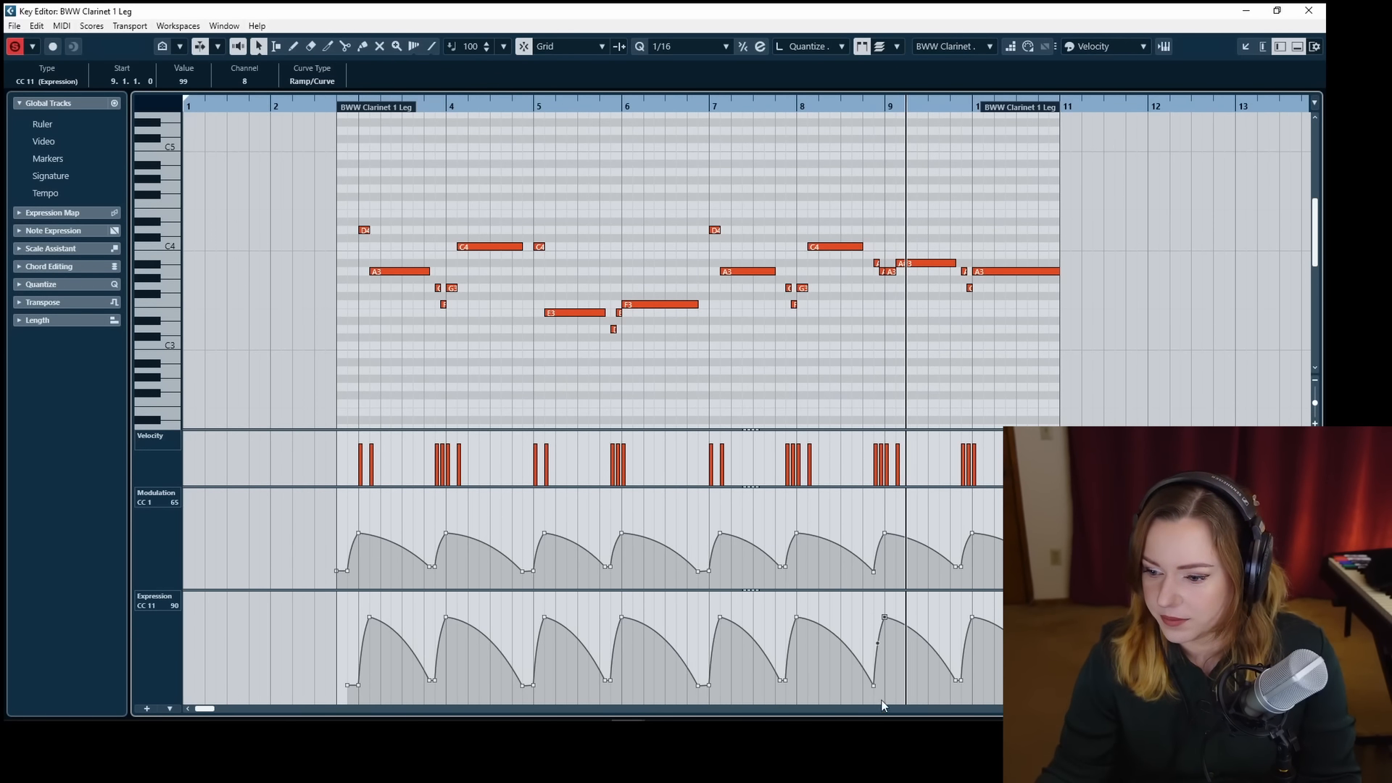
# Move the low points before bar 9 in both the Expression and Modulation lanes back to 8.4.1.0, playing the transition back between adjustments.
pyautogui.moveTo(873, 686); pyautogui.dragTo(863, 686)
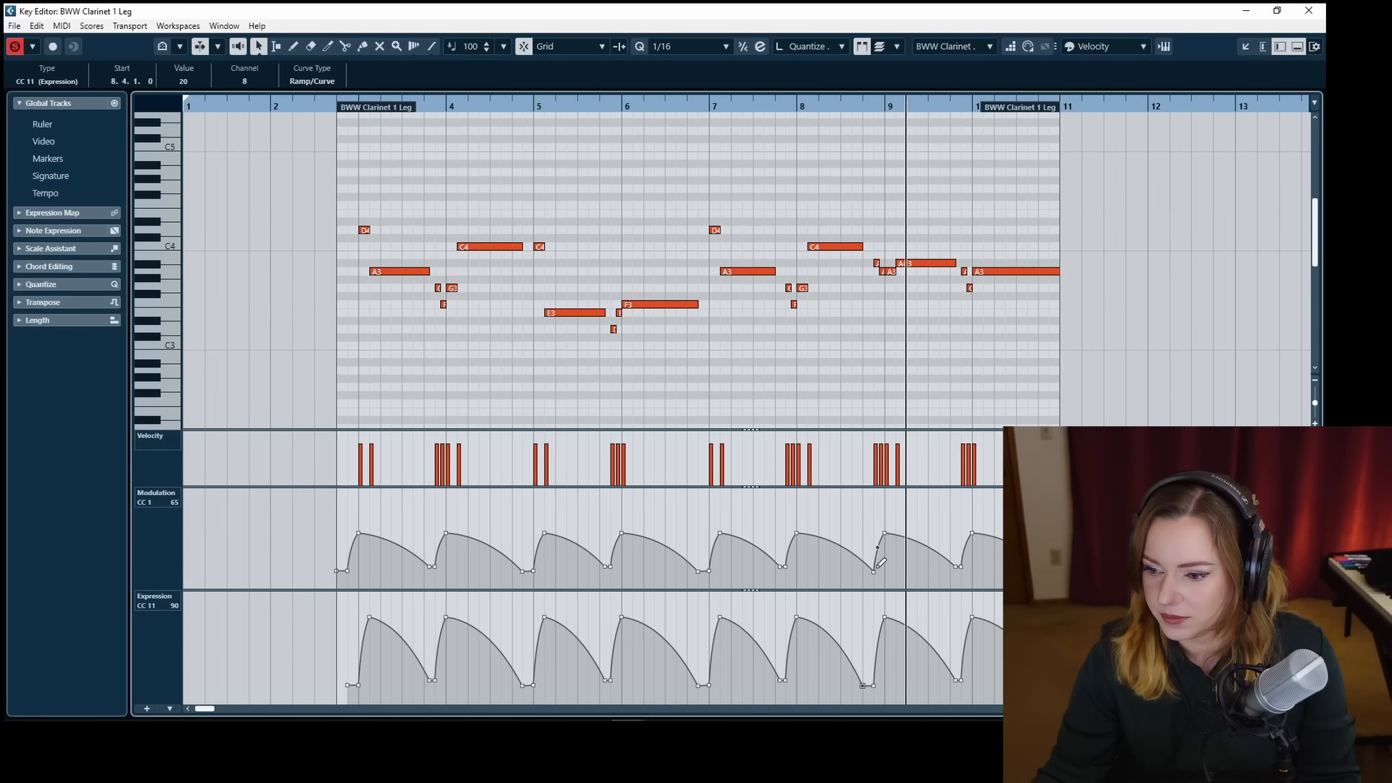
pyautogui.moveTo(874, 571); pyautogui.dragTo(863, 572)
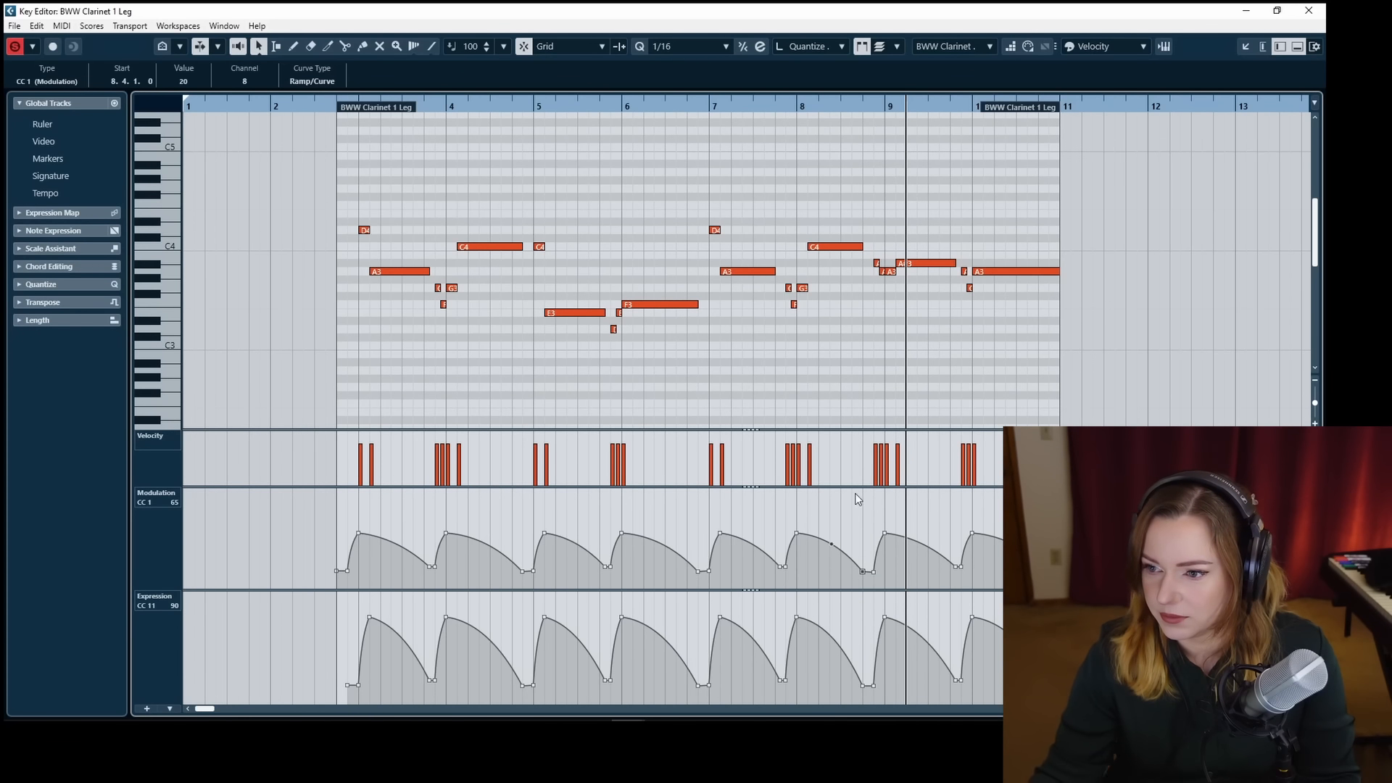
pyautogui.click(841, 105)
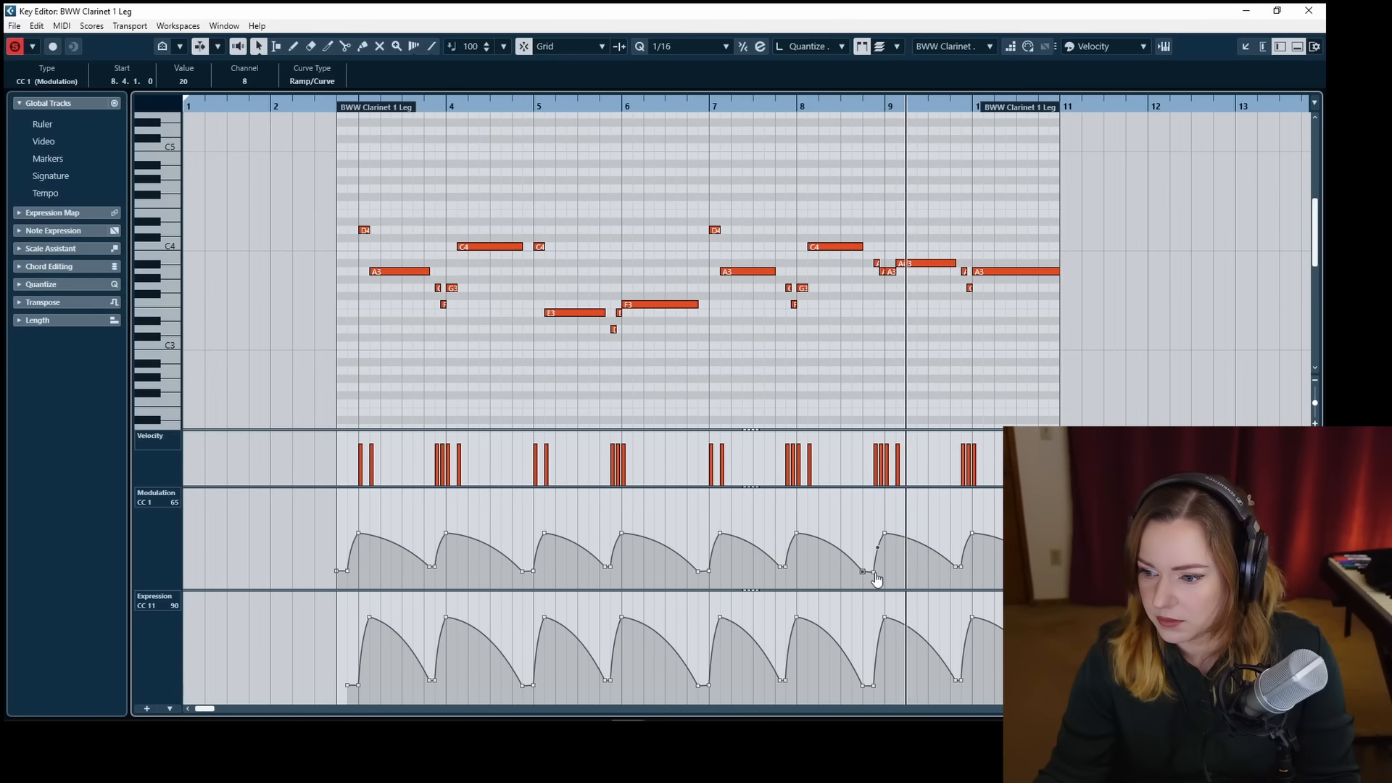
pyautogui.press('space')
pyautogui.moveTo(874, 572); pyautogui.dragTo(863, 571)
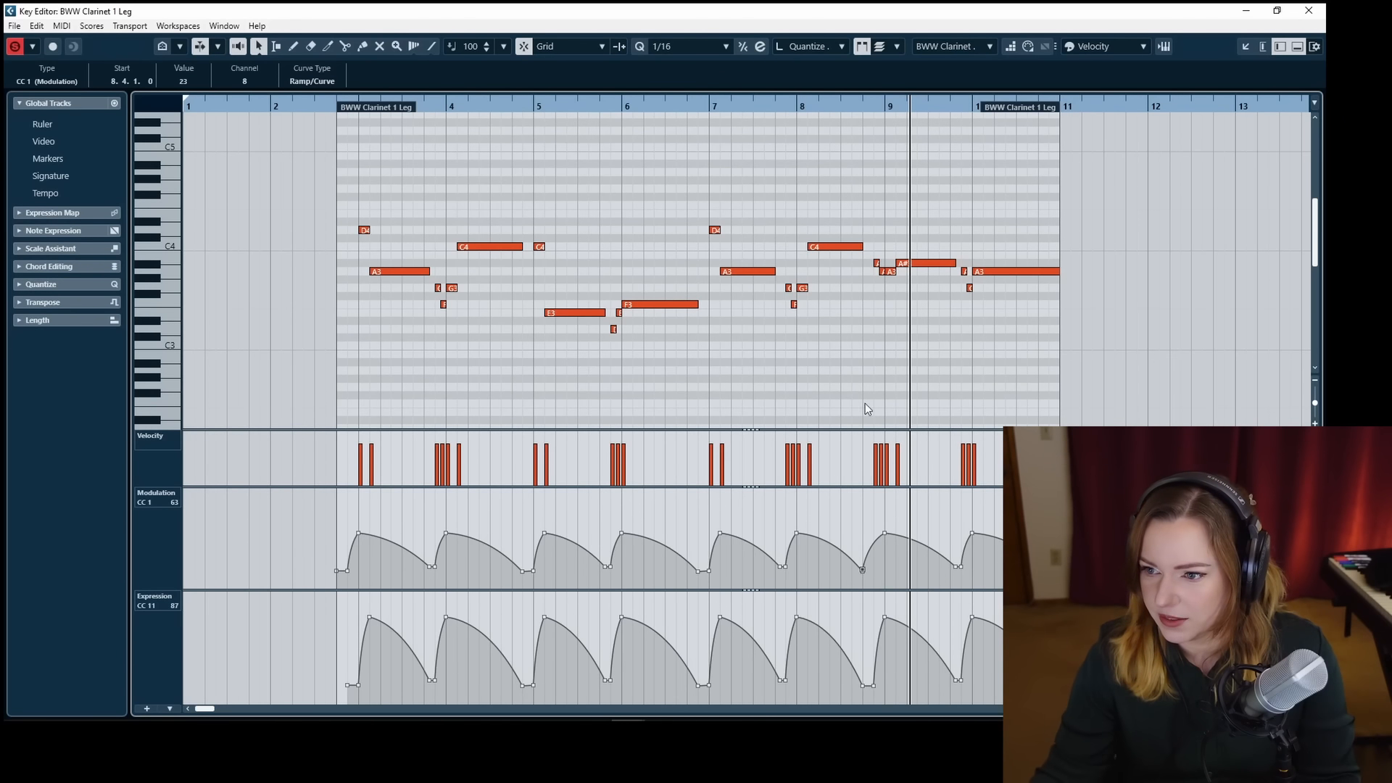
pyautogui.click(849, 108)
pyautogui.press('space')
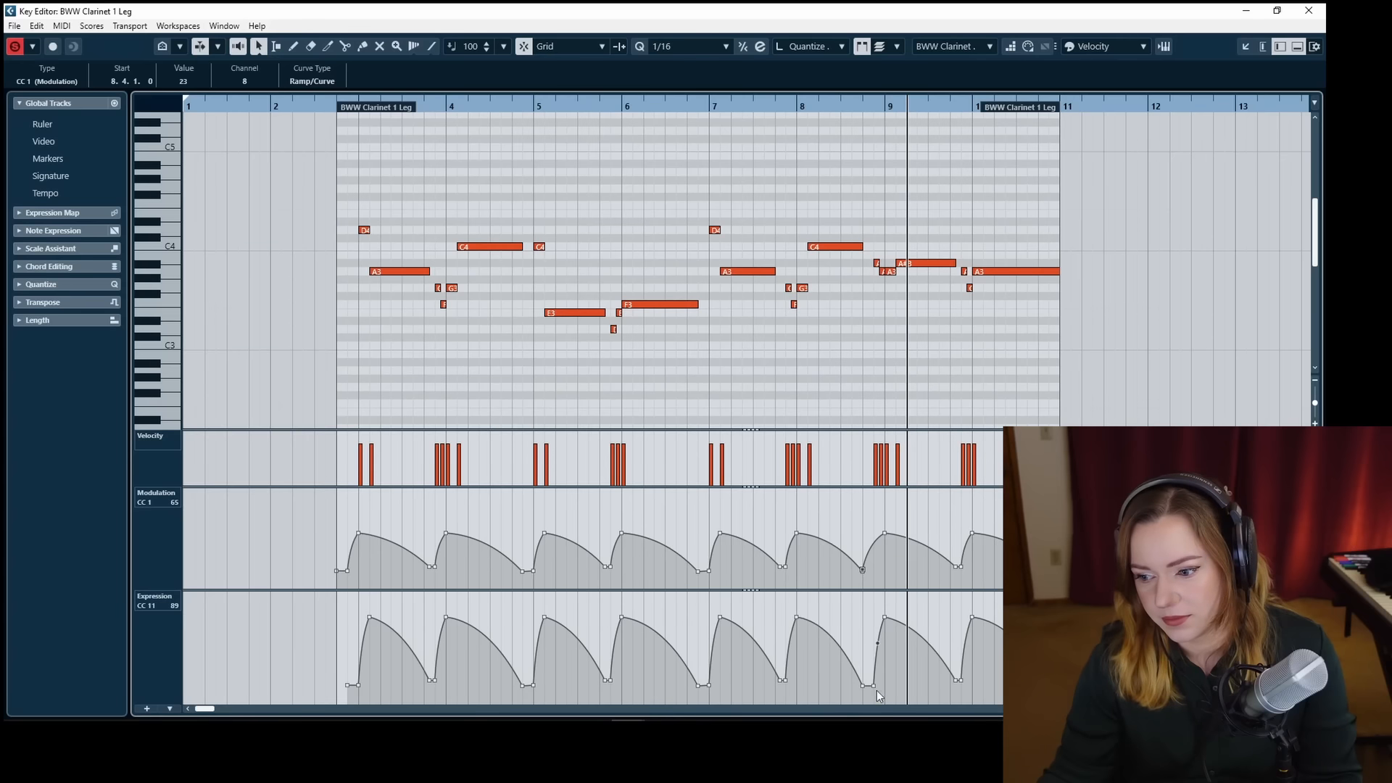
pyautogui.moveTo(874, 686); pyautogui.dragTo(862, 686)
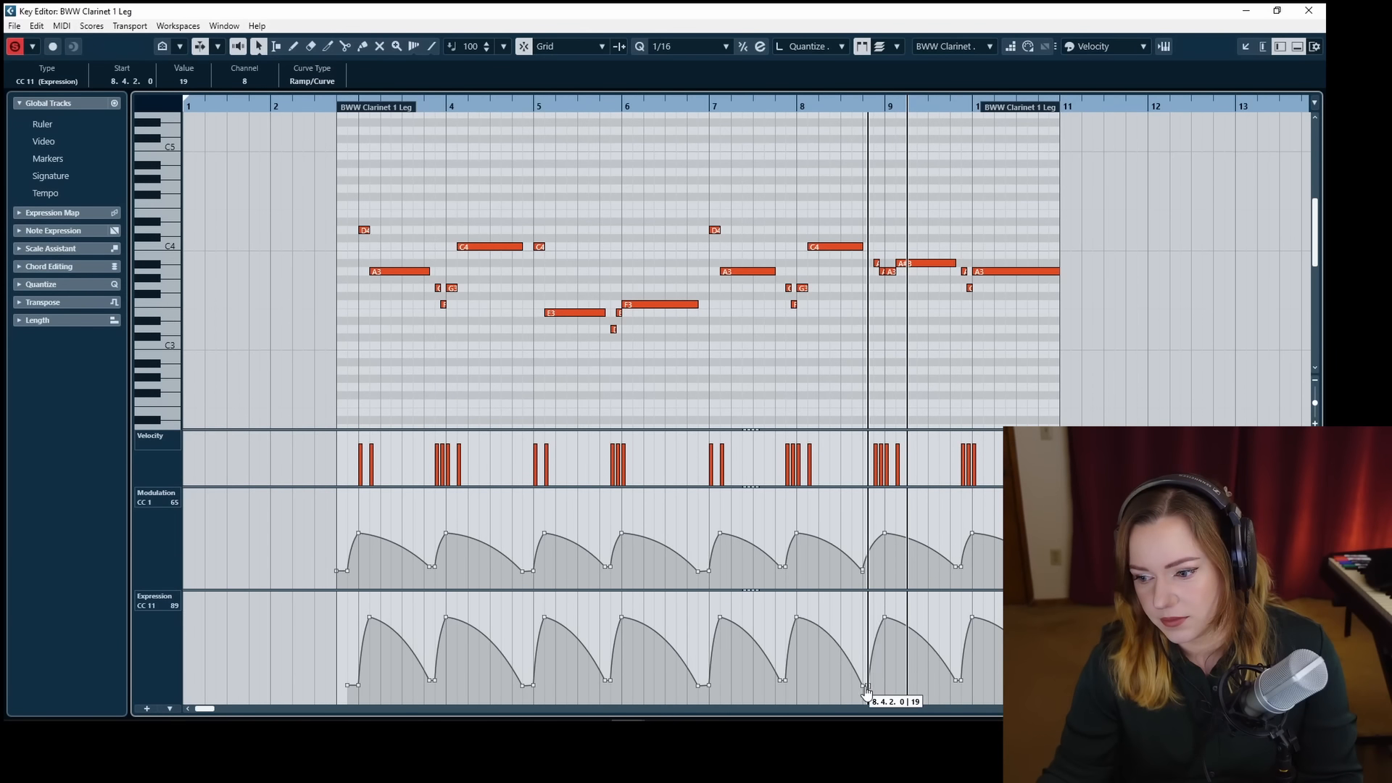
# Try a Modulation peak of 83 at 9.1.1.0, listen to it, and set the peak back to 71.
pyautogui.click(885, 535)
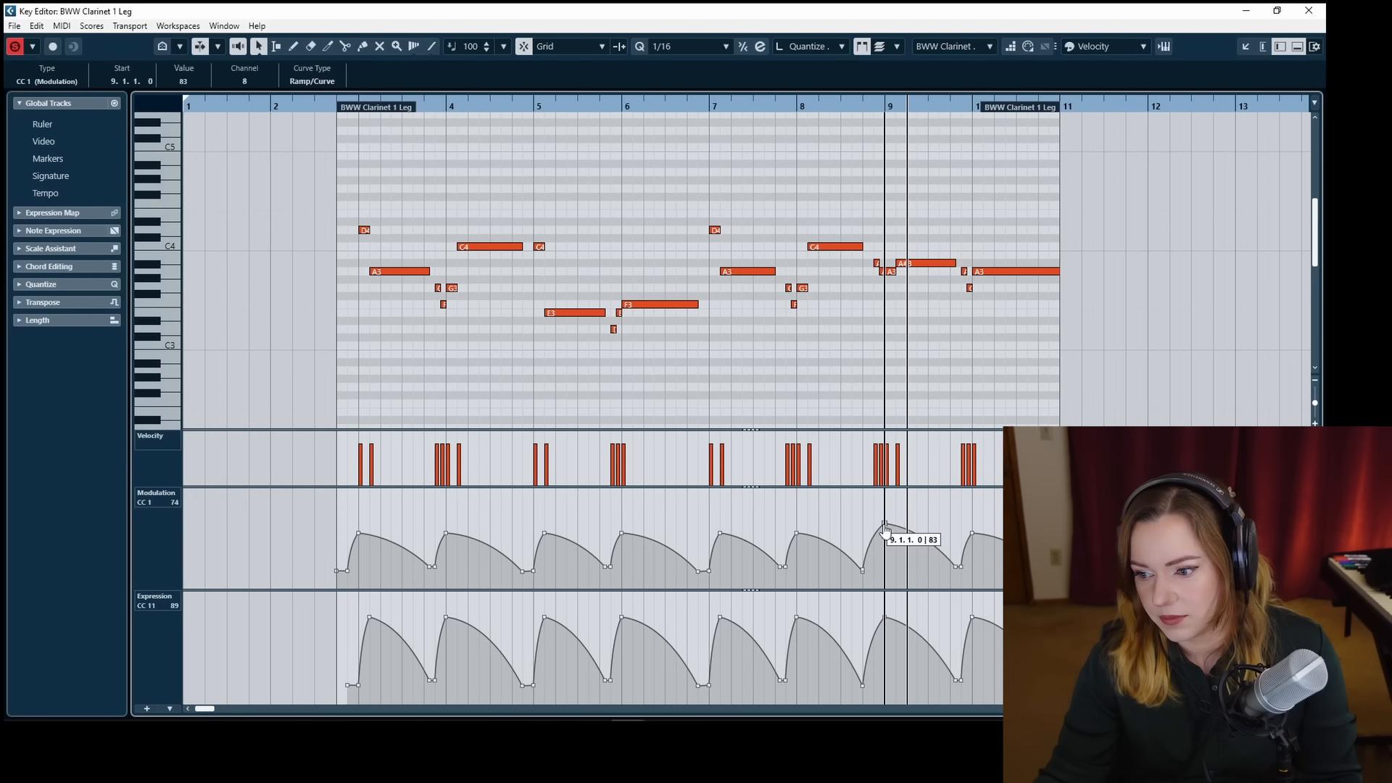
pyautogui.moveTo(874, 106); pyautogui.dragTo(874, 109)
pyautogui.press('space')
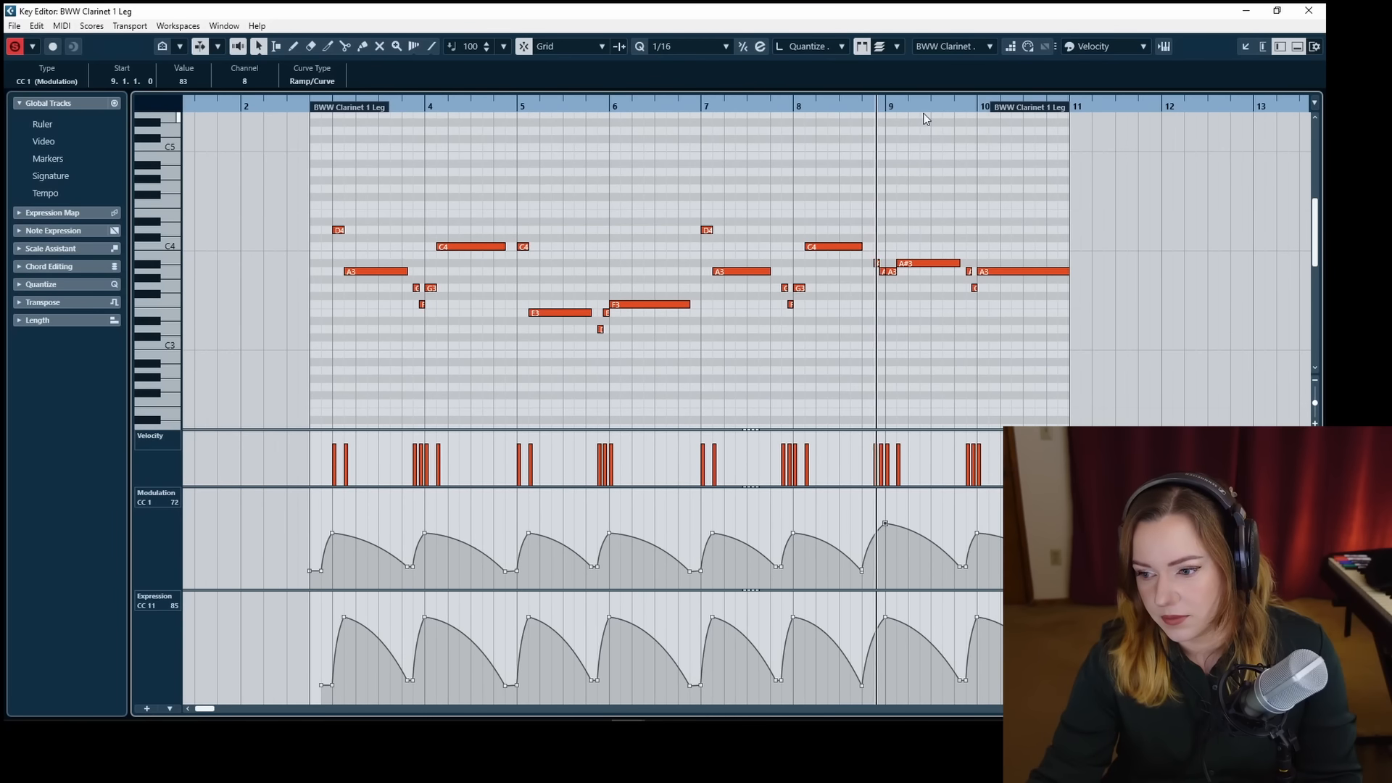
pyautogui.moveTo(885, 524); pyautogui.dragTo(889, 537)
# Play back the end of the melody from late bar 8, and the whole clarinet part from the project window.
pyautogui.click(868, 104)
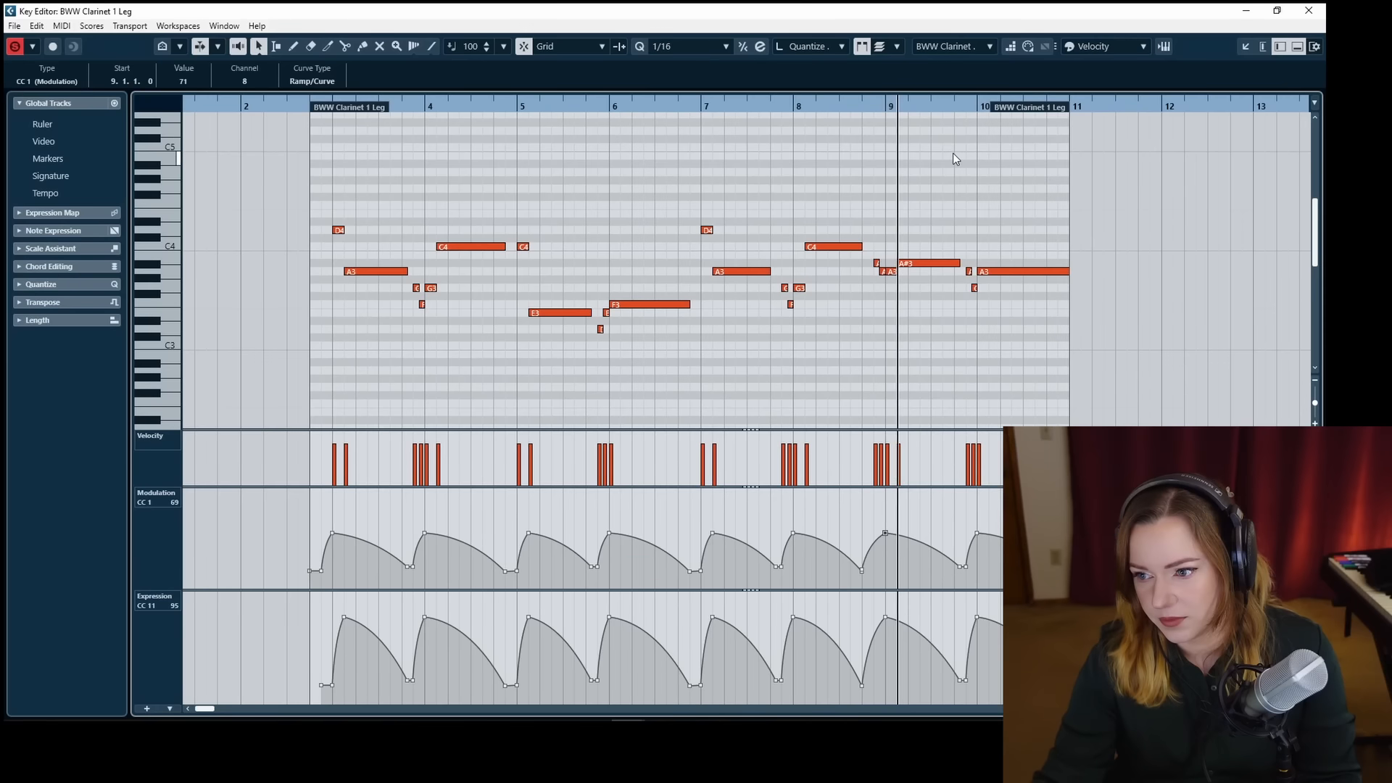
pyautogui.click(955, 206)
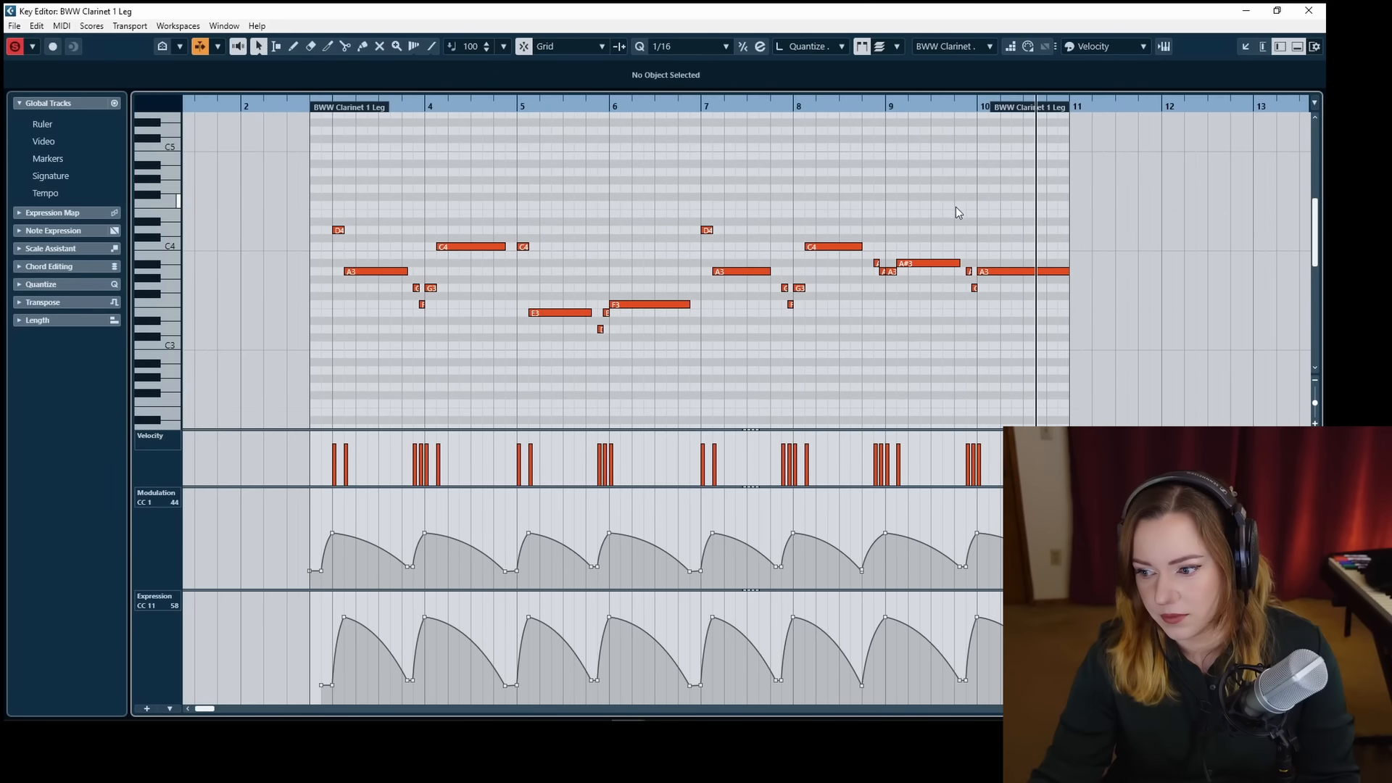
pyautogui.press('space')
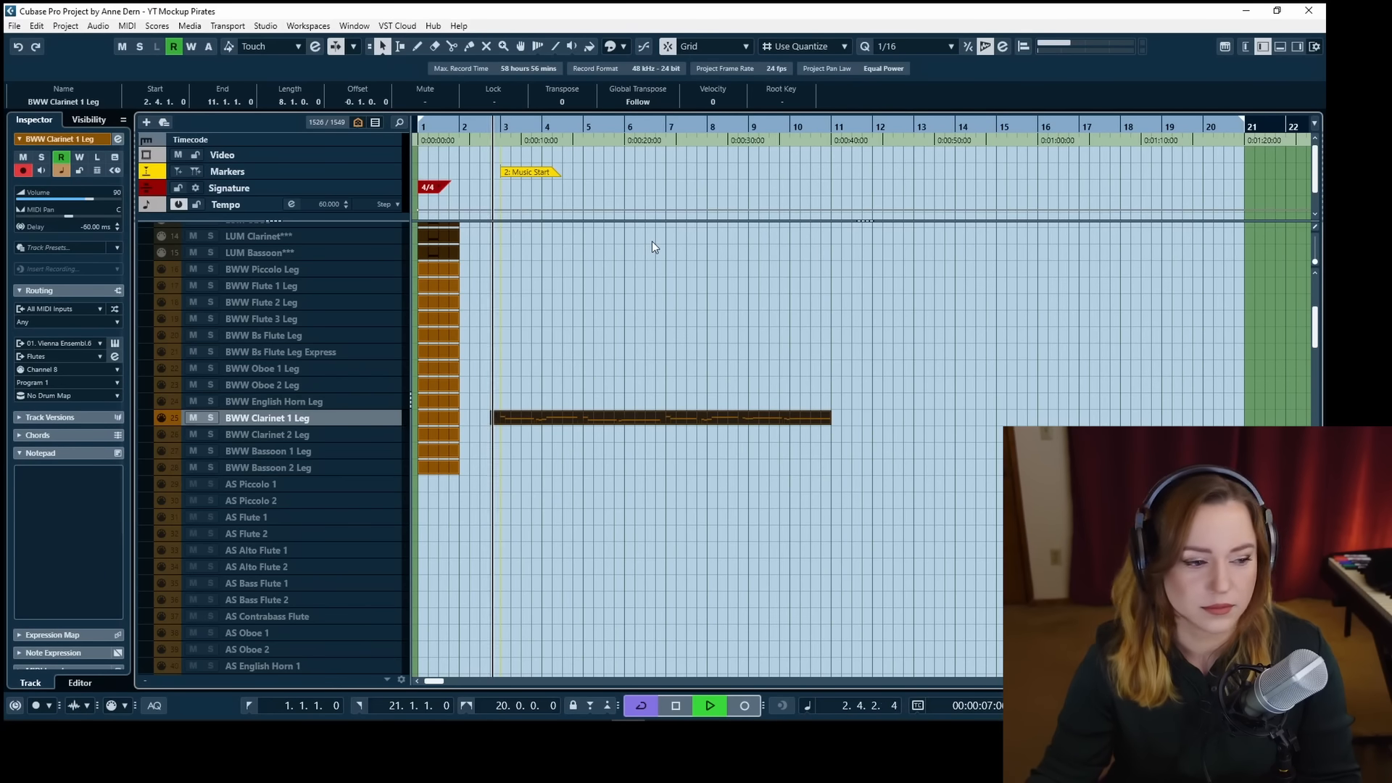
pyautogui.click(628, 281)
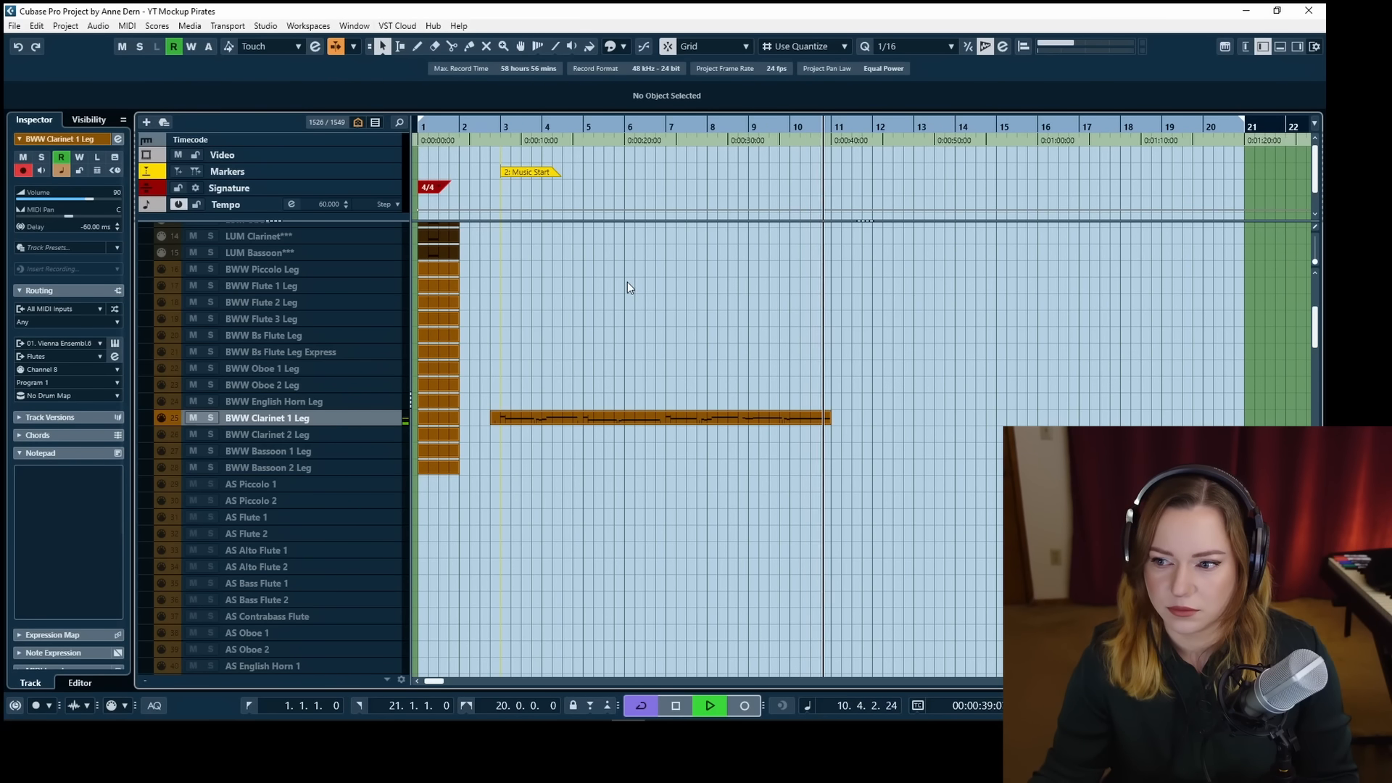
pyautogui.press('space')
# Collapse the WOODWINDS folder and open the Piano in Blue part for note editing.
pyautogui.scroll(5, 595, 312)
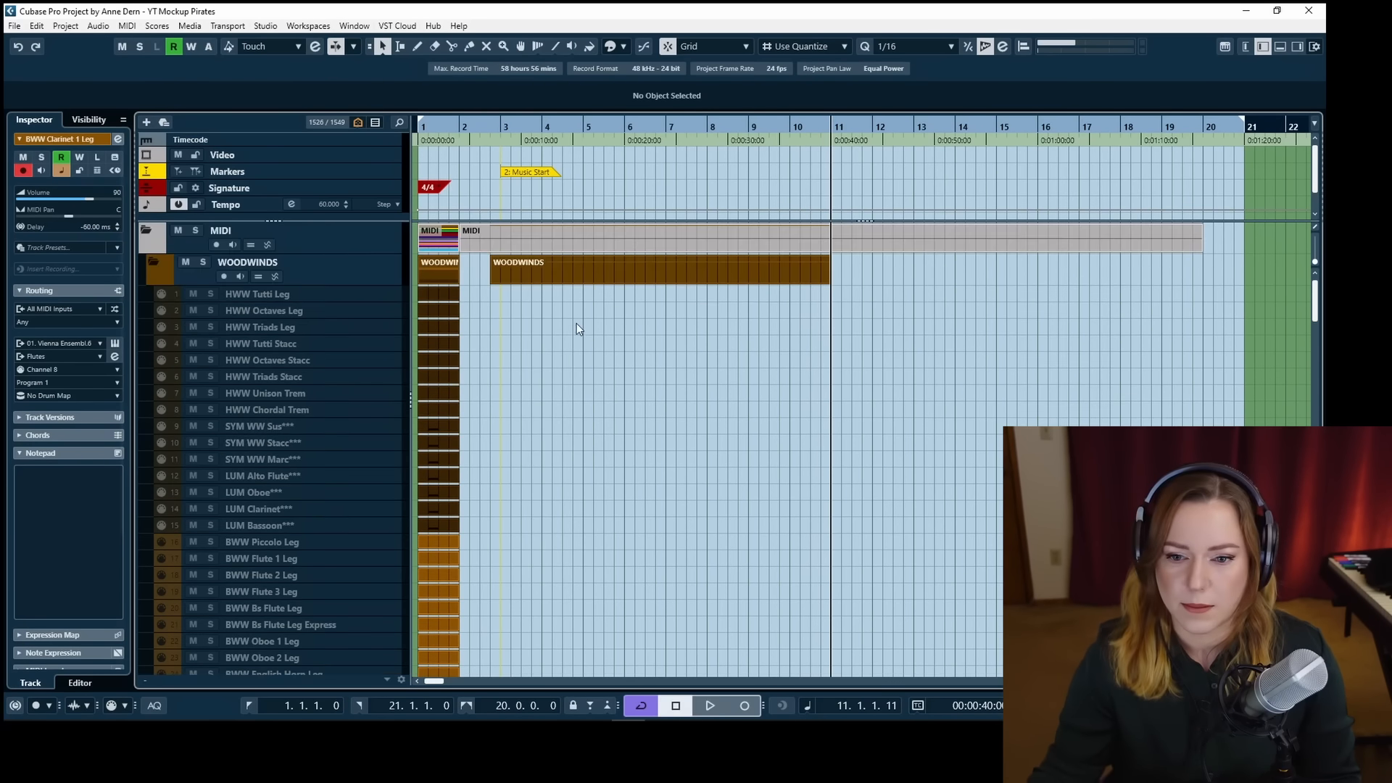
pyautogui.scroll(-5, 633, 314)
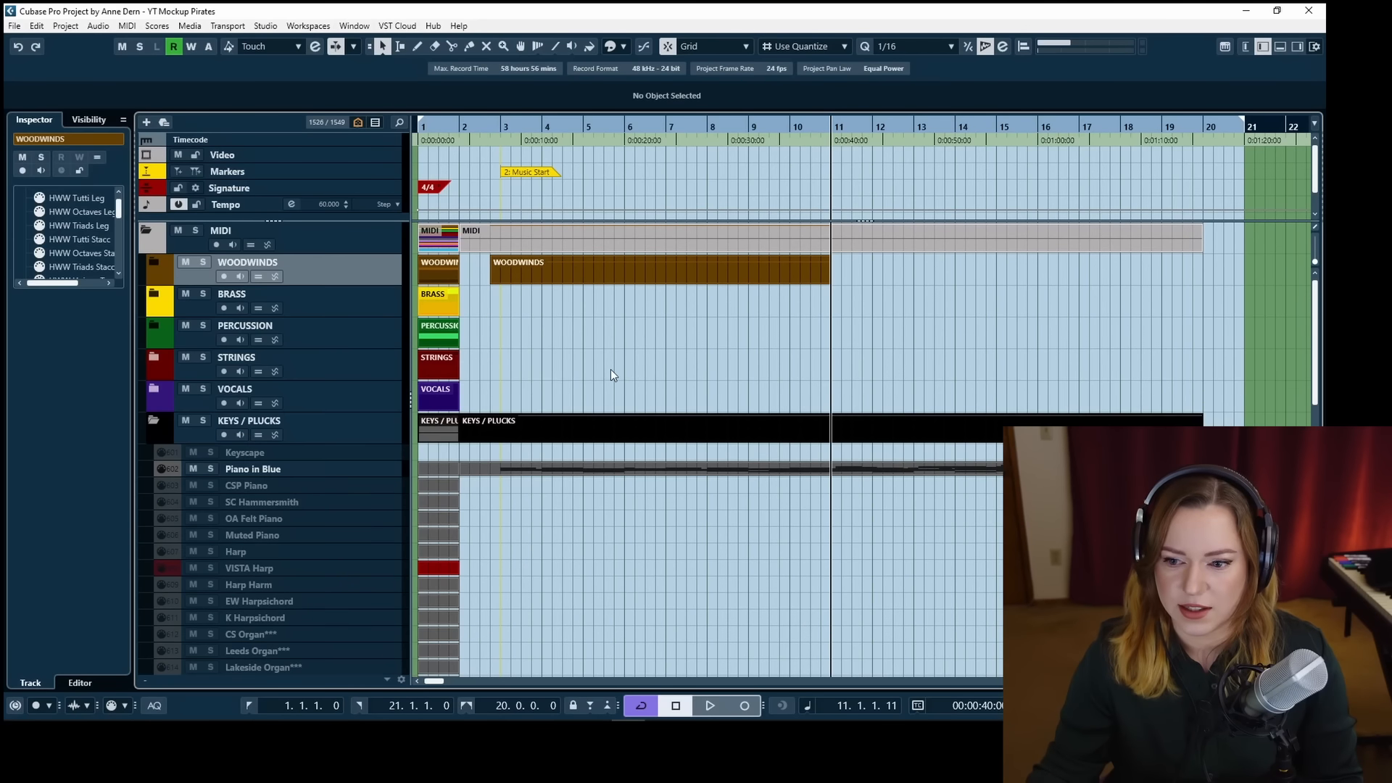
pyautogui.click(565, 468)
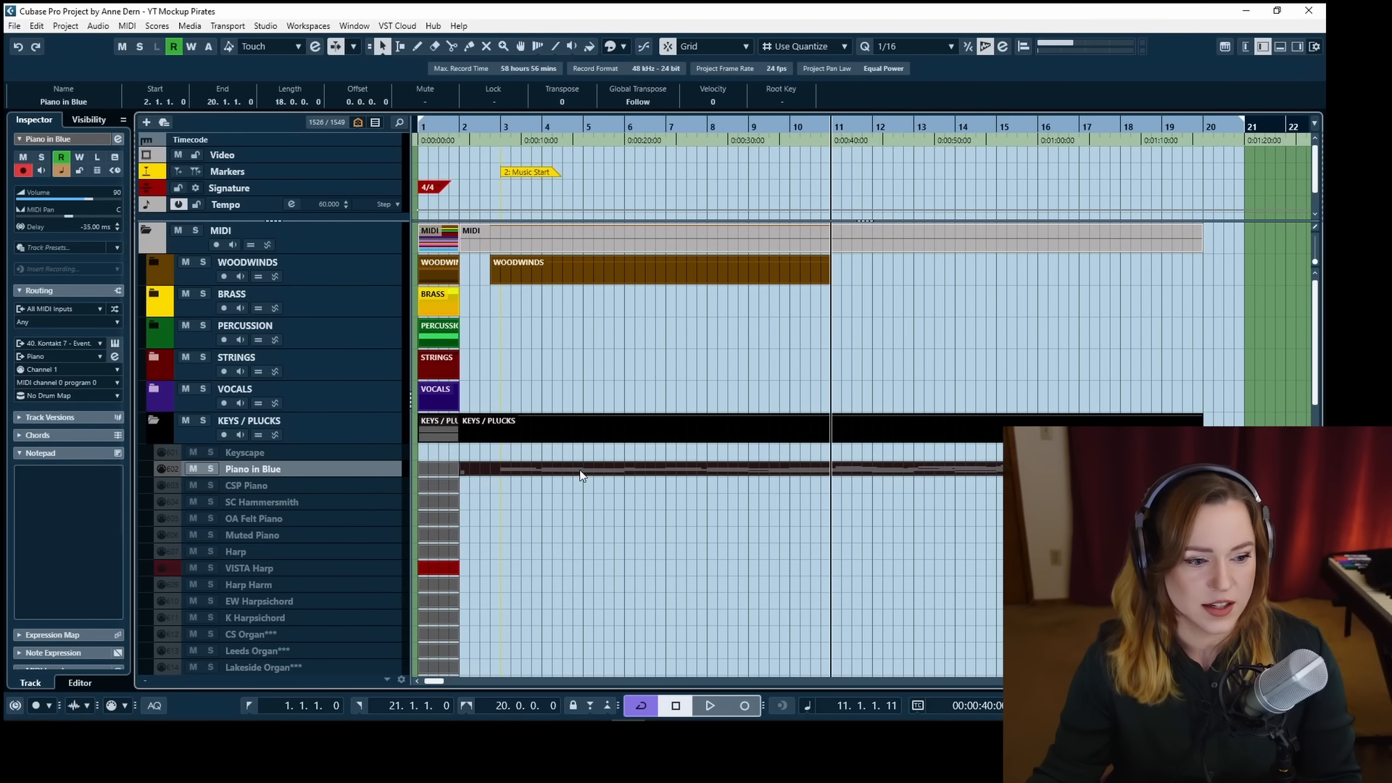
pyautogui.click(606, 463)
pyautogui.click(548, 475)
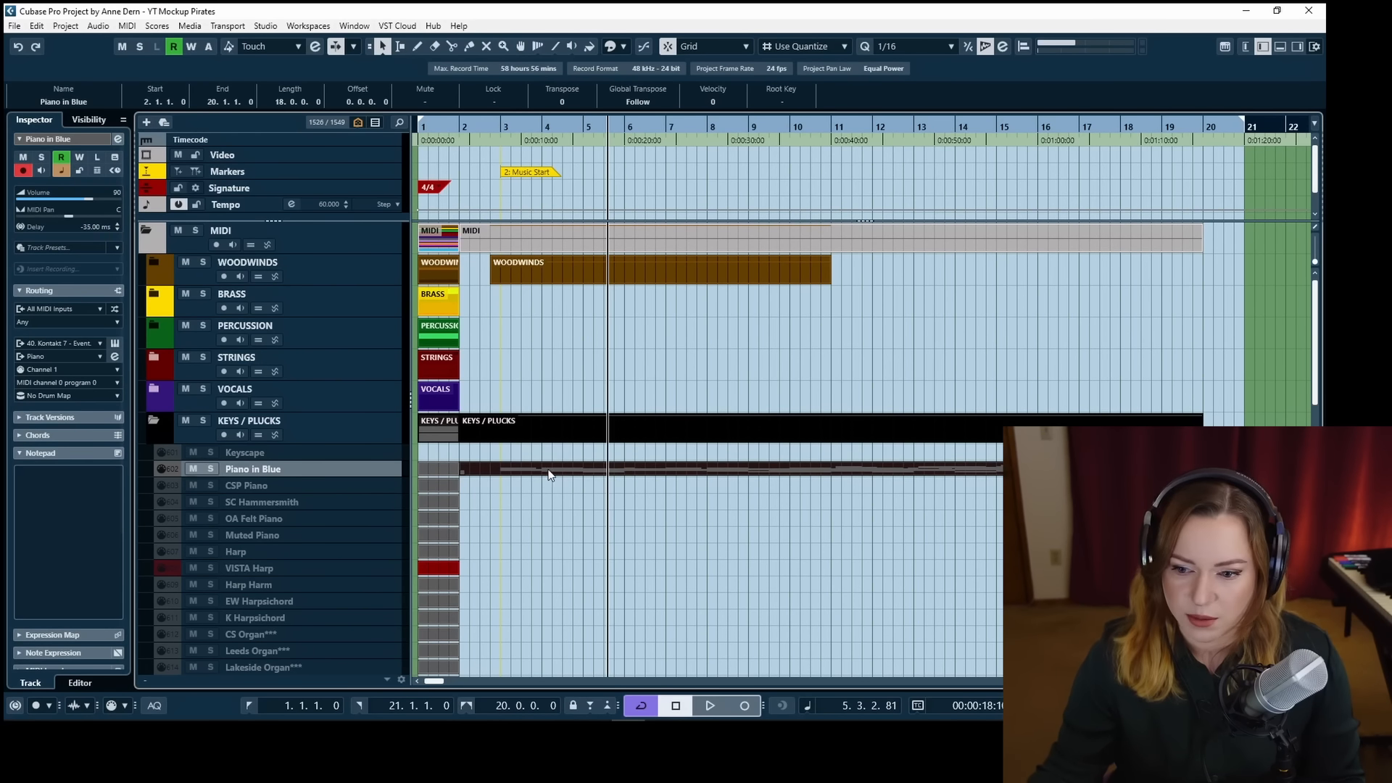
pyautogui.doubleClick(551, 474)
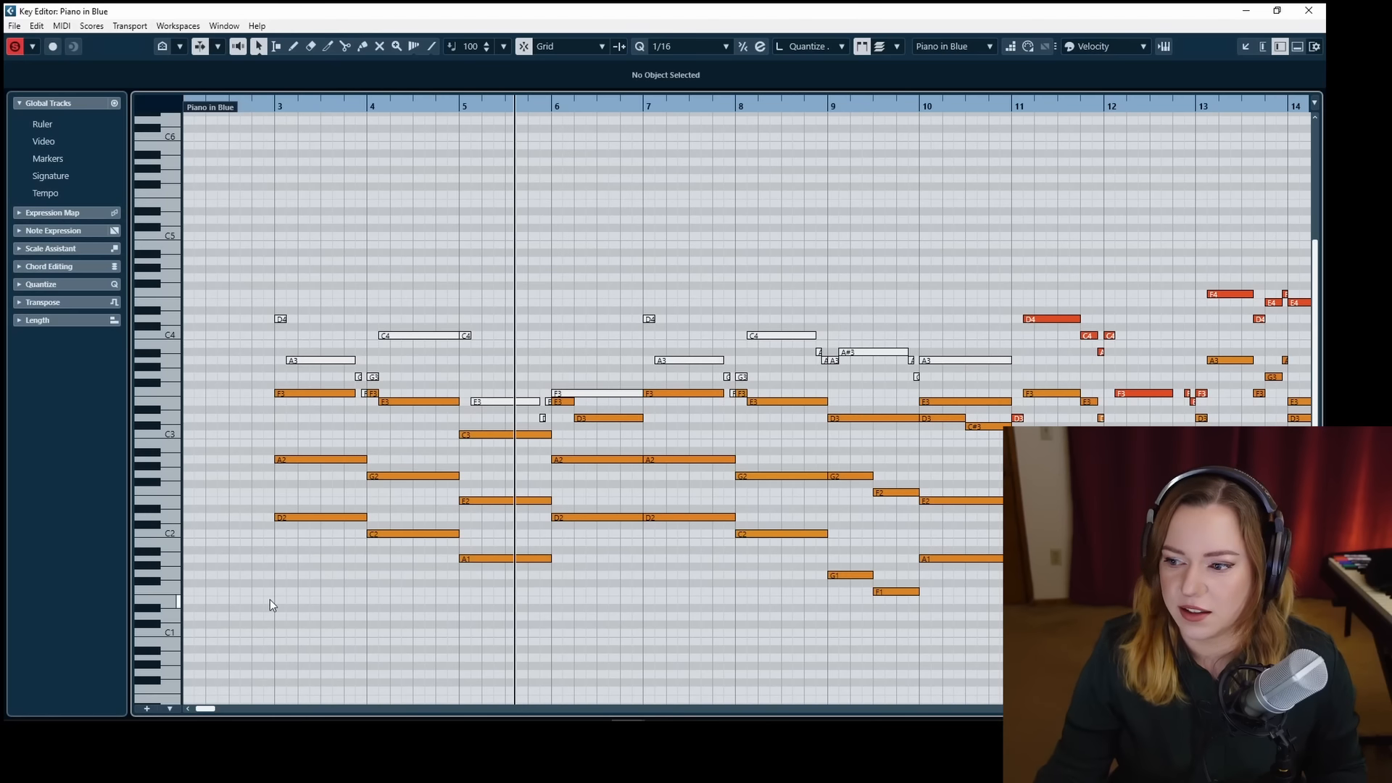
# Copy the lowest bass-line notes of bars 3 to 10, mute them in the piano part, and set the playback position to bar 3.
pyautogui.moveTo(355, 509); pyautogui.dragTo(958, 619)
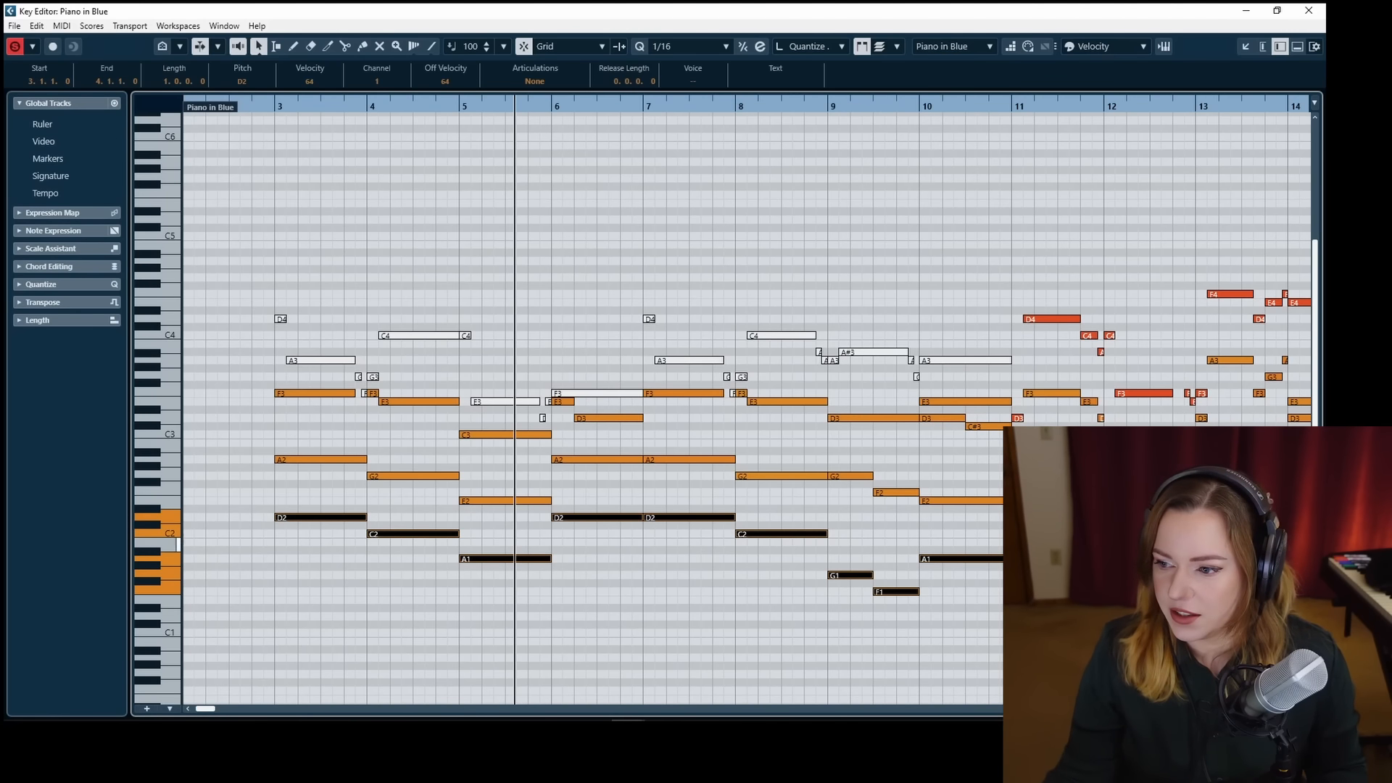
pyautogui.click(278, 109)
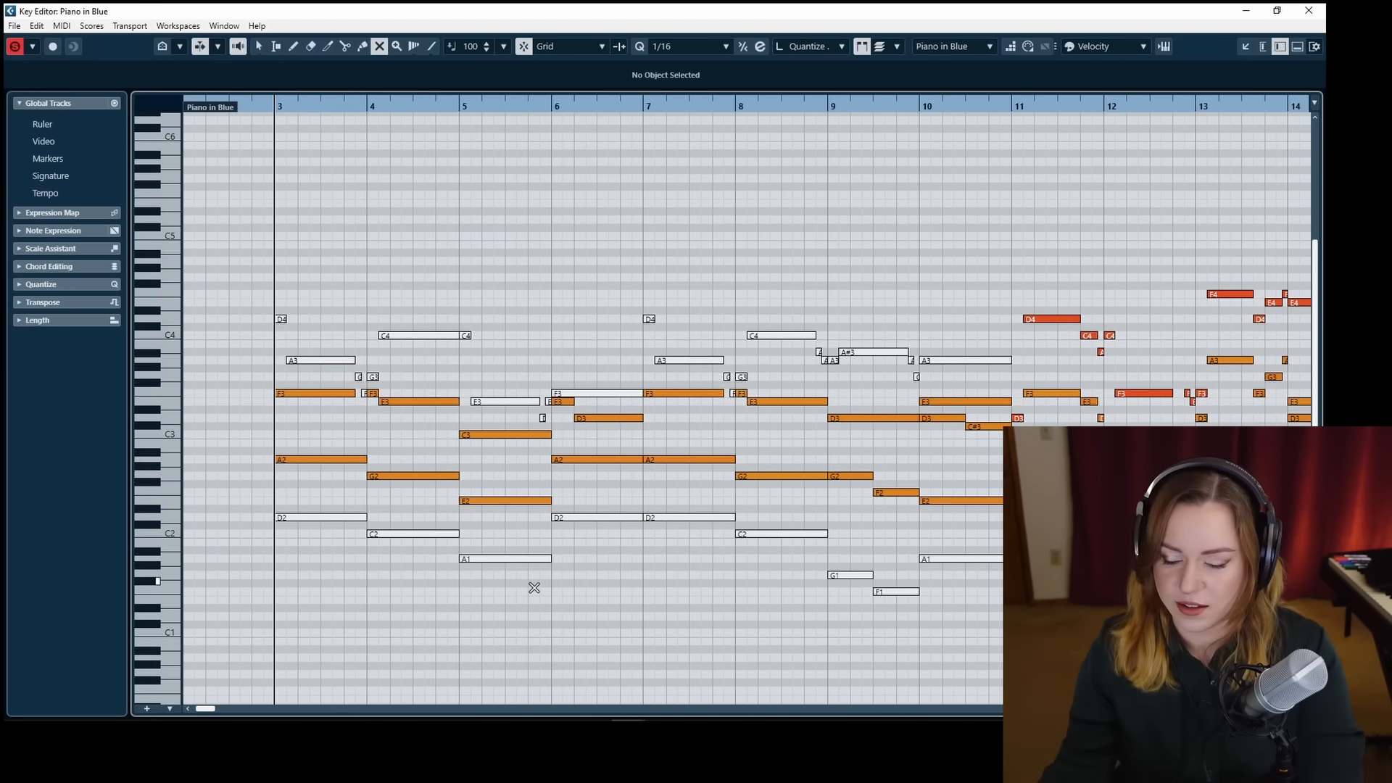
pyautogui.press('Return')
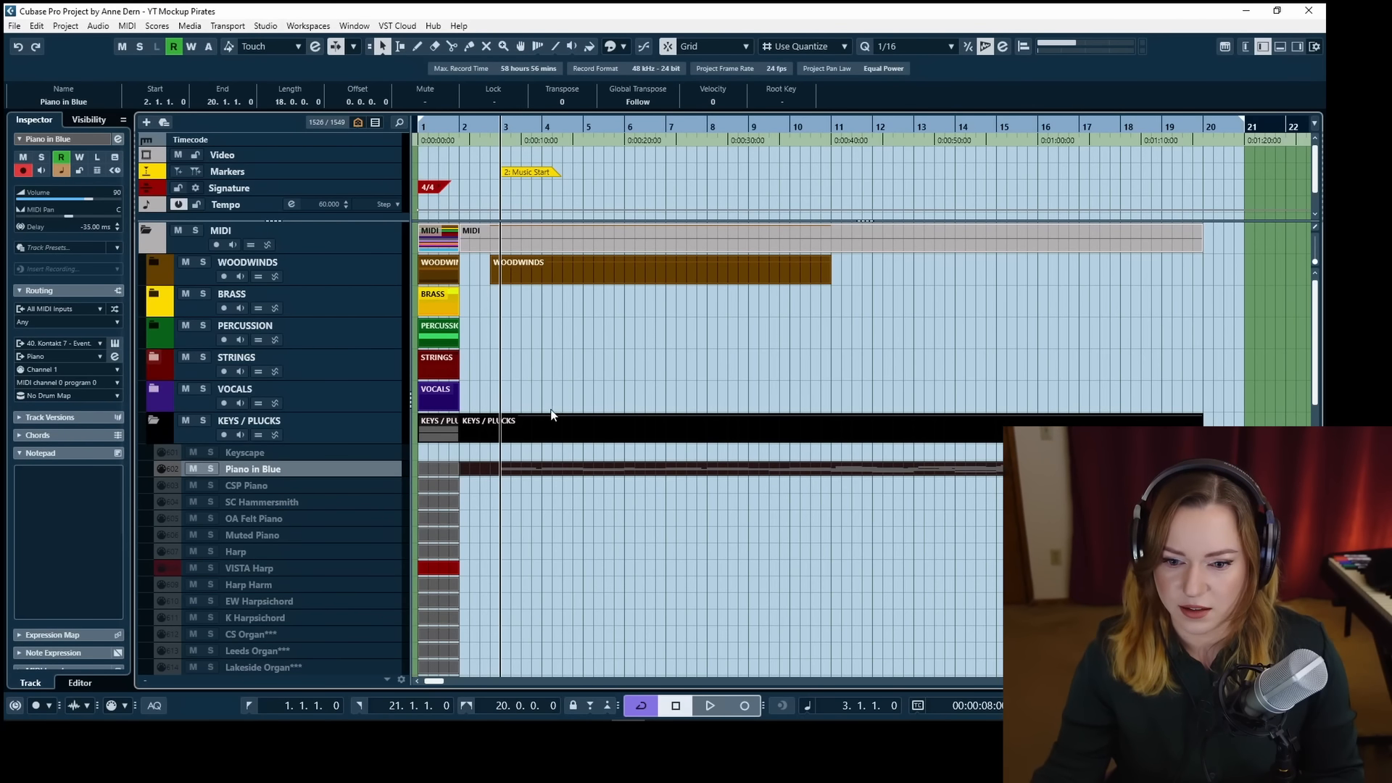
# Enable the string tracks from CMS Vln 1 Long through the VISTA strings, and paste the copied bass line onto CMS Bs Long at bar 3.
pyautogui.scroll(-10, 347, 416)
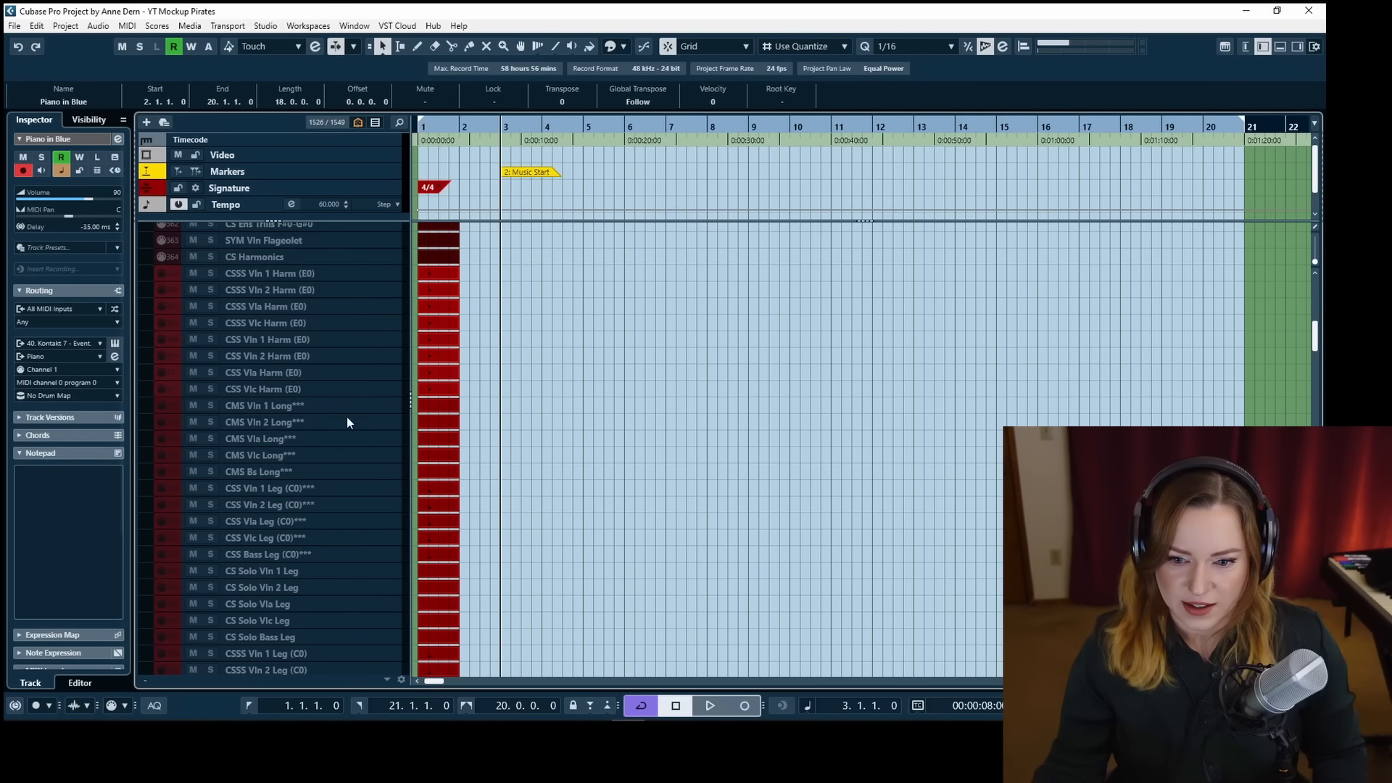
pyautogui.click(308, 406)
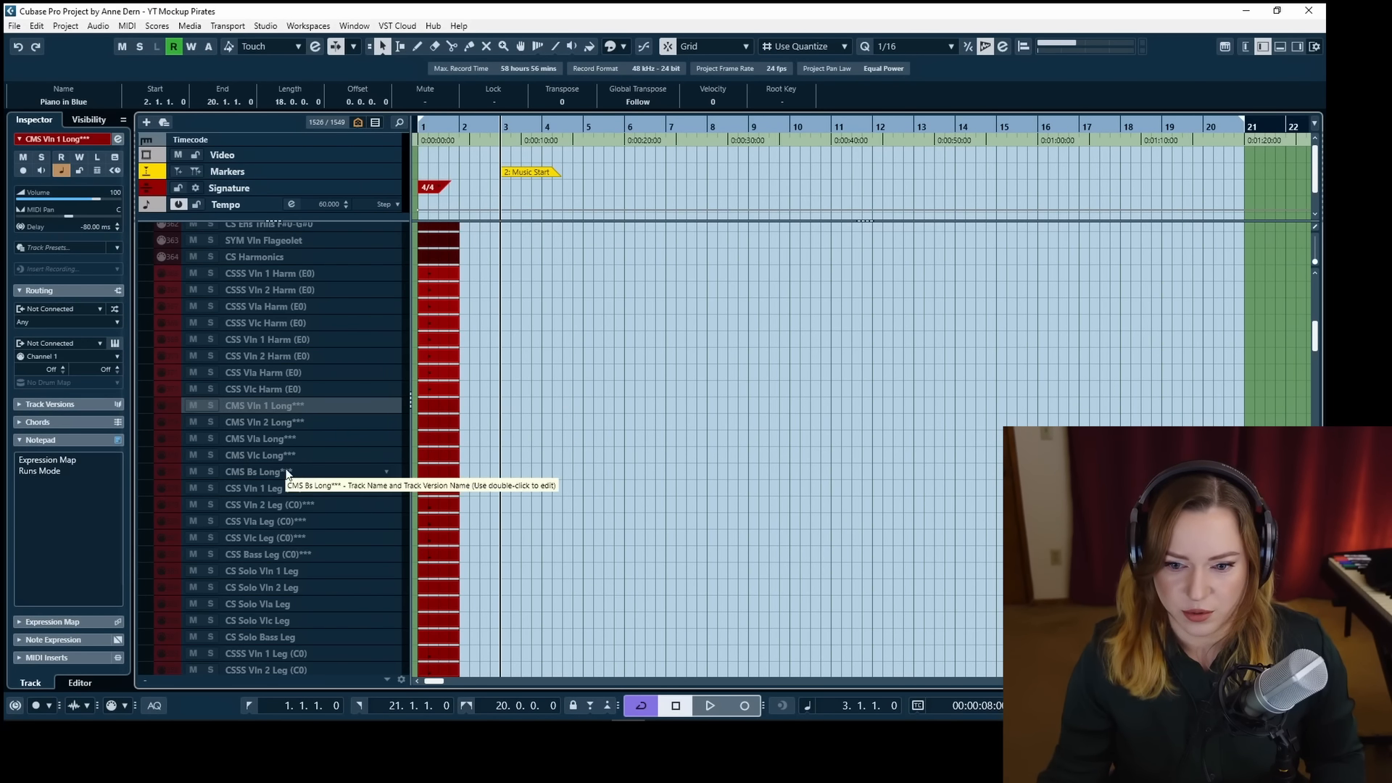
pyautogui.scroll(-4, 294, 537)
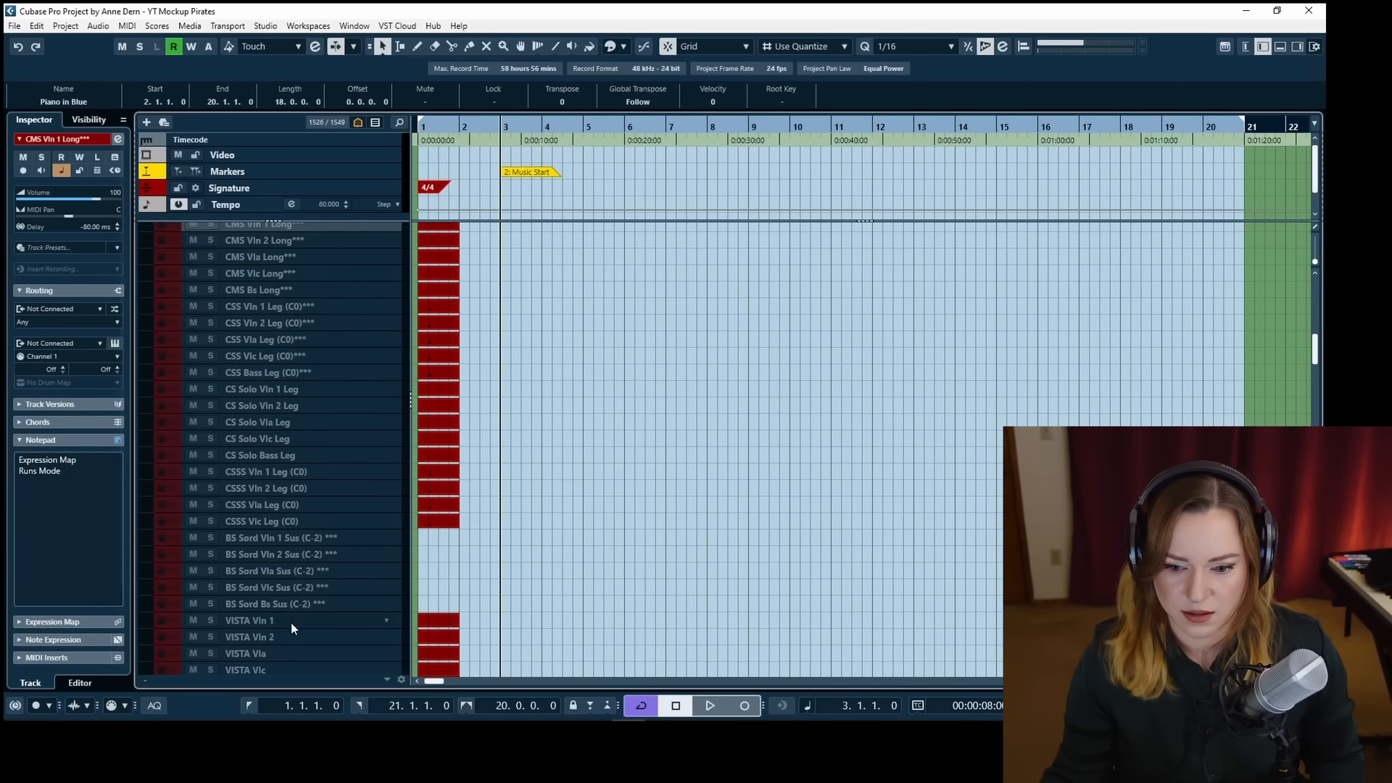
pyautogui.scroll(-2, 290, 622)
pyautogui.keyDown('shift'); pyautogui.click(298, 595); pyautogui.keyUp('shift')
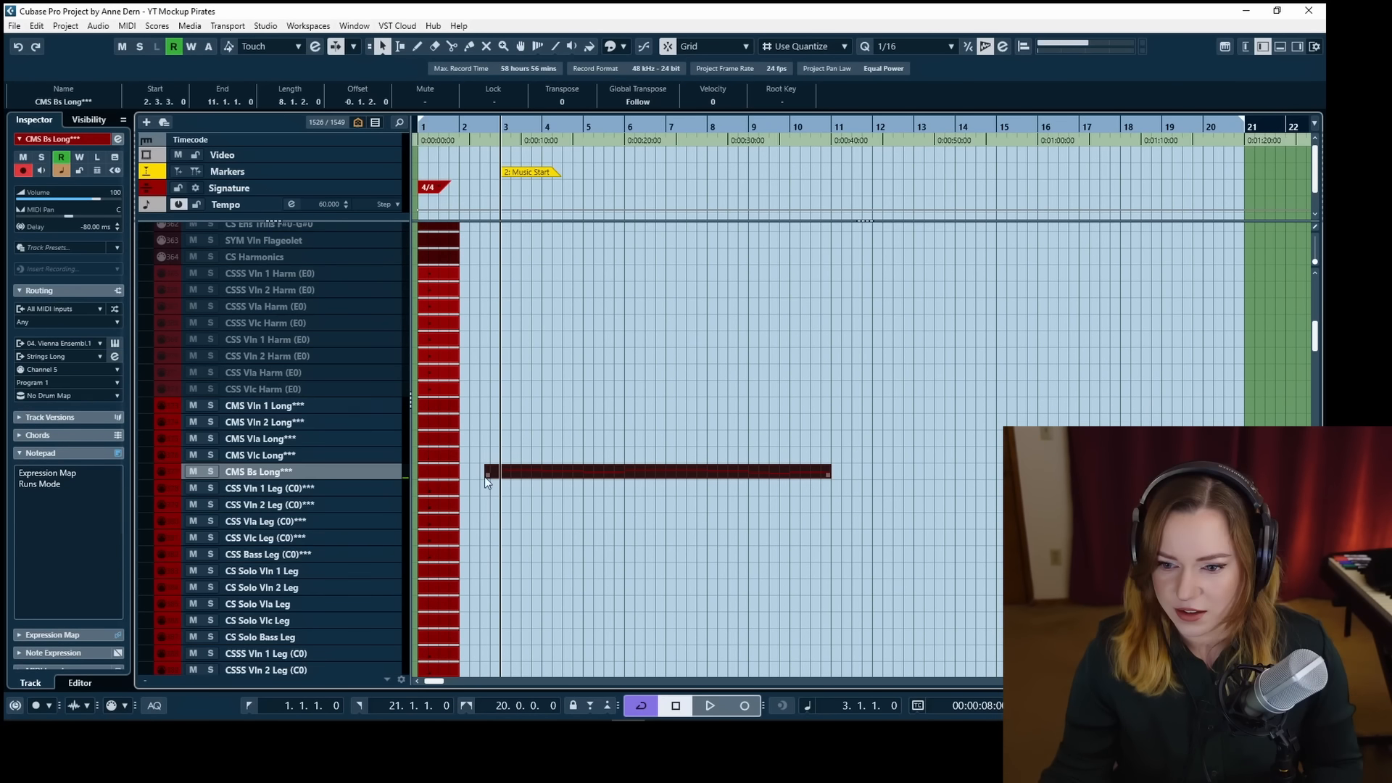
# Trim the start of the CMS Bs Long part to beat 4 of bar 2 and open the part for note editing.
pyautogui.moveTo(483, 476); pyautogui.dragTo(492, 475)
pyautogui.doubleClick(594, 472)
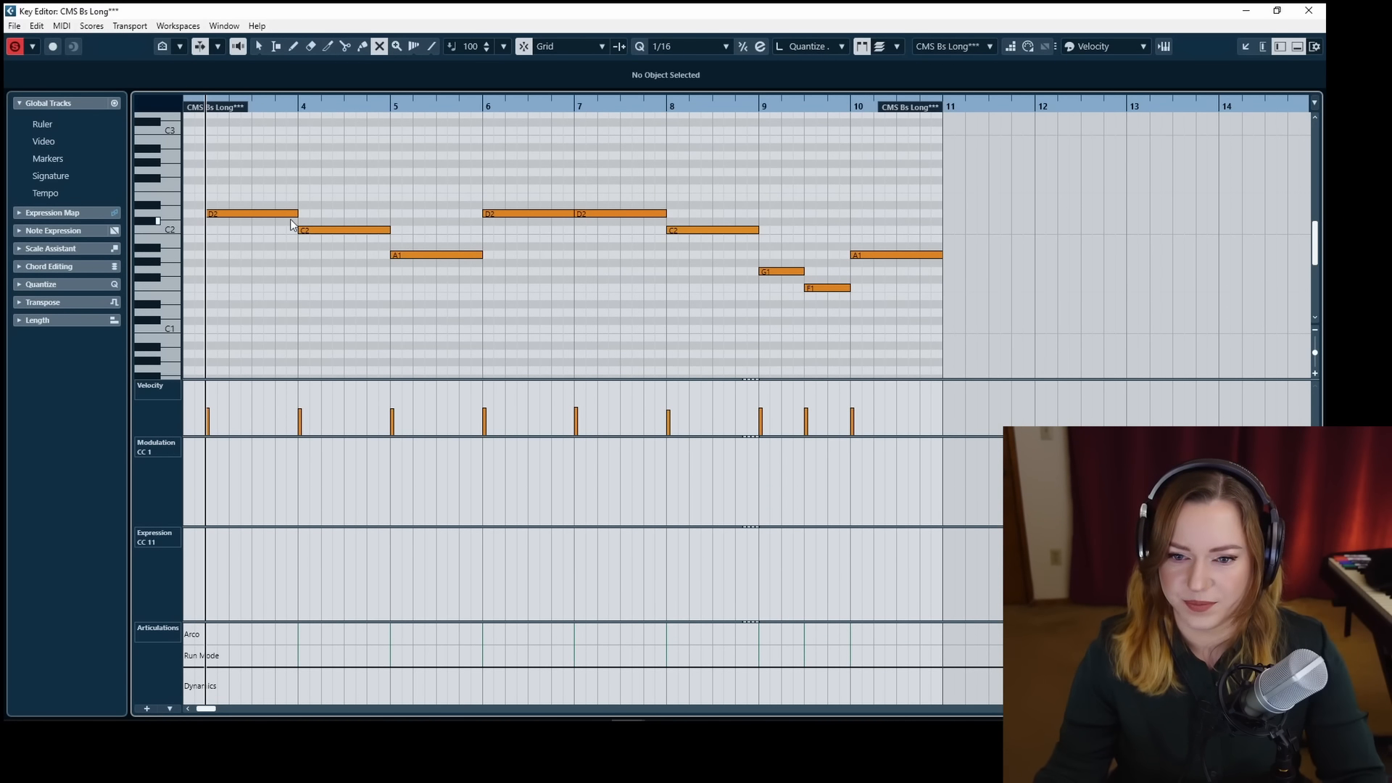
# Transpose all the bass notes down one octave and glue the two repeated D1 notes at bars 6 and 7 into one.
pyautogui.press('1')
pyautogui.moveTo(211, 172); pyautogui.dragTo(997, 324)
pyautogui.hotkey('shift', 'Down')
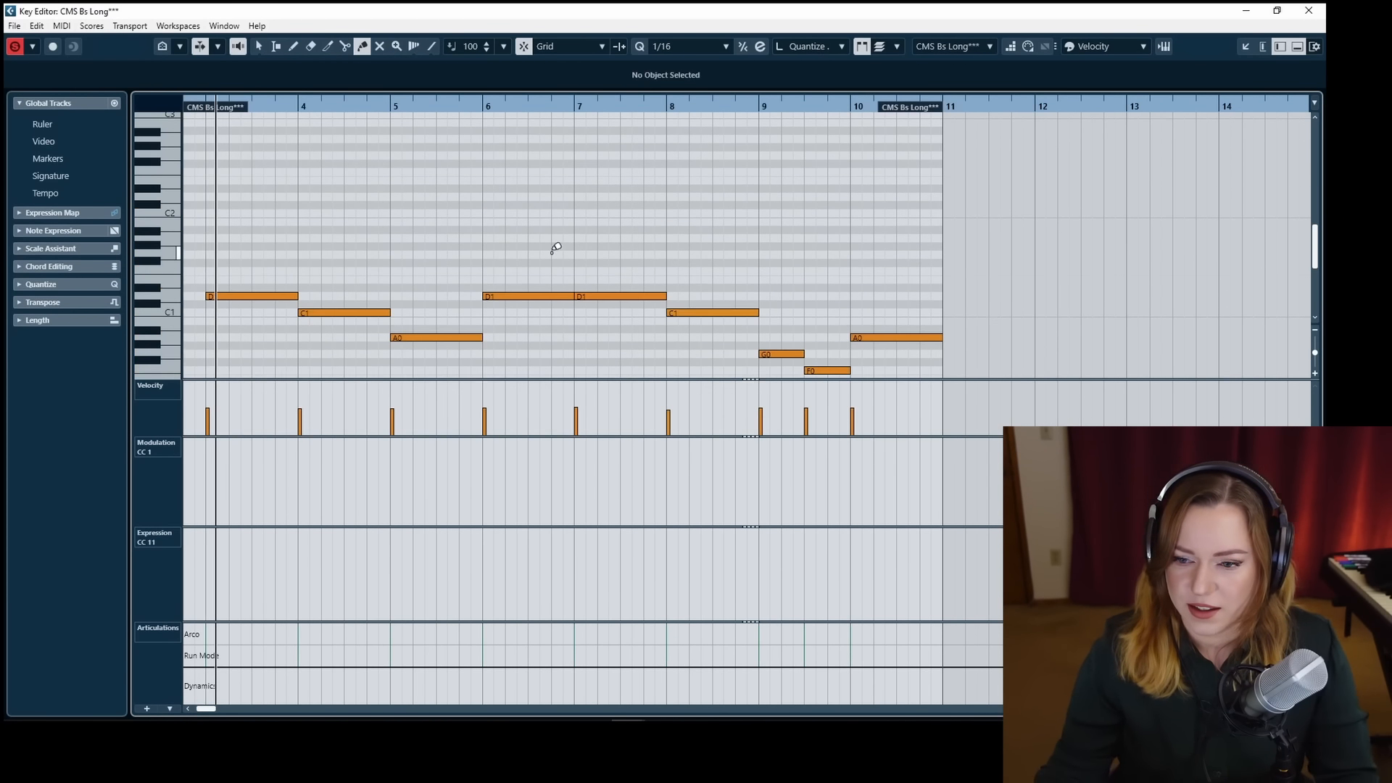
pyautogui.scroll(-2, 554, 248)
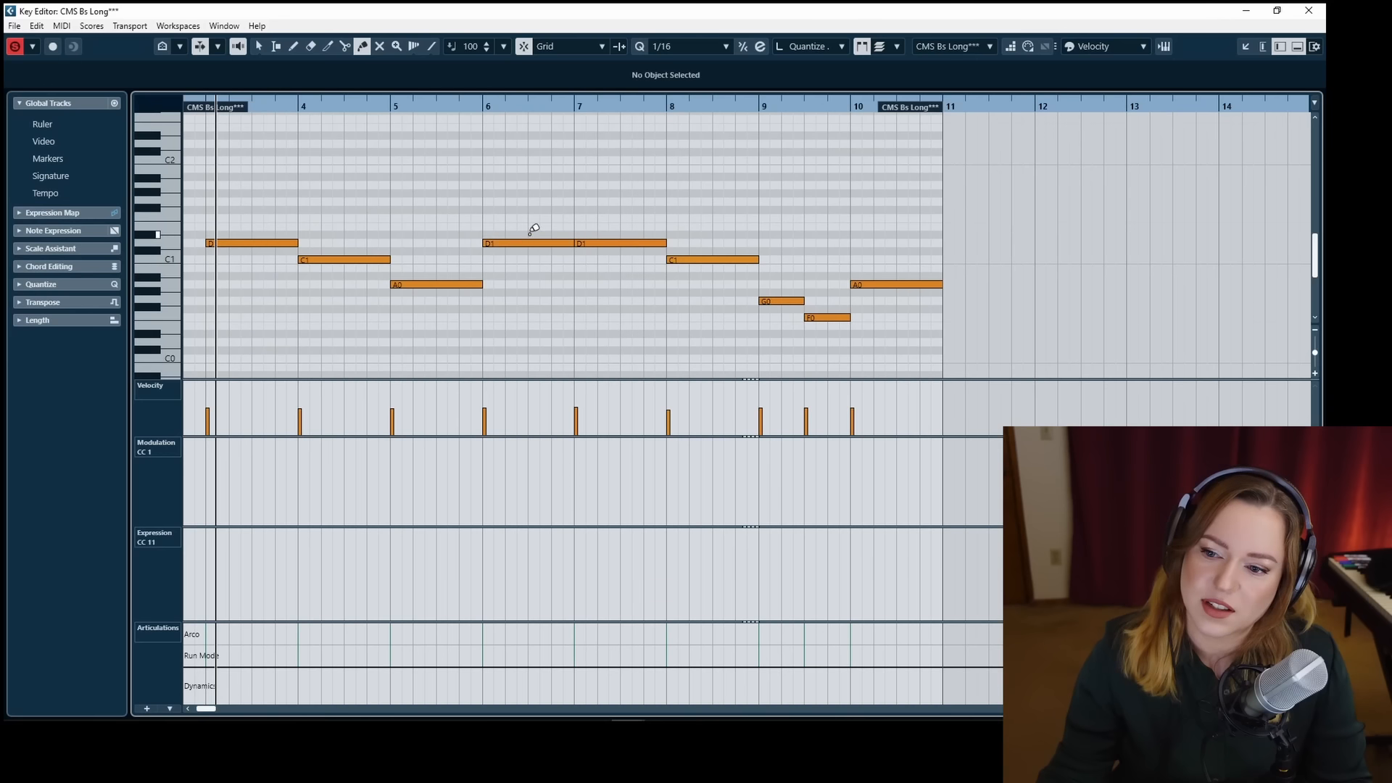
pyautogui.click(533, 243)
# Lengthen every bass note except the last one slightly past the start of the following note so they overlap.
pyautogui.press('1')
pyautogui.moveTo(273, 191); pyautogui.dragTo(858, 315)
pyautogui.click(861, 316)
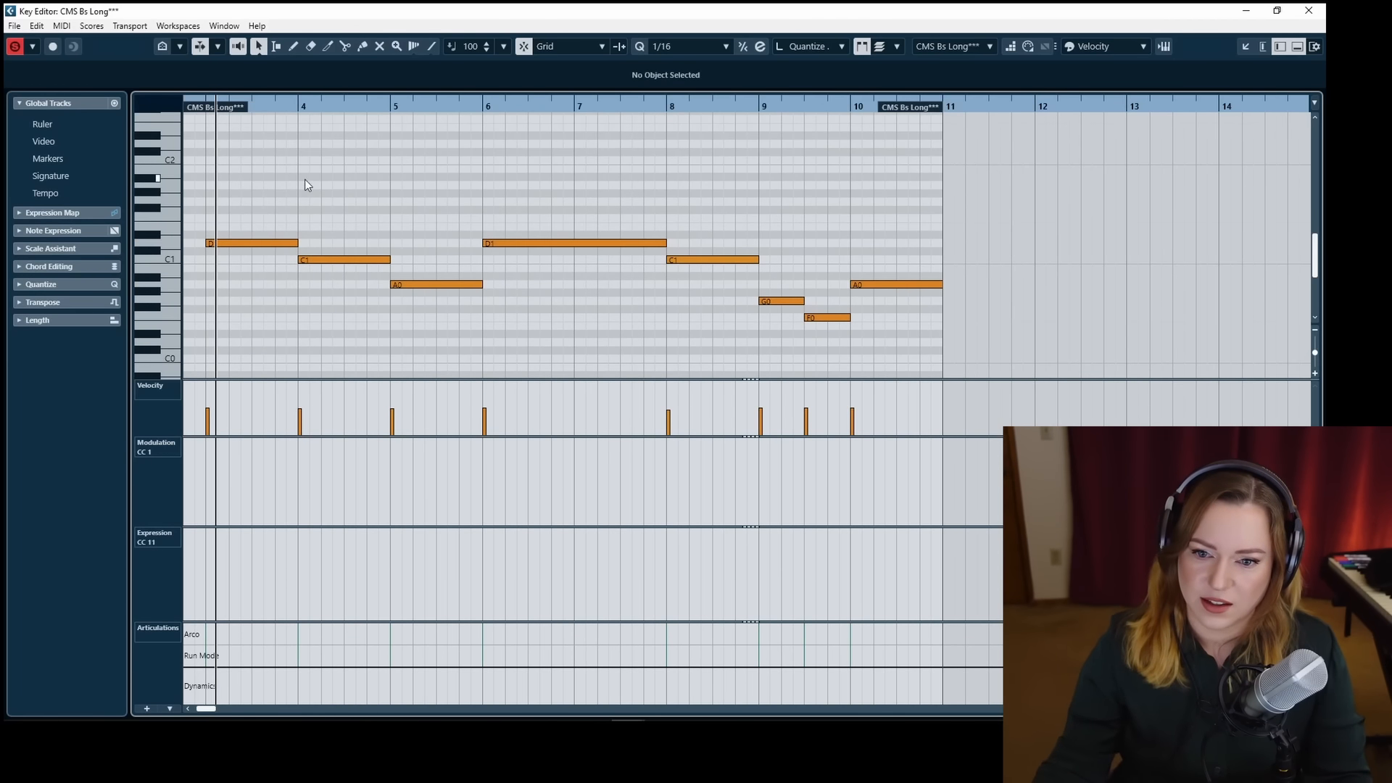
pyautogui.moveTo(259, 180); pyautogui.dragTo(833, 359)
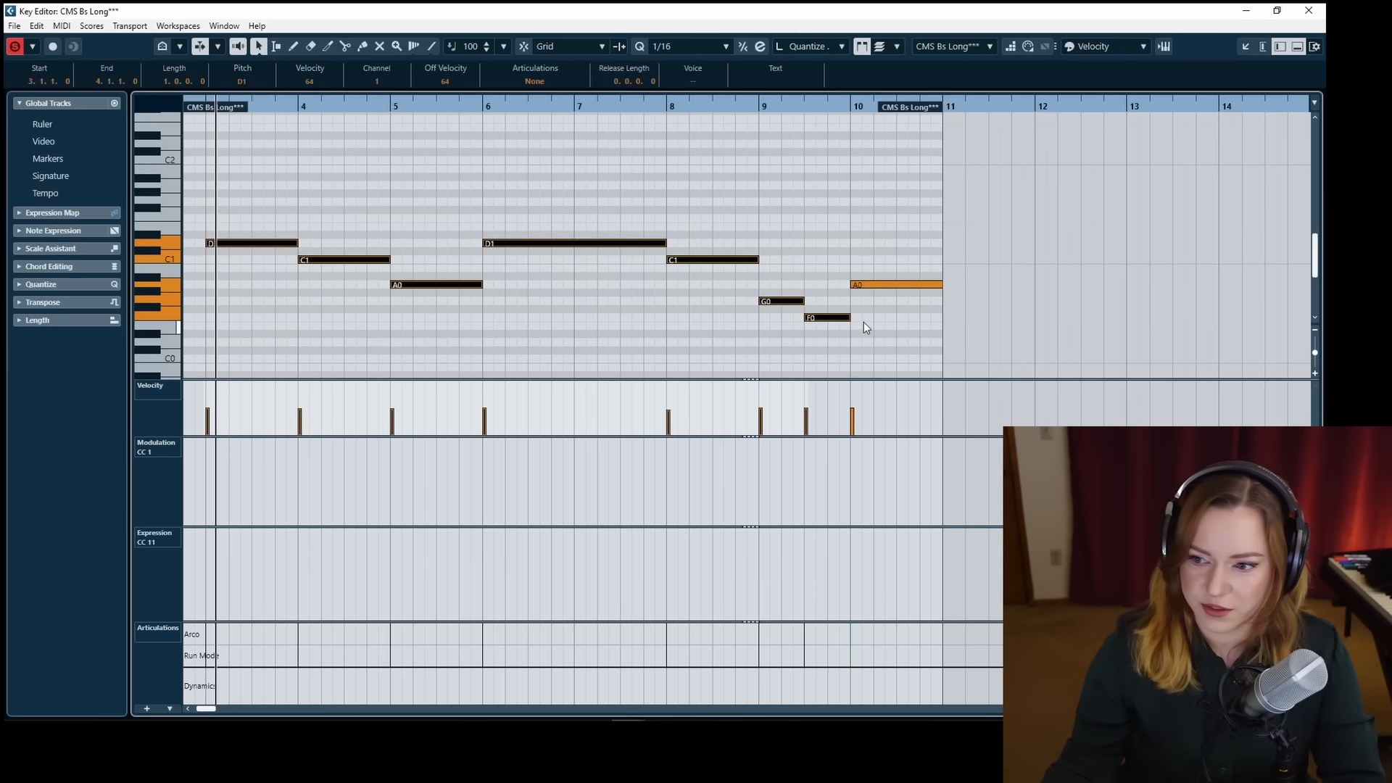
pyautogui.press('8')
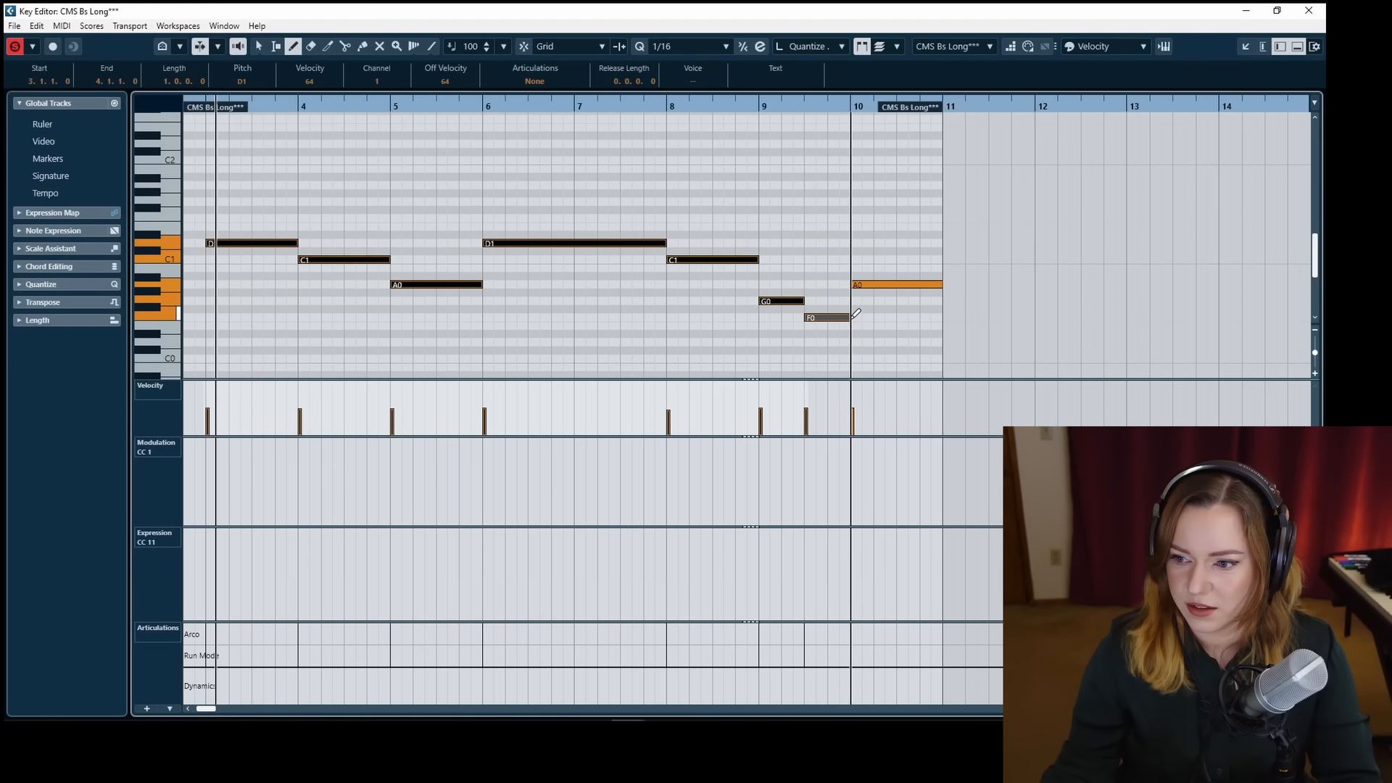
pyautogui.press('1')
pyautogui.moveTo(849, 317); pyautogui.dragTo(856, 330)
pyautogui.click(613, 332)
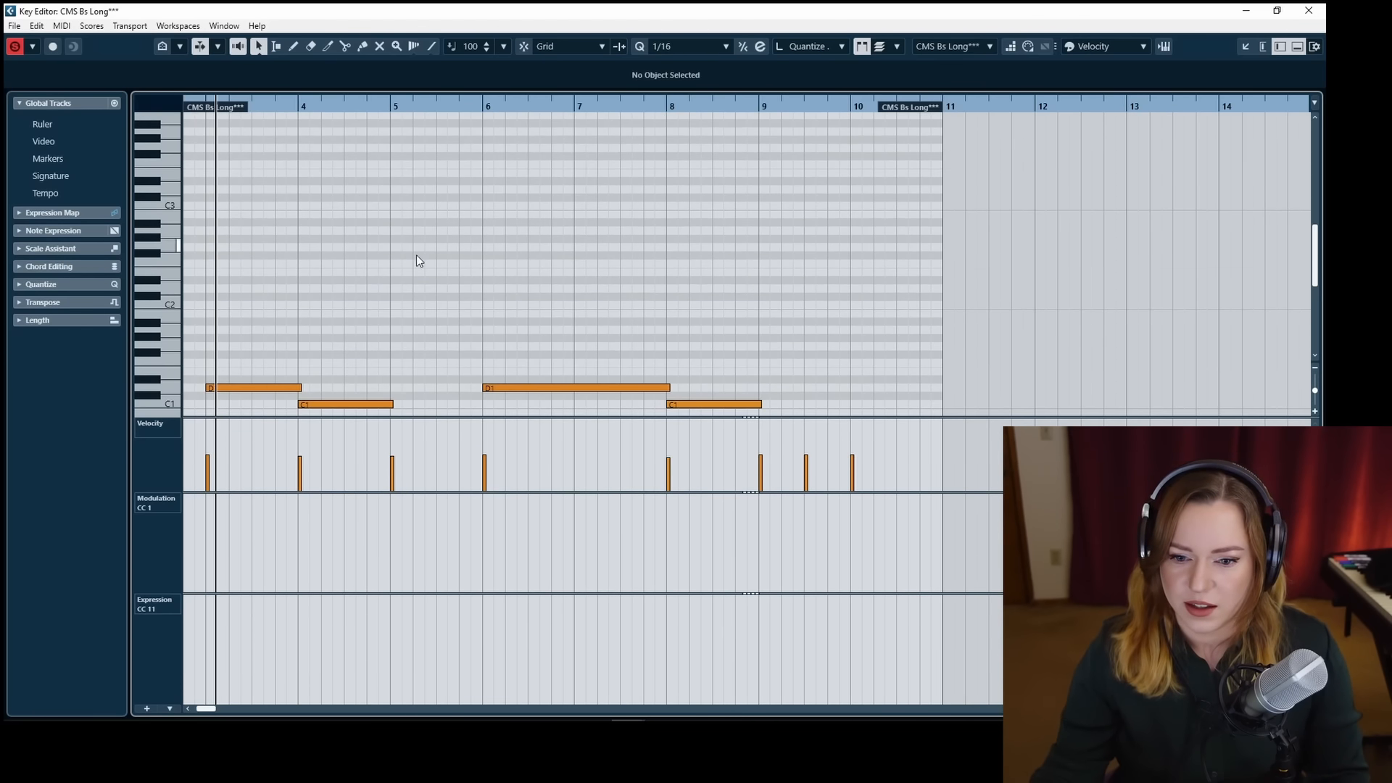
# Draw a curved CC 1 Modulation swell starting at 10 on beat 4 of bar 2, peaking at 32 at bar 4 and falling to 9 at bar 5.
pyautogui.scroll(-5, 416, 261)
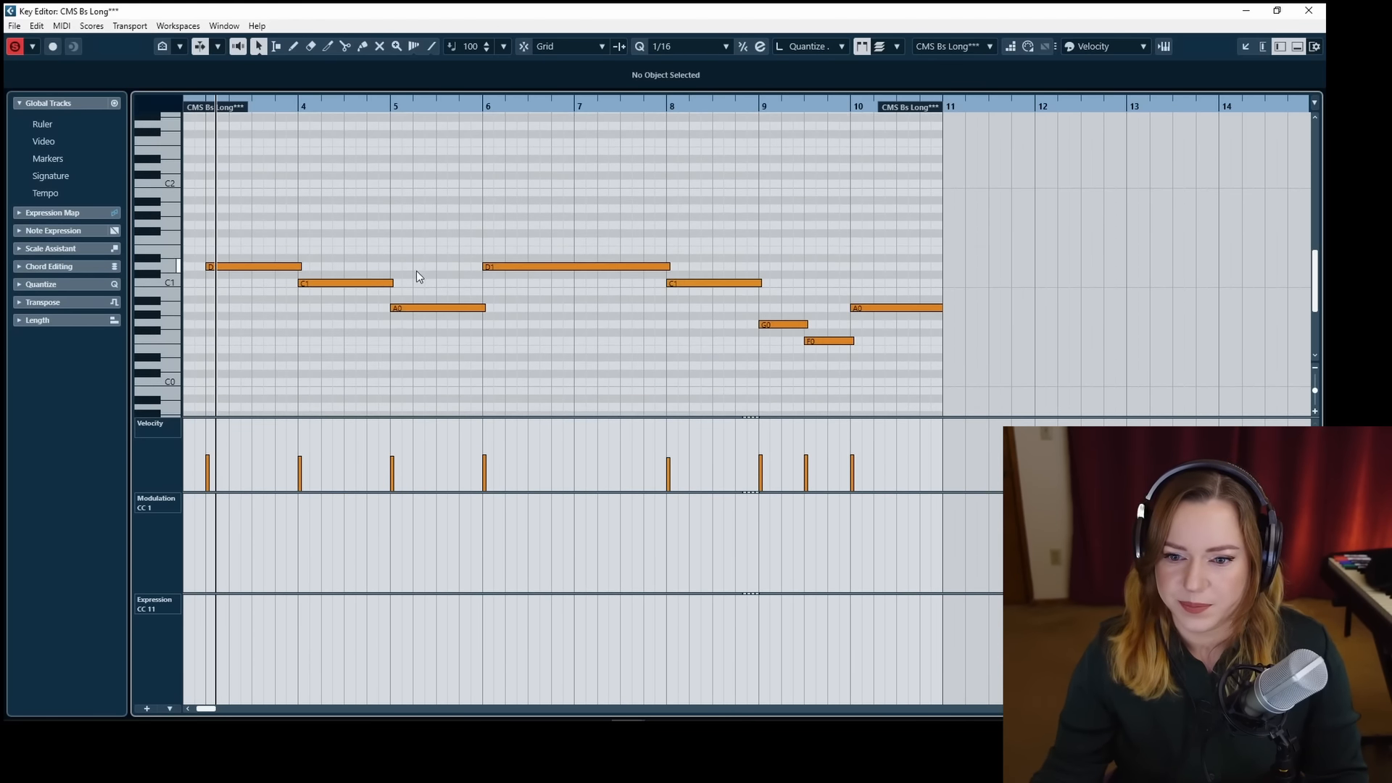
pyautogui.hscroll(-4, 416, 271)
pyautogui.press('8')
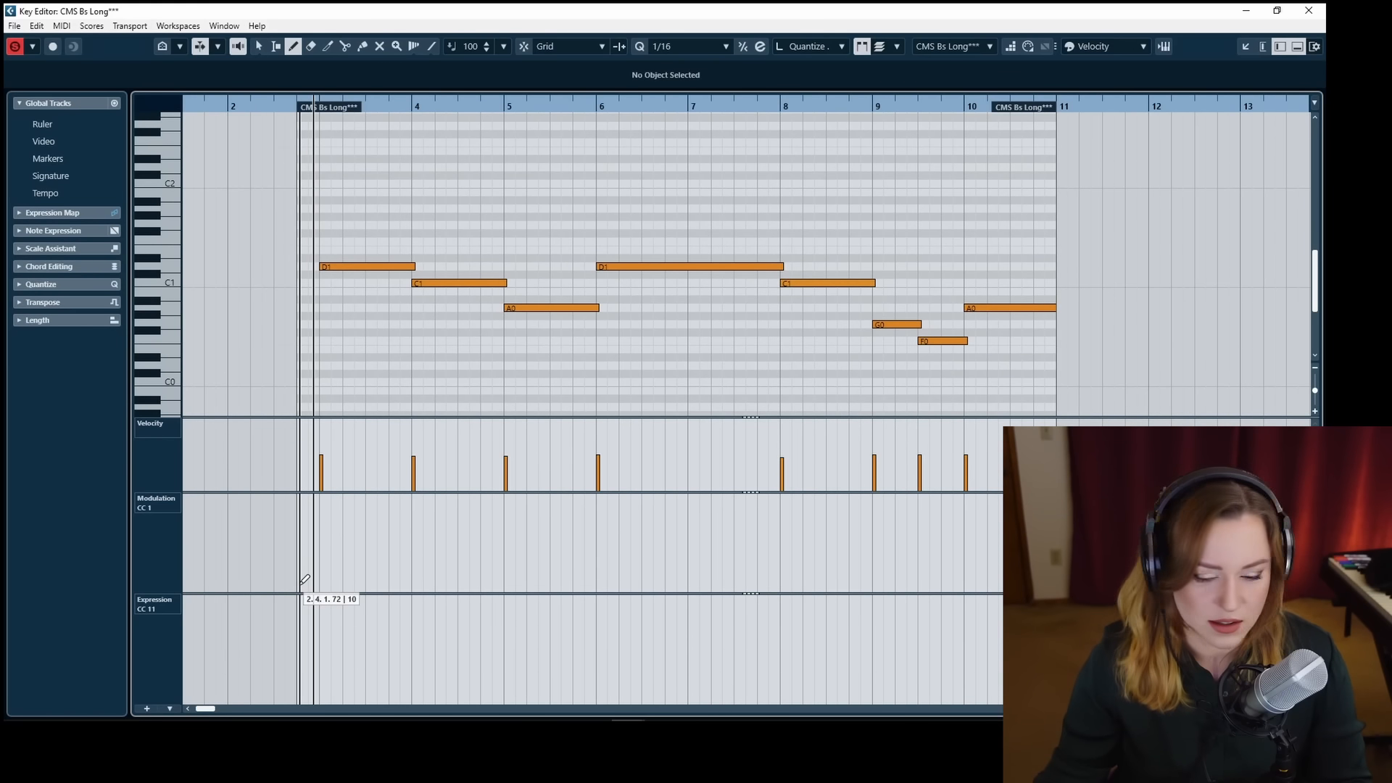
pyautogui.click(300, 583)
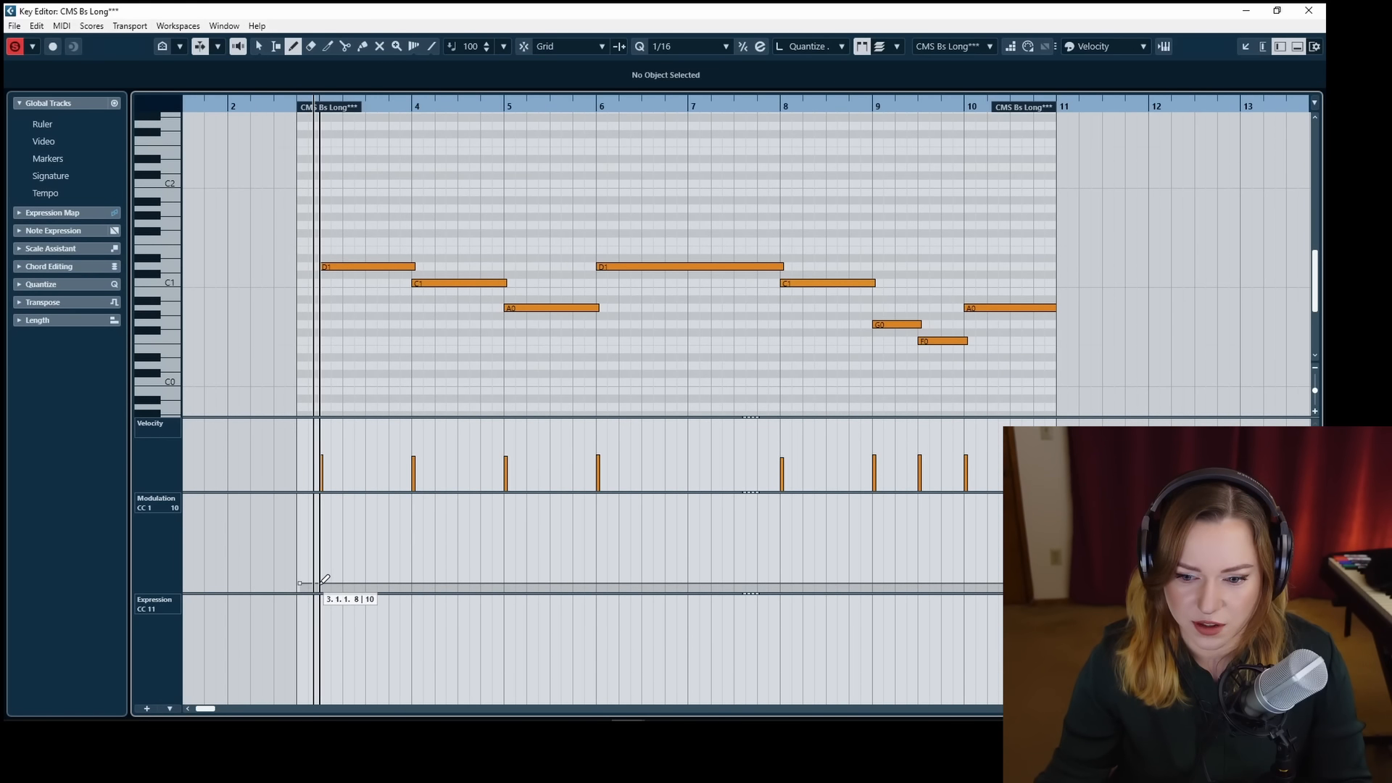
pyautogui.click(321, 584)
pyautogui.press('j')
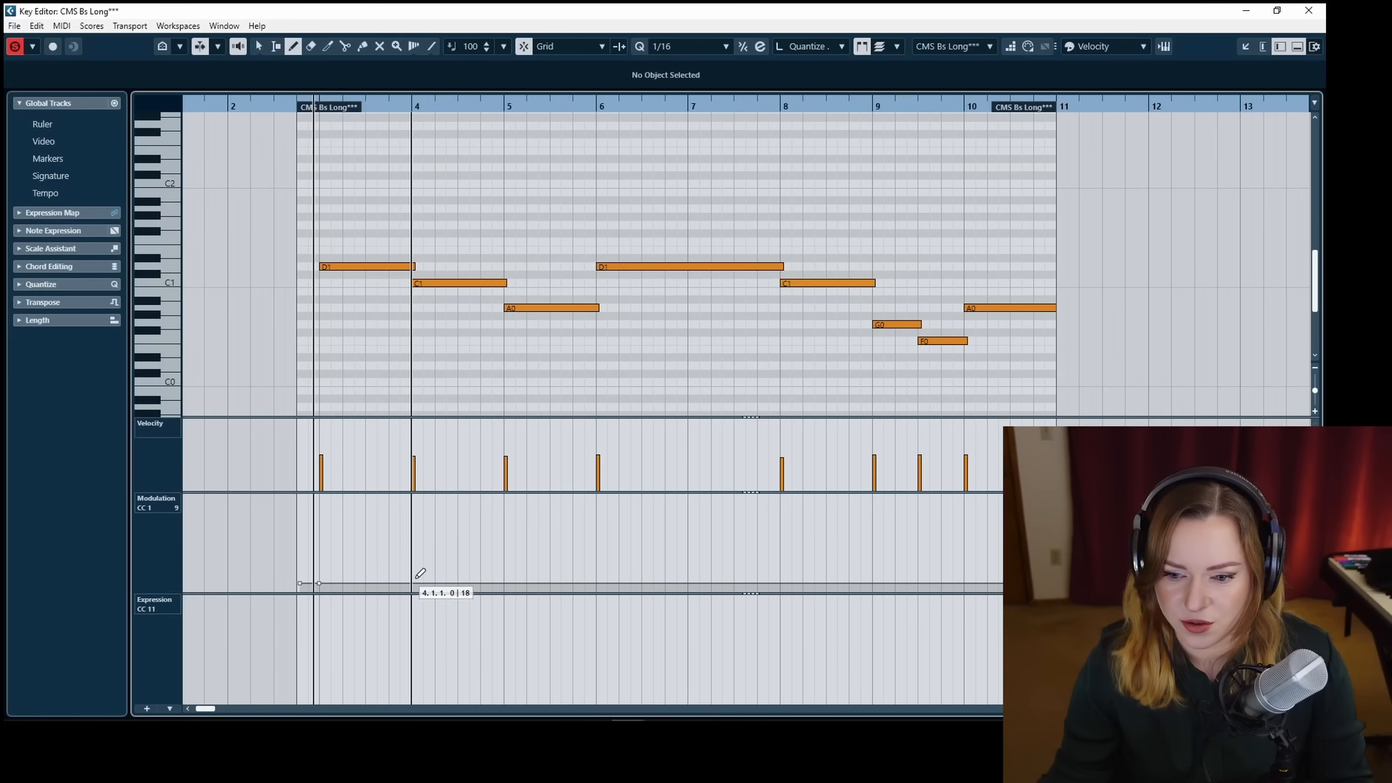
pyautogui.click(421, 565)
pyautogui.press('1')
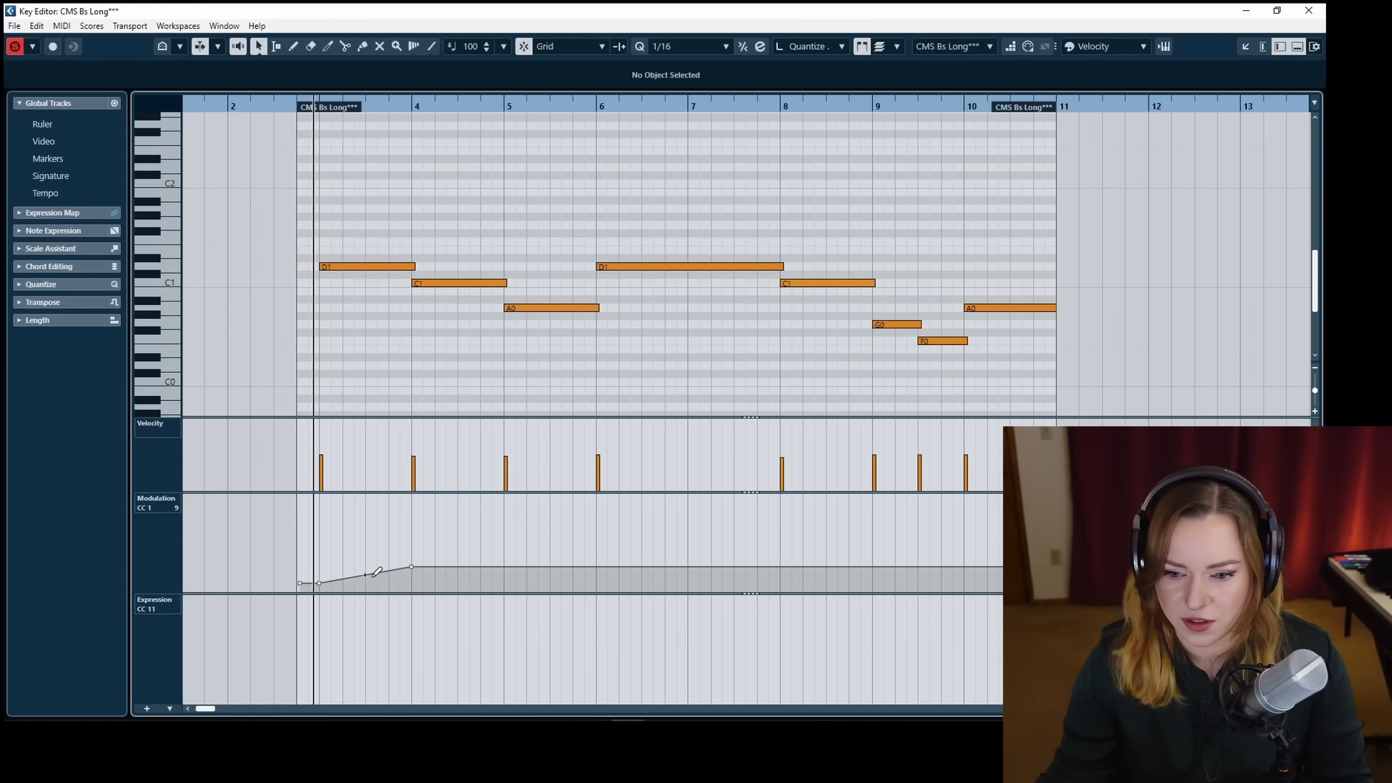
pyautogui.press('8')
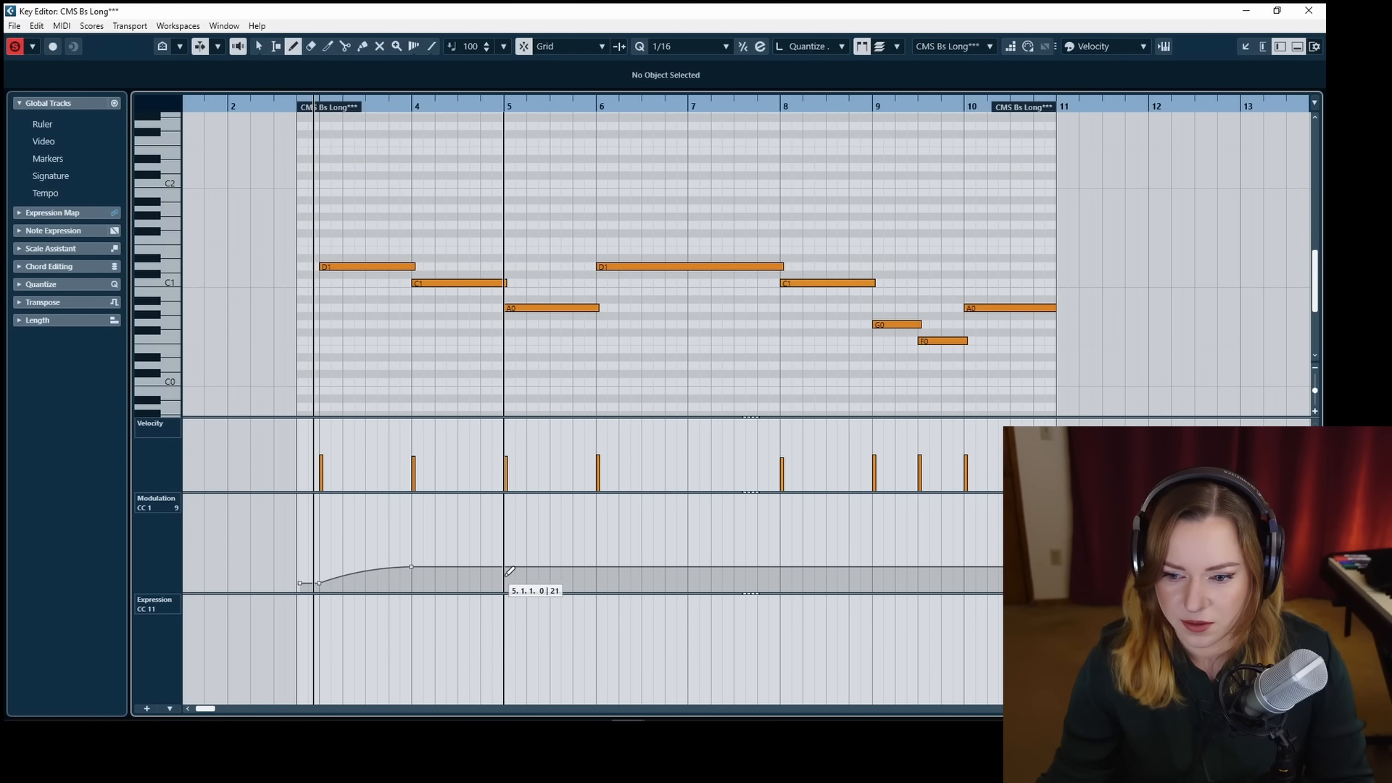
pyautogui.click(509, 582)
pyautogui.press('1')
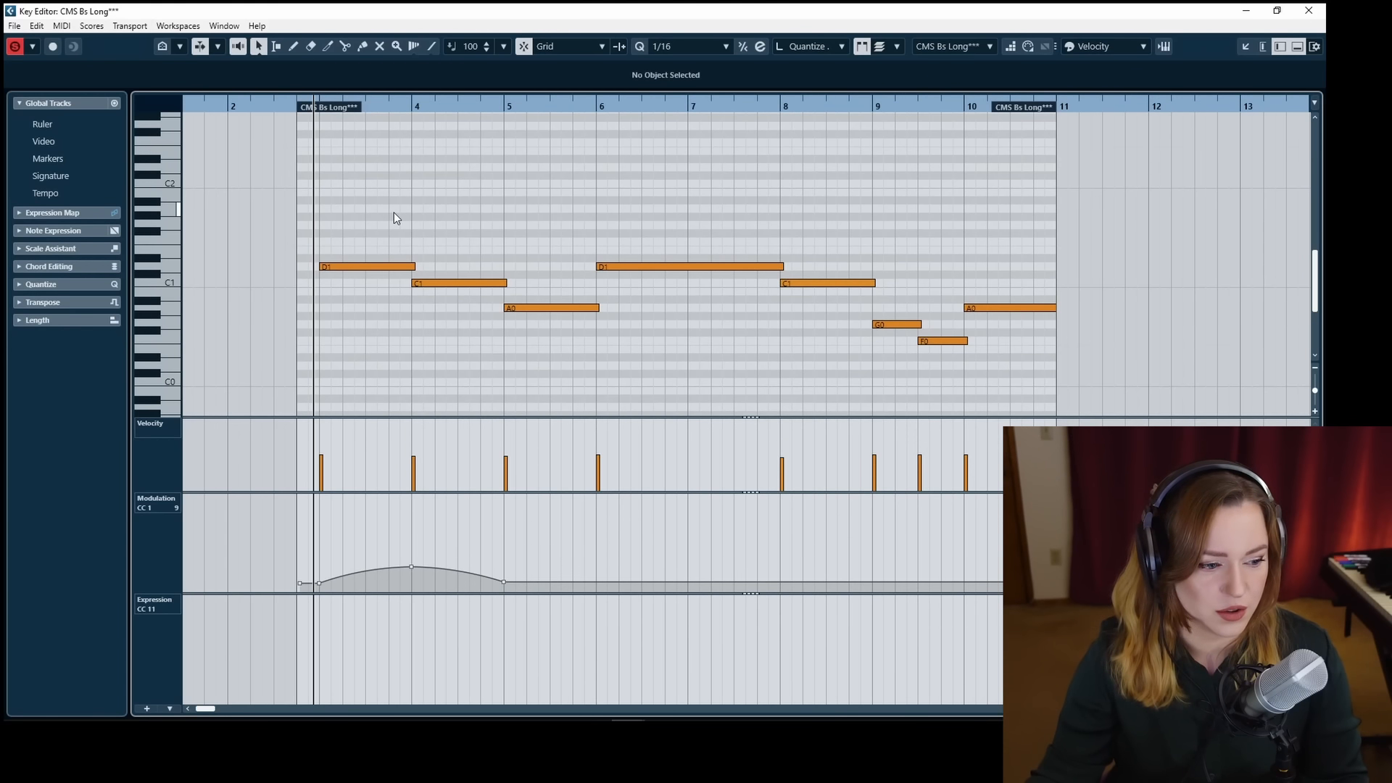
# Audition the modulation swell and repeat its two-bar shape from bar 5 through the end of the bass part.
pyautogui.click(286, 108)
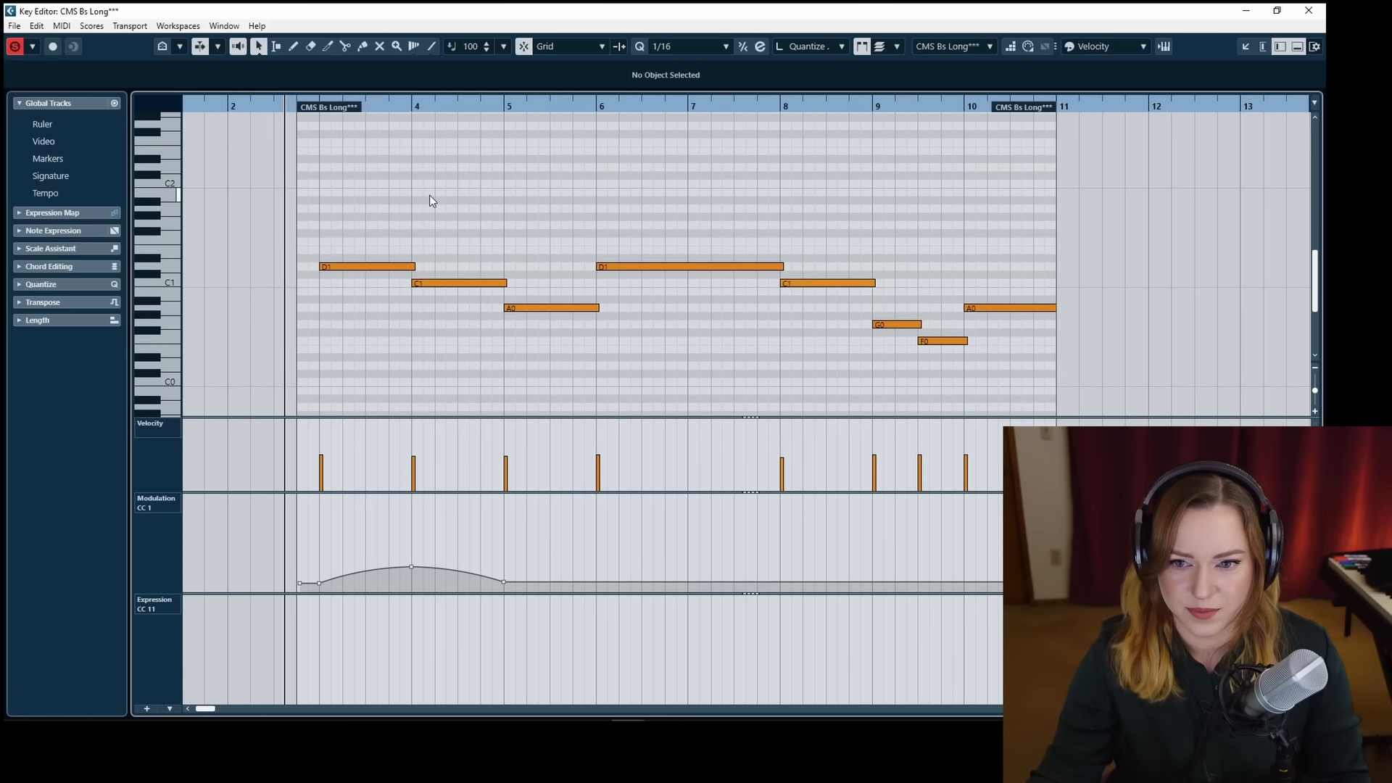
pyautogui.press('space')
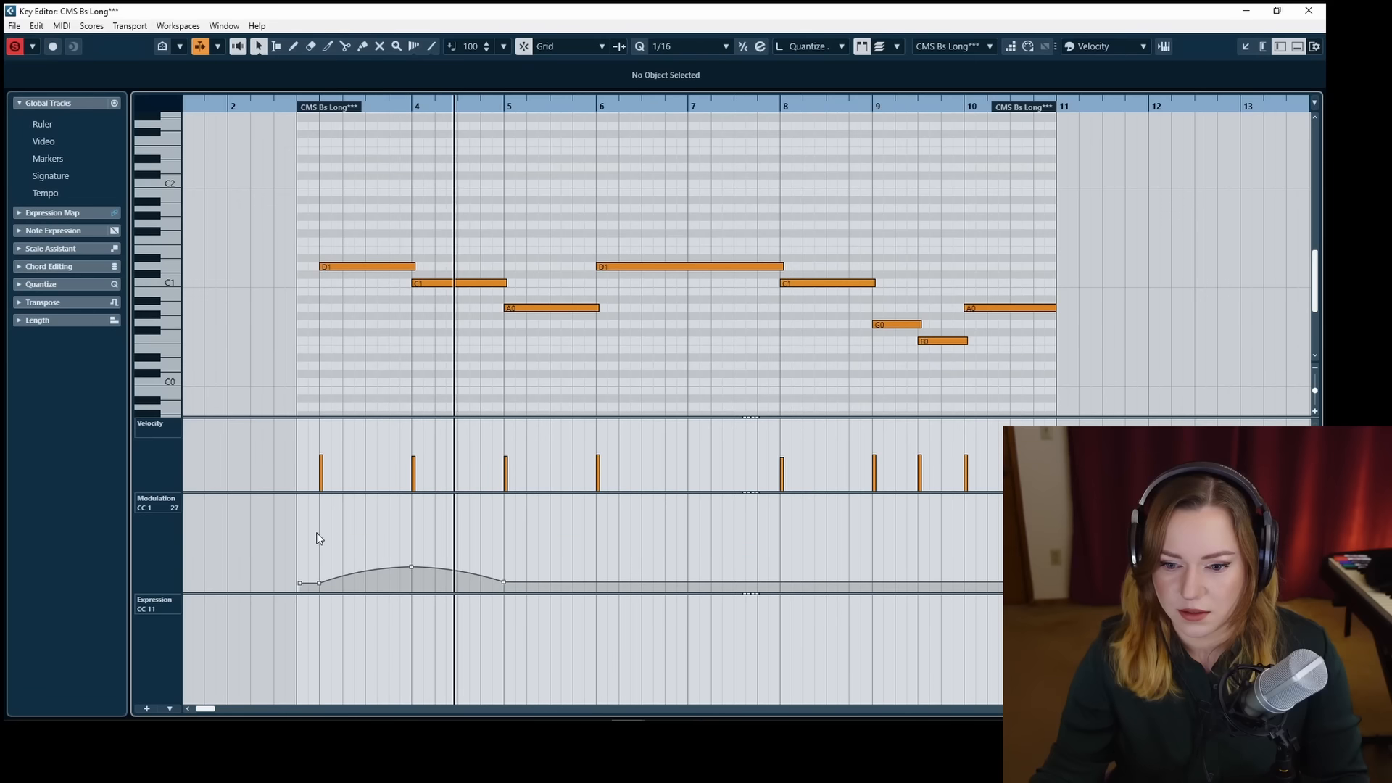
pyautogui.moveTo(316, 537); pyautogui.dragTo(532, 603)
pyautogui.hotkey('ctrl', 'd')
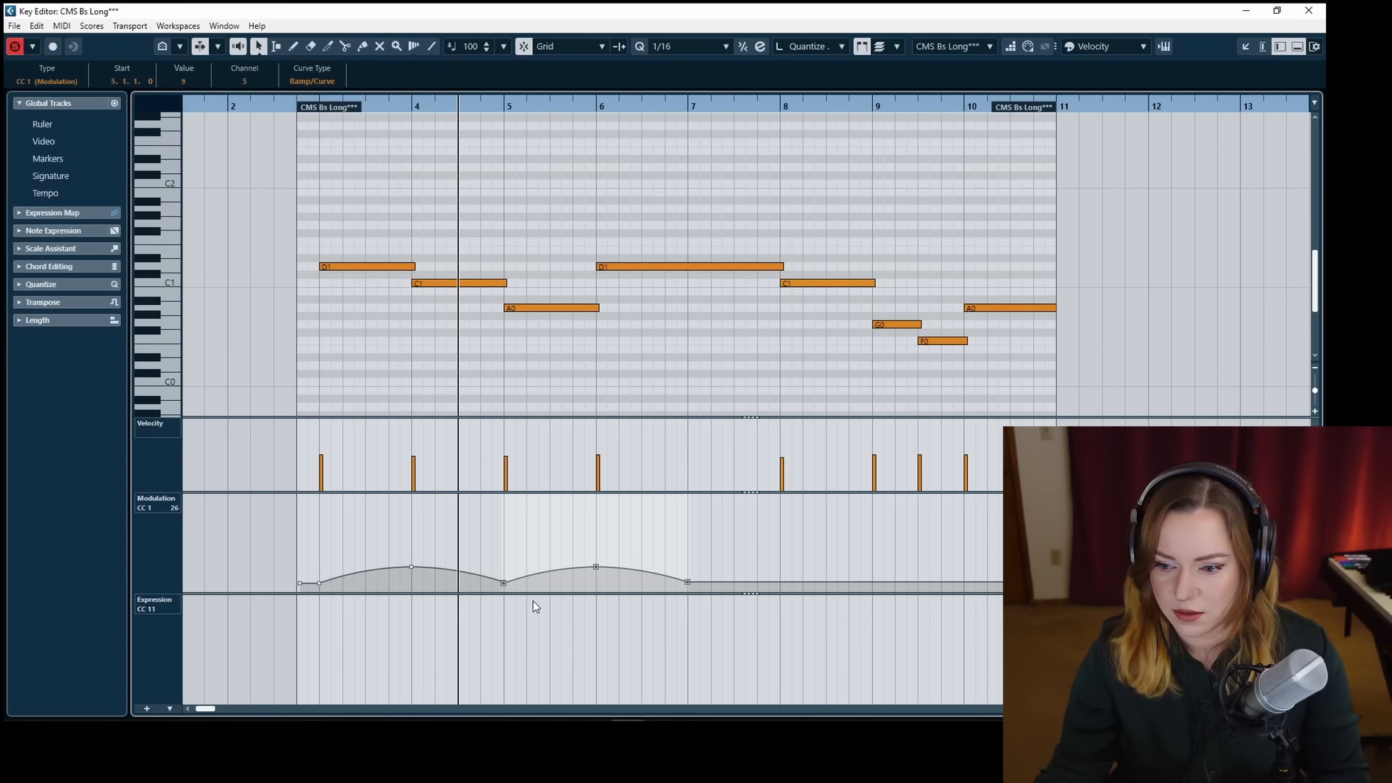
pyautogui.moveTo(317, 535); pyautogui.dragTo(726, 612)
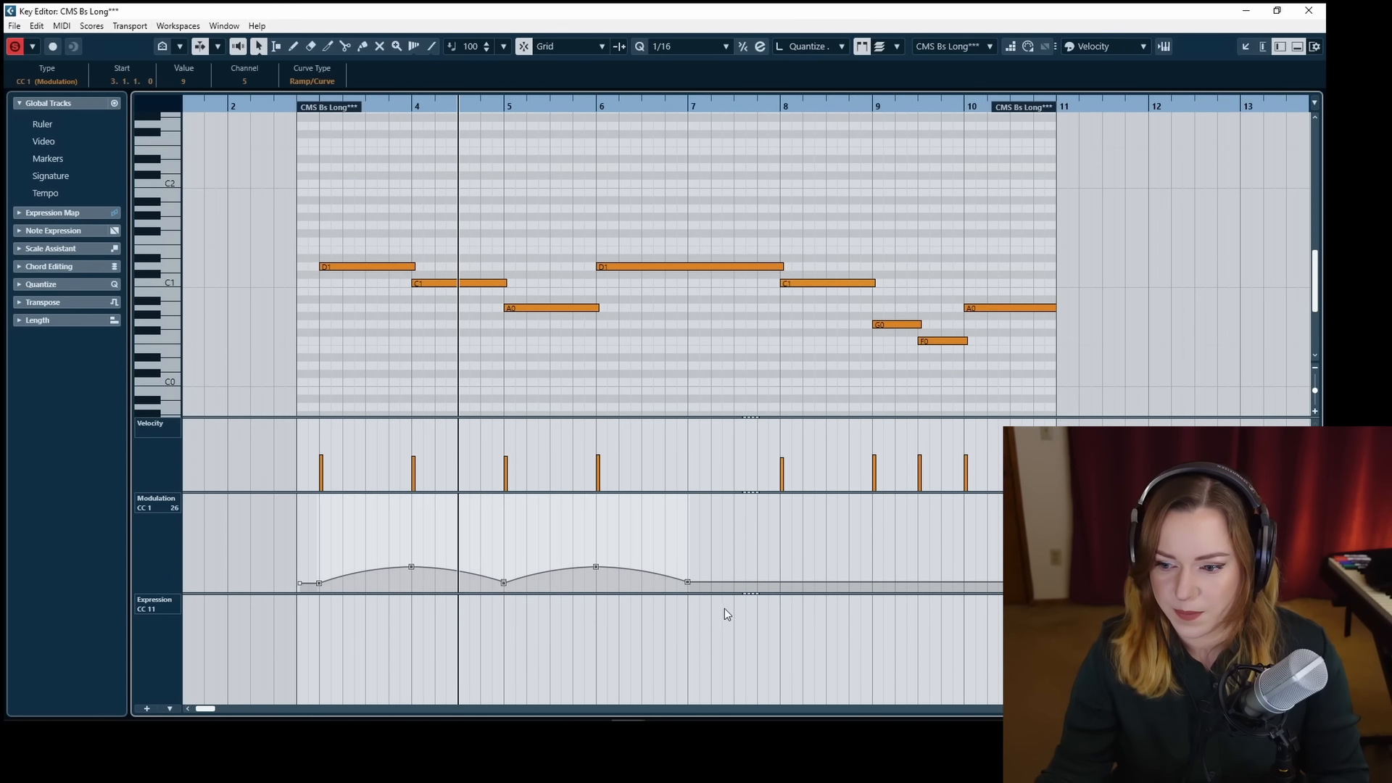
pyautogui.hotkey('ctrl', 'd')
pyautogui.click(503, 199)
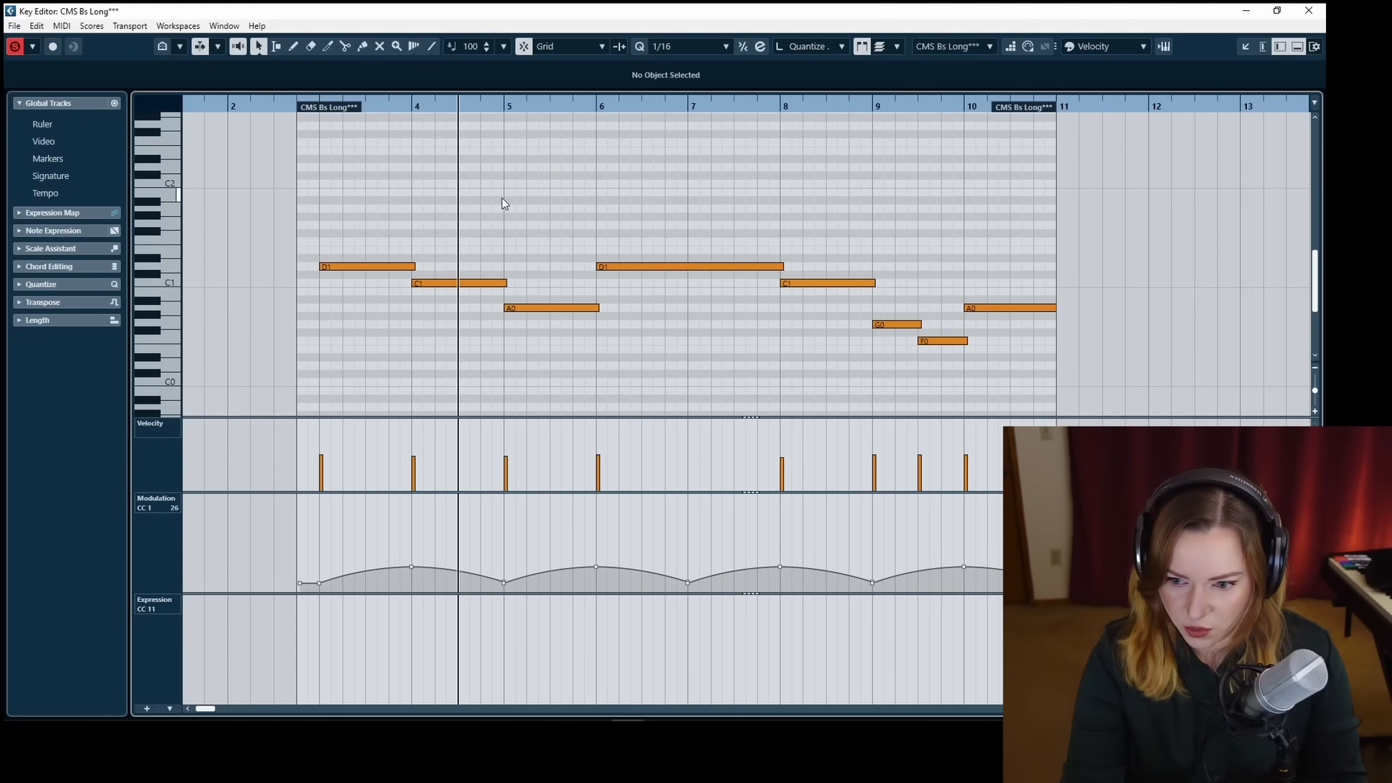
# Paste the modulation curve into the CC 11 Expression lane and raise its peaks at bars 4, 6, 8 and 10.
pyautogui.hotkey('ctrl', 'v')
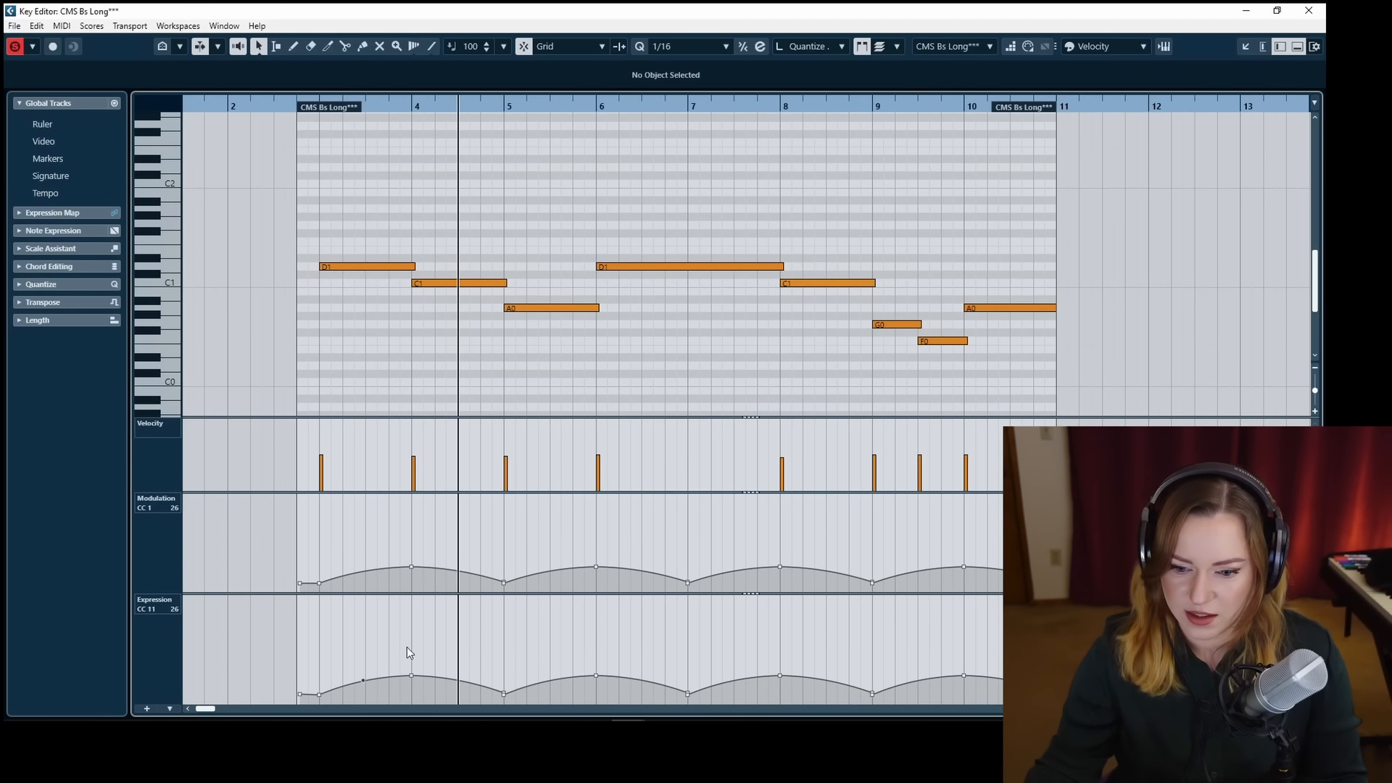
pyautogui.moveTo(393, 641); pyautogui.dragTo(1004, 685)
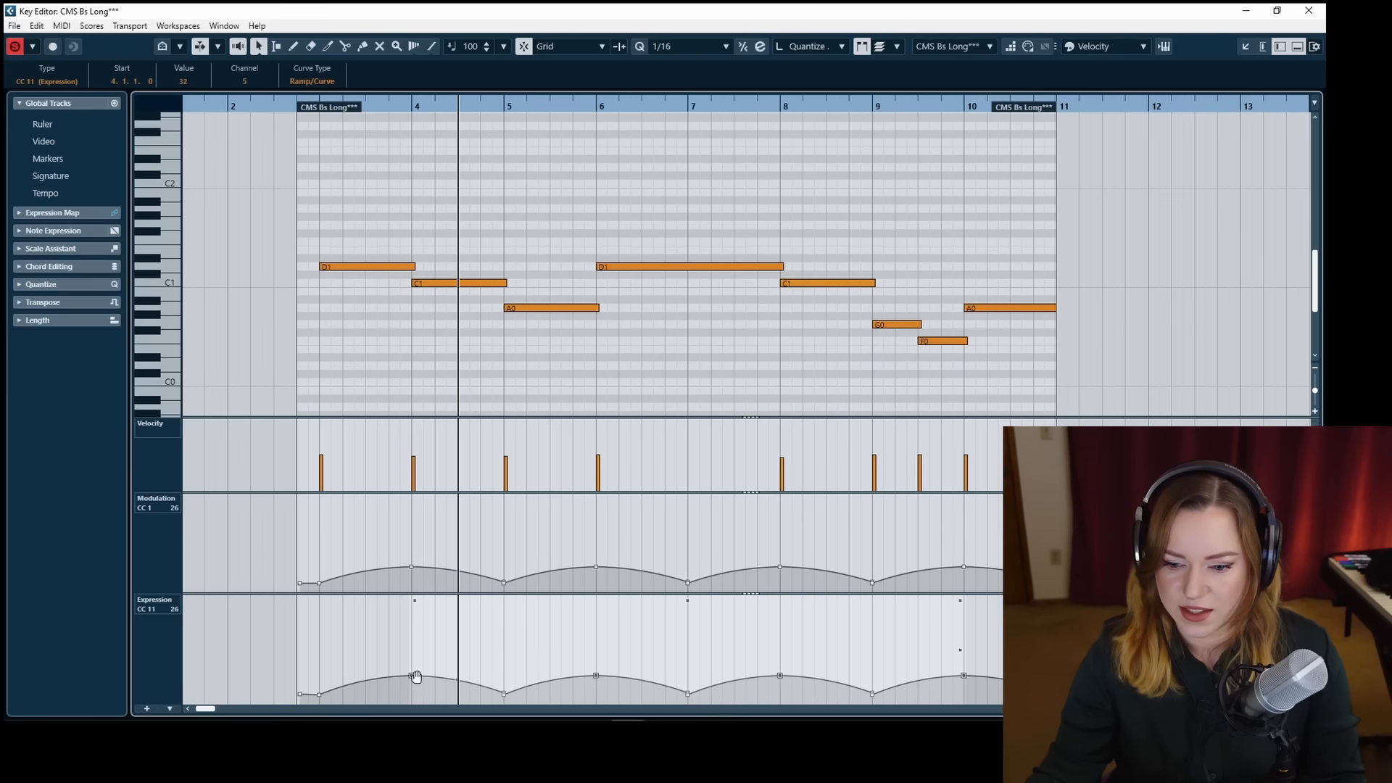
pyautogui.moveTo(413, 682); pyautogui.dragTo(927, 707)
pyautogui.click(255, 646)
# Raise the Expression low points at bars 5, 7 and 9 to 21.
pyautogui.click(530, 606)
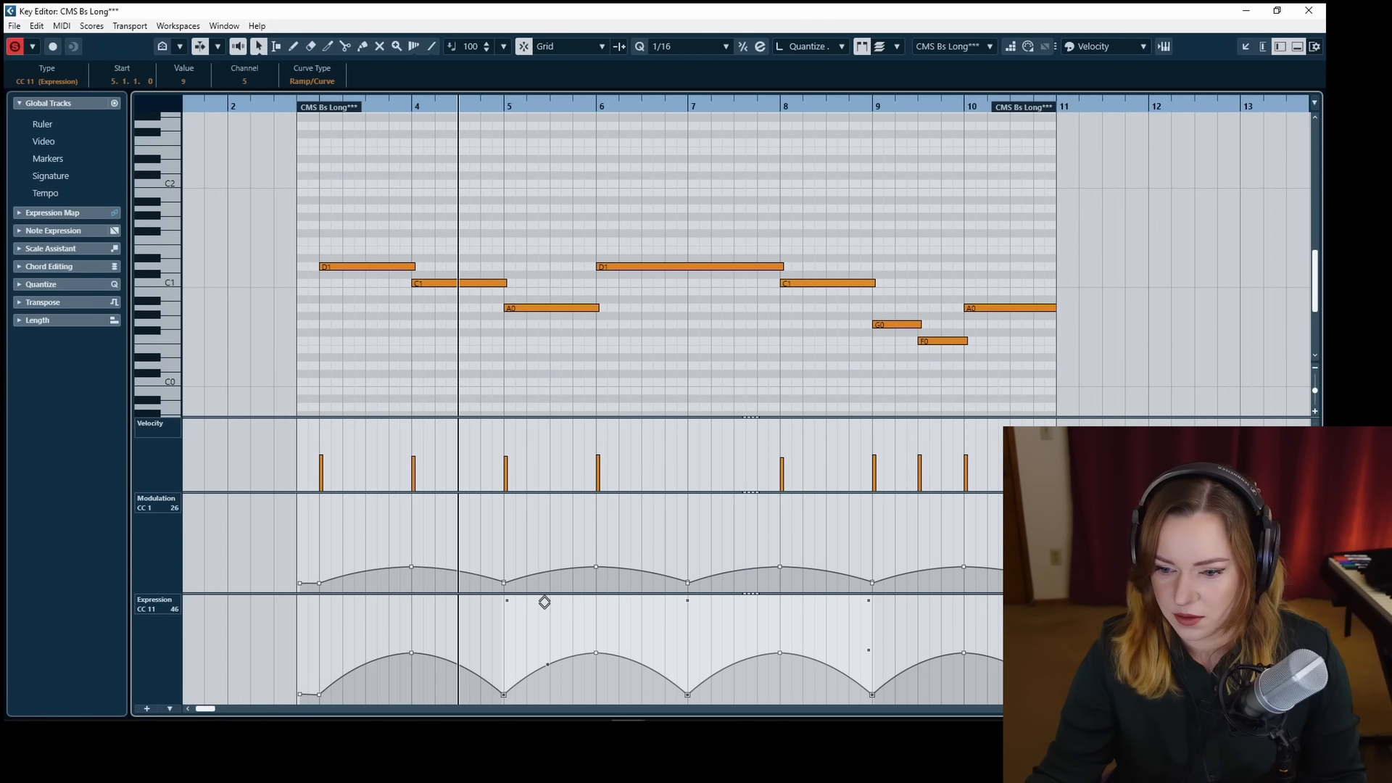
pyautogui.moveTo(543, 601); pyautogui.dragTo(543, 592)
pyautogui.click(506, 686)
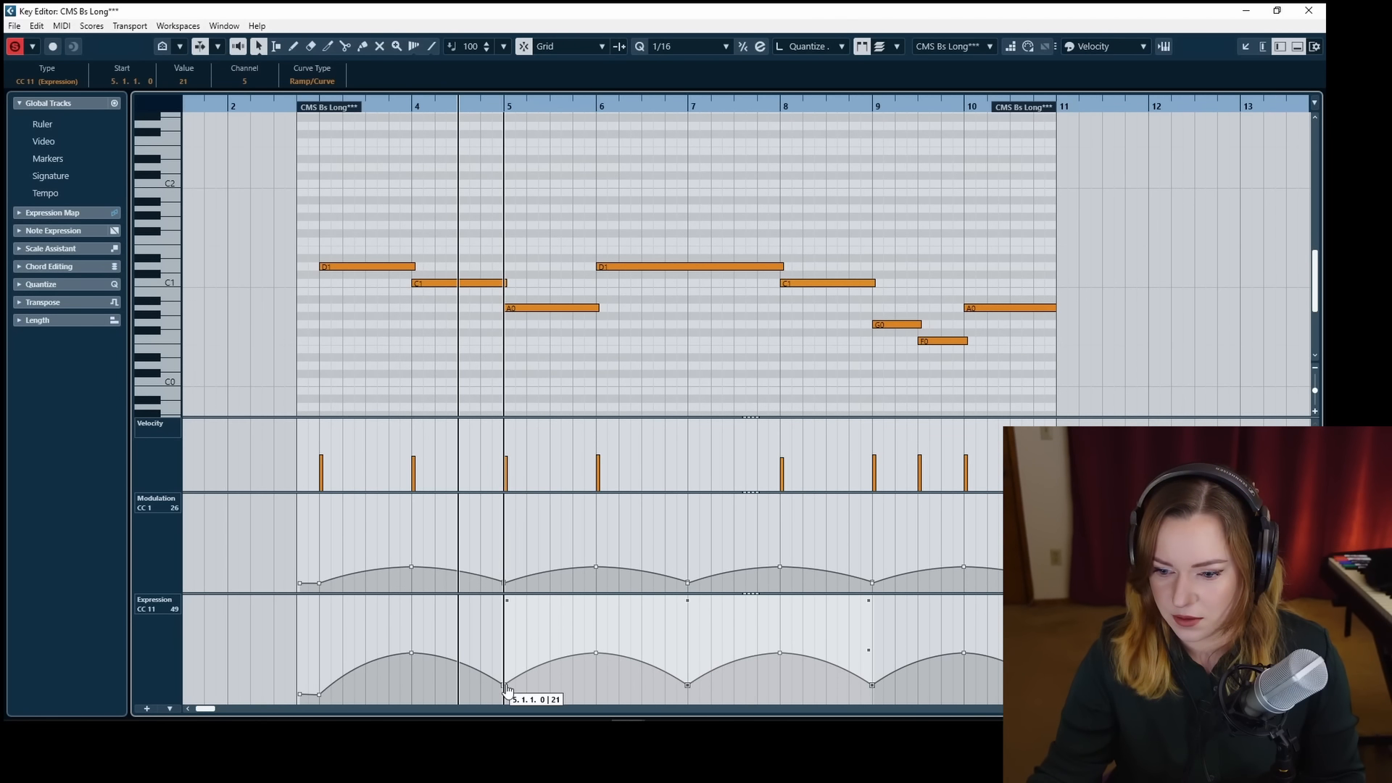
# Play back the bass part from bar 3 to check the modulation and expression swells.
pyautogui.click(318, 104)
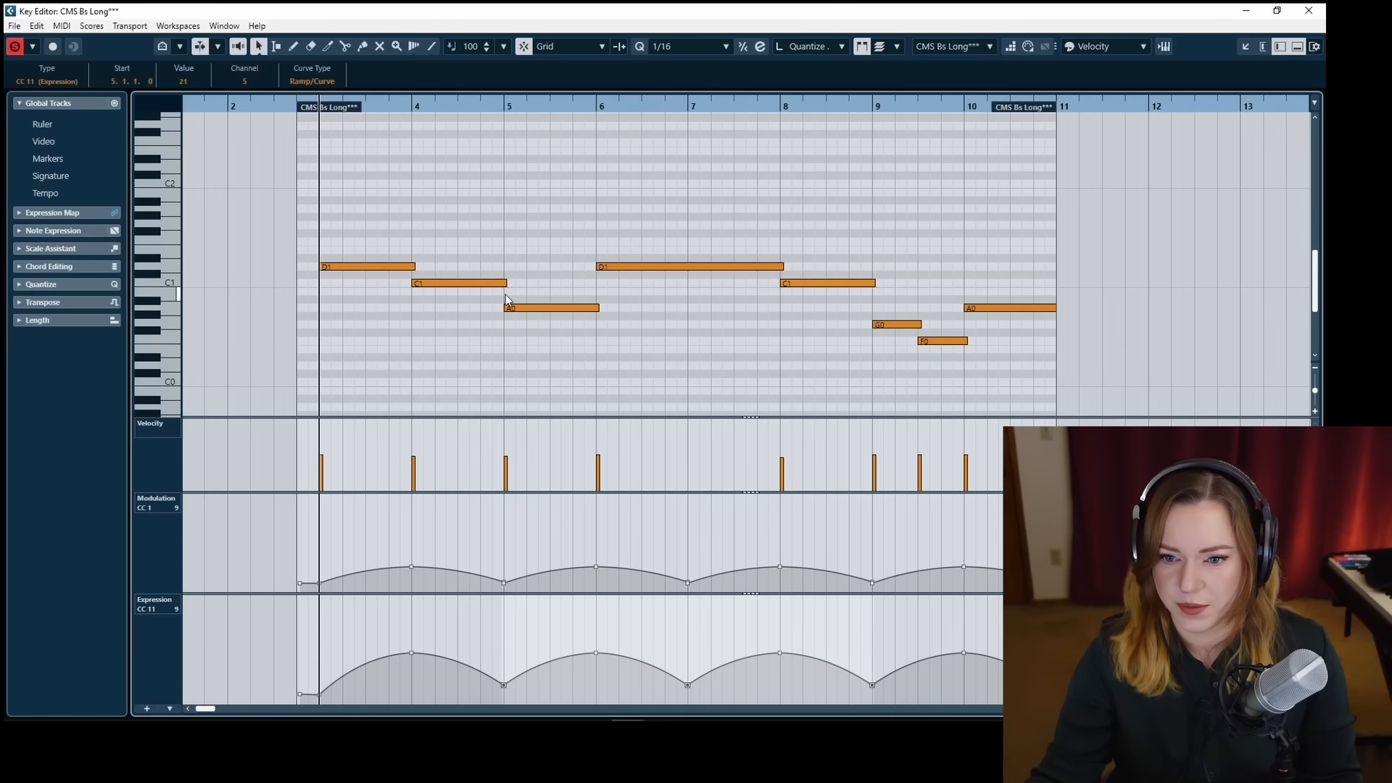
pyautogui.press('space')
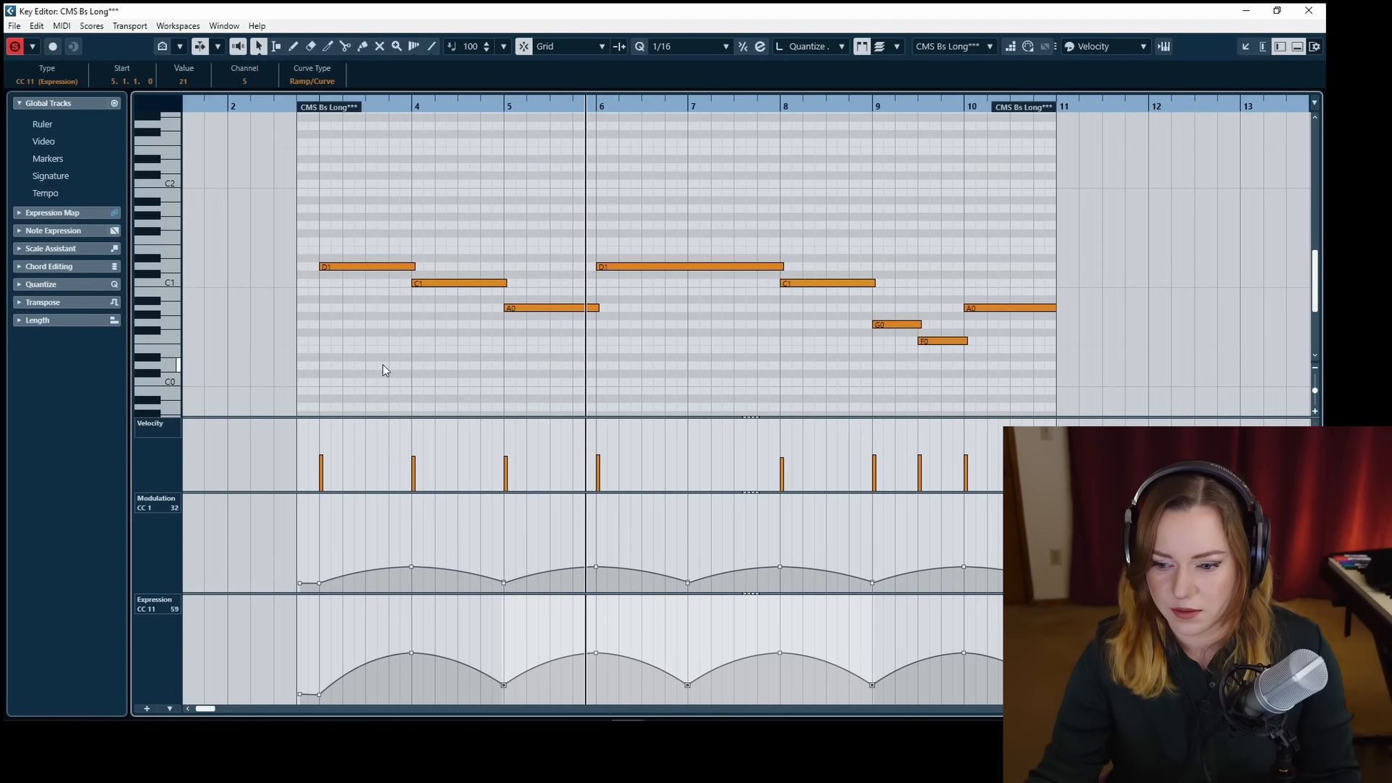
pyautogui.click(383, 364)
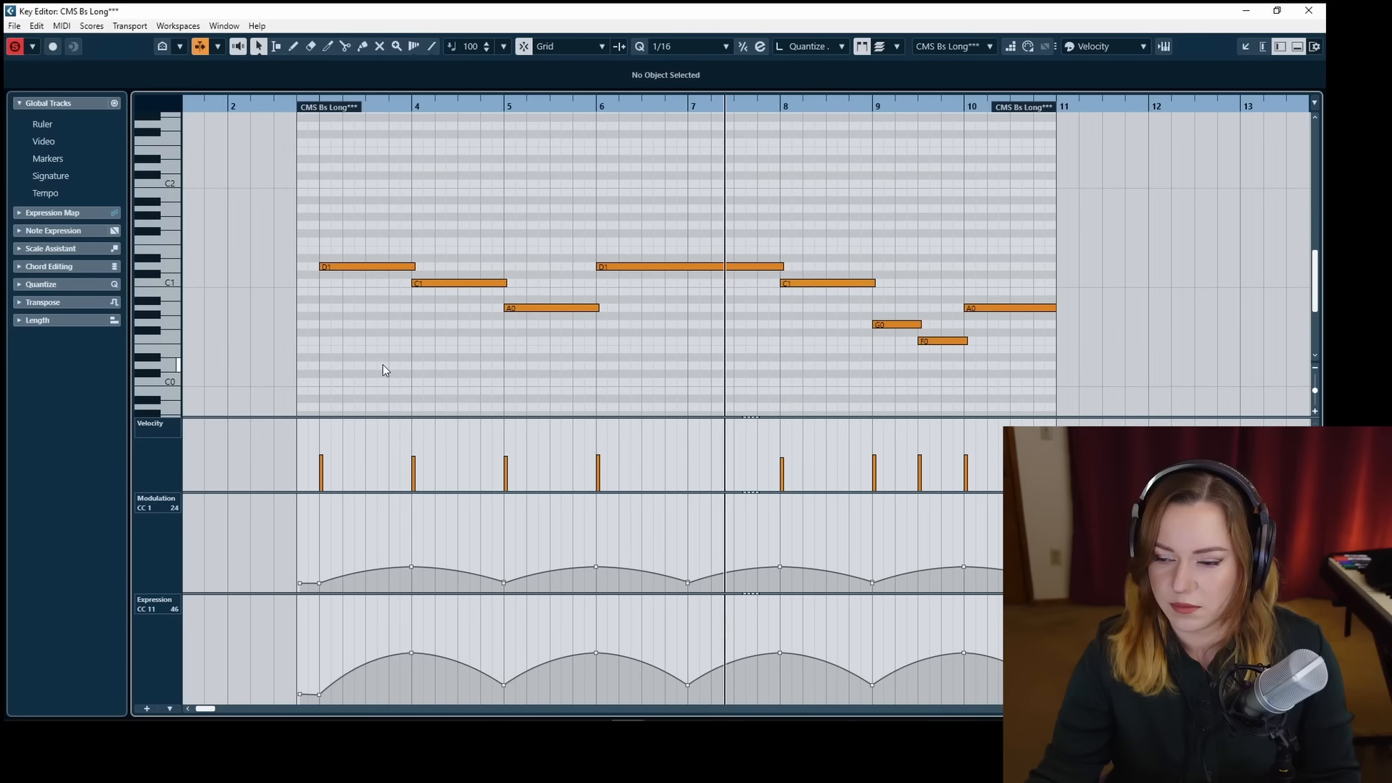
pyautogui.press('space')
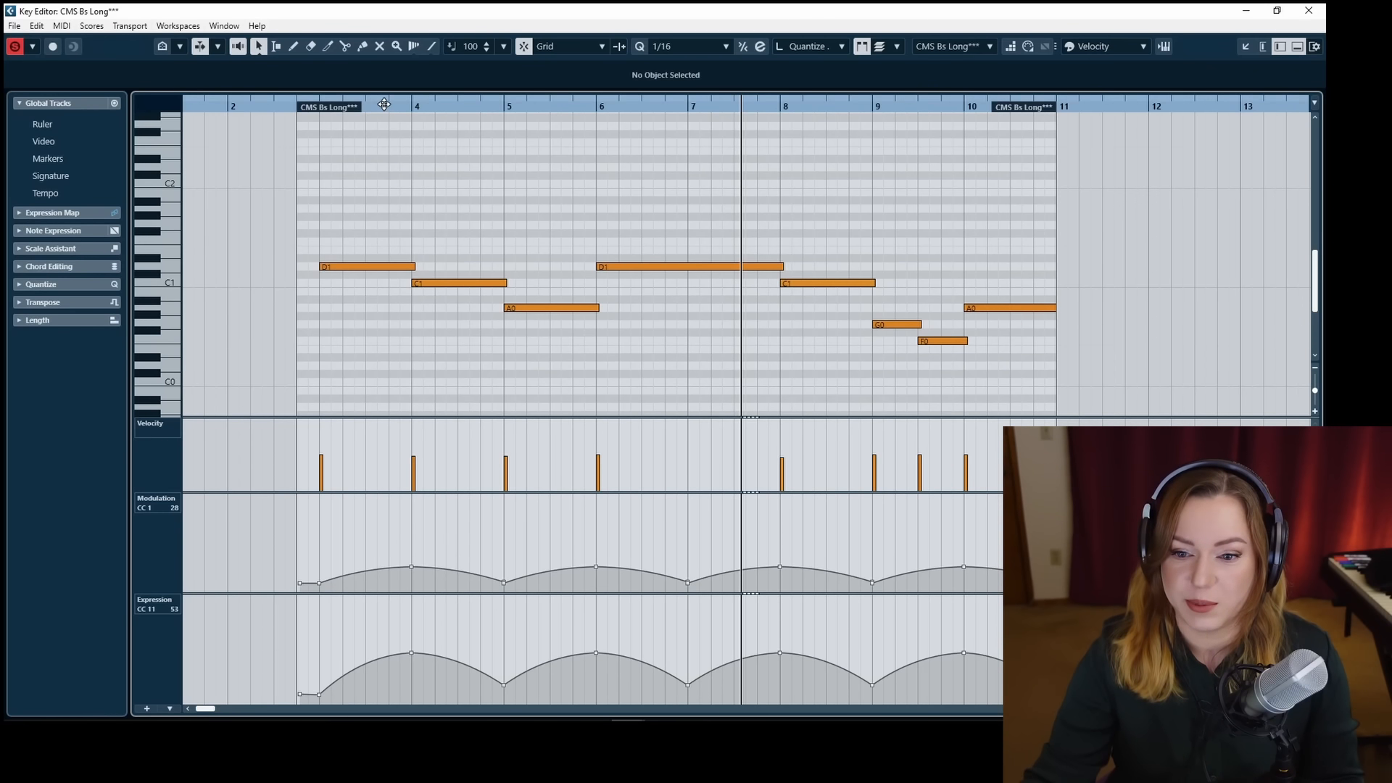
# Return to the project arrangement and play back the bass line from just before bar 3.
pyautogui.moveTo(338, 106); pyautogui.dragTo(321, 119)
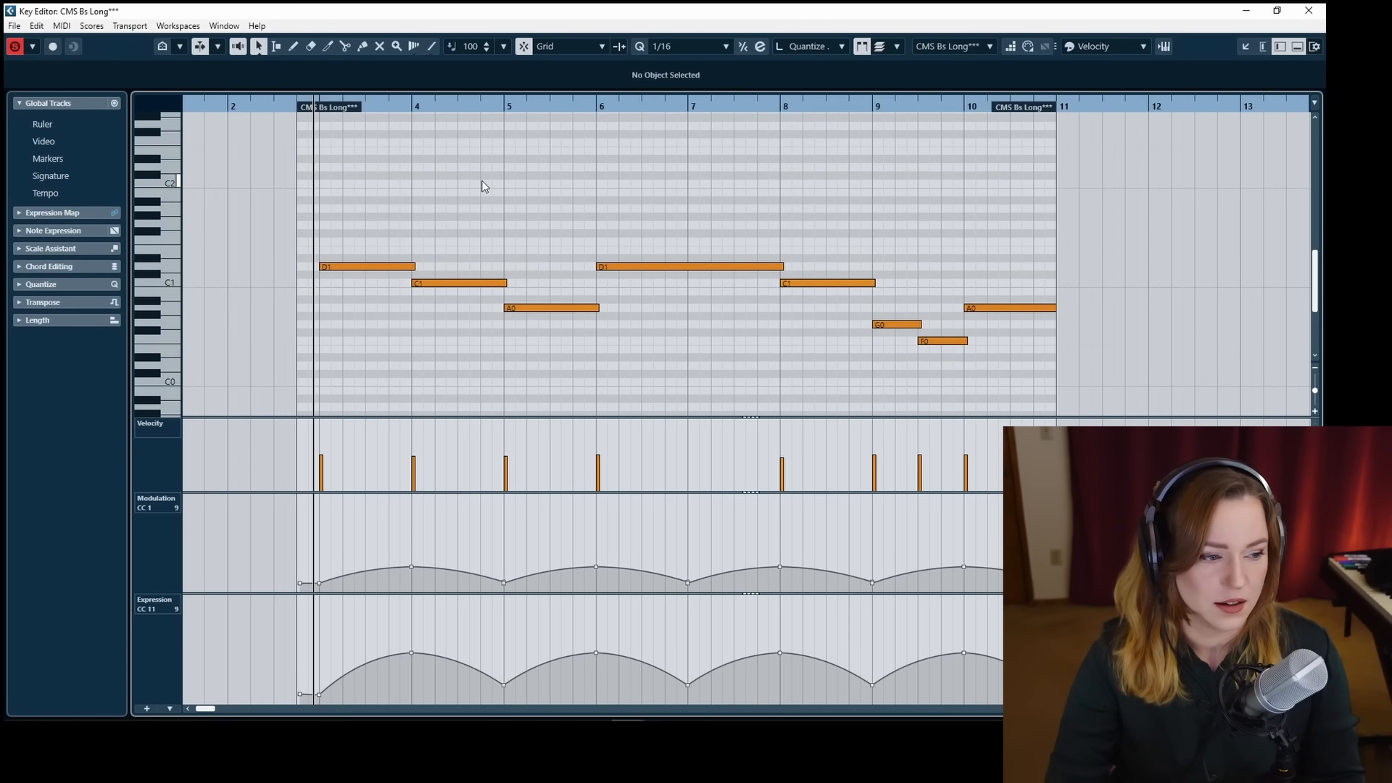
pyautogui.press('Return')
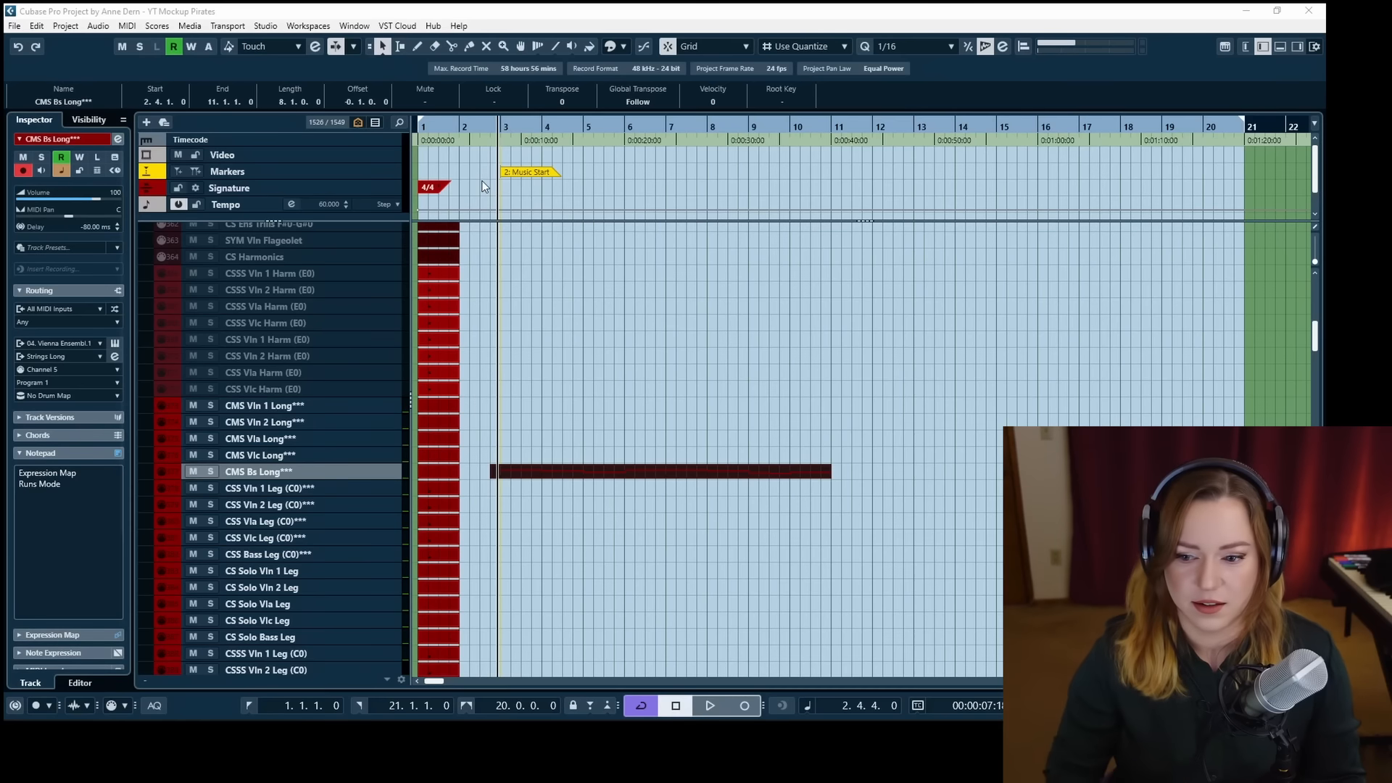
pyautogui.click(574, 437)
pyautogui.press('space')
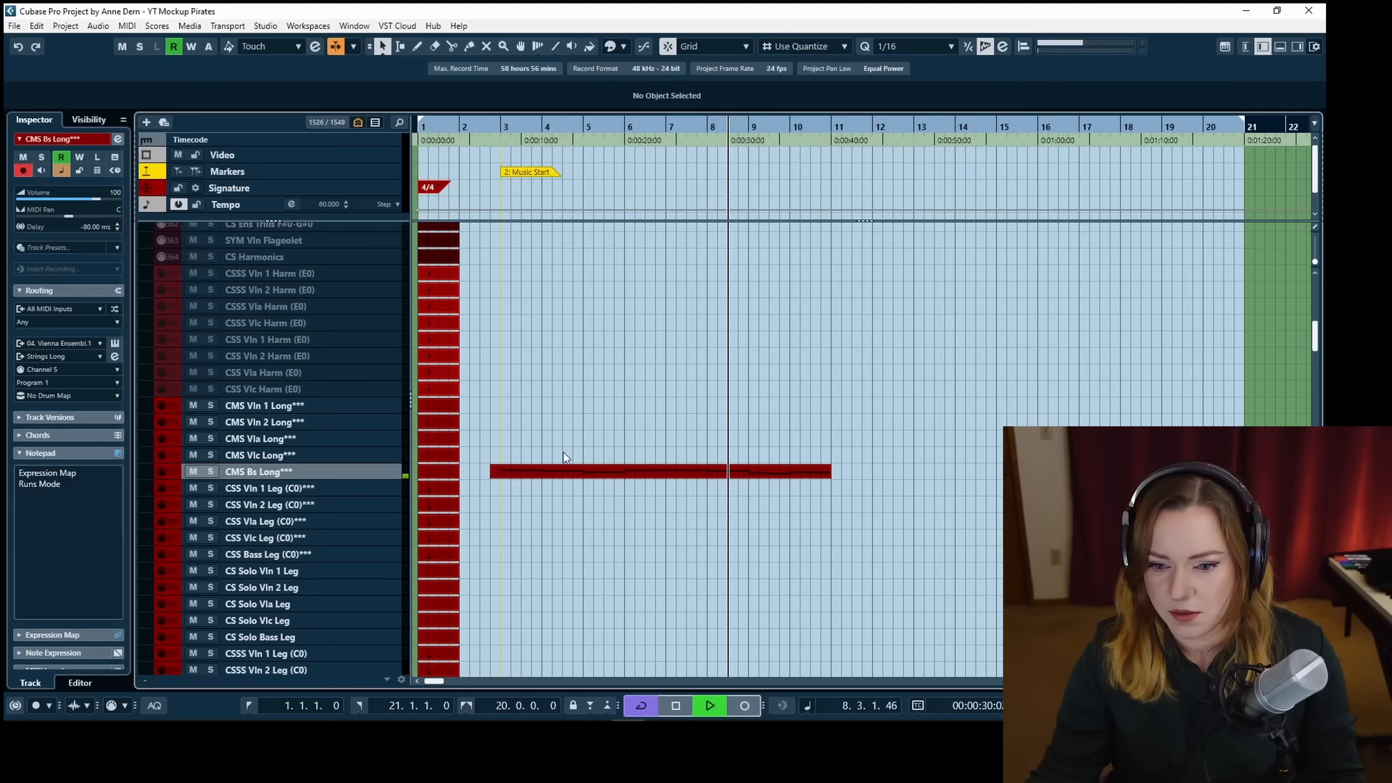
pyautogui.press('space')
# Copy the CMS Bs Long part onto the CMS Vlc Long track and transpose all its notes up one octave.
pyautogui.click(547, 475)
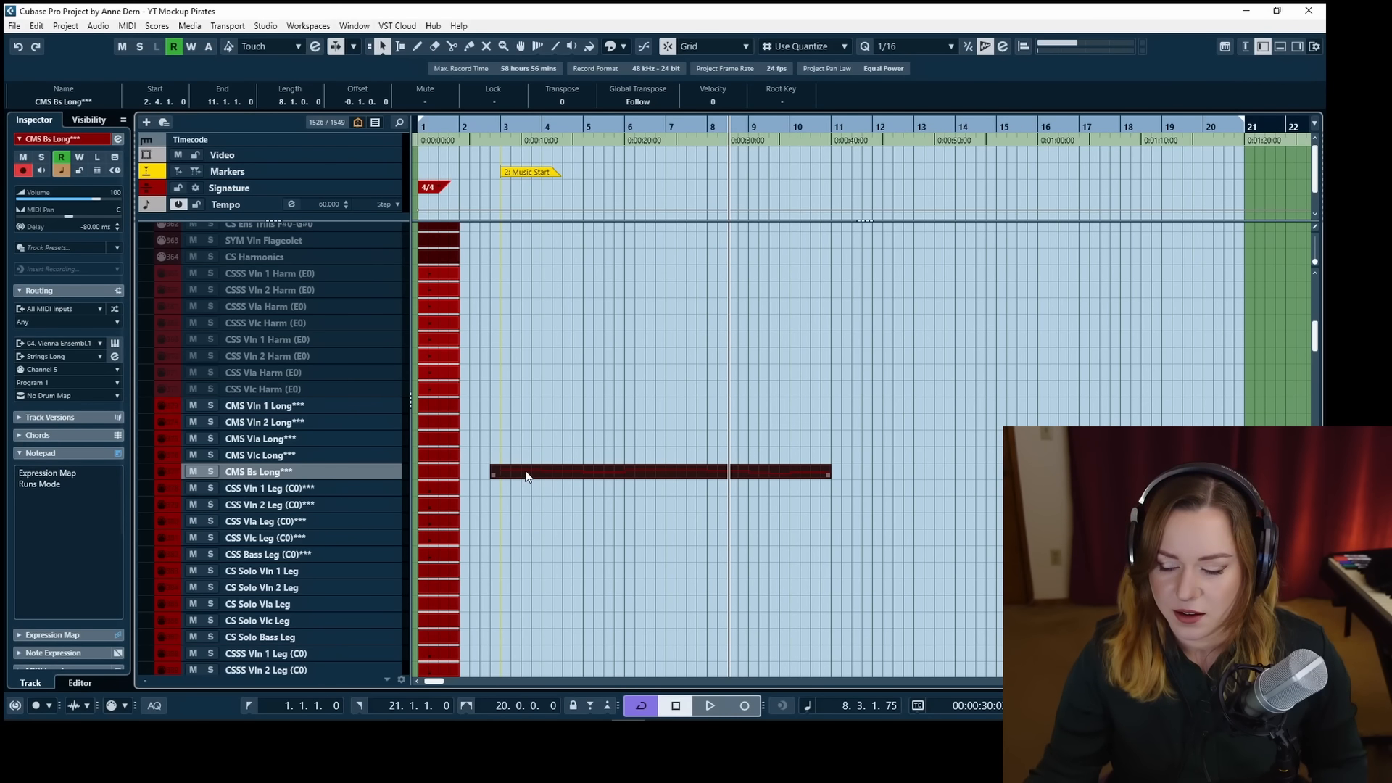
pyautogui.moveTo(525, 478); pyautogui.dragTo(530, 459)
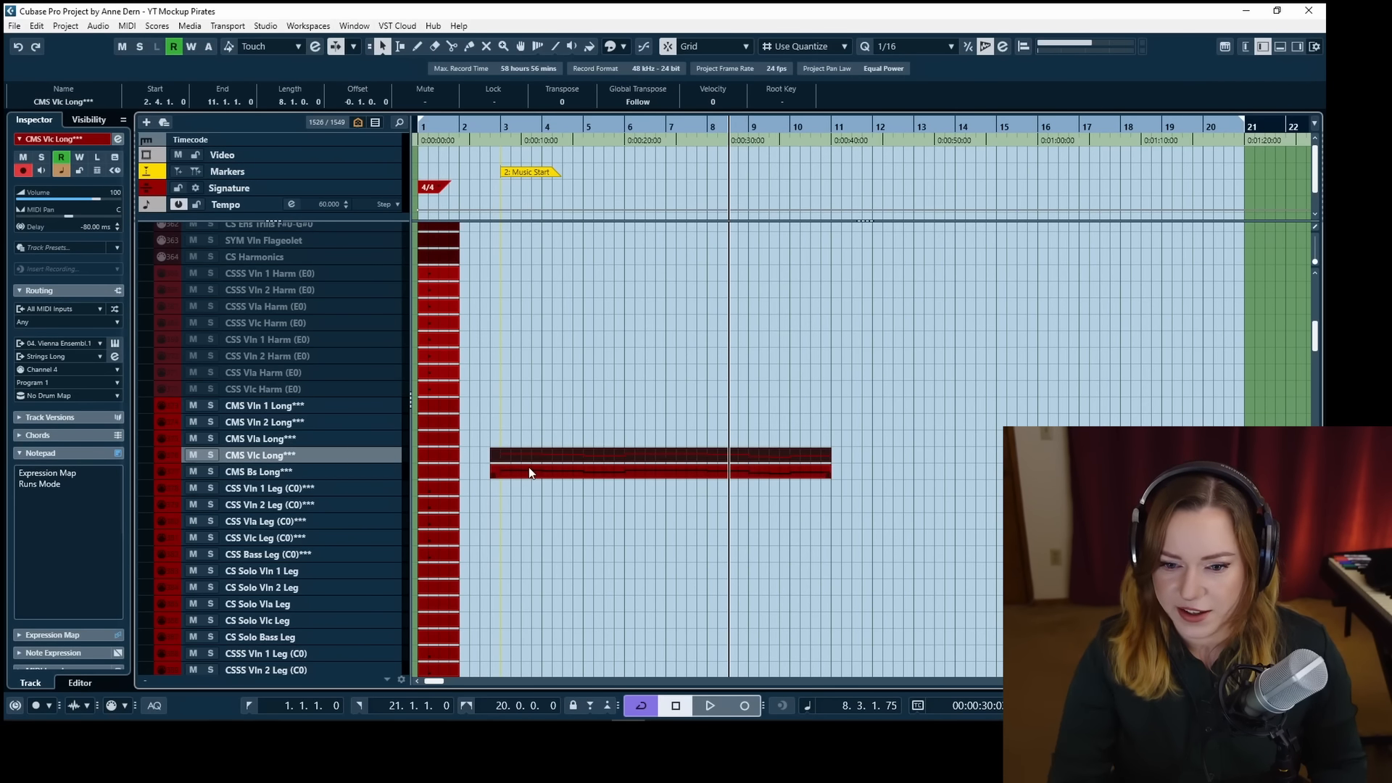
pyautogui.doubleClick(528, 461)
pyautogui.moveTo(376, 197); pyautogui.dragTo(1173, 404)
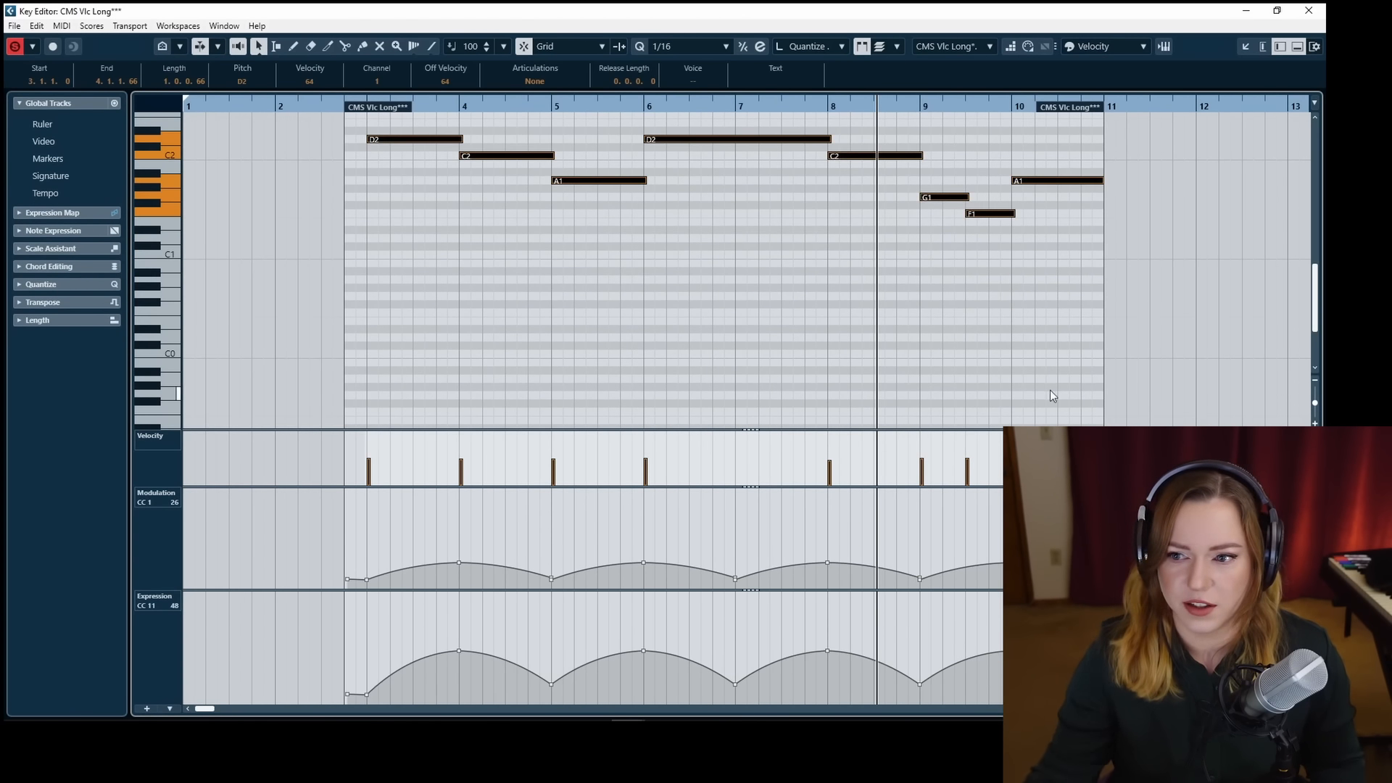
pyautogui.press('Escape')
# Play back the cello and bass parts together from beat 4 of bar 2, and look through the string tracks further down.
pyautogui.click(492, 127)
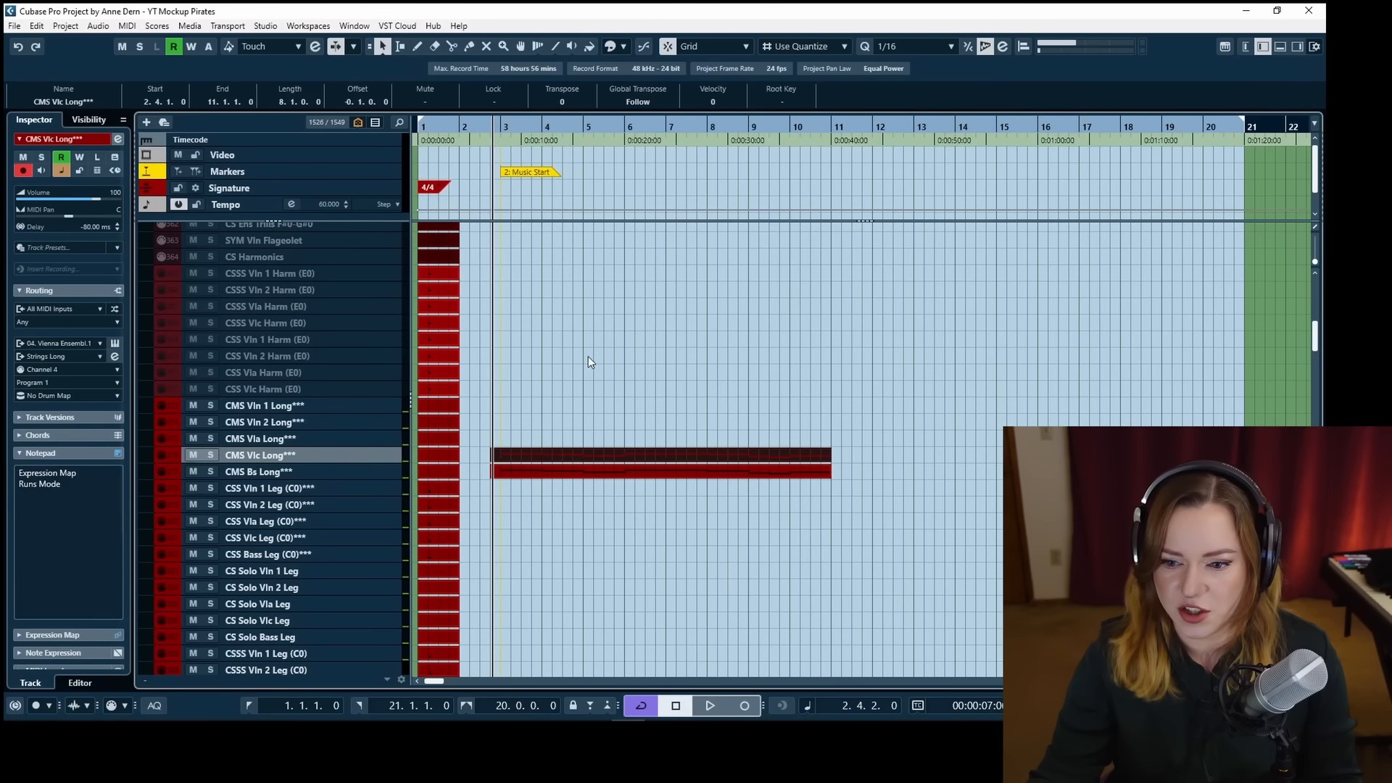
pyautogui.click(591, 369)
pyautogui.scroll(-7, 598, 418)
pyautogui.scroll(7, 598, 417)
pyautogui.press('space')
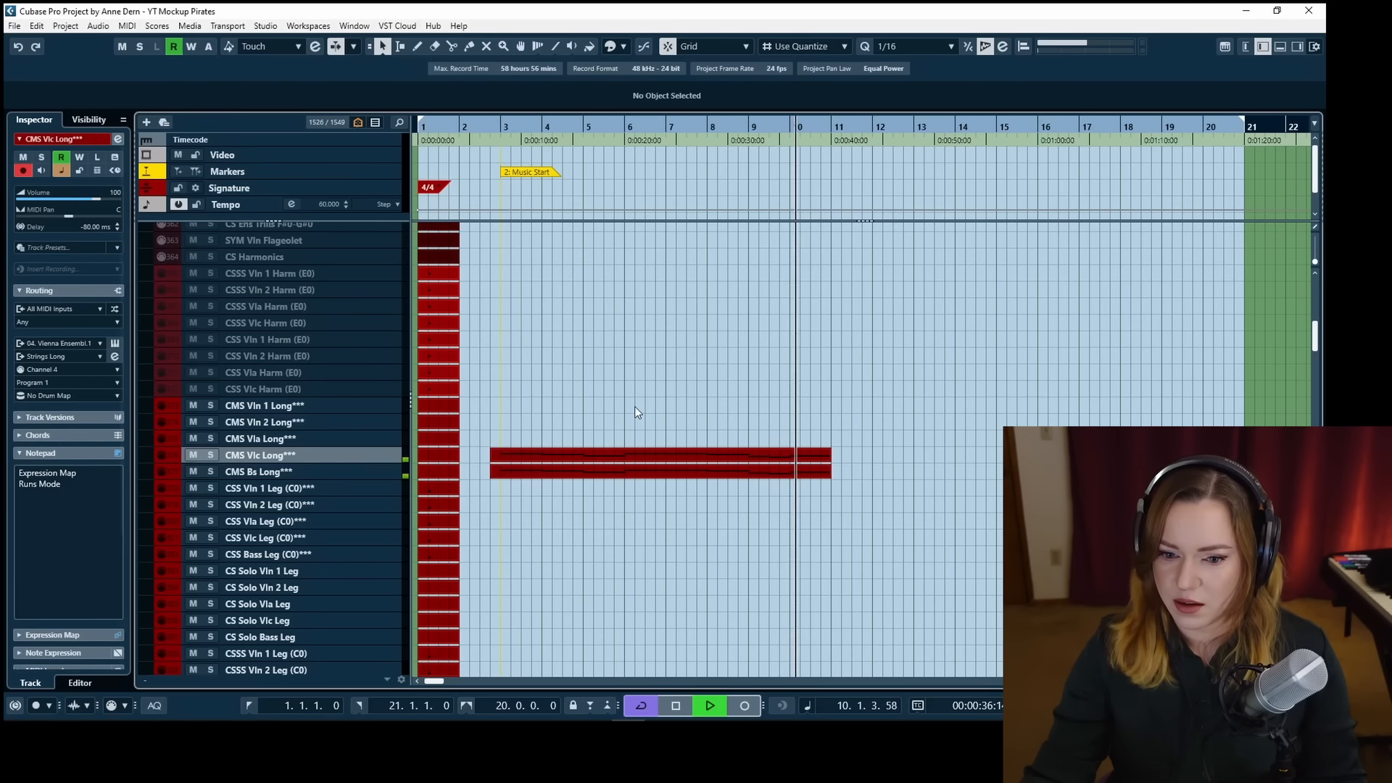
pyautogui.press('space')
pyautogui.scroll(-8, 629, 427)
pyautogui.scroll(-10, 625, 429)
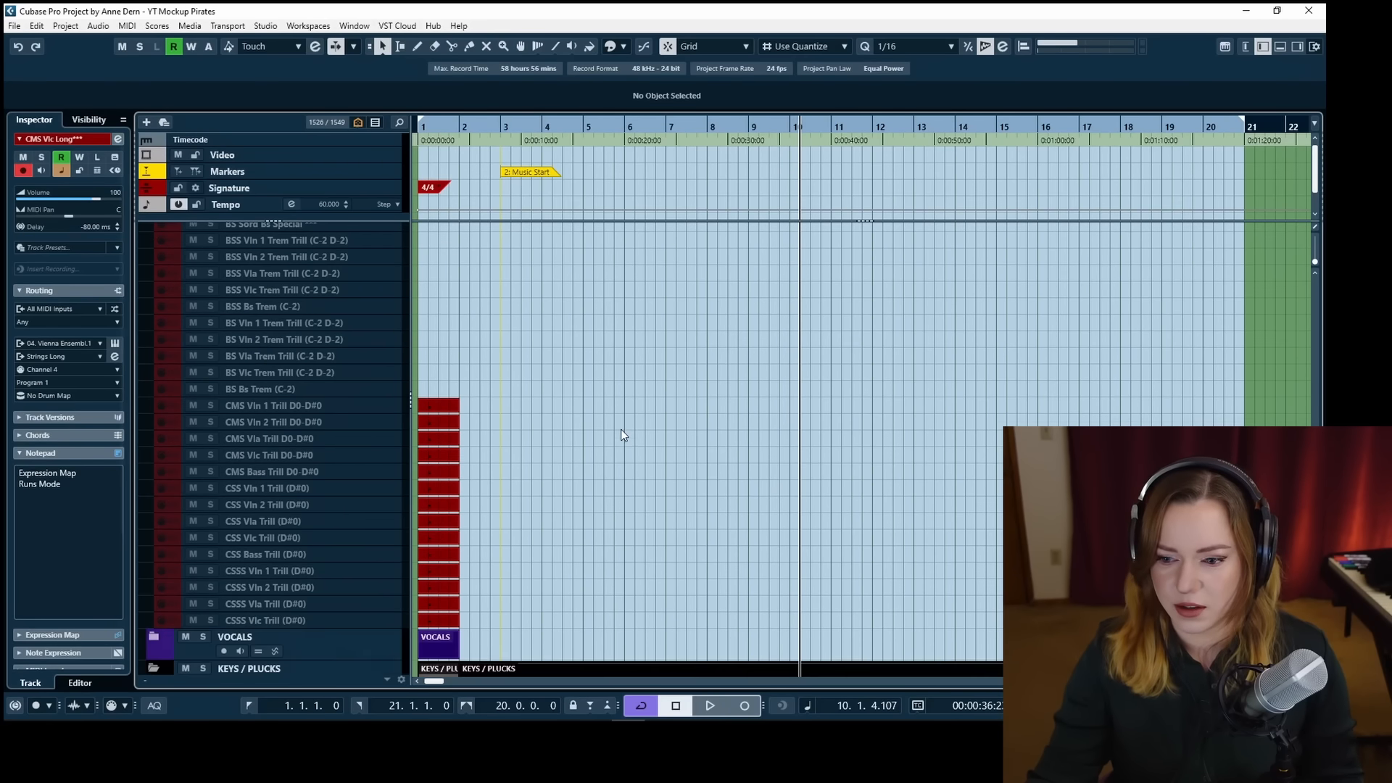
# Open the Piano in Blue part and copy the inner line from A2 in bar 3 to E2 in bar 10, with the cursor at bar 3.
pyautogui.click(628, 444)
pyautogui.doubleClick(629, 454)
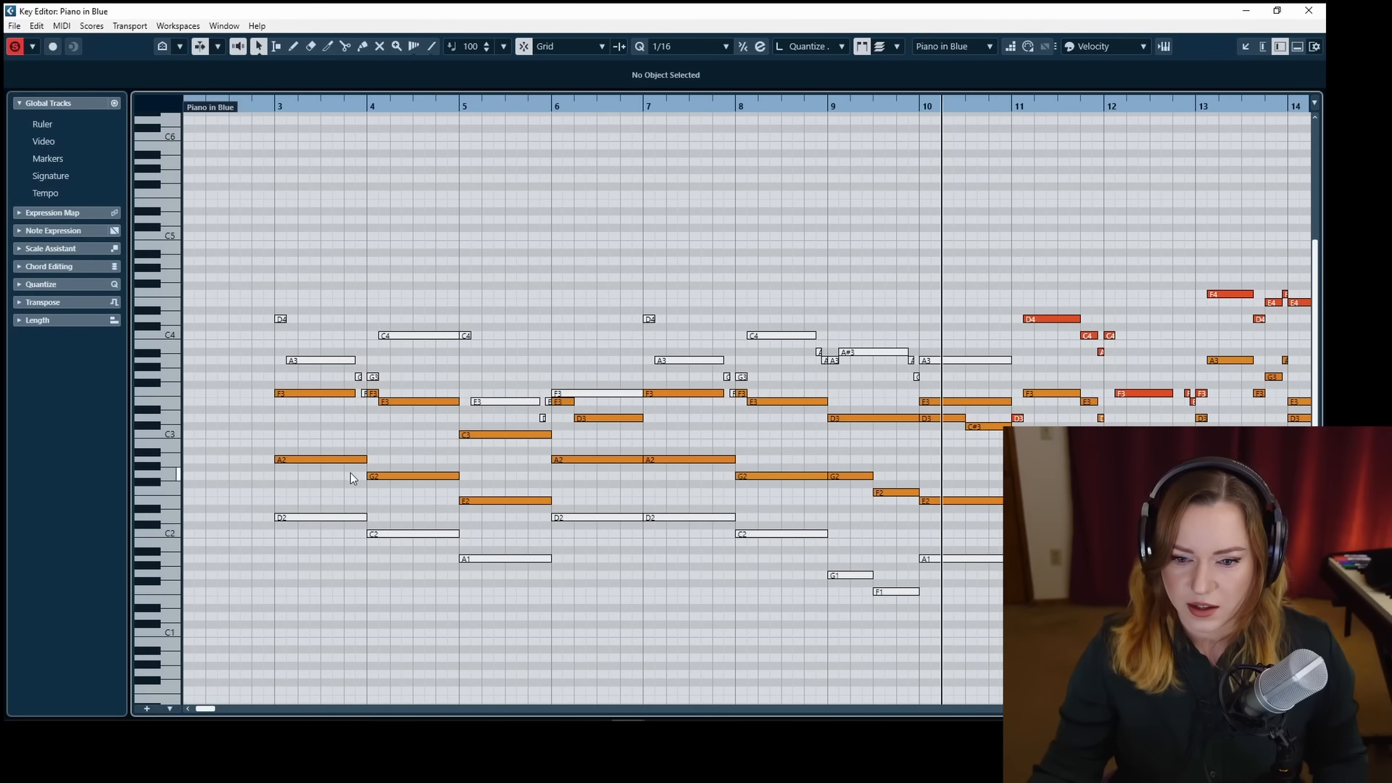
pyautogui.scroll(-3, 351, 471)
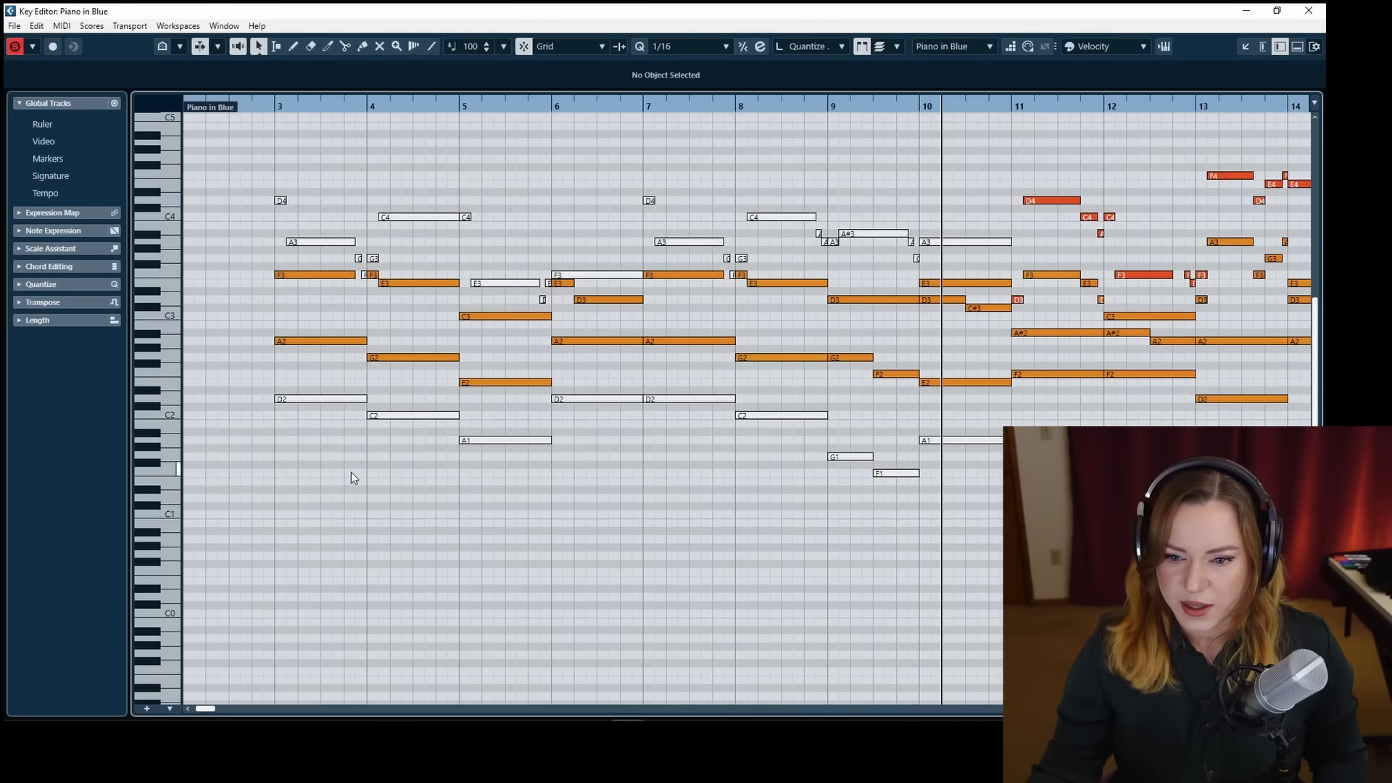
pyautogui.moveTo(324, 322); pyautogui.dragTo(489, 389)
pyautogui.click(298, 330)
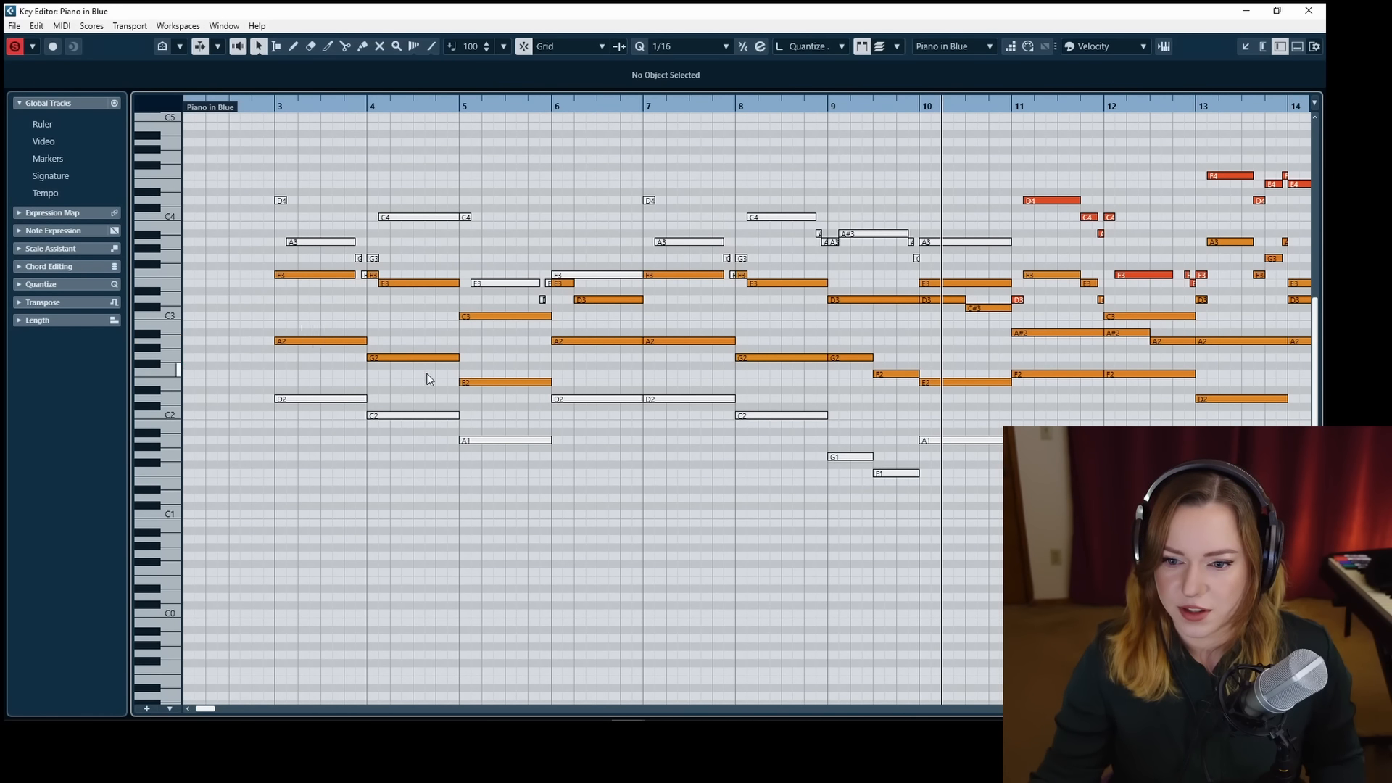
pyautogui.moveTo(298, 329); pyautogui.dragTo(427, 374)
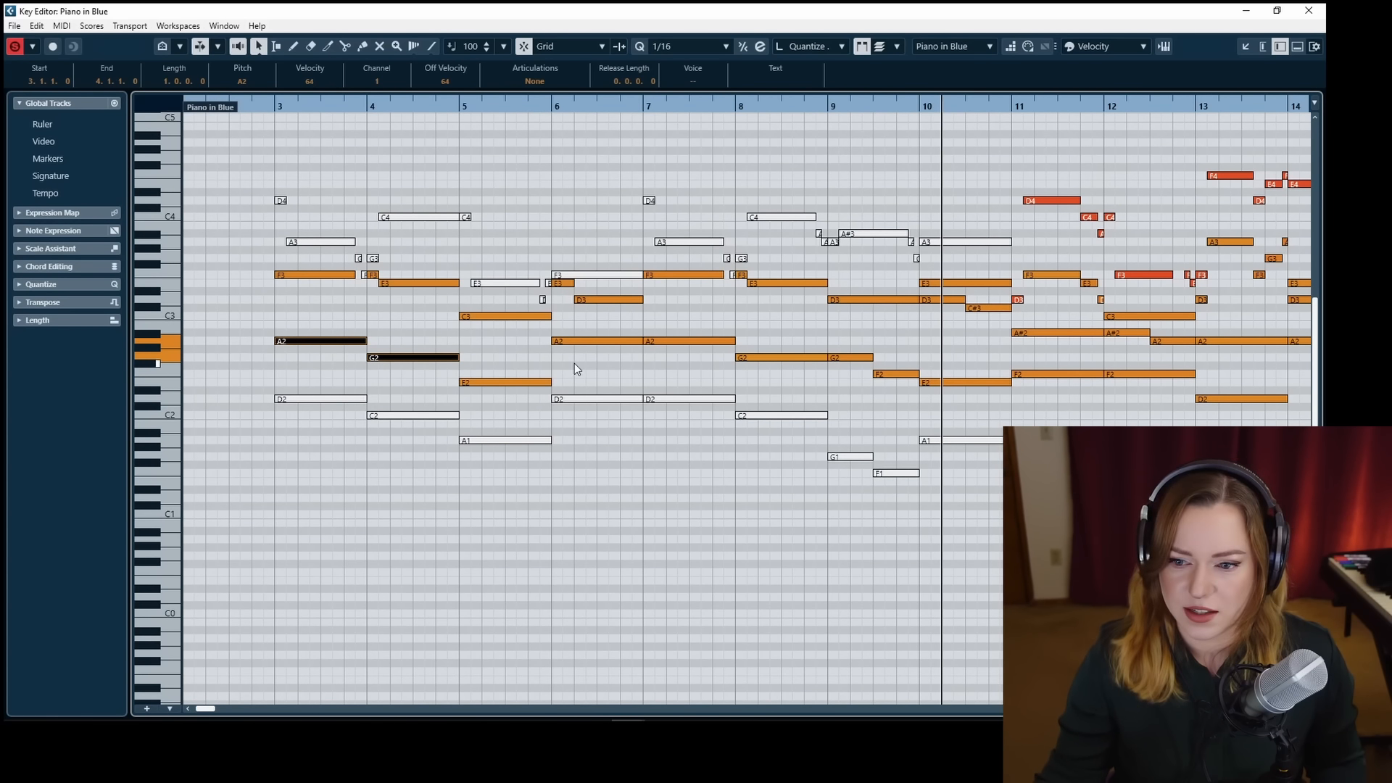
pyautogui.keyDown('shift'); pyautogui.click(512, 385); pyautogui.keyUp('shift')
pyautogui.moveTo(607, 320); pyautogui.dragTo(701, 349)
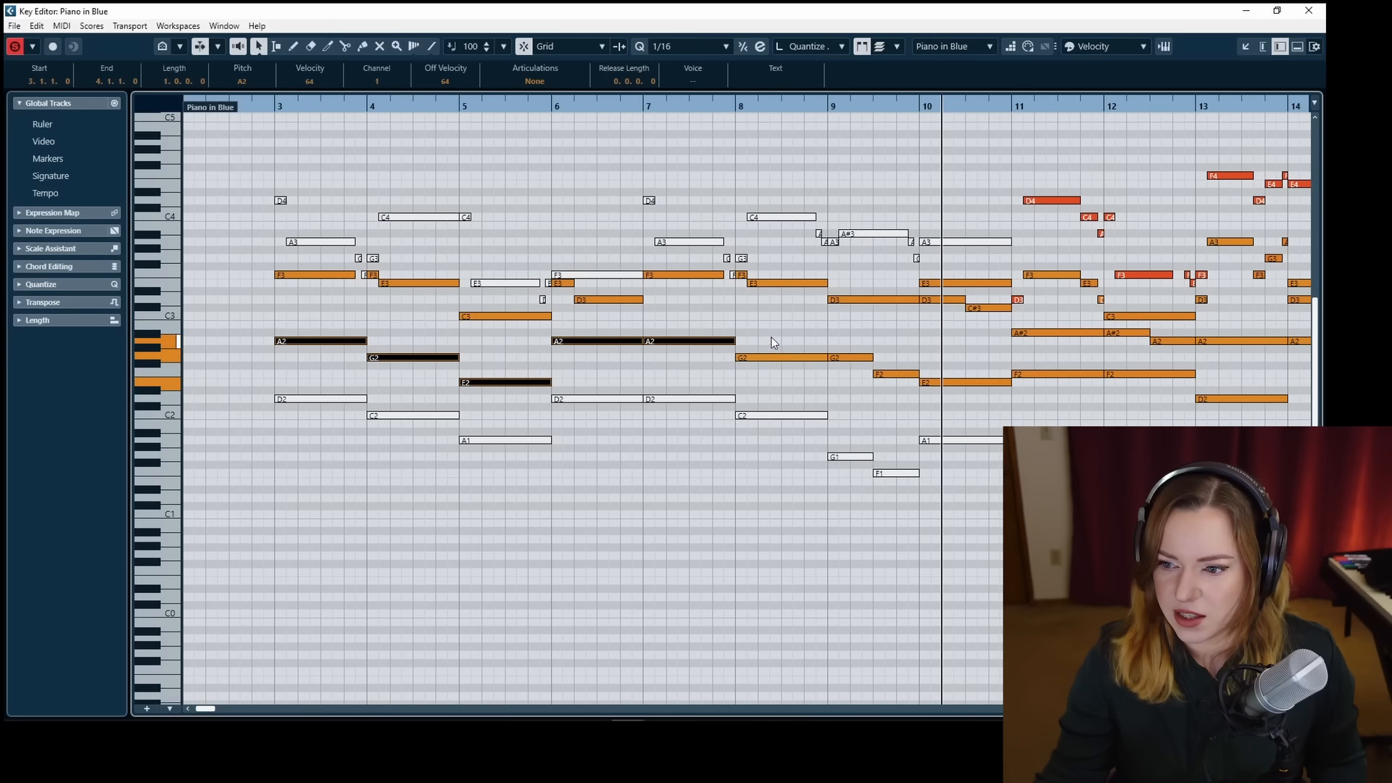
pyautogui.moveTo(838, 369)
pyautogui.mouseDown()
pyautogui.moveTo(935, 399)
pyautogui.moveTo(975, 392)
pyautogui.moveTo(962, 391)
pyautogui.mouseUp()
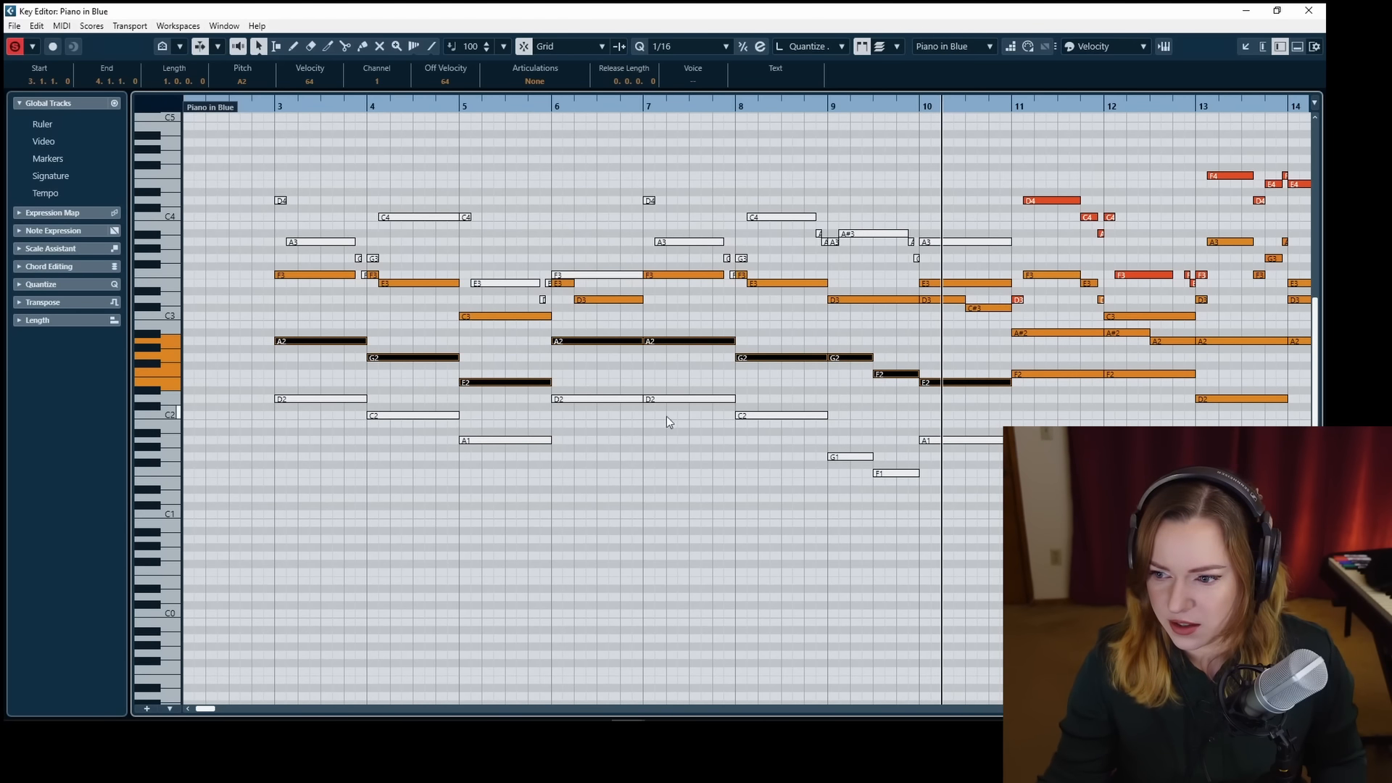
pyautogui.click(274, 105)
# Mute the copied inner-line notes (A2, G2, E2, F2) in bars 3 to 10 of the piano sketch.
pyautogui.press('7')
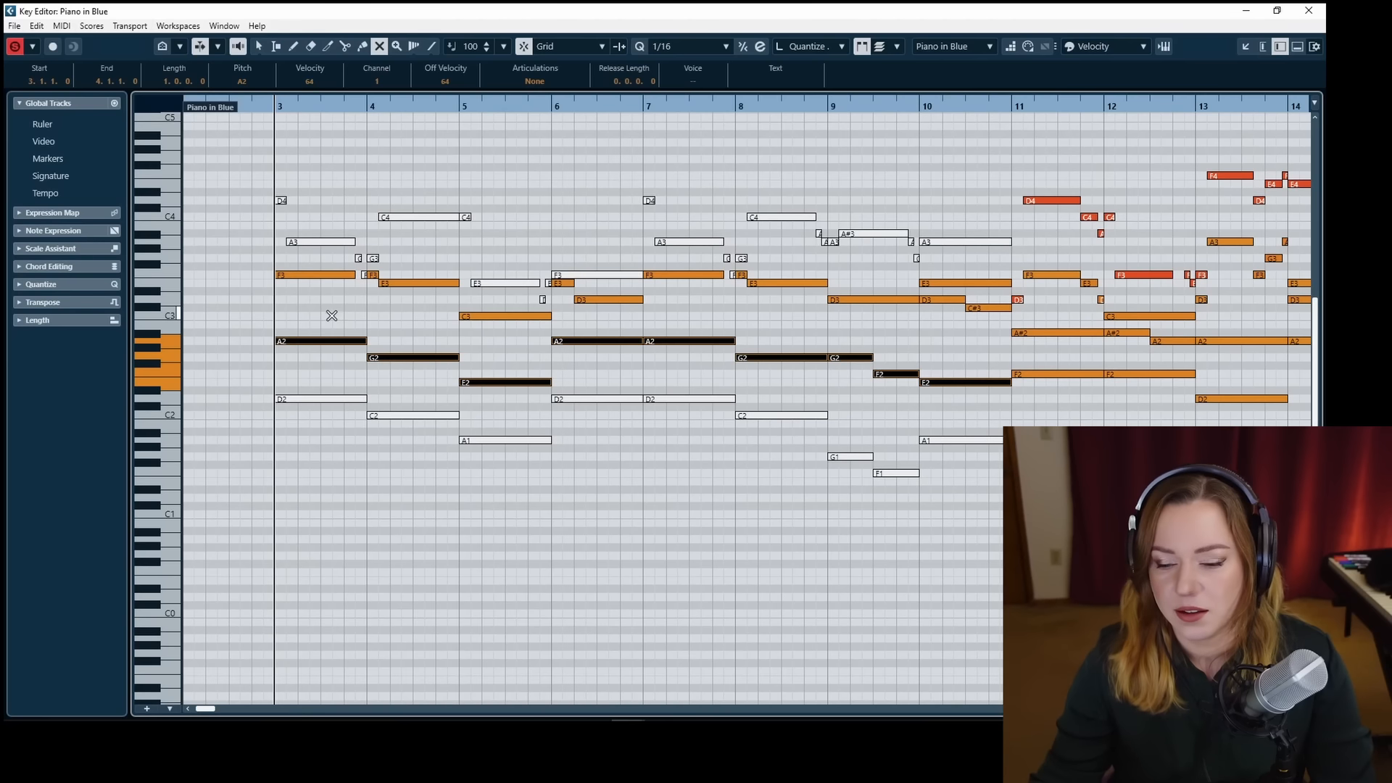
pyautogui.moveTo(330, 313); pyautogui.dragTo(424, 376)
pyautogui.moveTo(505, 358); pyautogui.dragTo(523, 399)
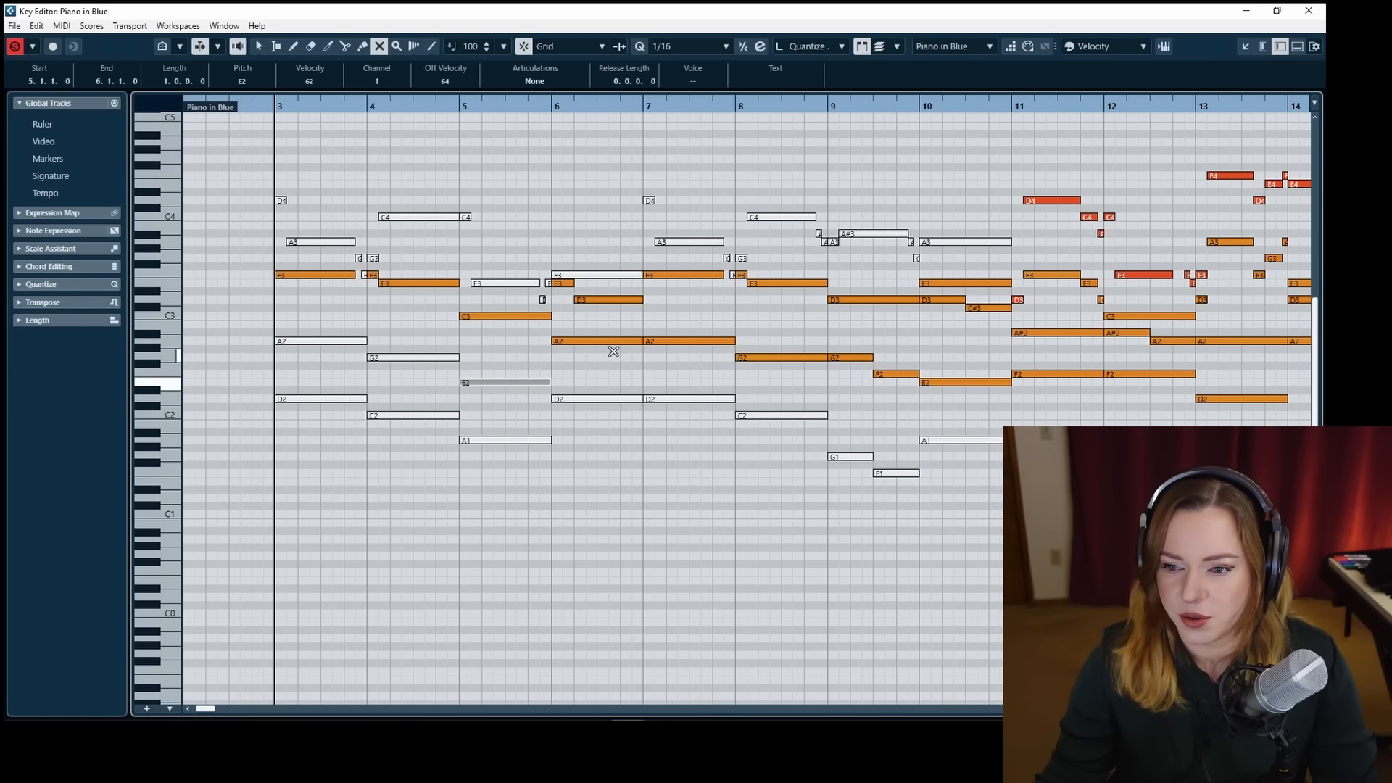
pyautogui.moveTo(613, 326); pyautogui.dragTo(655, 351)
pyautogui.moveTo(794, 336); pyautogui.dragTo(935, 390)
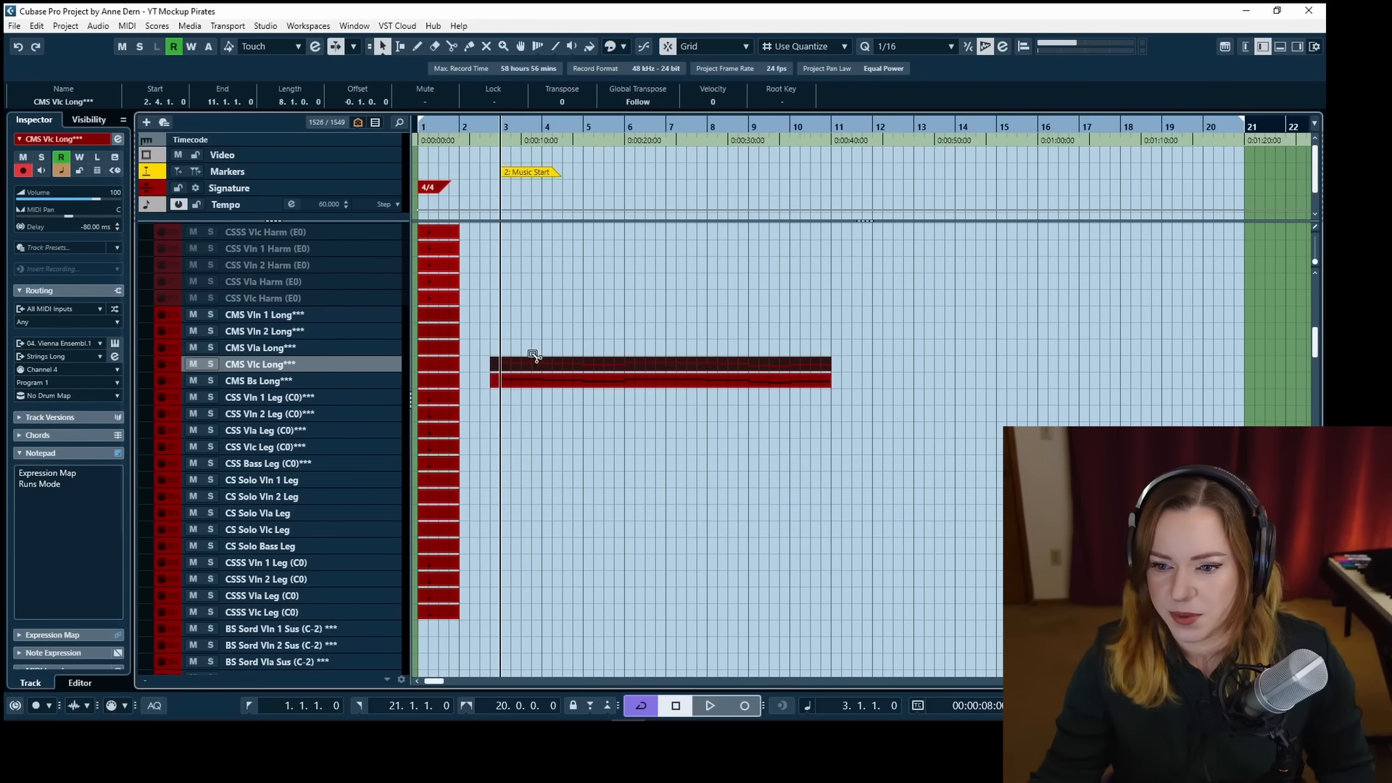
# Duplicate the CMS Vlc Long part onto CMS Vla Long and replace its notes with the copied inner line, keeping the controller curves.
pyautogui.doubleClick(607, 356)
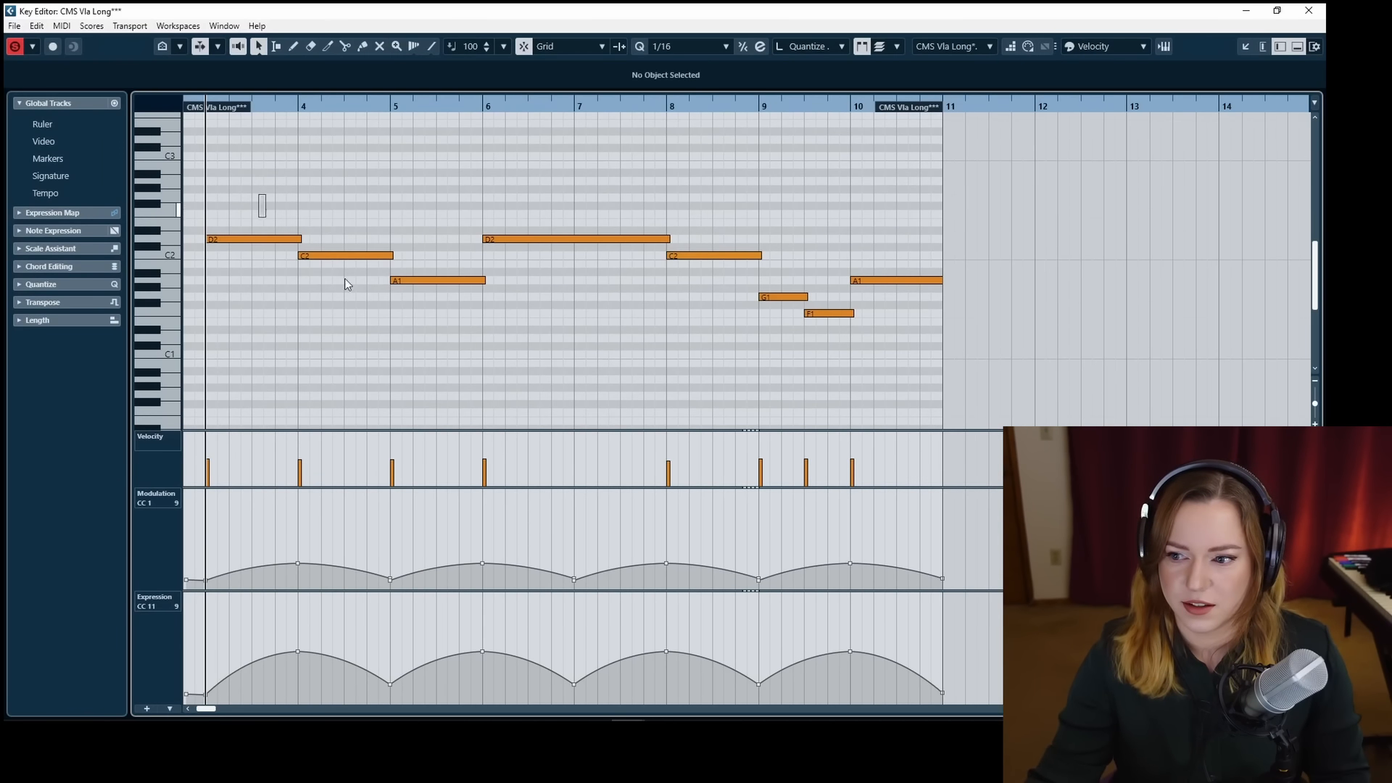
pyautogui.hotkey('ctrl', 'a')
pyautogui.press('Delete')
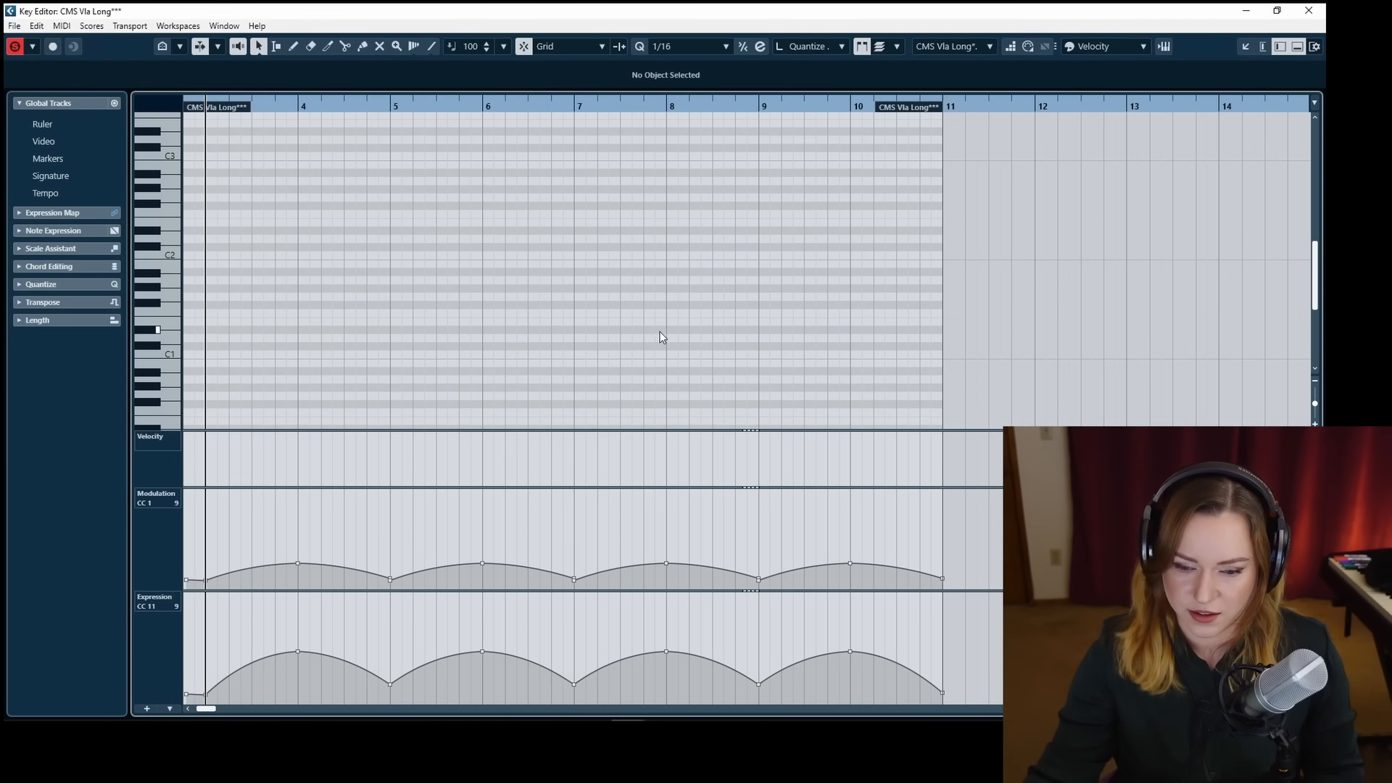
pyautogui.hotkey('ctrl', 'v')
pyautogui.click(478, 353)
# Glue the viola's repeated A2 notes in bars 6 and 7 and its repeated G2 notes in bars 8 and 9.
pyautogui.scroll(2, 480, 347)
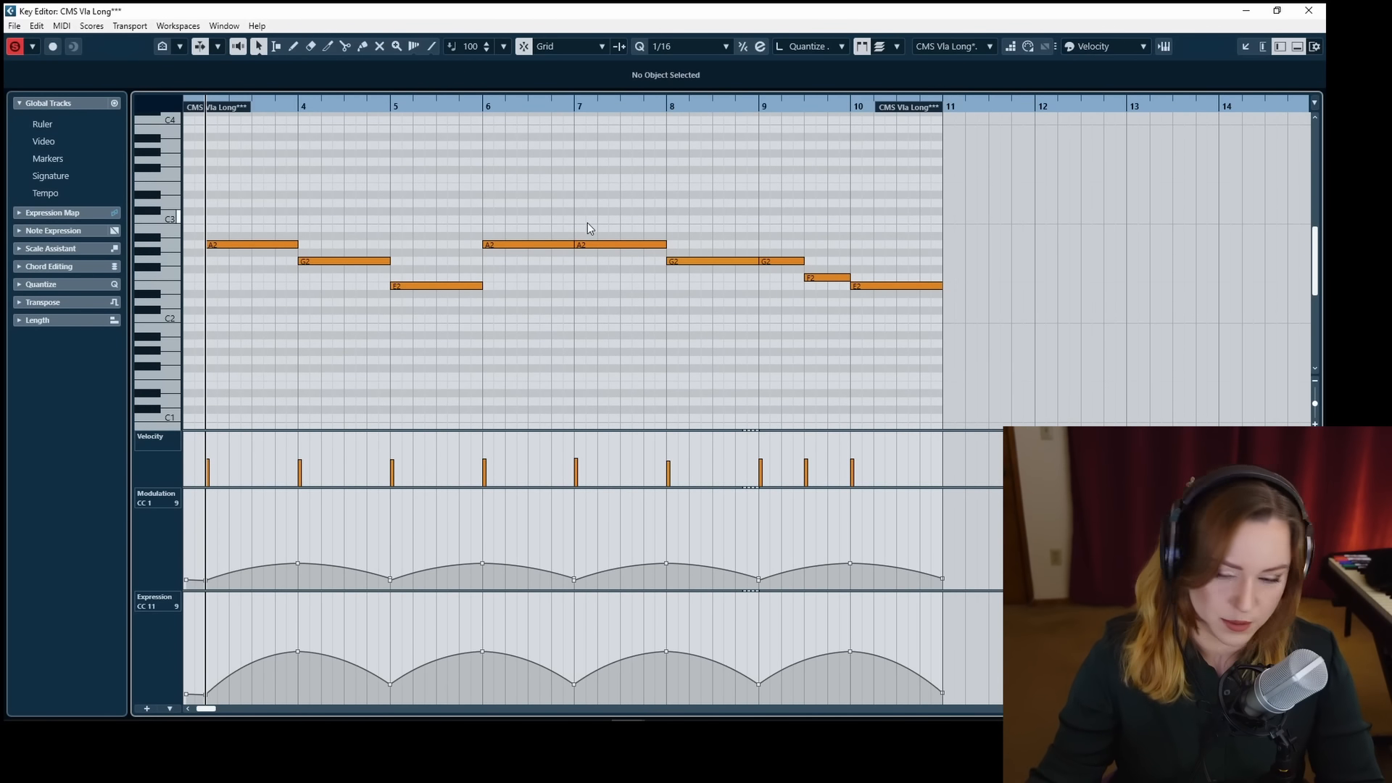
pyautogui.press('4')
pyautogui.click(562, 243)
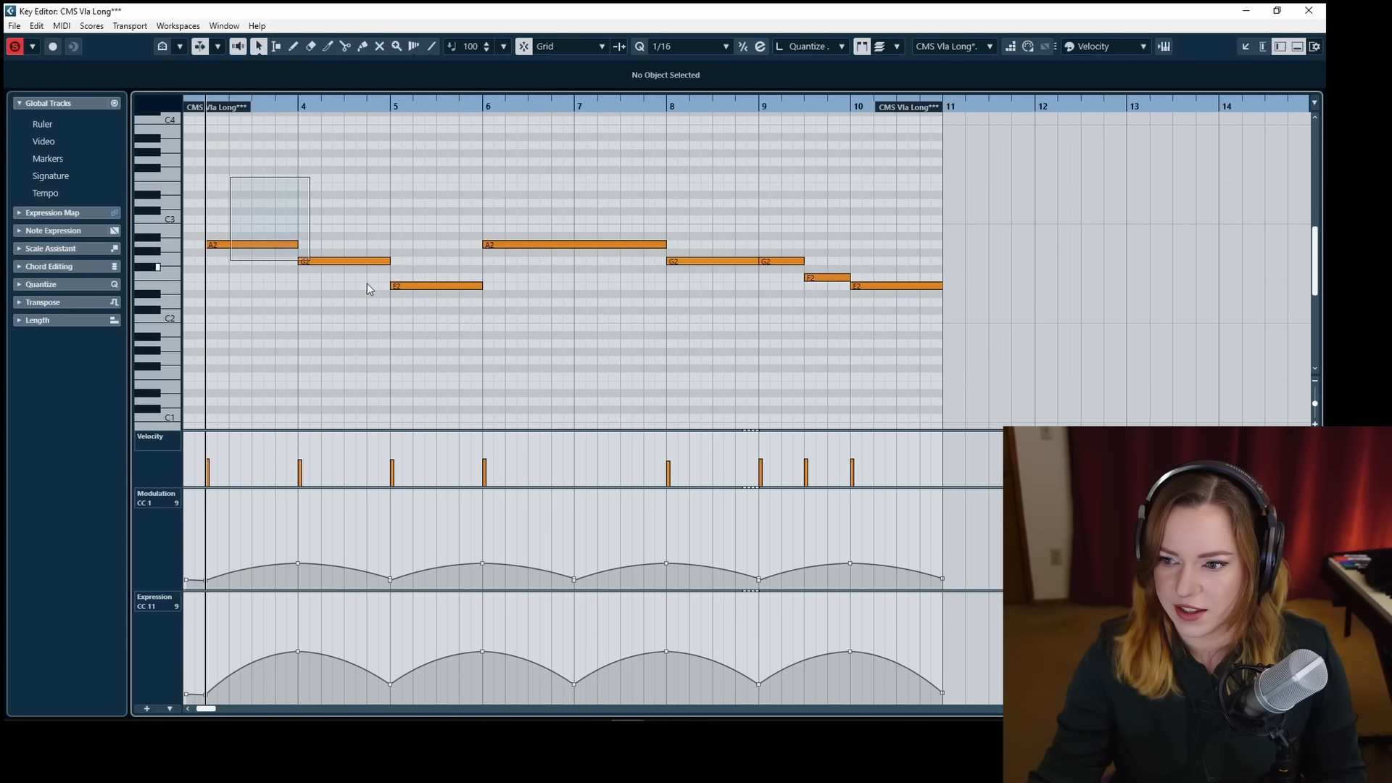
pyautogui.press('4')
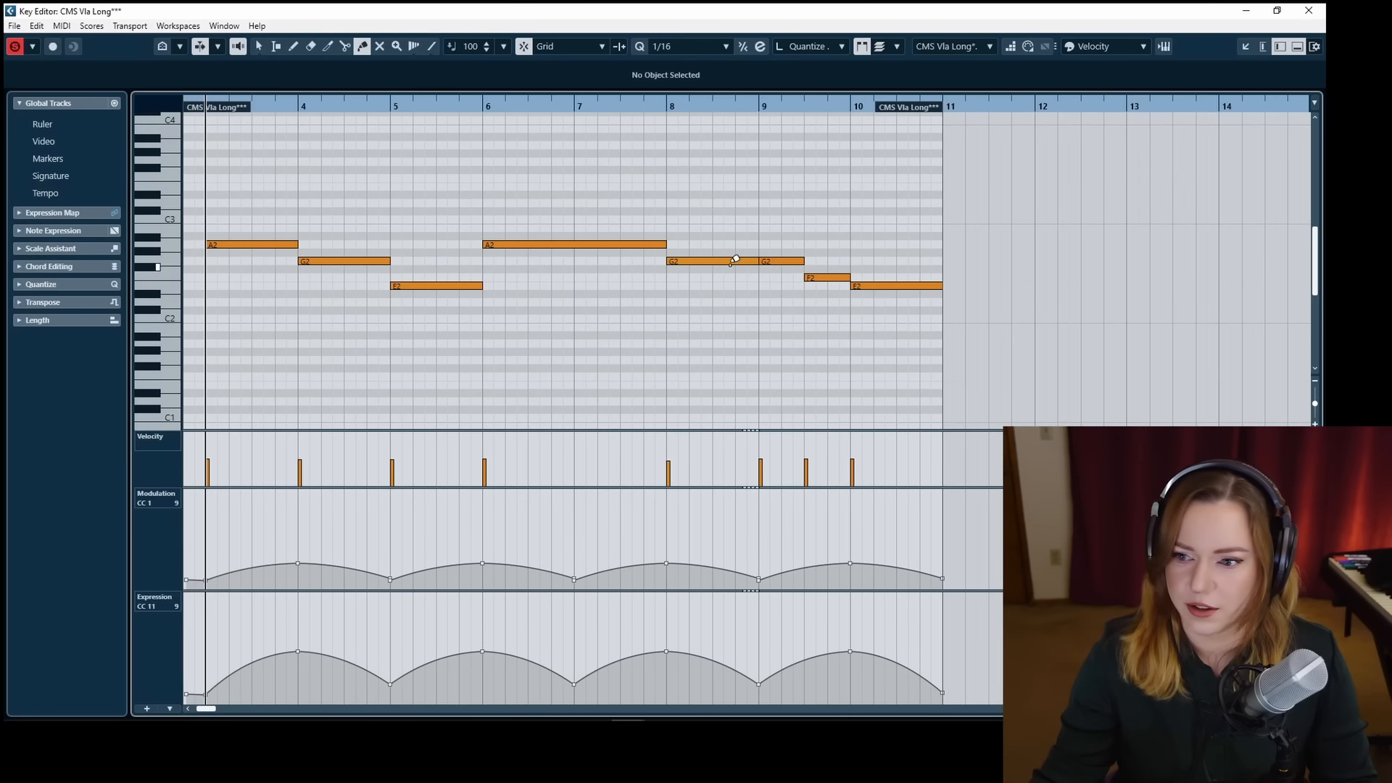
# Lengthen all viola notes except the last so they slightly overlap, and play back the viola, cello and bass parts from bar 3.
pyautogui.moveTo(243, 187); pyautogui.dragTo(825, 361)
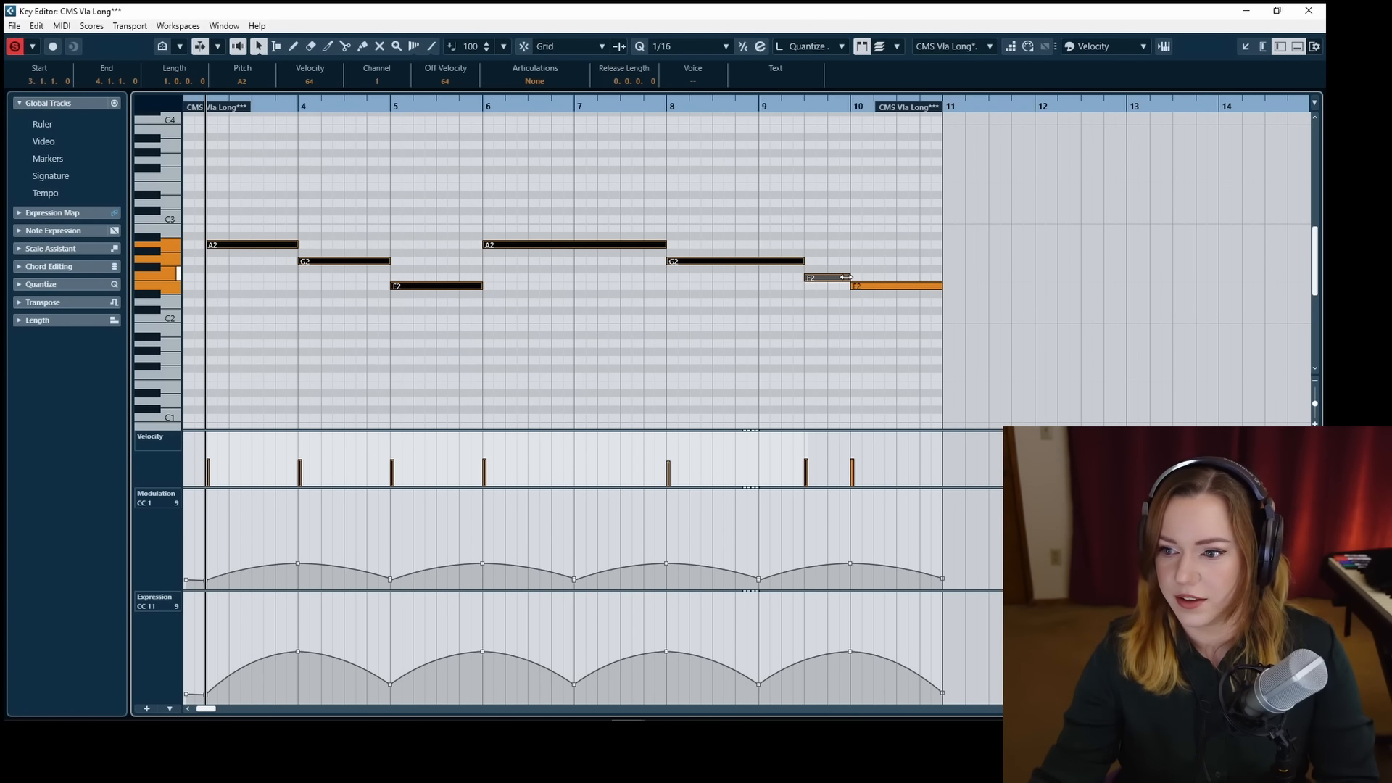
pyautogui.moveTo(846, 277); pyautogui.dragTo(849, 278)
pyautogui.click(811, 335)
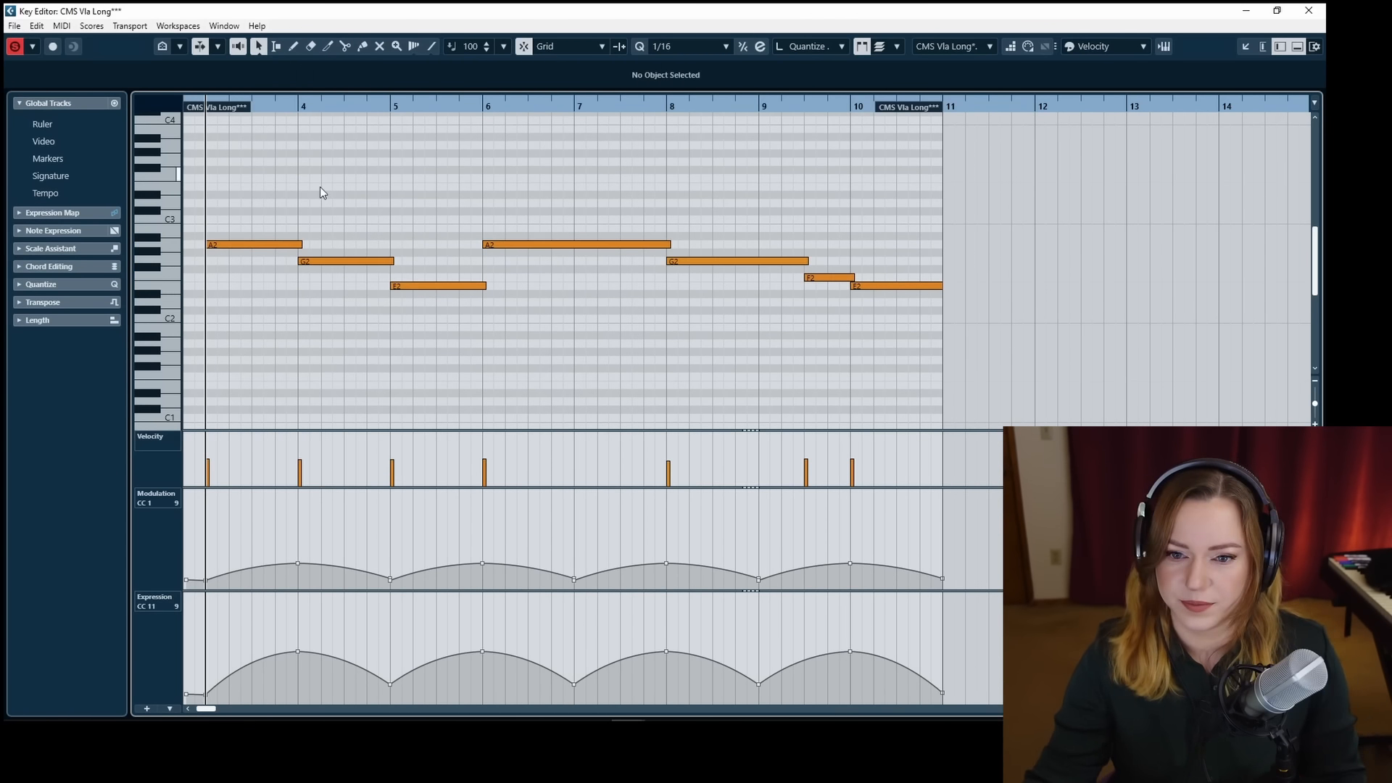
pyautogui.press('space')
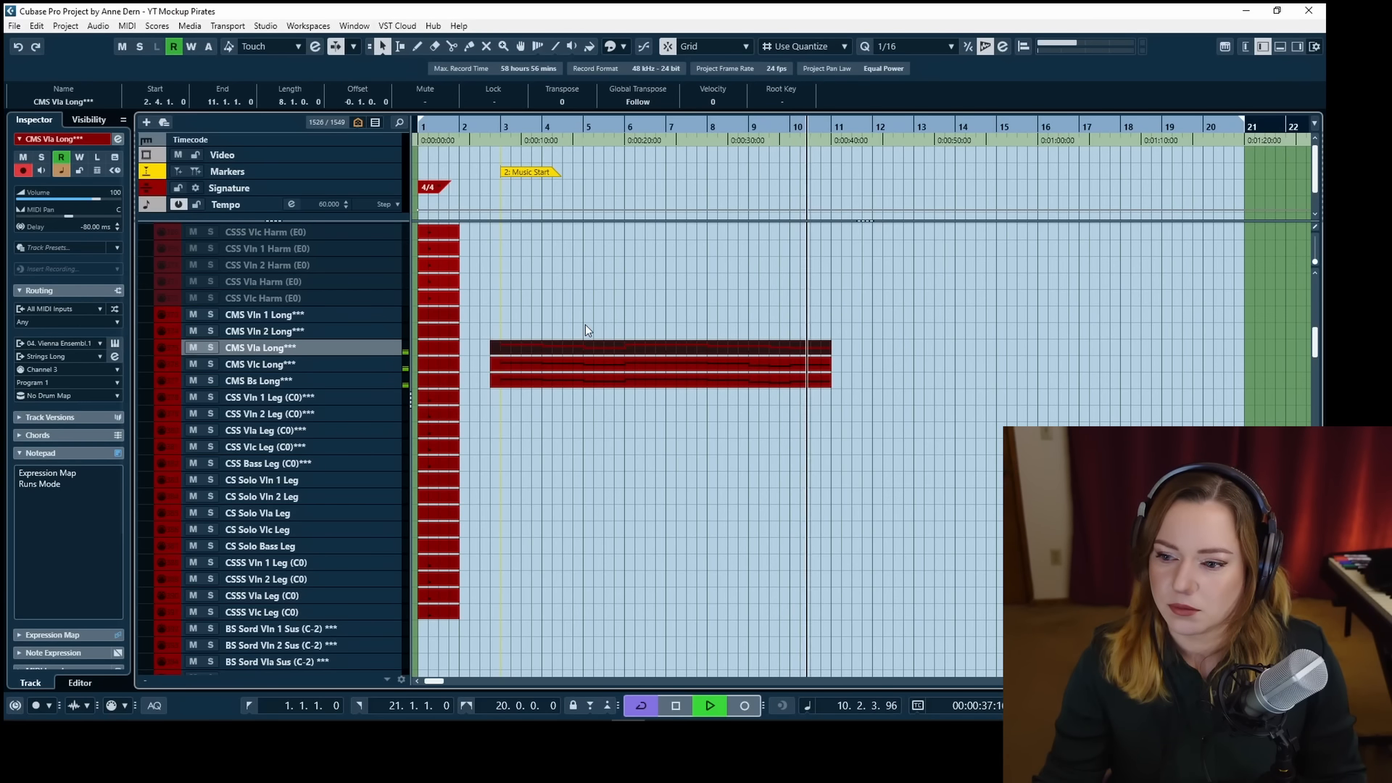
pyautogui.press('space')
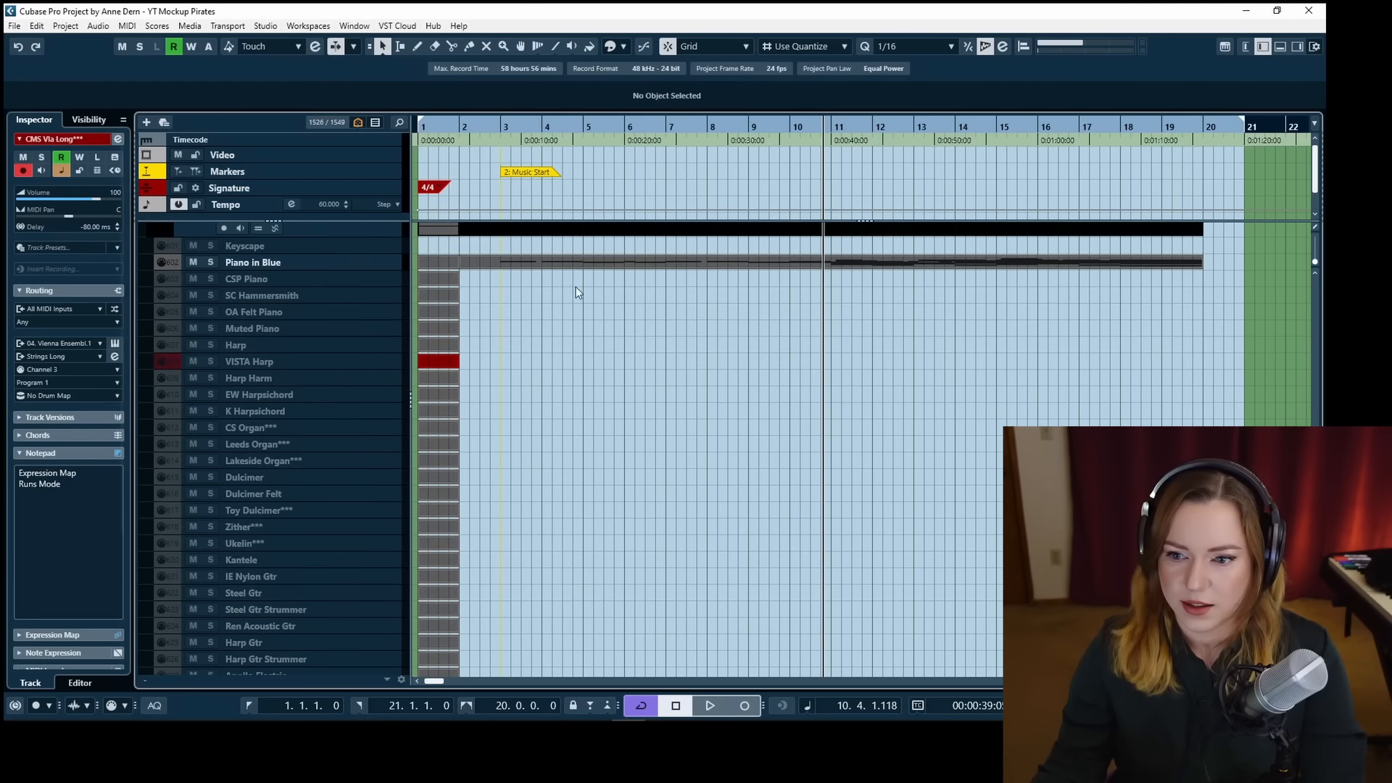
# Reopen the Piano in Blue part and copy the next line up, from F3 in bar 3 to C#3 at the end of bar 10.
pyautogui.doubleClick(582, 267)
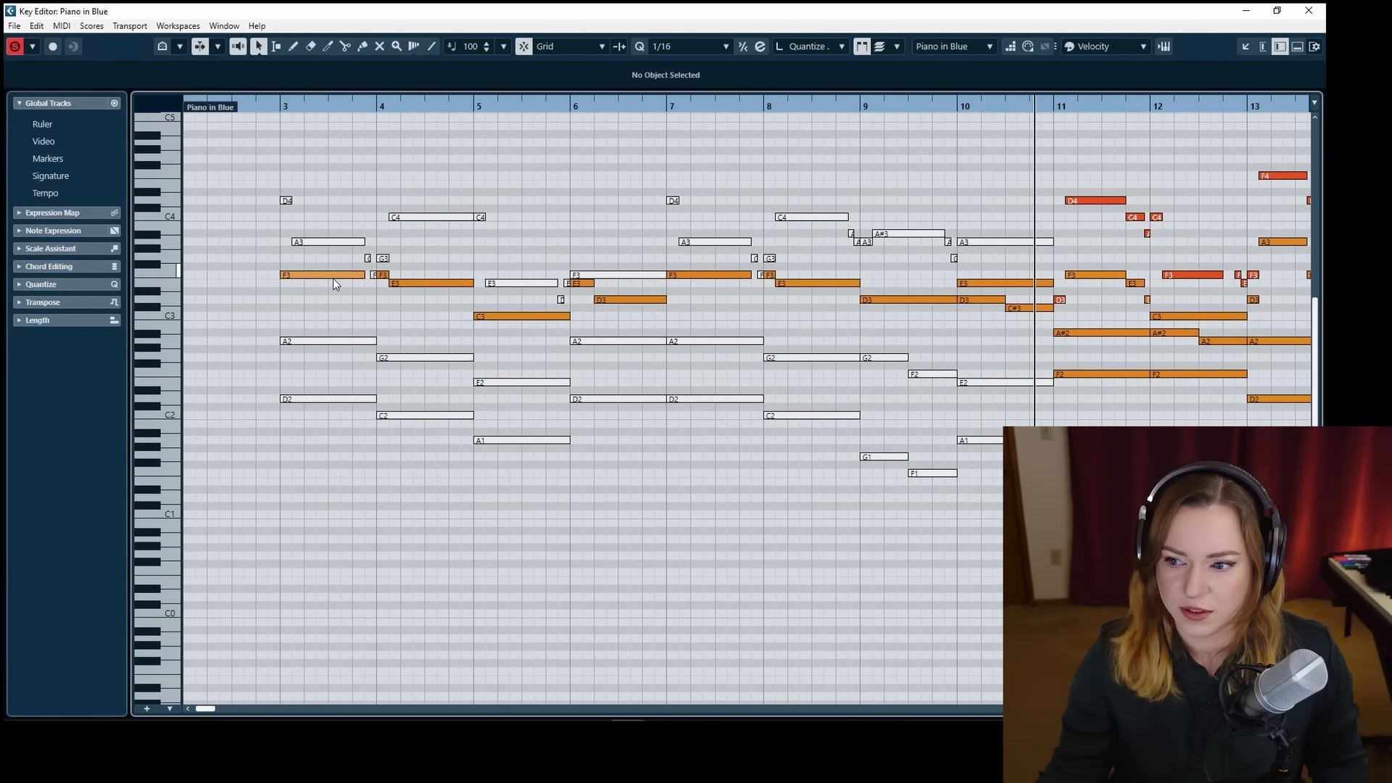
pyautogui.moveTo(334, 264); pyautogui.dragTo(426, 292)
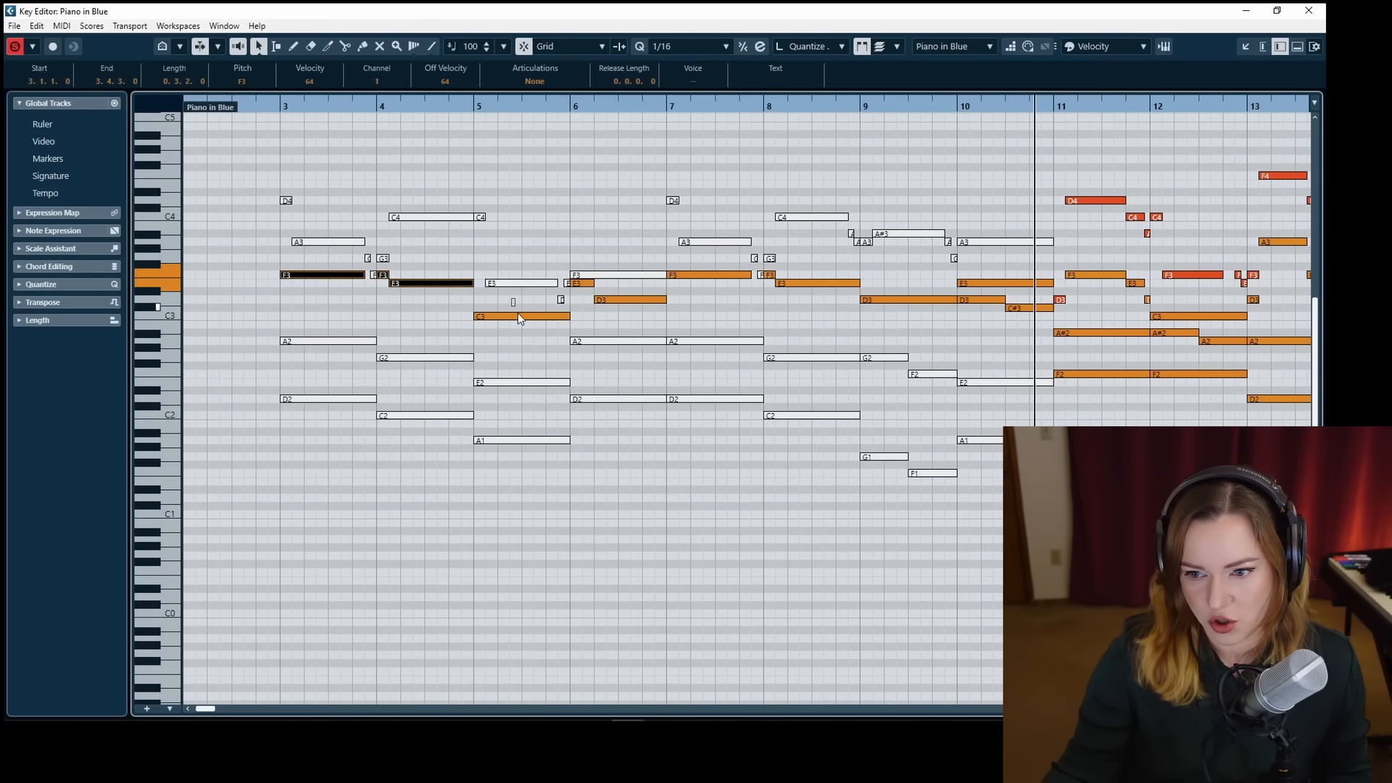
pyautogui.moveTo(518, 312); pyautogui.dragTo(608, 285)
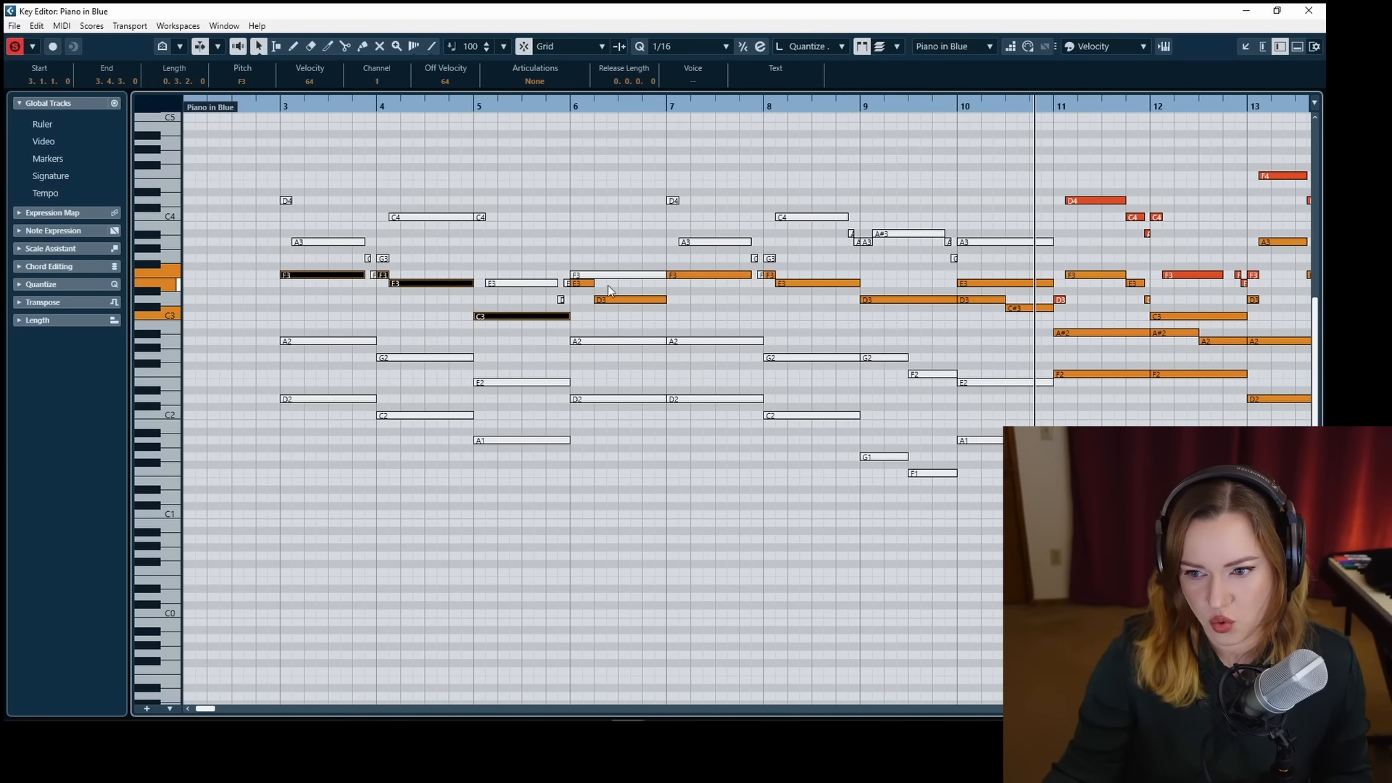
pyautogui.keyDown('shift'); pyautogui.click(768, 275); pyautogui.keyUp('shift')
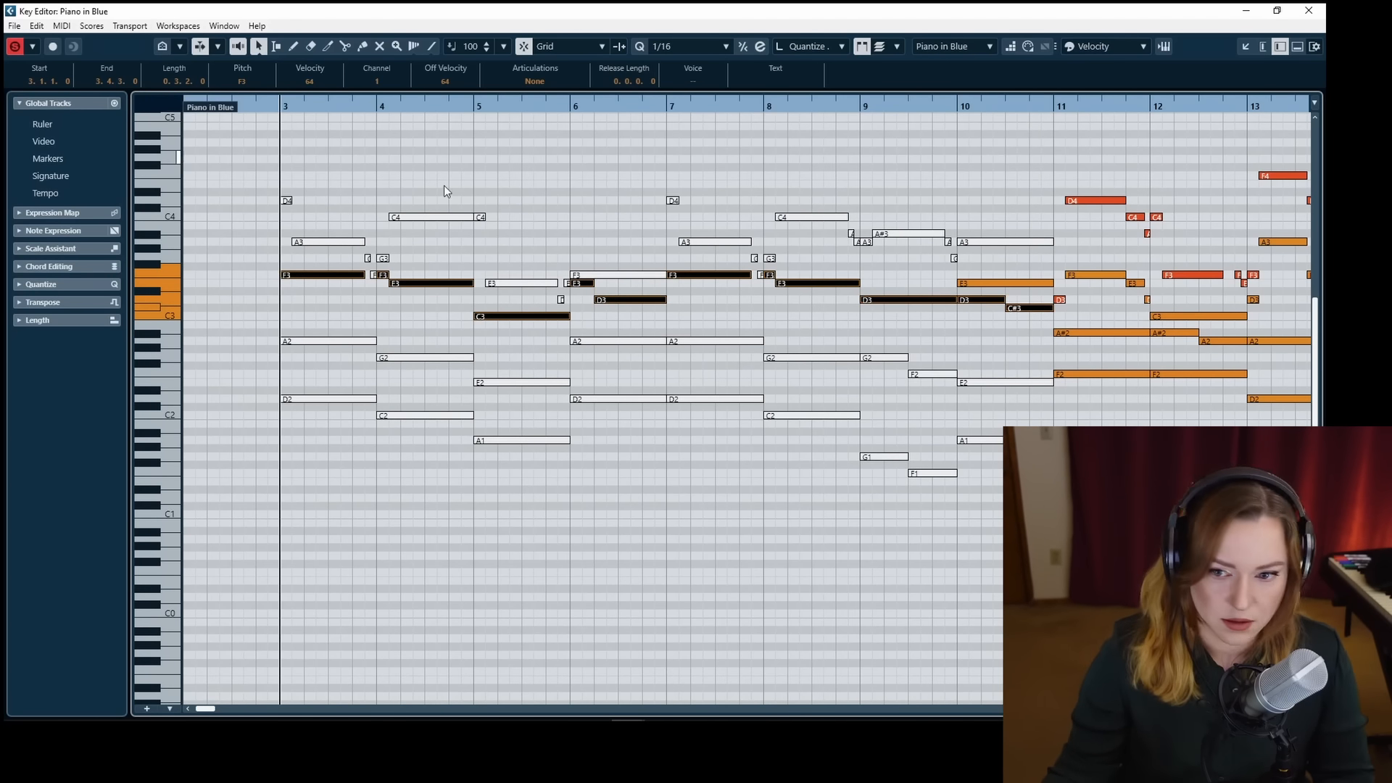
# Mute the copied F3-to-C#3 line in bars 3 to 10 of the piano sketch and return to the arrangement.
pyautogui.press('7')
pyautogui.click(429, 284)
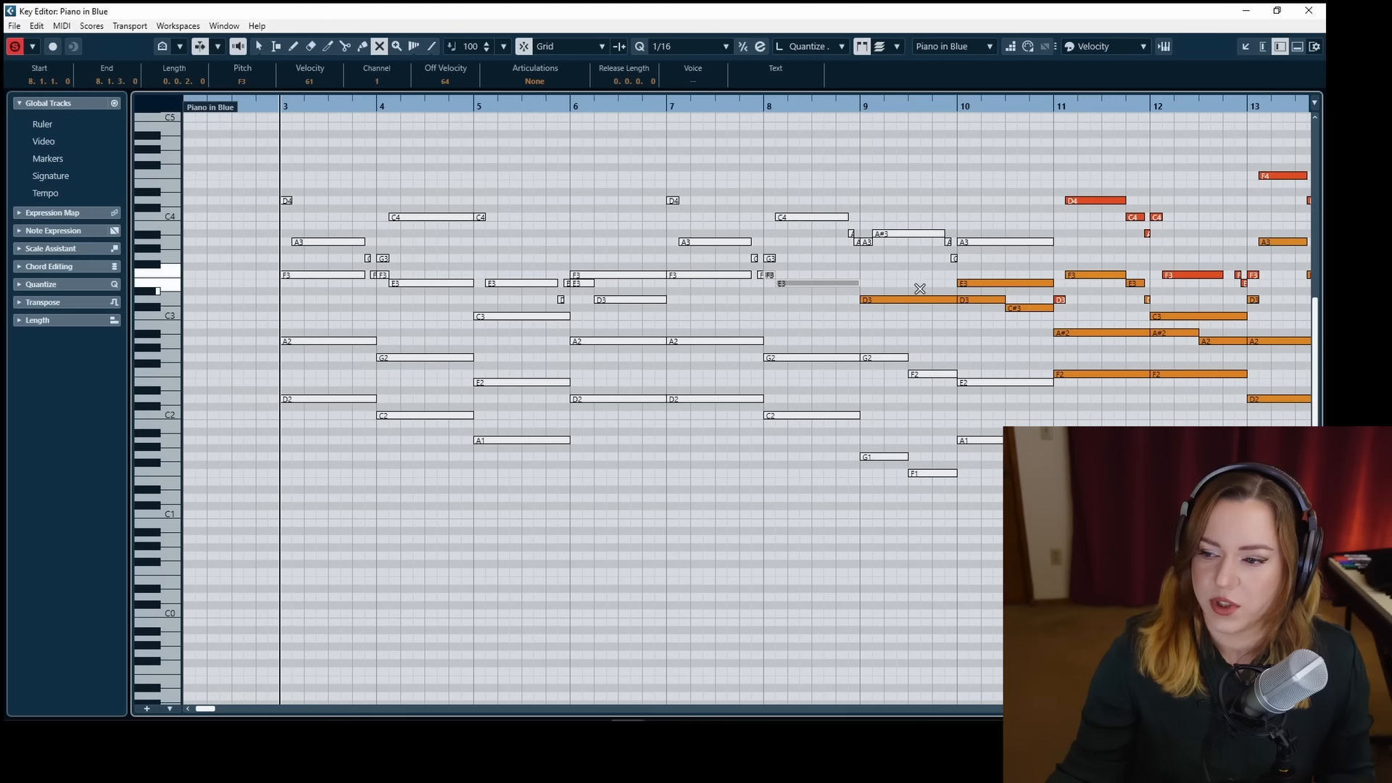
pyautogui.moveTo(943, 291); pyautogui.dragTo(1012, 323)
pyautogui.click(730, 294)
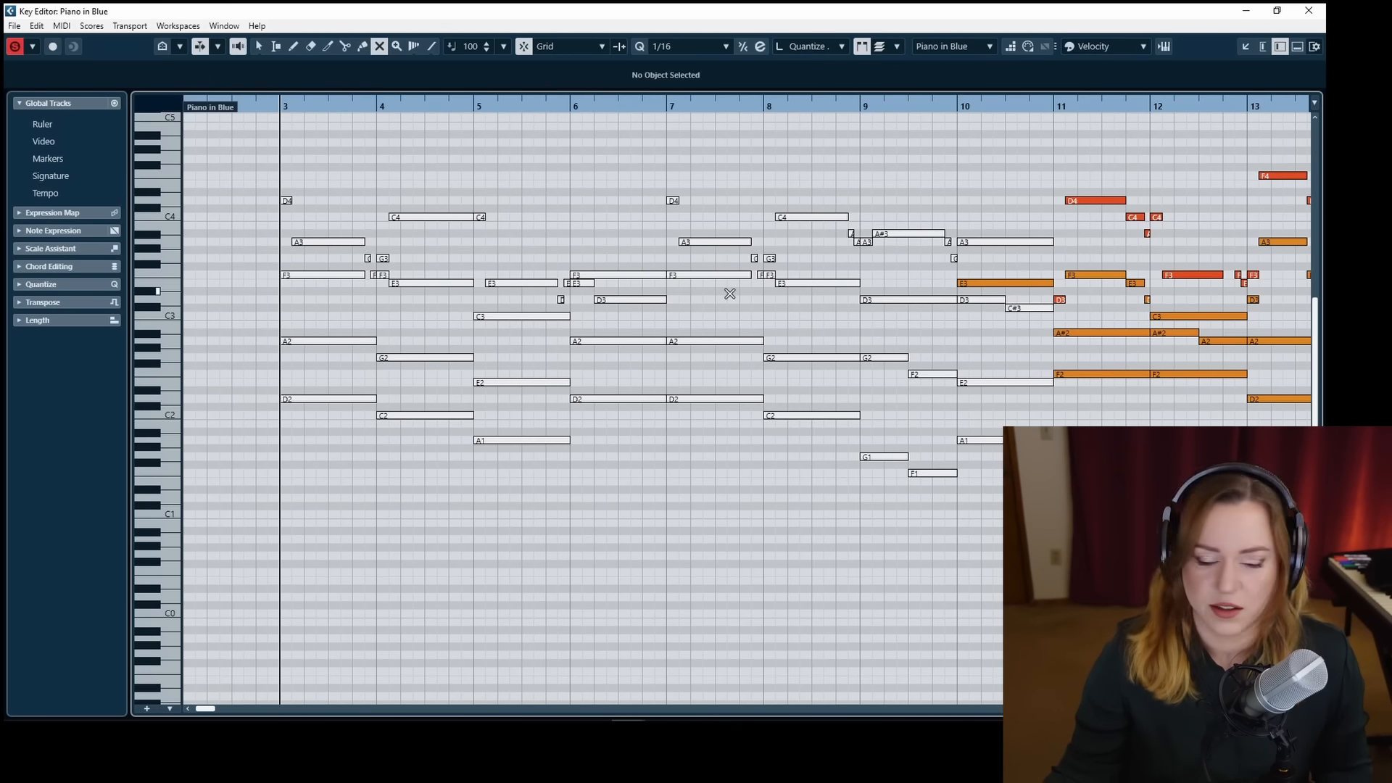
pyautogui.press('Return')
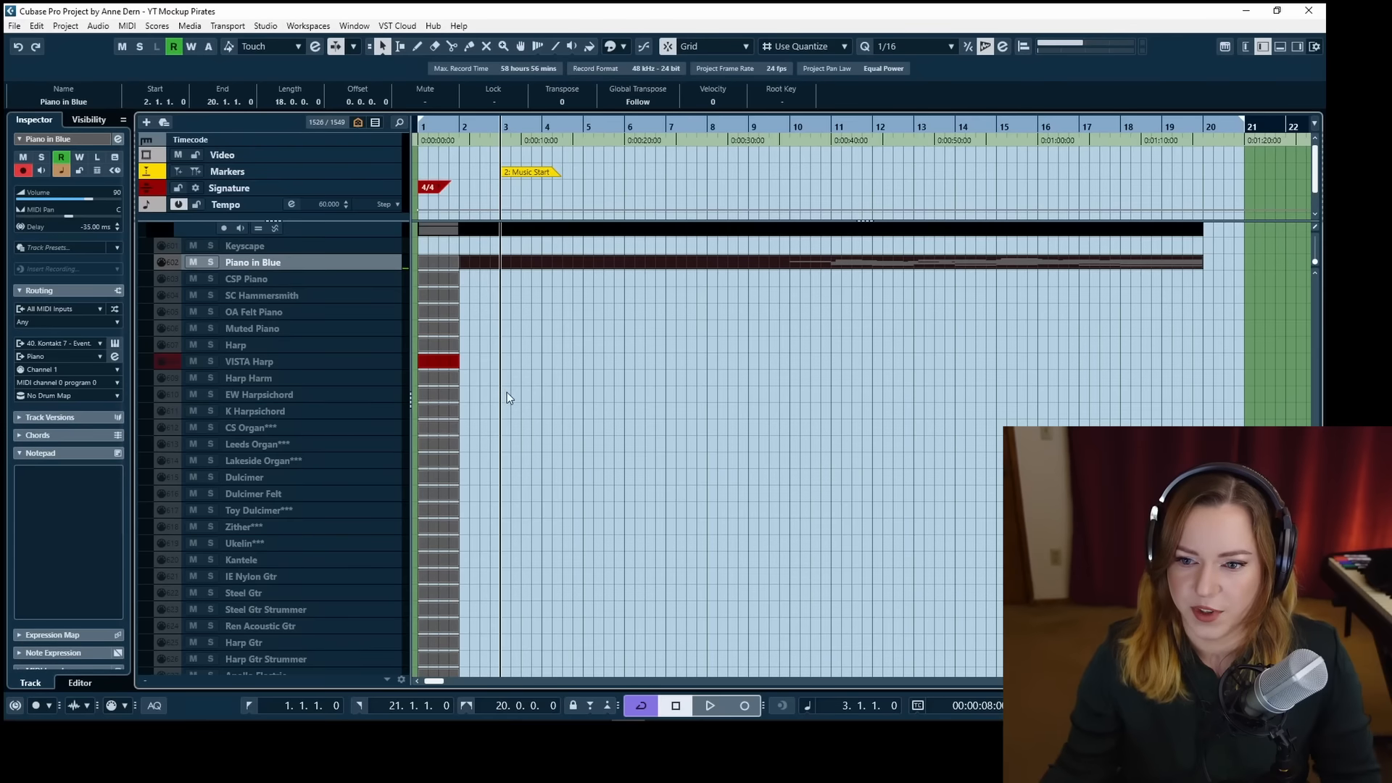
# Duplicate the CMS Vla Long part onto the CMS Vln 2 Long track and open the copy for note editing.
pyautogui.scroll(20, 500, 396)
pyautogui.scroll(10, 498, 396)
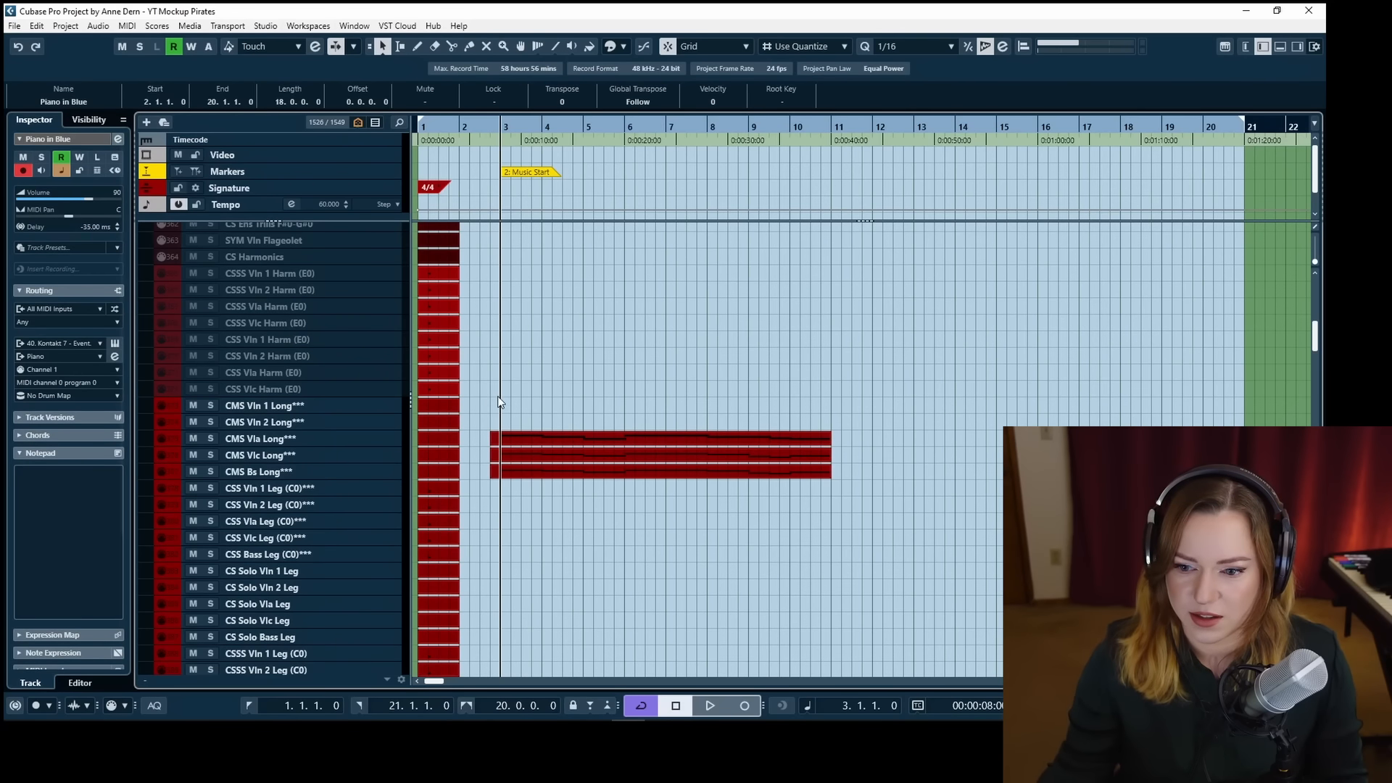
pyautogui.click(521, 438)
pyautogui.moveTo(520, 438); pyautogui.dragTo(525, 426)
pyautogui.press('Return')
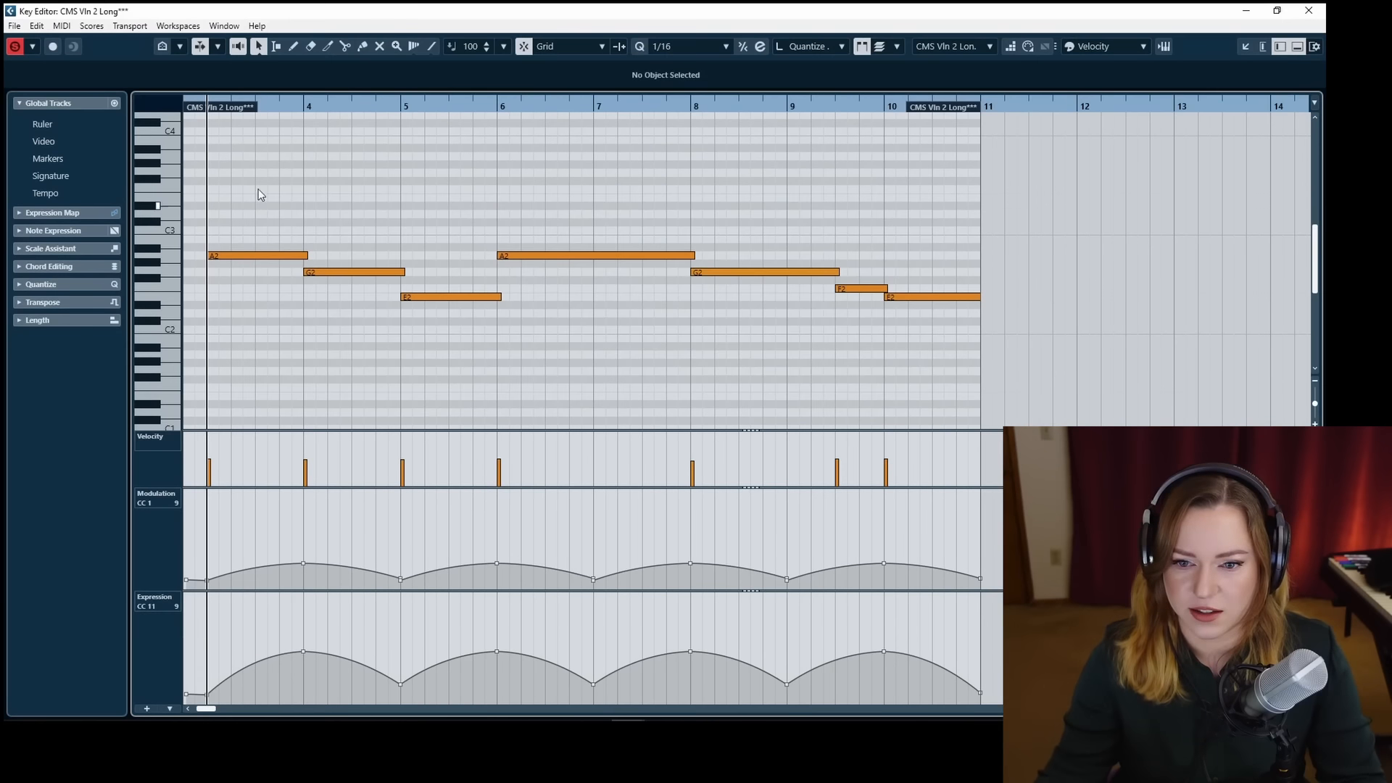
# Replace the second violin notes with the copied line from the sketch and glue its repeated F3 and D3 notes.
pyautogui.moveTo(253, 190); pyautogui.dragTo(960, 407)
pyautogui.press('Delete')
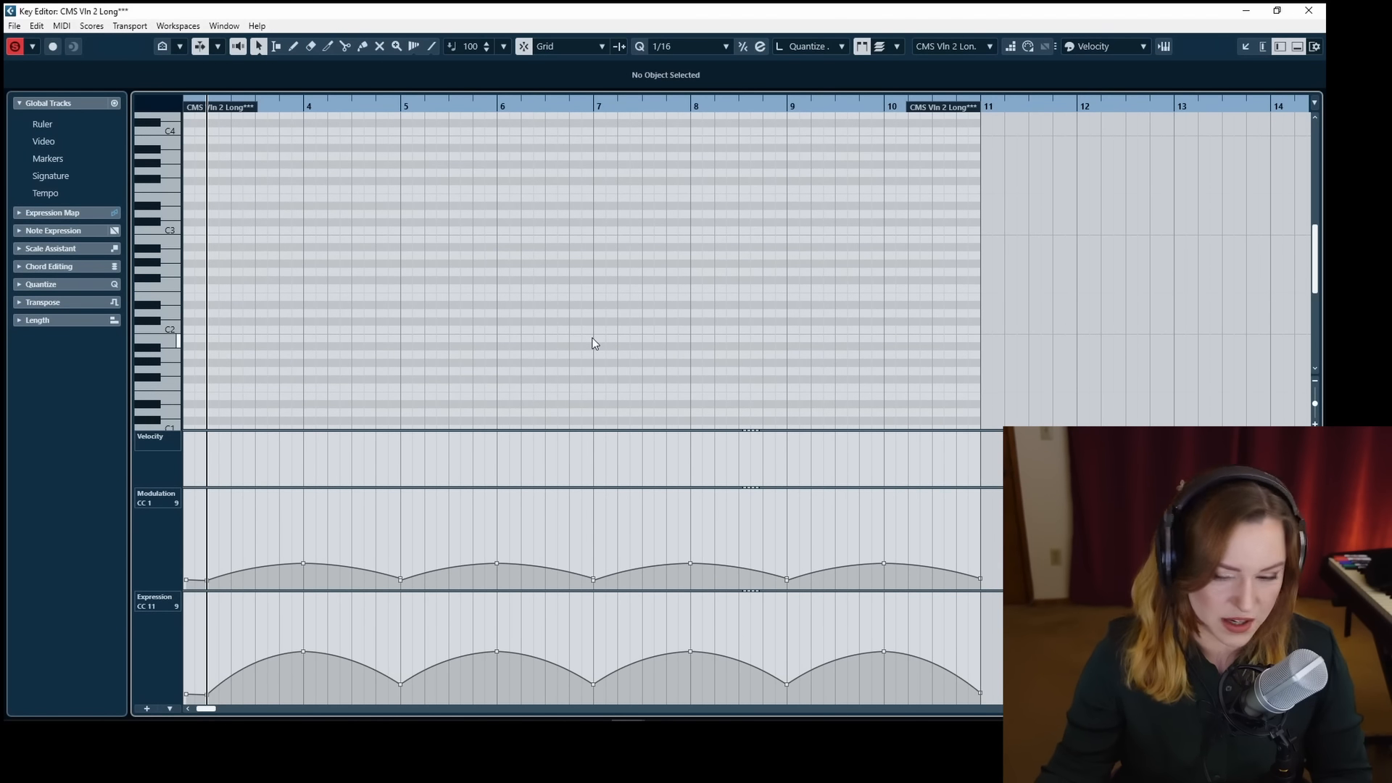
pyautogui.hotkey('ctrl', 'v')
pyautogui.scroll(2, 325, 224)
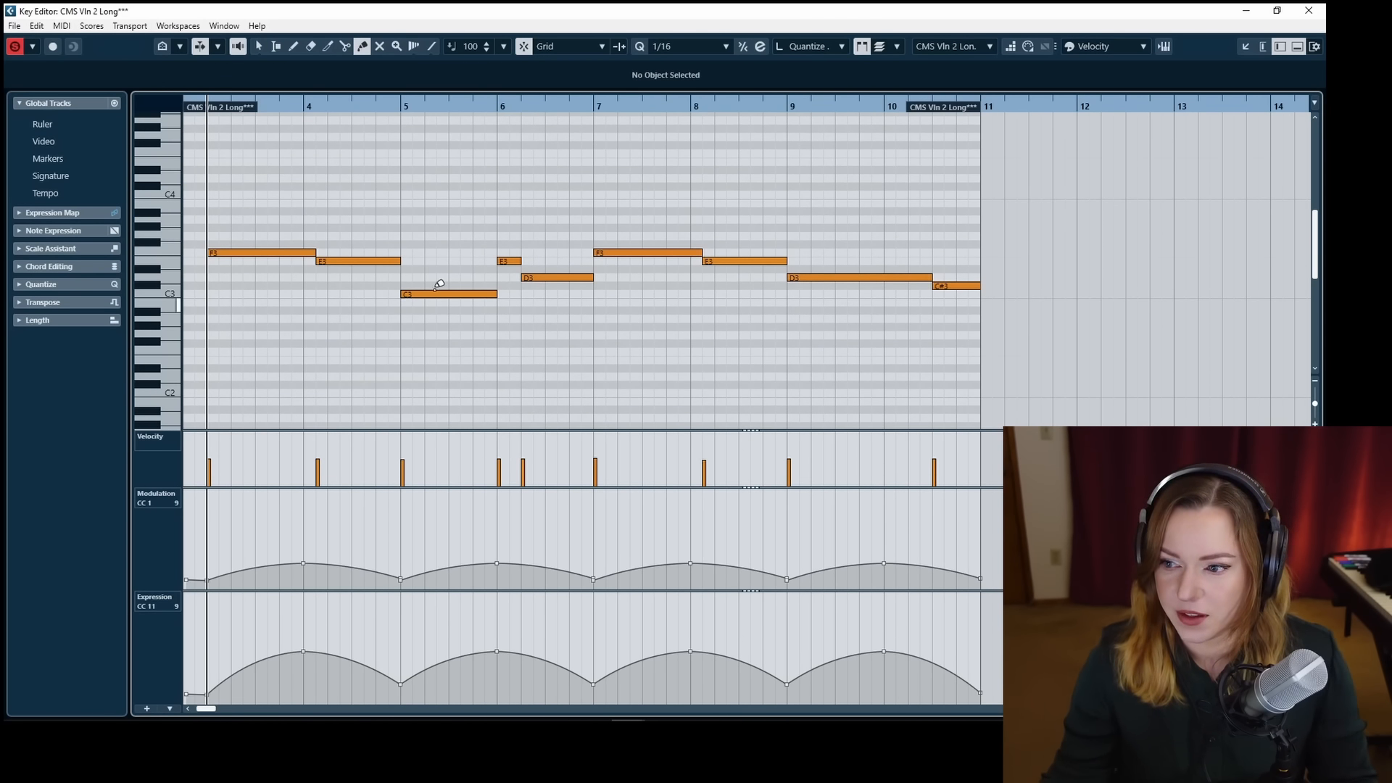
# Lengthen all second violin notes except the last so they slightly overlap, and play back the four string parts from bar 3.
pyautogui.moveTo(261, 200); pyautogui.dragTo(918, 306)
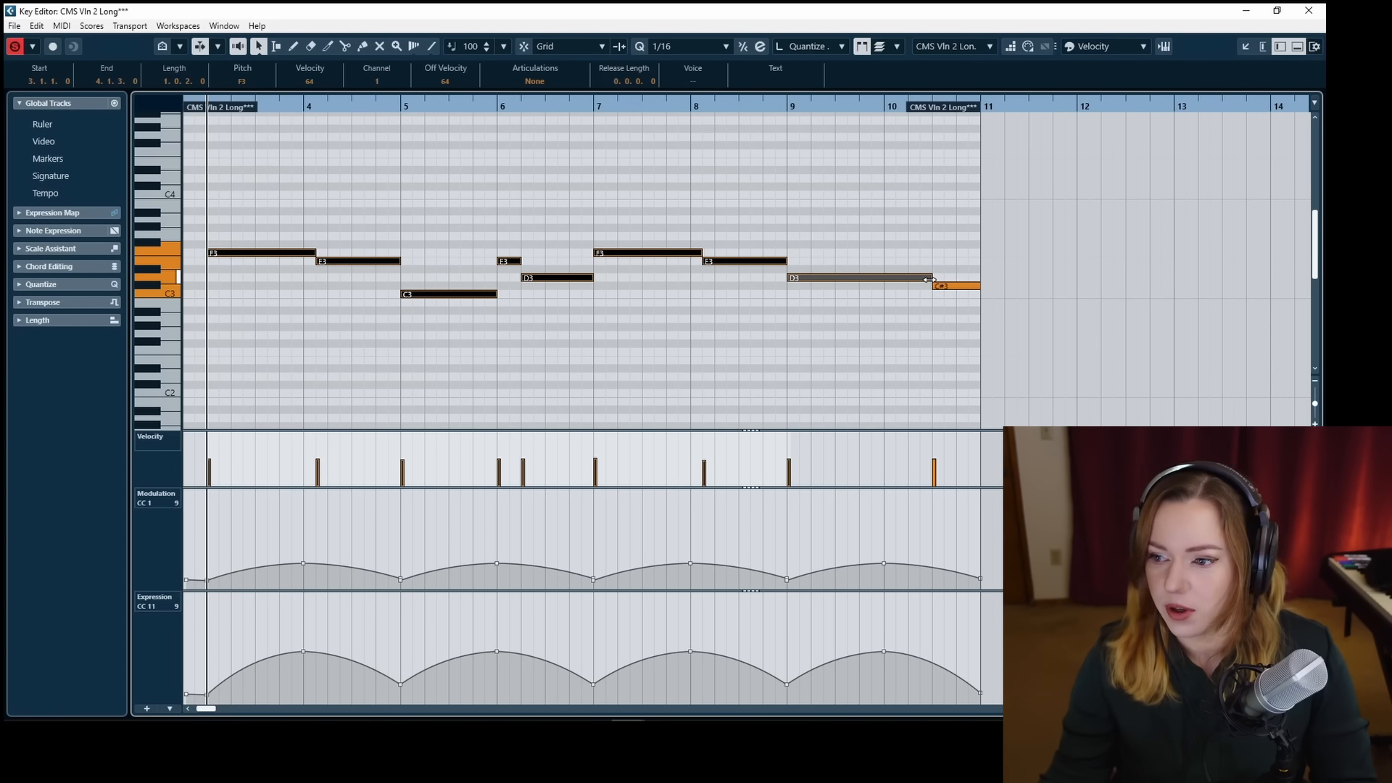
pyautogui.moveTo(928, 280); pyautogui.dragTo(934, 280)
pyautogui.click(656, 364)
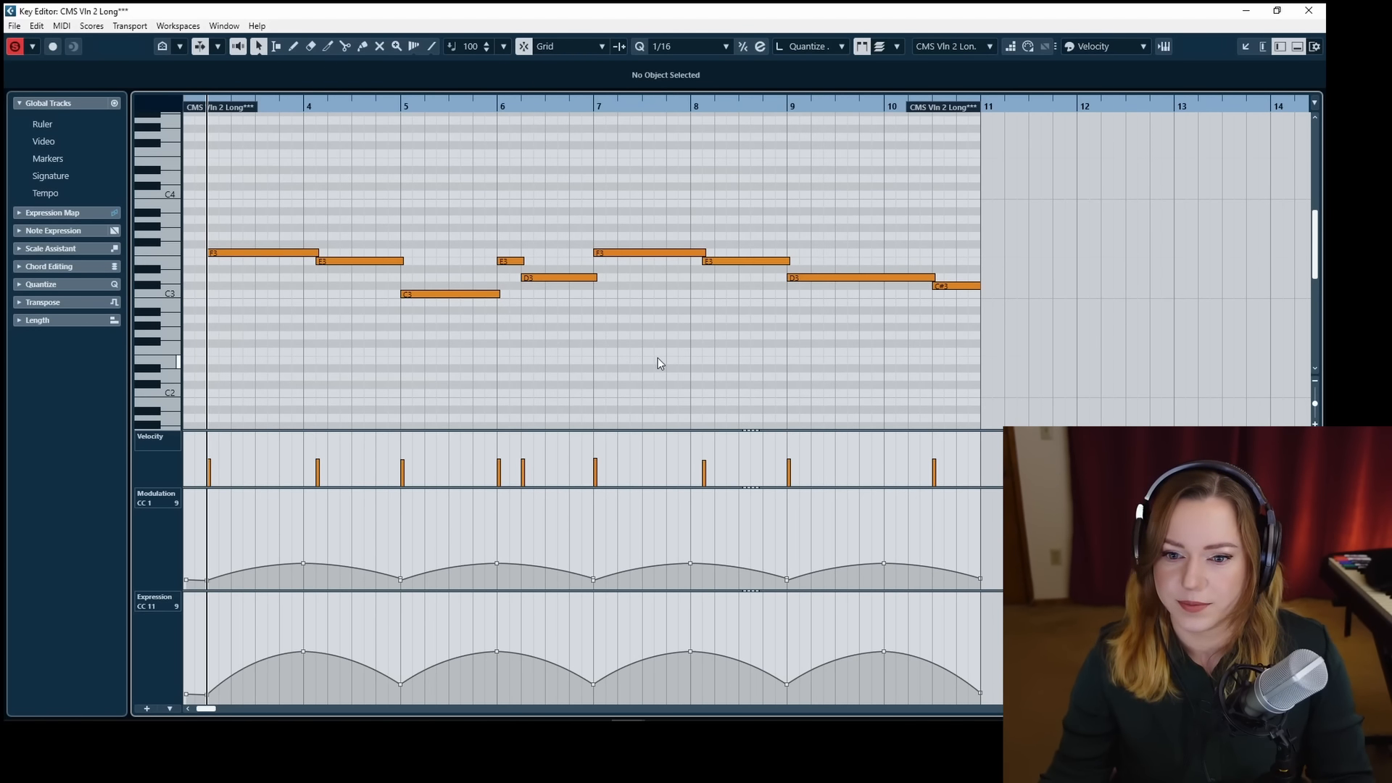
pyautogui.press('Escape')
pyautogui.press('space')
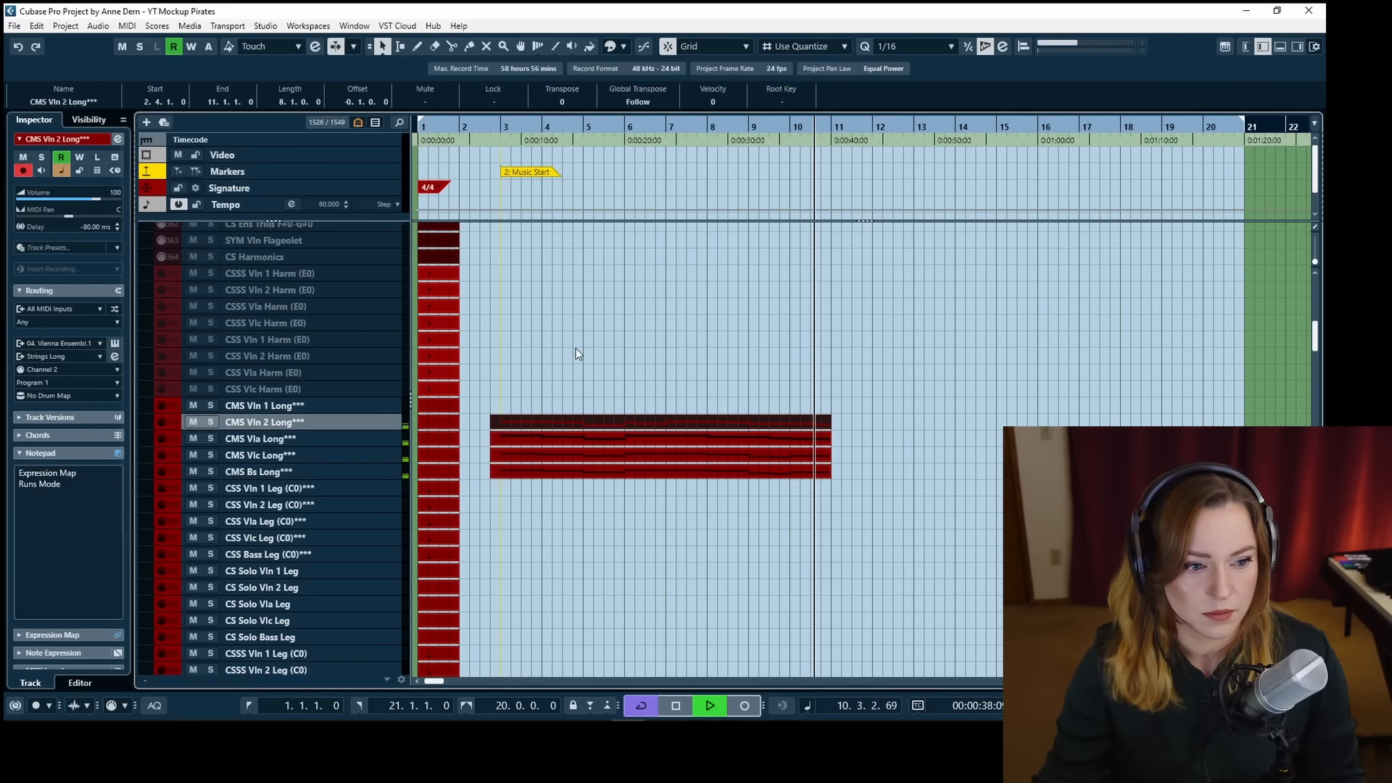
pyautogui.press('space')
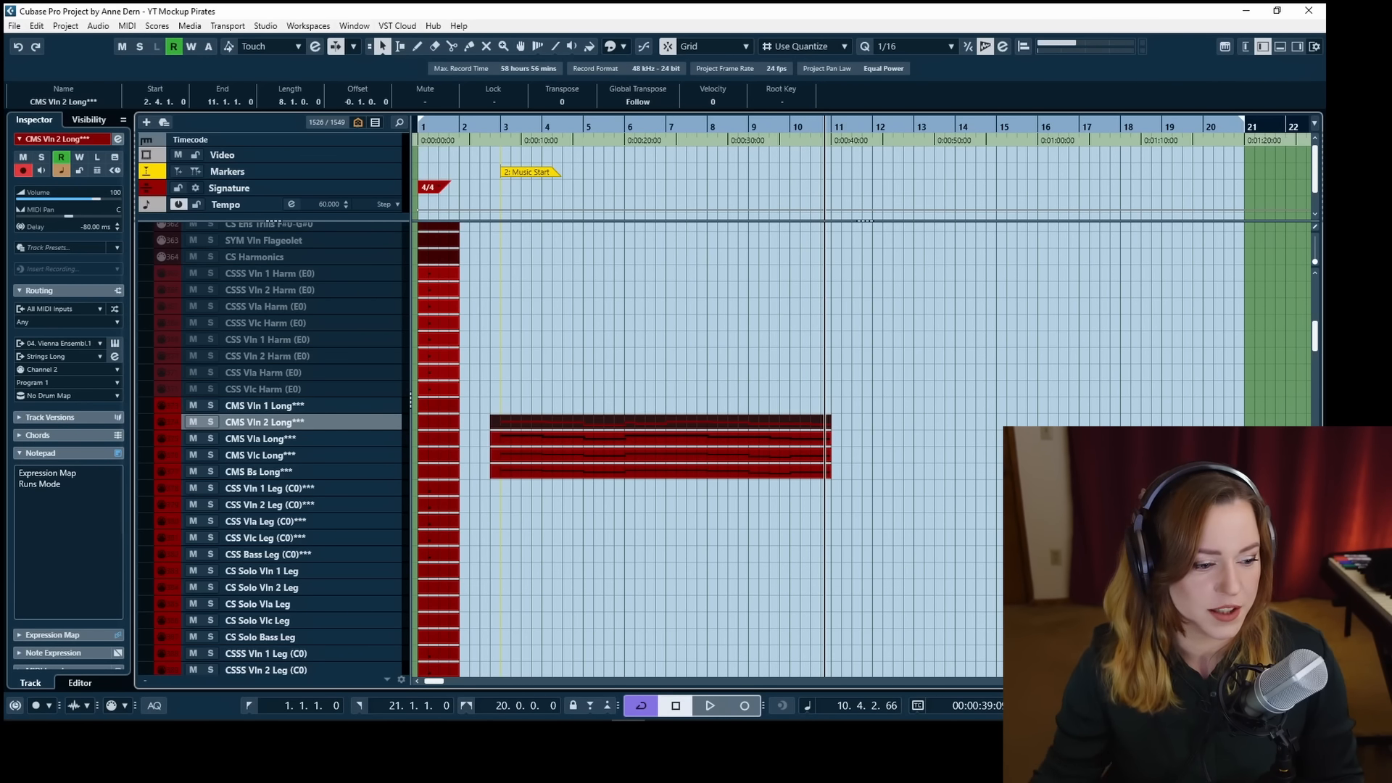
# Duplicate the CMS Vln 2 Long part onto the CMS Vln 1 Long track.
pyautogui.doubleClick(577, 428)
pyautogui.click(632, 404)
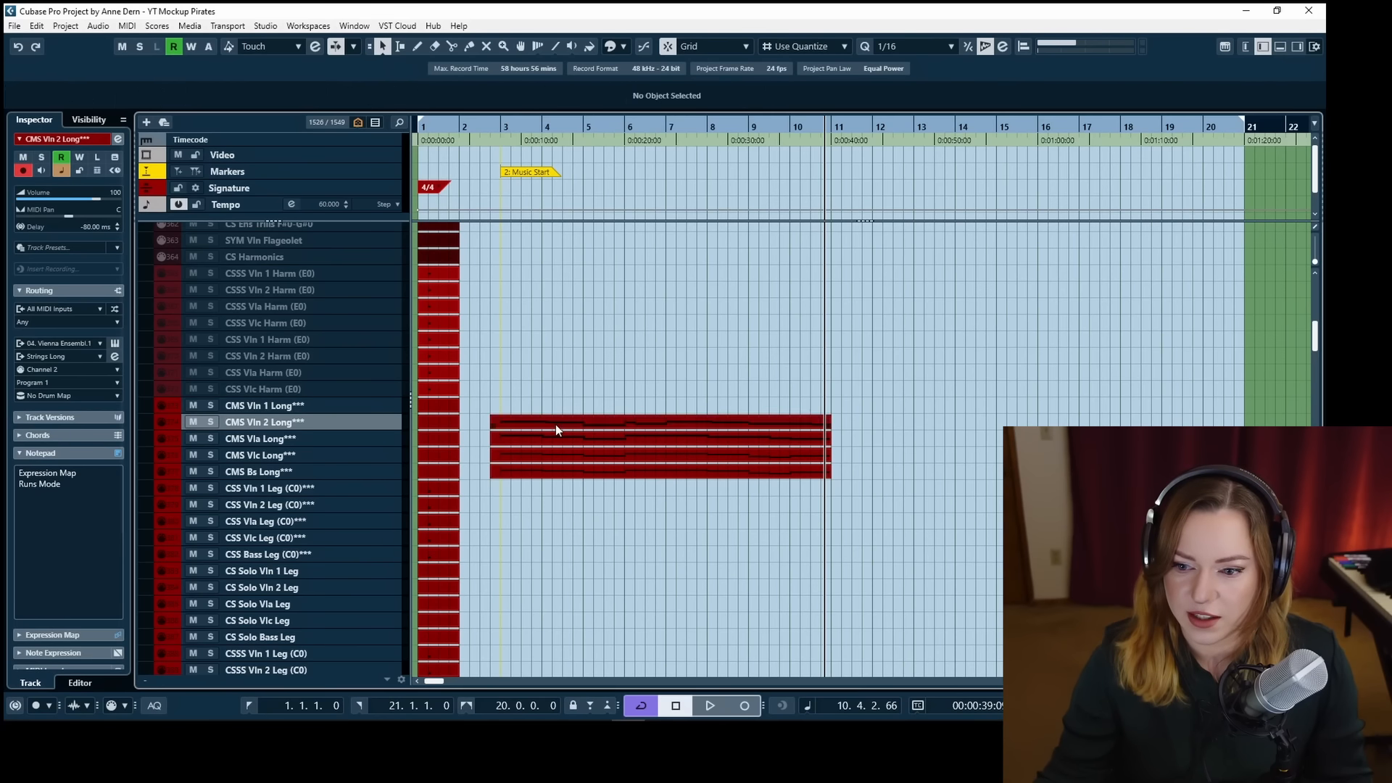
pyautogui.click(557, 424)
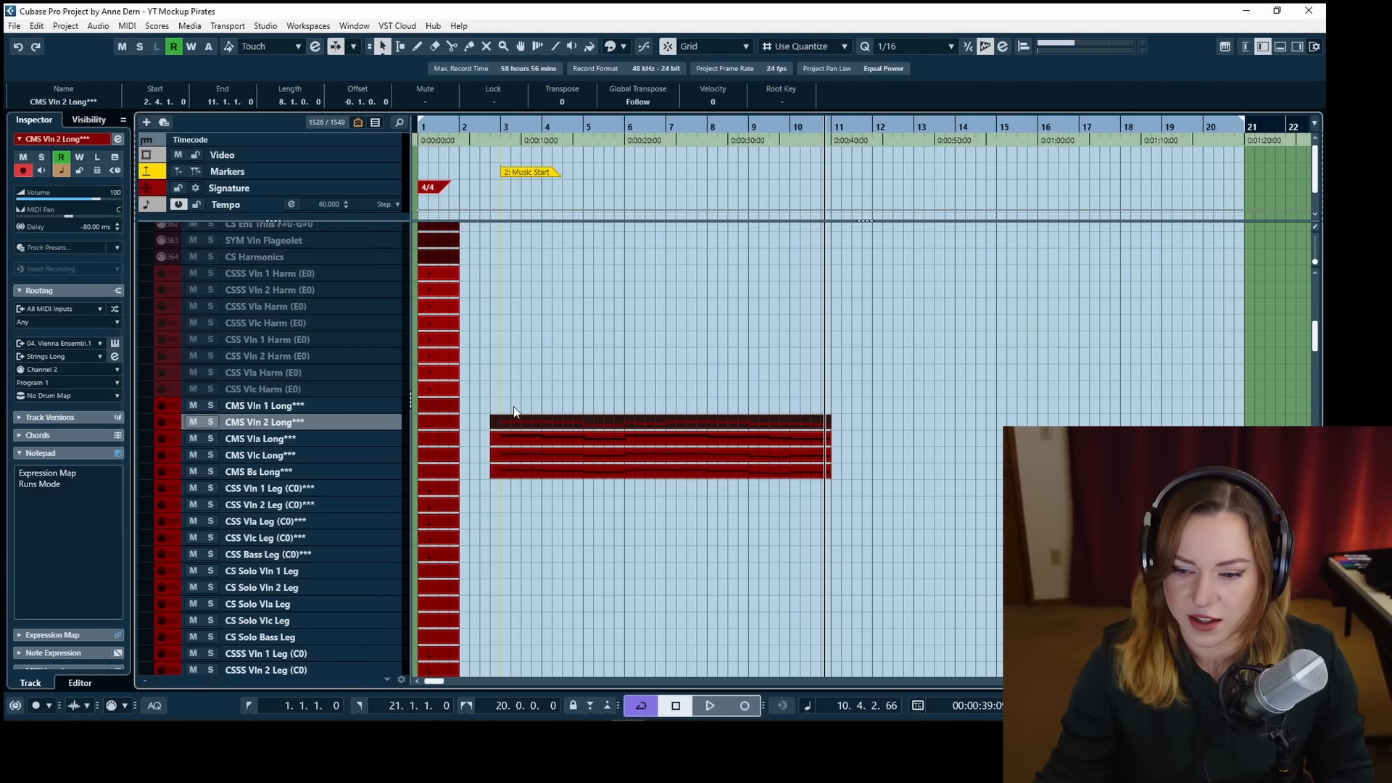
pyautogui.moveTo(512, 423); pyautogui.dragTo(517, 411)
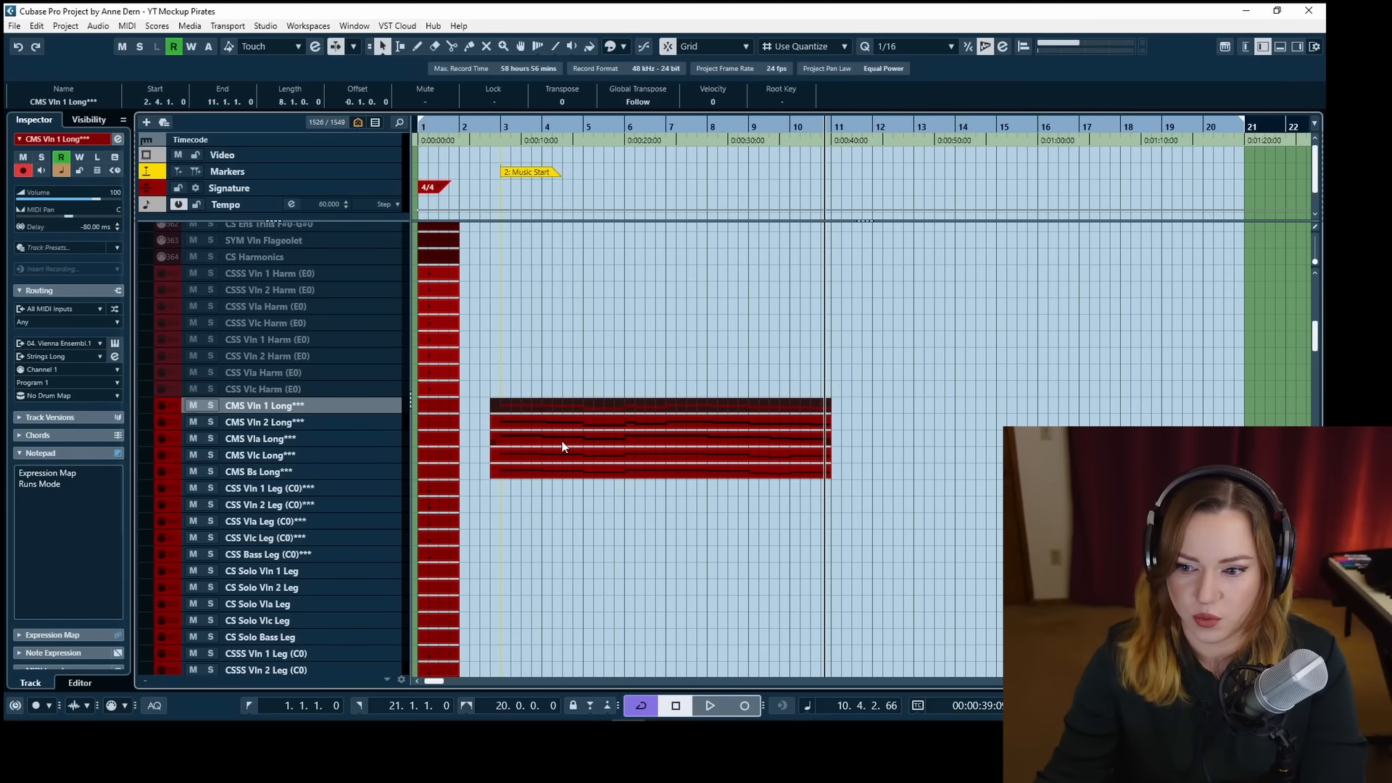
# Open the CMS Vln 1 Long copy together with the Piano in Blue sketch for note editing.
pyautogui.scroll(-10, 563, 440)
pyautogui.scroll(10, 554, 448)
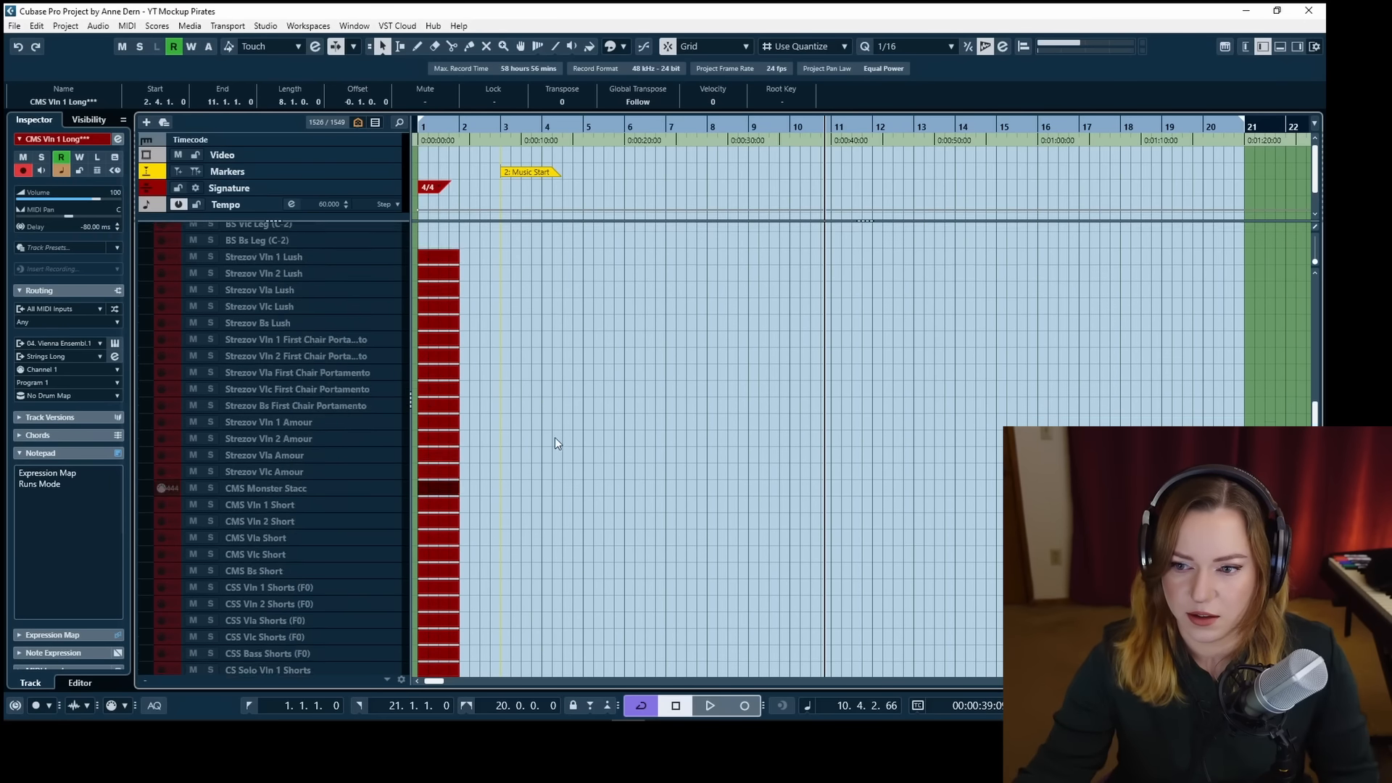
pyautogui.scroll(-5, 607, 574)
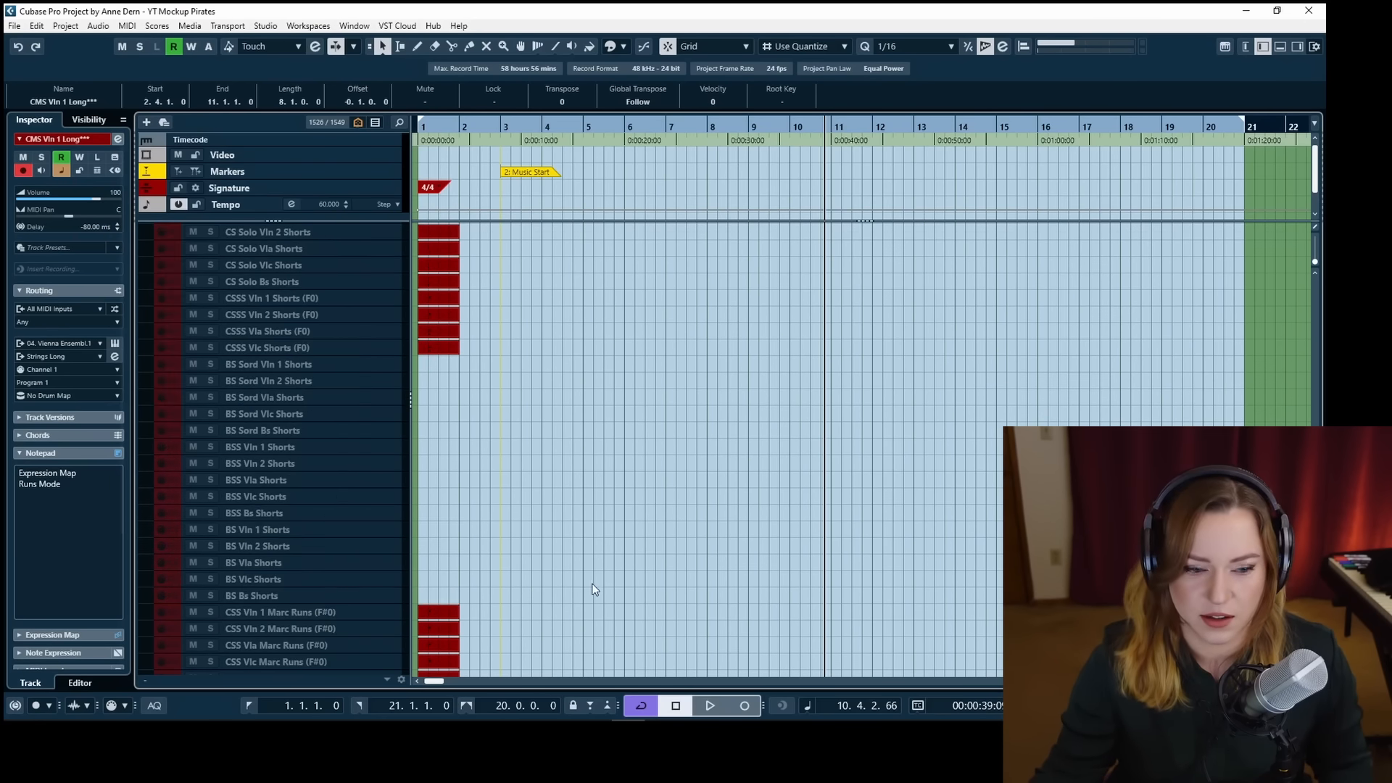
pyautogui.press('Return')
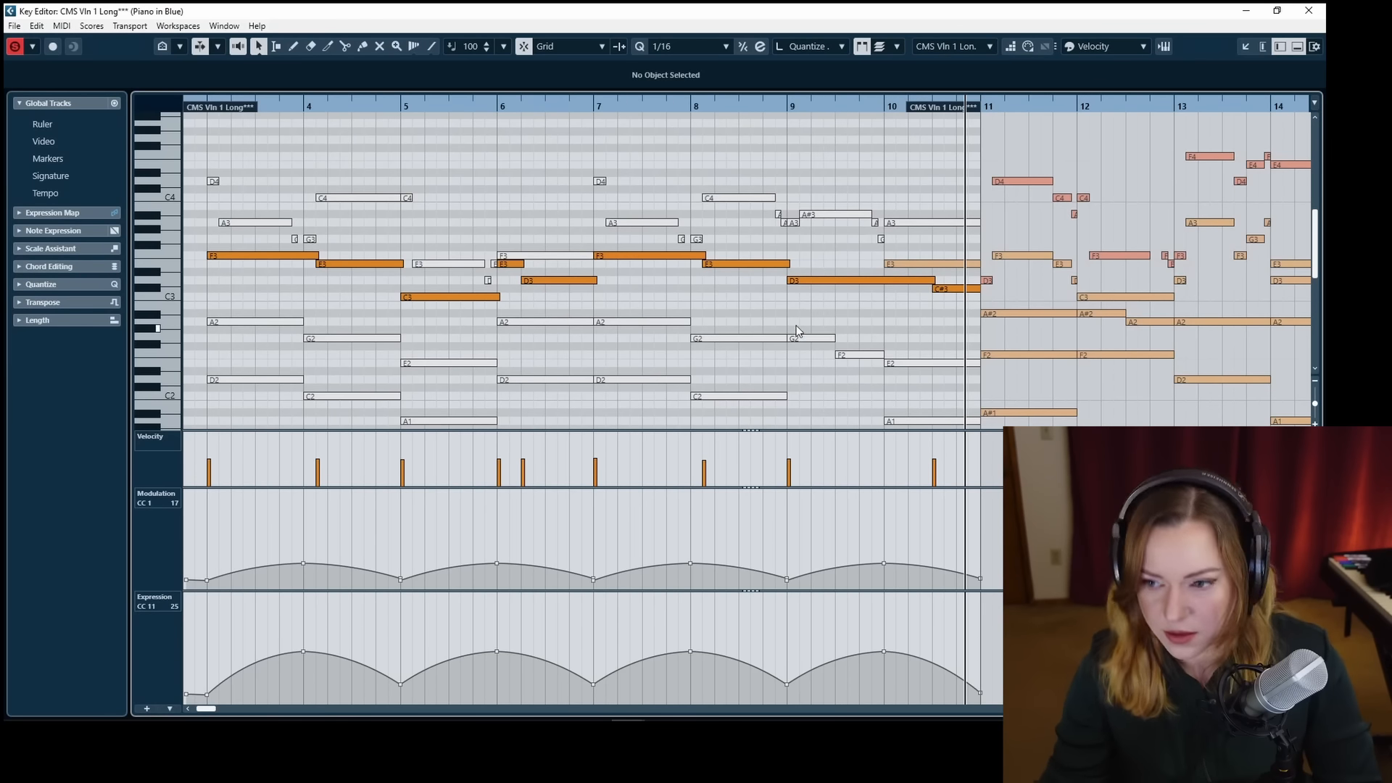
# Shorten the first violins' bar 9 D3 to end just past bar 10, and replace their final C#3 with an E3 held through bar 10.
pyautogui.click(674, 313)
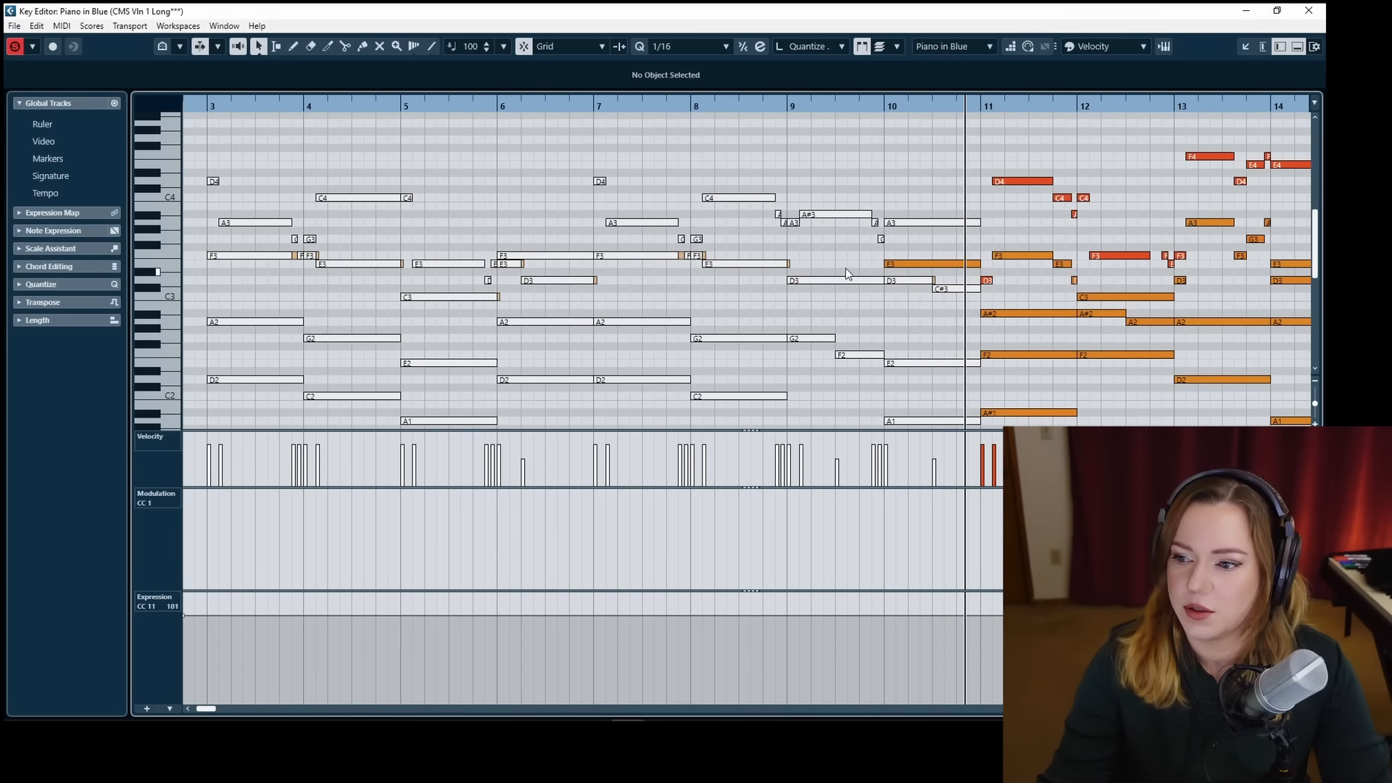
pyautogui.click(909, 284)
pyautogui.click(789, 293)
pyautogui.click(920, 290)
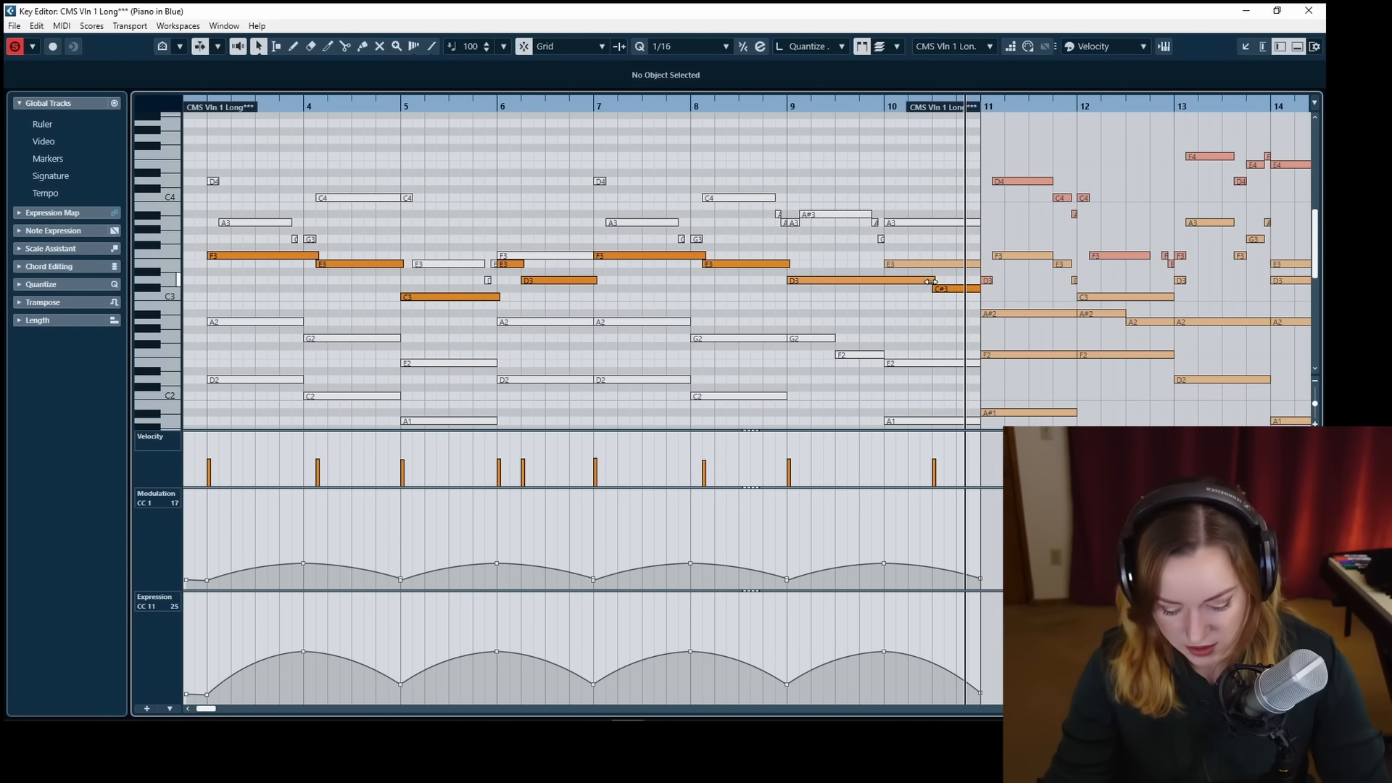
pyautogui.moveTo(931, 279); pyautogui.dragTo(887, 280)
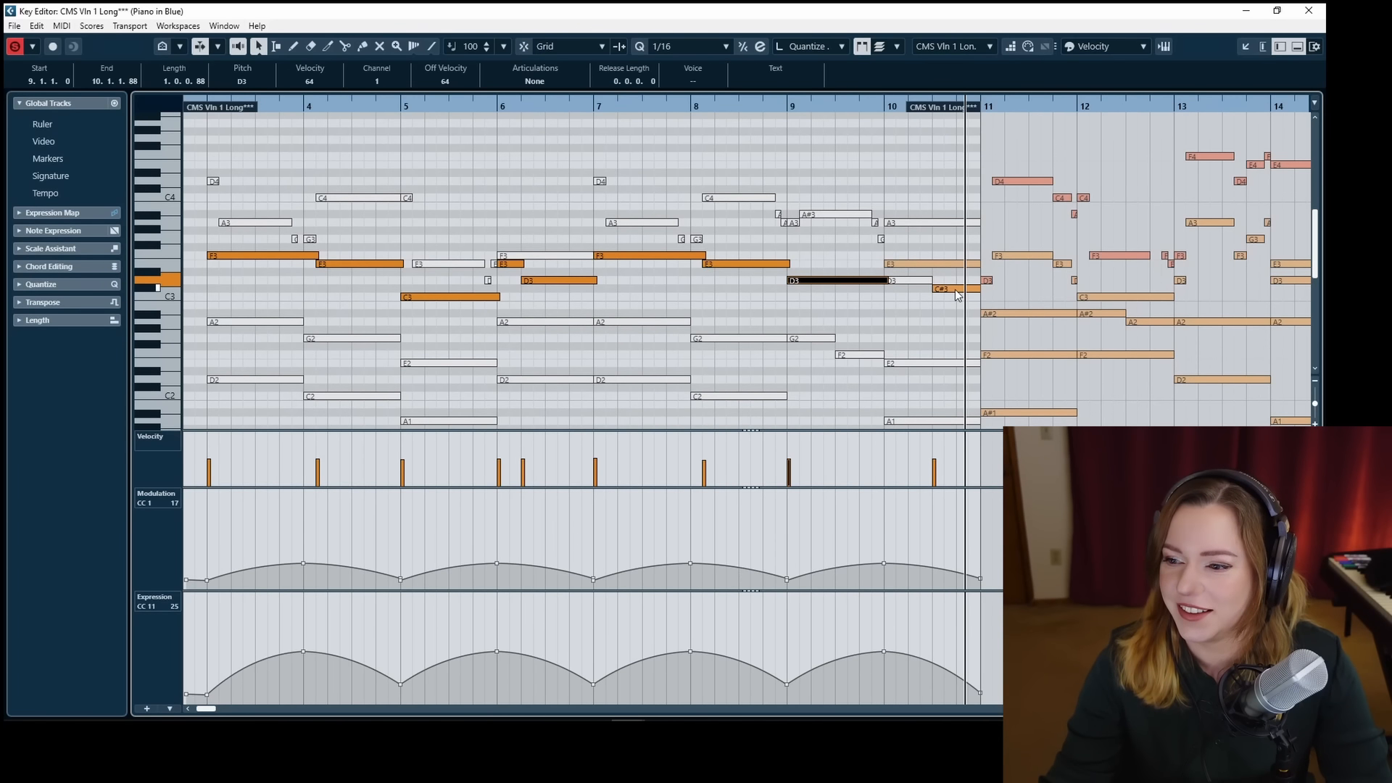
pyautogui.click(959, 291)
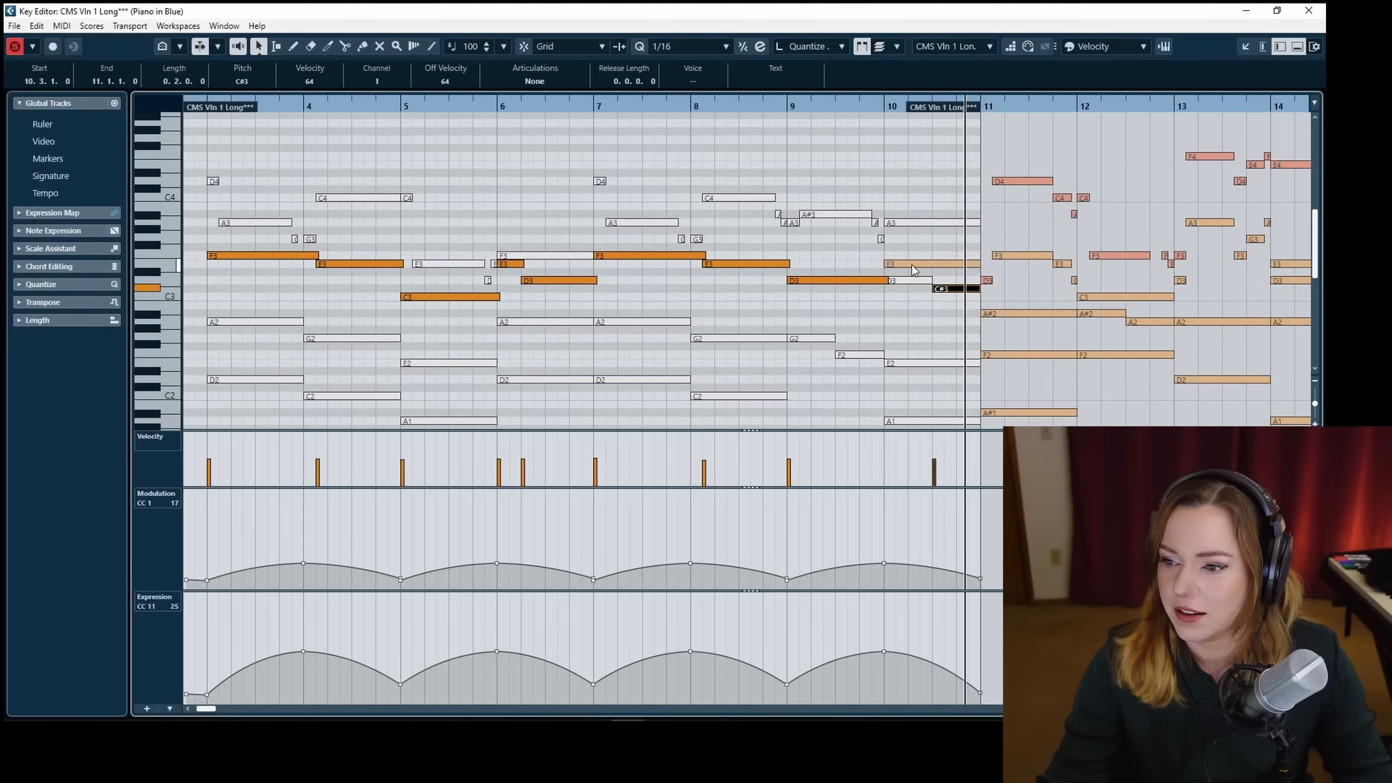
pyautogui.moveTo(933, 265); pyautogui.dragTo(937, 265)
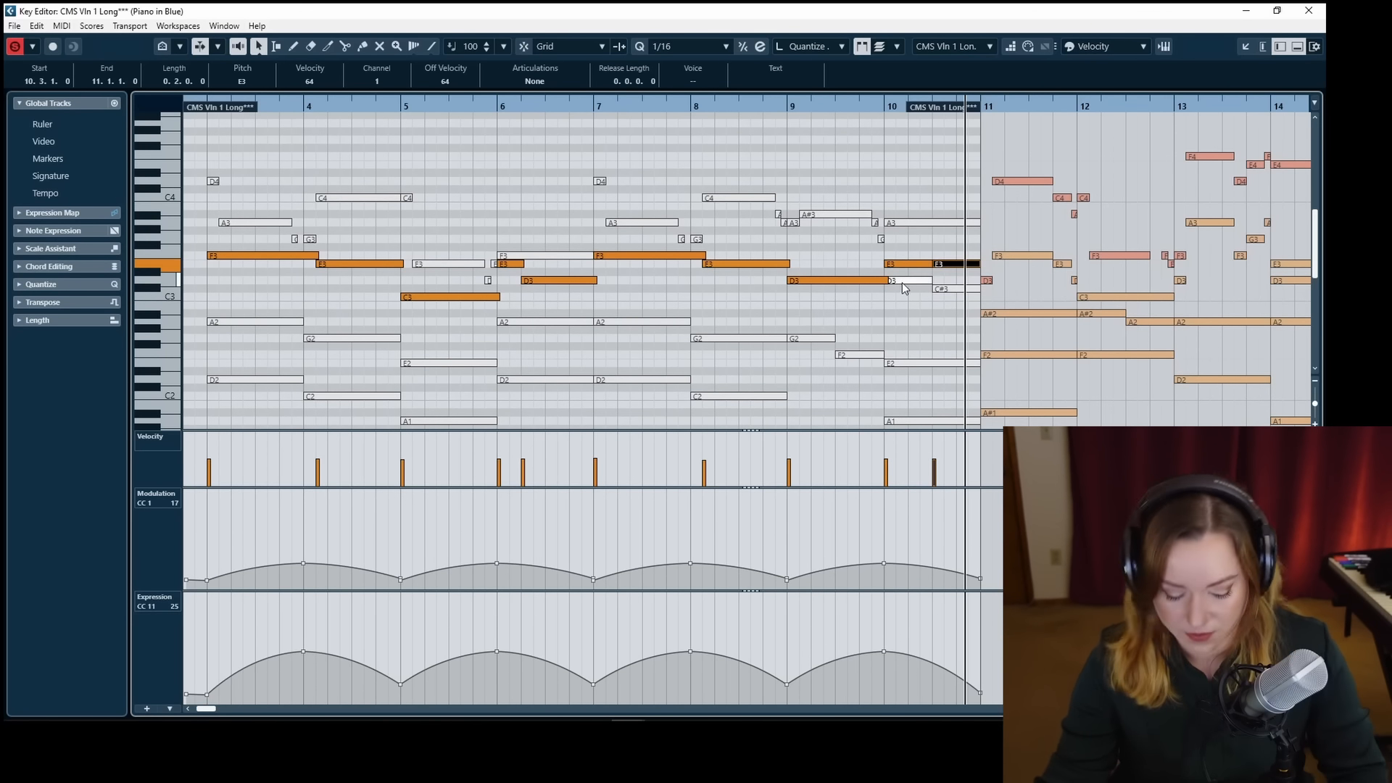
pyautogui.click(918, 265)
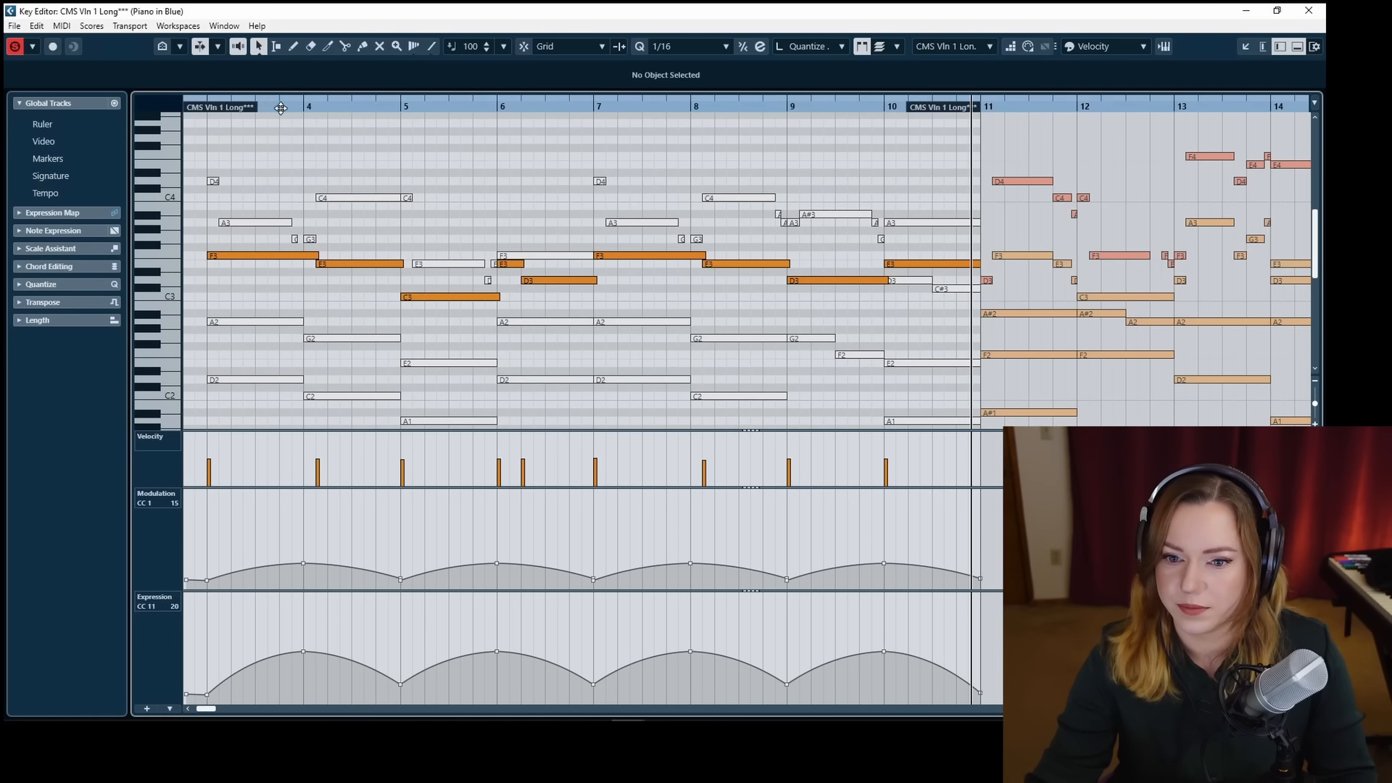
# Return to the arrangement and play back the five CMS string parts from just before bar 3.
pyautogui.press('space')
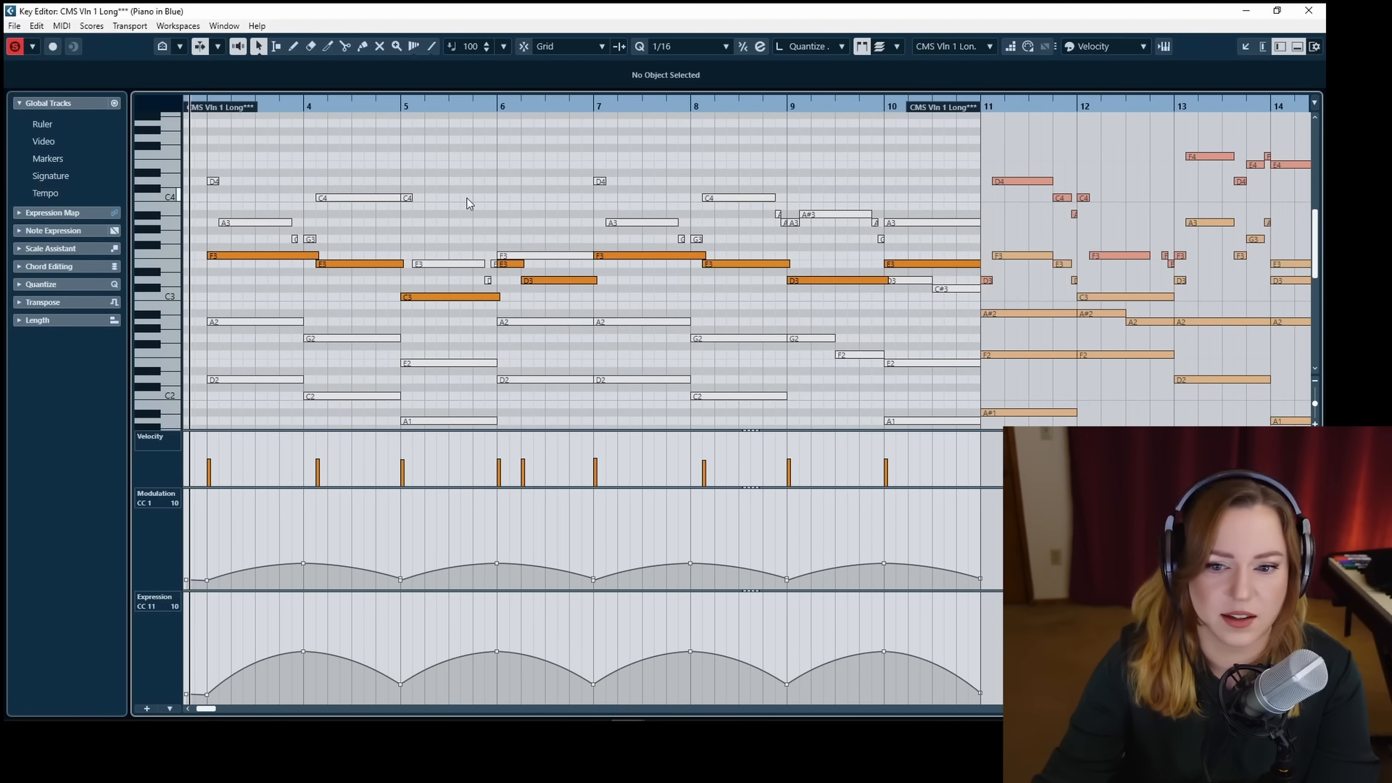
pyautogui.press('Return')
pyautogui.click(650, 468)
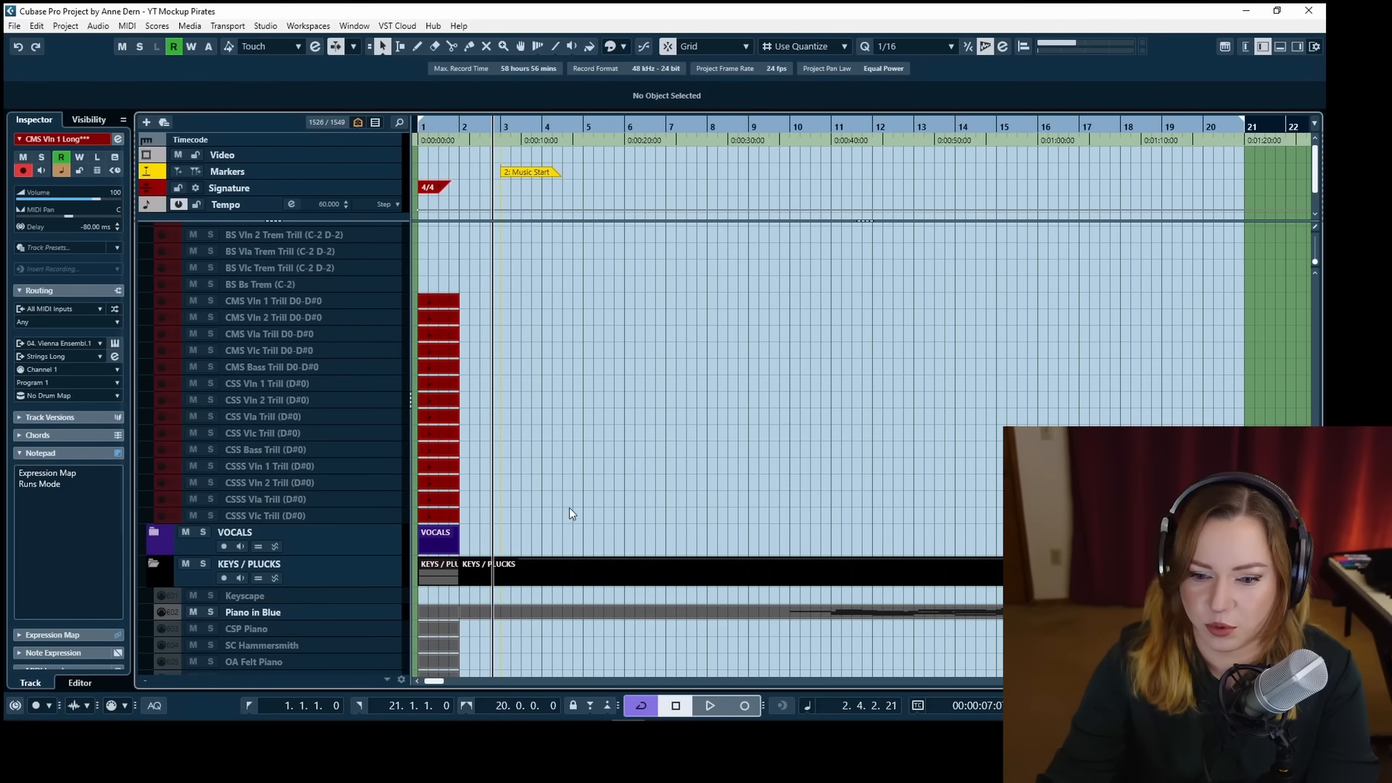
pyautogui.scroll(-10, 568, 508)
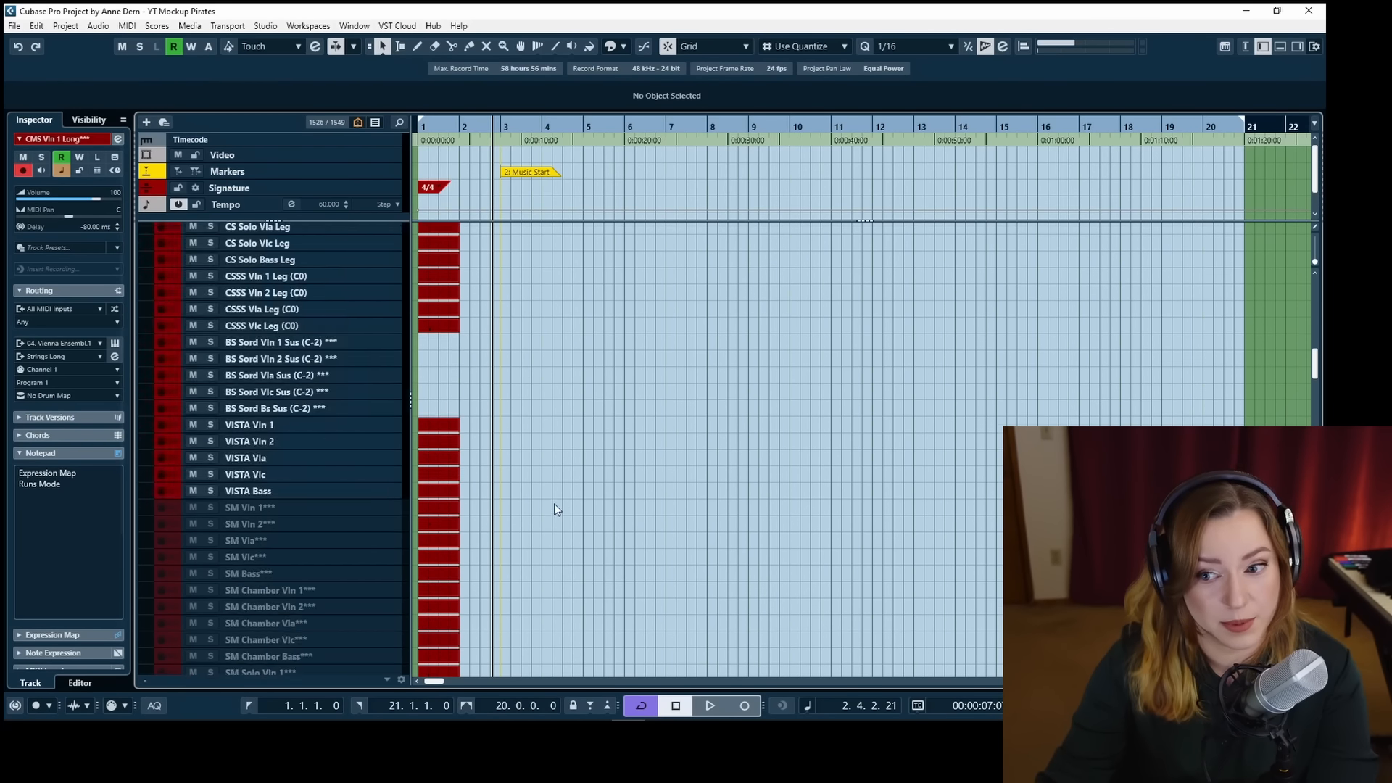
pyautogui.scroll(7, 553, 506)
pyautogui.press('space')
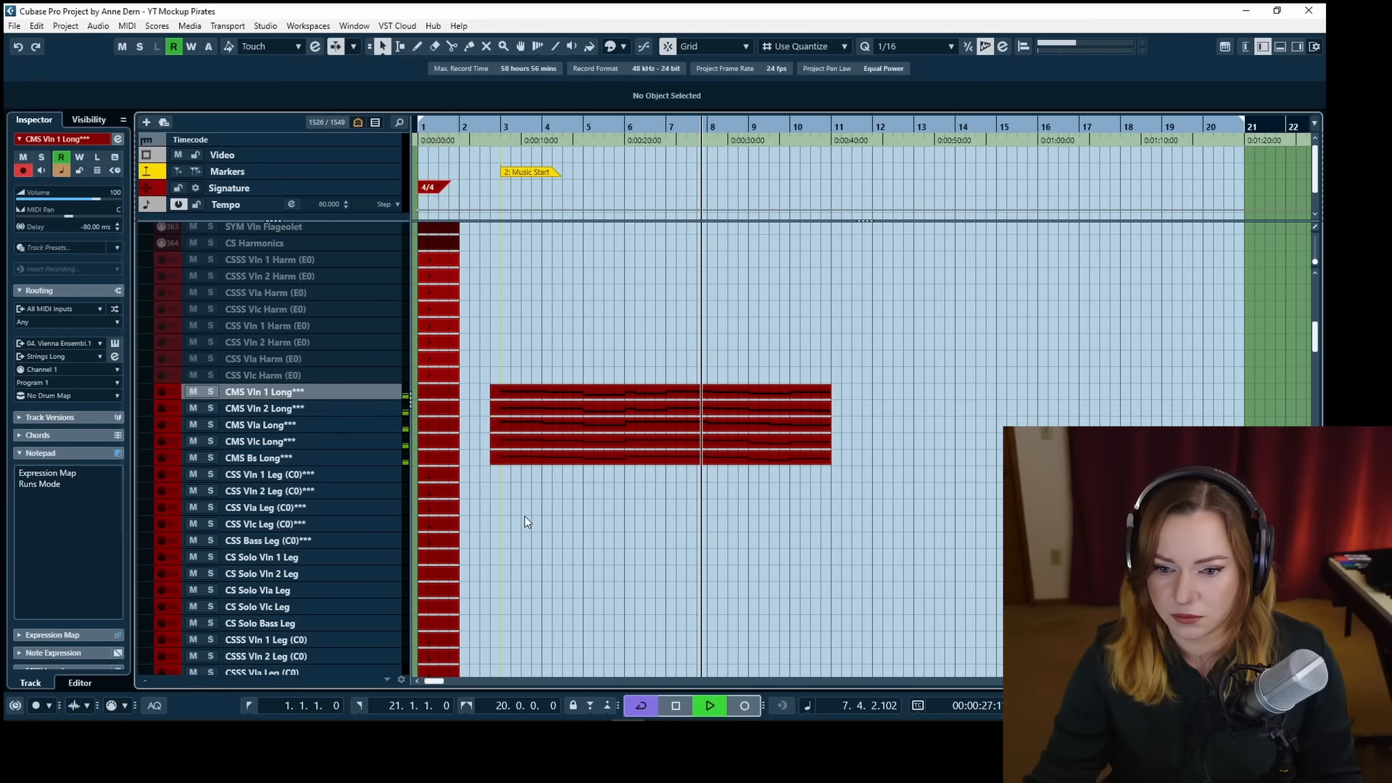
pyautogui.press('space')
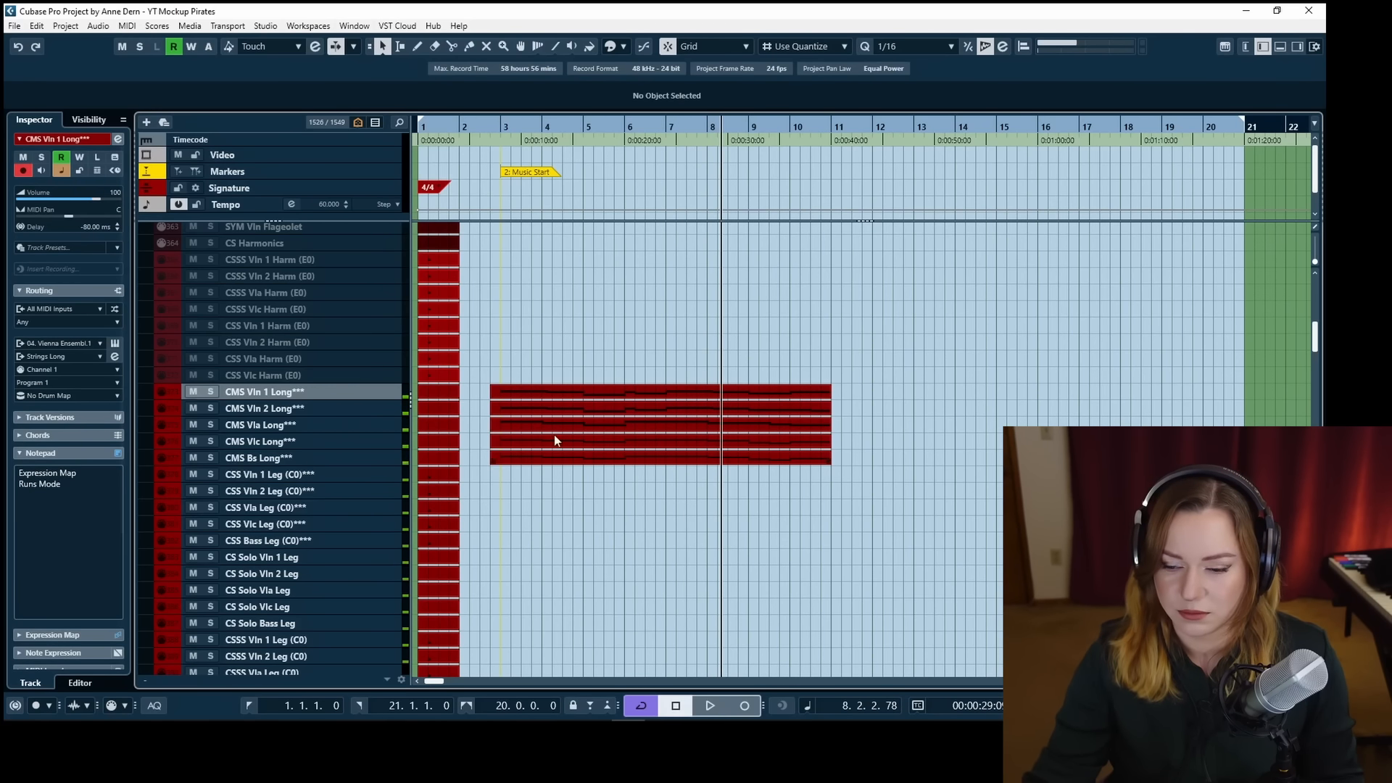
# Unfold the woodwinds, show the BWW Clarinet 1 Leg volume automation and set its level to 110.
pyautogui.scroll(8, 533, 392)
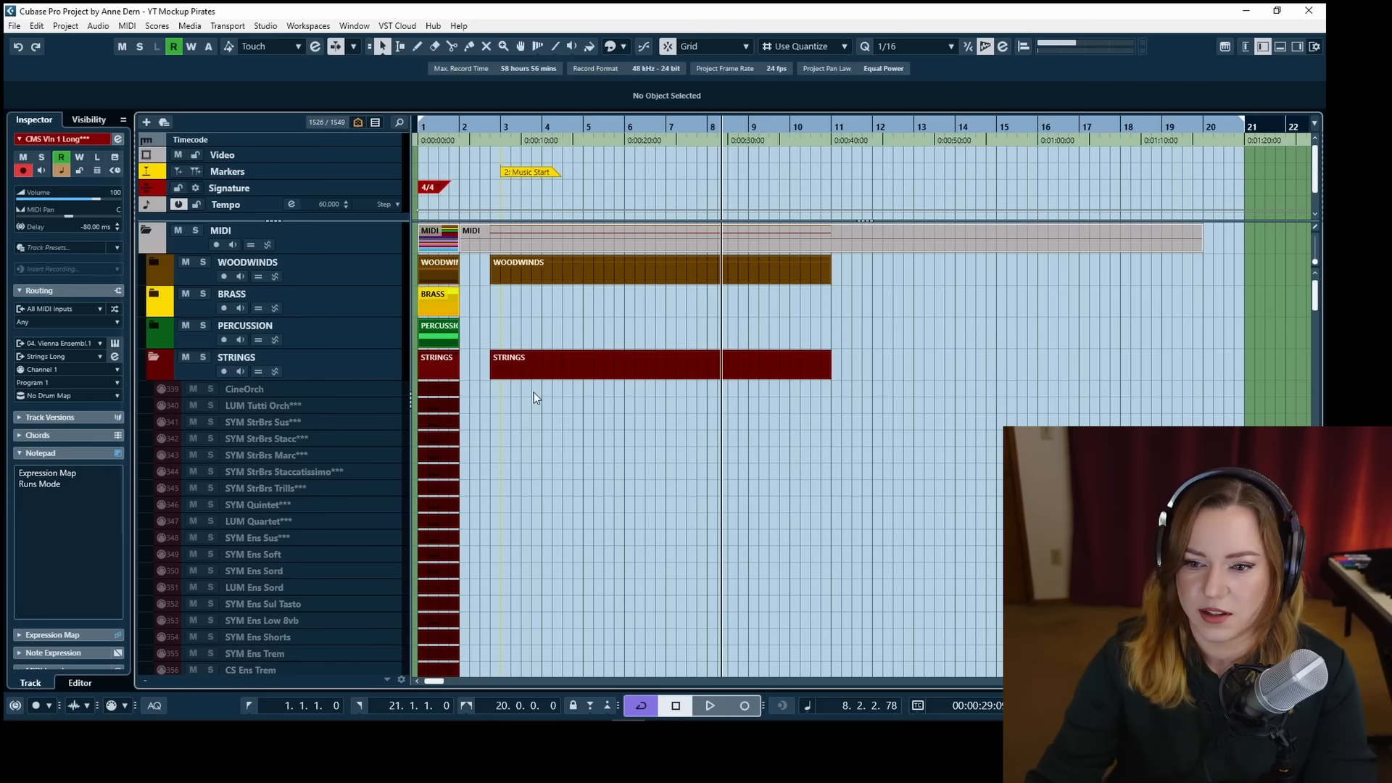
pyautogui.click(154, 262)
pyautogui.scroll(-8, 464, 318)
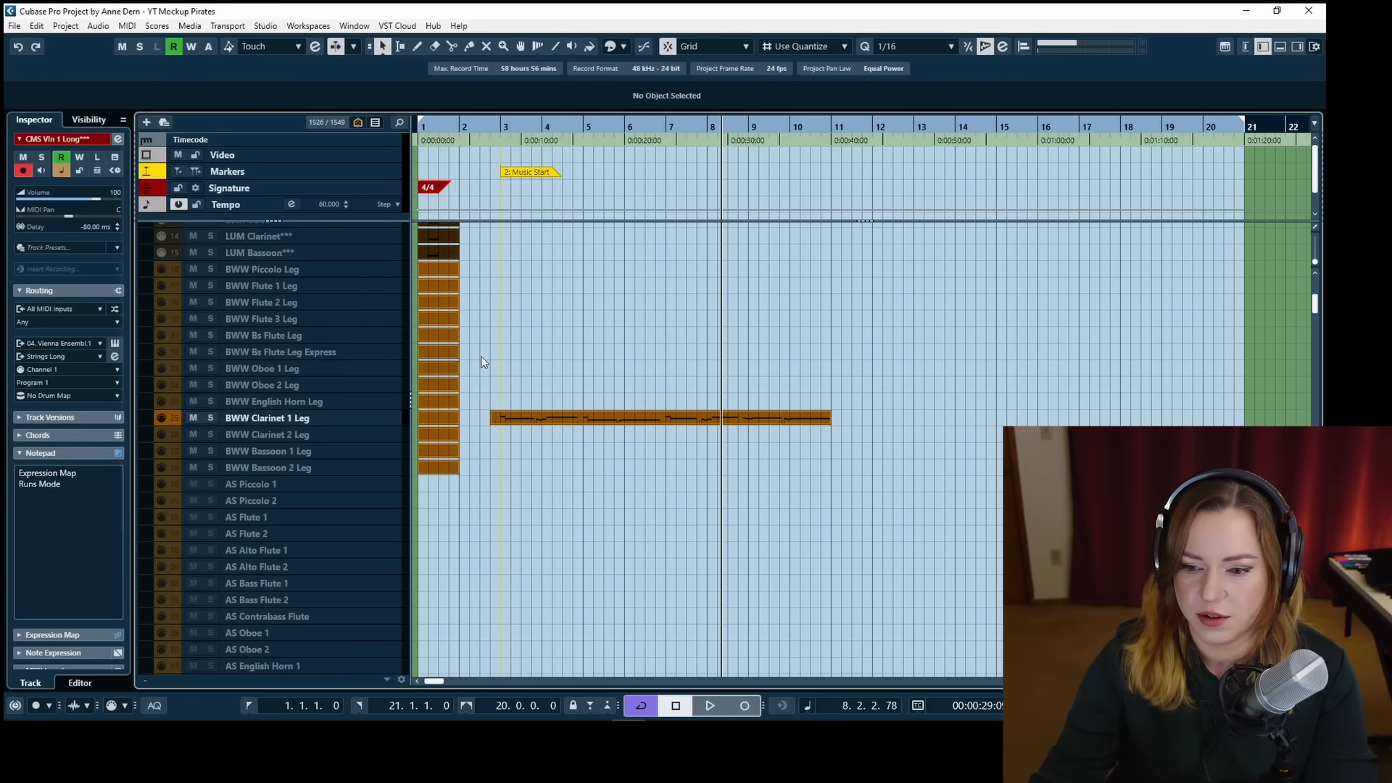
pyautogui.scroll(4, 158, 416)
pyautogui.click(162, 418)
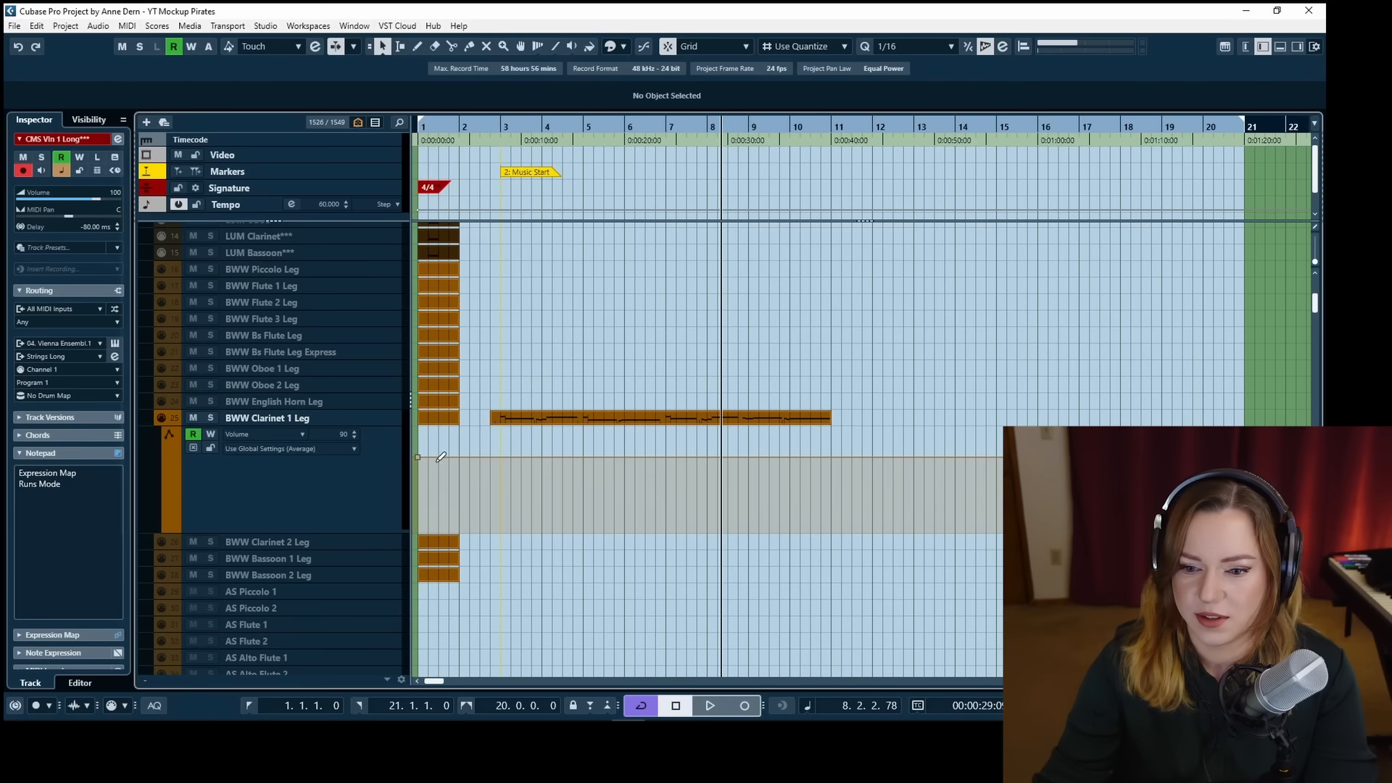
pyautogui.moveTo(417, 461); pyautogui.dragTo(417, 440)
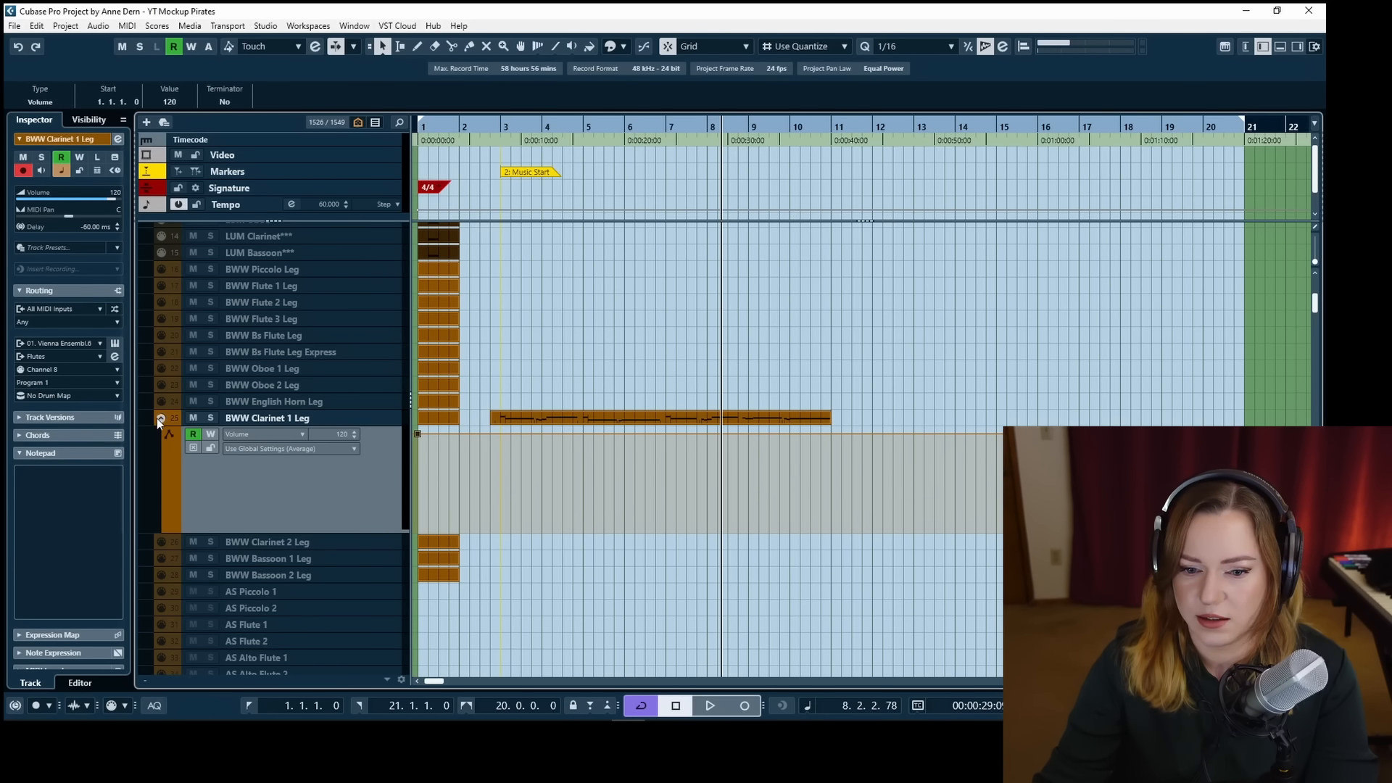
pyautogui.doubleClick(522, 421)
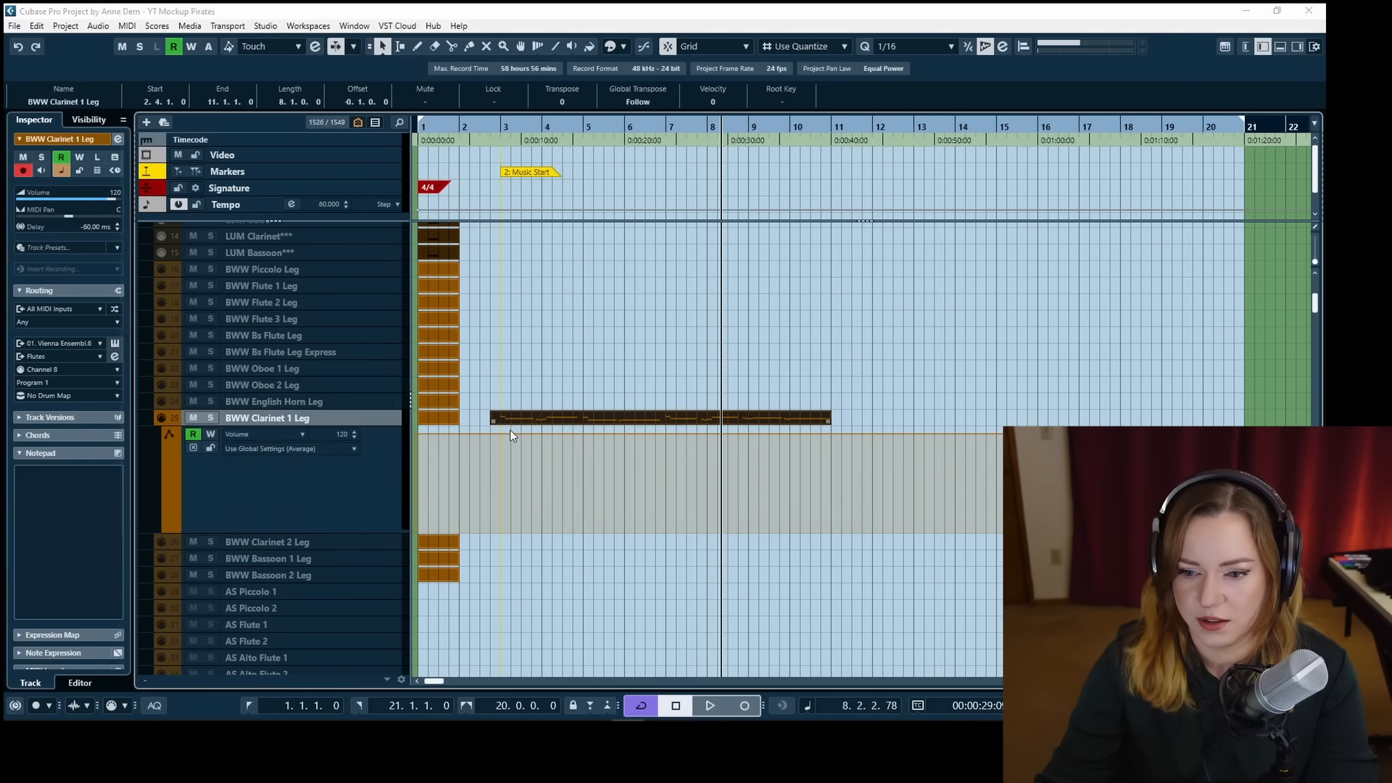
pyautogui.press('Return')
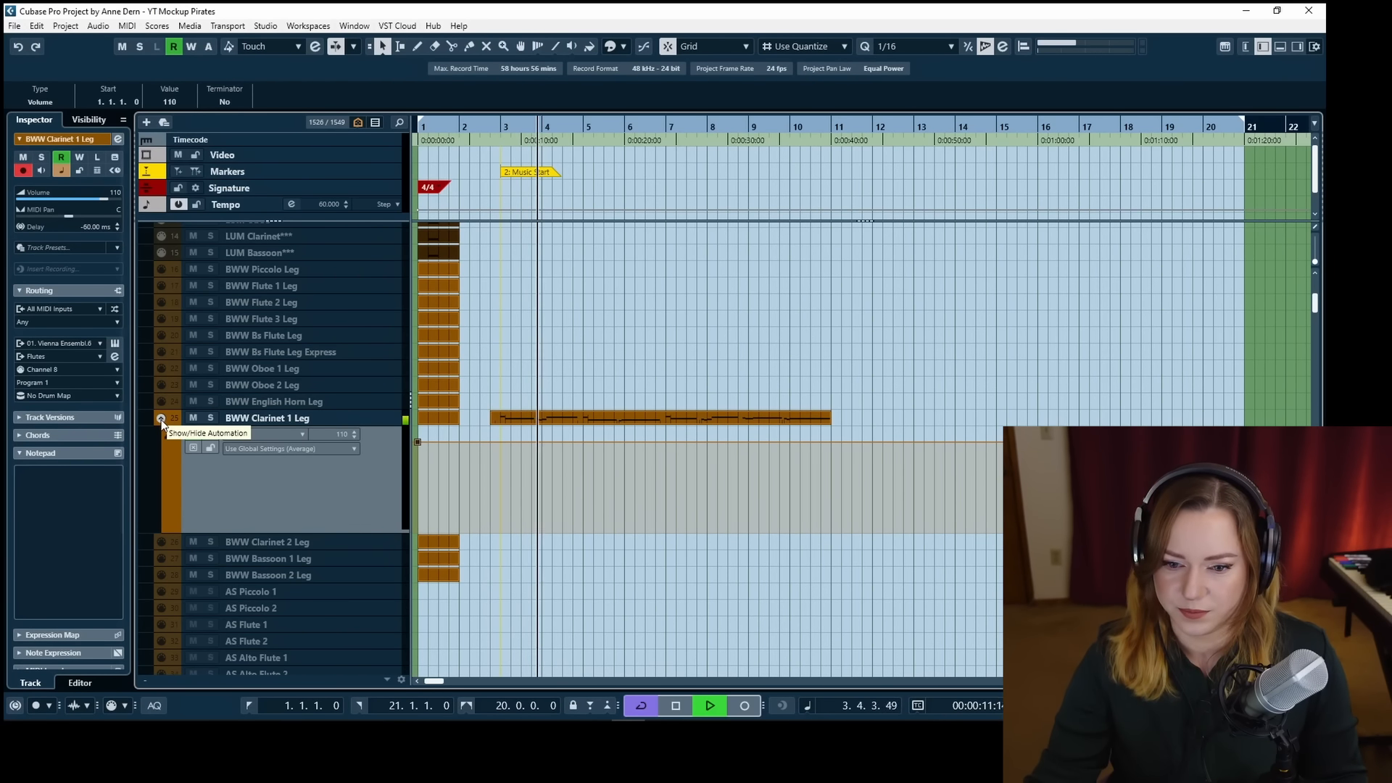
# Open the clarinet part, raise the expression curve's low points between phrases from bar 3 onward to about 50, and play it back.
pyautogui.click(572, 421)
pyautogui.doubleClick(571, 420)
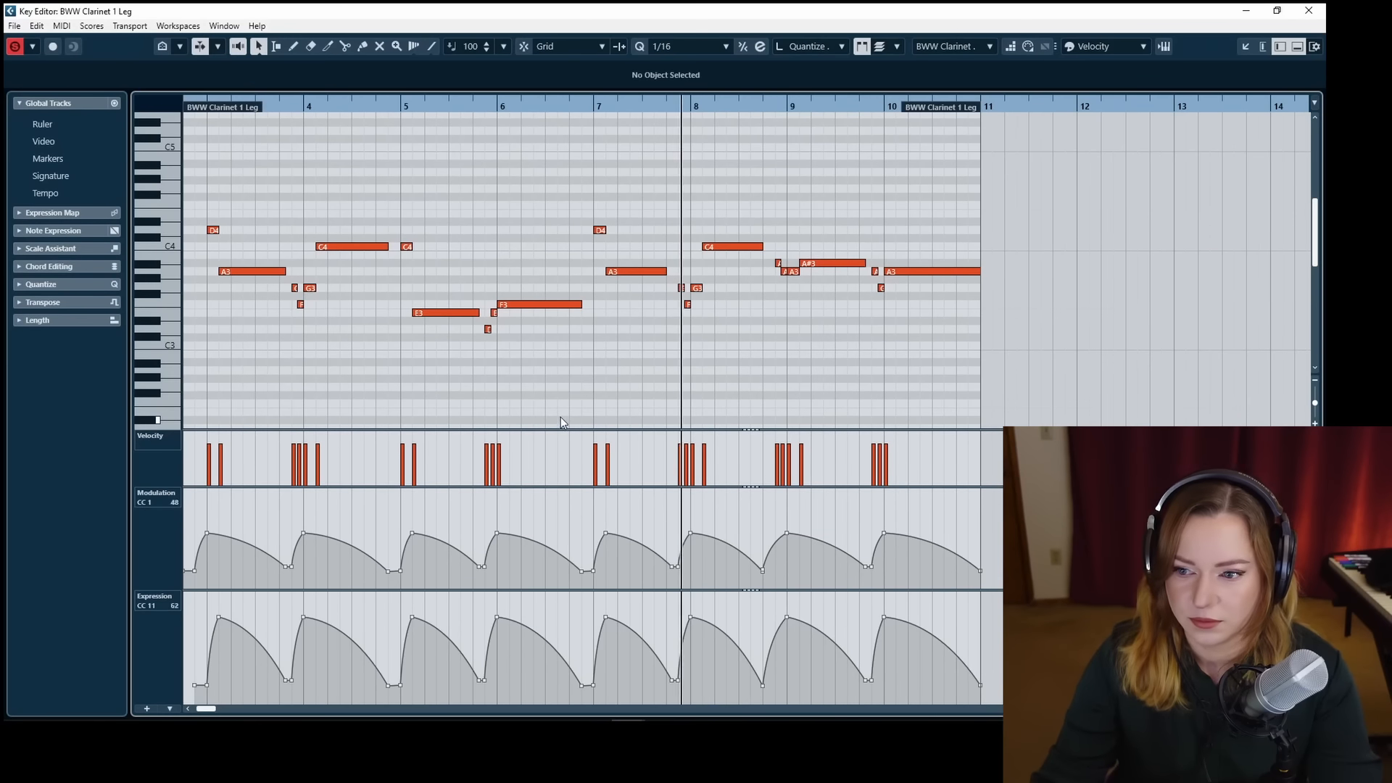
pyautogui.hscroll(-1, 569, 393)
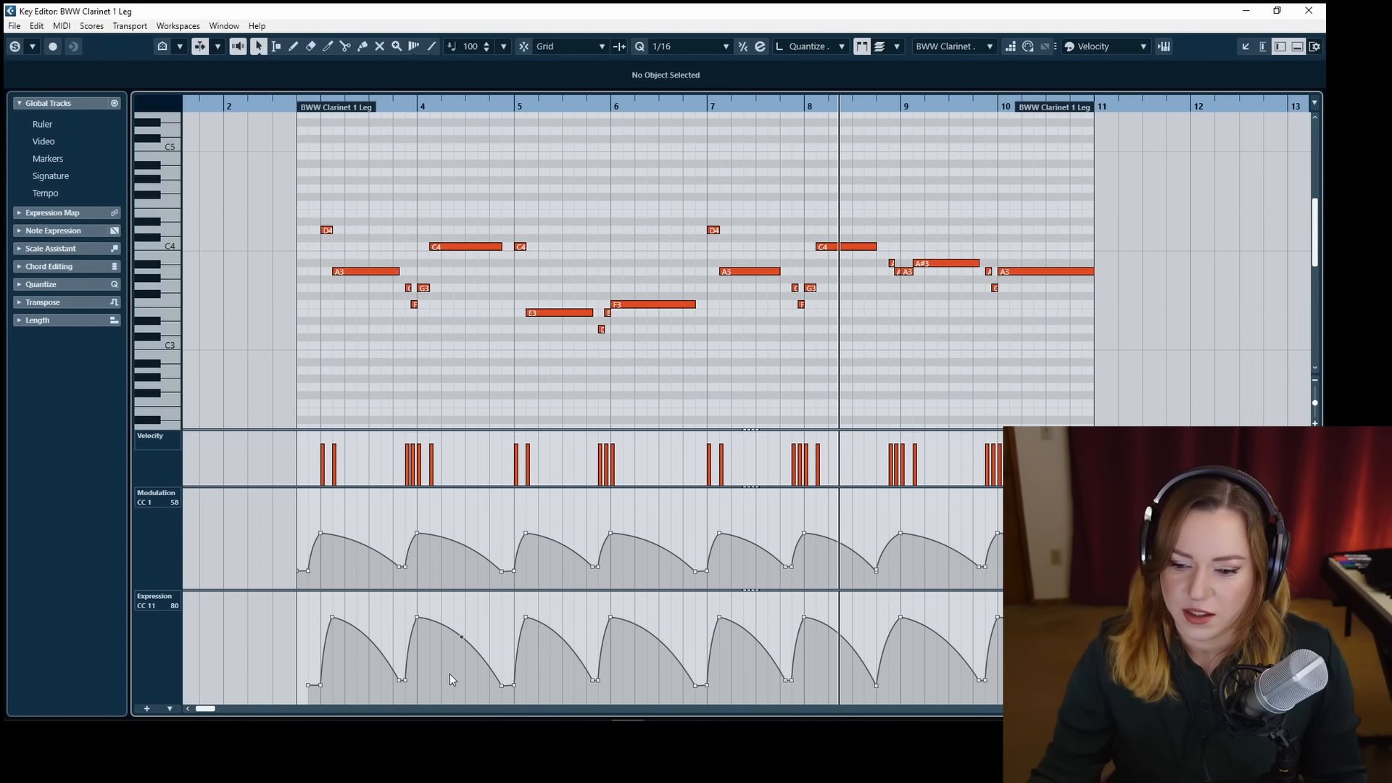
pyautogui.moveTo(369, 674); pyautogui.dragTo(1022, 705)
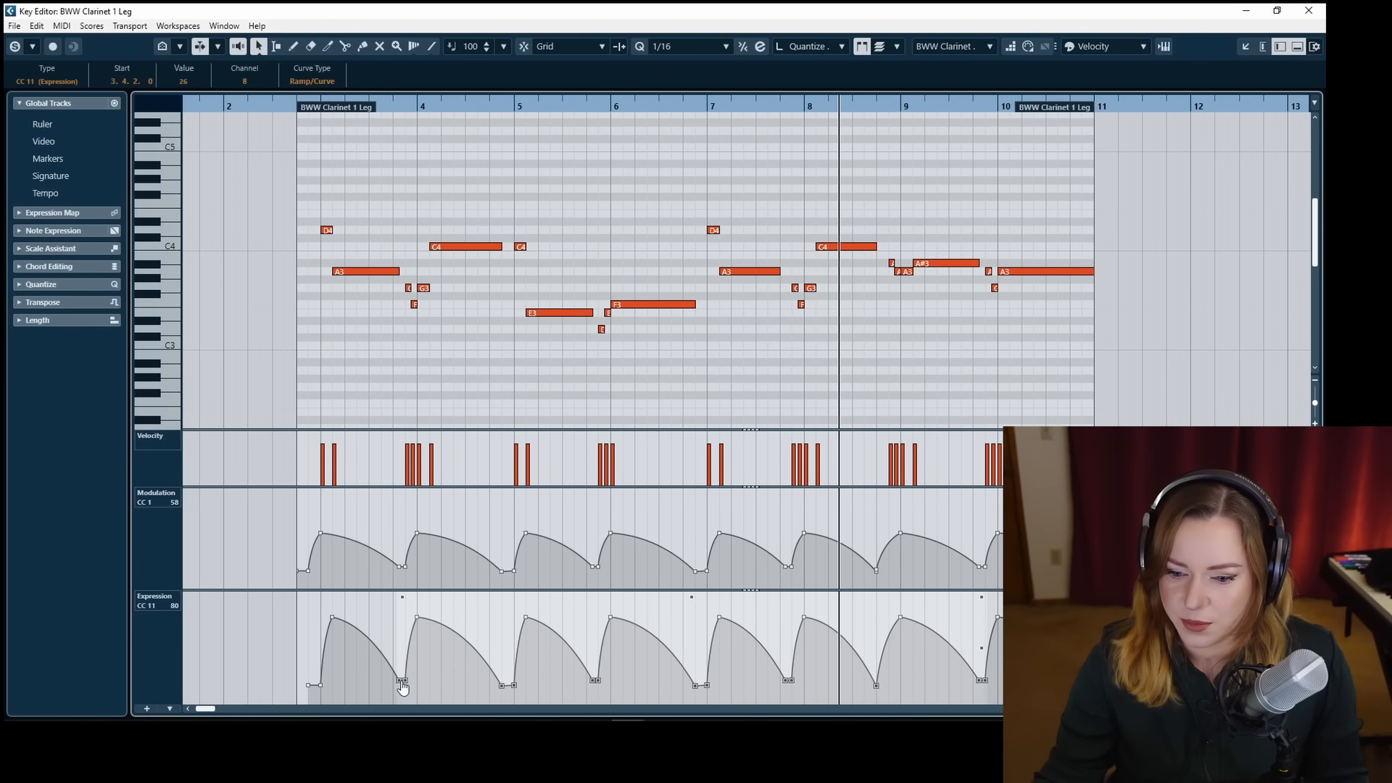
pyautogui.moveTo(405, 686); pyautogui.dragTo(406, 668)
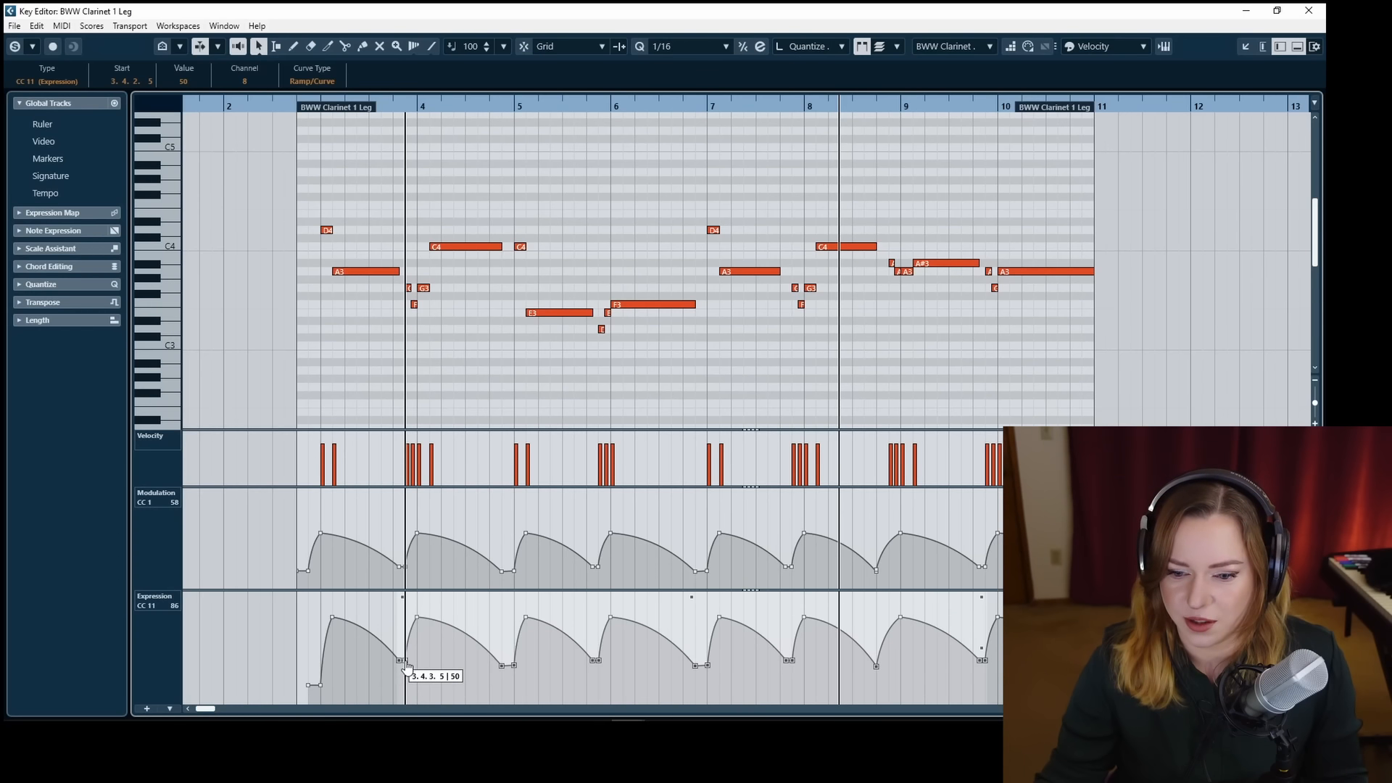
pyautogui.press('space')
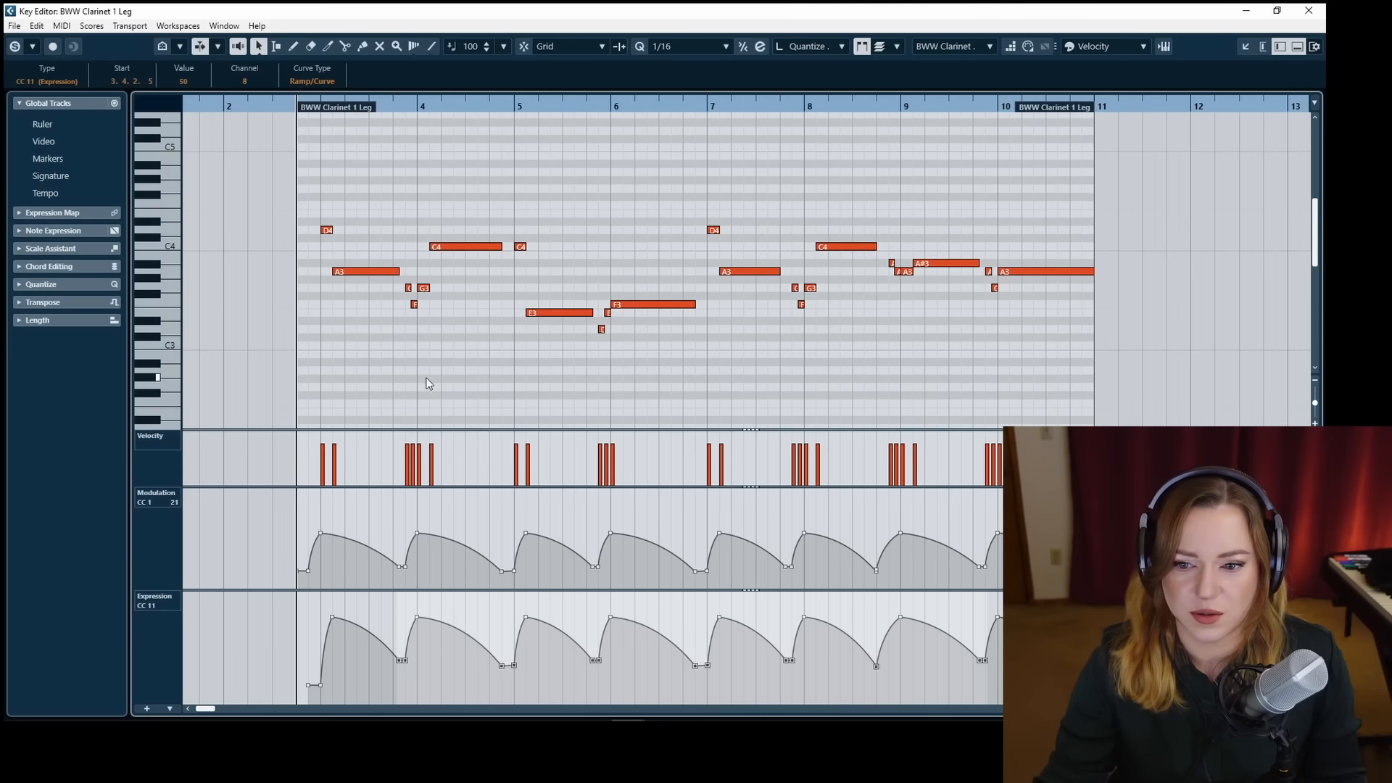
pyautogui.press('space')
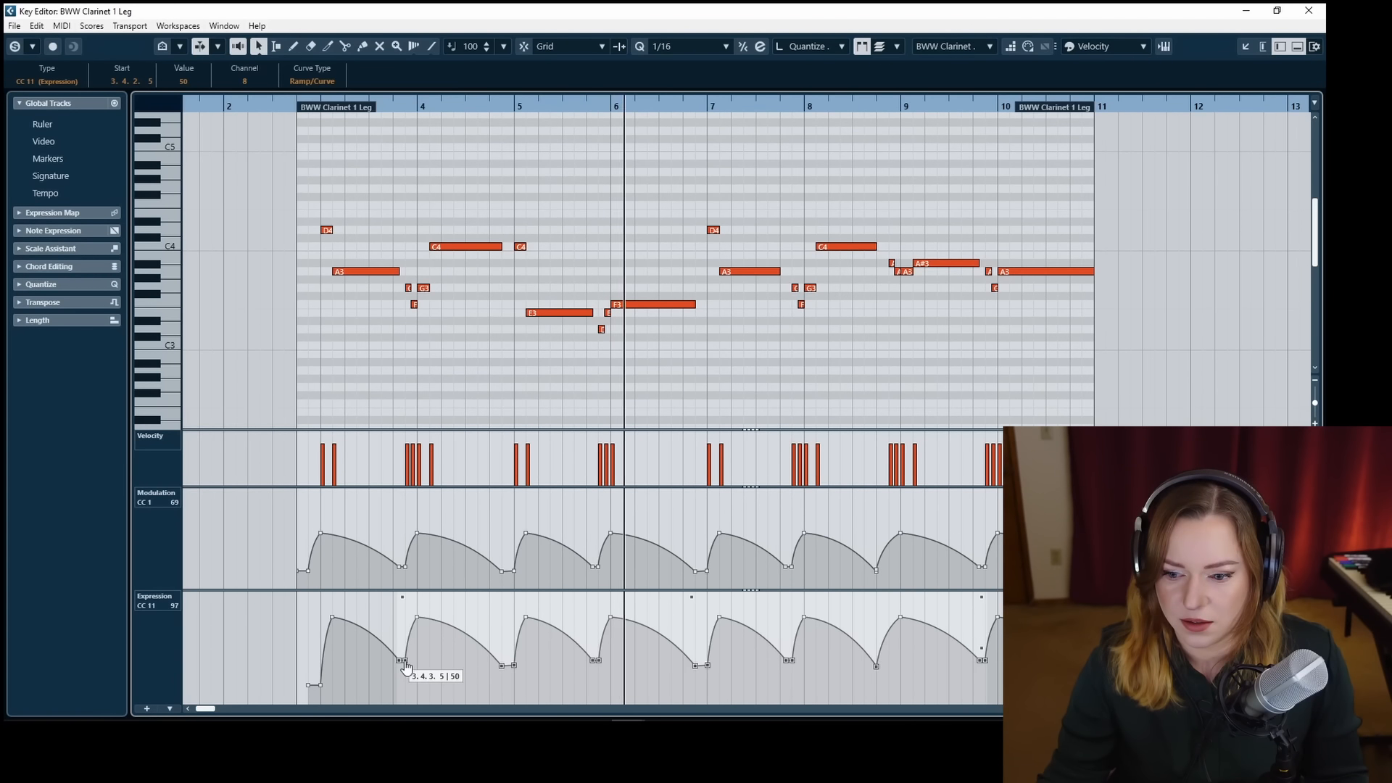
# Move the clarinet's modulation and expression rises around bar 5 slightly earlier so both curves peak at the start of bar 5.
pyautogui.click(538, 502)
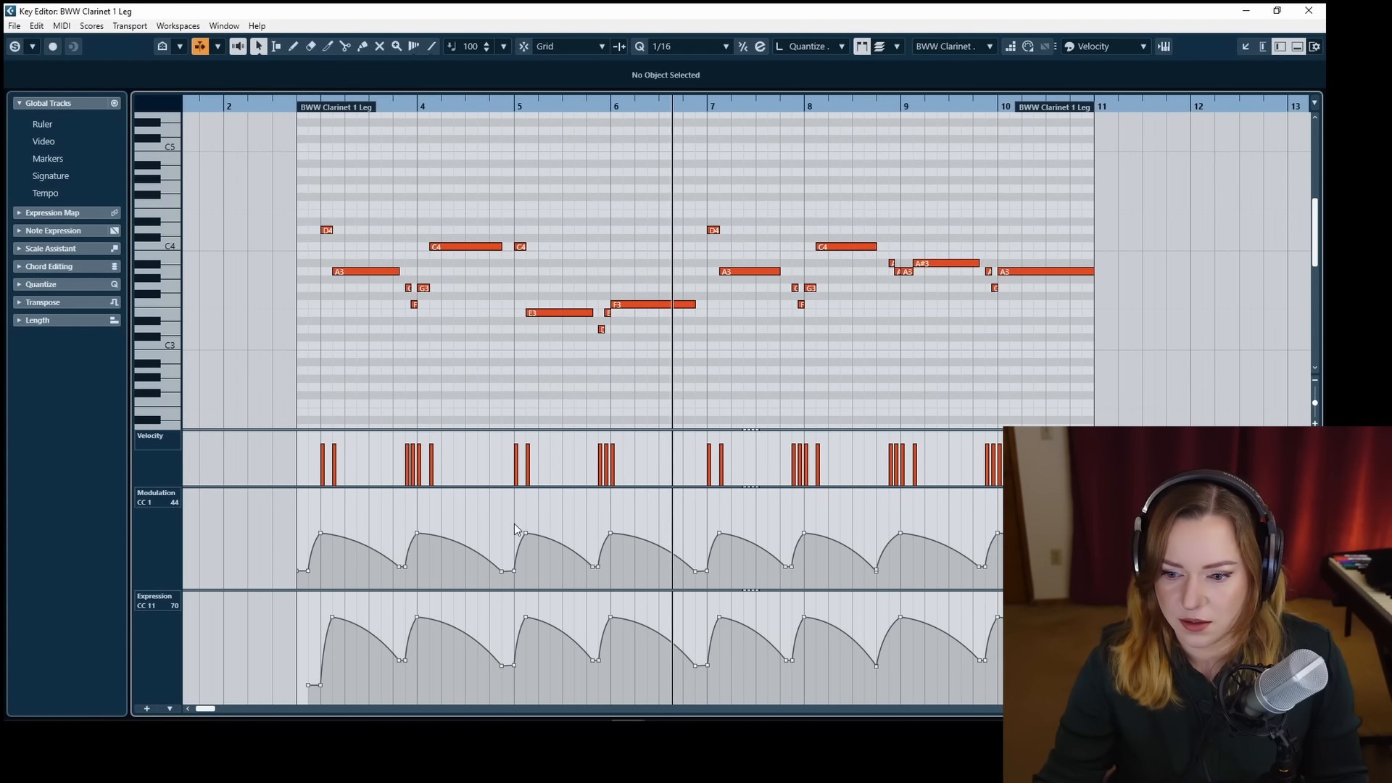
pyautogui.moveTo(511, 513); pyautogui.dragTo(533, 575)
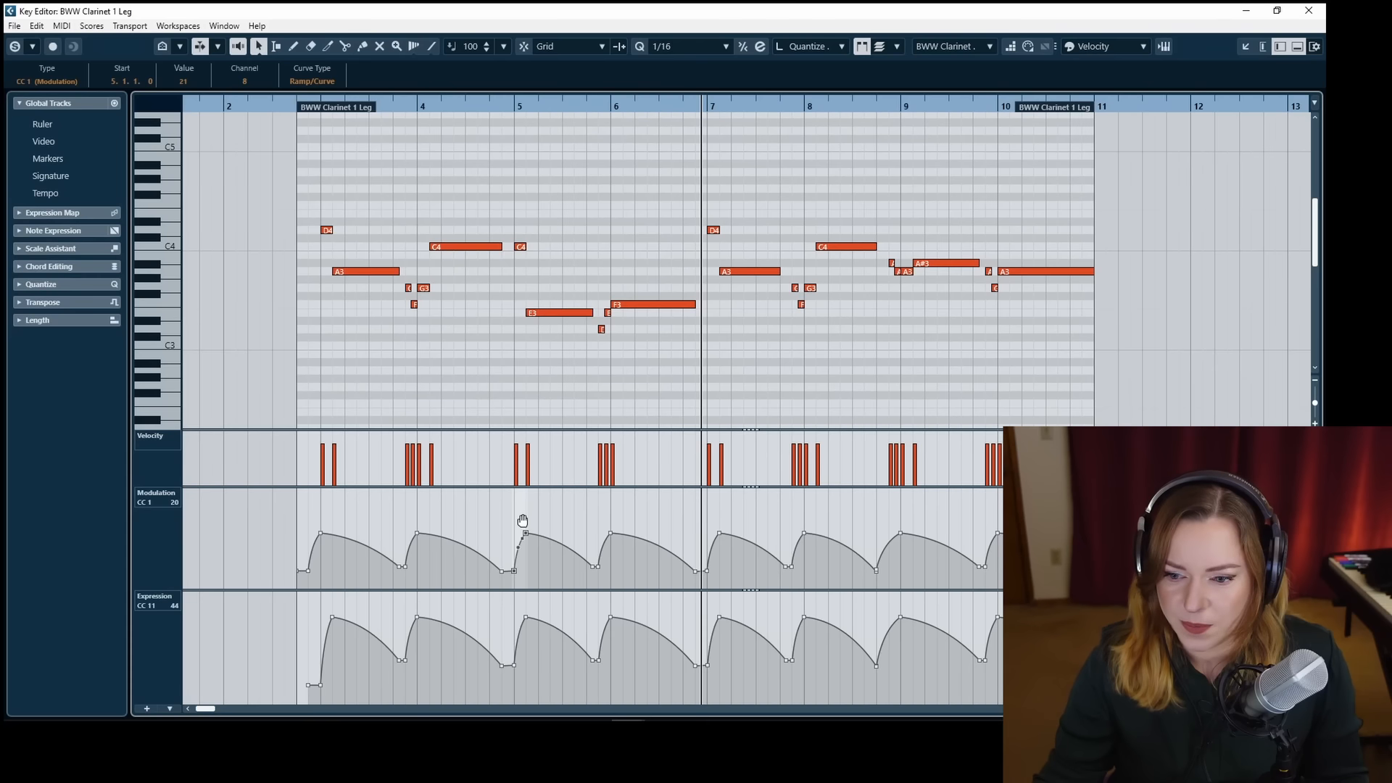
pyautogui.moveTo(522, 520); pyautogui.dragTo(516, 536)
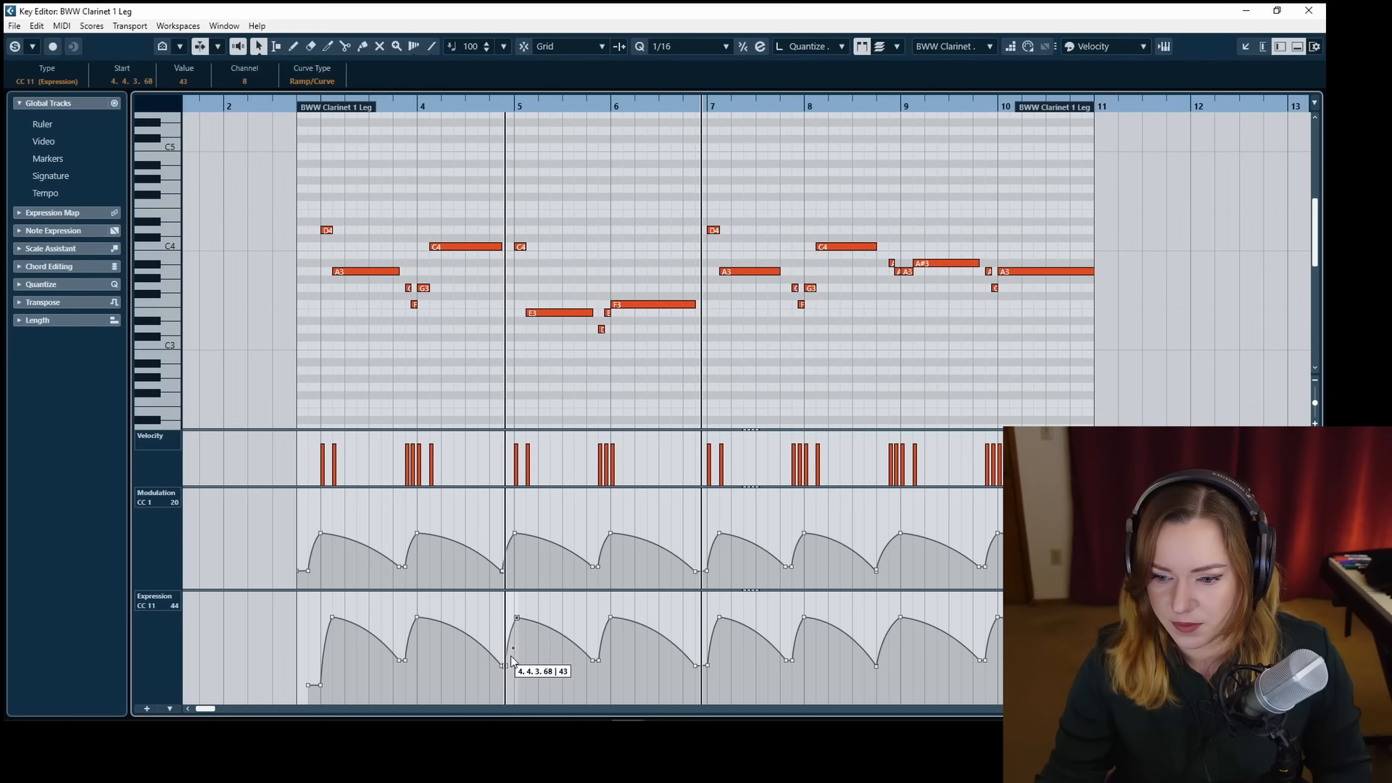
pyautogui.moveTo(509, 658); pyautogui.dragTo(507, 658)
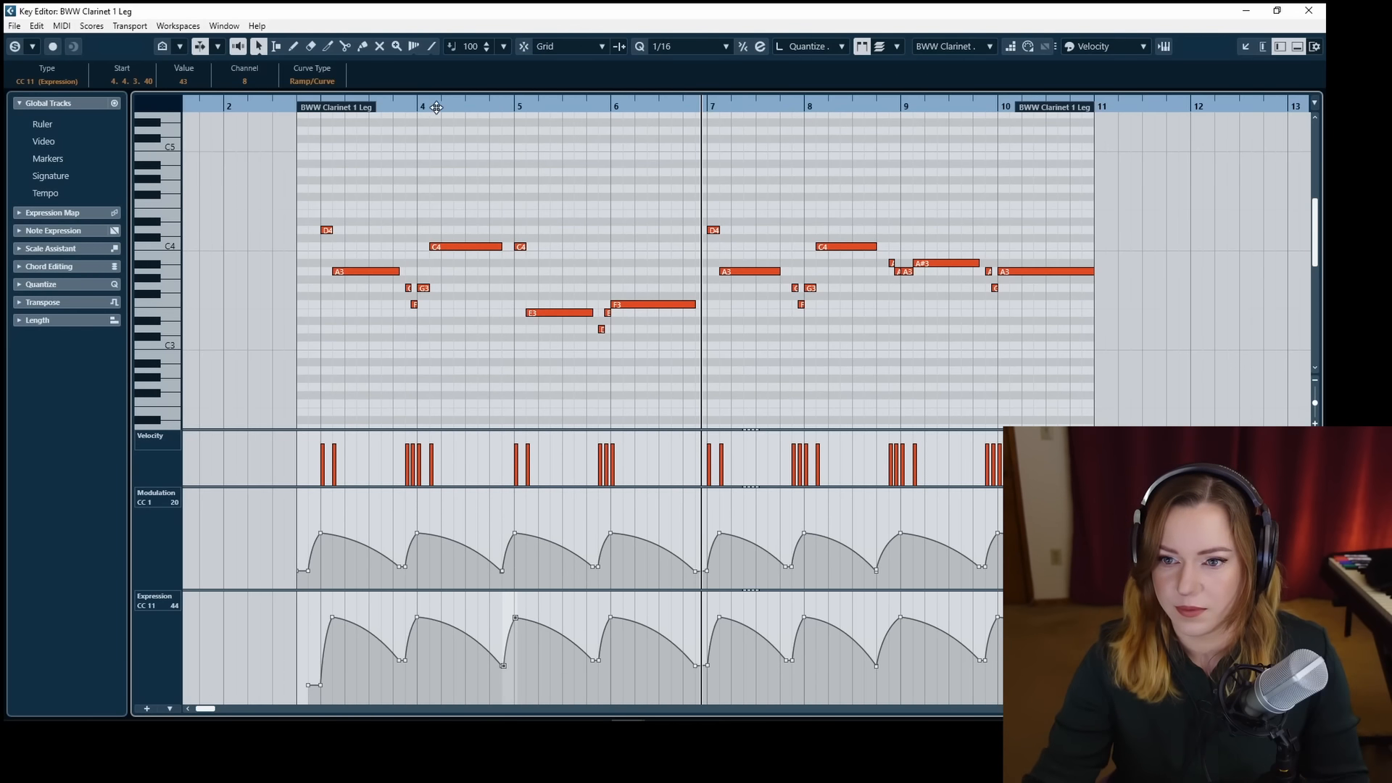
# Play back the clarinet from just before bar 5 and shift its expression rise back to begin on the bar 5 downbeat.
pyautogui.click(500, 107)
pyautogui.press('space')
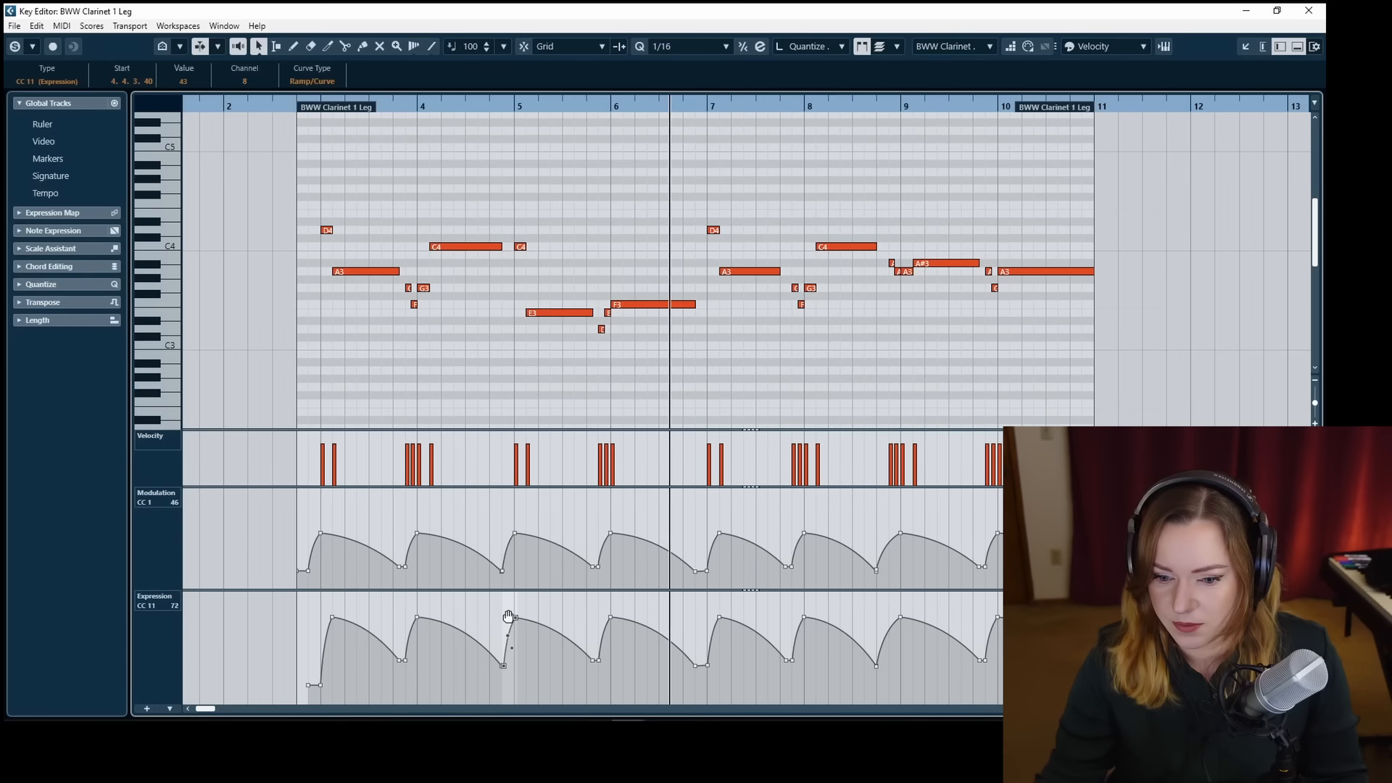
pyautogui.moveTo(511, 619); pyautogui.dragTo(522, 613)
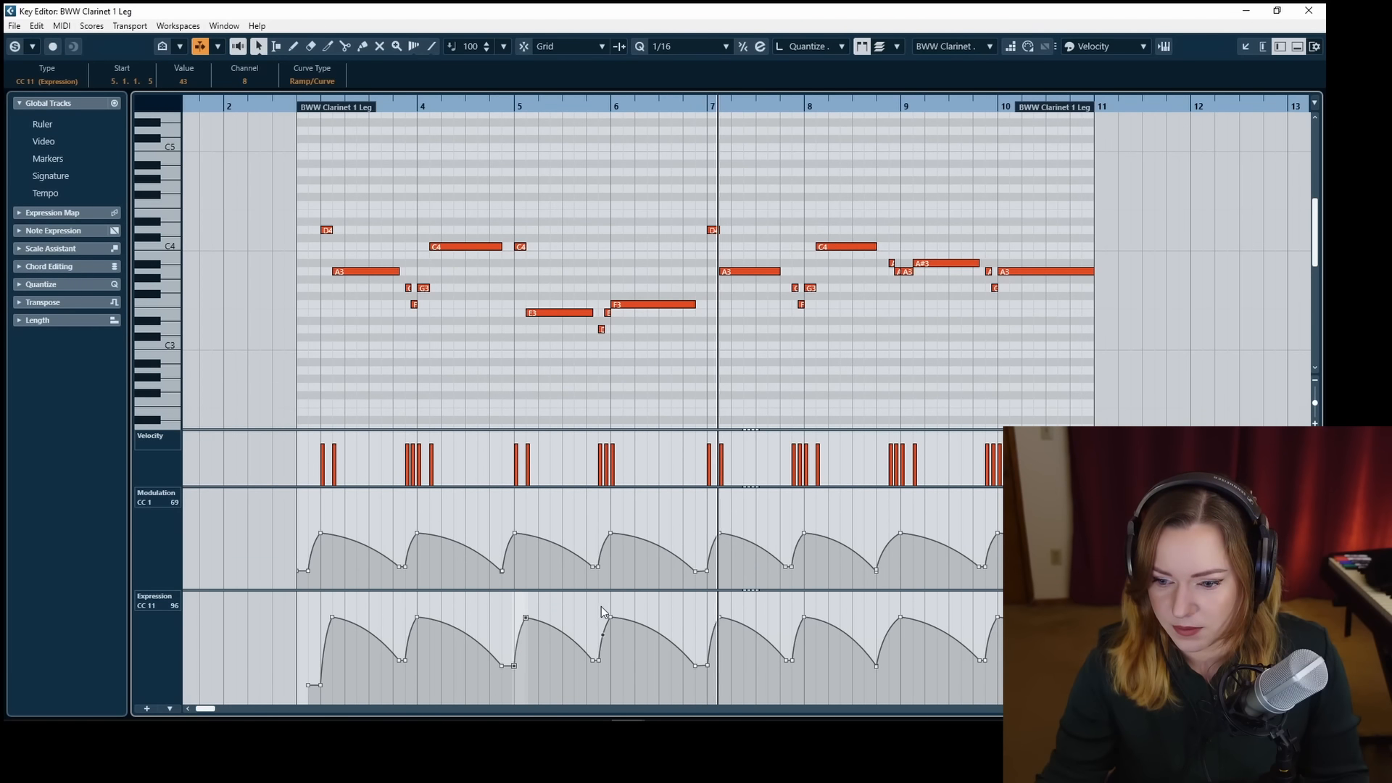
# Shift the clarinet's modulation peak back to the bar 7 downbeat, play it through to the end and close the part.
pyautogui.moveTo(701, 524)
pyautogui.mouseDown()
pyautogui.moveTo(725, 580)
pyautogui.moveTo(705, 511)
pyautogui.mouseUp()
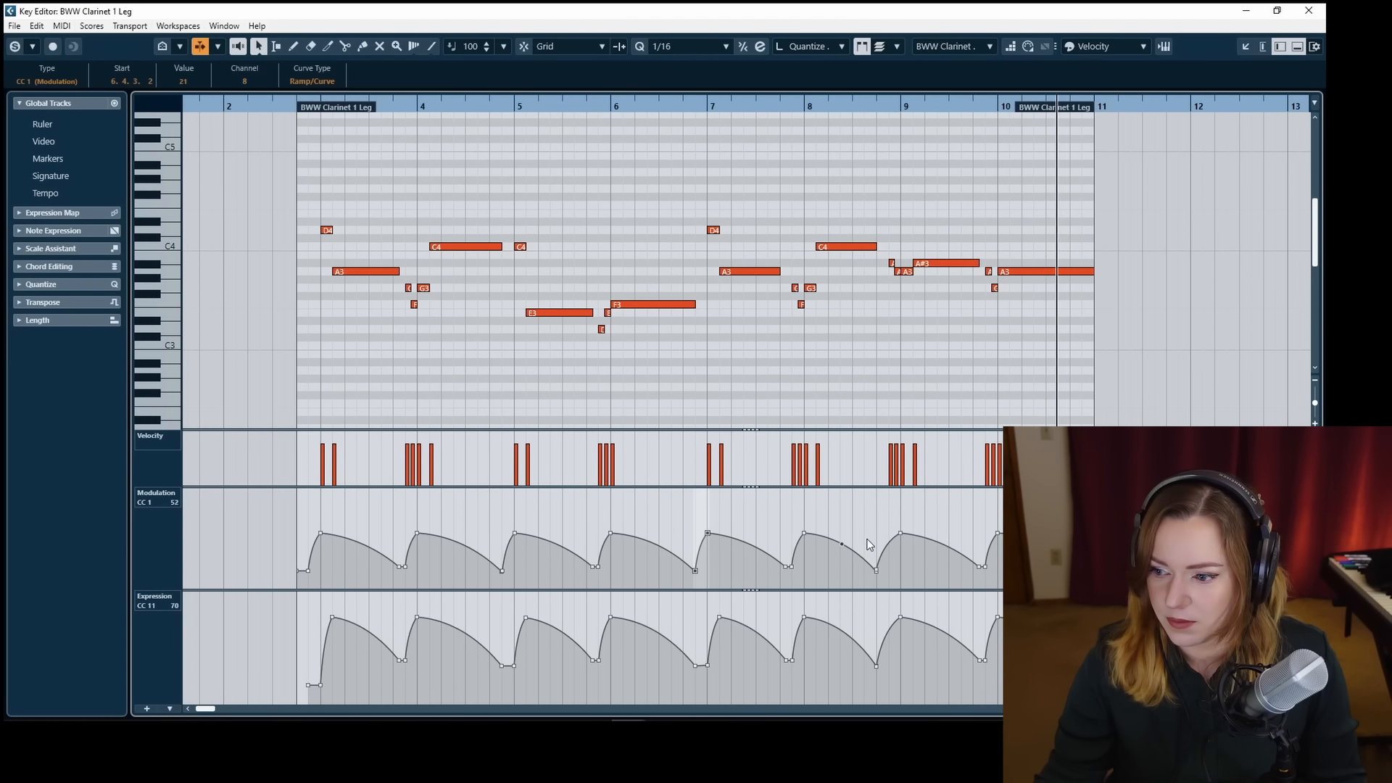
pyautogui.press('space')
pyautogui.press('Return')
# Open the Piano in Blue part, examine its notes alongside the clarinet melody, and return to the woodwind tracks.
pyautogui.scroll(-10, 833, 489)
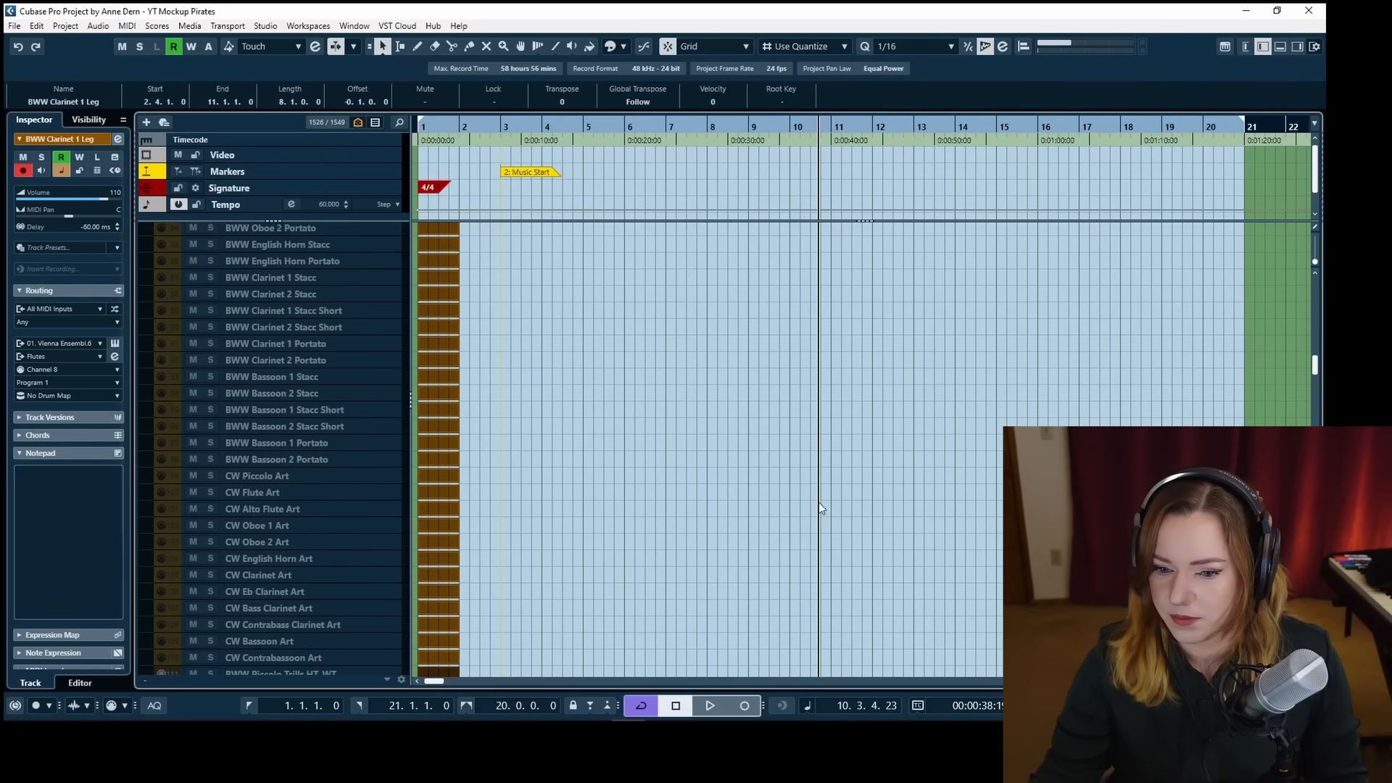
pyautogui.scroll(-15, 820, 508)
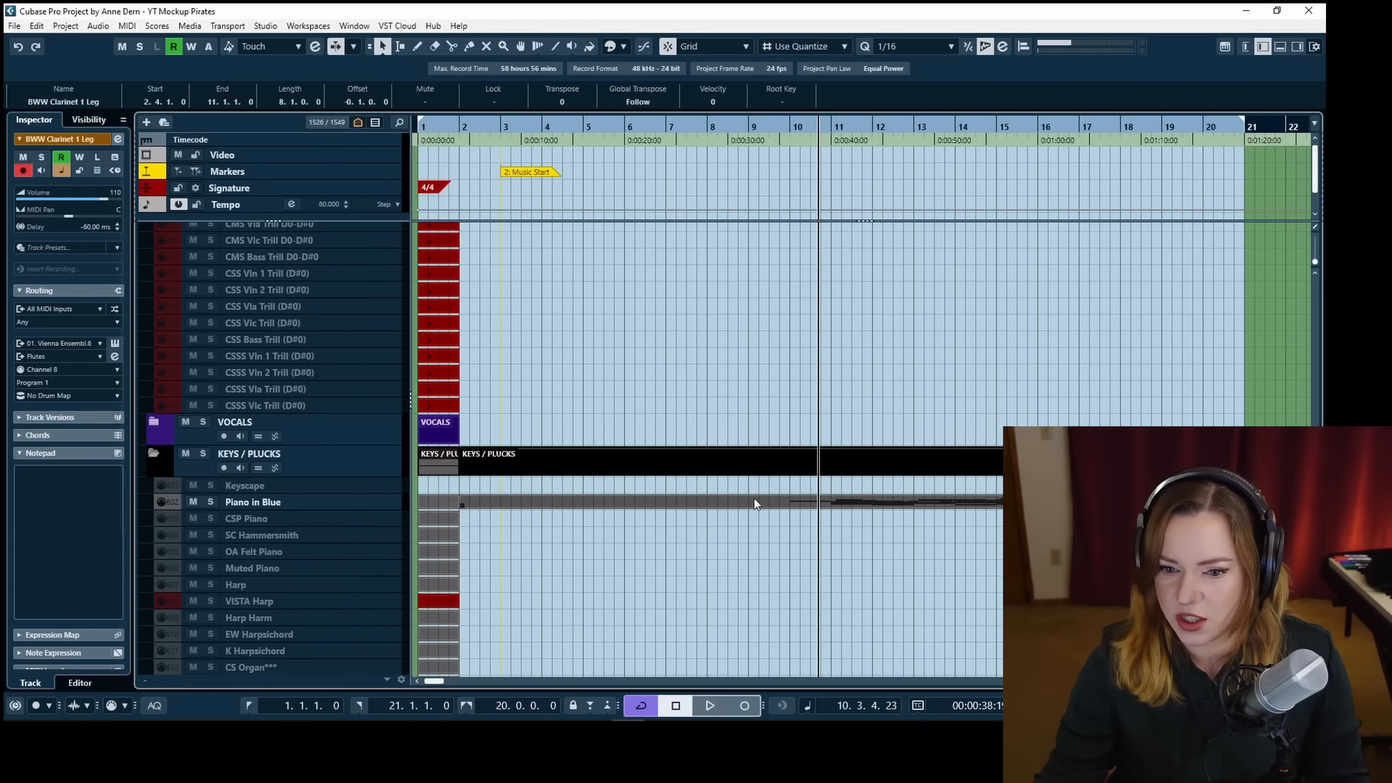
pyautogui.doubleClick(751, 503)
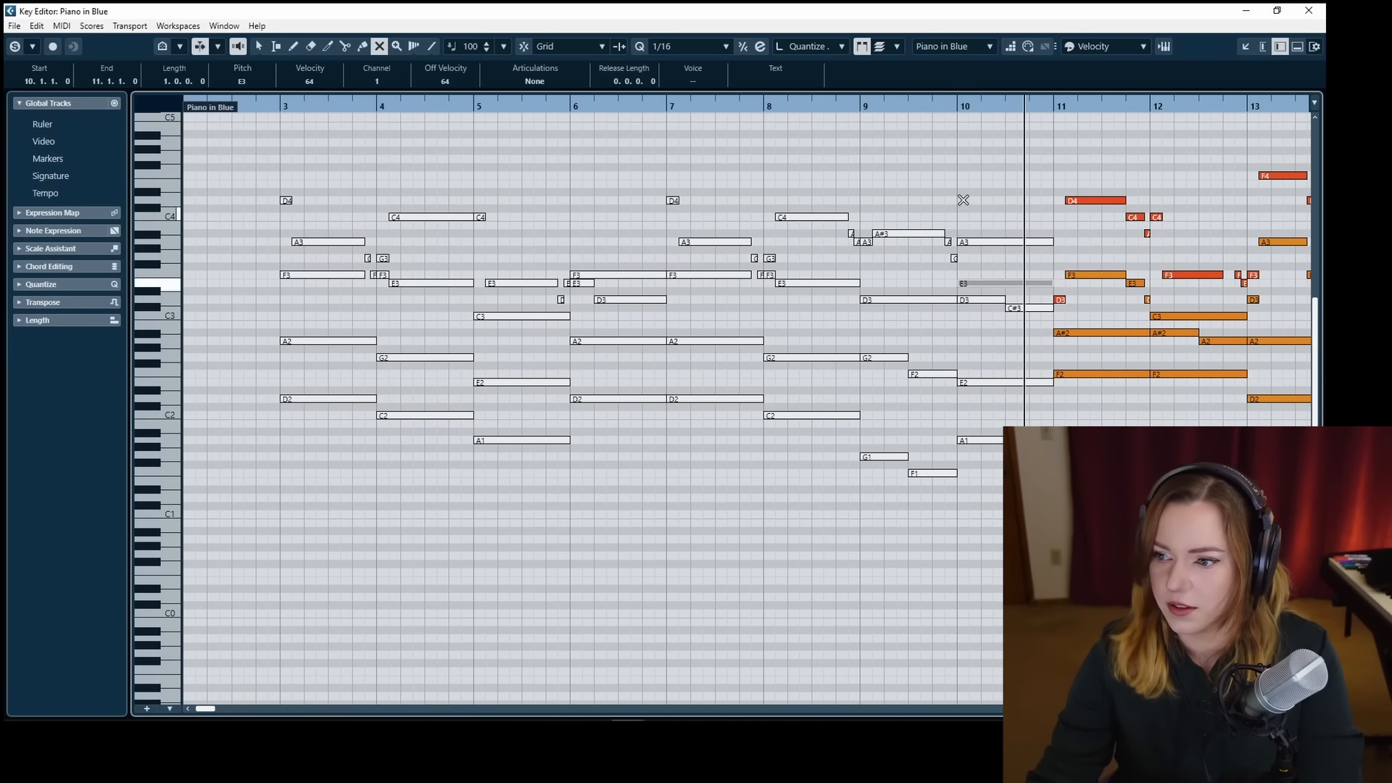
pyautogui.press('Return')
pyautogui.scroll(15, 663, 480)
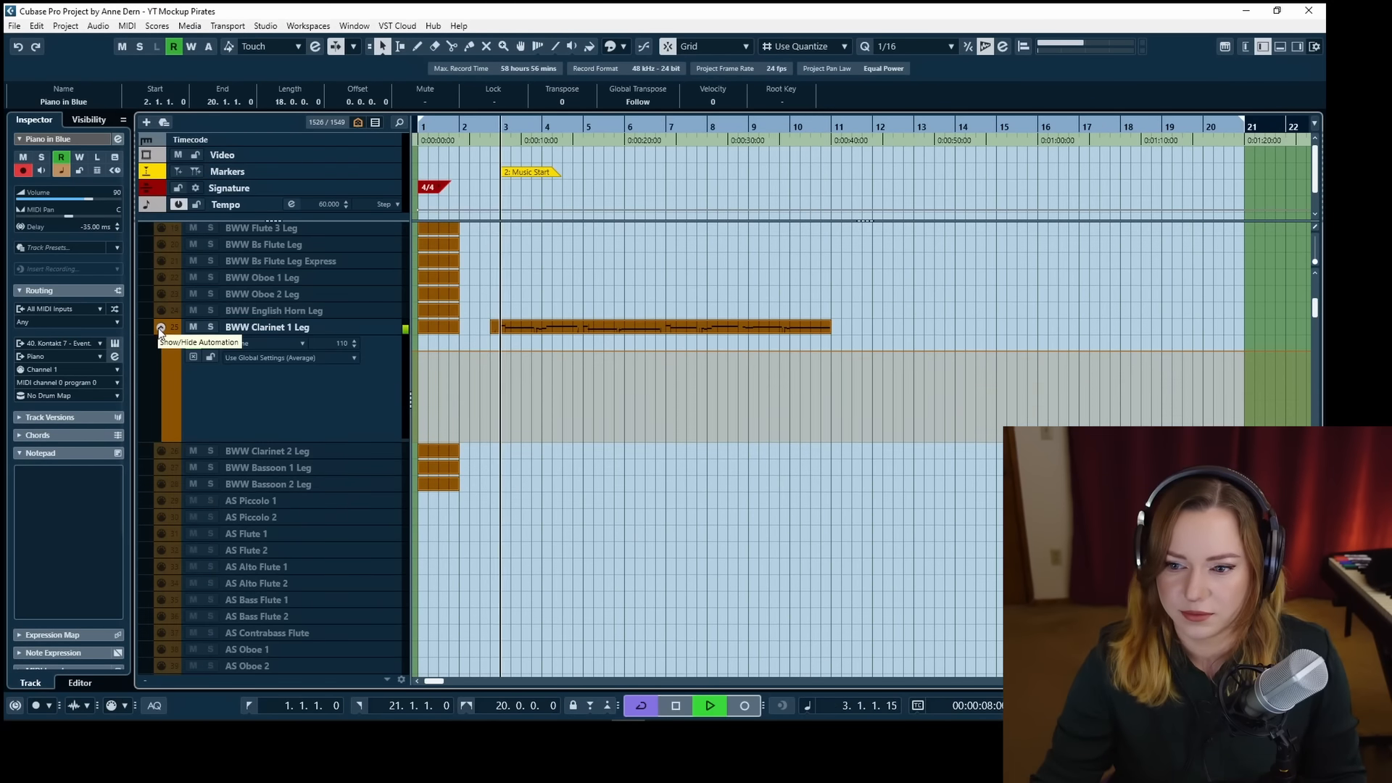
# Reopen the BWW Clarinet 1 Leg part and raise the two opening expression points before bar 3 to about 46.
pyautogui.click(542, 328)
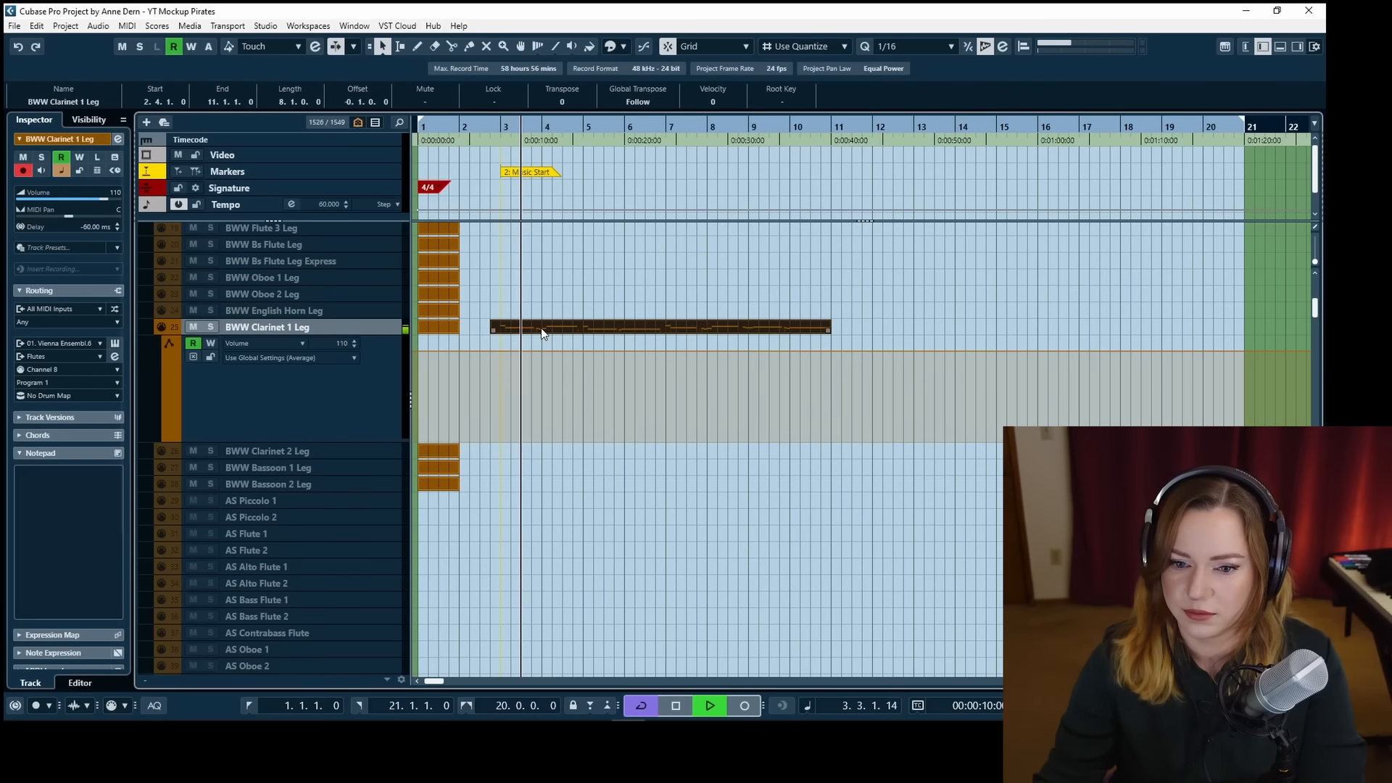
pyautogui.press('Return')
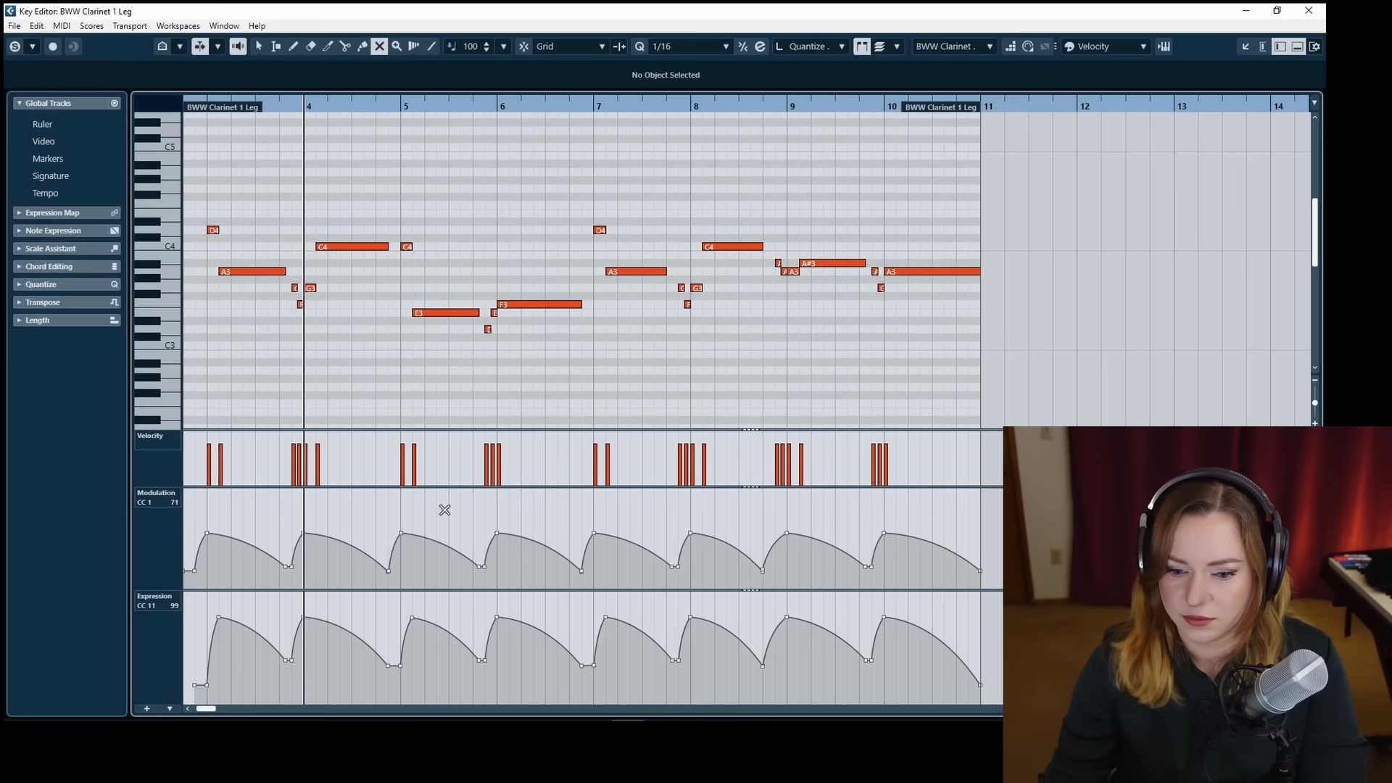
pyautogui.hscroll(-2, 393, 616)
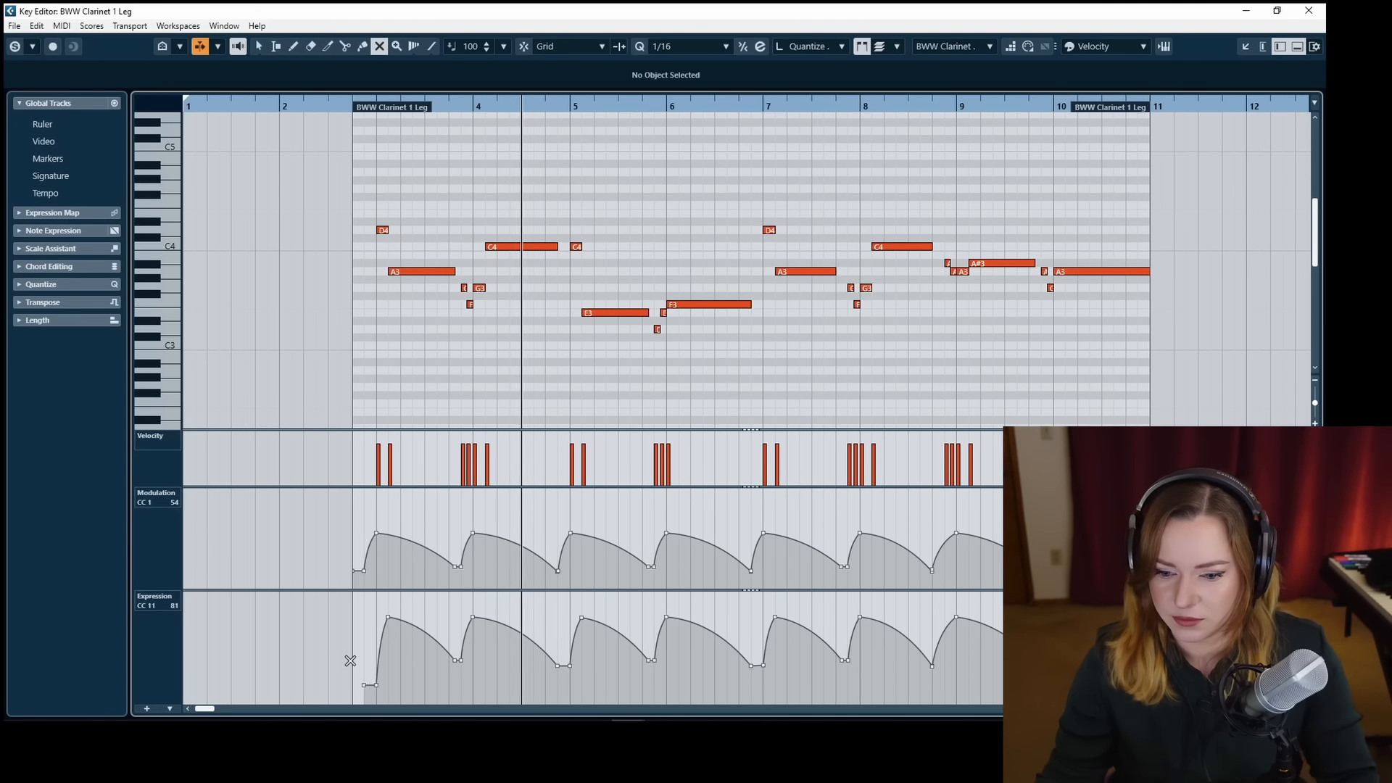
pyautogui.press('1')
pyautogui.moveTo(346, 672); pyautogui.dragTo(382, 694)
pyautogui.moveTo(371, 597); pyautogui.dragTo(371, 575)
pyautogui.click(343, 103)
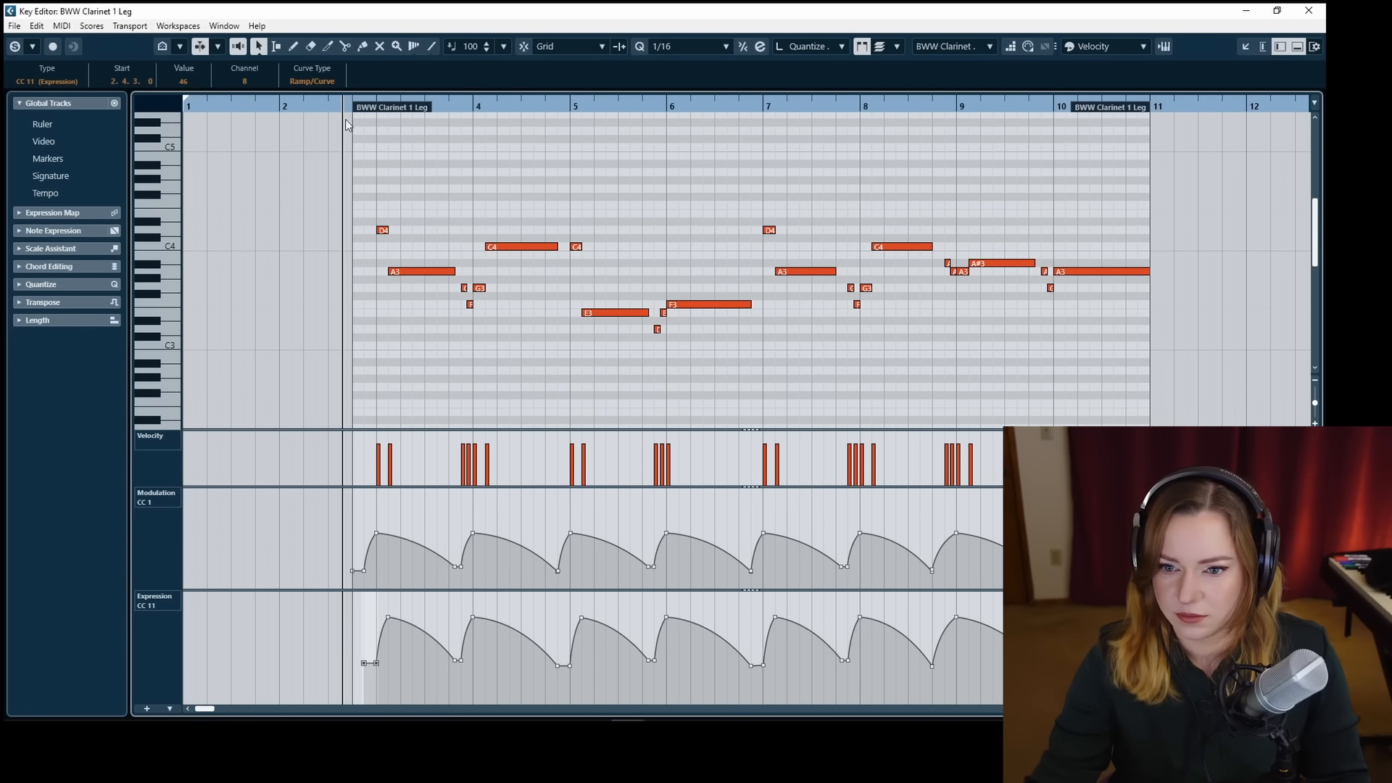
pyautogui.click(435, 386)
pyautogui.press('Return')
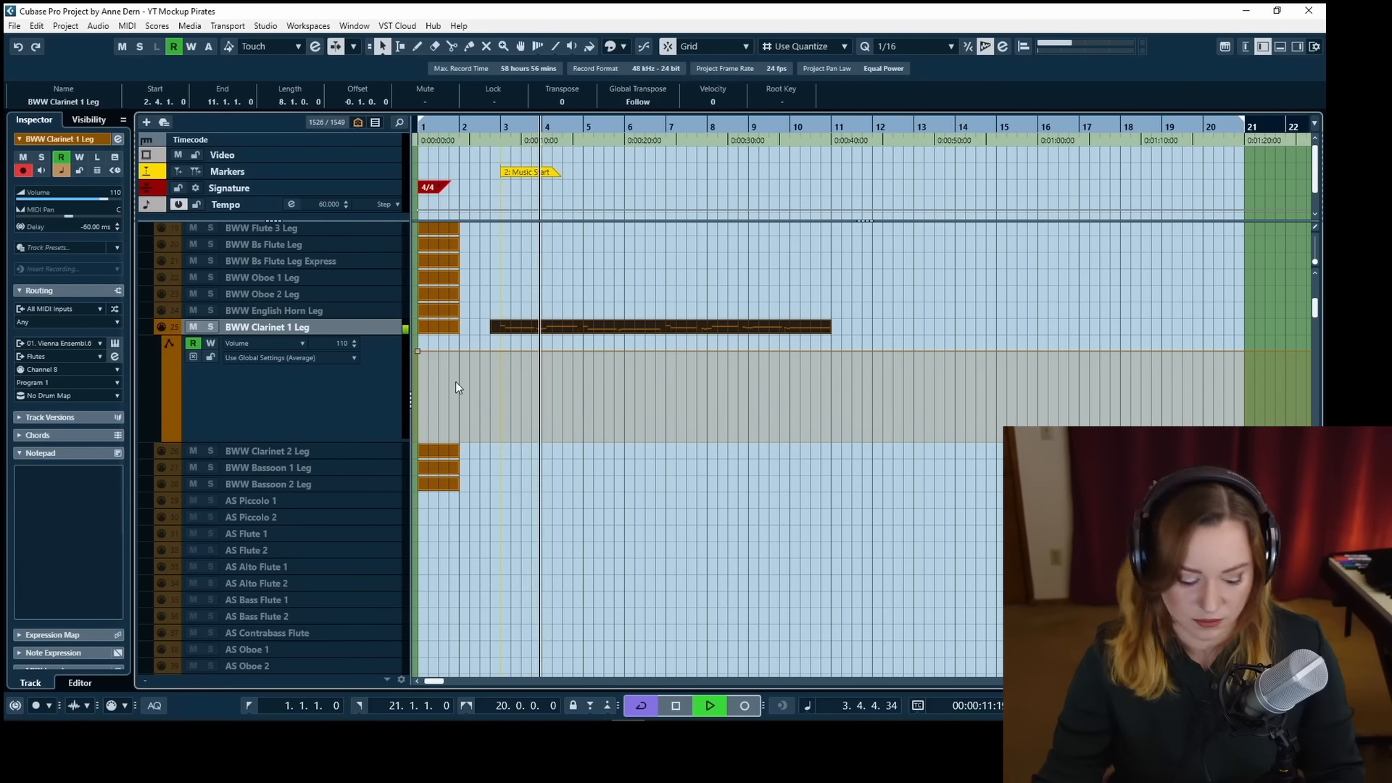
# Open the mixer with the VEP Outputs configuration, reveal more sends and enable the 7th Hvn send on the Clarinets channel.
pyautogui.press('F3')
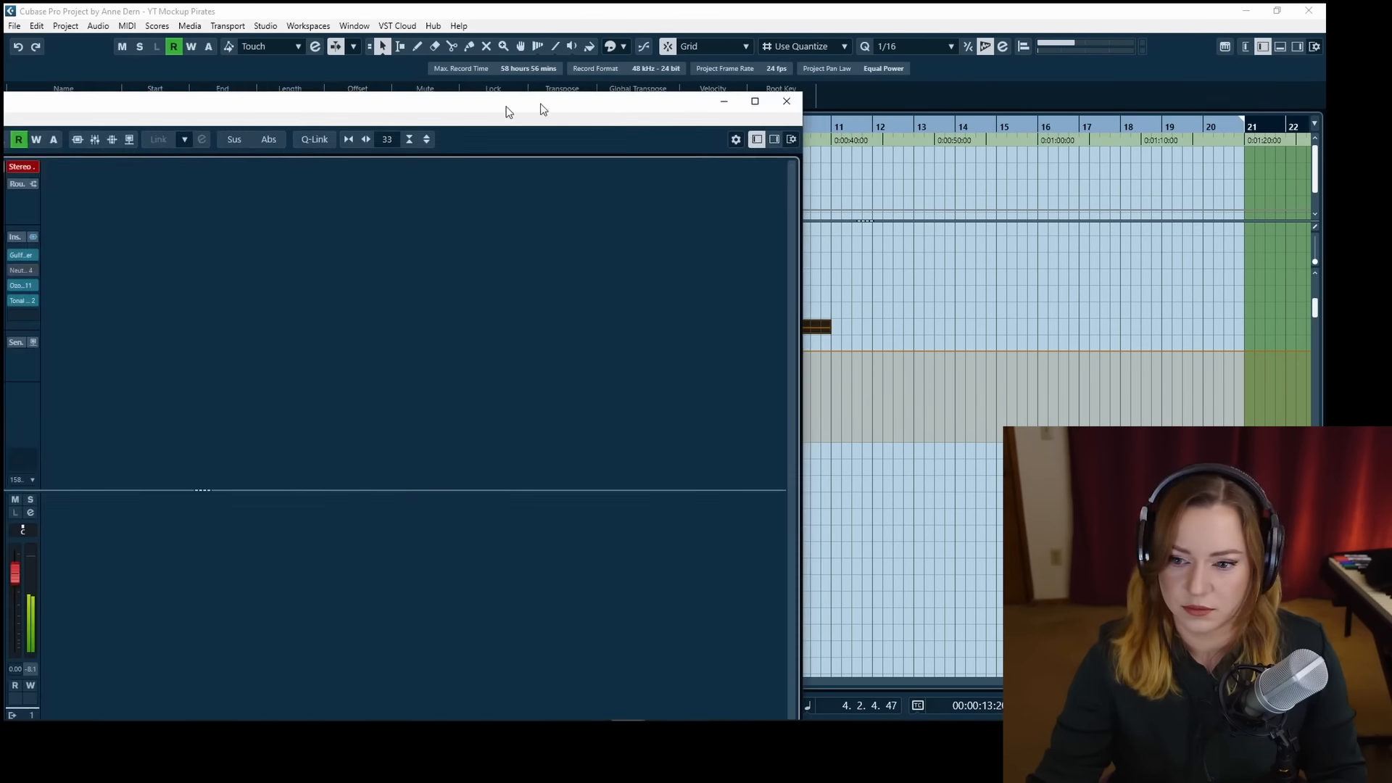
pyautogui.moveTo(943, 83); pyautogui.dragTo(1038, 71)
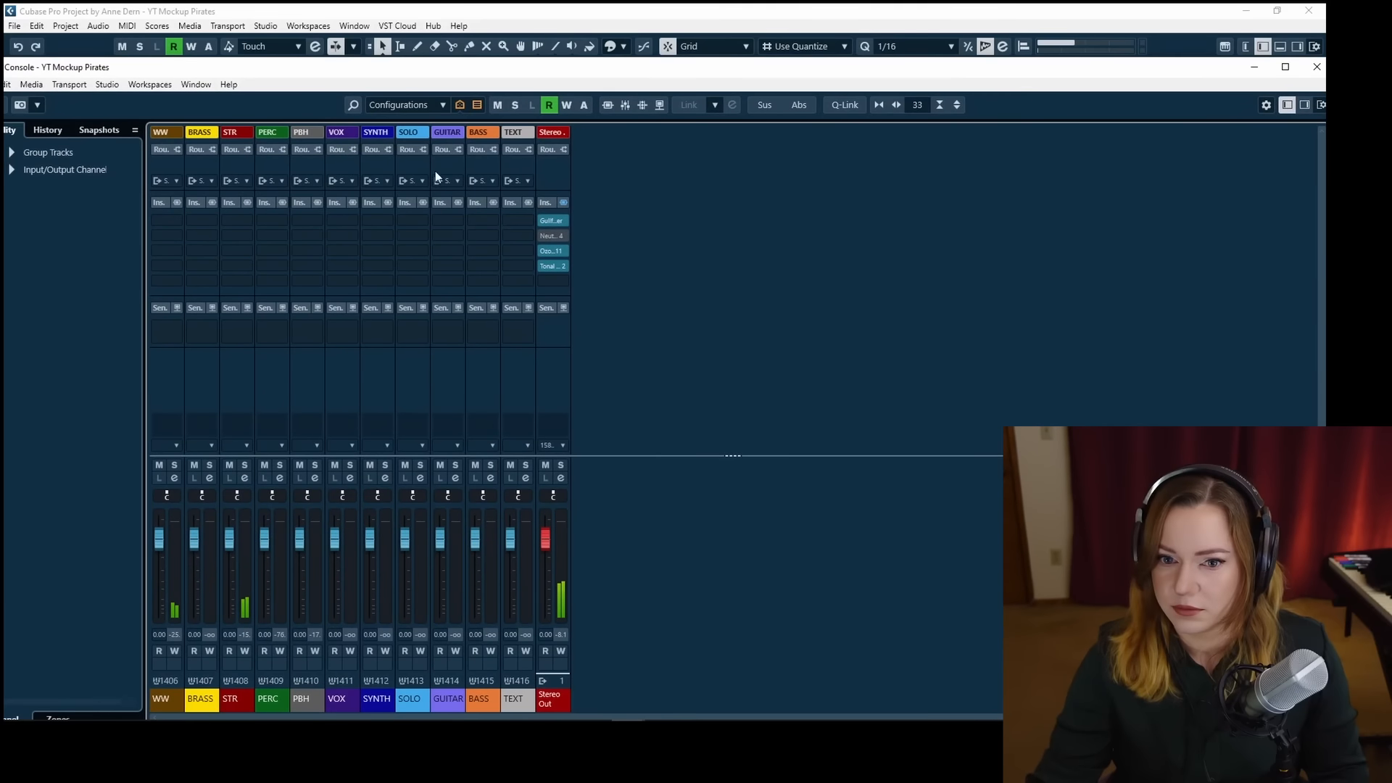
pyautogui.click(405, 105)
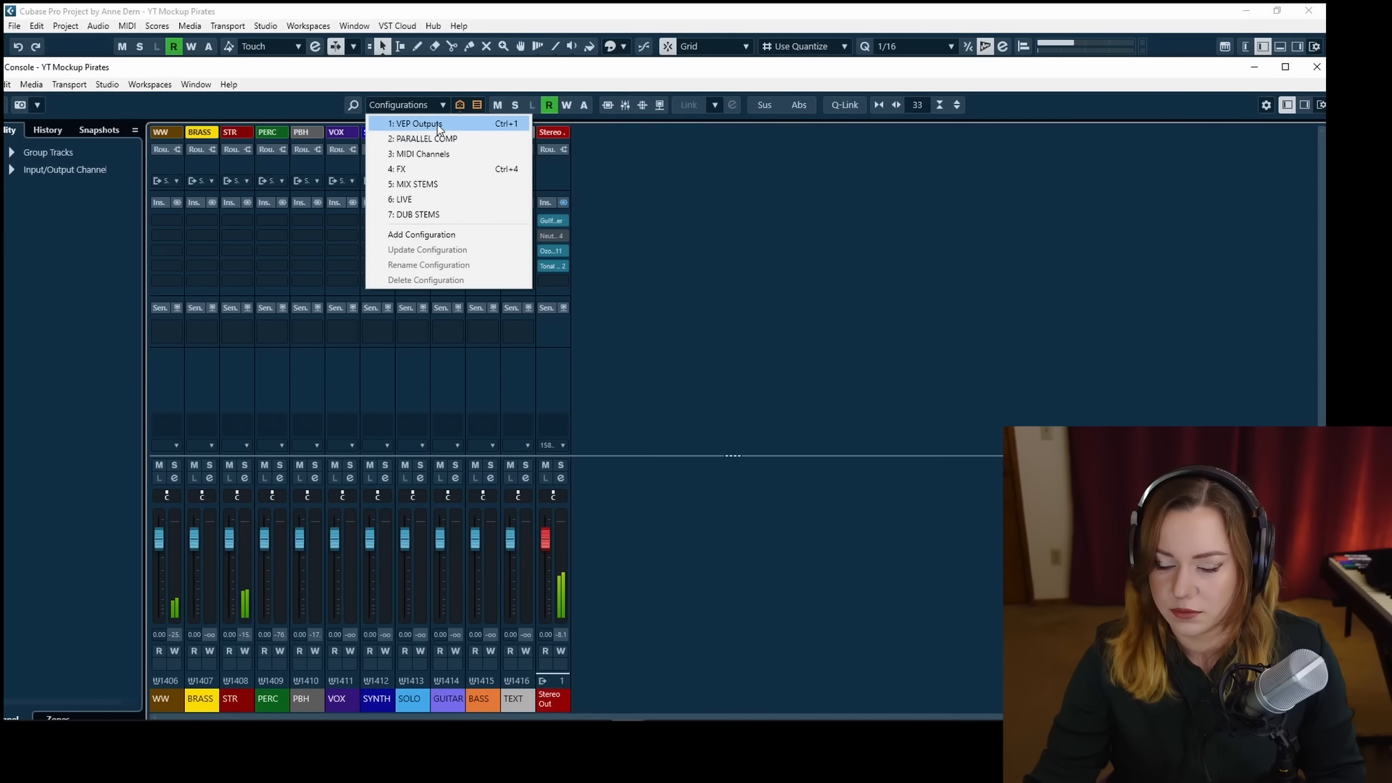
pyautogui.click(437, 124)
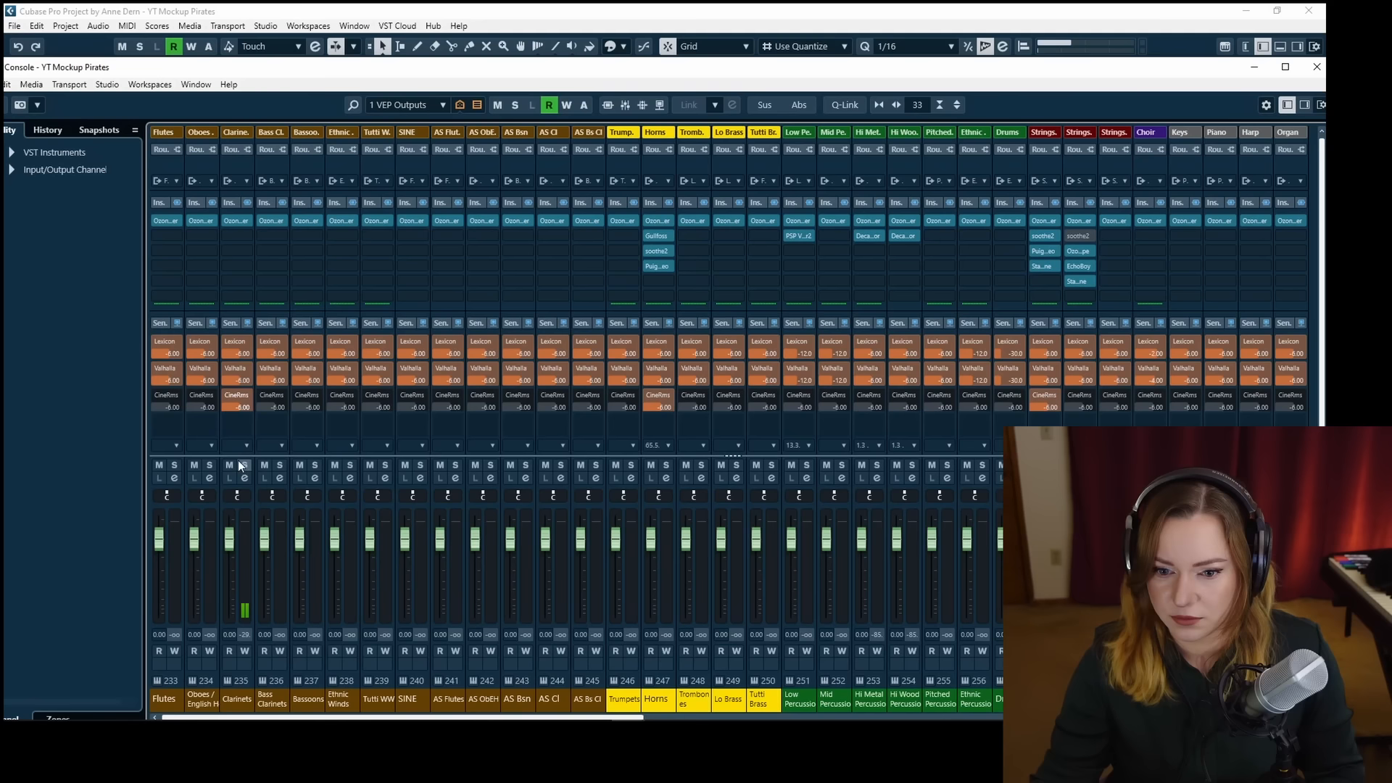
pyautogui.moveTo(239, 455); pyautogui.dragTo(235, 487)
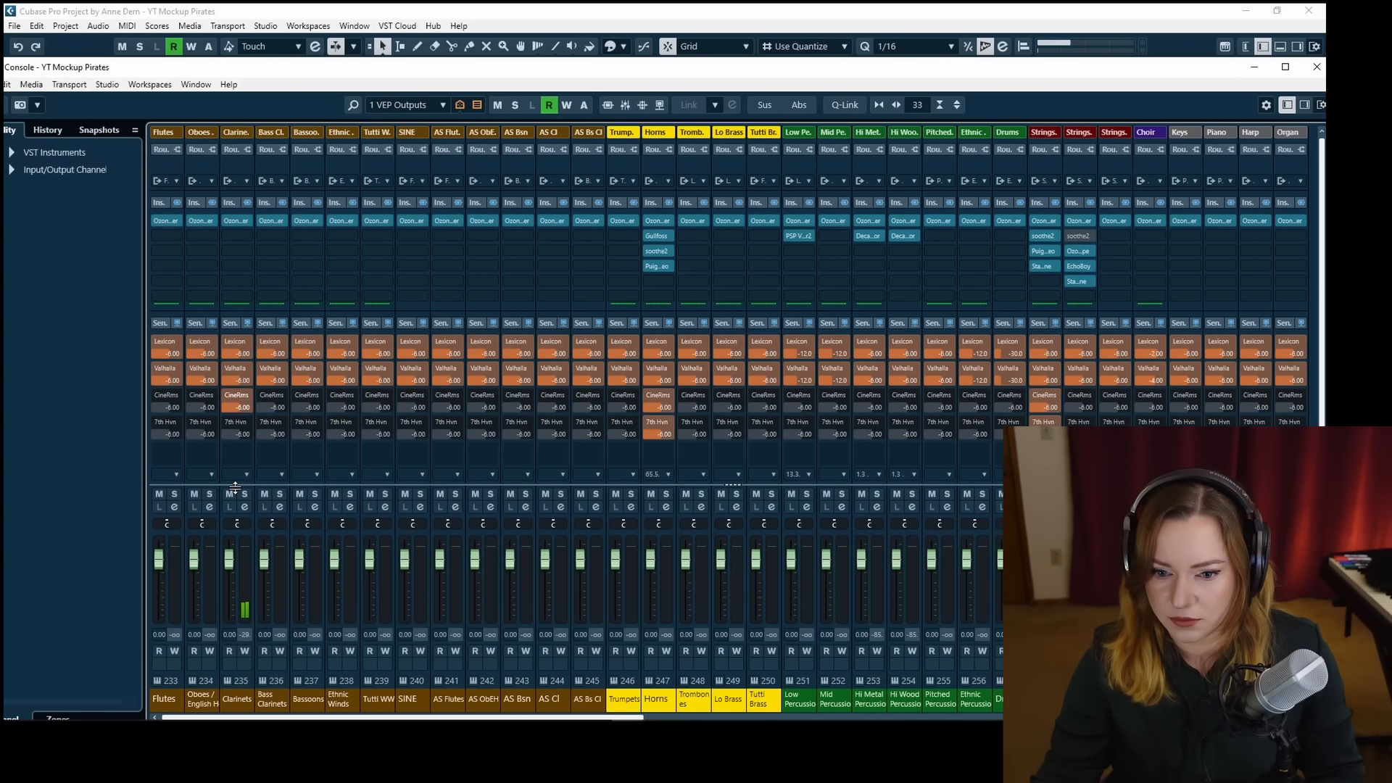
pyautogui.click(229, 422)
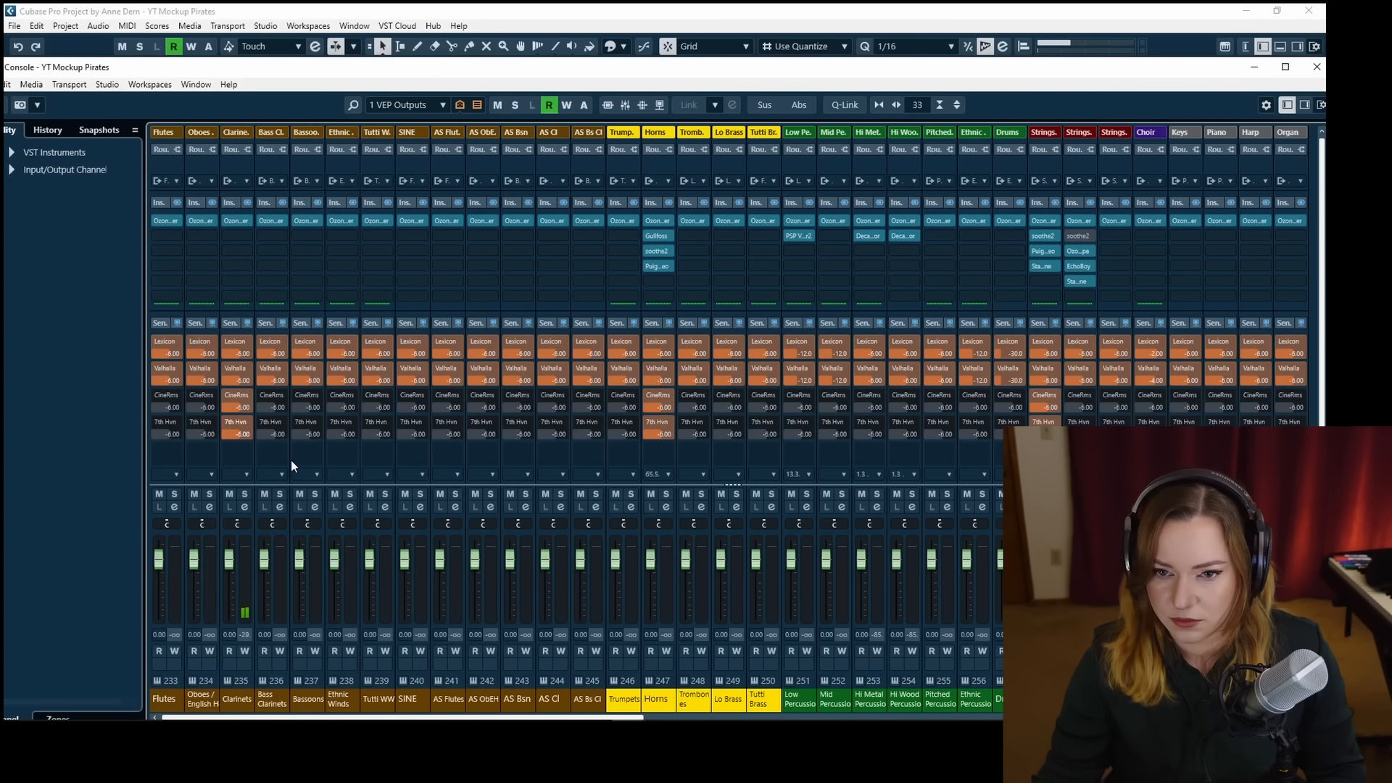
pyautogui.press('F3')
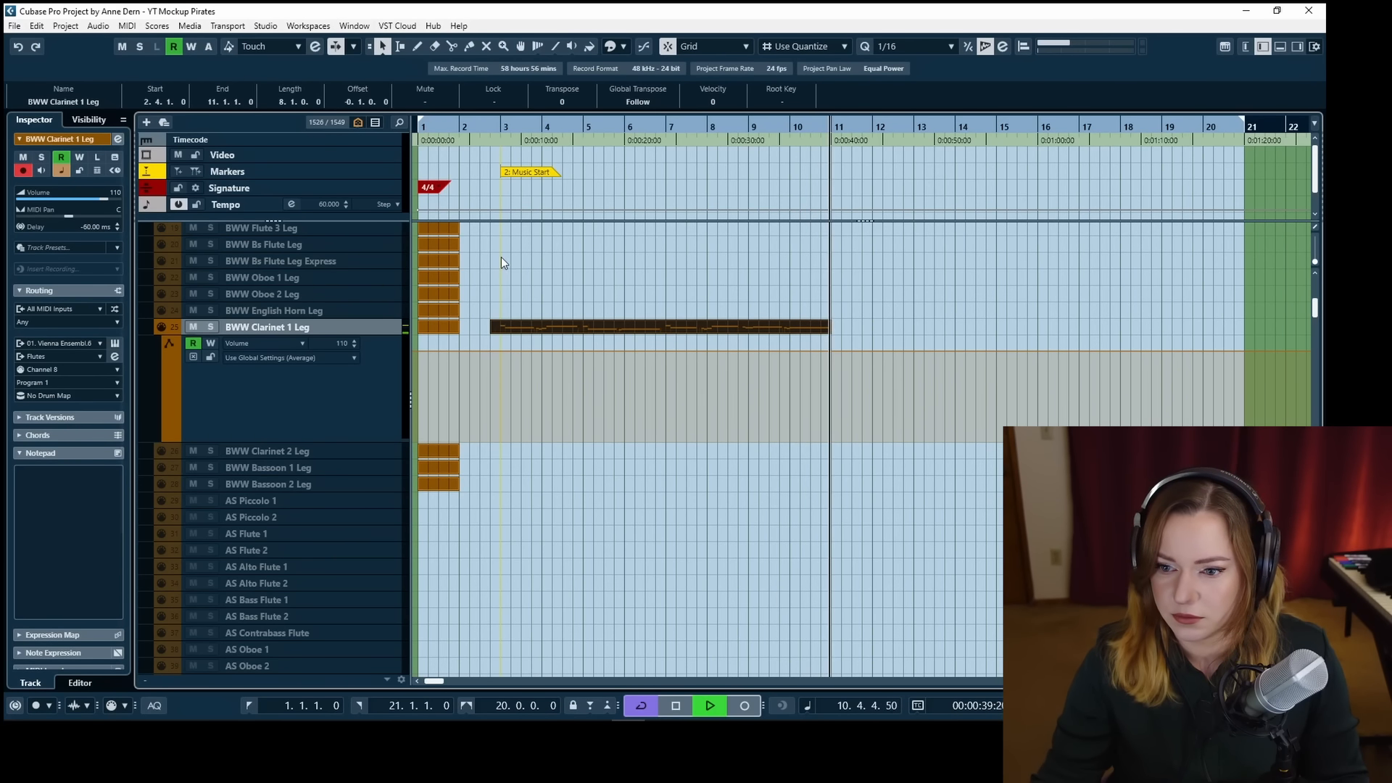
# Stop playback, return to just before bar 3, hide the clarinet's automation lane and fold the WOODWINDS folder.
pyautogui.press('space')
pyautogui.click(490, 128)
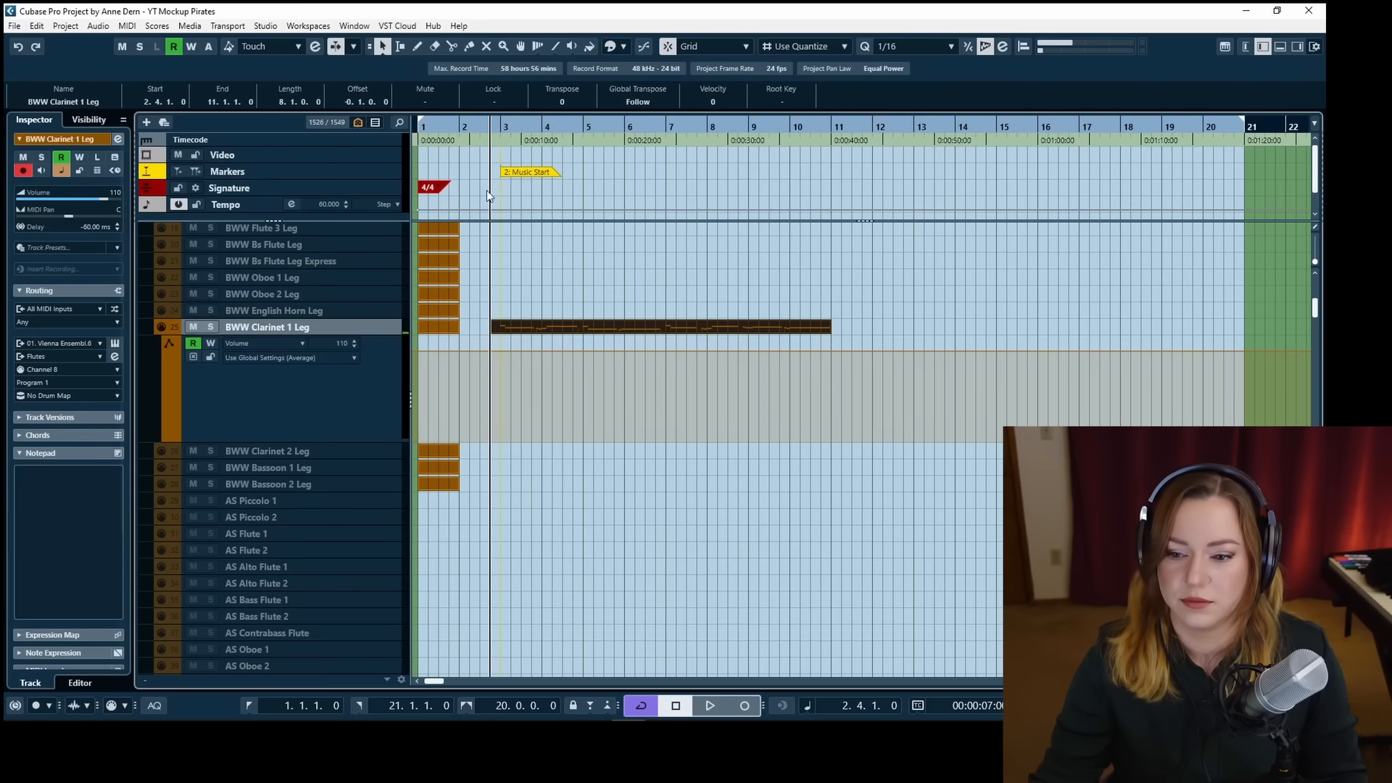
pyautogui.click(486, 190)
pyautogui.click(159, 329)
pyautogui.scroll(5, 166, 267)
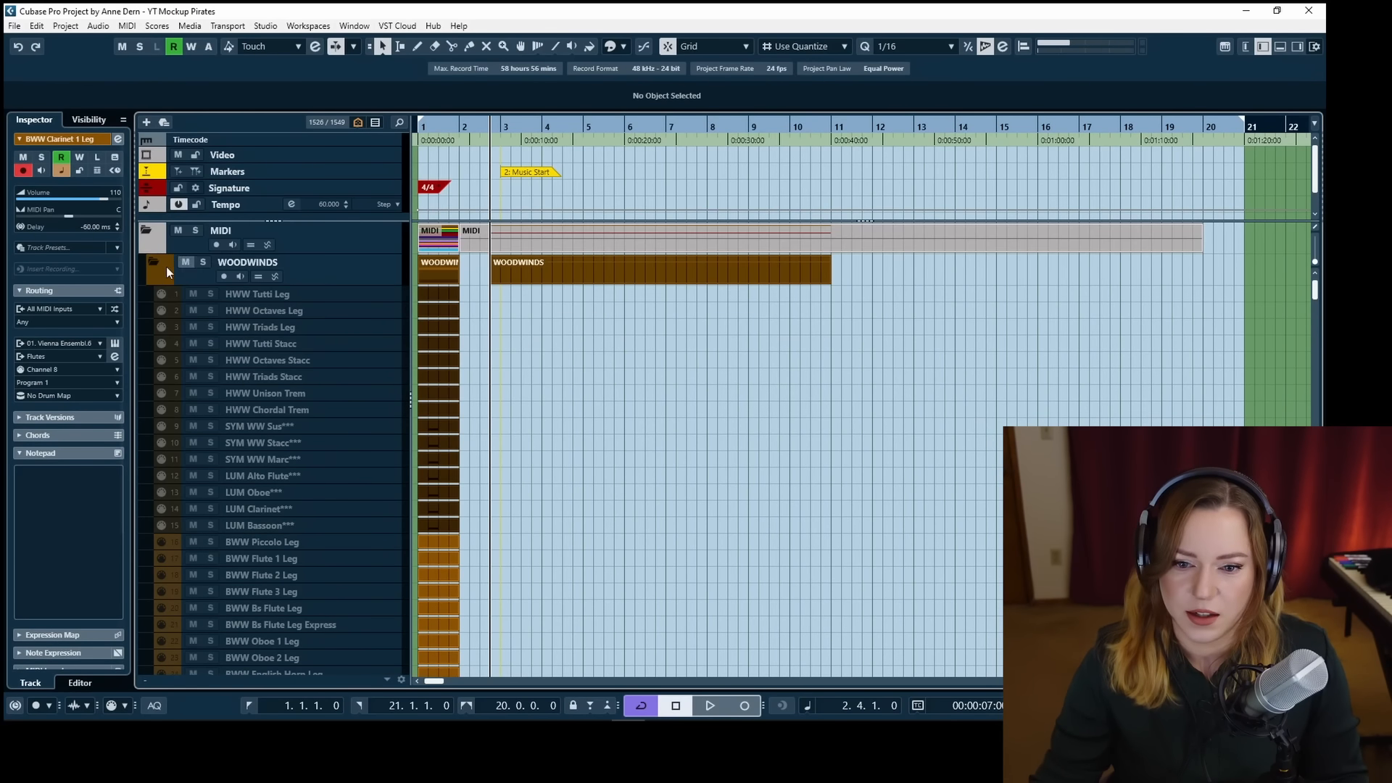
pyautogui.click(157, 262)
# Copy the five CMS Long string parts onto the CSS Vln 1, Vln 2, Vla, Vlc and Bass Leg tracks.
pyautogui.scroll(-5, 585, 351)
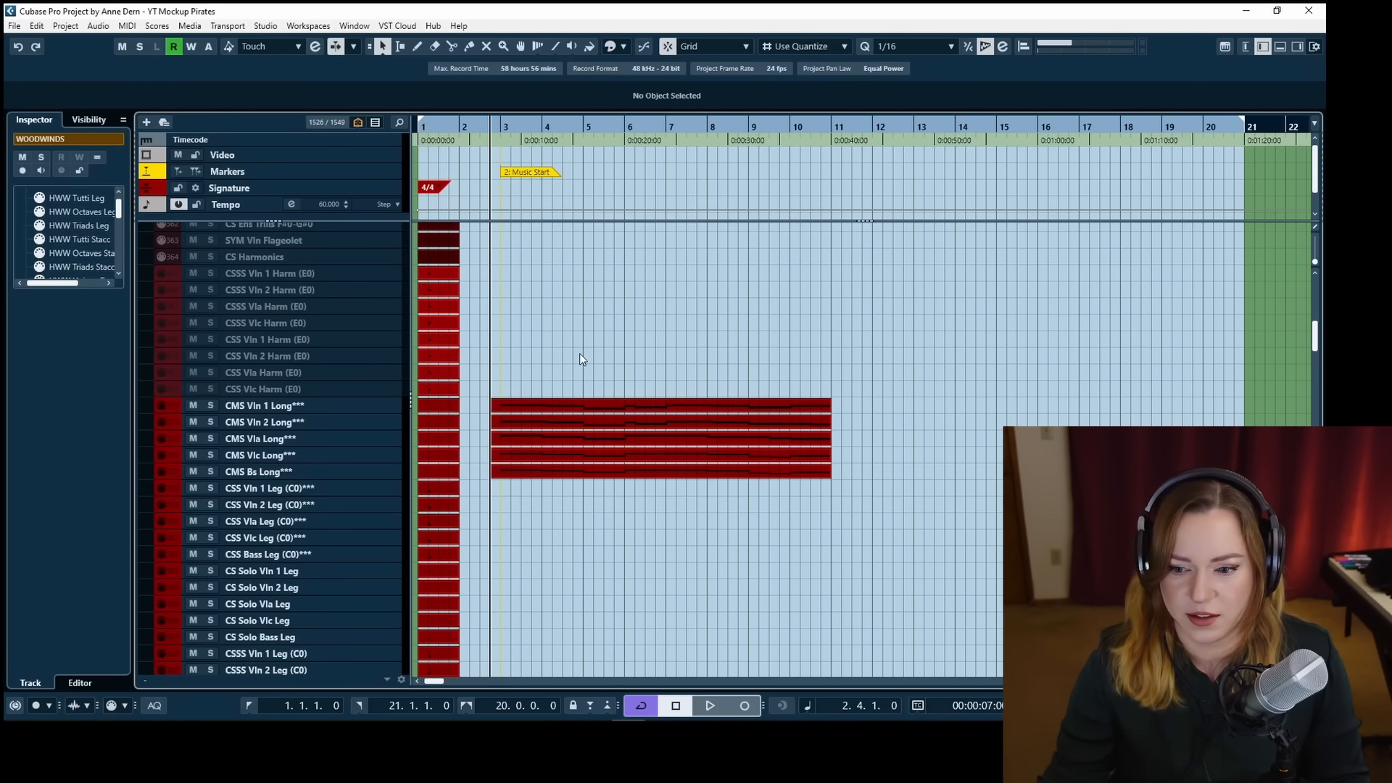
pyautogui.moveTo(562, 333); pyautogui.dragTo(594, 535)
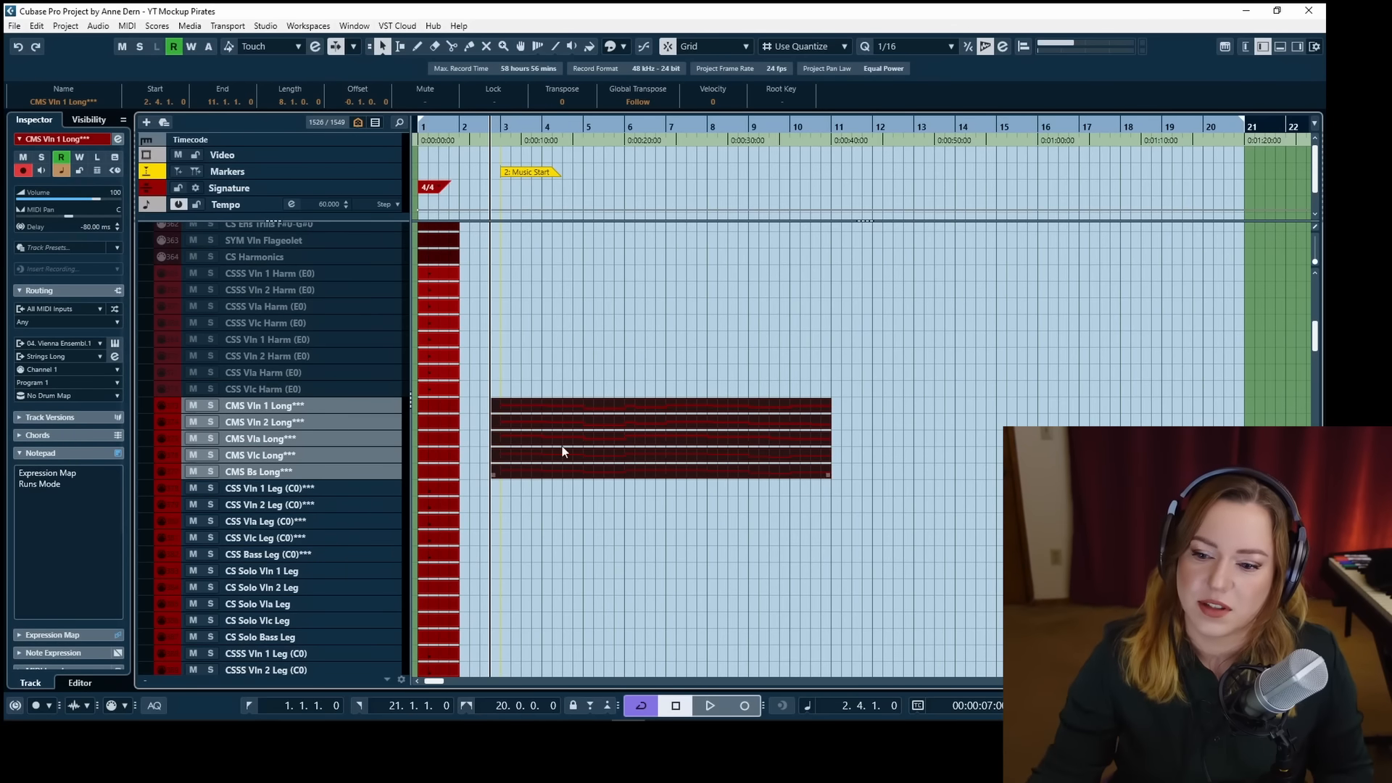
pyautogui.moveTo(534, 425); pyautogui.dragTo(537, 500)
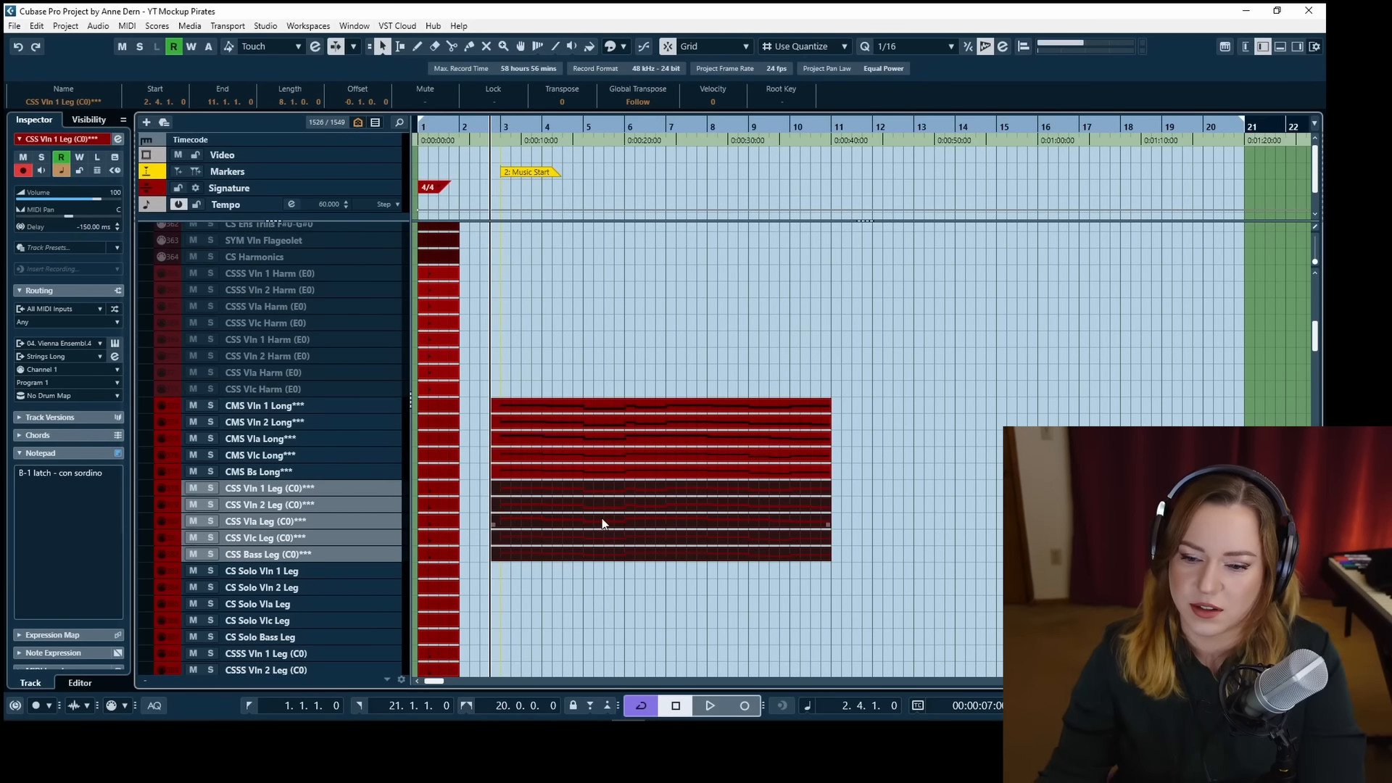
# Open the copied CSS parts together and raise the Violin 1 and Violin 2 note velocities after the first note to maximum.
pyautogui.doubleClick(602, 524)
pyautogui.moveTo(324, 453)
pyautogui.mouseDown()
pyautogui.moveTo(768, 456)
pyautogui.moveTo(573, 462)
pyautogui.mouseUp()
pyautogui.hotkey('ctrl', 'Down')
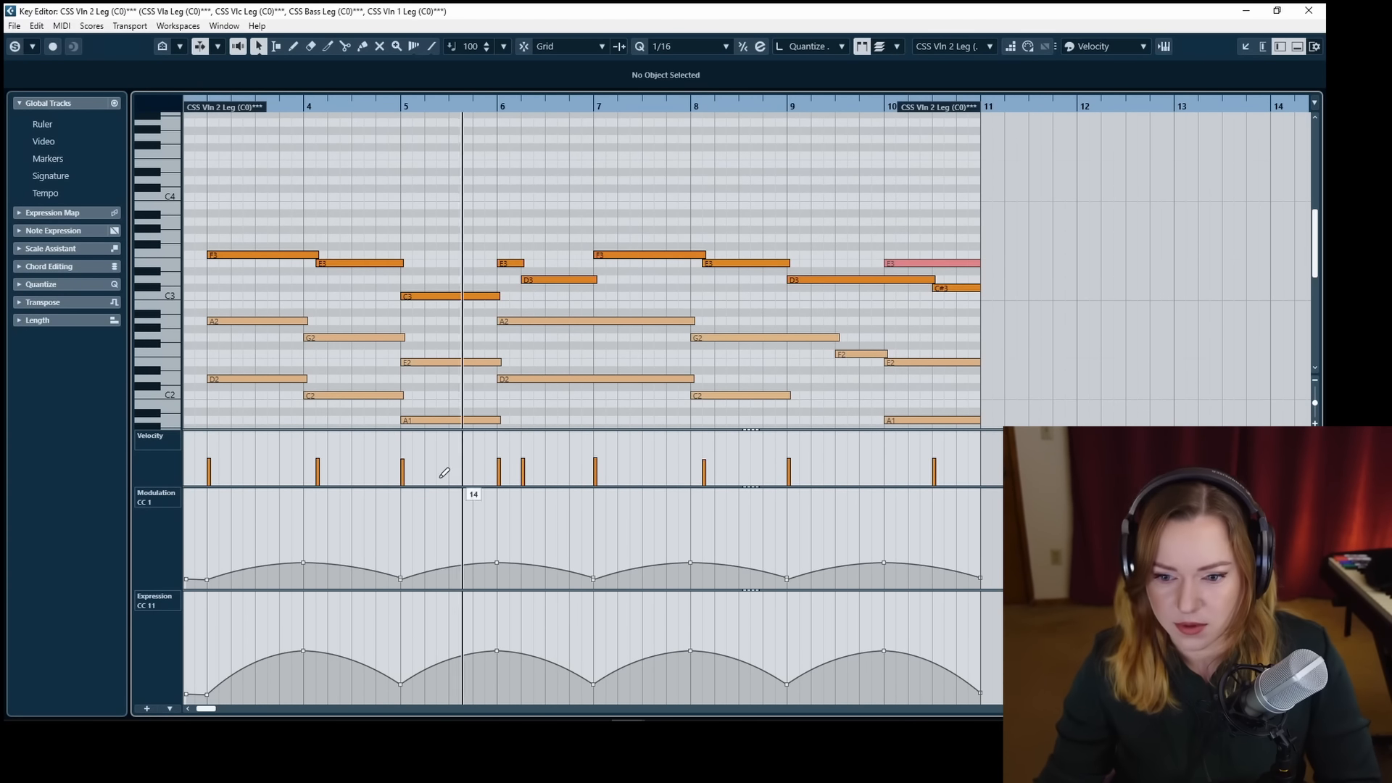
pyautogui.moveTo(297, 438); pyautogui.dragTo(993, 433)
pyautogui.hotkey('ctrl', 'Down')
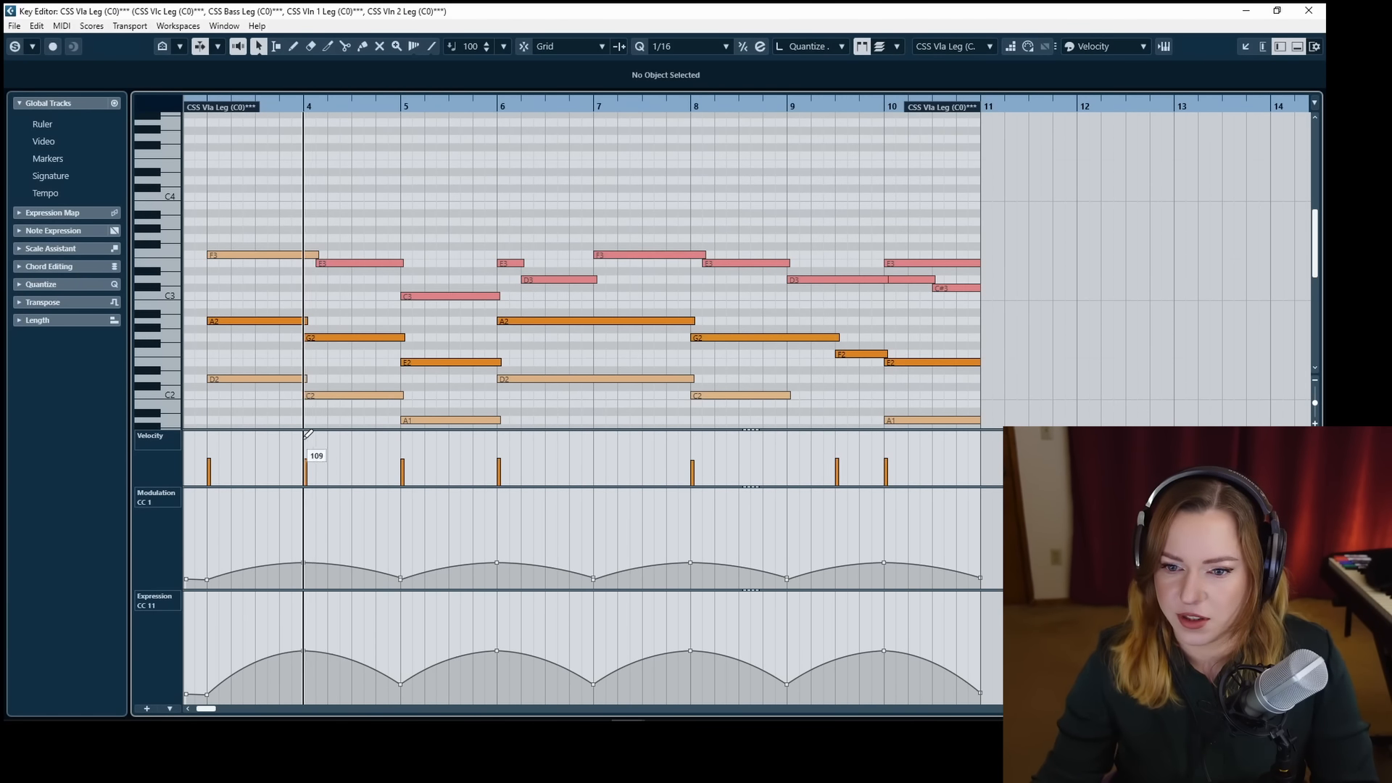
# Raise the CSS viola, cello and bass note velocities from bar 4 onward to maximum and close the editor.
pyautogui.moveTo(311, 454); pyautogui.dragTo(1136, 391)
pyautogui.hotkey('ctrl', 'Down')
pyautogui.moveTo(297, 445); pyautogui.dragTo(986, 434)
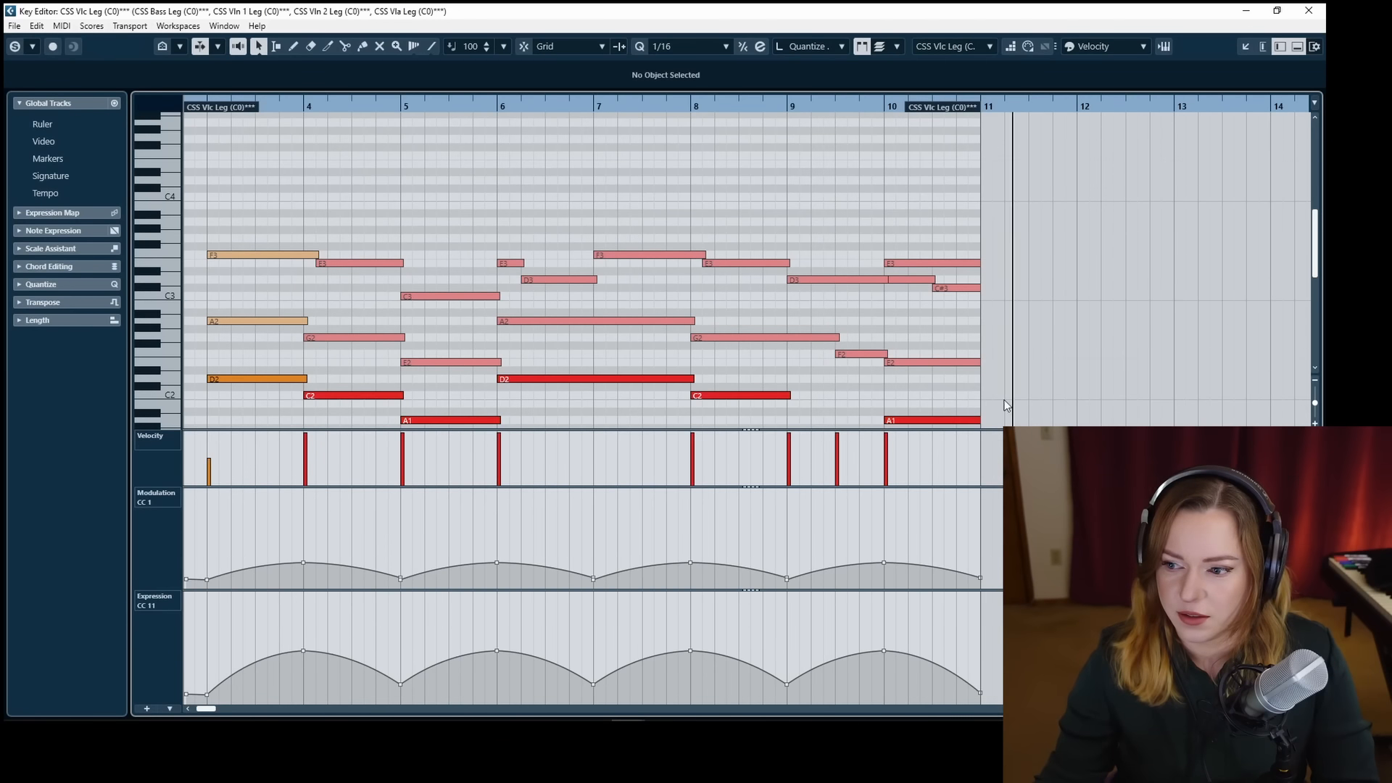
pyautogui.scroll(-3, 424, 424)
pyautogui.hotkey('ctrl', 'Down')
pyautogui.moveTo(292, 439); pyautogui.dragTo(951, 317)
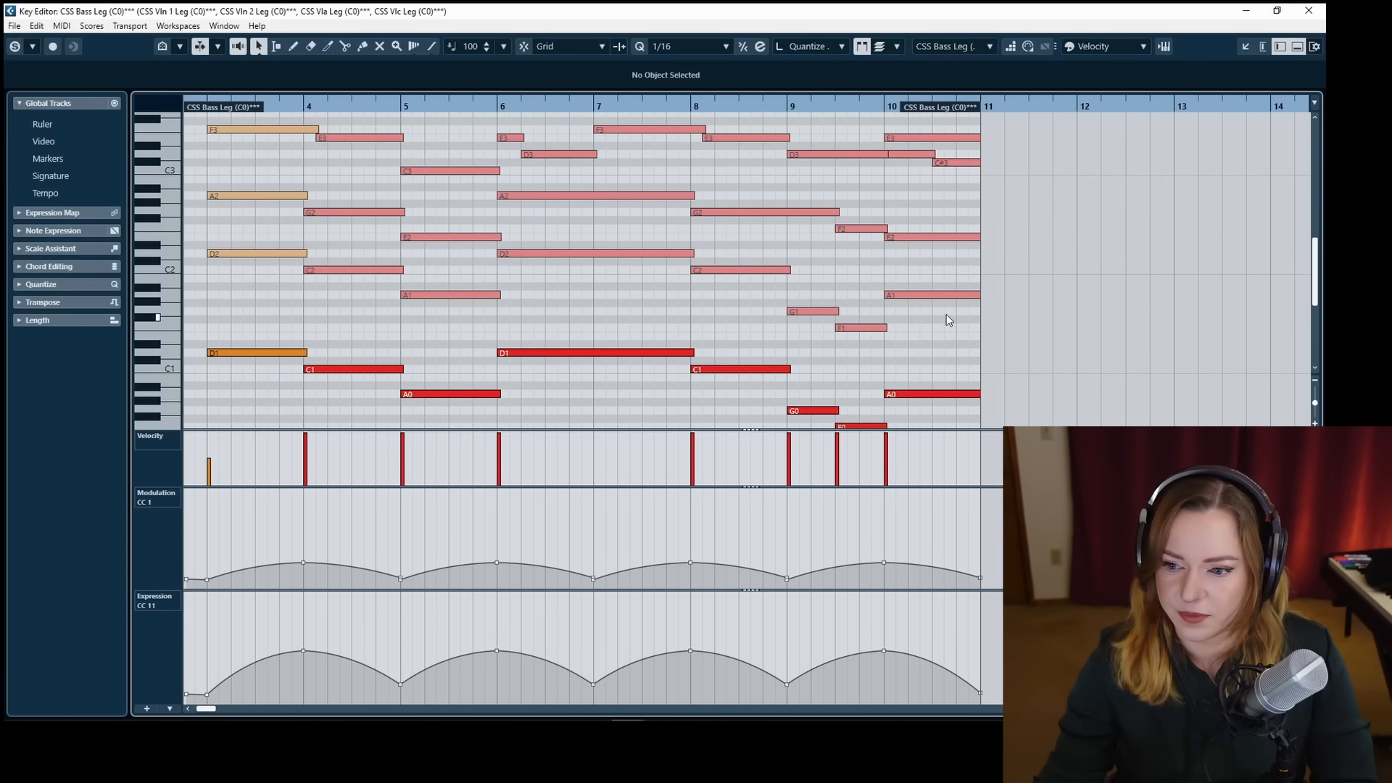
pyautogui.scroll(-4, 581, 307)
pyautogui.press('Return')
# Deselect the parts and play back the arrangement with the layered CMS and CSS strings from just before bar 3.
pyautogui.click(586, 362)
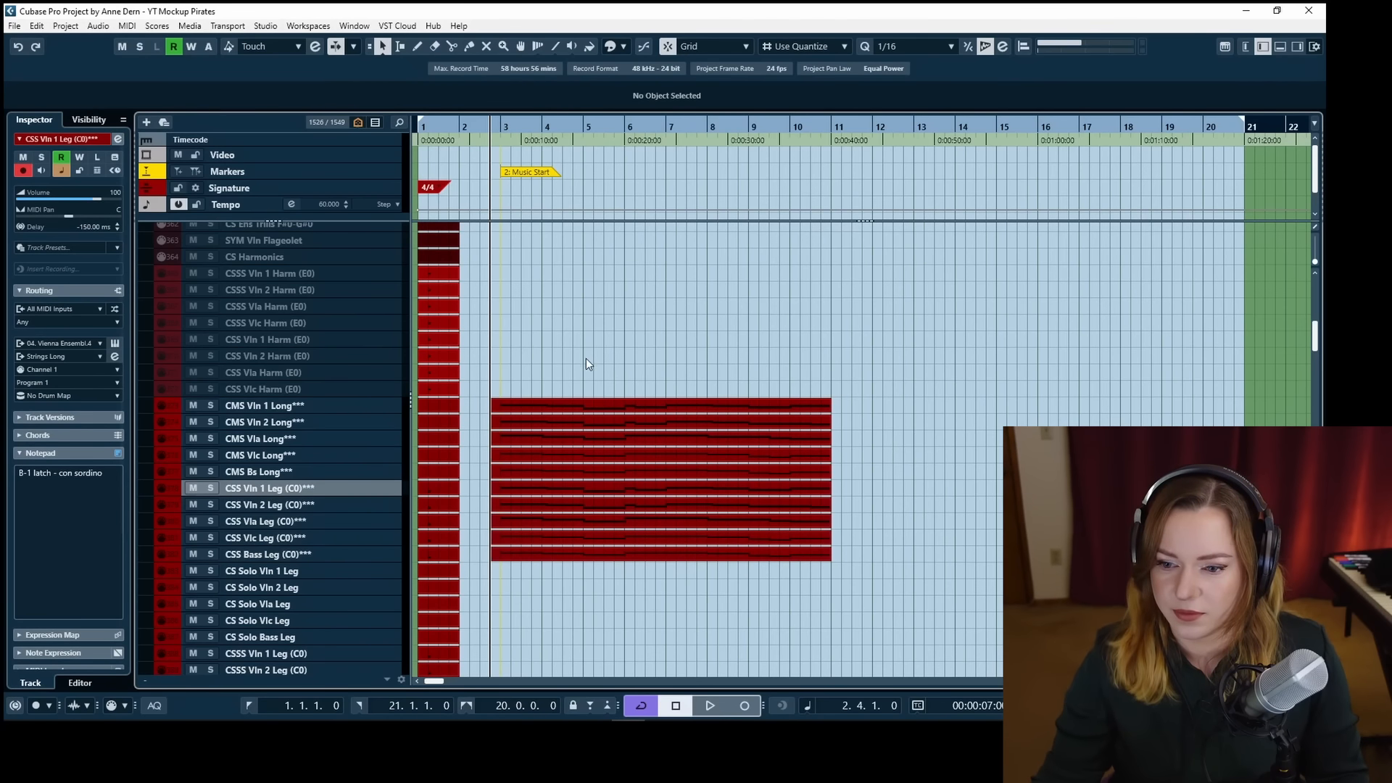
pyautogui.press('space')
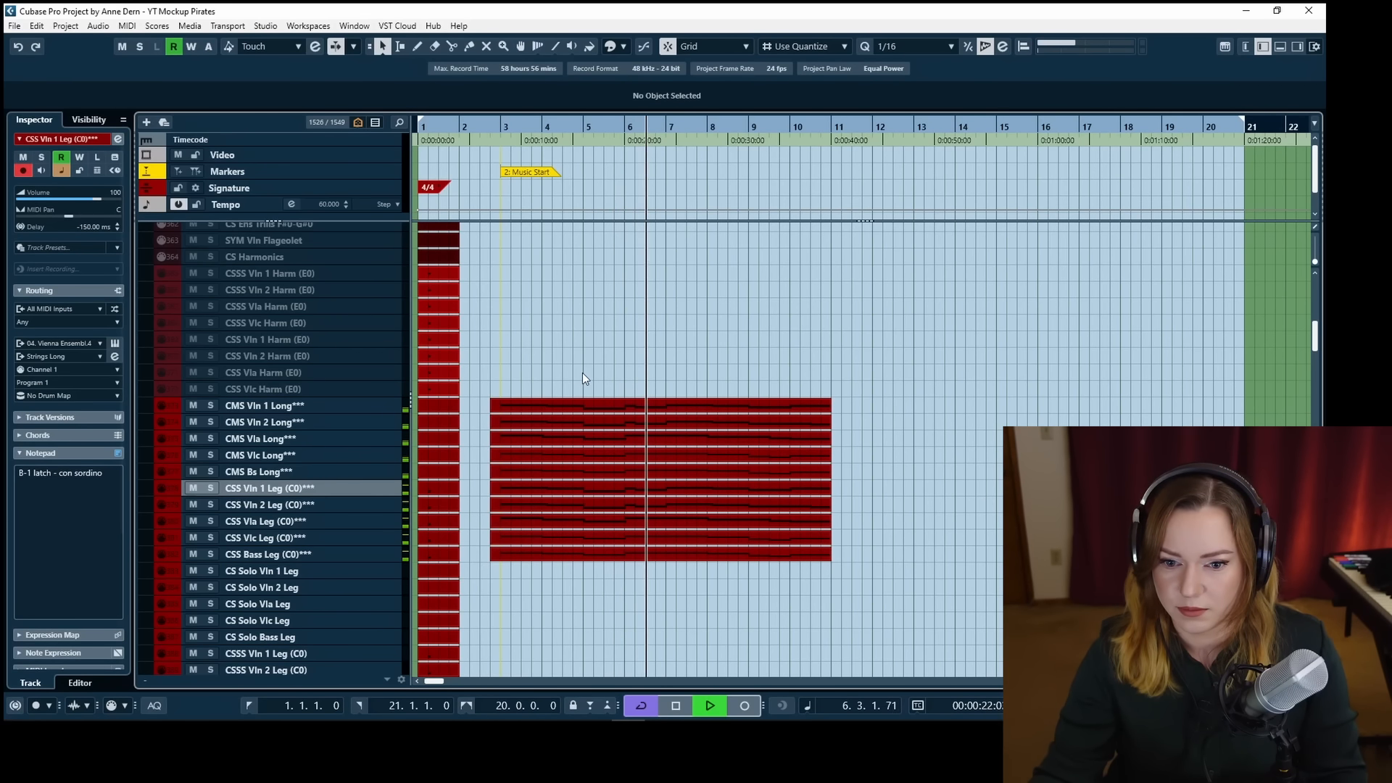
pyautogui.scroll(-3, 567, 364)
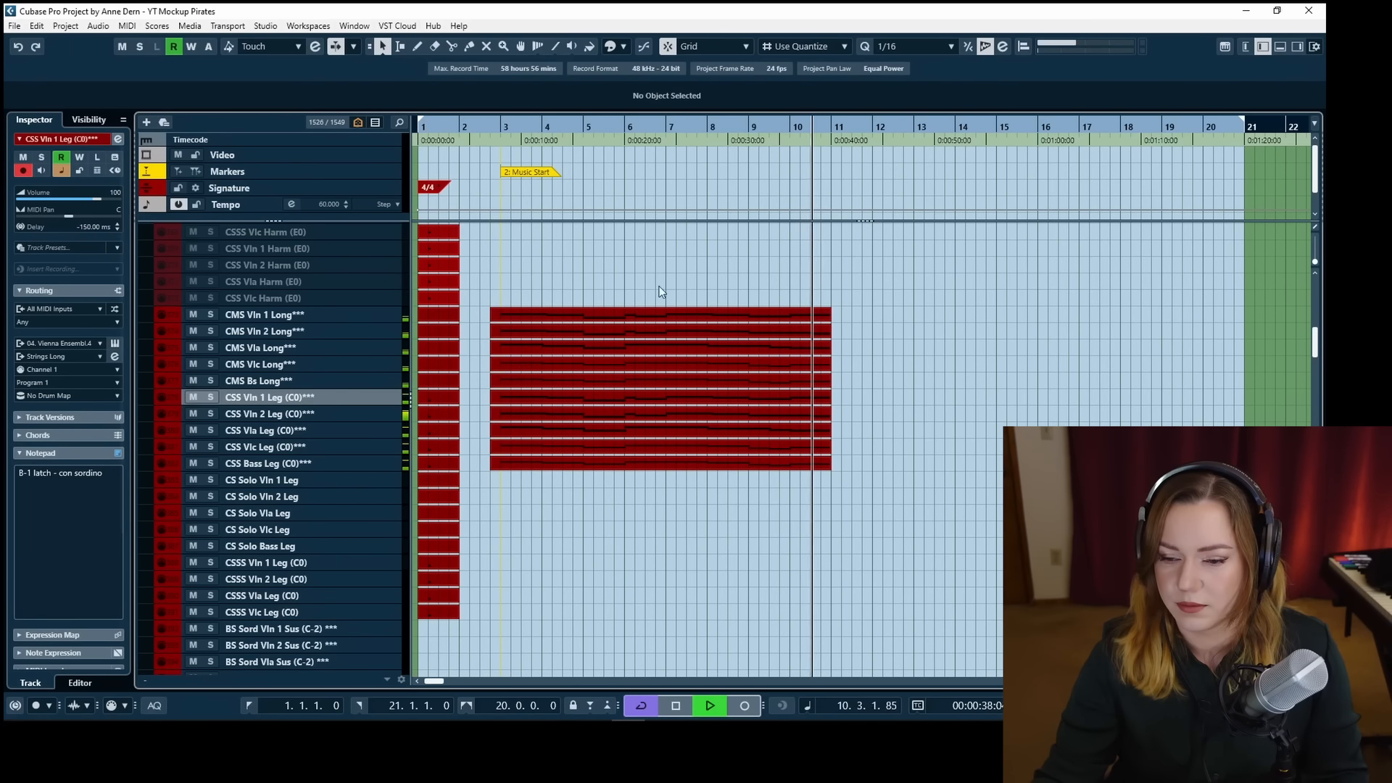
pyautogui.press('space')
# Unfold the WOODWINDS folder and open the BWW Clarinet 1 Leg part for editing its later bars.
pyautogui.scroll(10, 649, 430)
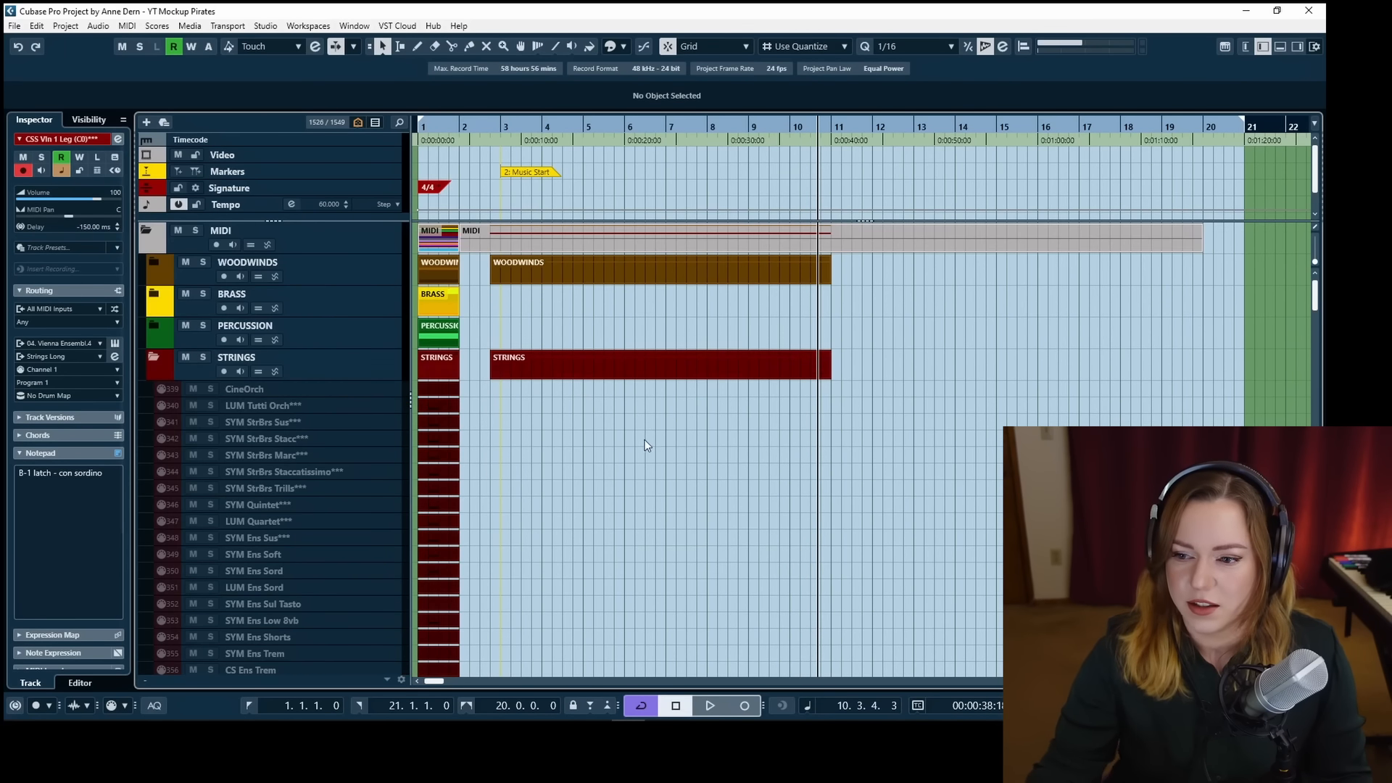
pyautogui.click(155, 261)
pyautogui.scroll(-5, 739, 398)
pyautogui.click(741, 328)
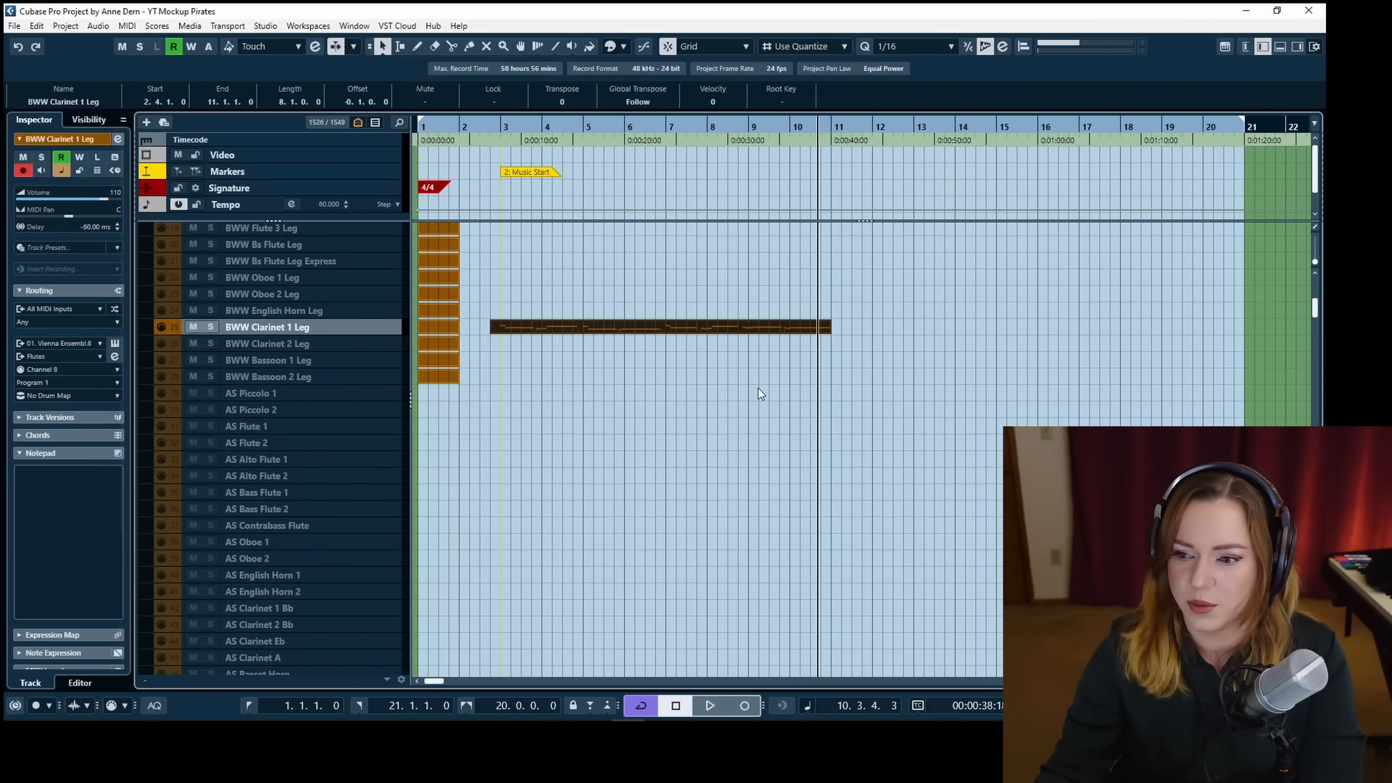
pyautogui.press('Return')
pyautogui.hscroll(1, 732, 357)
# Play the soloed clarinet from just before bar 9 and move its bar 9 modulation peak earlier, to about 8.4.2.
pyautogui.click(664, 111)
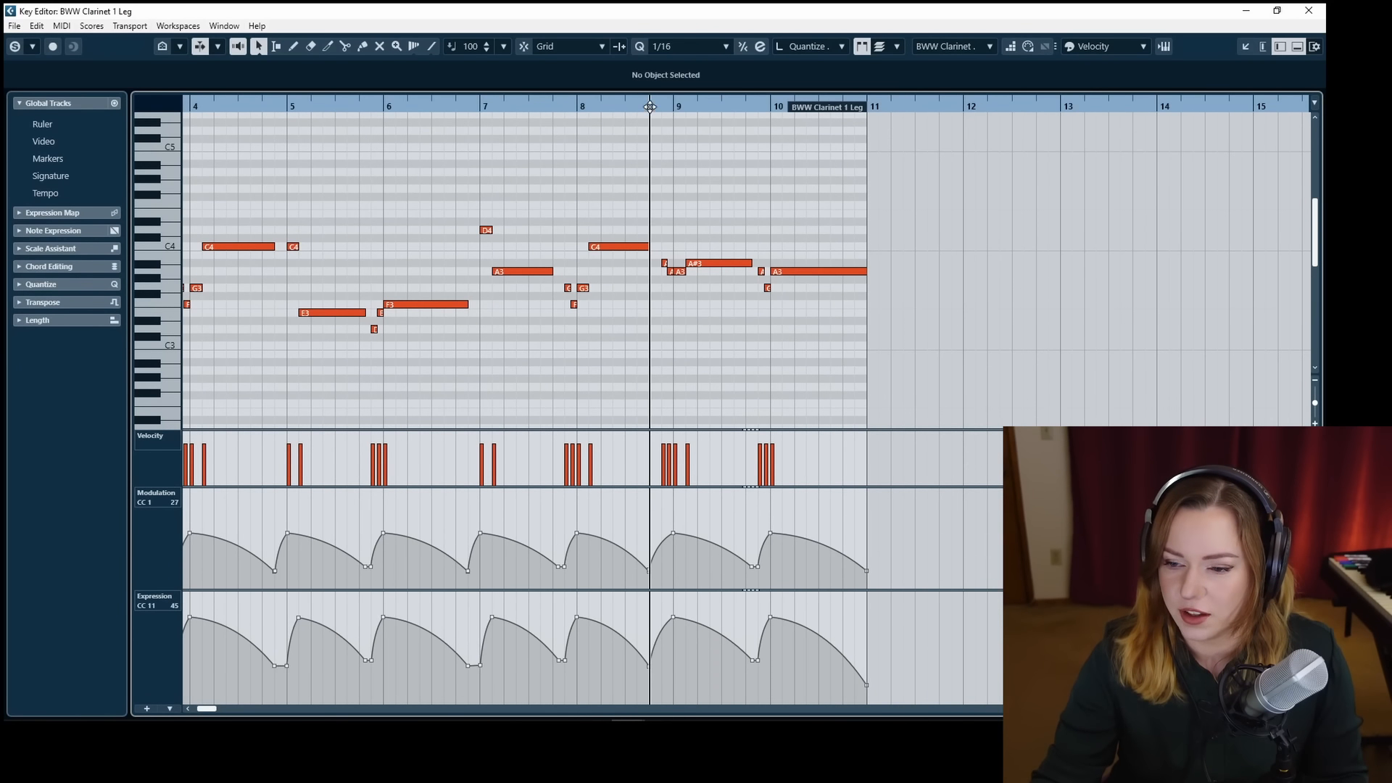
pyautogui.press('space')
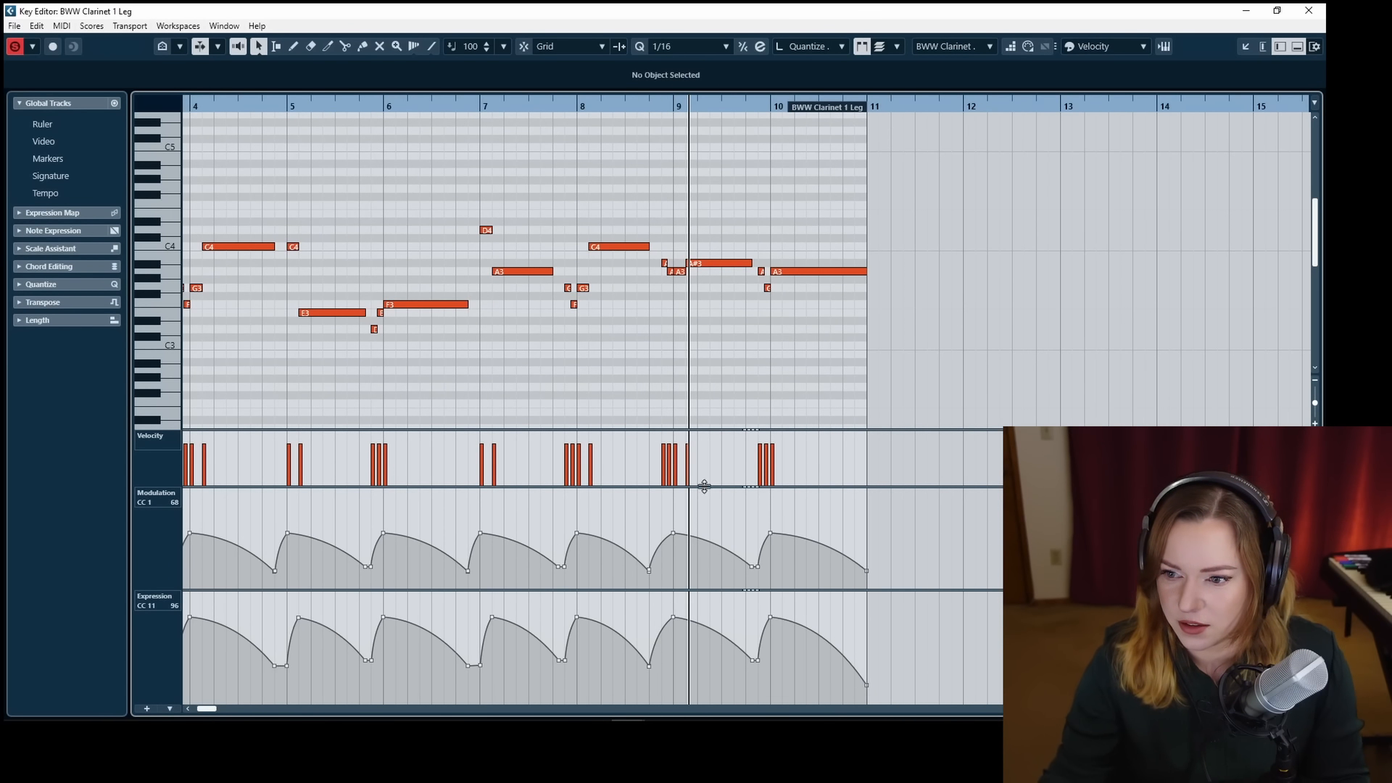
pyautogui.moveTo(674, 536); pyautogui.dragTo(658, 534)
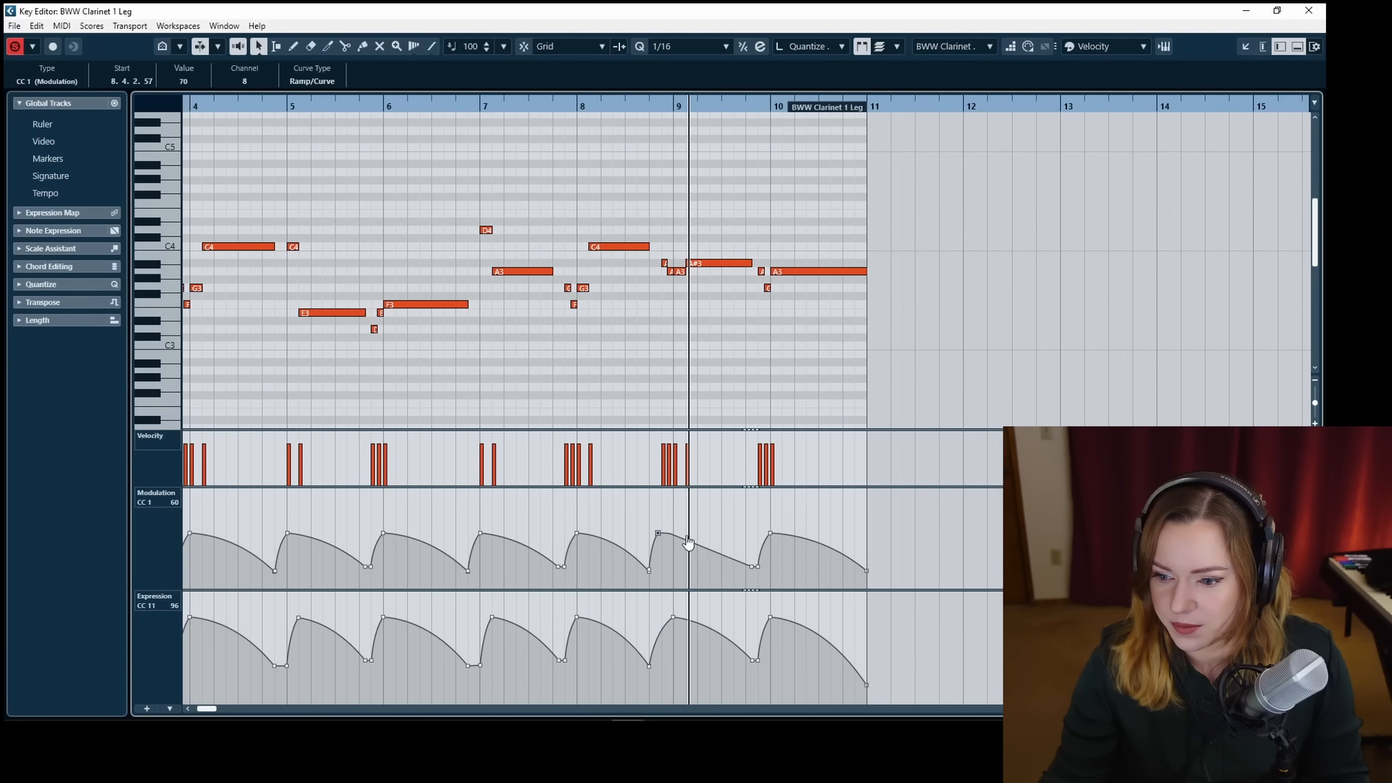
pyautogui.click(652, 104)
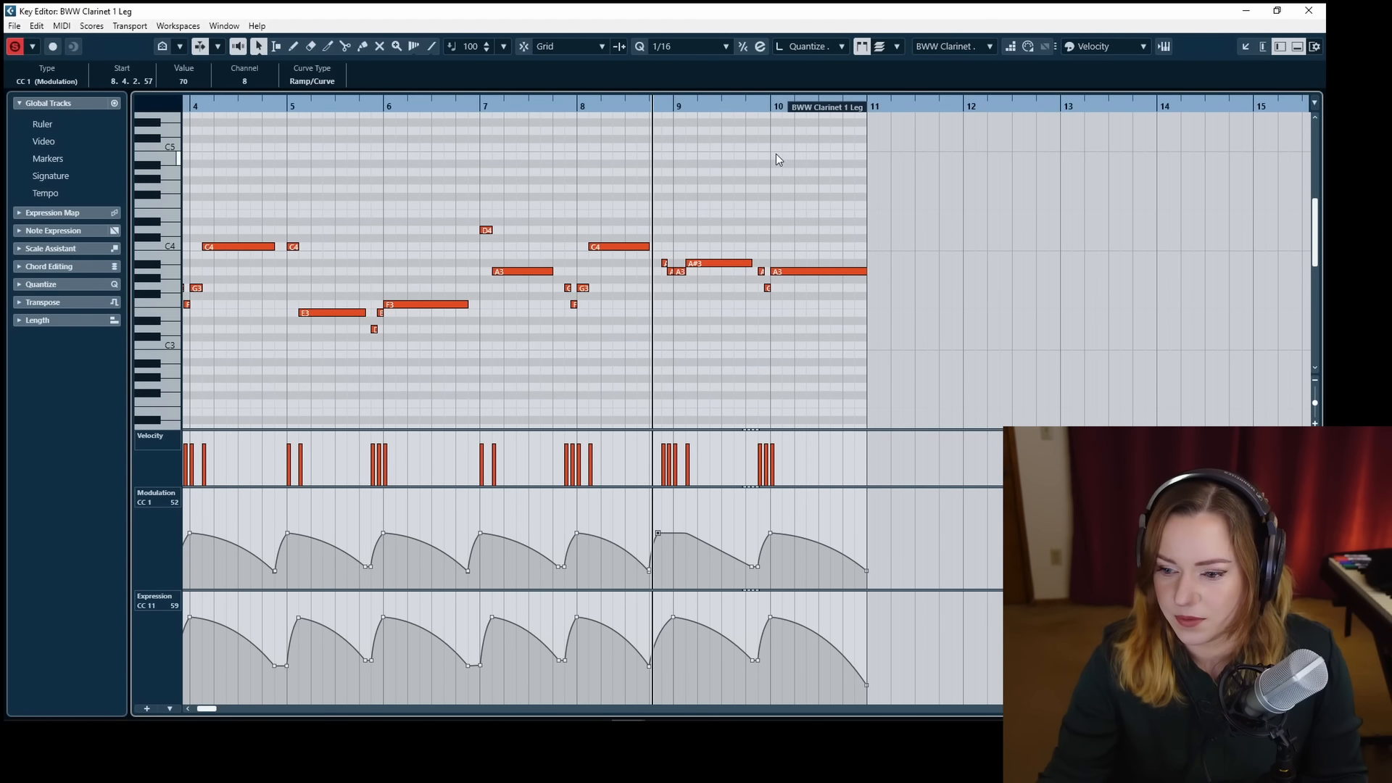
# Lower the clarinet's modulation peak before bar 9 to 60, replay that passage and deselect the point.
pyautogui.press('space')
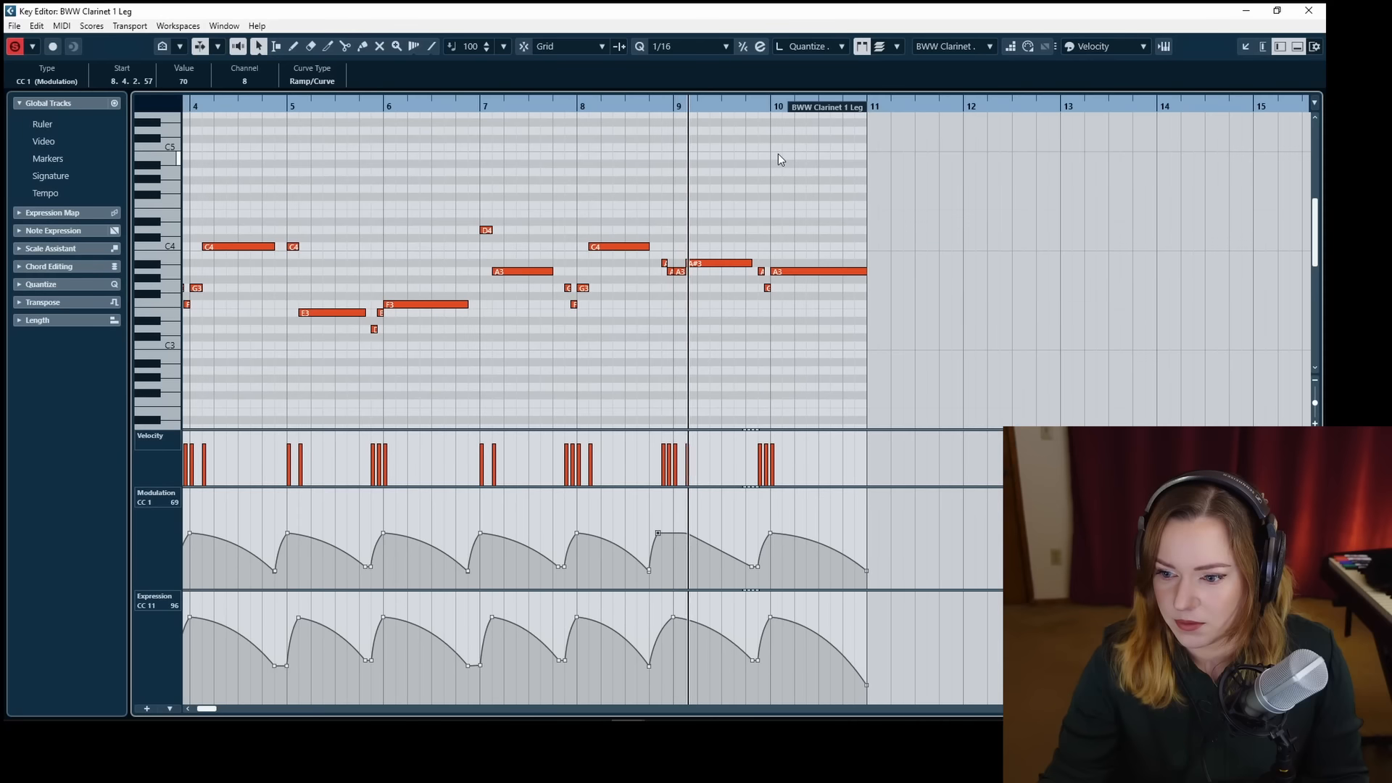
pyautogui.moveTo(657, 535); pyautogui.dragTo(660, 542)
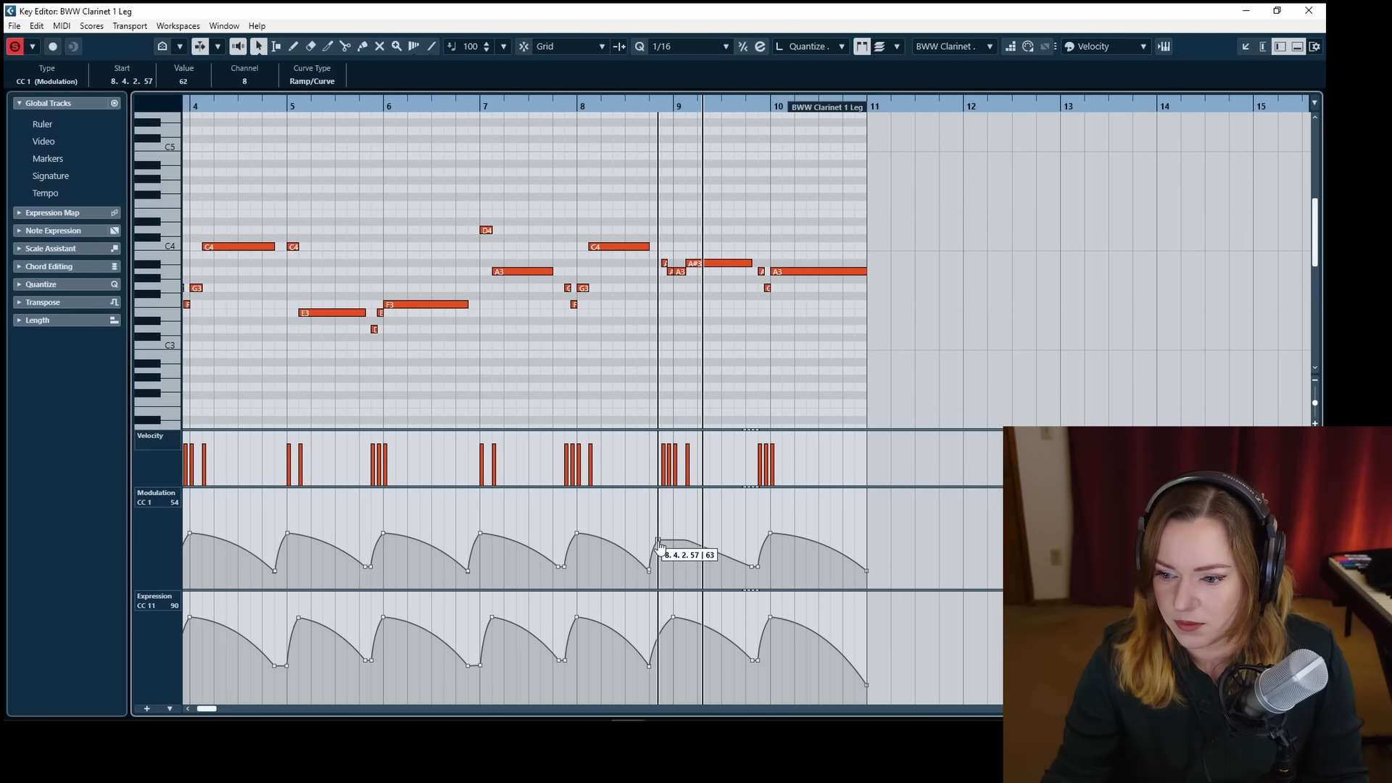
pyautogui.moveTo(654, 111); pyautogui.dragTo(654, 109)
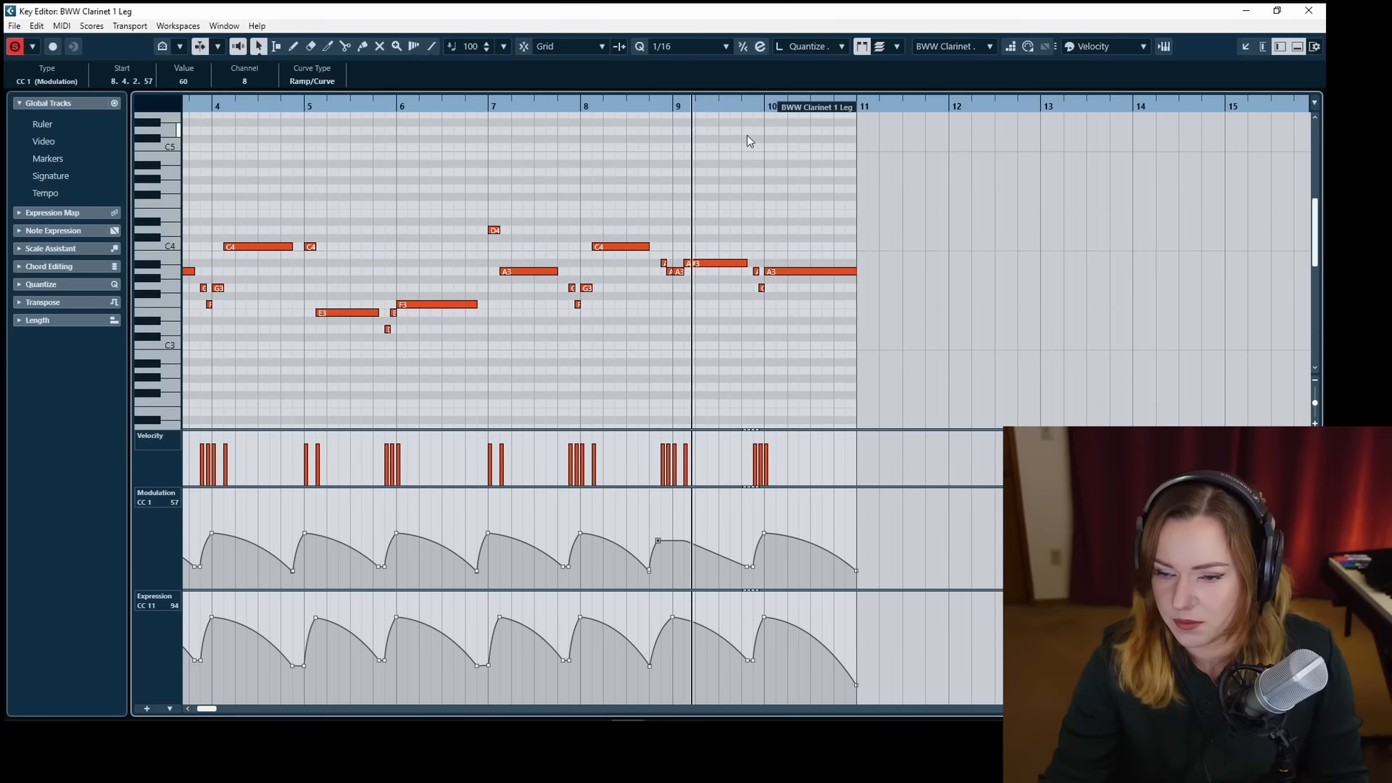
pyautogui.press('space')
pyautogui.click(745, 177)
# Play the whole clarinet part from its start just before bar 3.
pyautogui.hscroll(-1, 689, 361)
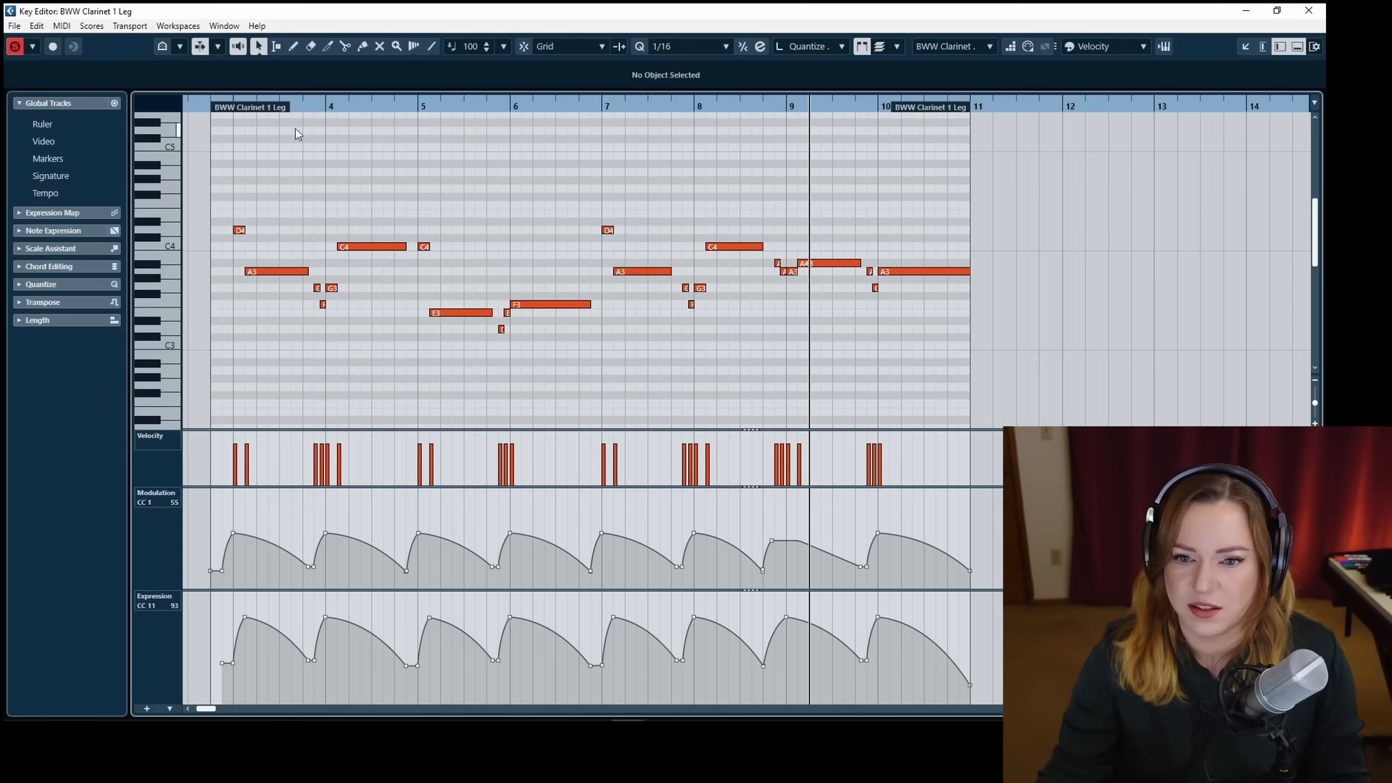
pyautogui.moveTo(312, 104); pyautogui.dragTo(213, 105)
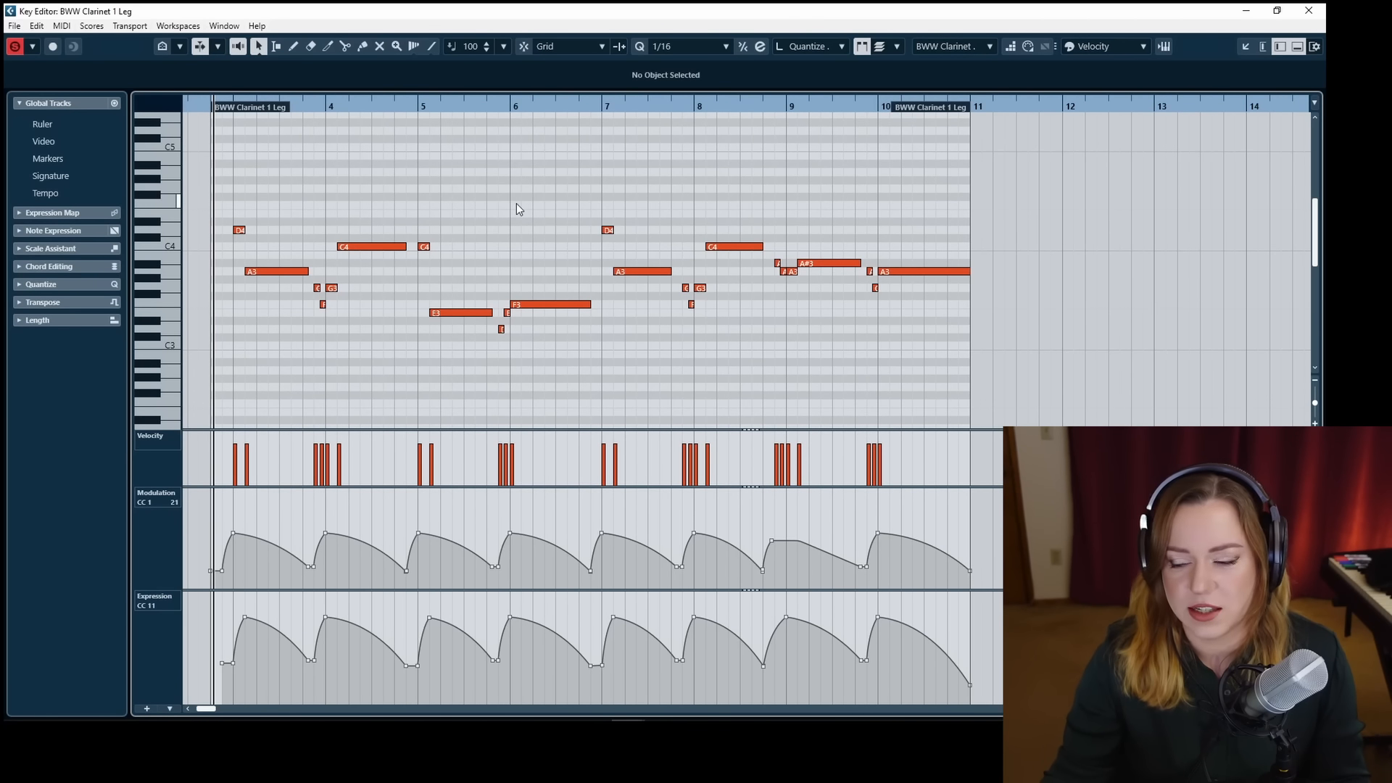
pyautogui.press('space')
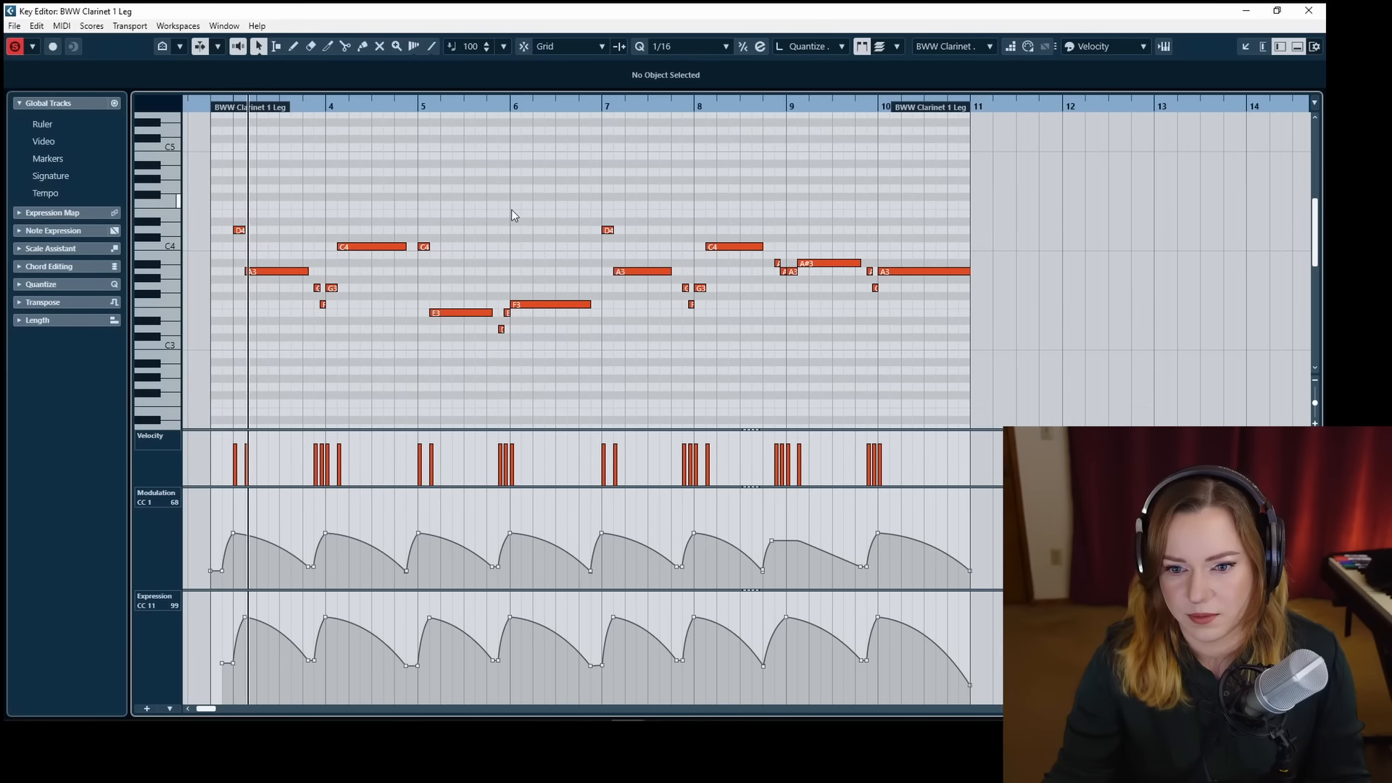
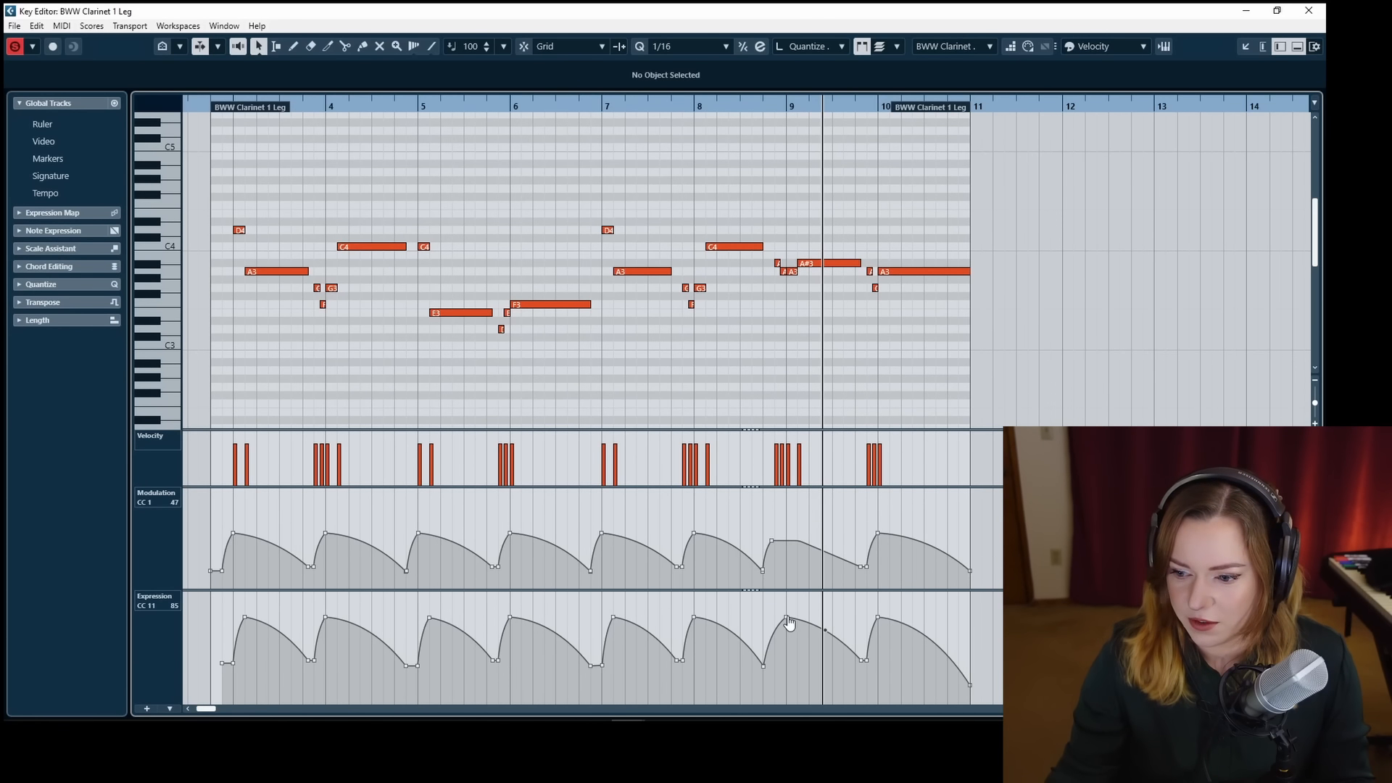
# Raise the clarinet's bar 9 expression peak to 112, replay from just before bar 9 and close the editor.
pyautogui.moveTo(788, 620); pyautogui.dragTo(787, 605)
pyautogui.moveTo(761, 106); pyautogui.dragTo(843, 206)
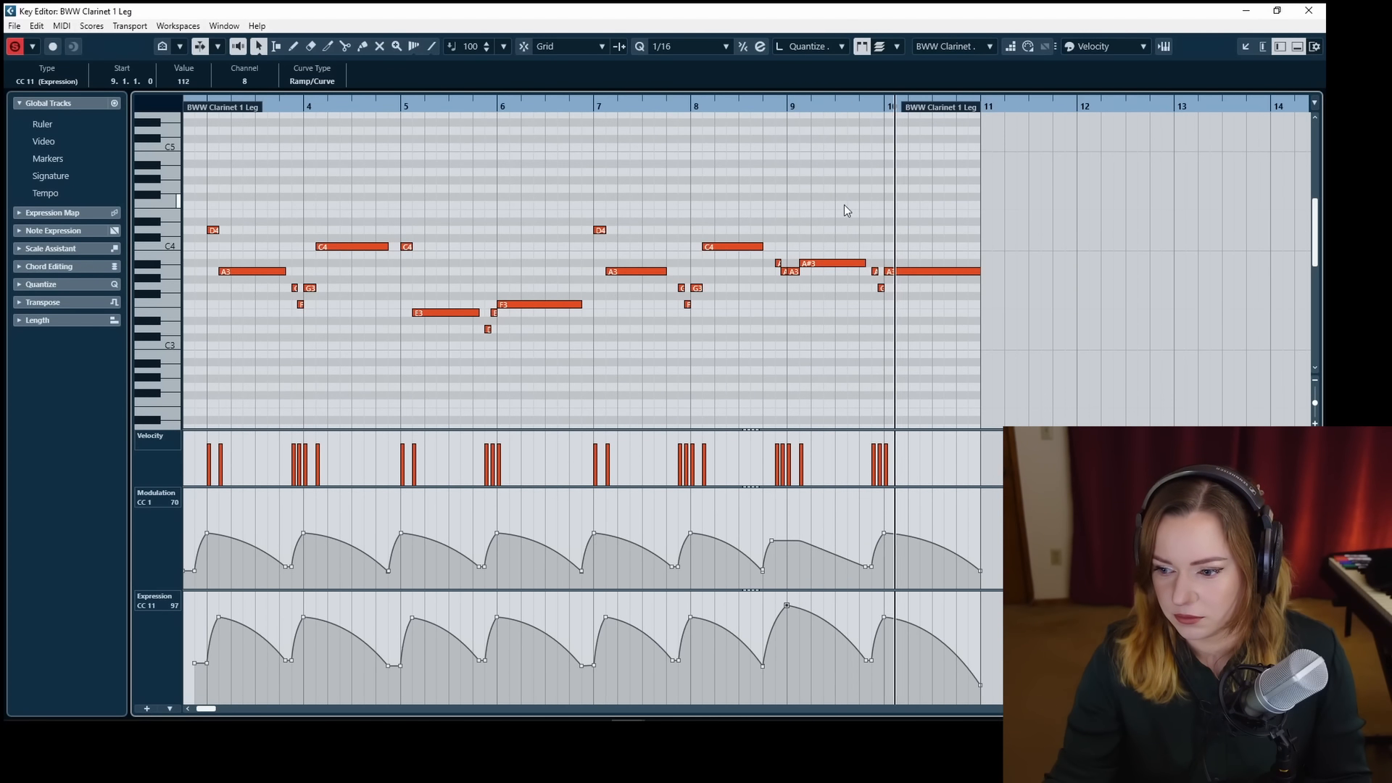
pyautogui.click(843, 205)
pyautogui.press('Return')
pyautogui.press('space')
pyautogui.click(582, 308)
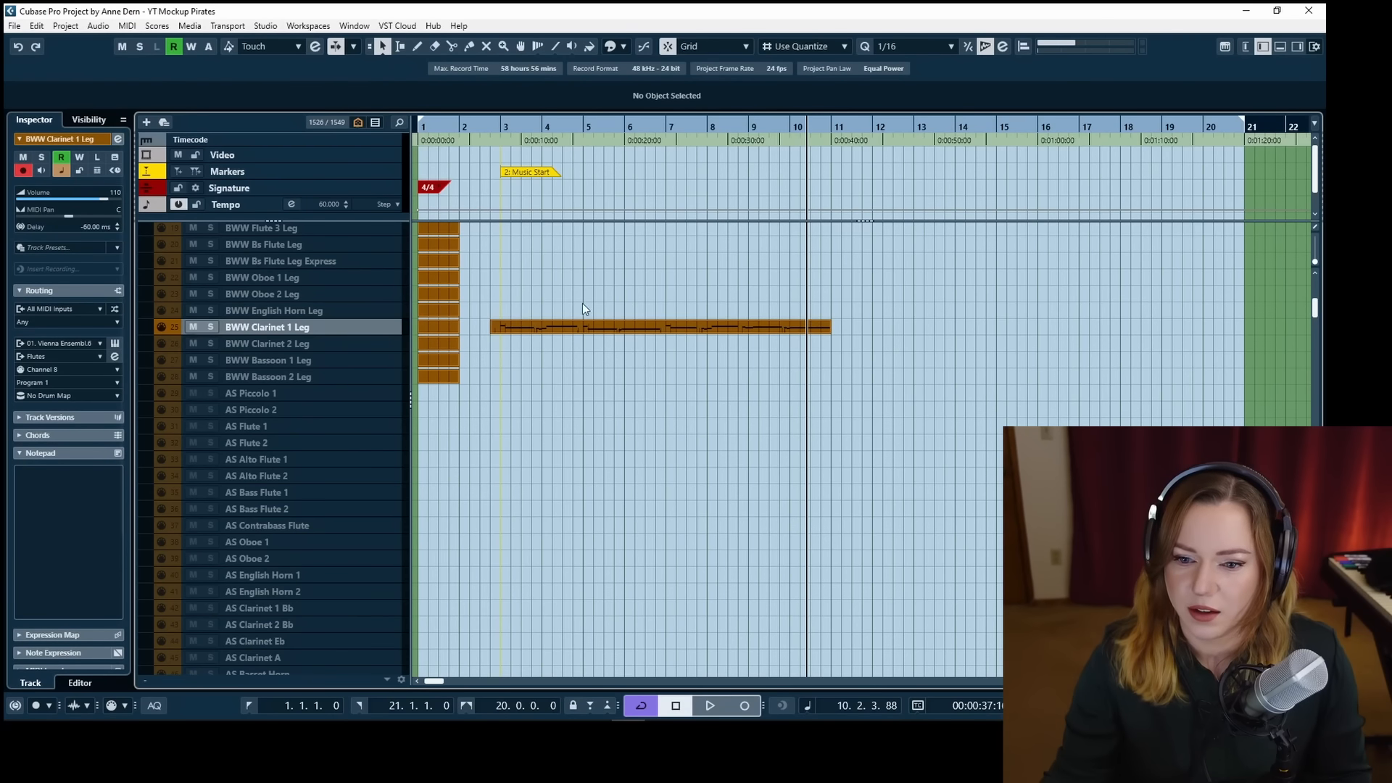
# Copy the clarinet part onto BWW Clarinet 2 Leg and audition it soloed with BWW Clarinet 1 Leg muted.
pyautogui.click(263, 343)
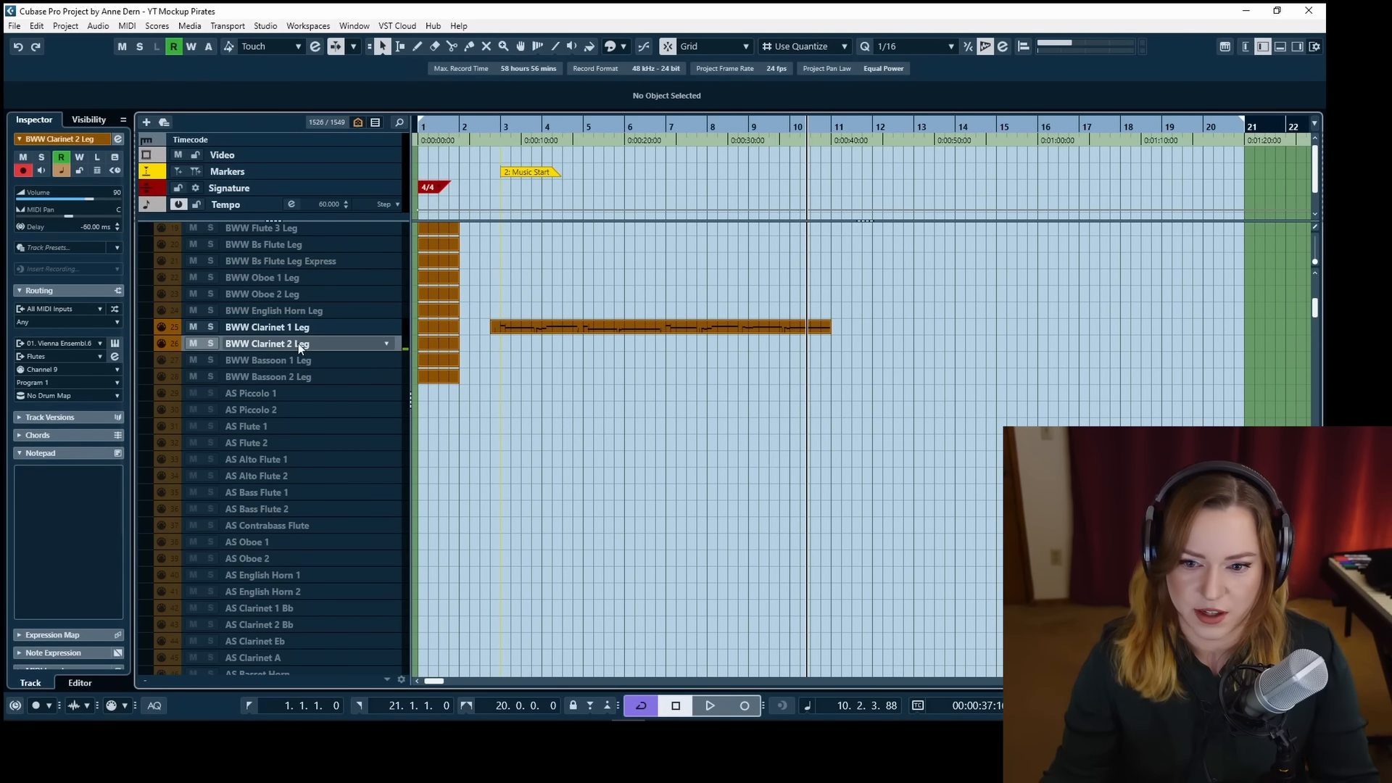
pyautogui.click(535, 330)
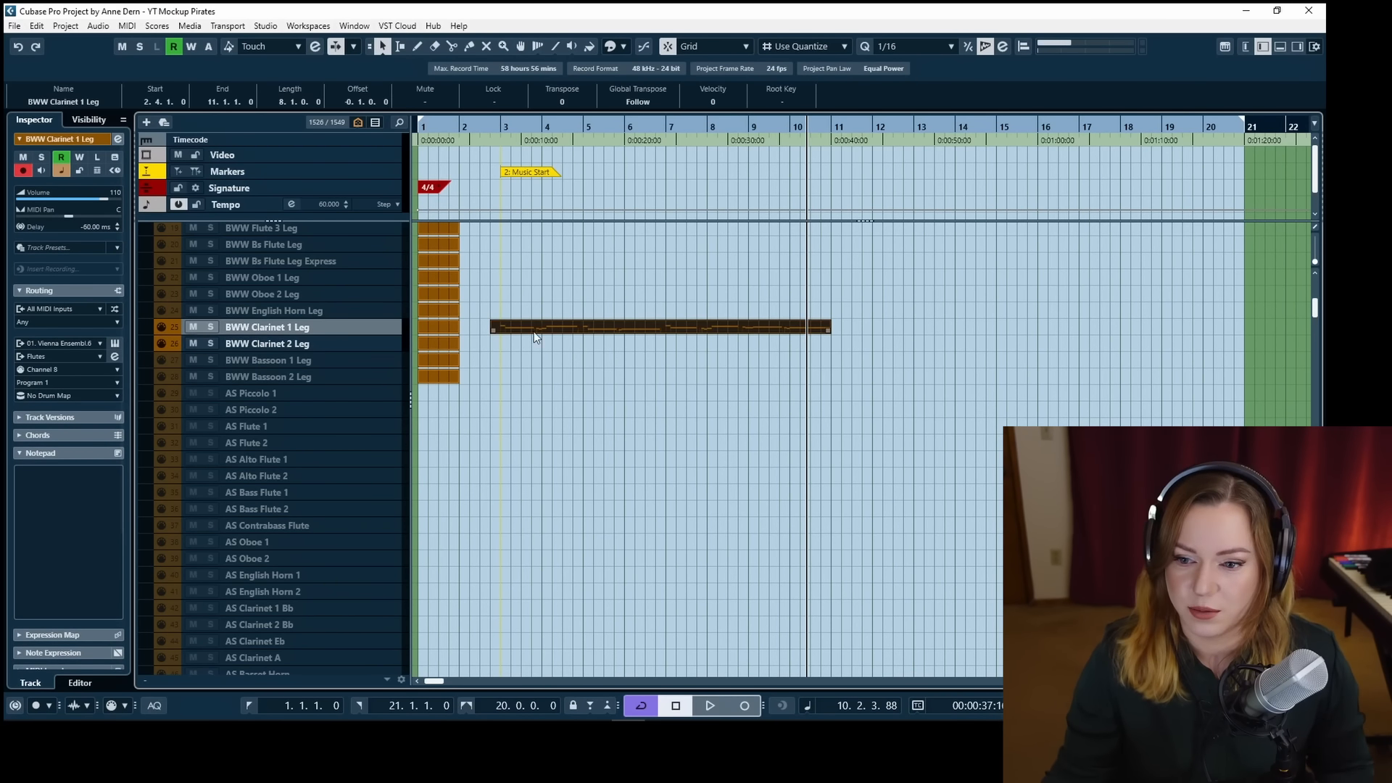
pyautogui.moveTo(536, 329); pyautogui.dragTo(535, 343)
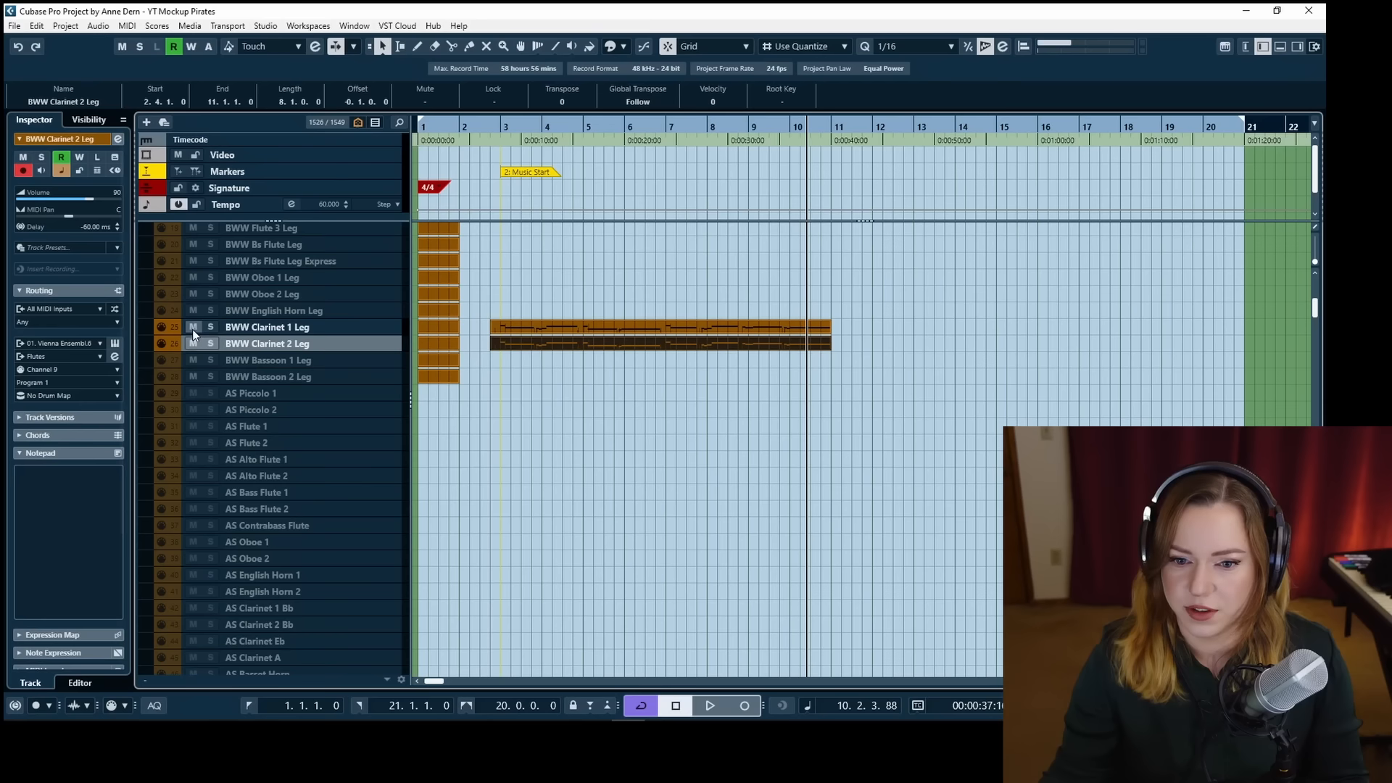
pyautogui.click(487, 127)
pyautogui.press('h')
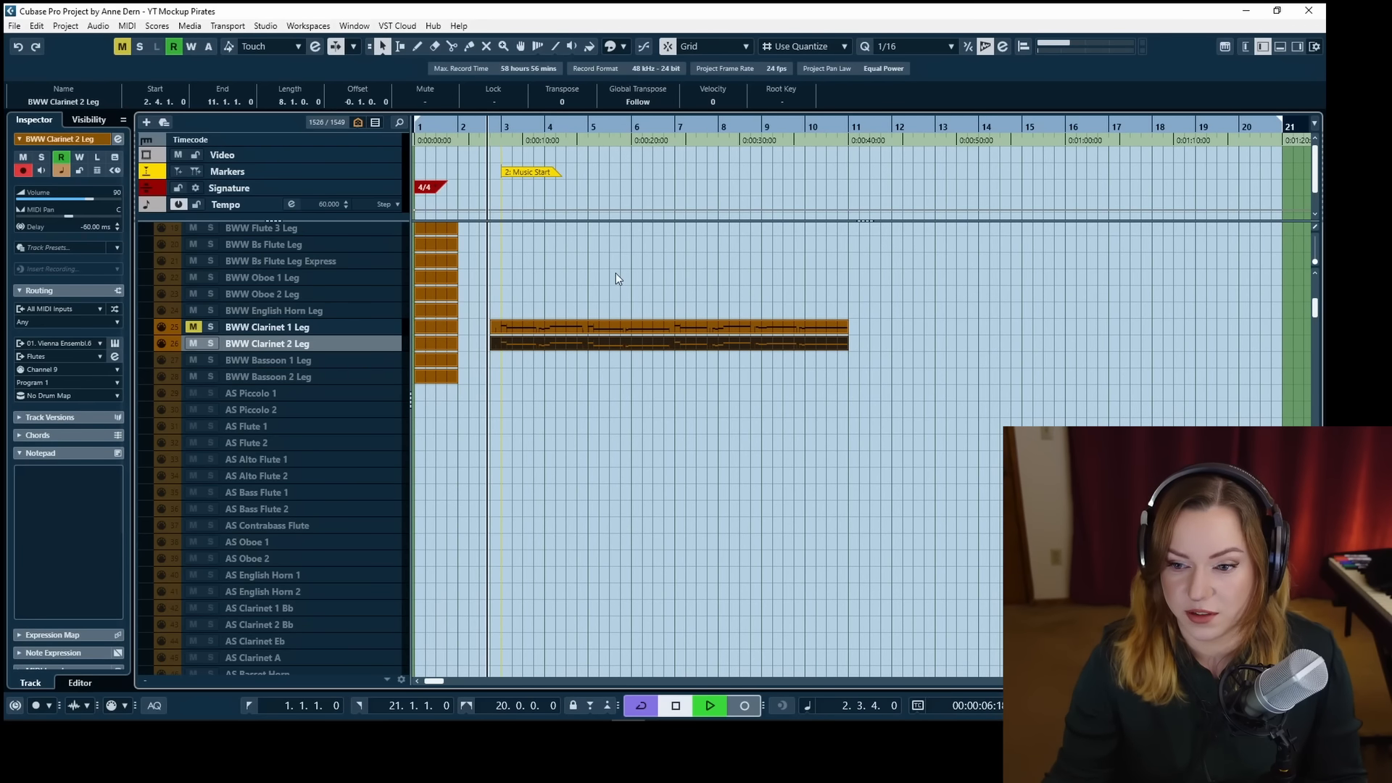
pyautogui.press('space')
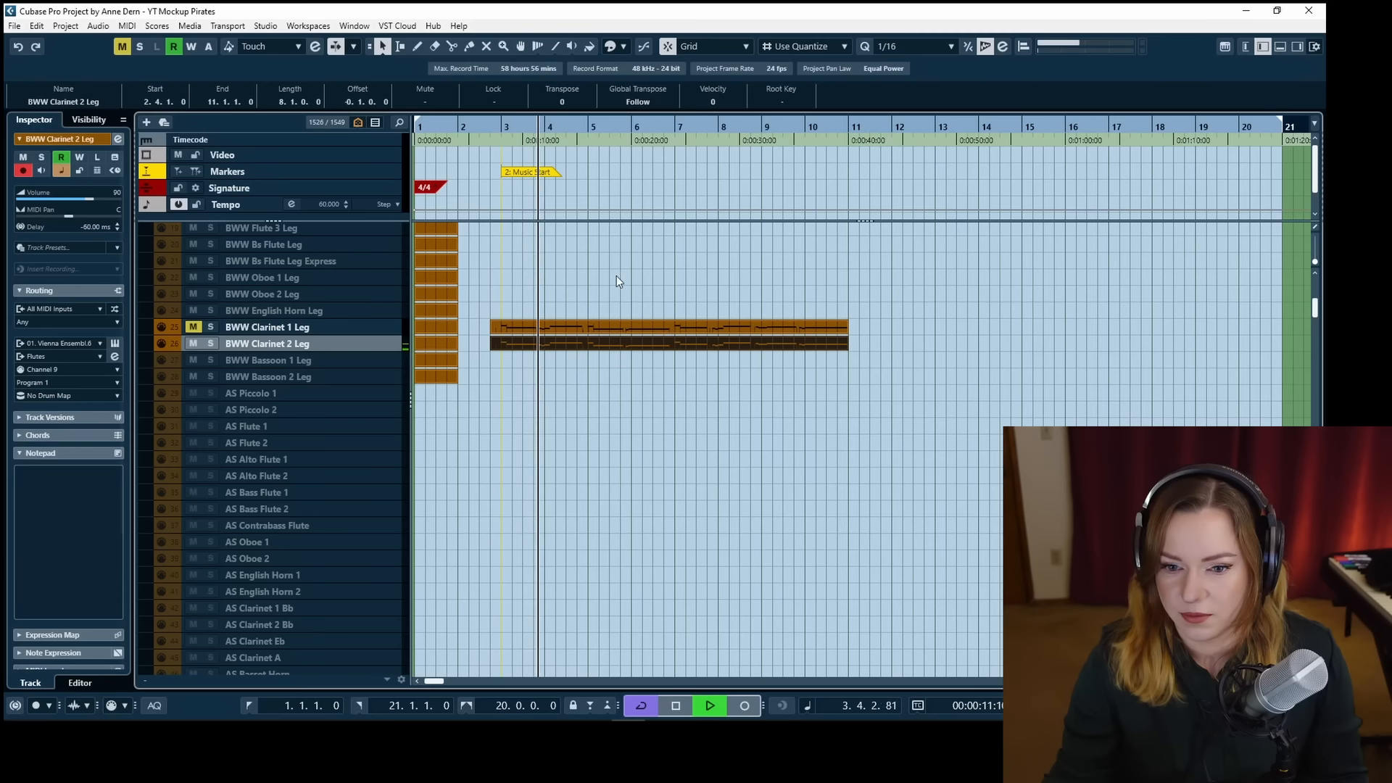
pyautogui.click(211, 344)
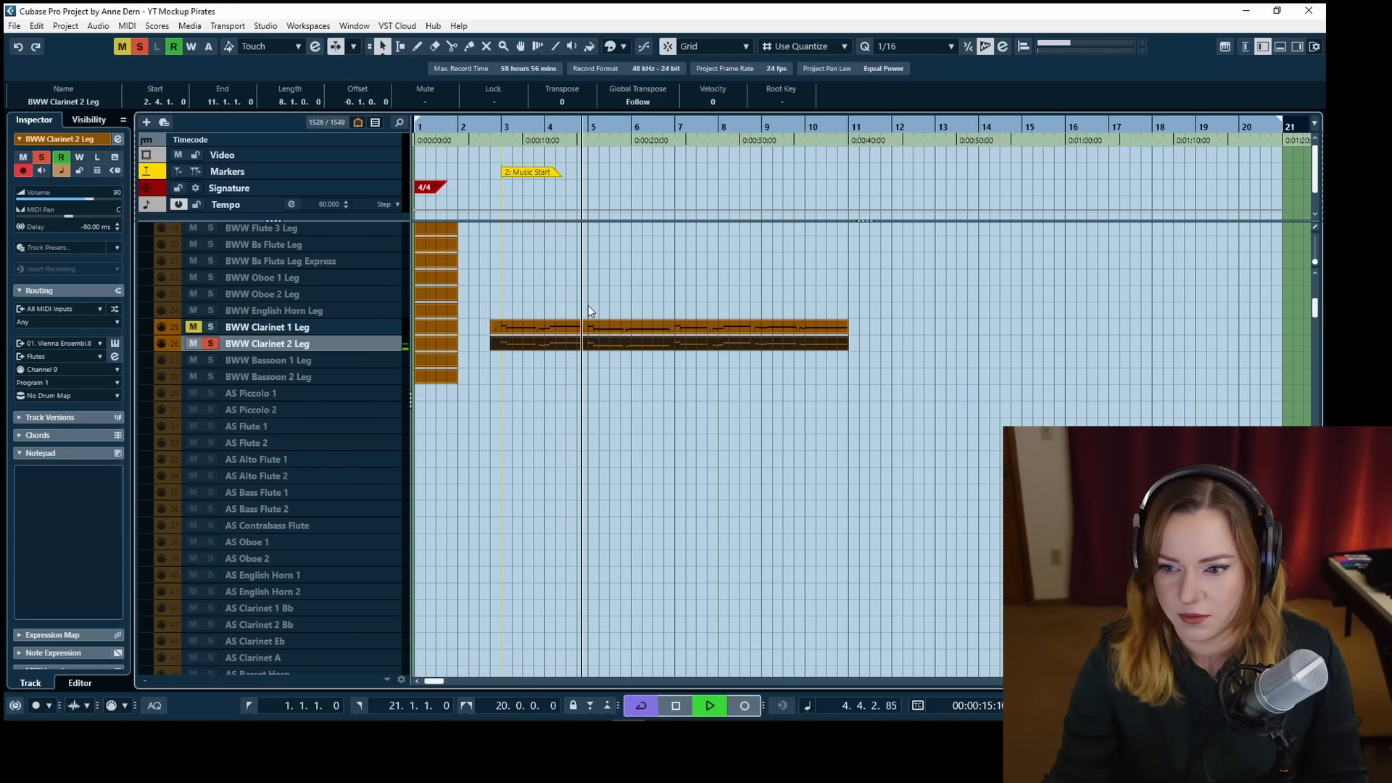
pyautogui.press('space')
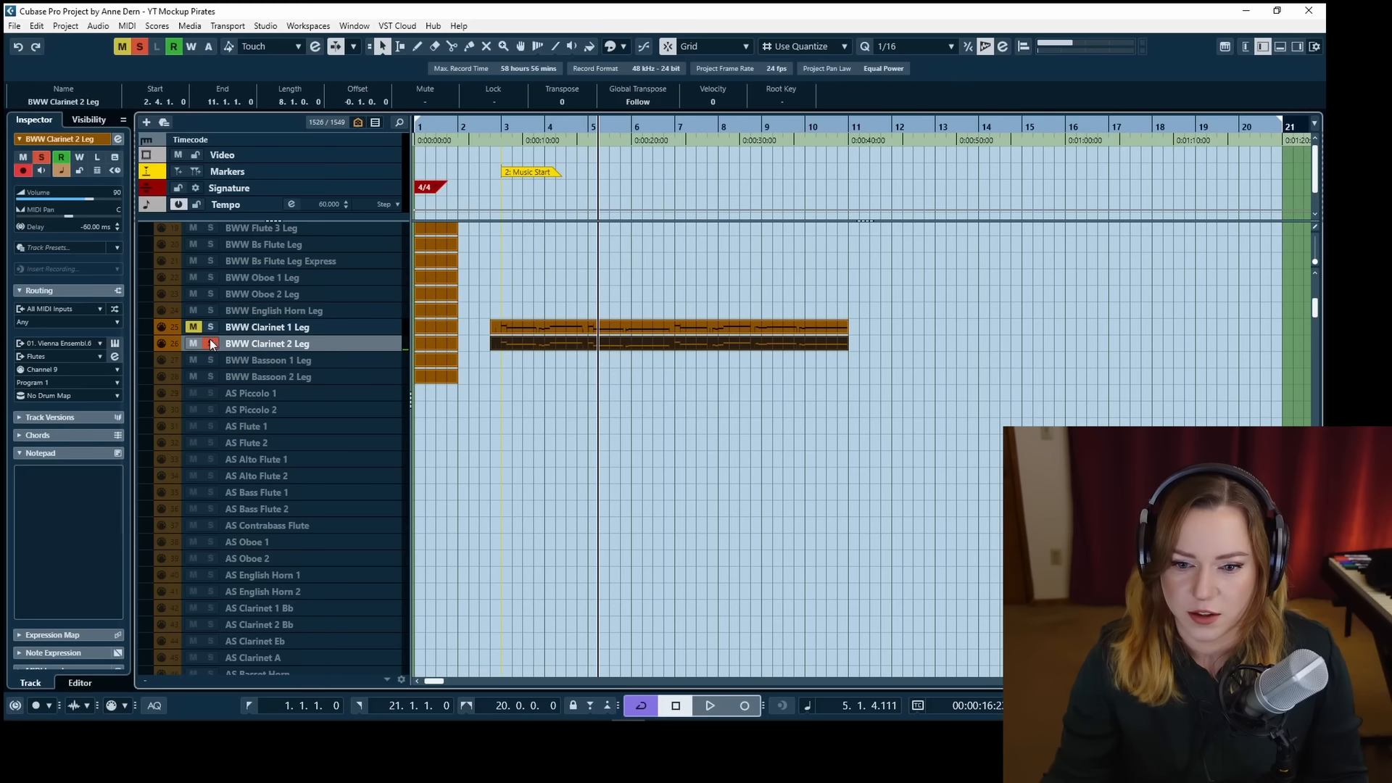
# Delete the copied part from BWW Clarinet 2 Leg, unmute BWW Clarinet 1 Leg and disable the Clarinet 2 track.
pyautogui.press('Delete')
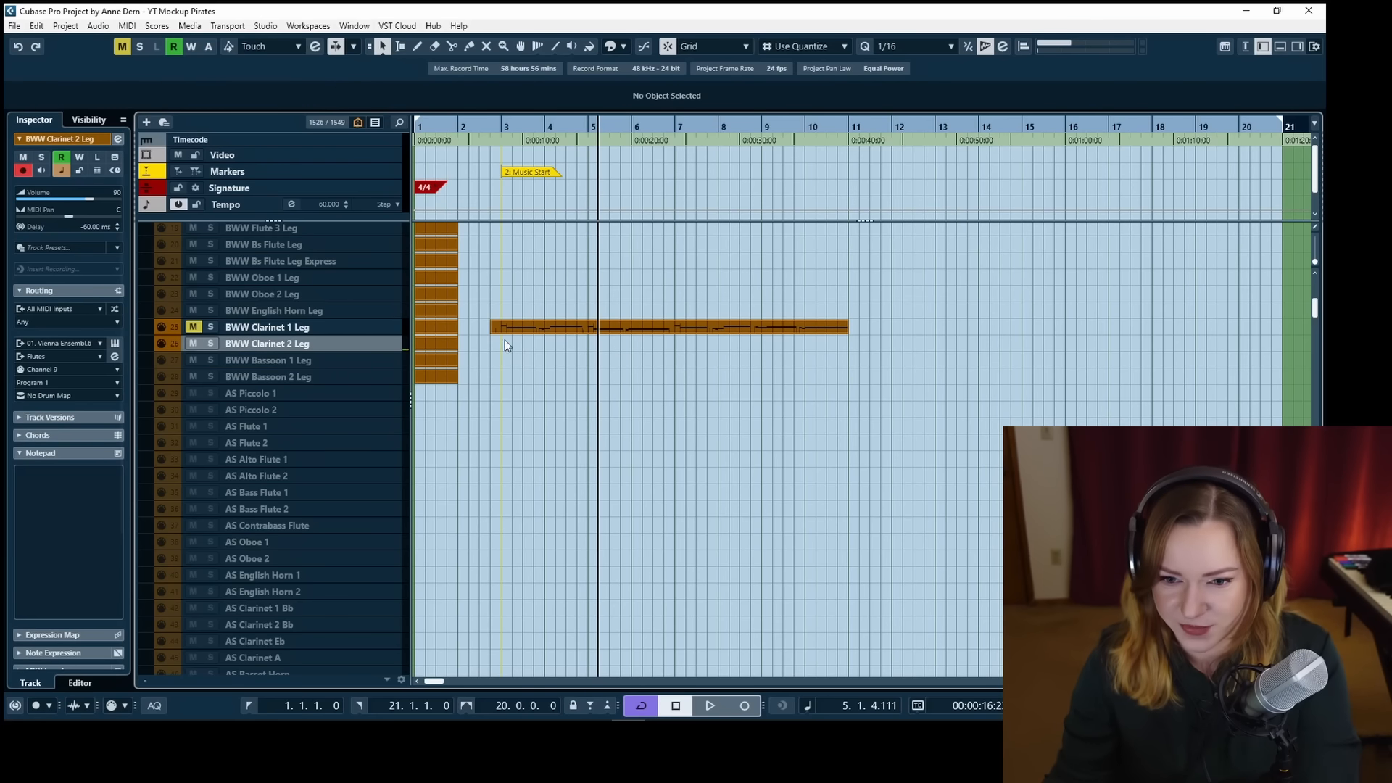
pyautogui.click(197, 327)
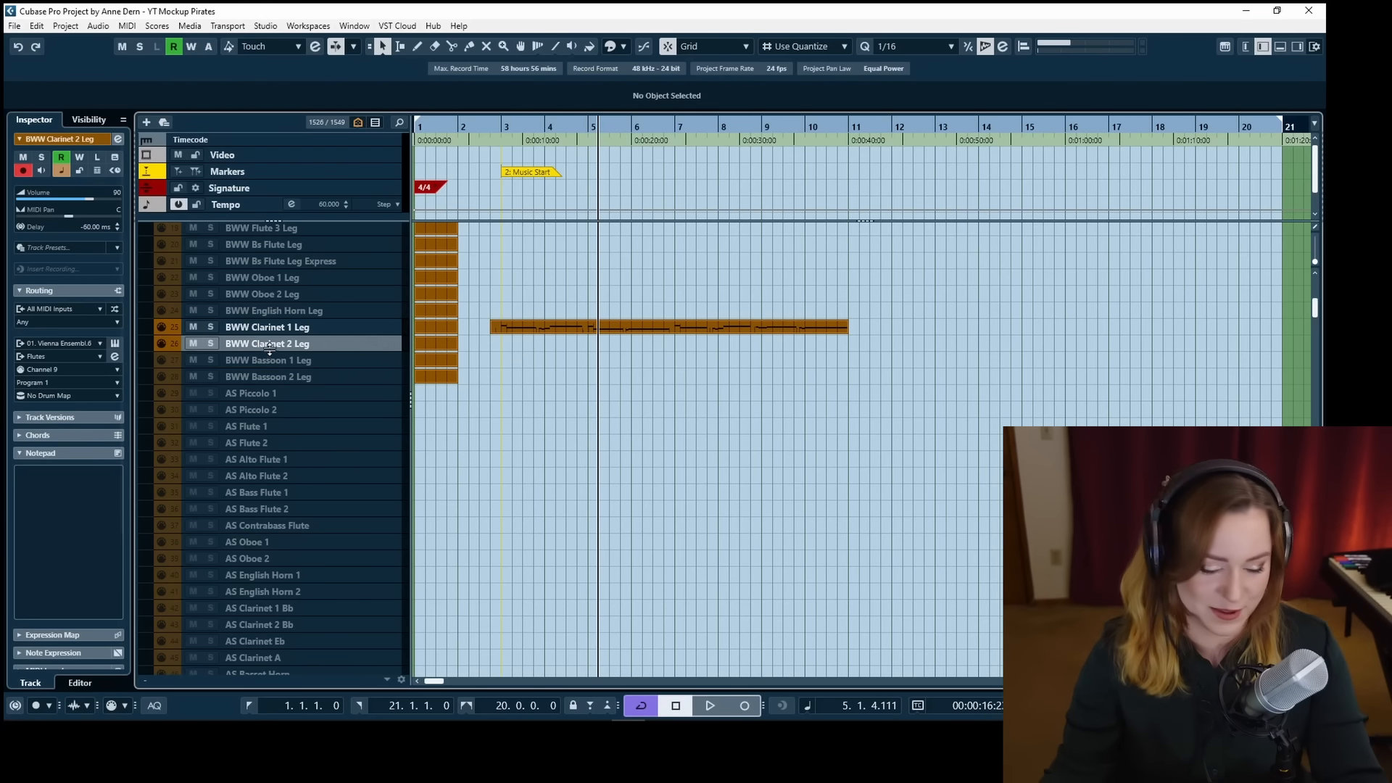
pyautogui.hotkey('shift', 'd')
# Place the playhead at 2.4.1 and fold the WOODWINDS folder.
pyautogui.click(489, 123)
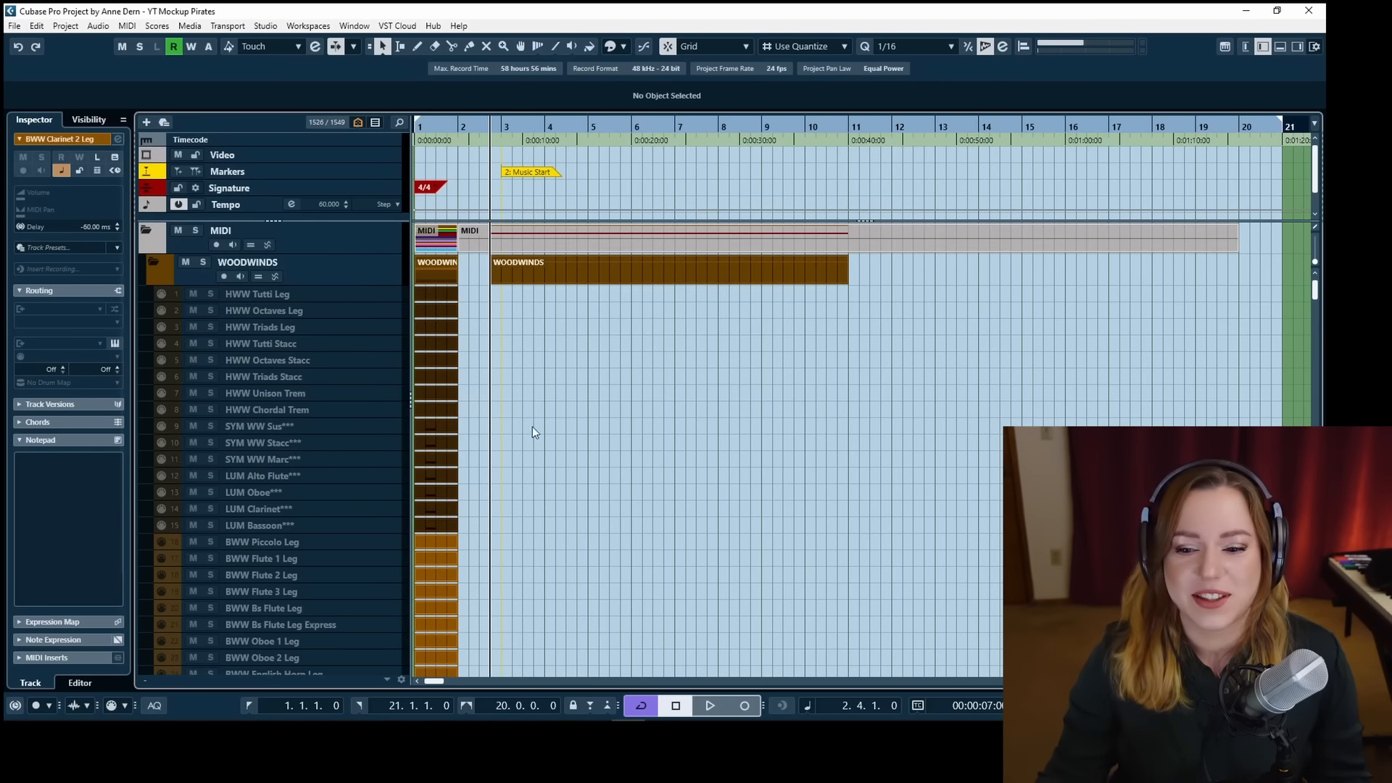
pyautogui.scroll(-5, 532, 432)
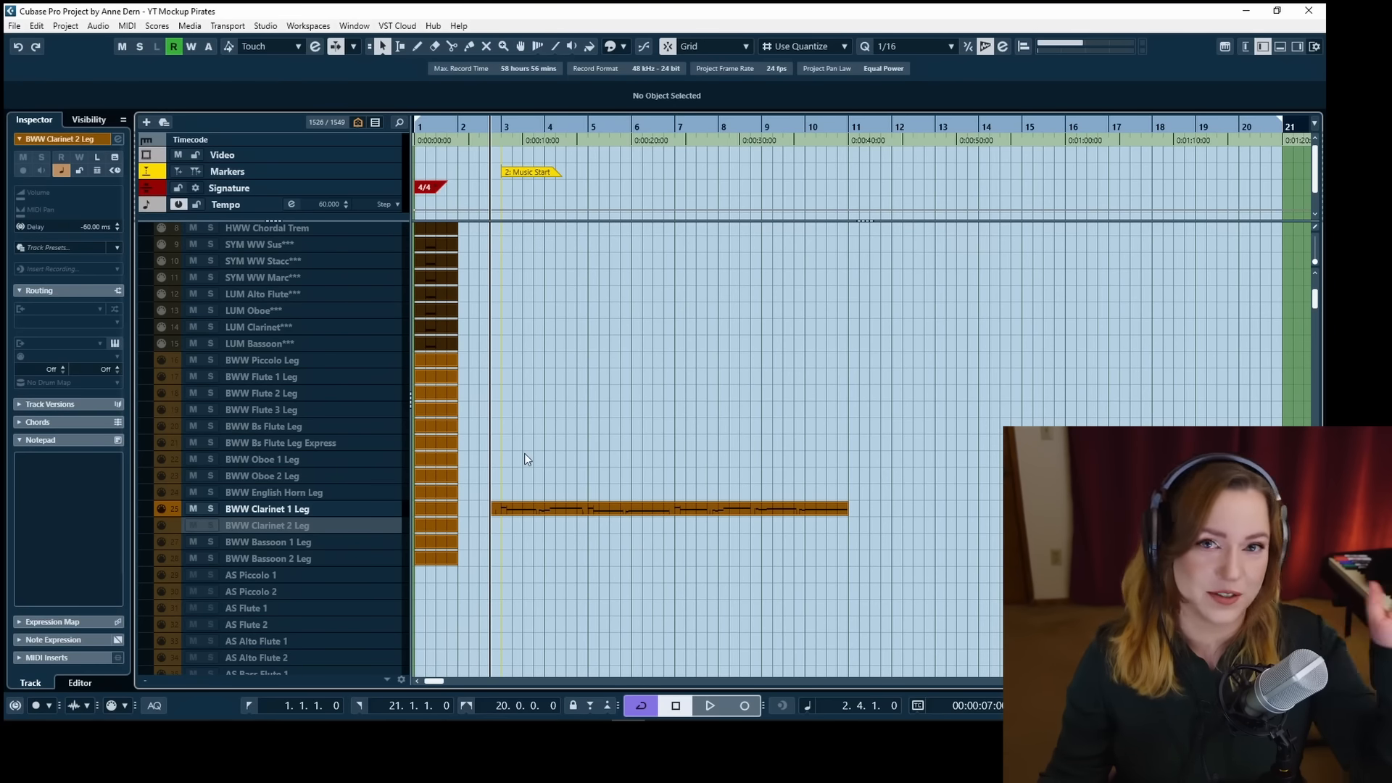
pyautogui.scroll(-3, 496, 505)
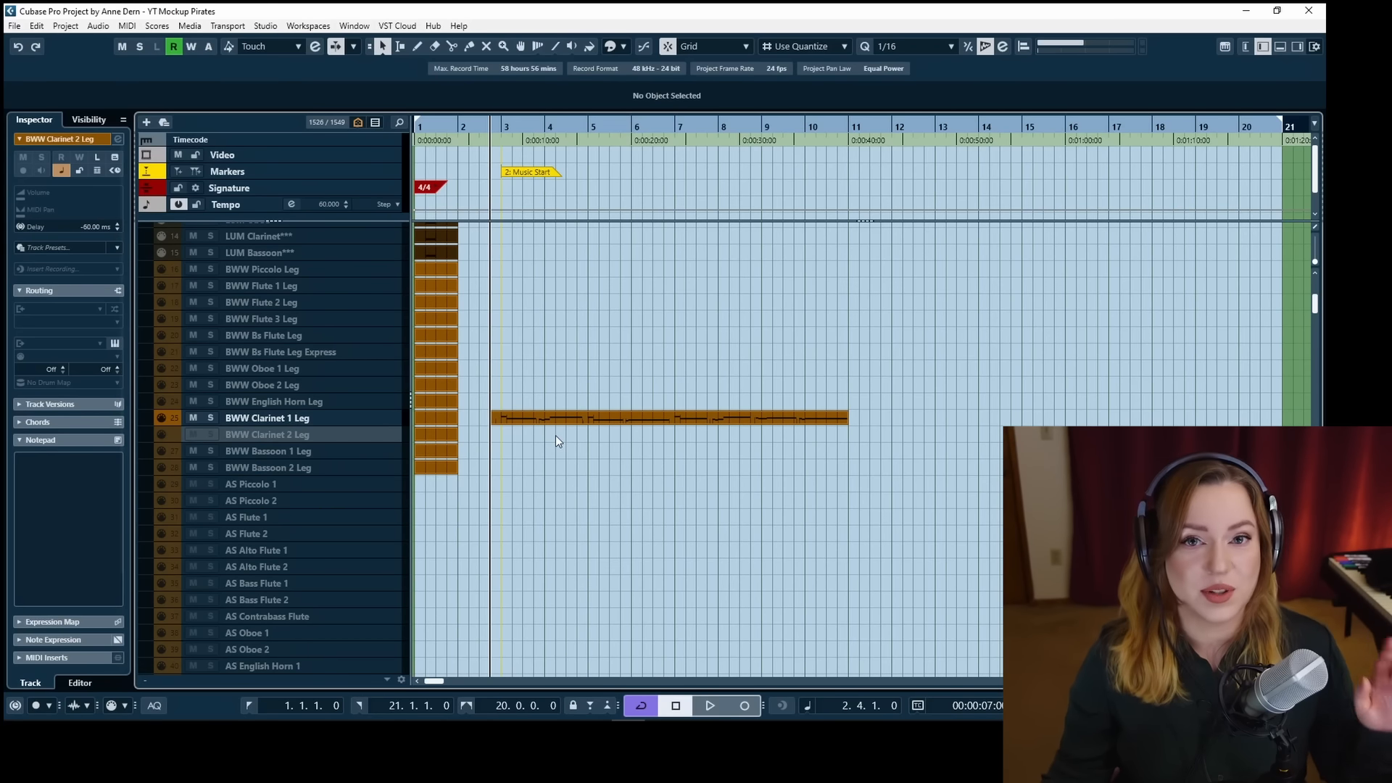
pyautogui.scroll(5, 555, 435)
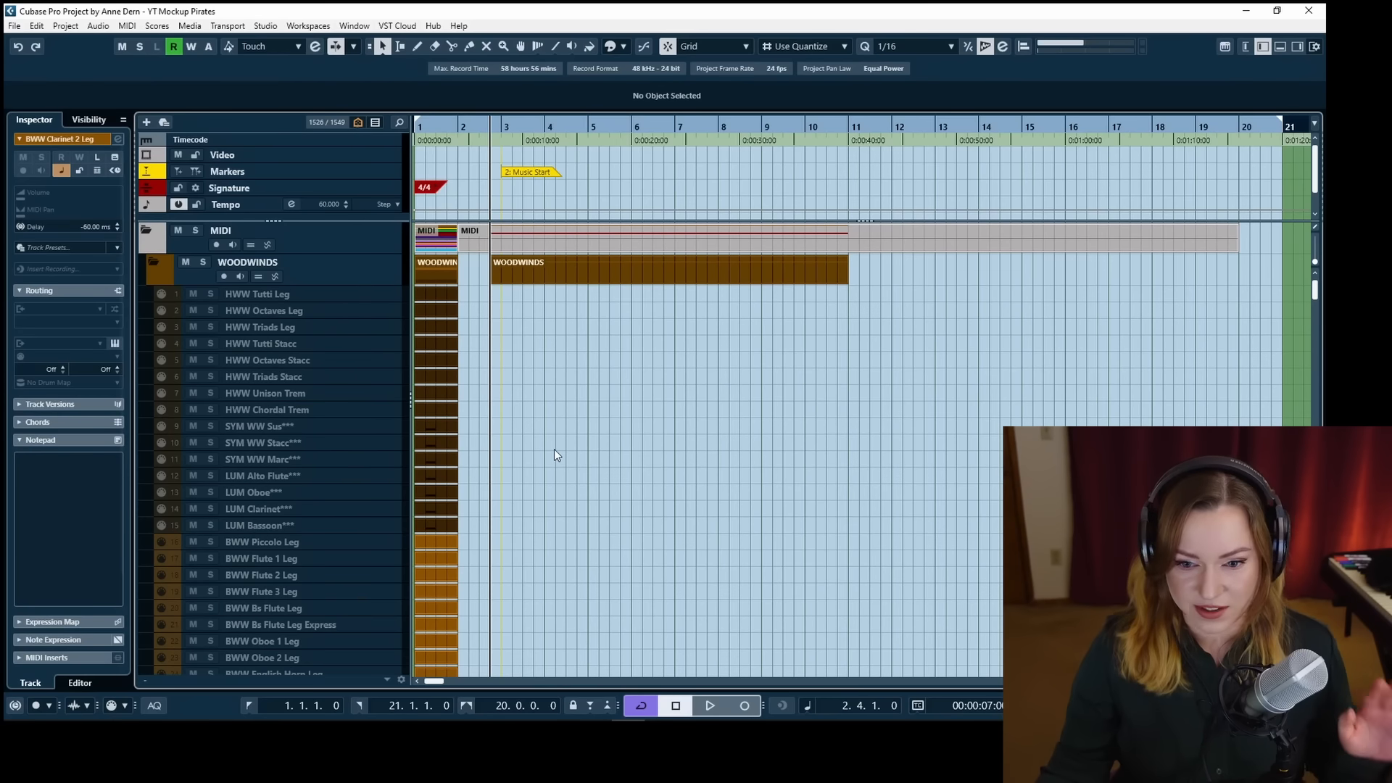
pyautogui.scroll(-5, 554, 450)
pyautogui.scroll(5, 554, 450)
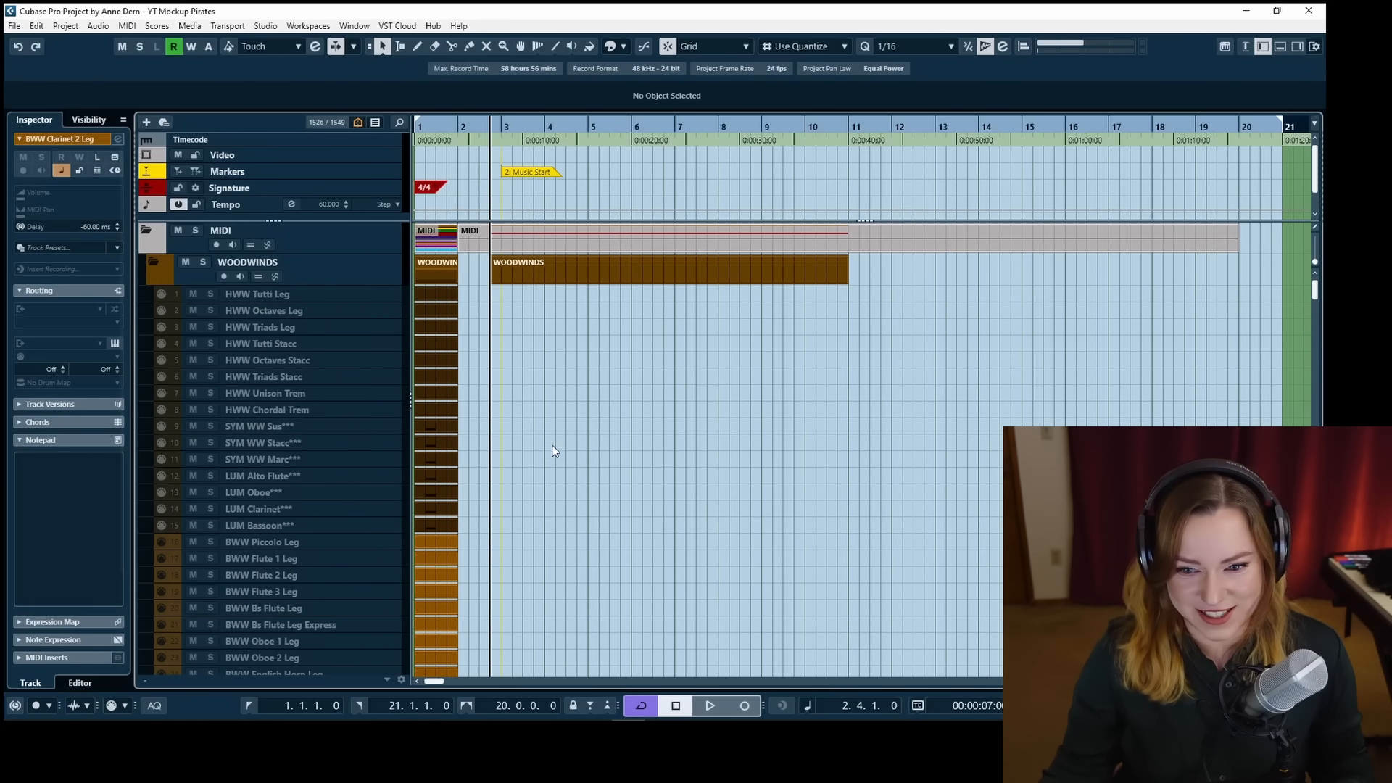
pyautogui.click(153, 262)
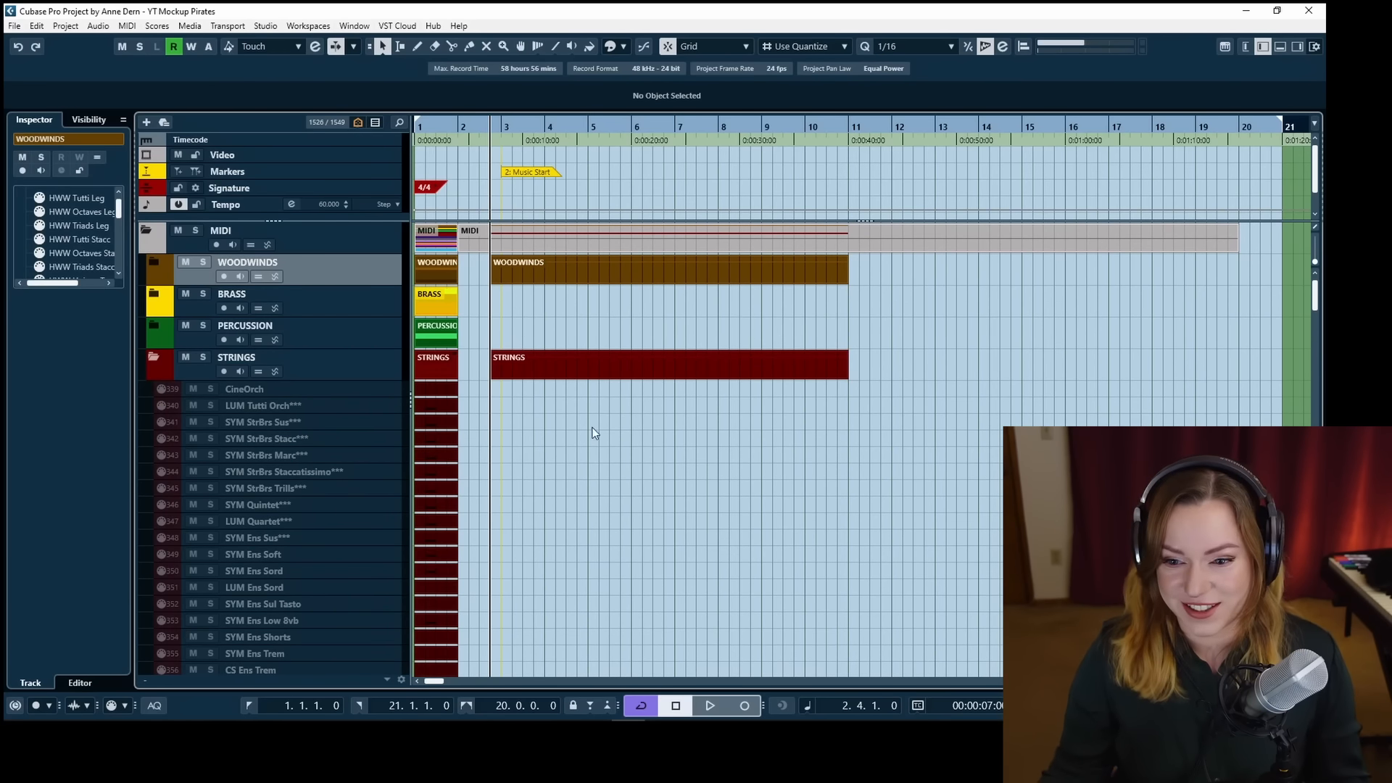
# Select all the CMS Long and CSS legato string parts from just before bar 3 and open them in the Key Editor.
pyautogui.scroll(-15, 567, 442)
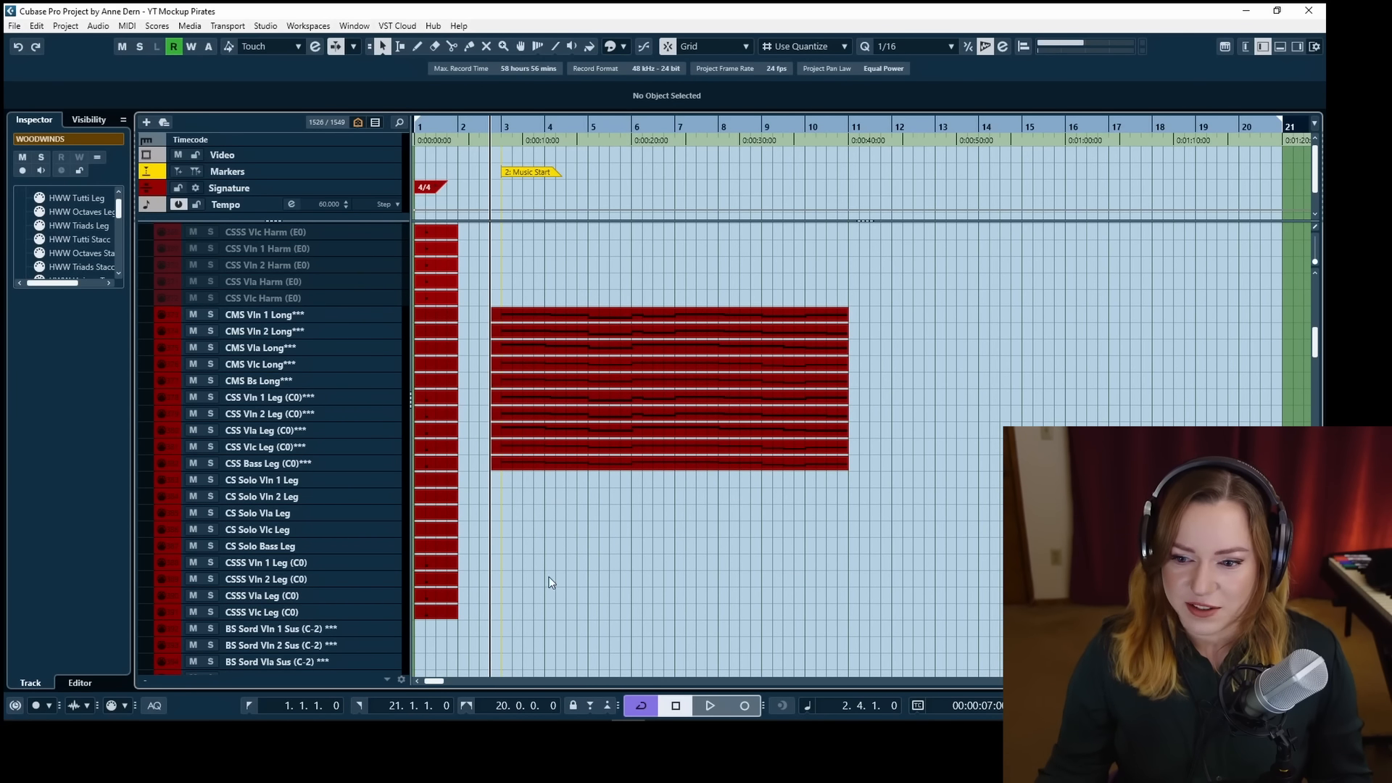
pyautogui.scroll(-3, 548, 575)
pyautogui.scroll(3, 548, 576)
pyautogui.moveTo(545, 576); pyautogui.dragTo(634, 281)
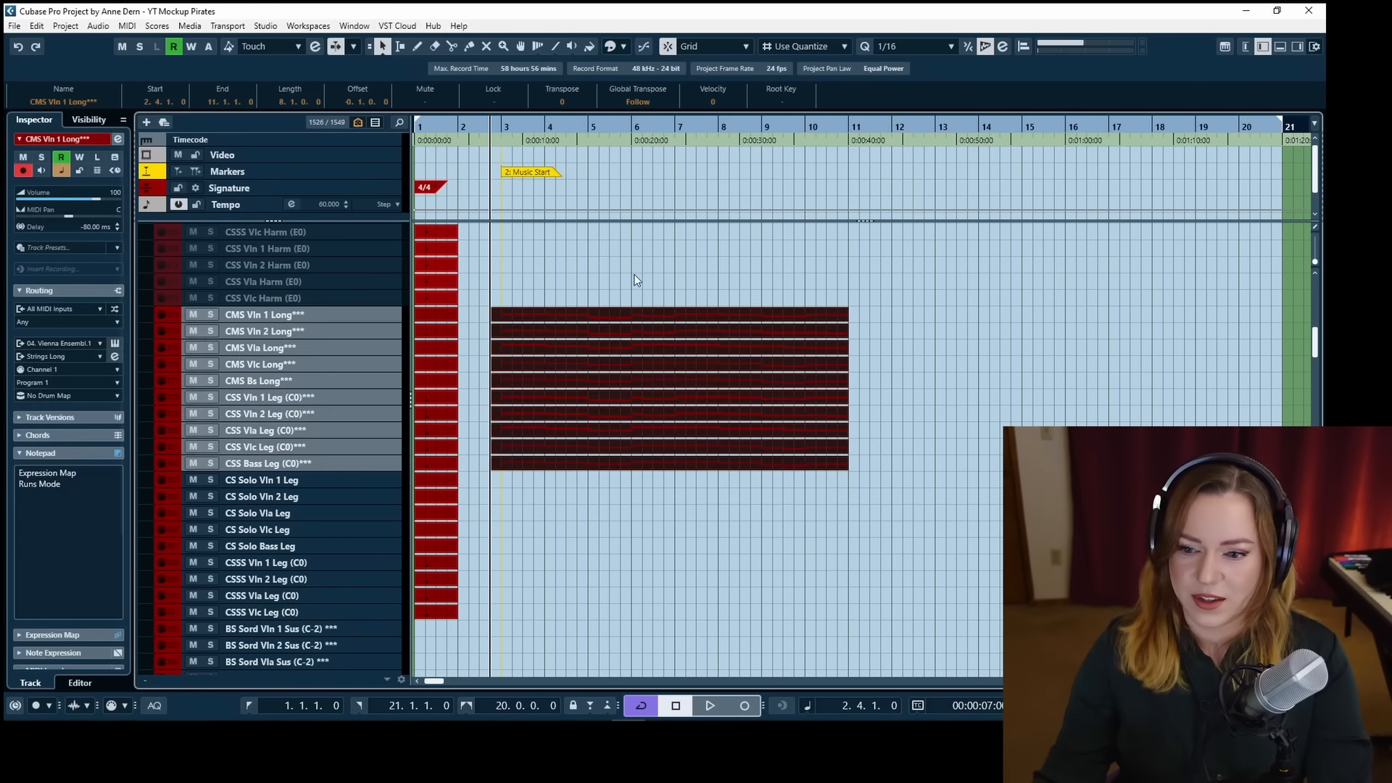
pyautogui.hotkey('ctrl', 'e')
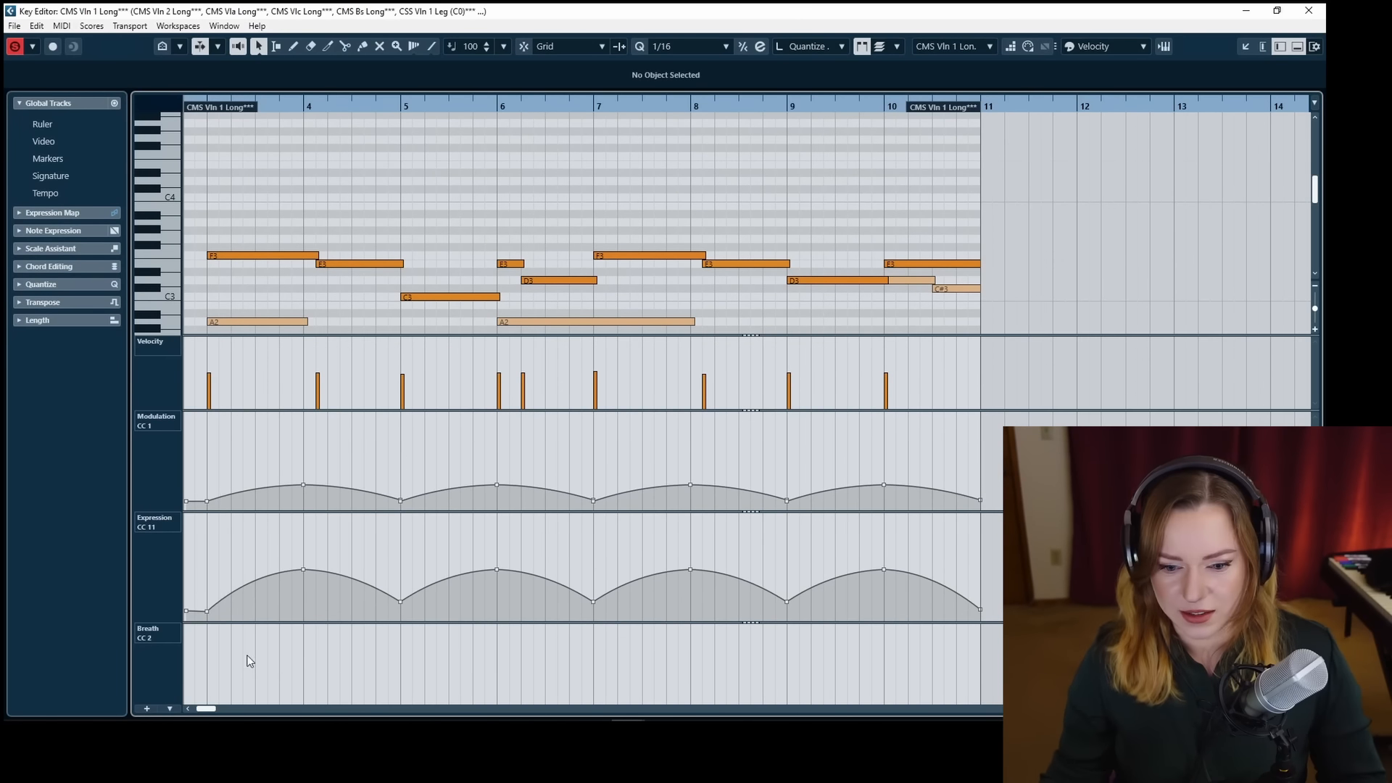
# Draw a Breath (CC 2) value of about 127 just before bar 3 in each CMS Long string part.
pyautogui.press('8')
pyautogui.click(191, 625)
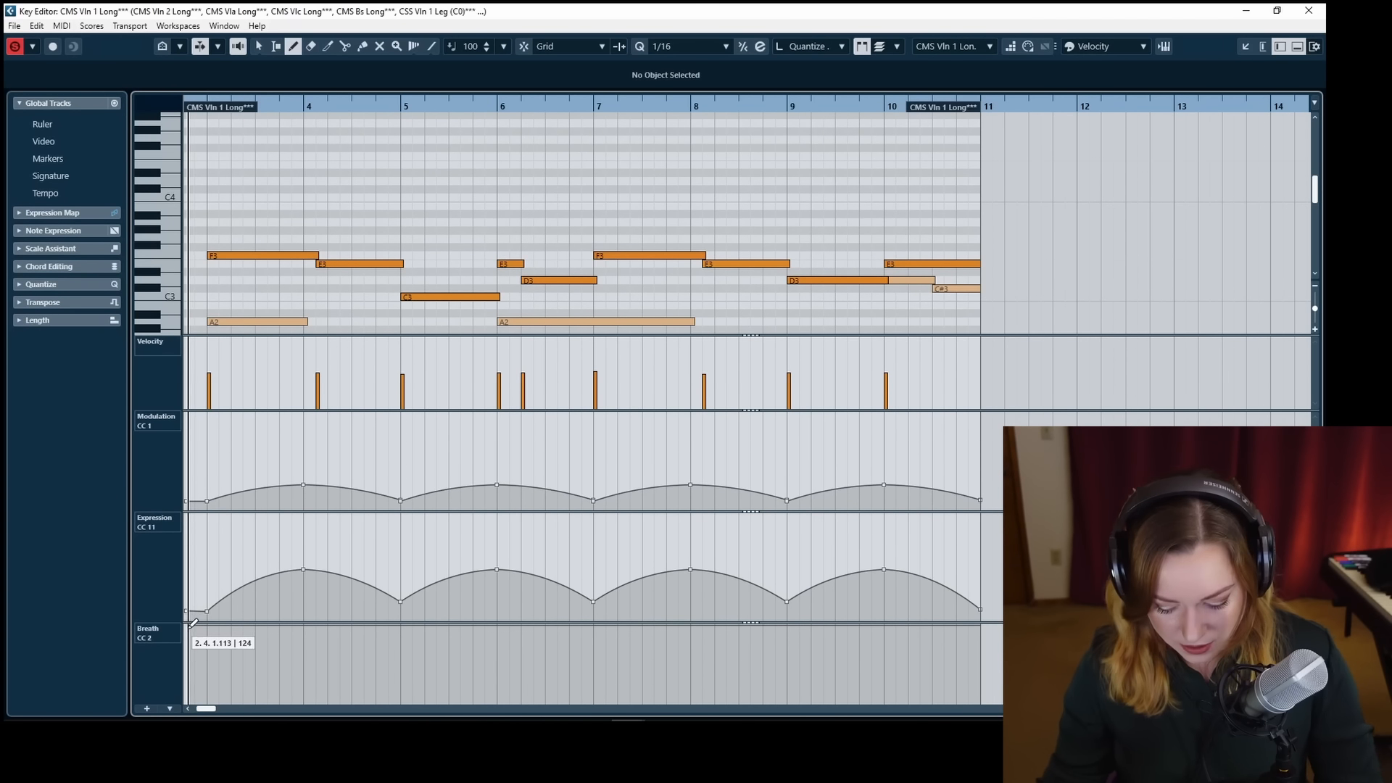
pyautogui.press('Down')
pyautogui.click(190, 626)
pyautogui.press('Down')
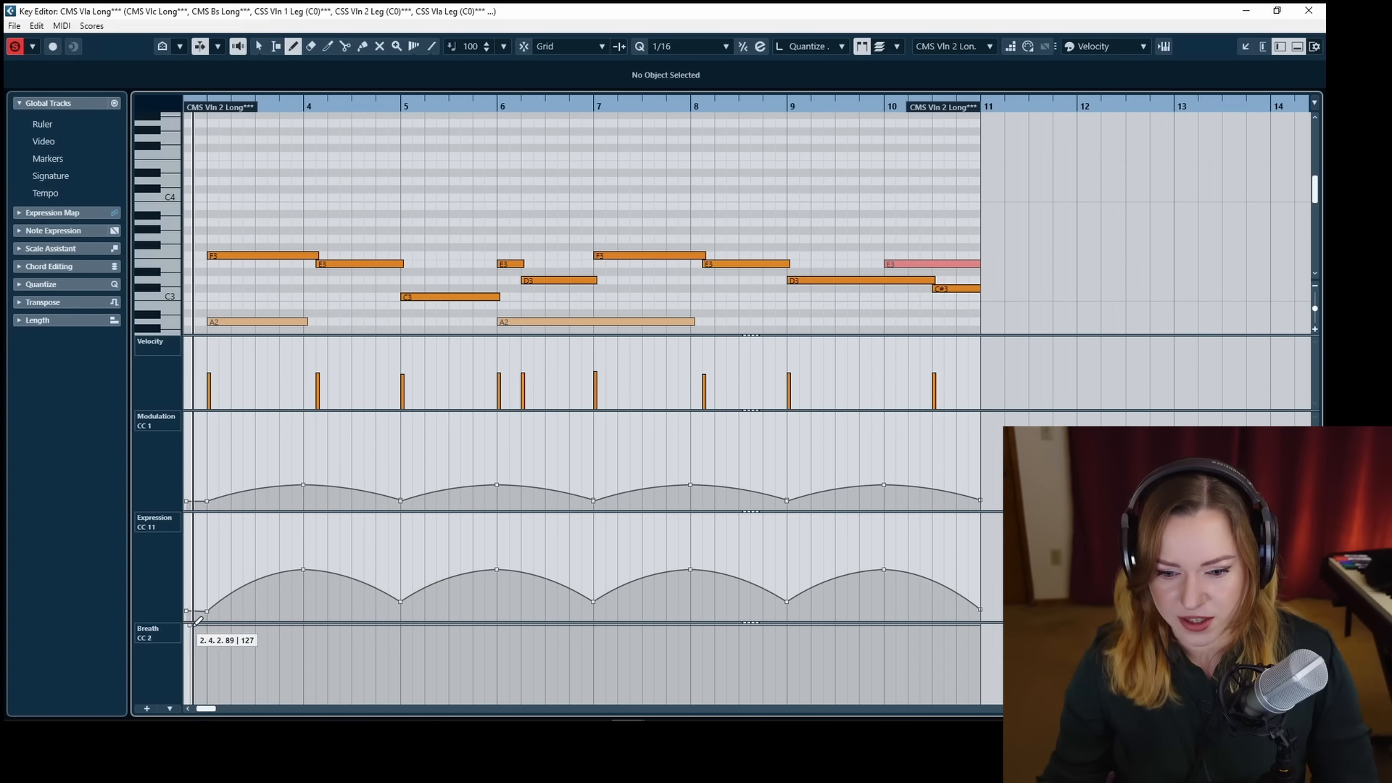
pyautogui.click(193, 625)
pyautogui.press('Down')
pyautogui.click(192, 625)
pyautogui.press('Down')
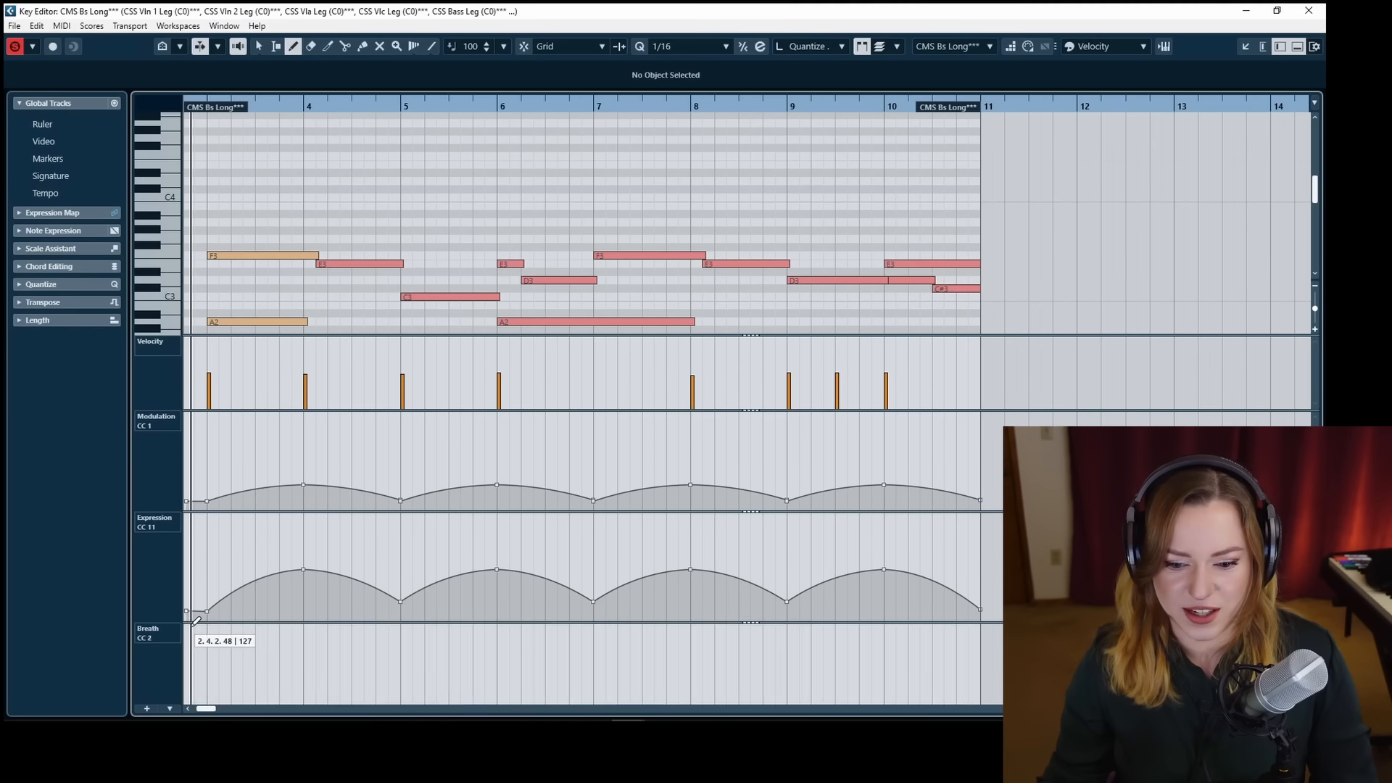
pyautogui.click(194, 621)
pyautogui.press('Down')
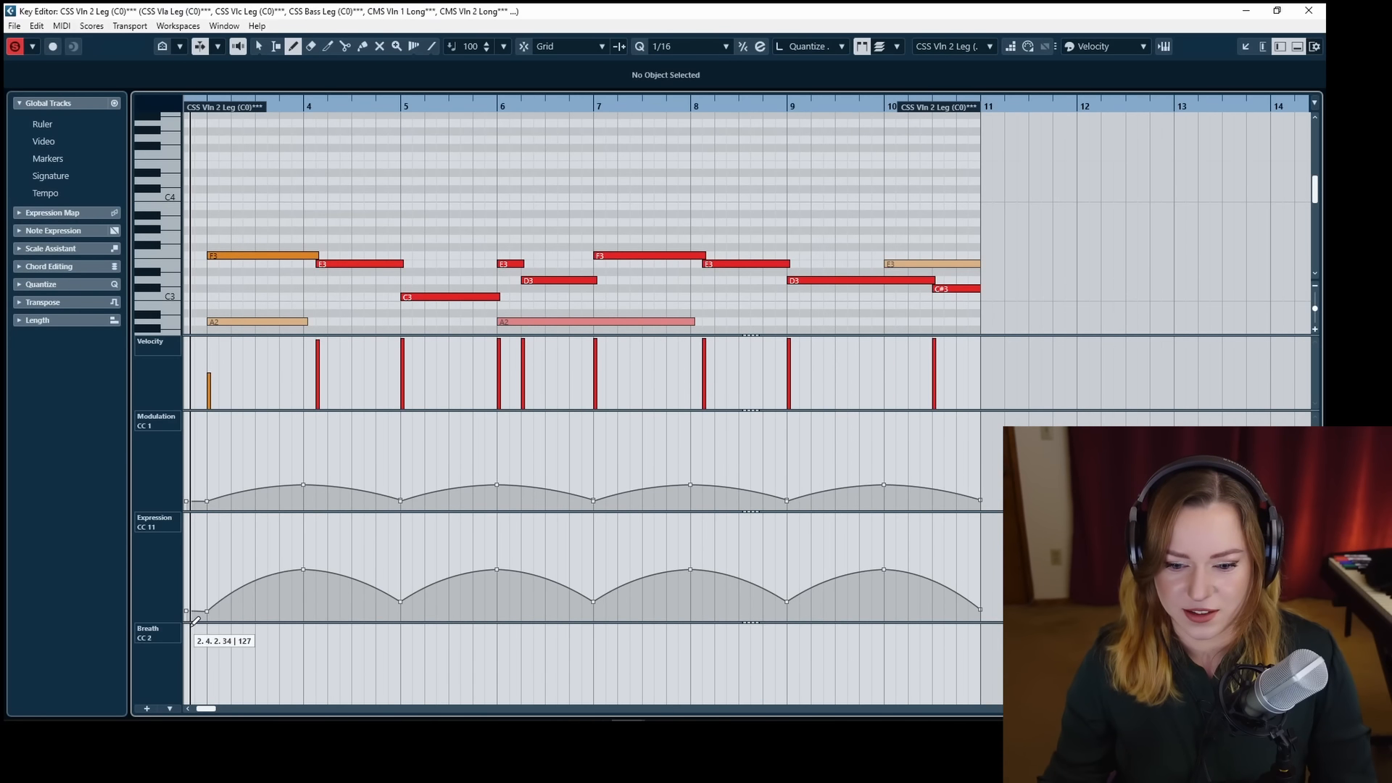
# Draw a Breath (CC 2) value of 127 just before bar 3 in the CSS legato parts, check the parts and close the editor.
pyautogui.click(194, 622)
pyautogui.press('Down')
pyautogui.click(195, 621)
pyautogui.press('Down')
pyautogui.click(194, 621)
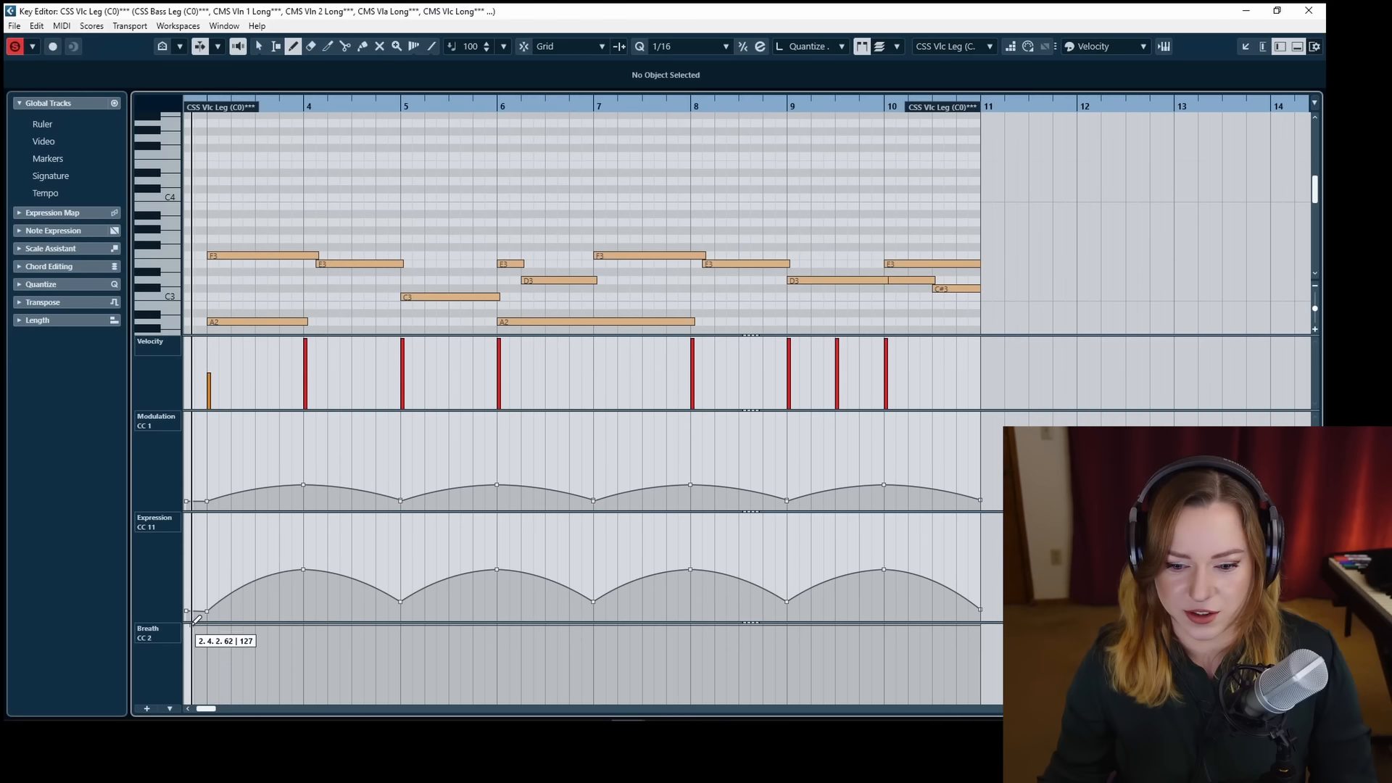
pyautogui.press('Down')
pyautogui.click(194, 622)
pyautogui.press('Down')
pyautogui.press('Down')
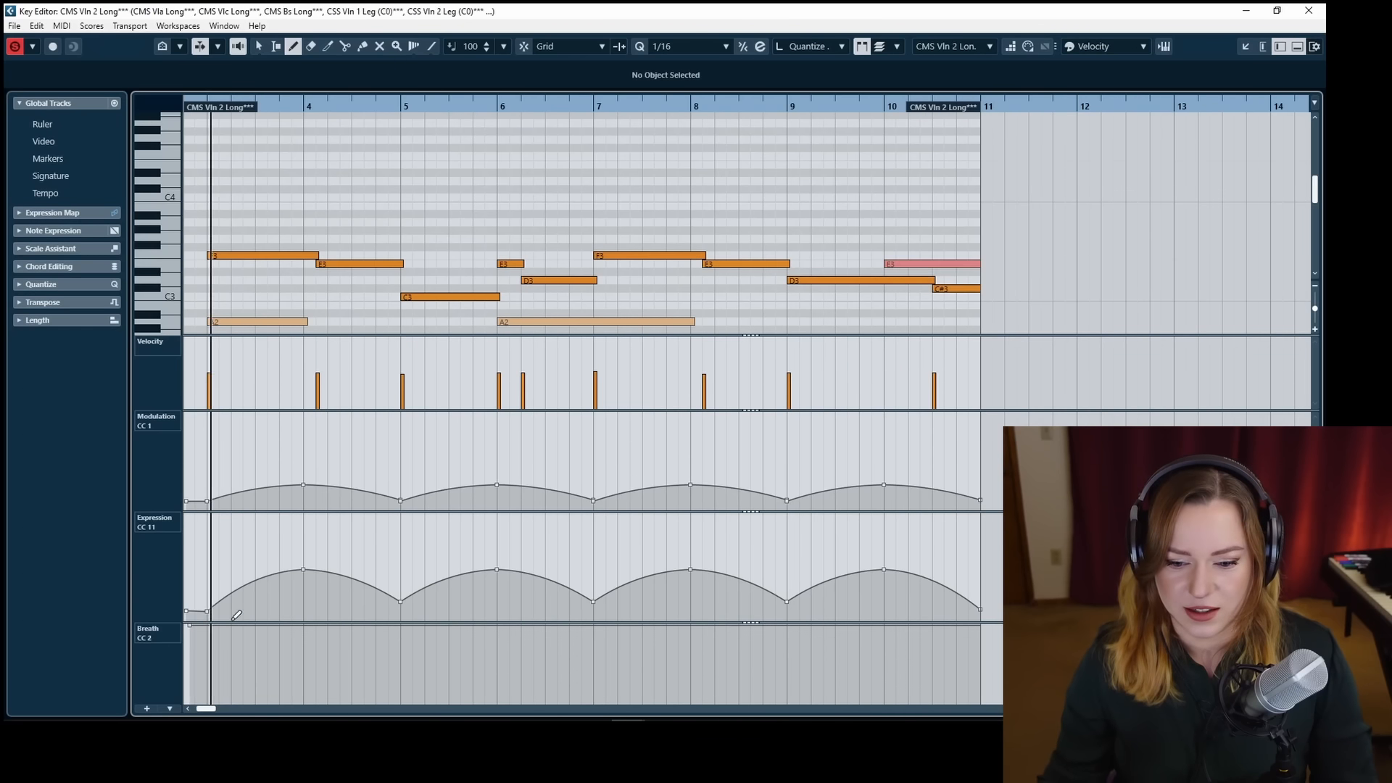
pyautogui.press('Down')
pyautogui.press('Down')
pyautogui.press('Return')
# Copy the CMS Long and CSS legato string parts, except the CSS Bass Leg part, down to the CS Solo and CSSS Leg tracks.
pyautogui.click(547, 513)
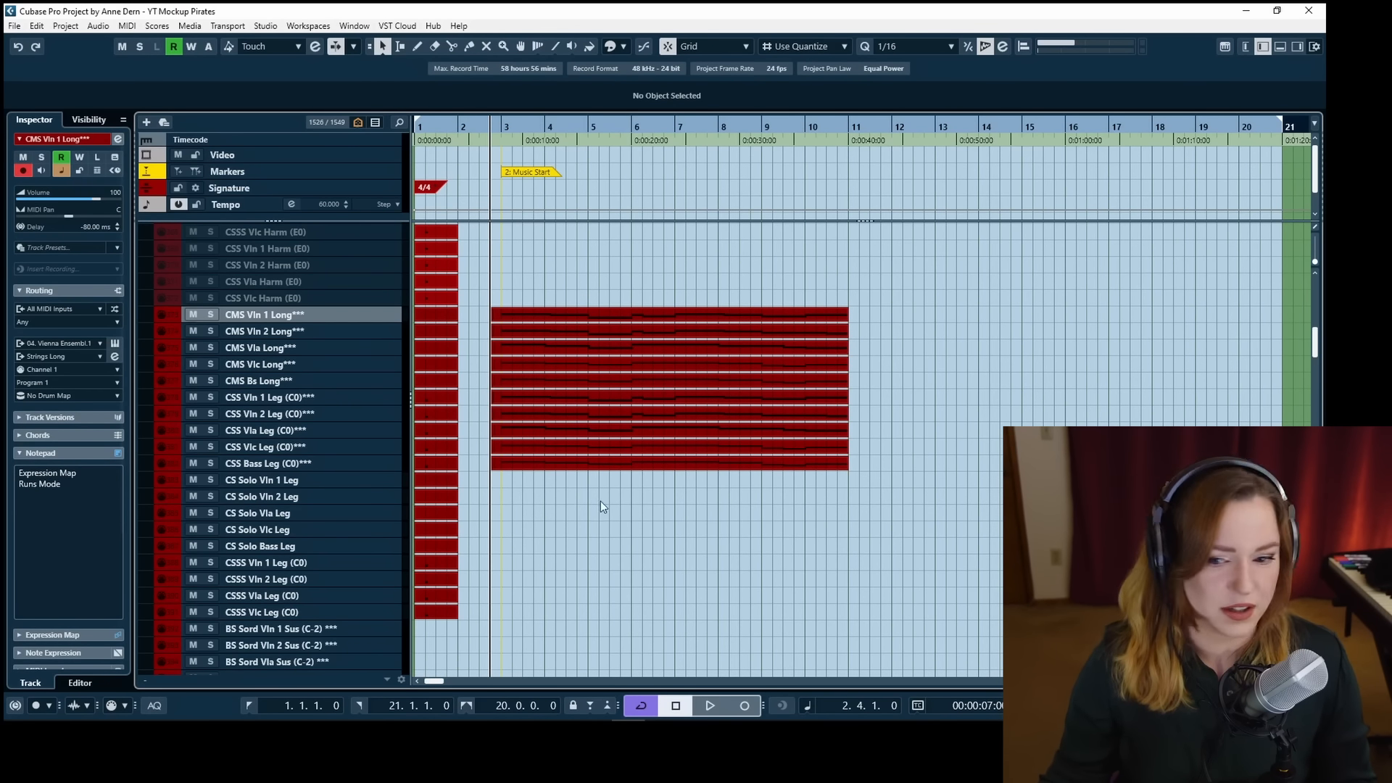
pyautogui.moveTo(567, 516); pyautogui.dragTo(626, 261)
pyautogui.moveTo(509, 285); pyautogui.dragTo(566, 440)
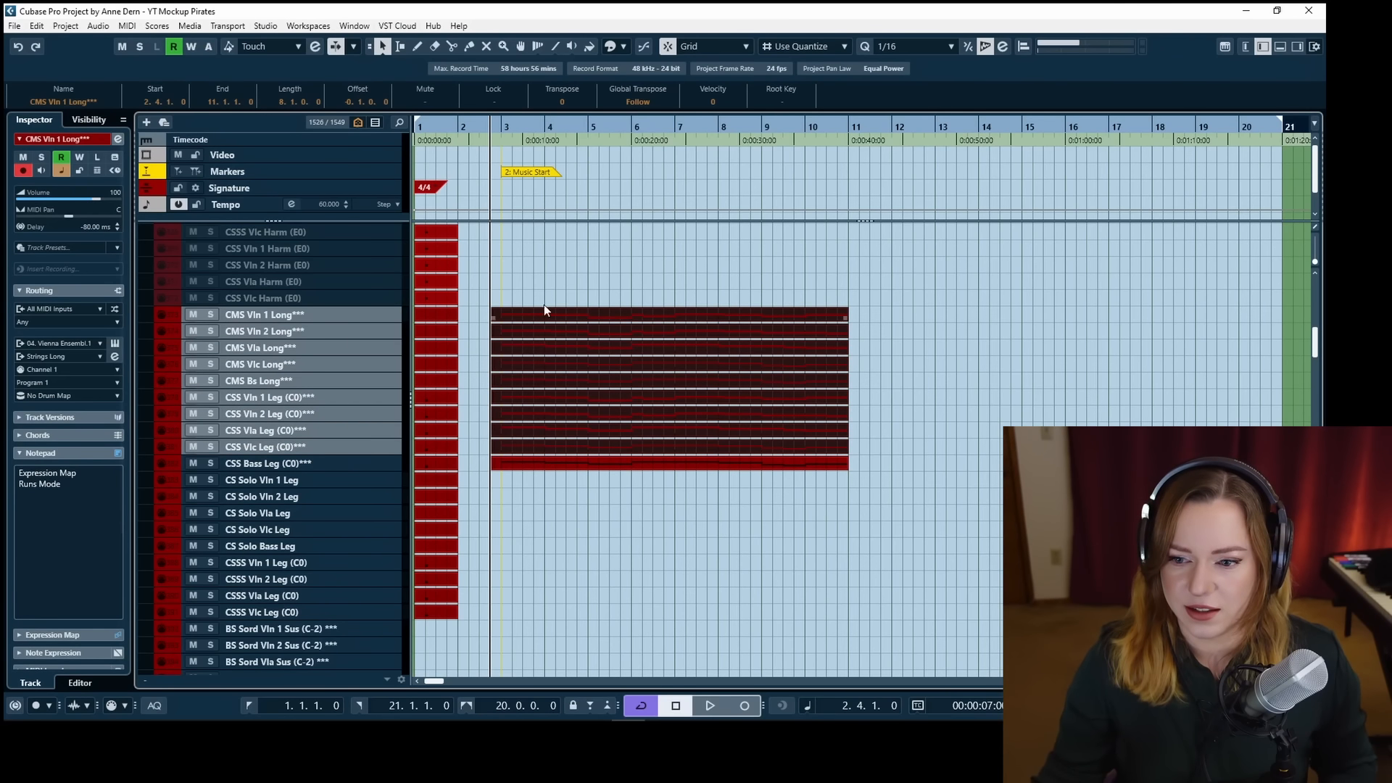
pyautogui.moveTo(530, 313); pyautogui.dragTo(534, 482)
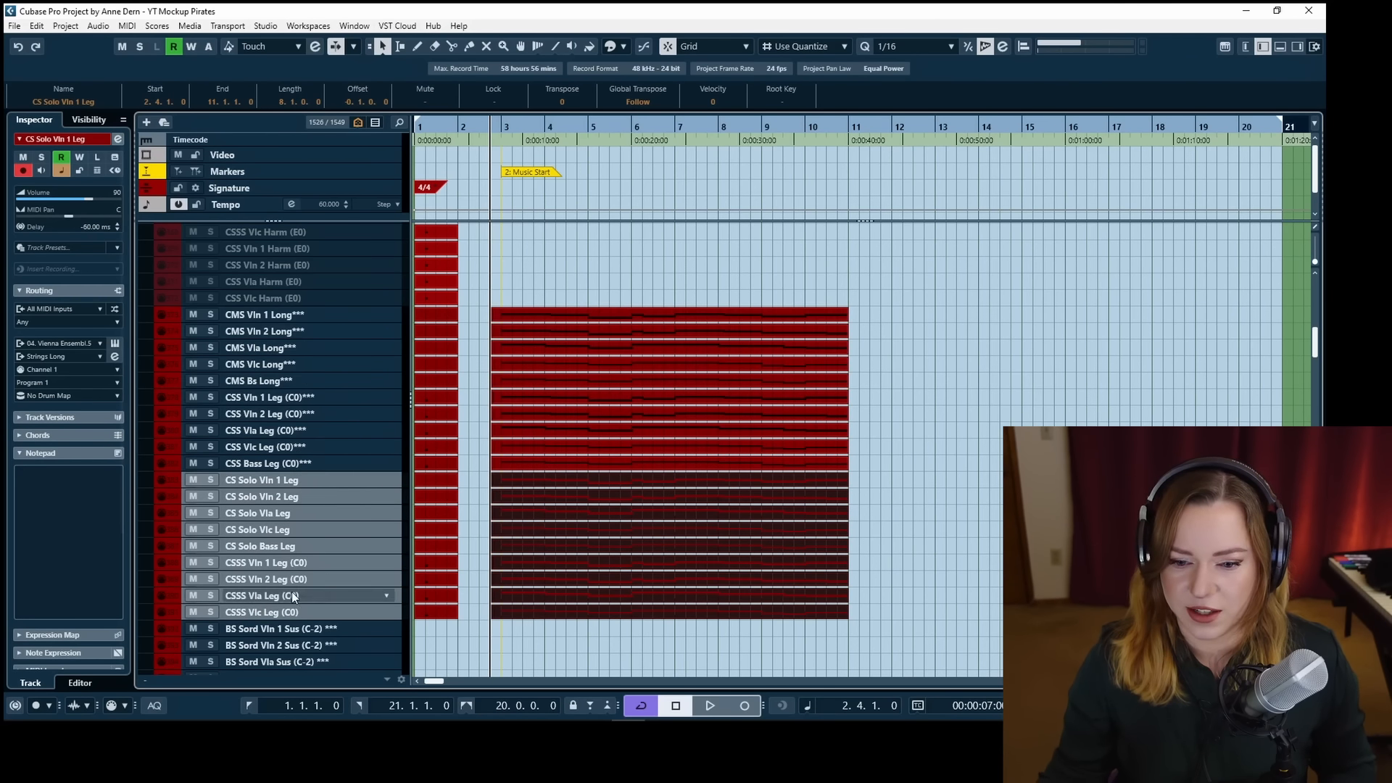
# Play back the layered string parts from just before bar 3 to the end of bar 10.
pyautogui.click(509, 284)
pyautogui.press('space')
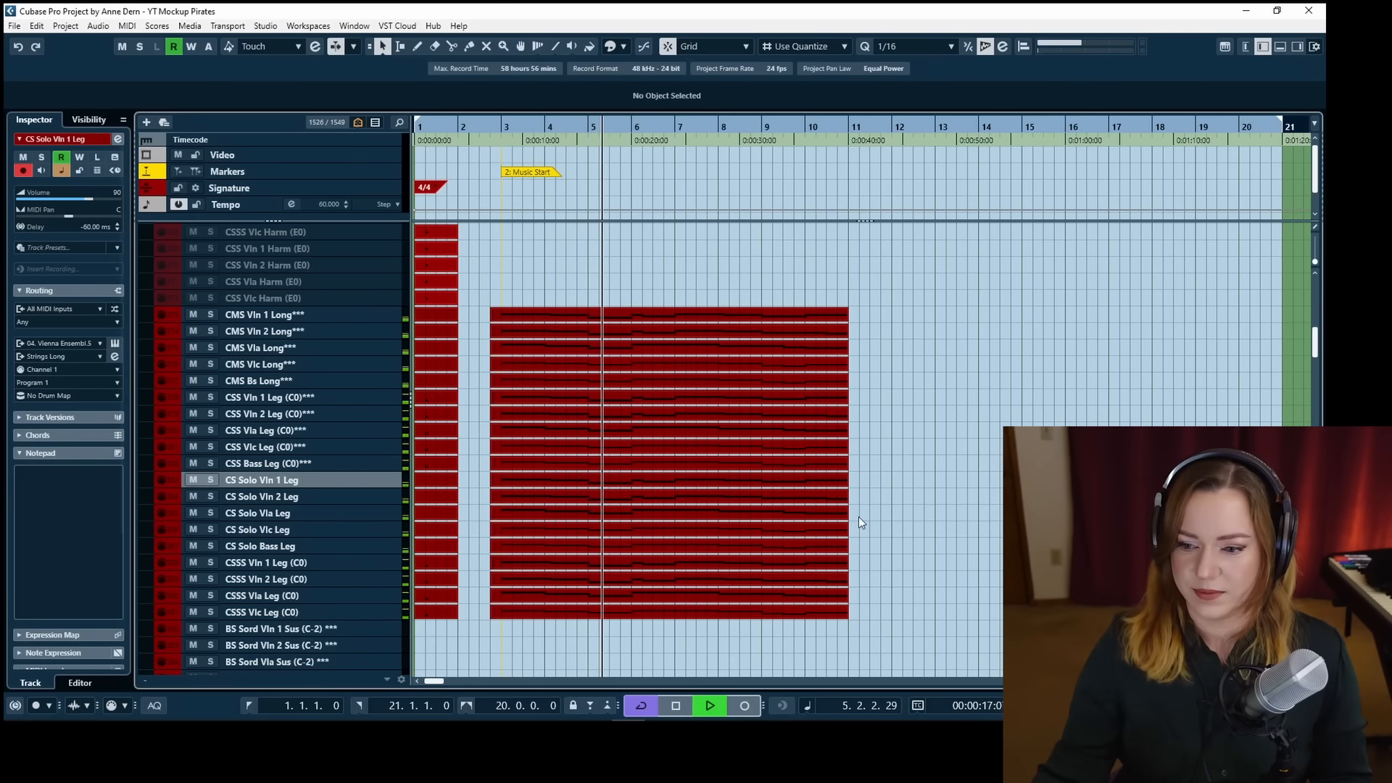
pyautogui.scroll(-3, 858, 516)
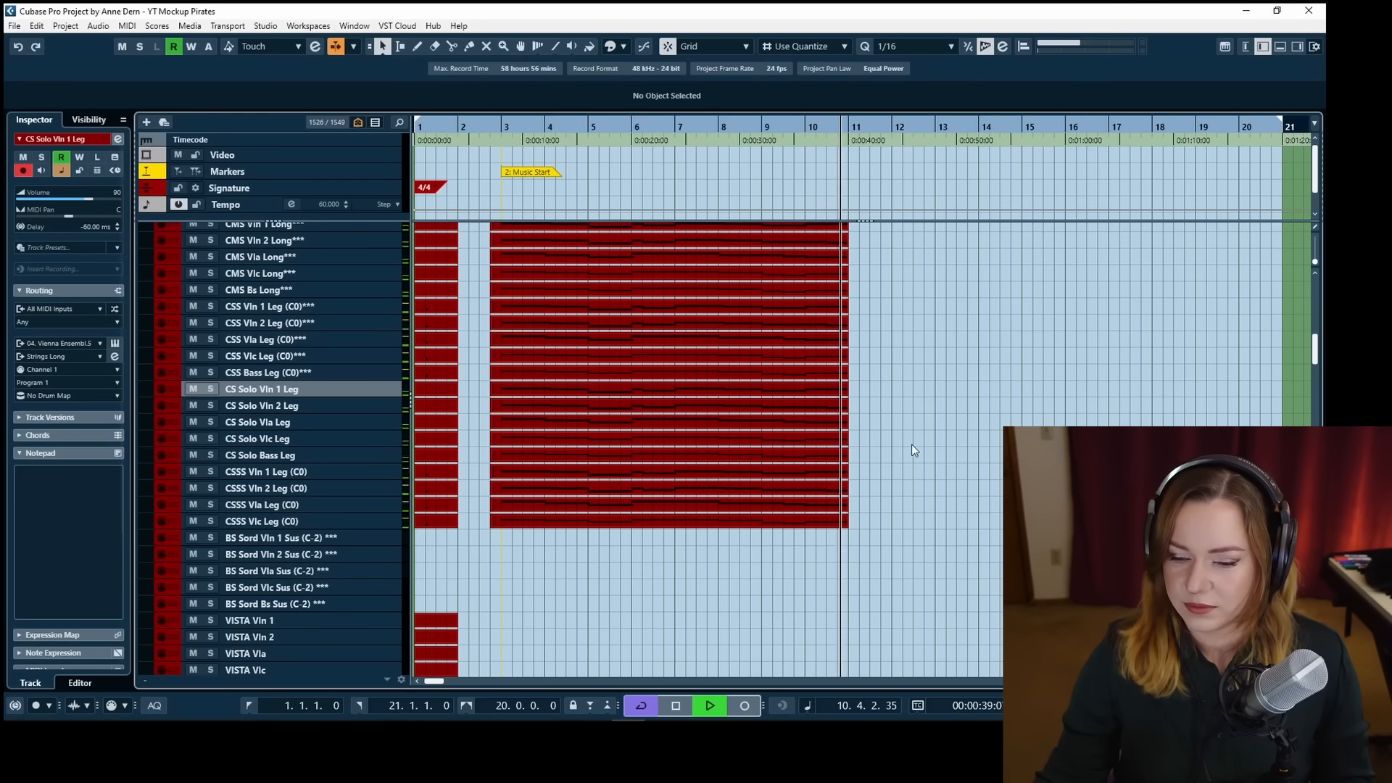
pyautogui.press('space')
pyautogui.scroll(1, 885, 462)
pyautogui.scroll(-1, 884, 462)
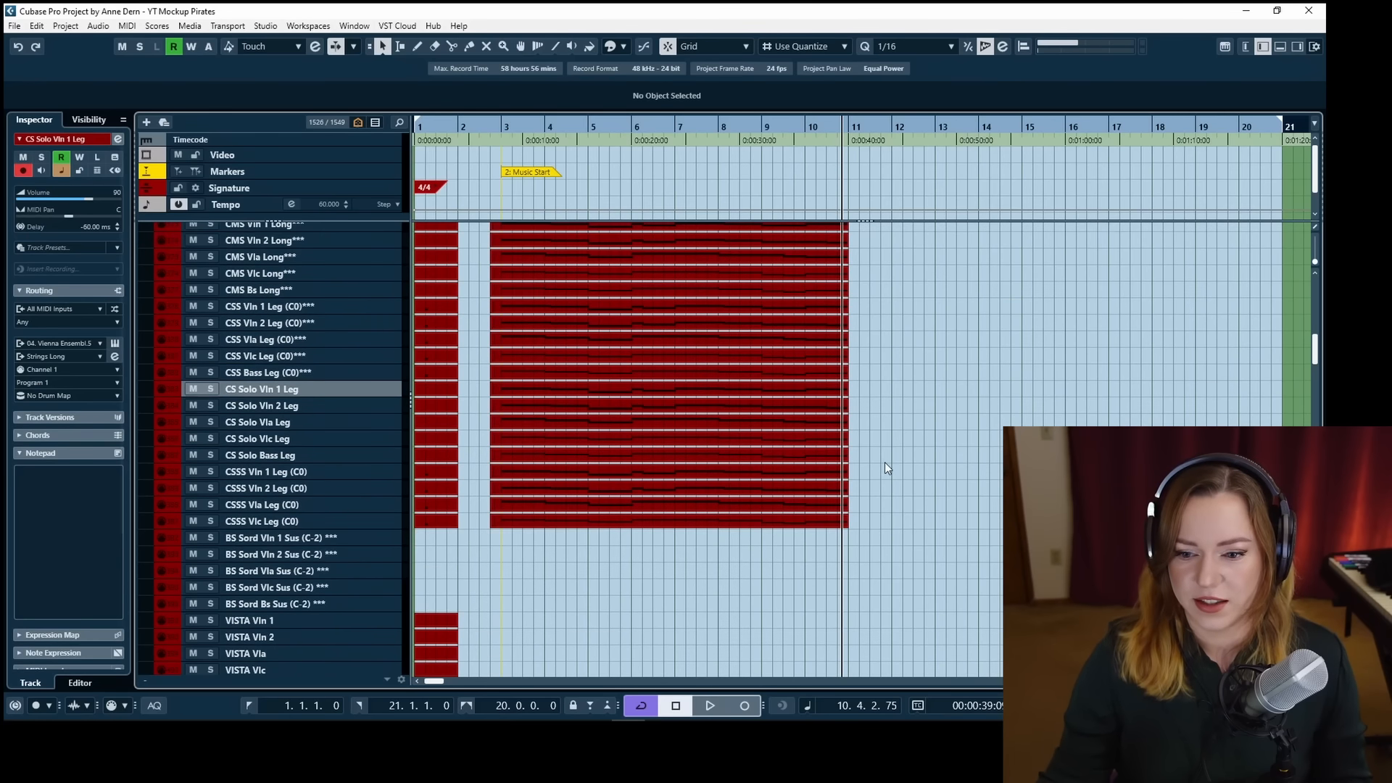
# Copy all ten CMS Long and CSS legato string parts down to the BS Sord Sus and VISTA tracks.
pyautogui.scroll(1, 883, 462)
pyautogui.moveTo(508, 290); pyautogui.dragTo(569, 461)
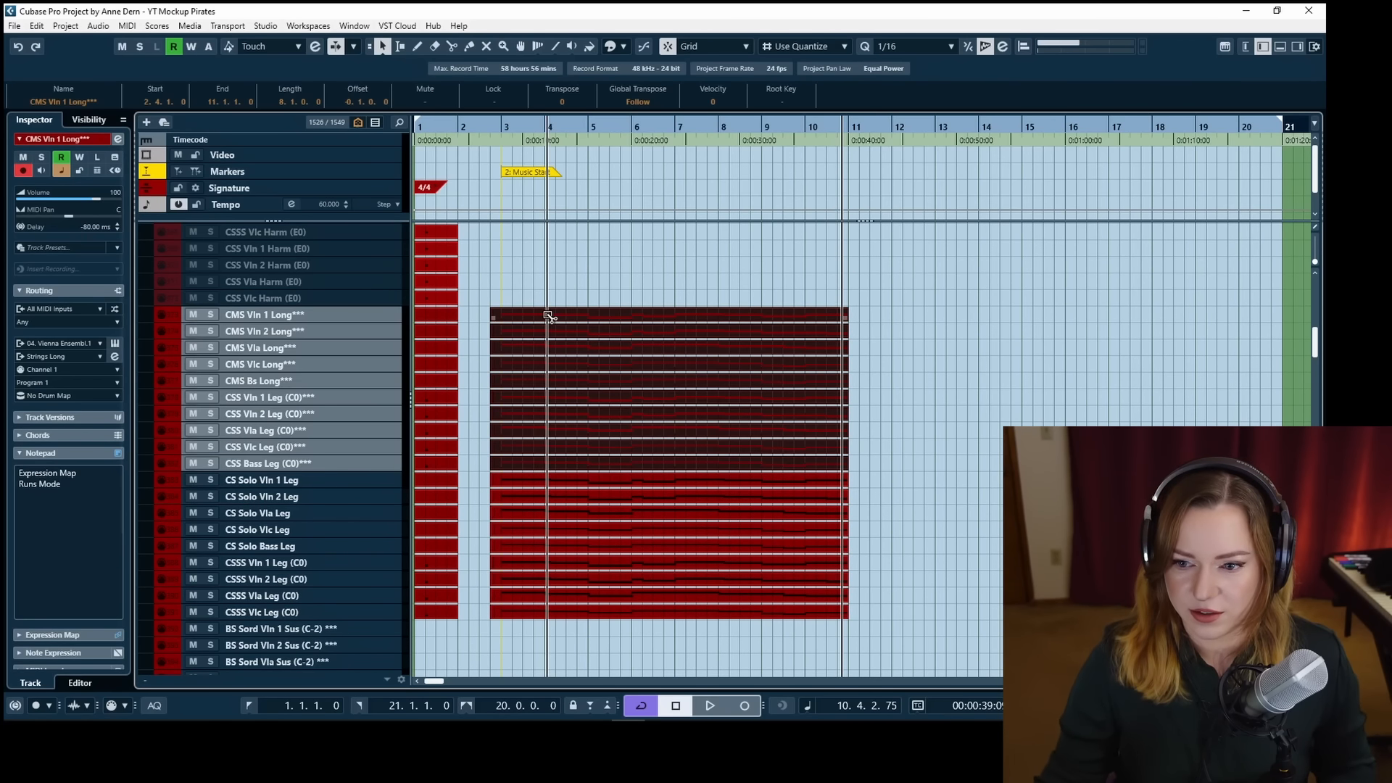
pyautogui.moveTo(547, 314); pyautogui.dragTo(549, 631)
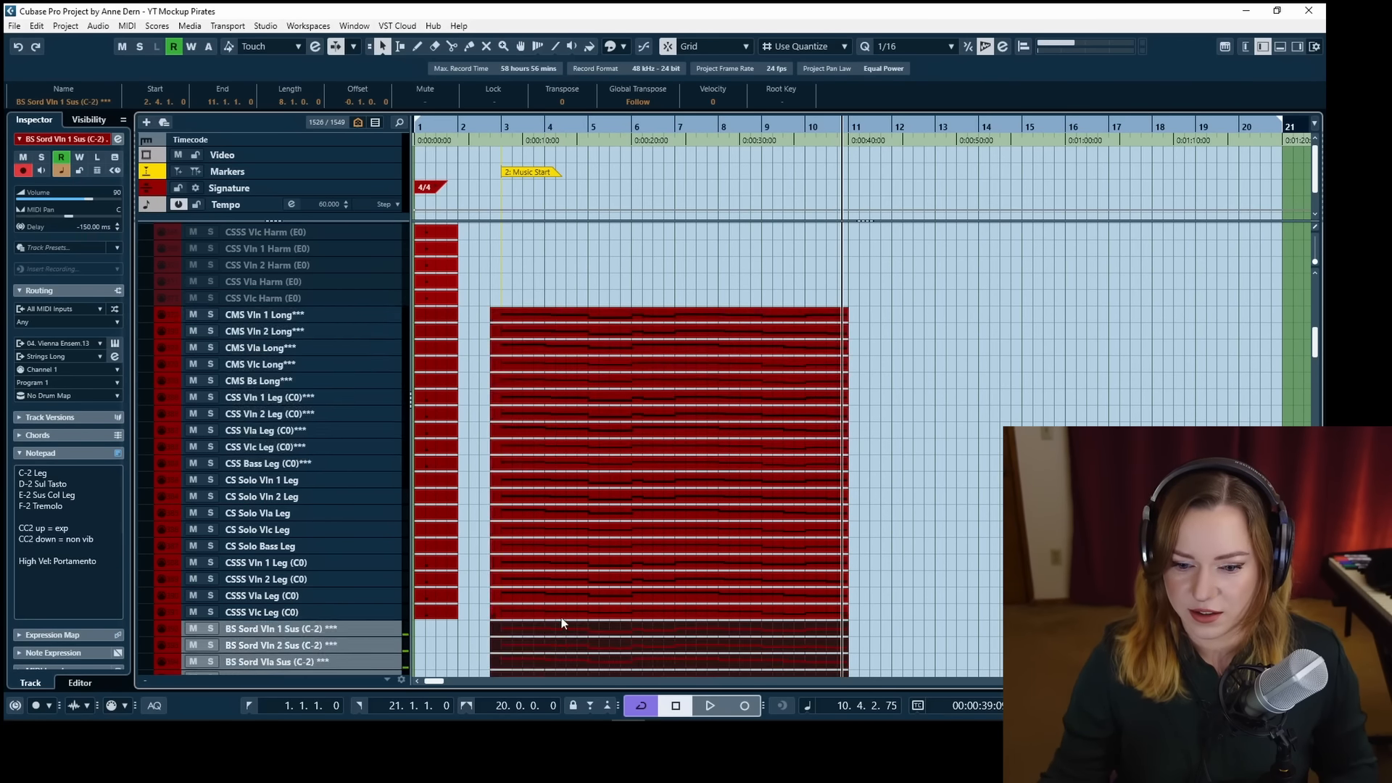
pyautogui.scroll(-2, 547, 608)
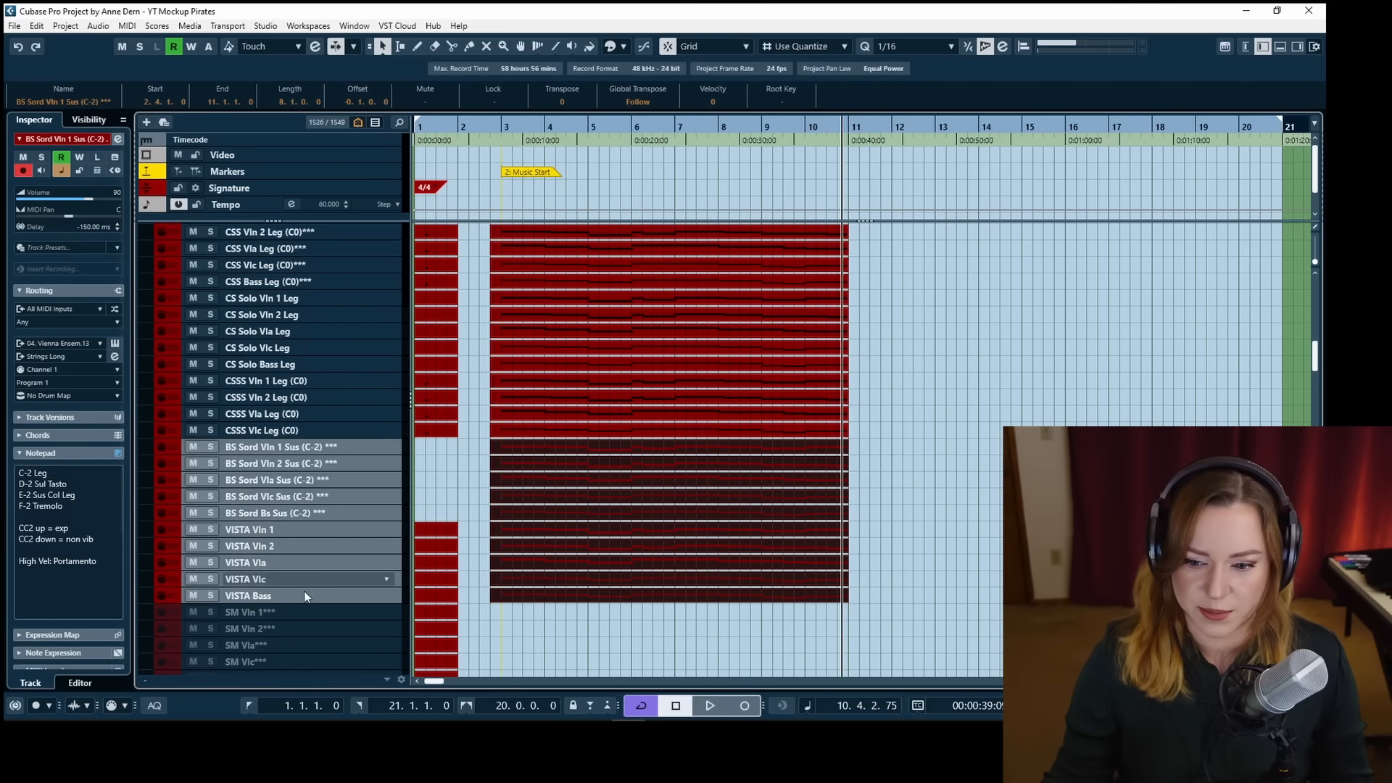
pyautogui.click(492, 615)
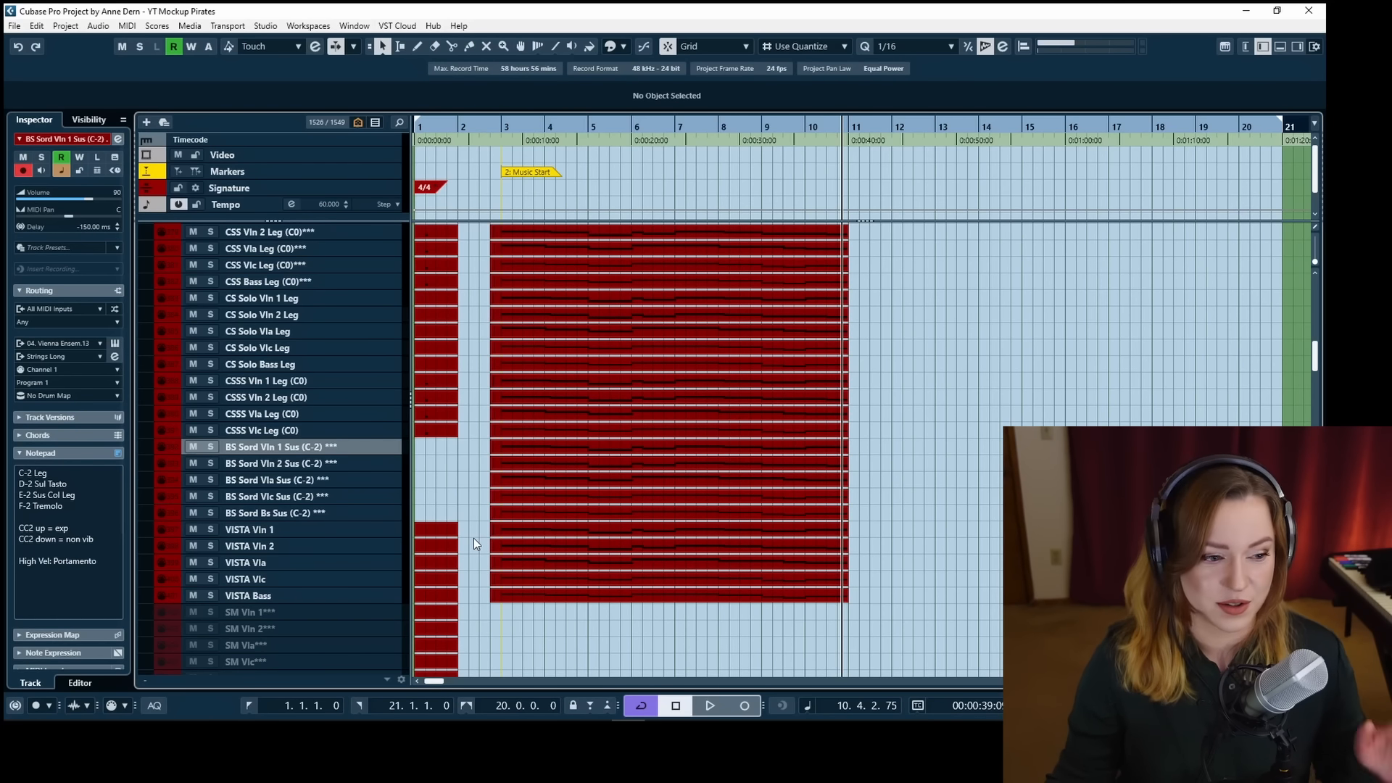
# Look through the string tracks around the copied parts, including the PACIFIC Solo Violin Leg and PACIFIC Solo Cello Leg tracks.
pyautogui.scroll(2, 475, 545)
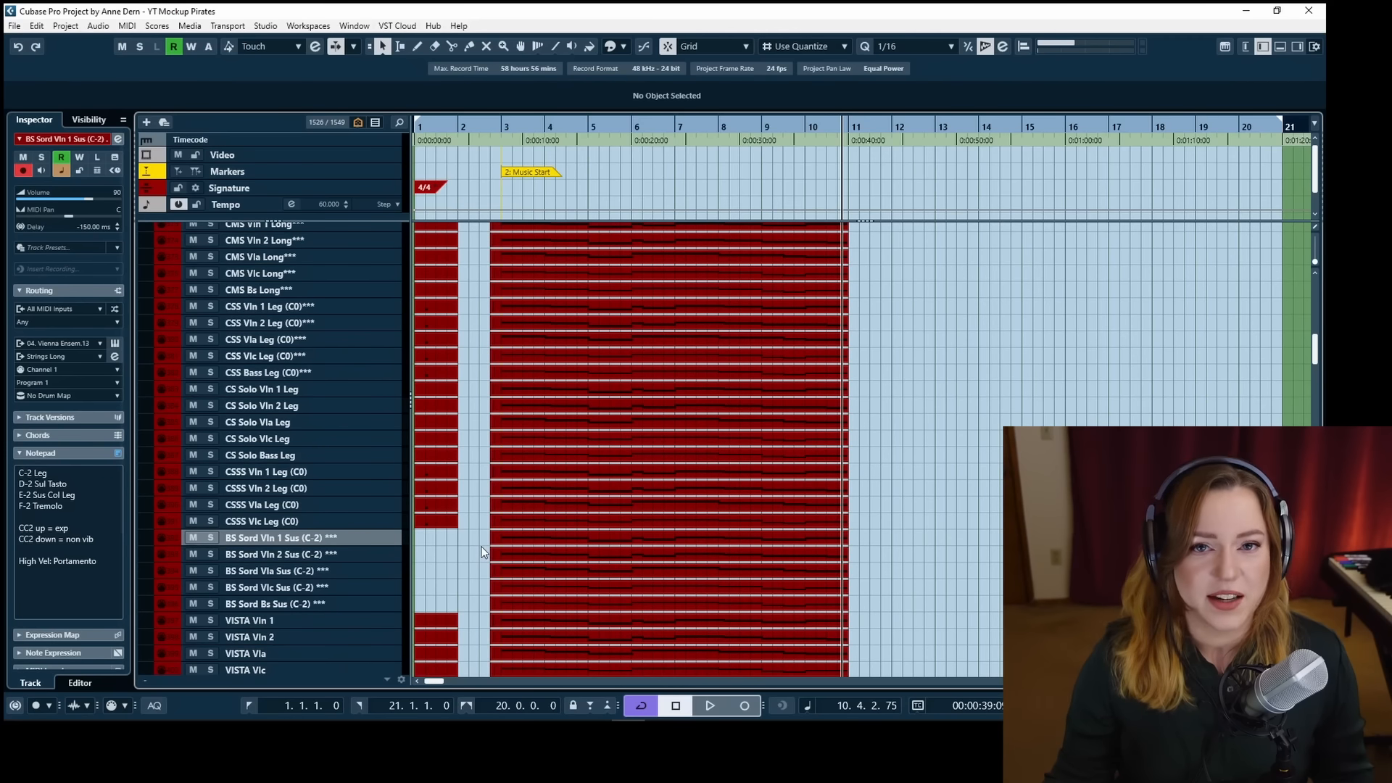
pyautogui.scroll(-2, 481, 553)
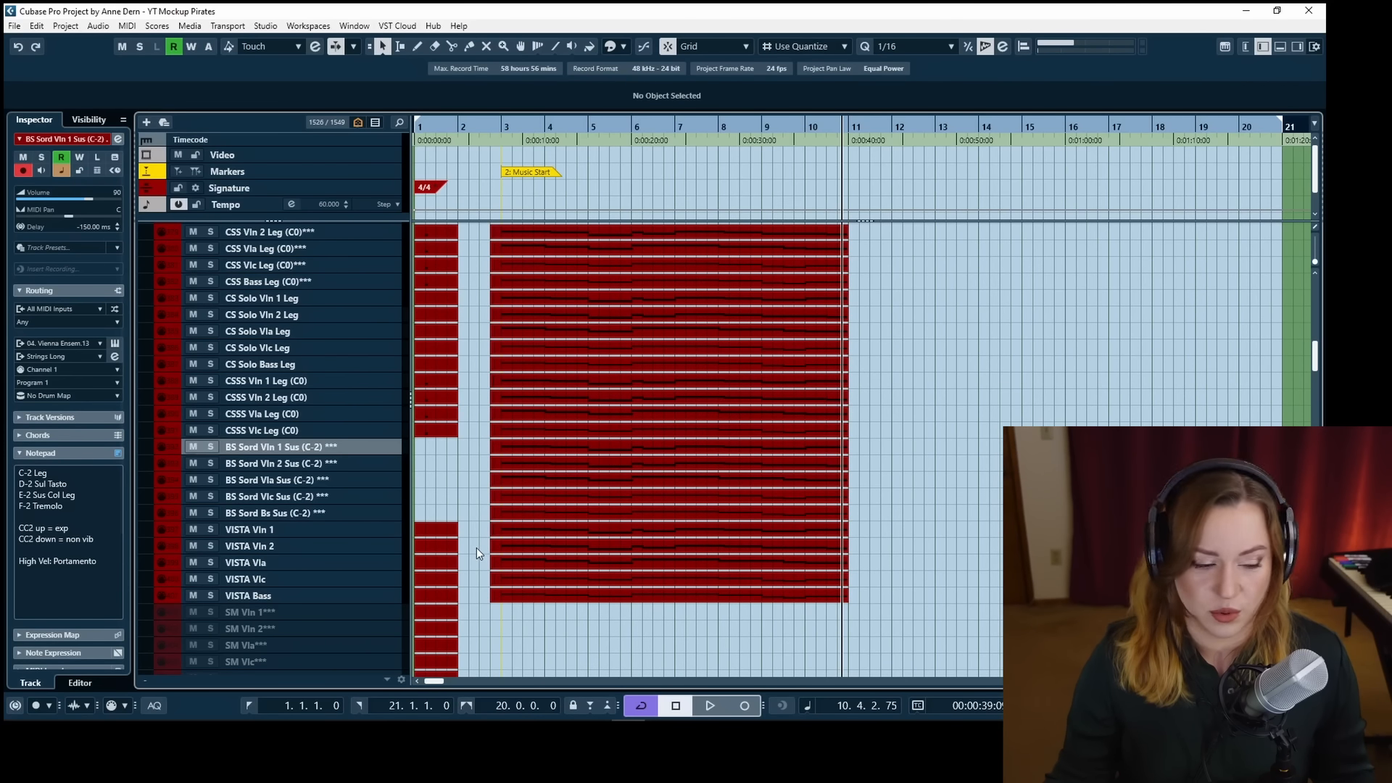
pyautogui.scroll(-2, 476, 549)
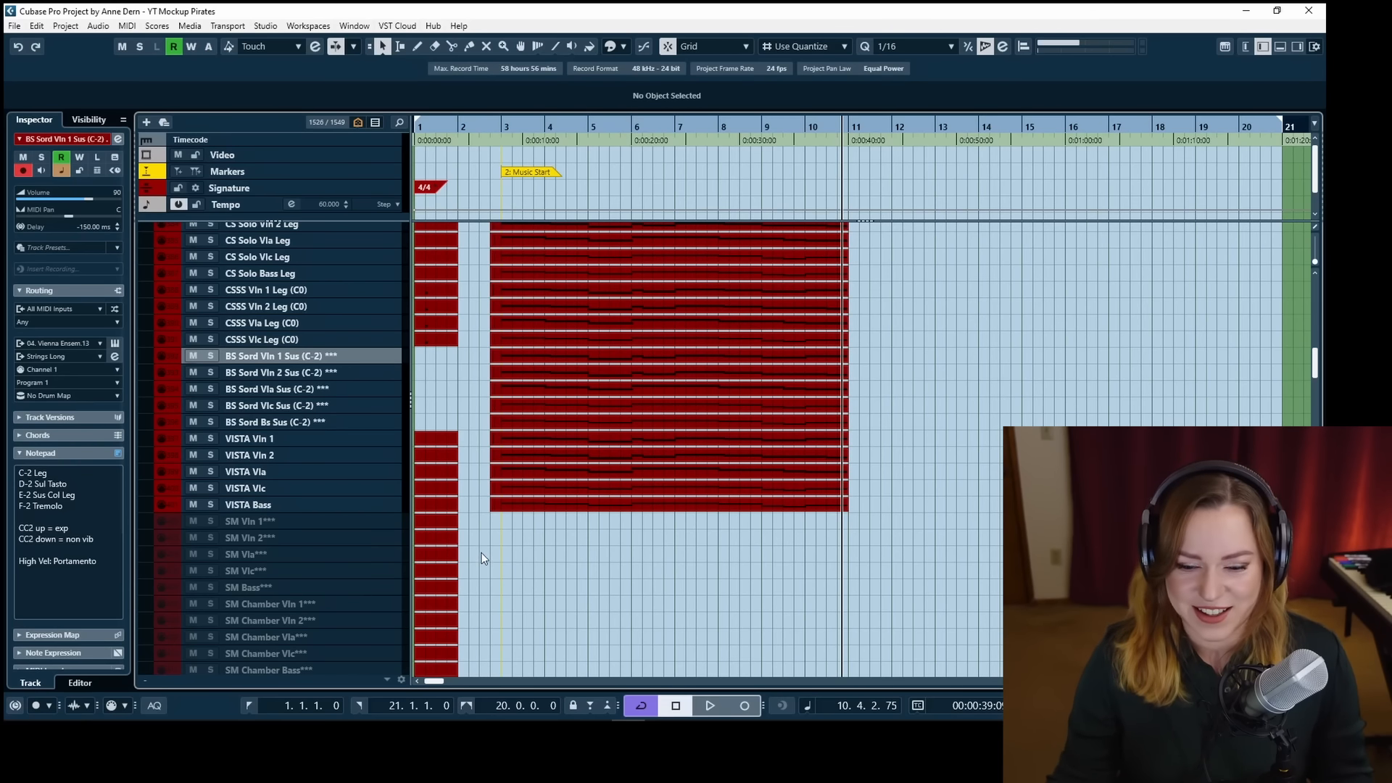
pyautogui.scroll(-6, 485, 451)
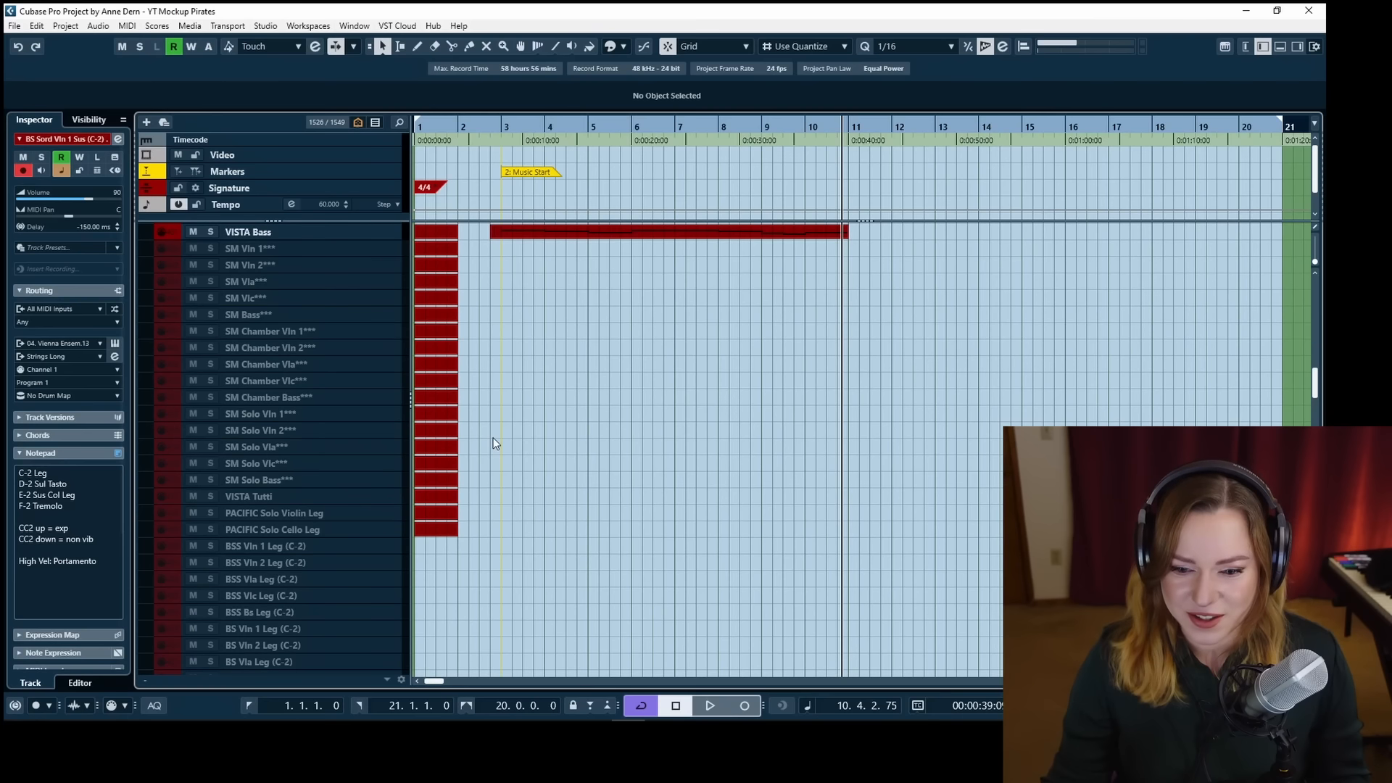
pyautogui.click(303, 520)
pyautogui.keyDown('shift'); pyautogui.click(290, 529); pyautogui.keyUp('shift')
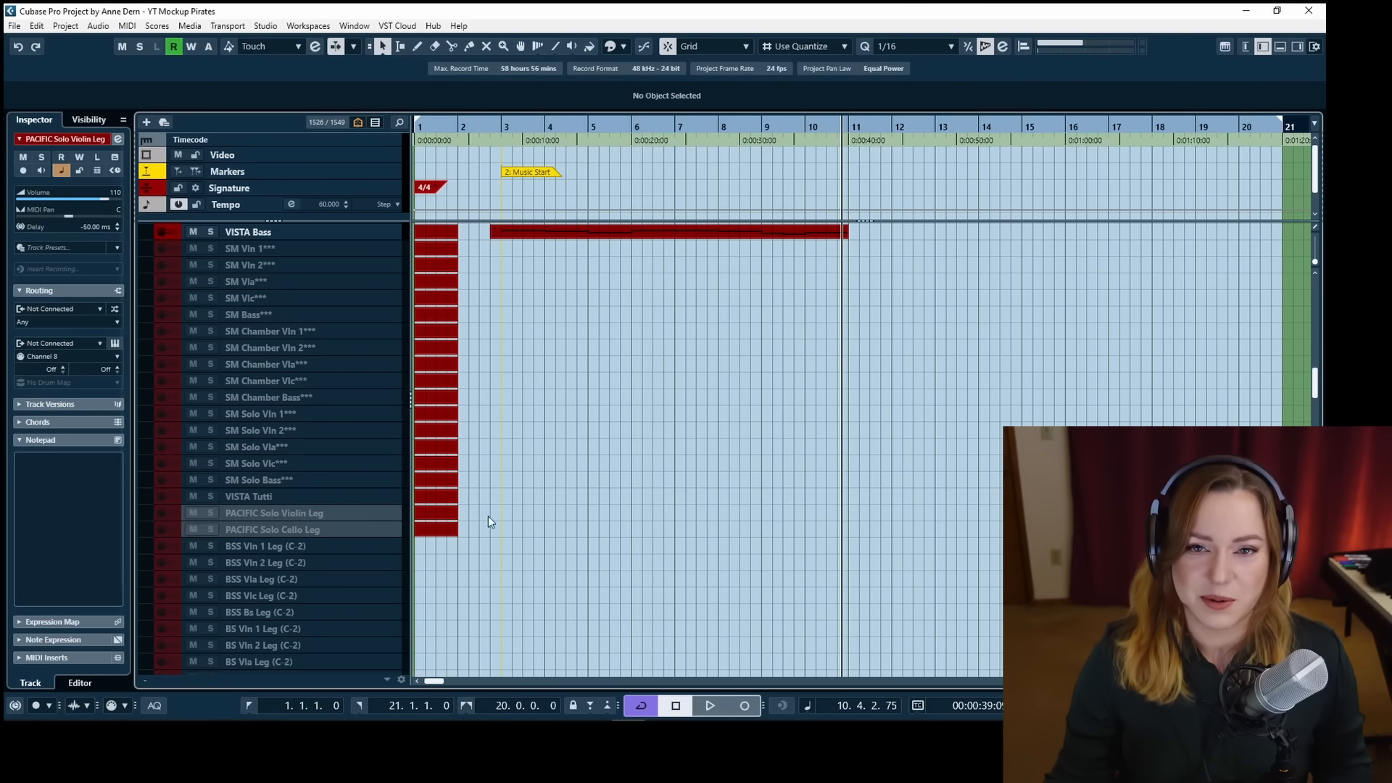
pyautogui.scroll(2, 580, 494)
pyautogui.scroll(10, 573, 500)
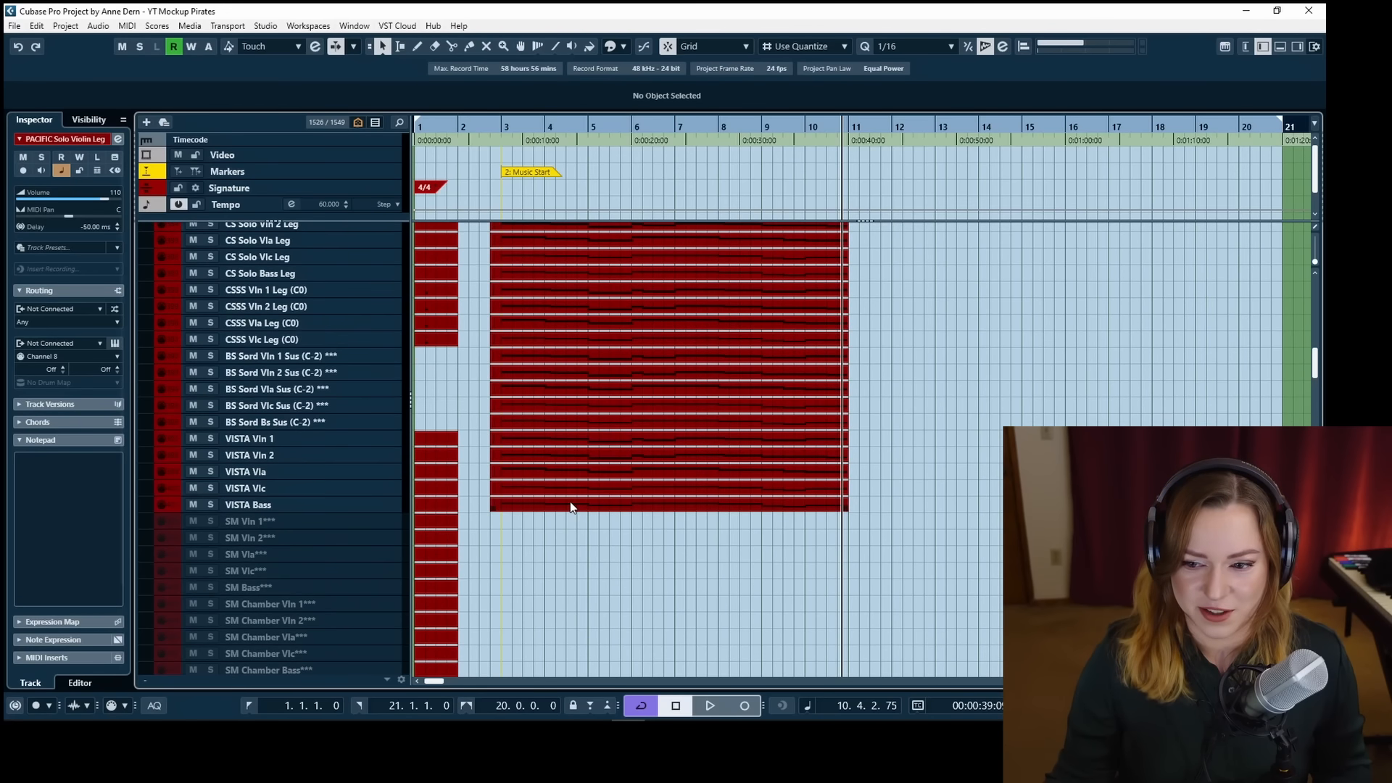
pyautogui.scroll(-4, 559, 503)
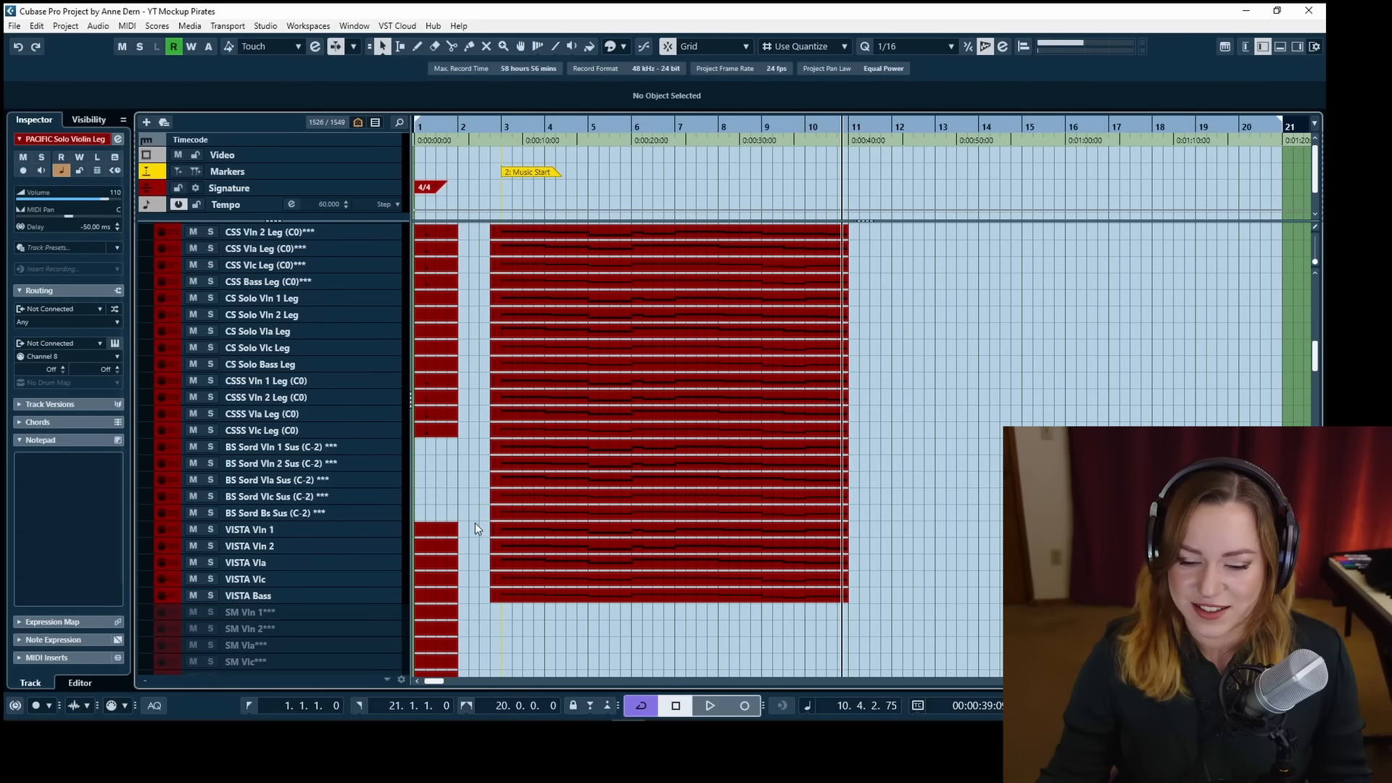
# Solo the five BS Sord Sus tracks, place the playhead just before bar 3 and open their parts in the Key Editor.
pyautogui.moveTo(477, 453); pyautogui.dragTo(534, 516)
pyautogui.press('s')
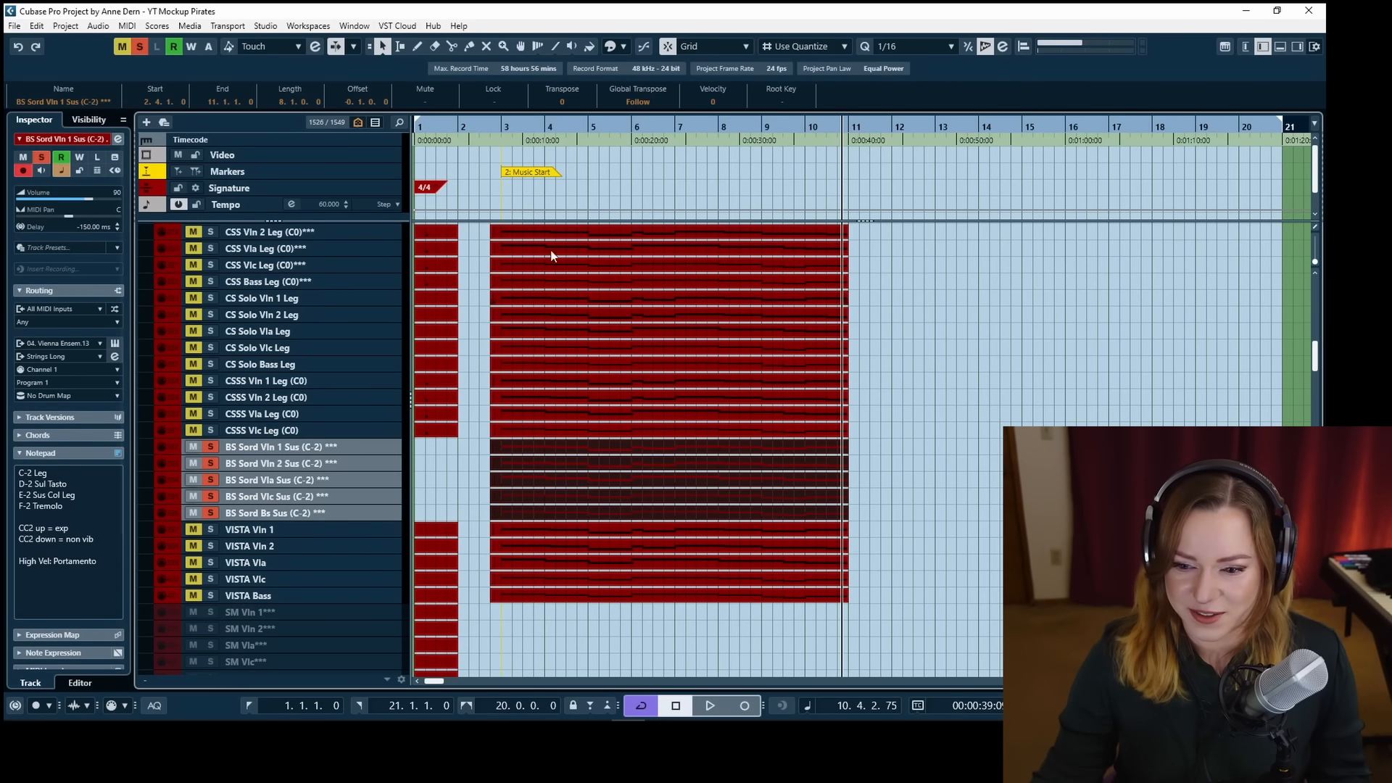
pyautogui.click(493, 130)
pyautogui.press('Return')
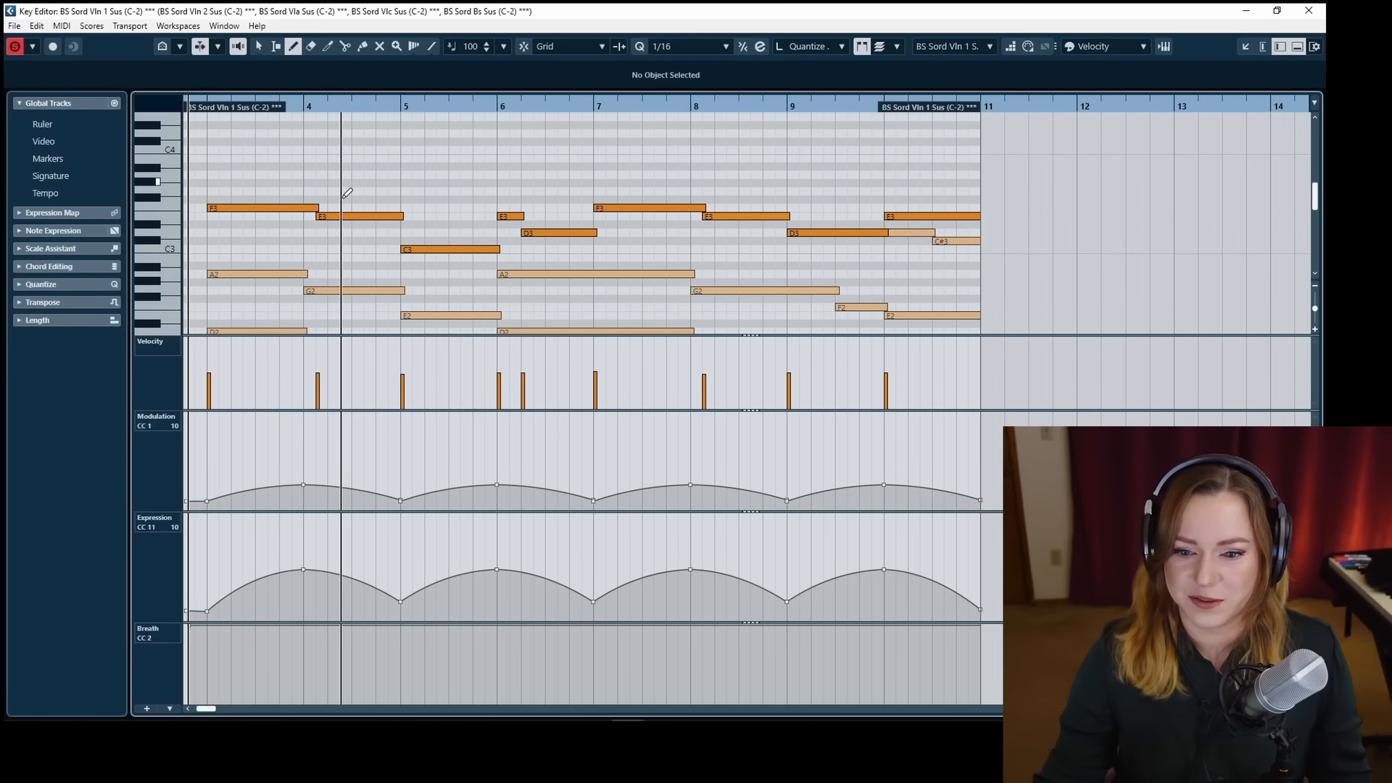
pyautogui.press('1')
pyautogui.scroll(-2, 370, 236)
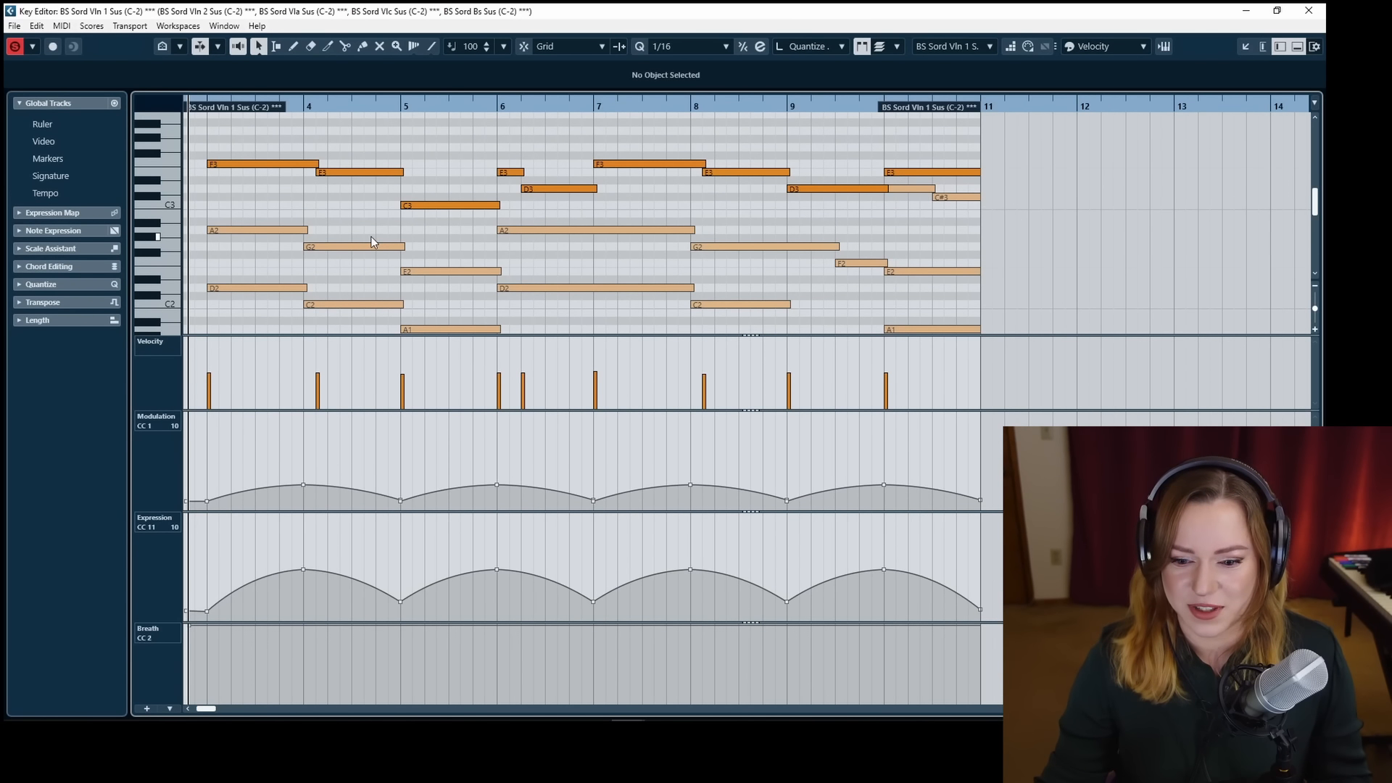
# Play the soloed BS Sord Sus parts up to bar 9 while checking their notes, close the editor and unsolo the tracks.
pyautogui.press('space')
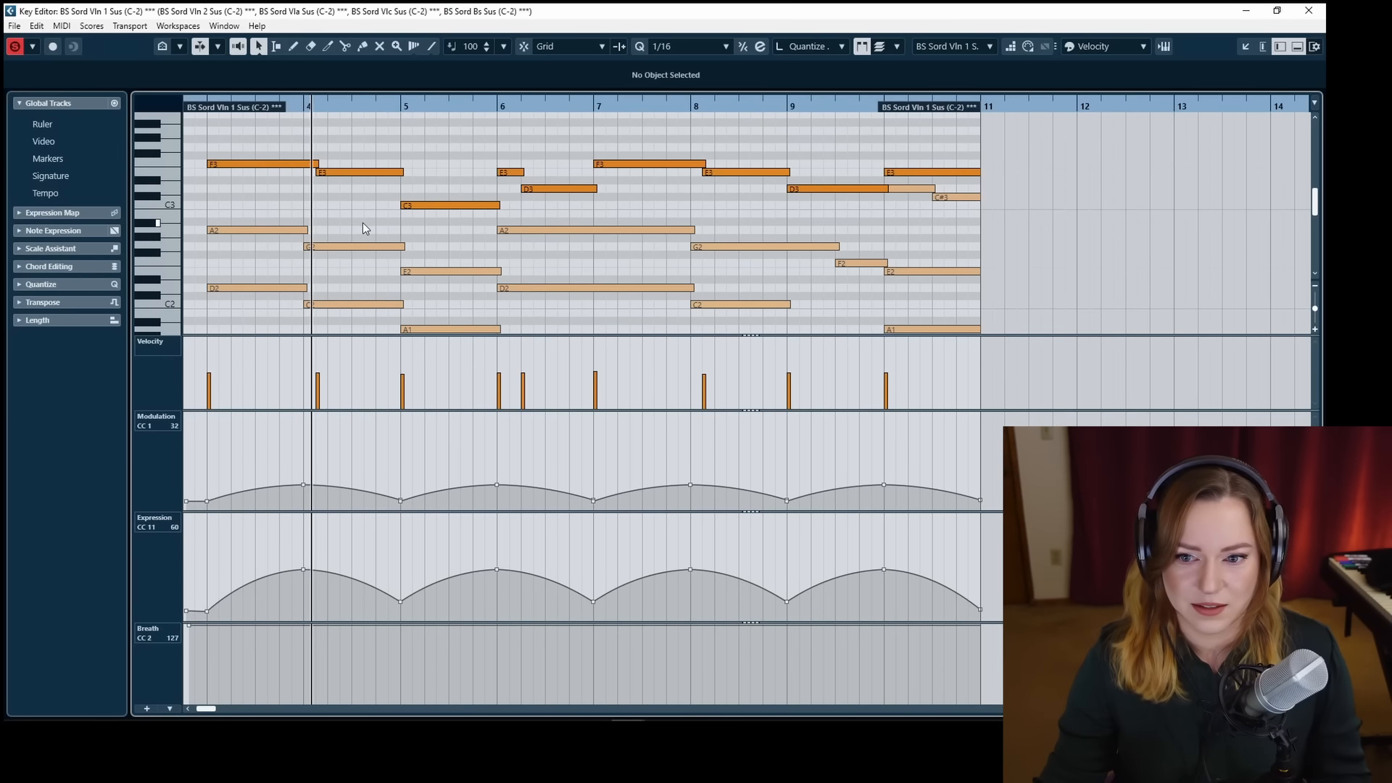
pyautogui.scroll(-3, 363, 223)
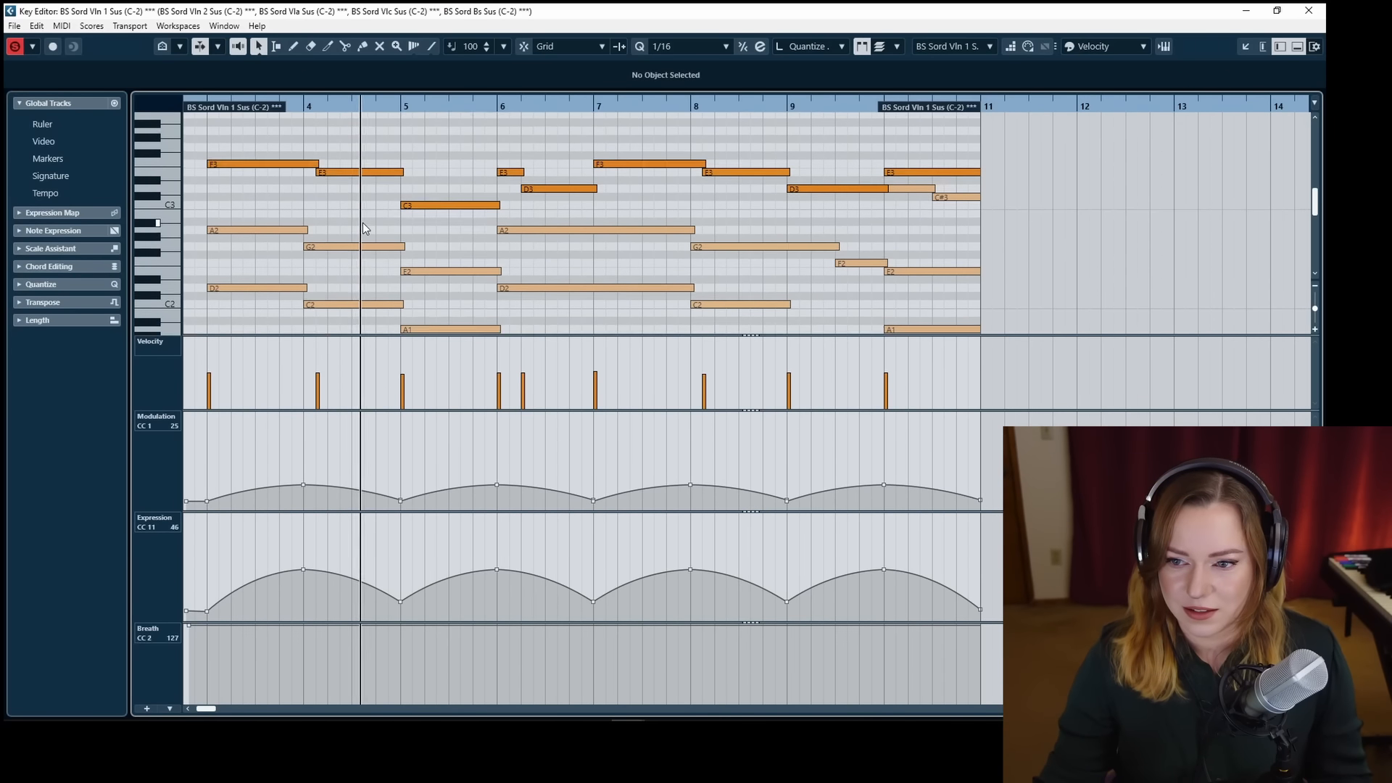
pyautogui.scroll(3, 363, 223)
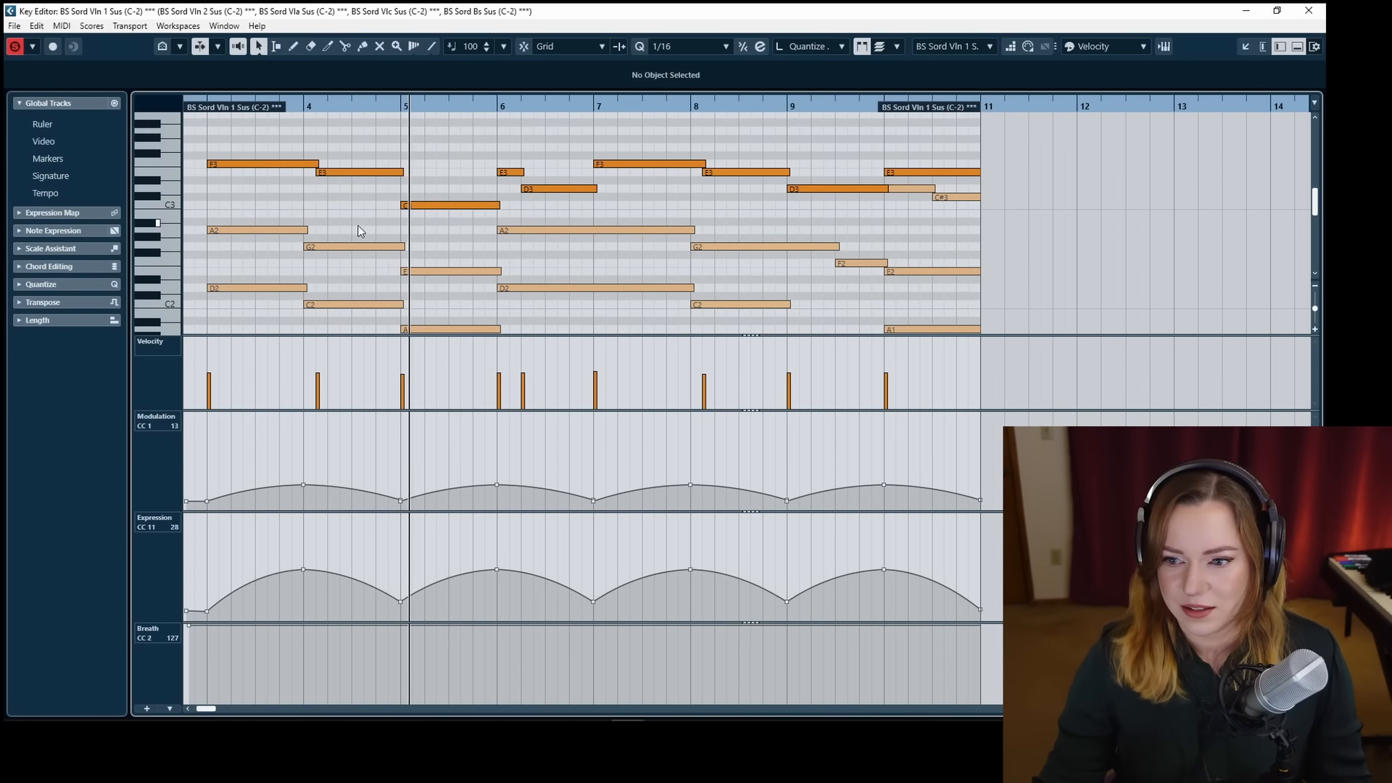
pyautogui.scroll(-3, 358, 231)
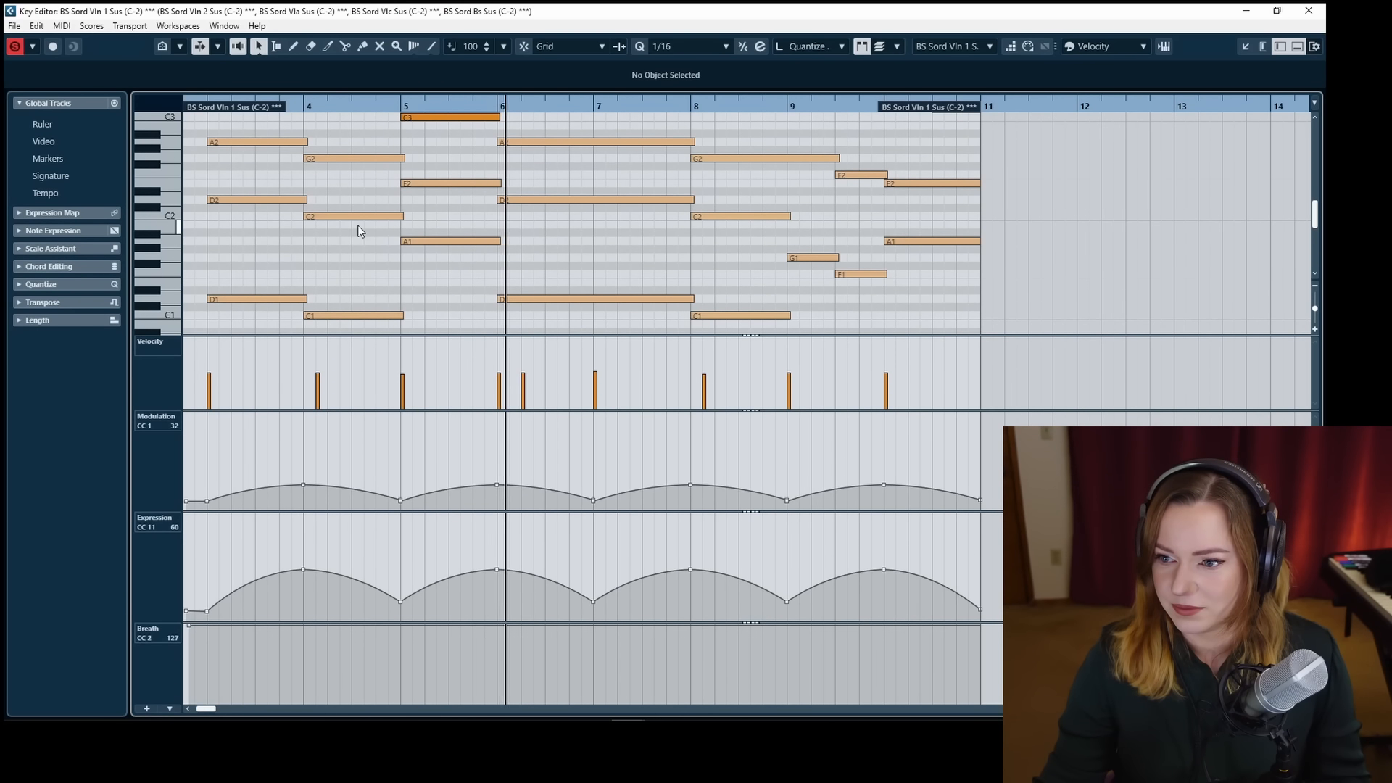
pyautogui.scroll(2, 358, 231)
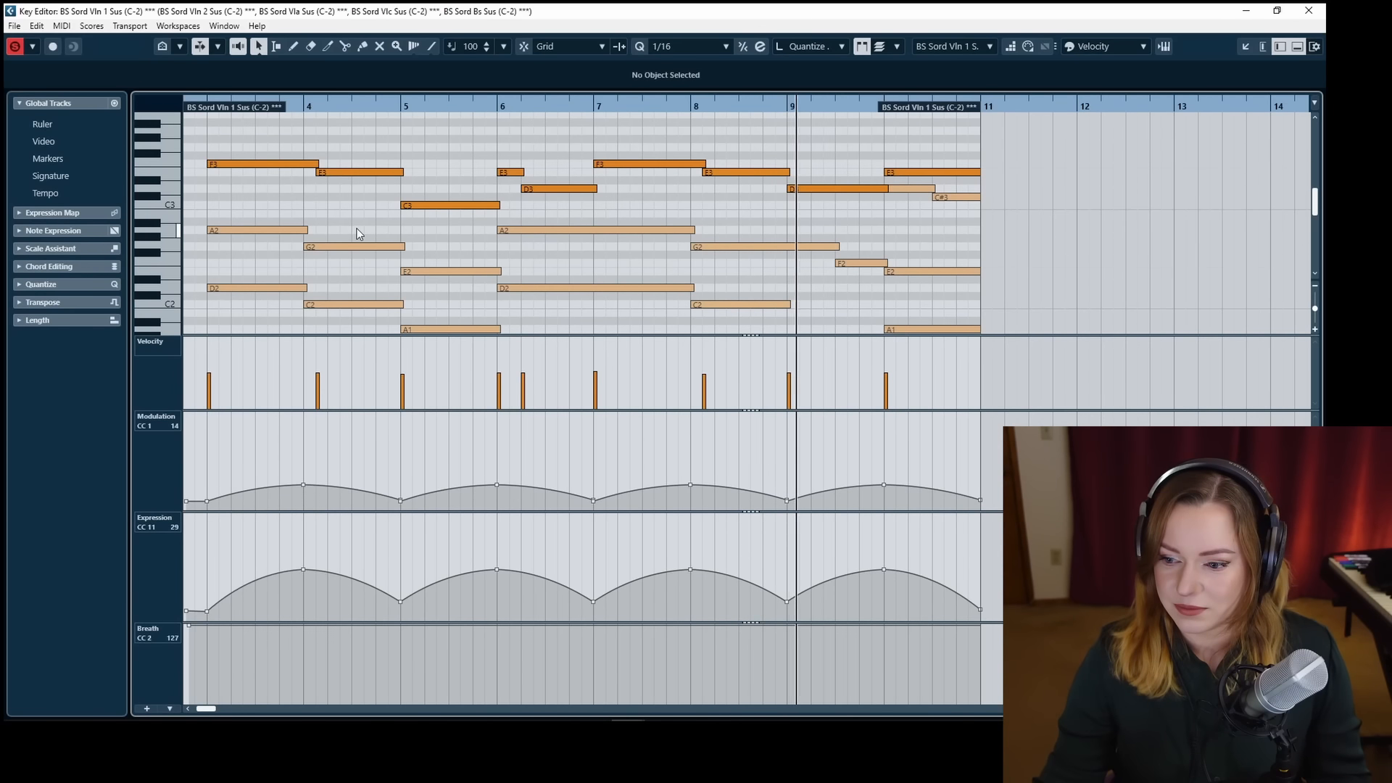
pyautogui.press('space')
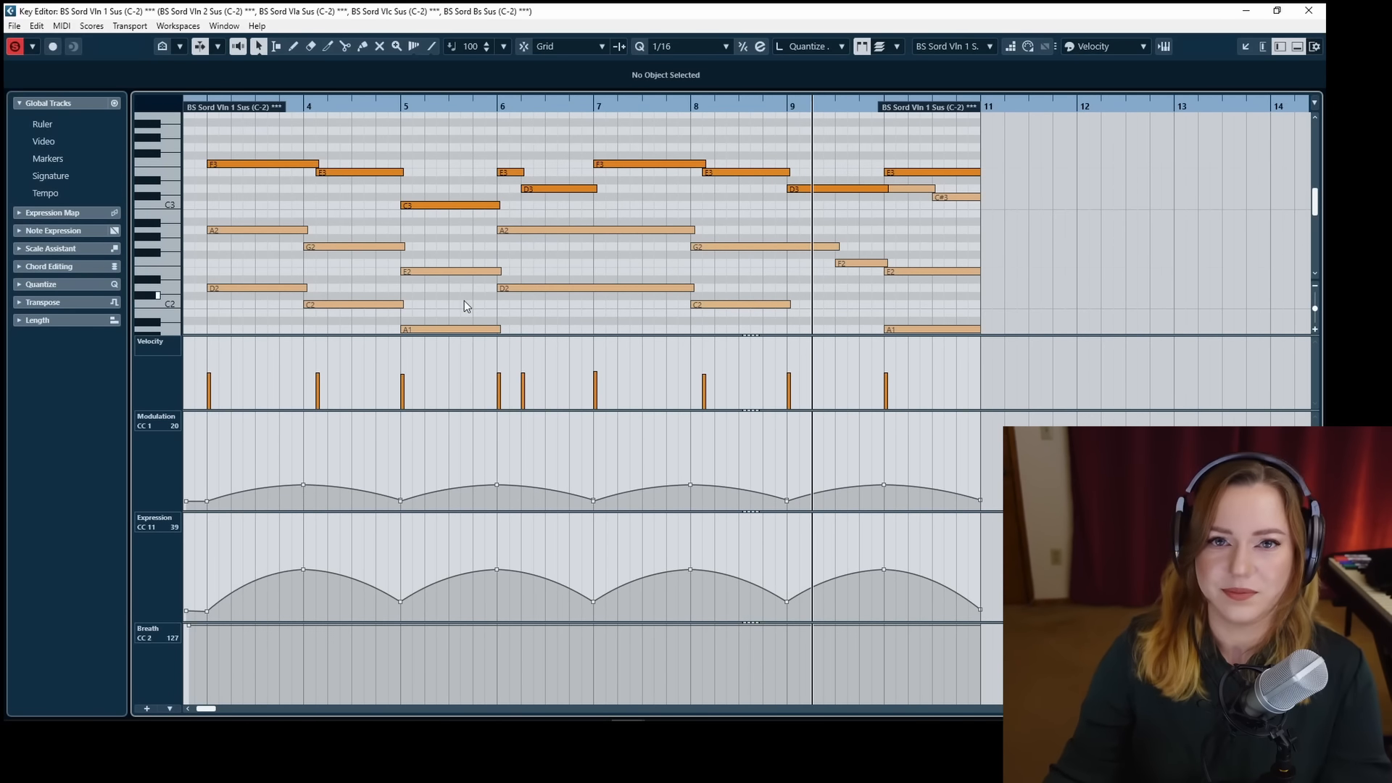
pyautogui.press('Escape')
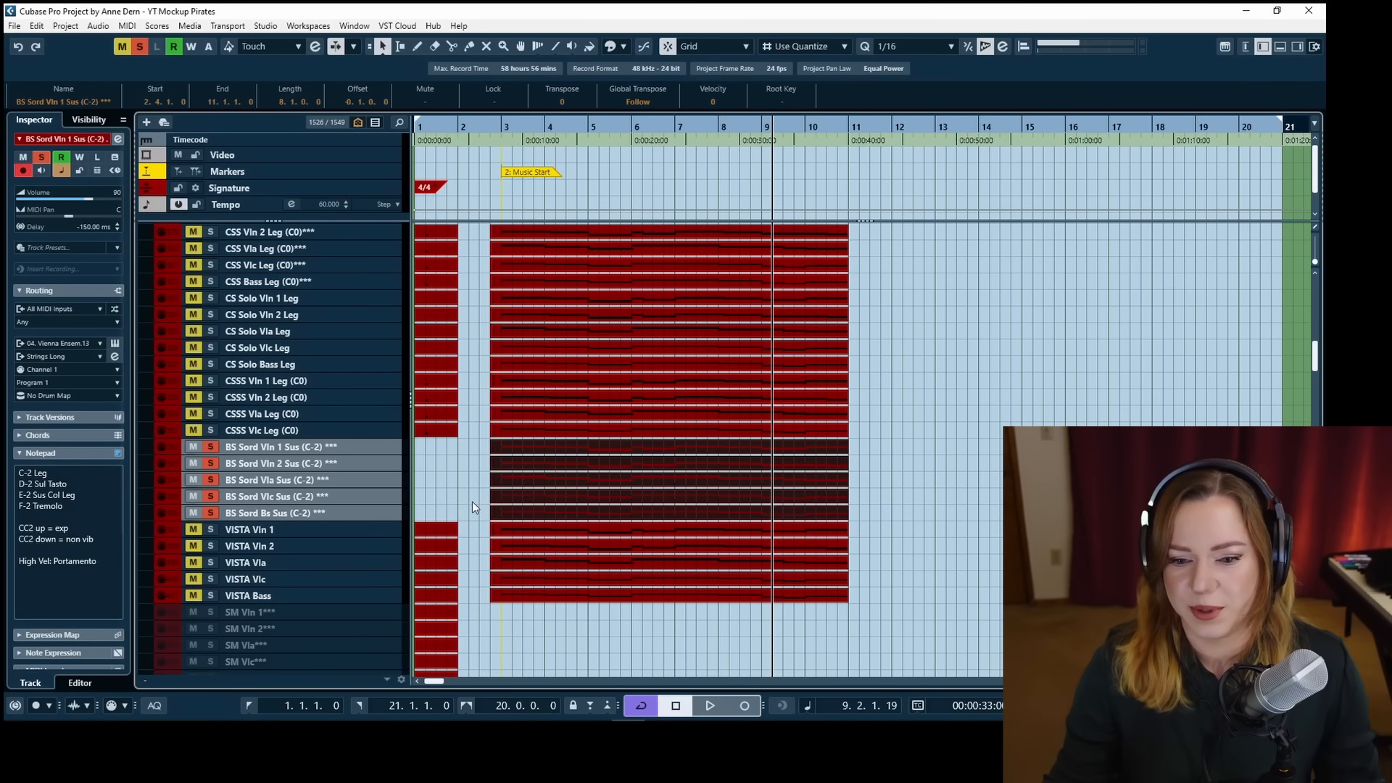
pyautogui.press('s')
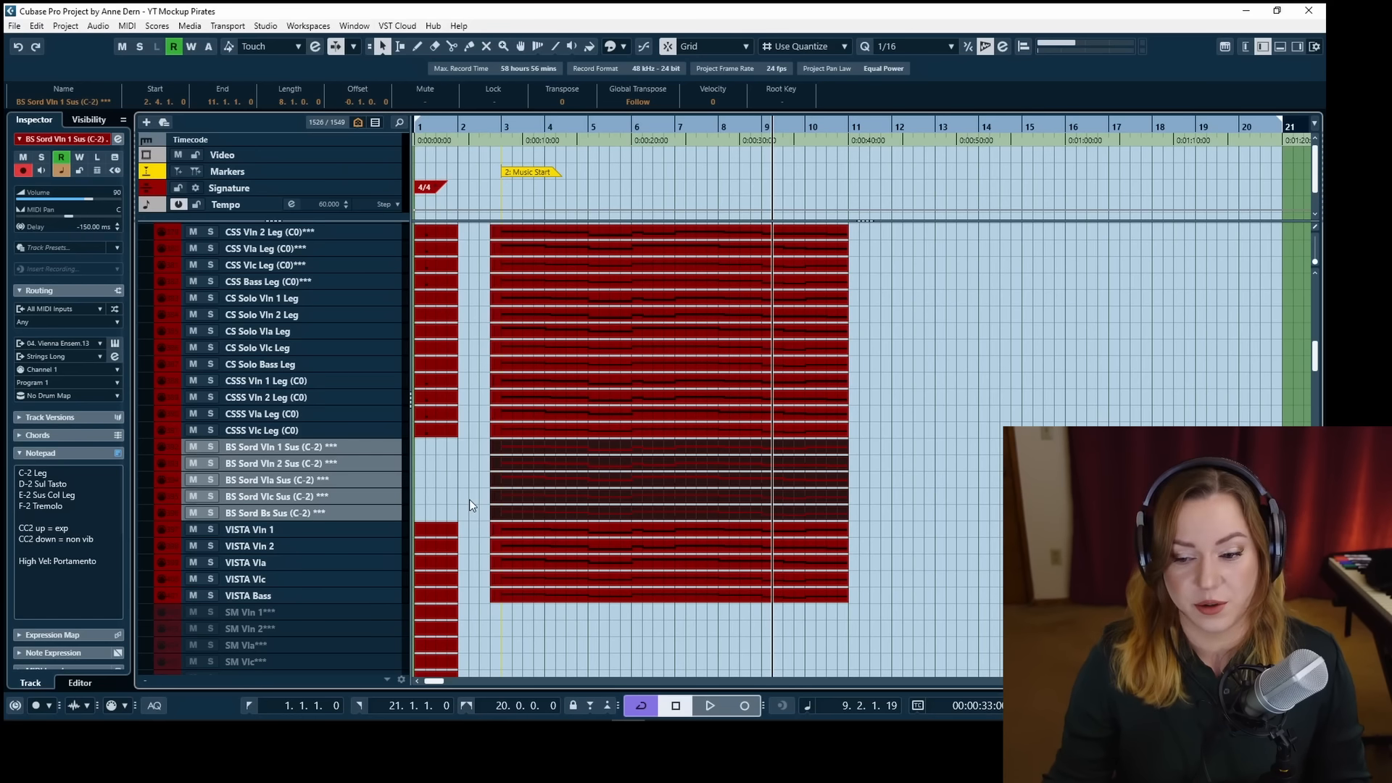
# Open the five VISTA string parts in the Key Editor and place the playhead just before bar 3.
pyautogui.scroll(-2, 467, 502)
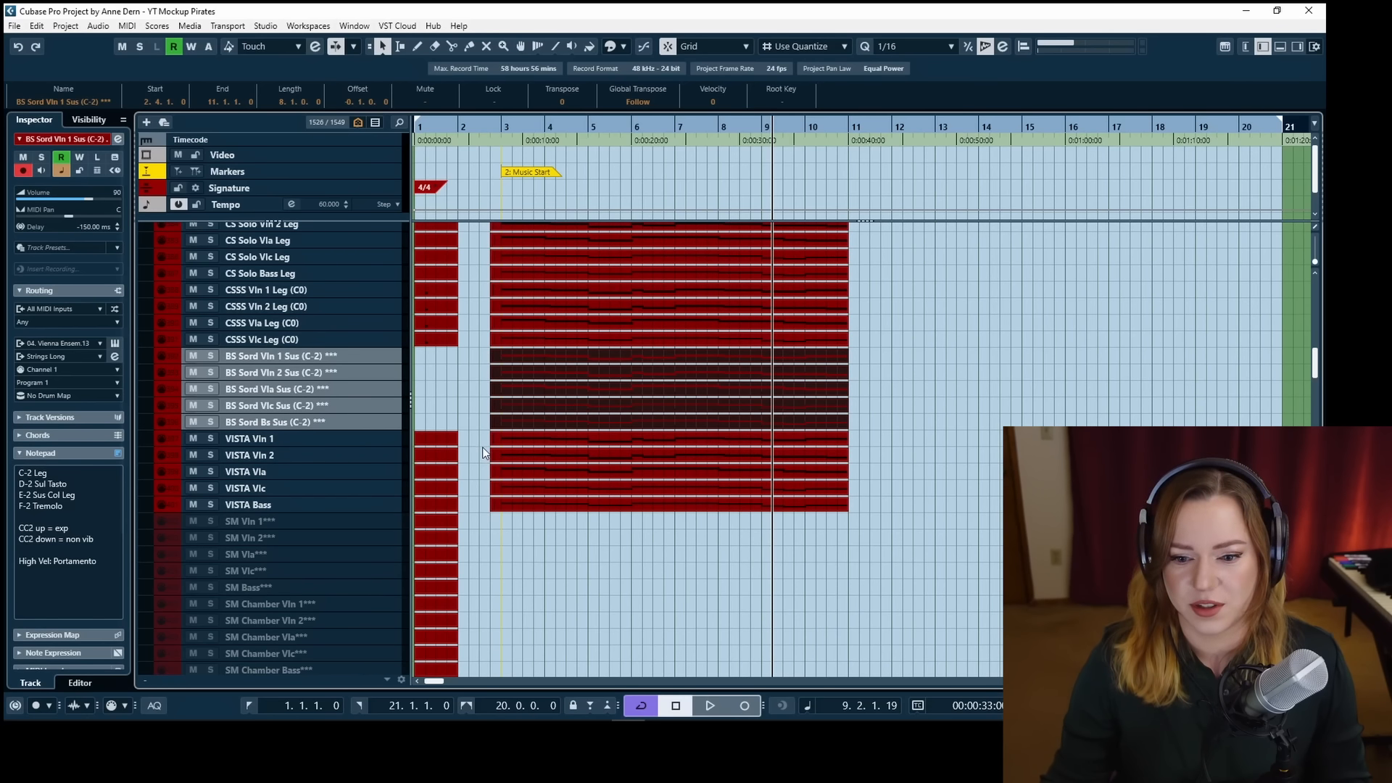
pyautogui.moveTo(477, 444); pyautogui.dragTo(550, 554)
pyautogui.press('Return')
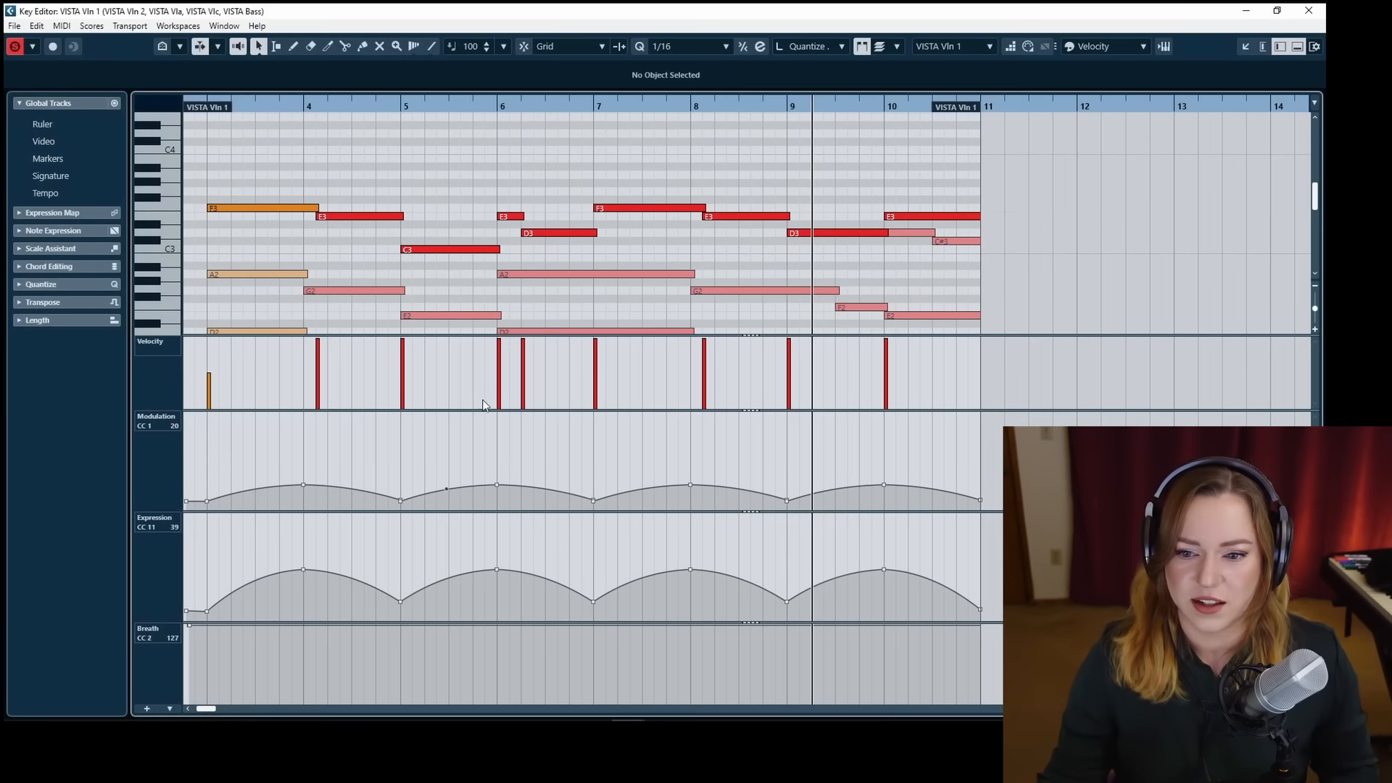
pyautogui.hscroll(-2, 445, 278)
pyautogui.moveTo(362, 102); pyautogui.dragTo(310, 109)
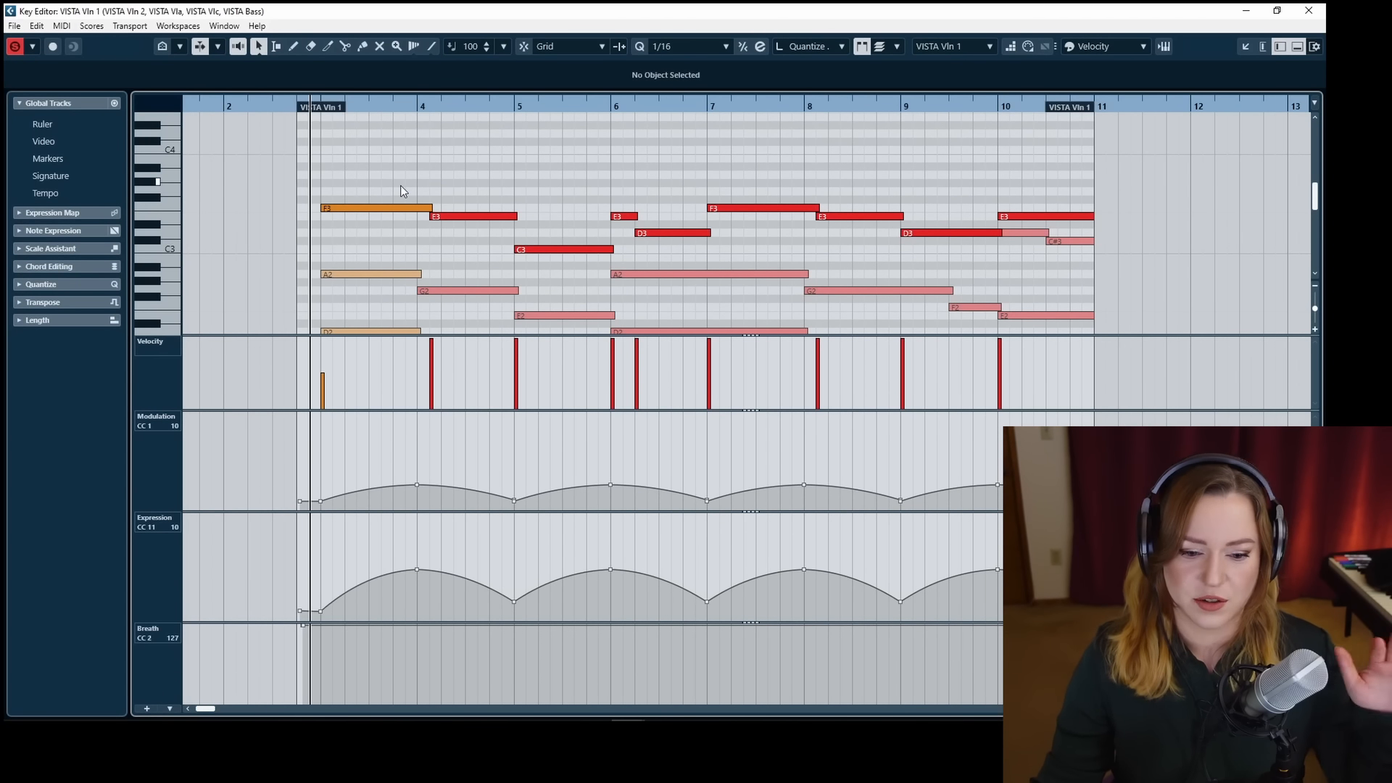
# Check the notes of the VISTA string parts, play them from just before bar 3 into bar 6 and close the editor.
pyautogui.scroll(-2, 405, 185)
pyautogui.scroll(2, 404, 185)
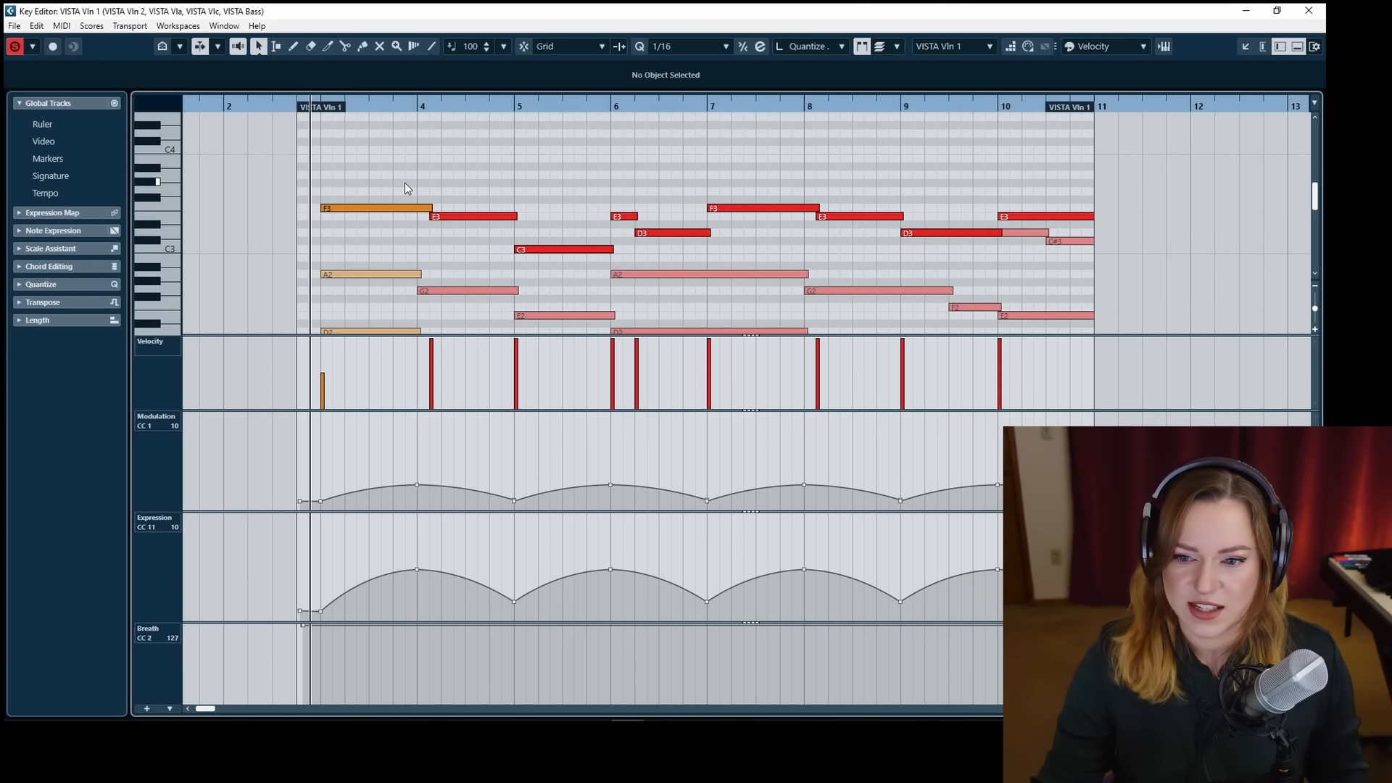
pyautogui.scroll(-2, 404, 184)
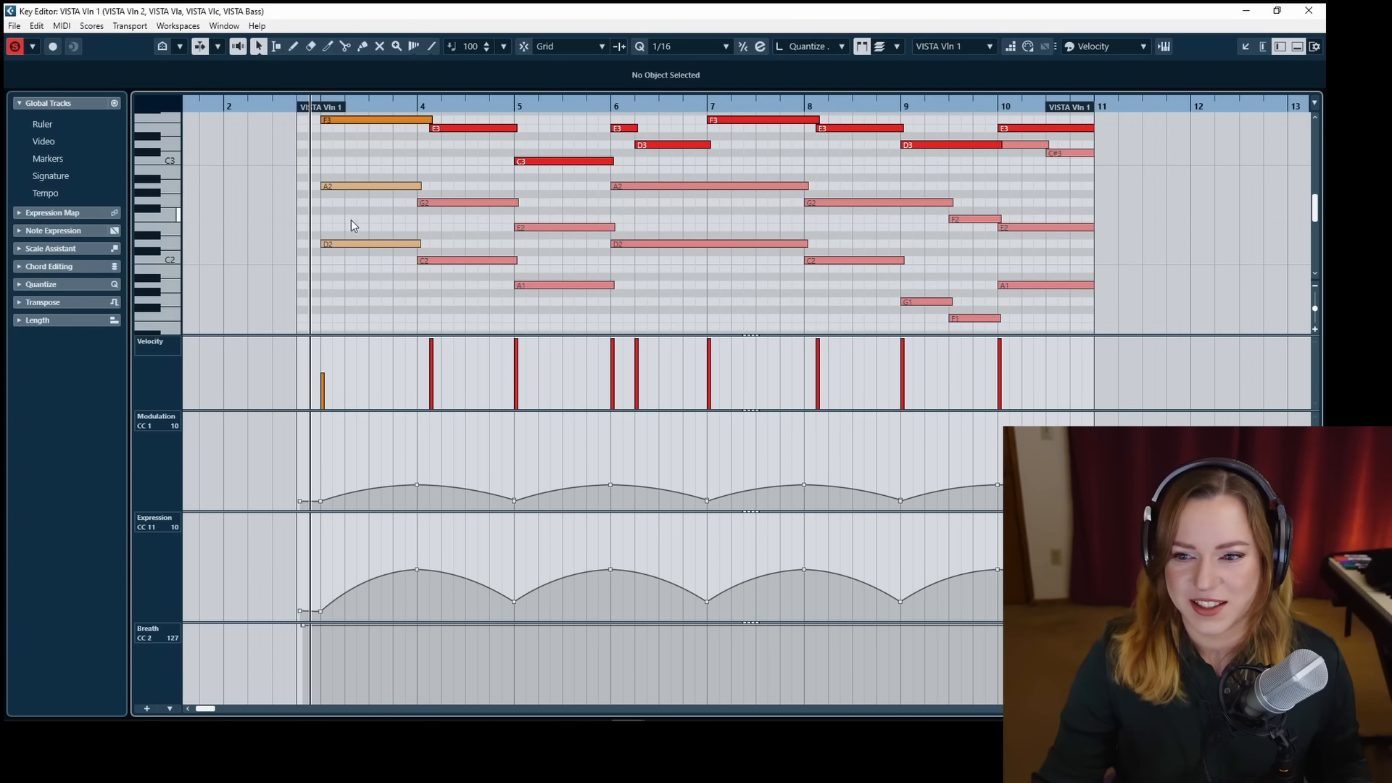
pyautogui.scroll(1, 350, 221)
pyautogui.scroll(-1, 351, 221)
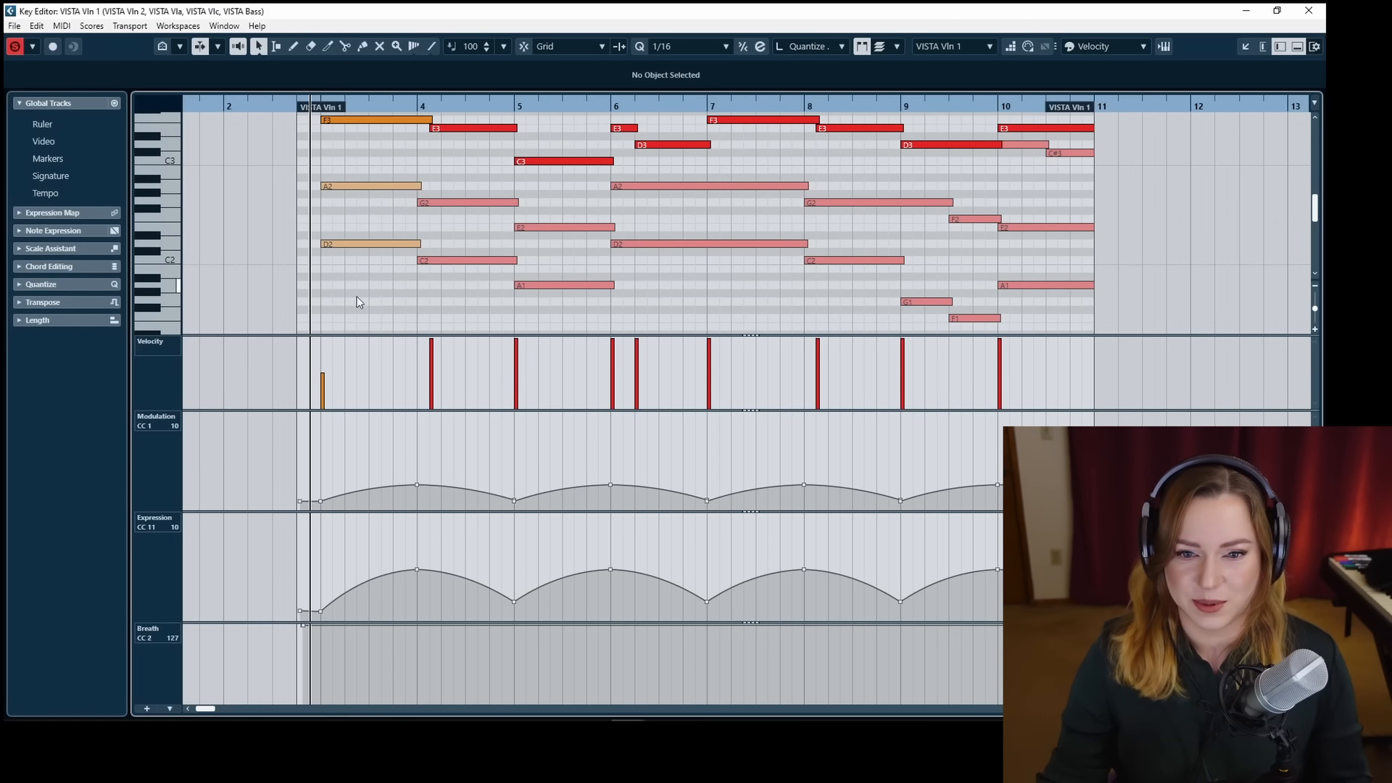
pyautogui.press('space')
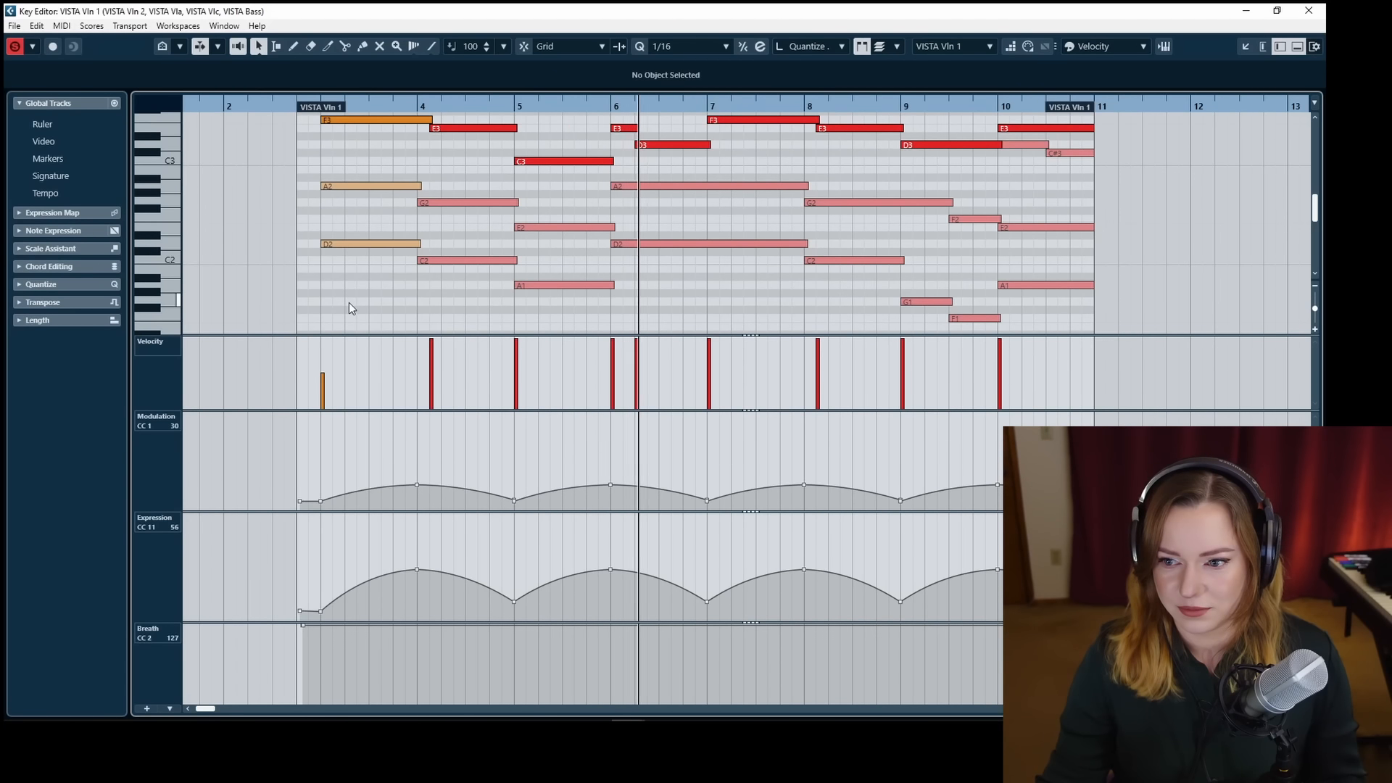
pyautogui.press('Return')
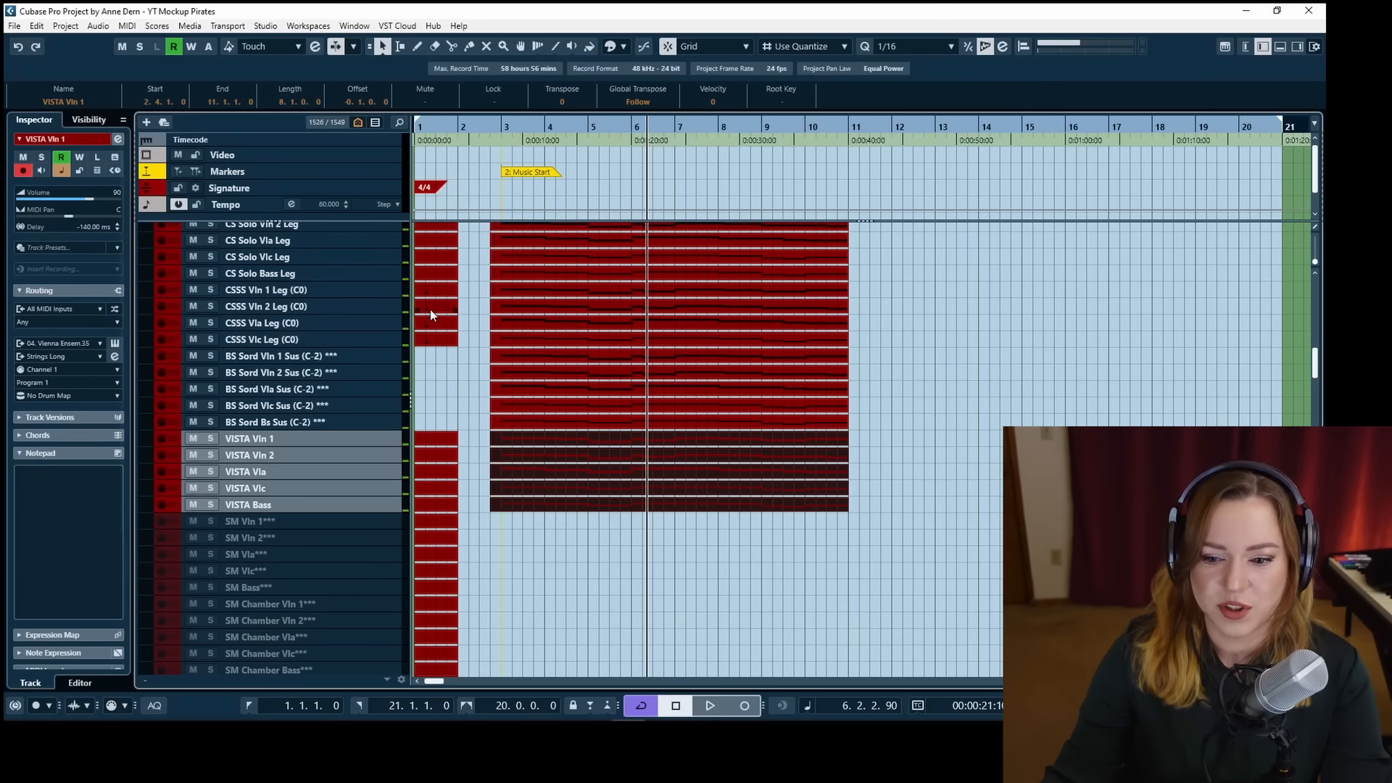
# Open the BS Sord Sus and VISTA parts together in the Key Editor, play them from just before bar 3 and close the editor.
pyautogui.moveTo(476, 357); pyautogui.dragTo(573, 527)
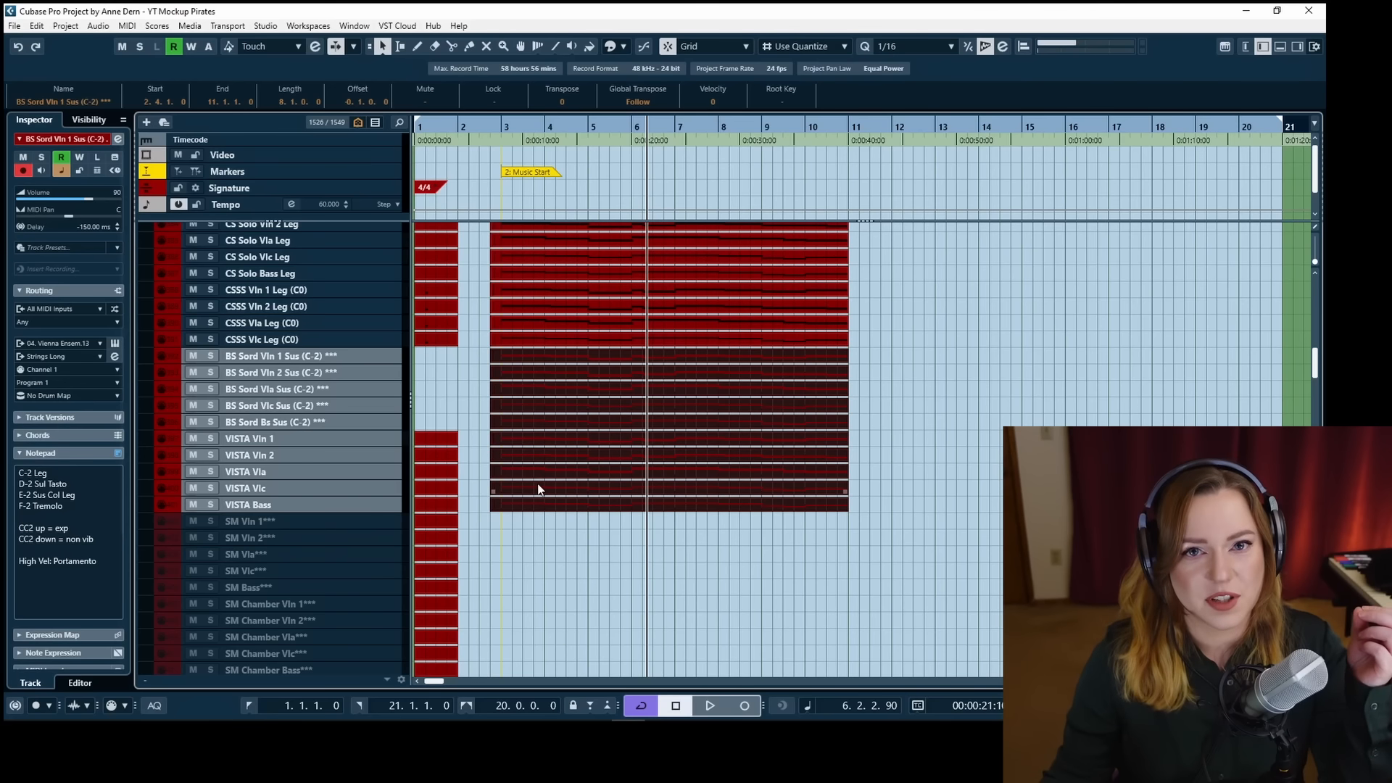
pyautogui.doubleClick(524, 398)
pyautogui.click(200, 106)
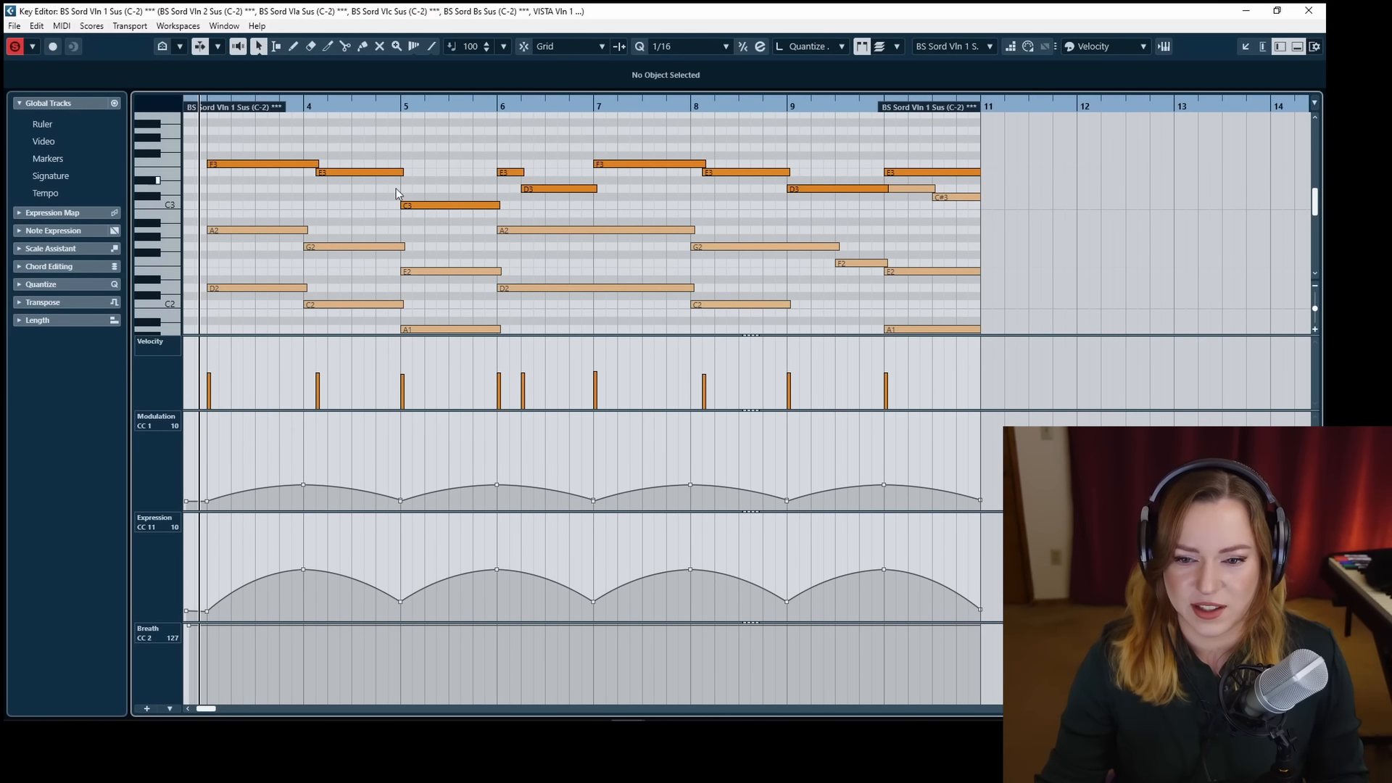
pyautogui.press('space')
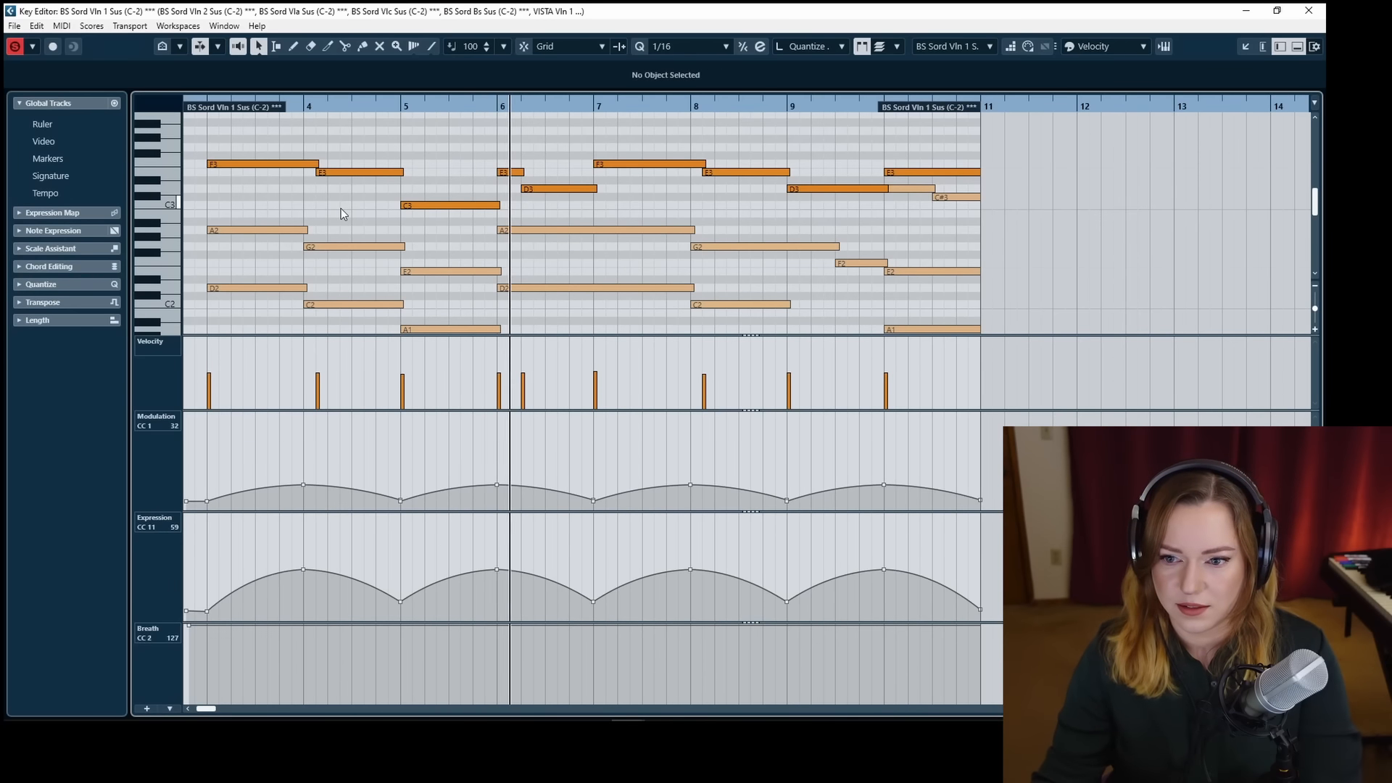
pyautogui.press('Return')
pyautogui.press('space')
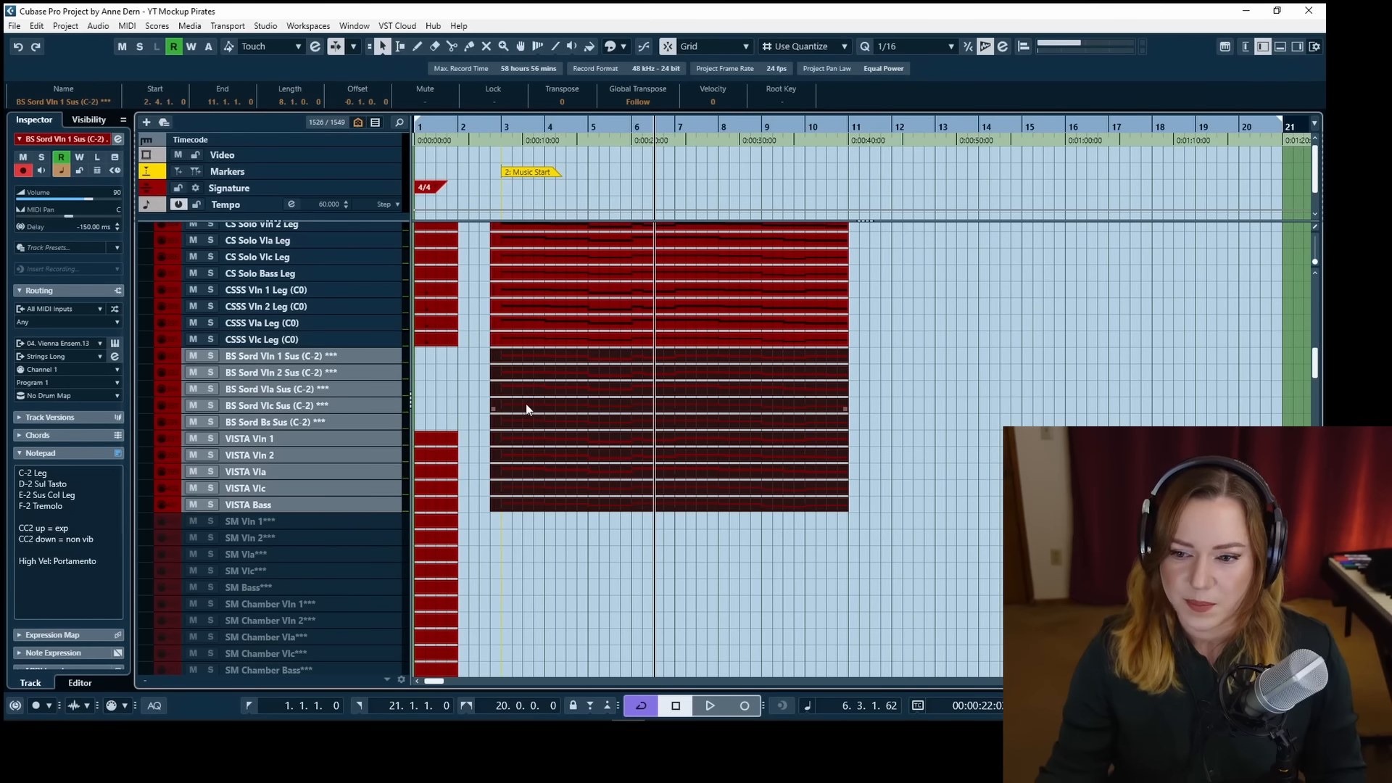
# Review the ensemble layers by selecting the five CMS Long tracks and the five CSS Leg (C0) tracks in turn.
pyautogui.scroll(5, 497, 406)
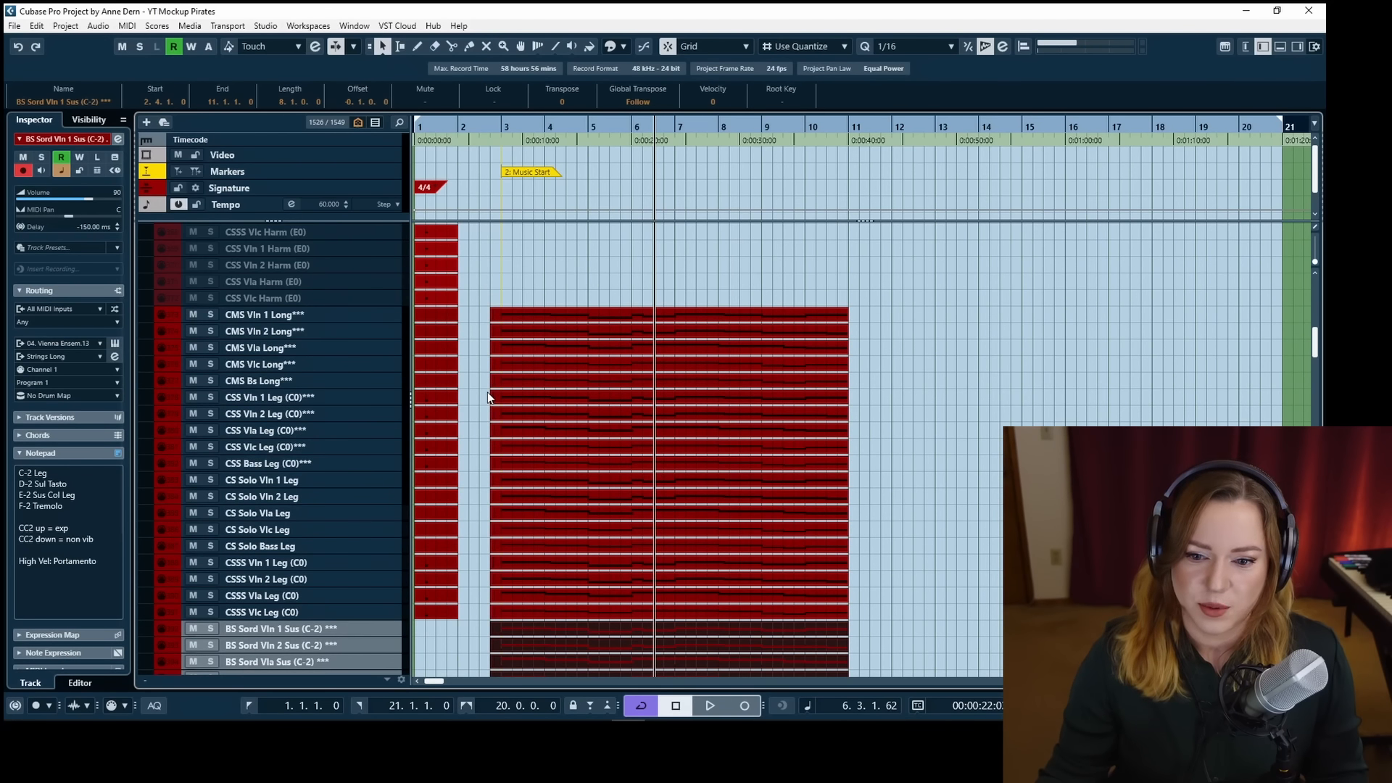
pyautogui.scroll(3, 491, 391)
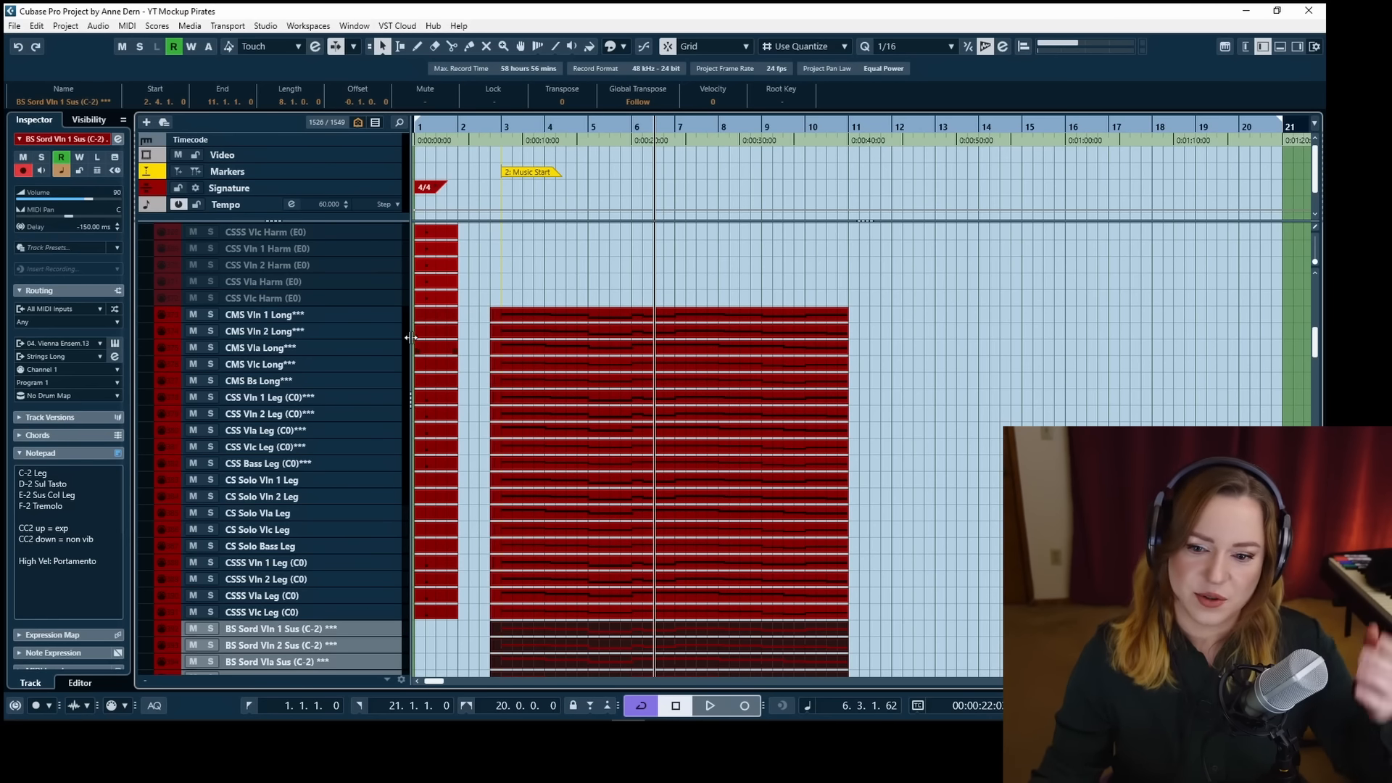
pyautogui.click(294, 314)
pyautogui.keyDown('shift'); pyautogui.click(278, 384); pyautogui.keyUp('shift')
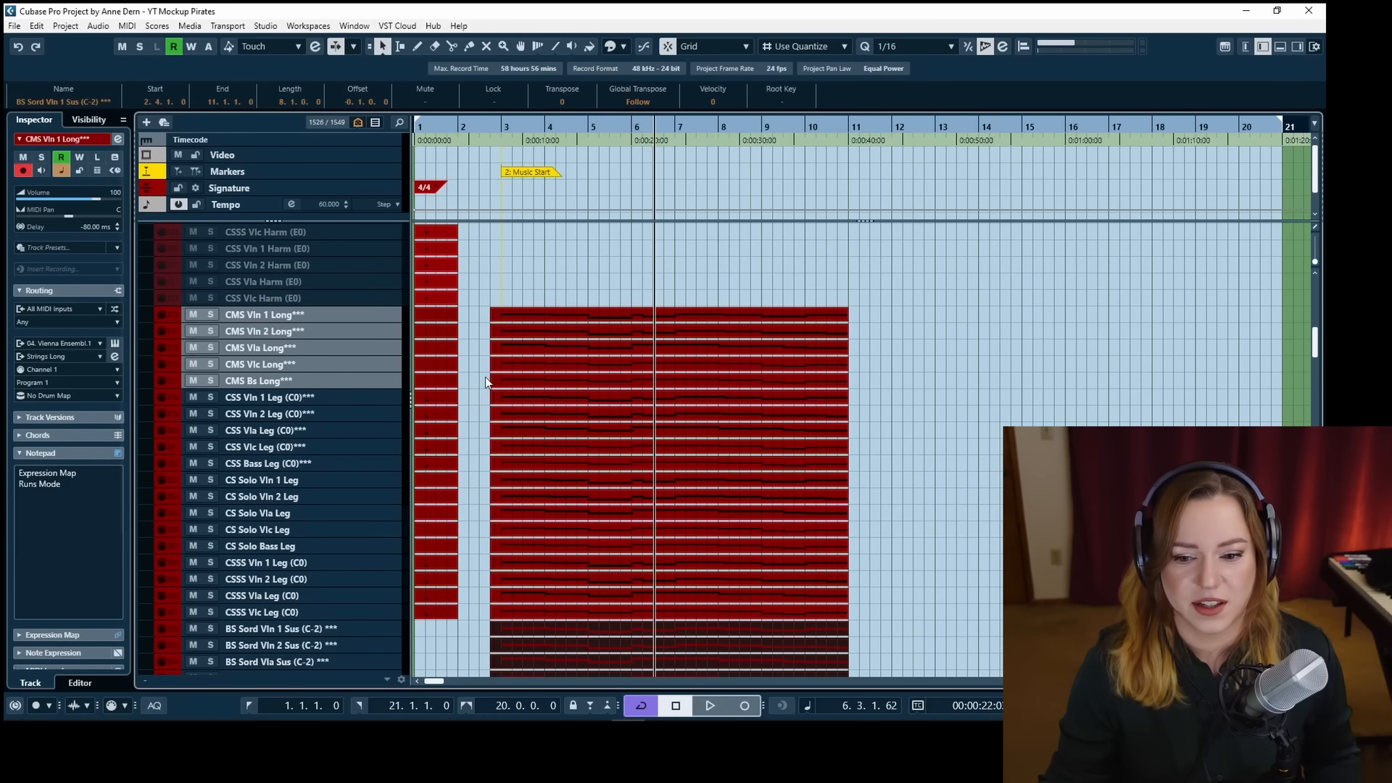
pyautogui.click(290, 396)
pyautogui.keyDown('shift'); pyautogui.click(272, 463); pyautogui.keyUp('shift')
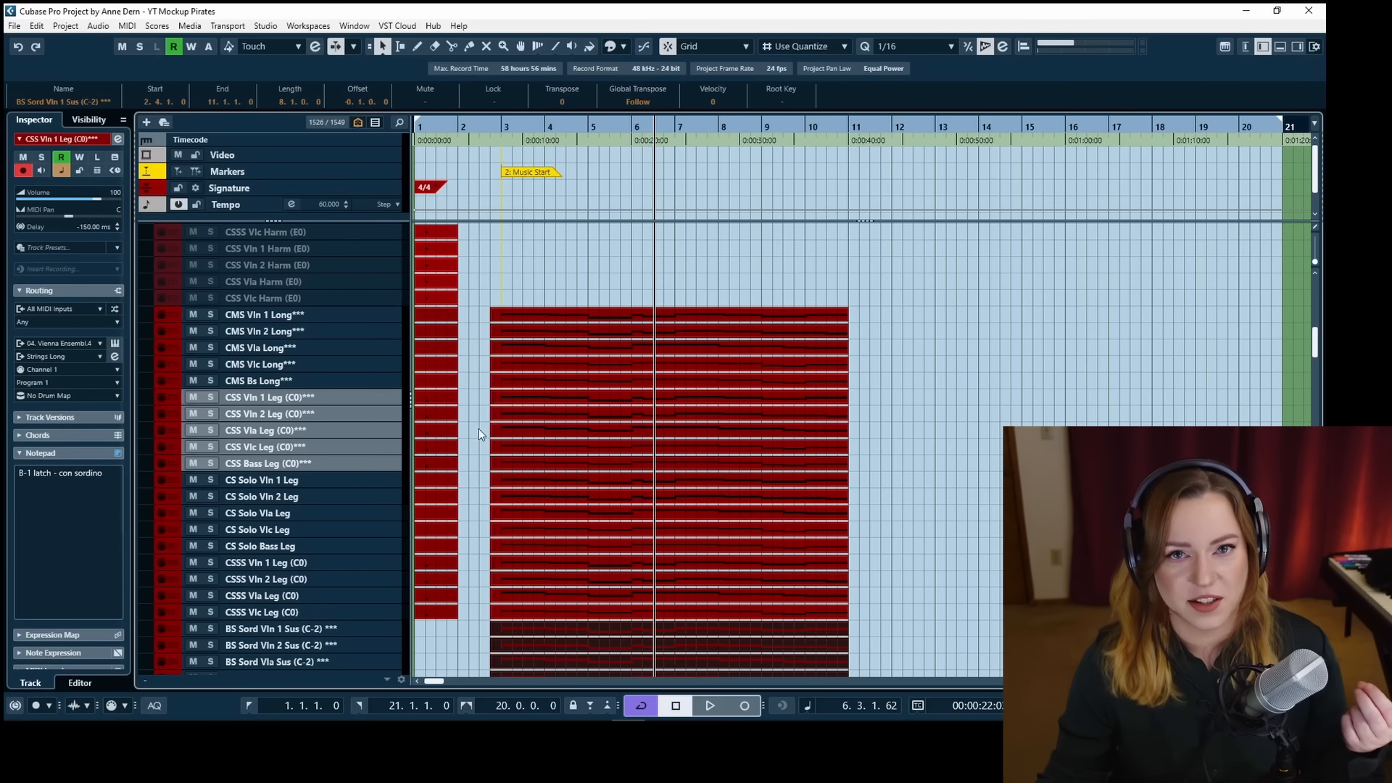
# Solo the CS Solo and CSSS Leg tracks, play them from just before bar 3 into bar 4, and unsolo them.
pyautogui.click(306, 481)
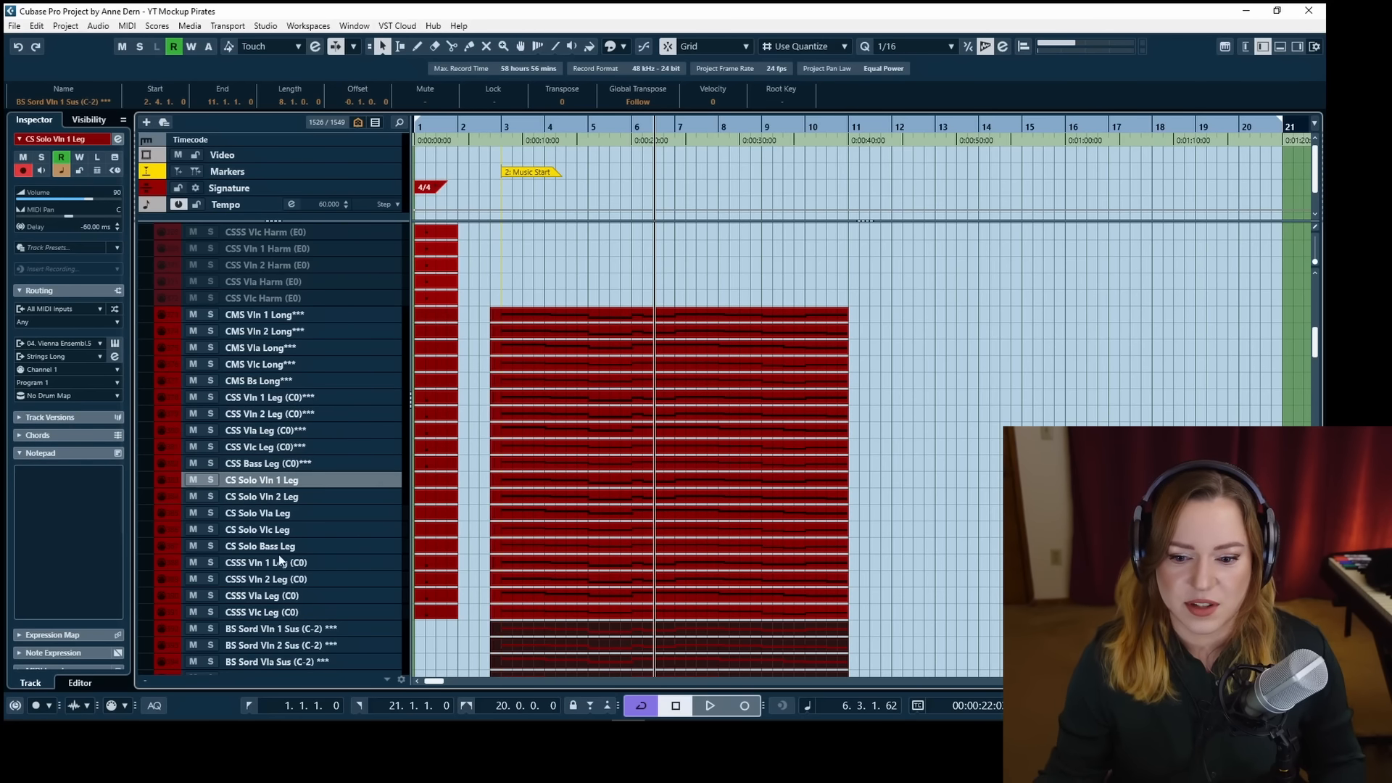
pyautogui.keyDown('shift'); pyautogui.click(277, 615); pyautogui.keyUp('shift')
pyautogui.scroll(-2, 536, 537)
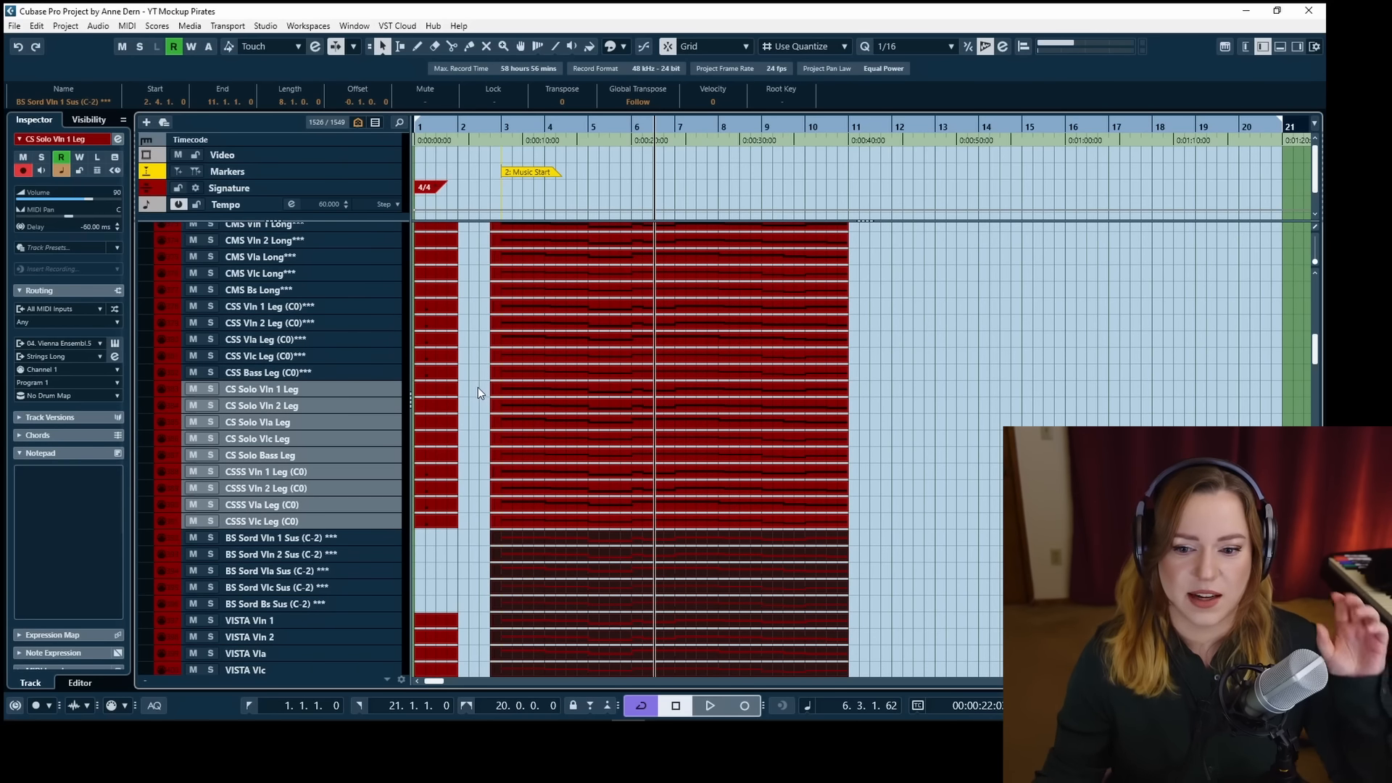
pyautogui.press('s')
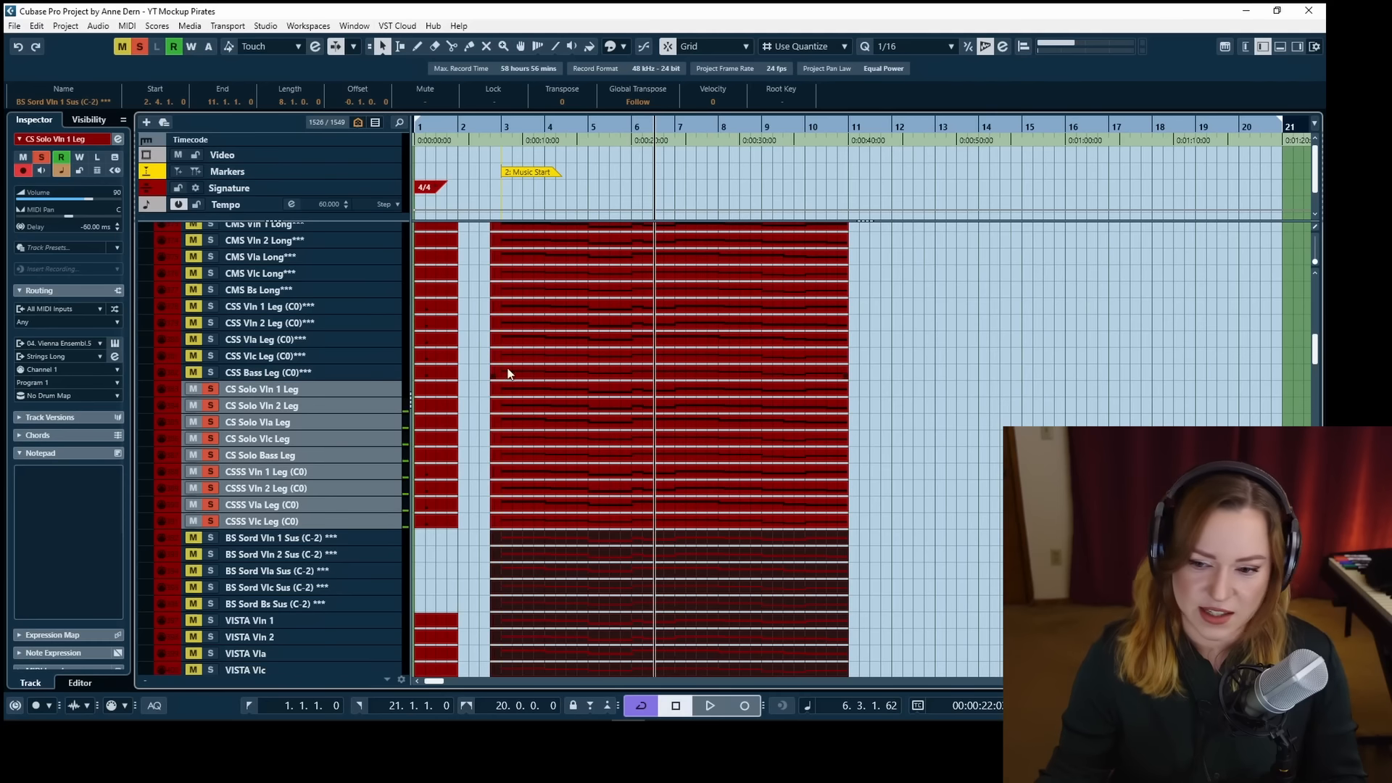
pyautogui.click(492, 132)
pyautogui.press('space')
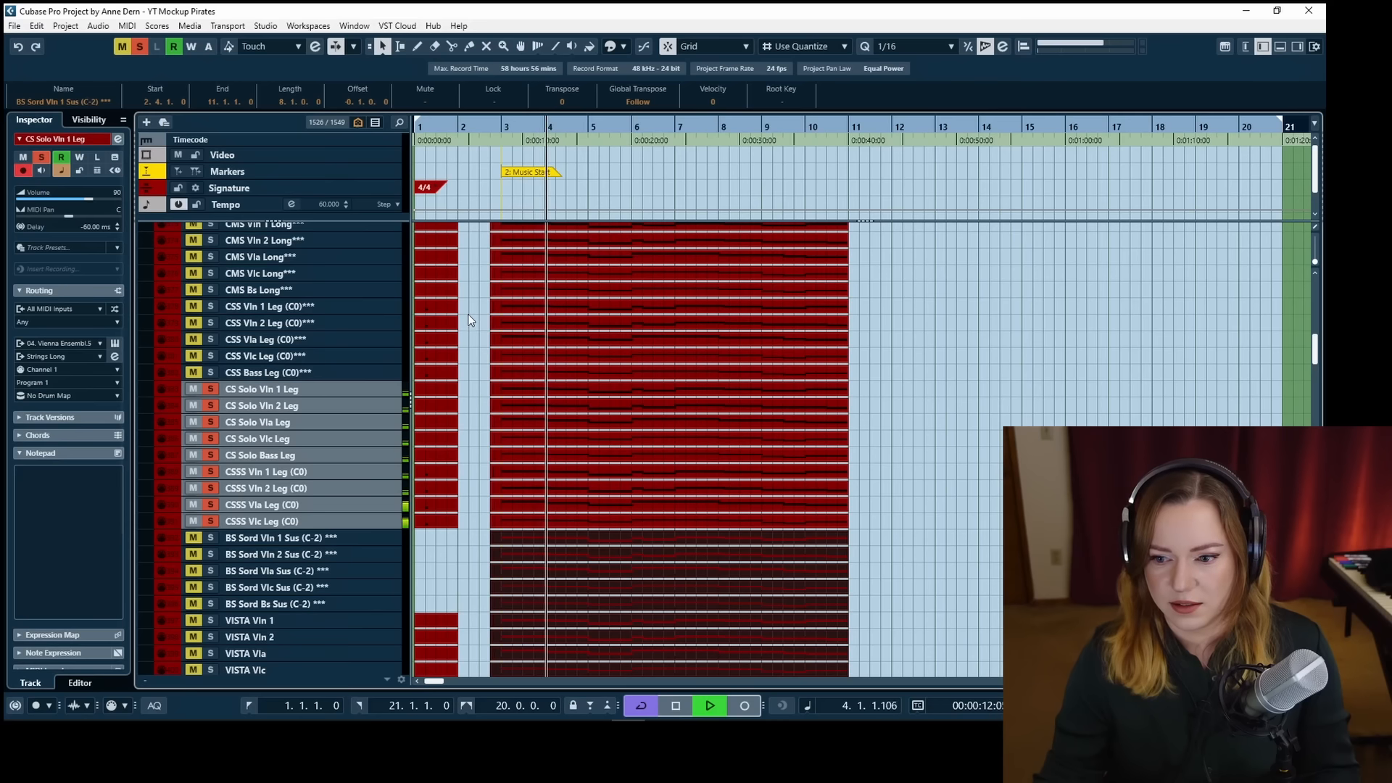
pyautogui.press('space')
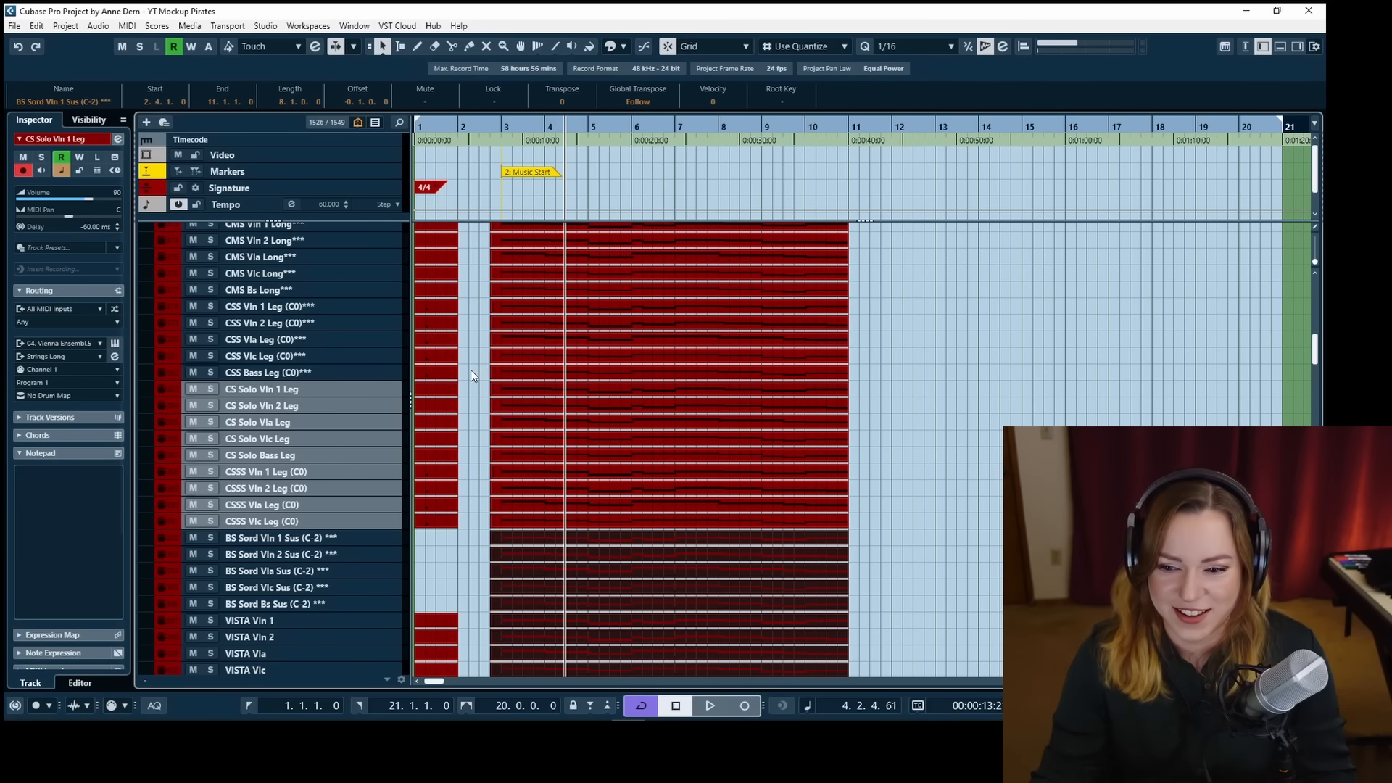
# Compare the BS Sord Sus and VISTA layers by selecting each group of five tracks in turn.
pyautogui.scroll(2, 474, 373)
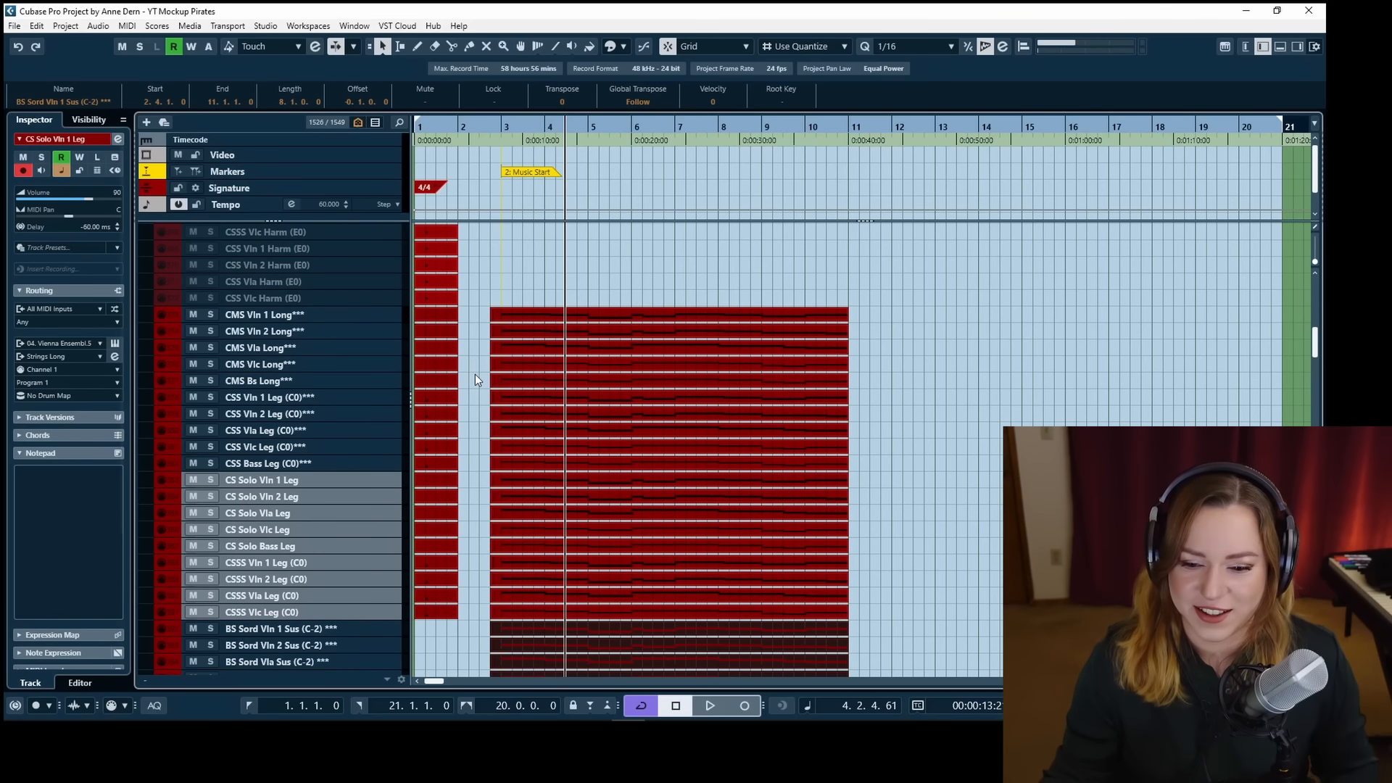
pyautogui.scroll(-2, 476, 374)
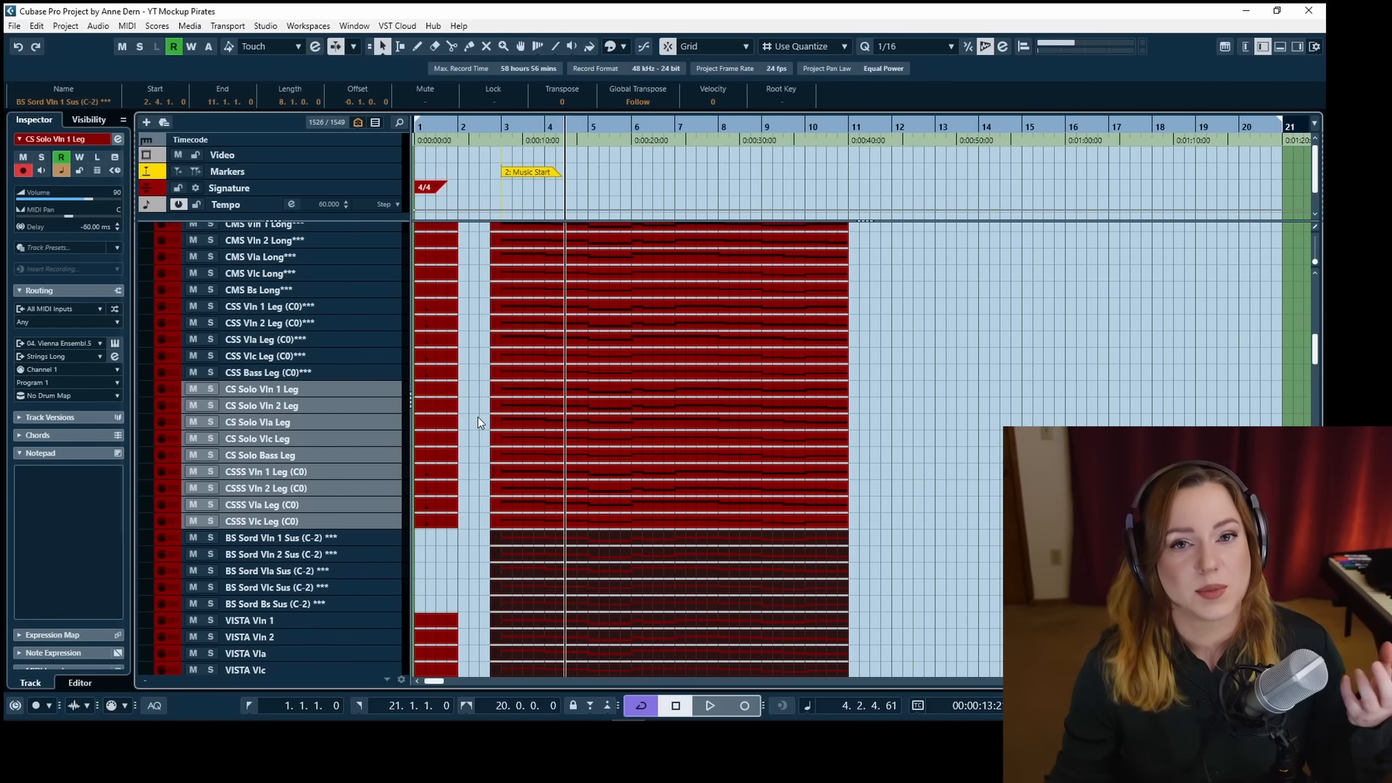
pyautogui.scroll(-2, 477, 414)
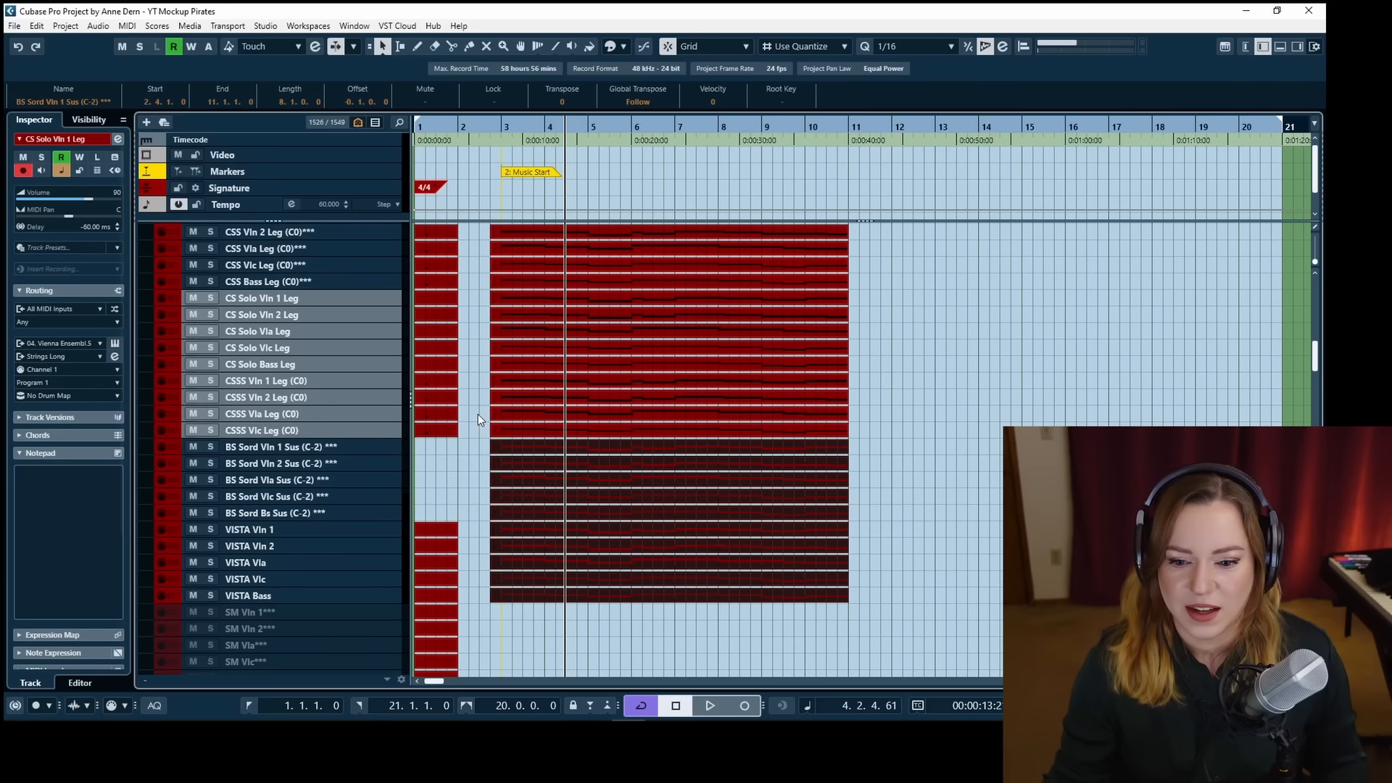
pyautogui.click(303, 448)
pyautogui.keyDown('shift'); pyautogui.click(277, 513); pyautogui.keyUp('shift')
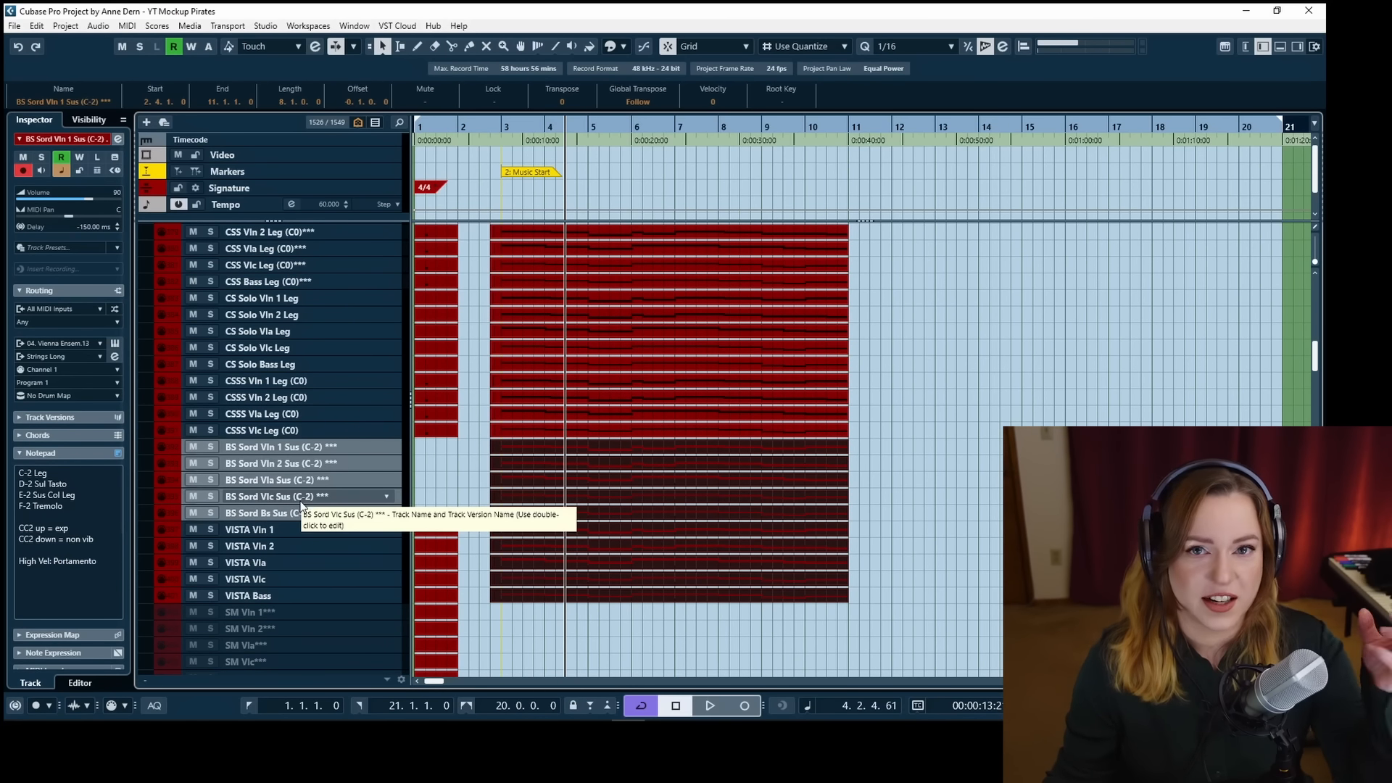
pyautogui.click(302, 534)
pyautogui.keyDown('shift'); pyautogui.click(290, 592); pyautogui.keyUp('shift')
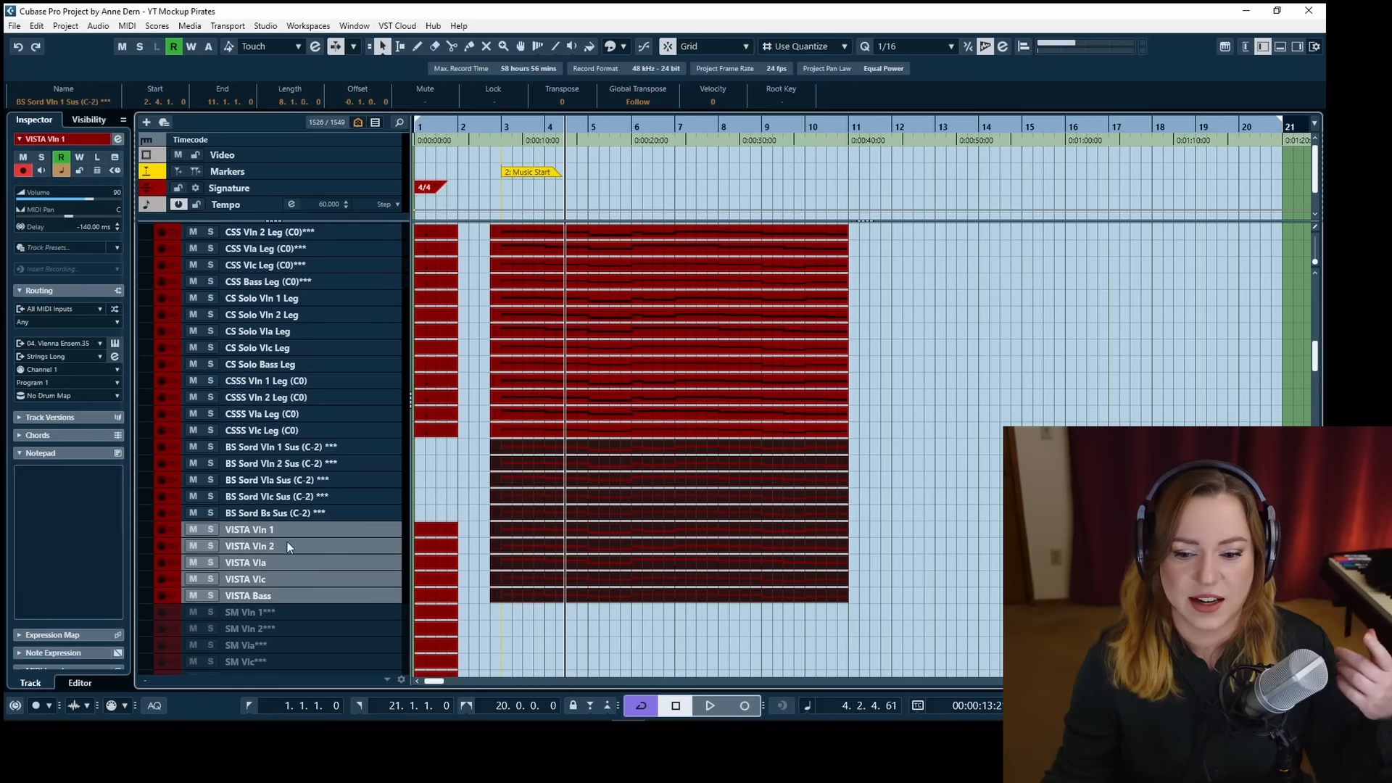
pyautogui.click(303, 447)
pyautogui.keyDown('shift'); pyautogui.click(303, 512); pyautogui.keyUp('shift')
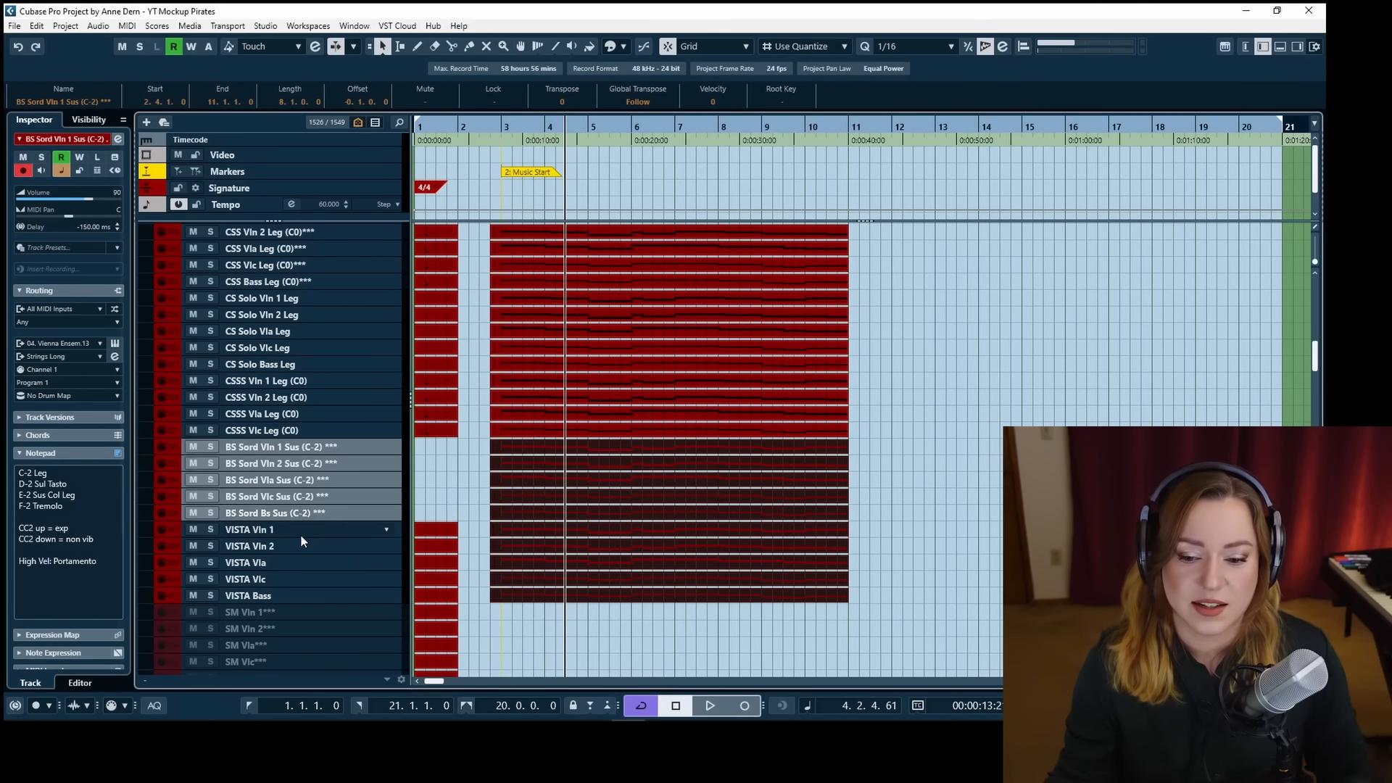
pyautogui.click(300, 534)
pyautogui.keyDown('shift'); pyautogui.click(298, 596); pyautogui.keyUp('shift')
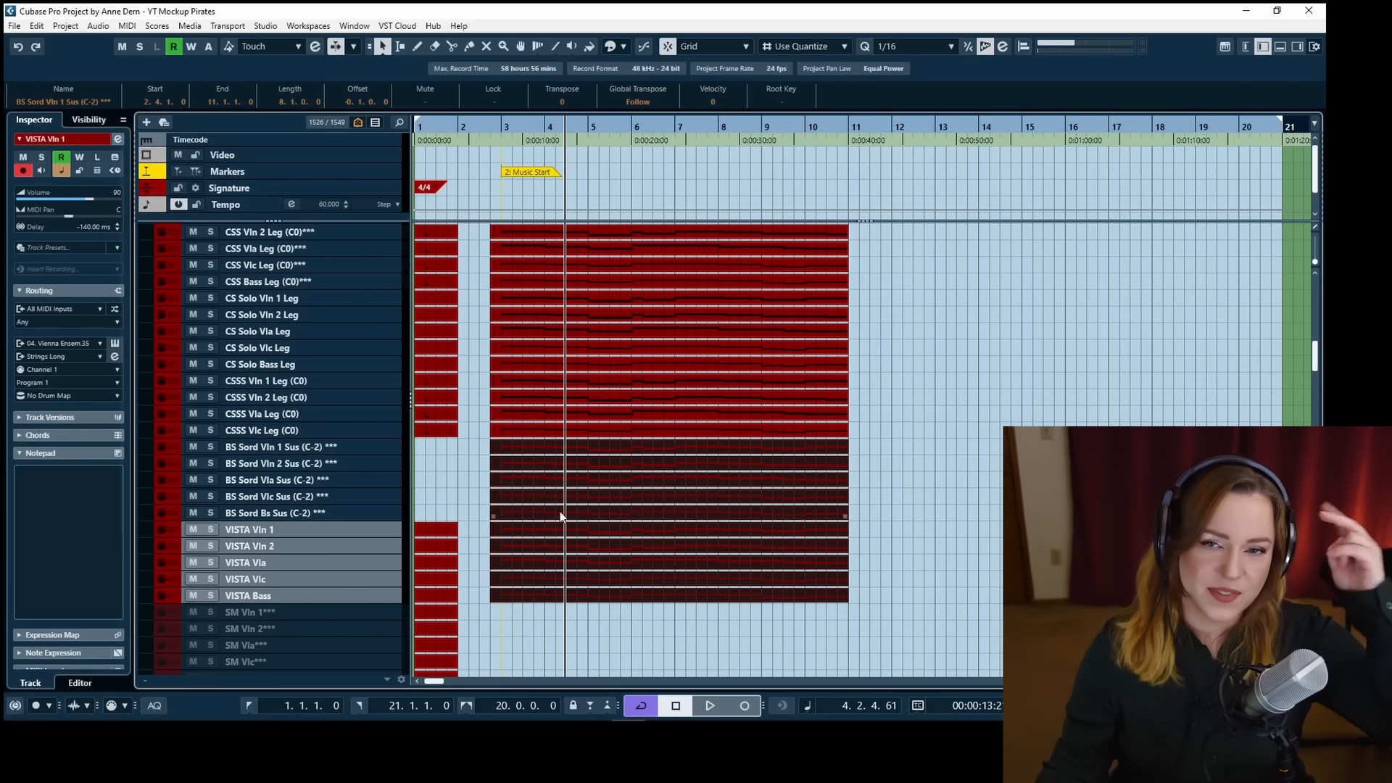
# Deselect all parts and look over the stacked string layers from the CMS Long tracks to the VISTA tracks.
pyautogui.scroll(7, 565, 528)
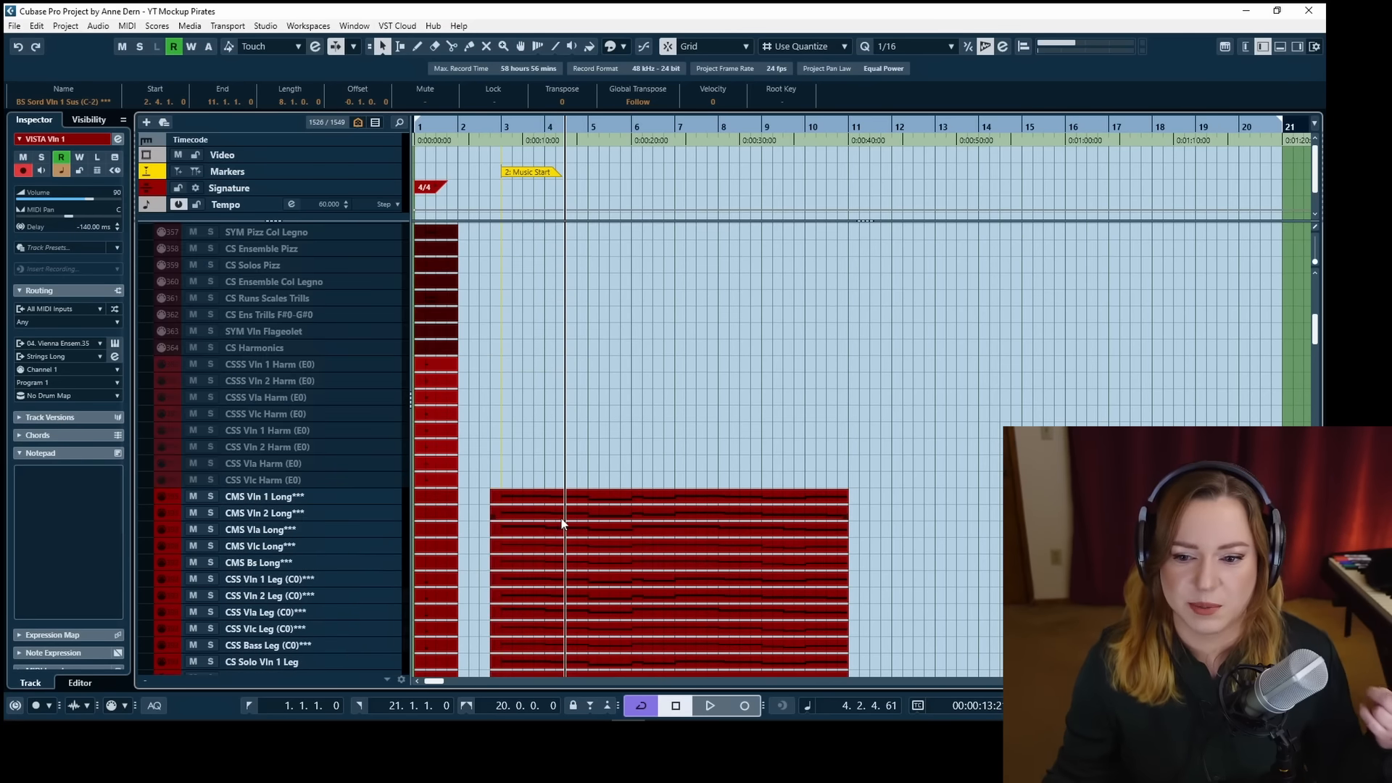
pyautogui.scroll(-3, 565, 524)
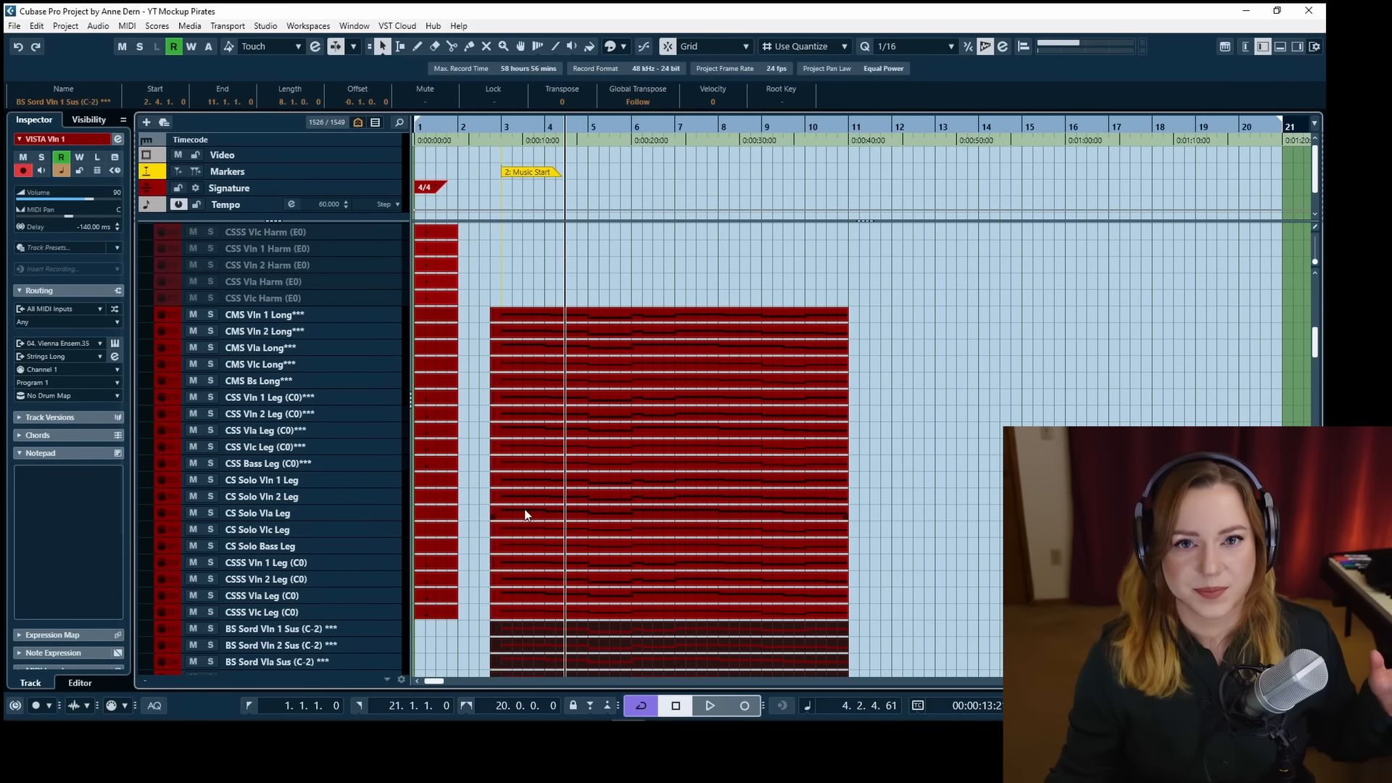
pyautogui.click(481, 474)
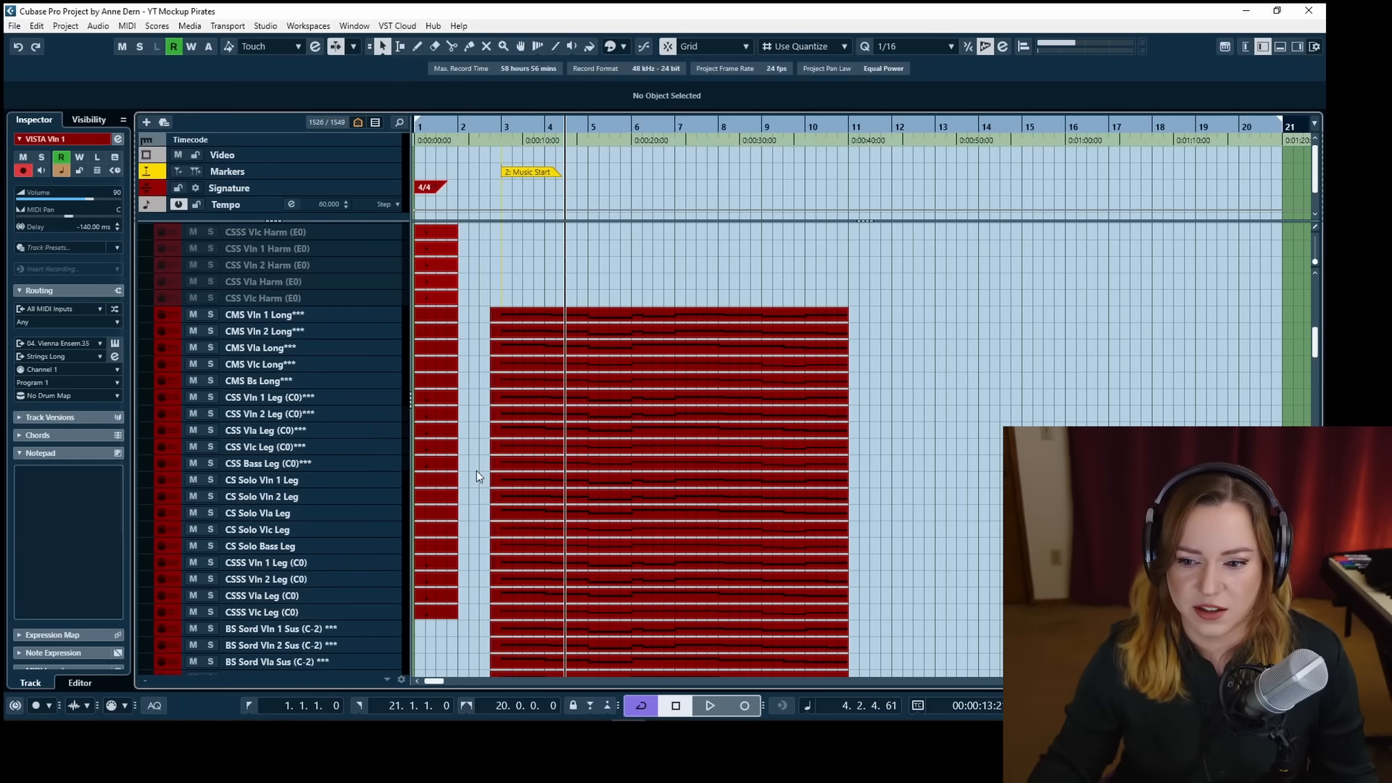
pyautogui.scroll(-3, 464, 413)
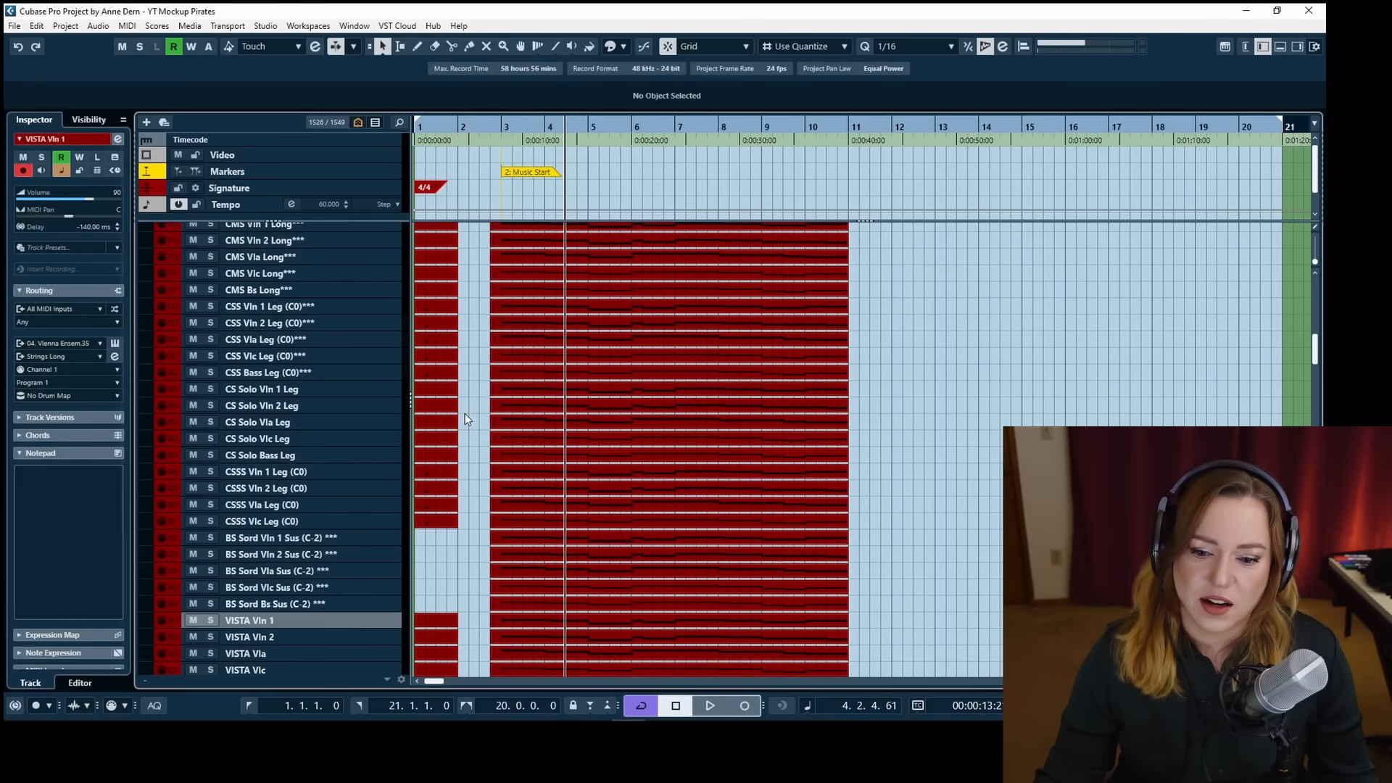
pyautogui.scroll(3, 464, 414)
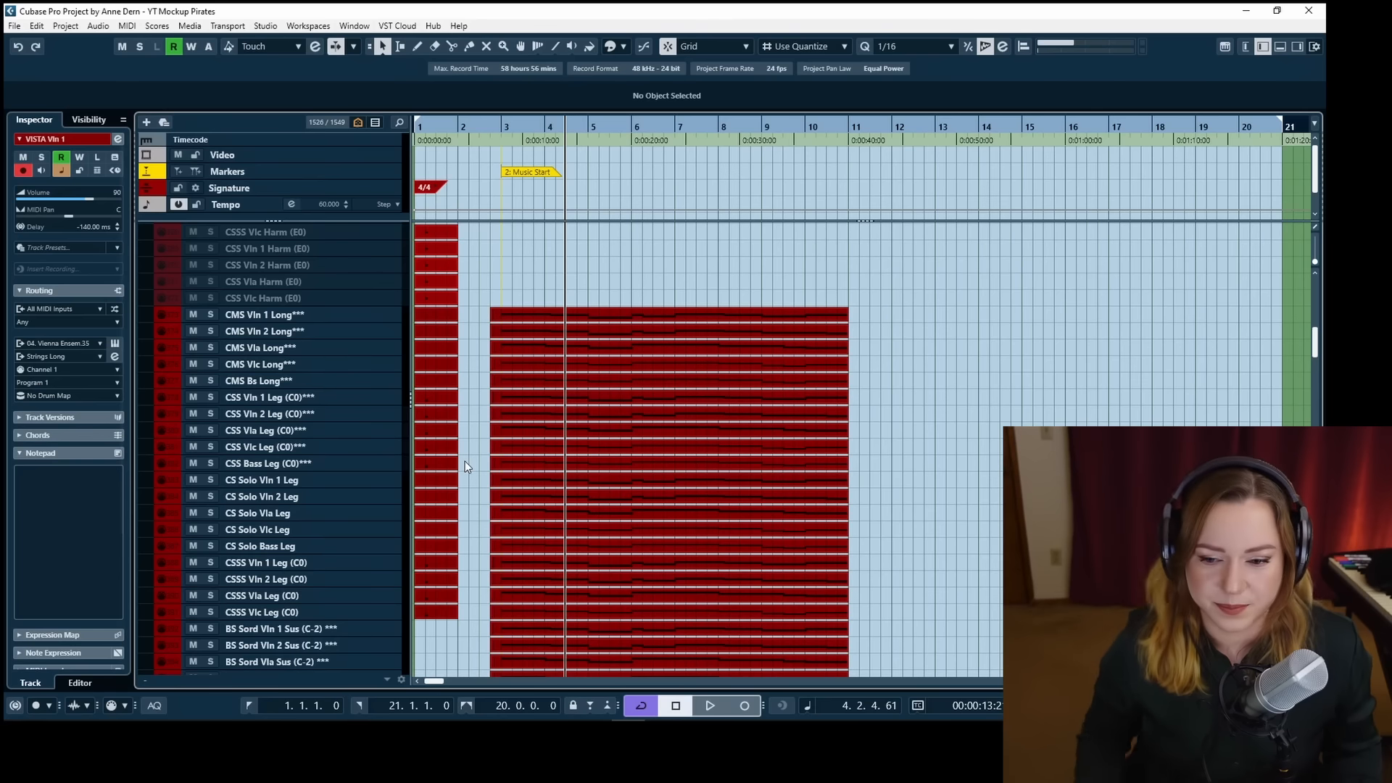
pyautogui.scroll(-3, 491, 454)
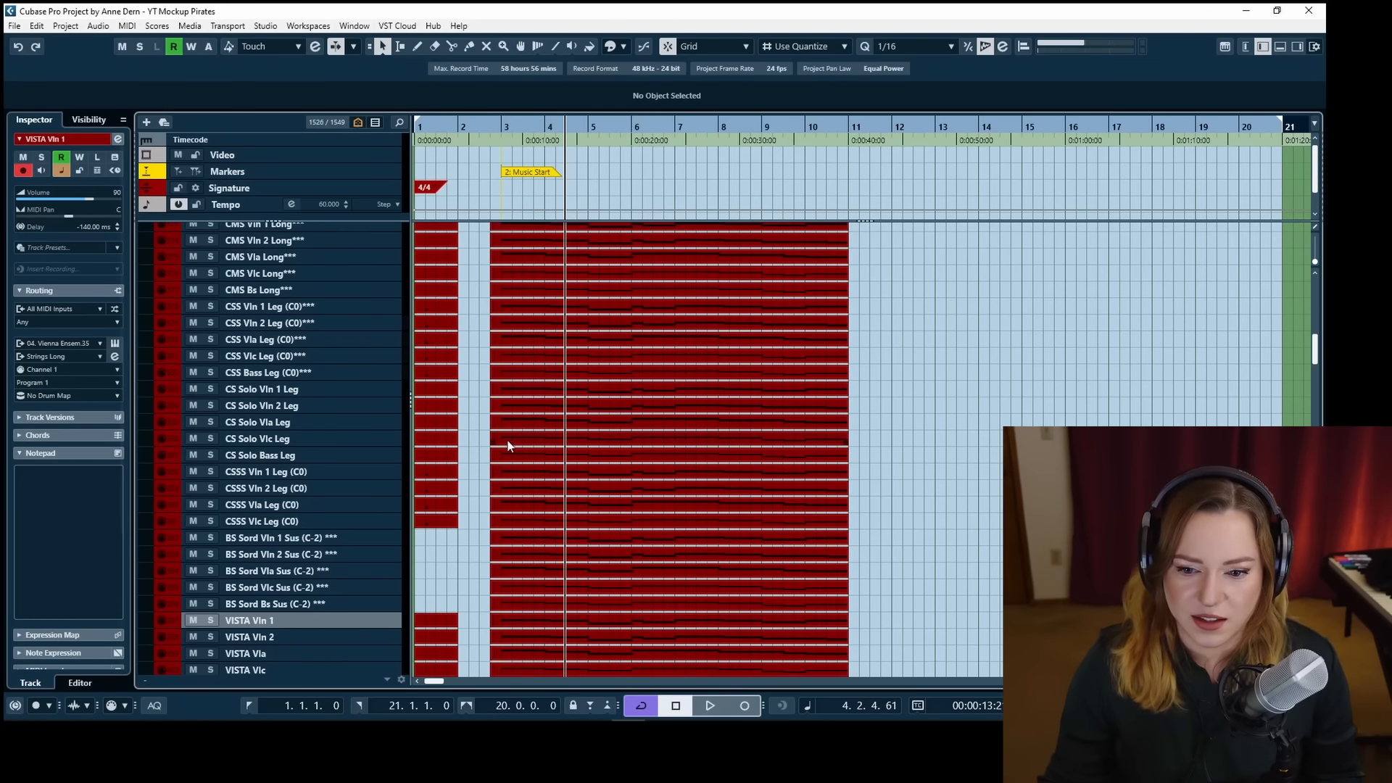
pyautogui.scroll(3, 506, 443)
pyautogui.scroll(-3, 504, 444)
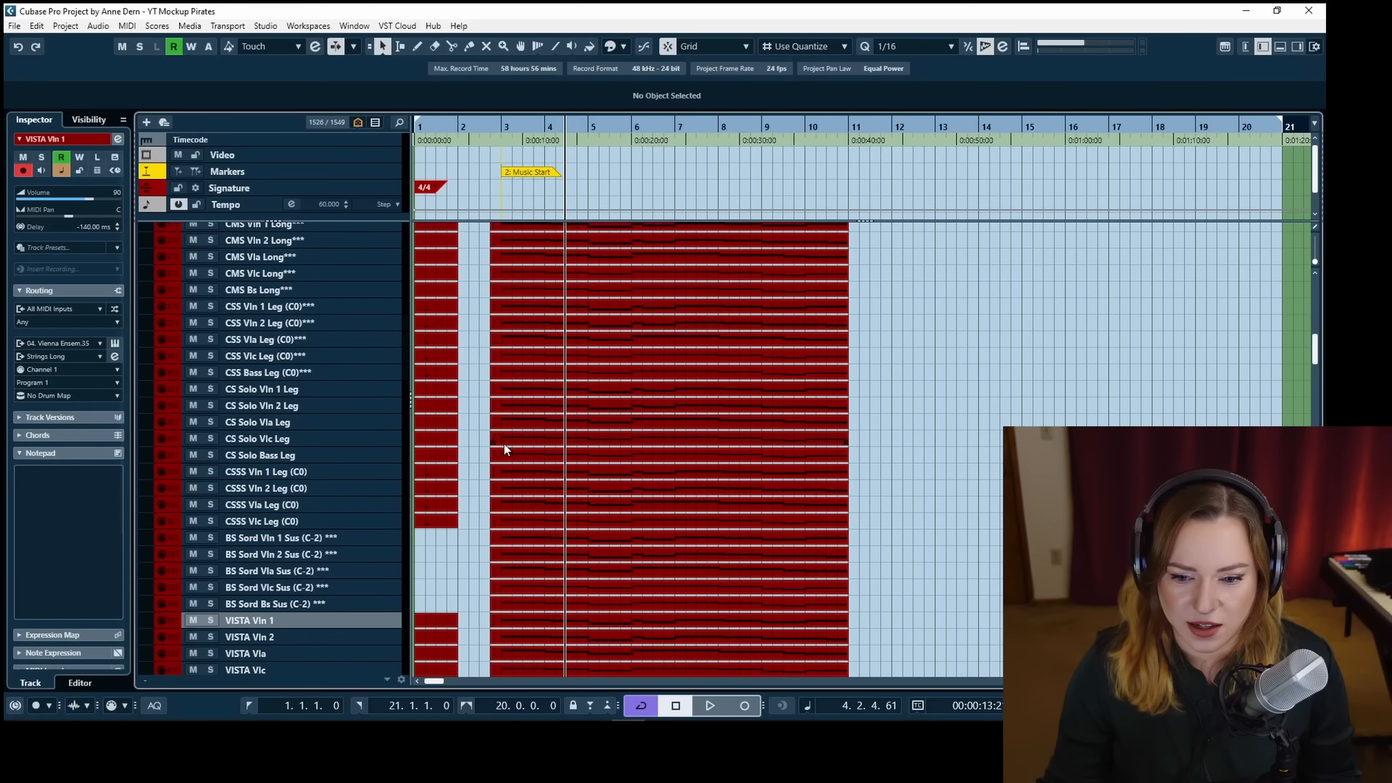
pyautogui.scroll(3, 503, 444)
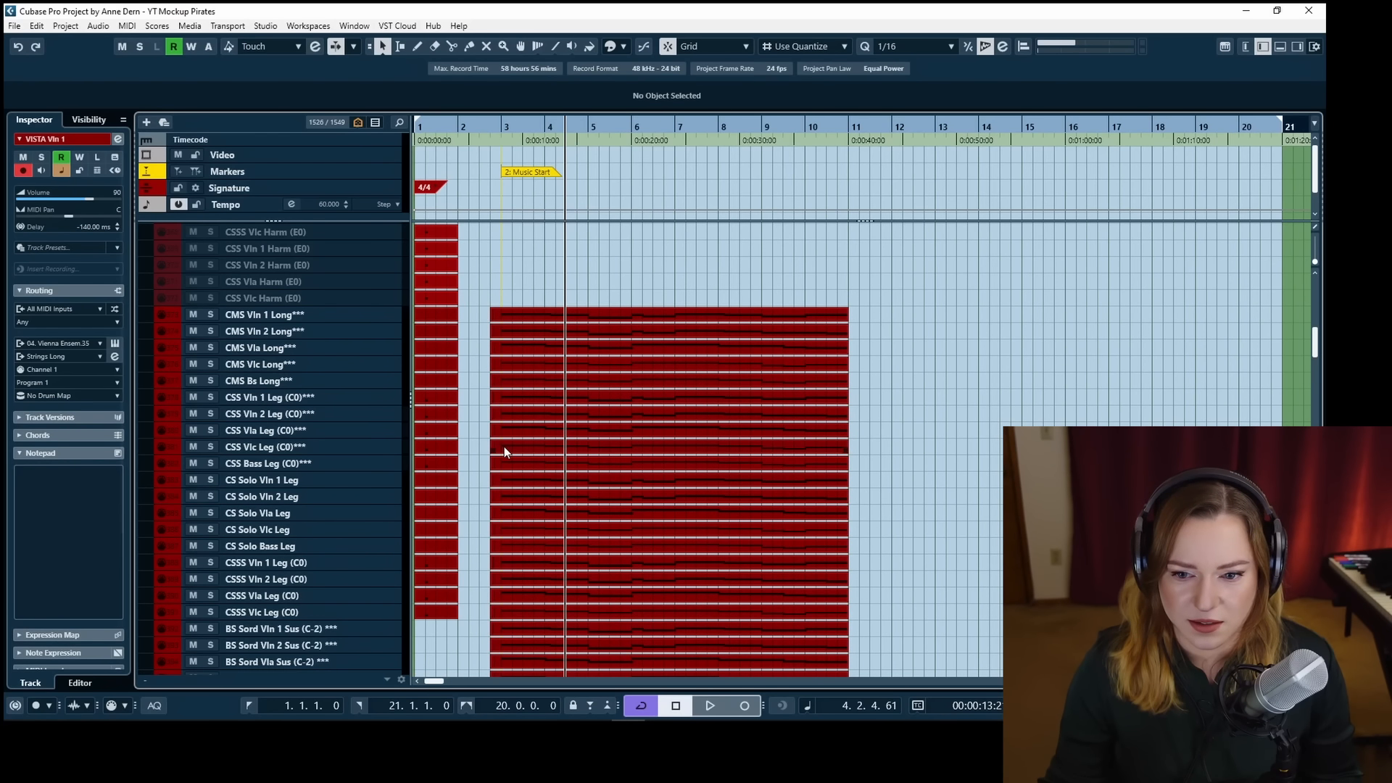
pyautogui.scroll(-3, 504, 448)
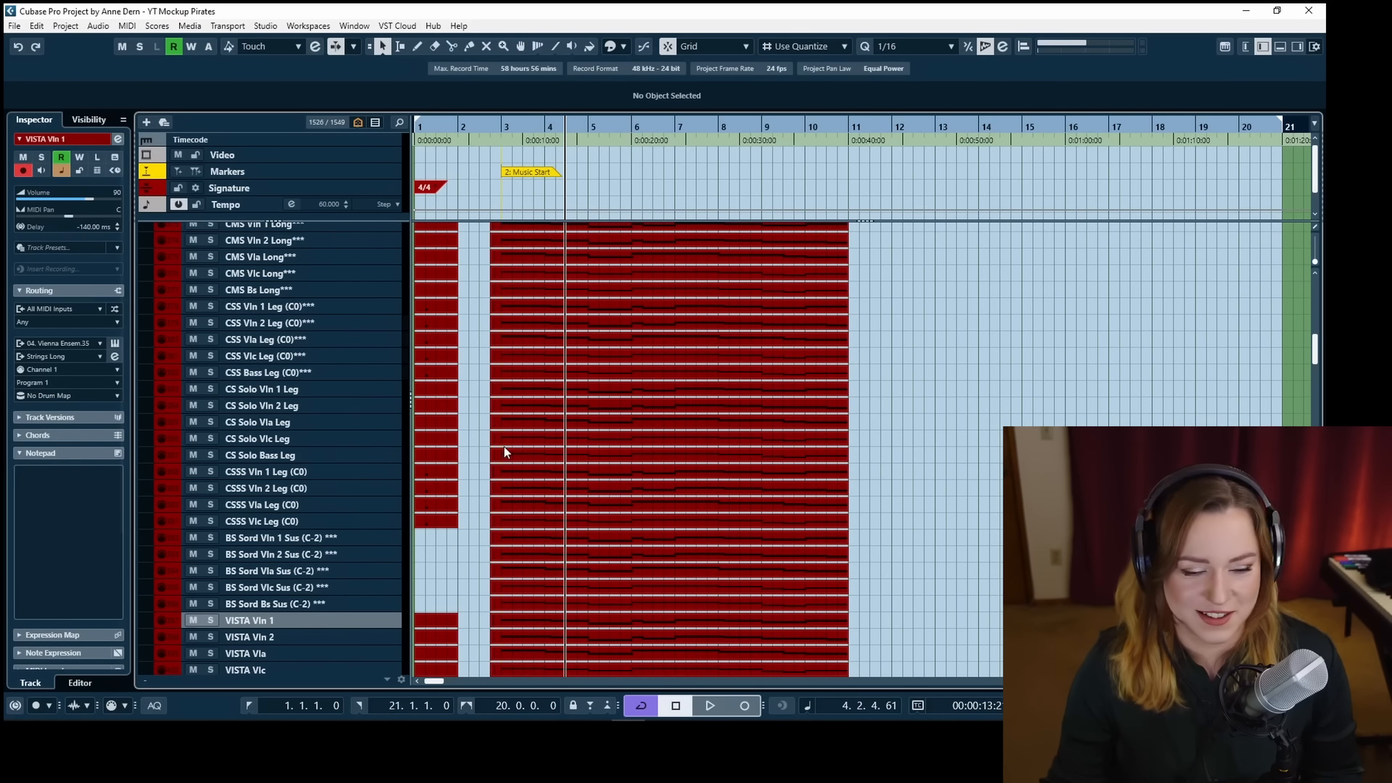
# Select the BS Sord Vln 1 Sus track and inspect the BS Sord Sustains mixer in Vienna Ensemble Pro, then return to the Cubase project.
pyautogui.scroll(-3, 503, 448)
pyautogui.click(290, 448)
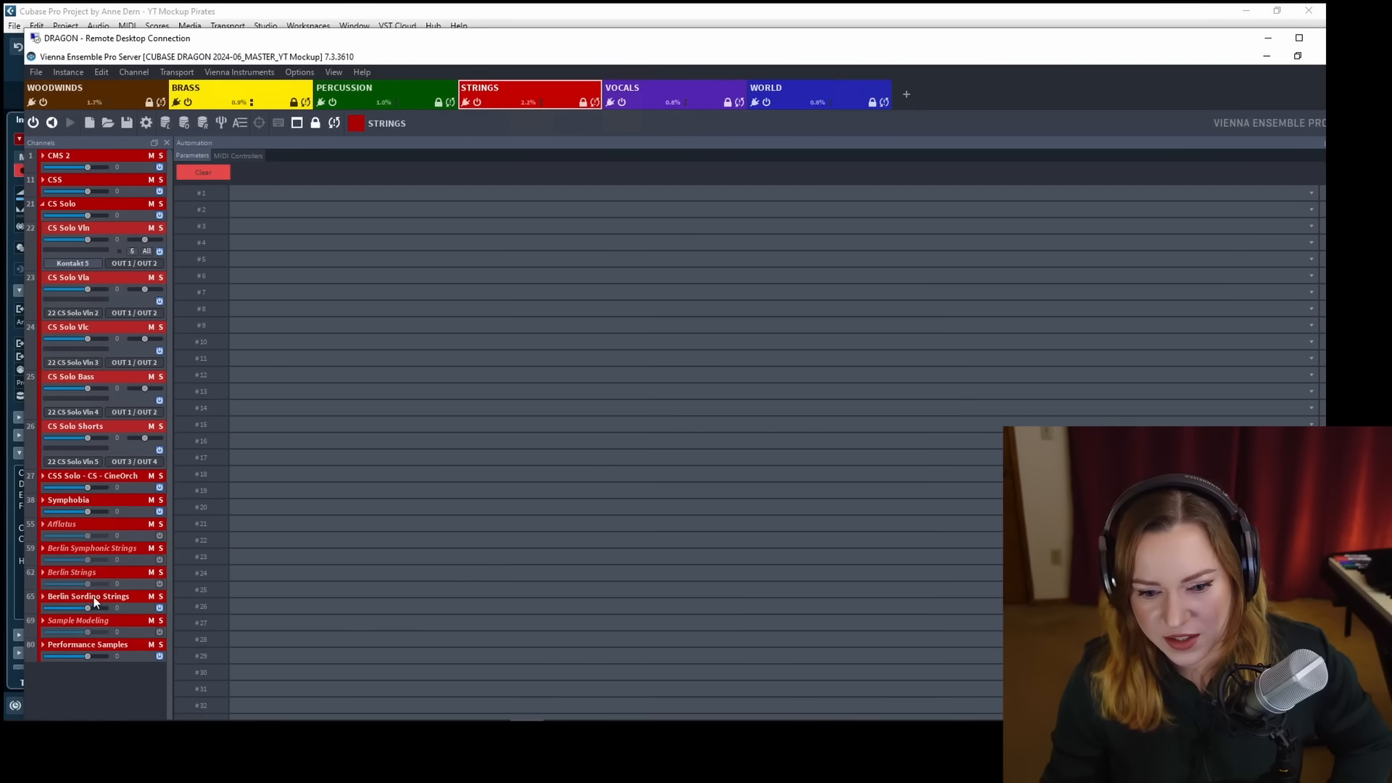
pyautogui.click(59, 600)
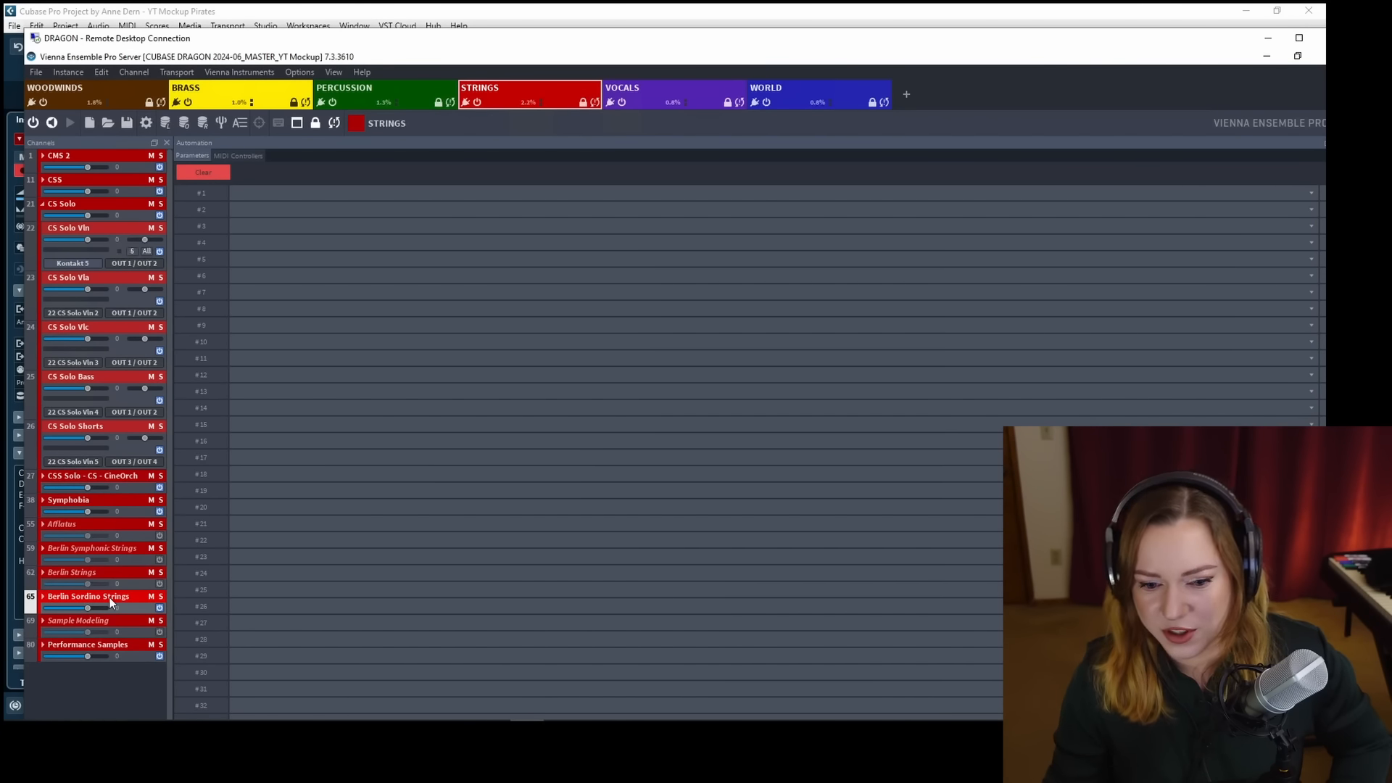
pyautogui.click(43, 596)
pyautogui.click(77, 622)
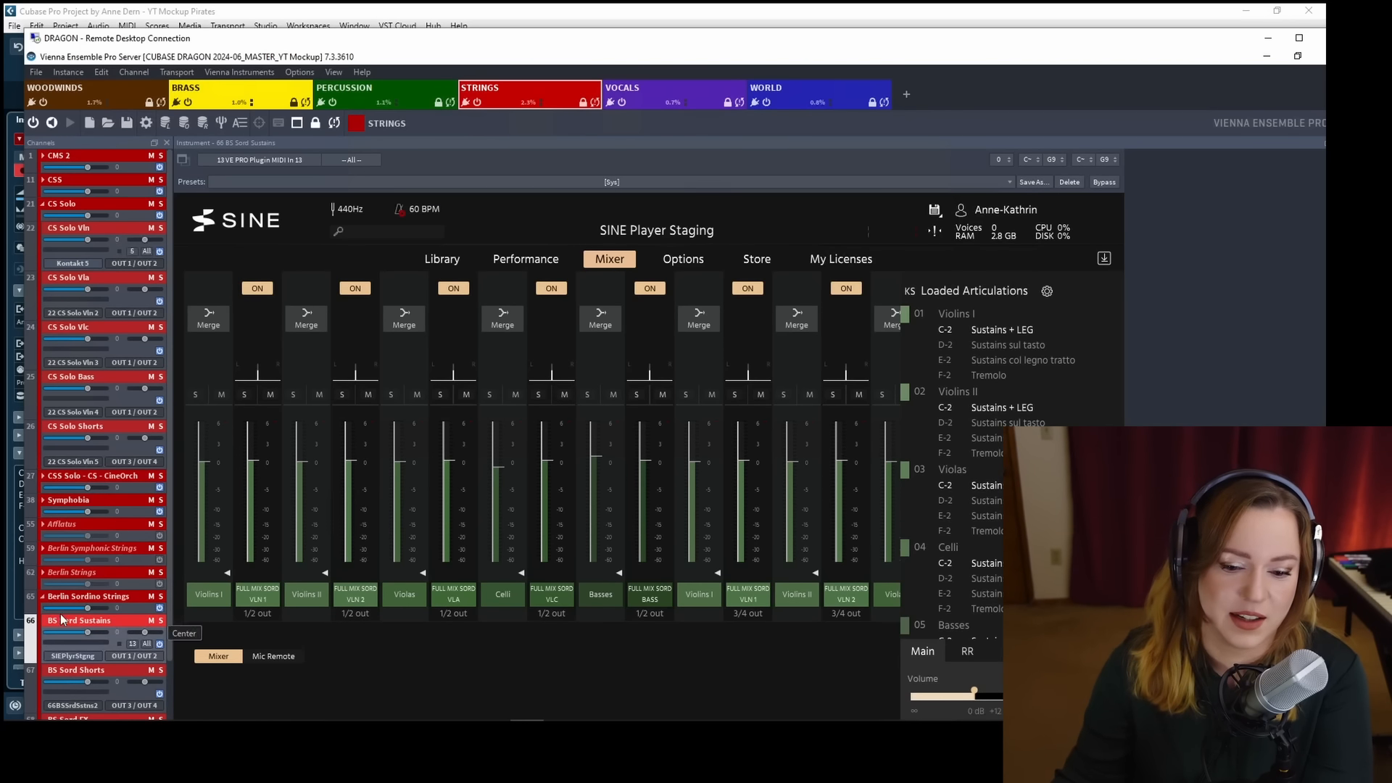
pyautogui.click(43, 597)
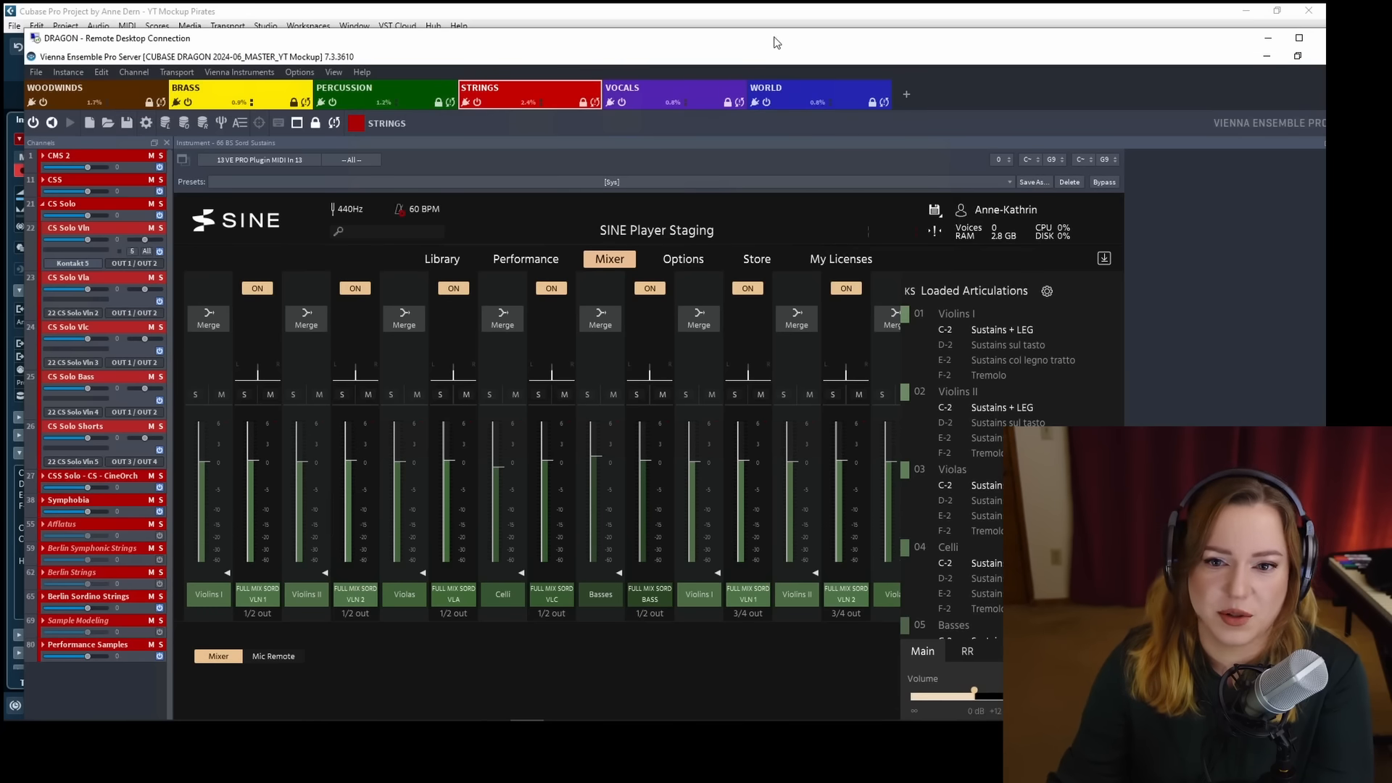
pyautogui.moveTo(821, 45); pyautogui.dragTo(1, 128)
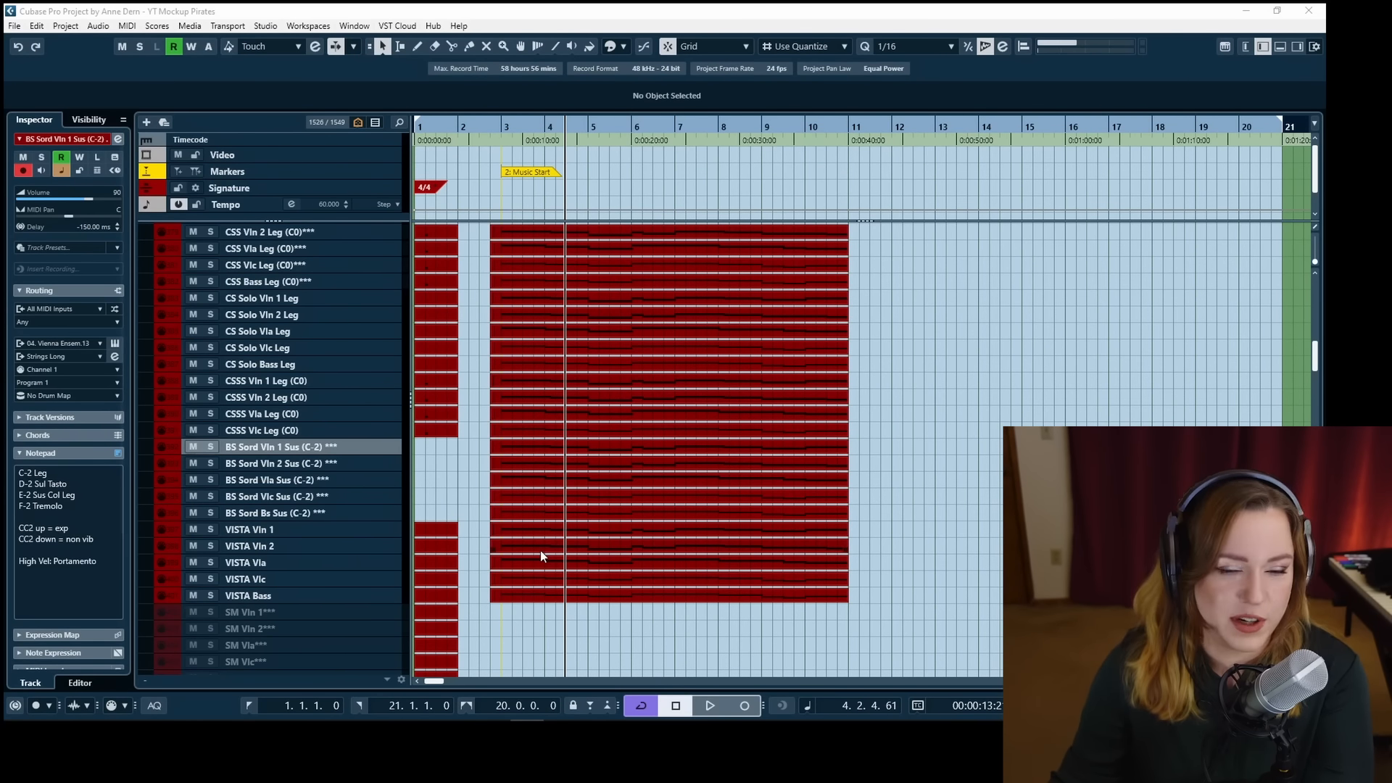
# Play the full string layering with the clarinet melody from beat 4 of bar 2.
pyautogui.scroll(2, 541, 553)
pyautogui.scroll(-2, 541, 552)
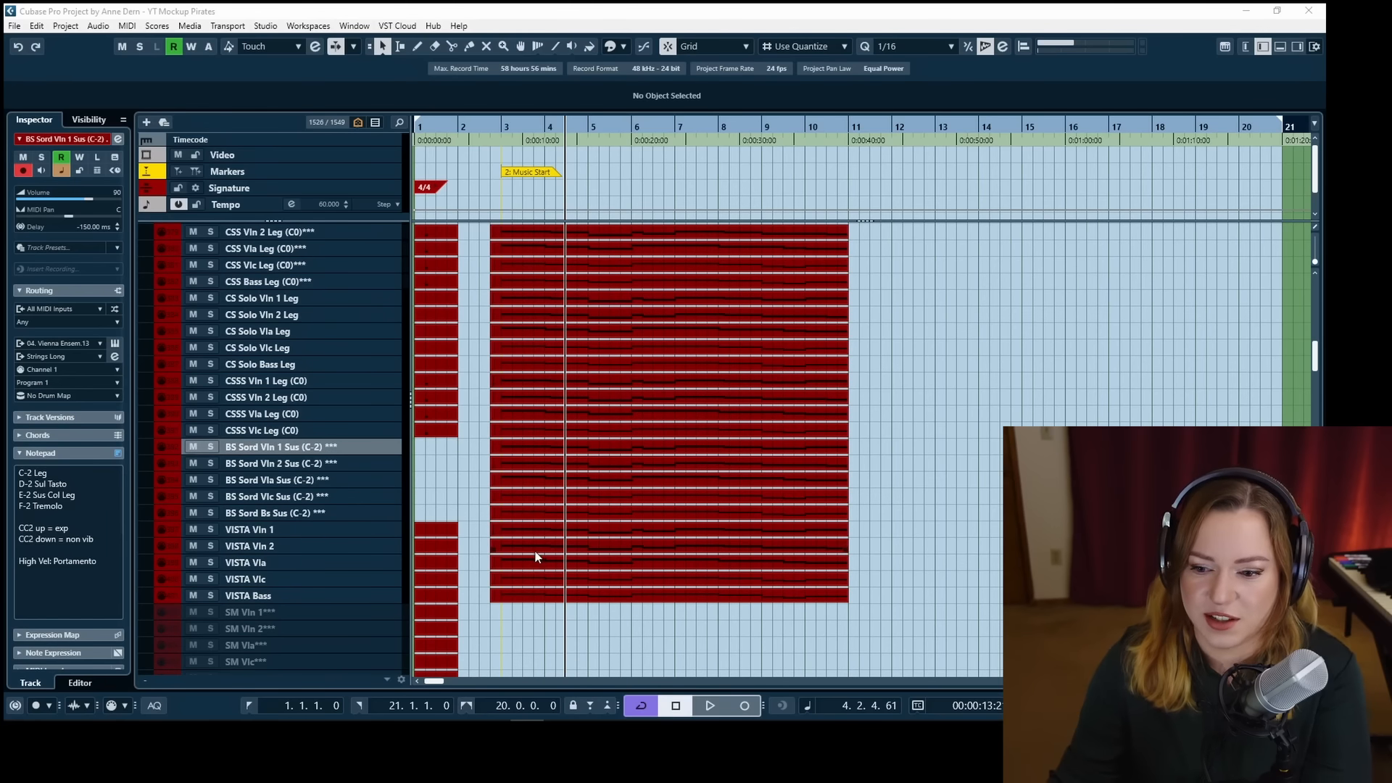
pyautogui.click(491, 128)
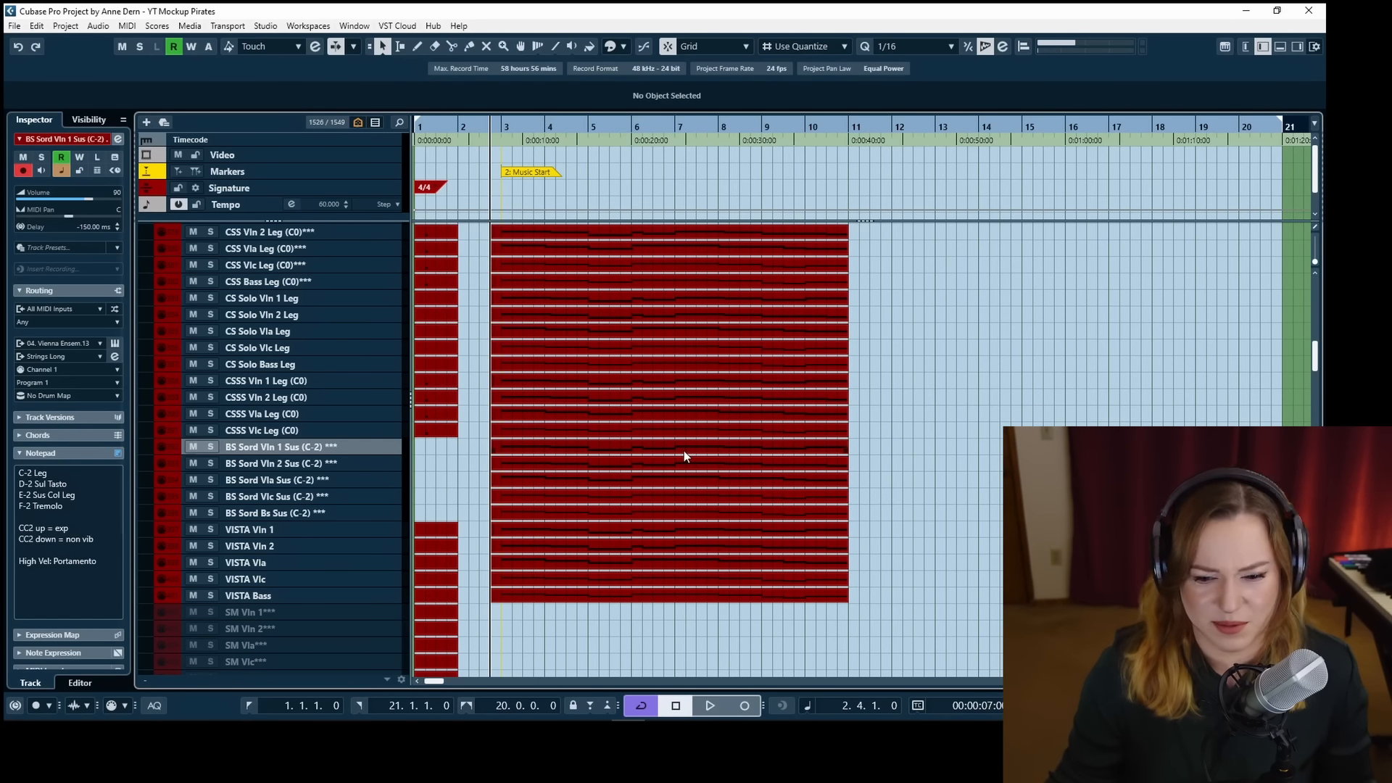
pyautogui.press('space')
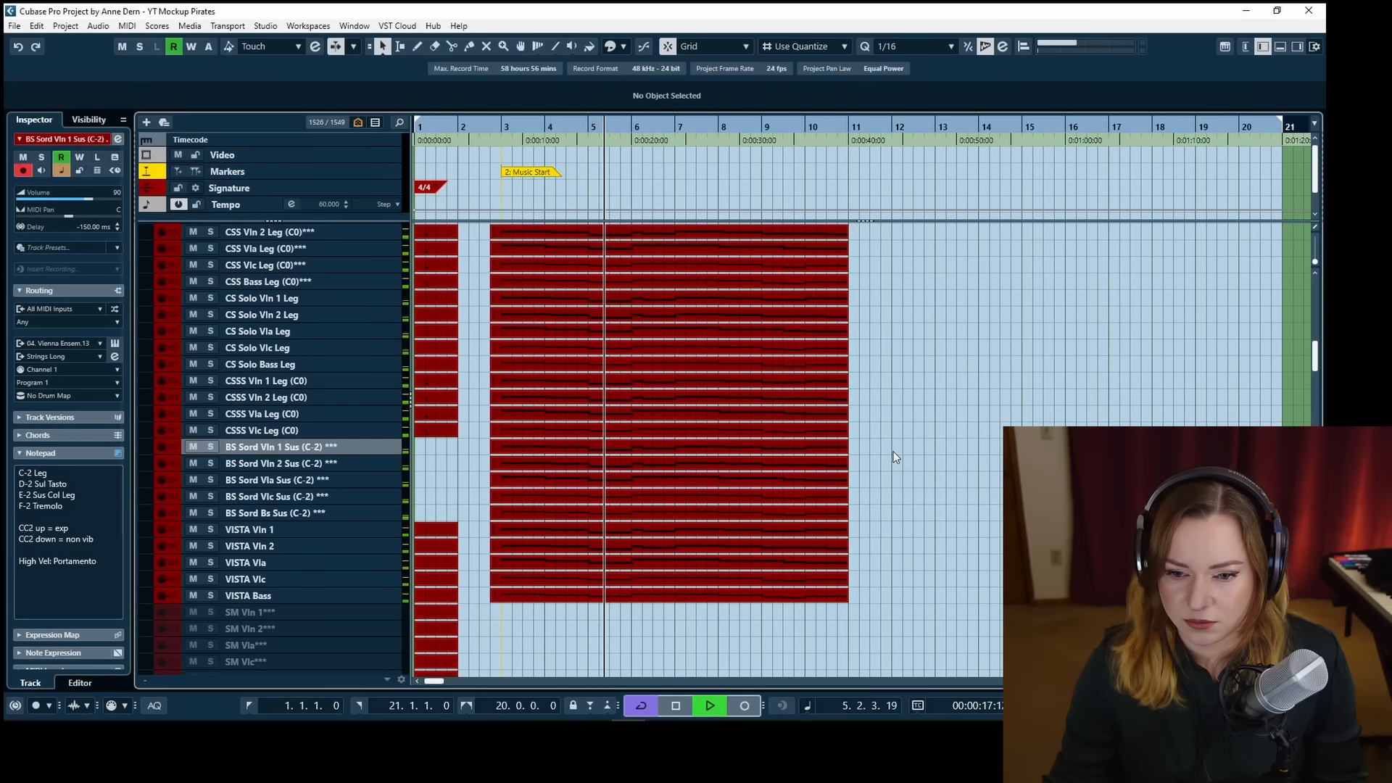
# Unfold the WOODWINDS folder and raise the BWW Clarinet 1 Leg volume automation to 120.
pyautogui.scroll(2, 896, 456)
pyautogui.scroll(2, 896, 457)
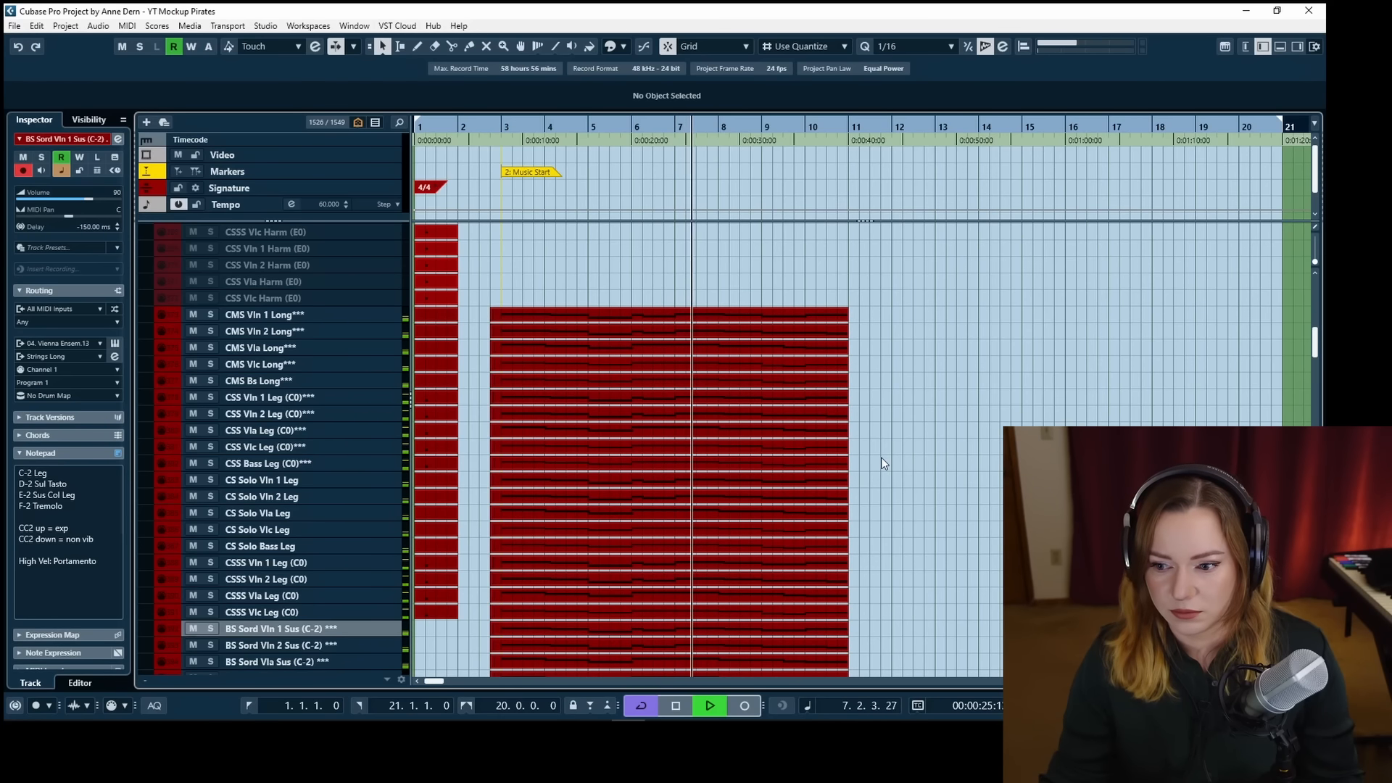
pyautogui.scroll(10, 873, 460)
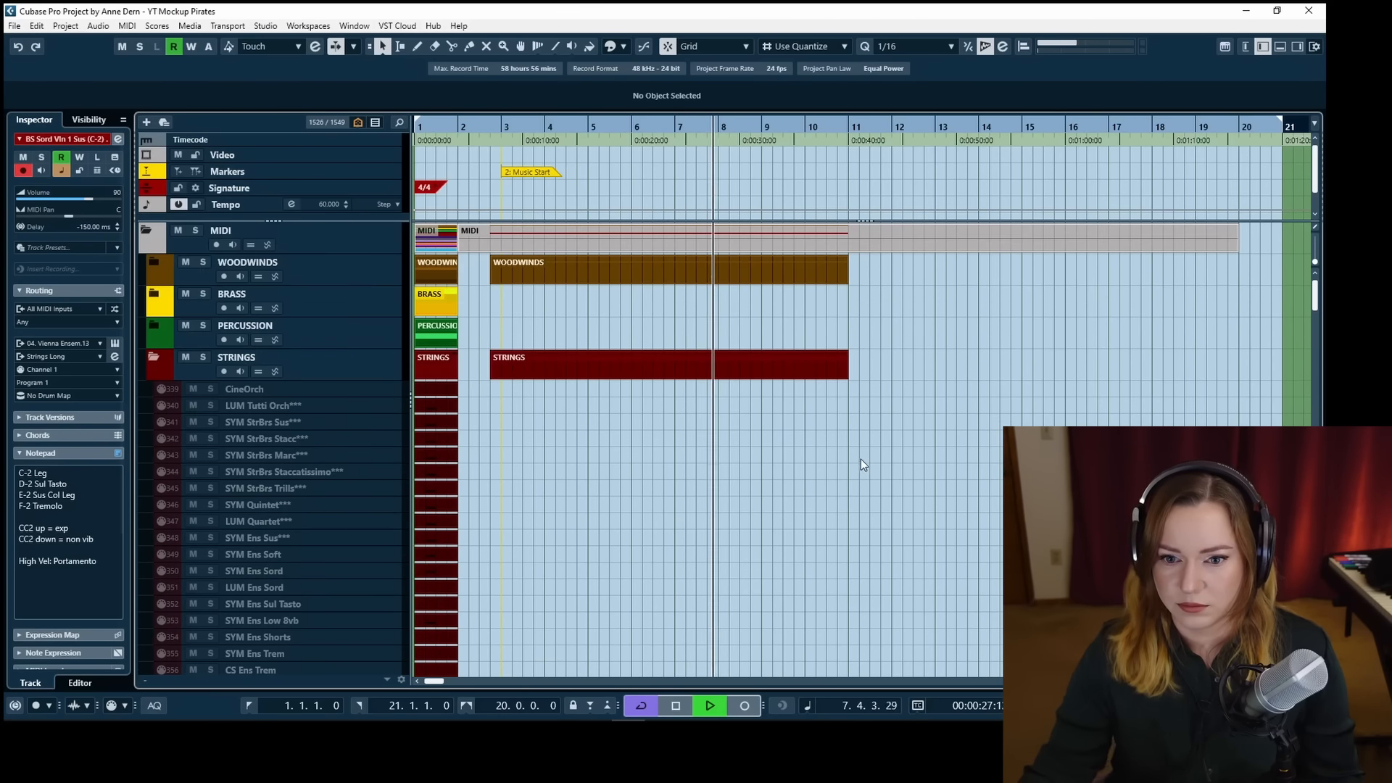
pyautogui.click(152, 267)
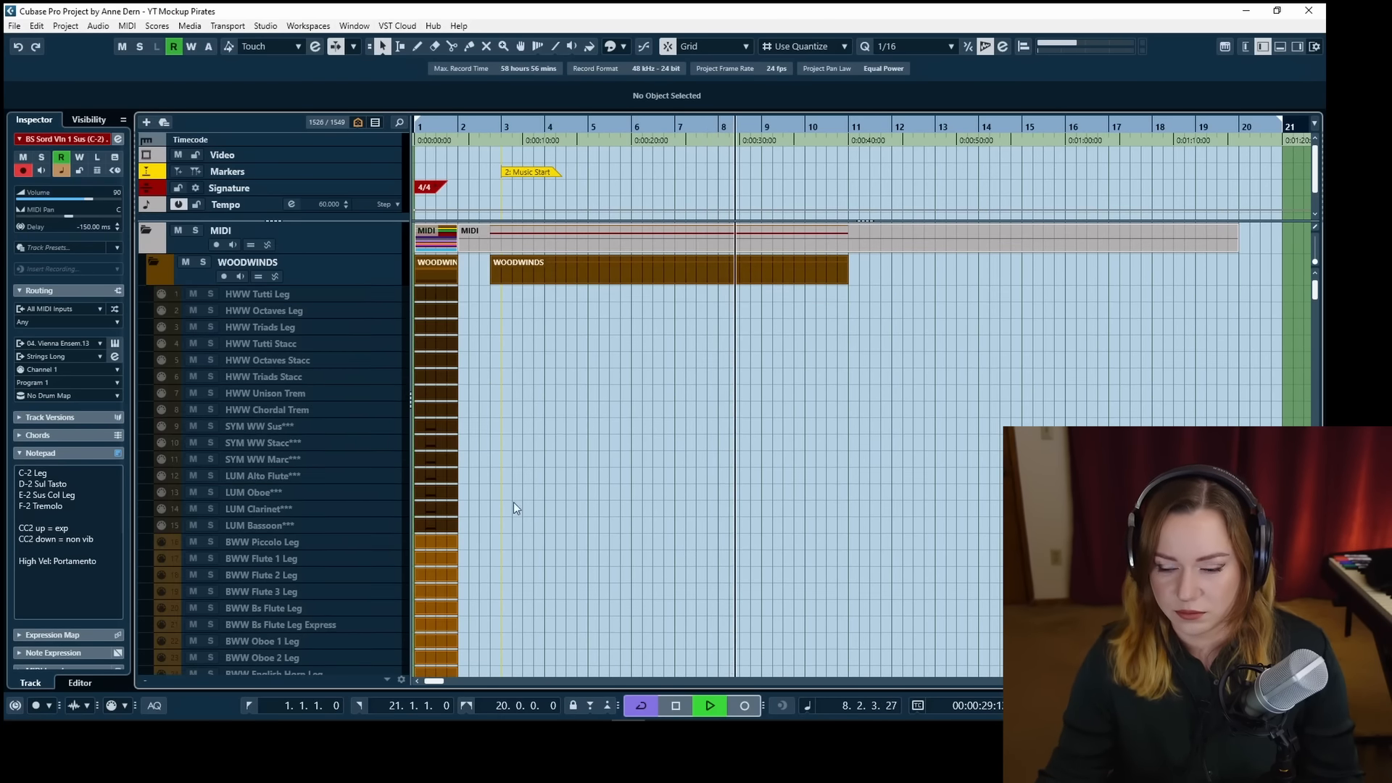
pyautogui.scroll(-6, 509, 486)
pyautogui.click(163, 421)
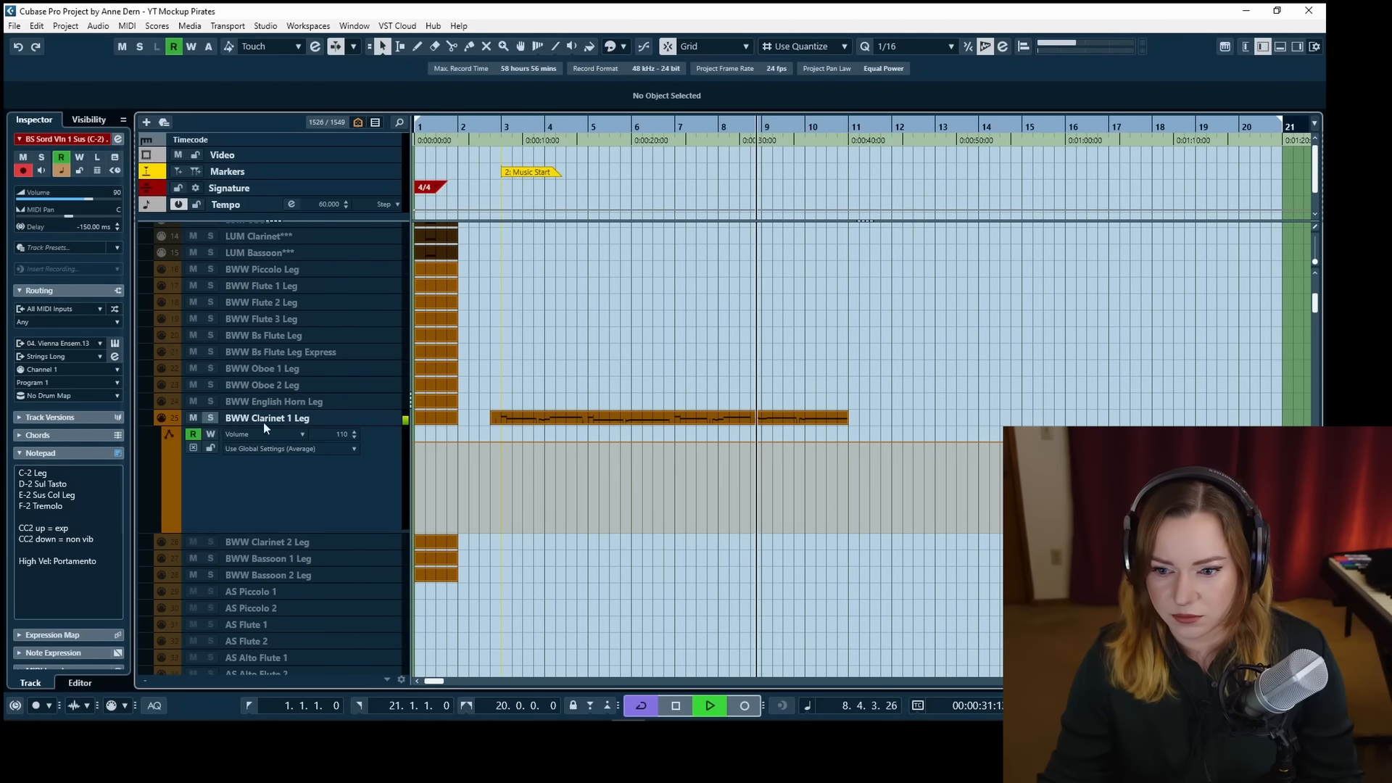
pyautogui.moveTo(415, 447); pyautogui.dragTo(415, 440)
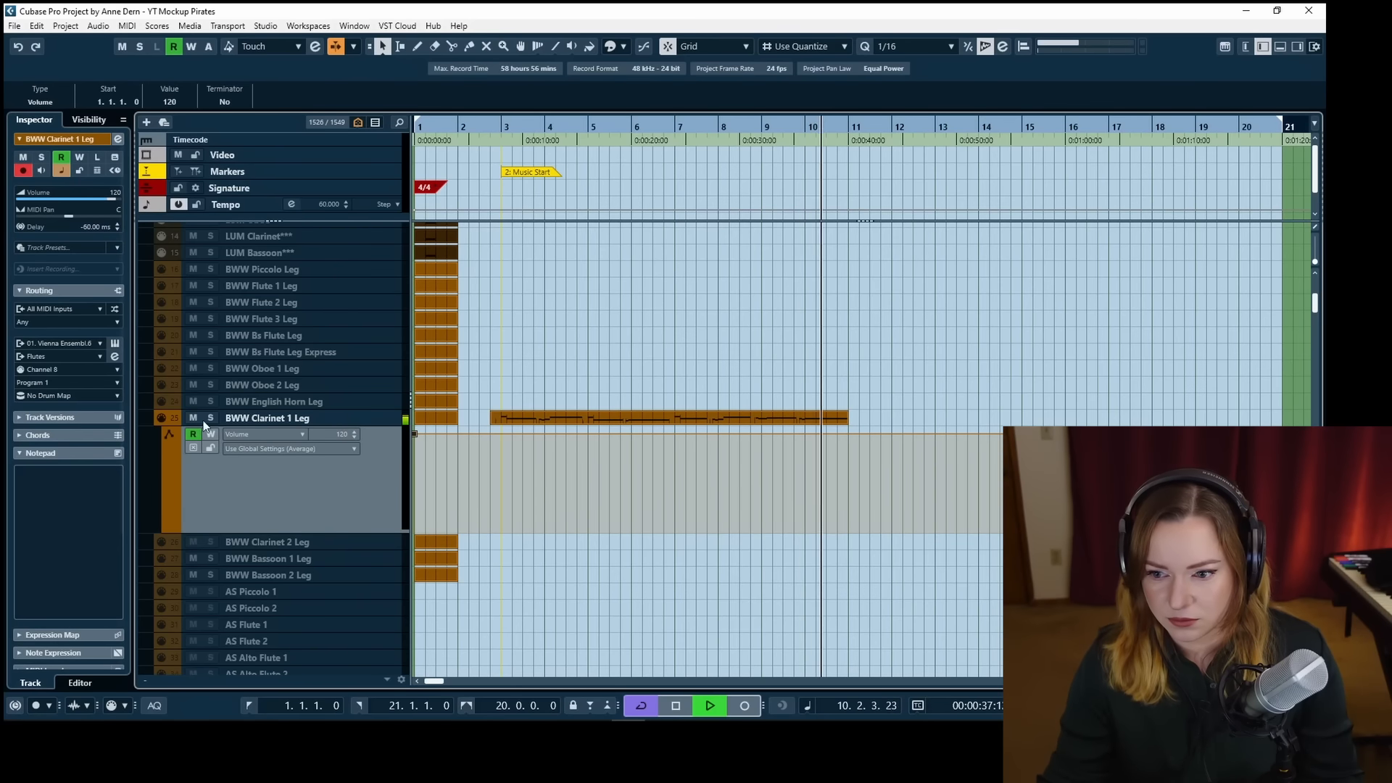
# Open the BWW Clarinet 1 Leg part and raise its low expression points from the end of bar 3 onward, bringing the first to 68.
pyautogui.click(589, 422)
pyautogui.doubleClick(588, 422)
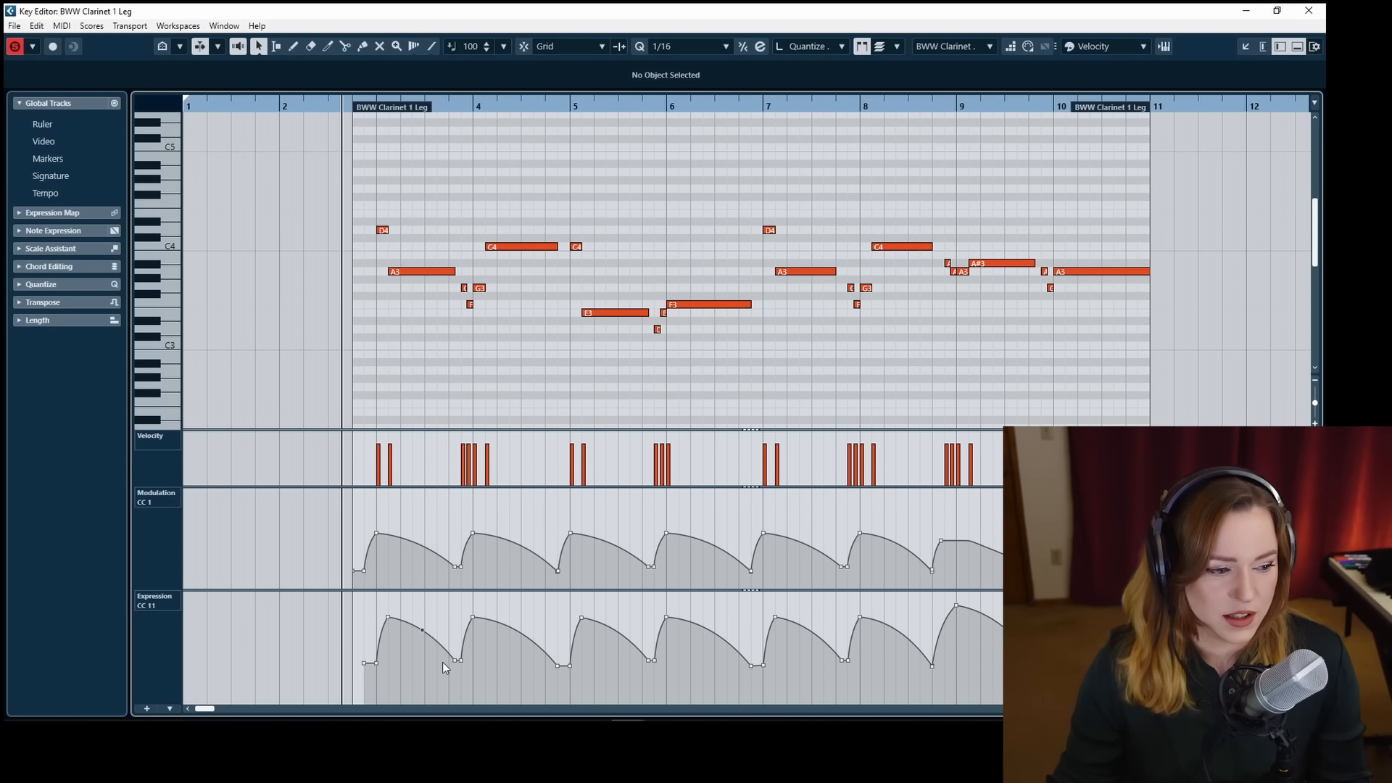
pyautogui.moveTo(436, 661); pyautogui.dragTo(1029, 688)
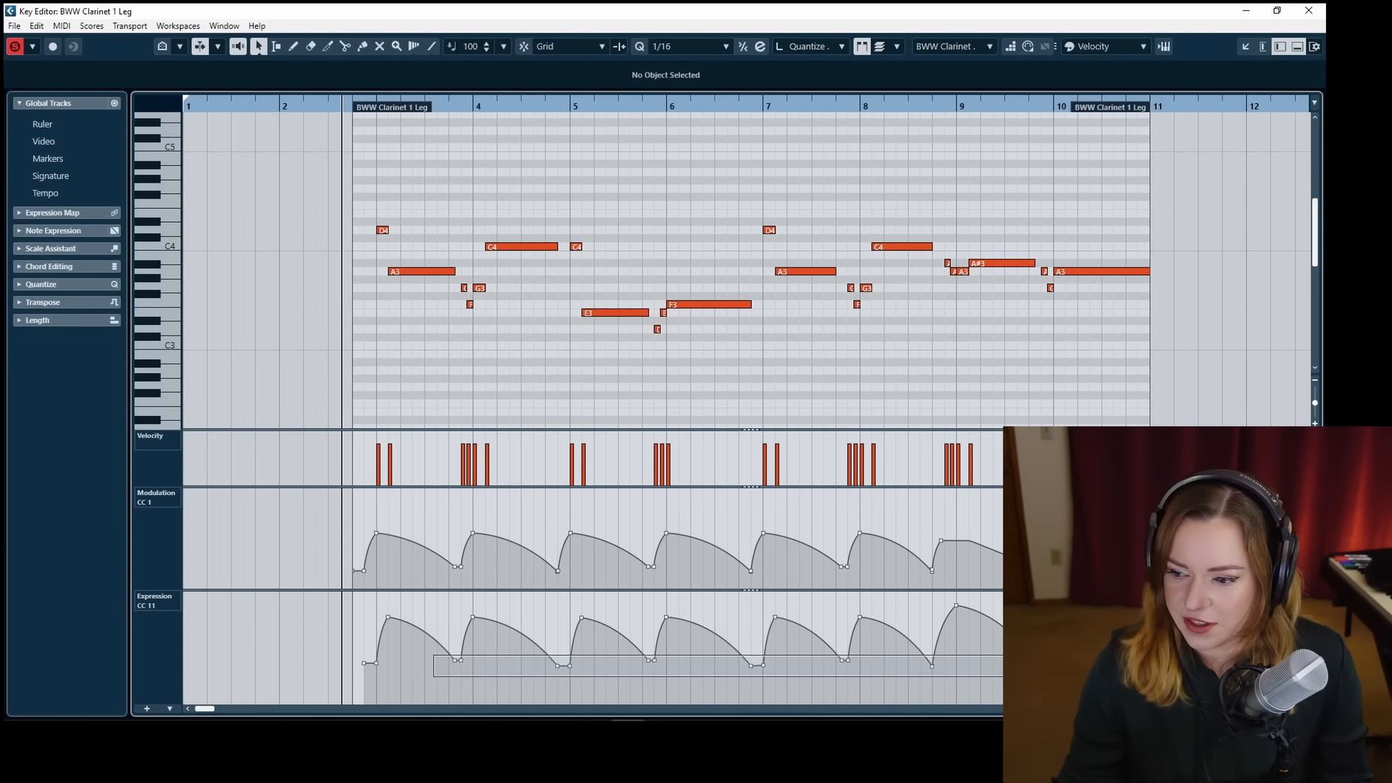
pyautogui.moveTo(490, 597); pyautogui.dragTo(492, 584)
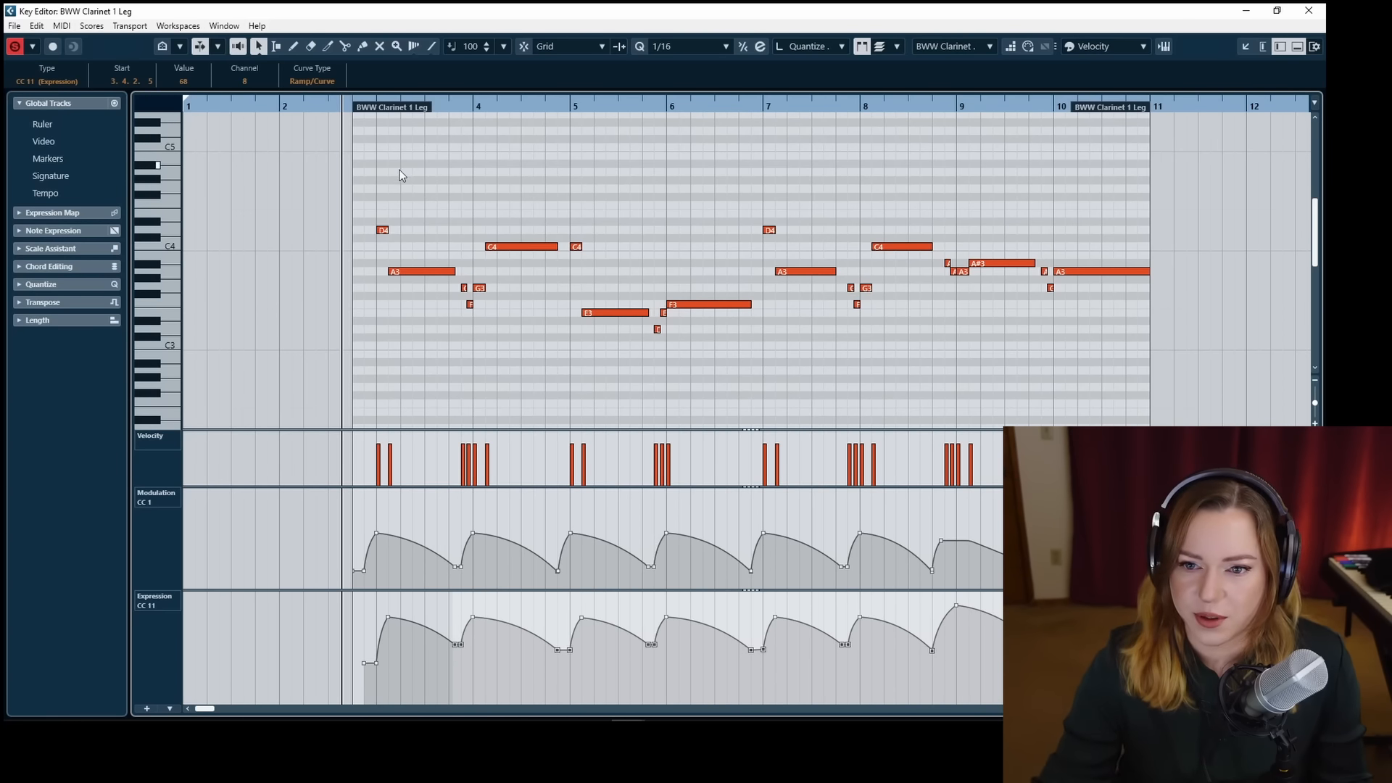
# Play the clarinet part from just before bar 3 and deselect the expression points.
pyautogui.click(349, 105)
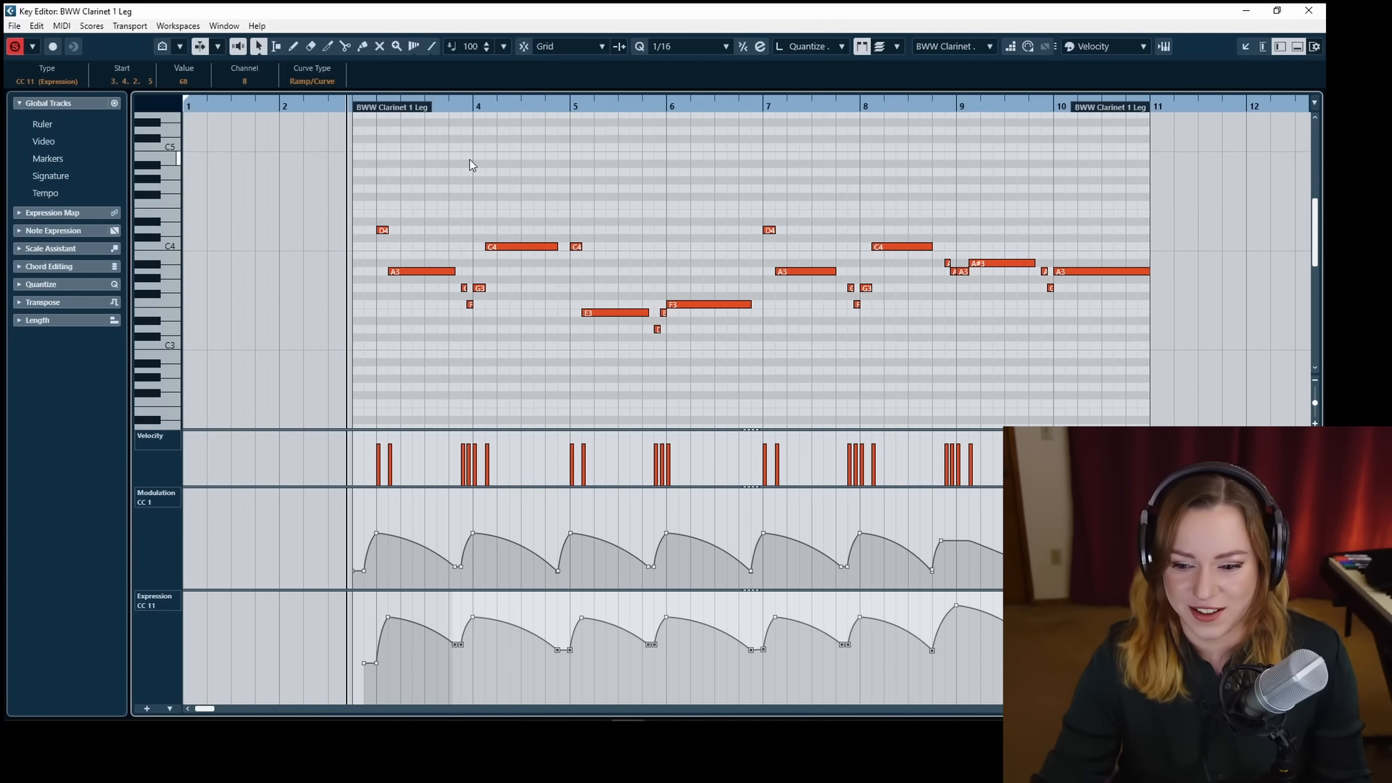
pyautogui.press('space')
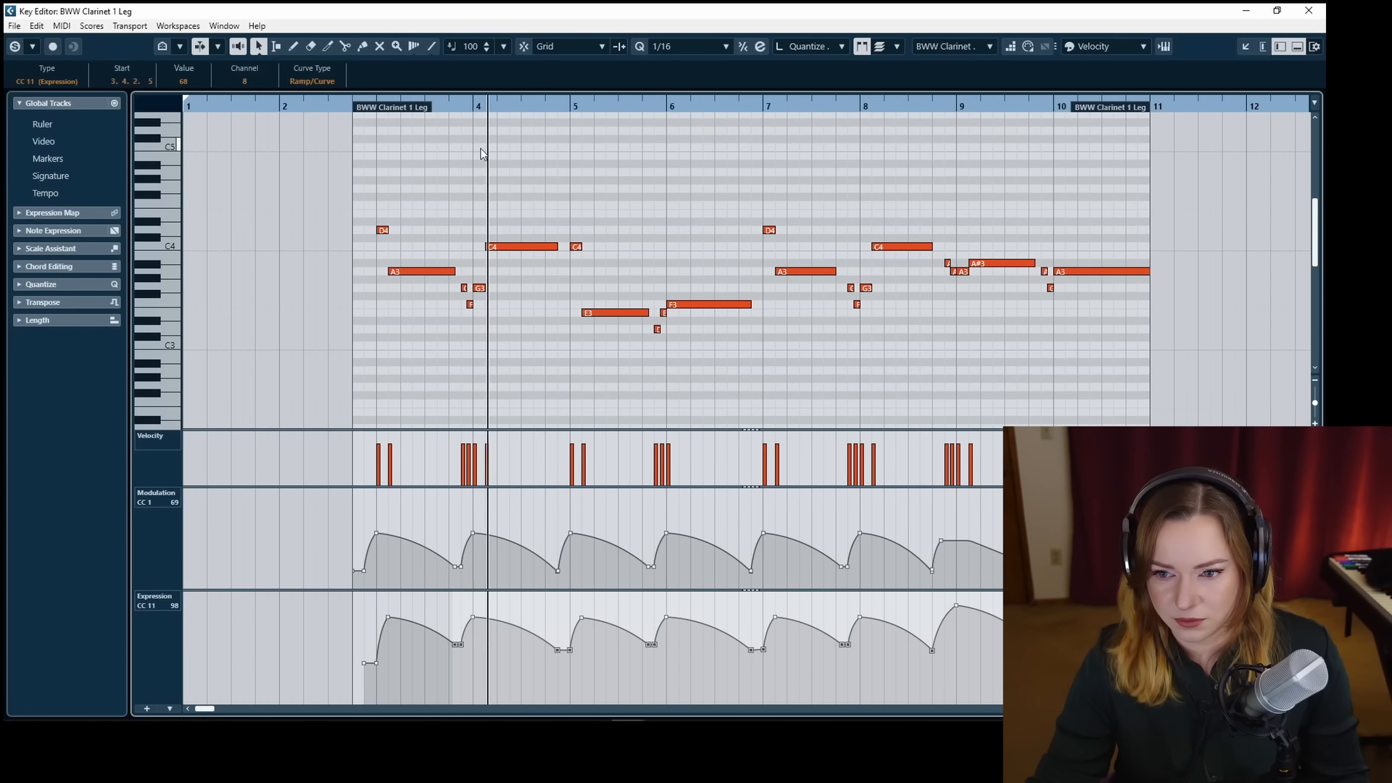
pyautogui.click(485, 150)
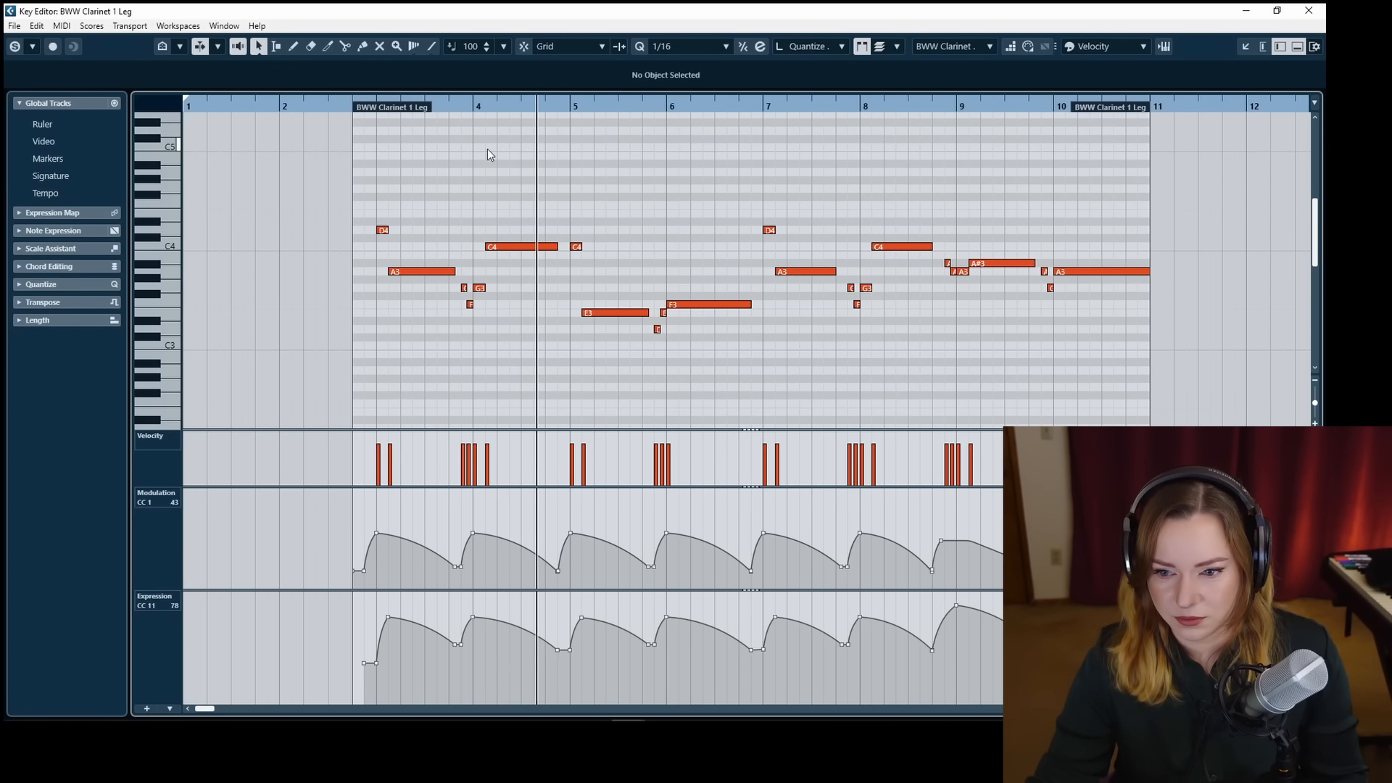
# Reduce the paired low modulation points near the ends of bars 3, 5, 7 and 9 to one each, and stop playback.
pyautogui.click(457, 568)
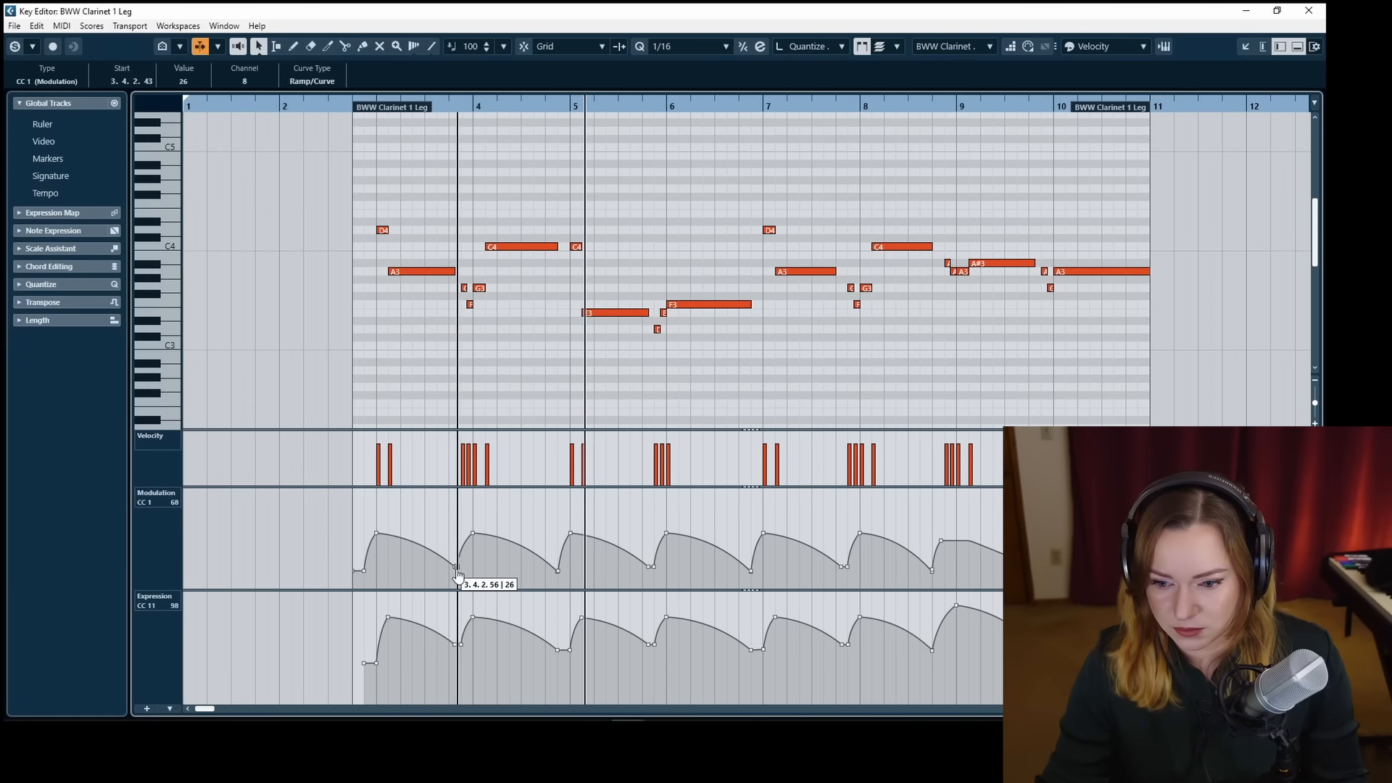
pyautogui.click(651, 567)
pyautogui.moveTo(650, 570); pyautogui.dragTo(648, 567)
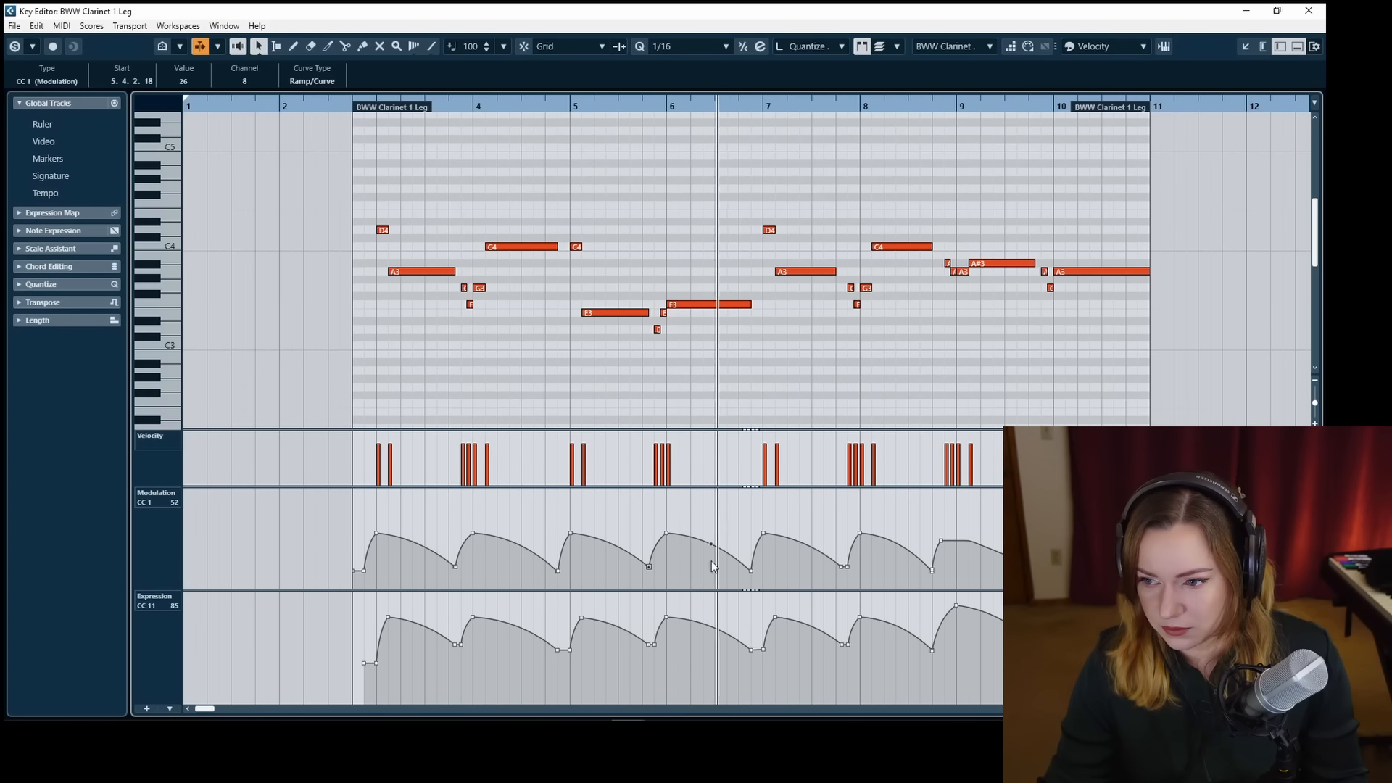
pyautogui.click(844, 569)
pyautogui.moveTo(844, 570); pyautogui.dragTo(841, 569)
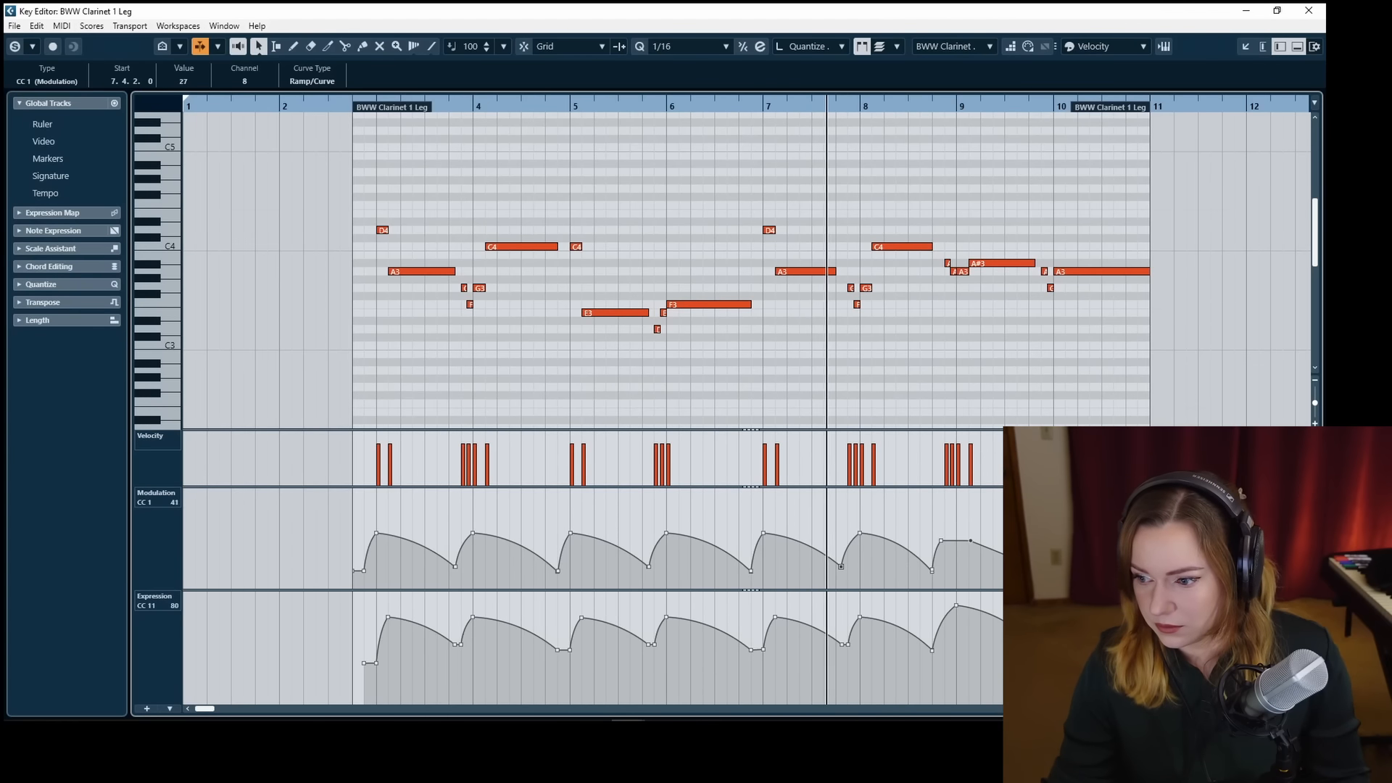
pyautogui.click(1037, 568)
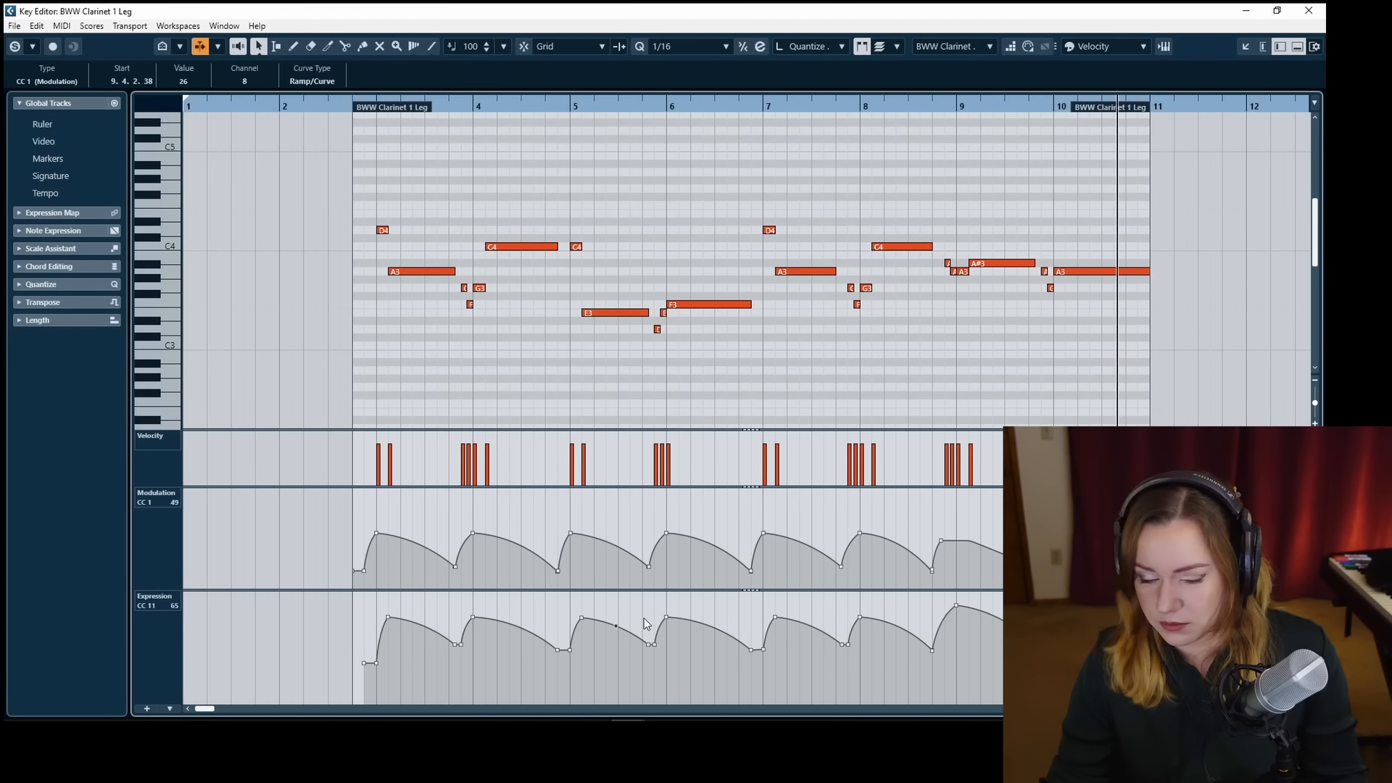
pyautogui.press('space')
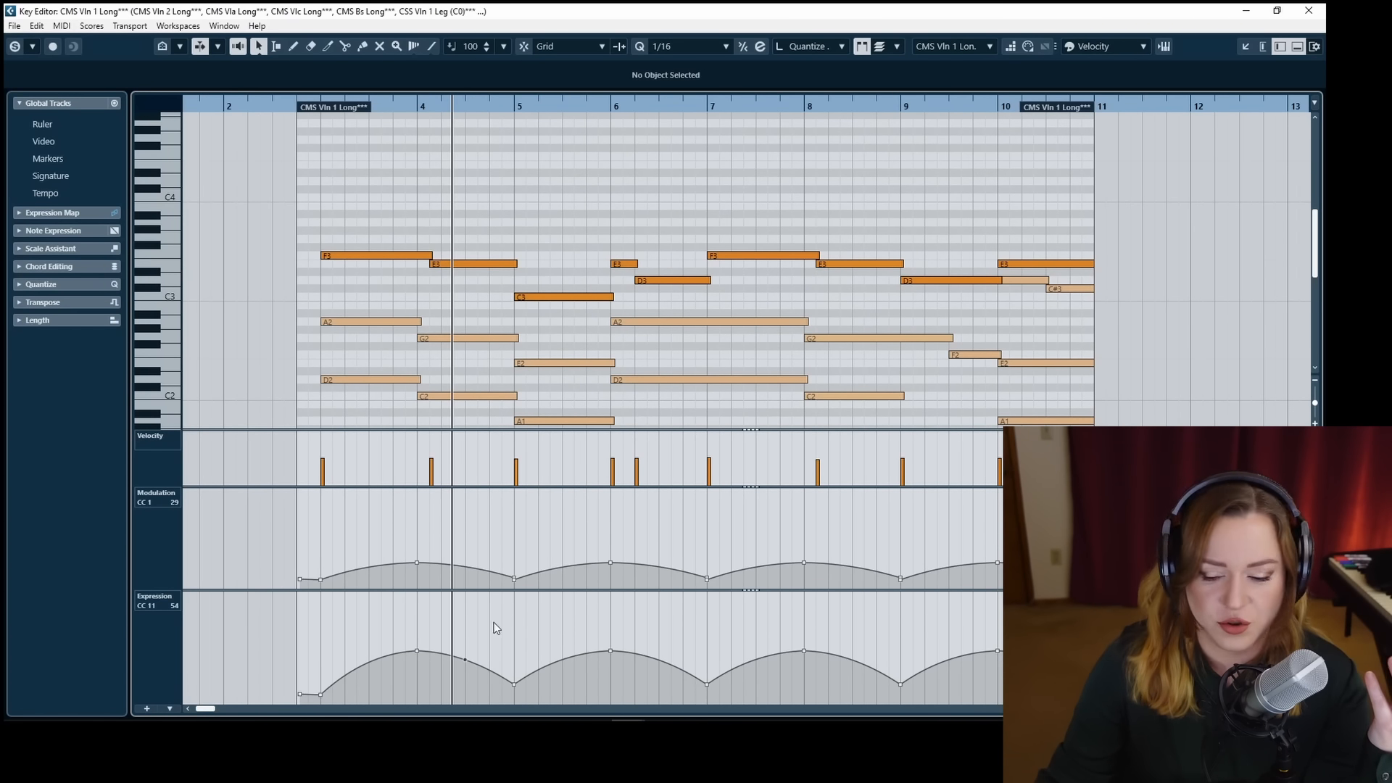
# Lower the expression (CC 11) peaks to 50 in each of the CMS Long string parts.
pyautogui.moveTo(355, 613); pyautogui.dragTo(1005, 661)
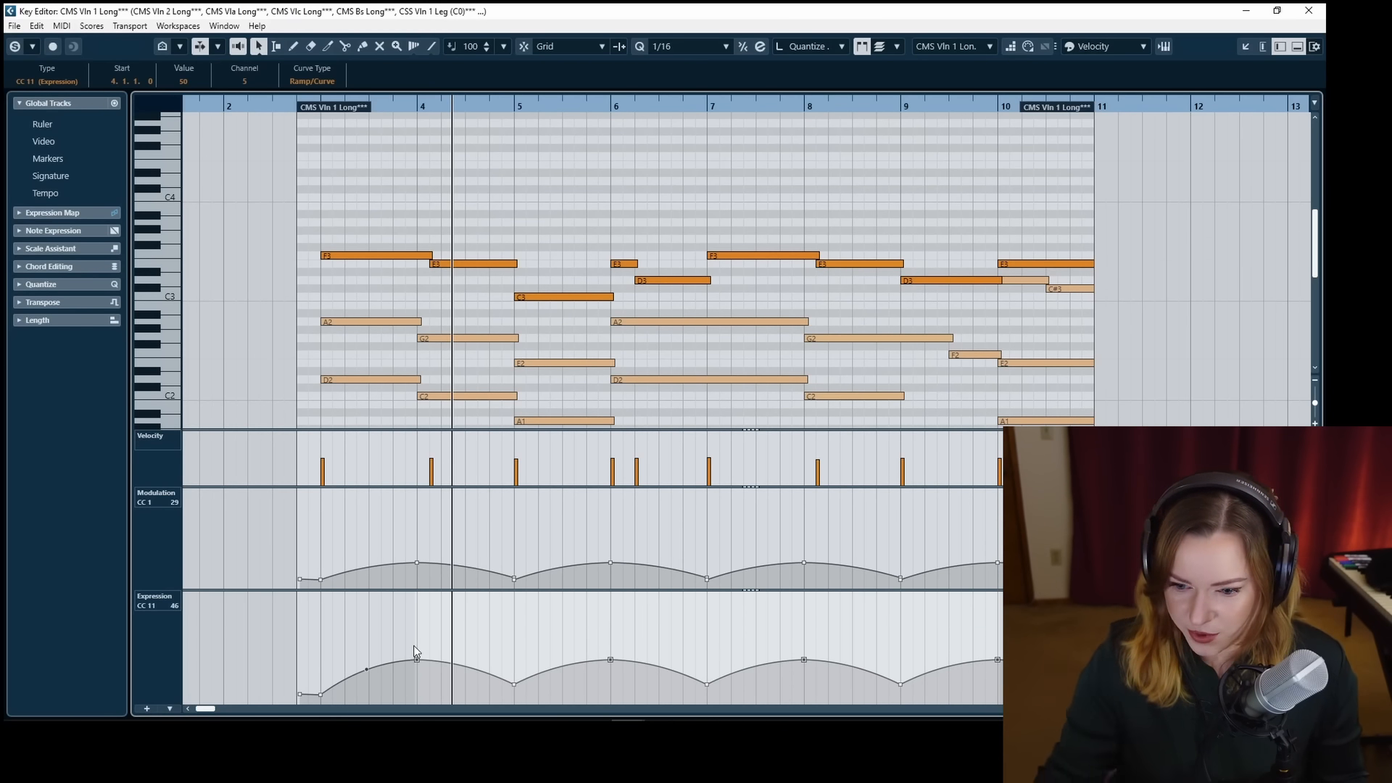
pyautogui.hotkey('ctrl', 'Tab')
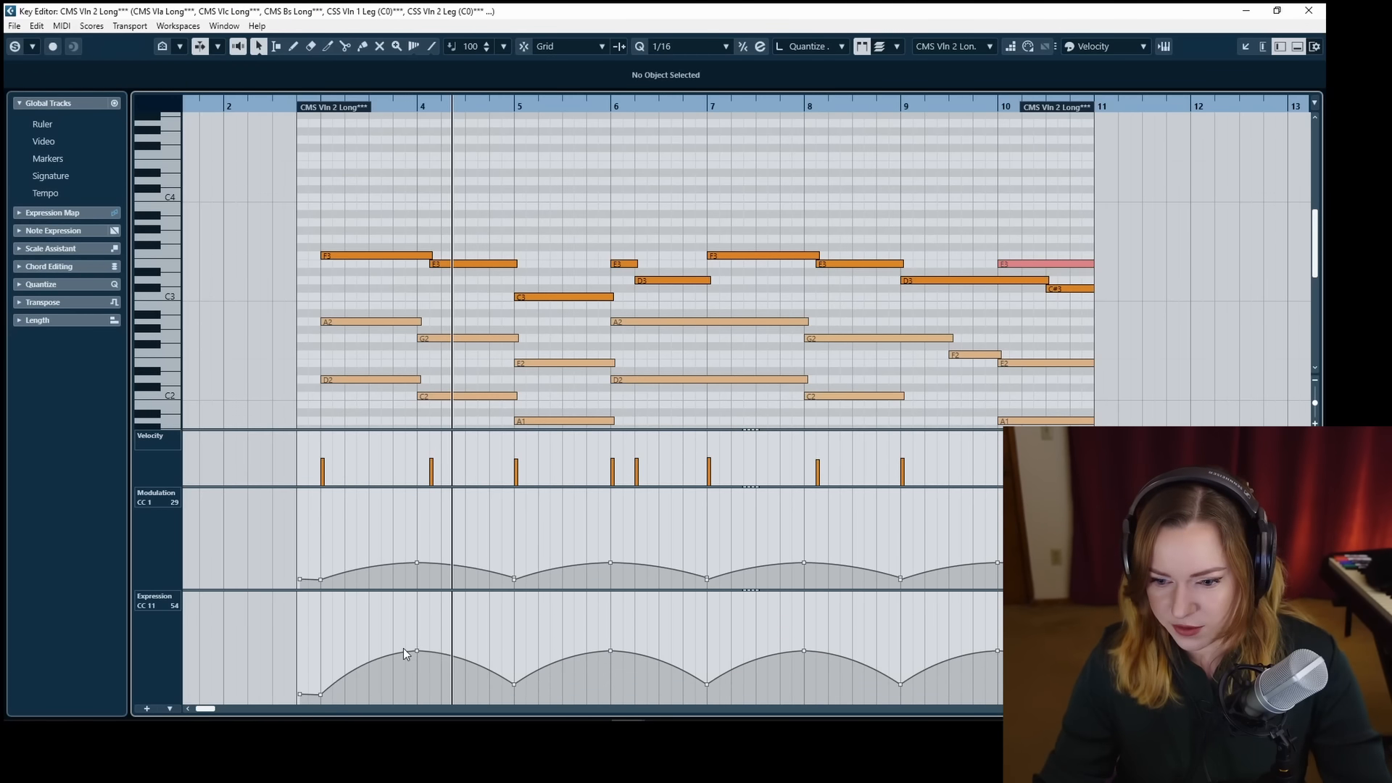
pyautogui.hotkey('ctrl', 'shift', 'Tab')
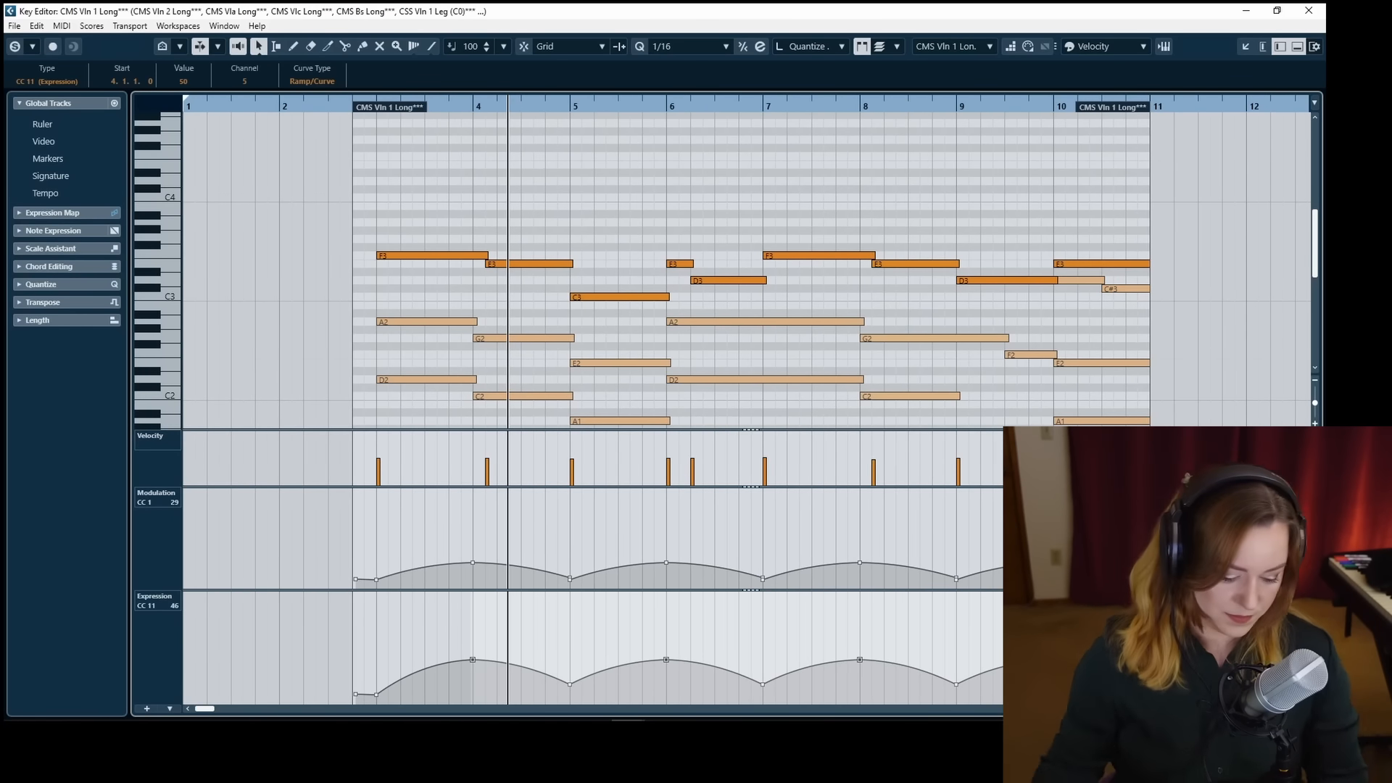
pyautogui.hotkey('ctrl', 'Tab')
pyautogui.hotkey('ctrl', 'Tab')
pyautogui.hotkey('ctrl', 'Tab')
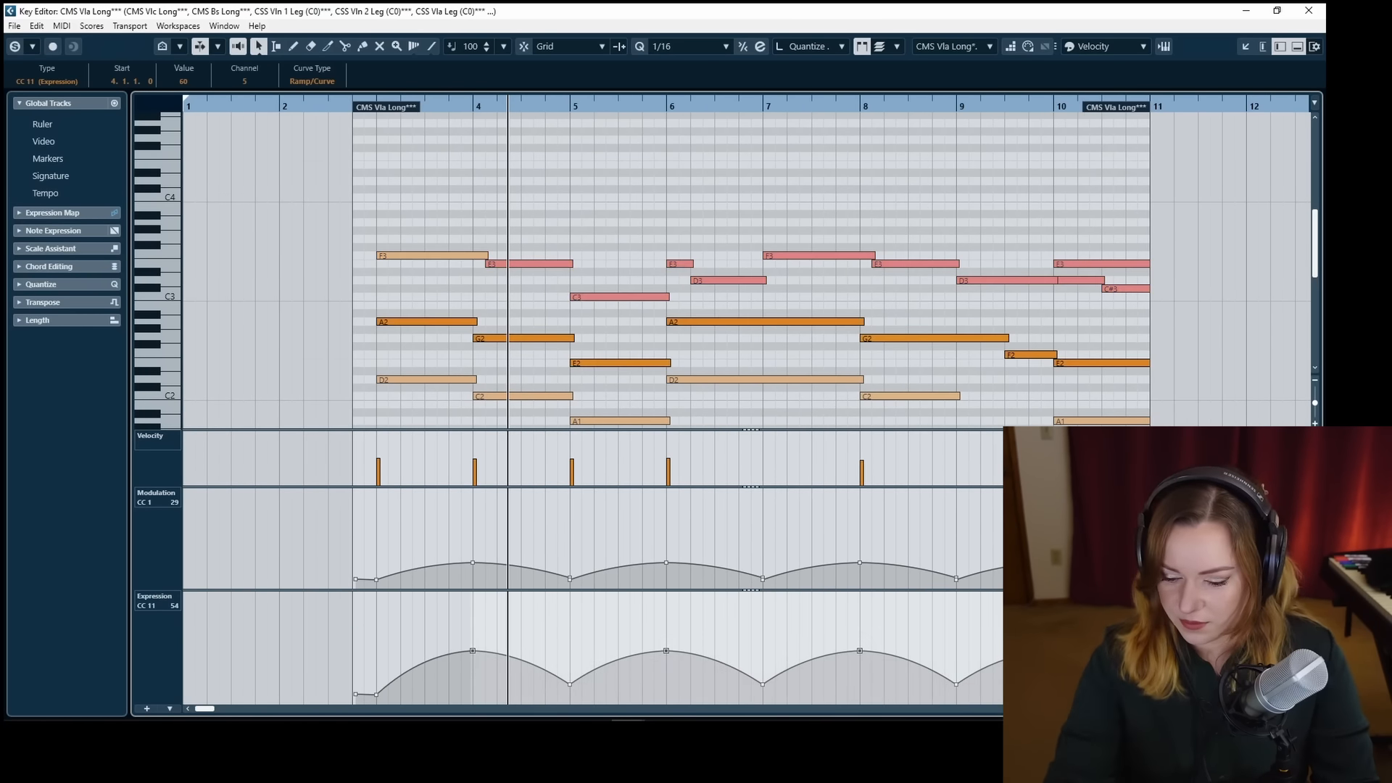
pyautogui.moveTo(432, 611); pyautogui.dragTo(943, 661)
pyautogui.hotkey('ctrl', 'Tab')
pyautogui.hotkey('ctrl', 'Tab')
# Lower the expression peaks to 50 in each of the CSS Leg (C0) string parts.
pyautogui.hotkey('ctrl', 'Tab')
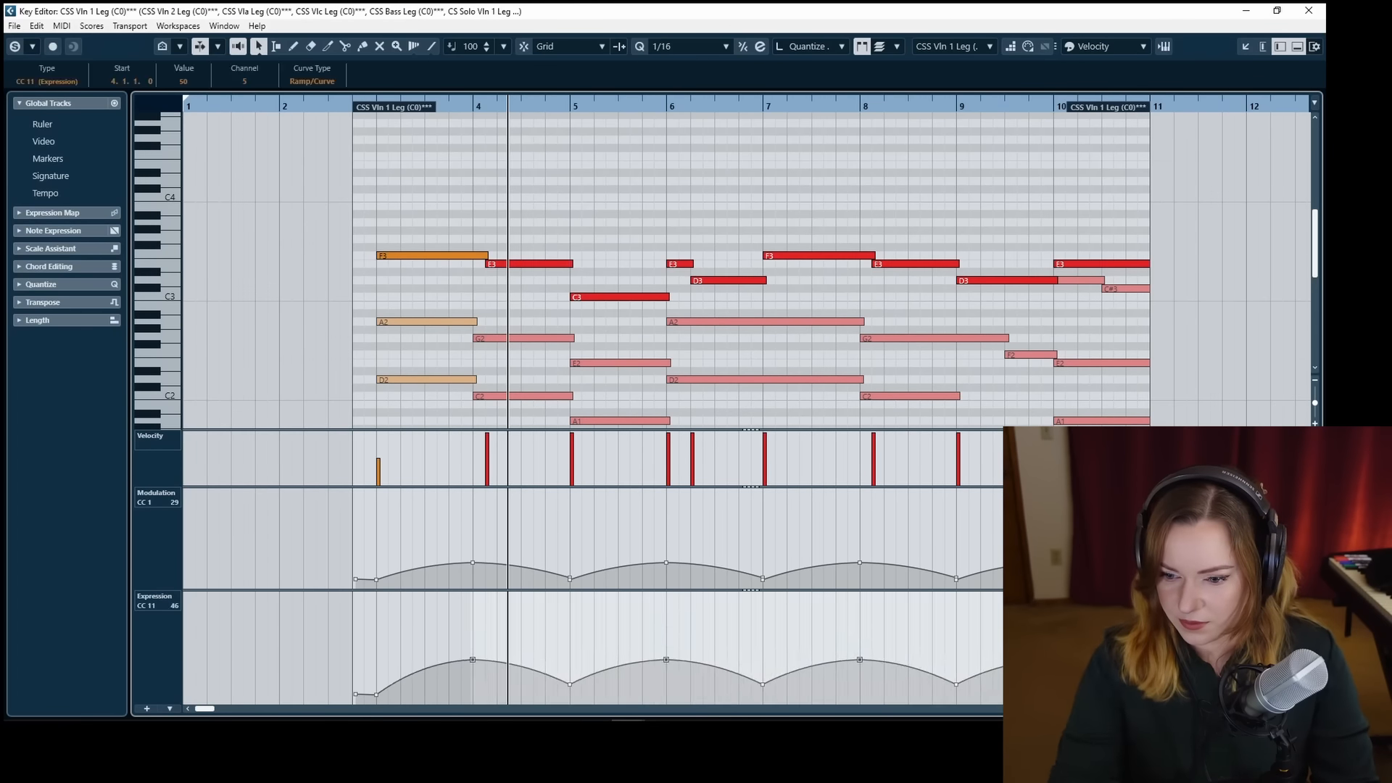
pyautogui.hotkey('ctrl', 'Tab')
pyautogui.moveTo(400, 622); pyautogui.dragTo(1015, 642)
pyautogui.hotkey('ctrl', 'Tab')
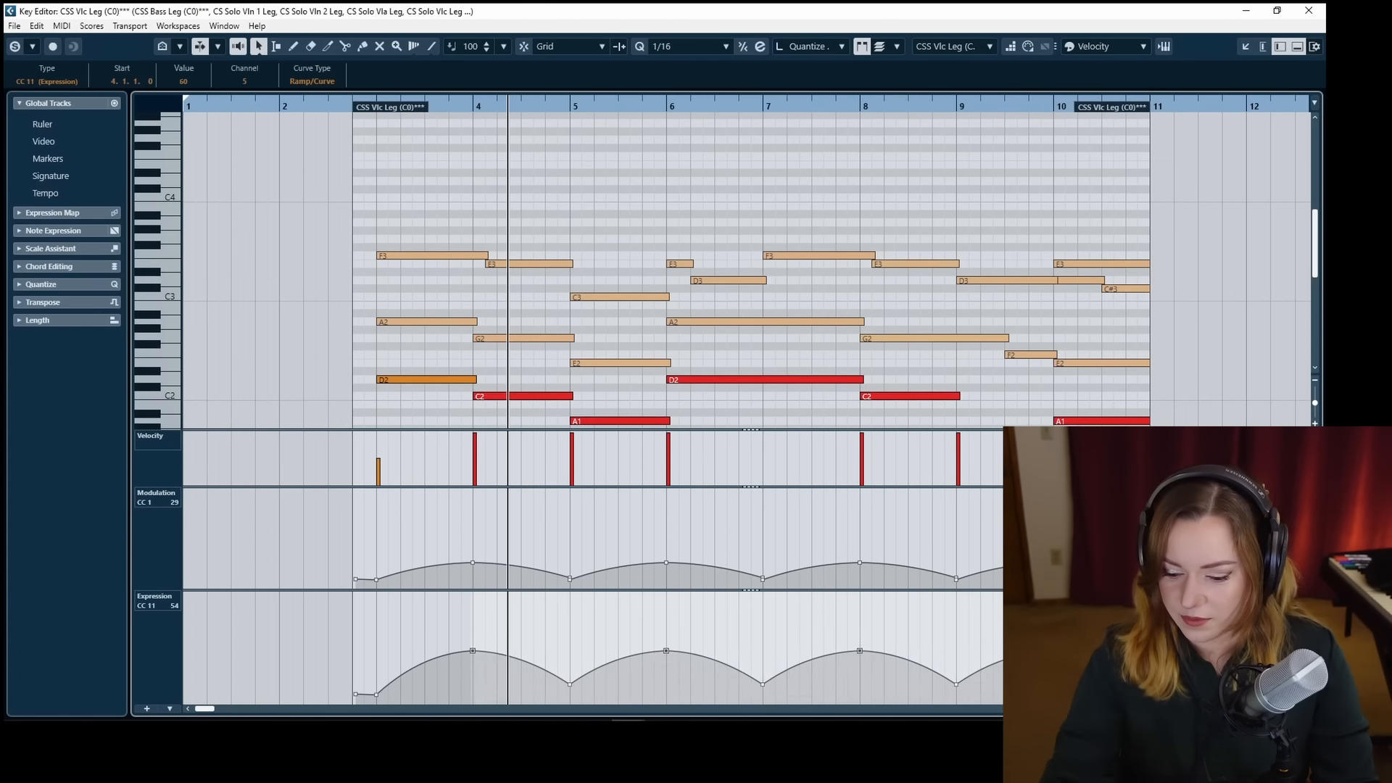
pyautogui.hotkey('ctrl', 'Tab')
pyautogui.moveTo(400, 622); pyautogui.dragTo(1014, 655)
# Lower the expression peaks to 50 in each of the CS Solo Leg parts.
pyautogui.hotkey('ctrl', 'Tab')
pyautogui.hotkey('ctrl', 'Tab')
pyautogui.hotkey('ctrl', 'Tab')
pyautogui.press('Down')
pyautogui.hotkey('ctrl', 'Tab')
pyautogui.press('Down')
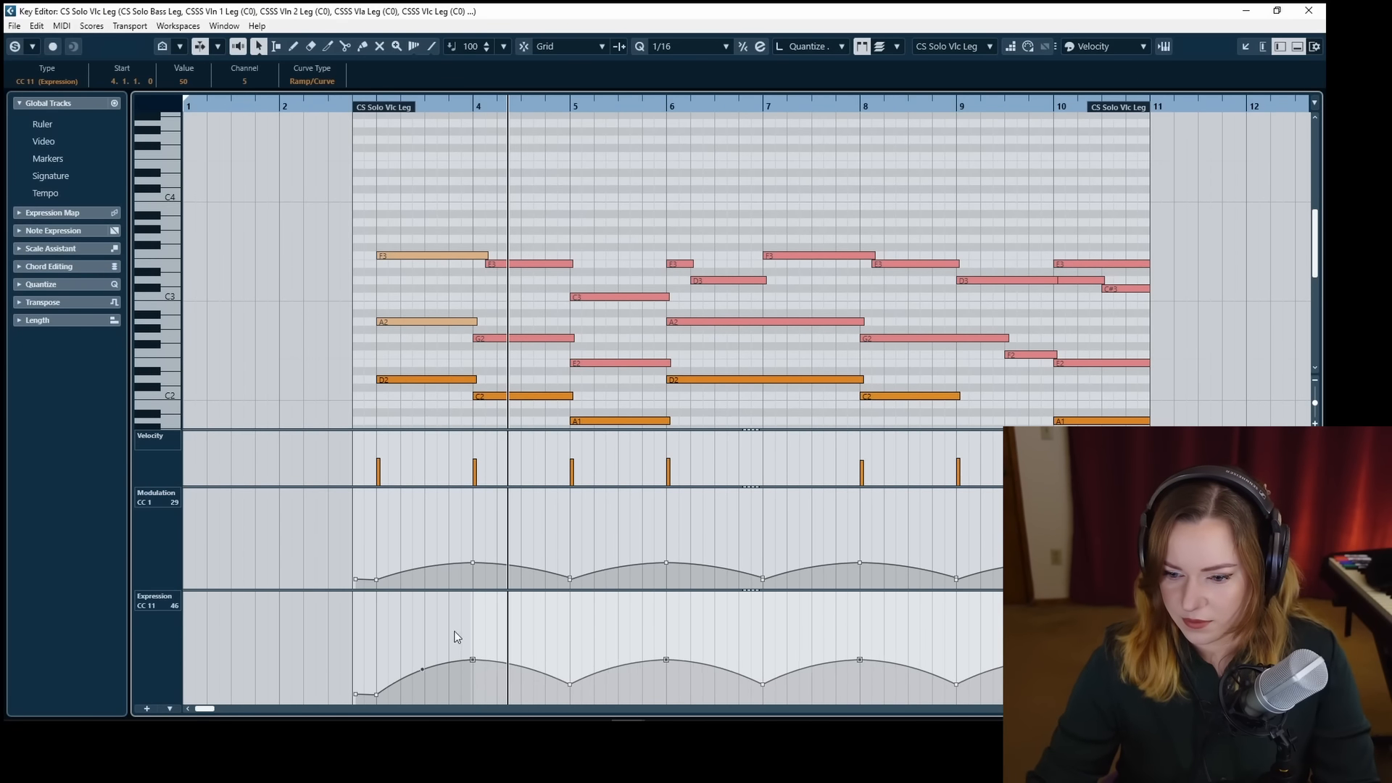
pyautogui.hotkey('ctrl', 'Tab')
# Lower the expression peaks in the CSSS Leg (C0) parts to match the other string layers.
pyautogui.moveTo(453, 635); pyautogui.dragTo(1015, 660)
pyautogui.hotkey('ctrl', 'Tab')
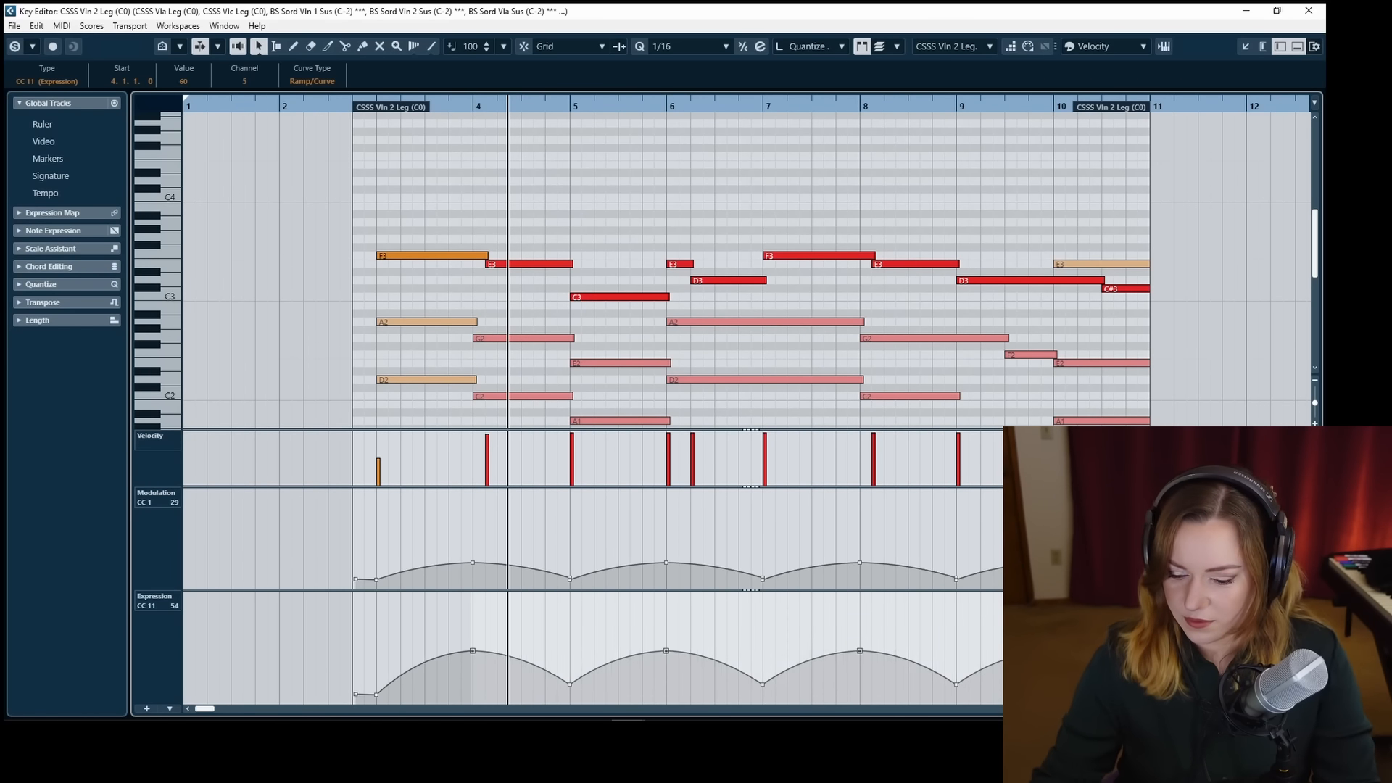
pyautogui.hotkey('ctrl', 'Tab')
pyautogui.moveTo(398, 613); pyautogui.dragTo(1000, 655)
pyautogui.press('Down')
# Lower the expression peaks in the BS Sord Sus (C-2) parts to match the other string layers.
pyautogui.hotkey('ctrl', 'Tab')
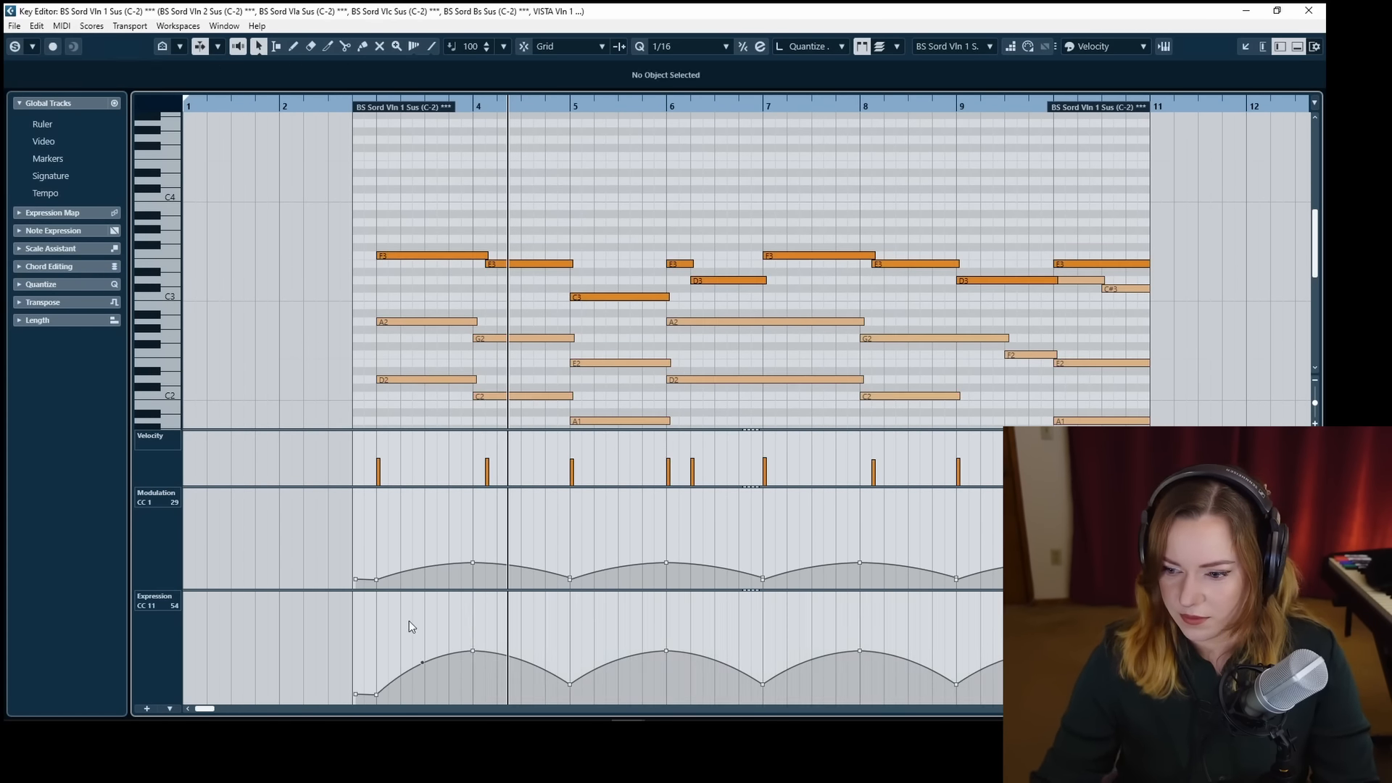
pyautogui.hotkey('ctrl', 'Tab')
pyautogui.moveTo(419, 616); pyautogui.dragTo(1015, 660)
pyautogui.hotkey('ctrl', 'Tab')
pyautogui.press('Down')
pyautogui.hotkey('ctrl', 'Tab')
# Lower the expression peaks in the remaining VISTA parts and return to the arrangement.
pyautogui.hotkey('ctrl', 'Tab')
pyautogui.hotkey('ctrl', 'Tab')
pyautogui.hotkey('ctrl', 'Tab')
pyautogui.hotkey('ctrl', 'Tab')
pyautogui.hotkey('ctrl', 'Tab')
pyautogui.hotkey('ctrl', 'Tab')
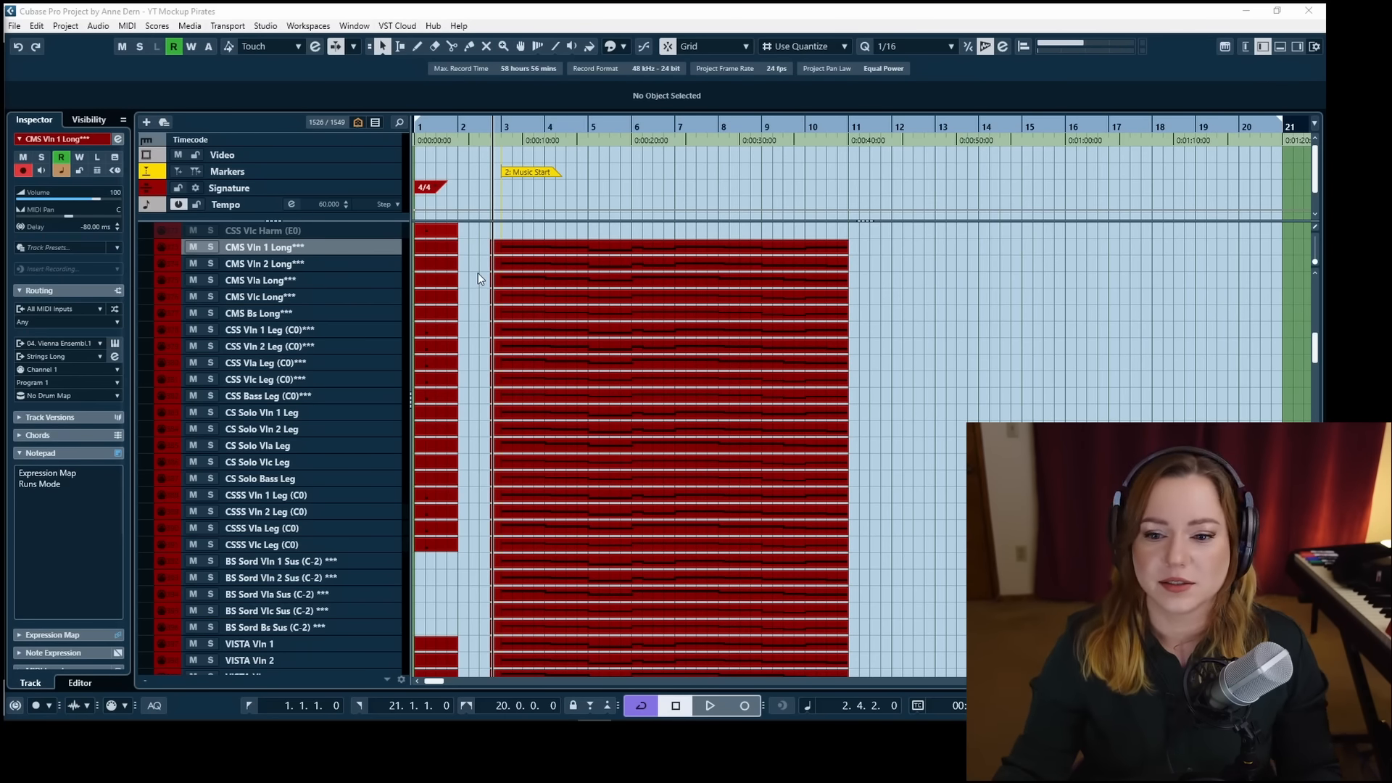
pyautogui.scroll(5, 493, 311)
pyautogui.scroll(-7, 493, 312)
pyautogui.scroll(2, 489, 313)
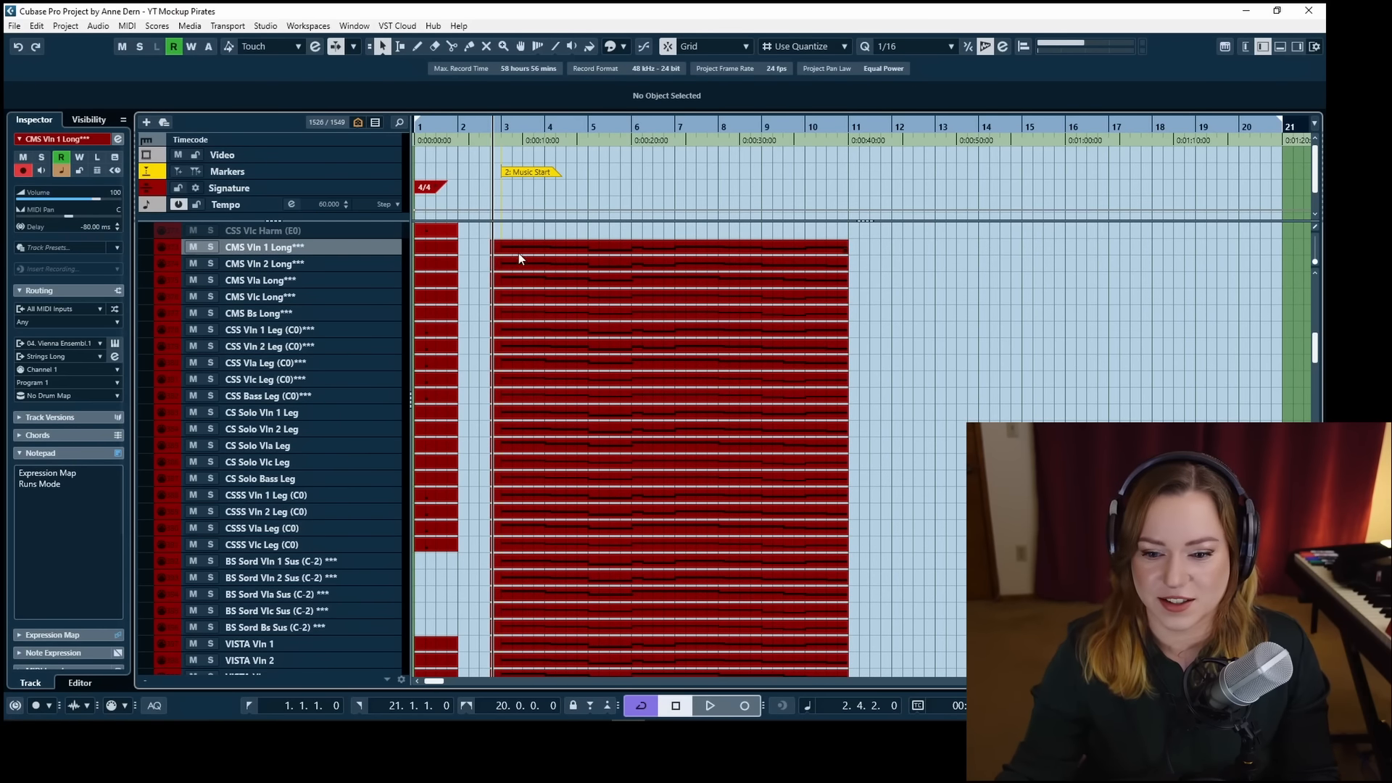
# Play back the layered string parts to check their balance after the expression changes.
pyautogui.scroll(3, 518, 313)
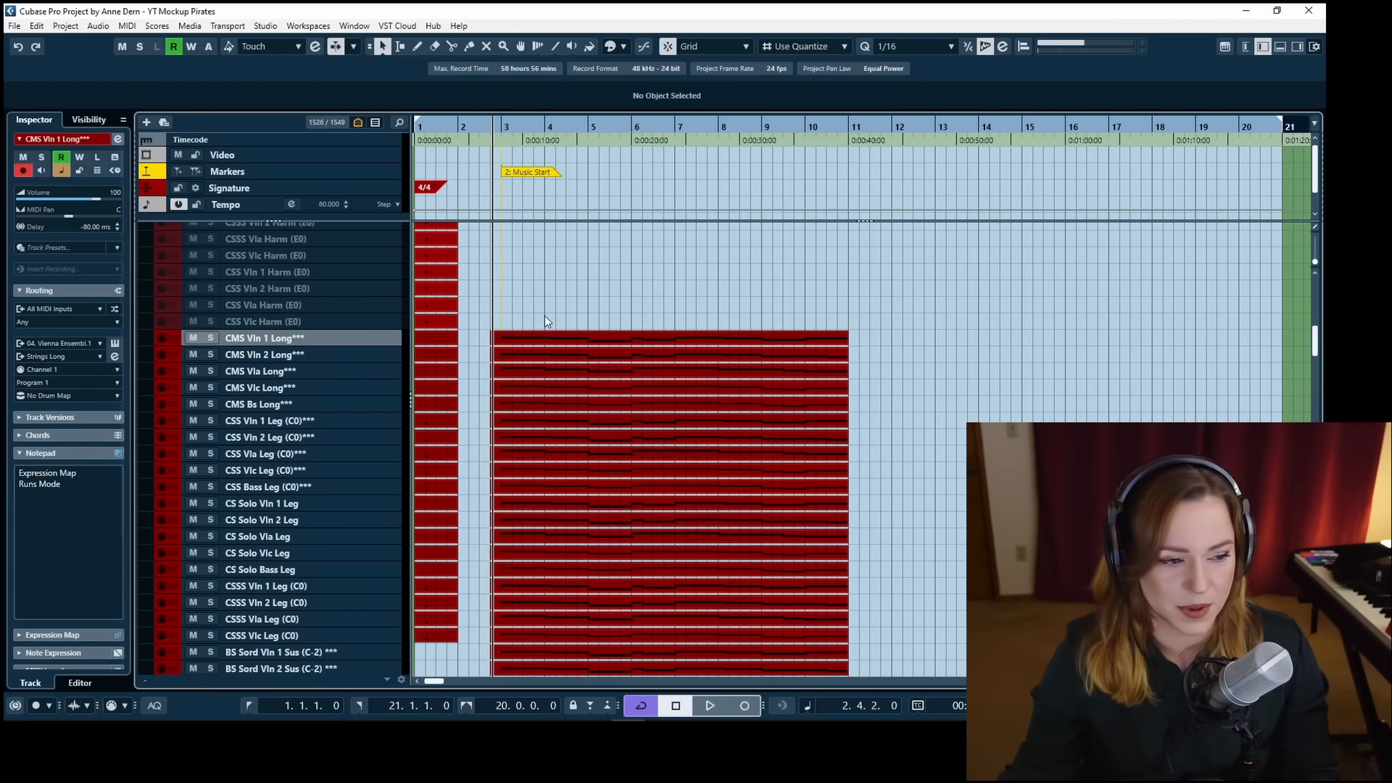
pyautogui.press('space')
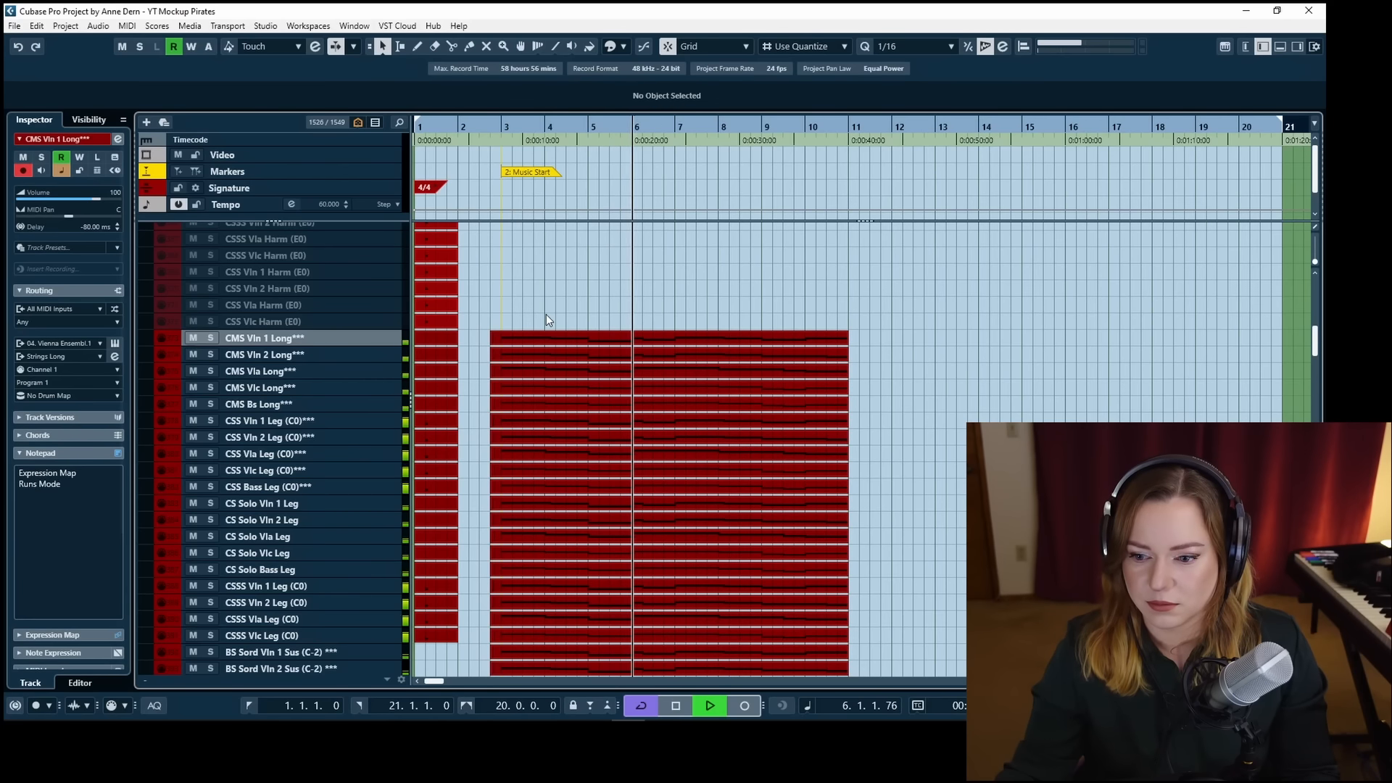
pyautogui.press('space')
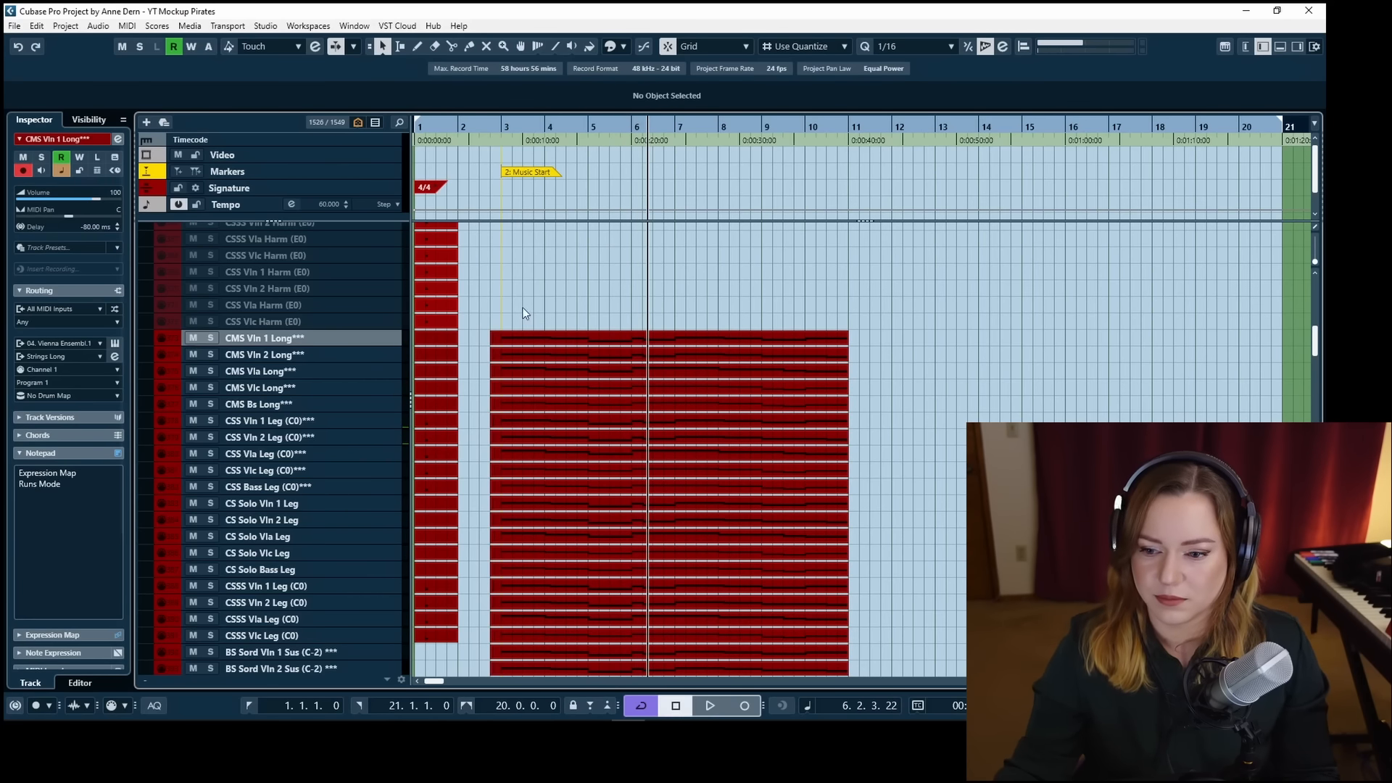
# Open all the string parts together for editing and adjust the modulation (CC 1) peaks at bars 4, 6, 8 and 10 in the CMS Long parts.
pyautogui.scroll(-5, 646, 612)
pyautogui.hotkey('ctrl', 'a')
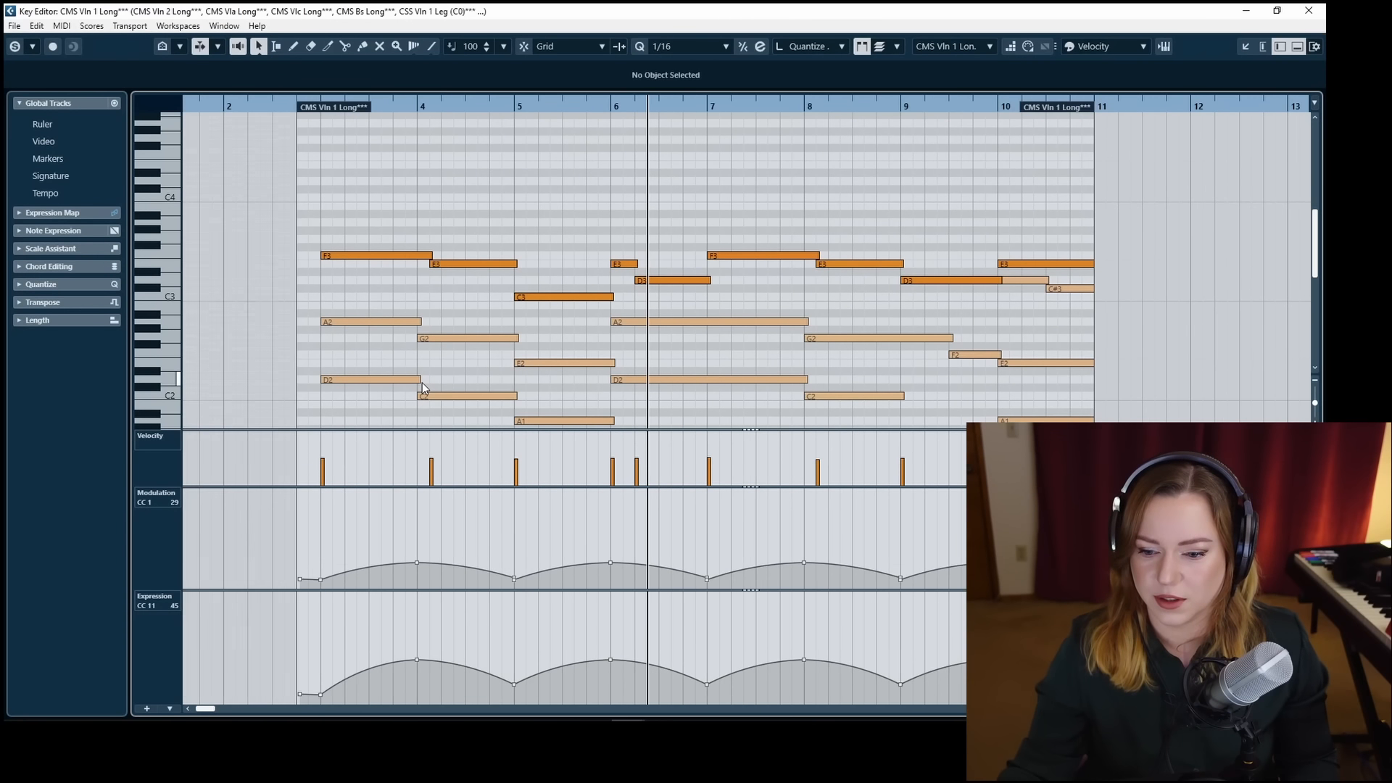
pyautogui.hscroll(-1, 422, 383)
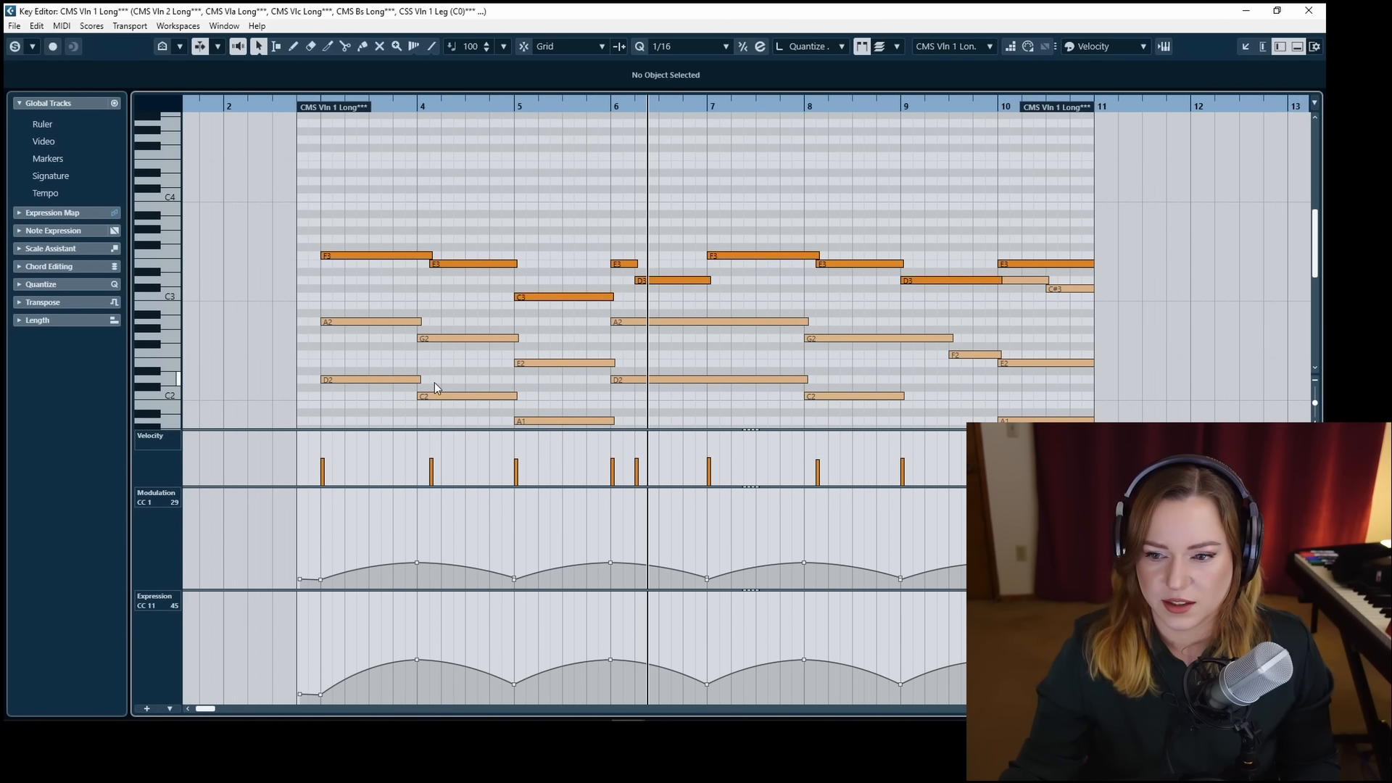
pyautogui.moveTo(353, 519); pyautogui.dragTo(1000, 566)
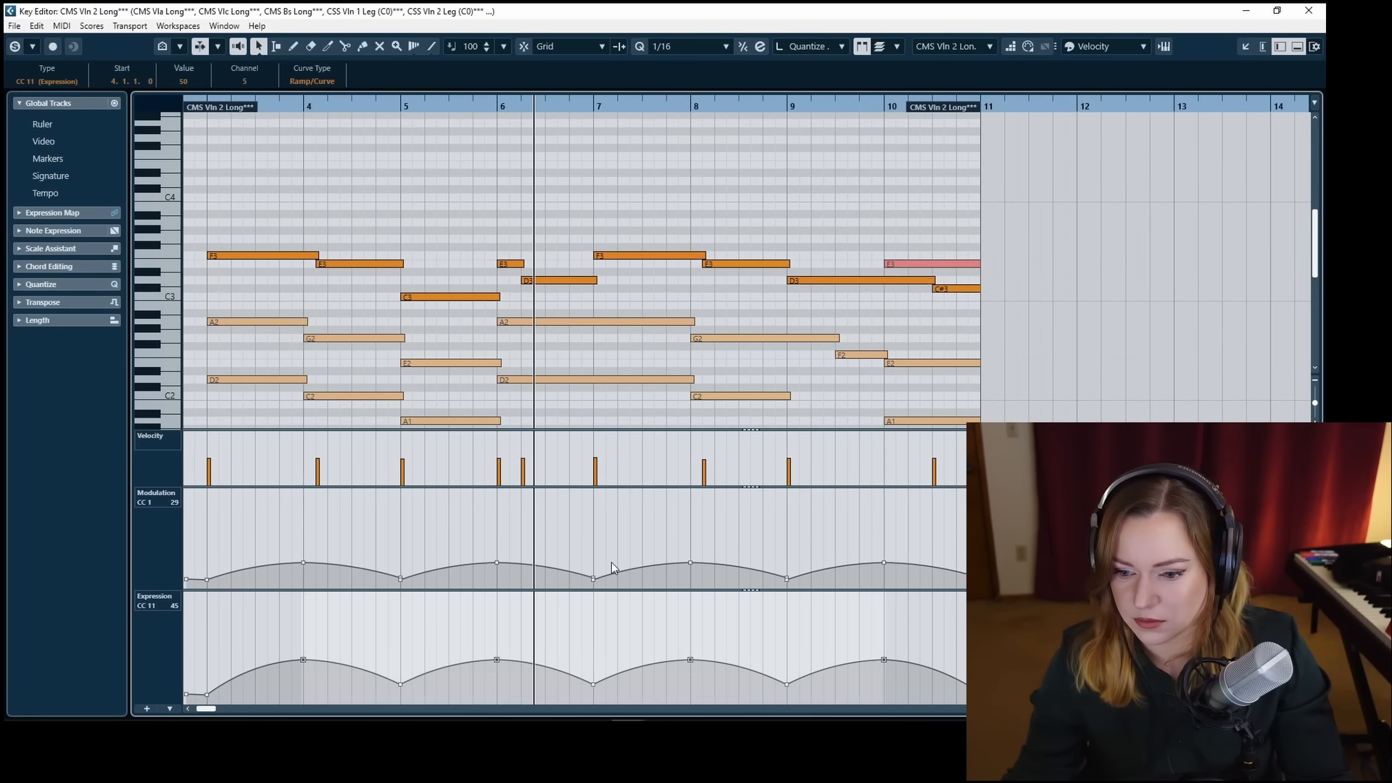
pyautogui.moveTo(268, 519); pyautogui.dragTo(906, 567)
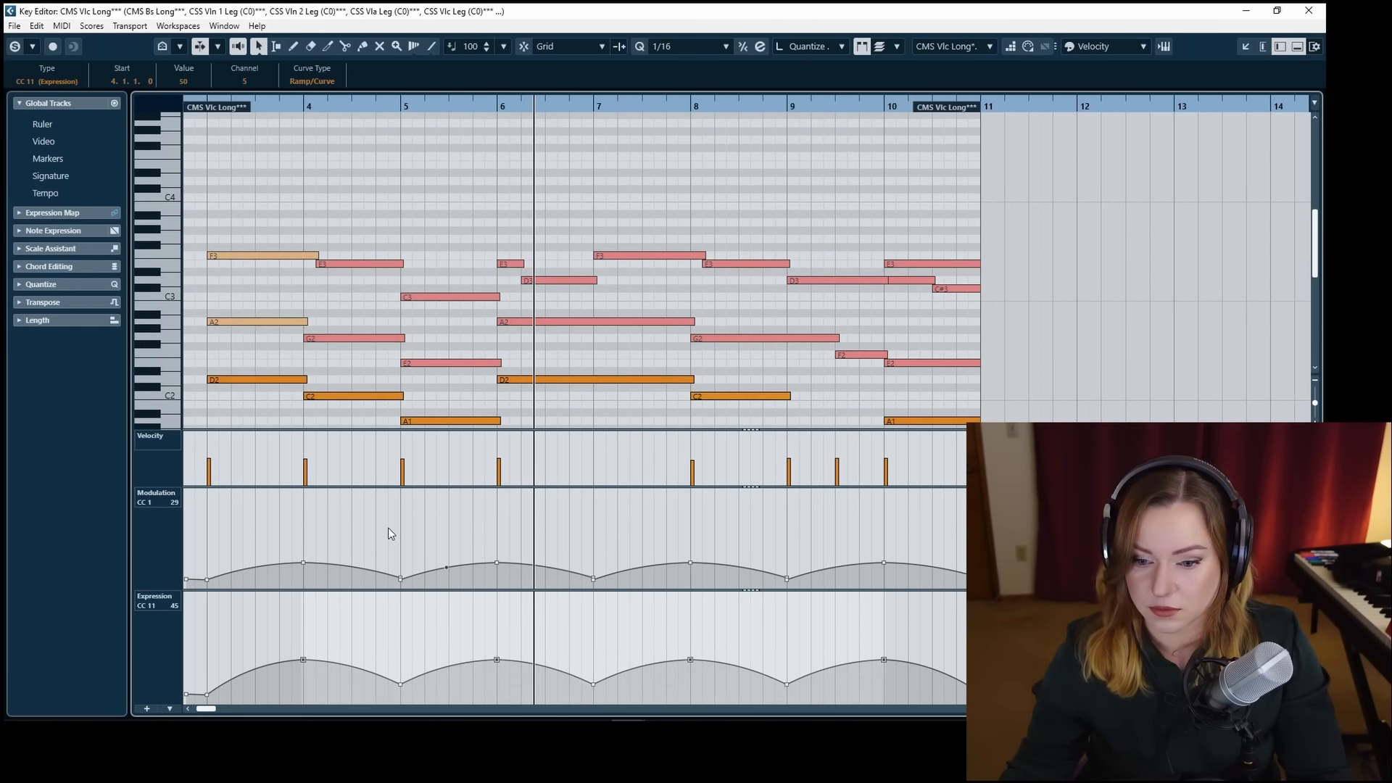
pyautogui.moveTo(388, 533); pyautogui.dragTo(926, 562)
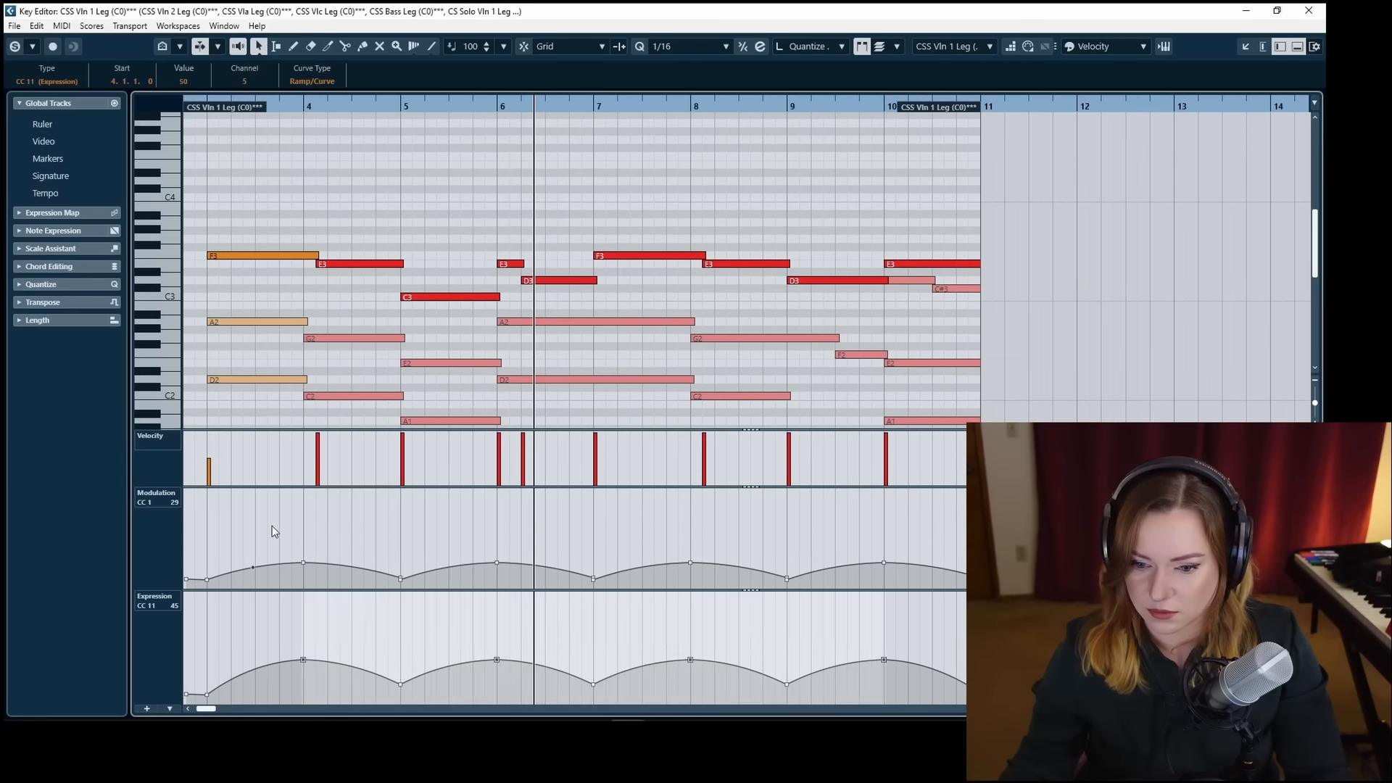
# Adjust the same modulation peaks in the CSS Leg, CS Solo, CSSS Leg, BS Sord Sus and VISTA parts and return to the arrangement.
pyautogui.moveTo(268, 533); pyautogui.dragTo(902, 569)
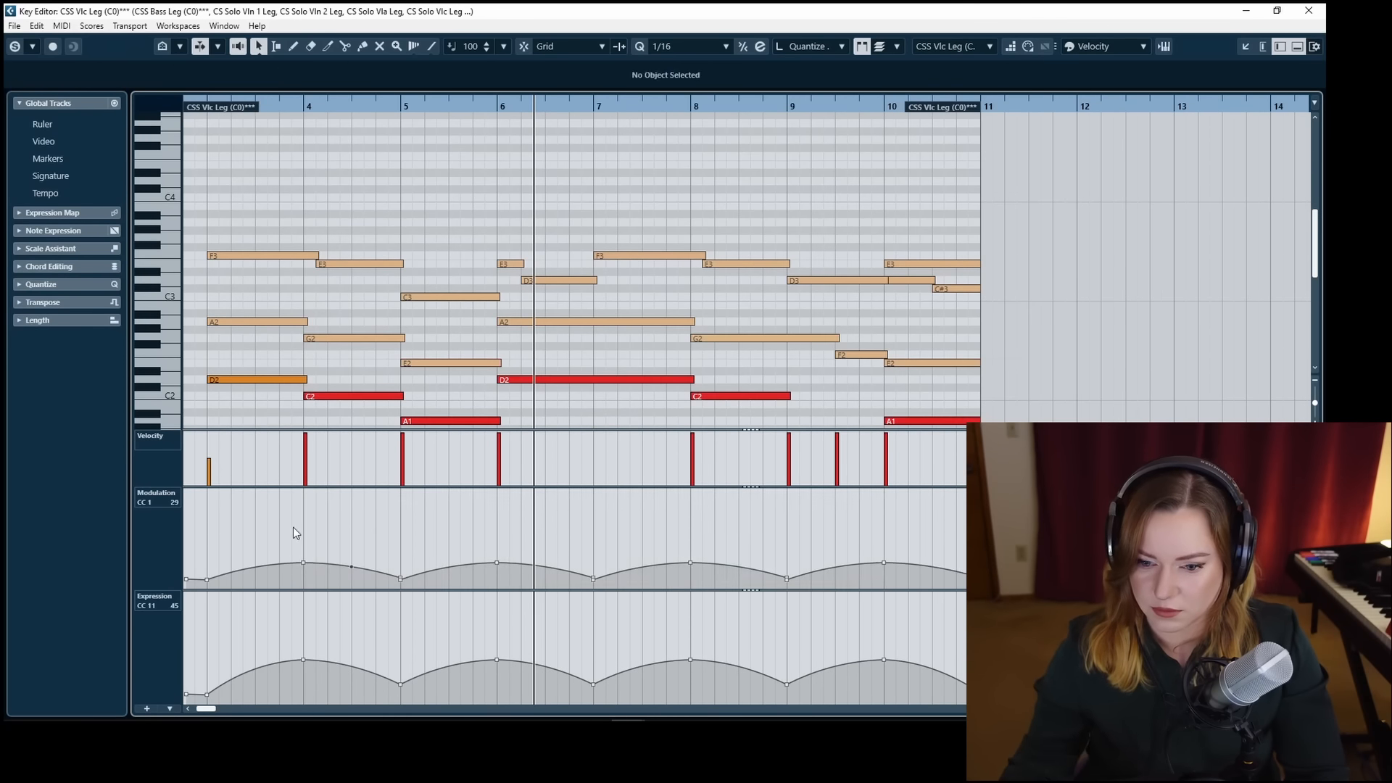
pyautogui.moveTo(292, 534); pyautogui.dragTo(725, 557)
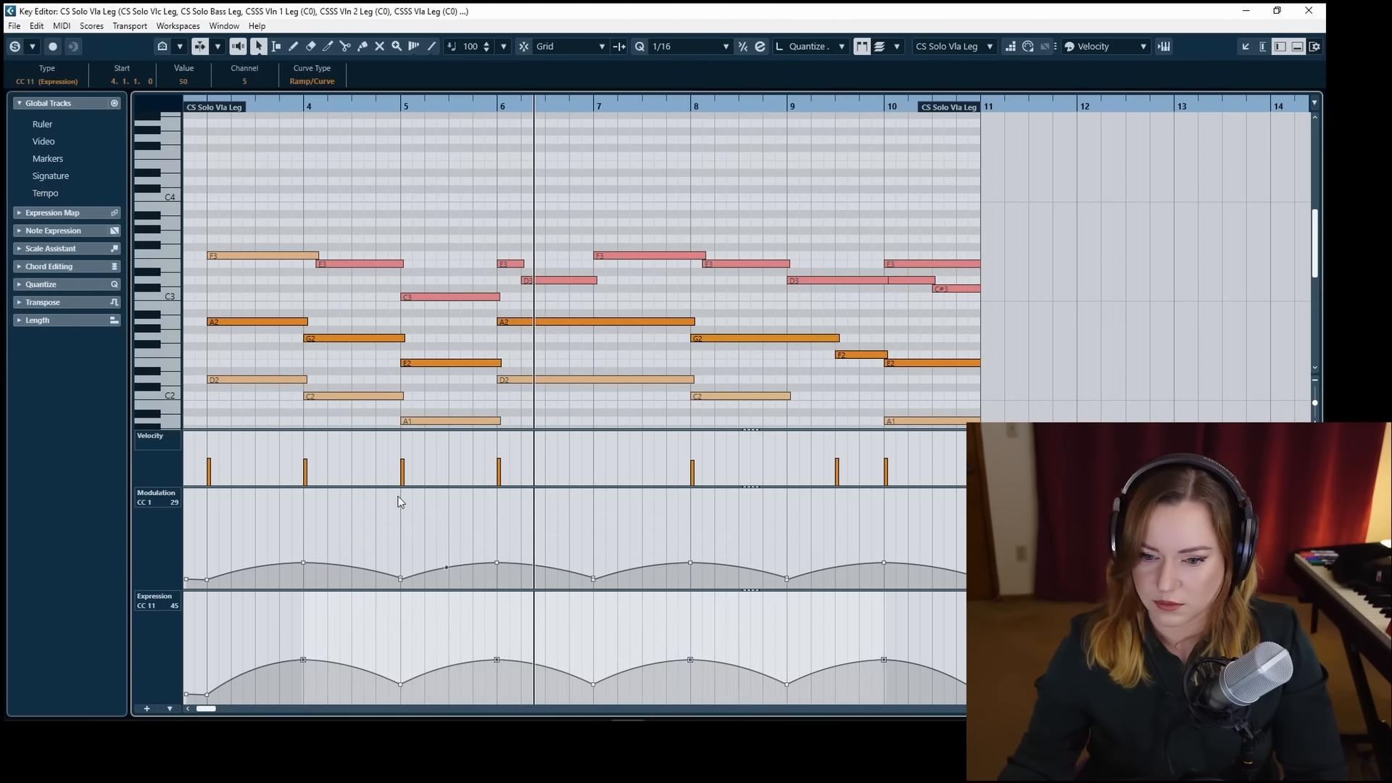
pyautogui.moveTo(398, 497); pyautogui.dragTo(907, 562)
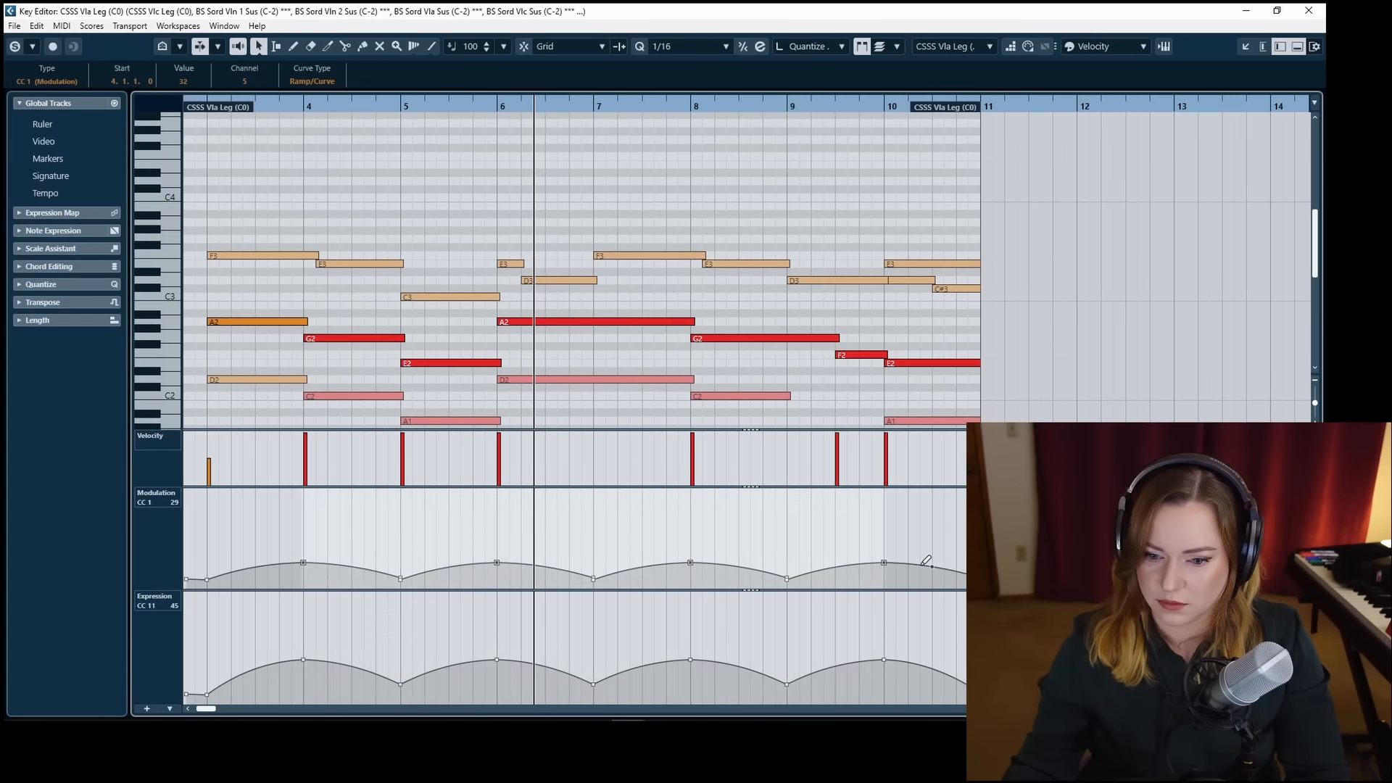
pyautogui.moveTo(269, 529); pyautogui.dragTo(870, 580)
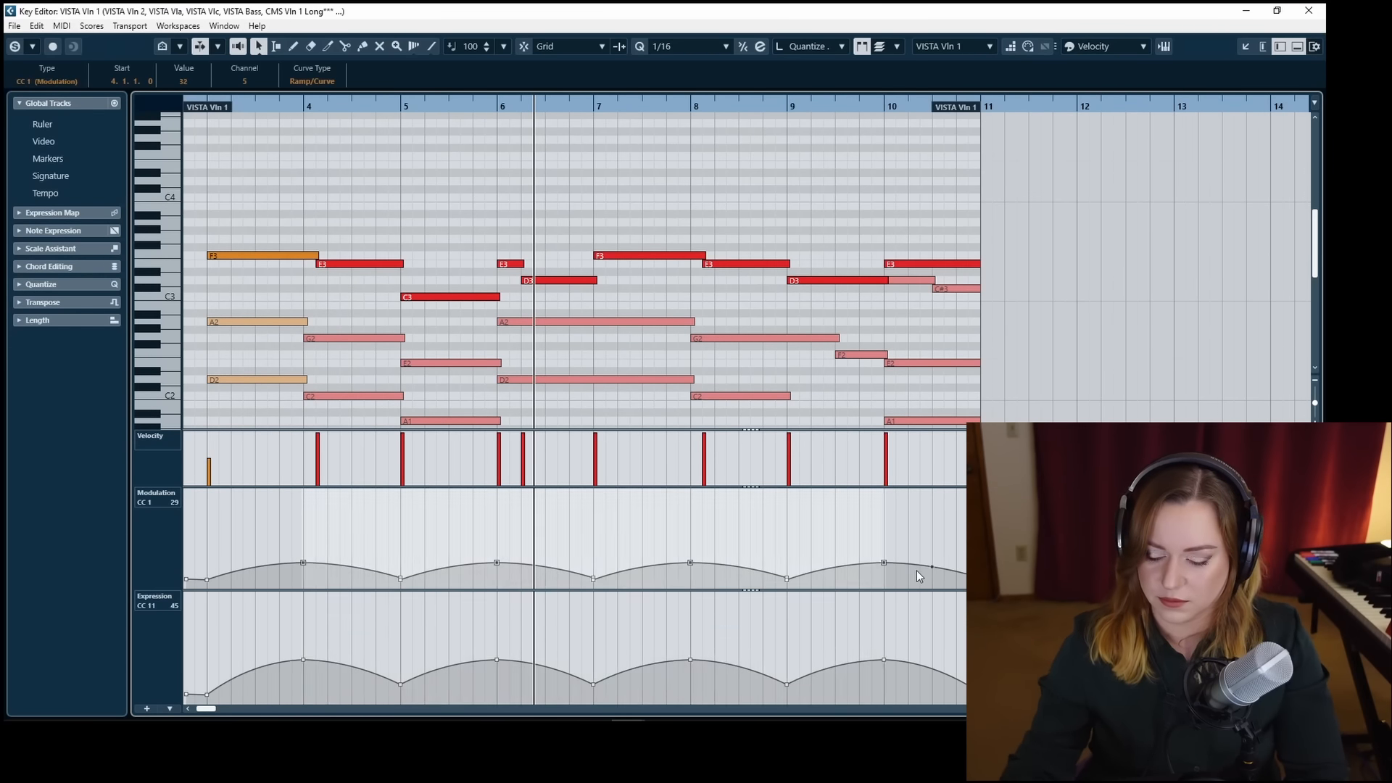
pyautogui.moveTo(261, 530); pyautogui.dragTo(863, 564)
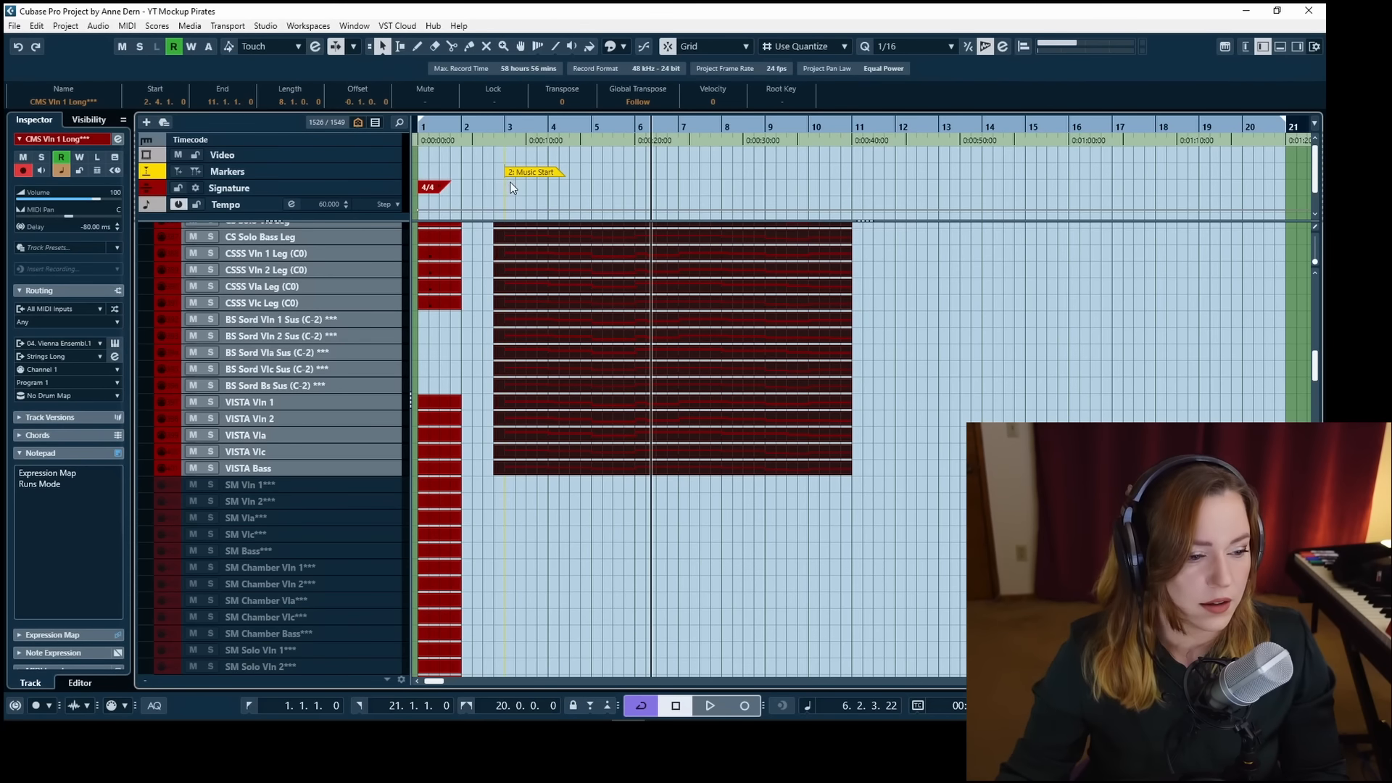
# Play back the string layers from just before bar 3 through bar 10 and return the playhead to 2.4.1.
pyautogui.click(494, 132)
pyautogui.press('space')
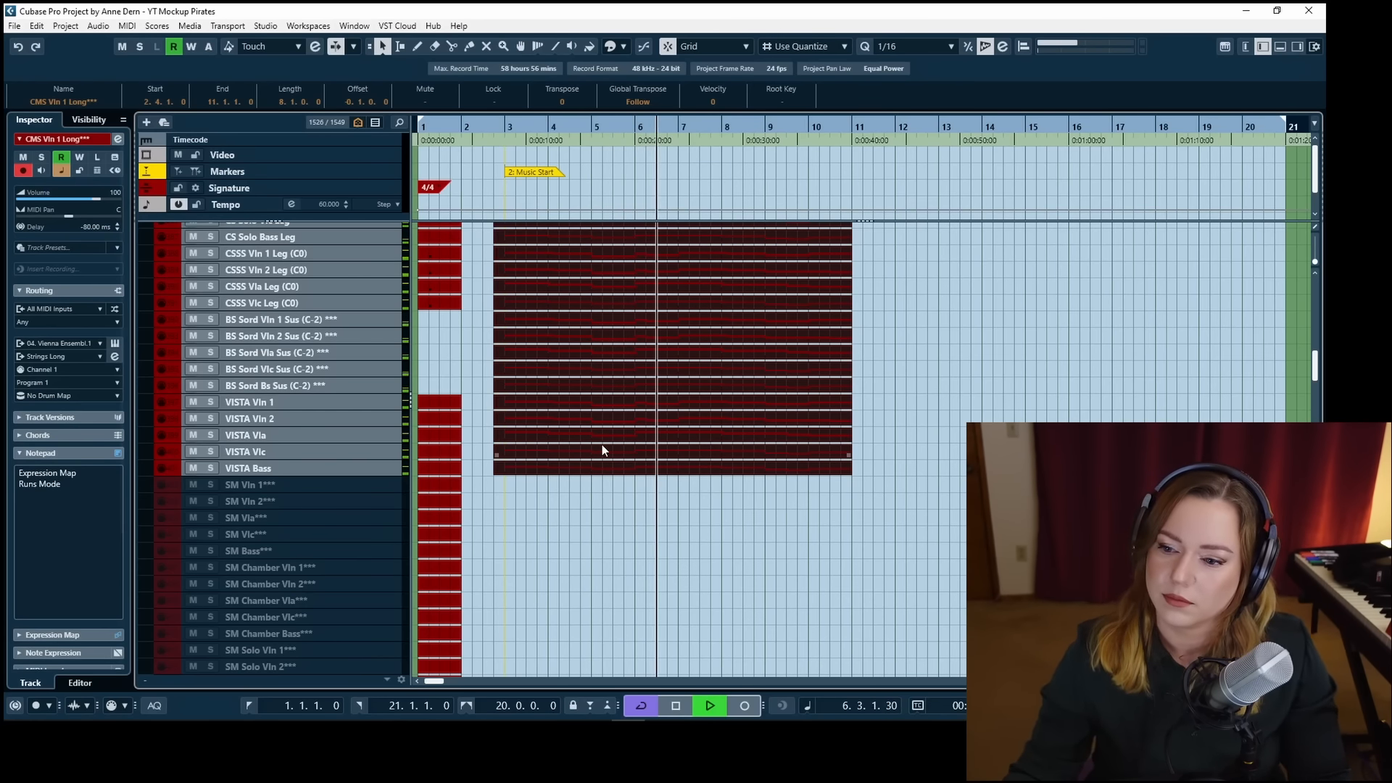
pyautogui.scroll(3, 600, 447)
pyautogui.scroll(6, 597, 445)
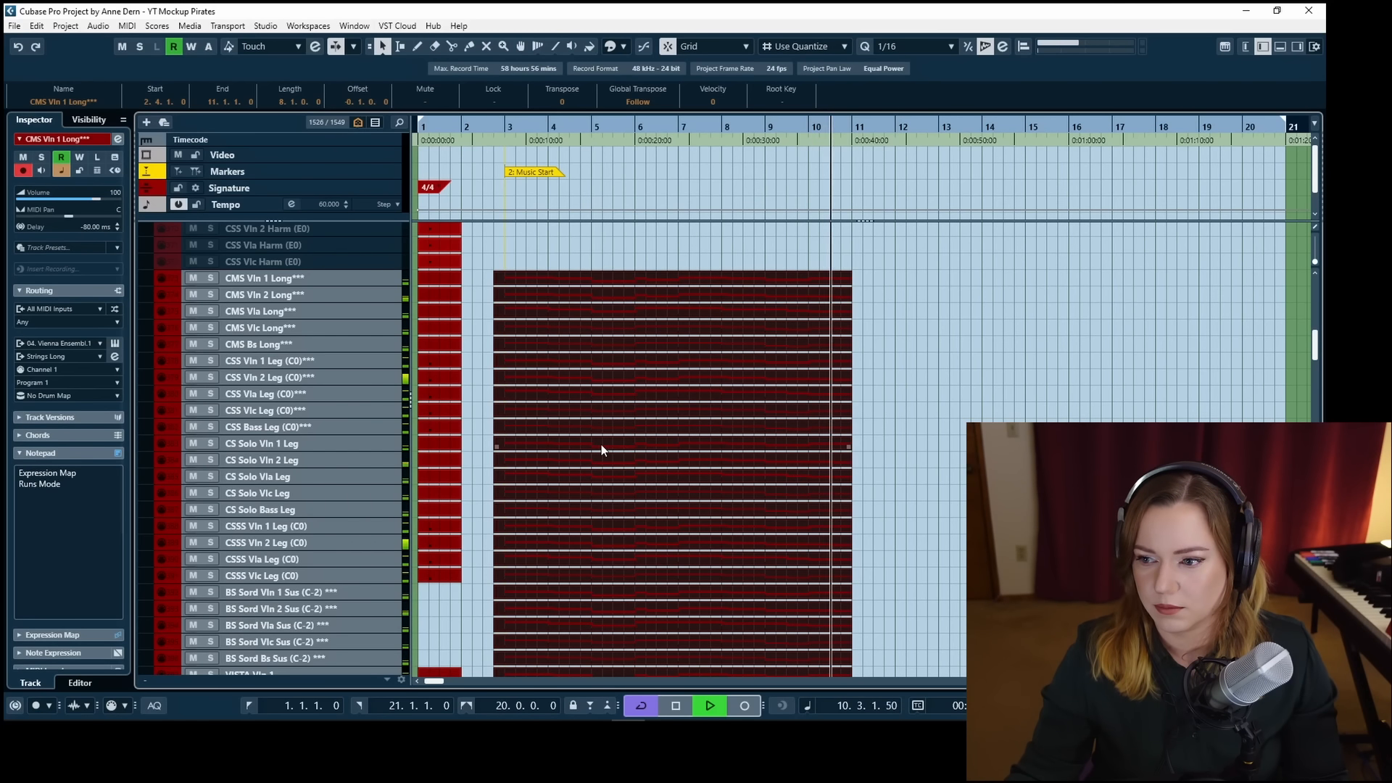
pyautogui.press('space')
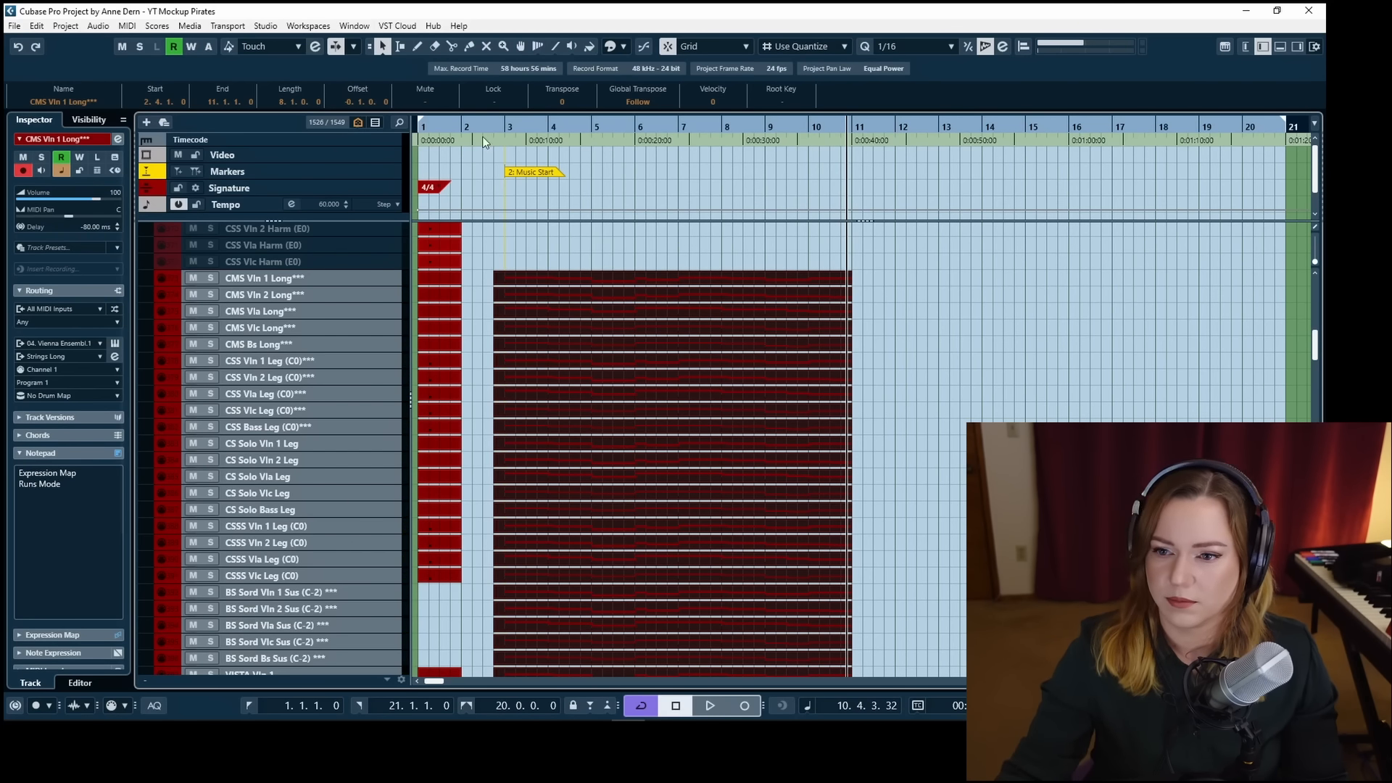
pyautogui.click(499, 127)
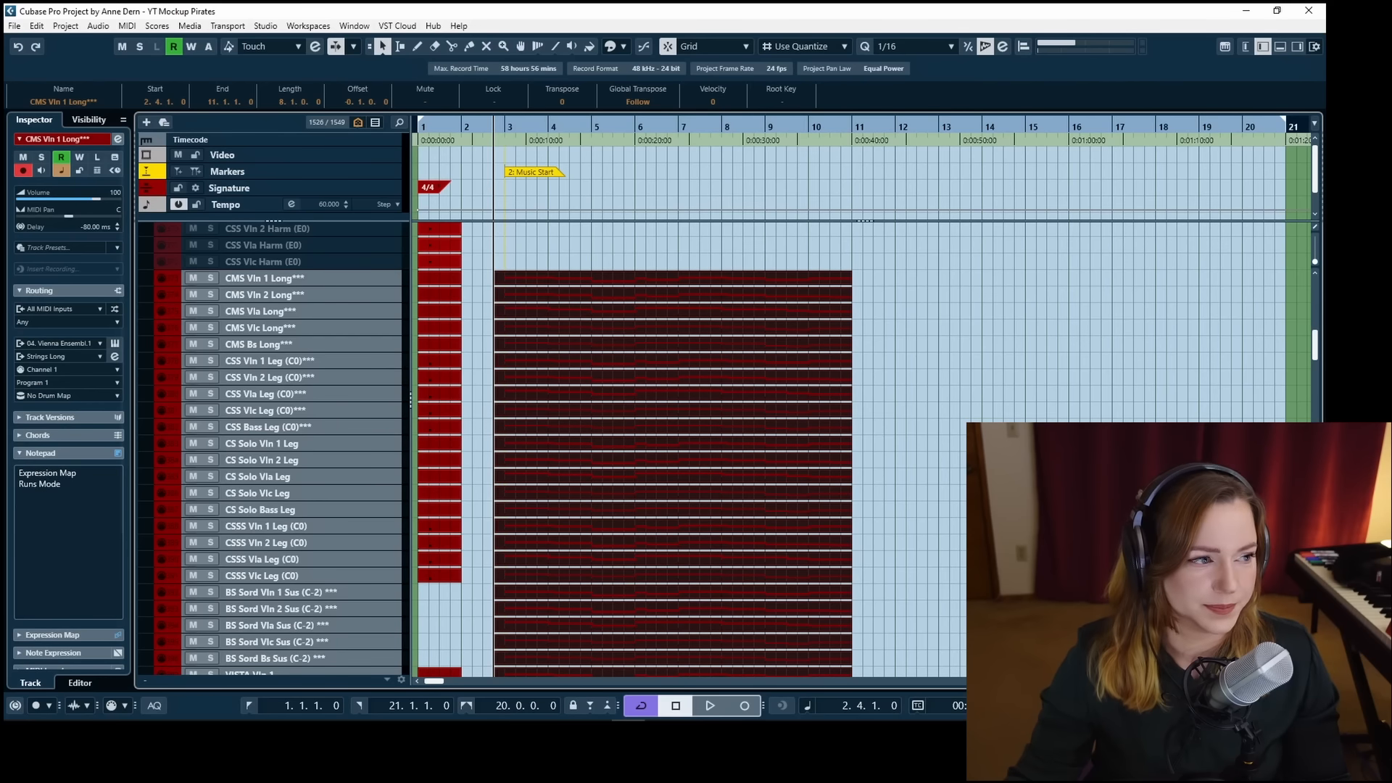
pyautogui.press('Return')
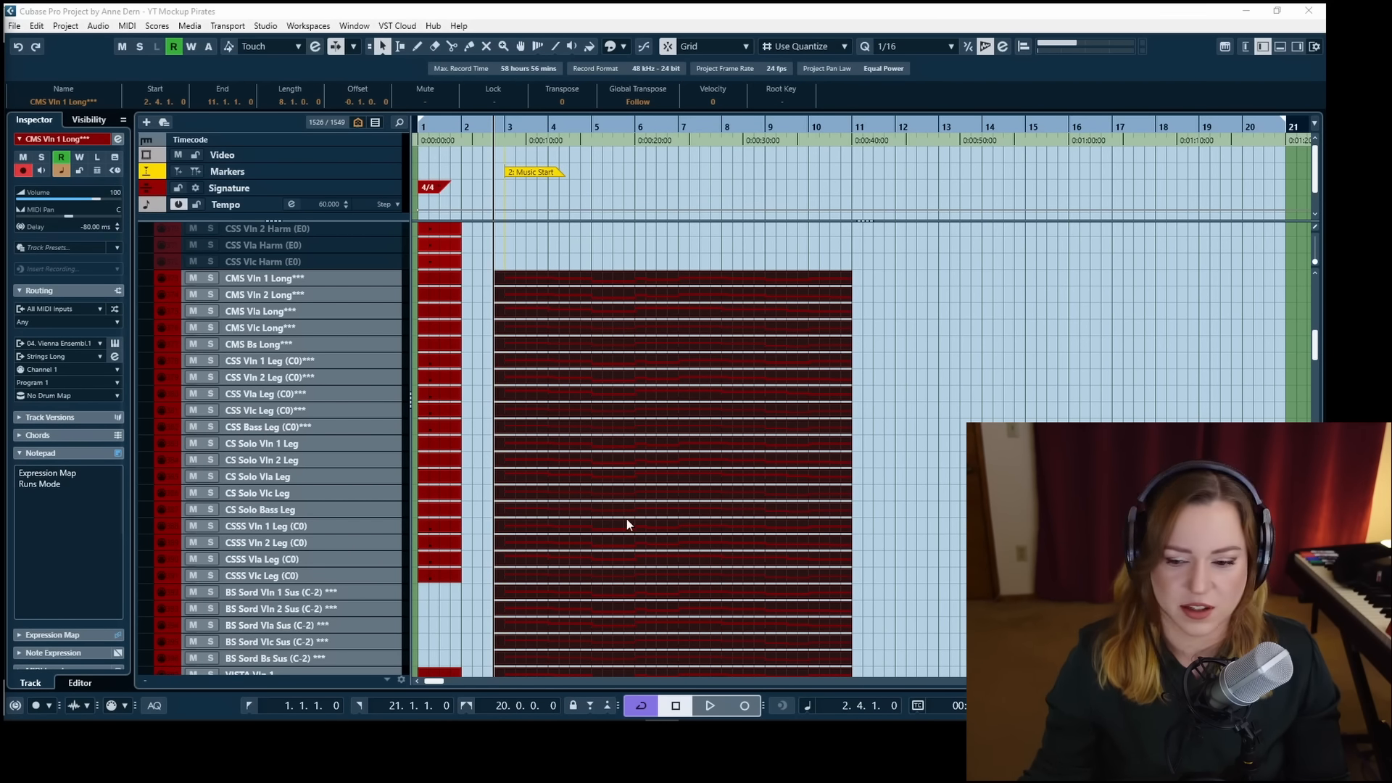
# Collapse the STRINGS folder and select the Harp track in the KEYS / PLUCKS folder.
pyautogui.click(489, 393)
pyautogui.scroll(10, 500, 399)
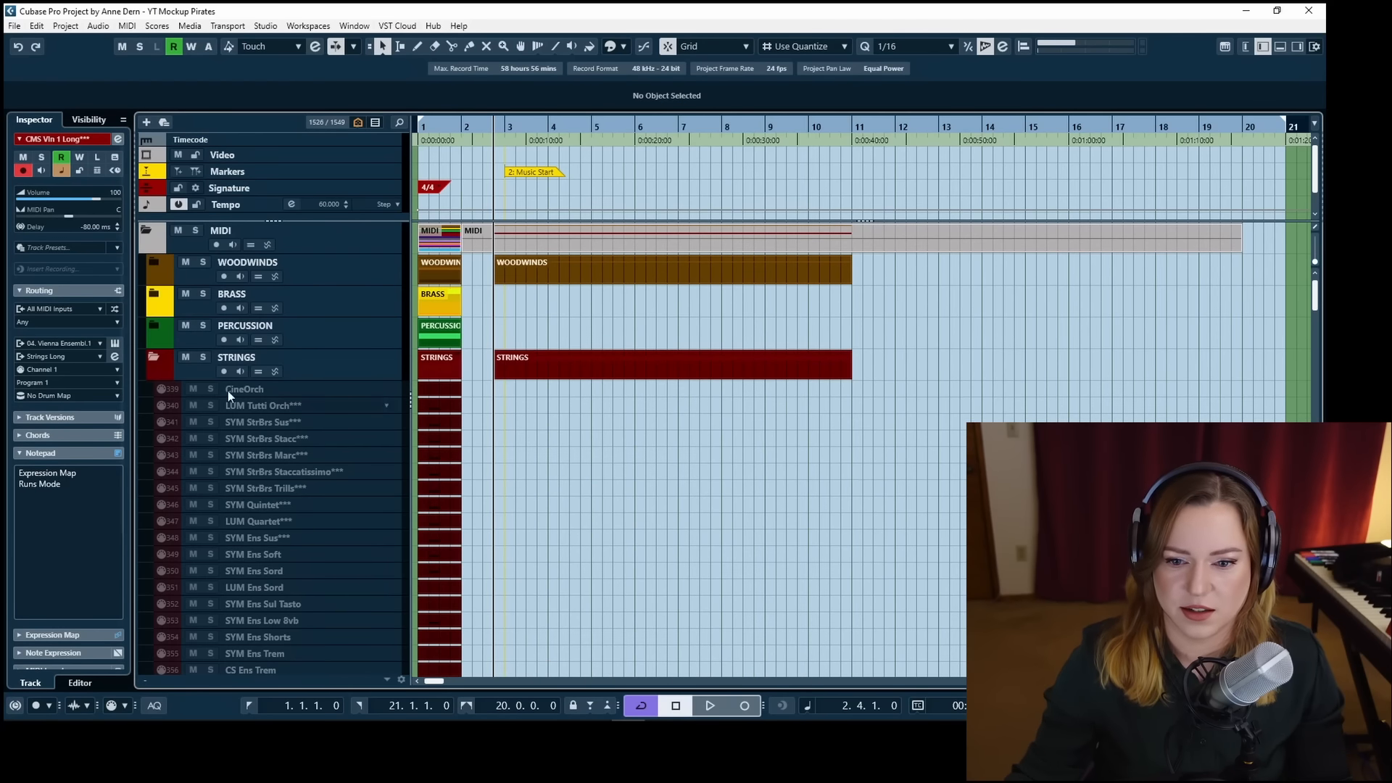
pyautogui.click(151, 359)
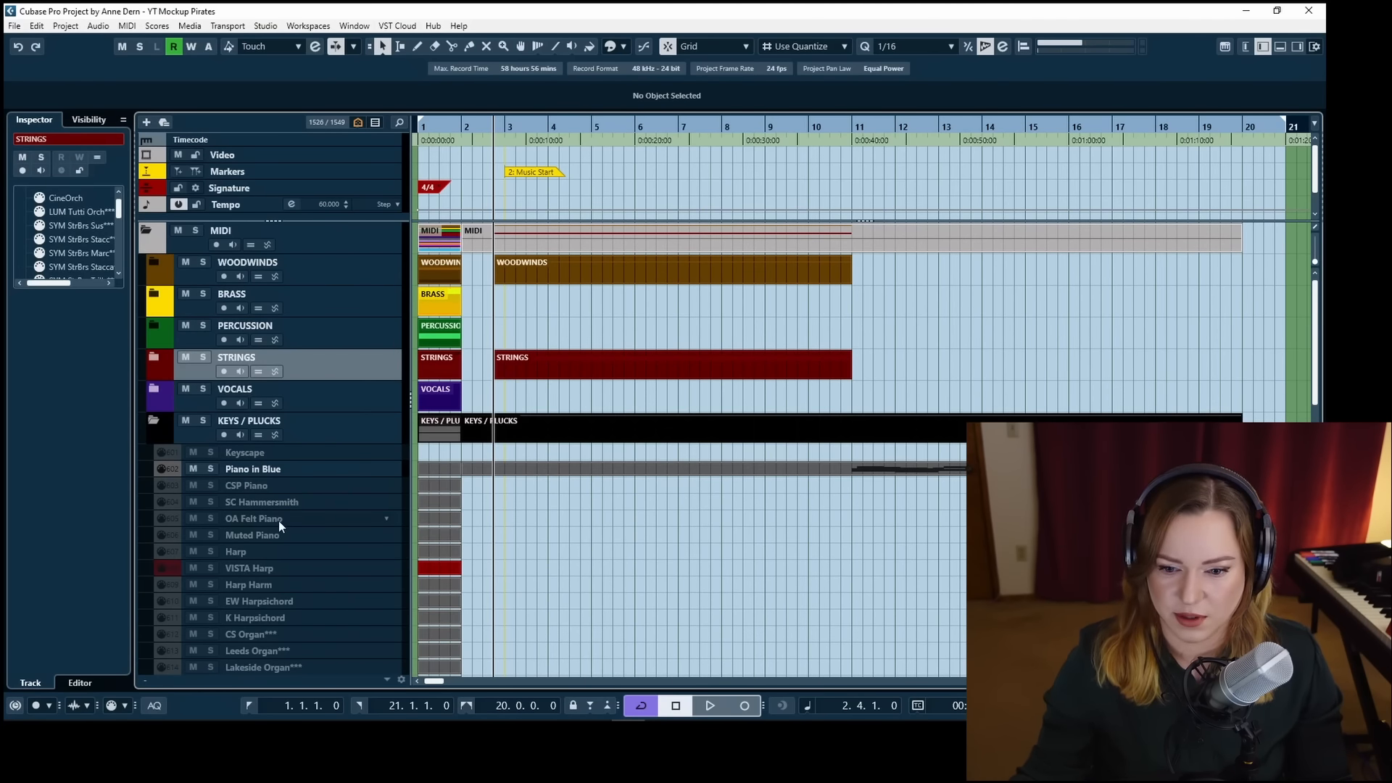
pyautogui.click(278, 555)
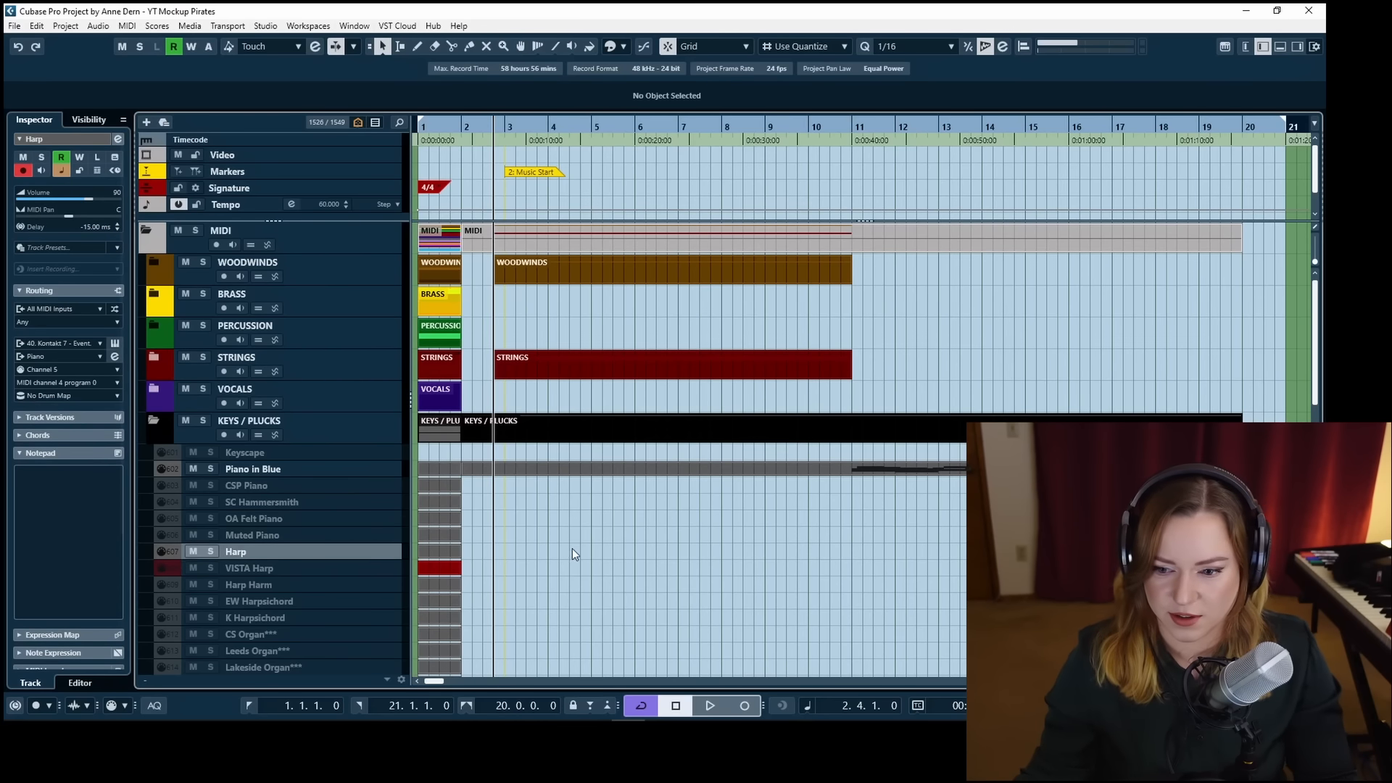
# Draw an empty MIDI part on the Harp track from 2.4.1 to about bar 11 and open it for note editing.
pyautogui.press('8')
pyautogui.moveTo(495, 551); pyautogui.dragTo(860, 549)
pyautogui.press('1')
pyautogui.doubleClick(649, 552)
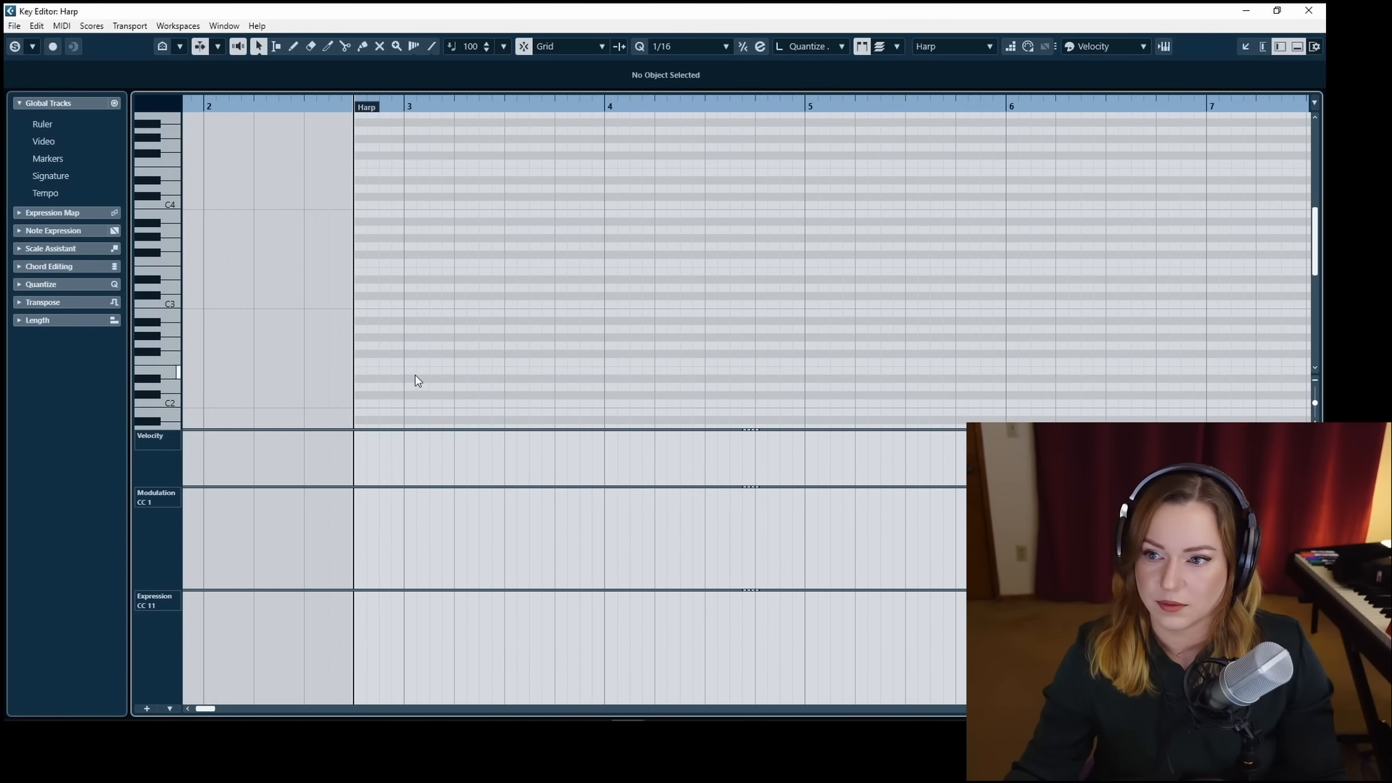
# Draw four ascending eighth notes D2, A2, E3 and F3 on the grid from the start of bar 3.
pyautogui.click(411, 387)
pyautogui.click(437, 329)
pyautogui.click(462, 271)
pyautogui.click(485, 263)
pyautogui.press('1')
# Lower the velocity of the four harp notes to about 35 and lengthen the first three to quarter notes.
pyautogui.moveTo(367, 242); pyautogui.dragTo(543, 399)
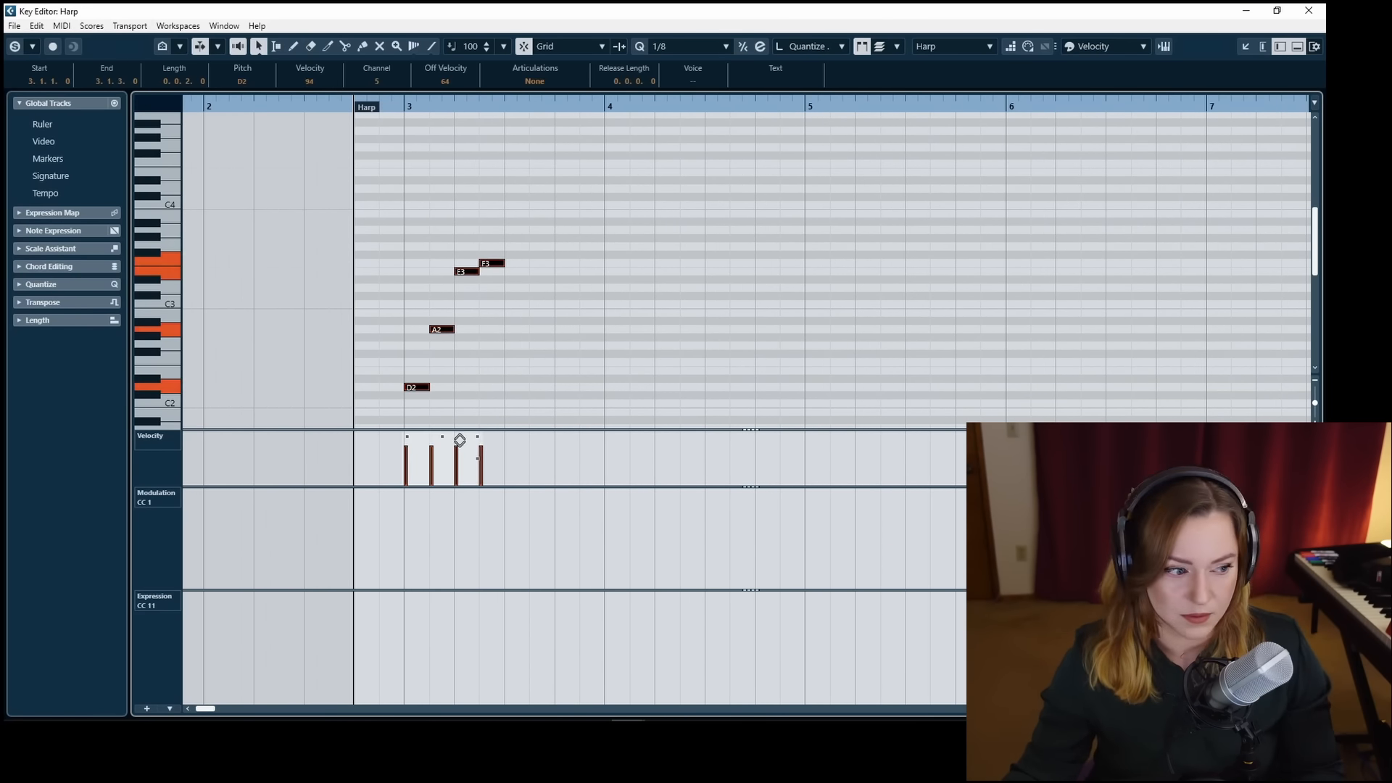
pyautogui.moveTo(460, 438); pyautogui.dragTo(457, 465)
pyautogui.moveTo(376, 234); pyautogui.dragTo(470, 400)
pyautogui.moveTo(453, 329); pyautogui.dragTo(480, 329)
# Play back the four-note harp figure in bar 3 and return the playhead to just before it.
pyautogui.click(397, 106)
pyautogui.press('space')
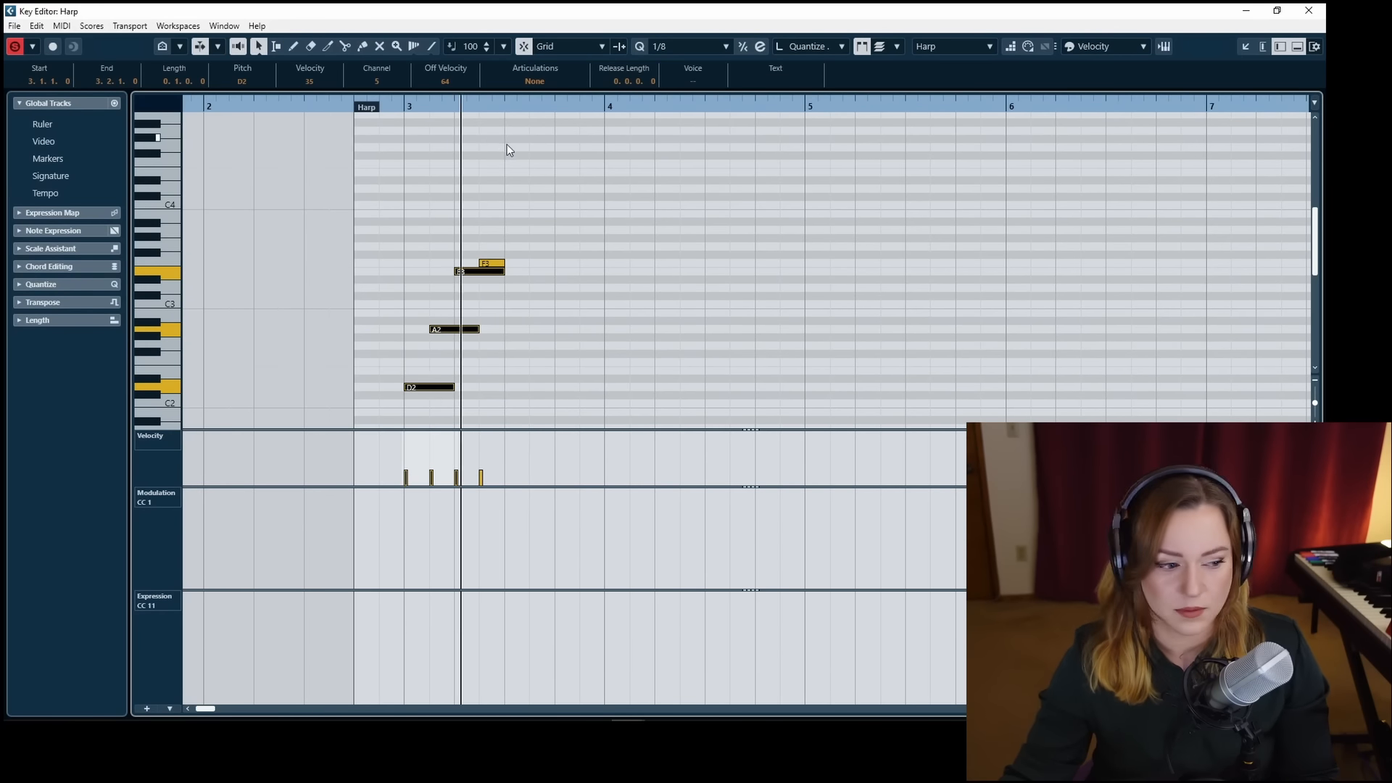
pyautogui.click(506, 145)
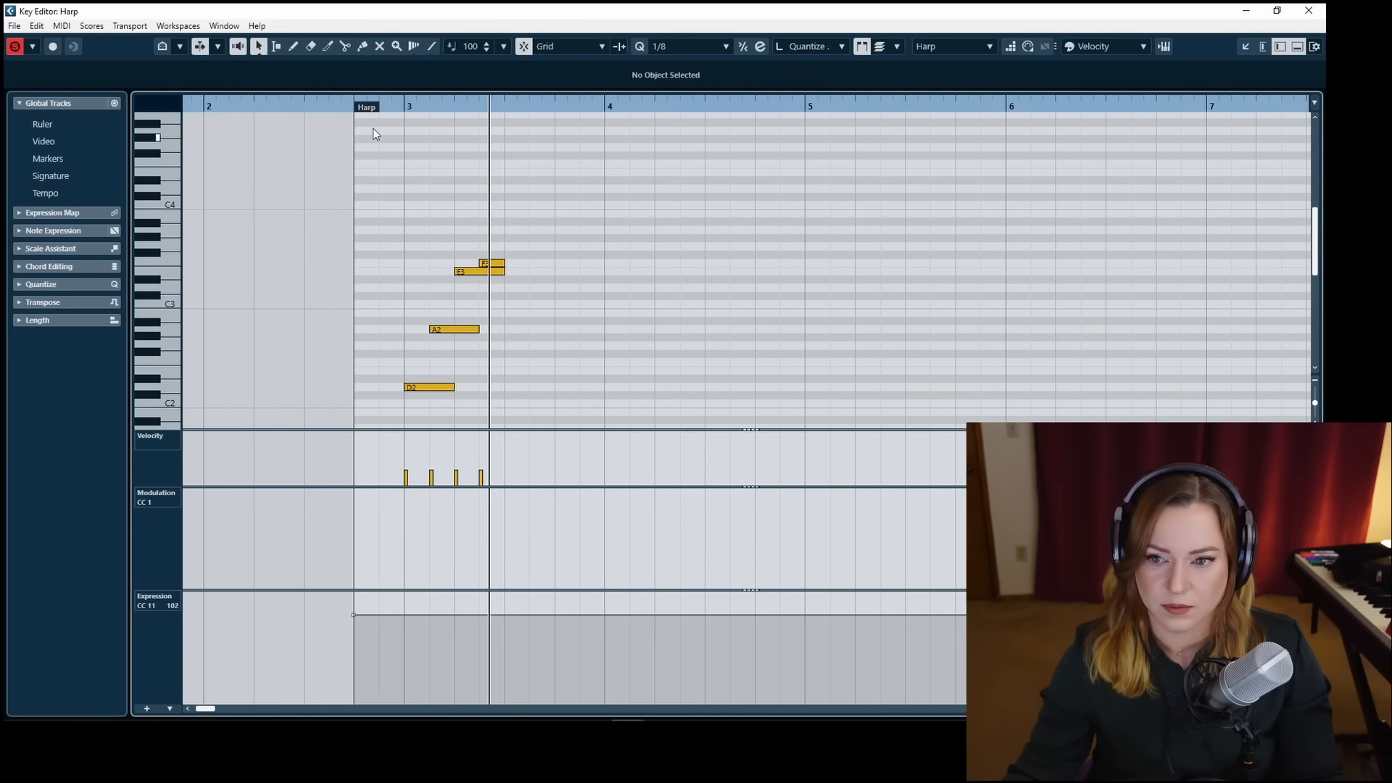
pyautogui.click(378, 106)
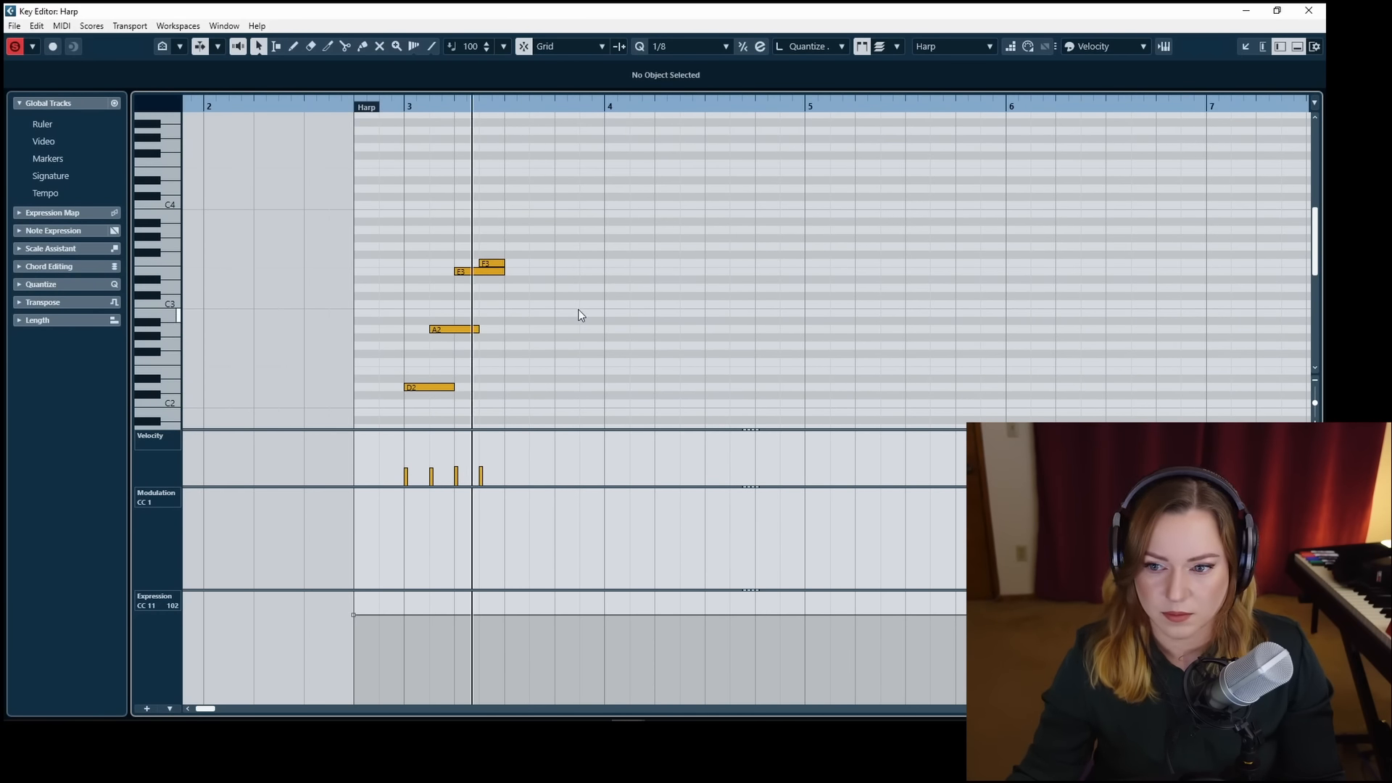
# Repeat the harp figure through bar 4 and transpose the bar 4 notes down to C2, G2, D3 and E3.
pyautogui.hotkey('ctrl', 'a')
pyautogui.hotkey('alt', 'd')
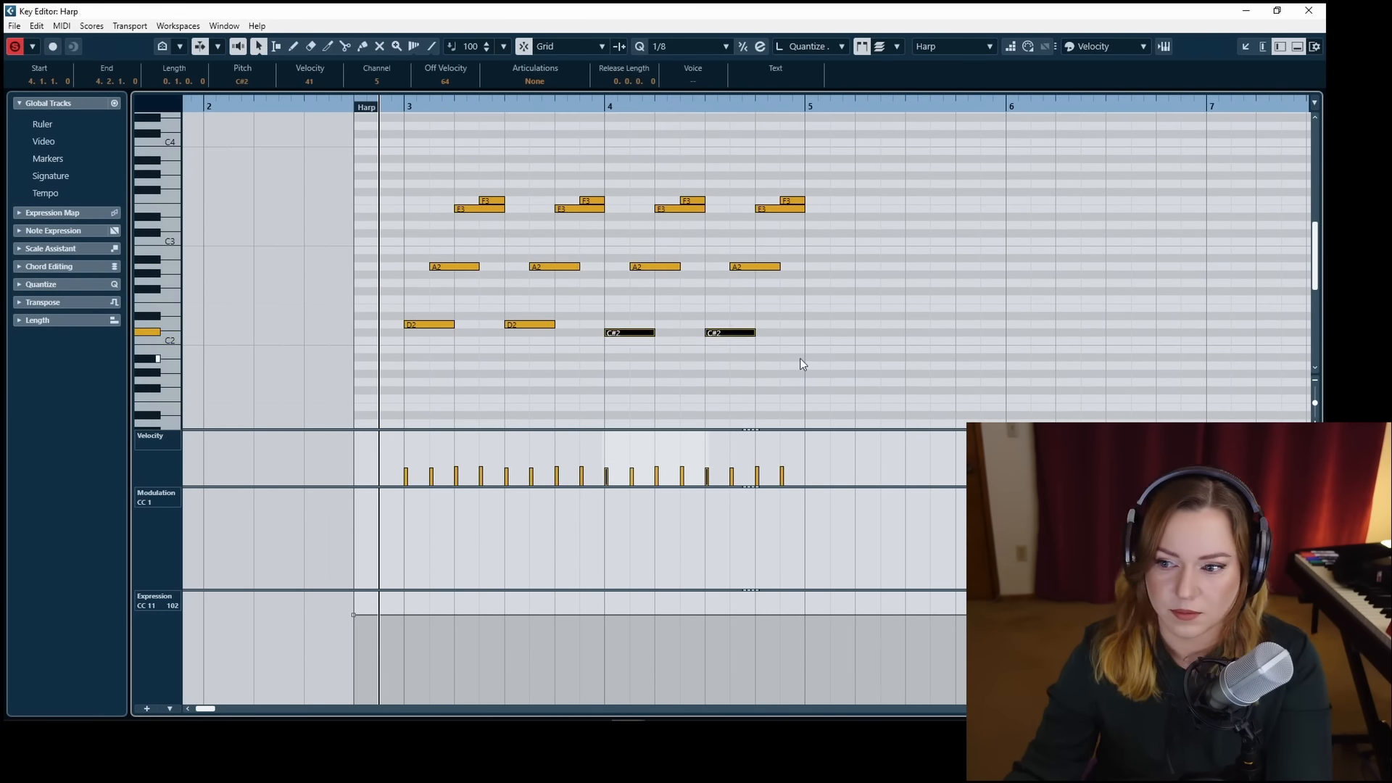
pyautogui.press('Down')
pyautogui.moveTo(616, 253); pyautogui.dragTo(803, 298)
pyautogui.press('Down')
pyautogui.press('Down')
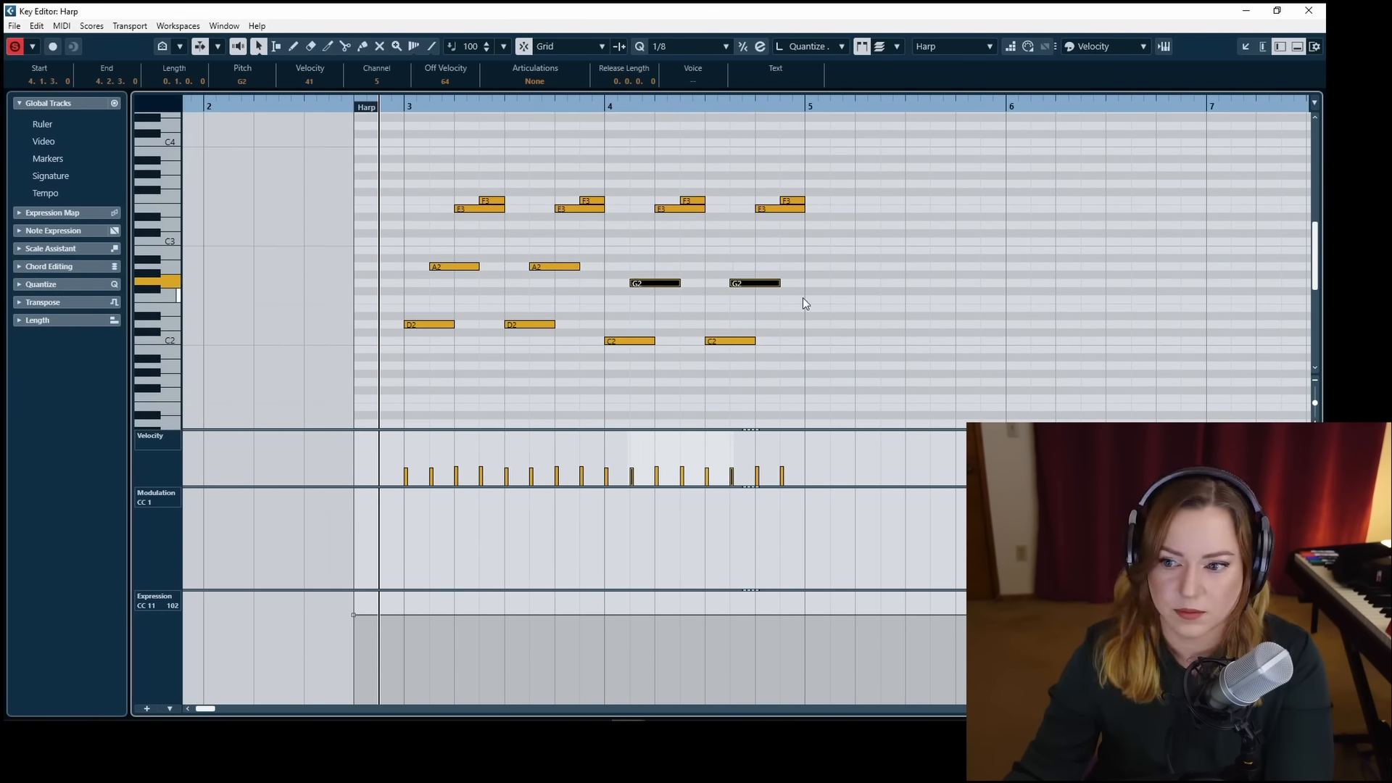
pyautogui.click(667, 208)
pyautogui.press('Down')
# Play back the two-bar harp pattern and close the note editor.
pyautogui.click(576, 154)
pyautogui.press('space')
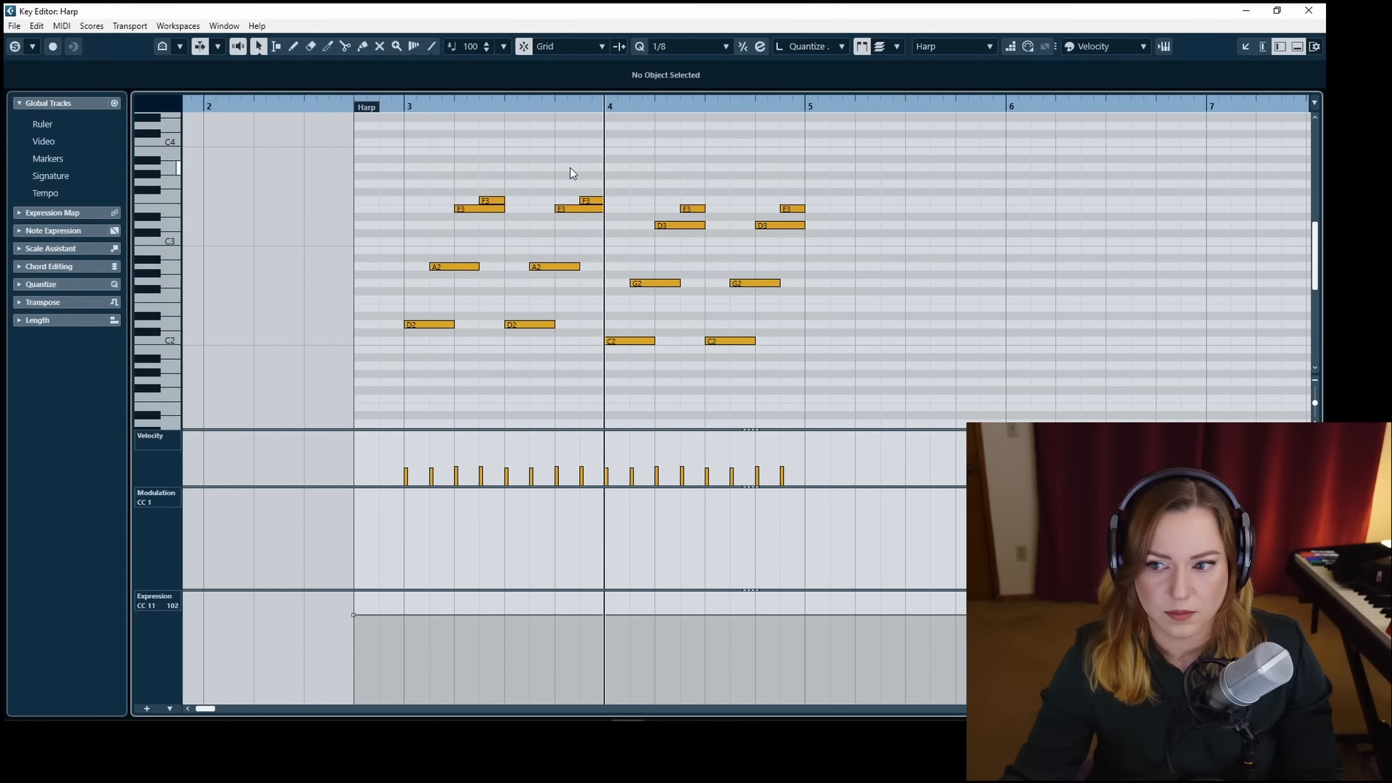
pyautogui.press('space')
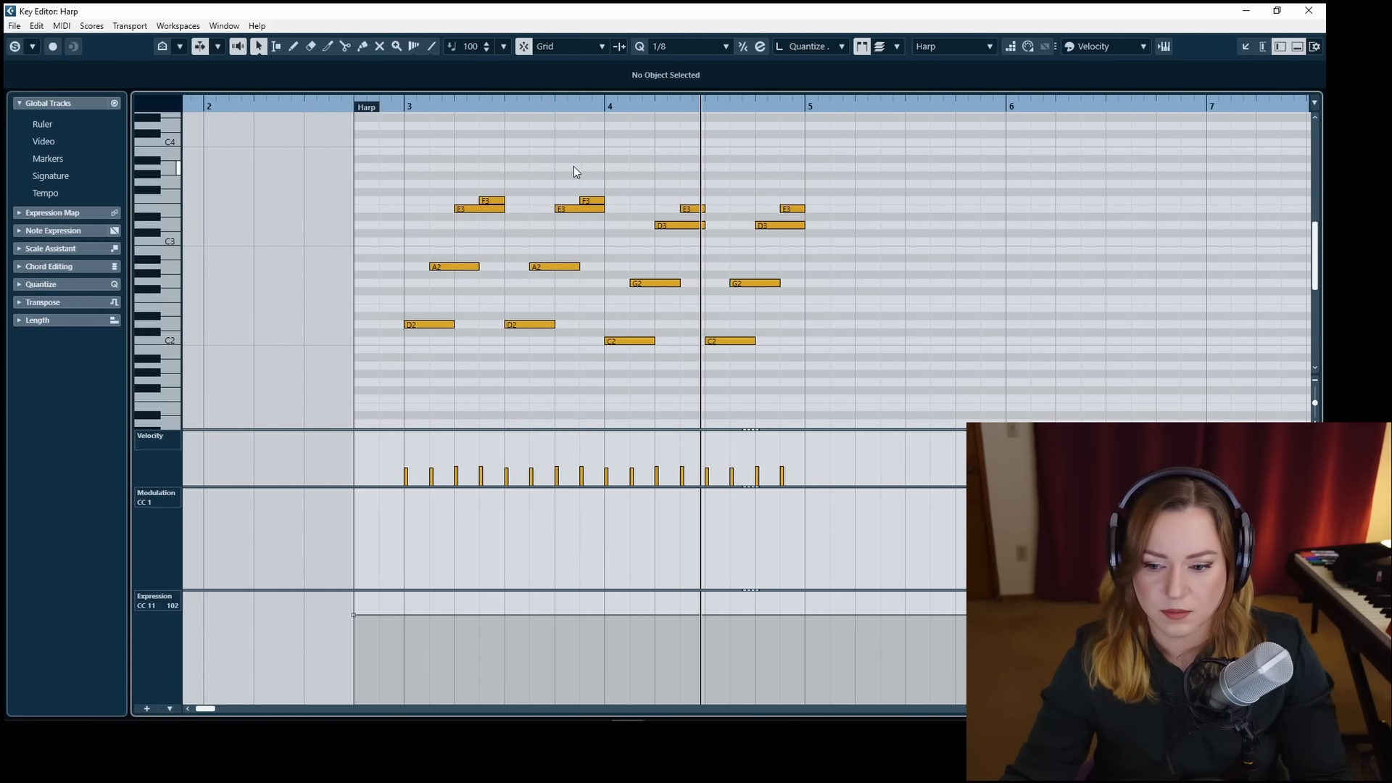
pyautogui.press('Return')
# Raise the Harp track's volume automation to 115 while auditioning the passage, and hide the automation lane.
pyautogui.click(161, 552)
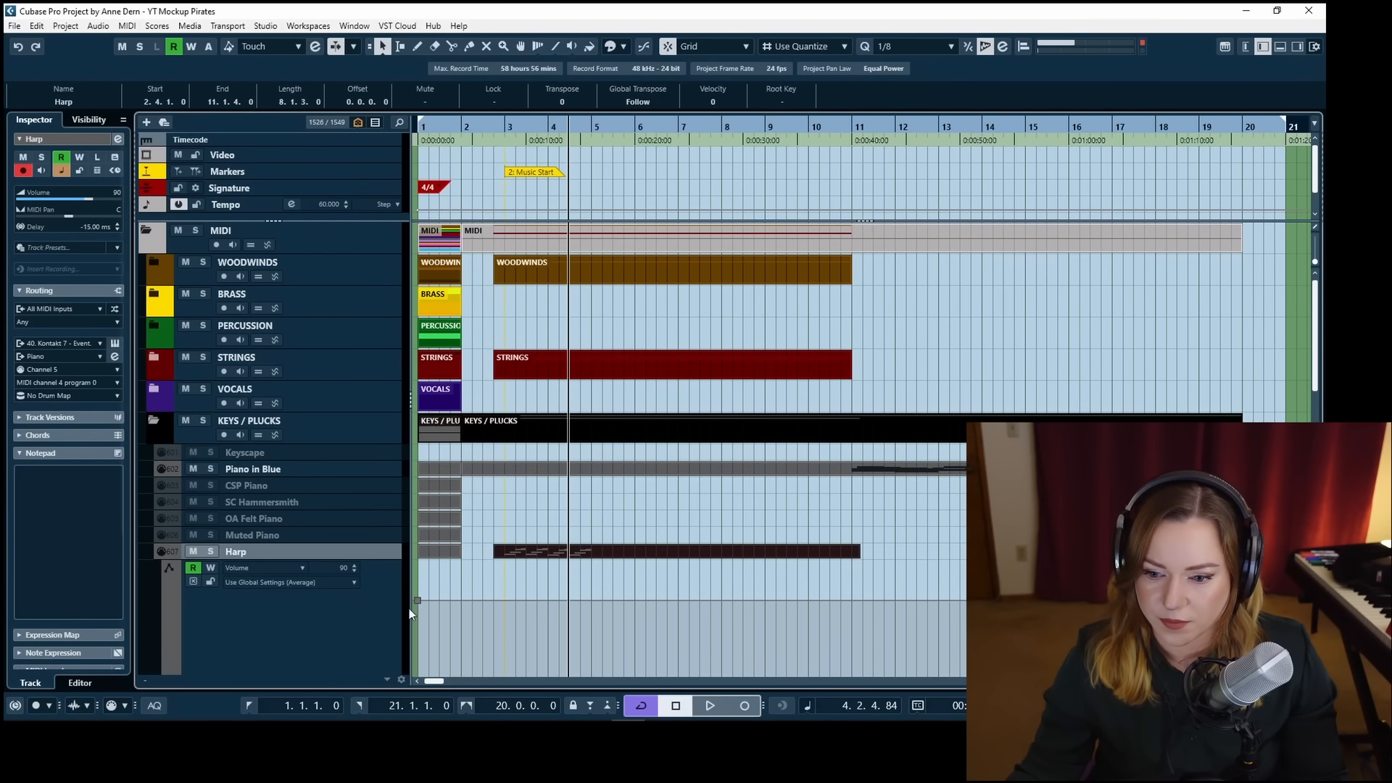
pyautogui.moveTo(419, 606); pyautogui.dragTo(419, 586)
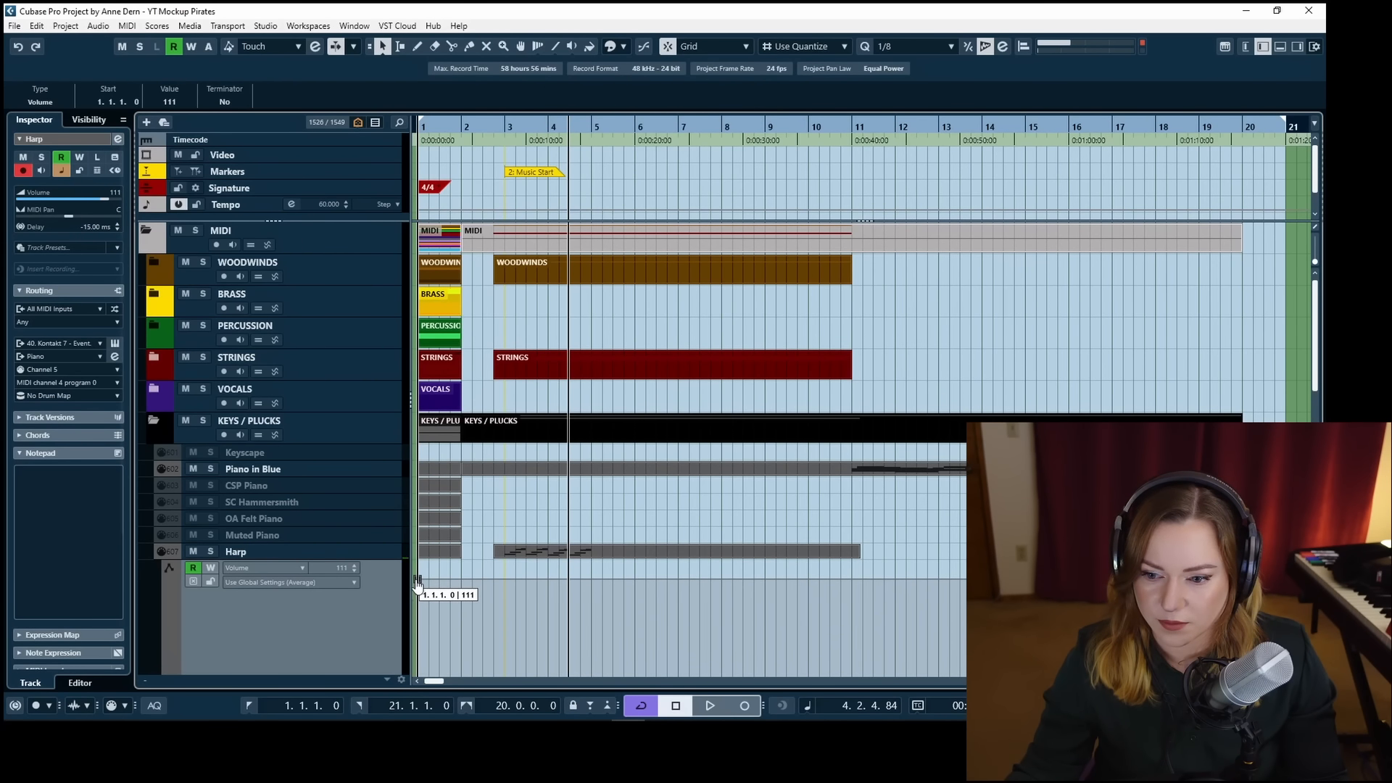
pyautogui.click(495, 129)
pyautogui.press('space')
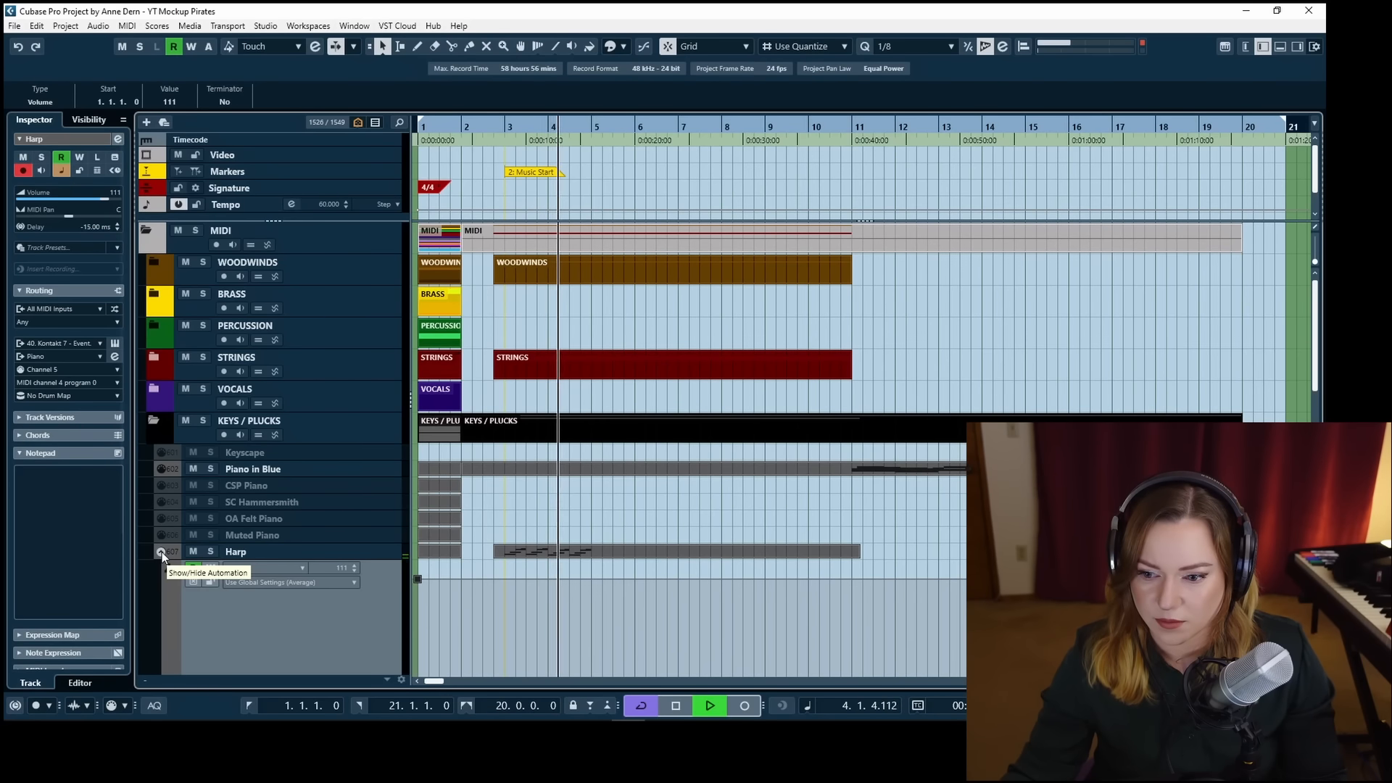
pyautogui.moveTo(418, 579); pyautogui.dragTo(418, 575)
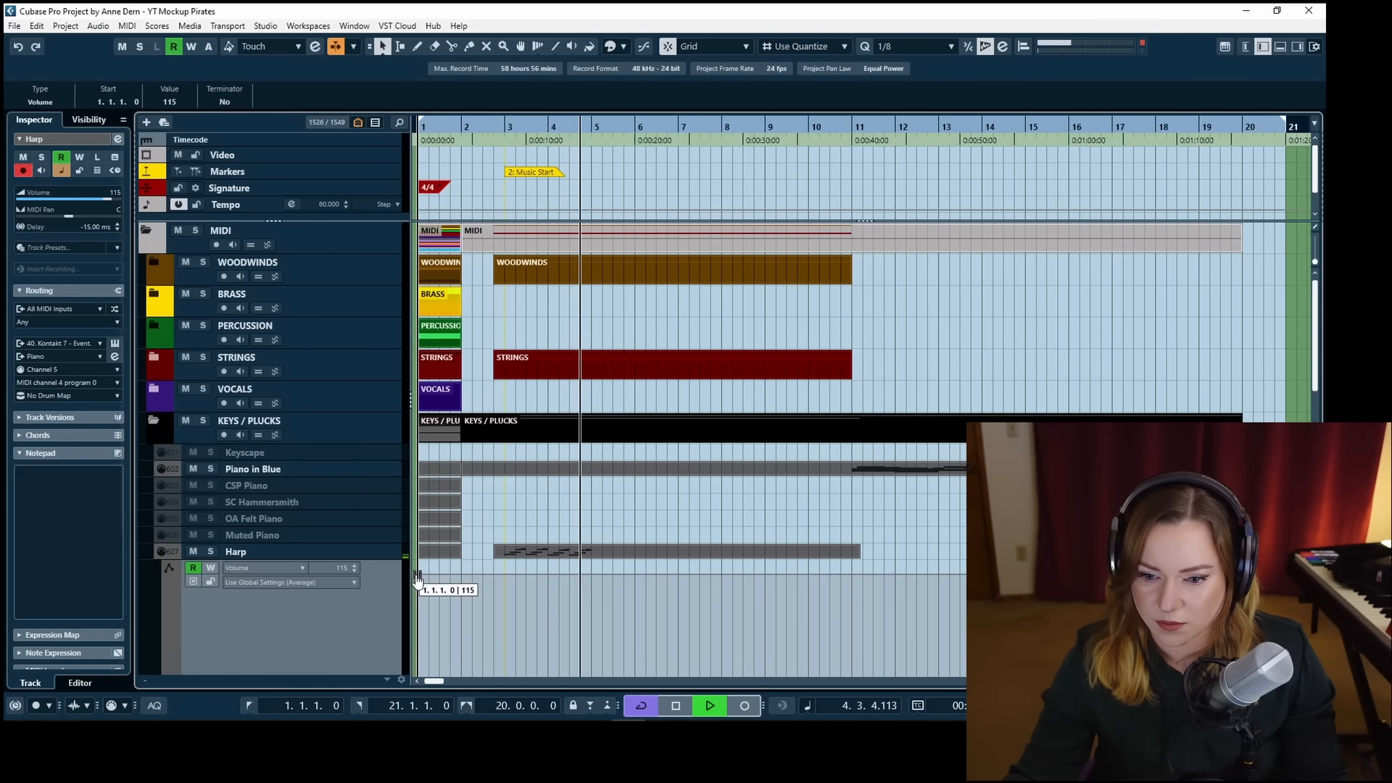
pyautogui.click(163, 553)
pyautogui.press('space')
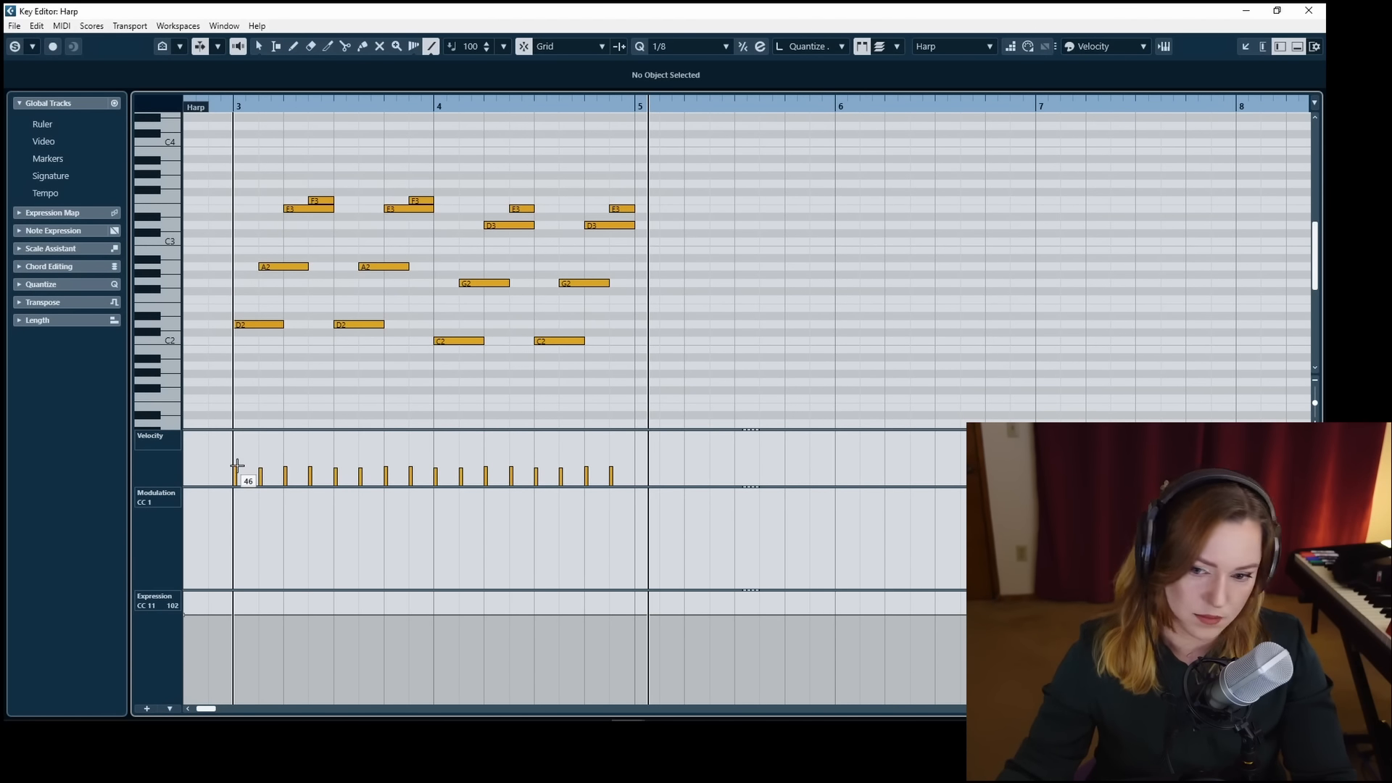
# Draw an even velocity line at about 45 through the harp notes of bars 3 and 4 and audition it.
pyautogui.moveTo(237, 465); pyautogui.dragTo(608, 469)
pyautogui.moveTo(617, 467); pyautogui.dragTo(616, 466)
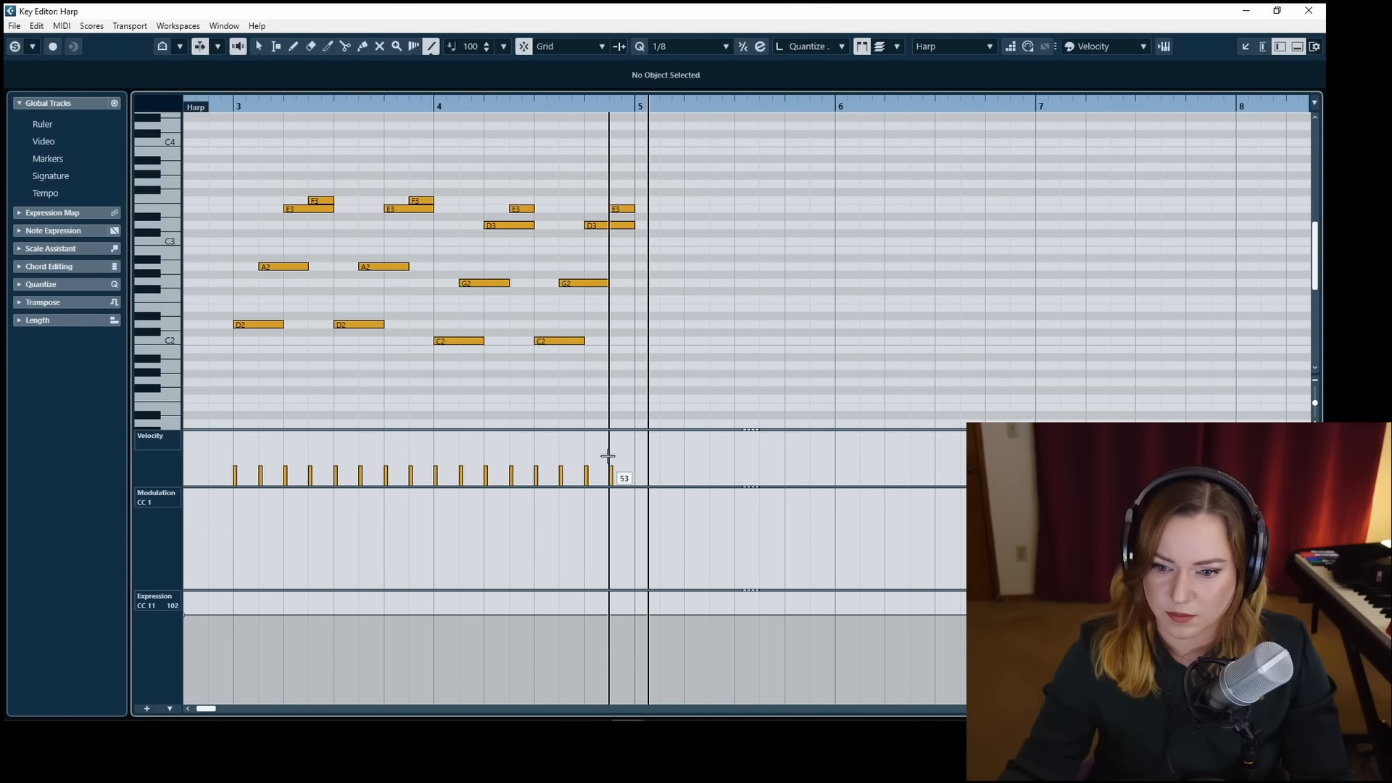
pyautogui.press('1')
pyautogui.click(210, 104)
pyautogui.press('space')
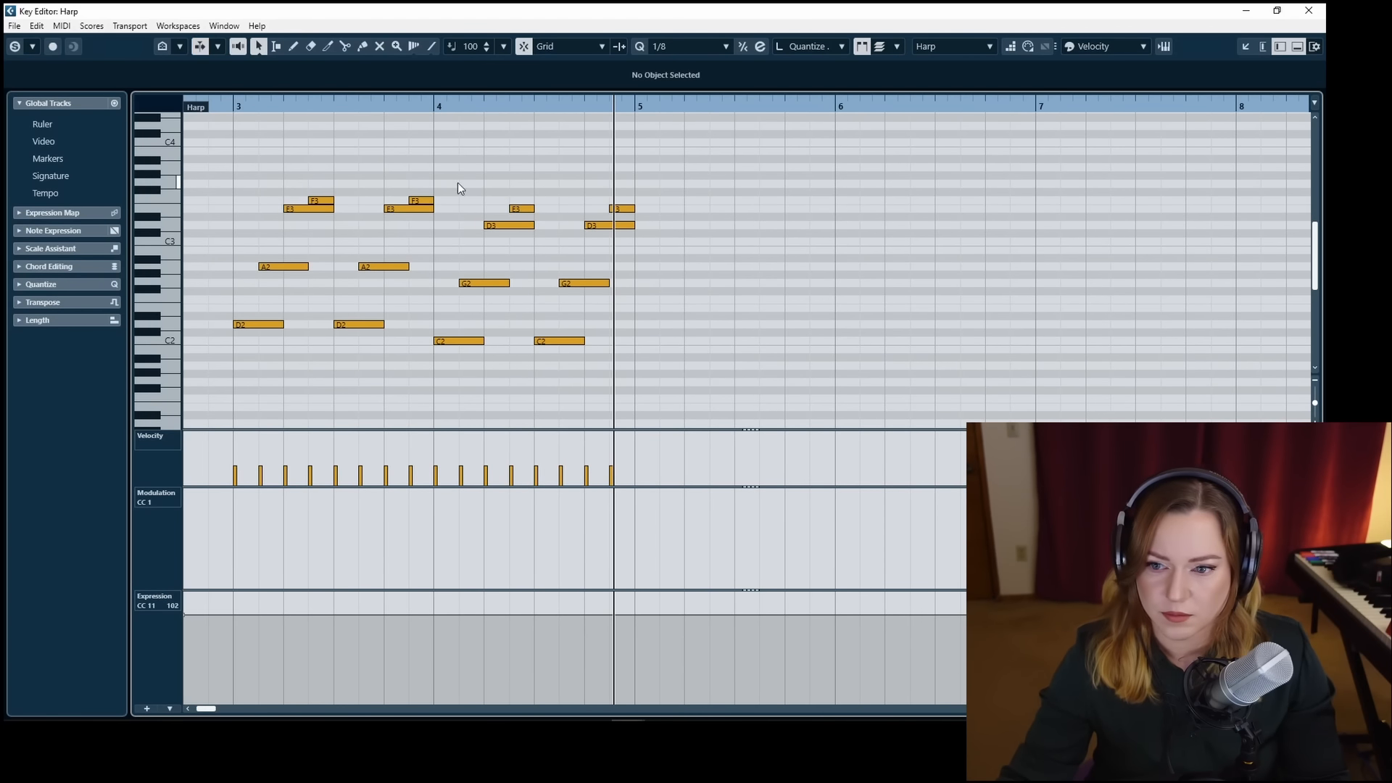
# Copy the harp figure into bar 5 transposed down to A1, E2 and B2, with its highest notes set to C3.
pyautogui.hotkey('ctrl', 'v')
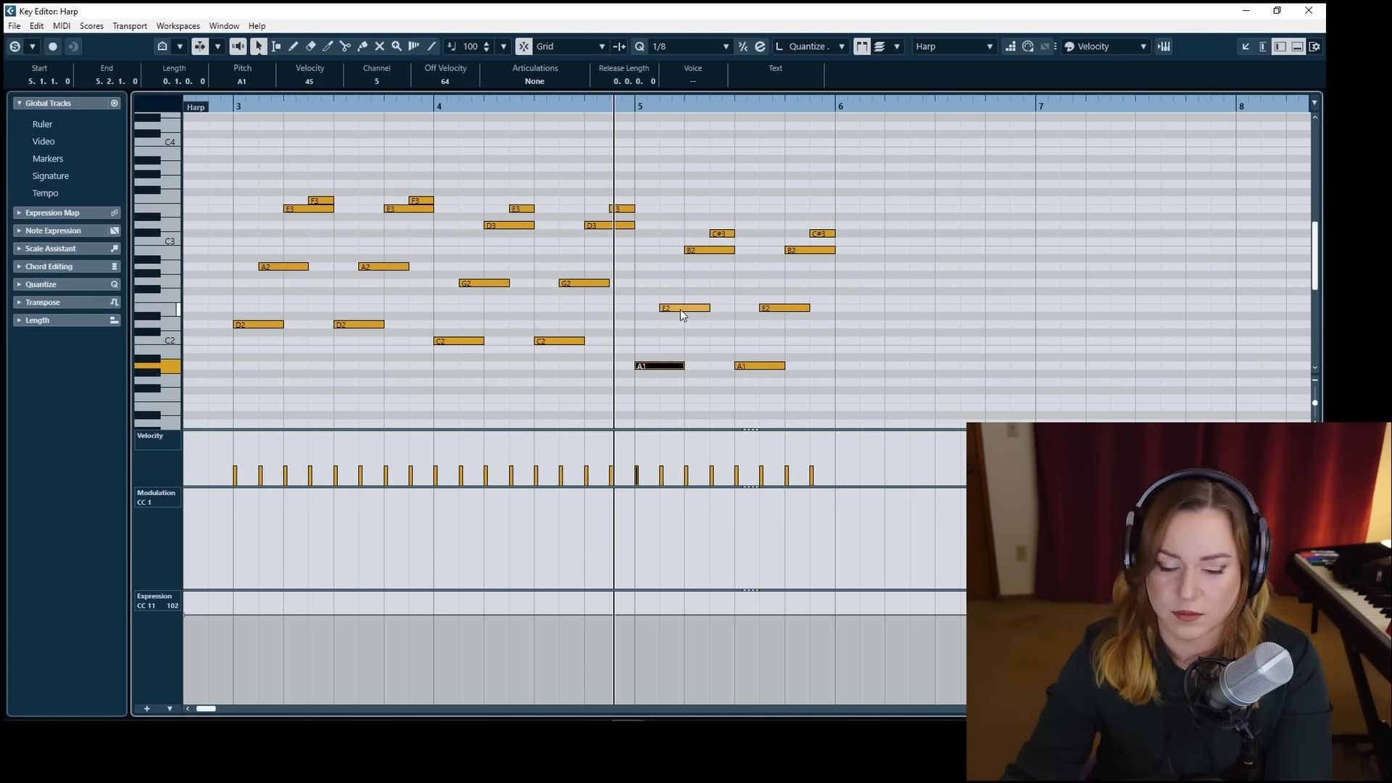
pyautogui.click(714, 250)
pyautogui.click(722, 233)
pyautogui.keyDown('shift'); pyautogui.click(823, 233); pyautogui.keyUp('shift')
pyautogui.press('Down')
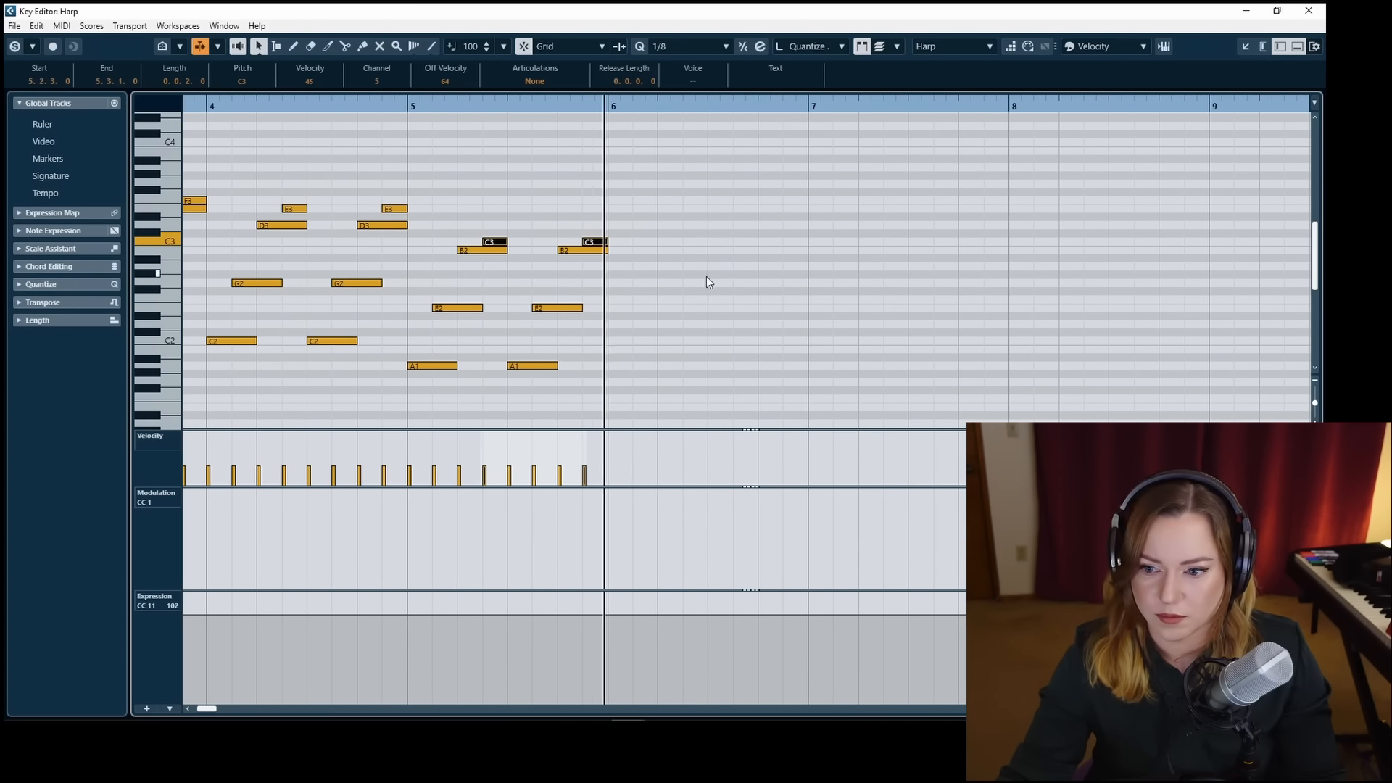
# Copy the harp figure into bars 6 and 7 on the pitches D2, A2, E3 and F3.
pyautogui.hotkey('ctrl', 'v')
pyautogui.press('Up')
pyautogui.press('Up')
pyautogui.press('Up')
pyautogui.press('Up')
pyautogui.click(925, 236)
pyautogui.press('space')
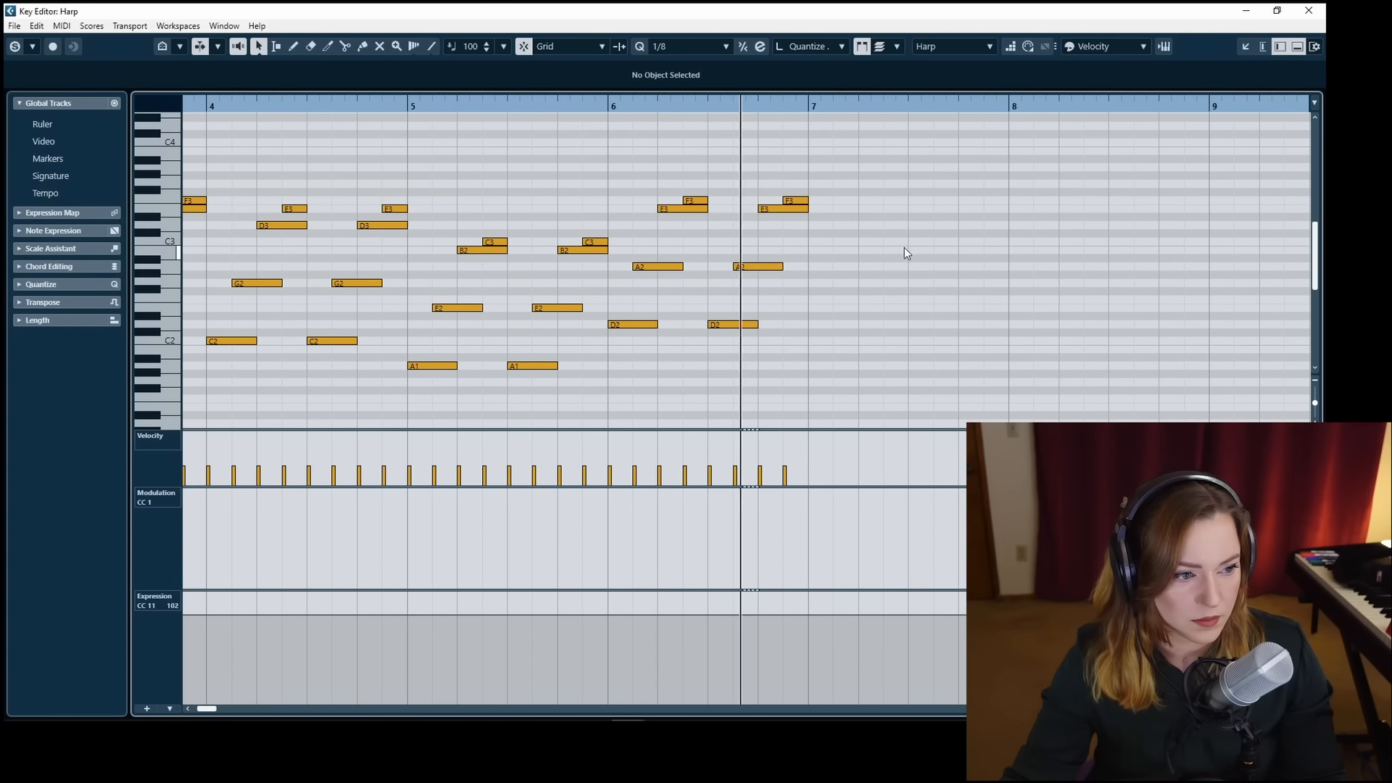
pyautogui.hotkey('ctrl', 'v')
pyautogui.press('g')
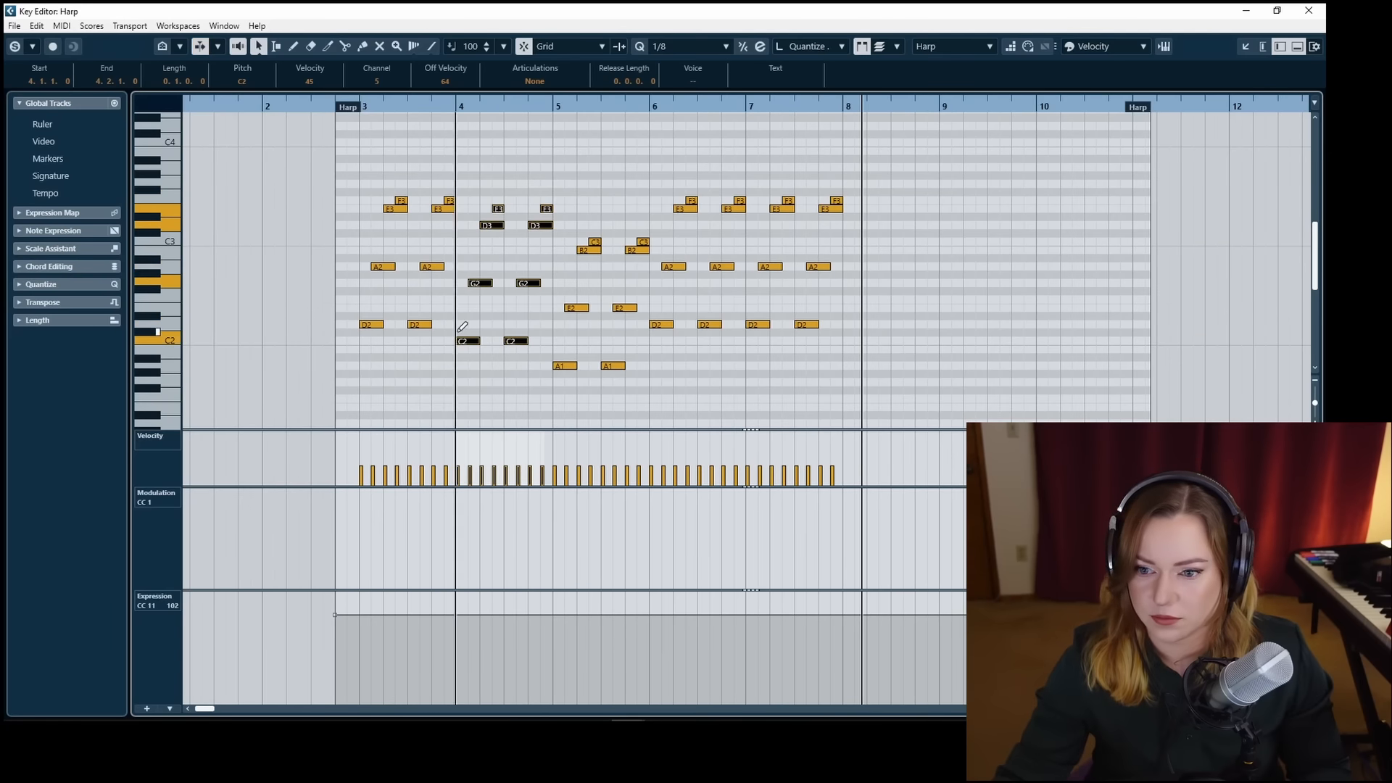
# Copy the bar 4 figure into bars 8 and 9, transposing the bar 9 copy up to G2, D3, A3 and B3.
pyautogui.hotkey('ctrl', 'v')
pyautogui.press('Up')
pyautogui.press('Up')
pyautogui.press('Up')
pyautogui.press('Up')
pyautogui.press('Up')
pyautogui.press('Up')
pyautogui.press('Up')
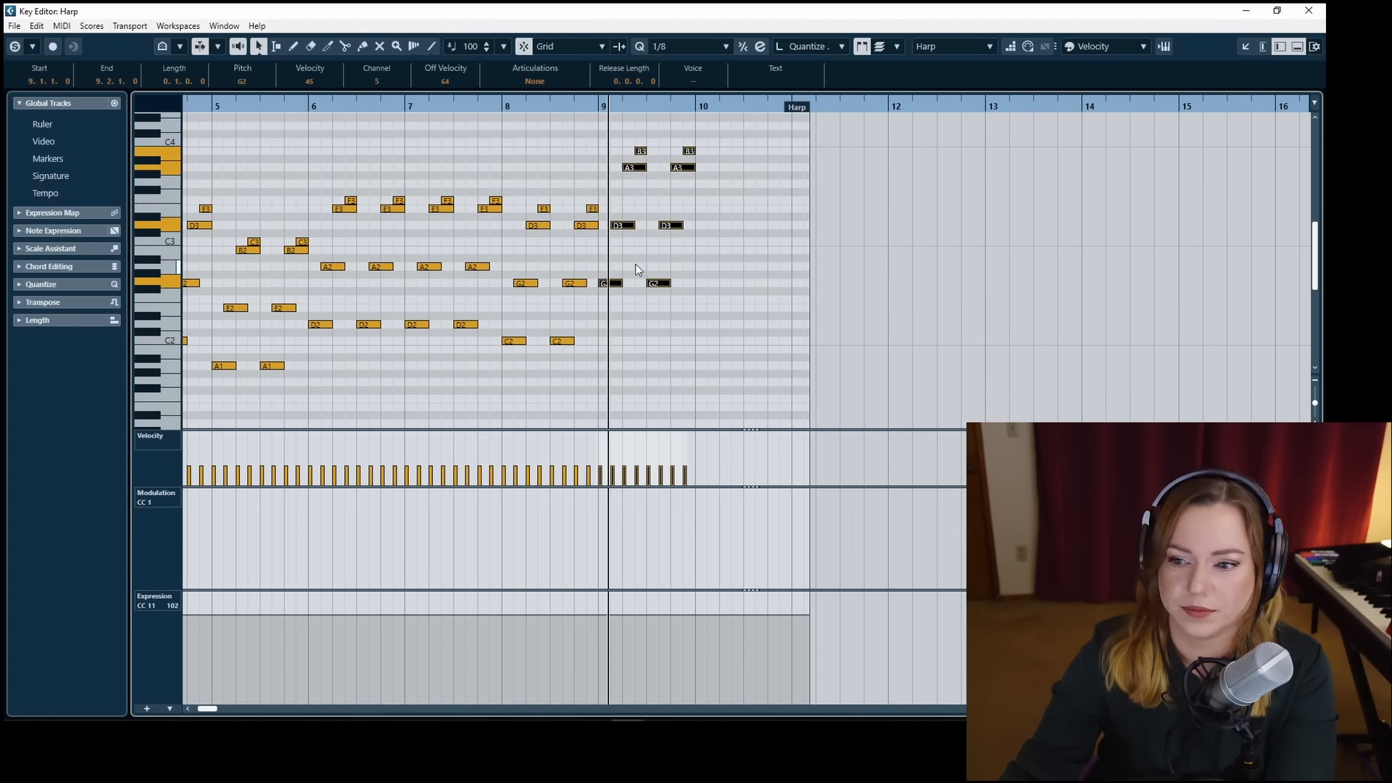
# Lower the highest notes of bar 9 to A#3 and the bar's second bass note to F2.
pyautogui.click(621, 226)
pyautogui.press('Down')
pyautogui.press('Right')
pyautogui.press('Down')
pyautogui.press('Down')
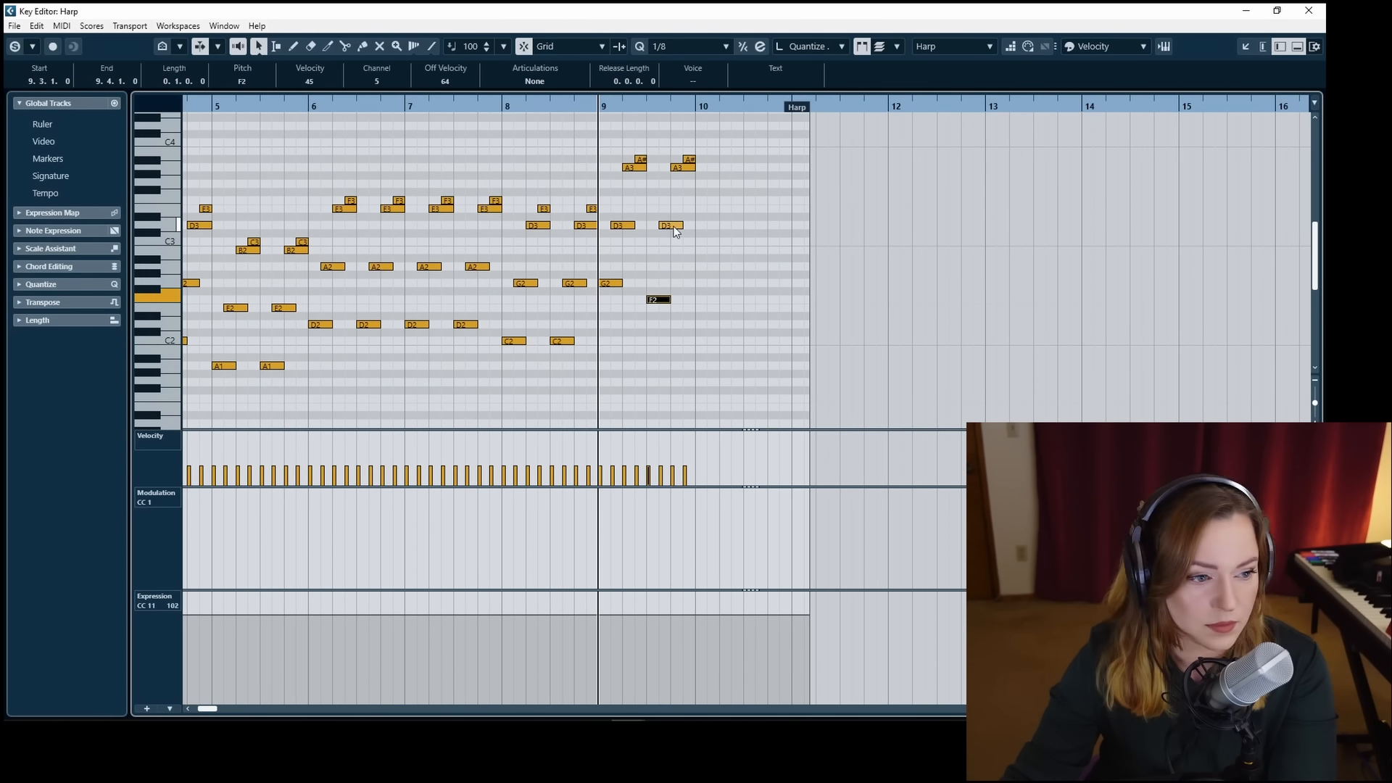
# Copy the bar 9 harp figure into bar 10 and raise both of its bass notes to A2.
pyautogui.hotkey('ctrl', 'v')
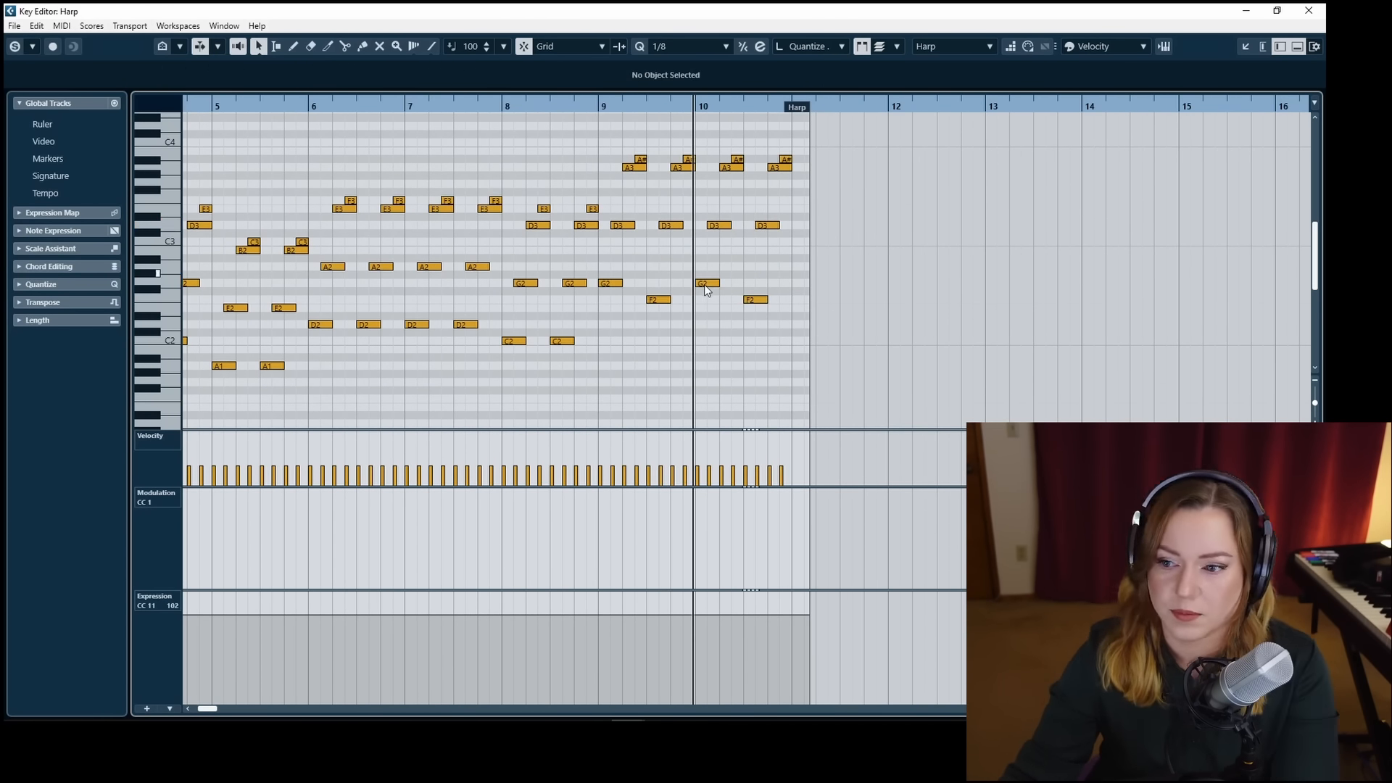
pyautogui.click(710, 284)
pyautogui.press('Up')
pyautogui.press('Up')
pyautogui.click(755, 299)
pyautogui.press('Up')
pyautogui.press('Up')
pyautogui.press('Up')
pyautogui.press('Up')
# Set bar 10's upper notes to D3, E3, A3 in the first half and C#3, E3, A3 in the second, and audition the ending.
pyautogui.click(719, 226)
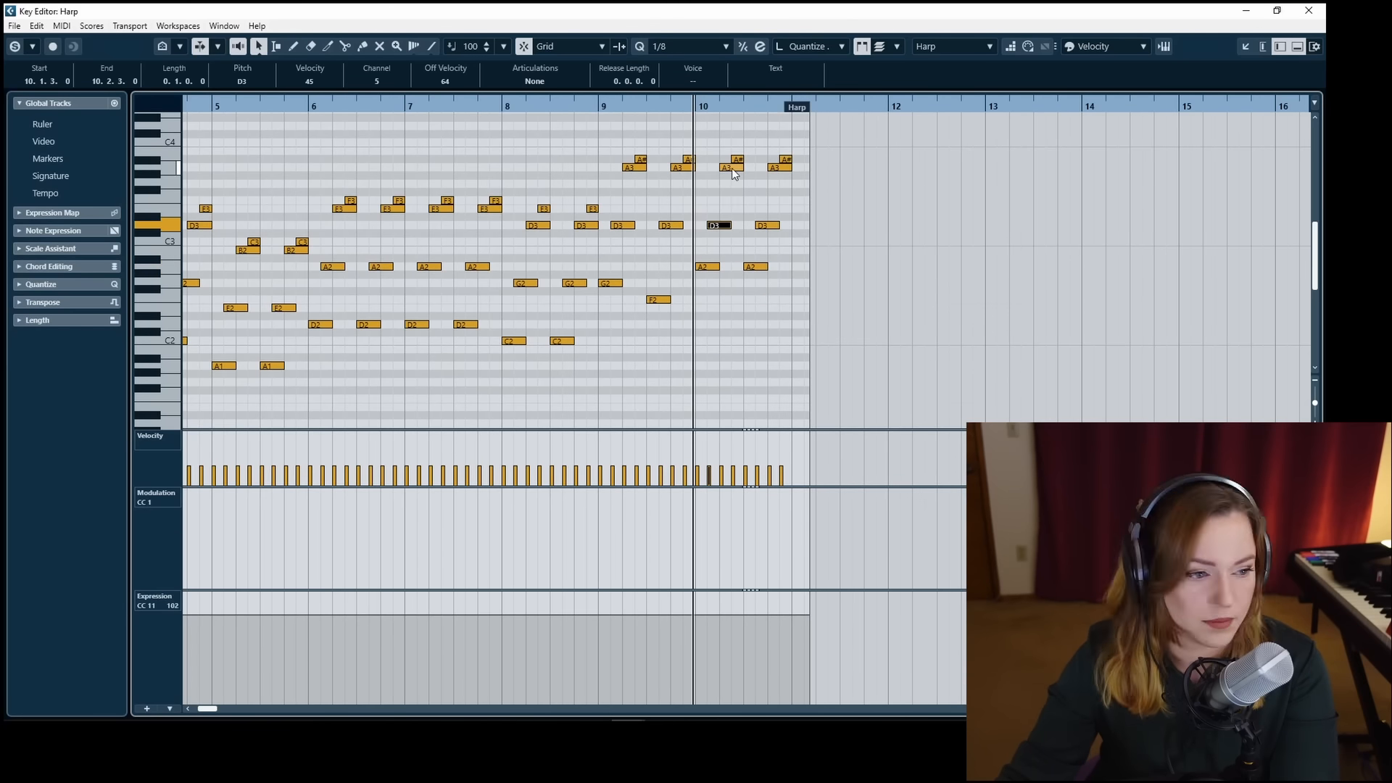
pyautogui.click(758, 272)
pyautogui.click(773, 224)
pyautogui.press('Down')
pyautogui.press('Right')
pyautogui.press('Down')
pyautogui.press('space')
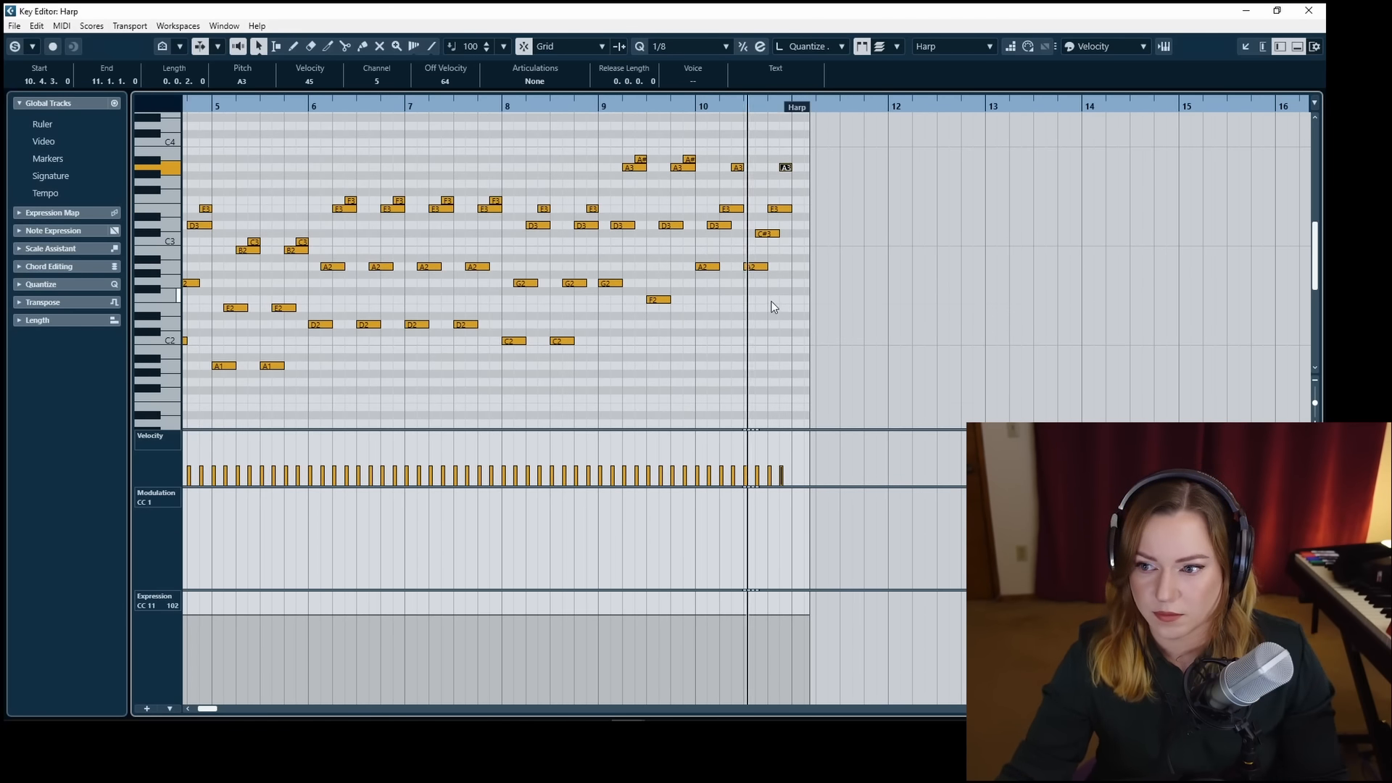
pyautogui.press('space')
pyautogui.press('Escape')
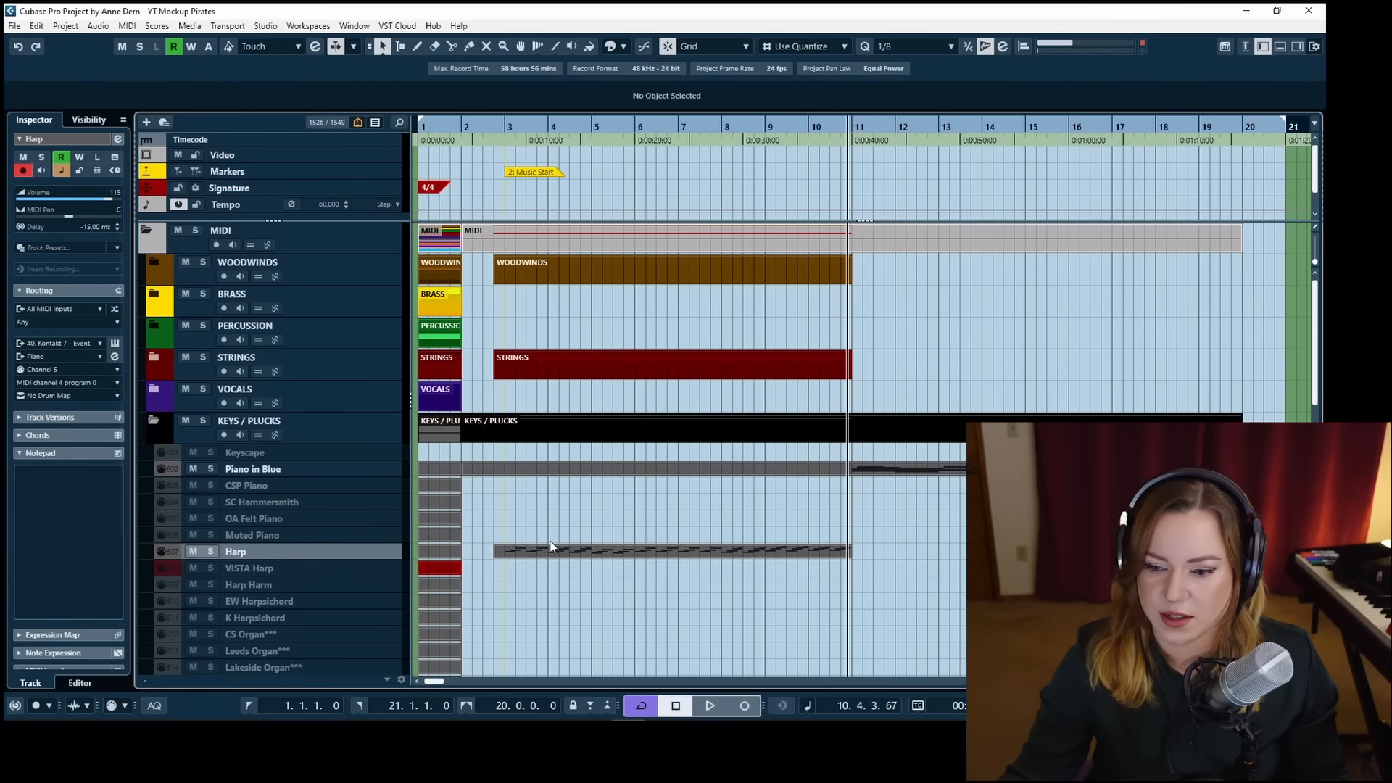
# Copy the Harp part to the CP Vibraphone track at 2.4.1 and open the copy for note editing.
pyautogui.click(493, 130)
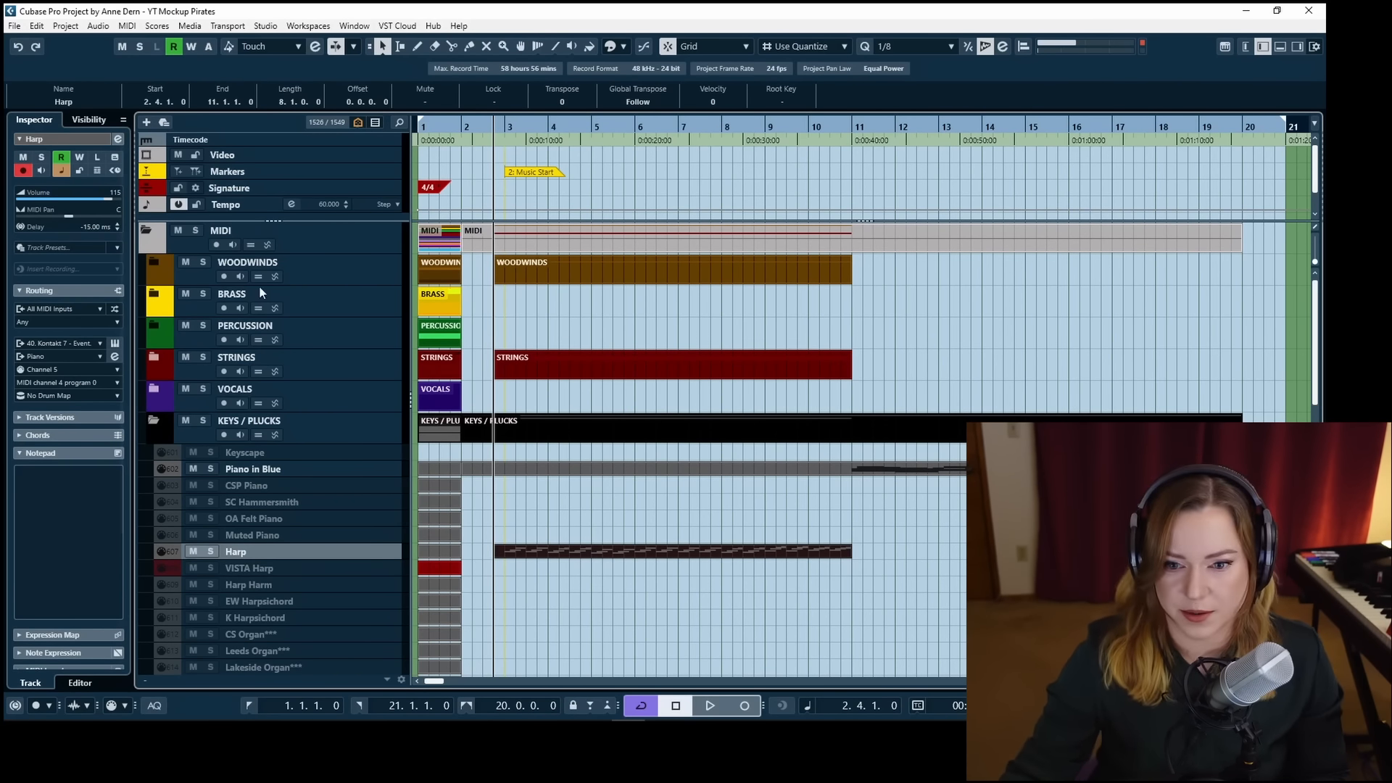
pyautogui.scroll(-15, 524, 396)
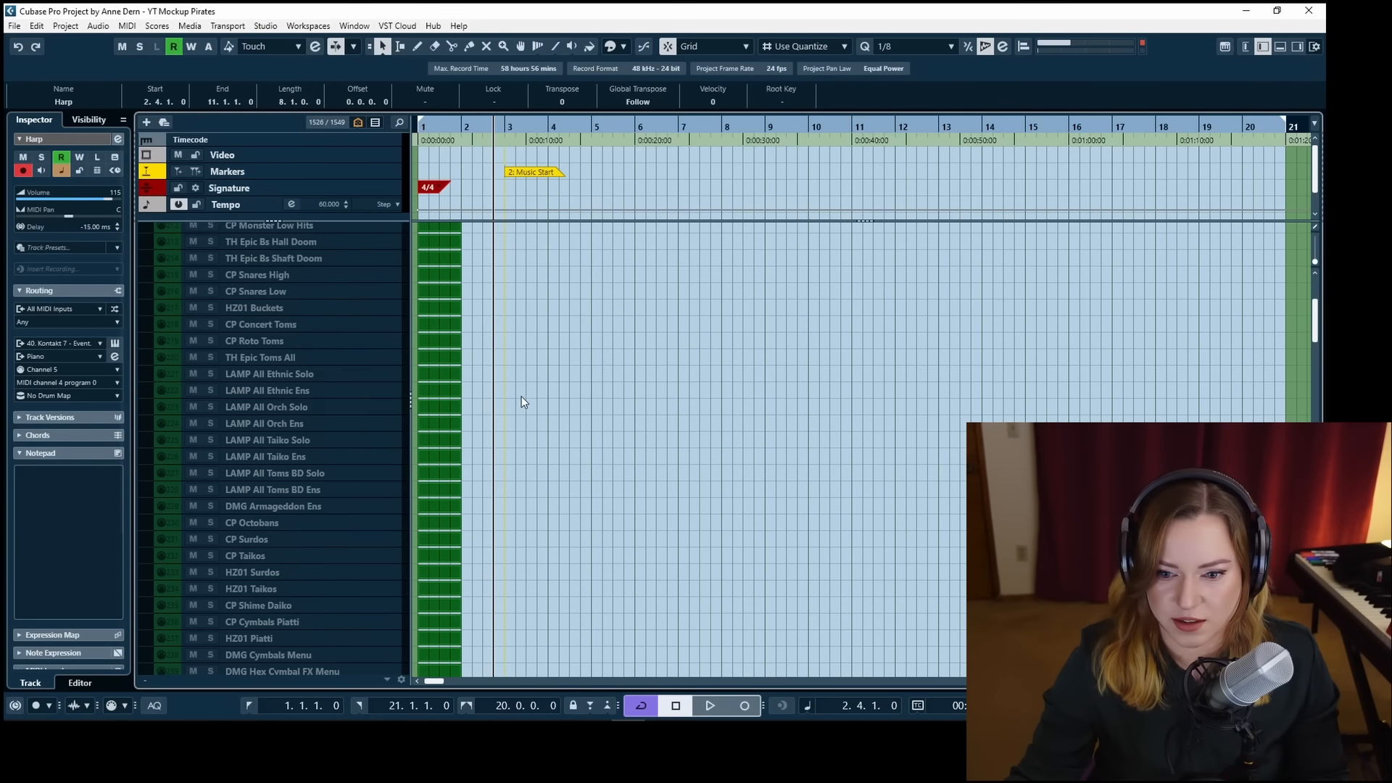
pyautogui.scroll(-4, 319, 442)
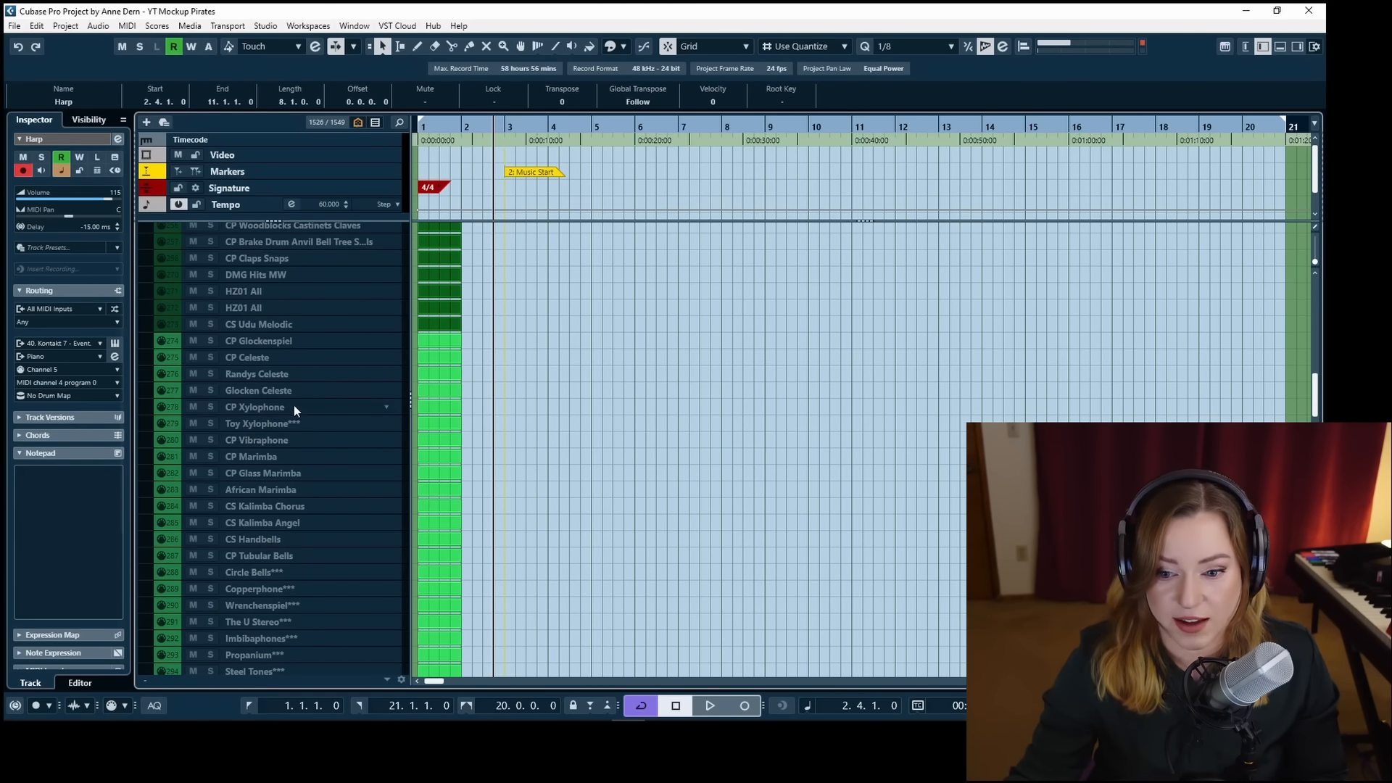
pyautogui.click(297, 440)
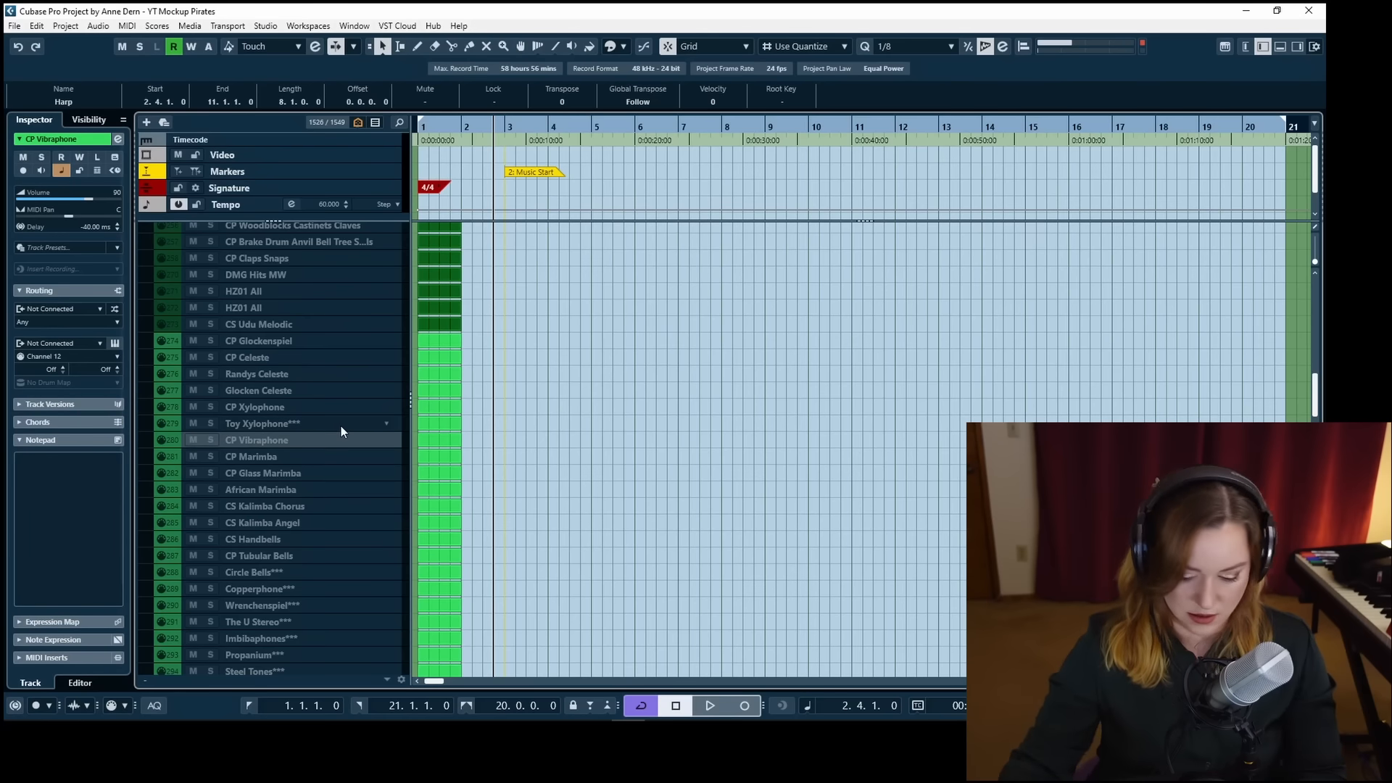
pyautogui.hotkey('ctrl', 'v')
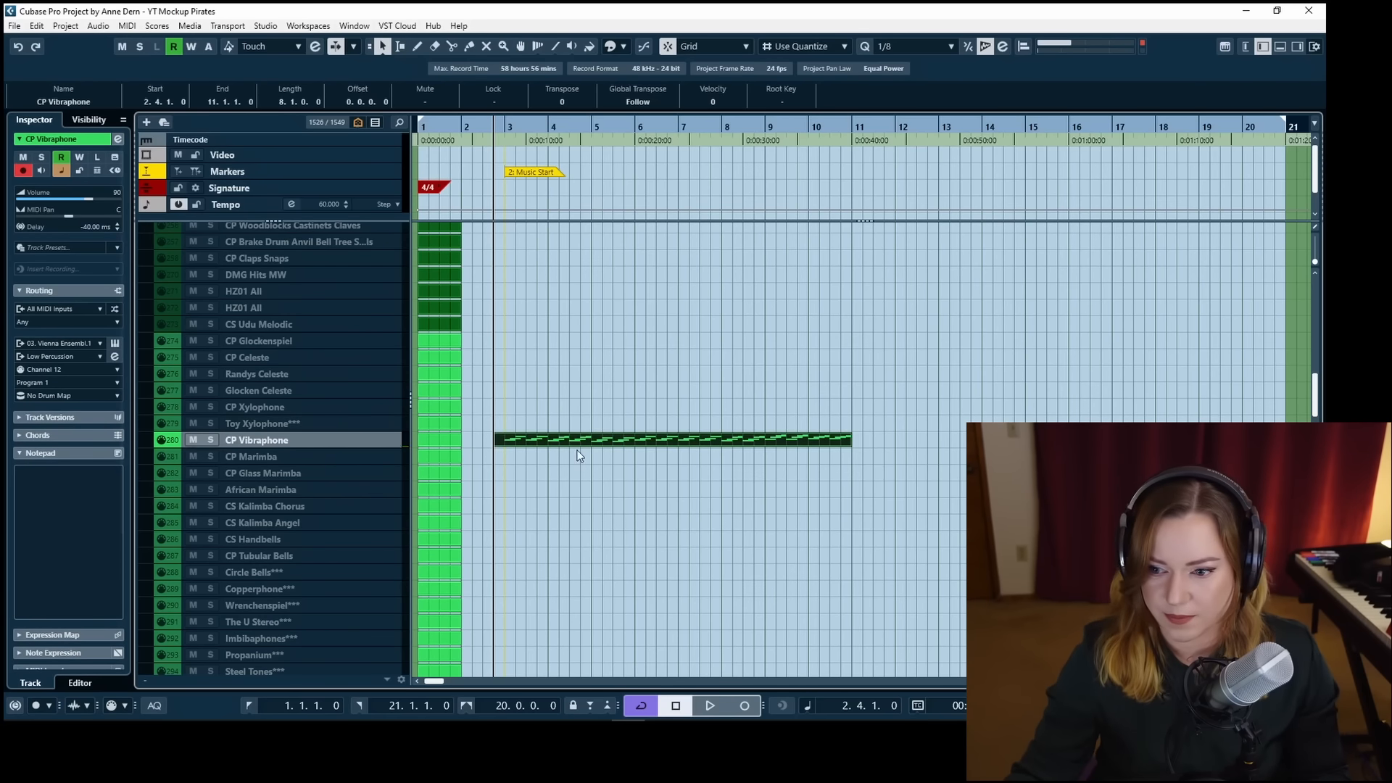
pyautogui.doubleClick(532, 440)
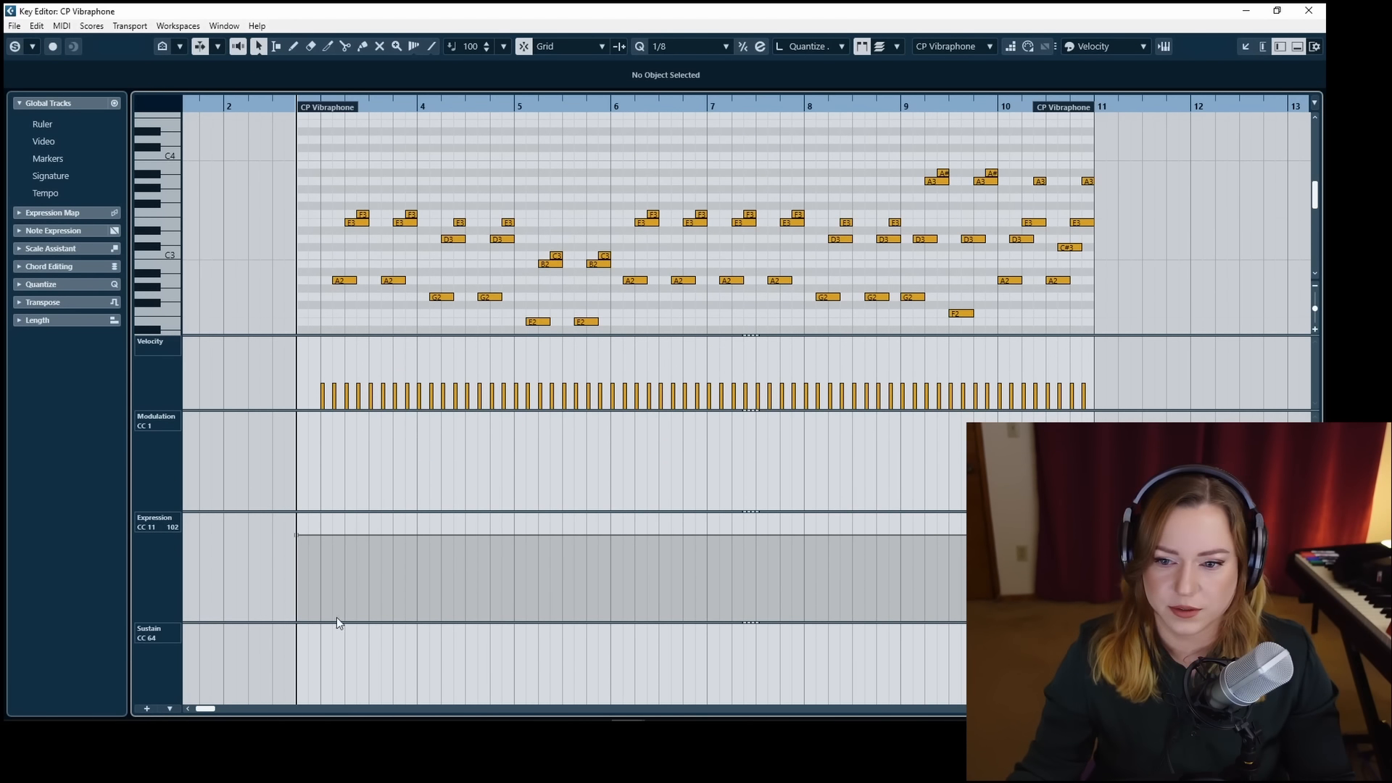
# Draw a full sustain pedal value just before bar 3 and shorten the last E3 and F3 of bar 3.
pyautogui.scroll(-3, 419, 225)
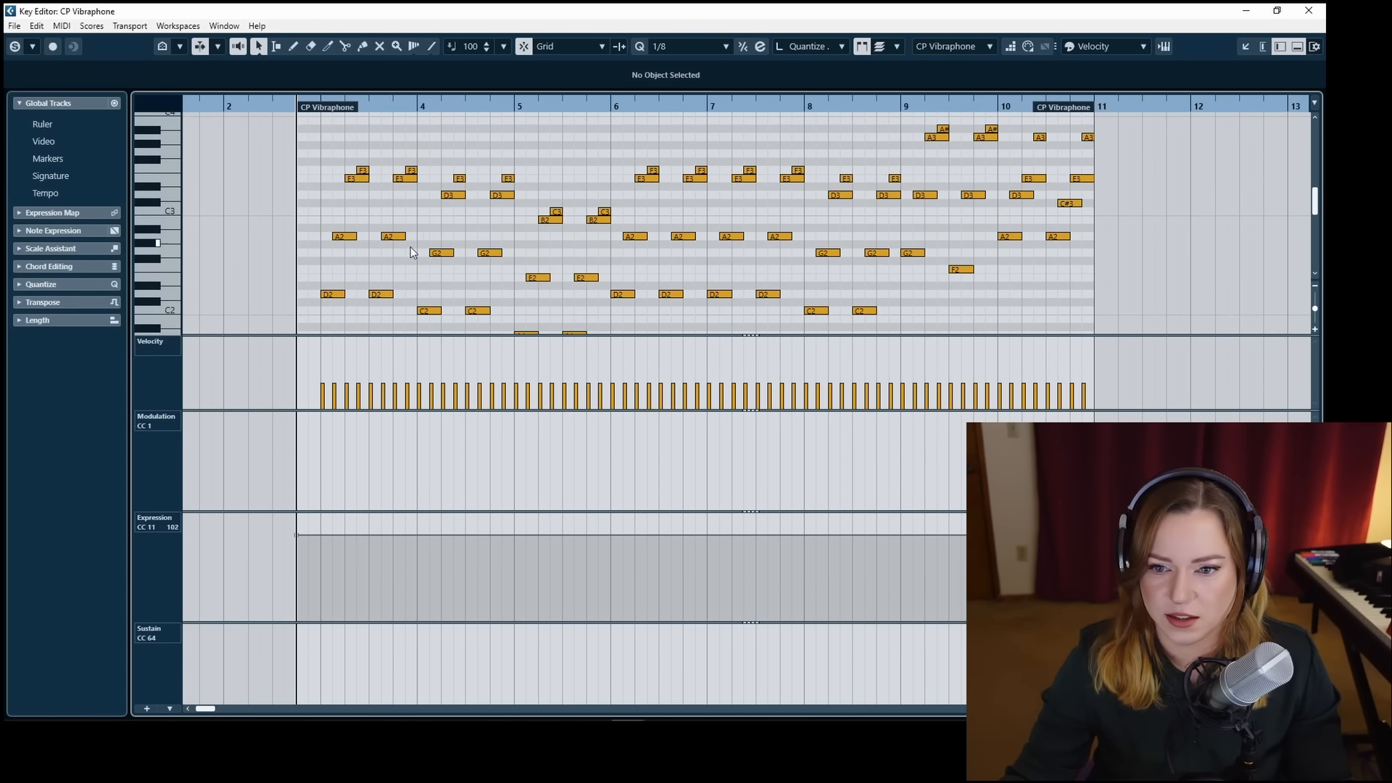
pyautogui.press('8')
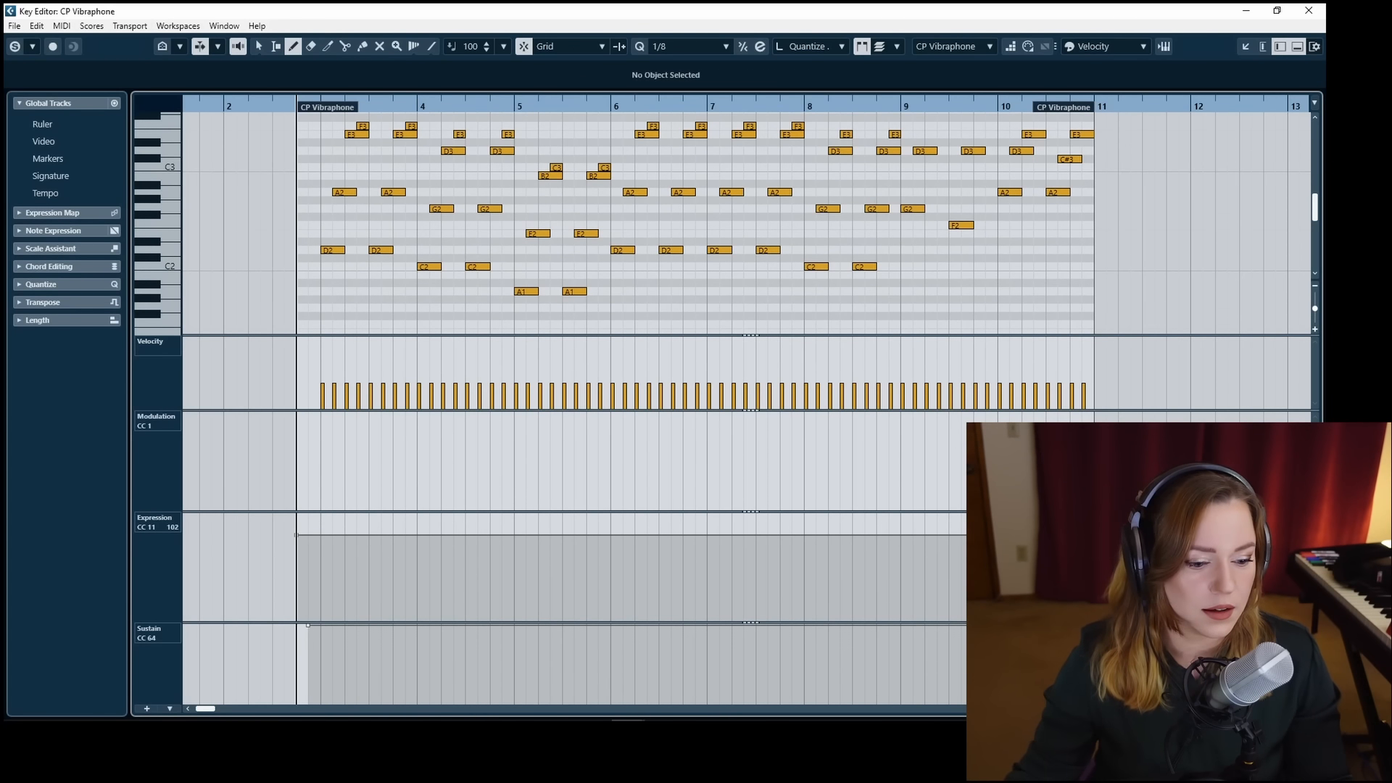
pyautogui.scroll(2, 415, 173)
pyautogui.press('1')
pyautogui.click(406, 178)
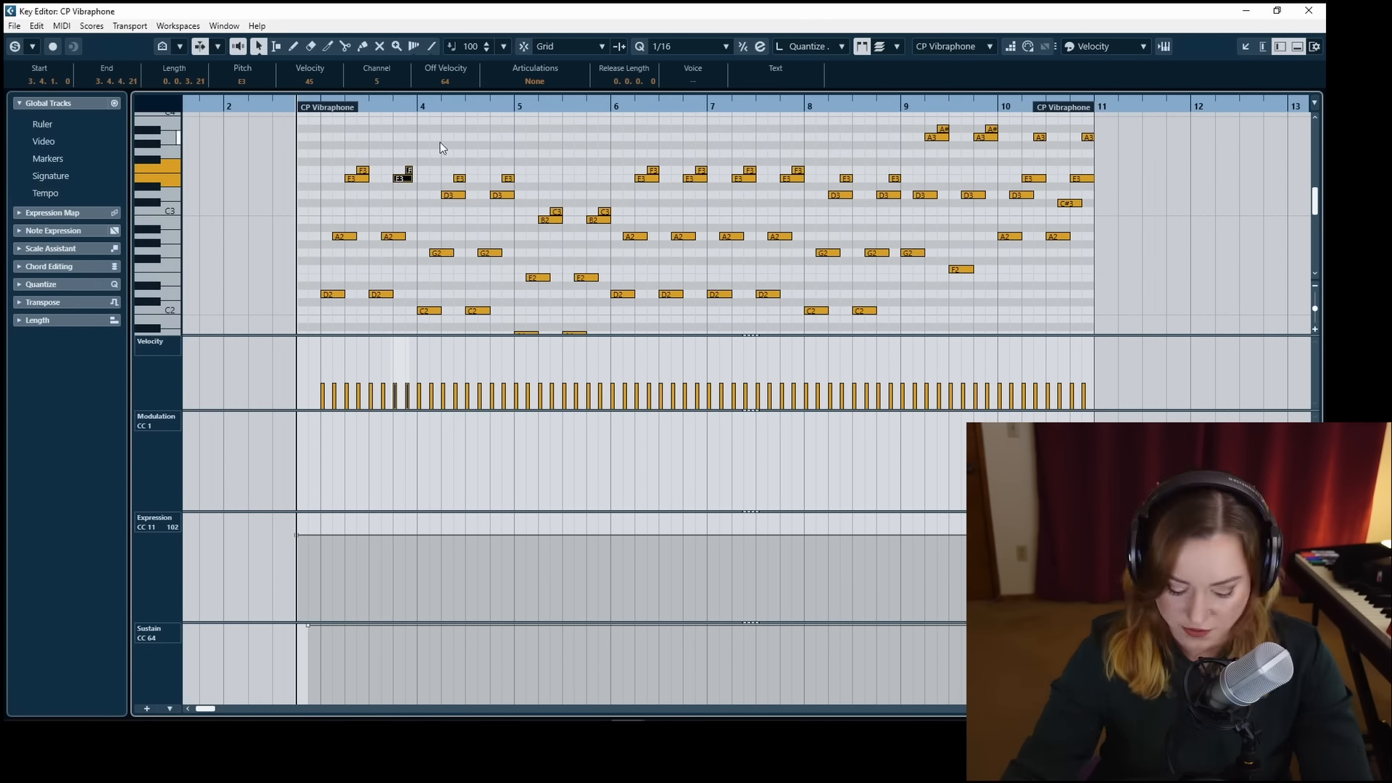
# Draw a brief sustain pedal lift just before bar 4, dropping from 127 to 0 and returning to 127.
pyautogui.press('j')
pyautogui.press('h')
pyautogui.press('h')
pyautogui.hscroll(6, 475, 206)
pyautogui.hscroll(-2, 475, 206)
pyautogui.press('8')
pyautogui.click(572, 702)
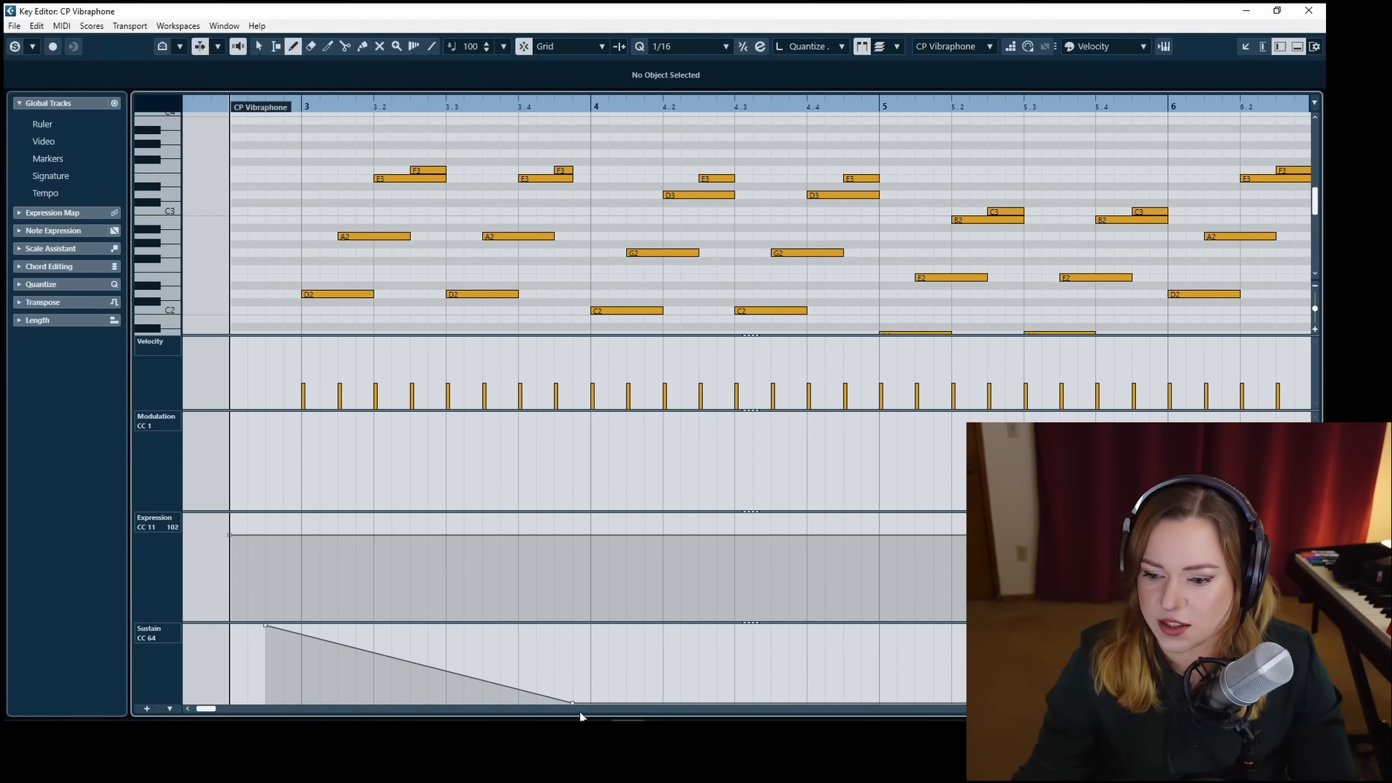
pyautogui.click(570, 620)
pyautogui.press('8')
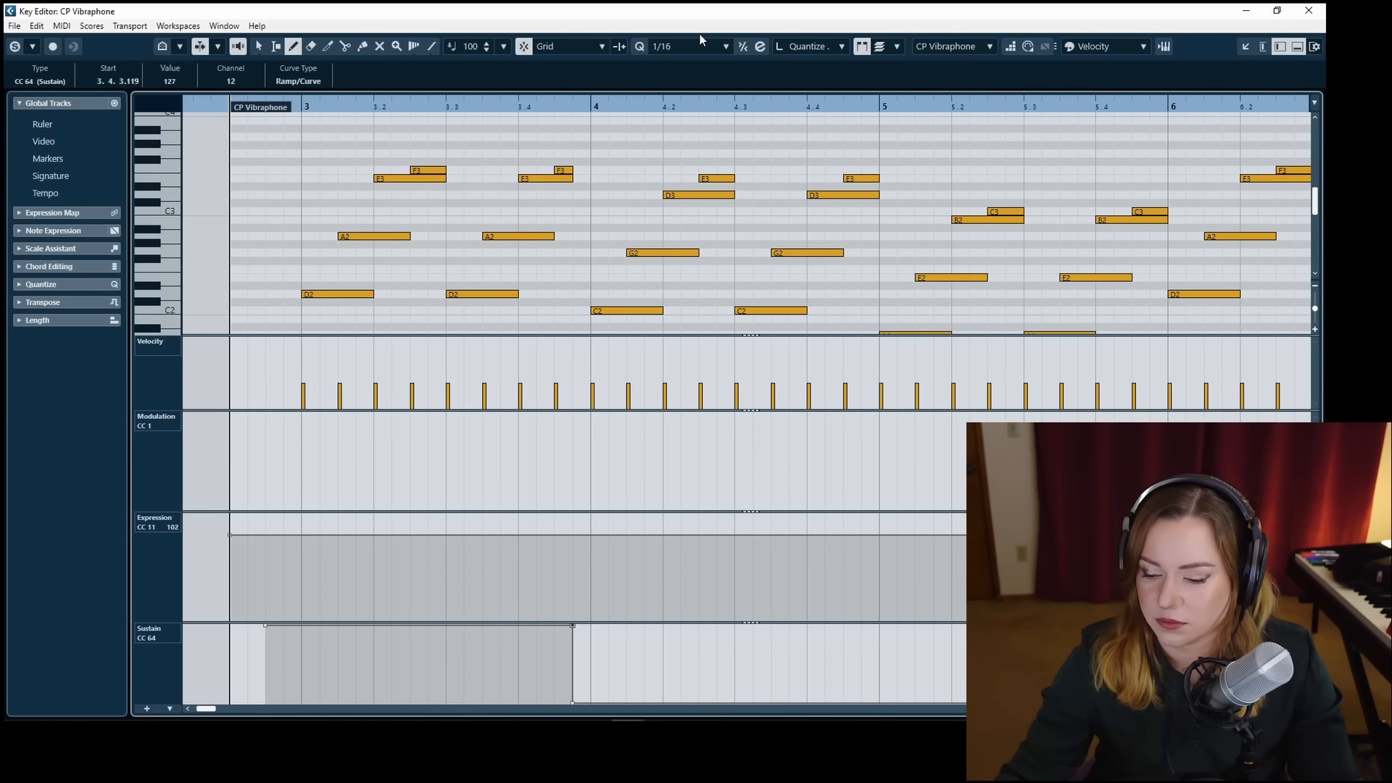
pyautogui.press('j')
pyautogui.click(583, 624)
pyautogui.click(582, 702)
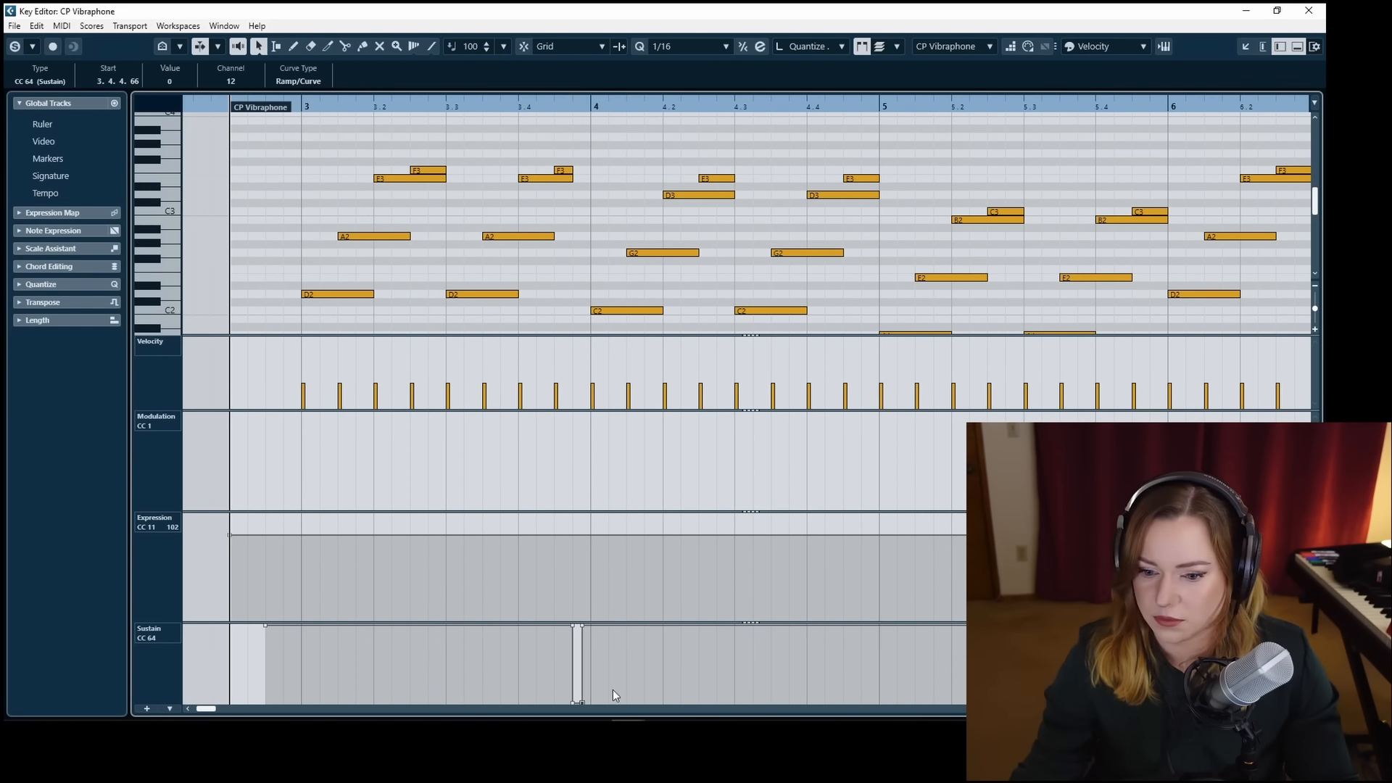
# Duplicate the sustain pedal lift so one sits just before each following bar line up to bar 10.
pyautogui.click(296, 624)
pyautogui.press('1')
pyautogui.click(296, 625)
pyautogui.hotkey('shift', 'Right')
pyautogui.hotkey('shift', 'Right')
pyautogui.hotkey('shift', 'Right')
pyautogui.hotkey('shift', 'Right')
pyautogui.hotkey('ctrl', 'd')
pyautogui.hotkey('ctrl', 'd')
pyautogui.hotkey('ctrl', 'd')
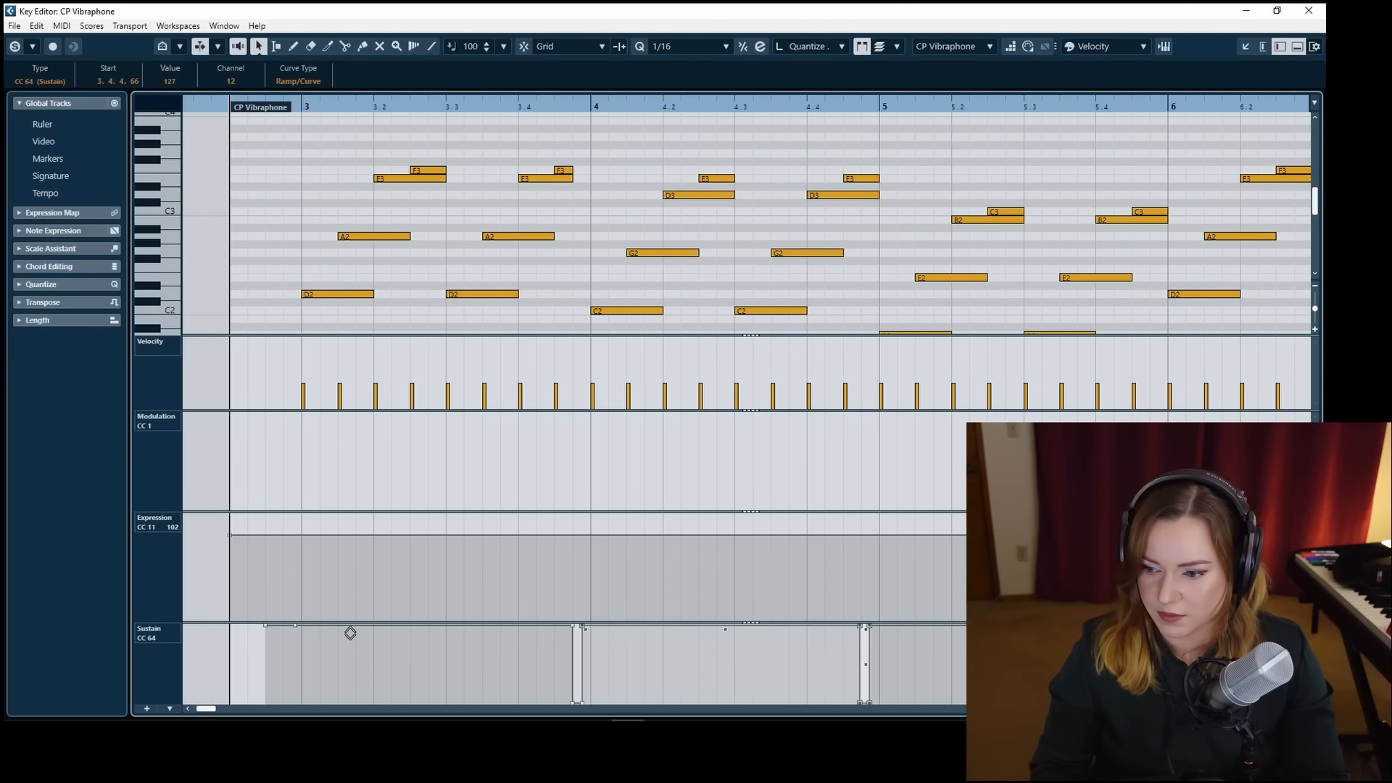
pyautogui.hscroll(8, 582, 560)
pyautogui.hotkey('ctrl', 'd')
pyautogui.hscroll(5, 579, 563)
pyautogui.hotkey('ctrl', 'd')
pyautogui.hotkey('ctrl', 'd')
pyautogui.hotkey('ctrl', 'd')
pyautogui.click(577, 567)
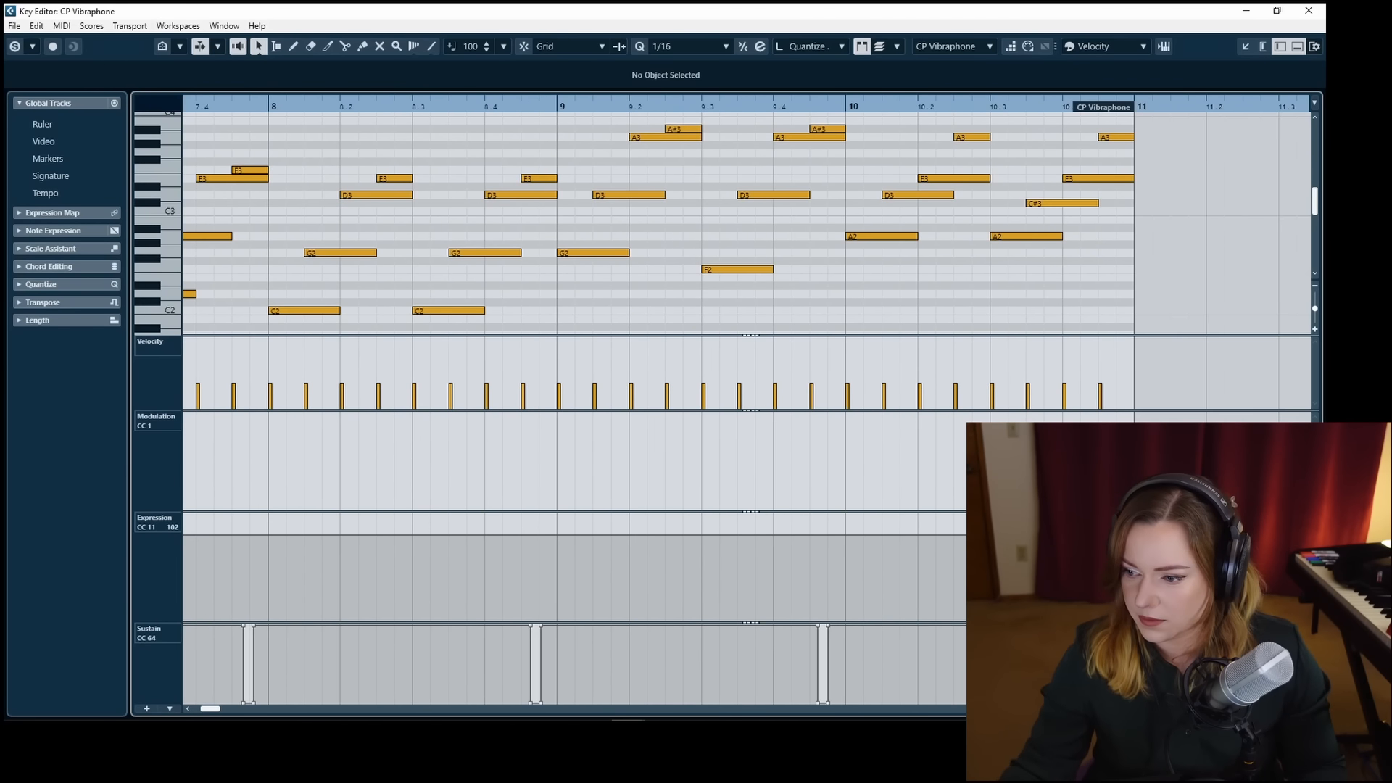
# Shift the duplicated sustain pedal lifts slightly later, closer to their bar lines.
pyautogui.moveTo(578, 629); pyautogui.dragTo(242, 622)
pyautogui.moveTo(360, 667); pyautogui.dragTo(368, 667)
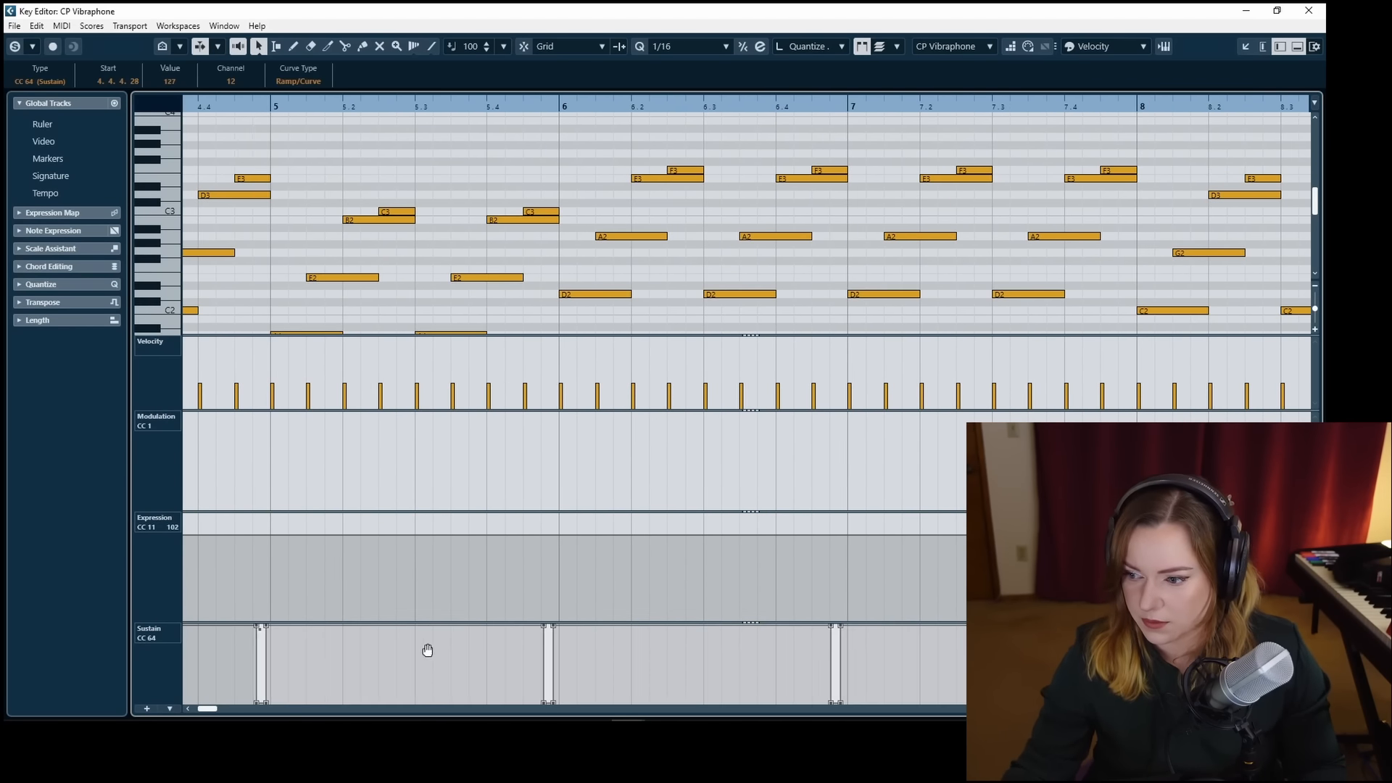
pyautogui.hscroll(6, 428, 649)
pyautogui.click(428, 649)
# Solo the vibraphone part in the editor and play it from bar 3 to check the pedalling.
pyautogui.hscroll(-16, 432, 645)
pyautogui.click(570, 107)
pyautogui.hscroll(1, 601, 152)
pyautogui.press('s')
pyautogui.press('space')
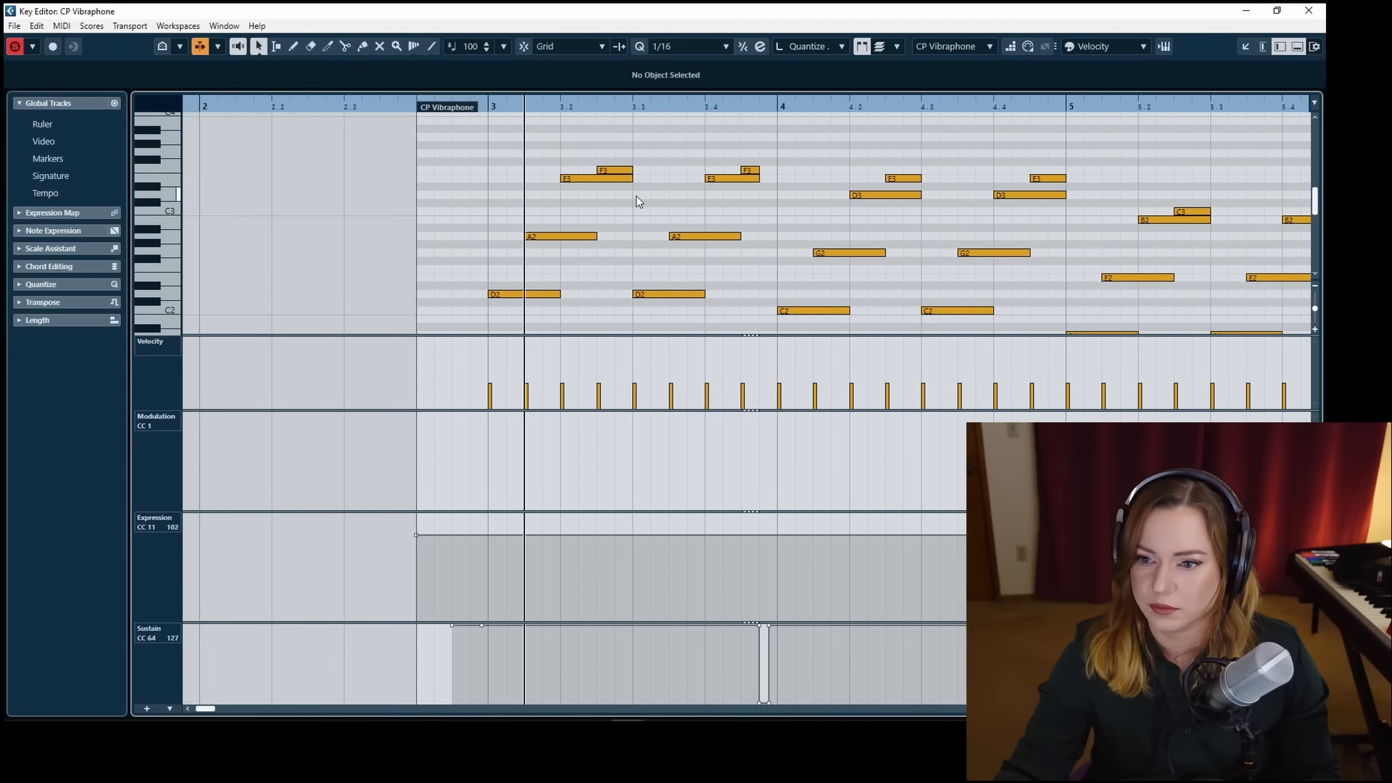
pyautogui.hscroll(2, 632, 200)
pyautogui.hscroll(1, 628, 203)
pyautogui.press('space')
# Nudge the sustain pedal lifts before bars 4 to 10 a little later again and return the playhead to bar 3.
pyautogui.moveTo(443, 697); pyautogui.dragTo(389, 625)
pyautogui.moveTo(422, 653); pyautogui.dragTo(427, 652)
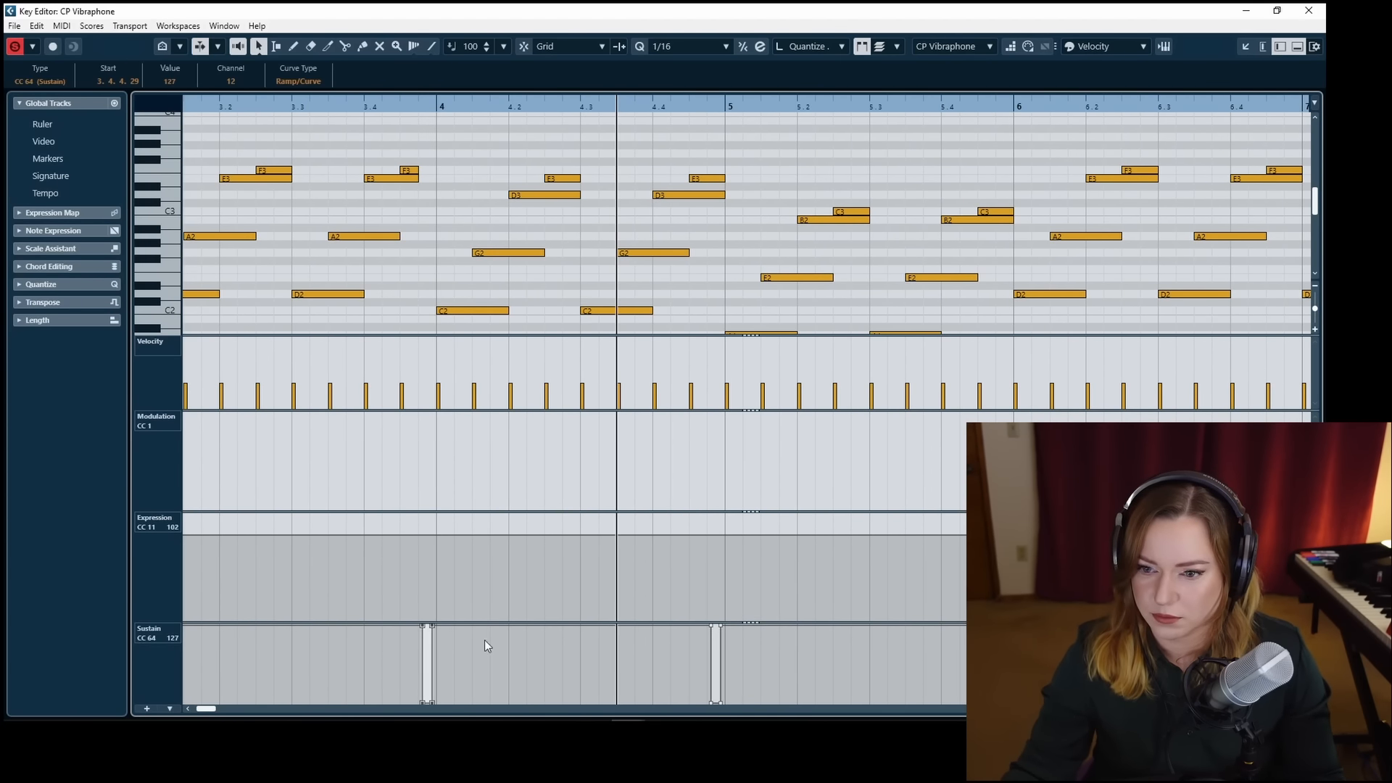
pyautogui.hscroll(4, 500, 642)
pyautogui.moveTo(527, 702); pyautogui.dragTo(853, 658)
pyautogui.moveTo(730, 662); pyautogui.dragTo(734, 662)
pyautogui.hscroll(4, 696, 671)
pyautogui.moveTo(644, 700); pyautogui.dragTo(971, 654)
pyautogui.moveTo(868, 661); pyautogui.dragTo(873, 662)
pyautogui.hscroll(4, 848, 670)
pyautogui.moveTo(767, 701); pyautogui.dragTo(960, 658)
pyautogui.moveTo(860, 664); pyautogui.dragTo(868, 664)
pyautogui.hscroll(-13, 868, 665)
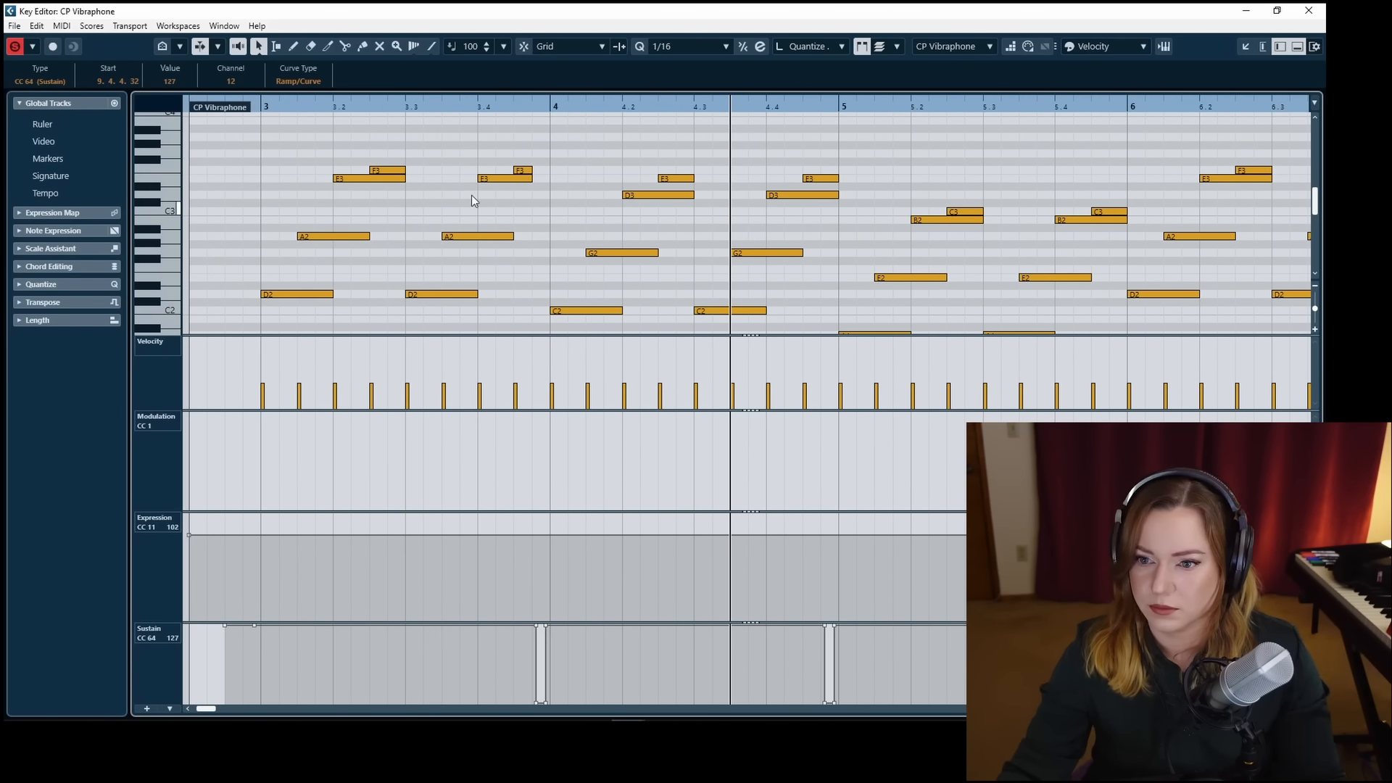
pyautogui.click(258, 108)
pyautogui.press('j')
pyautogui.hscroll(2, 826, 217)
pyautogui.moveTo(820, 158); pyautogui.dragTo(886, 206)
pyautogui.hscroll(4, 906, 188)
pyautogui.moveTo(968, 149); pyautogui.dragTo(913, 186)
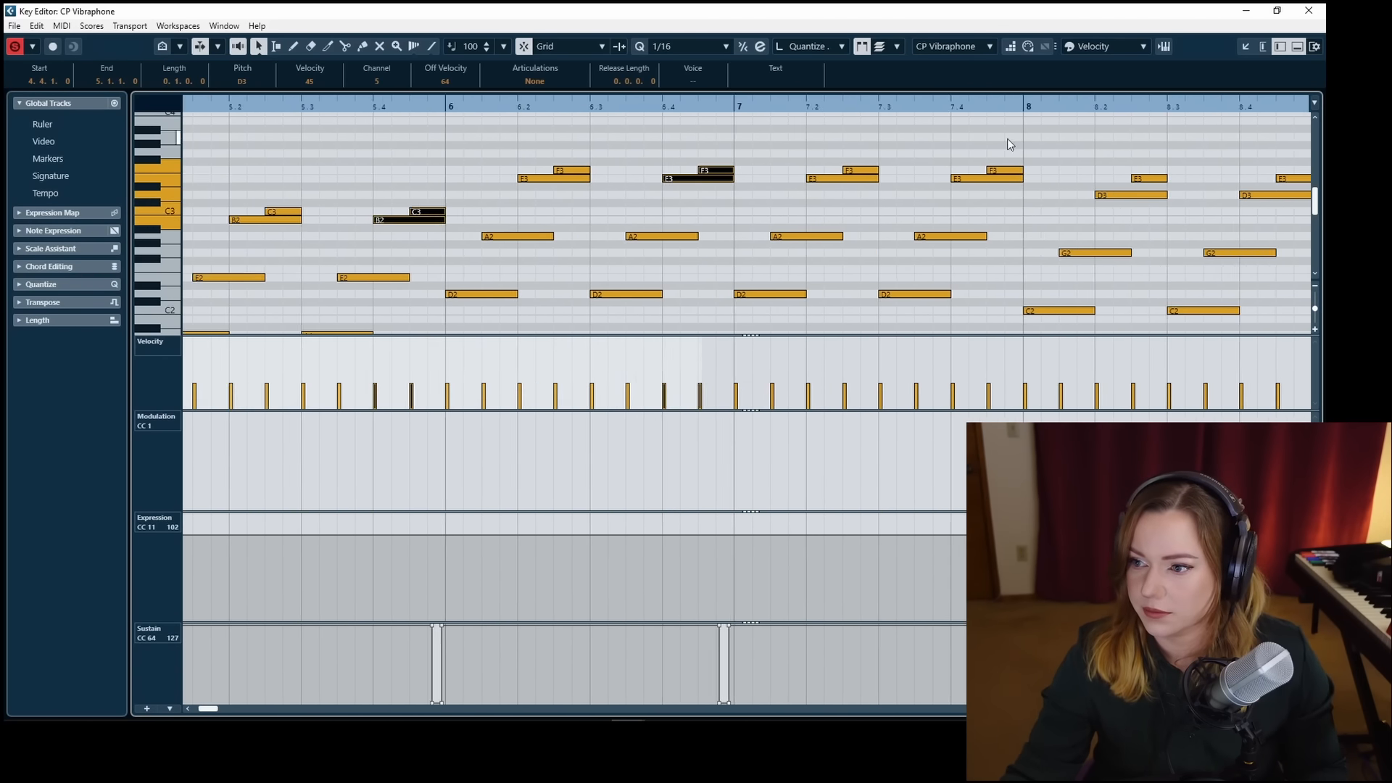
pyautogui.moveTo(1007, 138); pyautogui.dragTo(971, 185)
pyautogui.moveTo(1142, 213); pyautogui.dragTo(1073, 134)
# Shorten the last two upper notes of each bar from 4 to 10 so they end before the pedal lift.
pyautogui.hscroll(-11, 966, 178)
pyautogui.moveTo(968, 163); pyautogui.dragTo(913, 205)
pyautogui.moveTo(1250, 195); pyautogui.dragTo(1196, 227)
pyautogui.hscroll(4, 947, 214)
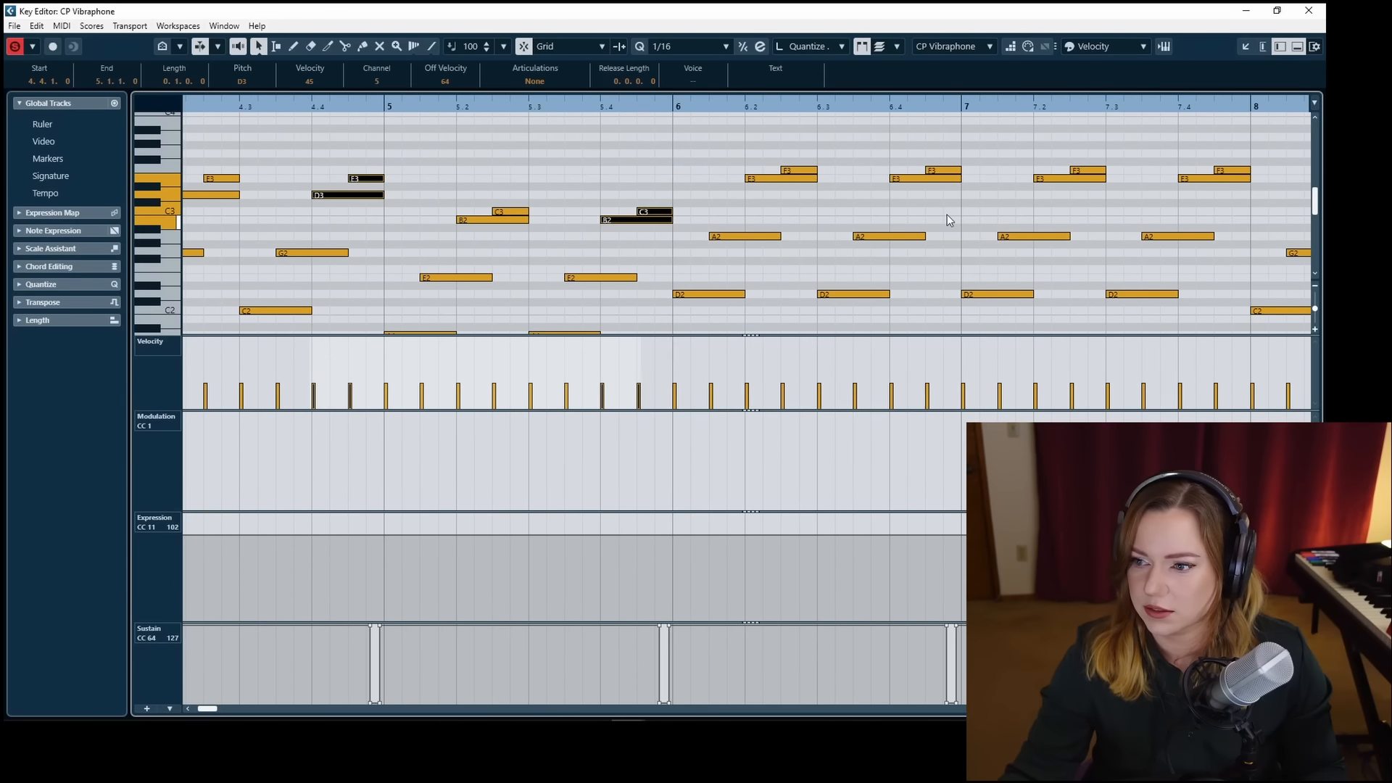
pyautogui.moveTo(947, 215); pyautogui.dragTo(920, 166)
pyautogui.moveTo(1241, 210); pyautogui.dragTo(1203, 167)
pyautogui.hscroll(4, 1088, 187)
pyautogui.moveTo(991, 163); pyautogui.dragTo(951, 205)
pyautogui.hscroll(2, 951, 196)
pyautogui.moveTo(937, 156); pyautogui.dragTo(896, 123)
pyautogui.moveTo(1228, 194); pyautogui.dragTo(1189, 132)
pyautogui.moveTo(1207, 137); pyautogui.dragTo(1190, 137)
pyautogui.hscroll(-10, 1152, 169)
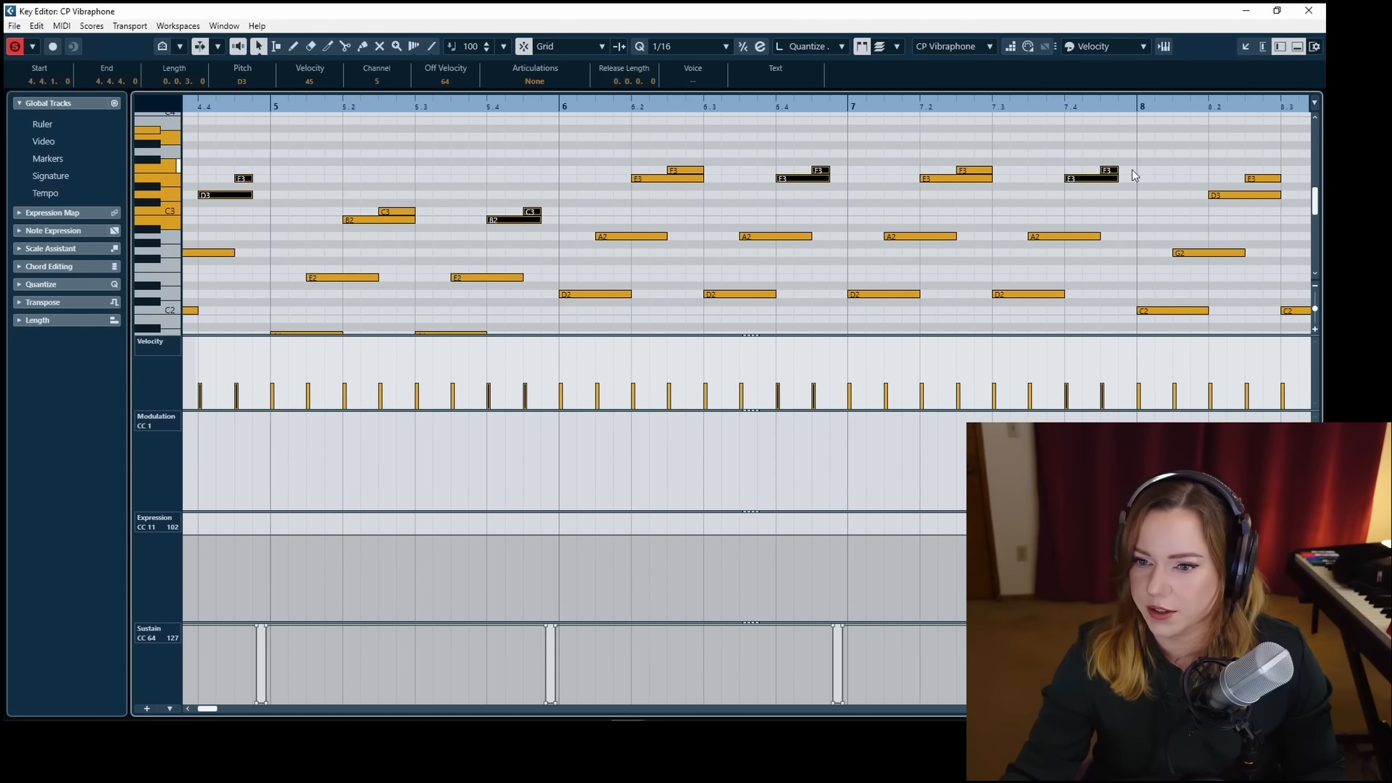
pyautogui.click(429, 175)
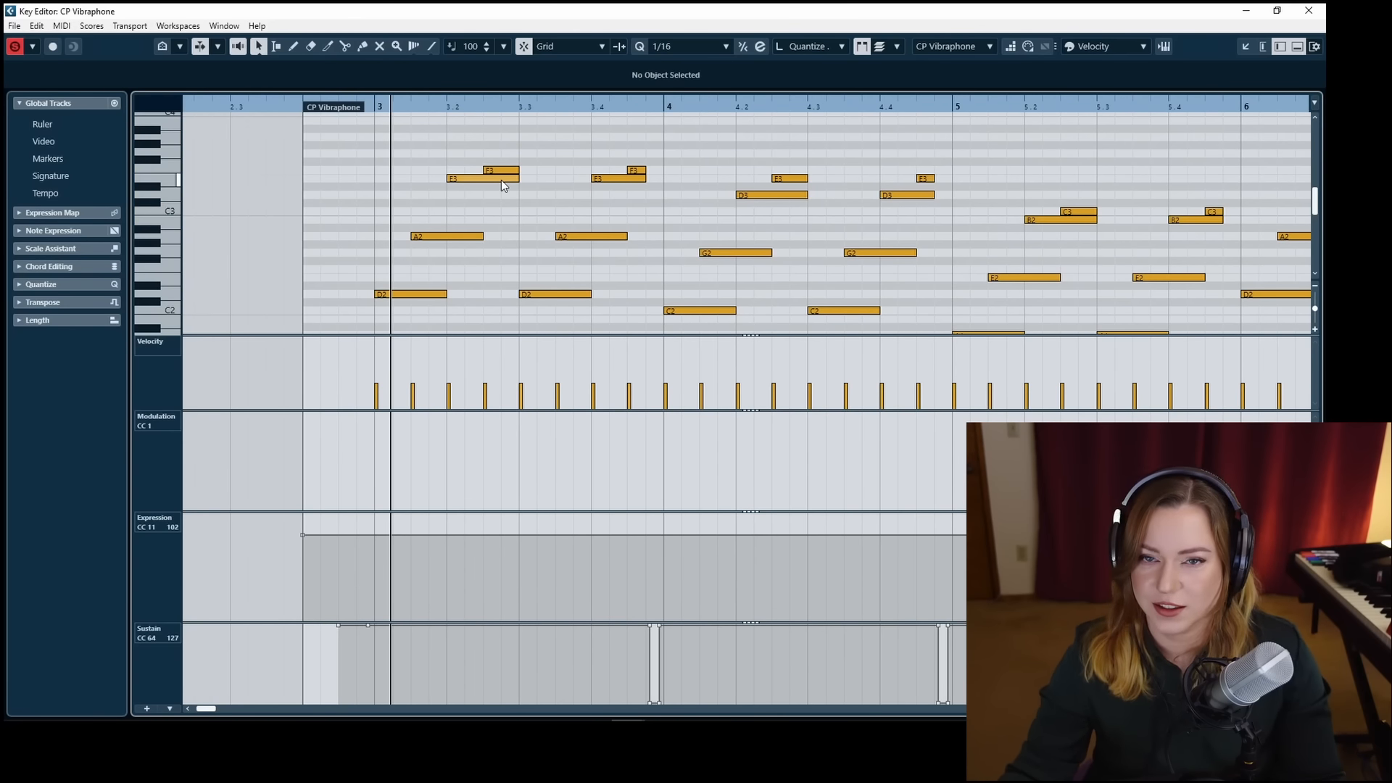
# Play the vibraphone part from bar 3 through bar 5 to audition the shortened notes and pedal changes.
pyautogui.press('space')
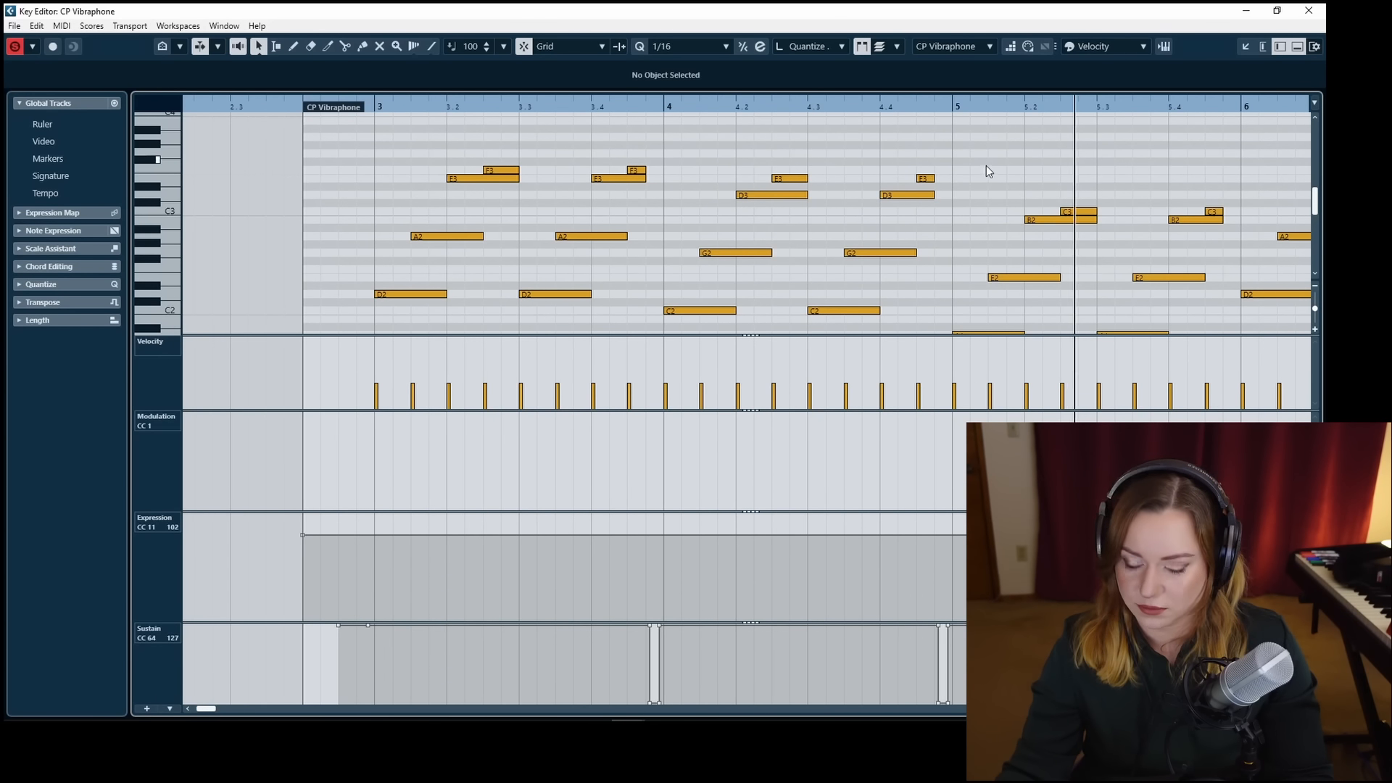
pyautogui.click(964, 187)
pyautogui.press('g')
pyautogui.press('g')
pyautogui.press('g')
pyautogui.press('g')
pyautogui.press('g')
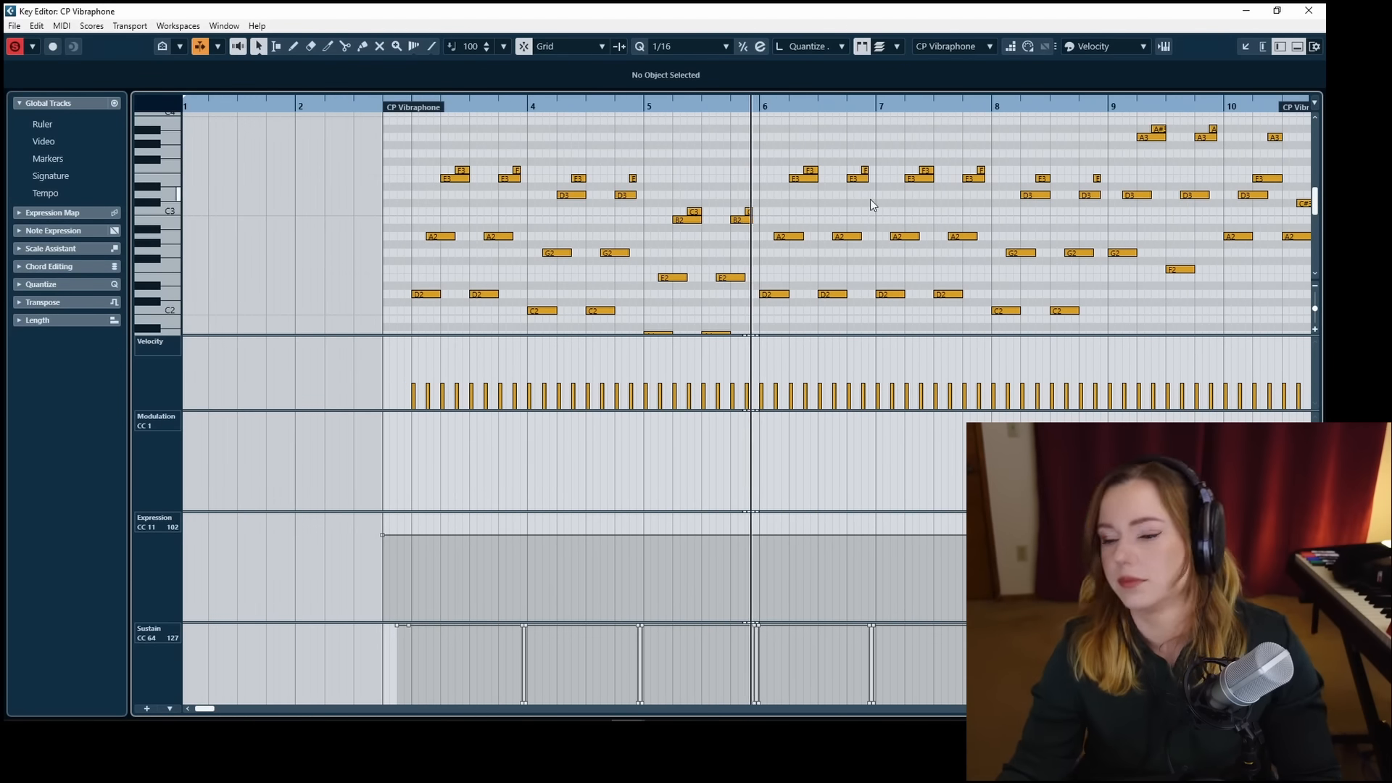
pyautogui.press('space')
# Raise the two A1 bass notes in bar 5 an octave to A2 and audition from bar 5.
pyautogui.hscroll(1, 713, 243)
pyautogui.scroll(-2, 713, 243)
pyautogui.moveTo(532, 284); pyautogui.dragTo(638, 323)
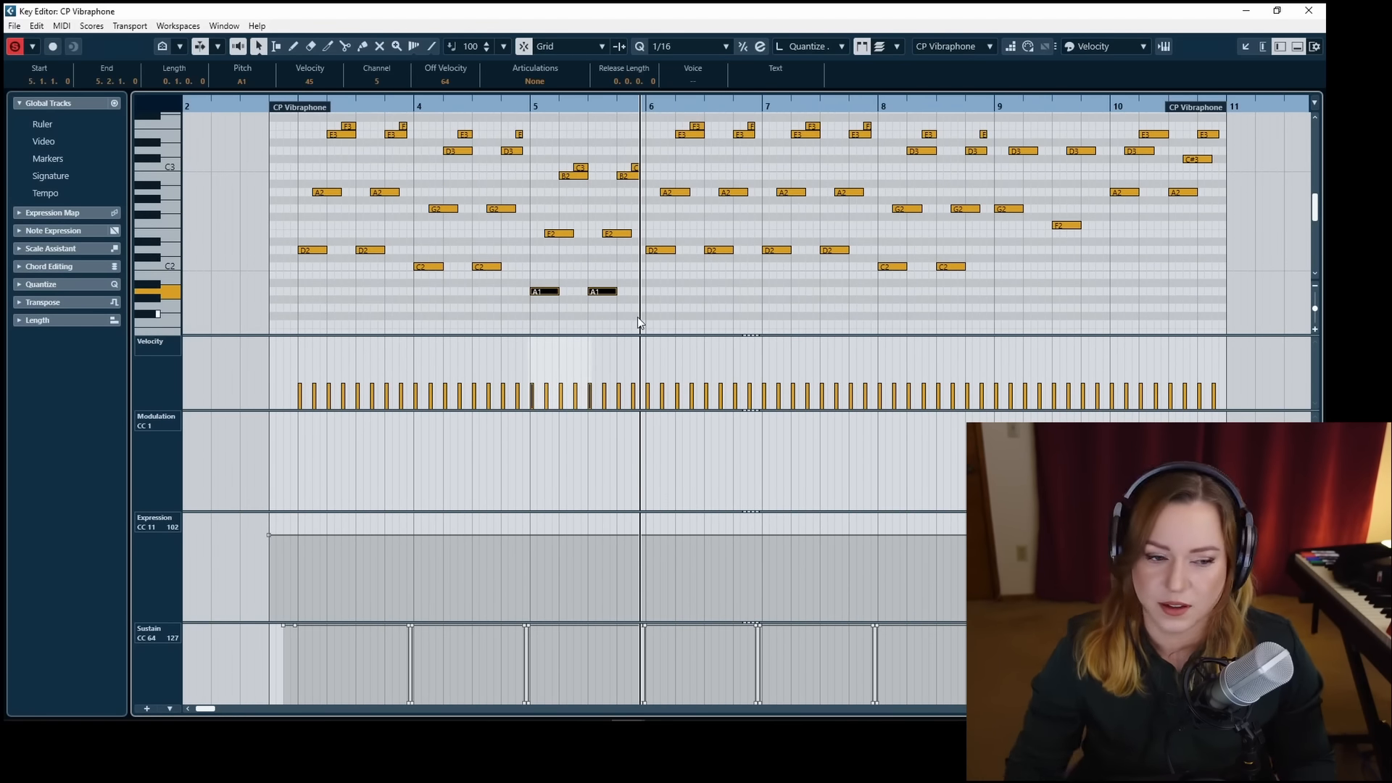
pyautogui.hotkey('shift', 'Up')
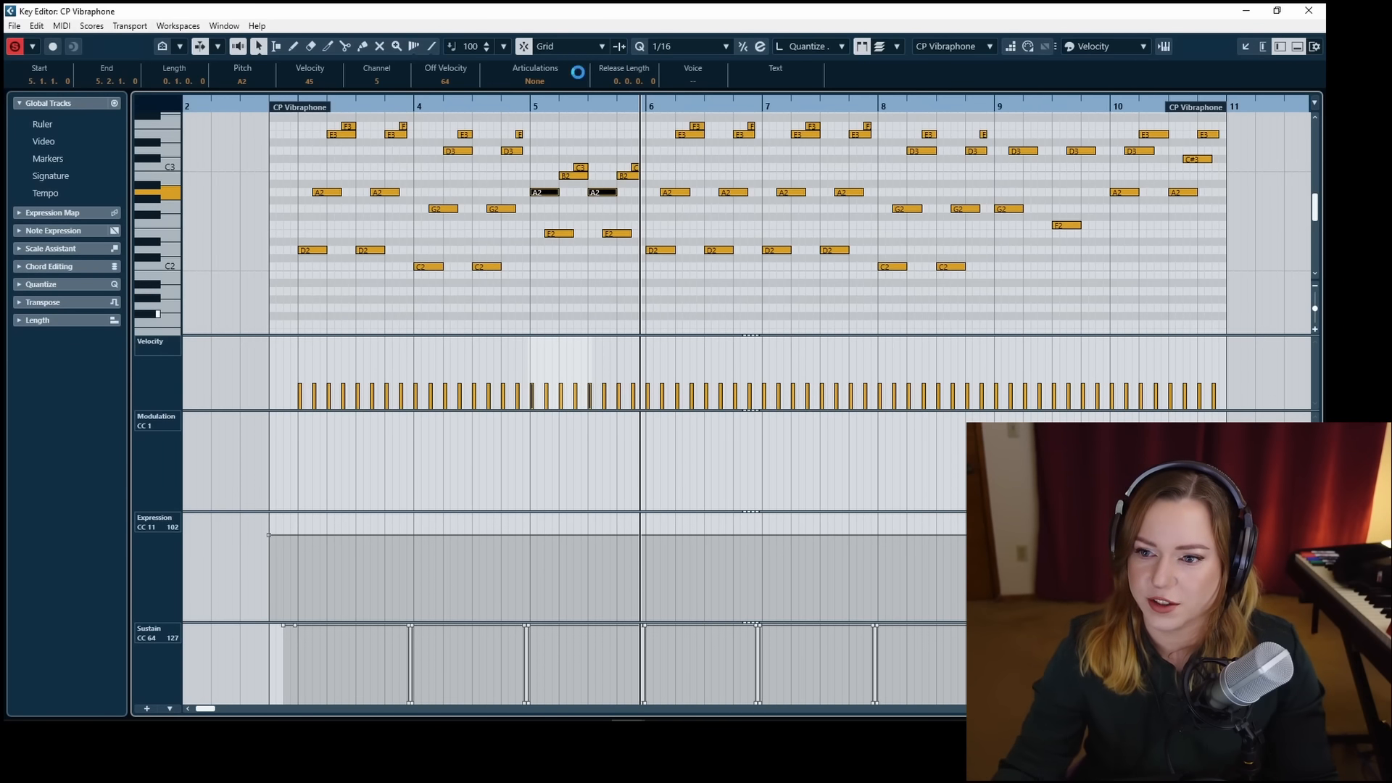
pyautogui.click(532, 107)
pyautogui.press('space')
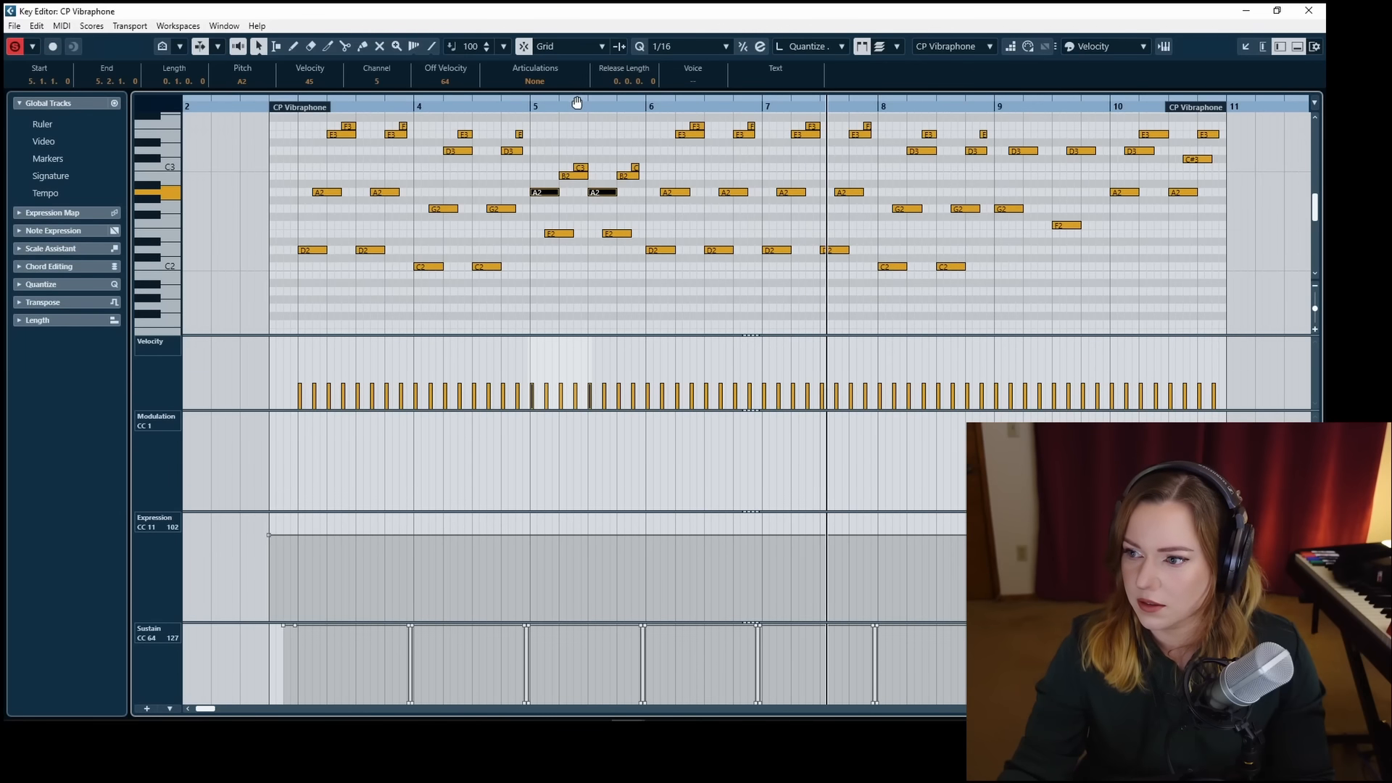
pyautogui.scroll(2, 1028, 243)
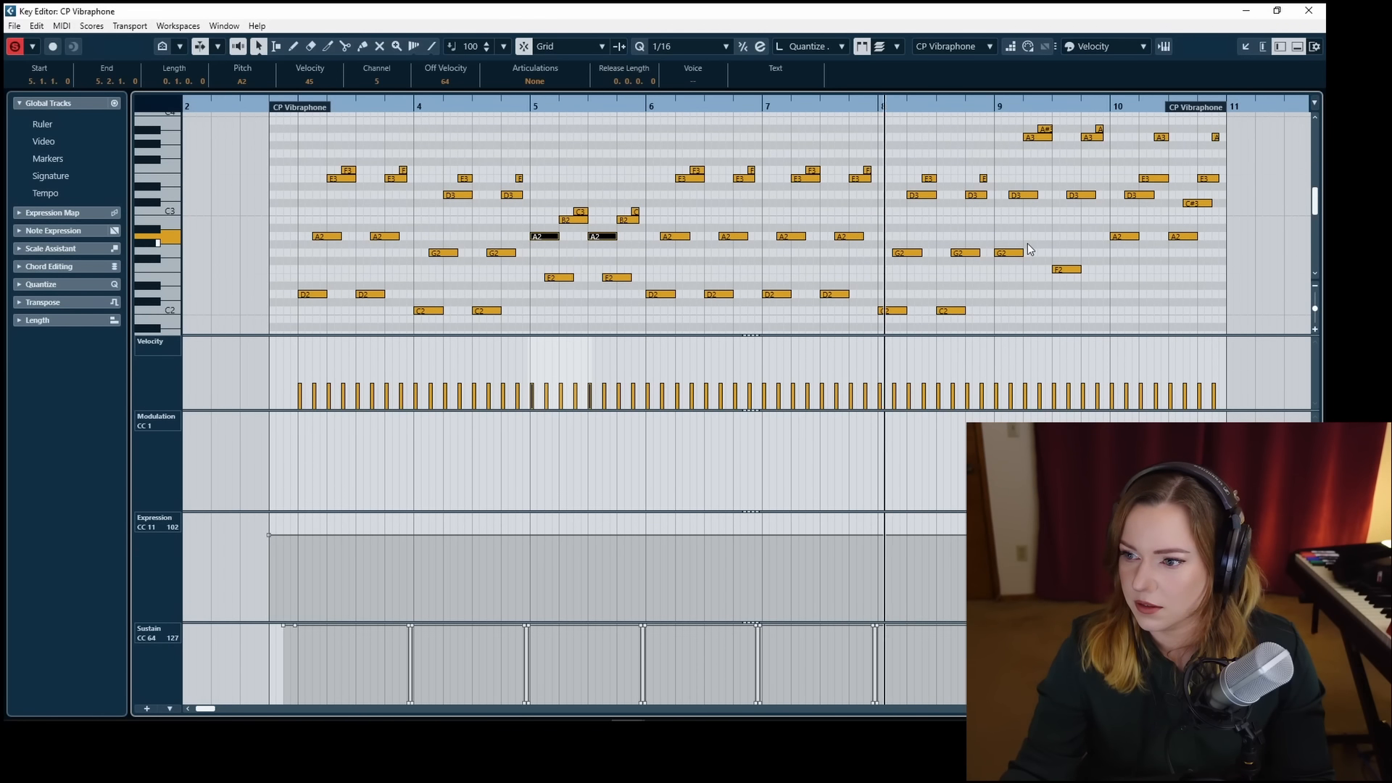
# Close the note editor, play the arrangement from just before bar 3, and check the Harp track's delay setting.
pyautogui.click(273, 109)
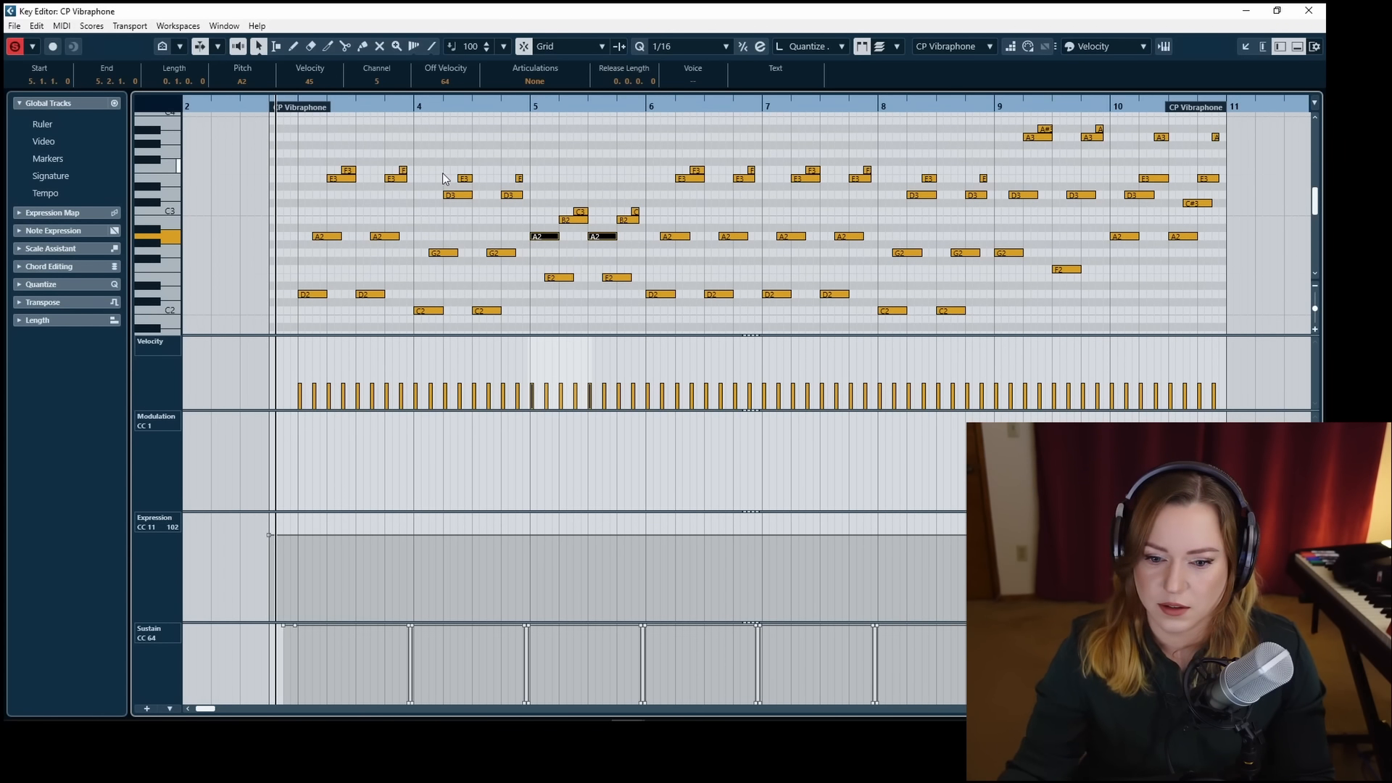
pyautogui.press('Escape')
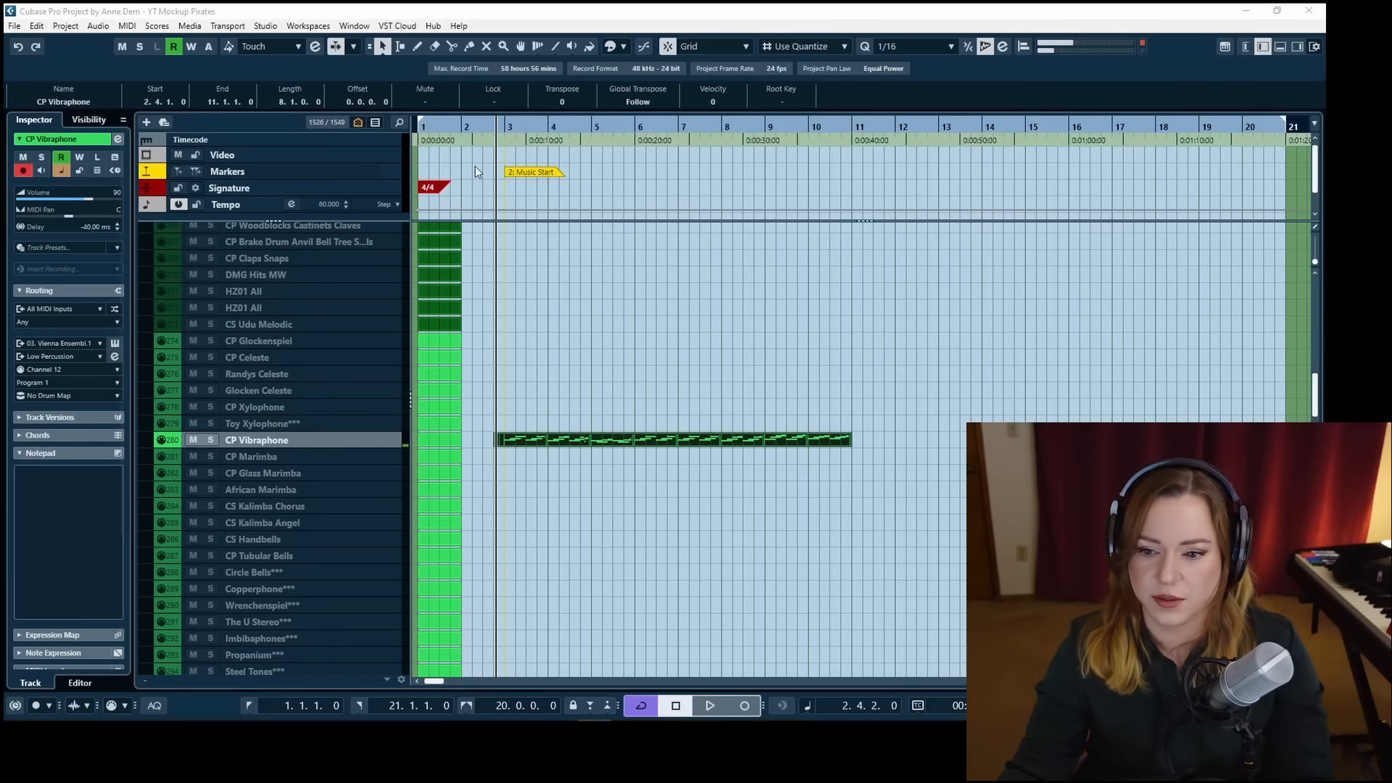
pyautogui.click(725, 363)
pyautogui.press('space')
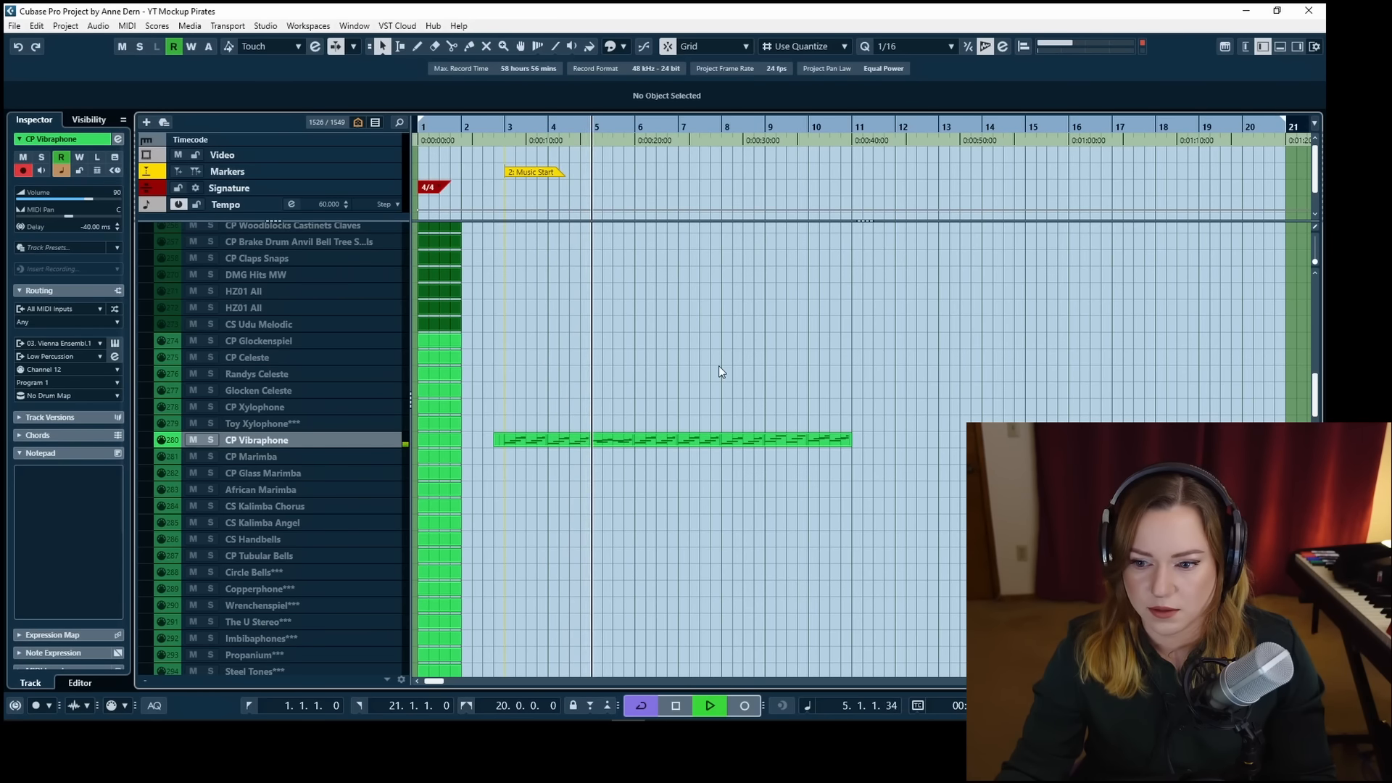
pyautogui.scroll(-10, 558, 464)
pyautogui.scroll(2, 563, 461)
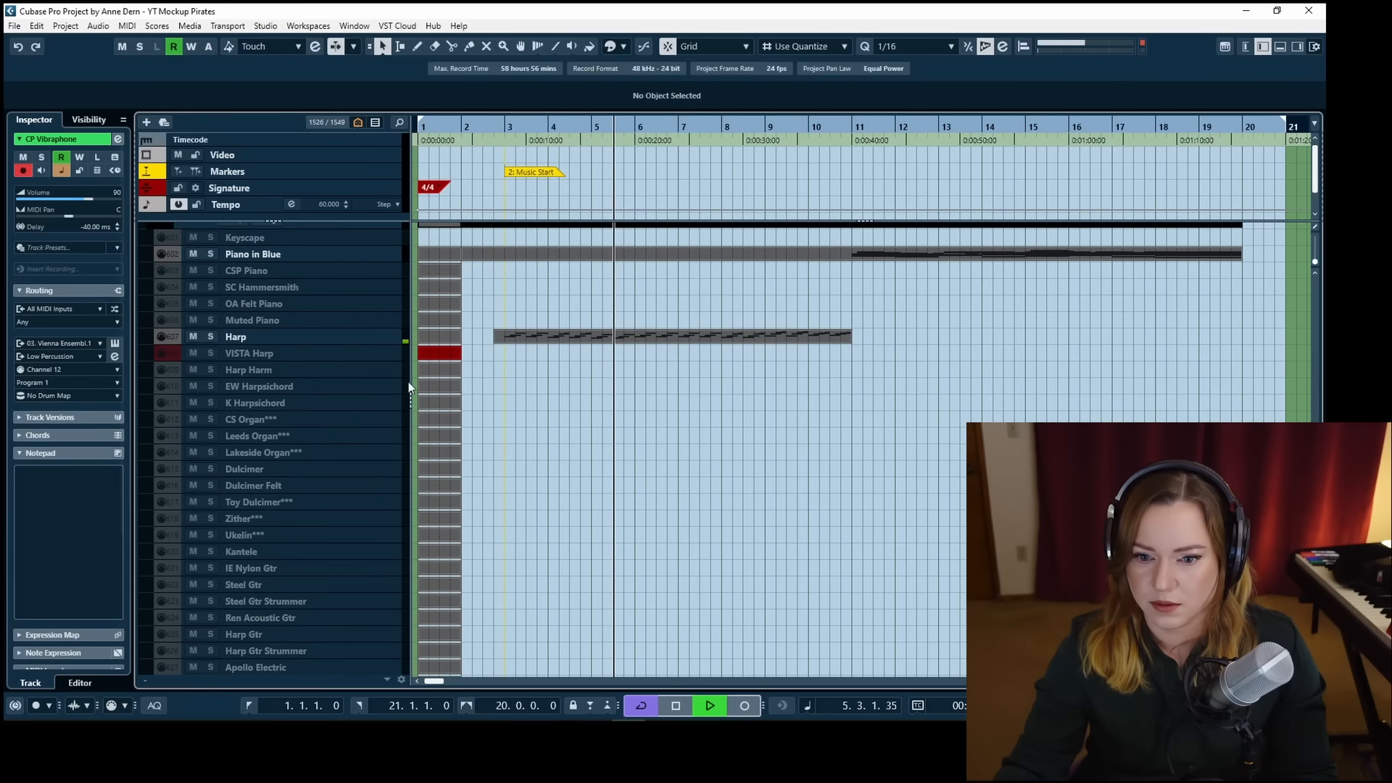
pyautogui.click(193, 336)
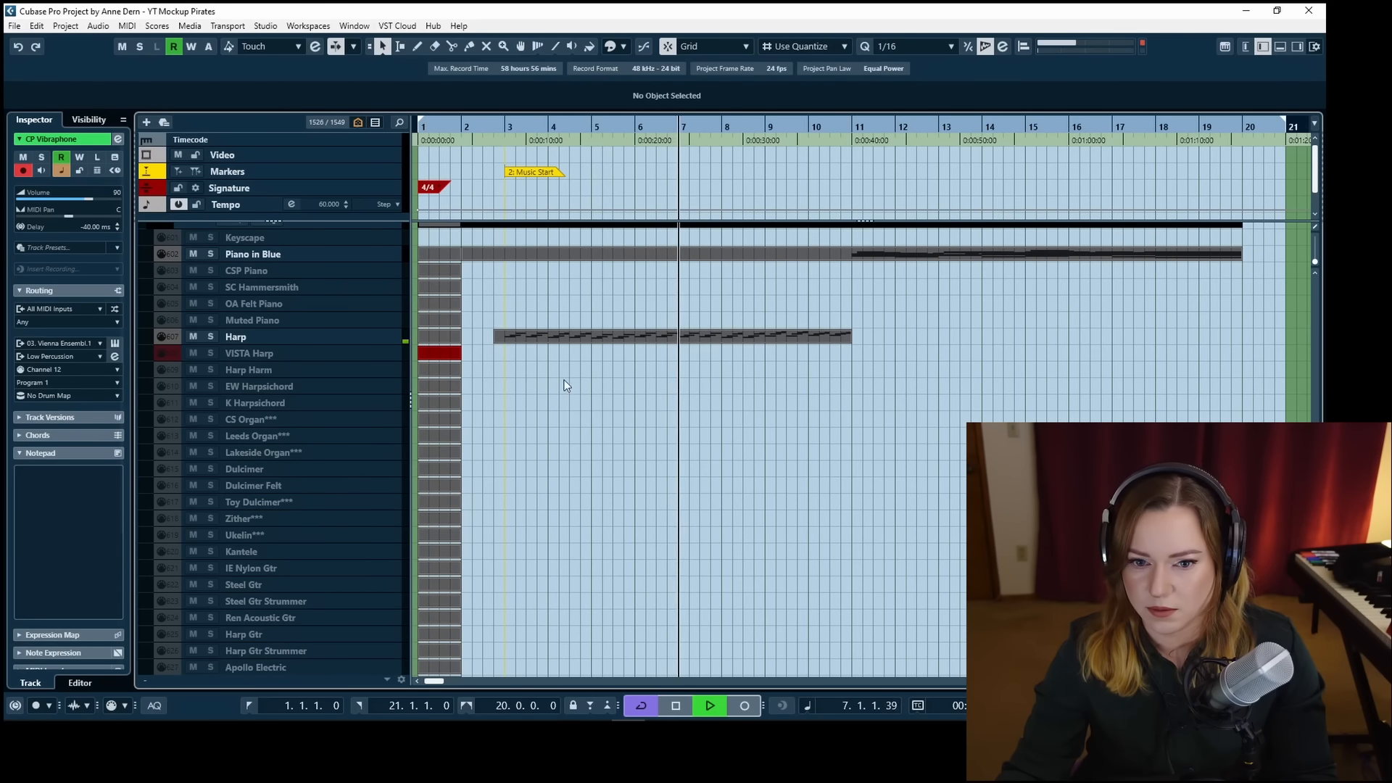
pyautogui.click(337, 340)
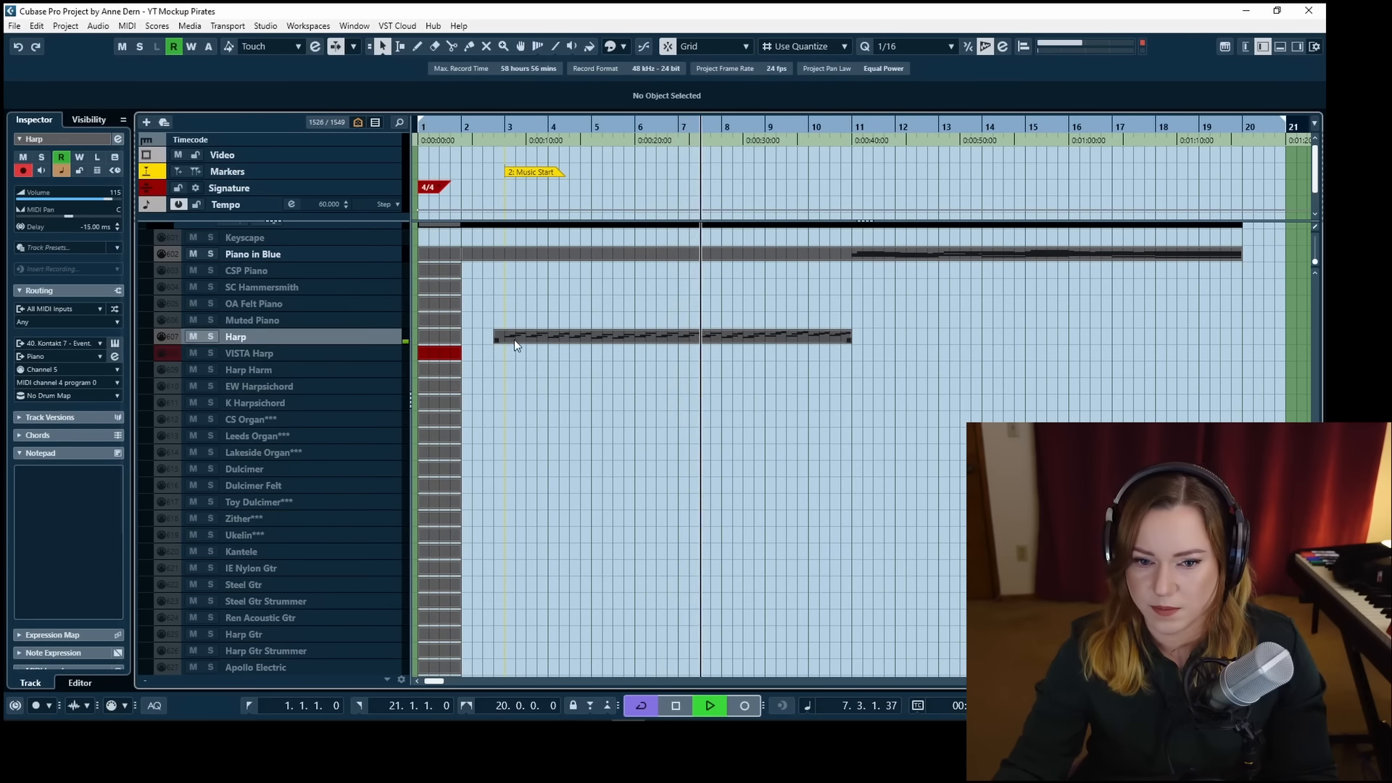
# Set the CP Vibraphone track delay to -30 ms.
pyautogui.scroll(20, 507, 337)
pyautogui.click(276, 535)
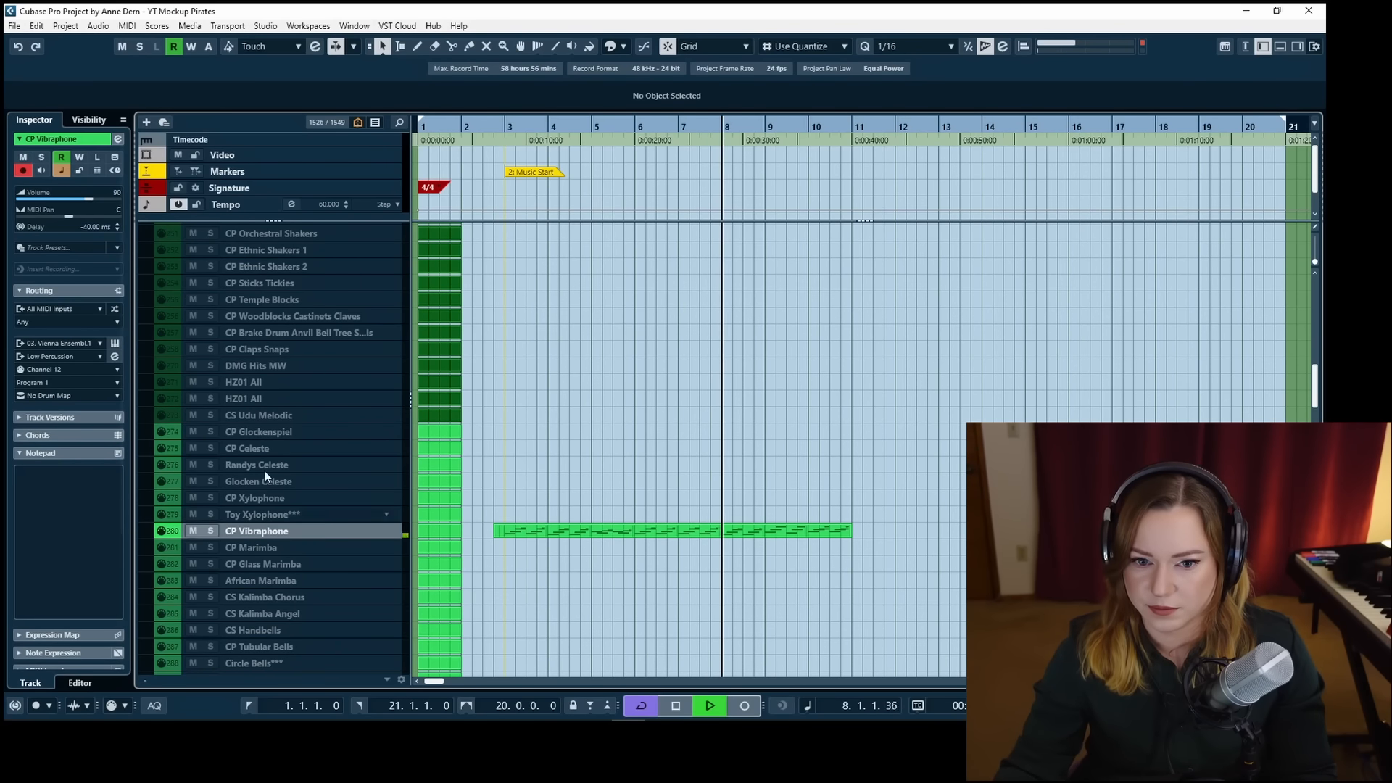
pyautogui.click(95, 228)
pyautogui.write('-30')
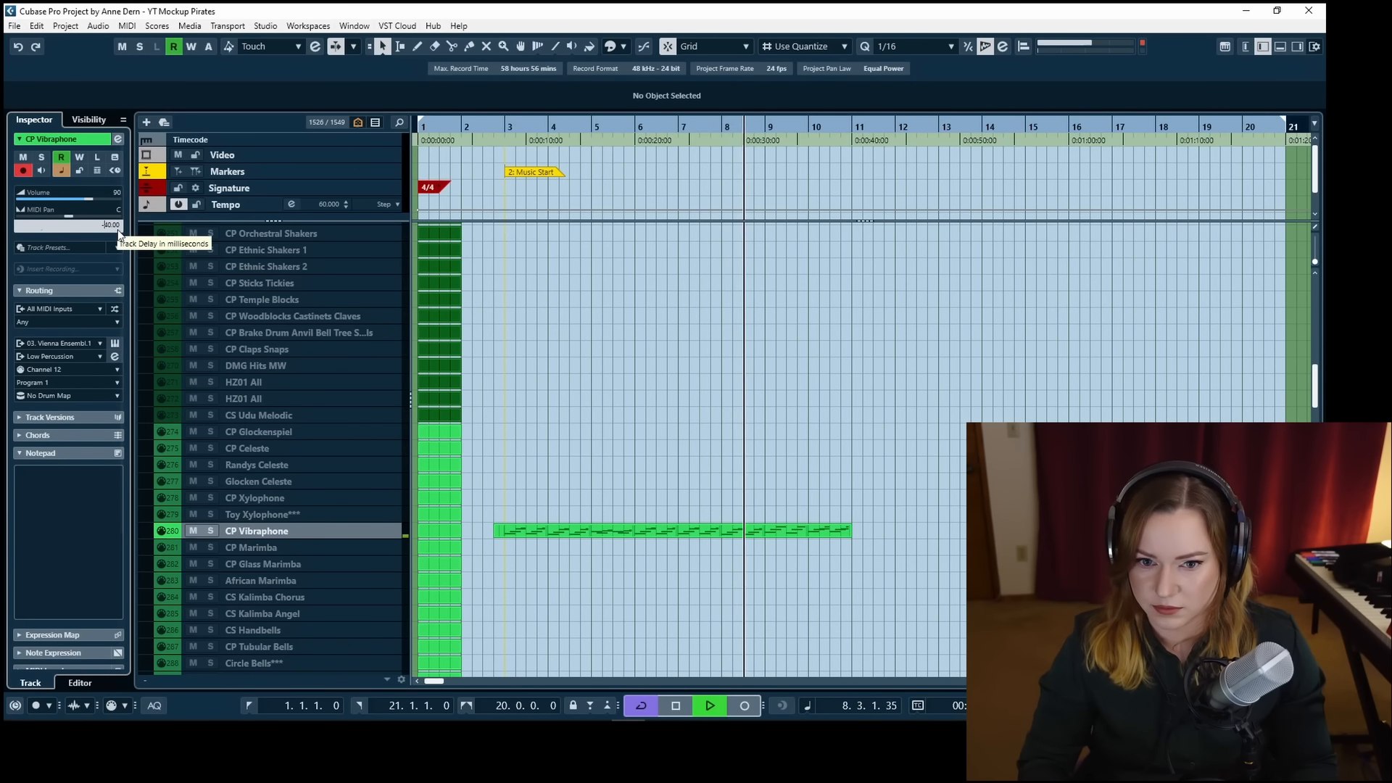
pyautogui.press('Return')
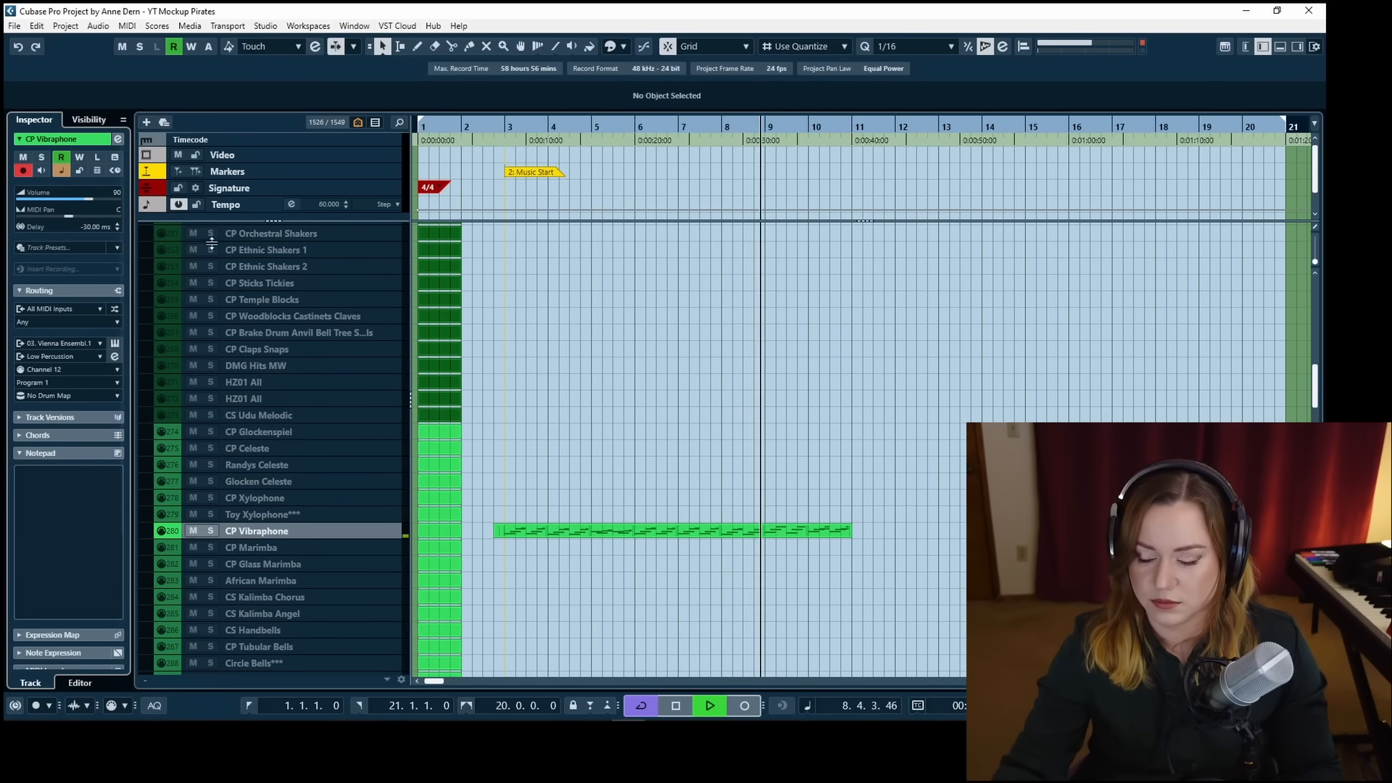
# Stop playback after hearing the ending and collapse the PERCUSSION folder.
pyautogui.click(695, 439)
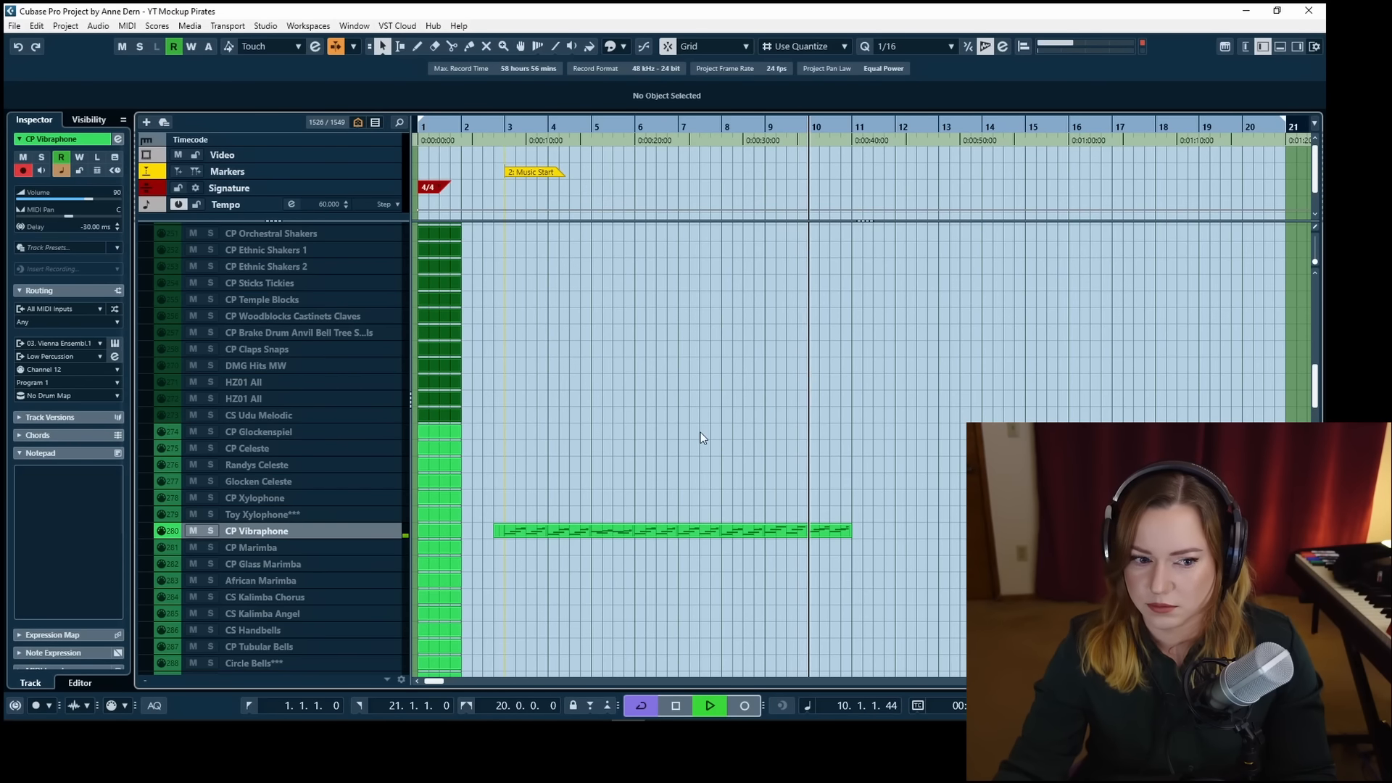
pyautogui.scroll(10, 698, 432)
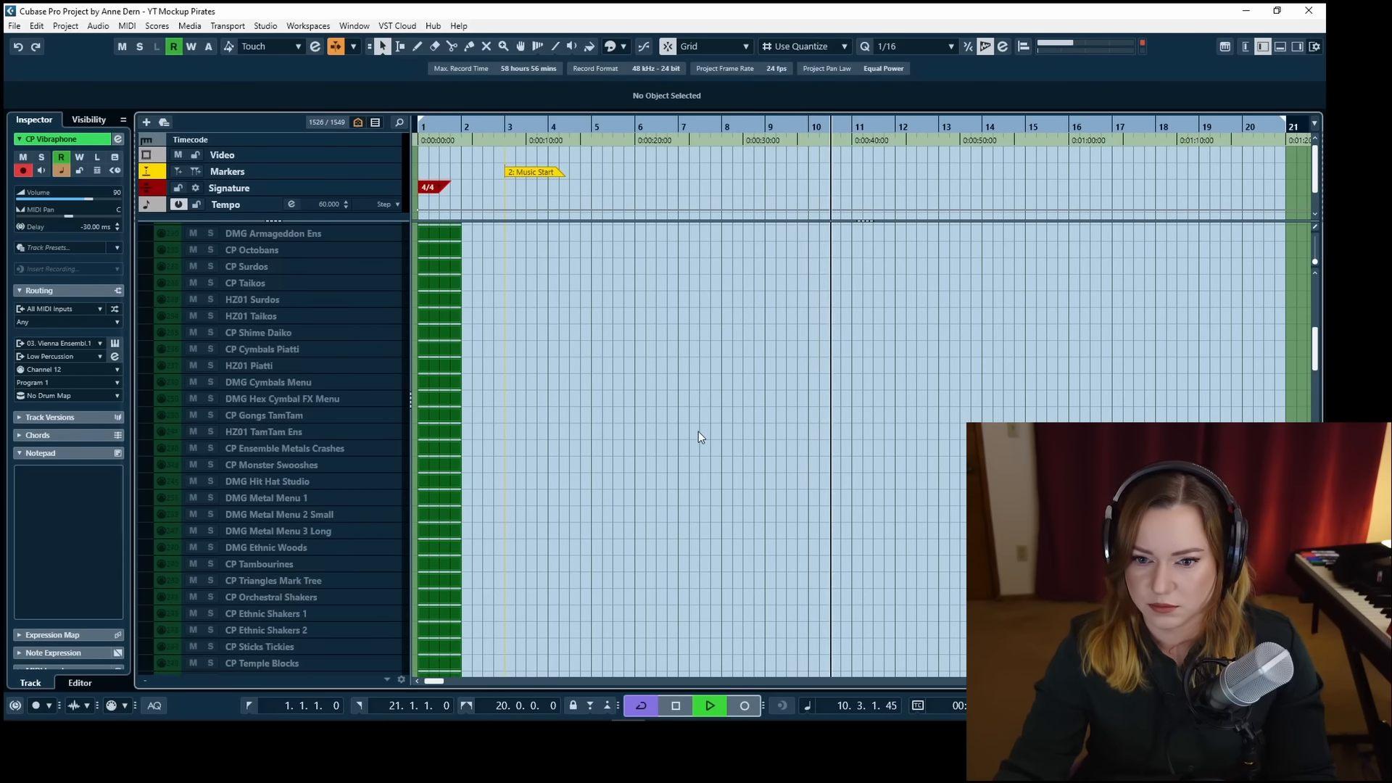
pyautogui.press('space')
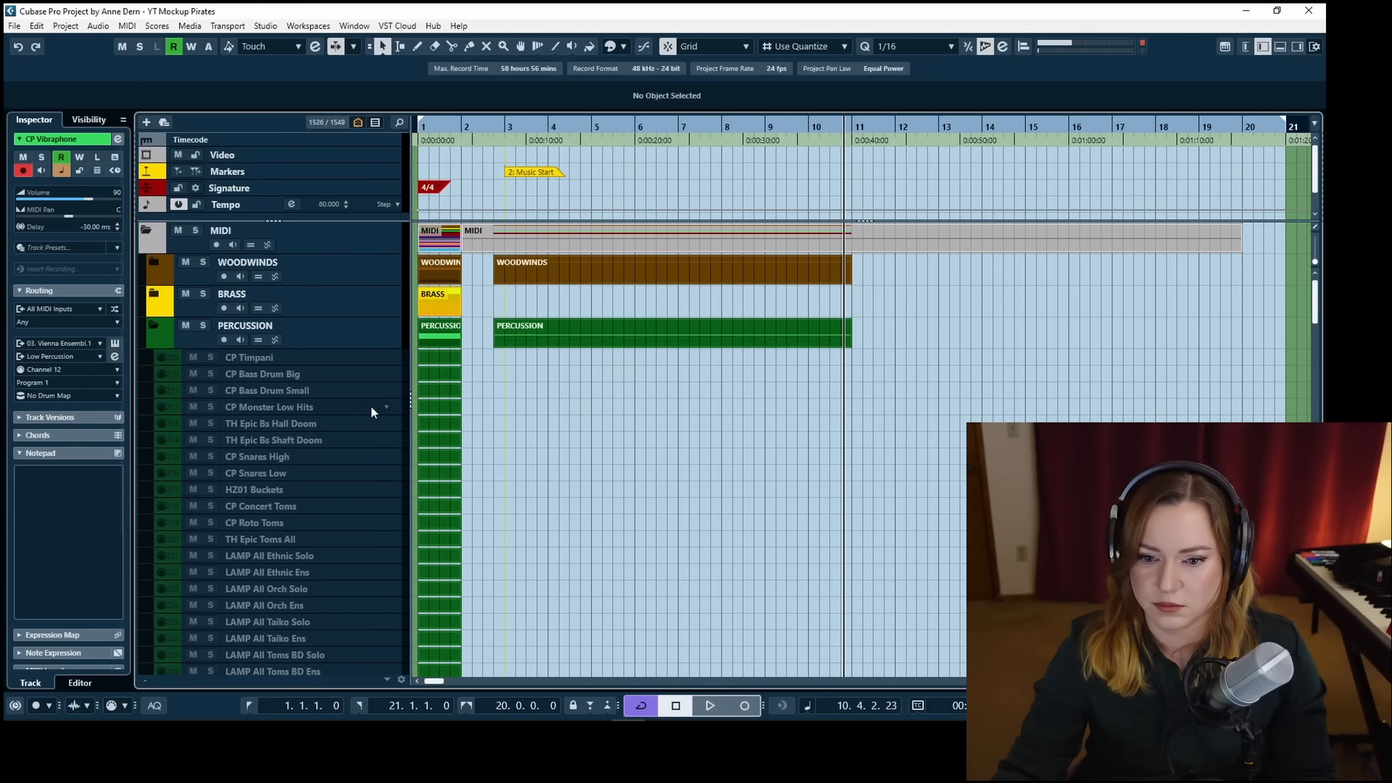
pyautogui.click(155, 325)
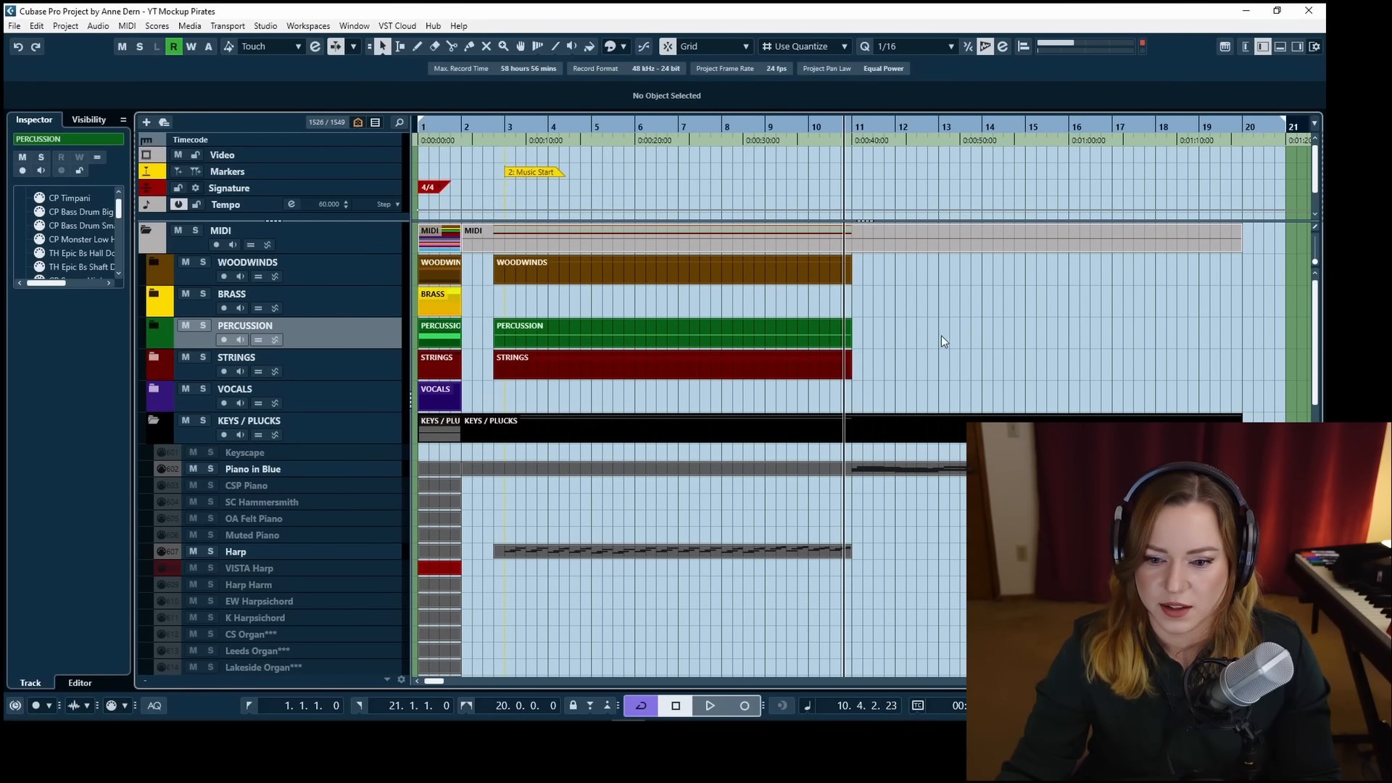
# Collapse the KEYS / PLUCKS folder, expand the STRINGS folder and select the CS Harmonics track.
pyautogui.click(154, 421)
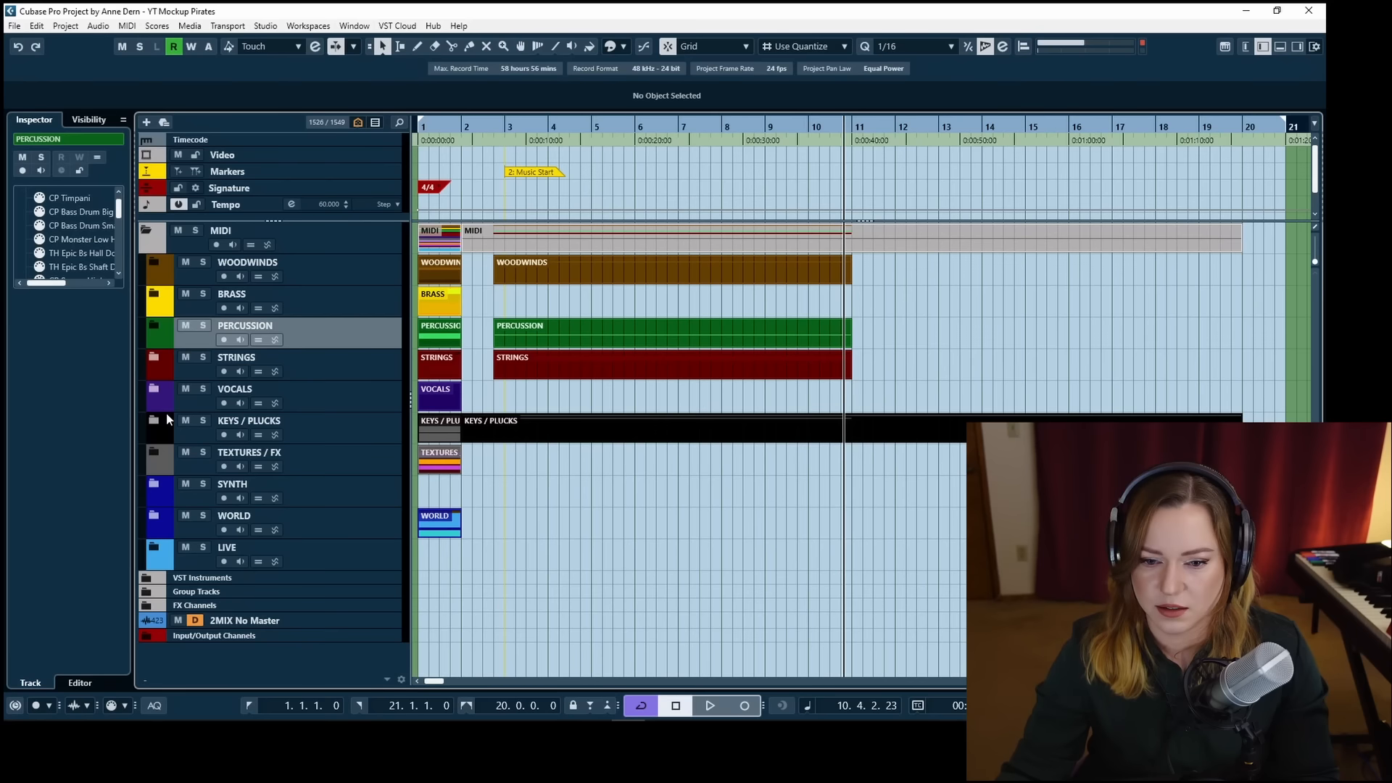
pyautogui.click(153, 357)
pyautogui.scroll(-3, 539, 398)
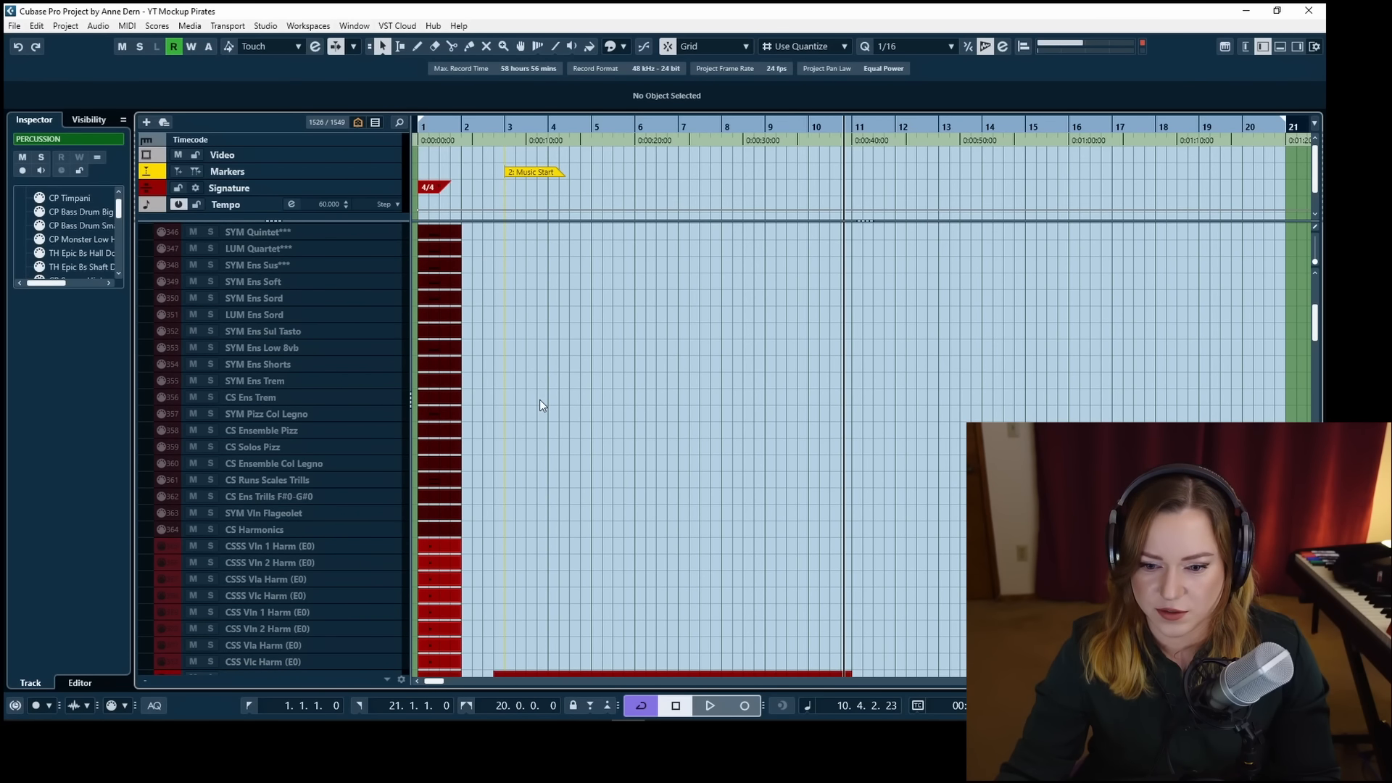
pyautogui.click(303, 530)
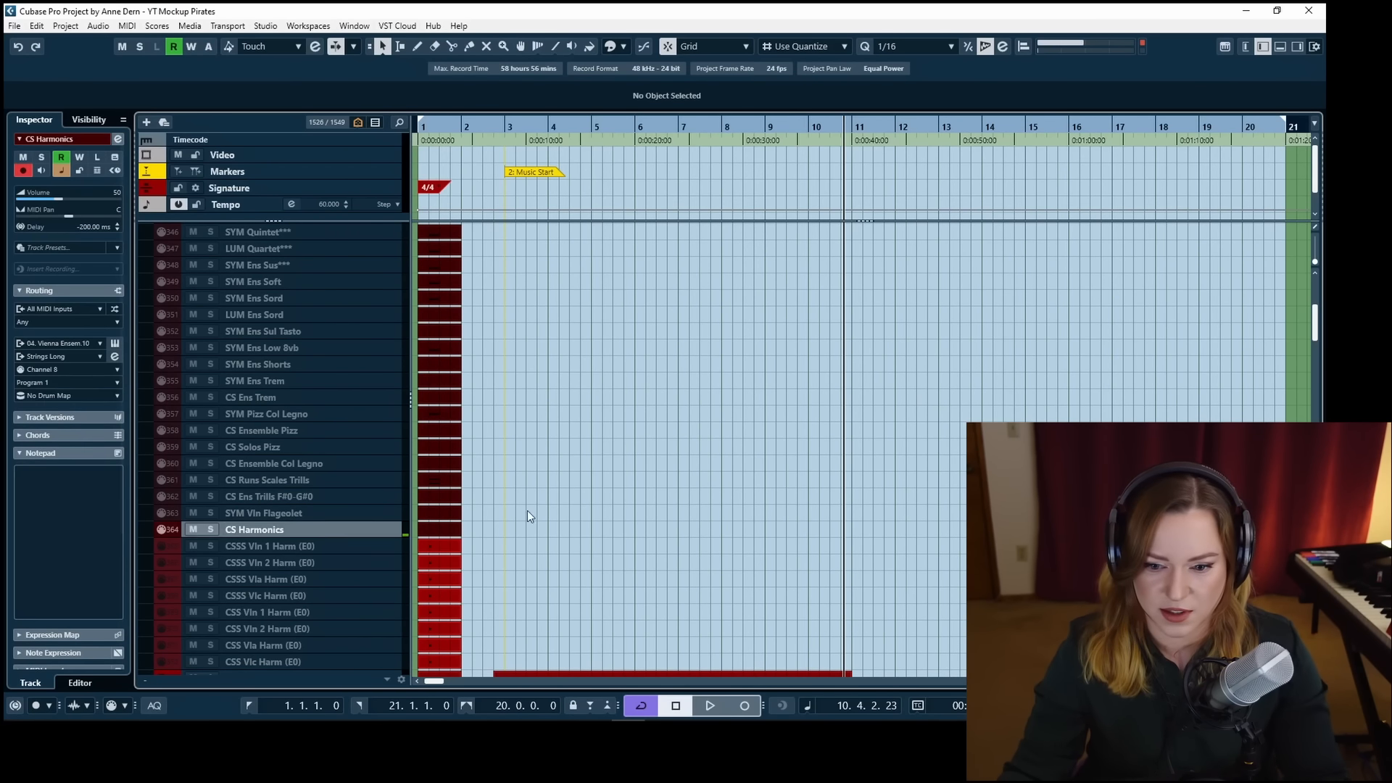
# Draw an empty part from just before bar 3 to about bar 12 and place it on the CS Harmonics track.
pyautogui.moveTo(493, 545); pyautogui.dragTo(898, 545)
pyautogui.press('1')
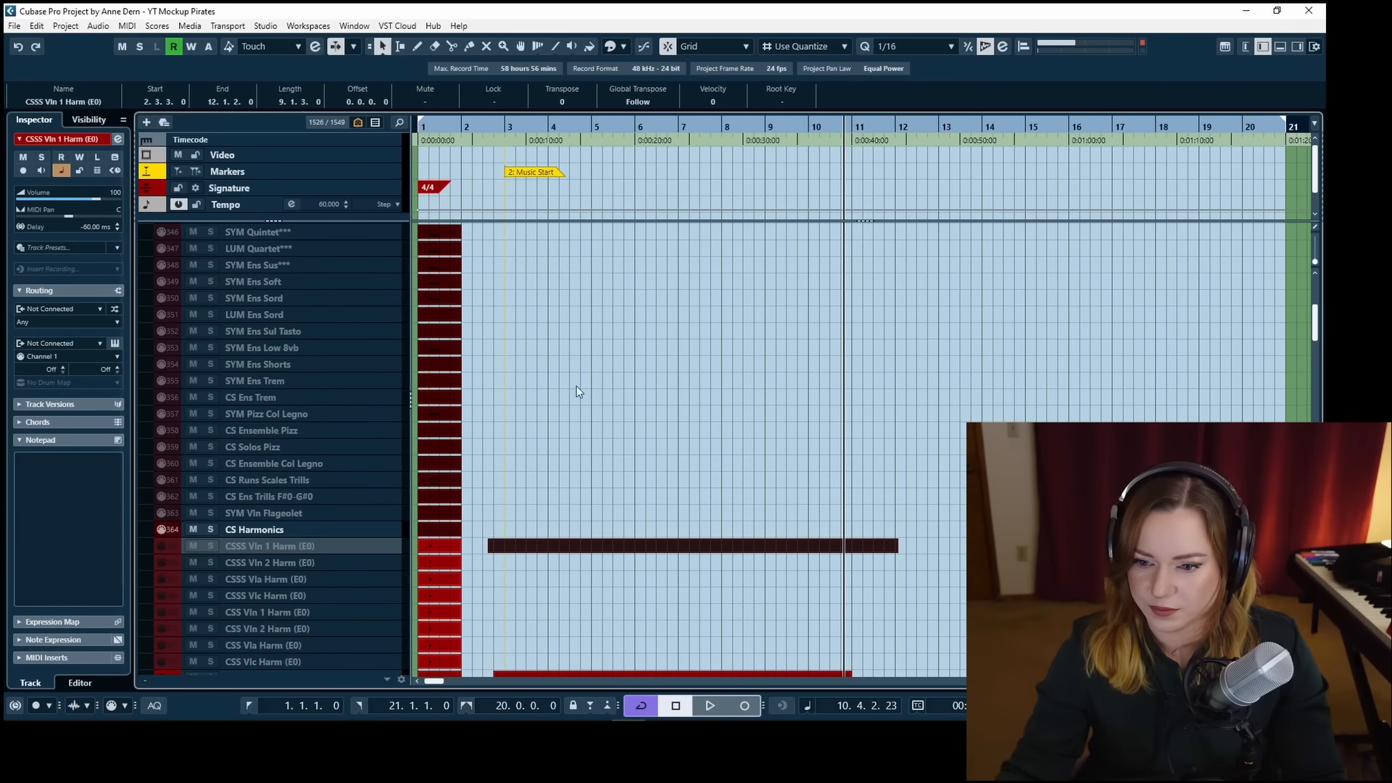
pyautogui.moveTo(500, 127); pyautogui.dragTo(489, 138)
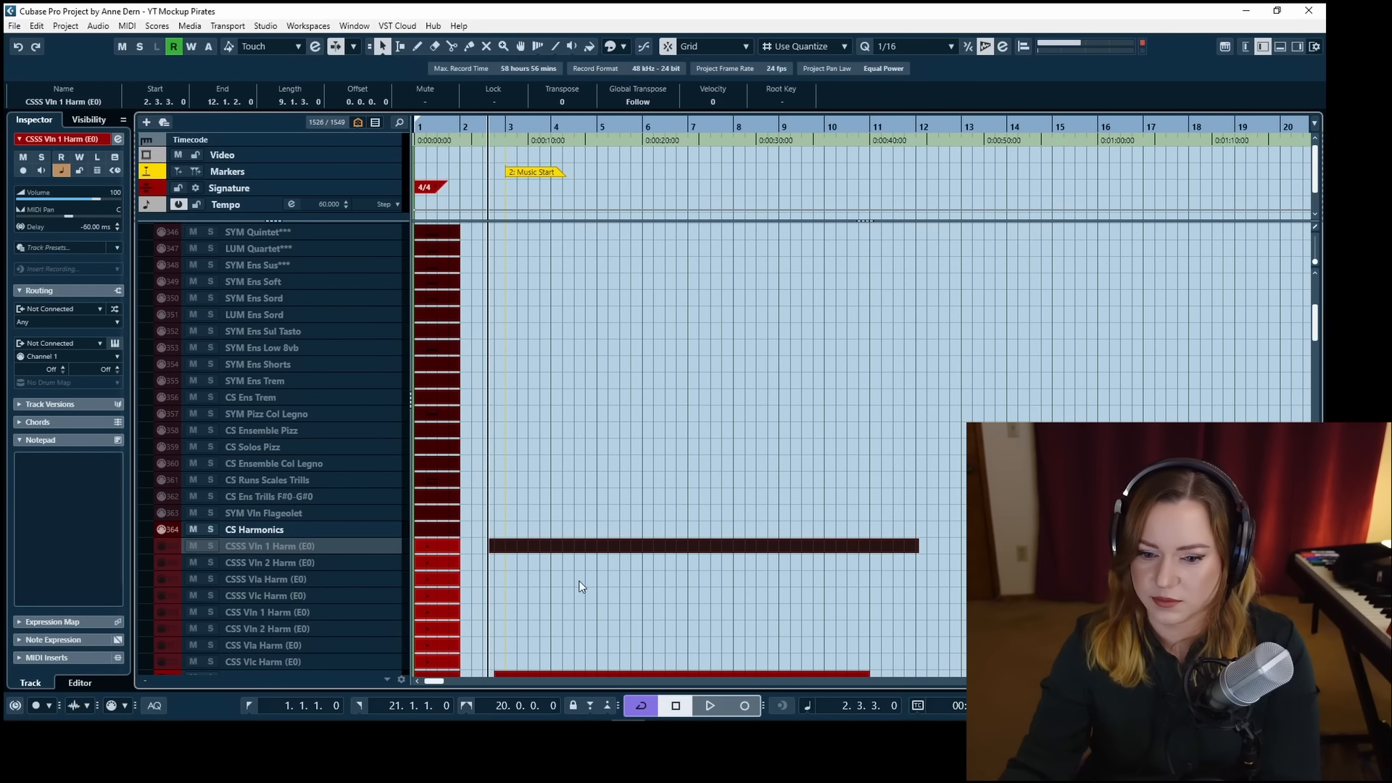
pyautogui.click(524, 529)
pyautogui.moveTo(509, 549); pyautogui.dragTo(516, 533)
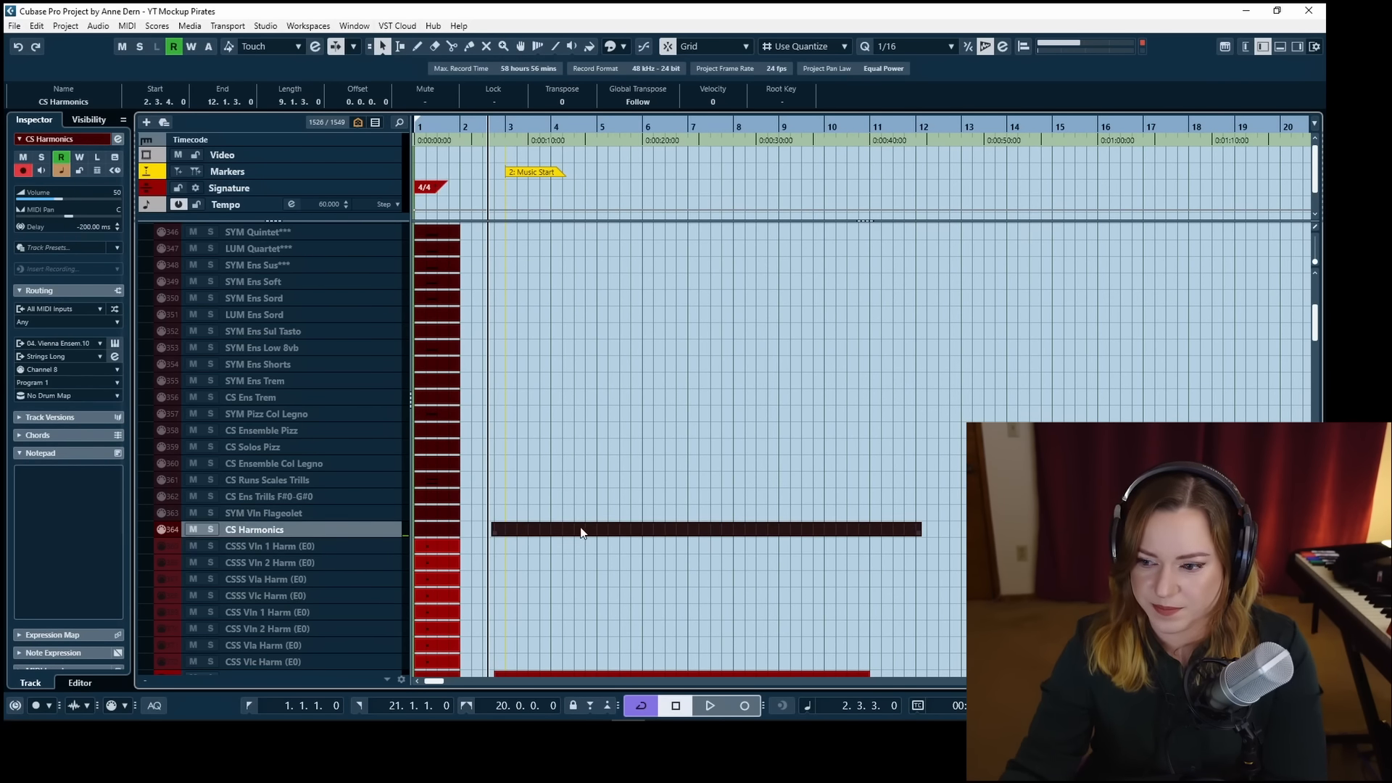
# Open the CS Harmonics part, draw an E4 note about one bar long at bar 3, and add opening modulation and expression points.
pyautogui.doubleClick(580, 530)
pyautogui.press('8')
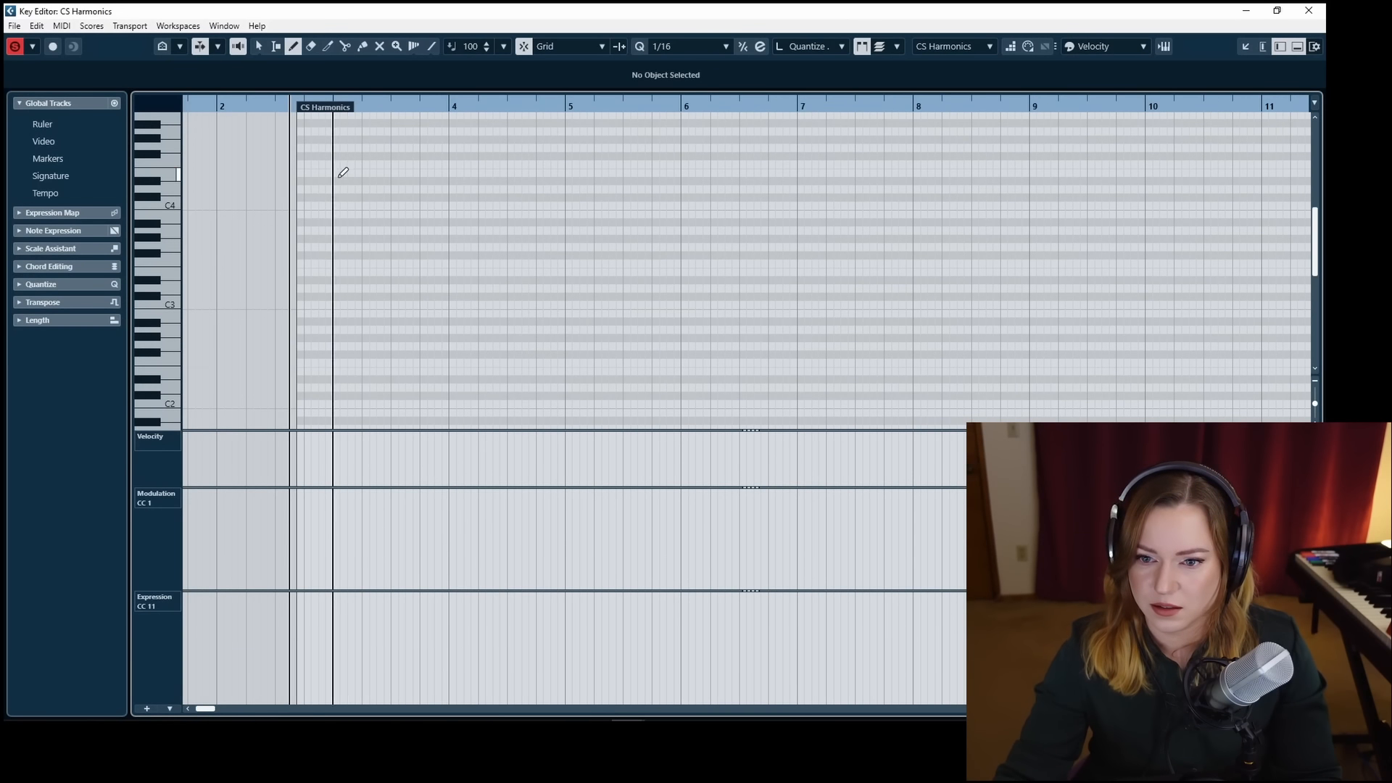
pyautogui.moveTo(337, 173); pyautogui.dragTo(455, 173)
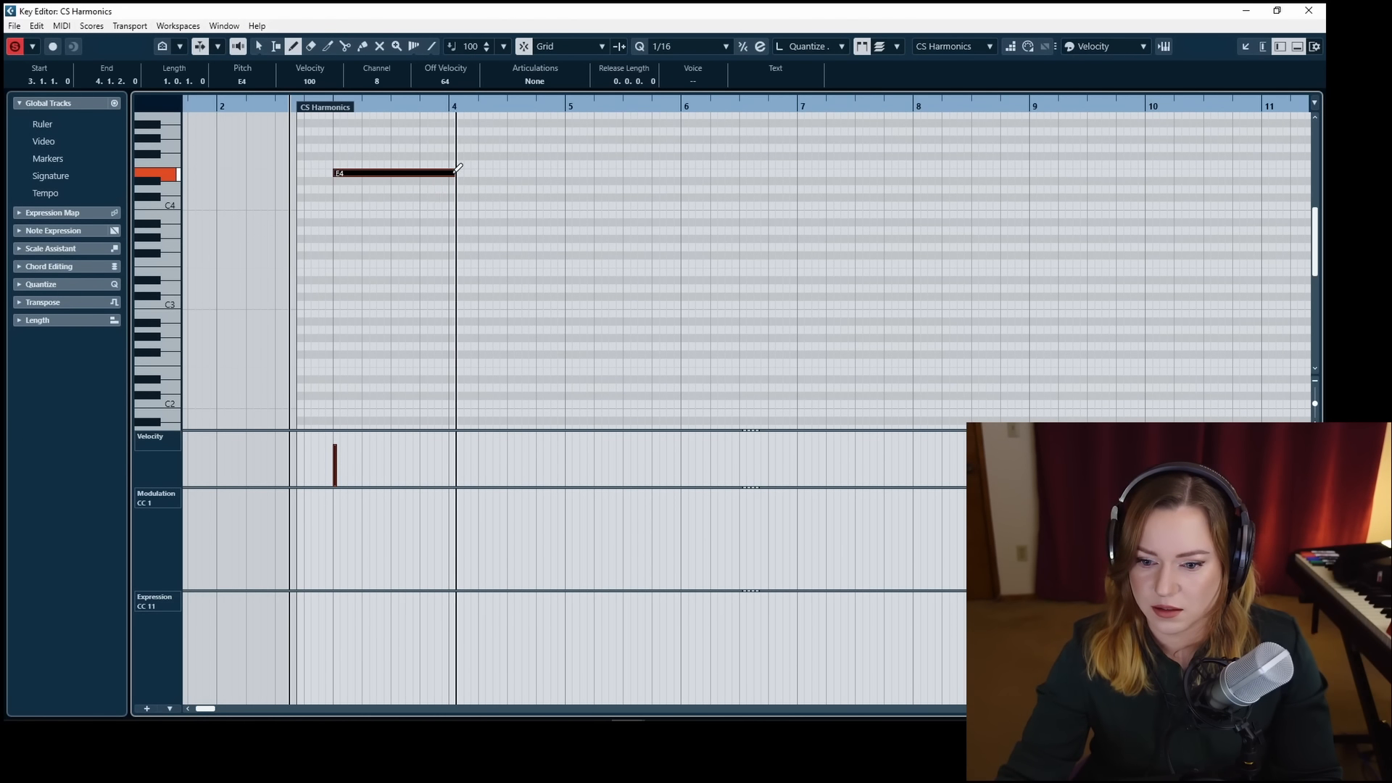
pyautogui.click(310, 588)
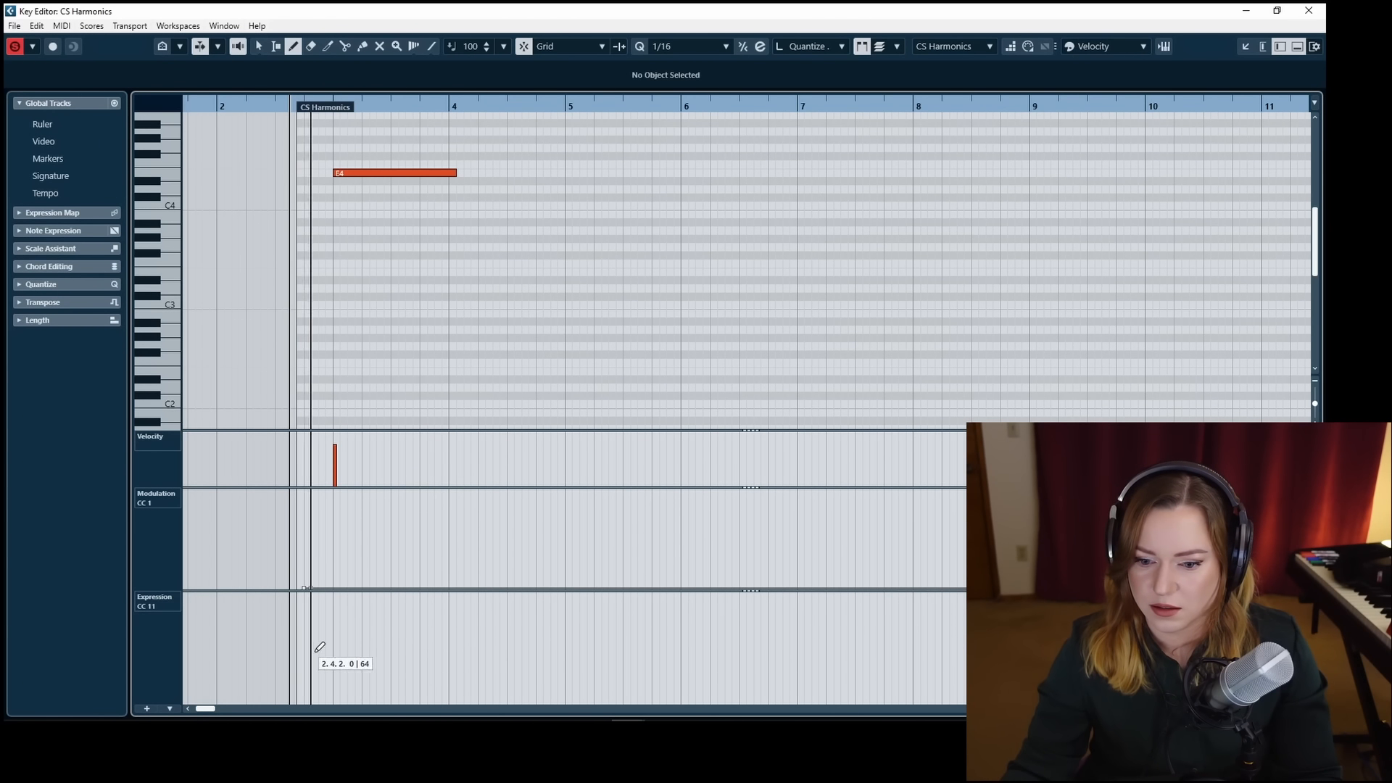
pyautogui.click(312, 690)
# Transpose the bar 3 note up to D5 and lower its velocity to 22.
pyautogui.press('1')
pyautogui.click(358, 172)
pyautogui.hotkey('shift', 'Up')
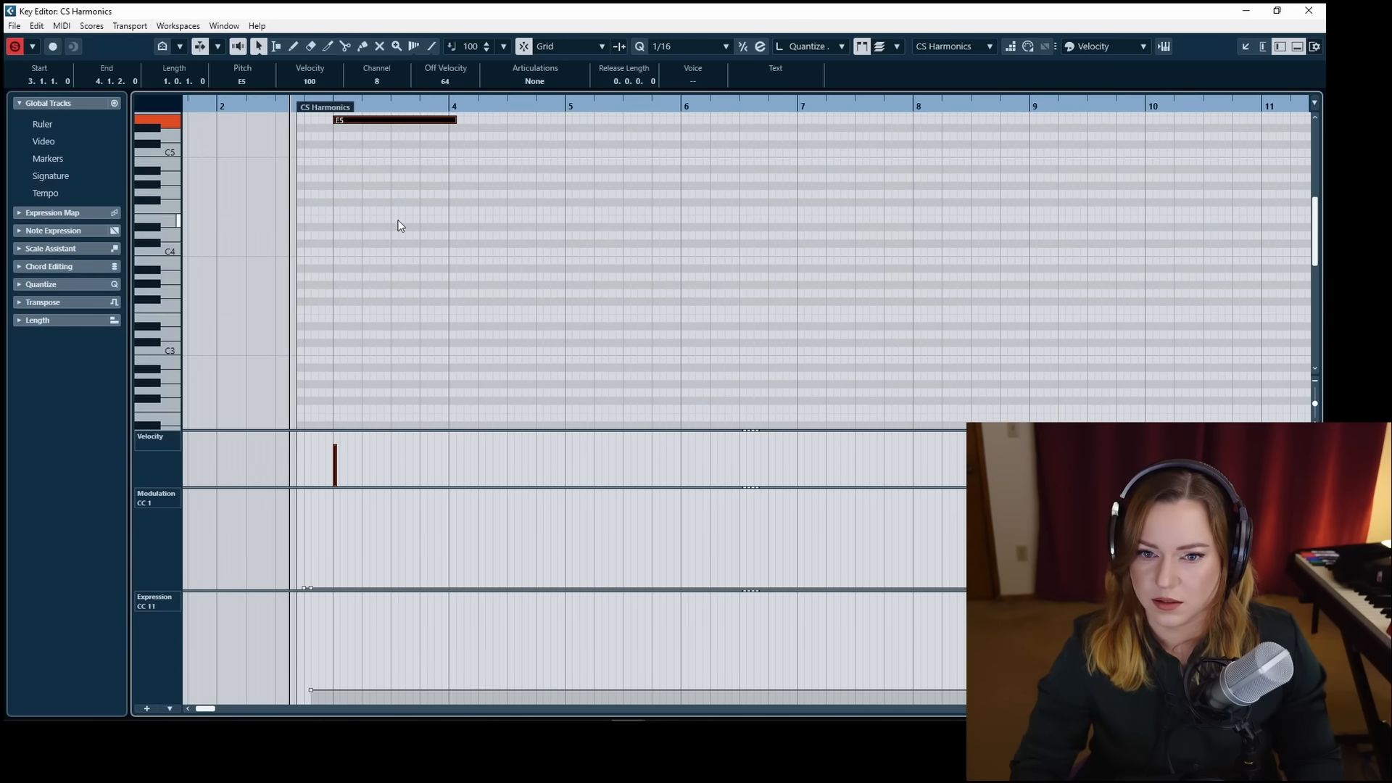
pyautogui.scroll(2, 392, 208)
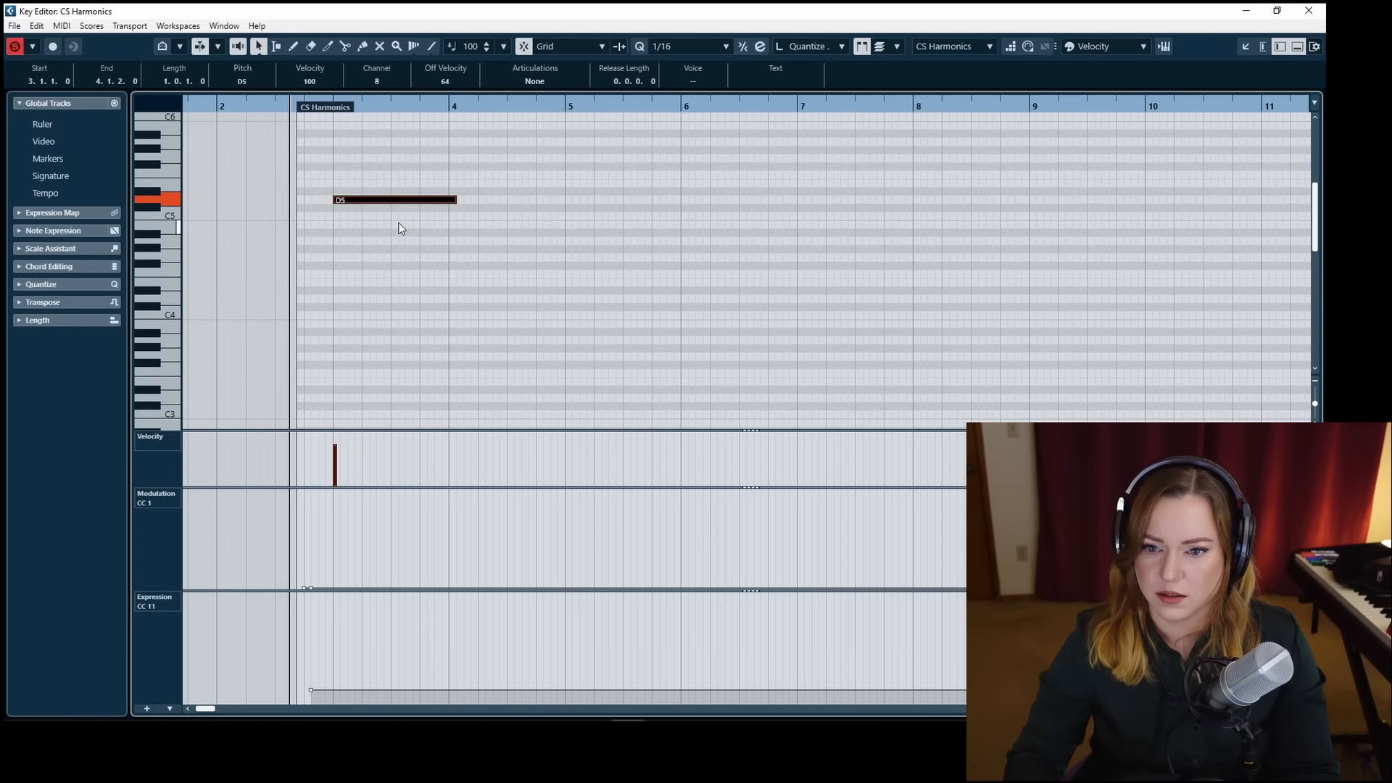
pyautogui.scroll(4, 421, 214)
pyautogui.scroll(-2, 421, 213)
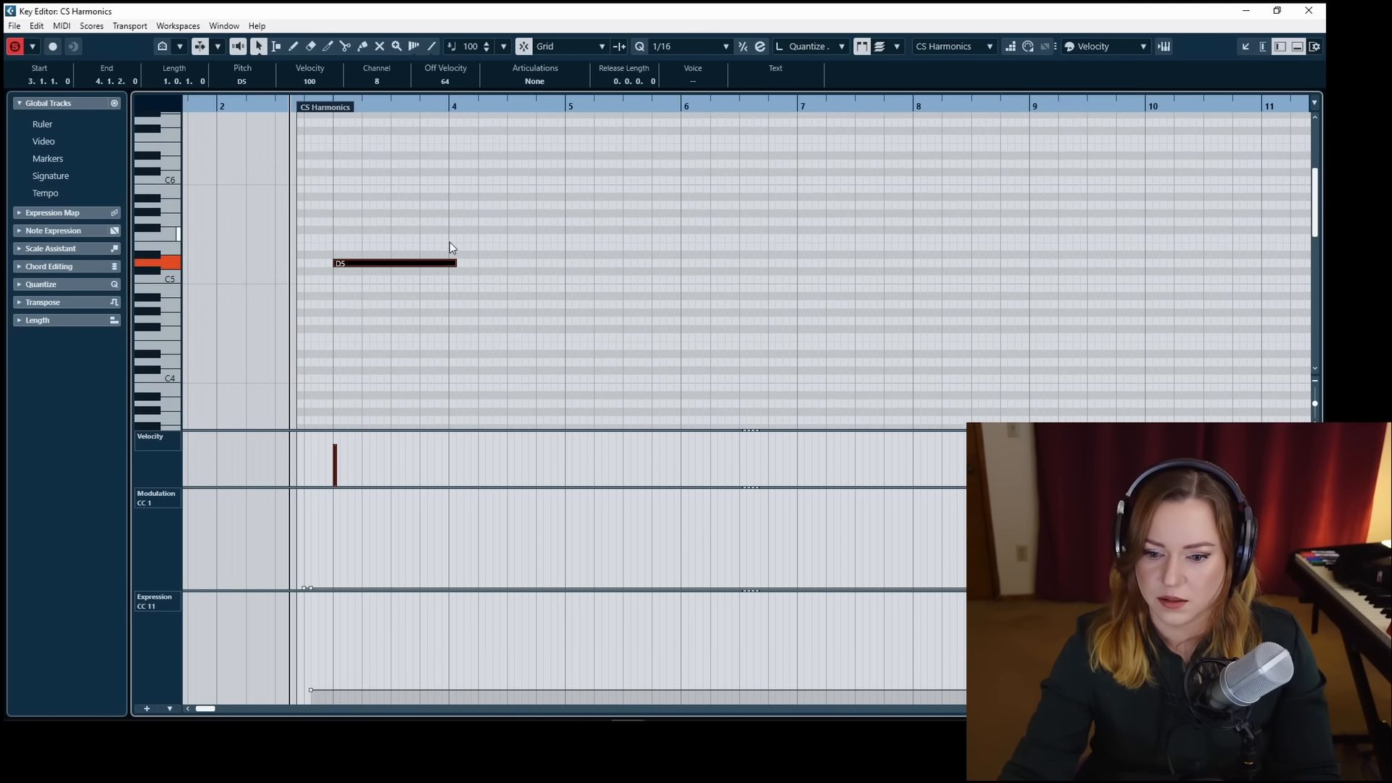
pyautogui.moveTo(355, 478); pyautogui.dragTo(459, 471)
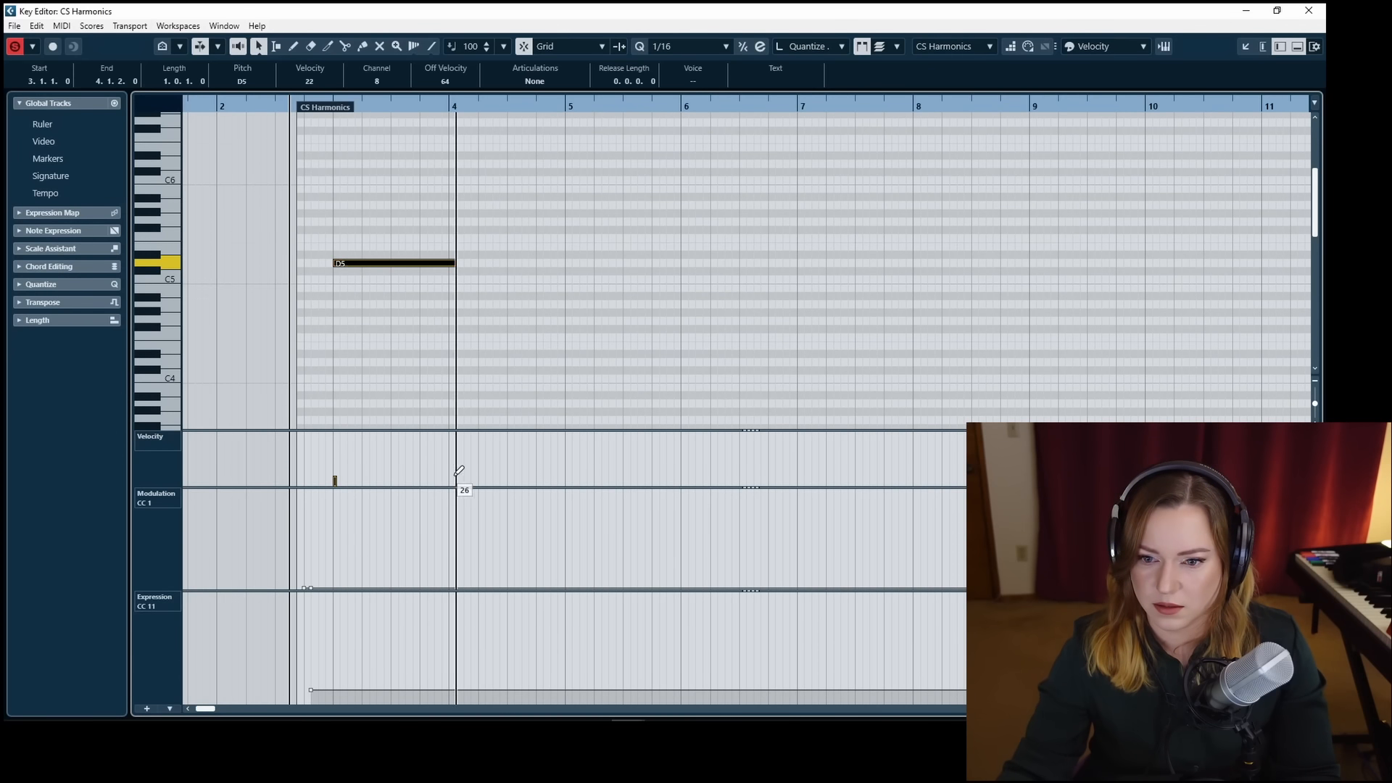
# Audition the D5 harmonic and add an expression point of 11 at bar 3.
pyautogui.press('space')
pyautogui.click(612, 205)
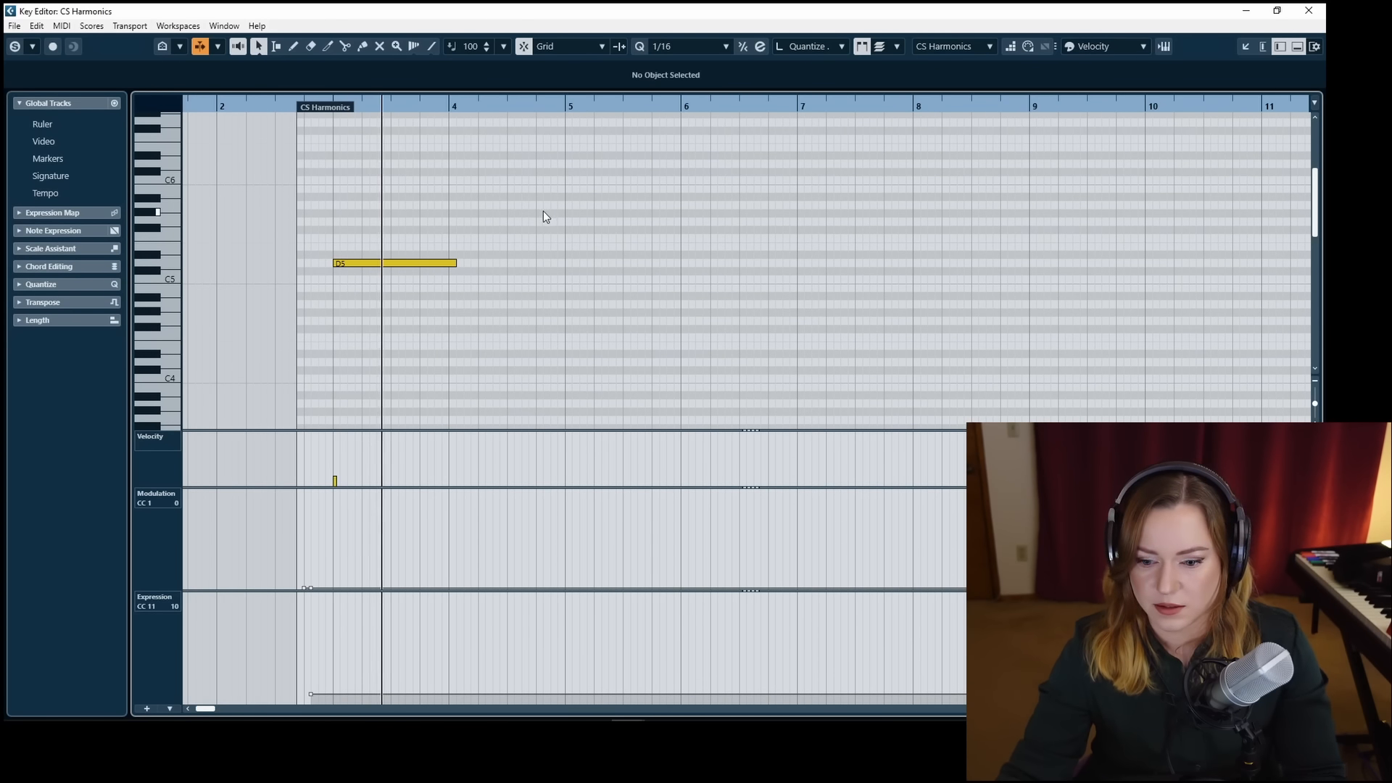
pyautogui.press('8')
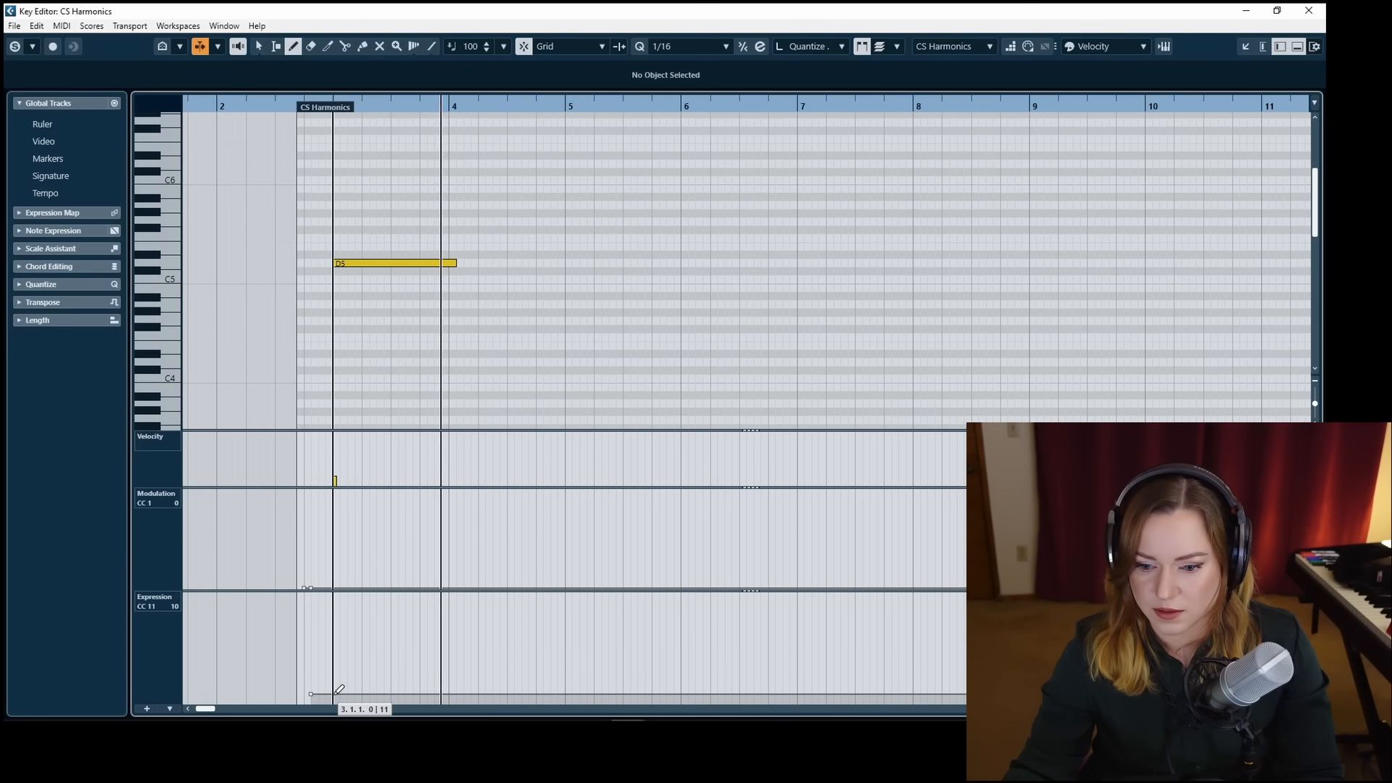
pyautogui.click(335, 693)
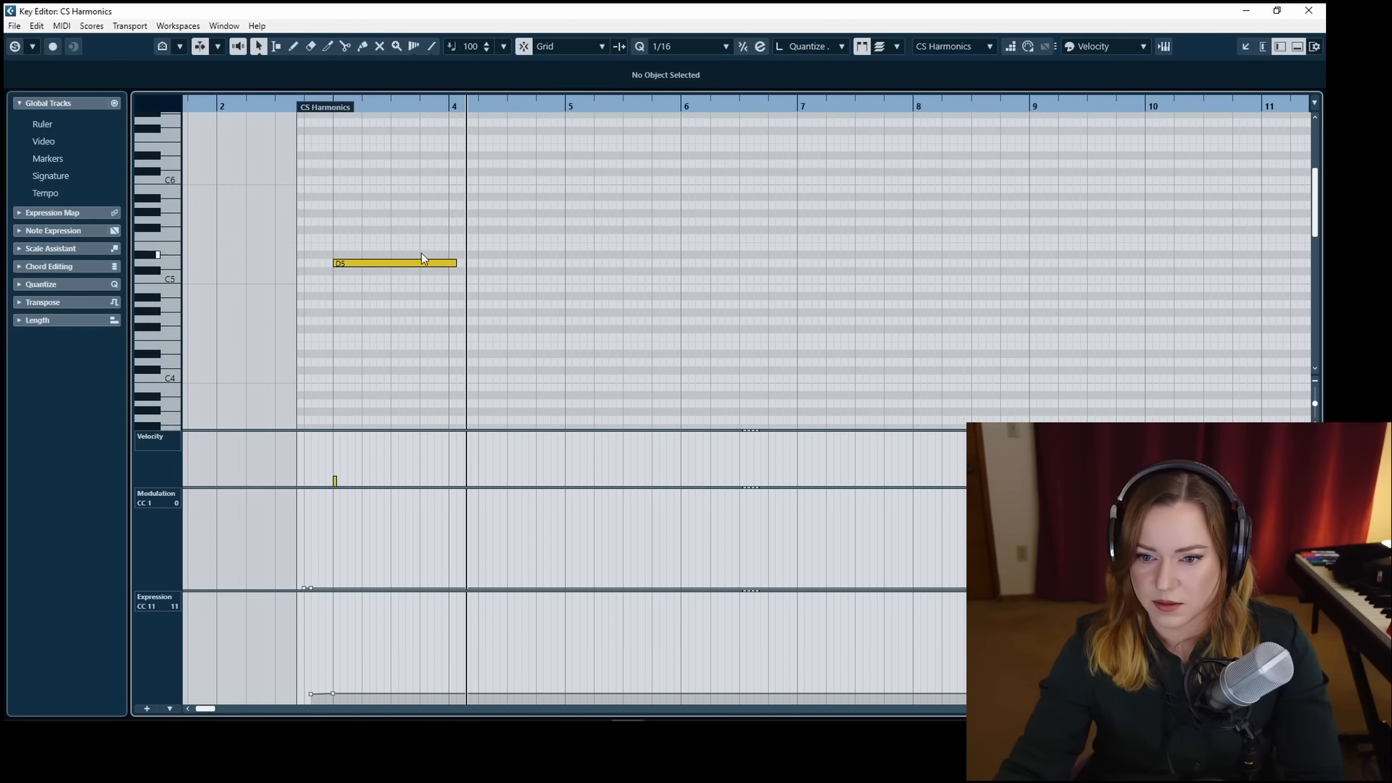
# Close the note editor, expand KEYS / PLUCKS, and open the CS Harmonics and Piano in Blue parts together for editing.
pyautogui.press('Escape')
pyautogui.scroll(-15, 612, 537)
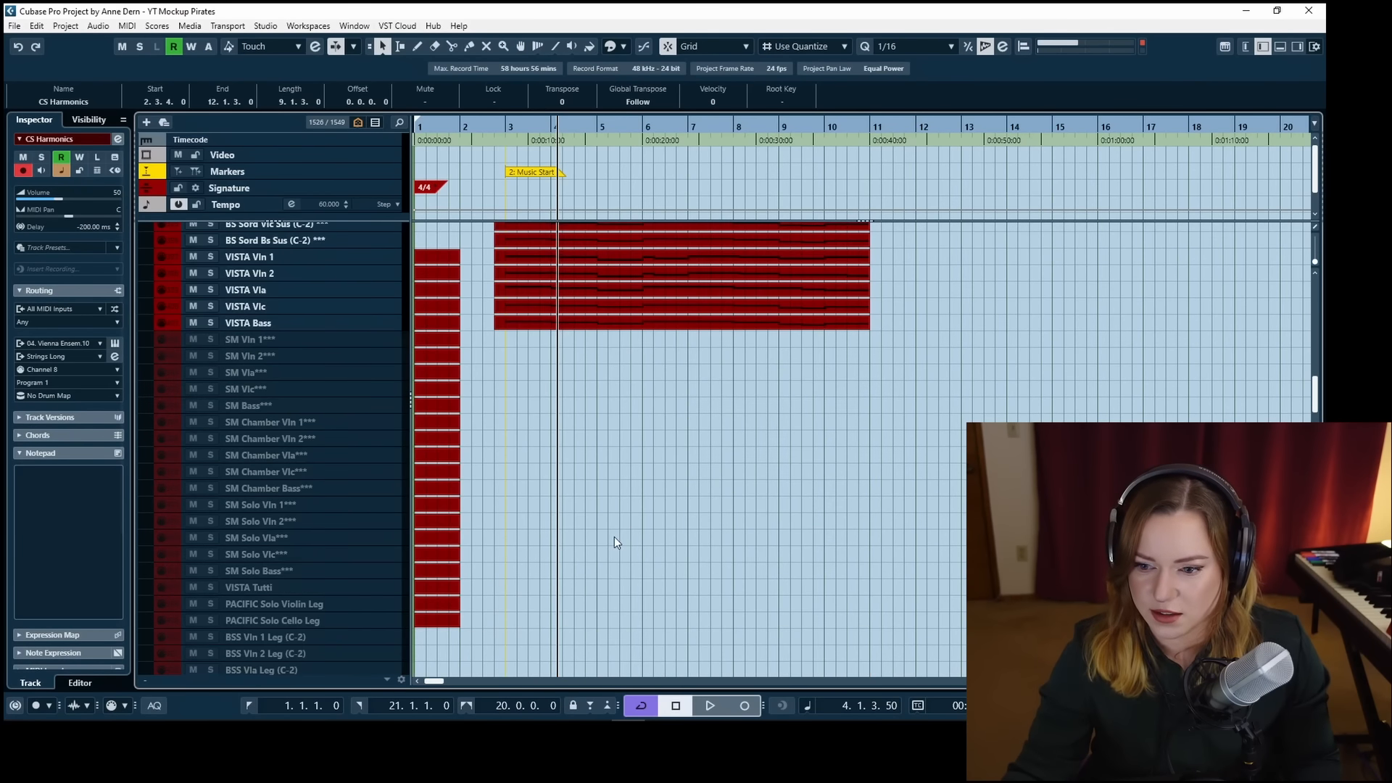
pyautogui.scroll(-15, 611, 537)
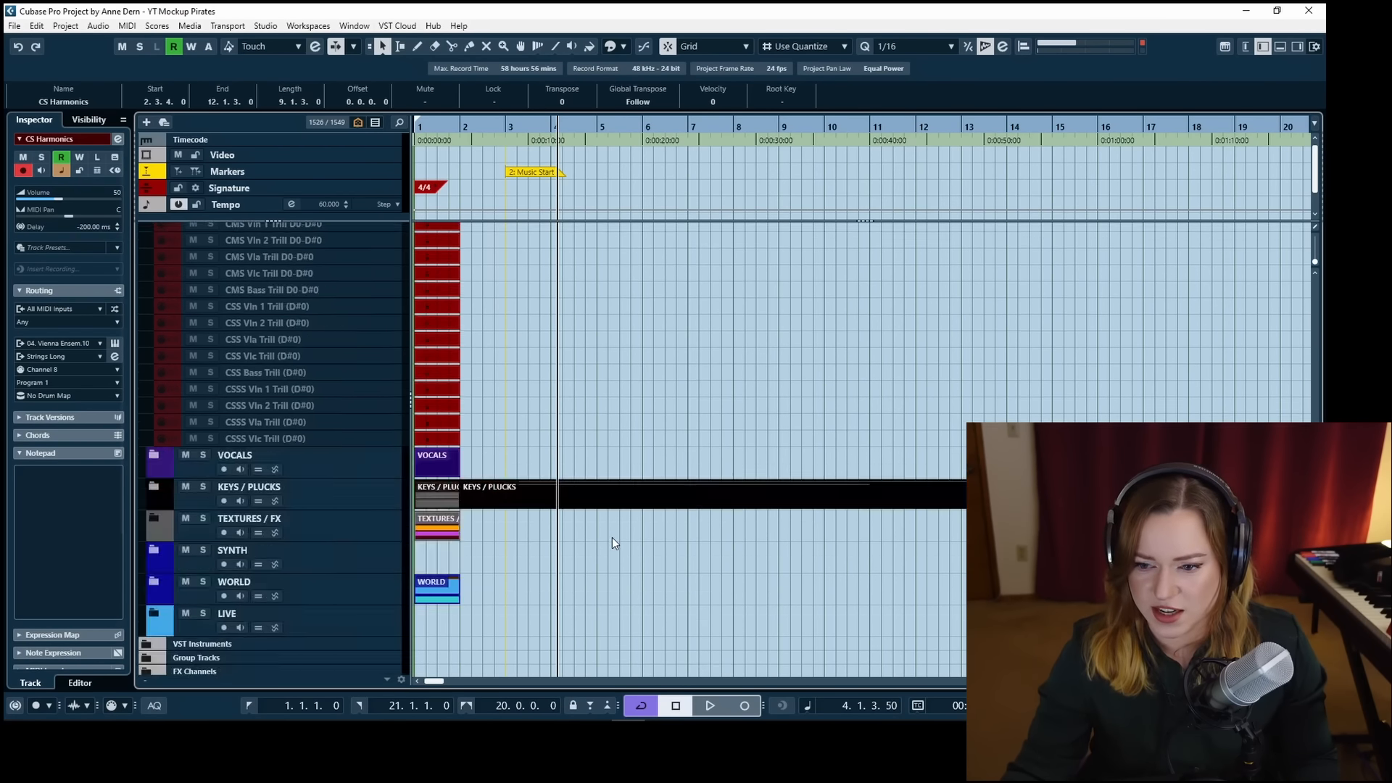
pyautogui.click(155, 426)
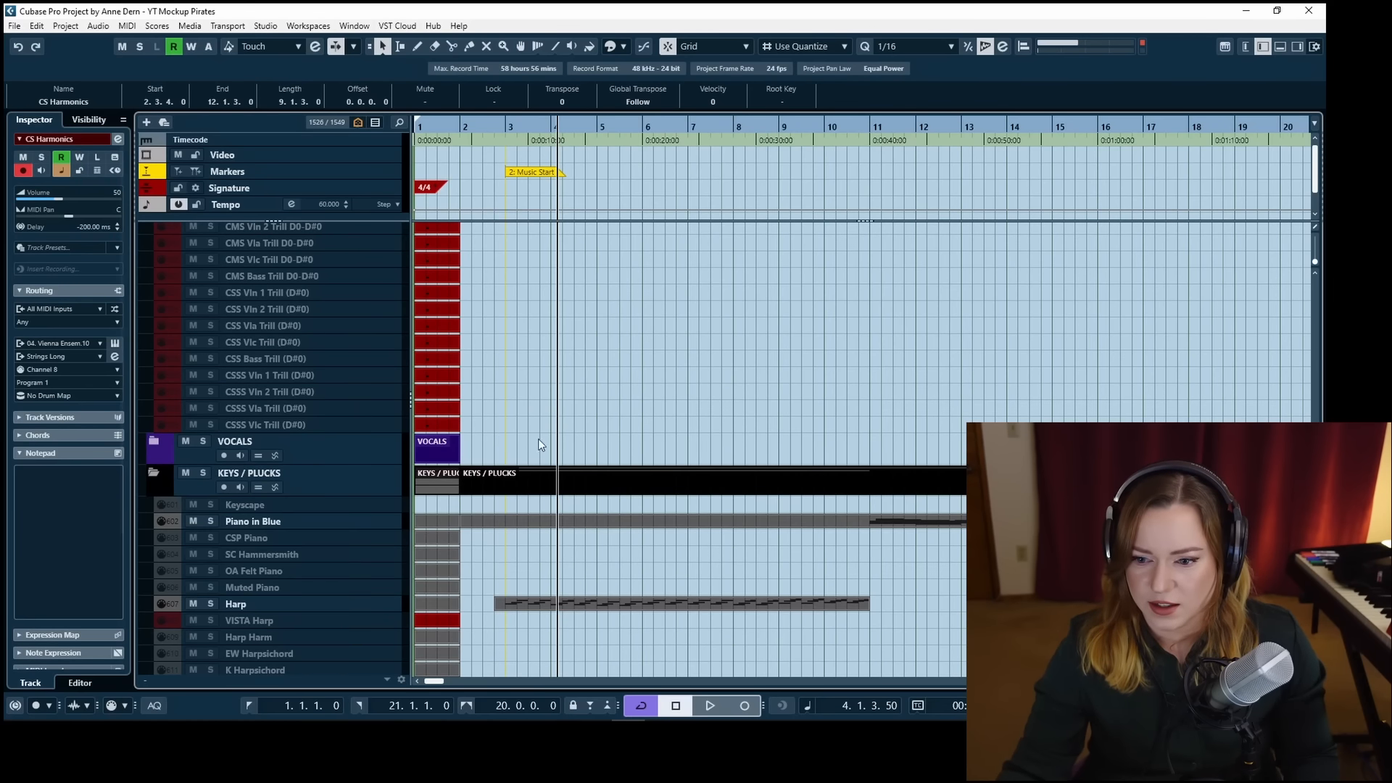
pyautogui.click(560, 522)
pyautogui.doubleClick(623, 516)
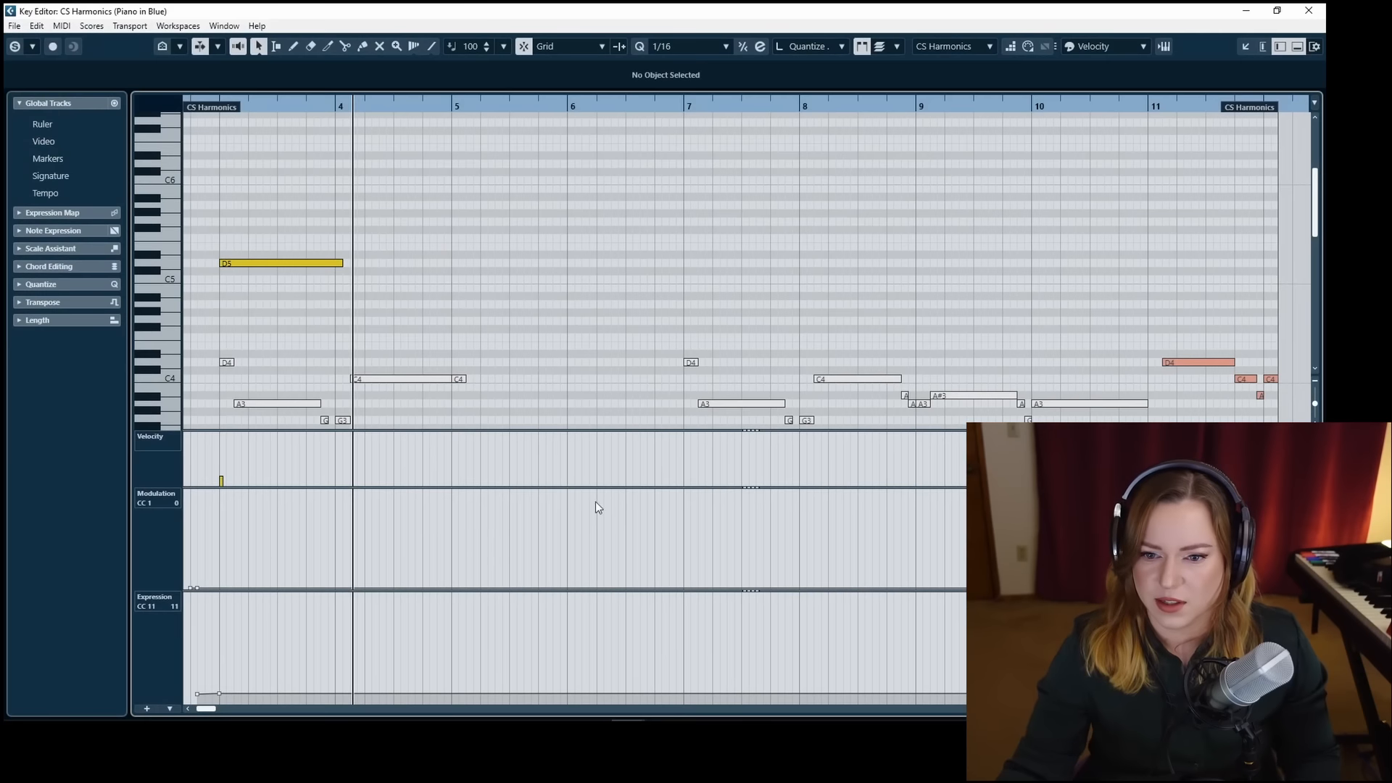
# Review the piano chords beneath the harmonic and trim the D5 note to end exactly at bar 4.
pyautogui.scroll(-5, 522, 355)
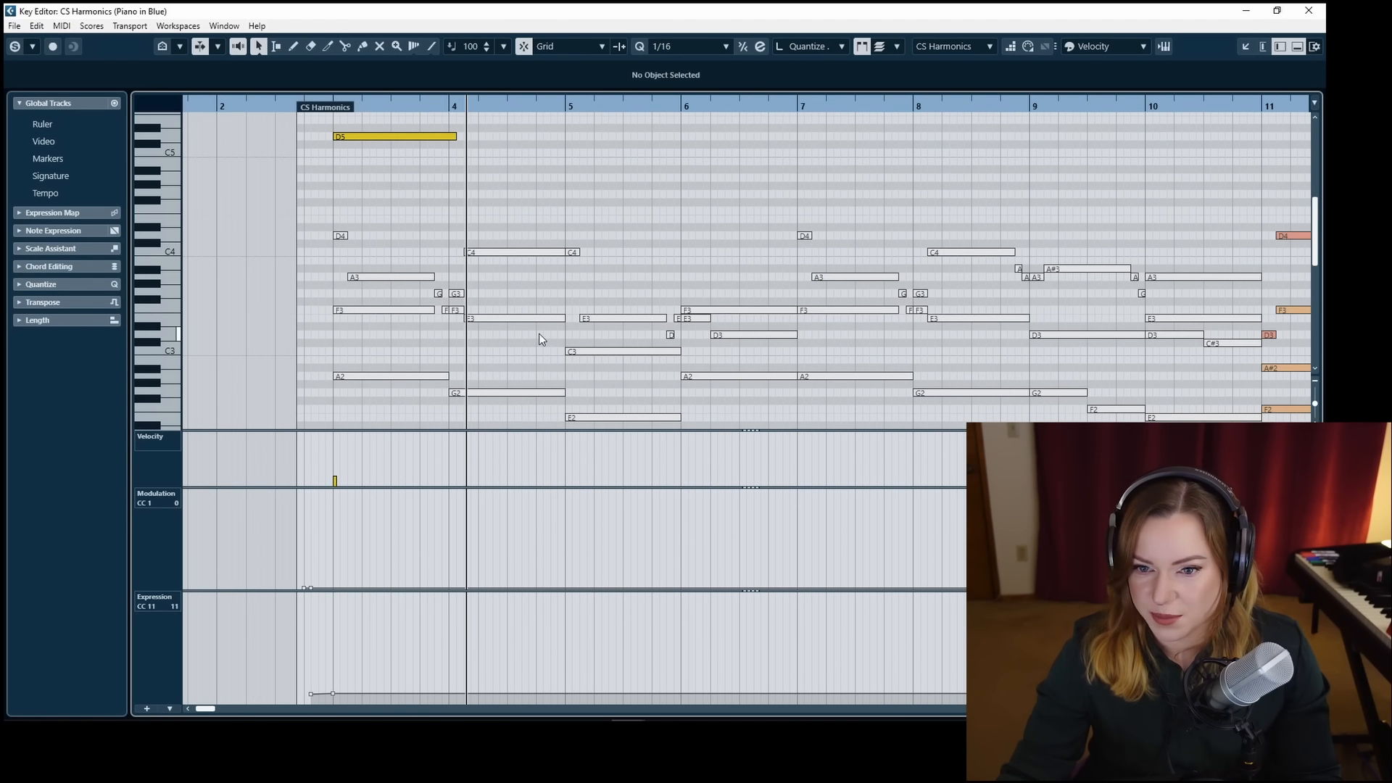
pyautogui.scroll(-3, 540, 338)
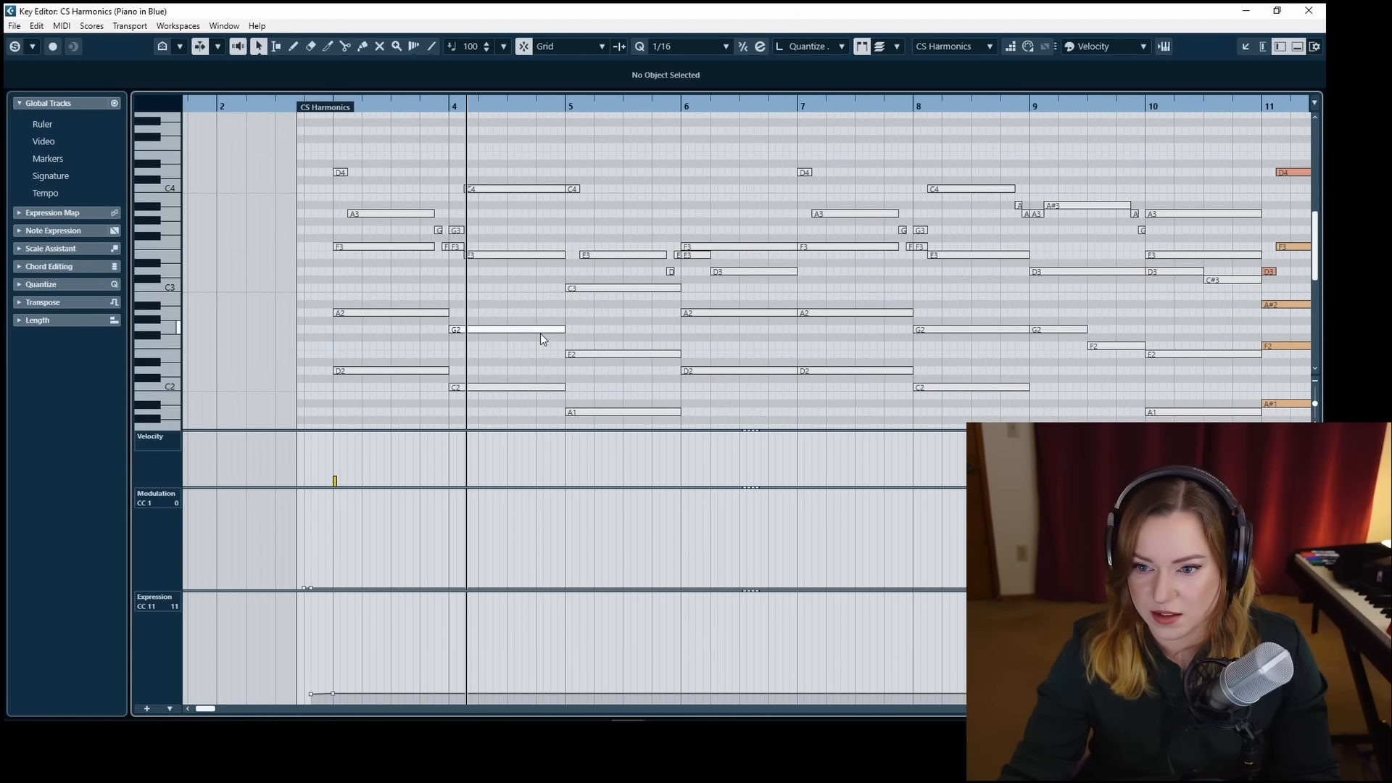
pyautogui.scroll(12, 540, 334)
pyautogui.moveTo(456, 323); pyautogui.dragTo(449, 324)
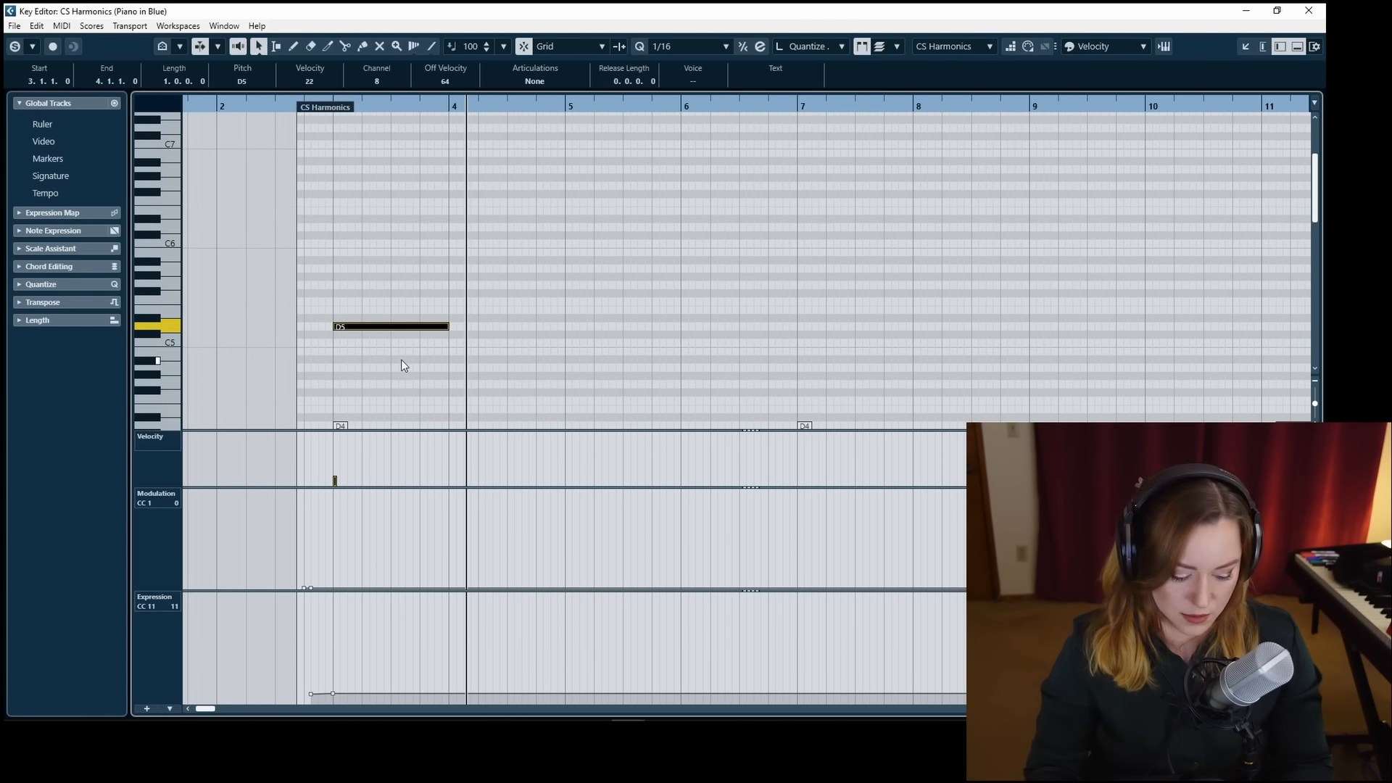
# Duplicate the D5 harmonic into bar 4 and raise the copy to E5.
pyautogui.hotkey('alt', 'd')
pyautogui.press('Up')
pyautogui.press('Up')
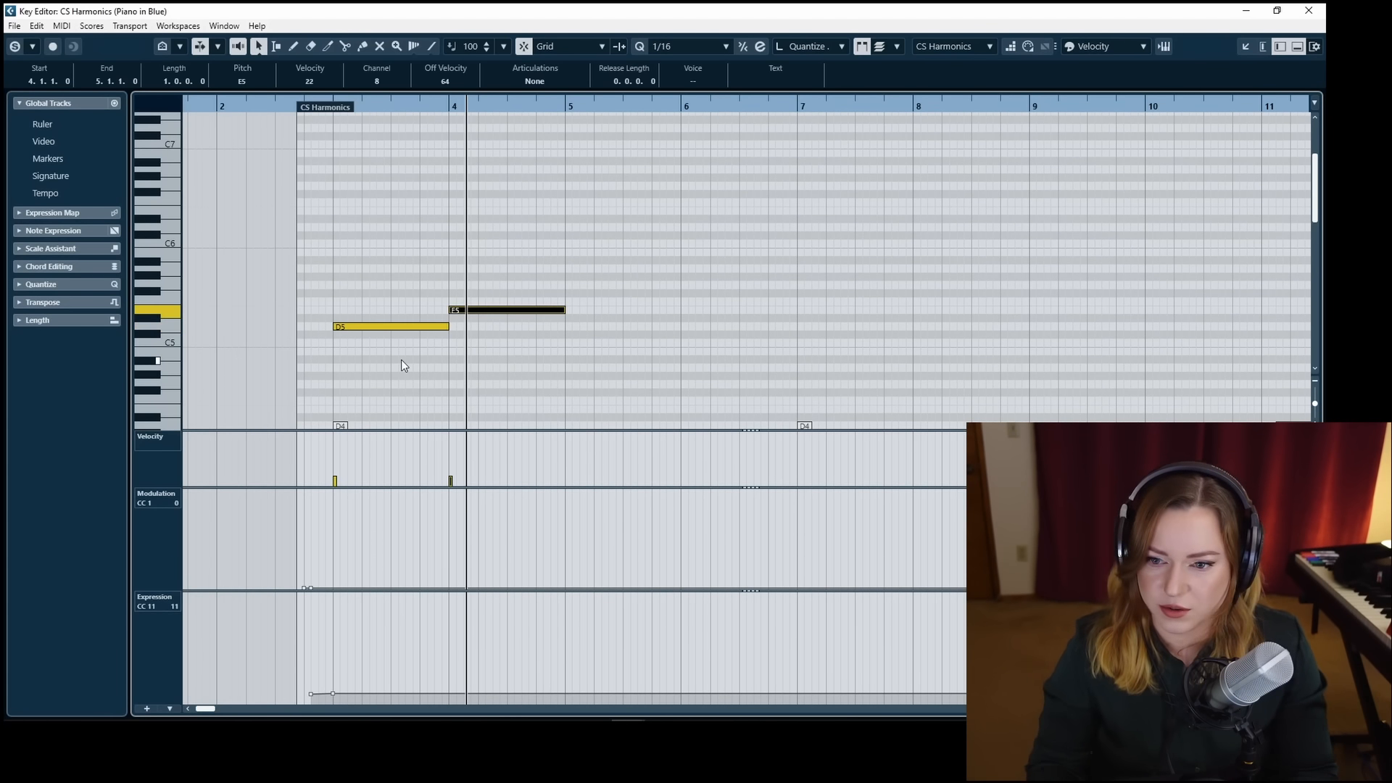
# Shape an expression swell with a point of 31 at bar 4 and a low point at bar 5.
pyautogui.click(521, 375)
pyautogui.press('8')
pyautogui.click(451, 677)
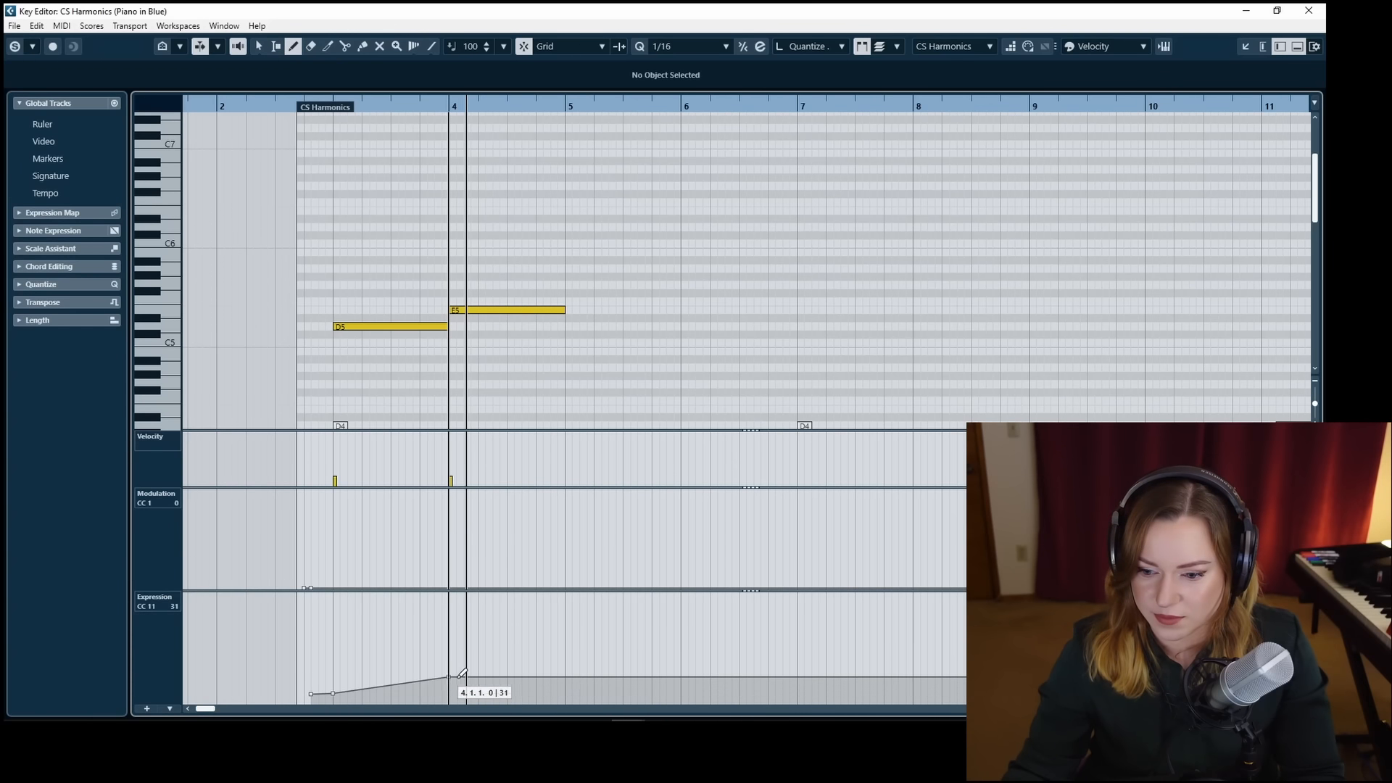
pyautogui.click(573, 694)
# Play the two harmonics from the start of the part and raise the bar 4 expression peak to 51.
pyautogui.click(299, 105)
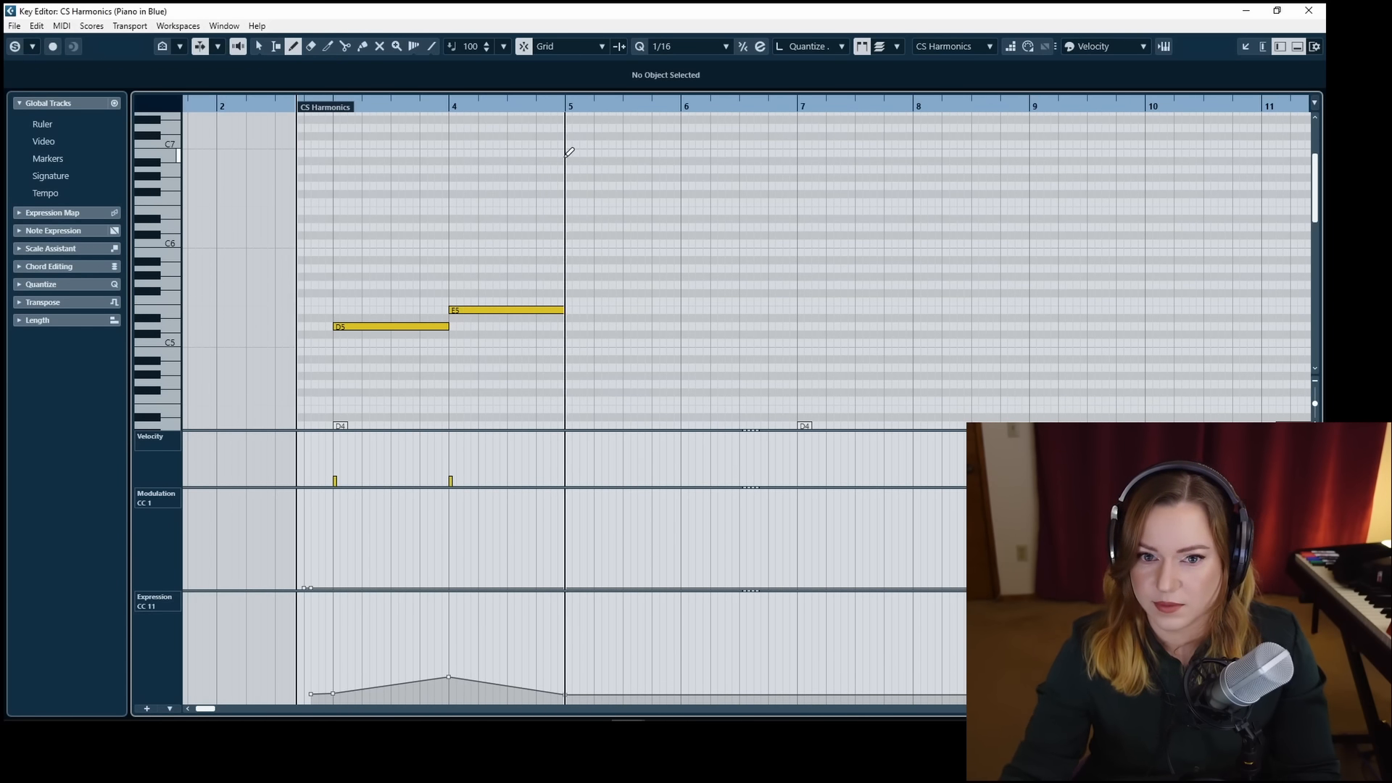
pyautogui.press('space')
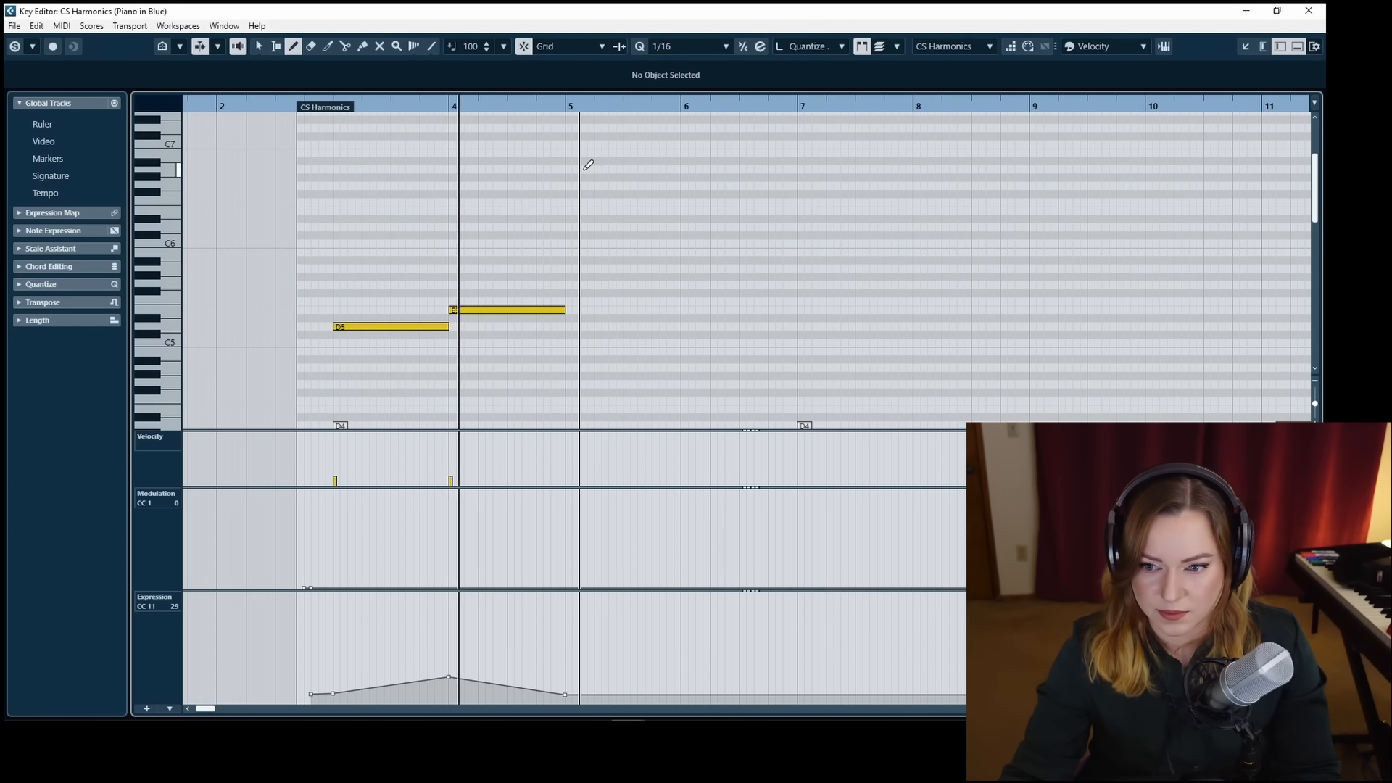
pyautogui.press('1')
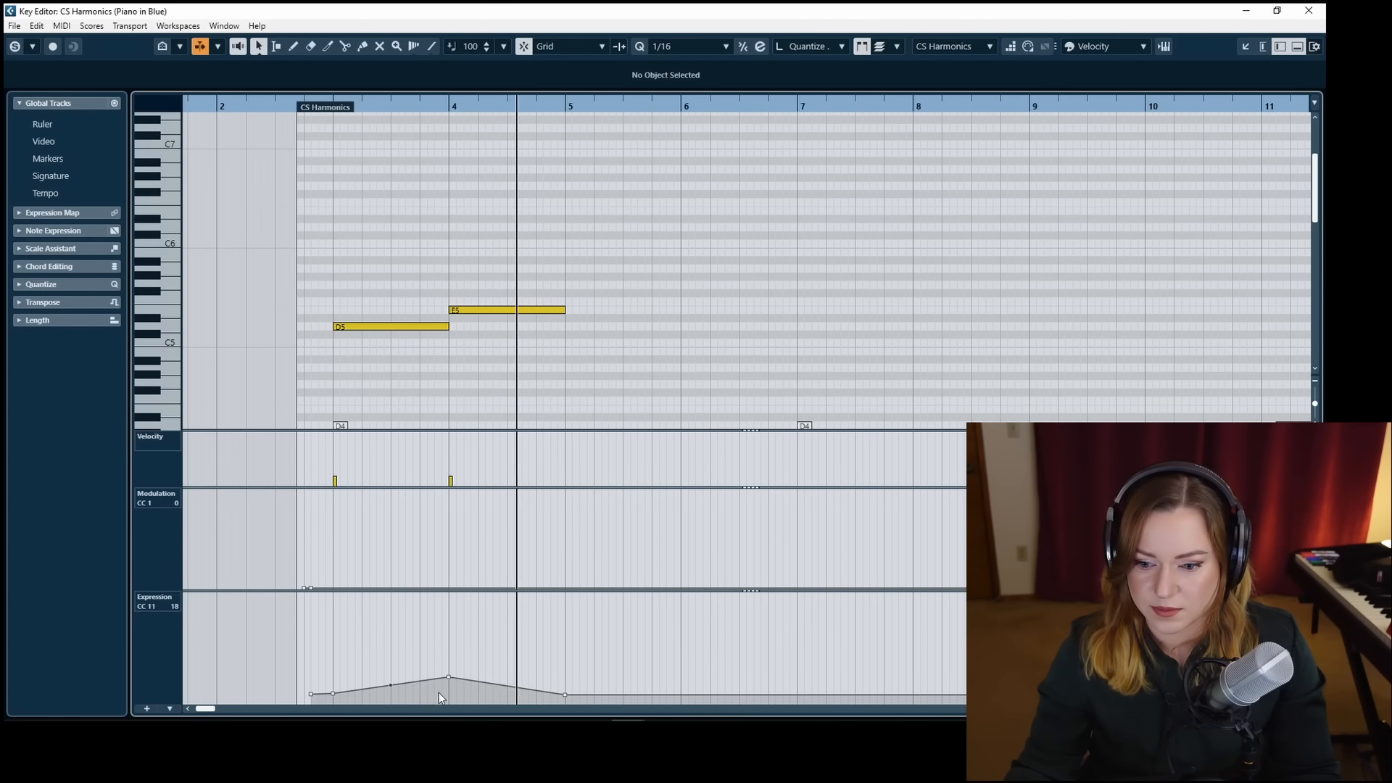
pyautogui.press('space')
pyautogui.moveTo(448, 677); pyautogui.dragTo(450, 665)
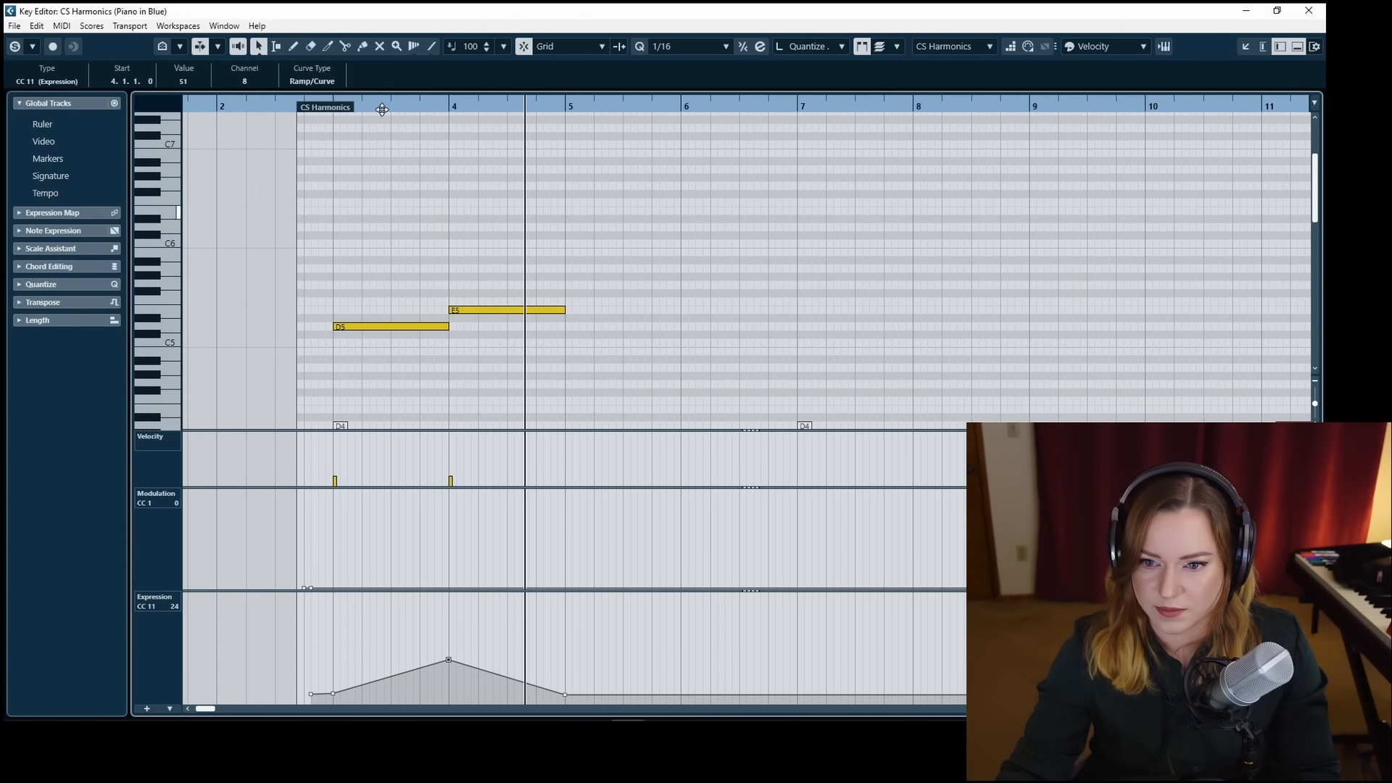
# Lower the opening expression points to 0, curve both ramps around the bar 4 peak, and audition the swell.
pyautogui.click(303, 104)
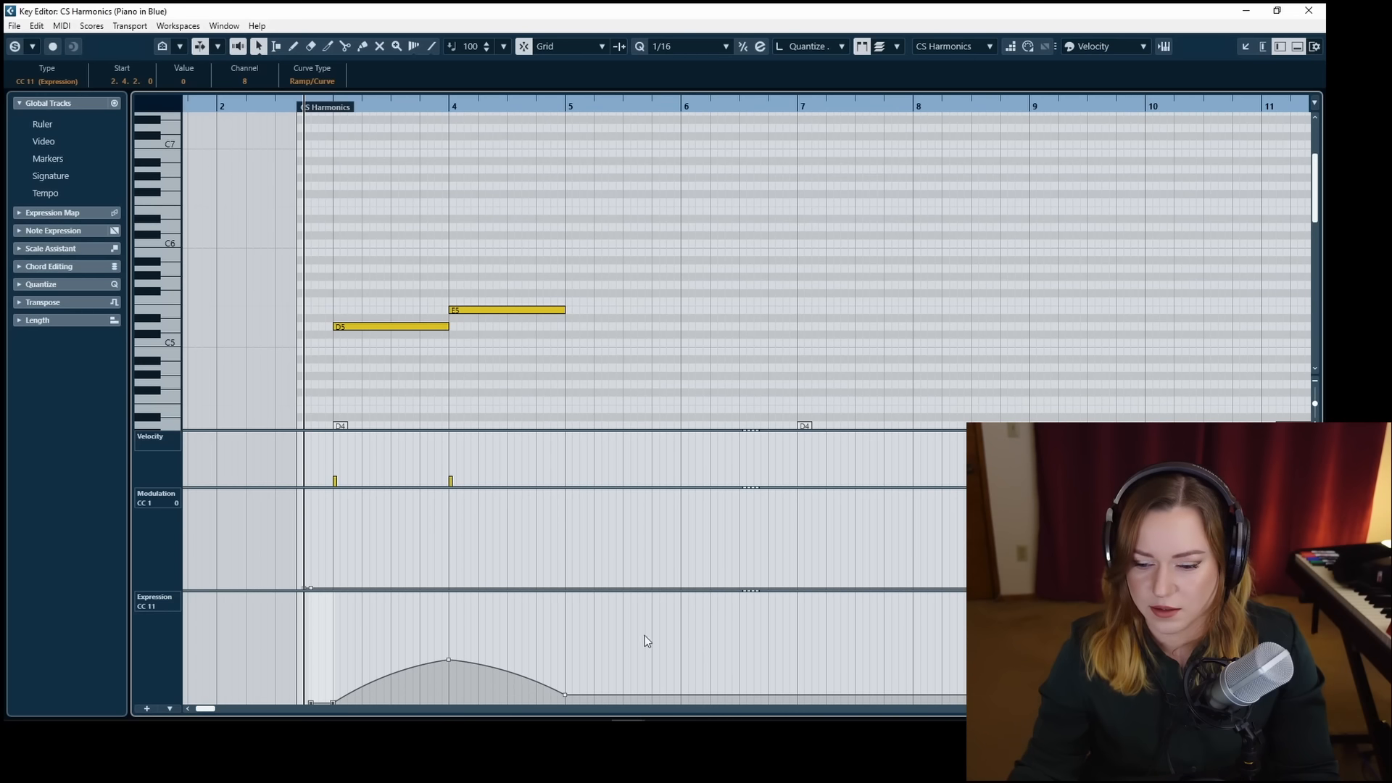
pyautogui.click(628, 255)
pyautogui.press('space')
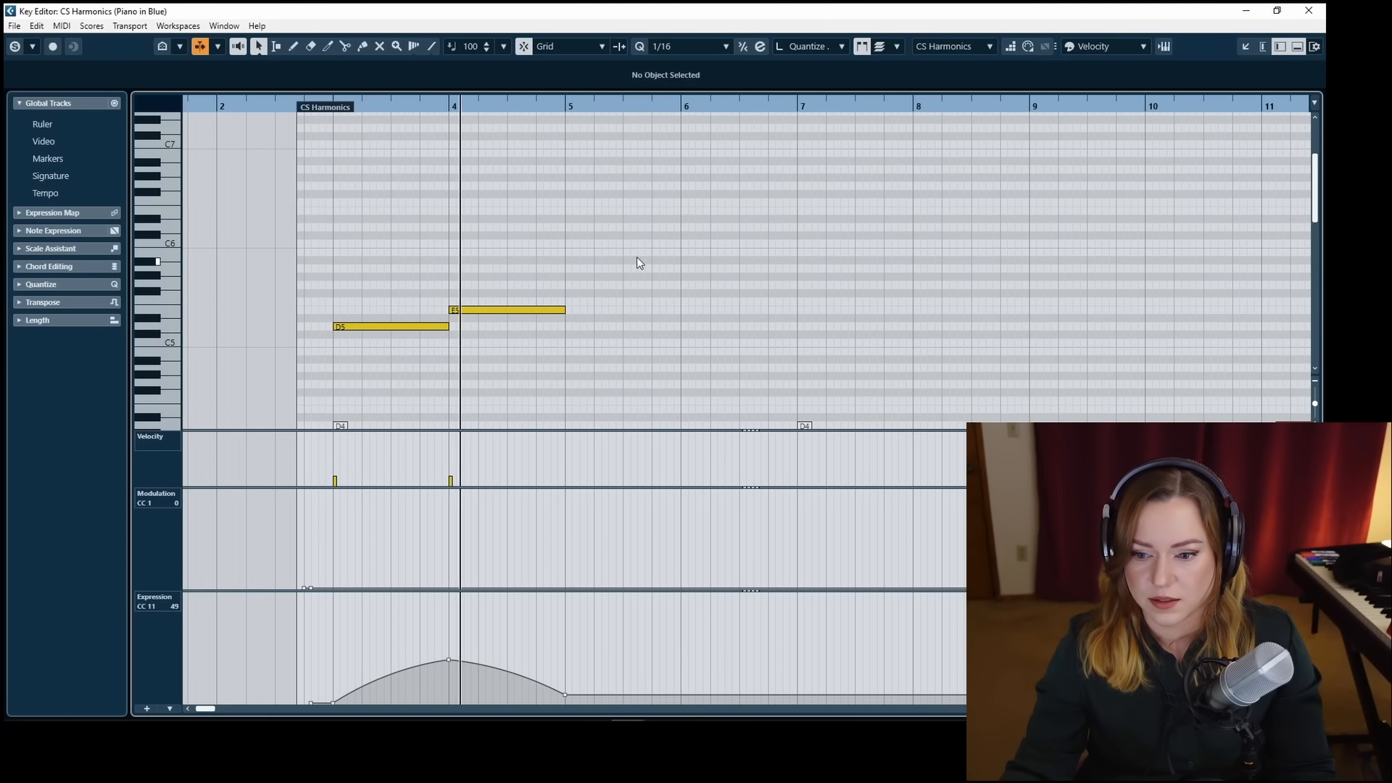
pyautogui.scroll(-1, 636, 257)
pyautogui.scroll(1, 637, 256)
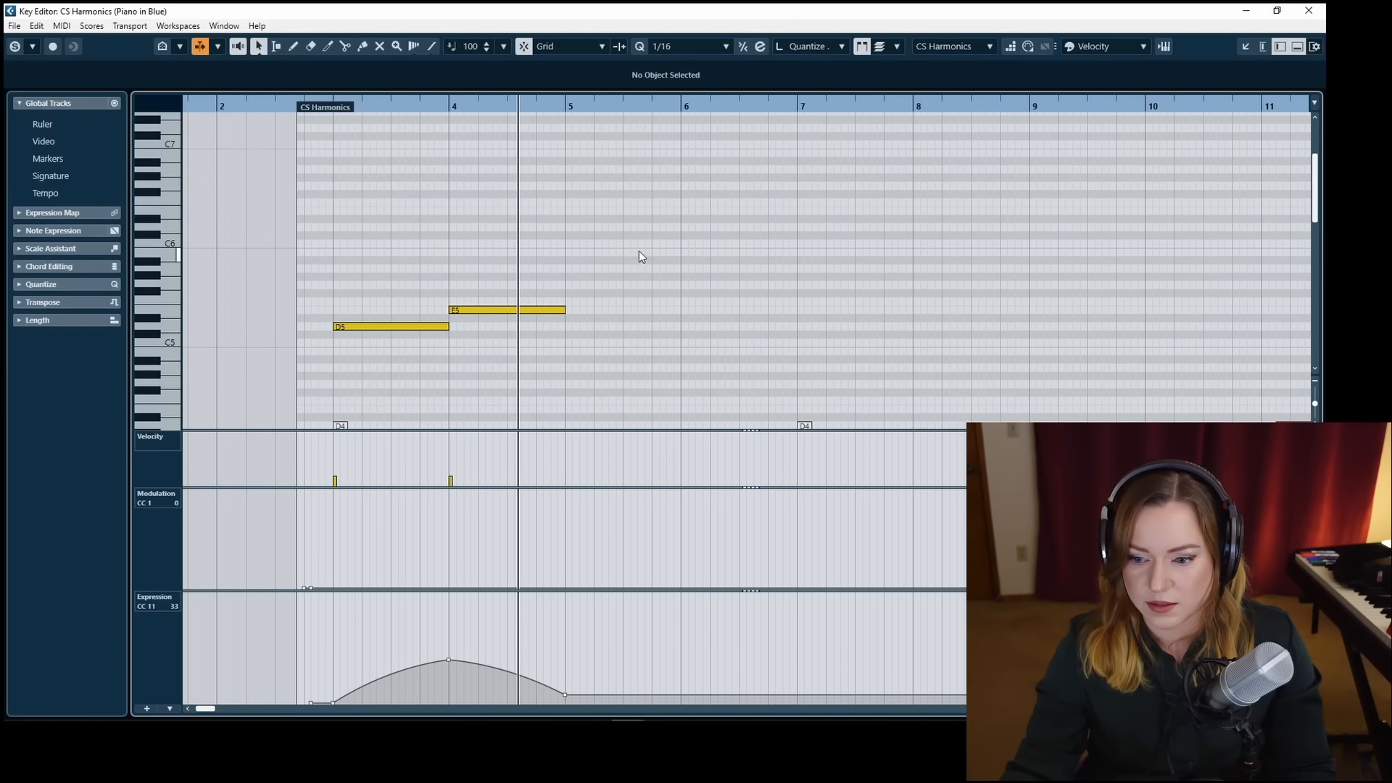
# Check the piano chords around bar 5 and lengthen the E5 harmonic to end at bar 6.
pyautogui.scroll(-1, 637, 259)
pyautogui.scroll(-1, 636, 258)
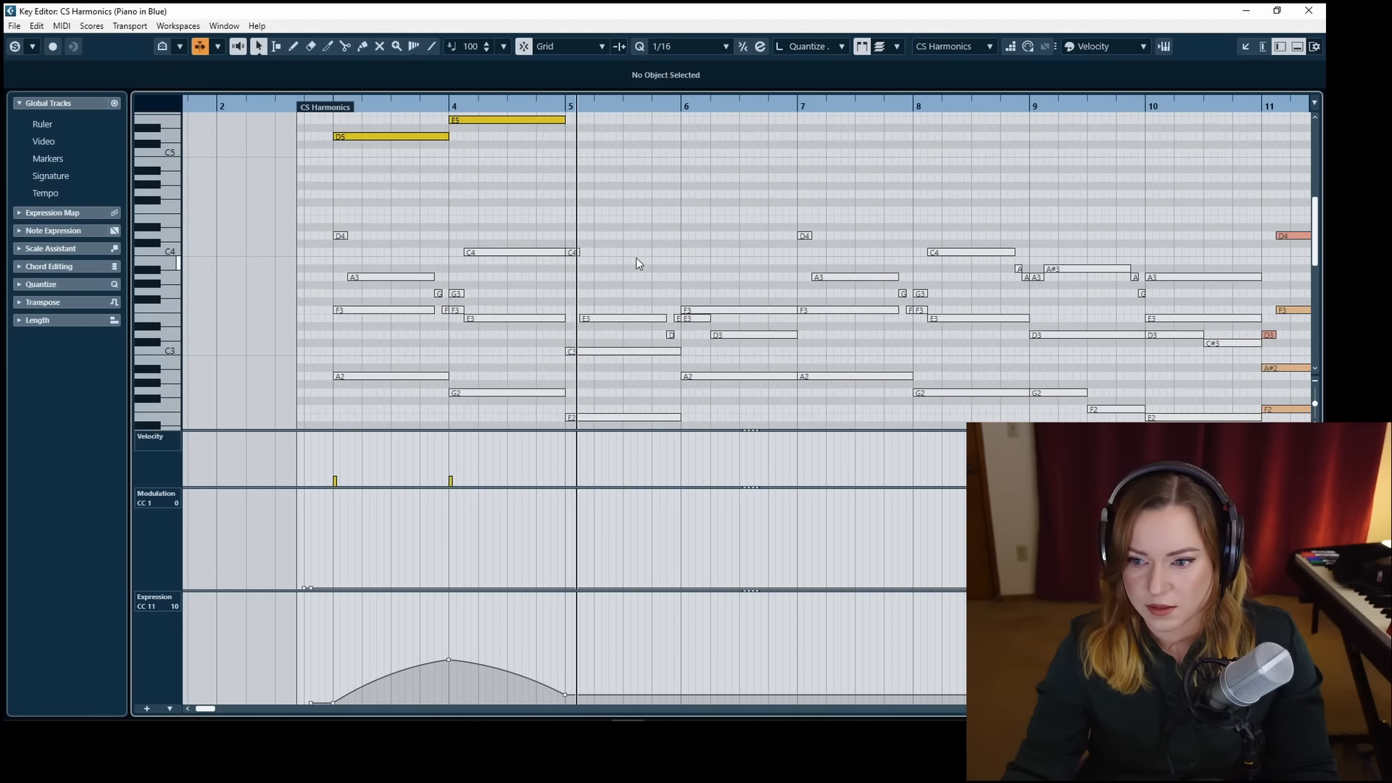
pyautogui.scroll(1, 636, 258)
pyautogui.moveTo(565, 183); pyautogui.dragTo(677, 183)
pyautogui.scroll(-1, 658, 215)
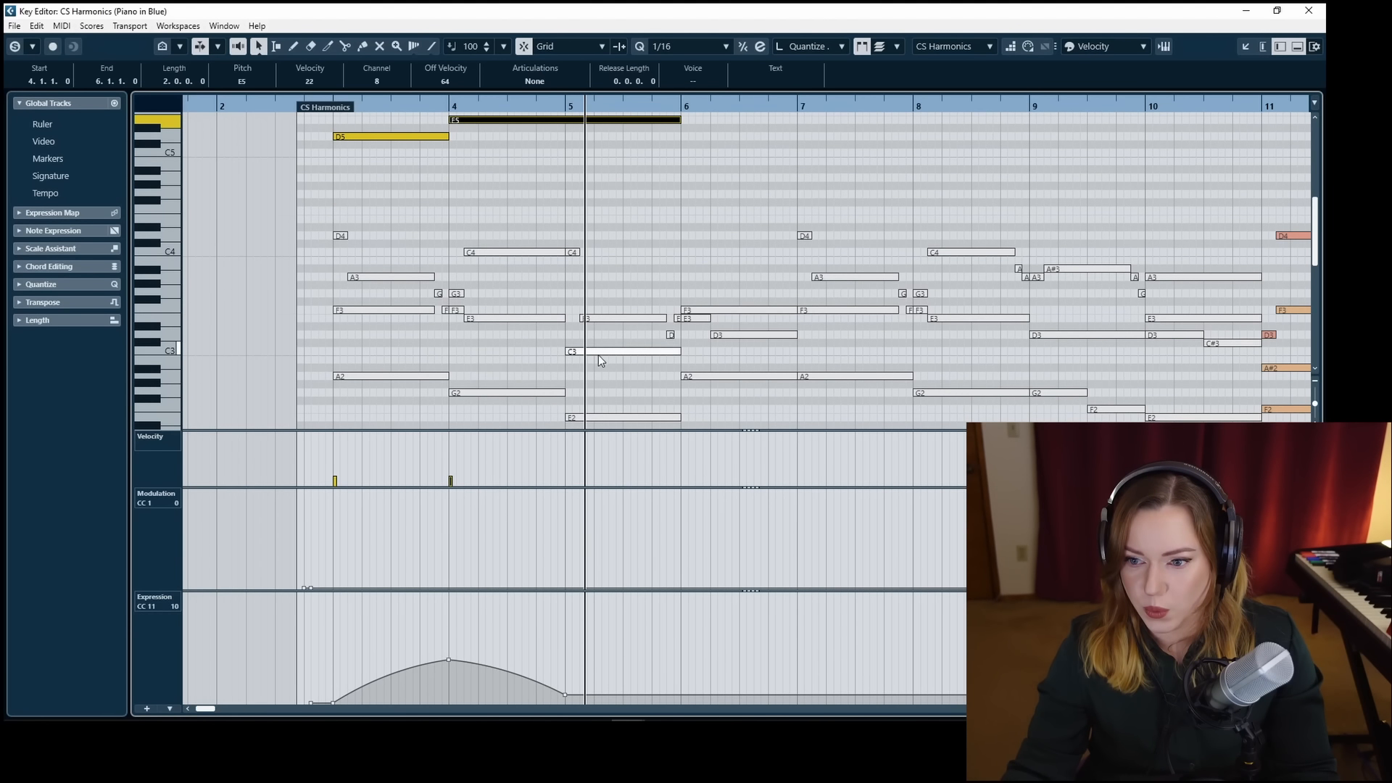
pyautogui.scroll(-1, 598, 355)
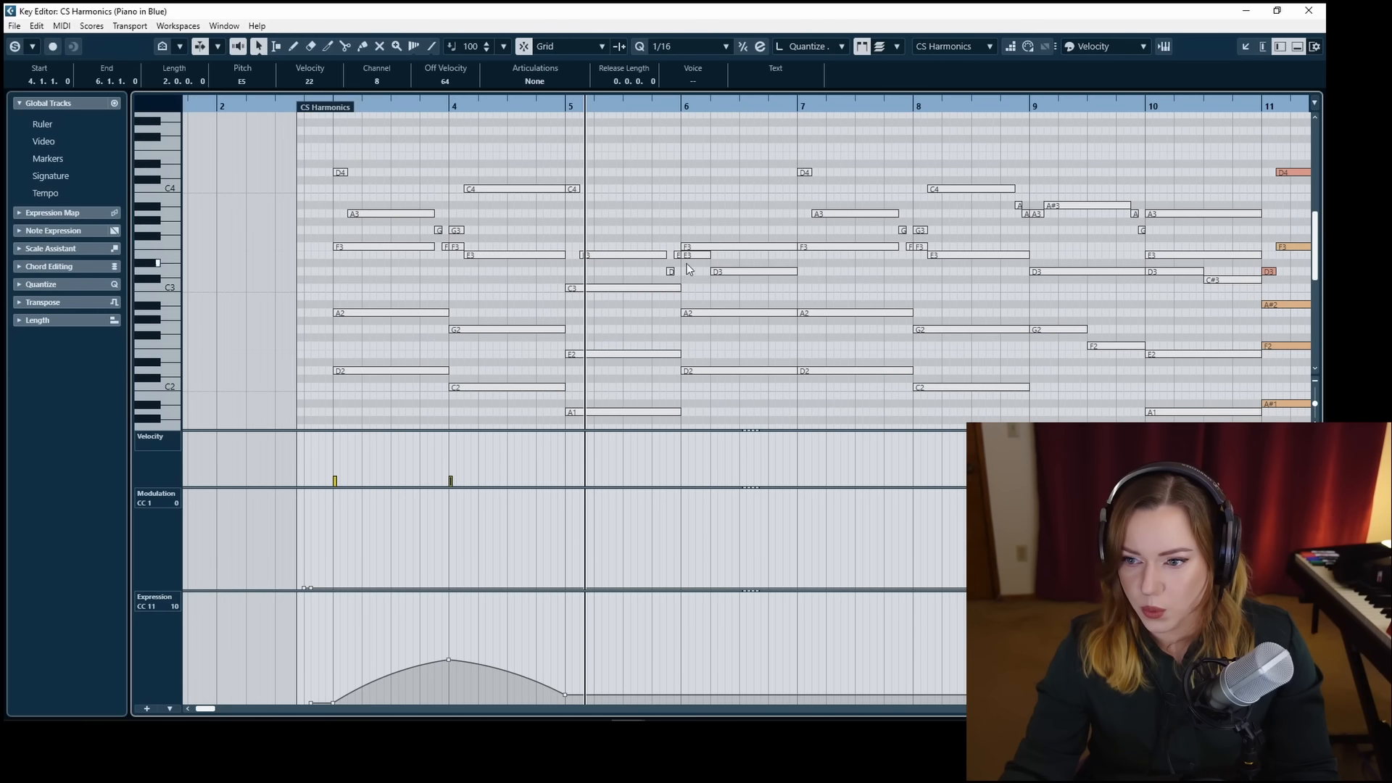
# Check the piano chords from bar 5 on and copy the opening D5 harmonic to bar 6.
pyautogui.scroll(2, 685, 269)
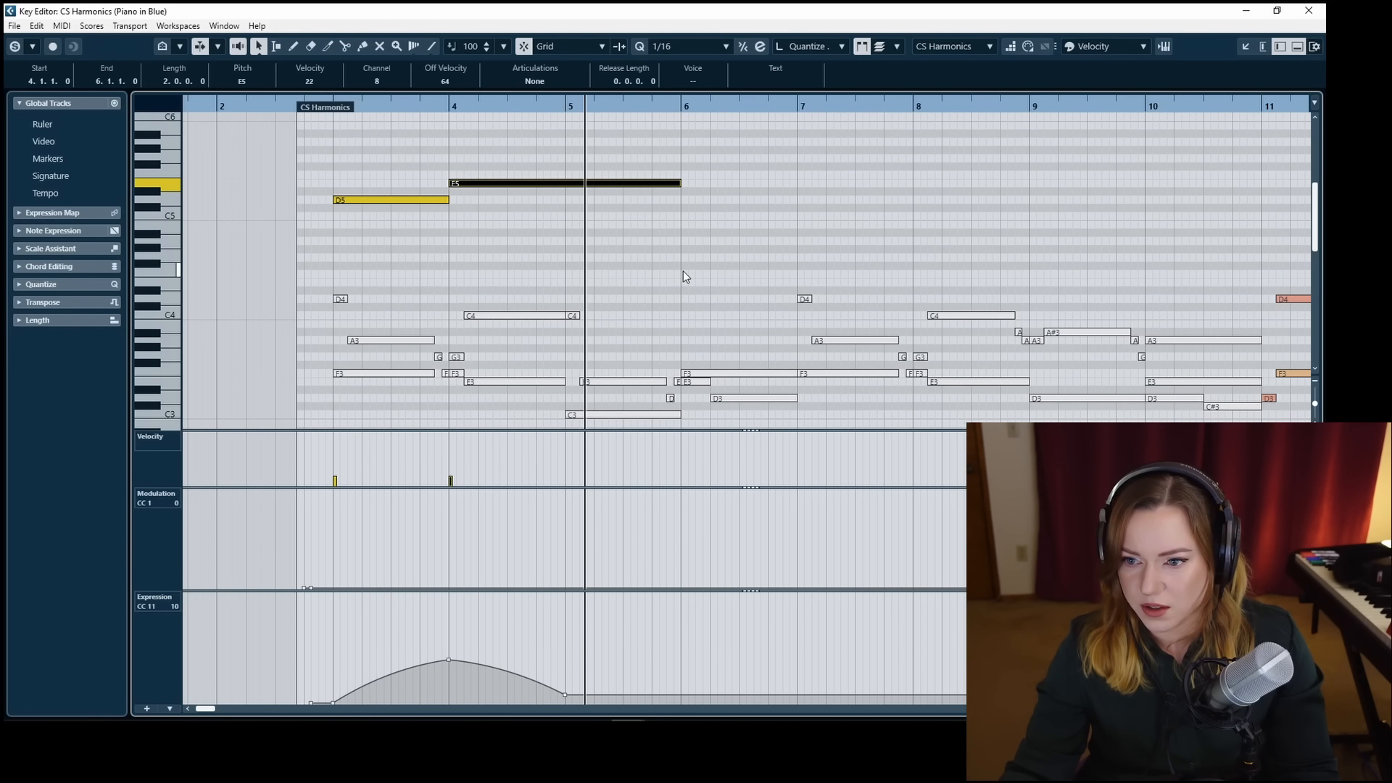
pyautogui.scroll(-1, 683, 271)
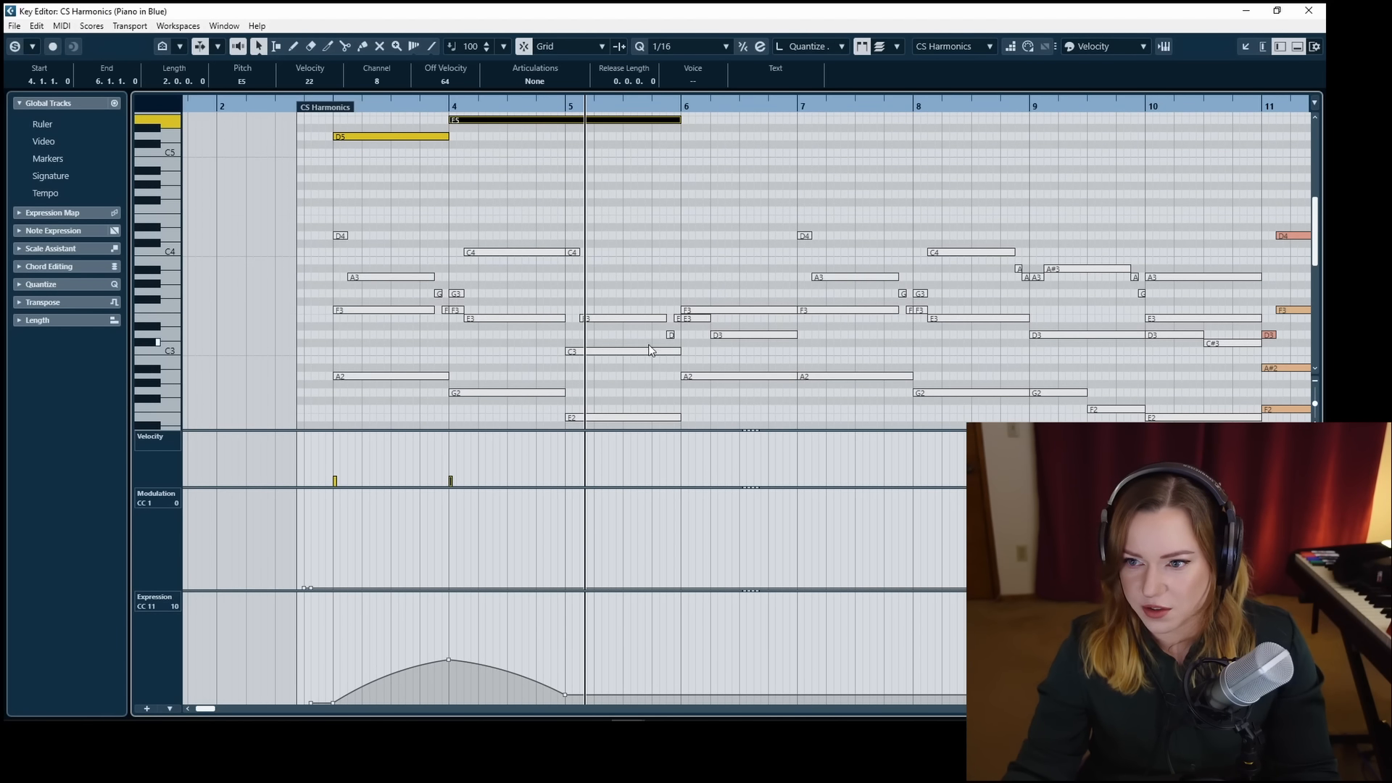
pyautogui.scroll(1, 711, 306)
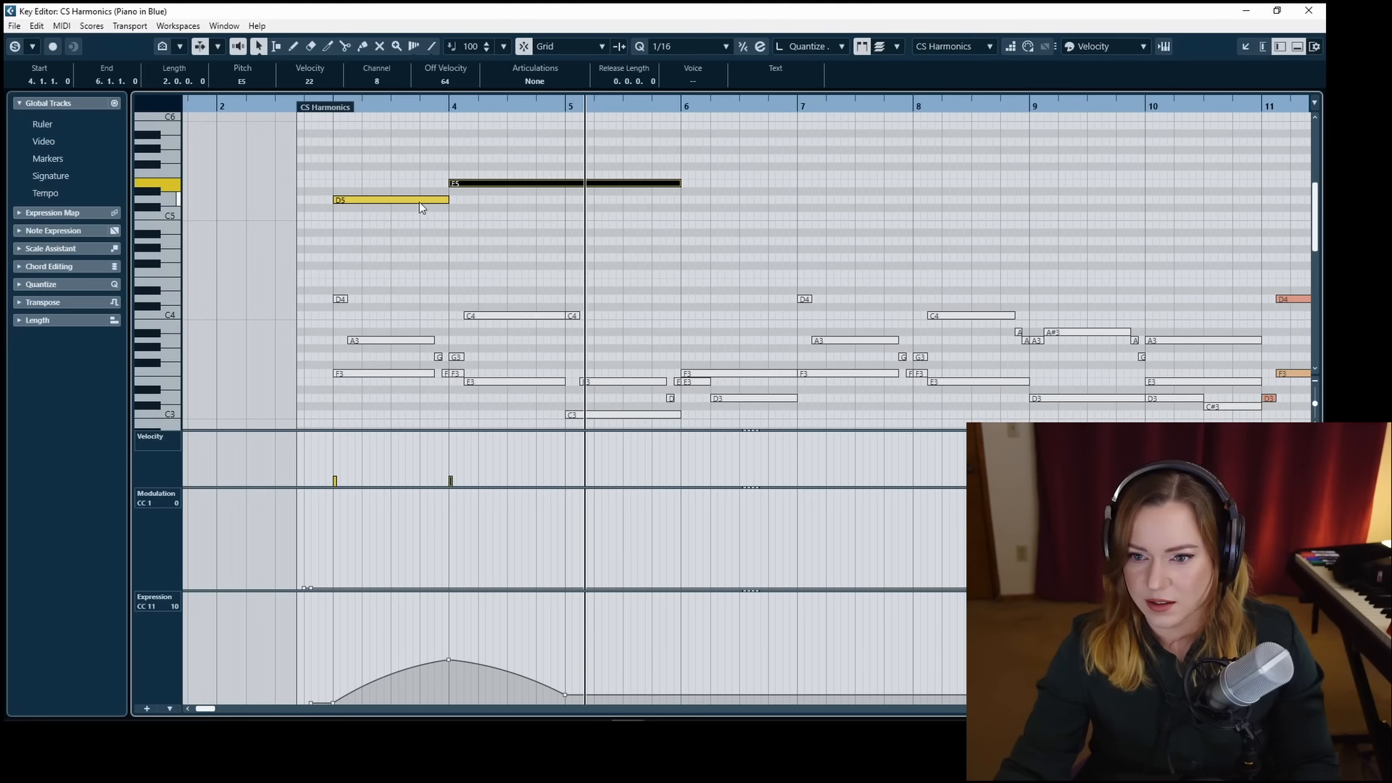
pyautogui.click(398, 200)
pyautogui.moveTo(399, 200); pyautogui.dragTo(730, 202)
pyautogui.scroll(-2, 732, 245)
pyautogui.scroll(3, 733, 245)
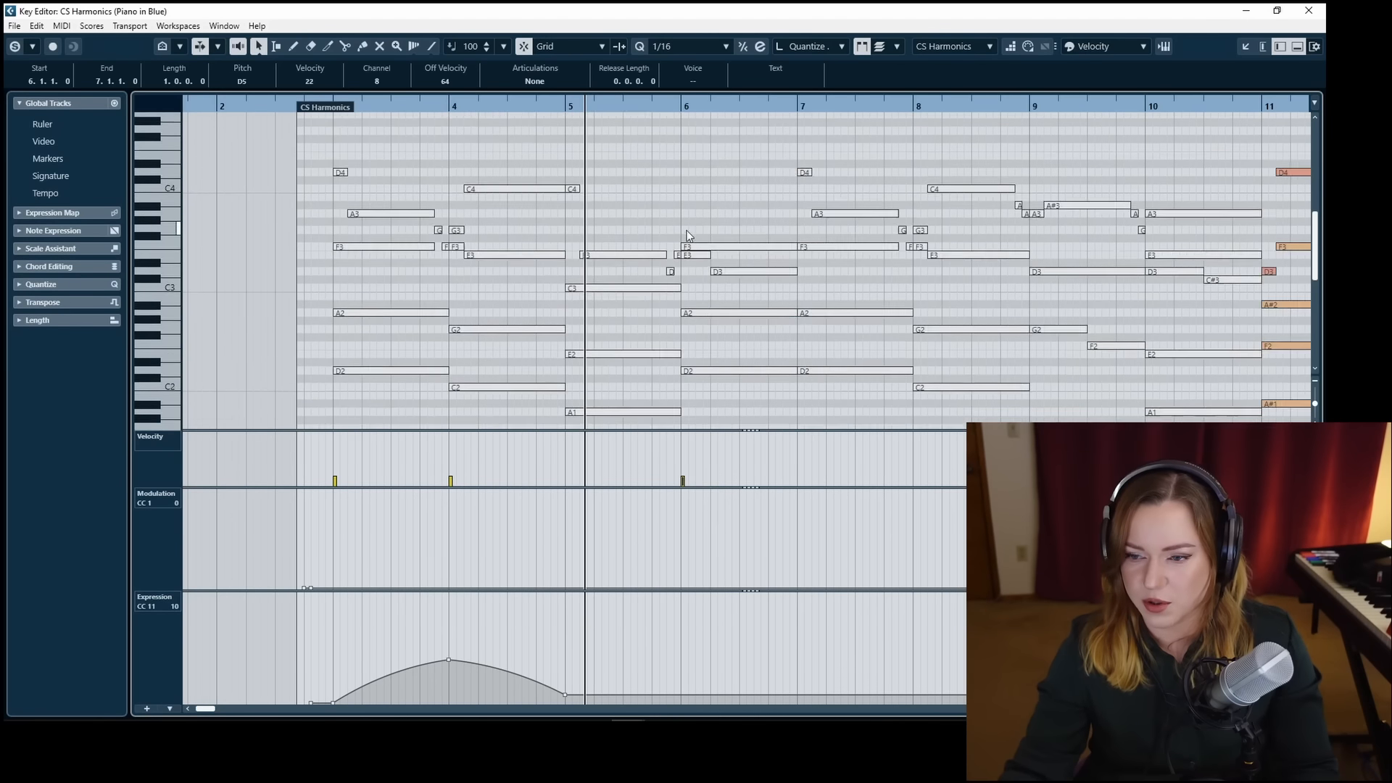
pyautogui.hscroll(2, 717, 228)
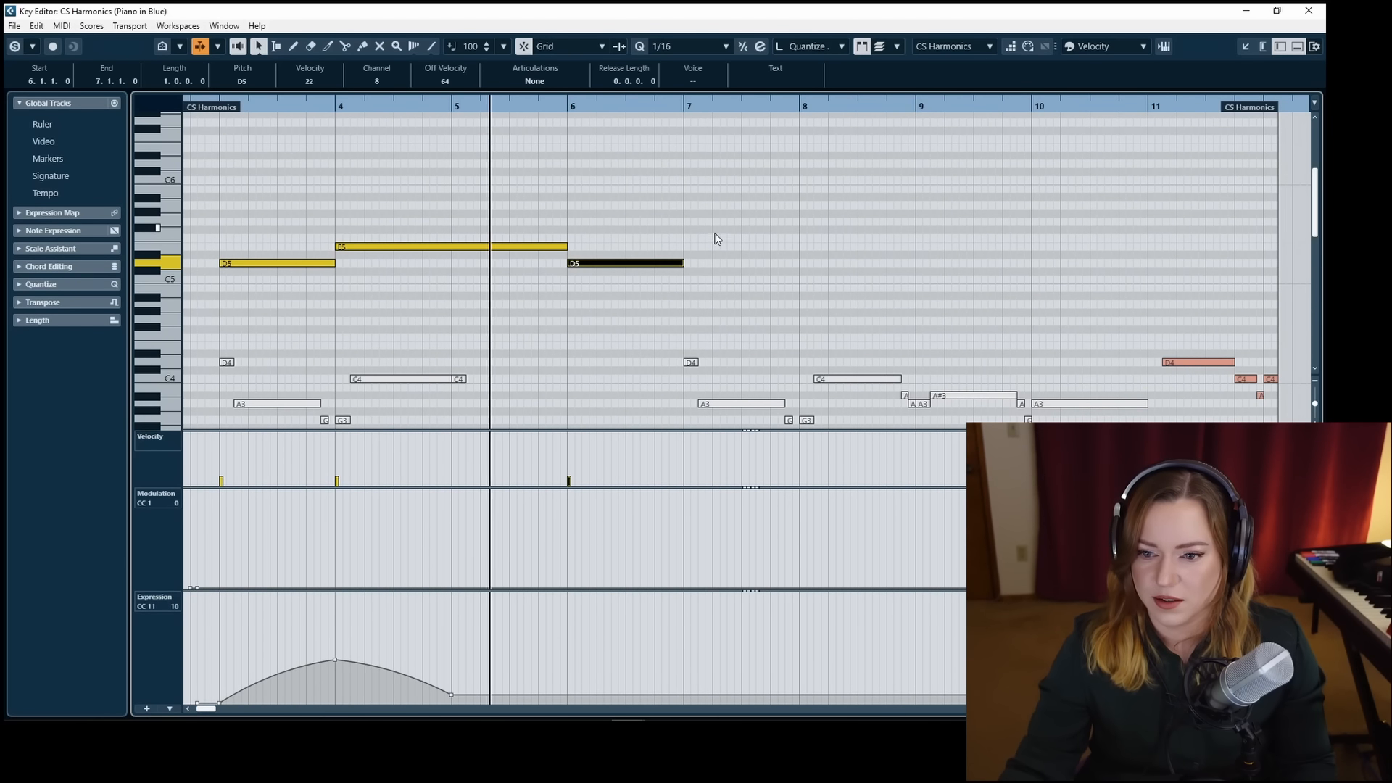
# Add an expression peak at bar 6 and a low point of 10 at bar 7, and lengthen the second D5 harmonic to end at bar 8.
pyautogui.click(567, 662)
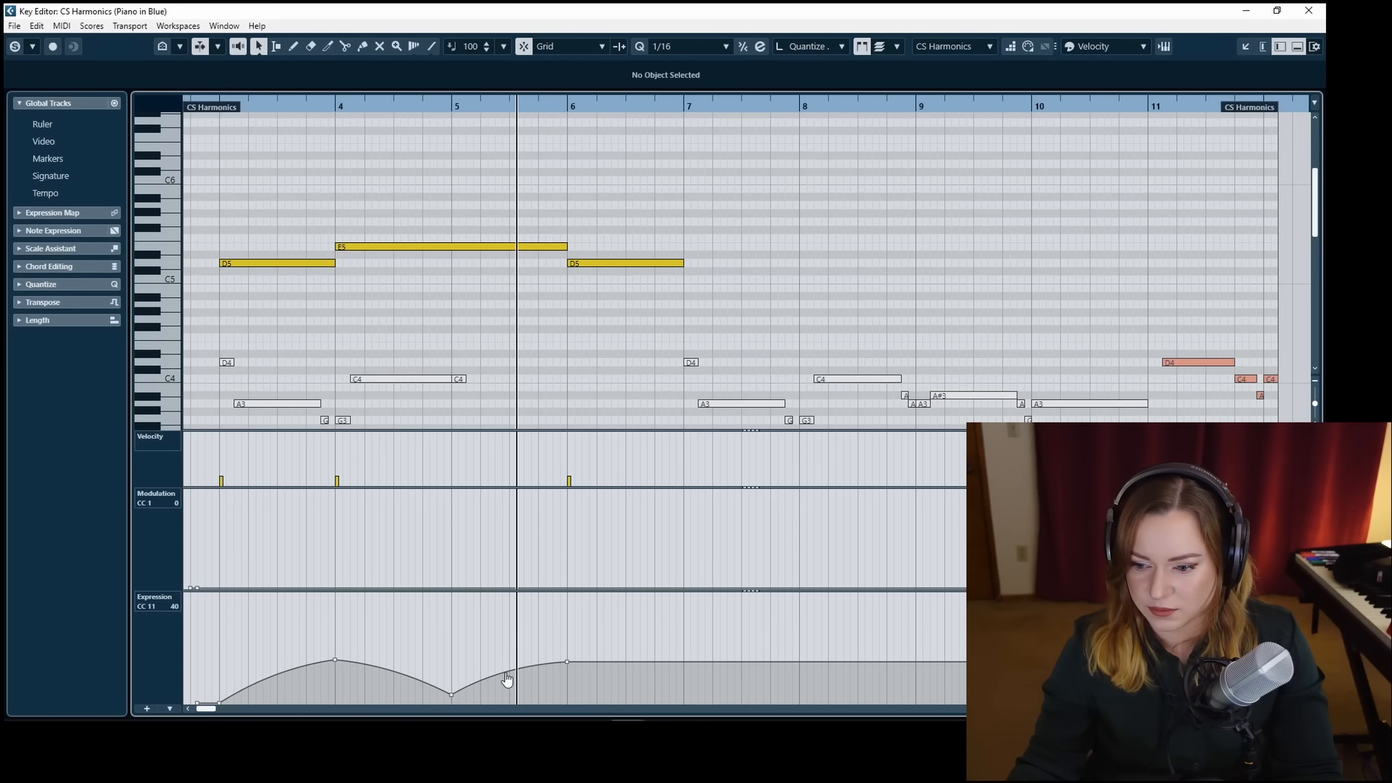
pyautogui.press('8')
pyautogui.click(686, 692)
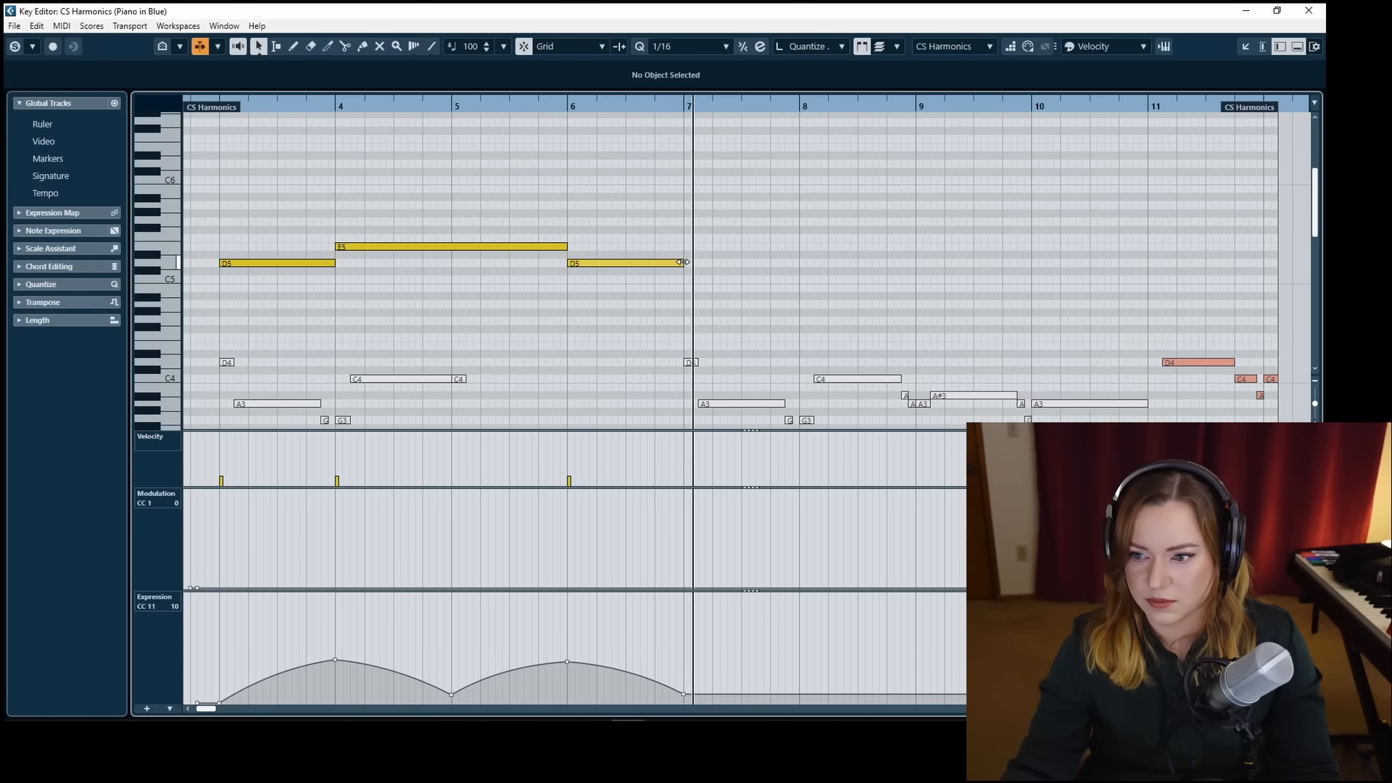
pyautogui.moveTo(682, 262); pyautogui.dragTo(799, 263)
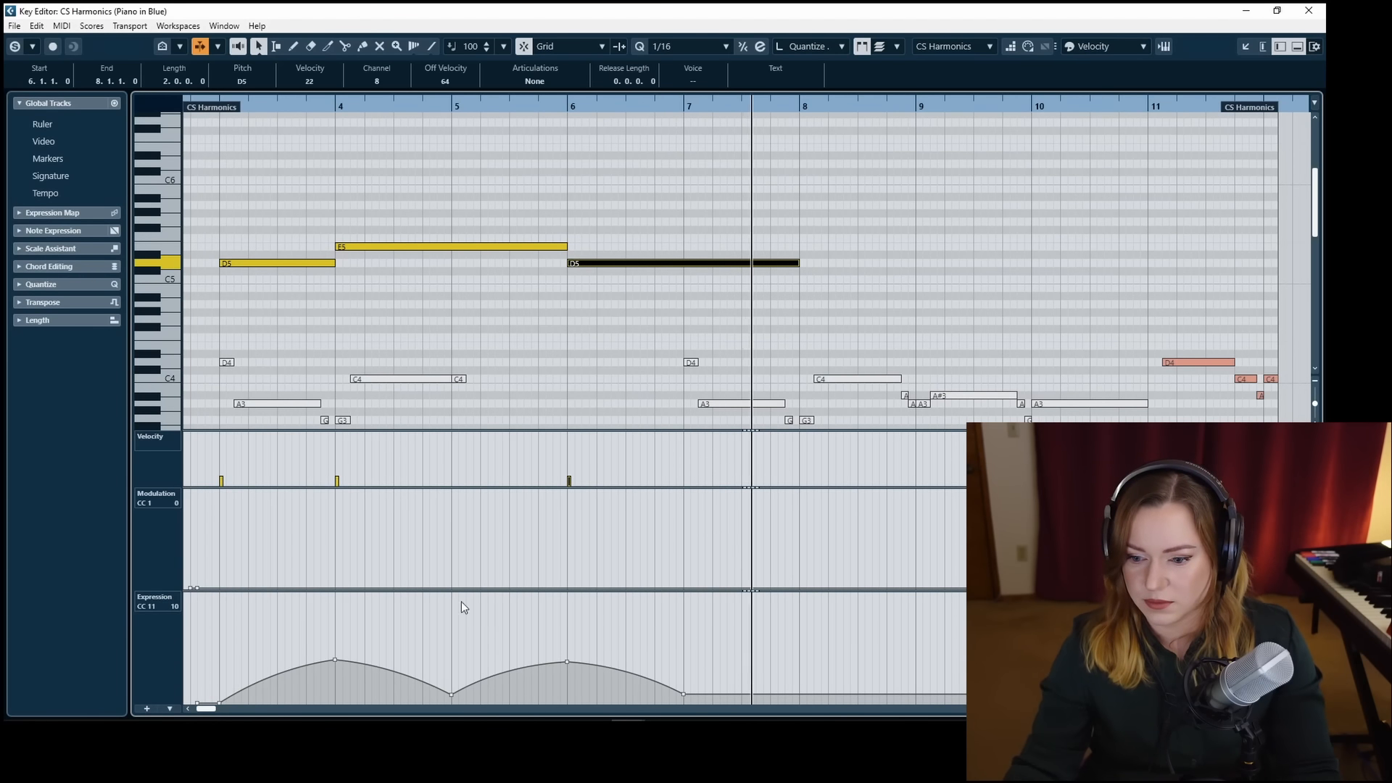
# Duplicate the bar 5 to 7 expression swell so it repeats over bars 7 to 9.
pyautogui.moveTo(441, 623); pyautogui.dragTo(711, 703)
pyautogui.hotkey('ctrl', 'd')
pyautogui.hscroll(3, 723, 297)
pyautogui.click(718, 295)
pyautogui.press('8')
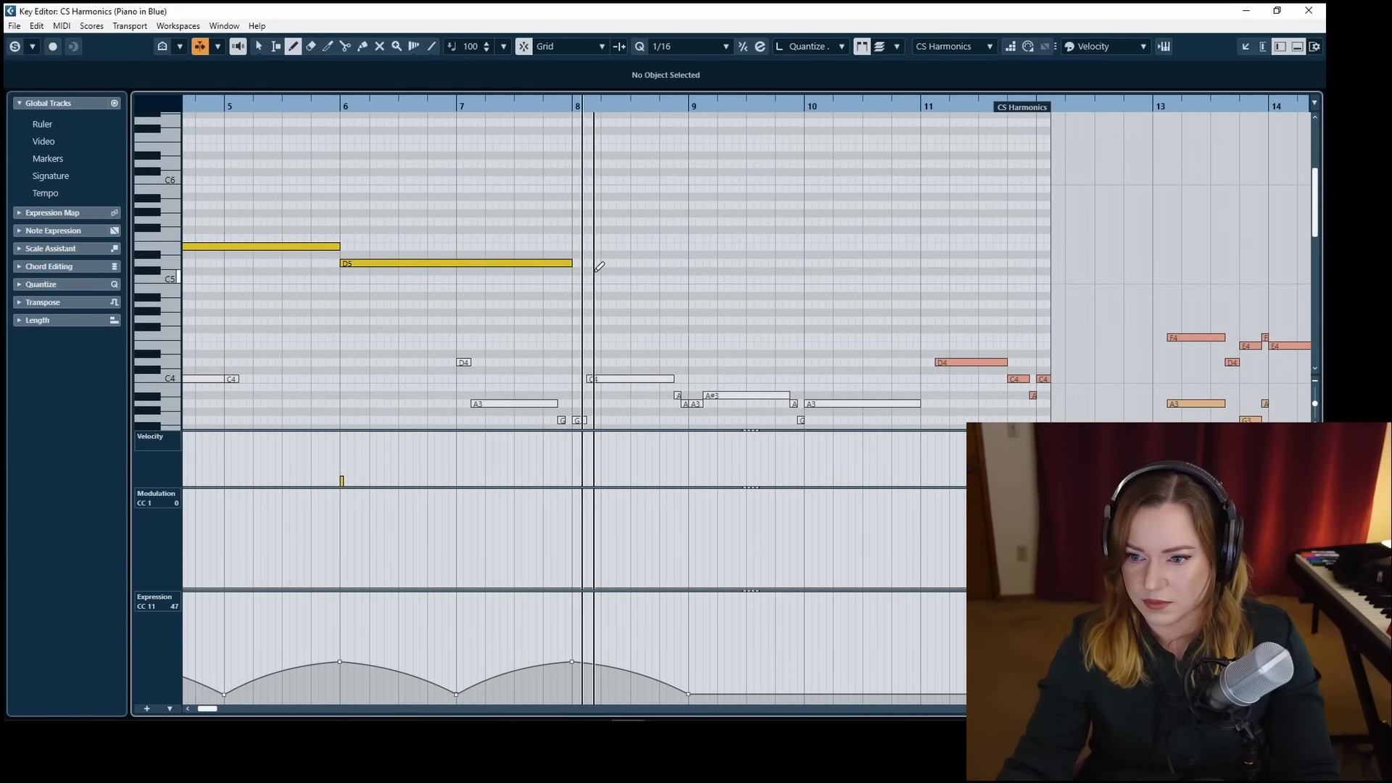
# Draw a one-bar E5 harmonic at bar 8 with a velocity of 34.
pyautogui.moveTo(578, 246); pyautogui.dragTo(688, 246)
pyautogui.click(587, 472)
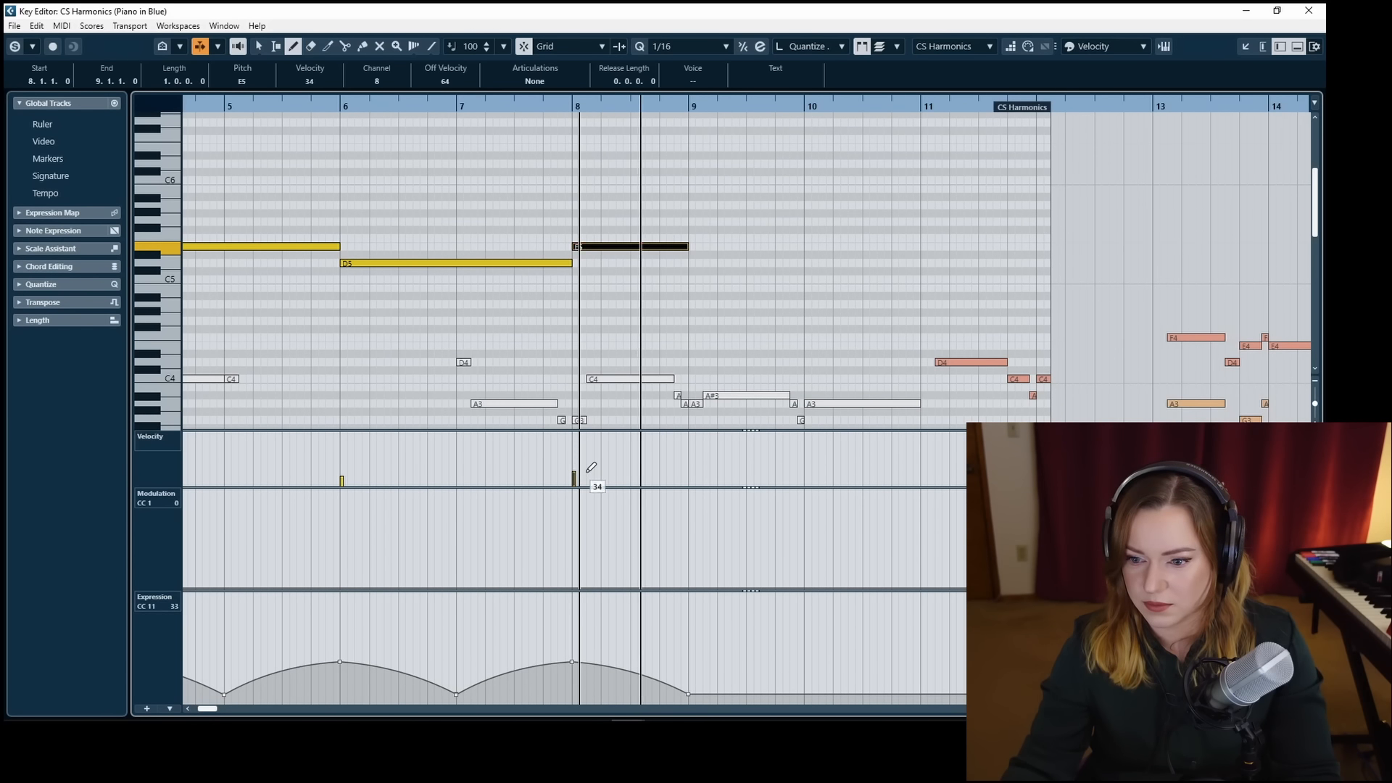
pyautogui.press('1')
pyautogui.click(732, 272)
pyautogui.scroll(-2, 735, 267)
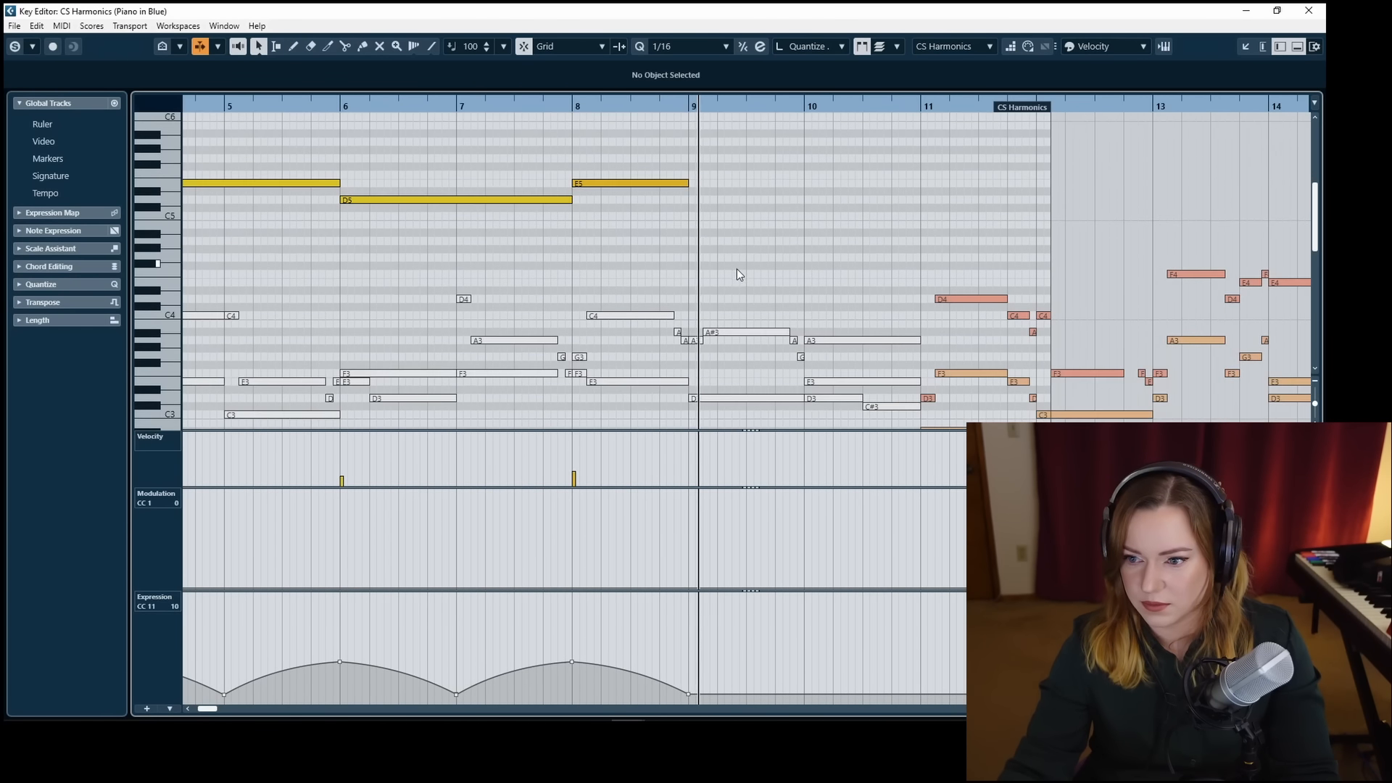
# Check the chords around bar 9, add a one-bar D5 harmonic there, and repeat the expression swell over bars 9 to 11.
pyautogui.scroll(-6, 737, 274)
pyautogui.scroll(7, 719, 305)
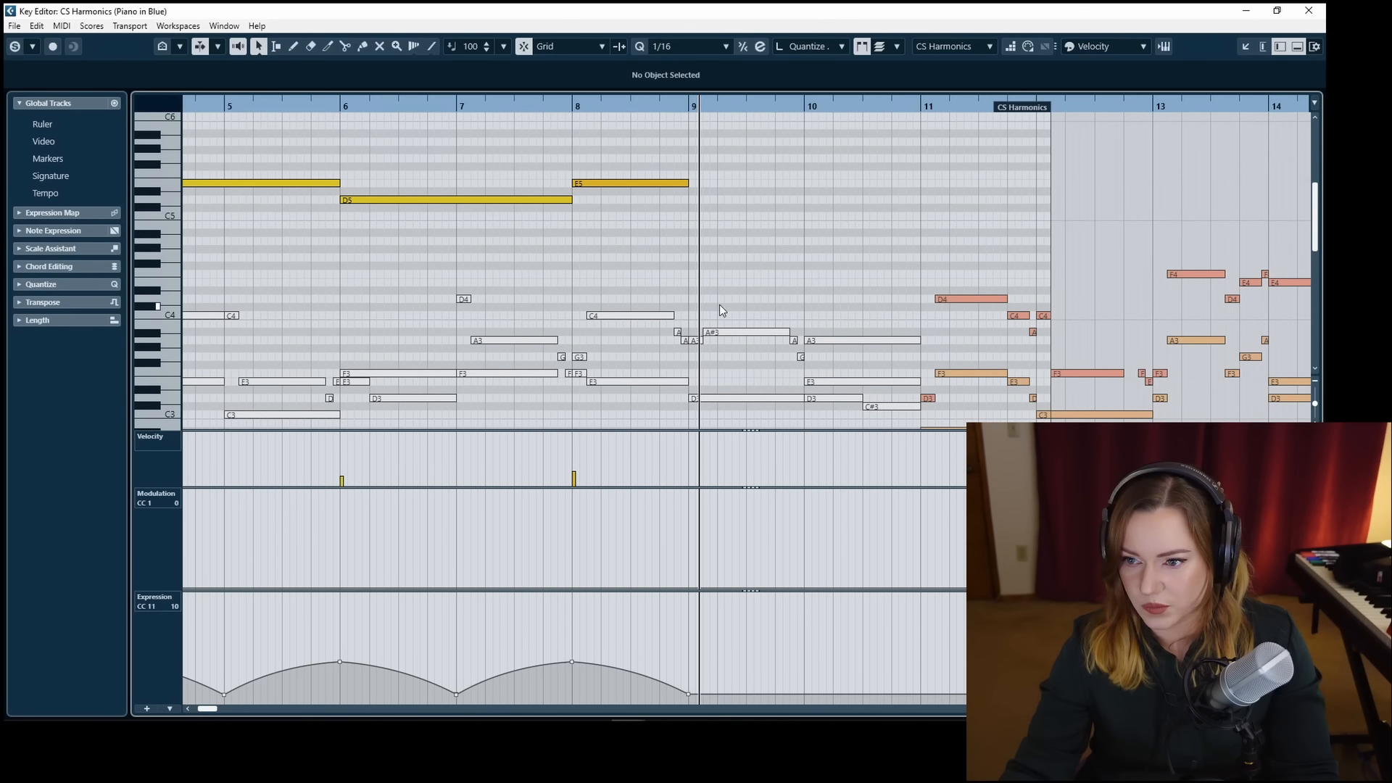
pyautogui.click(676, 186)
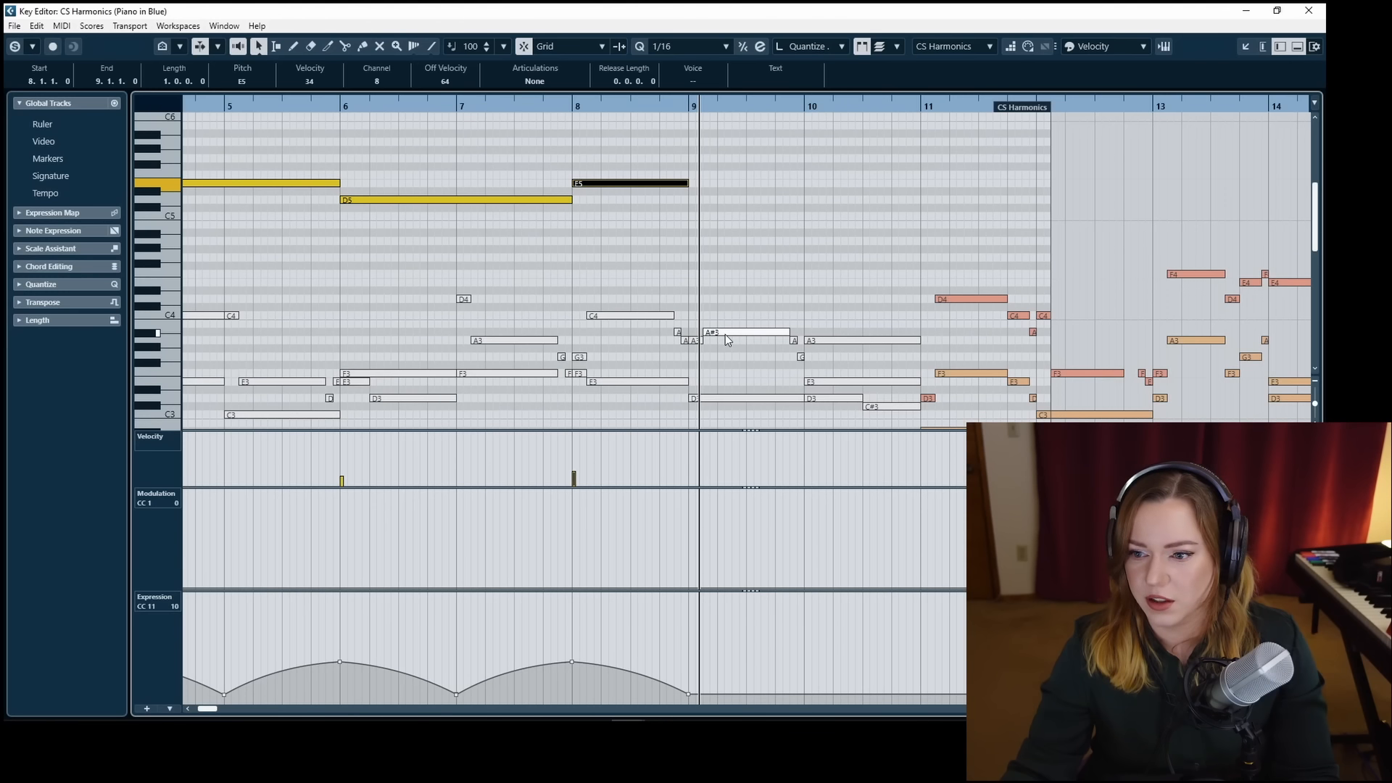
pyautogui.click(702, 205)
pyautogui.moveTo(694, 199); pyautogui.dragTo(803, 200)
pyautogui.press('1')
pyautogui.click(451, 643)
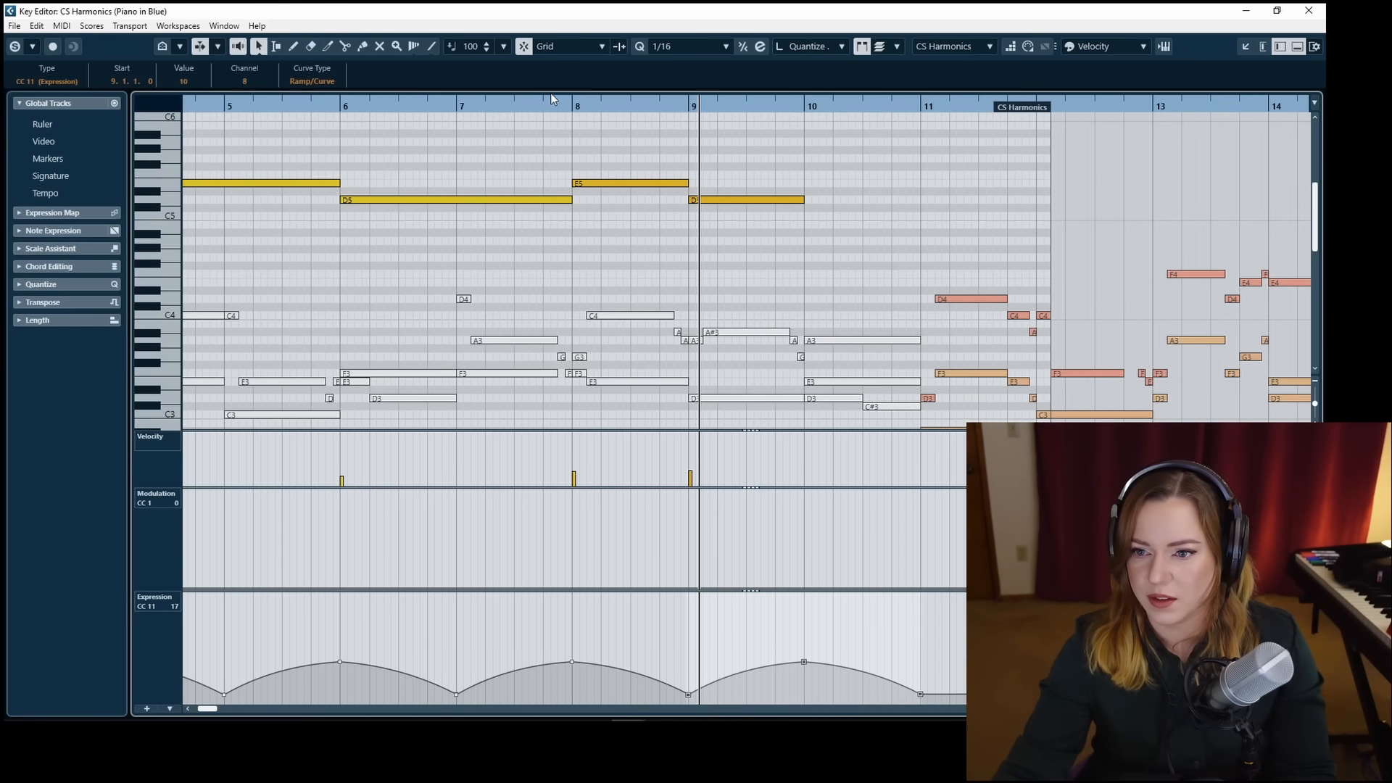
# Audition the harmonics from just before bar 8 into bar 9.
pyautogui.click(551, 101)
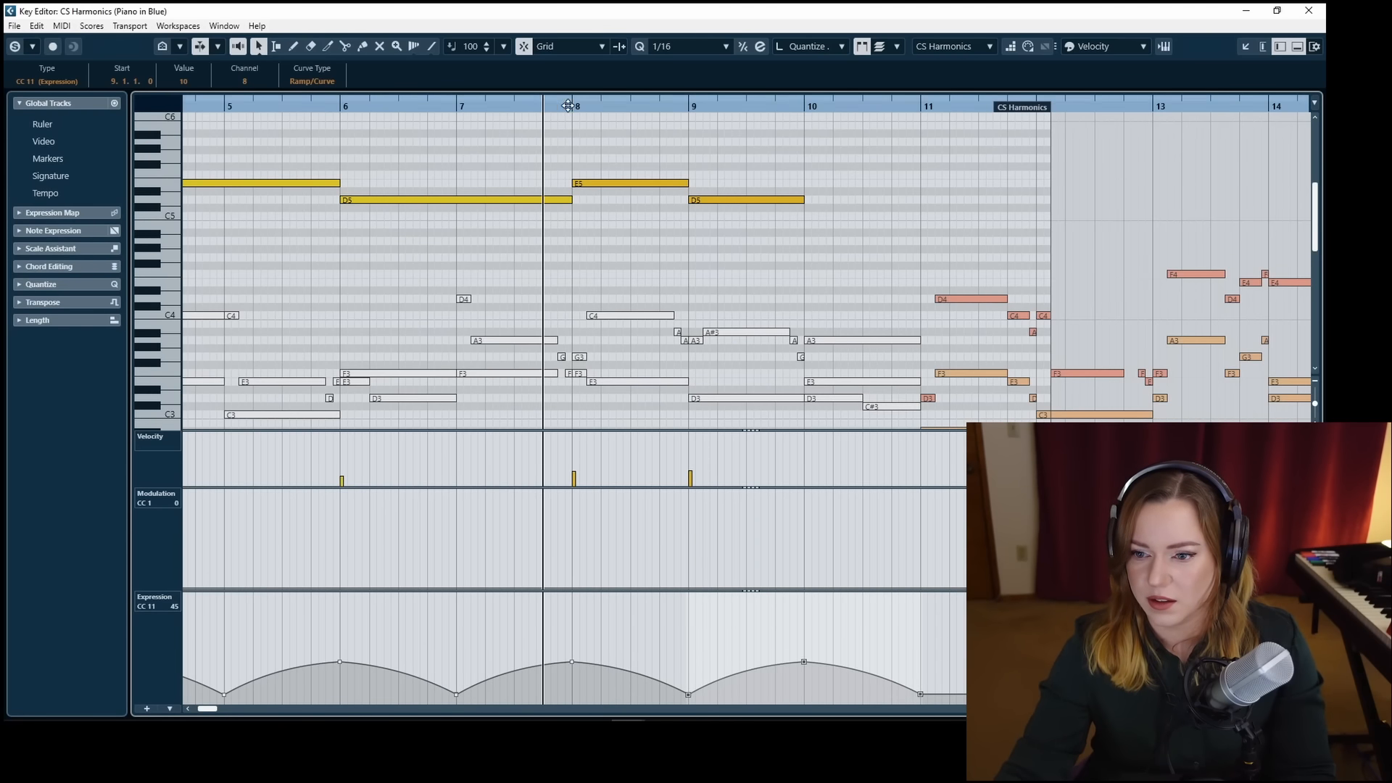
pyautogui.press('space')
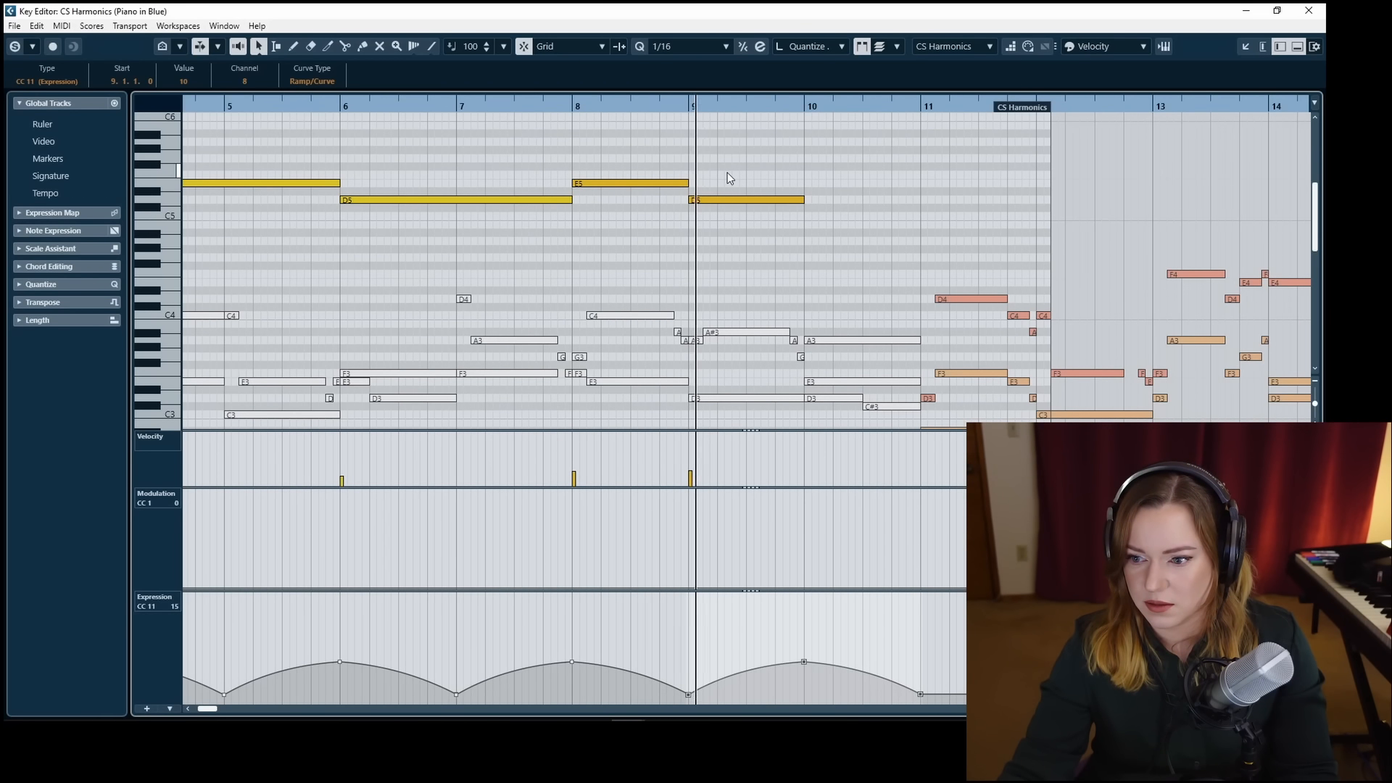
pyautogui.press('space')
# Transpose the bar 9 harmonic up five semitones to G5 and play it against the chords.
pyautogui.moveTo(727, 174); pyautogui.dragTo(728, 262)
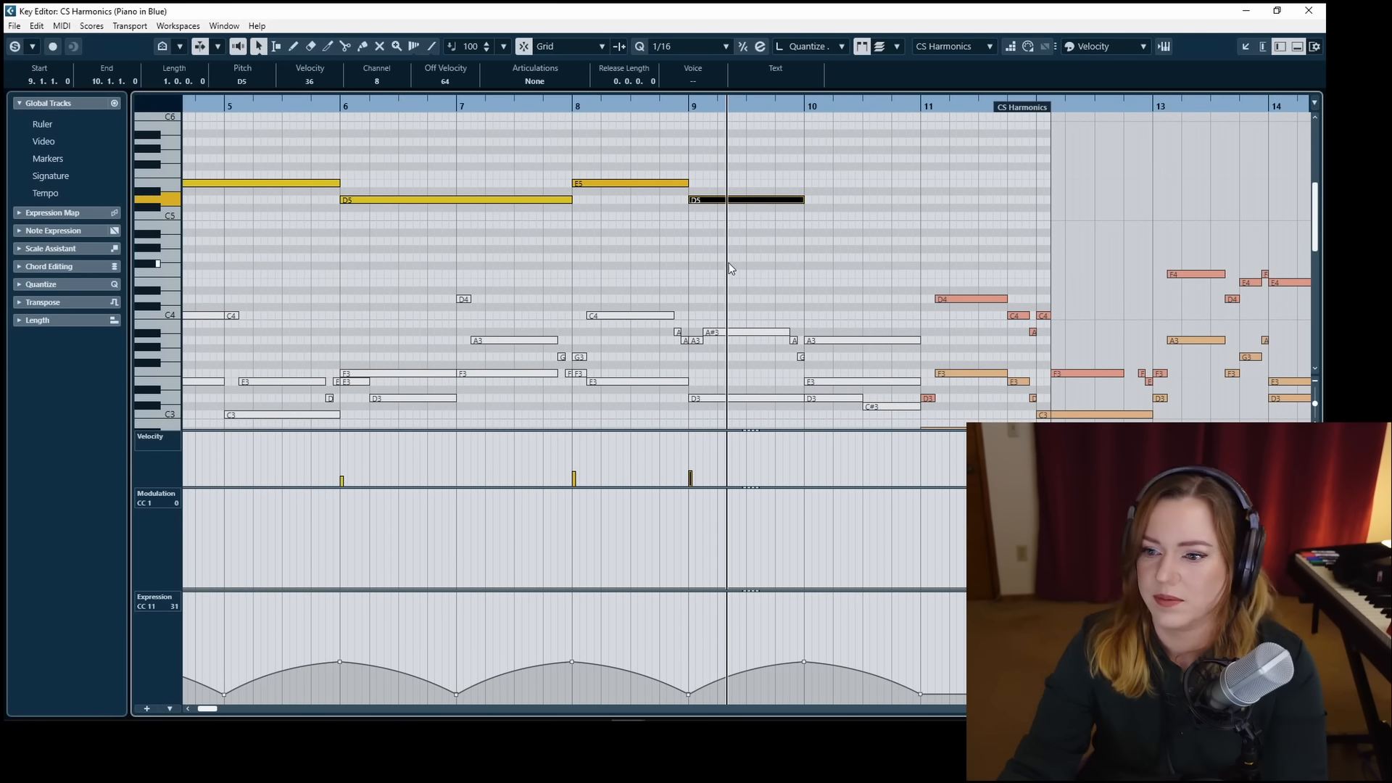
pyautogui.press('Up')
pyautogui.press('Up')
pyautogui.press('Up')
pyautogui.press('Up')
pyautogui.press('Up')
pyautogui.press('space')
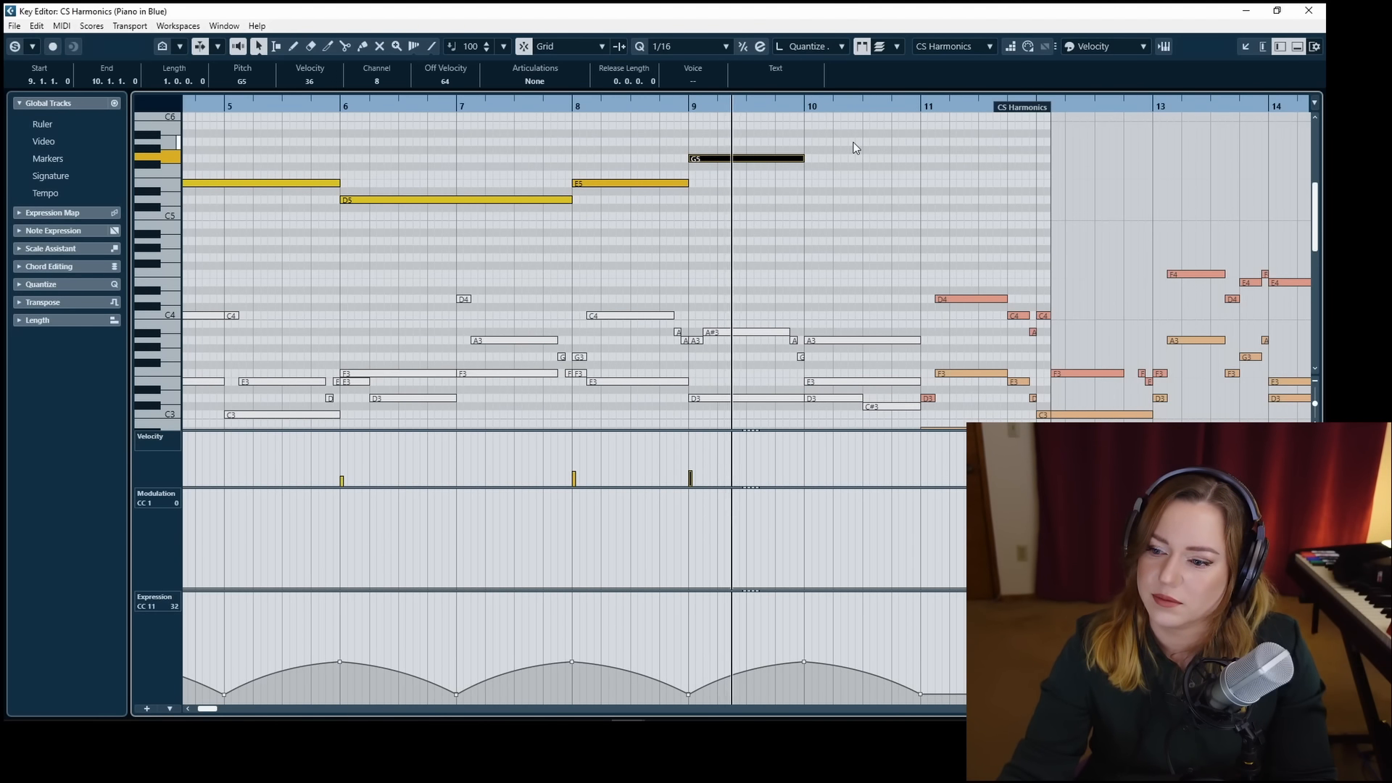
# Check the bar 10 chord, draw a one-bar A5 harmonic there, and lower its velocity close to that of the neighbouring harmonics.
pyautogui.scroll(-2, 850, 143)
pyautogui.scroll(-2, 849, 144)
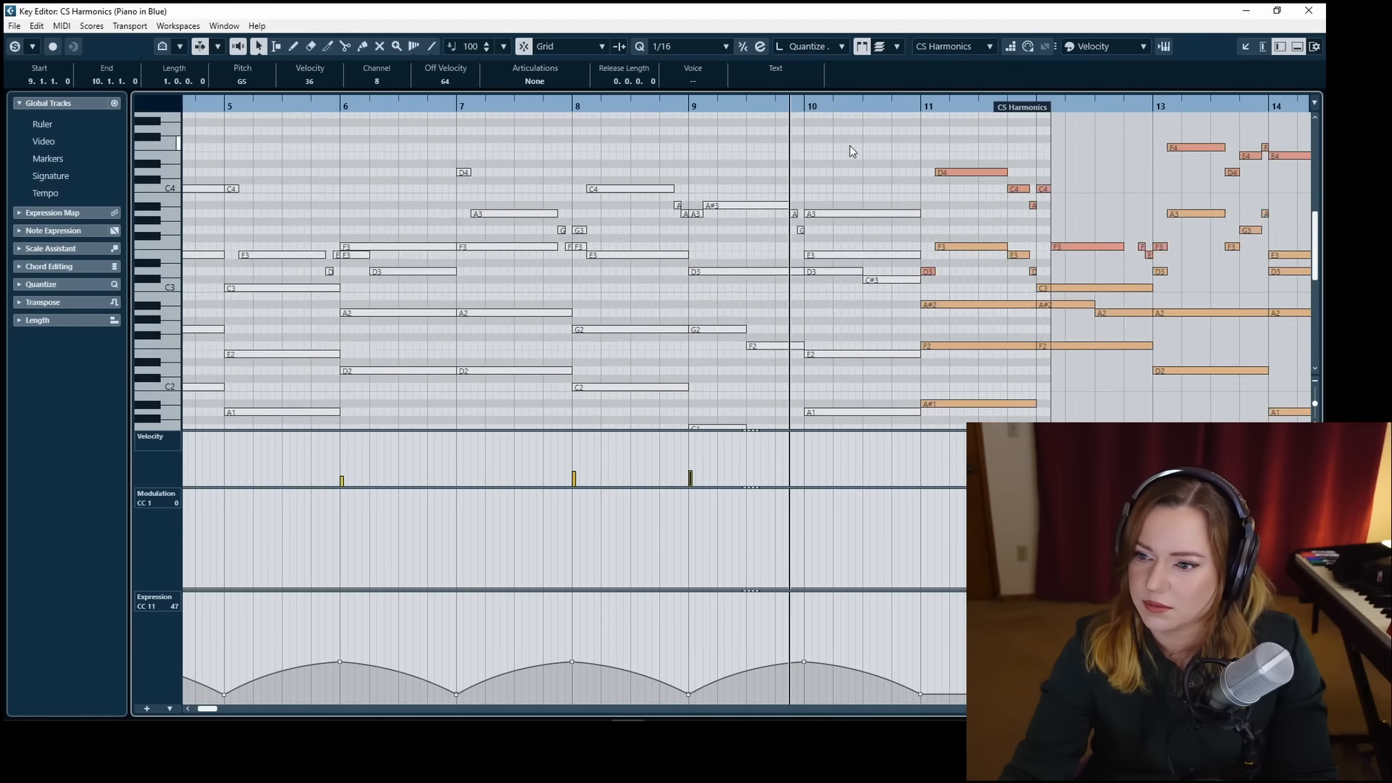
pyautogui.scroll(4, 850, 146)
pyautogui.press('8')
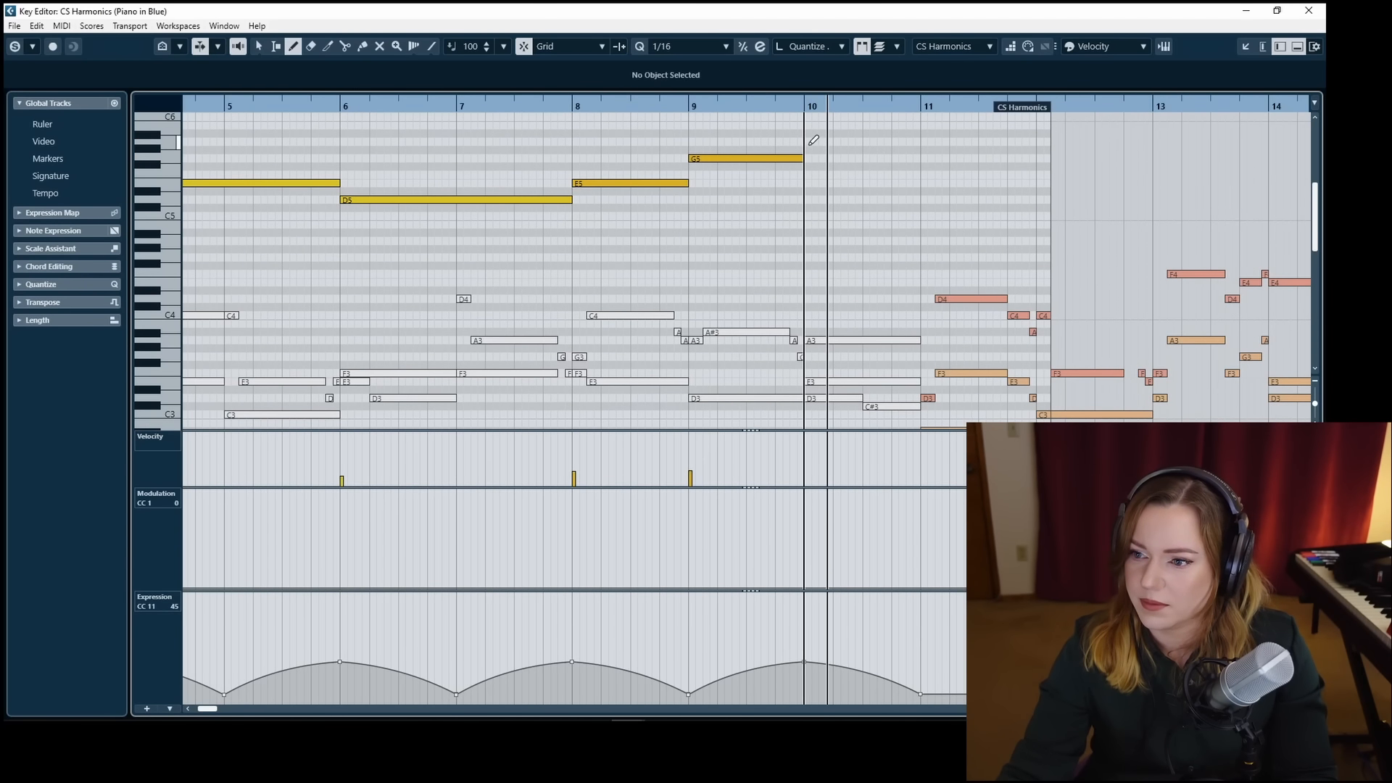
pyautogui.moveTo(809, 143); pyautogui.dragTo(922, 141)
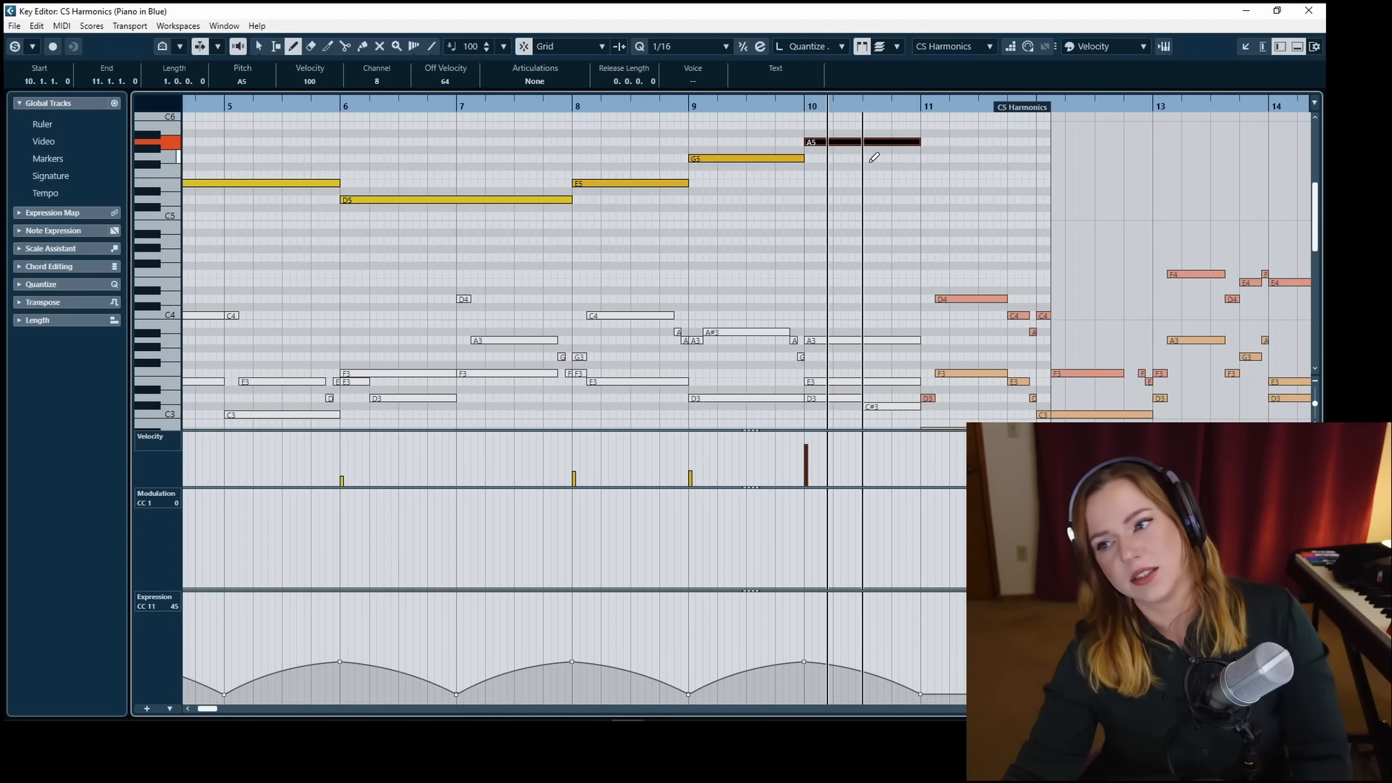
pyautogui.click(806, 471)
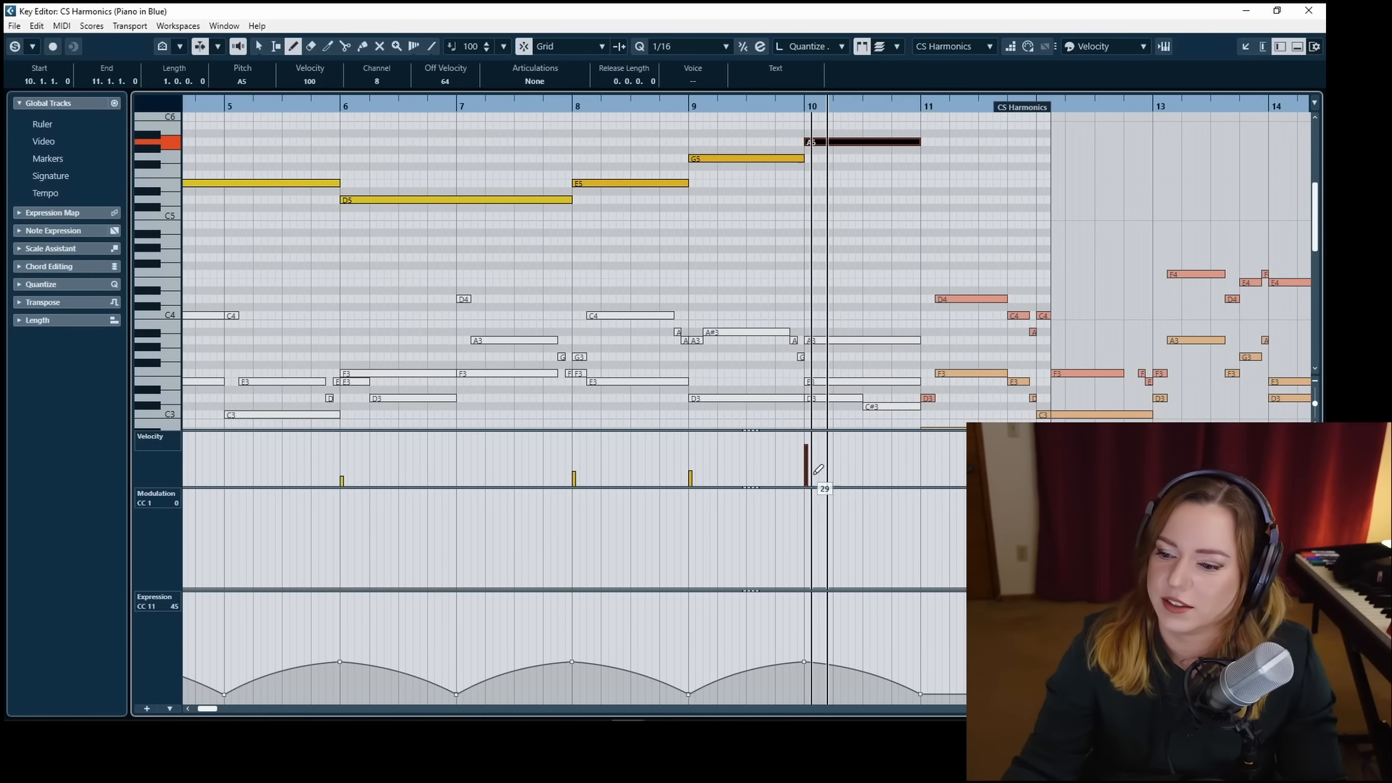
pyautogui.press('1')
pyautogui.click(819, 218)
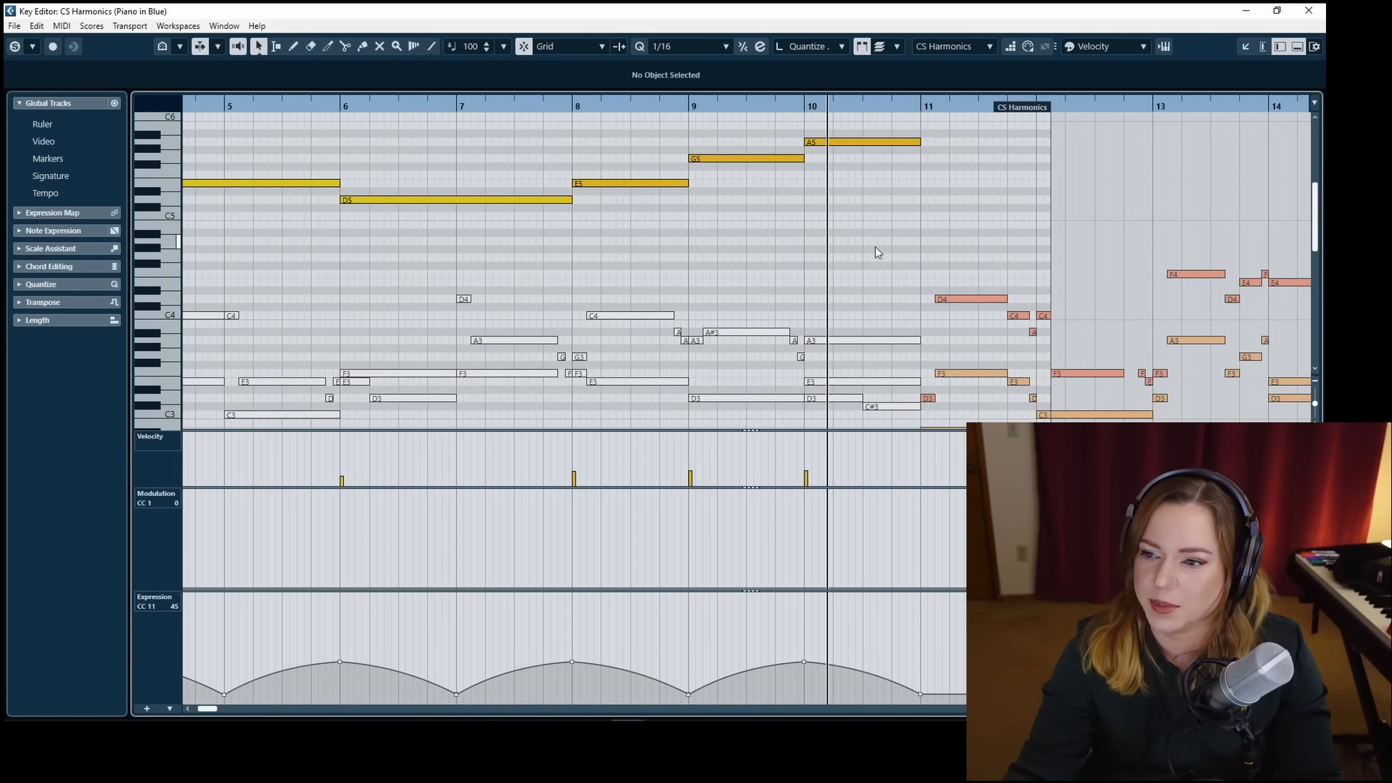
# Compare the new harmonics with the piano chords and audition them from the middle of bar 9.
pyautogui.scroll(-2, 870, 258)
pyautogui.scroll(2, 861, 261)
pyautogui.click(735, 106)
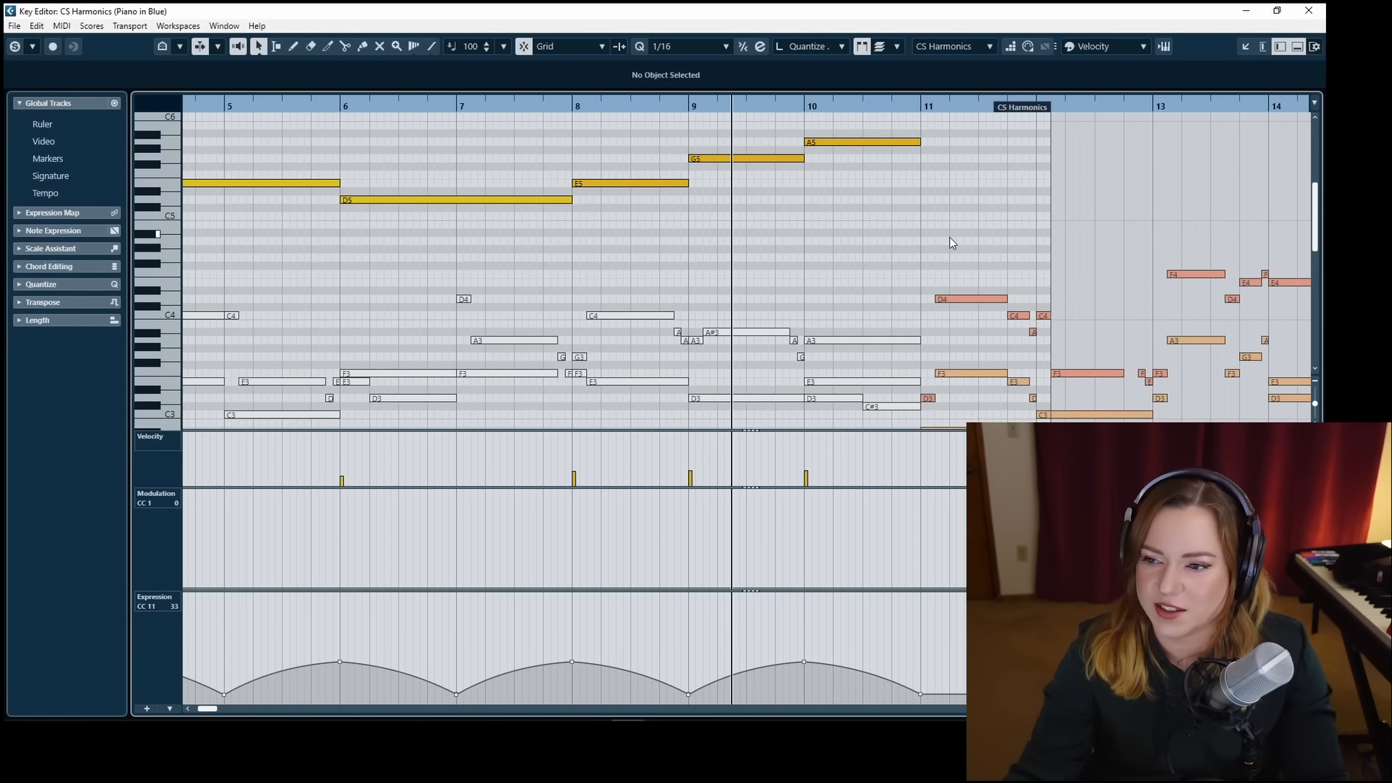
pyautogui.press('space')
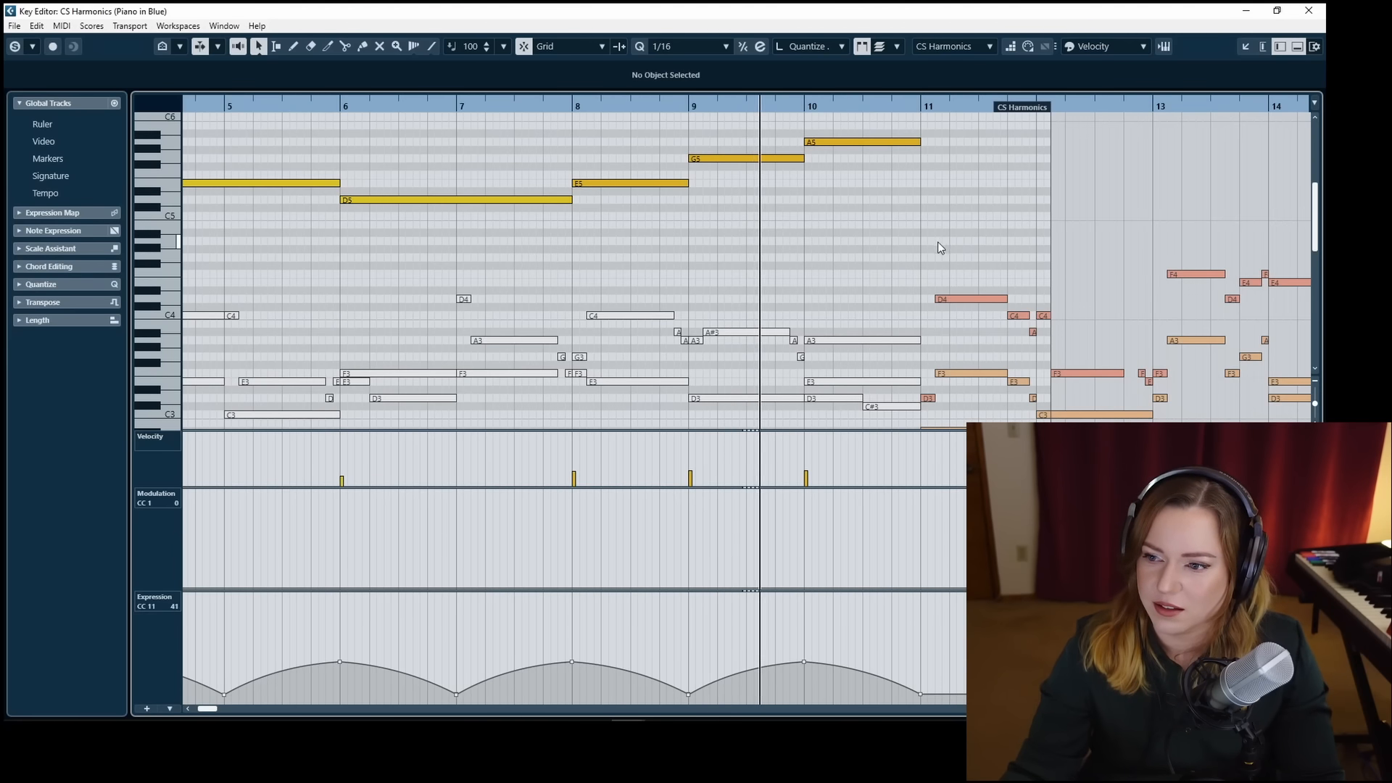
pyautogui.scroll(-2, 870, 244)
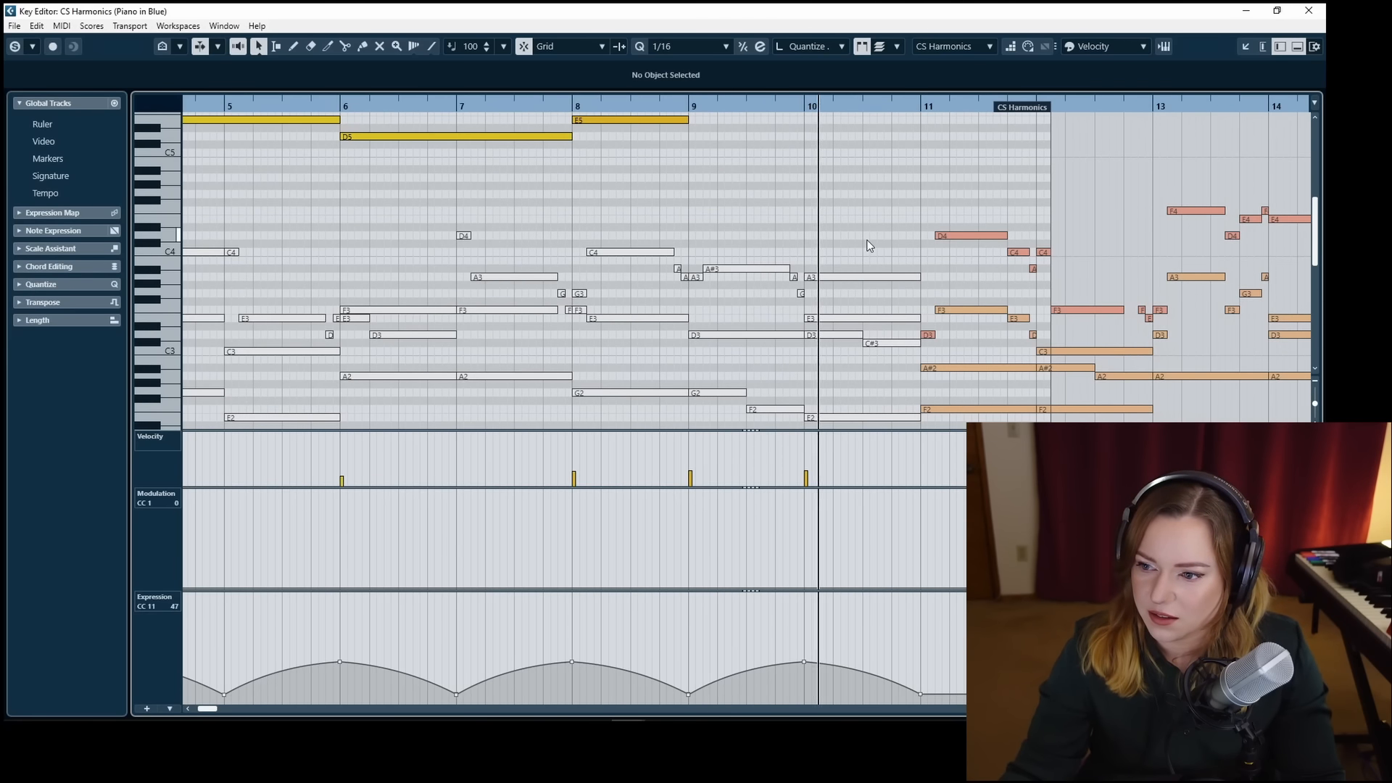
pyautogui.scroll(6, 867, 245)
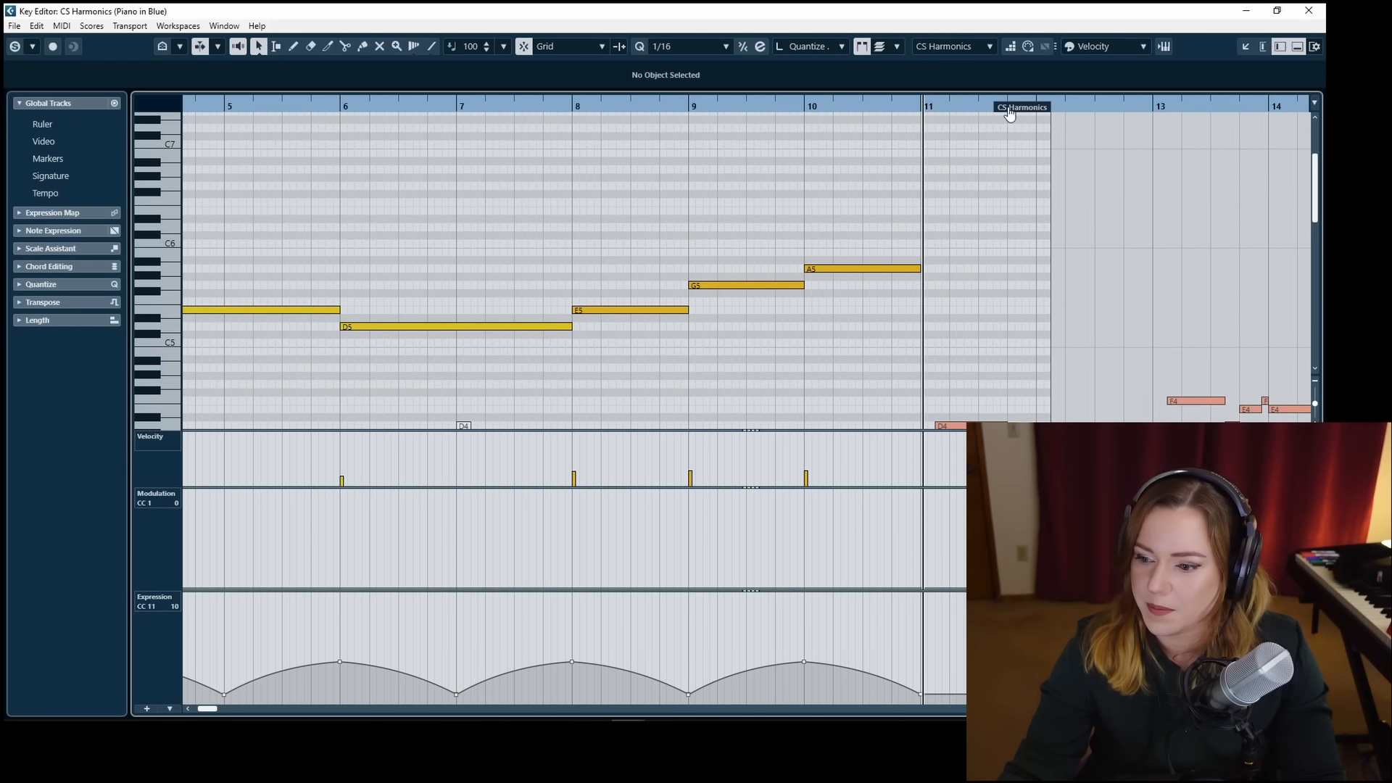
# Trim the CS Harmonics part to end at bar 11, leave the key editor, and play the arrangement from just before bar 3.
pyautogui.moveTo(1009, 114); pyautogui.dragTo(881, 133)
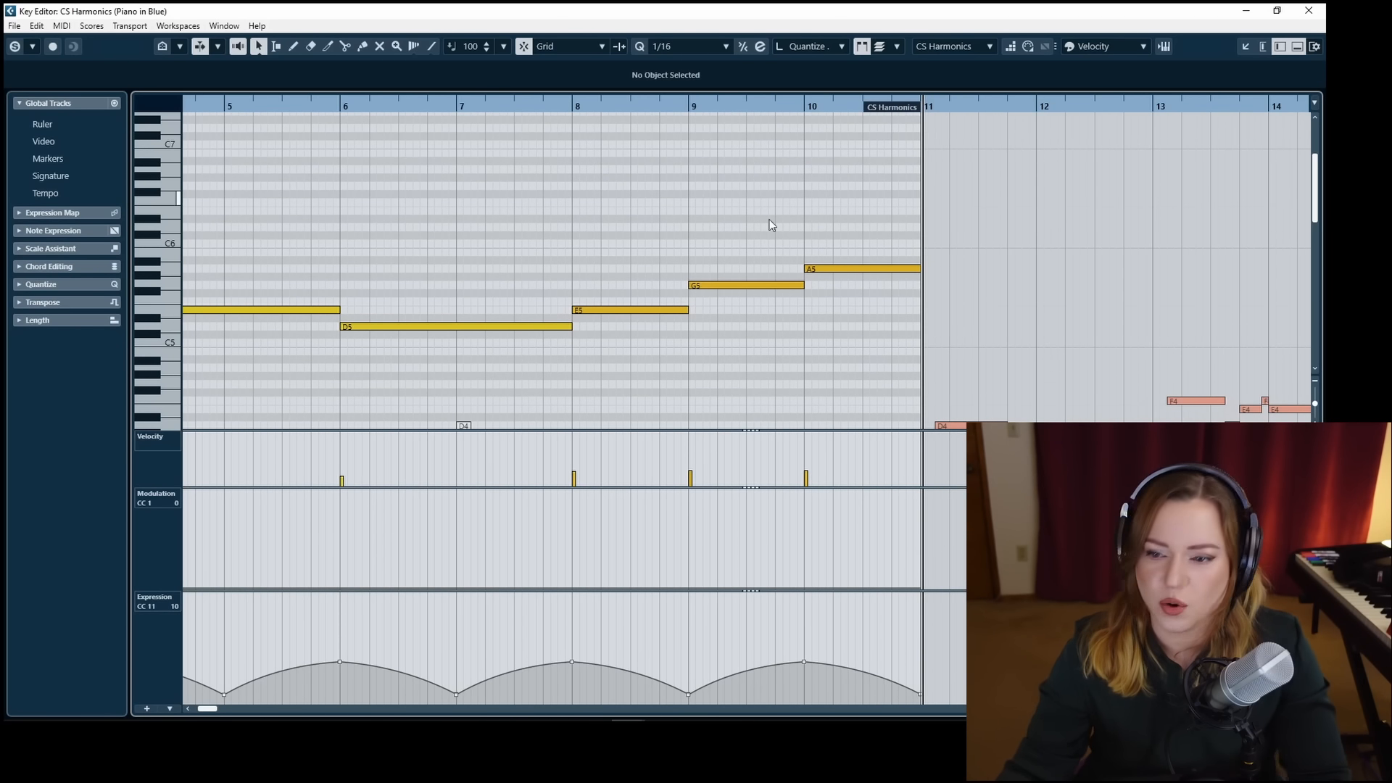
pyautogui.press('Escape')
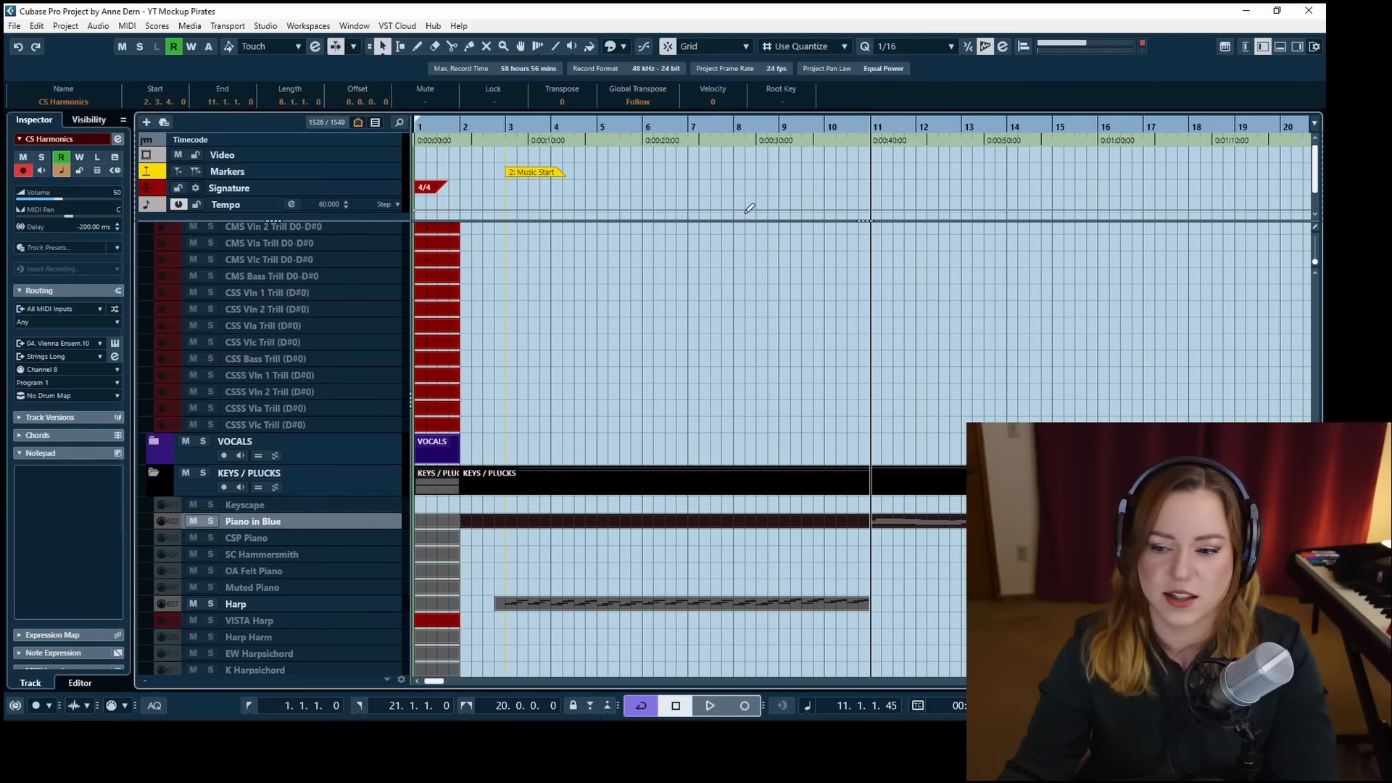
pyautogui.click(497, 130)
pyautogui.press('space')
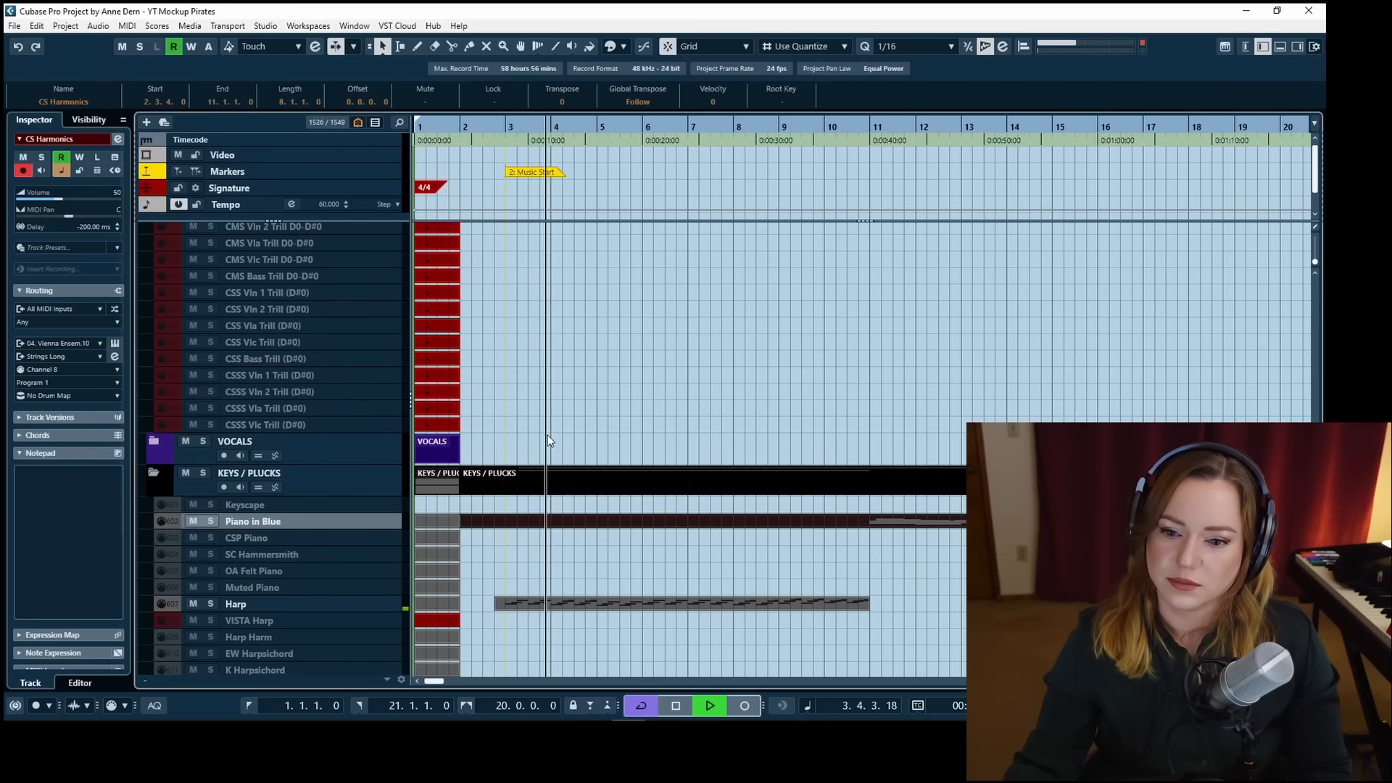
# Find the BWW Clarinet 1 Leg track in the WOODWINDS folder and raise its volume automation to 125 from bar 1.
pyautogui.scroll(15, 537, 445)
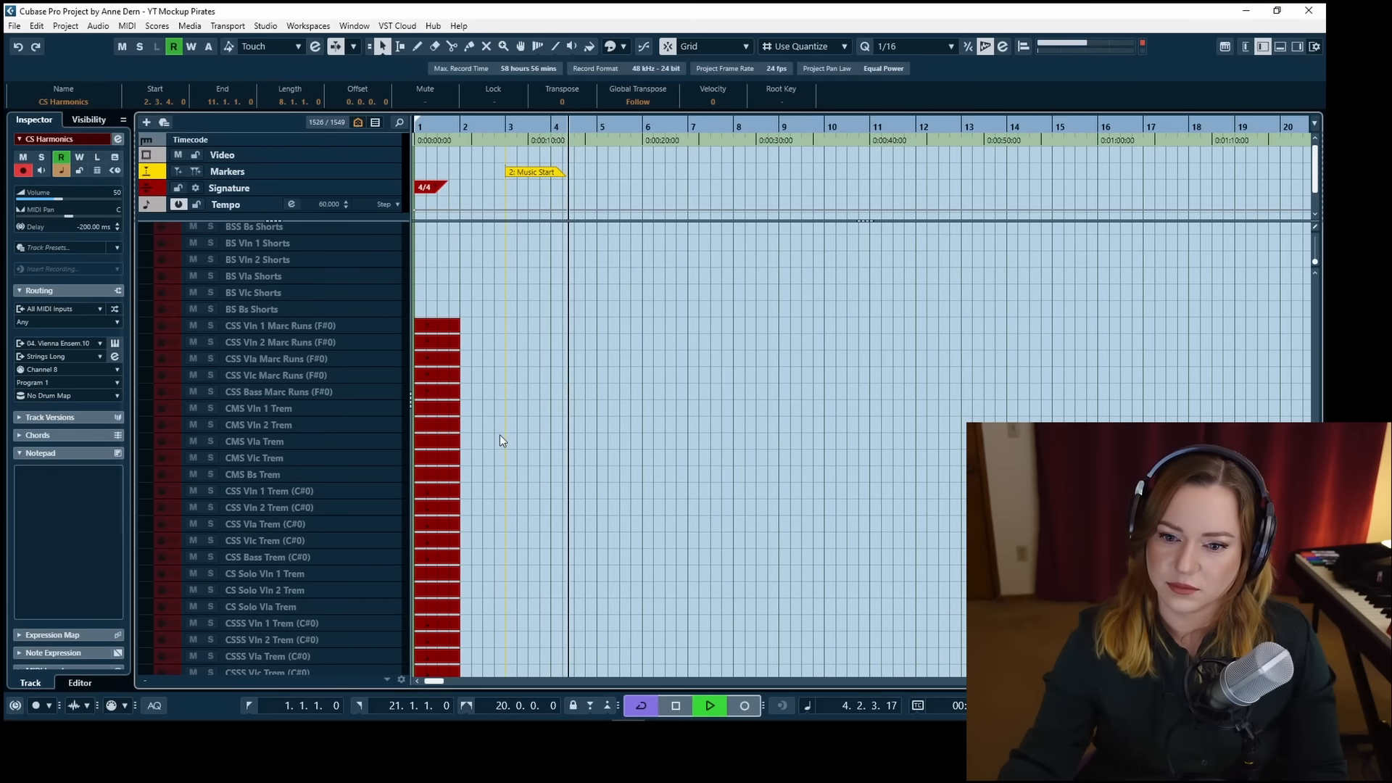
pyautogui.scroll(10, 493, 433)
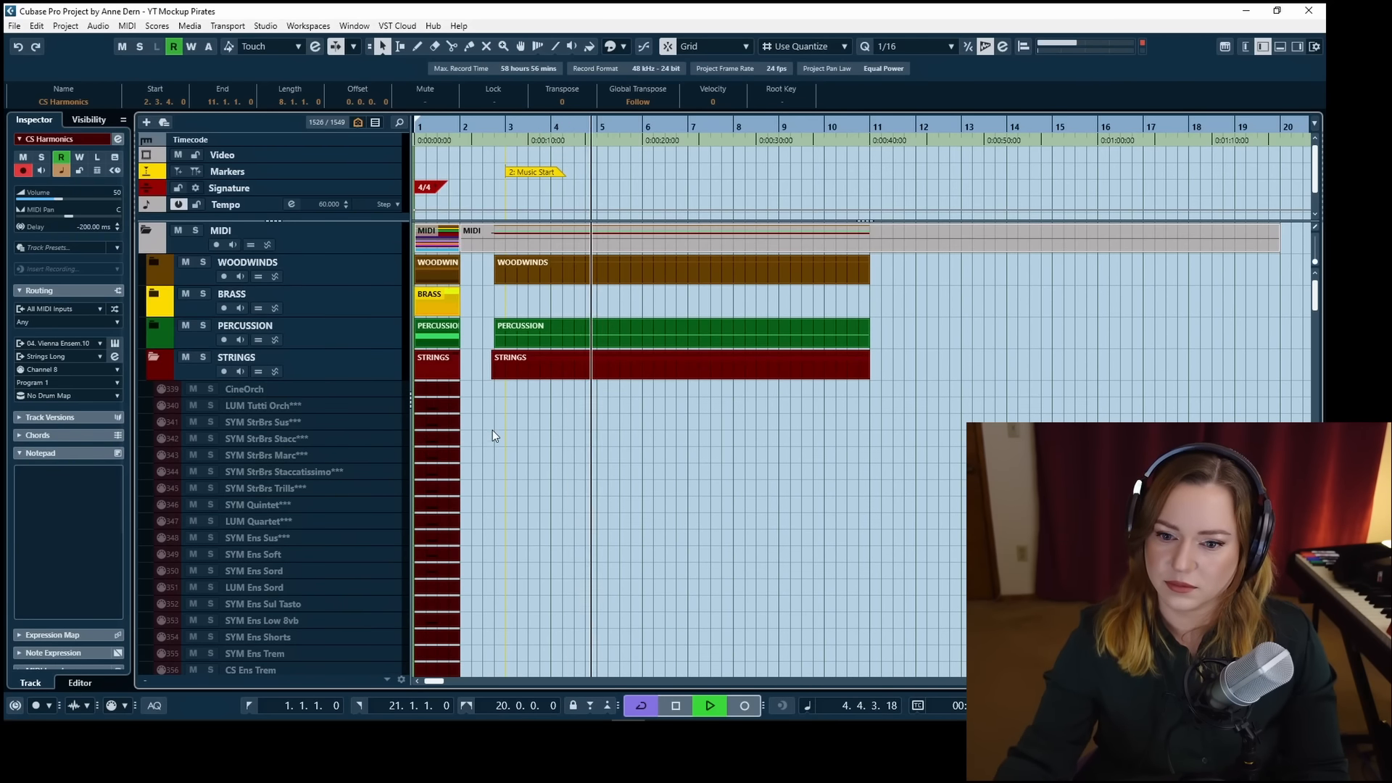
pyautogui.click(155, 263)
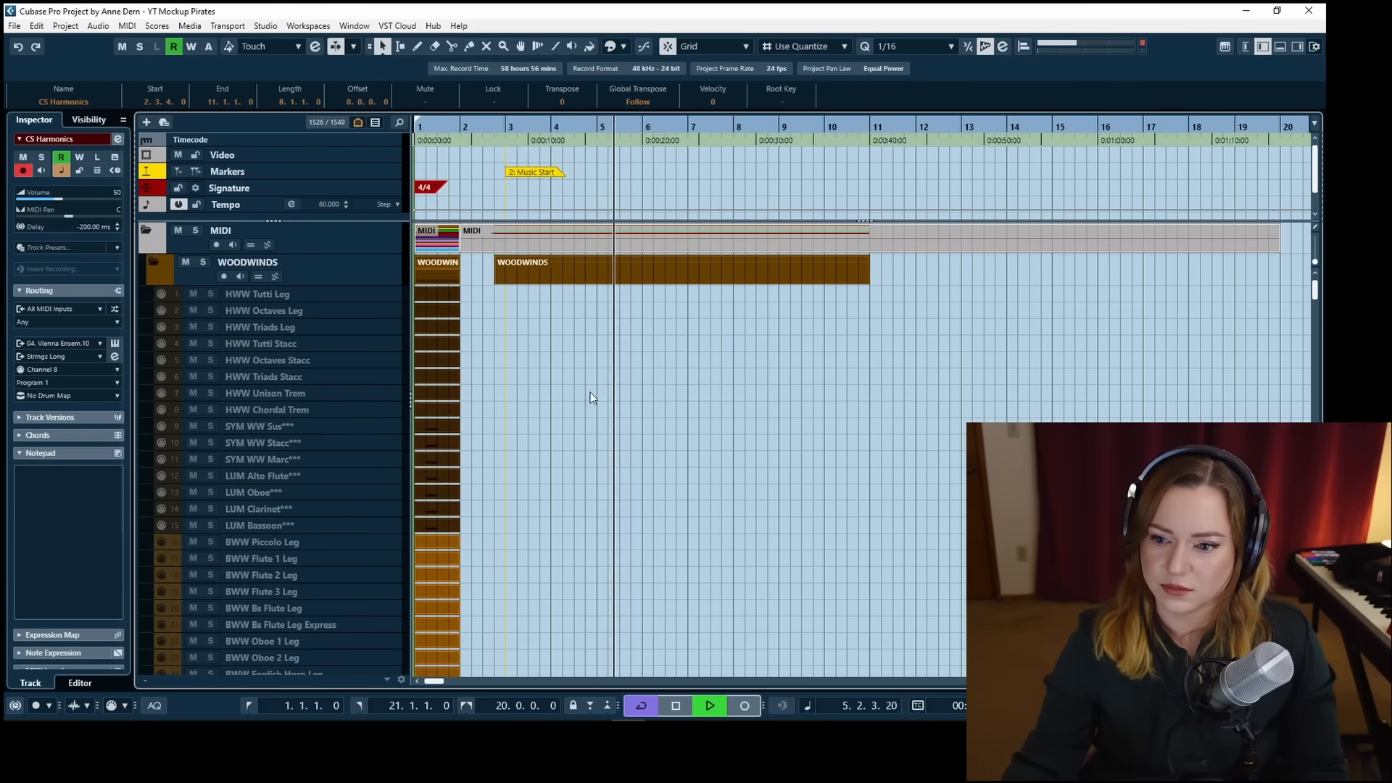
pyautogui.scroll(-6, 580, 406)
pyautogui.scroll(2, 563, 417)
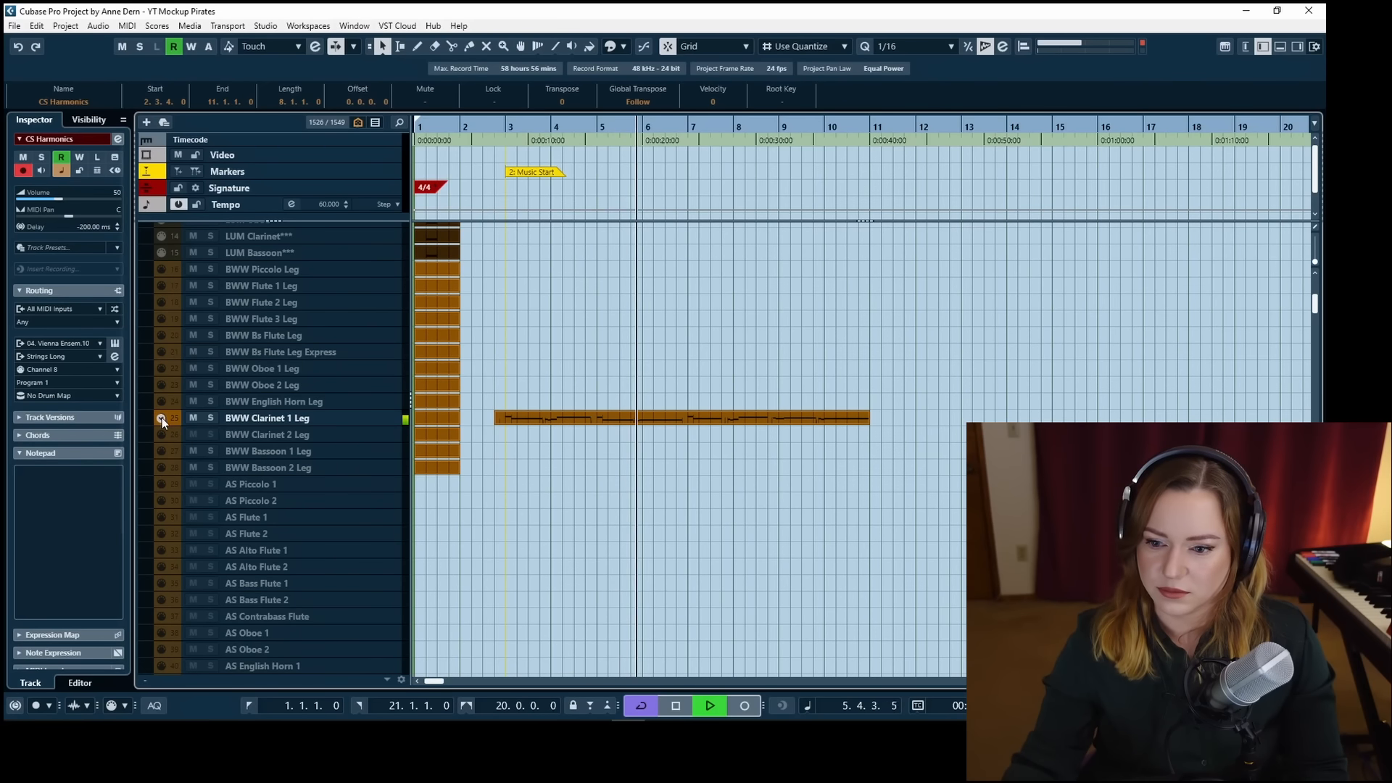
pyautogui.click(163, 419)
pyautogui.click(418, 434)
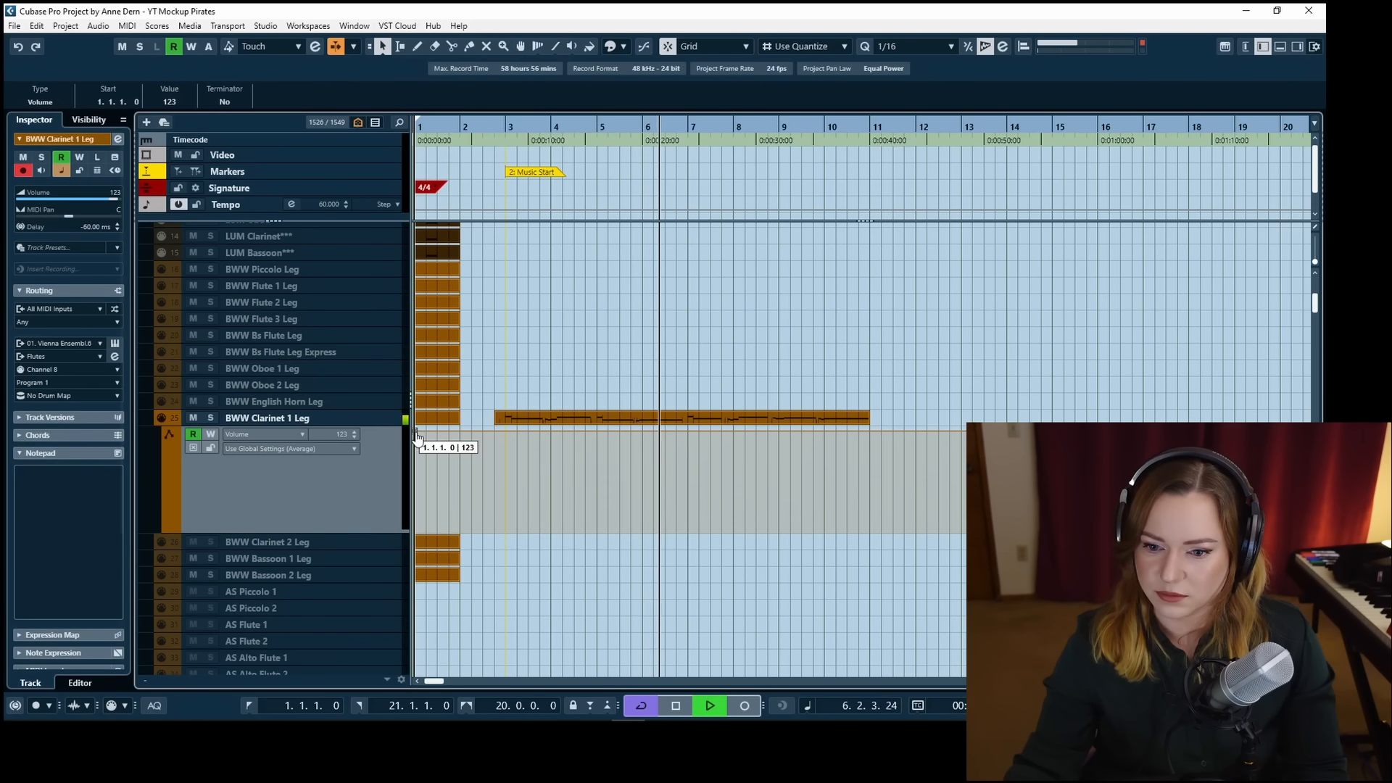
pyautogui.click(170, 420)
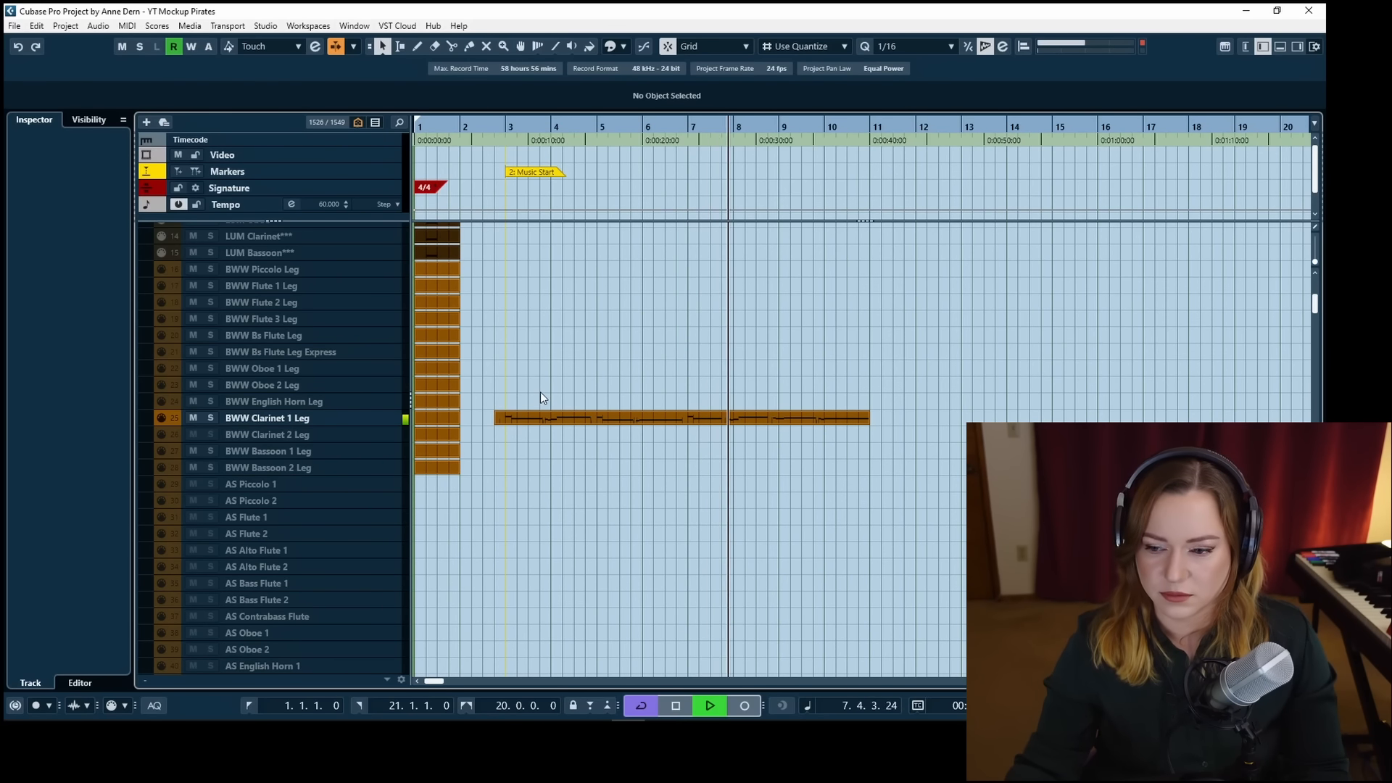
# Open the BWW Clarinet 1 Leg part and raise the low points of its modulation curve slightly from bar 3 onward.
pyautogui.click(521, 419)
pyautogui.doubleClick(522, 419)
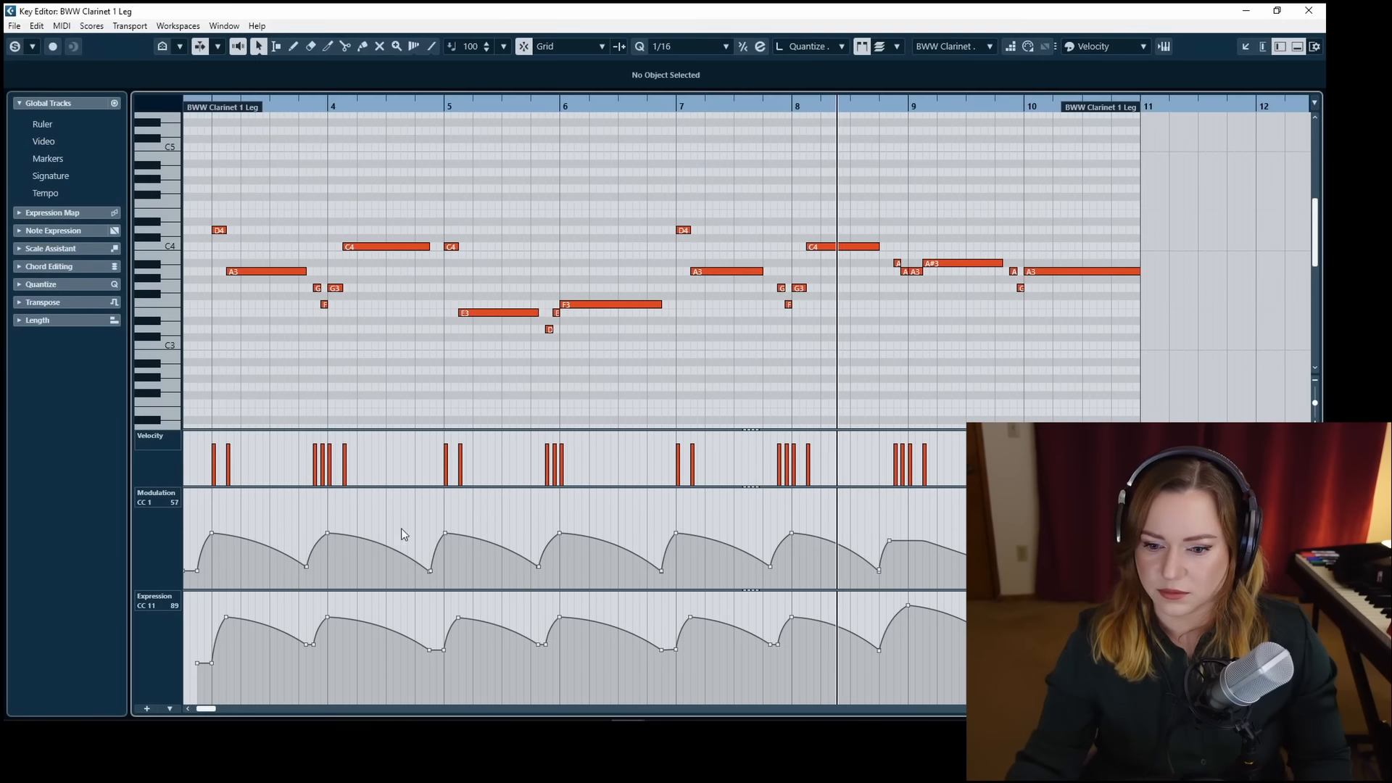
pyautogui.moveTo(396, 564); pyautogui.dragTo(573, 573)
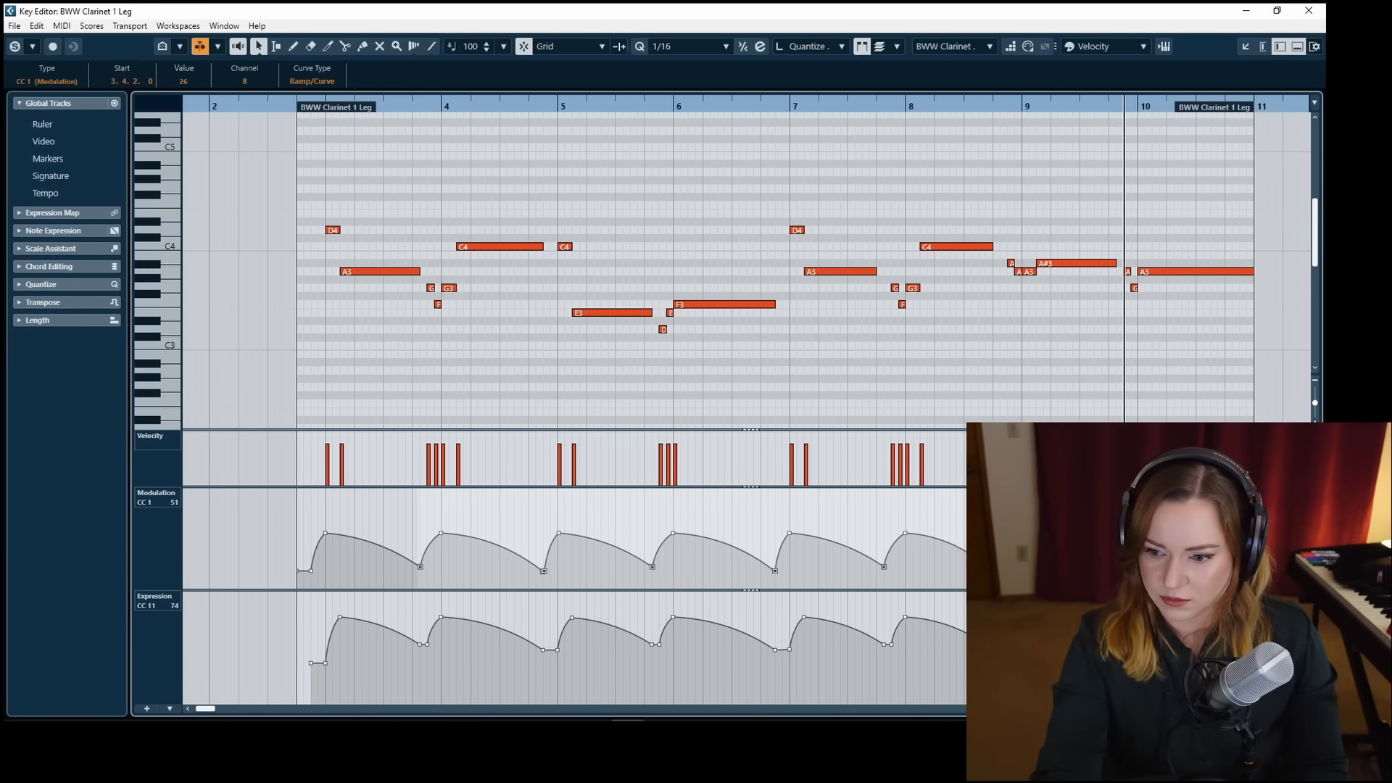
pyautogui.moveTo(883, 566); pyautogui.dragTo(883, 559)
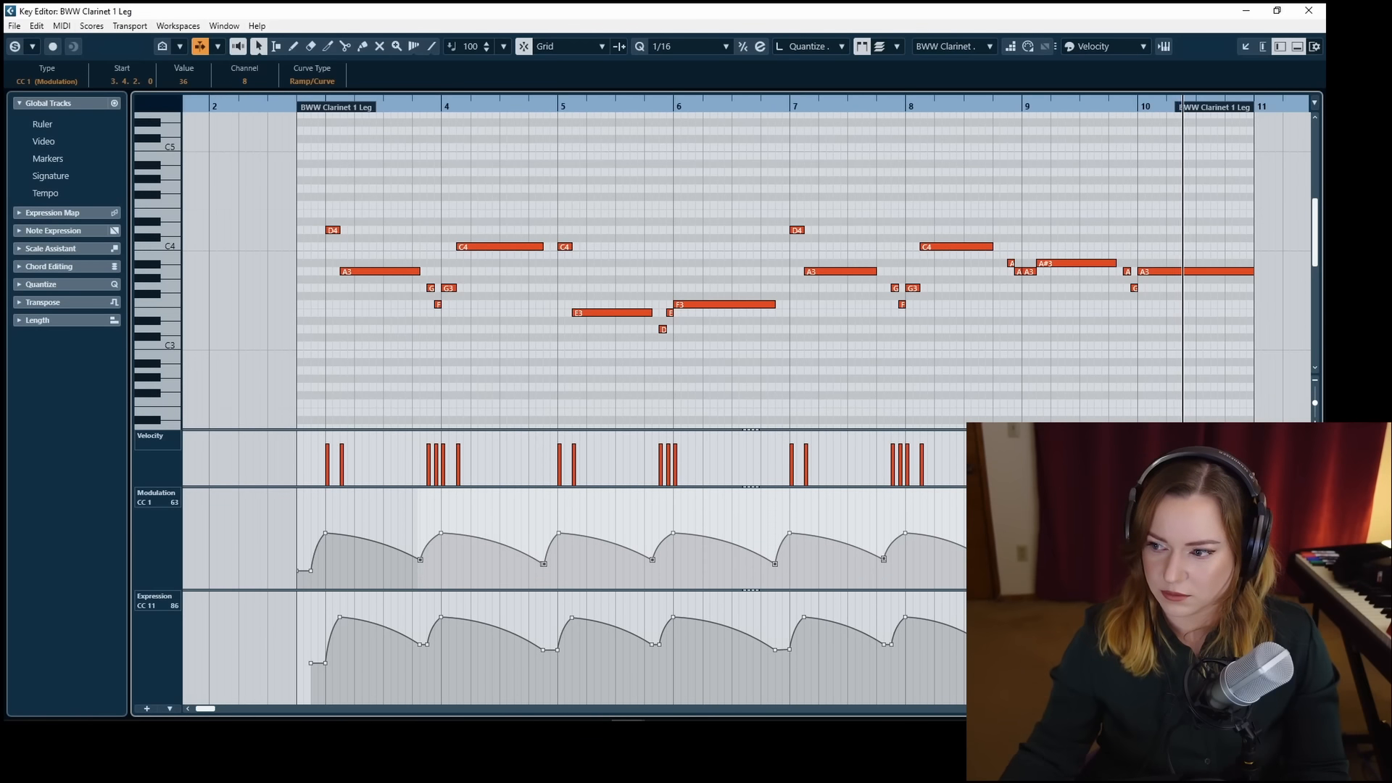
# Play the clarinet changes in context from bar 3 through bar 11, returning to the project and collapsing the WOODWINDS folder.
pyautogui.moveTo(394, 104); pyautogui.dragTo(301, 104)
pyautogui.click(547, 168)
pyautogui.press('space')
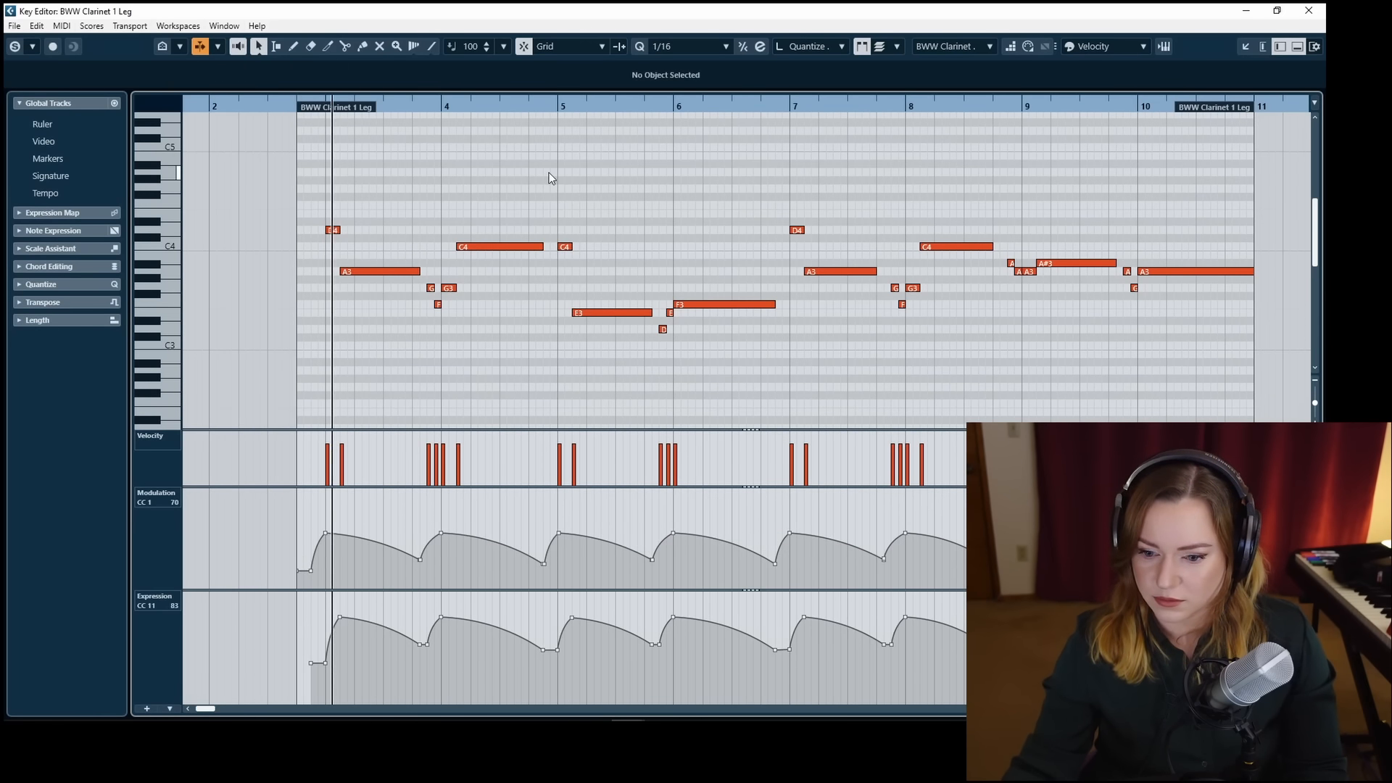
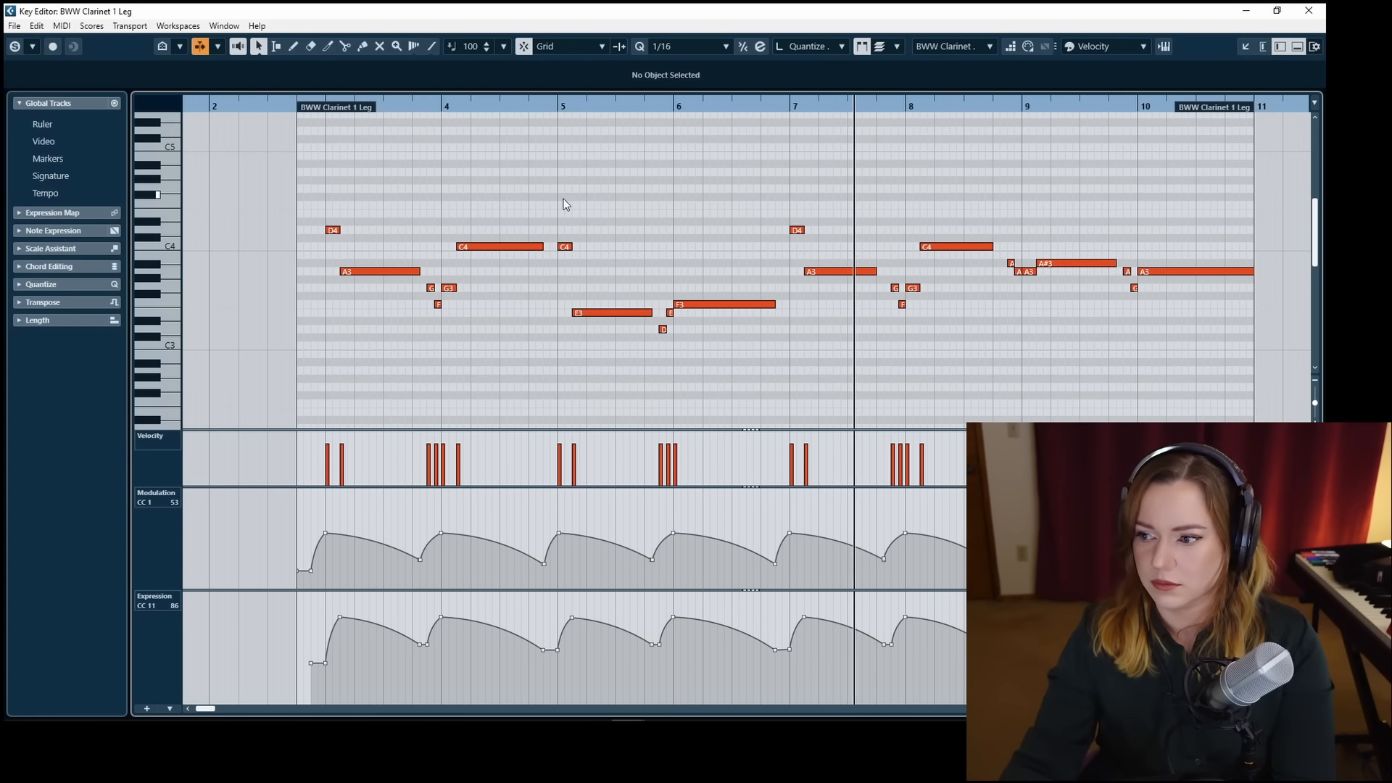
pyautogui.press('Return')
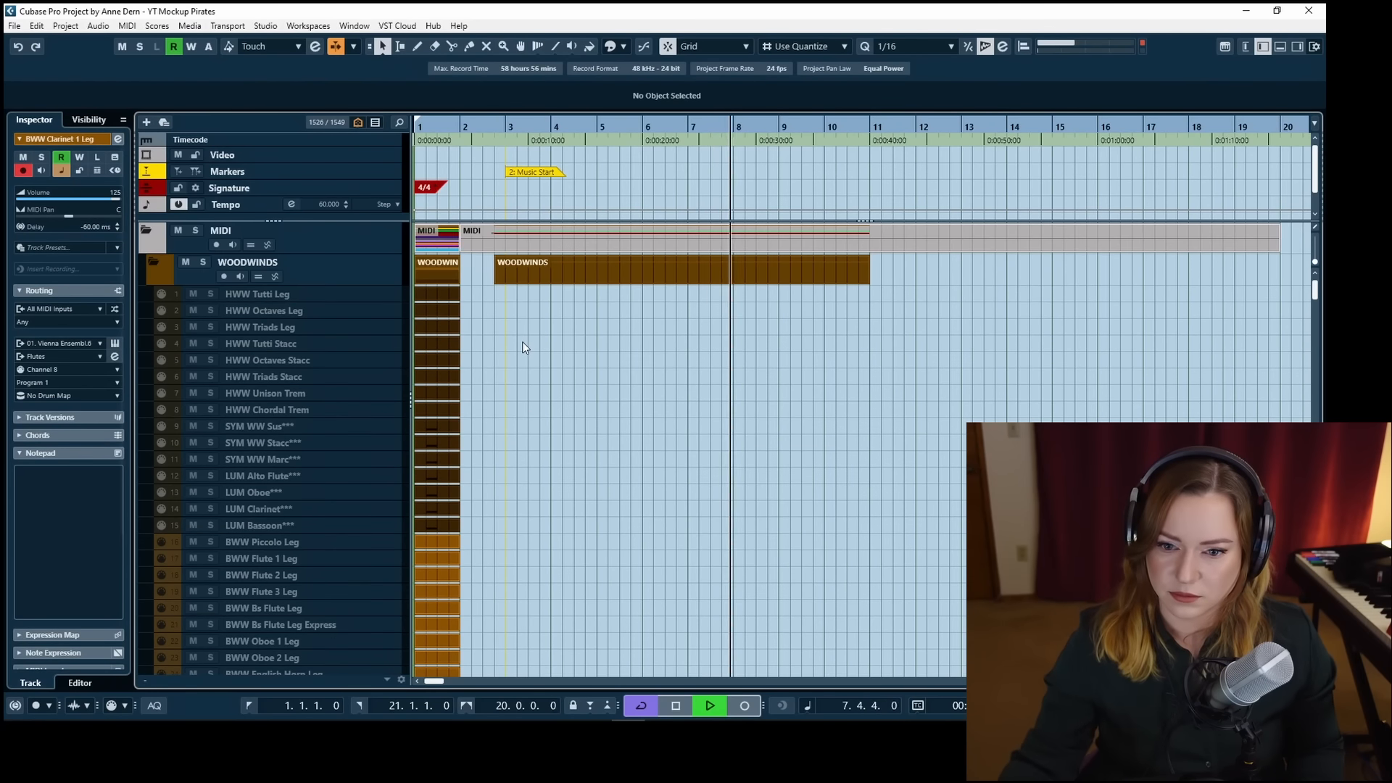
pyautogui.click(152, 263)
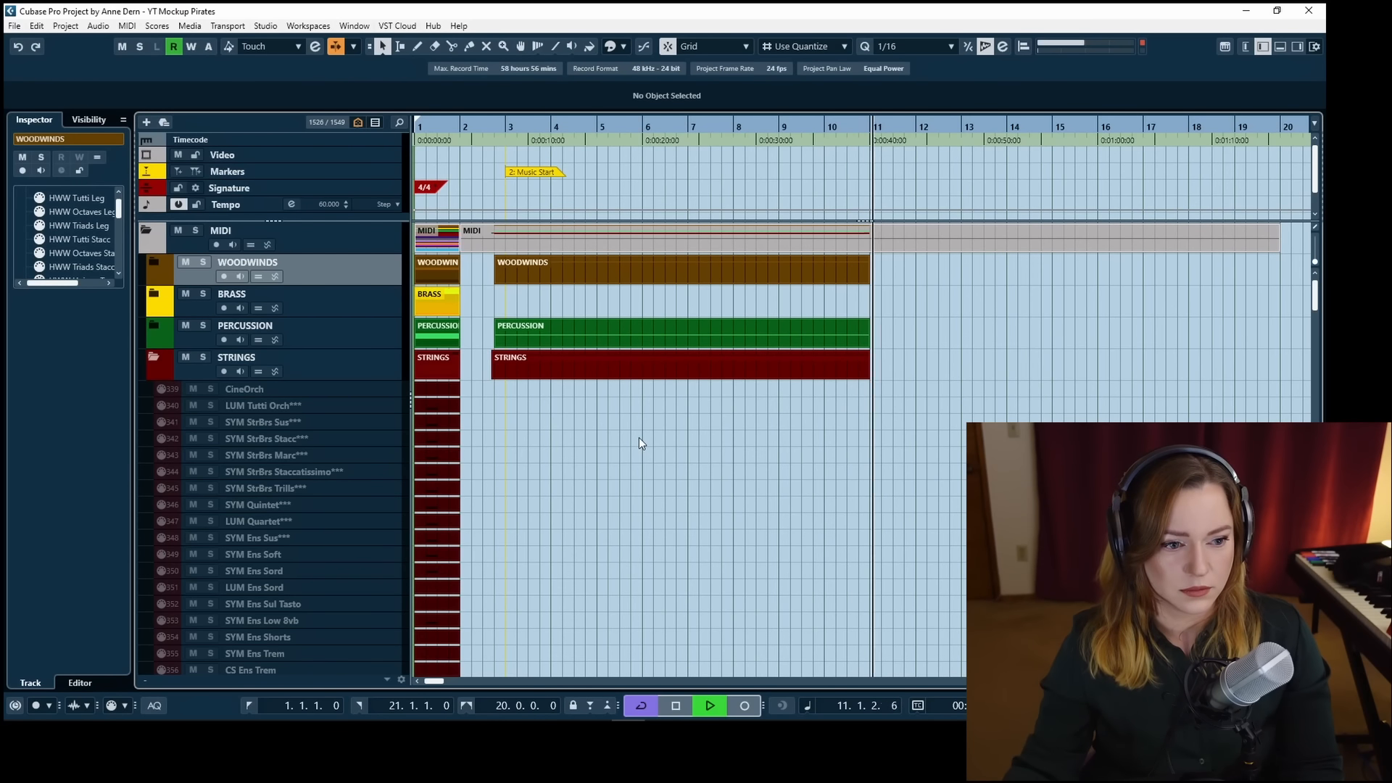
pyautogui.press('space')
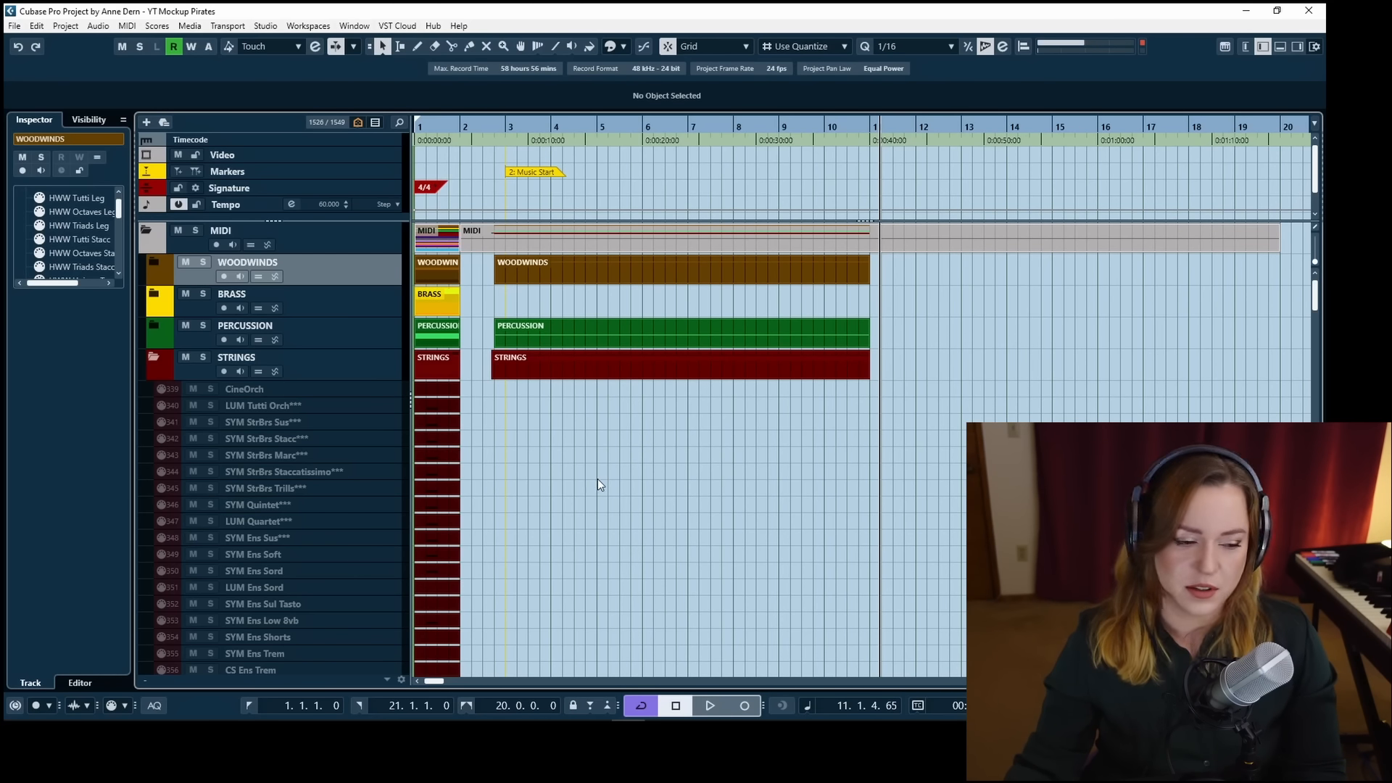
# Look over the string parts, collapse the STRINGS folder, and check the rest of the arrangement up to bar 20.
pyautogui.scroll(-8, 559, 506)
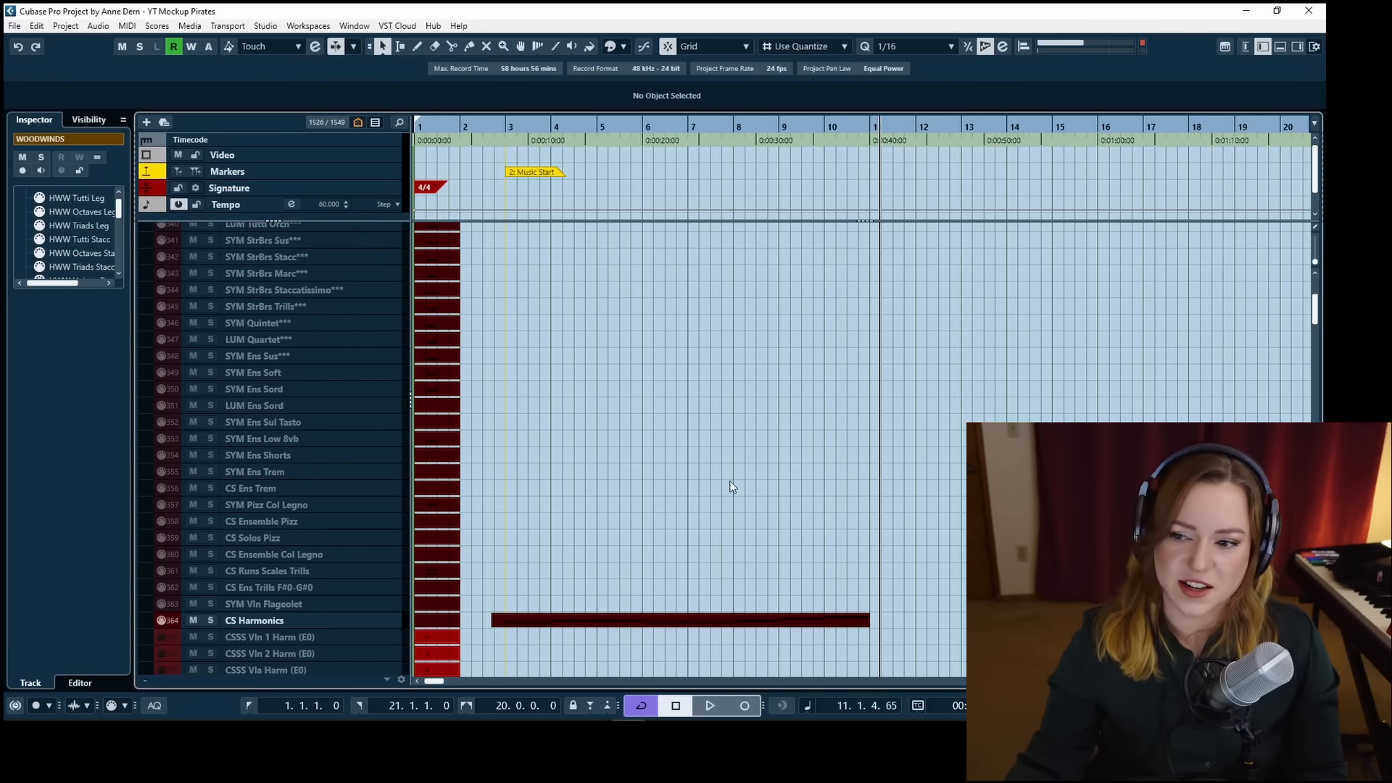
pyautogui.scroll(-3, 706, 496)
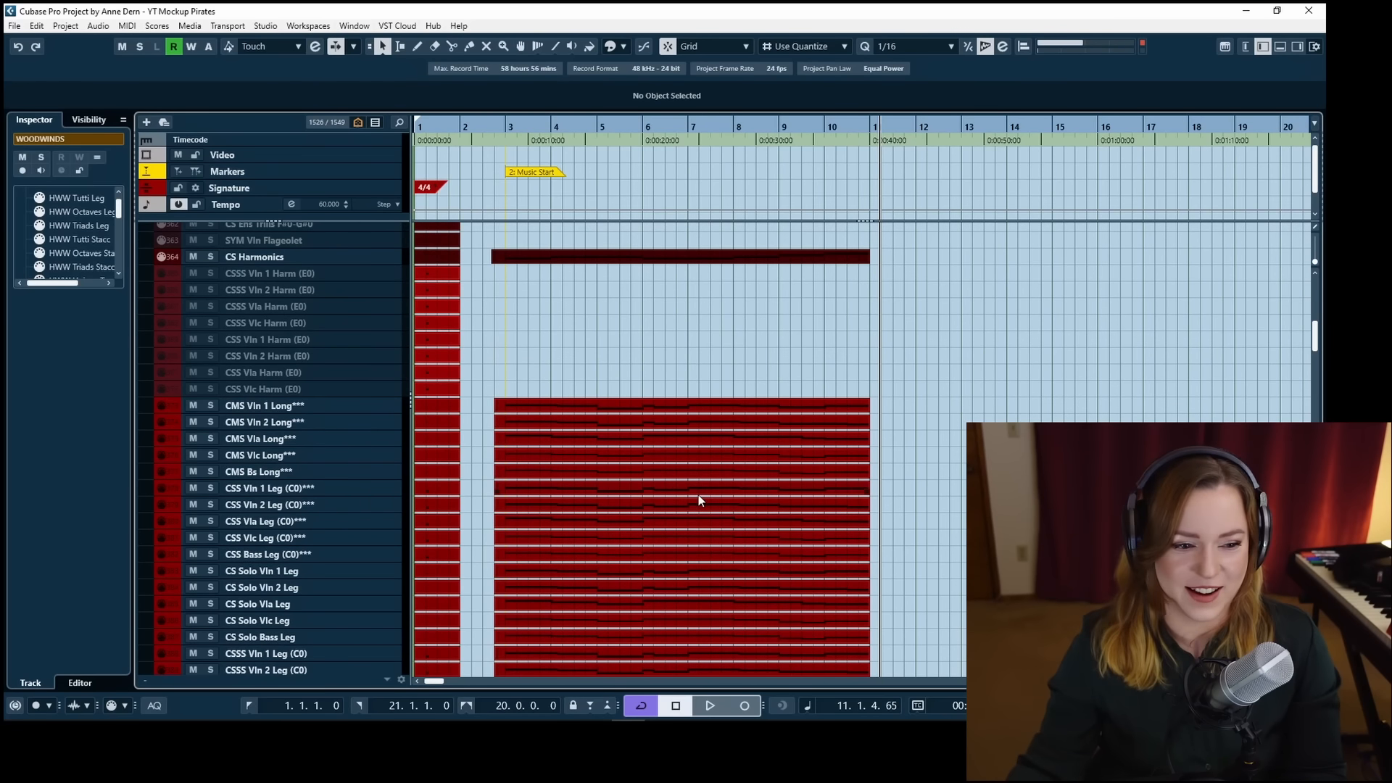
pyautogui.scroll(10, 698, 500)
pyautogui.click(156, 360)
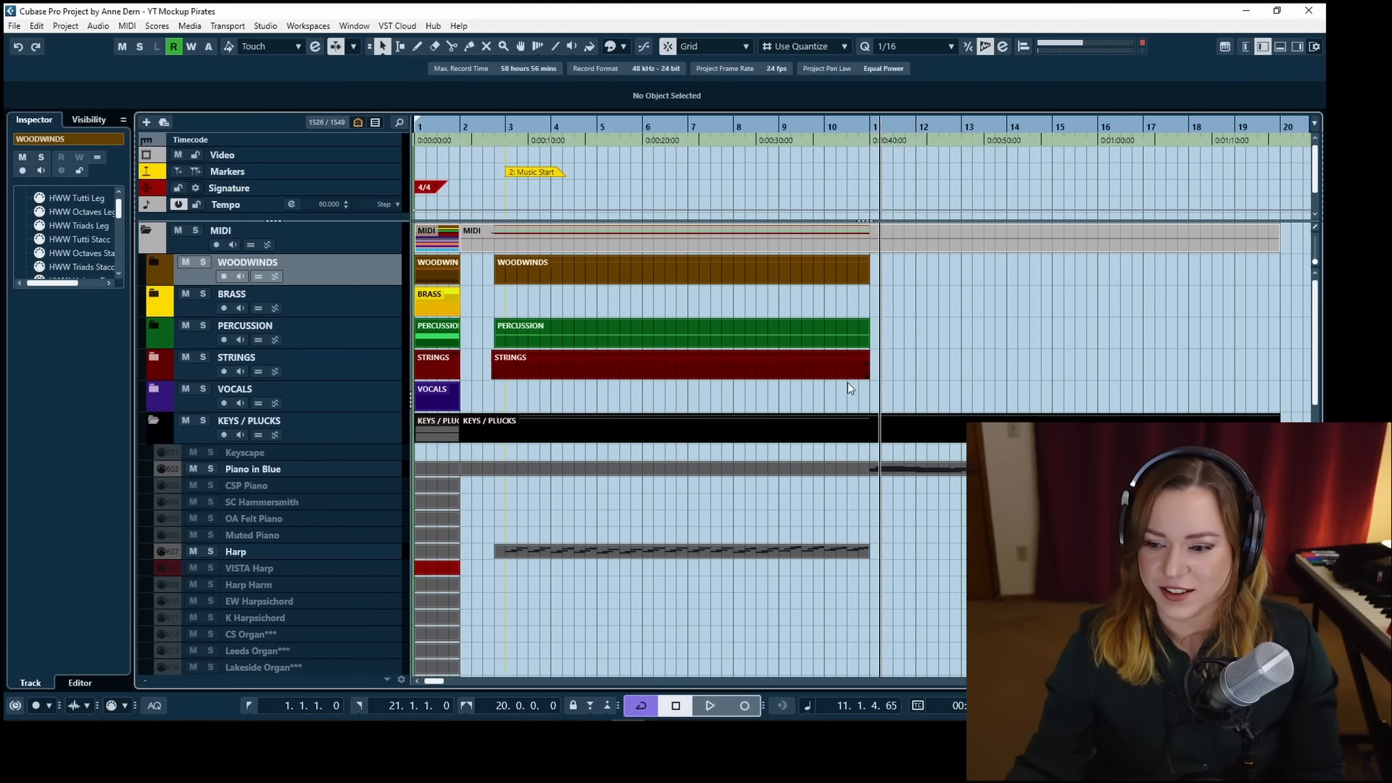
pyautogui.hscroll(5, 600, 507)
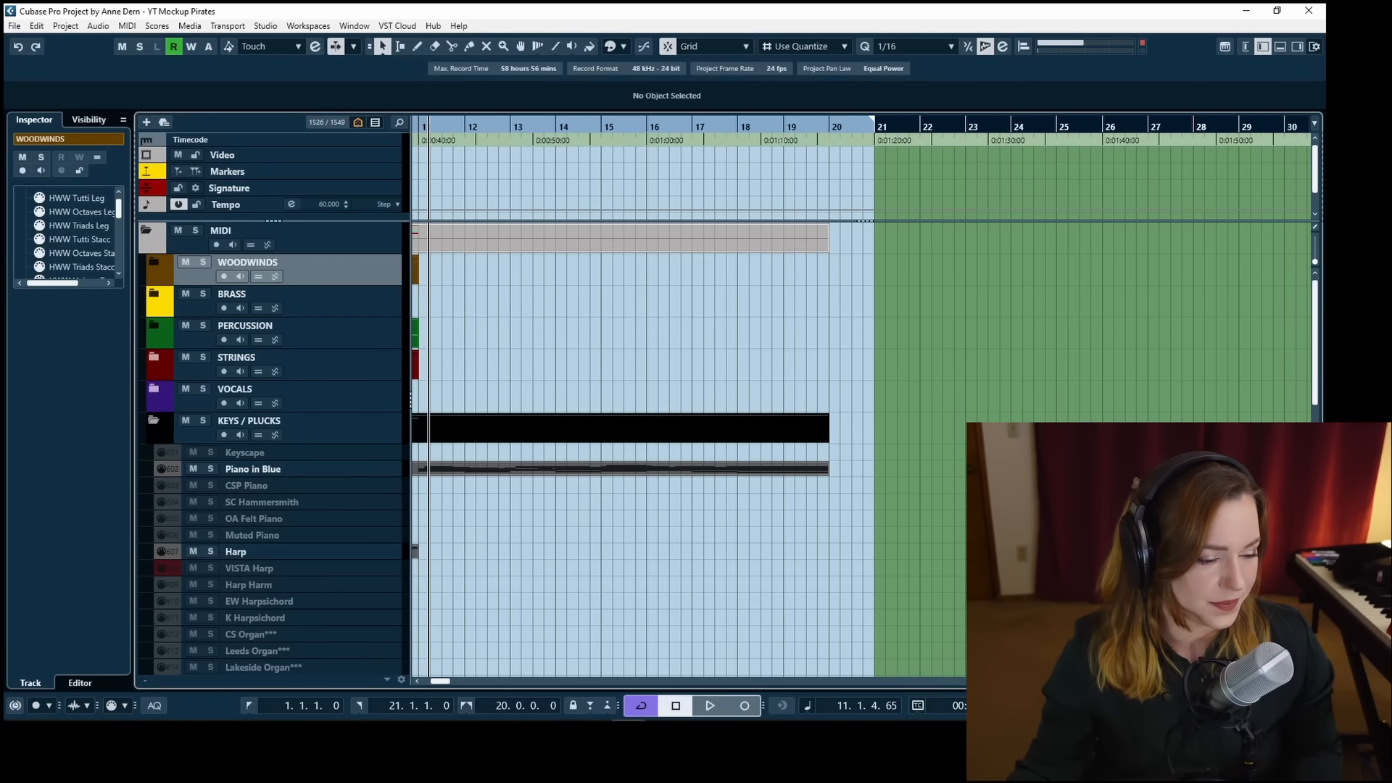
pyautogui.hscroll(-5, 543, 464)
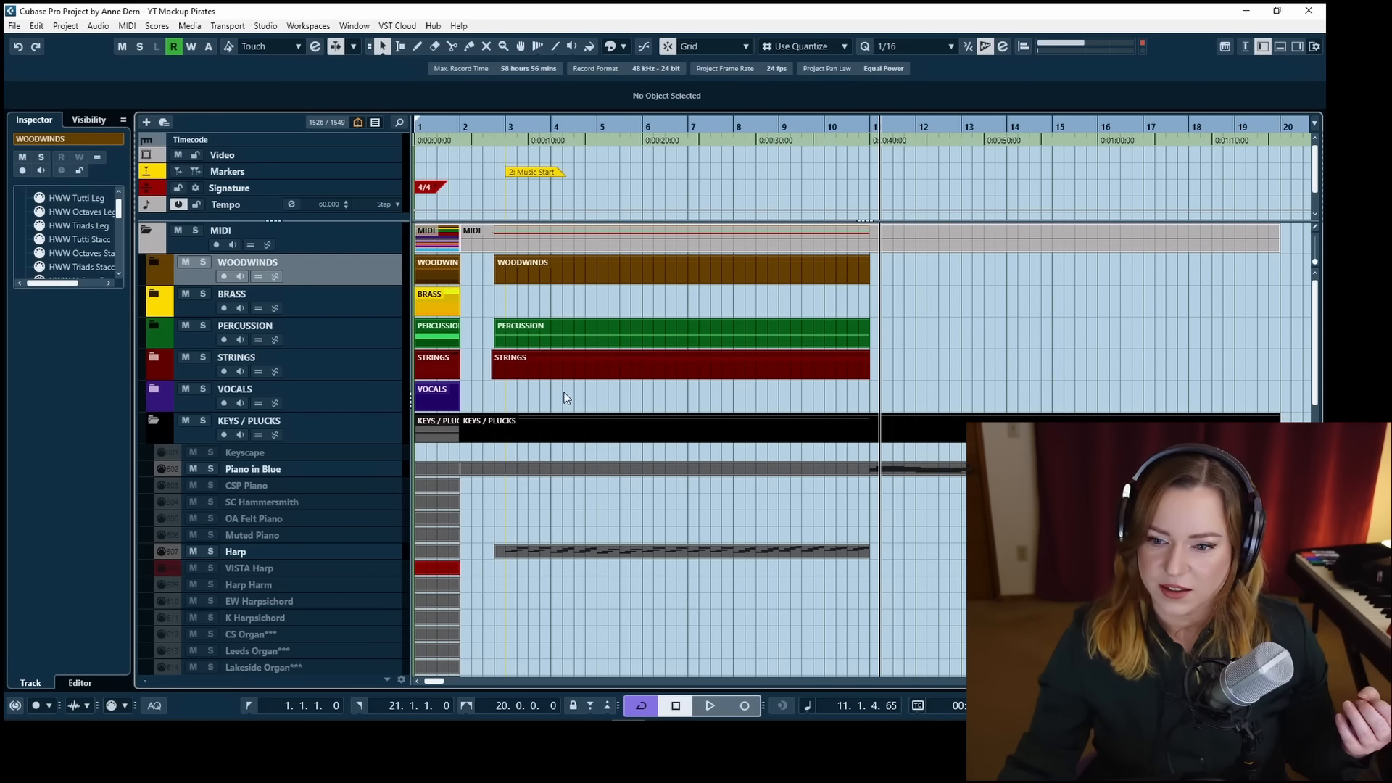
# Open the Piano in Blue part, select its melody notes from bar 11 onward for copying, and place the cursor at bar 11.
pyautogui.click(898, 471)
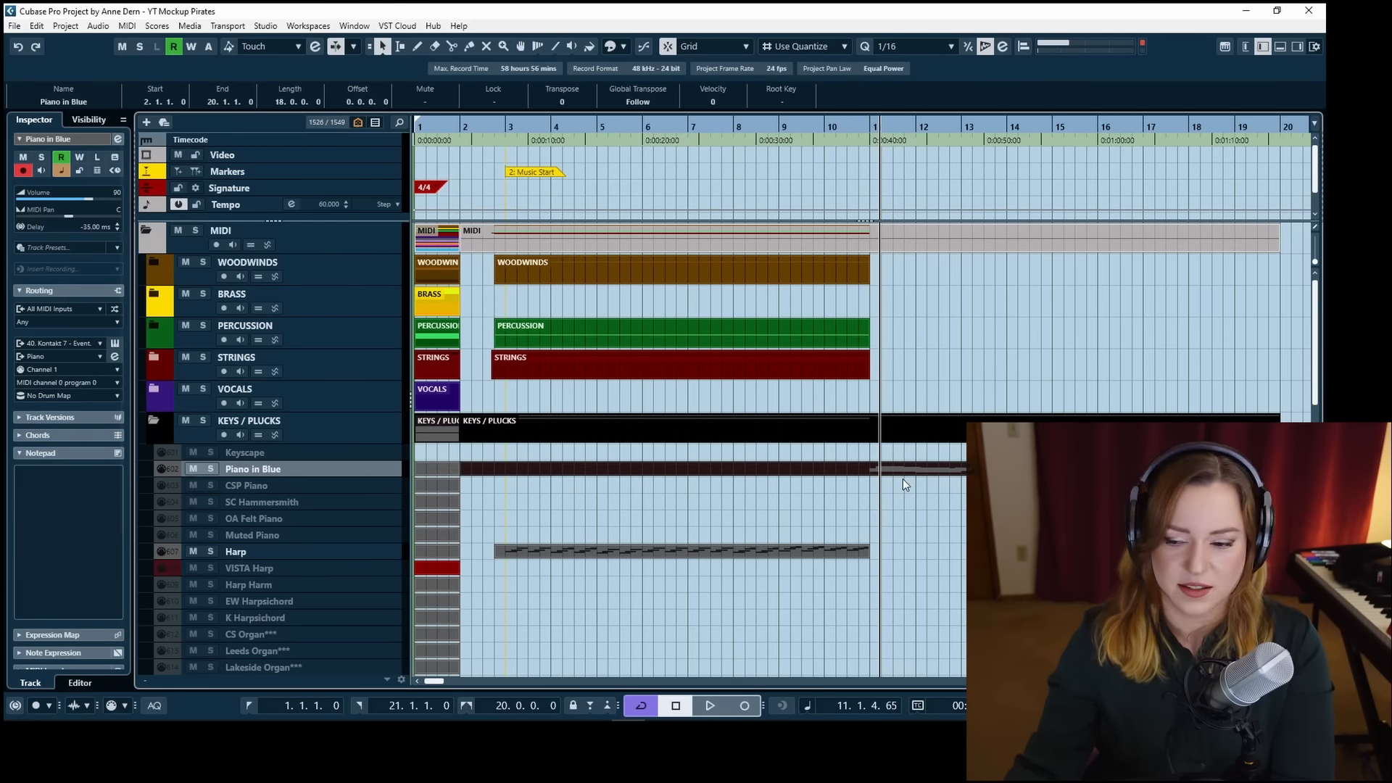
pyautogui.press('Return')
pyautogui.hscroll(6, 704, 476)
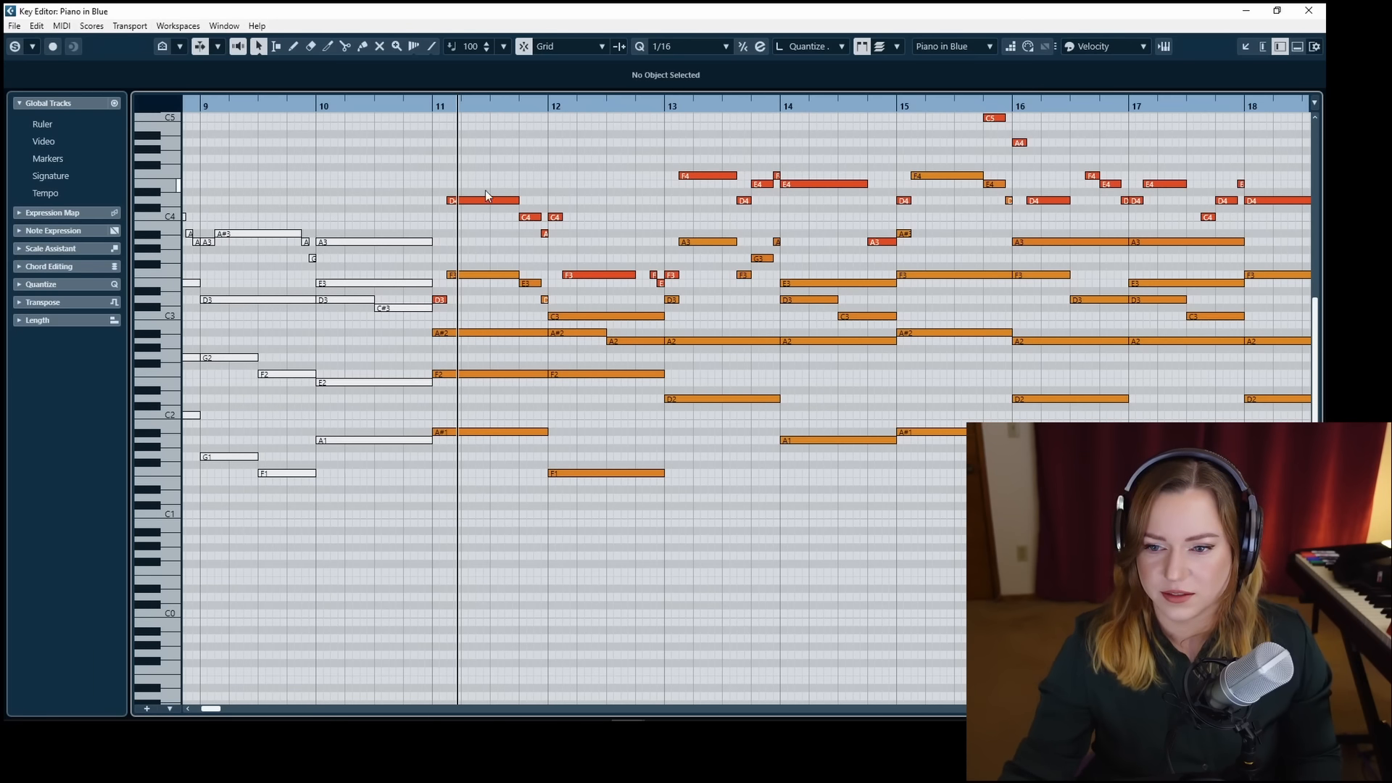
pyautogui.scroll(3, 380, 338)
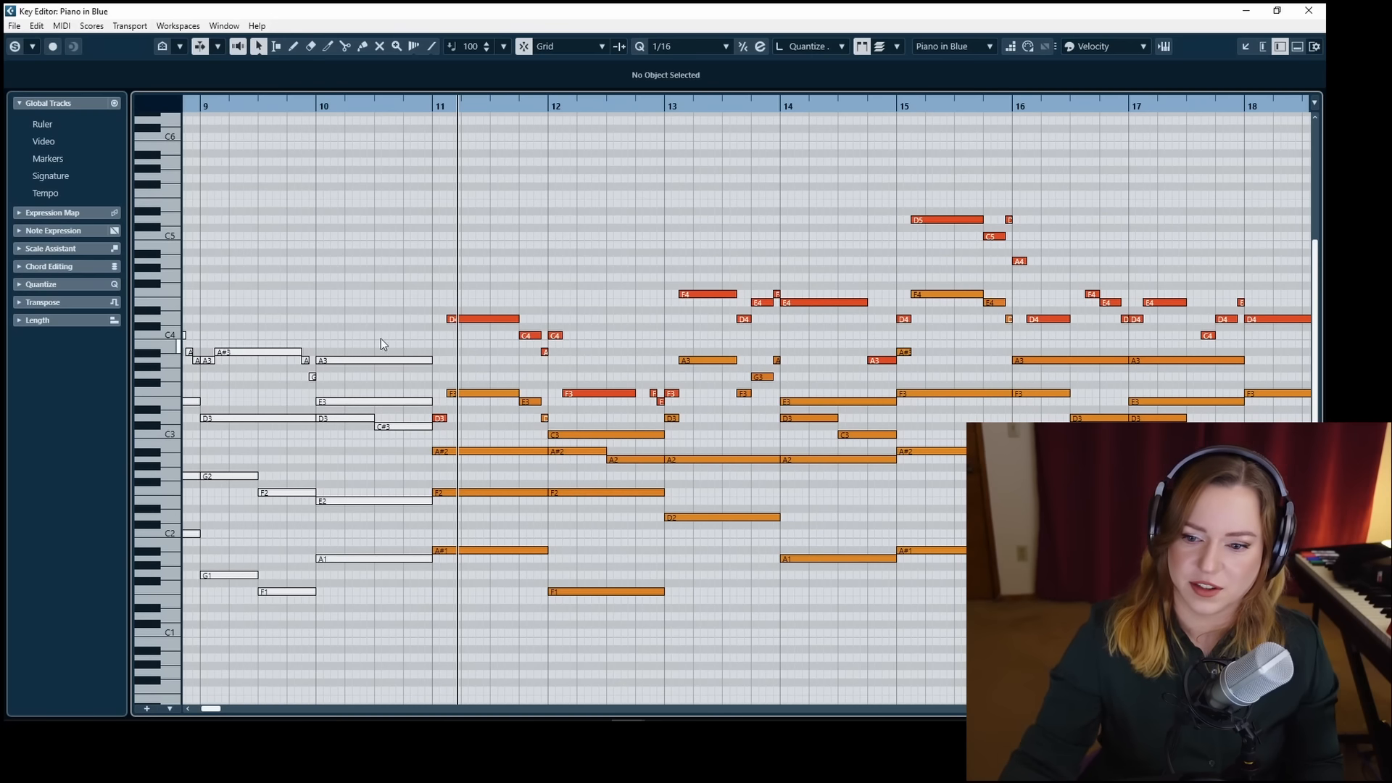
pyautogui.click(438, 417)
pyautogui.moveTo(488, 281); pyautogui.dragTo(569, 361)
pyautogui.moveTo(556, 380); pyautogui.dragTo(682, 407)
pyautogui.keyDown('shift'); pyautogui.click(708, 294); pyautogui.keyUp('shift')
pyautogui.moveTo(747, 275); pyautogui.dragTo(856, 324)
pyautogui.keyDown('shift'); pyautogui.click(881, 360); pyautogui.keyUp('shift')
pyautogui.moveTo(943, 203); pyautogui.dragTo(1258, 338)
pyautogui.click(427, 107)
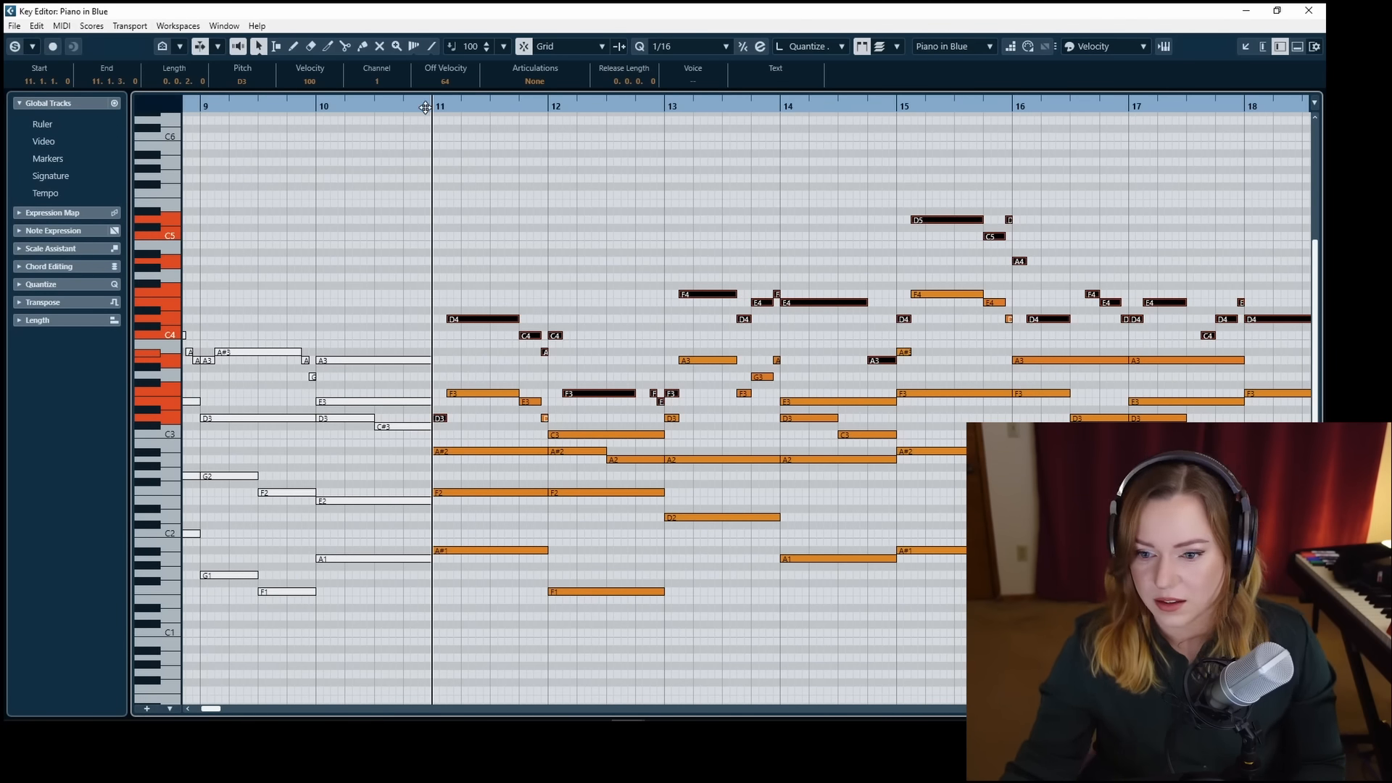
# Mute the melody notes in the piano part from bar 11 onward and leave the key editor.
pyautogui.press('7')
pyautogui.moveTo(443, 297); pyautogui.dragTo(569, 359)
pyautogui.moveTo(557, 381); pyautogui.dragTo(663, 416)
pyautogui.moveTo(745, 279); pyautogui.dragTo(855, 325)
pyautogui.click(881, 360)
pyautogui.moveTo(943, 203); pyautogui.dragTo(1022, 266)
pyautogui.moveTo(1071, 261); pyautogui.dragTo(1323, 341)
pyautogui.press('Return')
# Expand the STRINGS folder and paste the piano melody onto the CMS Vln 1 Long track at bar 11.
pyautogui.click(188, 356)
pyautogui.scroll(-15, 677, 464)
pyautogui.click(287, 406)
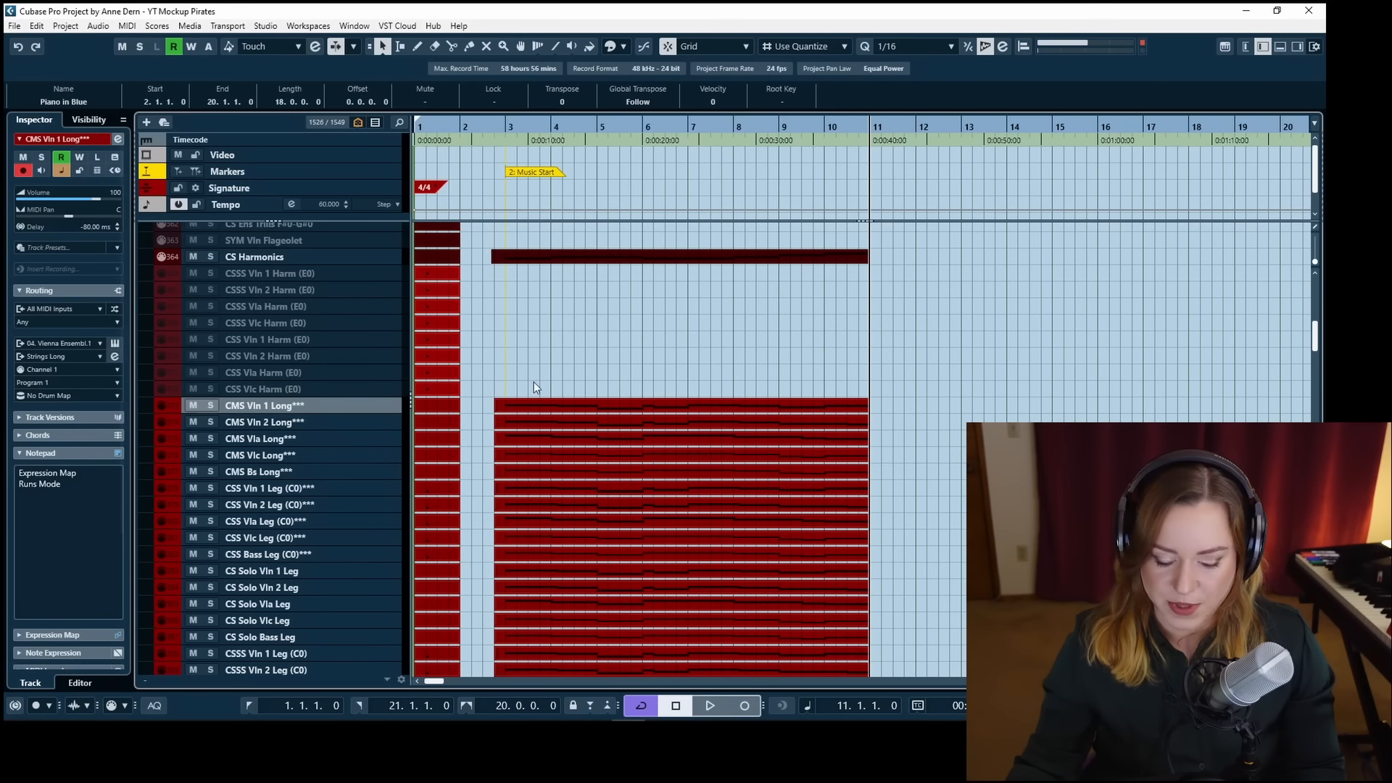
pyautogui.hotkey('ctrl', 'v')
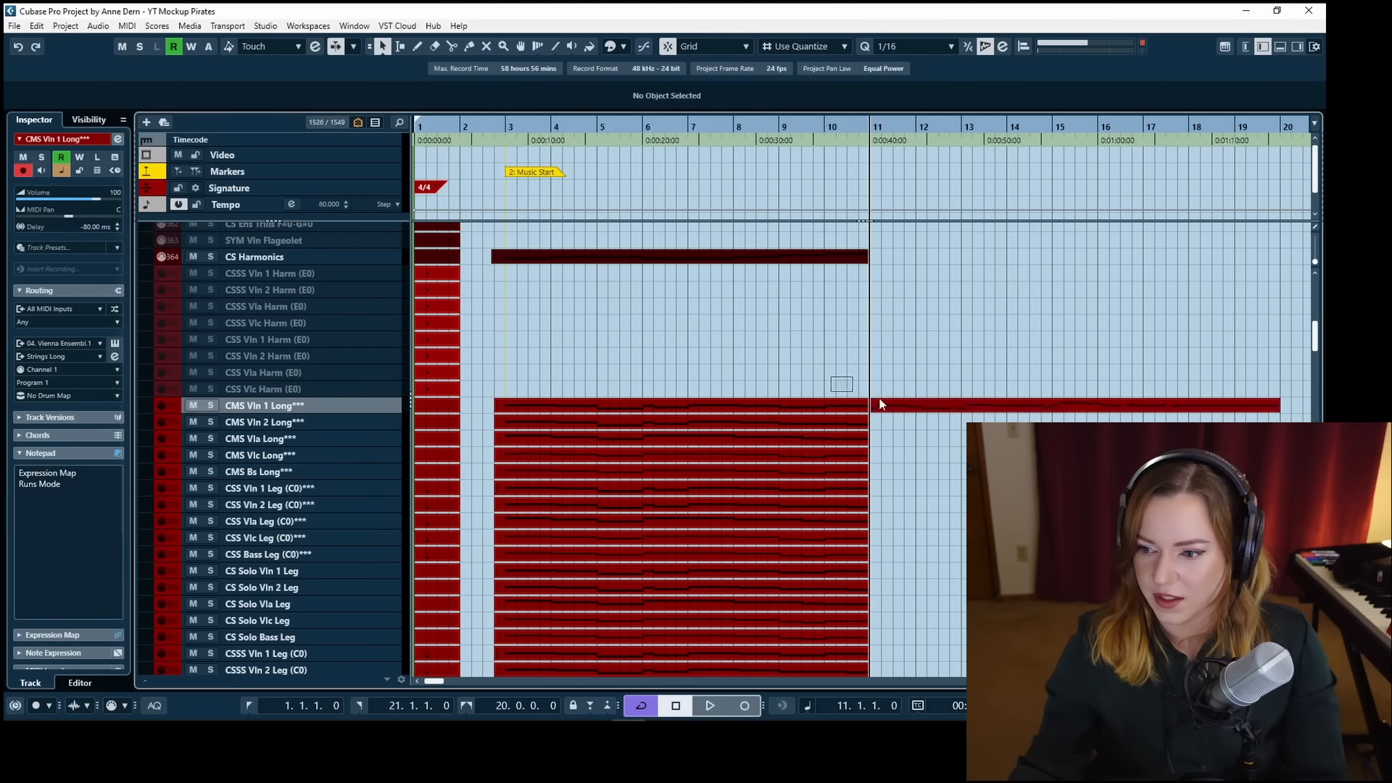
# Check the closing modulation and expression levels of the preceding CMS Vln 1 Long part, and open the pasted melody part.
pyautogui.press('Return')
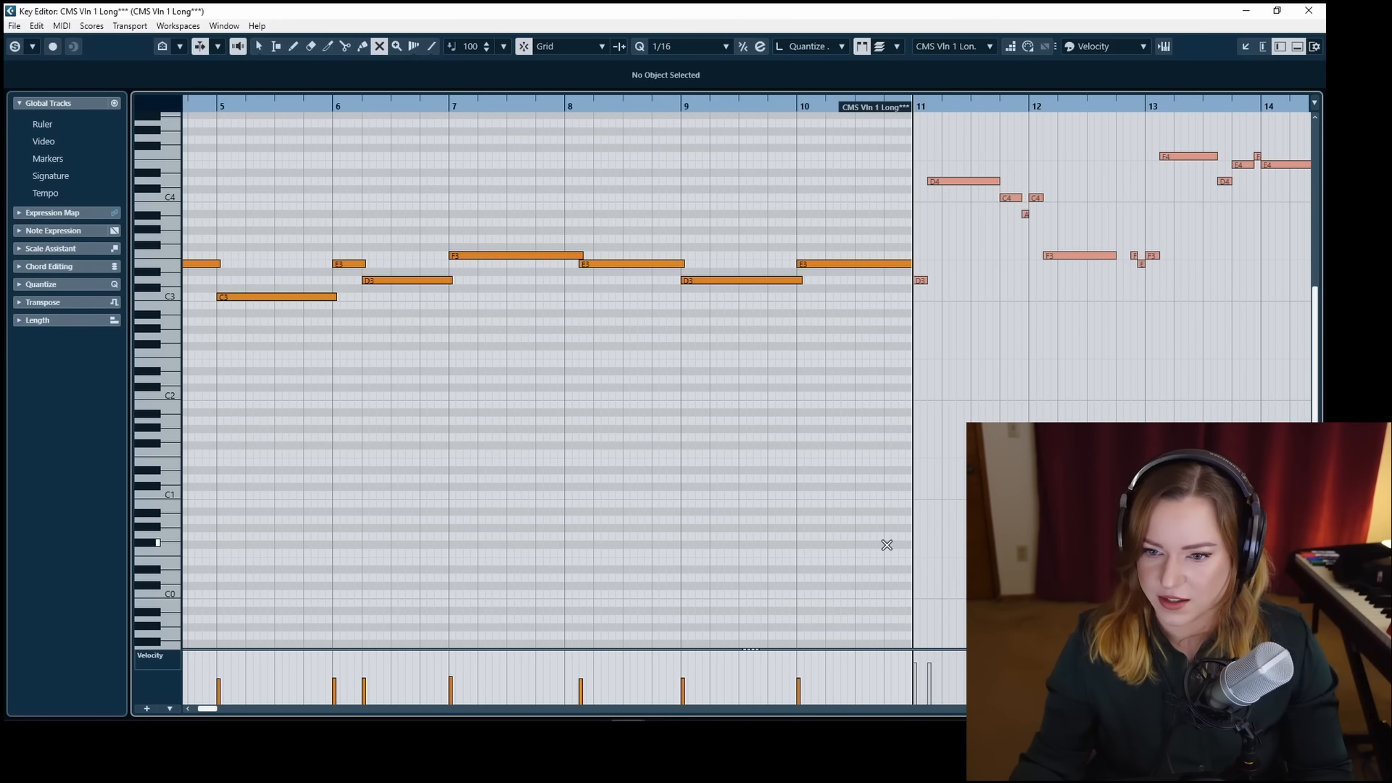
pyautogui.press('1')
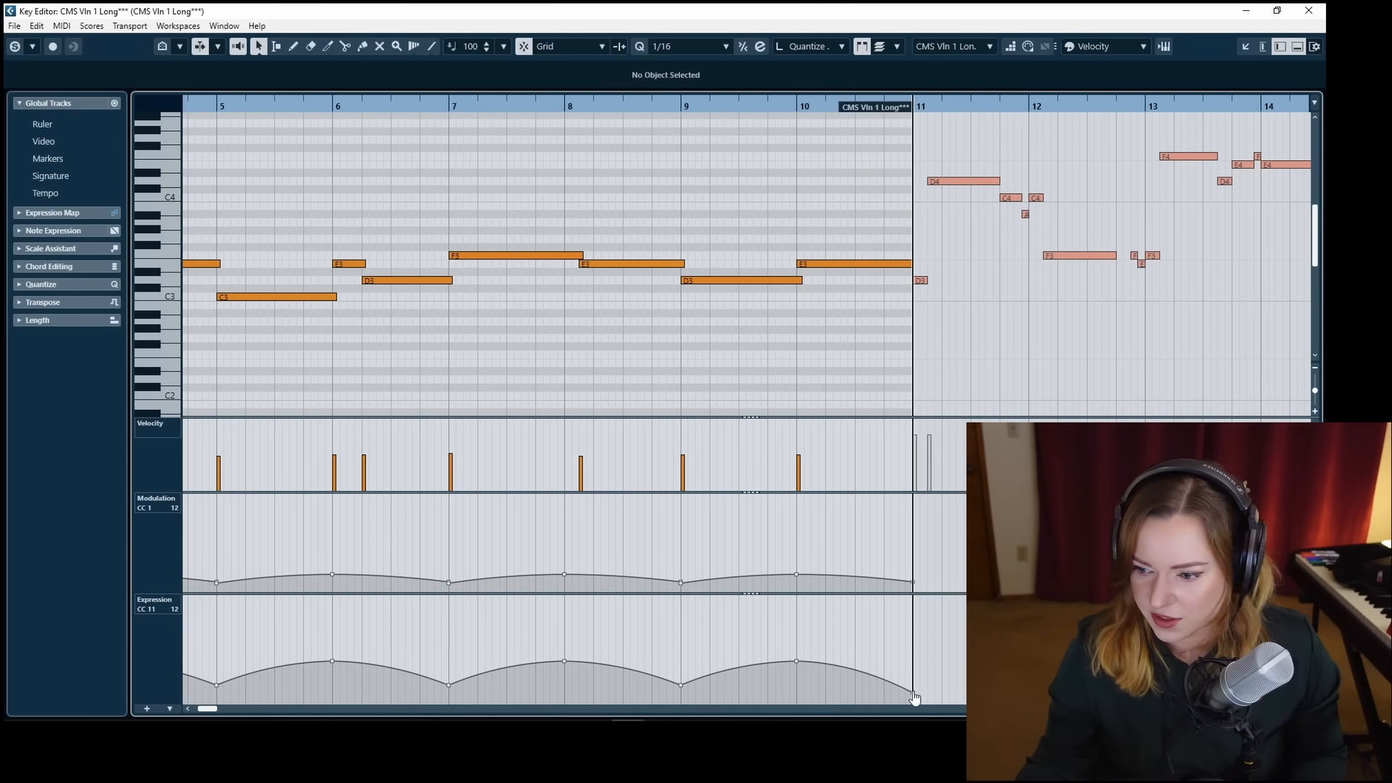
pyautogui.press('Return')
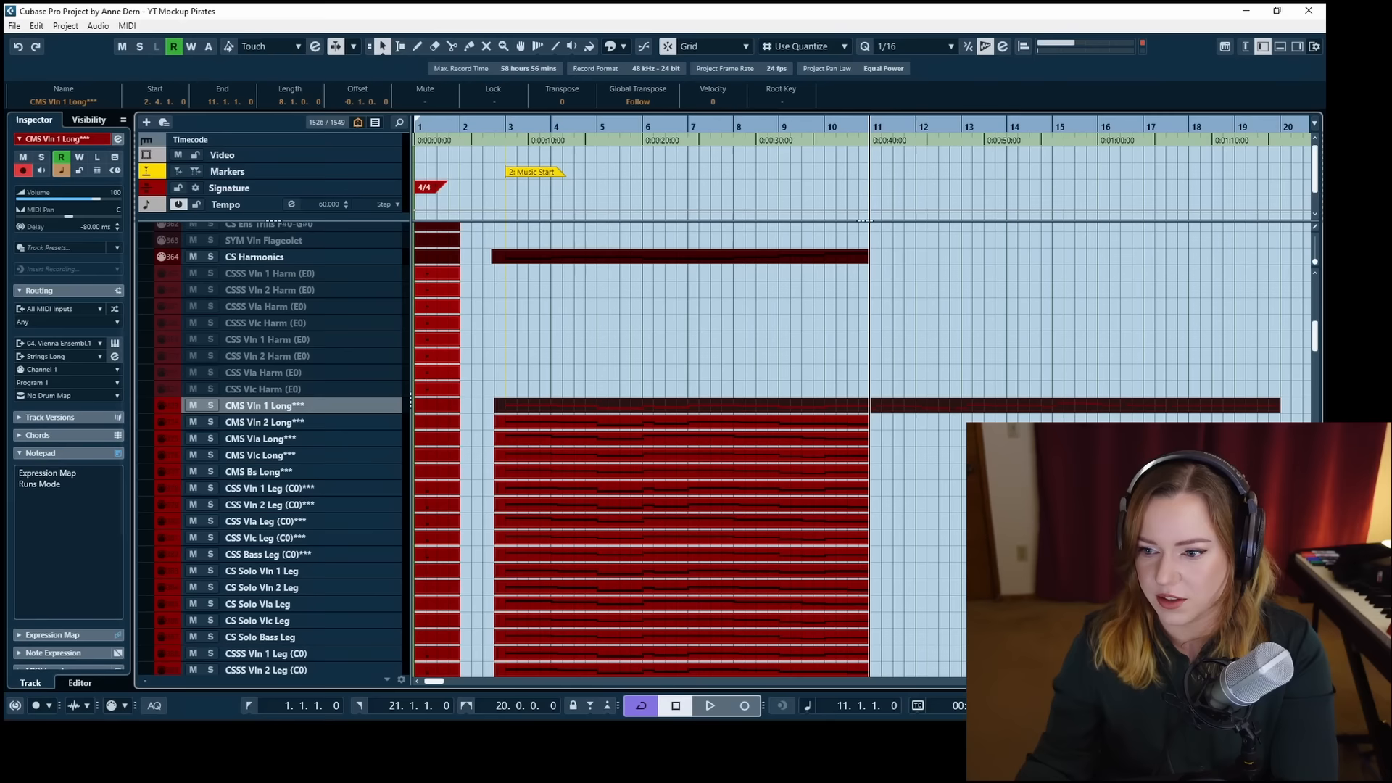
pyautogui.click(915, 405)
pyautogui.press('Return')
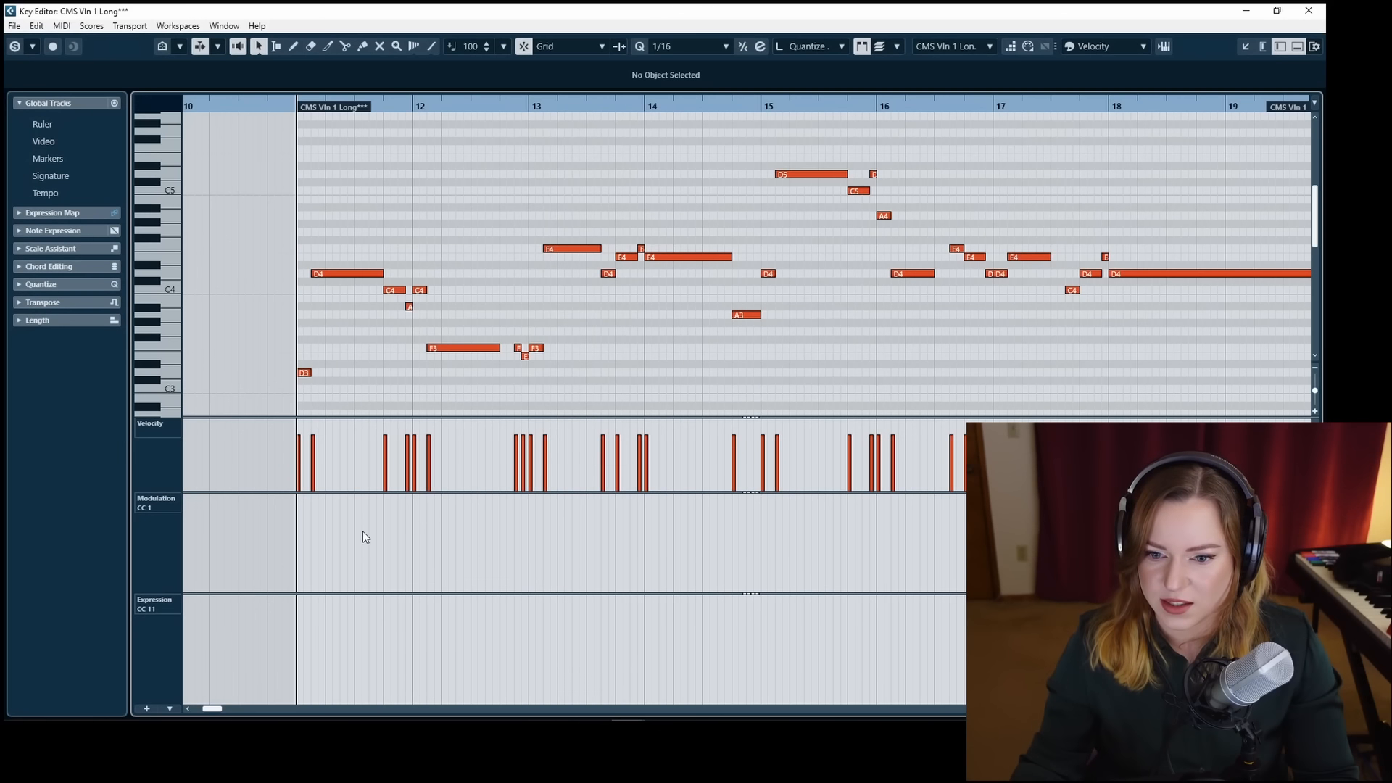
# Select the connecting notes of the violin melody in bars 11 to 18 and lengthen them slightly so they overlap for legato.
pyautogui.moveTo(505, 232); pyautogui.dragTo(638, 395)
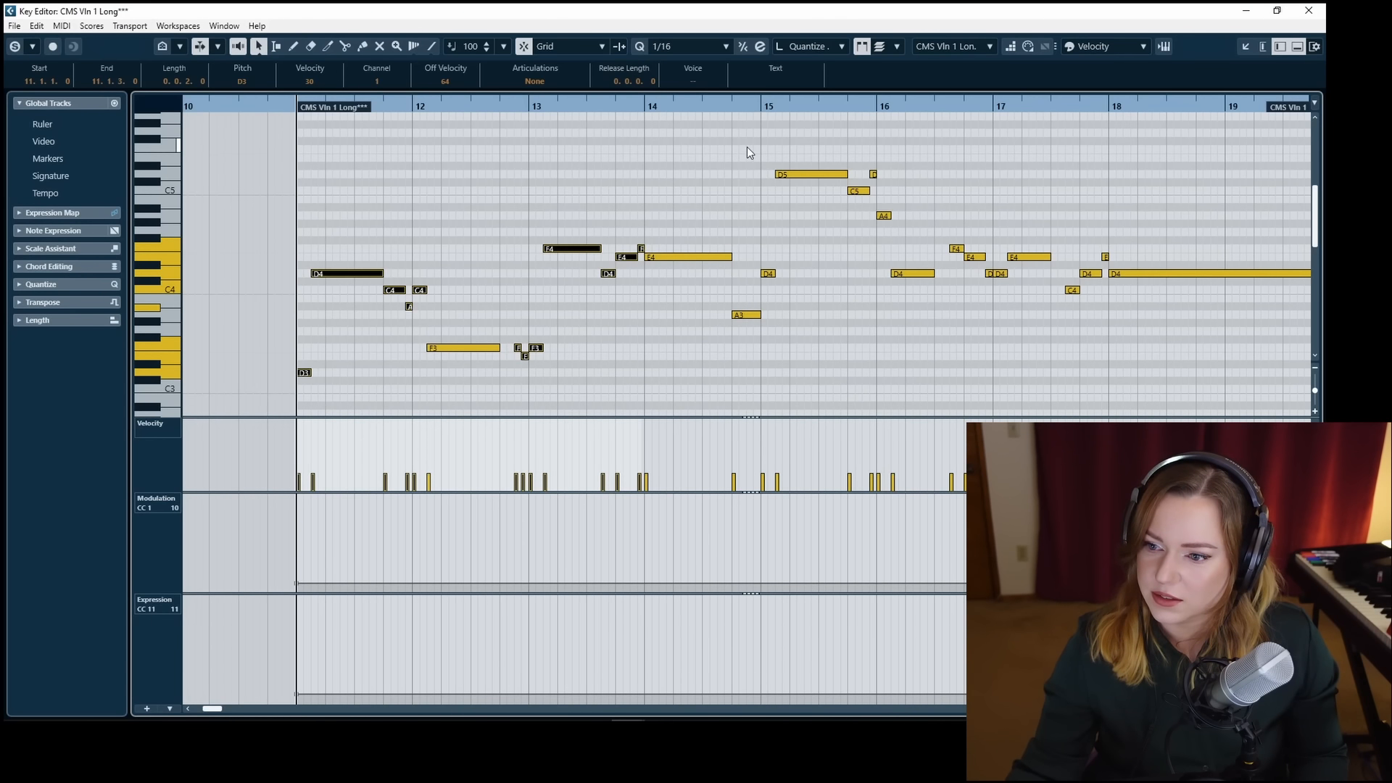
pyautogui.moveTo(746, 151); pyautogui.dragTo(802, 381)
pyautogui.moveTo(864, 151); pyautogui.dragTo(897, 351)
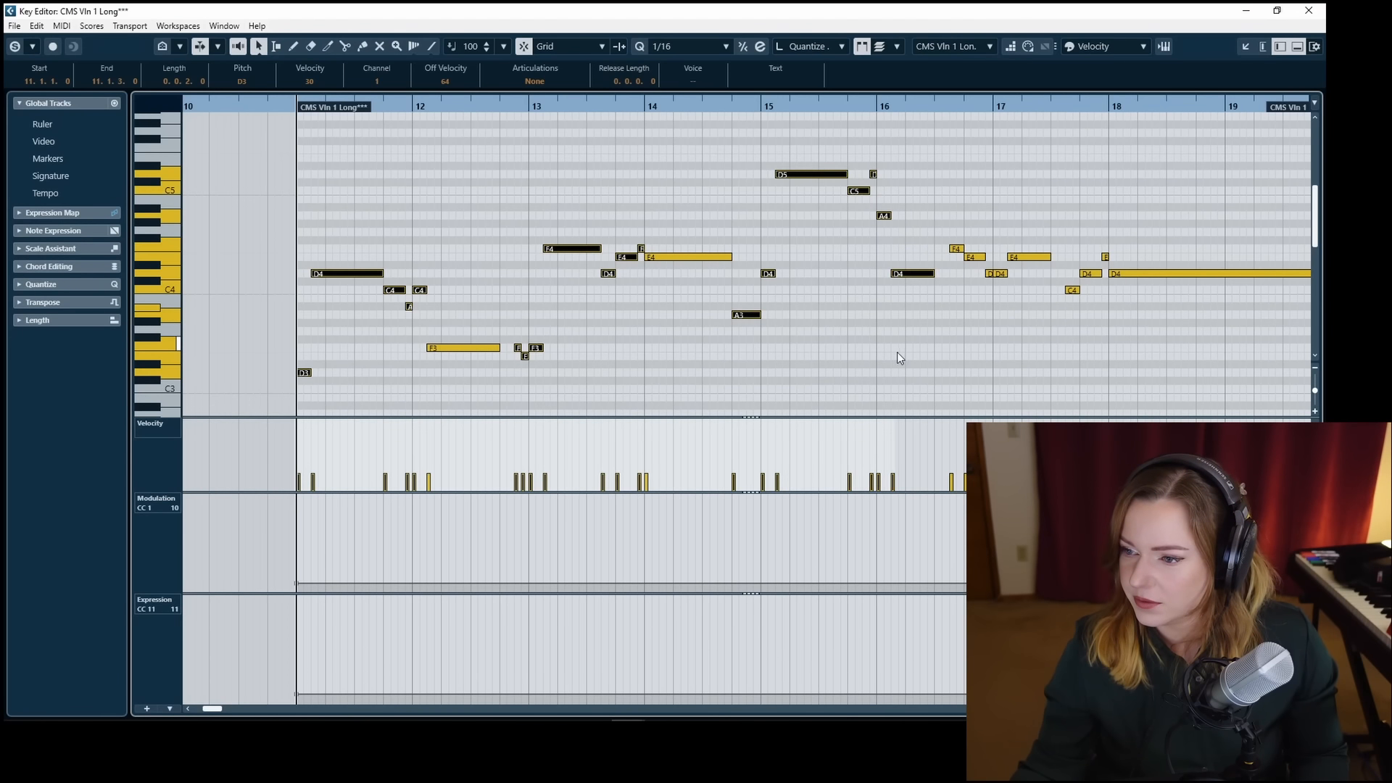
pyautogui.keyDown('shift'); pyautogui.click(918, 274); pyautogui.keyUp('shift')
pyautogui.moveTo(979, 290); pyautogui.dragTo(995, 288)
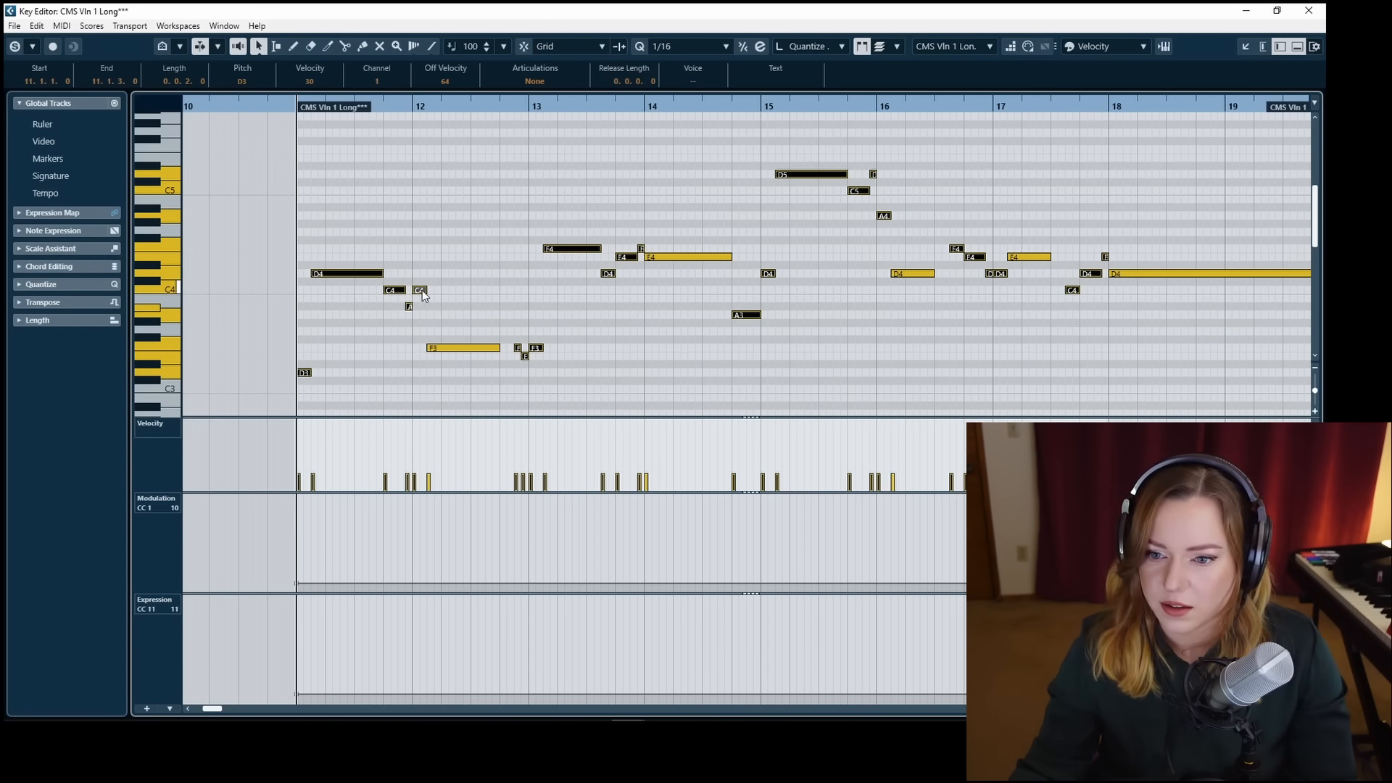
pyautogui.moveTo(421, 290); pyautogui.dragTo(430, 290)
pyautogui.click(471, 293)
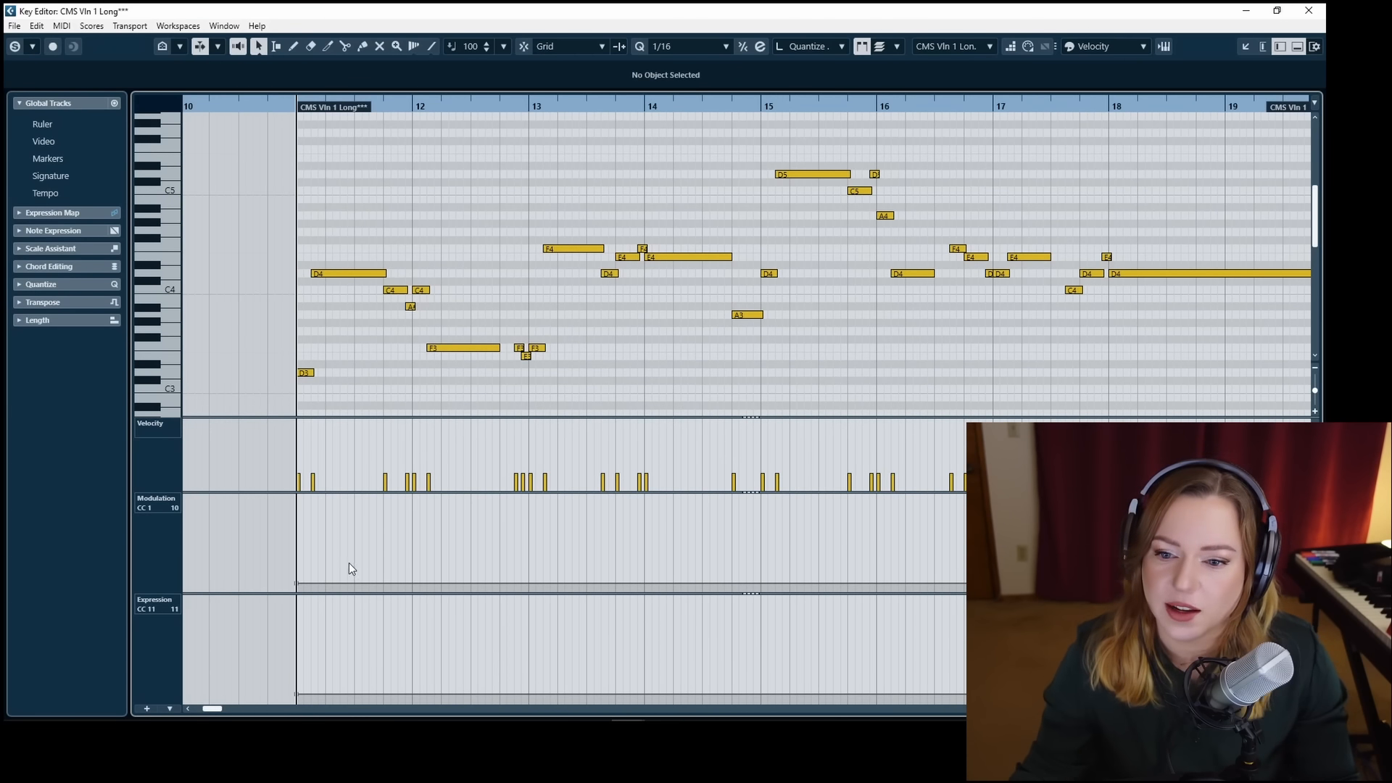
# Using a 1/8 snap grid, add curved rises to about 61 in modulation and 60 in expression at 11.1.3, and play them back.
pyautogui.press('8')
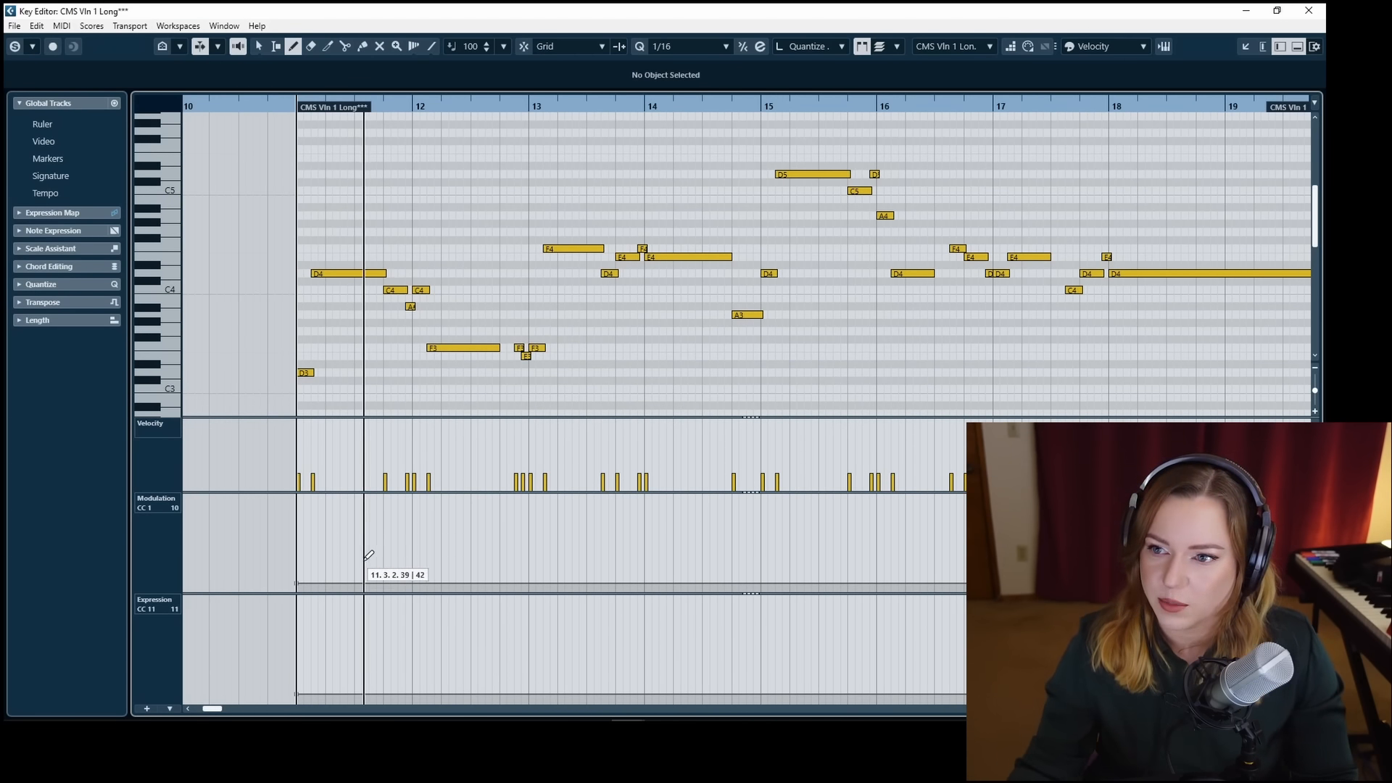
pyautogui.hotkey('alt', '4')
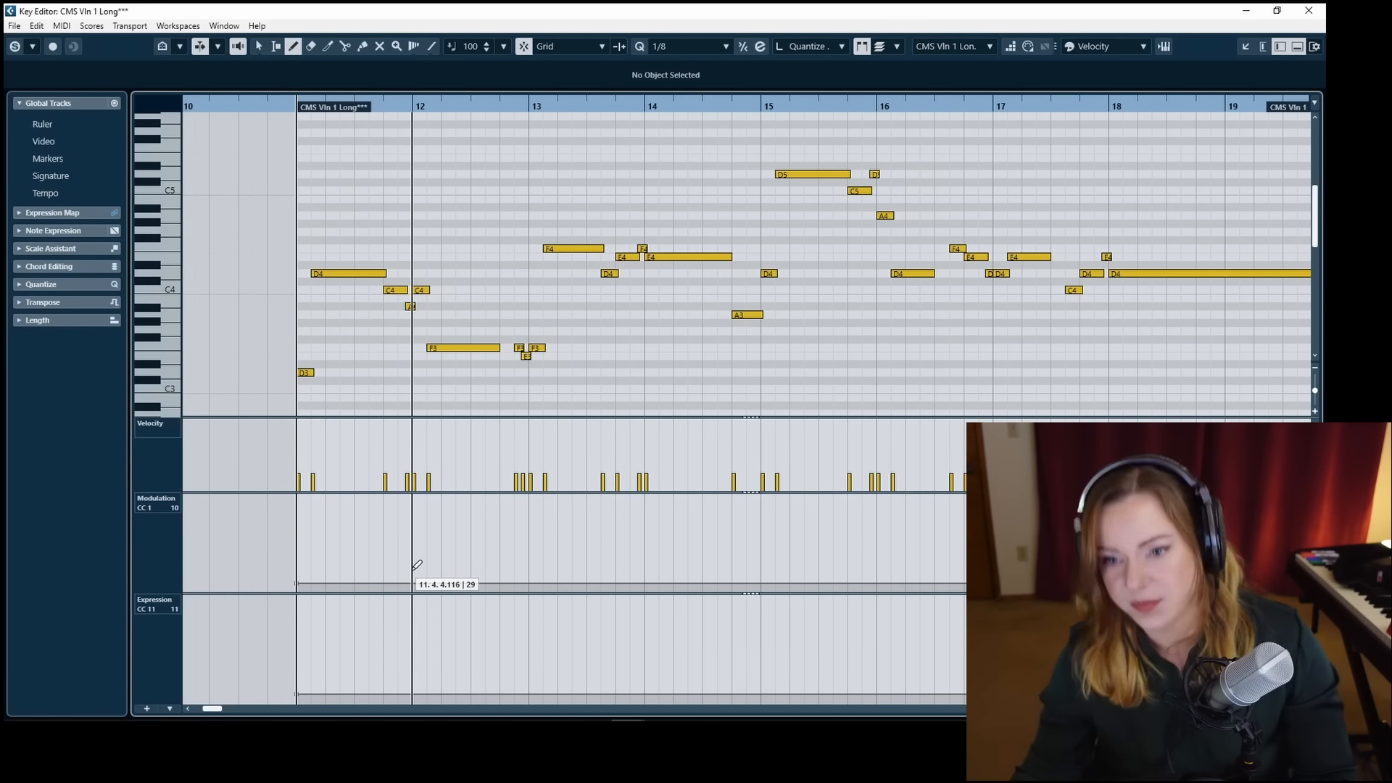
pyautogui.press('j')
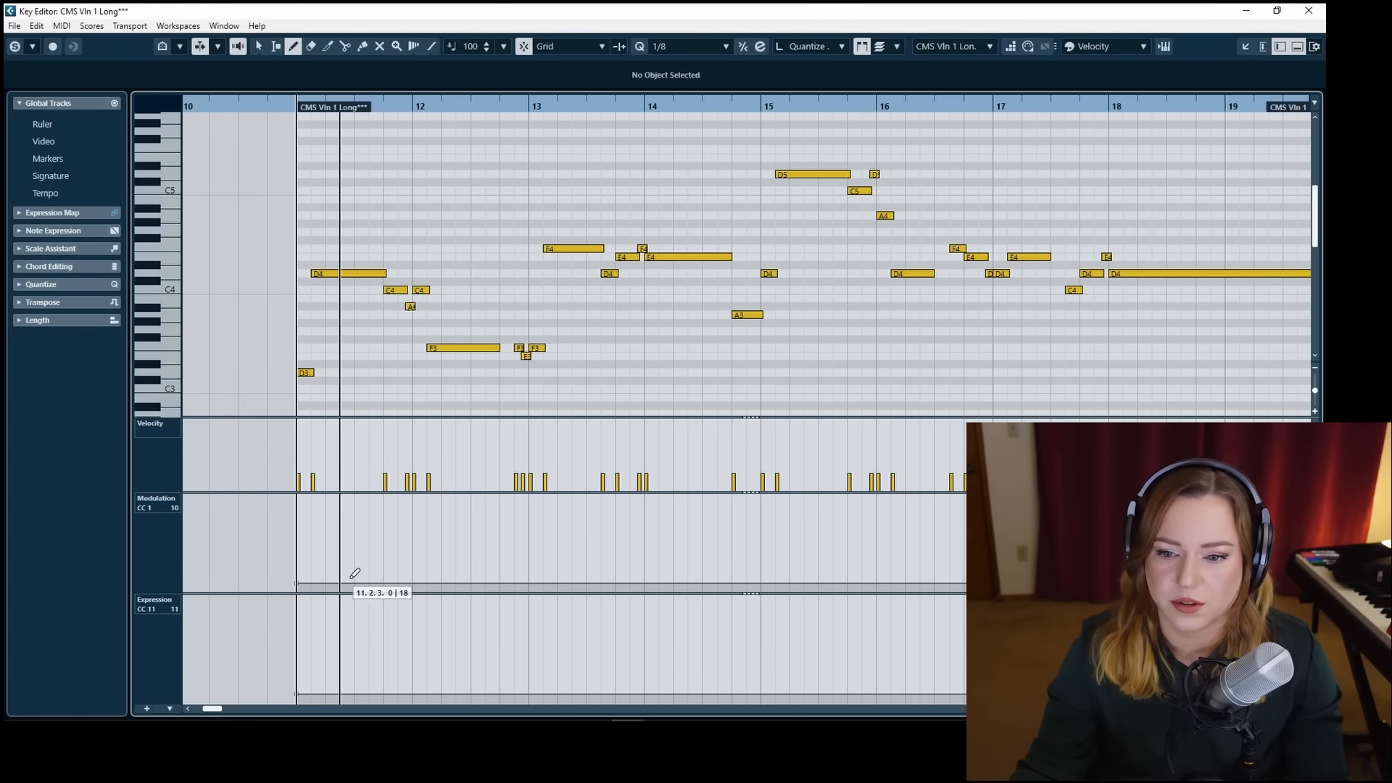
pyautogui.click(316, 545)
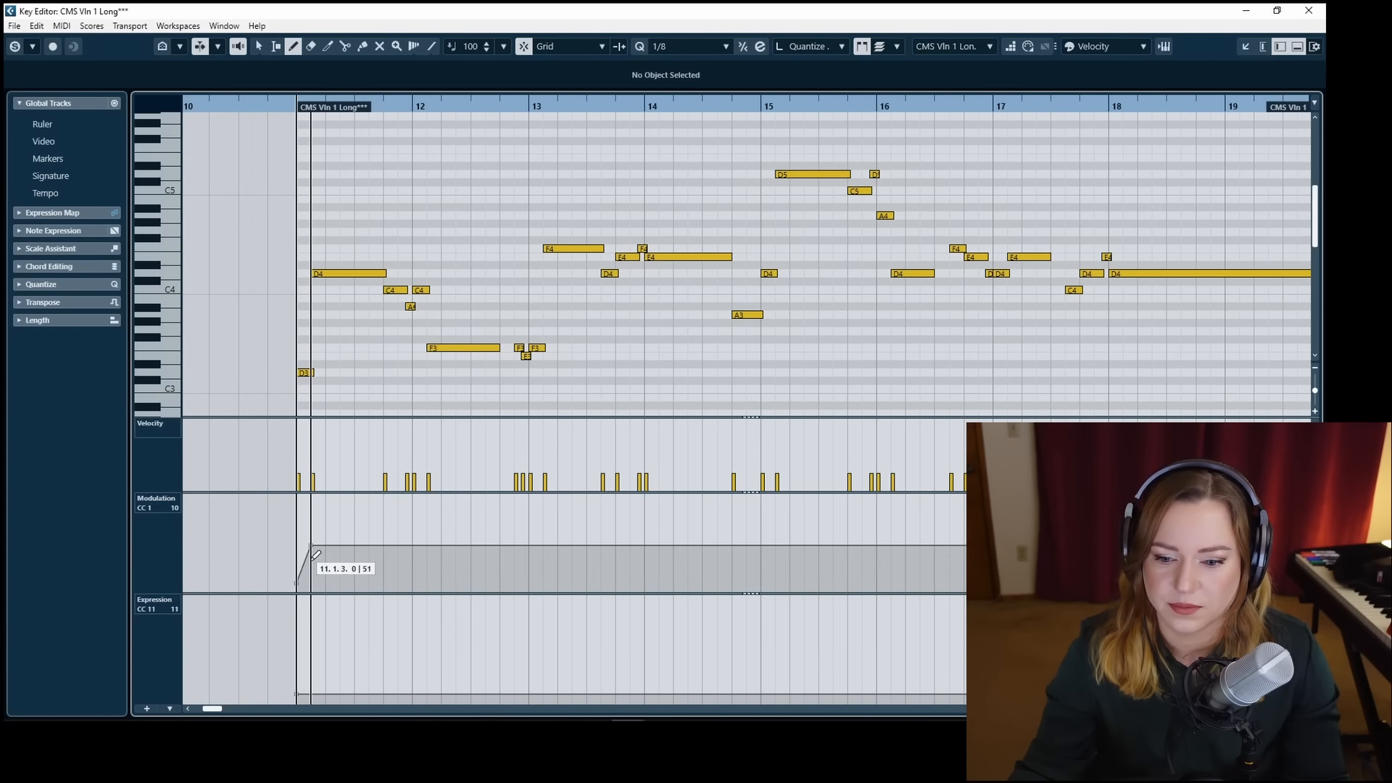
pyautogui.press('1')
pyautogui.press('8')
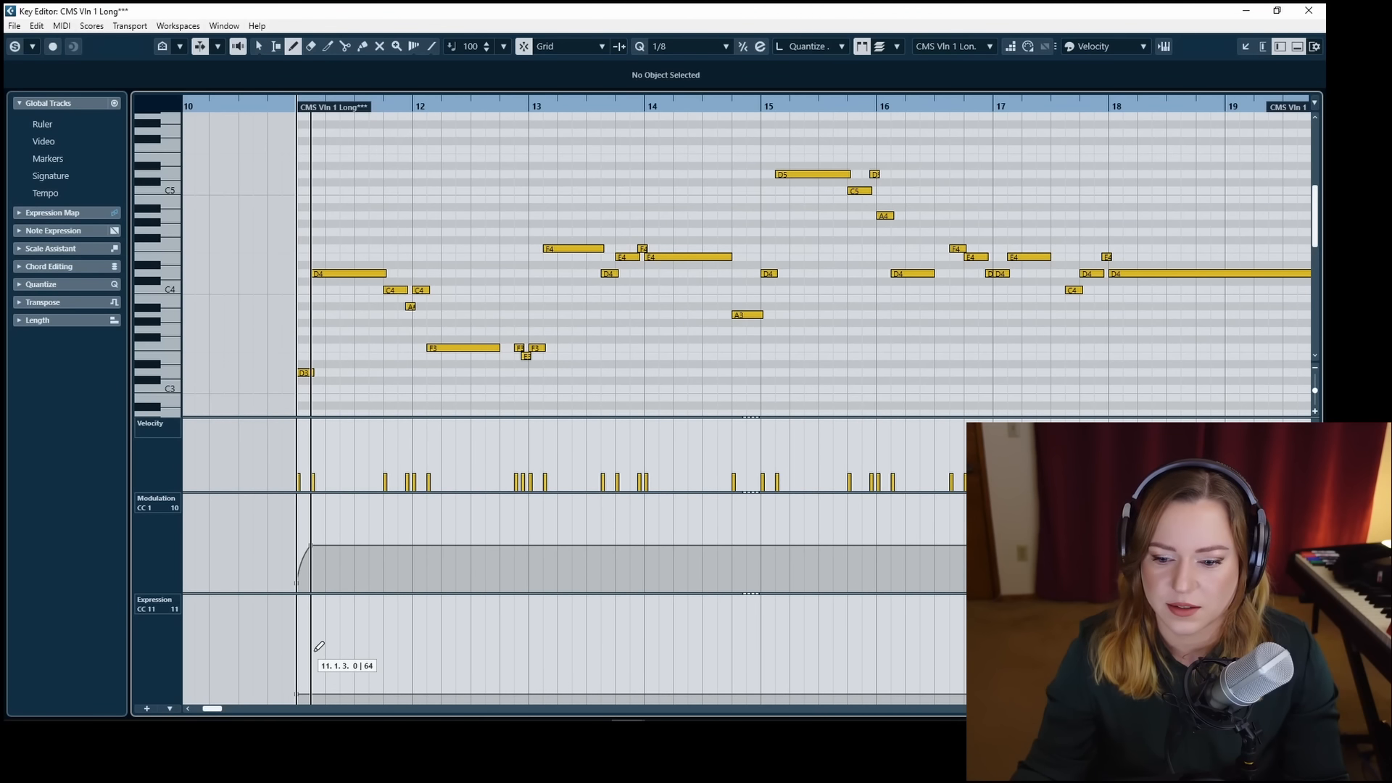
pyautogui.click(316, 652)
pyautogui.press('1')
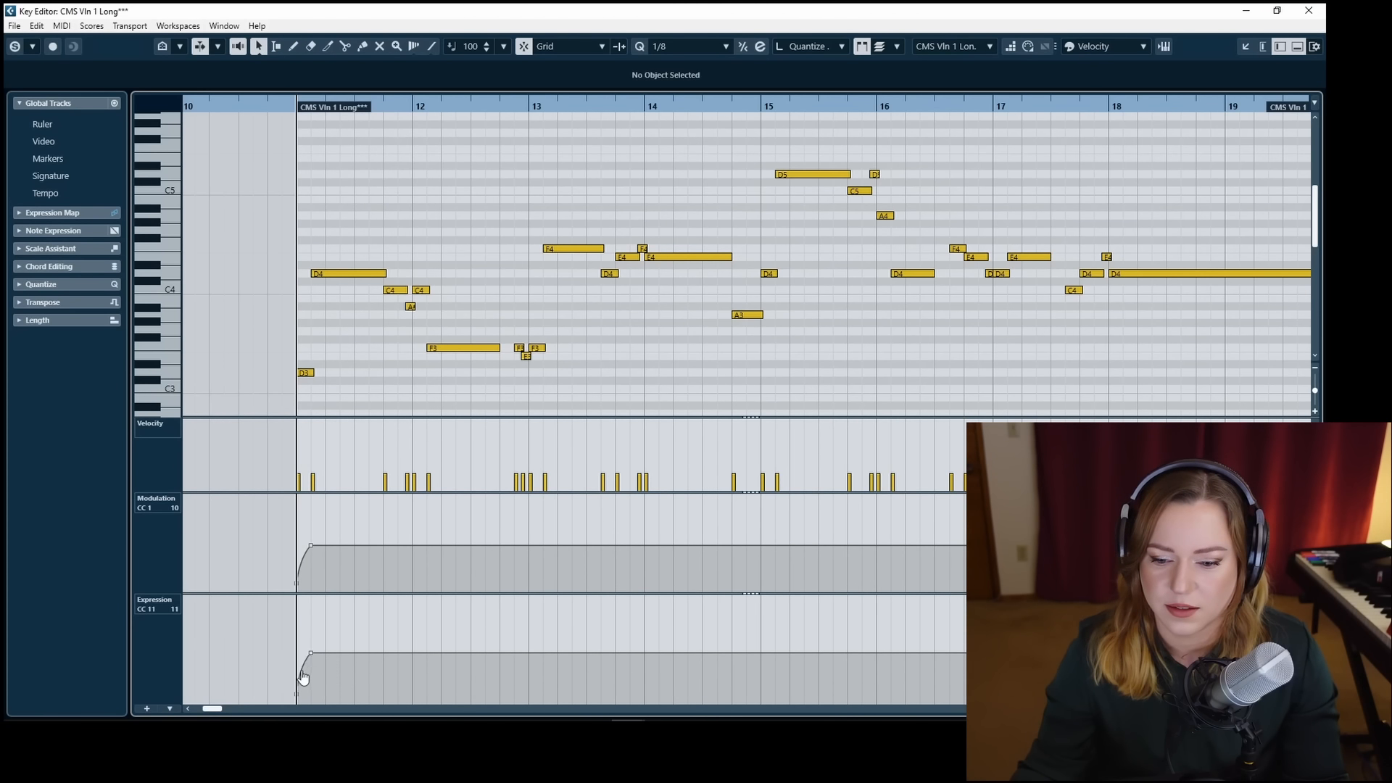
pyautogui.press('space')
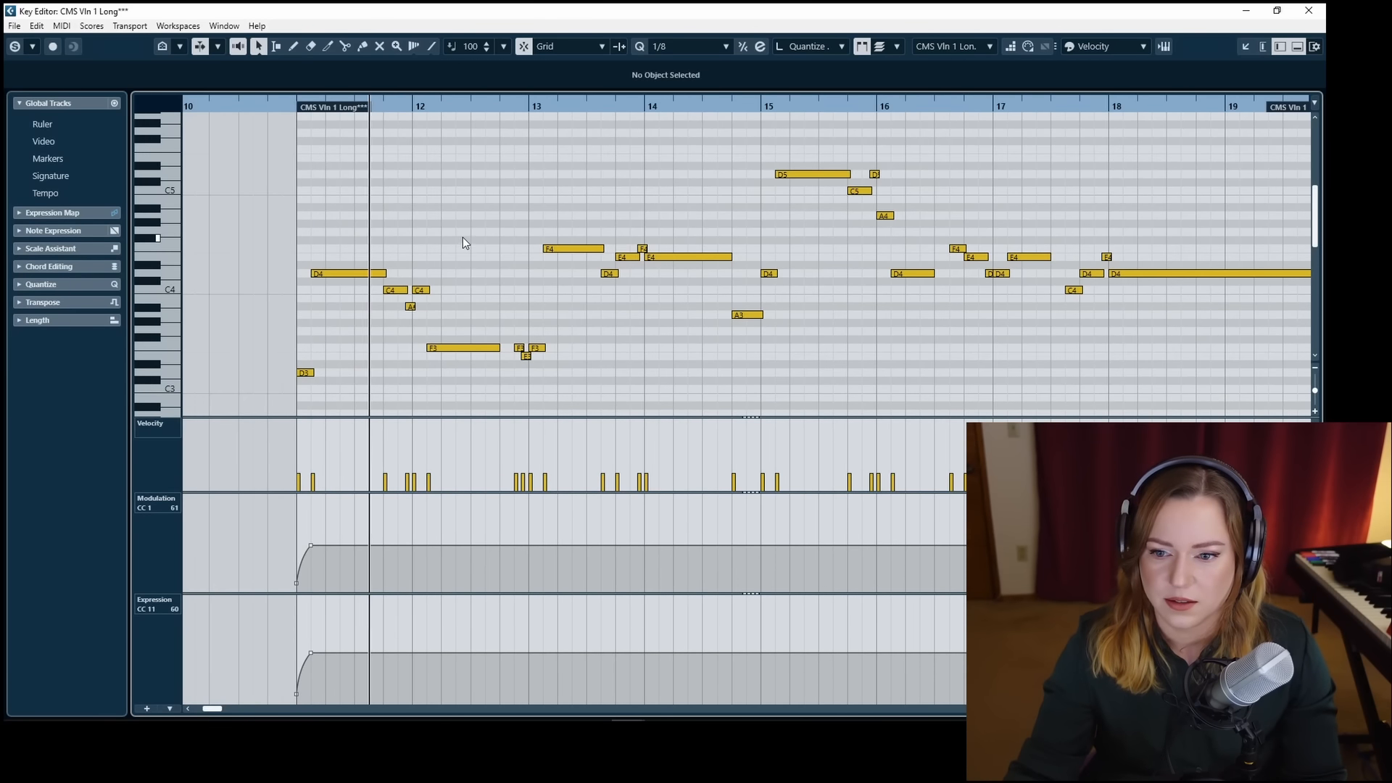
# Add curved falls from the bar 11 peaks to 30 in modulation and 31 in expression at 12.4.1.
pyautogui.press('8')
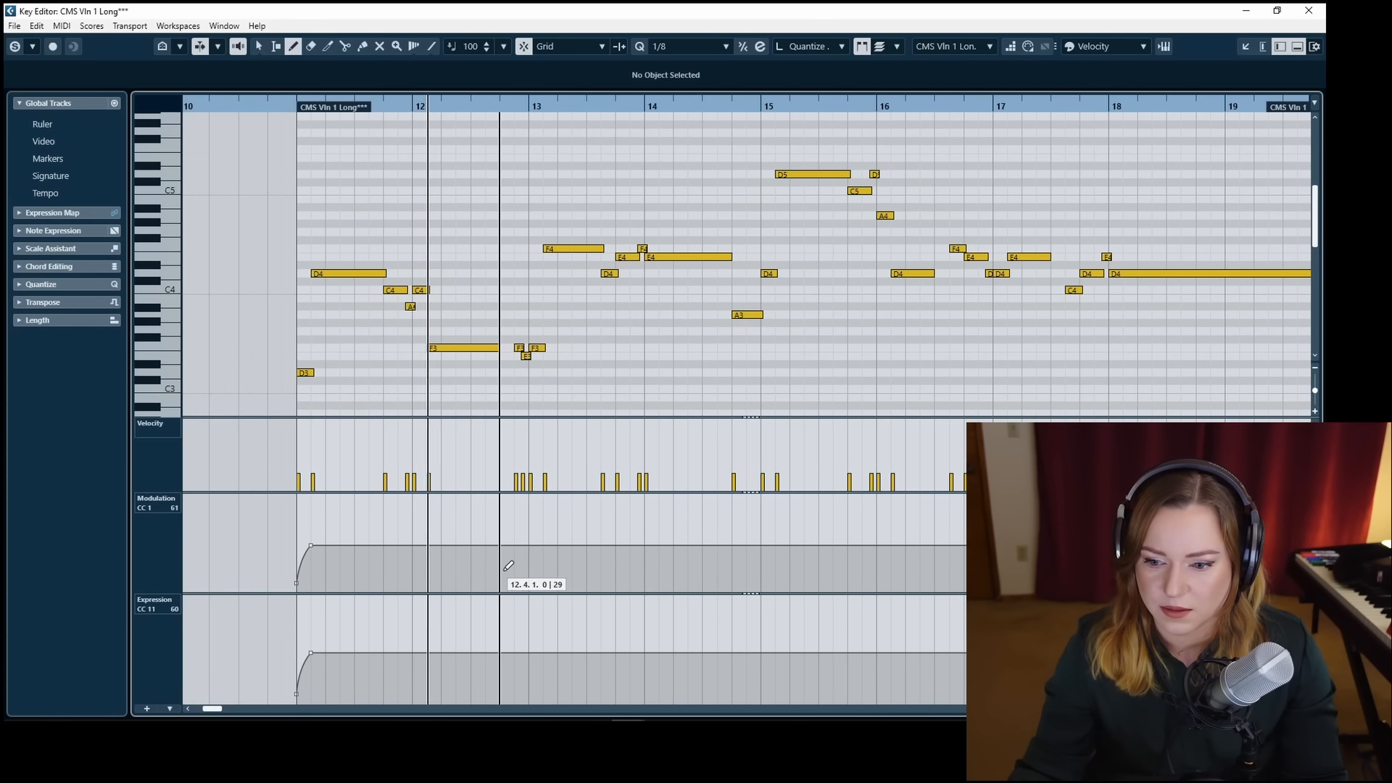
pyautogui.keyDown('alt'); pyautogui.click(503, 576); pyautogui.keyUp('alt')
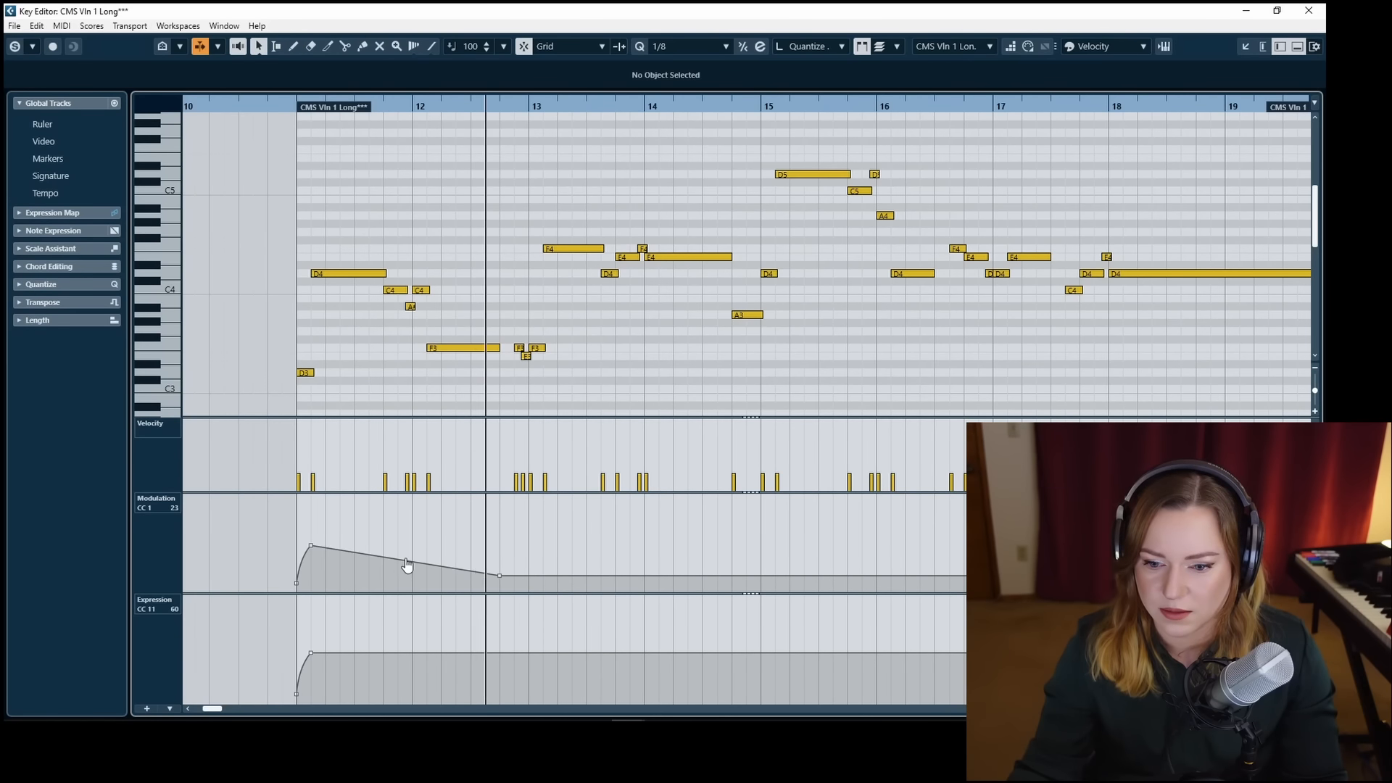
pyautogui.moveTo(404, 561); pyautogui.dragTo(403, 554)
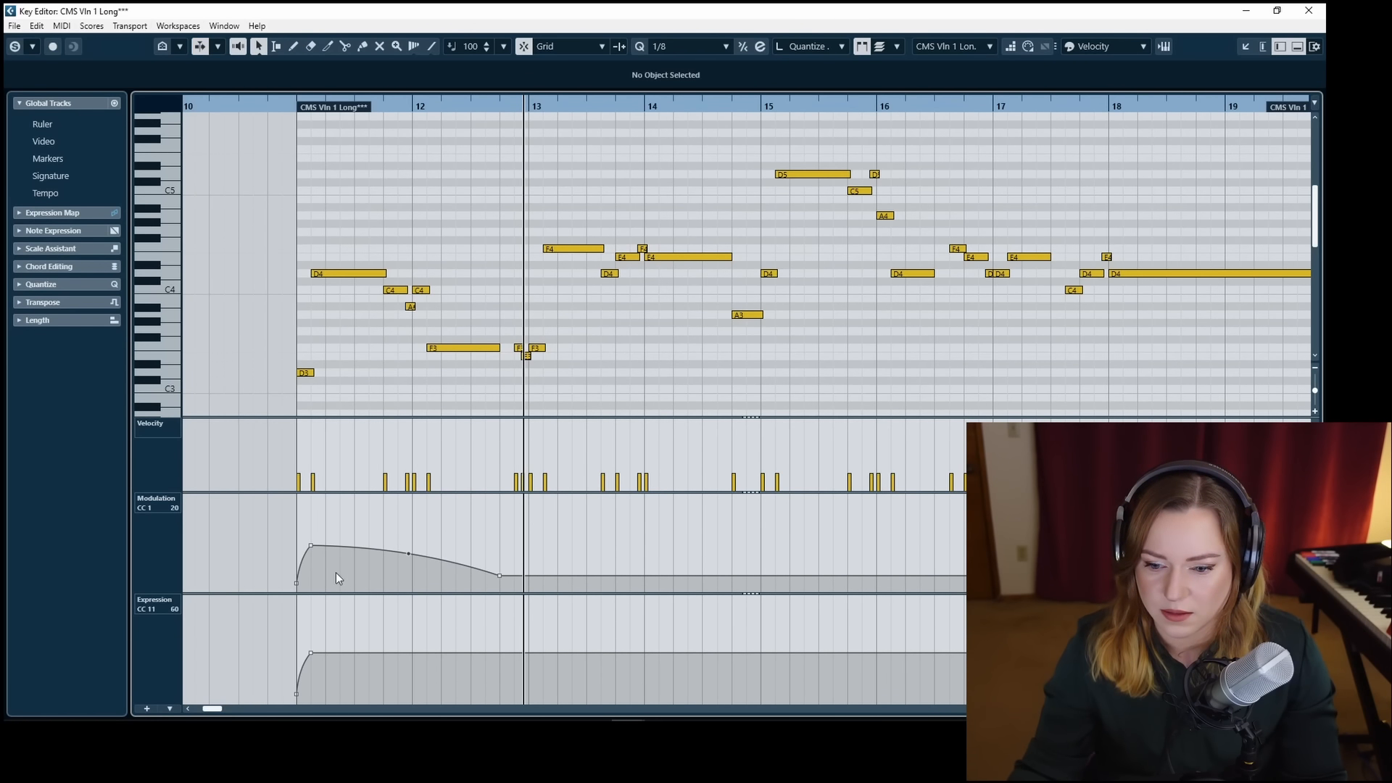
pyautogui.press('8')
pyautogui.keyDown('alt'); pyautogui.click(504, 678); pyautogui.keyUp('alt')
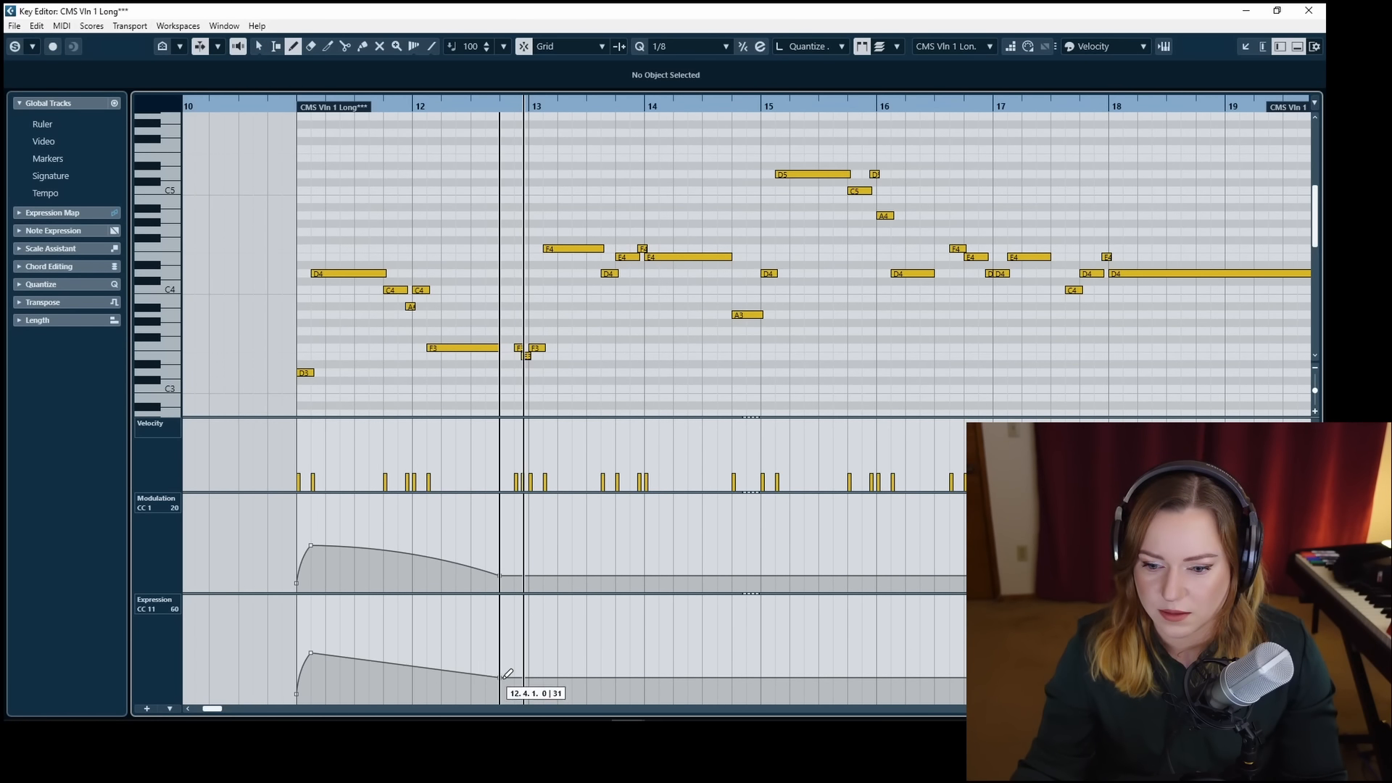
pyautogui.moveTo(408, 666); pyautogui.dragTo(407, 660)
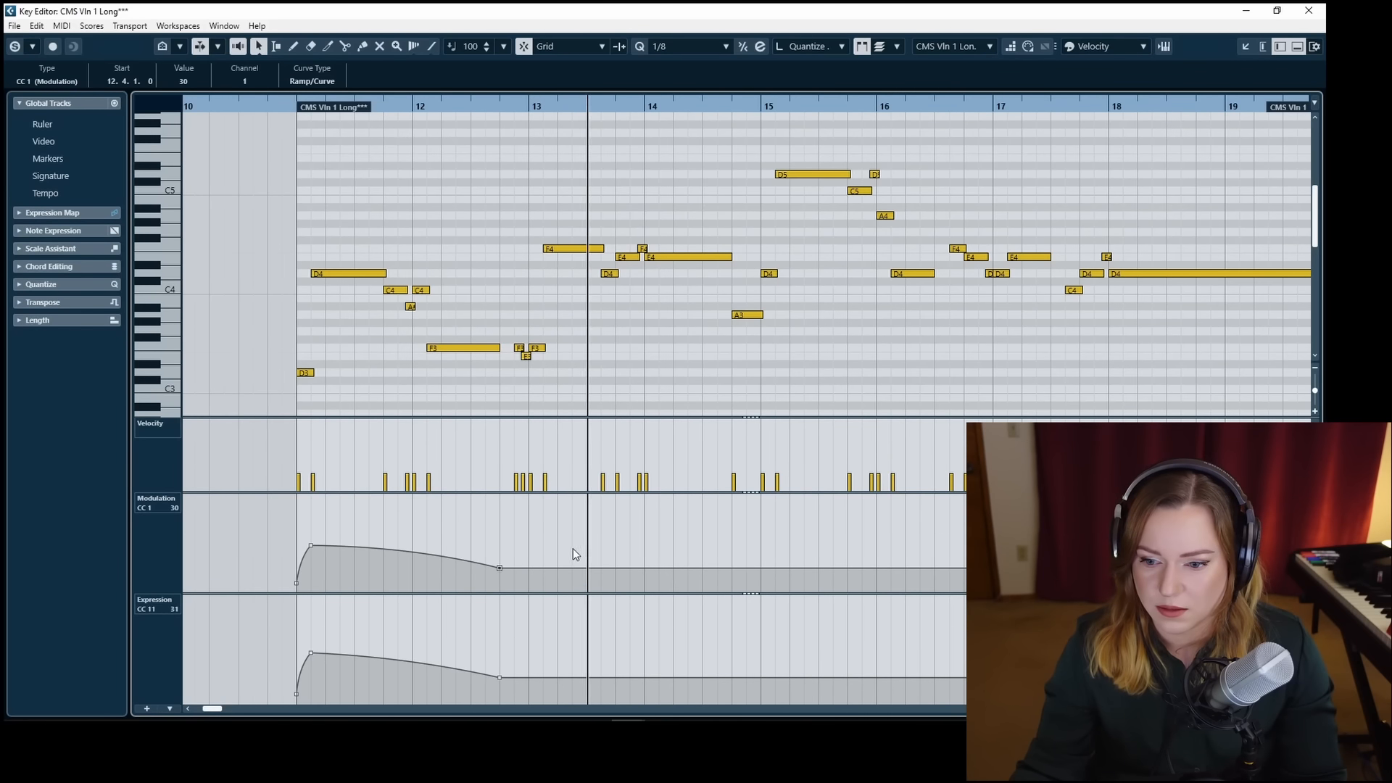
# Add a modulation peak of 61 at 13.1.3 with a curved fall to 23 at 14.4.1, and slightly lengthen the bar 14 E4.
pyautogui.press('8')
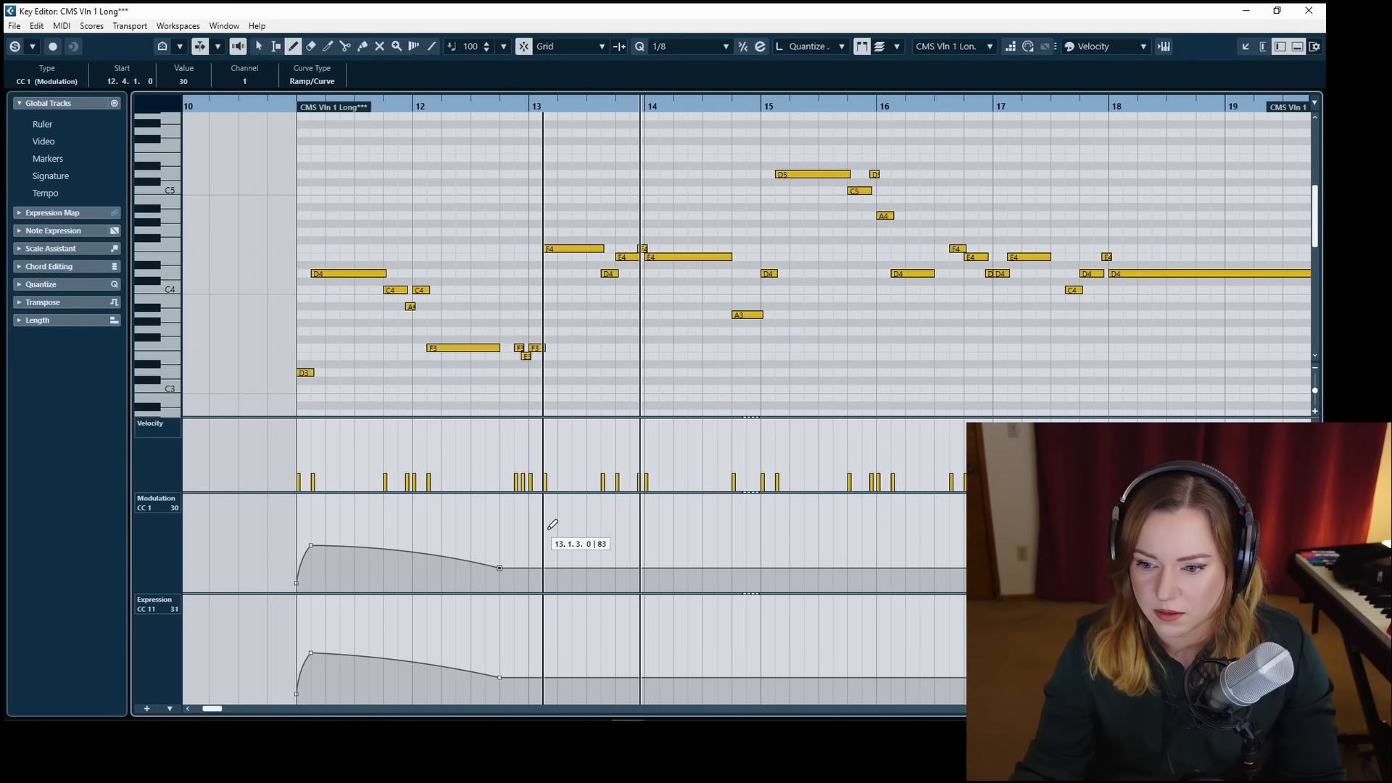
pyautogui.moveTo(543, 545); pyautogui.dragTo(732, 573)
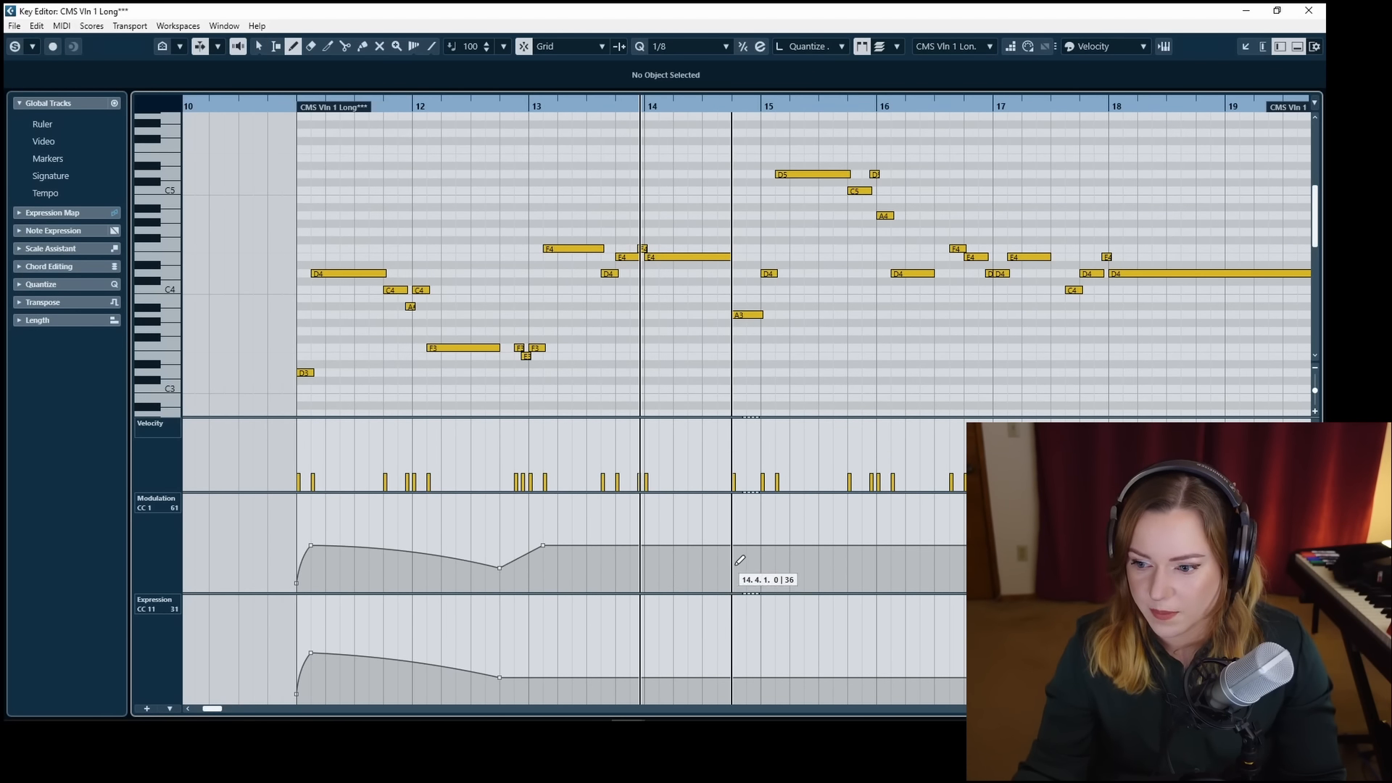
pyautogui.press('1')
pyautogui.click(728, 258)
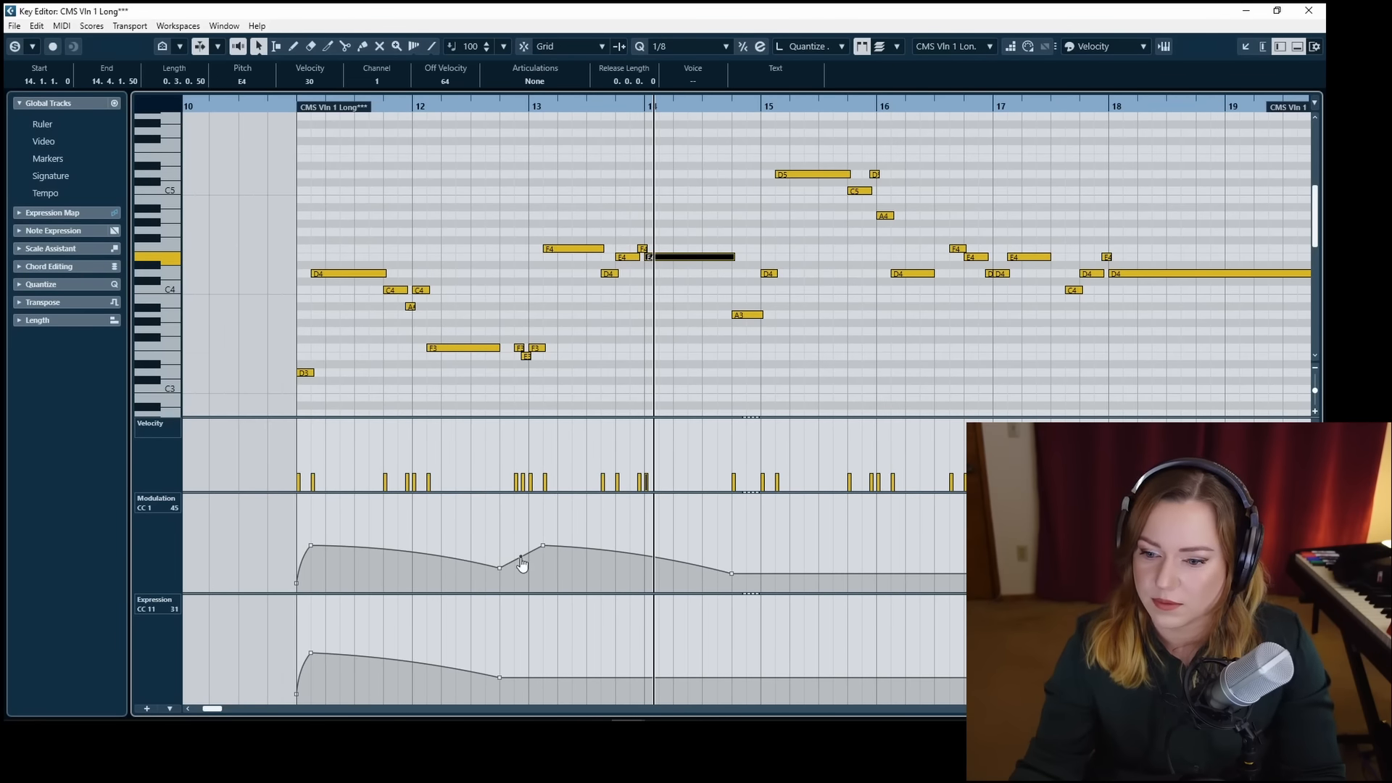
# Lower the first phrase's modulation to 31 at 11.1.3 and 20 near 12.4.1, playing it back from just before bar 11.
pyautogui.moveTo(311, 545); pyautogui.dragTo(311, 568)
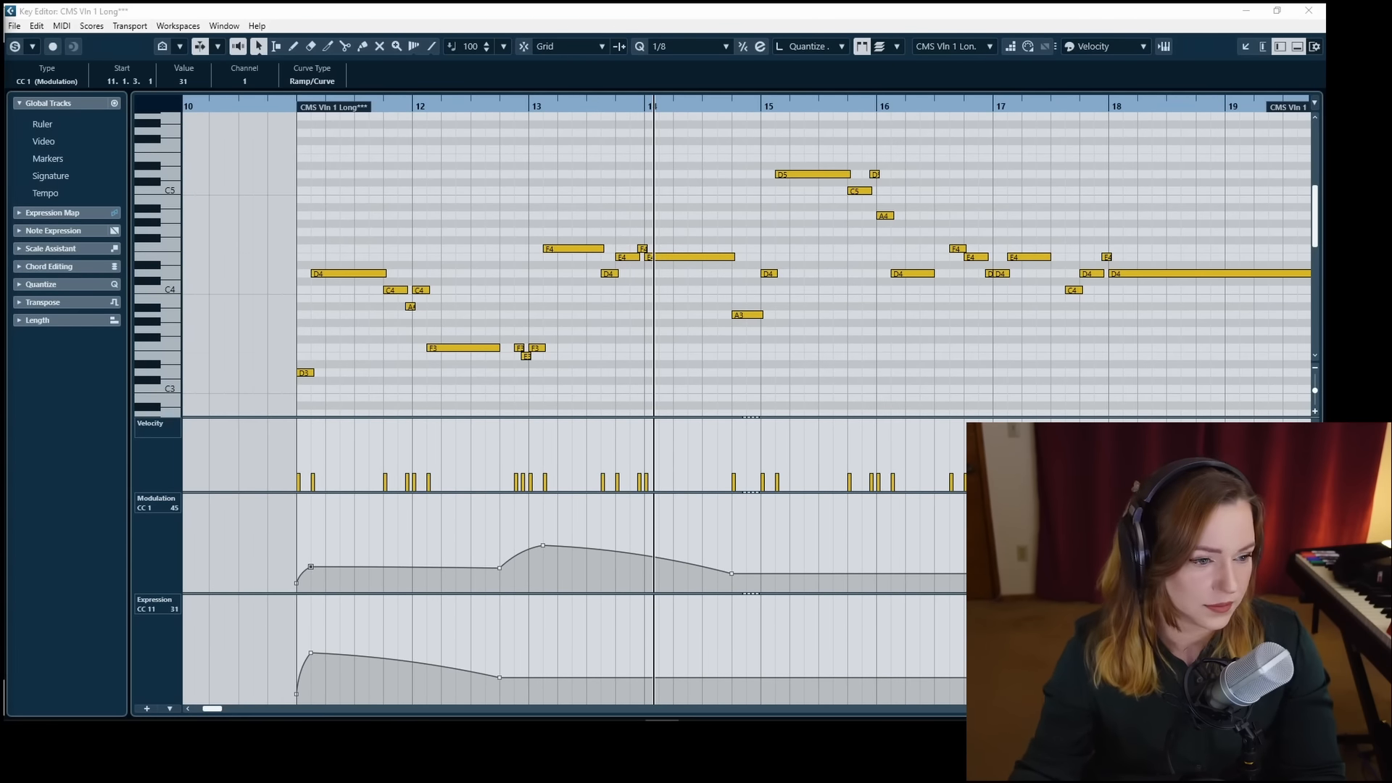
pyautogui.click(292, 103)
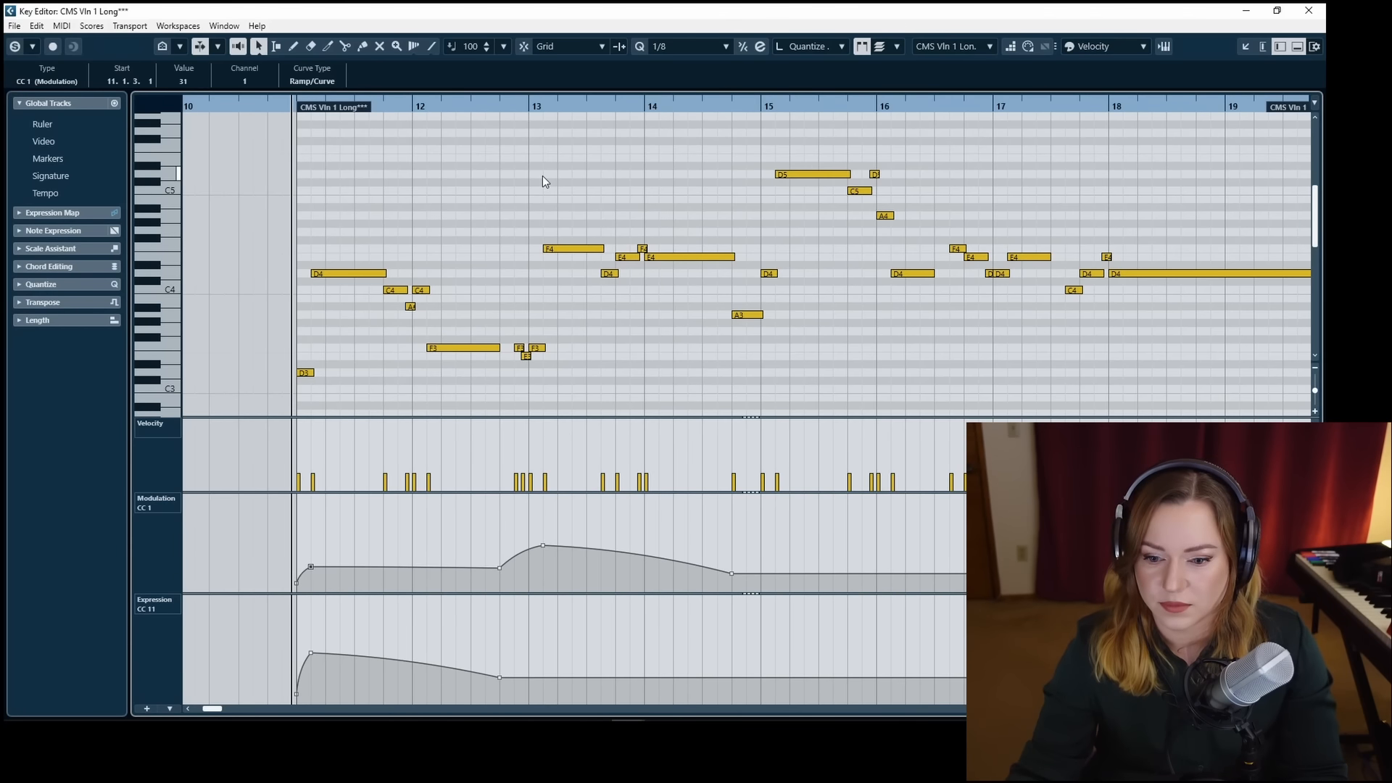
pyautogui.press('space')
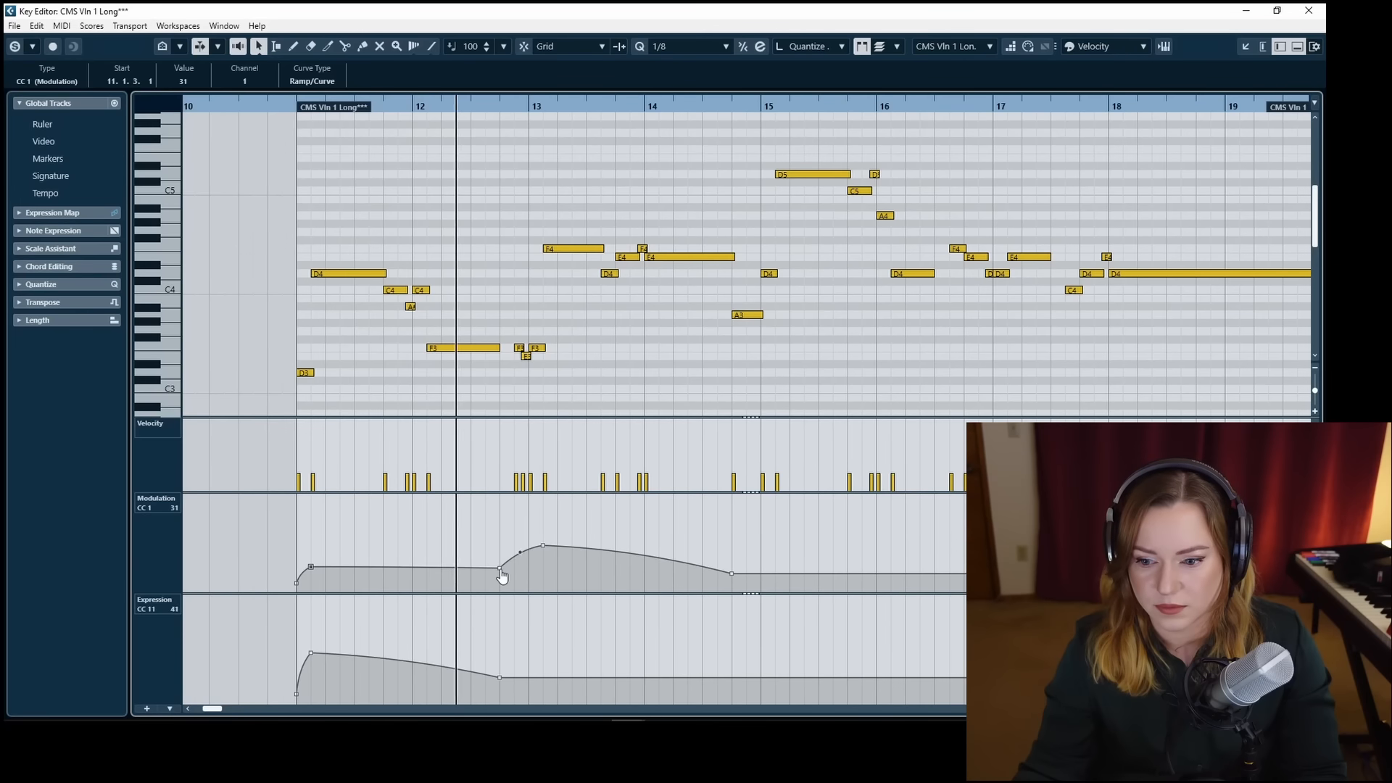
pyautogui.moveTo(499, 568); pyautogui.dragTo(500, 575)
pyautogui.press('1')
pyautogui.press('1')
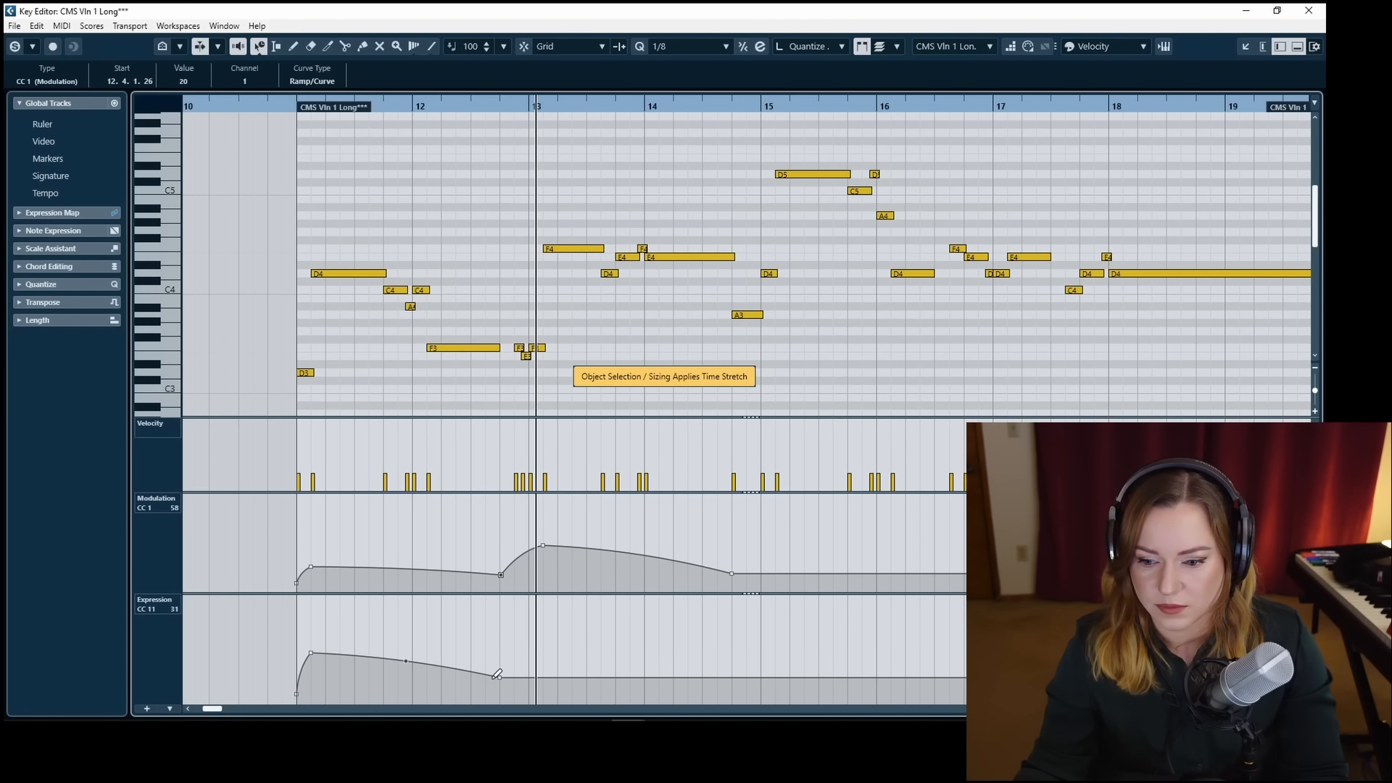
# Raise the expression peak at 11.1.3 to 81, replay the phrase, and lower the expression point at 12.4.1 to 20.
pyautogui.press('1')
pyautogui.moveTo(311, 650); pyautogui.dragTo(311, 635)
pyautogui.click(283, 107)
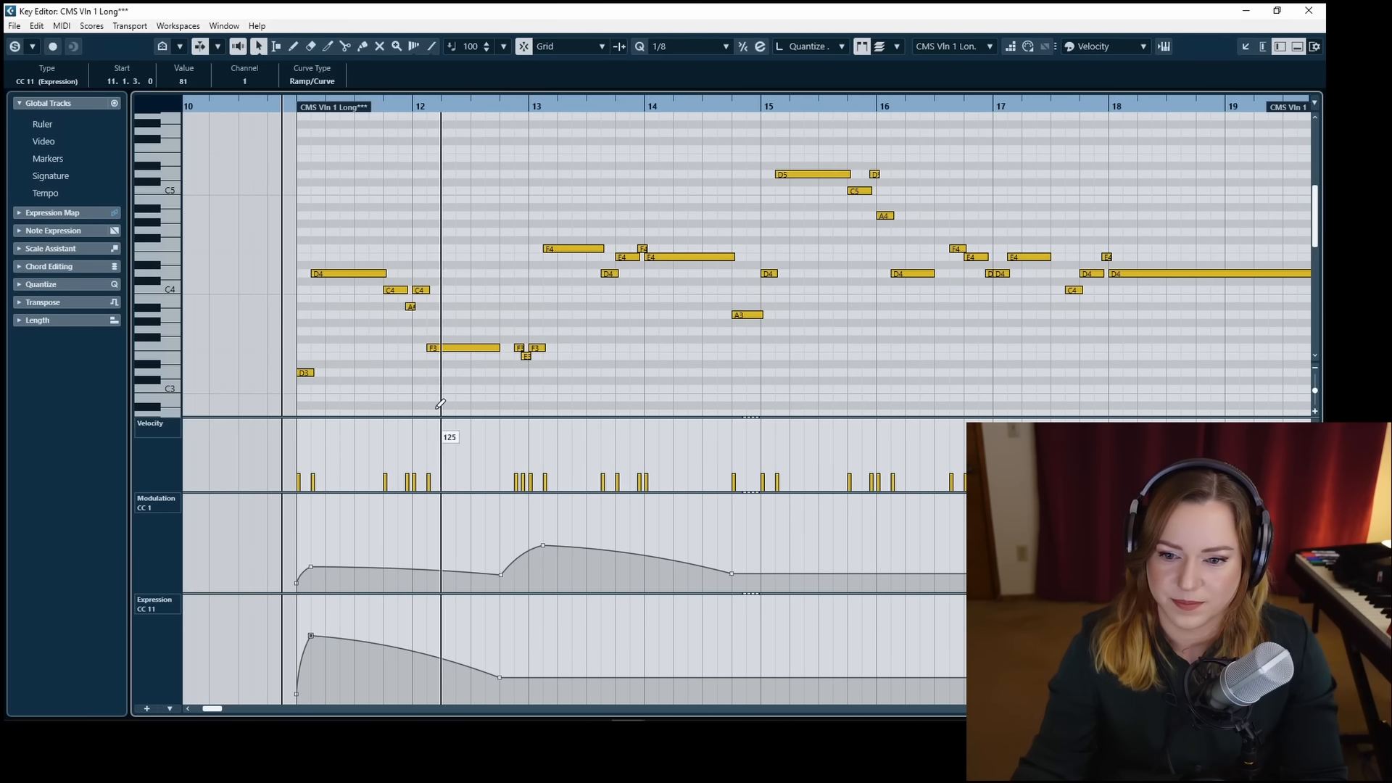
pyautogui.click(291, 380)
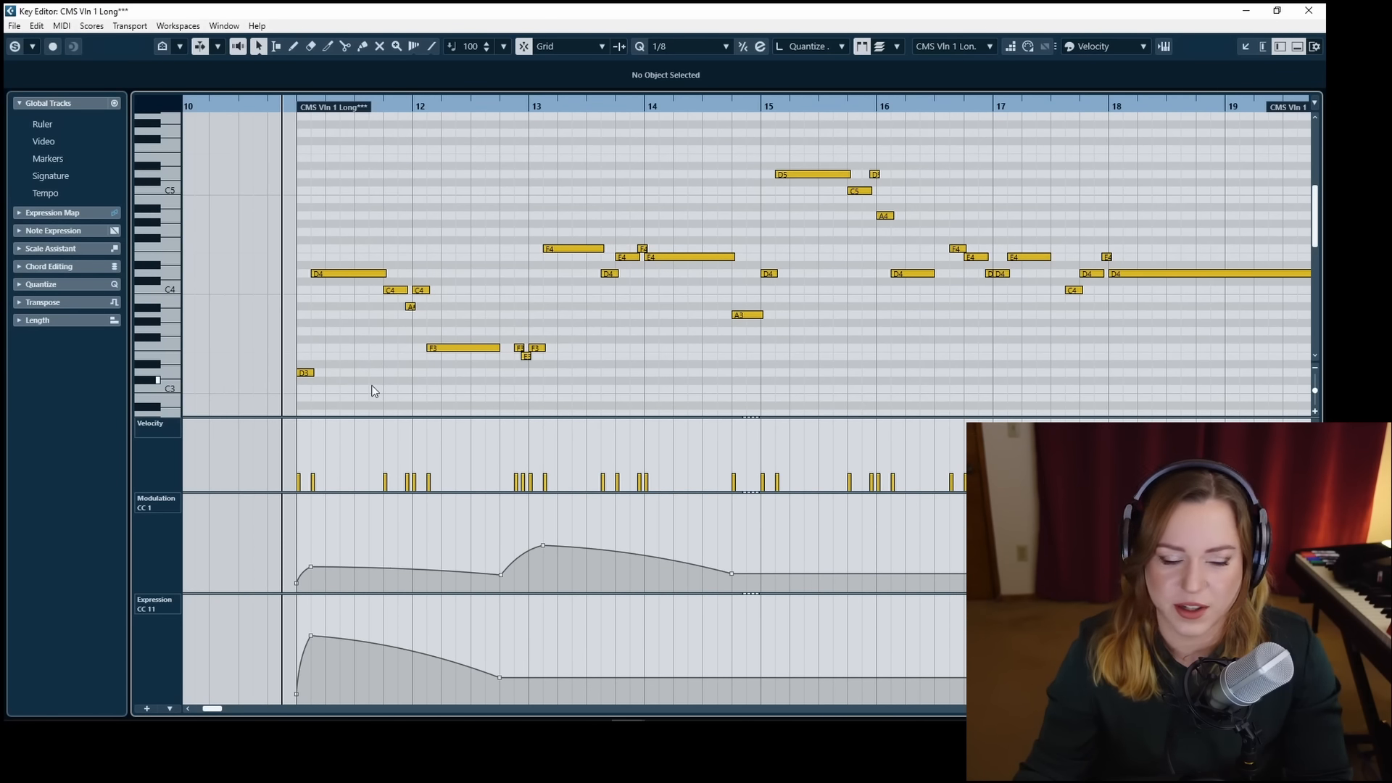
pyautogui.press('space')
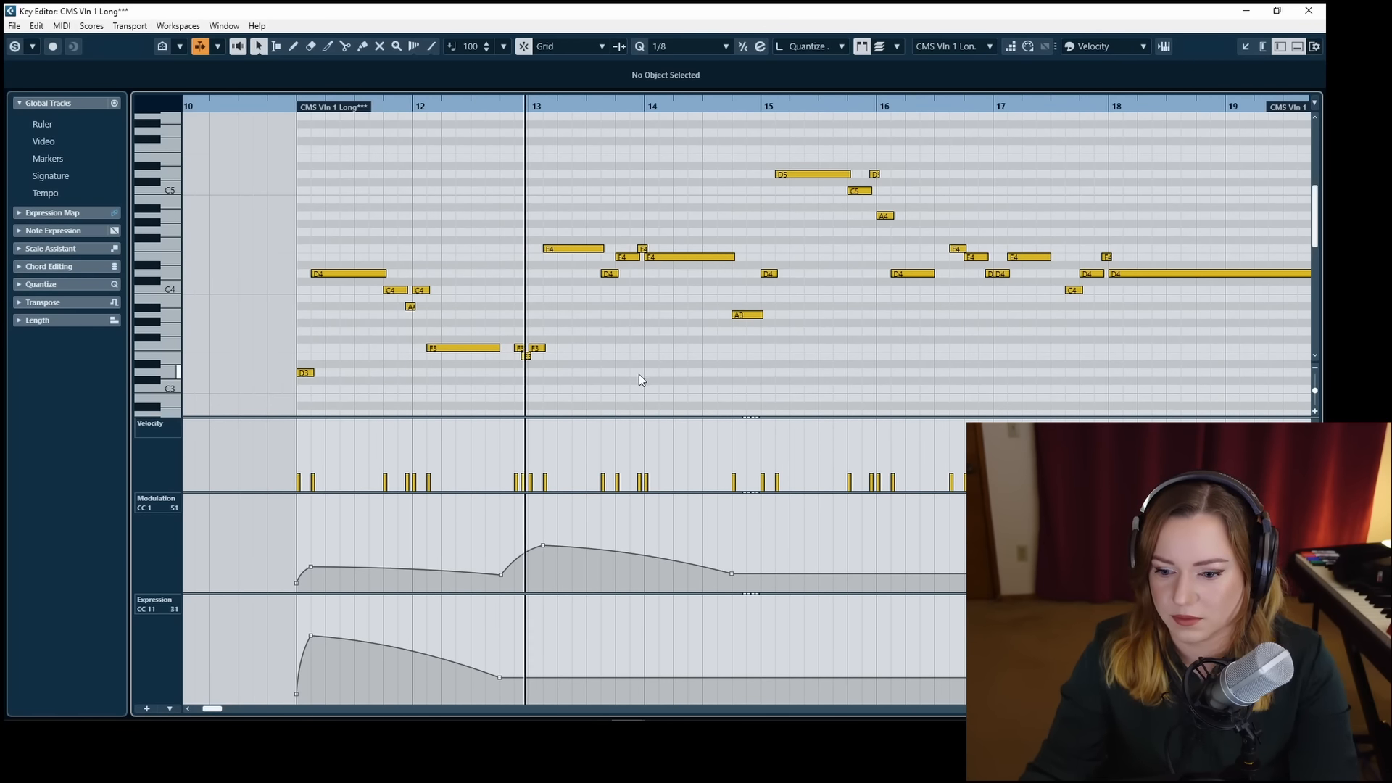
pyautogui.moveTo(499, 683); pyautogui.dragTo(500, 690)
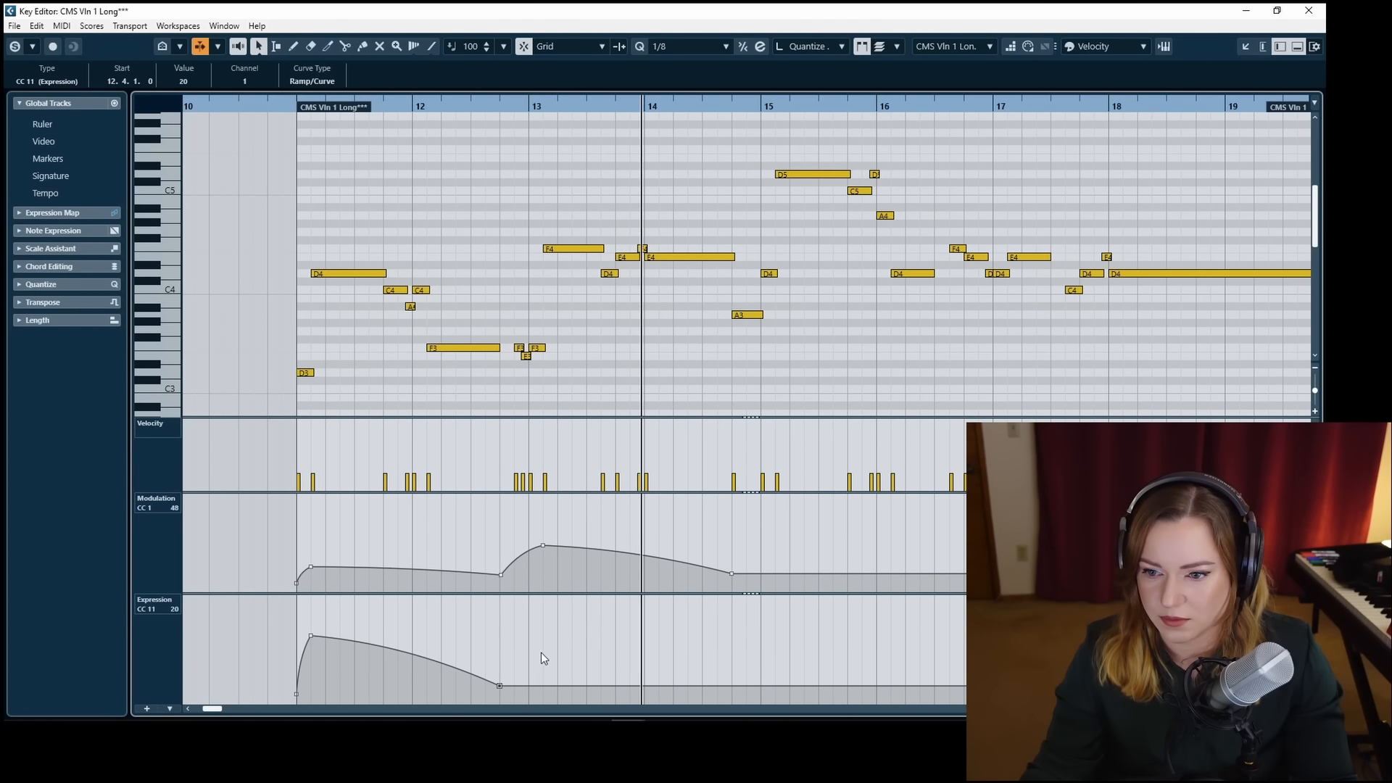
# Shape the second phrase's expression with a curved rise to 84 at 13.1.3 and a curved fall to 29 at 14.4.1.
pyautogui.press('8')
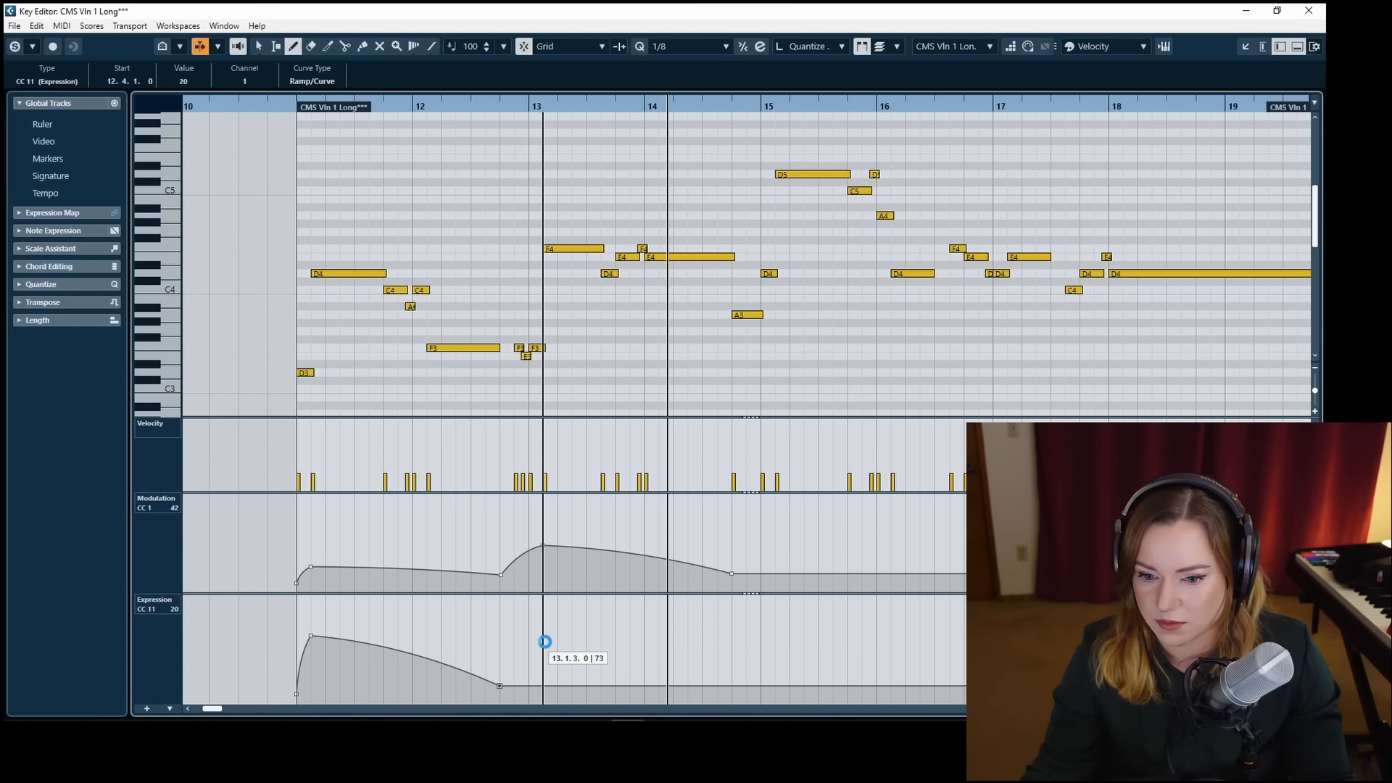
pyautogui.moveTo(545, 642); pyautogui.dragTo(543, 633)
pyautogui.press('1')
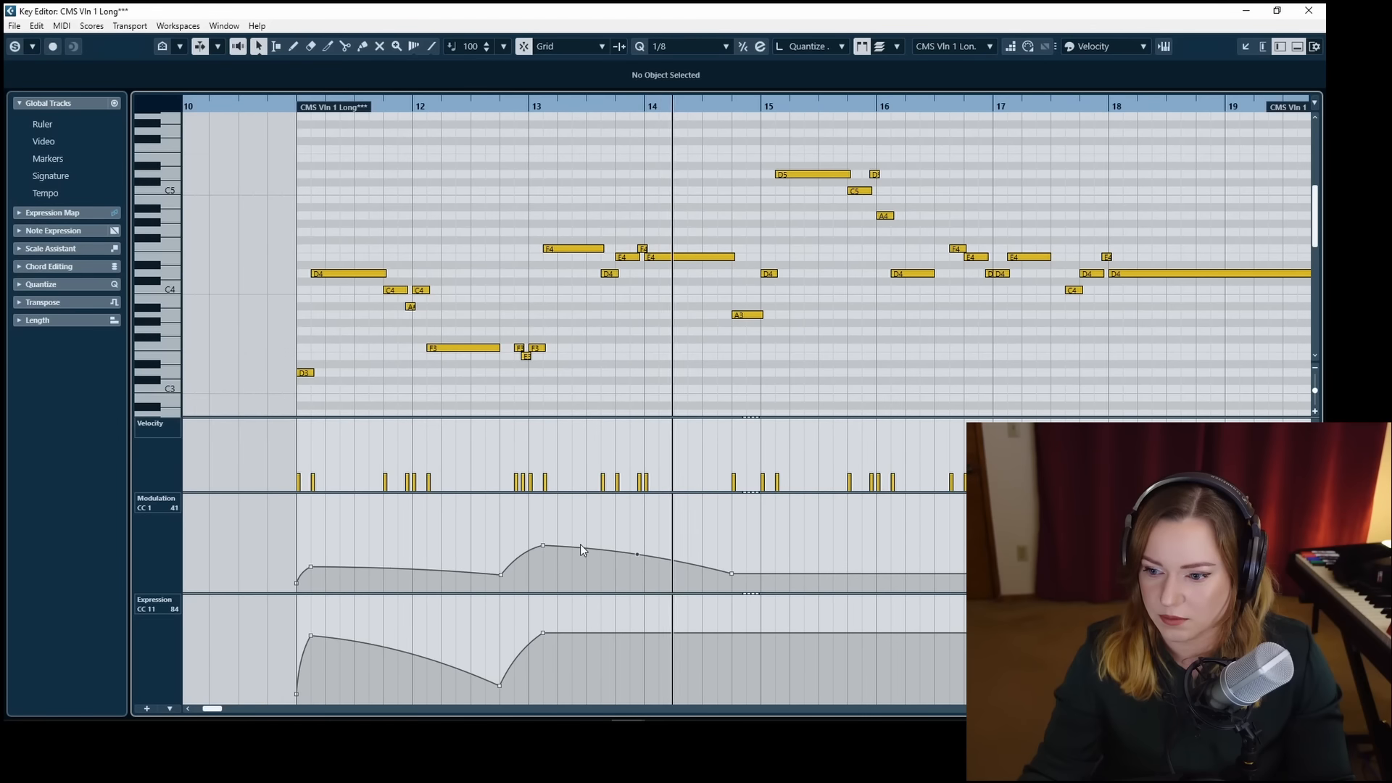
pyautogui.press('2')
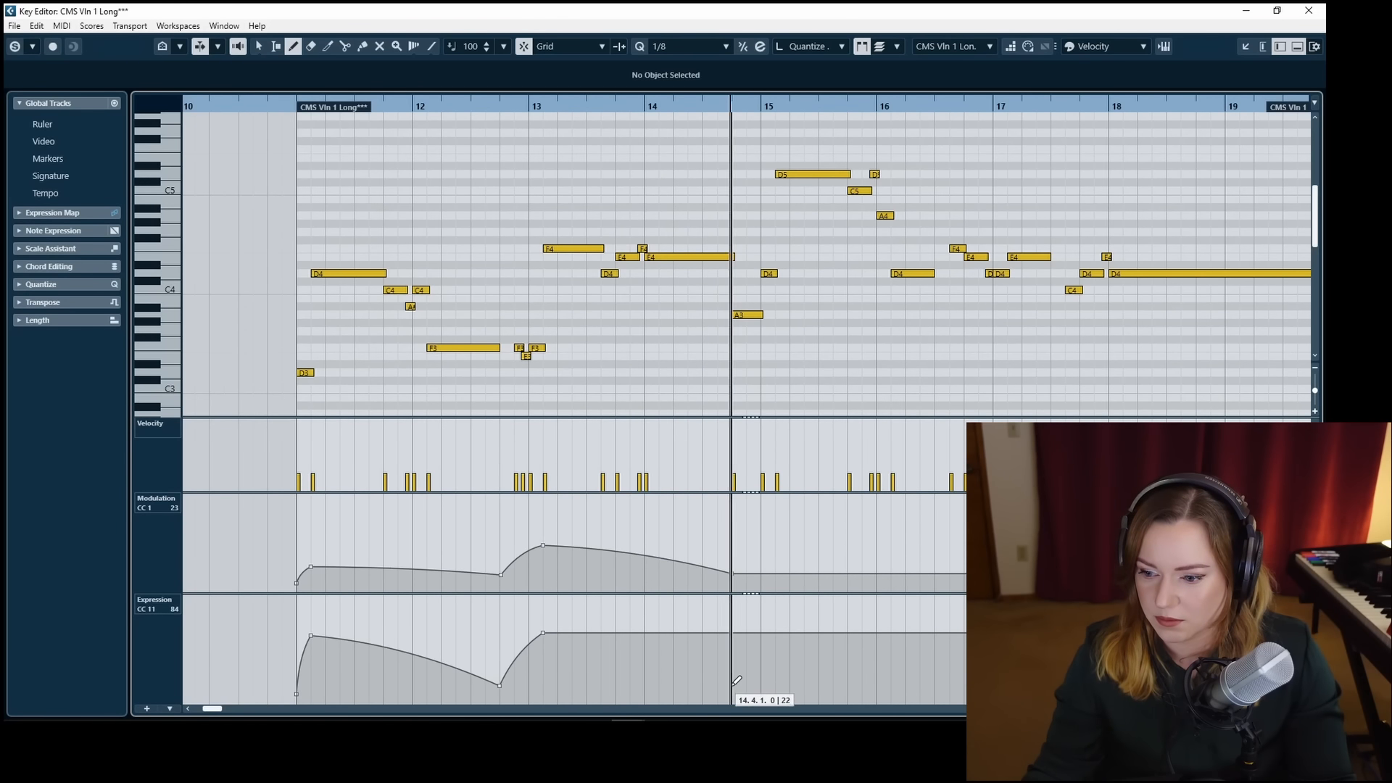
pyautogui.click(737, 680)
pyautogui.press('1')
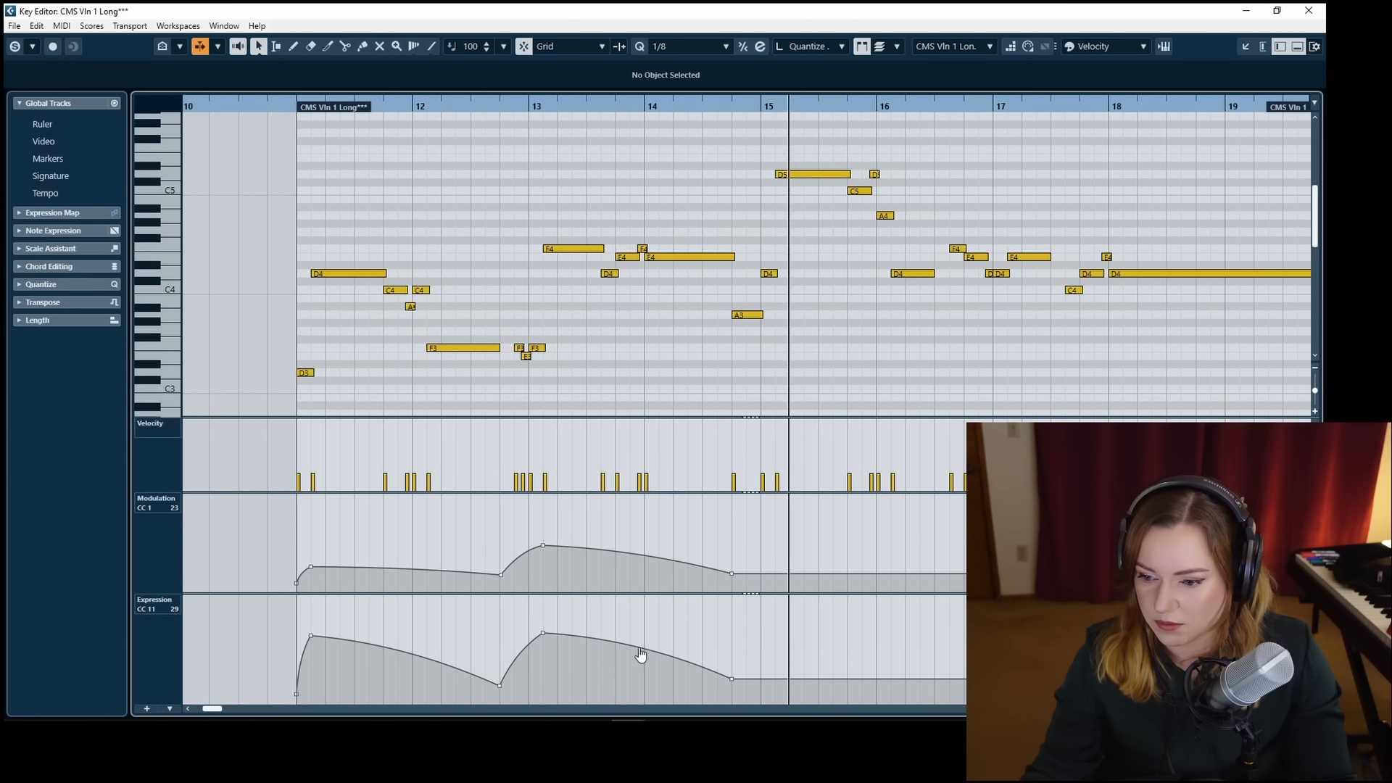
# Add curved rises to 81 in both expression and modulation at 15.1.3, where the long D5 begins.
pyautogui.press('2')
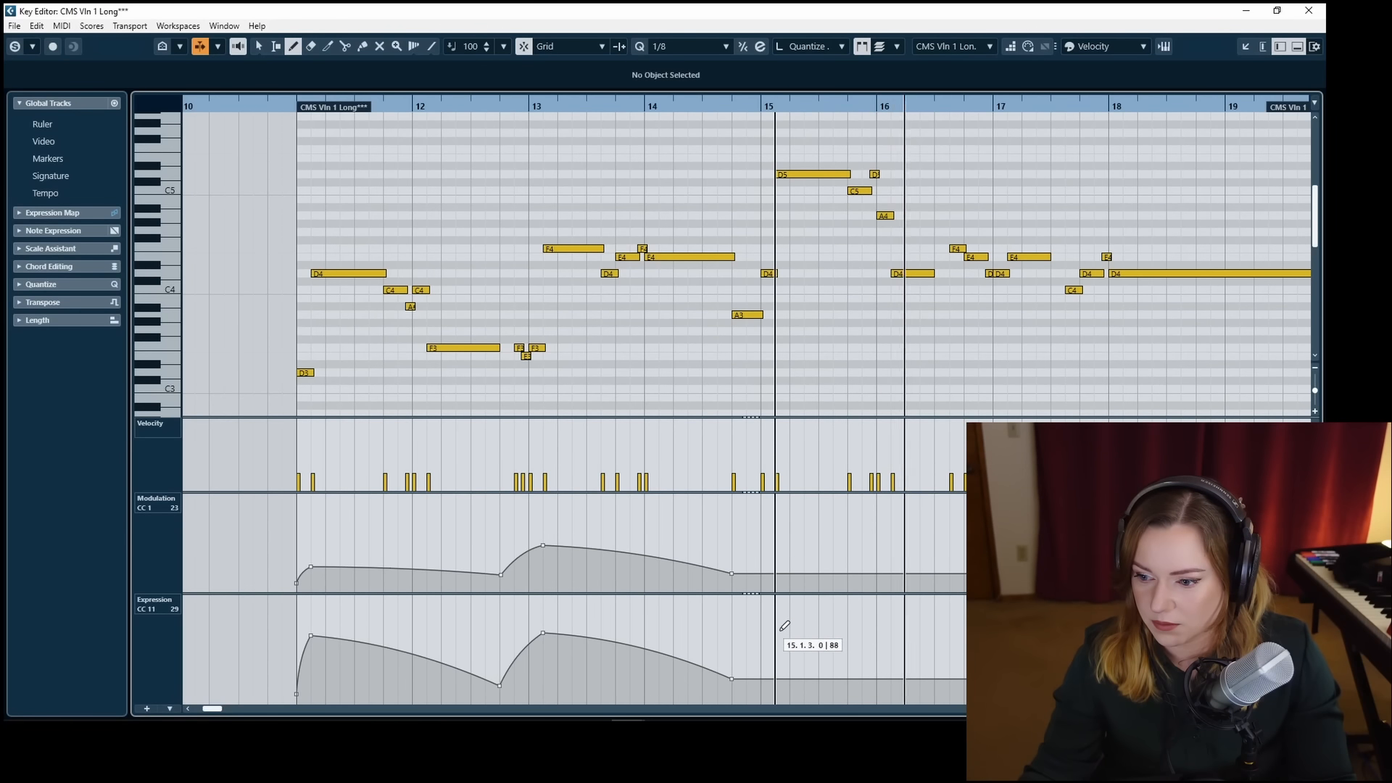
pyautogui.click(776, 635)
pyautogui.press('1')
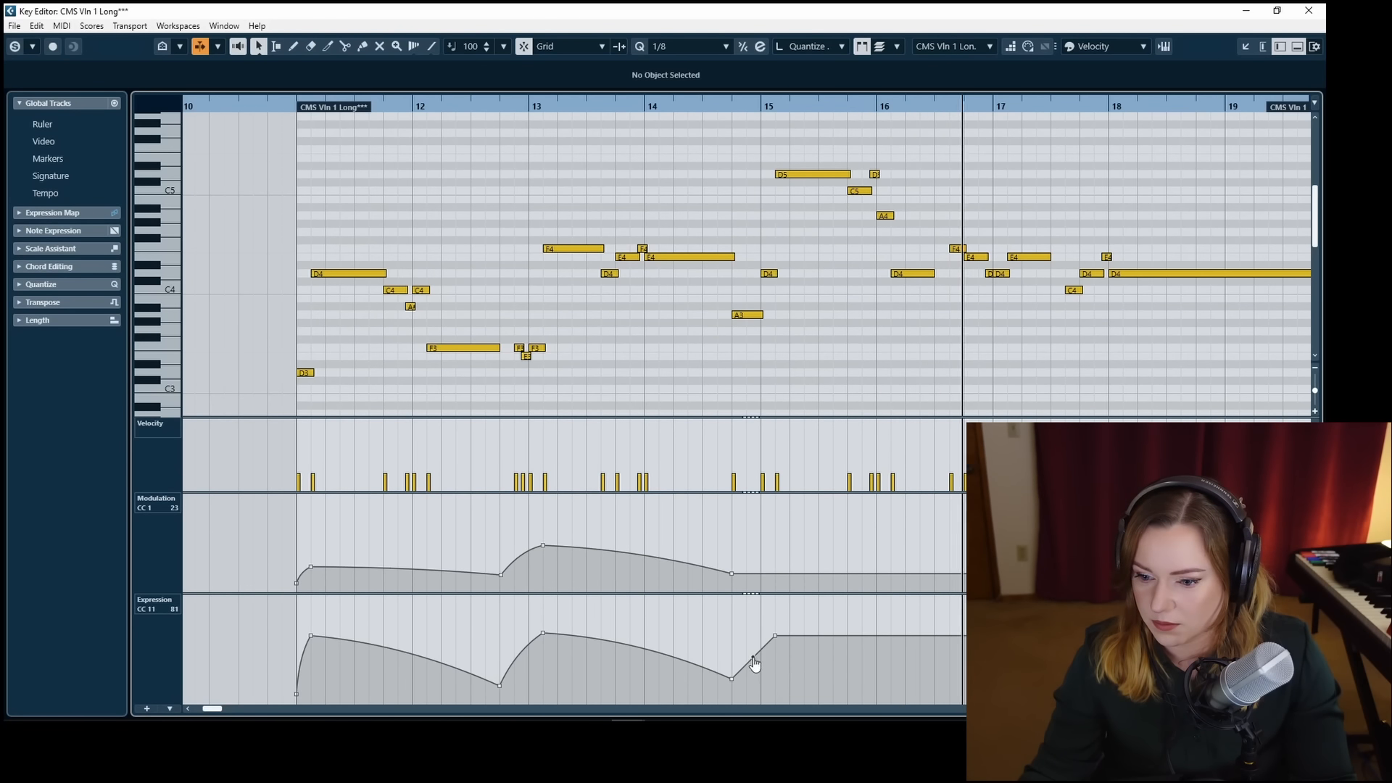
pyautogui.click(776, 530)
pyautogui.press('1')
pyautogui.moveTo(755, 550); pyautogui.dragTo(758, 546)
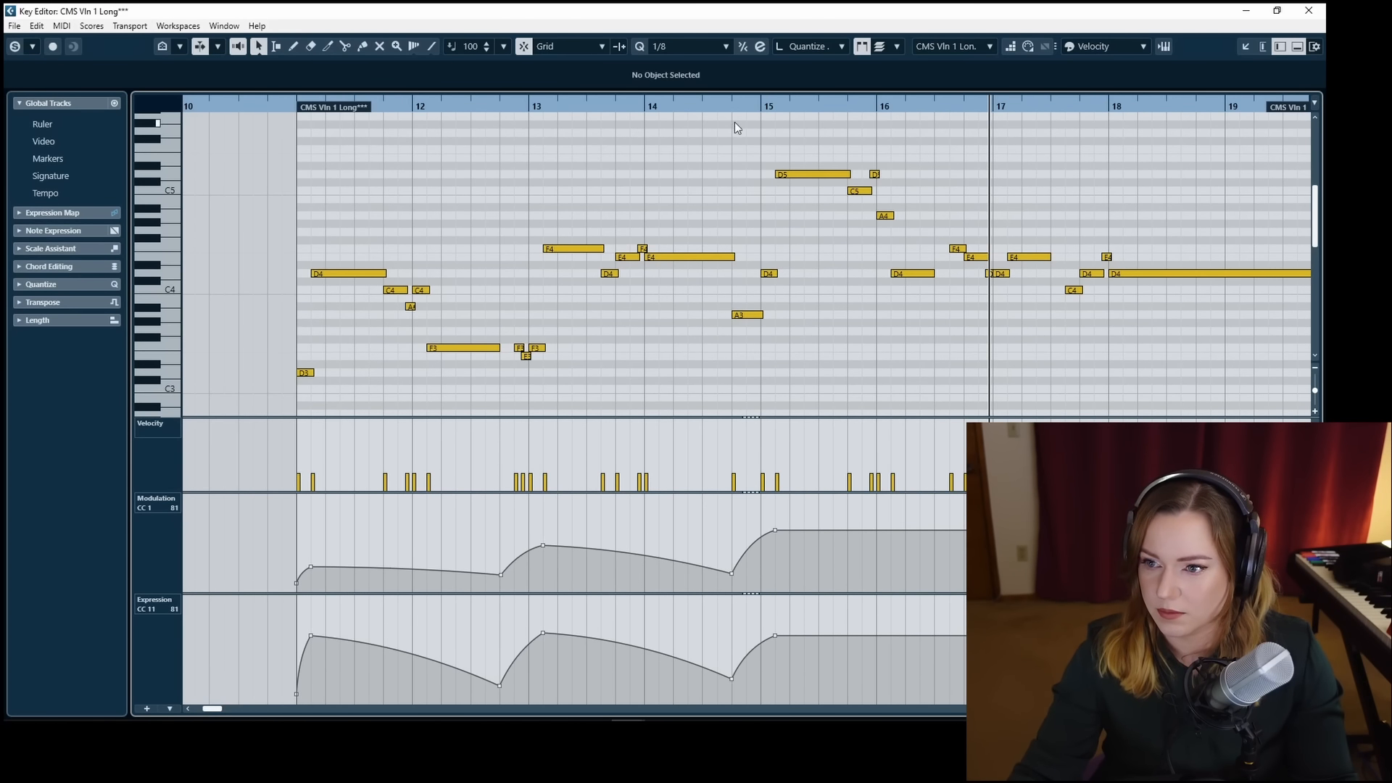
# Play back from the end of bar 14 and add a modulation fall to 29 in the middle of bar 16.
pyautogui.moveTo(717, 106); pyautogui.dragTo(730, 131)
pyautogui.press('space')
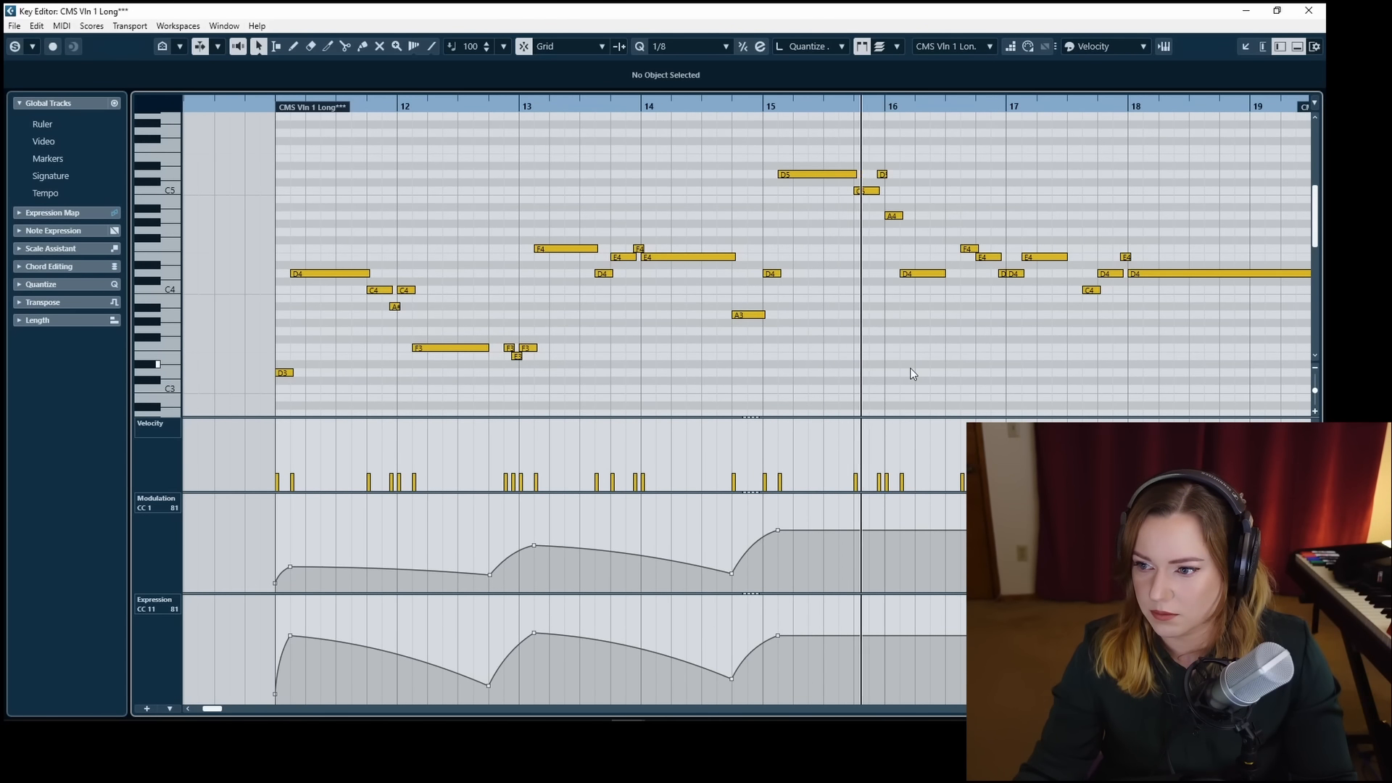
pyautogui.press('8')
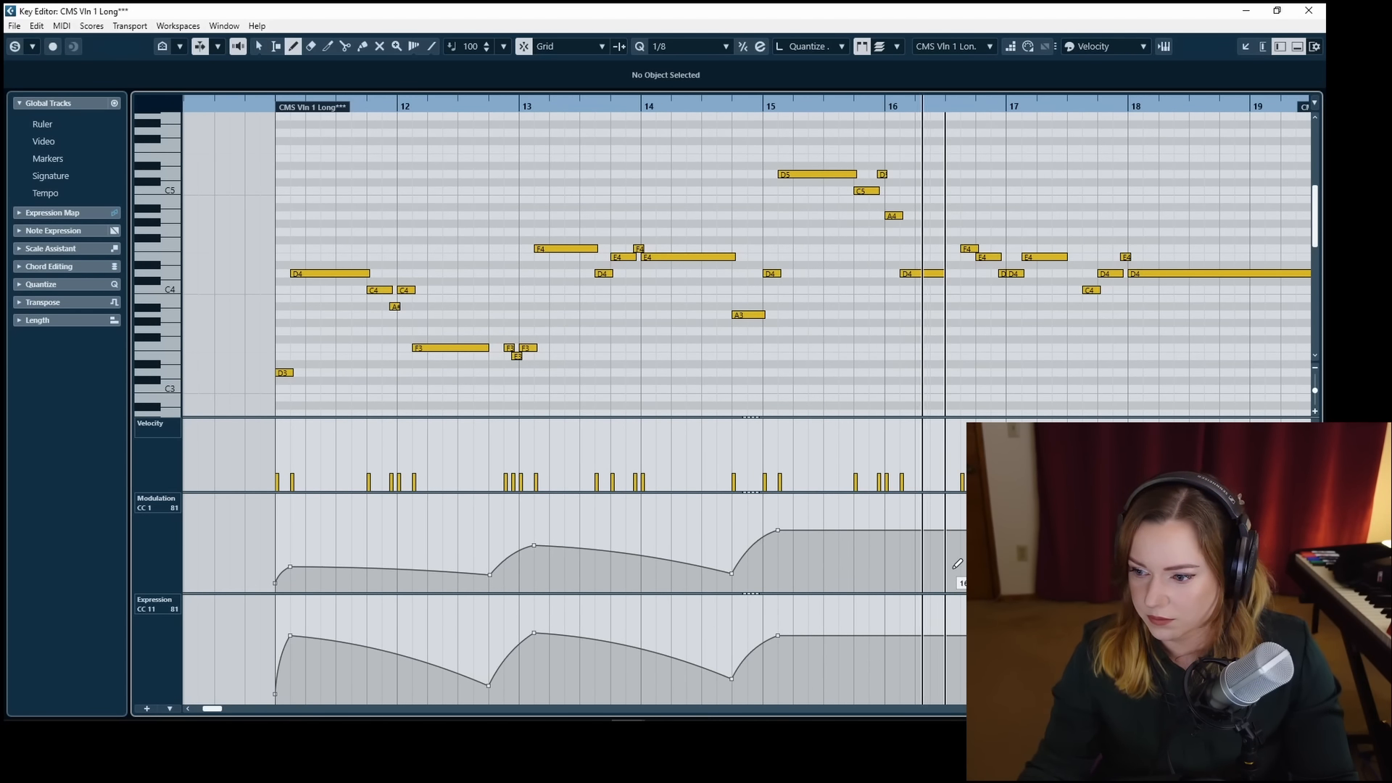
pyautogui.click(946, 569)
pyautogui.press('f')
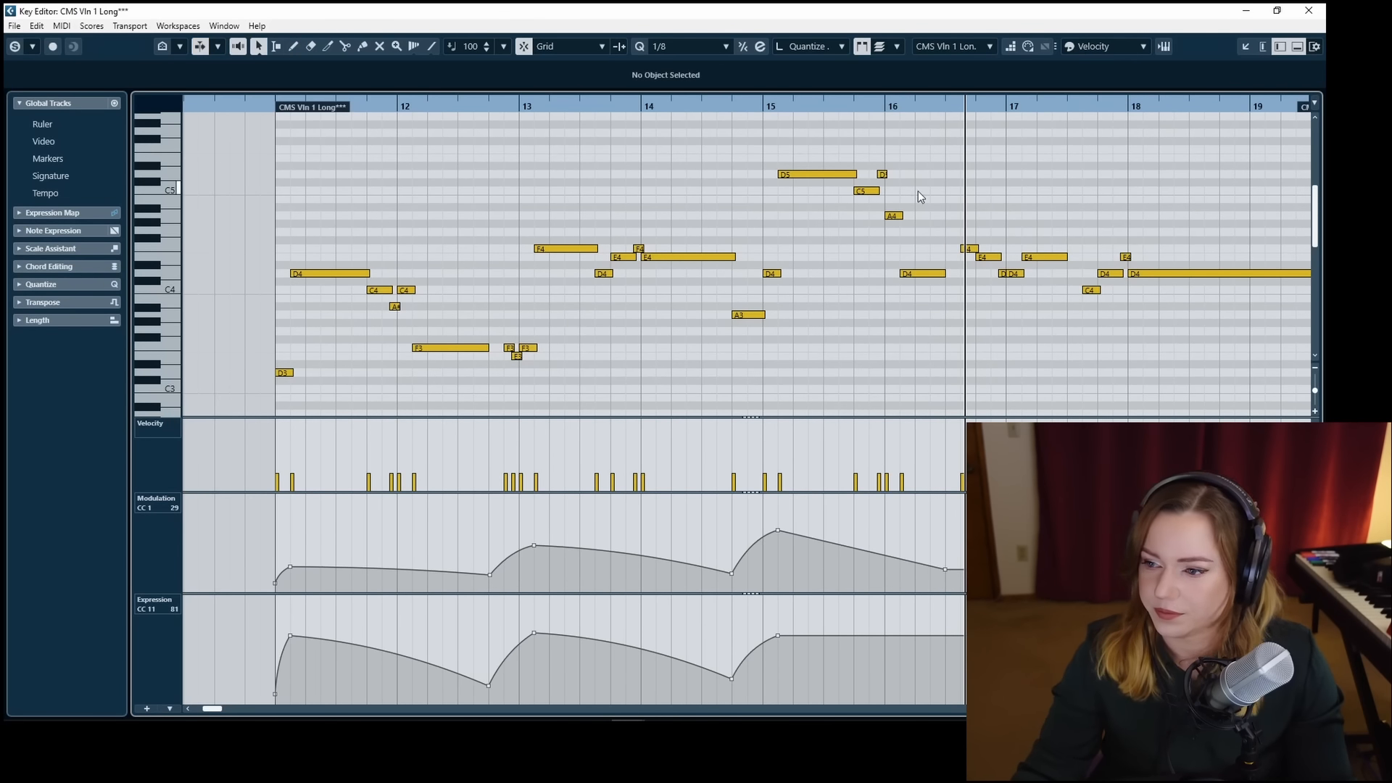
# Lengthen the bar 16 D4 to overlap the following F4, and return the playback position to late bar 14.
pyautogui.moveTo(945, 274); pyautogui.dragTo(962, 275)
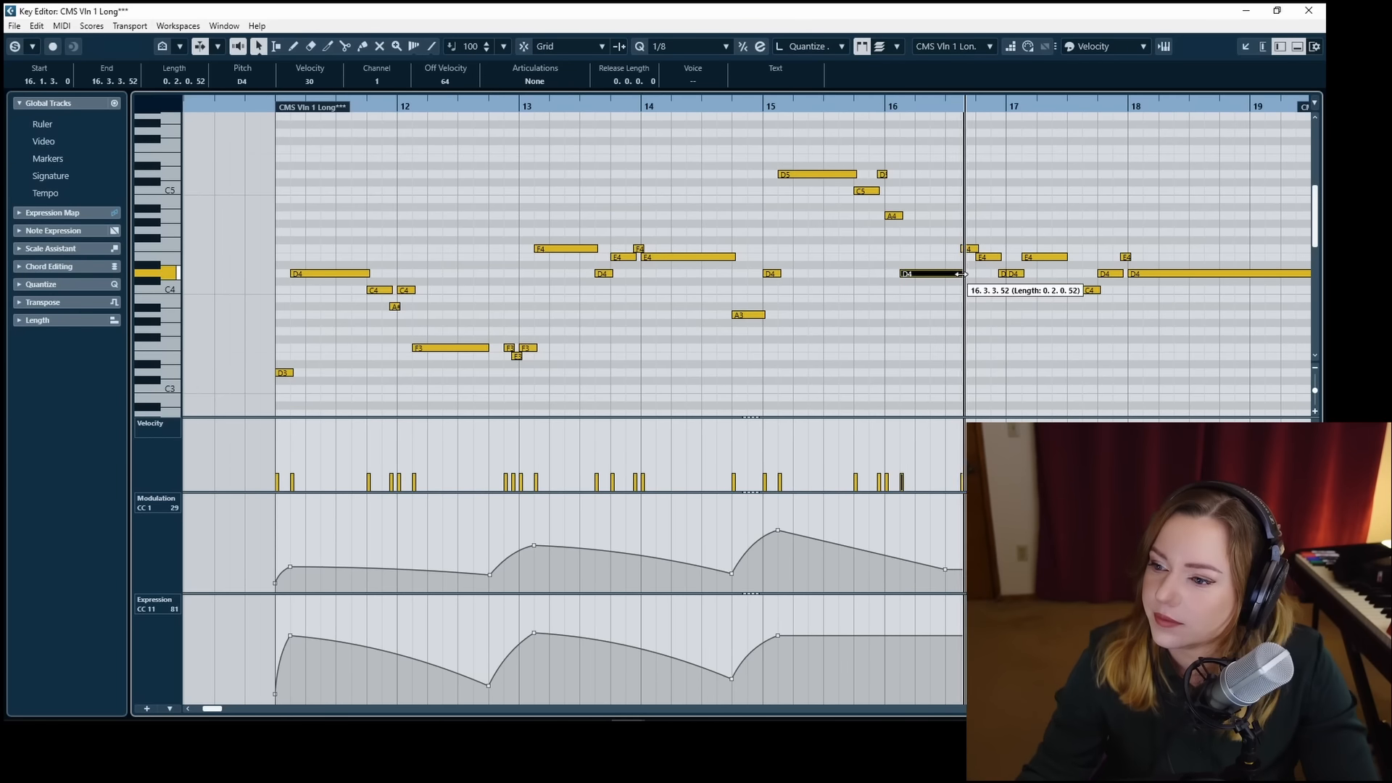
pyautogui.click(781, 128)
pyautogui.click(737, 105)
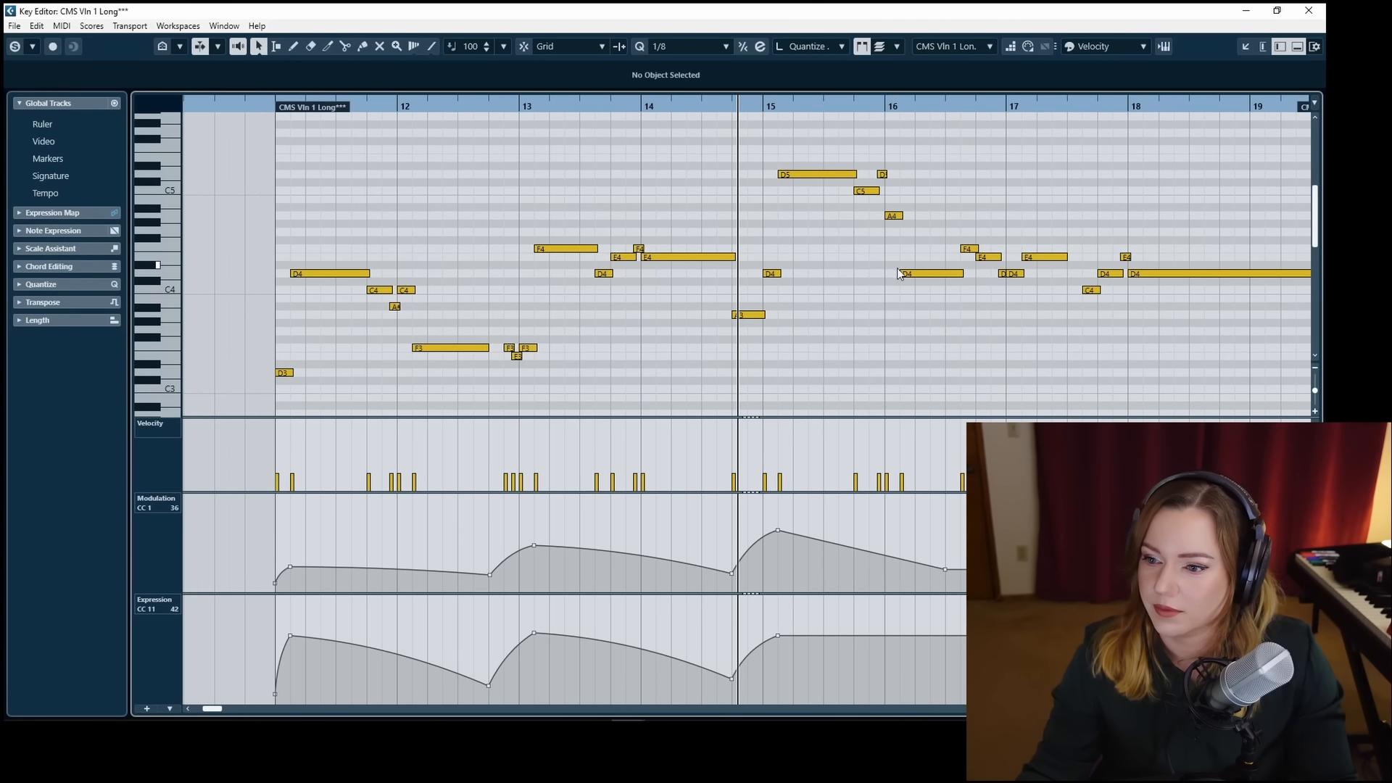
# Curve the modulation fall after the bar 15 peak, shift its low point to 16.3.3, and add a curved rise to 60 at bar 17.
pyautogui.press('space')
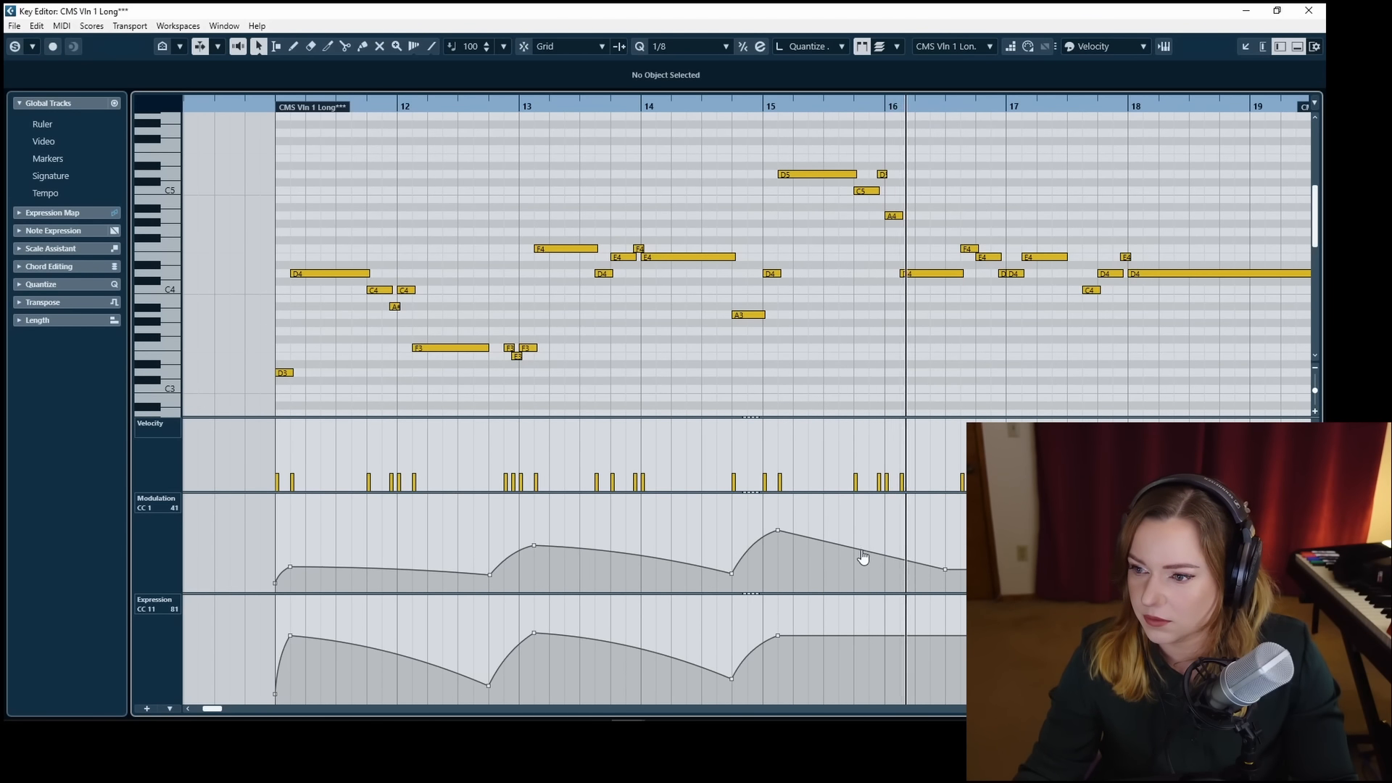
pyautogui.moveTo(864, 552); pyautogui.dragTo(864, 544)
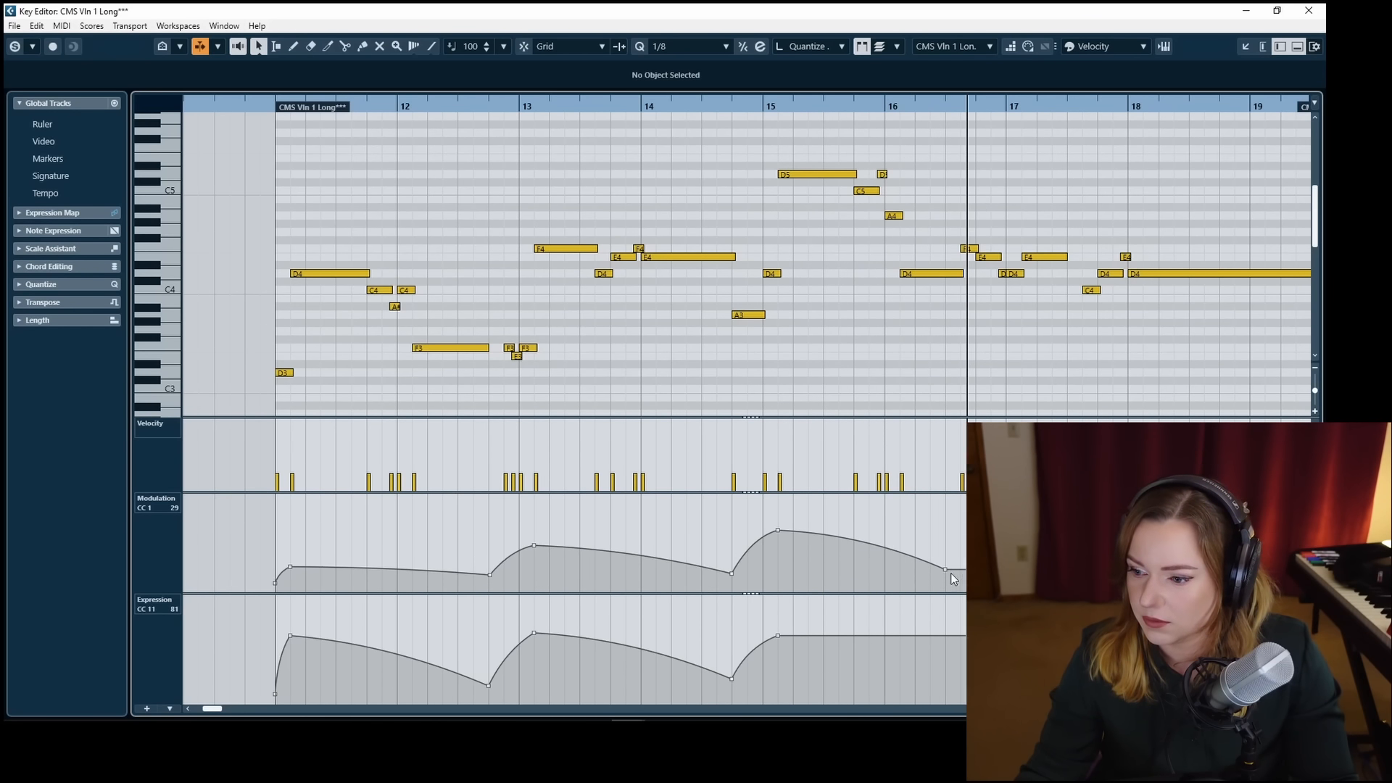
pyautogui.moveTo(946, 571); pyautogui.dragTo(959, 572)
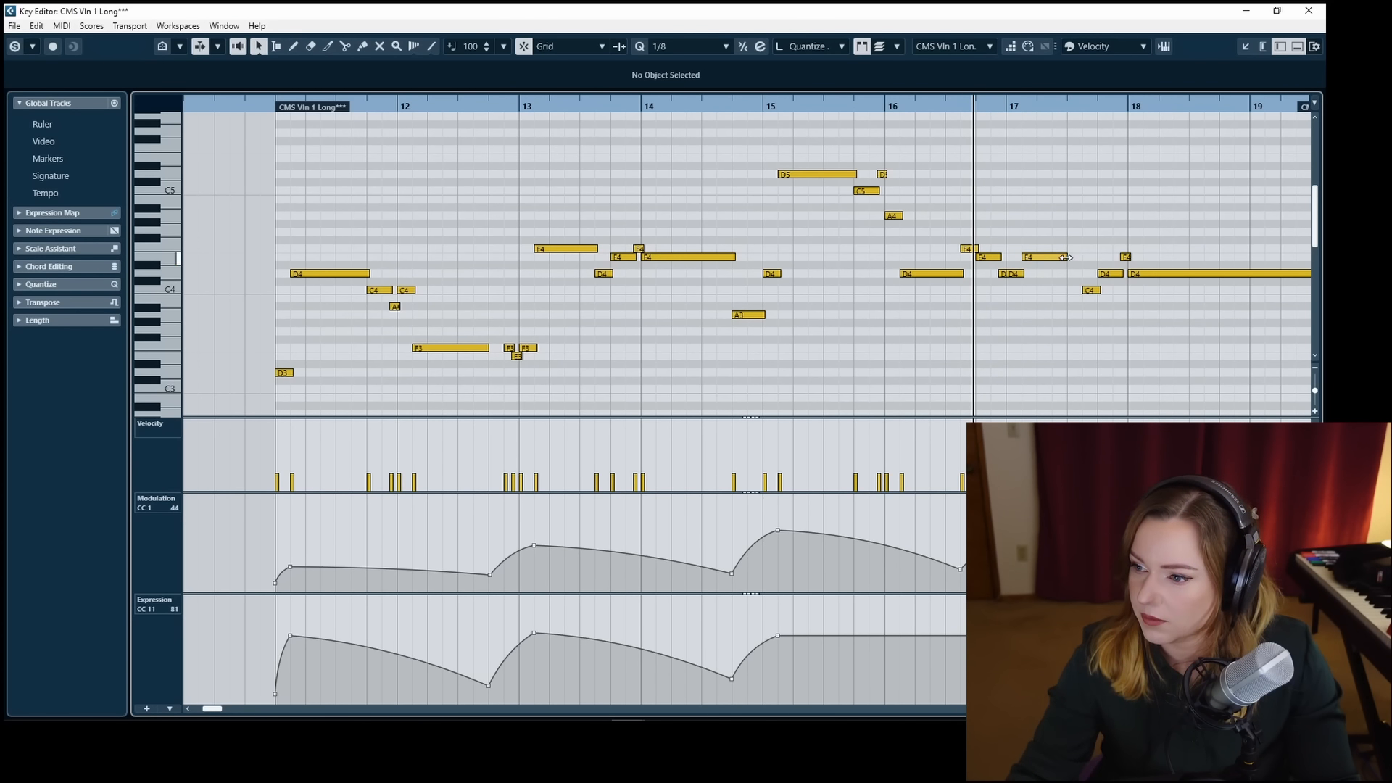
# Lengthen the long bar 17 E4 to overlap the following C4, and add a modulation fall reaching the end of the part at bar 20.
pyautogui.moveTo(1065, 258); pyautogui.dragTo(1085, 258)
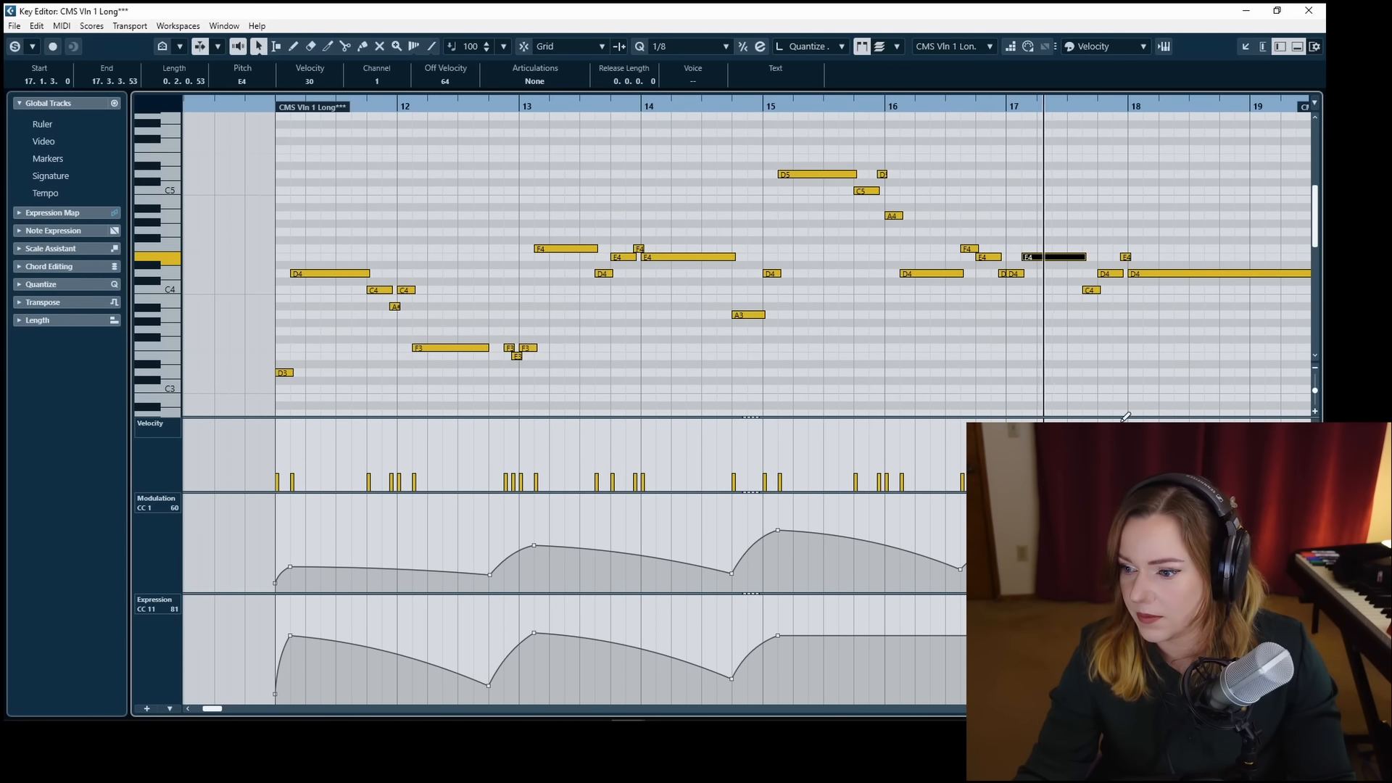
pyautogui.press('8')
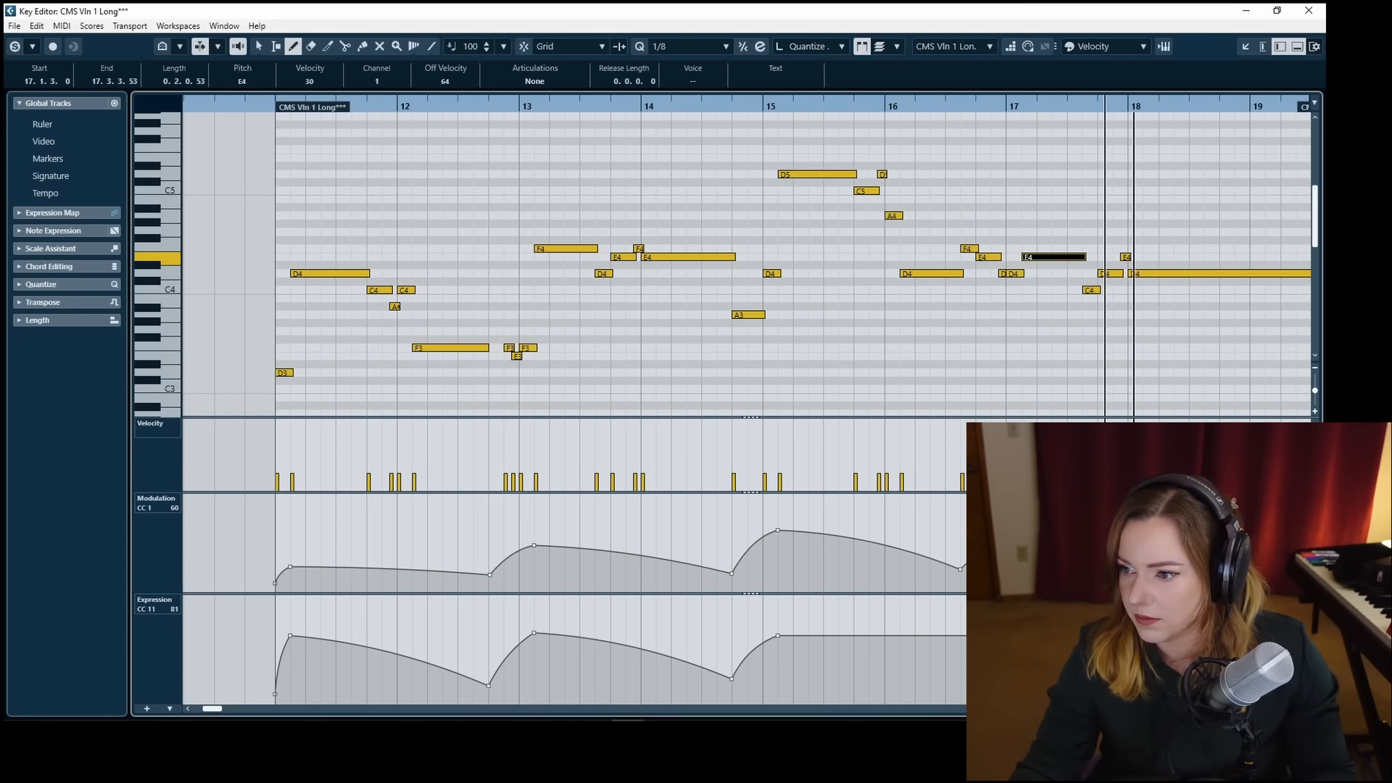
pyautogui.press('f')
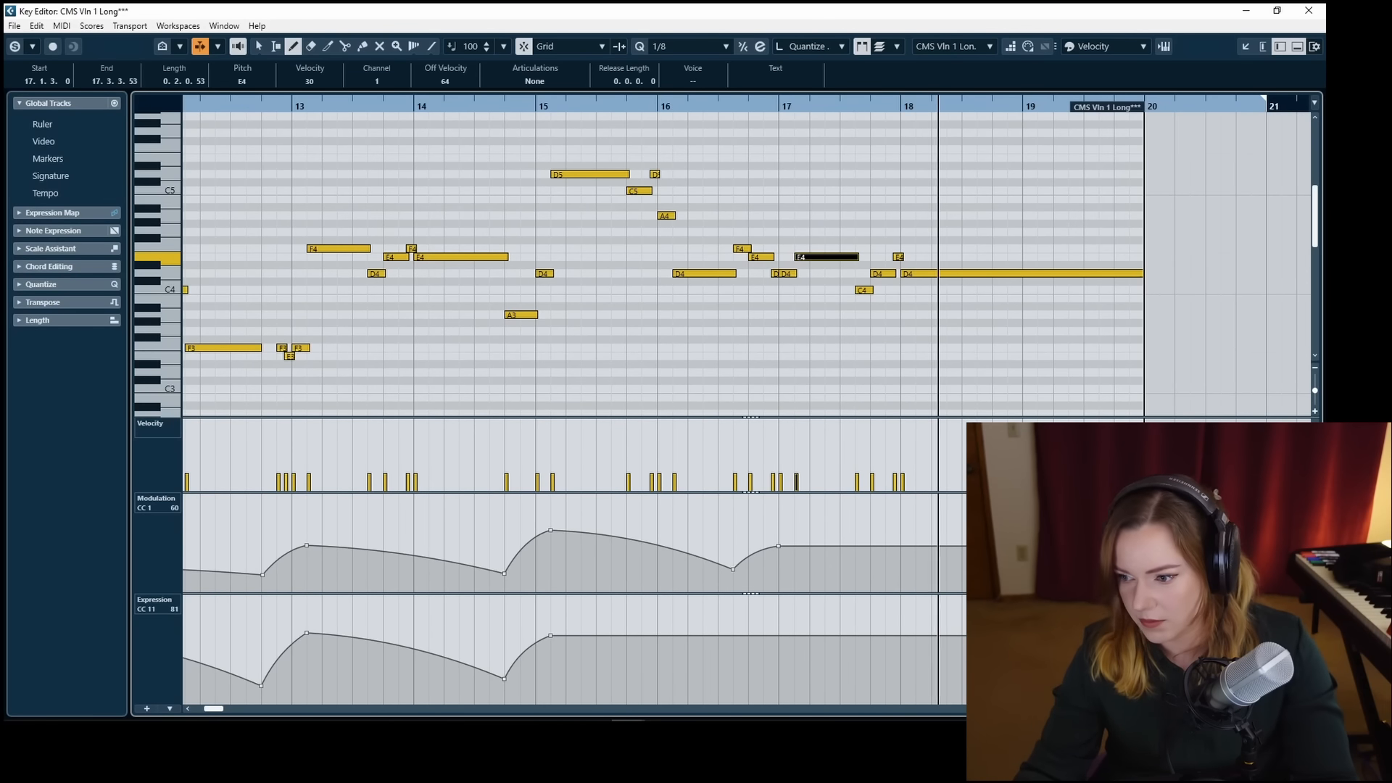
pyautogui.click(1144, 588)
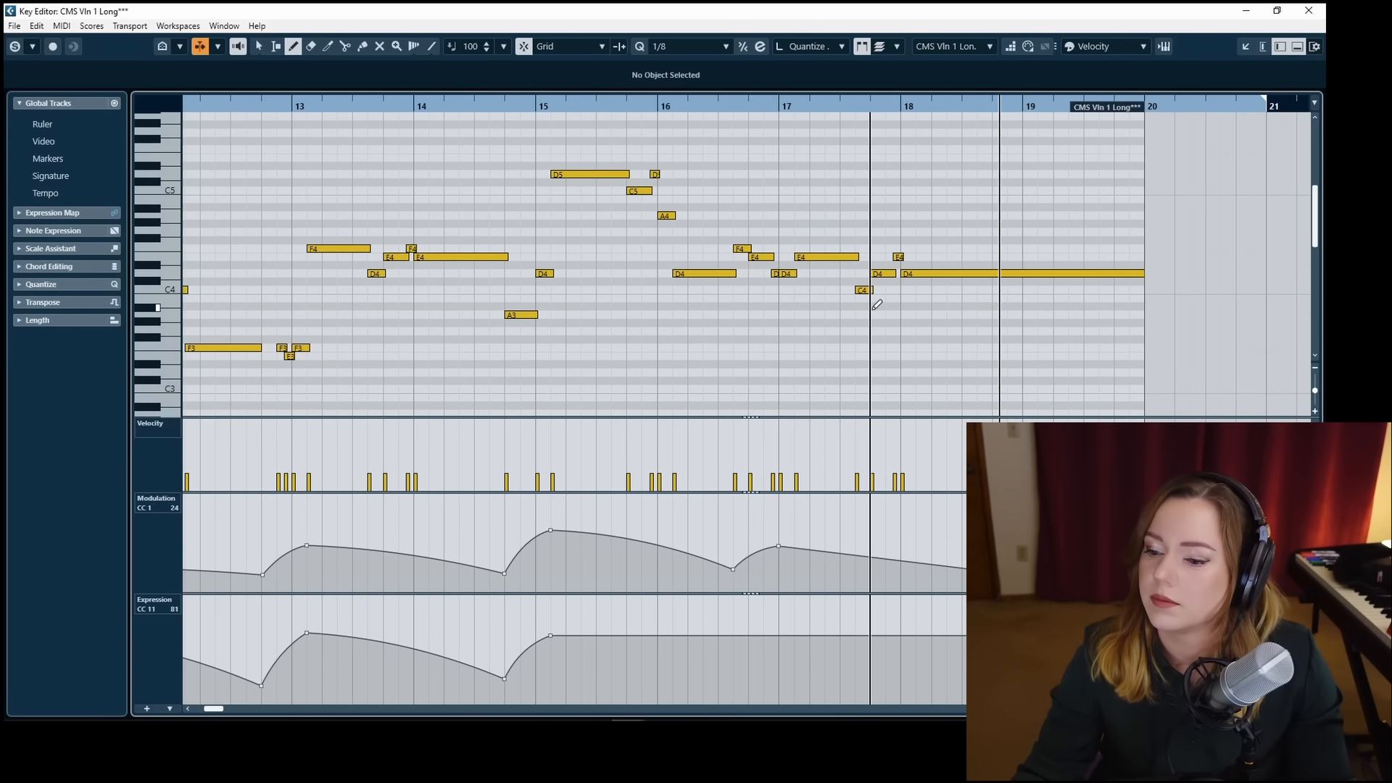
# Play back from early bar 16 and join the two adjacent short D4 notes around the start of bar 17 into one.
pyautogui.click(687, 106)
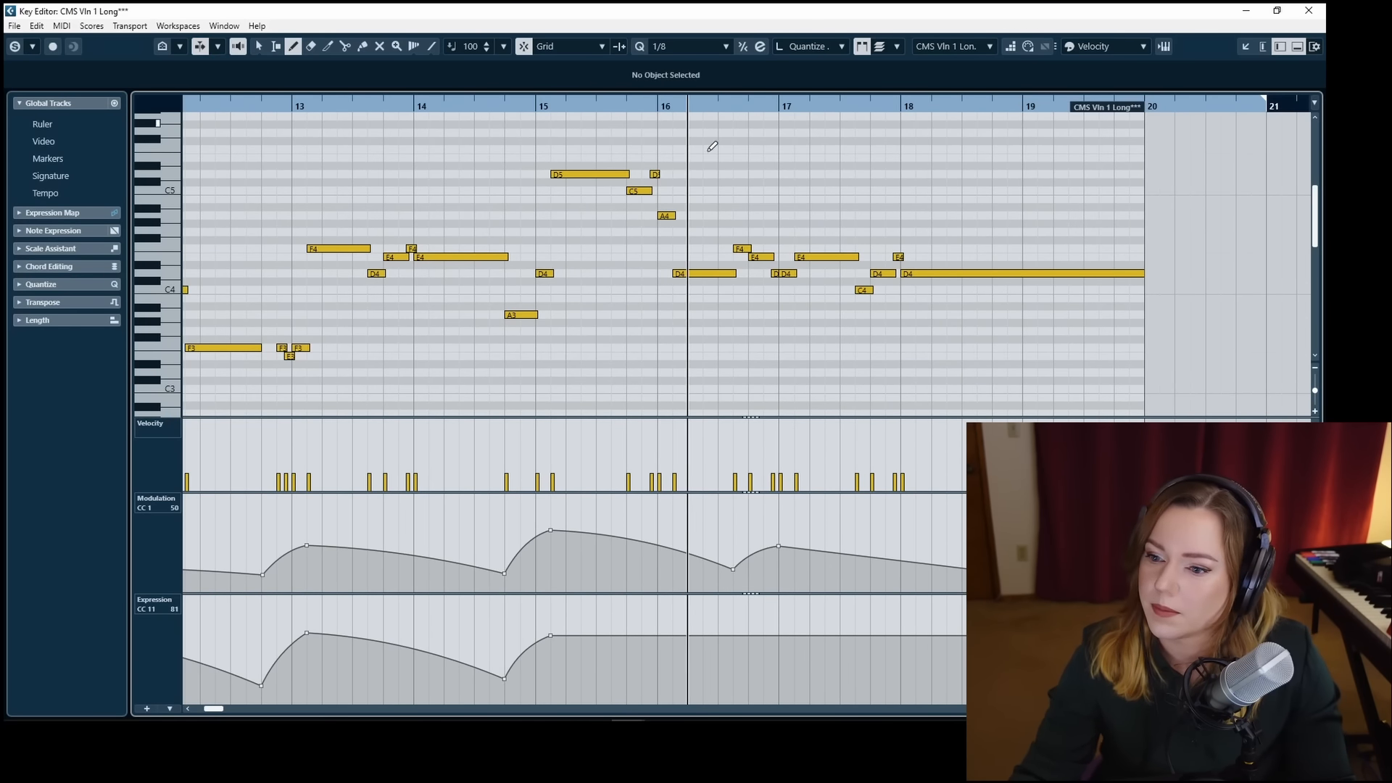
pyautogui.press('f')
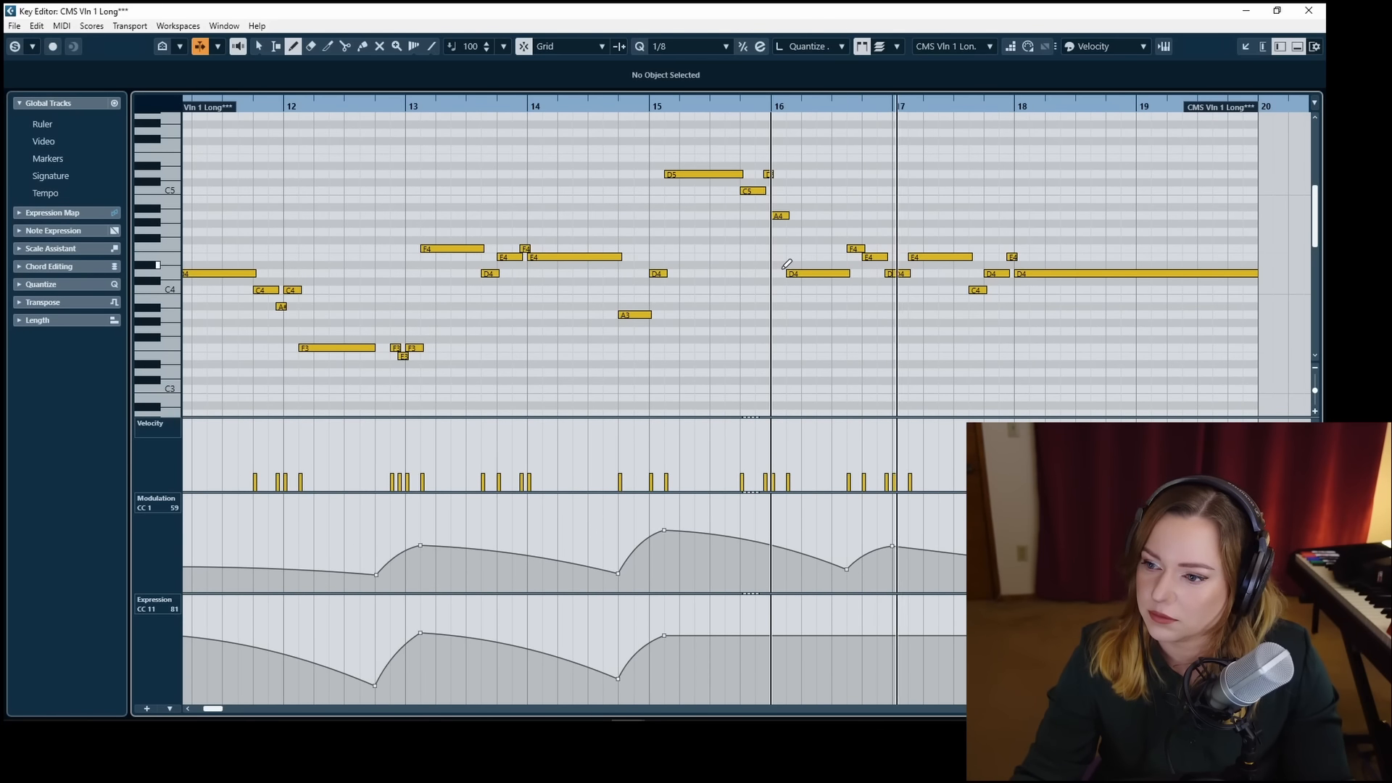
pyautogui.keyDown('alt'); pyautogui.keyDown('shift'); pyautogui.click(907, 248); pyautogui.keyUp('shift'); pyautogui.keyUp('alt')
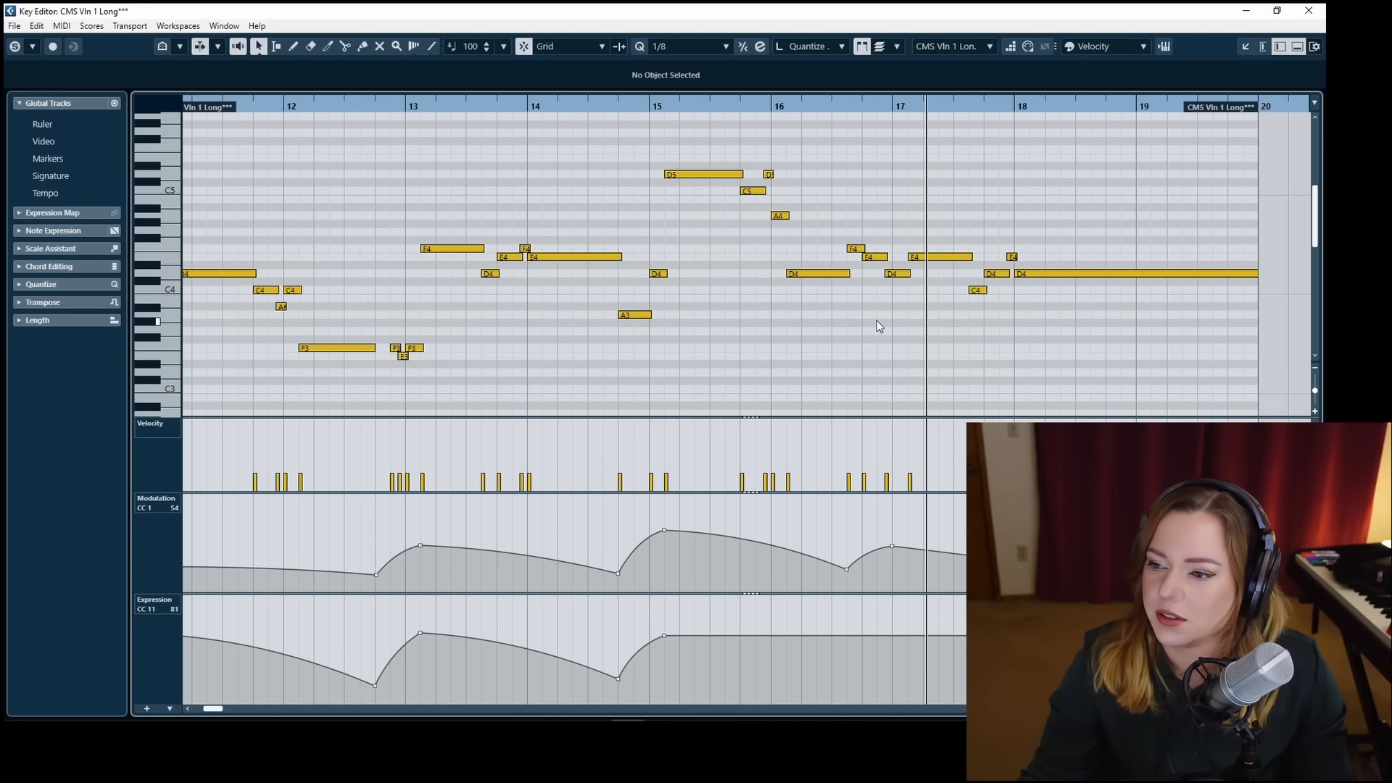
pyautogui.hscroll(-3, 861, 331)
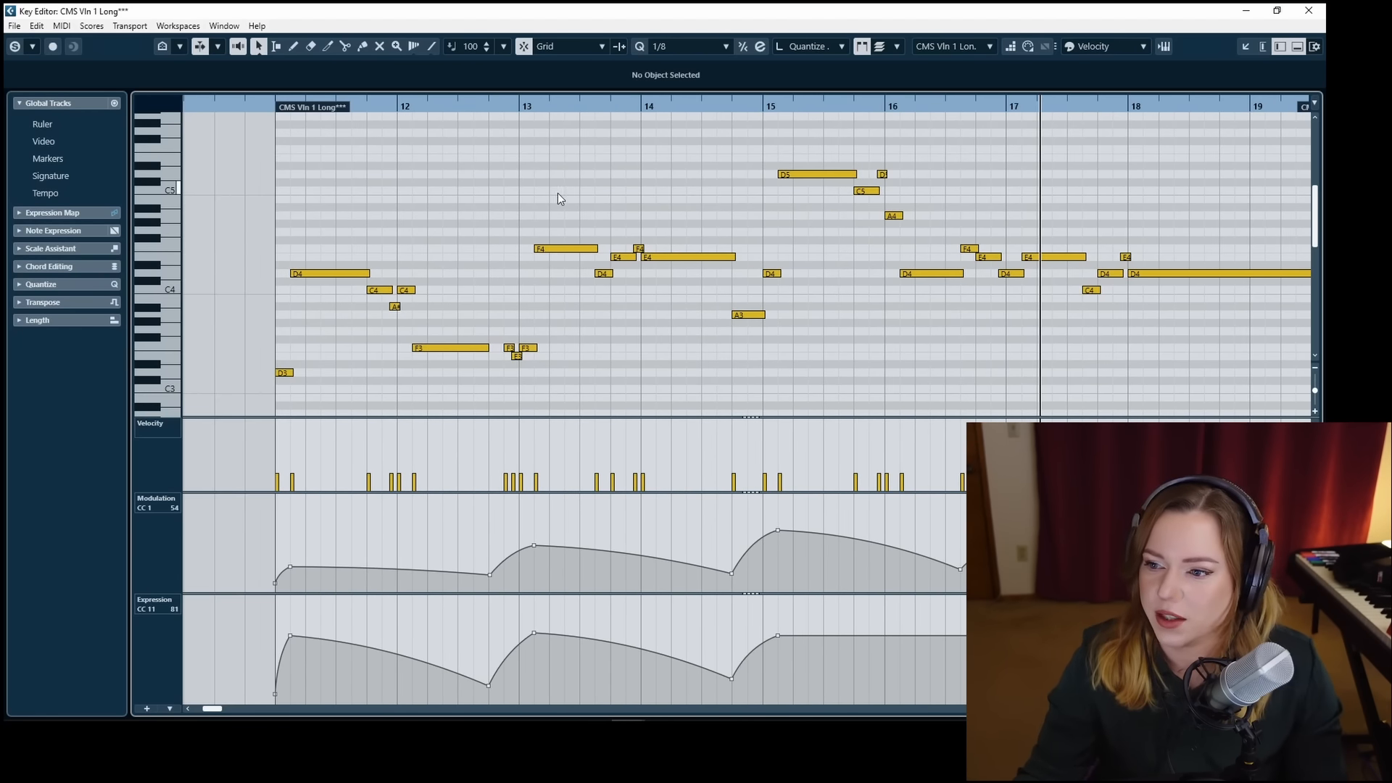
# Replay the closing phrase from bar 16 and bend the final modulation fall into a gentle curve.
pyautogui.click(918, 110)
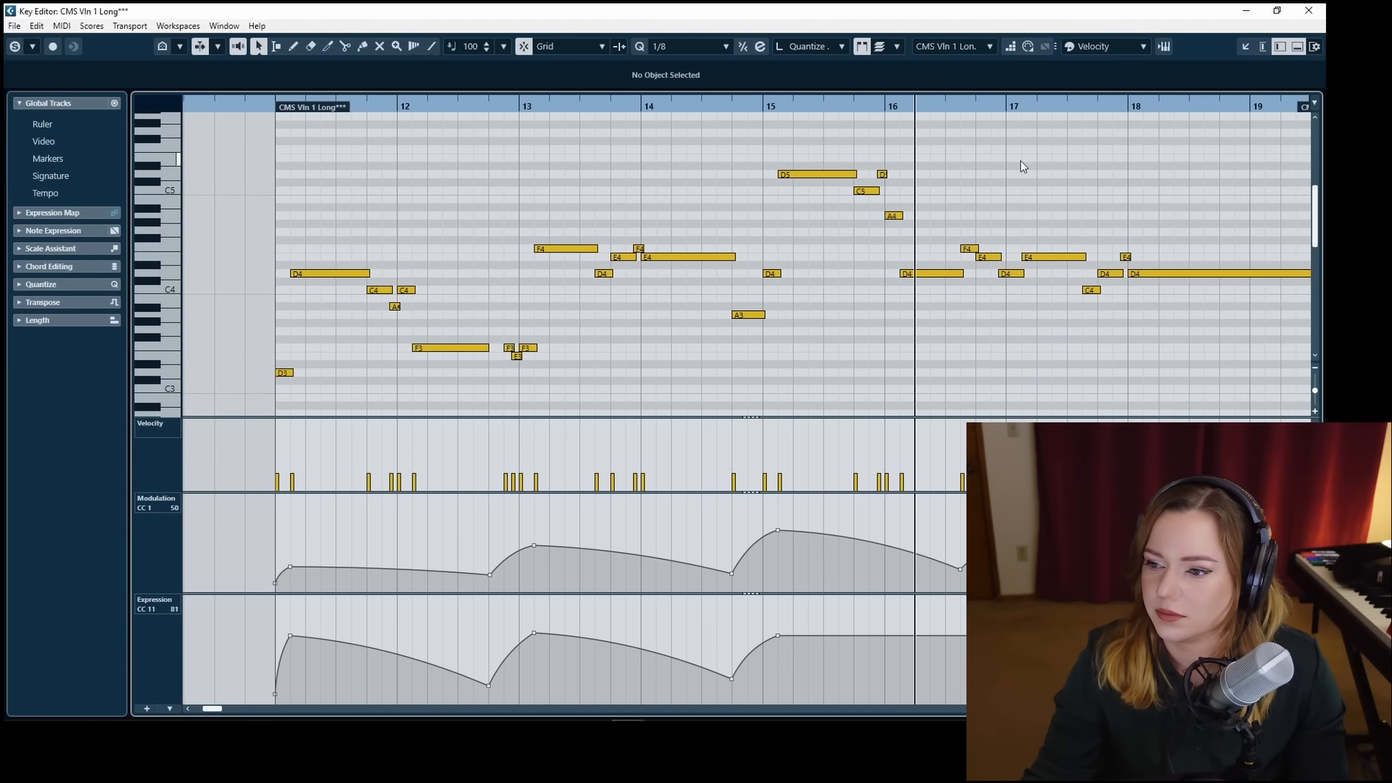
pyautogui.press('space')
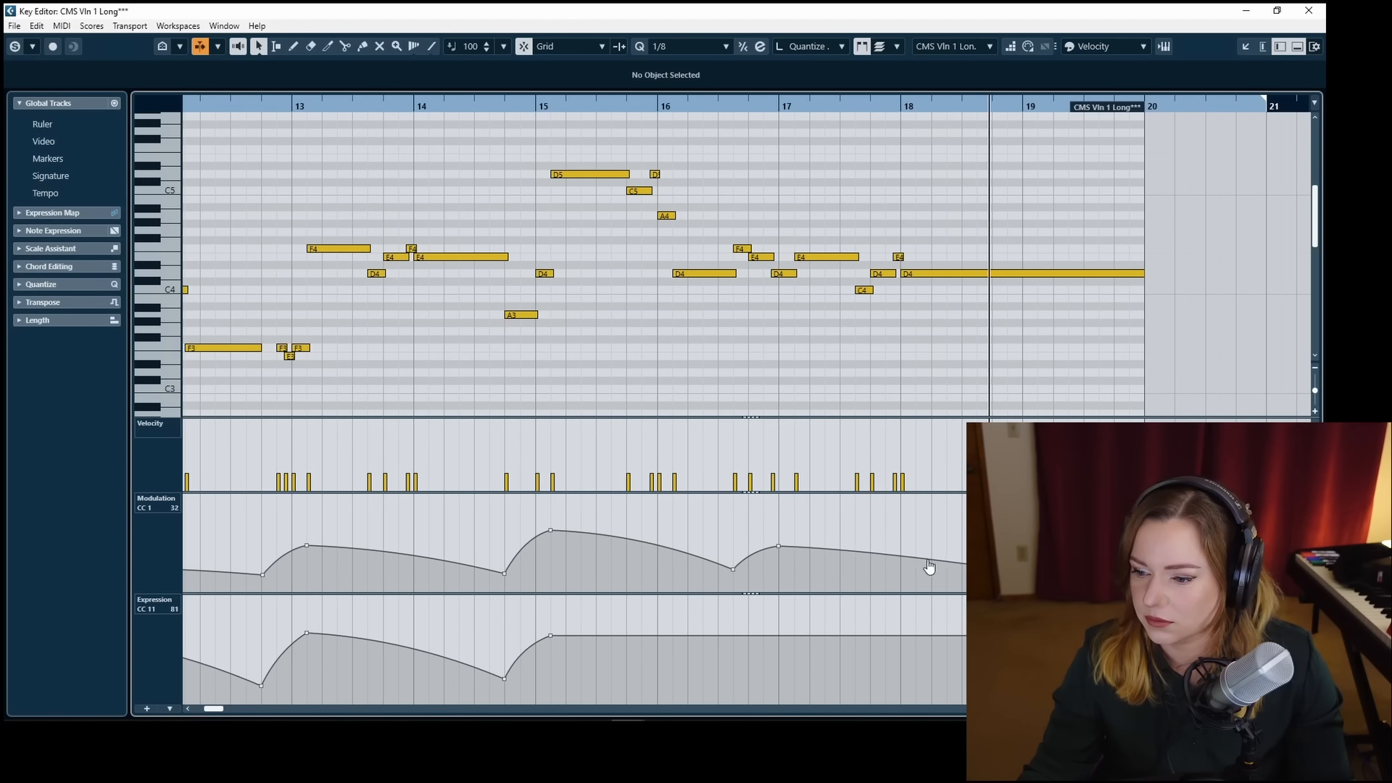
pyautogui.press('space')
pyautogui.hscroll(-1, 625, 295)
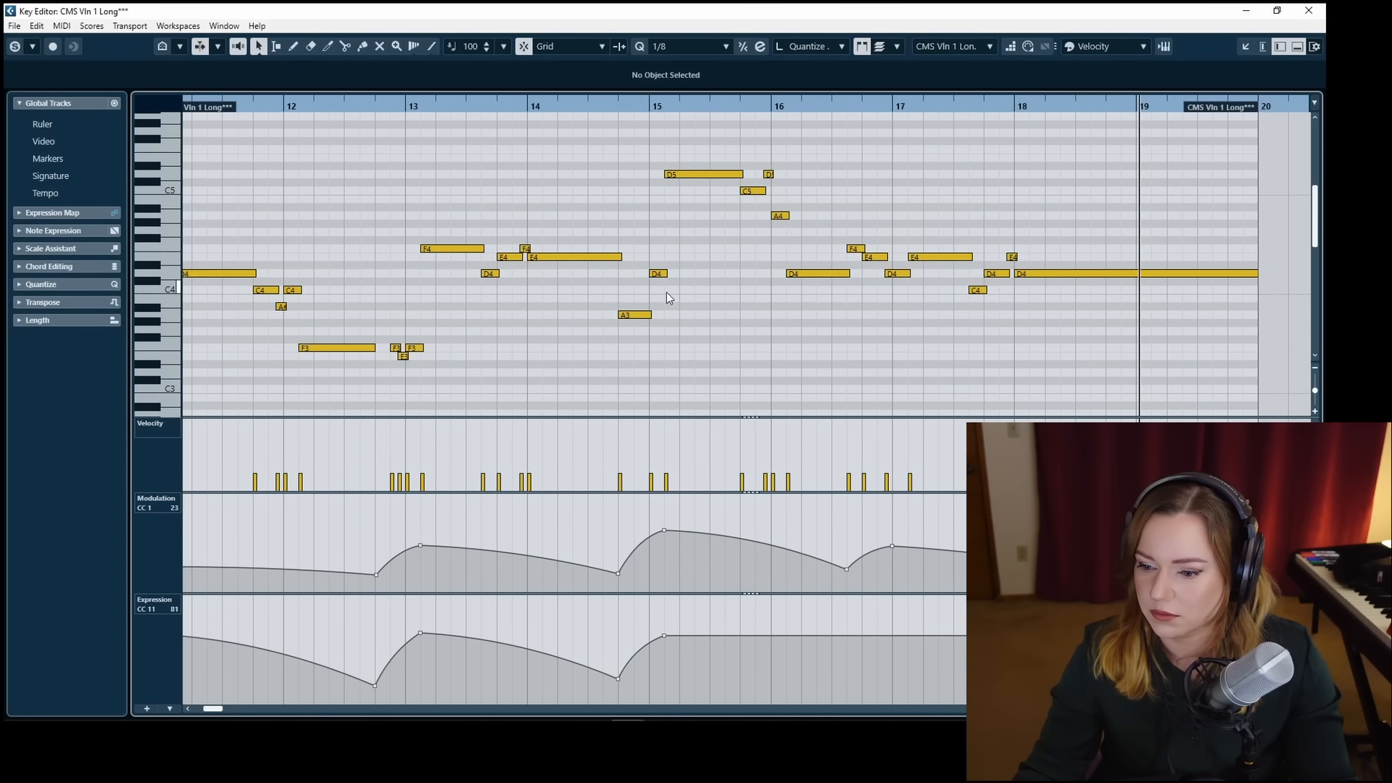
# Add an expression point of 40 at 16.3.3 and bend the fall leading into it.
pyautogui.press('8')
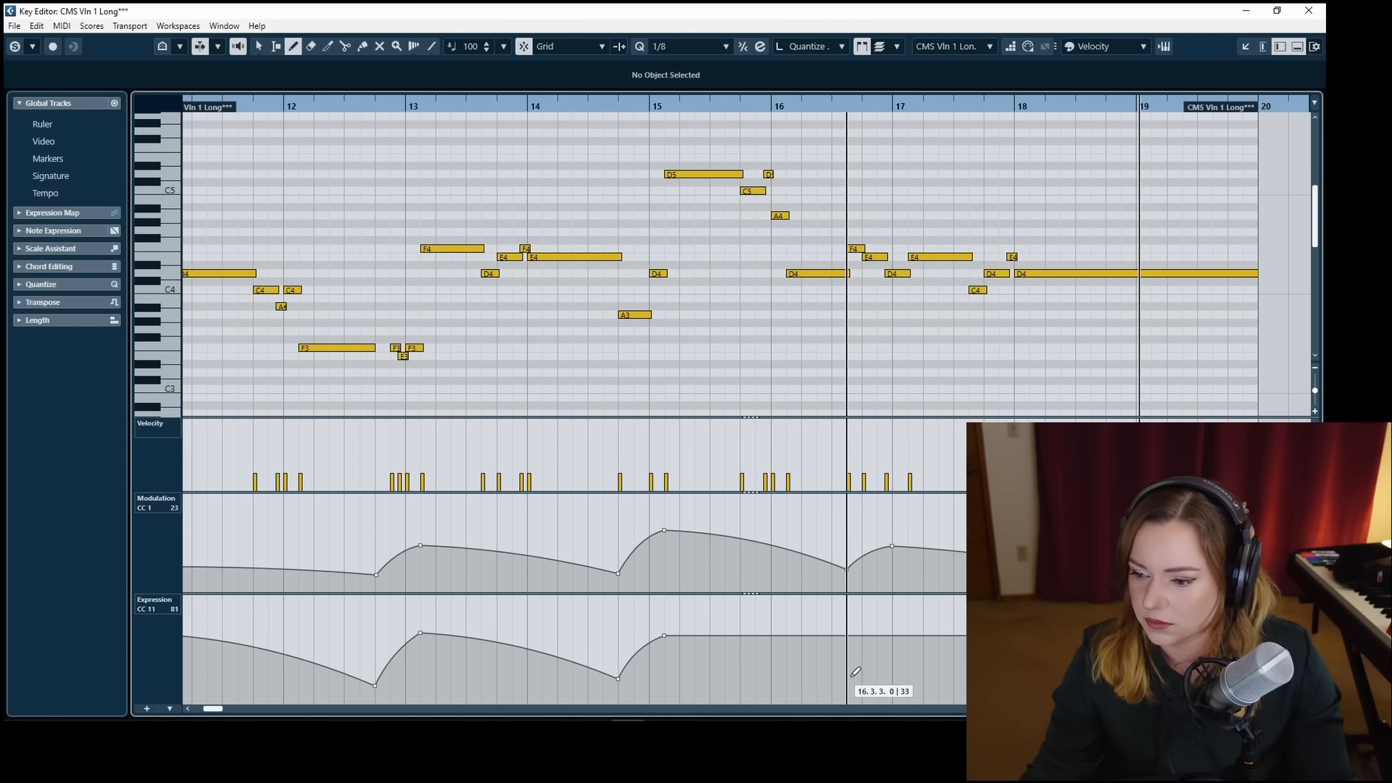
pyautogui.click(852, 668)
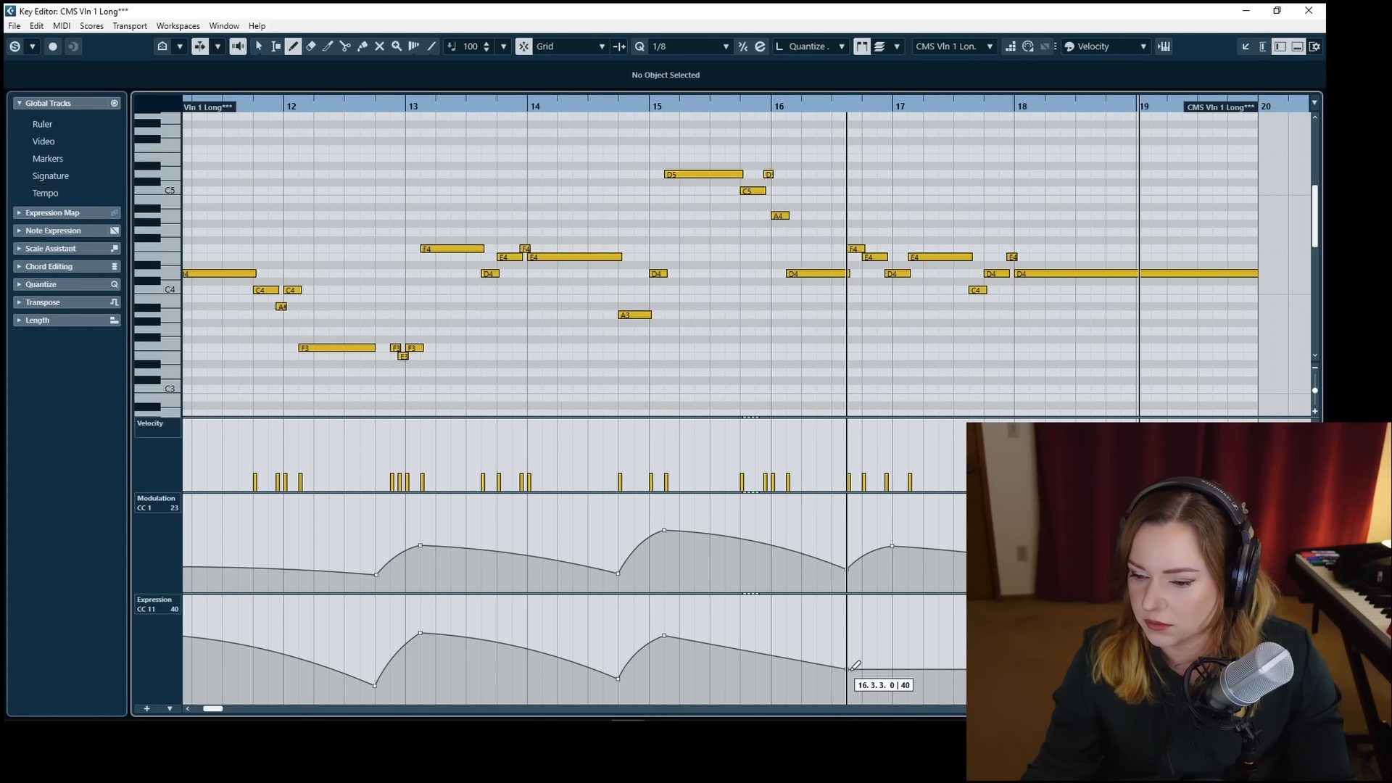
pyautogui.press('1')
# Add a curved expression rise peaking at 17.1.1, followed by a curved fall to the end of the part.
pyautogui.press('8')
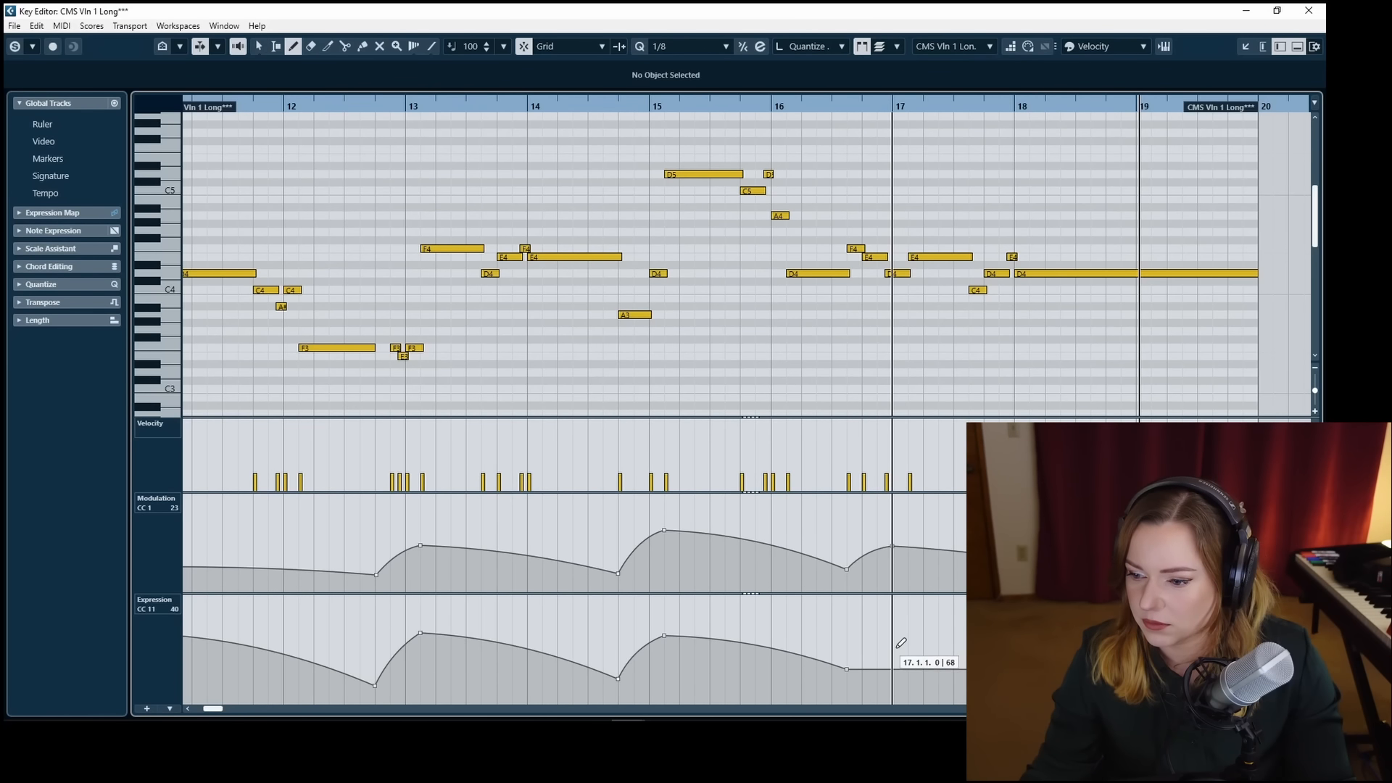
pyautogui.click(893, 652)
pyautogui.press('1')
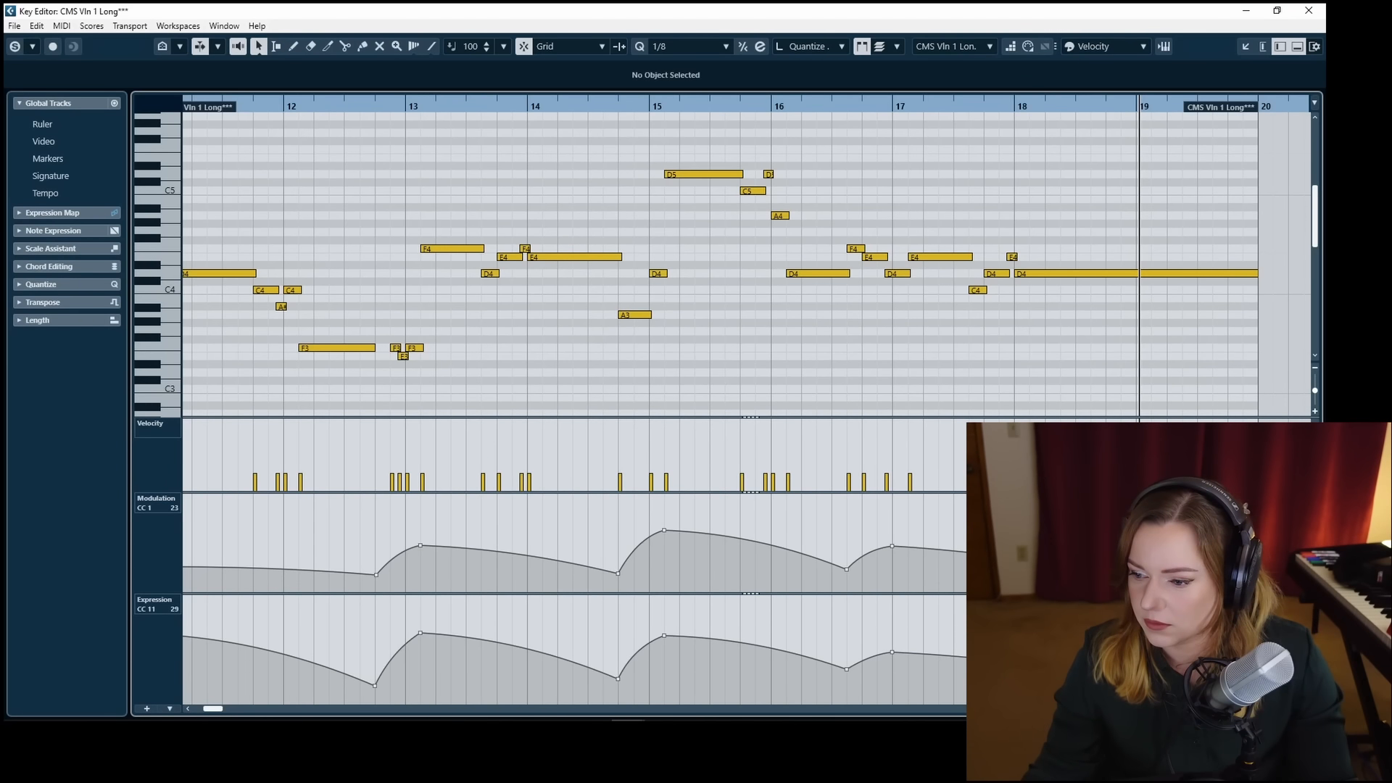
# Play back the melody from just before bar 11 and raise the modulation peak at 11.1.3 to 40.
pyautogui.press('g')
pyautogui.press('g')
pyautogui.press('g')
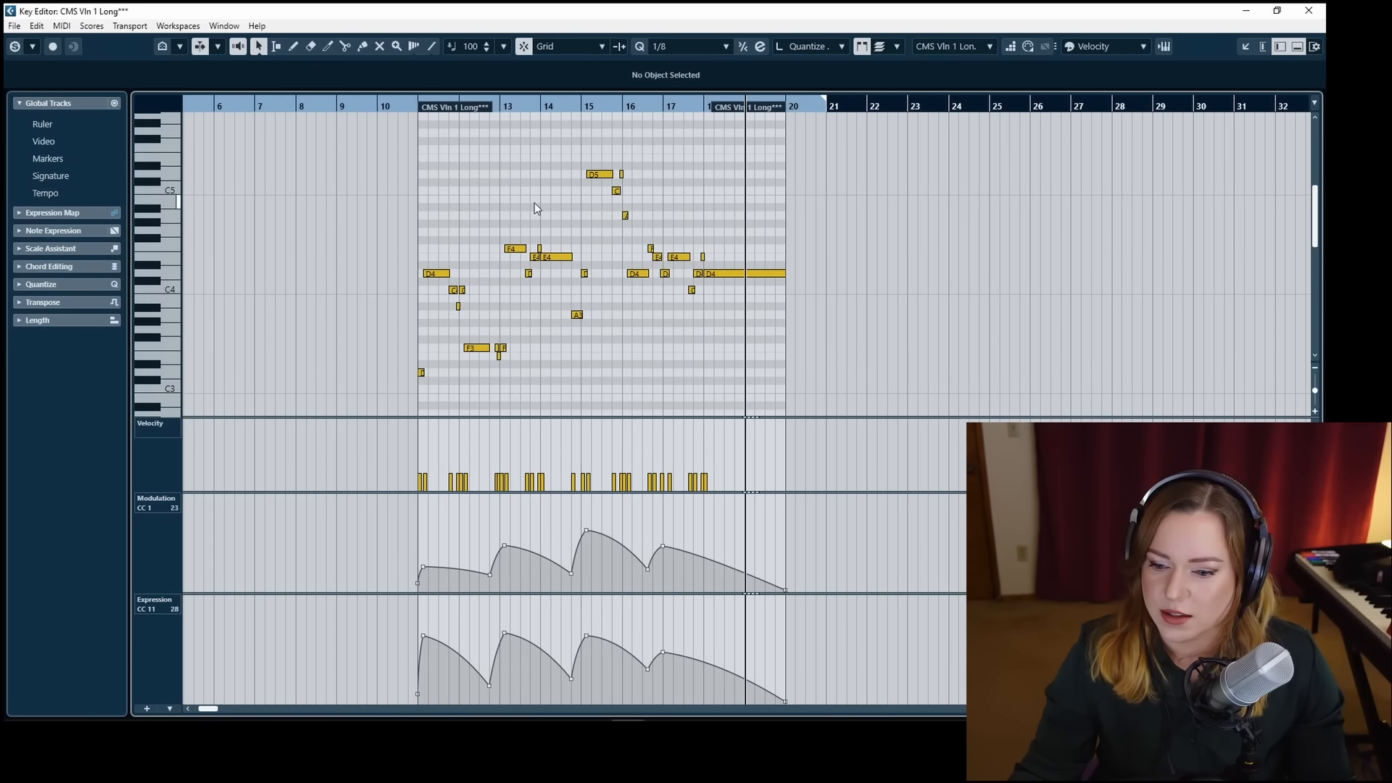
pyautogui.click(408, 102)
pyautogui.press('space')
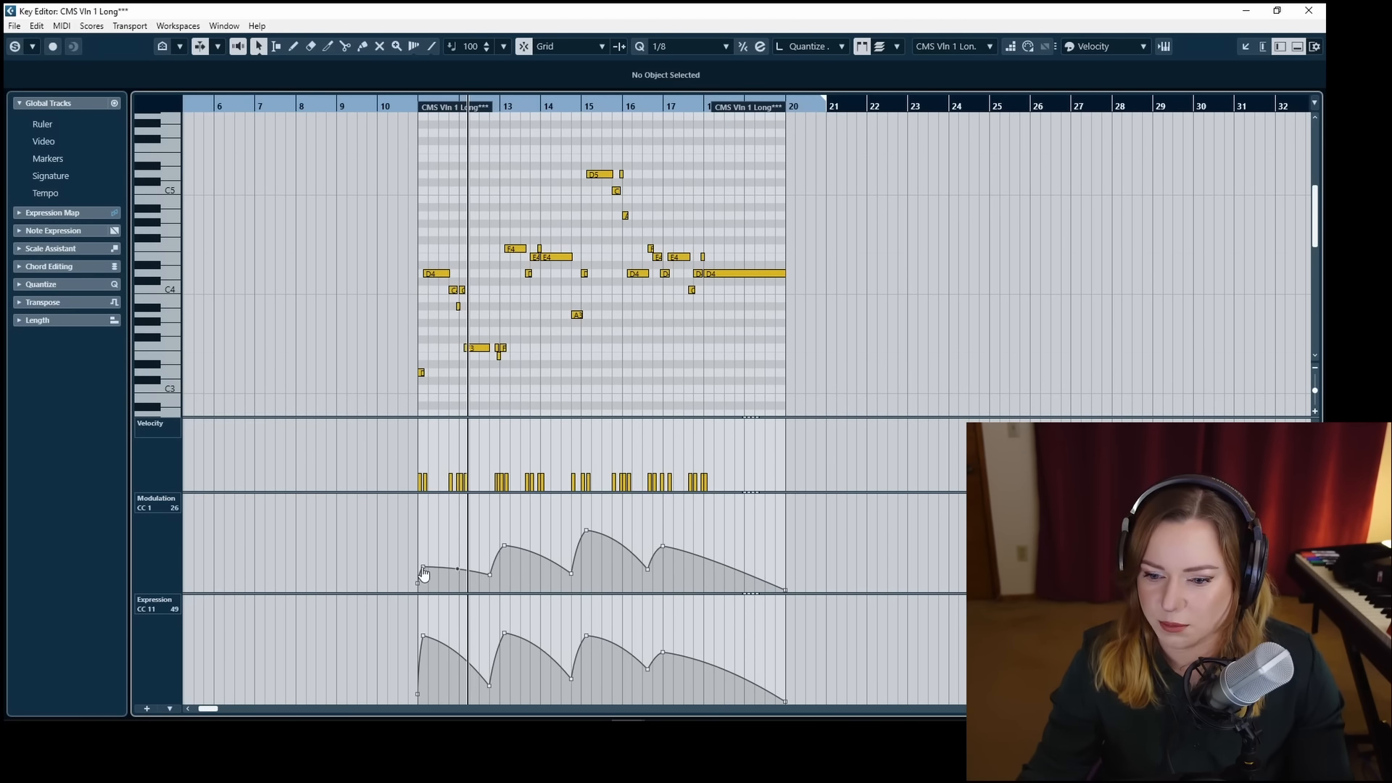
pyautogui.moveTo(423, 572); pyautogui.dragTo(426, 568)
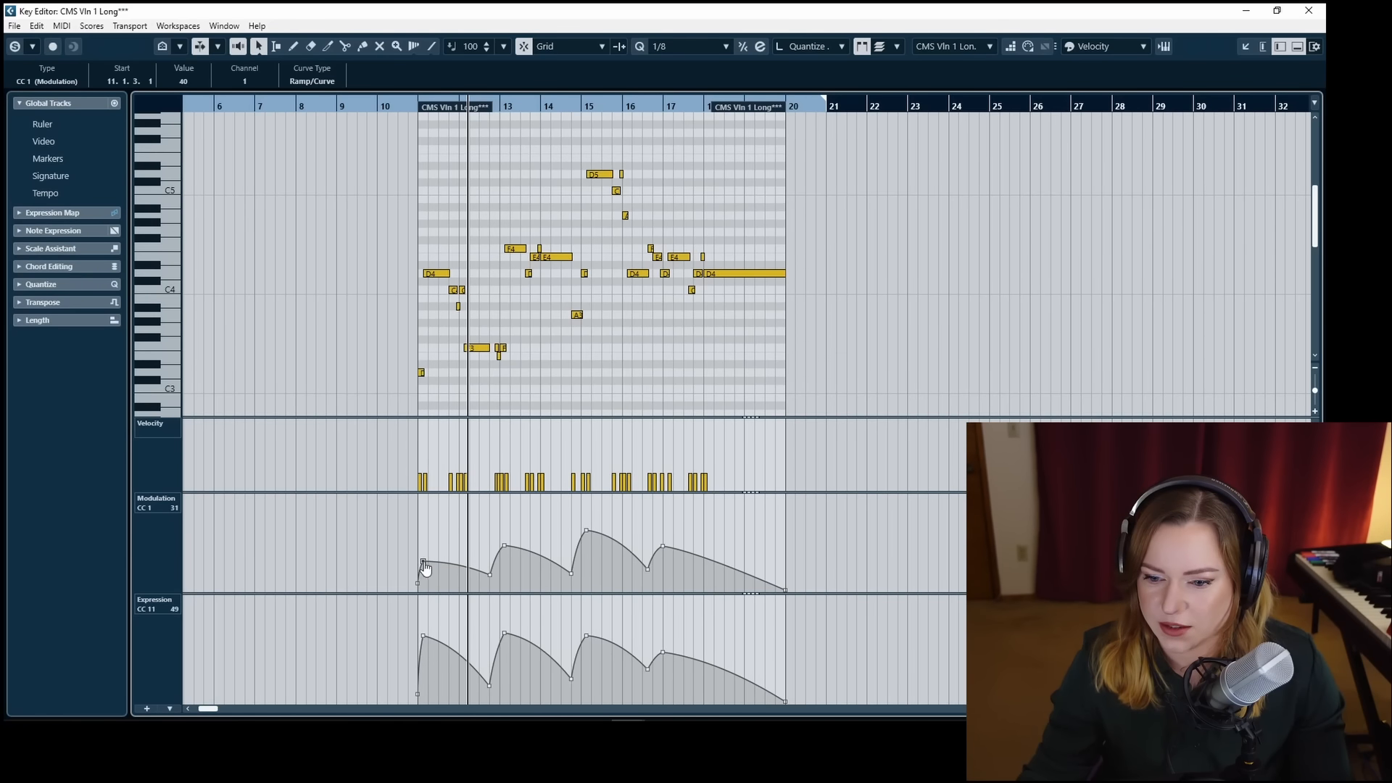
# Replay the opening and try moving the bar 12 modulation and expression low points to 12.4.3.
pyautogui.click(413, 110)
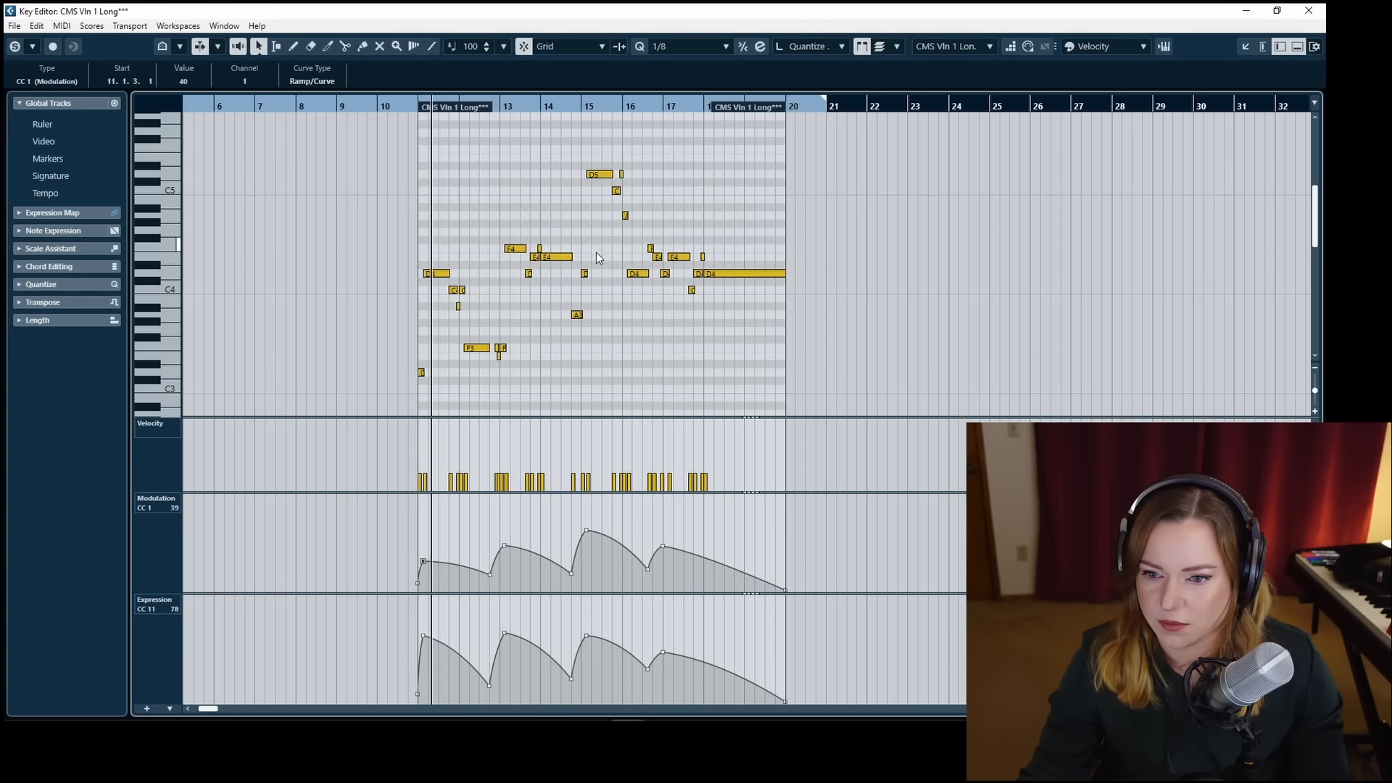
pyautogui.click(569, 357)
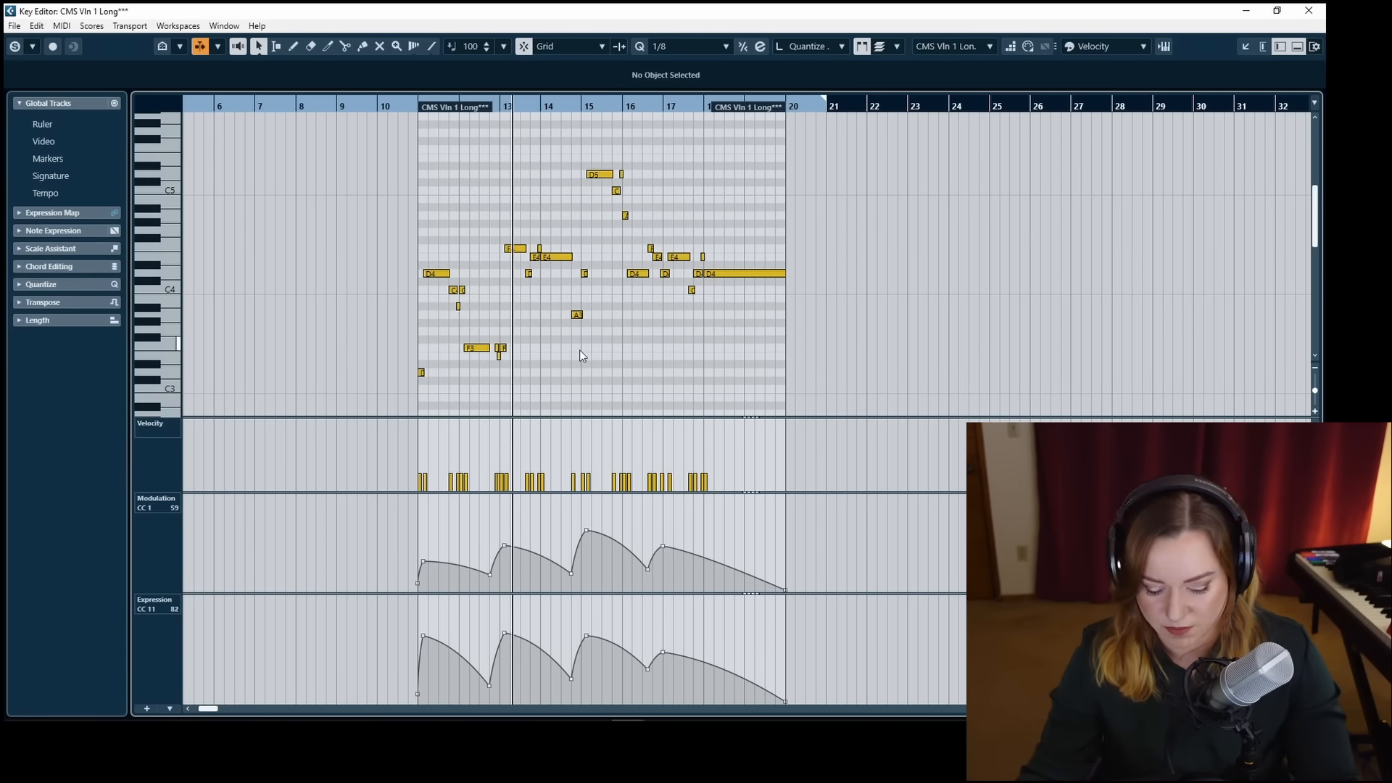
pyautogui.press('h')
pyautogui.press('h')
pyautogui.press('h')
pyautogui.press('space')
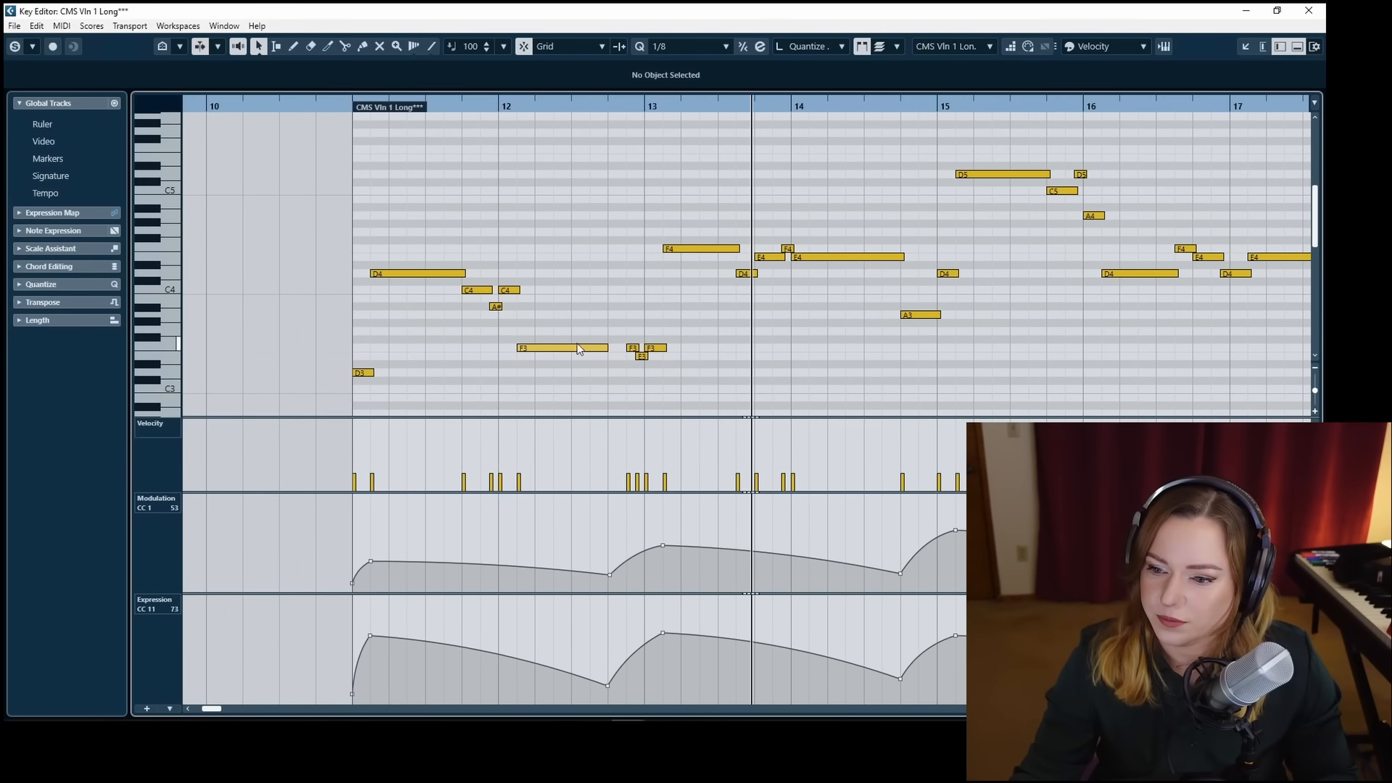
pyautogui.hscroll(1, 585, 360)
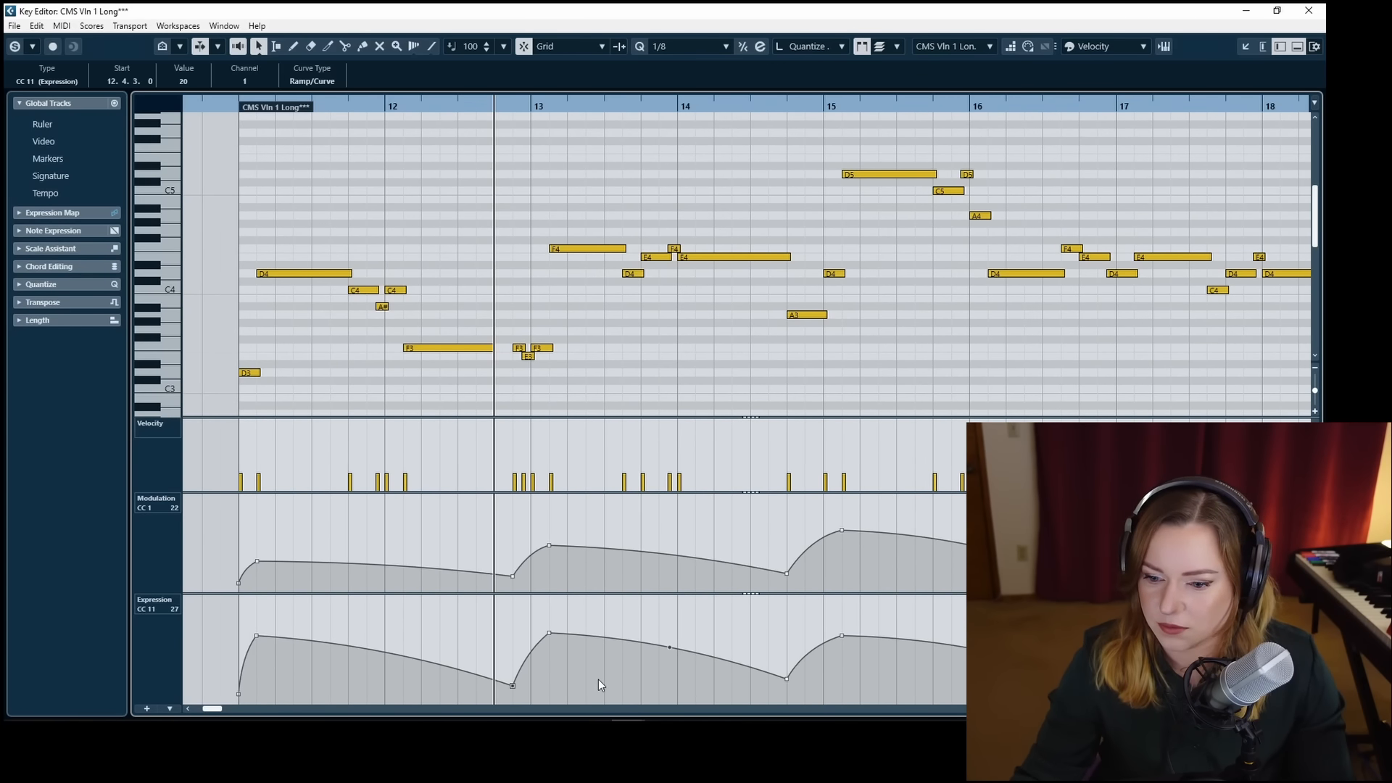
pyautogui.press('space')
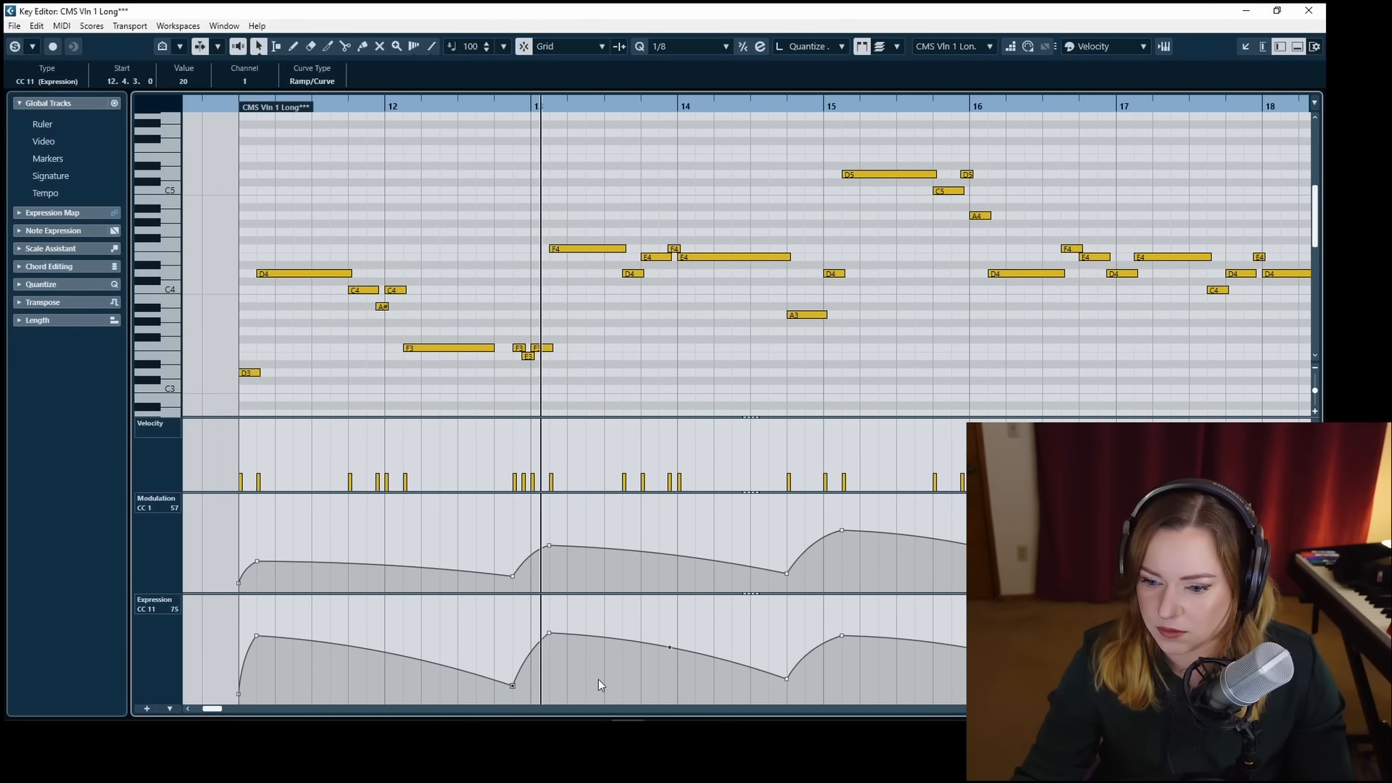
# Move the modulation low point in bar 12 to 12.4.1 and replay from the middle of that bar.
pyautogui.click(455, 113)
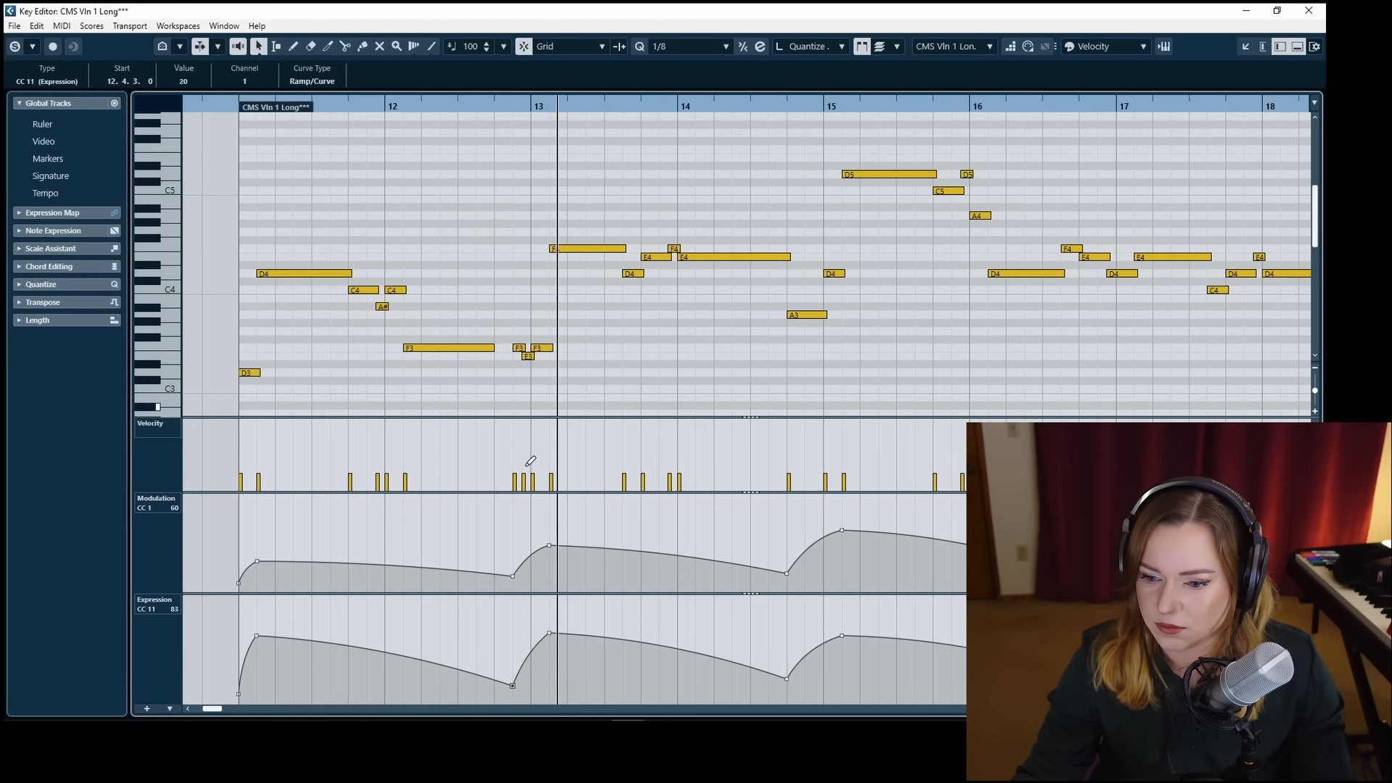
pyautogui.moveTo(511, 580); pyautogui.dragTo(493, 575)
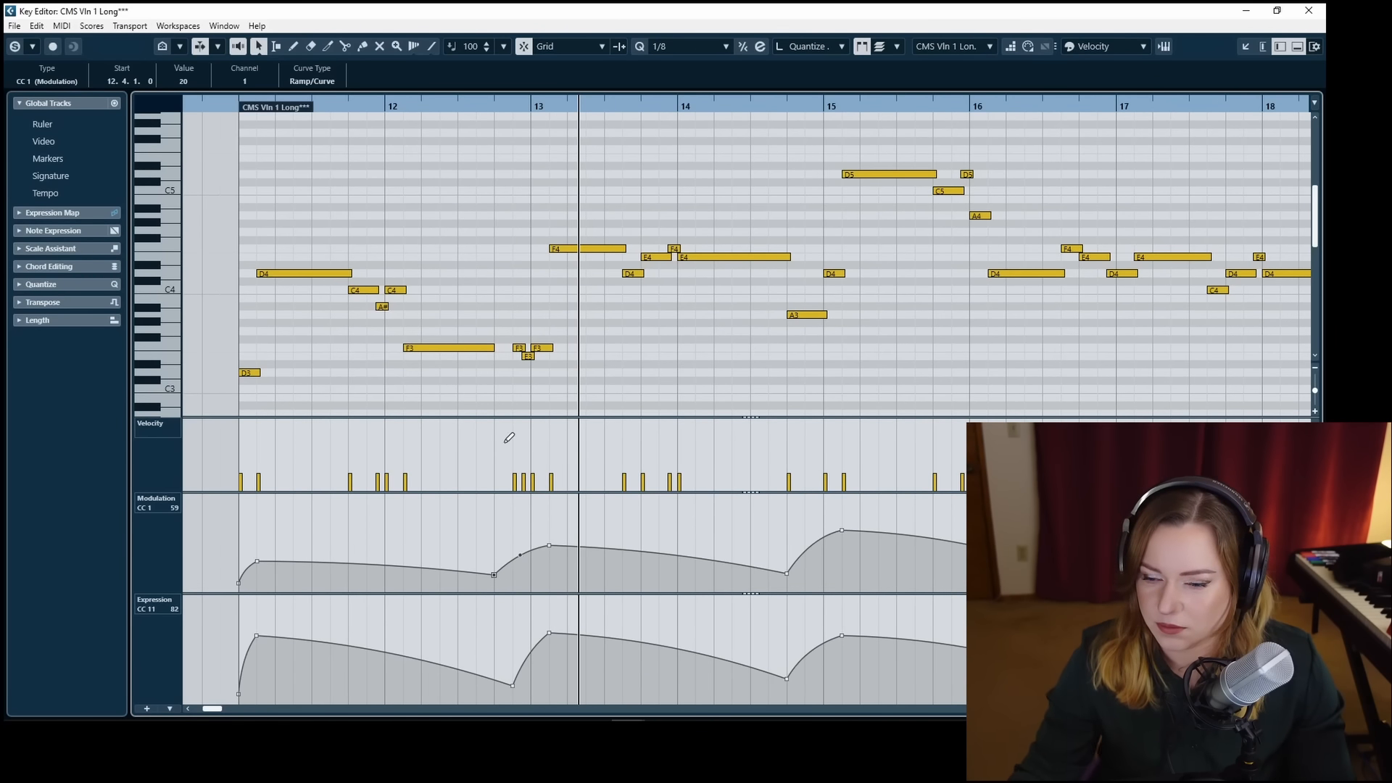
pyautogui.click(474, 107)
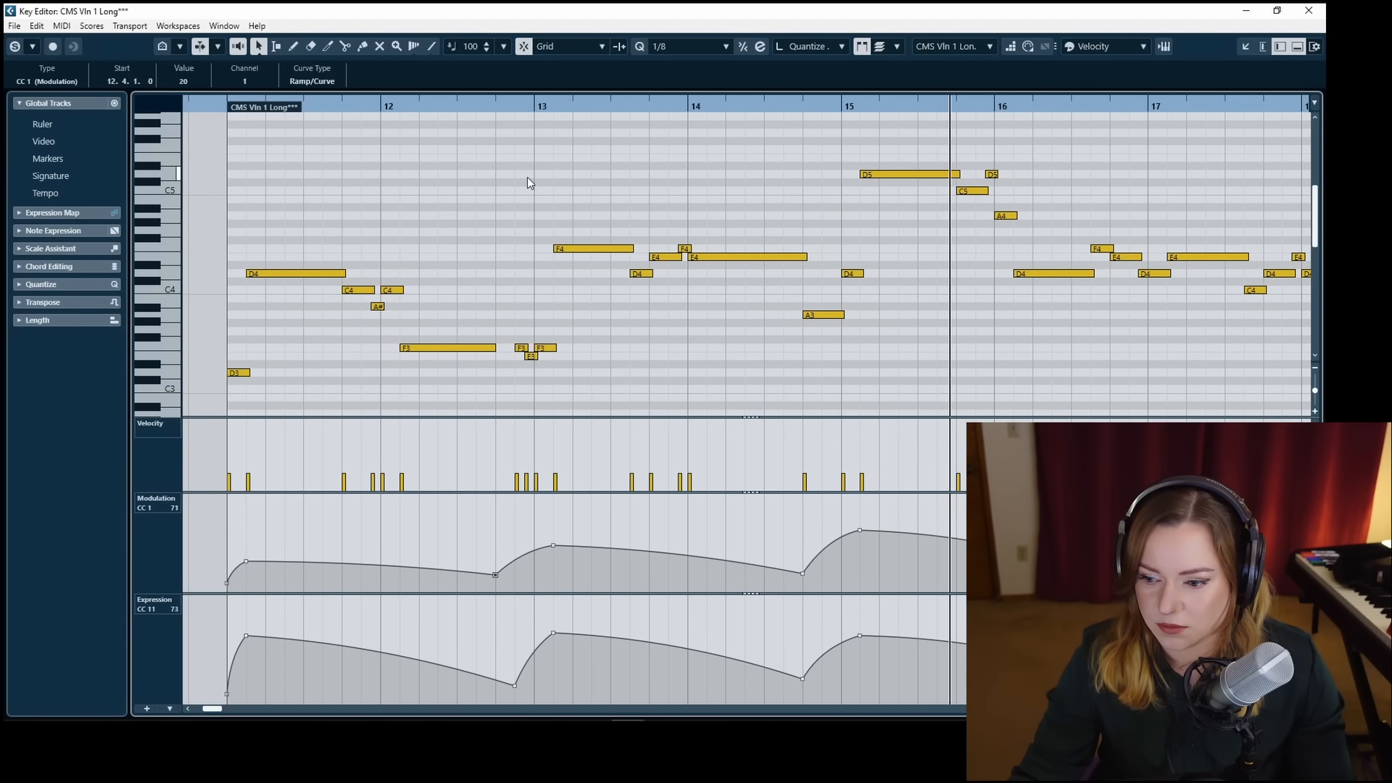
# Try raising the expression low point at 12.4.3 to 31 and replay from bar 12.
pyautogui.moveTo(515, 687); pyautogui.dragTo(514, 677)
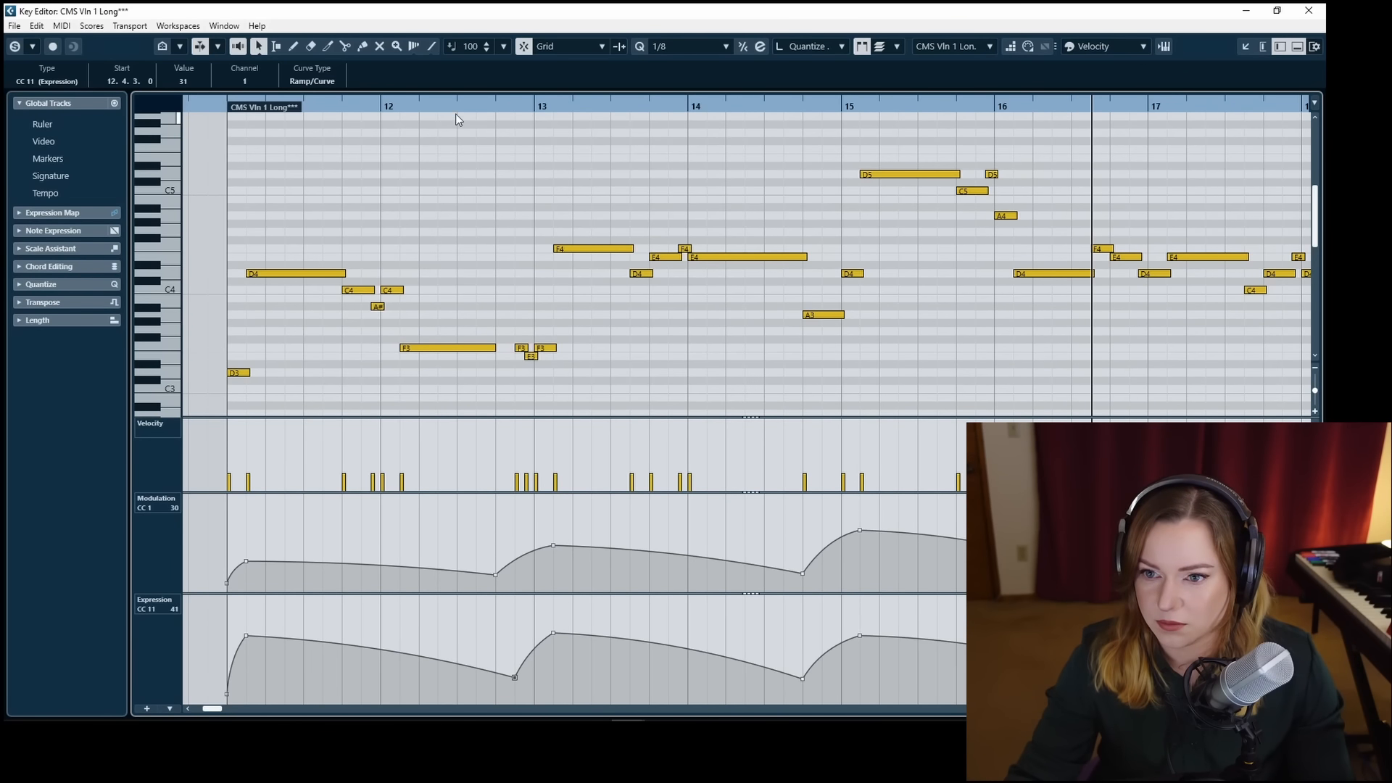
pyautogui.click(438, 107)
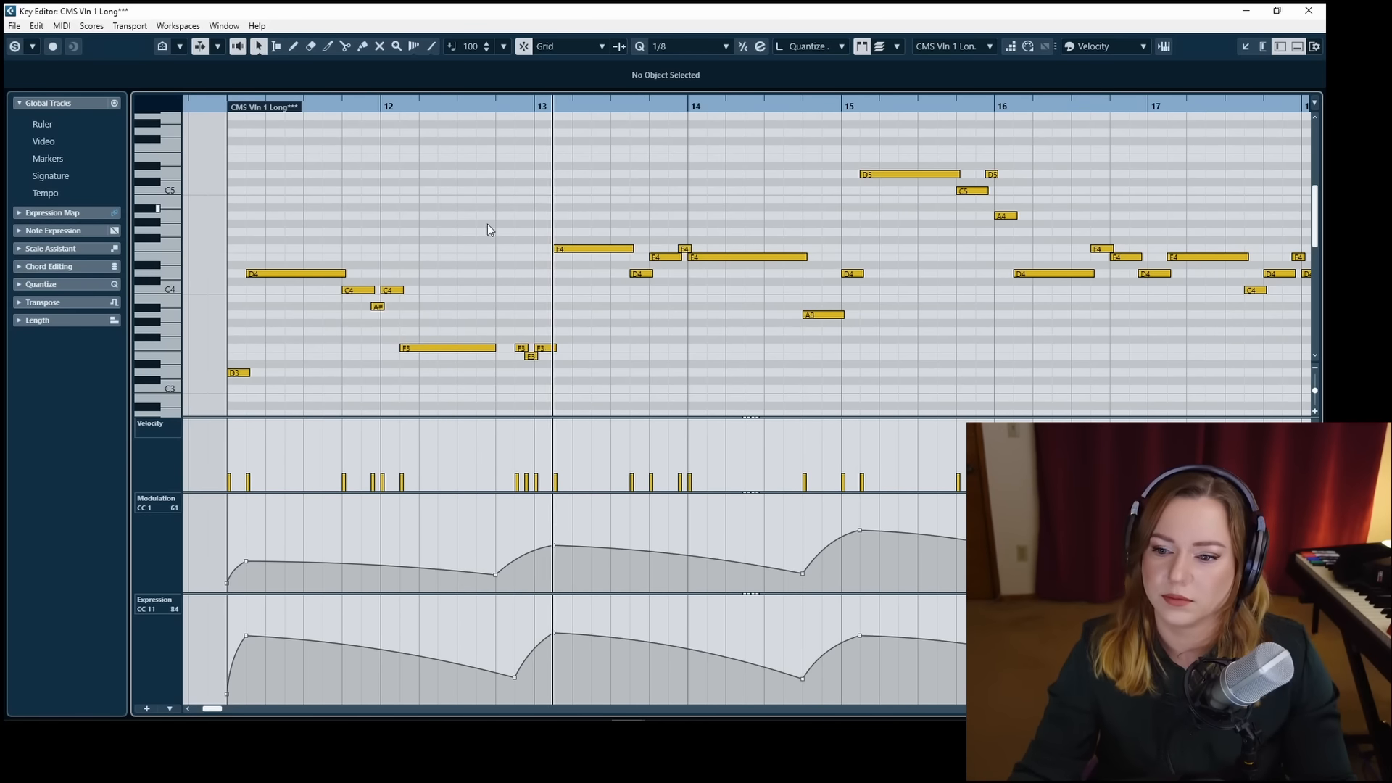
pyautogui.click(508, 288)
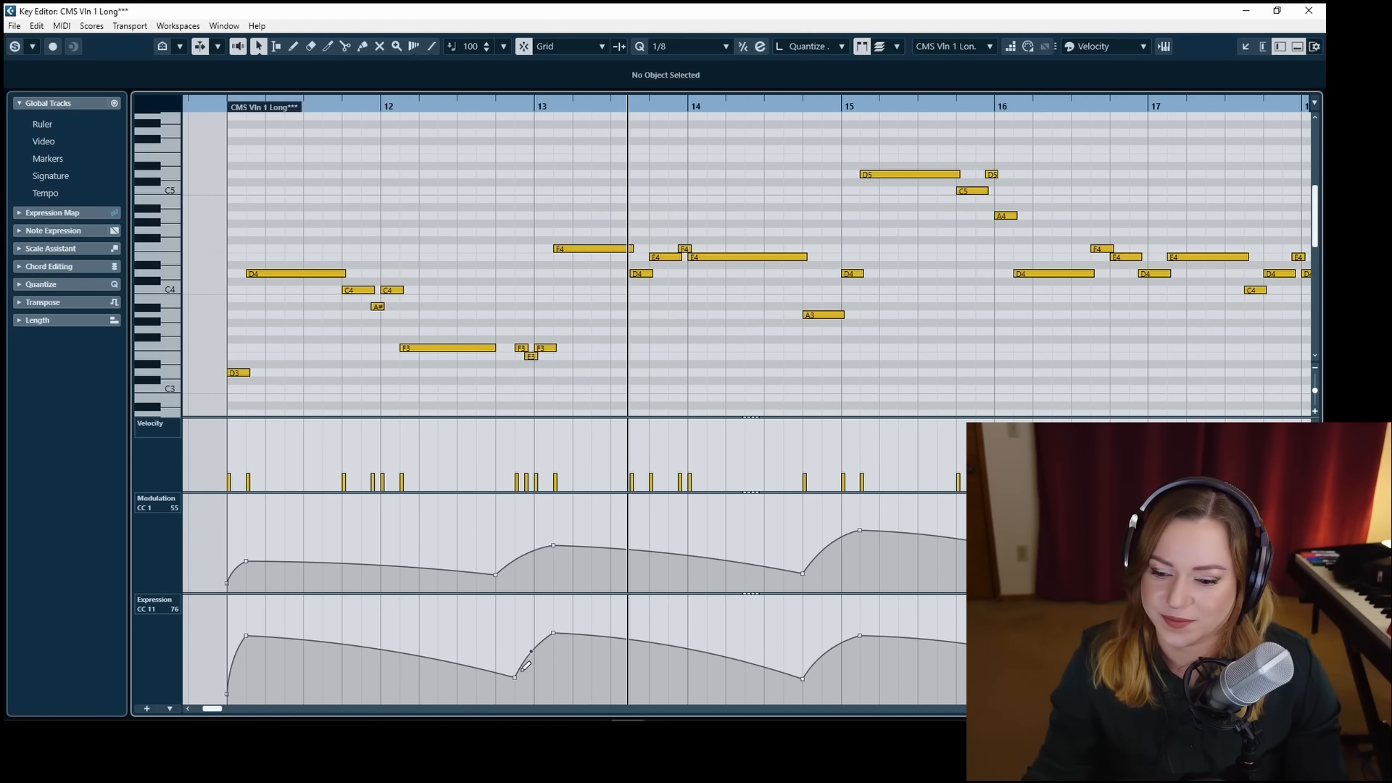
# Move the bar 12 expression low point to 12.4.1 and play the melody through to bar 18.
pyautogui.moveTo(516, 688); pyautogui.dragTo(503, 686)
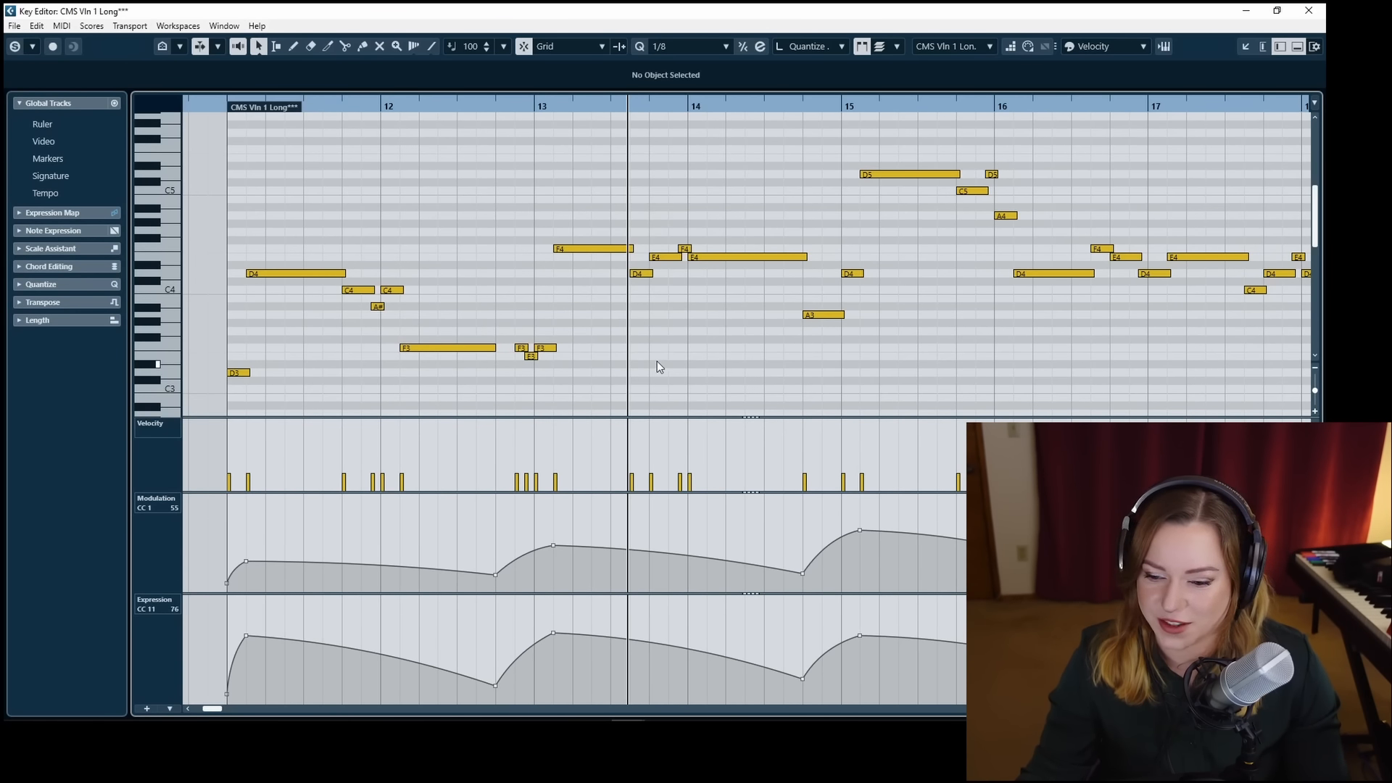
pyautogui.press('space')
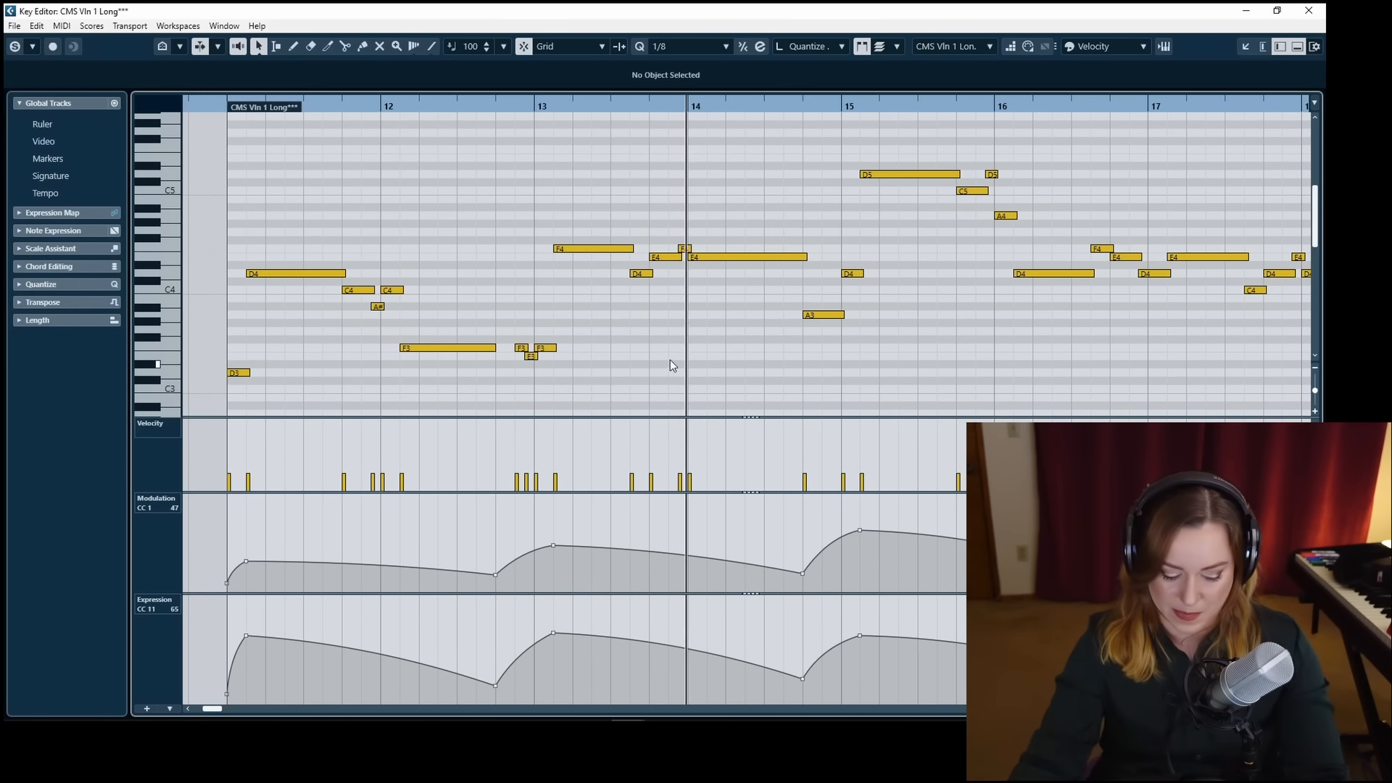
pyautogui.press('g')
pyautogui.press('g')
pyautogui.press('g')
pyautogui.press('g')
pyautogui.hscroll(1, 691, 358)
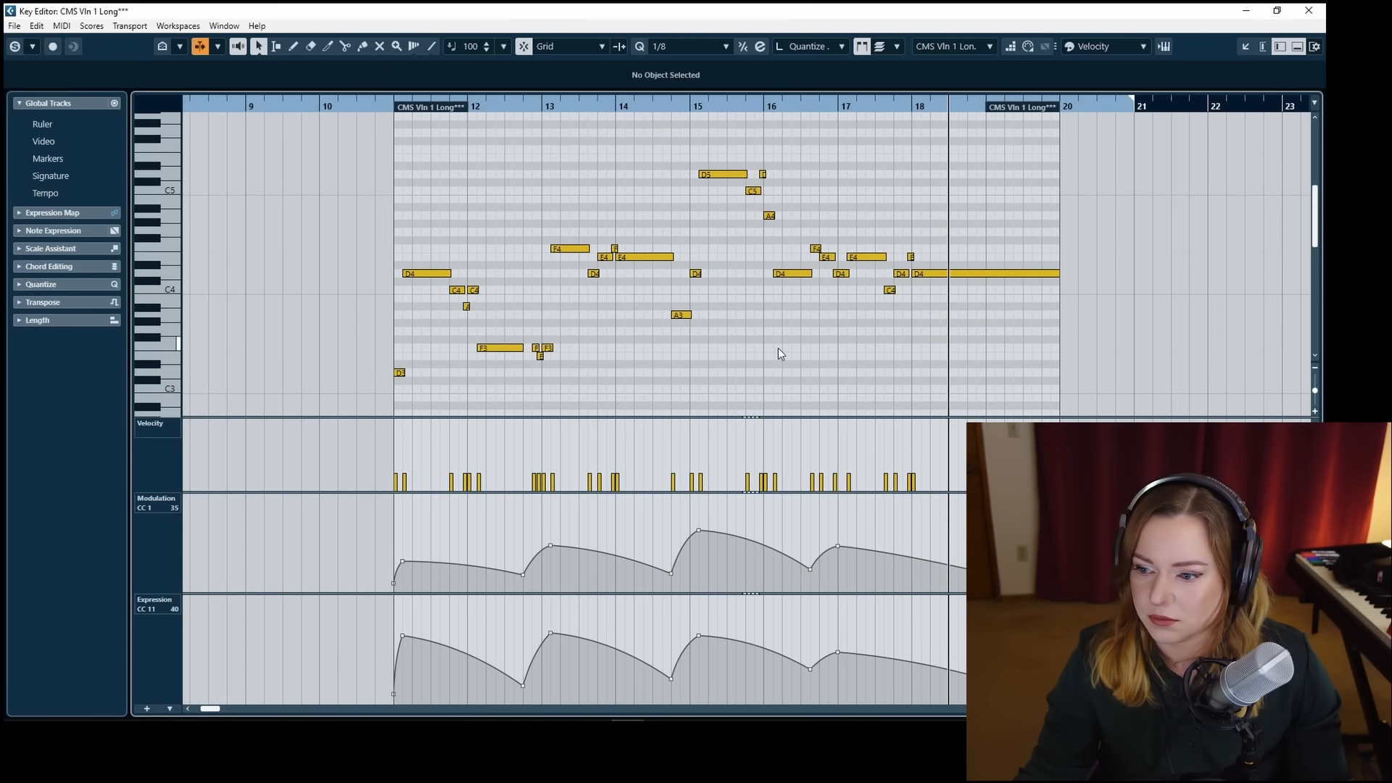
# Close the note editor and copy the CMS Vln 1 Long melody part at bars 11–19 onto the CSS Vln 1 Leg (C0) track.
pyautogui.press('Return')
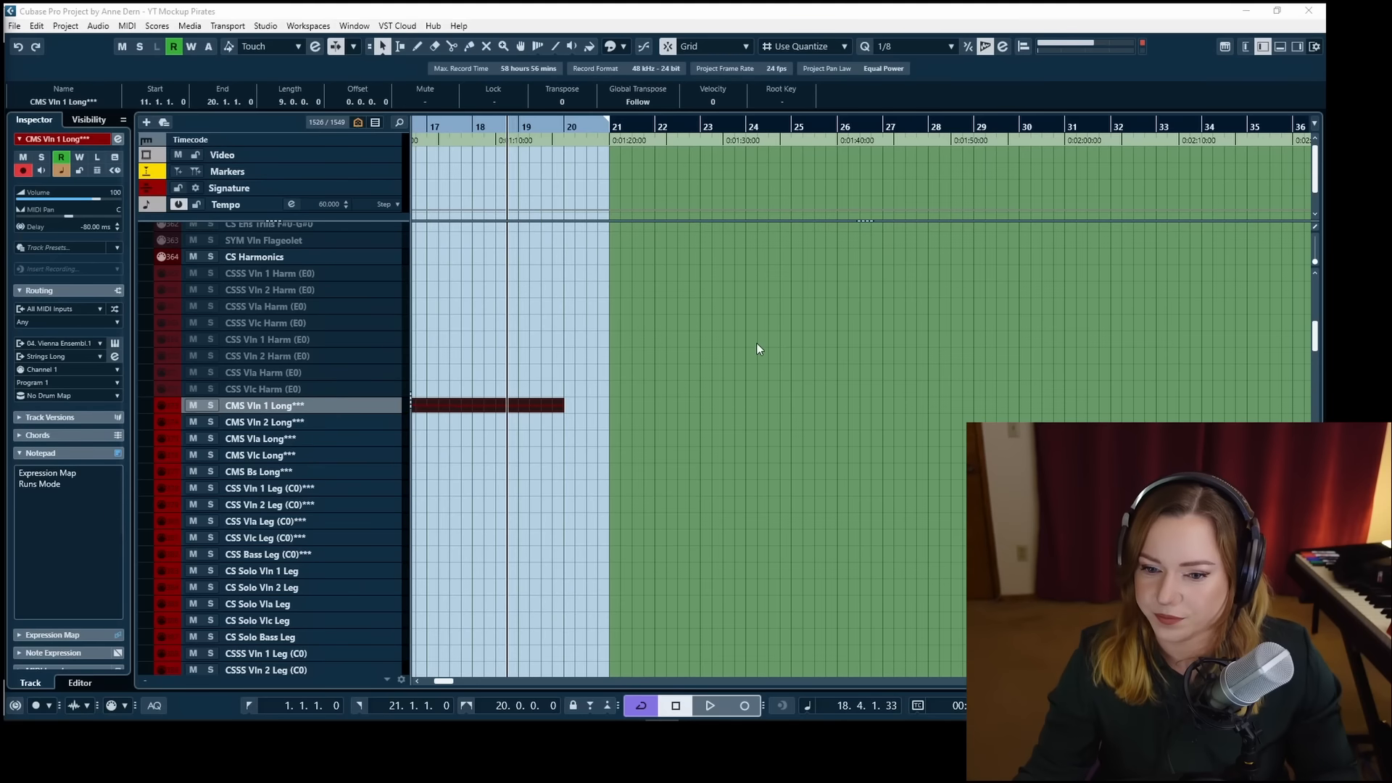
pyautogui.scroll(-3, 757, 347)
pyautogui.scroll(3, 757, 346)
pyautogui.hscroll(-3, 756, 347)
pyautogui.hscroll(-2, 751, 355)
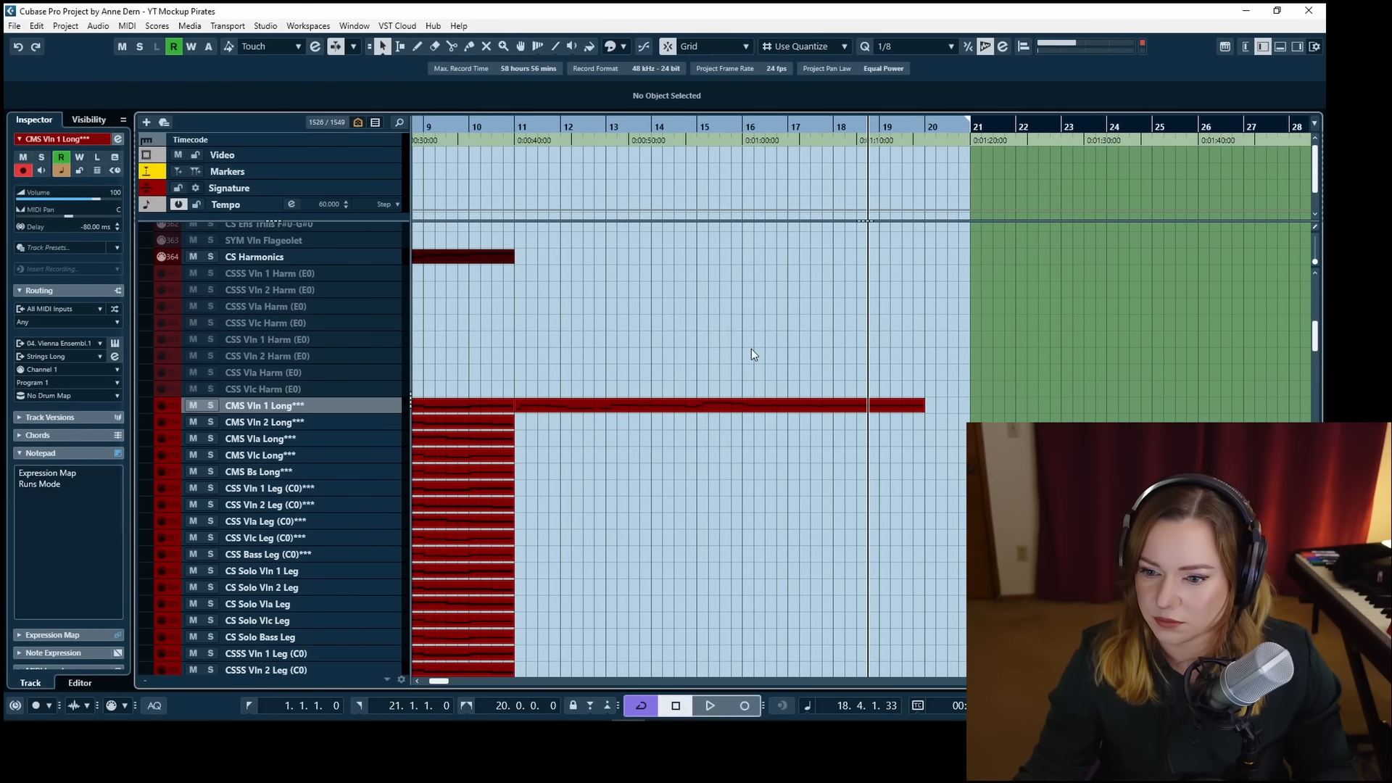
pyautogui.click(573, 407)
pyautogui.moveTo(569, 411); pyautogui.dragTo(568, 490)
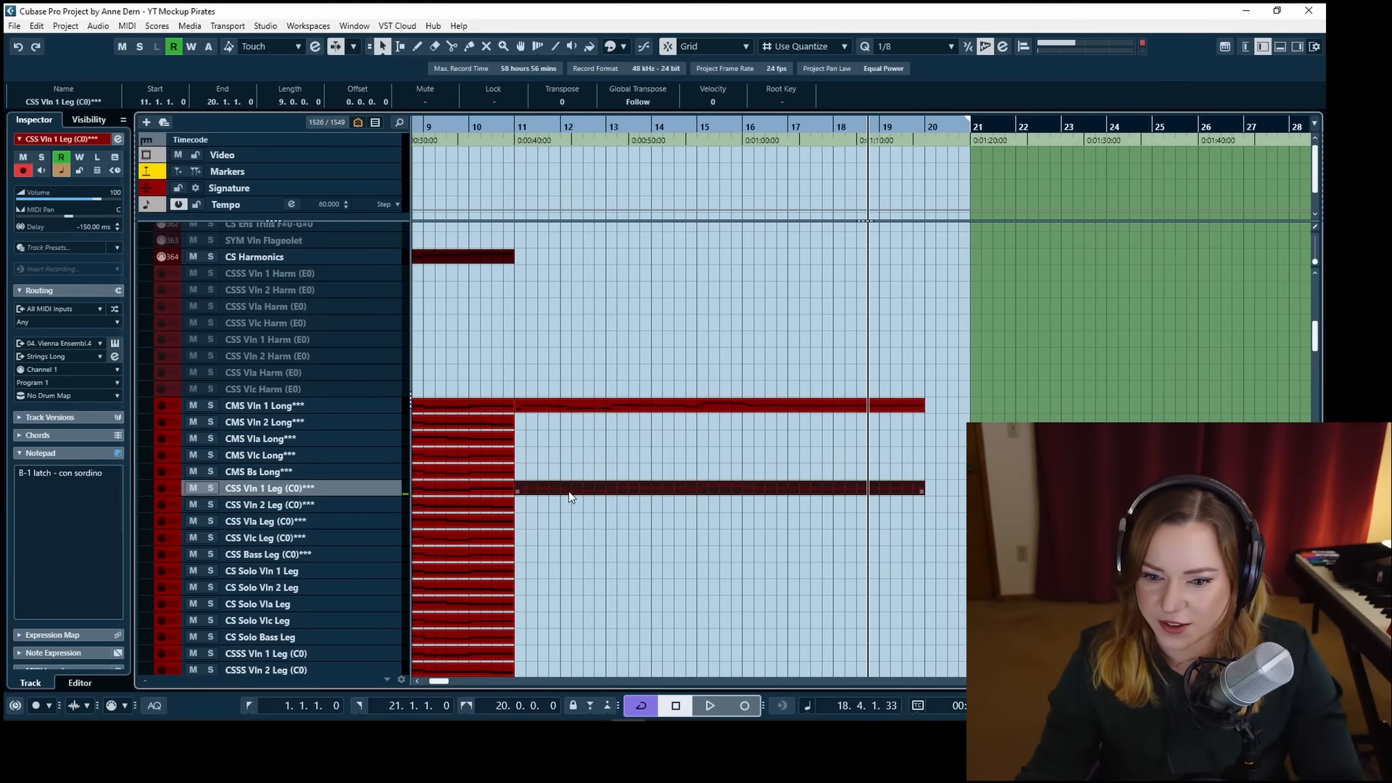
# Open the copied CSS Vln 1 Leg part and raise its note velocities to the maximum, leaving out the opening D3.
pyautogui.press('Return')
pyautogui.hscroll(-2, 502, 259)
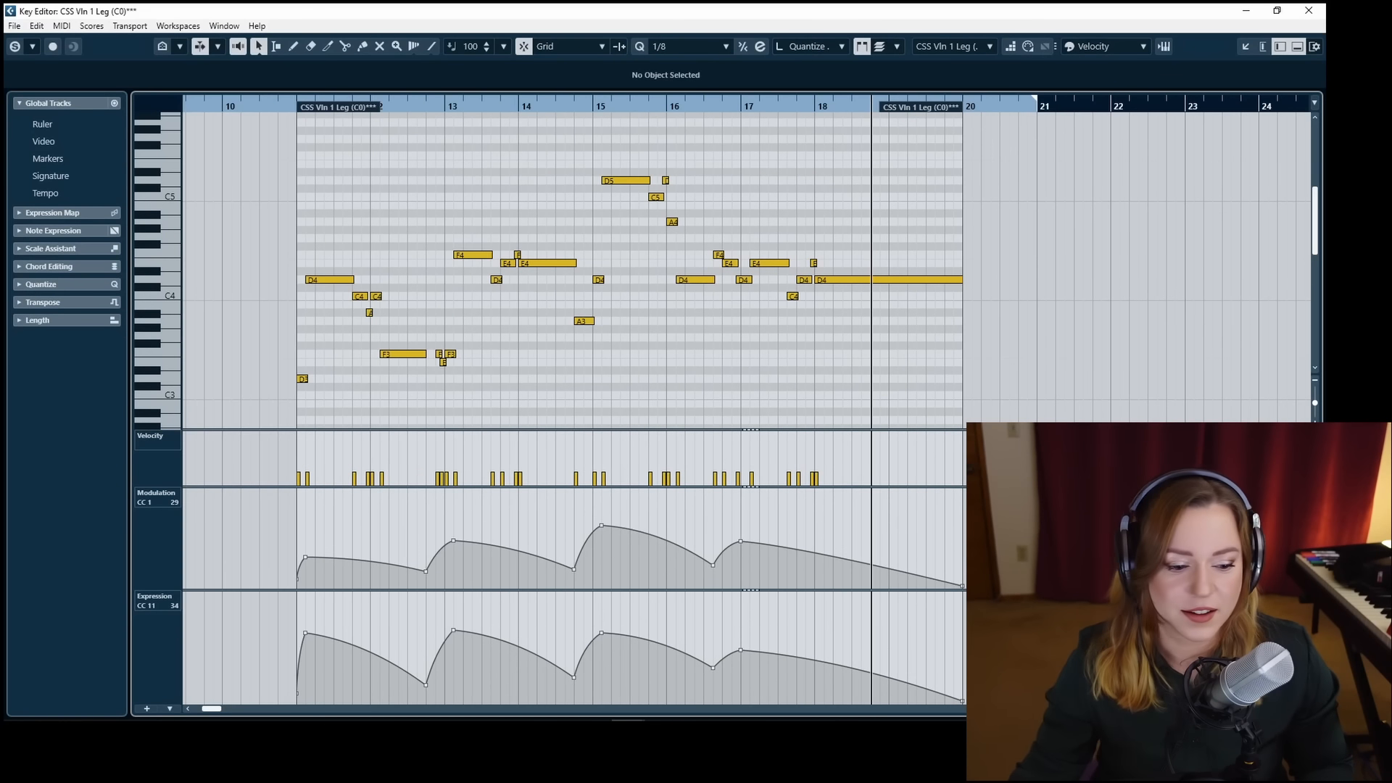
pyautogui.click(628, 732)
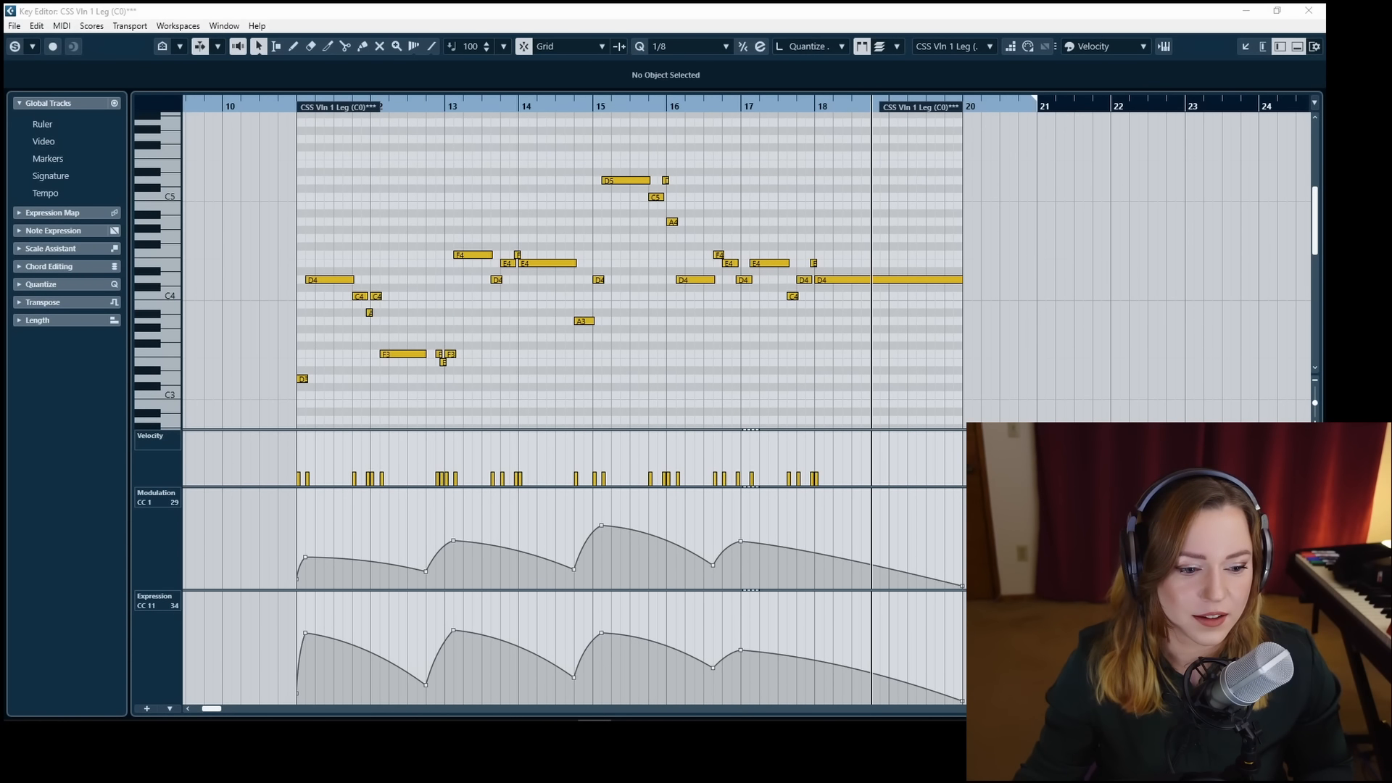
pyautogui.click(397, 181)
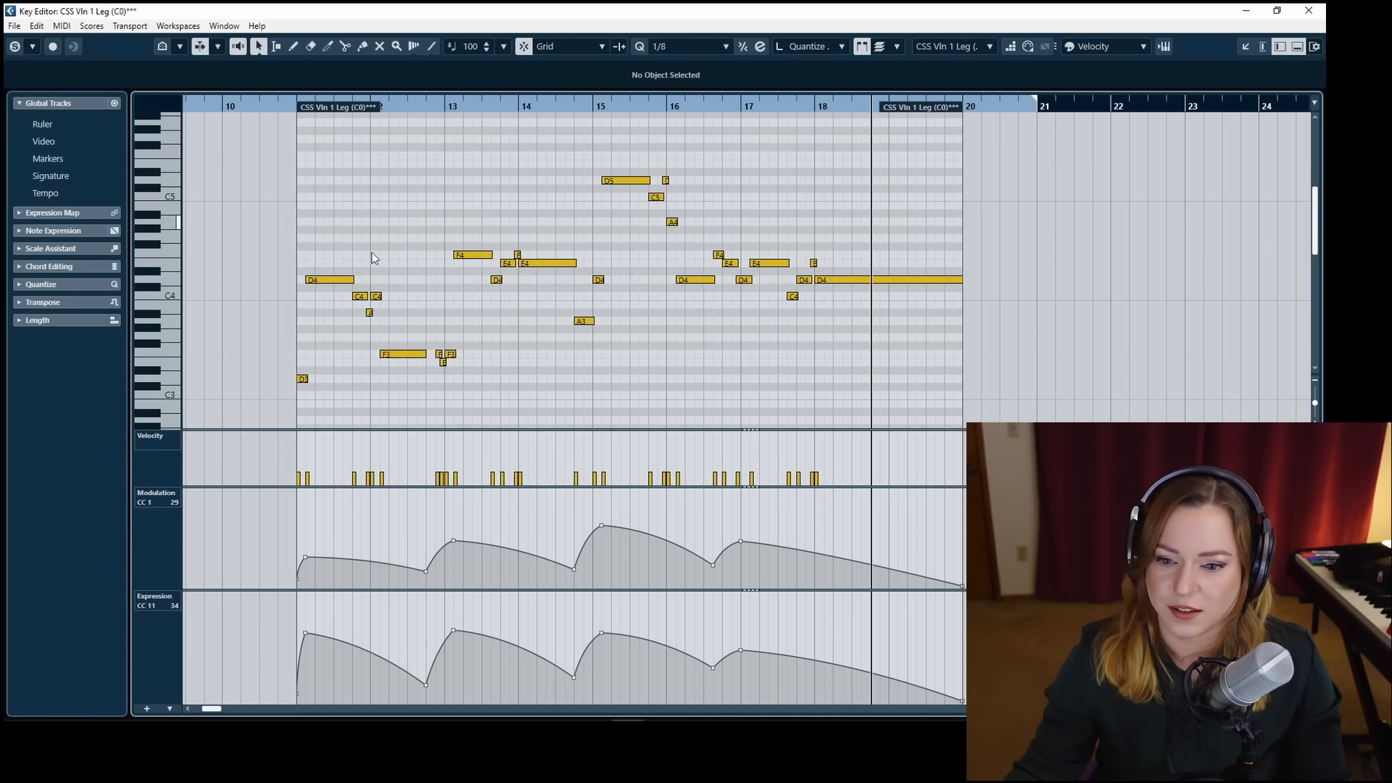
pyautogui.moveTo(319, 467)
pyautogui.mouseDown()
pyautogui.moveTo(316, 411)
pyautogui.moveTo(362, 410)
pyautogui.moveTo(450, 441)
pyautogui.moveTo(457, 422)
pyautogui.moveTo(964, 366)
pyautogui.mouseUp()
# Play the opening of the CSS Vln 1 Leg part from just before bar 11 and return the playhead to 10.4.1.
pyautogui.click(289, 109)
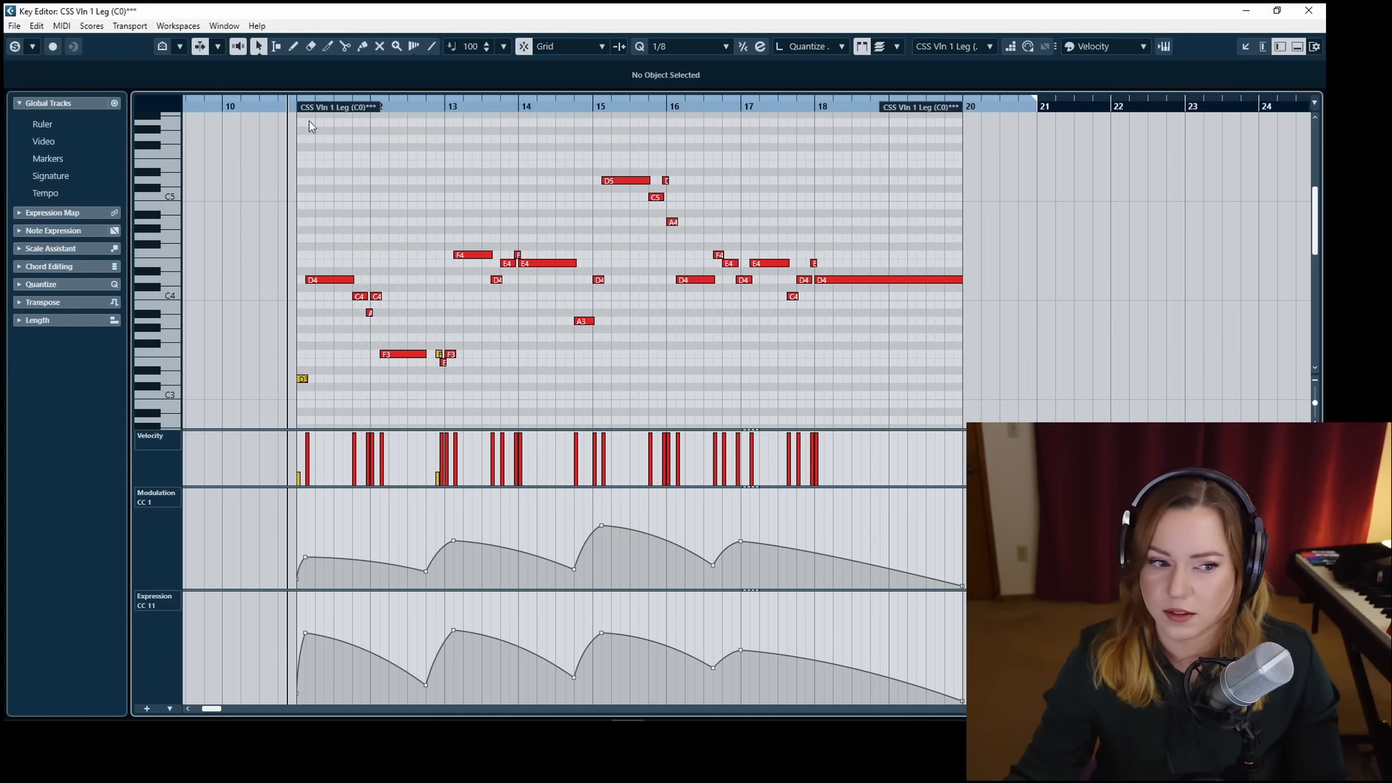
pyautogui.press('space')
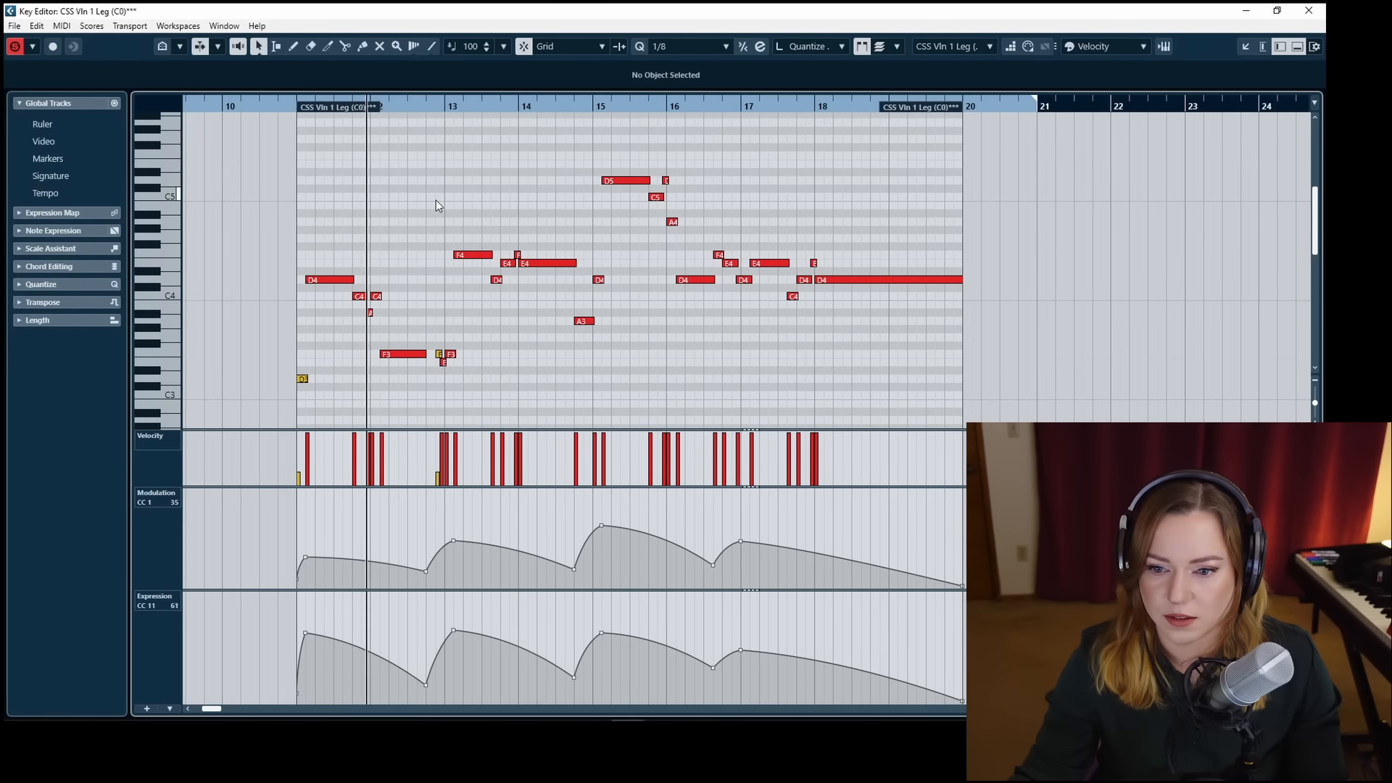
pyautogui.click(278, 107)
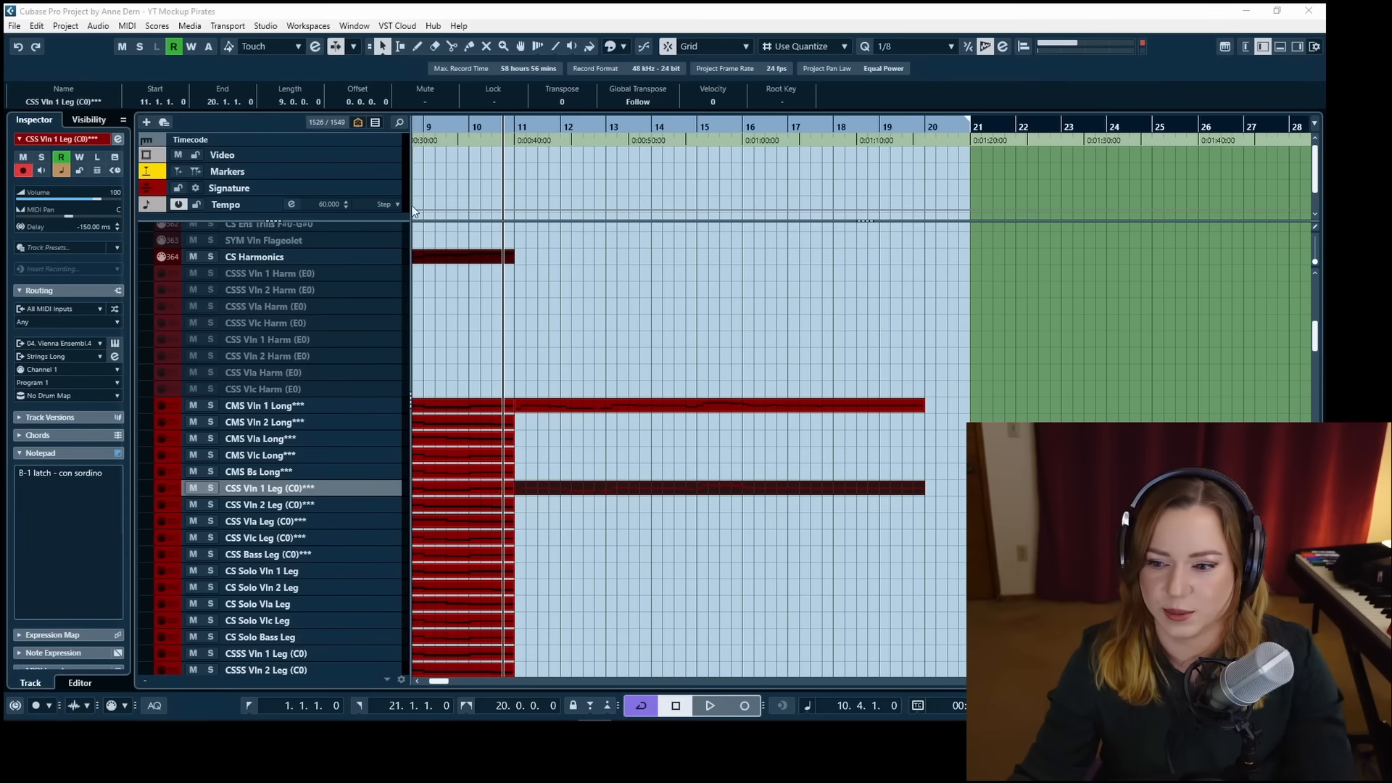
pyautogui.press('Return')
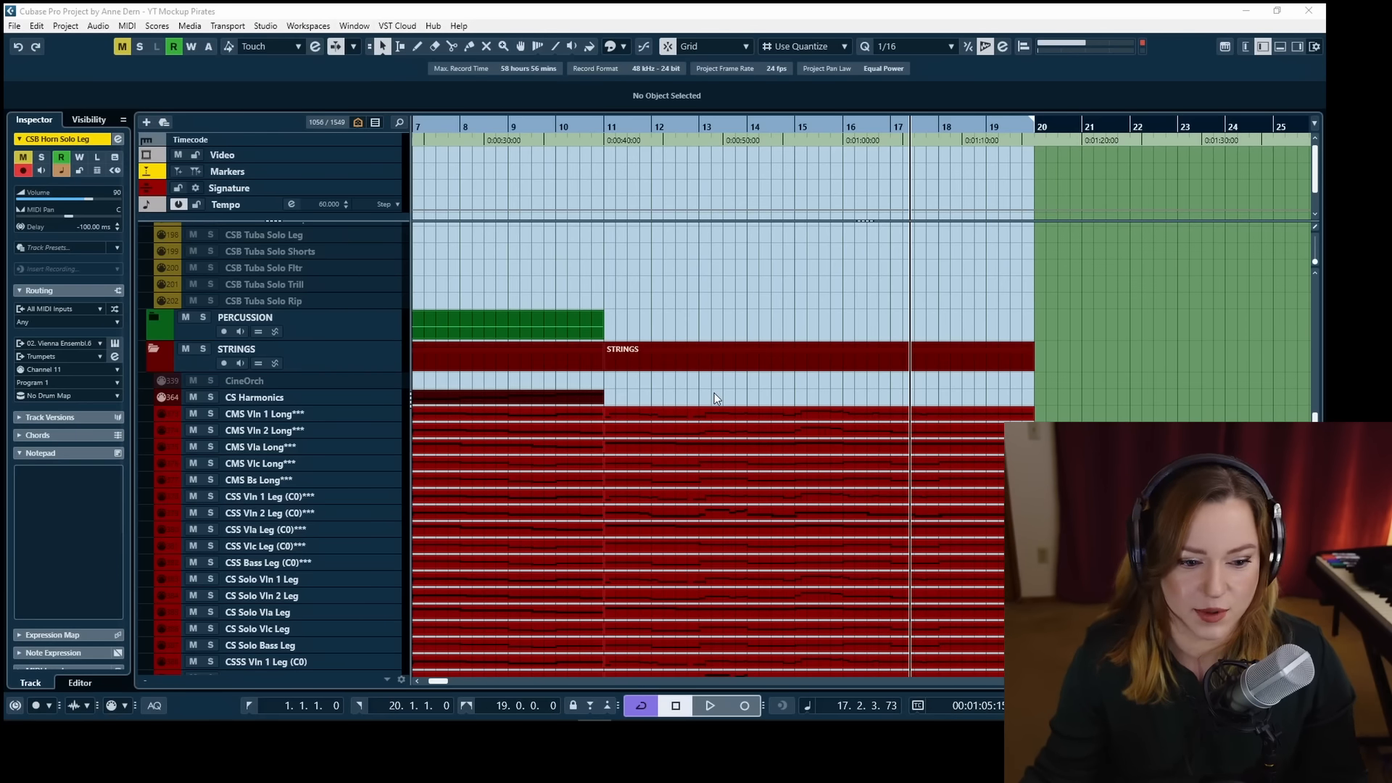
# Open all string parts at bars 11–19, from CMS Vln 1 Long through VISTA Bass, together in the Key Editor.
pyautogui.moveTo(671, 414); pyautogui.dragTo(730, 564)
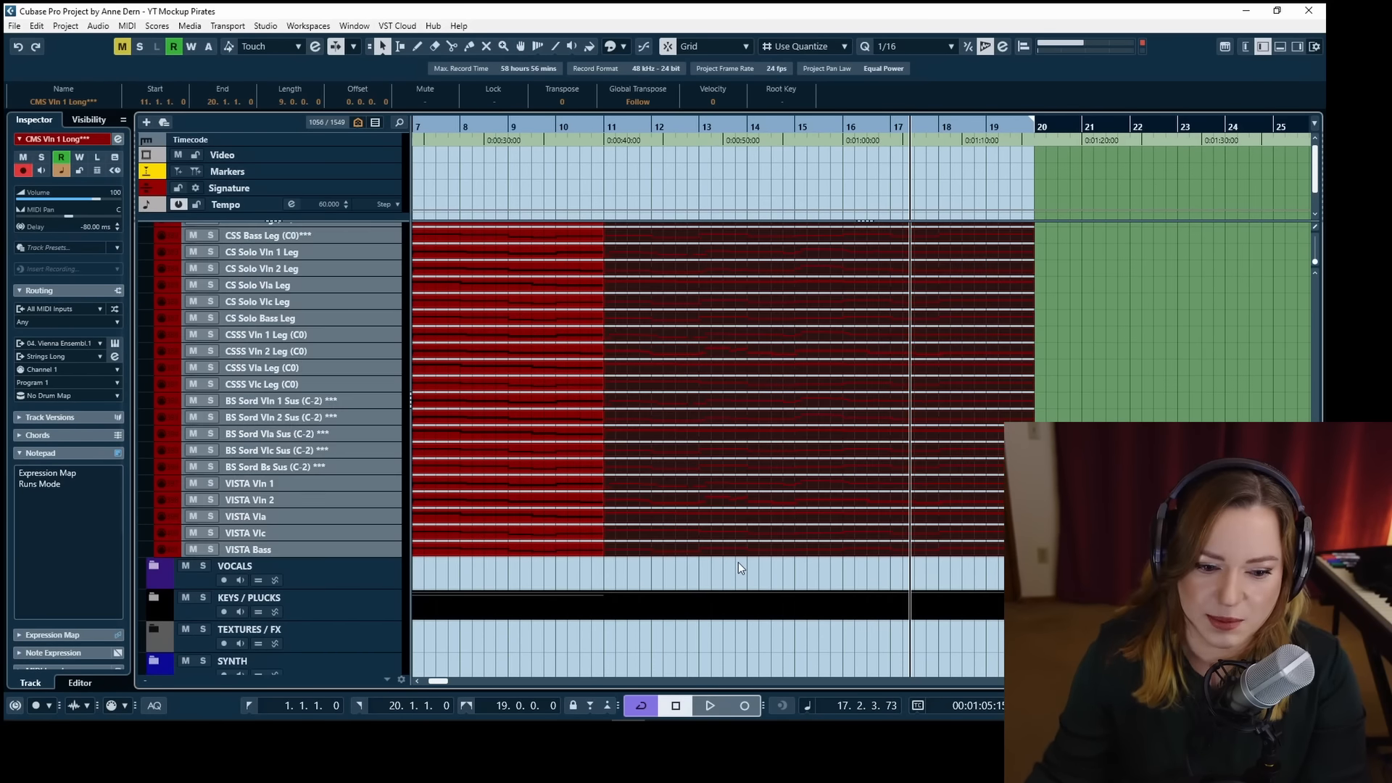
pyautogui.doubleClick(738, 563)
pyautogui.hscroll(-5, 317, 197)
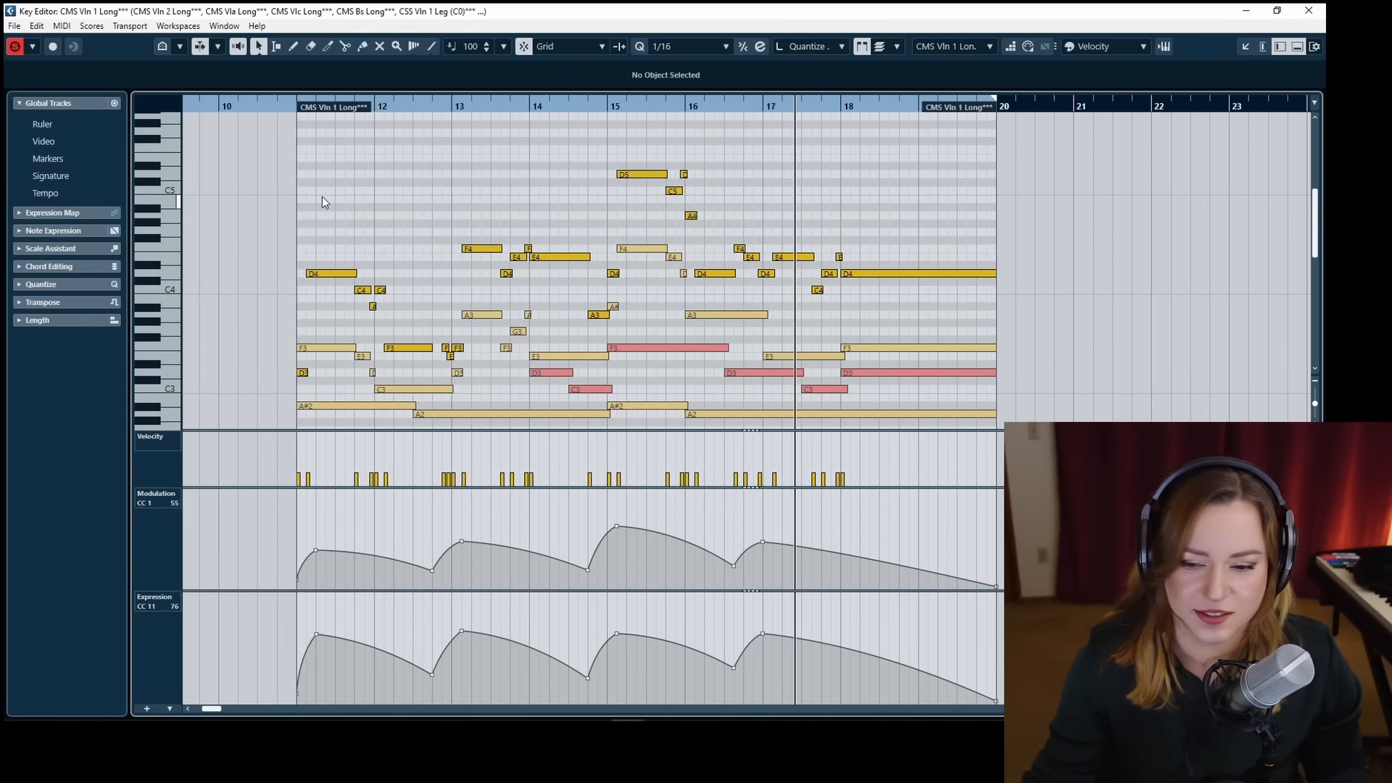
# Play the combined string parts from just before bar 11 to bar 18, examining the upper and bass voices, and close the editor.
pyautogui.click(519, 106)
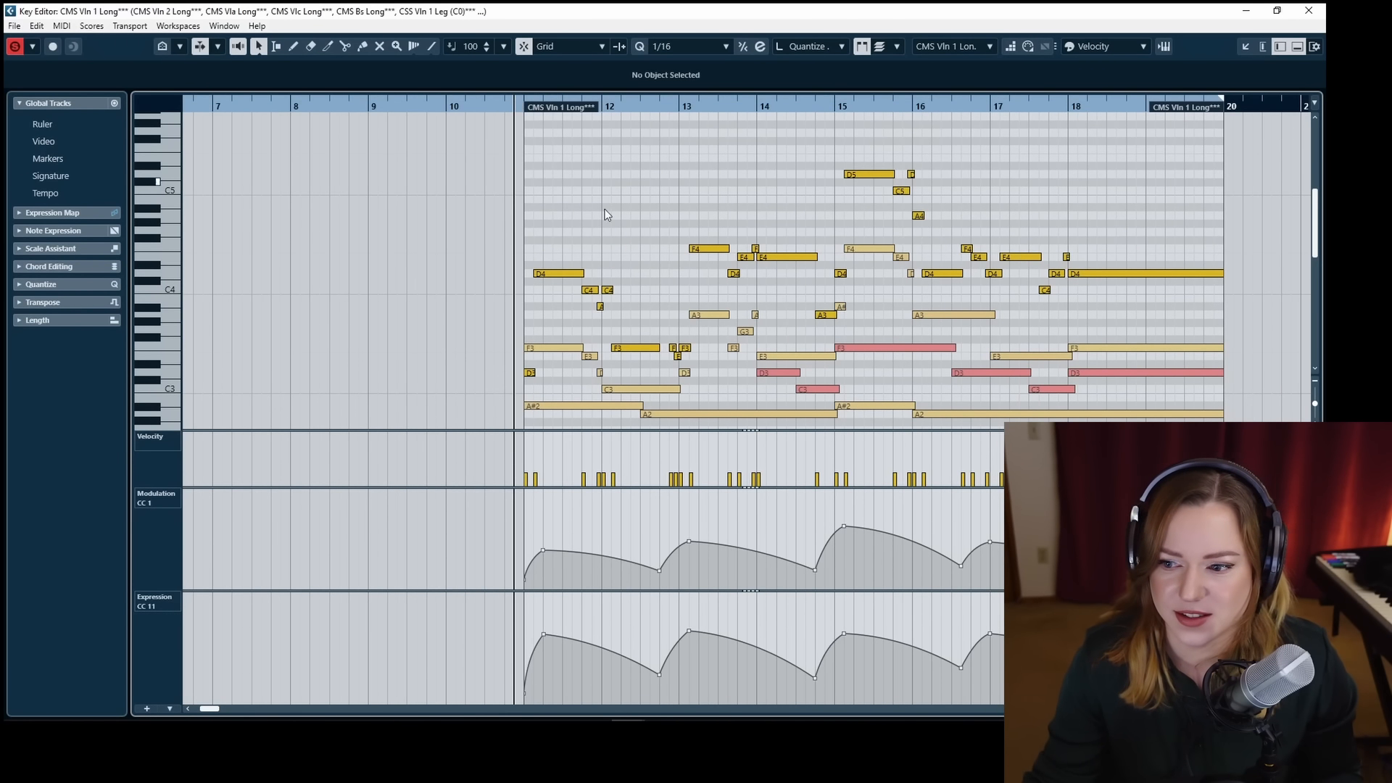
pyautogui.hscroll(2, 542, 205)
pyautogui.scroll(-3, 485, 212)
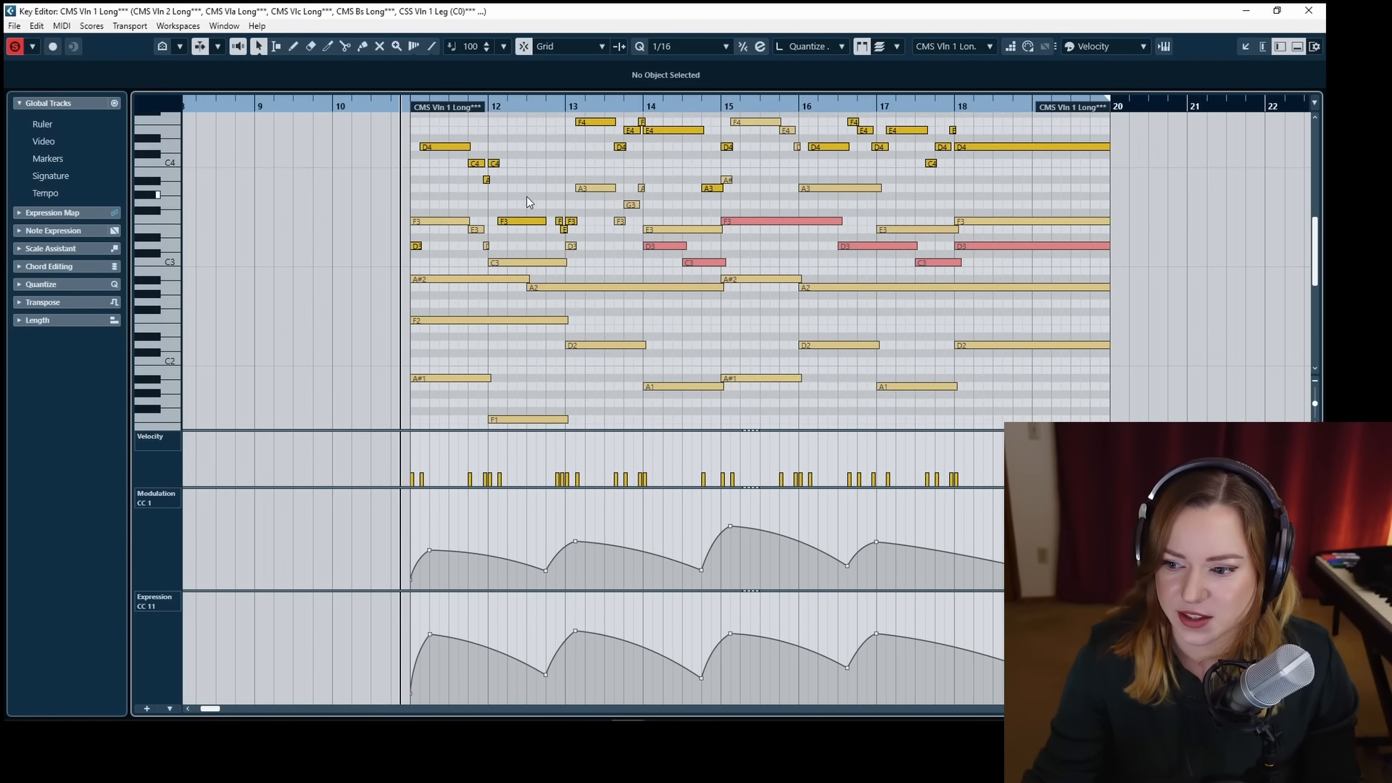
pyautogui.press('space')
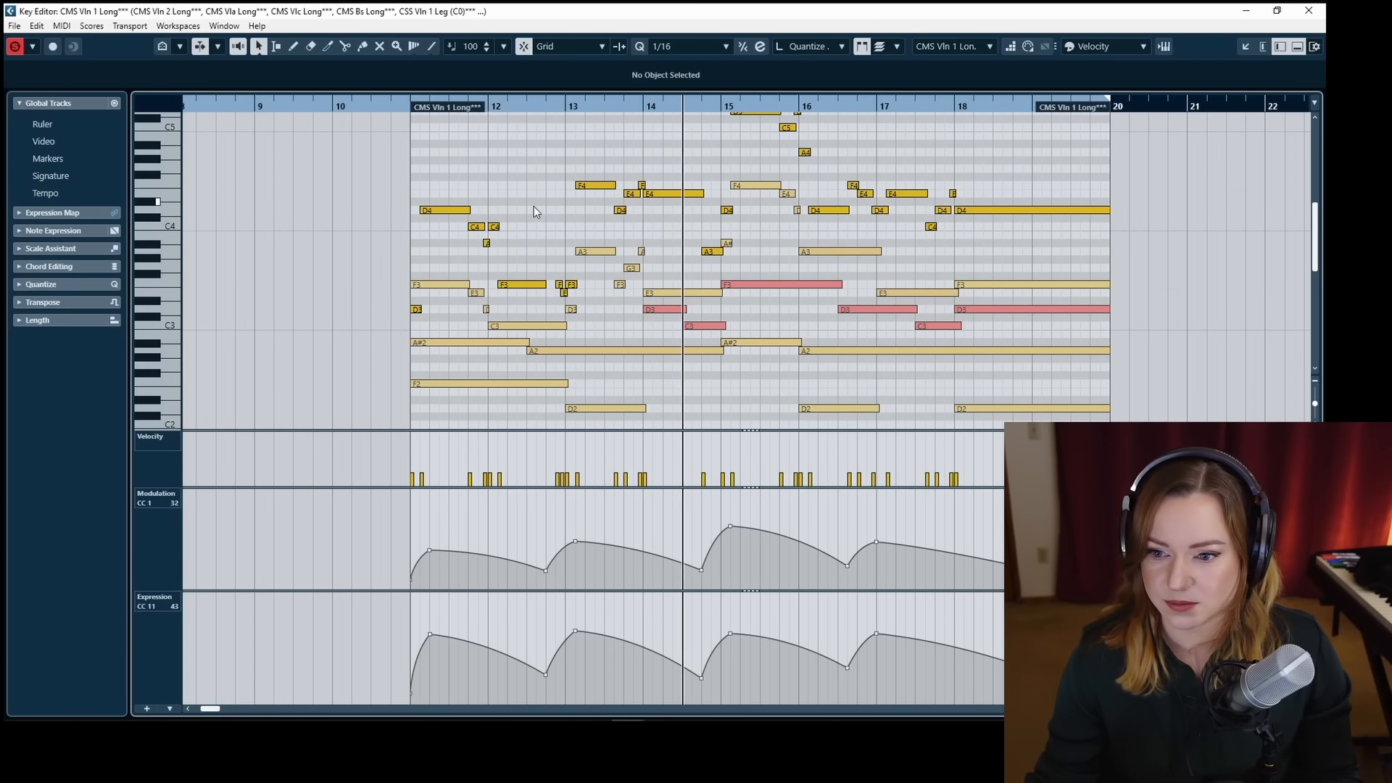
pyautogui.scroll(-3, 533, 208)
pyautogui.scroll(-1, 534, 207)
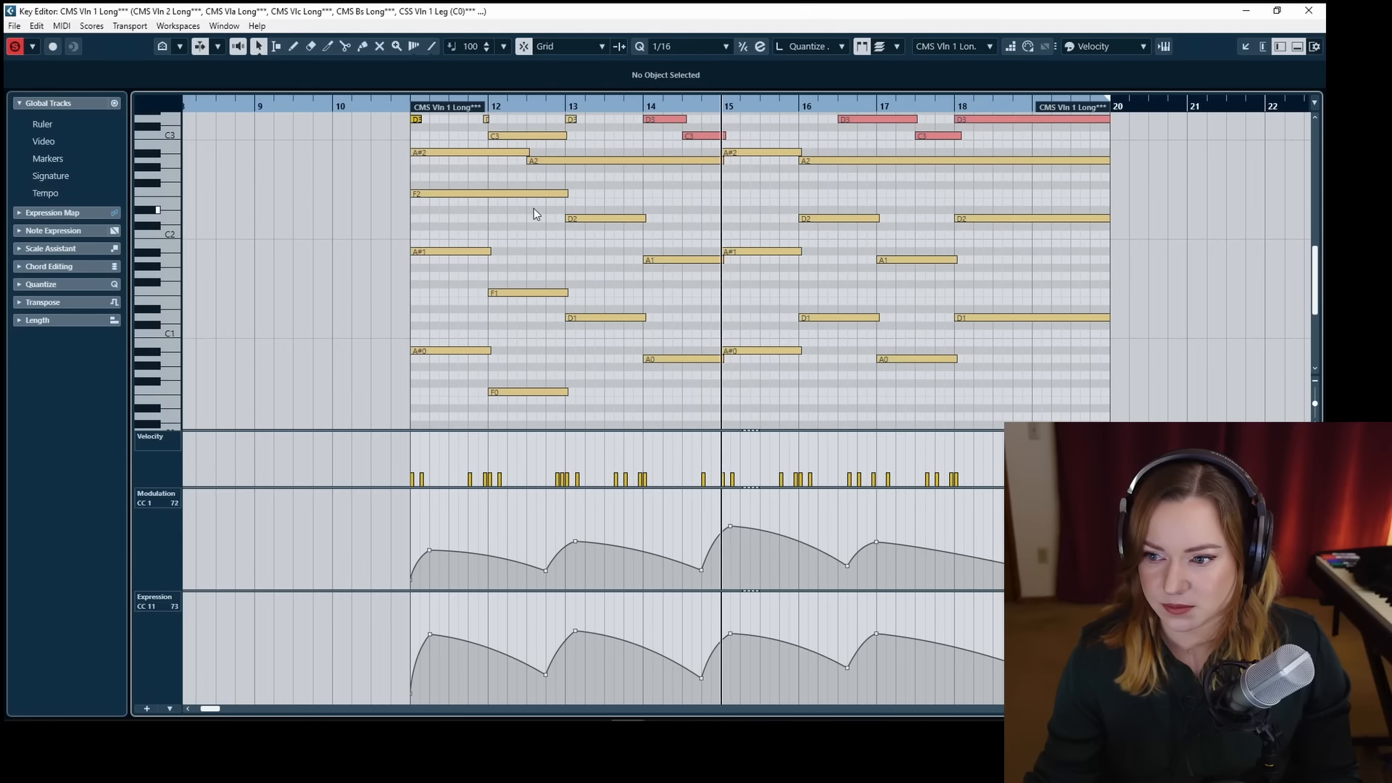
pyautogui.scroll(3, 533, 207)
pyautogui.scroll(3, 533, 210)
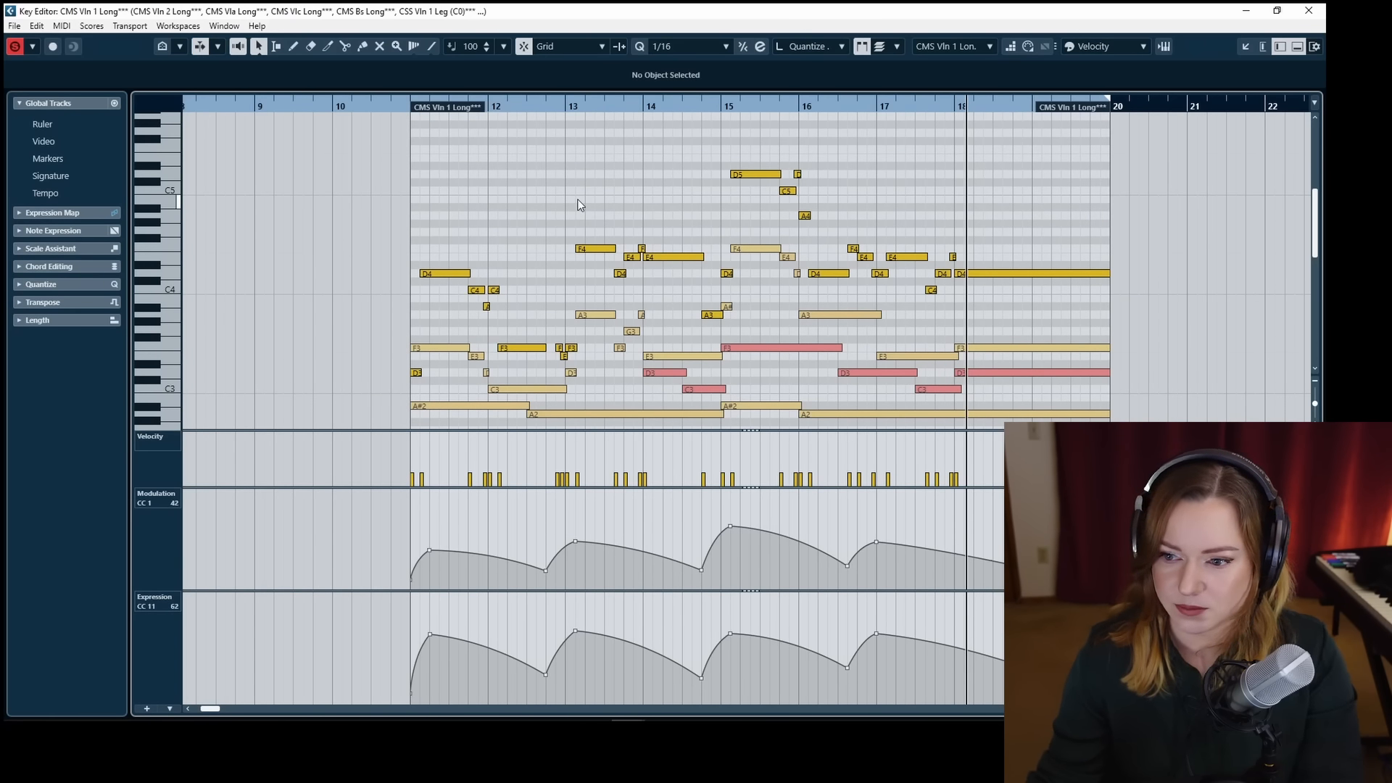
pyautogui.press('Escape')
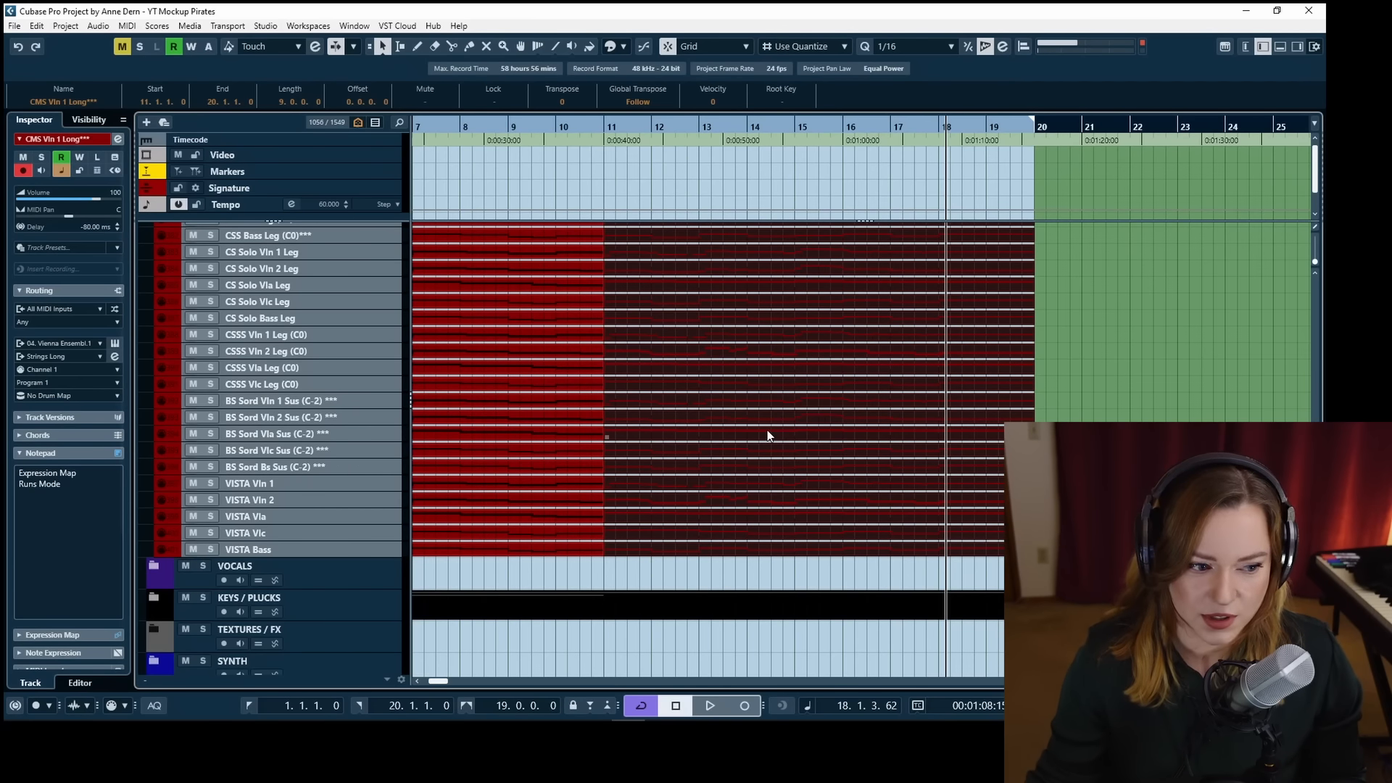
# Show the WOODWINDS folder's tracks and open the flute, oboe, clarinet and bassoon parts up to bar 20 together in the Key Editor.
pyautogui.scroll(-3, 767, 433)
pyautogui.scroll(10, 691, 471)
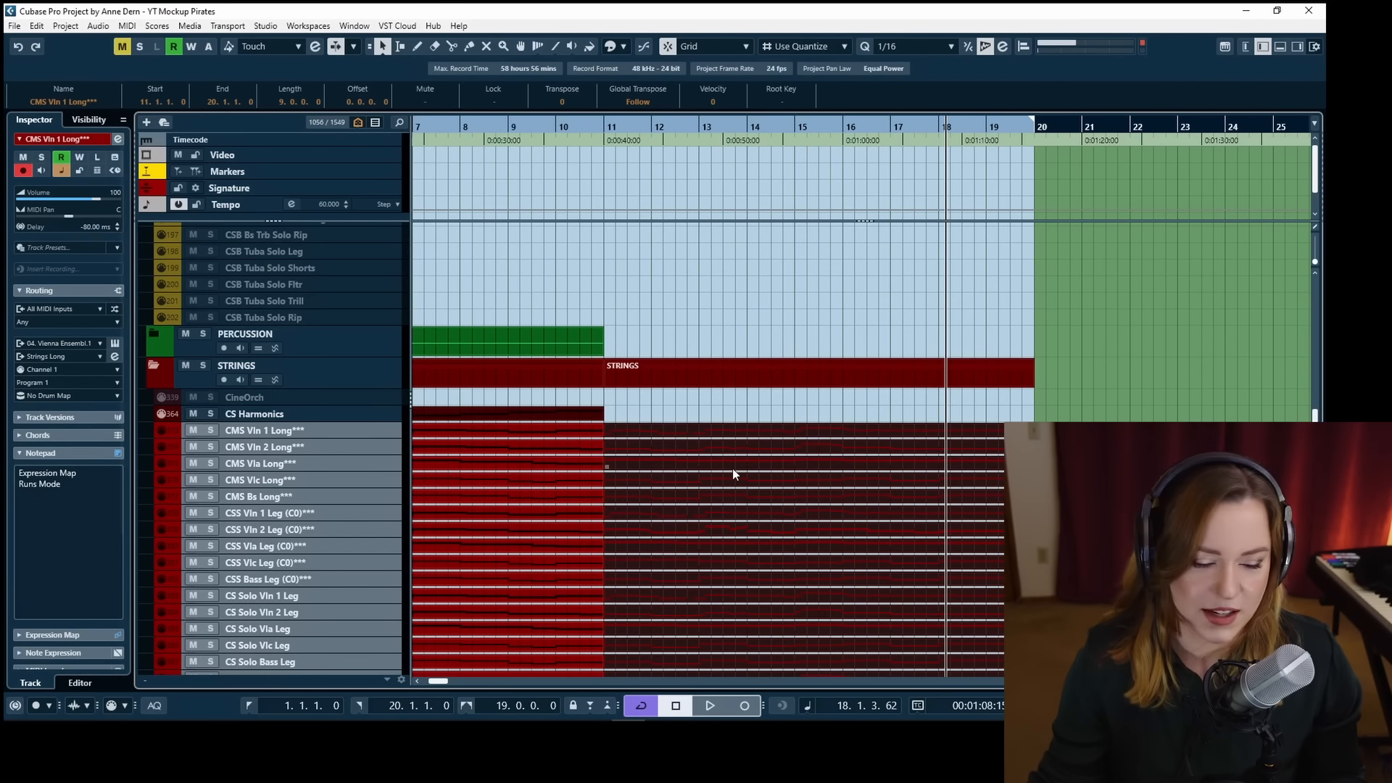
pyautogui.scroll(10, 734, 474)
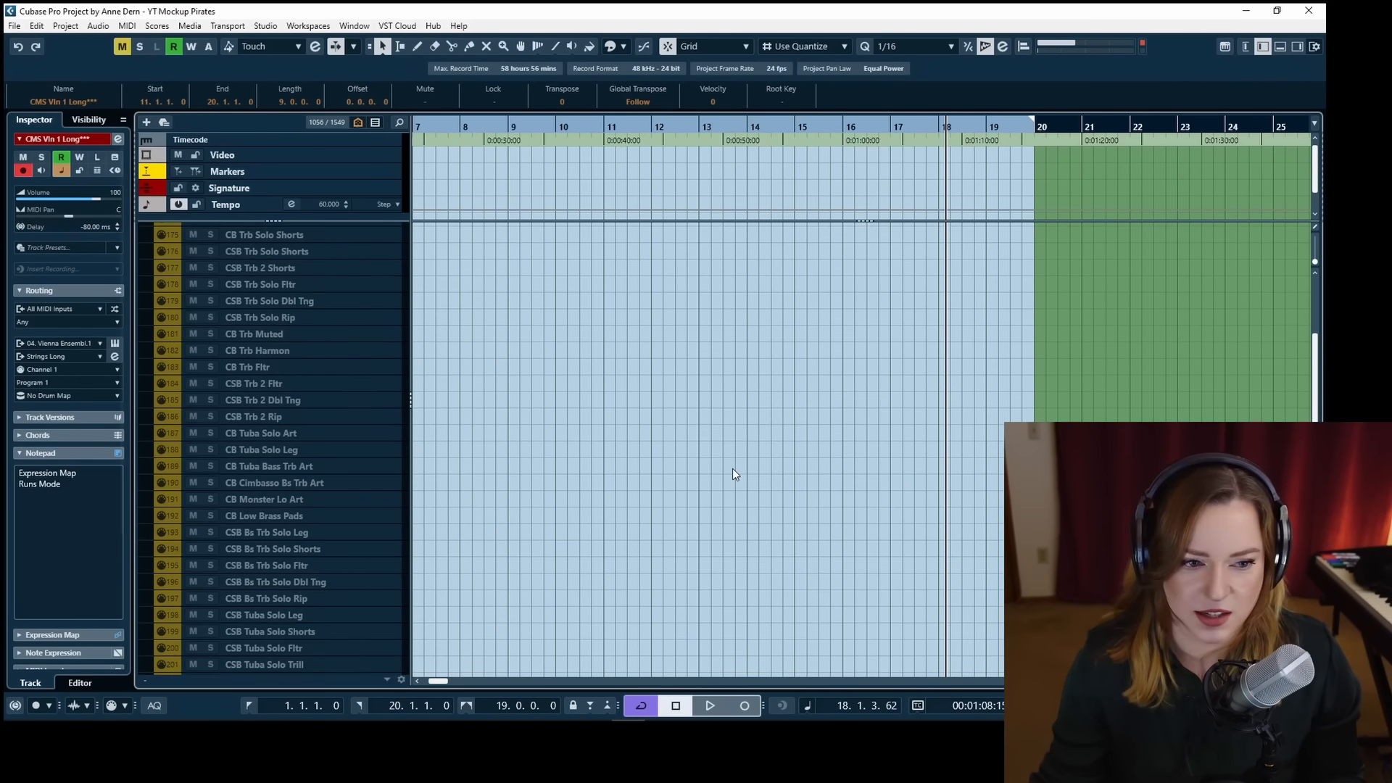
pyautogui.click(154, 262)
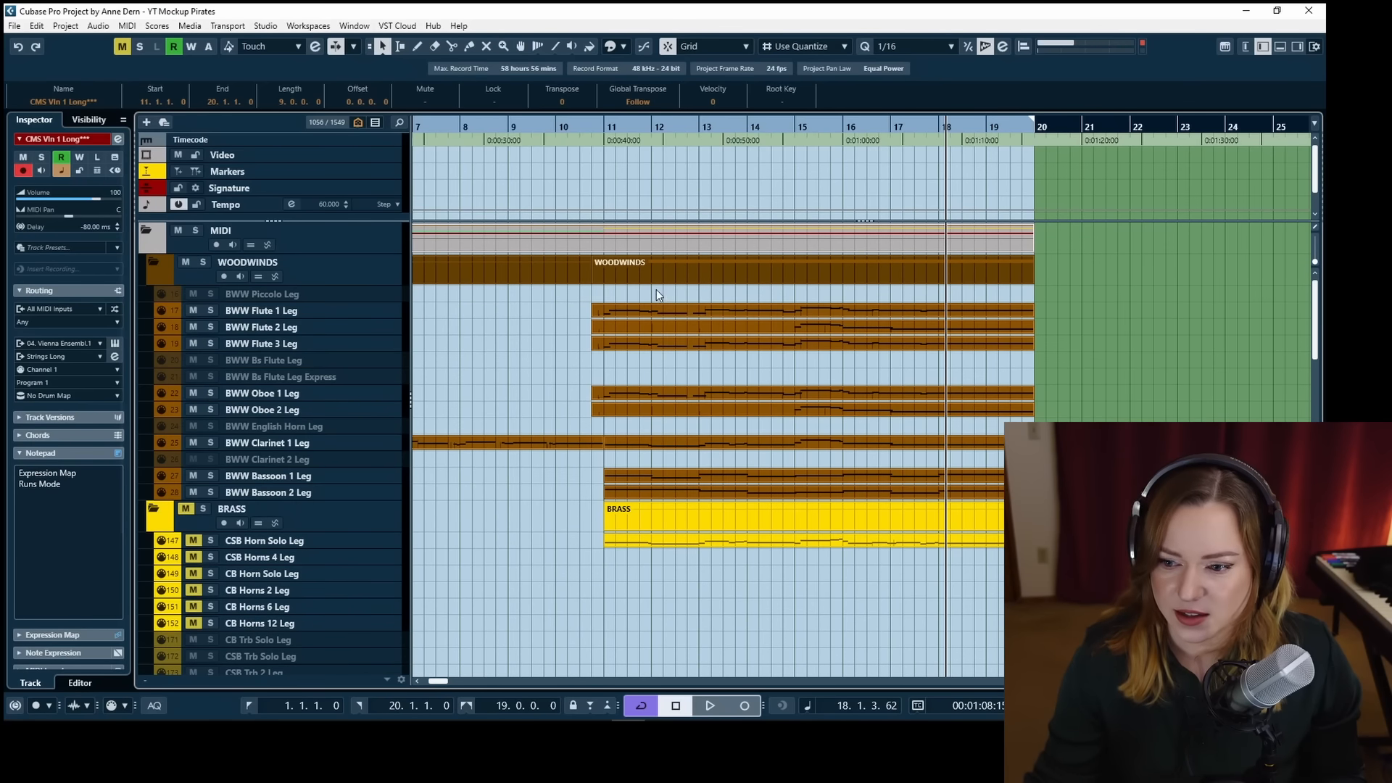
pyautogui.moveTo(656, 289); pyautogui.dragTo(748, 401)
pyautogui.moveTo(737, 480); pyautogui.dragTo(738, 488)
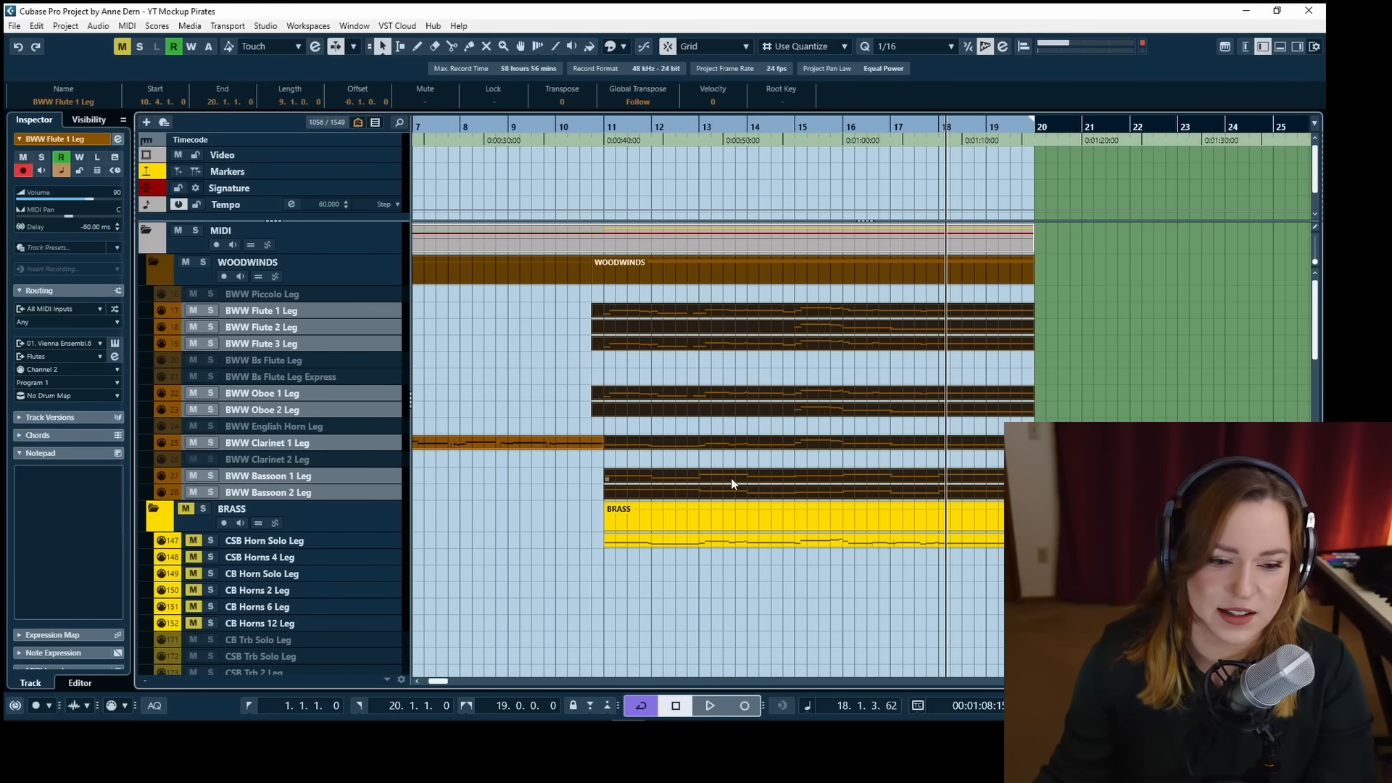
pyautogui.press('Return')
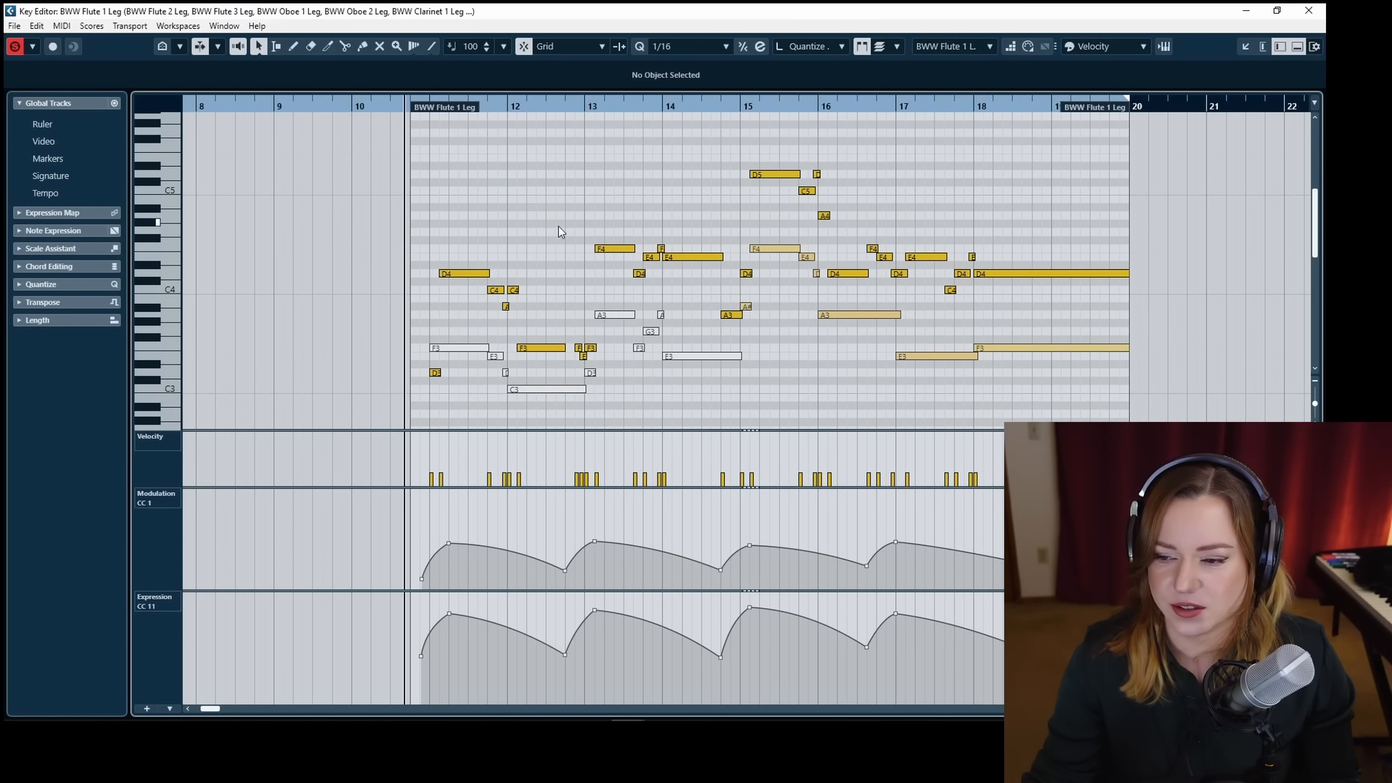
# Play the woodwind parts from just before bar 11 to bar 17, examining the melody, harmony and bass notes, and close the editor.
pyautogui.scroll(-2, 558, 227)
pyautogui.press('space')
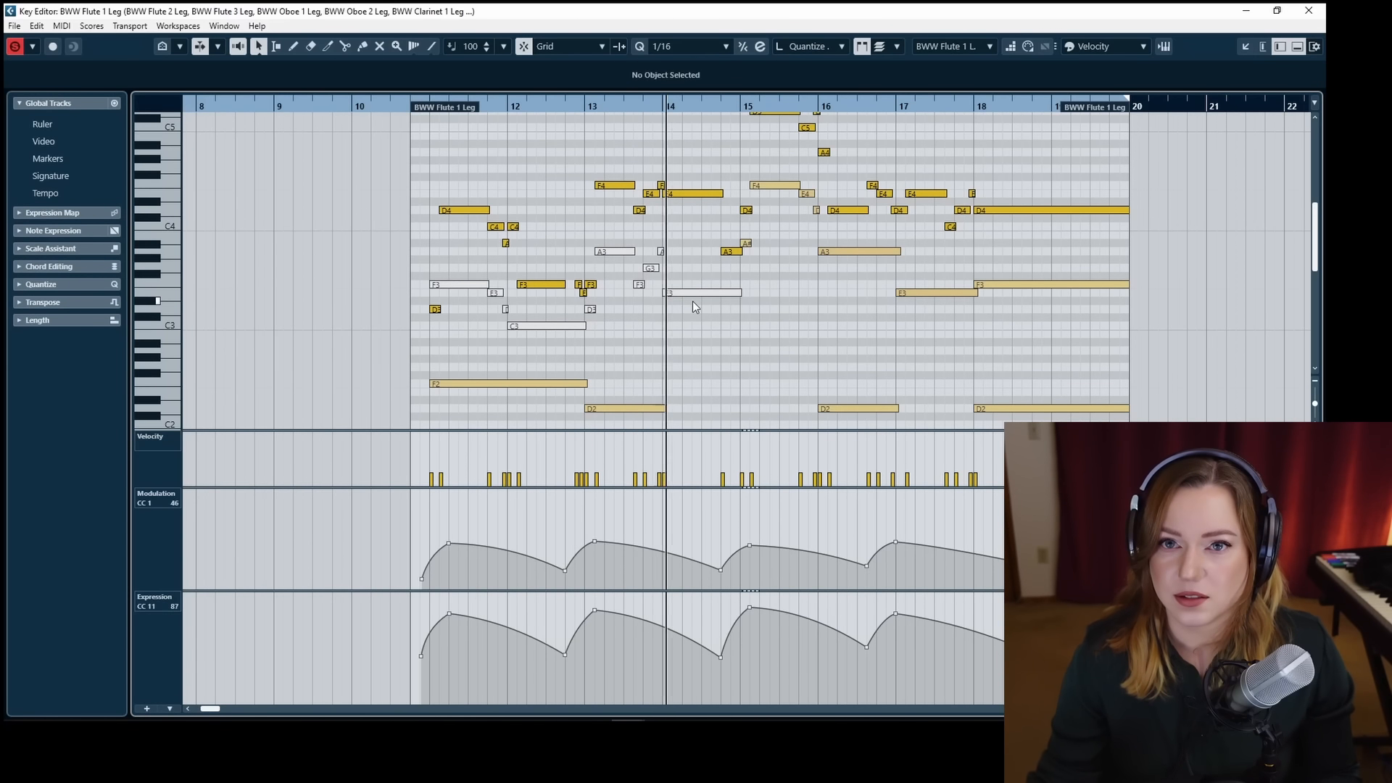
pyautogui.scroll(-2, 694, 302)
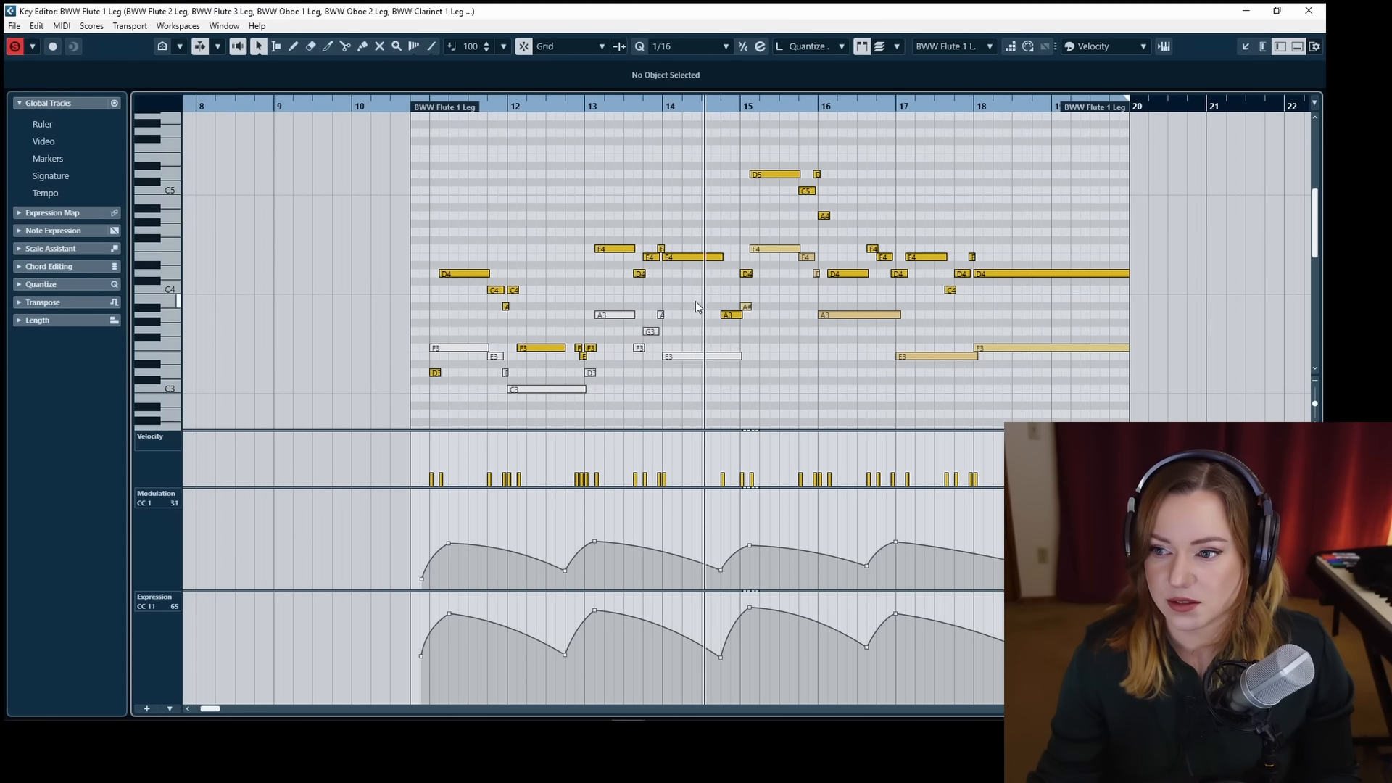
pyautogui.scroll(2, 697, 302)
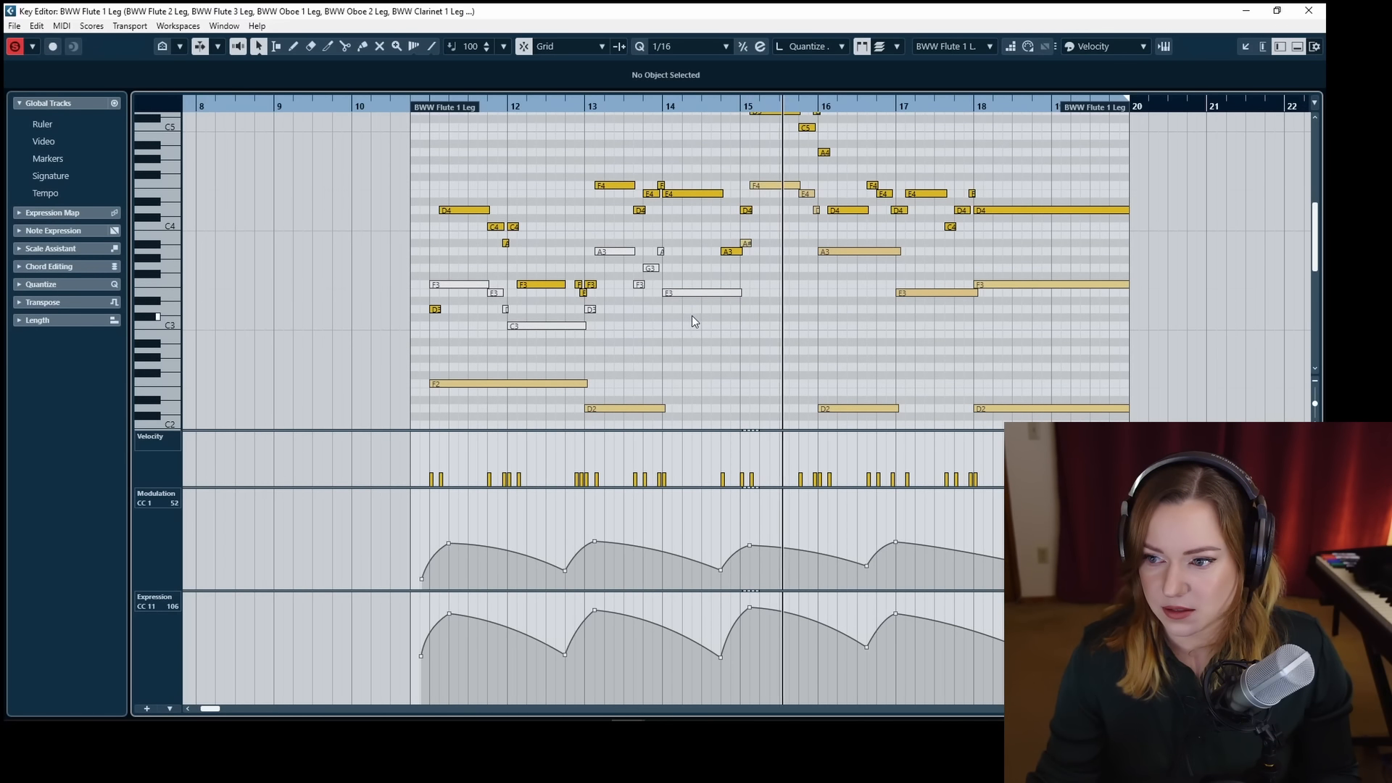
pyautogui.scroll(-2, 764, 313)
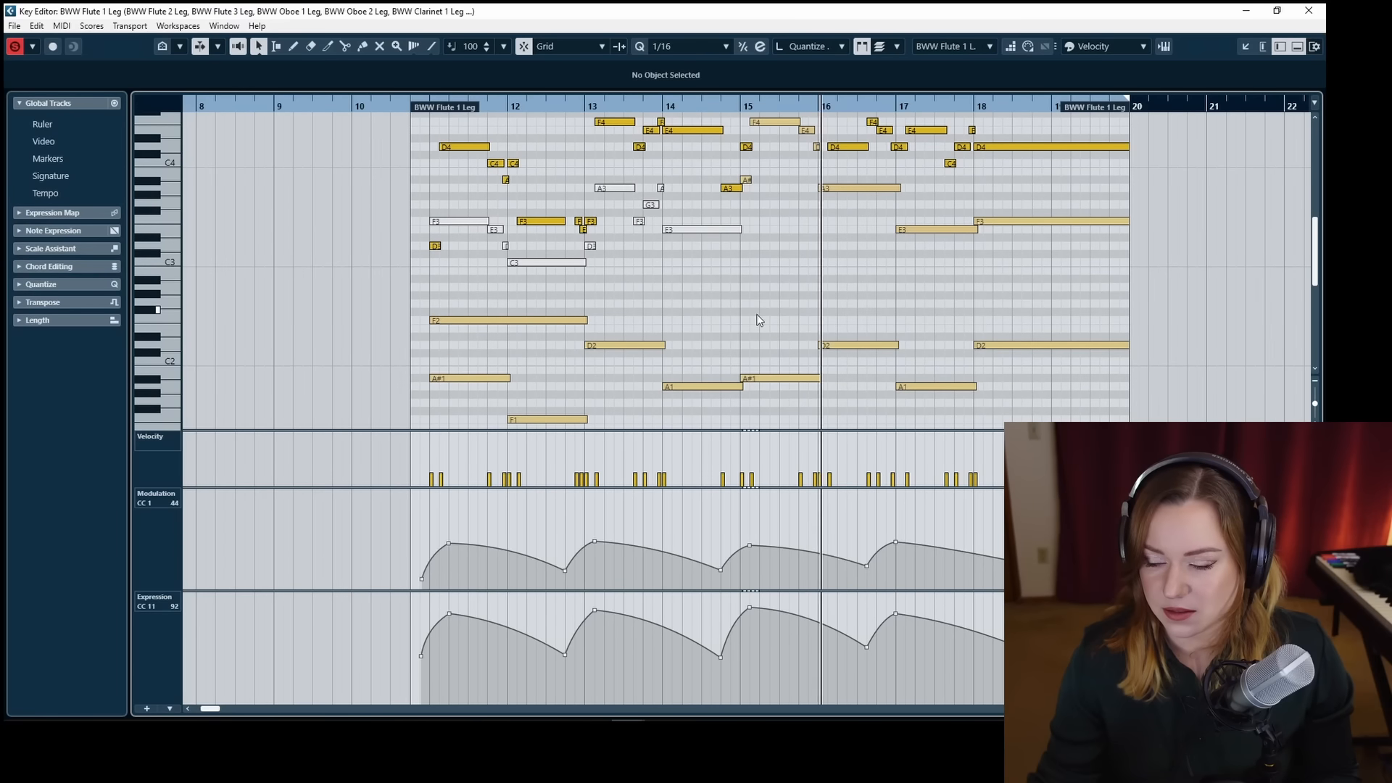
pyautogui.scroll(2, 754, 315)
pyautogui.scroll(2, 732, 321)
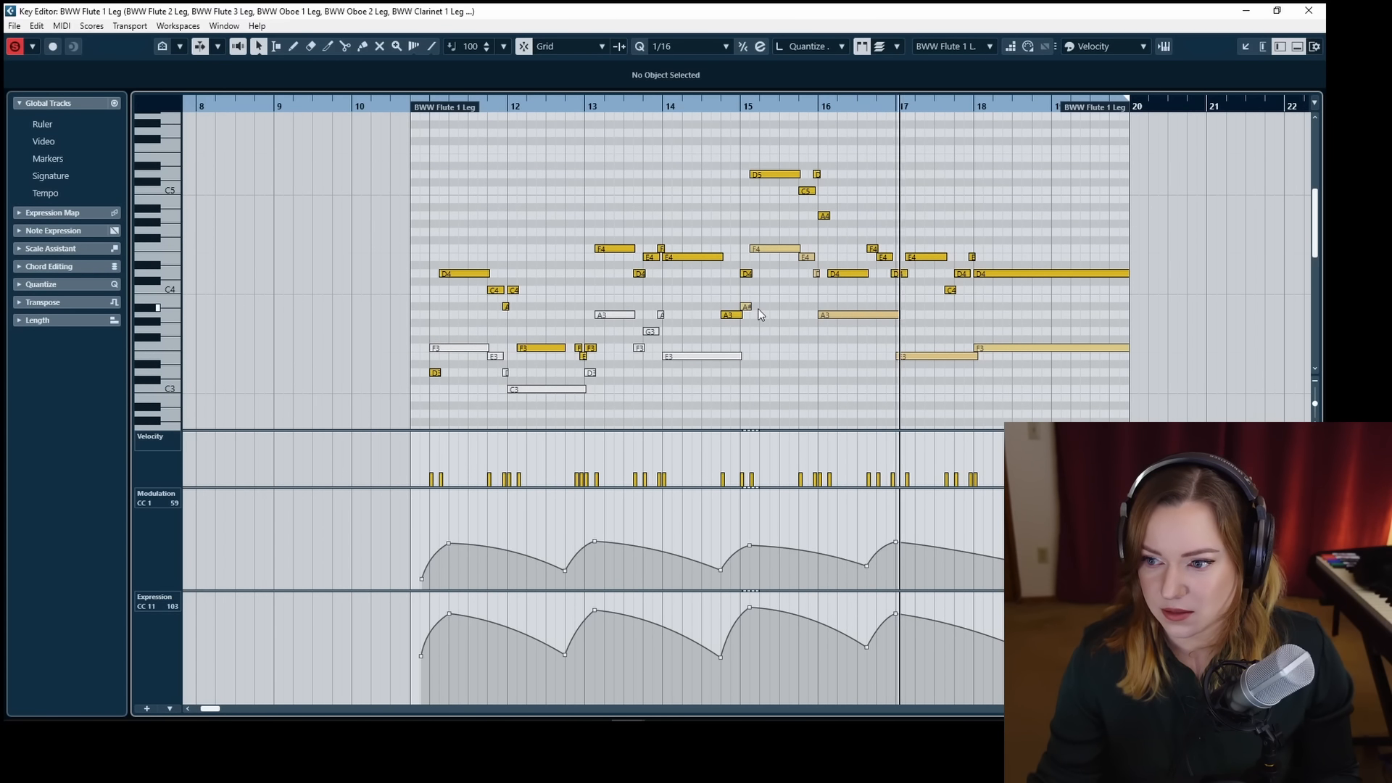
pyautogui.scroll(-2, 758, 314)
pyautogui.scroll(-2, 760, 307)
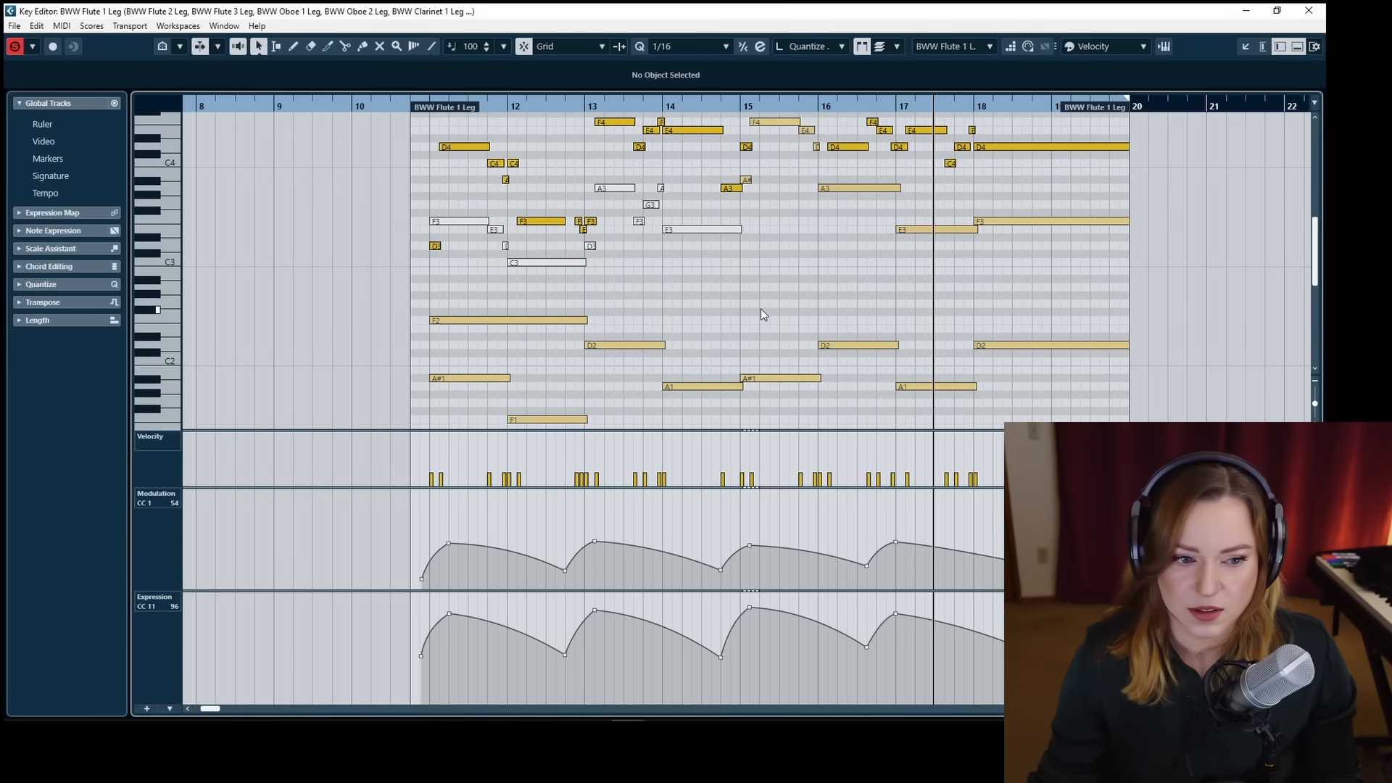
pyautogui.scroll(2, 746, 308)
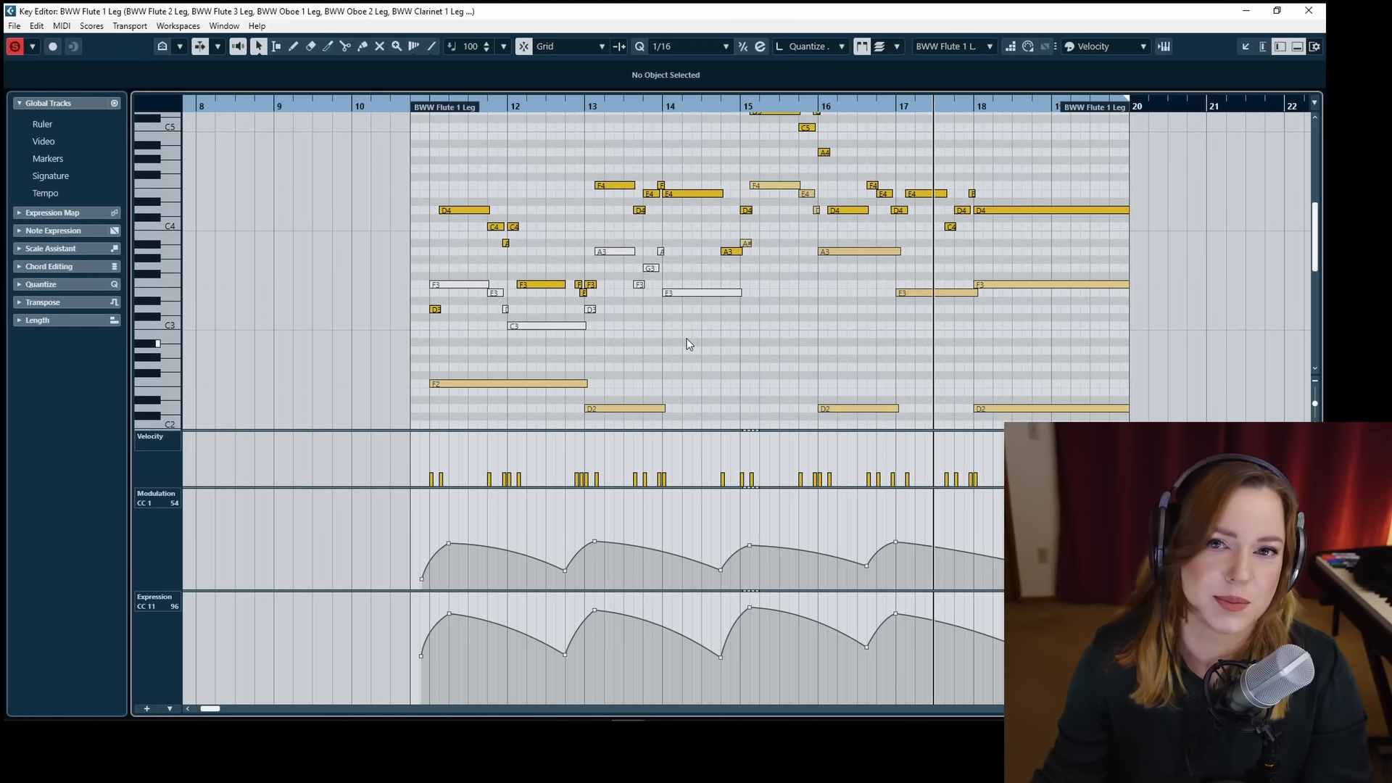
pyautogui.press('Return')
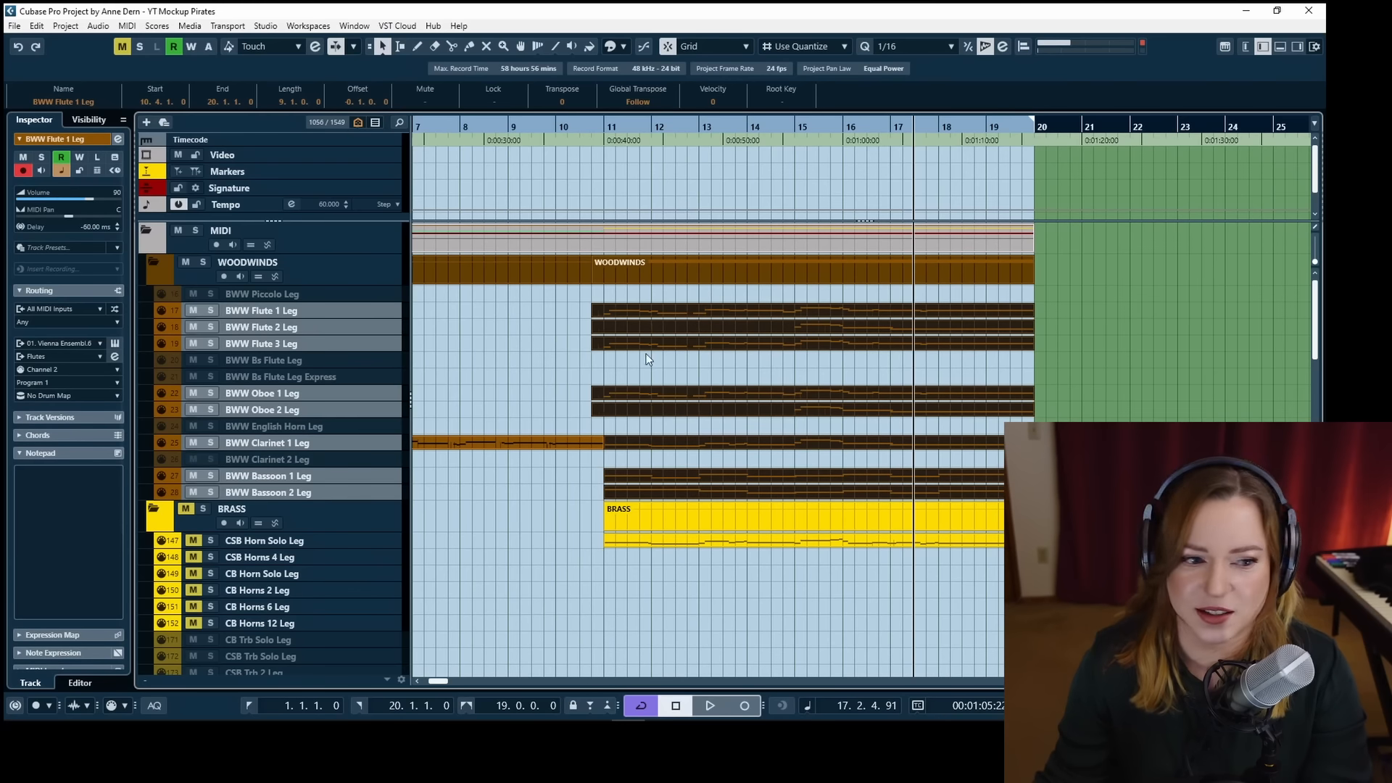
# Reselect the flute through bassoon parts, review them together in the Key Editor once more, and close and deselect them.
pyautogui.click(463, 378)
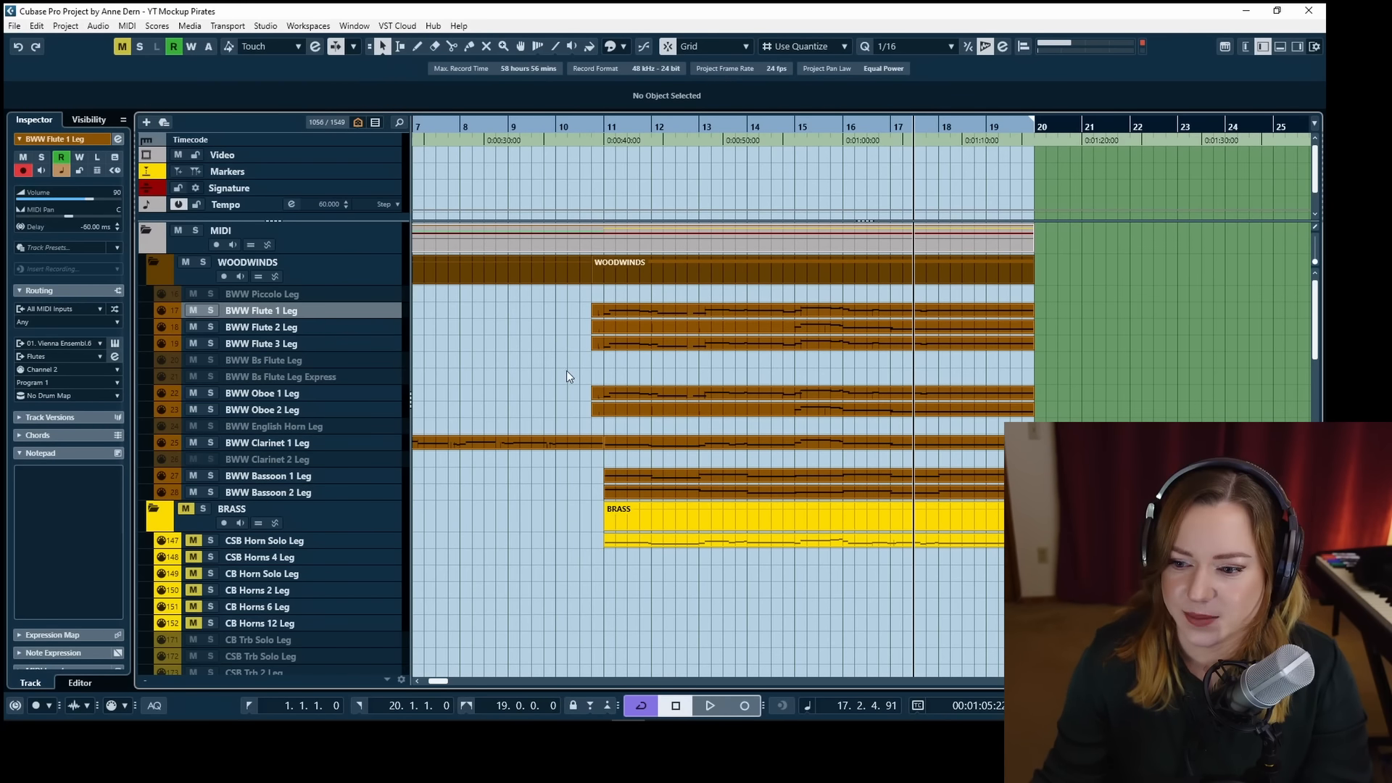
pyautogui.moveTo(529, 306); pyautogui.dragTo(802, 496)
pyautogui.press('Return')
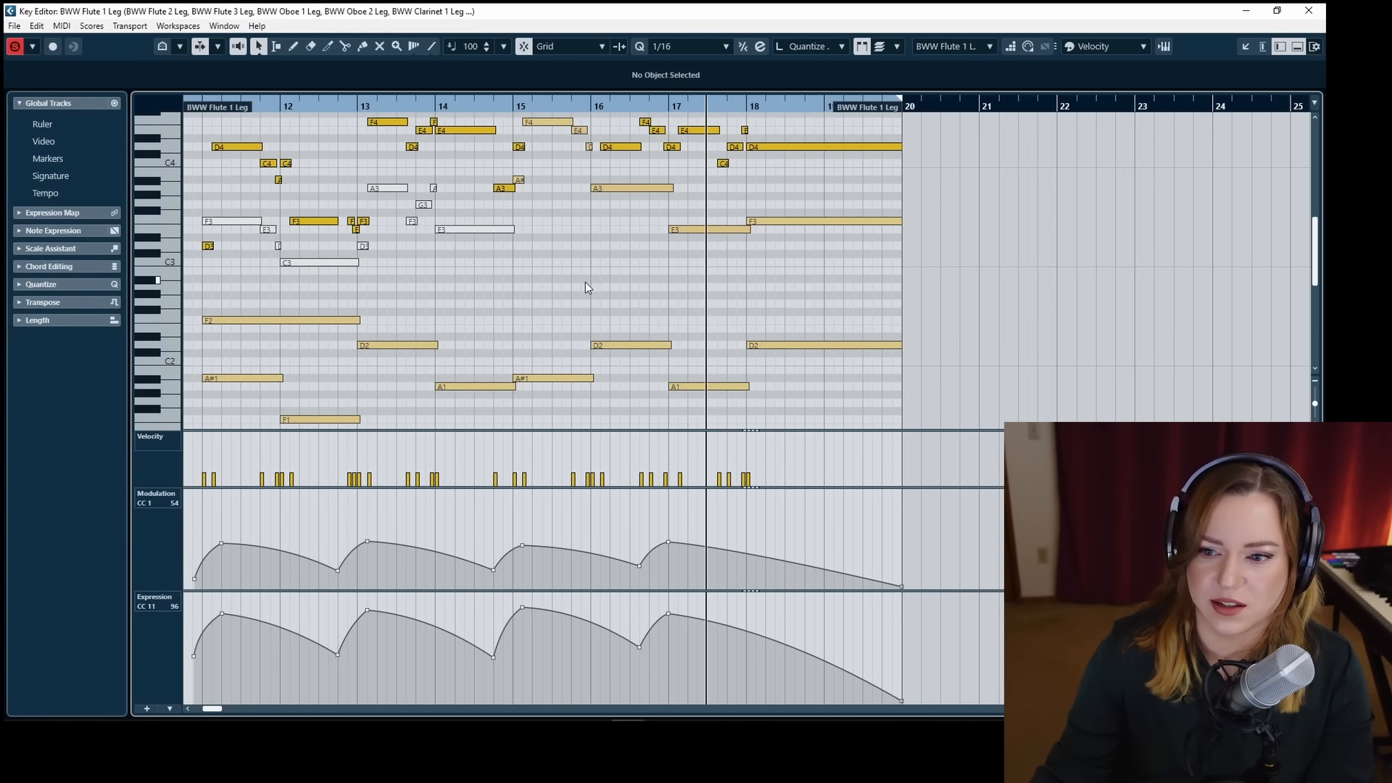
pyautogui.press('Return')
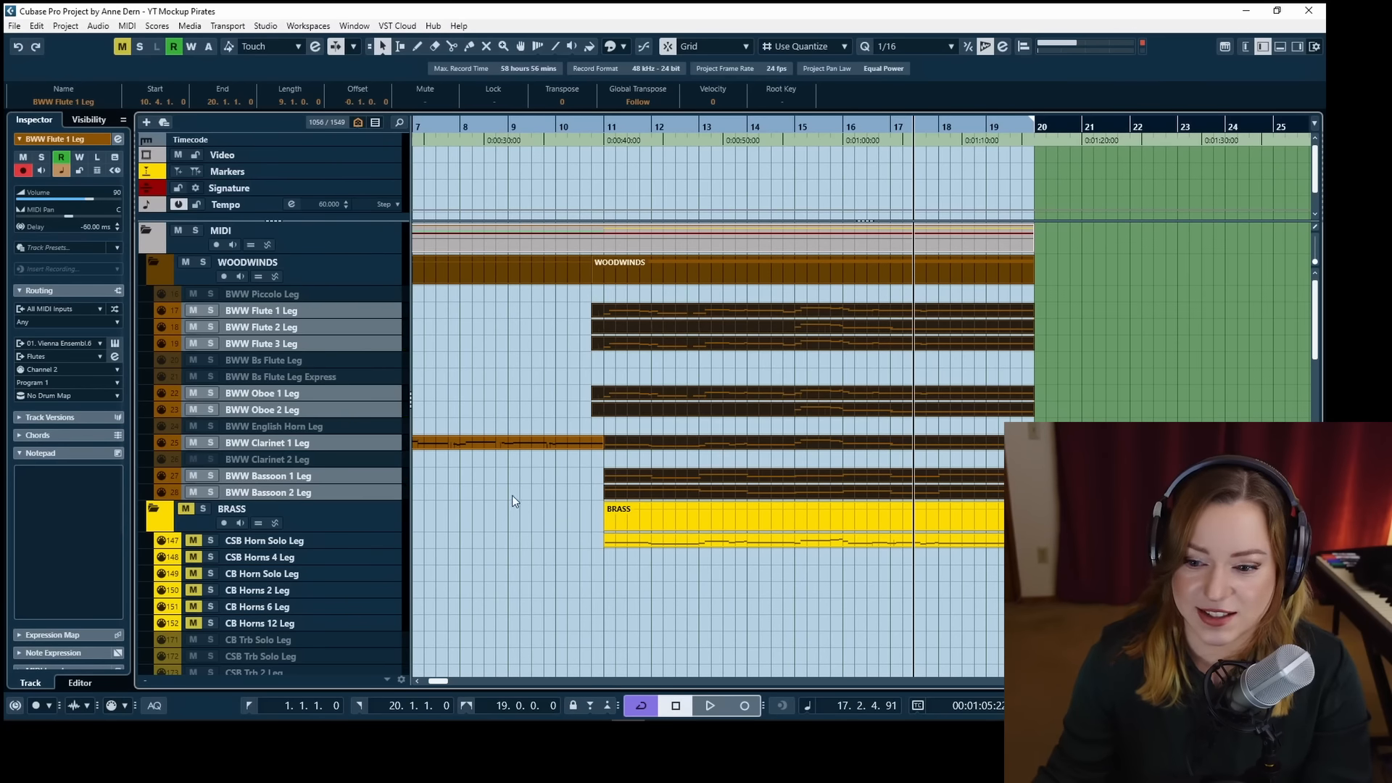
pyautogui.click(525, 480)
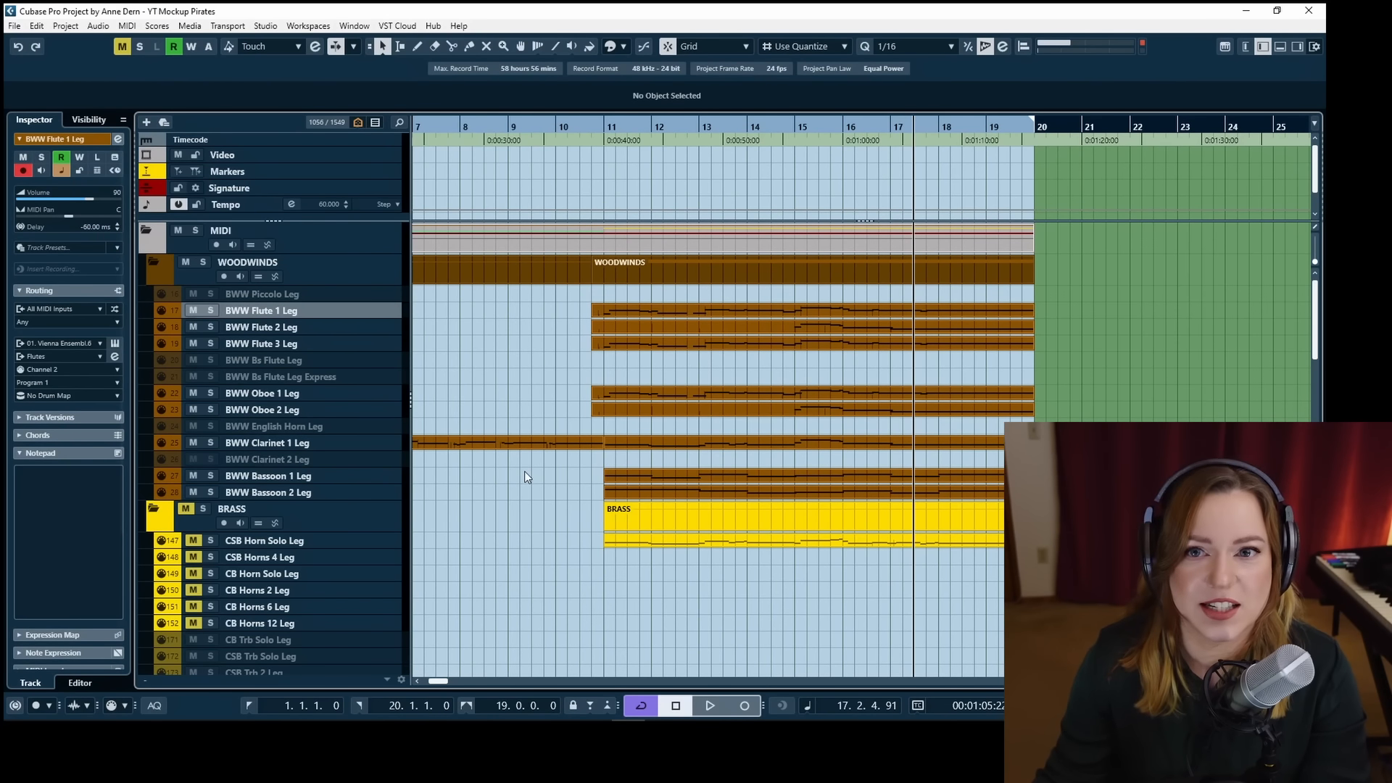
# Unmute the BRASS folder, open the CSB Horn Solo Leg part in the Key Editor and play it from just before bar 11.
pyautogui.scroll(-2, 522, 473)
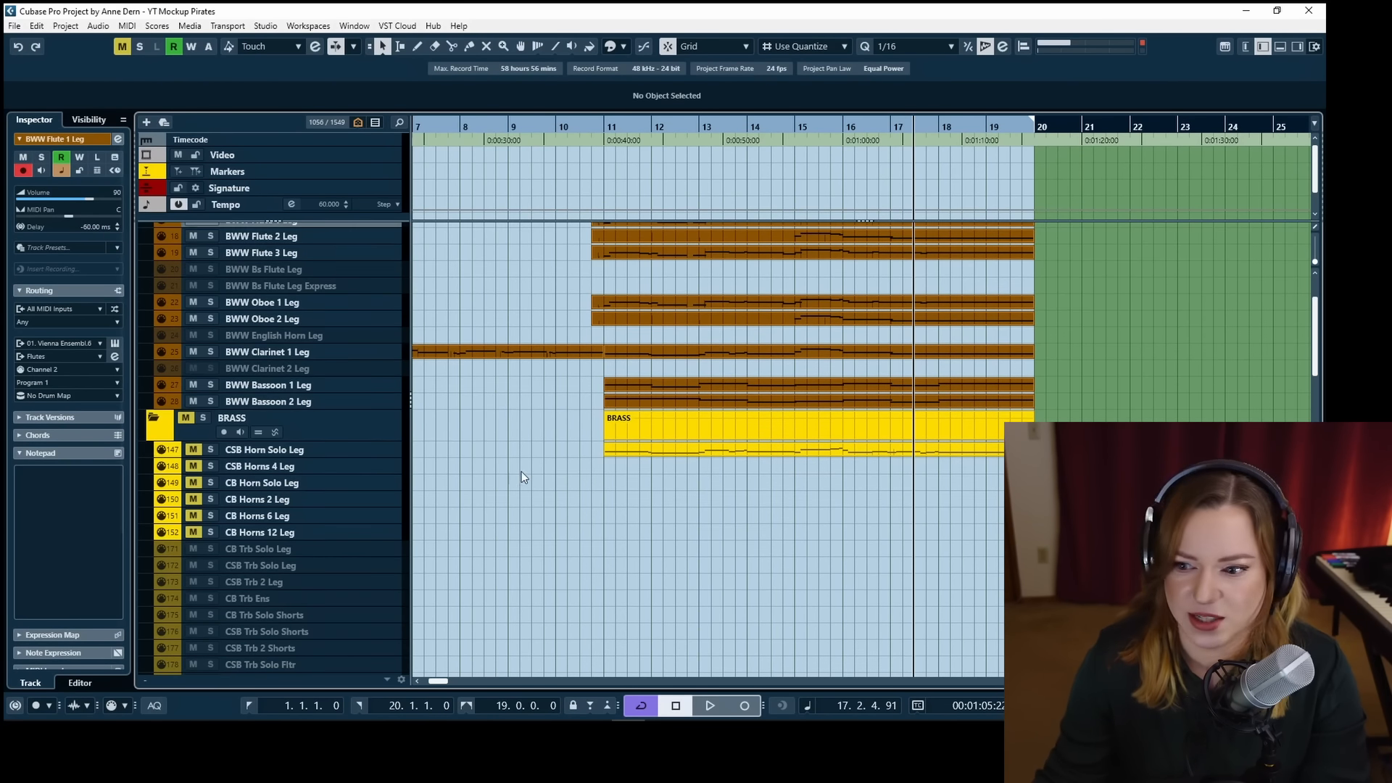
pyautogui.click(182, 417)
pyautogui.doubleClick(653, 449)
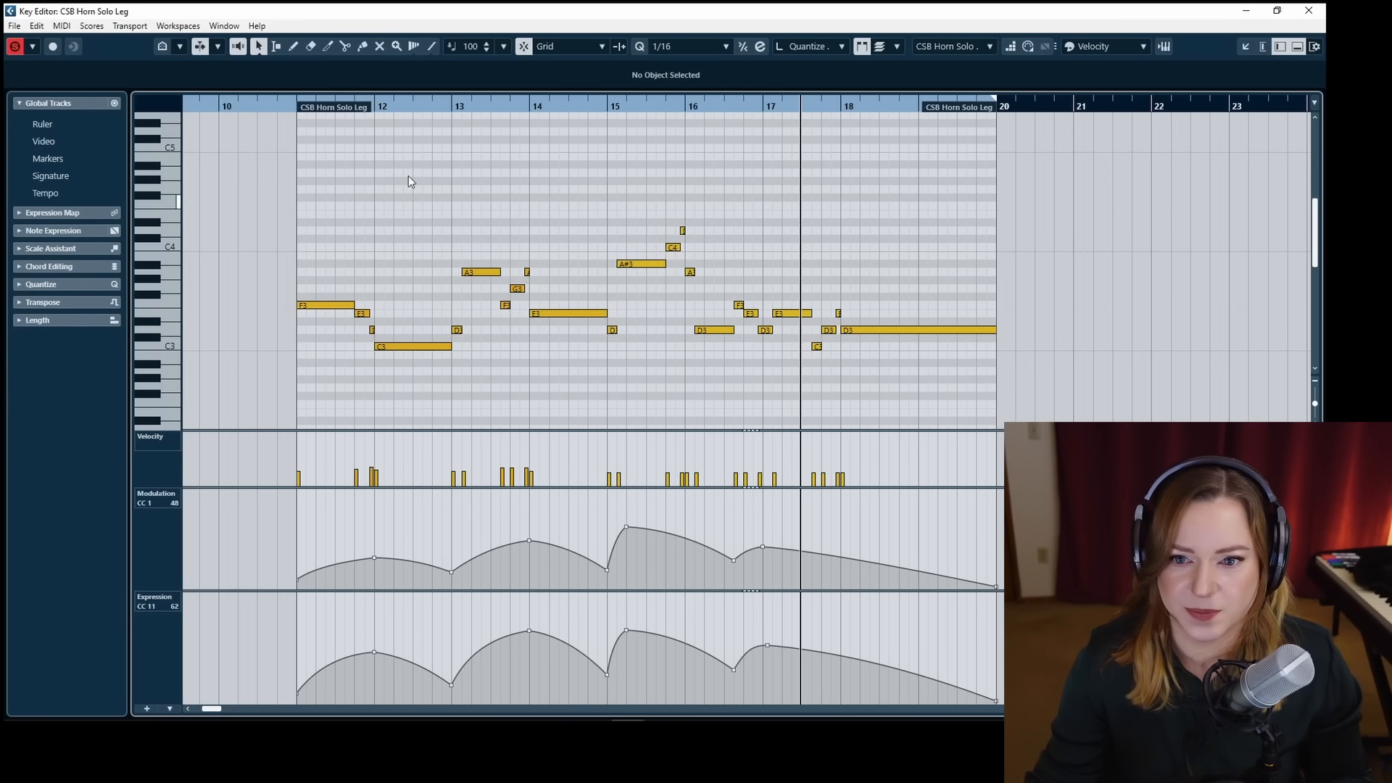
pyautogui.click(293, 107)
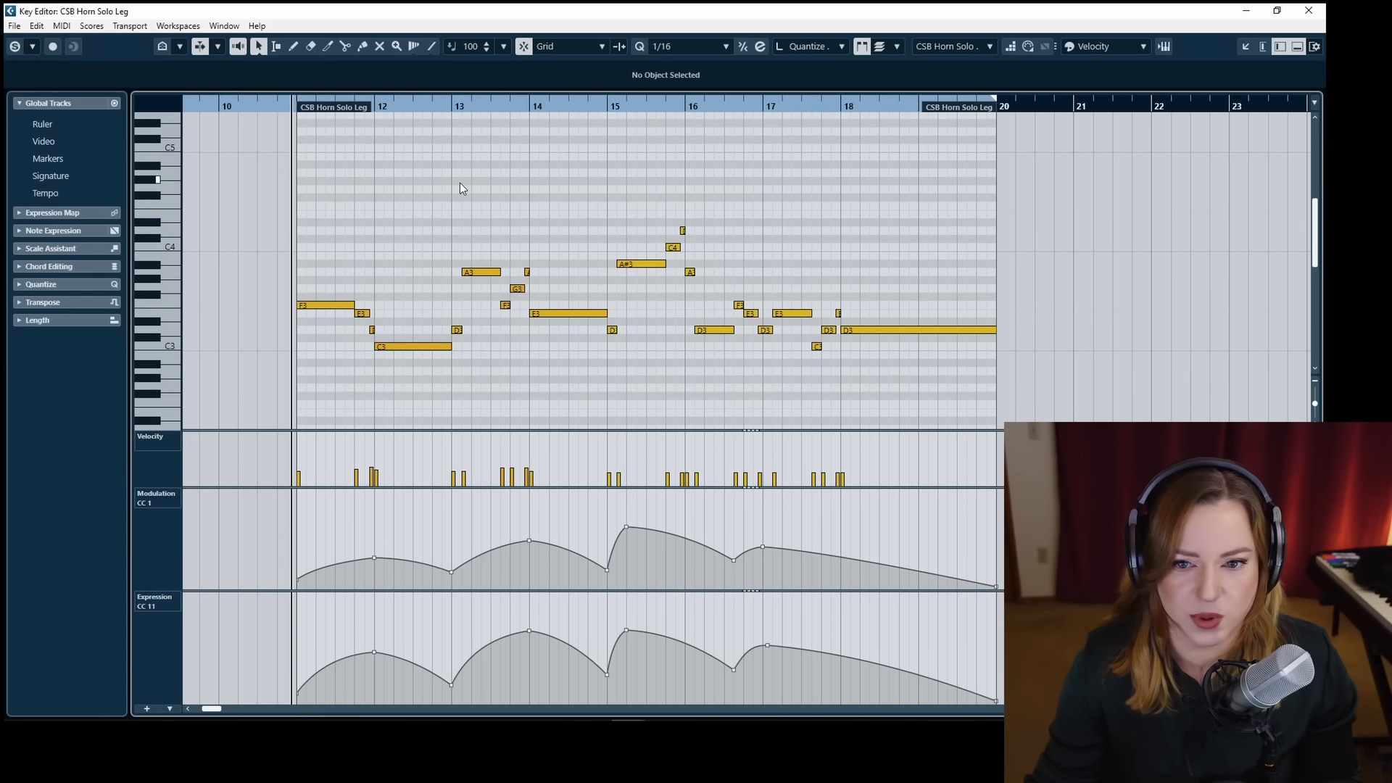
pyautogui.press('space')
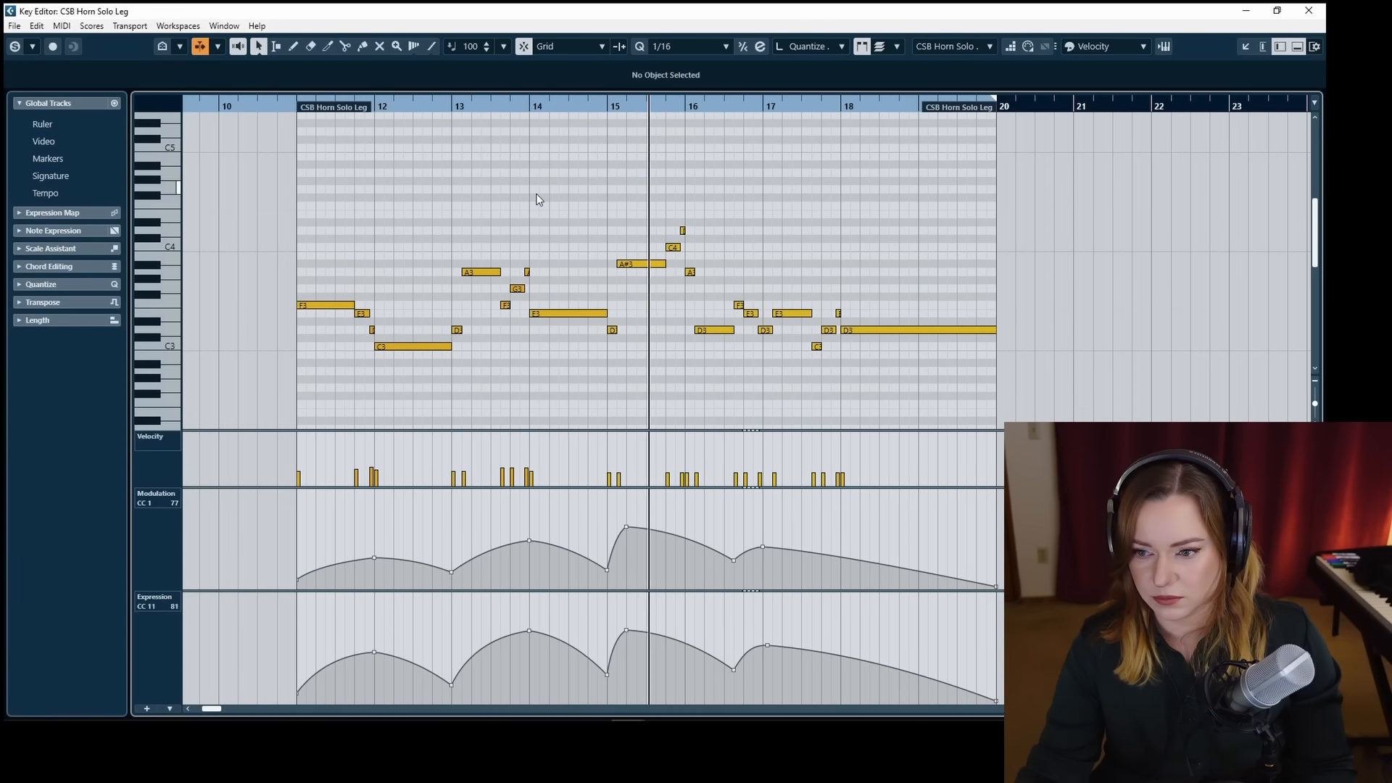
# Raise the horn's modulation peaks to 66 at bar 14 and 89 at bar 15 beat 2, and replay from just before bar 15.
pyautogui.moveTo(529, 540); pyautogui.dragTo(530, 538)
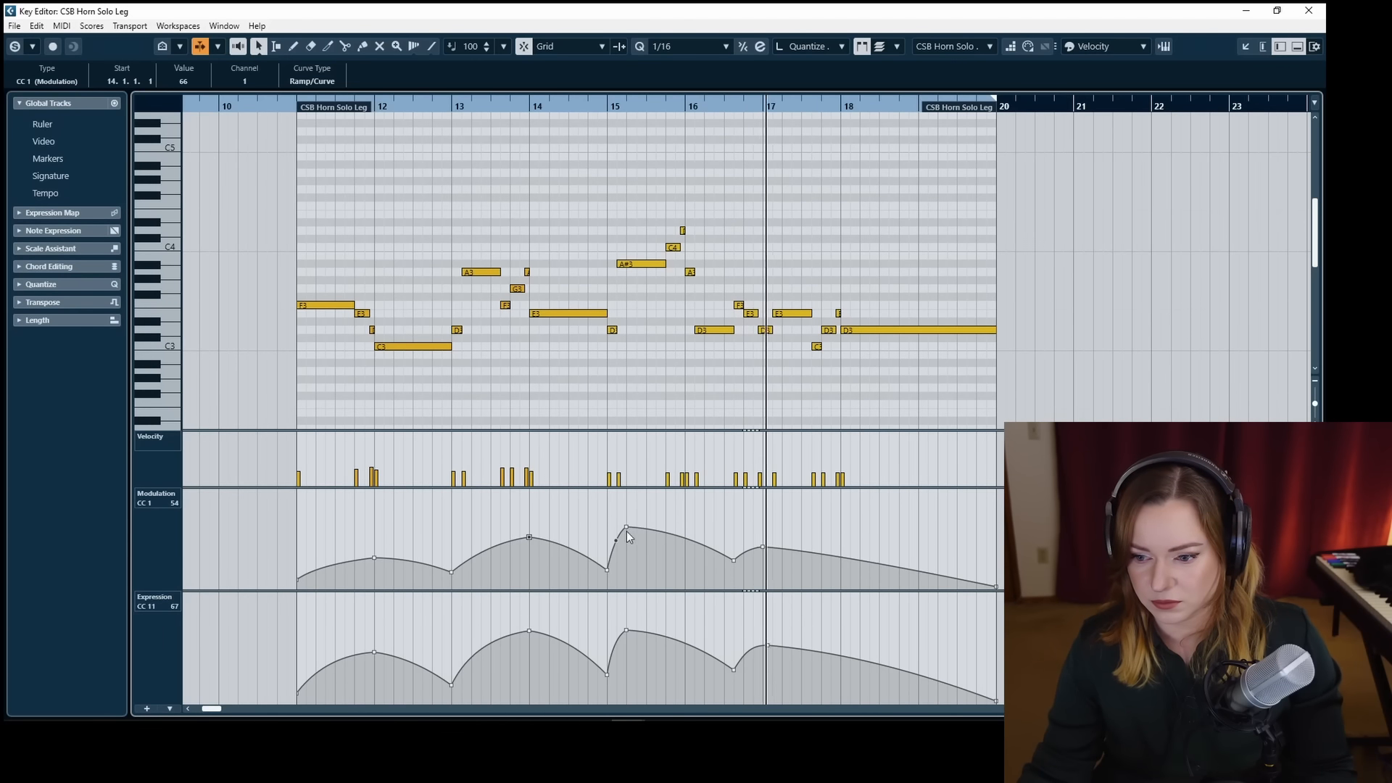
pyautogui.moveTo(626, 527); pyautogui.dragTo(627, 520)
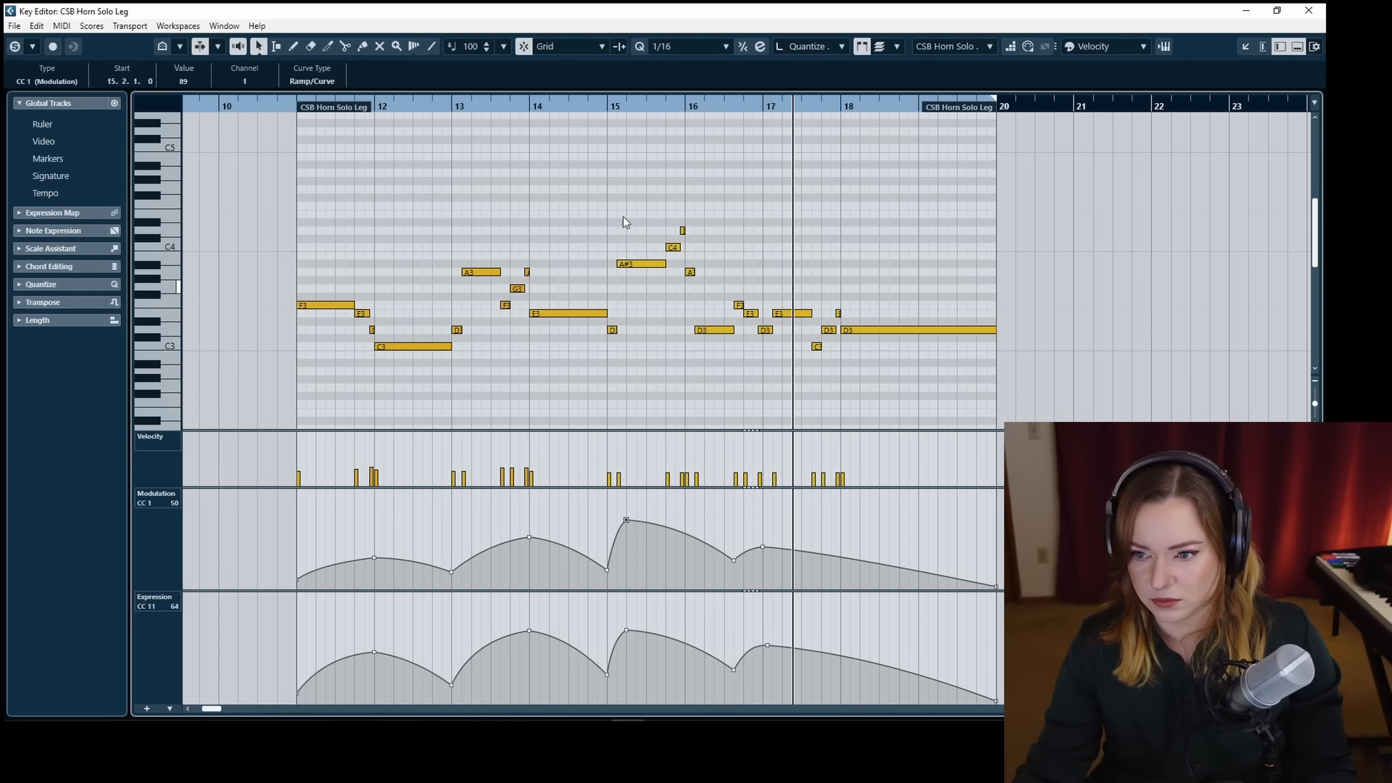
pyautogui.click(580, 102)
pyautogui.click(728, 168)
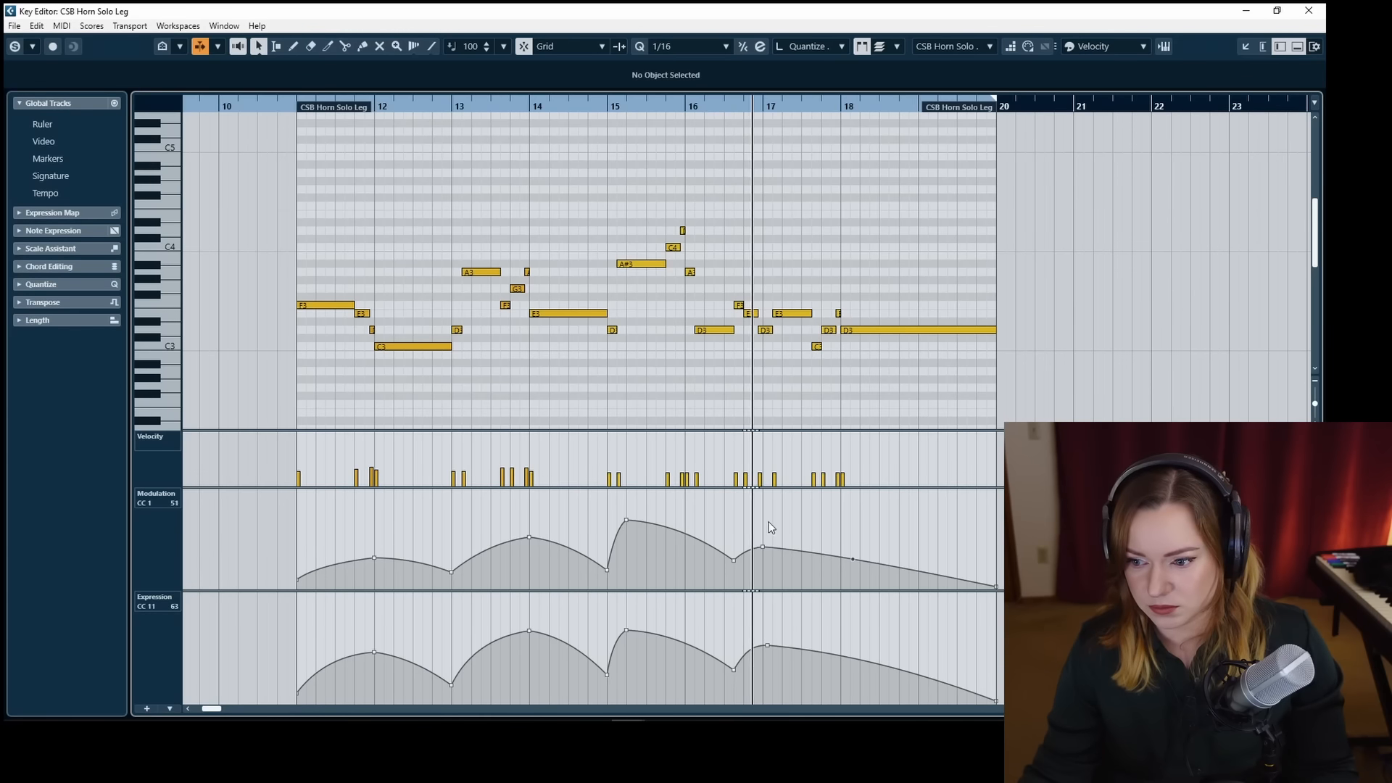
# Raise the horn's modulation peak at bar 17, set the expression peak there to 80 at 17.1.1, and close the editor.
pyautogui.moveTo(762, 546); pyautogui.dragTo(764, 541)
pyautogui.hotkey('alt', 'l')
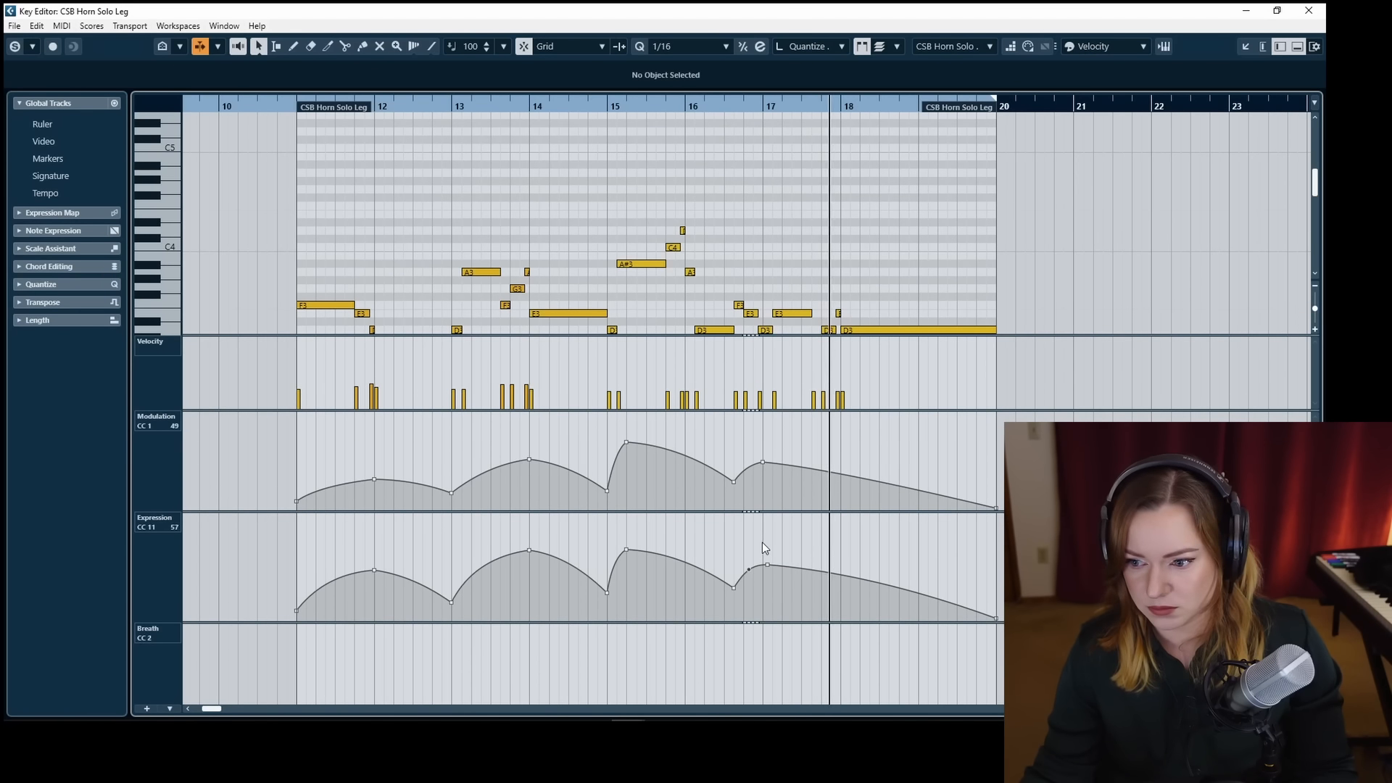
pyautogui.hotkey('alt', 'l')
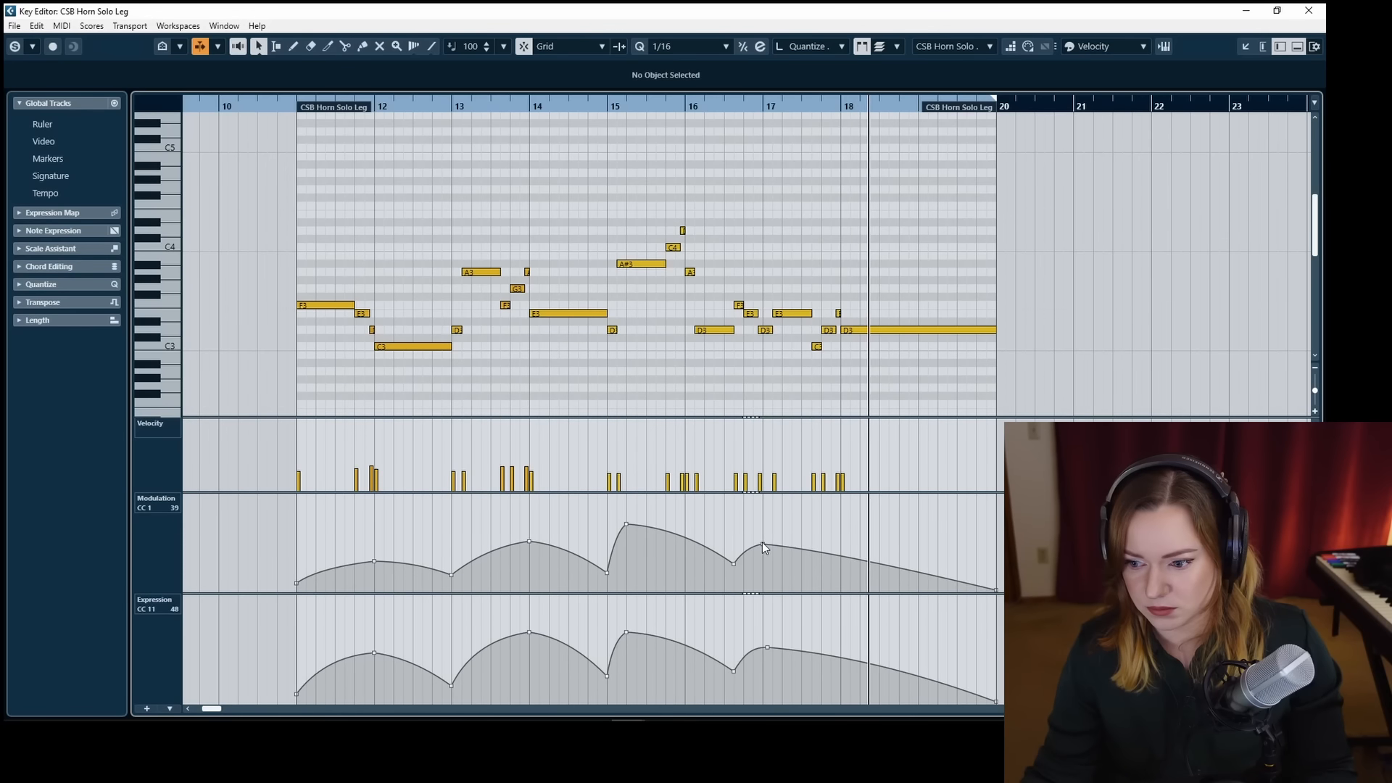
pyautogui.moveTo(767, 646); pyautogui.dragTo(767, 638)
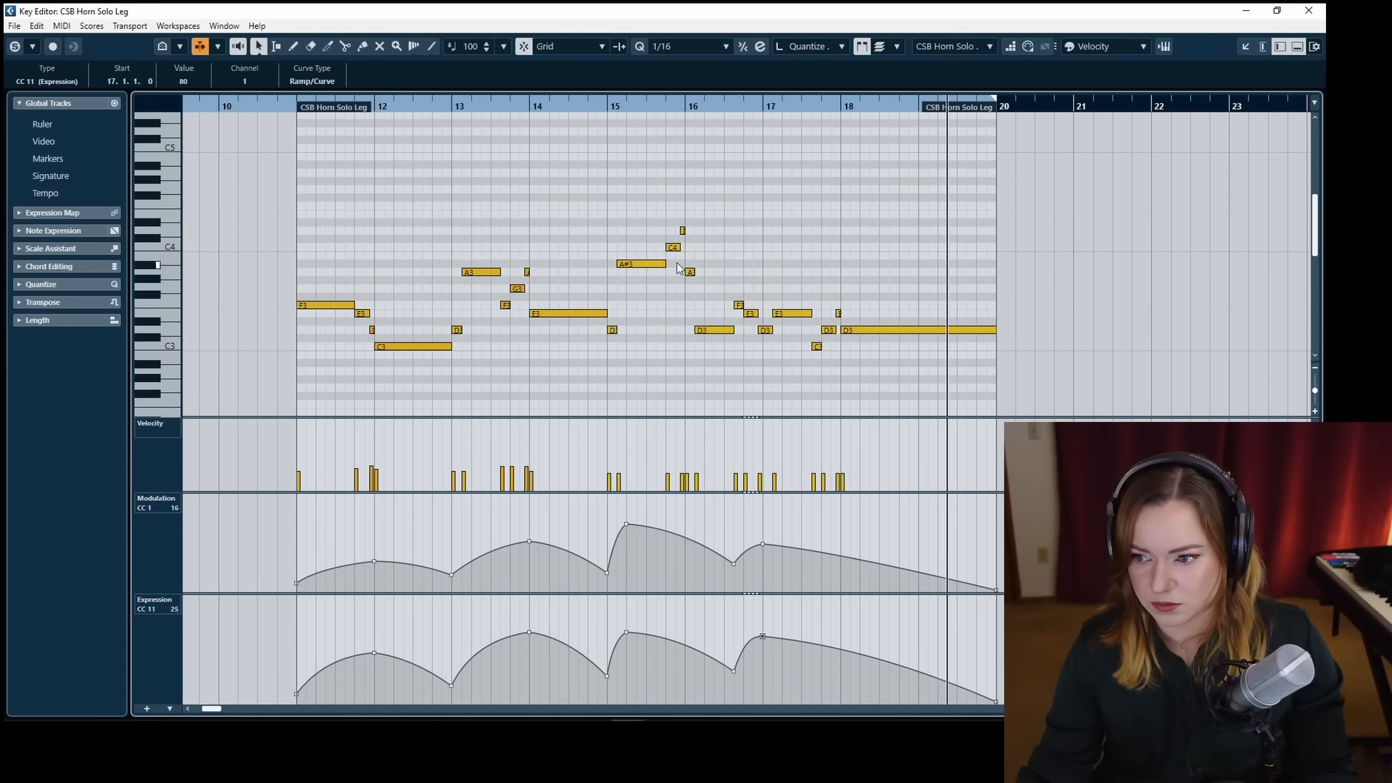
pyautogui.press('Return')
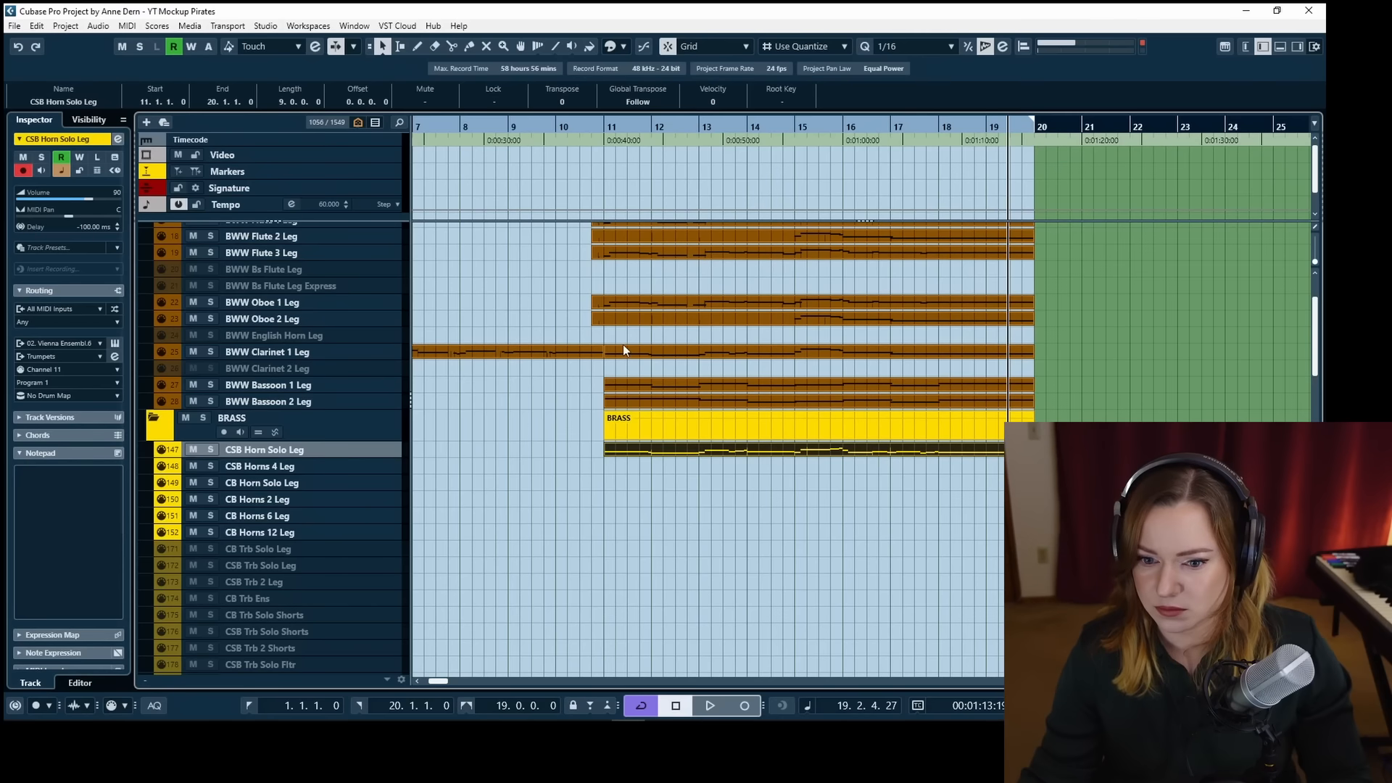
pyautogui.click(567, 462)
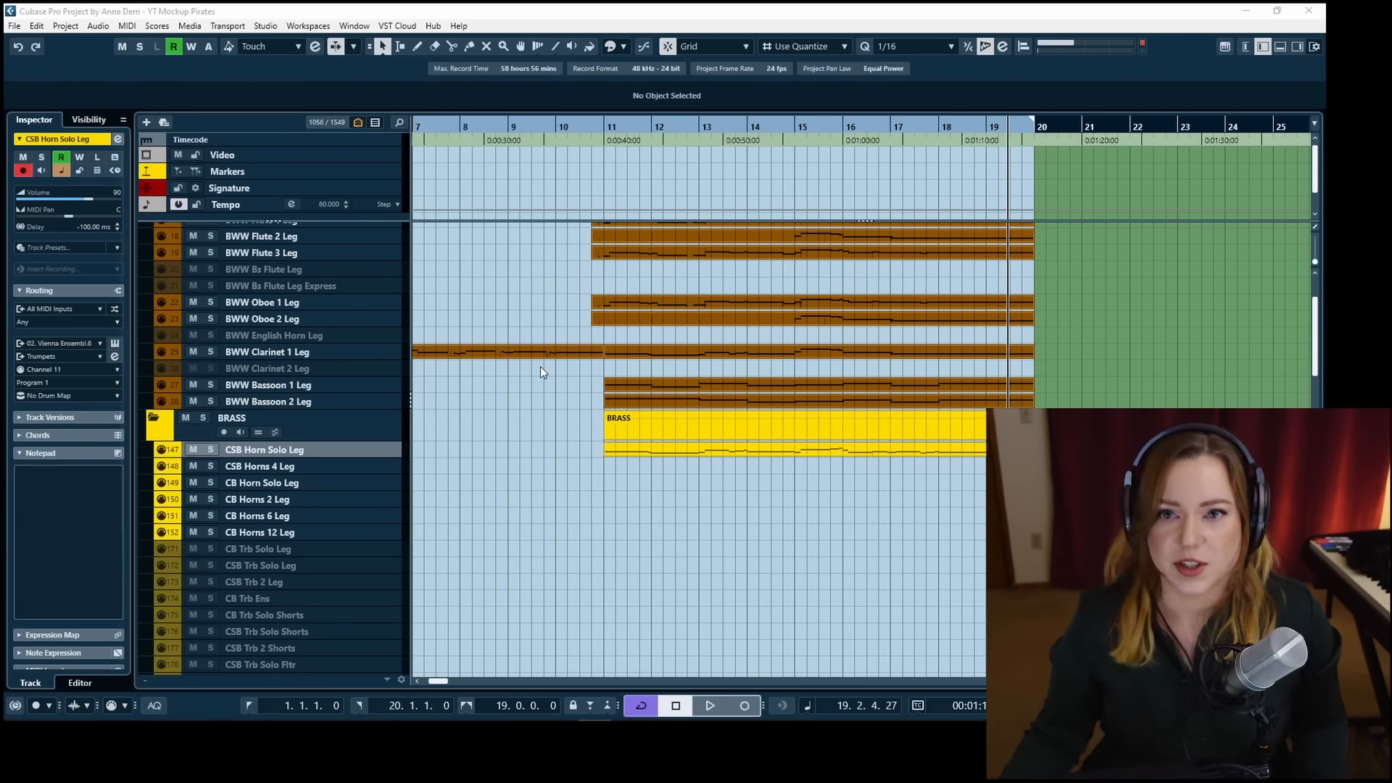
# Move the CB Tuba Bass Trb Art track up to directly below CB Horns 12 Leg in the BRASS folder.
pyautogui.scroll(-5, 315, 545)
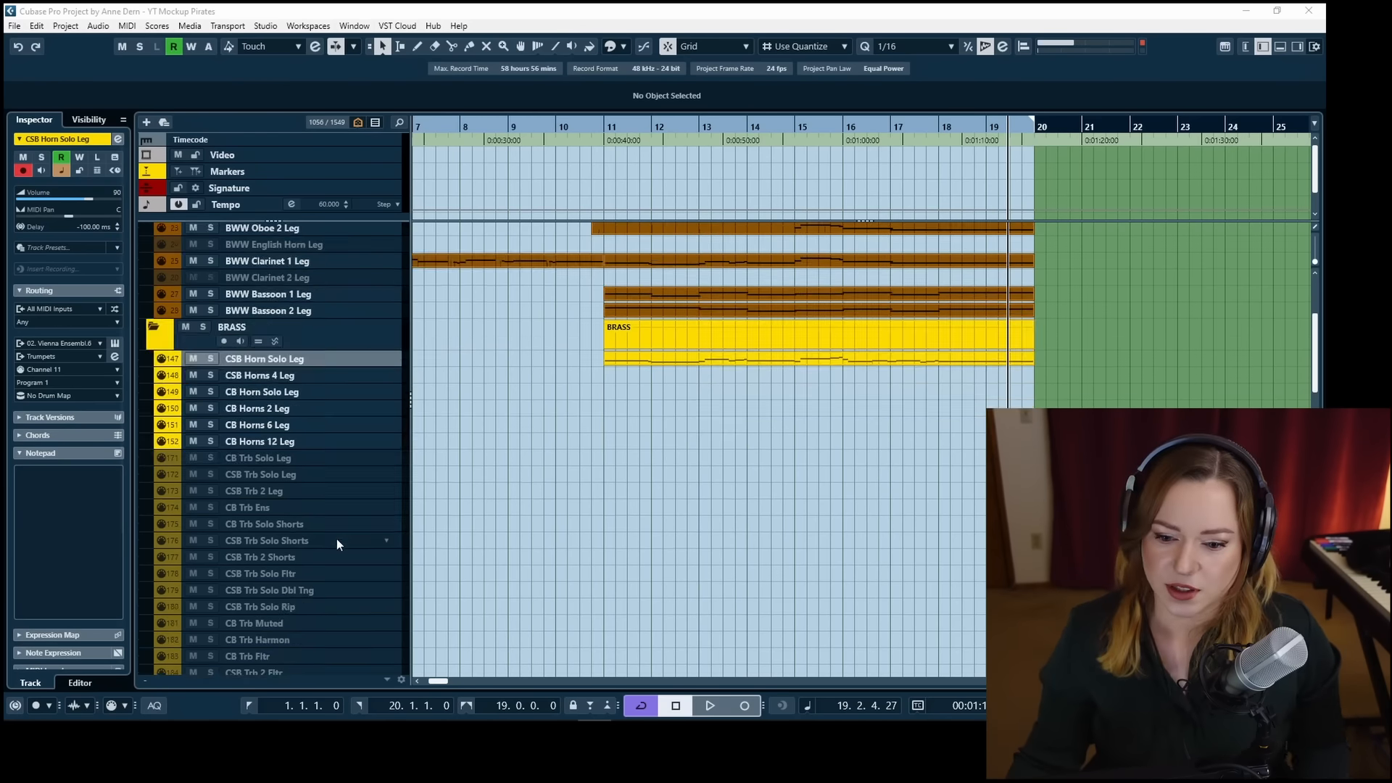
pyautogui.scroll(-3, 311, 564)
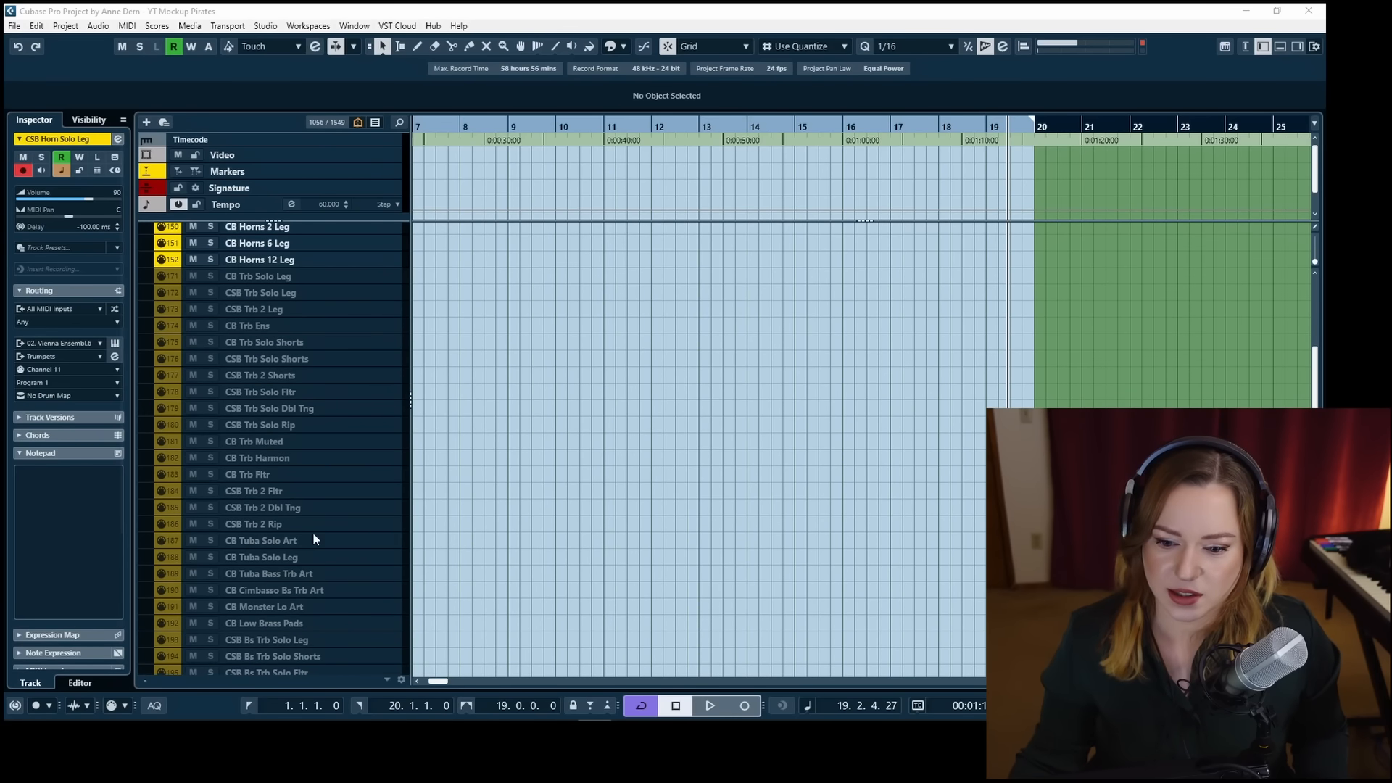
pyautogui.click(324, 572)
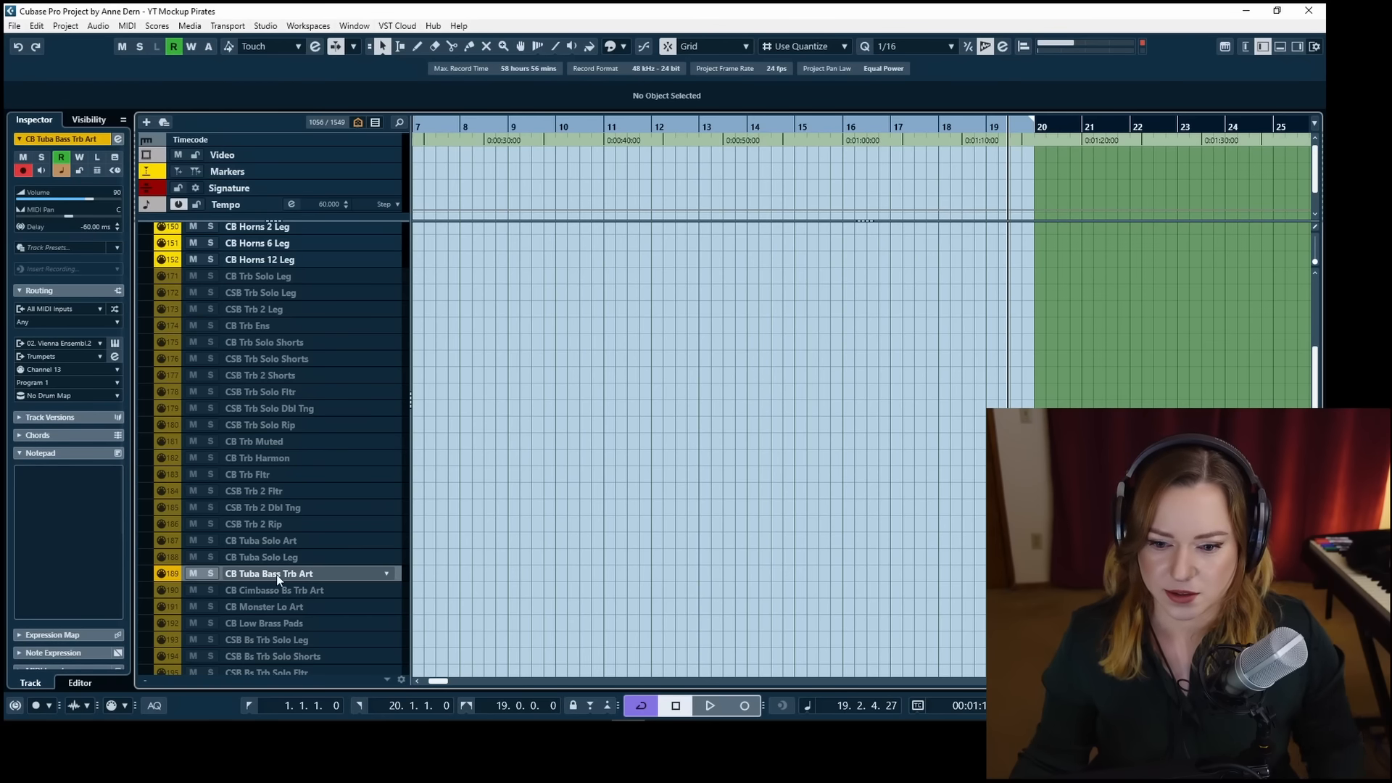
pyautogui.moveTo(276, 574); pyautogui.dragTo(296, 490)
pyautogui.moveTo(301, 289); pyautogui.dragTo(301, 272)
pyautogui.scroll(5, 572, 487)
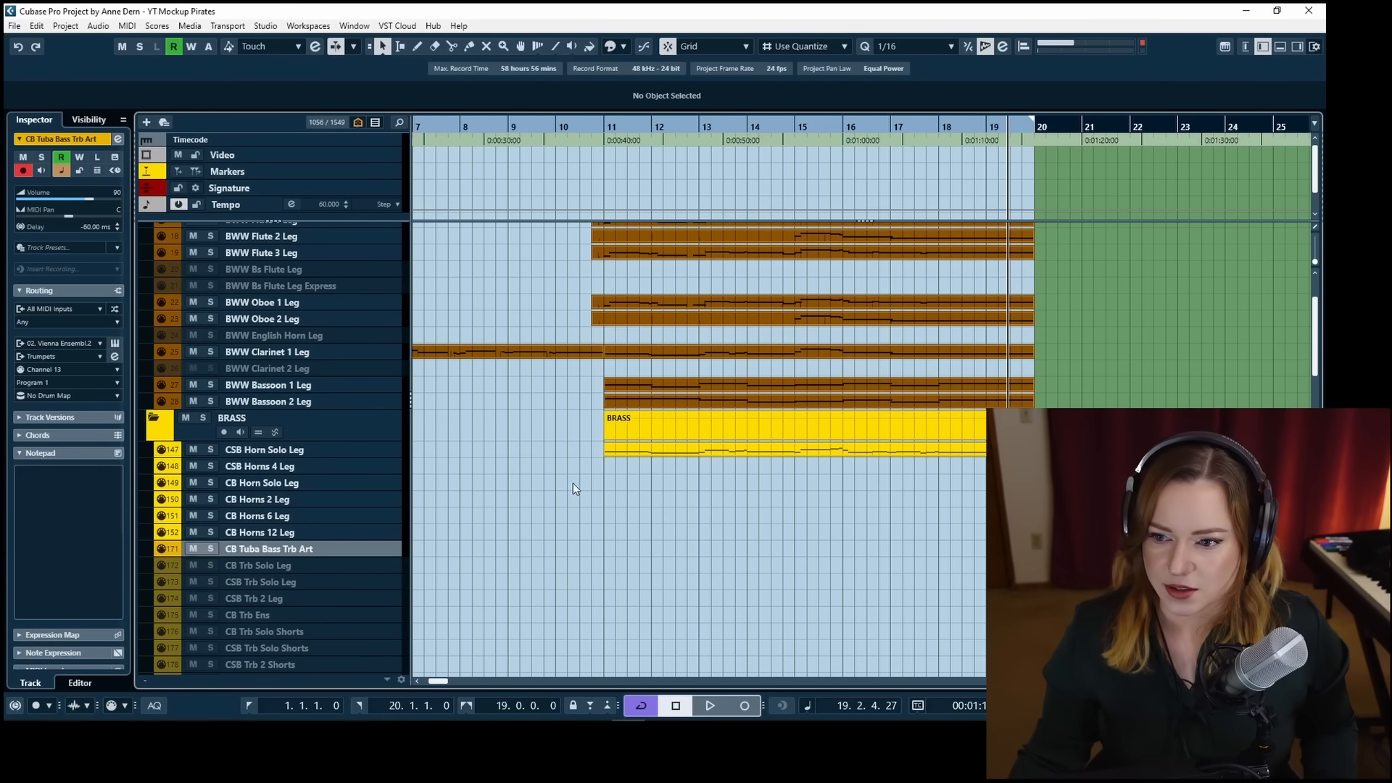
# Extend the start of the CSB Horn Solo Leg part to 10.4.2 and play it in the Key Editor.
pyautogui.doubleClick(610, 451)
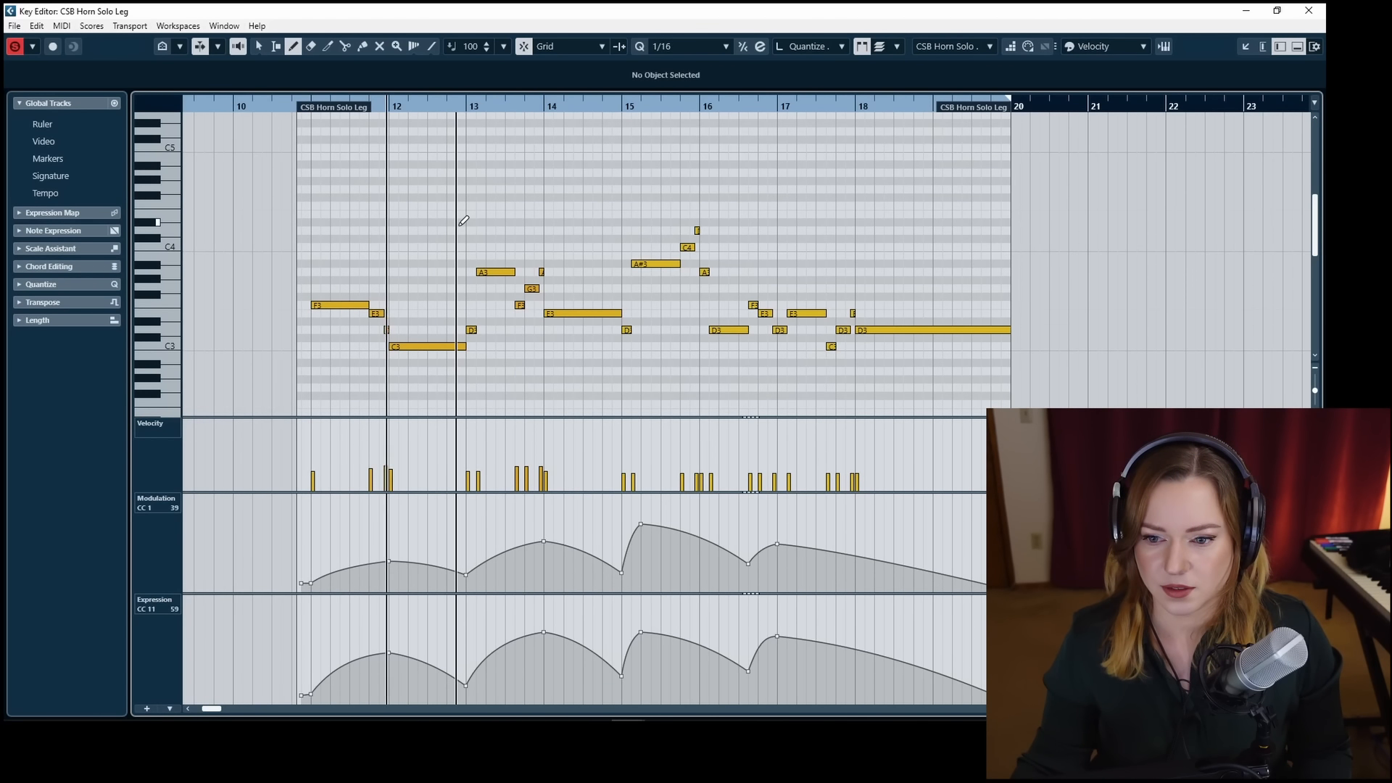
pyautogui.press('1')
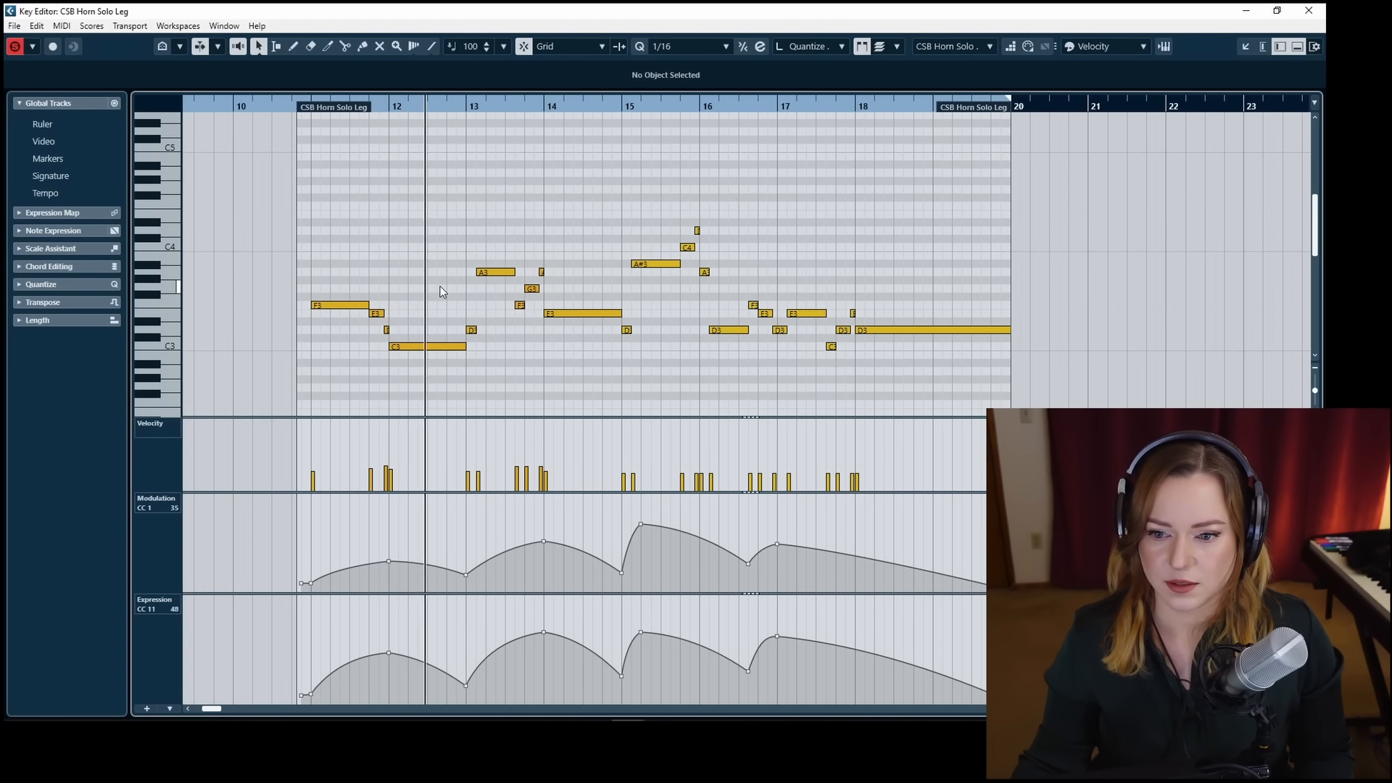
pyautogui.click(440, 288)
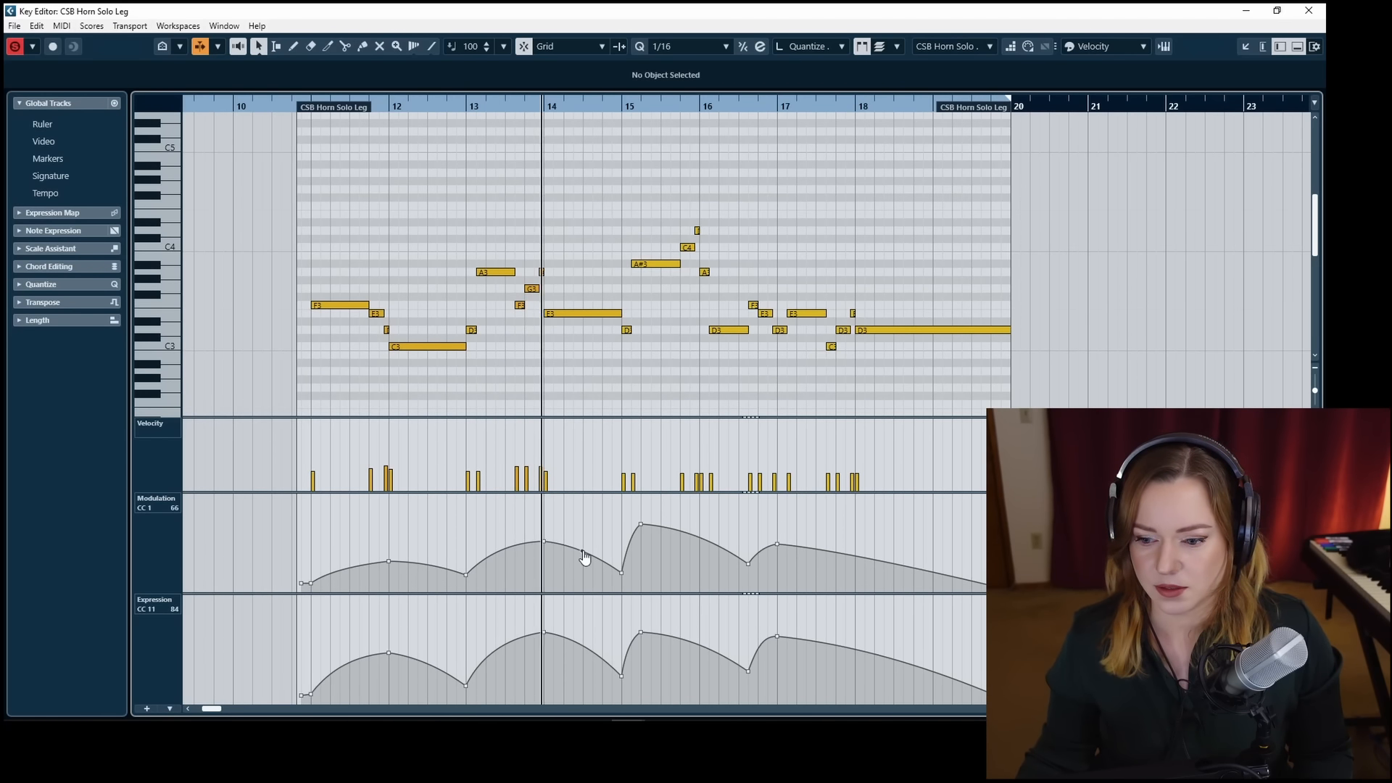
# Move the horn's bar 15 modulation peak to beat 4 at value 76, replay the passage, and close the editor.
pyautogui.moveTo(644, 529); pyautogui.dragTo(680, 534)
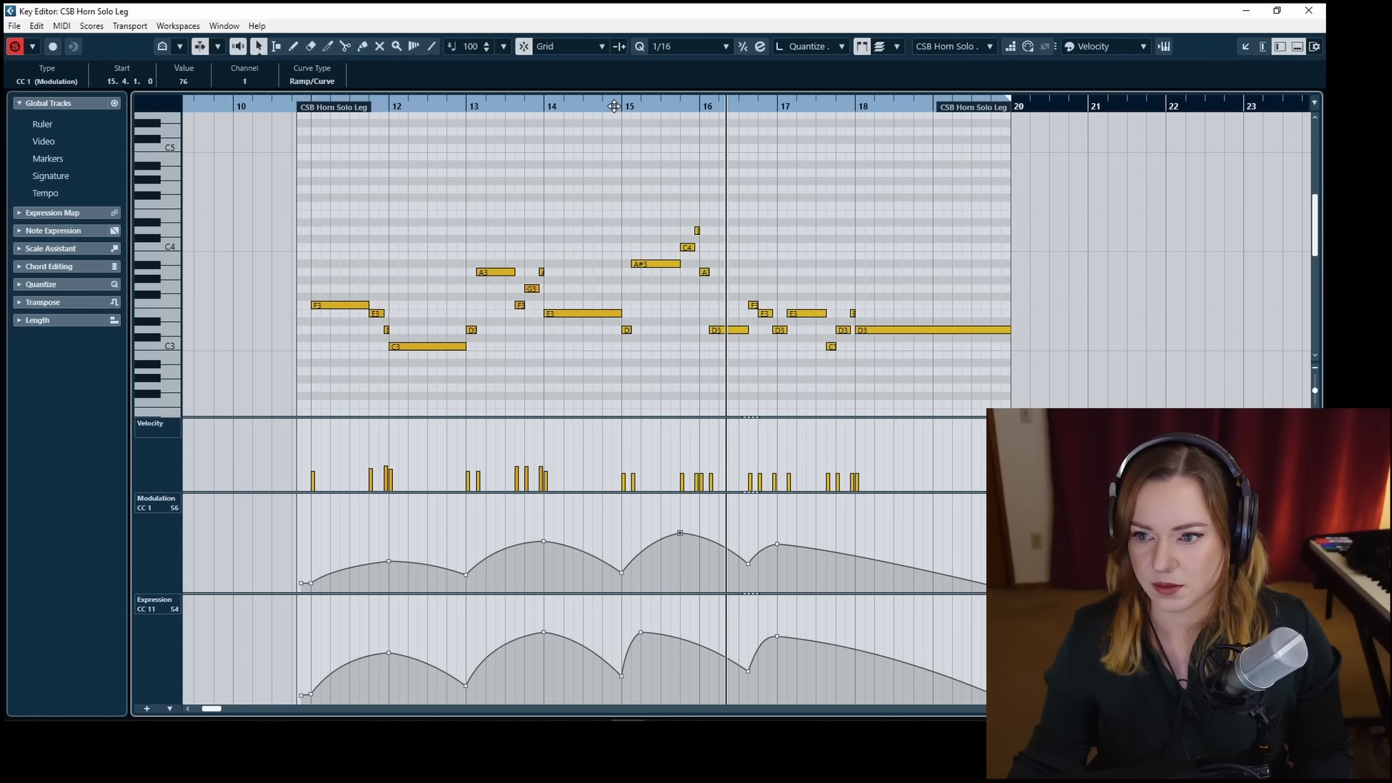
pyautogui.click(614, 106)
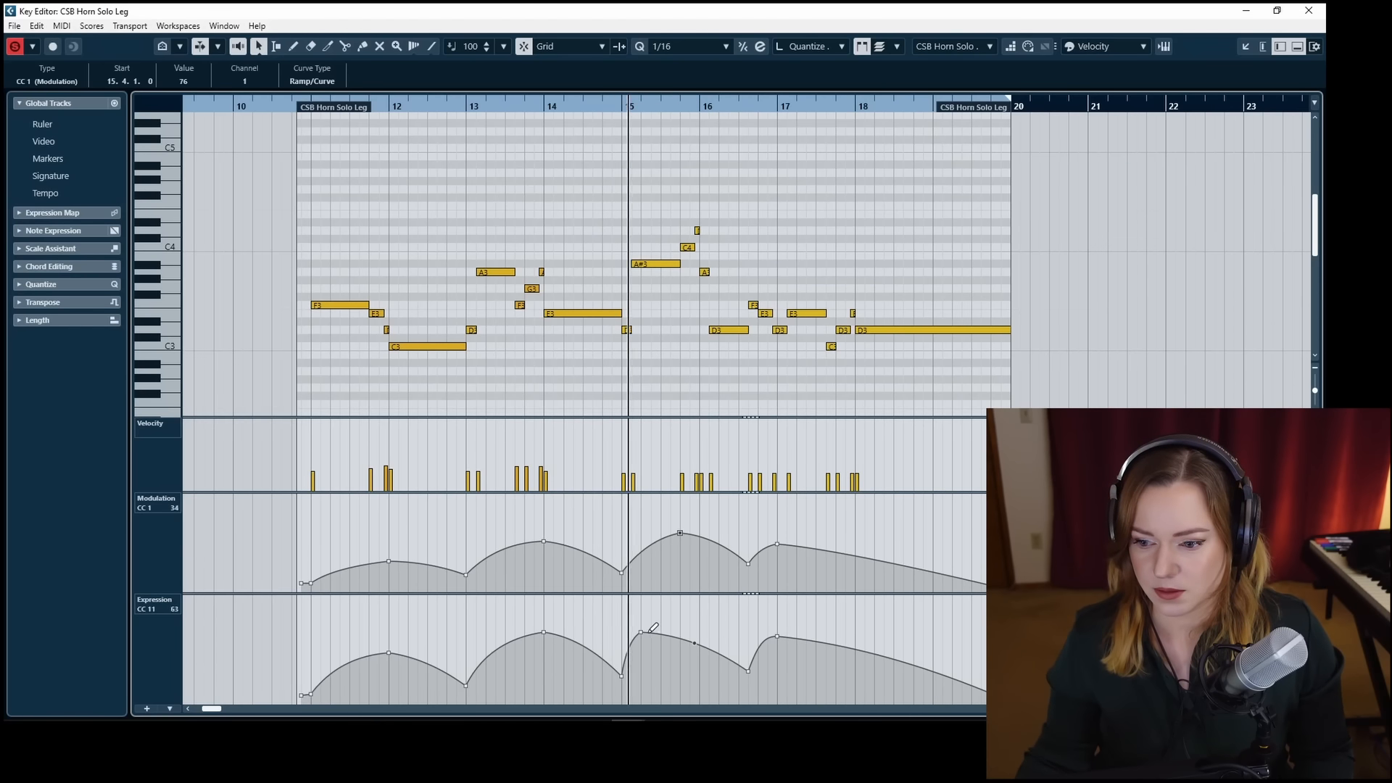
pyautogui.moveTo(645, 638)
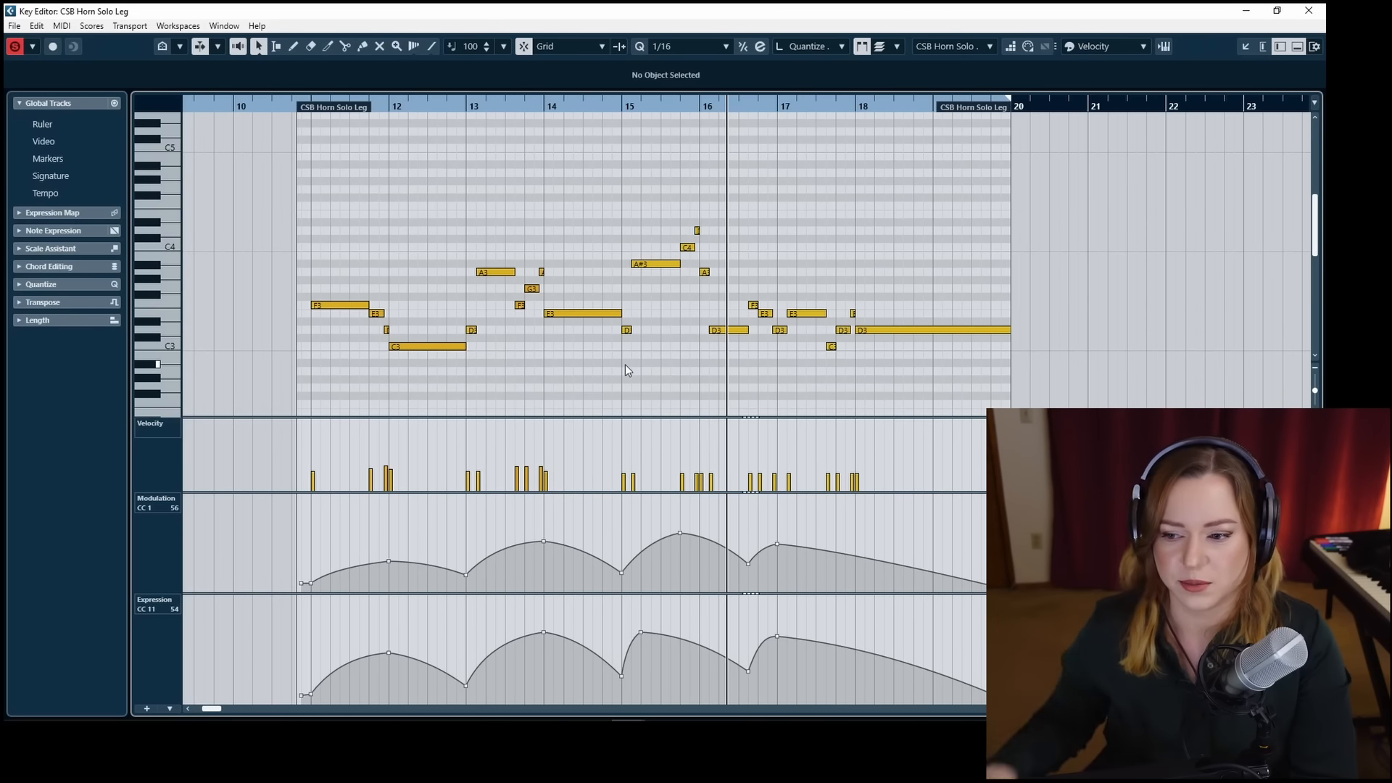
pyautogui.press('Return')
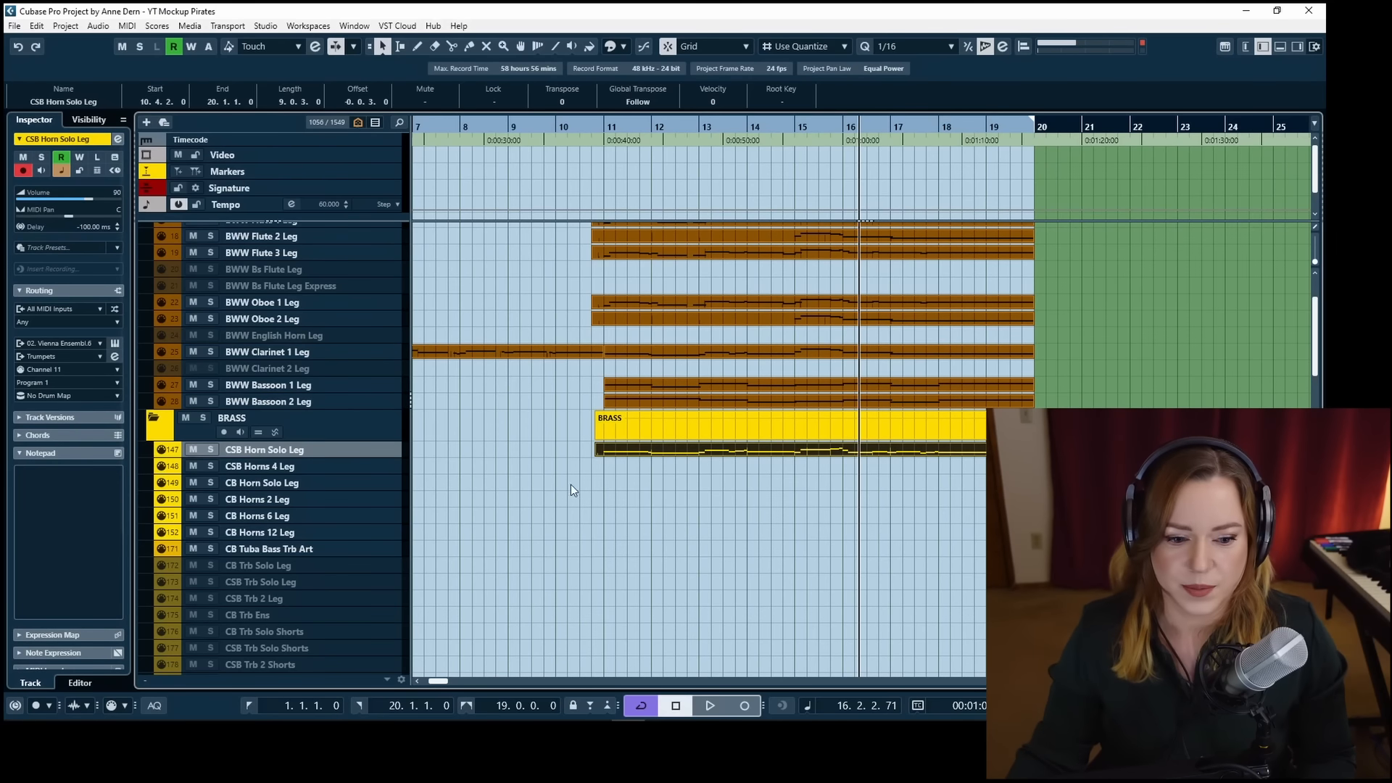
pyautogui.click(555, 506)
# Copy the CSB Horn Solo Leg part to the CSB Horns 4 Leg track and play it soloed from just before bar 11.
pyautogui.click(595, 127)
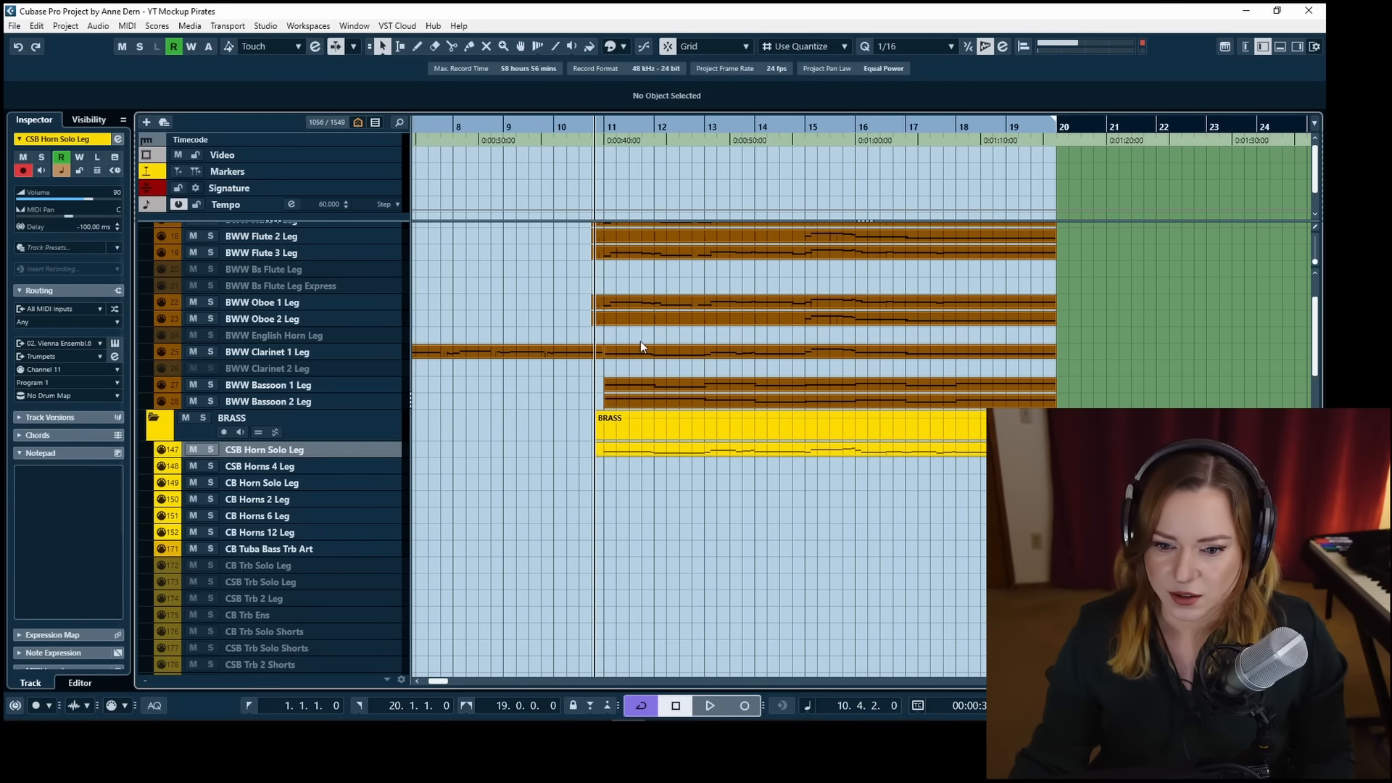
pyautogui.click(623, 448)
pyautogui.moveTo(635, 449); pyautogui.dragTo(641, 463)
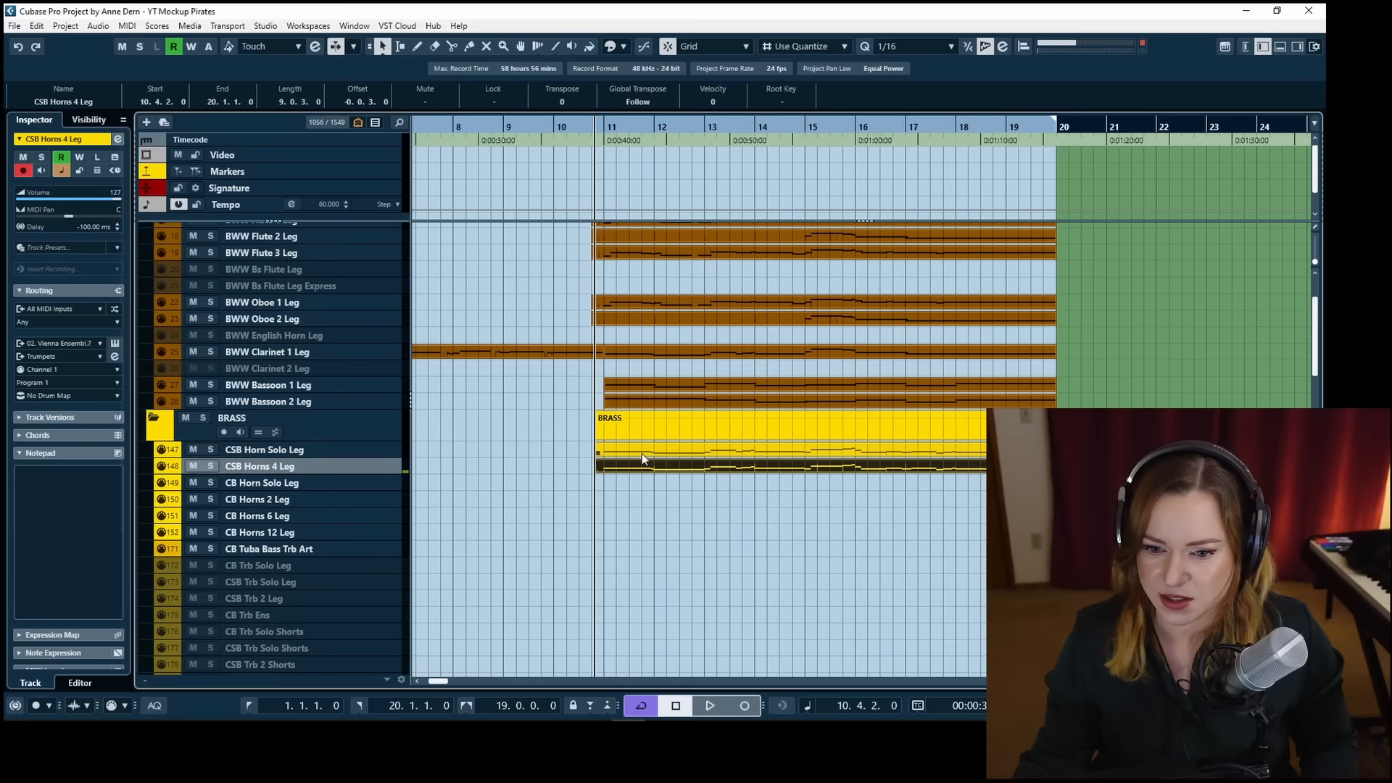
pyautogui.press('s')
pyautogui.press('space')
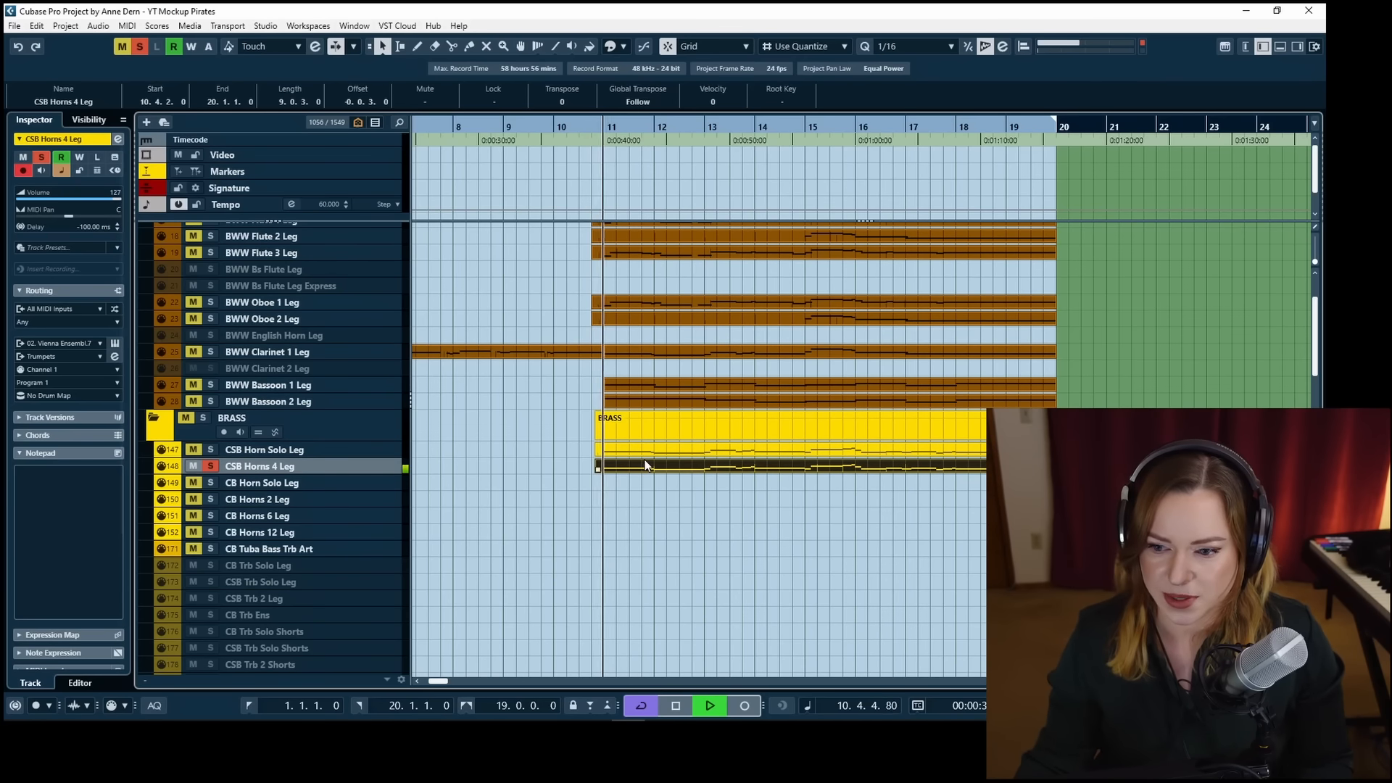
# Raise the CSB Horns 4 Leg expression curve from bar 12 to bar 17, with 93 at bar 12, and replay it unsoloed with the other parts.
pyautogui.doubleClick(645, 465)
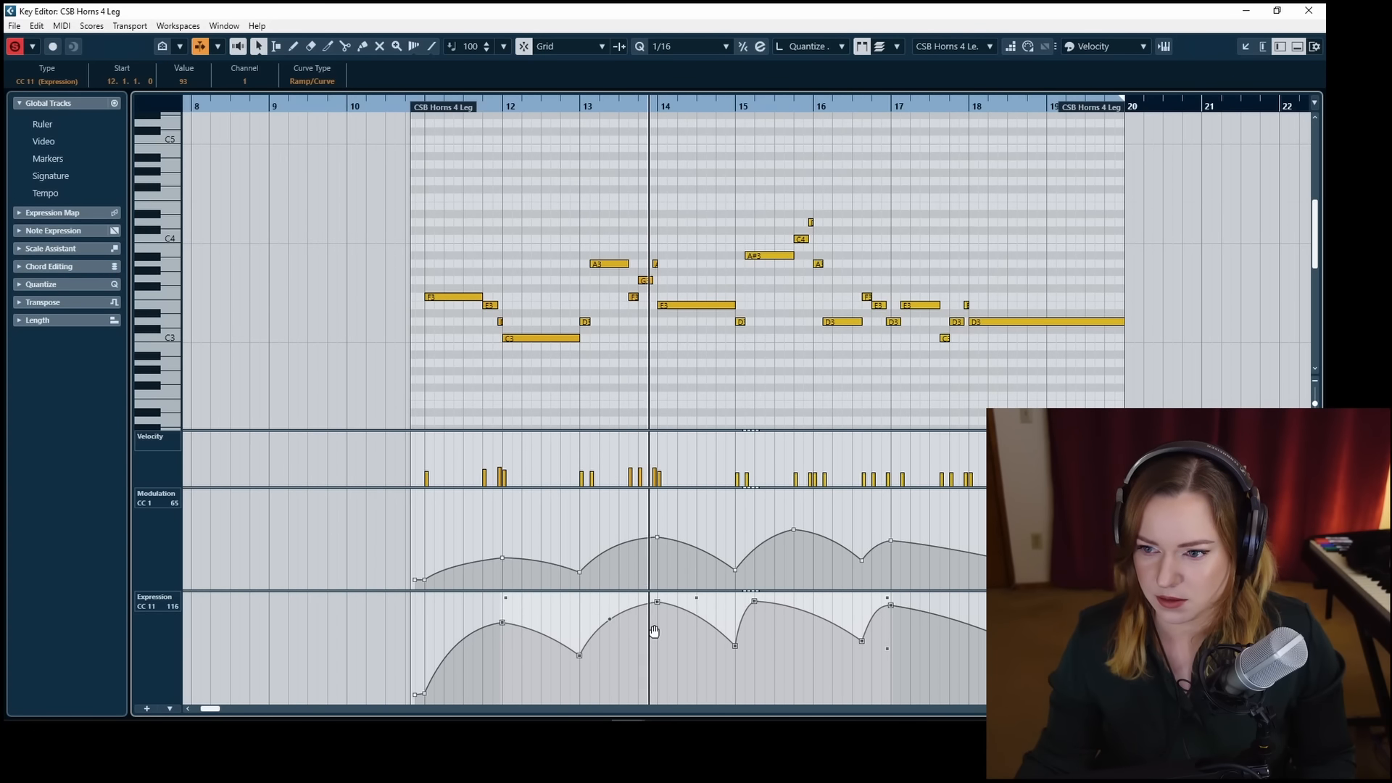
pyautogui.press('Escape')
pyautogui.press('space')
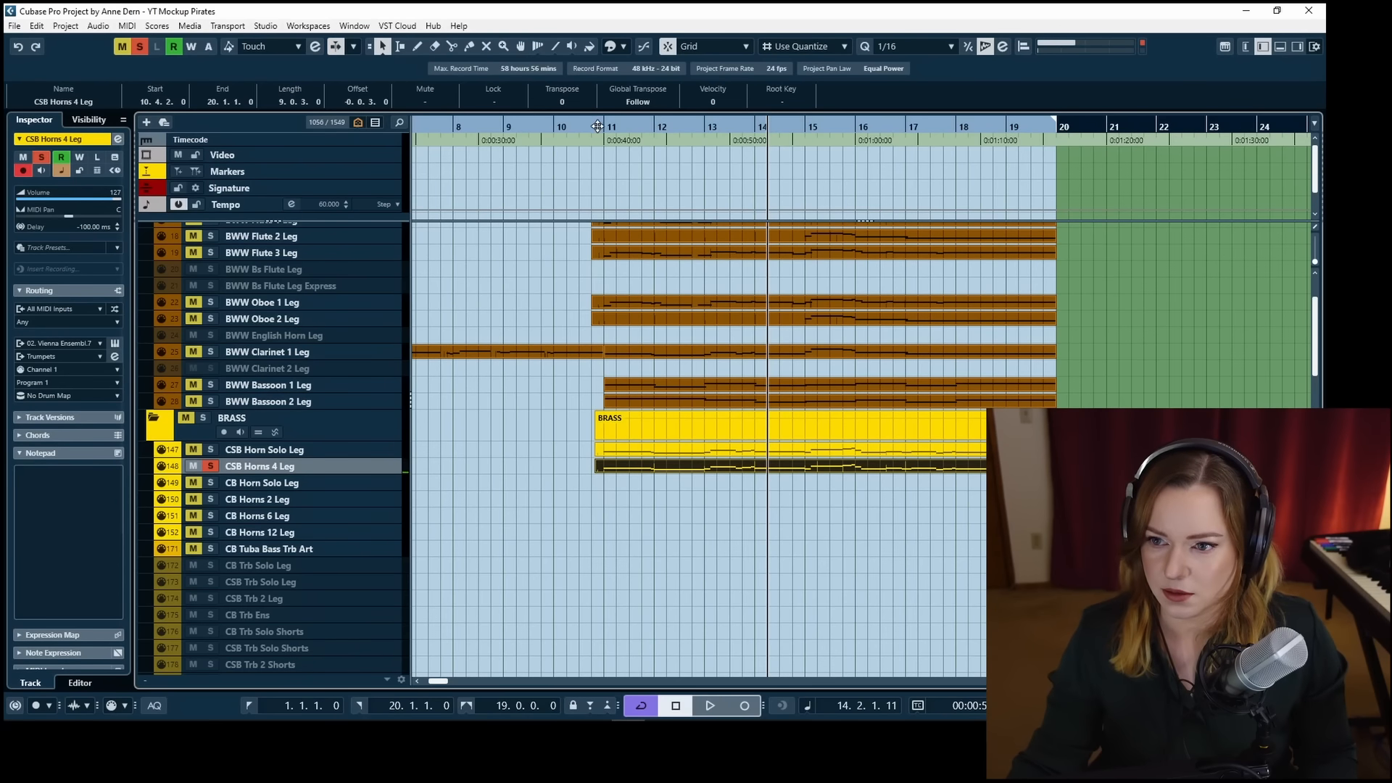
pyautogui.click(597, 126)
pyautogui.press('space')
pyautogui.click(563, 496)
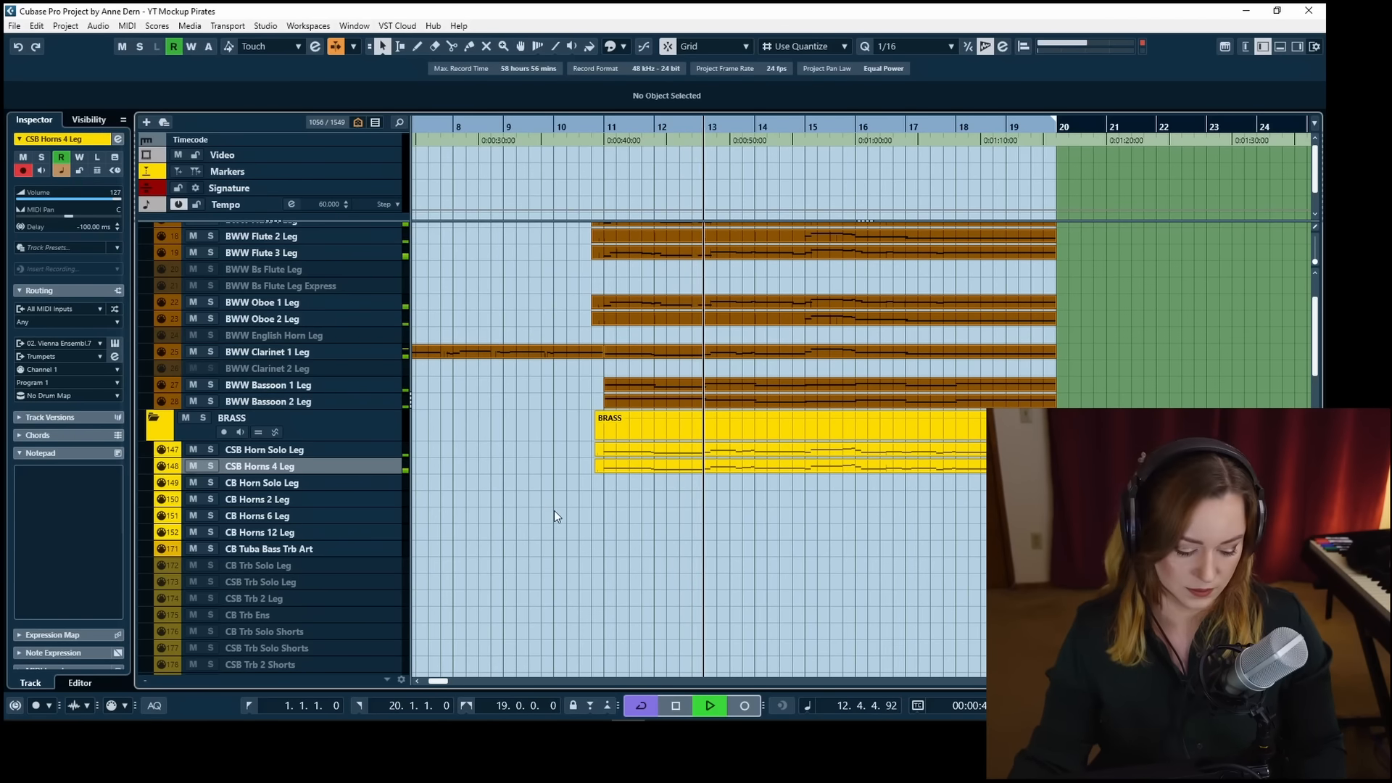
# Examine the instrument output channels across the MixConsole during playback, and close it.
pyautogui.press('F3')
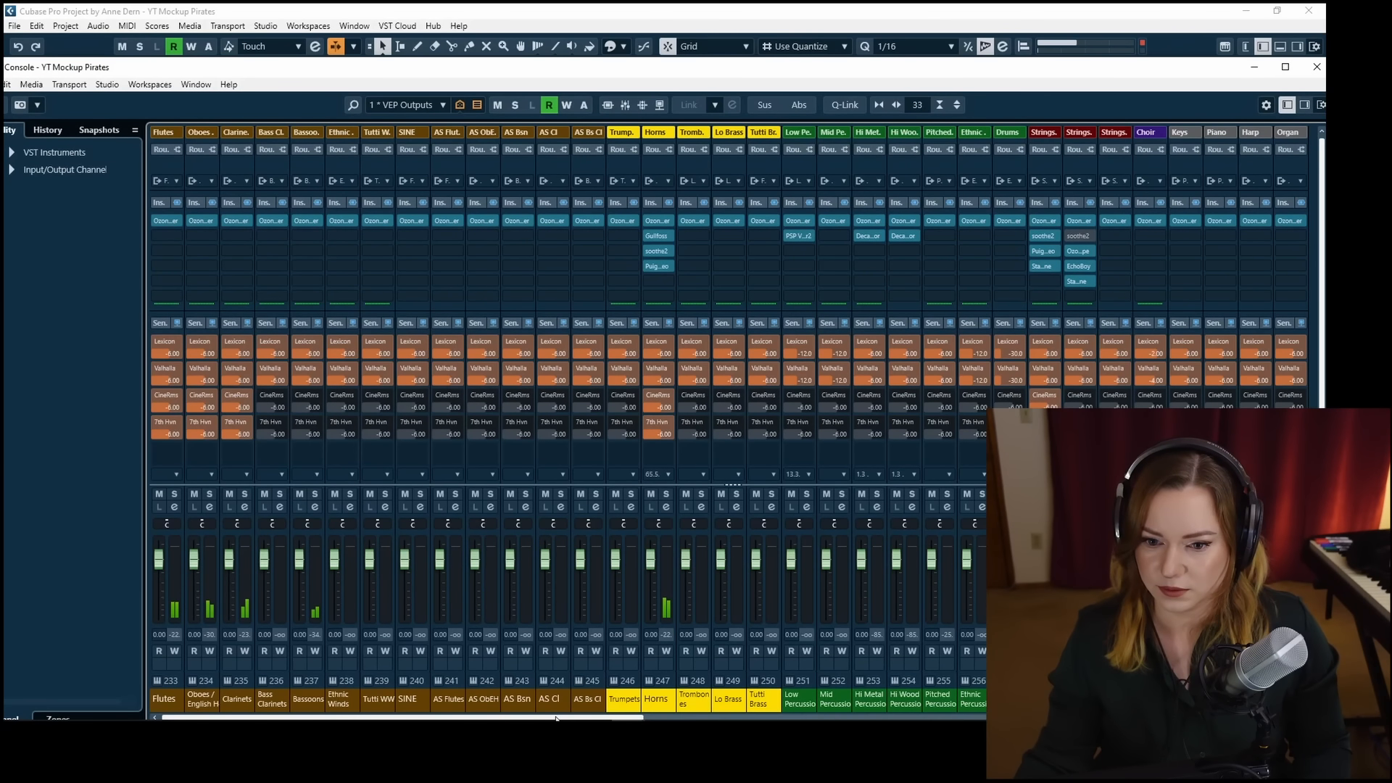
pyautogui.moveTo(485, 718); pyautogui.dragTo(1191, 717)
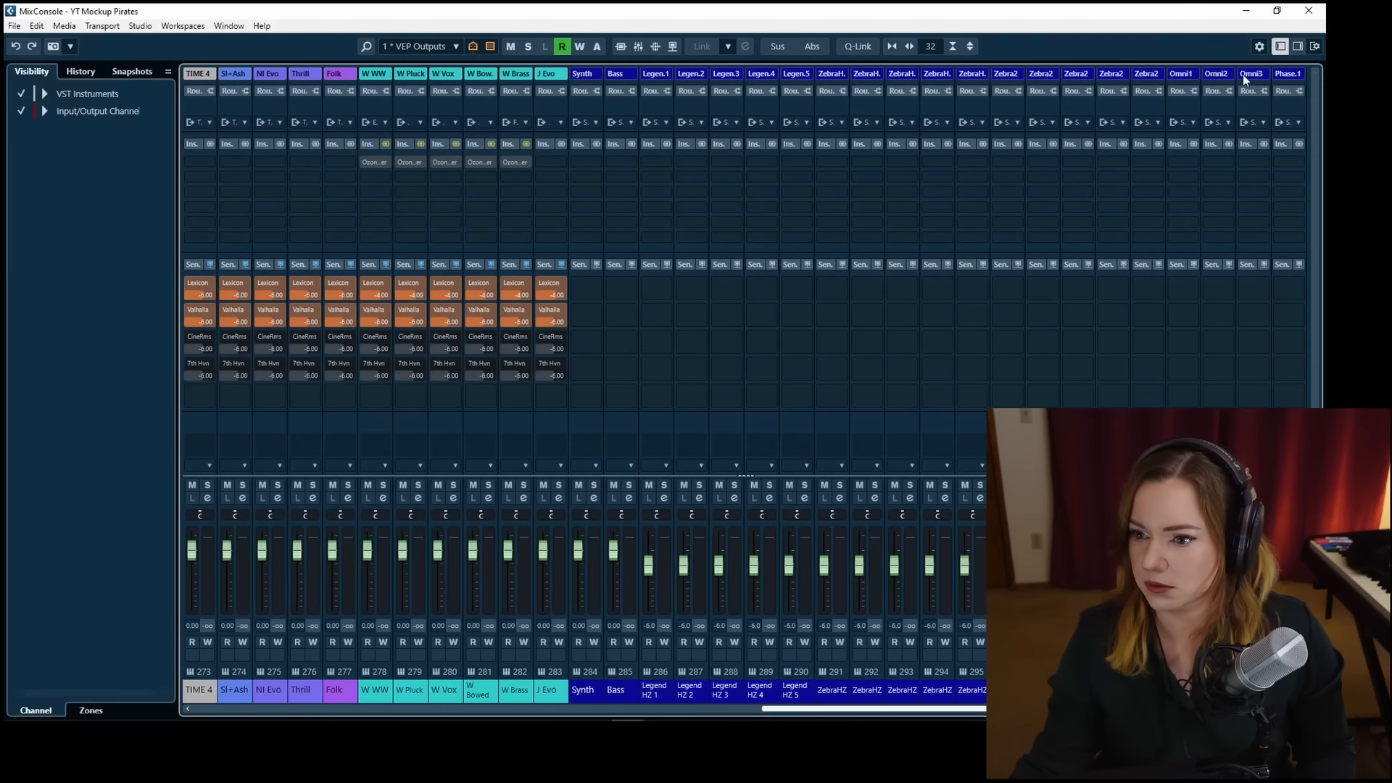
pyautogui.press('F3')
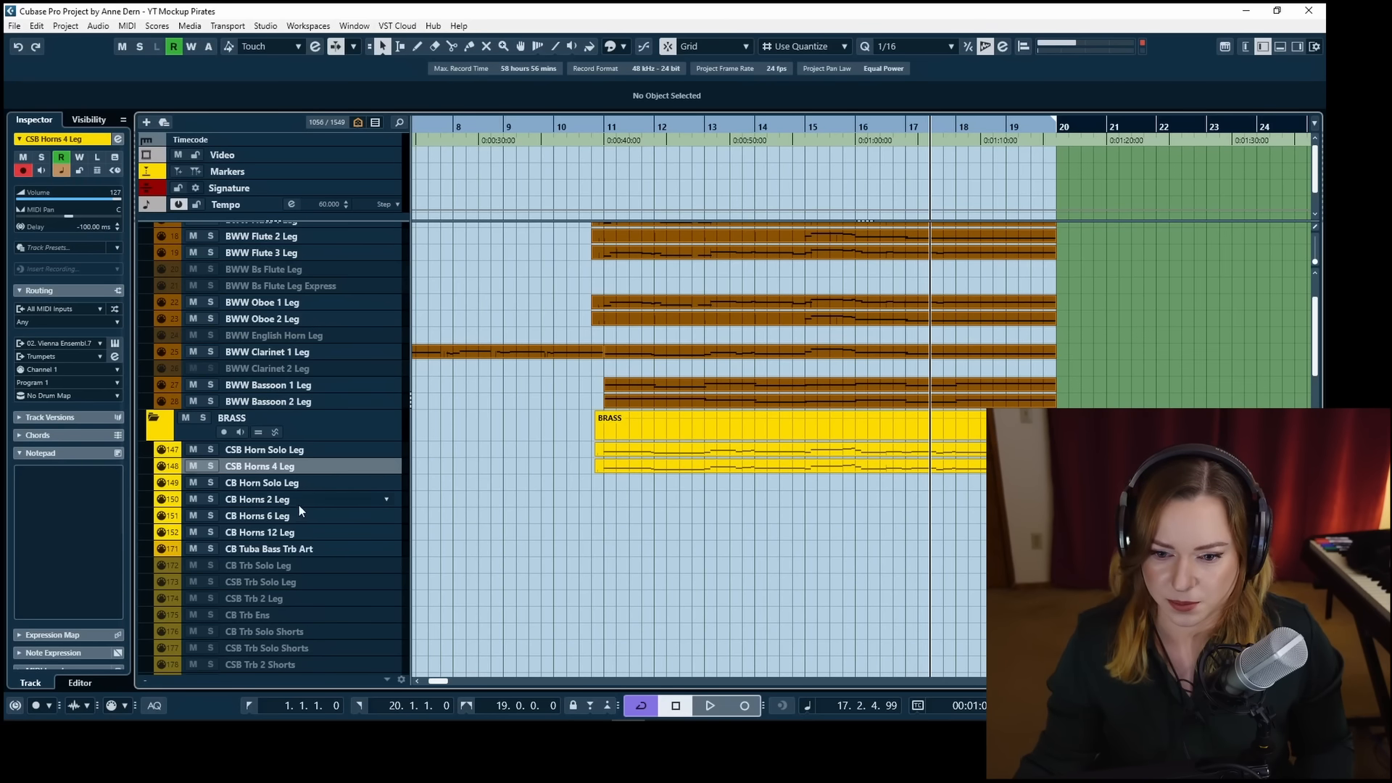
# Draw an empty part on the CB Horn Solo Leg track from 10.4.2 to bar 20.
pyautogui.click(314, 488)
pyautogui.press('8')
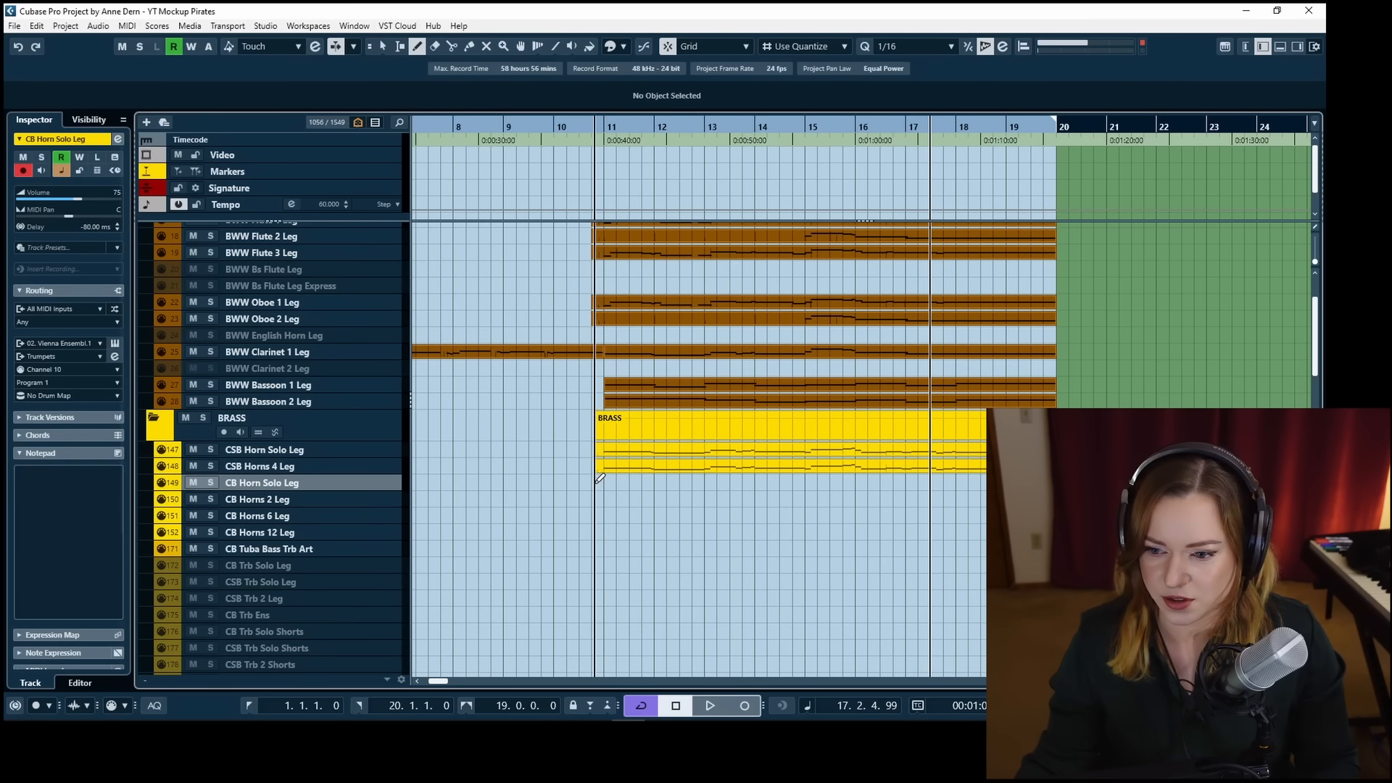
pyautogui.moveTo(596, 483); pyautogui.dragTo(1055, 484)
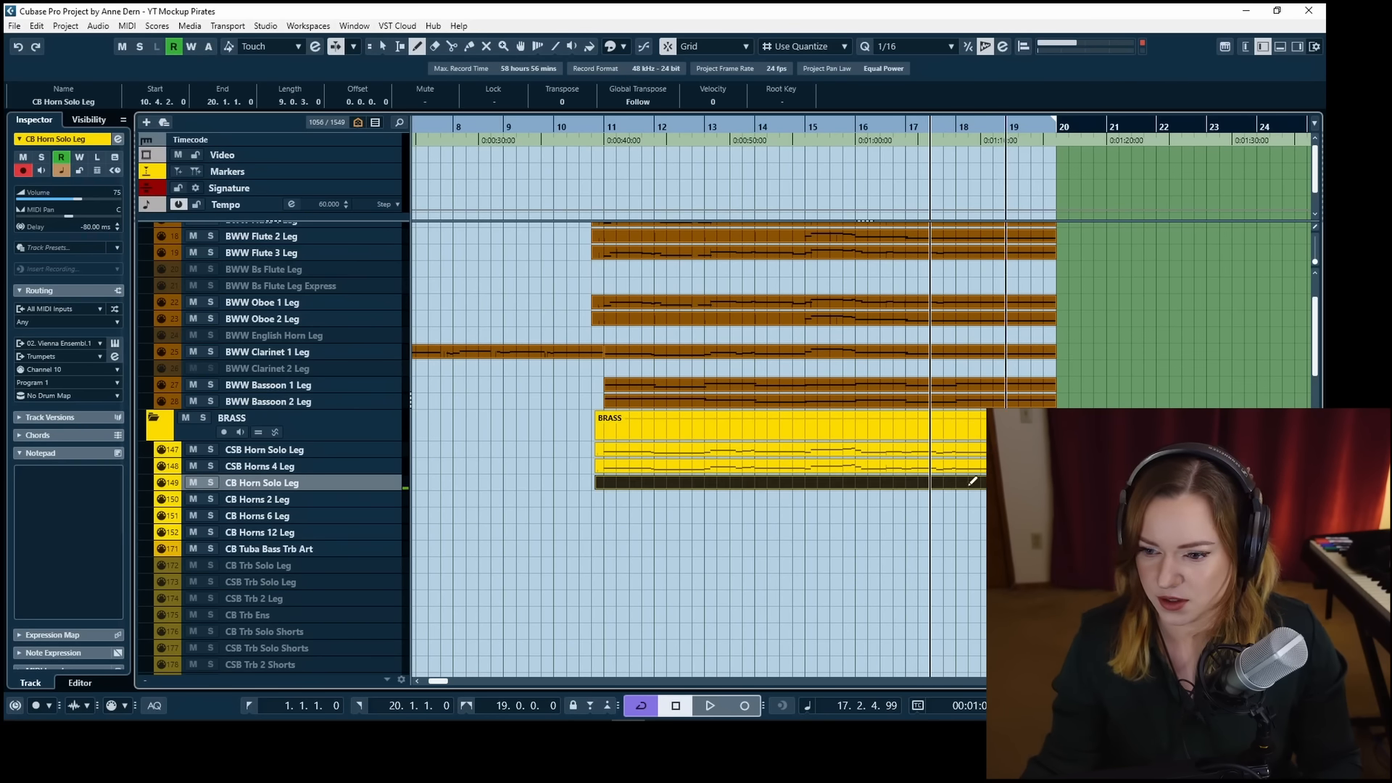
pyautogui.press('1')
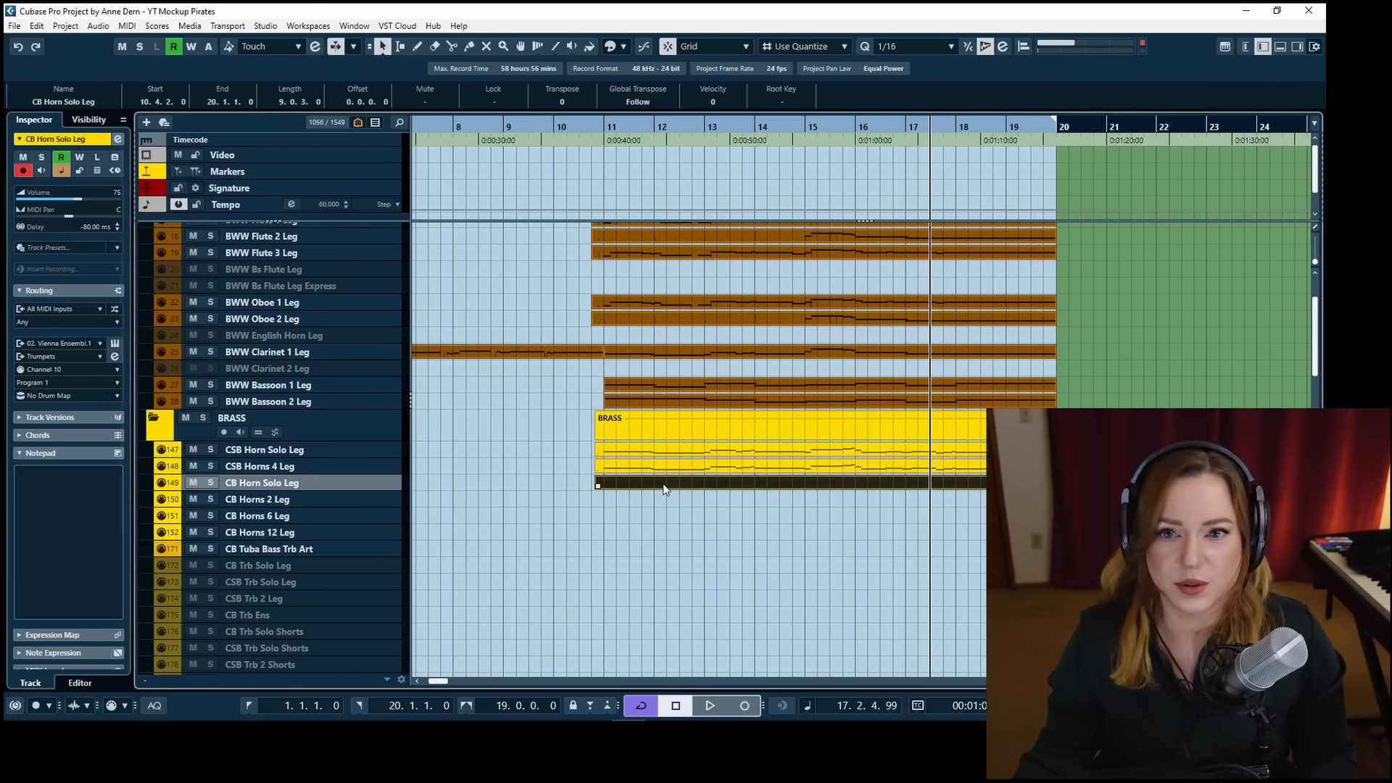
# Copy the Piano in Blue notes from bar 11 through bar 19 into the CB Horn Solo Leg part, starting at bar 11.
pyautogui.scroll(-20, 648, 478)
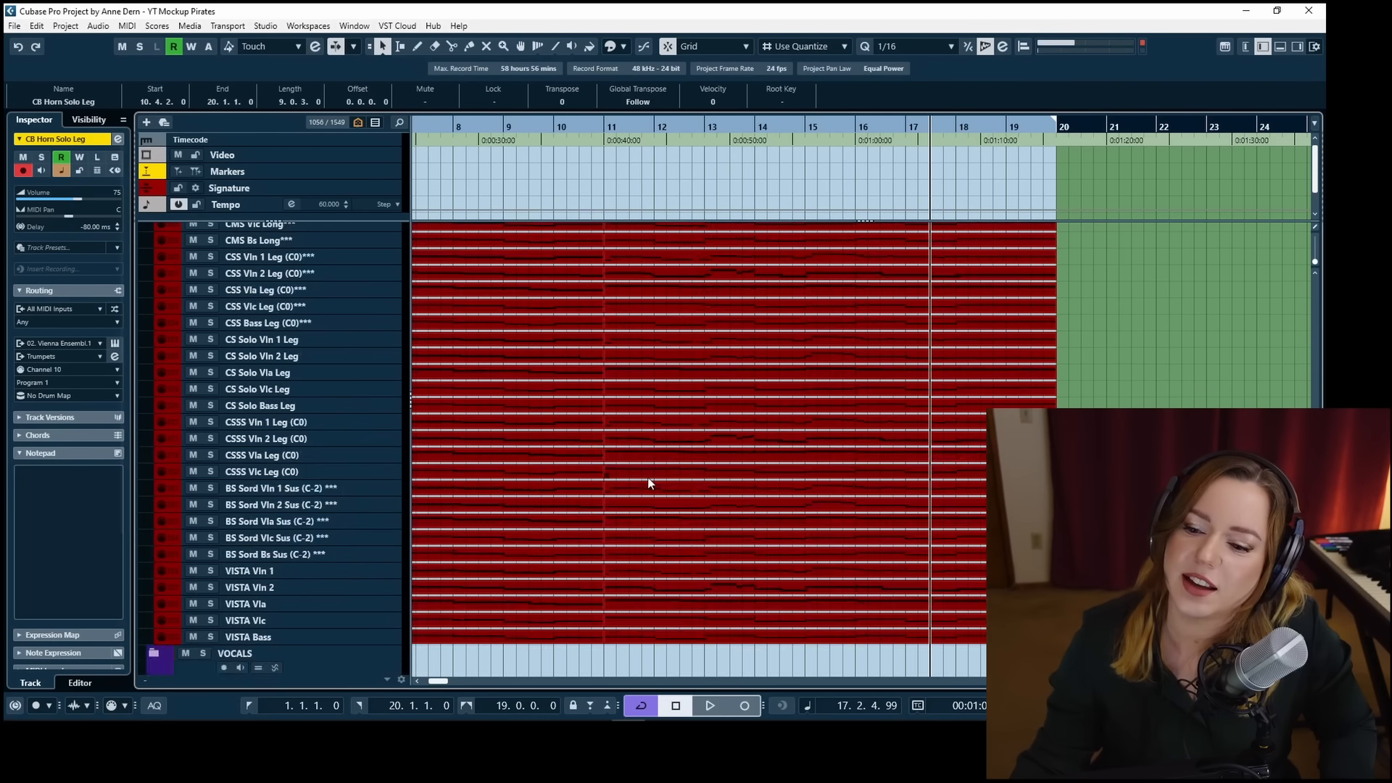
pyautogui.click(160, 486)
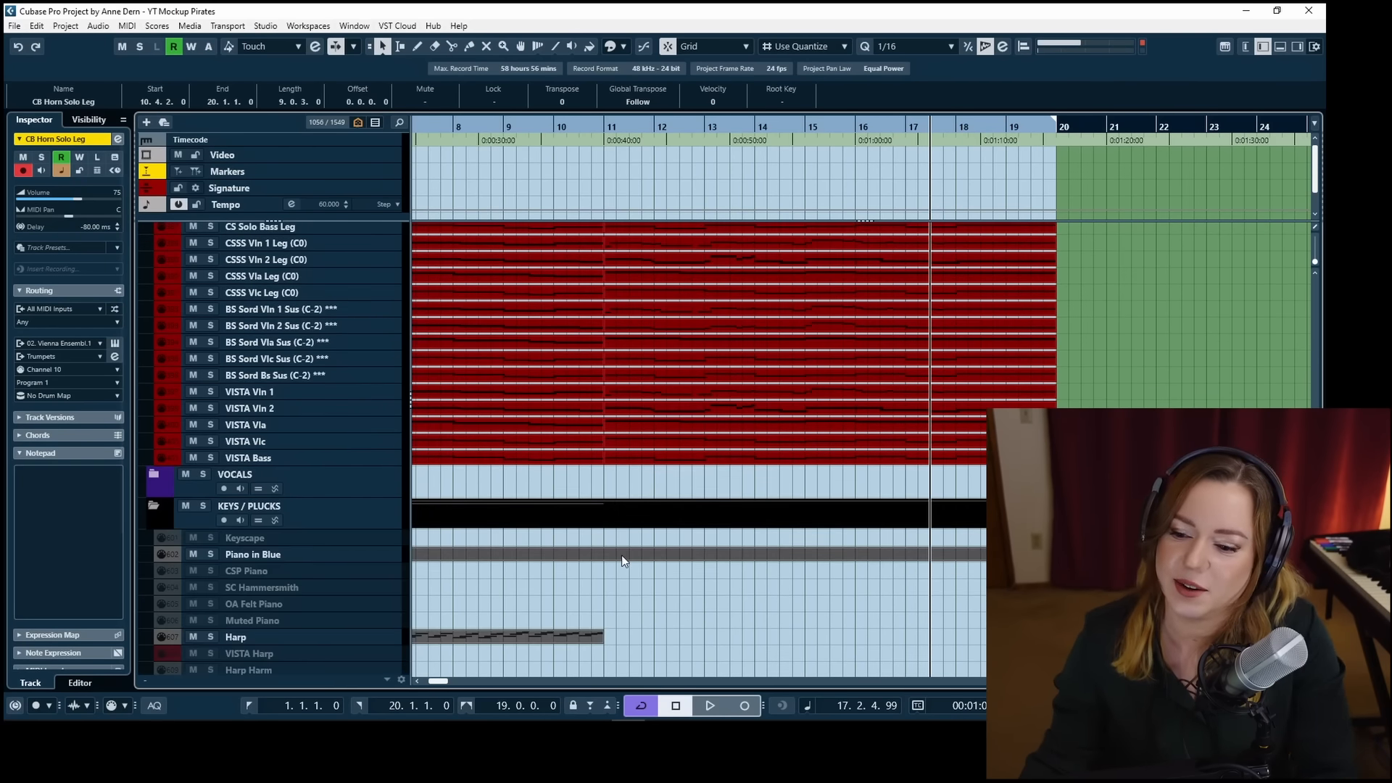
pyautogui.doubleClick(621, 555)
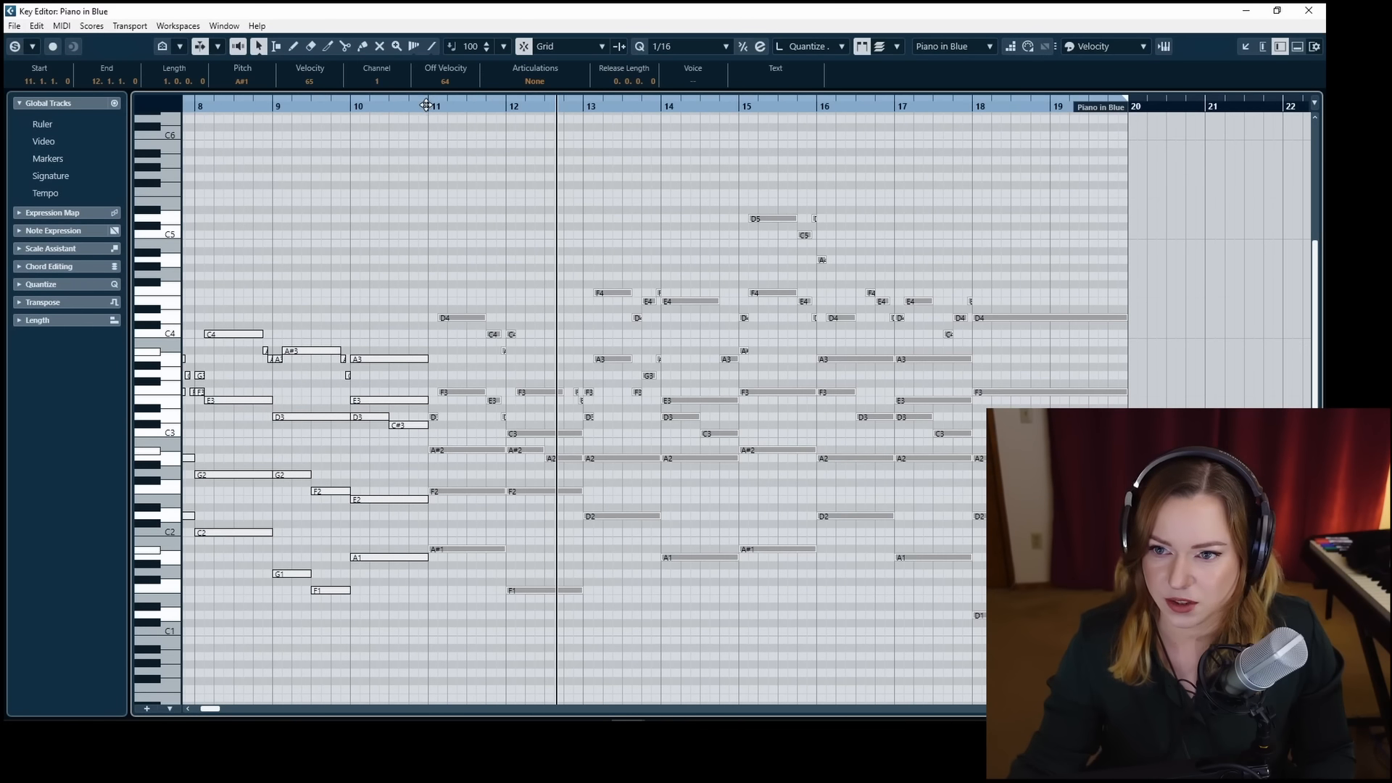
pyautogui.click(435, 109)
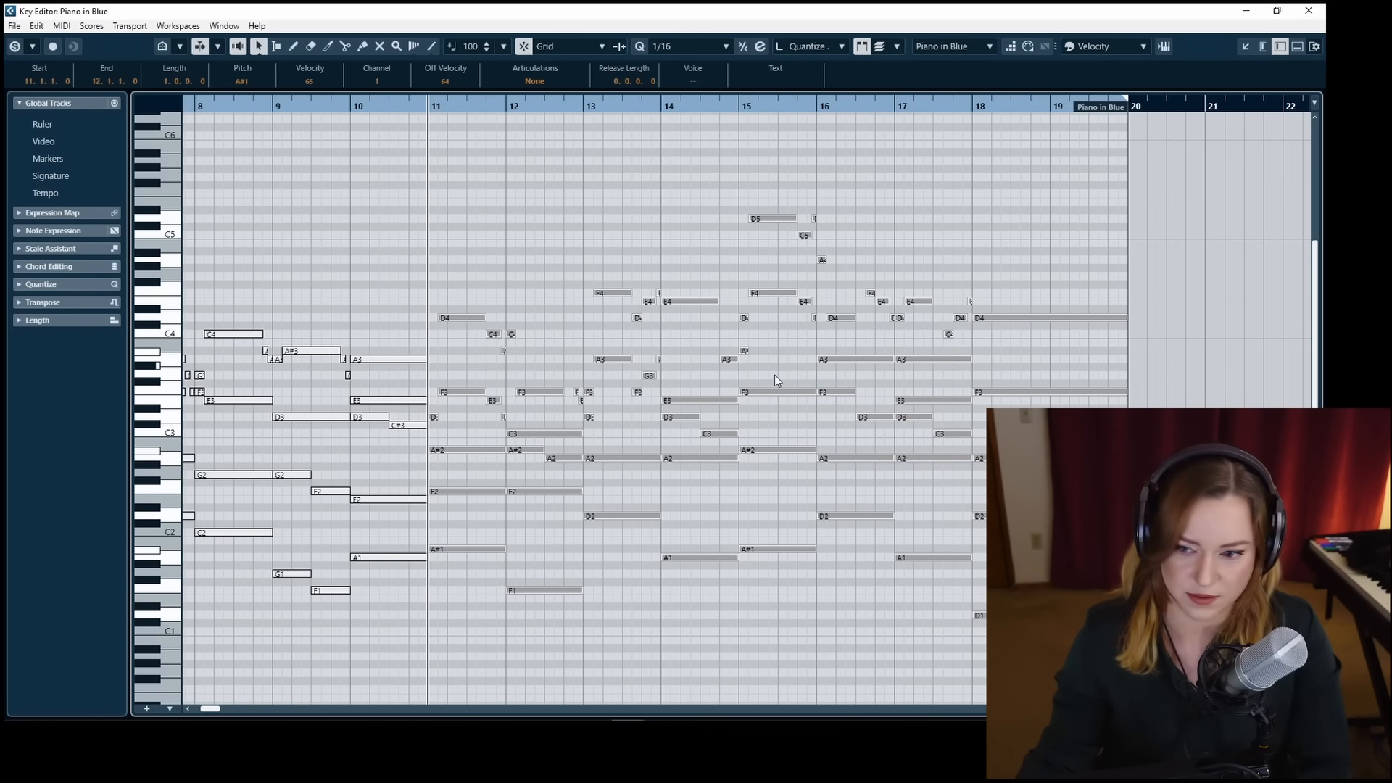
pyautogui.press('Escape')
pyautogui.scroll(10, 768, 435)
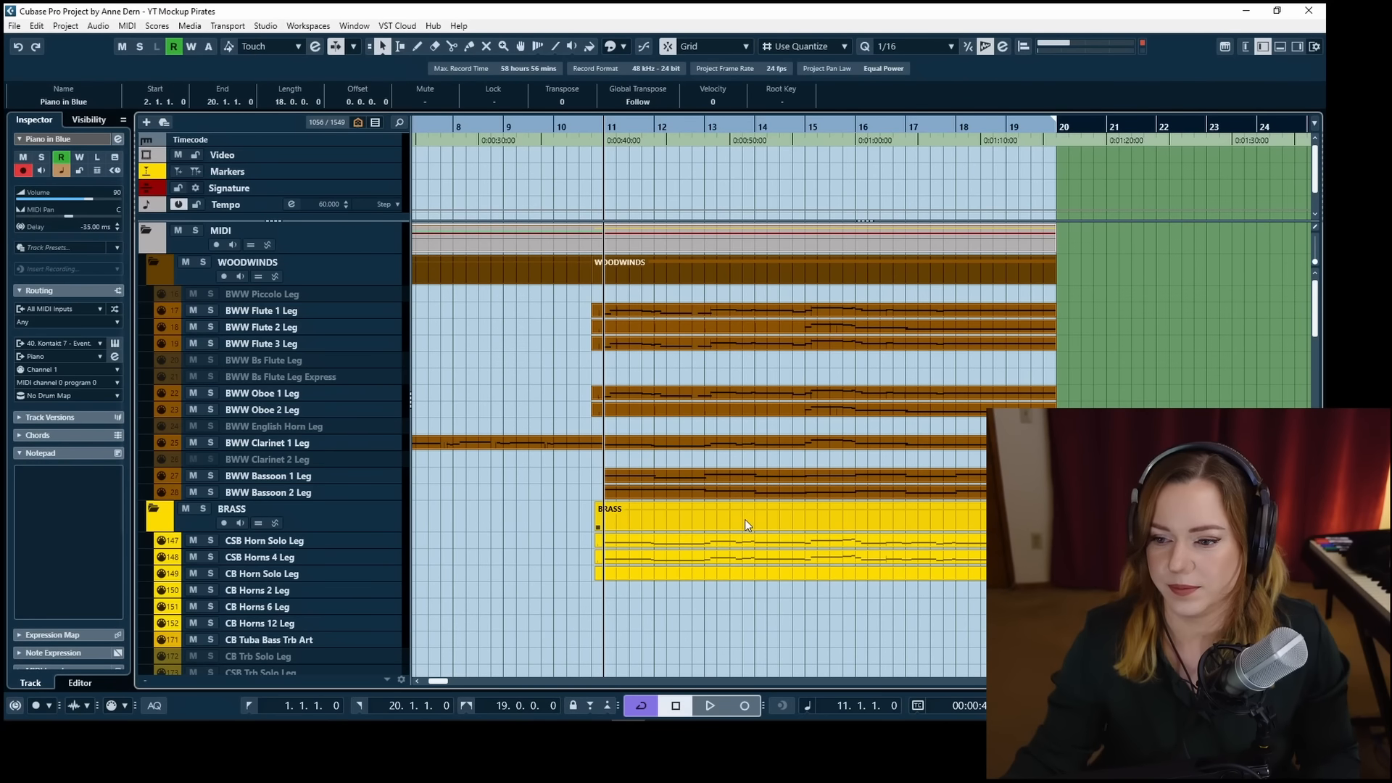
pyautogui.doubleClick(638, 576)
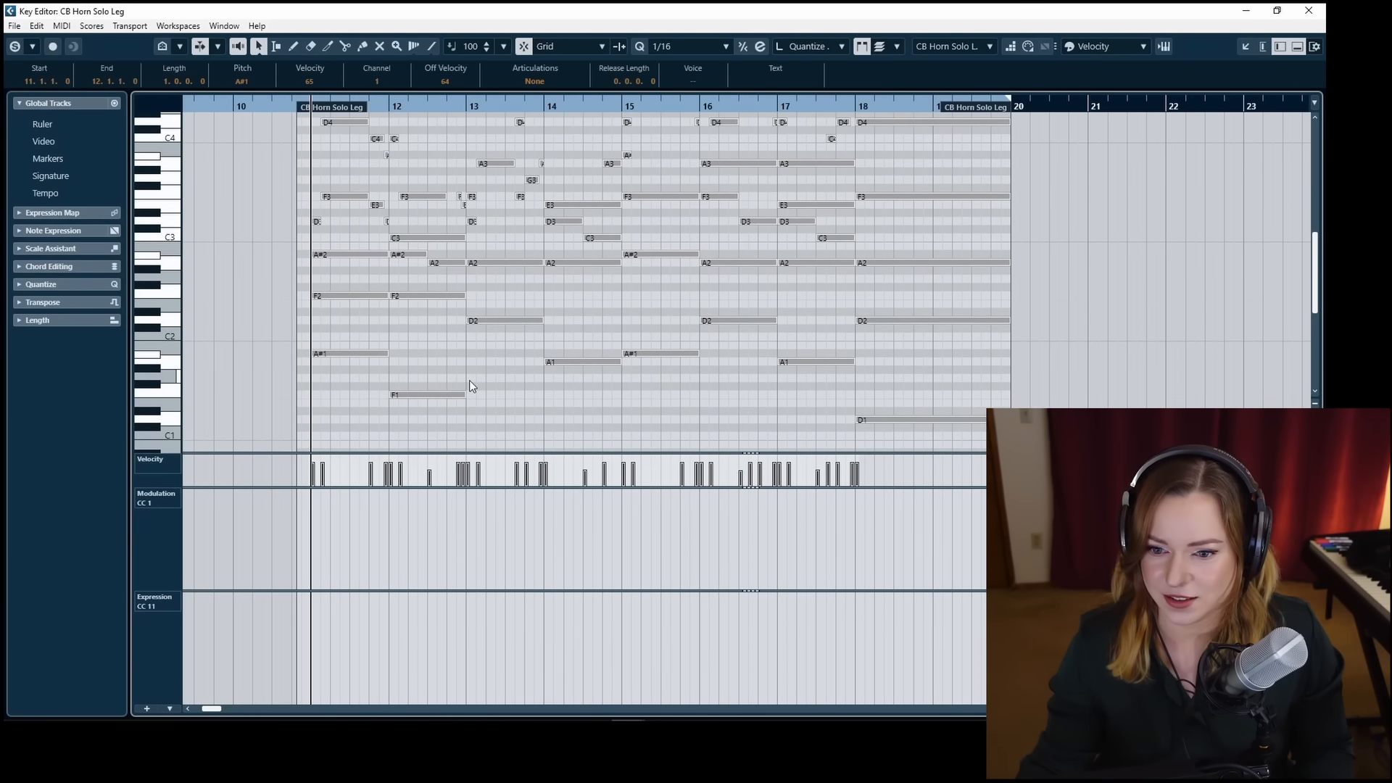
# Delete the melody notes in bars 11 and 12, extend D3 through bar 11, and unmute the sustained chord notes below.
pyautogui.moveTo(320, 289); pyautogui.dragTo(374, 288)
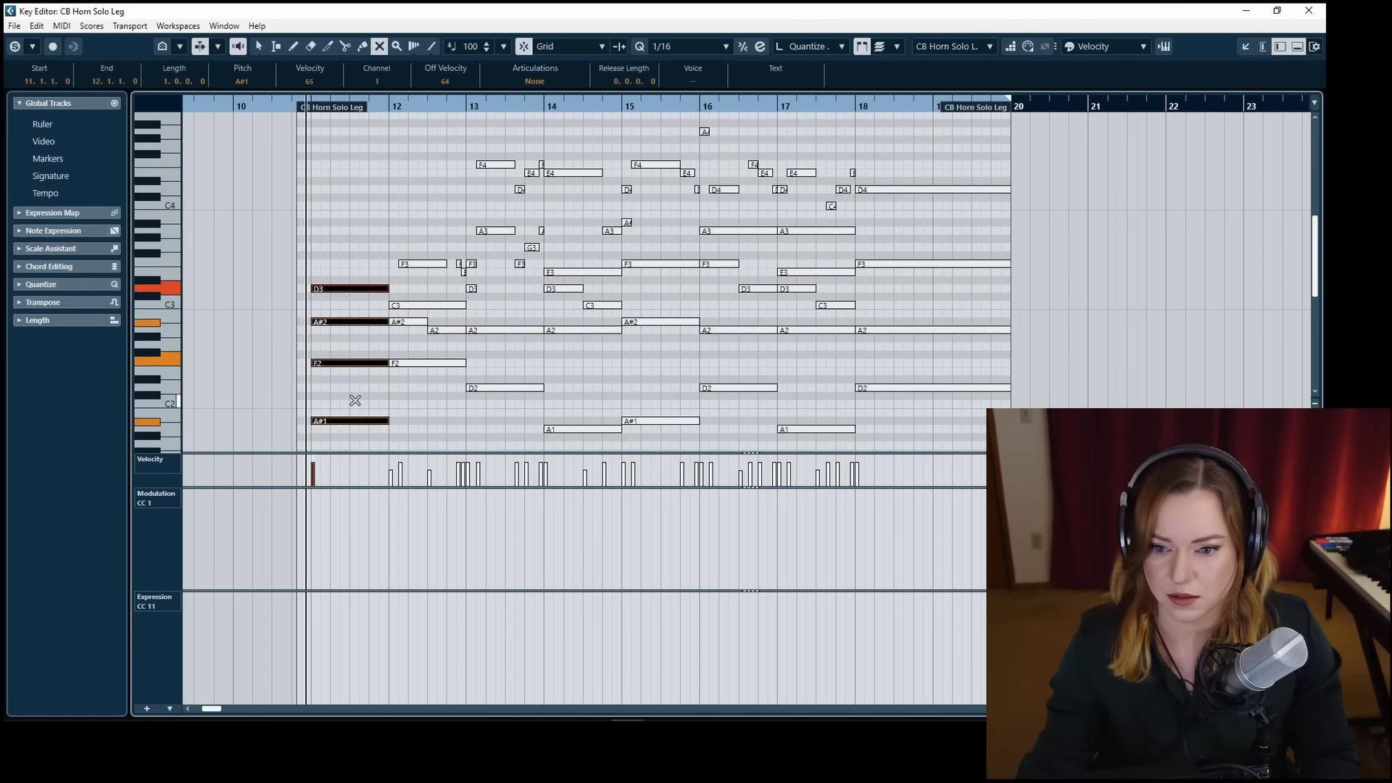
pyautogui.scroll(-2, 355, 400)
pyautogui.press('1')
pyautogui.click(411, 226)
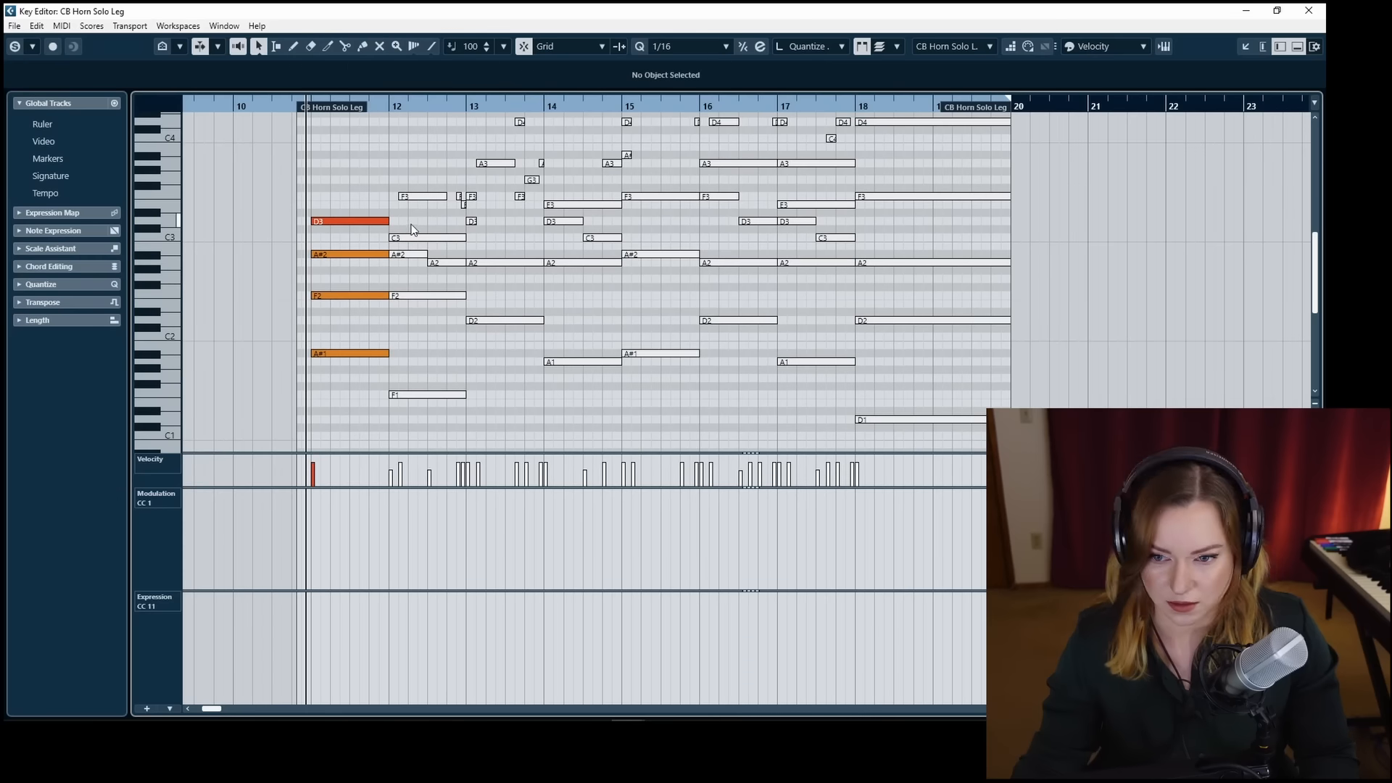
pyautogui.press('7')
pyautogui.moveTo(406, 230); pyautogui.dragTo(437, 400)
pyautogui.press('1')
pyautogui.click(420, 197)
pyautogui.press('Delete')
# Add a modulation point at 0 and an expression point at 94 before bar 11, and play the part soloed.
pyautogui.press('8')
pyautogui.moveTo(312, 557); pyautogui.dragTo(302, 588)
pyautogui.click(306, 623)
pyautogui.press('1')
pyautogui.press('s')
pyautogui.press('space')
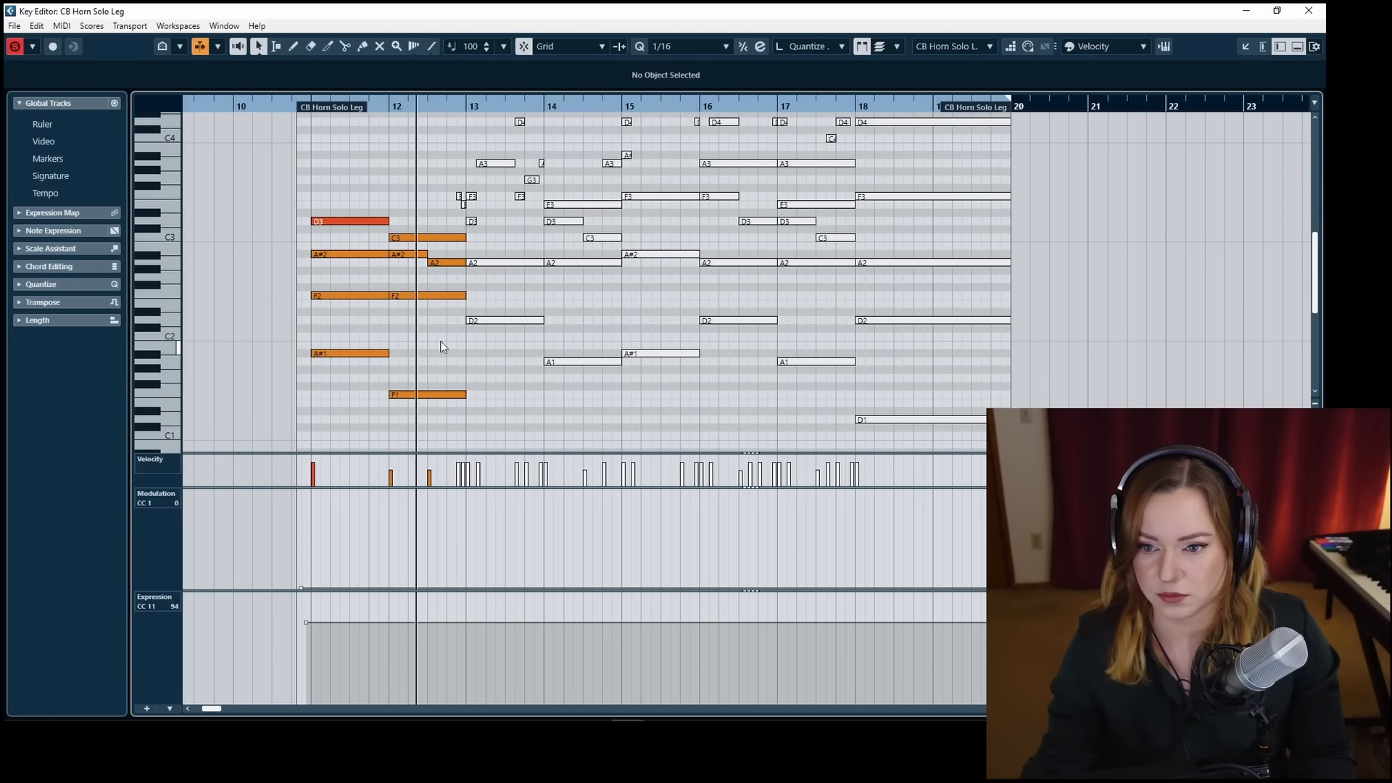
# Clear the stray notes ending bar 12 and reduce bar 13 to unmuted full-bar F3, D3, A2 and D2 notes.
pyautogui.scroll(3, 464, 327)
pyautogui.click(532, 314)
pyautogui.press('Delete')
pyautogui.moveTo(493, 331); pyautogui.dragTo(544, 356)
pyautogui.scroll(-2, 542, 357)
pyautogui.click(510, 330)
pyautogui.click(505, 165)
pyautogui.press('Delete')
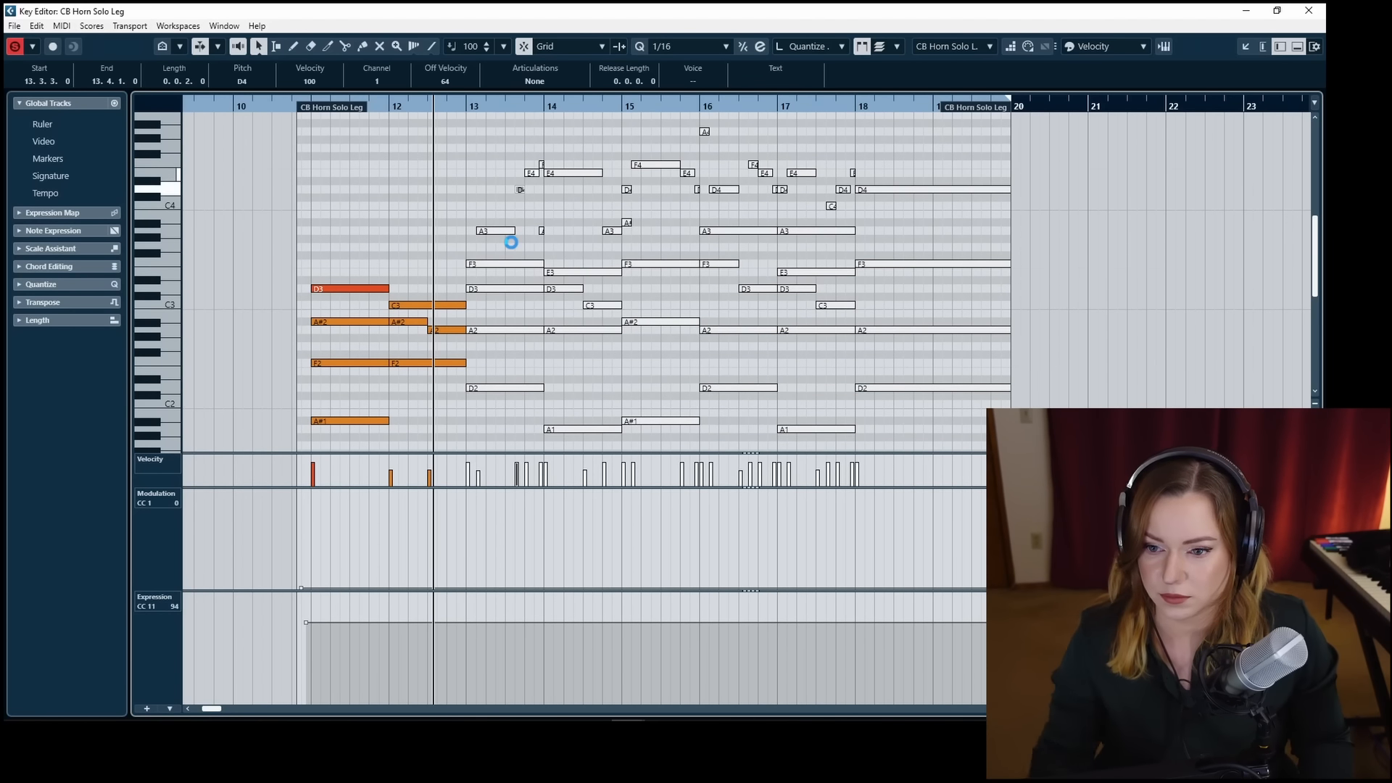
pyautogui.click(510, 230)
pyautogui.press('Delete')
pyautogui.moveTo(507, 244); pyautogui.dragTo(484, 397)
pyautogui.hotkey('shift', 'u')
pyautogui.press('space')
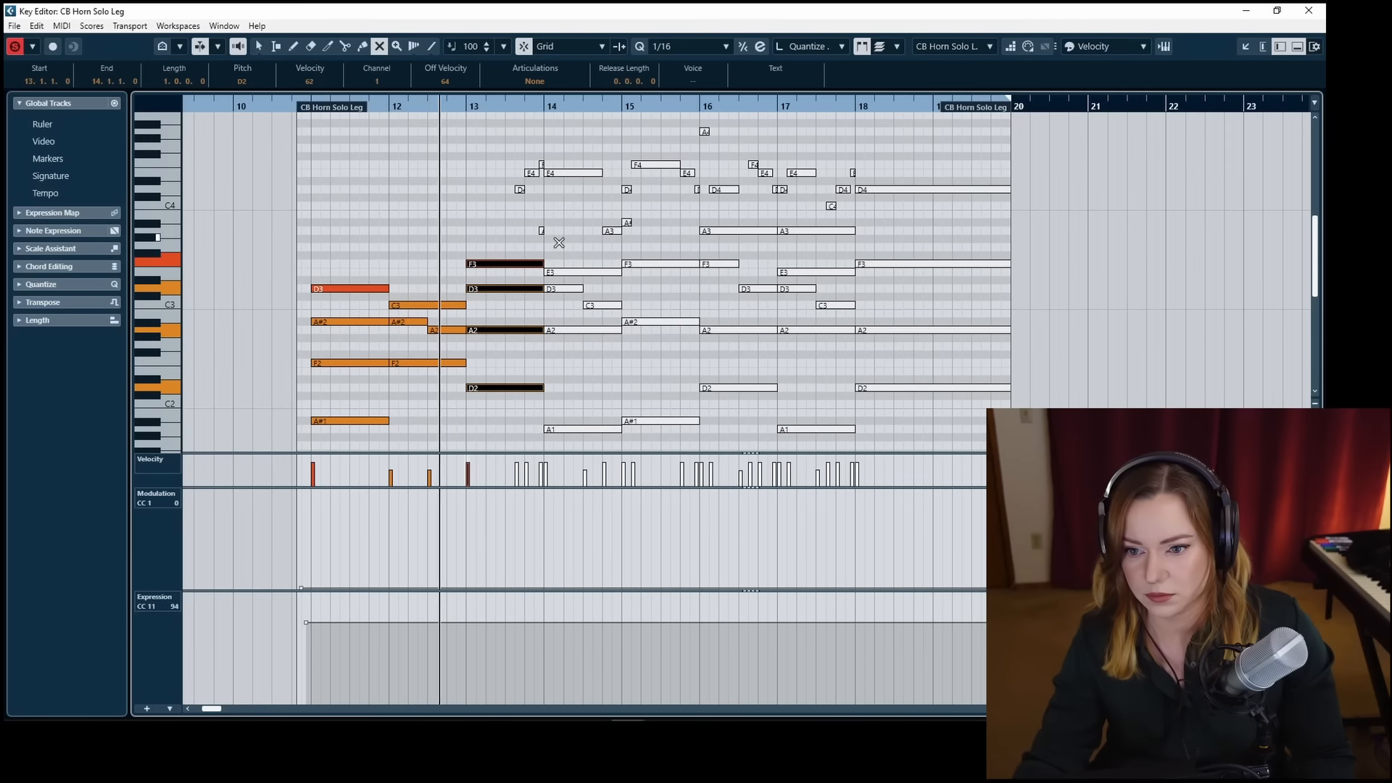
# Delete the melody notes around bar 14 and unmute its E3, D3, C3, A2 and A1 notes.
pyautogui.hscroll(2, 515, 235)
pyautogui.press('space')
pyautogui.press('Delete')
pyautogui.moveTo(428, 151); pyautogui.dragTo(474, 370)
pyautogui.press('Delete')
pyautogui.press('Delete')
pyautogui.scroll(-2, 458, 214)
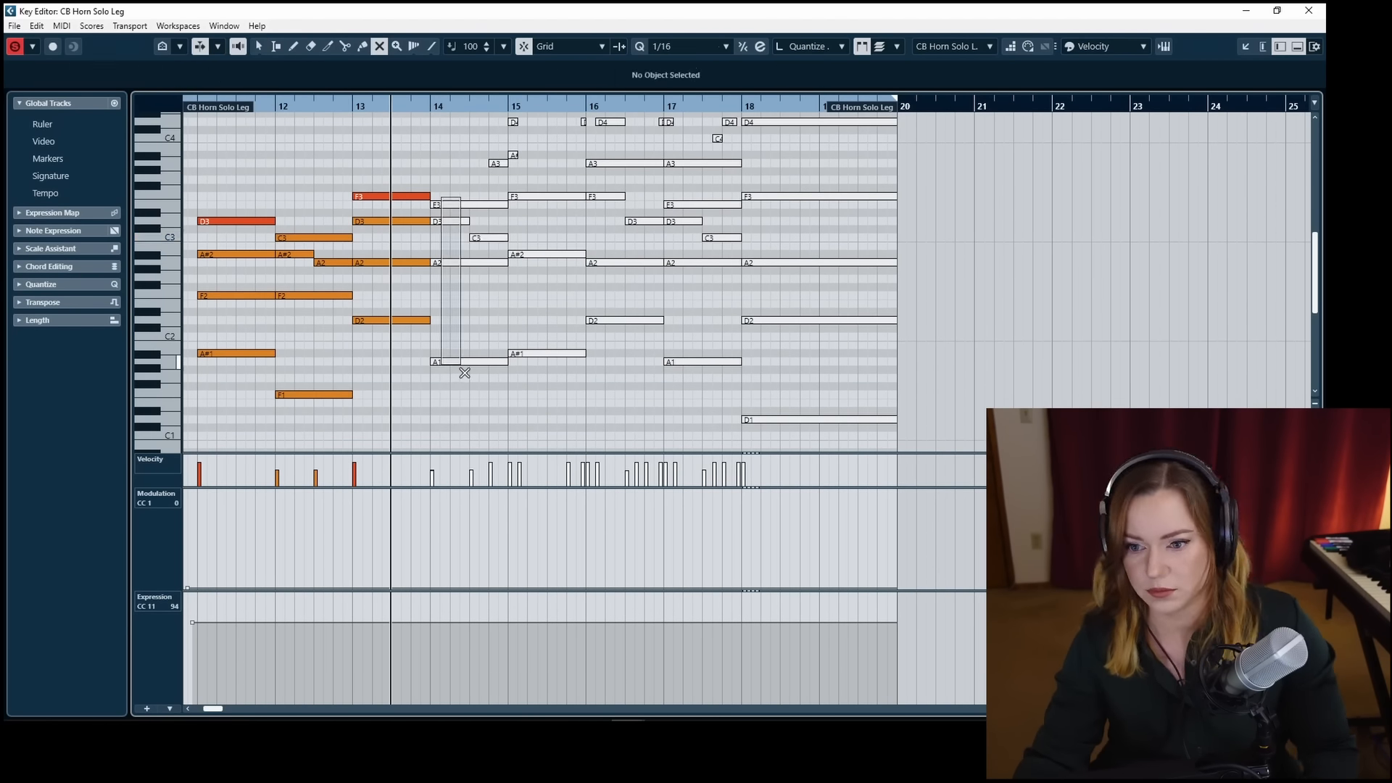
pyautogui.hotkey('shift', 'u')
pyautogui.press('space')
pyautogui.scroll(2, 479, 316)
pyautogui.press('space')
pyautogui.click(497, 230)
pyautogui.press('Delete')
# Unmute A#1, A#2, F3 and a full-bar A#3 in bar 15, and delete the F4 melody note.
pyautogui.press('7')
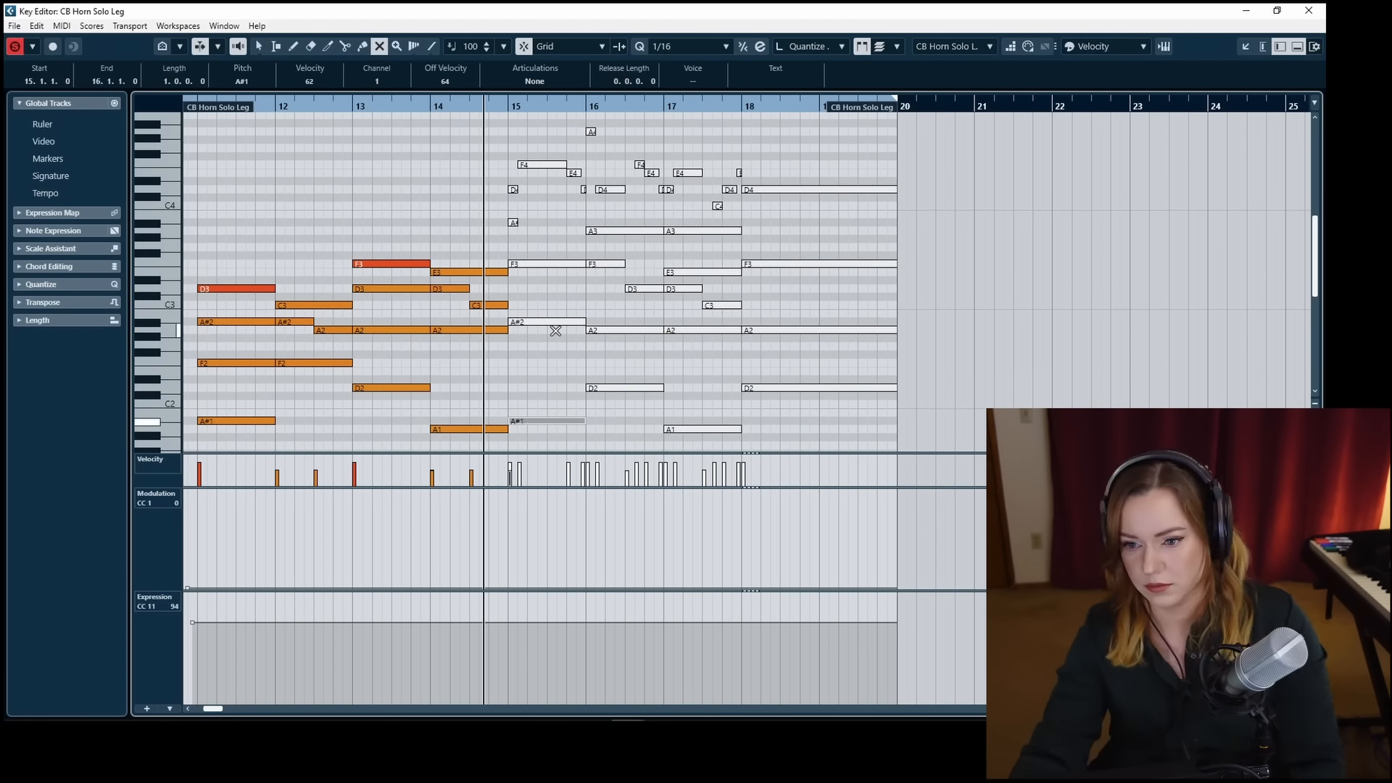
pyautogui.click(557, 323)
pyautogui.click(544, 264)
pyautogui.click(514, 223)
pyautogui.press('1')
pyautogui.press('Delete')
pyautogui.click(540, 165)
pyautogui.press('Delete')
# Move the bar 15 D4 down an octave as an unmuted full-bar note, and delete the melody notes leading into bar 16.
pyautogui.click(513, 190)
pyautogui.hotkey('shift', 'Down')
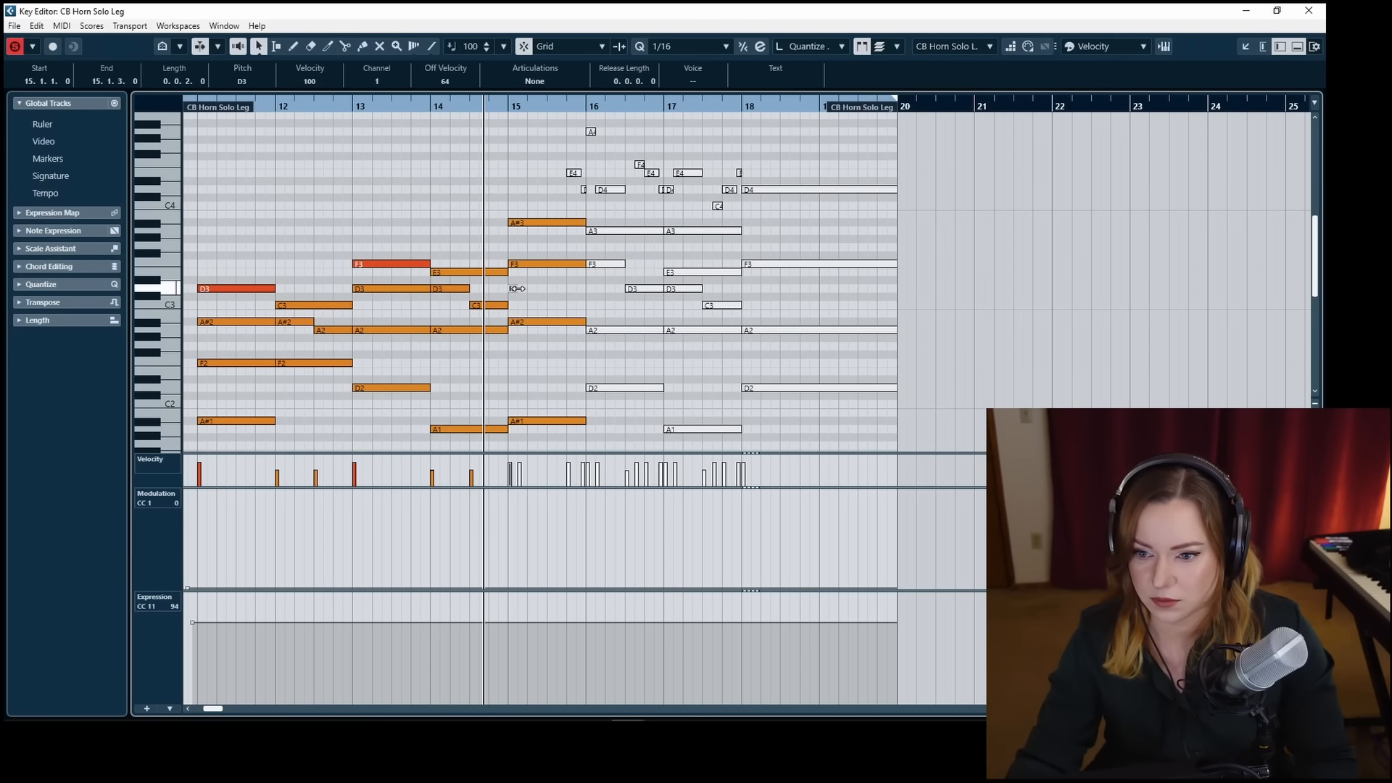
pyautogui.moveTo(517, 288); pyautogui.dragTo(585, 288)
pyautogui.press('7')
pyautogui.moveTo(548, 277); pyautogui.dragTo(569, 303)
pyautogui.press('1')
pyautogui.press('space')
pyautogui.hscroll(2, 479, 191)
pyautogui.press('space')
pyautogui.moveTo(477, 198); pyautogui.dragTo(451, 126)
pyautogui.press('Delete')
# Build an unmuted full-bar chord of A3, F3, D3, A2 and D2 in bar 16, lowering the D4 an octave.
pyautogui.click(497, 190)
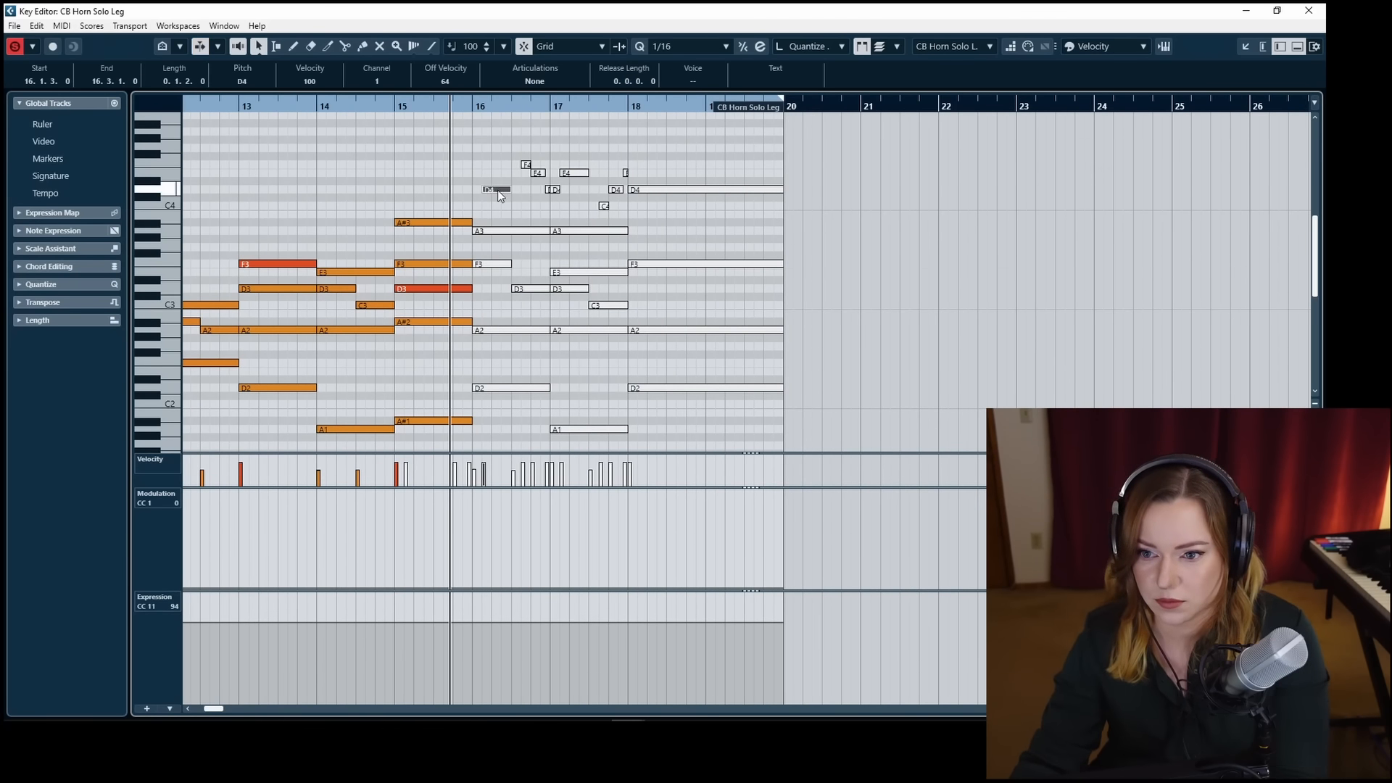
pyautogui.hotkey('shift', 'Down')
pyautogui.moveTo(510, 263); pyautogui.dragTo(550, 264)
pyautogui.moveTo(484, 288); pyautogui.dragTo(472, 289)
pyautogui.press('4')
pyautogui.press('7')
pyautogui.click(500, 288)
pyautogui.click(503, 329)
pyautogui.click(507, 387)
pyautogui.click(511, 263)
pyautogui.click(518, 231)
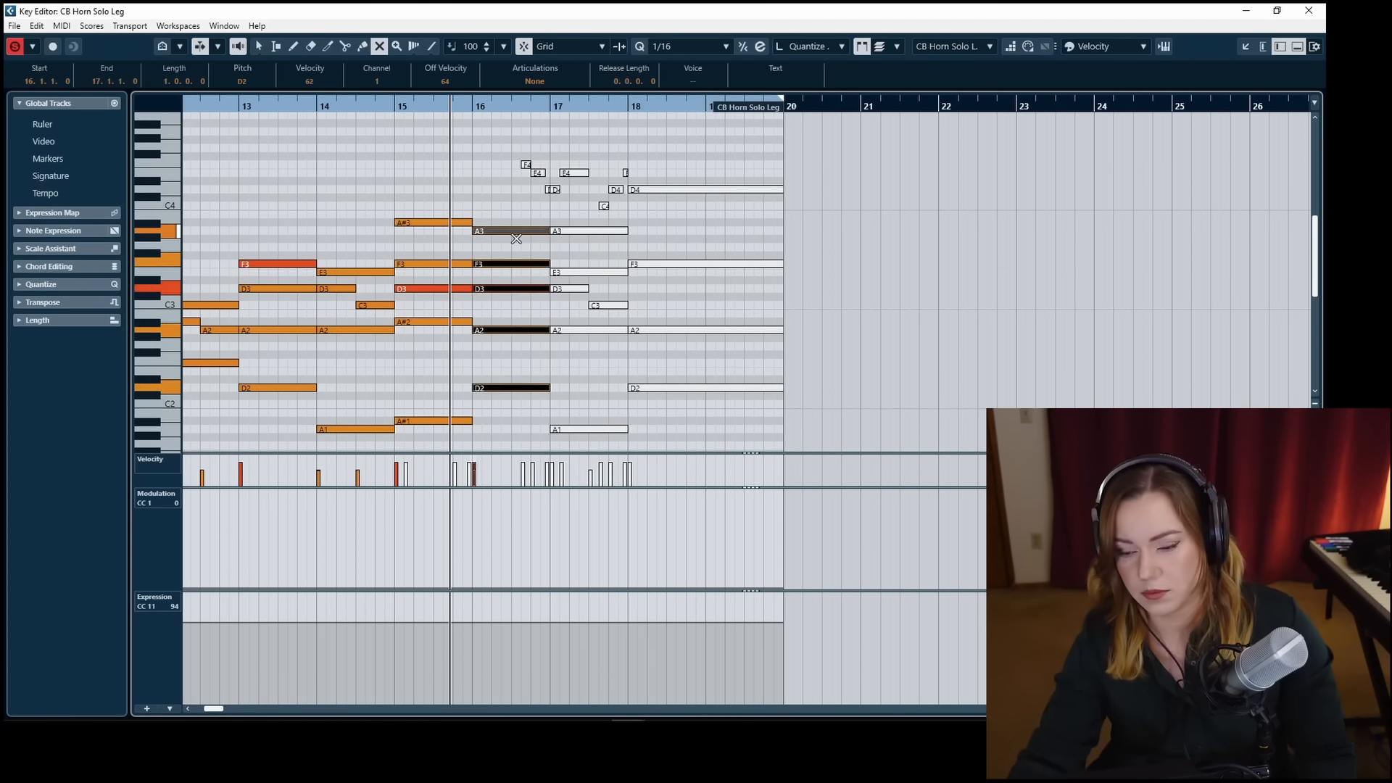
# Delete the remaining melody notes in bars 16 and 17 and unmute the bar 17 chord notes.
pyautogui.moveTo(362, 140); pyautogui.dragTo(548, 262)
pyautogui.press('Delete')
pyautogui.scroll(2, 464, 218)
pyautogui.moveTo(398, 145)
pyautogui.mouseDown()
pyautogui.moveTo(487, 203)
pyautogui.moveTo(500, 437)
pyautogui.mouseUp()
pyautogui.press('Delete')
pyautogui.press('7')
pyautogui.press('1')
# Move the long D4 at bar 18 down an octave and unmute the sustained chord of bars 18 and 19.
pyautogui.scroll(4, 559, 218)
pyautogui.moveTo(547, 203)
pyautogui.mouseDown()
pyautogui.moveTo(578, 262)
pyautogui.moveTo(569, 362)
pyautogui.mouseUp()
pyautogui.hotkey('shift', 'Down')
pyautogui.scroll(-5, 581, 237)
pyautogui.hotkey('shift', 'u')
pyautogui.click(569, 338)
pyautogui.hscroll(-4, 417, 328)
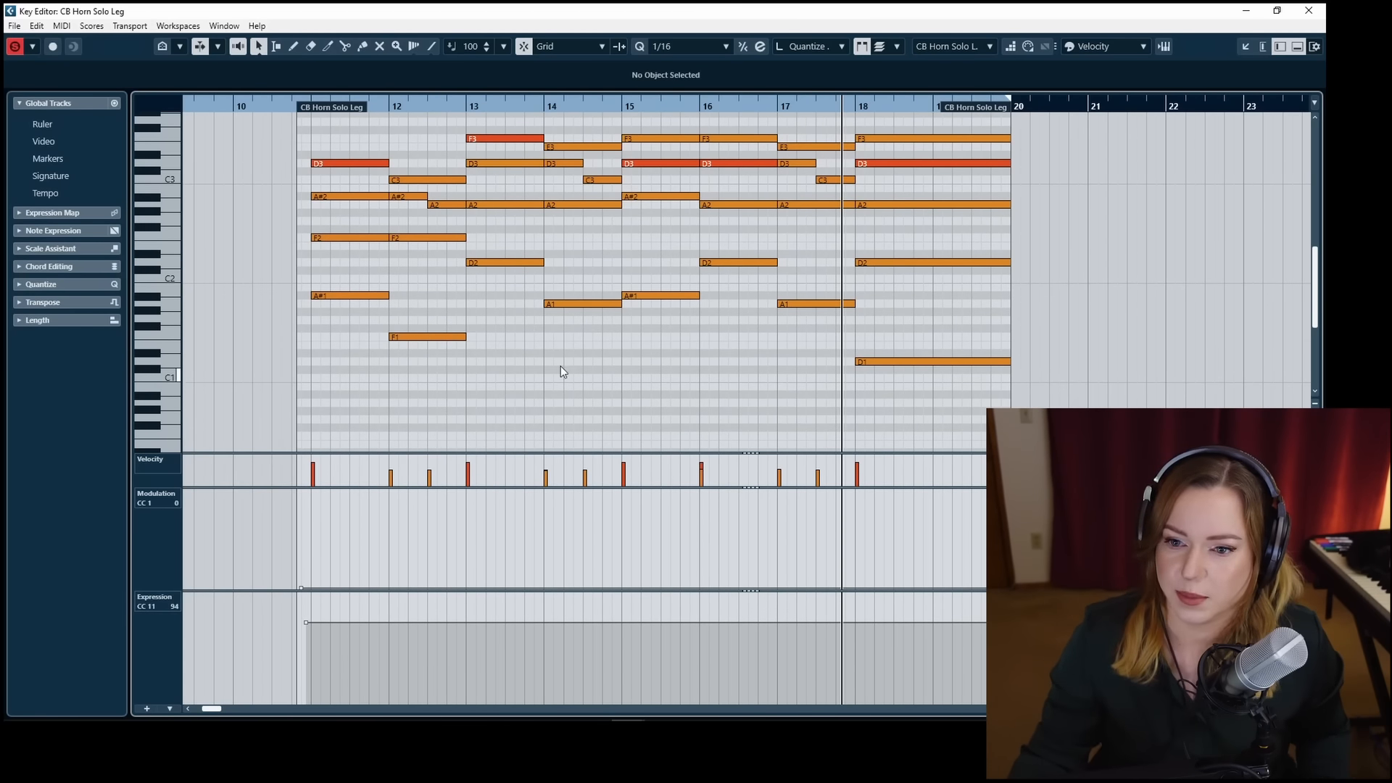
# Copy the CB Horn Solo Leg part to the CB Tuba Bass Trb Art track and open the copy for editing.
pyautogui.scroll(2, 499, 275)
pyautogui.press('Return')
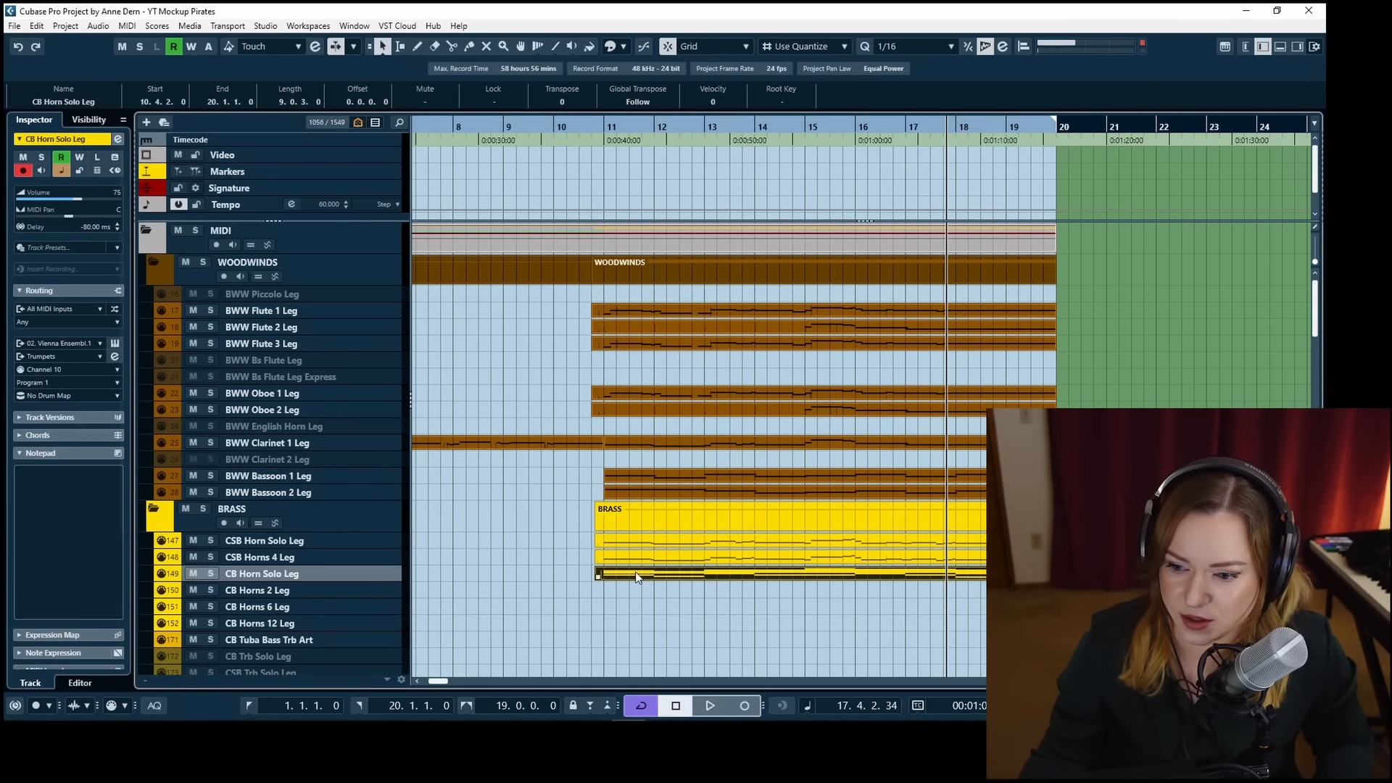
pyautogui.moveTo(635, 572); pyautogui.dragTo(643, 639)
pyautogui.press('Return')
pyautogui.hscroll(-3, 365, 300)
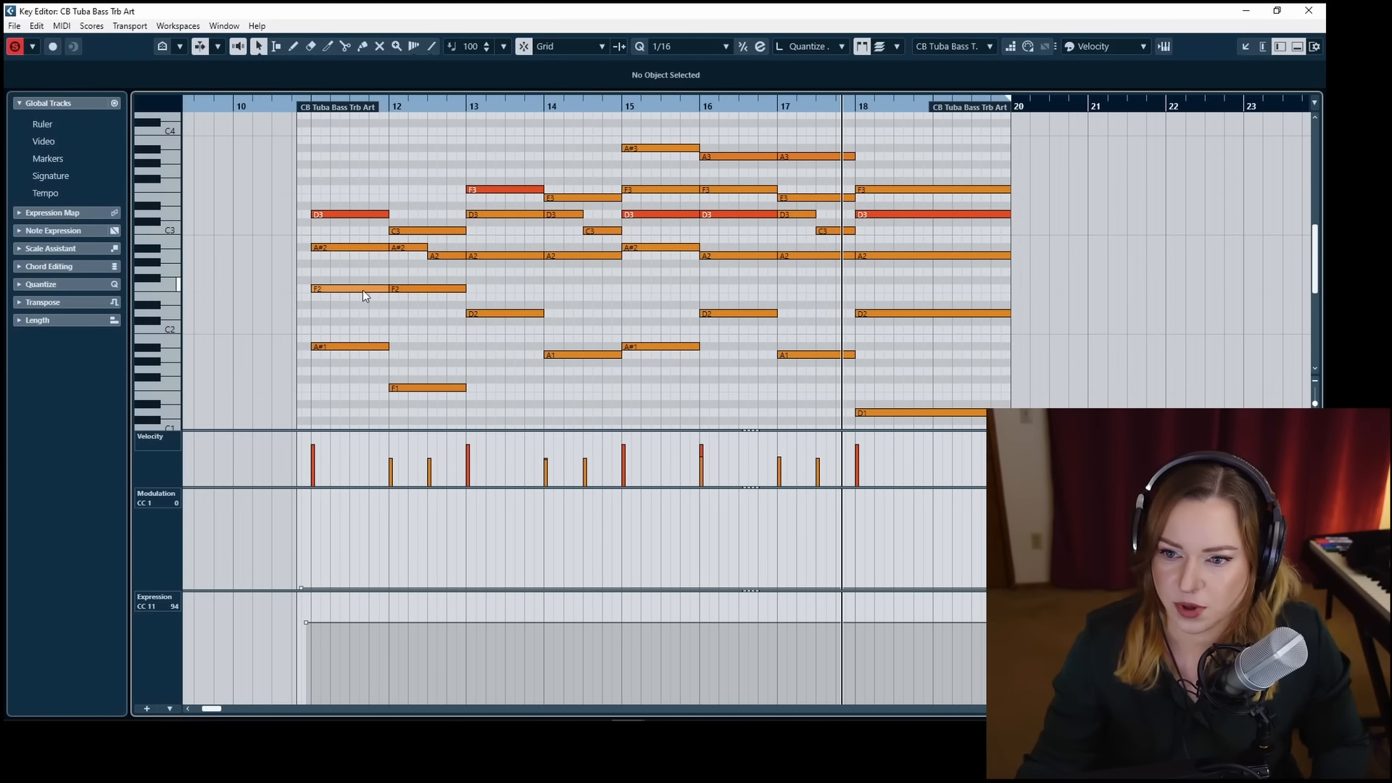
# Delete every note from C3 upward in the CB Tuba Bass Trb Art part.
pyautogui.scroll(-2, 451, 328)
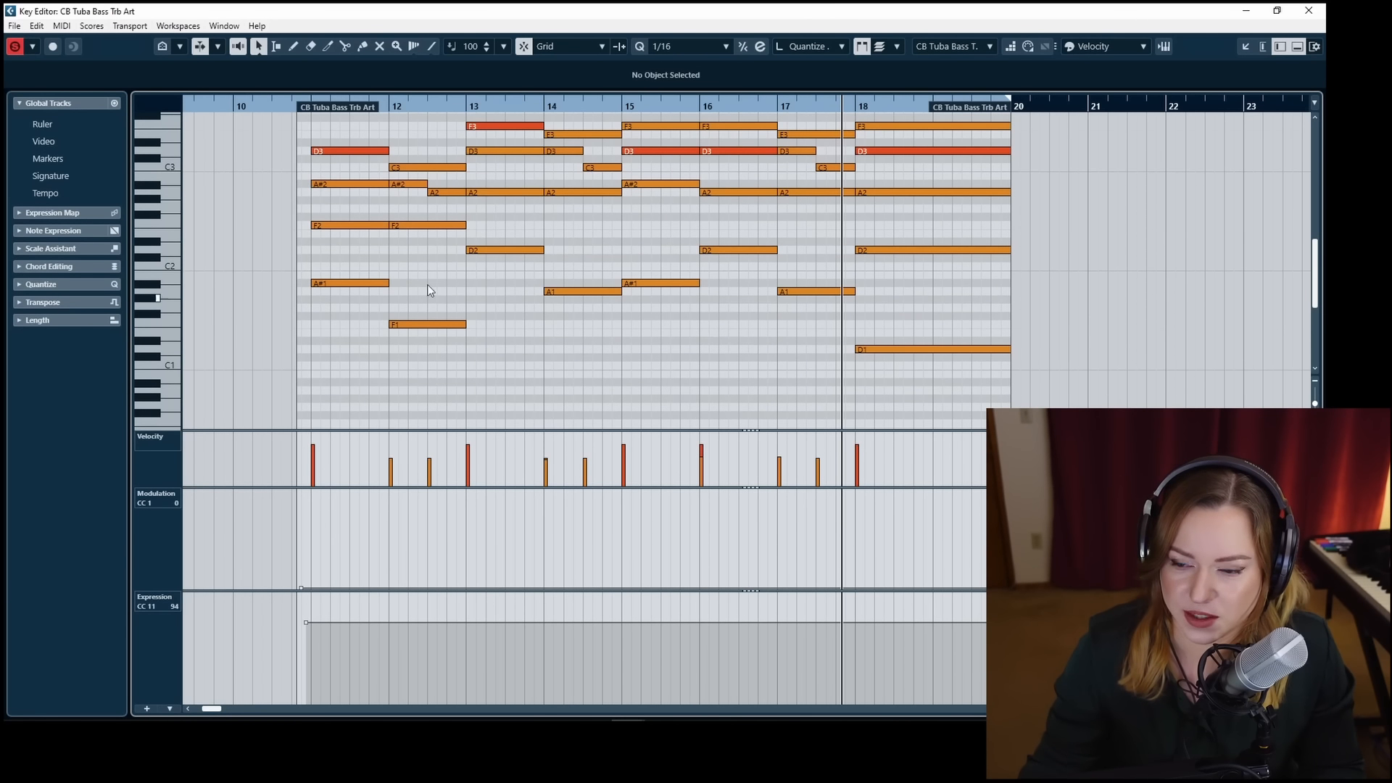
pyautogui.scroll(2, 587, 339)
pyautogui.click(282, 107)
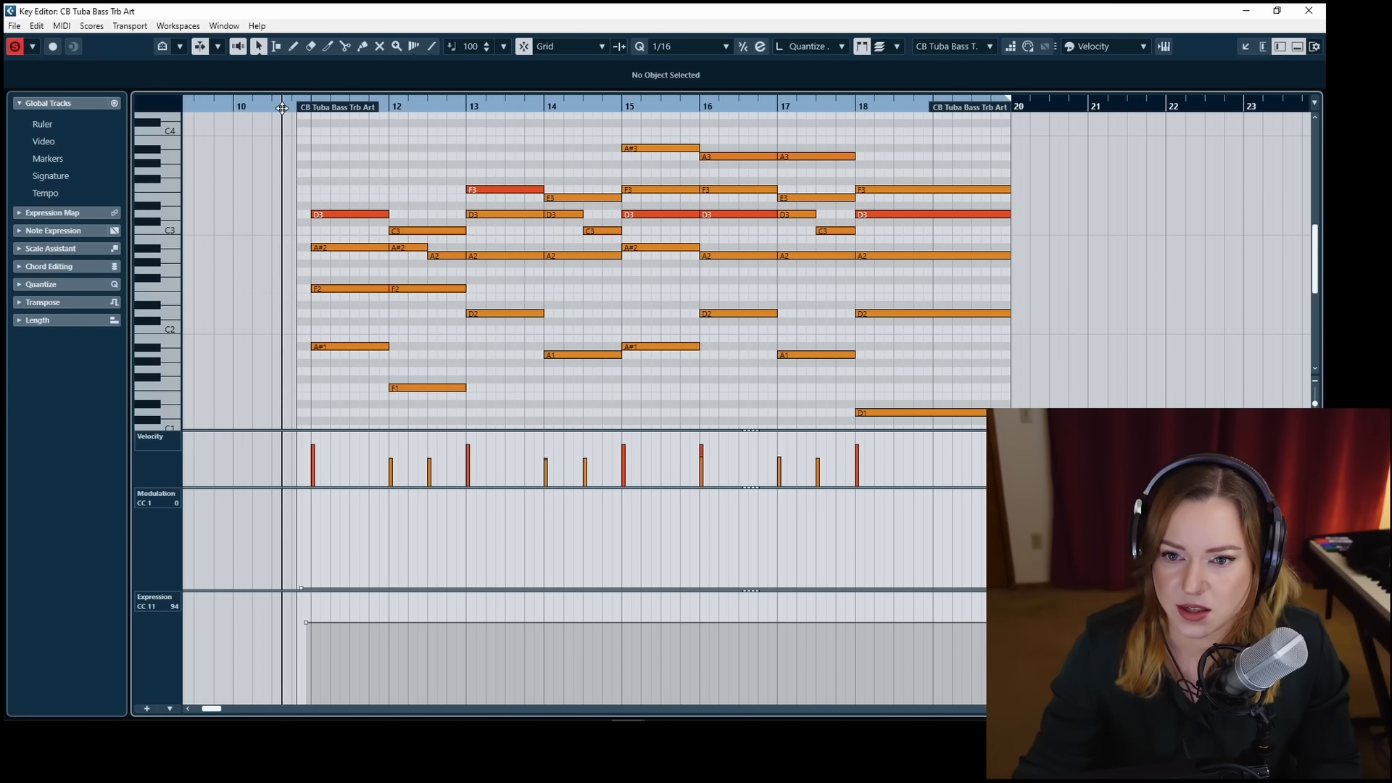
pyautogui.scroll(-2, 420, 347)
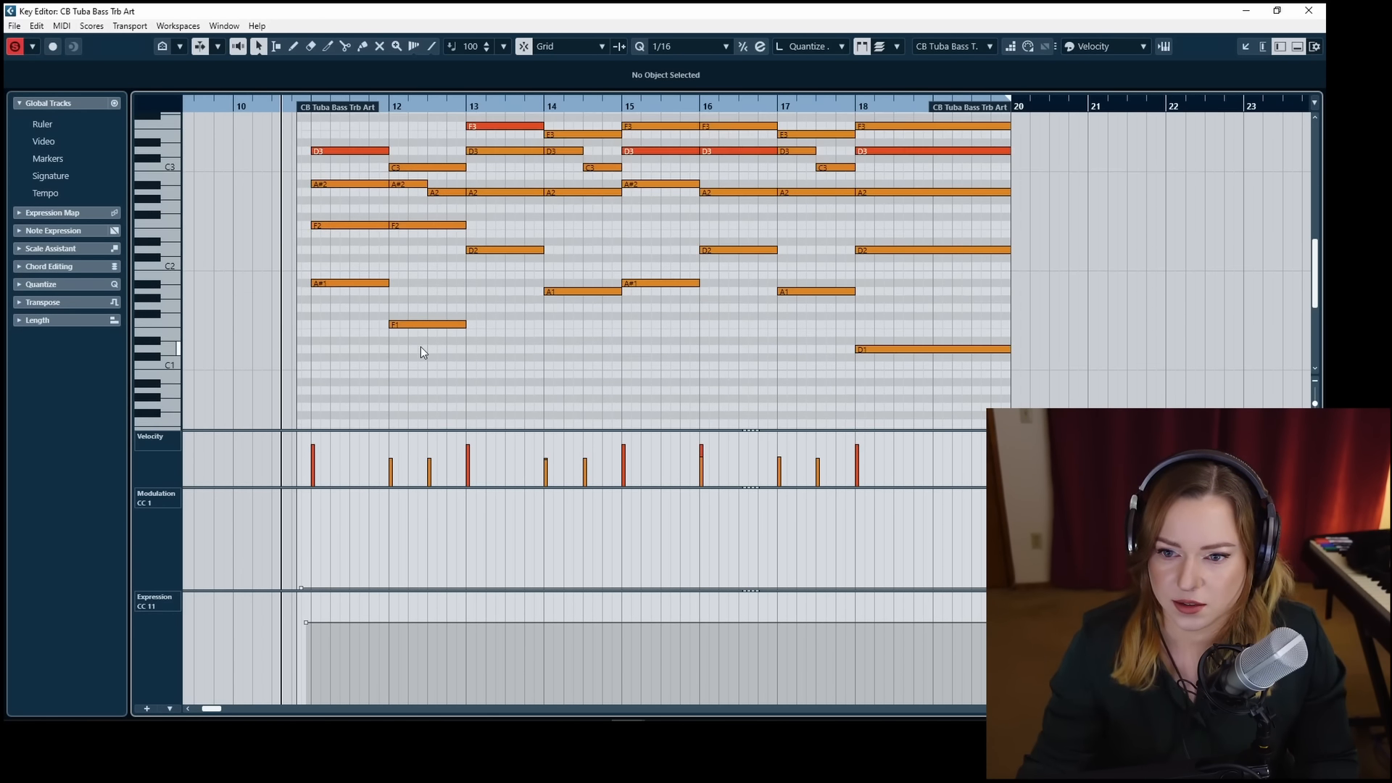
pyautogui.scroll(2, 420, 346)
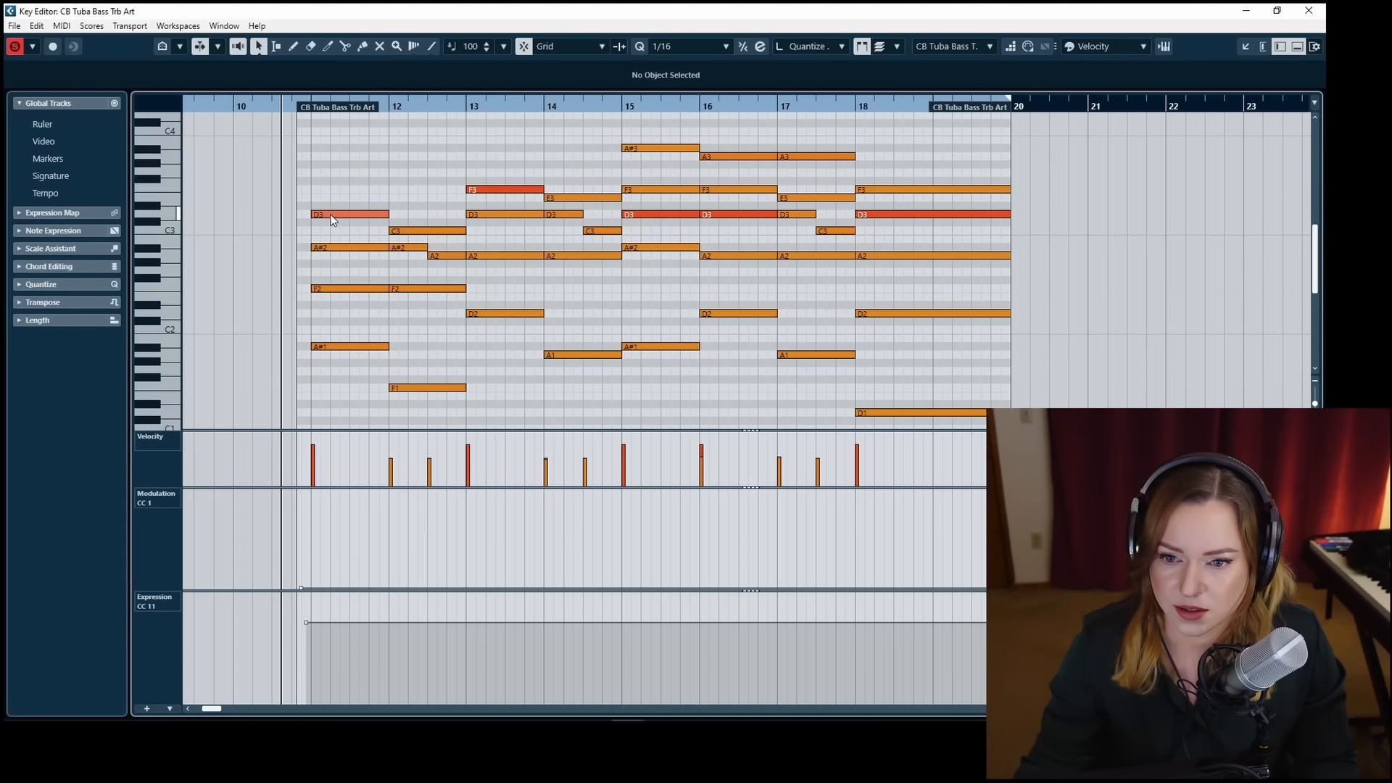
pyautogui.moveTo(294, 212); pyautogui.dragTo(980, 149)
pyautogui.press('Delete')
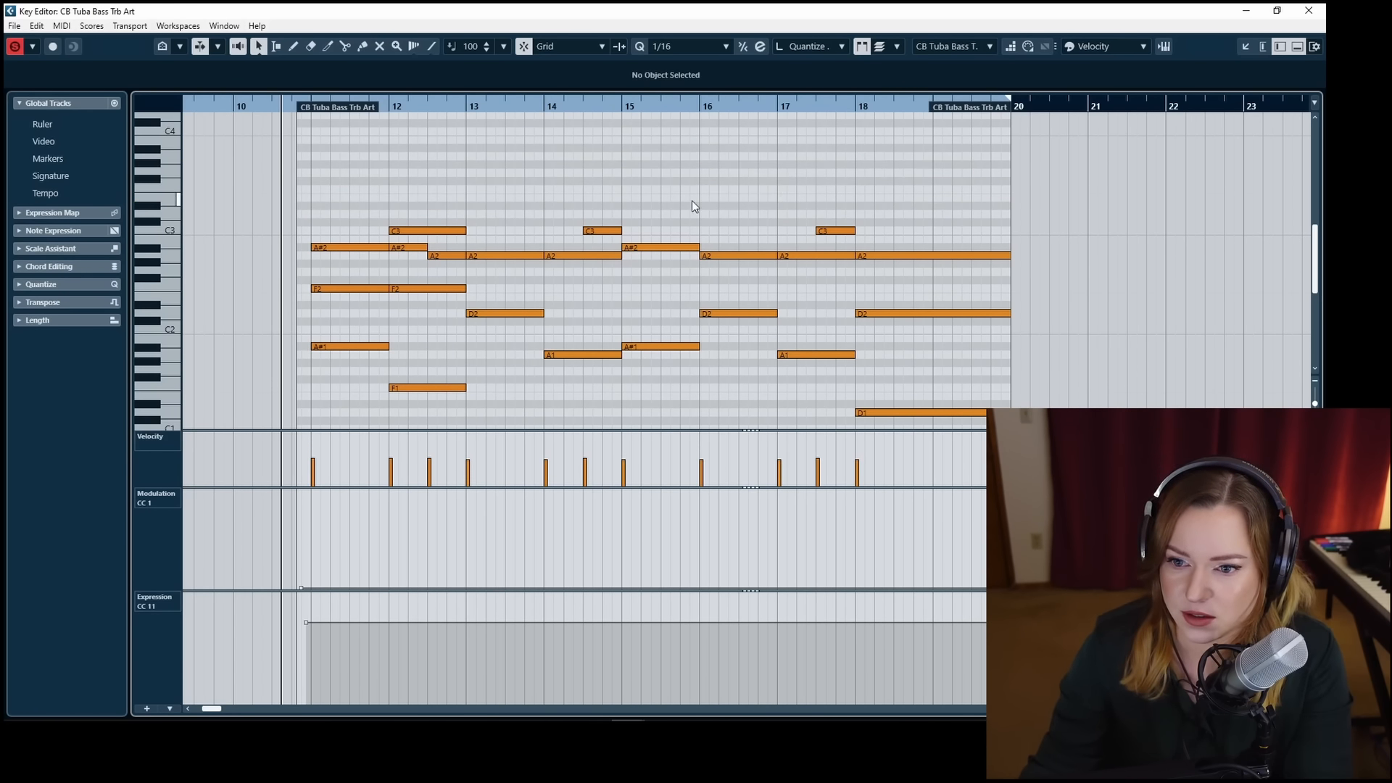
pyautogui.moveTo(405, 203); pyautogui.dragTo(868, 231)
pyautogui.press('Delete')
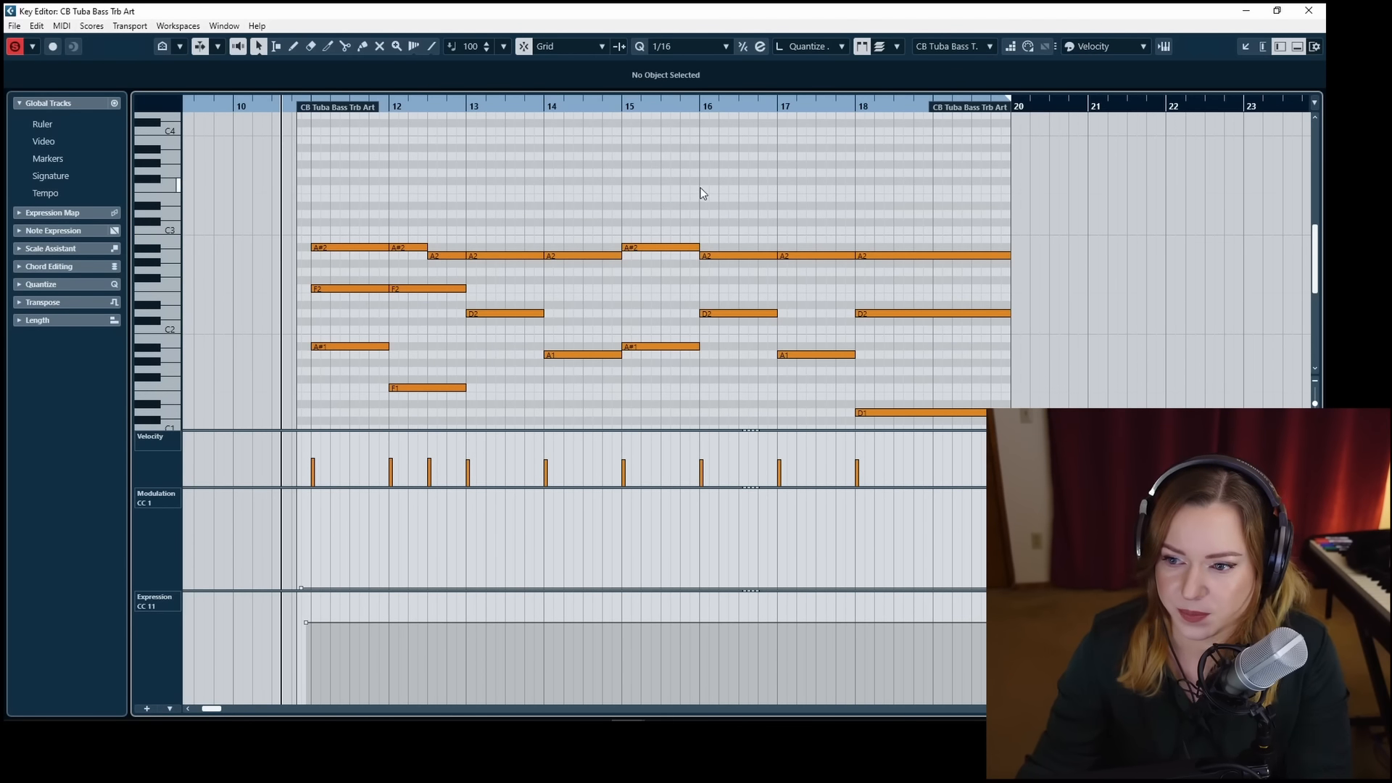
# Play the trimmed CB Tuba Bass Trb Art part soloed from just before bar 11.
pyautogui.scroll(-2, 677, 242)
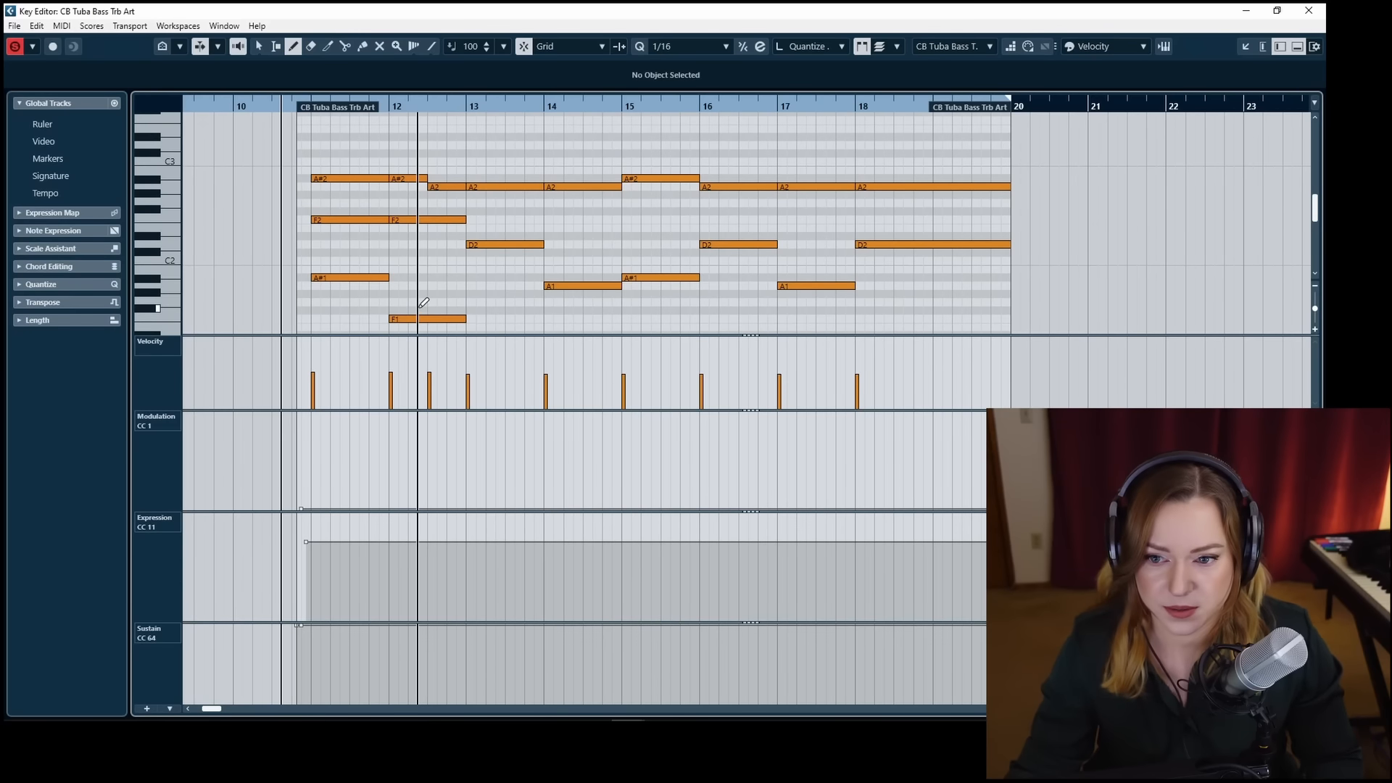
pyautogui.scroll(-2, 418, 303)
pyautogui.press('space')
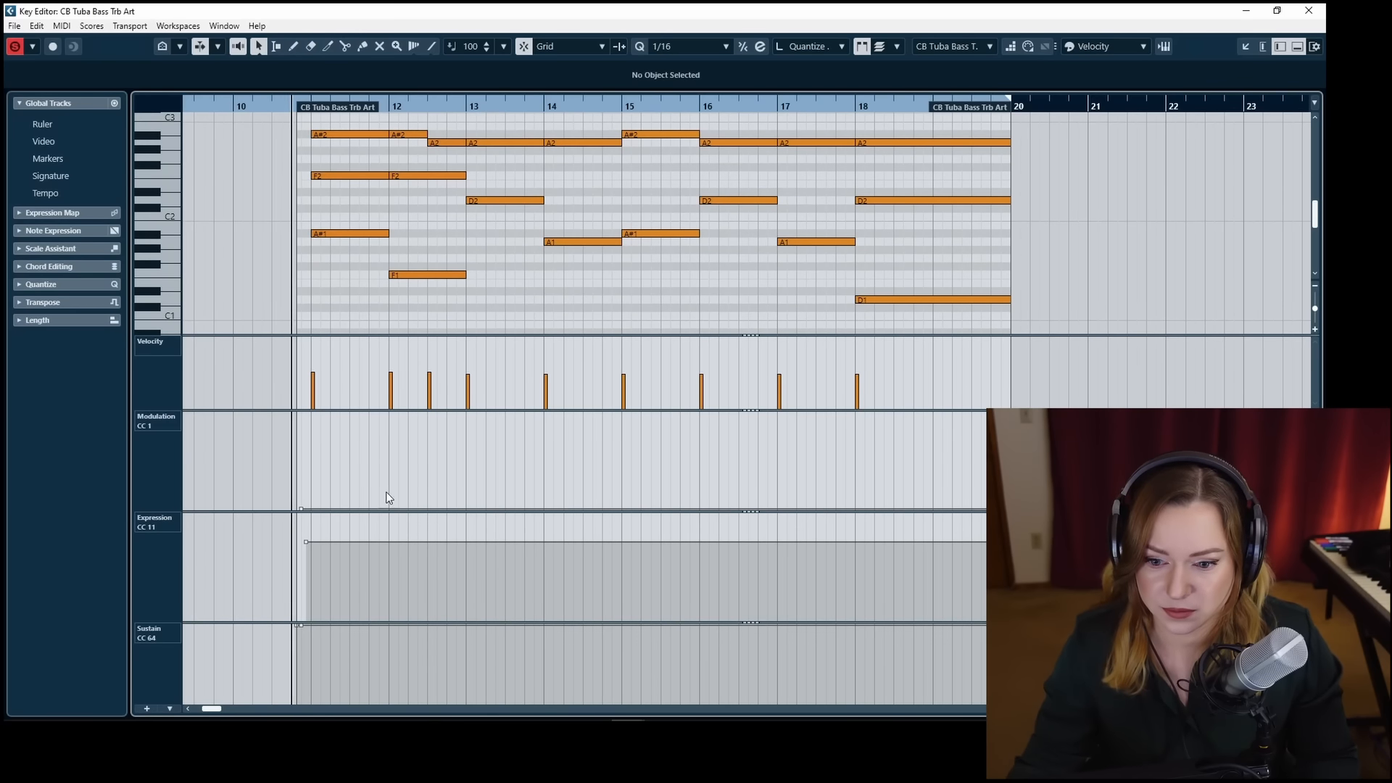
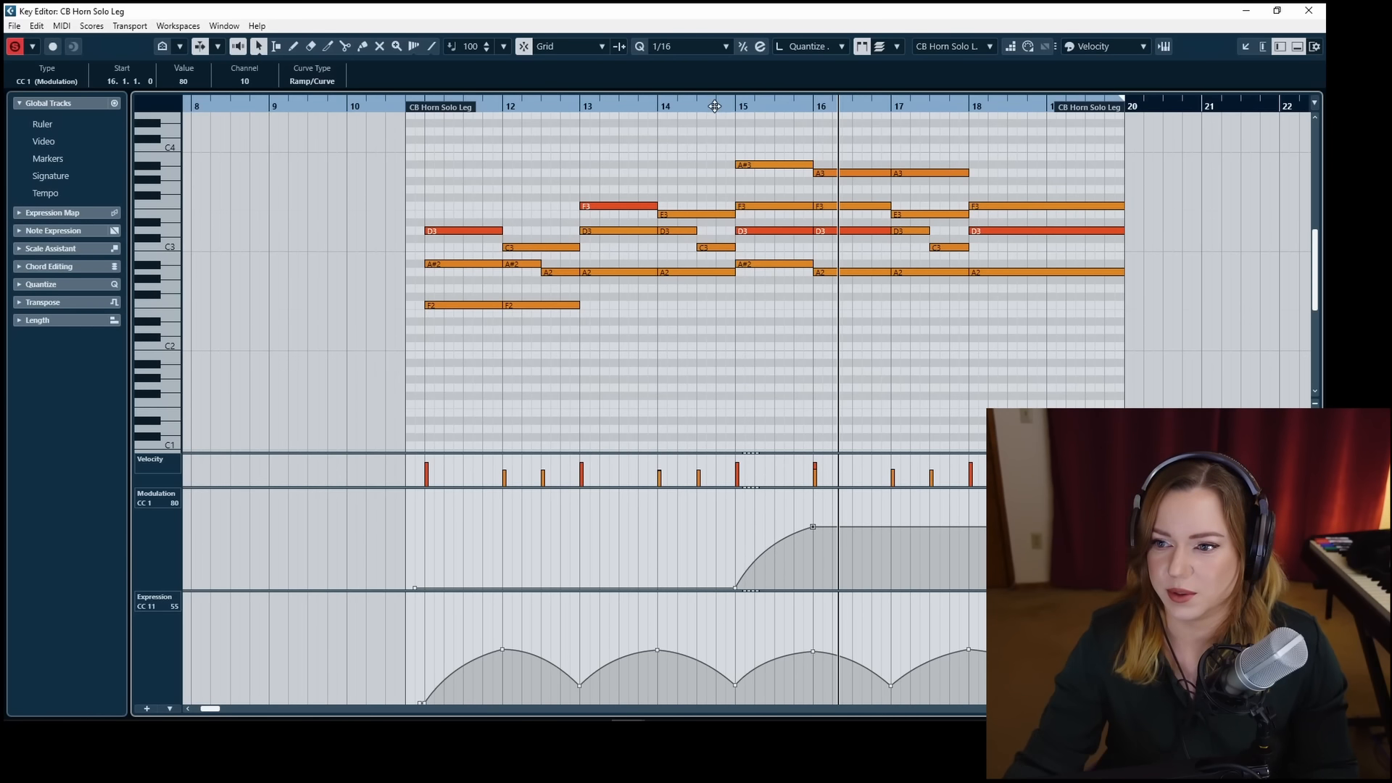
# Curve the CB Horn Solo Leg modulation down from bar 16 to 0 at bar 17, and replay from just before bar 11.
pyautogui.click(702, 106)
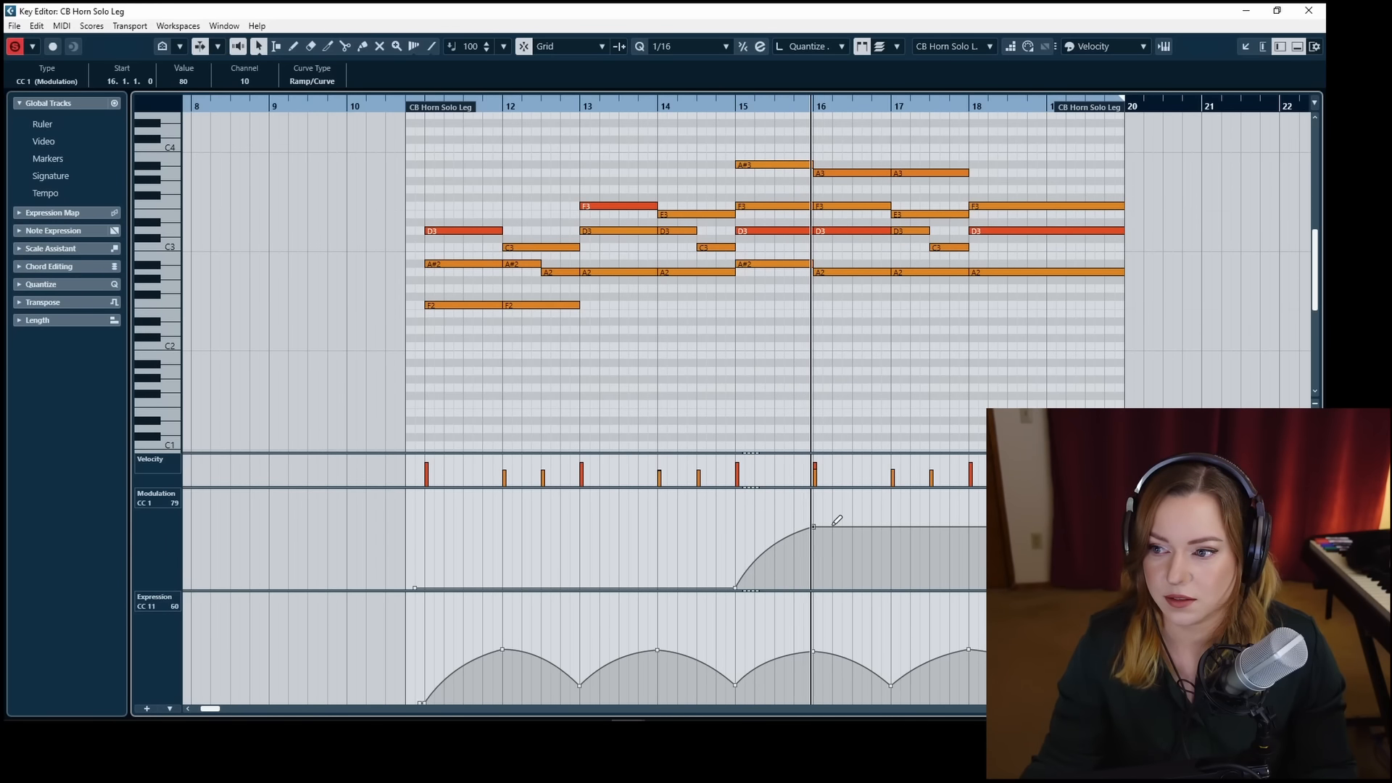
pyautogui.press('8')
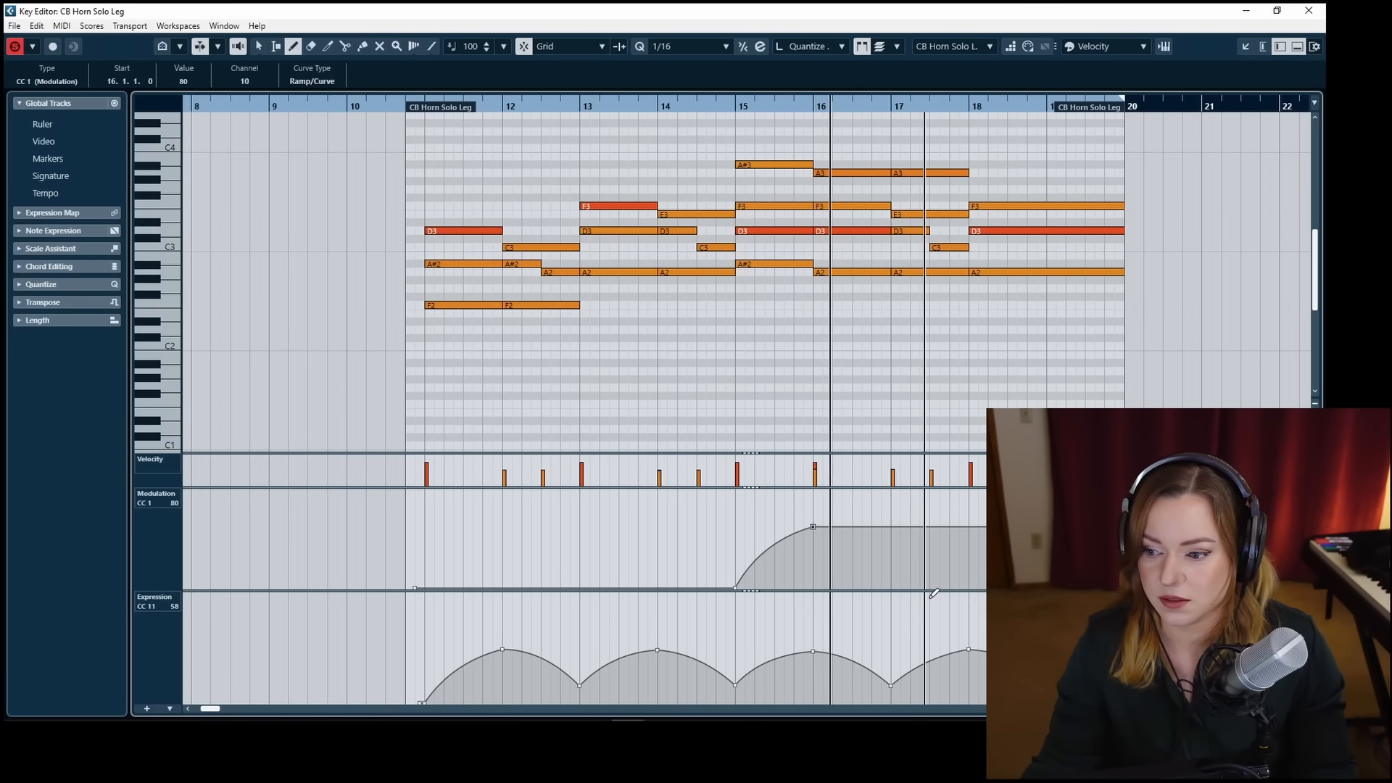
pyautogui.click(891, 587)
pyautogui.press('1')
pyautogui.moveTo(851, 563); pyautogui.dragTo(857, 549)
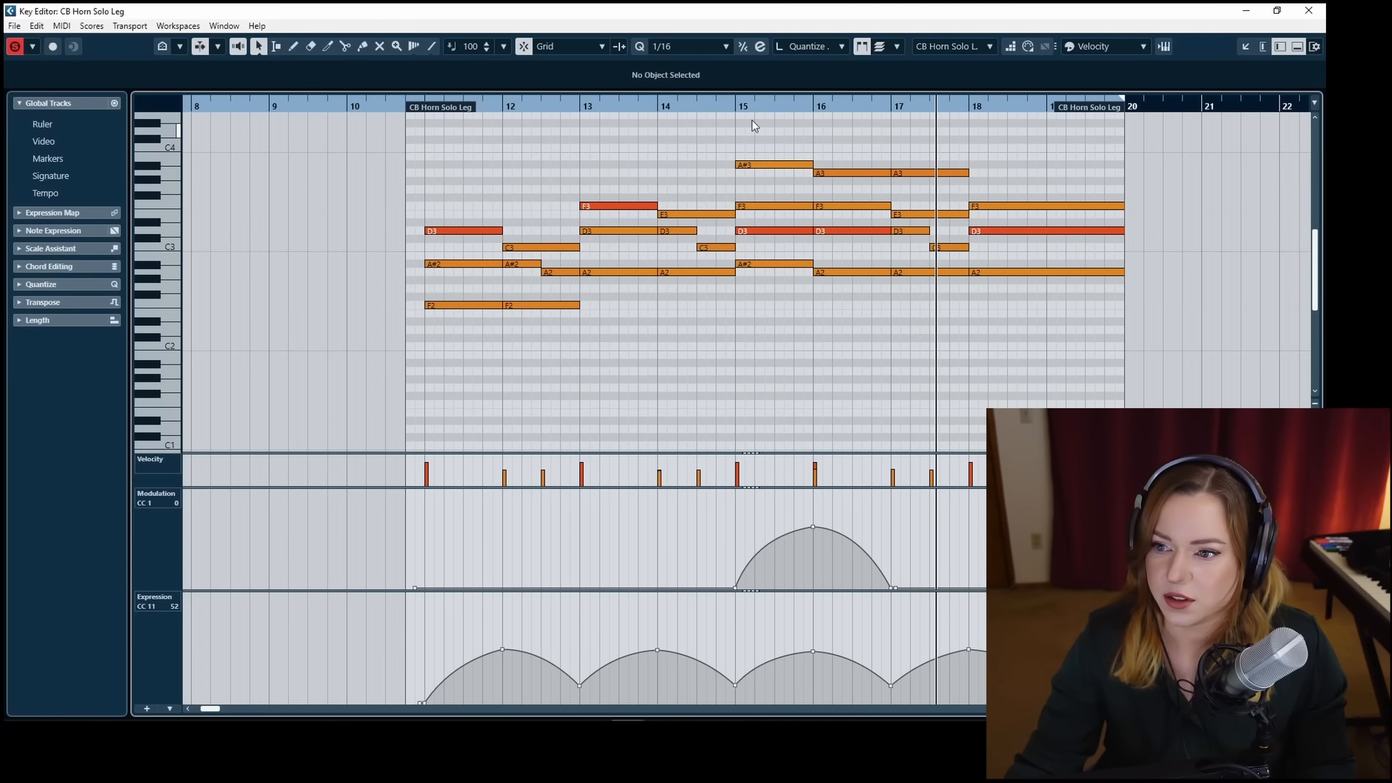
pyautogui.click(696, 107)
pyautogui.click(406, 107)
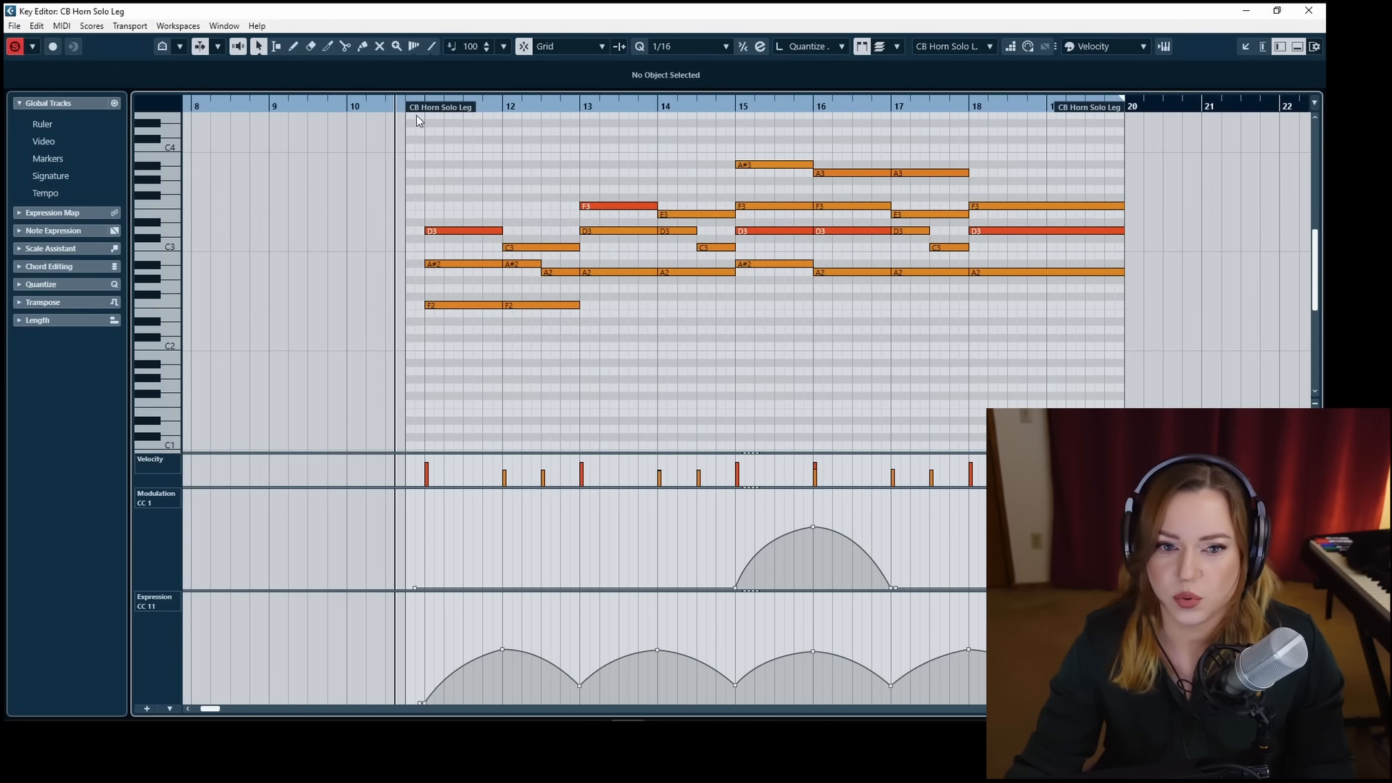
pyautogui.press('space')
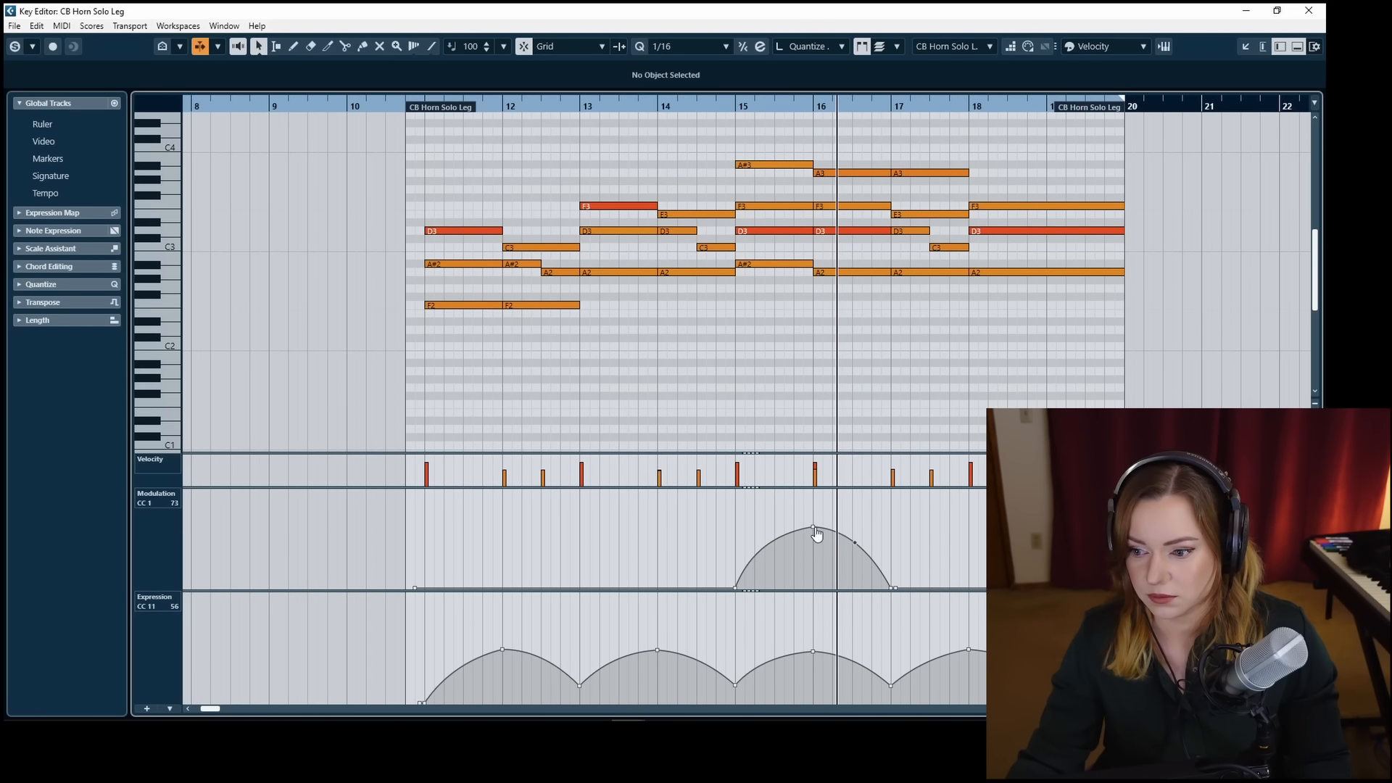
# Lower the modulation peak at bar 16 to 50 and replay the passage from just before bar 15.
pyautogui.moveTo(812, 527); pyautogui.dragTo(814, 555)
pyautogui.press('space')
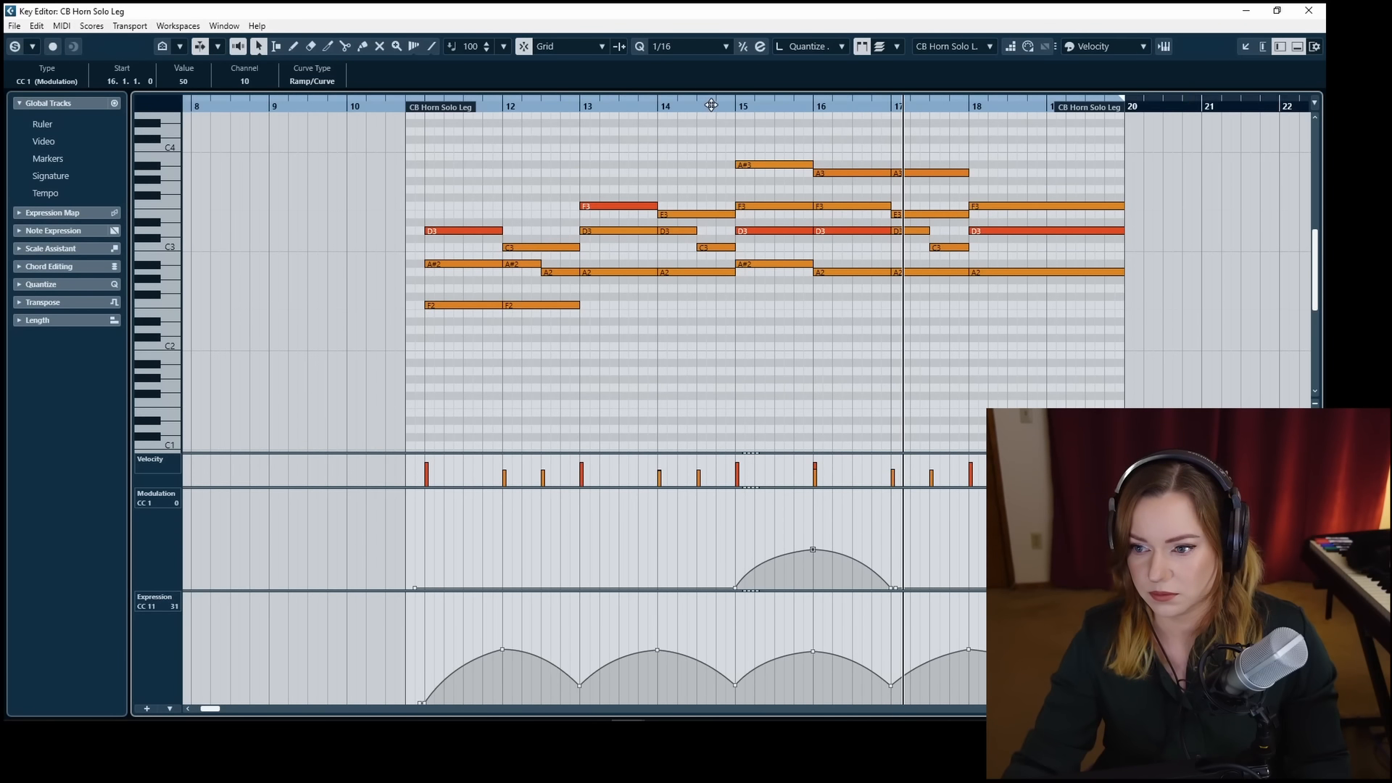
pyautogui.click(711, 105)
pyautogui.press('space')
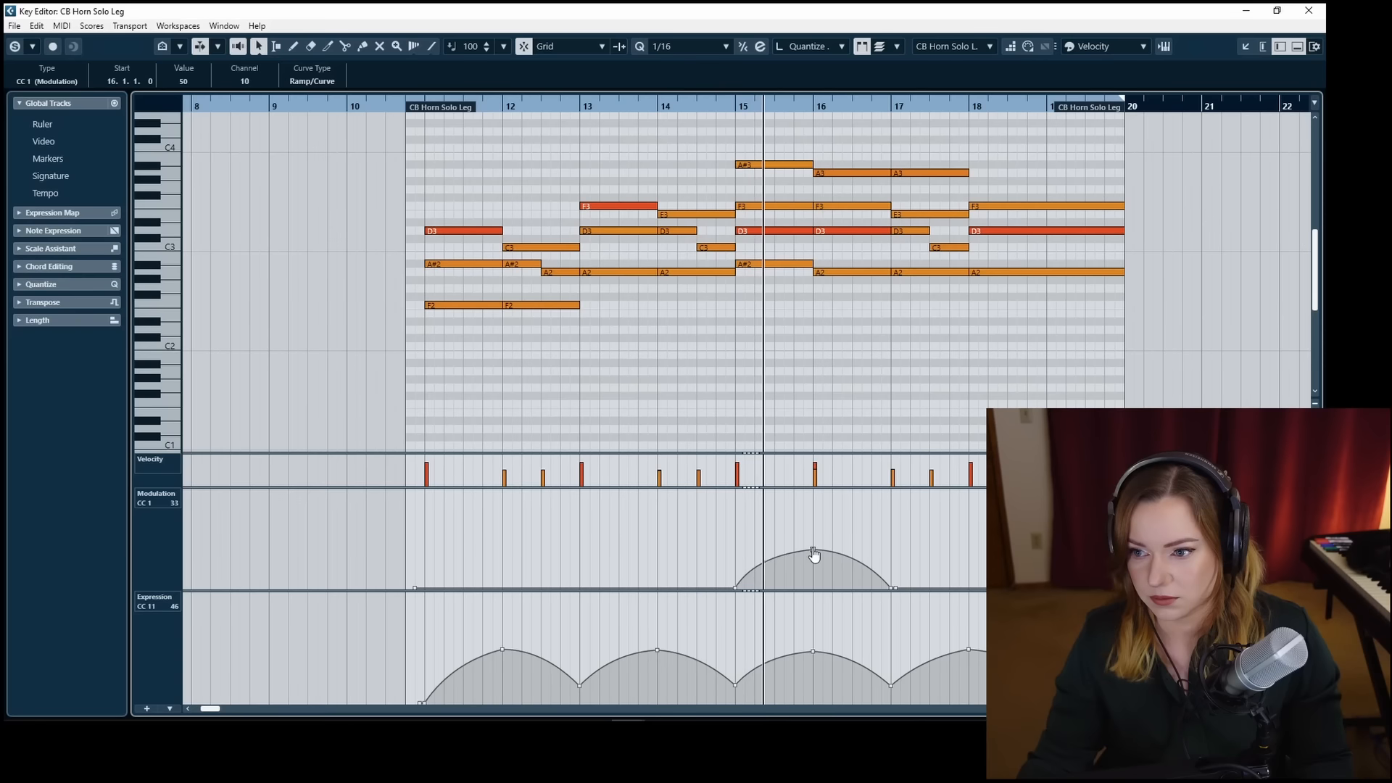
# Lower the CB Horn Solo Leg modulation peak at bar 16 to about 32 and return to the project view.
pyautogui.moveTo(814, 553)
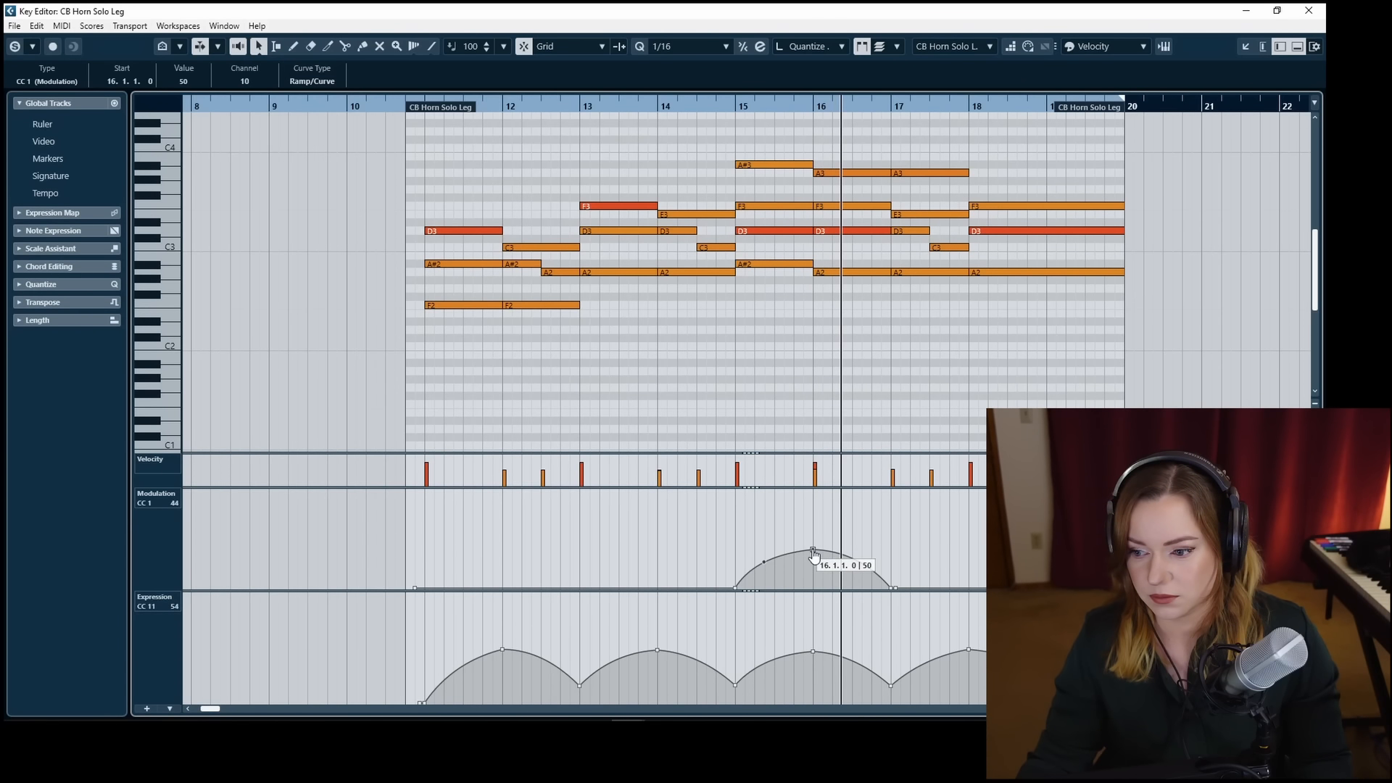
pyautogui.moveTo(814, 553); pyautogui.dragTo(814, 570)
pyautogui.click(771, 578)
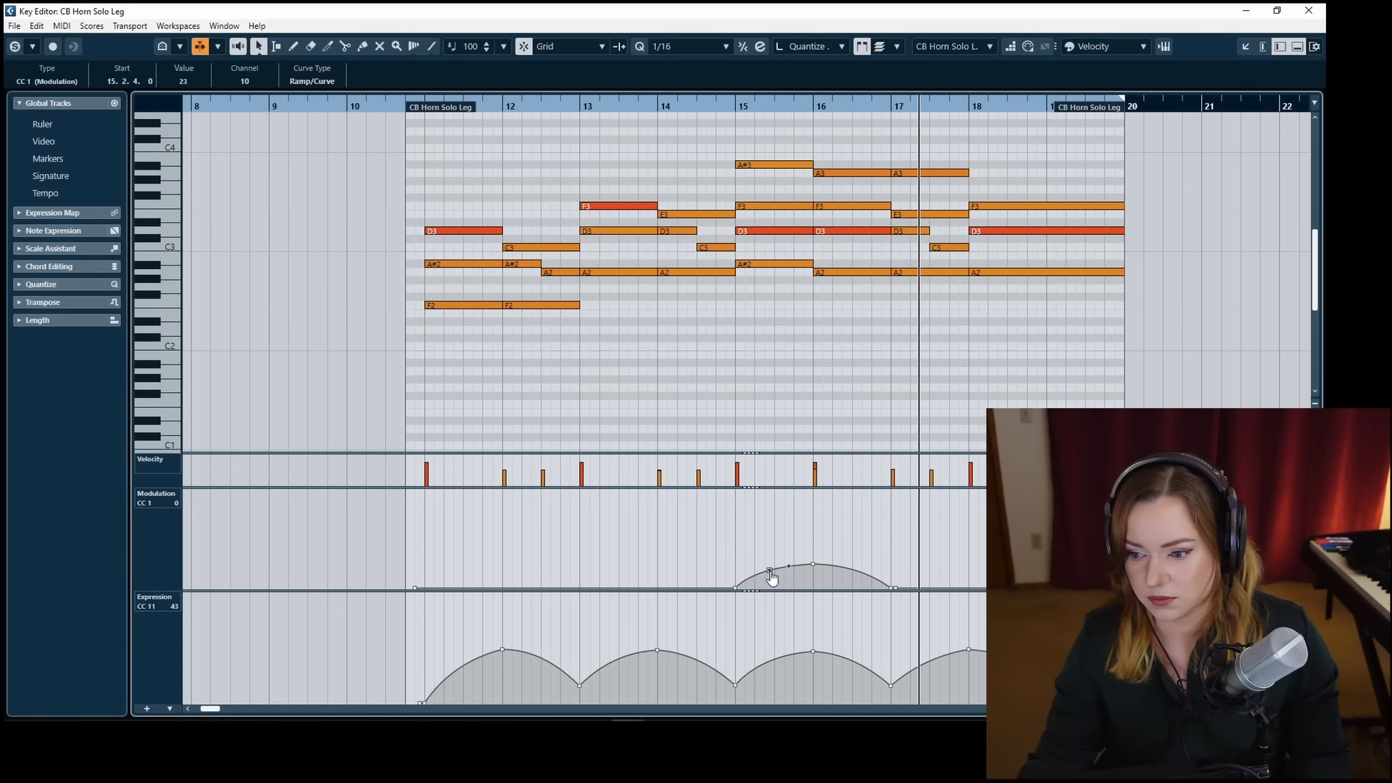
pyautogui.press('space')
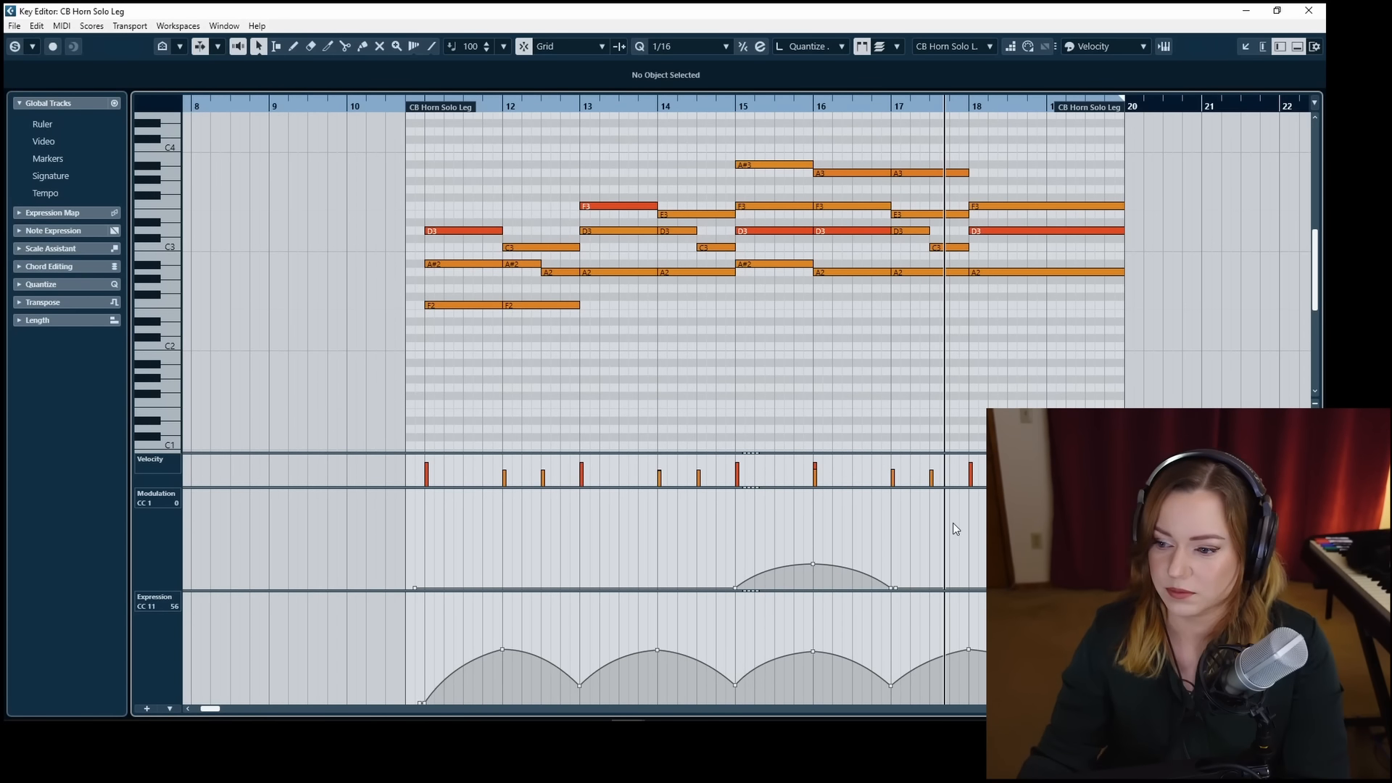
pyautogui.press('Return')
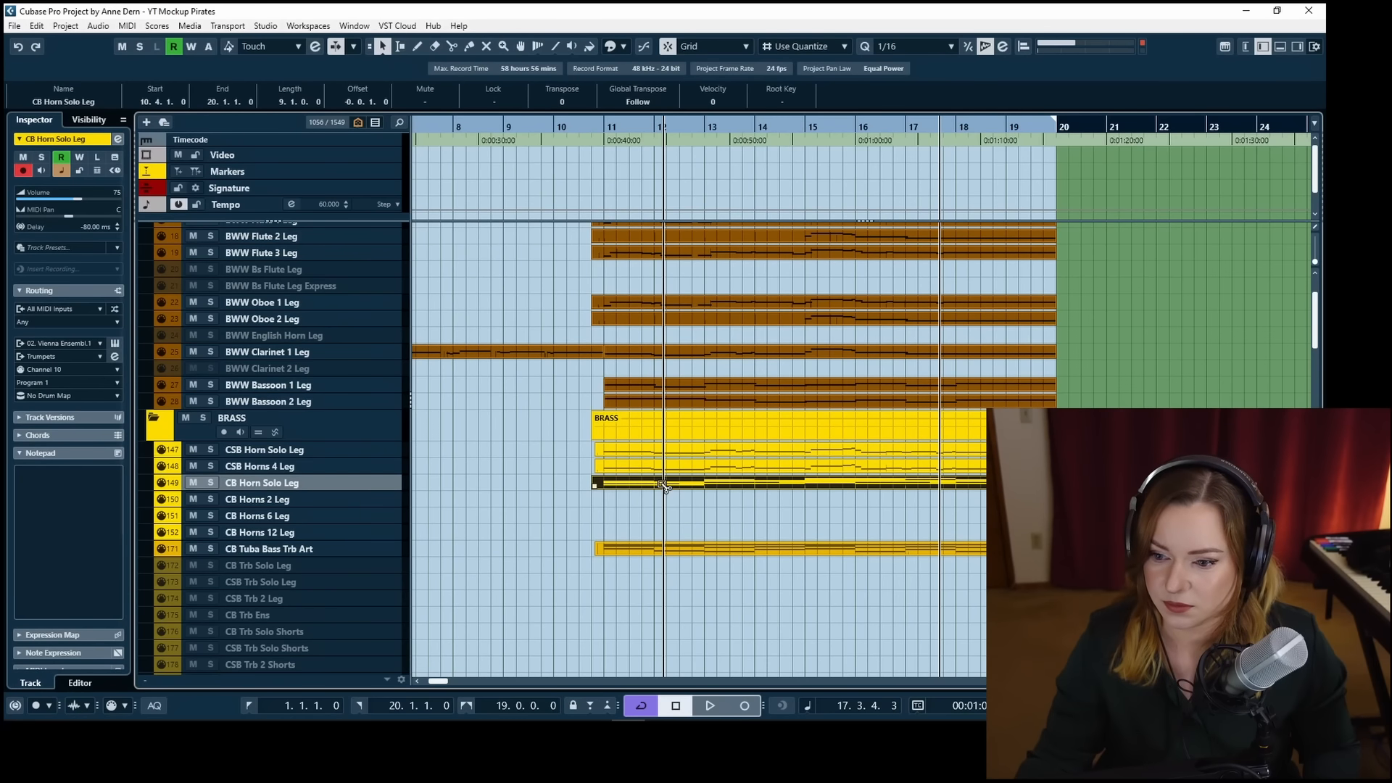
# Copy the CB Horn Solo Leg part to the CB Horns 2 Leg track and play the copy soloed.
pyautogui.moveTo(662, 484); pyautogui.dragTo(666, 499)
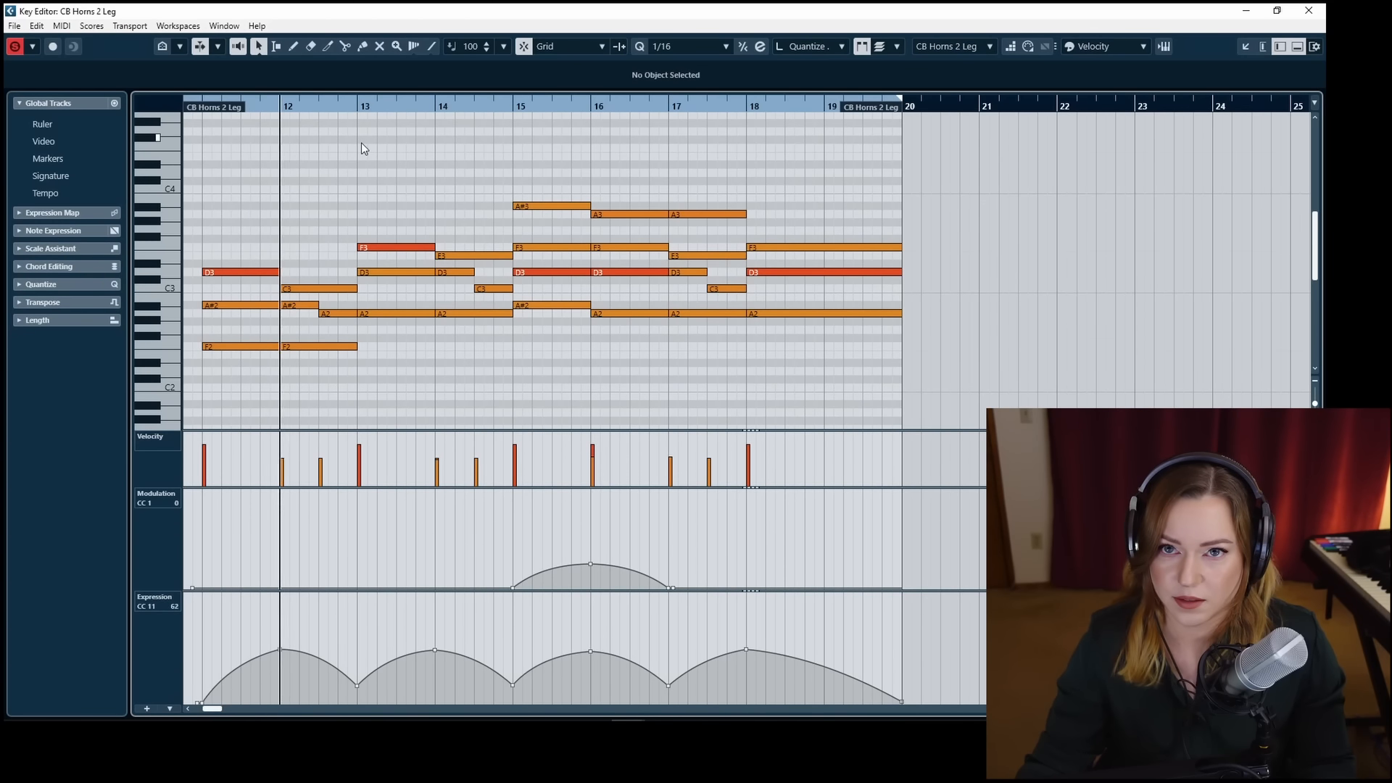
pyautogui.click(489, 107)
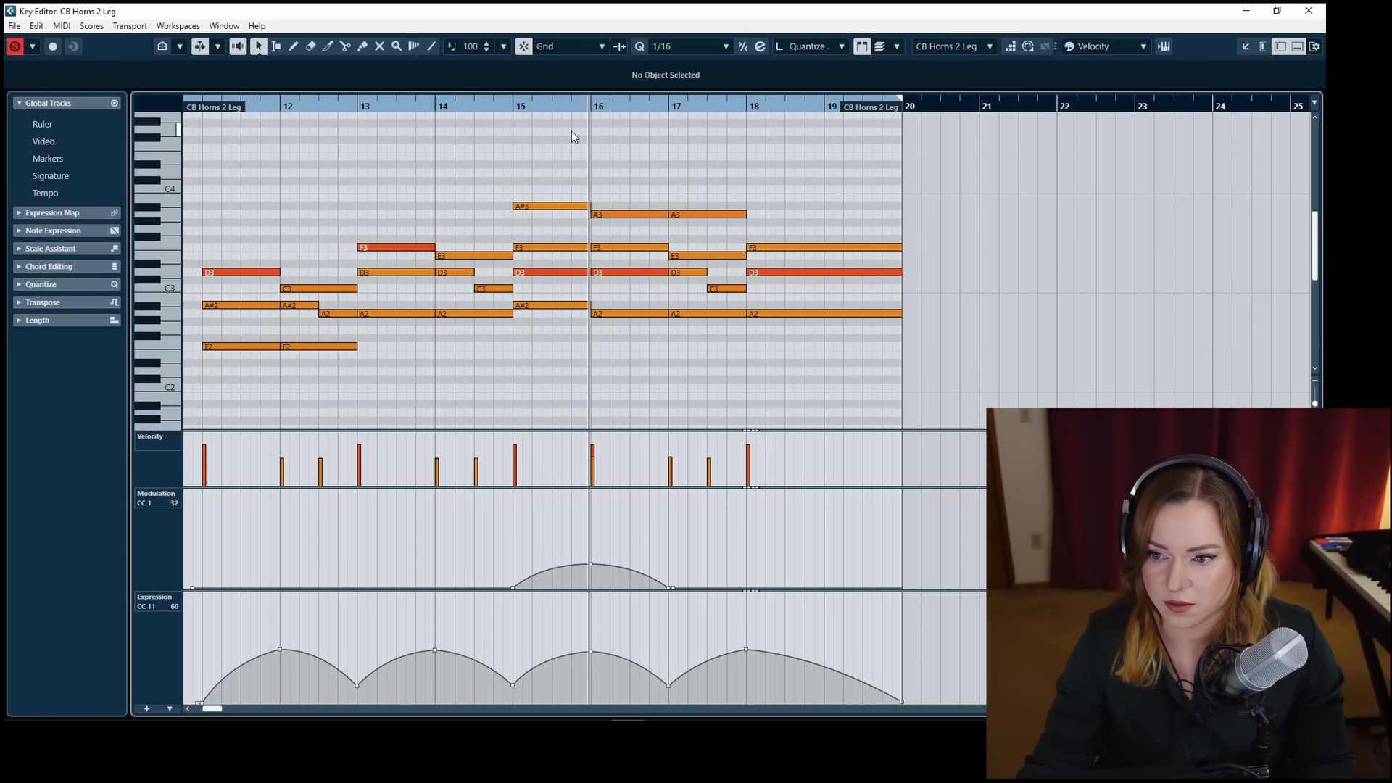
pyautogui.click(622, 160)
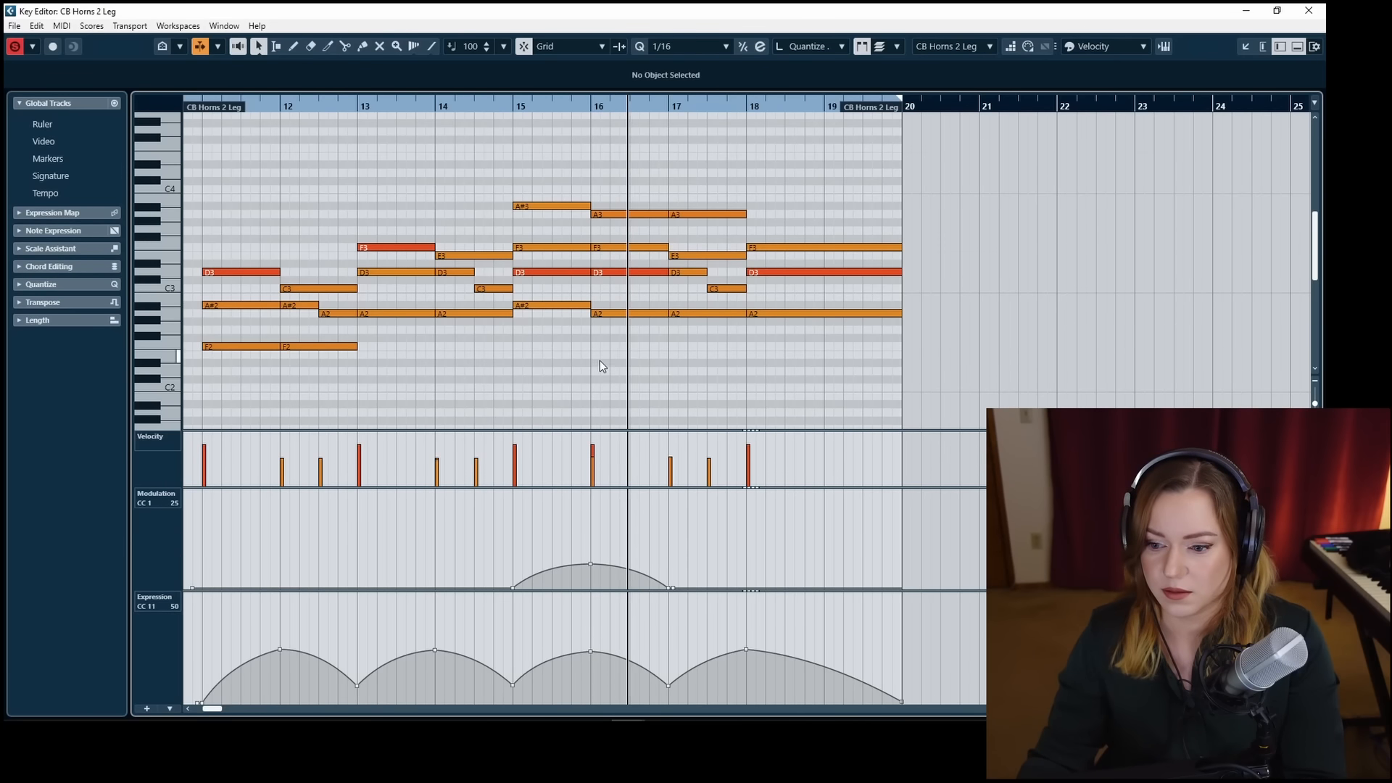
# Raise the CB Horns 2 Leg modulation peak at bar 16 to 64 and play the full mix from around bar 15.
pyautogui.moveTo(590, 563); pyautogui.dragTo(591, 540)
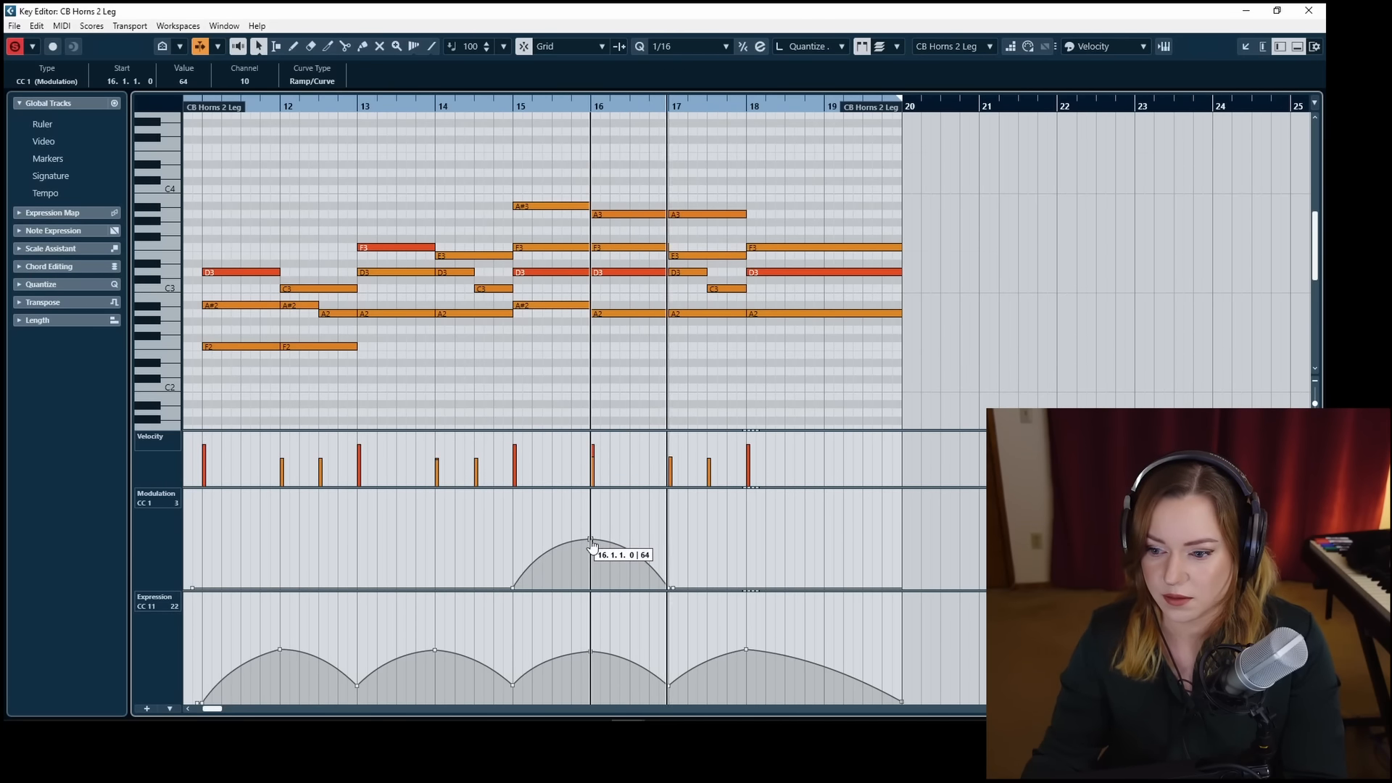
pyautogui.press('space')
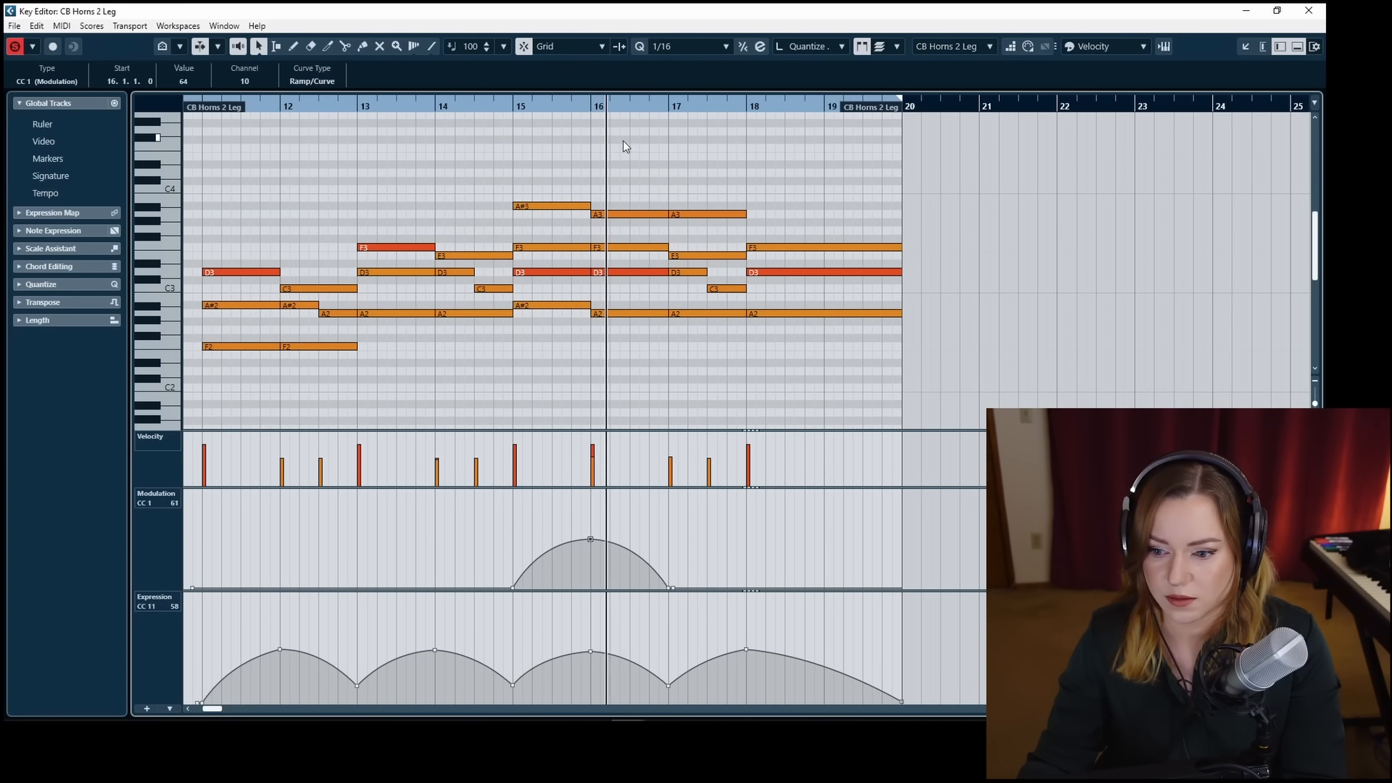
pyautogui.press('Return')
pyautogui.press('space')
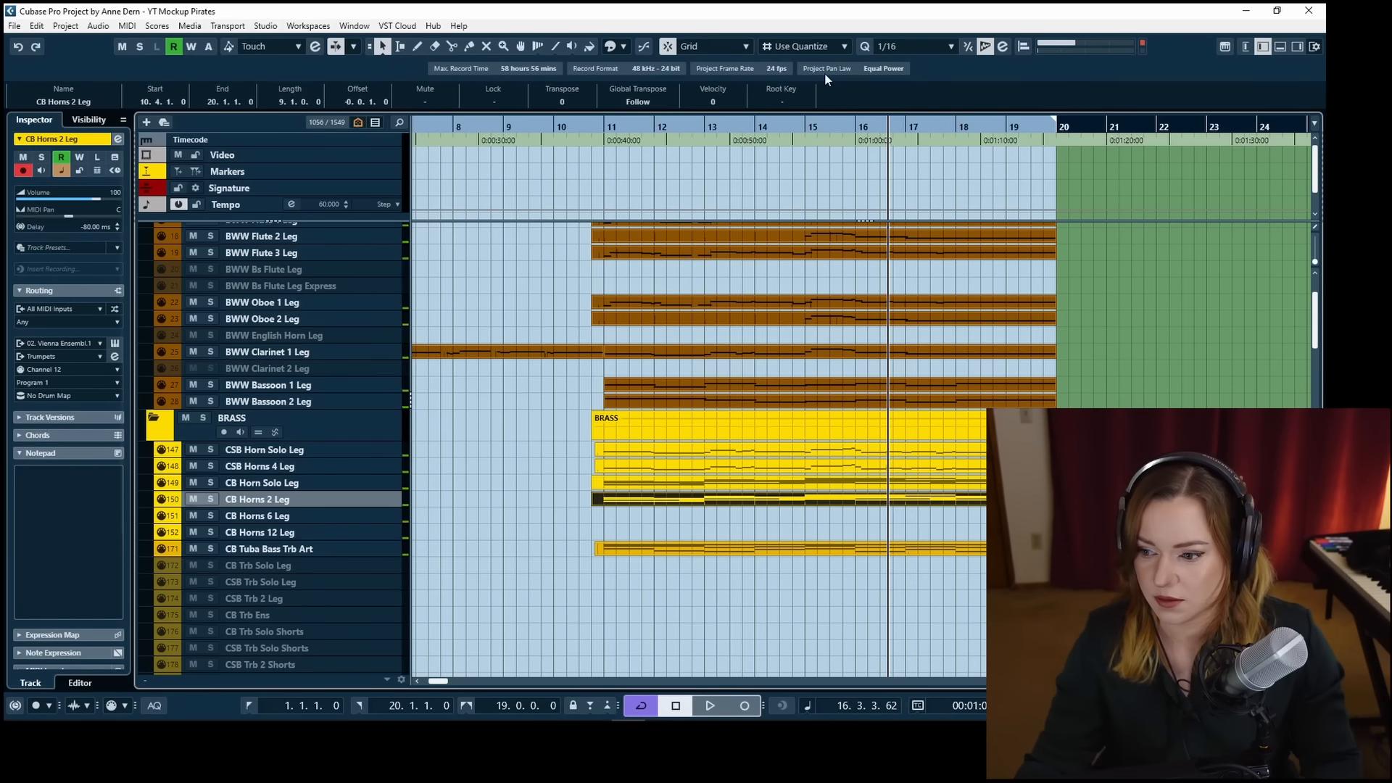
pyautogui.moveTo(831, 122); pyautogui.dragTo(831, 146)
pyautogui.press('space')
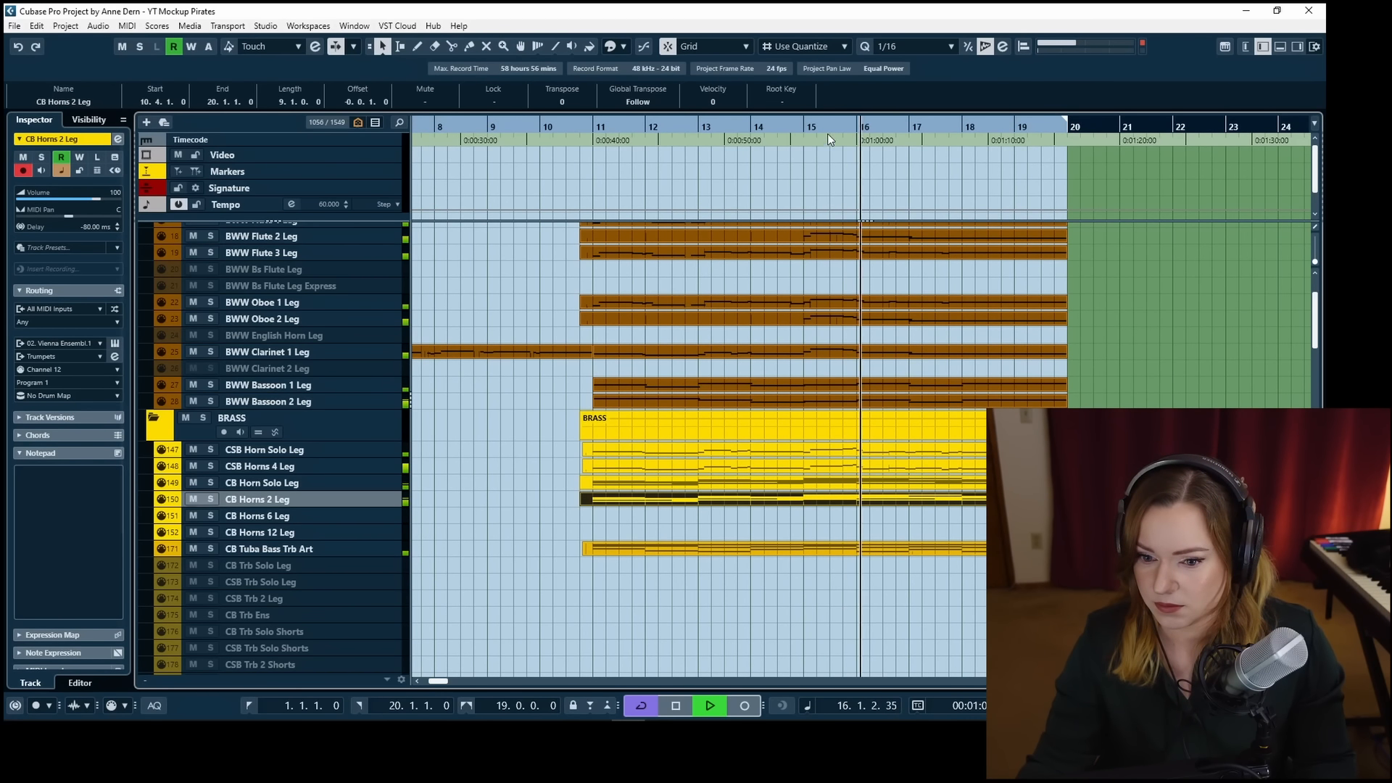
pyautogui.click(579, 517)
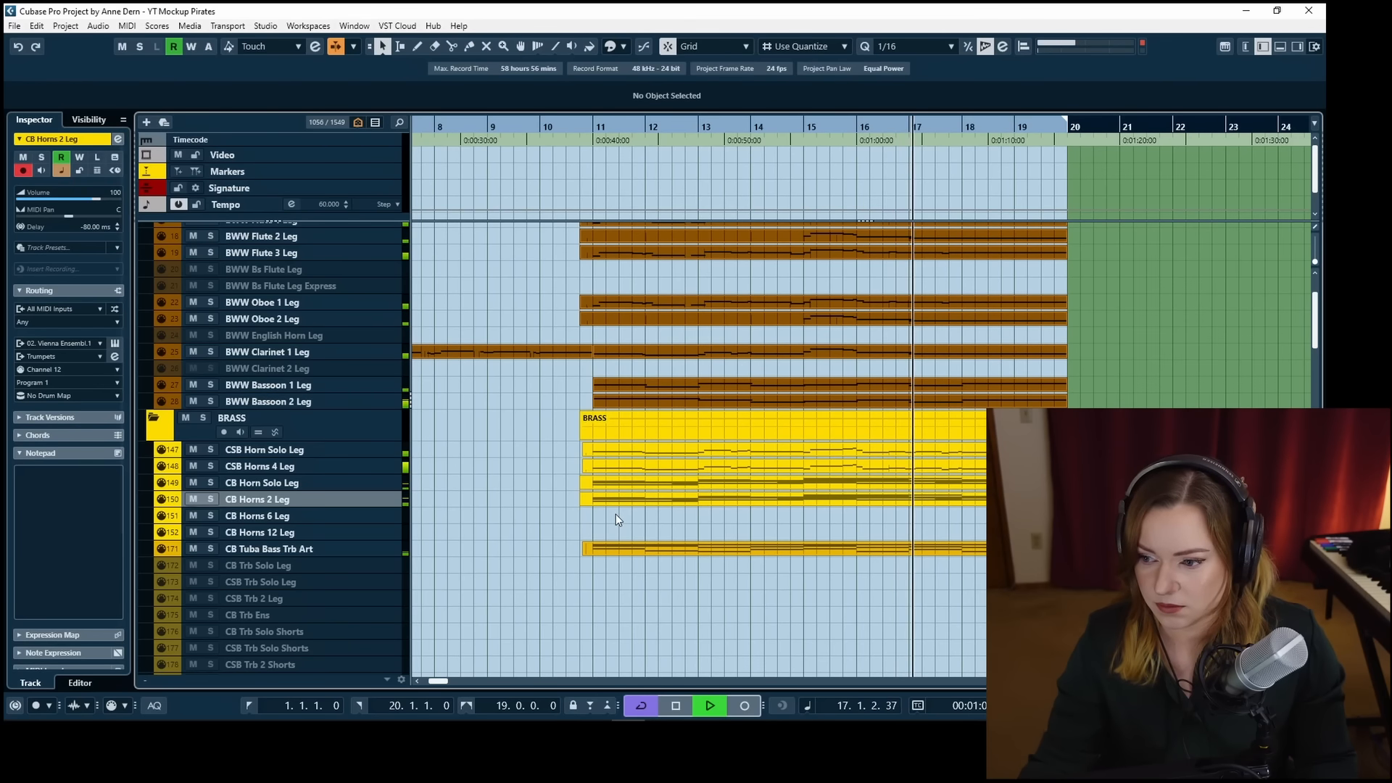
pyautogui.press('space')
# Copy the CB Horns 2 Leg part to the CB Horns 6 Leg track and play it soloed from bar 11.
pyautogui.moveTo(619, 499); pyautogui.dragTo(628, 516)
pyautogui.press('s')
pyautogui.click(594, 131)
pyautogui.press('space')
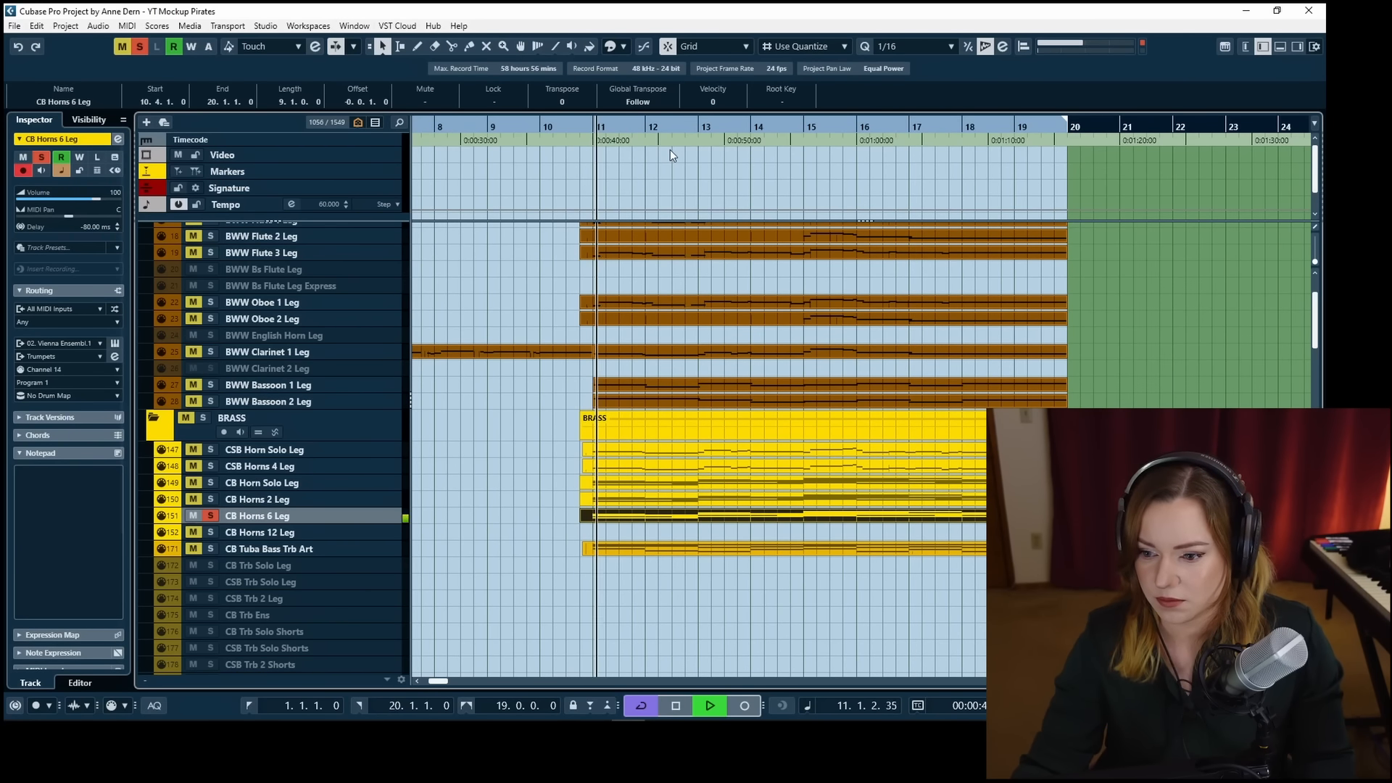
# Raise the CB Horns 6 Leg modulation peak at bar 16 to 83 and play the full mix from around bar 15.
pyautogui.press('Return')
pyautogui.click(522, 103)
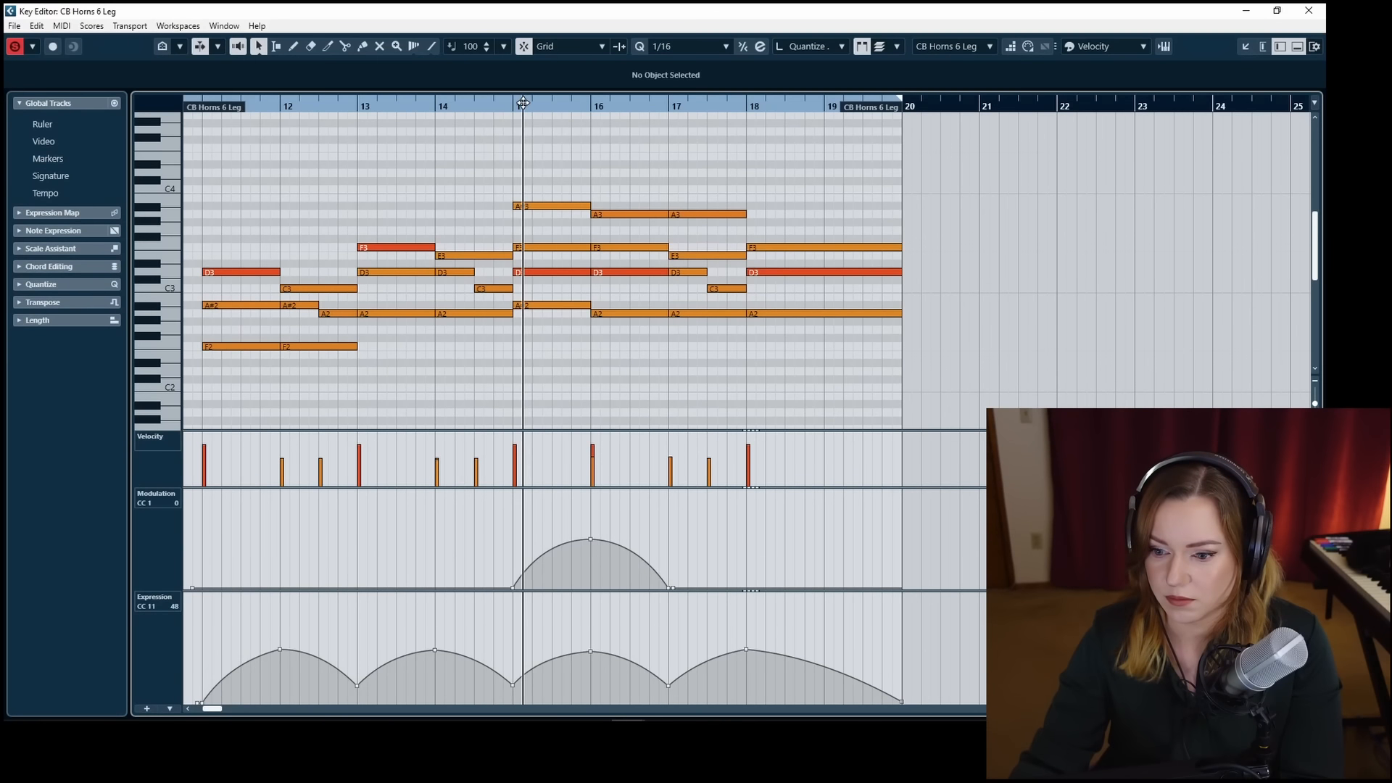
pyautogui.moveTo(592, 541); pyautogui.dragTo(593, 528)
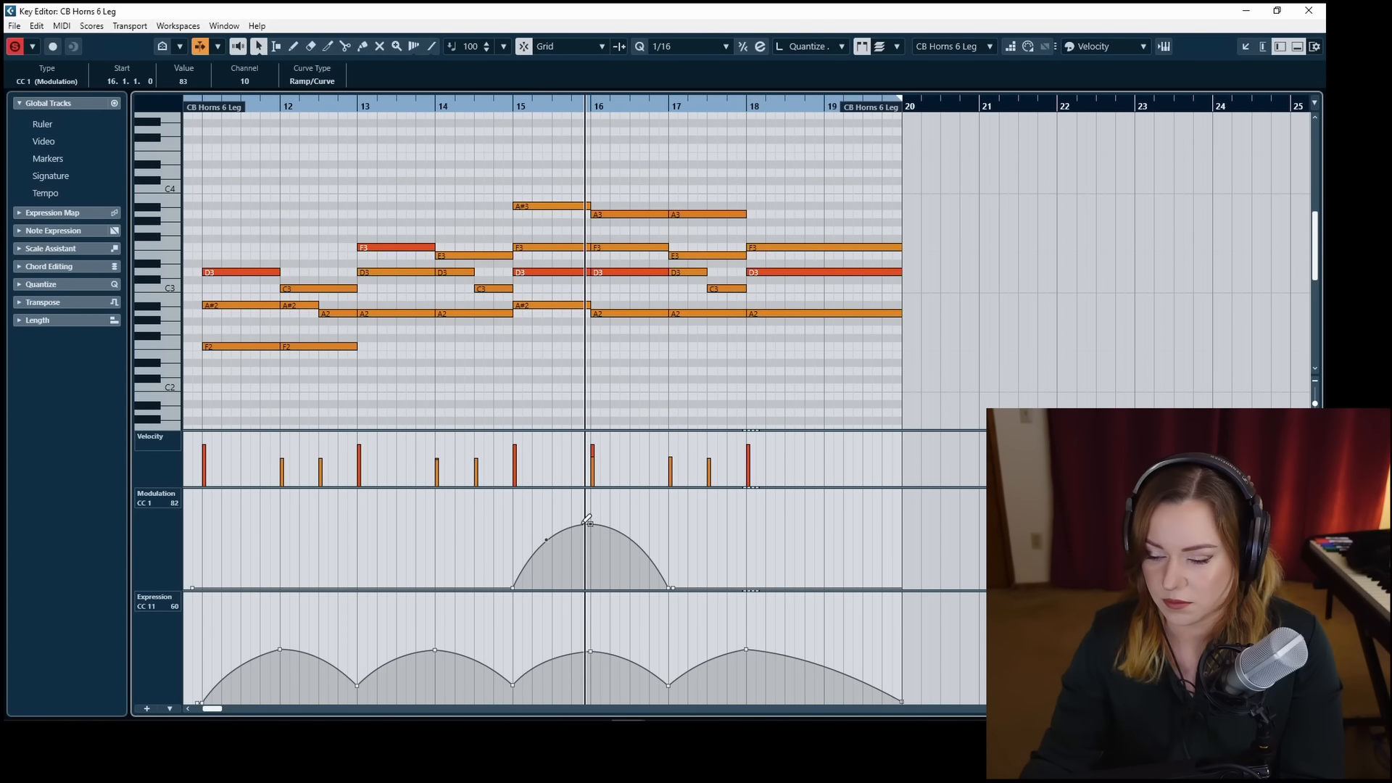
pyautogui.press('Return')
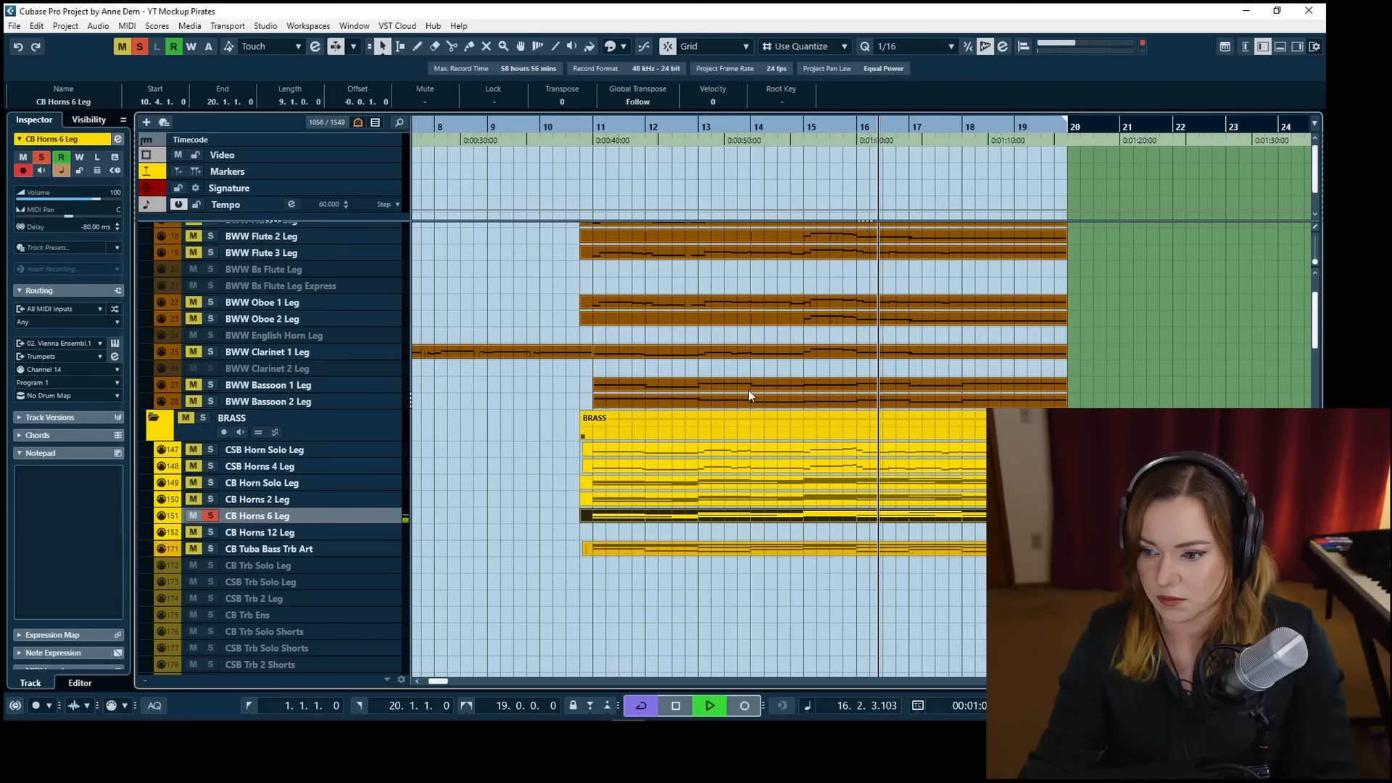
pyautogui.press('space')
pyautogui.click(820, 145)
pyautogui.press('space')
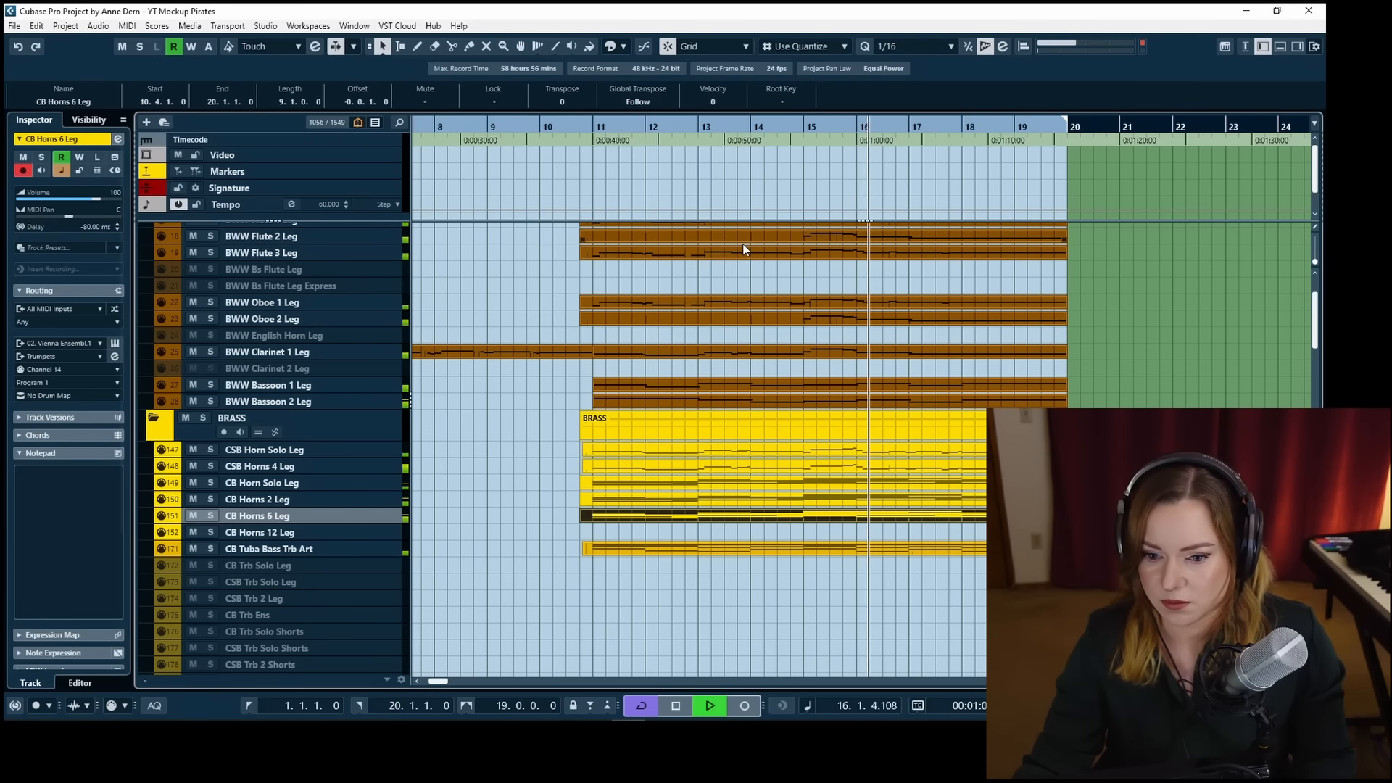
# Lower the CB Horn Solo Leg modulation peak at bar 16 and replay the full mix from around bar 15.
pyautogui.click(770, 491)
pyautogui.doubleClick(770, 491)
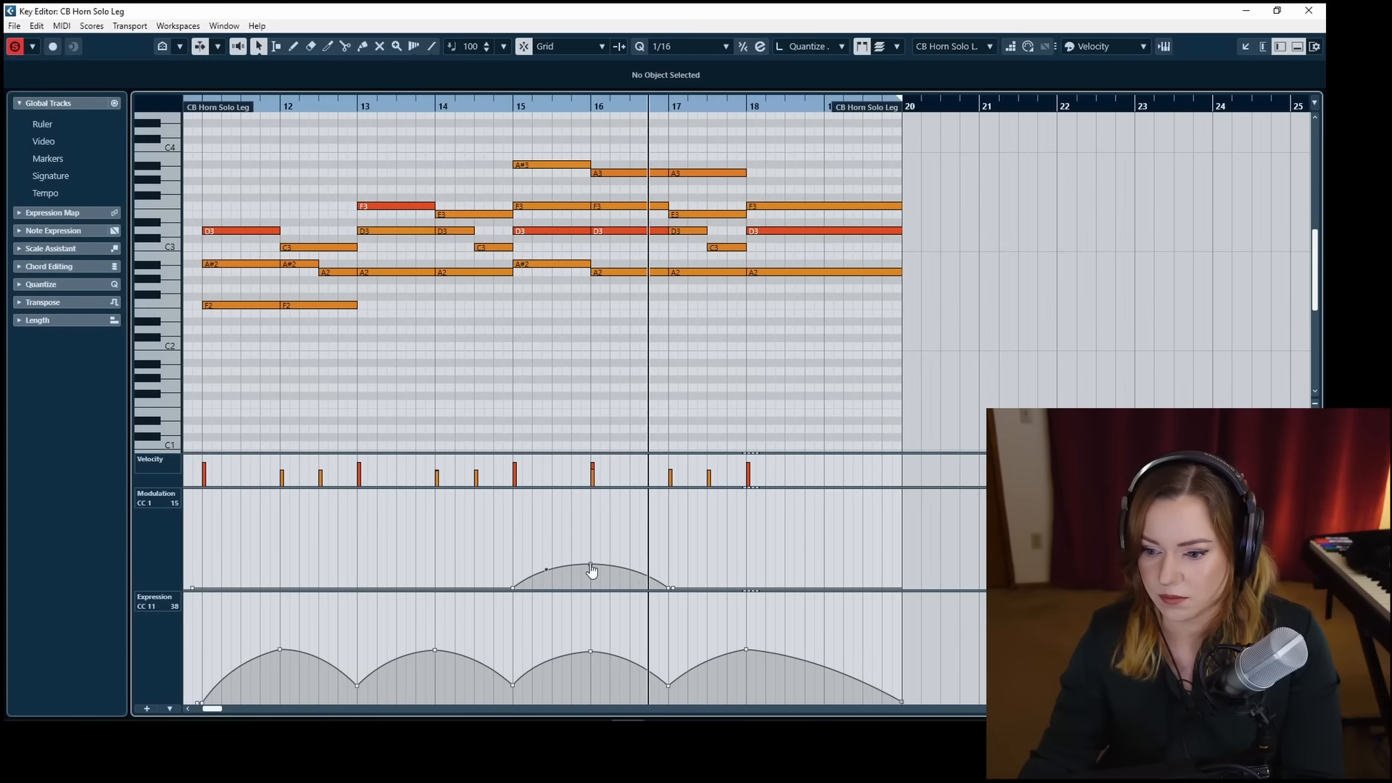
pyautogui.moveTo(590, 565); pyautogui.dragTo(591, 607)
pyautogui.press('Return')
pyautogui.press('space')
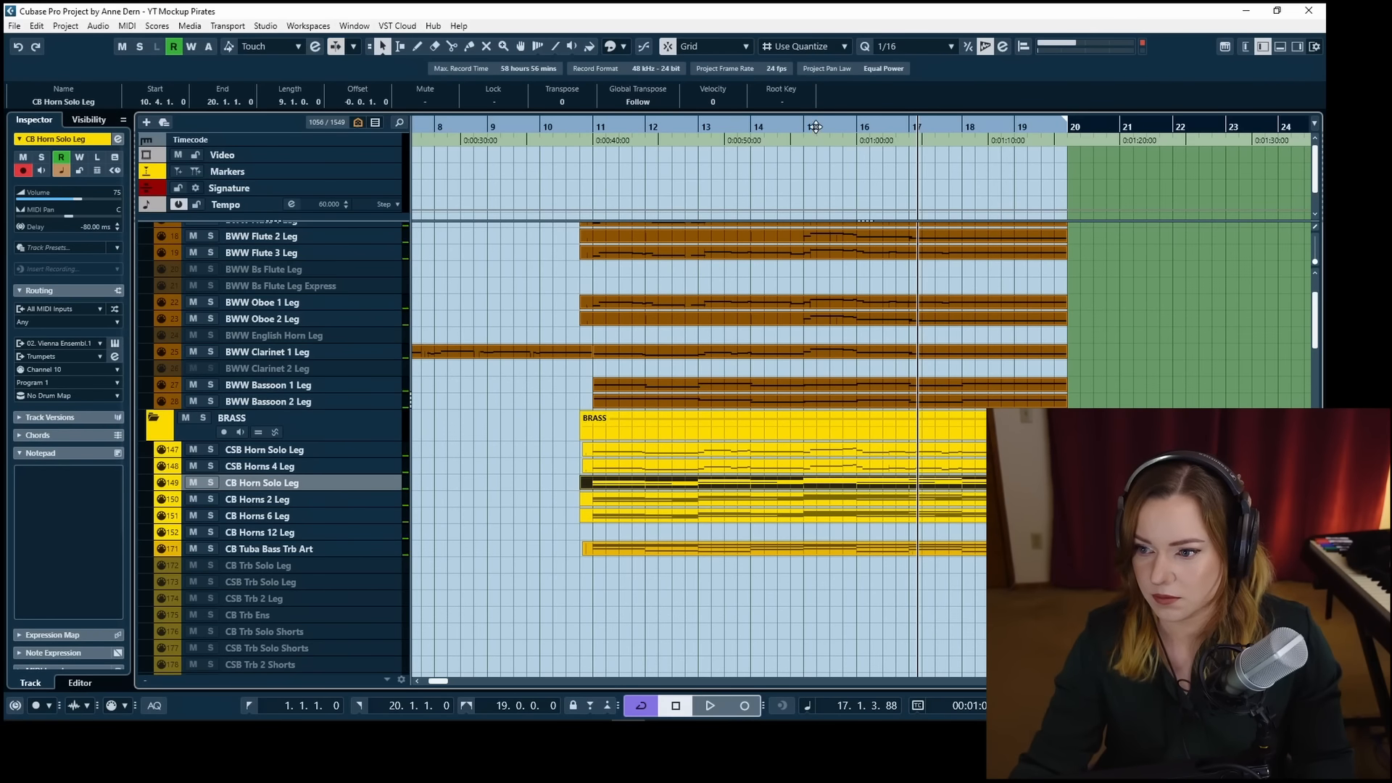
pyautogui.press('space')
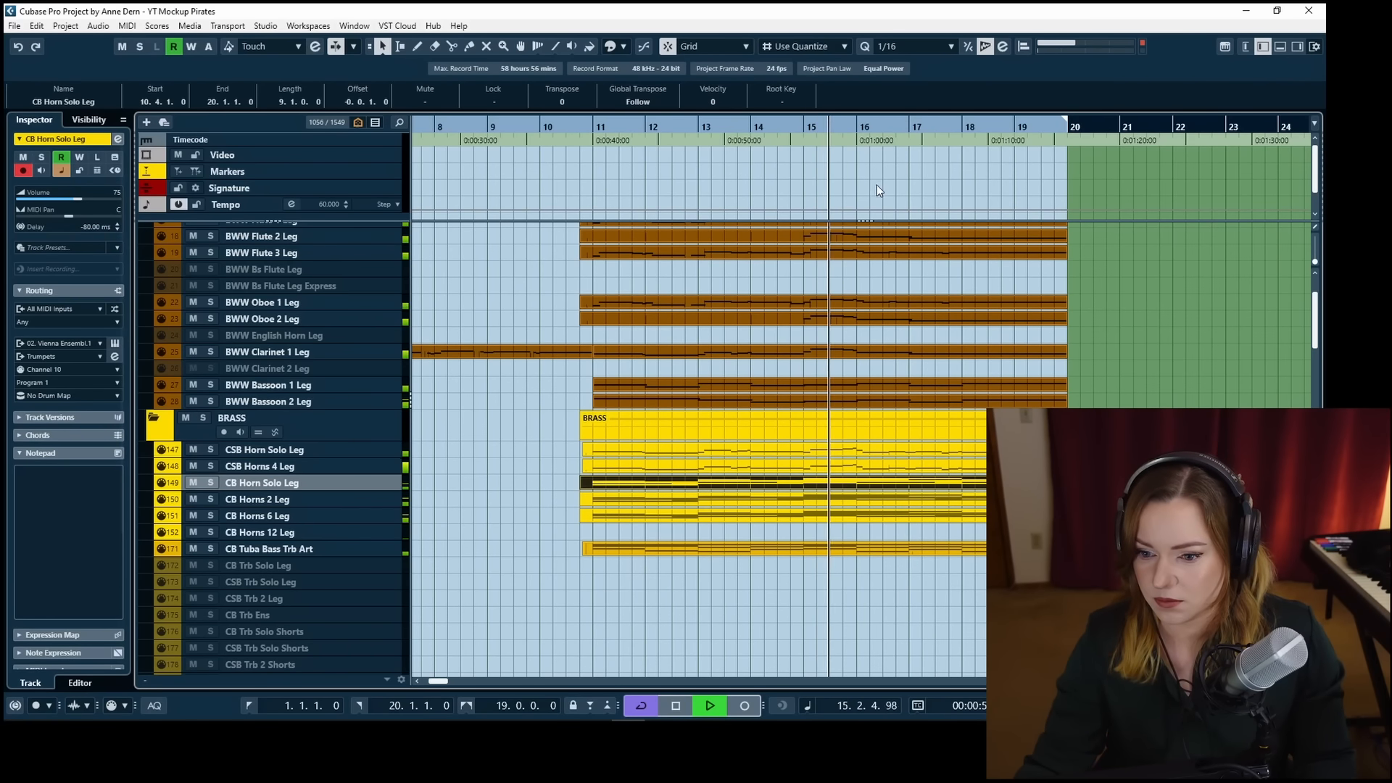
# Raise the CB Horns 6 Leg modulation peak at bar 16 close to the maximum, checking it in the full mix from bar 15.
pyautogui.doubleClick(813, 519)
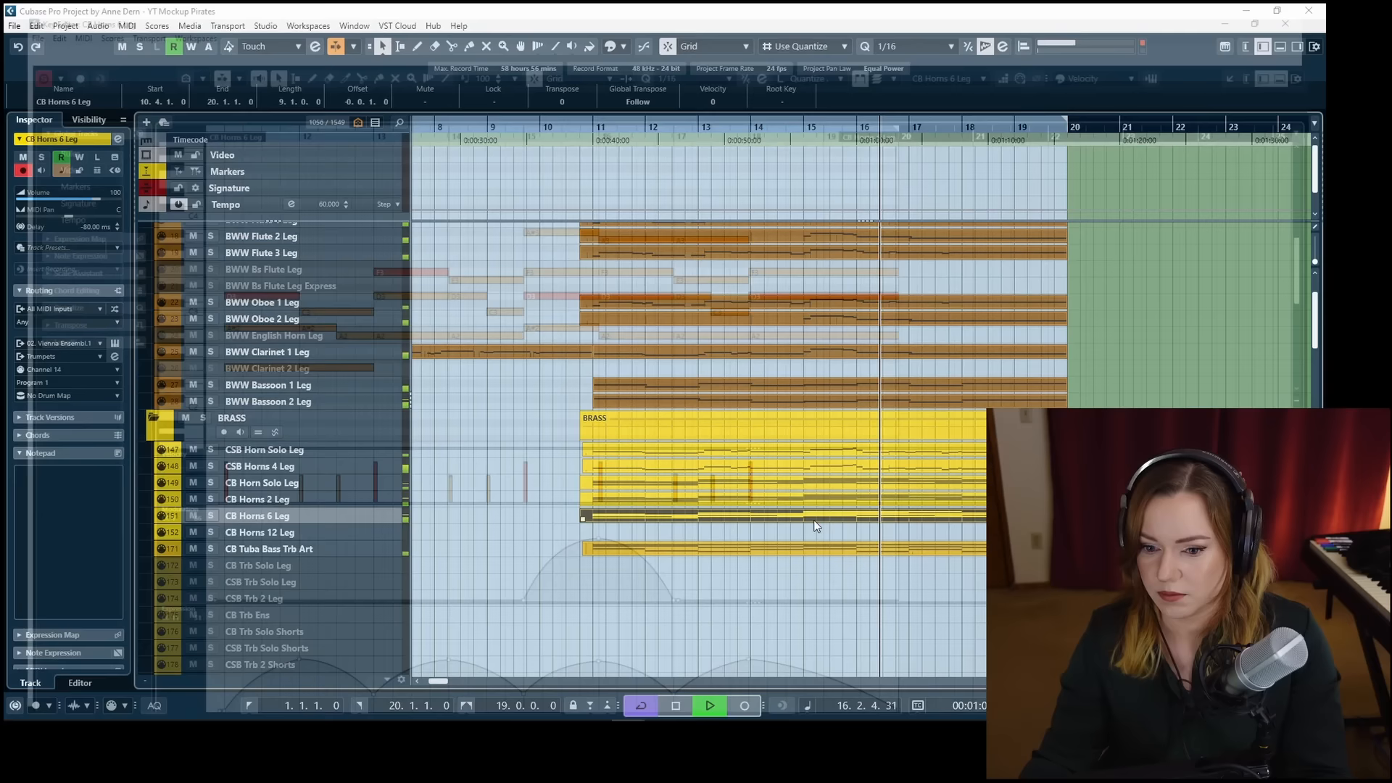
pyautogui.press('Escape')
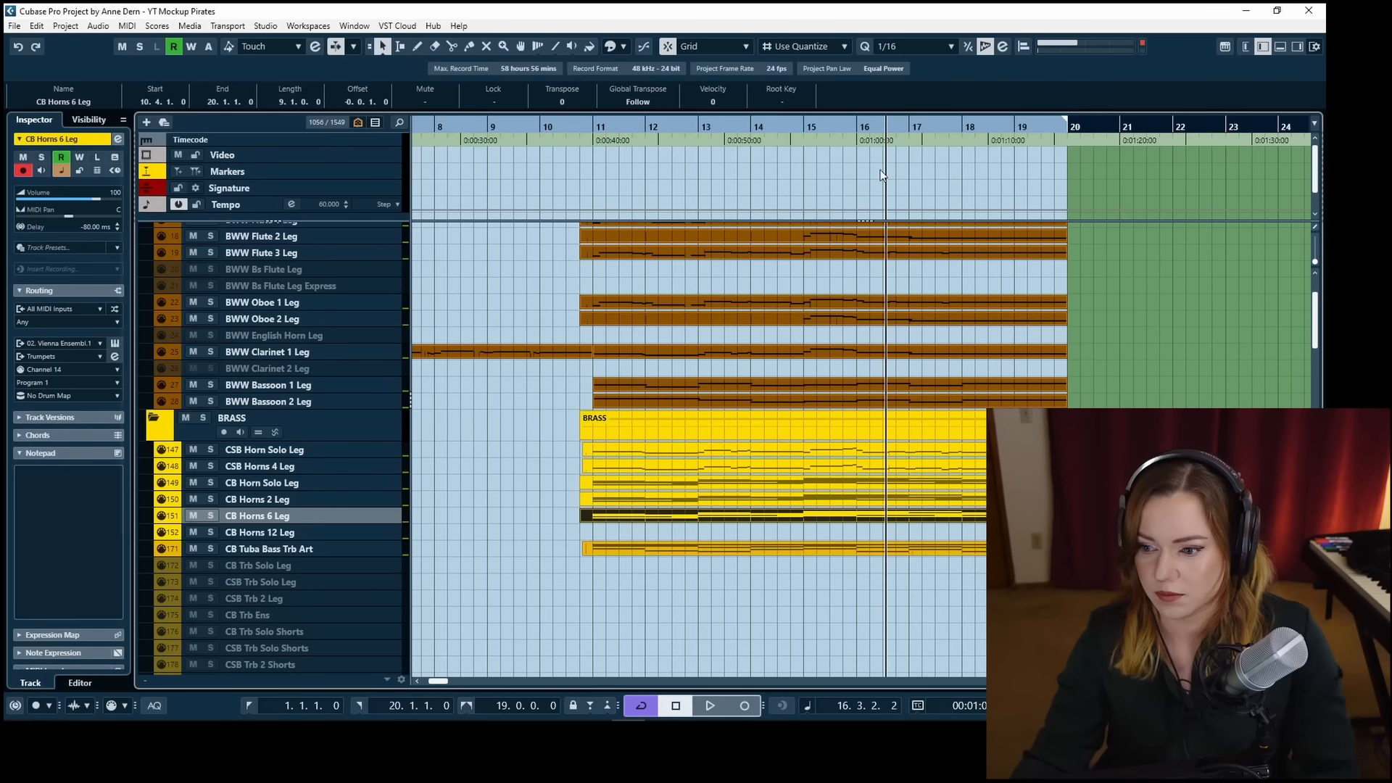
pyautogui.click(810, 131)
pyautogui.press('space')
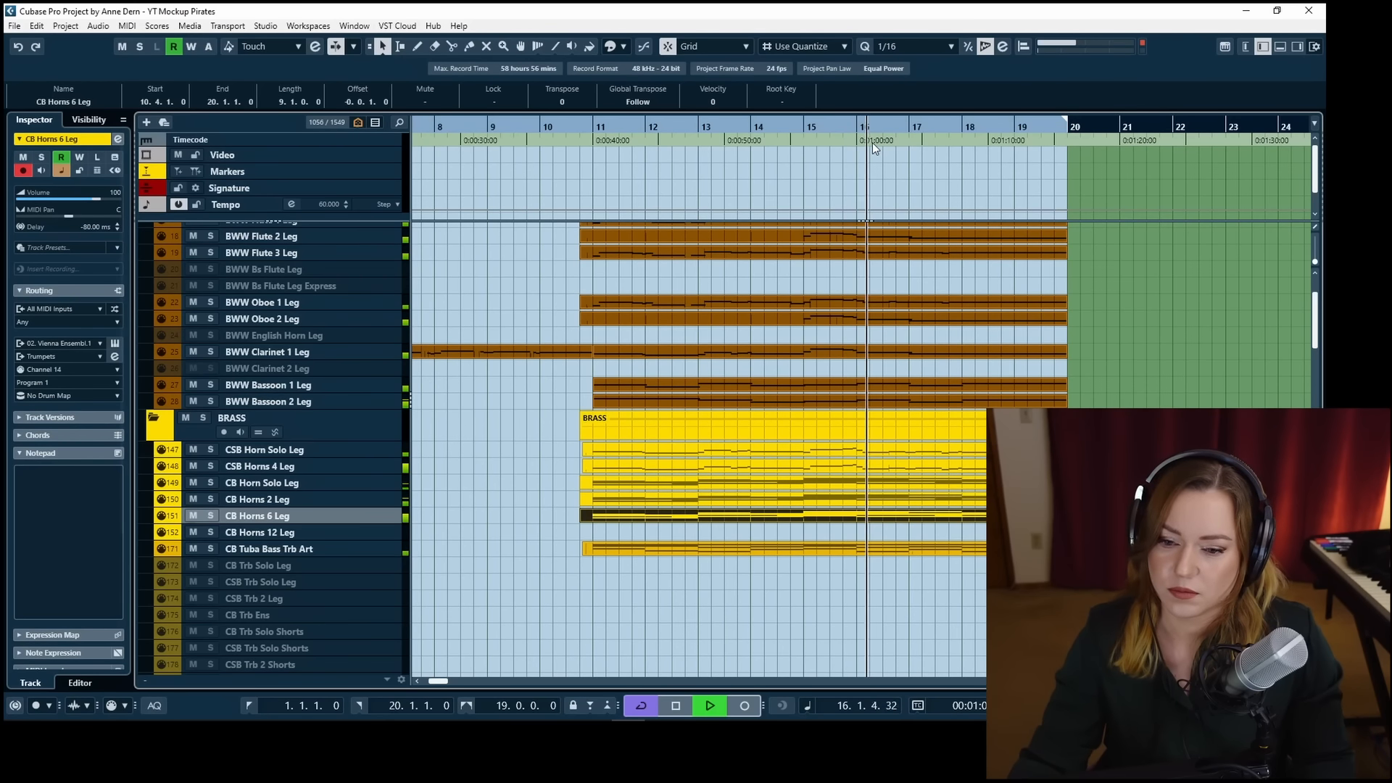
pyautogui.doubleClick(593, 515)
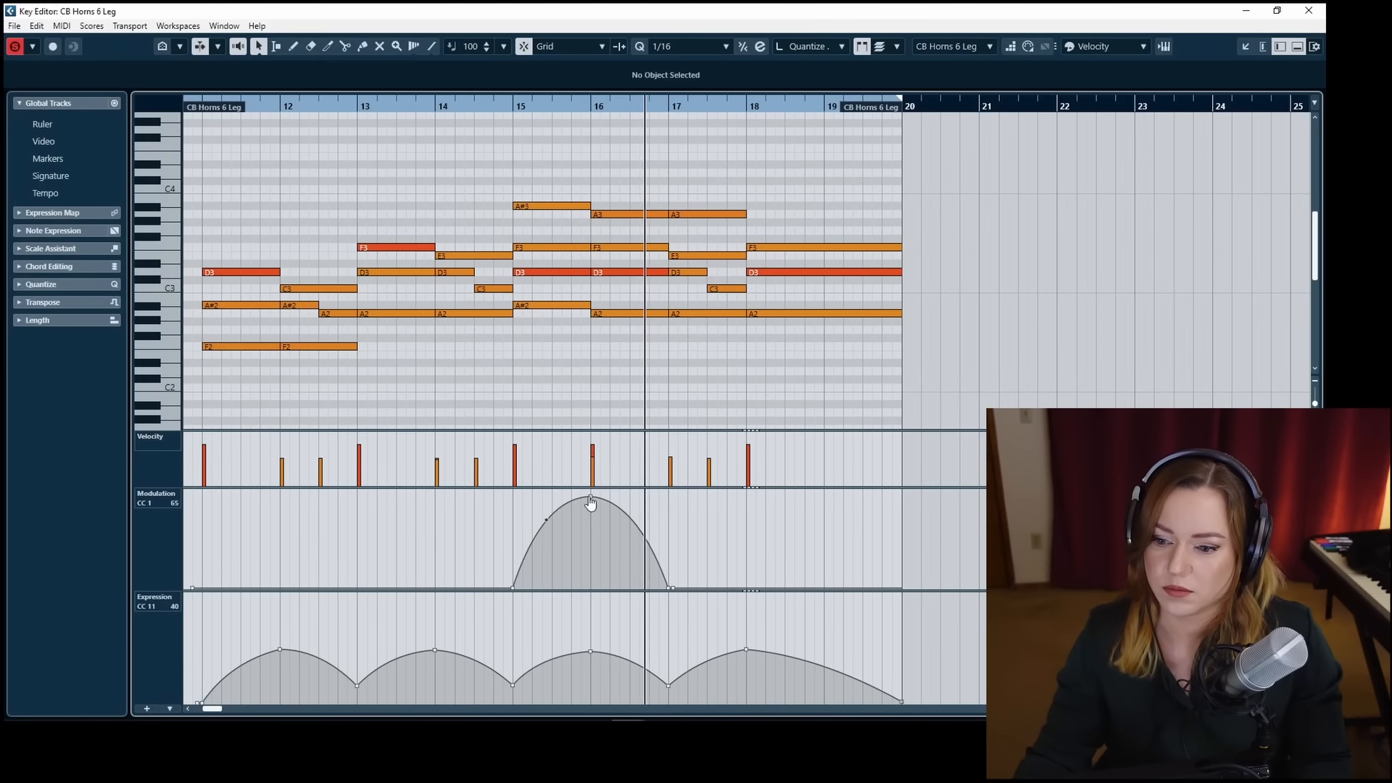
pyautogui.press('Escape')
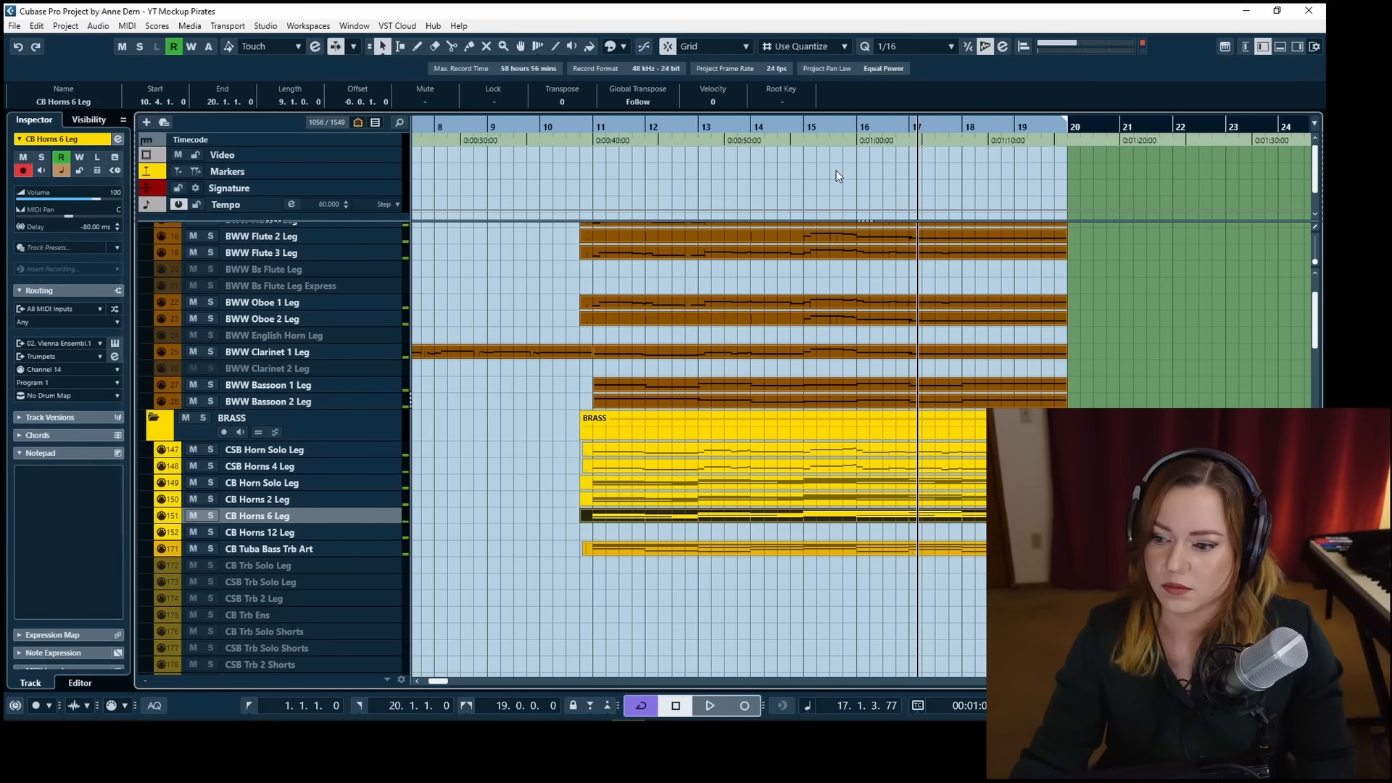
# Play the full mix from just after bar 15 and again from just before bar 11.
pyautogui.click(824, 132)
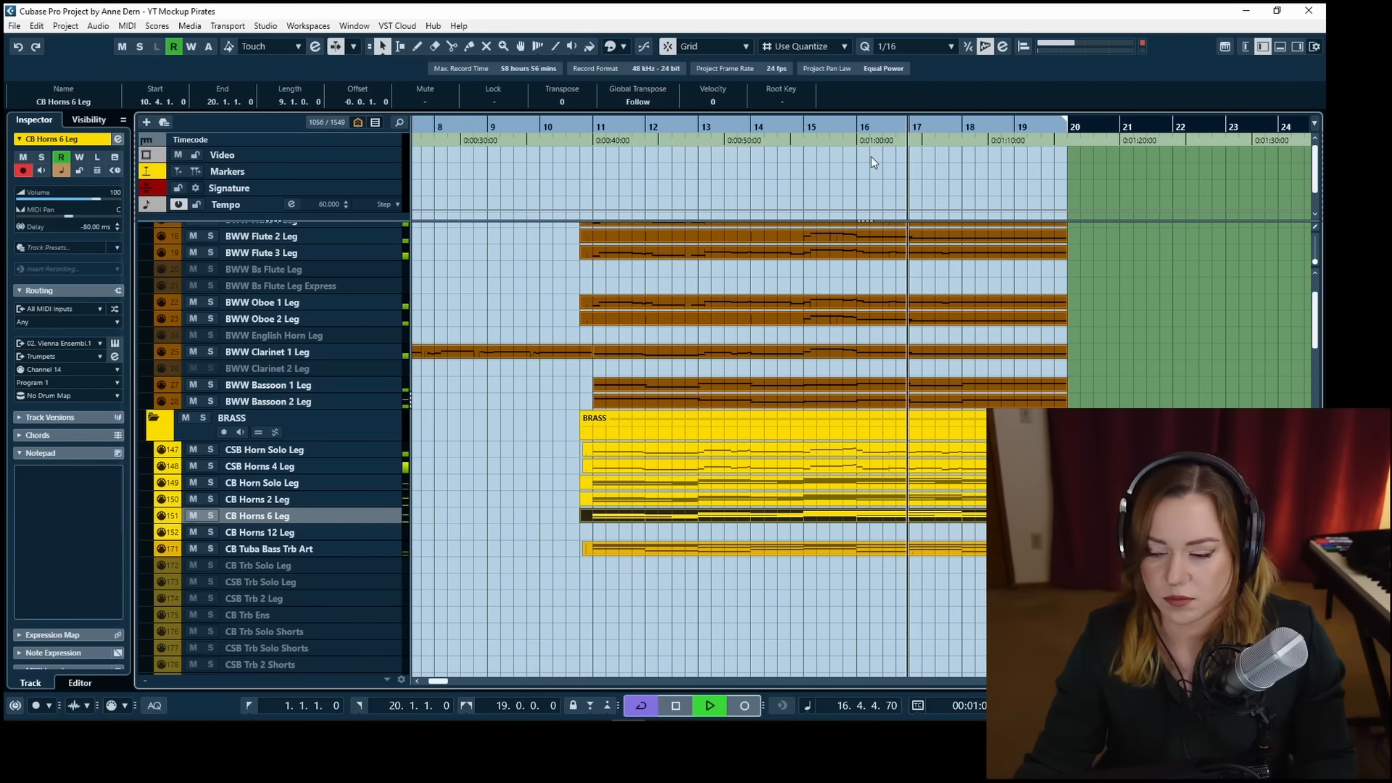
pyautogui.press('space')
pyautogui.doubleClick(574, 126)
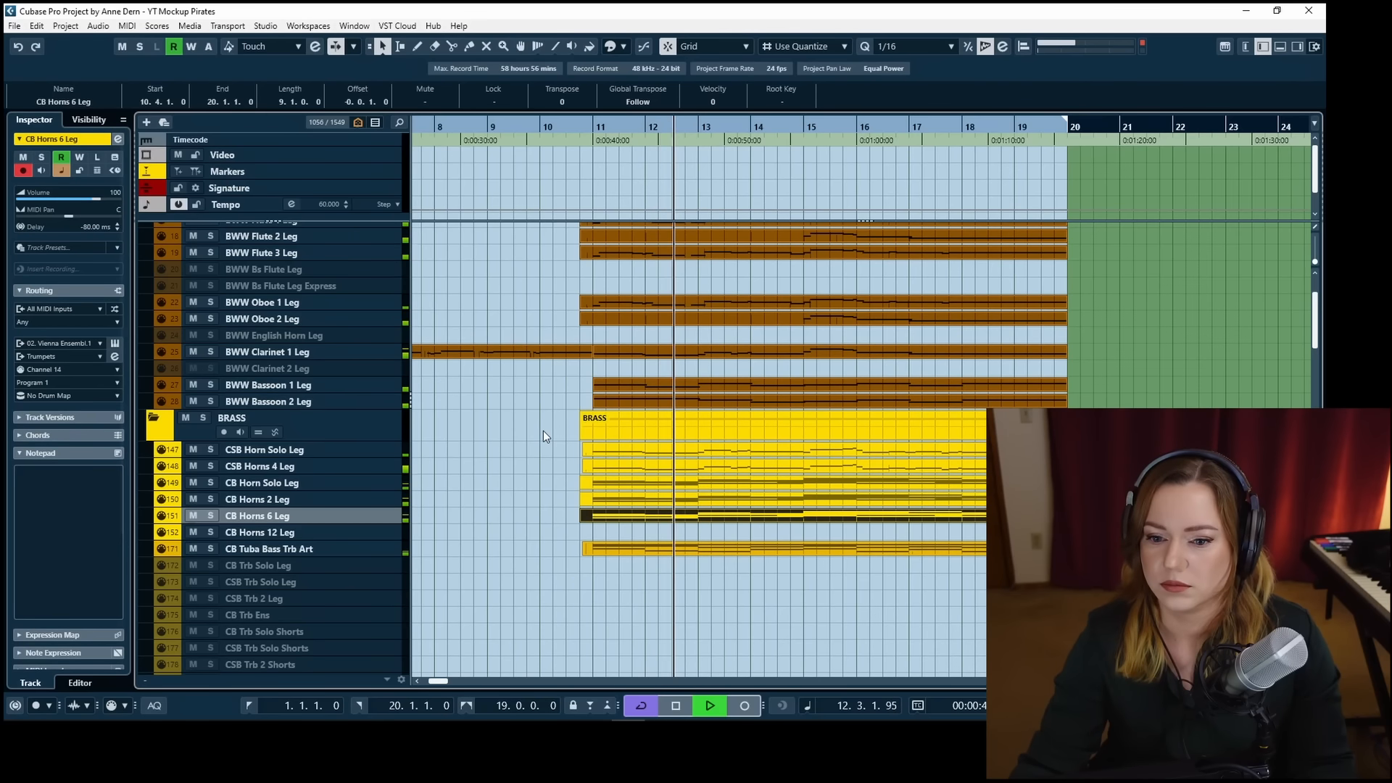
# Open the bar 11–19 first-violin parts of CMS, CSS, CS Solo, CSSS, BS Sord and VISTA together in the Key Editor.
pyautogui.scroll(3, 543, 430)
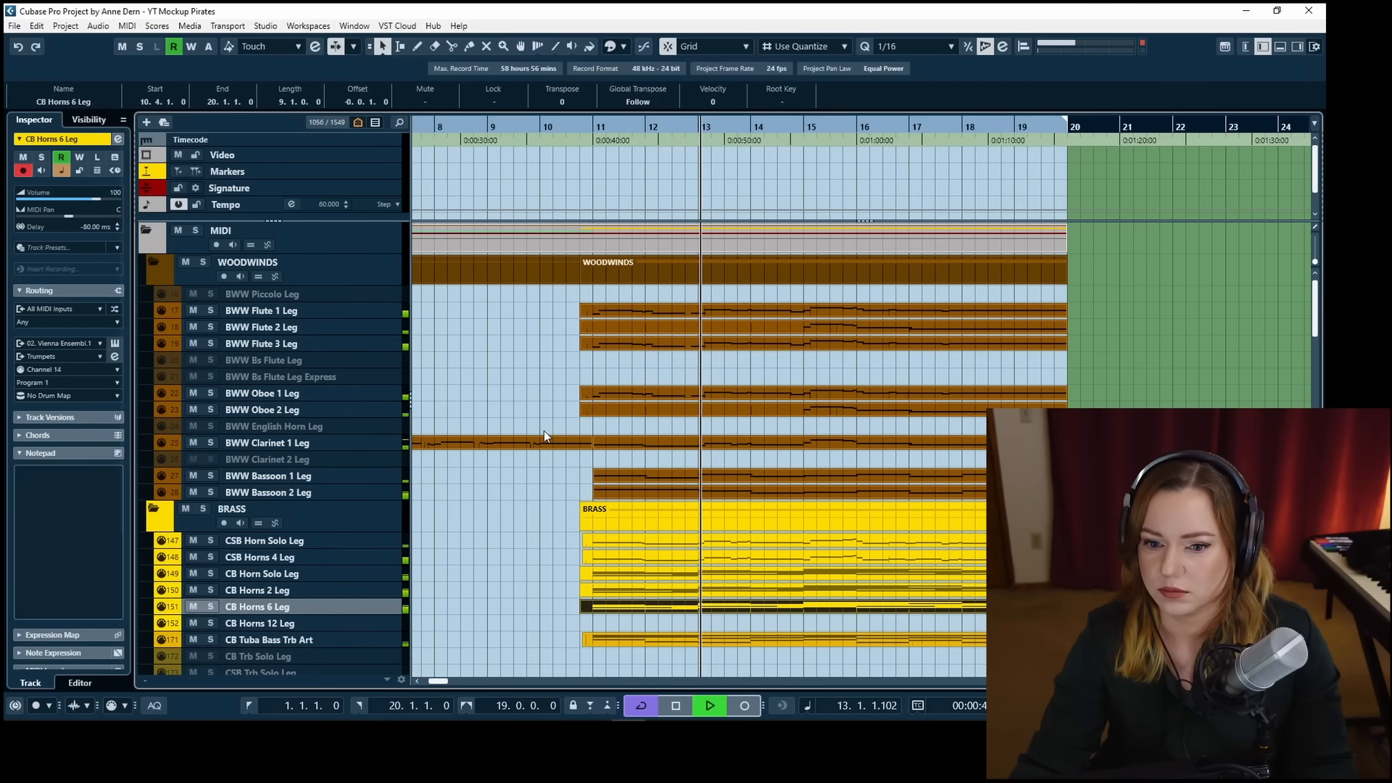
pyautogui.scroll(-10, 543, 431)
pyautogui.scroll(-5, 548, 432)
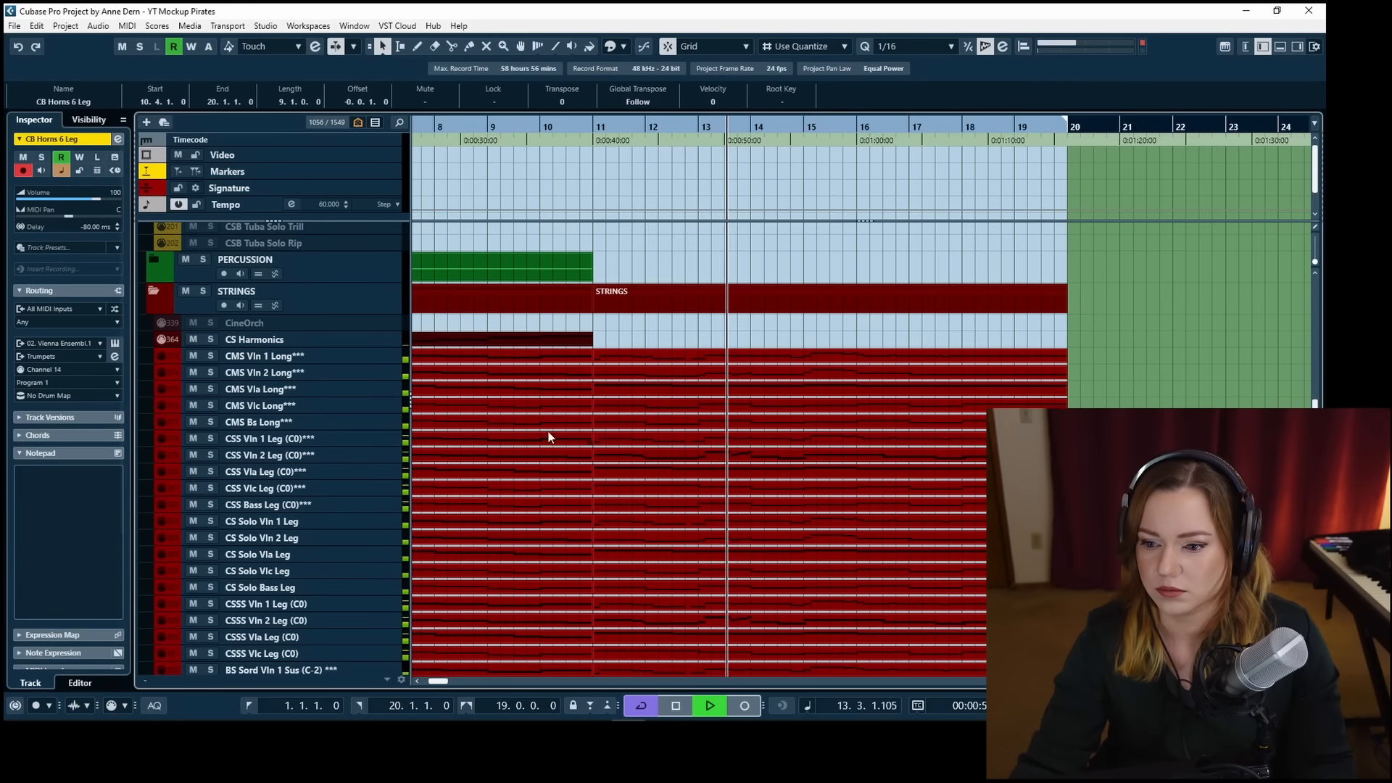
pyautogui.click(642, 366)
pyautogui.keyDown('ctrl'); pyautogui.click(631, 439); pyautogui.keyUp('ctrl')
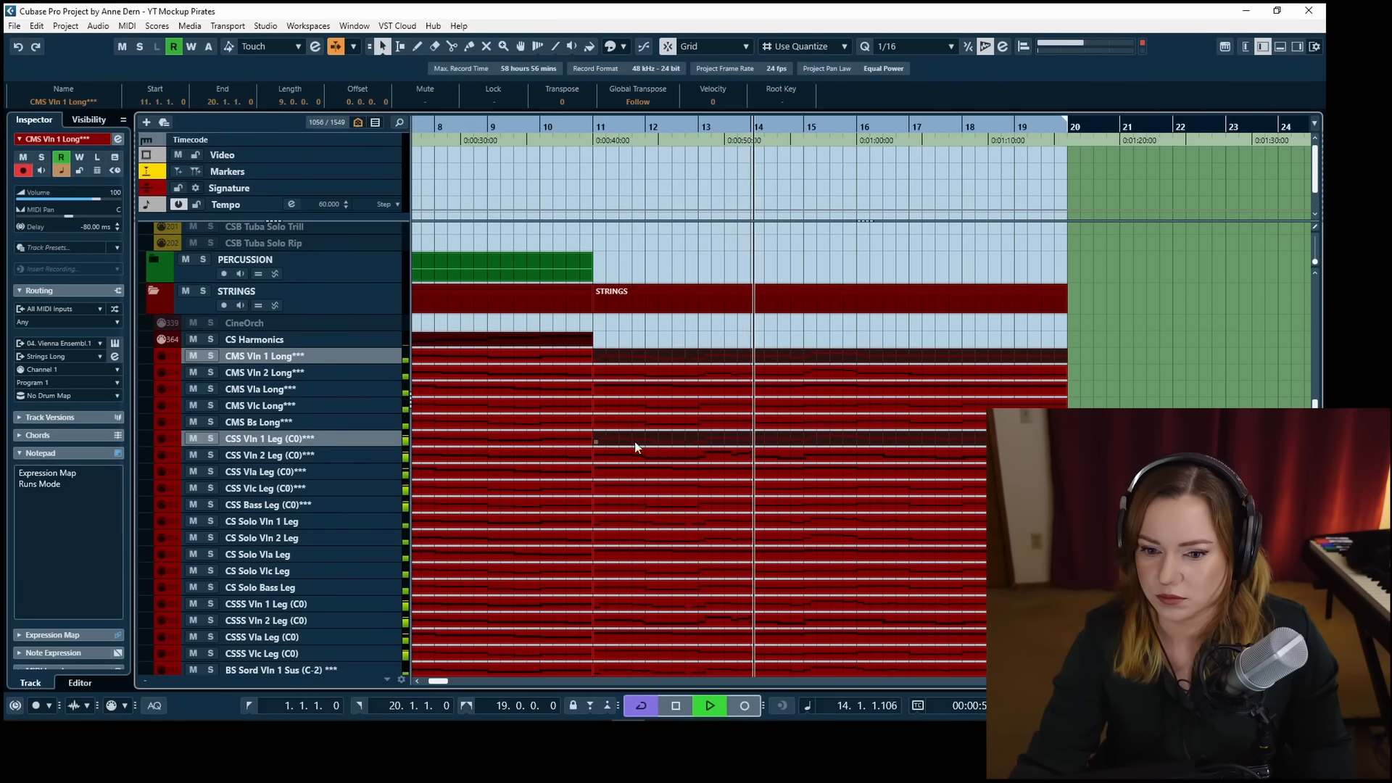
pyautogui.scroll(-3, 638, 446)
pyautogui.keyDown('ctrl'); pyautogui.click(627, 433); pyautogui.keyUp('ctrl')
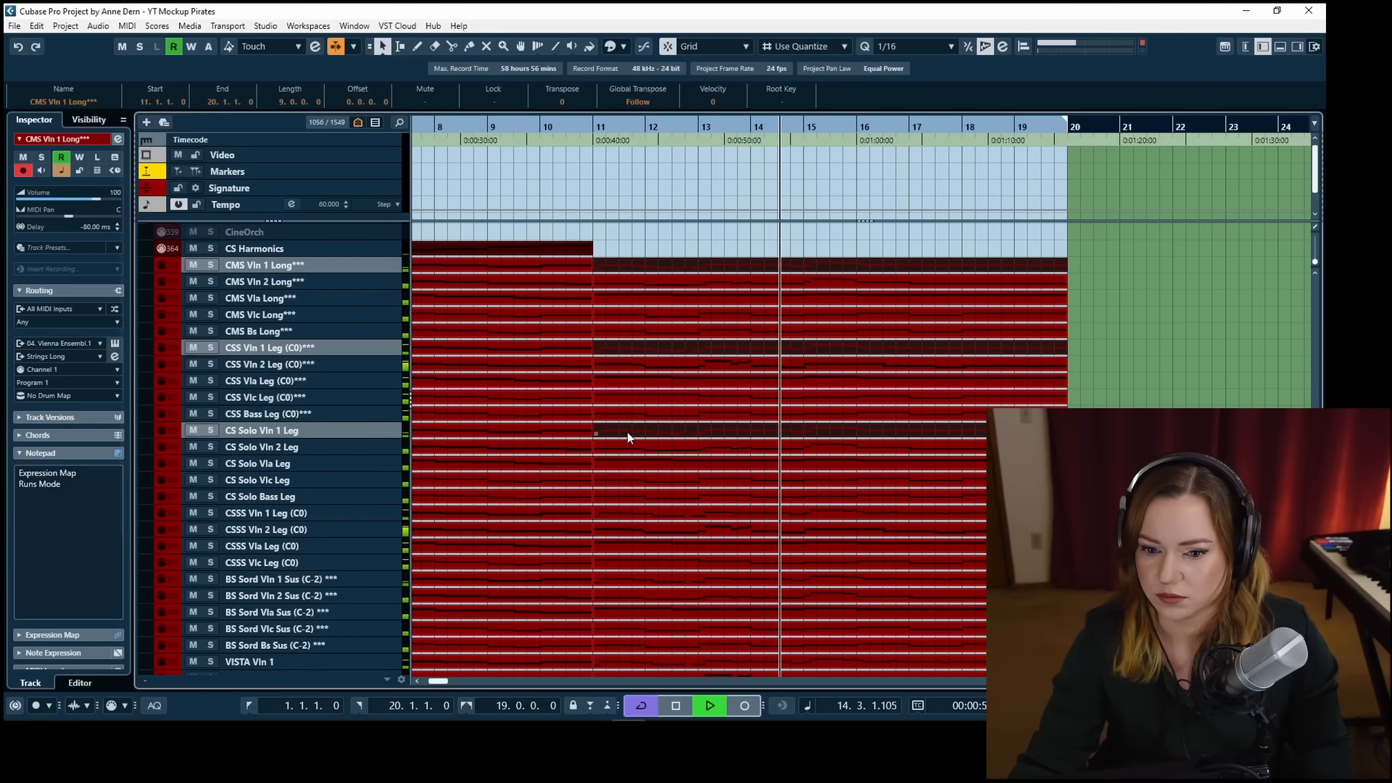
pyautogui.scroll(-6, 627, 432)
pyautogui.keyDown('ctrl'); pyautogui.click(622, 335); pyautogui.keyUp('ctrl')
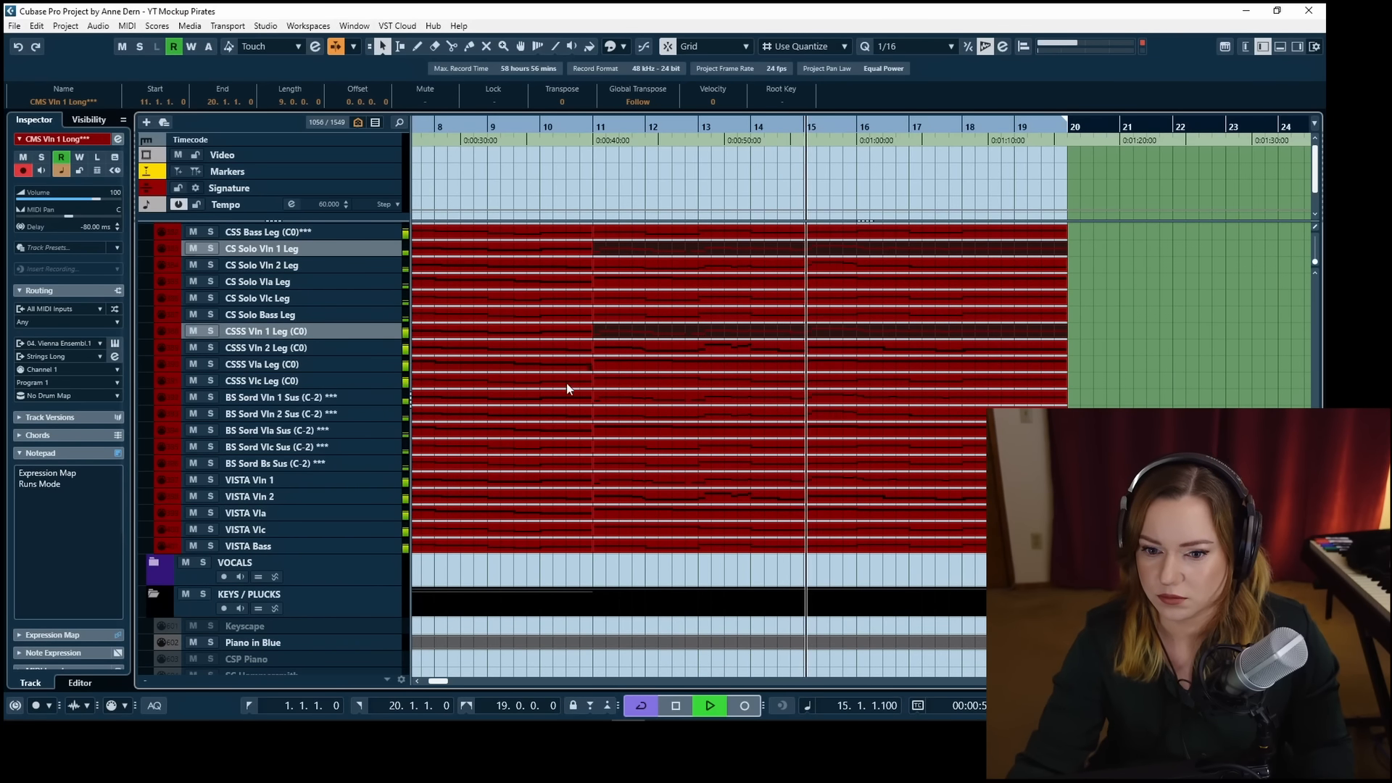
pyautogui.keyDown('ctrl'); pyautogui.click(616, 398); pyautogui.keyUp('ctrl')
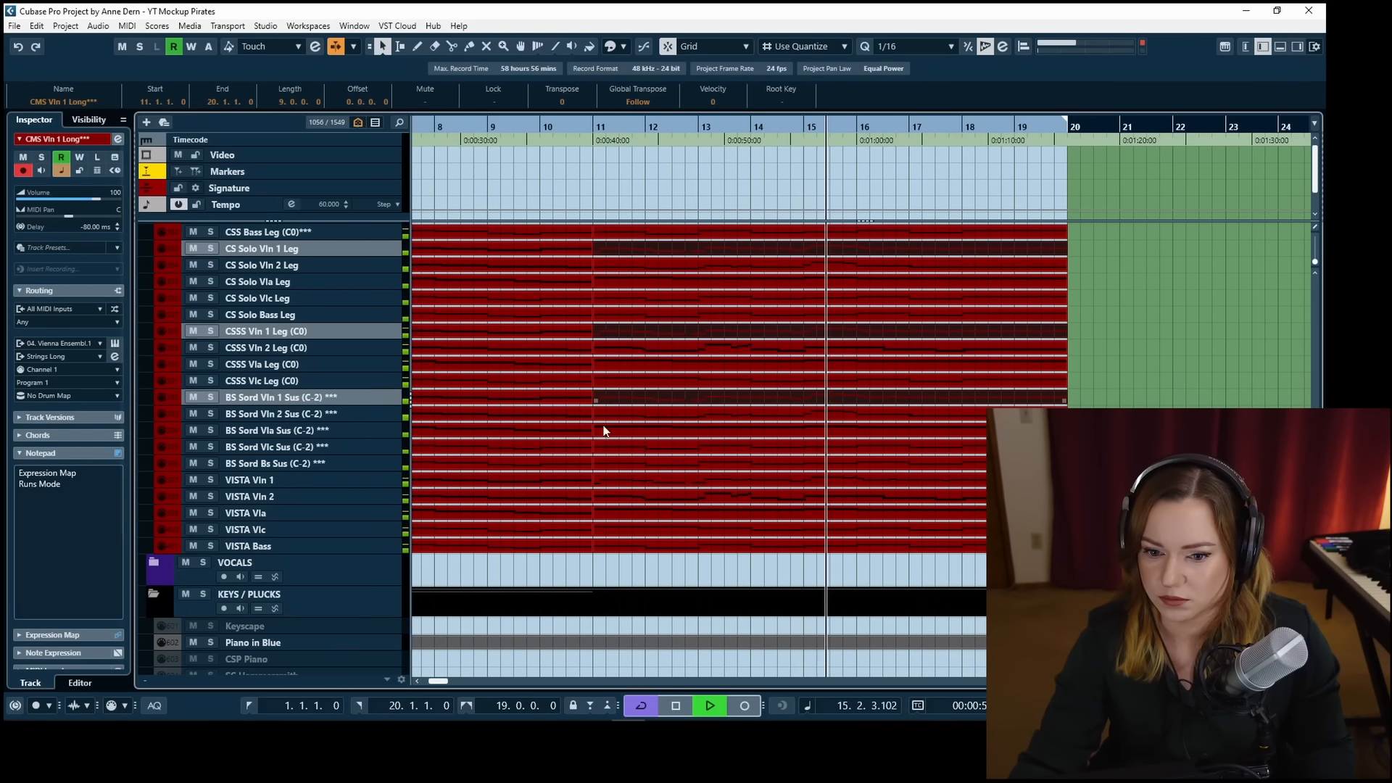
pyautogui.keyDown('ctrl'); pyautogui.click(628, 480); pyautogui.keyUp('ctrl')
pyautogui.doubleClick(642, 481)
pyautogui.hscroll(-3, 613, 454)
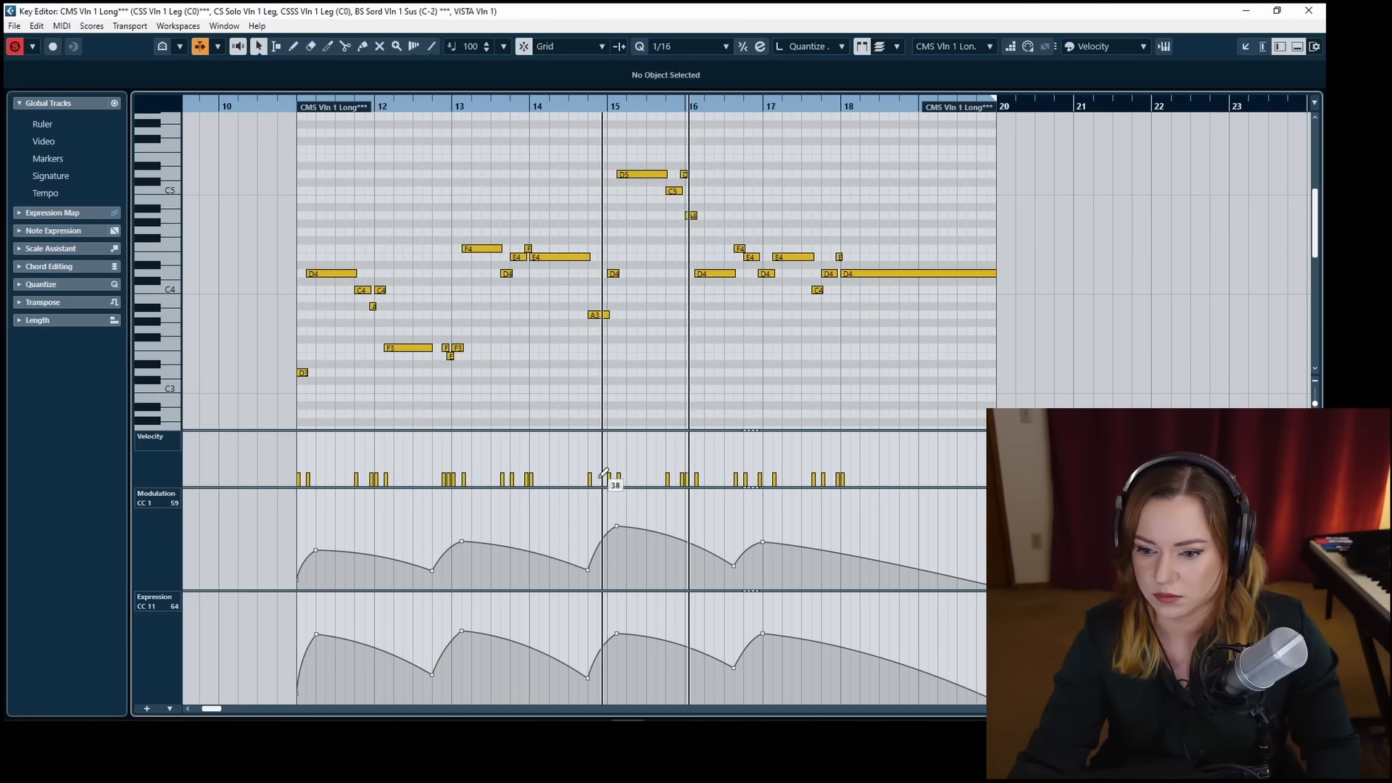
# Adjust the four expression peaks between bars 11 and 17 in the CMS and CSS first-violin parts.
pyautogui.moveTo(303, 608); pyautogui.dragTo(769, 645)
pyautogui.moveTo(317, 635); pyautogui.dragTo(790, 642)
pyautogui.press('pagedown')
pyautogui.moveTo(318, 638); pyautogui.dragTo(768, 642)
pyautogui.press('pagedown')
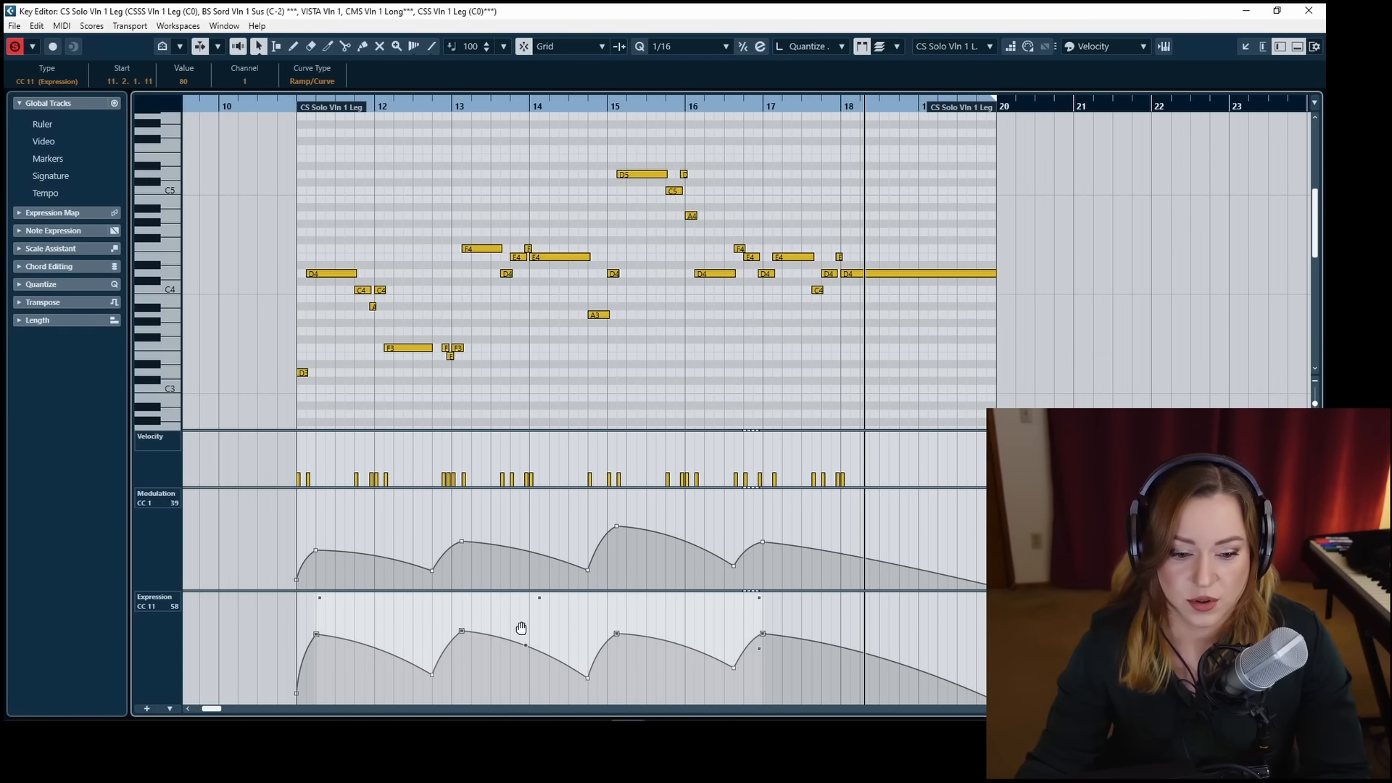
# Raise the four expression peaks between bars 11 and 17 in the CS Solo, CSSS and BS Sord first-violin parts.
pyautogui.moveTo(317, 634); pyautogui.dragTo(830, 636)
pyautogui.press('pagedown')
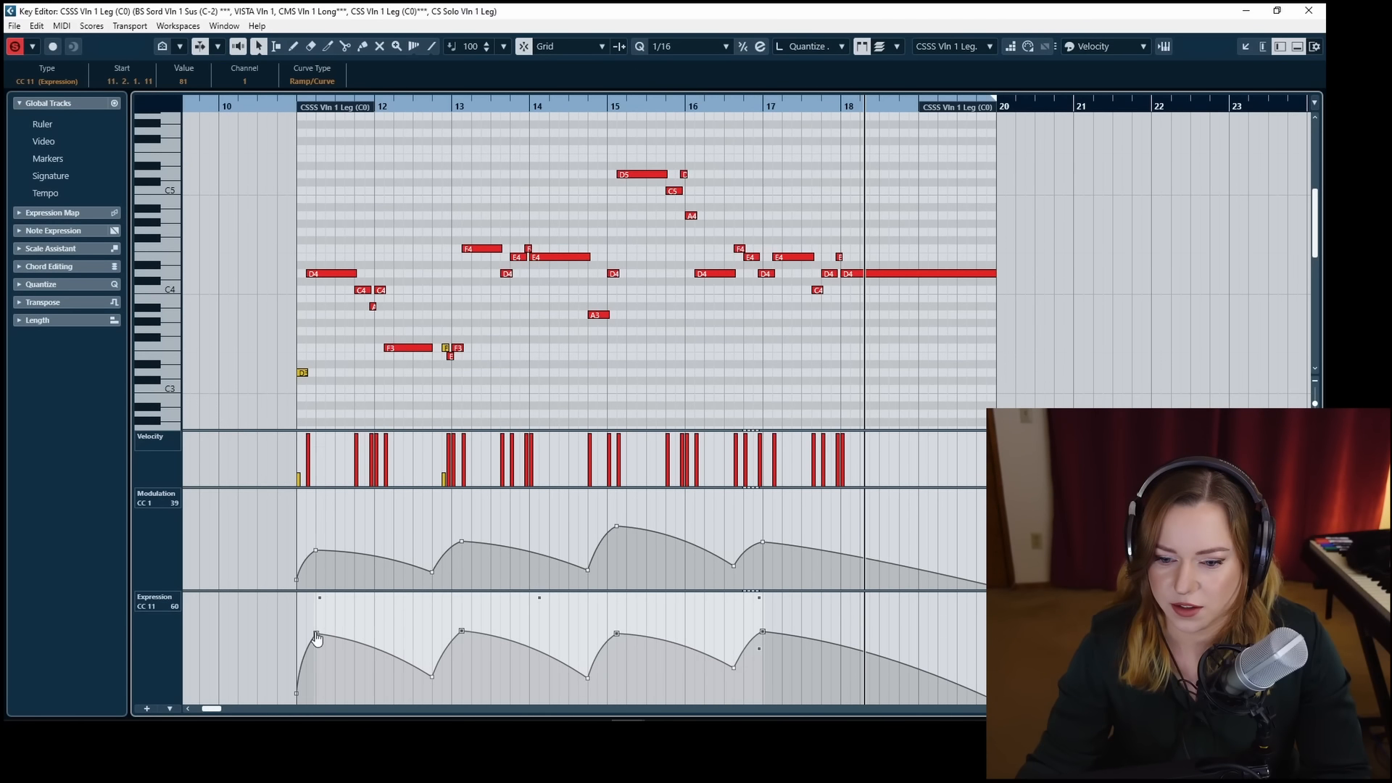
pyautogui.moveTo(316, 638); pyautogui.dragTo(691, 642)
pyautogui.press('pagedown')
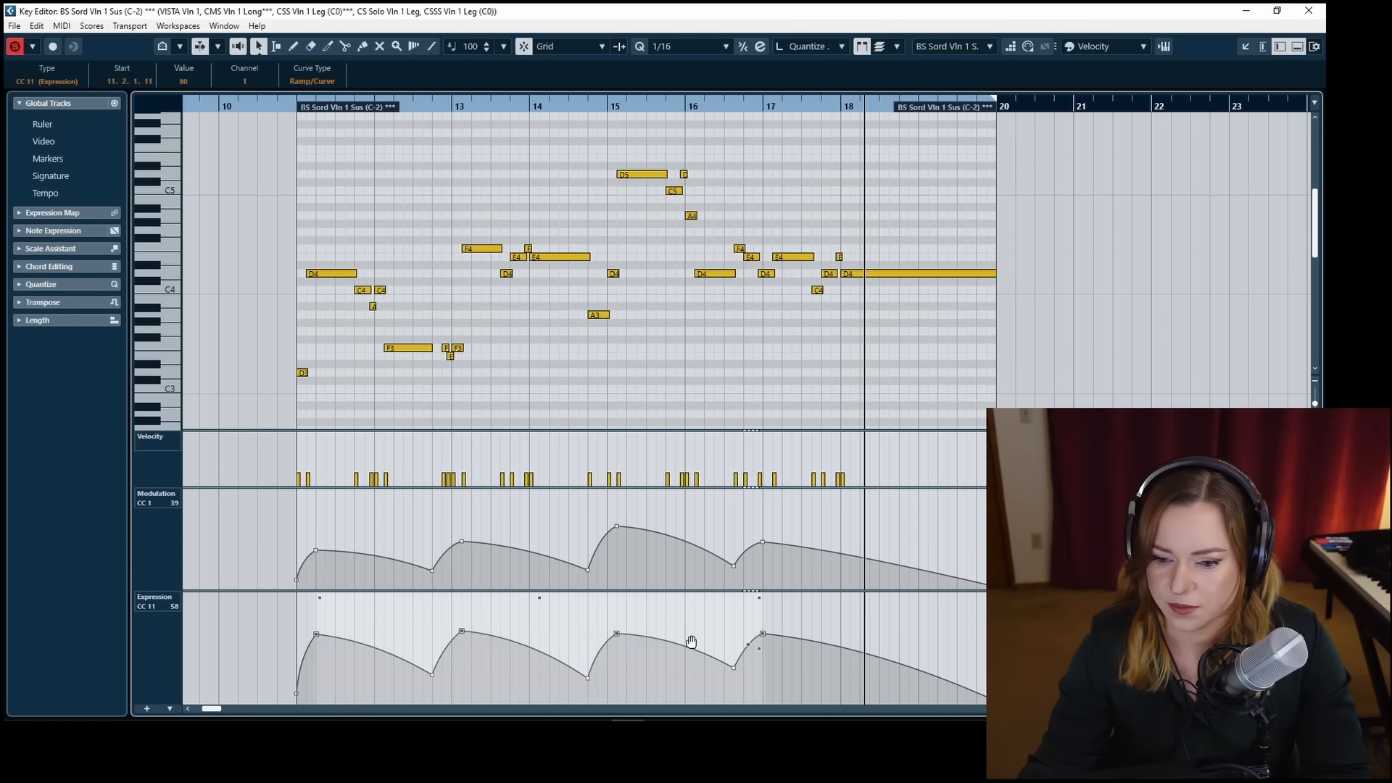
pyautogui.moveTo(316, 635); pyautogui.dragTo(317, 624)
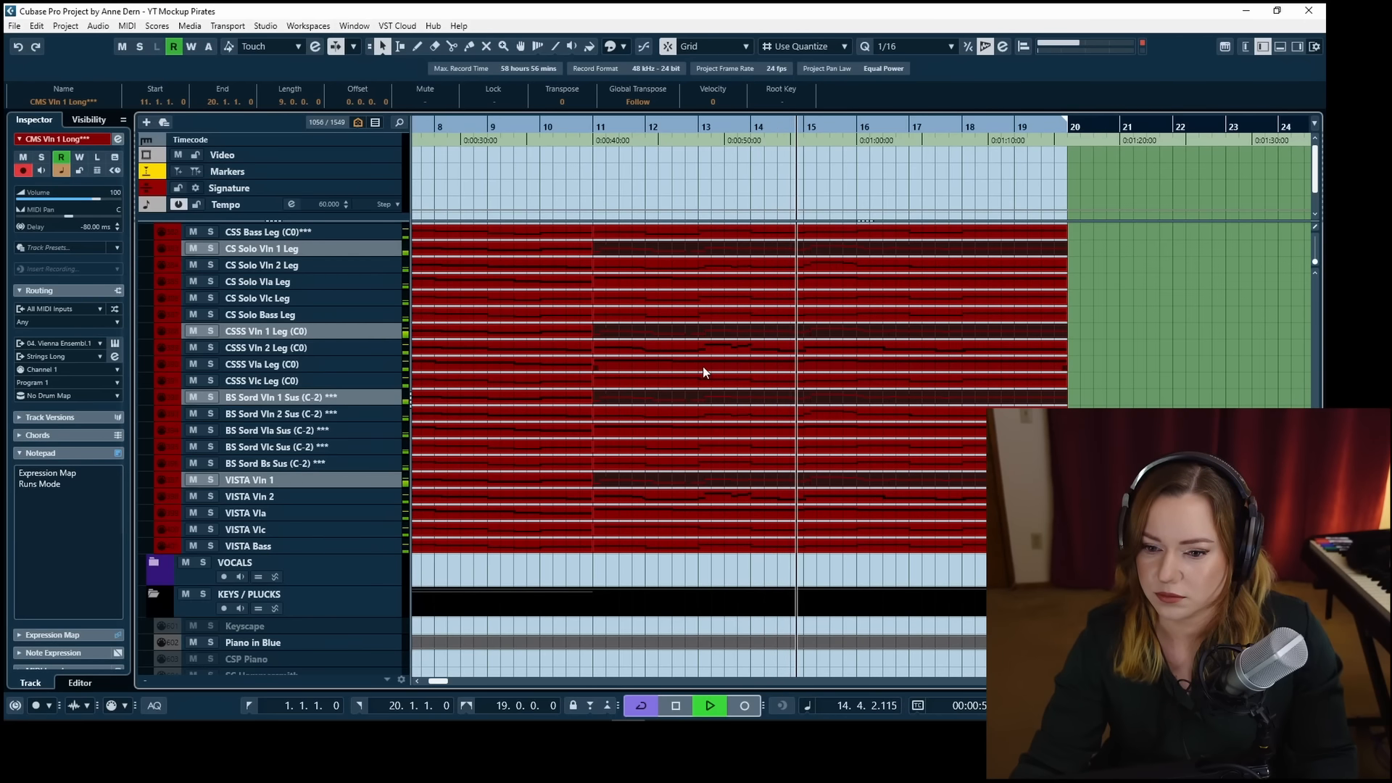
# Play the full mix through bar 19 and collapse the Woodwinds, Brass and Strings folders.
pyautogui.scroll(5, 702, 367)
pyautogui.scroll(15, 703, 372)
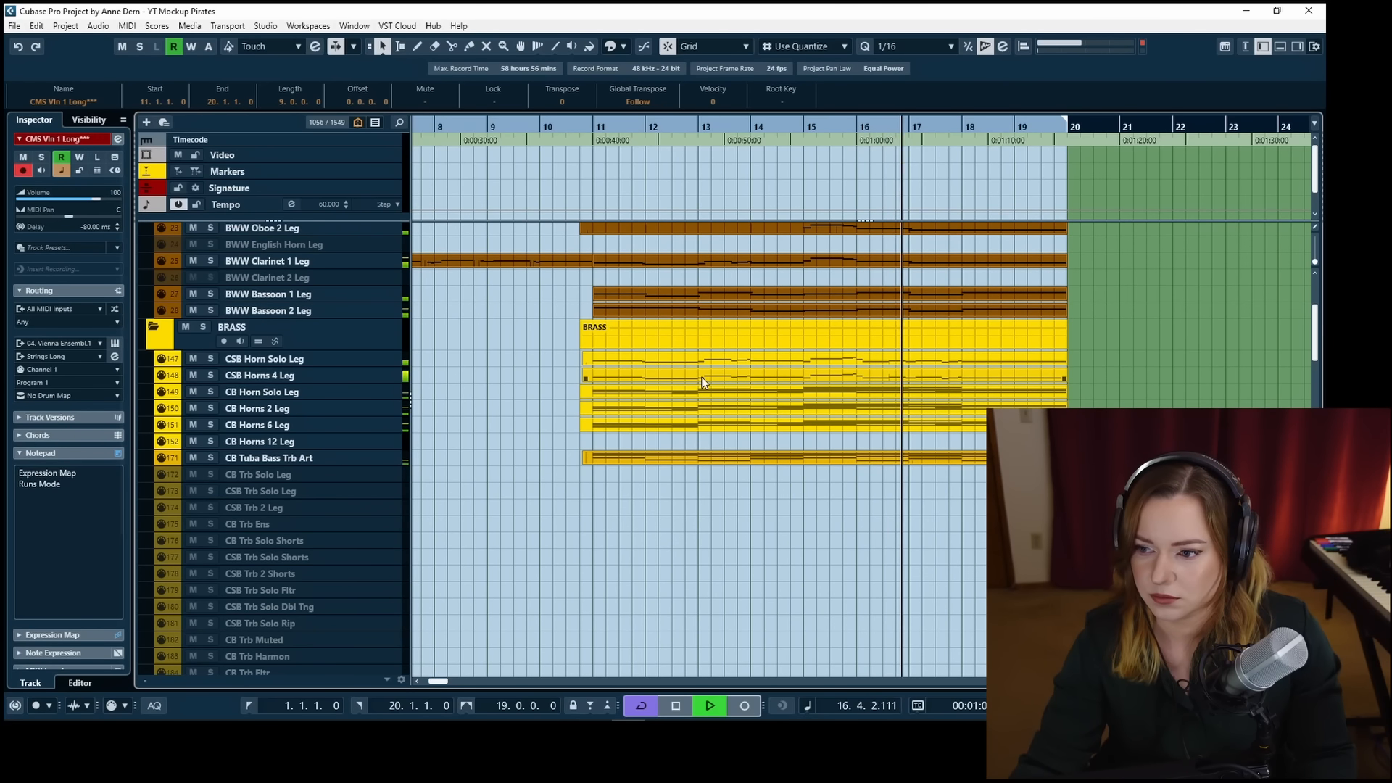
pyautogui.scroll(5, 563, 398)
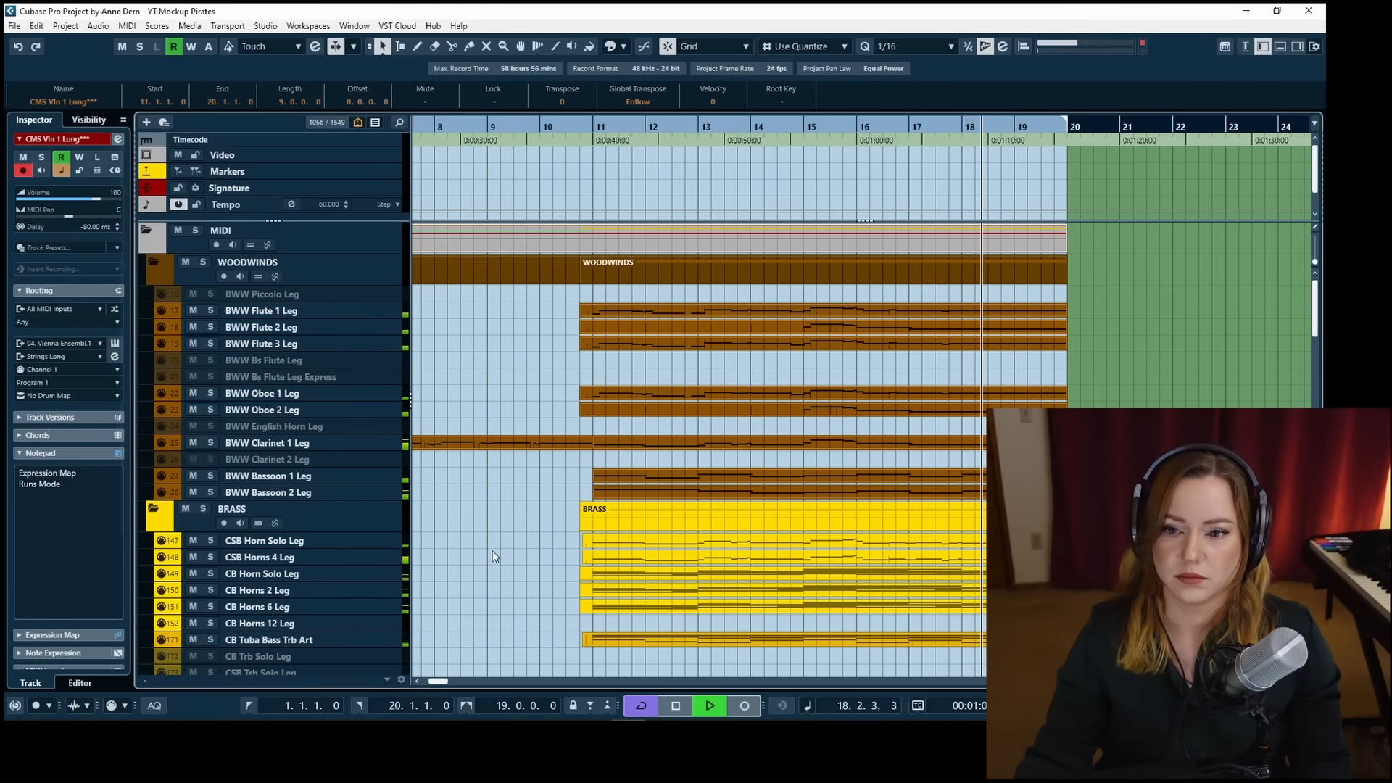
pyautogui.click(489, 476)
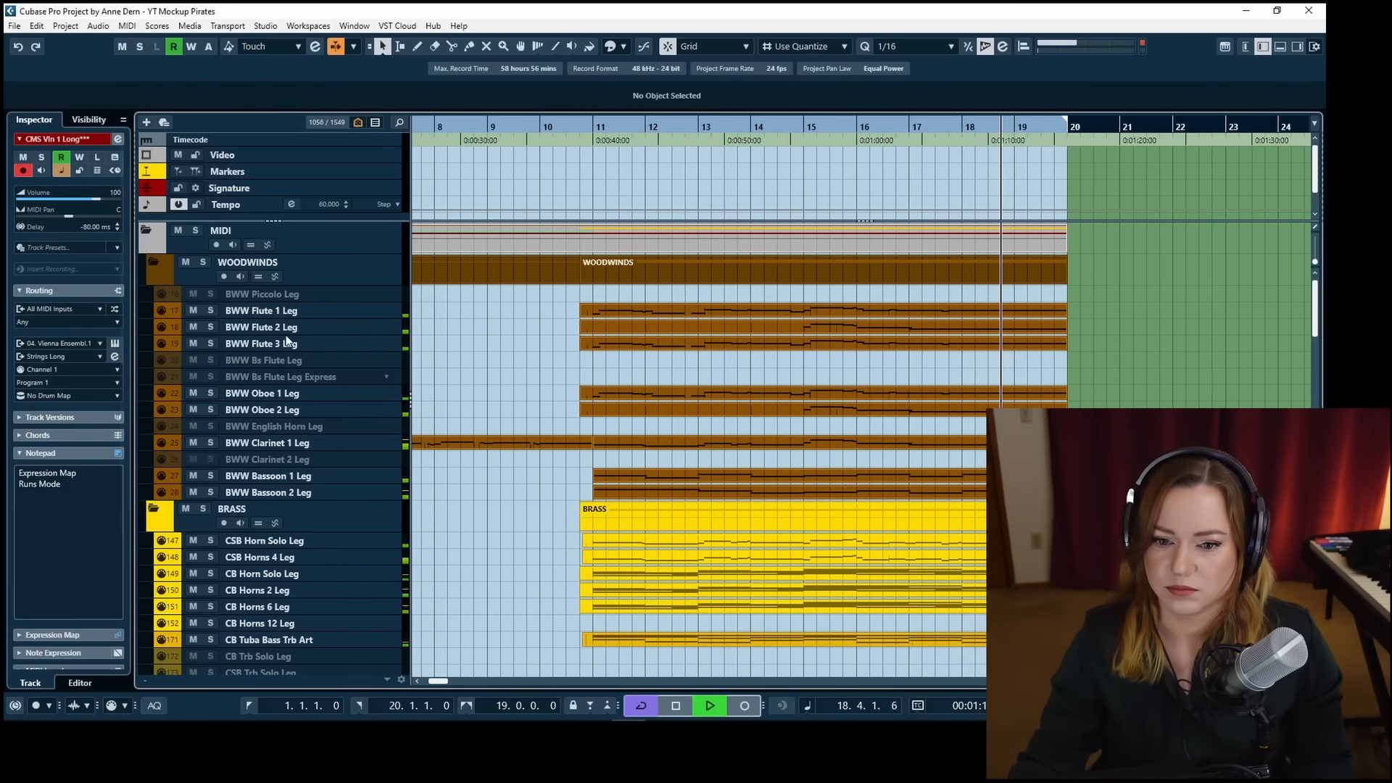
pyautogui.click(155, 262)
pyautogui.click(154, 294)
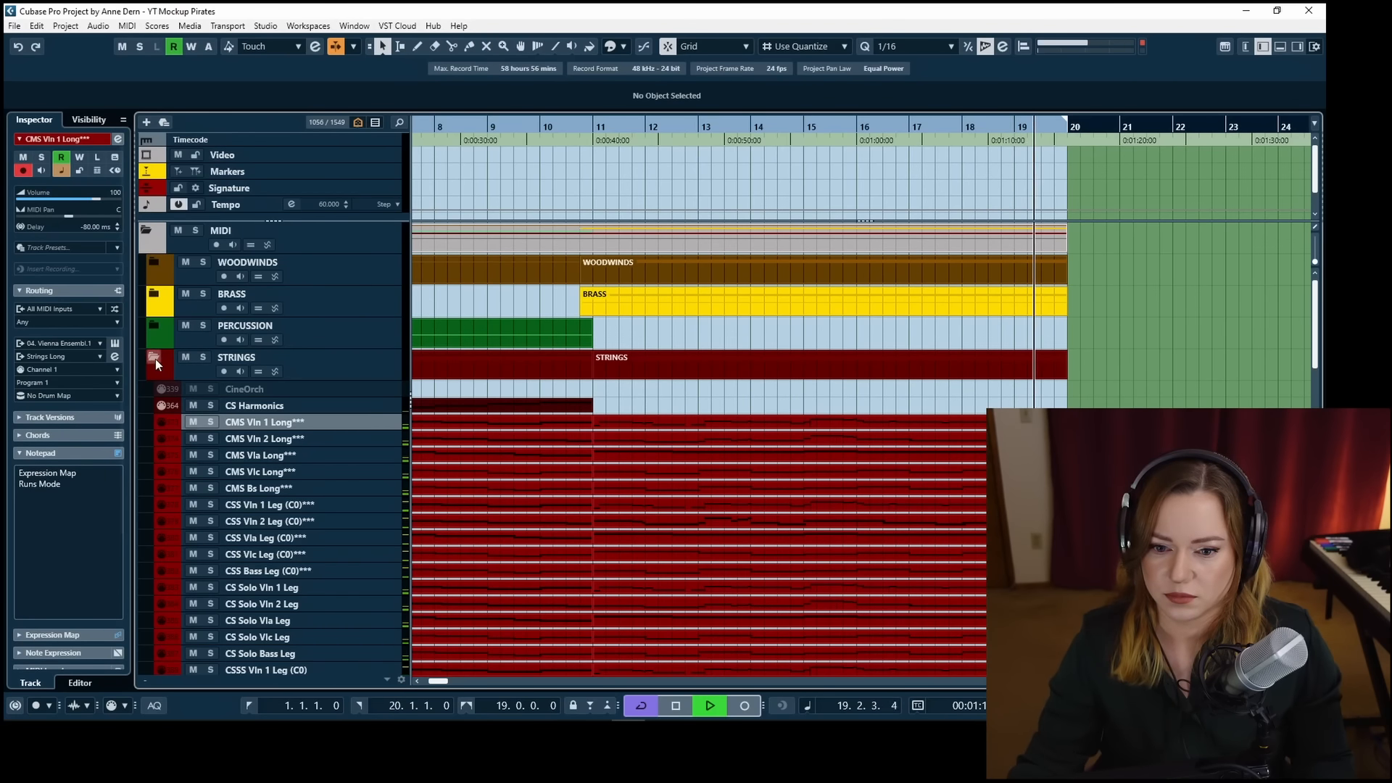
pyautogui.click(154, 358)
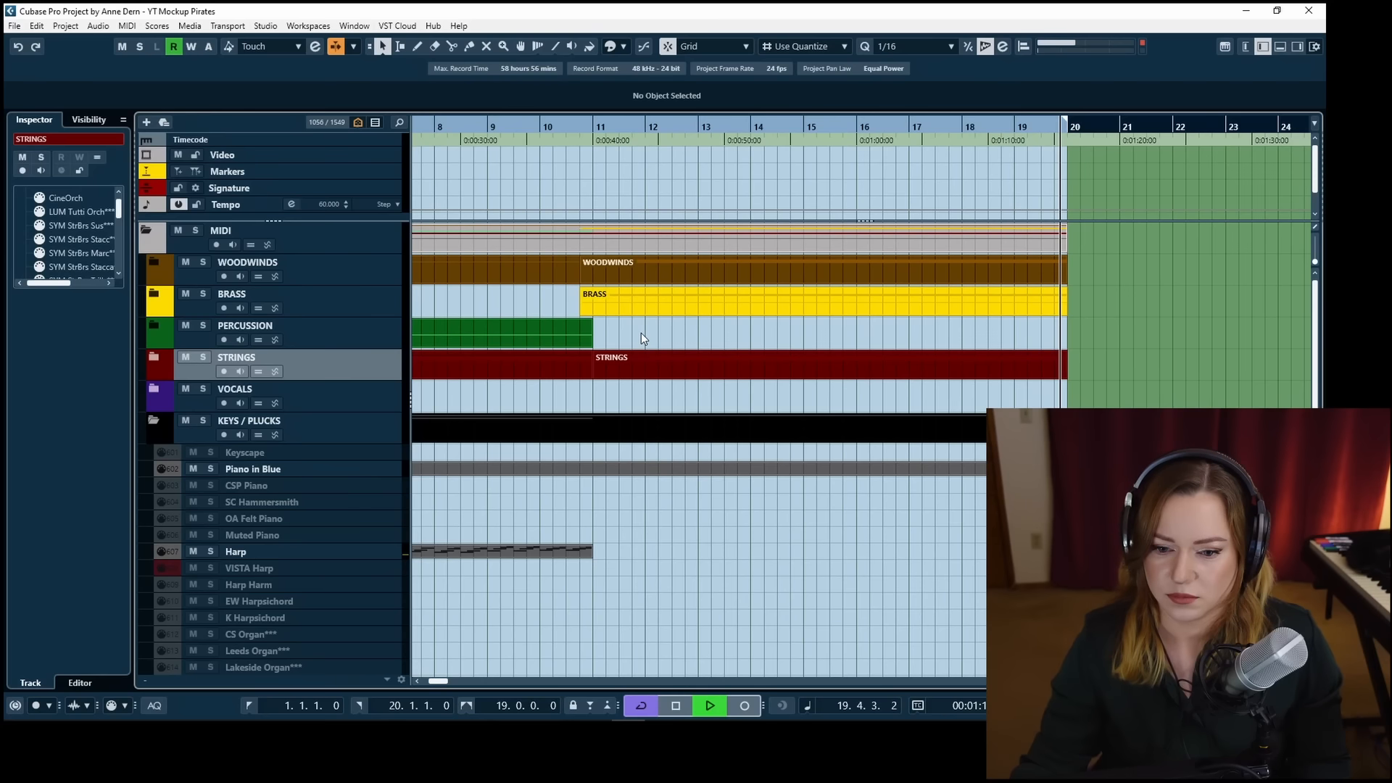
pyautogui.press('space')
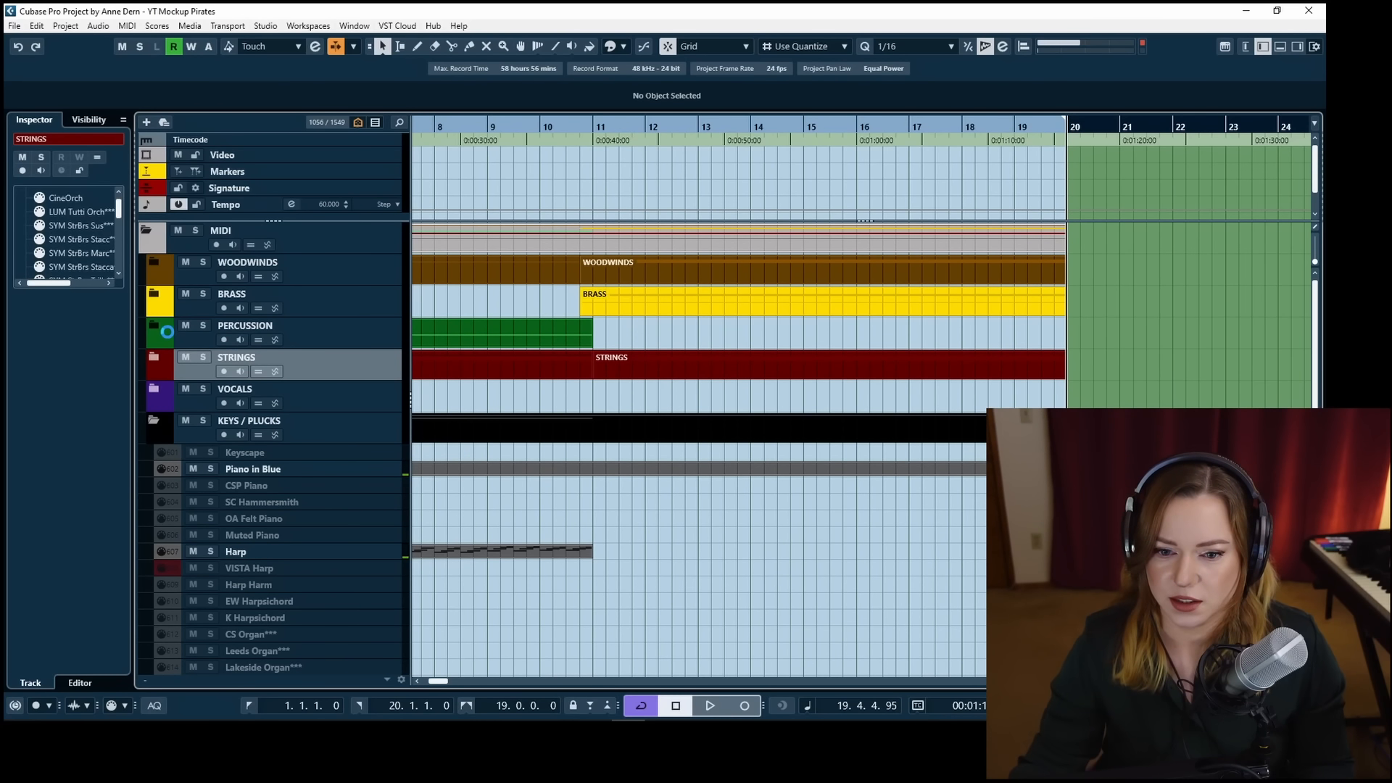
# Expand the Percussion folder and draw a three-bar CP Timpani part from 10.2.4 to 13.2.4, with the playhead at bar 11.
pyautogui.click(154, 326)
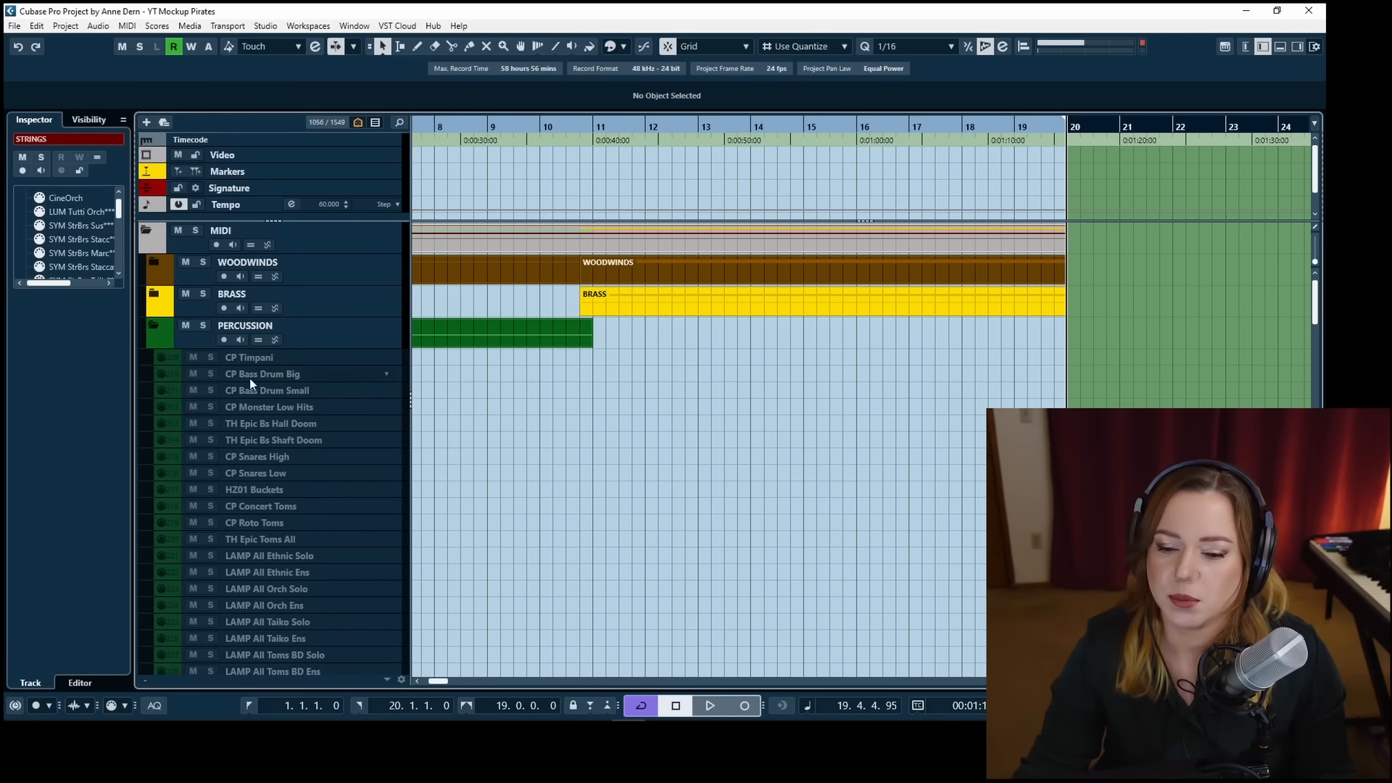
pyautogui.click(273, 356)
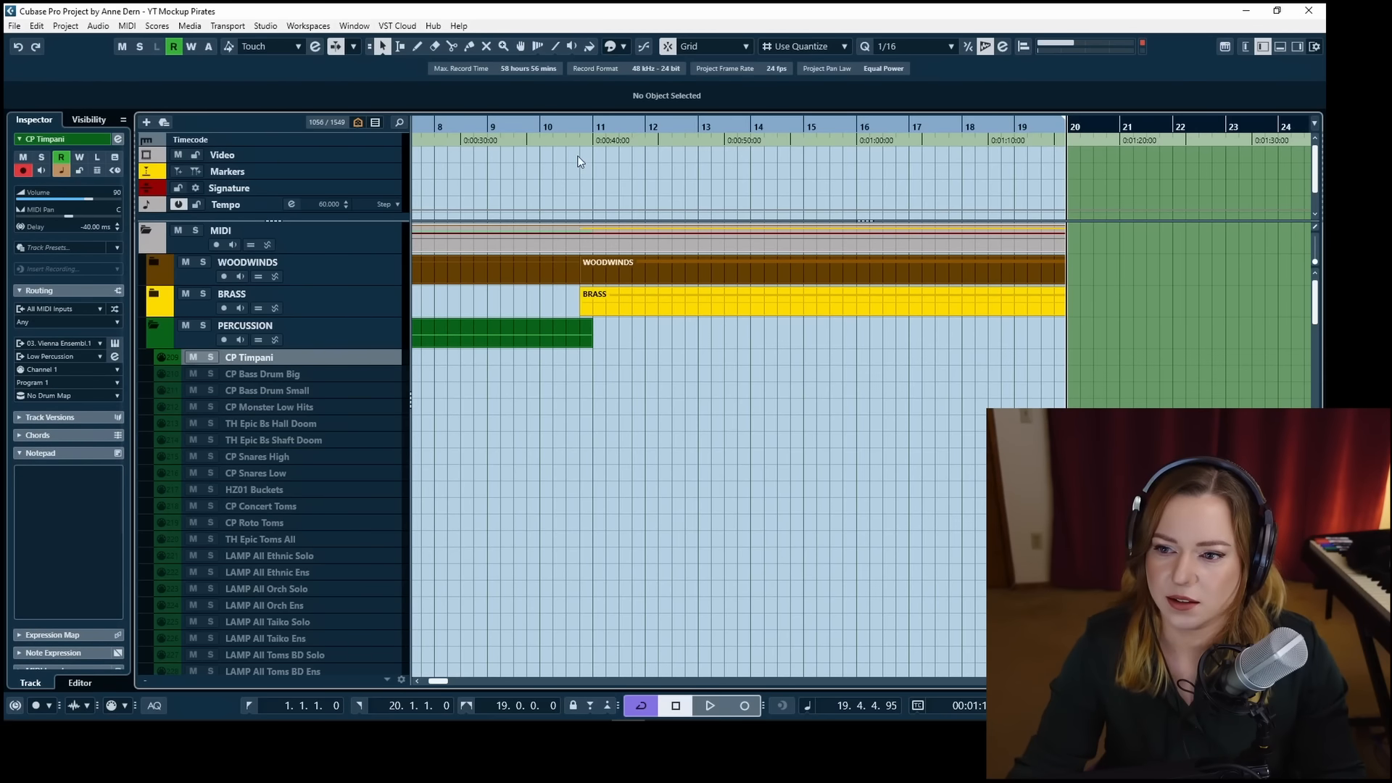
pyautogui.click(593, 127)
pyautogui.press('8')
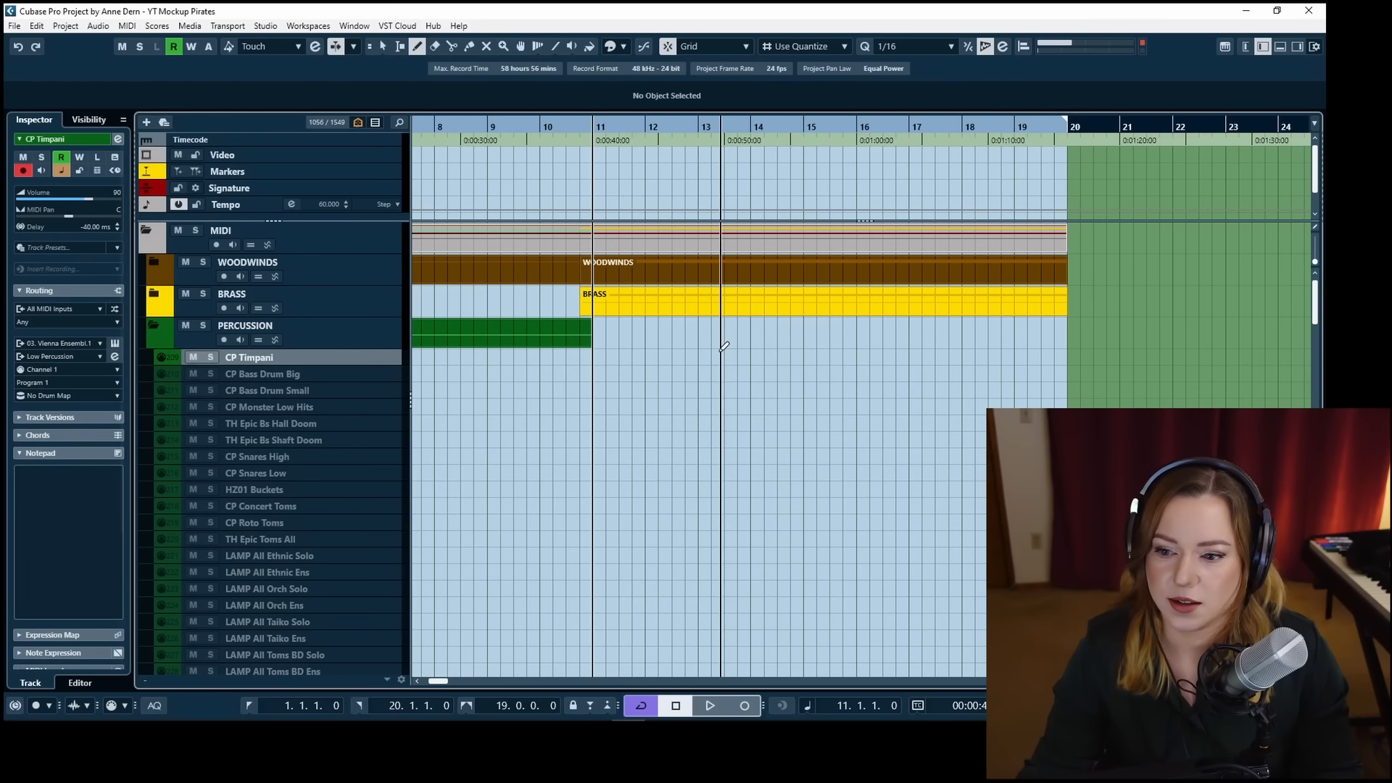
pyautogui.moveTo(564, 355); pyautogui.dragTo(721, 352)
pyautogui.press('1')
# Examine the new CP Timpani part around bar 11 in the Key Editor, and return to the project.
pyautogui.doubleClick(607, 359)
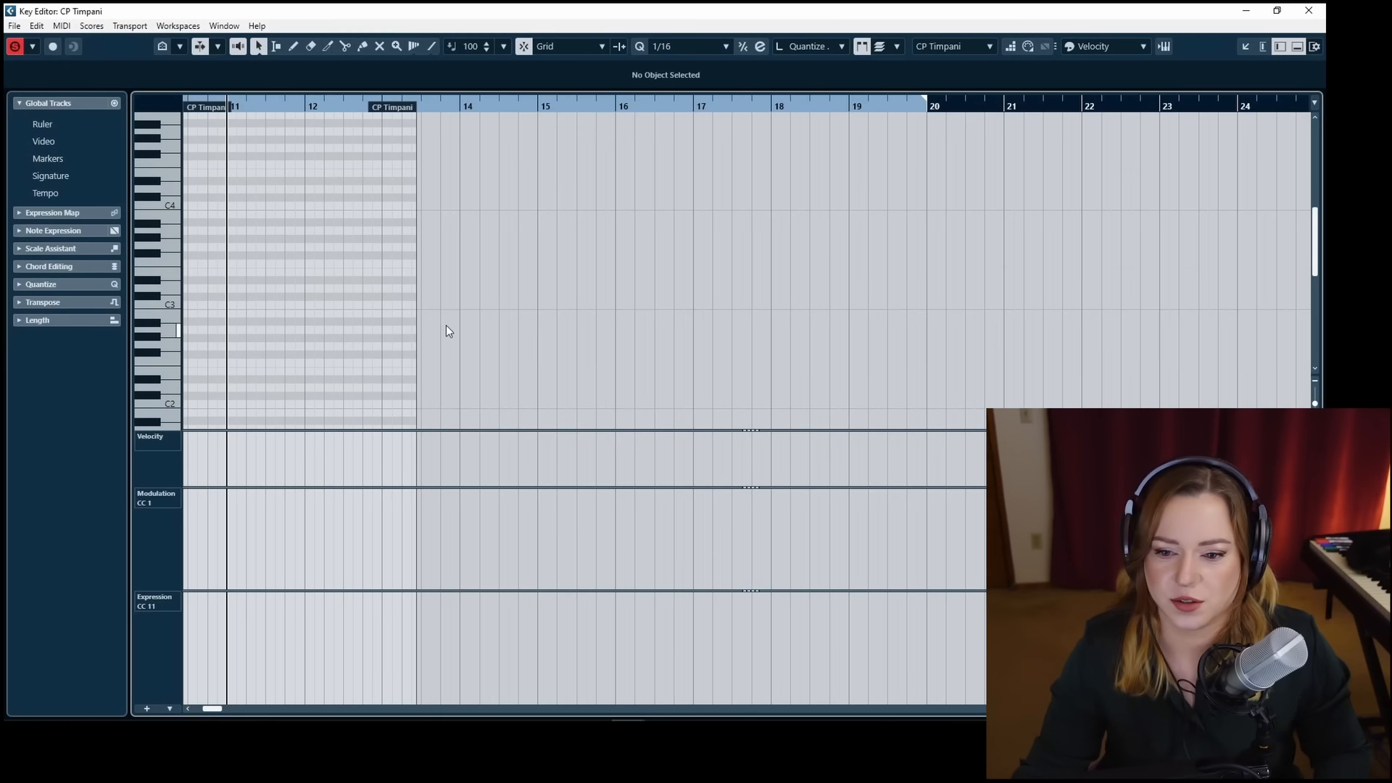
pyautogui.press('h')
pyautogui.press('h')
pyautogui.press('h')
pyautogui.press('h')
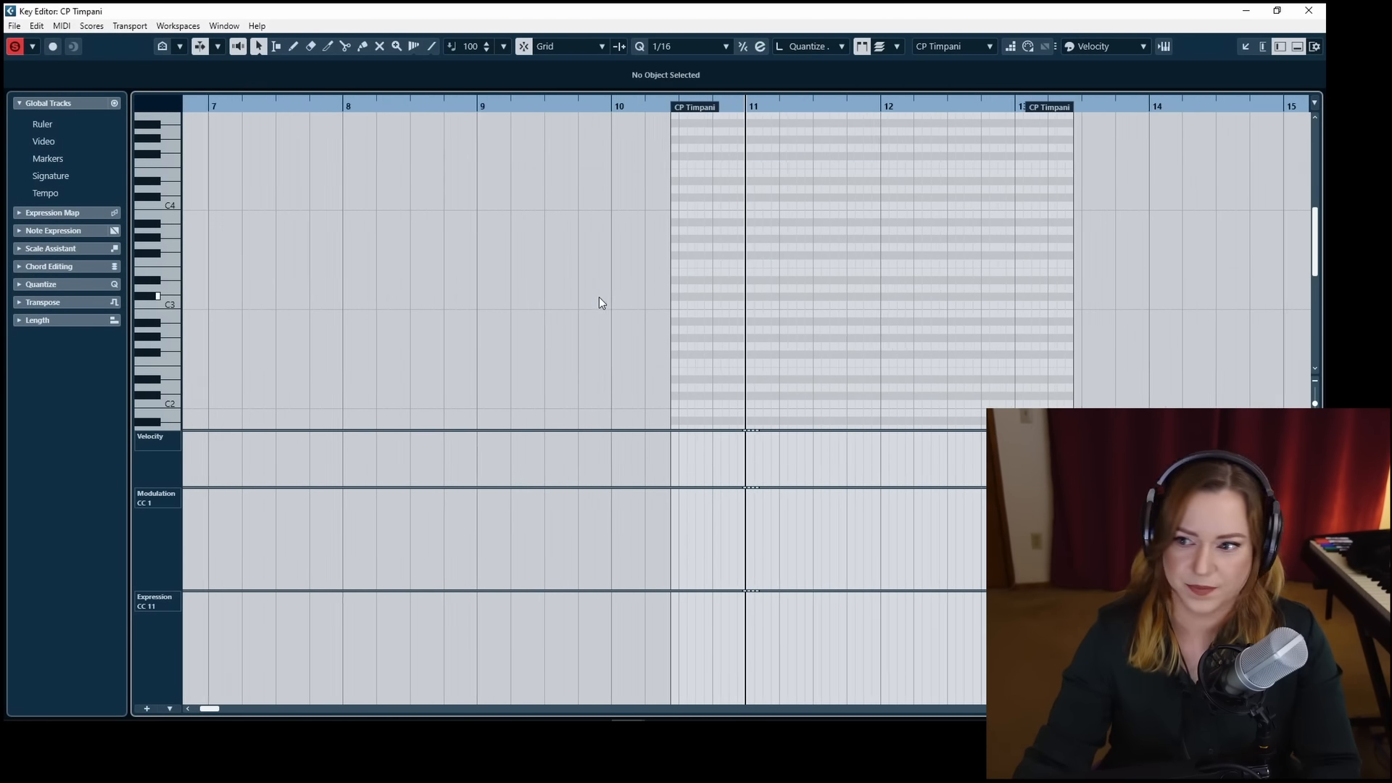
pyautogui.press('Return')
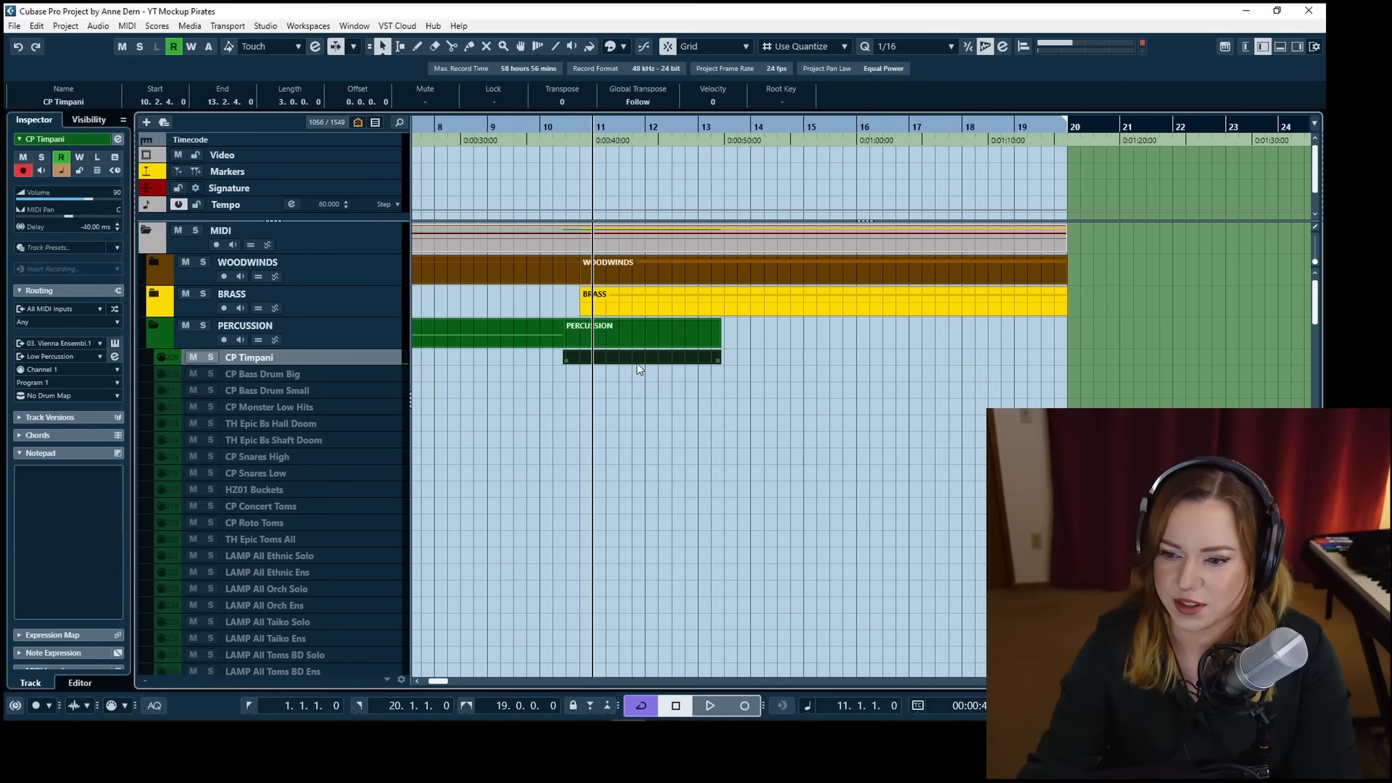
# Look through the percussion tracks and locate the Piano in Blue track in the Keys / Plucks folder.
pyautogui.scroll(-10, 636, 364)
pyautogui.scroll(8, 637, 364)
pyautogui.scroll(-15, 629, 370)
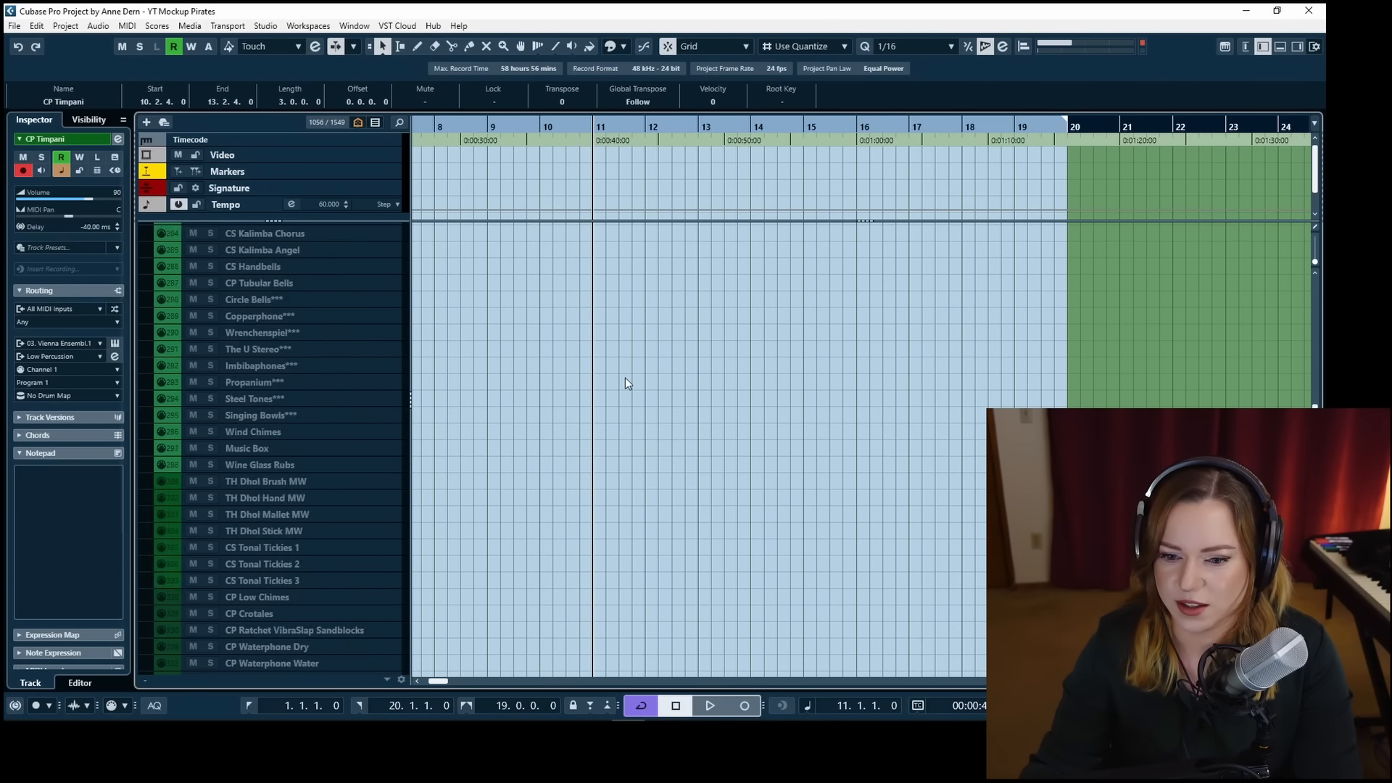
pyautogui.scroll(-12, 623, 377)
pyautogui.scroll(3, 616, 370)
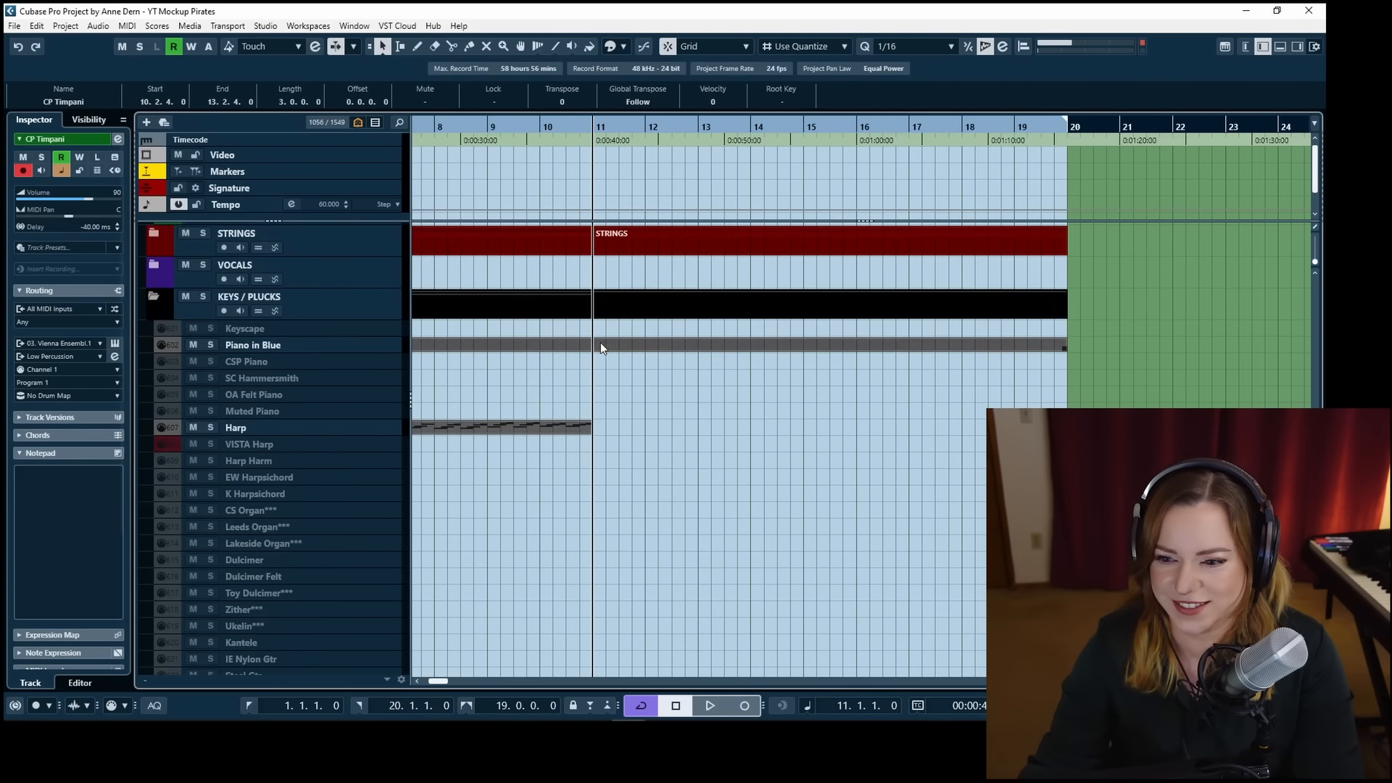
# Check the Piano in Blue part's notes around bar 11, and return to the arrangement.
pyautogui.doubleClick(600, 346)
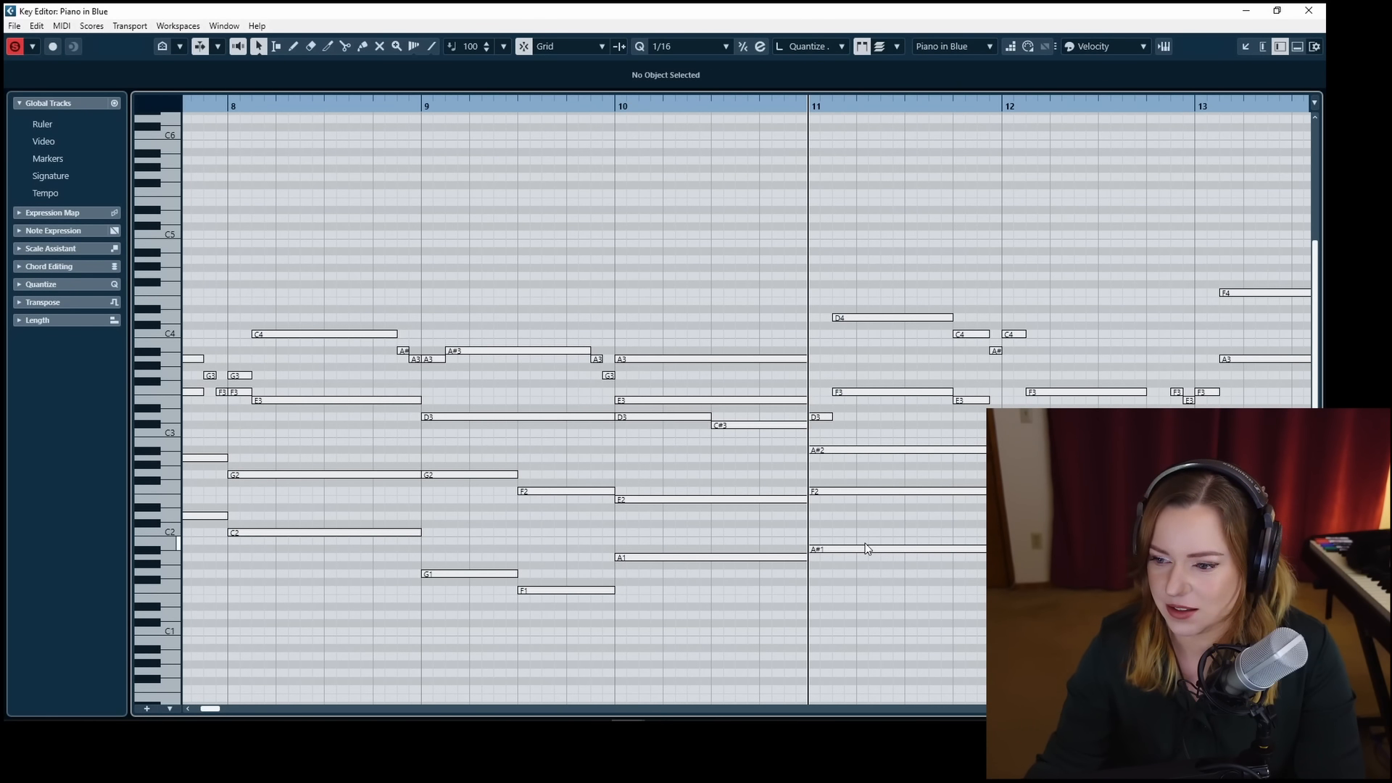
pyautogui.press('Return')
pyautogui.scroll(15, 510, 496)
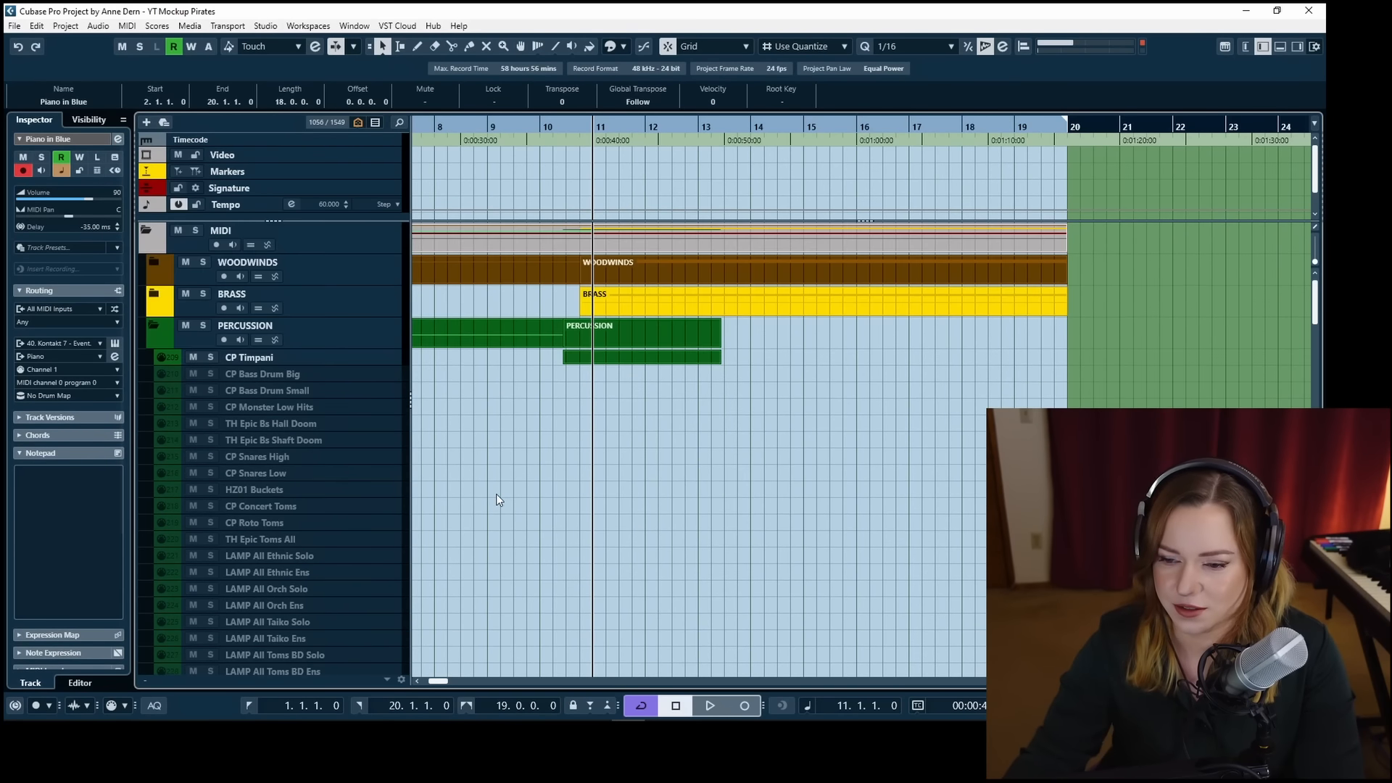
# Add a quarter-note A#0 on beat 4 of bar 10 in the CP Timpani part.
pyautogui.doubleClick(590, 356)
pyautogui.hscroll(-1, 470, 334)
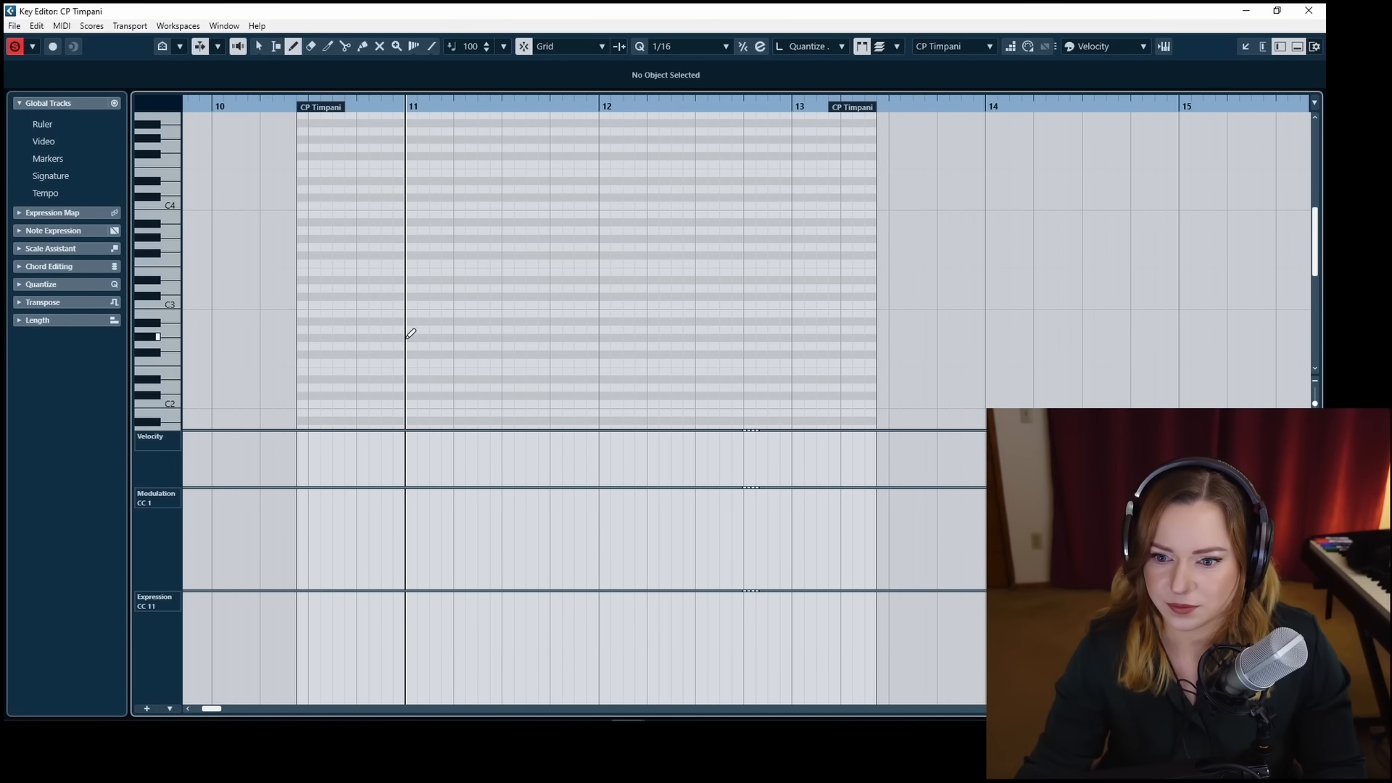
pyautogui.click(366, 321)
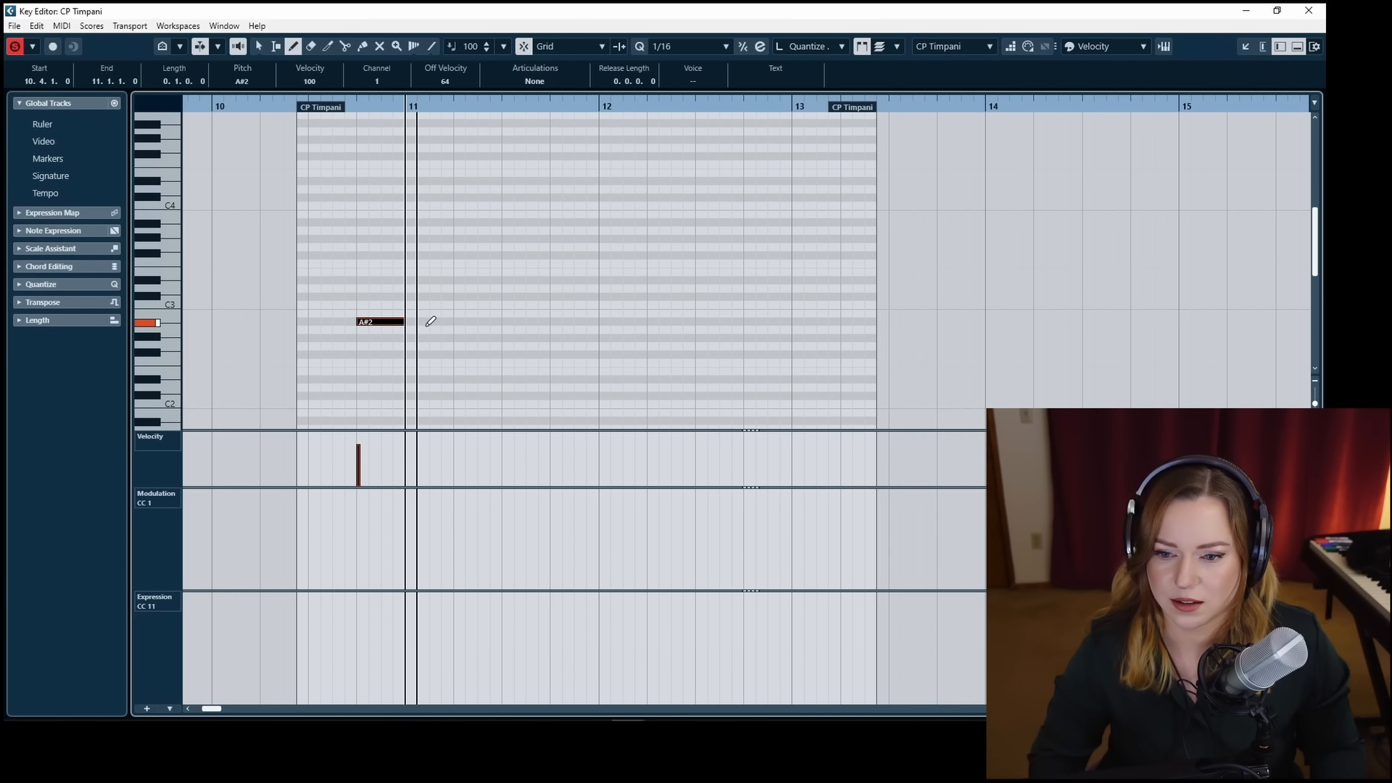
pyautogui.scroll(-3, 457, 308)
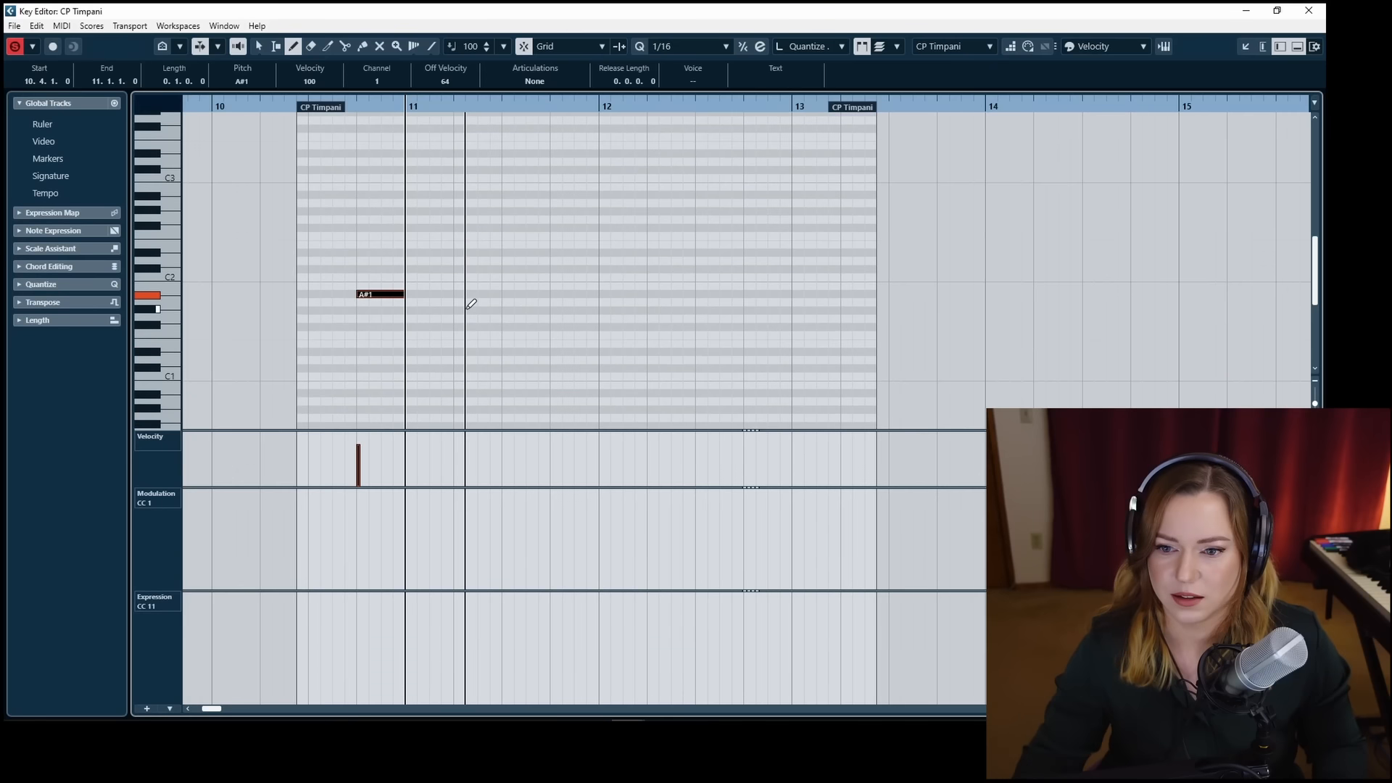
# Draw a timpani modulation ramp from 0 at beat 4 of bar 10 to about 33 at bar 11, and audition it.
pyautogui.click(358, 586)
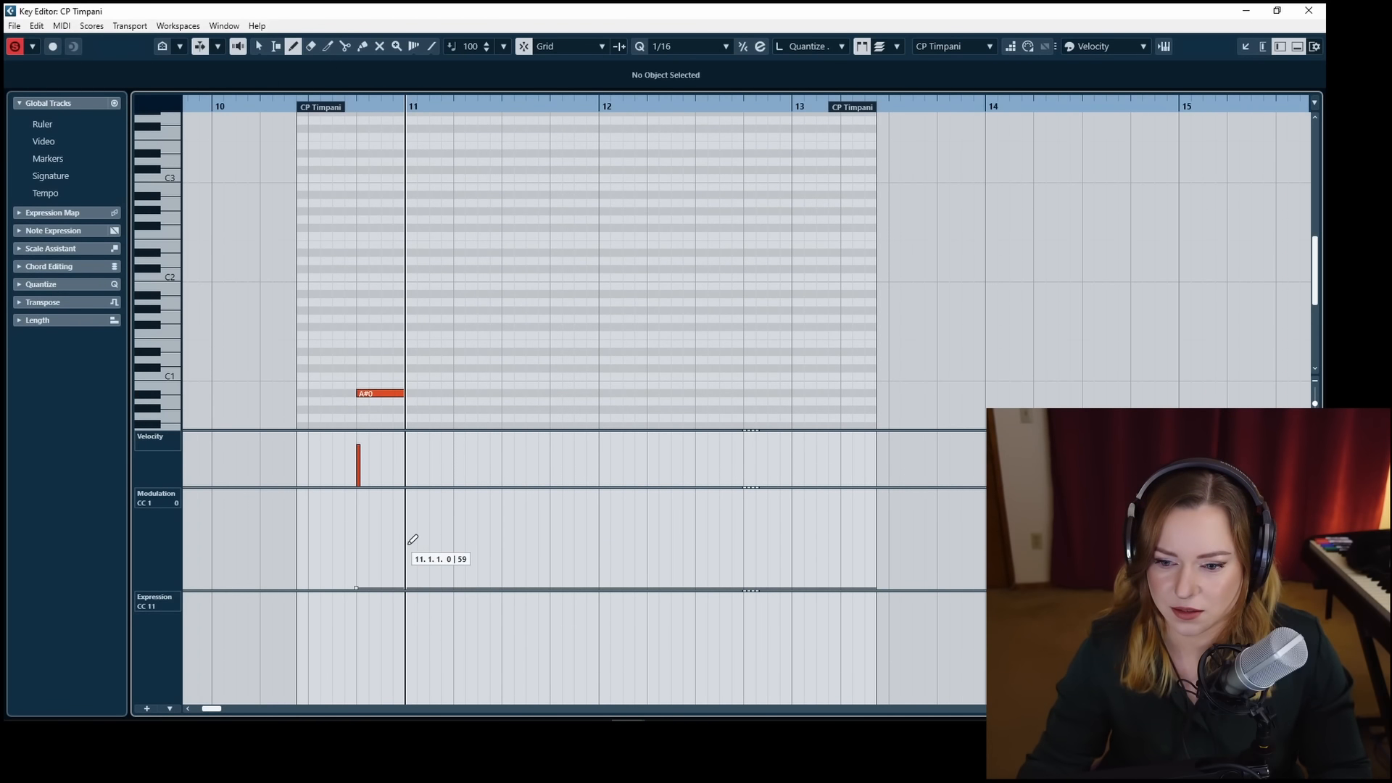
pyautogui.click(415, 555)
pyautogui.click(308, 587)
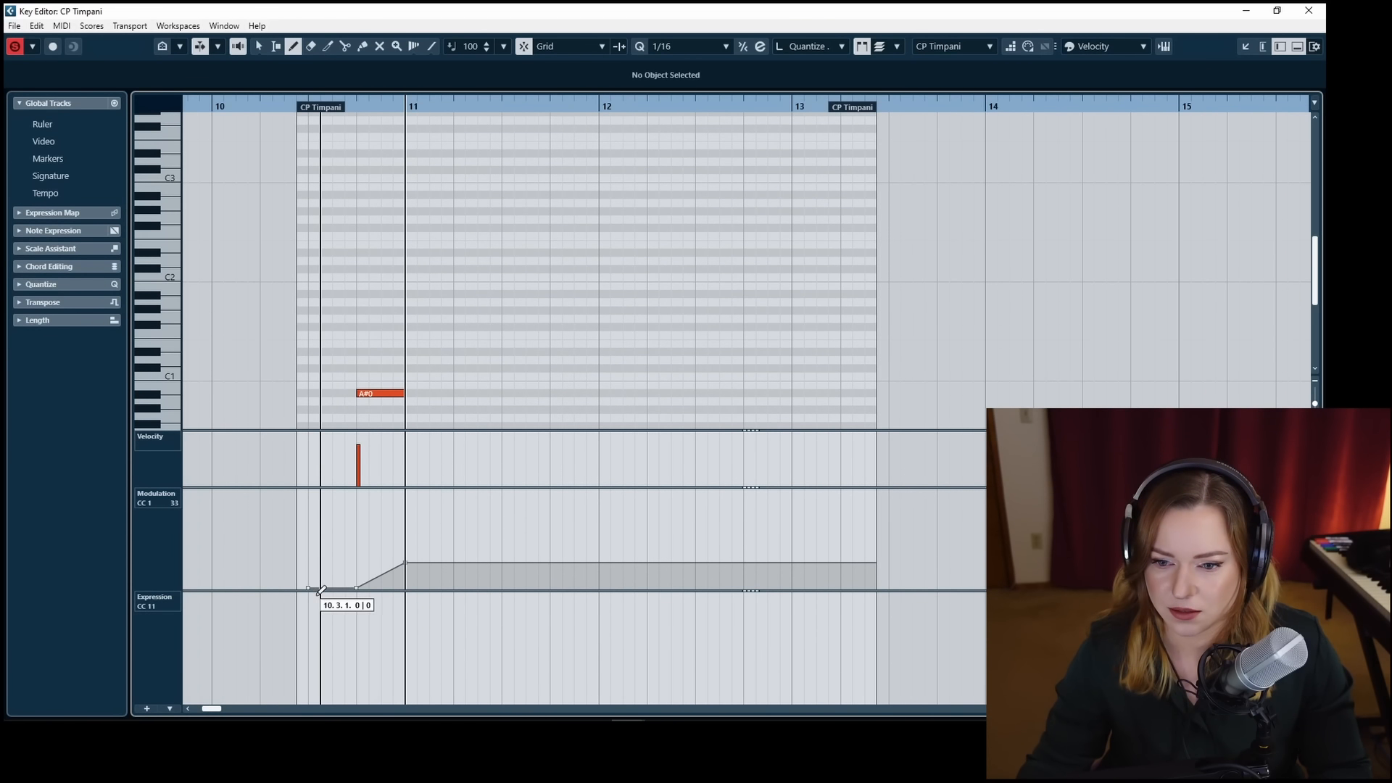
pyautogui.click(337, 103)
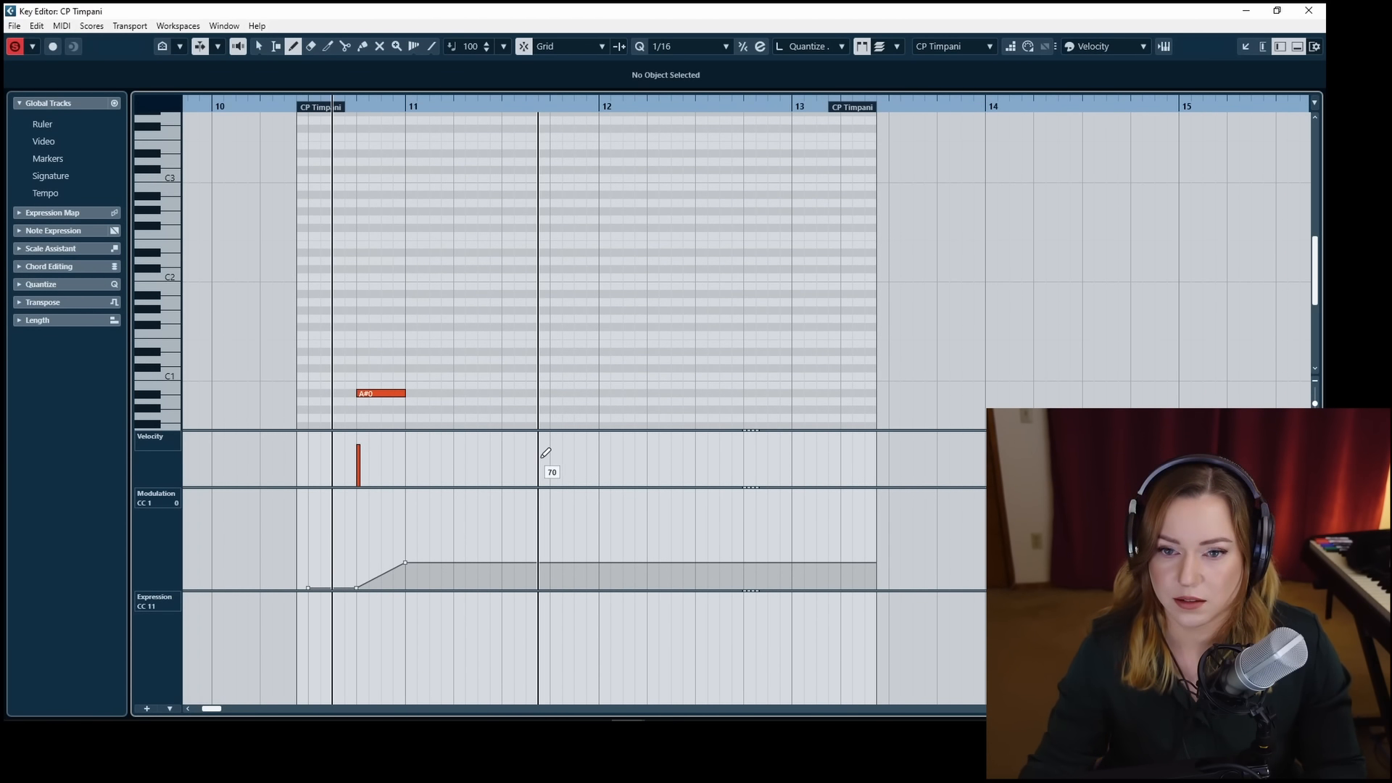
pyautogui.press('space')
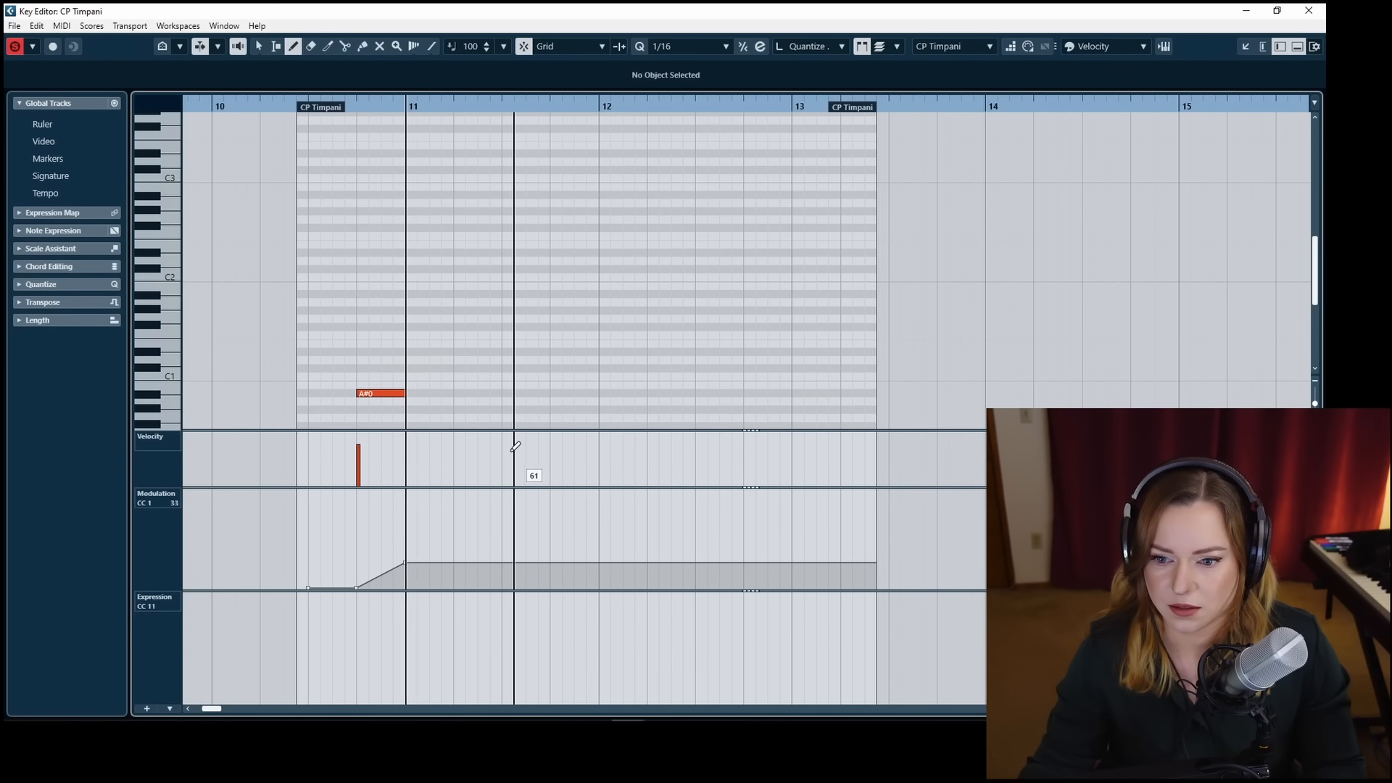
# Add a one-bar A#2 timpani note at bar 11 with velocity 60, and audition it.
pyautogui.moveTo(406, 193); pyautogui.dragTo(600, 193)
pyautogui.moveTo(435, 466); pyautogui.dragTo(417, 457)
pyautogui.press('1')
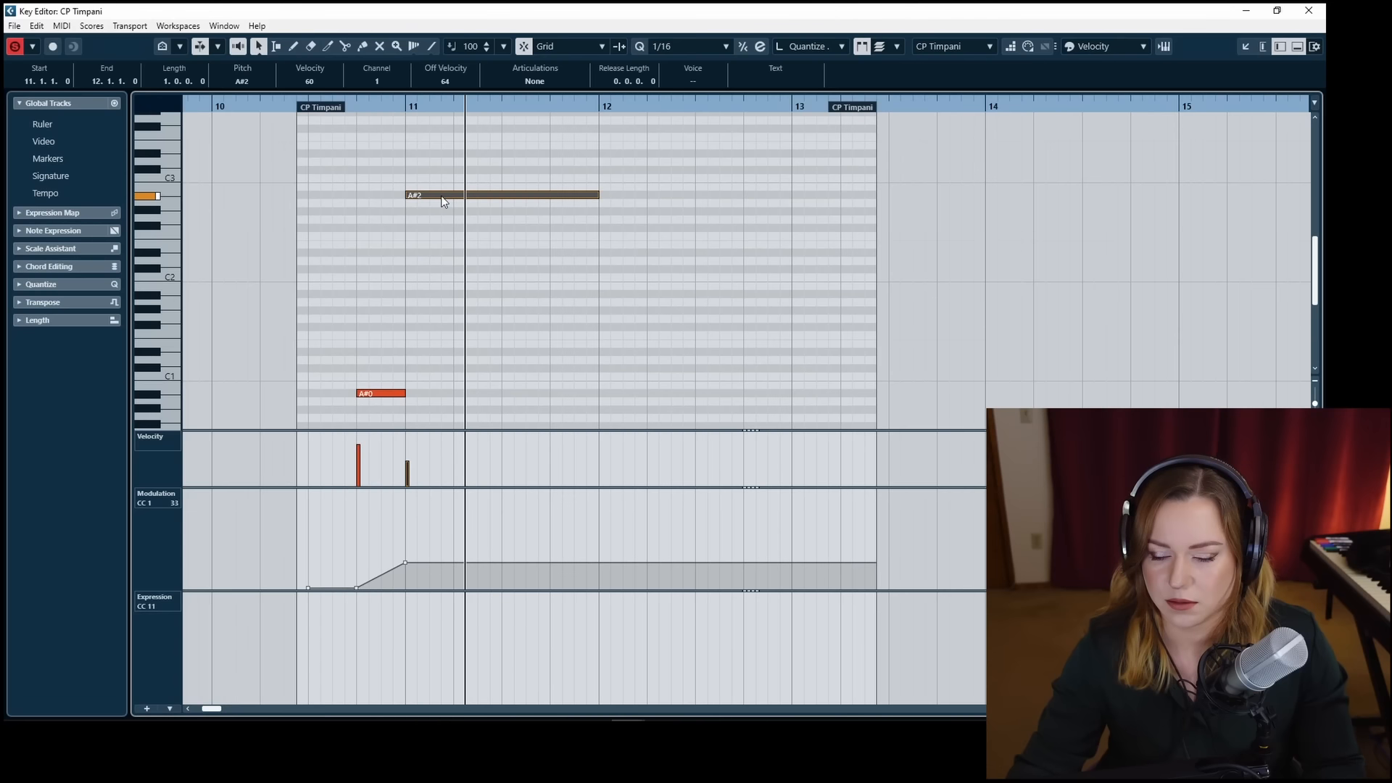
pyautogui.press('space')
pyautogui.click(460, 459)
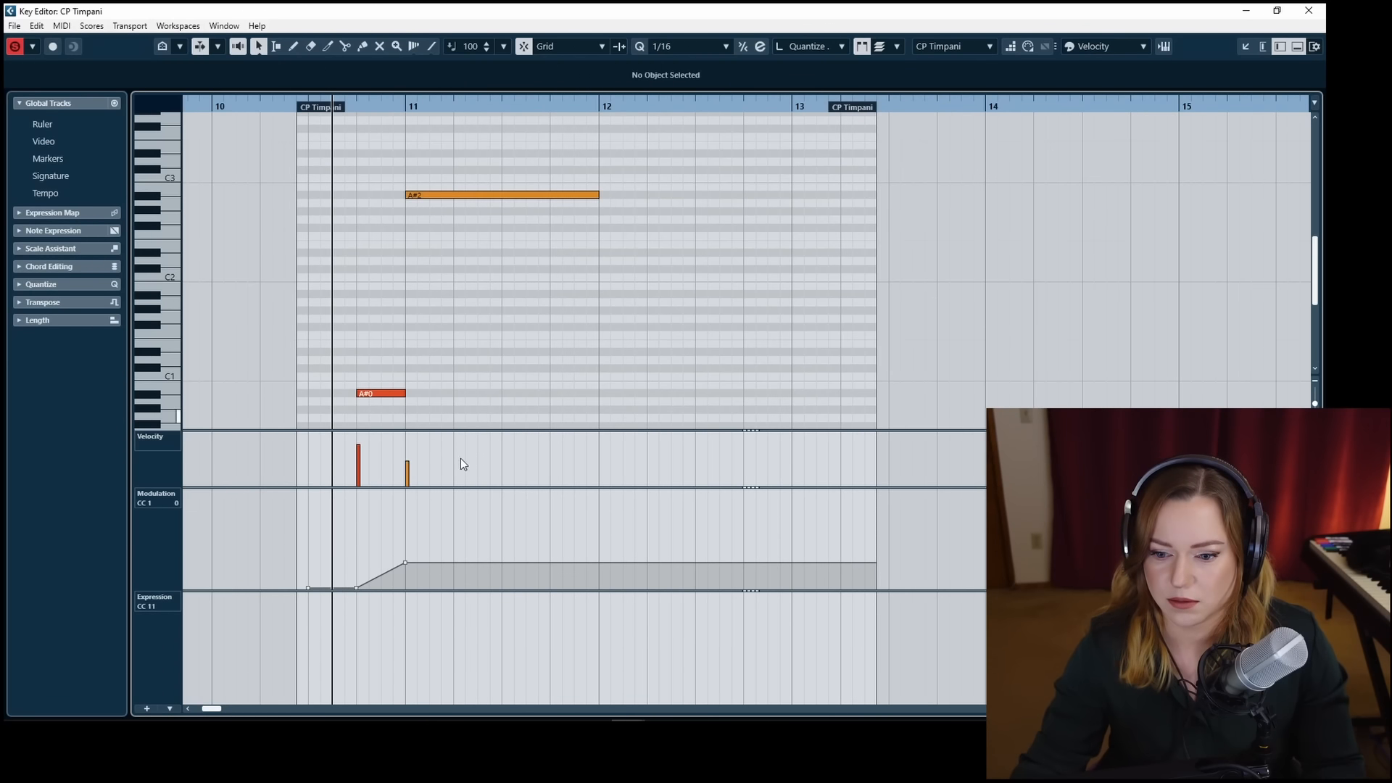
# Draw a timpani expression ramp from 0 at beat 4 of bar 10 to about 93 at bar 11, and audition it.
pyautogui.press('8')
pyautogui.click(311, 702)
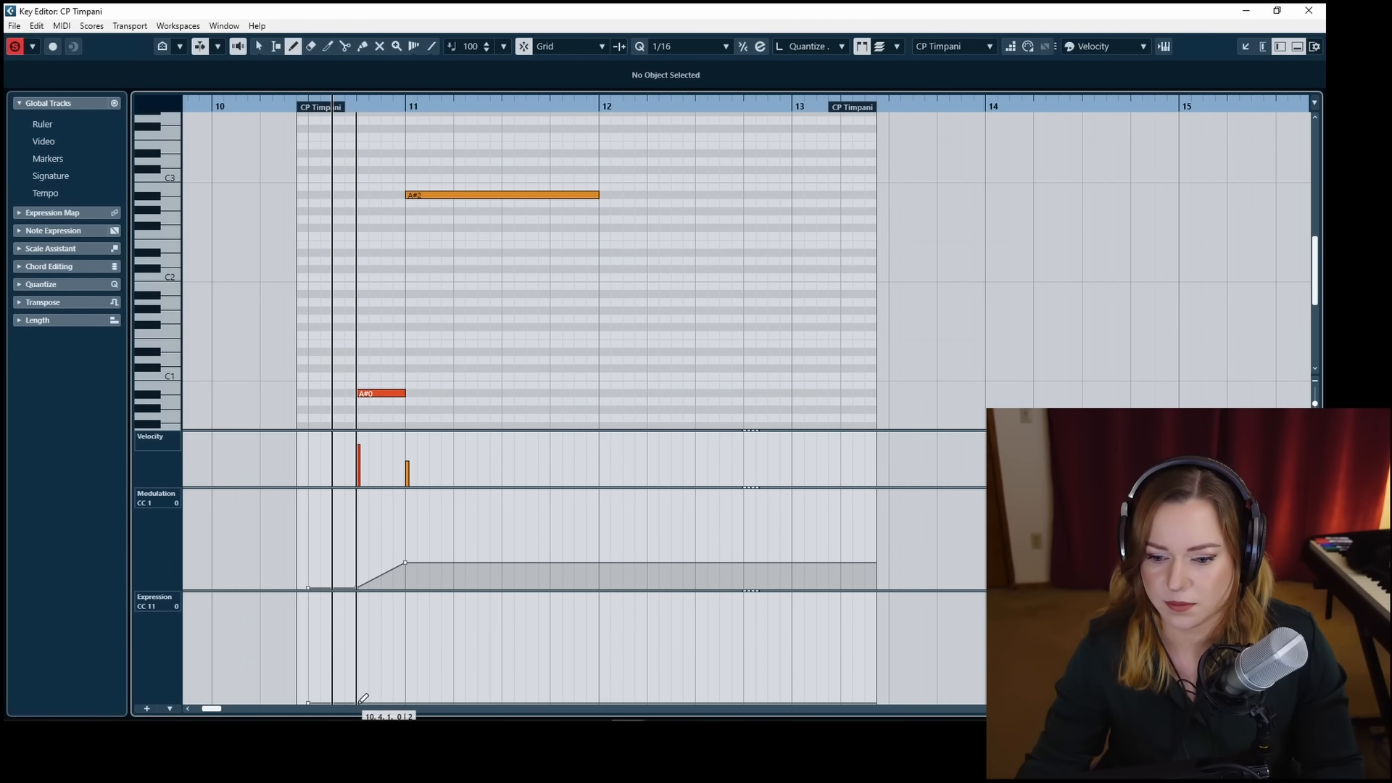
pyautogui.click(358, 702)
pyautogui.click(416, 619)
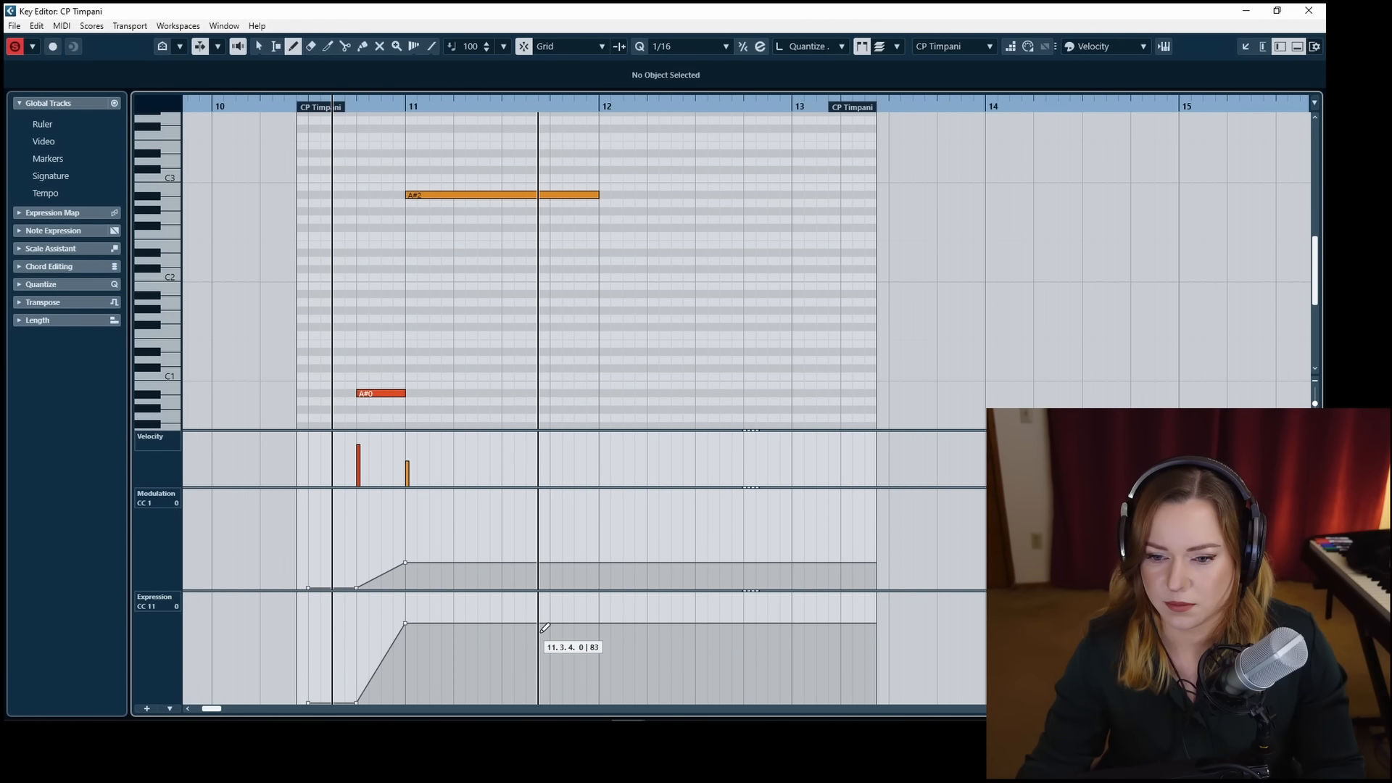
pyautogui.press('space')
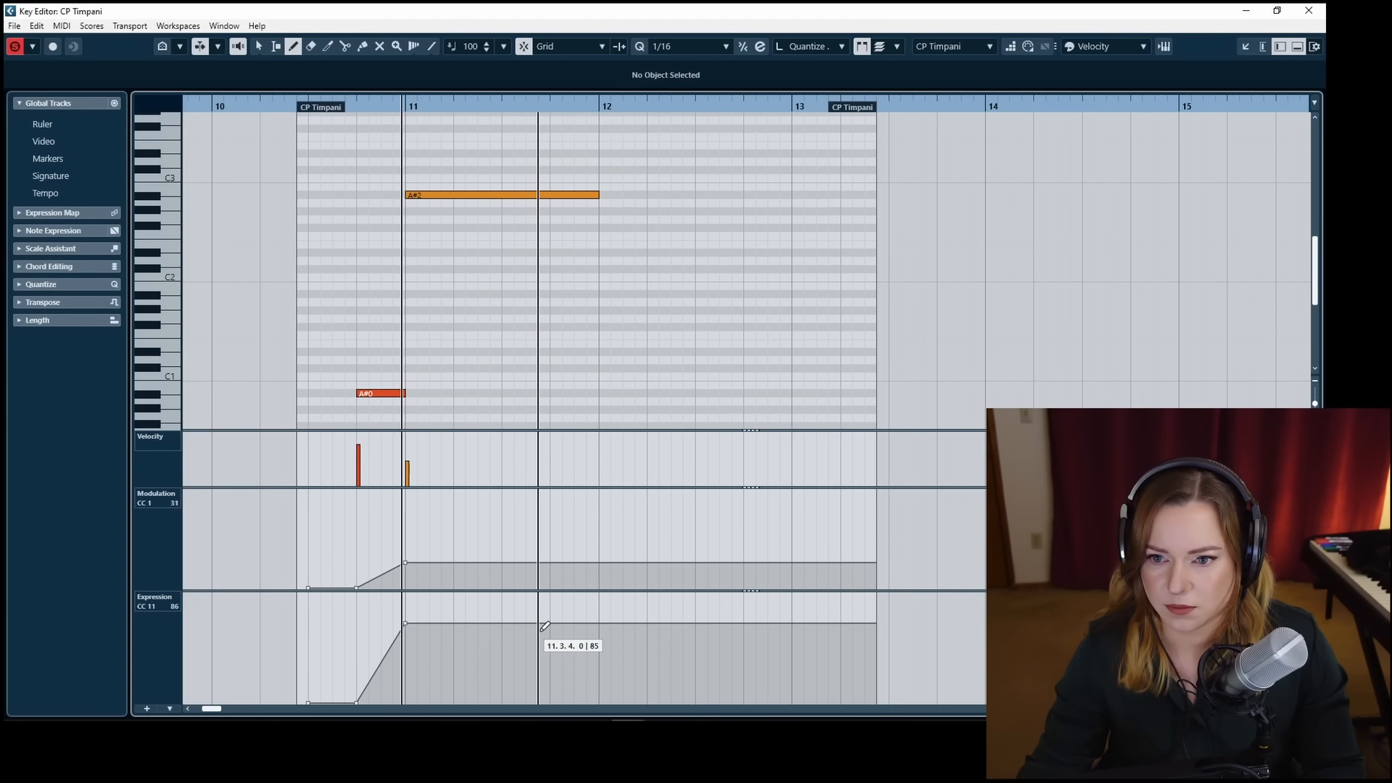
pyautogui.press('space')
# Turn off the editor's solo and play the timpani with the other tracks from the start of its part.
pyautogui.moveTo(344, 106); pyautogui.dragTo(296, 108)
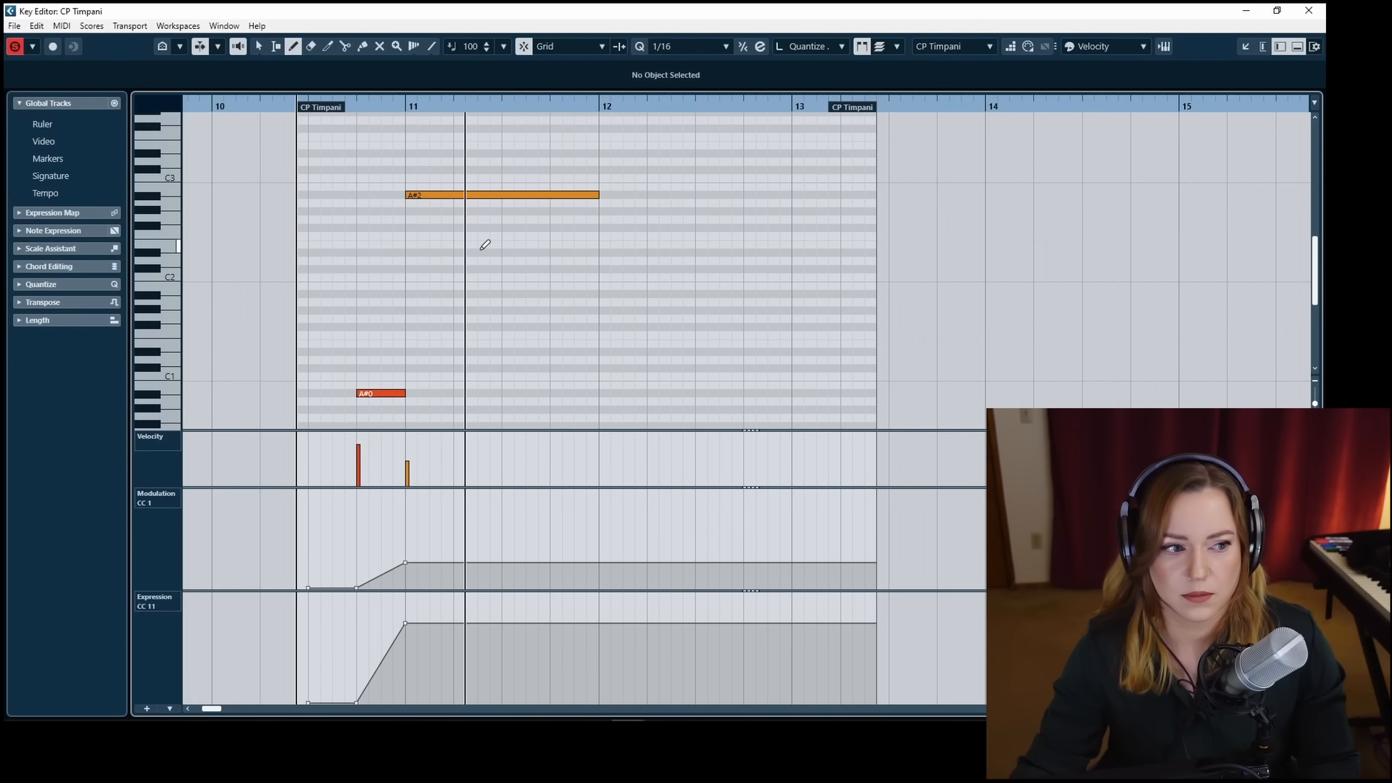
pyautogui.press('1')
pyautogui.press('s')
pyautogui.press('s')
pyautogui.press('space')
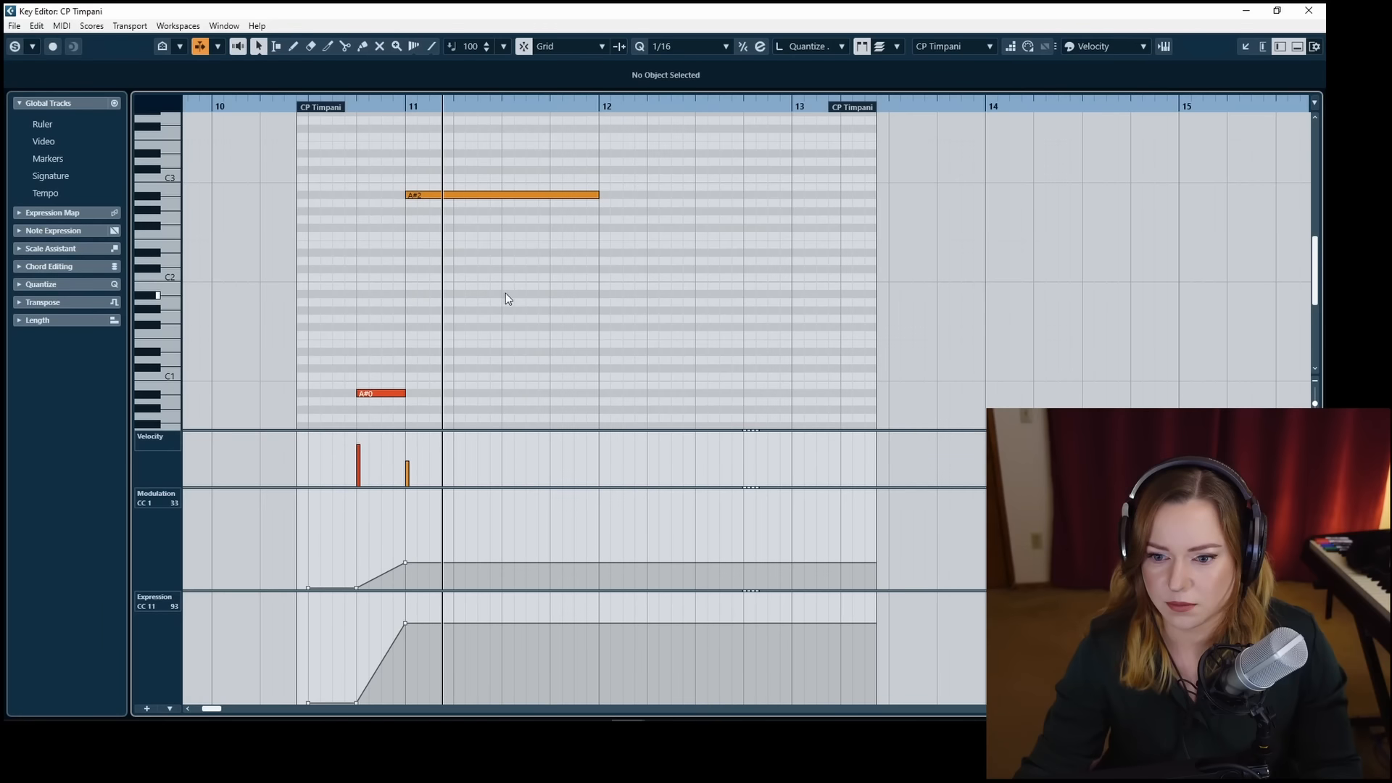
pyautogui.press('s')
# Shorten the A#0 note to start at 10.4.3 and move the modulation and expression ramp starts to the same position.
pyautogui.moveTo(358, 393); pyautogui.dragTo(382, 393)
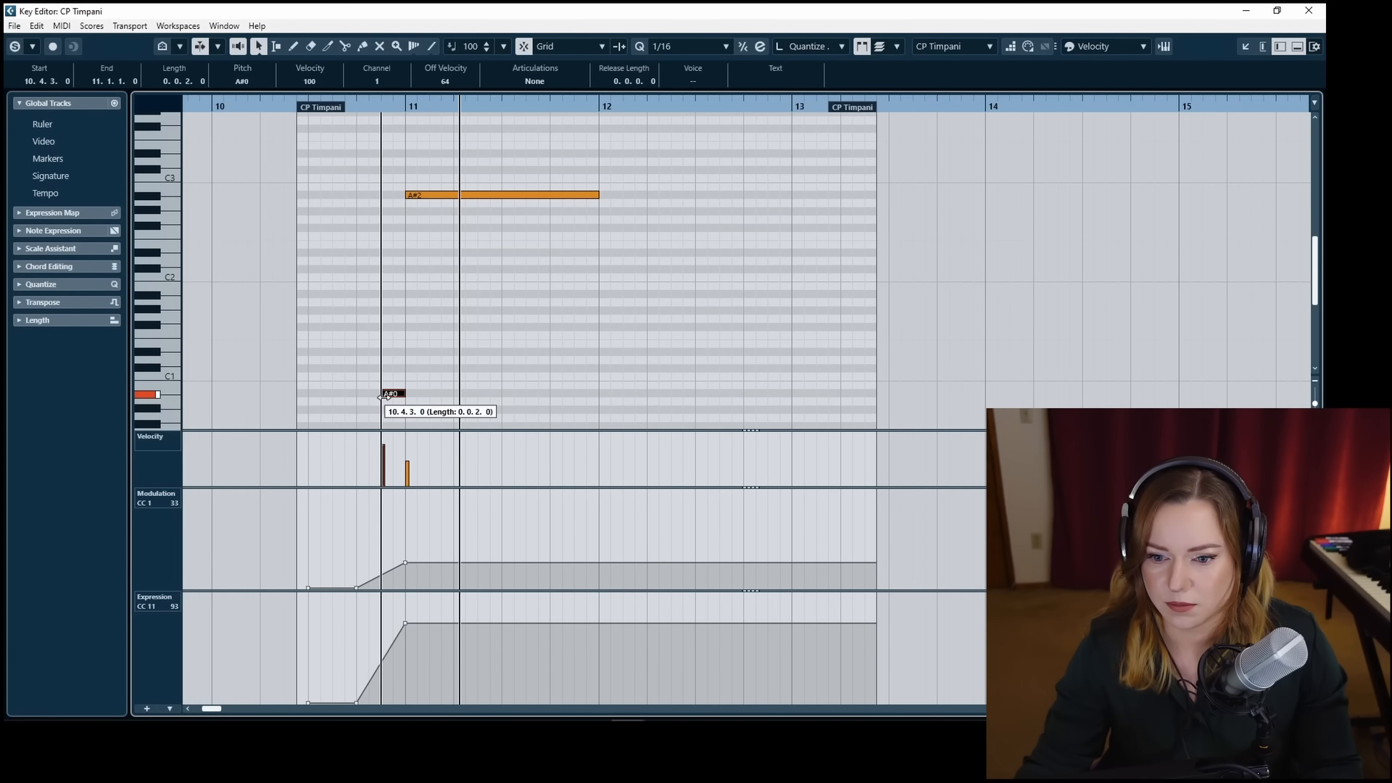
pyautogui.click(357, 587)
pyautogui.moveTo(358, 591); pyautogui.dragTo(382, 591)
pyautogui.moveTo(358, 703); pyautogui.dragTo(383, 714)
# Play back the shortened timpani lead-in from beat 4 of bar 10 and return to the arrangement.
pyautogui.click(366, 111)
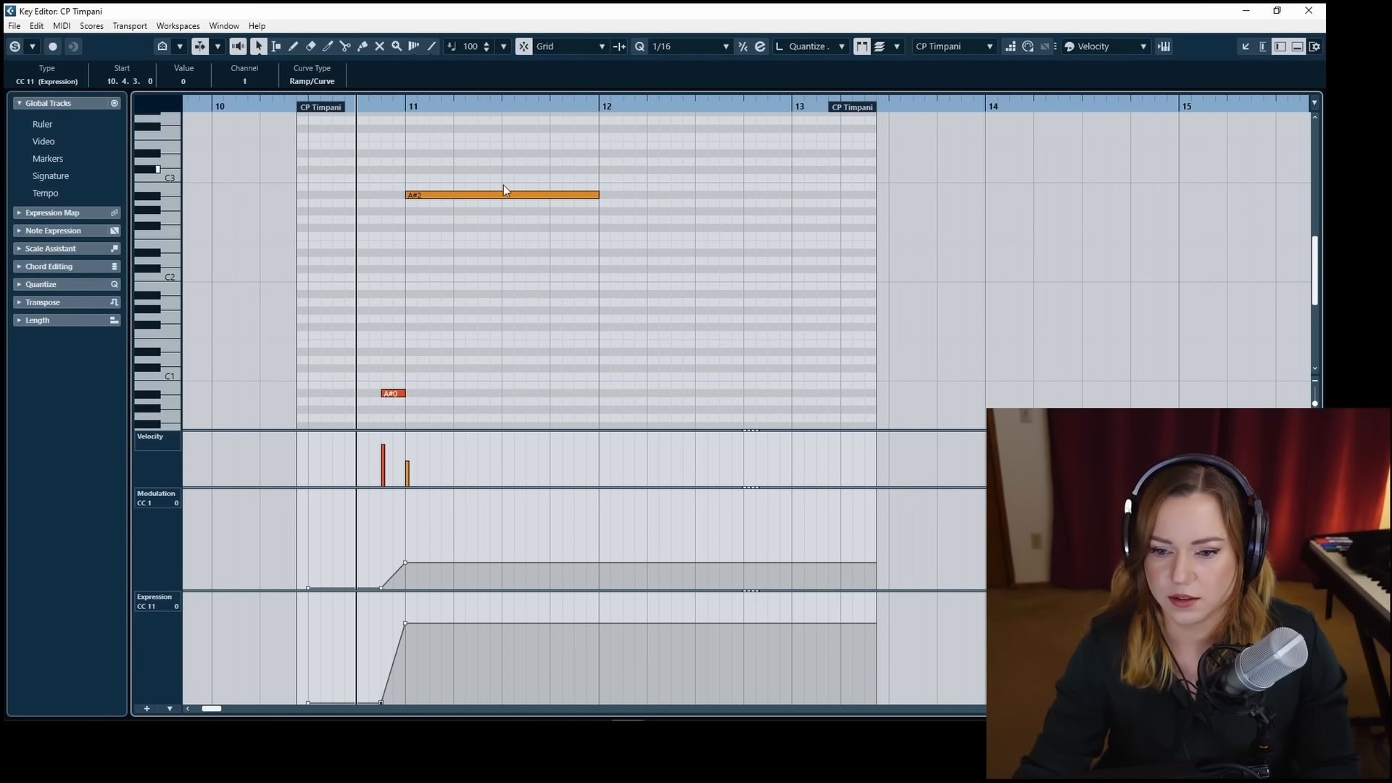
pyautogui.press('space')
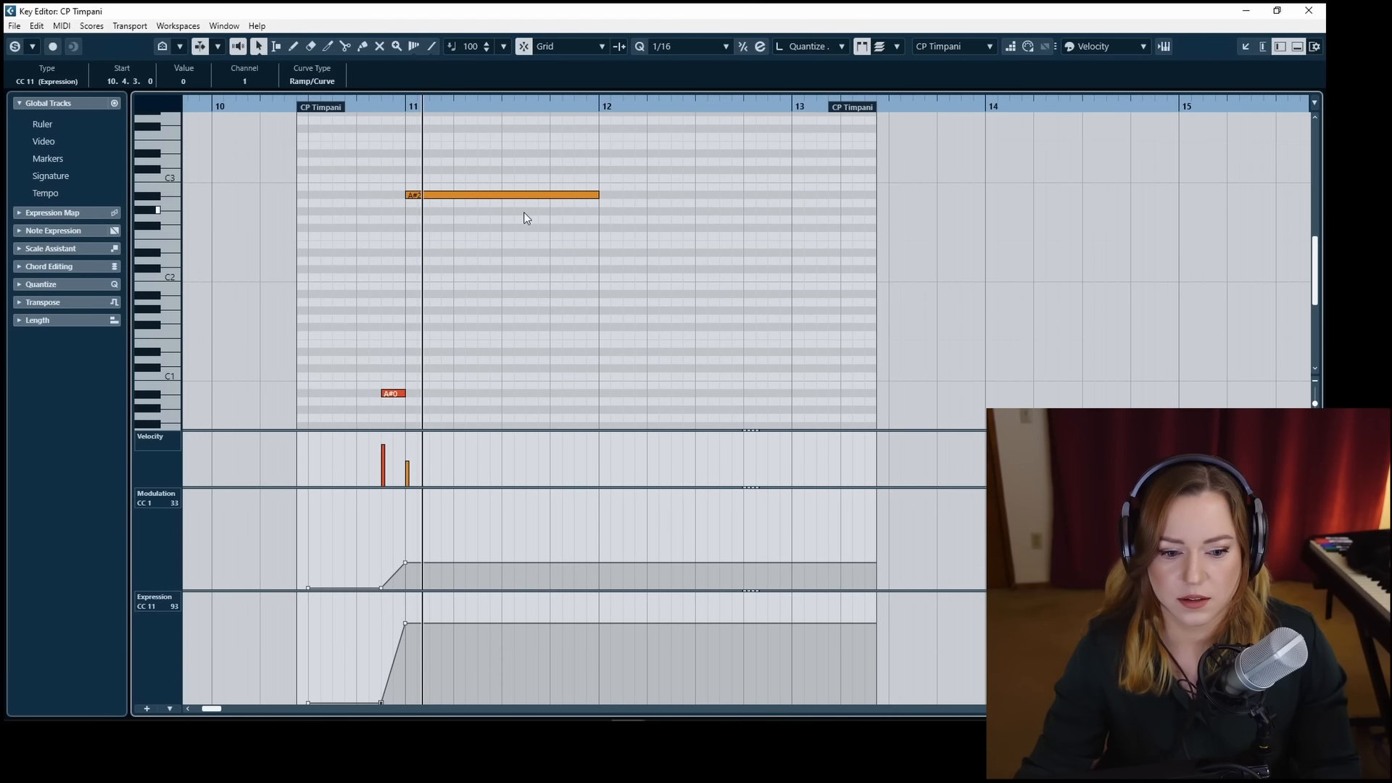
pyautogui.click(552, 273)
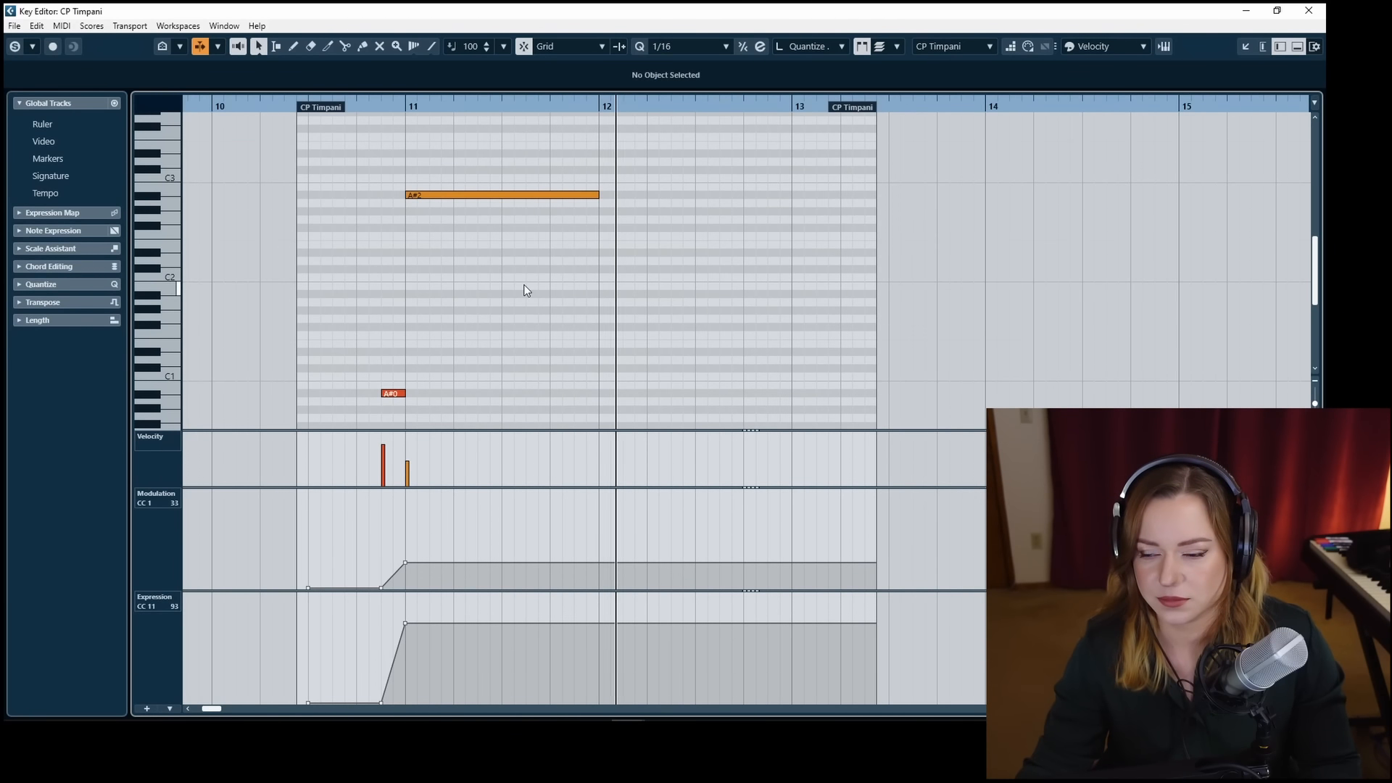
pyautogui.press('Return')
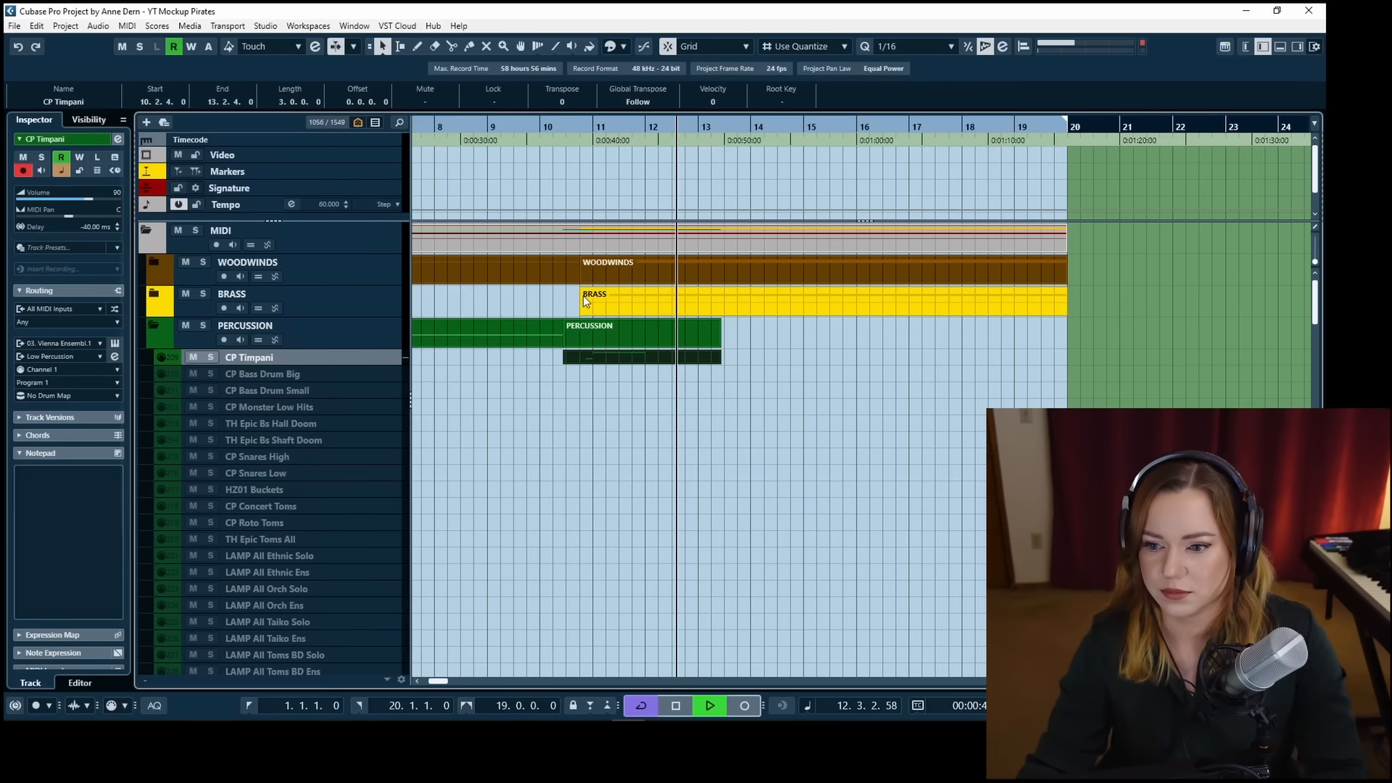
pyautogui.press('space')
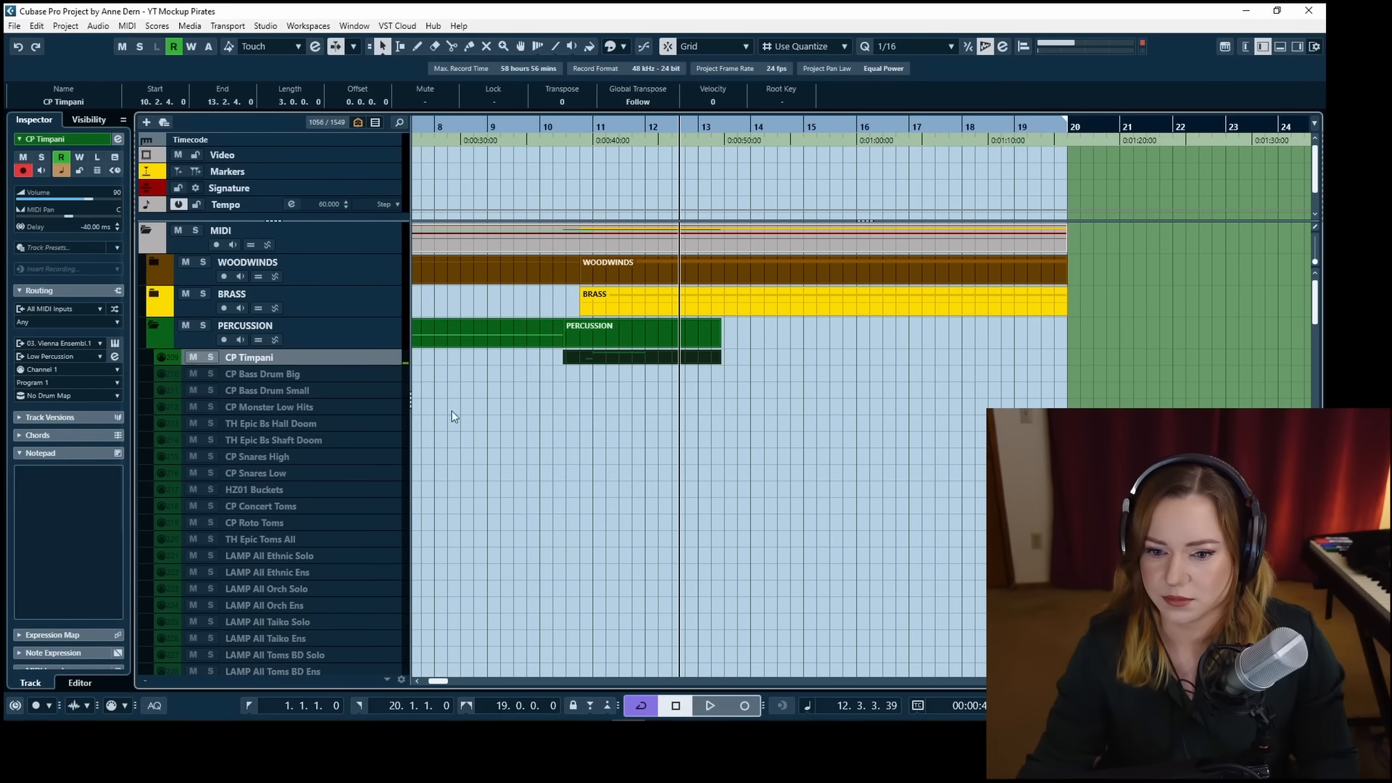
# Copy the timpani part to the CP Bass Drum Big track, leaving only a one-bar C1 note at bar 11.
pyautogui.click(318, 376)
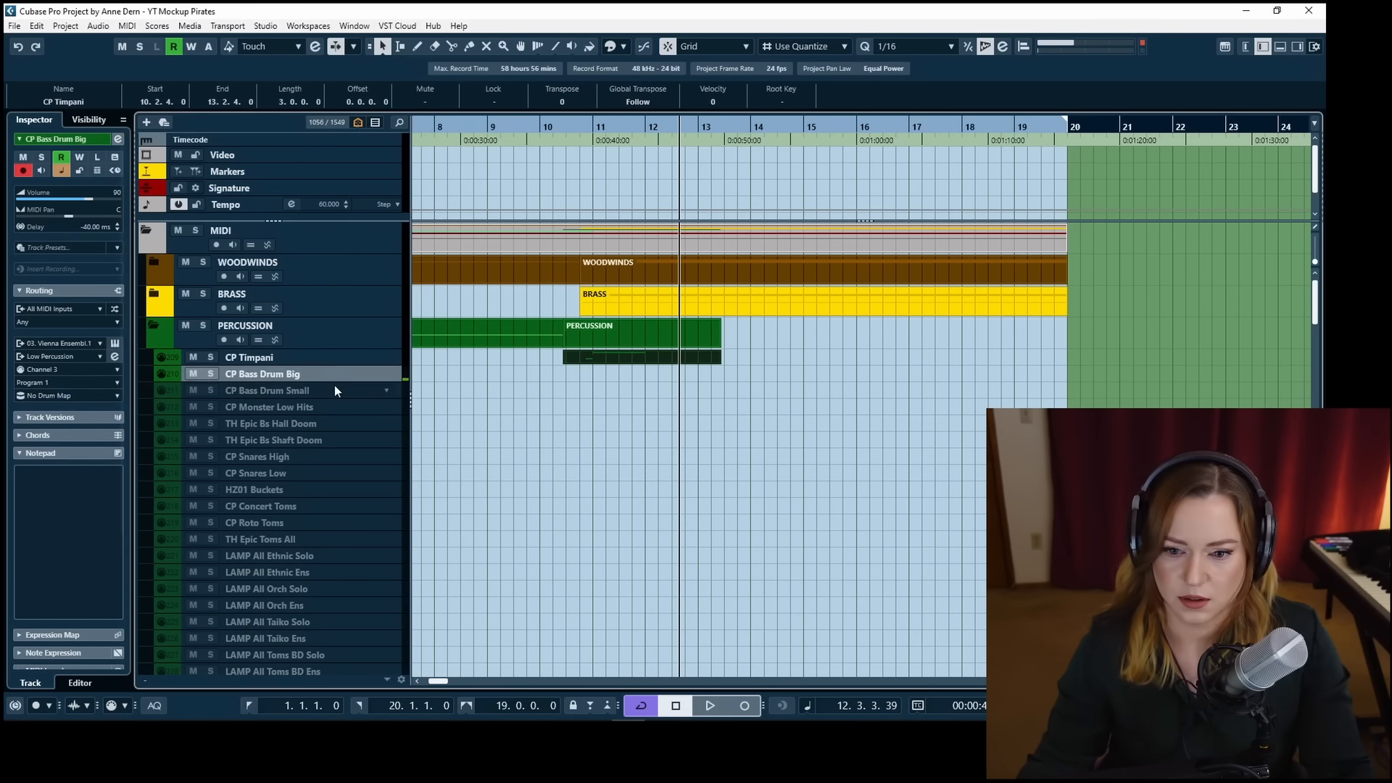
pyautogui.press('Return')
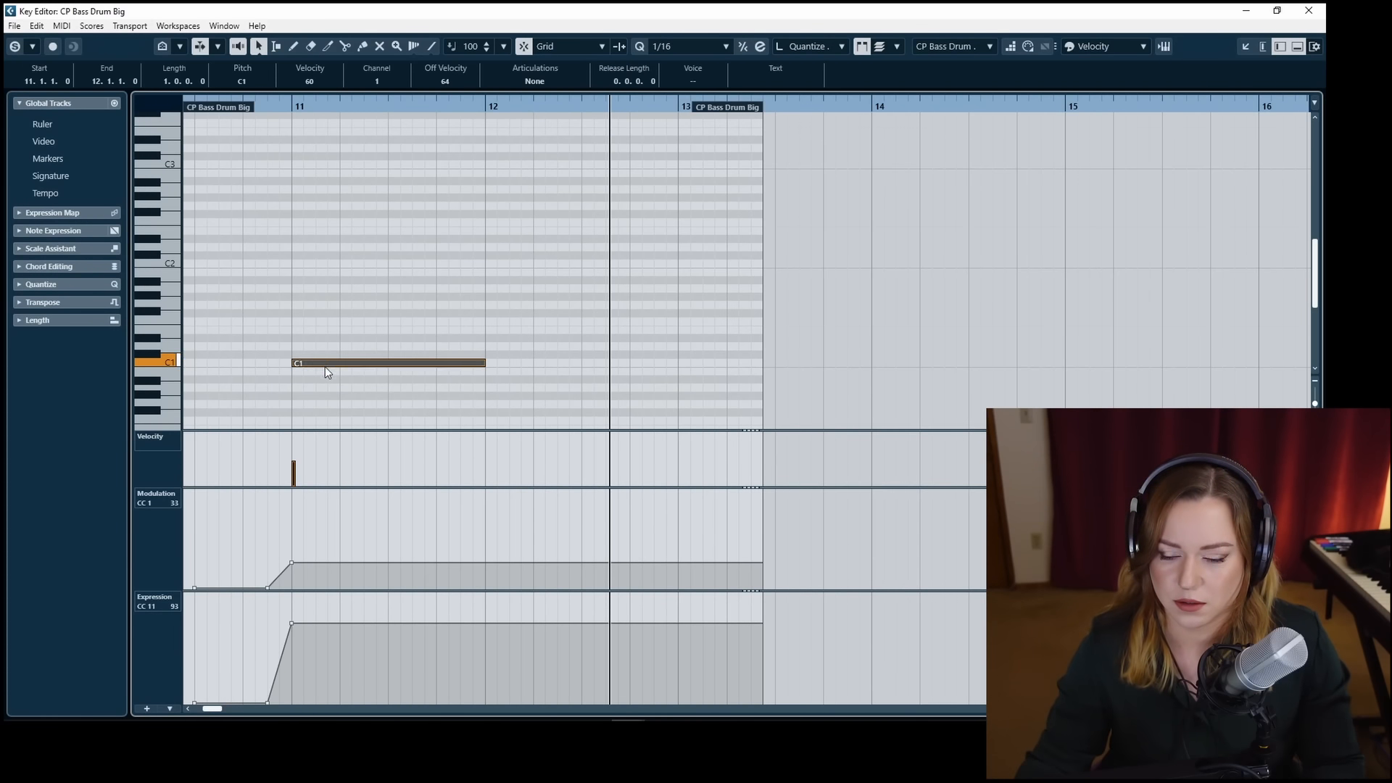
pyautogui.press('Return')
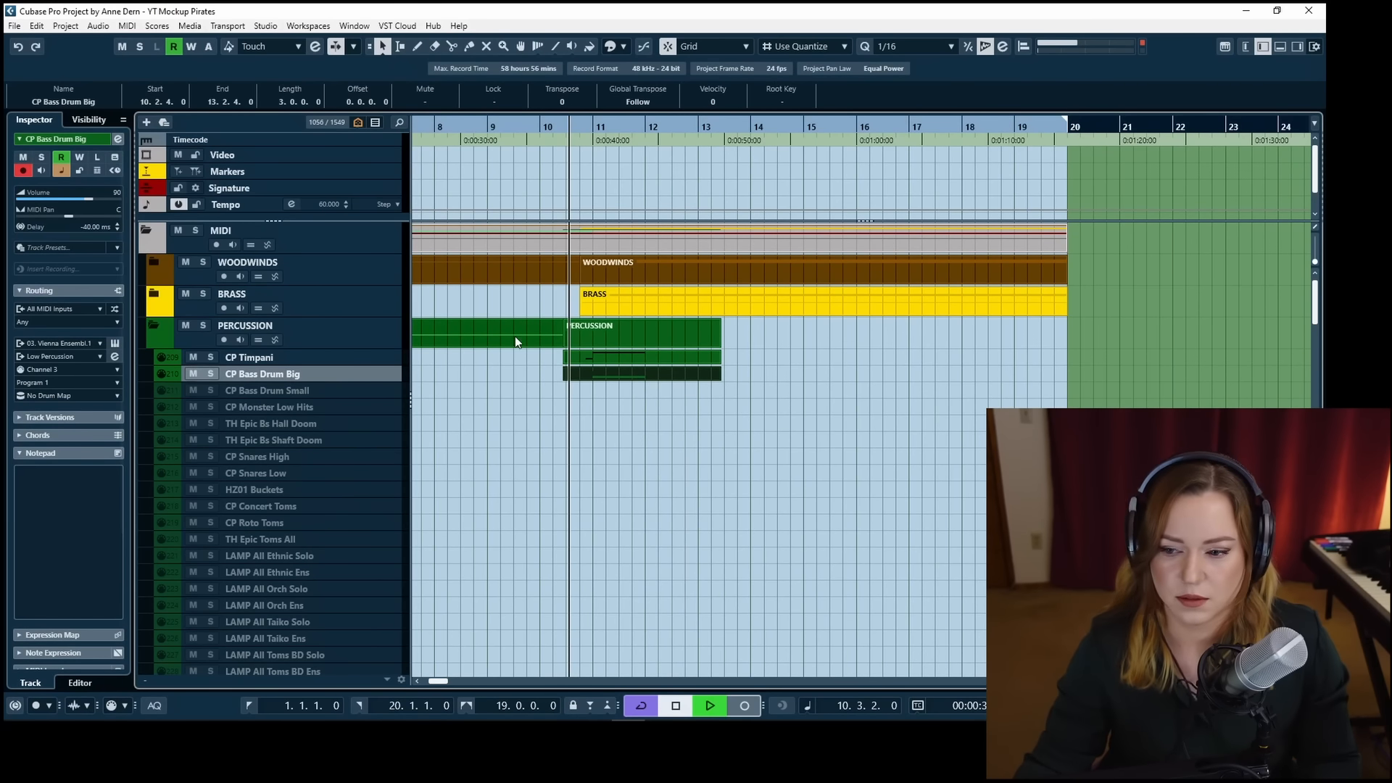
# Play back the bass drum and timpani together going into bar 11.
pyautogui.press('space')
pyautogui.click(495, 371)
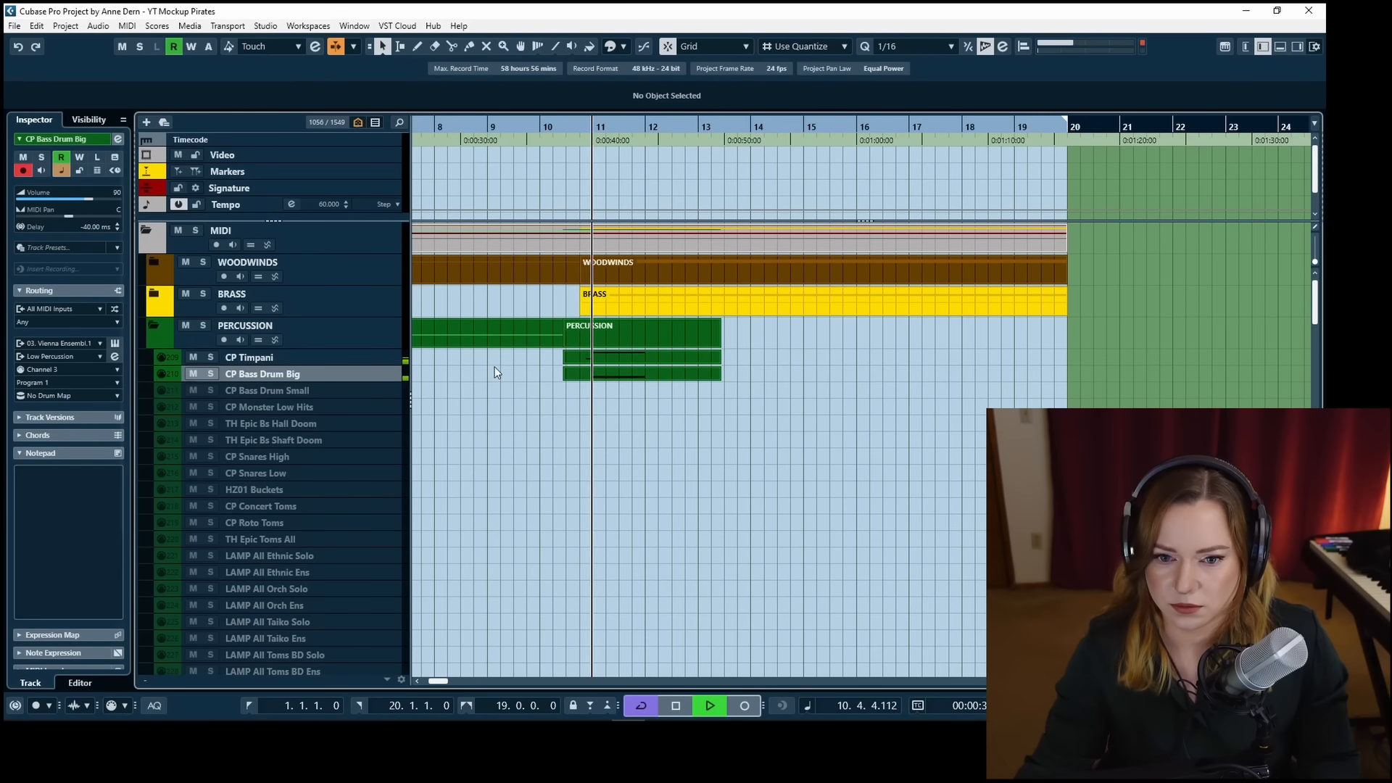
pyautogui.press('space')
pyautogui.press('Return')
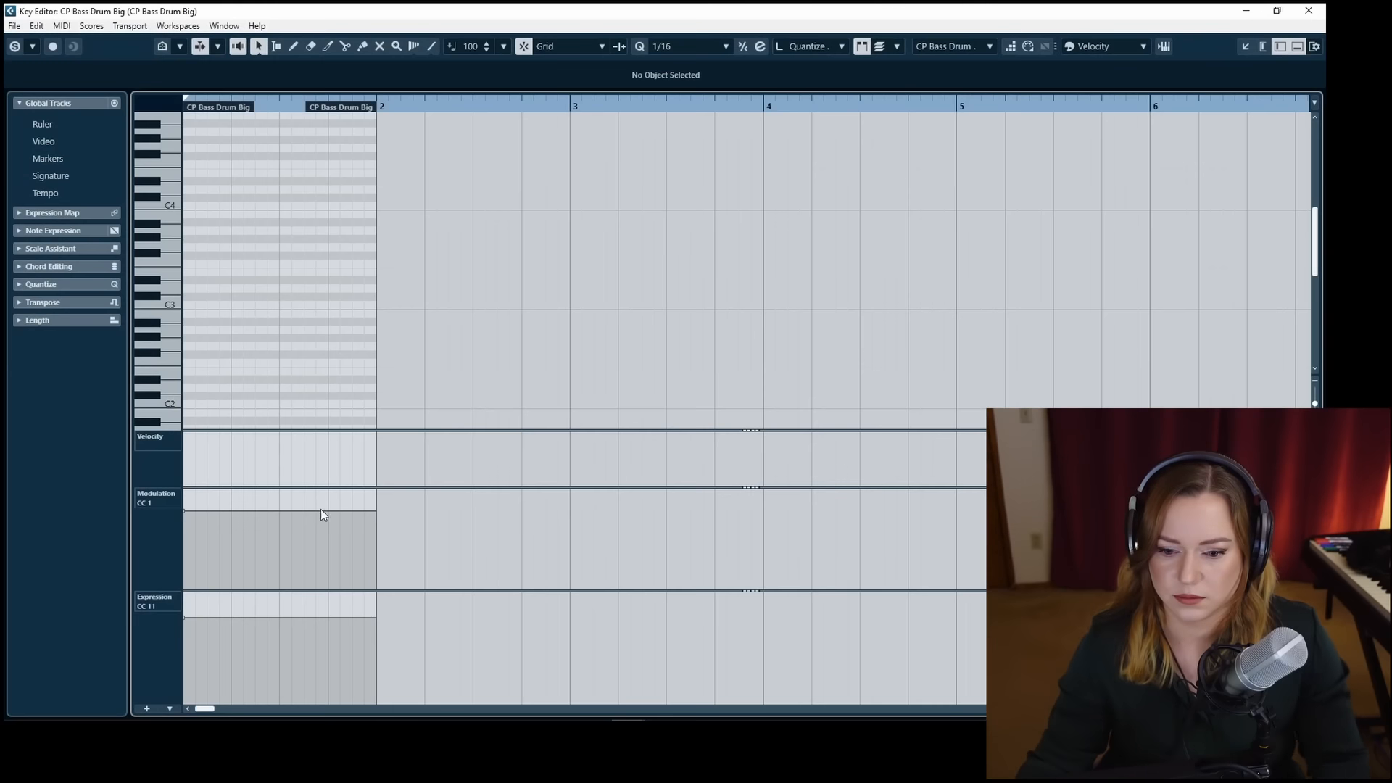
pyautogui.press('Return')
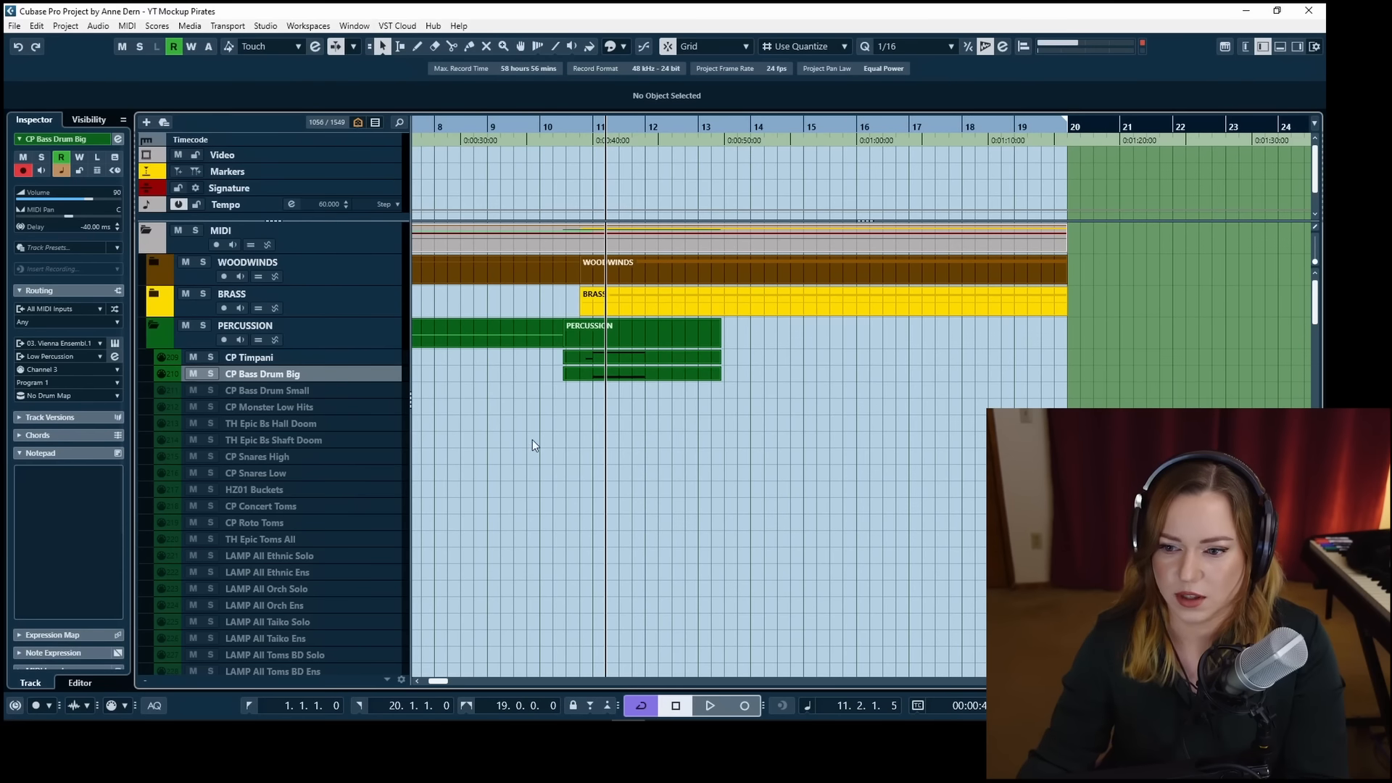
# Raise the velocity of the bass drum's C1 note to 78 and return to the arrangement.
pyautogui.doubleClick(600, 374)
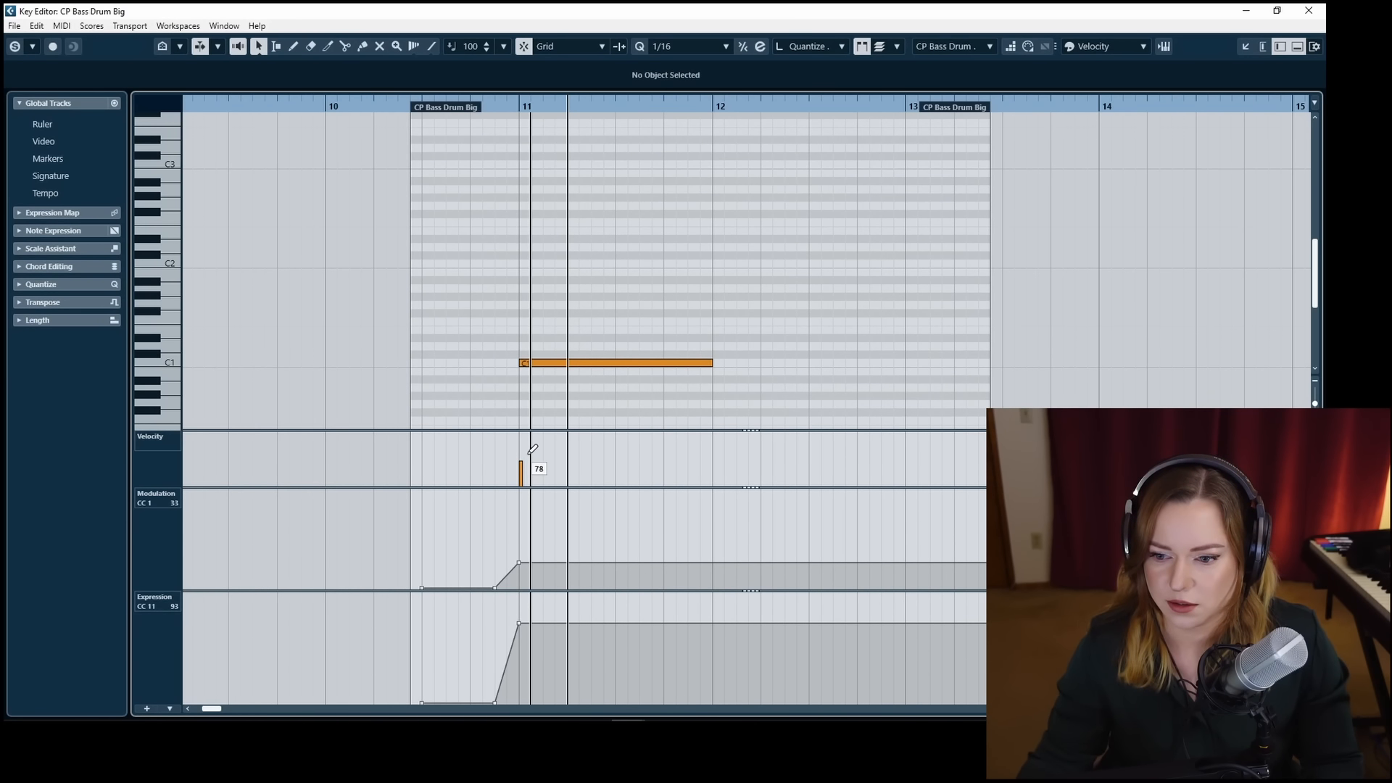
pyautogui.click(554, 365)
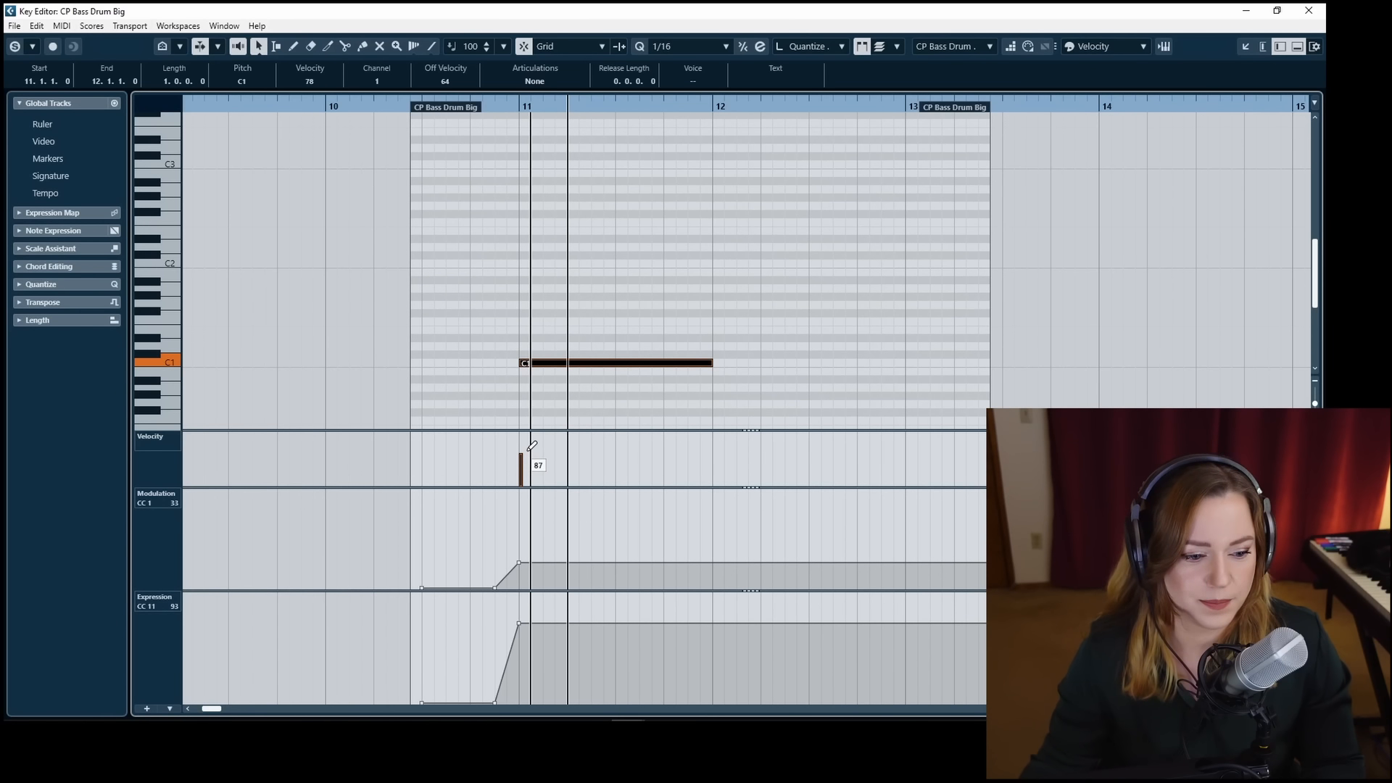
pyautogui.click(543, 330)
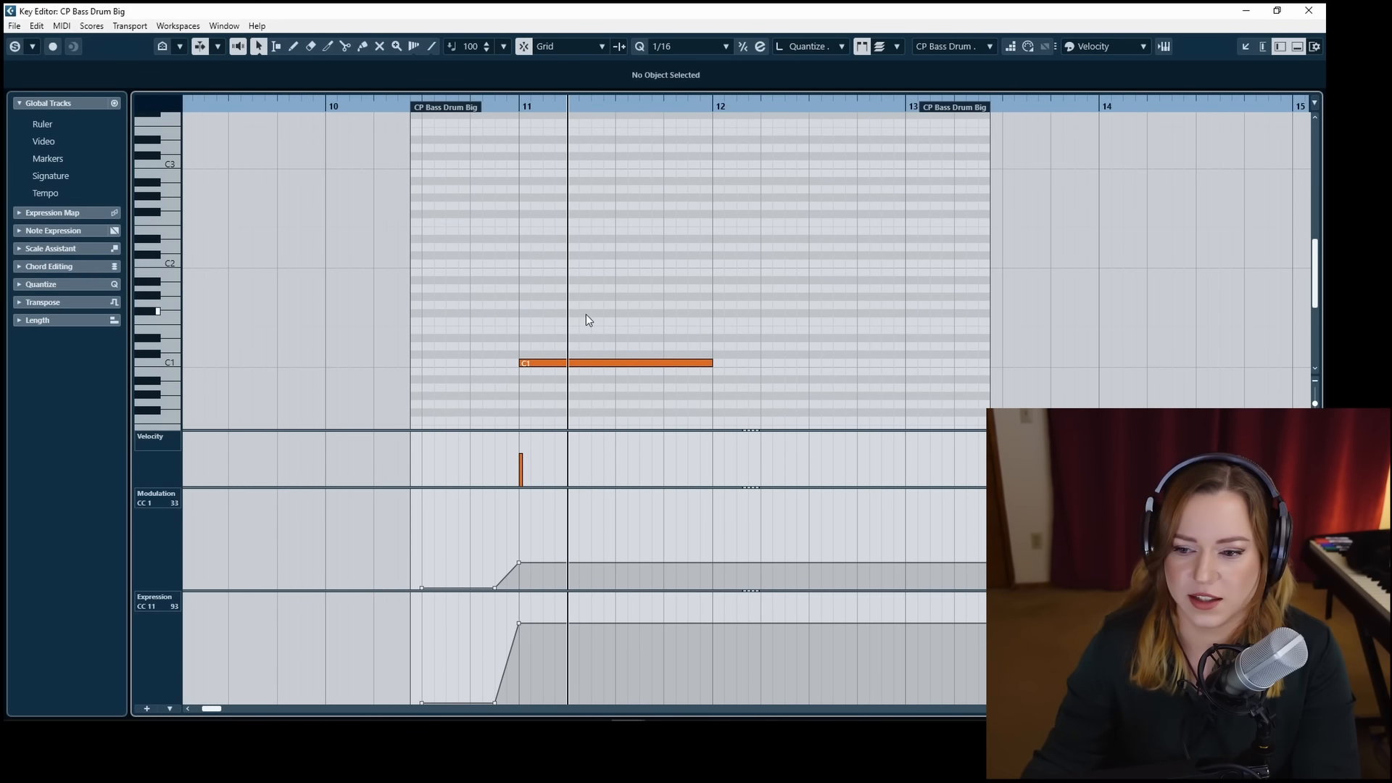
pyautogui.press('Return')
# Play back the arrangement from beat 3 of bar 10 to hear the louder bass drum hit.
pyautogui.click(581, 417)
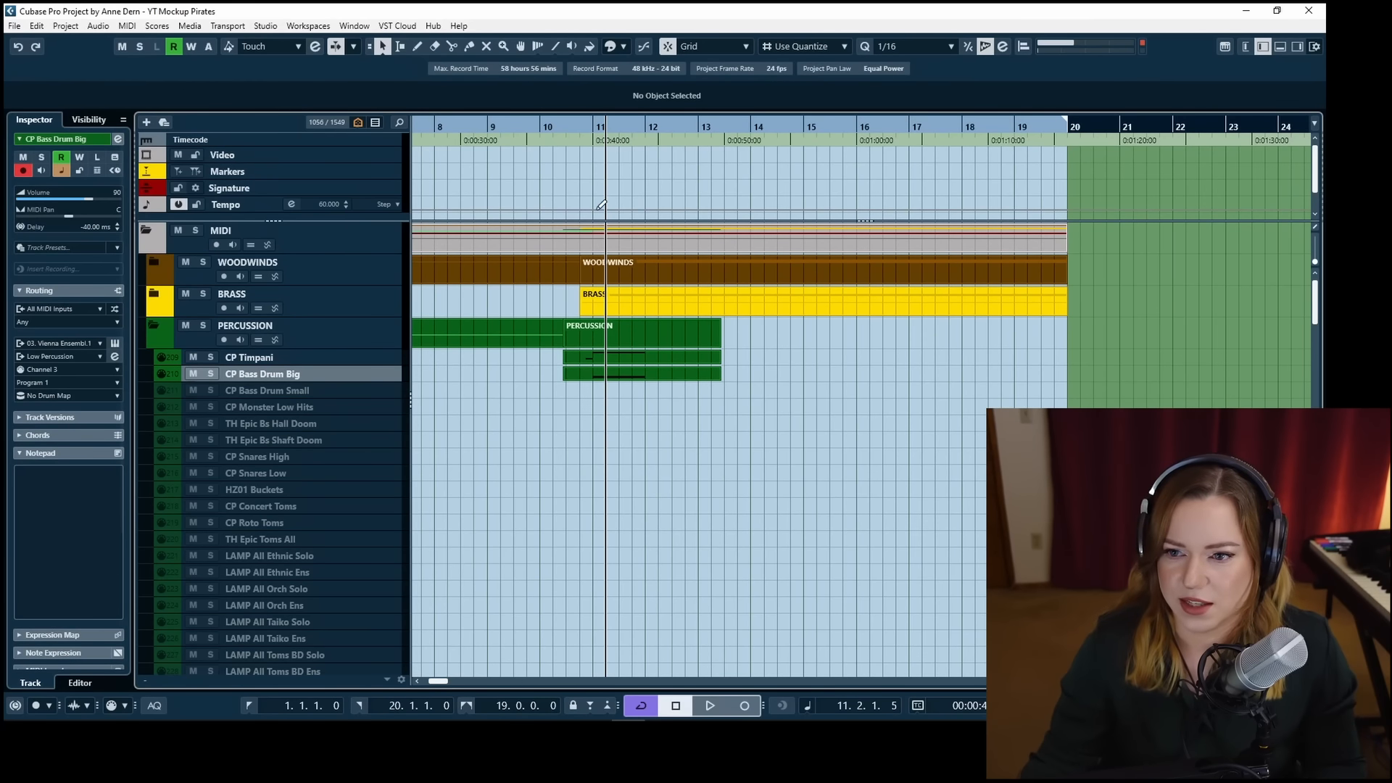
pyautogui.click(566, 130)
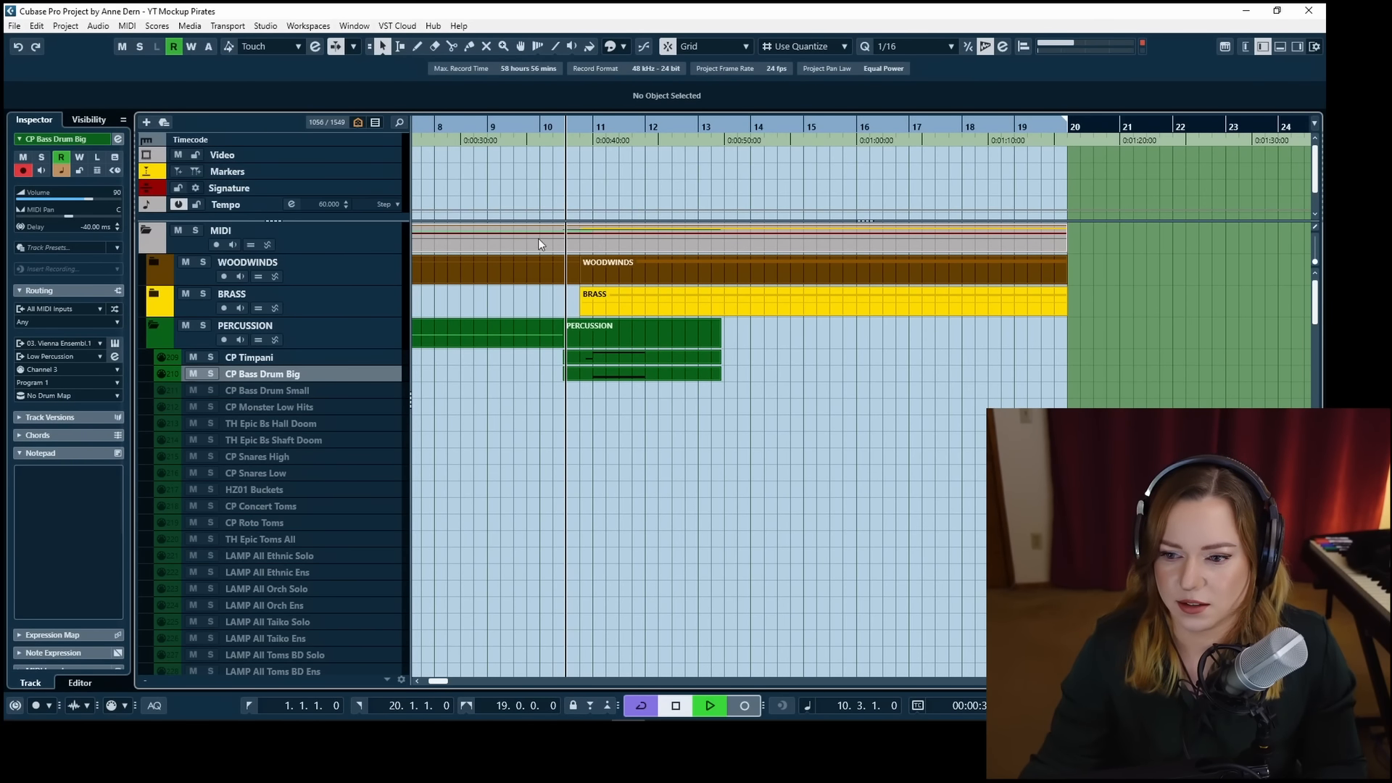
pyautogui.press('space')
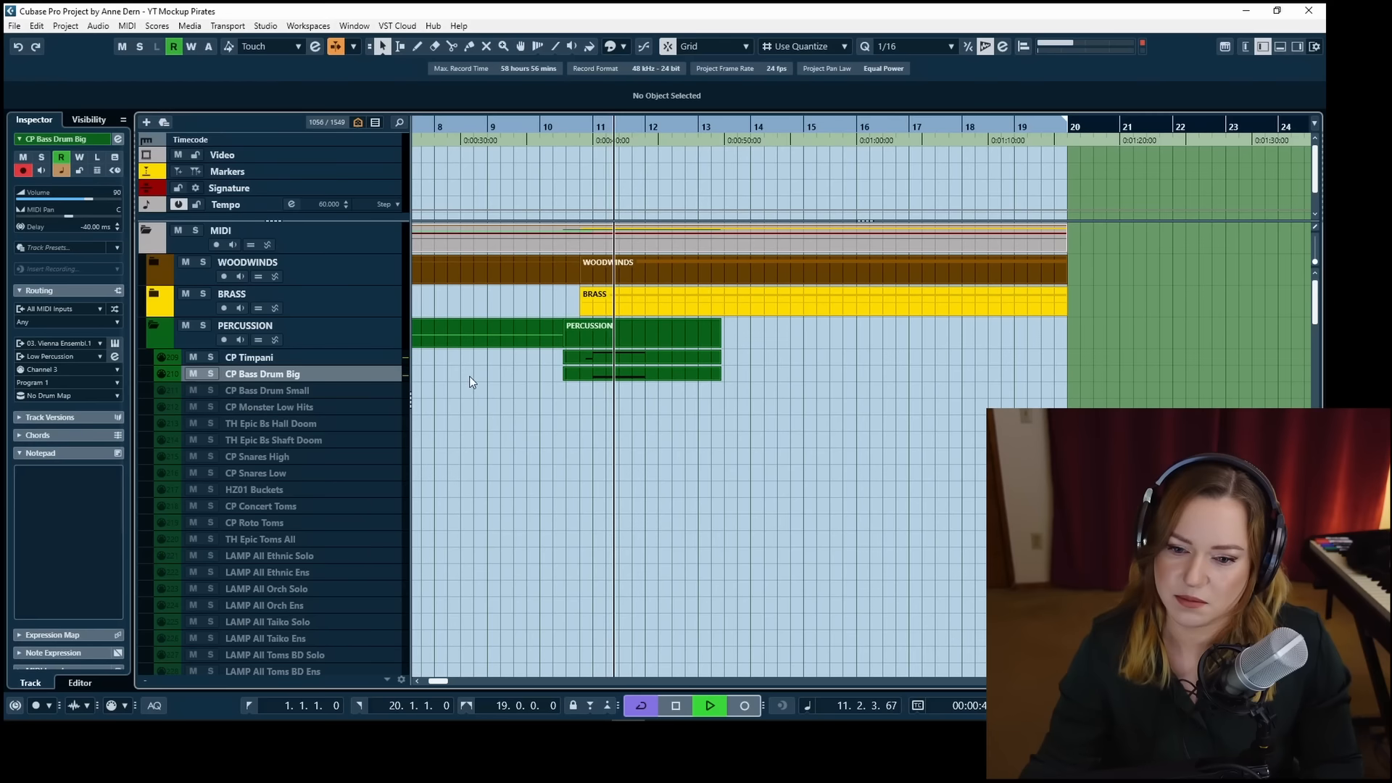
pyautogui.press('space')
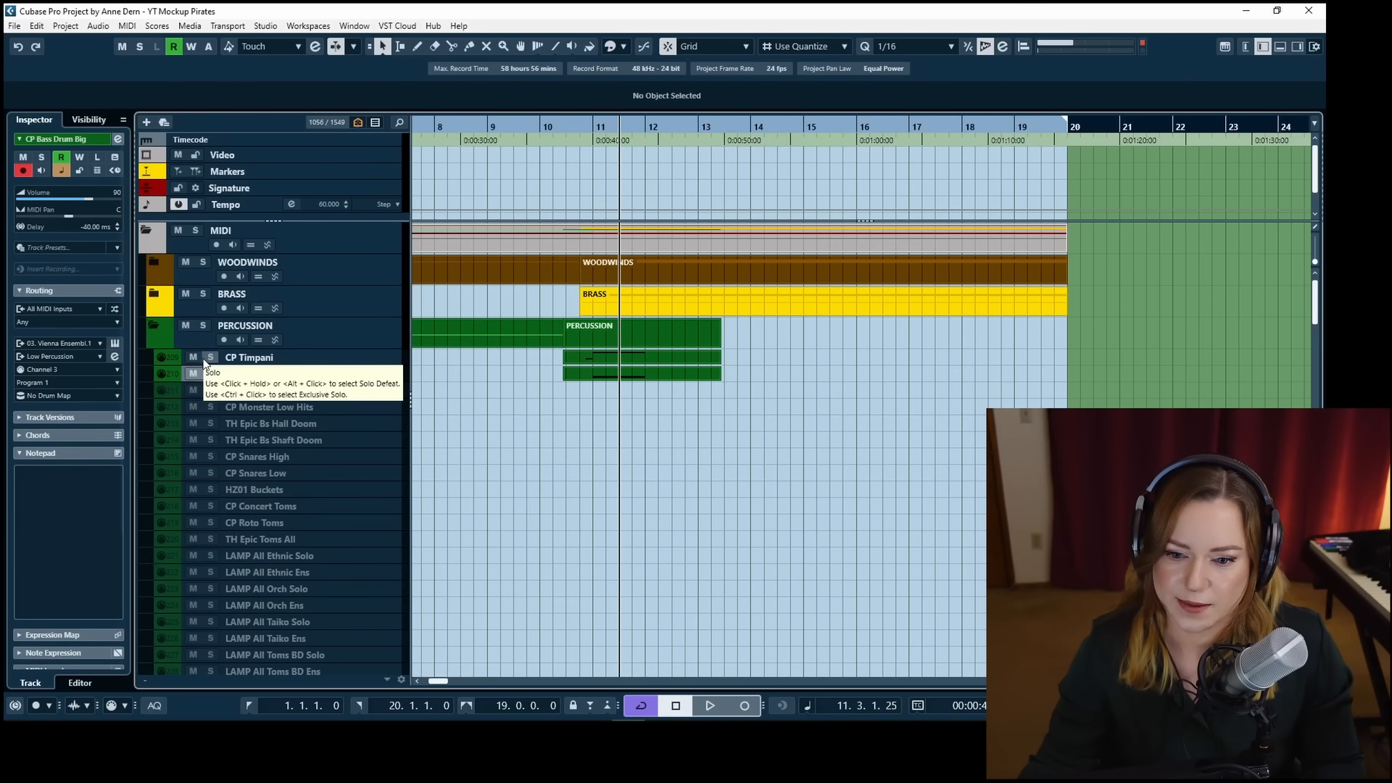
# Move the CP Gongs TamTam and HZ01 TamTam Ens tracks directly below CP Bass Drum Big and enable them.
pyautogui.scroll(-5, 332, 506)
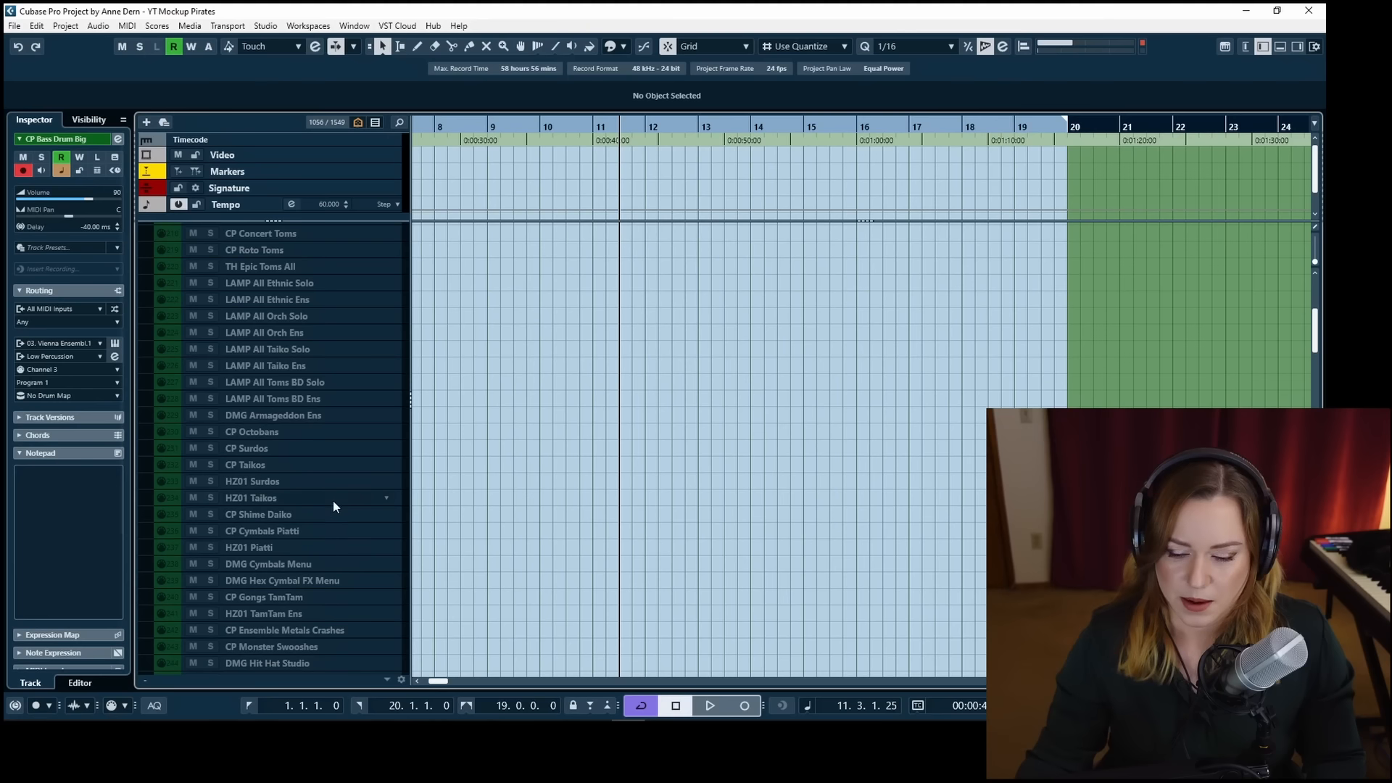
pyautogui.scroll(-2, 321, 517)
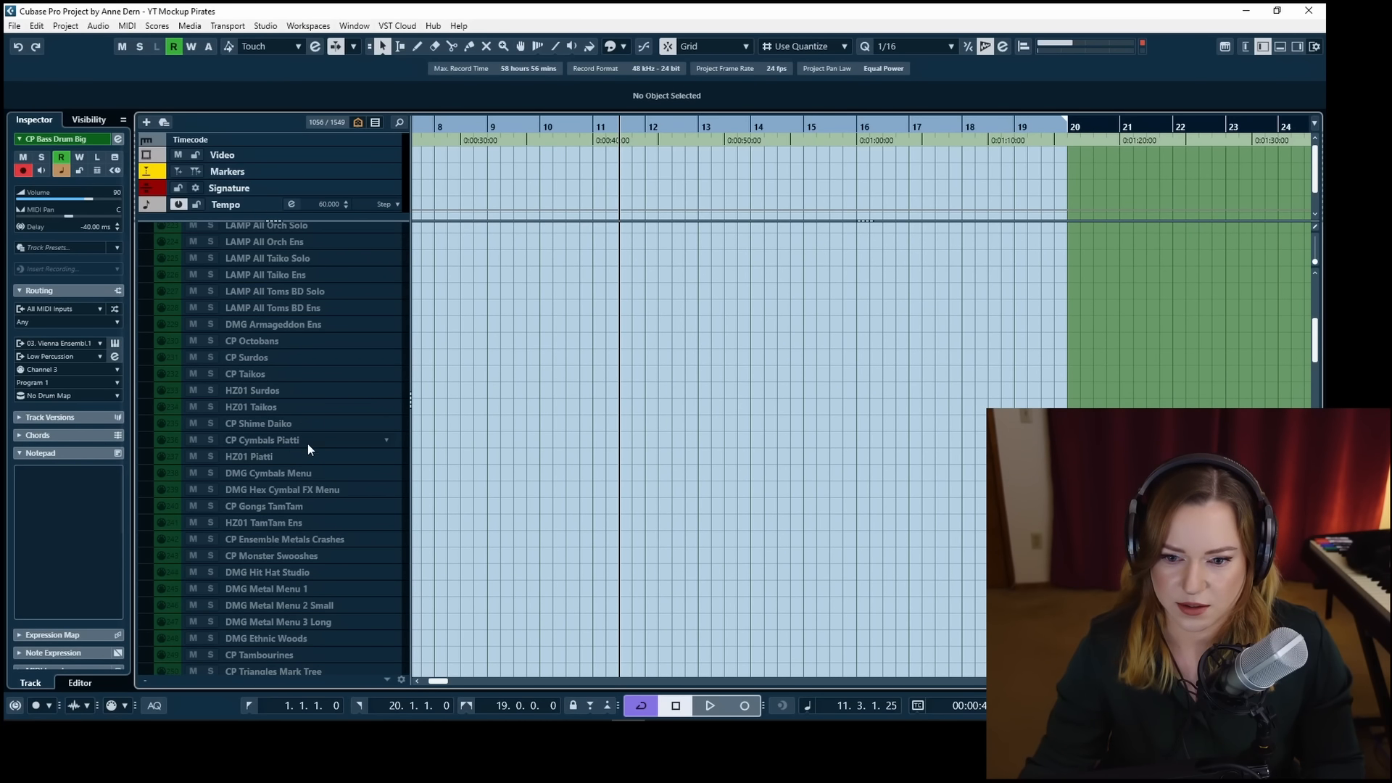
pyautogui.click(325, 503)
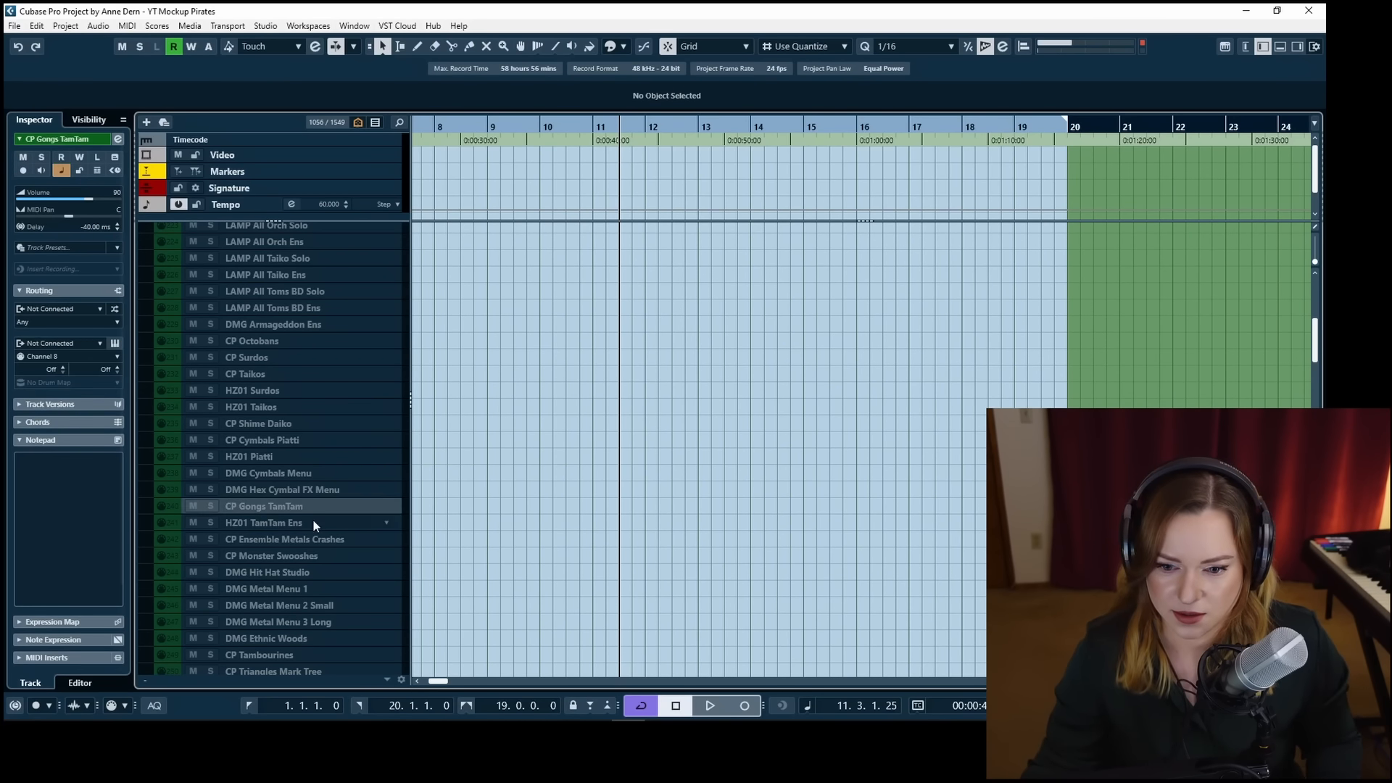
pyautogui.keyDown('shift'); pyautogui.click(319, 523); pyautogui.keyUp('shift')
pyautogui.moveTo(290, 506); pyautogui.dragTo(340, 393)
pyautogui.click(341, 392)
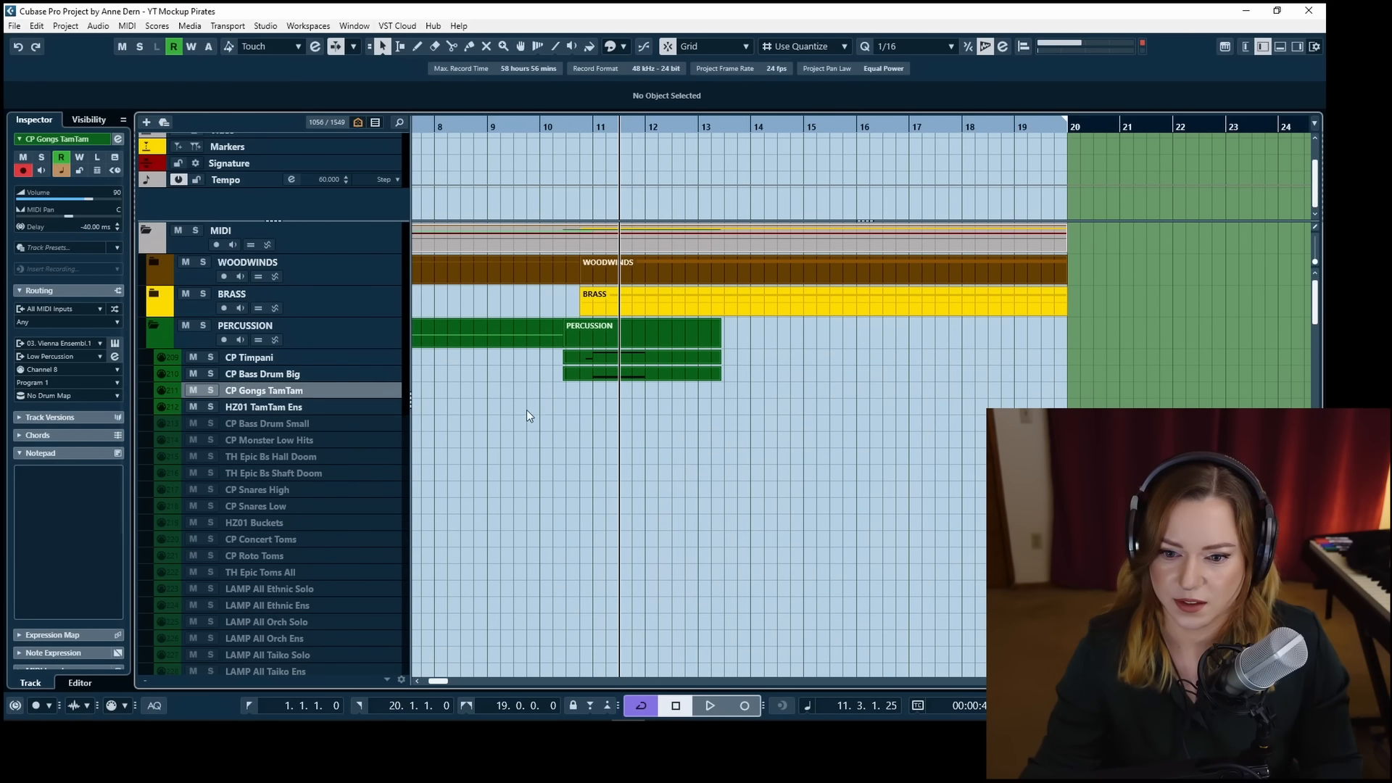
# Copy the bass drum part to the CP Gongs TamTam track and open the copy in the Key Editor.
pyautogui.click(606, 376)
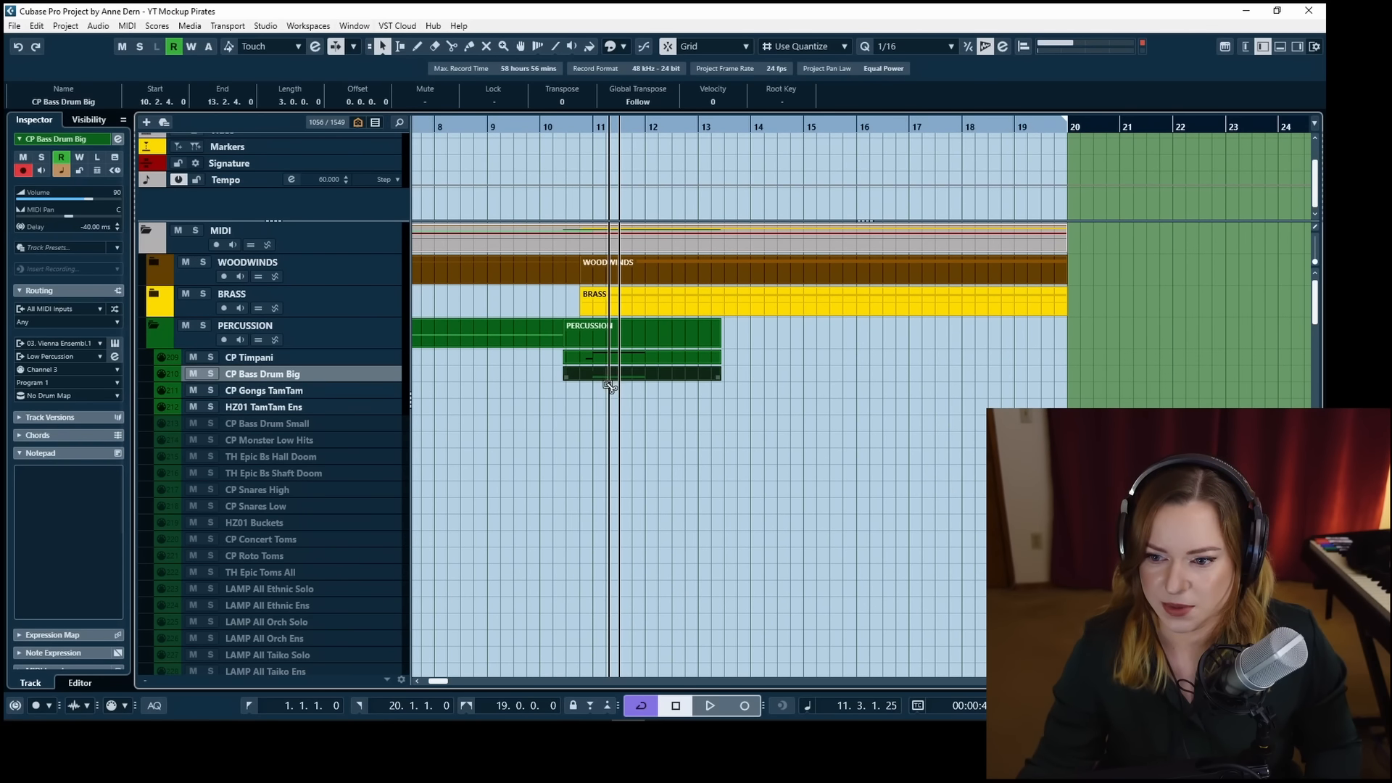
pyautogui.moveTo(606, 380); pyautogui.dragTo(608, 392)
pyautogui.press('Return')
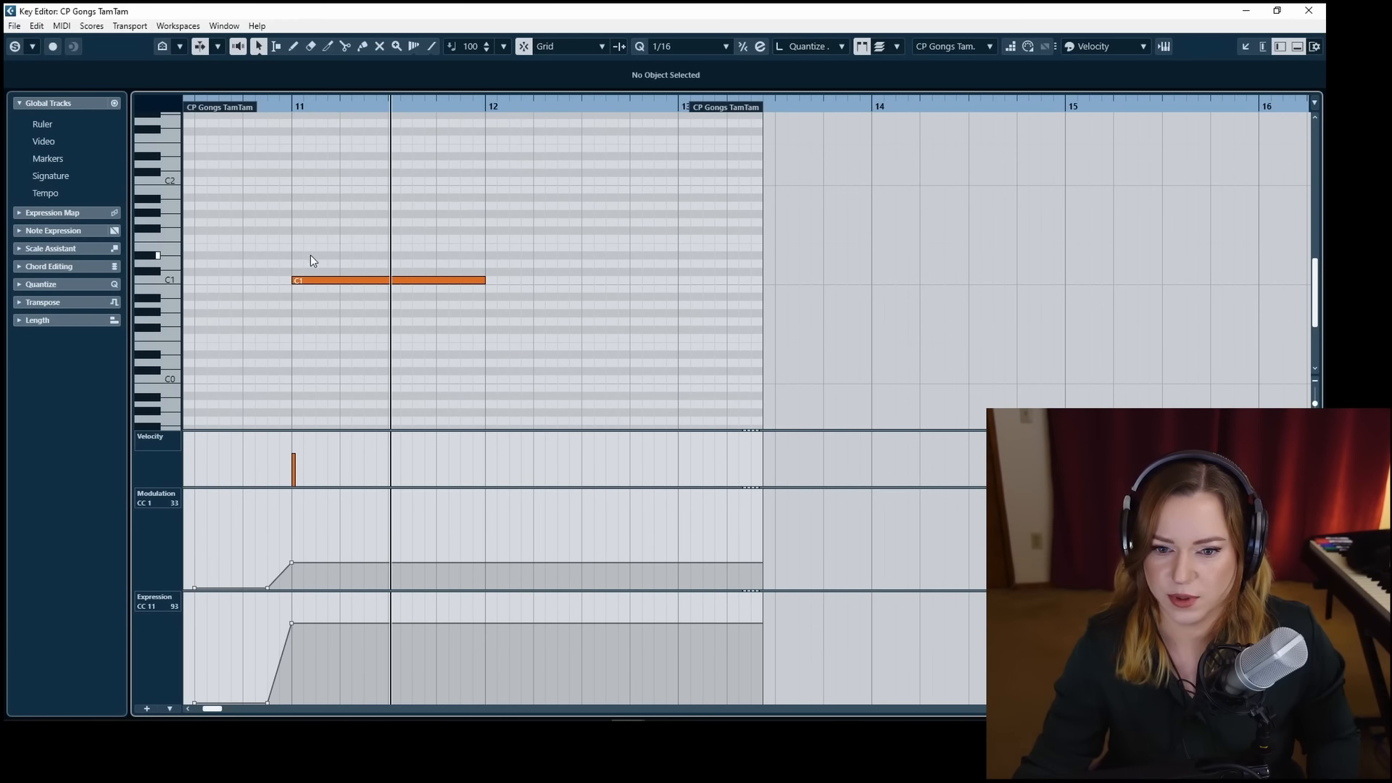
# Transpose the gong's bar 11 note up two octaves to C3 and set its velocity to 61.
pyautogui.click(341, 278)
pyautogui.hotkey('shift', 'Up')
pyautogui.hotkey('shift', 'Up')
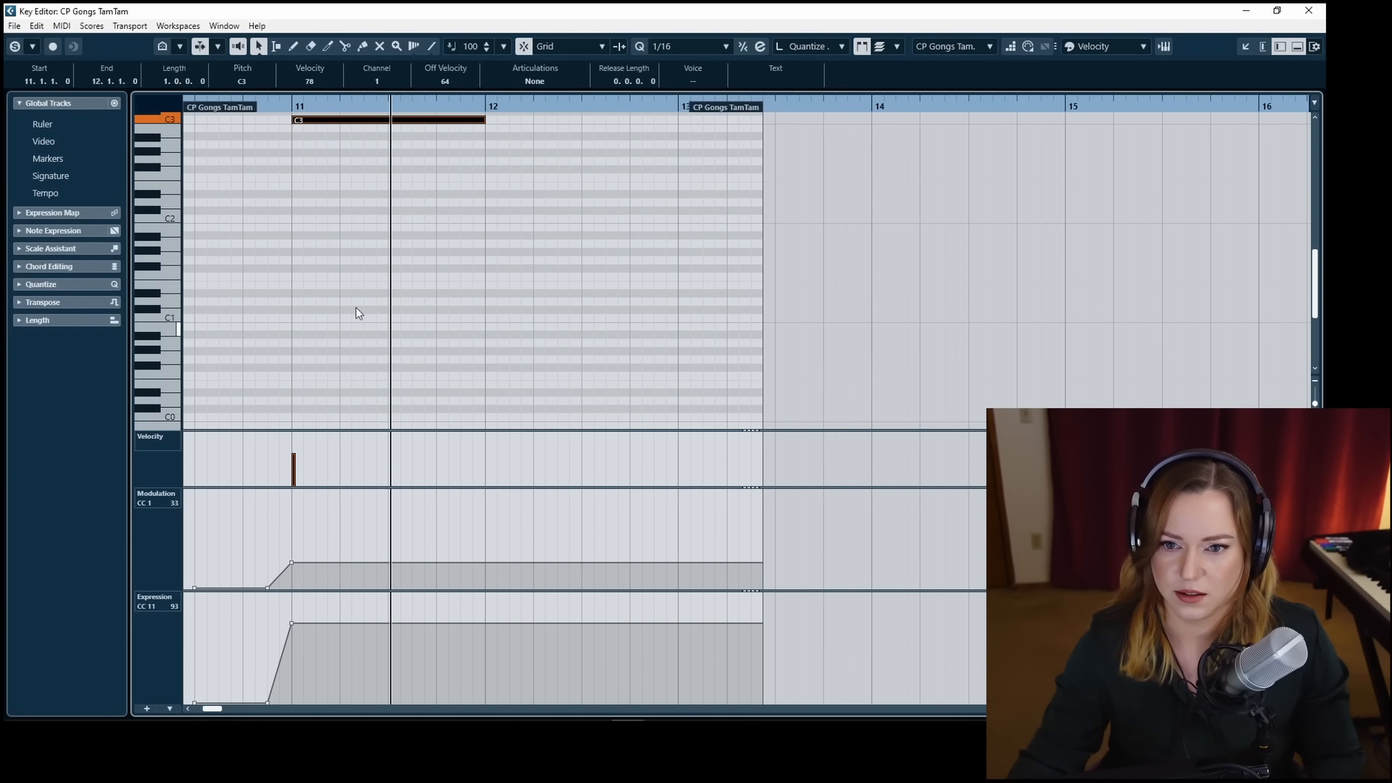
pyautogui.click(301, 460)
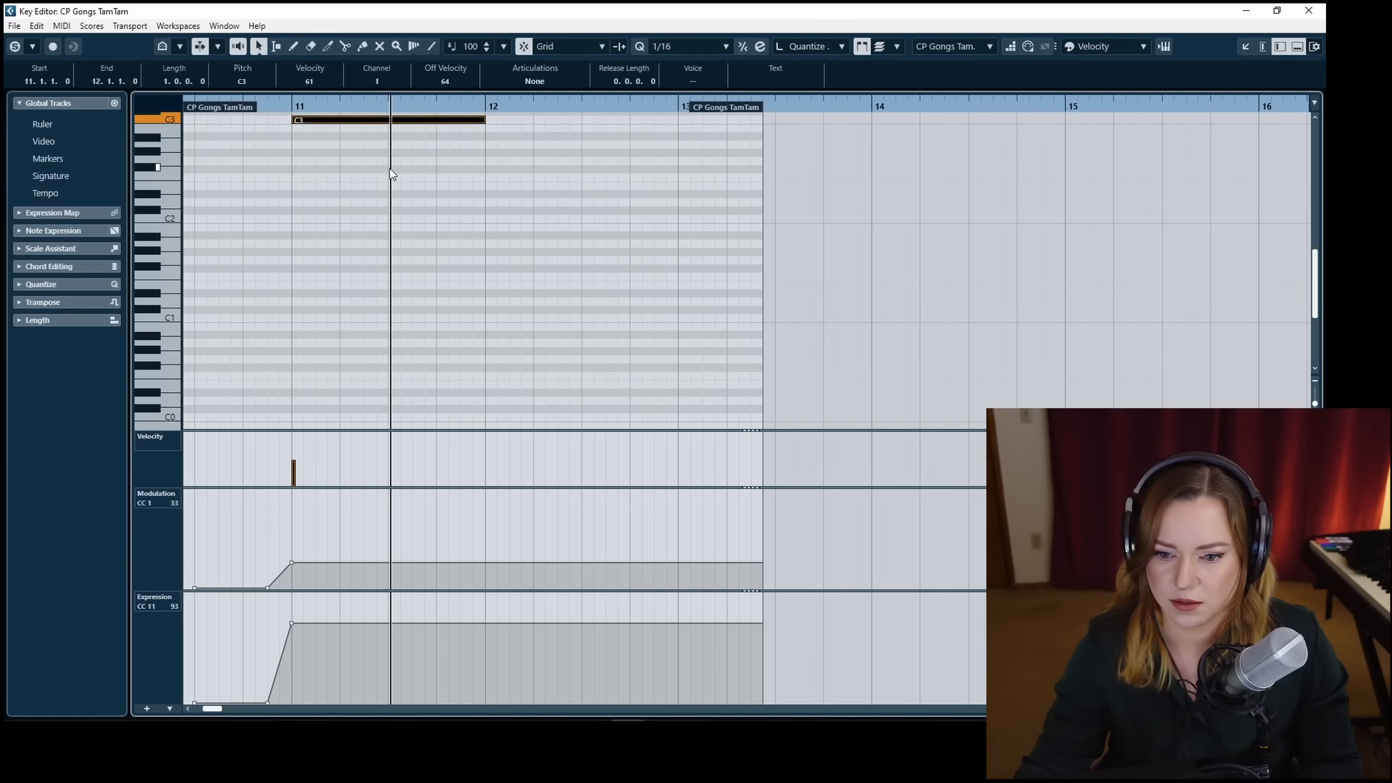
# Return to the arrangement and play it back from mid-bar 10 to hear the gong hit.
pyautogui.click(403, 203)
pyautogui.press('Return')
pyautogui.doubleClick(561, 129)
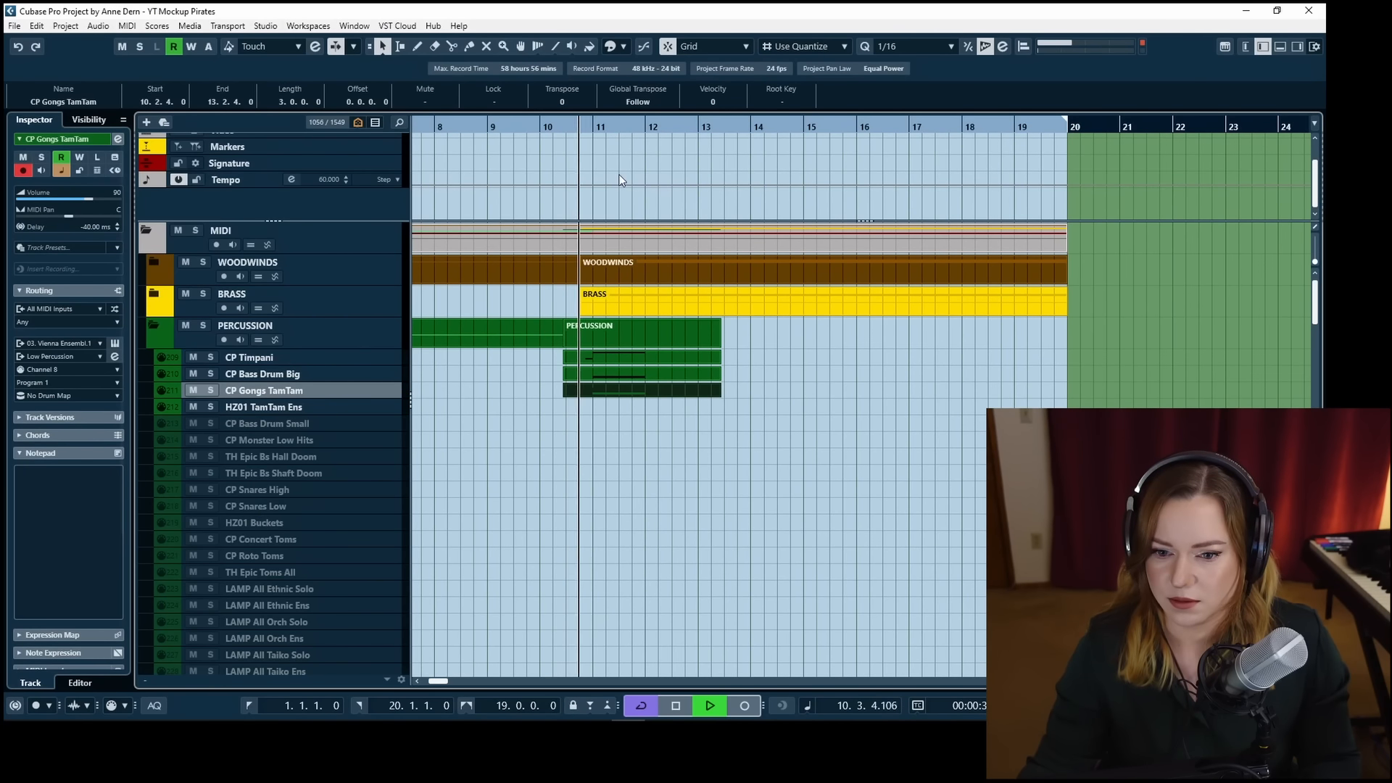
# Add volume automation to the CP Gongs TamTam track, dropping from 90 in bar 9 to 75 at bar 10.
pyautogui.click(174, 398)
pyautogui.click(521, 439)
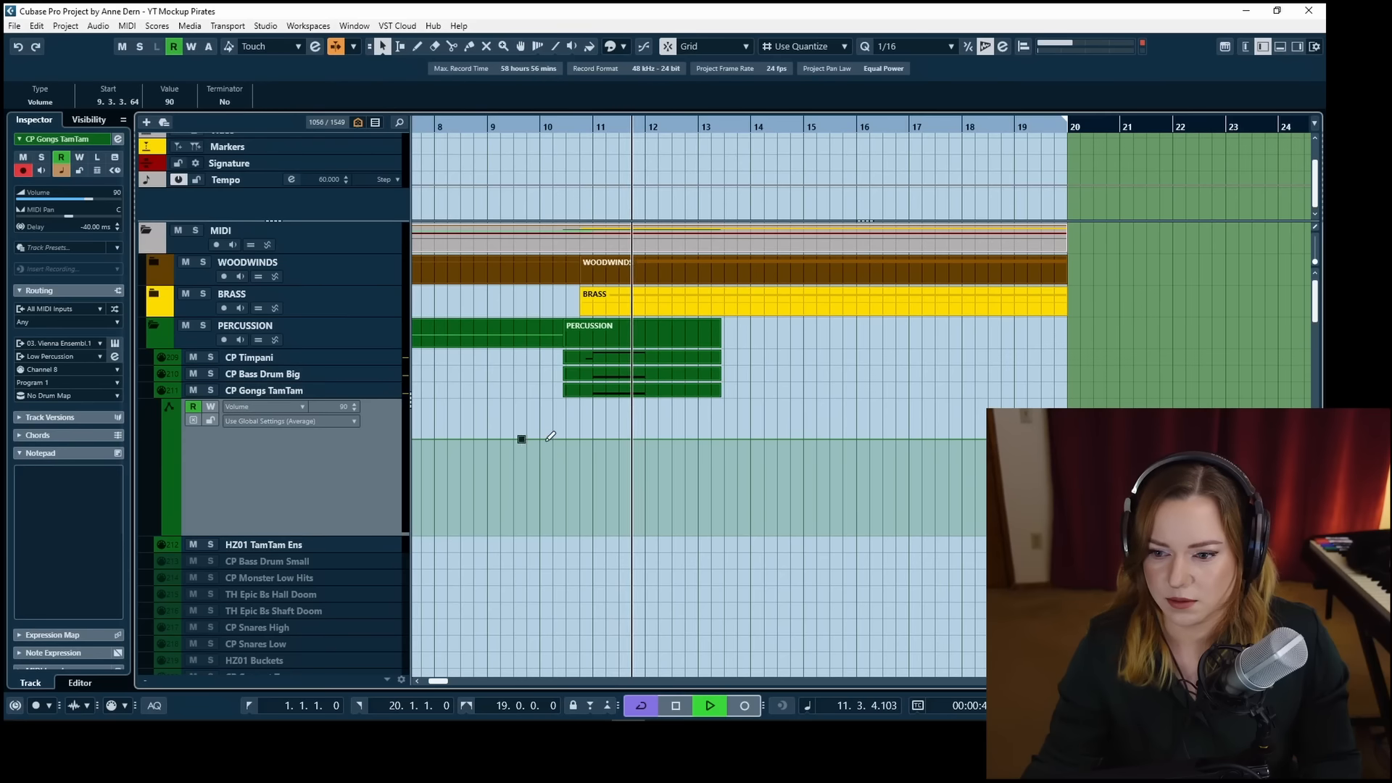
pyautogui.moveTo(546, 439); pyautogui.dragTo(546, 457)
pyautogui.press('space')
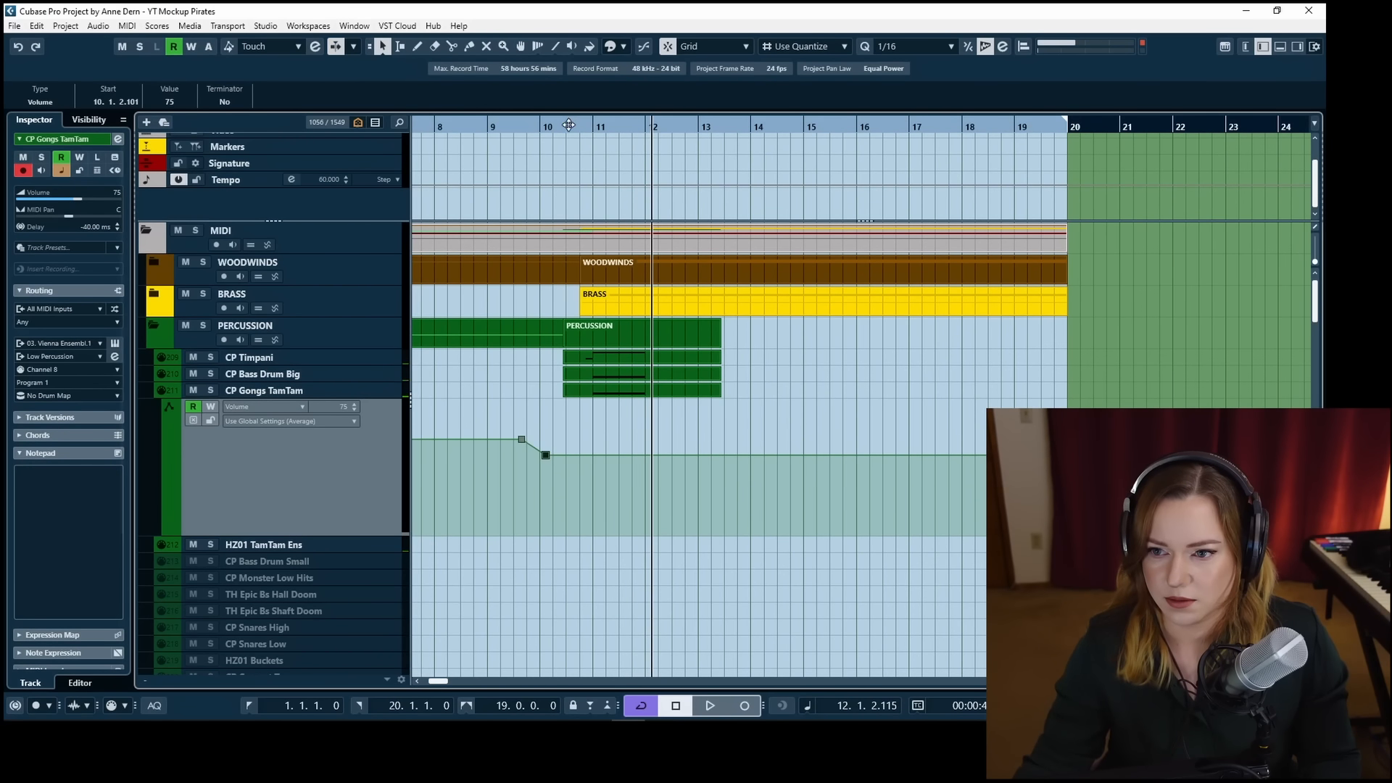
# Play back the quieter gong going into bar 11 and hide its automation lane.
pyautogui.click(571, 124)
pyautogui.press('space')
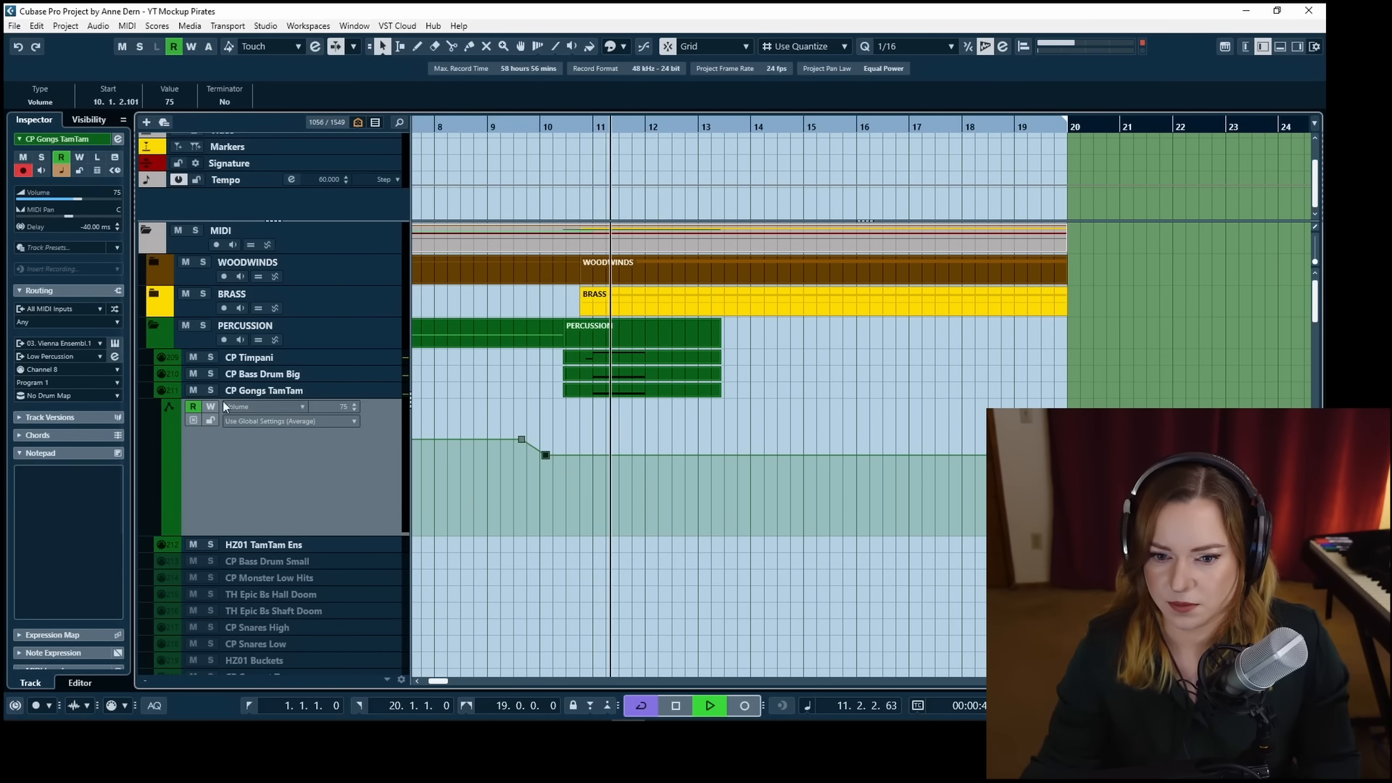
pyautogui.click(159, 395)
pyautogui.press('space')
# Copy the CP Gongs TamTam part to the HZ01 TamTam Ens track and open the copy in the Key Editor.
pyautogui.click(602, 389)
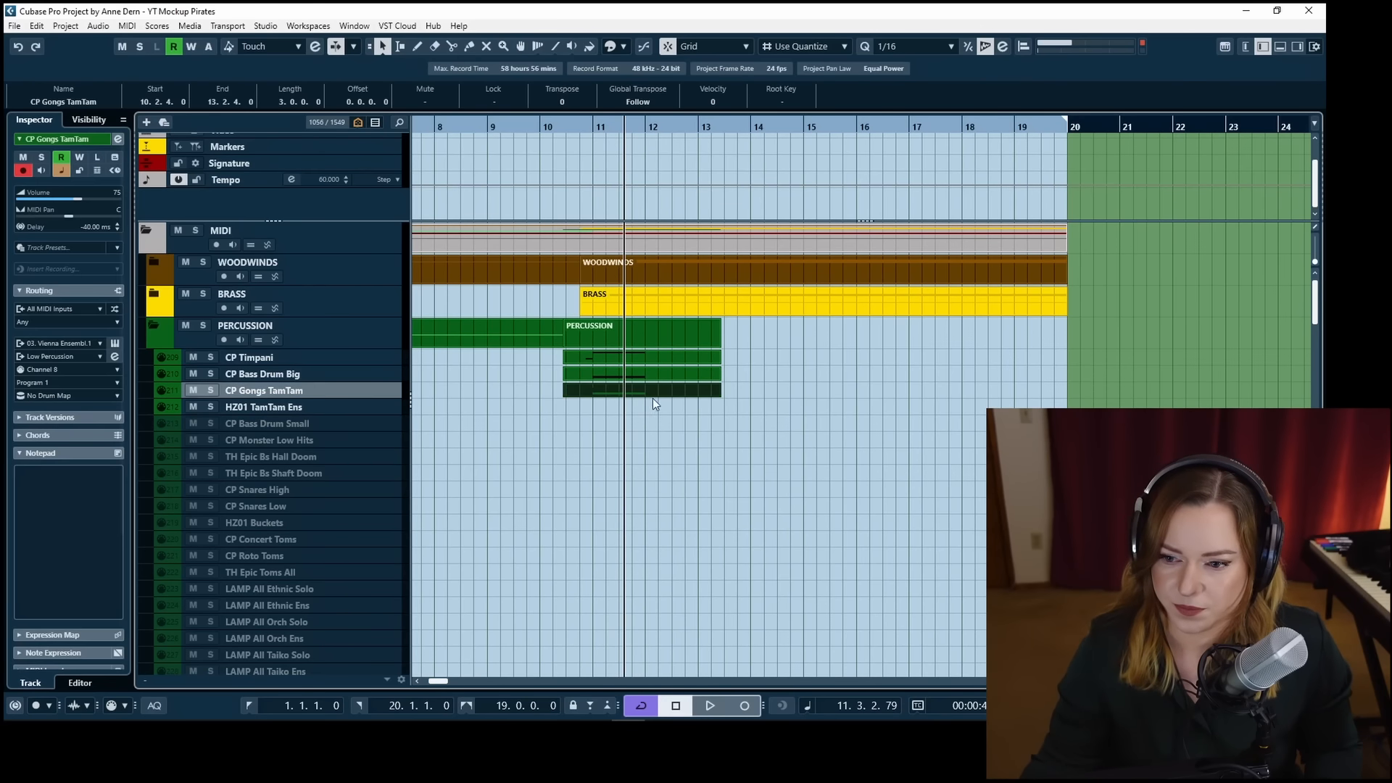
pyautogui.moveTo(615, 397); pyautogui.dragTo(616, 406)
pyautogui.doubleClick(616, 407)
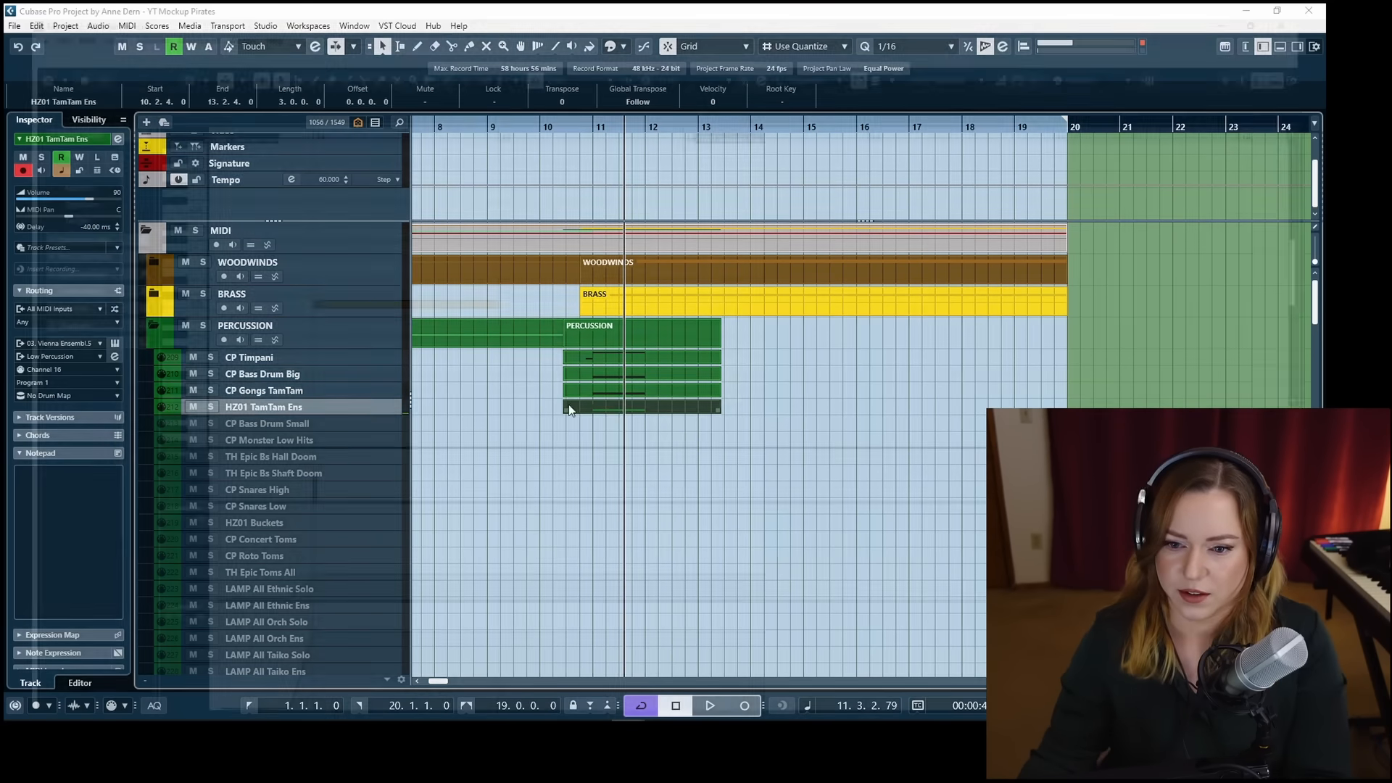
# Transpose the bar 11 note of the HZ01 TamTam Ens part down two octaves to C1.
pyautogui.click(401, 281)
pyautogui.hotkey('shift', 'Down')
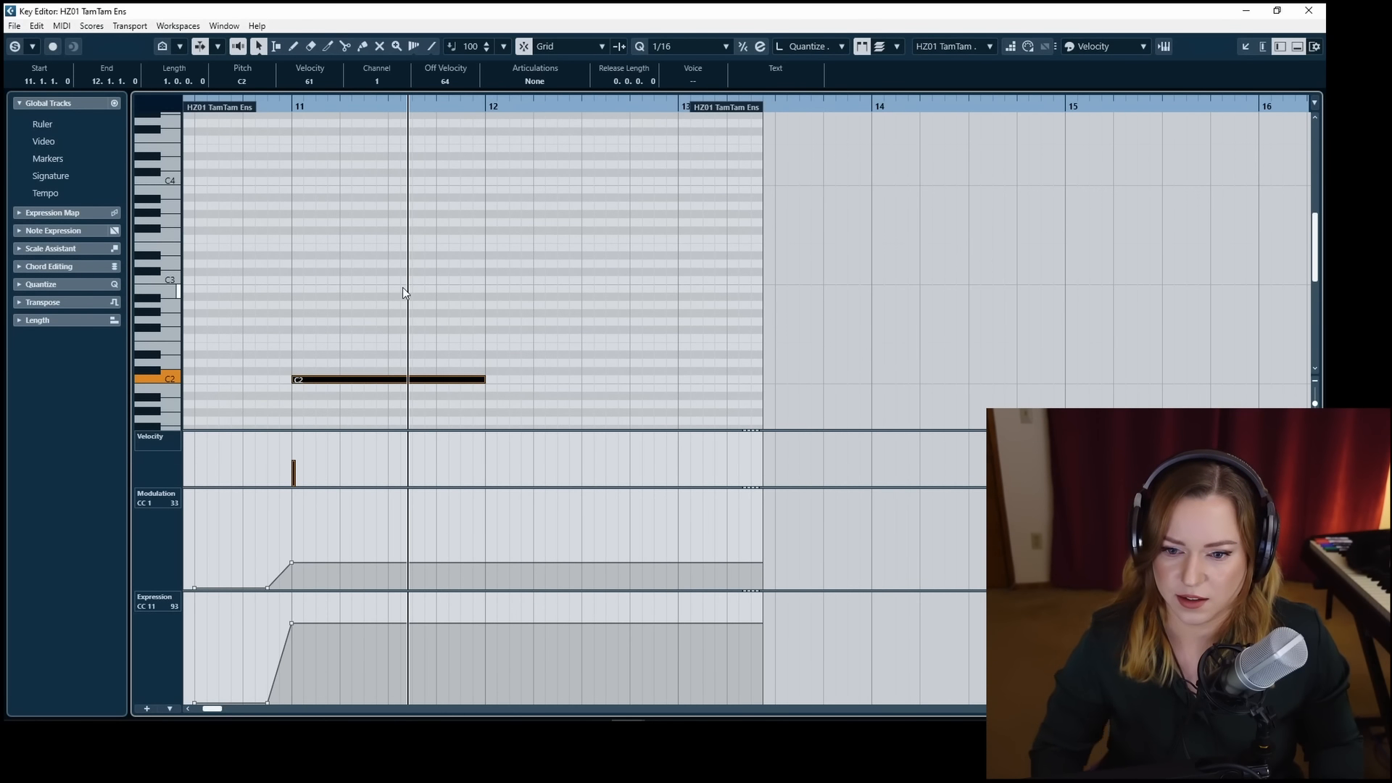
pyautogui.hotkey('shift', 'Down')
pyautogui.scroll(-3, 385, 305)
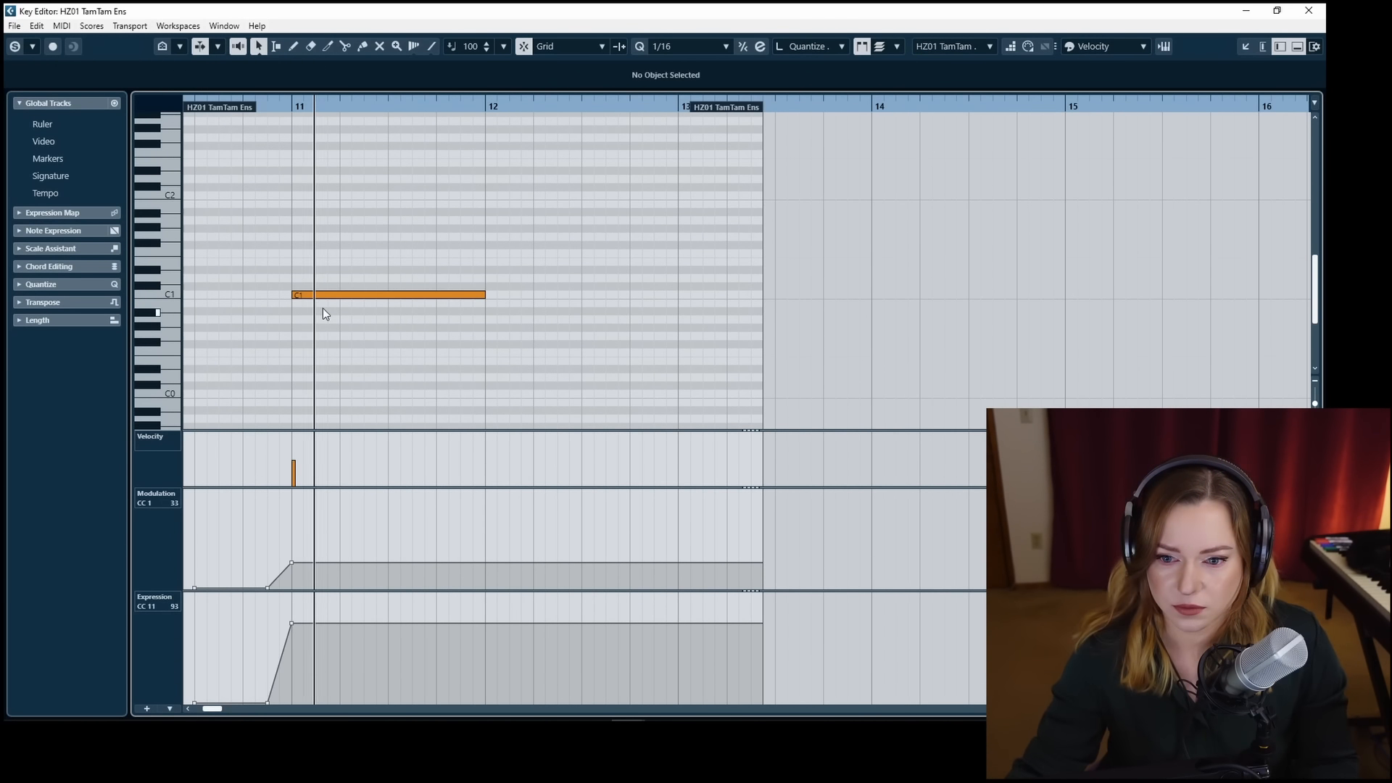
# Solo the HZ01 TamTam Ens track and play back its hit going into bar 11.
pyautogui.press('space')
pyautogui.press('s')
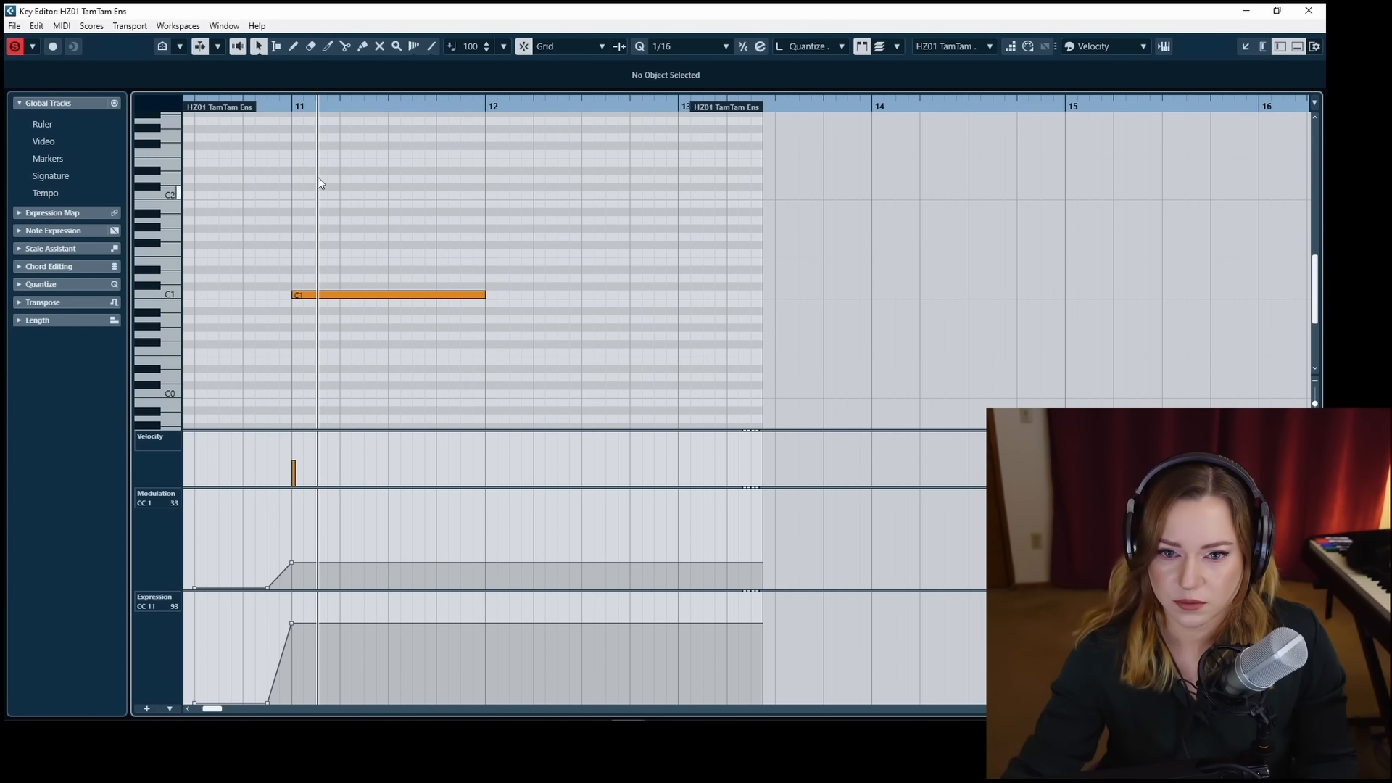
pyautogui.press('space')
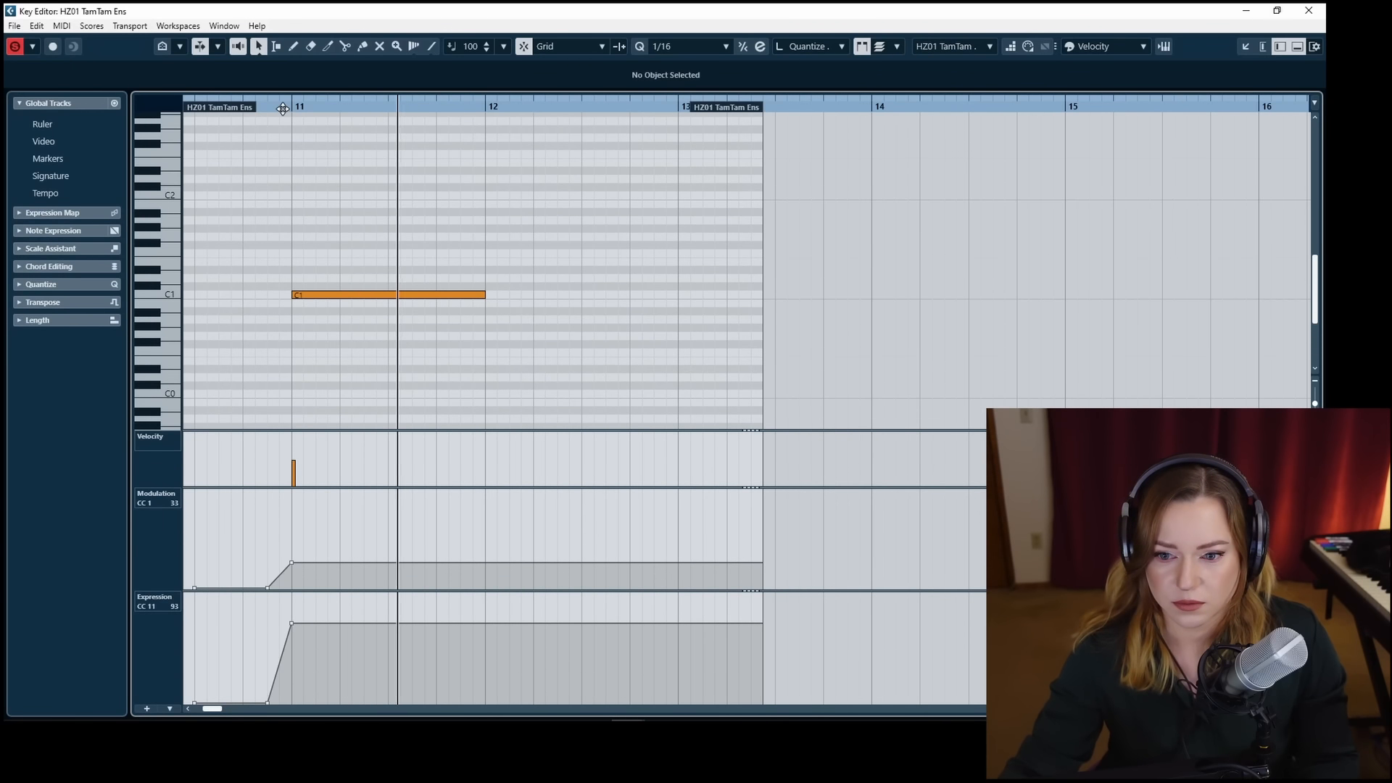
pyautogui.press('space')
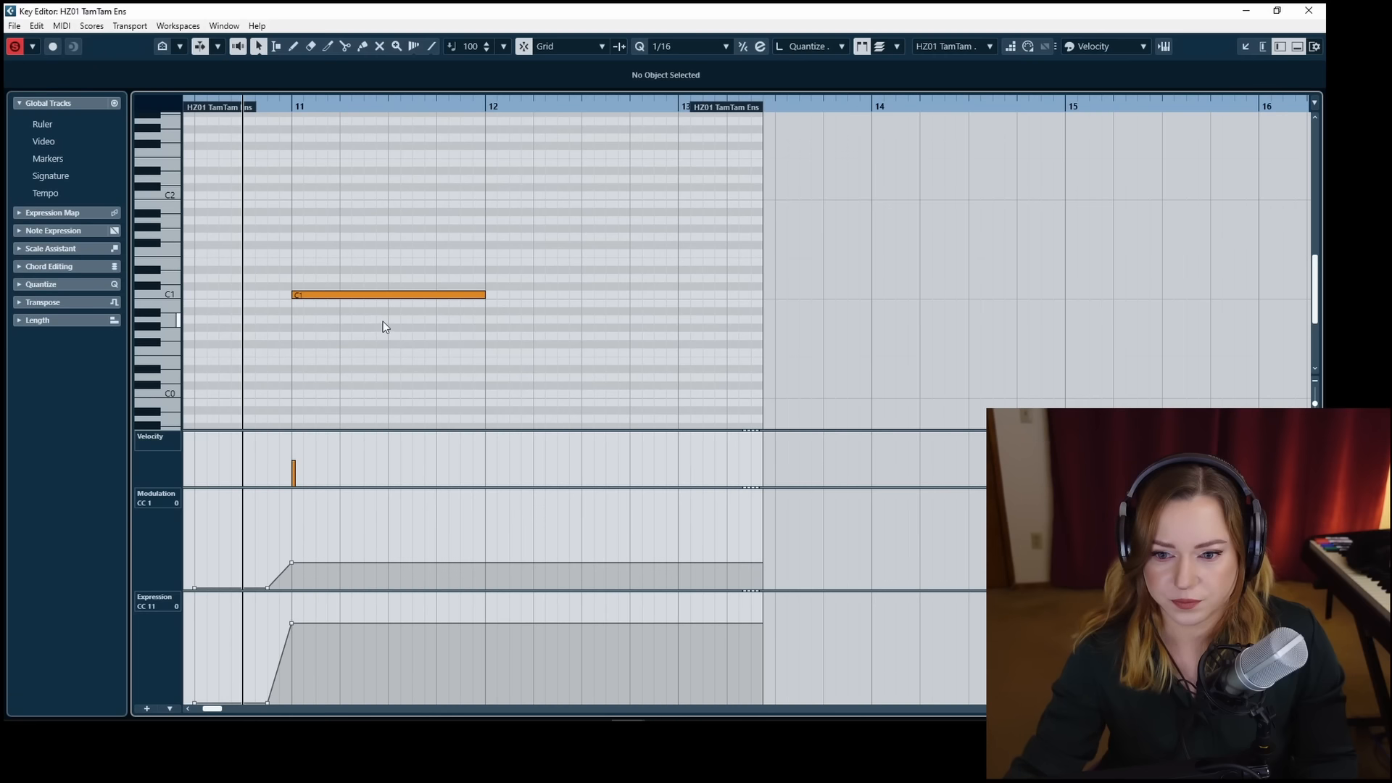
# Set the C1 note's velocity to 60, play it back with the full arrangement unsoloed, and return to the project view.
pyautogui.click(376, 295)
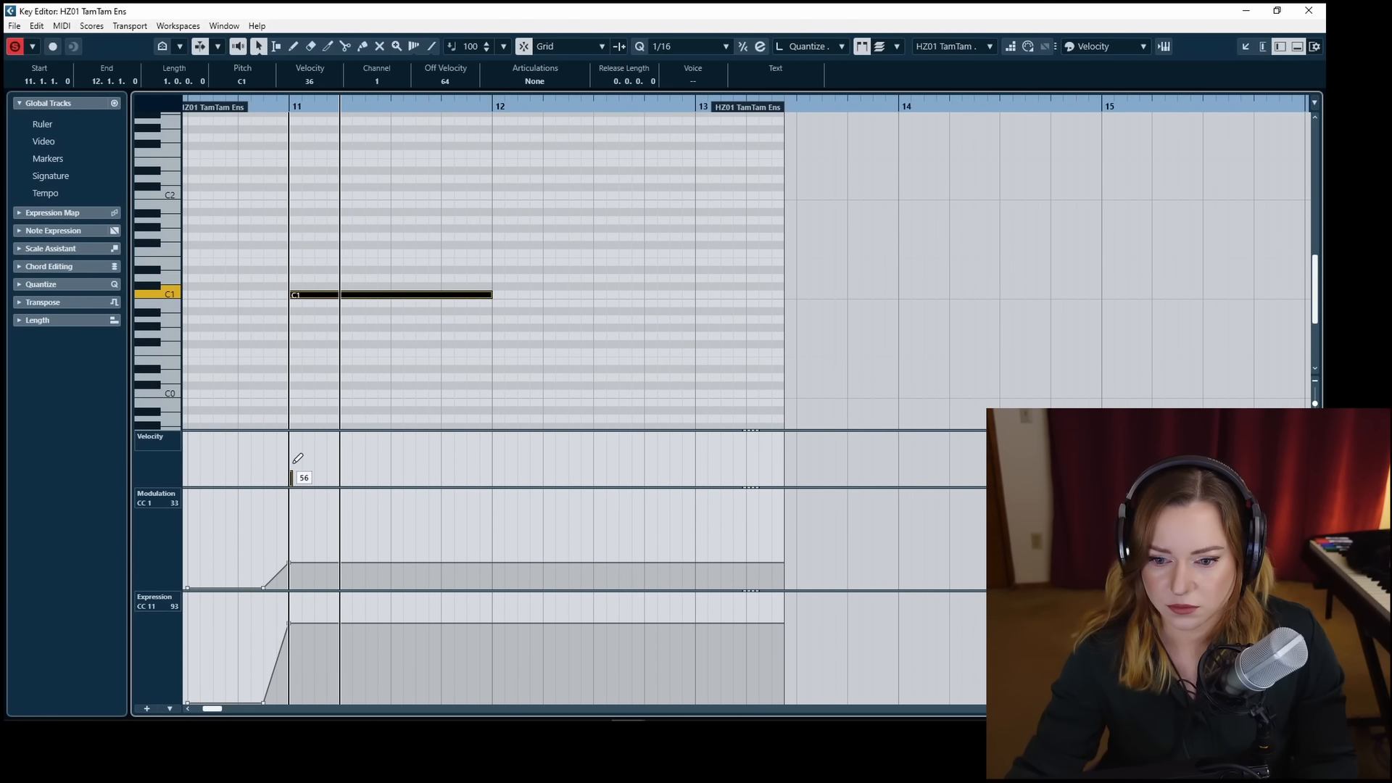
pyautogui.click(298, 457)
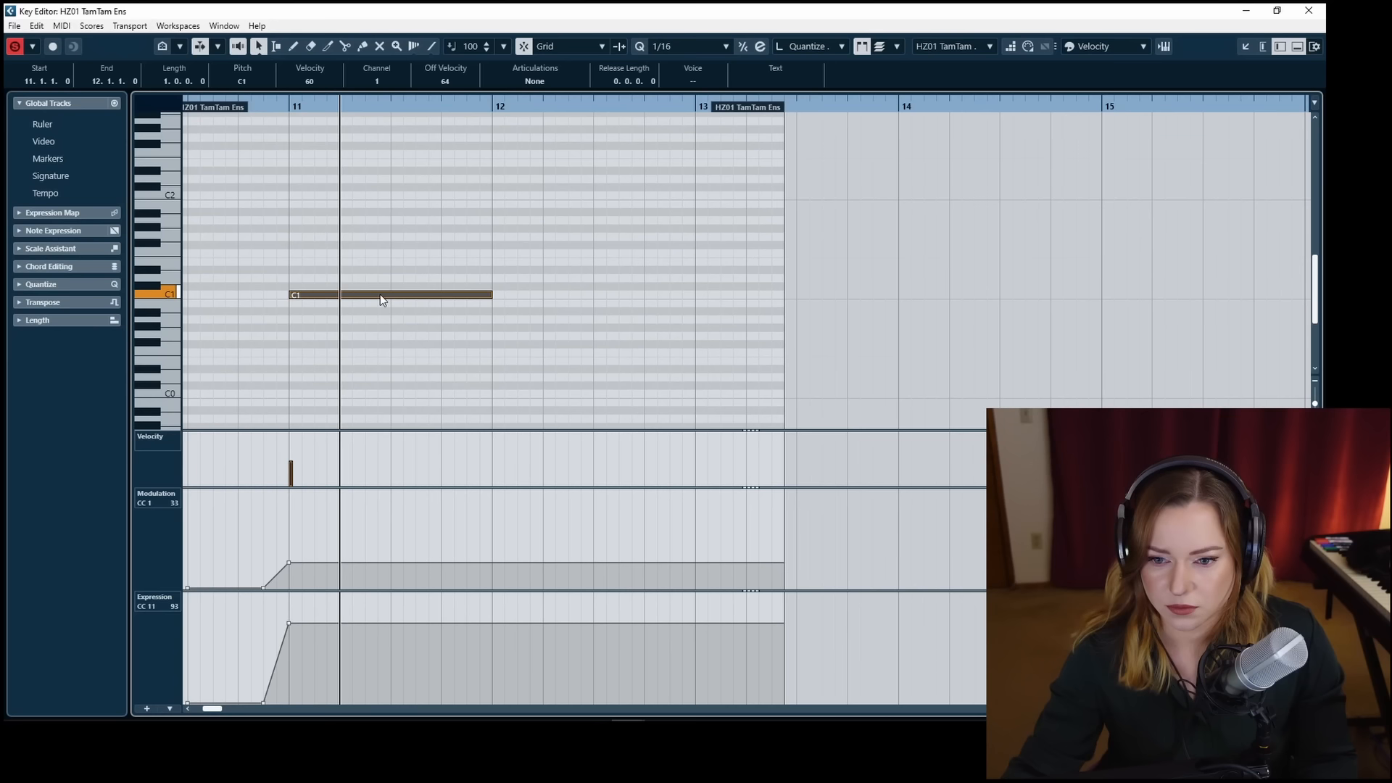
pyautogui.click(245, 107)
pyautogui.click(469, 207)
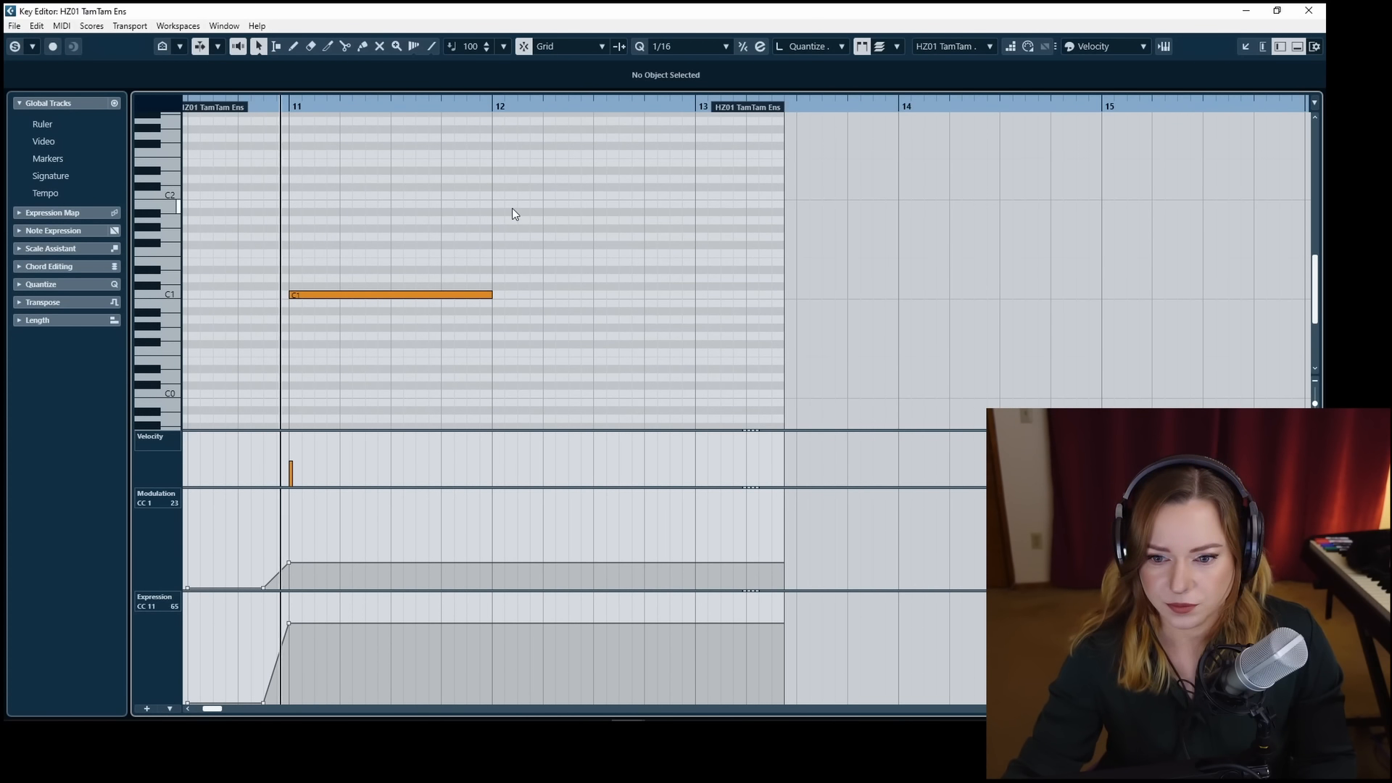
pyautogui.press('Escape')
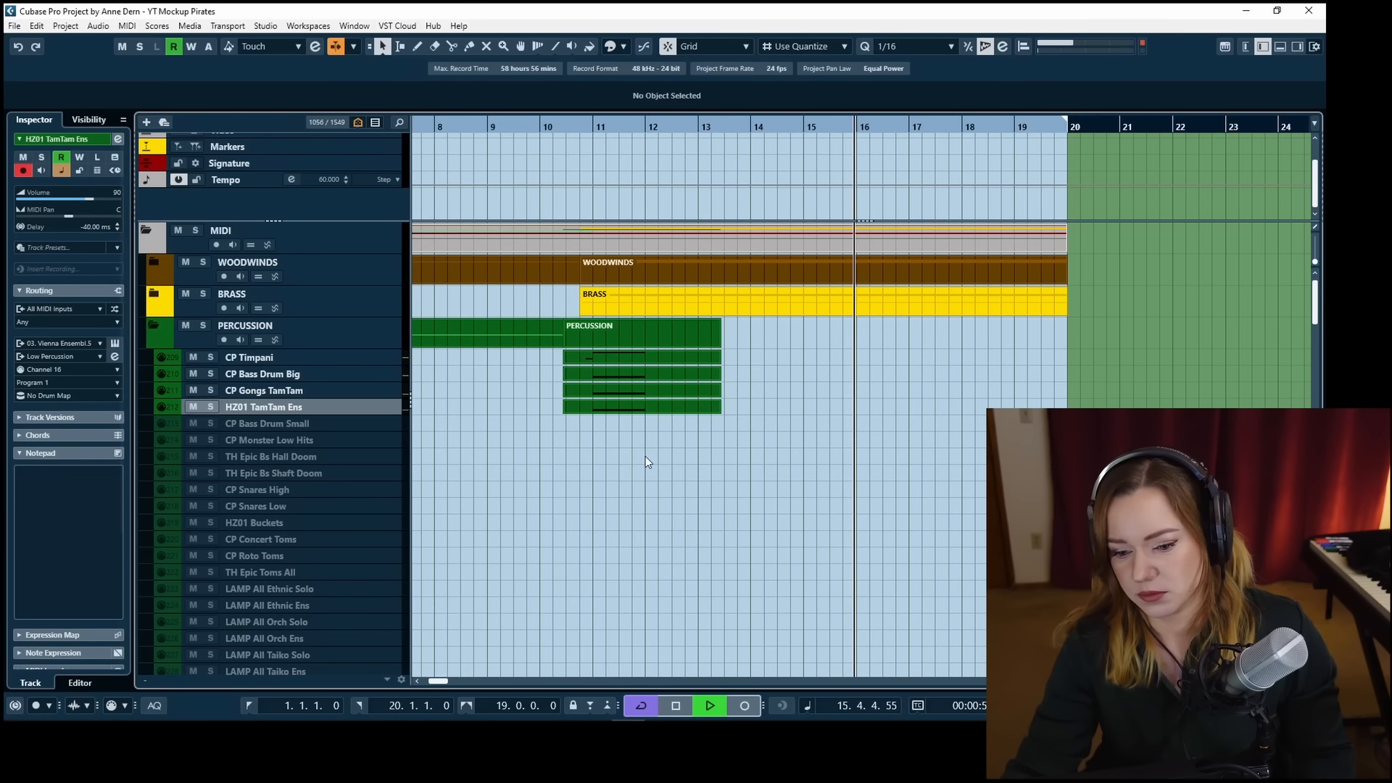
# Stop playback and collapse the PERCUSSION folder.
pyautogui.scroll(-8, 645, 456)
pyautogui.scroll(8, 642, 460)
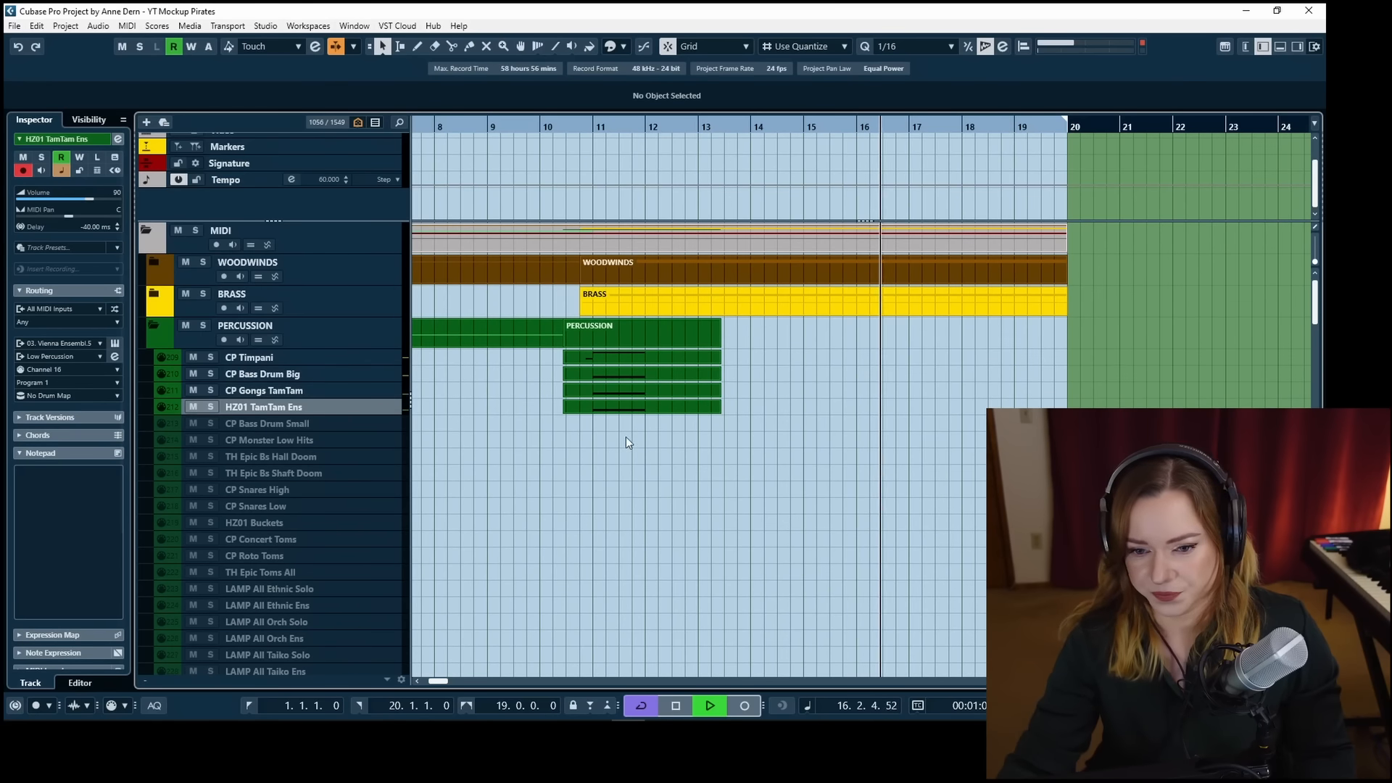
pyautogui.click(152, 324)
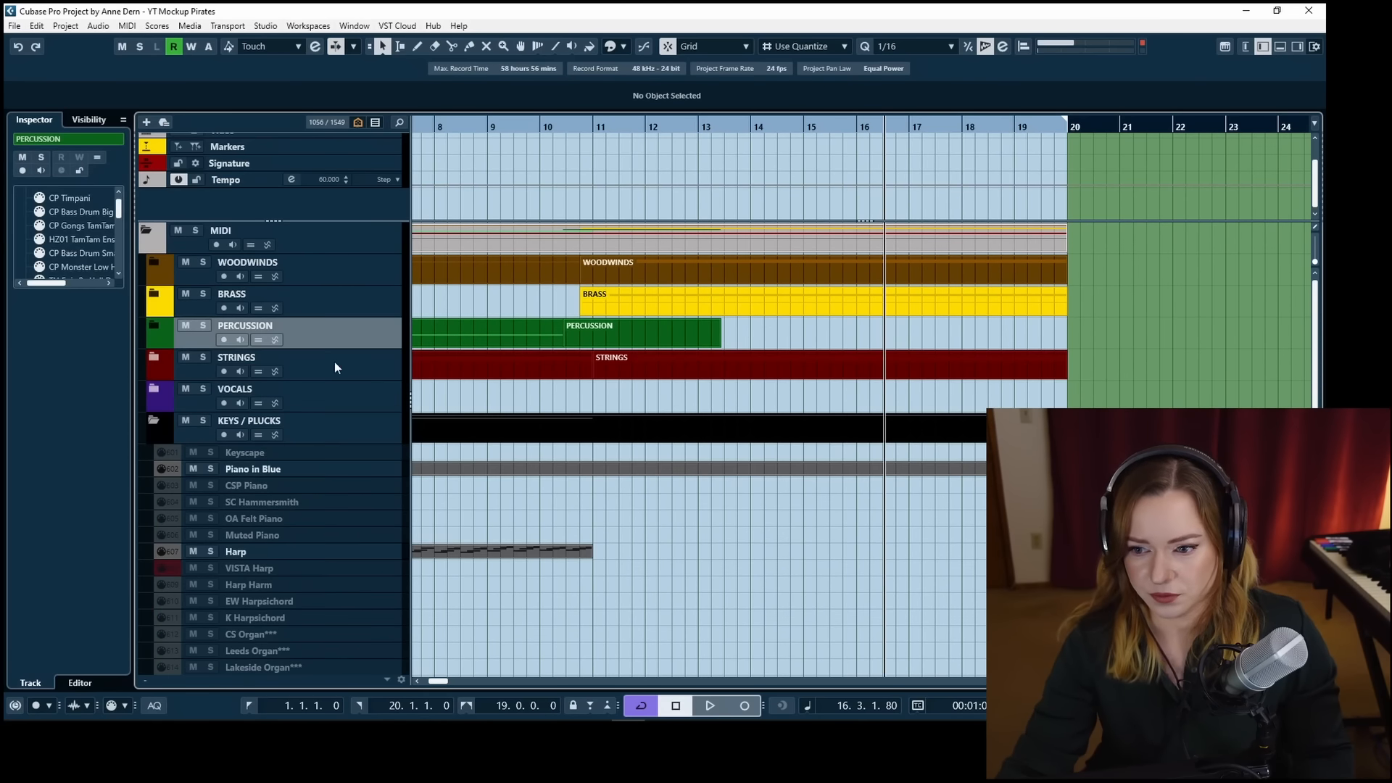
# Insert a marker at the start of bar 11 on the Markers track.
pyautogui.click(598, 131)
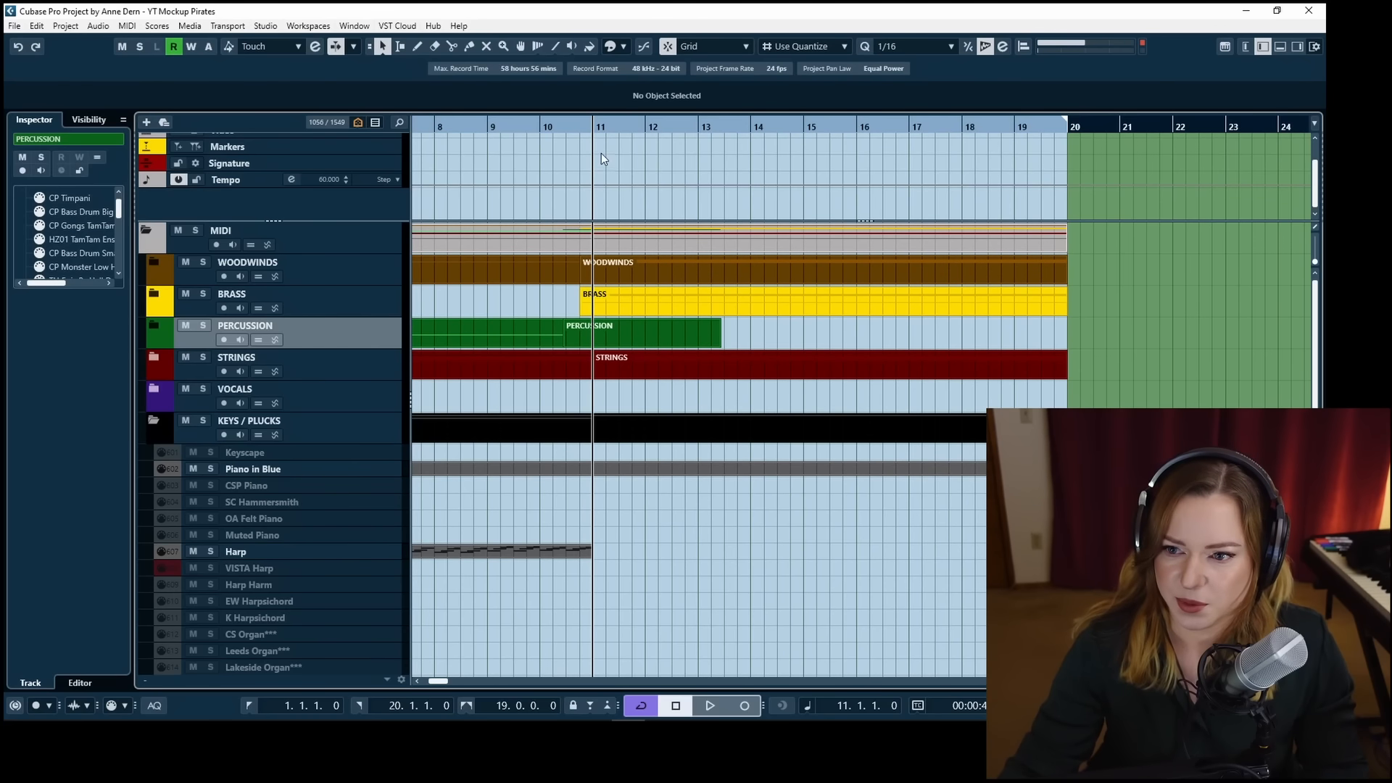
pyautogui.press('Insert')
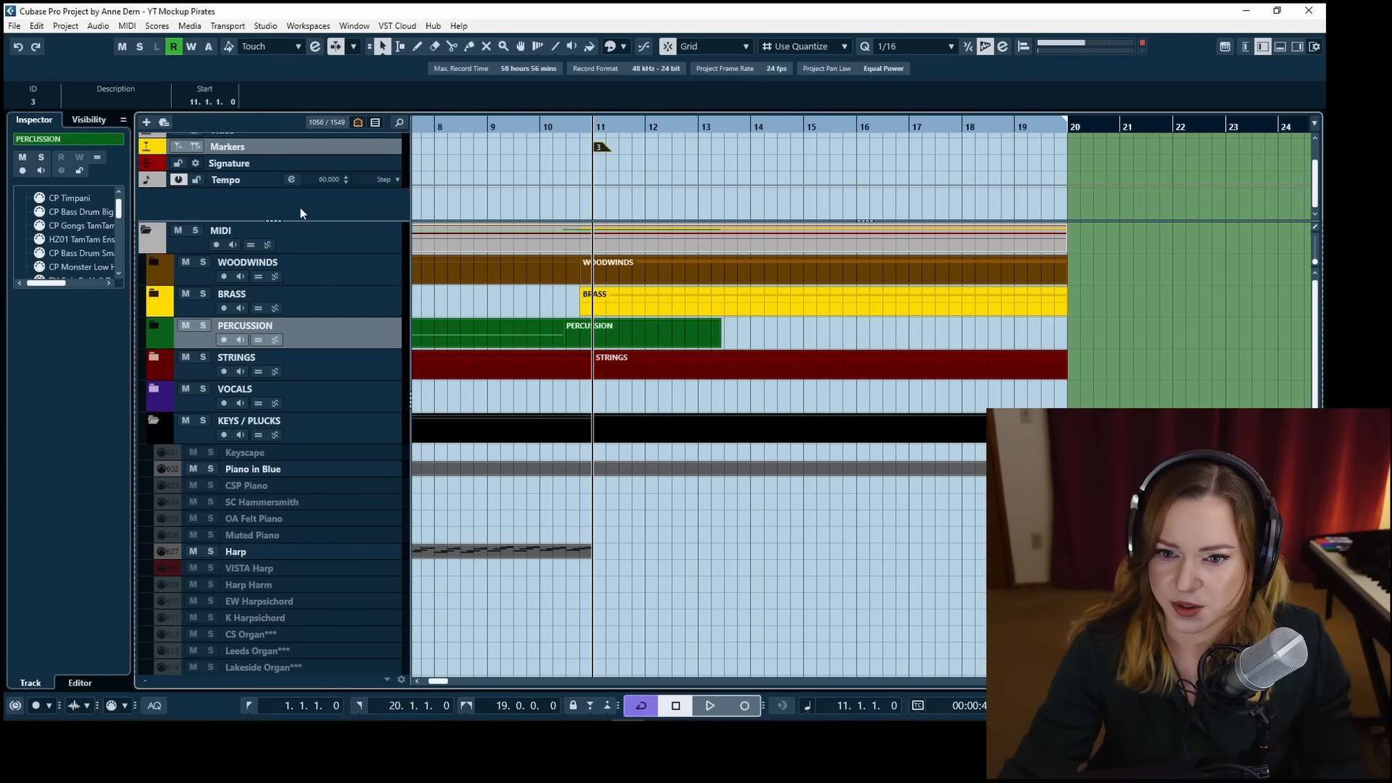
pyautogui.scroll(2, 302, 206)
pyautogui.click(765, 554)
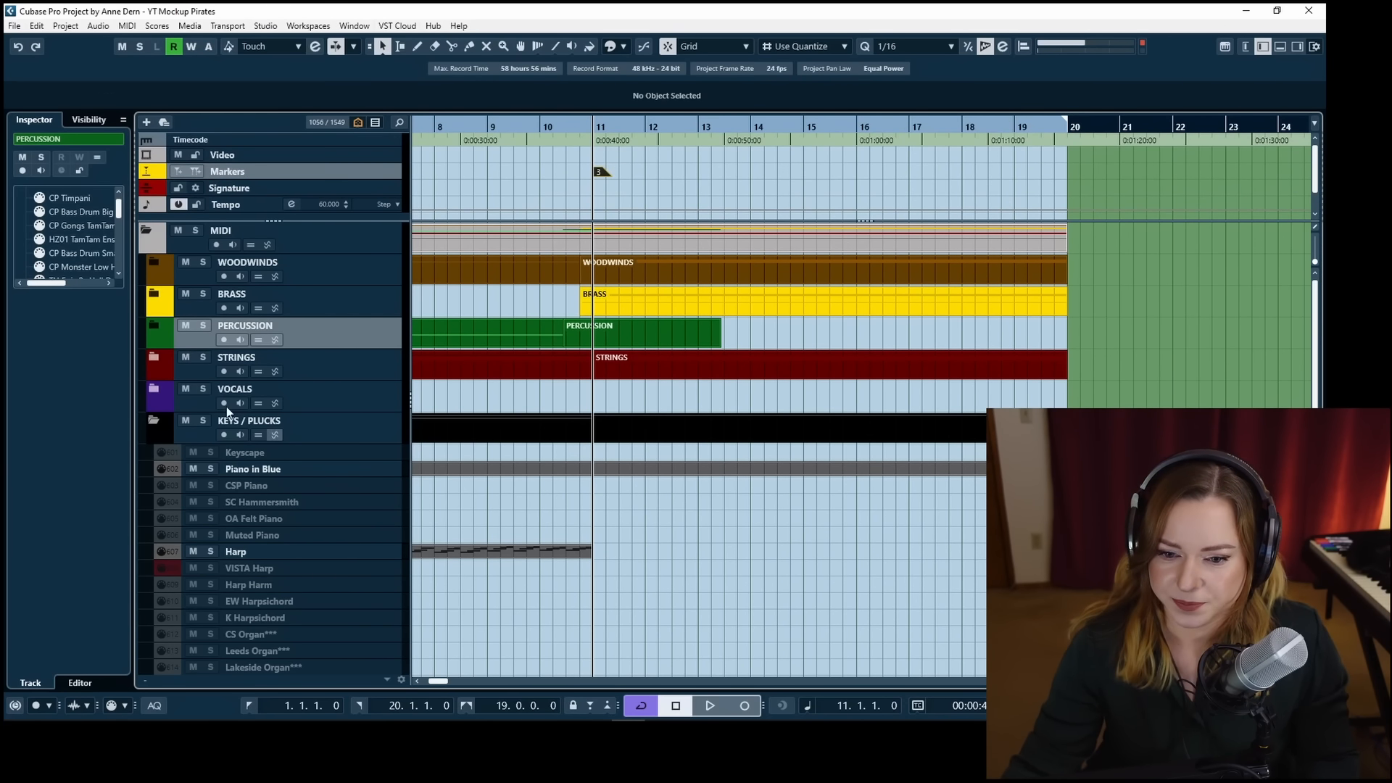
# Collapse the KEYS / PLUCKS folder and place the DA1_092_ScoringBoomHit sample on a new audio track at bar 11.
pyautogui.click(155, 428)
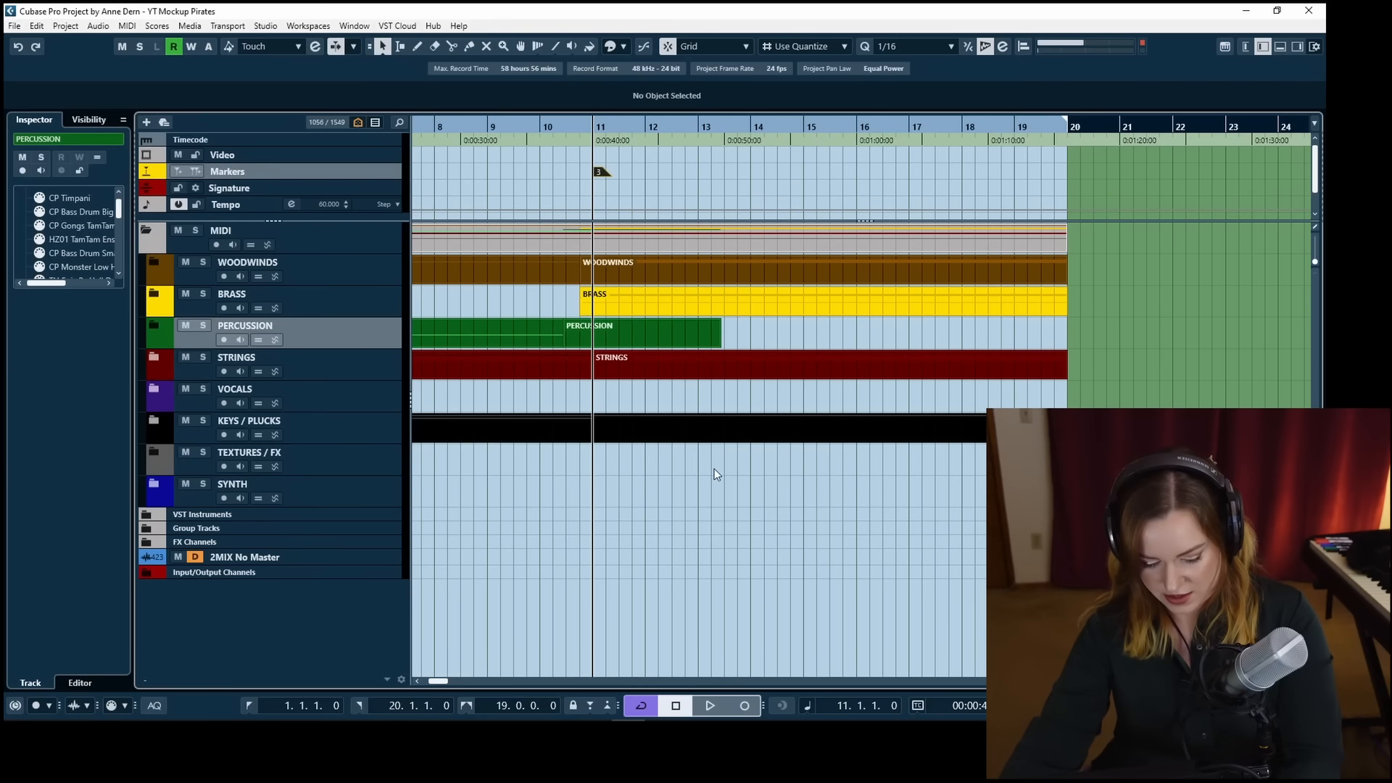
pyautogui.moveTo(578, 591); pyautogui.dragTo(596, 588)
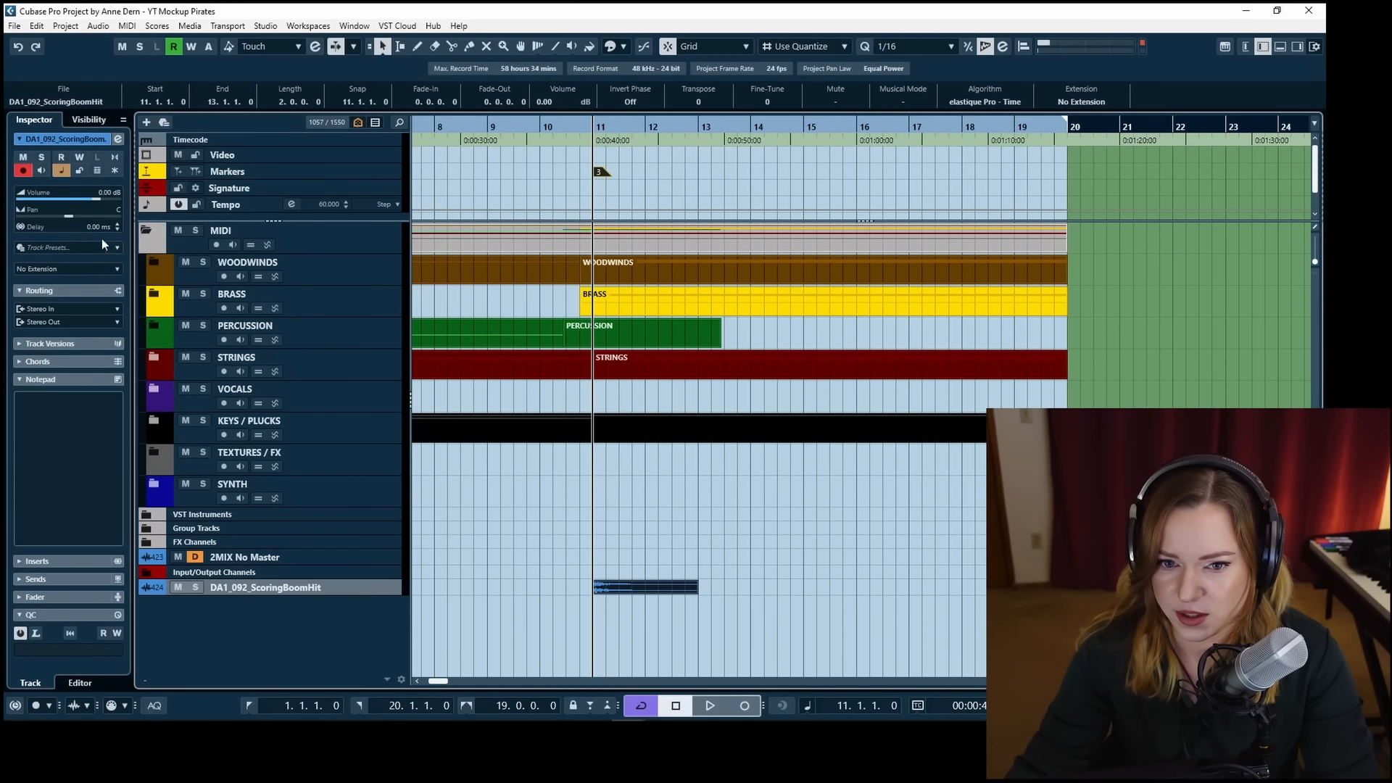
# Set the volume of the DA1_092_ScoringBoomHit track to -12 dB.
pyautogui.doubleClick(110, 190)
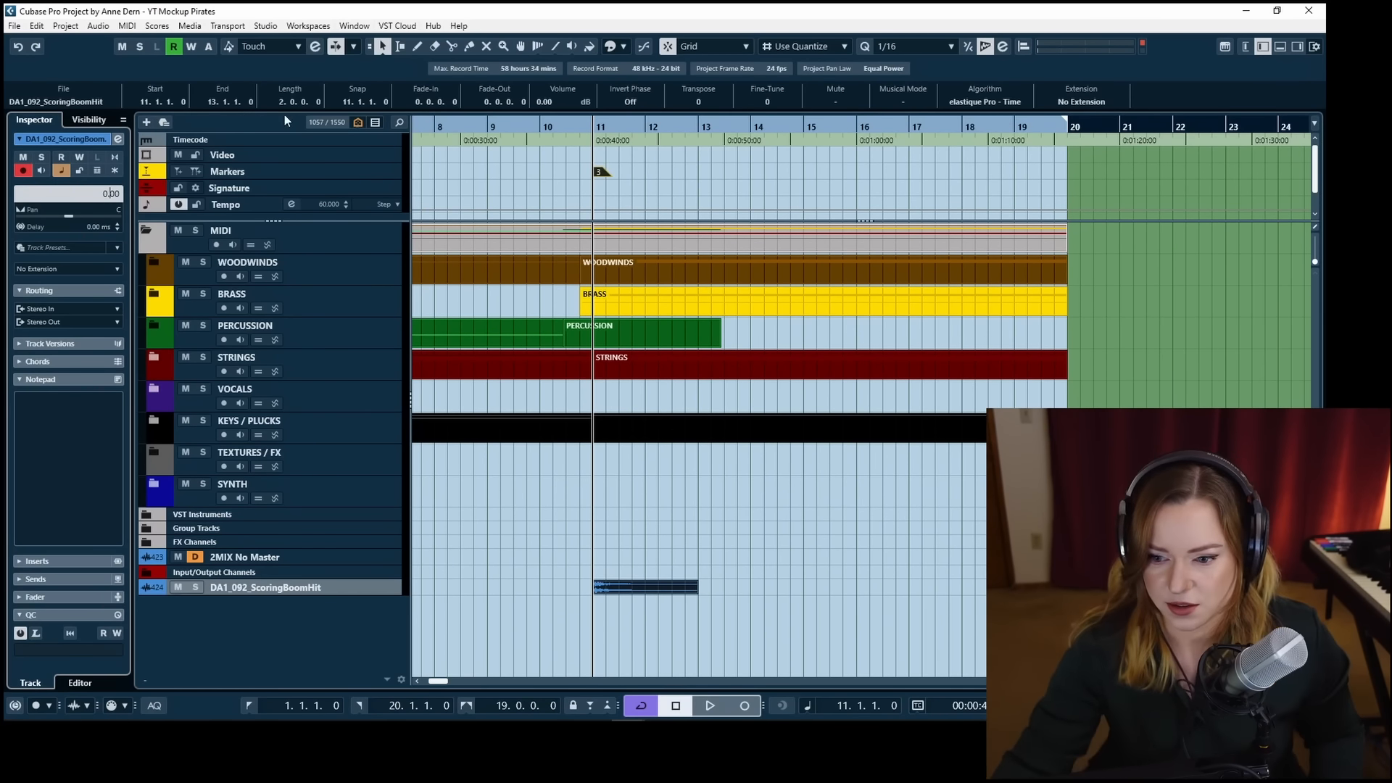
pyautogui.click(498, 611)
pyautogui.doubleClick(110, 193)
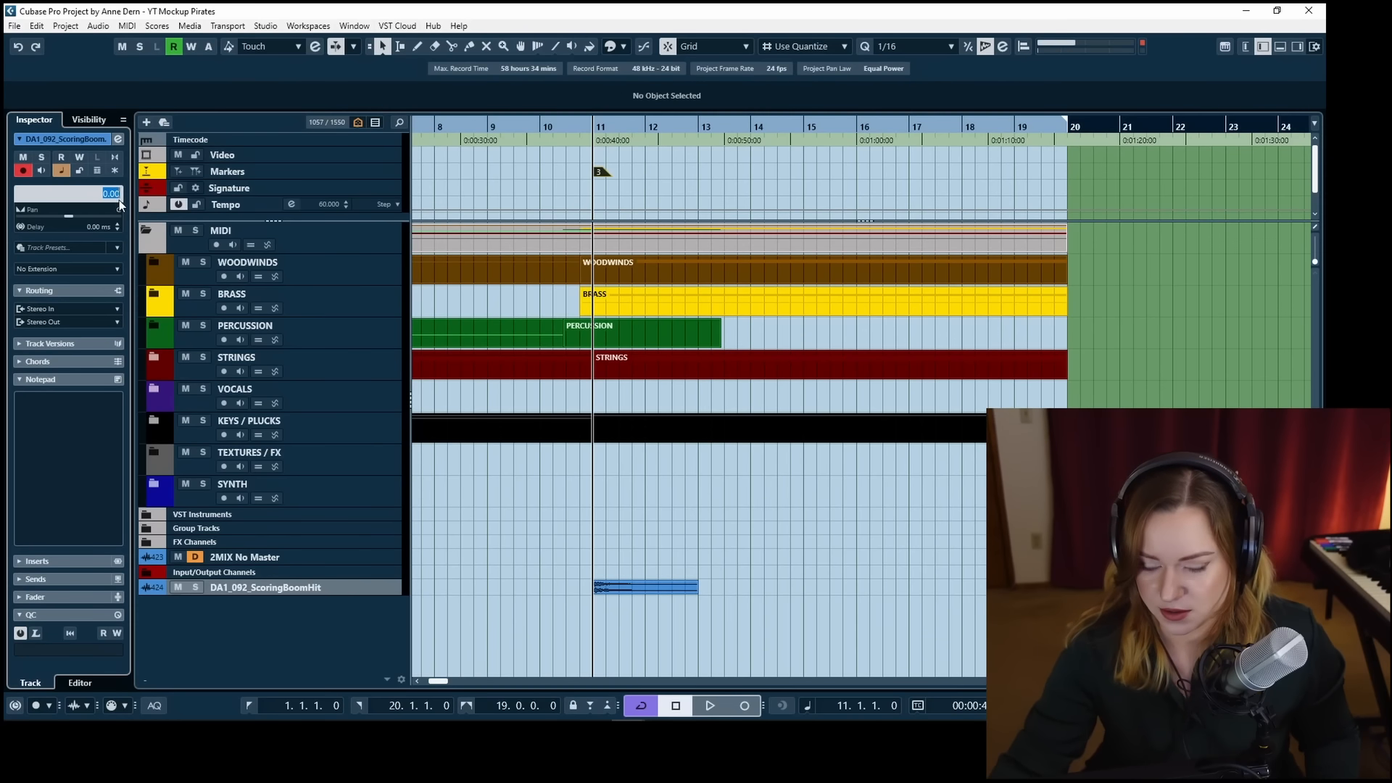
pyautogui.write('-12')
pyautogui.press('Return')
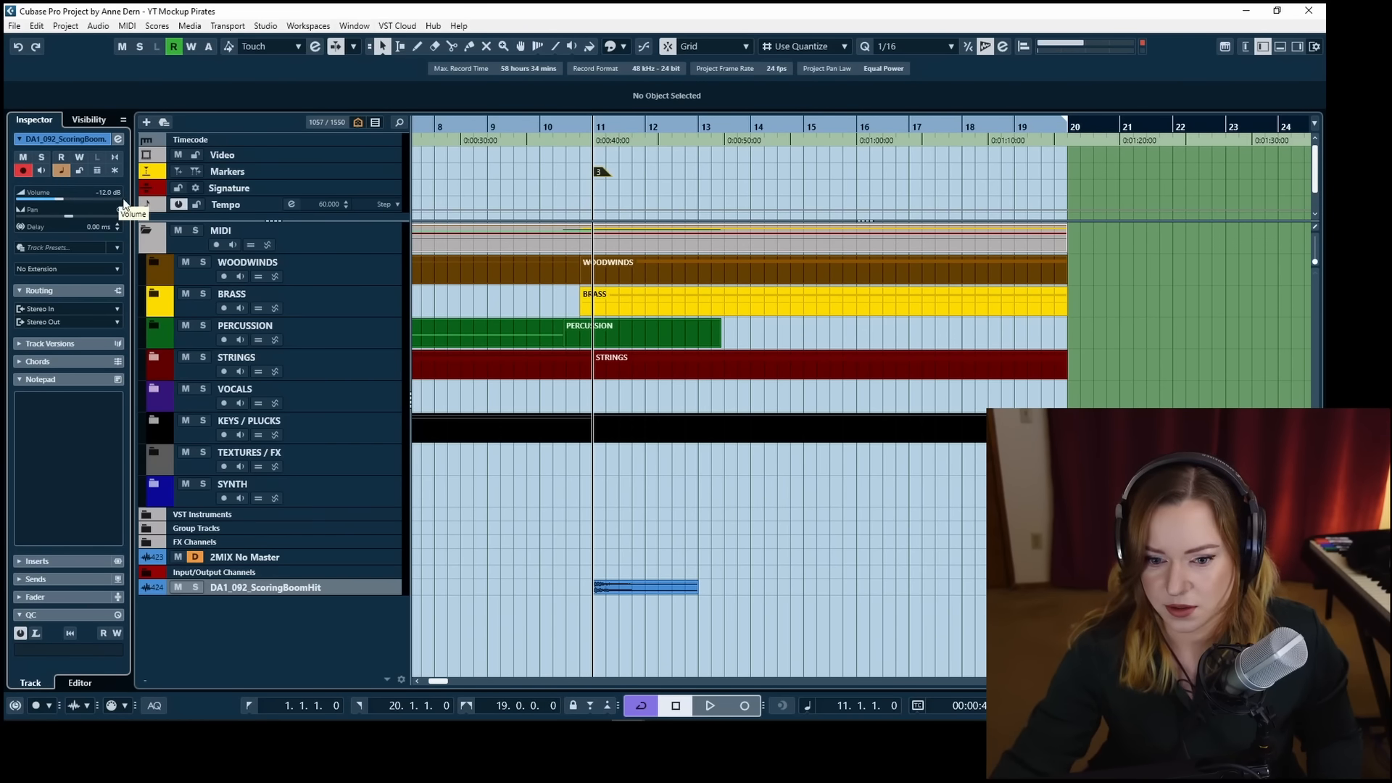
# Route the output of the DA1_092_ScoringBoomHit track to the Low Percussion group.
pyautogui.click(53, 324)
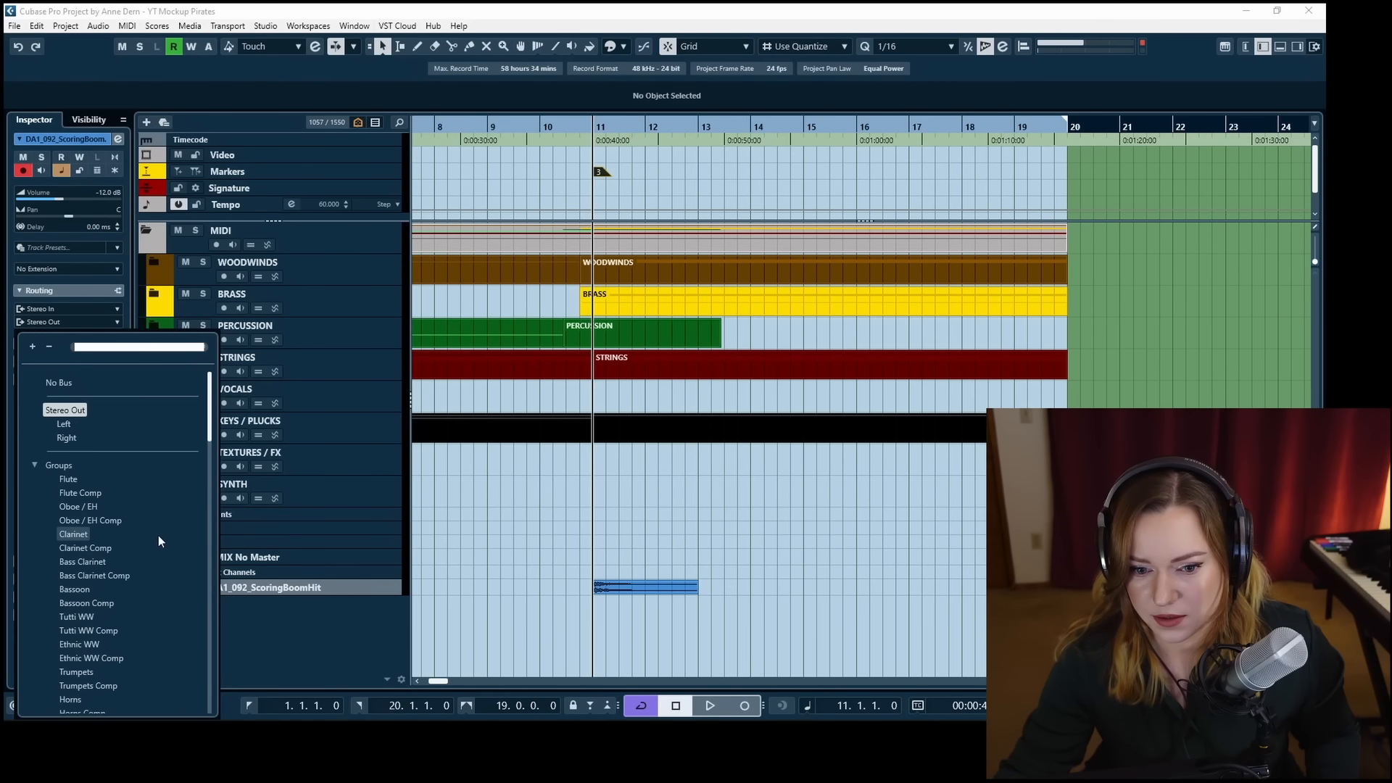
pyautogui.scroll(-5, 158, 535)
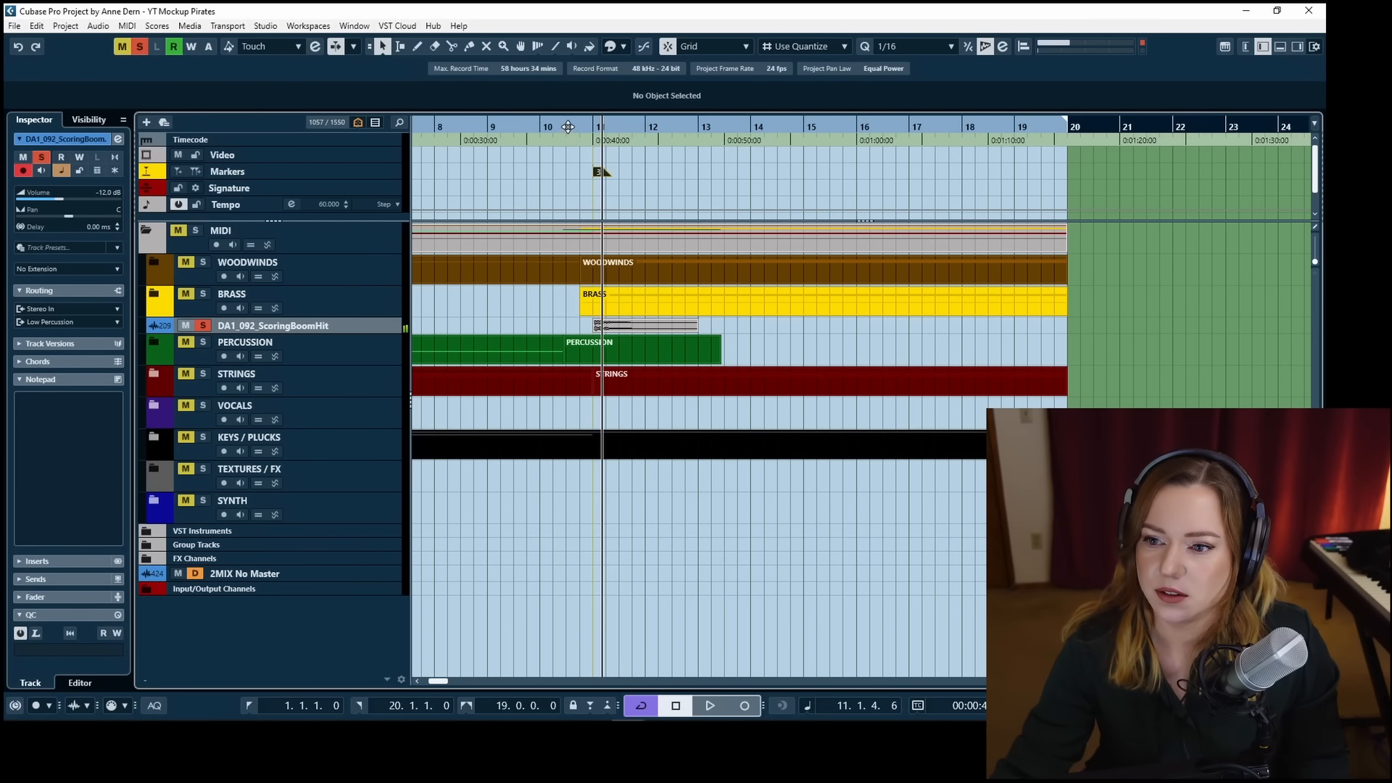
# Unsolo the DA1_092_ScoringBoomHit track and play the entry into bar 11 with the full arrangement.
pyautogui.click(567, 127)
pyautogui.press('s')
pyautogui.press('space')
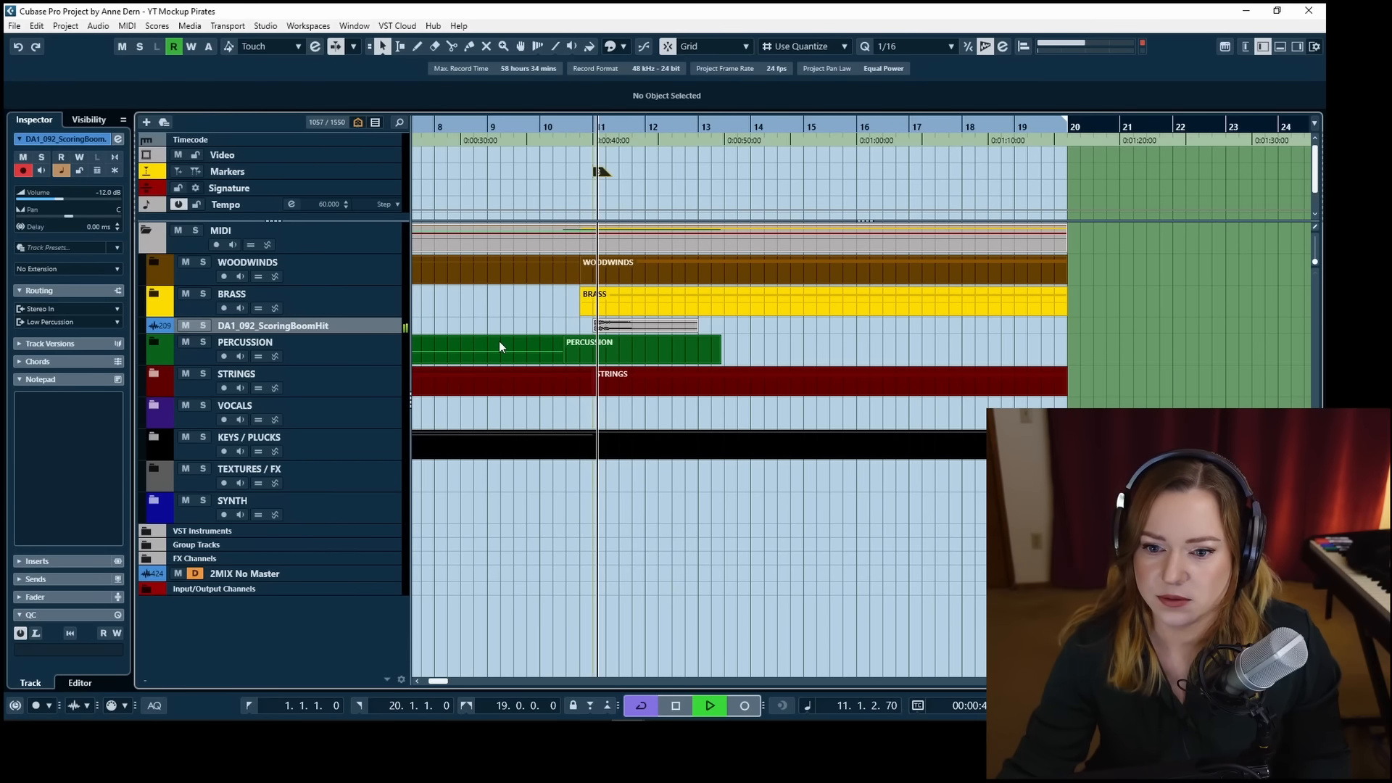
pyautogui.press('space')
# Set the DA1_092_ScoringBoomHit track's volume to -16 dB and play the entry into bar 11.
pyautogui.doubleClick(106, 191)
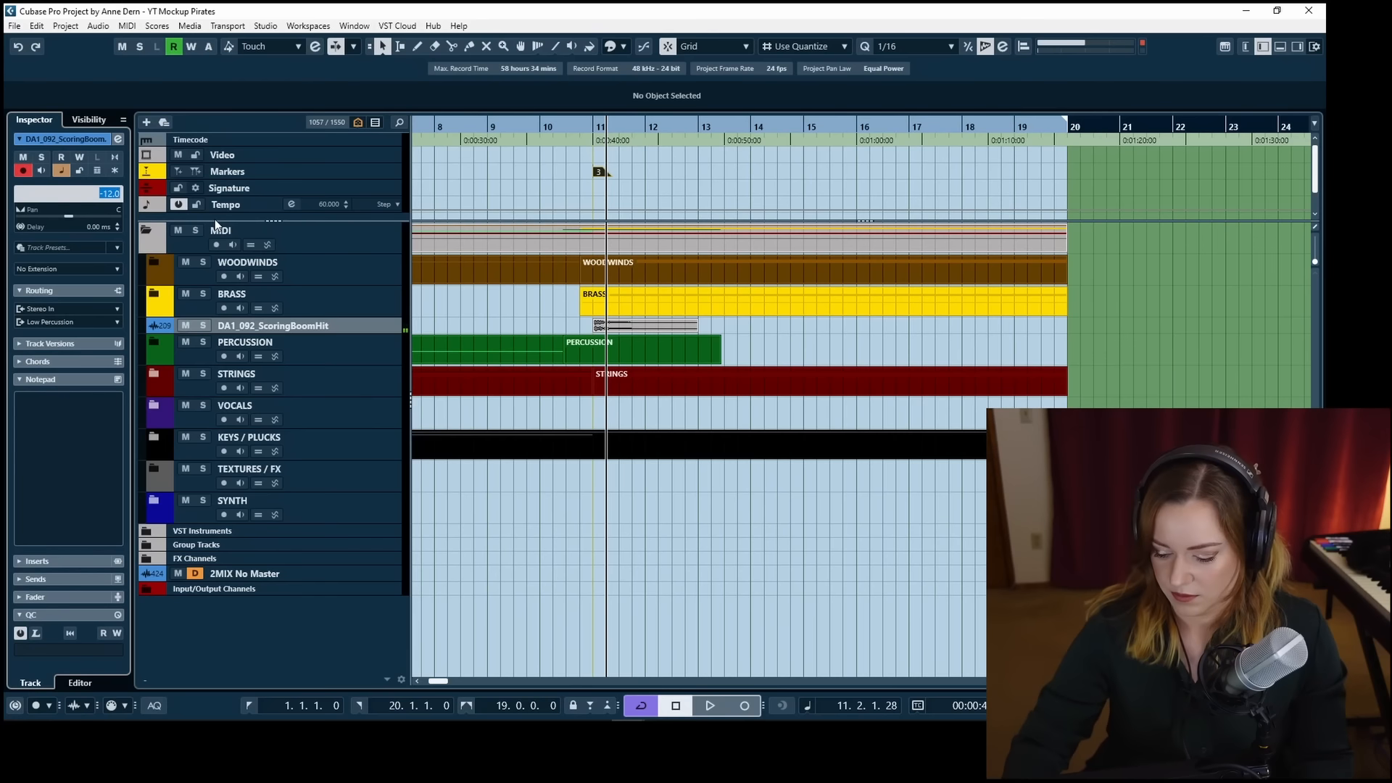
pyautogui.write('-16')
pyautogui.press('Return')
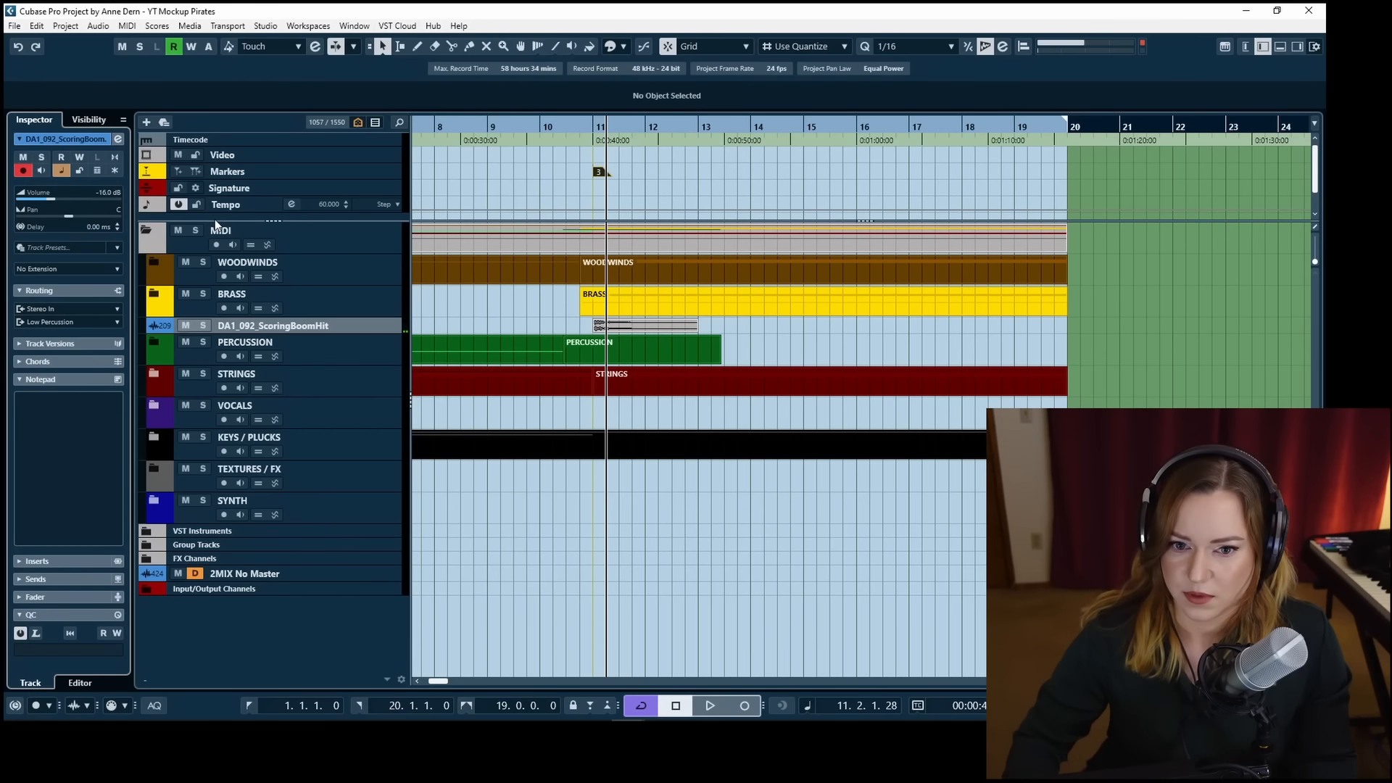
pyautogui.click(580, 134)
pyautogui.press('space')
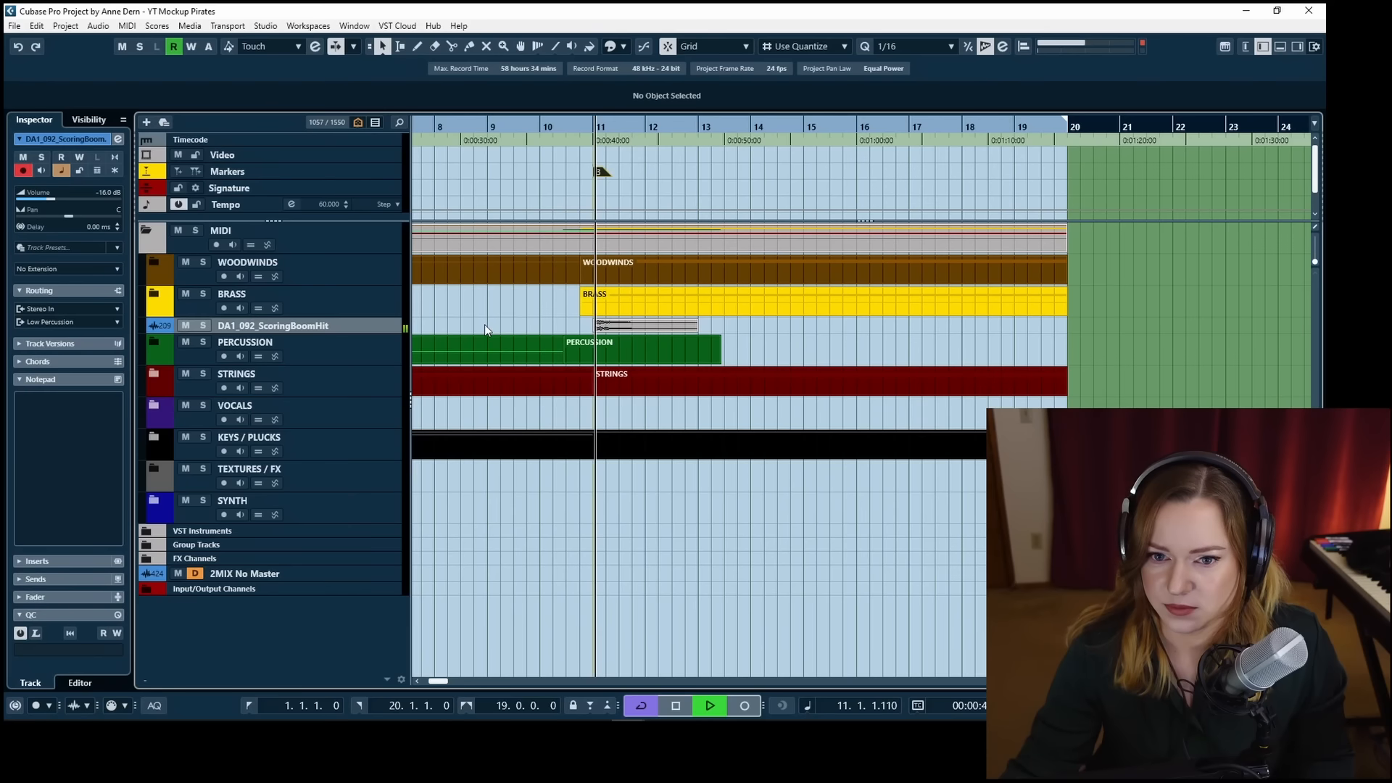
pyautogui.press('space')
# Set the DA1_092_ScoringBoomHit track's volume to -20 dB.
pyautogui.doubleClick(110, 192)
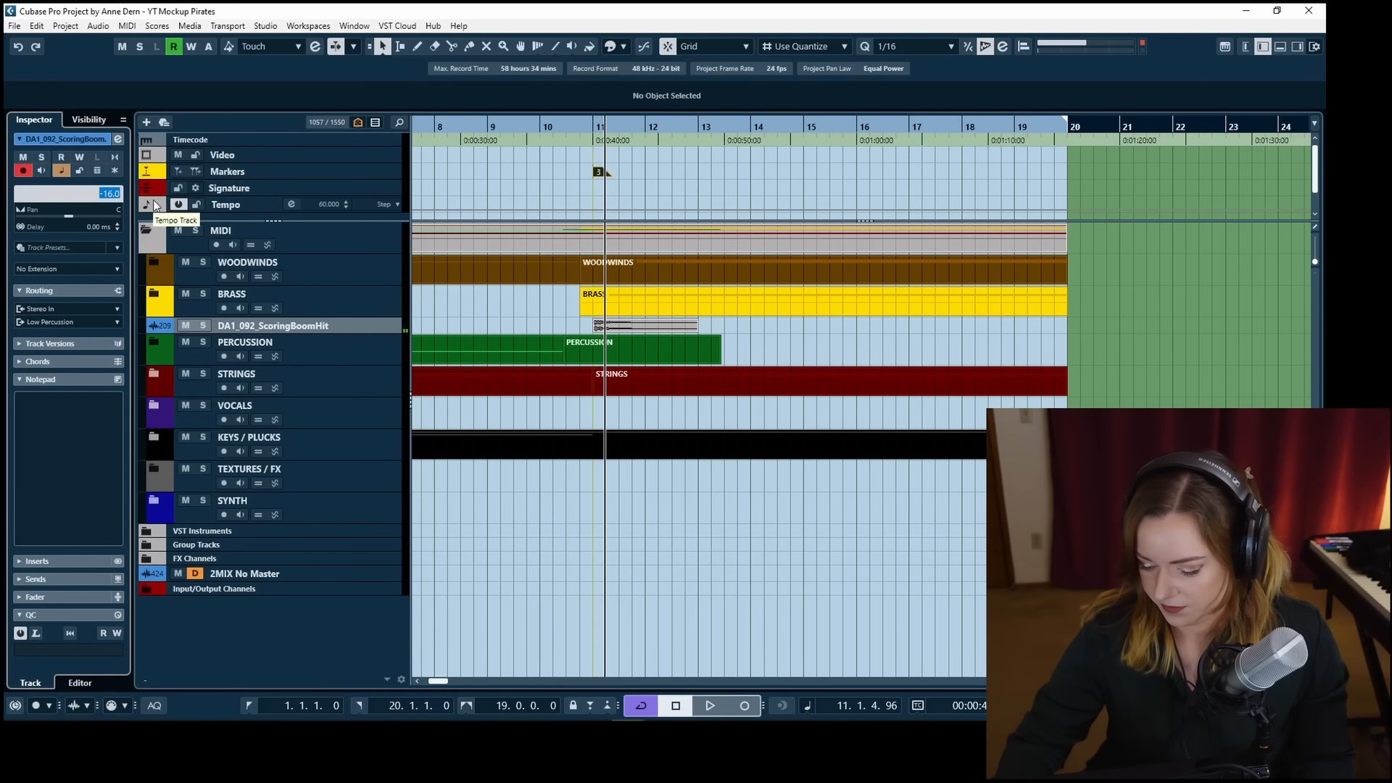
pyautogui.write('-200')
pyautogui.press('Return')
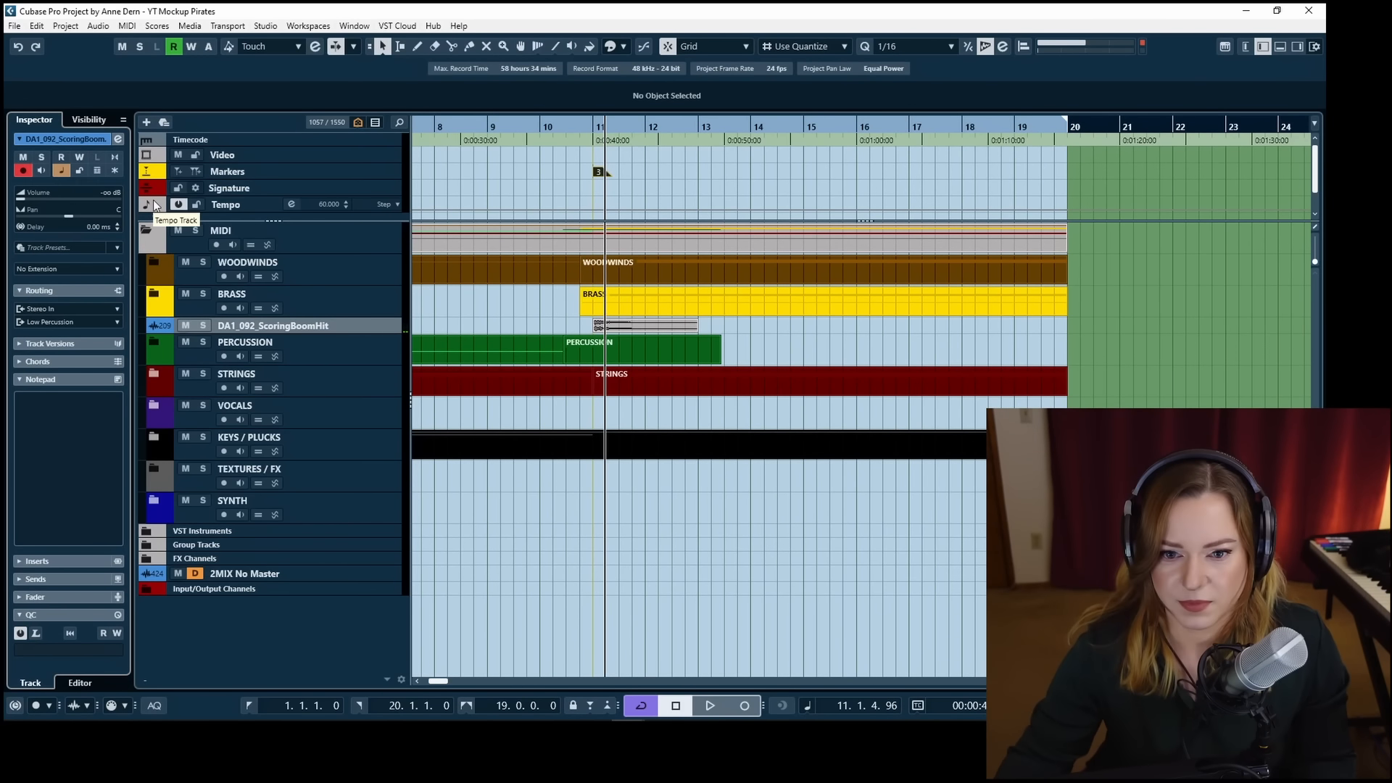
pyautogui.doubleClick(110, 193)
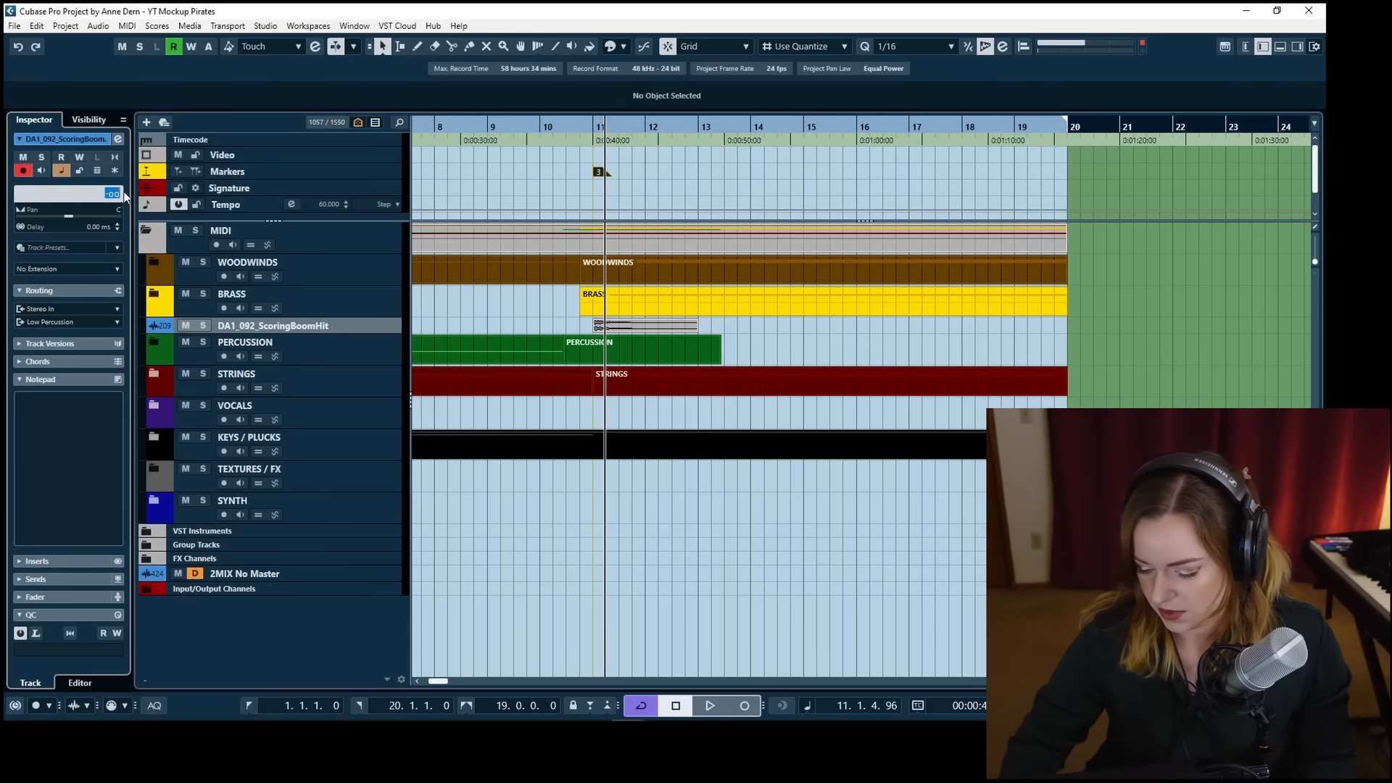
pyautogui.press('Return')
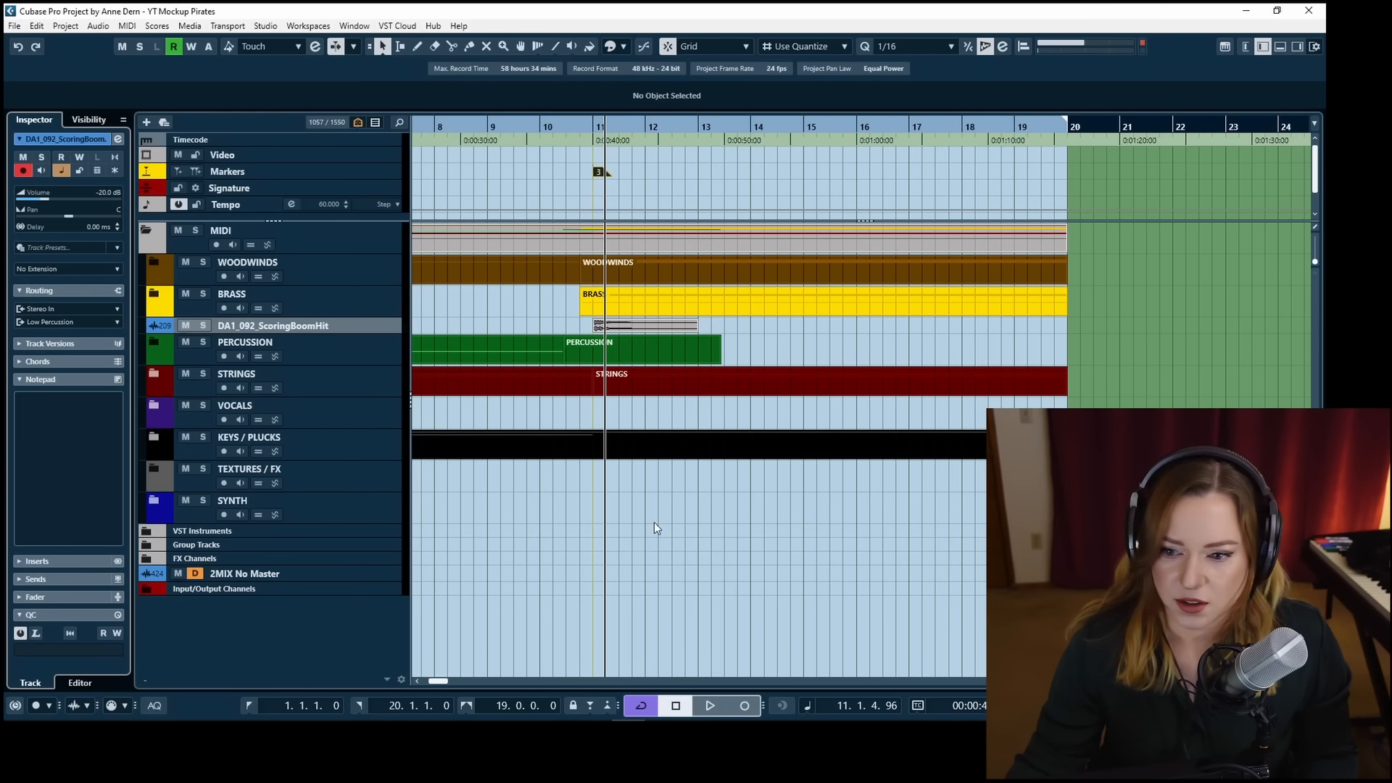
# Load the BASS Boom Blooms preset from the user Bladerunner folder on the first ZebraHZ track in the SYNTH folder.
pyautogui.click(154, 499)
pyautogui.scroll(-5, 565, 545)
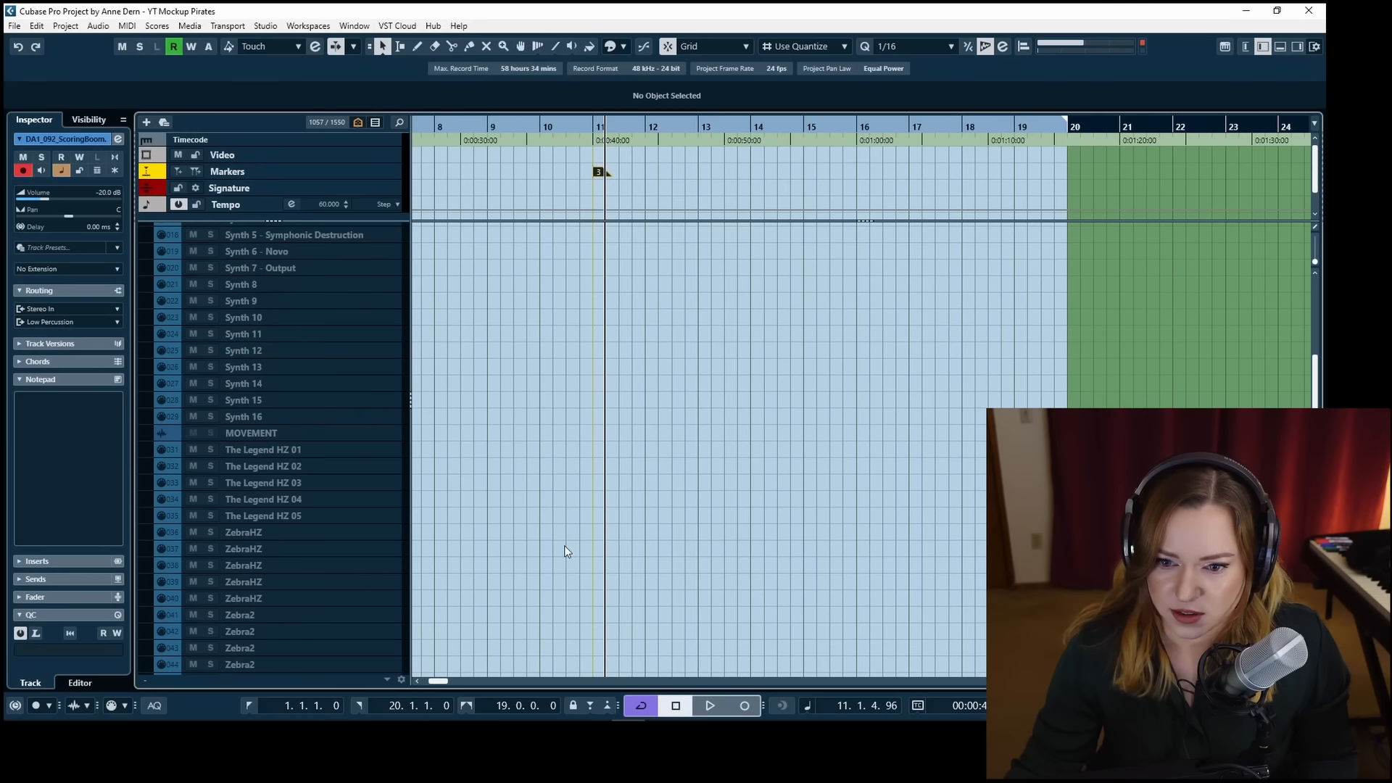
pyautogui.click(360, 535)
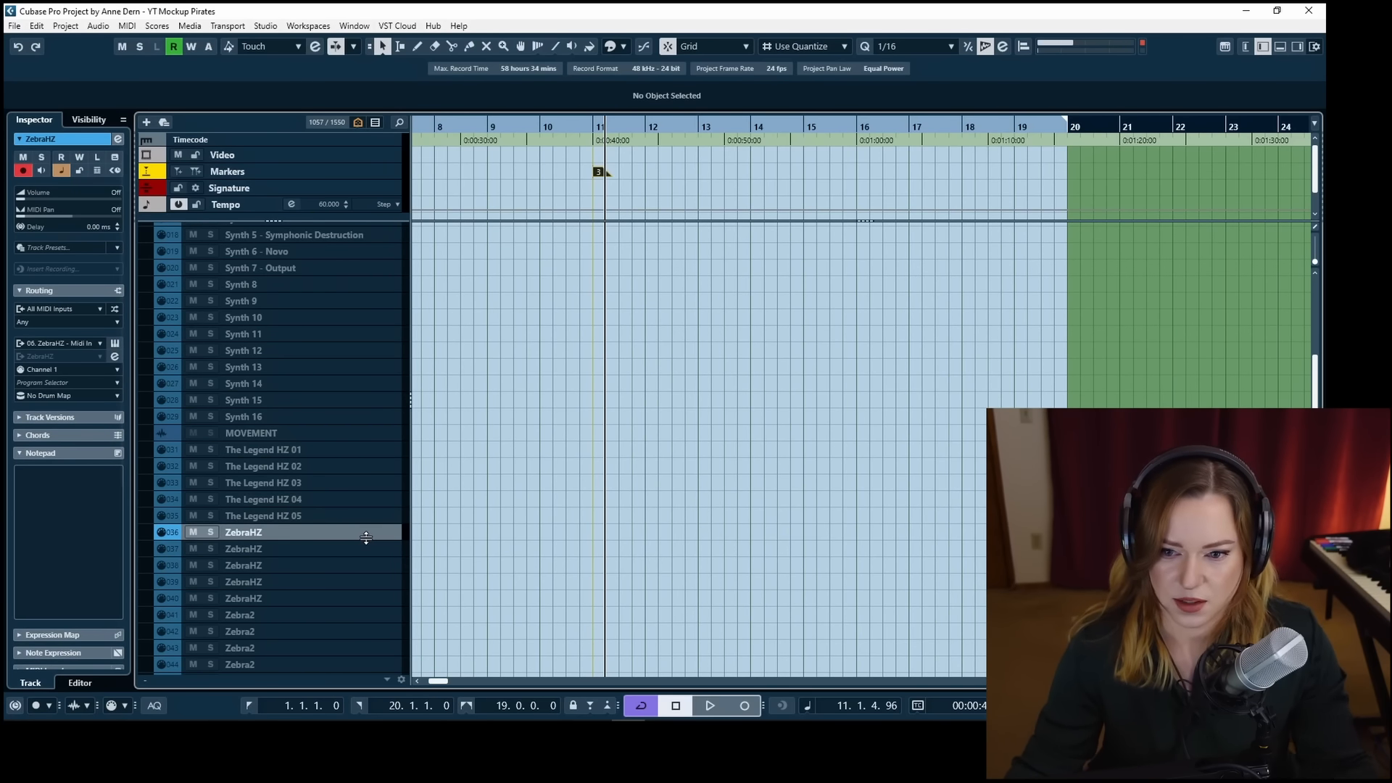
pyautogui.doubleClick(372, 535)
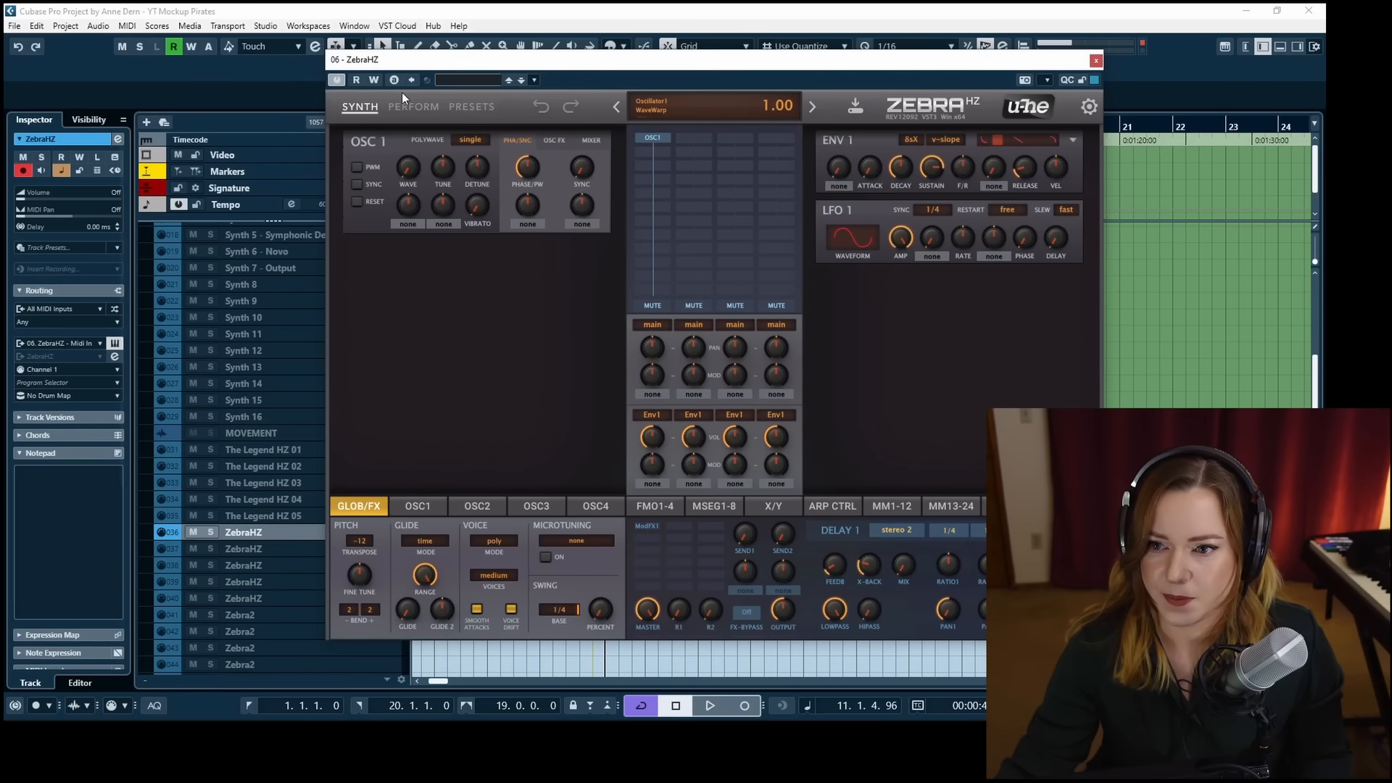
pyautogui.click(480, 108)
pyautogui.click(400, 323)
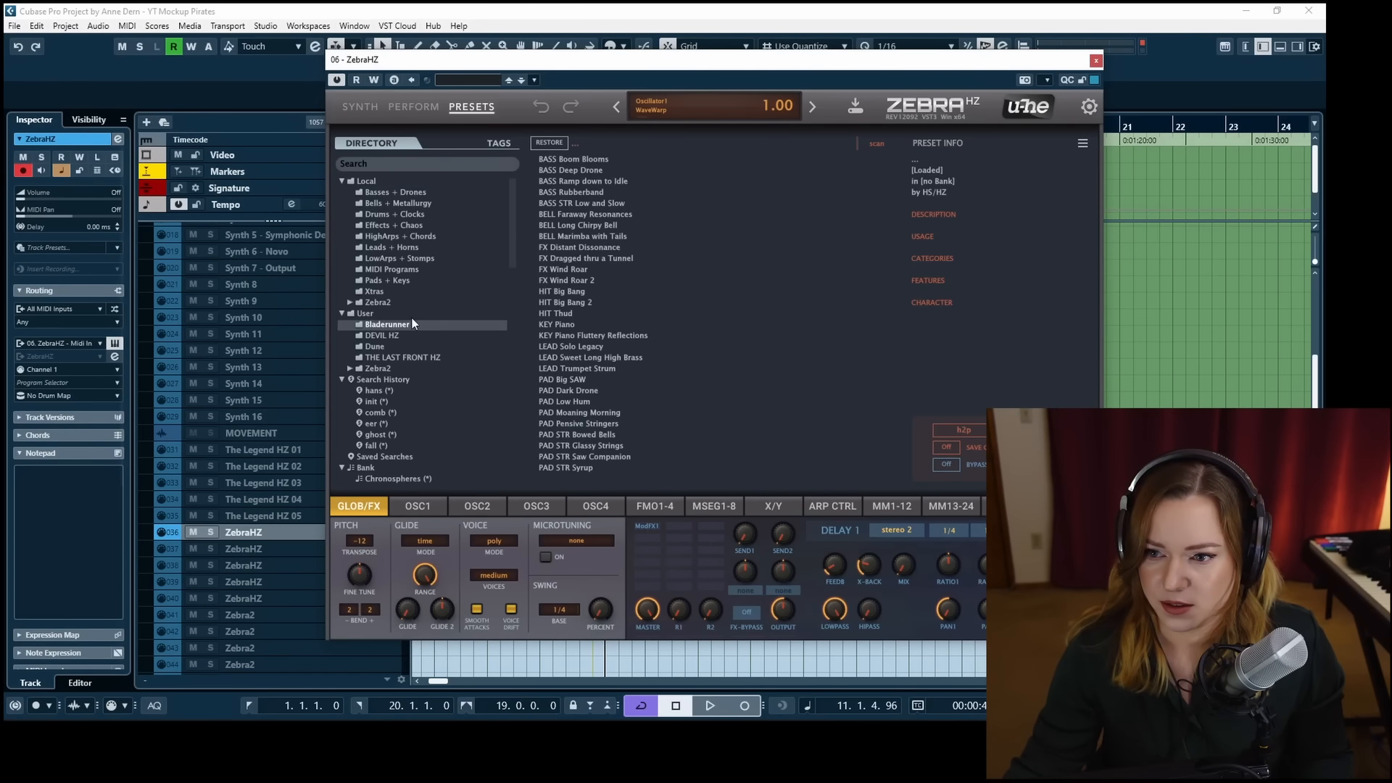
pyautogui.click(580, 159)
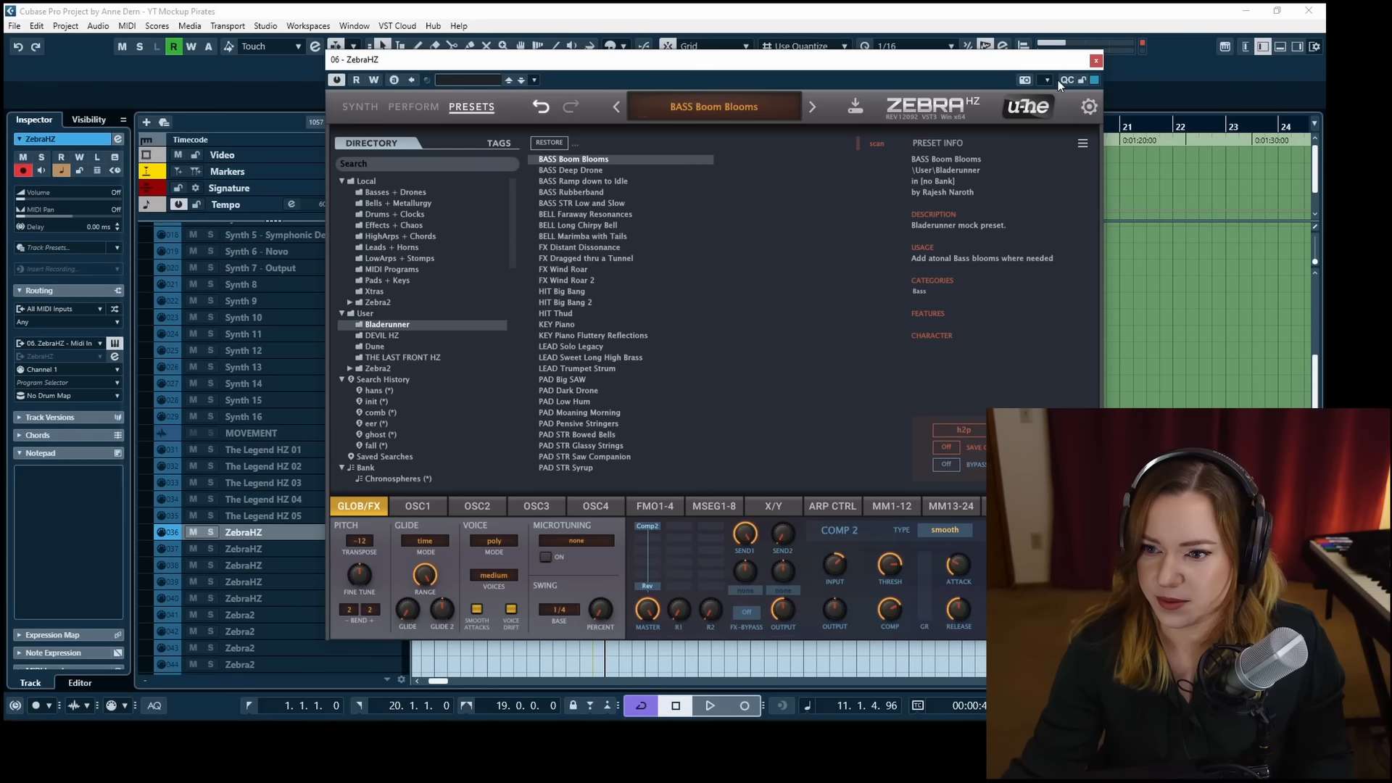
pyautogui.click(1095, 58)
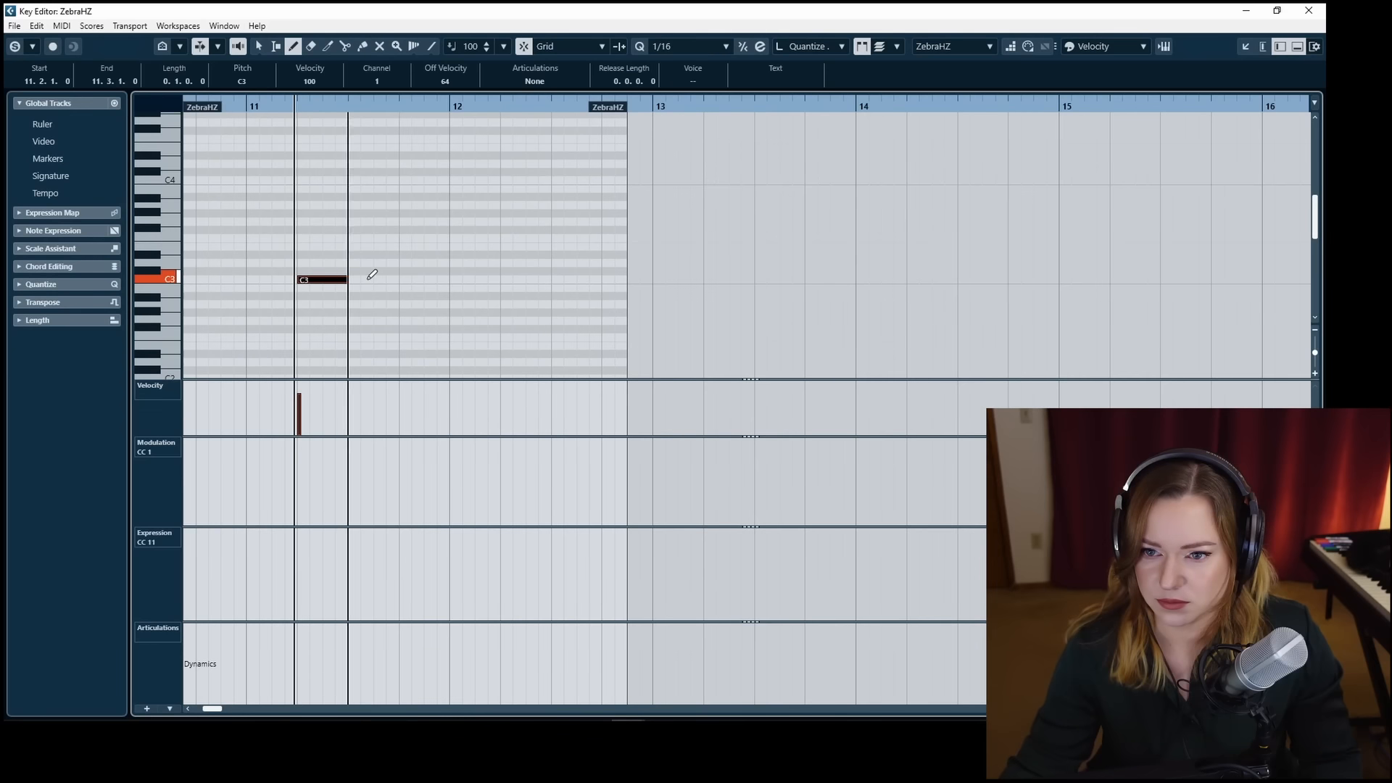
# Extend the C3 note on the ZebraHZ track so it fills bar 11, from 11.1.1.0 to 12.1.1.0.
pyautogui.moveTo(372, 275); pyautogui.dragTo(449, 279)
pyautogui.moveTo(298, 280); pyautogui.dragTo(248, 281)
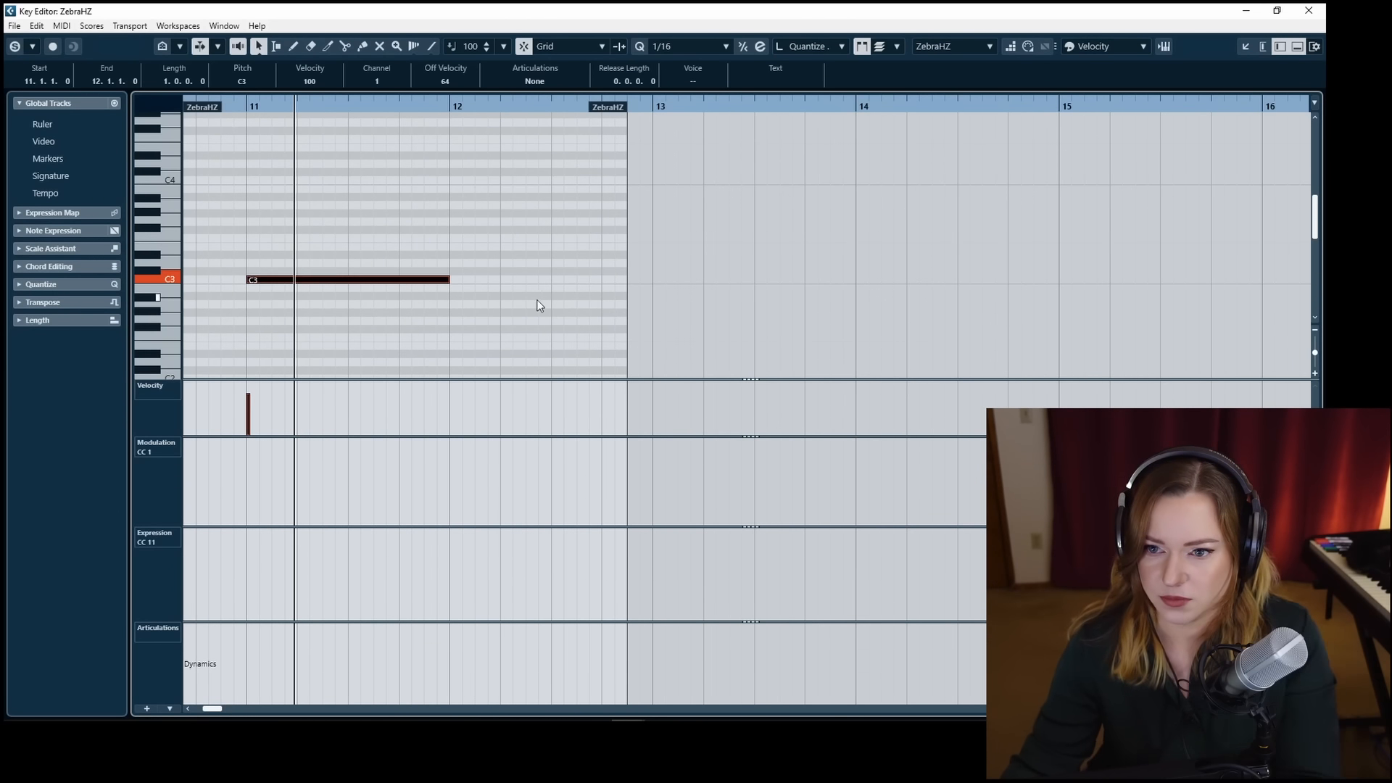
pyautogui.press('Return')
pyautogui.click(710, 483)
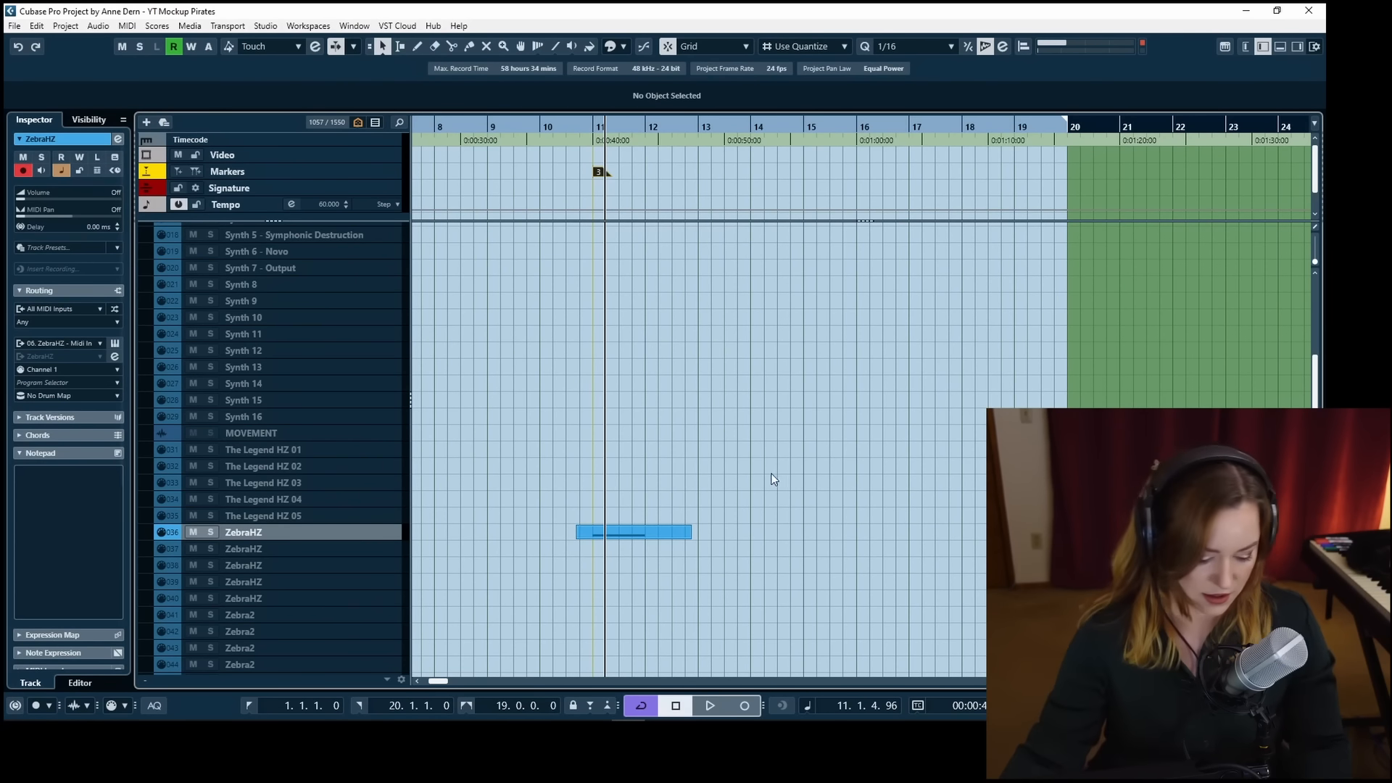
# Enter a new fader level for the first ZebraHZ channel in the MixConsole.
pyautogui.press('F3')
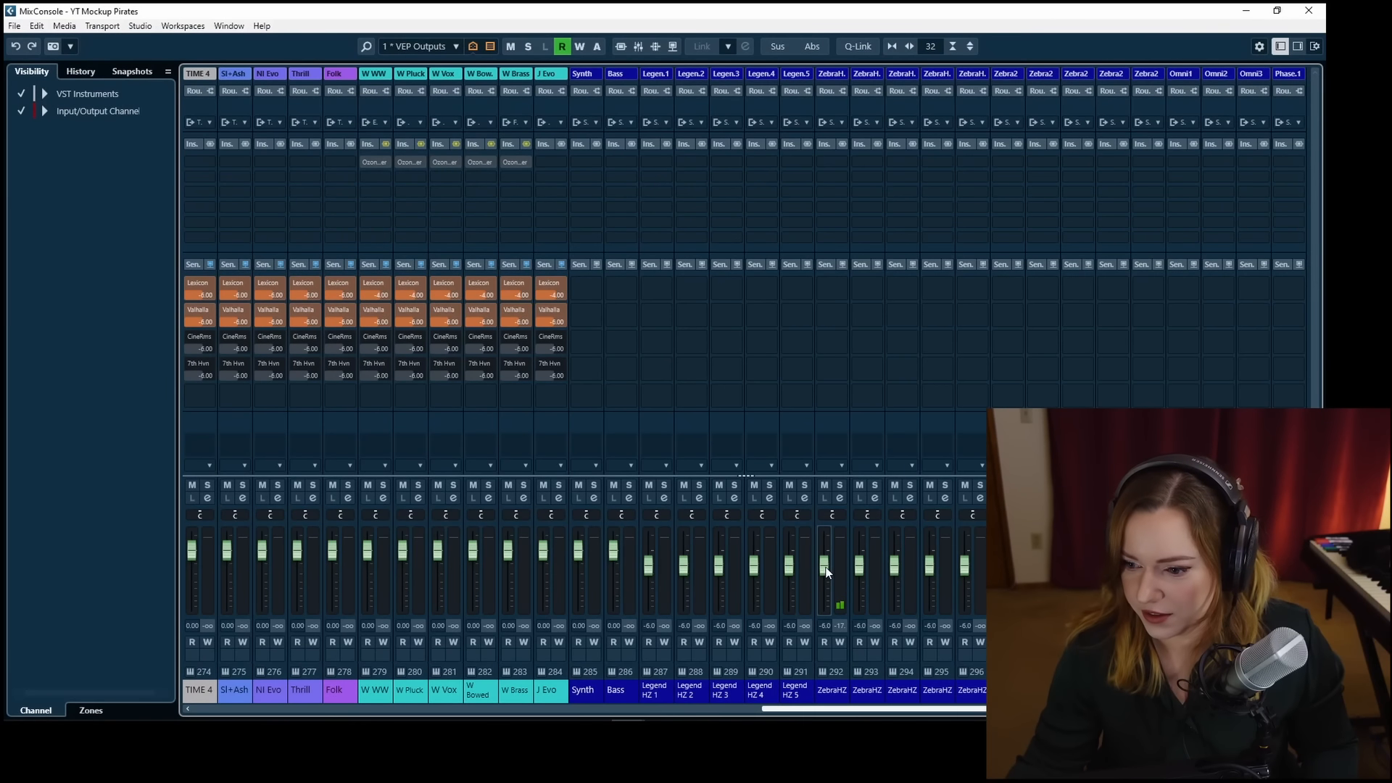
pyautogui.click(826, 625)
pyautogui.write('-1')
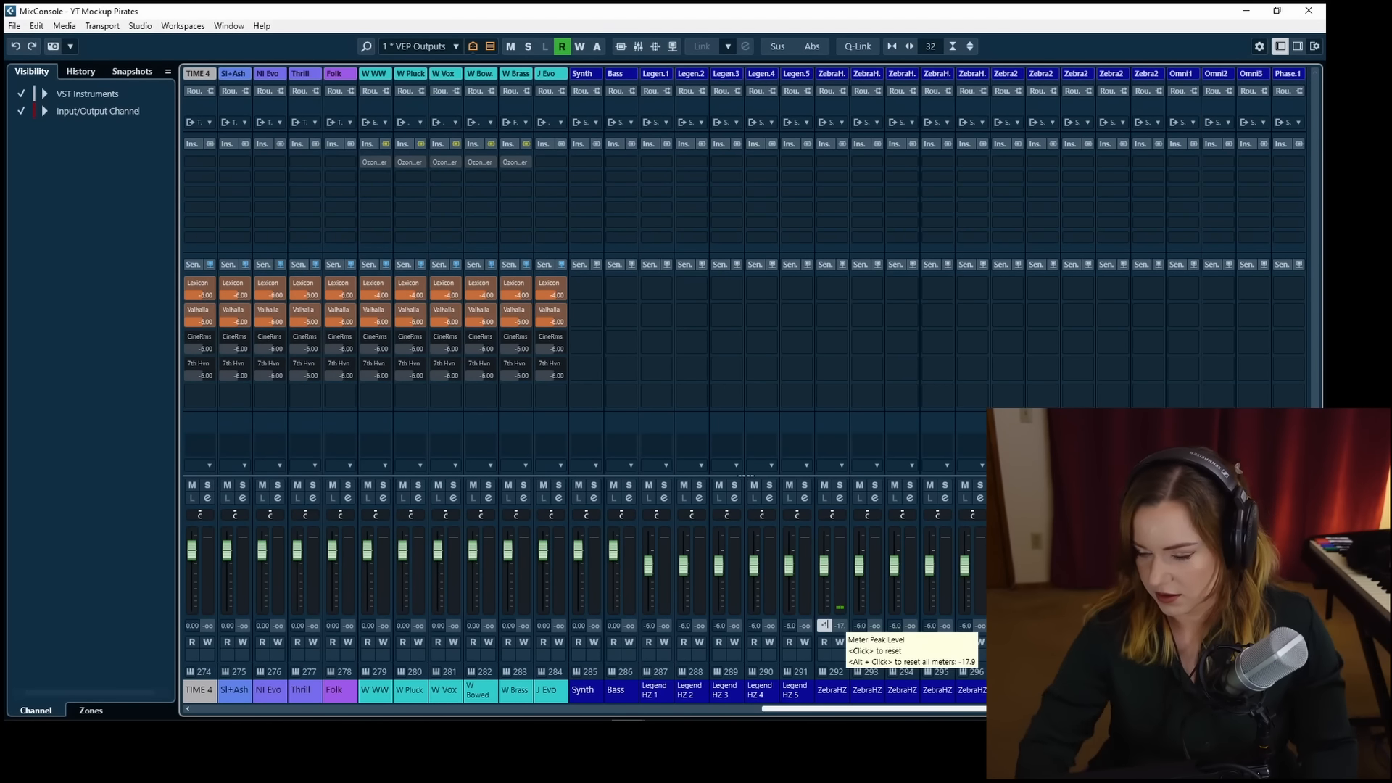
pyautogui.press('Return')
pyautogui.press('F3')
# Play the ZebraHZ note at bar 11 in the full arrangement and in solo, and unsolo the track.
pyautogui.press('space')
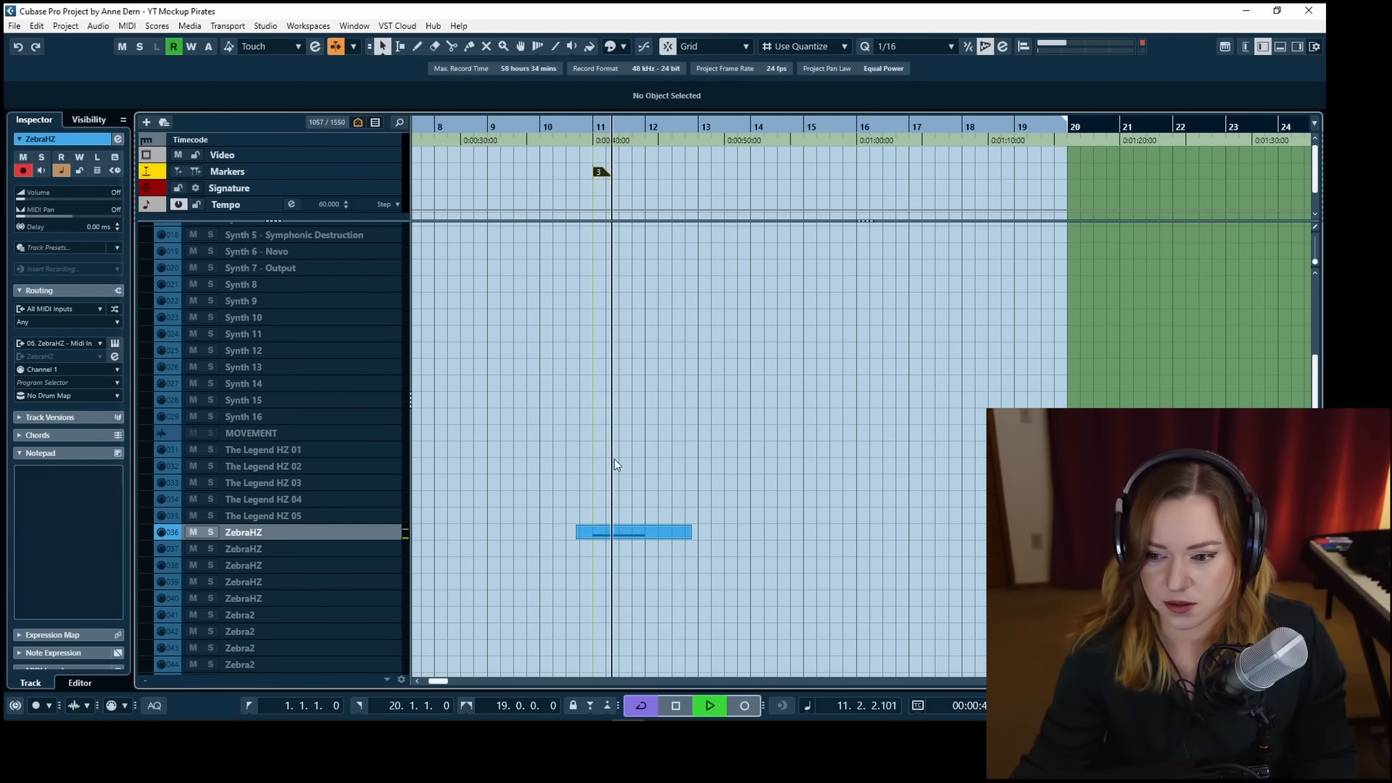
pyautogui.press('space')
pyautogui.press('s')
pyautogui.click(577, 125)
pyautogui.press('space')
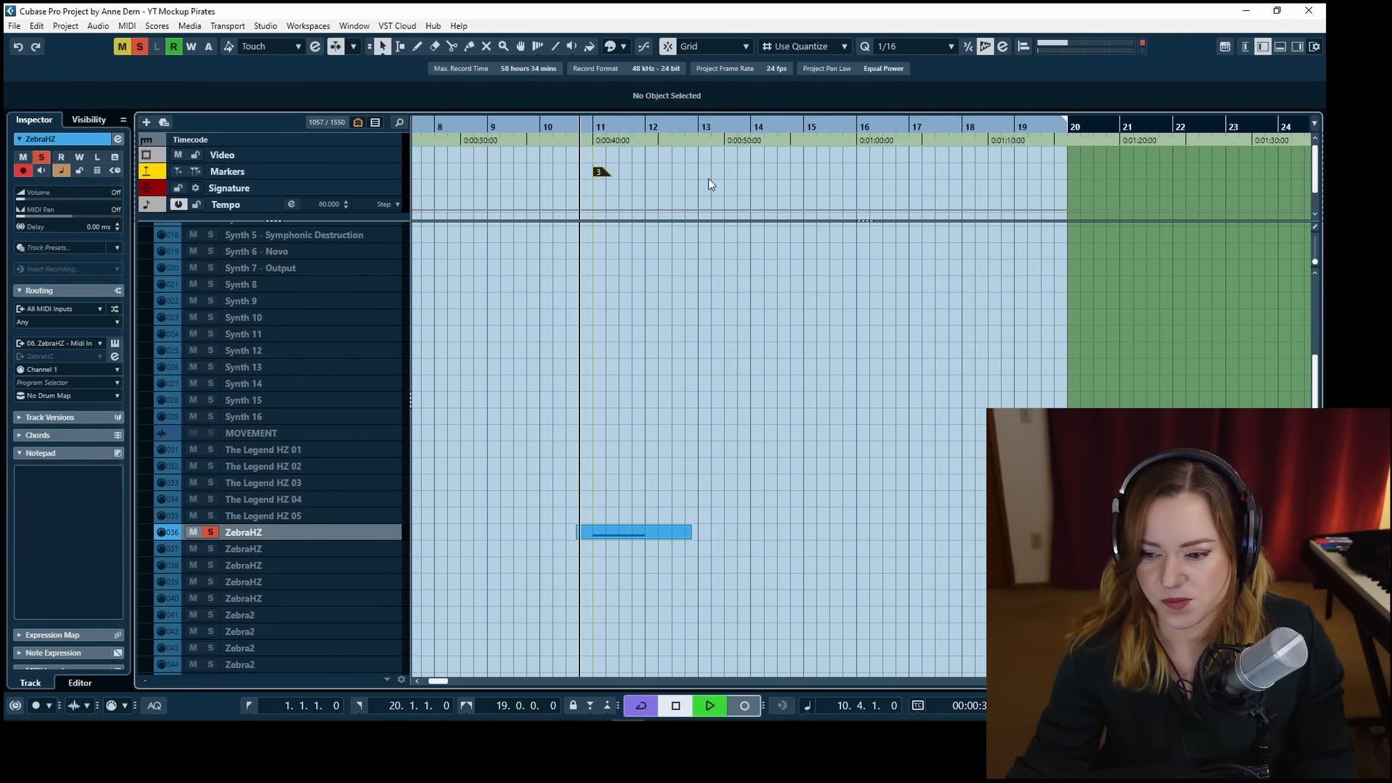
pyautogui.press('space')
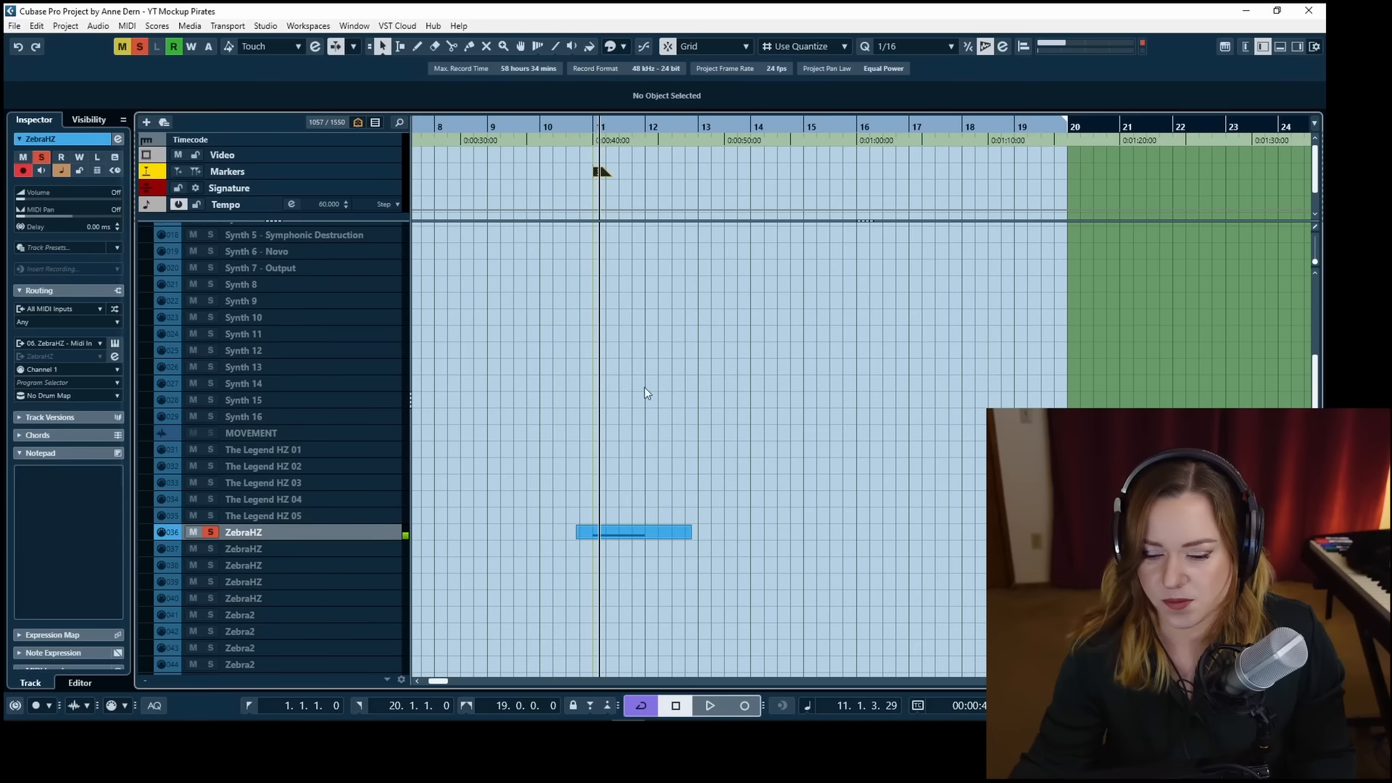
pyautogui.press('s')
# Enlarge the DA1_092_ScoringBoomHit track and add a fade-in of 0.0.0.118 to its audio event at bar 11.
pyautogui.scroll(5, 625, 403)
pyautogui.moveTo(274, 333); pyautogui.dragTo(275, 454)
pyautogui.click(641, 335)
pyautogui.press('h')
pyautogui.press('h')
pyautogui.press('h')
pyautogui.press('h')
pyautogui.press('h')
pyautogui.press('h')
pyautogui.press('h')
pyautogui.press('h')
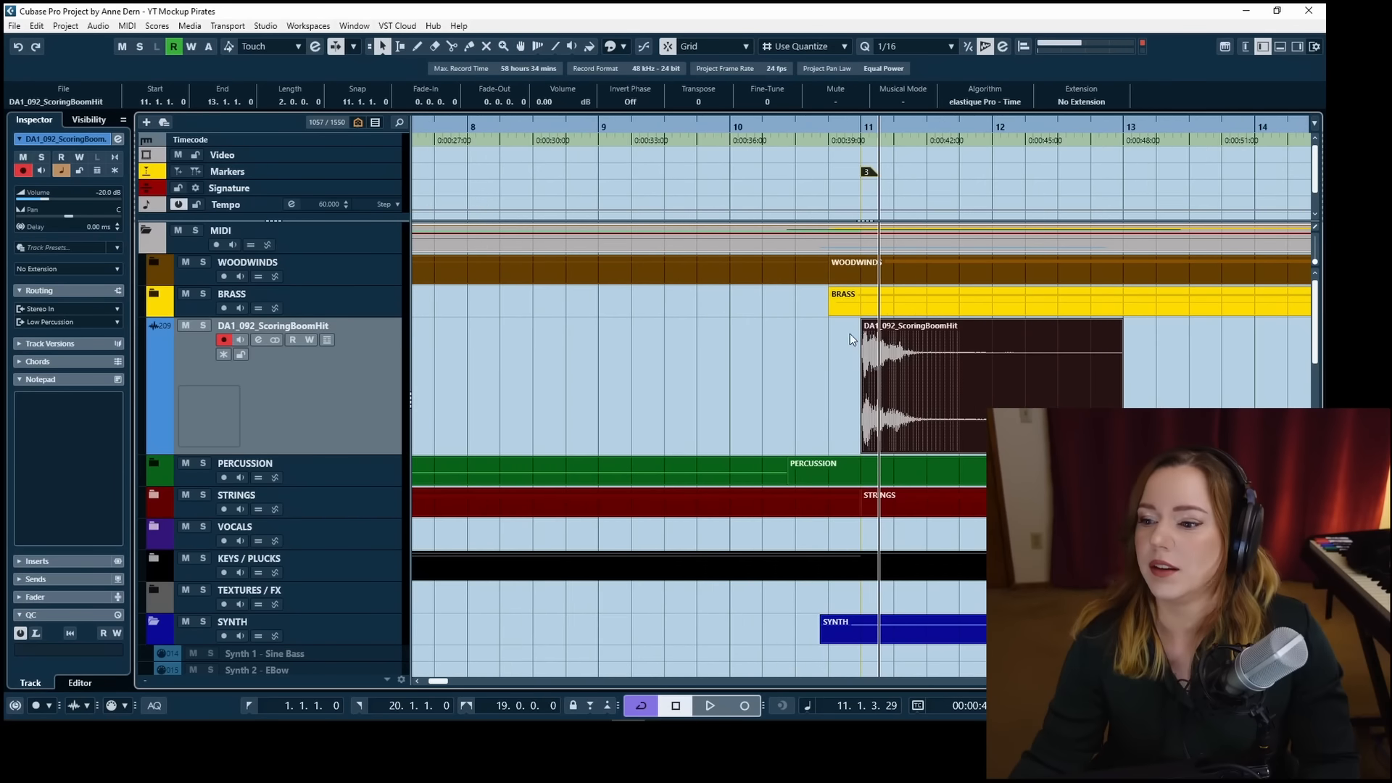
pyautogui.moveTo(863, 324); pyautogui.dragTo(907, 326)
# Play the faded start of the boom hit at bar 11, first in solo and once more with all tracks.
pyautogui.click(828, 125)
pyautogui.press('s')
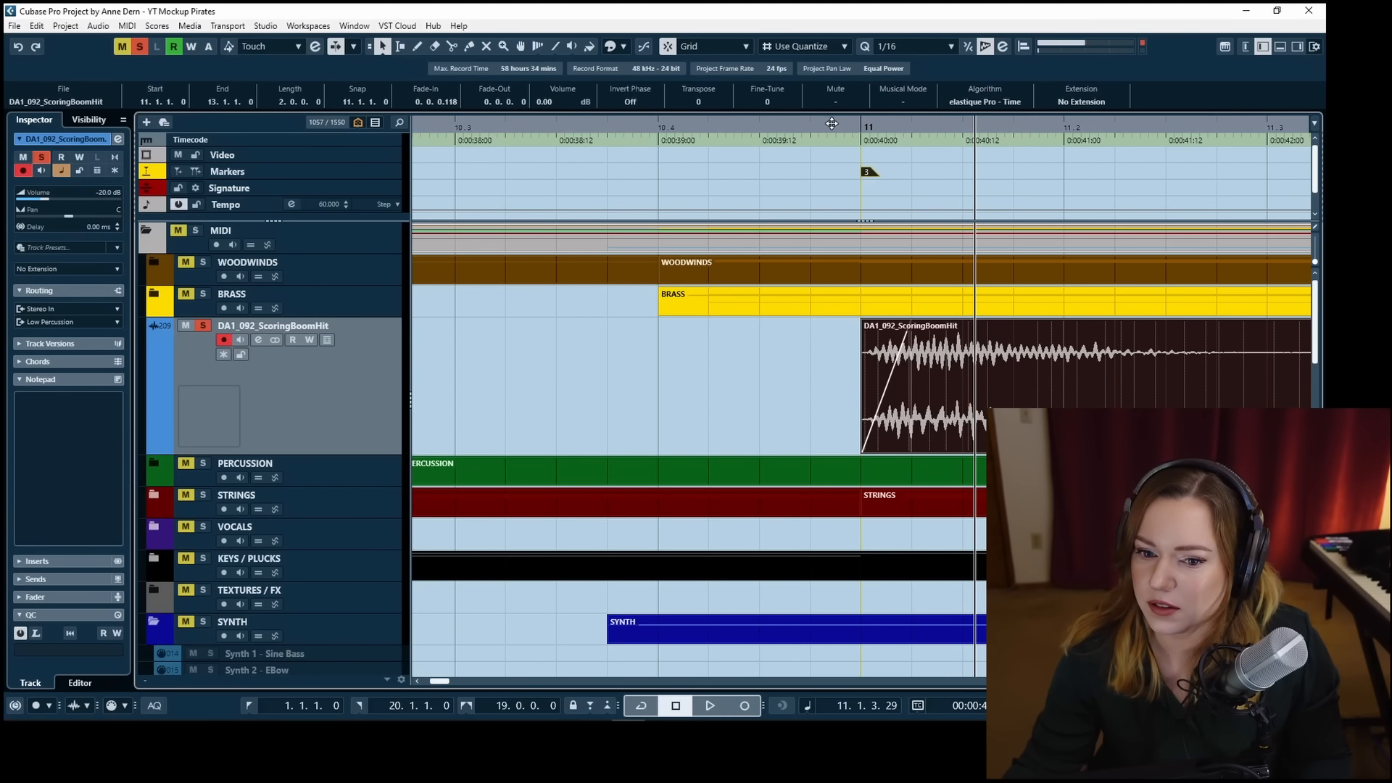
pyautogui.press('space')
pyautogui.click(814, 129)
pyautogui.press('space')
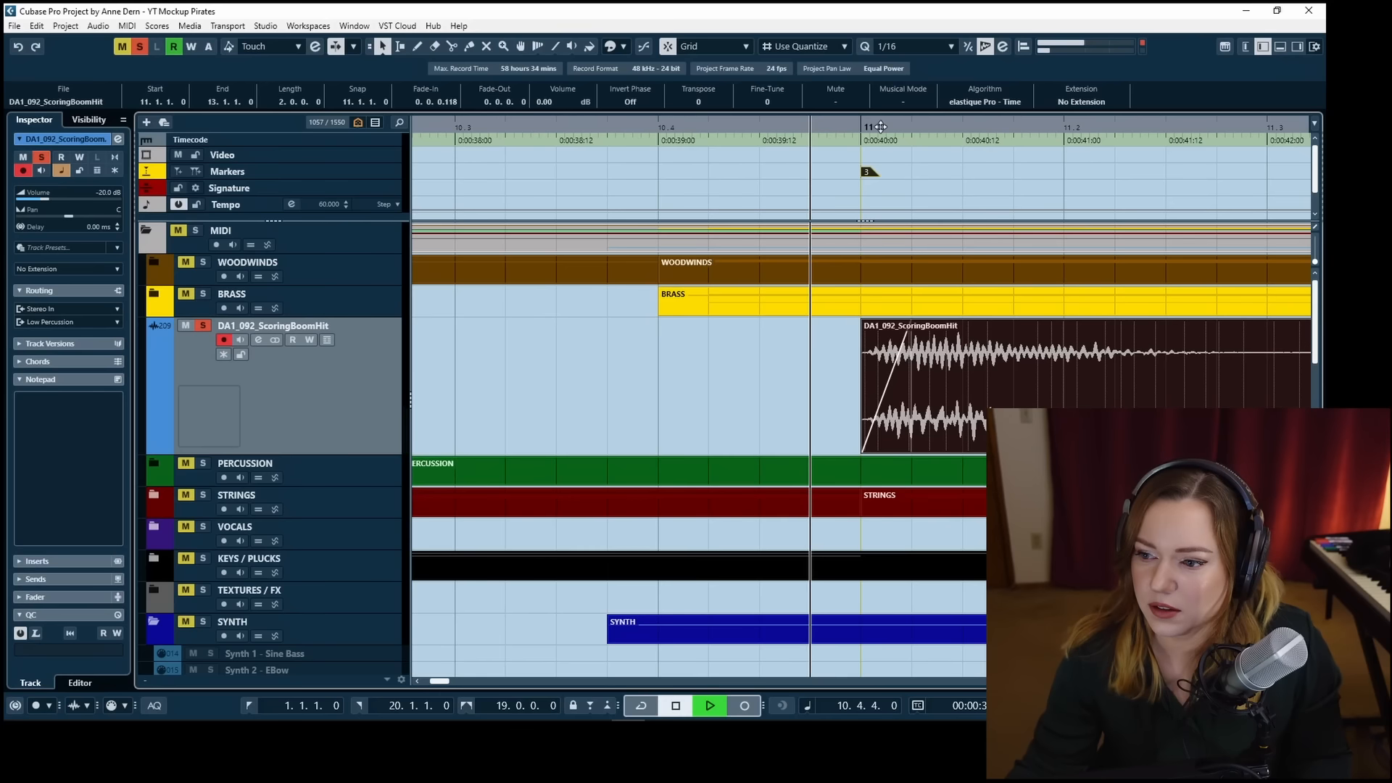
pyautogui.press('space')
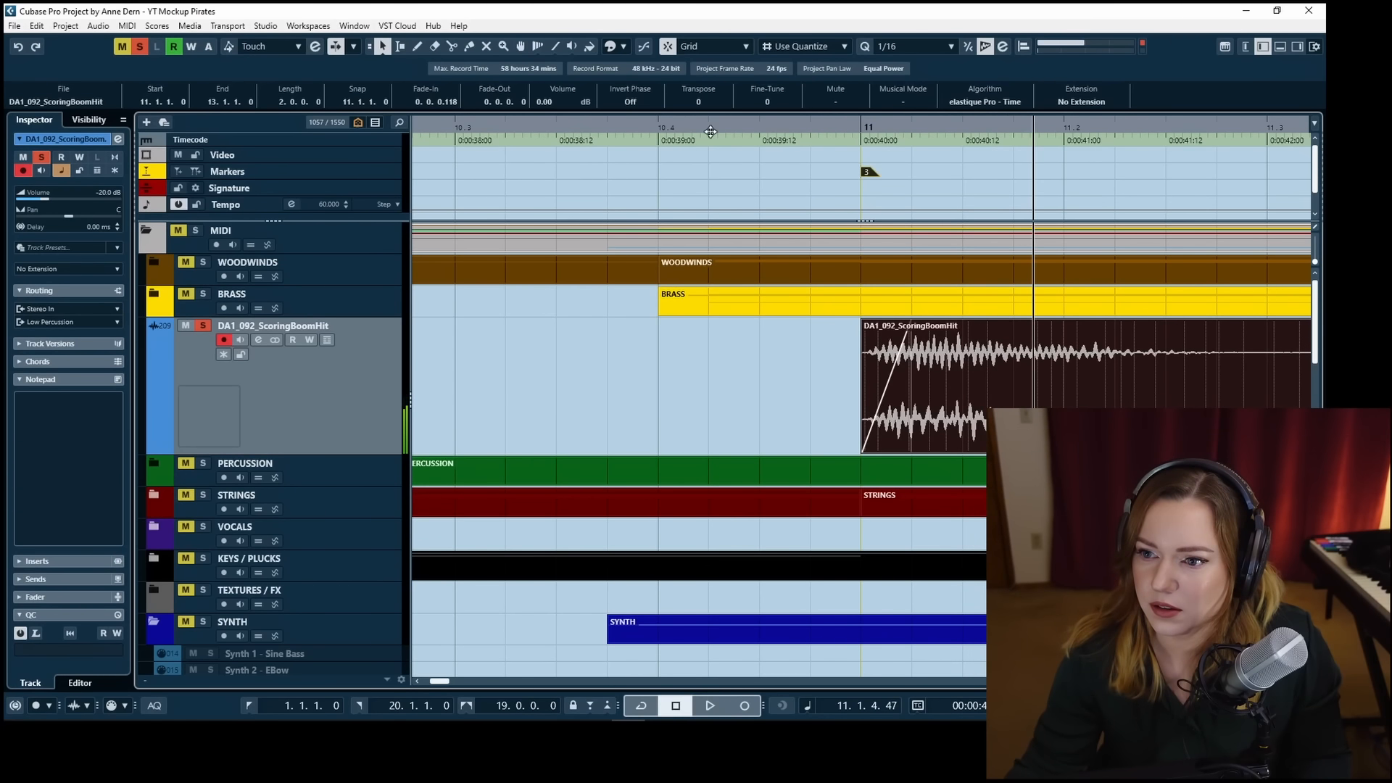
pyautogui.press('s')
pyautogui.click(697, 129)
pyautogui.press('space')
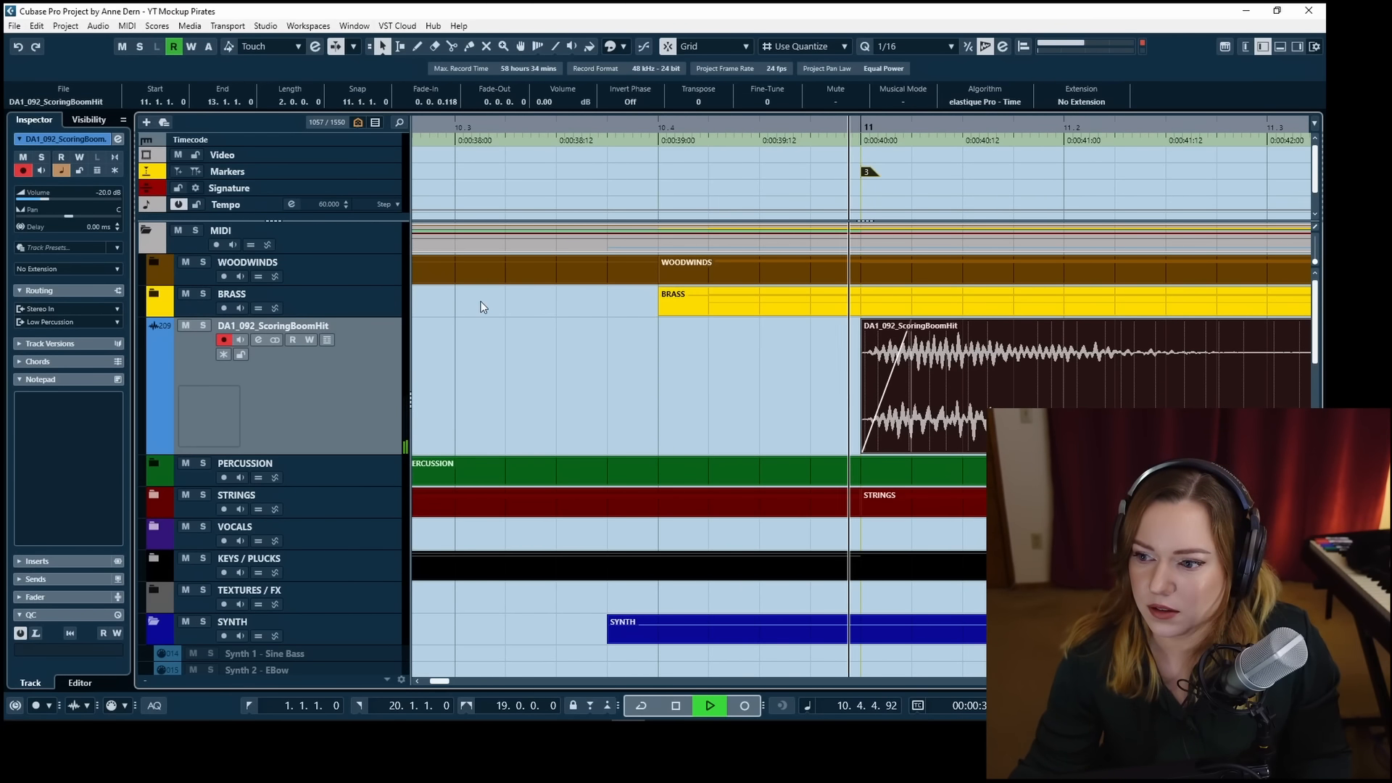
# Reduce the DA1_092_ScoringBoomHit track to its compact height and collapse the SYNTH folder while playing through bar 14.
pyautogui.moveTo(311, 454); pyautogui.dragTo(312, 337)
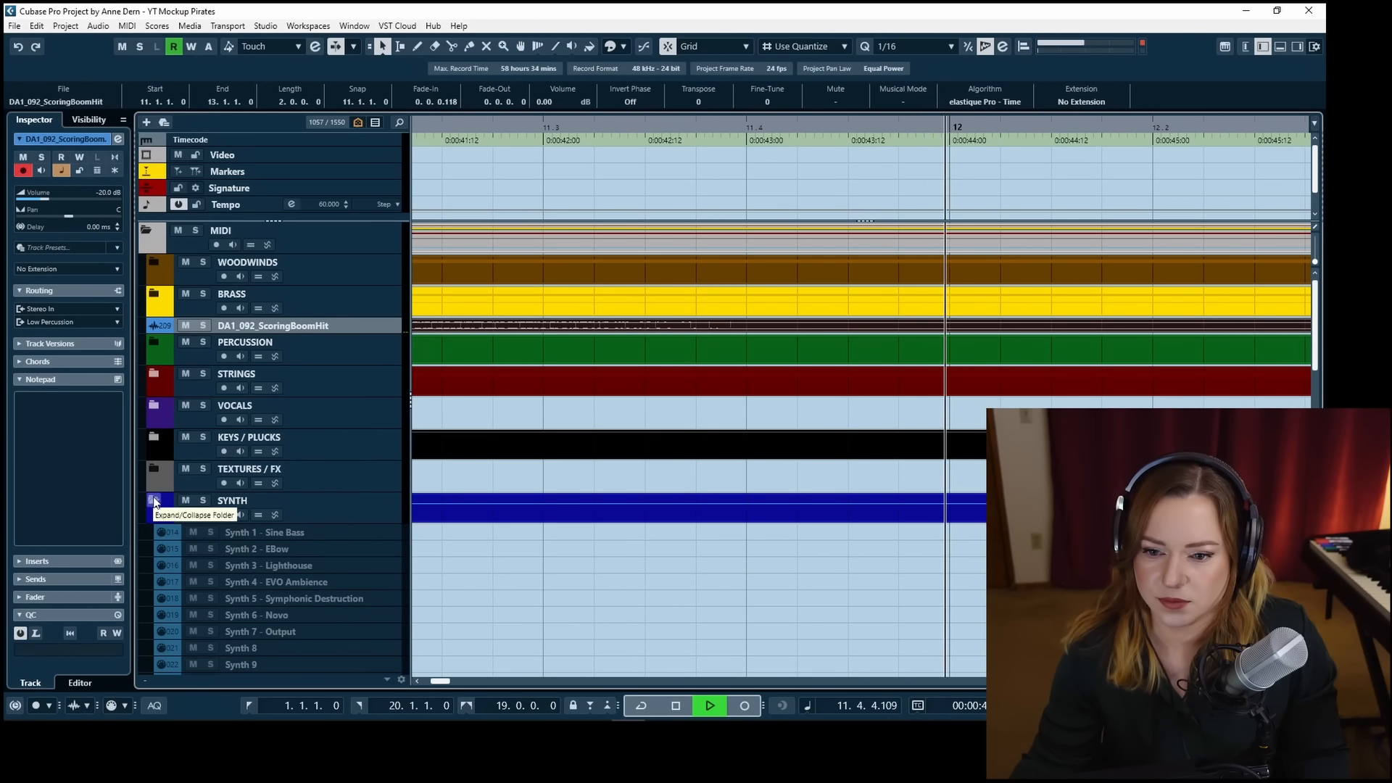
pyautogui.click(154, 500)
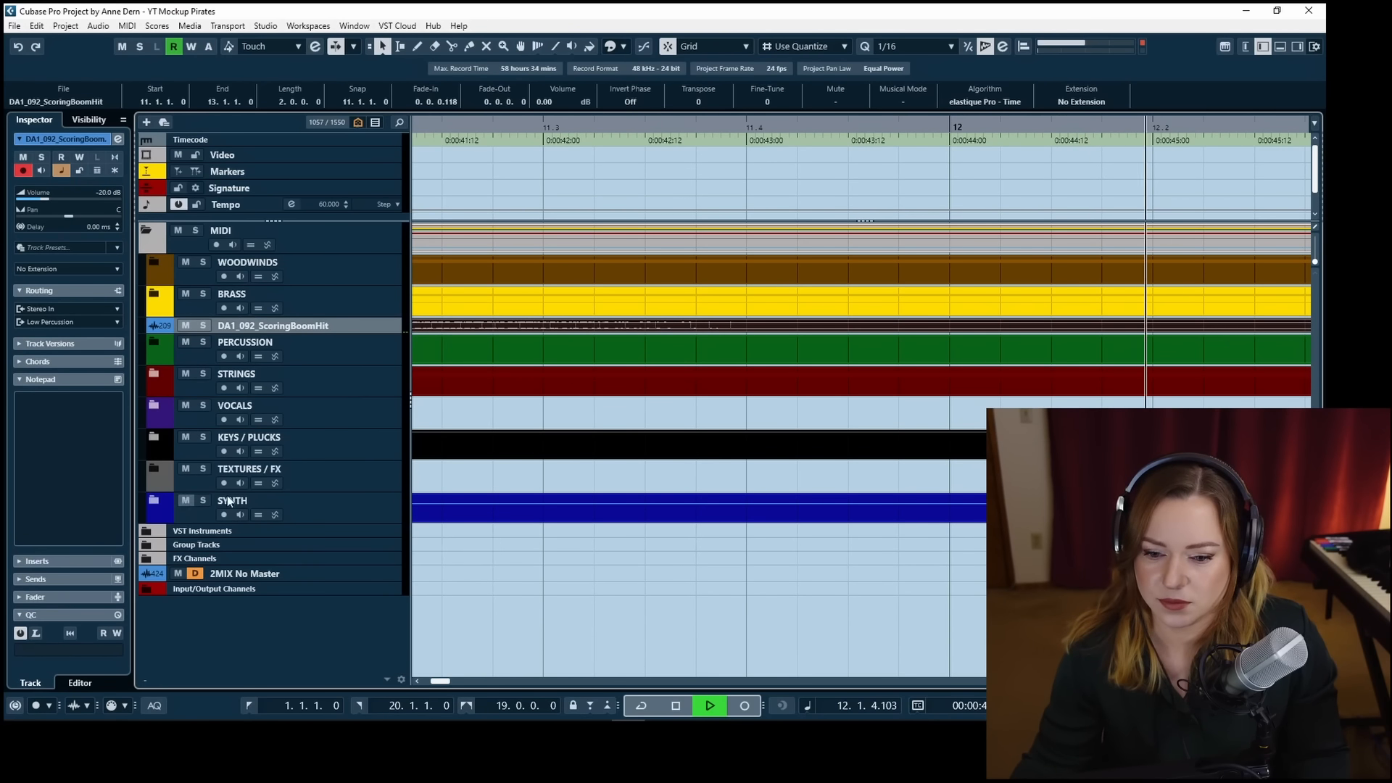
pyautogui.click(528, 644)
pyautogui.press('g')
pyautogui.press('g')
pyautogui.press('g')
pyautogui.press('g')
pyautogui.press('g')
pyautogui.press('g')
pyautogui.press('g')
pyautogui.press('g')
pyautogui.press('g')
pyautogui.press('g')
pyautogui.press('g')
pyautogui.press('g')
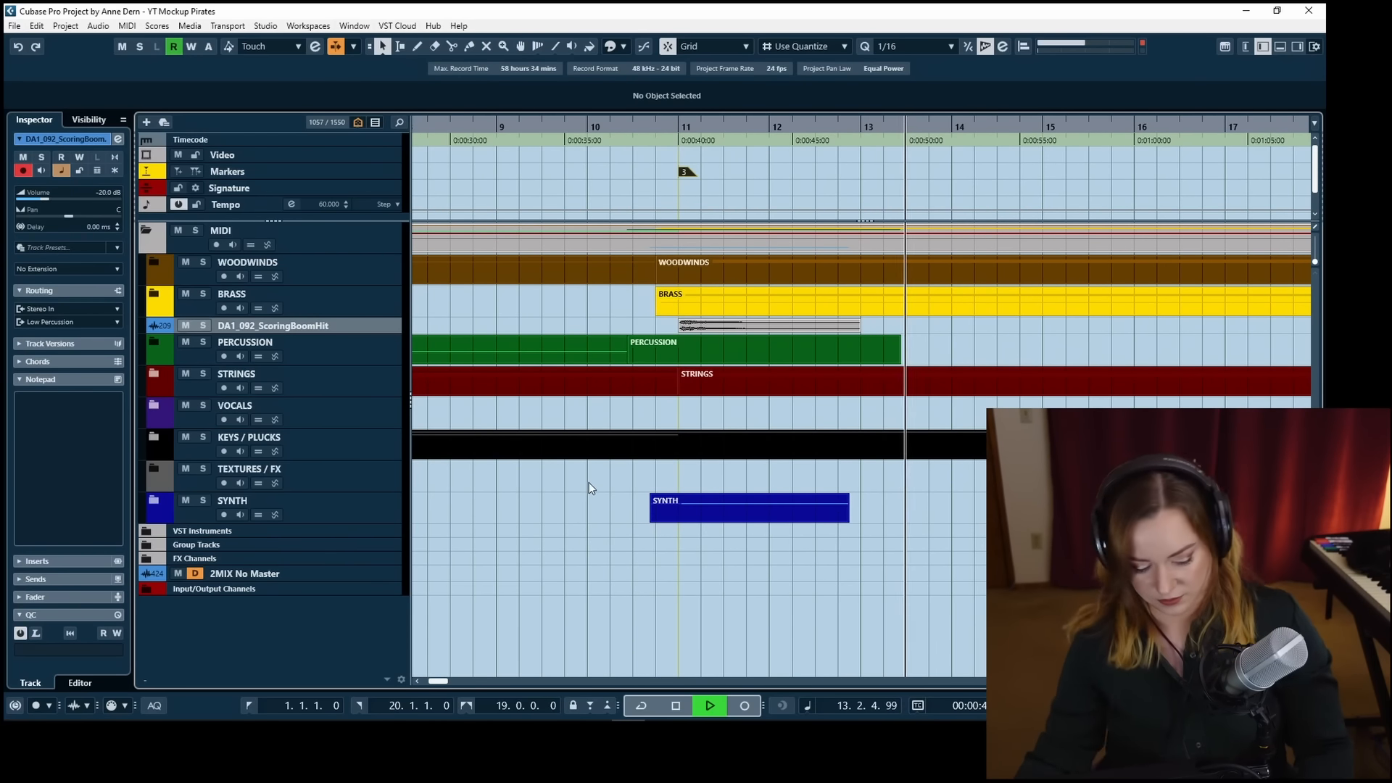
pyautogui.press('g')
pyautogui.press('g')
pyautogui.press('g')
pyautogui.press('g')
pyautogui.press('g')
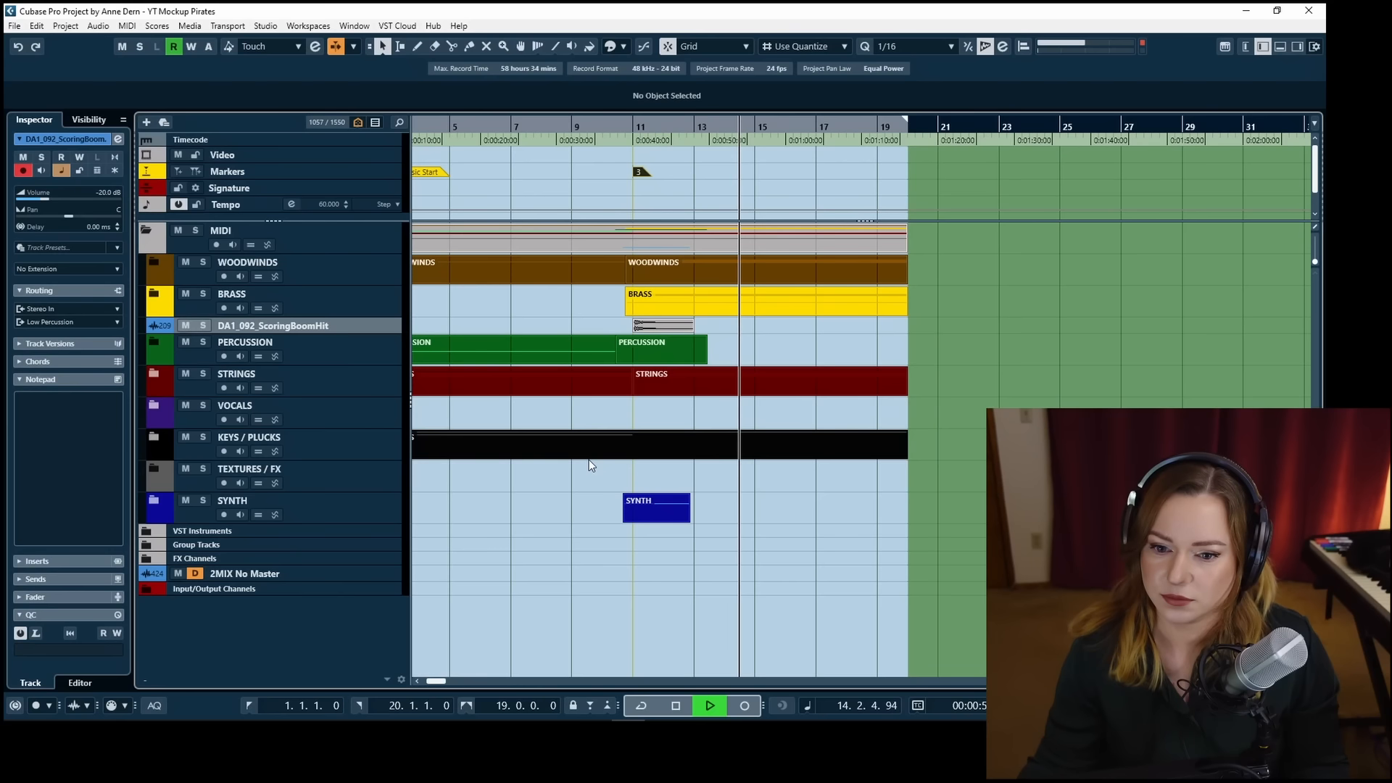
pyautogui.press('space')
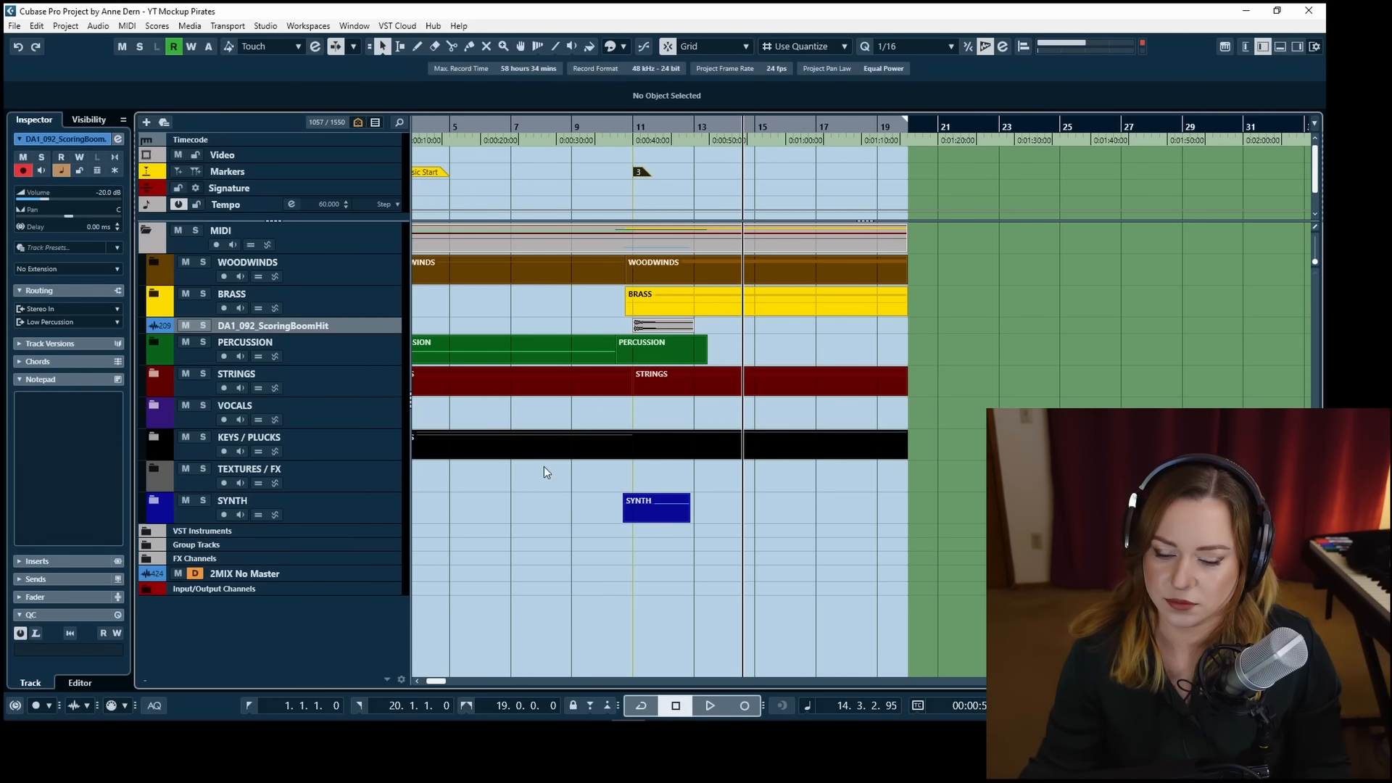
# Expand the STRINGS folder and select the VISTA Bass part that starts at 2.4.1.
pyautogui.click(151, 376)
pyautogui.hscroll(-2, 629, 413)
pyautogui.scroll(-6, 628, 413)
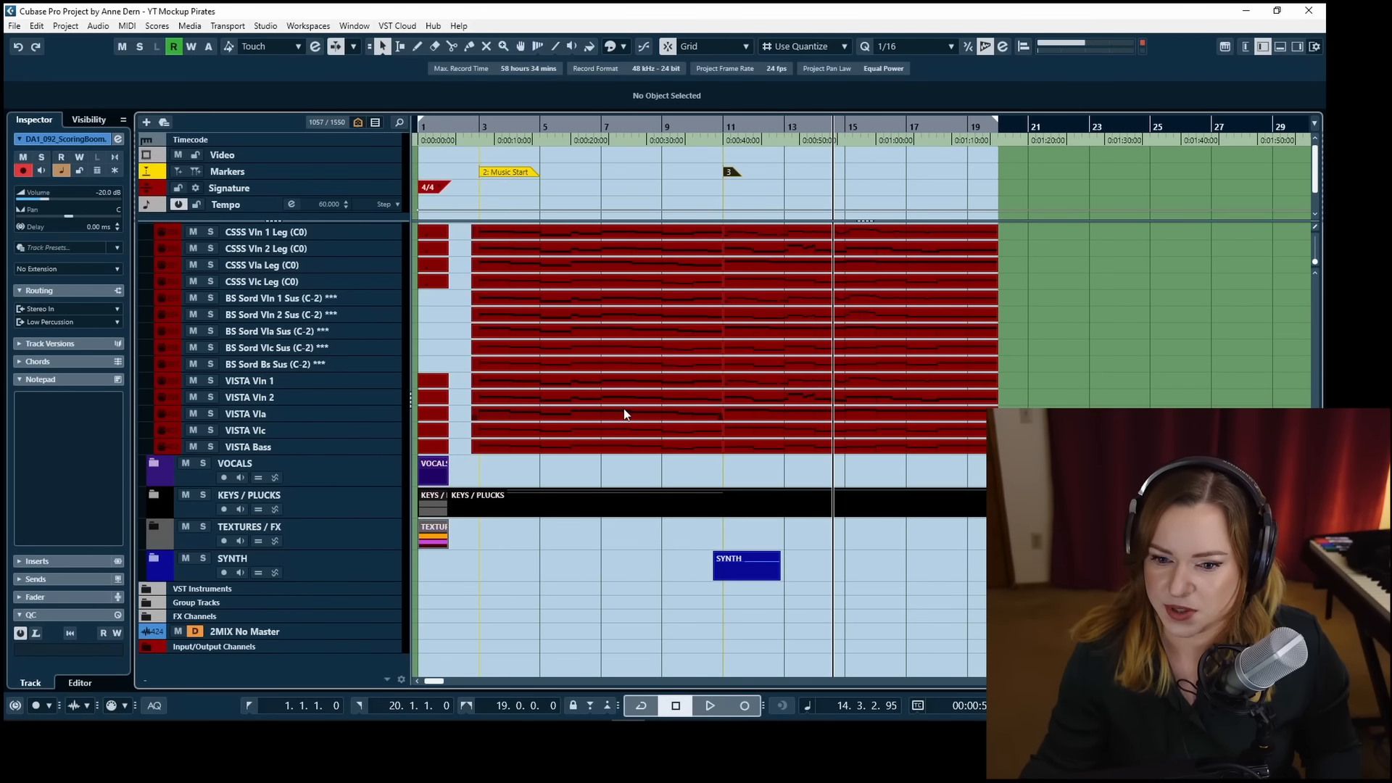
pyautogui.click(532, 446)
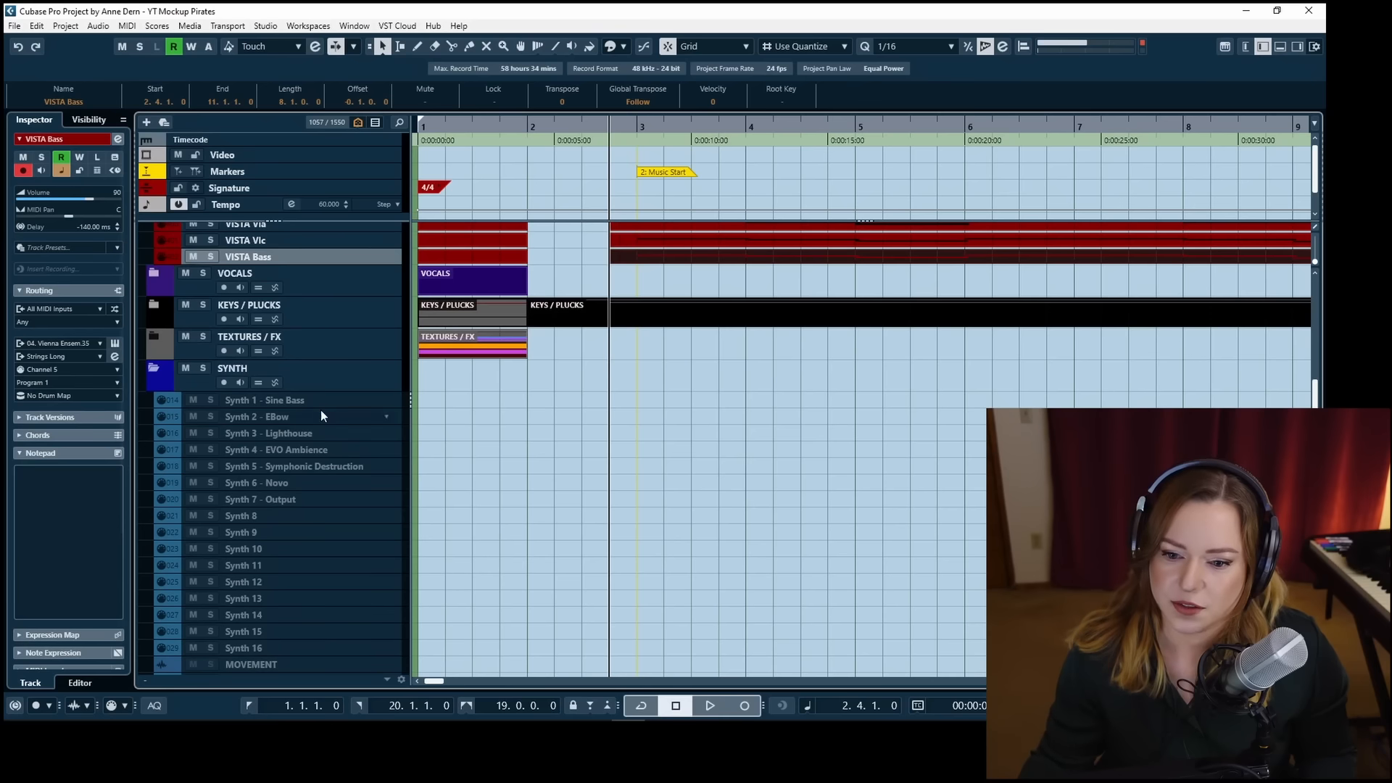
# Delete the Synth 1 - Sine Bass track from the SYNTH folder.
pyautogui.click(315, 401)
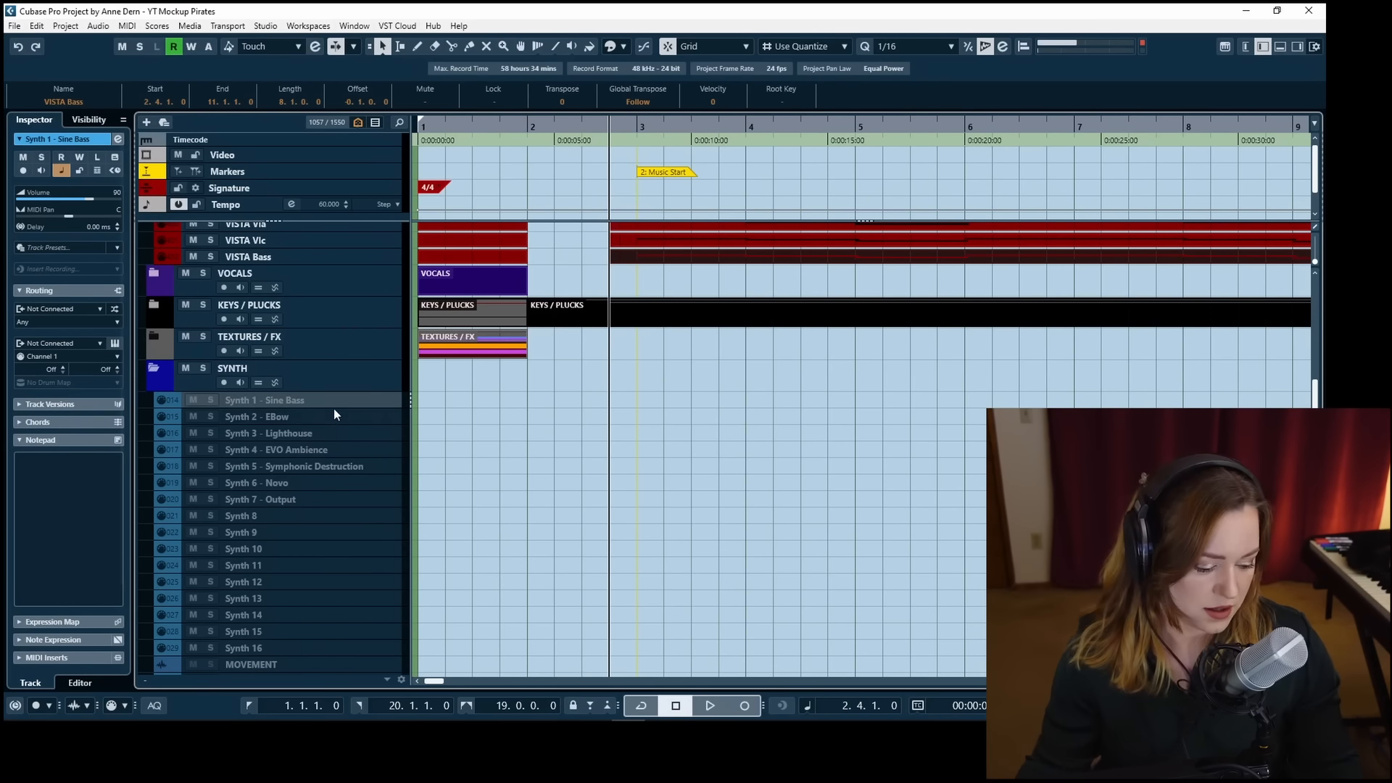
pyautogui.press('Delete')
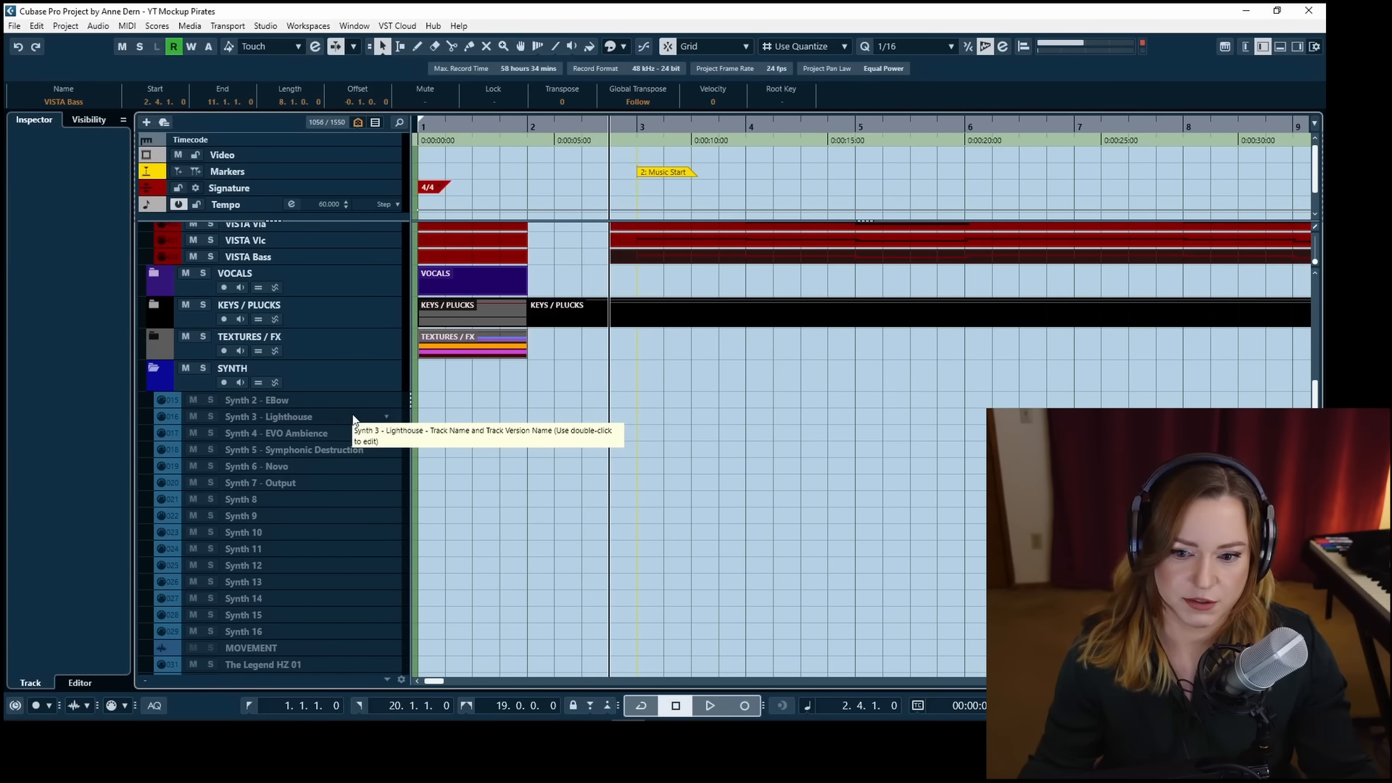
# Undo the deletion of the Synth 1 - Sine Bass track in the SYNTH folder.
pyautogui.click(303, 404)
pyautogui.click(79, 122)
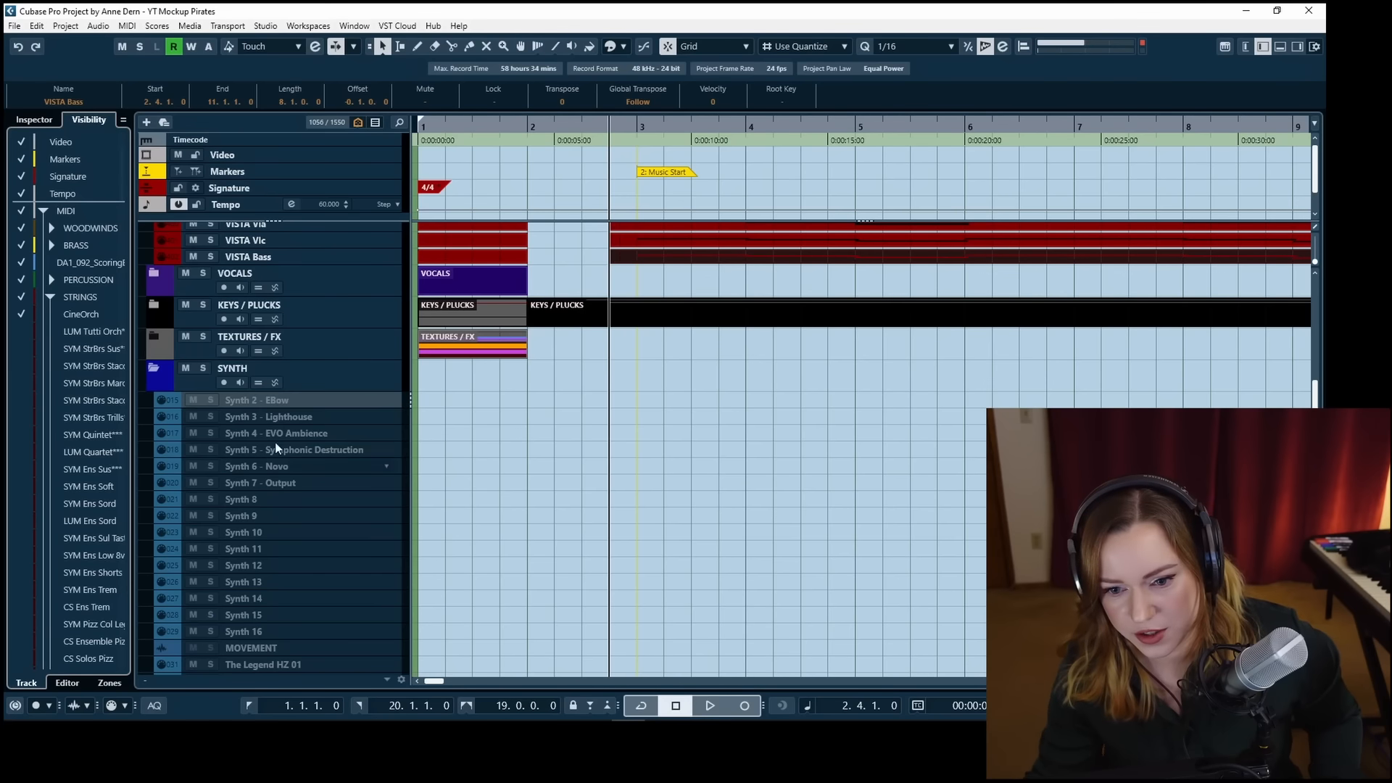
pyautogui.click(264, 415)
pyautogui.click(266, 401)
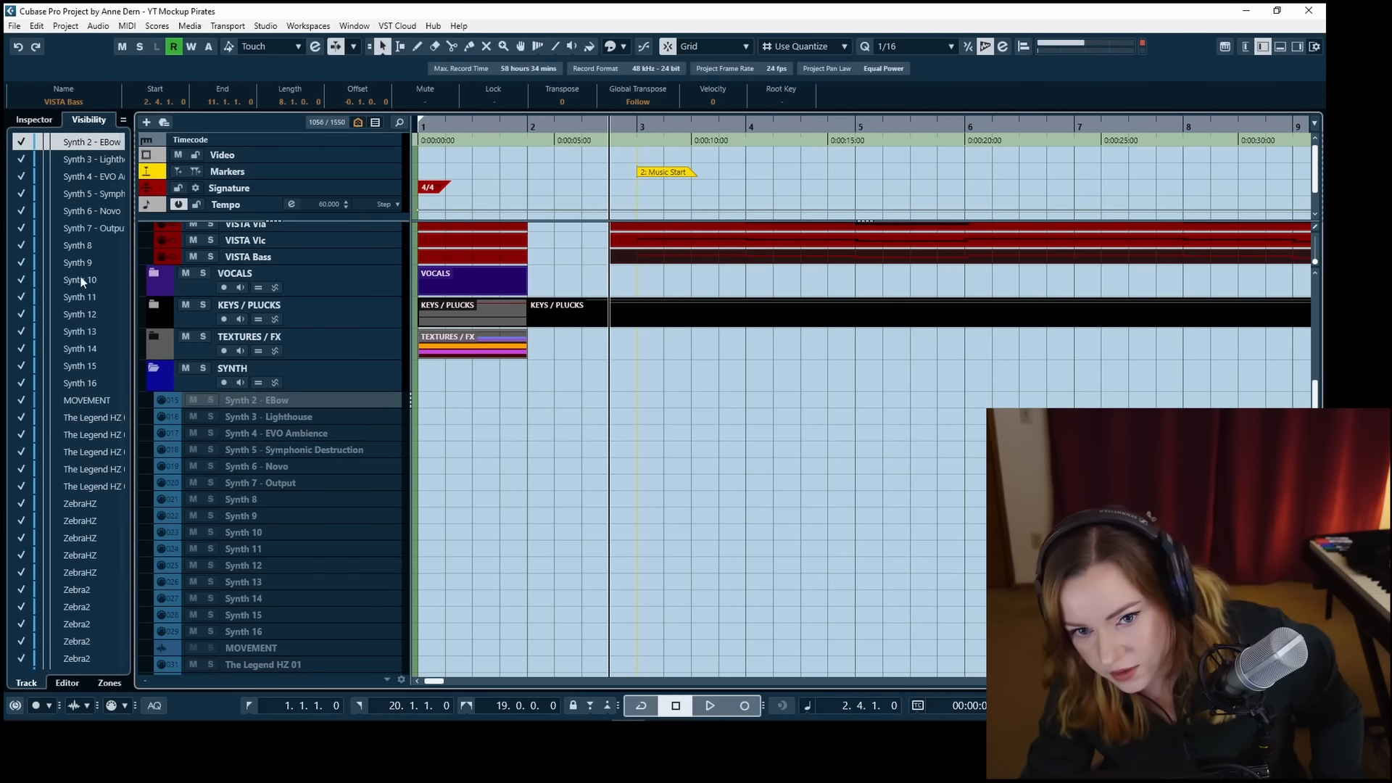
pyautogui.scroll(4, 84, 277)
pyautogui.hotkey('ctrl', 'z')
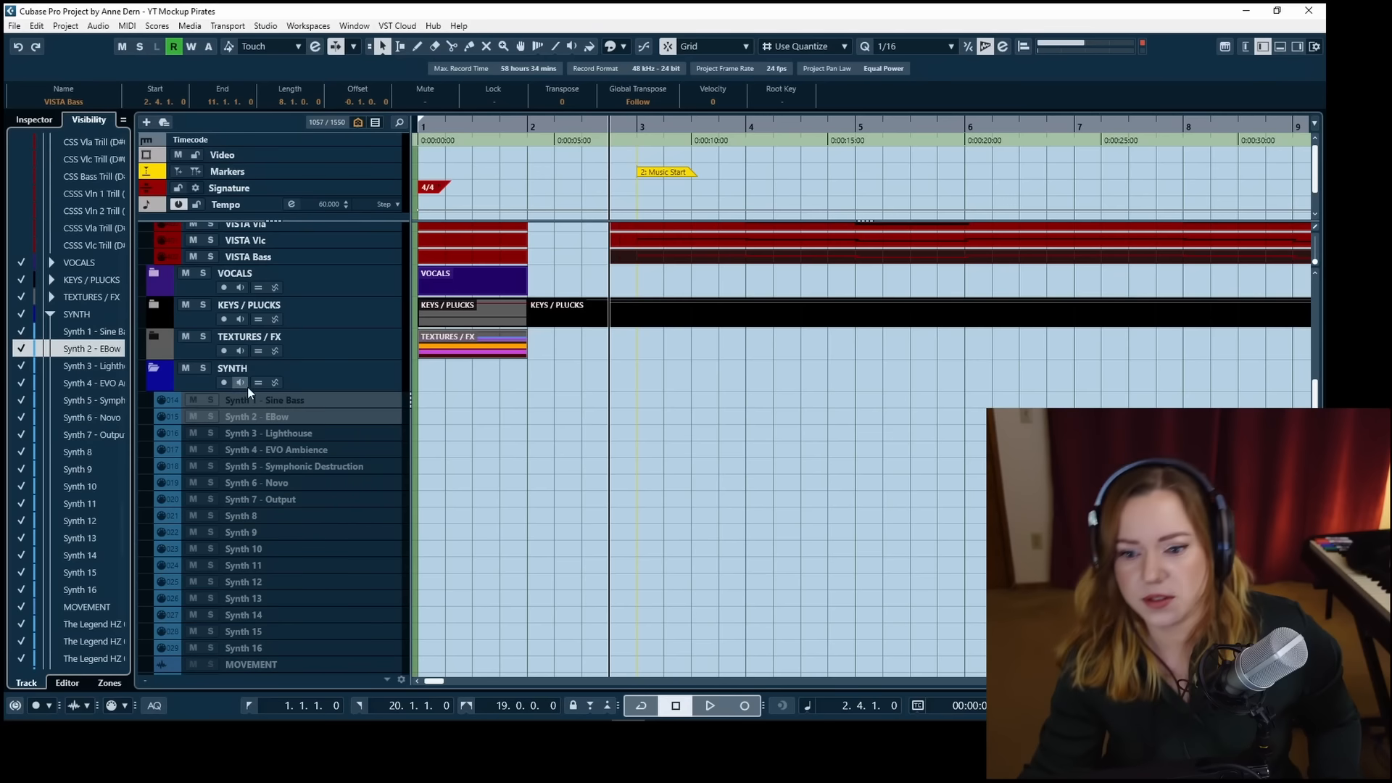
# Enable the Synth 1 - Sine Bass track and paste the copied VISTA Bass parts onto it at 2.4.1.
pyautogui.click(277, 399)
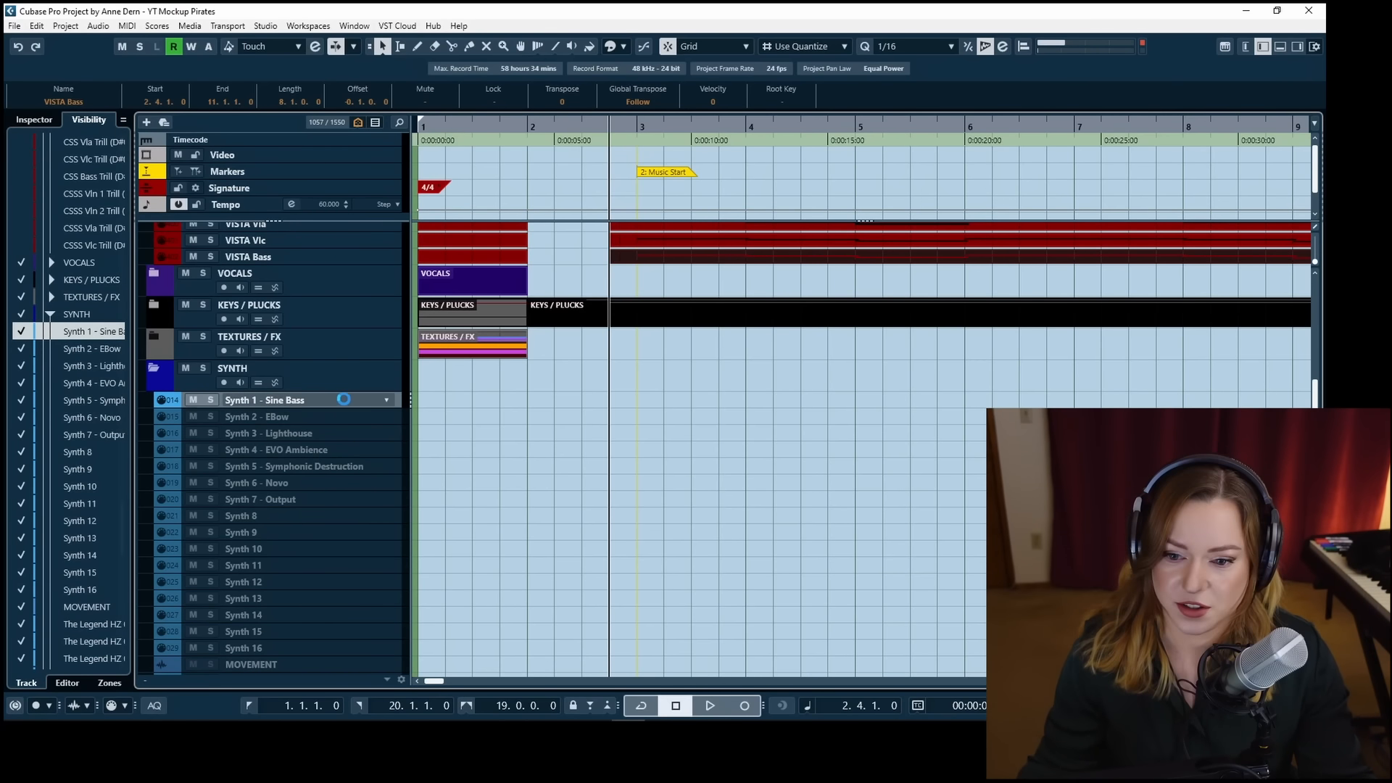
pyautogui.click(357, 401)
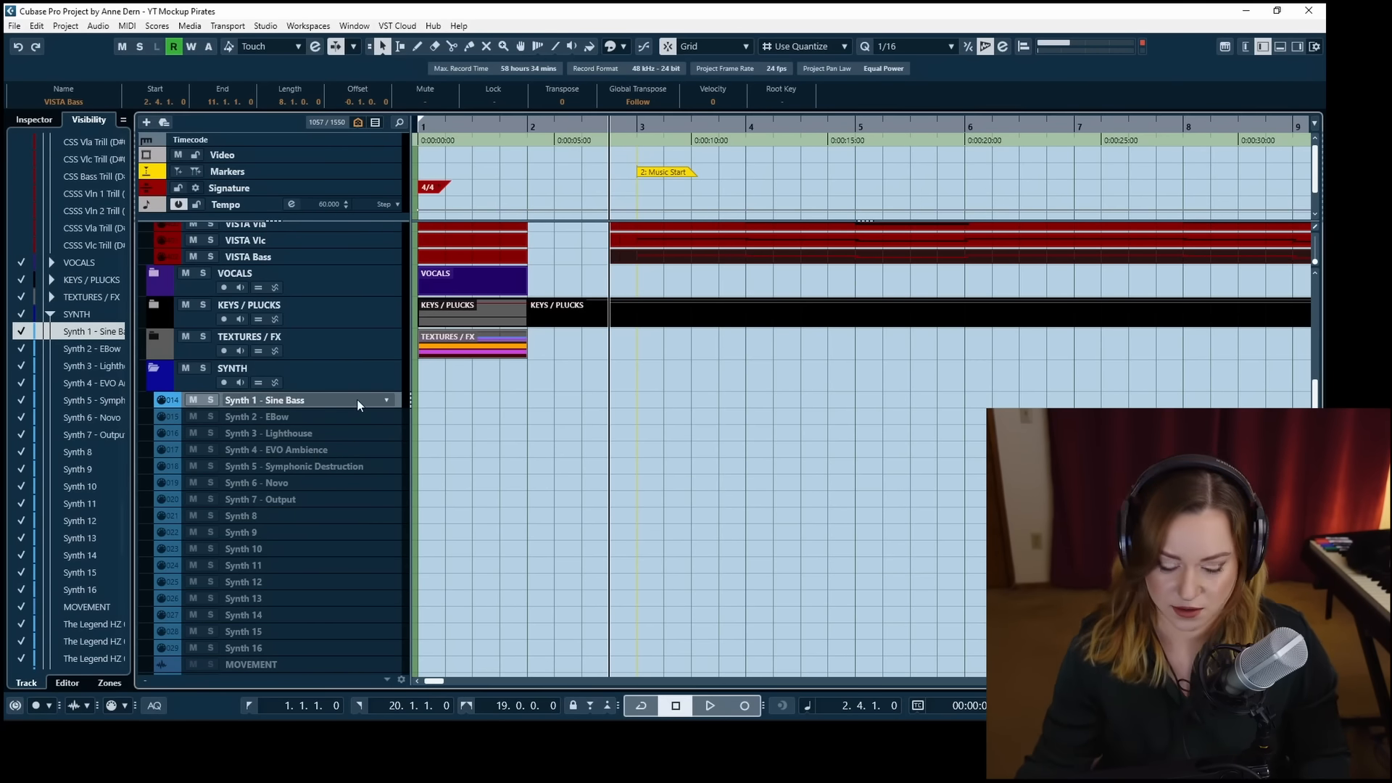
pyautogui.hotkey('ctrl', 'v')
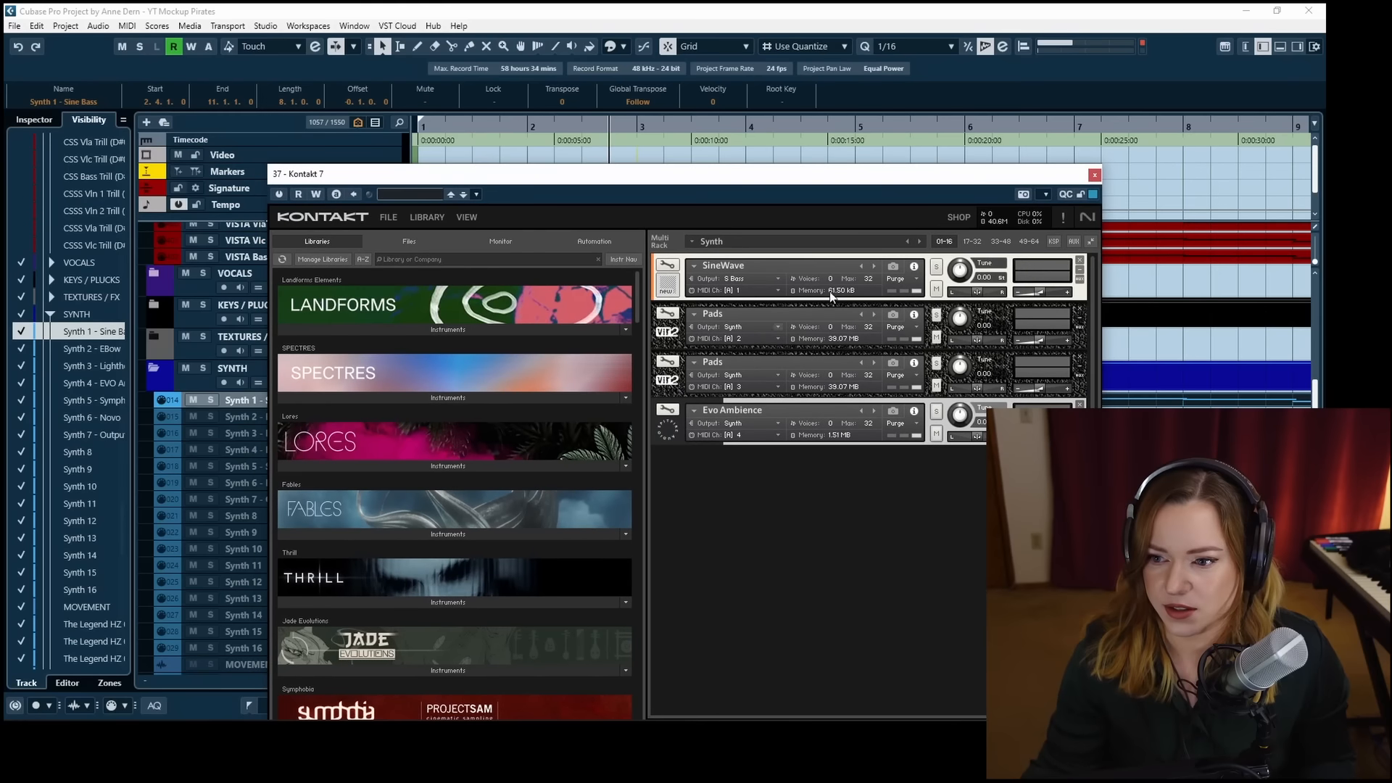
pyautogui.moveTo(927, 181); pyautogui.dragTo(966, 164)
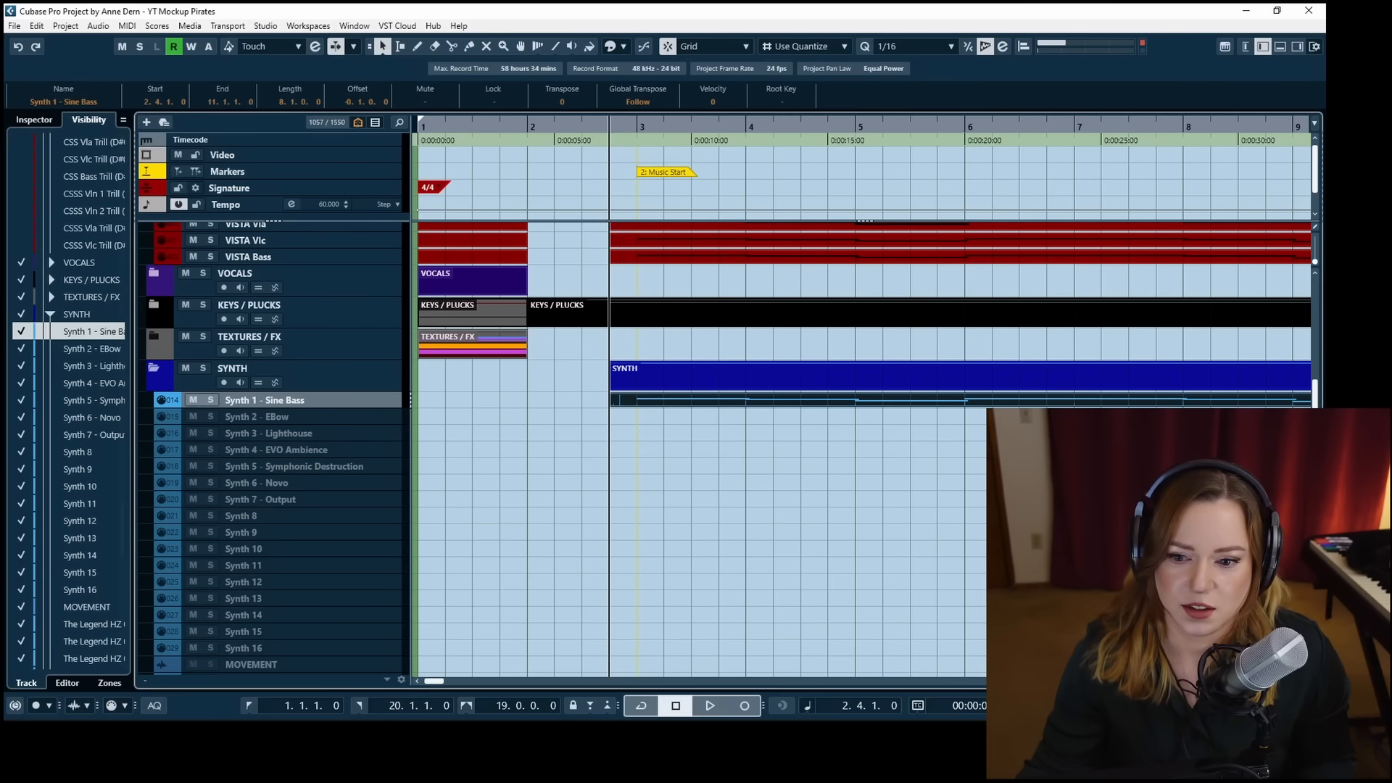
# Examine the notes and controller curves of the first pasted Synth 1 - Sine Bass part up to bar 11.
pyautogui.doubleClick(668, 403)
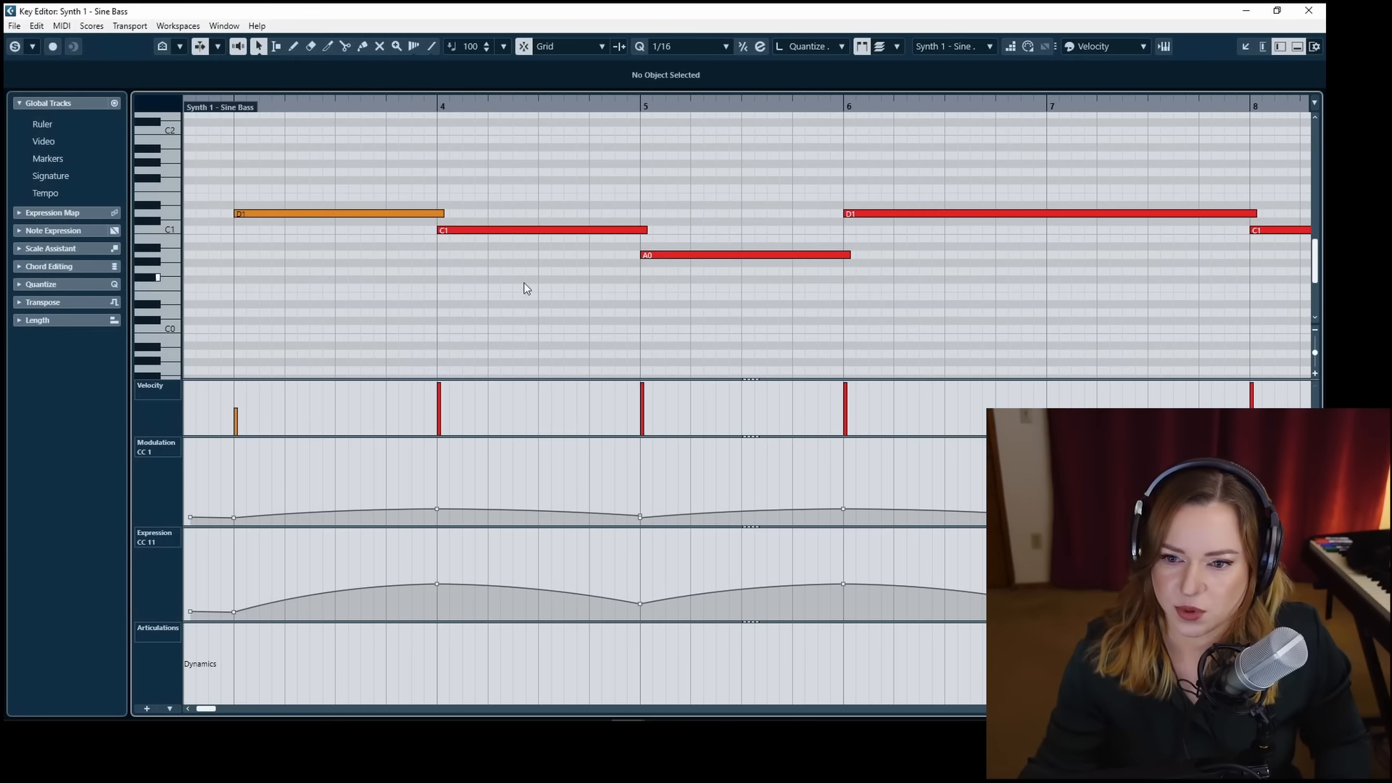
pyautogui.scroll(-9, 591, 278)
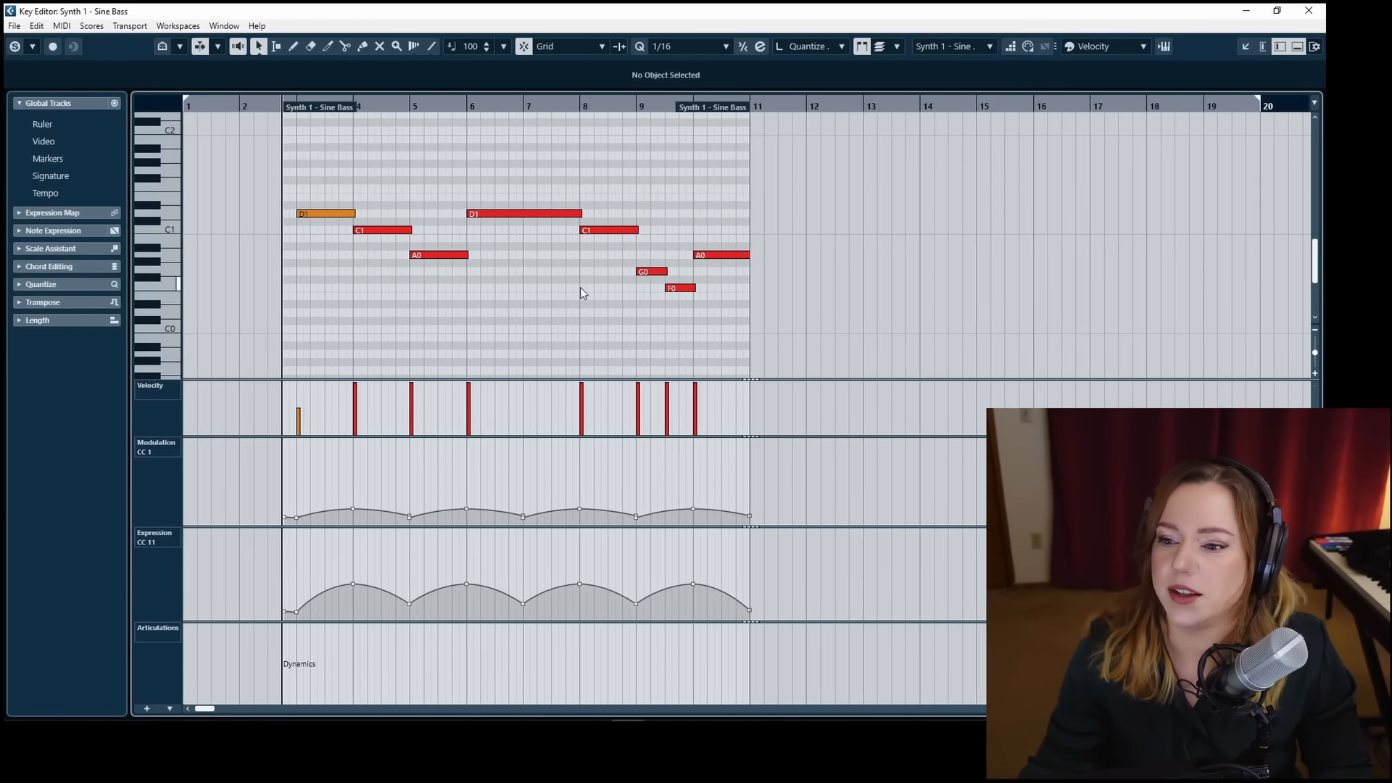
pyautogui.press('Return')
pyautogui.click(826, 444)
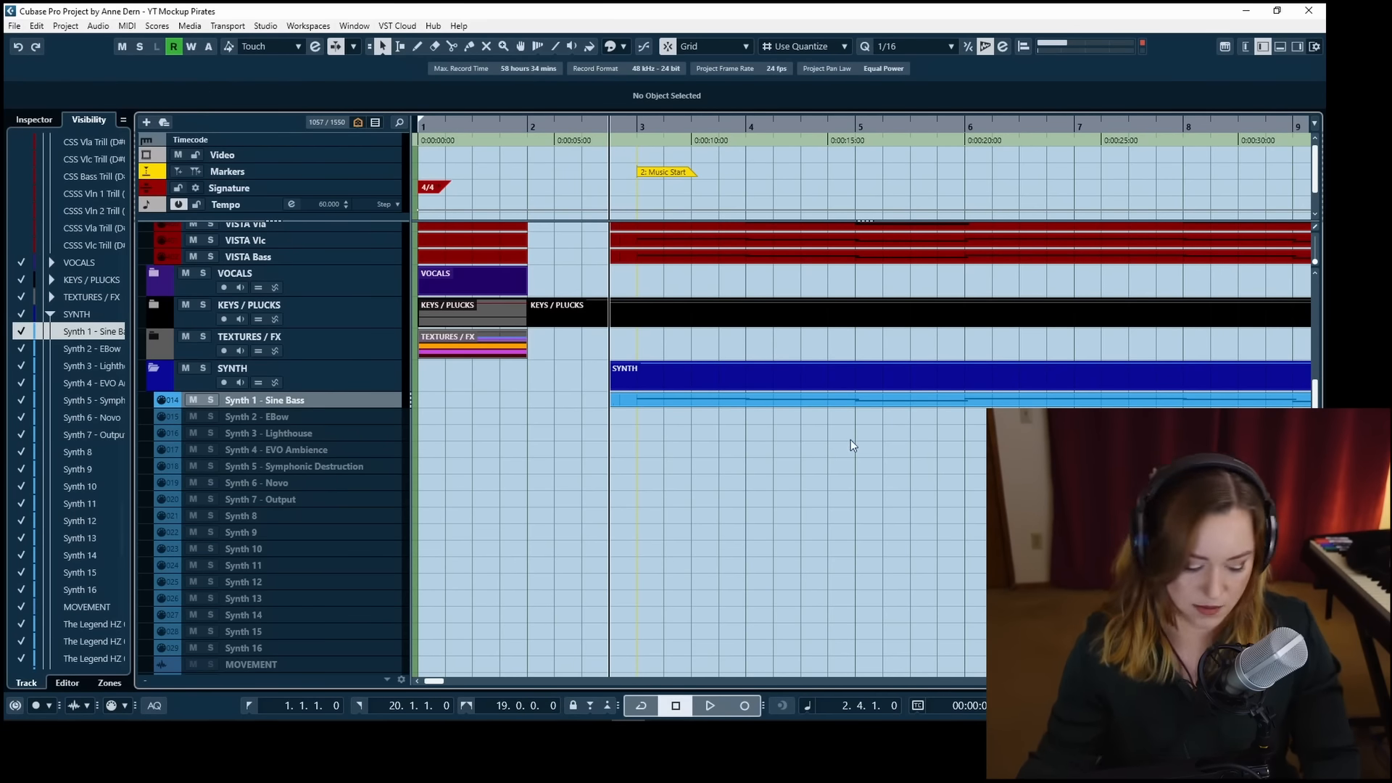
# Join the Synth 1 - Sine Bass parts into one part from 2.4.1 to 20.1.1 and open it in the Key Editor.
pyautogui.press('g')
pyautogui.press('g')
pyautogui.press('g')
pyautogui.press('g')
pyautogui.press('g')
pyautogui.press('g')
pyautogui.press('g')
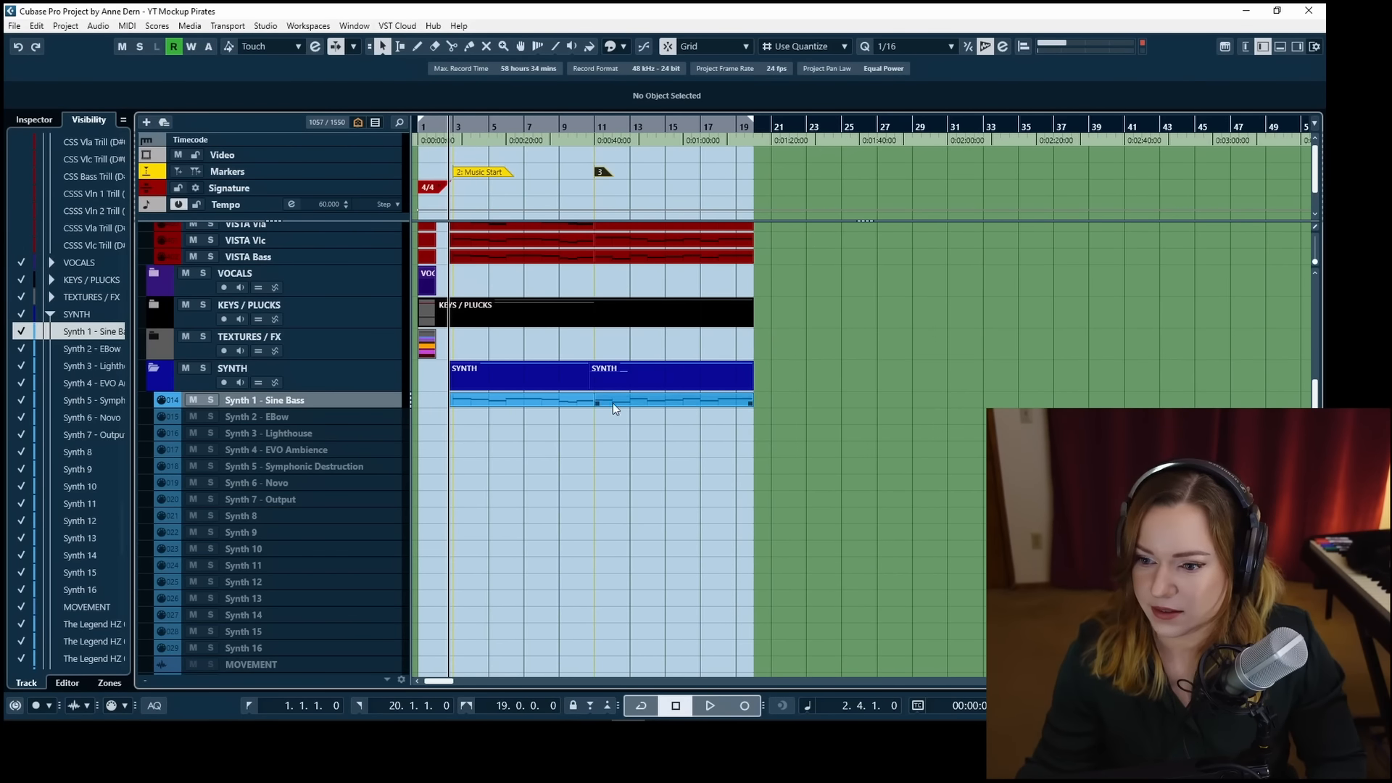
pyautogui.doubleClick(558, 400)
# Set the velocity of all Sine Bass notes from bar 4 onward to 58.
pyautogui.moveTo(204, 150); pyautogui.dragTo(776, 330)
pyautogui.moveTo(784, 255); pyautogui.dragTo(782, 254)
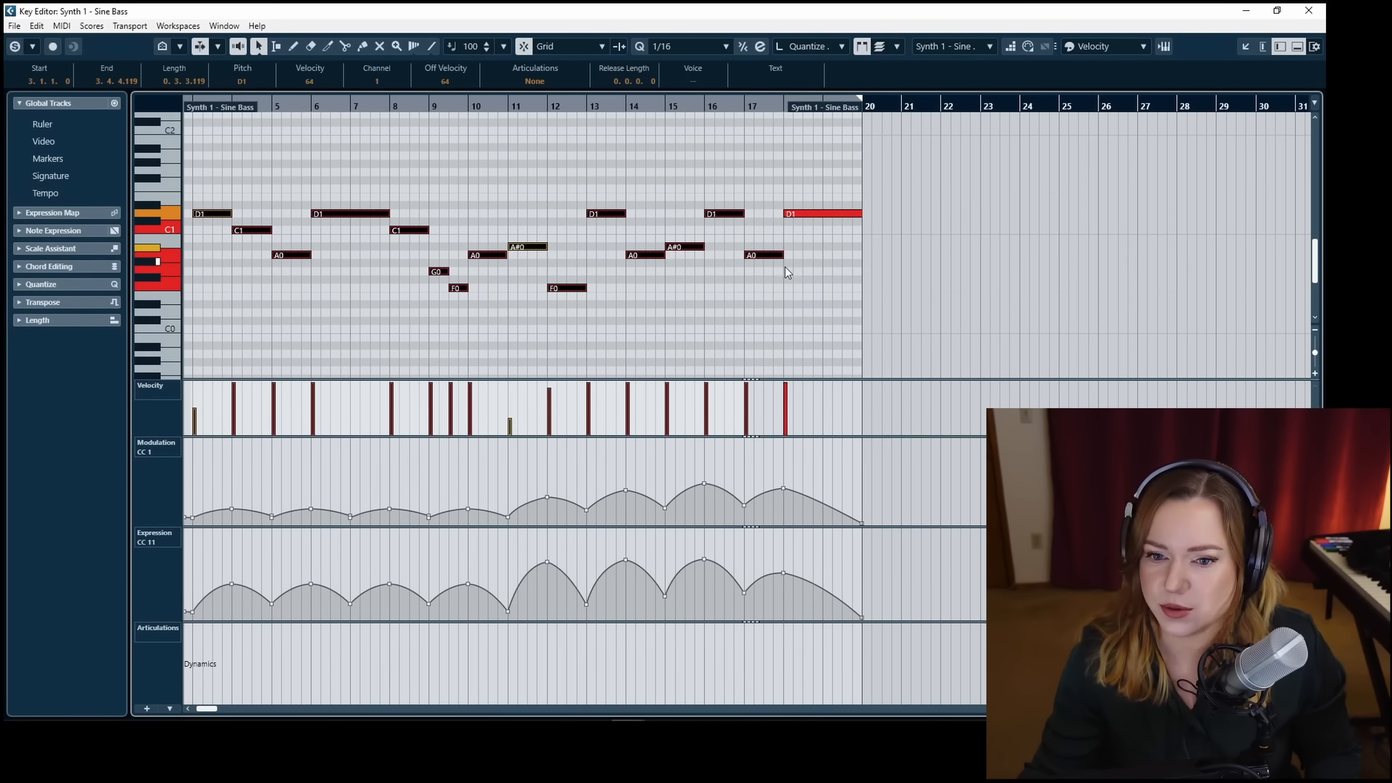
pyautogui.click(351, 280)
pyautogui.moveTo(255, 158); pyautogui.dragTo(787, 300)
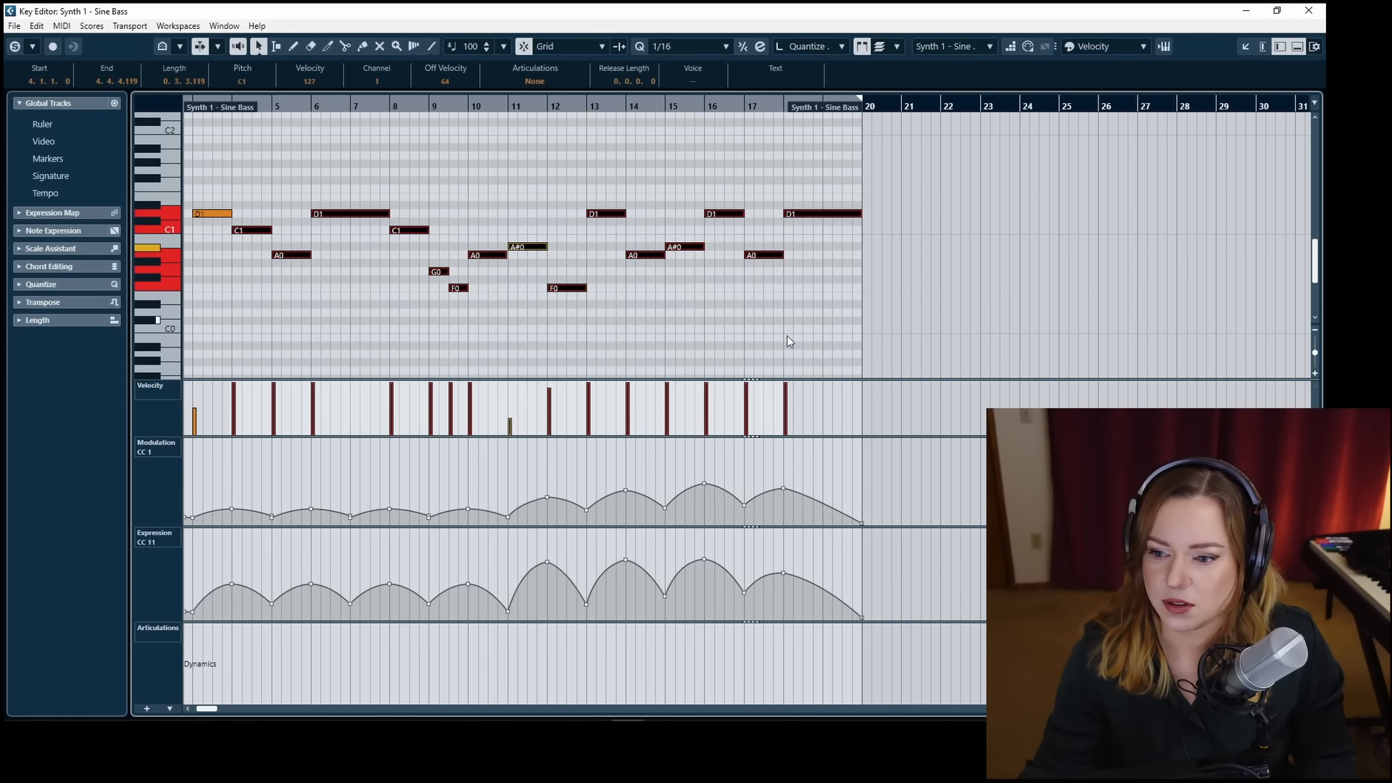
pyautogui.moveTo(640, 387); pyautogui.dragTo(586, 516)
pyautogui.click(559, 386)
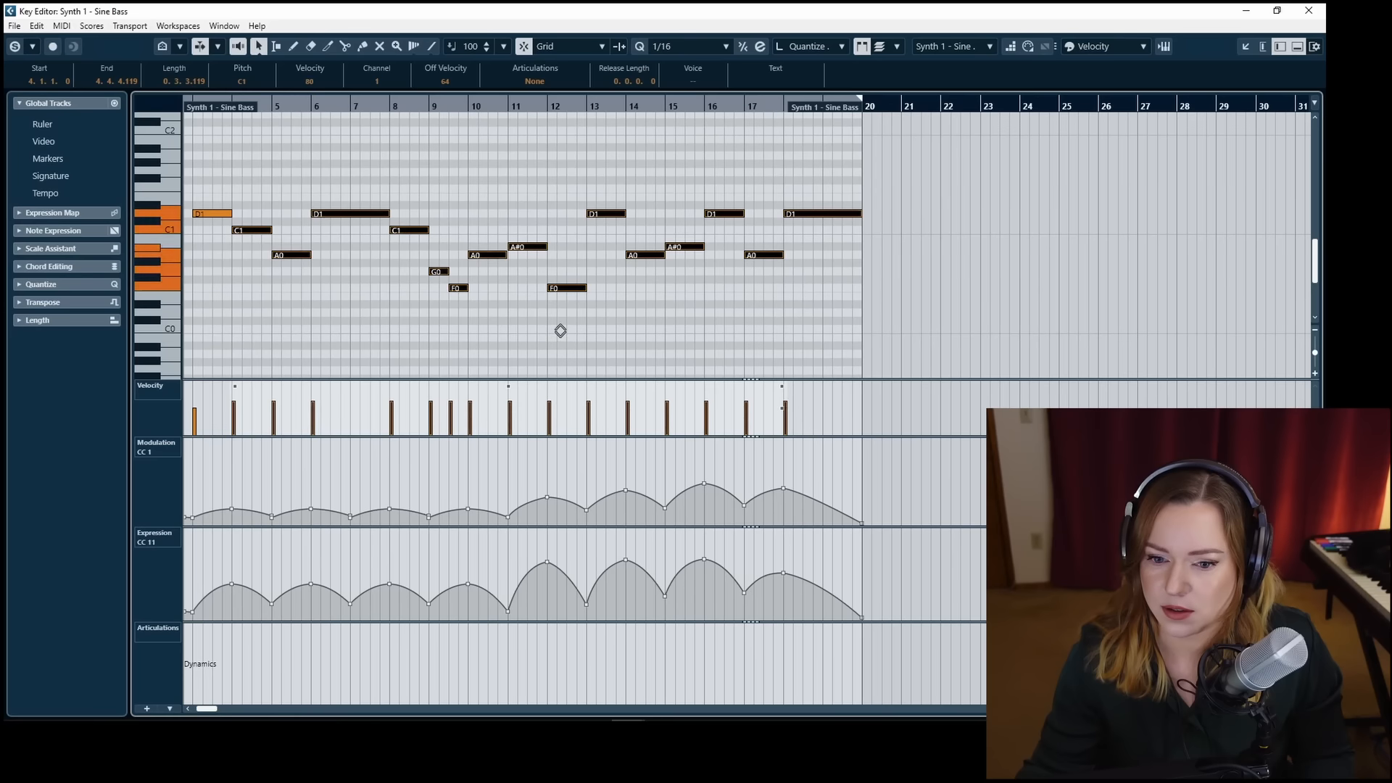
pyautogui.hscroll(-2, 290, 167)
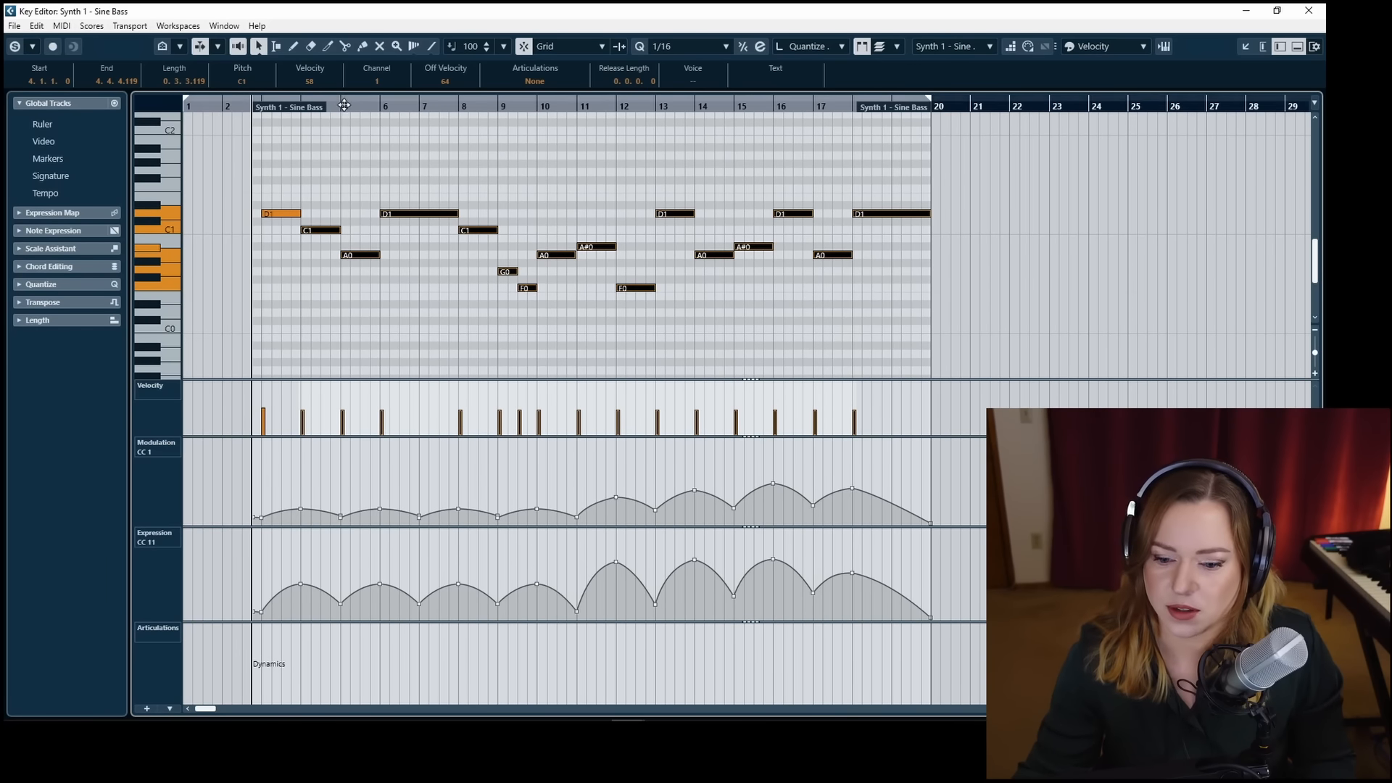
# Transpose all Sine Bass notes up one octave and play the part in solo.
pyautogui.moveTo(266, 173); pyautogui.dragTo(996, 321)
pyautogui.hotkey('shift', 'Up')
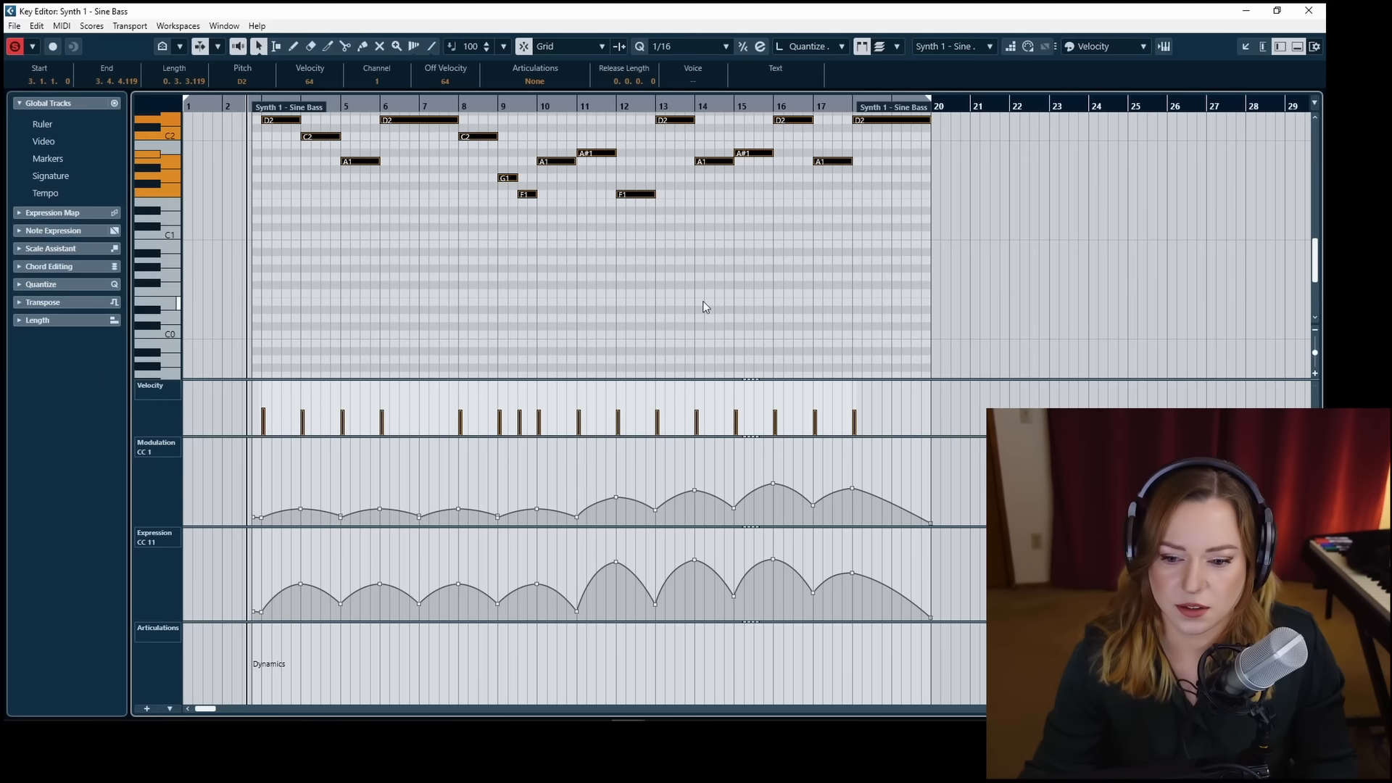
pyautogui.press('space')
pyautogui.click(443, 283)
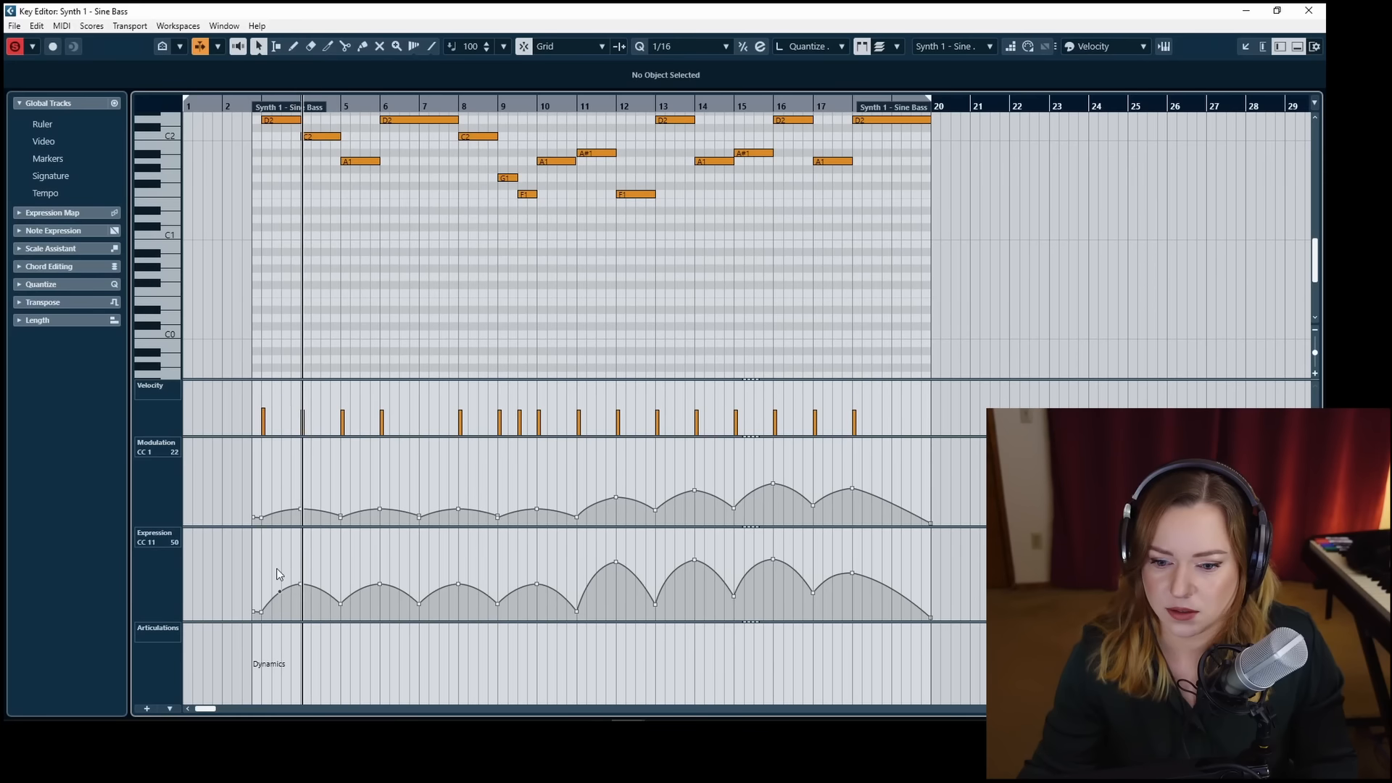
# Lower the CC 11 expression curve so it starts at 1, and bring its dips at bars 5, 7 and 9 to 0.
pyautogui.moveTo(233, 548); pyautogui.dragTo(856, 632)
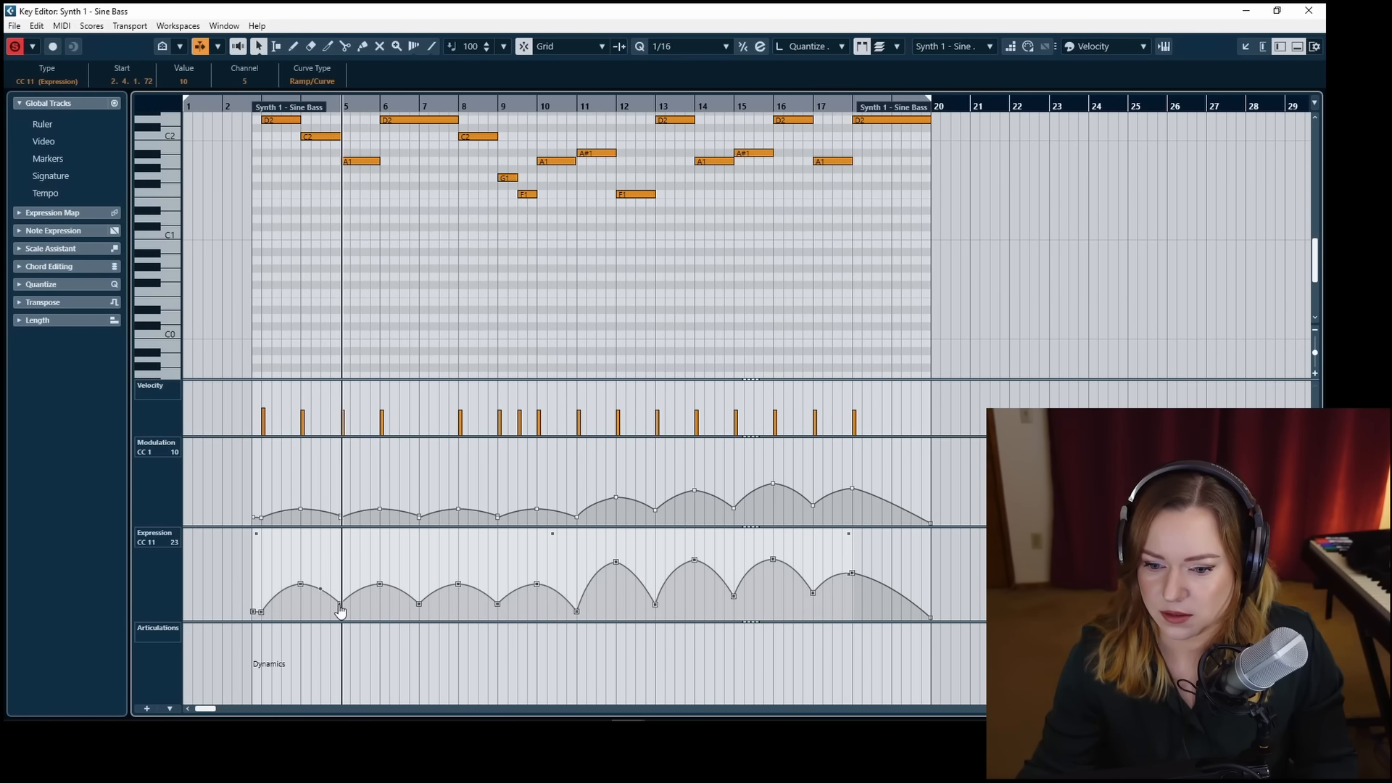
pyautogui.moveTo(340, 611); pyautogui.dragTo(340, 618)
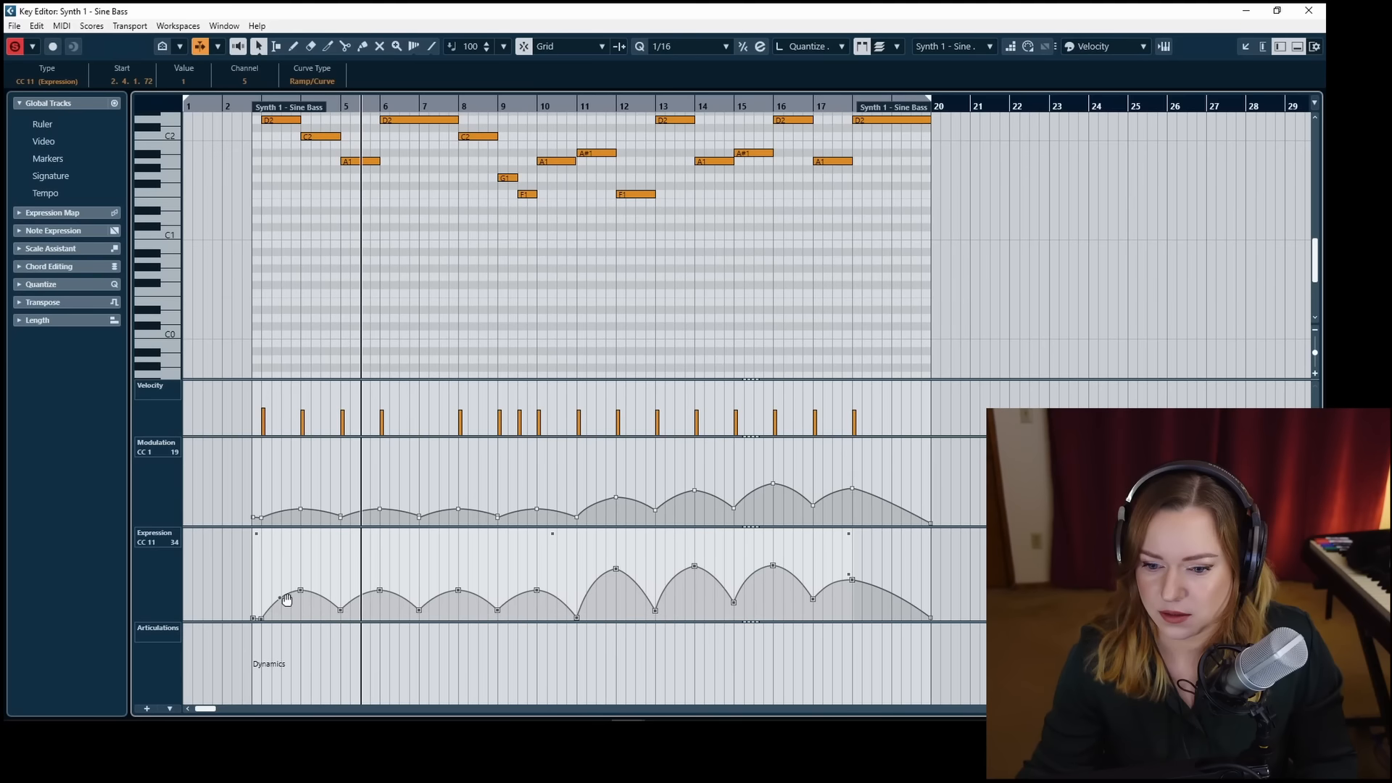
pyautogui.click(417, 258)
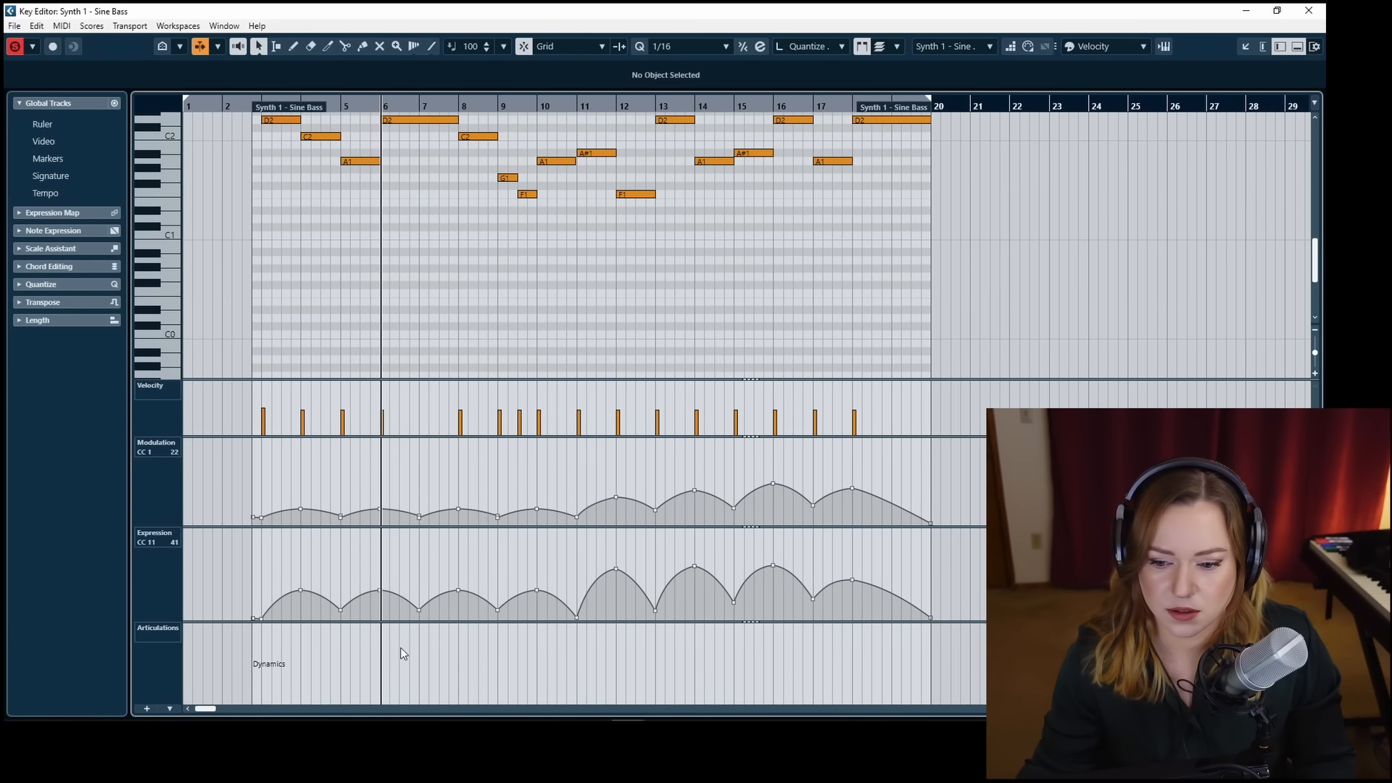
pyautogui.moveTo(336, 618); pyautogui.dragTo(512, 600)
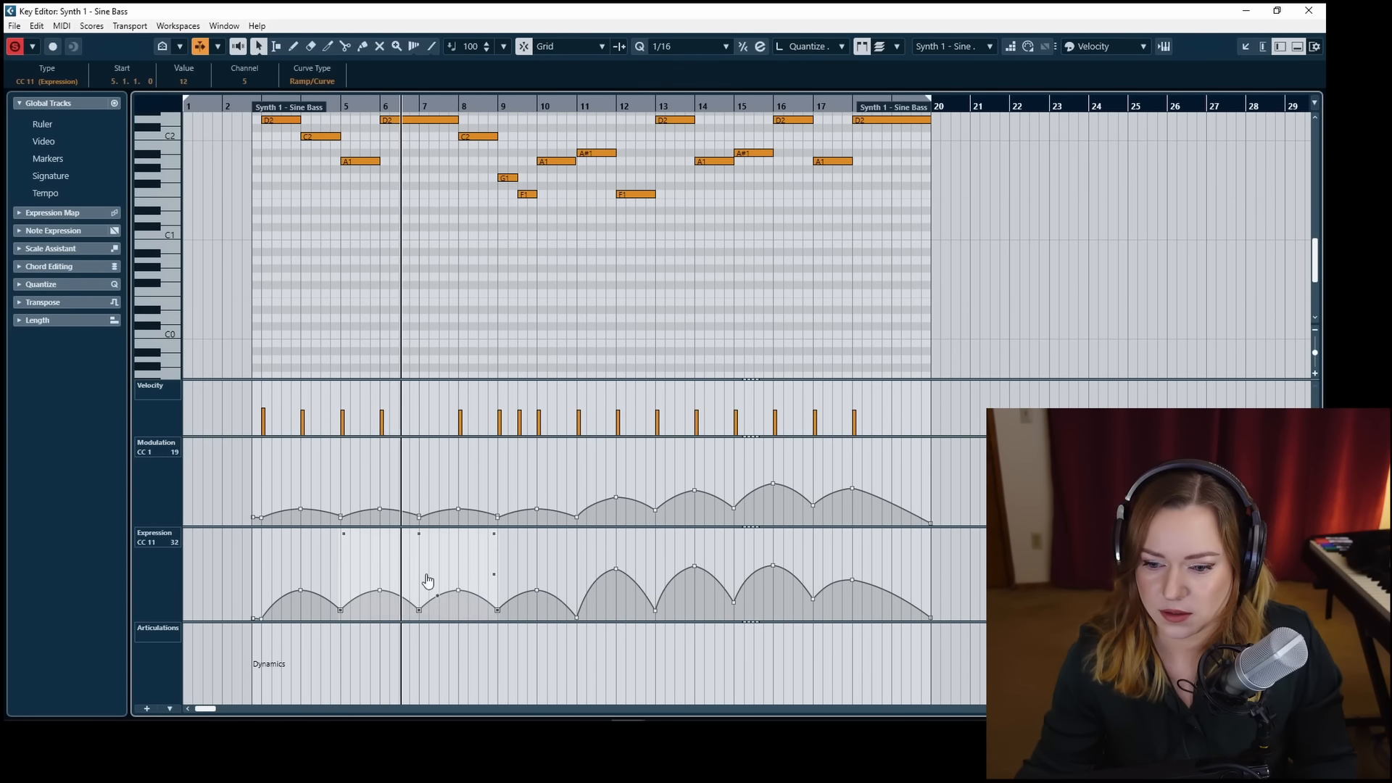
pyautogui.moveTo(433, 534); pyautogui.dragTo(436, 542)
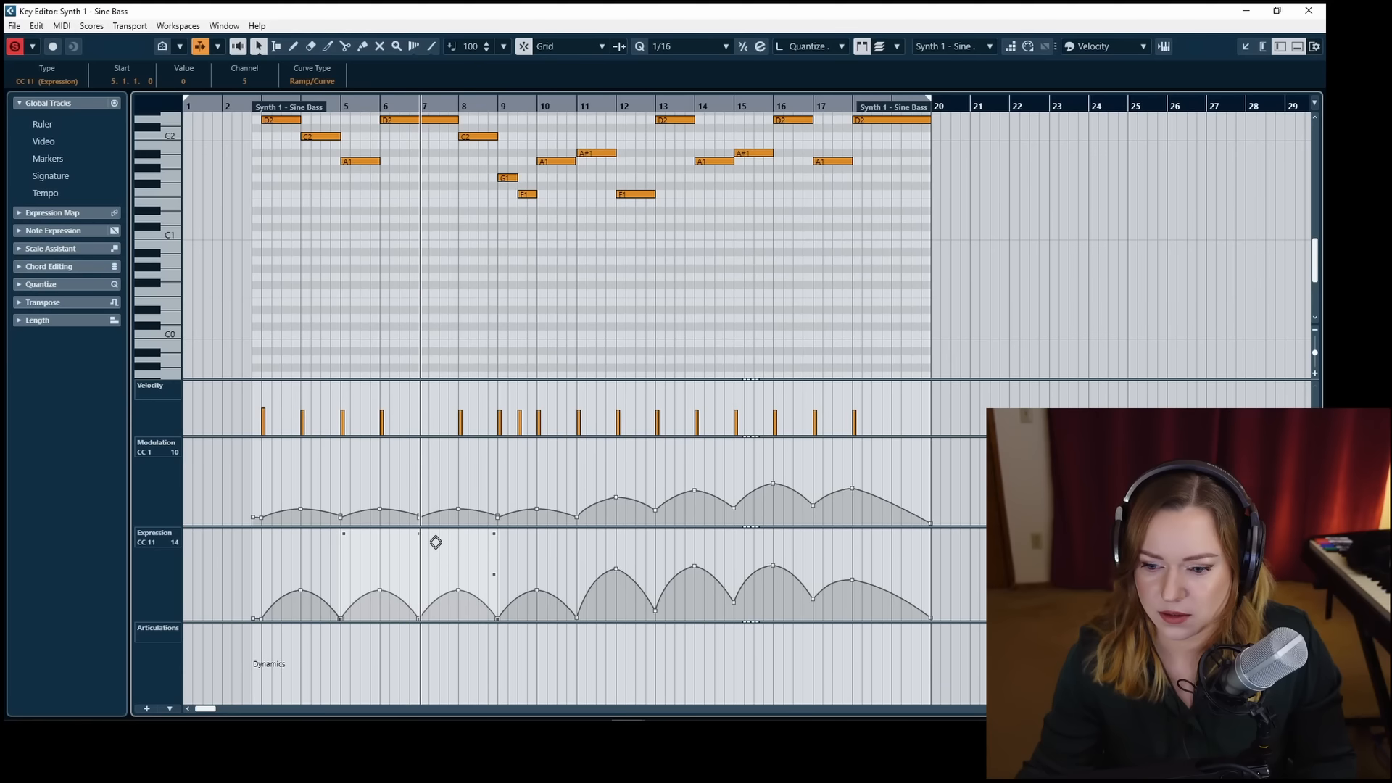
pyautogui.click(236, 584)
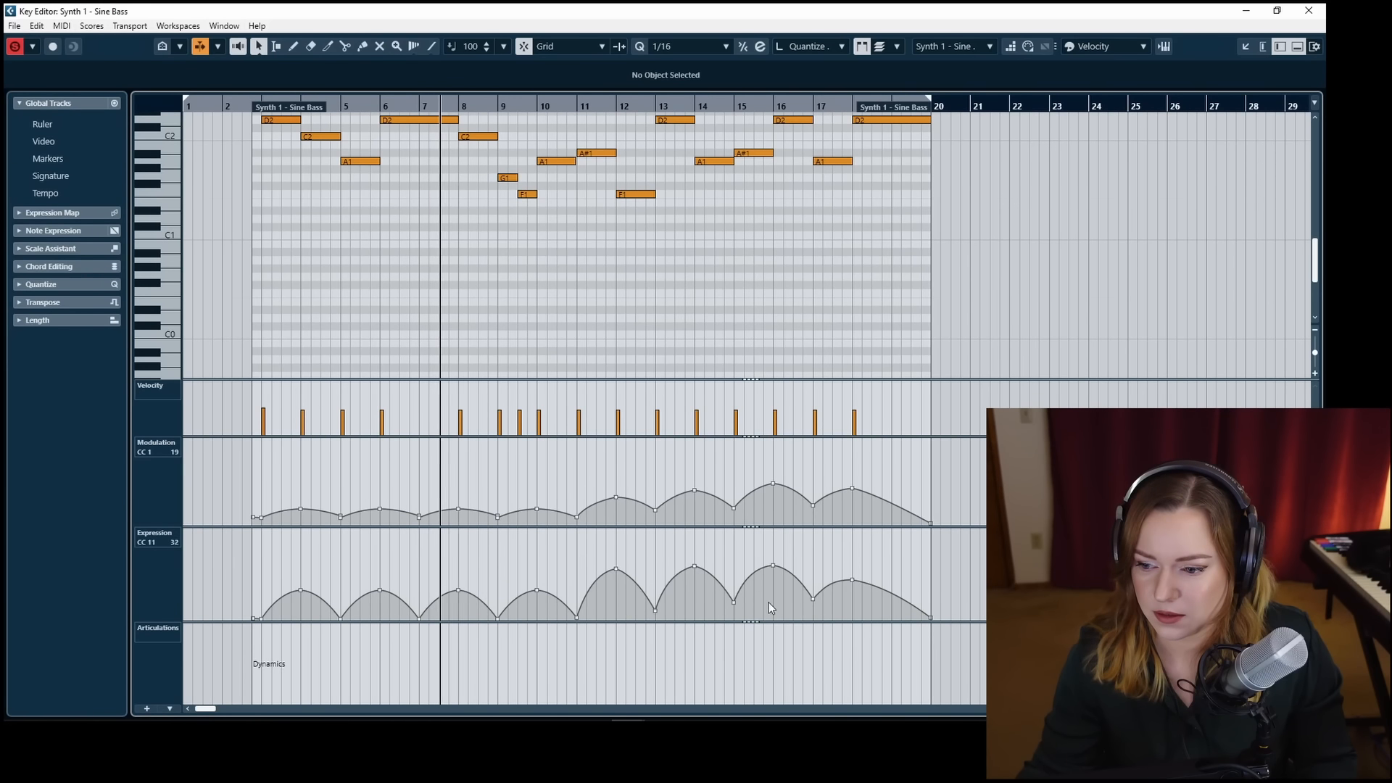
# Lower the CC 11 expression dips at bars 13, 15 and 17 to about 0.
pyautogui.moveTo(624, 530); pyautogui.dragTo(823, 618)
pyautogui.moveTo(689, 534); pyautogui.dragTo(692, 549)
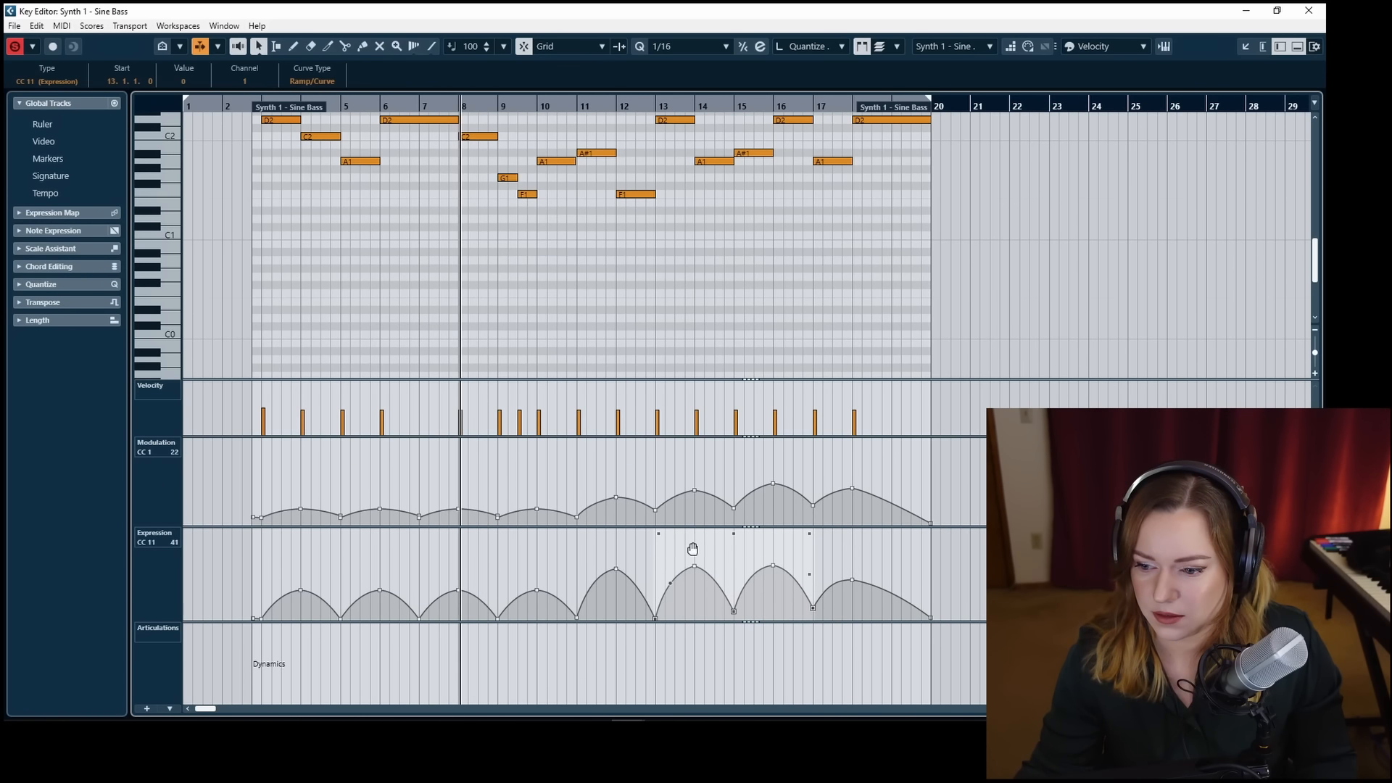
pyautogui.click(722, 606)
pyautogui.moveTo(722, 606); pyautogui.dragTo(818, 620)
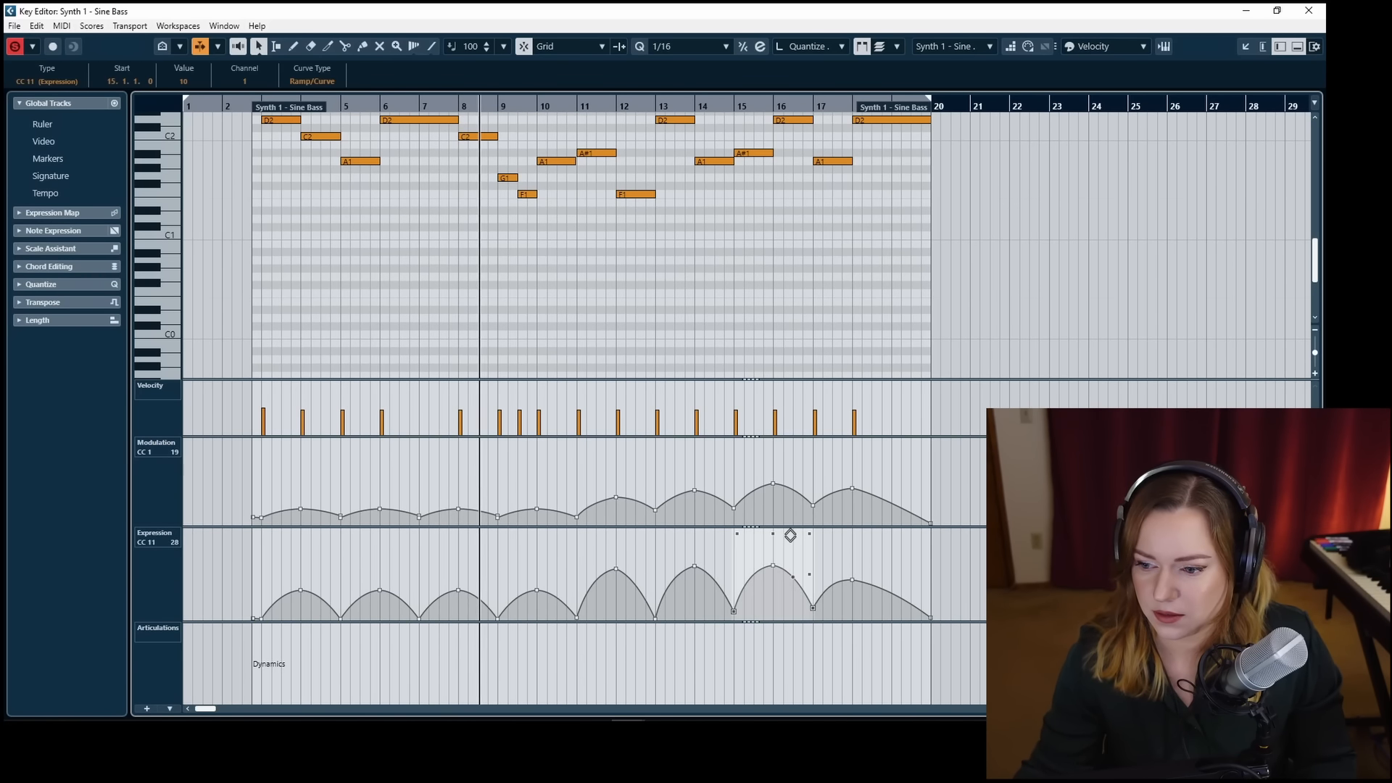
pyautogui.moveTo(791, 535); pyautogui.dragTo(792, 545)
pyautogui.click(842, 557)
# Lower the CC 11 expression peaks at bars 12, 14, 16 and 18 together, bringing the bar 12 peak to 41.
pyautogui.moveTo(593, 560); pyautogui.dragTo(882, 592)
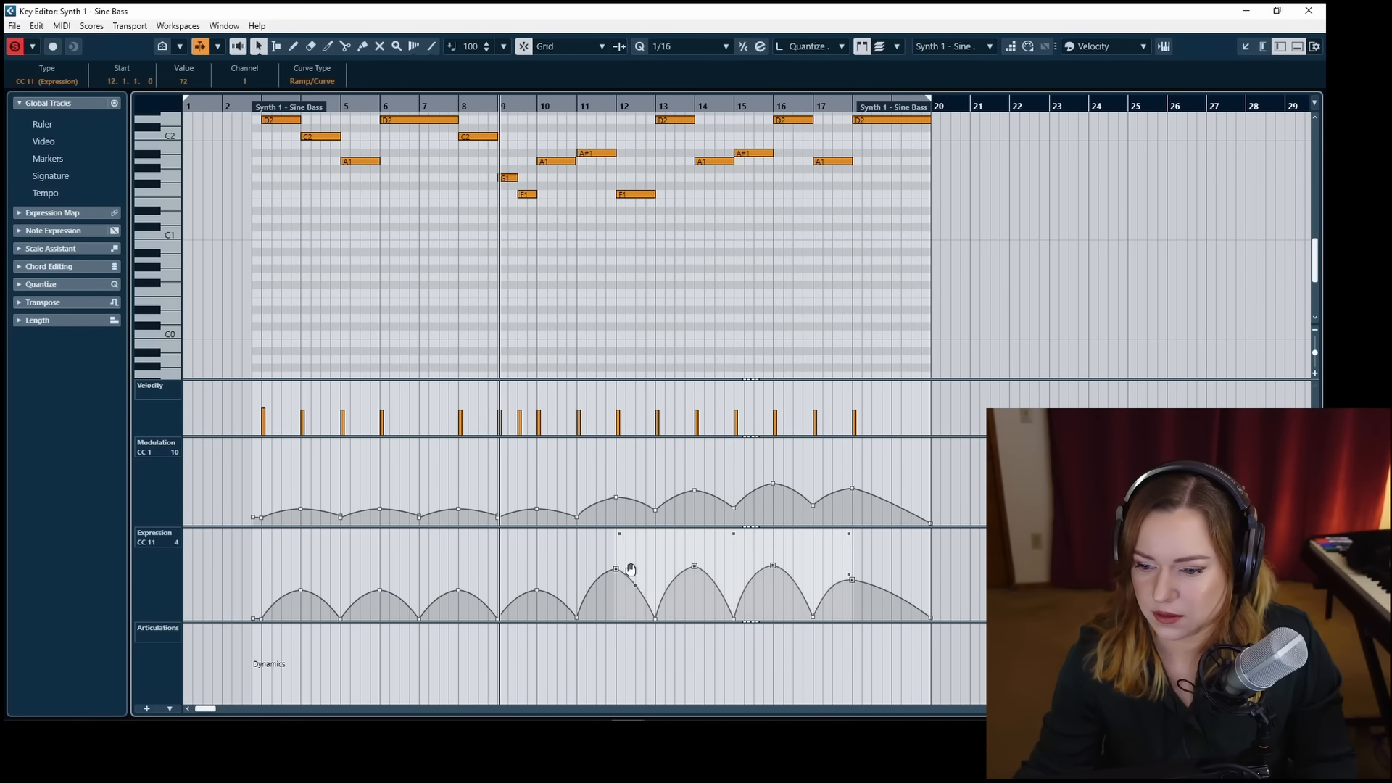
pyautogui.moveTo(631, 569); pyautogui.dragTo(632, 590)
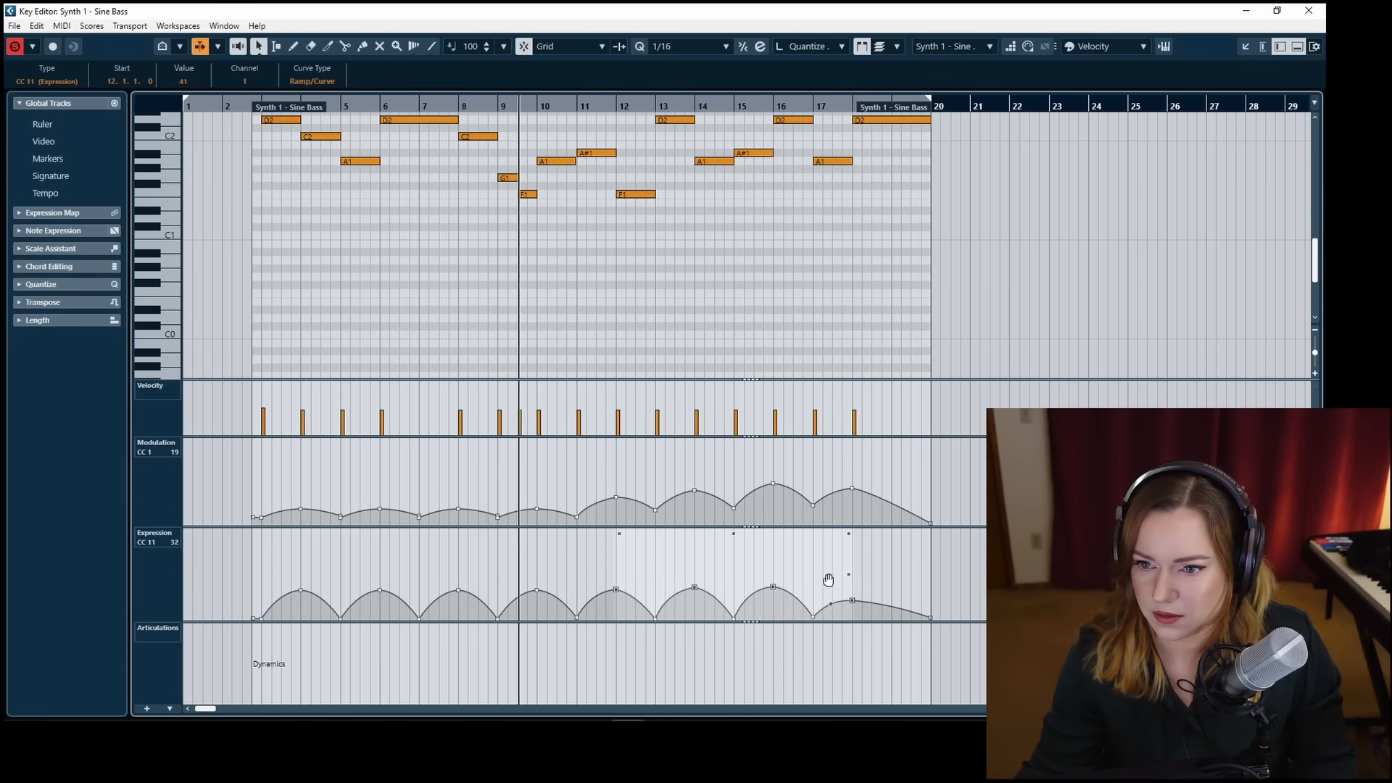
pyautogui.scroll(3, 631, 351)
pyautogui.click(580, 341)
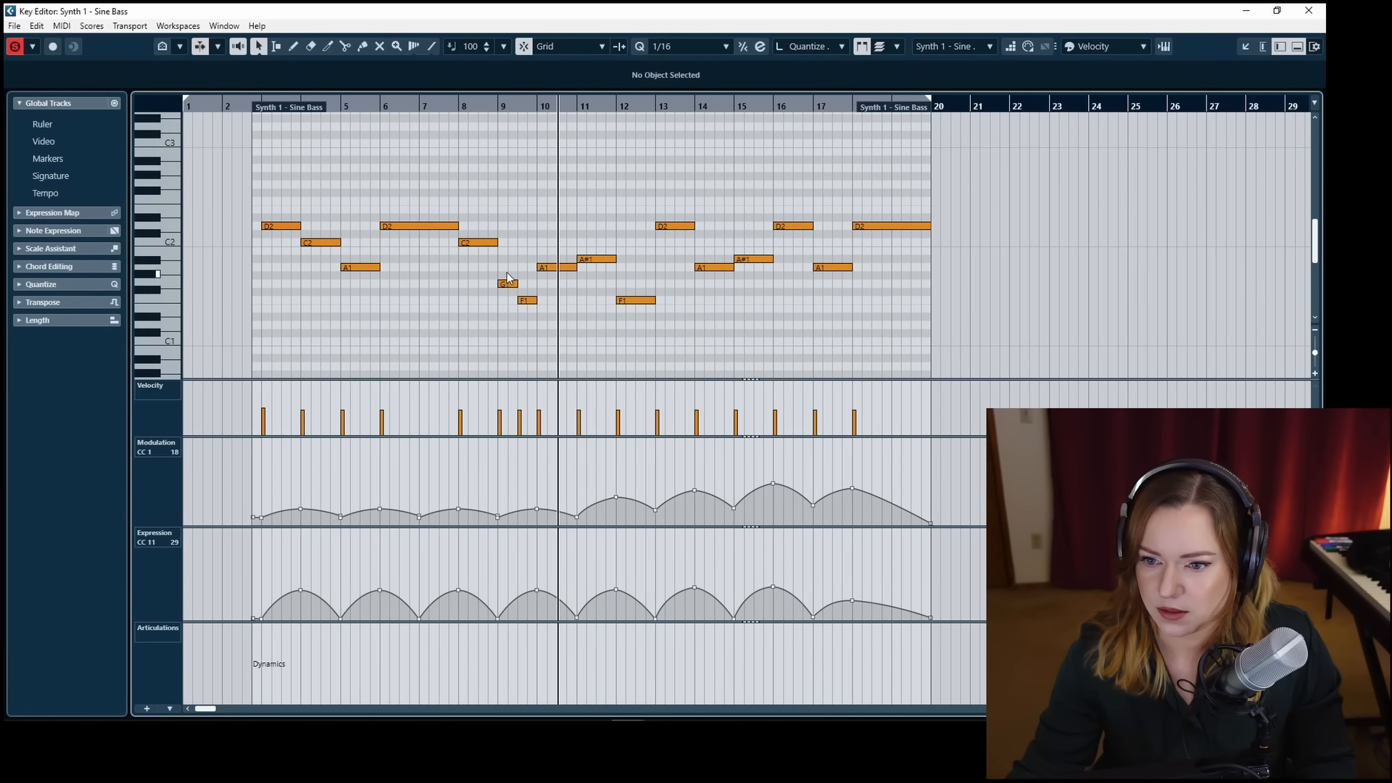
# Try the two bar 9 notes an octave higher at G2 and F2 in playback, and return them to G1 and F1.
pyautogui.moveTo(507, 274); pyautogui.dragTo(525, 326)
pyautogui.hotkey('shift', 'Up')
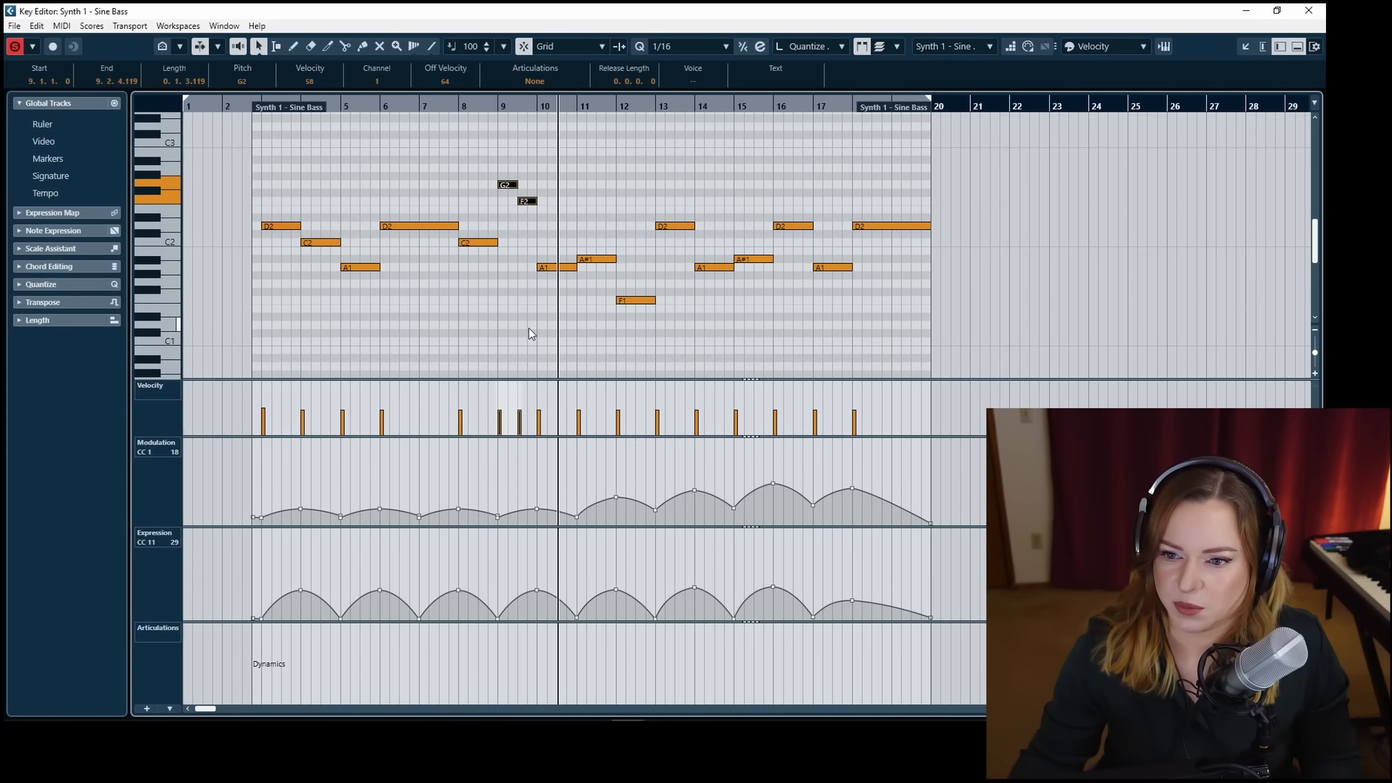
pyautogui.click(498, 105)
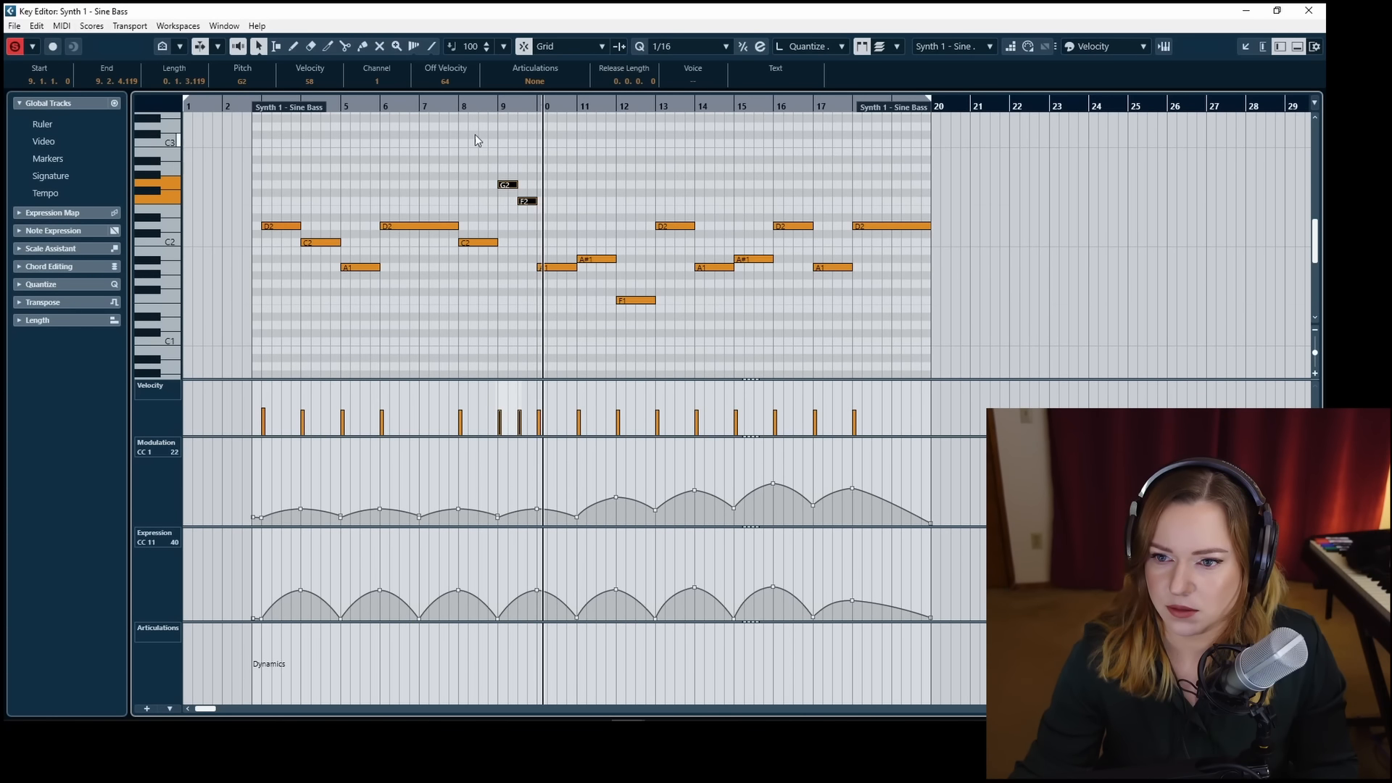
pyautogui.hotkey('shift', 'Down')
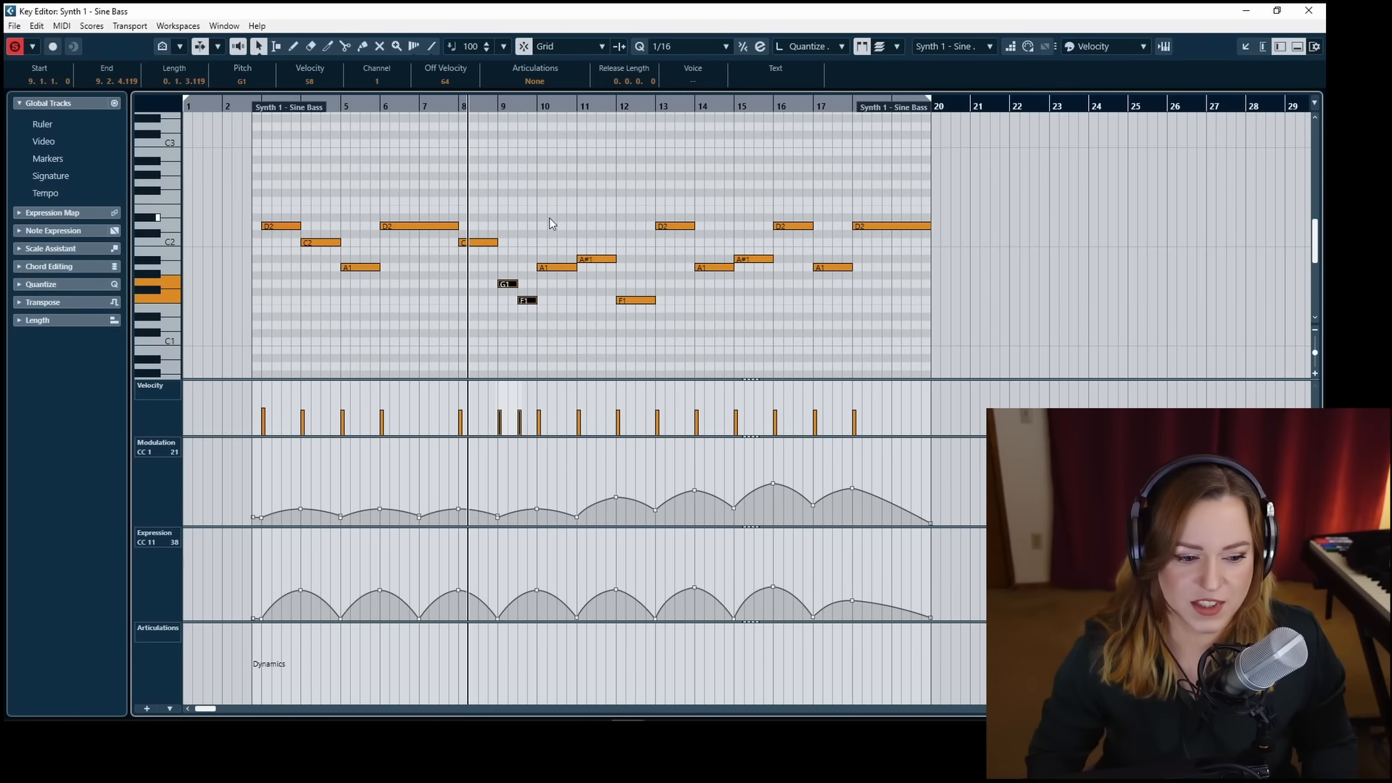
pyautogui.click(556, 192)
# Play the full arrangement from bar 2 in the project window and show the Volume automation lane of Synth 1 - Sine Bass.
pyautogui.press('Return')
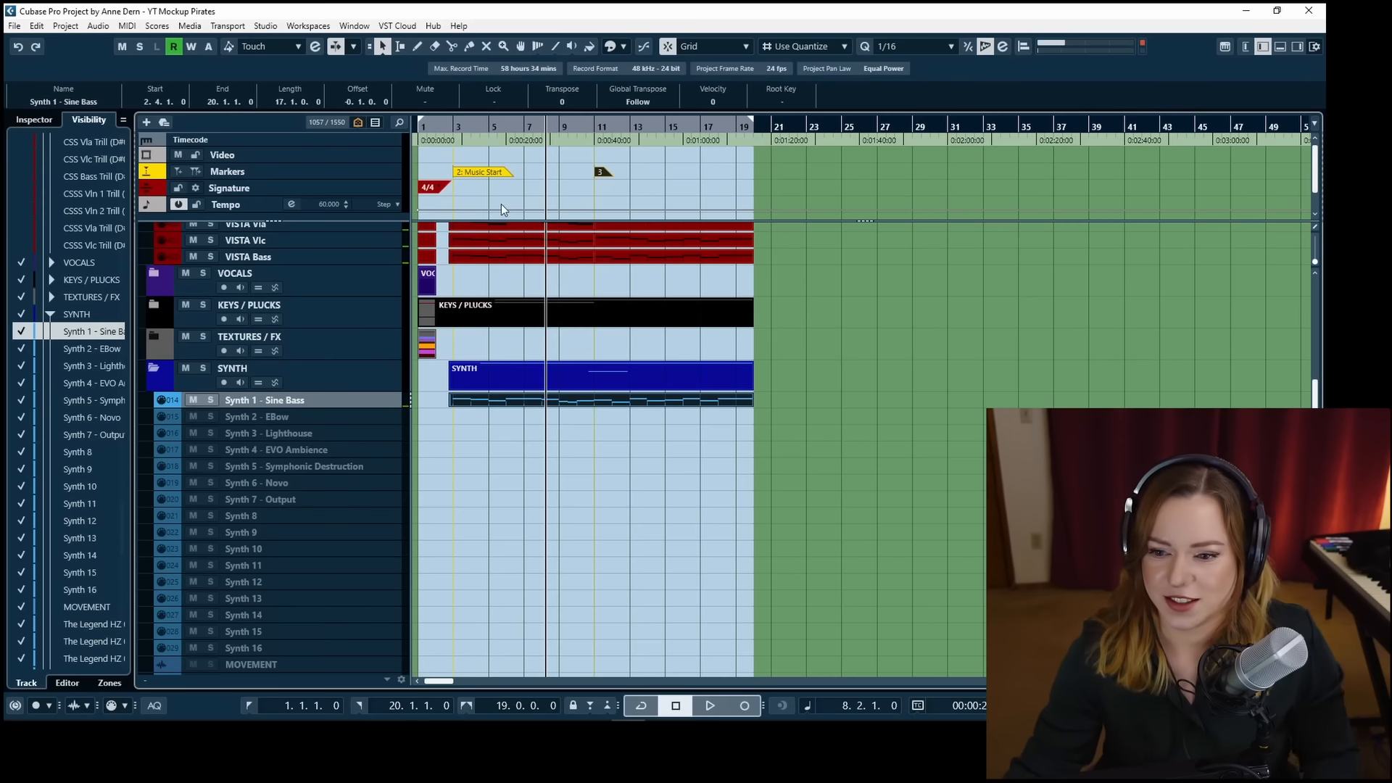
pyautogui.click(445, 116)
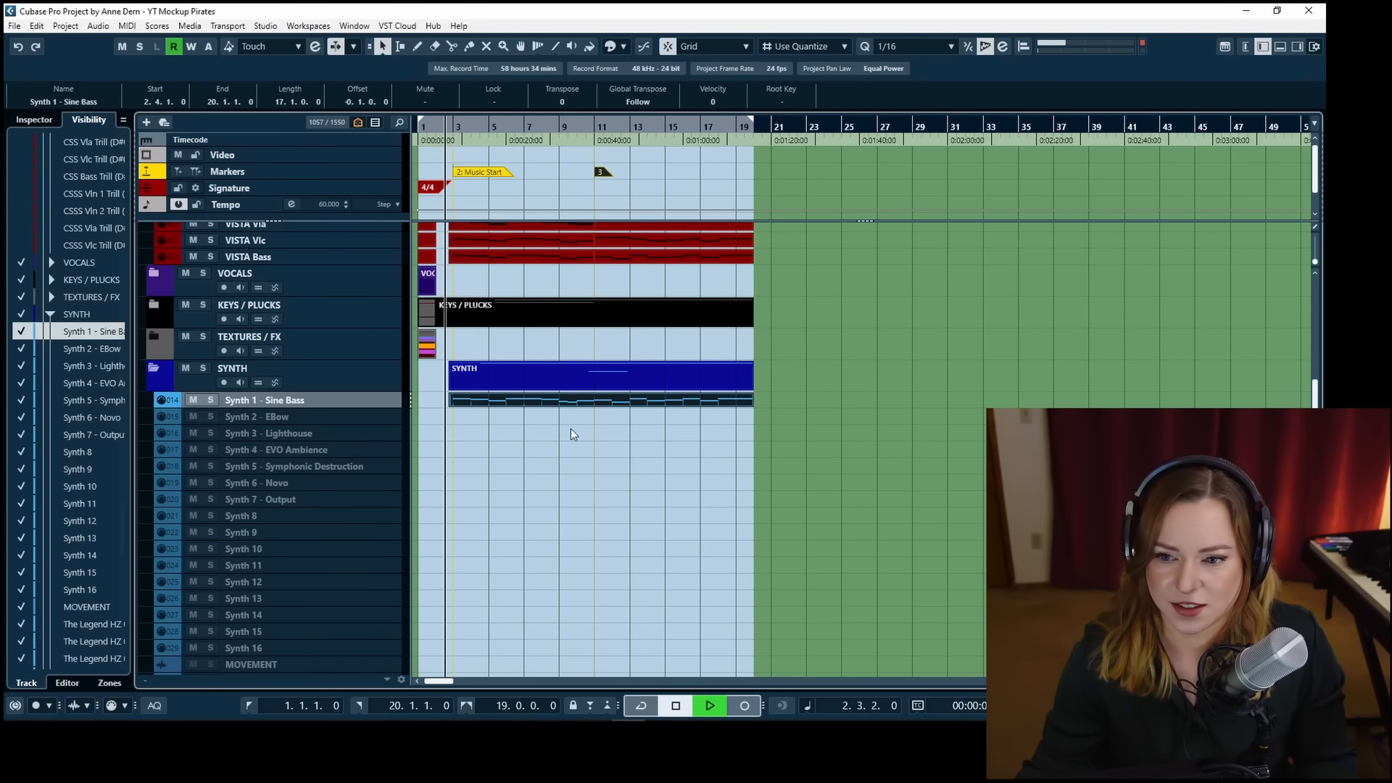
pyautogui.press('space')
pyautogui.click(518, 451)
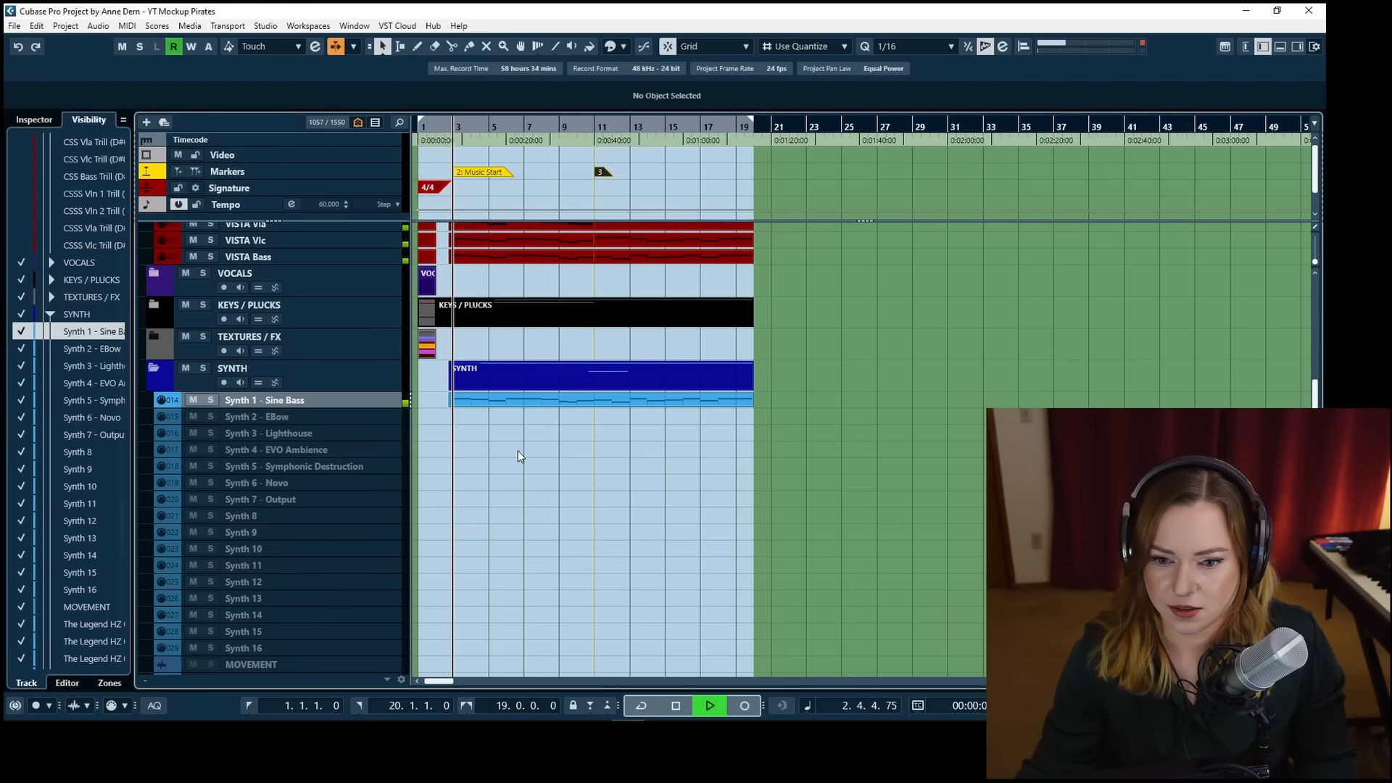
pyautogui.click(194, 400)
pyautogui.click(161, 400)
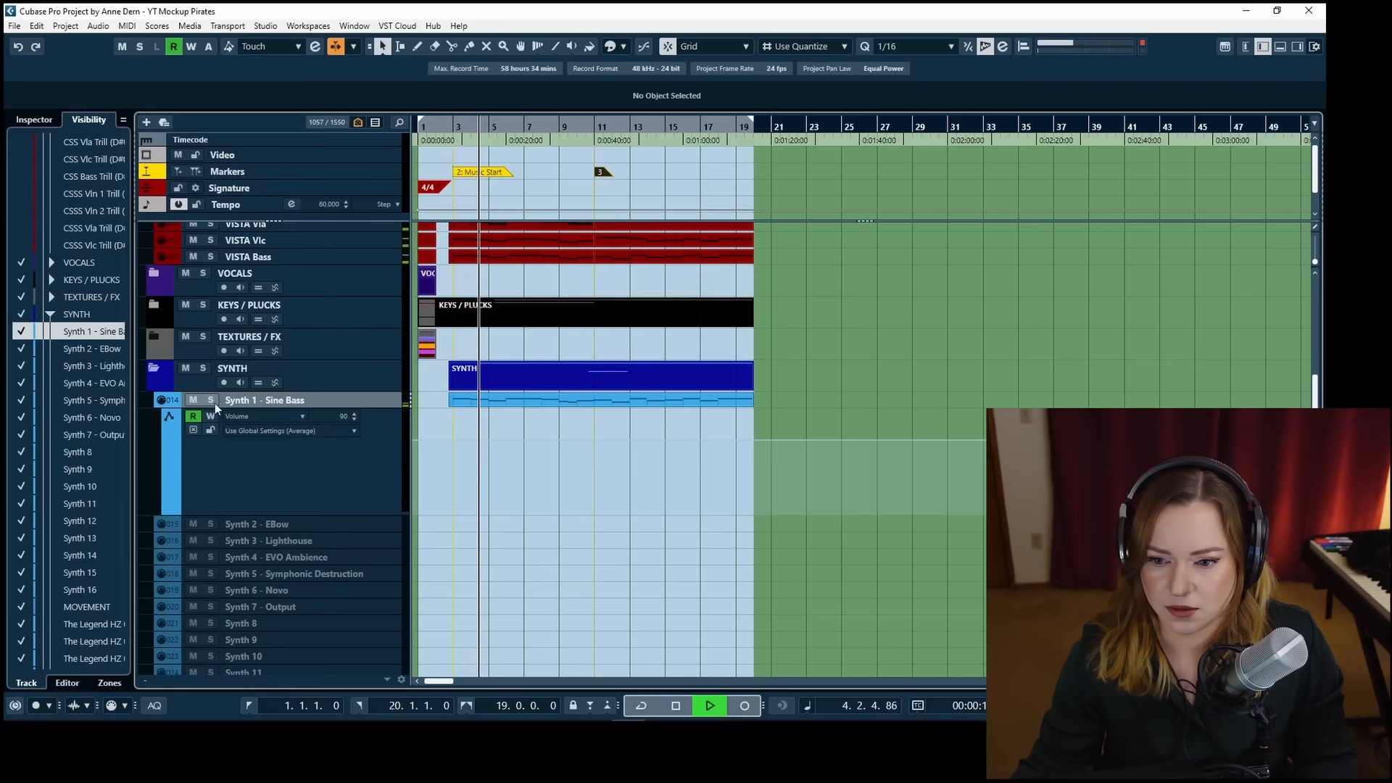
# Slightly lower the Volume automation of Synth 1 - Sine Bass, hide its lane and listen to the arrangement up to bar 19.
pyautogui.moveTo(419, 445); pyautogui.dragTo(419, 457)
pyautogui.click(161, 402)
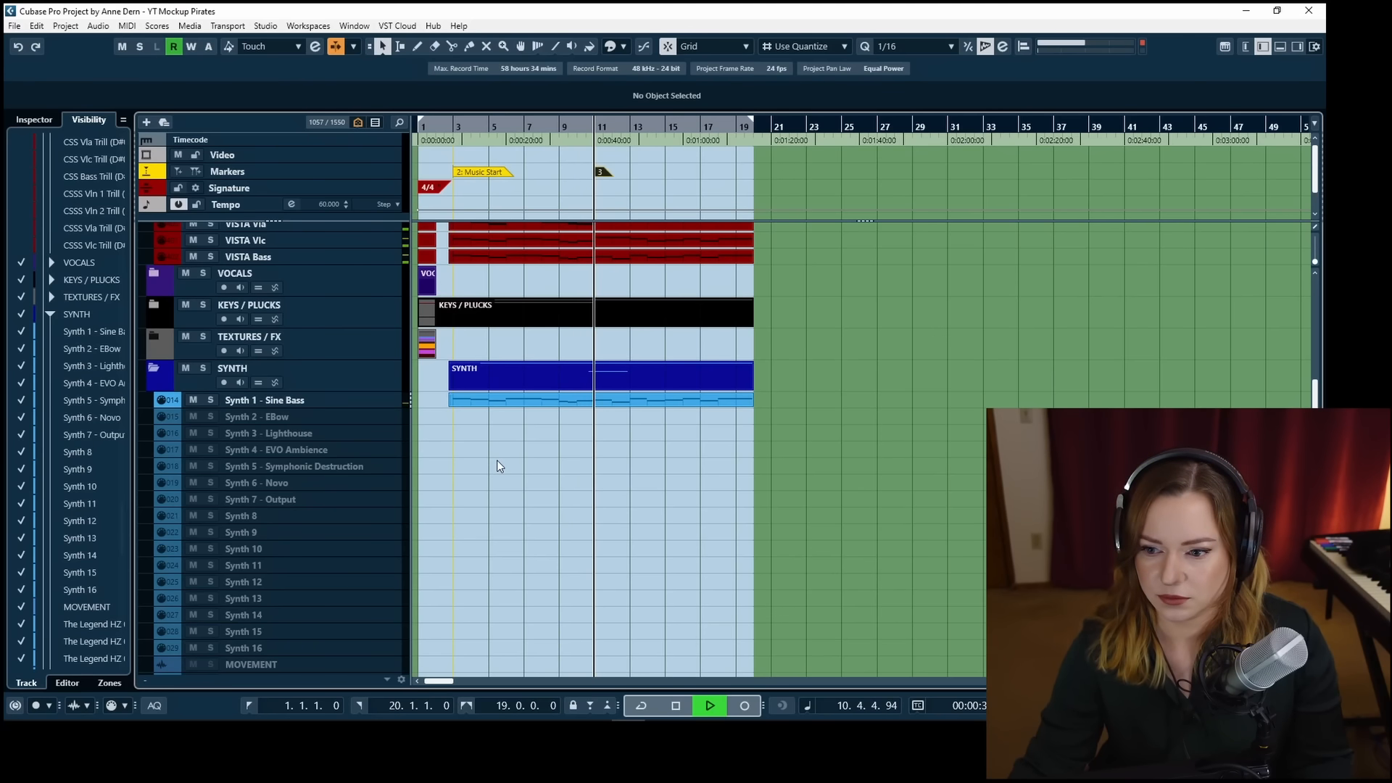
pyautogui.scroll(15, 497, 466)
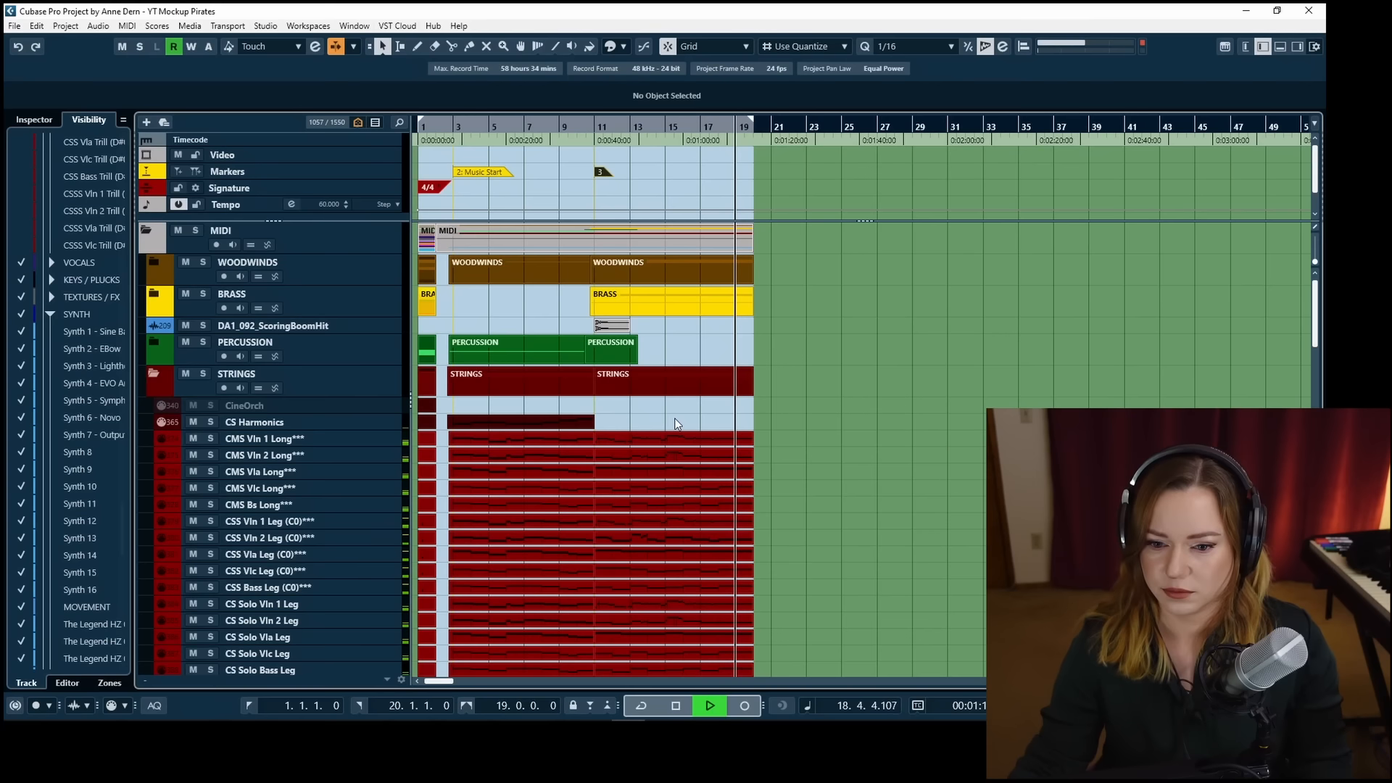
pyautogui.press('space')
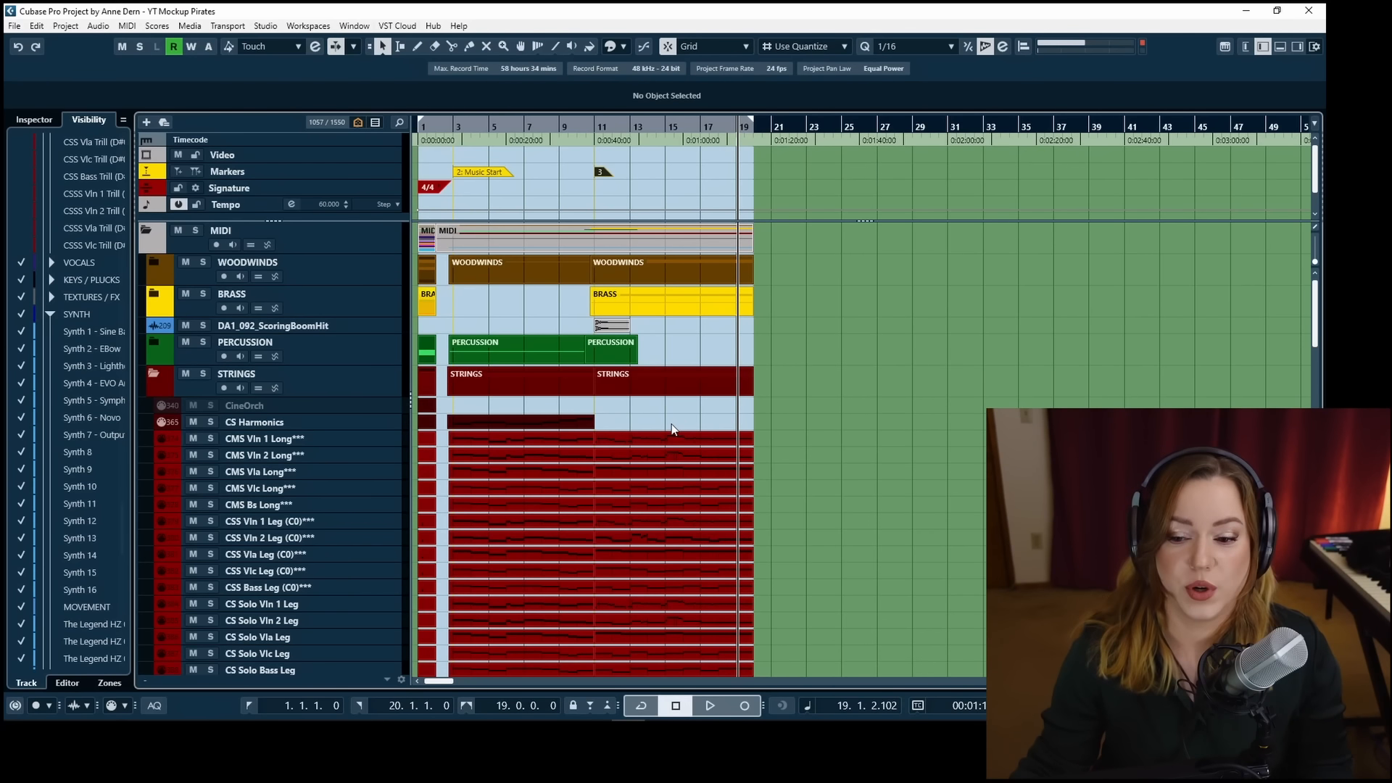
# Copy the CS Harmonics part with the playback position at its start, and collapse the STRINGS folder.
pyautogui.click(533, 422)
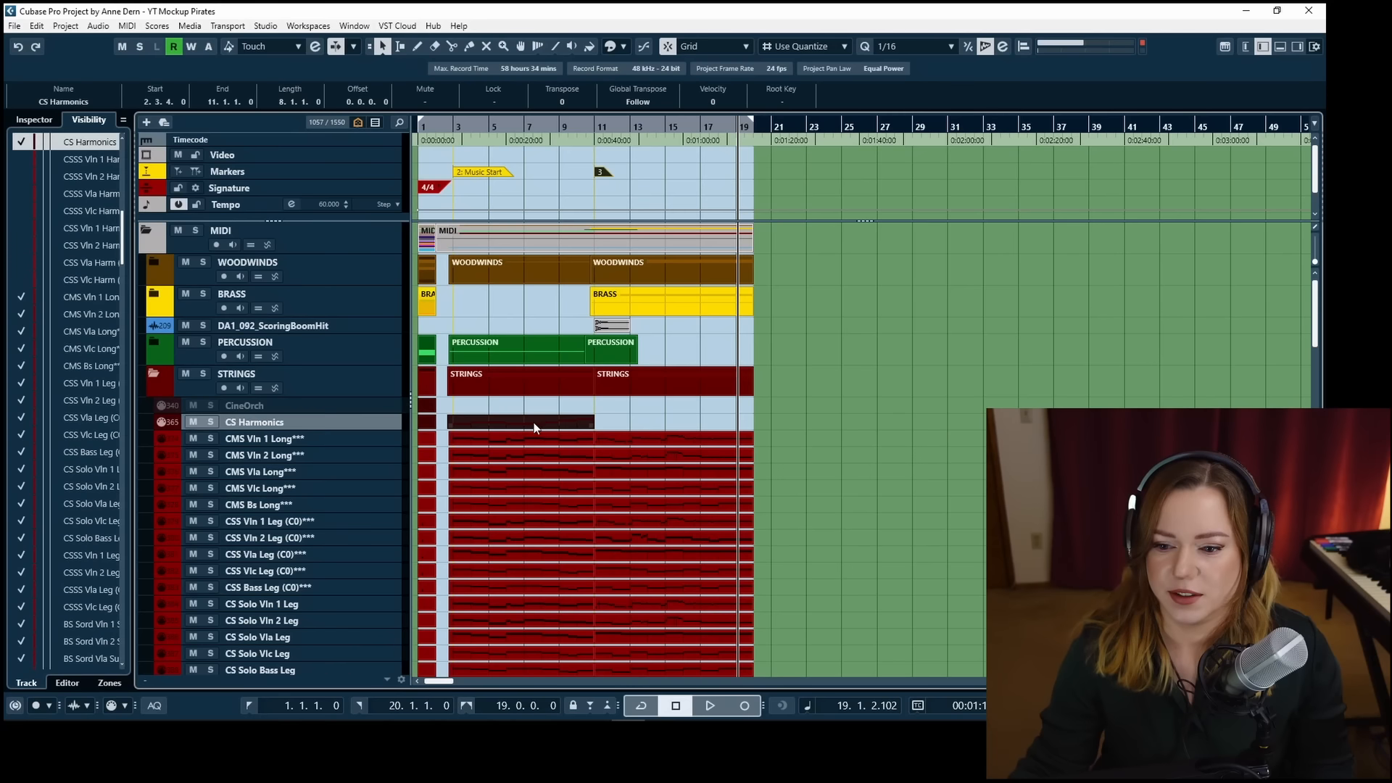
pyautogui.press('l')
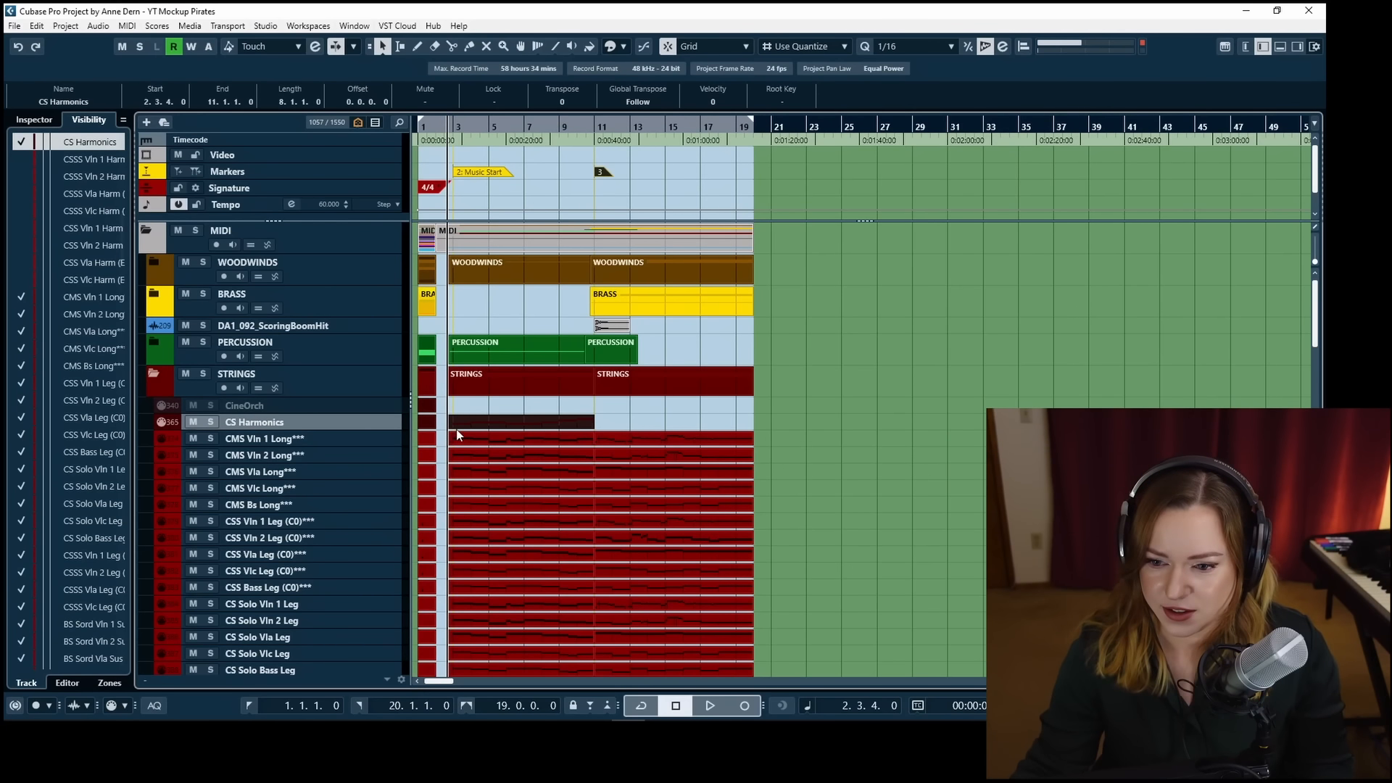
pyautogui.click(166, 379)
# Enable the disabled track The Legend HZ 01 in the SYNTH folder.
pyautogui.scroll(-5, 293, 537)
pyautogui.scroll(-2, 290, 524)
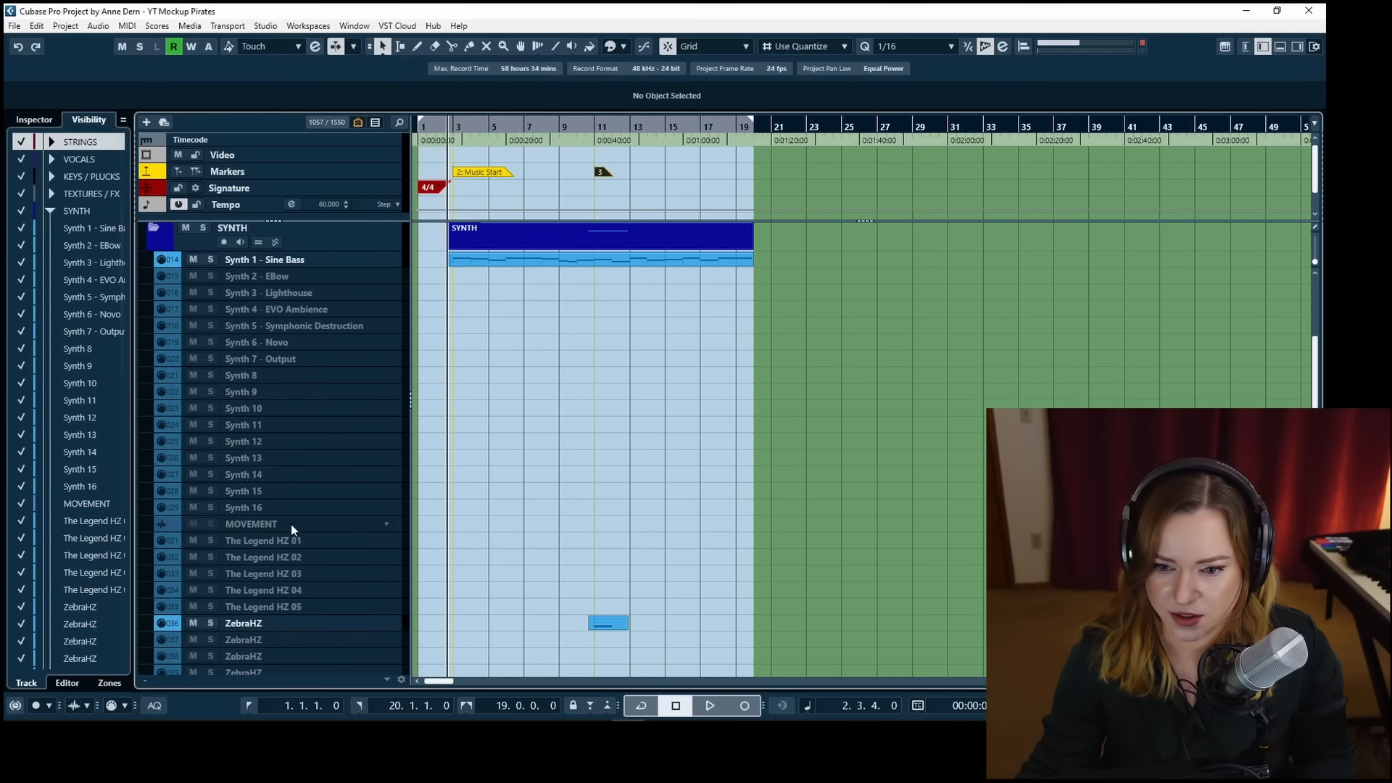
pyautogui.scroll(-2, 291, 528)
pyautogui.click(315, 451)
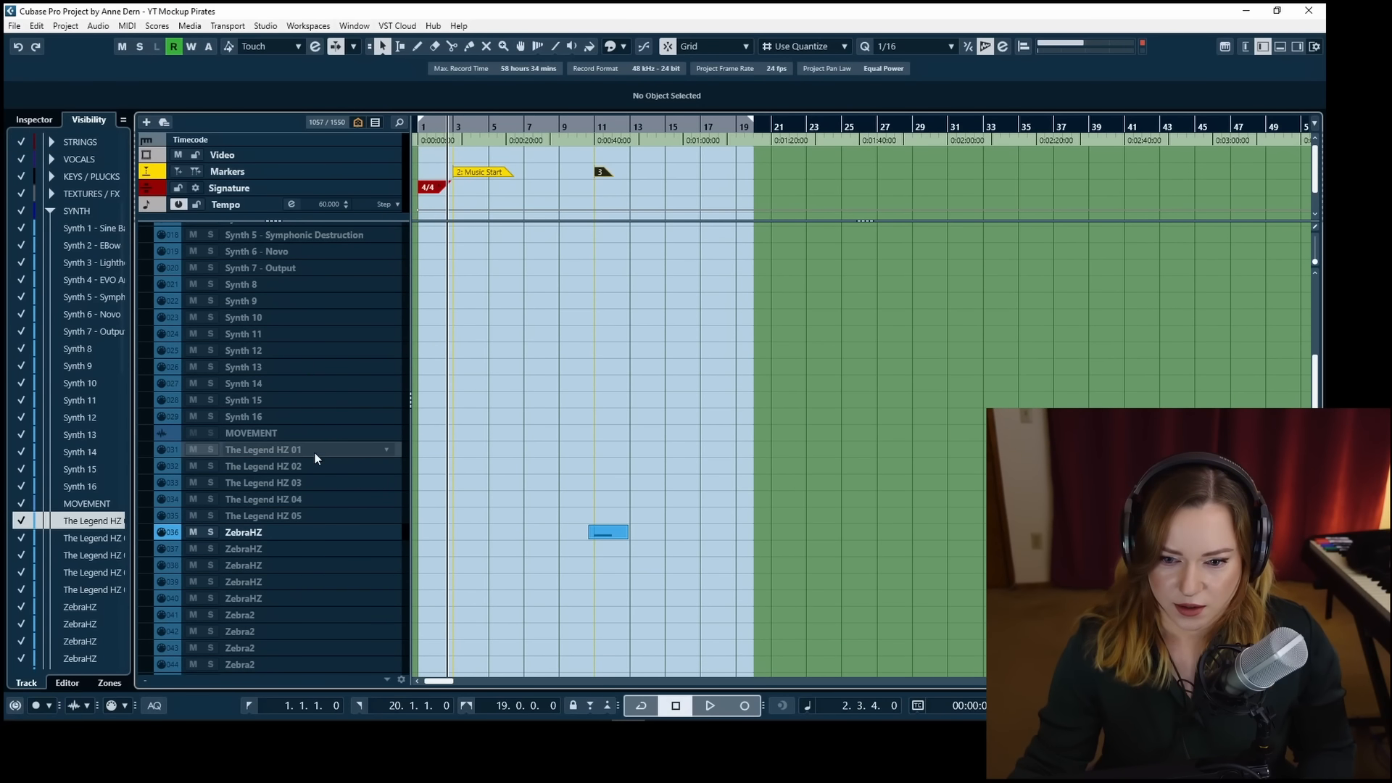
pyautogui.hotkey('shift', 'e')
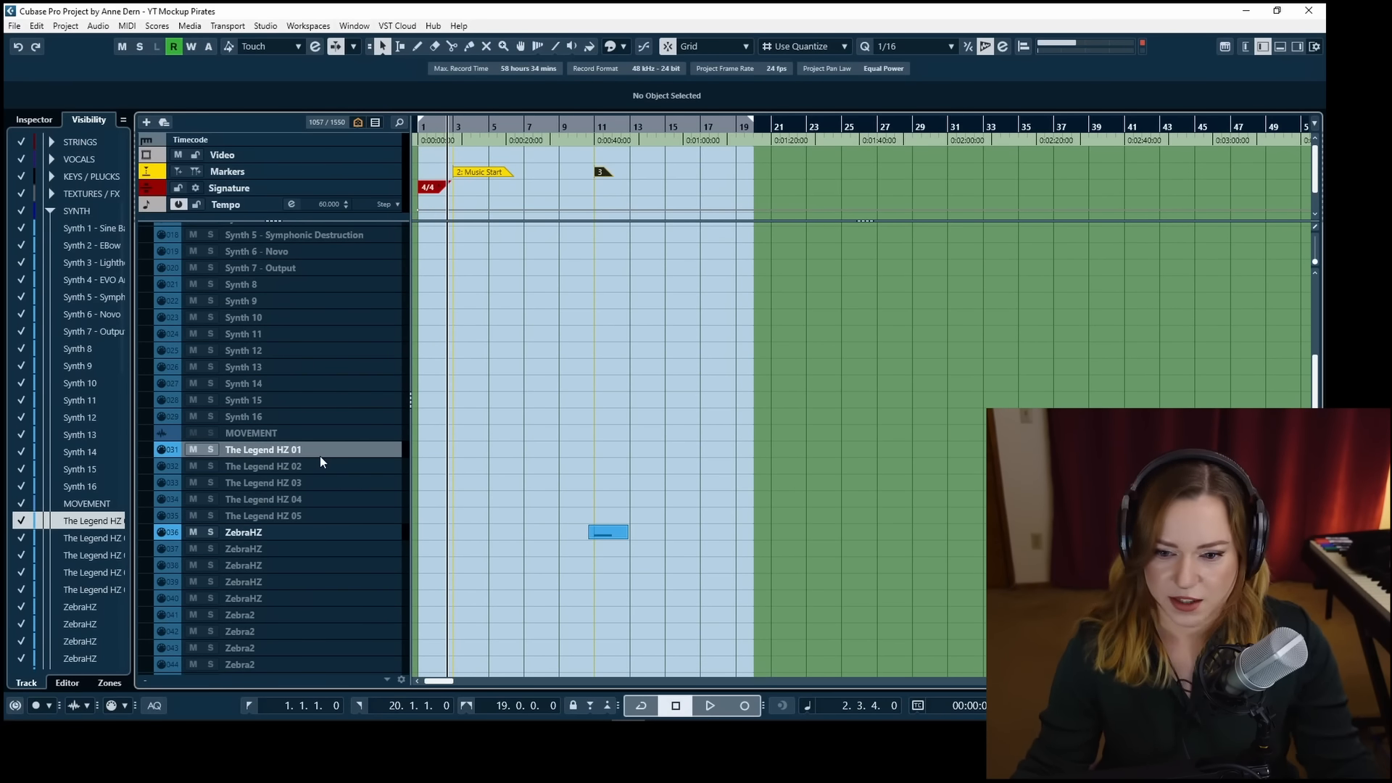
# Load the pad patch Holy Legend KS HZ from the Favourites soundbank into The Legend HZ 01 instrument.
pyautogui.press('e')
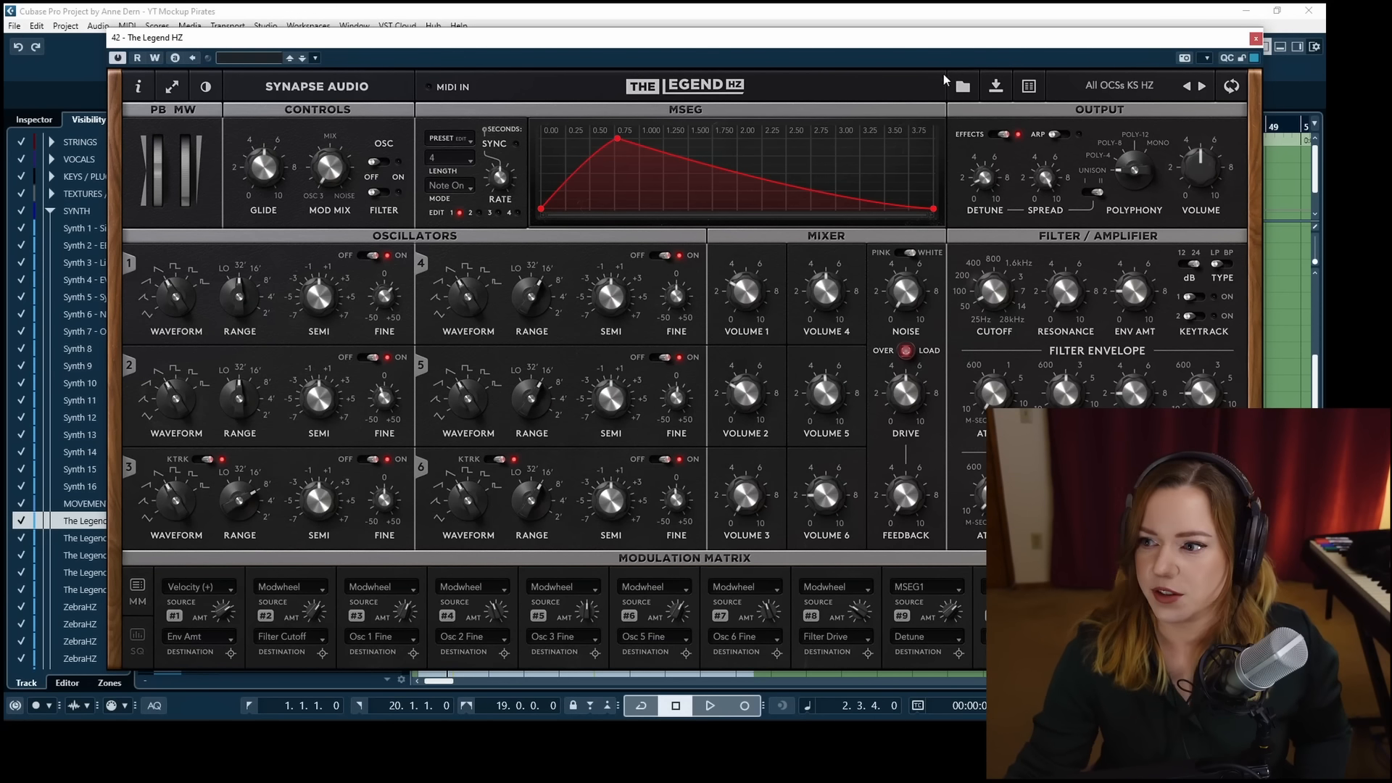
pyautogui.click(1026, 88)
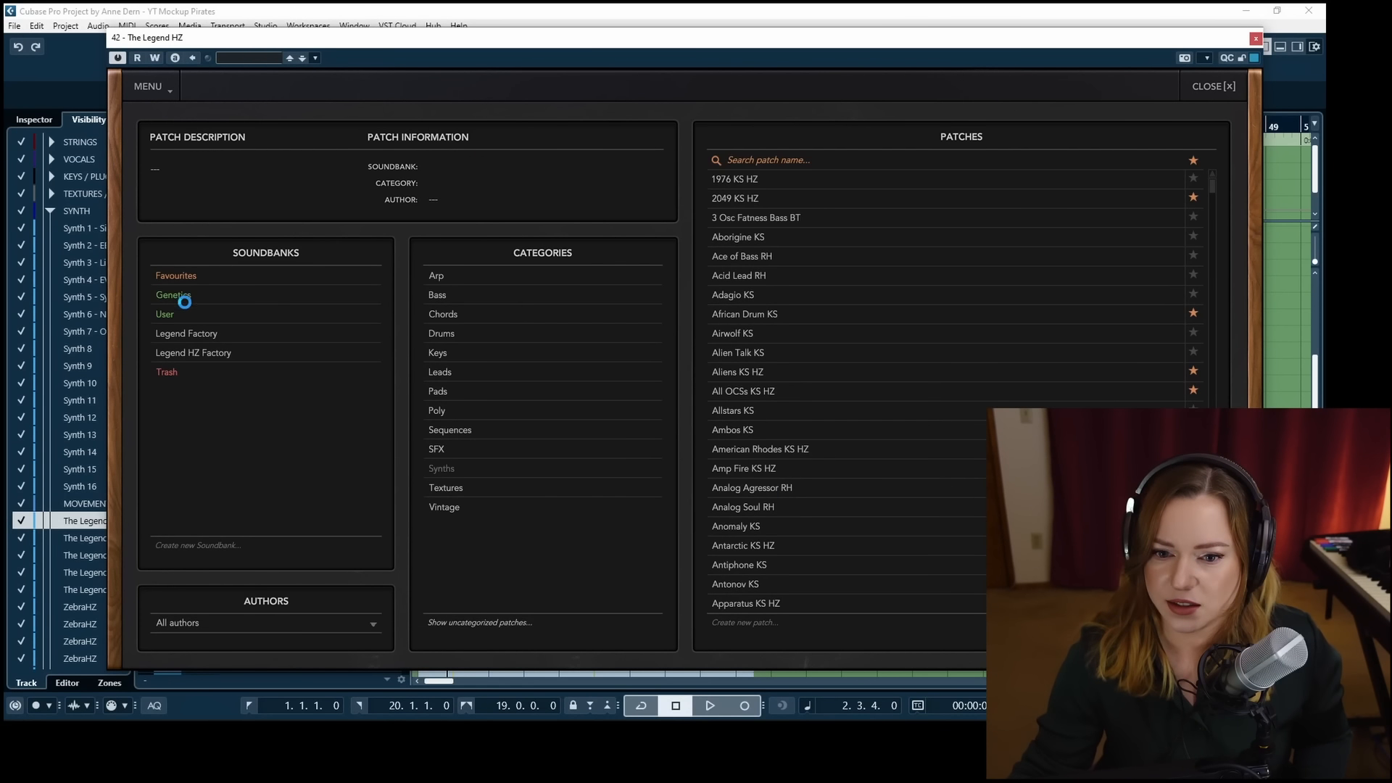
pyautogui.click(216, 276)
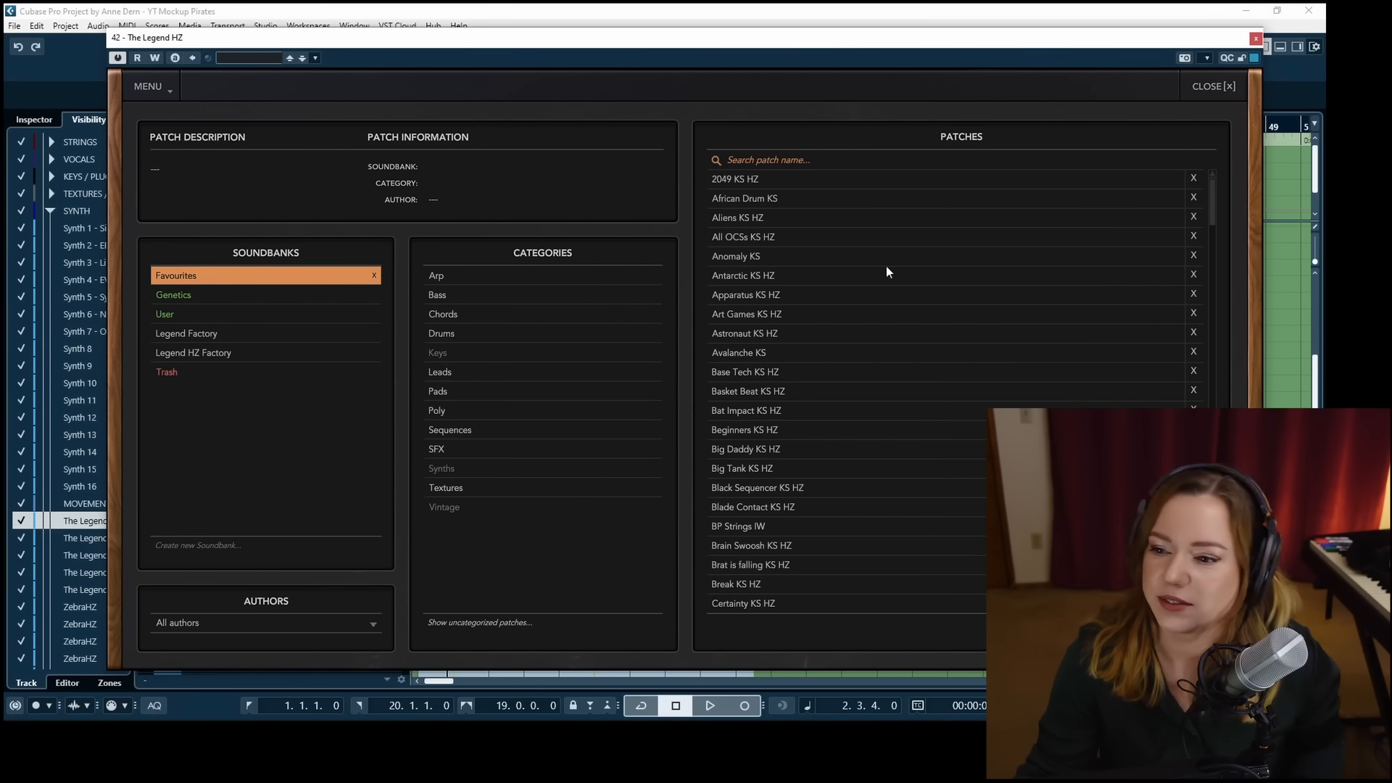
pyautogui.click(458, 372)
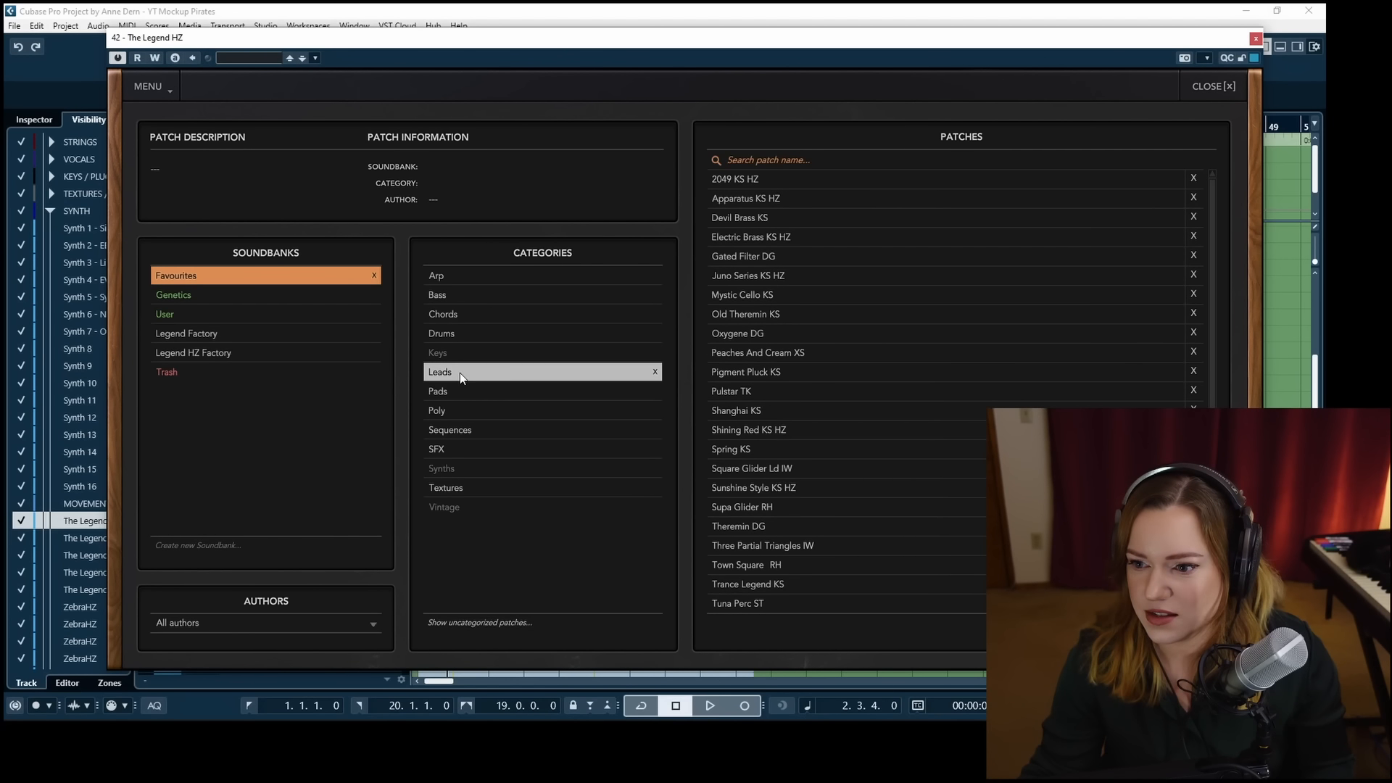
pyautogui.click(459, 392)
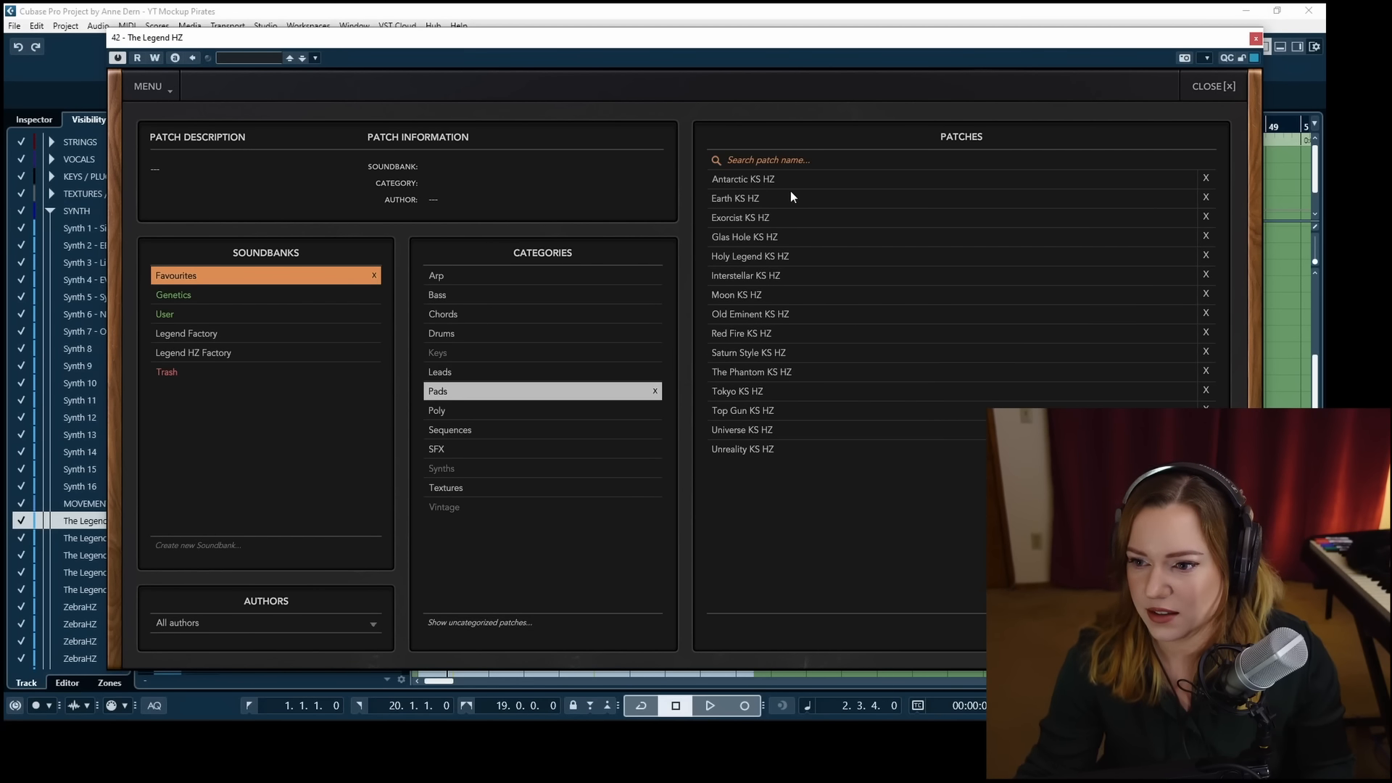
pyautogui.click(762, 258)
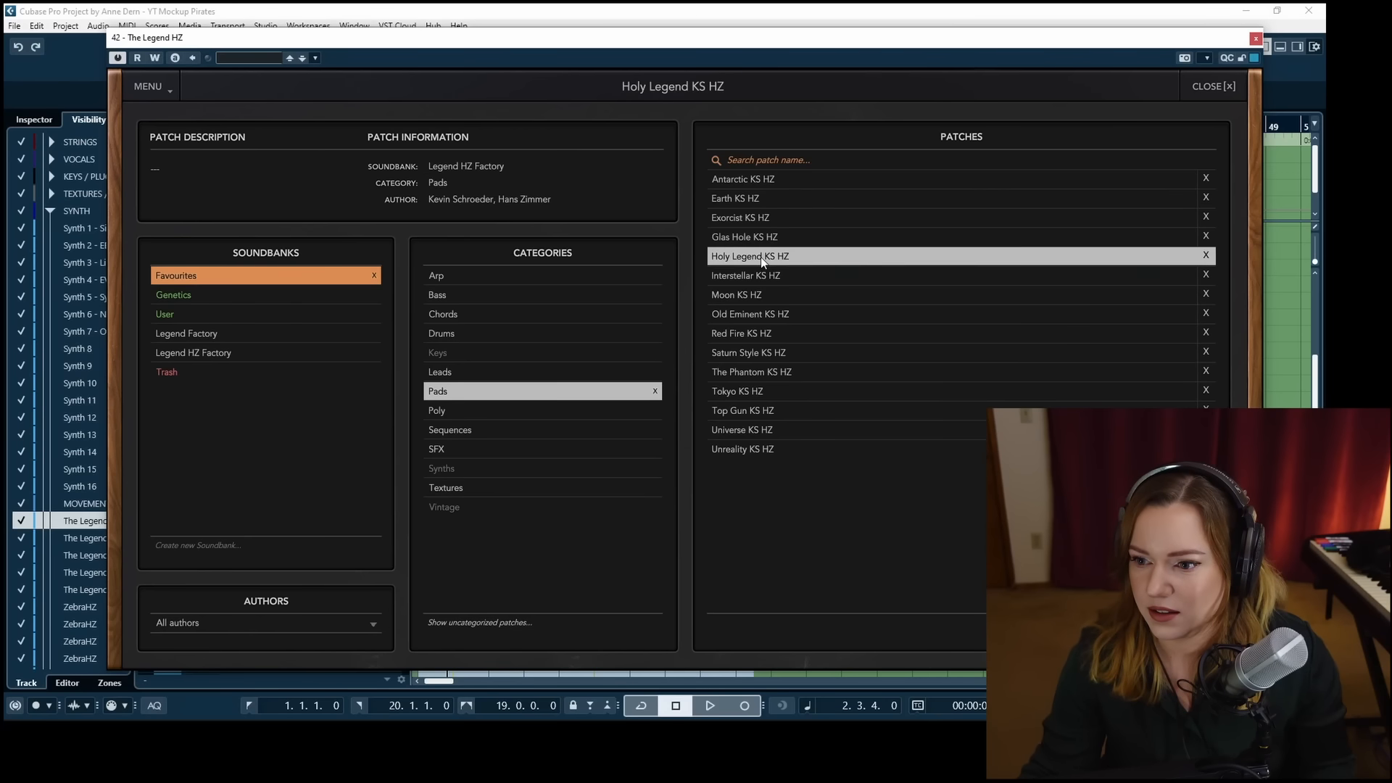
pyautogui.click(1255, 39)
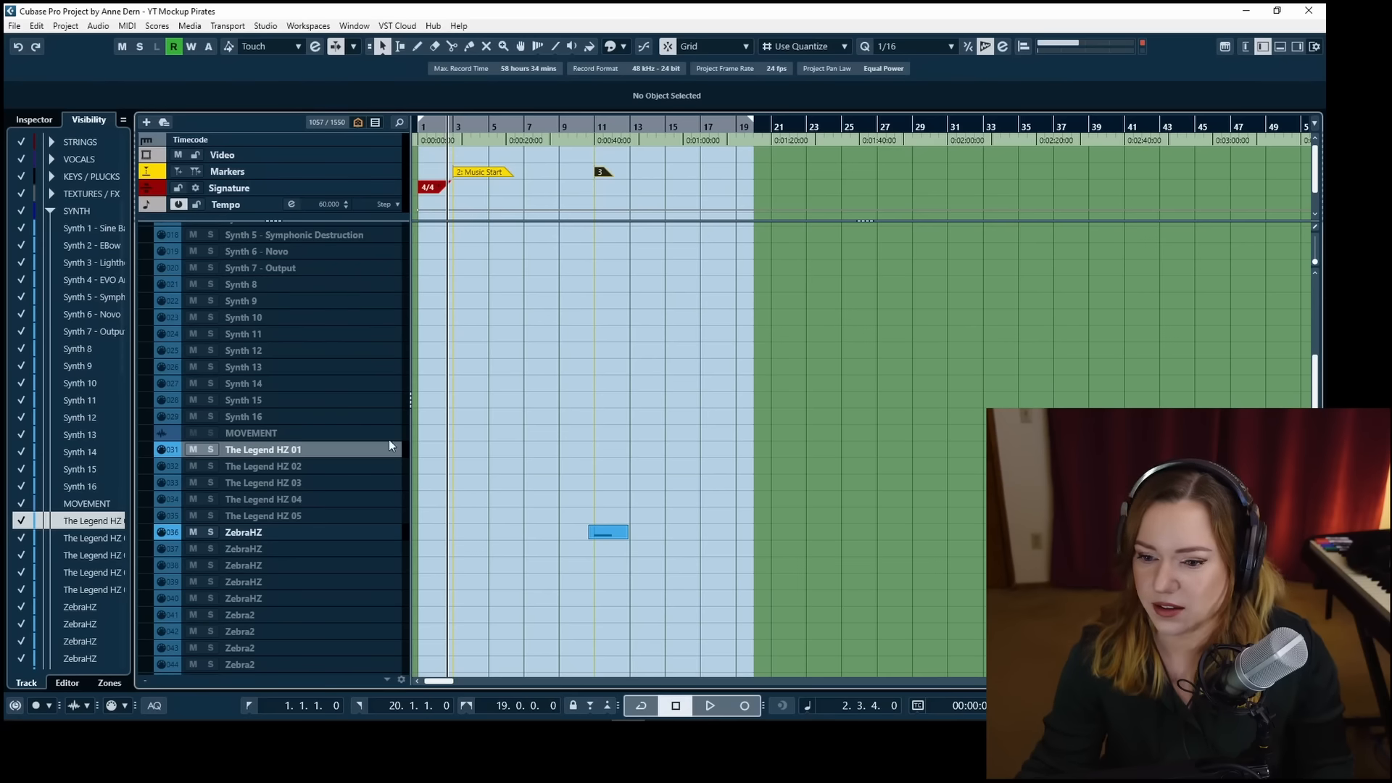
# Paste the copied harmonics part onto The Legend HZ 01 at 2.3.4.0 and transpose all its notes down an octave.
pyautogui.hotkey('ctrl', 'v')
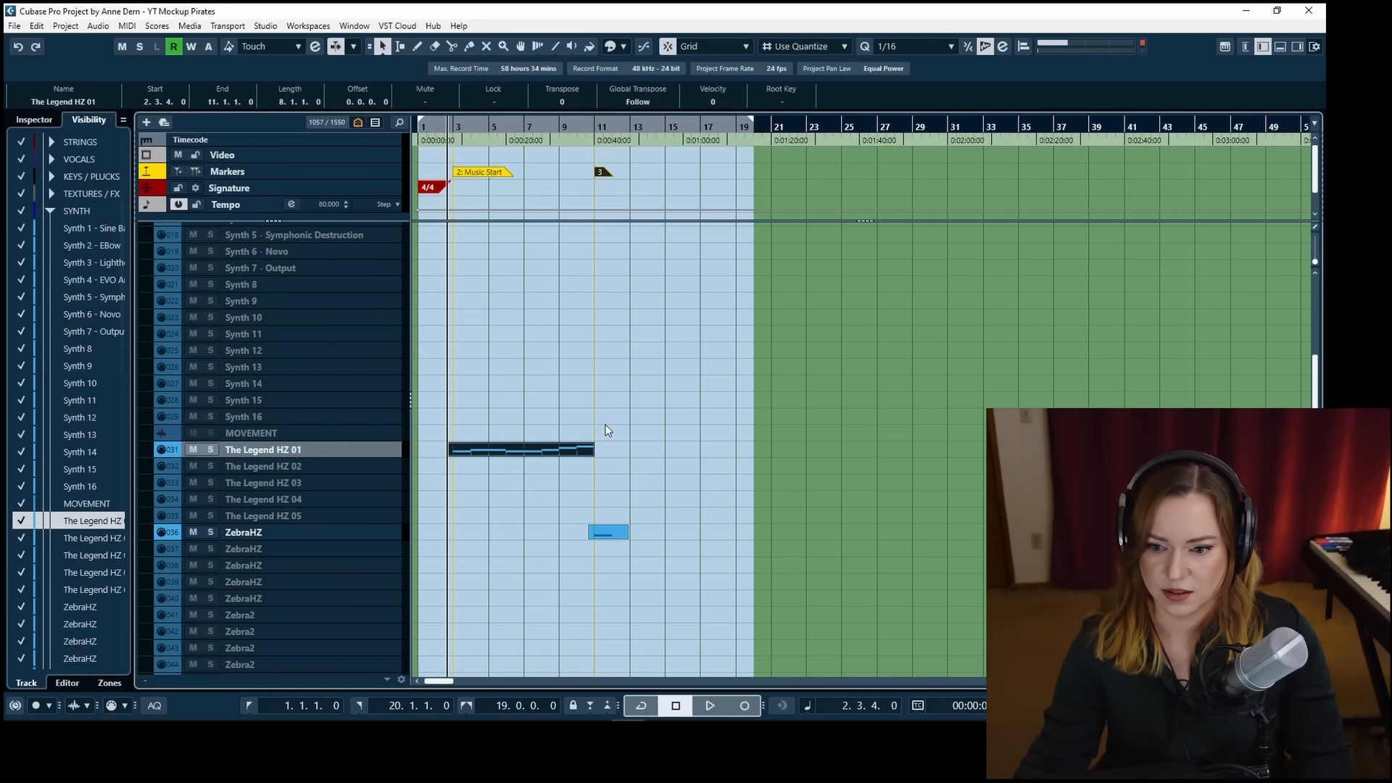
pyautogui.press('space')
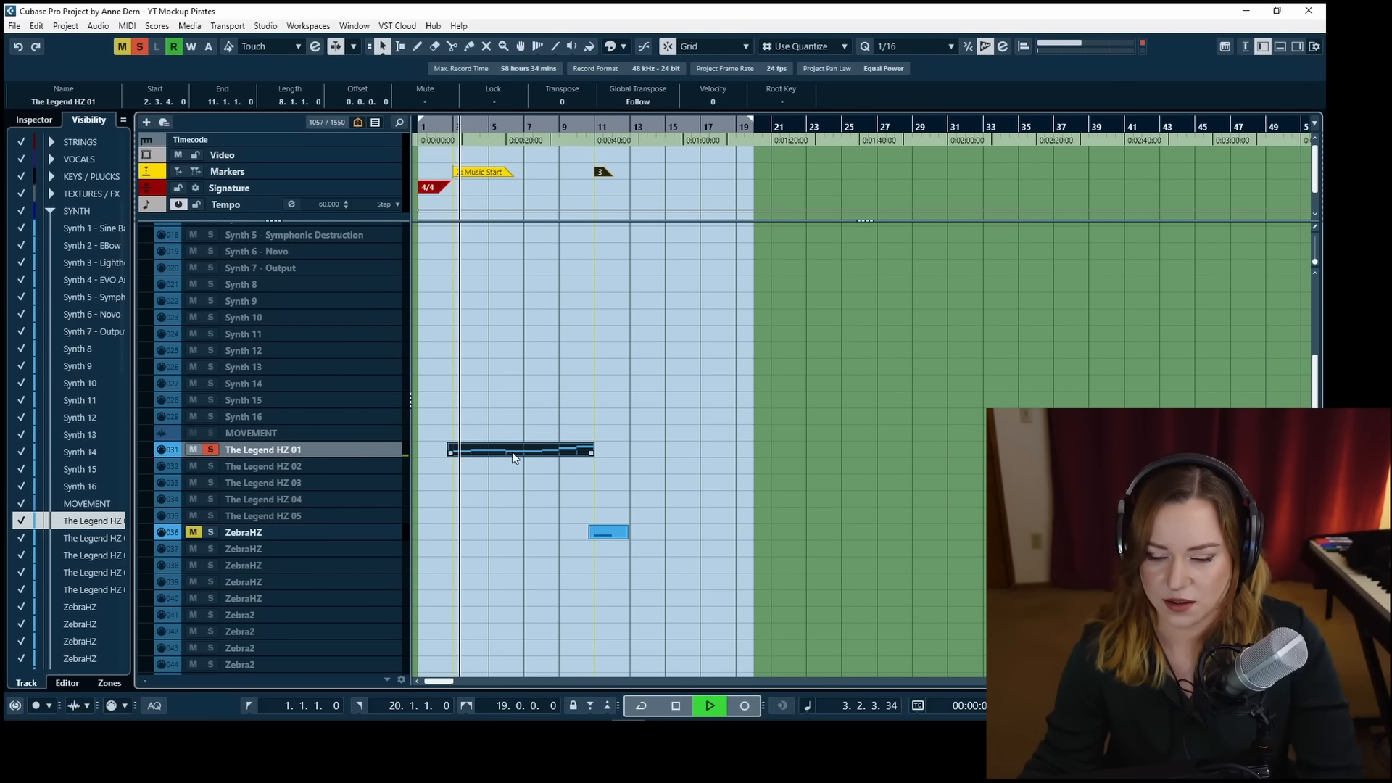
pyautogui.doubleClick(511, 451)
pyautogui.moveTo(214, 181); pyautogui.dragTo(631, 334)
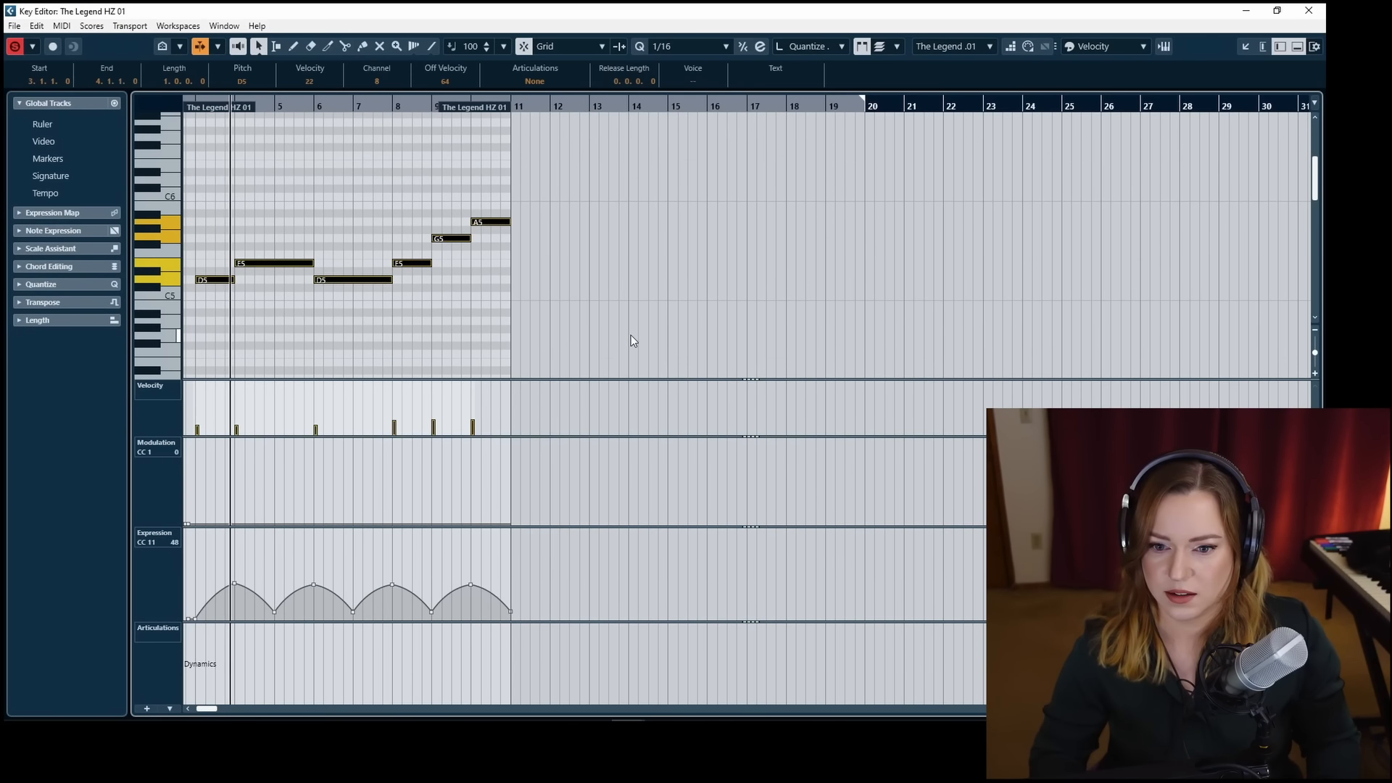
pyautogui.hotkey('shift', 'Down')
pyautogui.scroll(-3, 528, 272)
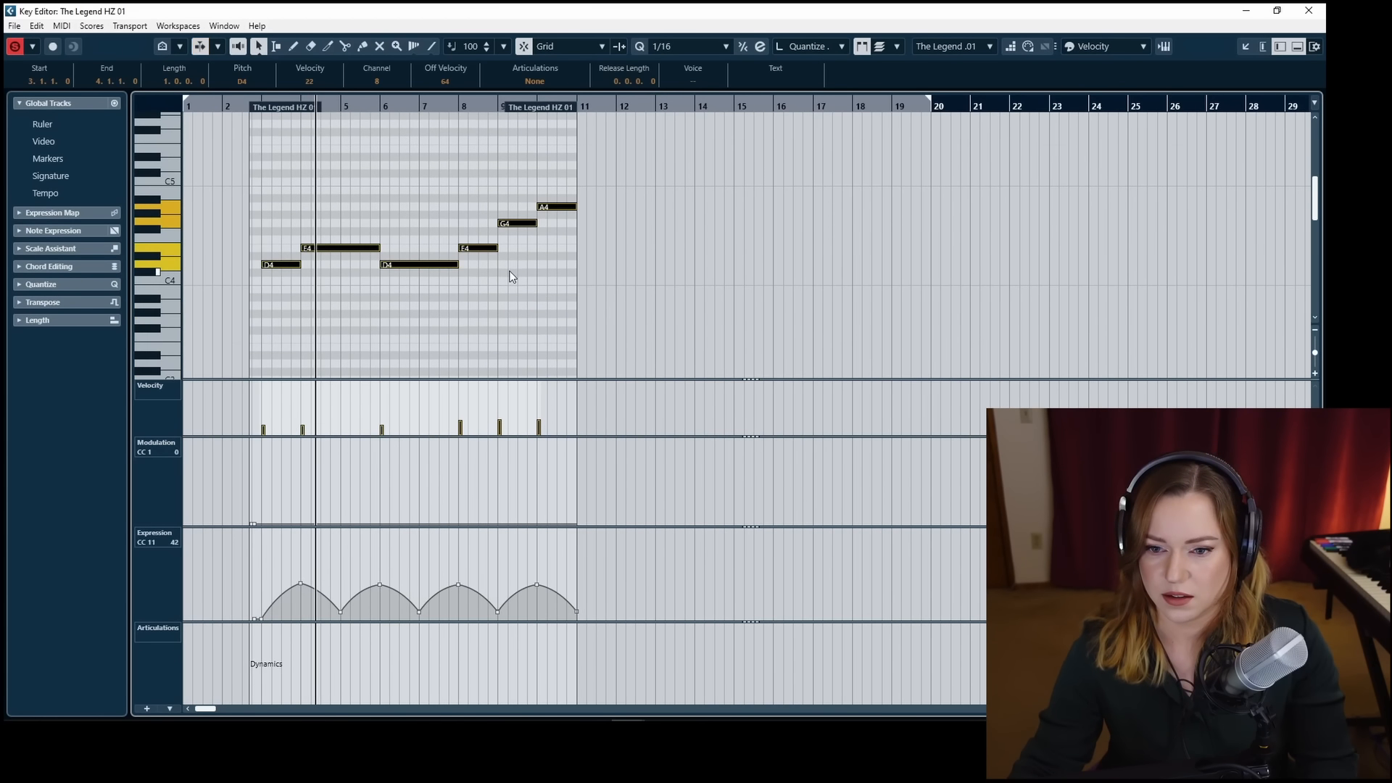
pyautogui.press('space')
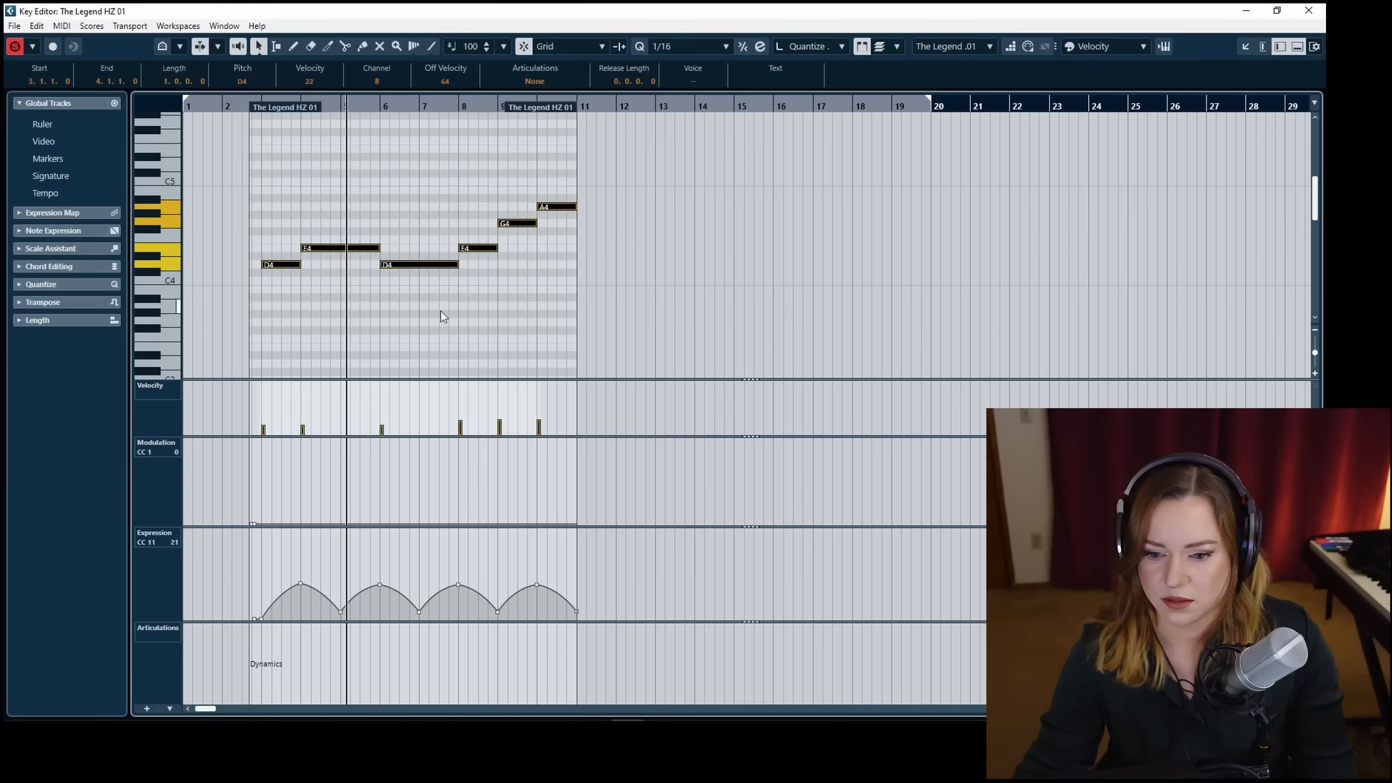
# Delete the CC 11 expression curve in the Legend HZ 01 part, and try CC 1 modulation at 127 before returning it to 0.
pyautogui.moveTo(267, 551); pyautogui.dragTo(752, 711)
pyautogui.press('Delete')
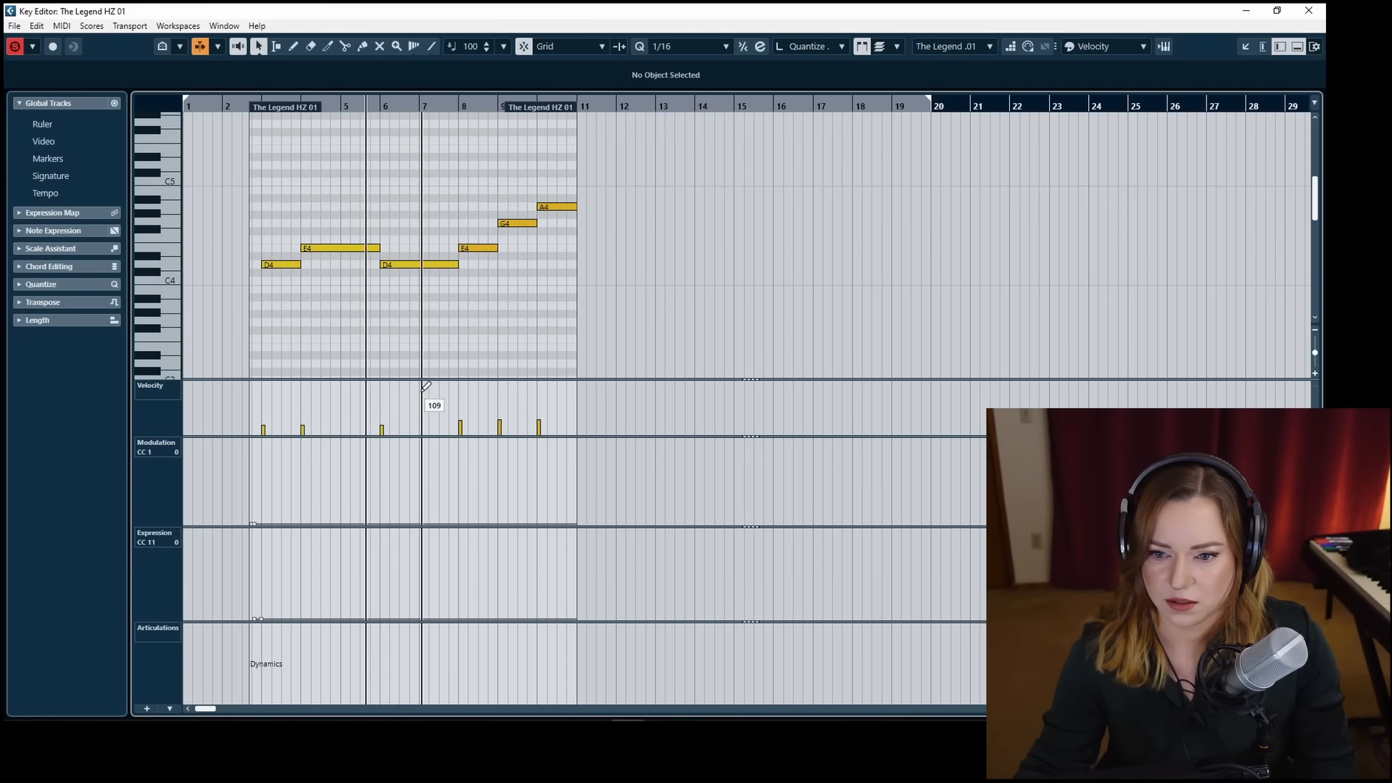
pyautogui.press('8')
pyautogui.moveTo(253, 441); pyautogui.dragTo(263, 424)
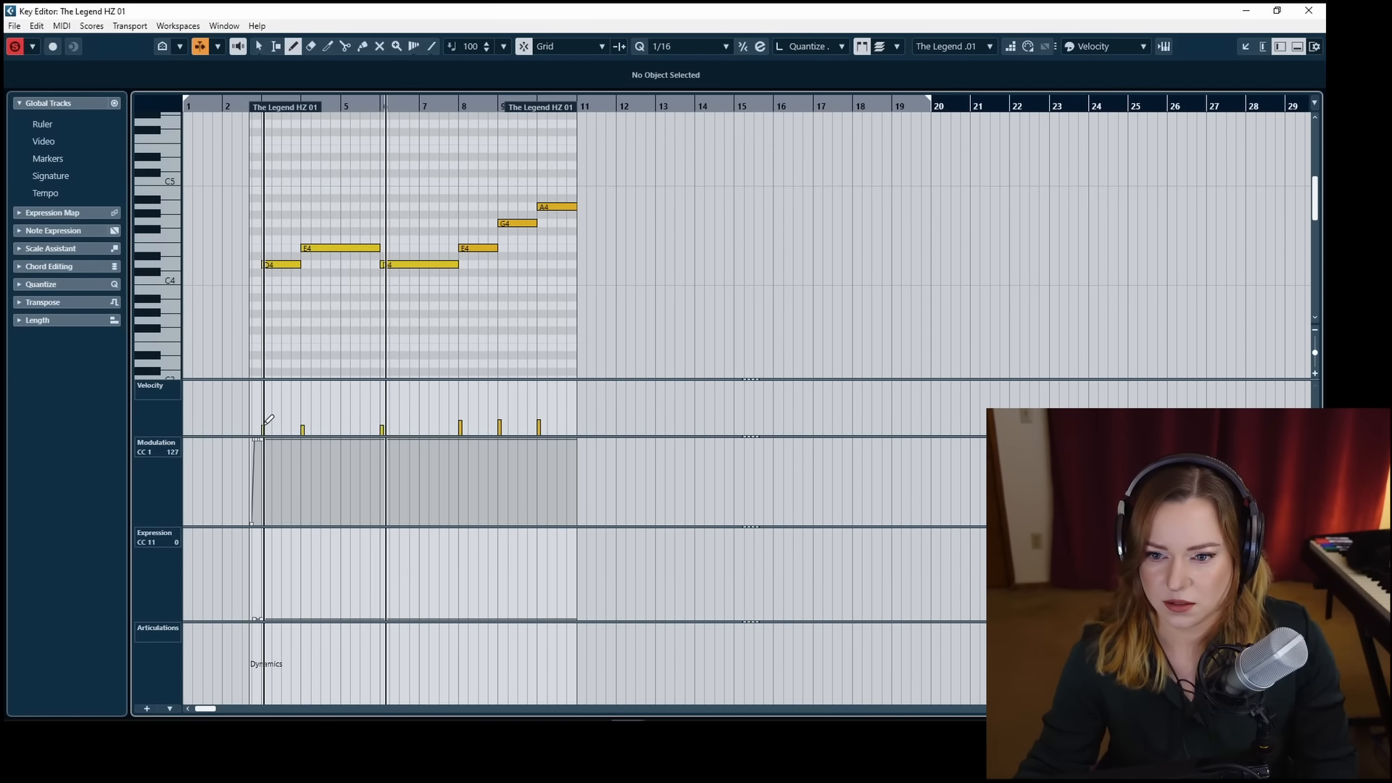
pyautogui.moveTo(266, 474); pyautogui.dragTo(265, 530)
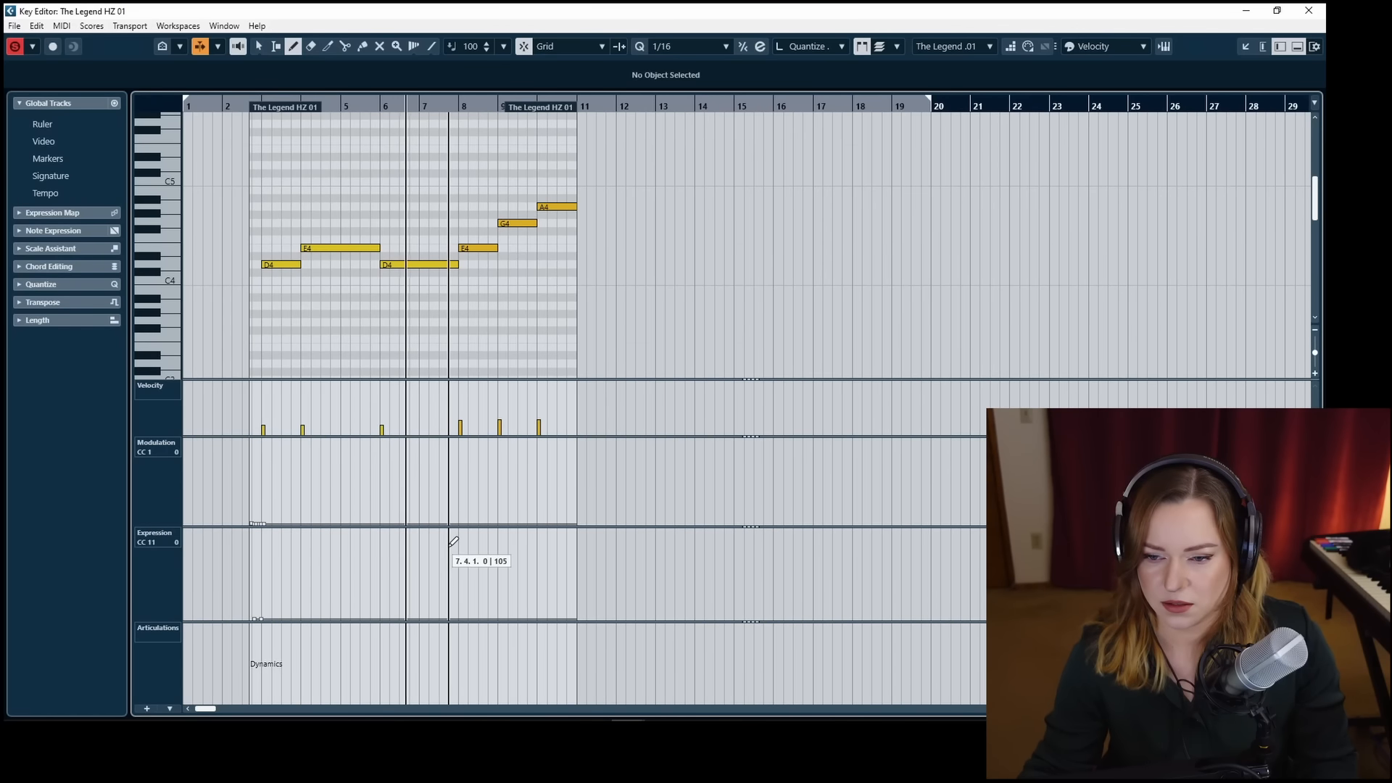
pyautogui.press('Return')
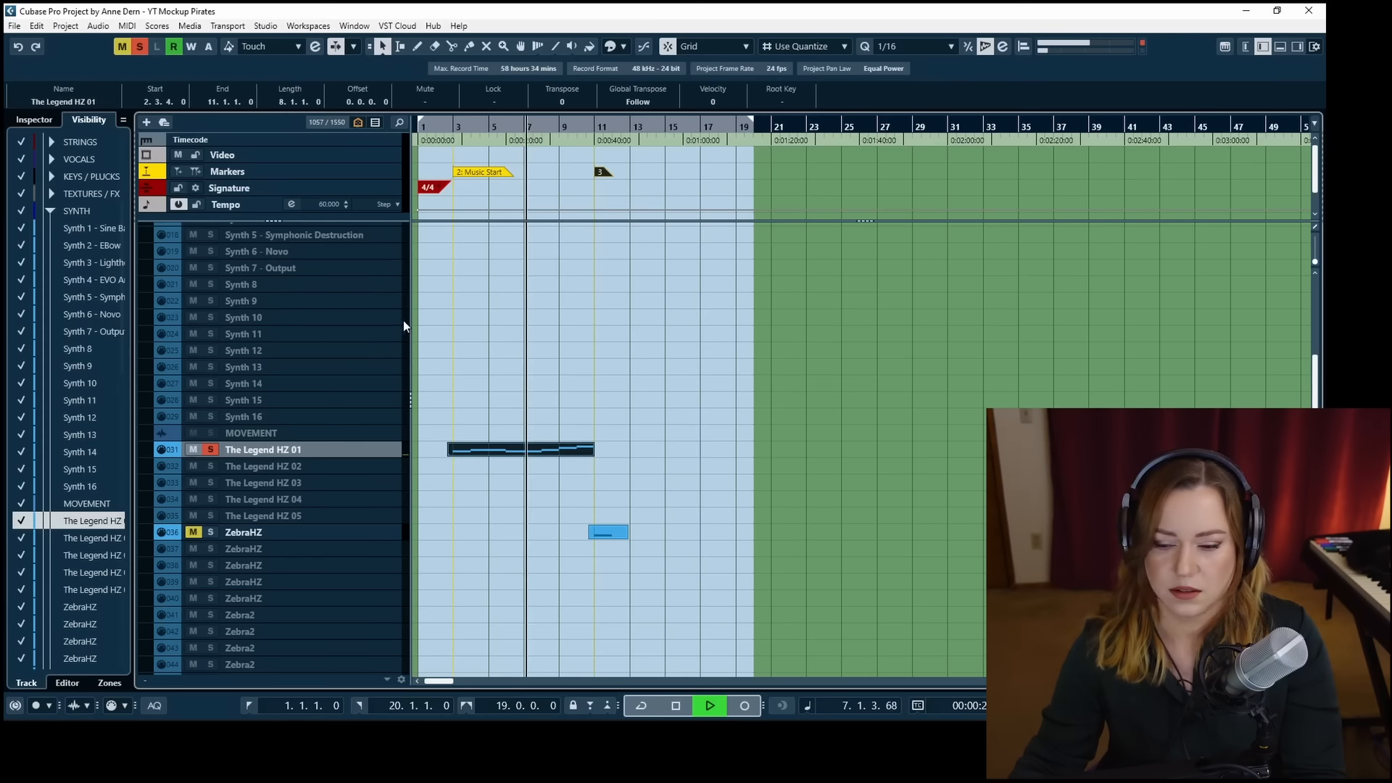
# Play the new Legend HZ 01 part from bar 2, both within the full arrangement and soloed.
pyautogui.press('space')
pyautogui.click(450, 125)
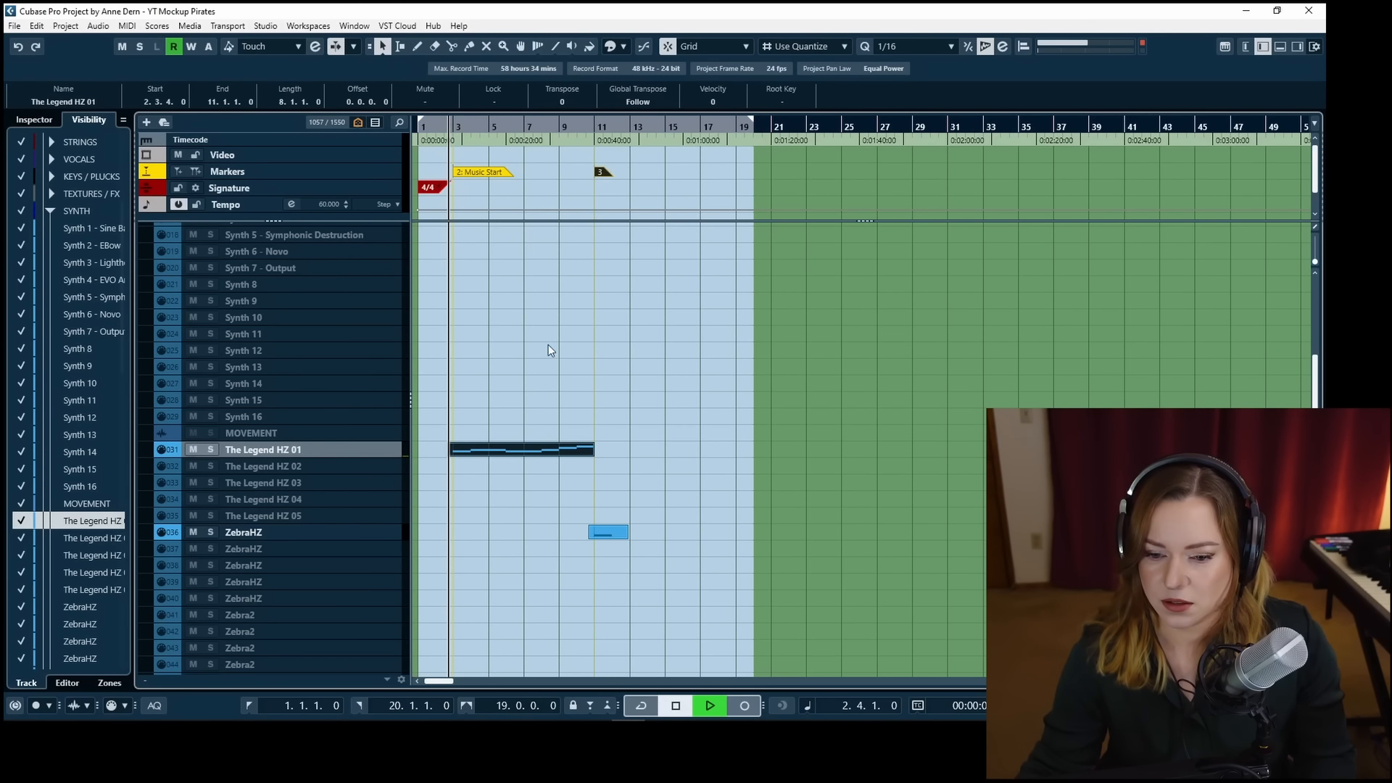
pyautogui.click(528, 371)
pyautogui.press('space')
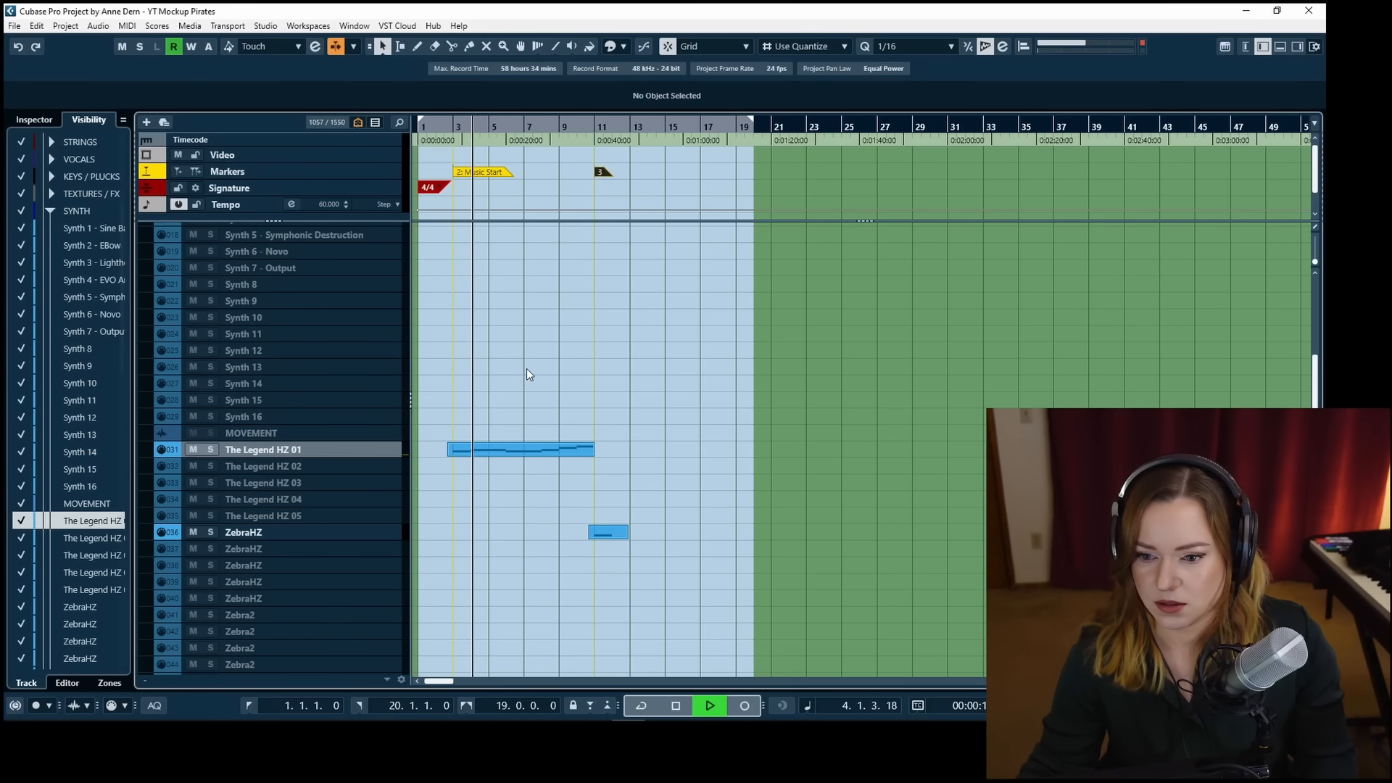
pyautogui.press('s')
pyautogui.doubleClick(508, 451)
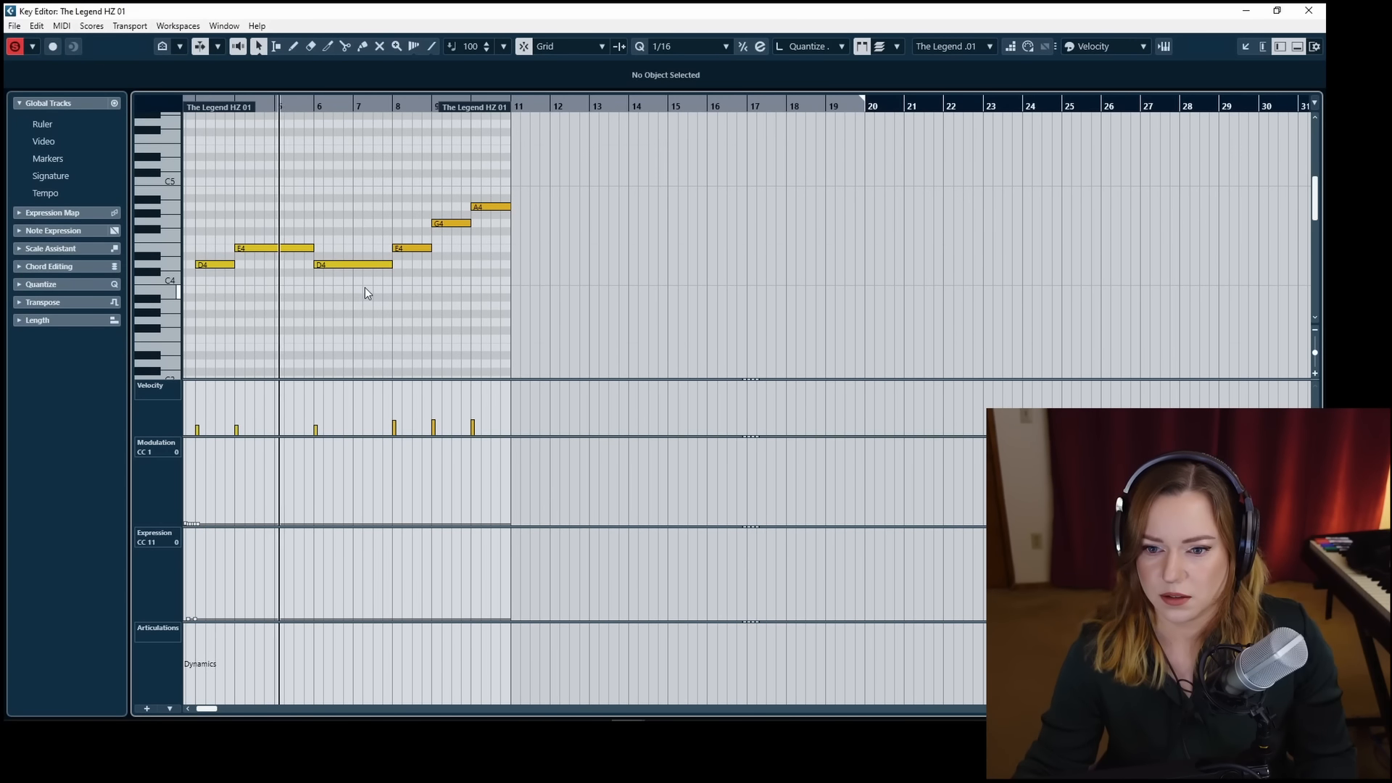
pyautogui.press('Escape')
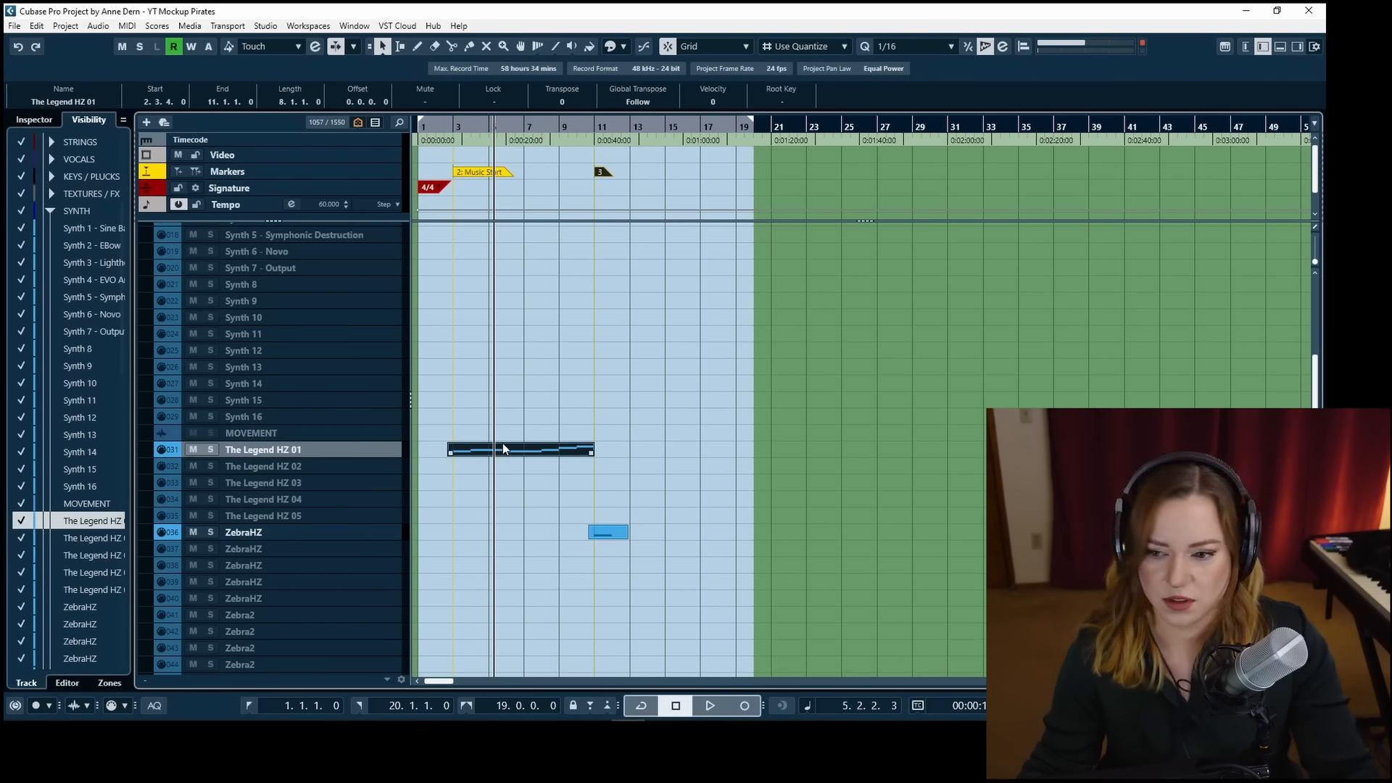
# Switch The Legend HZ 01 instrument to the favourite pad patch Glas Hole KS HZ.
pyautogui.press('e')
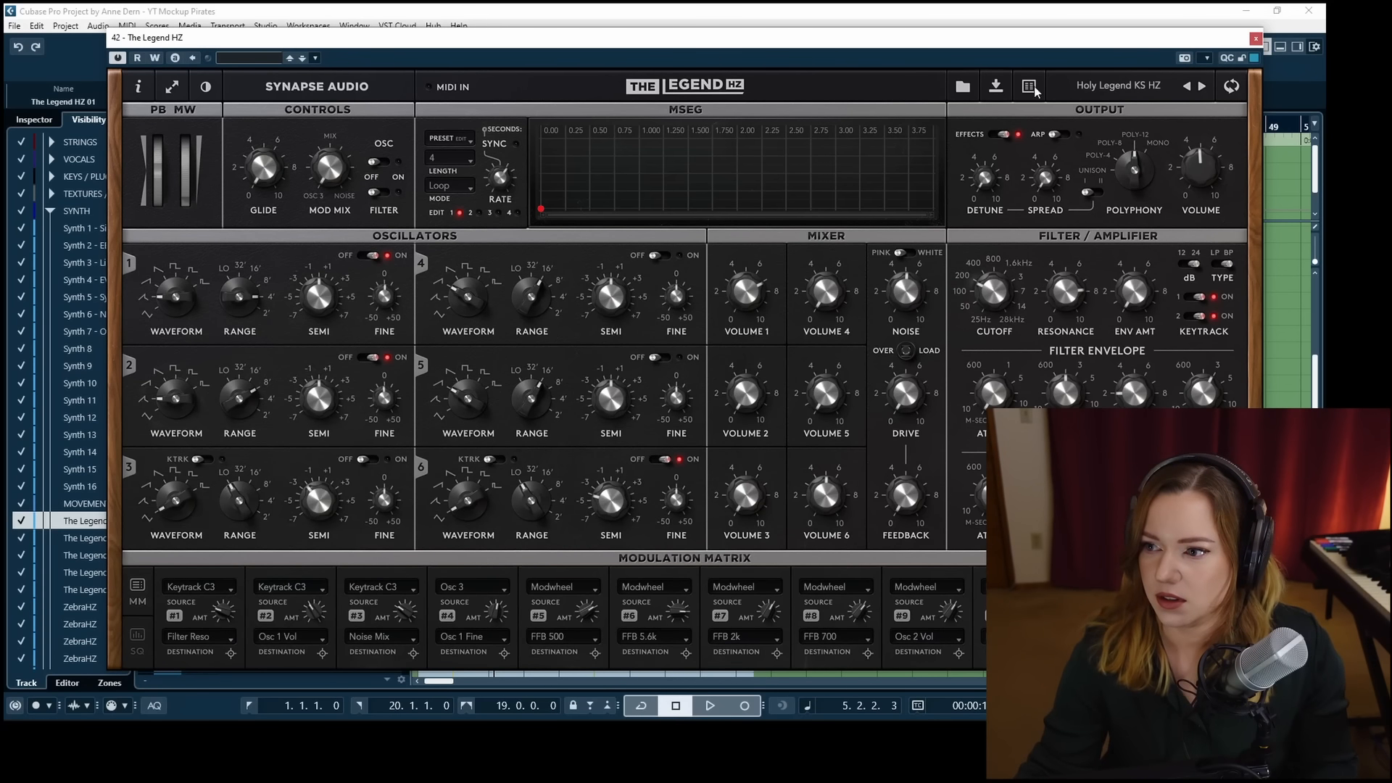
pyautogui.click(1075, 92)
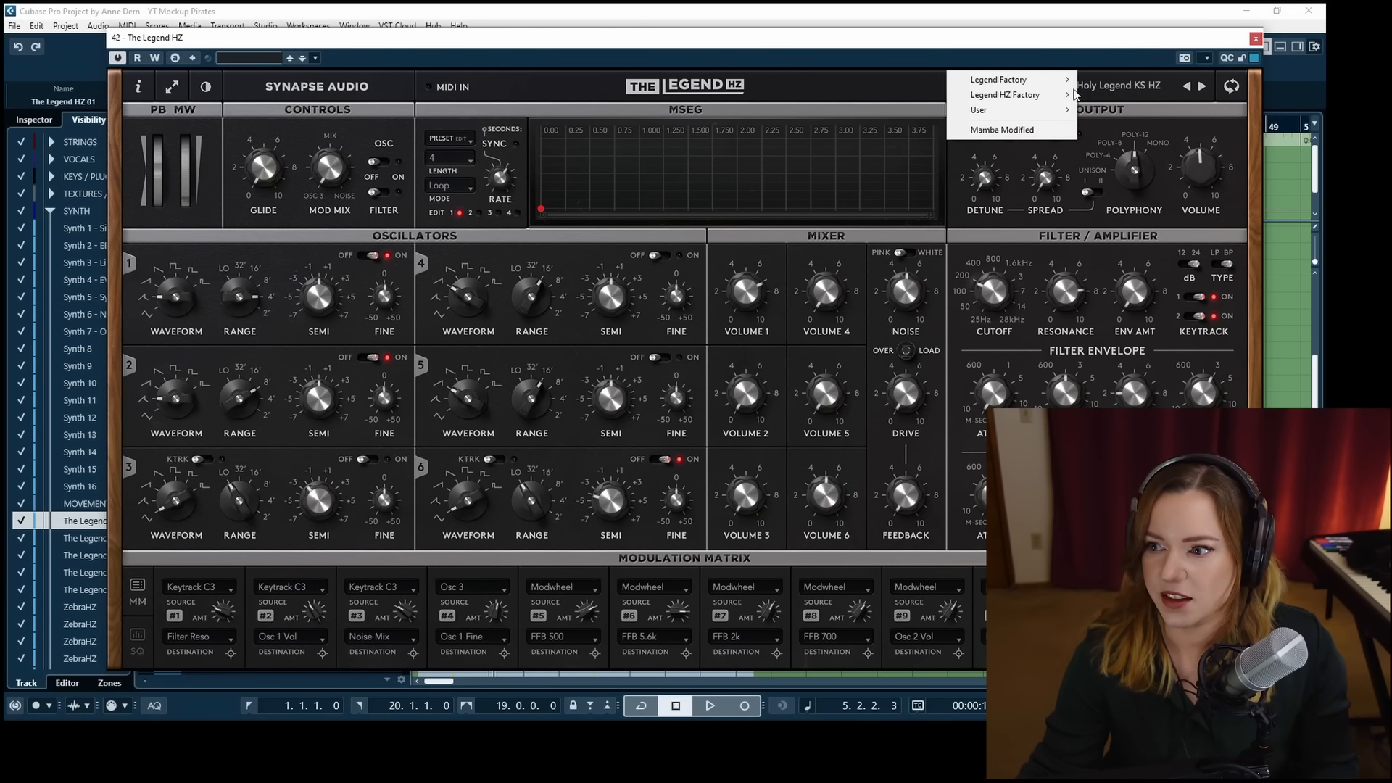
pyautogui.click(1001, 66)
pyautogui.click(1029, 87)
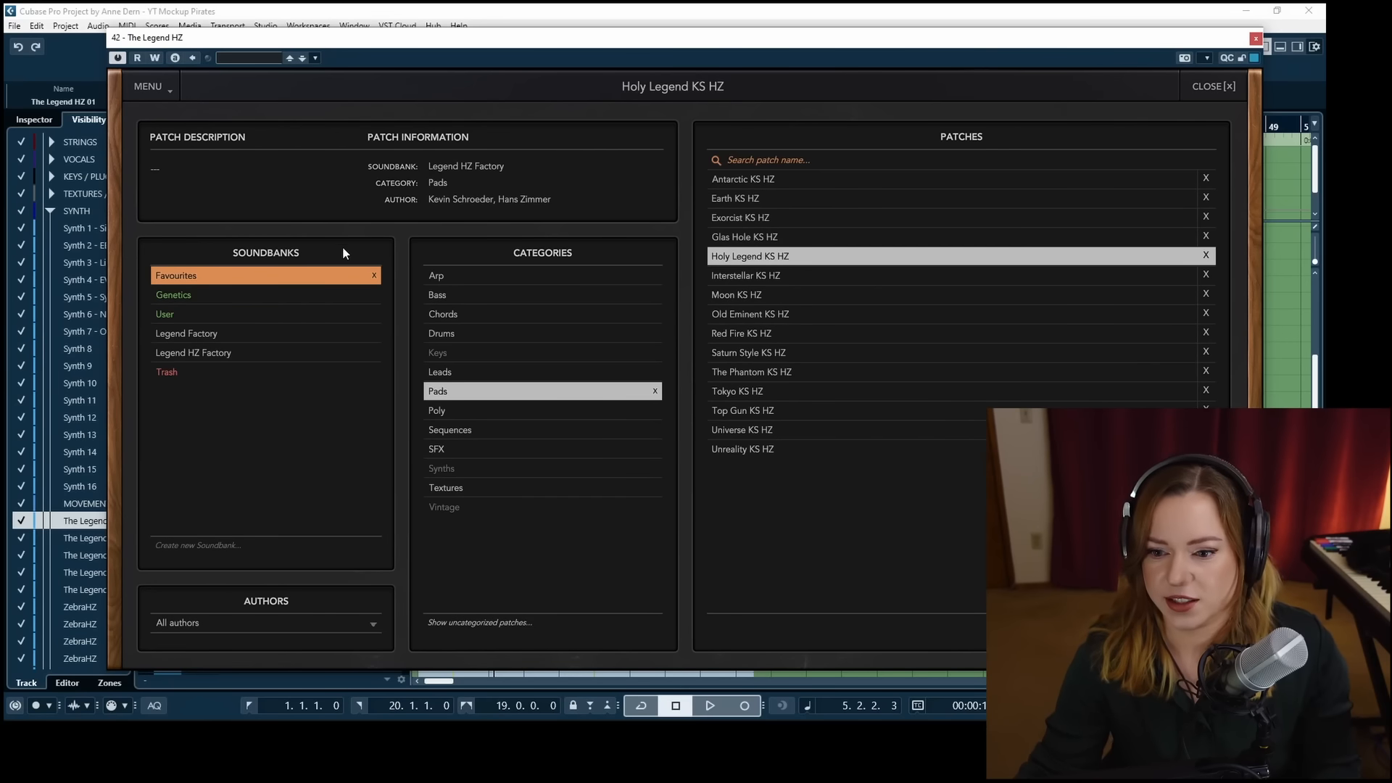
pyautogui.click(749, 239)
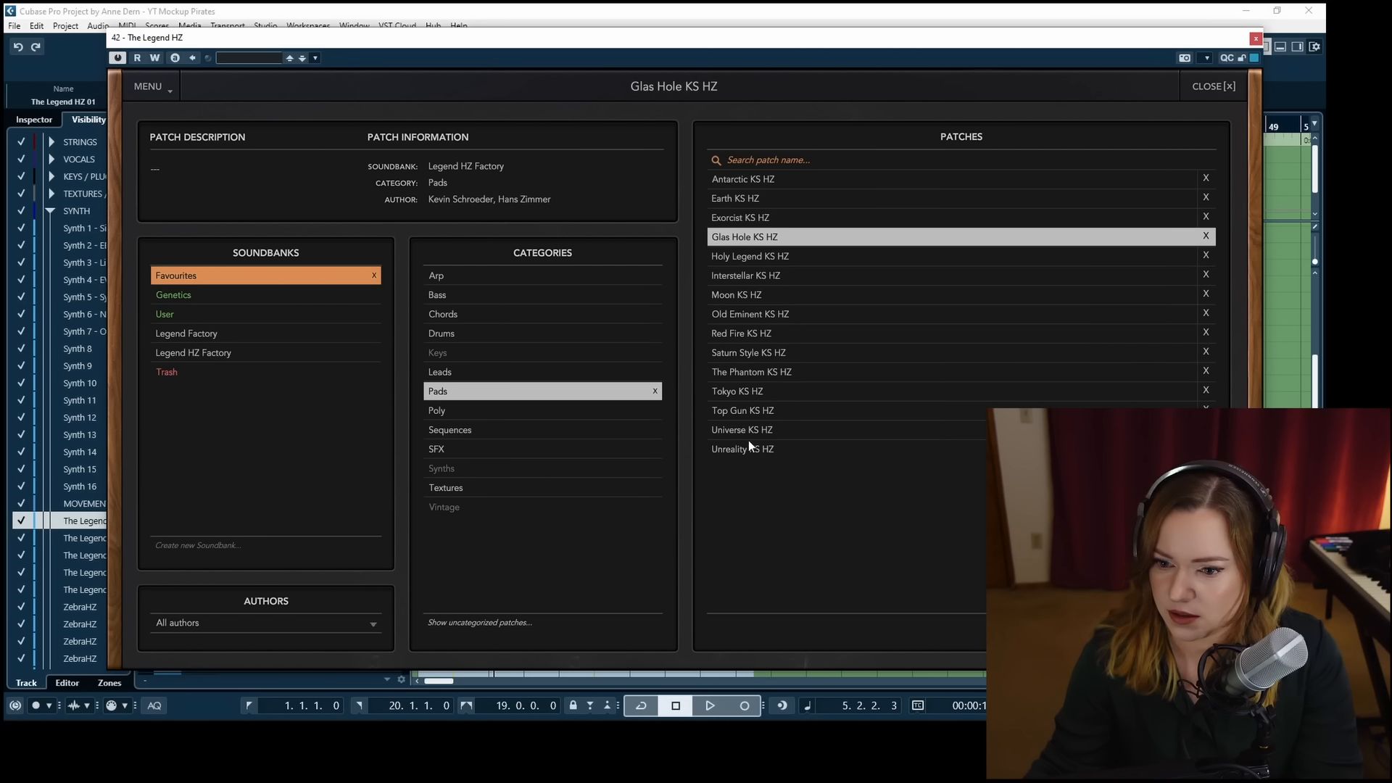
# Try the favourite Poly patch Icy Wasteland XS, browse Sequences and Textures, and reload the Pads patch Glas Hole KS HZ.
pyautogui.click(467, 411)
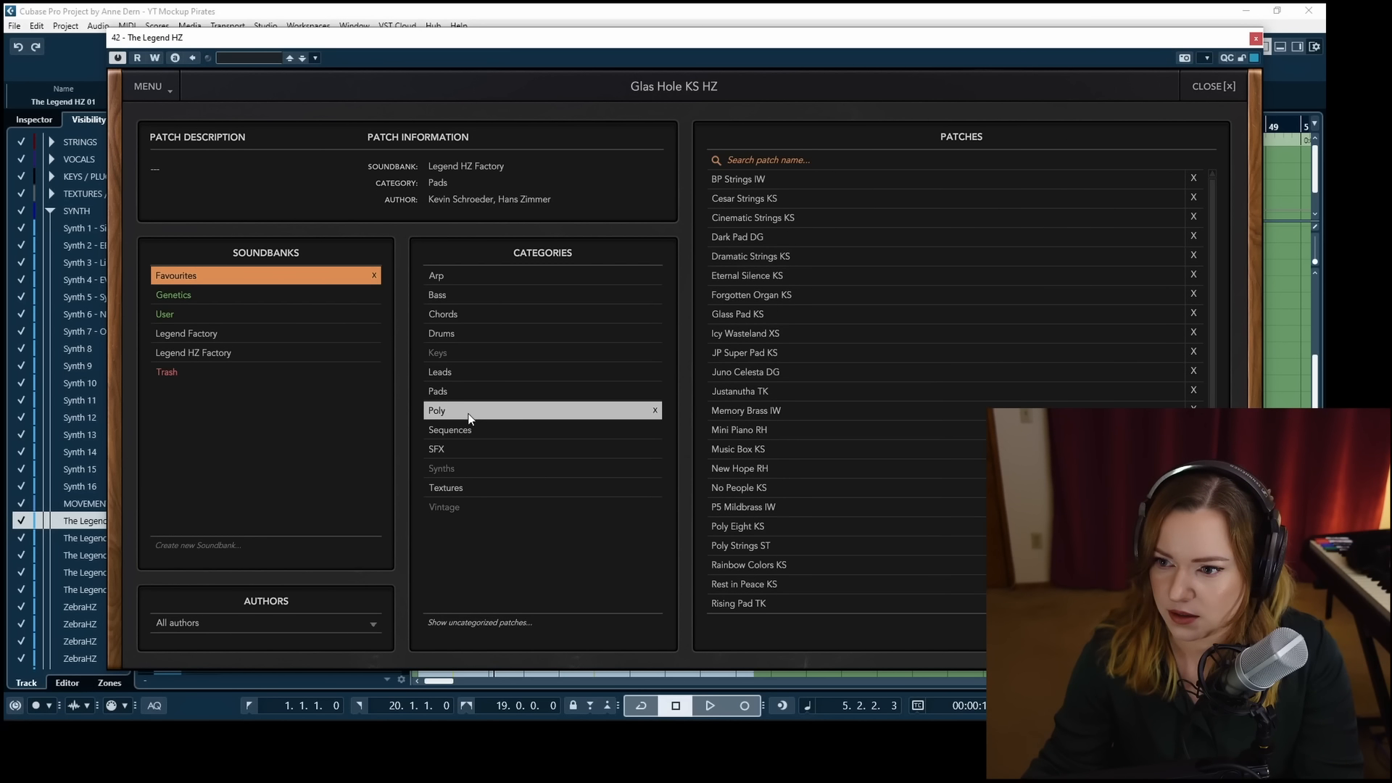
pyautogui.click(745, 333)
pyautogui.click(529, 432)
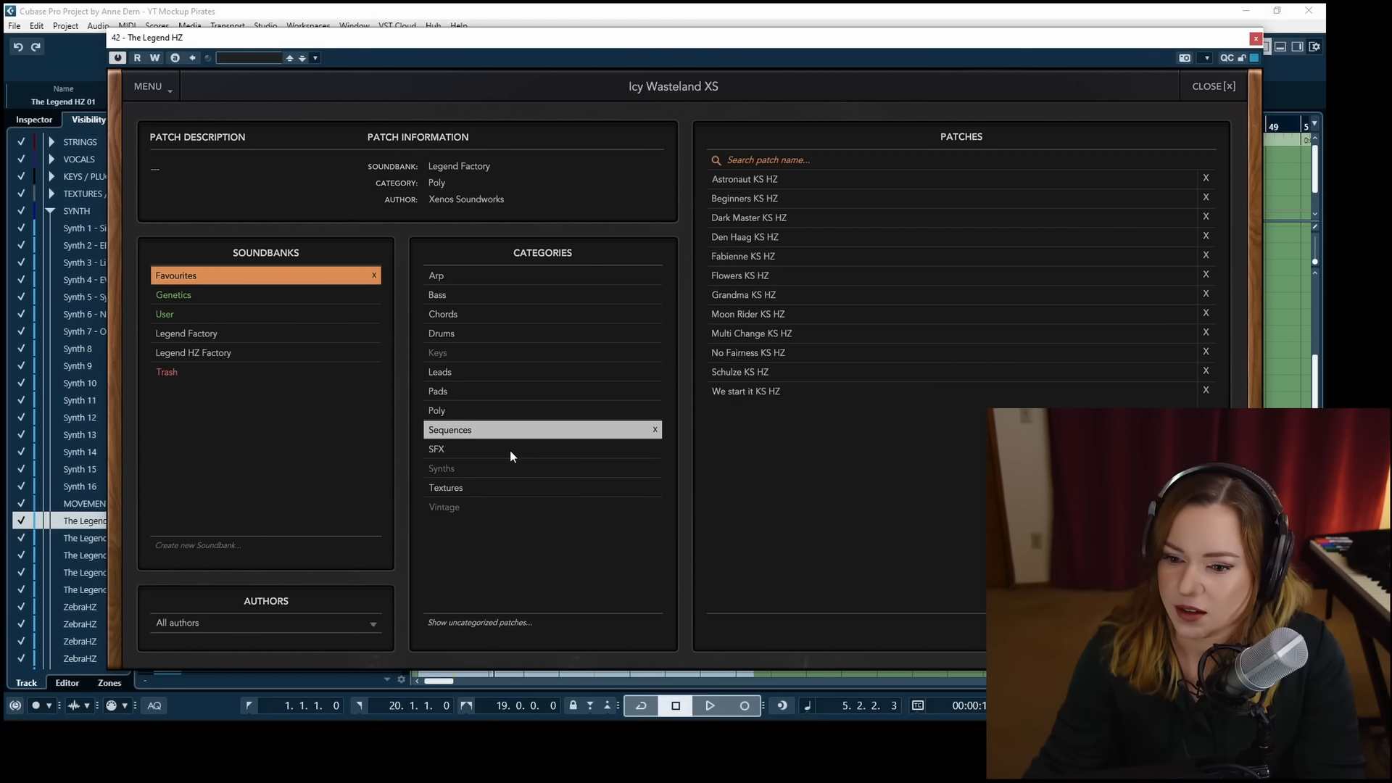
pyautogui.click(454, 489)
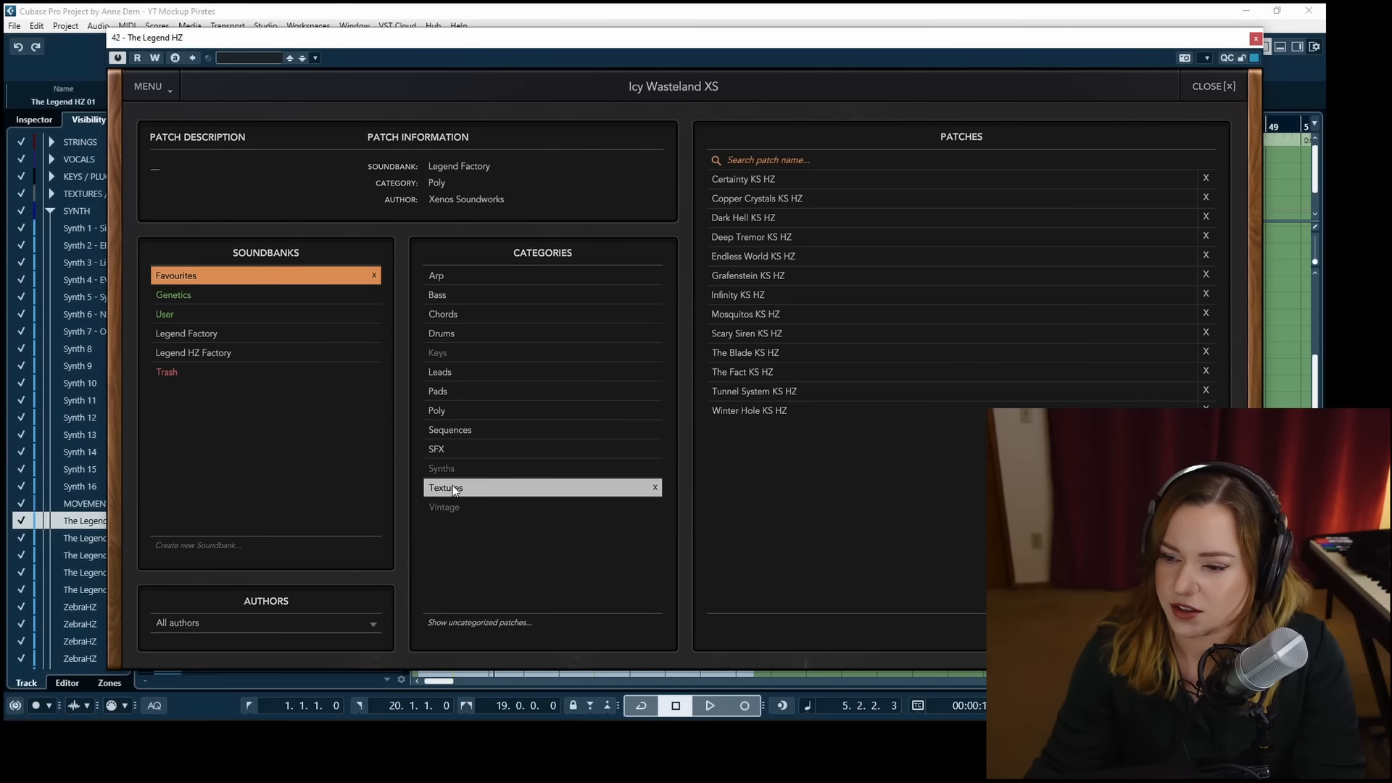
pyautogui.click(460, 395)
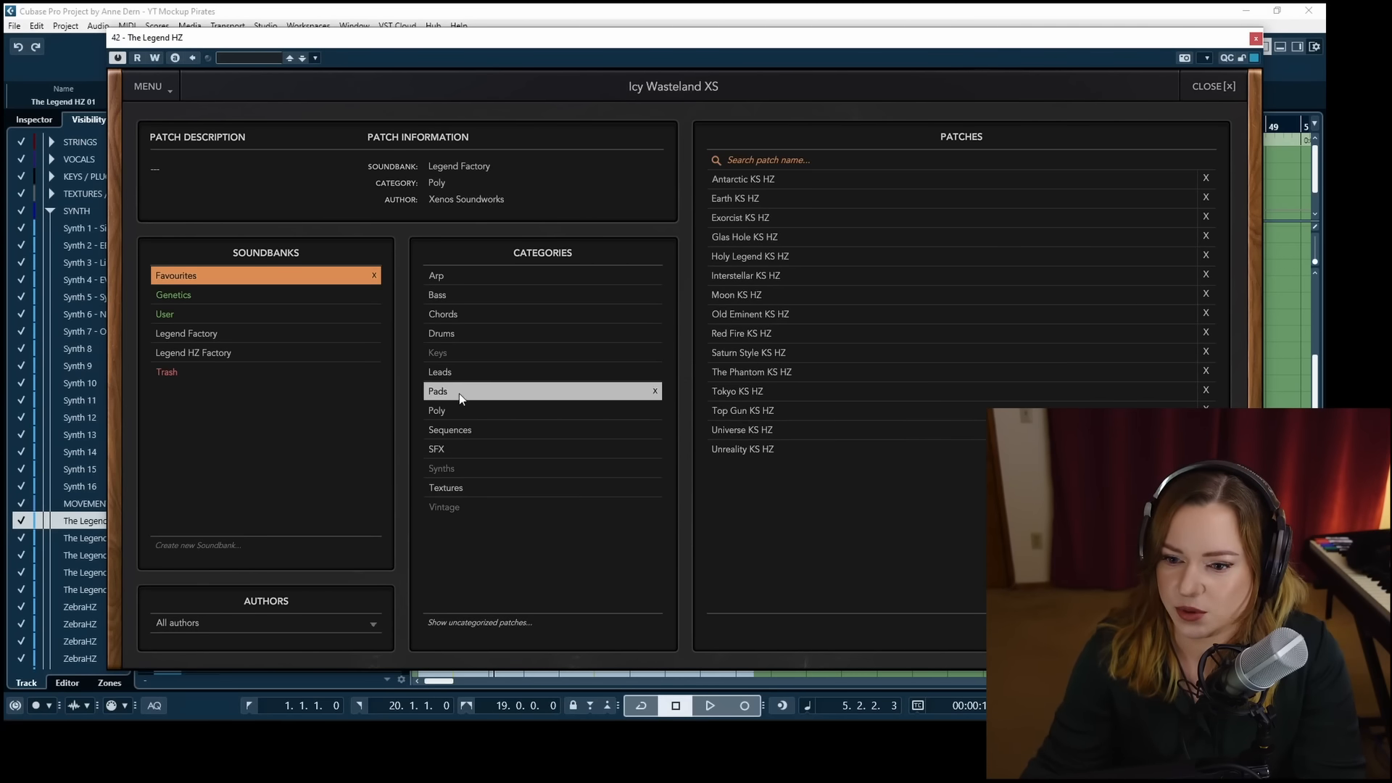
pyautogui.click(769, 238)
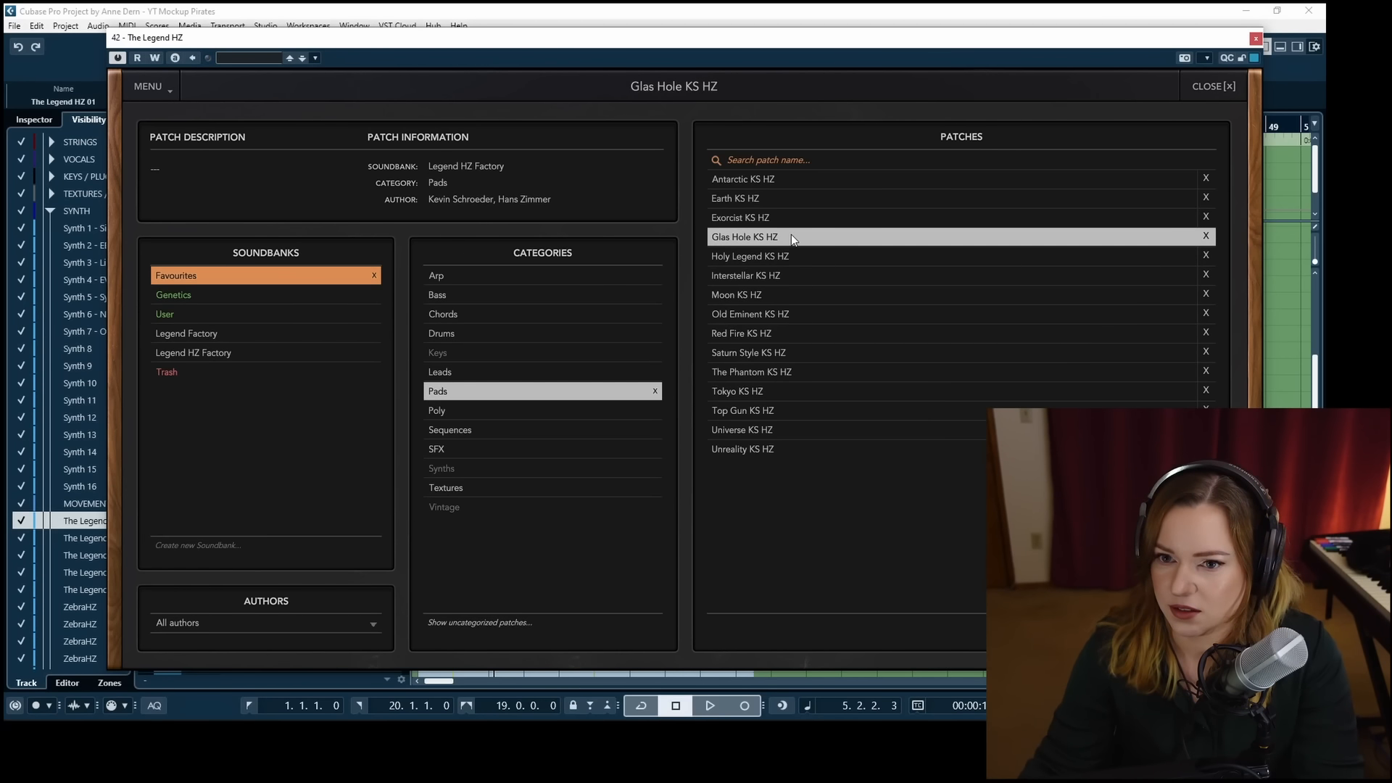
# Close the instrument and play The Legend HZ 01 part soloed from its beginning.
pyautogui.click(1254, 39)
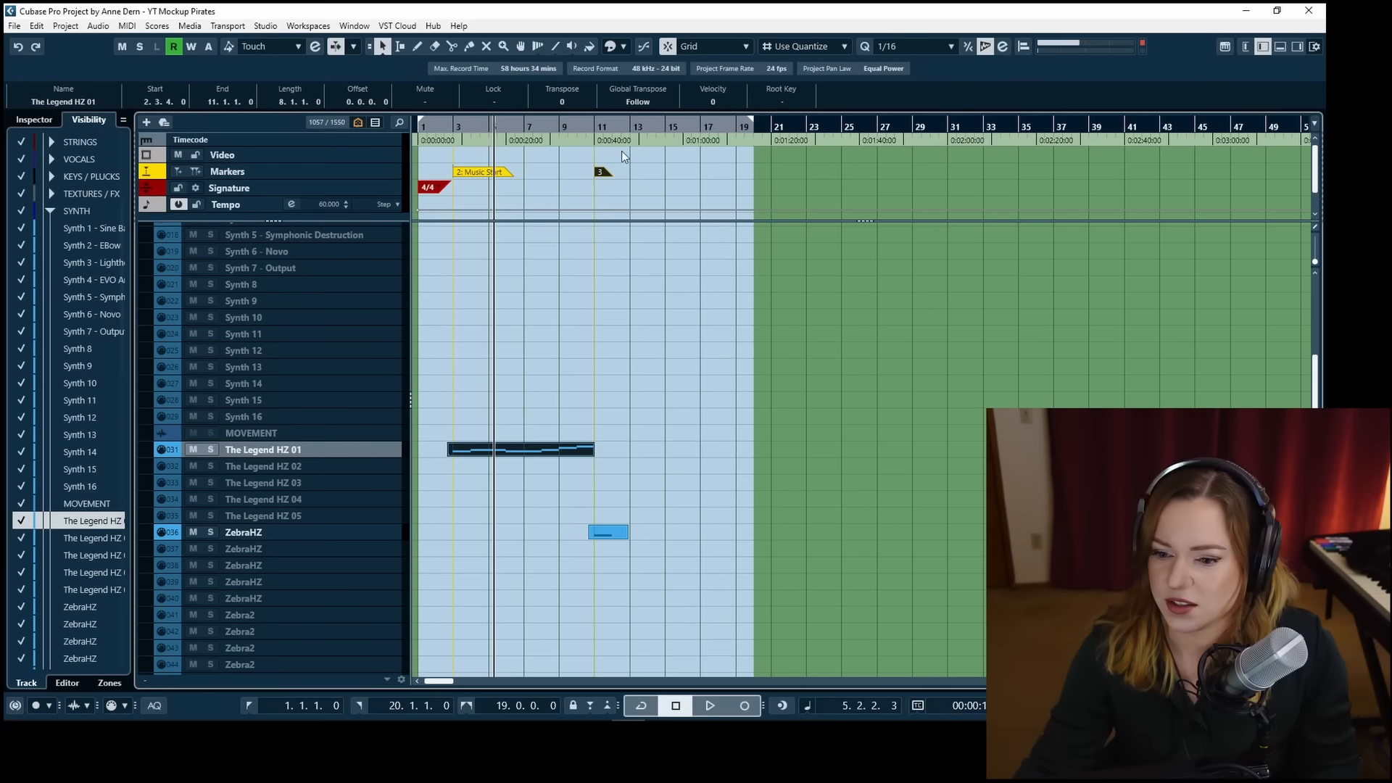
pyautogui.click(465, 126)
pyautogui.press('space')
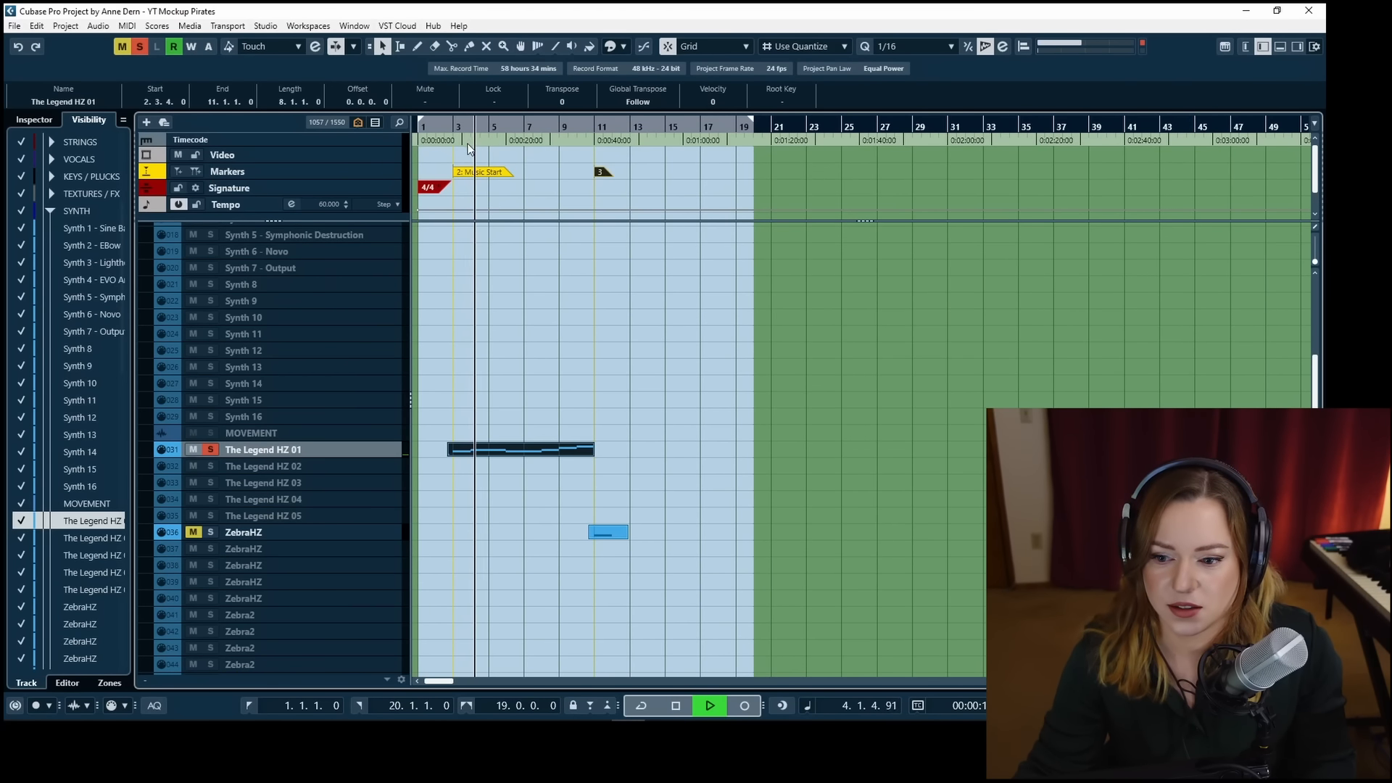
pyautogui.click(450, 126)
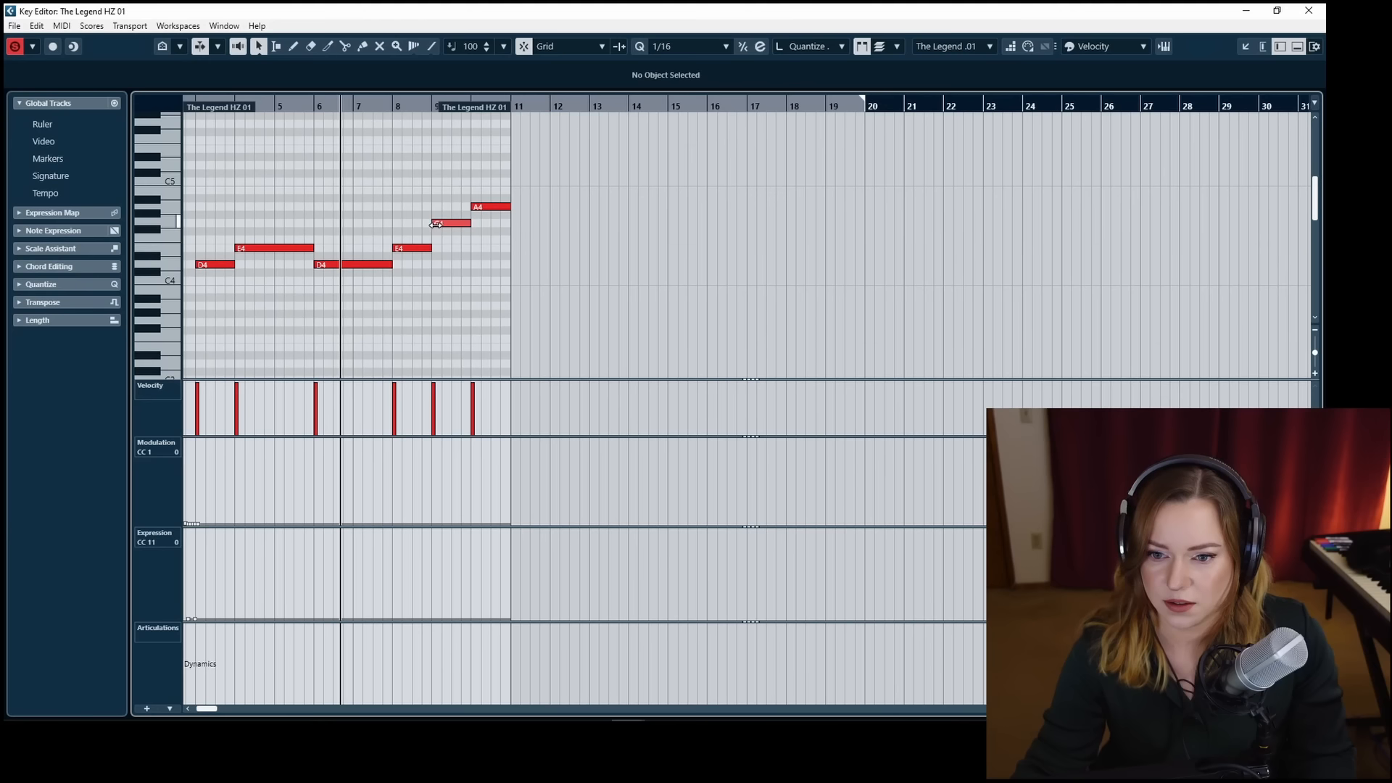
# Lower the velocities of all notes in The Legend HZ 01 part to an even level of about 56.
pyautogui.press('Return')
pyautogui.press('space')
pyautogui.hotkey('ctrl', 'z')
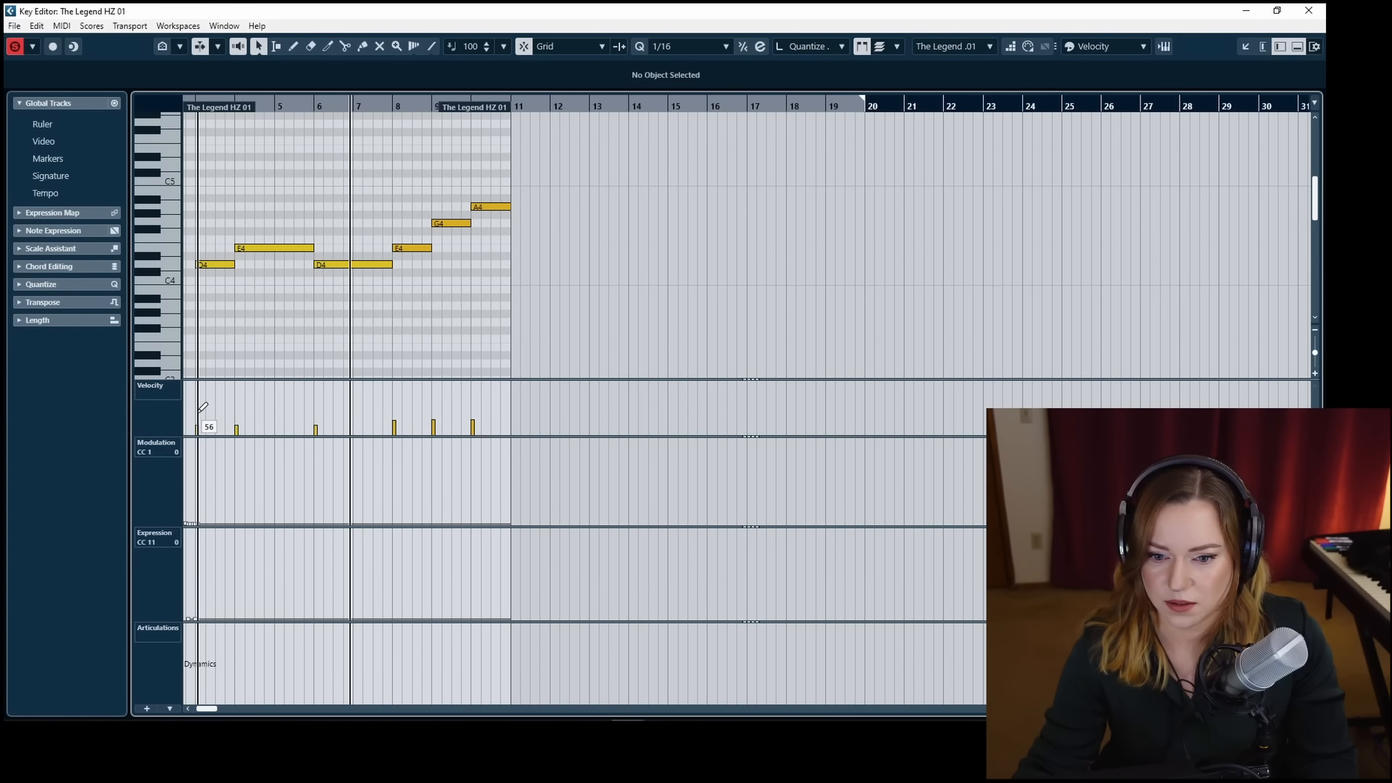
pyautogui.moveTo(203, 407); pyautogui.dragTo(500, 408)
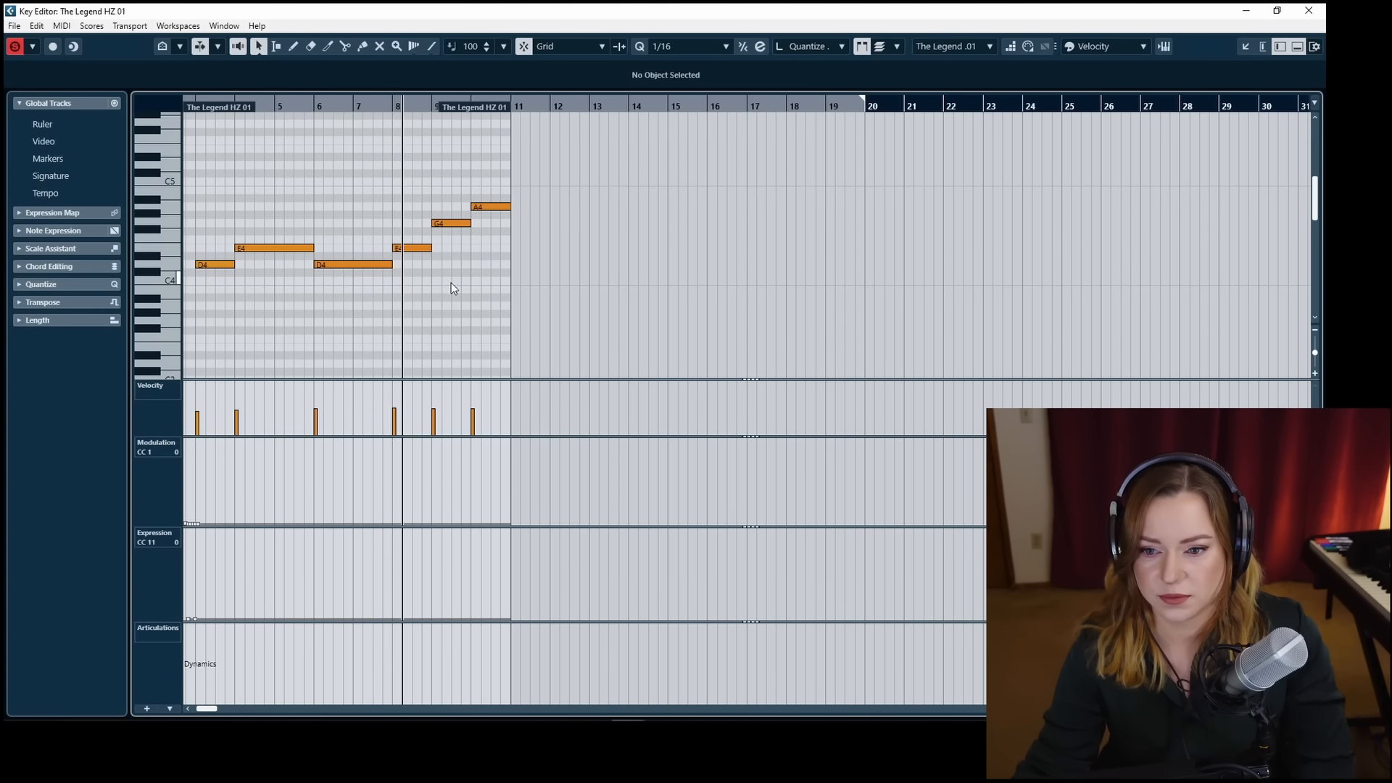
# Close the note editor, unsolo The Legend HZ 01 and play the full arrangement from bar 2.
pyautogui.press('Return')
pyautogui.press('space')
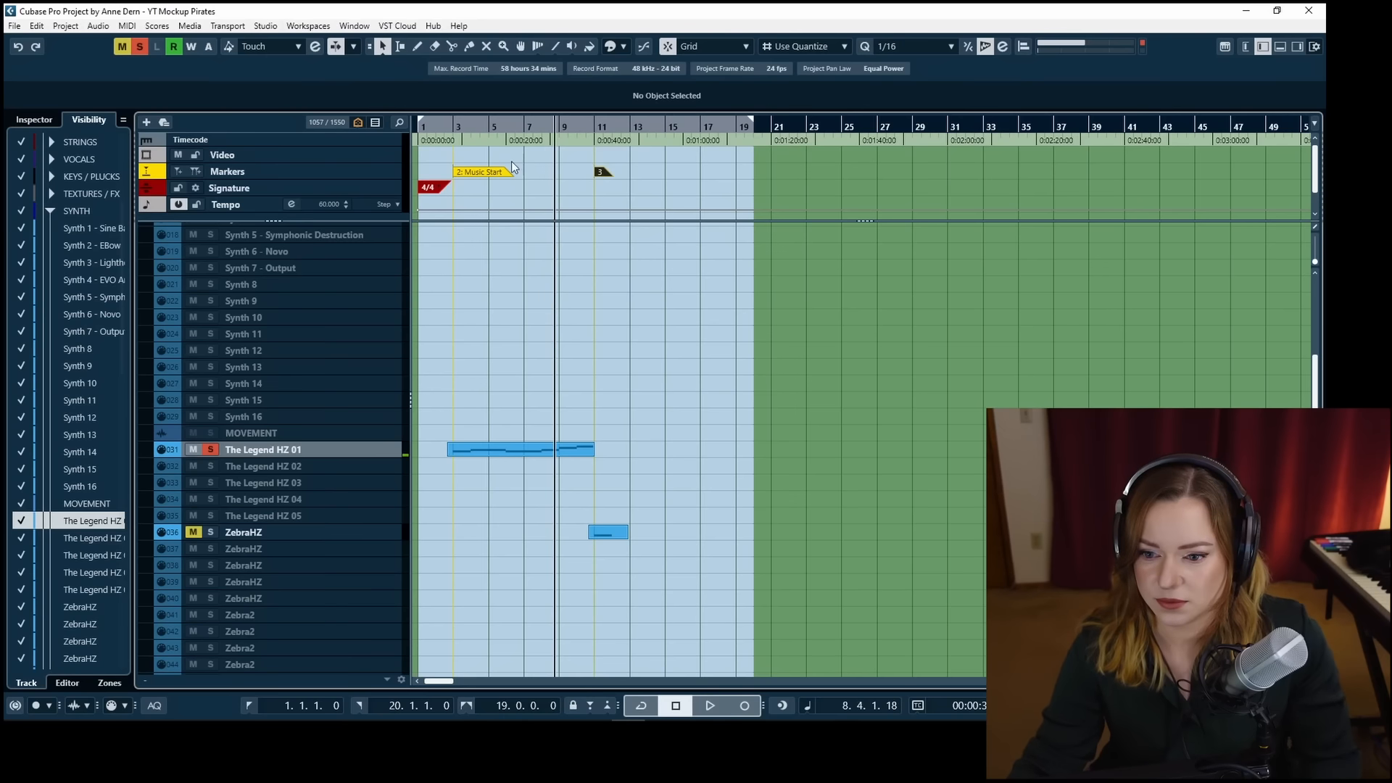
pyautogui.click(449, 128)
pyautogui.press('s')
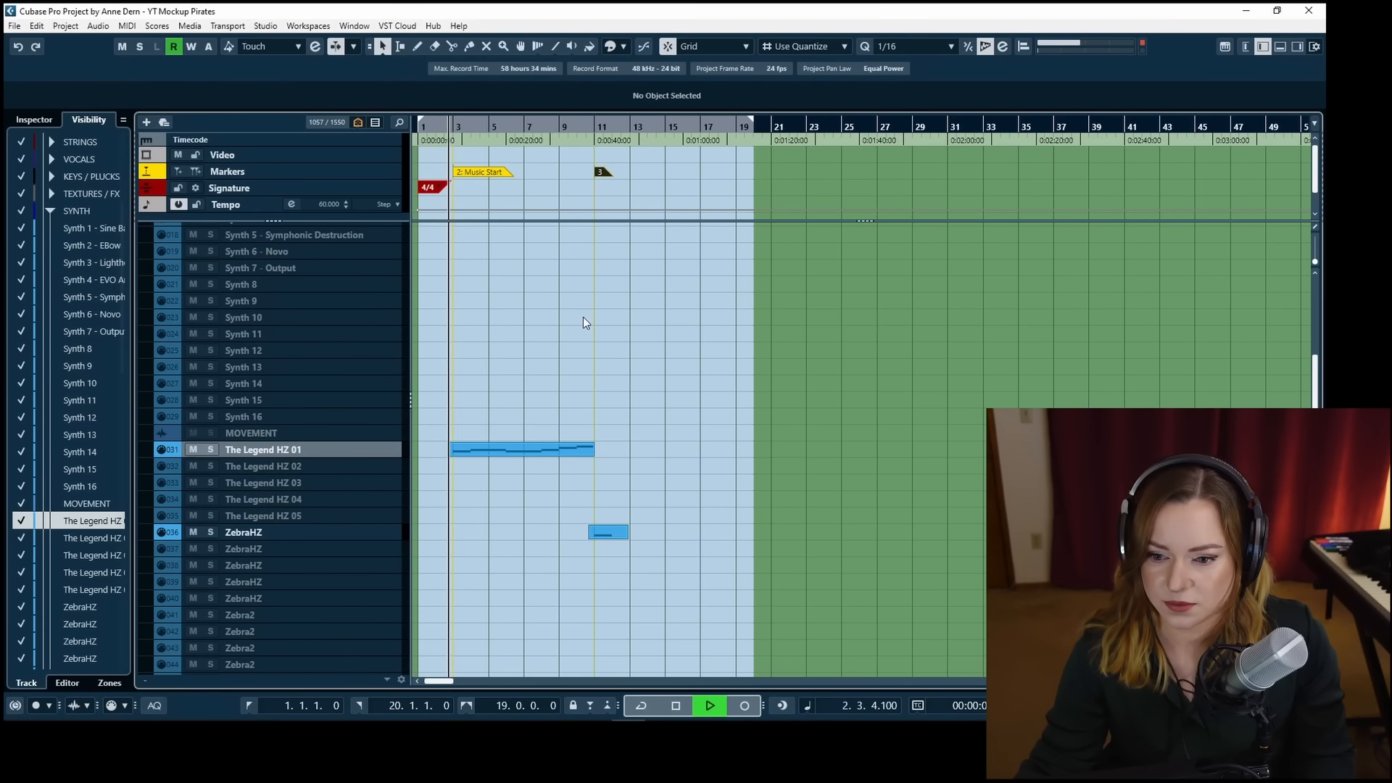
# Append Glas Hole to The Legend HZ 01's track name and copy its part onto The Legend HZ 02 at the same position.
pyautogui.moveTo(488, 454); pyautogui.dragTo(488, 474)
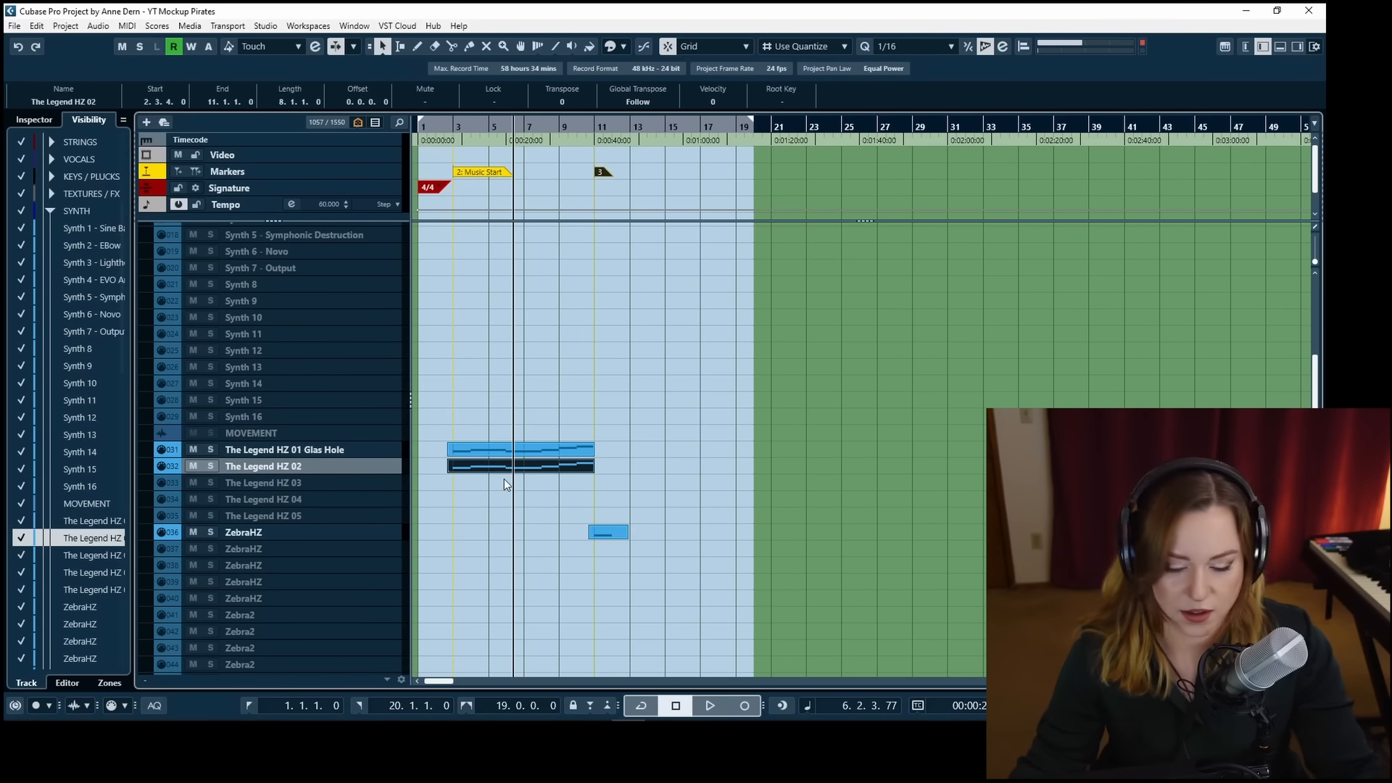
# Load the favourite pad patch Holy Legend KS HZ on The Legend HZ 02 and append Holy Legend to its track name.
pyautogui.press('e')
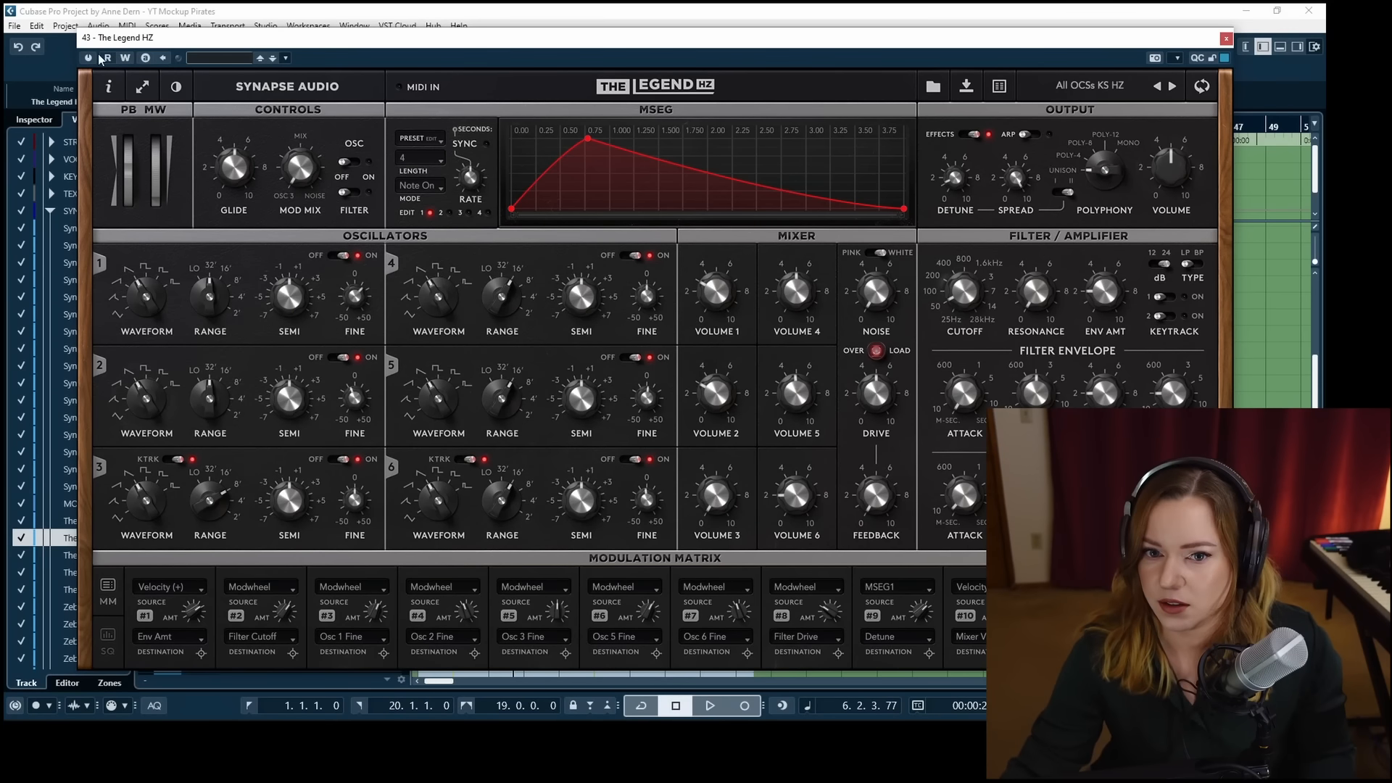
pyautogui.click(1080, 85)
pyautogui.click(996, 45)
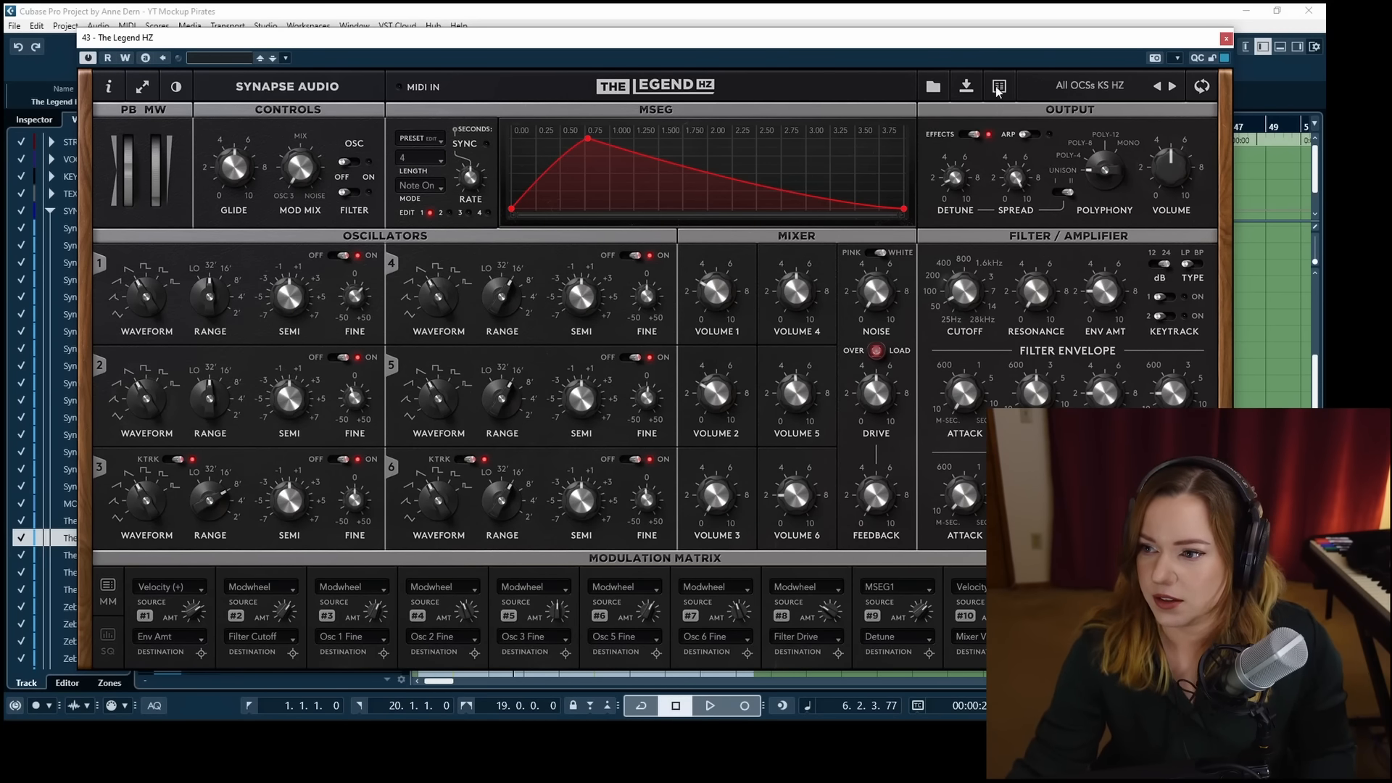
pyautogui.click(999, 85)
pyautogui.click(167, 276)
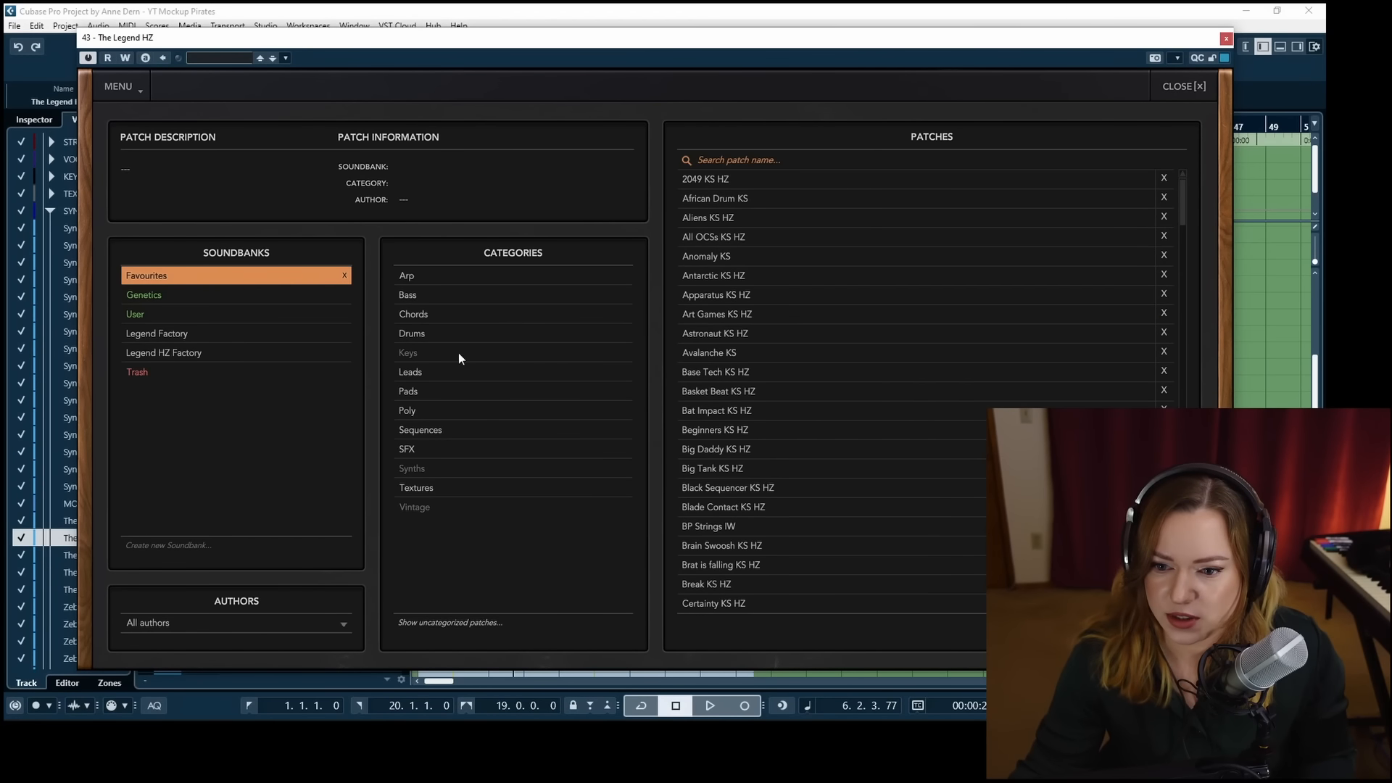
pyautogui.click(432, 392)
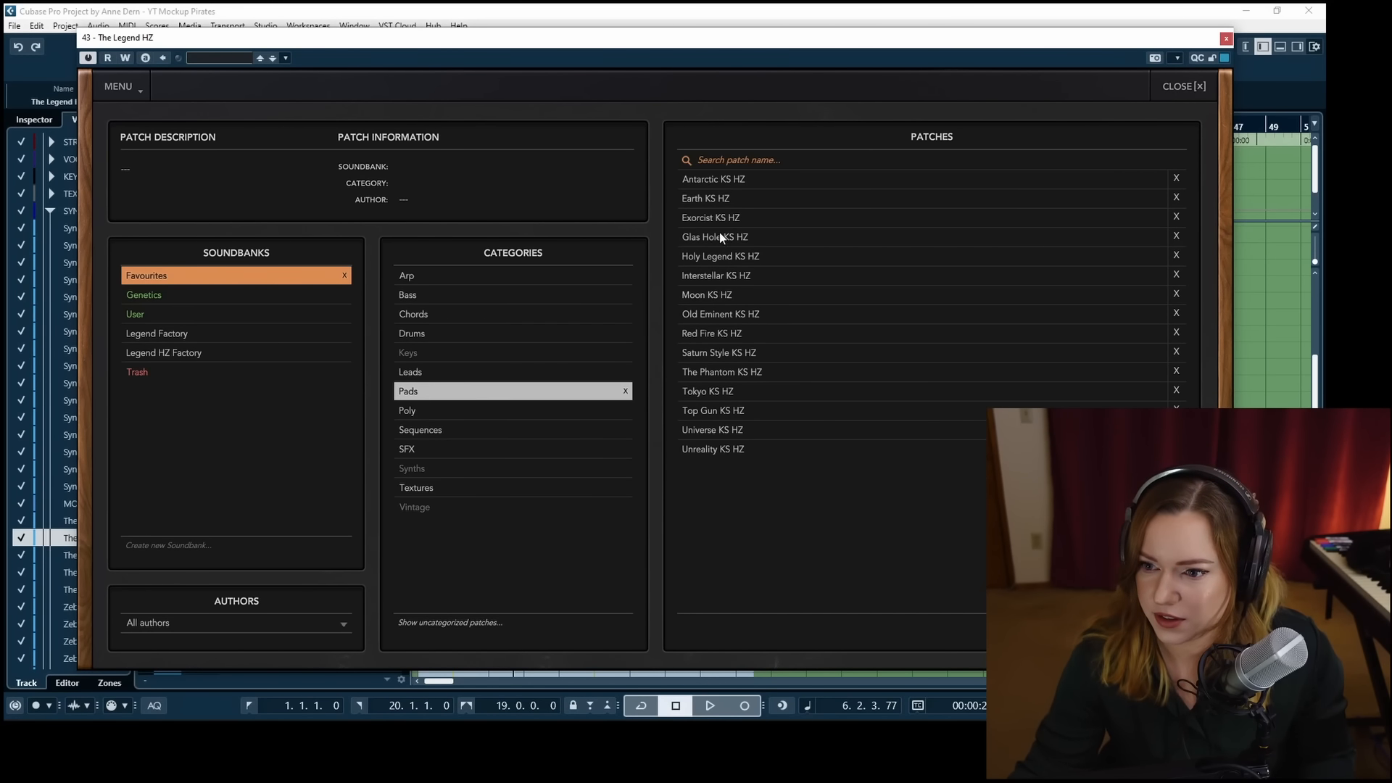
pyautogui.click(729, 257)
pyautogui.click(1225, 38)
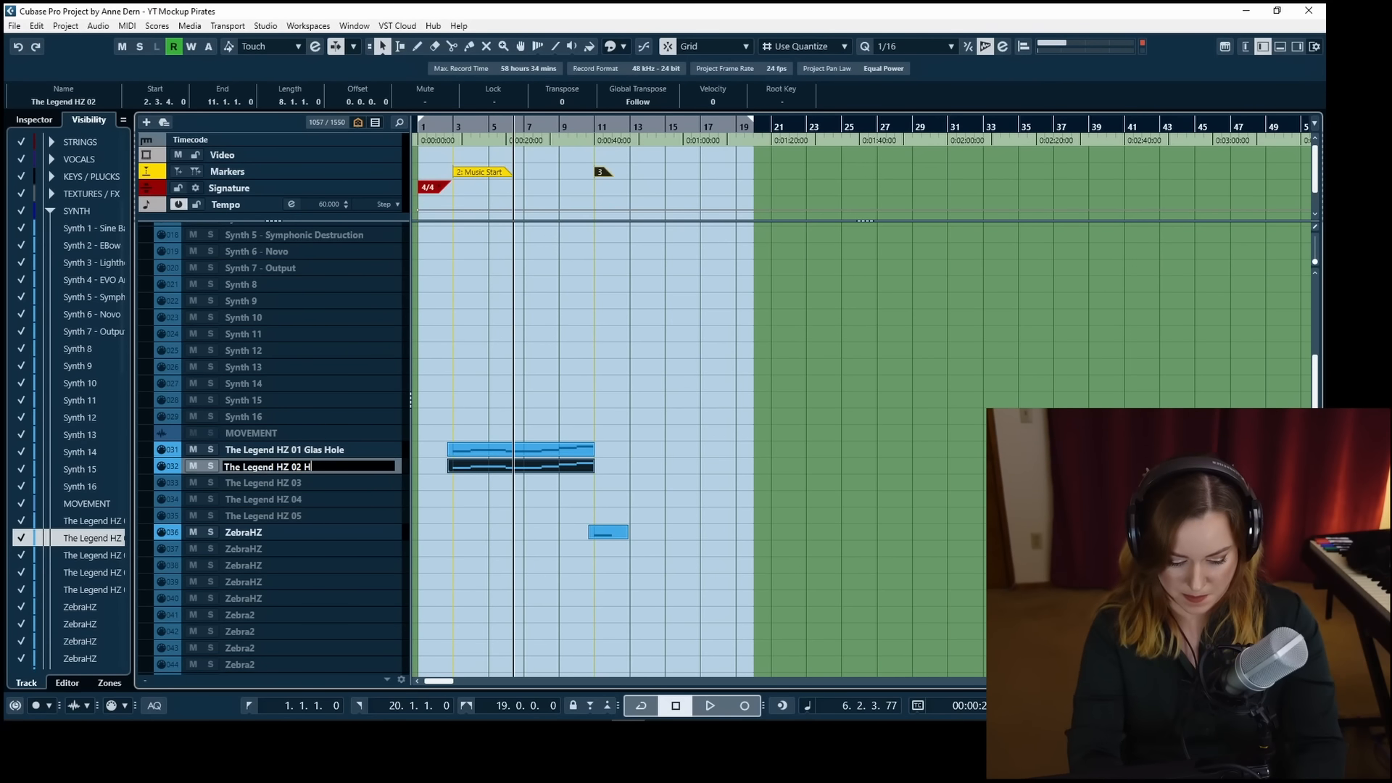
pyautogui.write('nd')
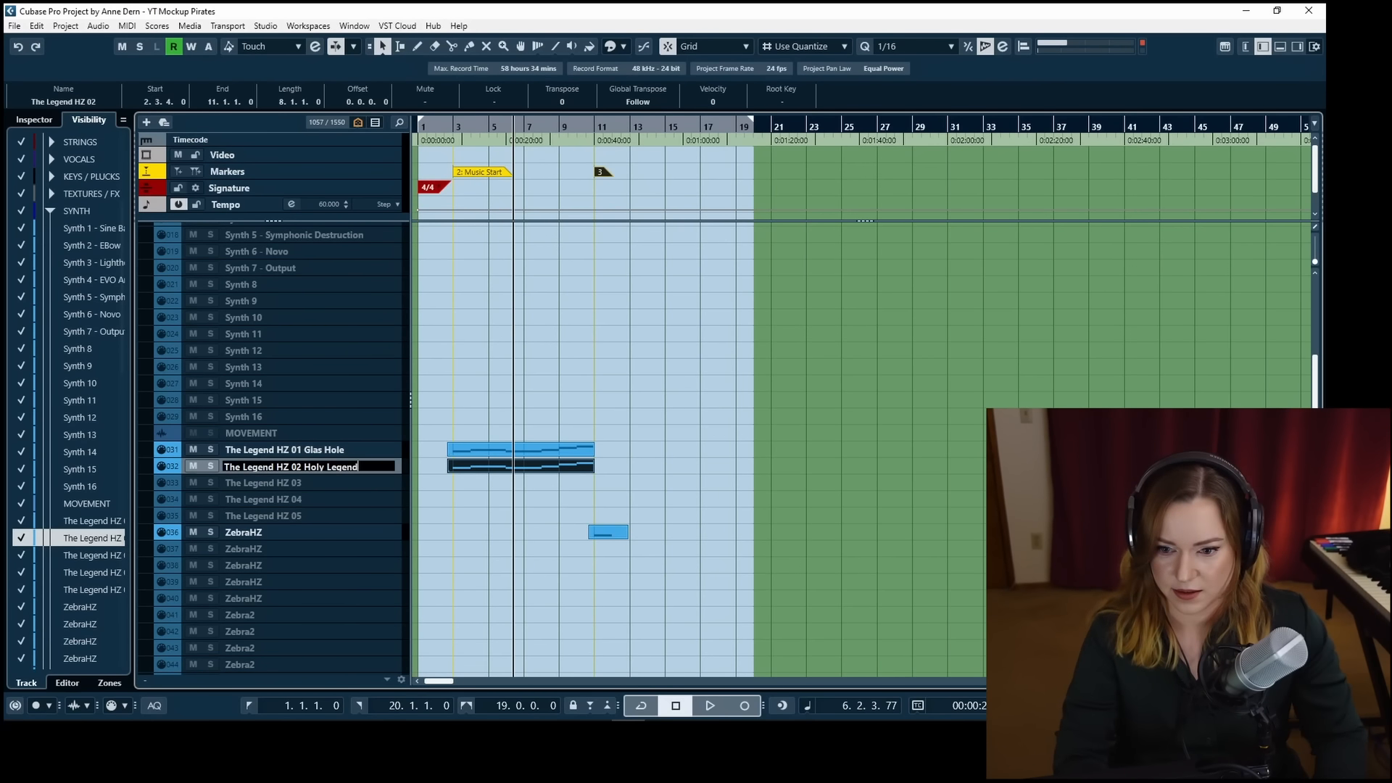
pyautogui.press('Return')
# Play the Holy Legend part soloed from bar 2, add the Glas Hole track to the solo, and clear both solos.
pyautogui.click(447, 131)
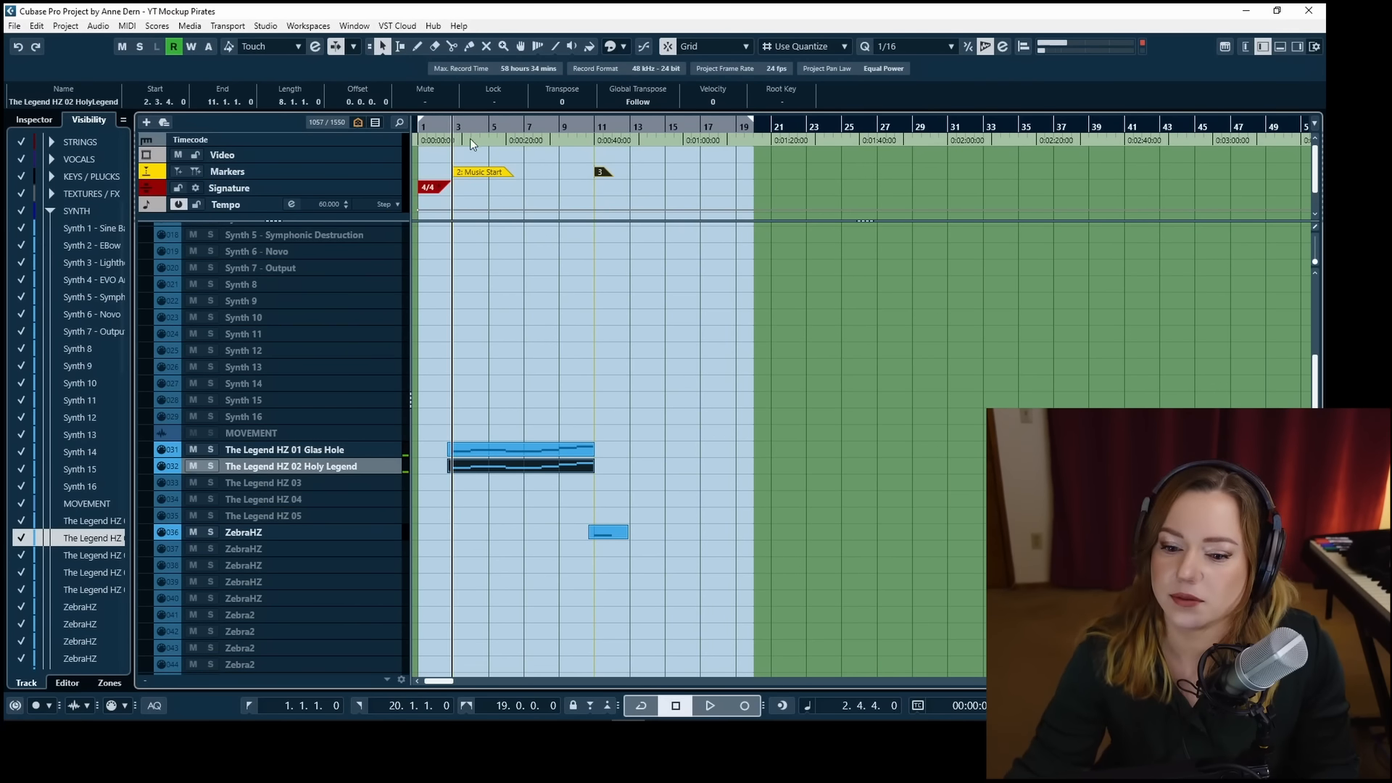
pyautogui.press('s')
pyautogui.press('space')
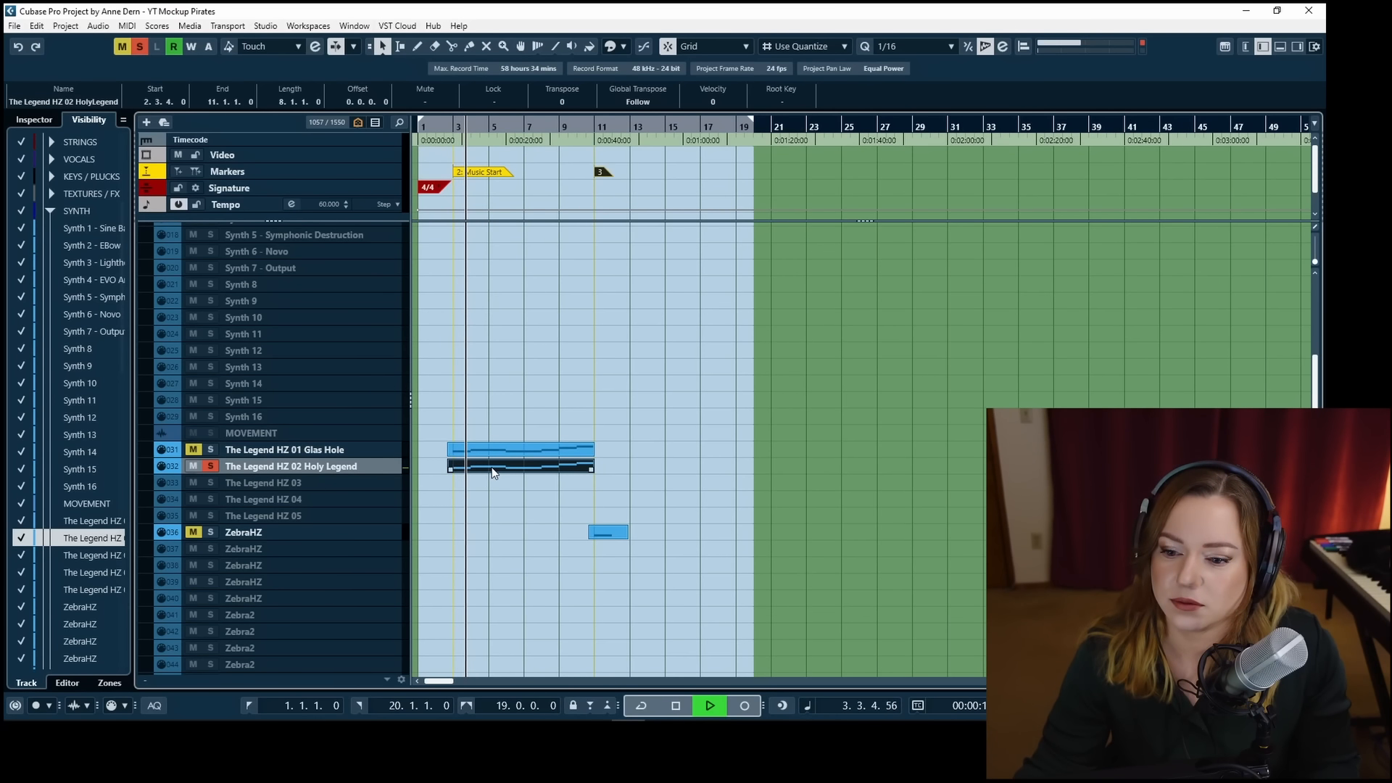
pyautogui.click(211, 449)
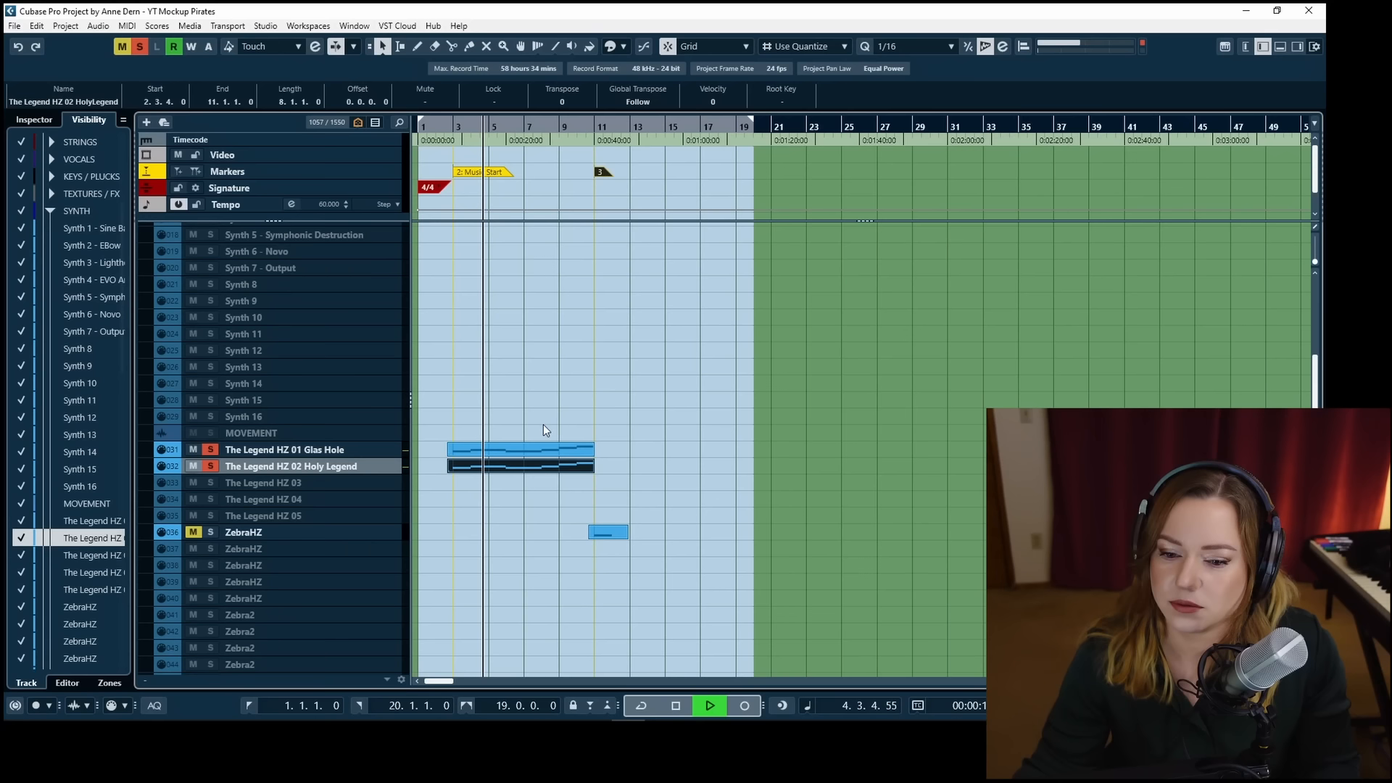
pyautogui.press('space')
pyautogui.click(211, 450)
pyautogui.click(211, 466)
pyautogui.click(512, 352)
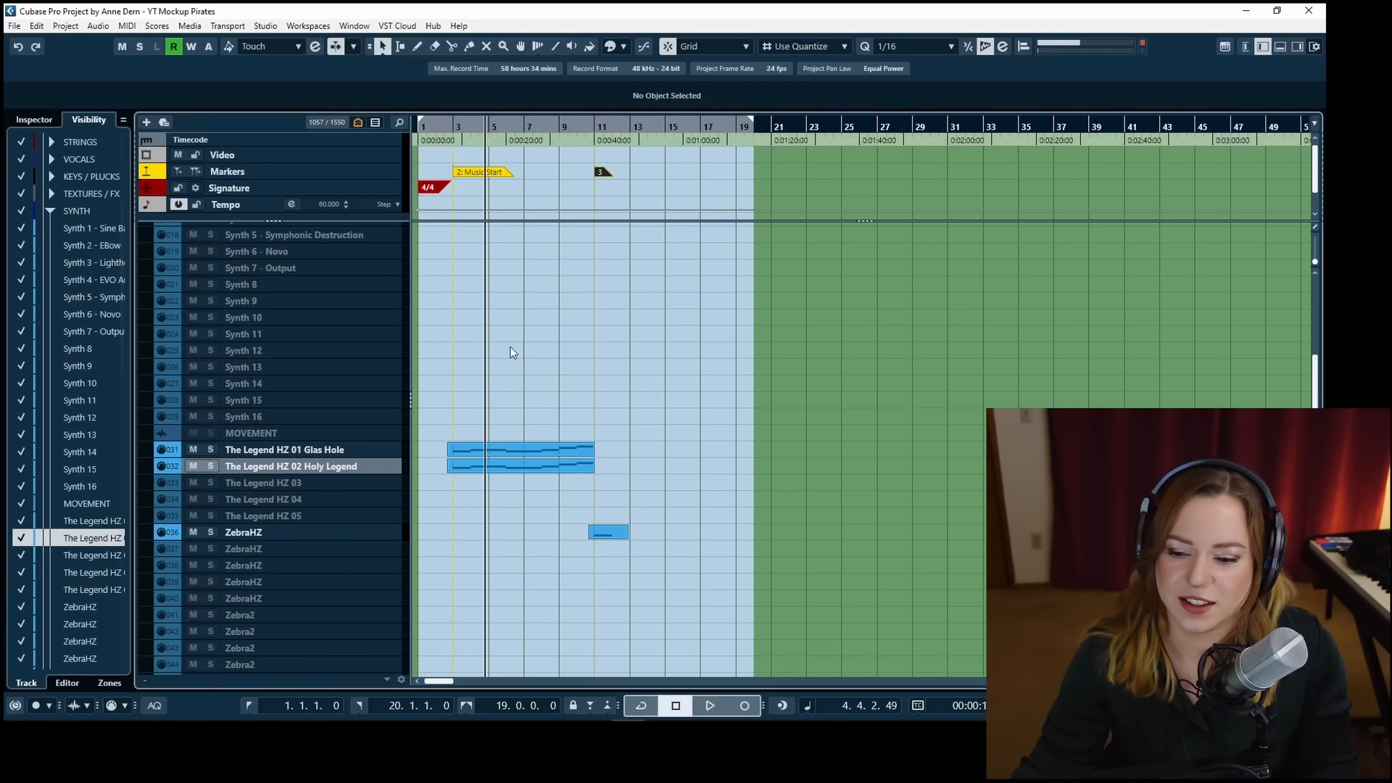
# Play the full arrangement from bar 2 and reset the Bass channel's fader to 0.00 in the mixer.
pyautogui.click(449, 127)
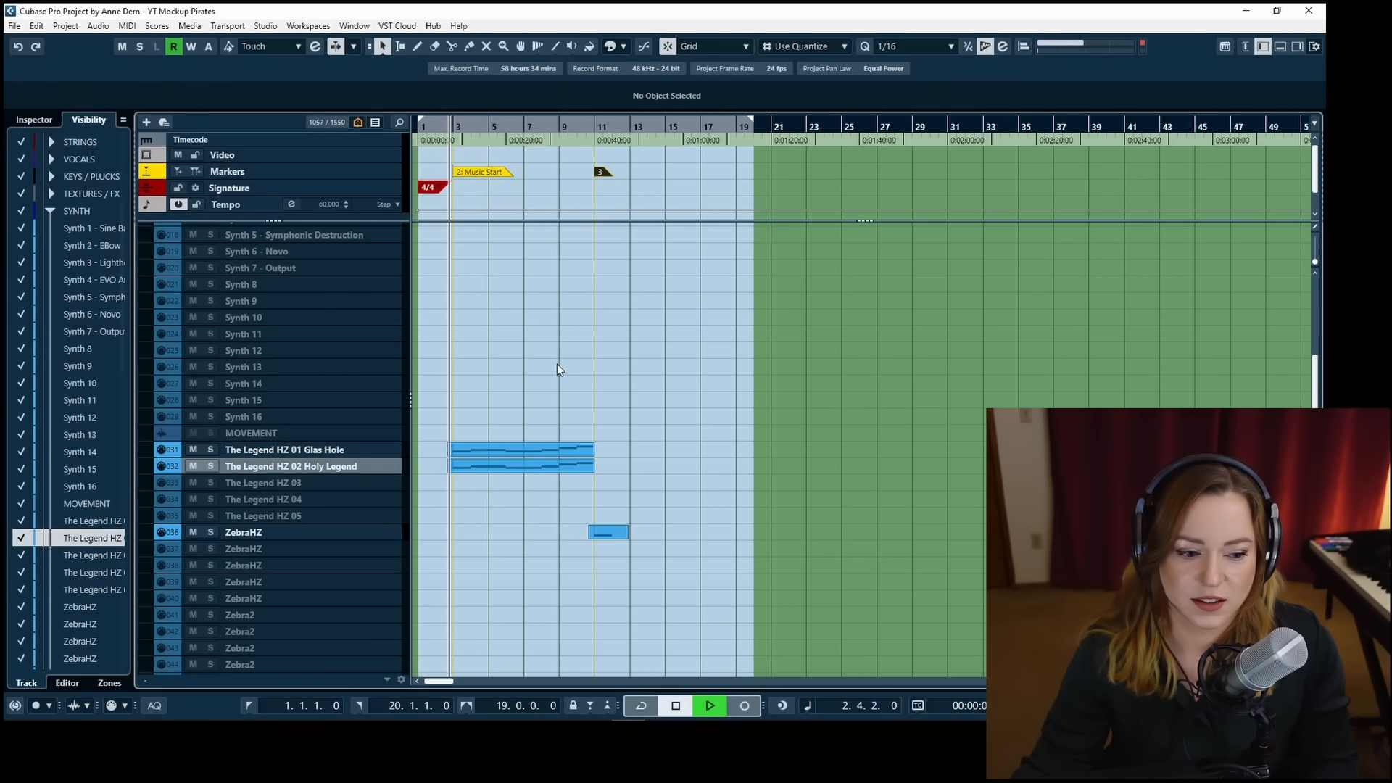
pyautogui.press('space')
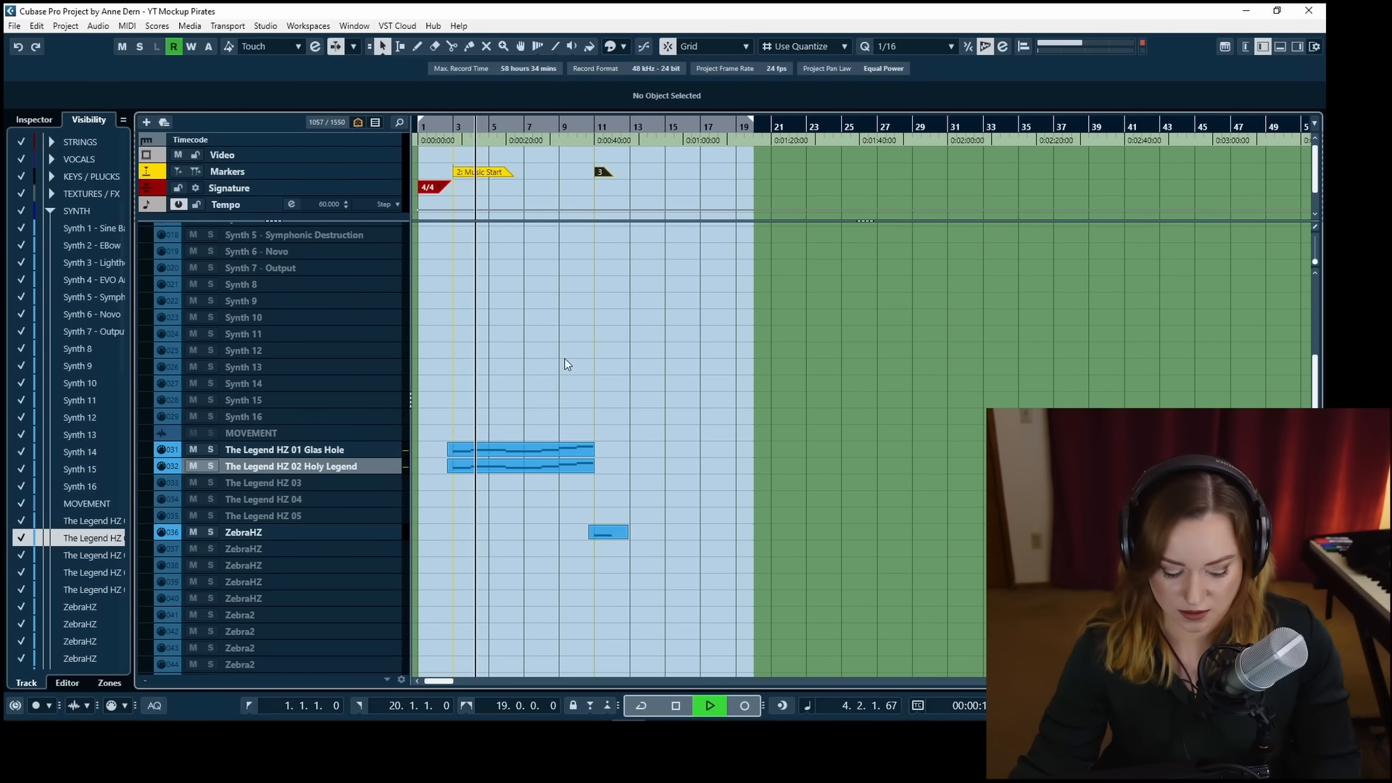
pyautogui.press('F3')
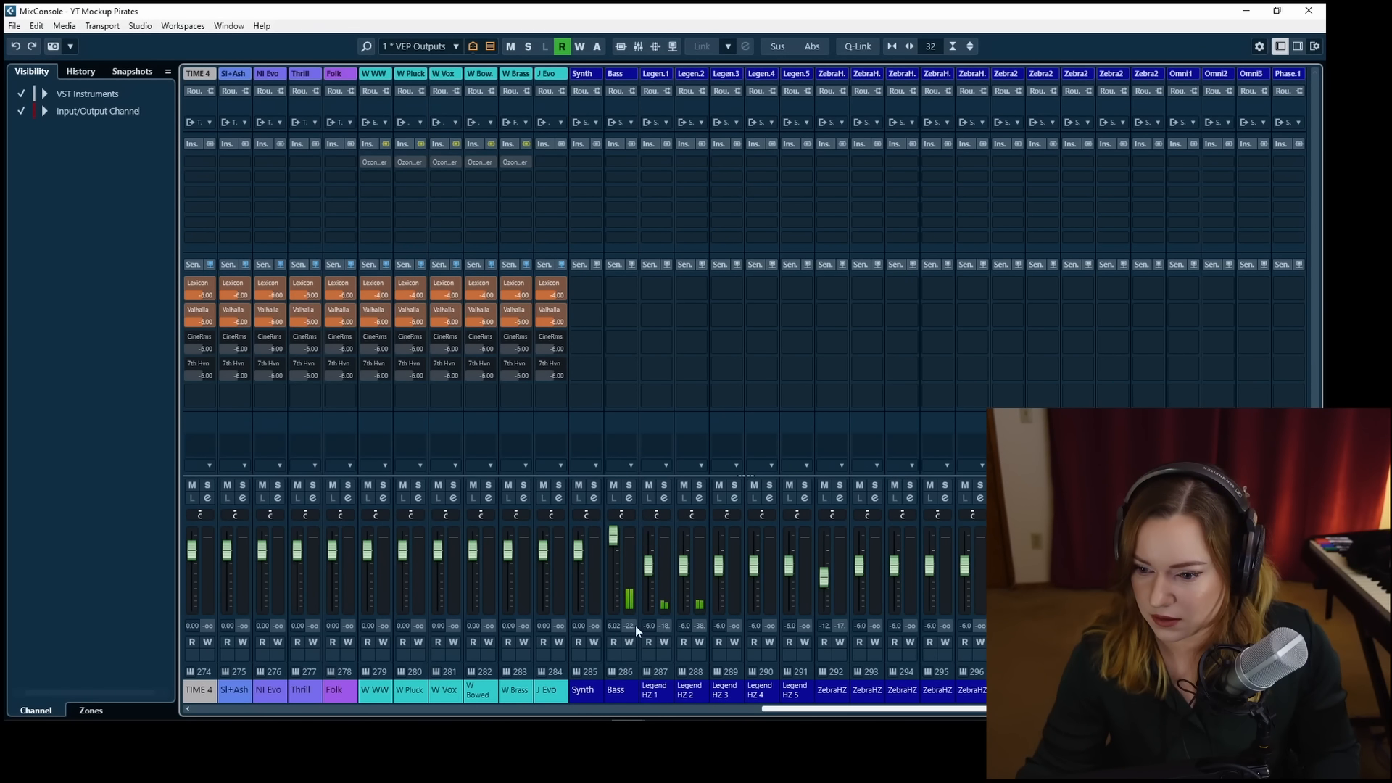
pyautogui.keyDown('ctrl'); pyautogui.click(612, 554); pyautogui.keyUp('ctrl')
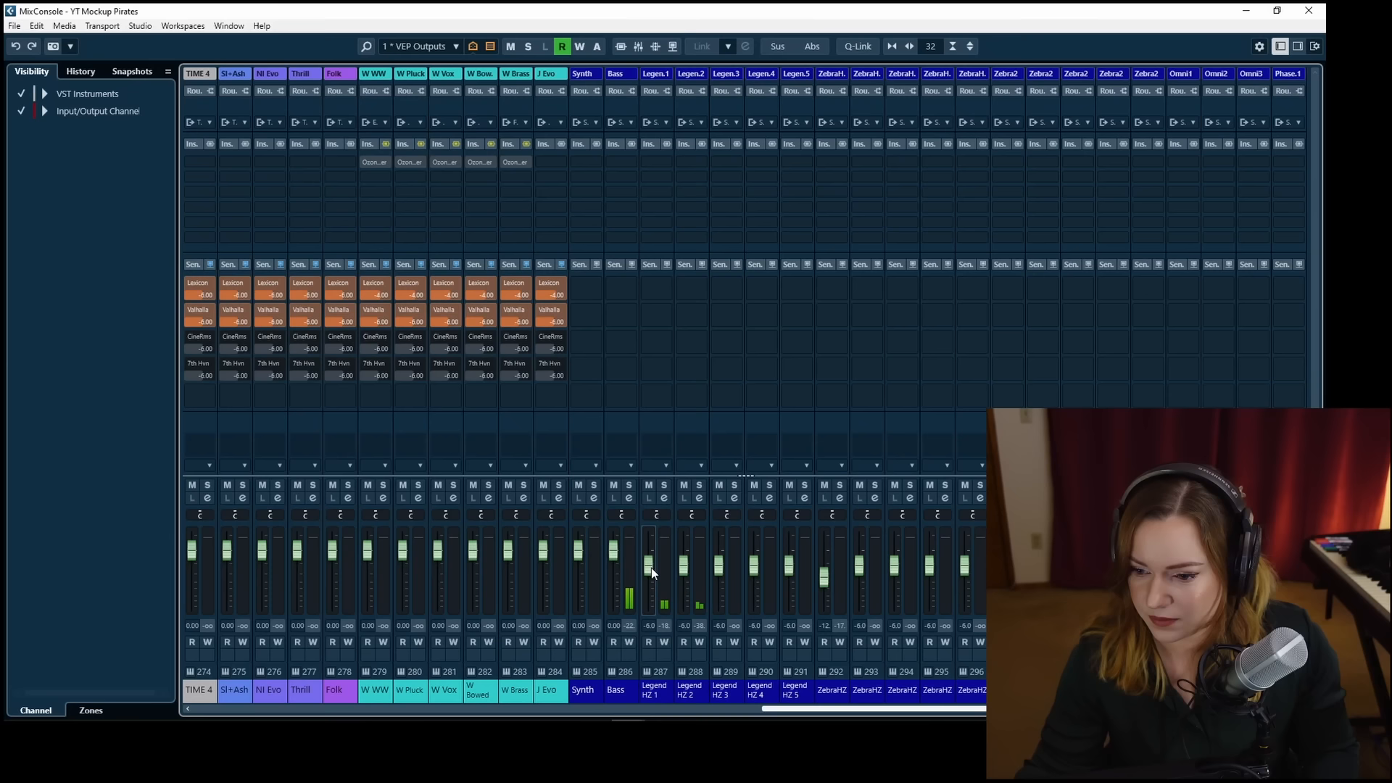
# Solo the Legend HZ 1 and 2 channels, lower the Legend HZ 2 fader to about -12 dB, and clear the solos.
pyautogui.click(664, 485)
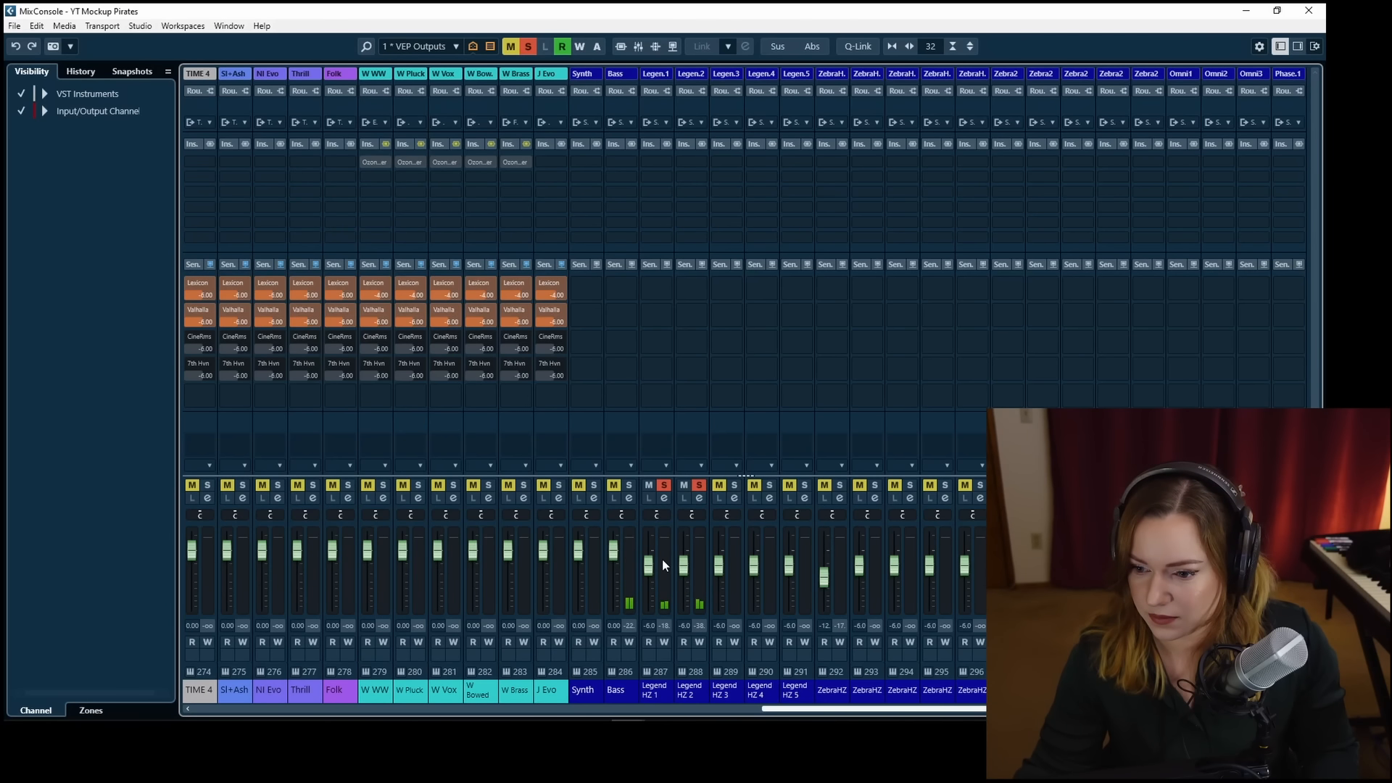
pyautogui.moveTo(683, 569); pyautogui.dragTo(685, 575)
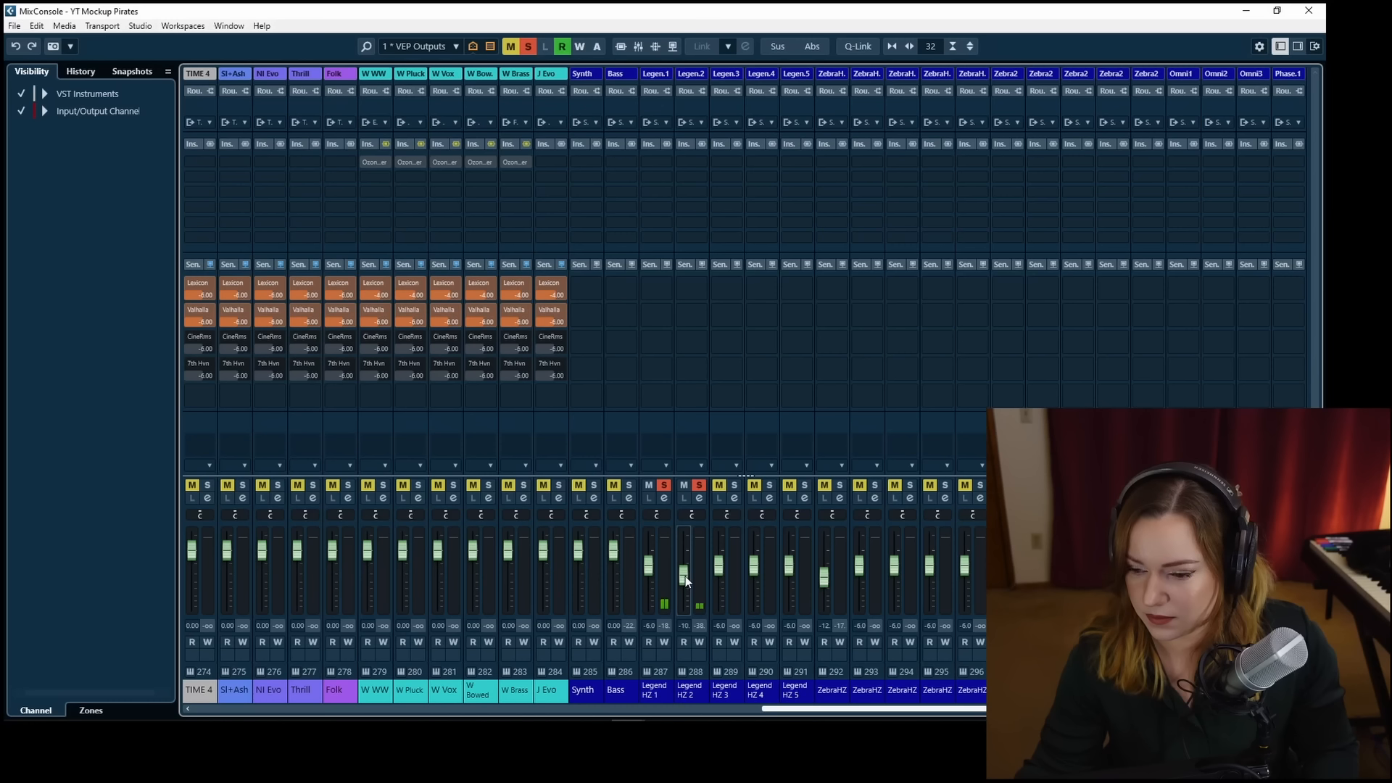
pyautogui.moveTo(685, 575); pyautogui.dragTo(687, 581)
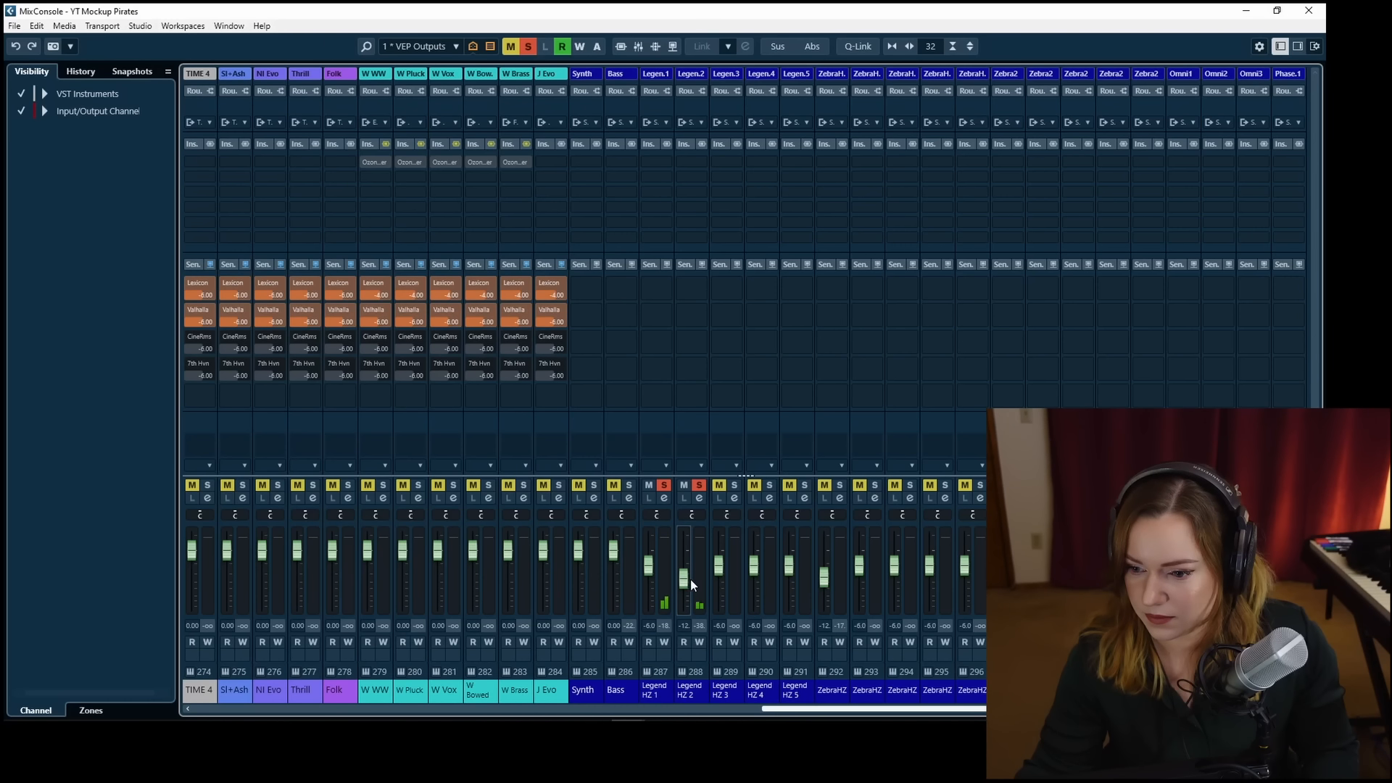
pyautogui.press('F3')
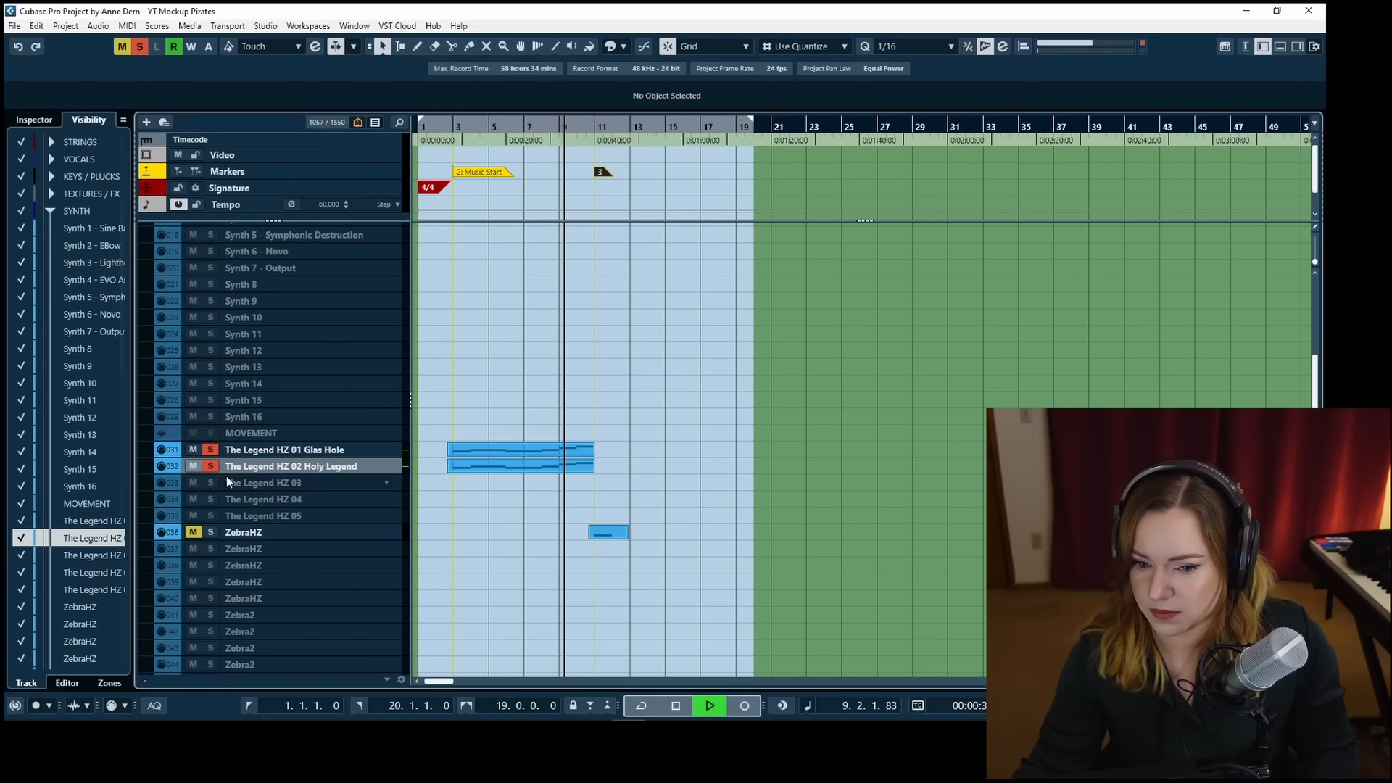
pyautogui.press('F3')
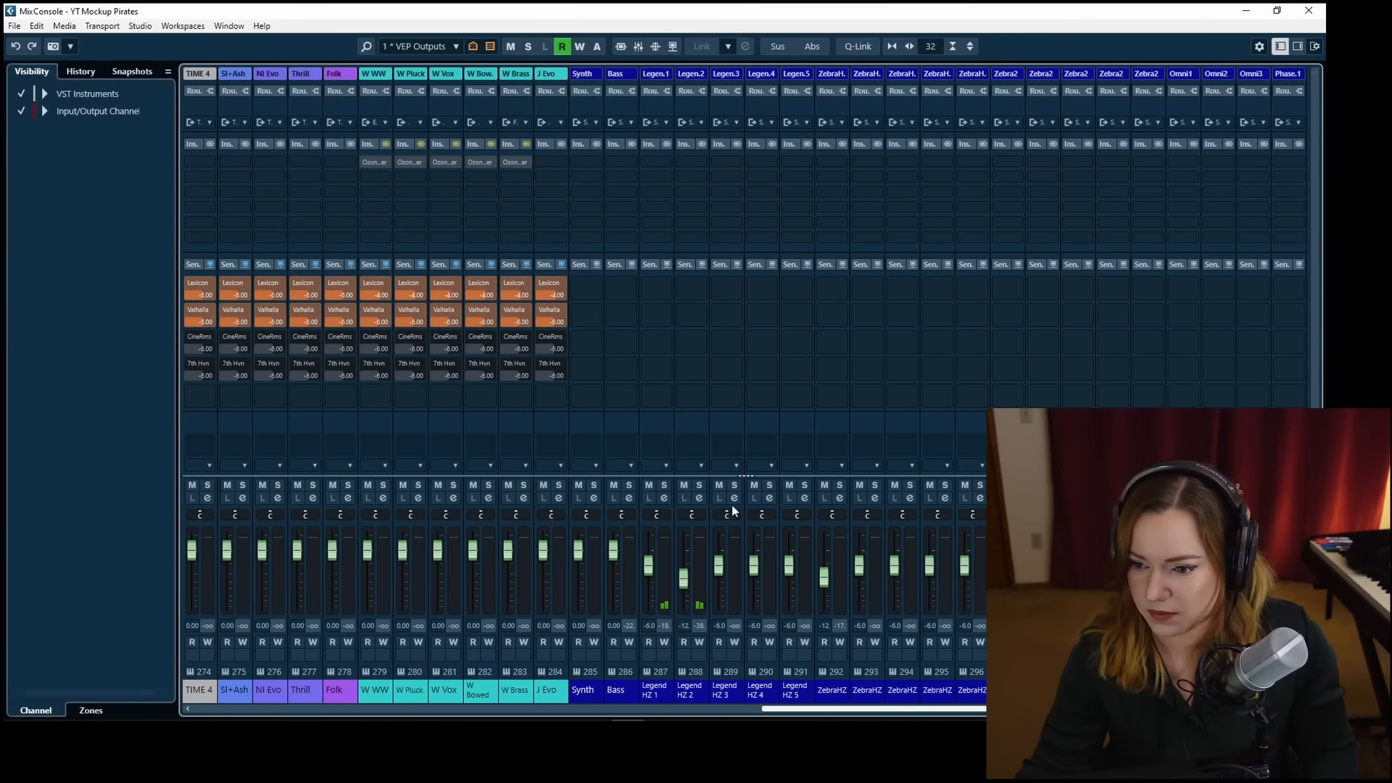
pyautogui.press('F3')
# Stop playback and play the full arrangement again from 2.2.3.0 to hear the rebalanced synth layers.
pyautogui.press('space')
pyautogui.click(442, 127)
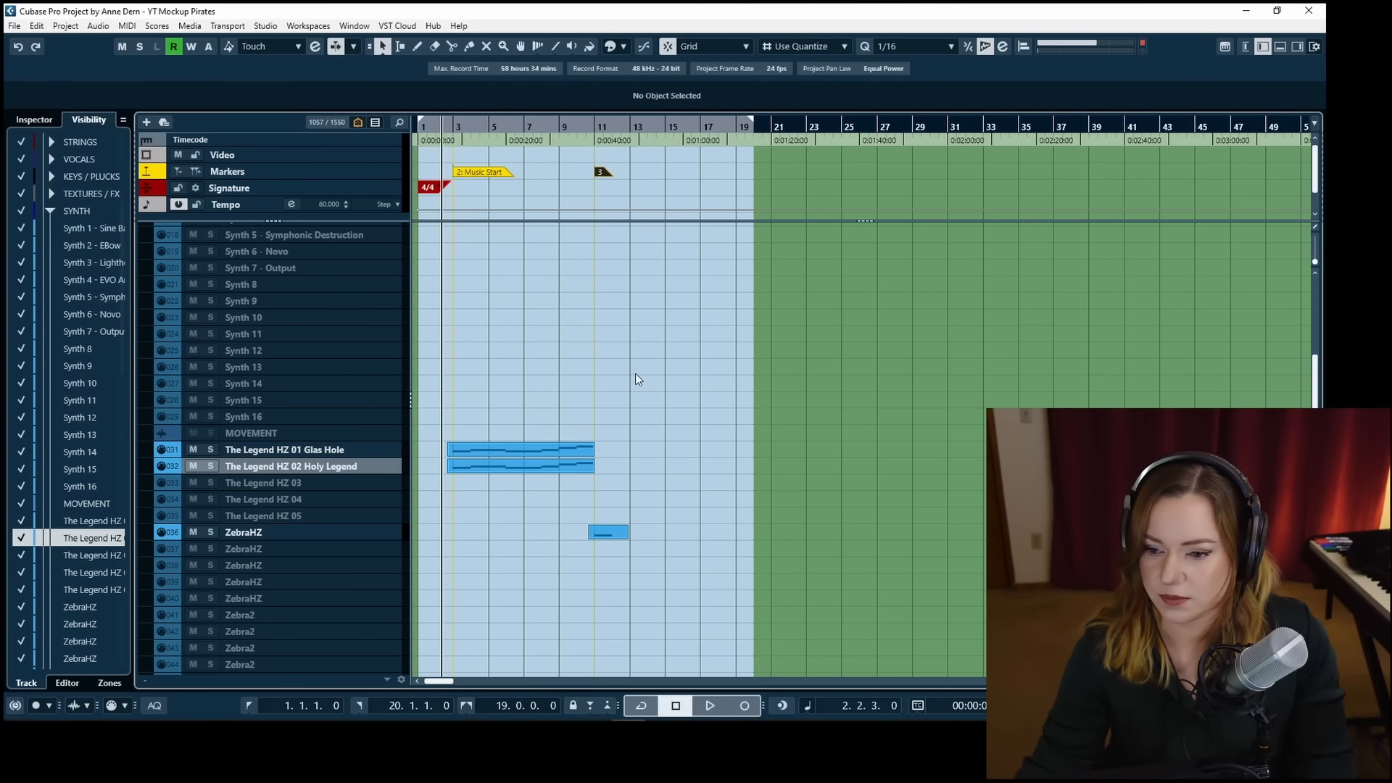
pyautogui.press('space')
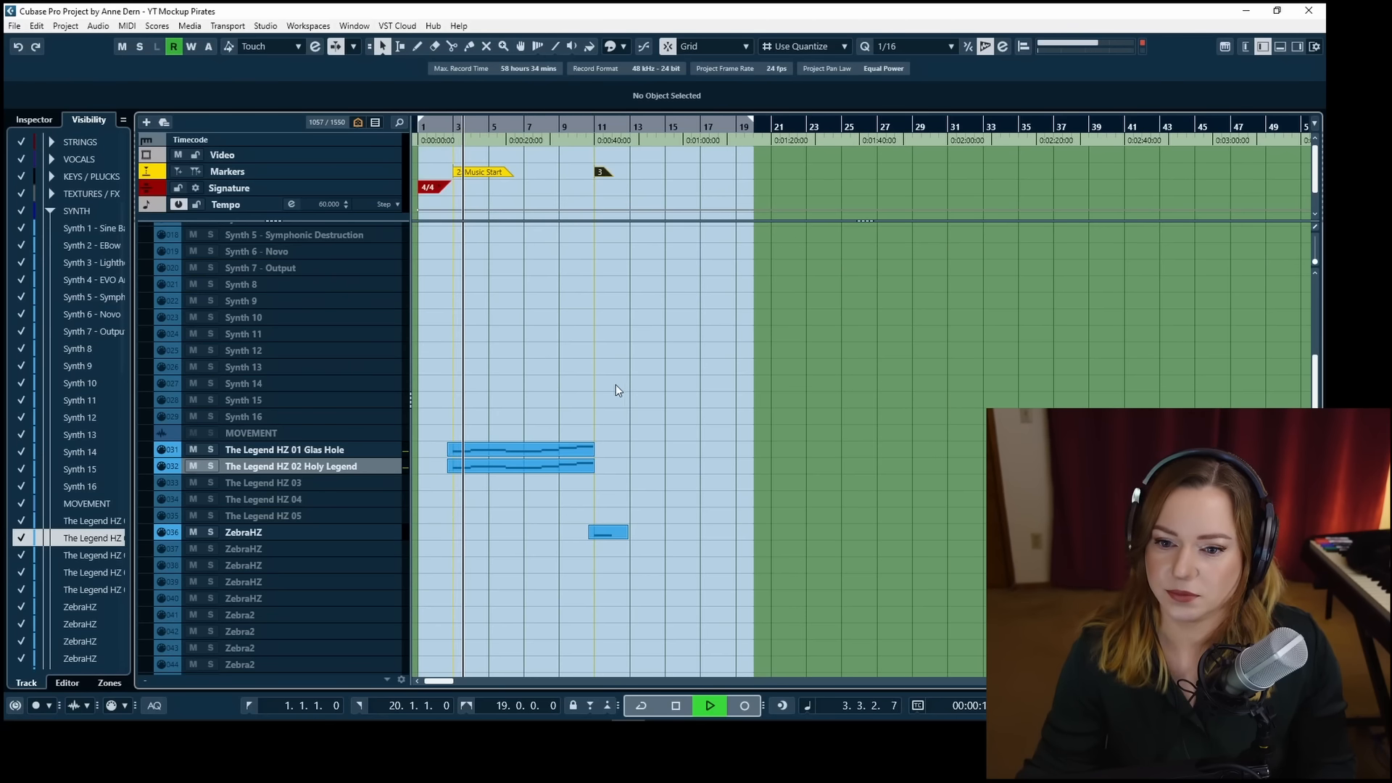
pyautogui.scroll(3, 598, 388)
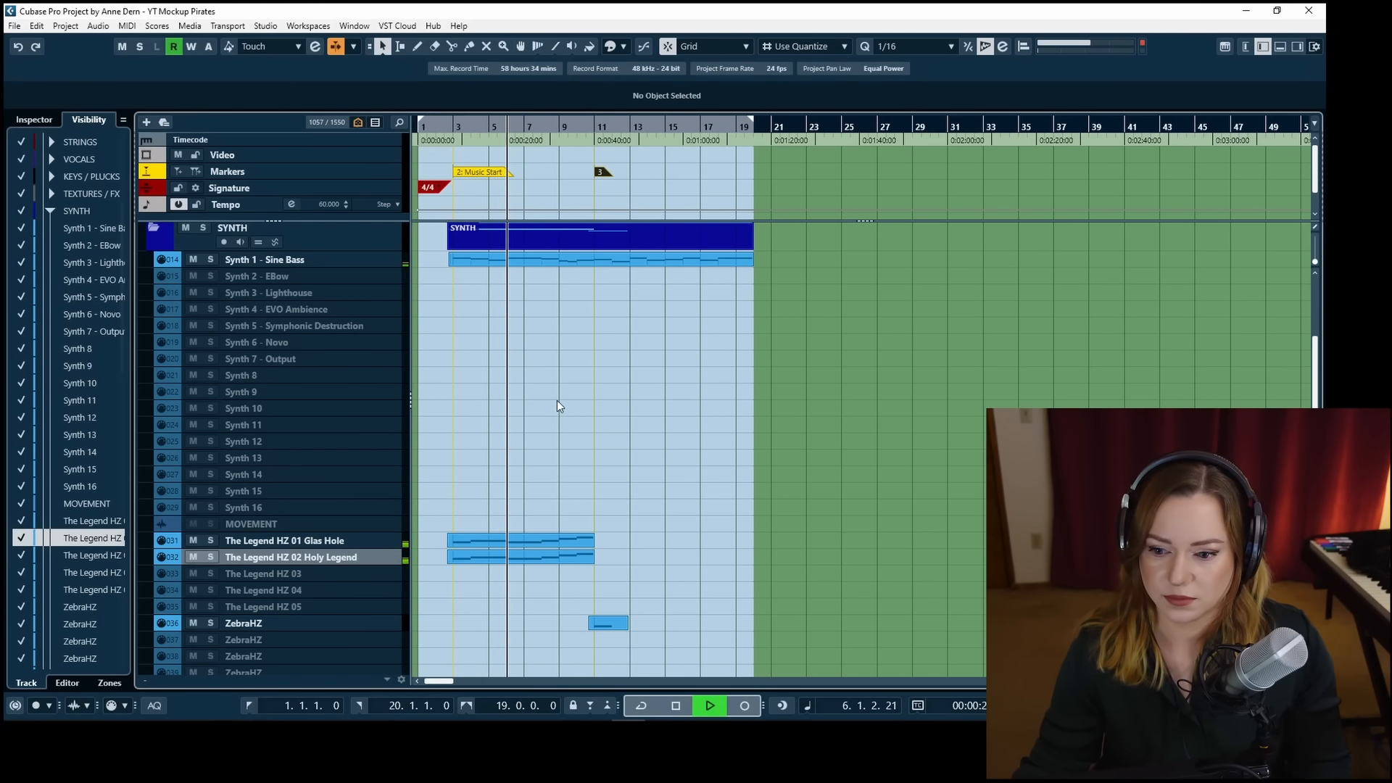
# Stop playback, check the Evo Ambience patch in Kontakt, and copy the Legend HZ 01 Glas Hole part to the Synth 4 - EVO Ambience track.
pyautogui.press('space')
pyautogui.click(315, 309)
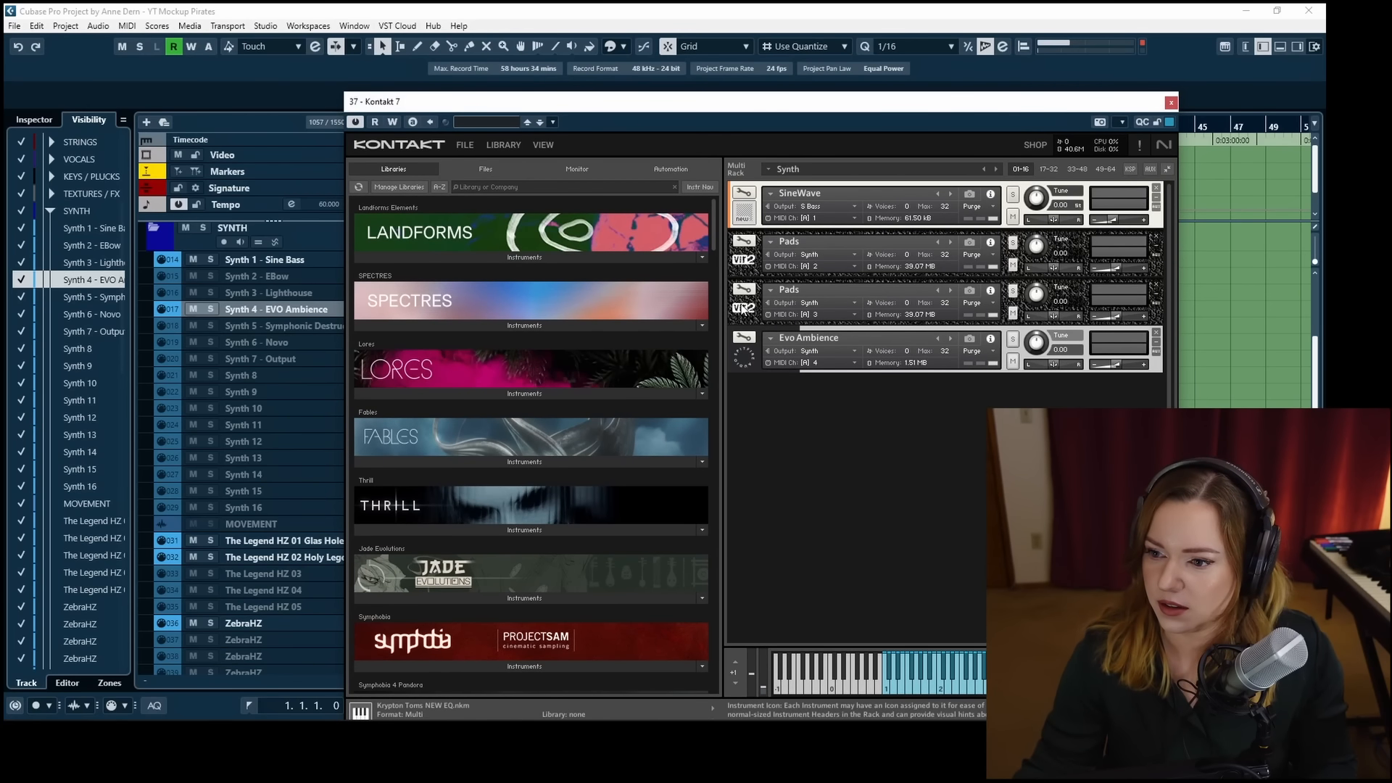
pyautogui.click(1031, 342)
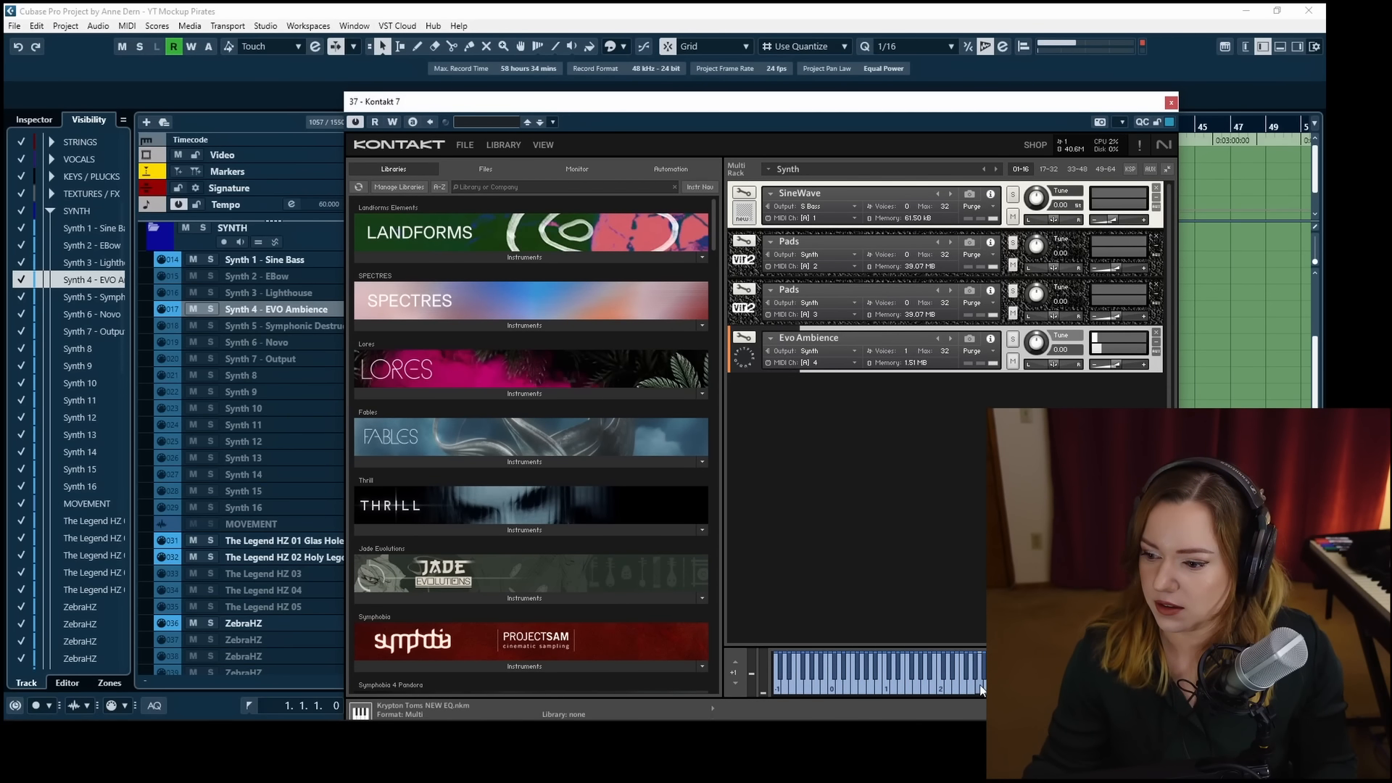
pyautogui.click(745, 358)
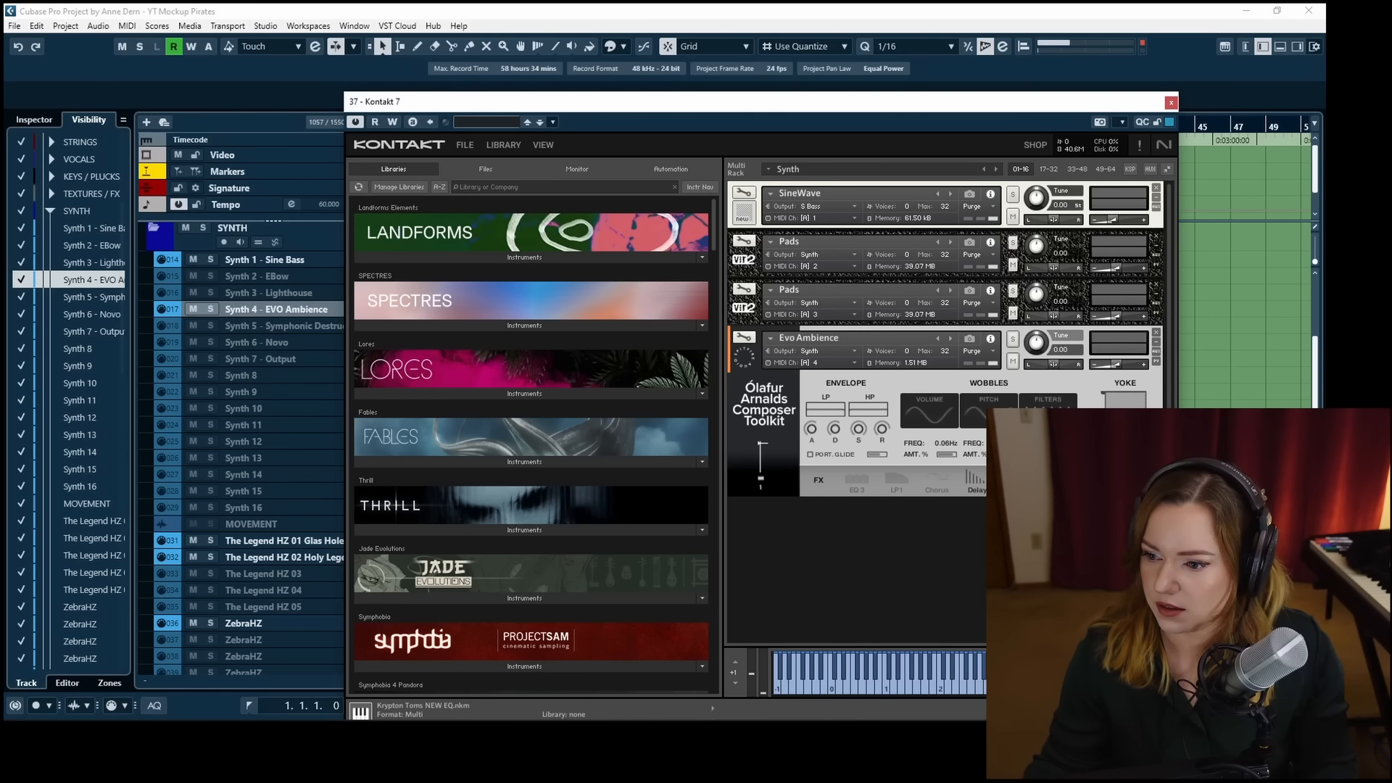
pyautogui.click(1170, 102)
pyautogui.moveTo(510, 540); pyautogui.dragTo(488, 309)
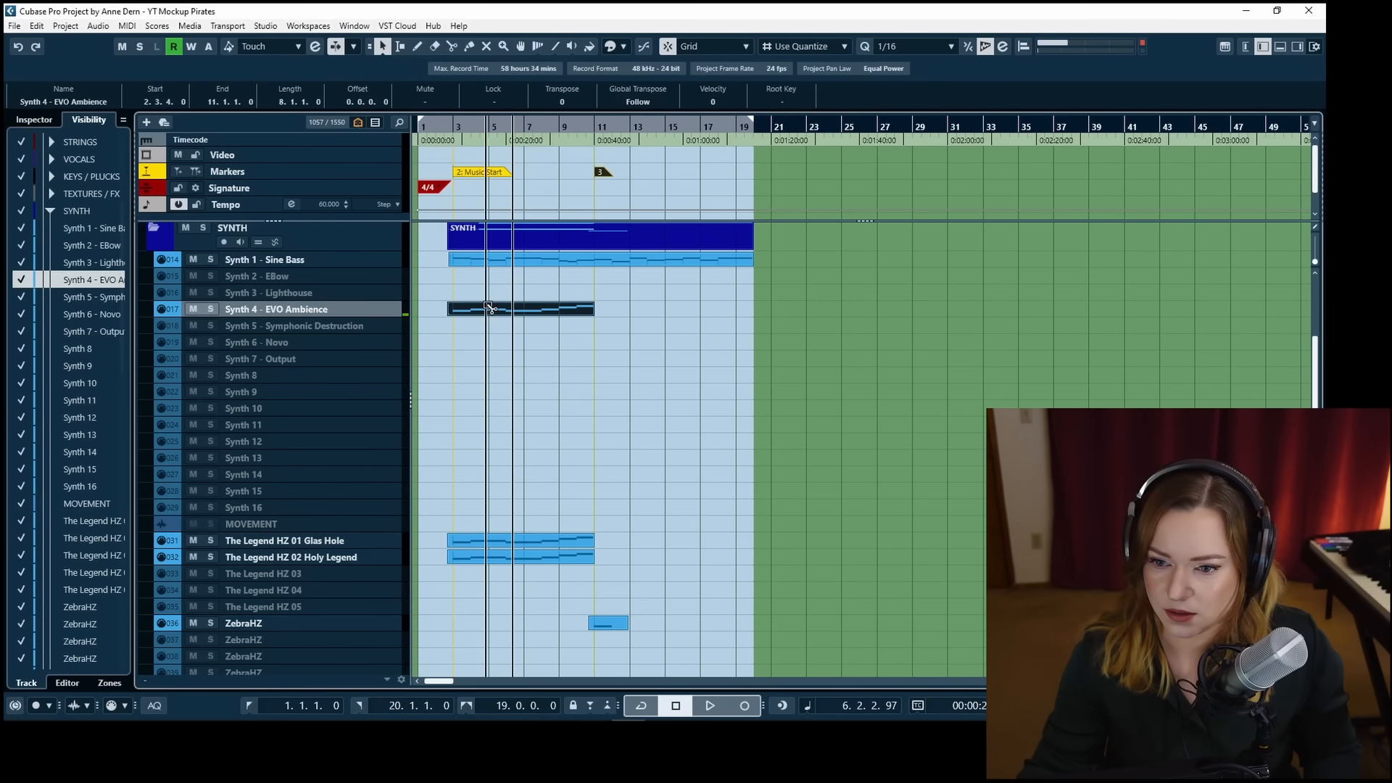
# Solo the Synth 4 - EVO Ambience track and play its copied part from bar 2.
pyautogui.click(446, 127)
pyautogui.press('s')
pyautogui.press('space')
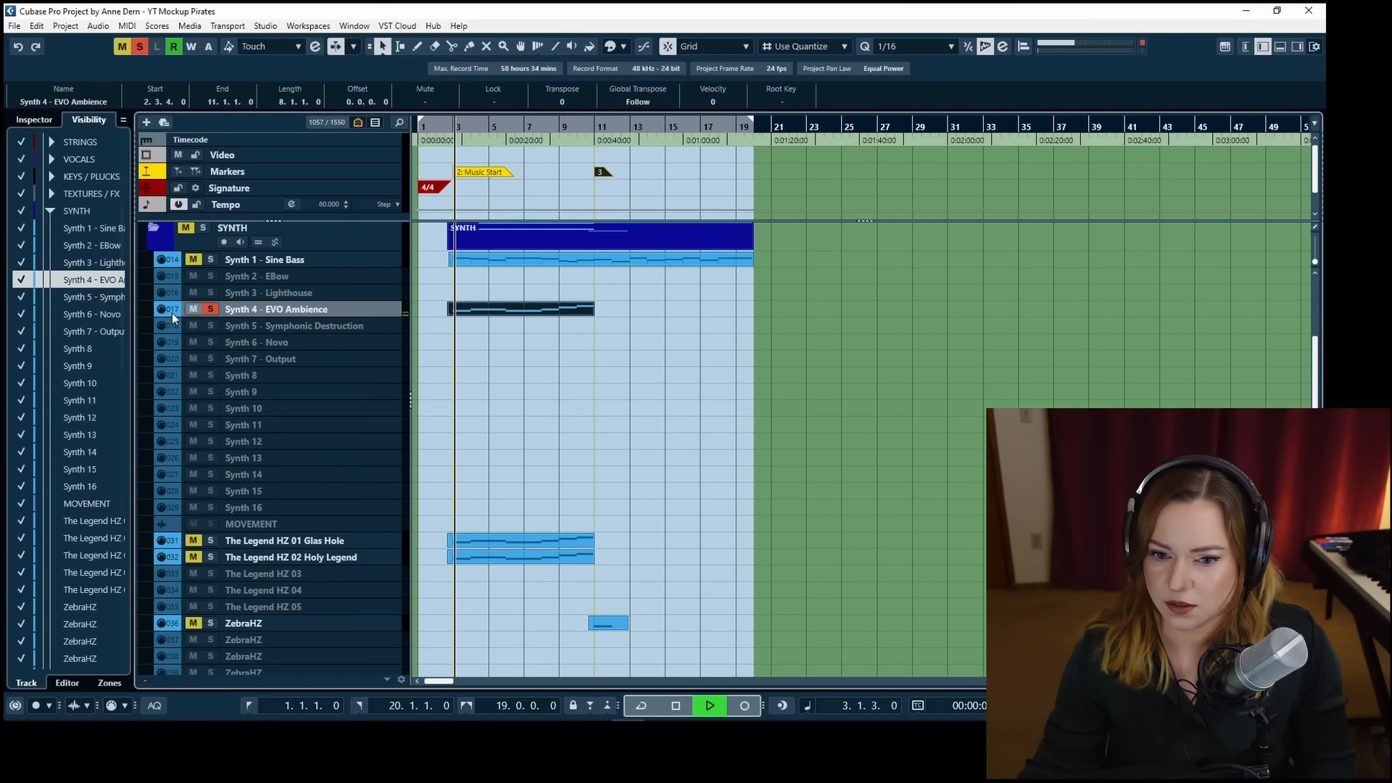
# Examine the EVO Ambience part's notes in the Key Editor and its patch settings in Kontakt.
pyautogui.doubleClick(477, 317)
pyautogui.moveTo(210, 183); pyautogui.dragTo(591, 324)
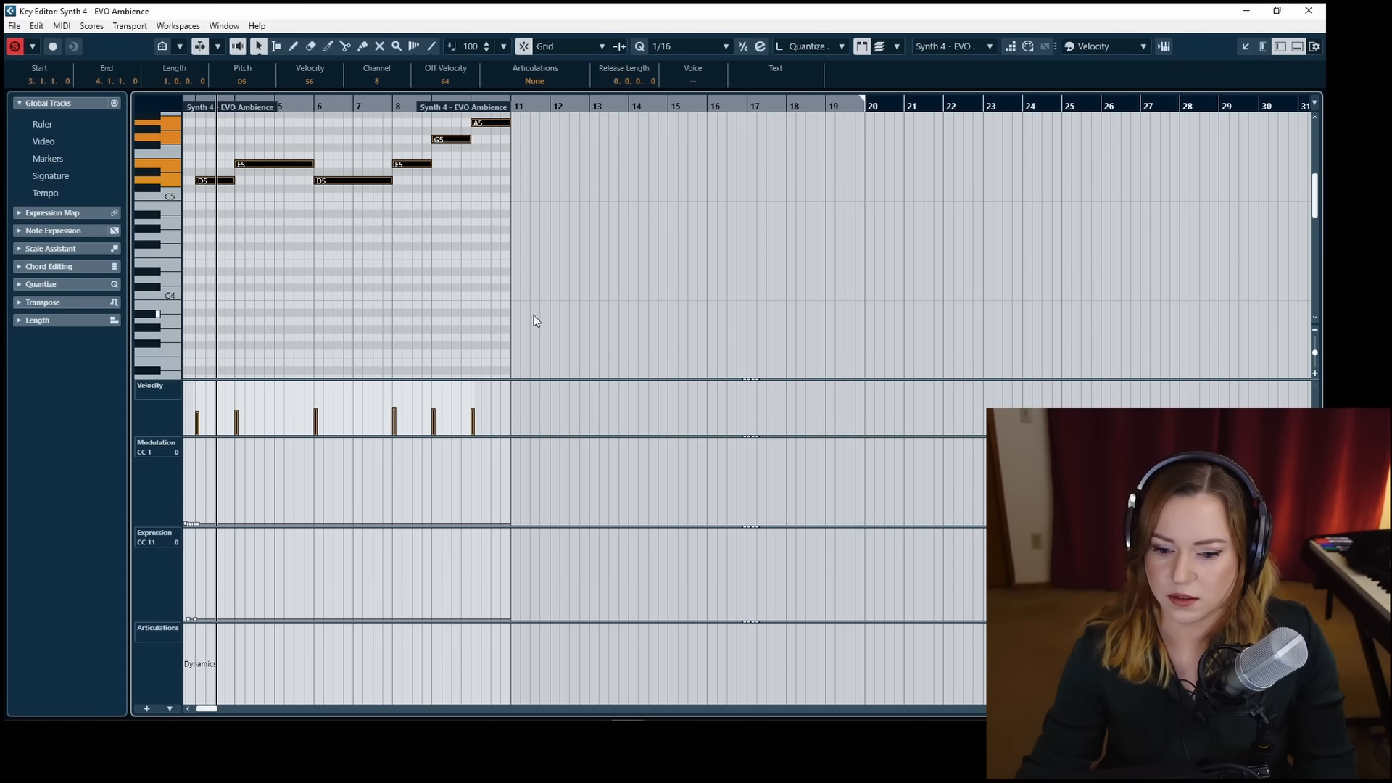
pyautogui.click(424, 308)
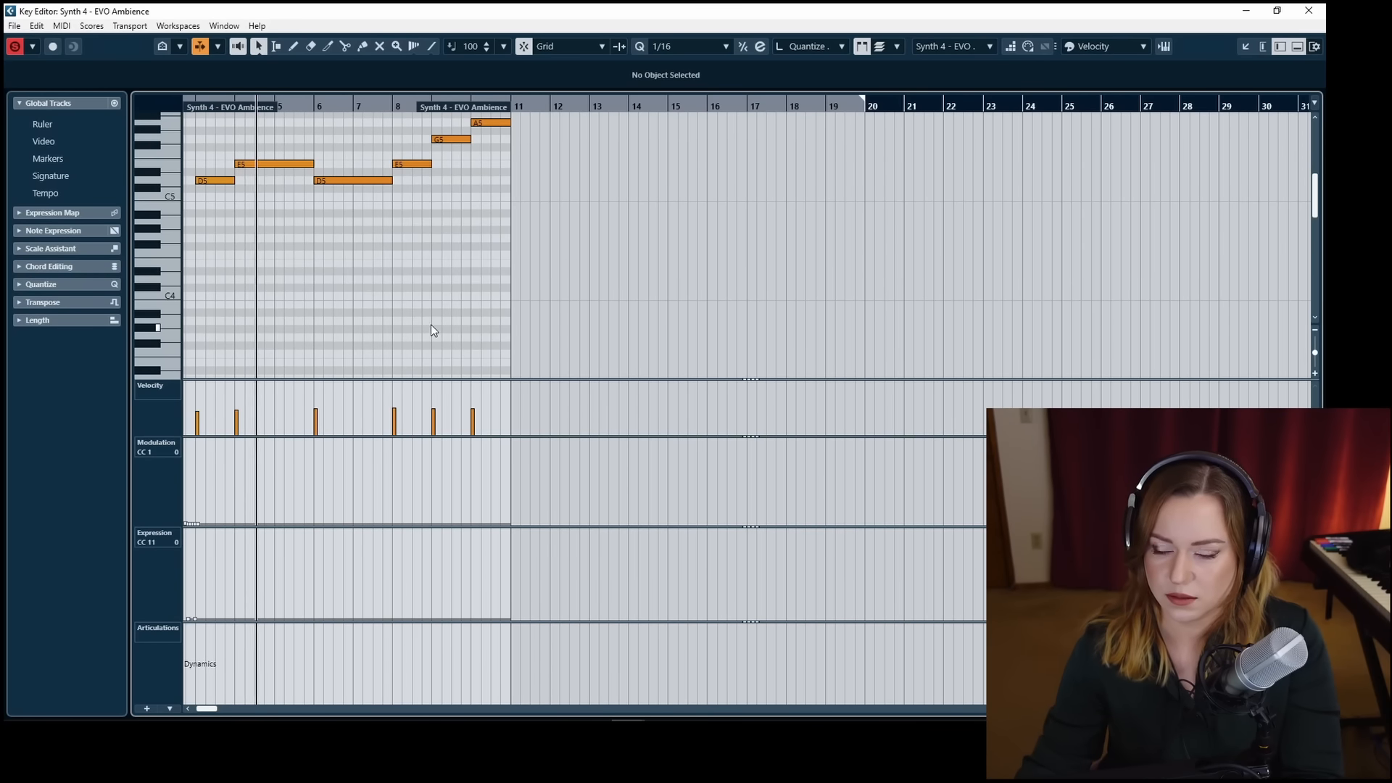
pyautogui.press('Escape')
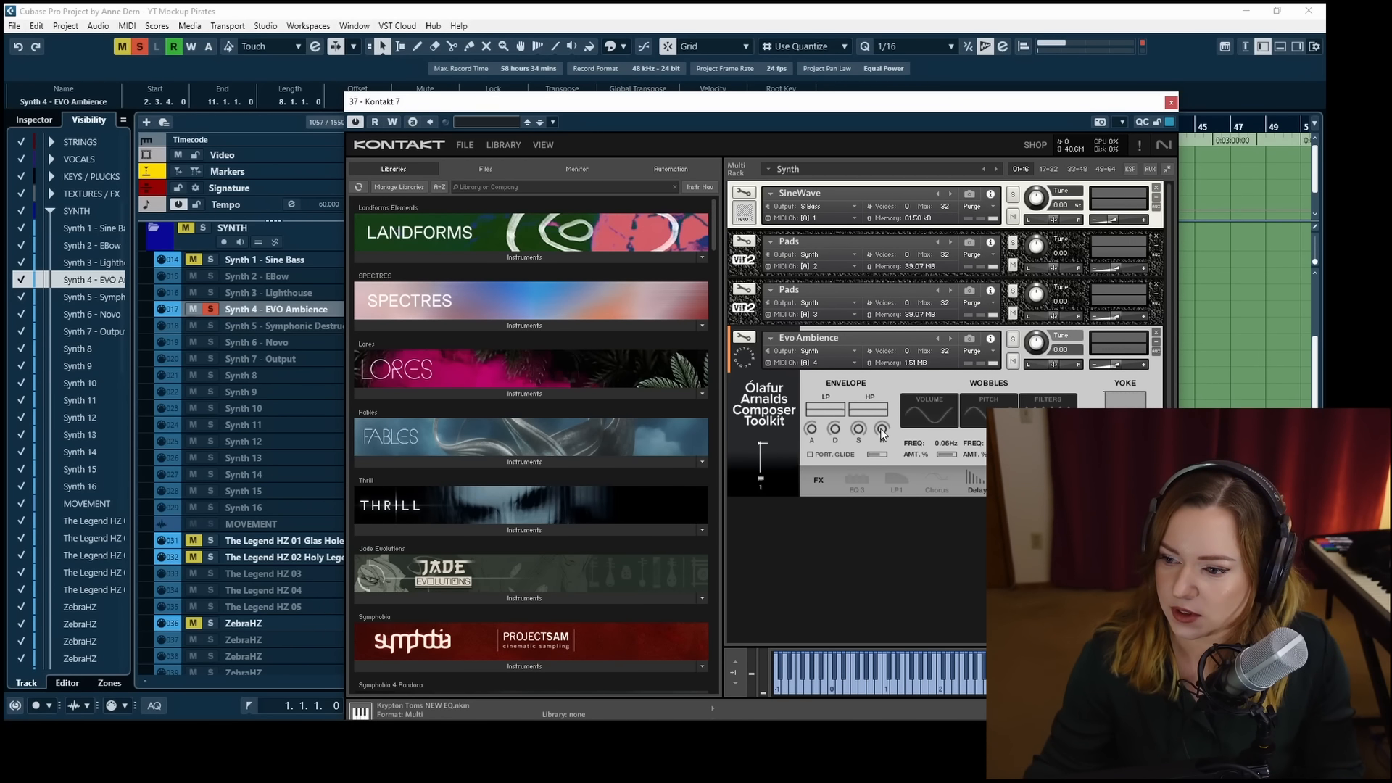
pyautogui.click(1170, 102)
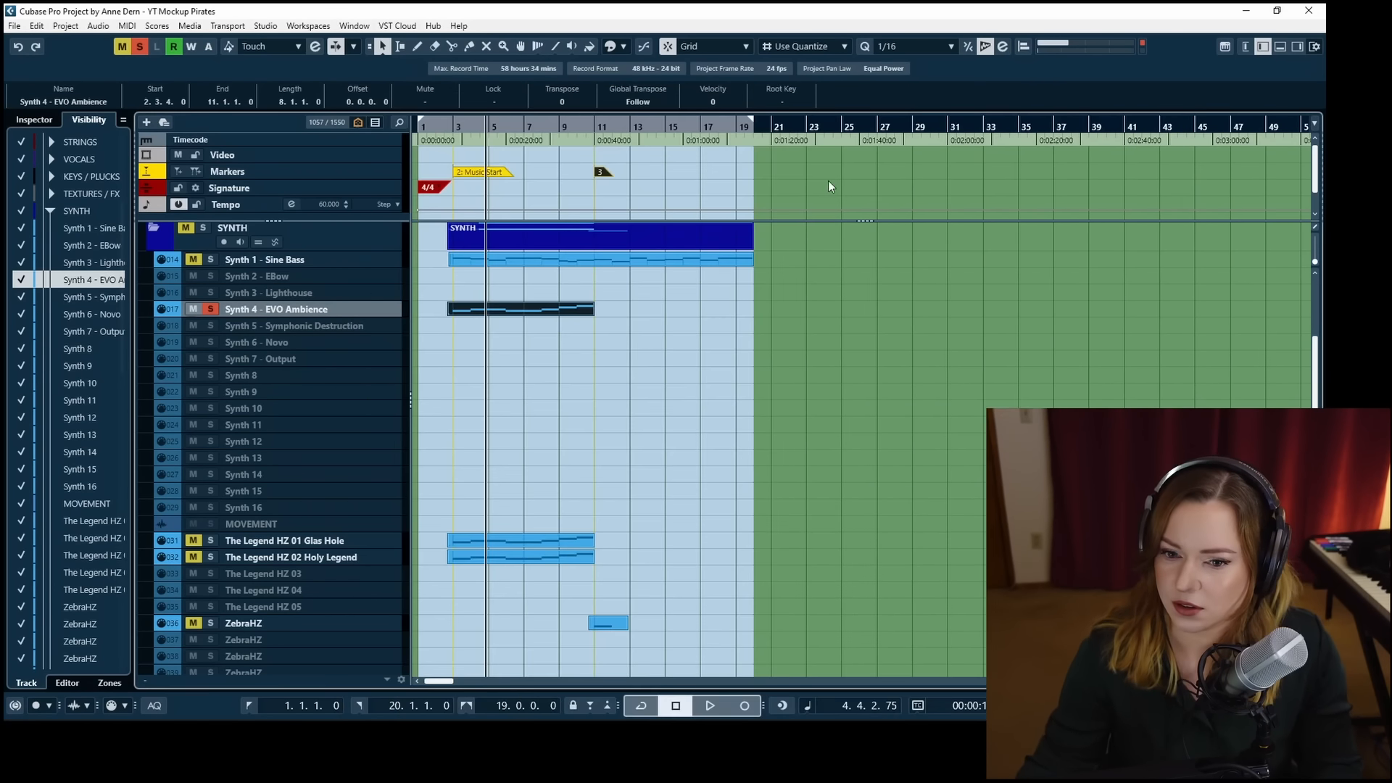
# Play the soloed EVO Ambience part from bar 2 and lower its volume automation to 75 at the project start.
pyautogui.click(444, 127)
pyautogui.press('space')
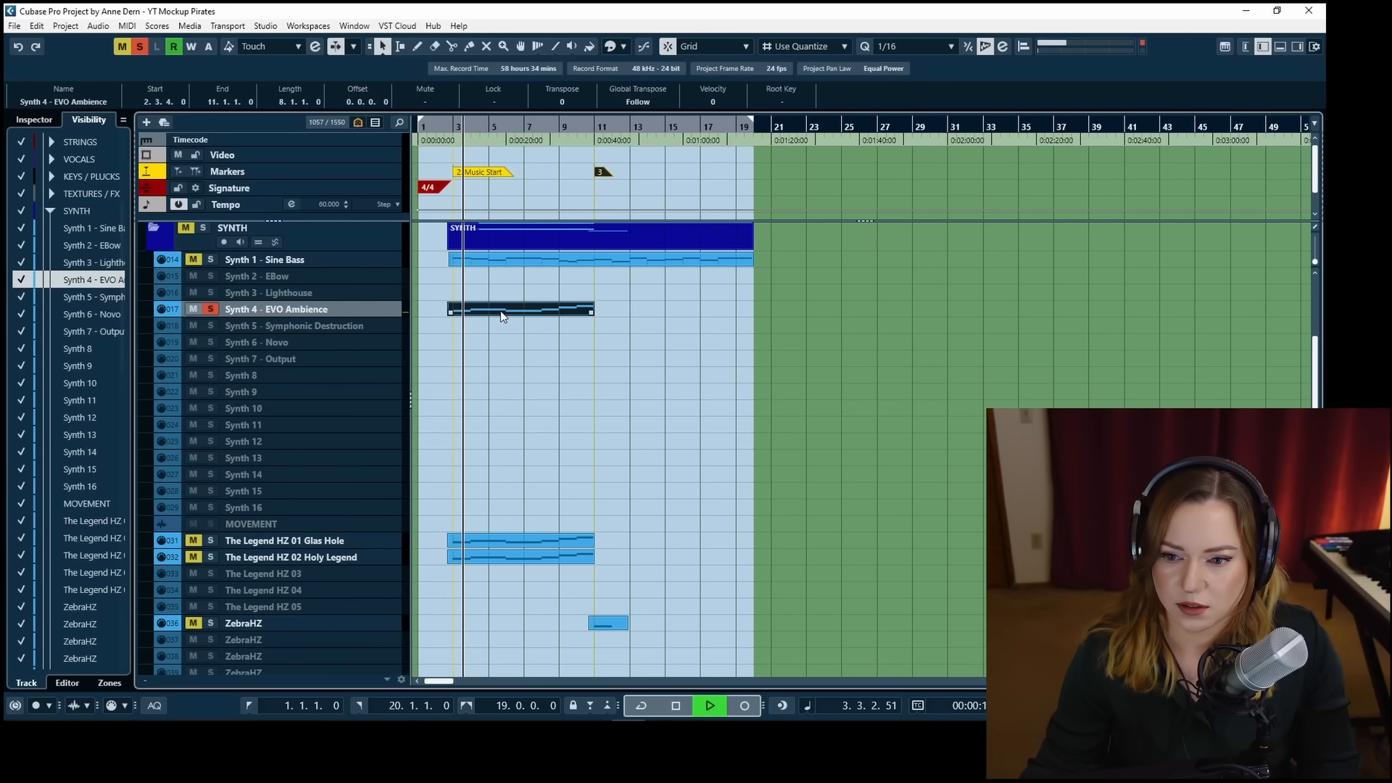
pyautogui.click(156, 314)
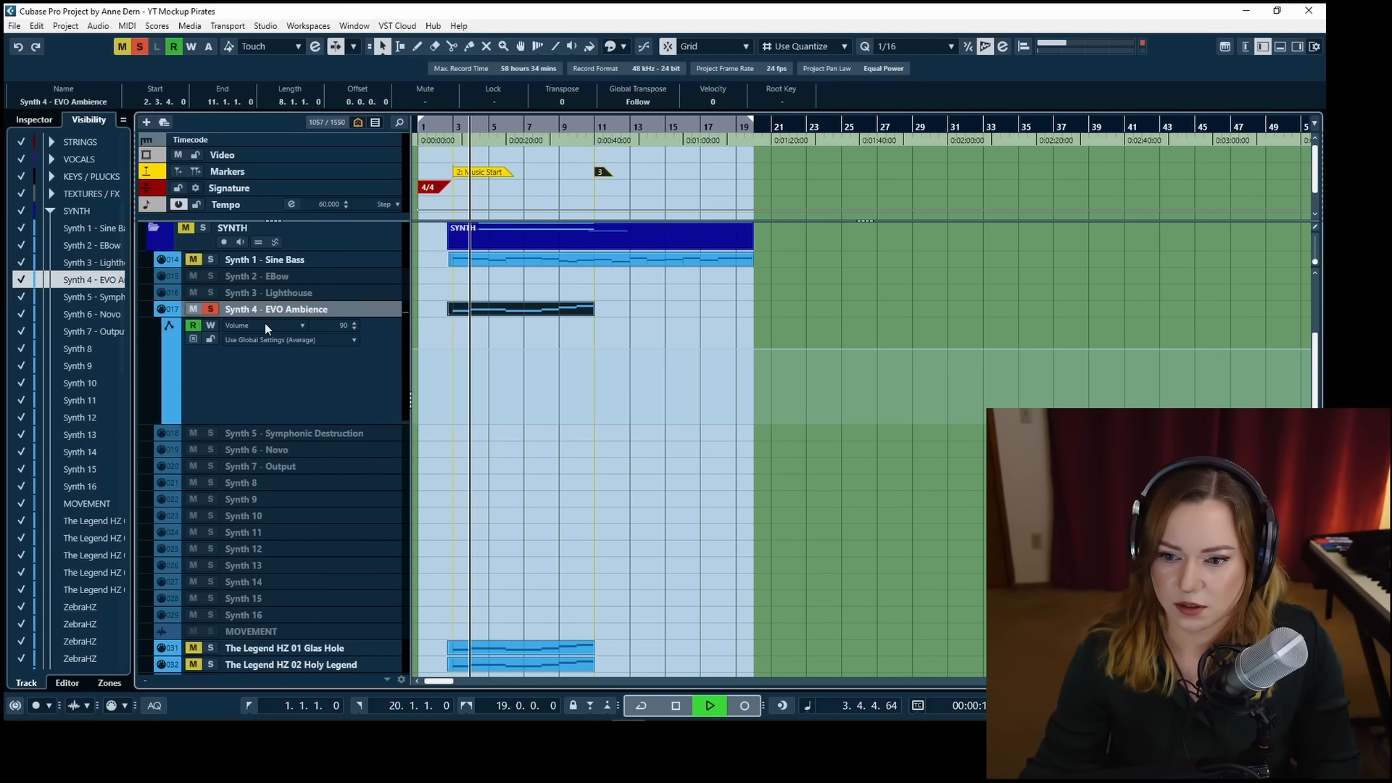
pyautogui.click(417, 359)
pyautogui.moveTo(417, 364); pyautogui.dragTo(415, 370)
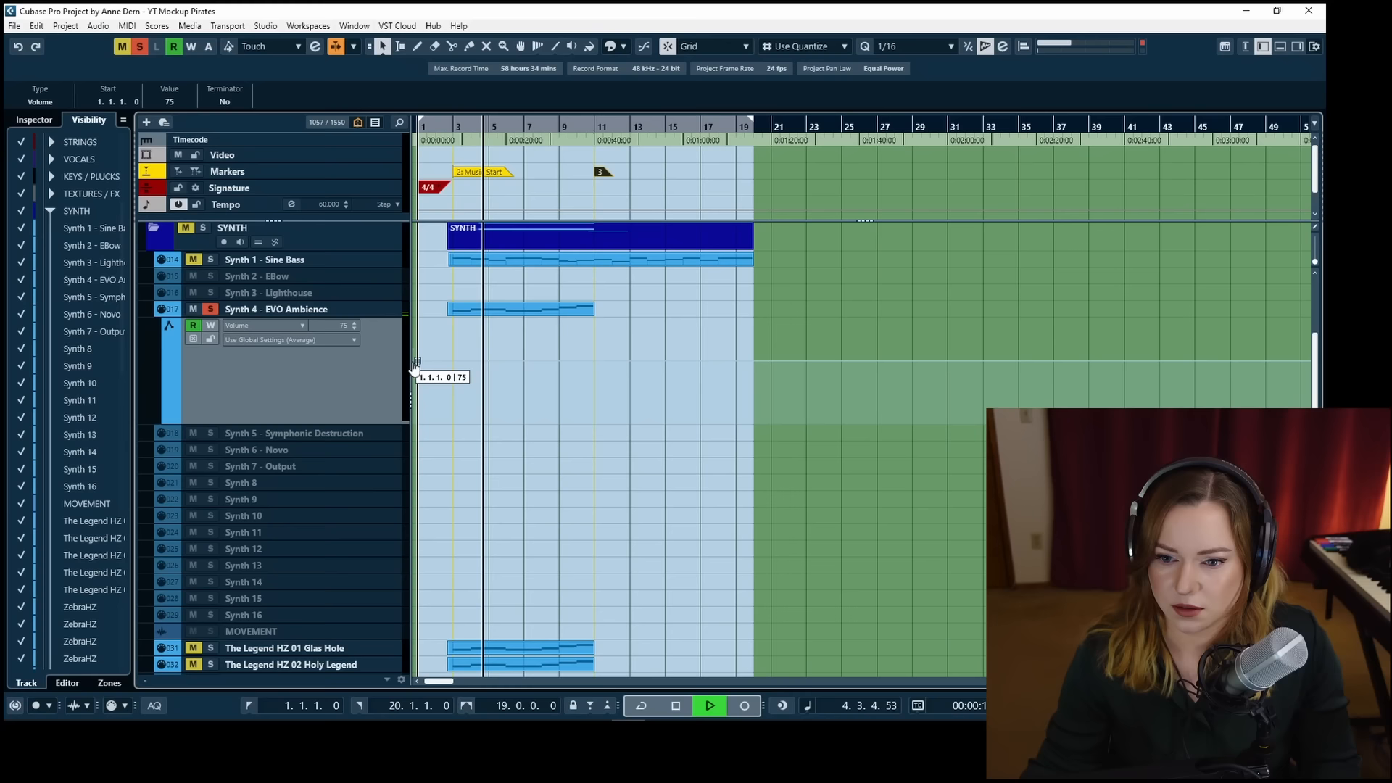
pyautogui.click(158, 313)
# Add the Glas Hole and Holy Legend tracks to the solo, stop playback, and take EVO Ambience out of the solo.
pyautogui.click(210, 540)
pyautogui.click(211, 556)
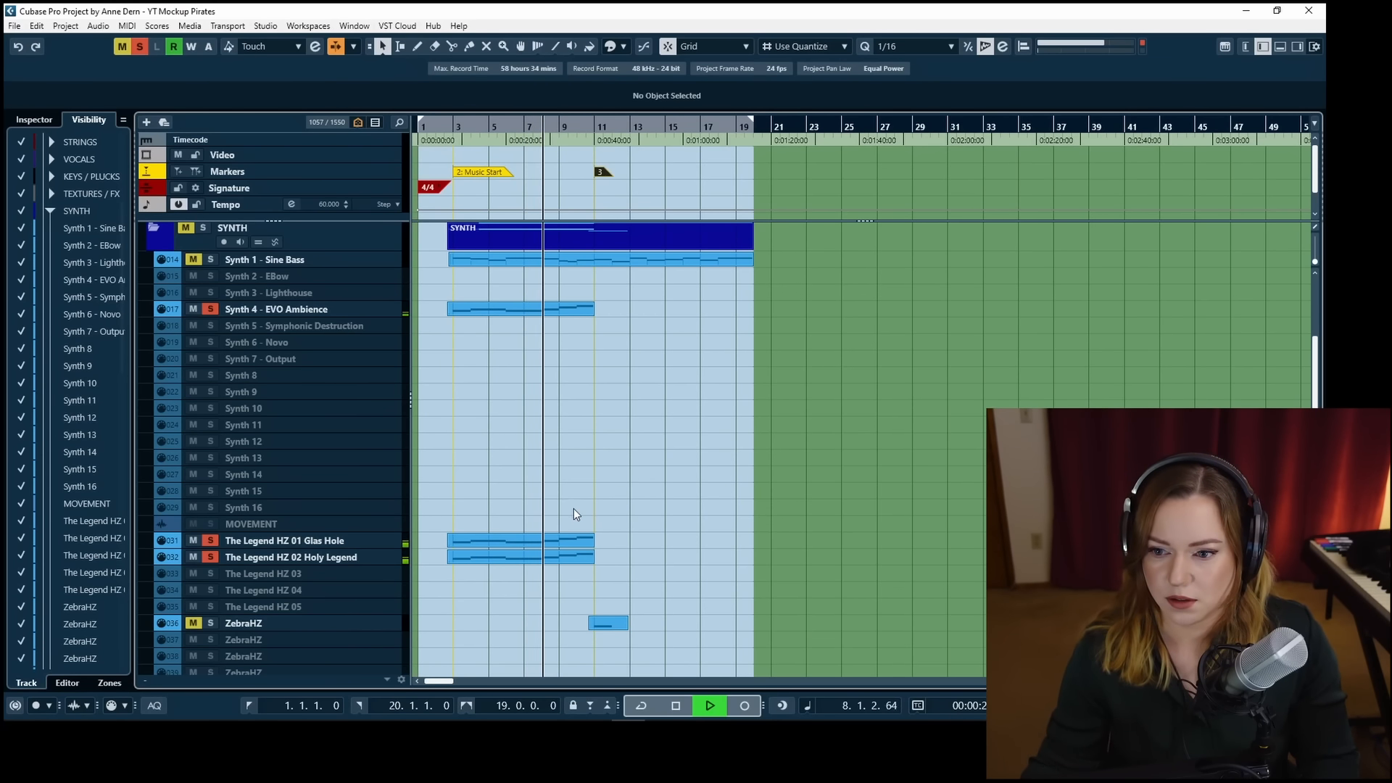
pyautogui.press('space')
pyautogui.click(192, 309)
pyautogui.click(210, 309)
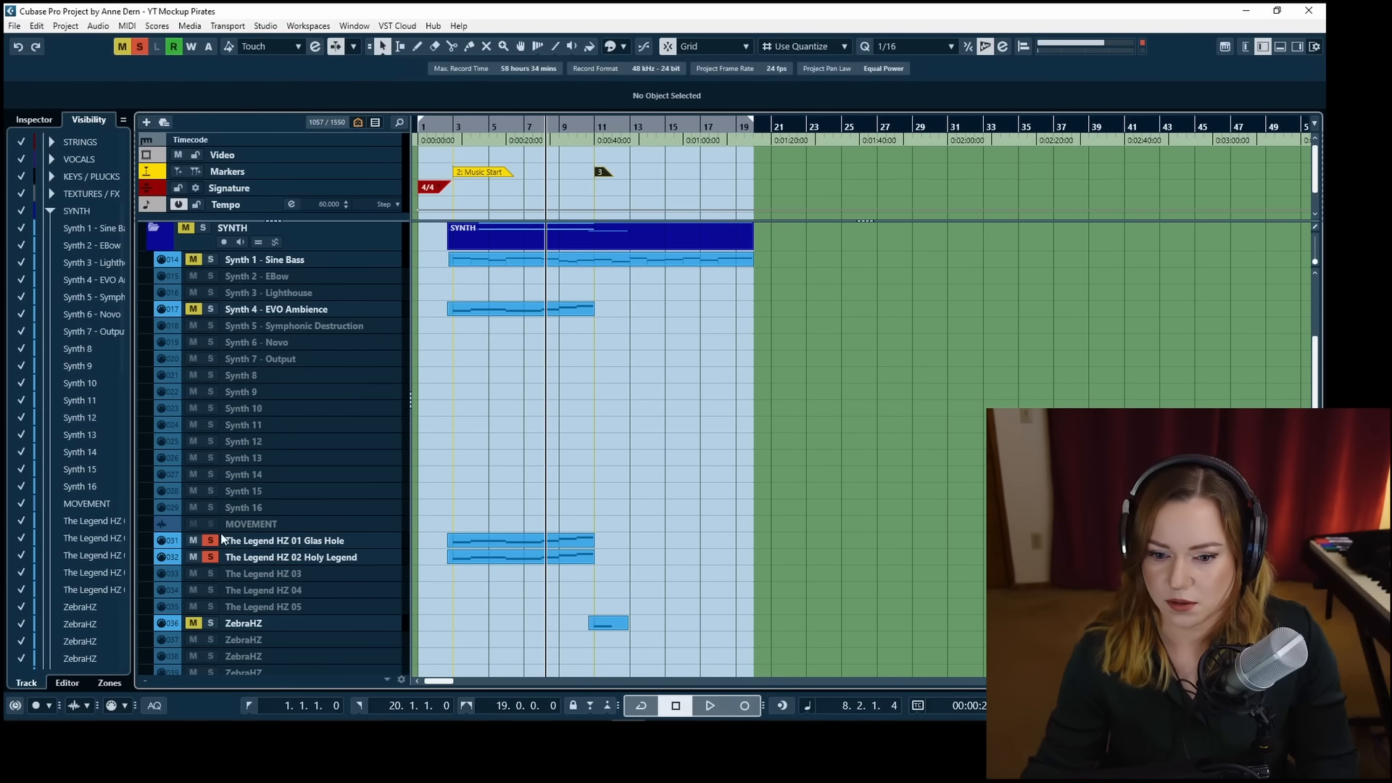
# Compare the two soloed Legend HZ pads from late in bar 4 without and with EVO Ambience, and clear all solos.
pyautogui.moveTo(516, 528); pyautogui.dragTo(524, 557)
pyautogui.press('s')
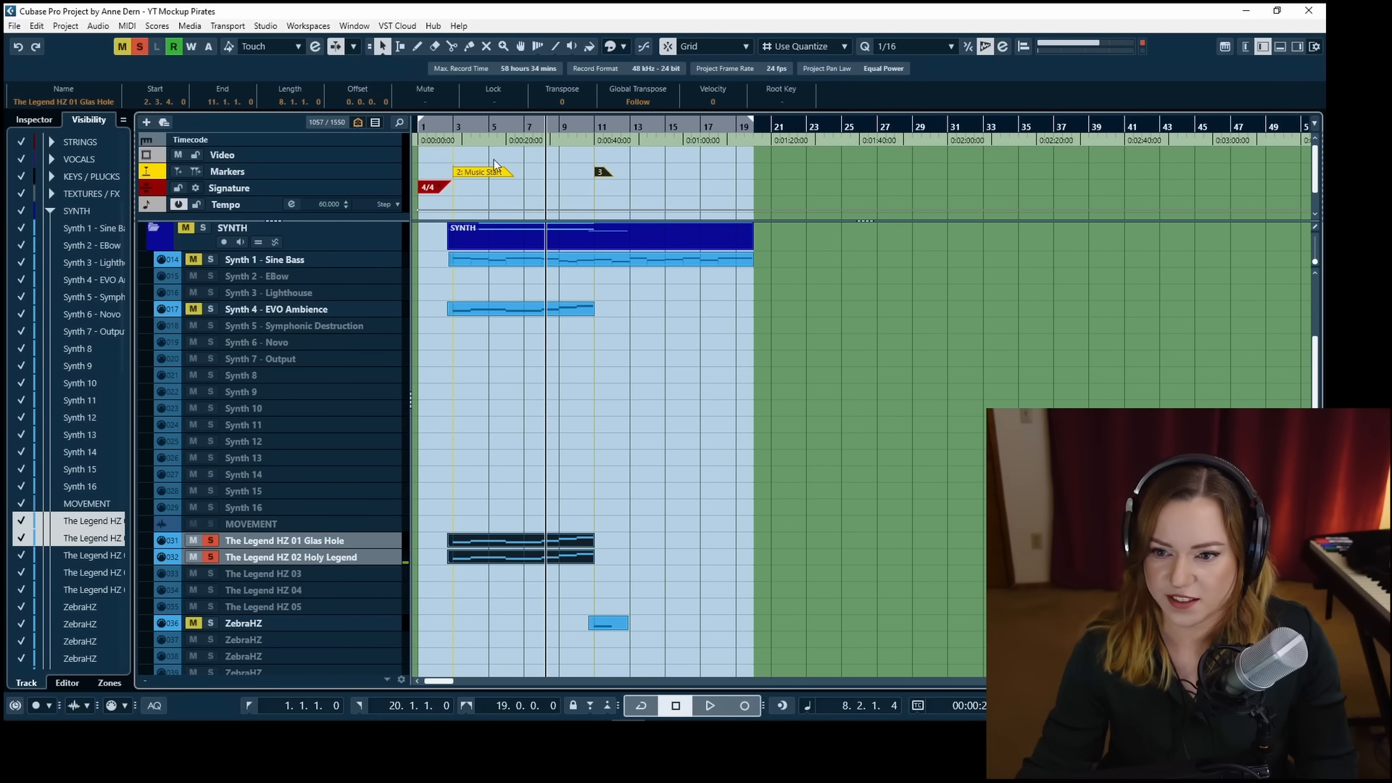
pyautogui.click(484, 129)
pyautogui.press('space')
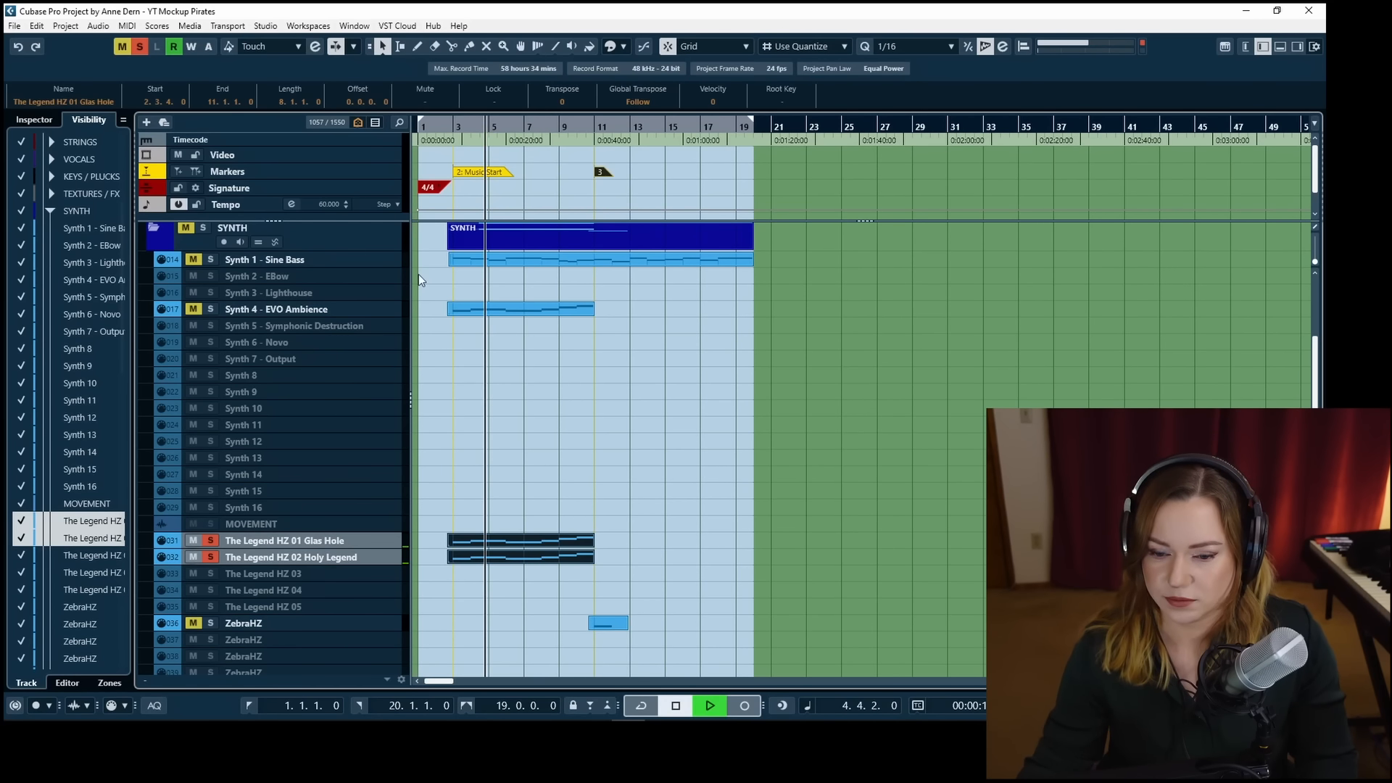
pyautogui.click(211, 309)
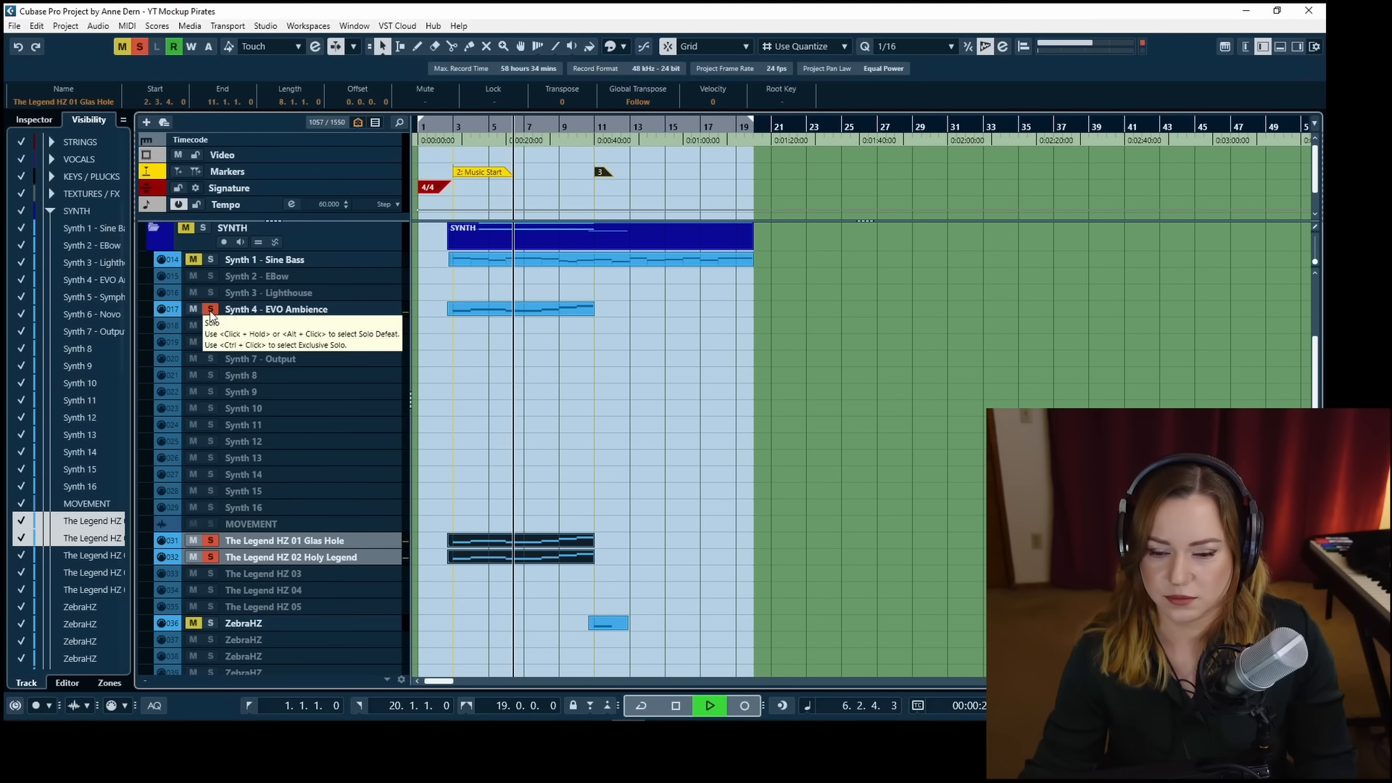
pyautogui.press('space')
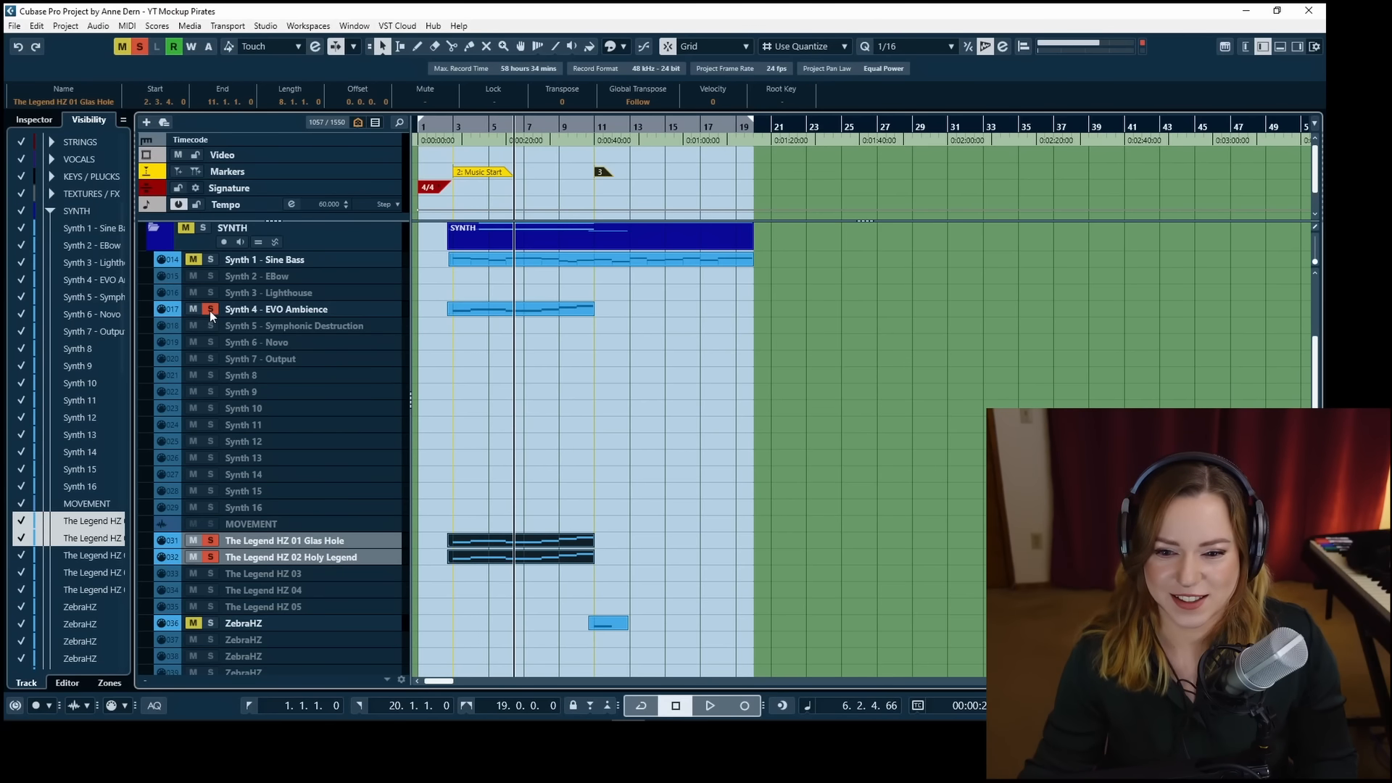
pyautogui.click(603, 450)
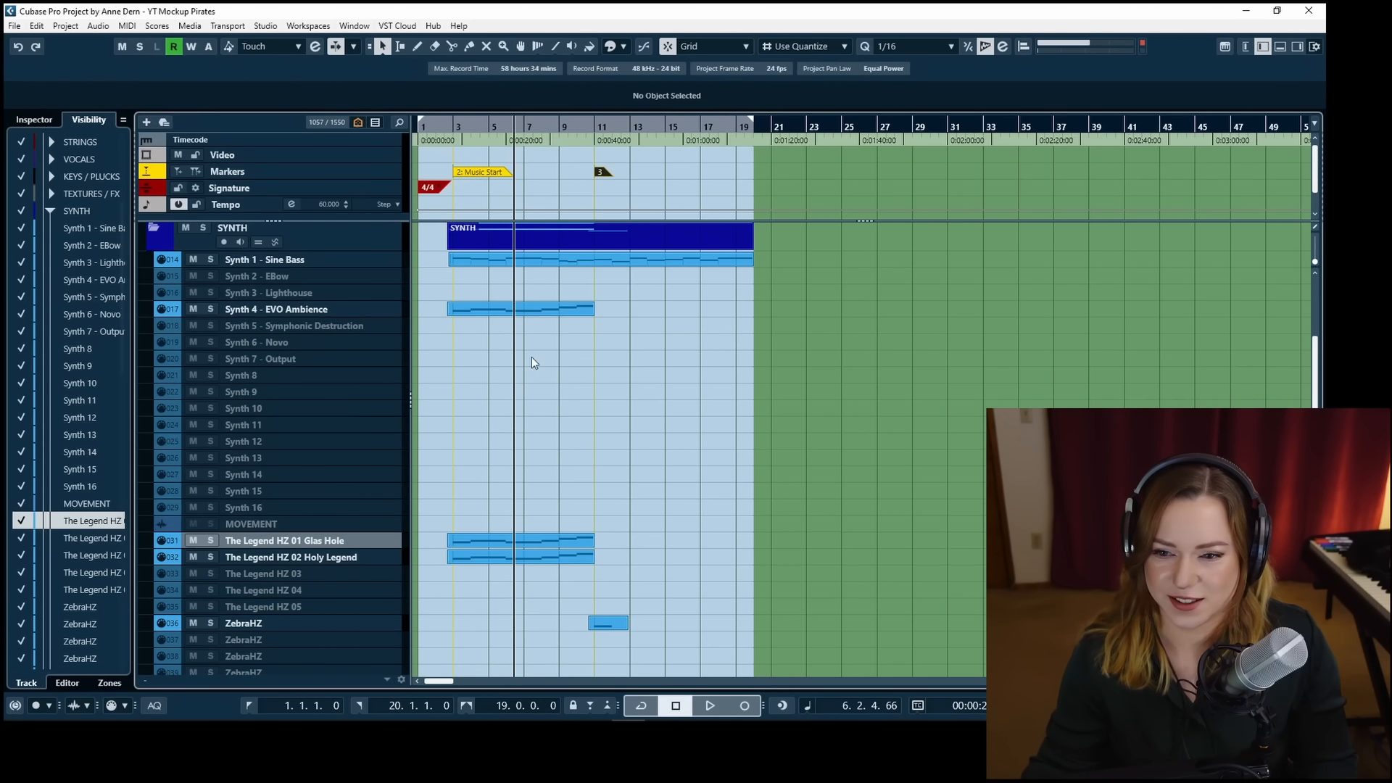
# Play the full arrangement from bar 2 and rename the active ZebraHZ track as ZebraHZ Bass Boom Bloom.
pyautogui.click(449, 122)
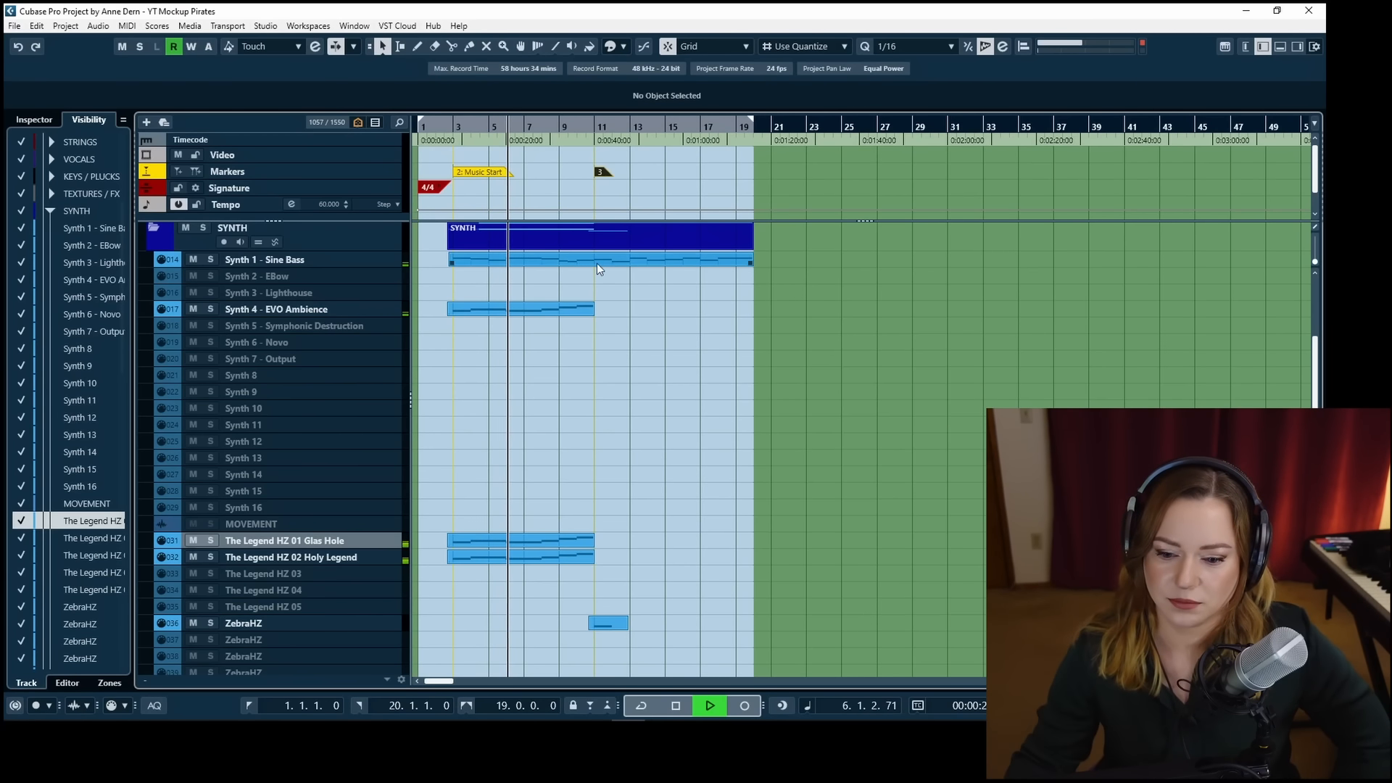
pyautogui.click(293, 623)
pyautogui.doubleClick(293, 622)
pyautogui.write('B')
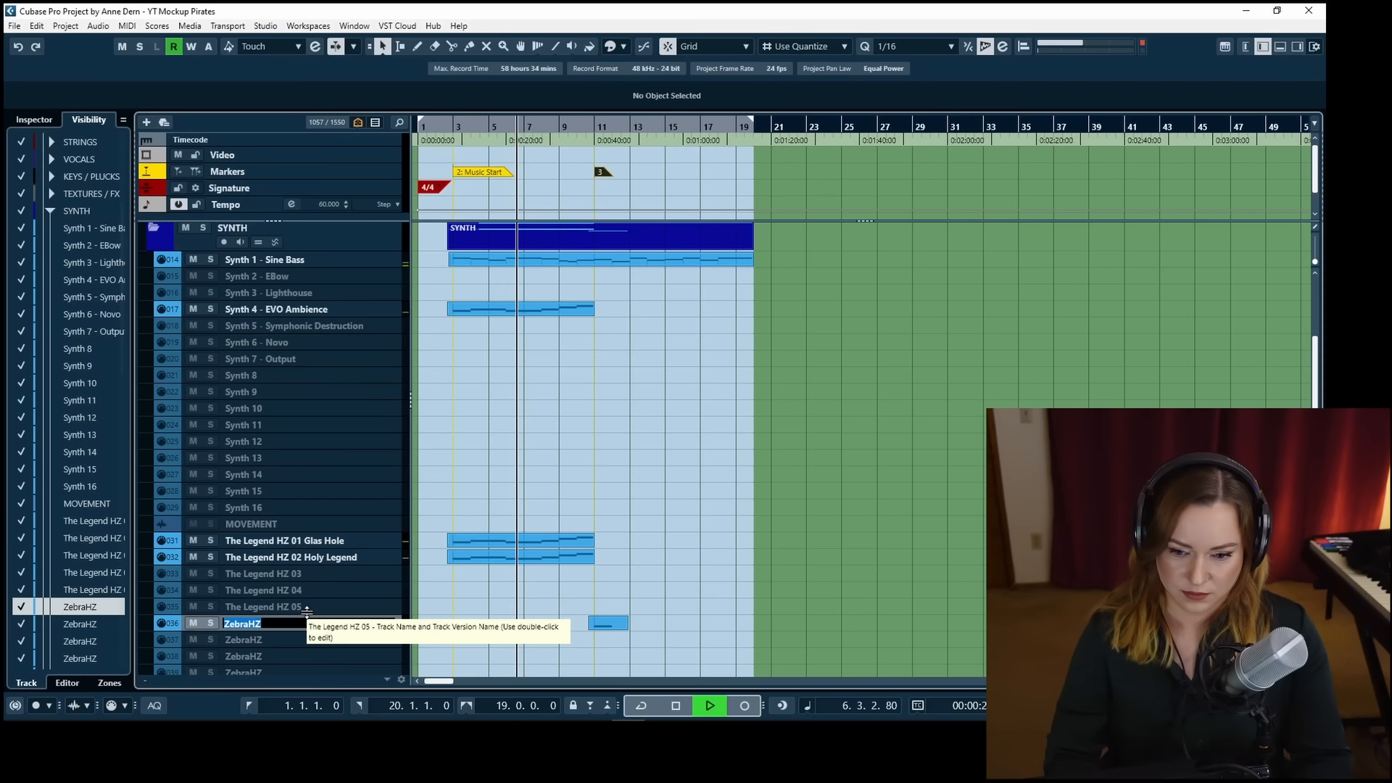
pyautogui.write('ass B')
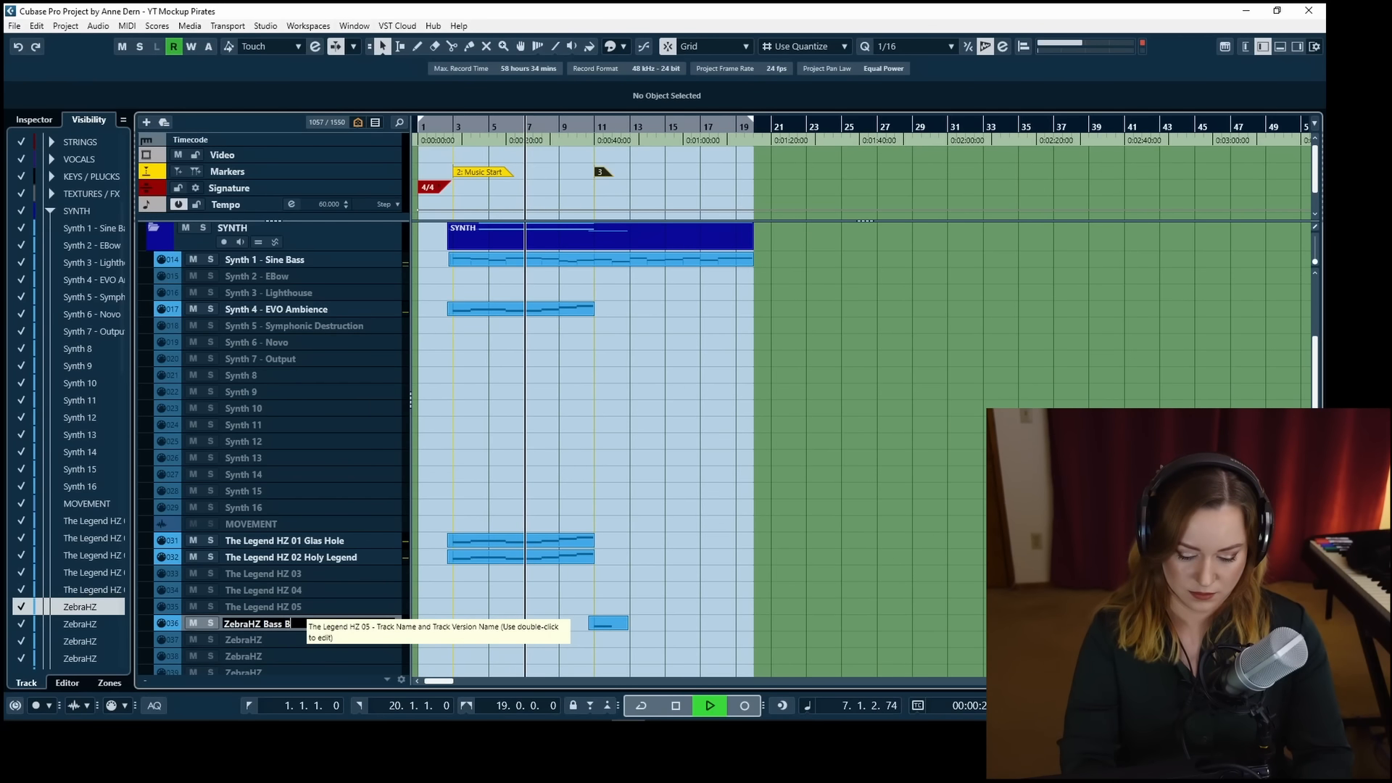
pyautogui.write('oom Bloom')
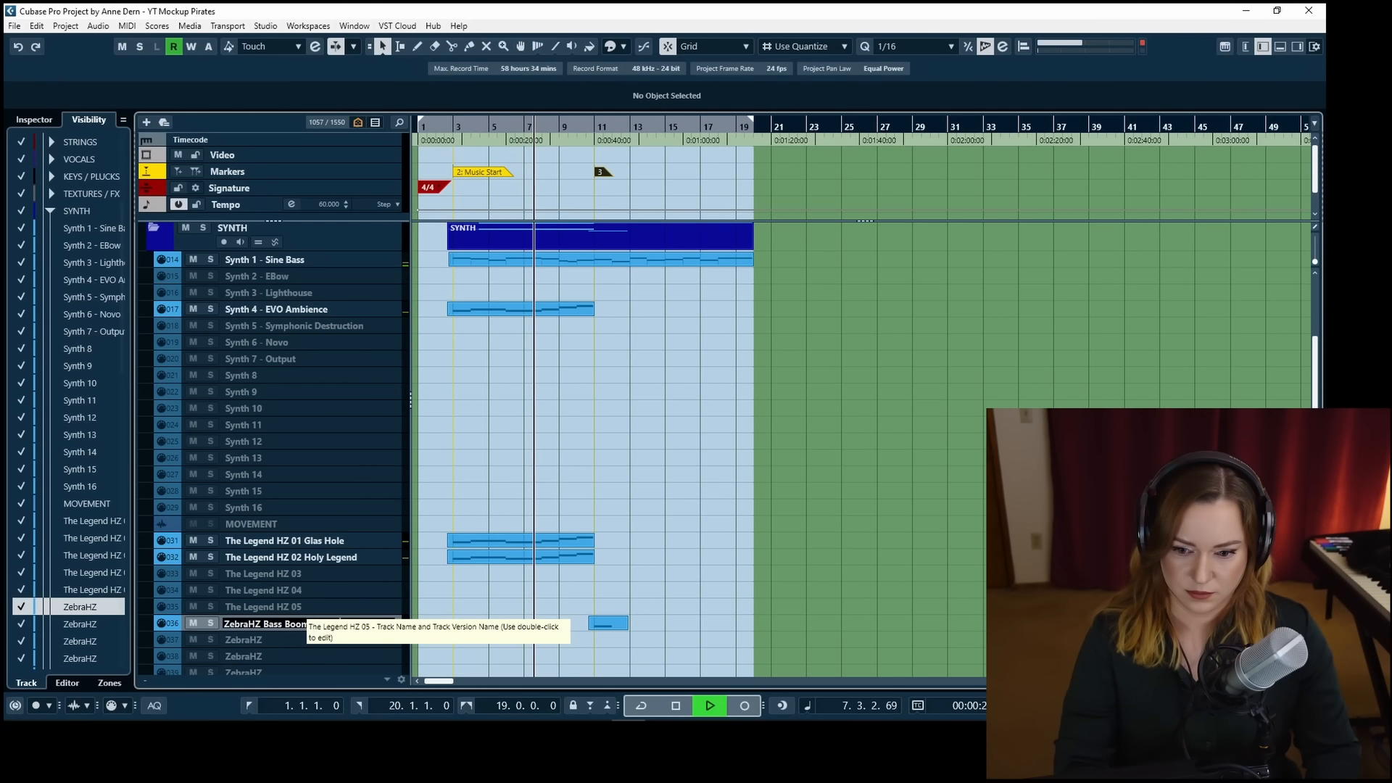
pyautogui.press('Return')
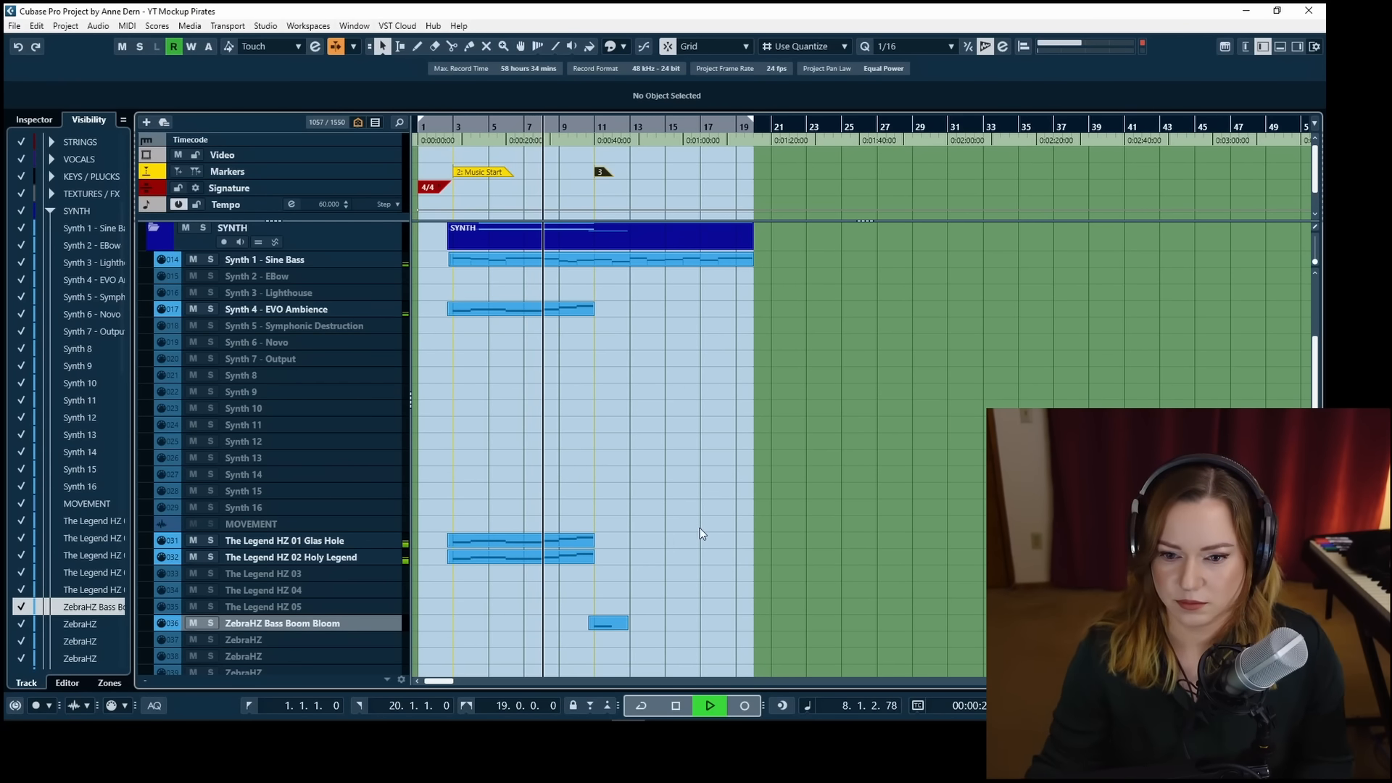
# Collapse the SYNTH folder, expand the STRINGS folder, and stop playback in bar 16.
pyautogui.scroll(5, 698, 528)
pyautogui.scroll(-3, 697, 529)
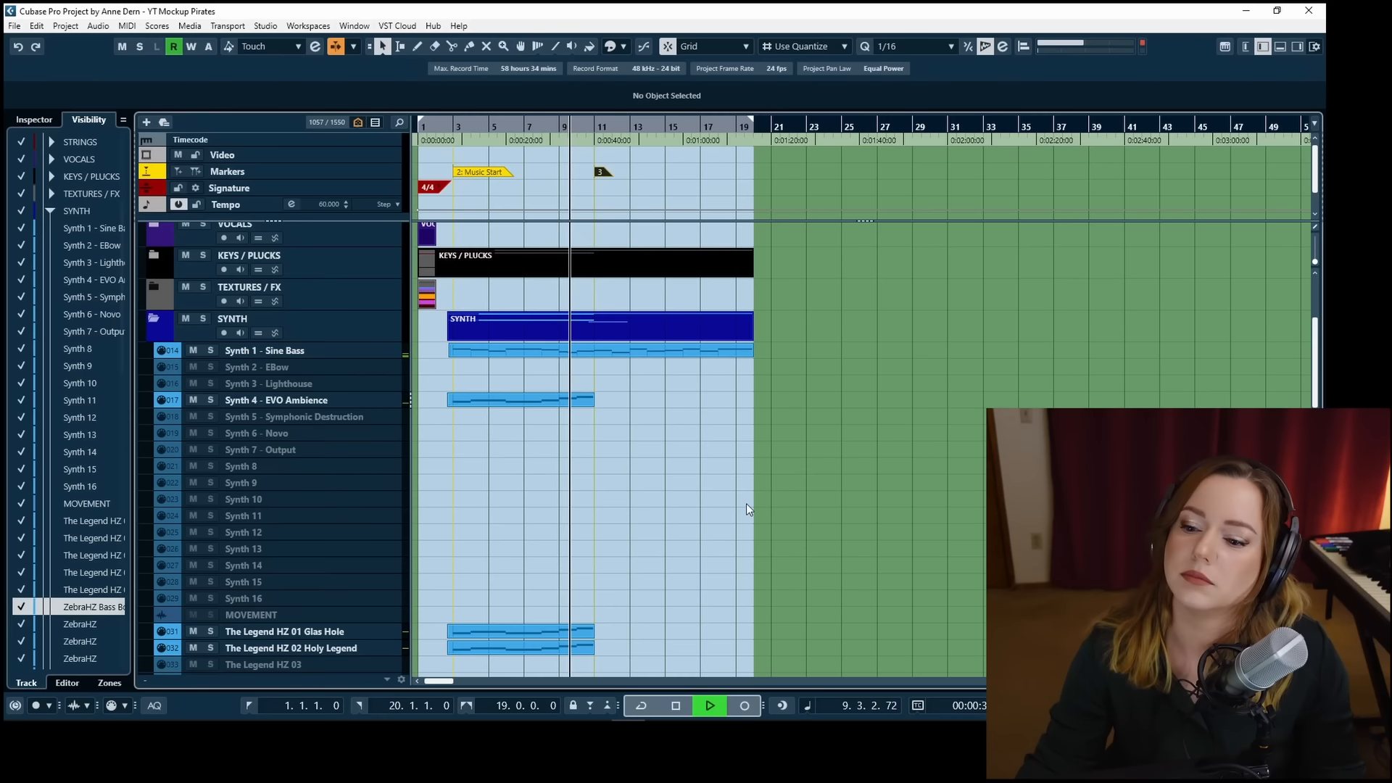
pyautogui.scroll(6, 664, 512)
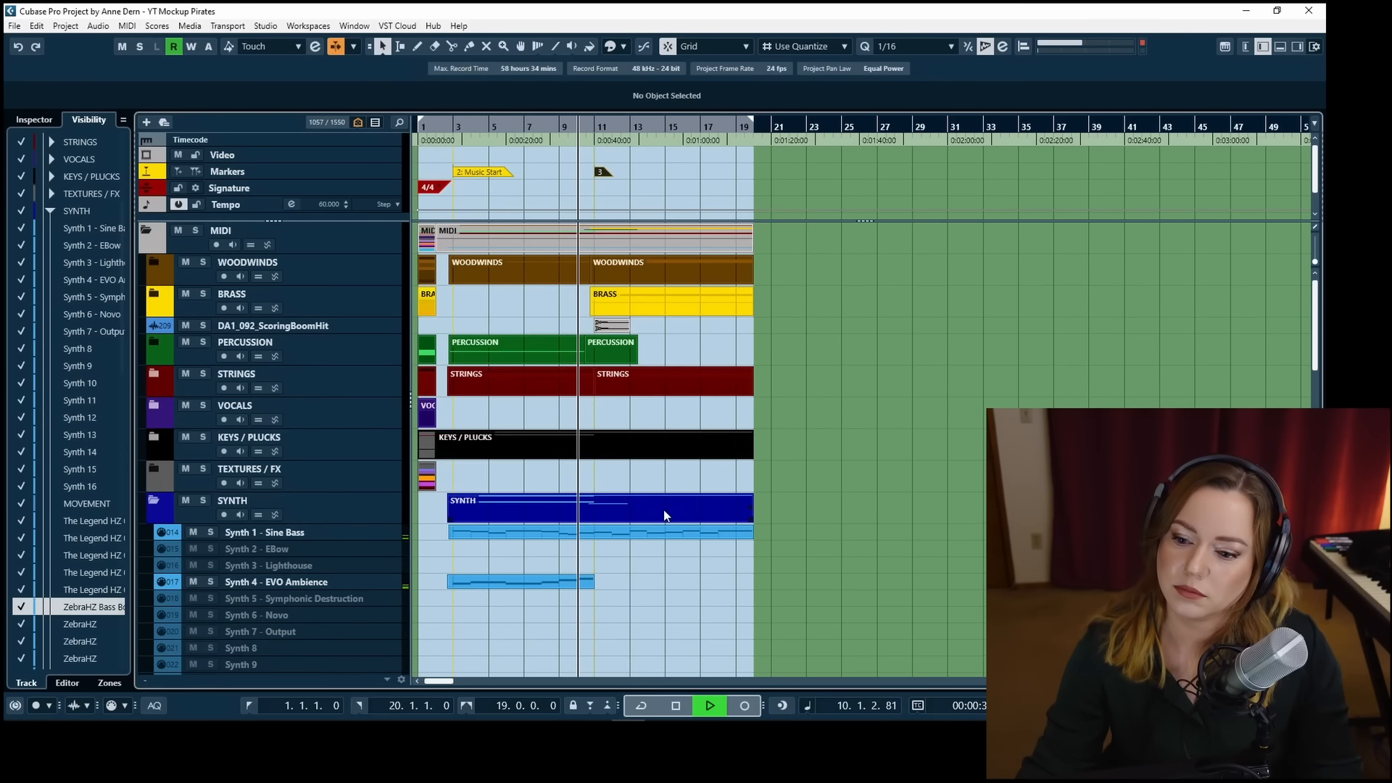
pyautogui.click(153, 500)
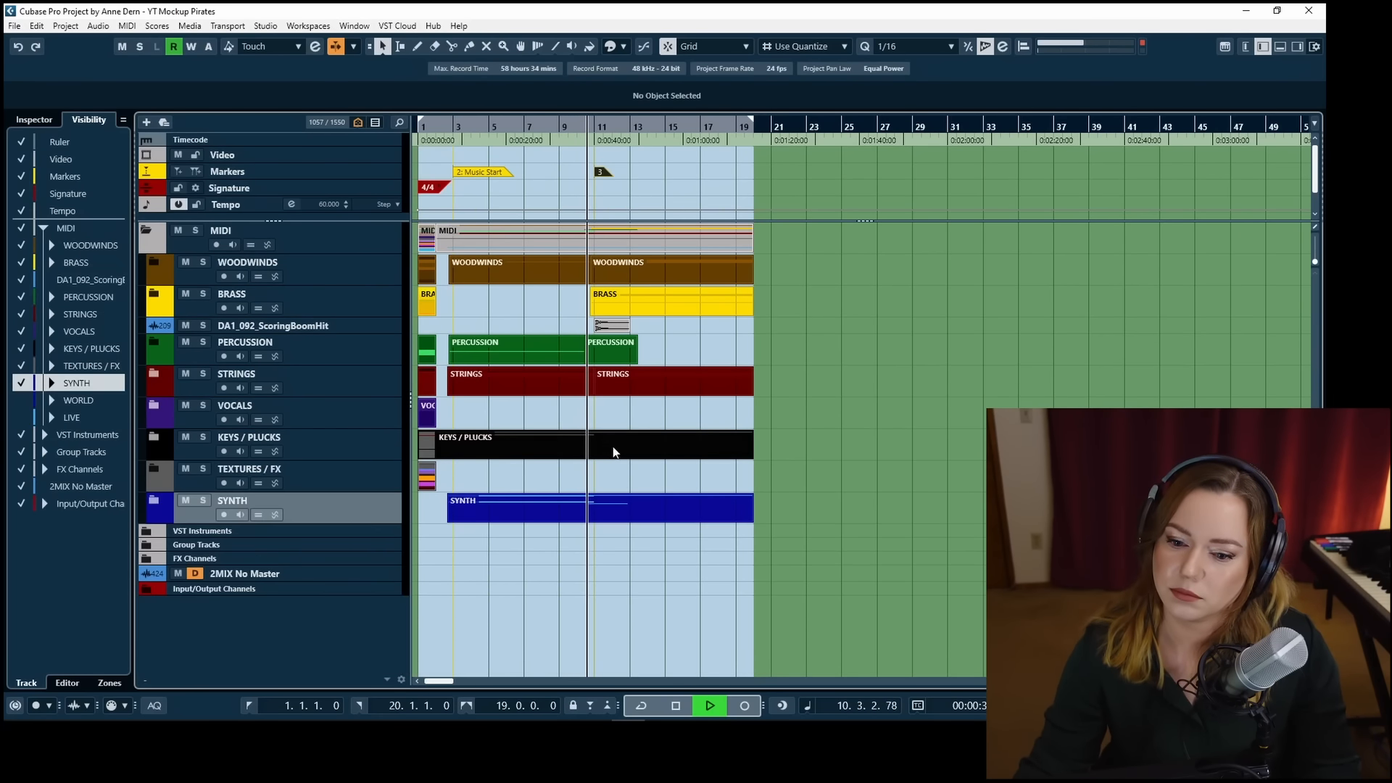
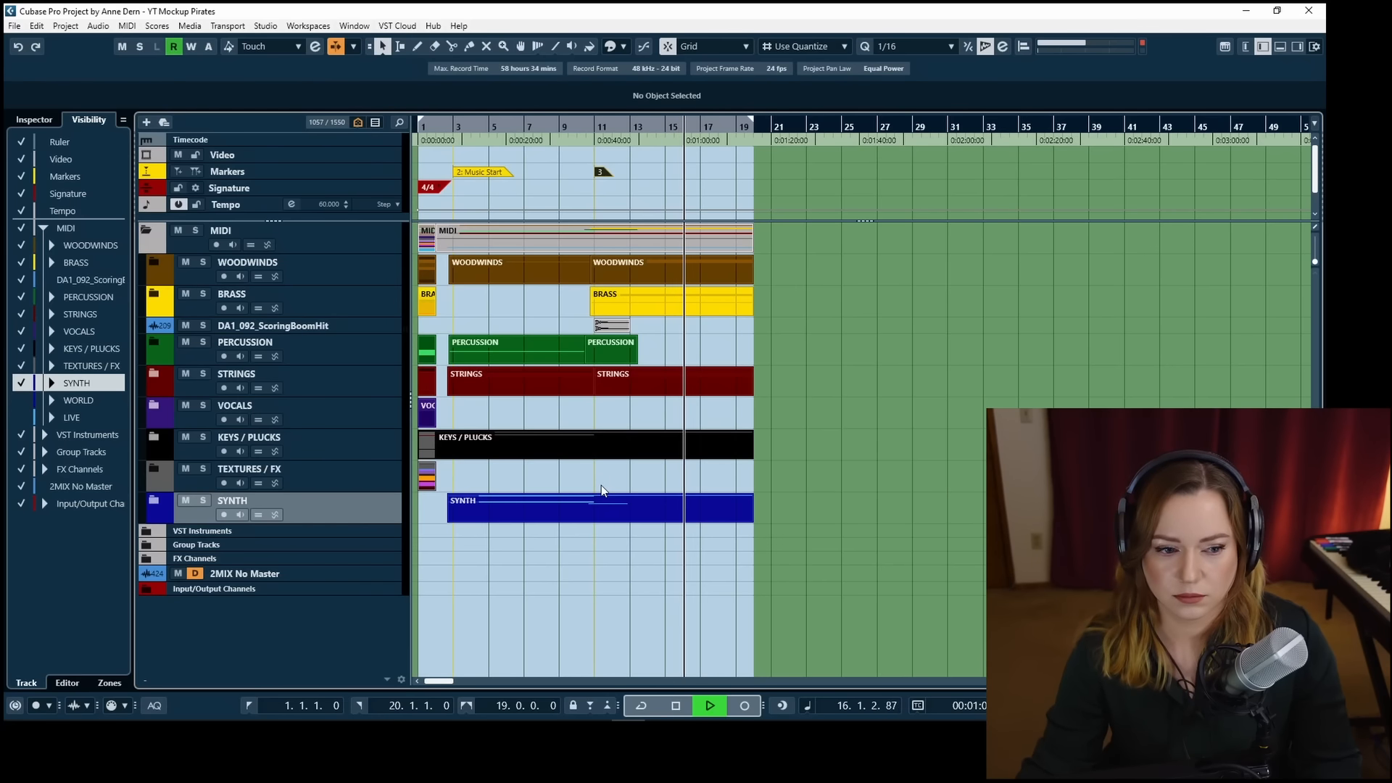
pyautogui.click(153, 374)
pyautogui.press('space')
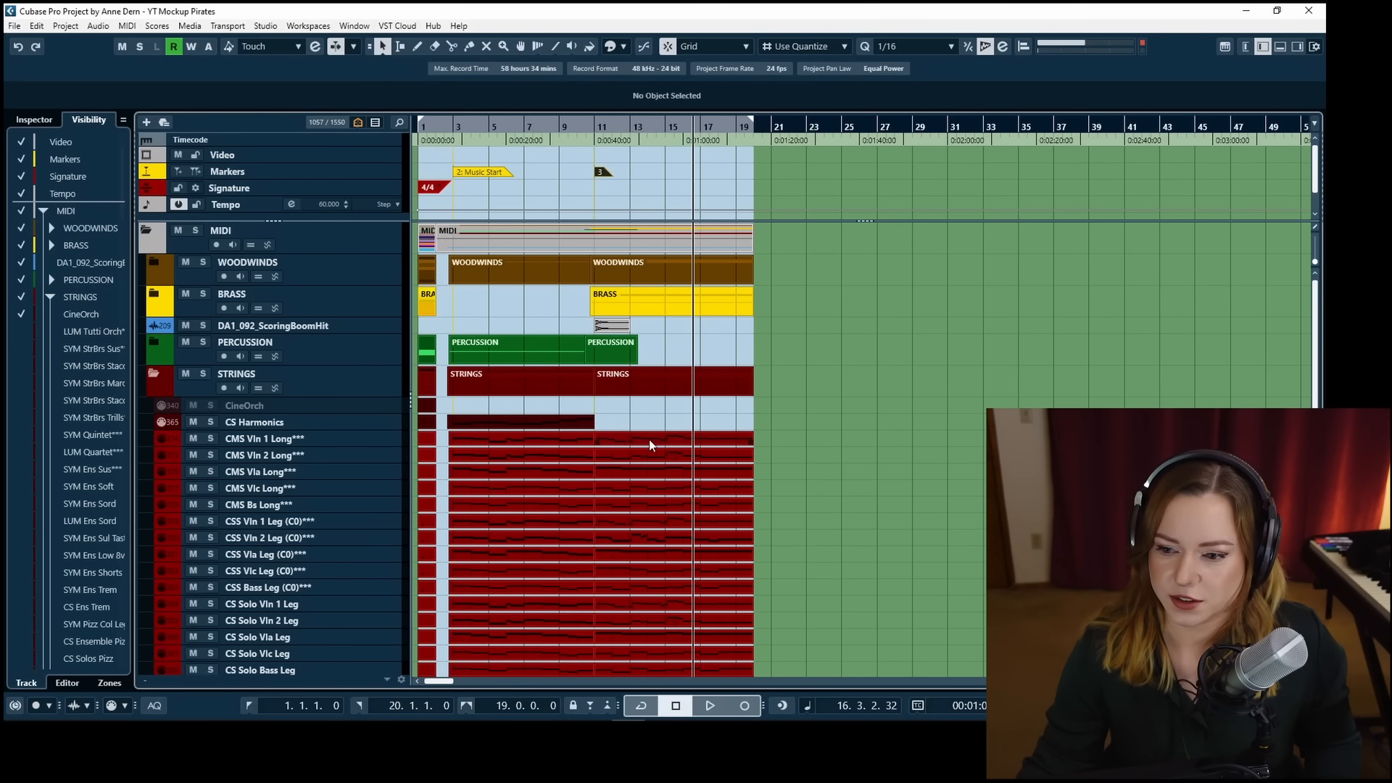
# Select the first-violin parts from bar 11 on the CMS, CSS, CS Solo, CSSS, BS Sord and VISTA tracks and open them together for editing.
pyautogui.click(647, 440)
pyautogui.click(633, 522)
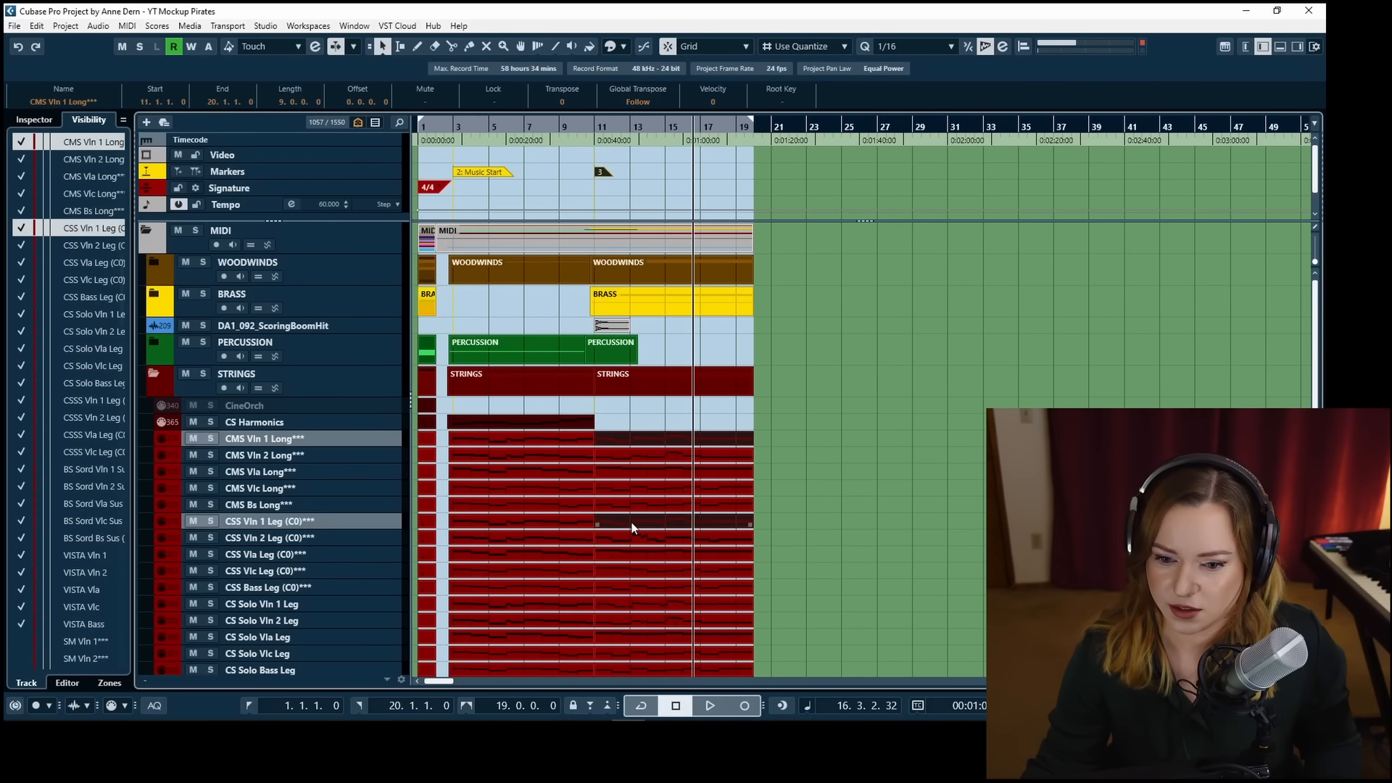
pyautogui.scroll(-2, 586, 488)
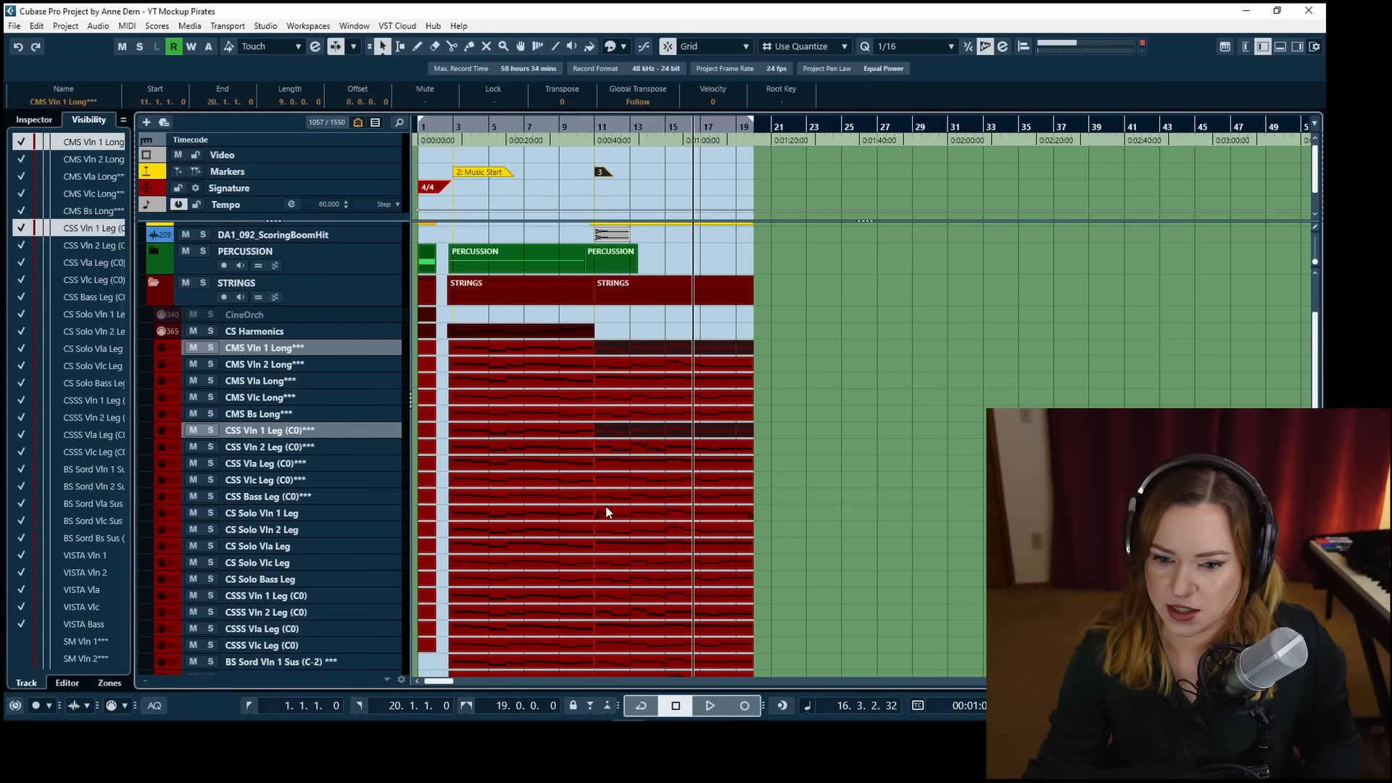
pyautogui.keyDown('shift'); pyautogui.click(612, 510); pyautogui.keyUp('shift')
pyautogui.scroll(-2, 616, 511)
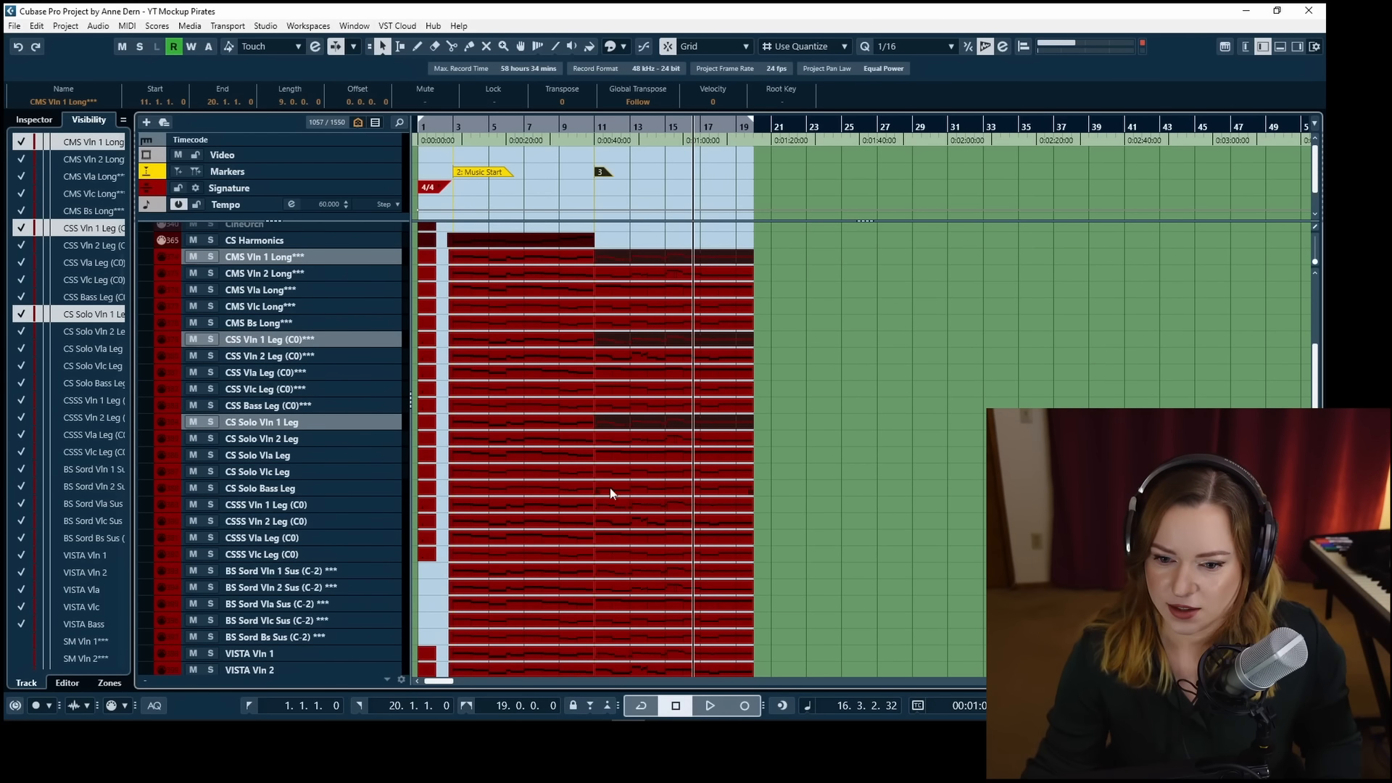
pyautogui.keyDown('shift'); pyautogui.click(619, 512); pyautogui.keyUp('shift')
pyautogui.scroll(-2, 620, 503)
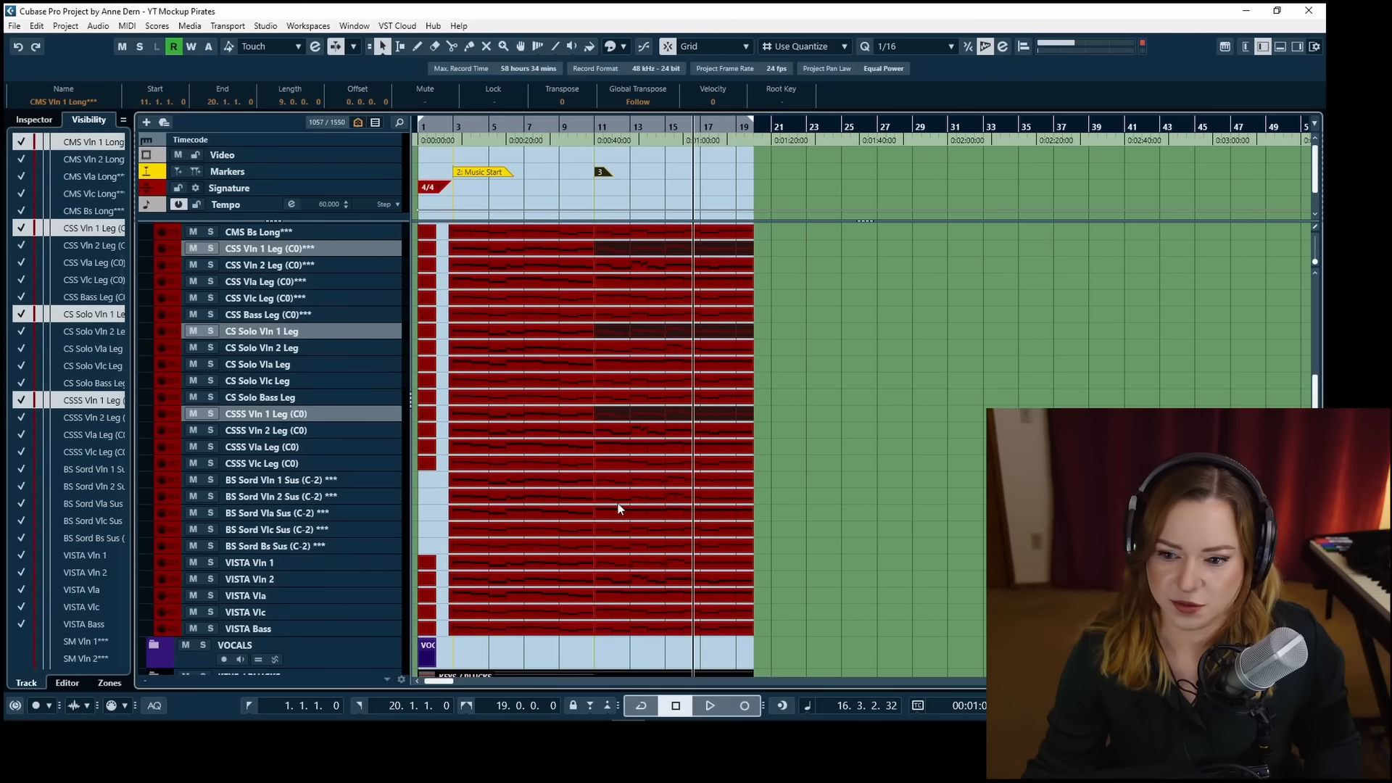
pyautogui.keyDown('shift'); pyautogui.click(617, 486); pyautogui.keyUp('shift')
pyautogui.scroll(-2, 526, 495)
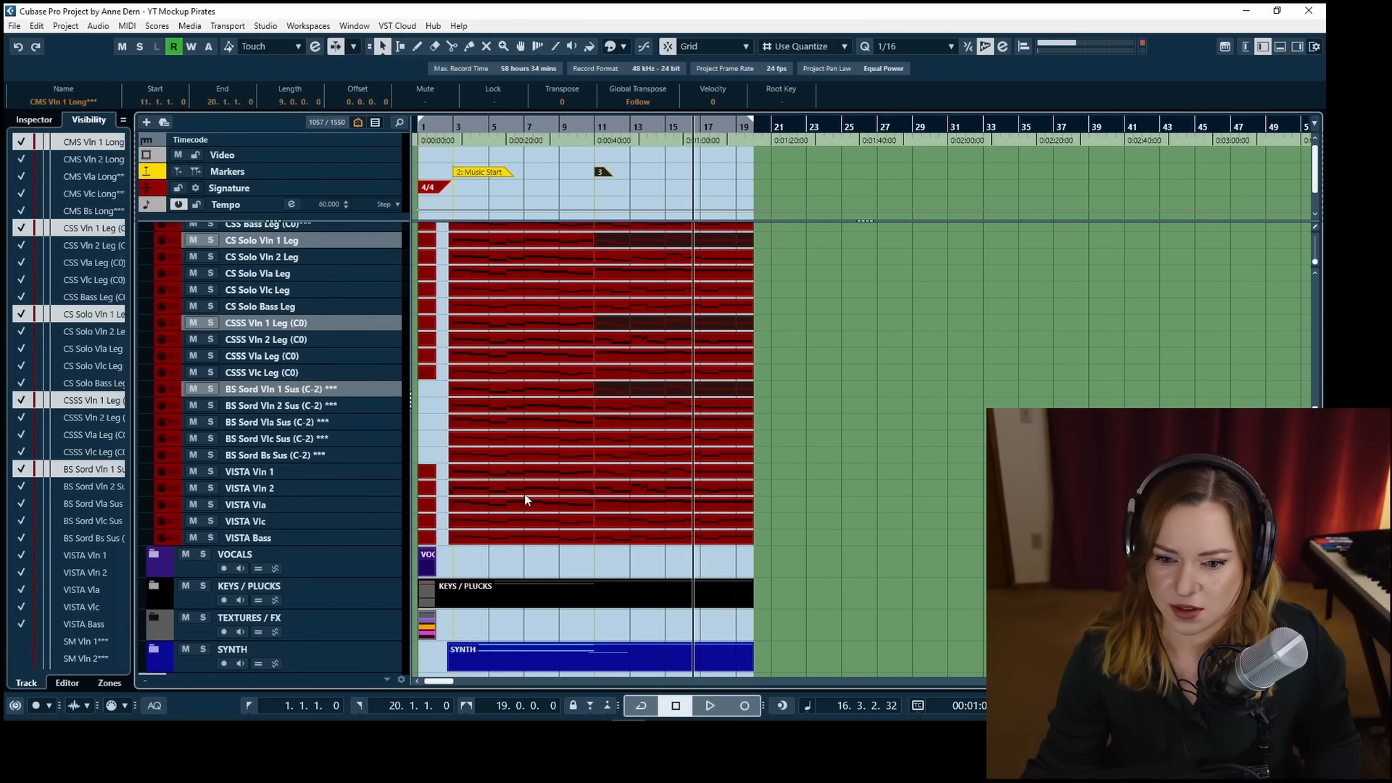
pyautogui.keyDown('shift'); pyautogui.click(638, 477); pyautogui.keyUp('shift')
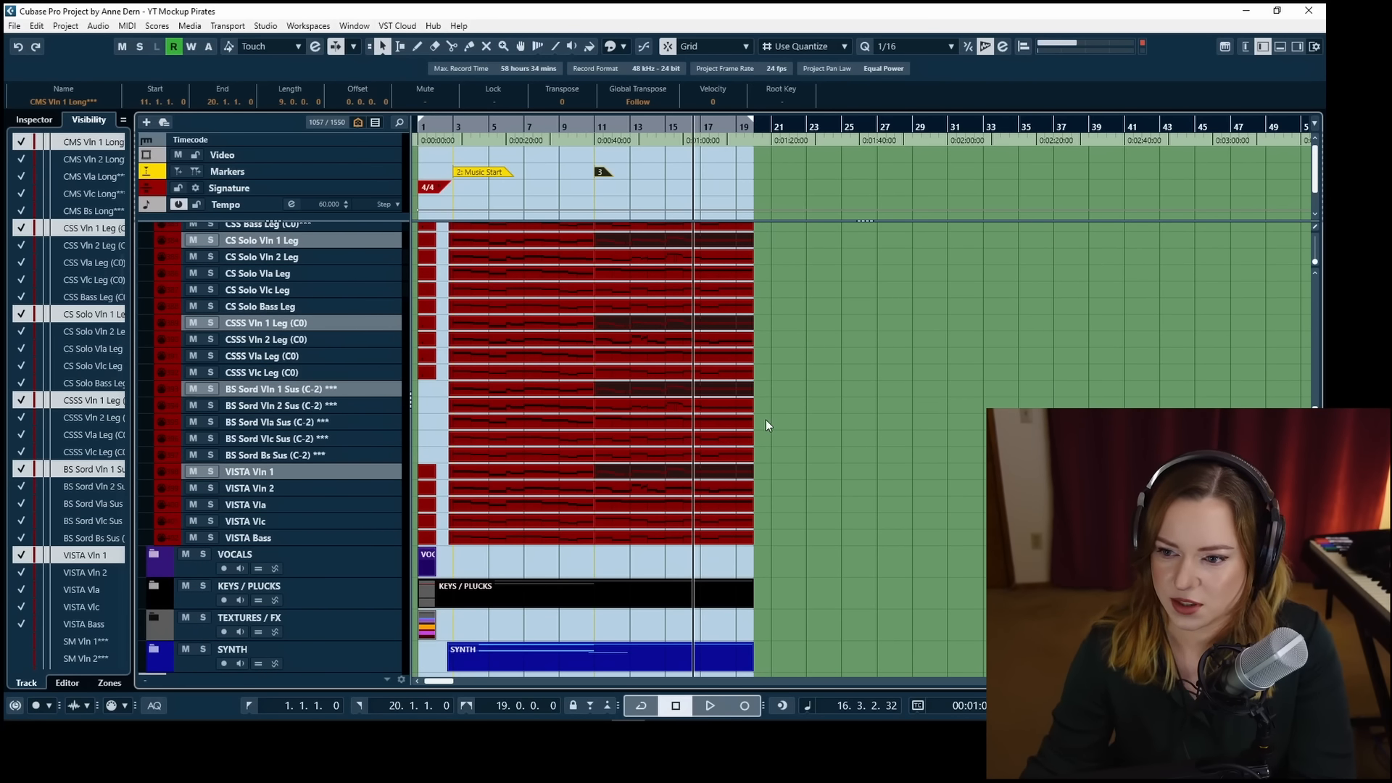
pyautogui.press('Return')
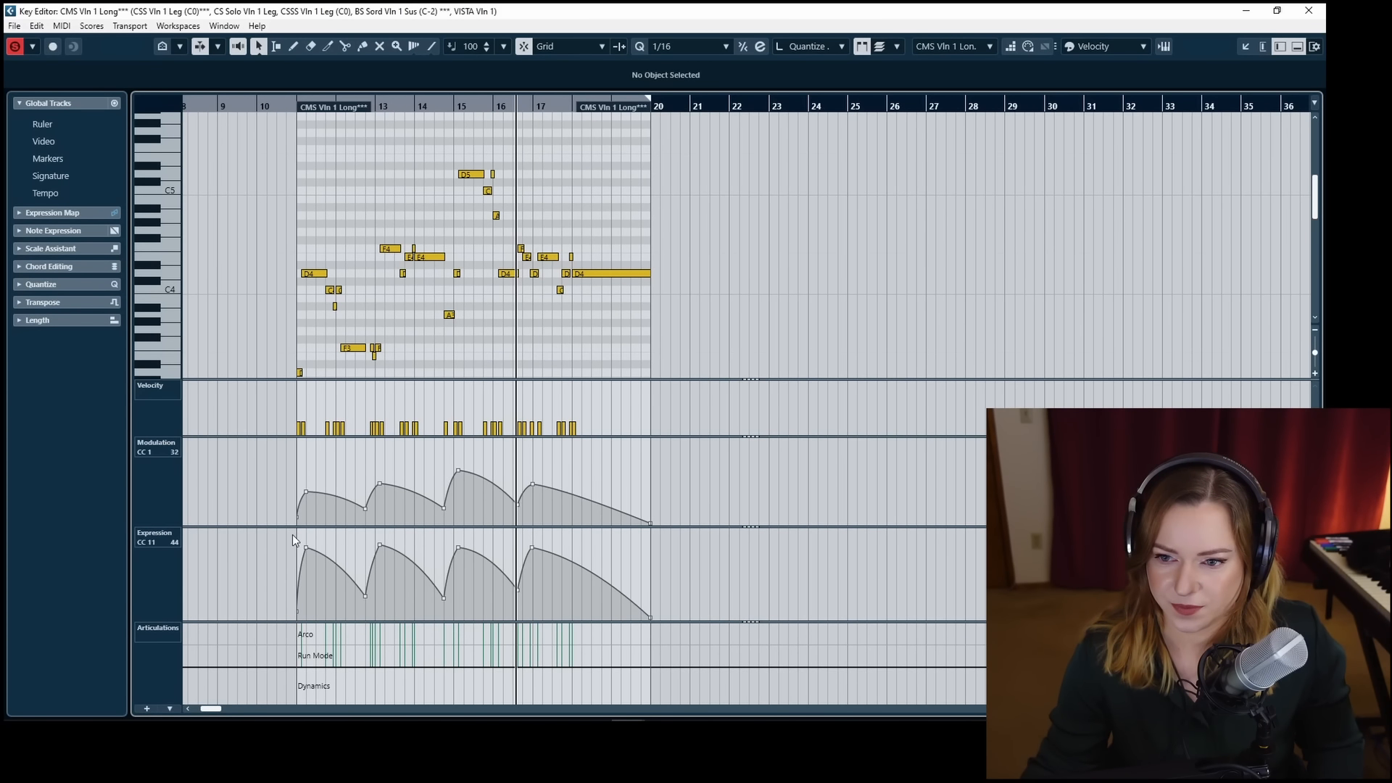
# Raise the peaks and dips of the CC 11 Expression curves in the first-violin parts from bar 11, and close the Key Editor.
pyautogui.moveTo(289, 537); pyautogui.dragTo(540, 552)
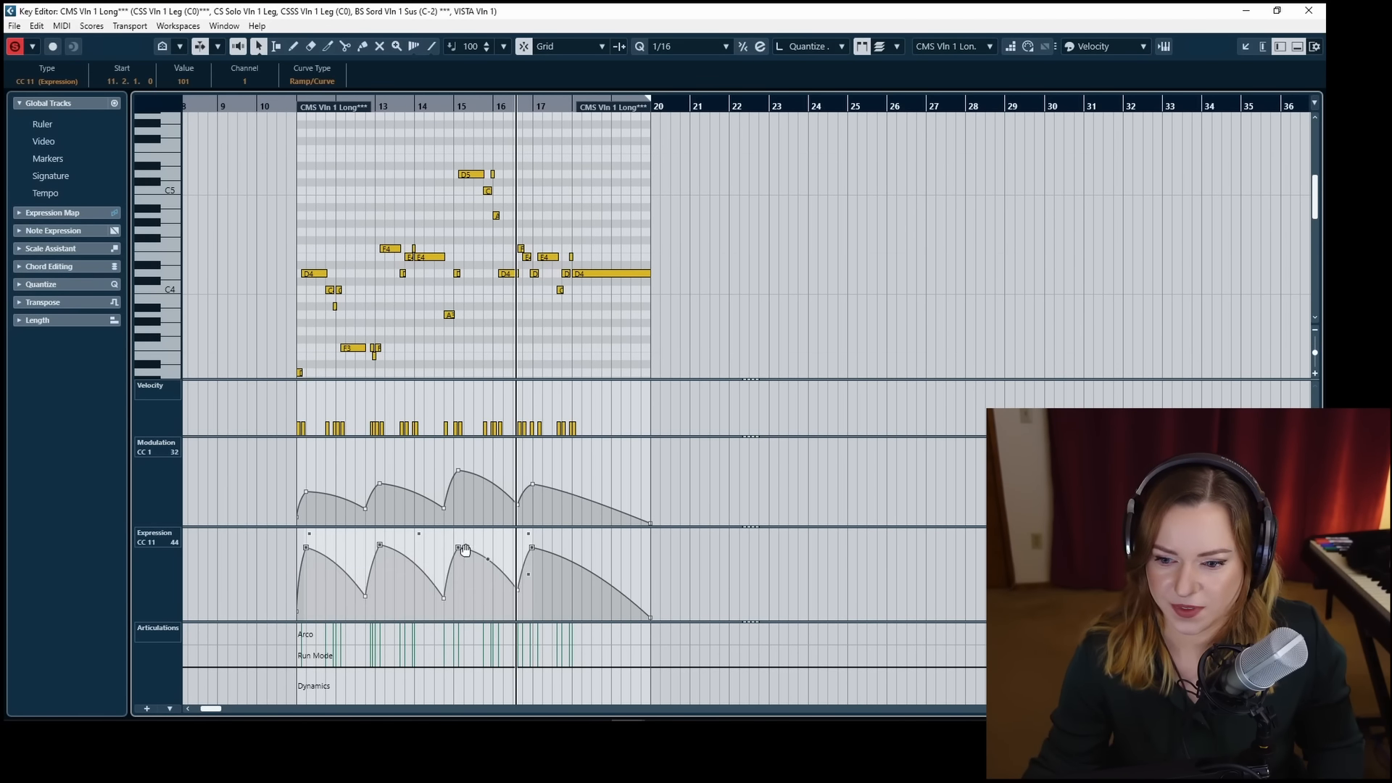
pyautogui.moveTo(420, 532); pyautogui.dragTo(538, 551)
pyautogui.press('pagedown')
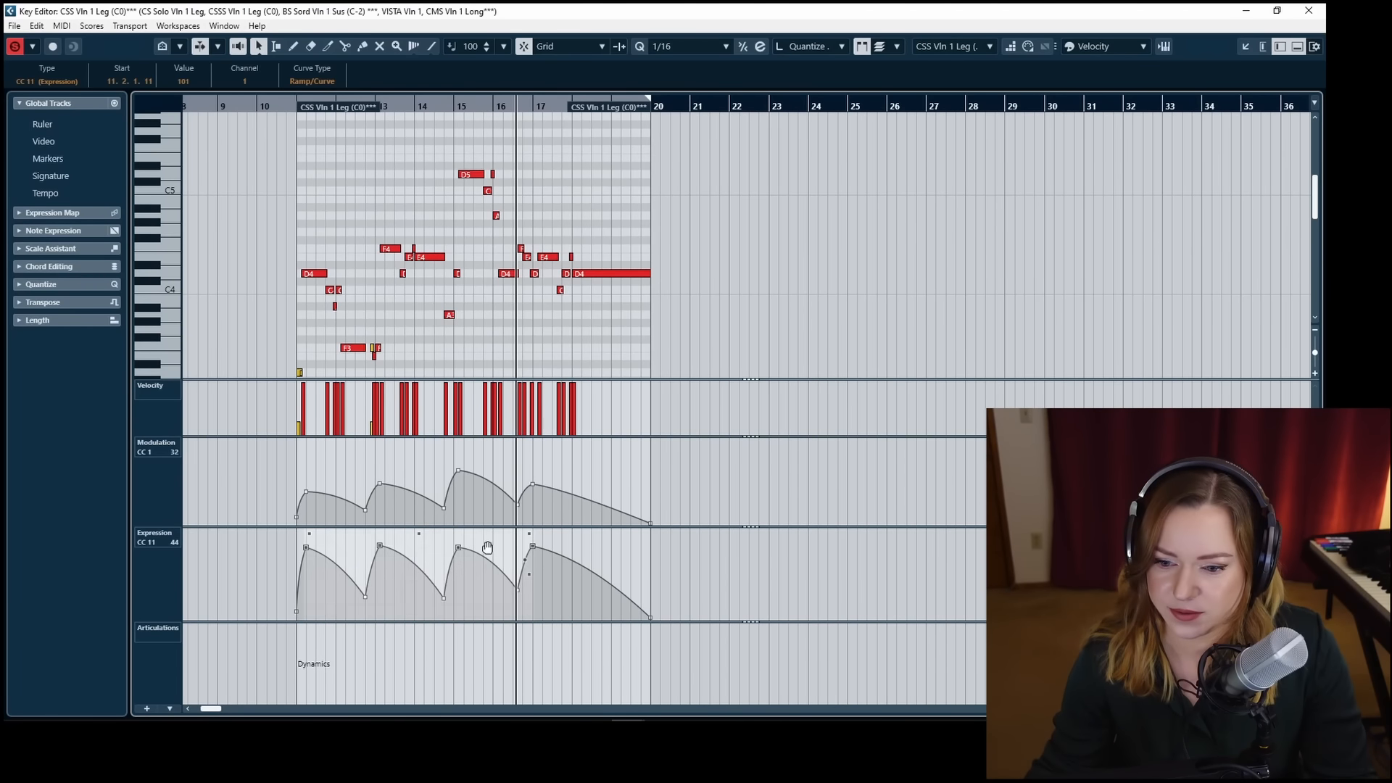
pyautogui.moveTo(415, 531); pyautogui.dragTo(417, 519)
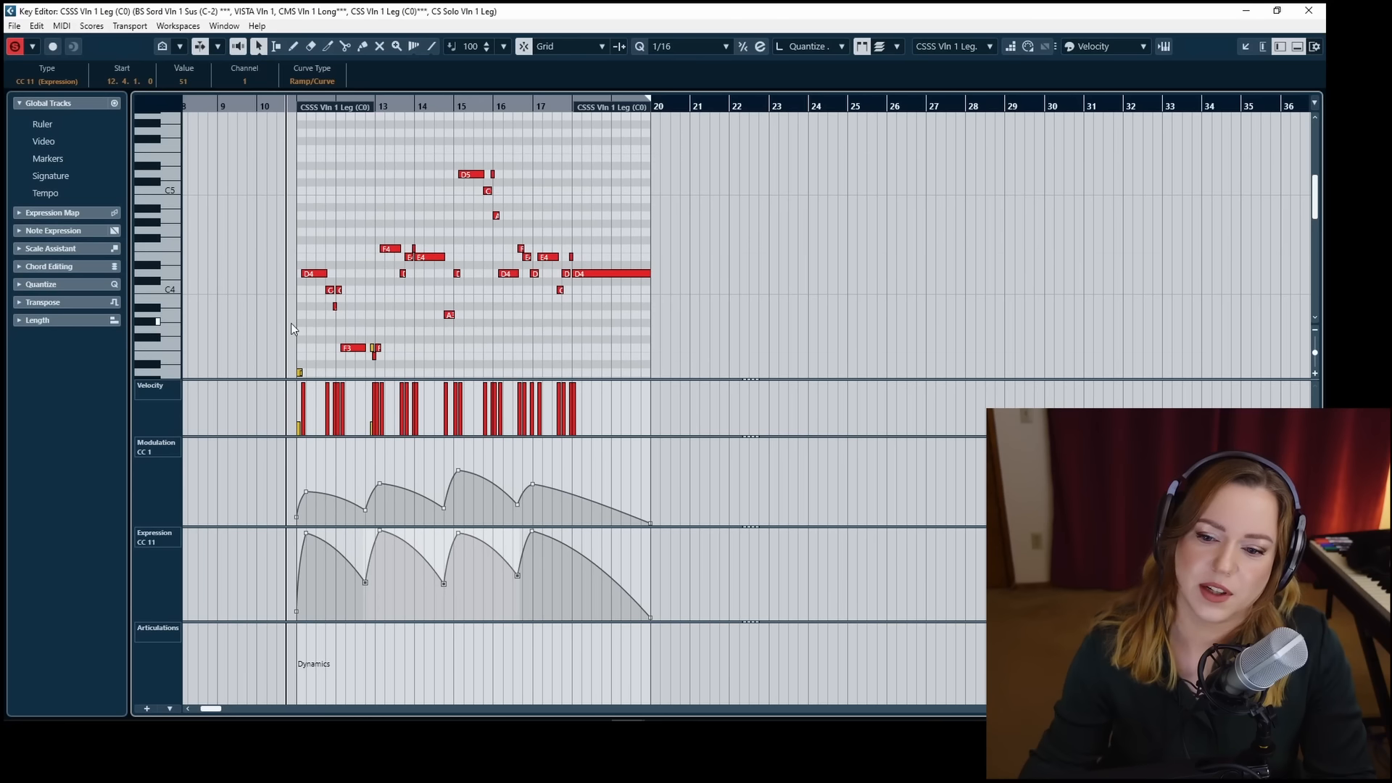
pyautogui.click(442, 324)
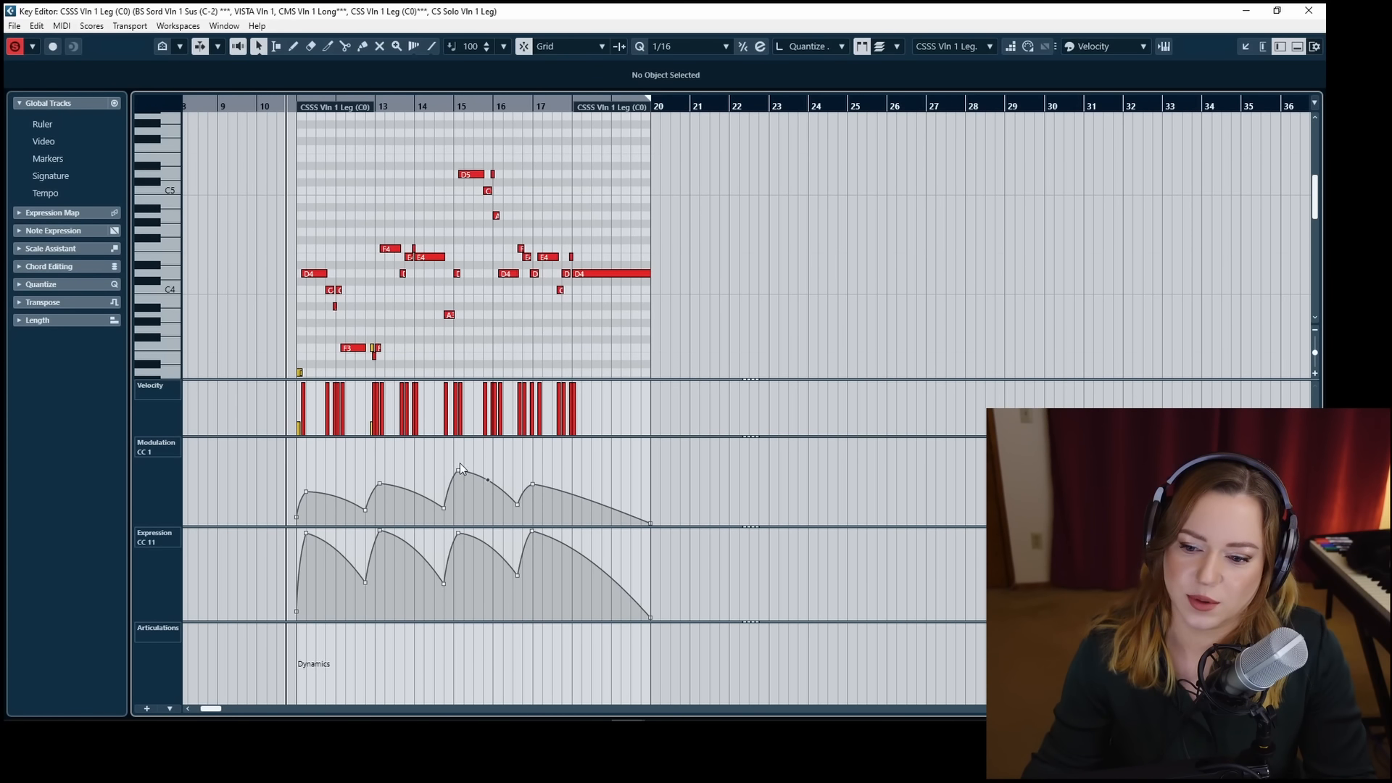
pyautogui.press('Return')
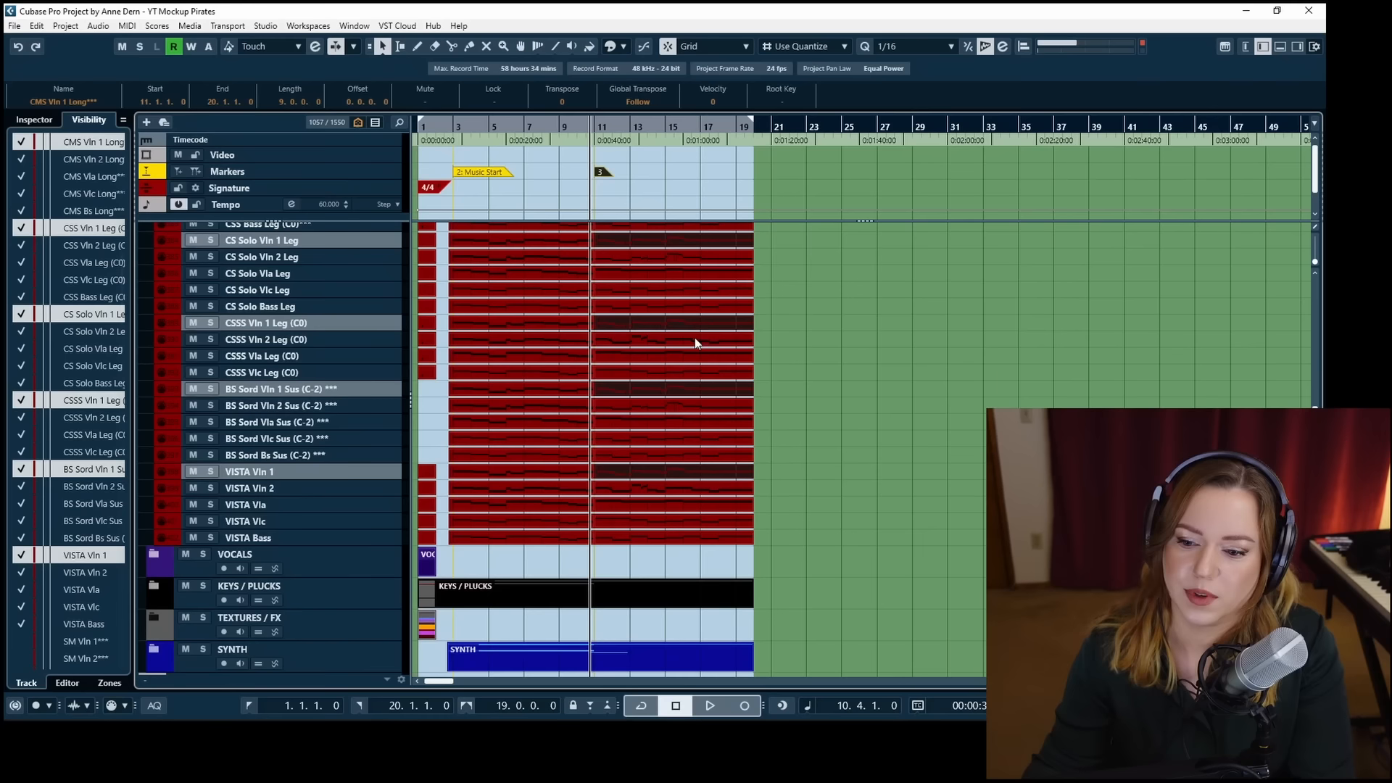
# Play the arrangement from late in bar 10 into bar 18, hiding the TEXTURES / FX folder along the way.
pyautogui.click(883, 381)
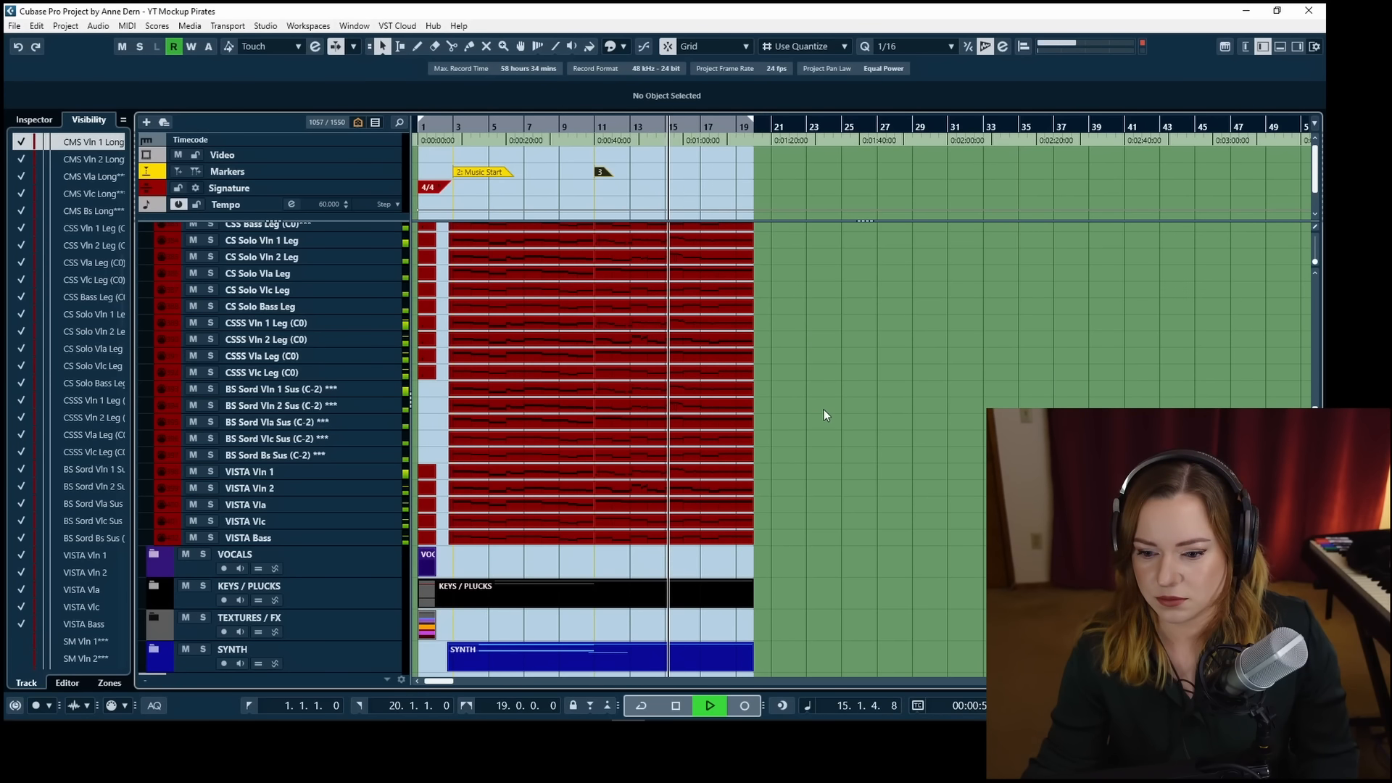
pyautogui.click(354, 637)
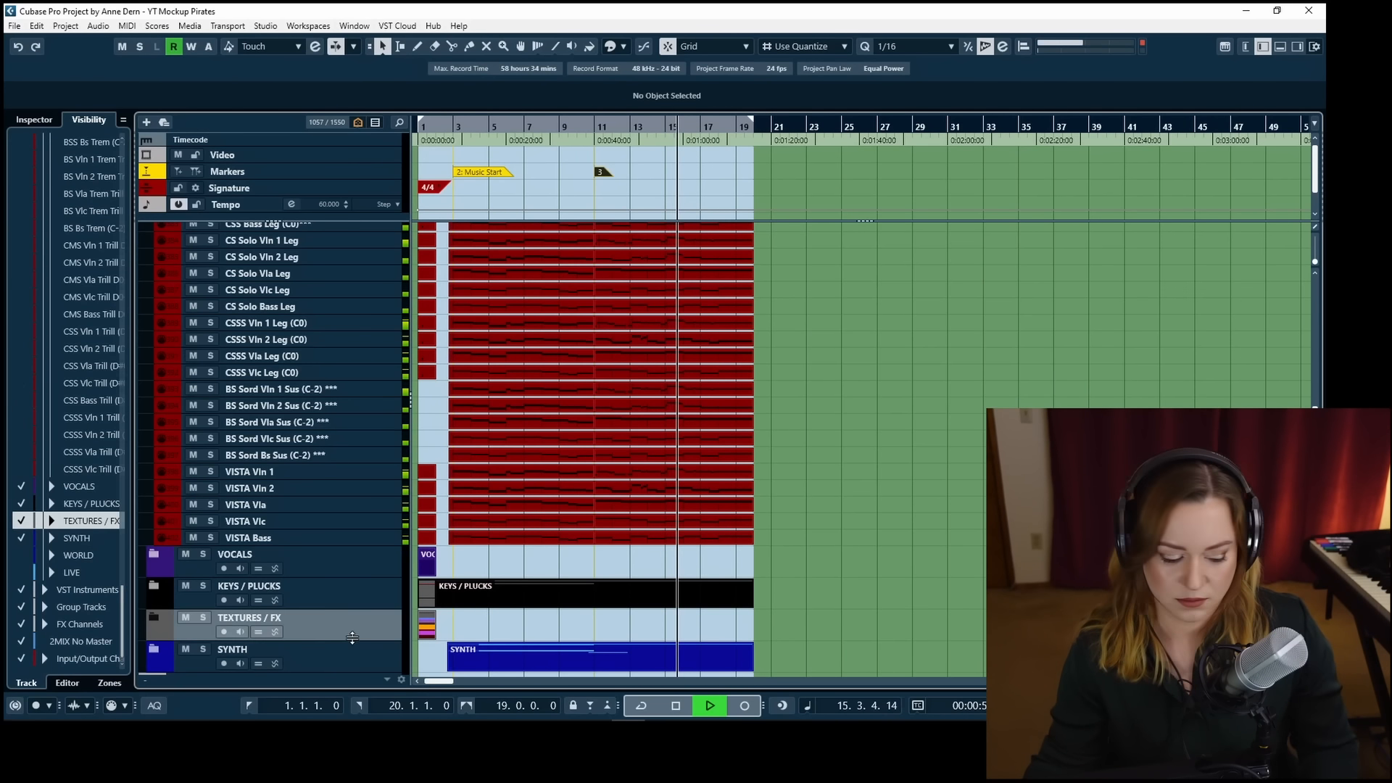
pyautogui.hotkey('ctrl', 'h')
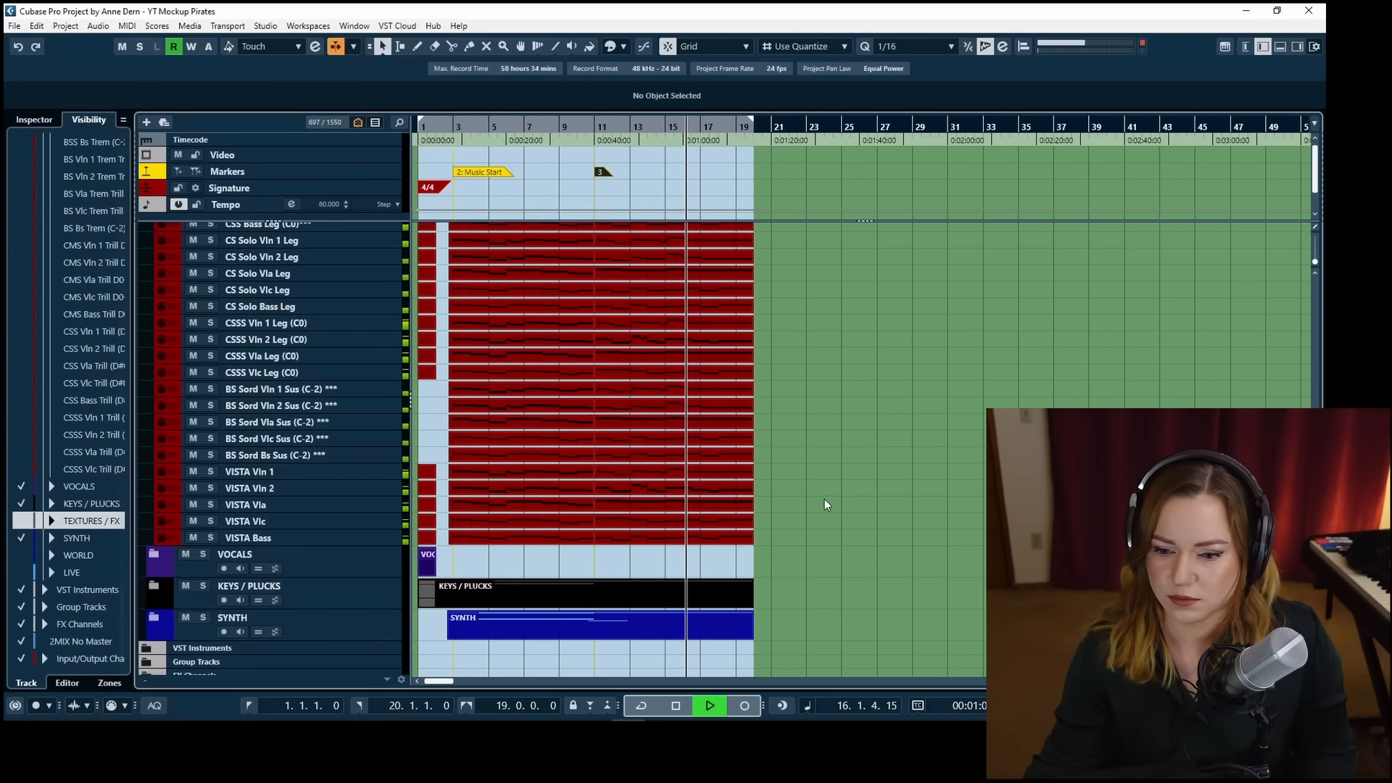
pyautogui.scroll(2, 823, 502)
pyautogui.scroll(4, 823, 502)
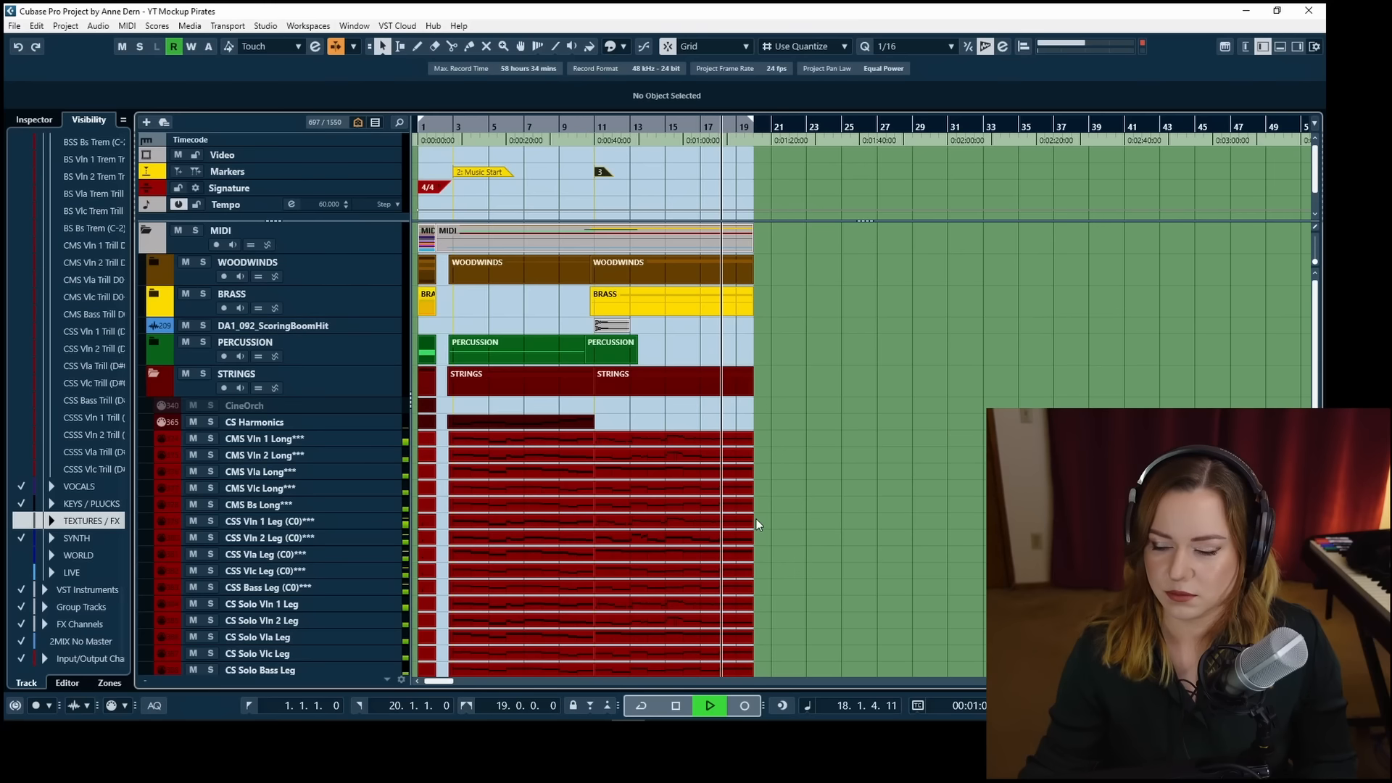
pyautogui.scroll(-2, 755, 519)
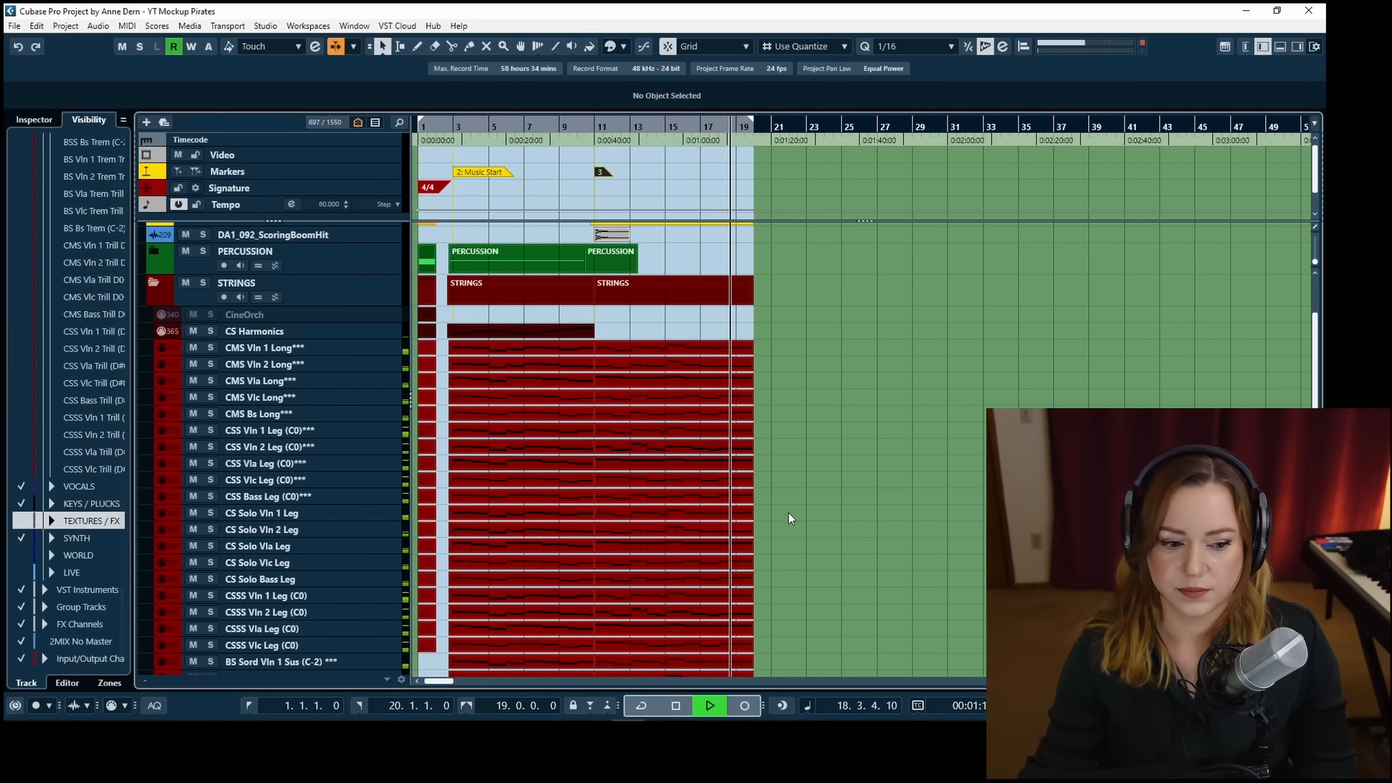
pyautogui.press('space')
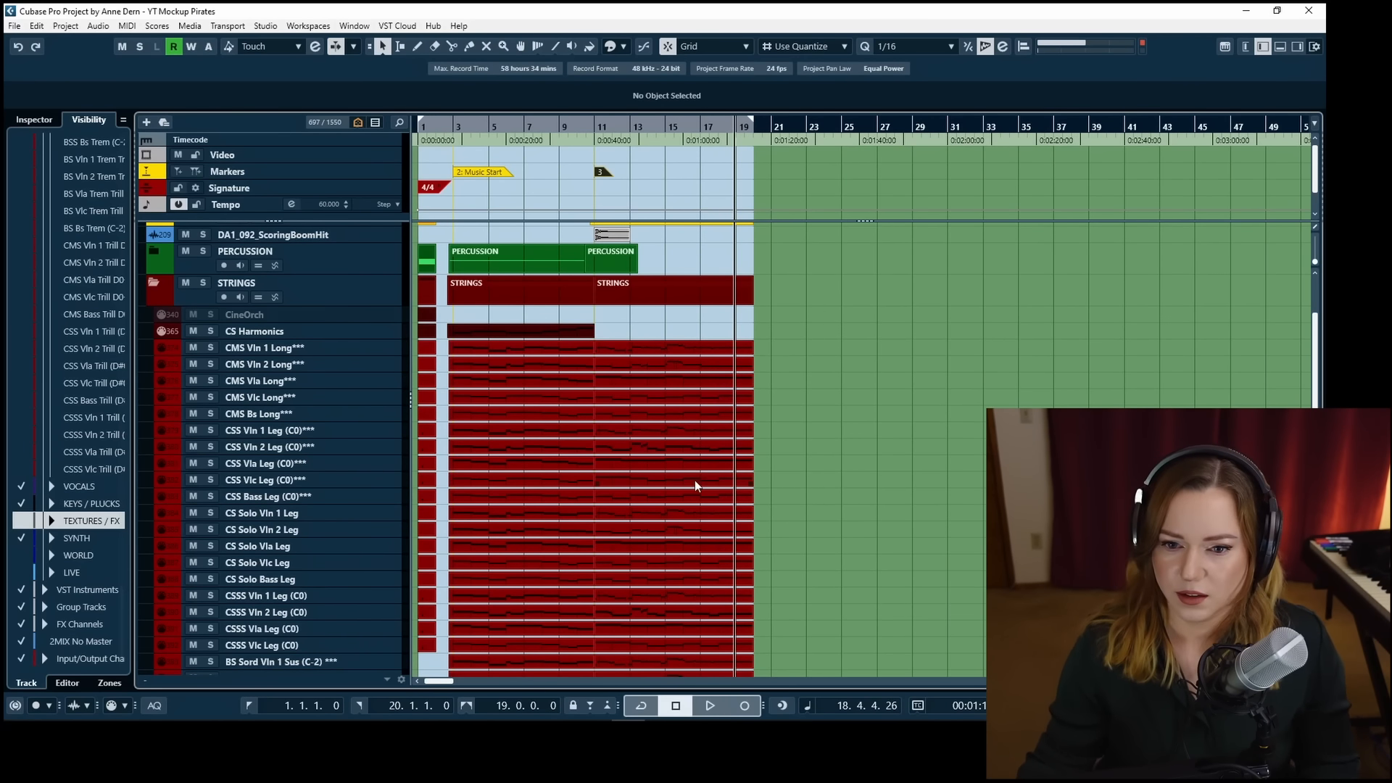
# Expand the BRASS folder, copy the CB Horn Solo Leg part, and place the cursor at its start in bar 10.
pyautogui.scroll(2, 694, 480)
pyautogui.click(155, 296)
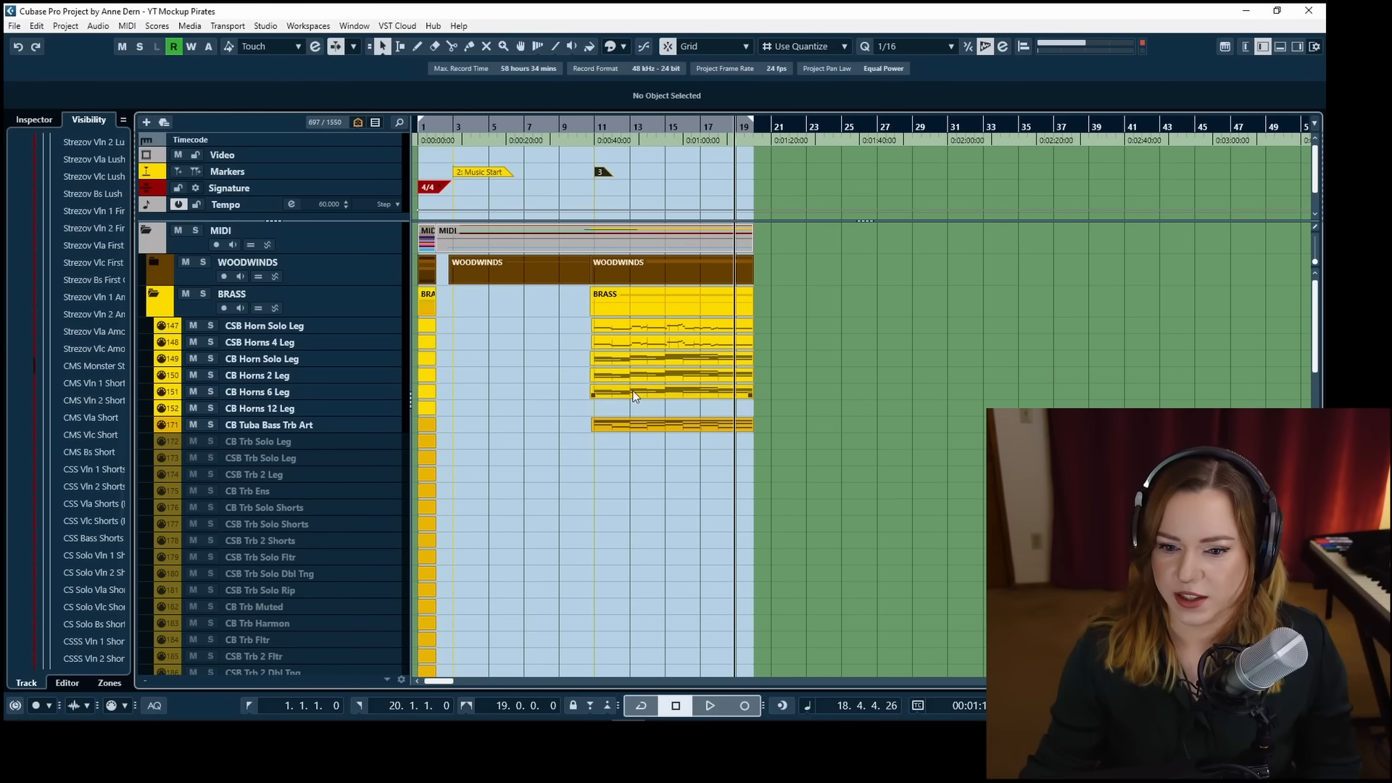
pyautogui.click(639, 354)
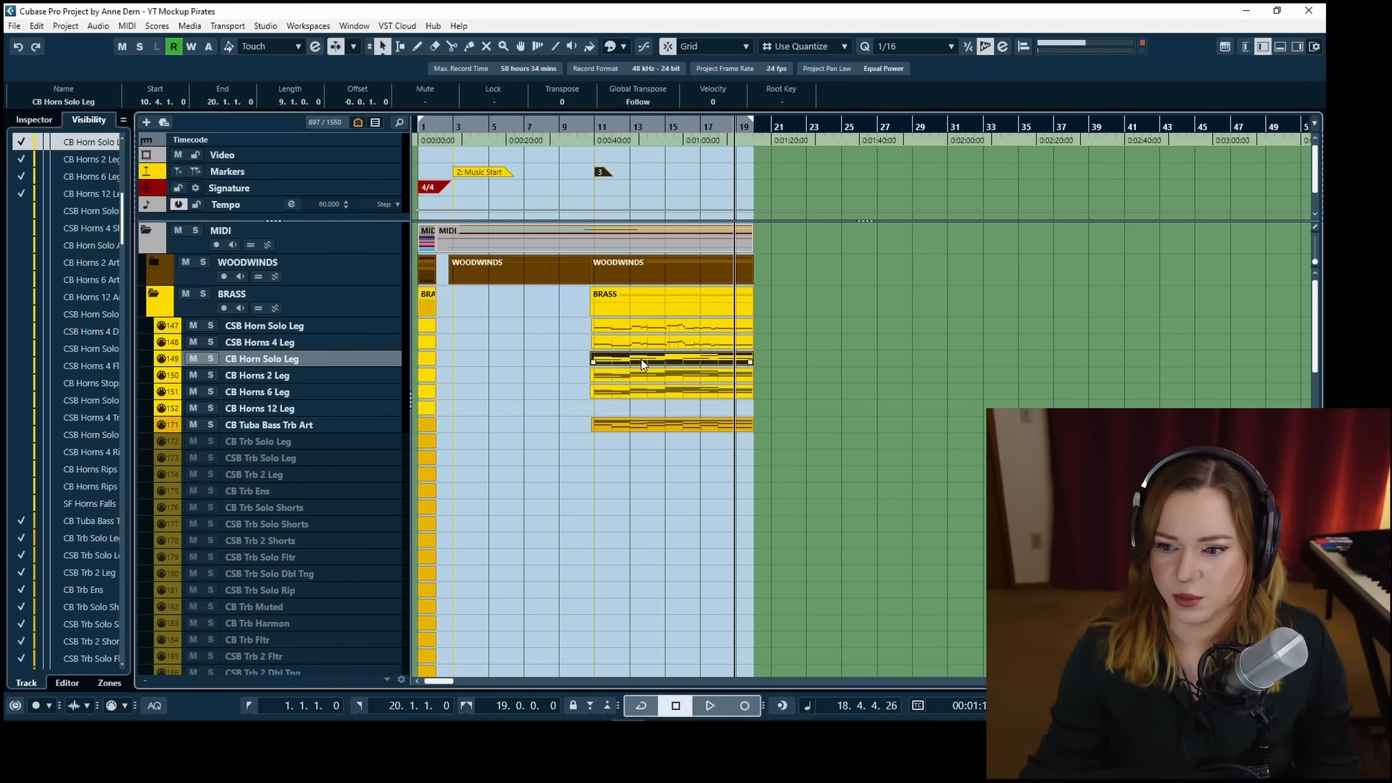
pyautogui.click(590, 126)
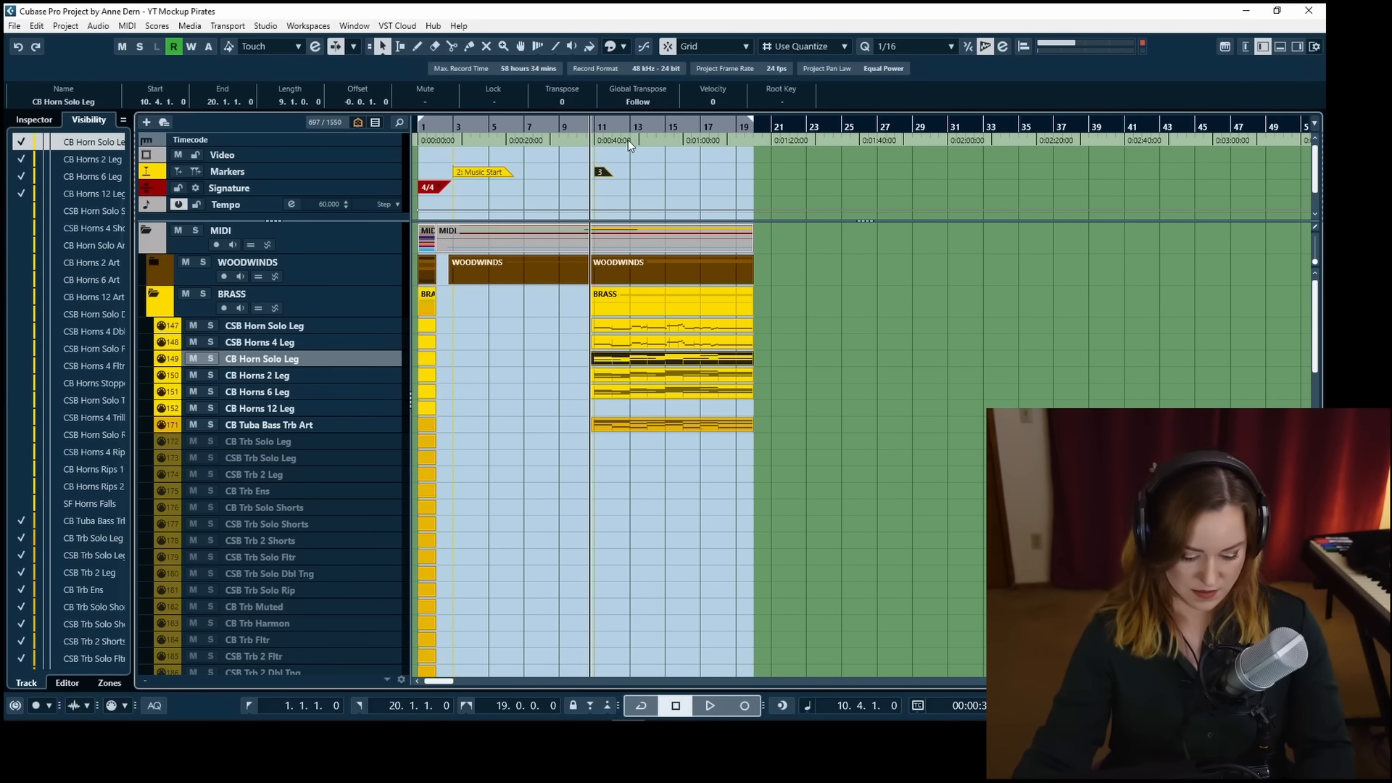
pyautogui.click(643, 127)
# Collapse the BRASS and STRINGS folders, paste the horn part onto VOXOS Women Leg in the VOCALS folder, and open it for editing.
pyautogui.click(157, 296)
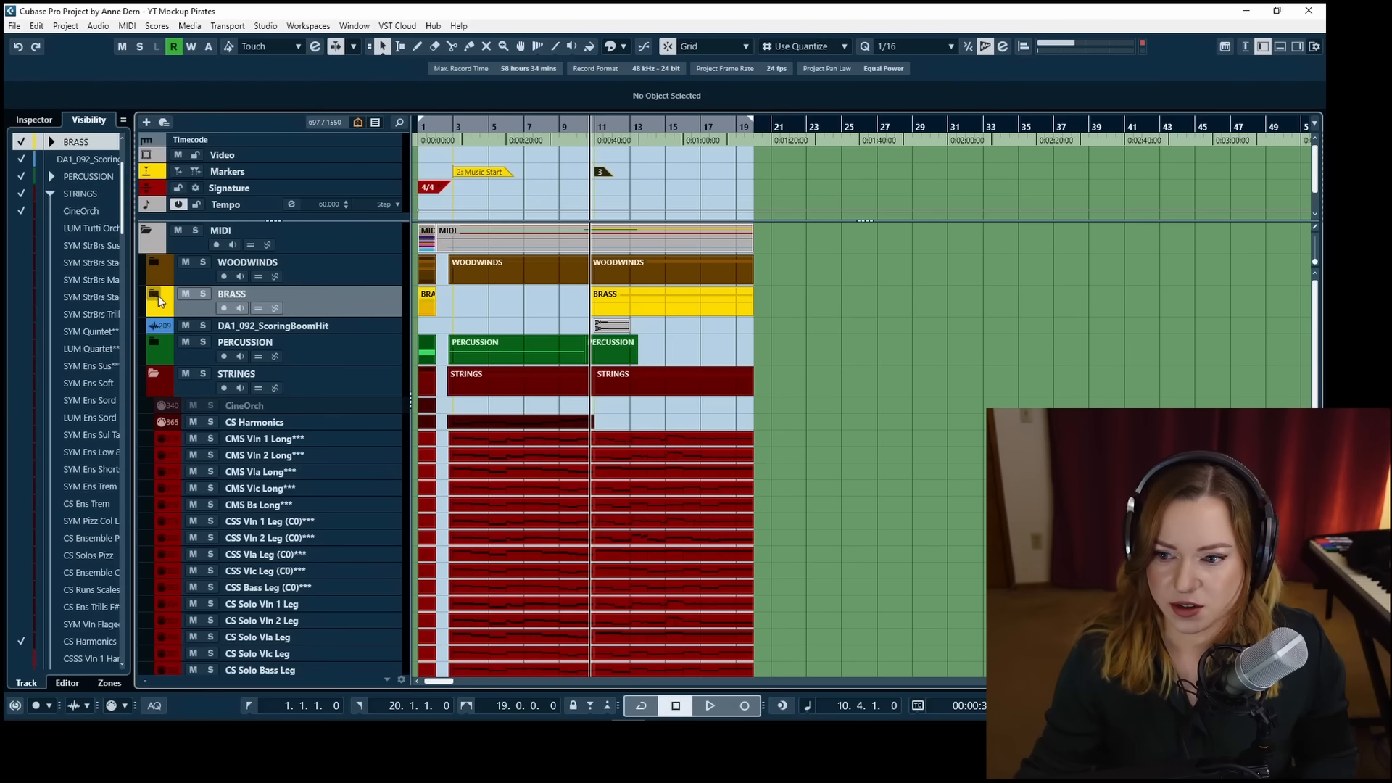
pyautogui.click(155, 376)
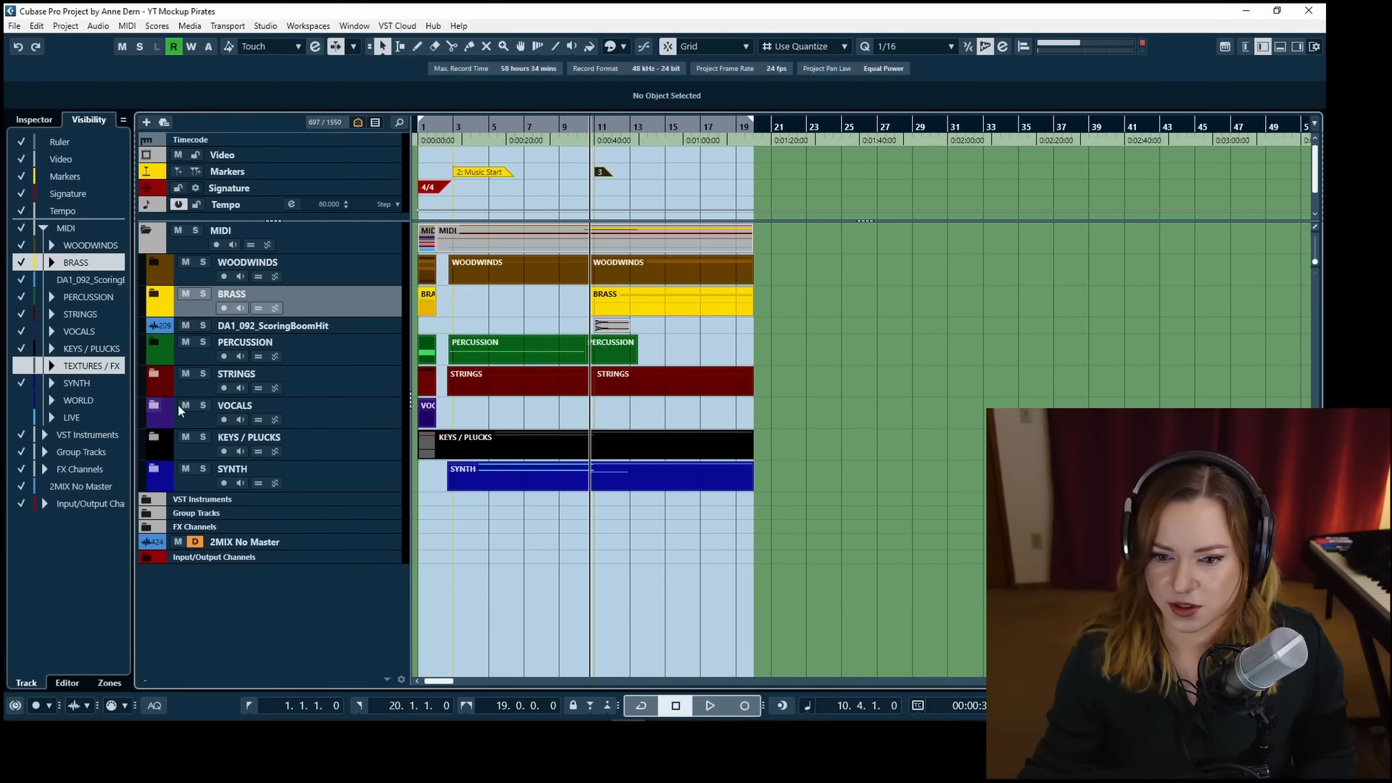
pyautogui.click(177, 406)
pyautogui.doubleClick(648, 439)
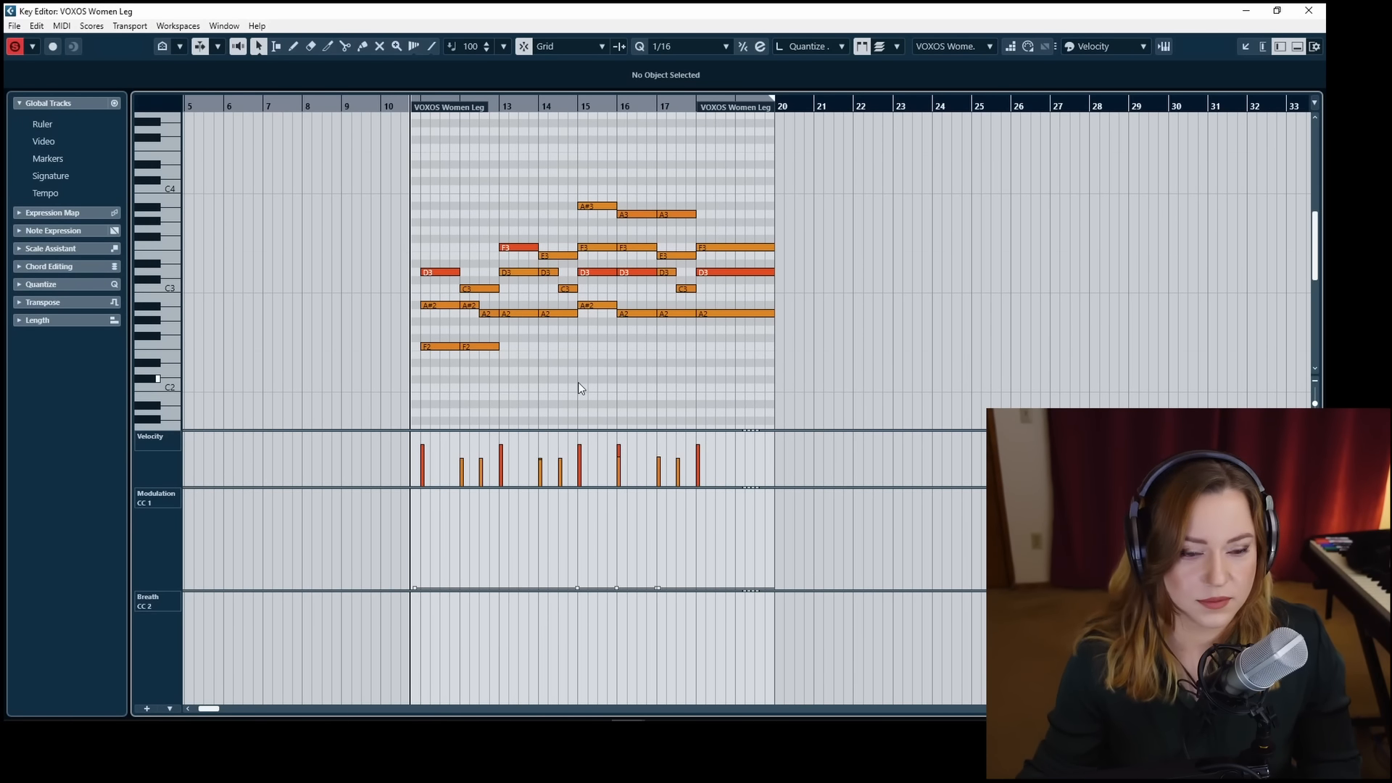
# Play the VOXOS Women Leg part and draw a CC 1 Modulation rise to about 32 in bar 11.
pyautogui.press('space')
pyautogui.press('8')
pyautogui.click(436, 562)
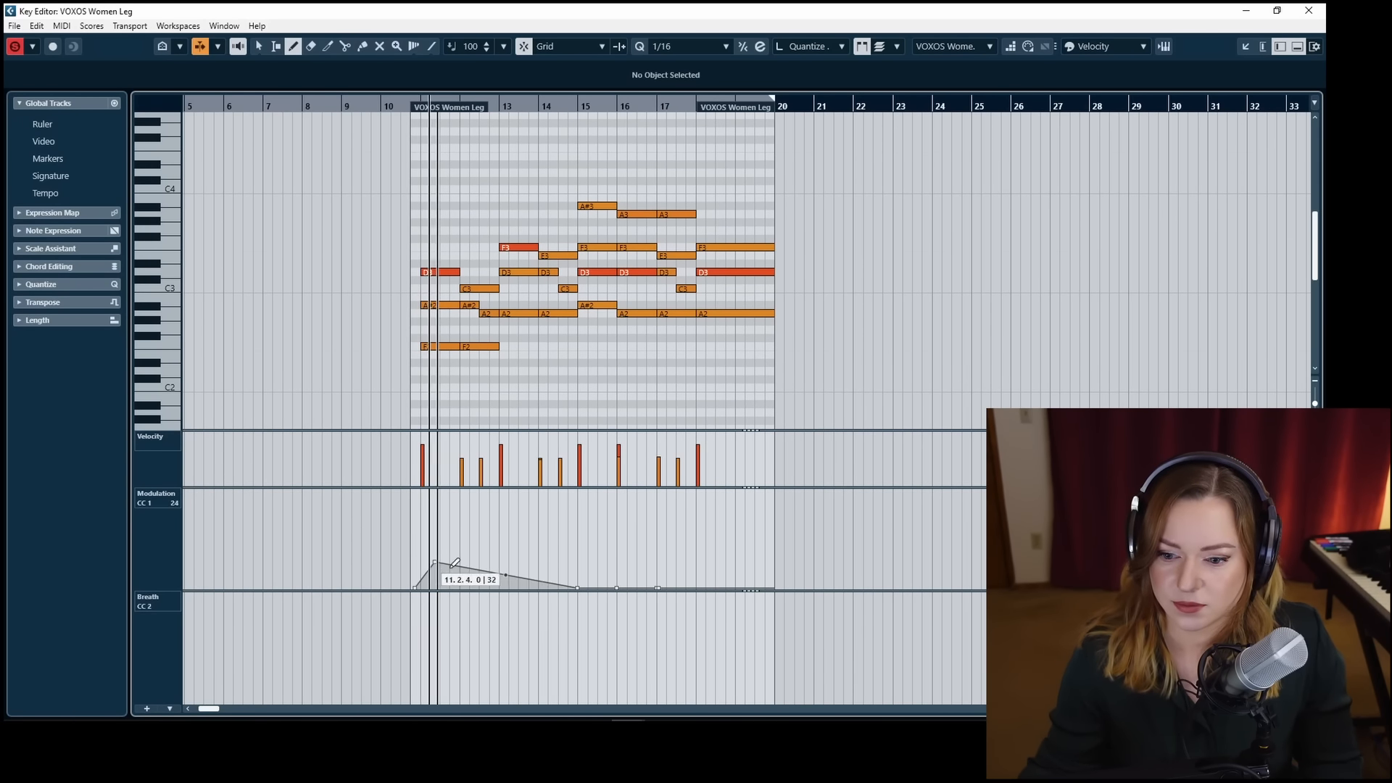
pyautogui.press('1')
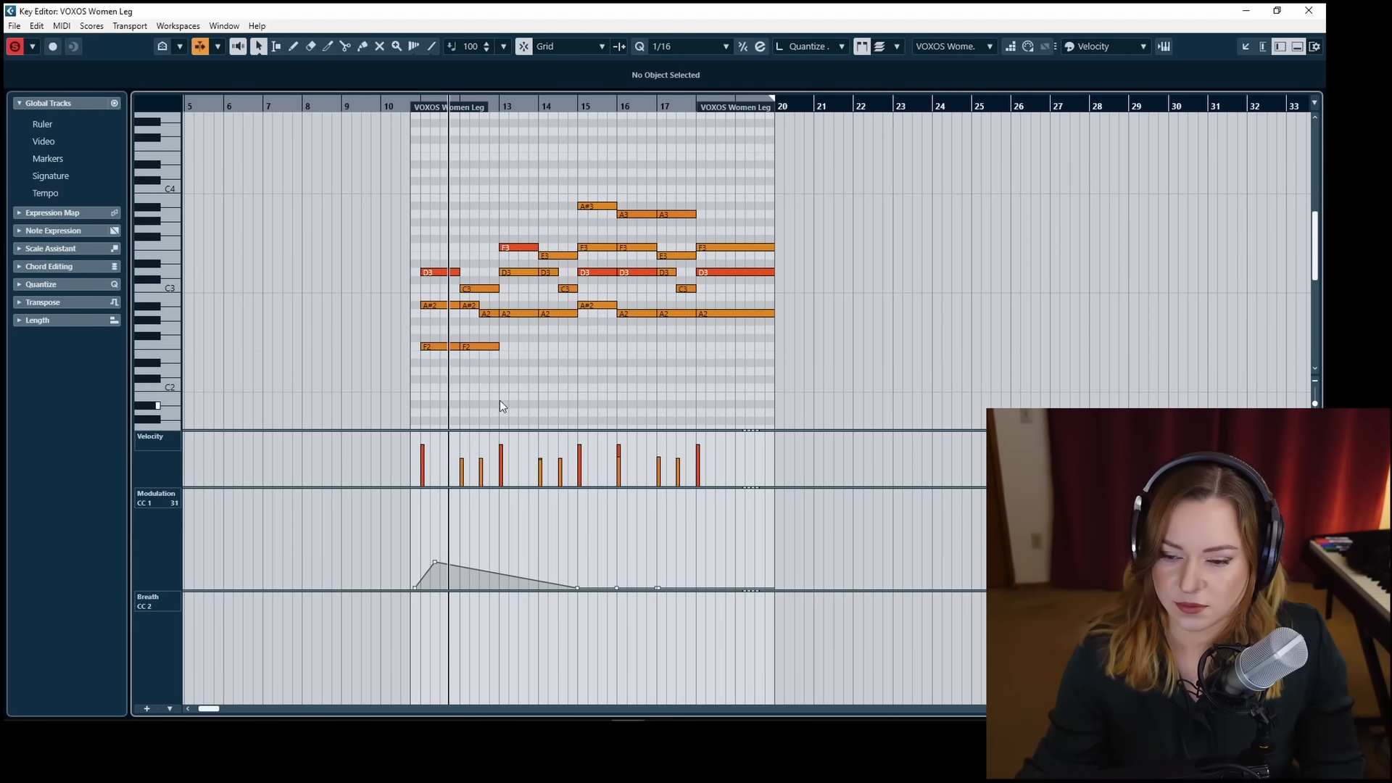
pyautogui.moveTo(436, 333); pyautogui.dragTo(508, 359)
pyautogui.press('Delete')
pyautogui.hotkey('ctrl', 'z')
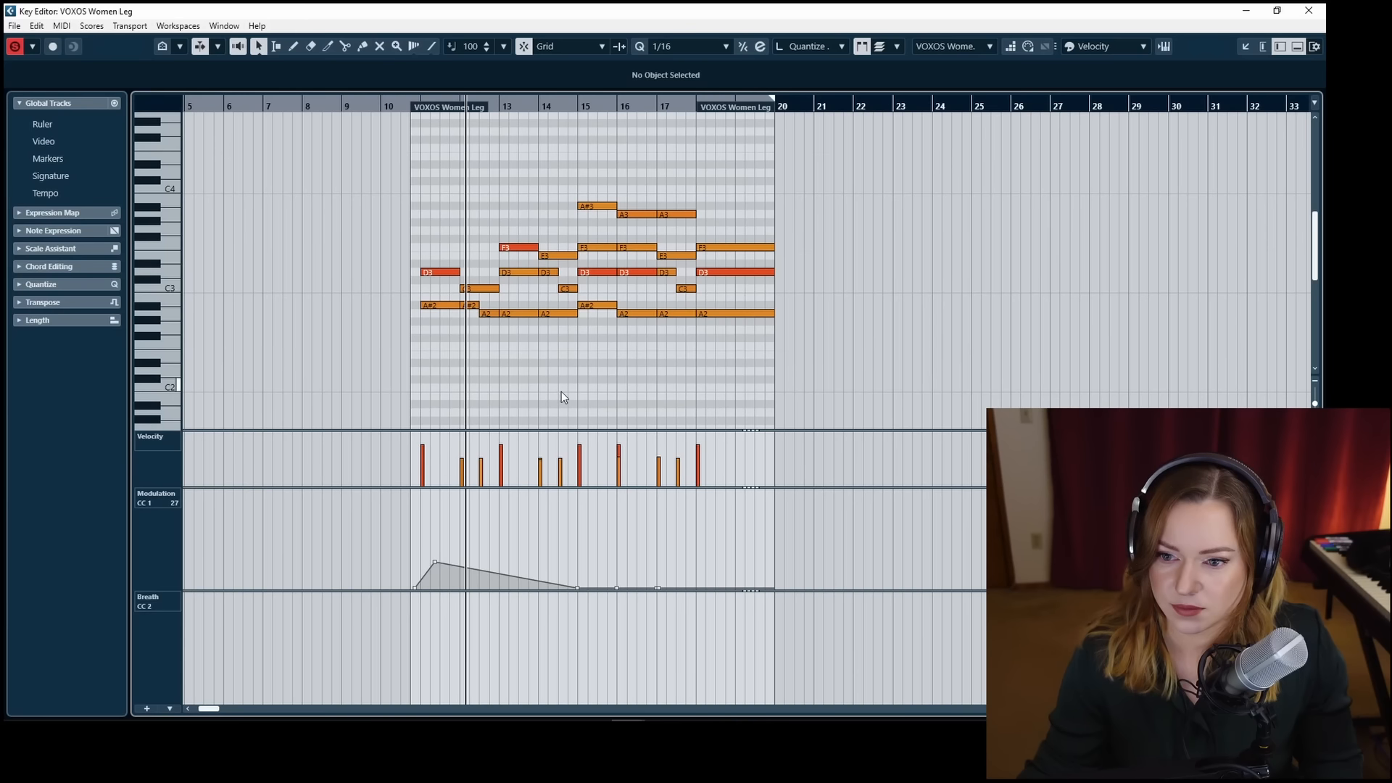
# Transpose the two low F2 notes in bars 11 and 12 up an octave to F3.
pyautogui.moveTo(521, 376); pyautogui.dragTo(445, 362)
pyautogui.hotkey('shift', 'Up')
pyautogui.hotkey('shift', 'Up')
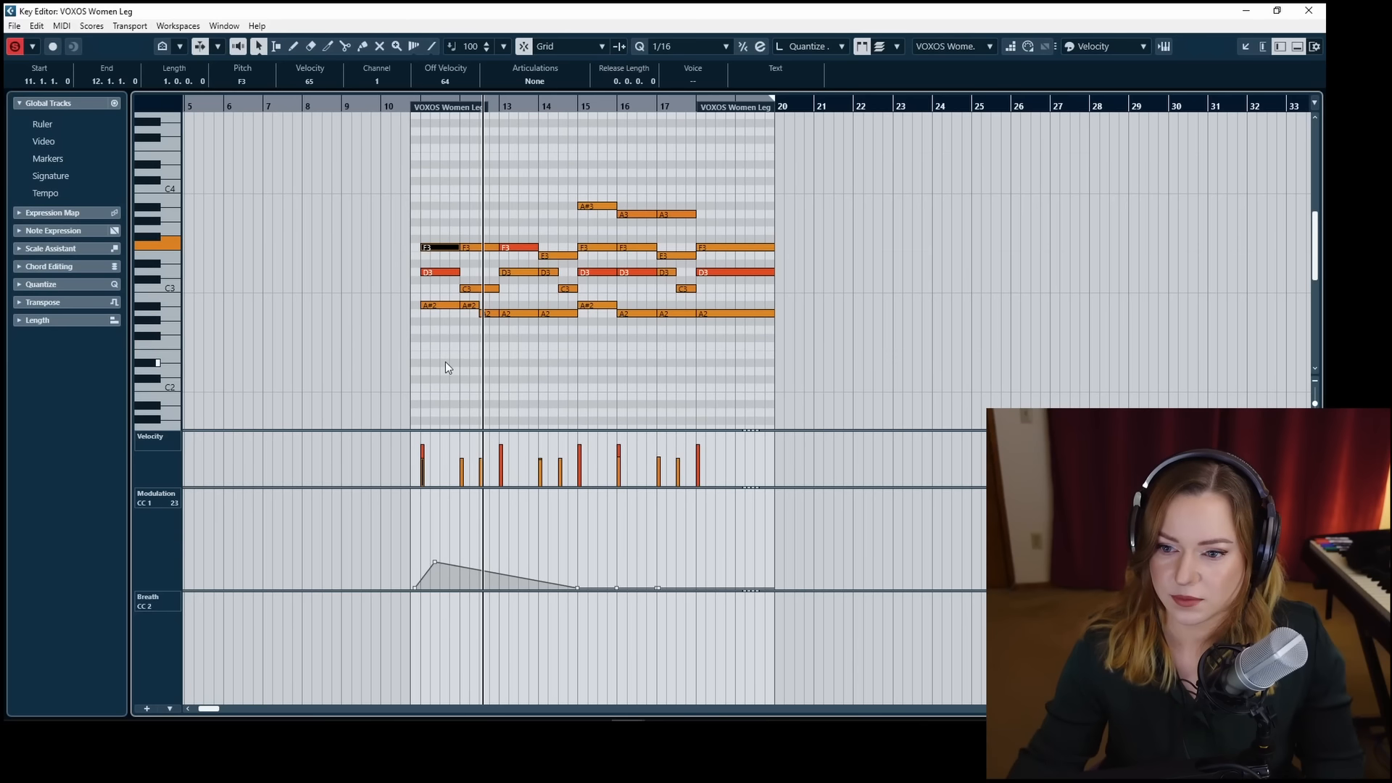
pyautogui.click(527, 362)
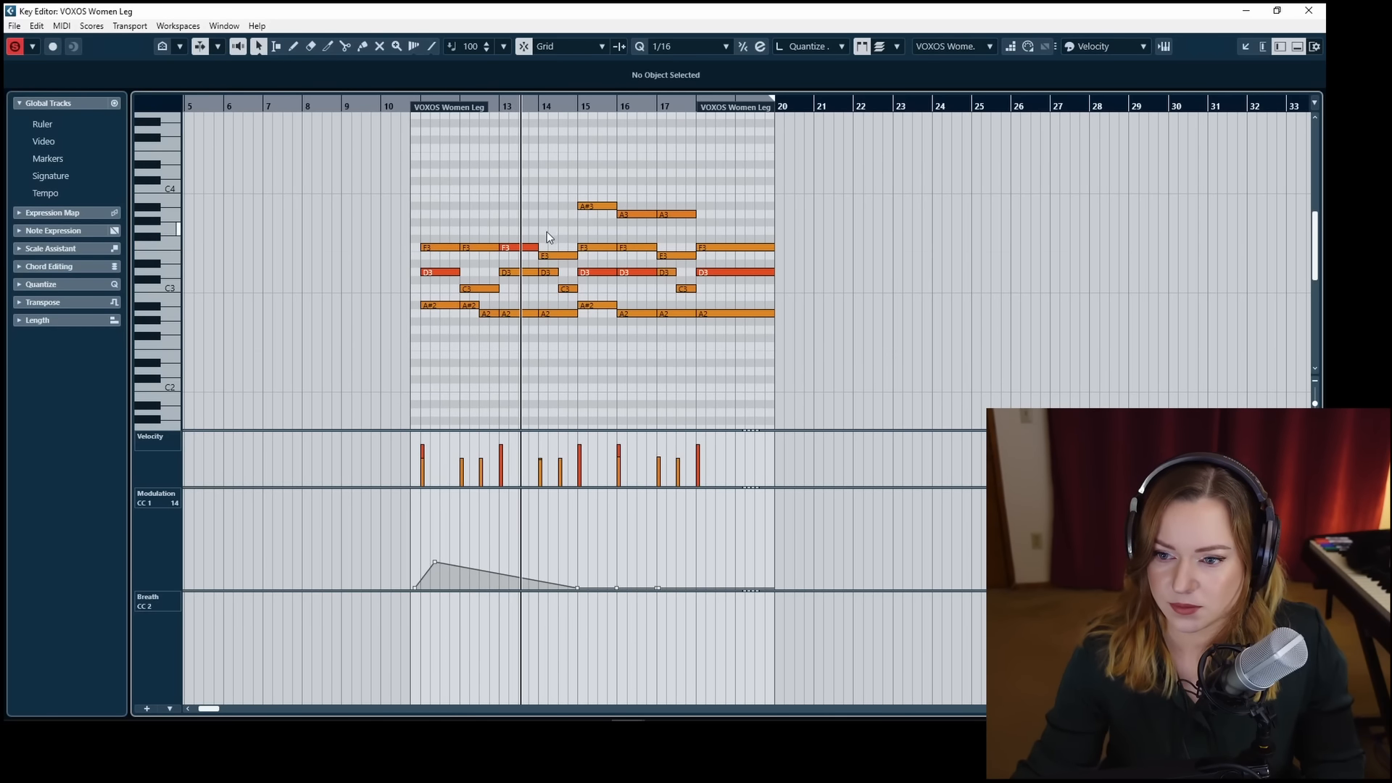
# Shorten the F3 note in bar 13 to end at 13.3 and draw an A3 from there to bar 14.
pyautogui.click(516, 248)
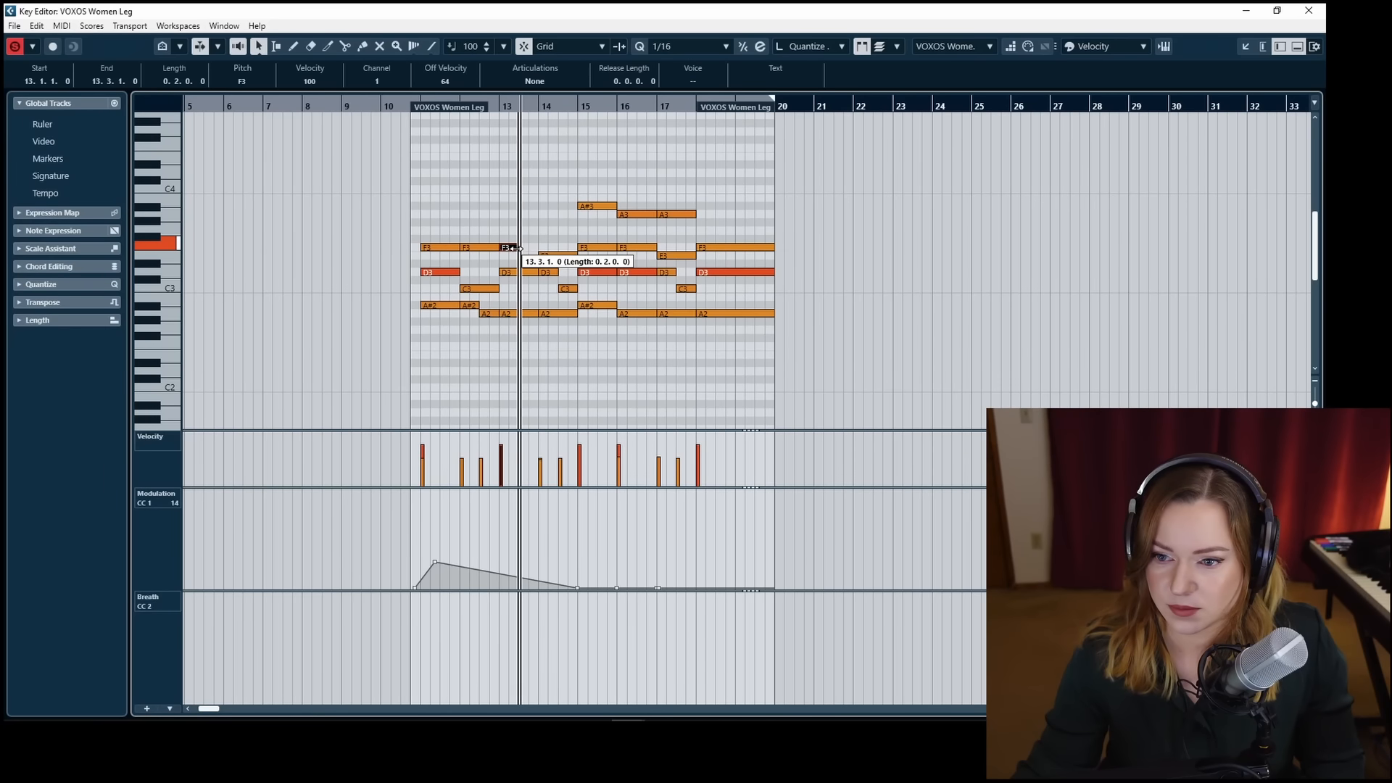
pyautogui.press('8')
pyautogui.moveTo(521, 213); pyautogui.dragTo(540, 213)
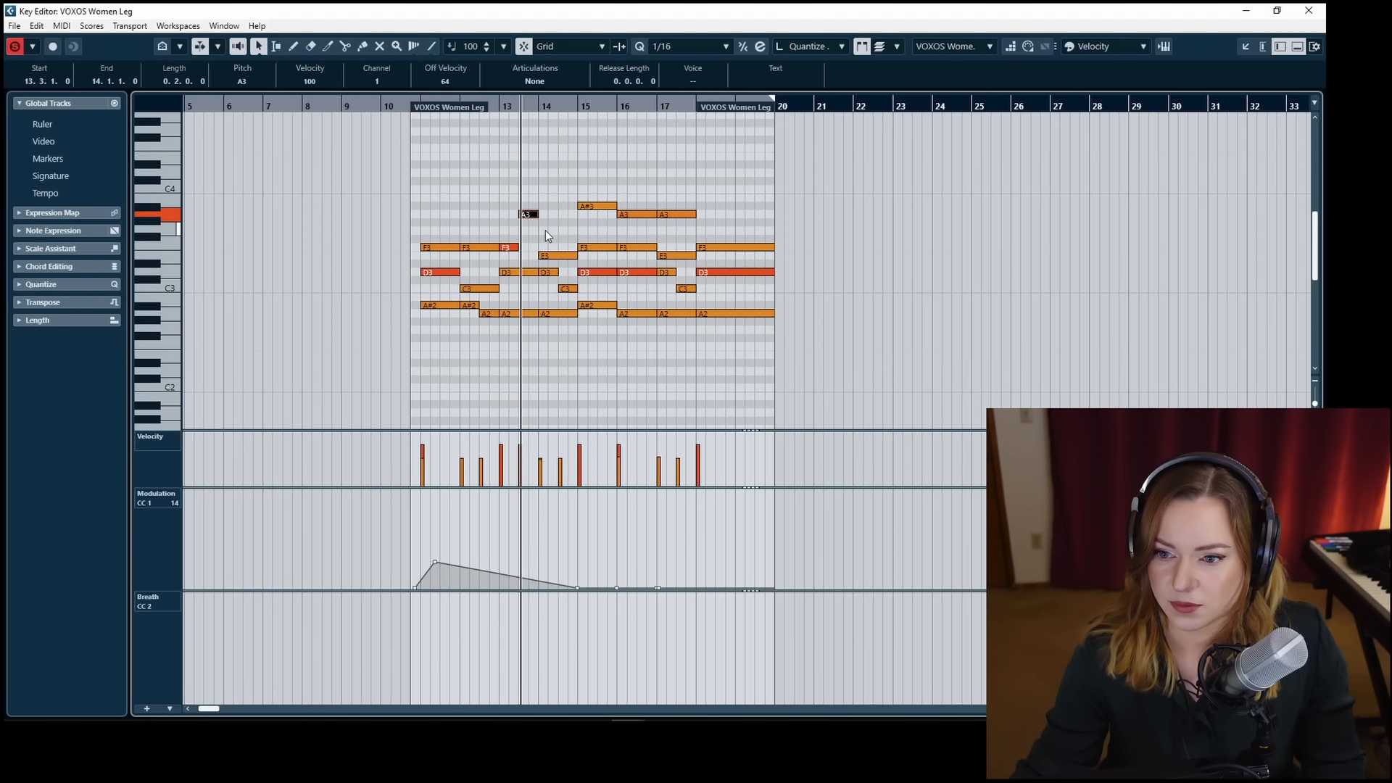
pyautogui.press('1')
# Play the revised VOXOS Women Leg voicing briefly from bar 11.
pyautogui.click(550, 256)
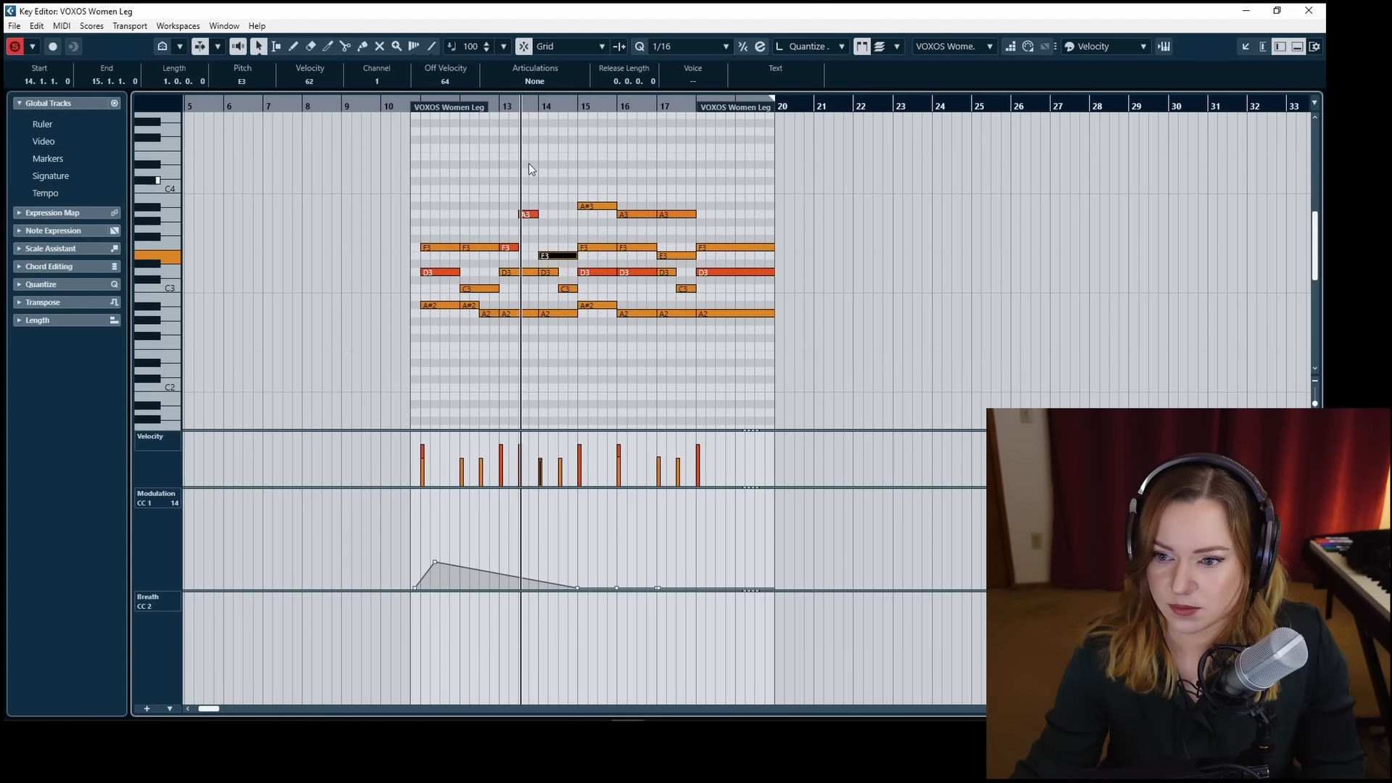
pyautogui.moveTo(500, 106); pyautogui.dragTo(433, 108)
pyautogui.click(539, 168)
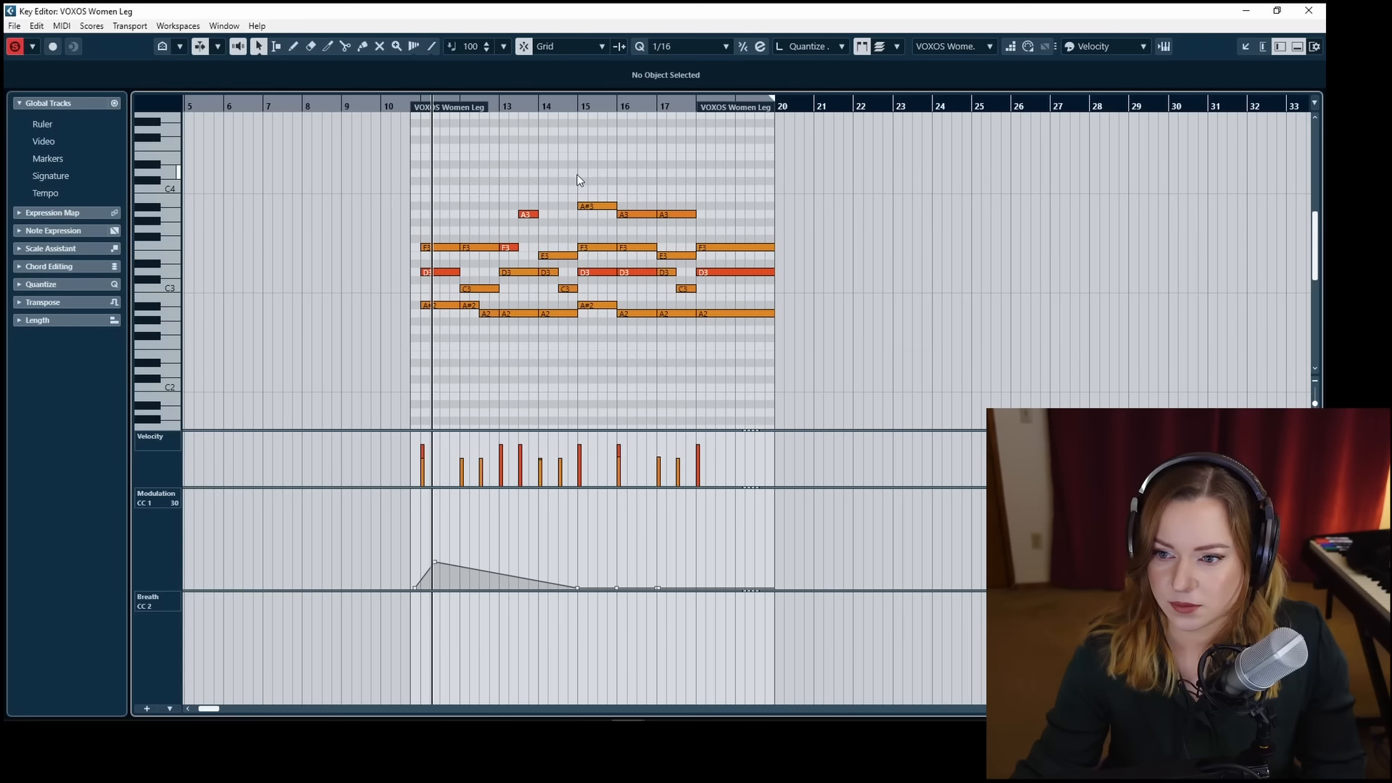
pyautogui.press('space')
pyautogui.press('space')
# Draw an A3 note from 14.3 to bar 15 in the VOXOS Women Leg part.
pyautogui.press('8')
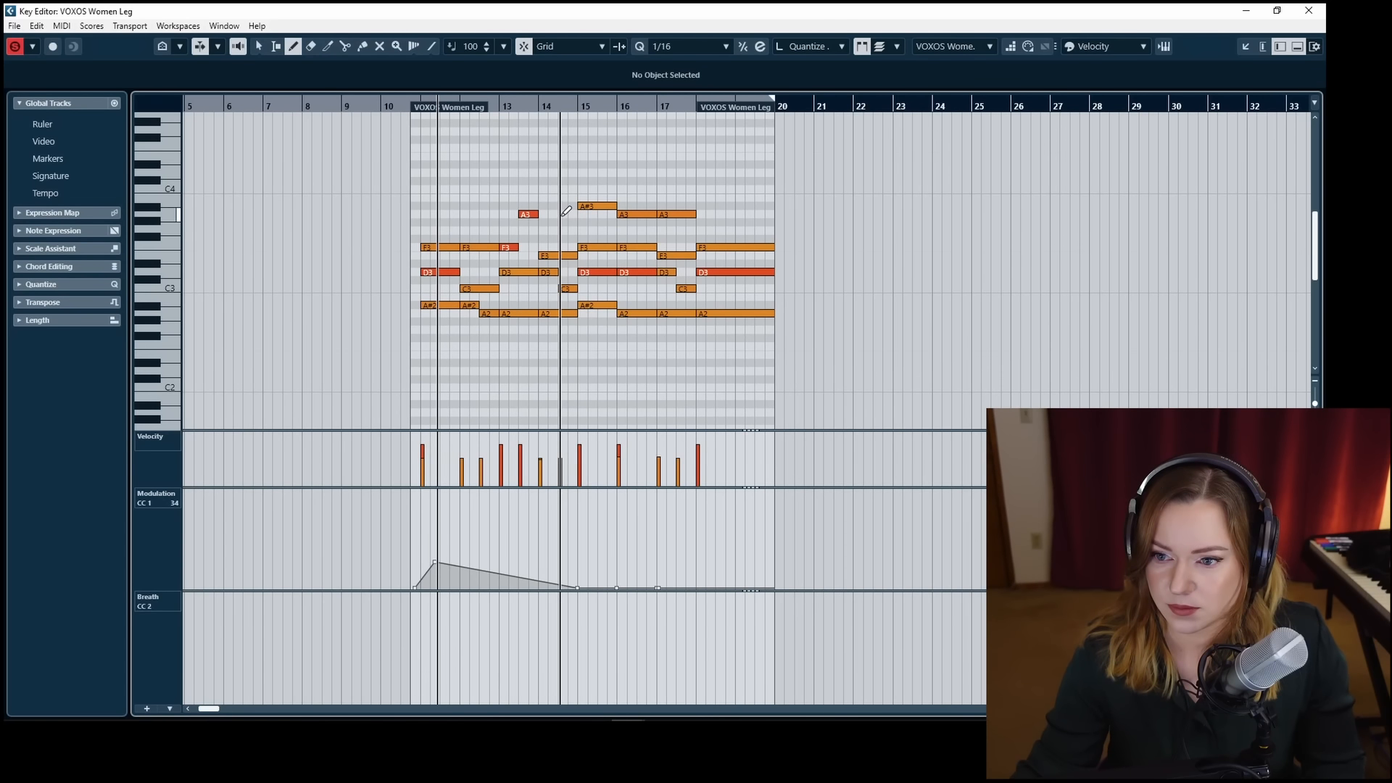
pyautogui.press('1')
pyautogui.click(573, 255)
pyautogui.press('8')
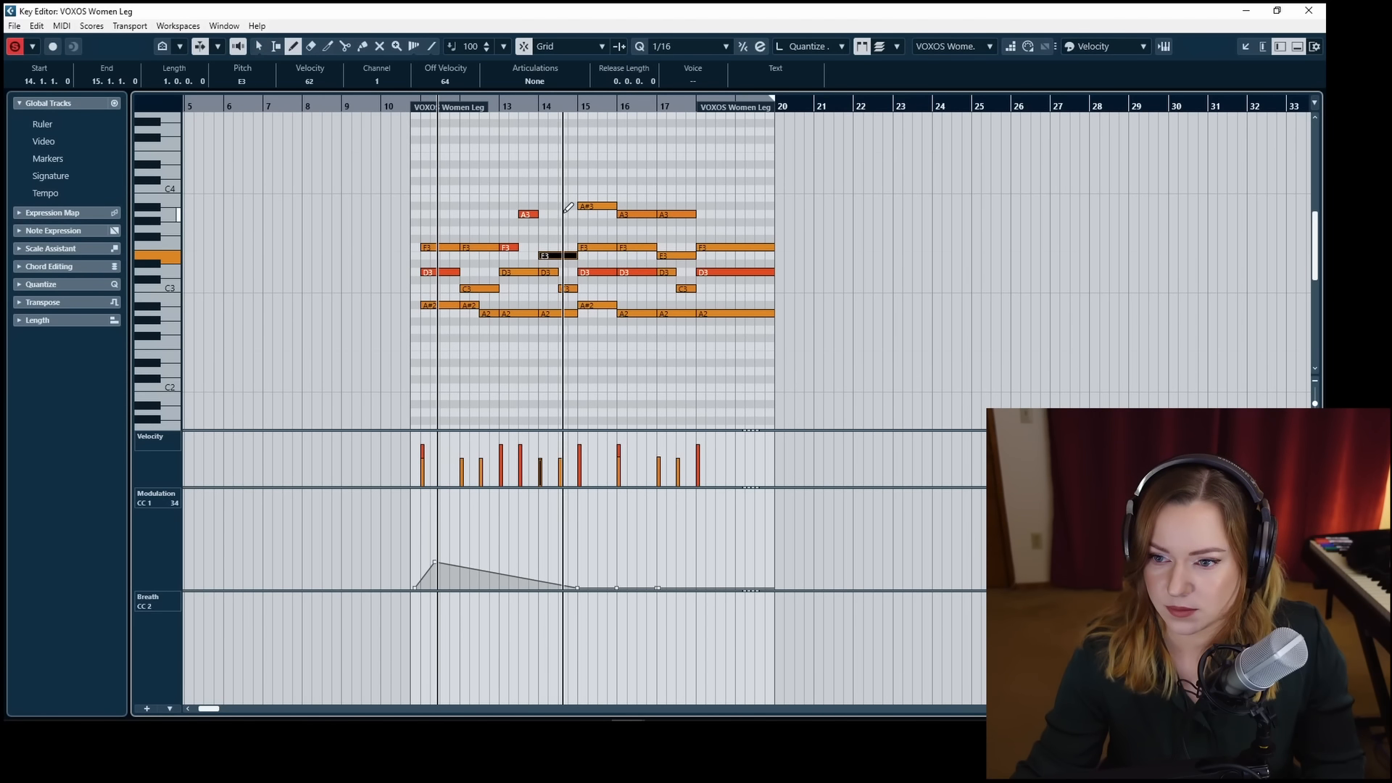
pyautogui.moveTo(558, 214); pyautogui.dragTo(577, 214)
pyautogui.press('1')
pyautogui.click(574, 165)
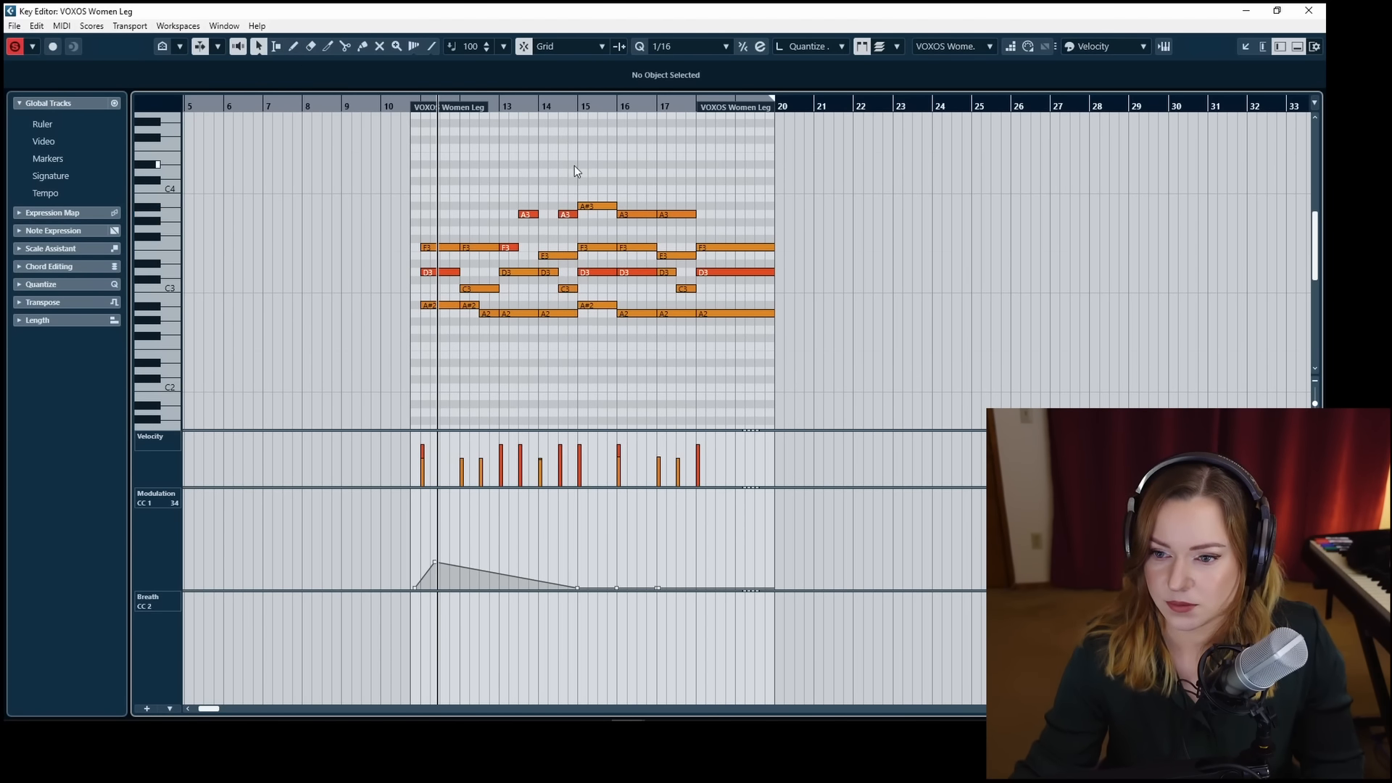
# Curve the CC 1 Modulation rise to a peak of 61 at bar 12 and show CC 11 Expression in the lowest controller lane.
pyautogui.press('4')
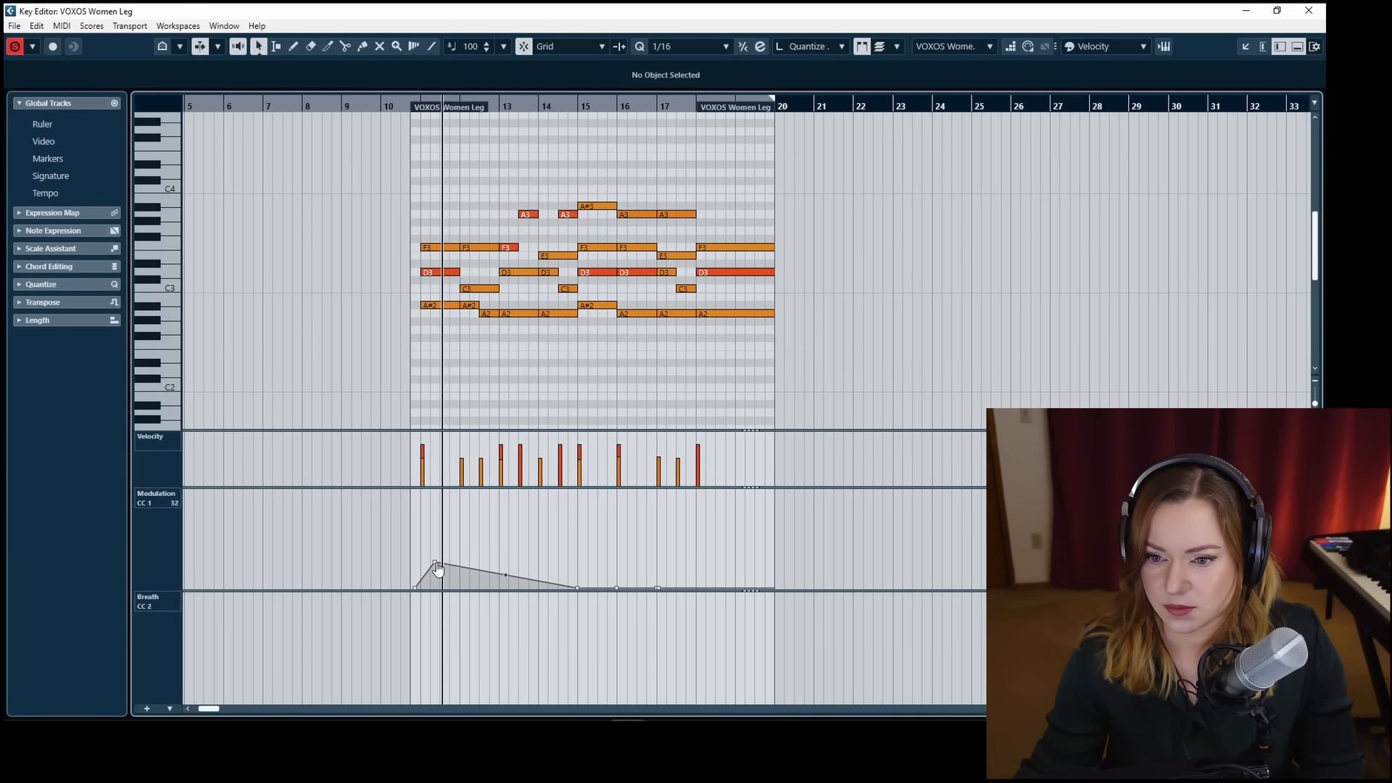
pyautogui.press('8')
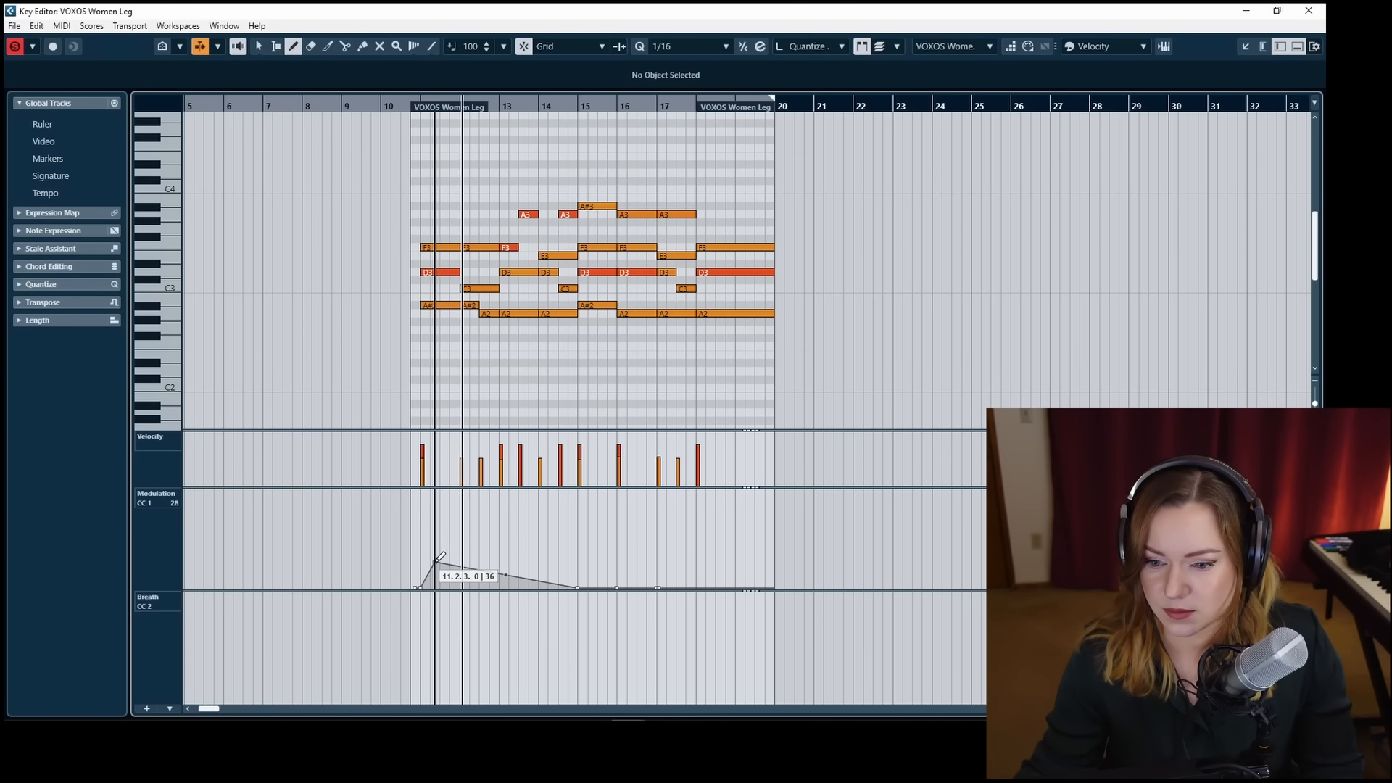
pyautogui.press('1')
pyautogui.moveTo(434, 561)
pyautogui.mouseDown()
pyautogui.moveTo(463, 552)
pyautogui.moveTo(438, 559)
pyautogui.mouseUp()
pyautogui.press('8')
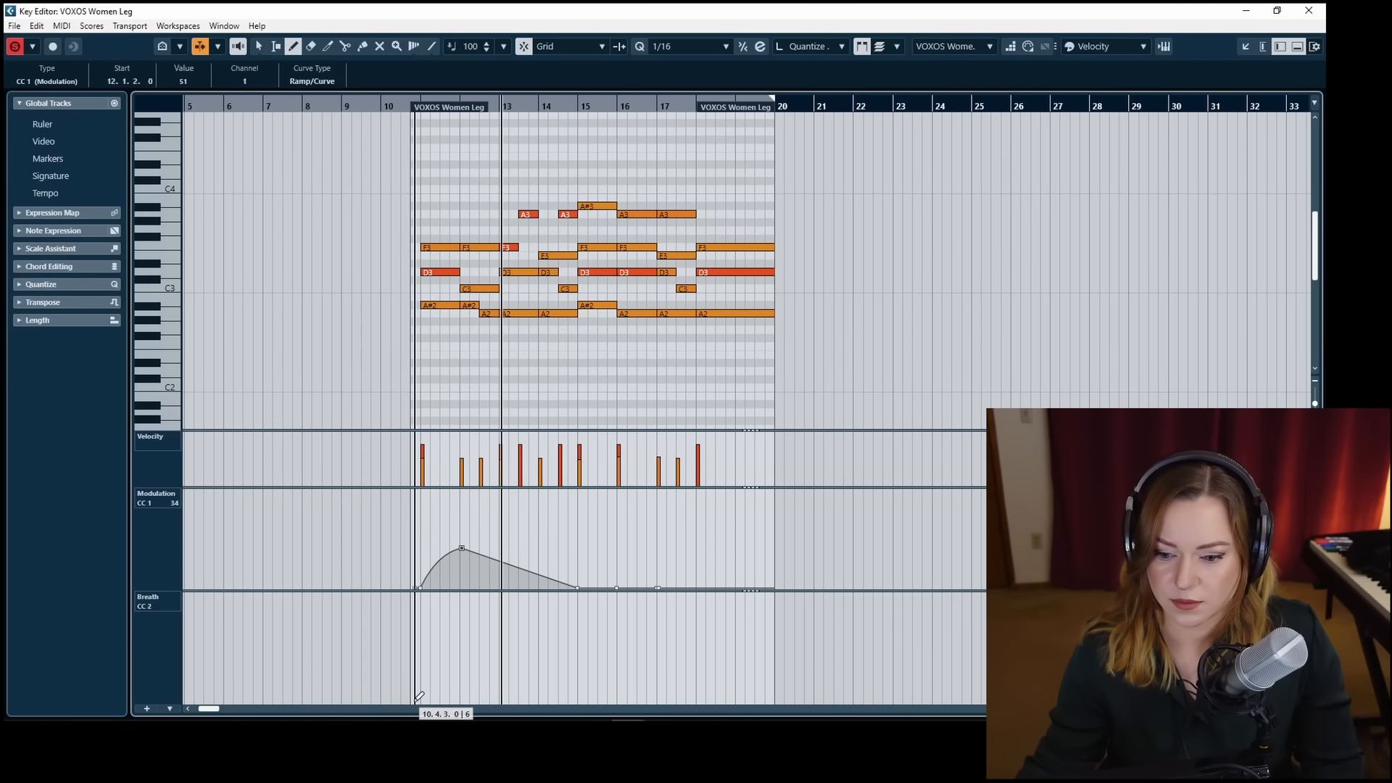
pyautogui.click(414, 702)
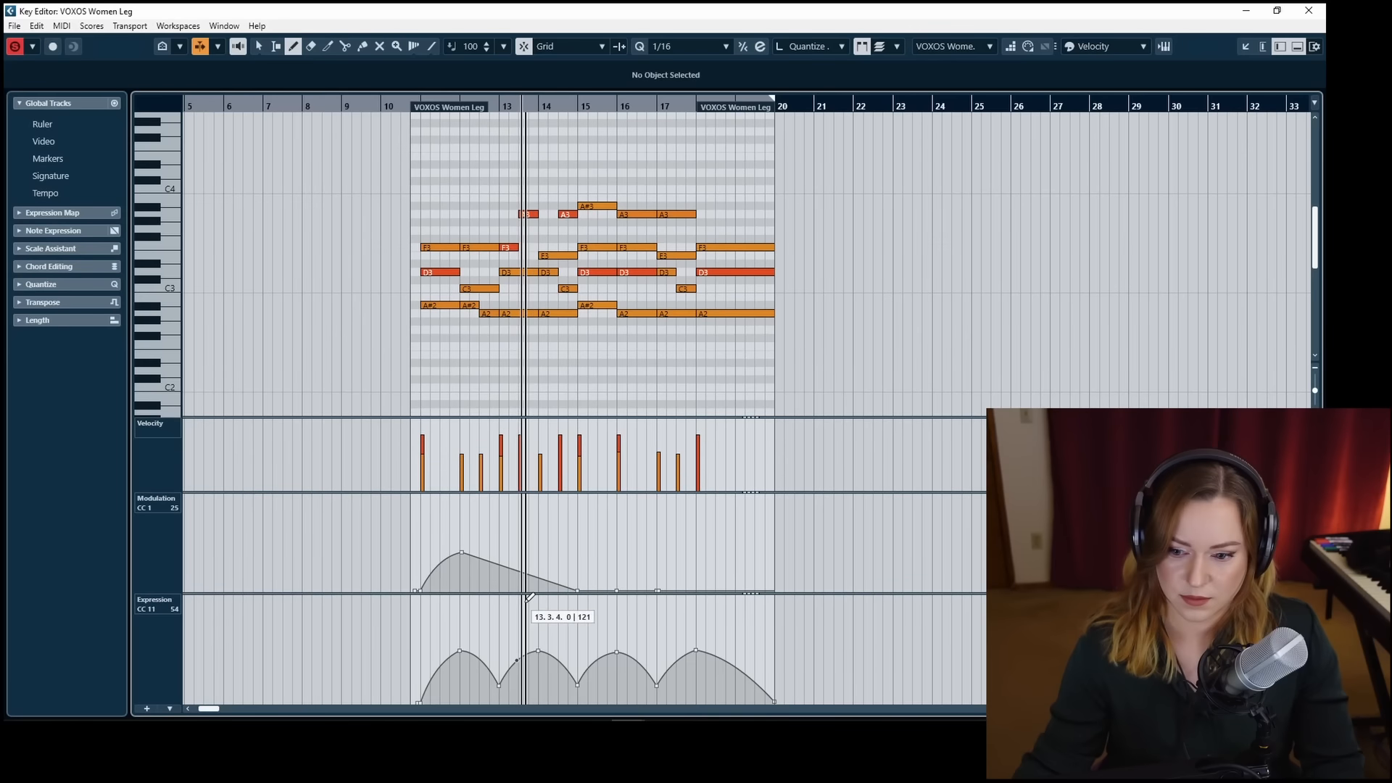
pyautogui.moveTo(463, 553); pyautogui.dragTo(462, 551)
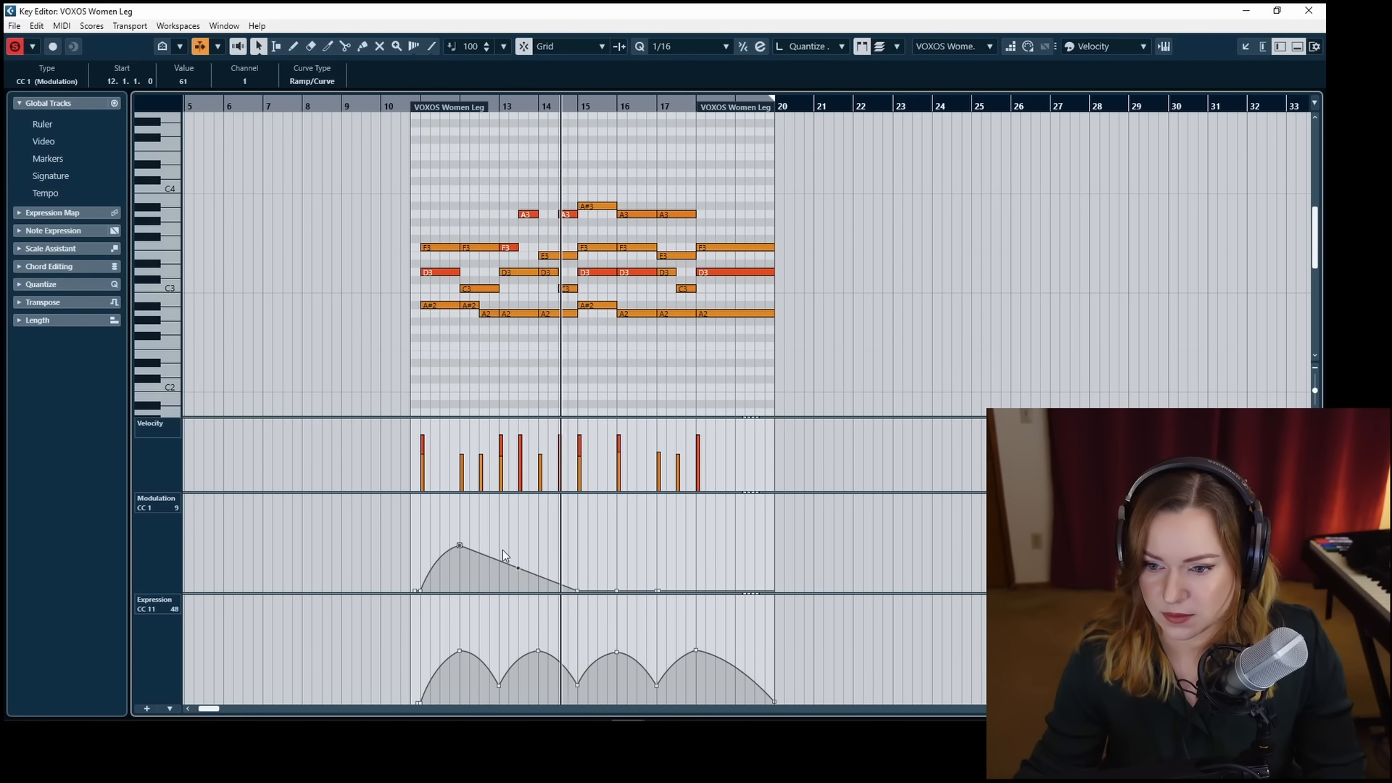
# Add curved Modulation swells peaking at 73 at bar 14 and higher at bar 16, with dips at bars 13 and 15.
pyautogui.press('8')
pyautogui.click(500, 575)
pyautogui.press('1')
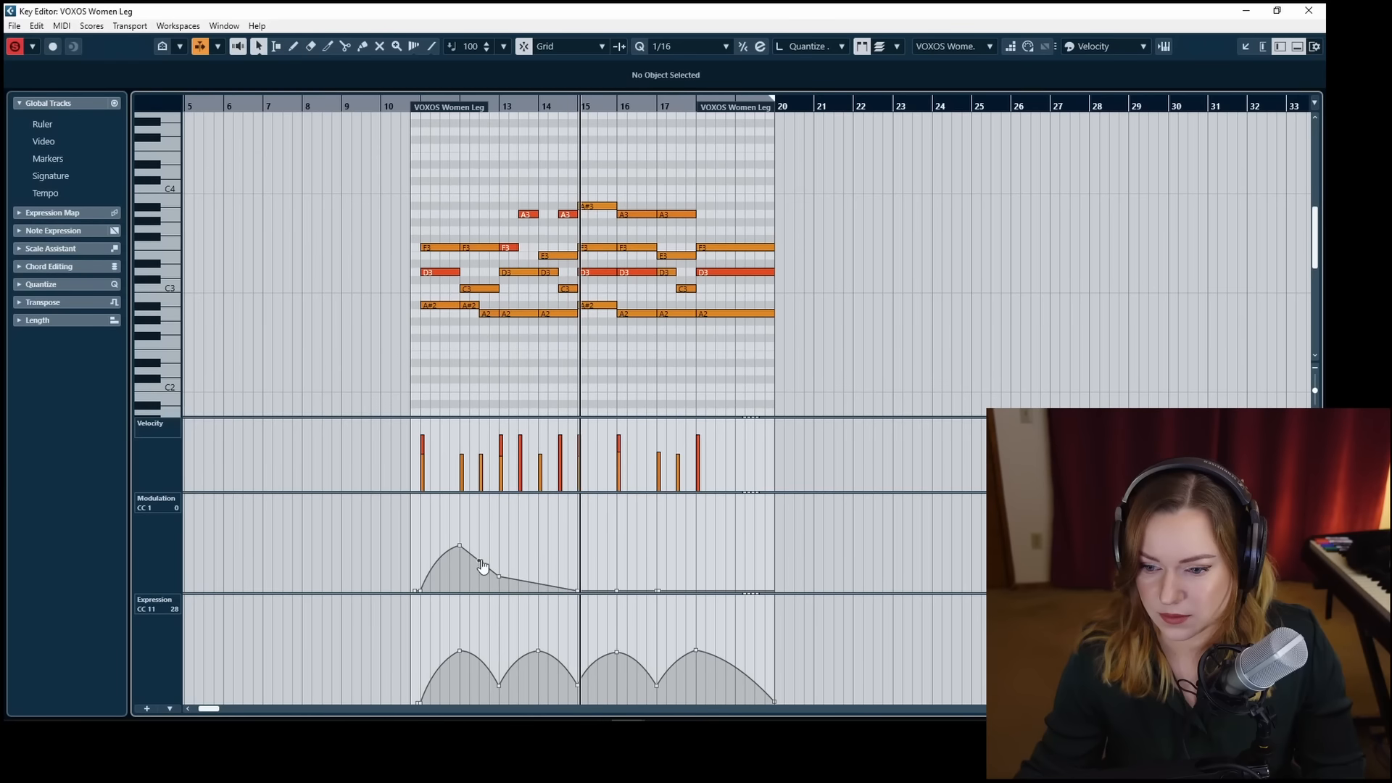
pyautogui.moveTo(537, 583); pyautogui.dragTo(539, 542)
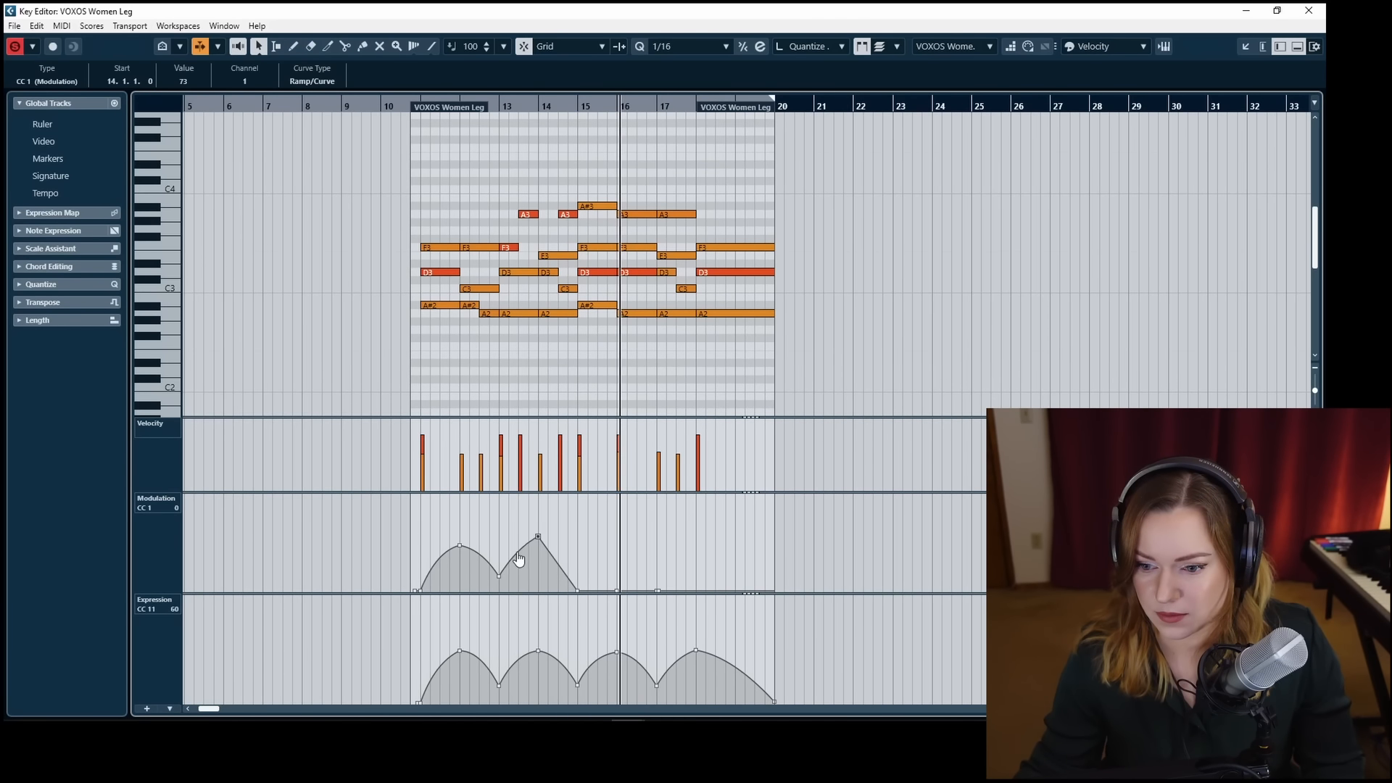
pyautogui.click(408, 104)
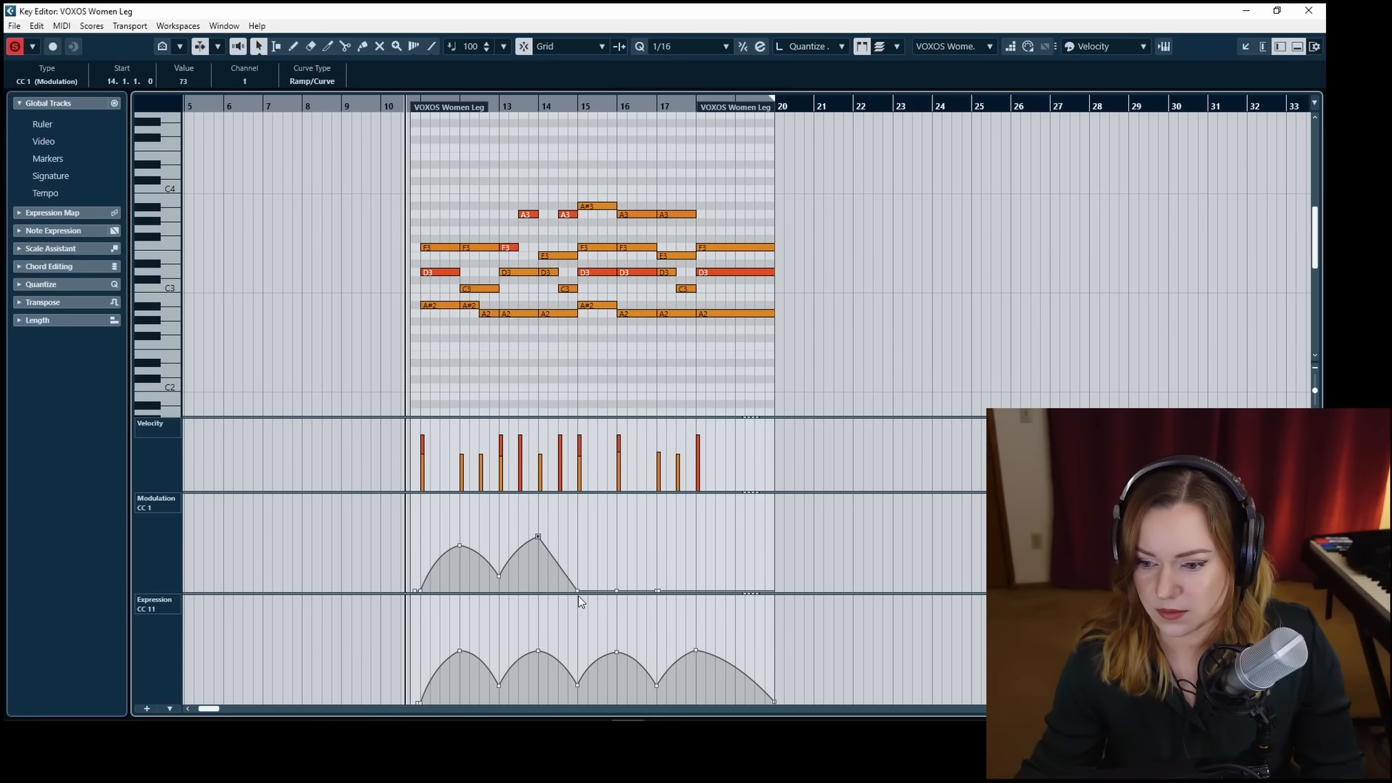
pyautogui.moveTo(578, 590); pyautogui.dragTo(617, 531)
pyautogui.click(657, 590)
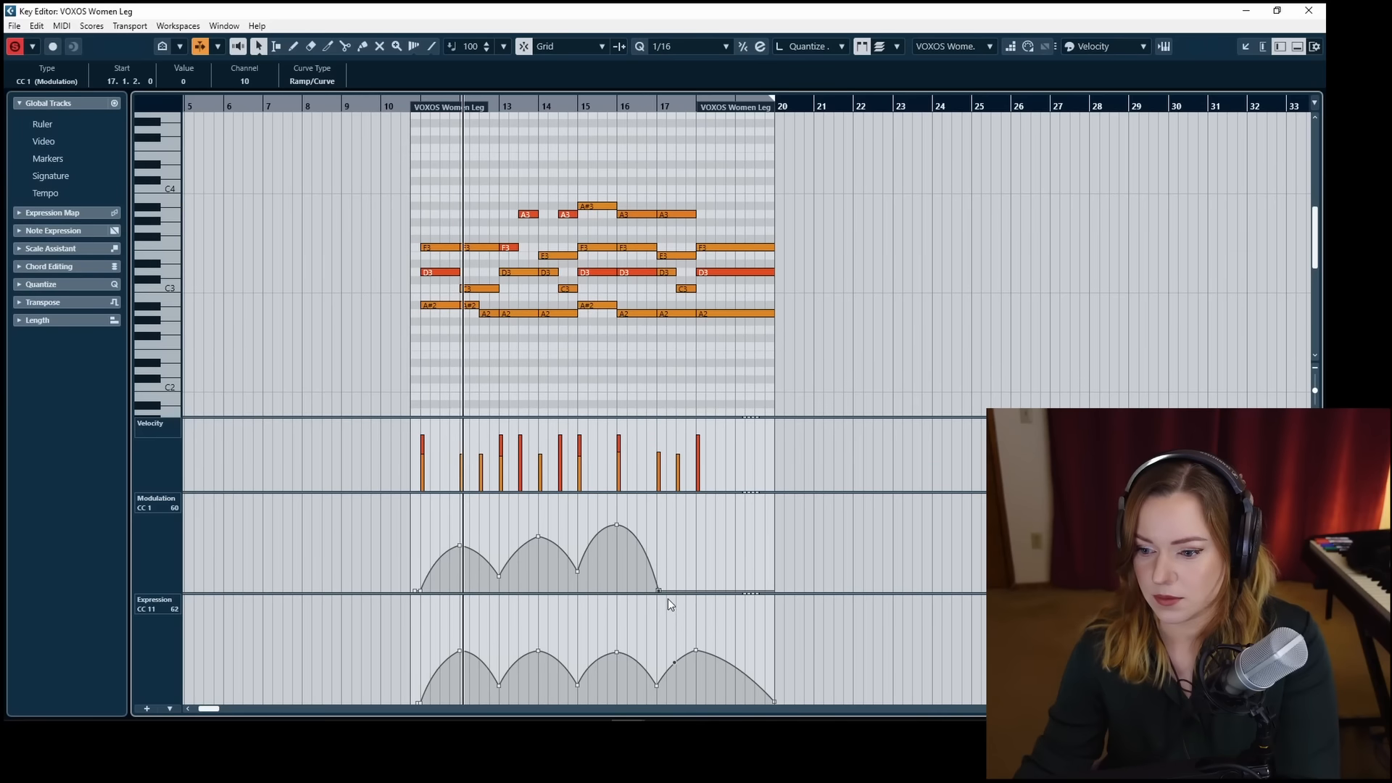
# Shape a last Modulation swell from a dip at bar 17 to a peak at bar 18, curving down to 0 at bar 20.
pyautogui.moveTo(671, 593); pyautogui.dragTo(669, 578)
pyautogui.click(696, 549)
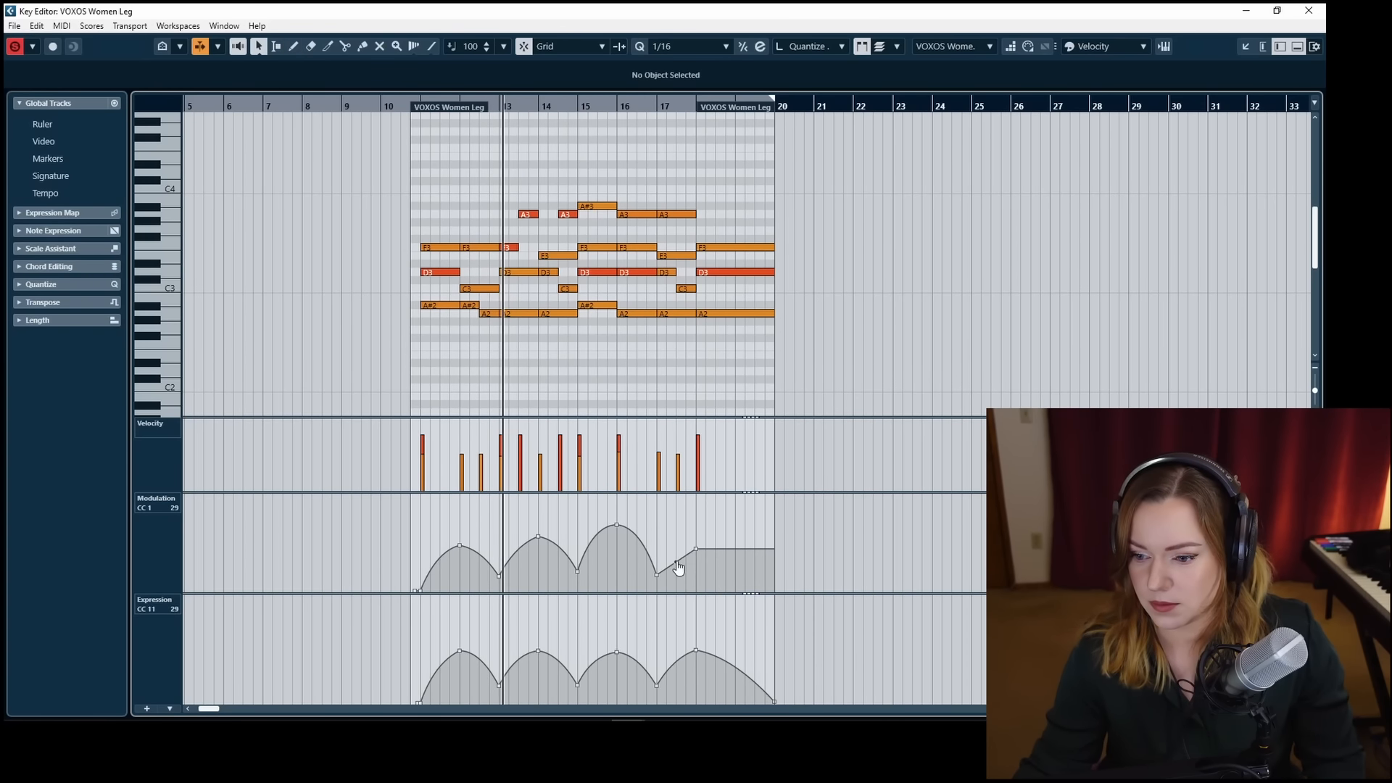
pyautogui.press('8')
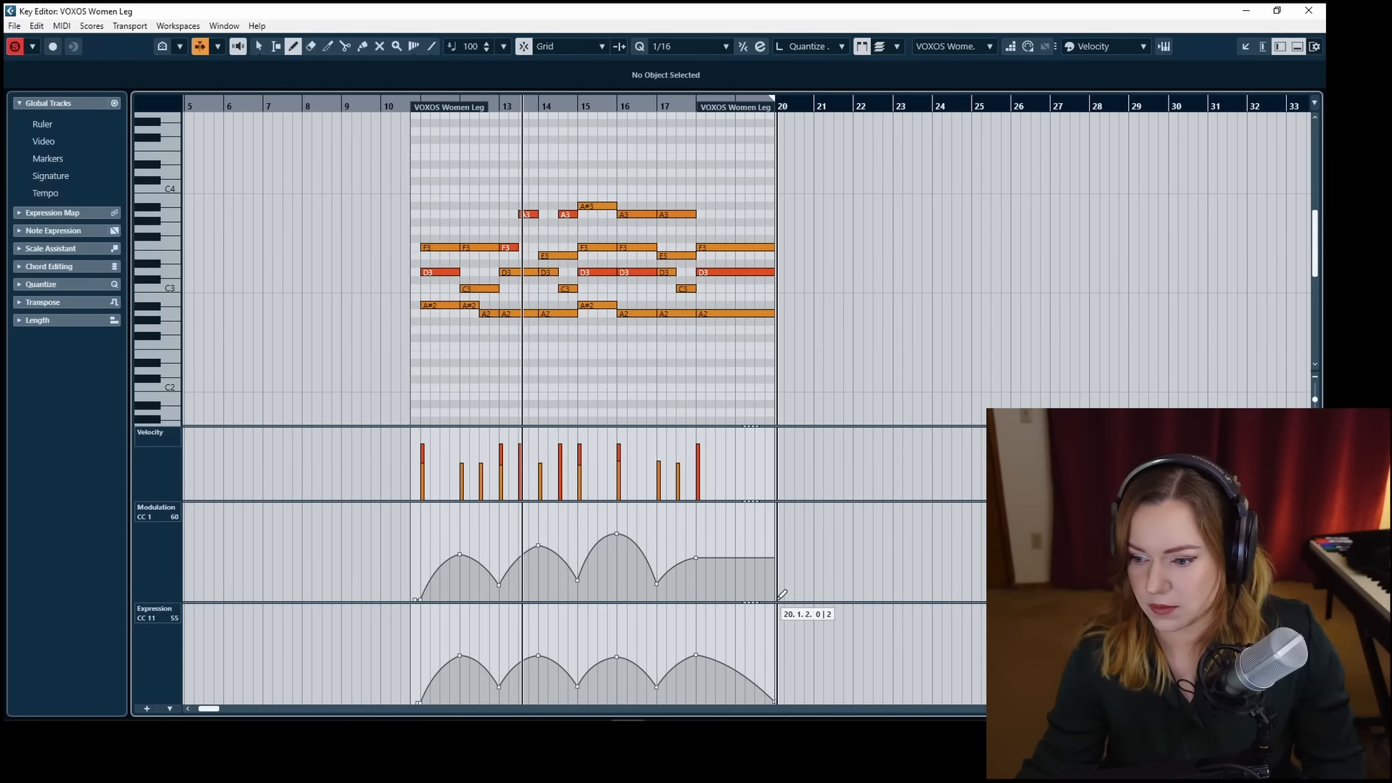
pyautogui.click(775, 592)
pyautogui.press('1')
pyautogui.click(775, 601)
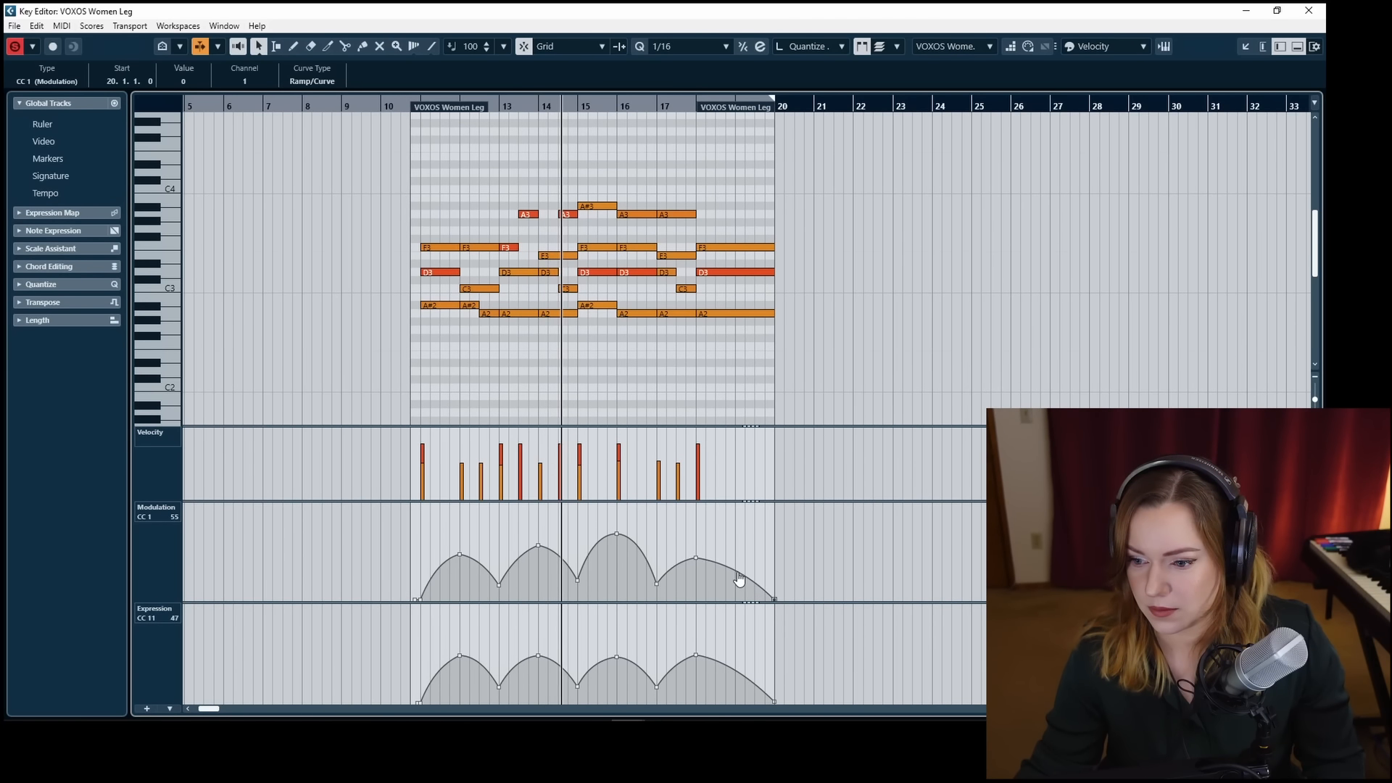
pyautogui.click(651, 345)
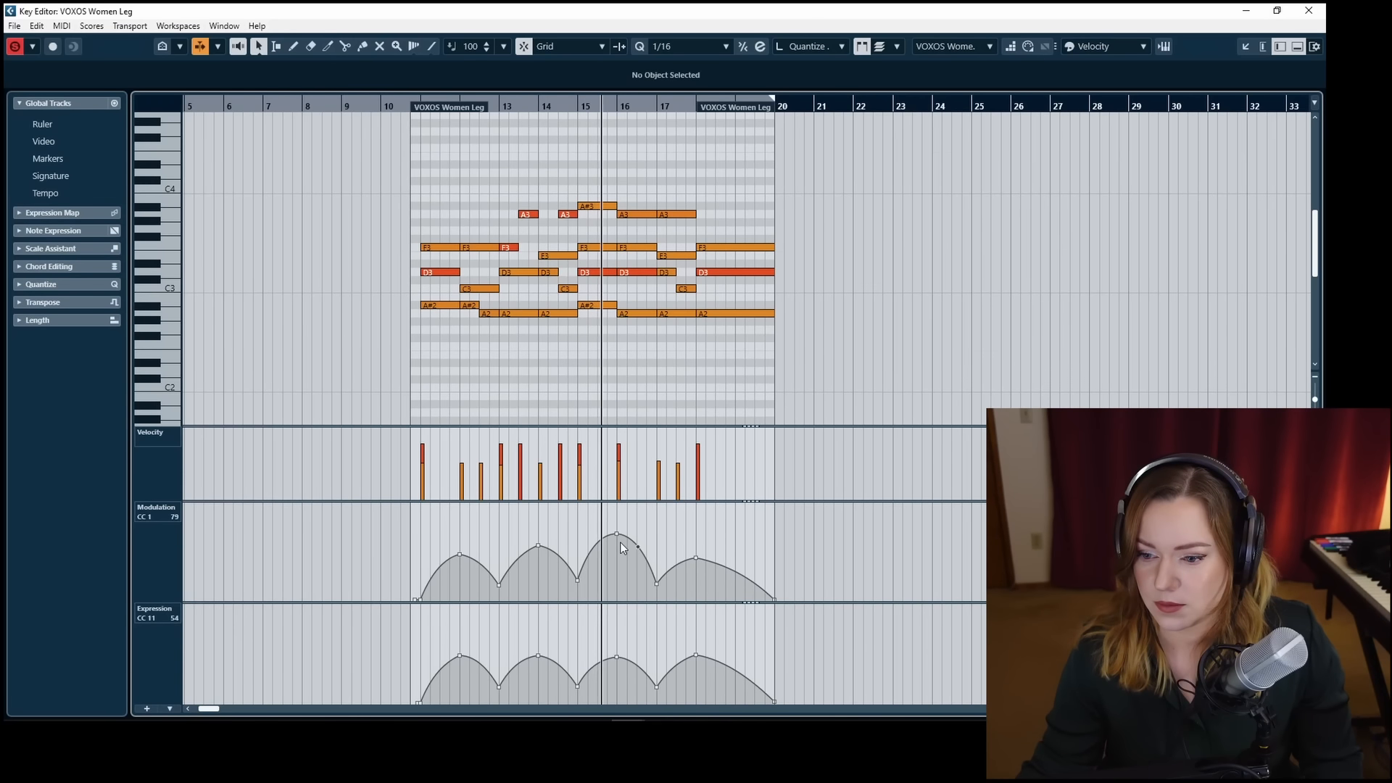
# Draw a D4 note from 16.3 to bar 17 and start an E4 note at bar 17.
pyautogui.press('8')
pyautogui.click(638, 172)
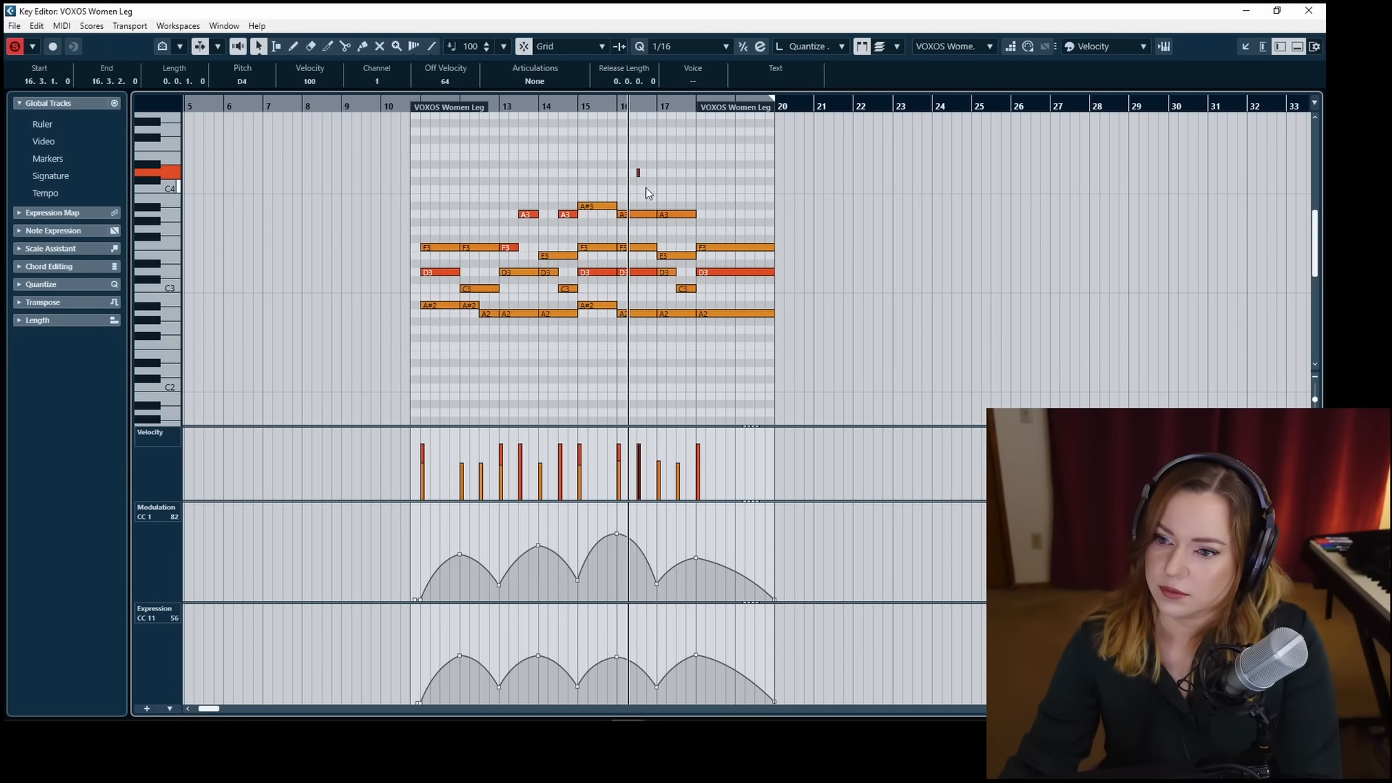
pyautogui.press('Delete')
pyautogui.press('8')
pyautogui.moveTo(638, 172); pyautogui.dragTo(657, 172)
pyautogui.click(661, 156)
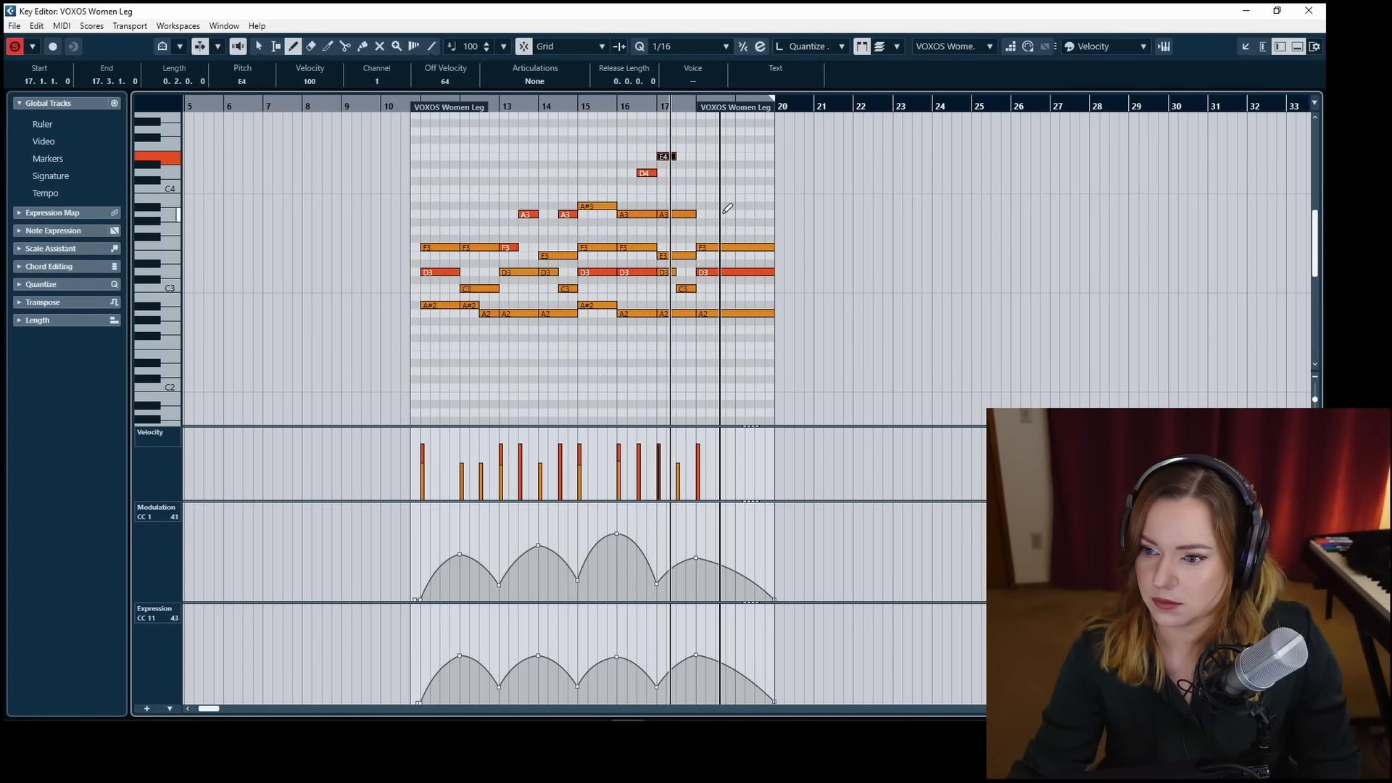
pyautogui.press('1')
# Extend the E4 to bar 18 and draw sustained D4 and A3 notes from bar 18 to bar 20.
pyautogui.moveTo(676, 156); pyautogui.dragTo(772, 172)
pyautogui.press('8')
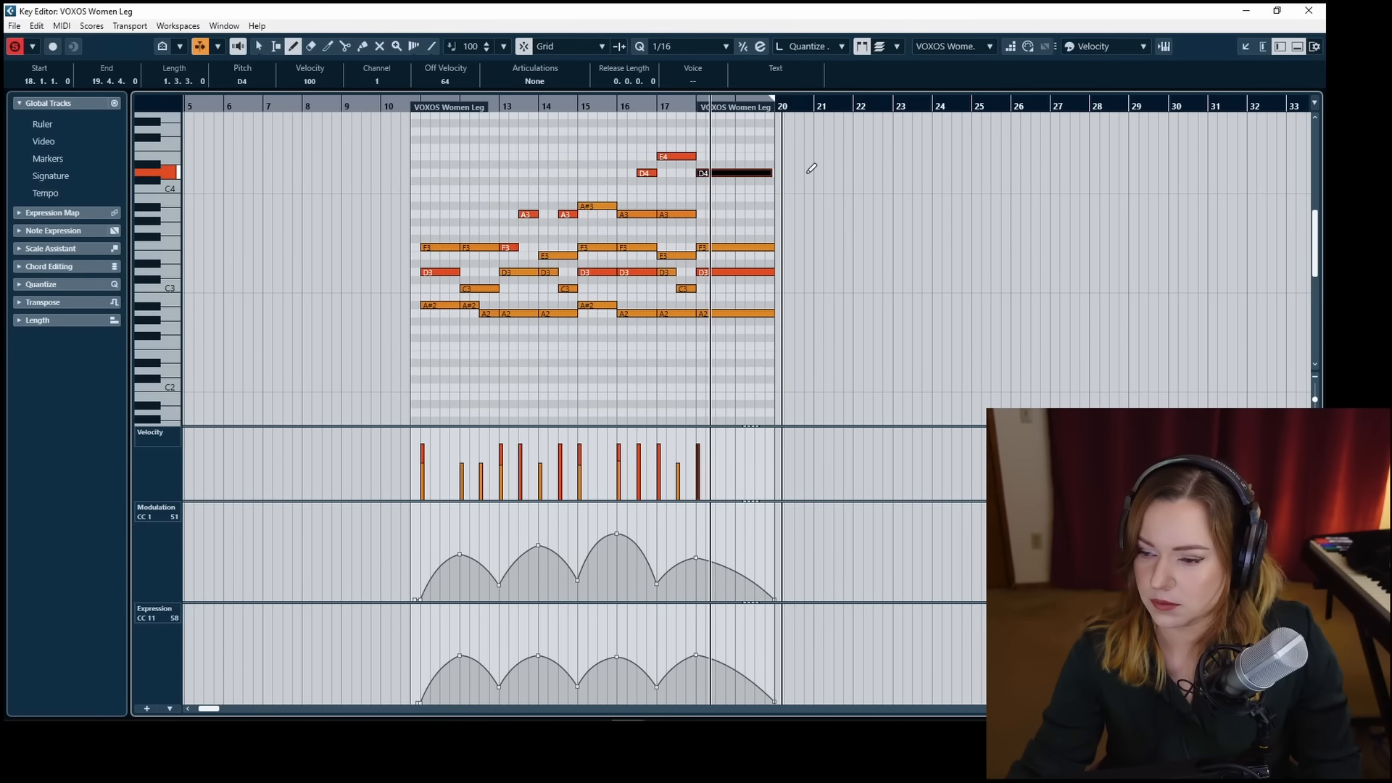
pyautogui.press('1')
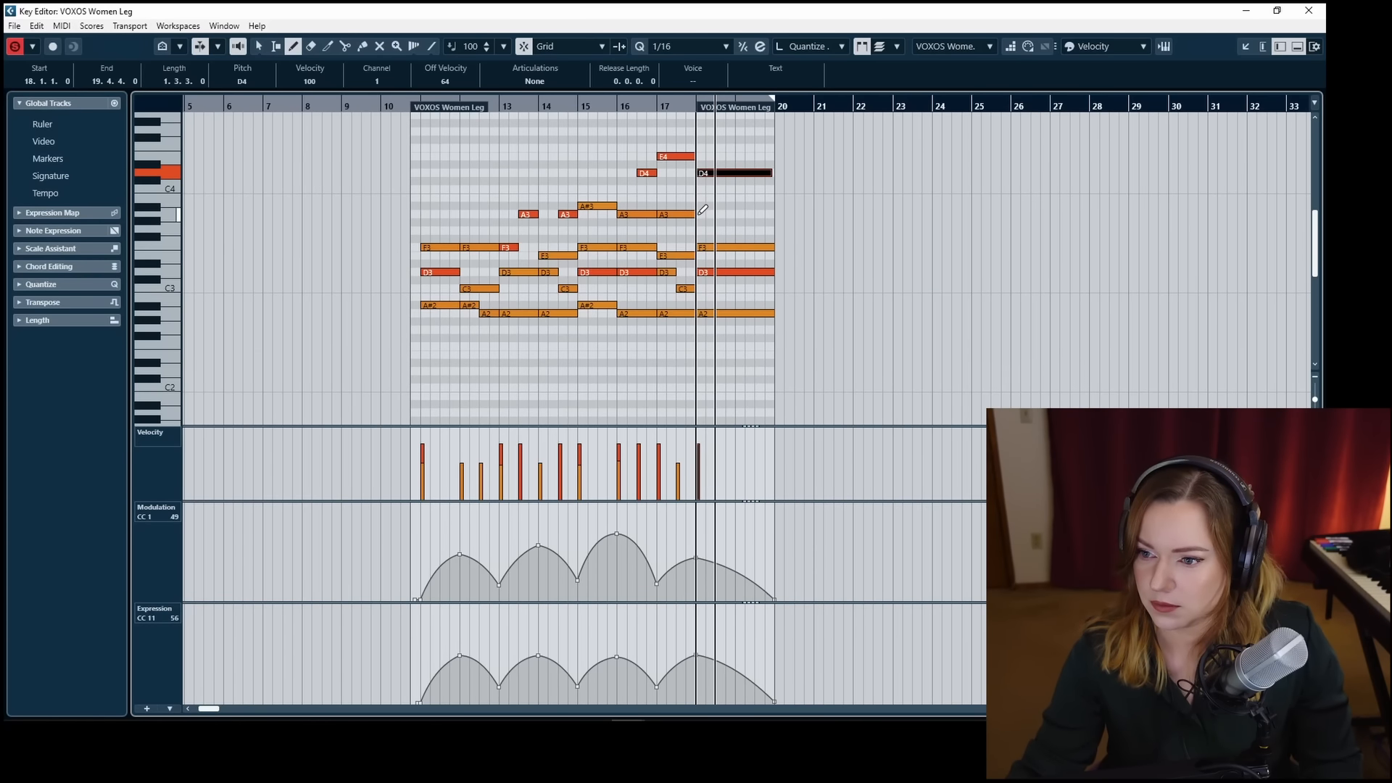
pyautogui.moveTo(698, 215)
pyautogui.mouseDown()
pyautogui.moveTo(774, 214)
pyautogui.moveTo(770, 173)
pyautogui.mouseUp()
pyautogui.press('1')
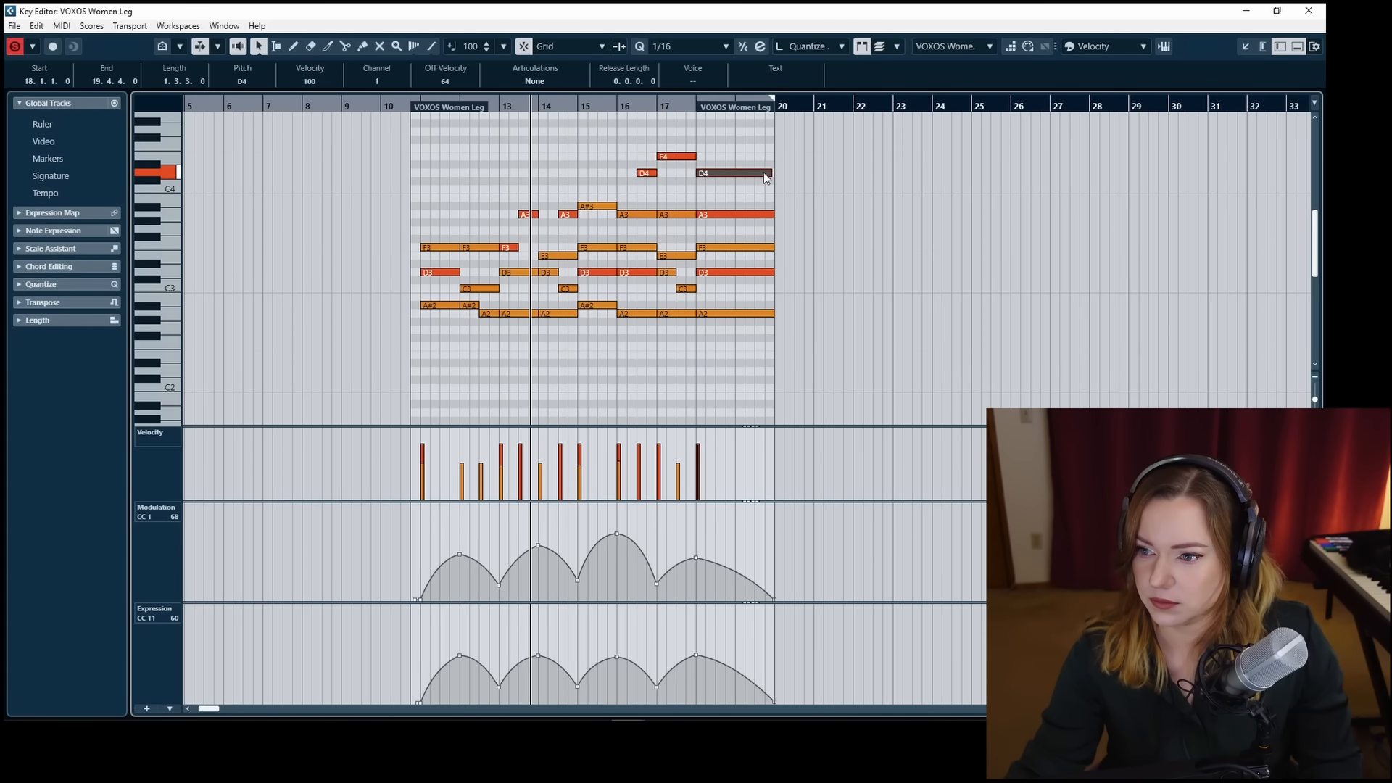
pyautogui.click(846, 206)
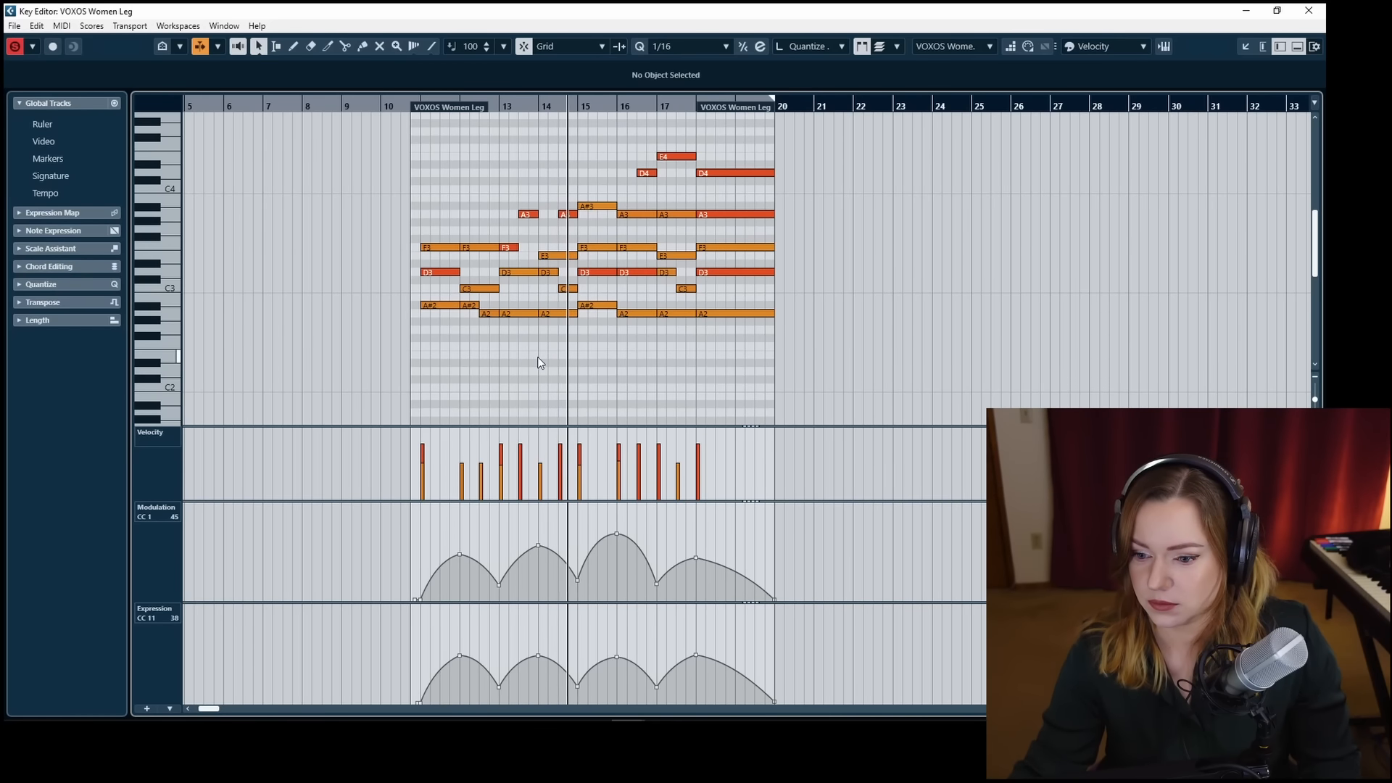
# Raise the CC 11 Expression peaks to about 100 and the dips to about 36, and play the part unsoloed from before bar 11.
pyautogui.moveTo(538, 655); pyautogui.dragTo(538, 625)
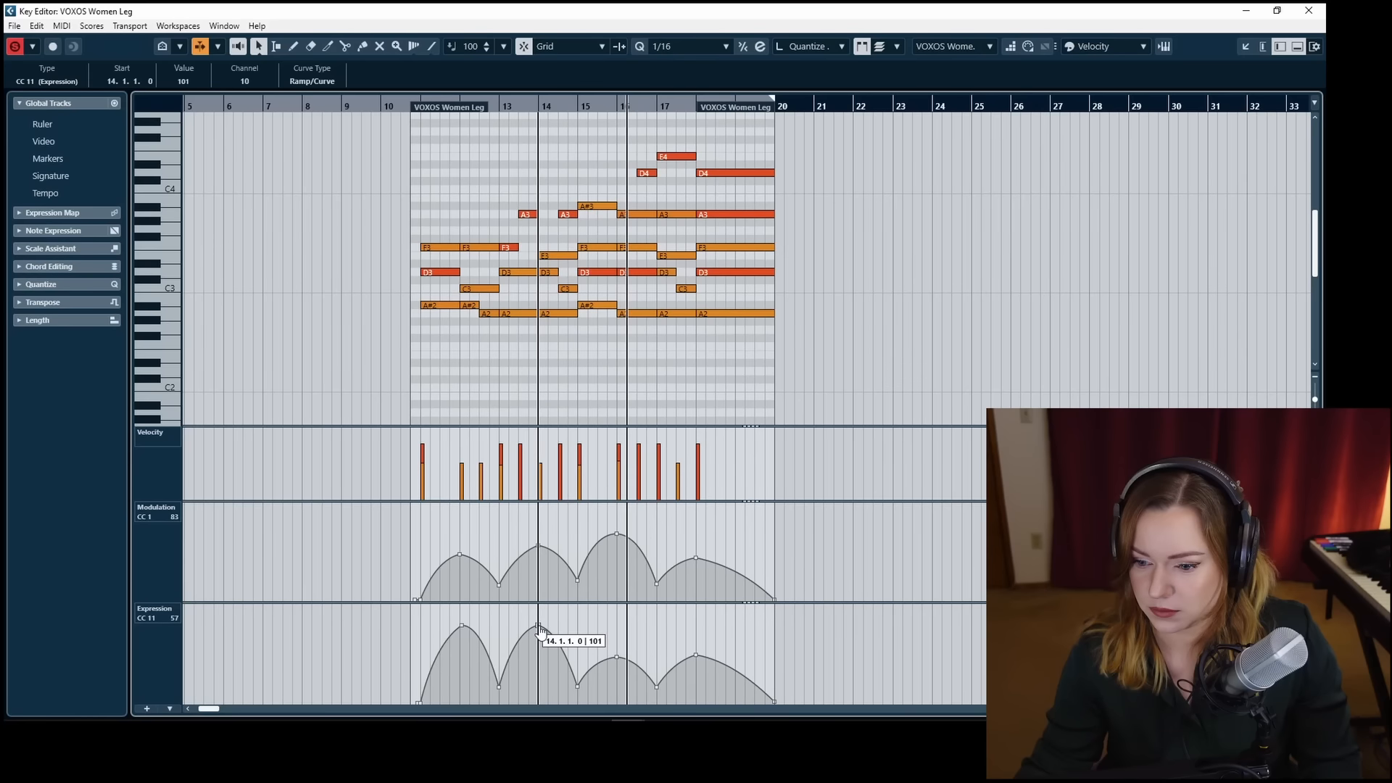
pyautogui.moveTo(616, 656); pyautogui.dragTo(616, 625)
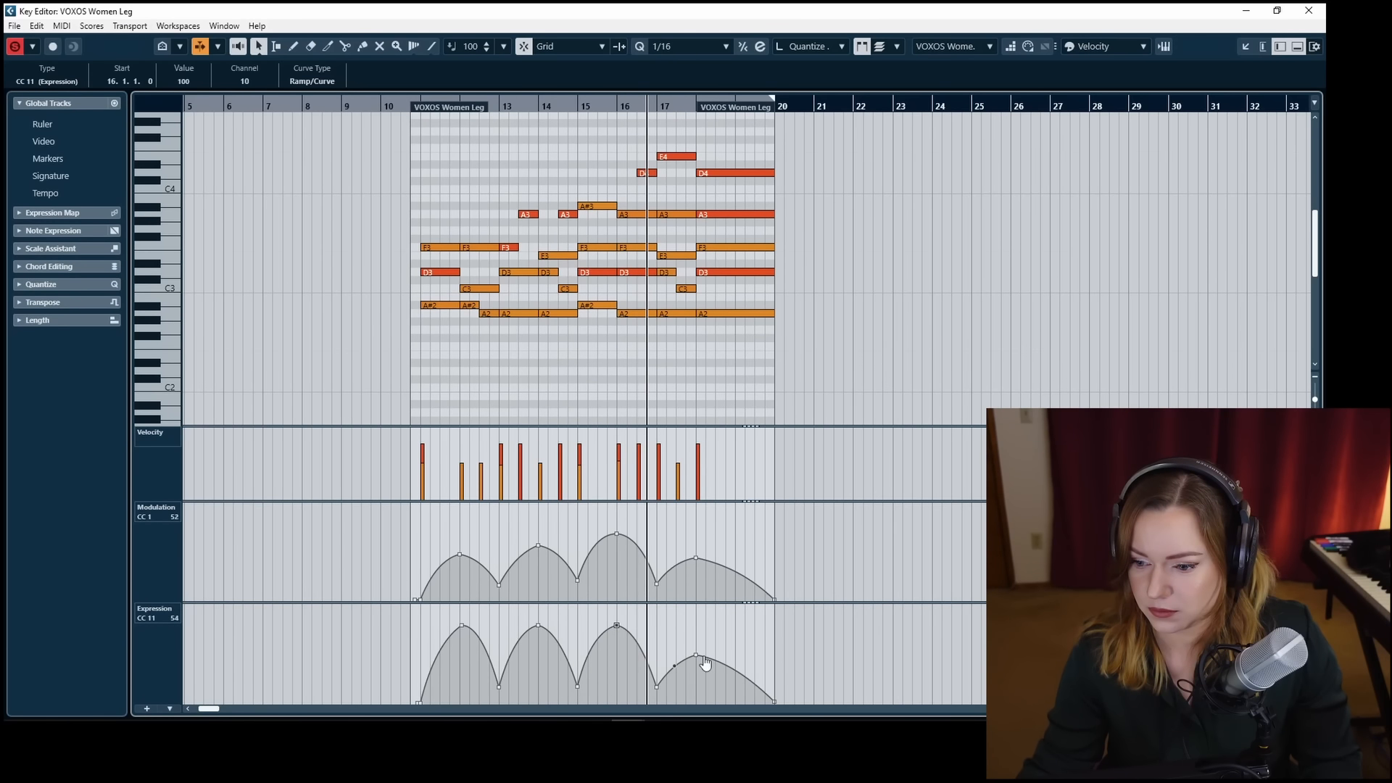
pyautogui.moveTo(700, 661); pyautogui.dragTo(699, 630)
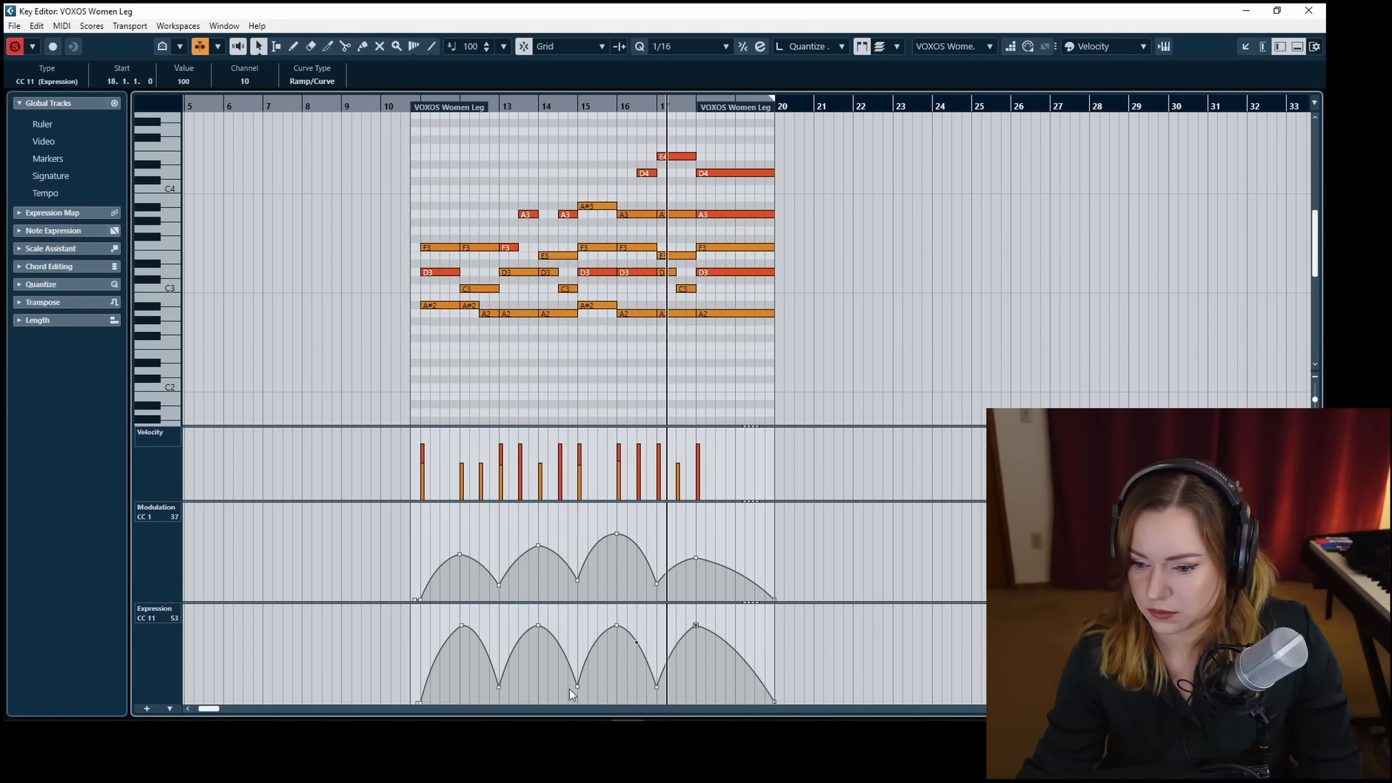
pyautogui.moveTo(499, 686); pyautogui.dragTo(651, 674)
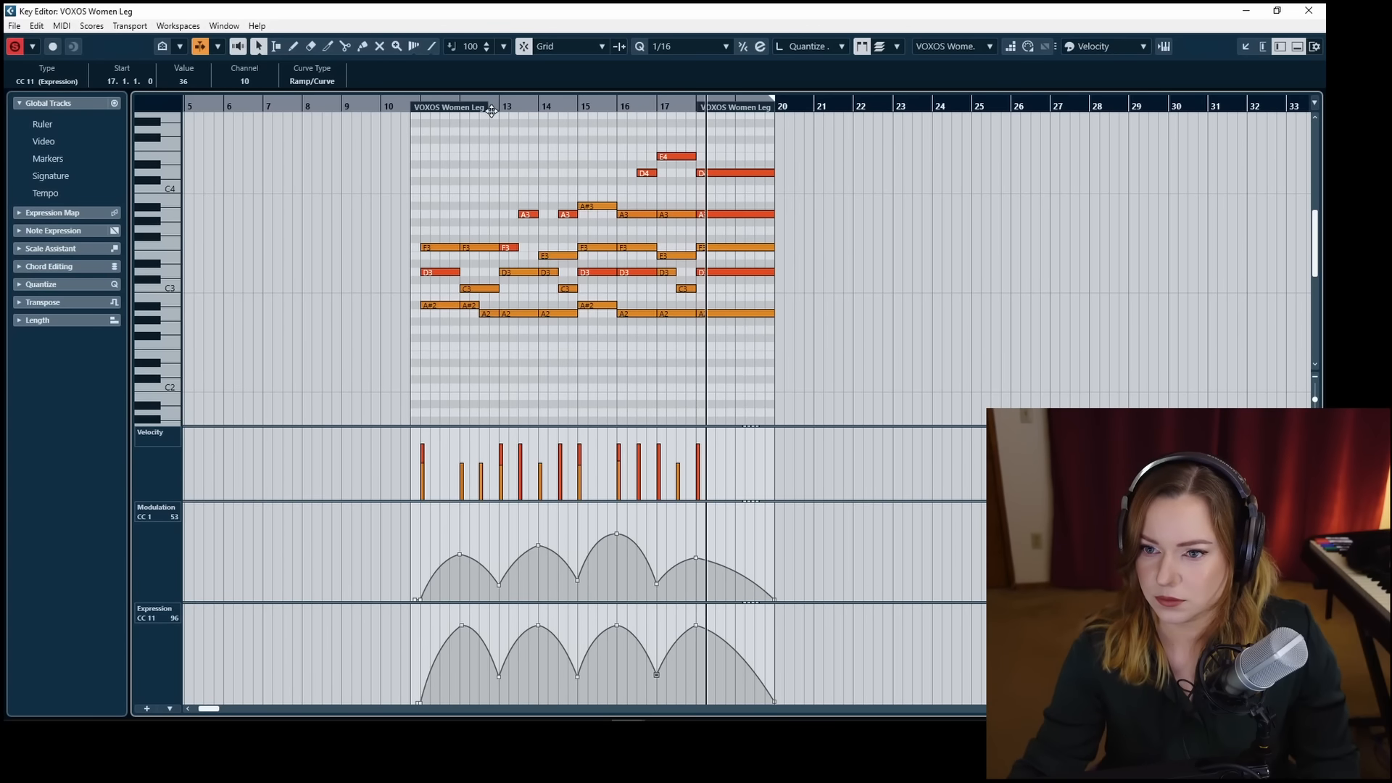
pyautogui.click(406, 112)
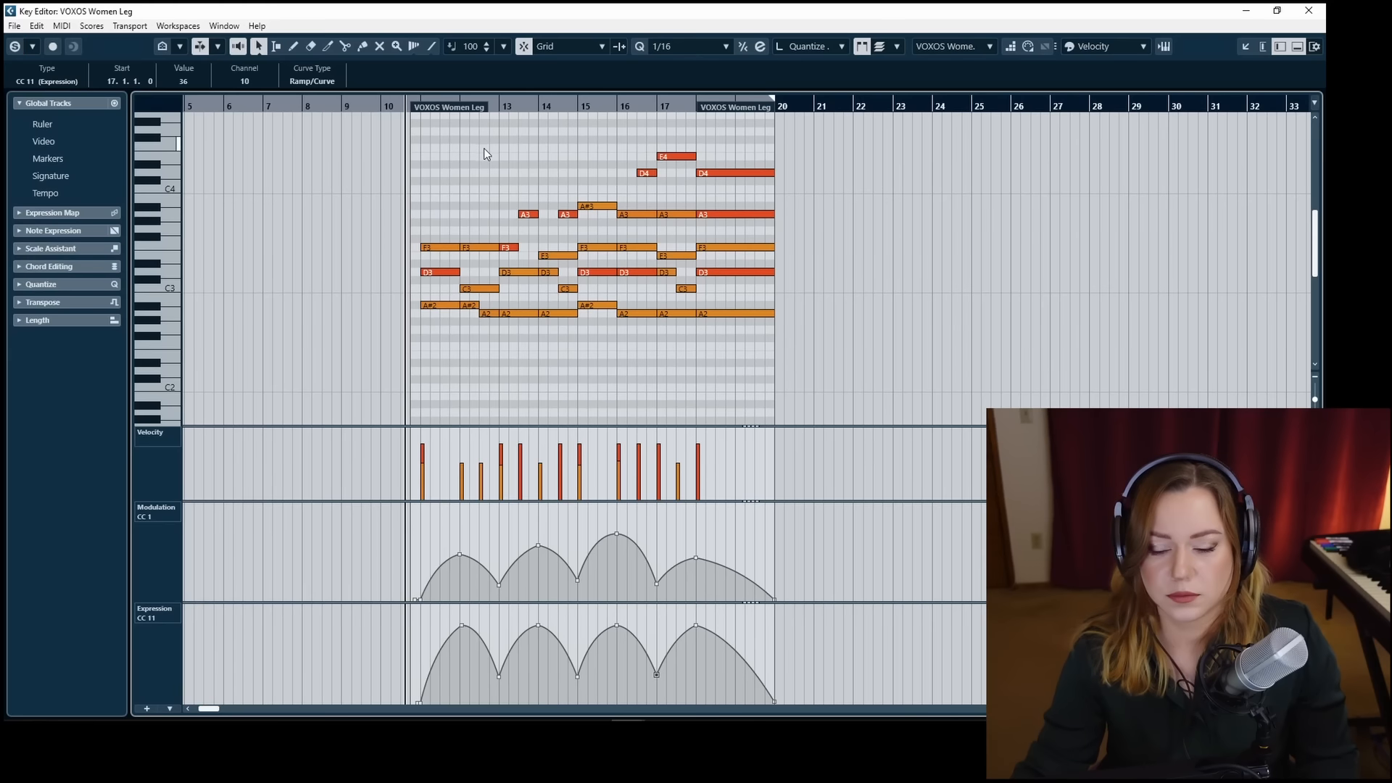
pyautogui.click(496, 178)
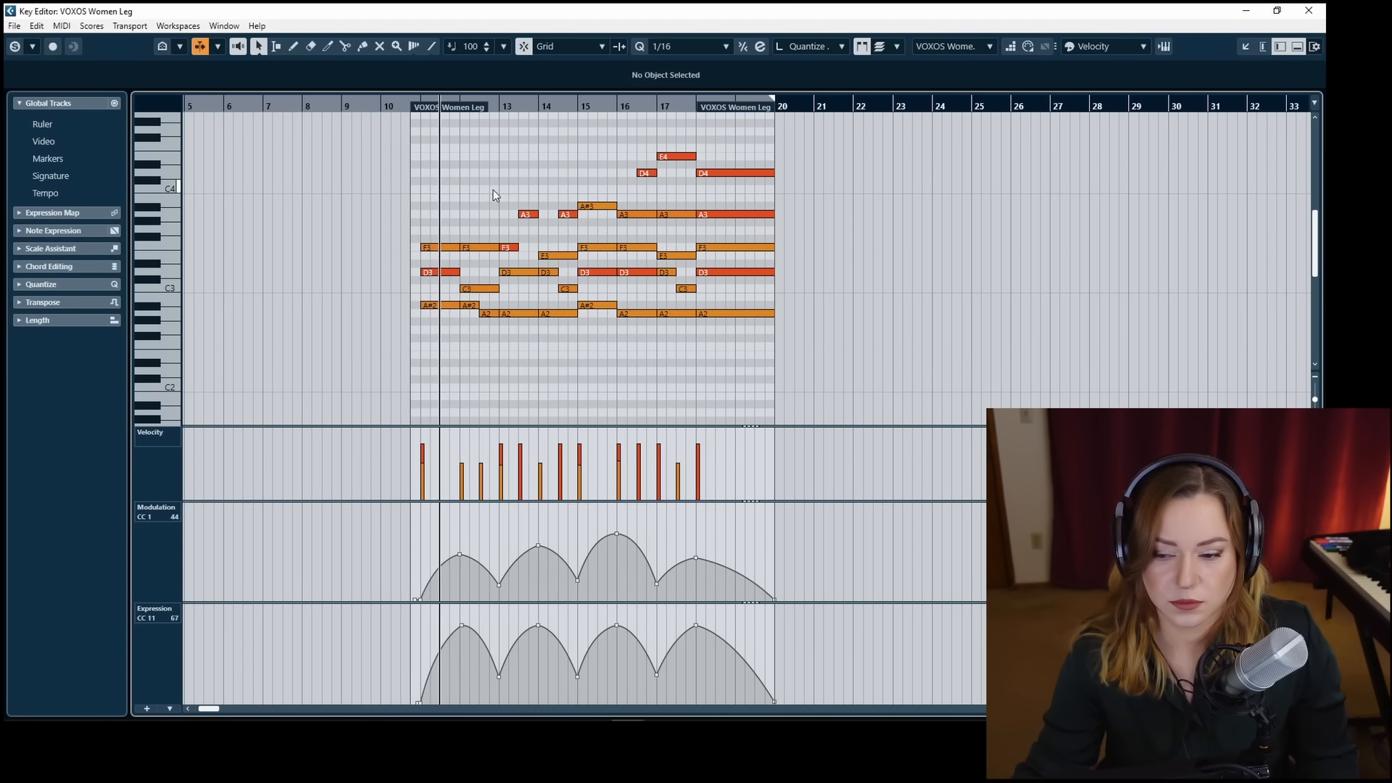
# Raise the Modulation dips at bars 15 and 17 to 38 and 35, and the Expression dips there to about 54.
pyautogui.click(462, 628)
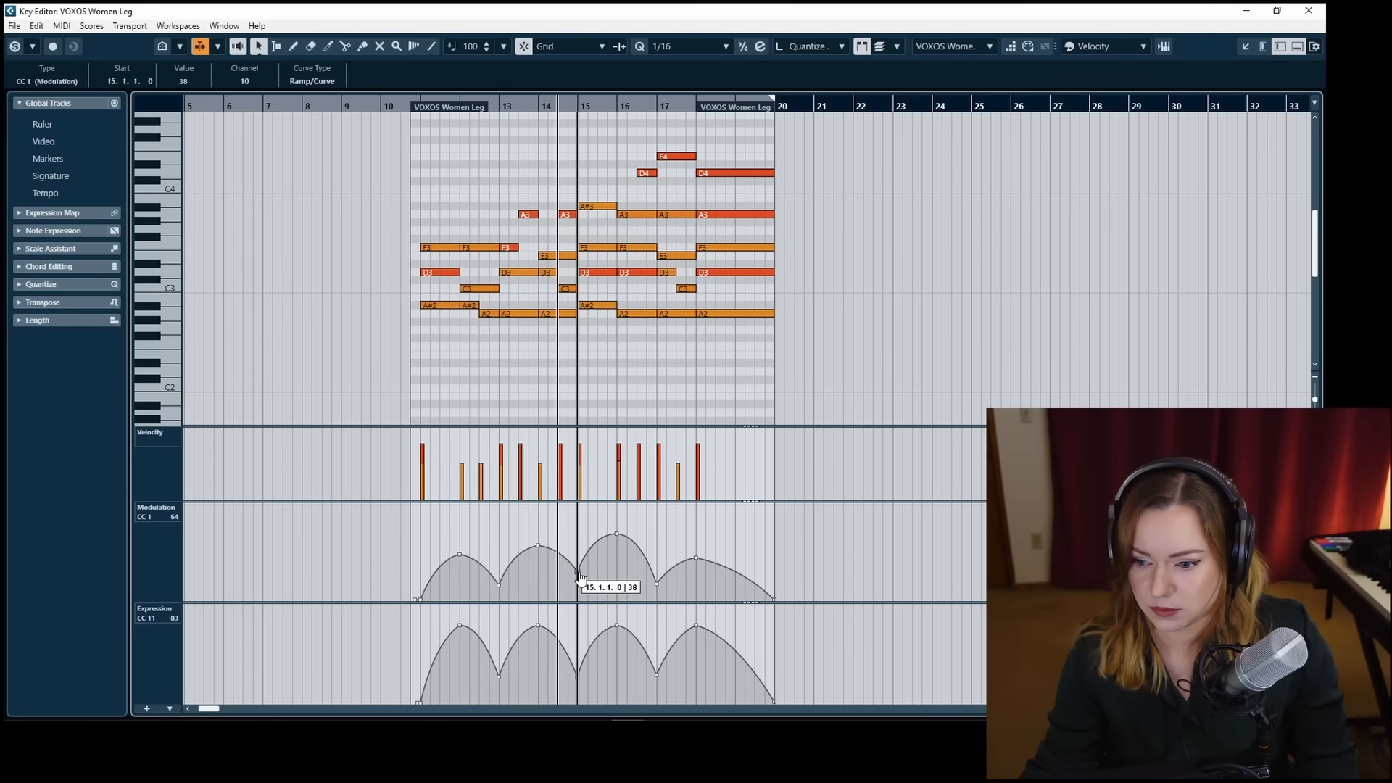
pyautogui.click(657, 582)
pyautogui.moveTo(657, 582); pyautogui.dragTo(657, 573)
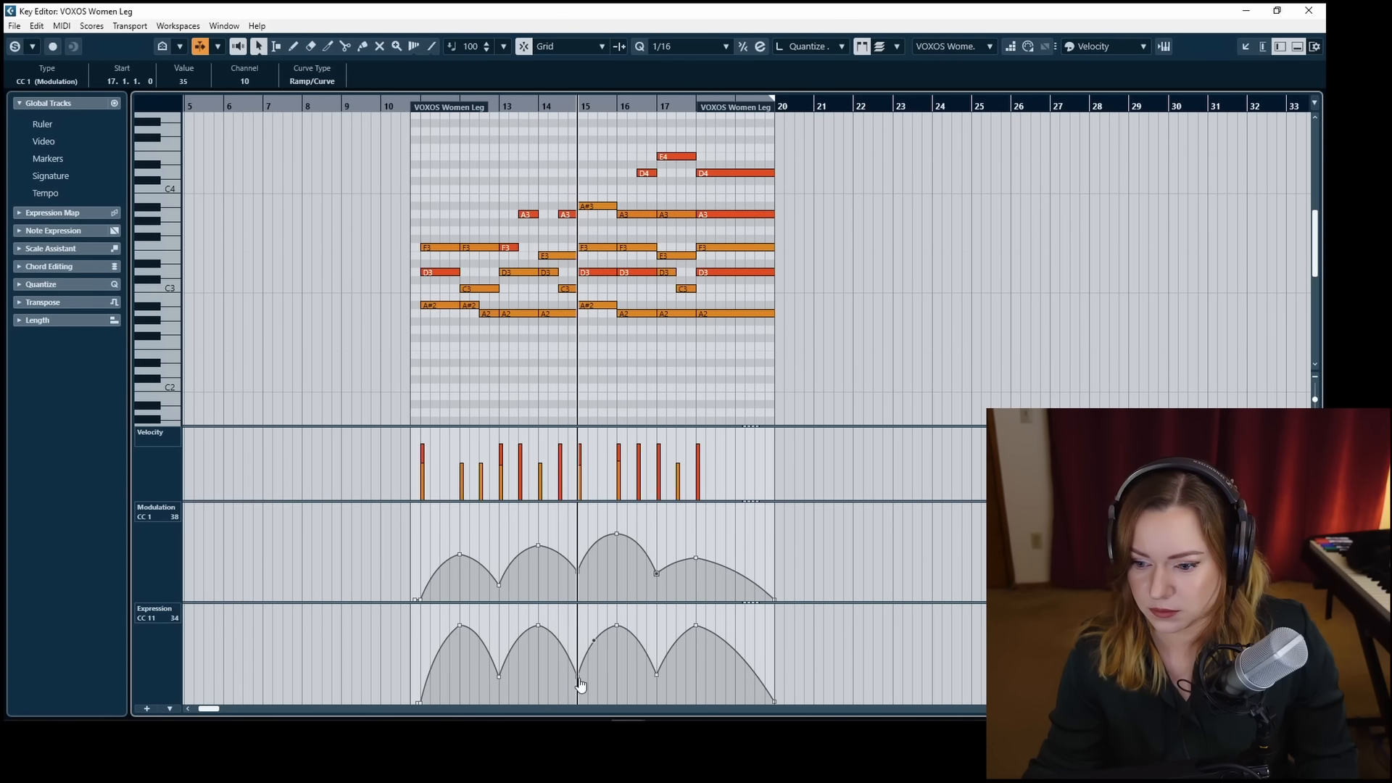
pyautogui.moveTo(579, 678); pyautogui.dragTo(656, 661)
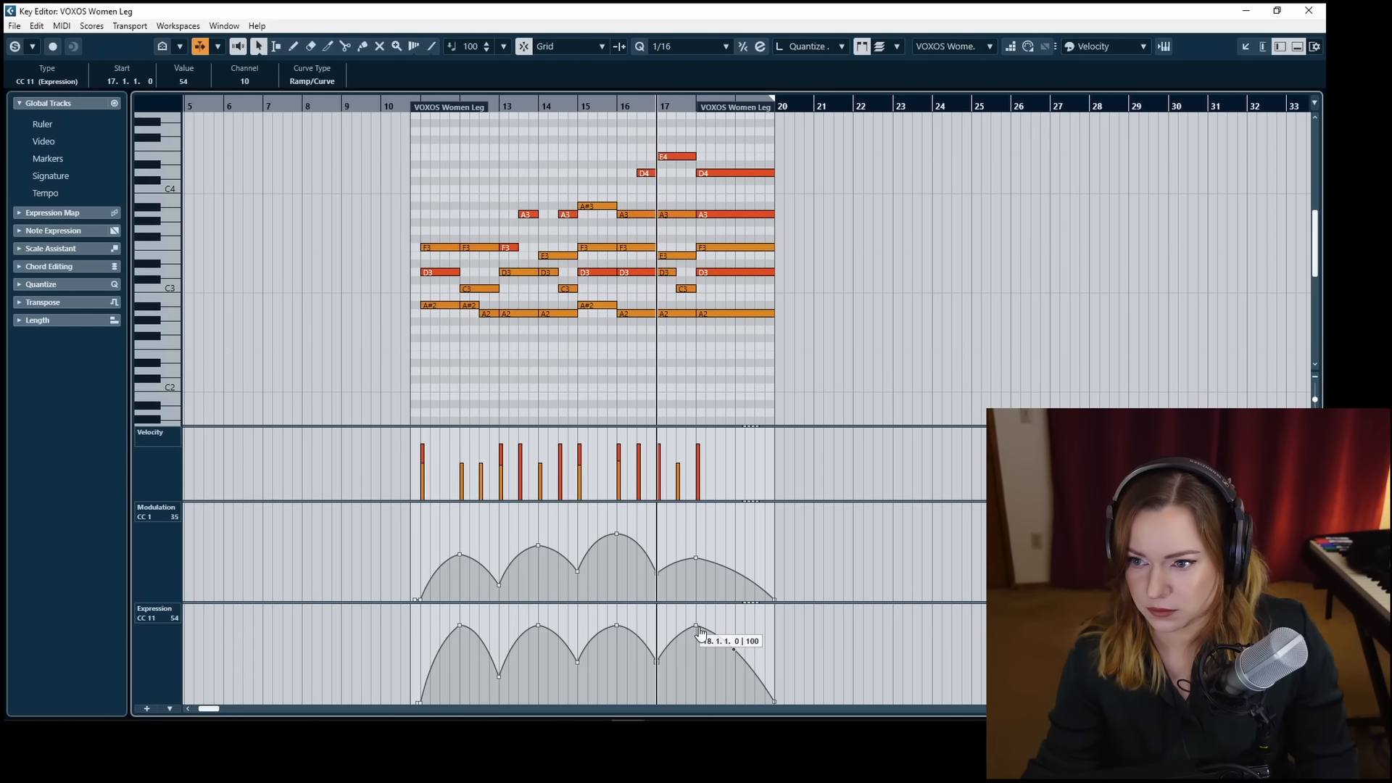
pyautogui.click(650, 386)
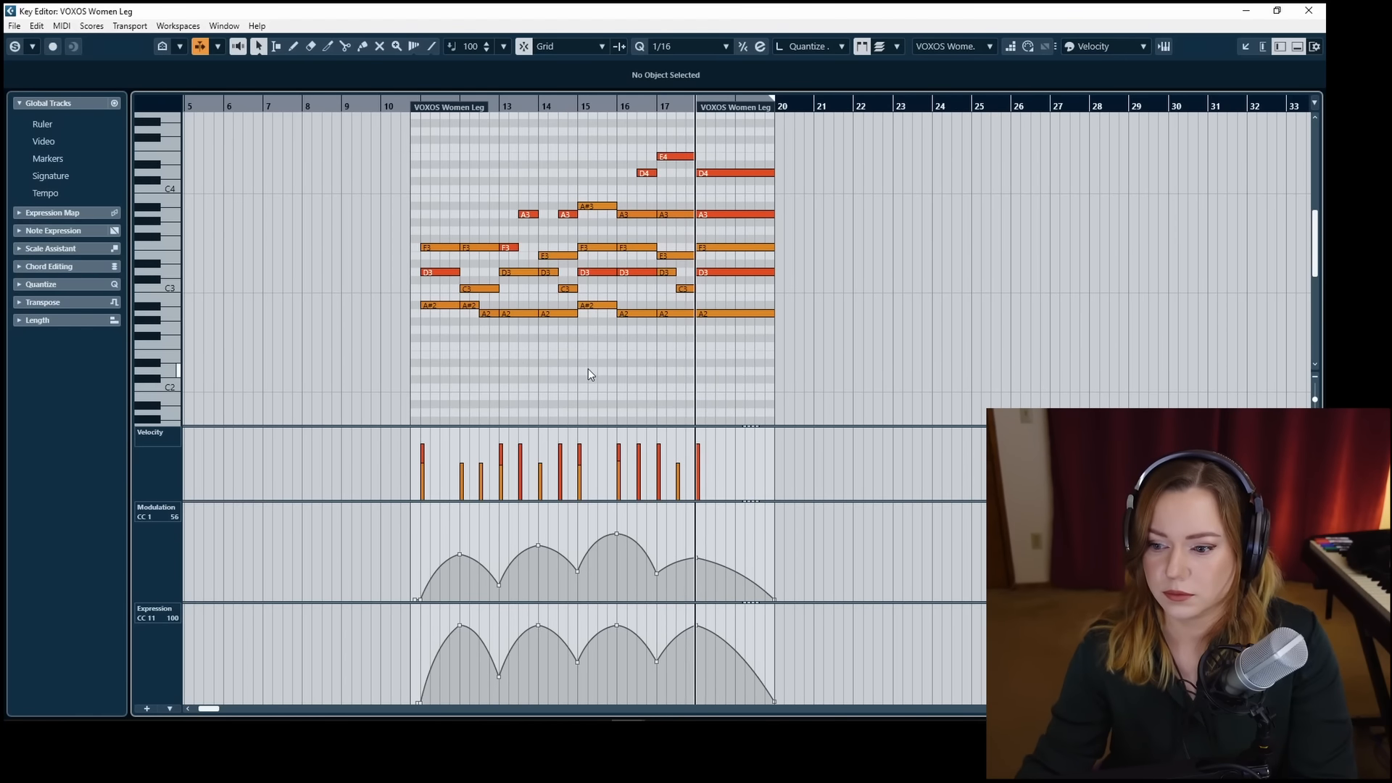
# Copy the VOXOS Women Leg part onto the VENUS Women Leg Ooh track and open the copy for editing.
pyautogui.press('Return')
pyautogui.press('space')
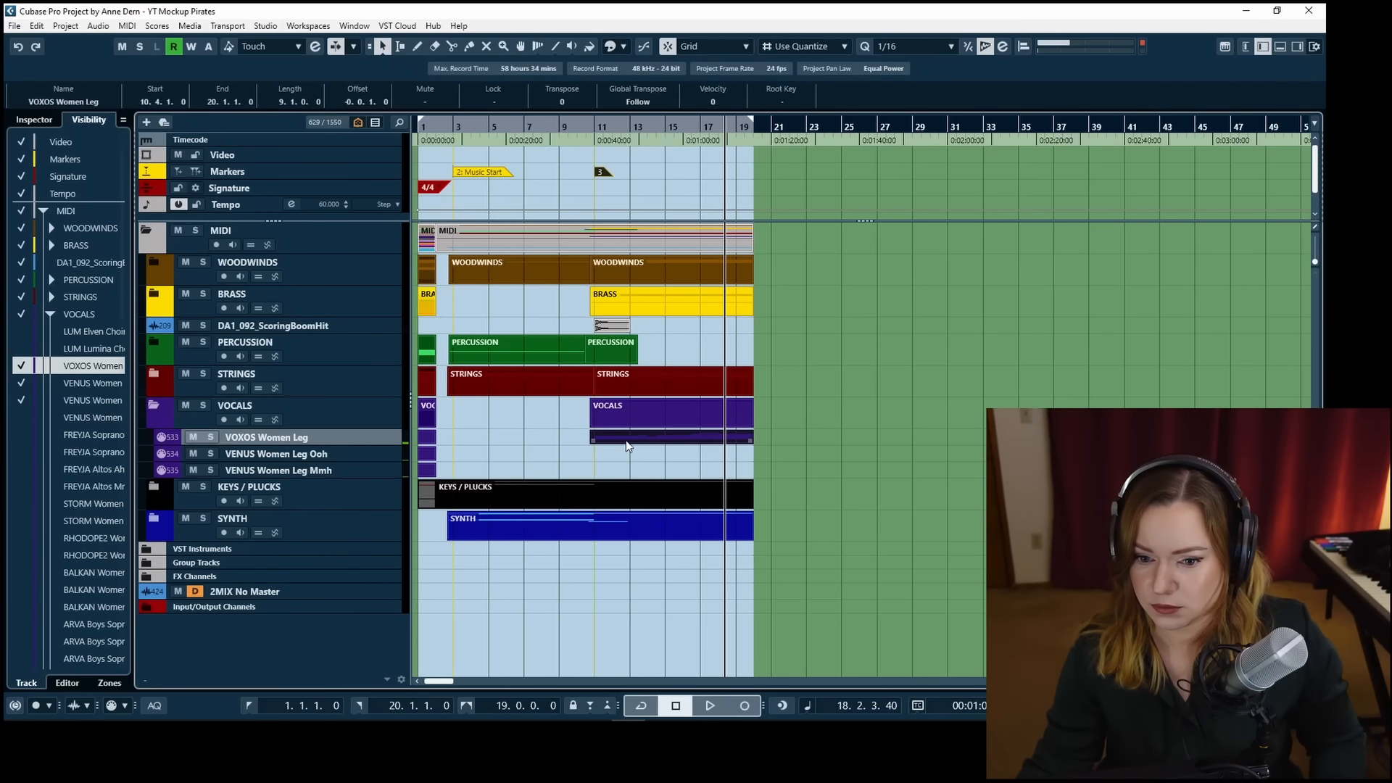
pyautogui.moveTo(636, 442); pyautogui.dragTo(636, 449)
pyautogui.press('h')
pyautogui.press('h')
pyautogui.press('h')
pyautogui.press('h')
pyautogui.press('h')
pyautogui.press('h')
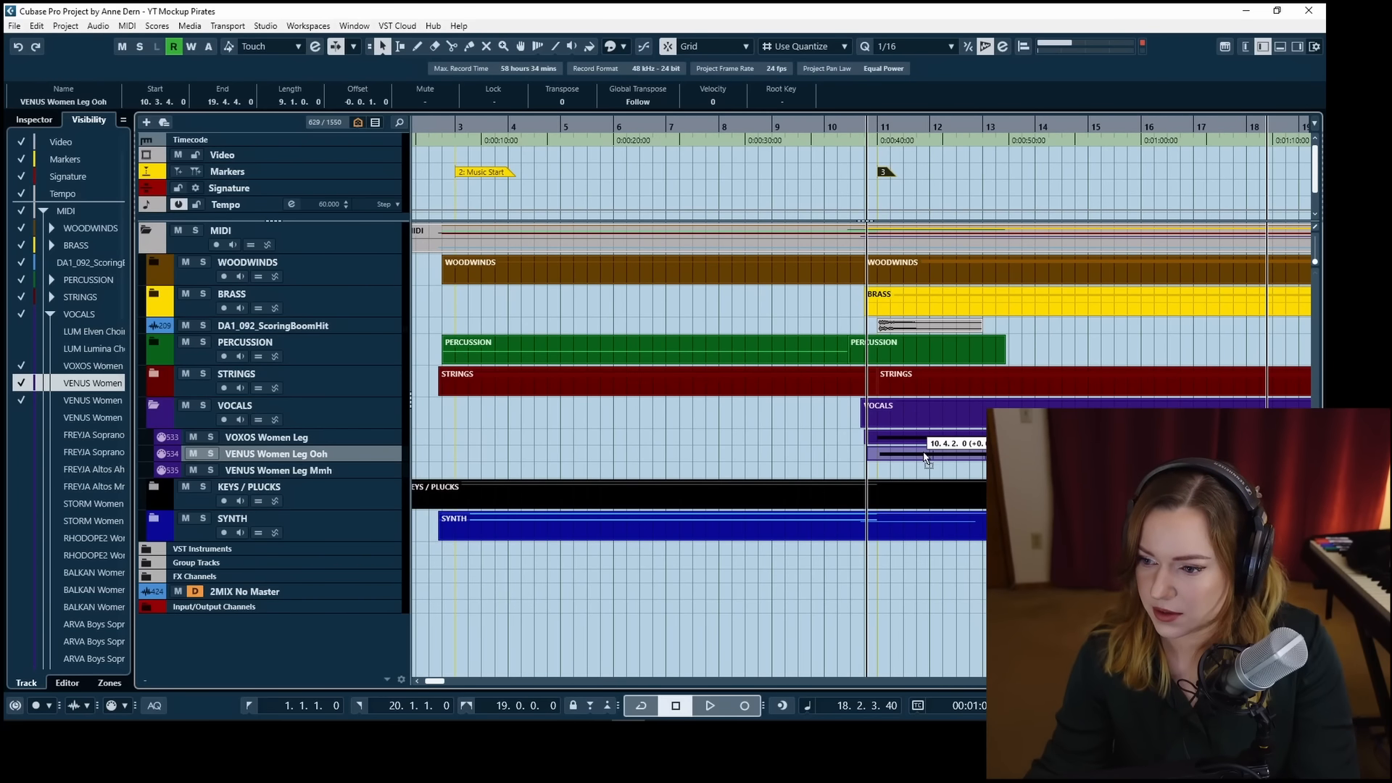
pyautogui.press('Return')
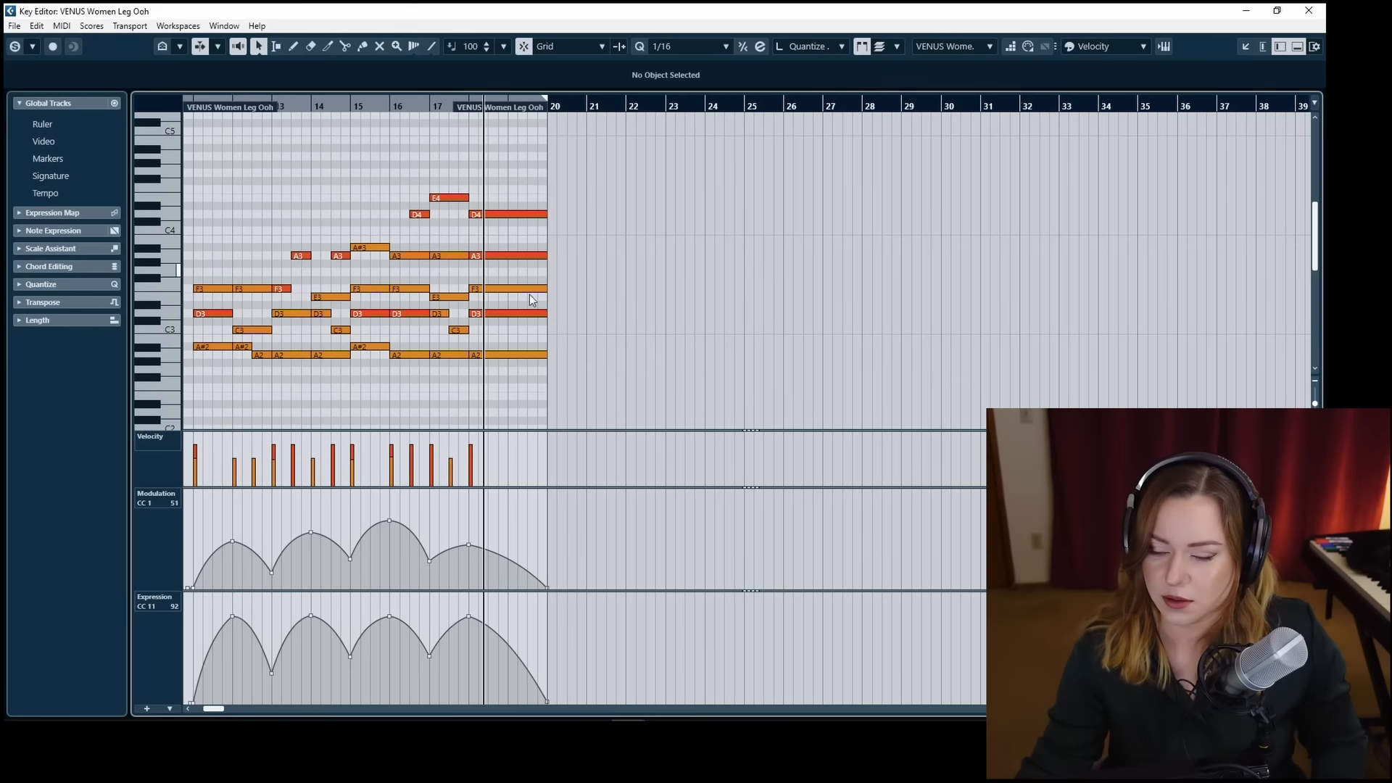
# In the VENUS Women Leg Mmh part, raise the Modulation peaks at bars 14 and 16, the latter to 105, and the bar 16 Expression peak to 112.
pyautogui.press('Return')
pyautogui.click(897, 467)
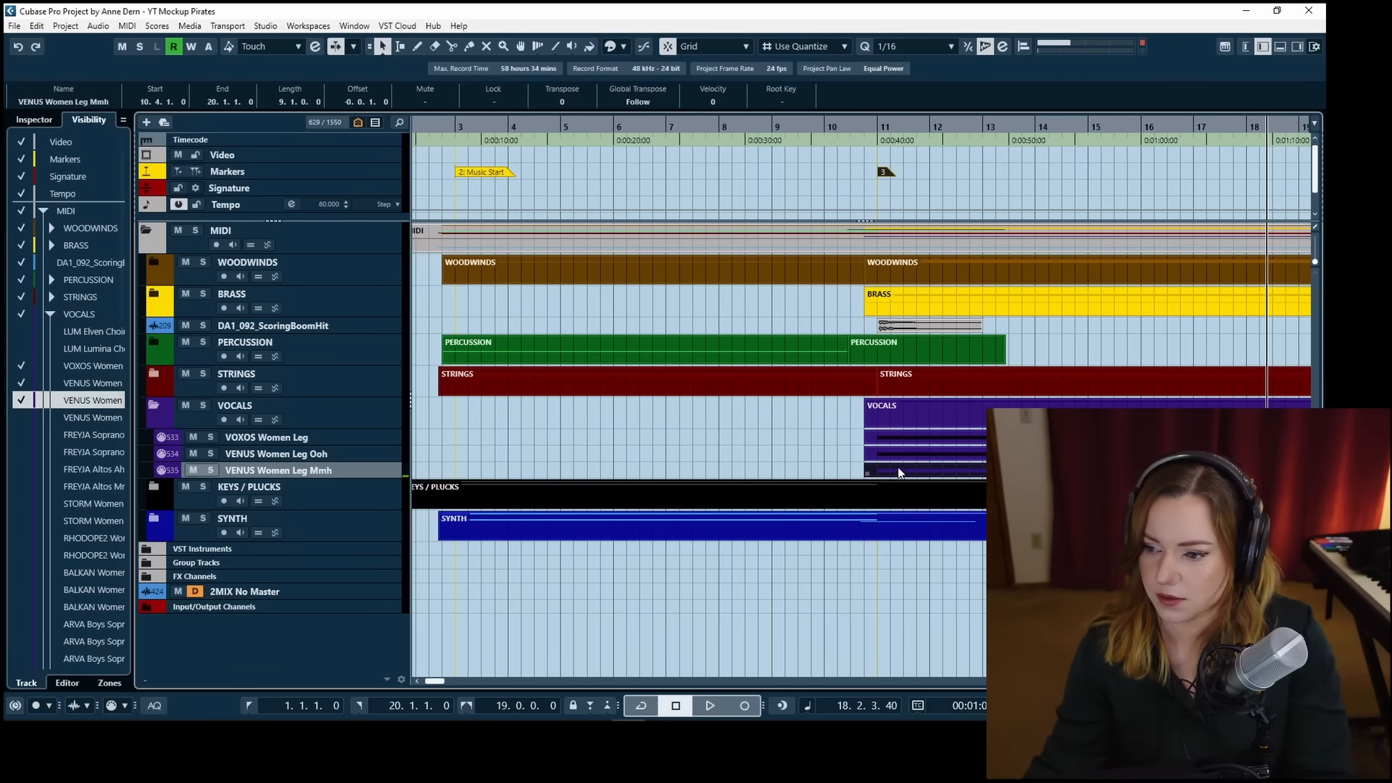
pyautogui.press('Return')
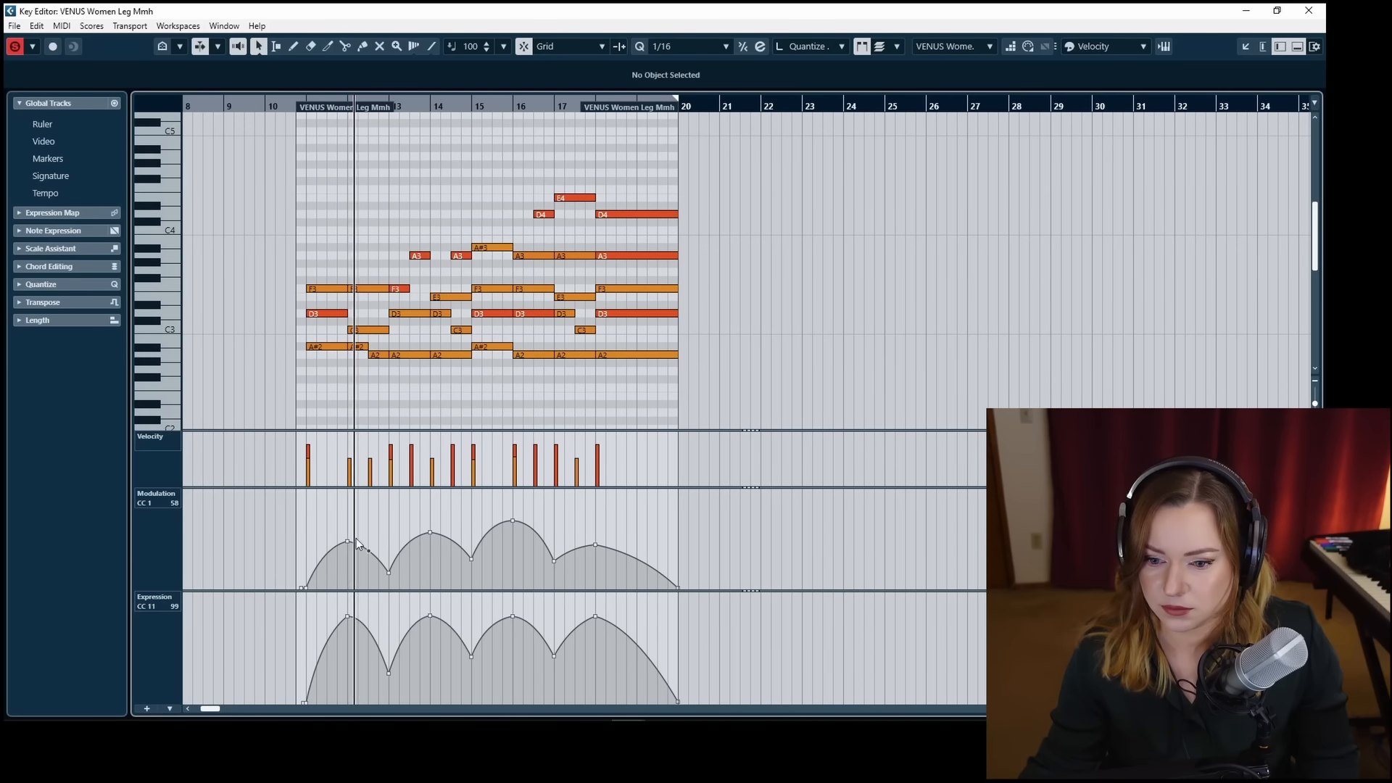
pyautogui.moveTo(431, 538); pyautogui.dragTo(512, 506)
pyautogui.click(512, 520)
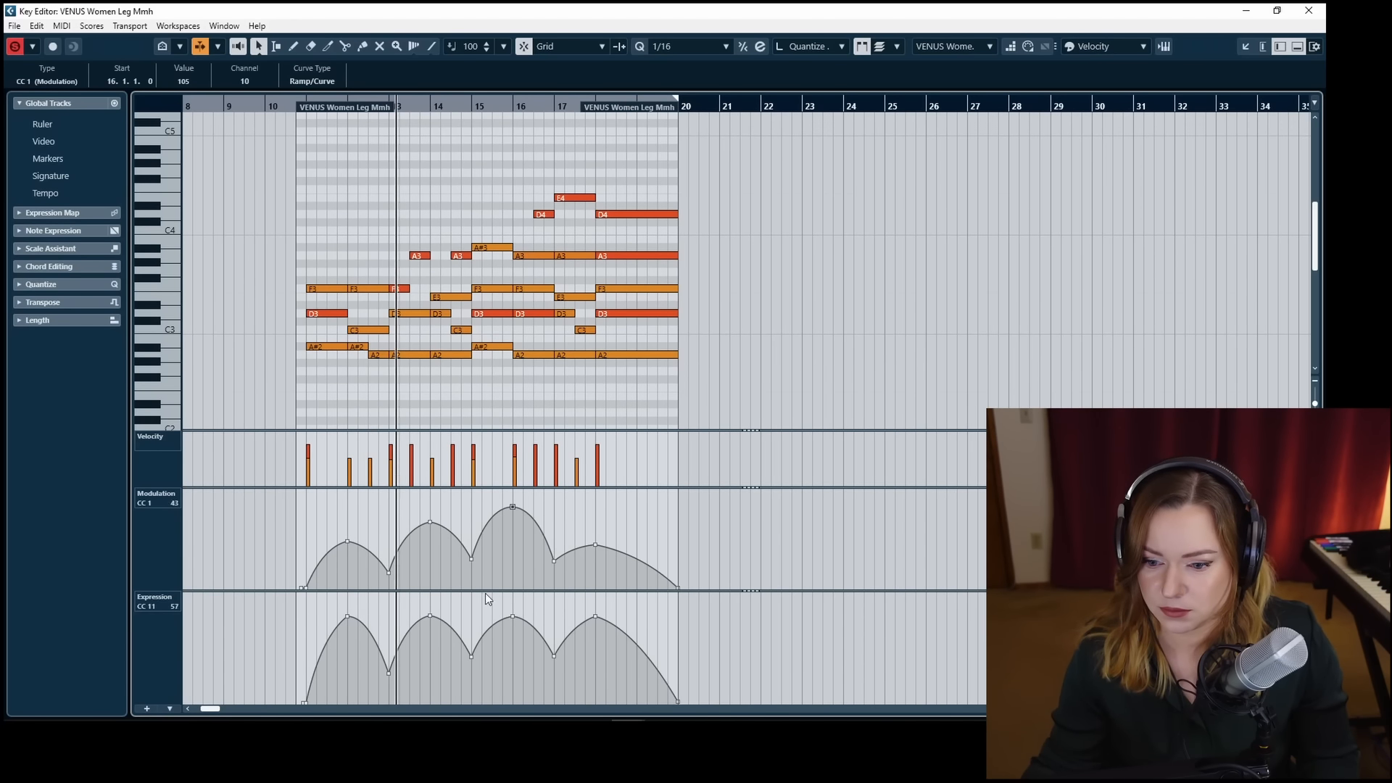
pyautogui.moveTo(513, 617); pyautogui.dragTo(513, 606)
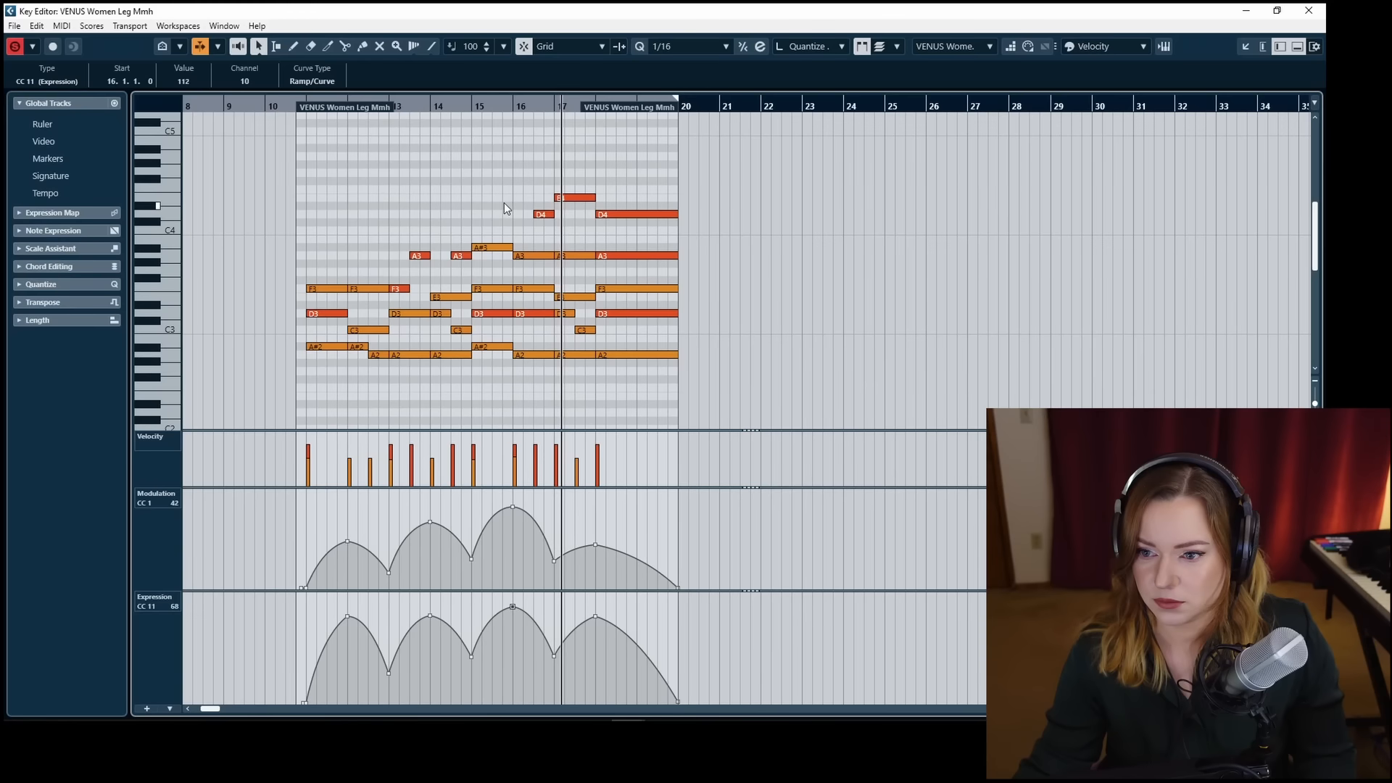
pyautogui.click(738, 276)
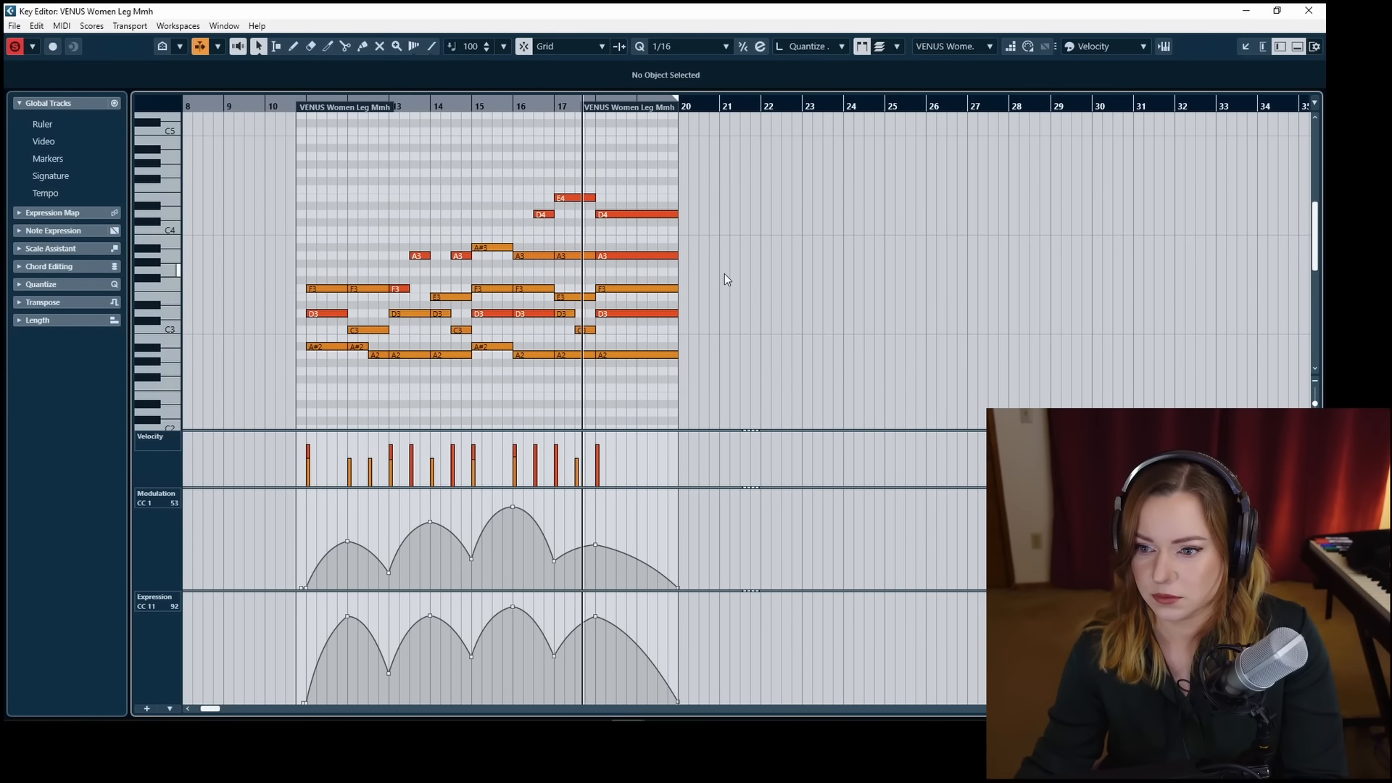
pyautogui.press('Return')
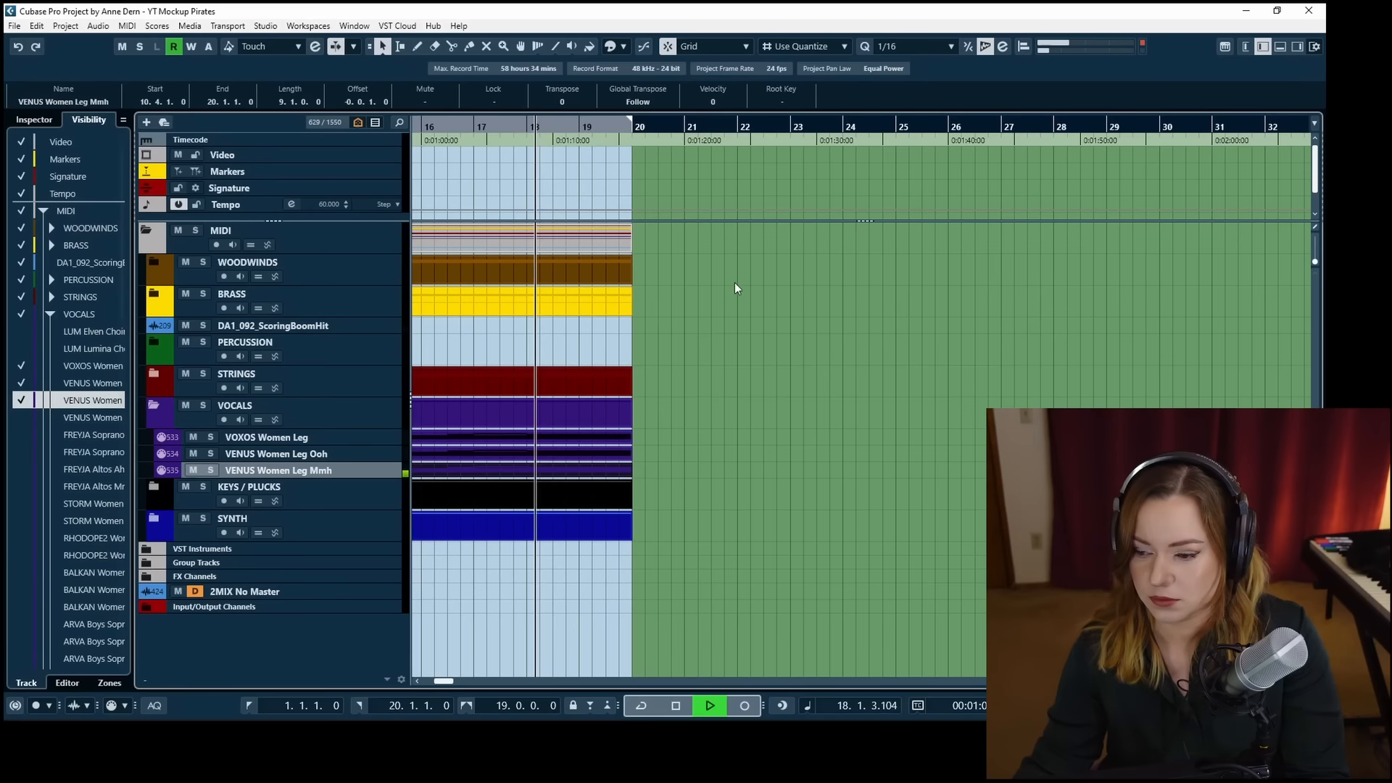
# Scale down the Modulation peaks of the VENUS Women Leg Ooh part together, bringing the bar 12 peak to about 24.
pyautogui.press('space')
pyautogui.click(539, 455)
pyautogui.press('Return')
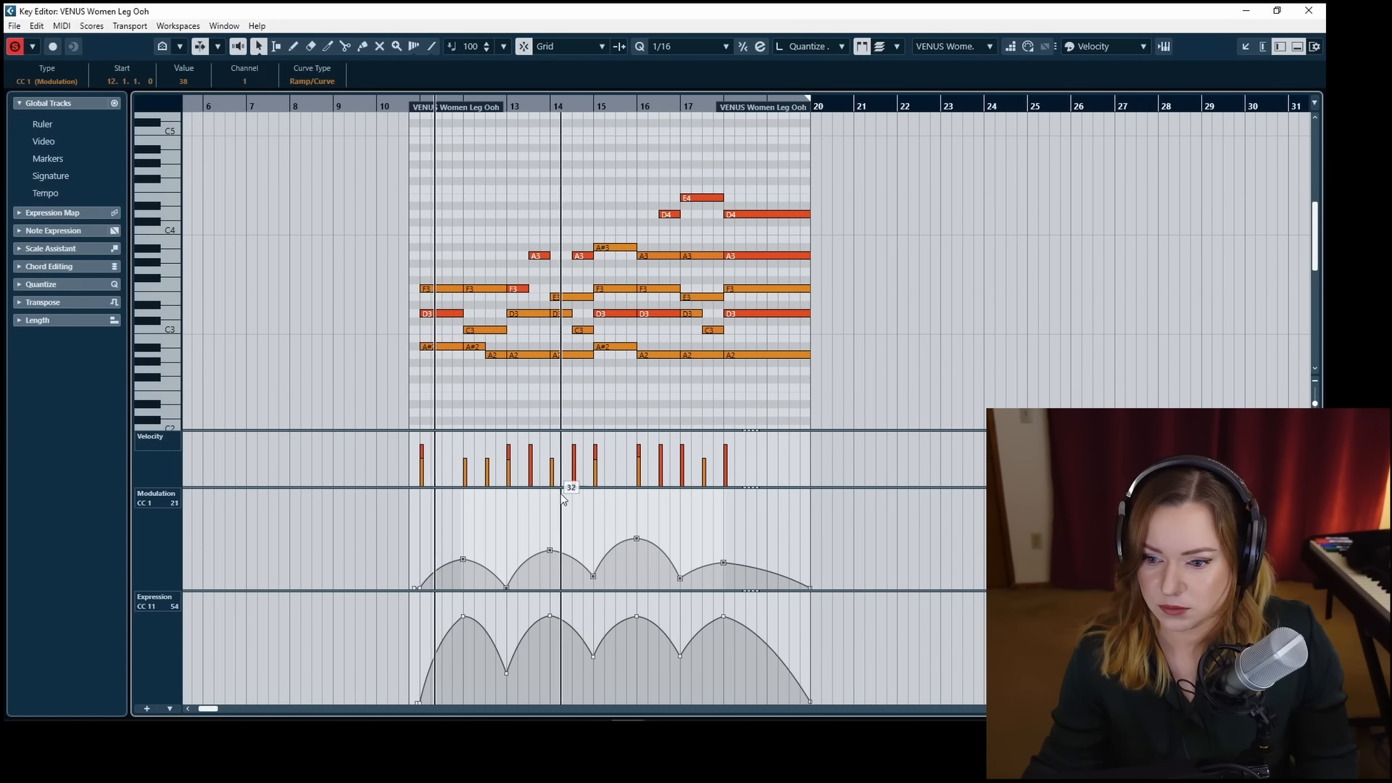
pyautogui.moveTo(594, 492); pyautogui.dragTo(591, 518)
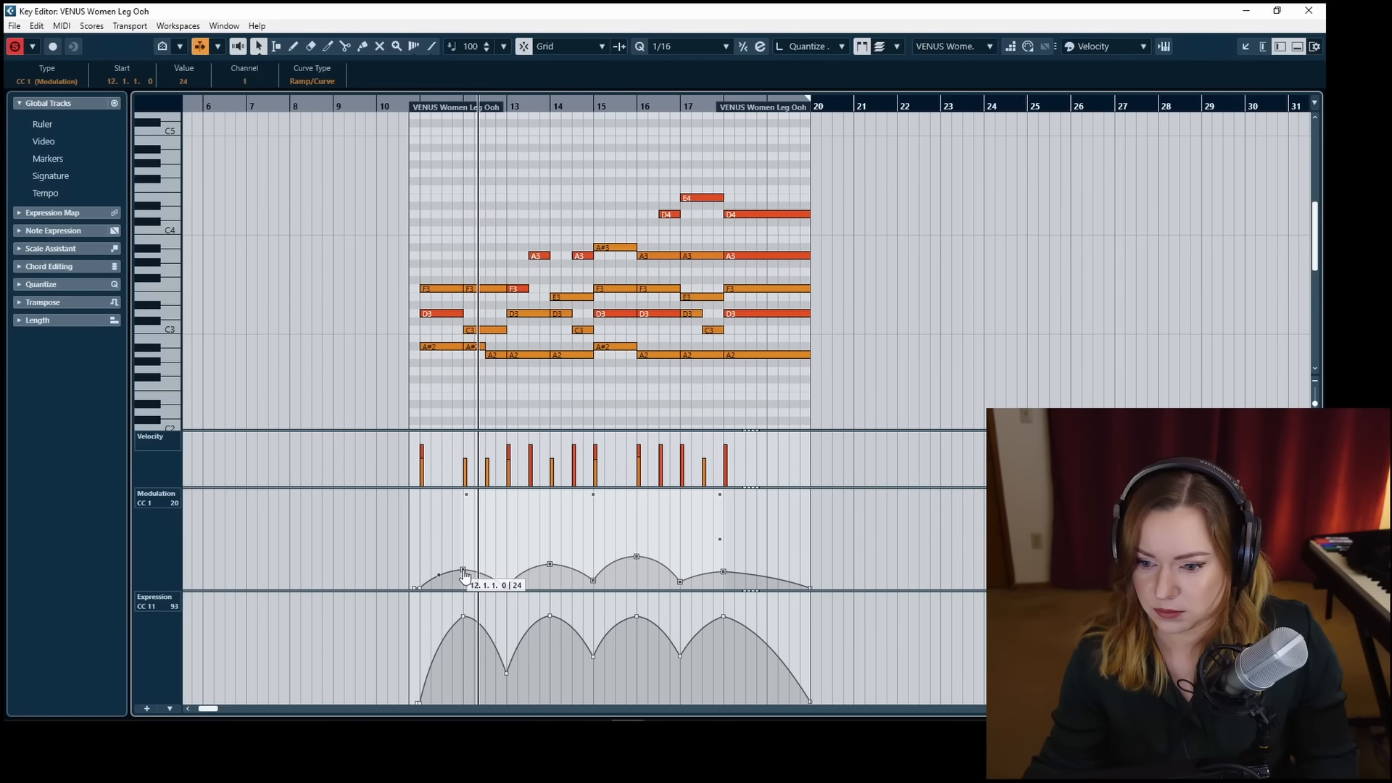
pyautogui.moveTo(595, 493); pyautogui.dragTo(596, 499)
pyautogui.click(848, 522)
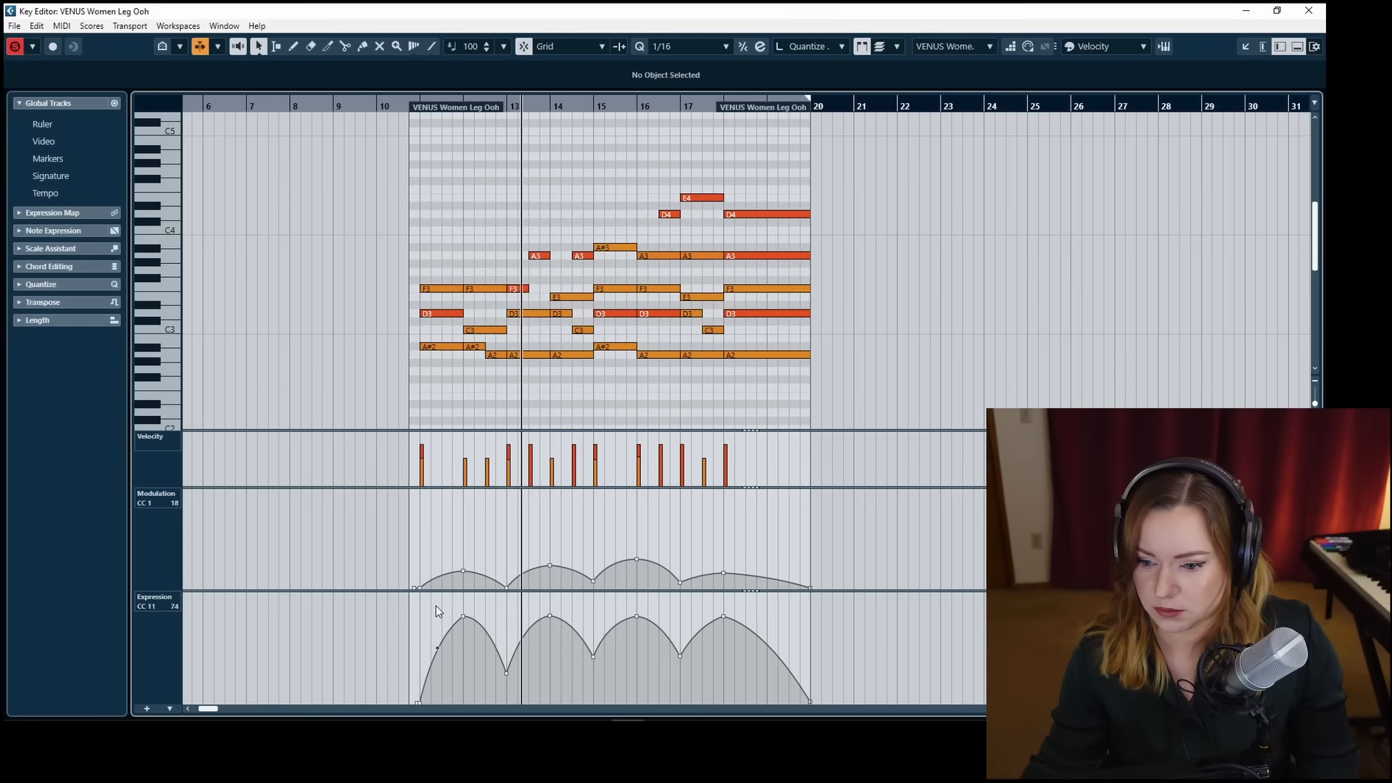
# Lower the Ooh part's Expression peaks at bars 12, 14 and 18, bar 12 to 69, and deepen the dips, with bar 17 at 32 and bar 13 at 24.
pyautogui.click(464, 616)
pyautogui.moveTo(464, 616); pyautogui.dragTo(465, 644)
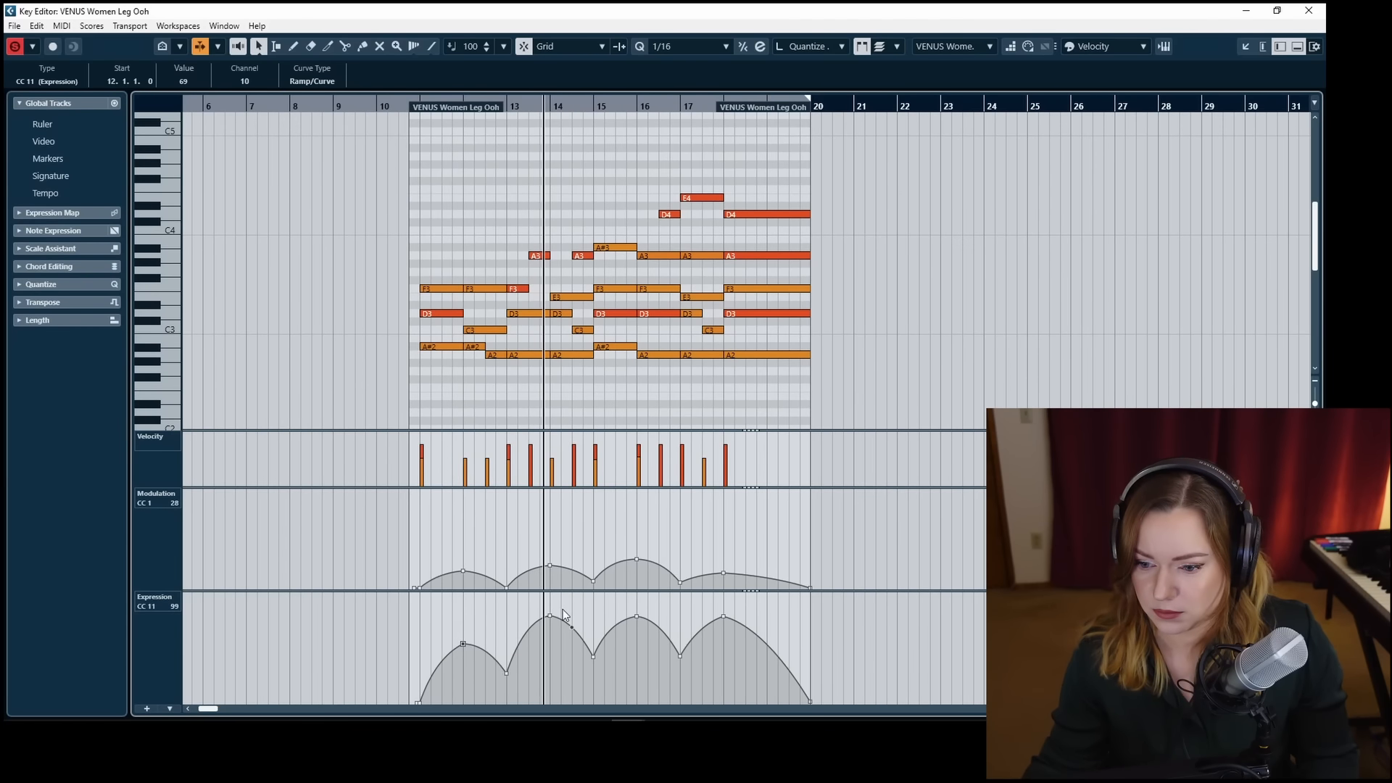
pyautogui.moveTo(549, 616); pyautogui.dragTo(552, 630)
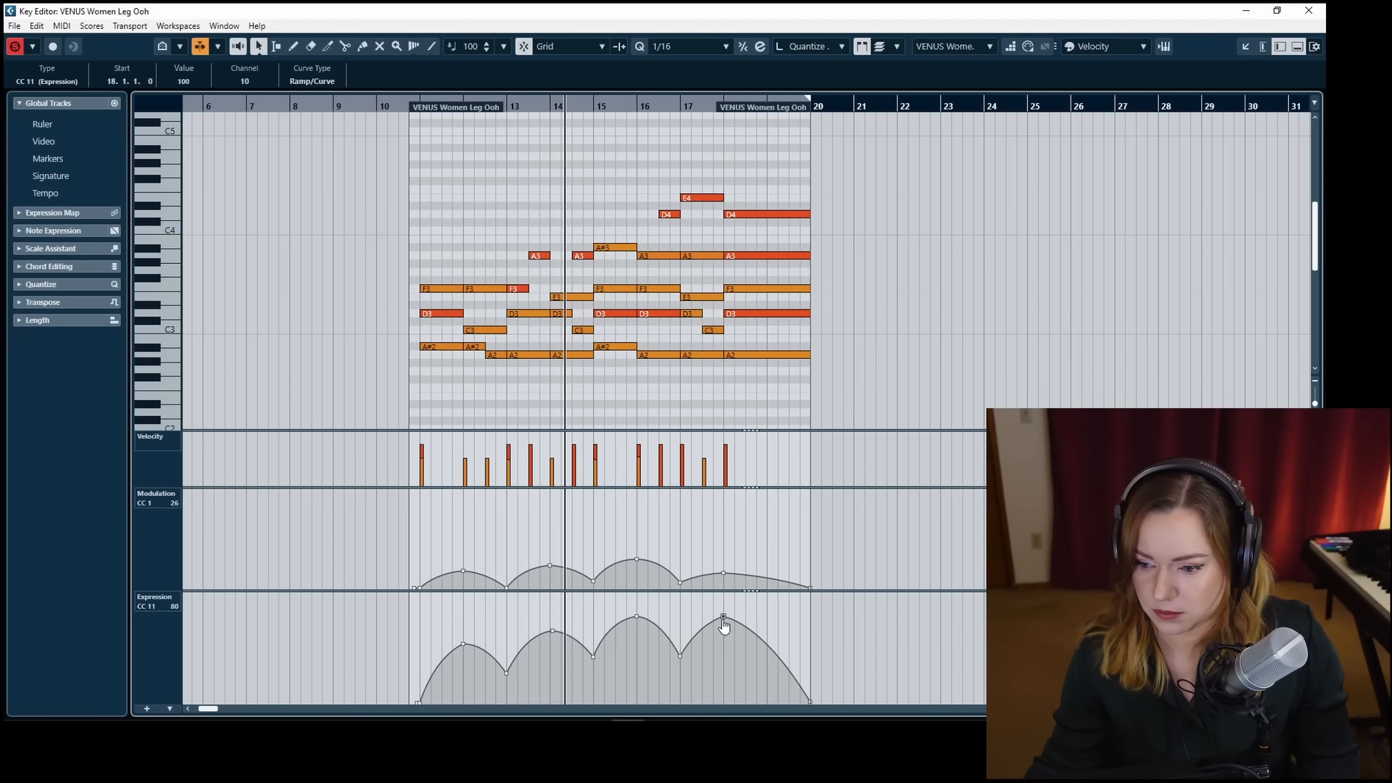
pyautogui.moveTo(724, 616); pyautogui.dragTo(681, 679)
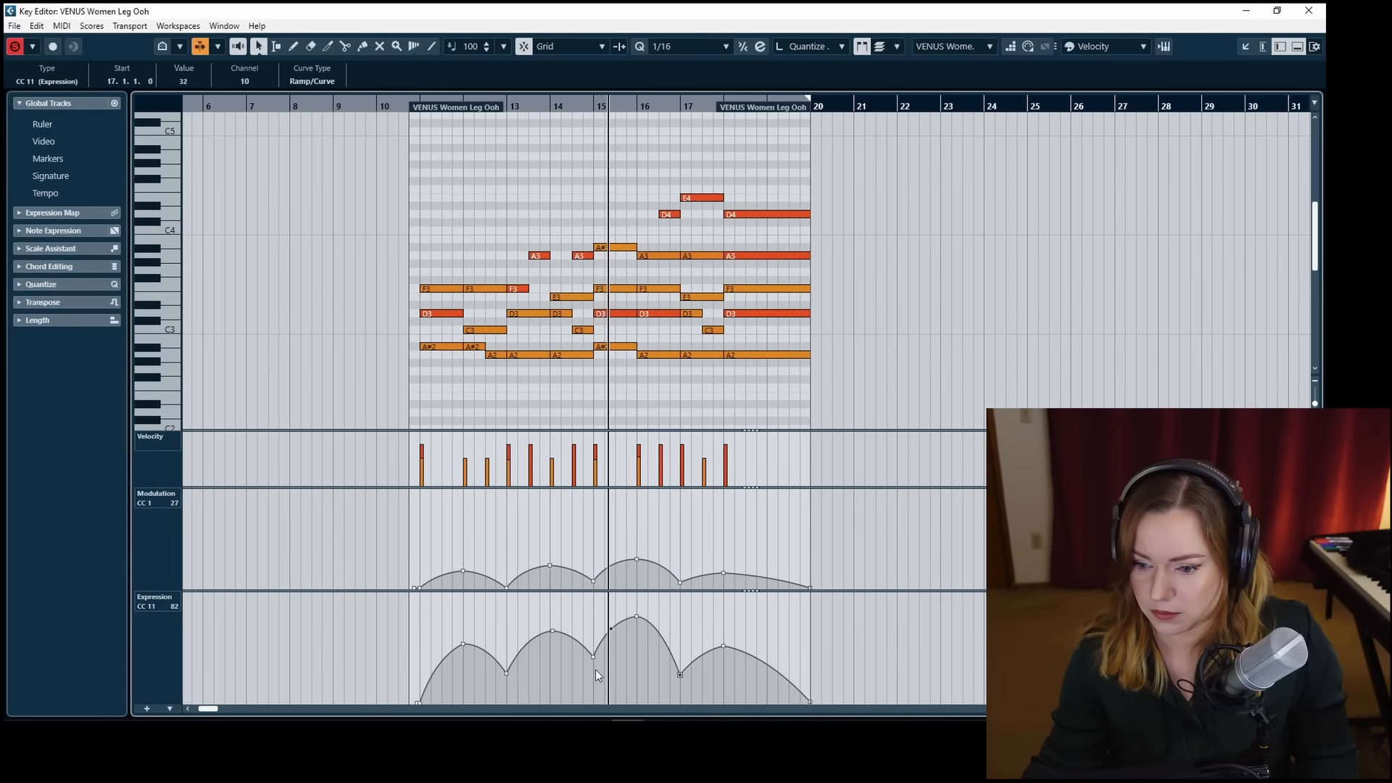
pyautogui.moveTo(594, 658); pyautogui.dragTo(595, 669)
pyautogui.moveTo(506, 673); pyautogui.dragTo(506, 681)
pyautogui.press('space')
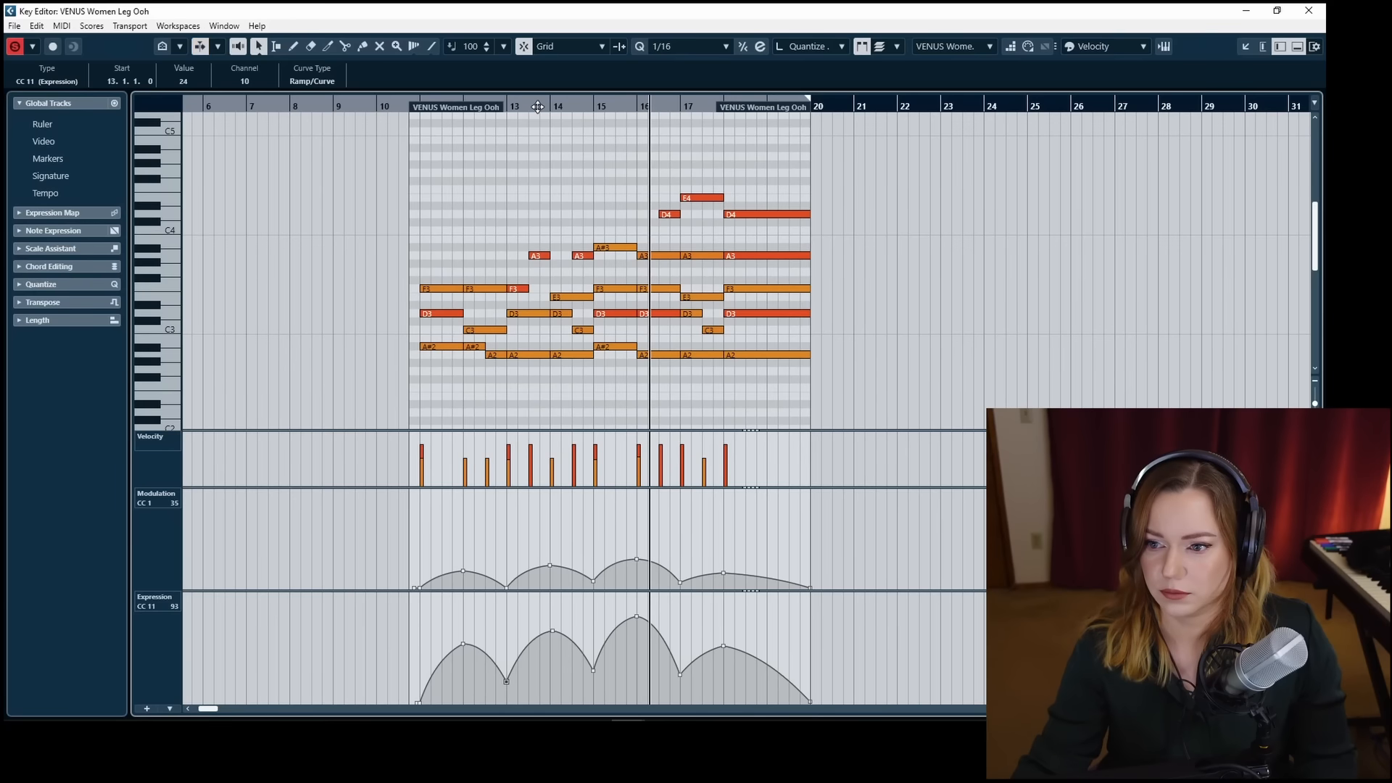
# Turn off solo for the Ooh part and play it within the full mix from just before bar 11.
pyautogui.moveTo(537, 108); pyautogui.dragTo(414, 109)
pyautogui.press('s')
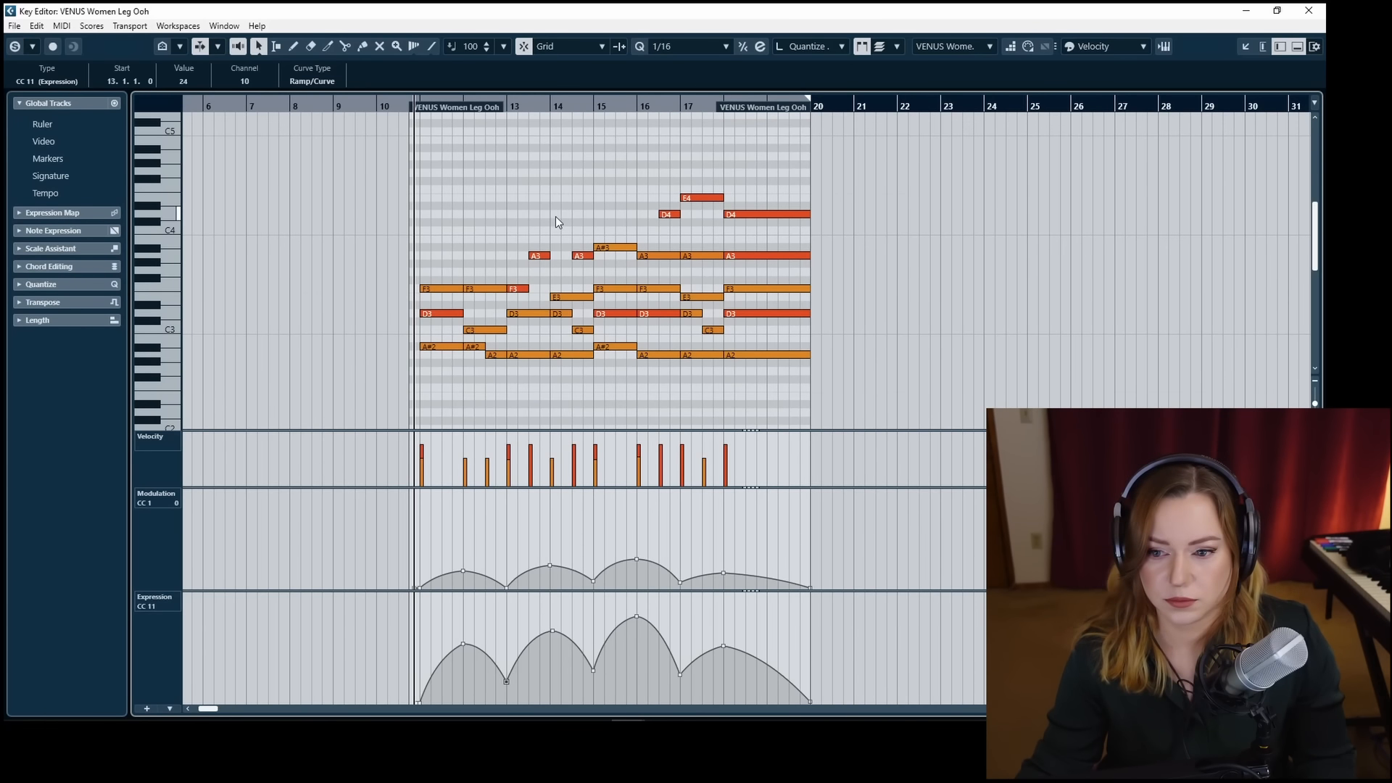
pyautogui.press('space')
pyautogui.click(555, 216)
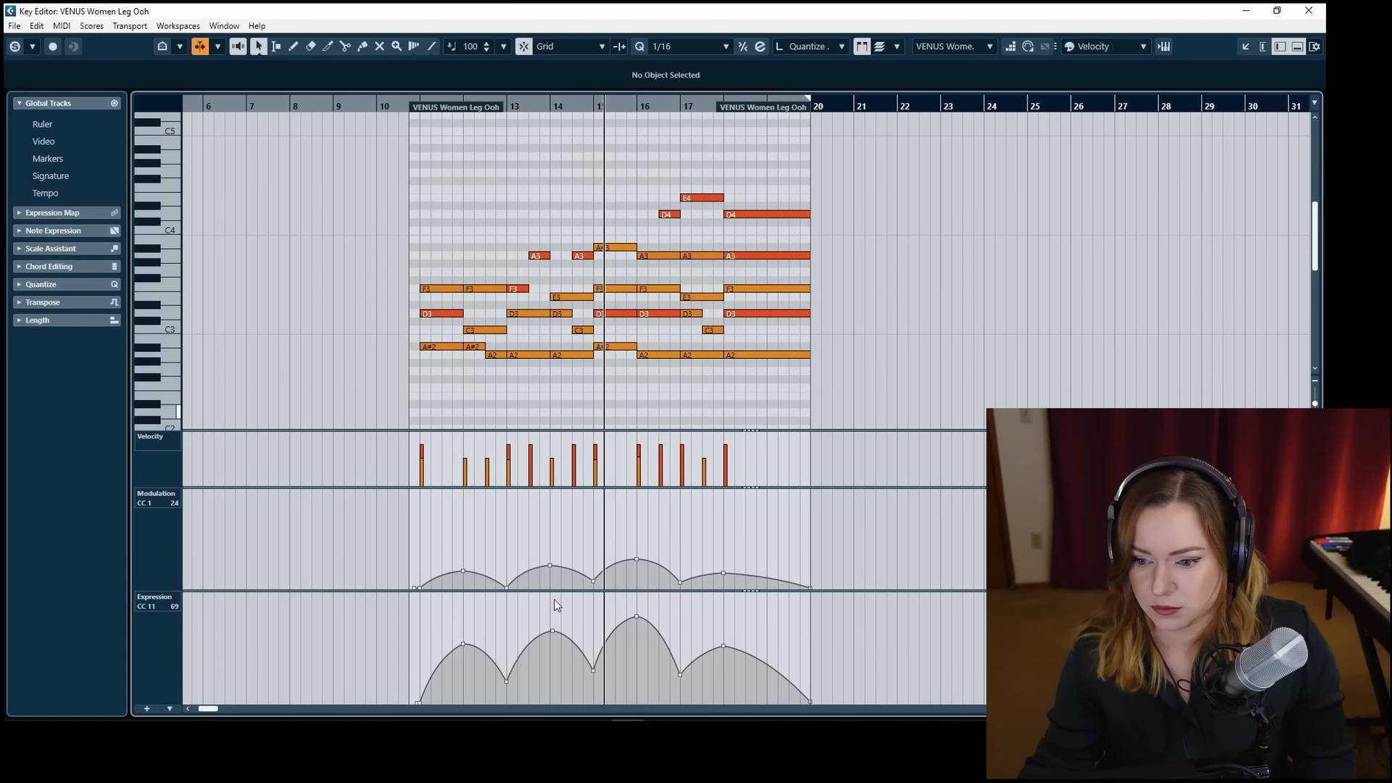
# Reduce the Ooh part's Expression further, lowering bars 14 and 15 and setting bar 17 to 23, bar 18 to 41 and bar 16 to 82.
pyautogui.moveTo(554, 632); pyautogui.dragTo(680, 689)
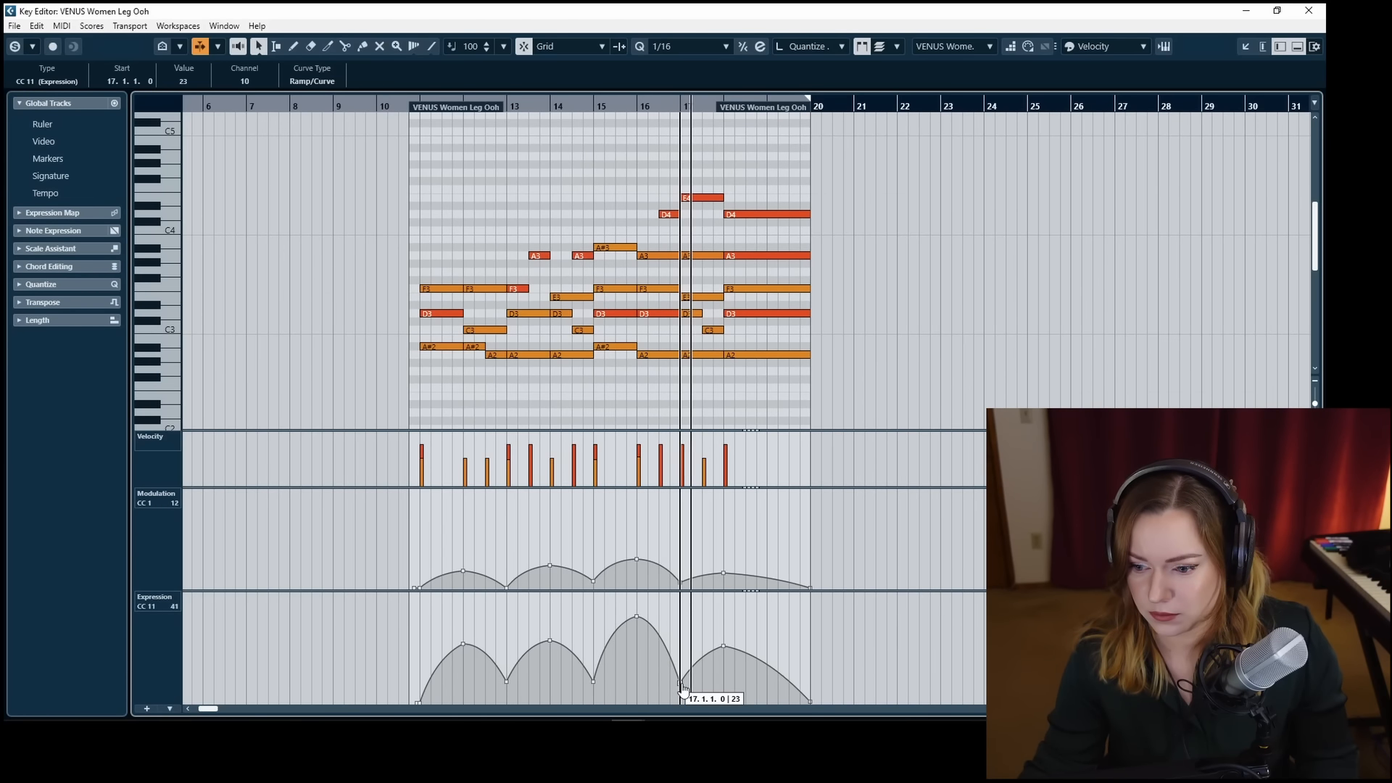
pyautogui.moveTo(723, 646); pyautogui.dragTo(724, 667)
pyautogui.click(566, 108)
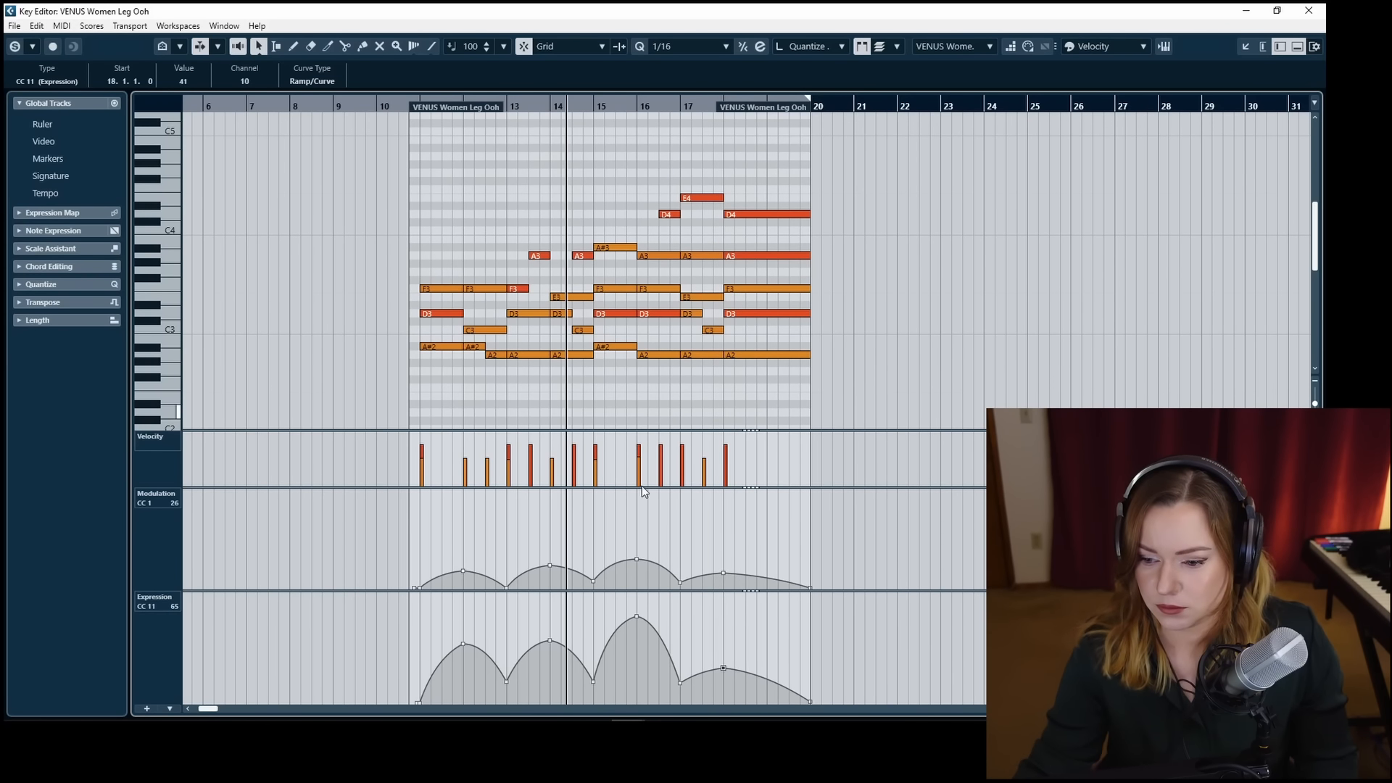
pyautogui.moveTo(640, 622); pyautogui.dragTo(638, 636)
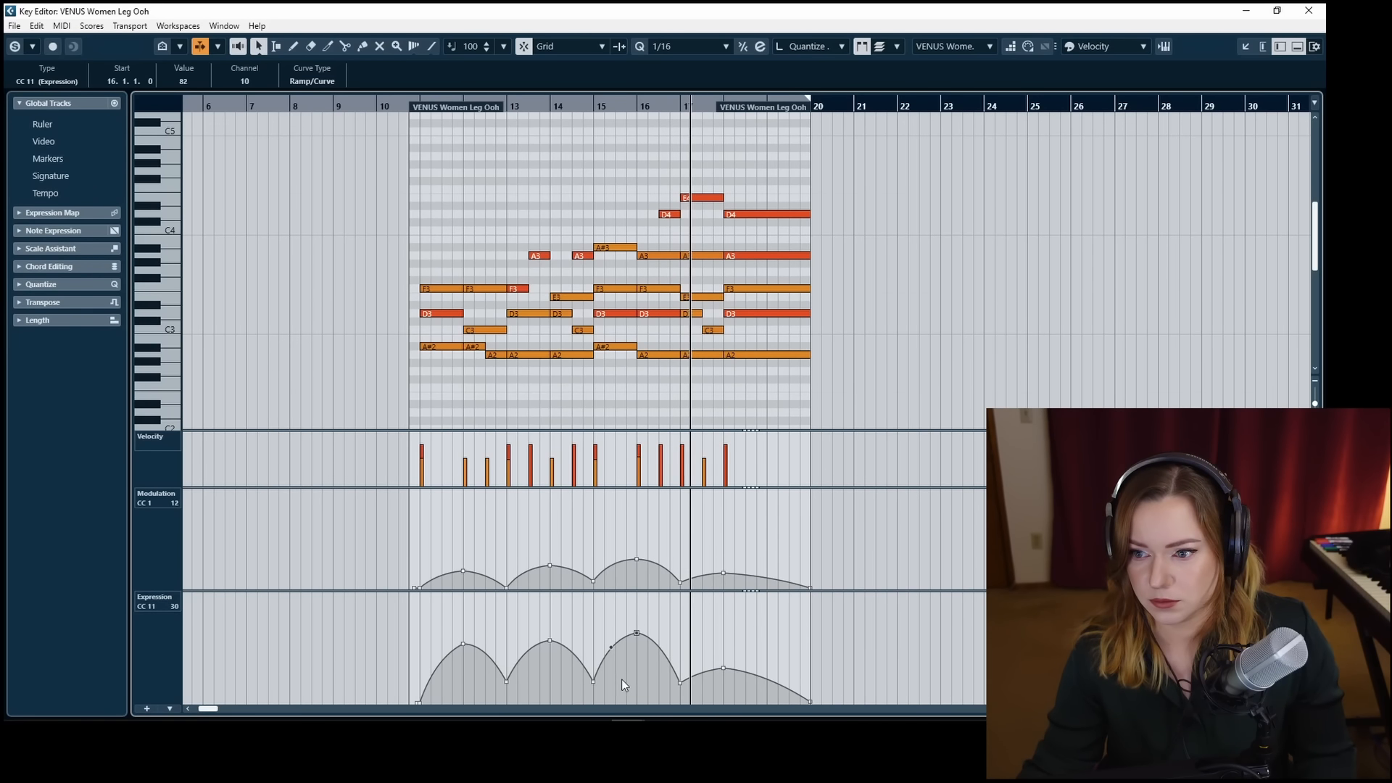
pyautogui.click(638, 207)
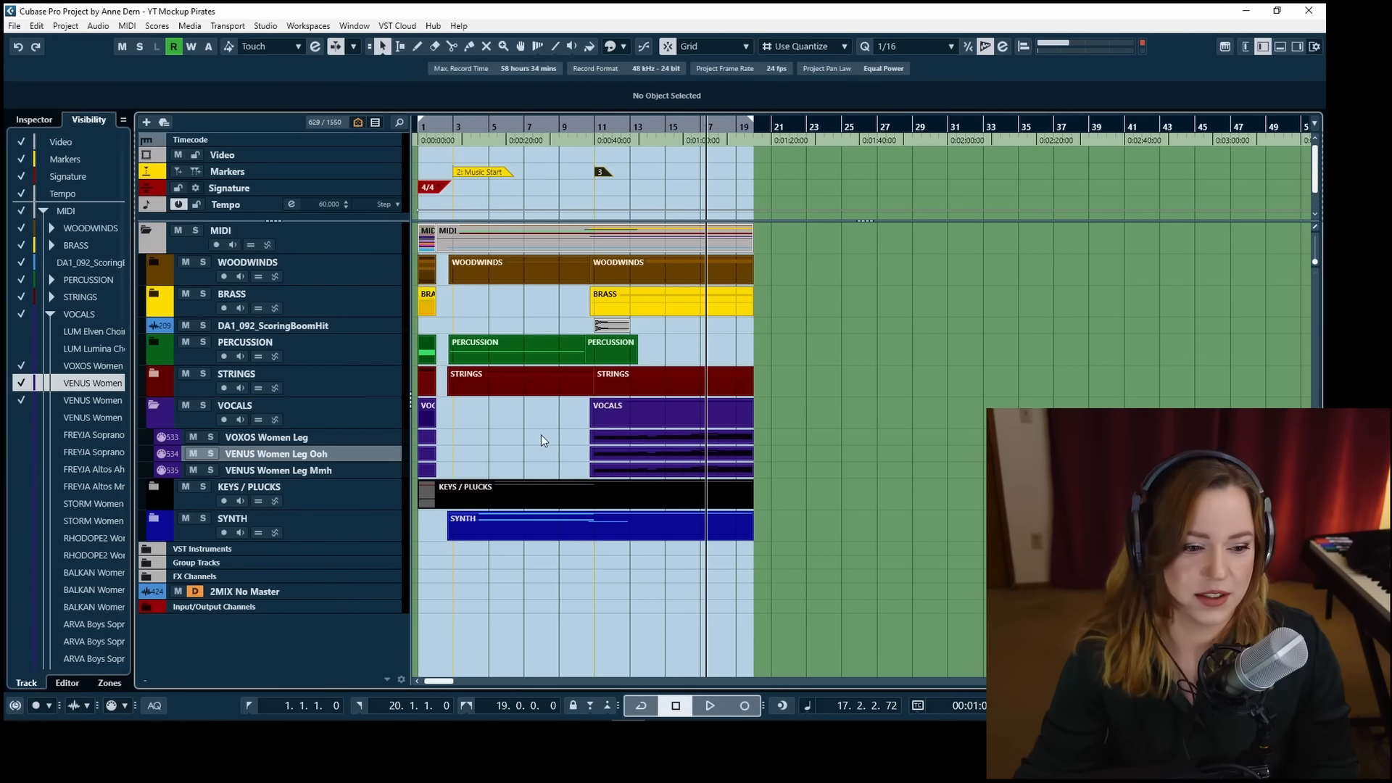
# Collapse the VOCALS folder and play the whole cue from bar 2.
pyautogui.press('g')
pyautogui.press('g')
pyautogui.press('g')
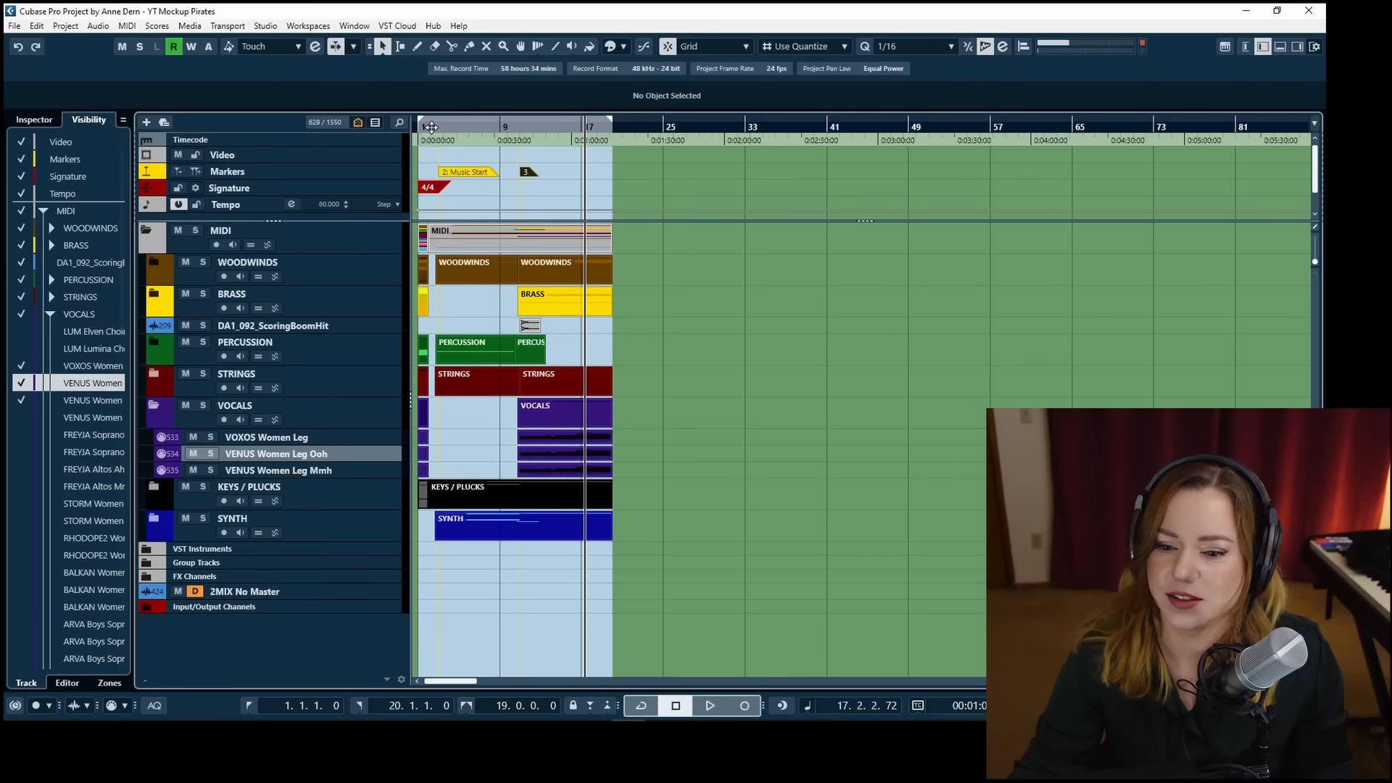
pyautogui.click(431, 127)
pyautogui.click(166, 406)
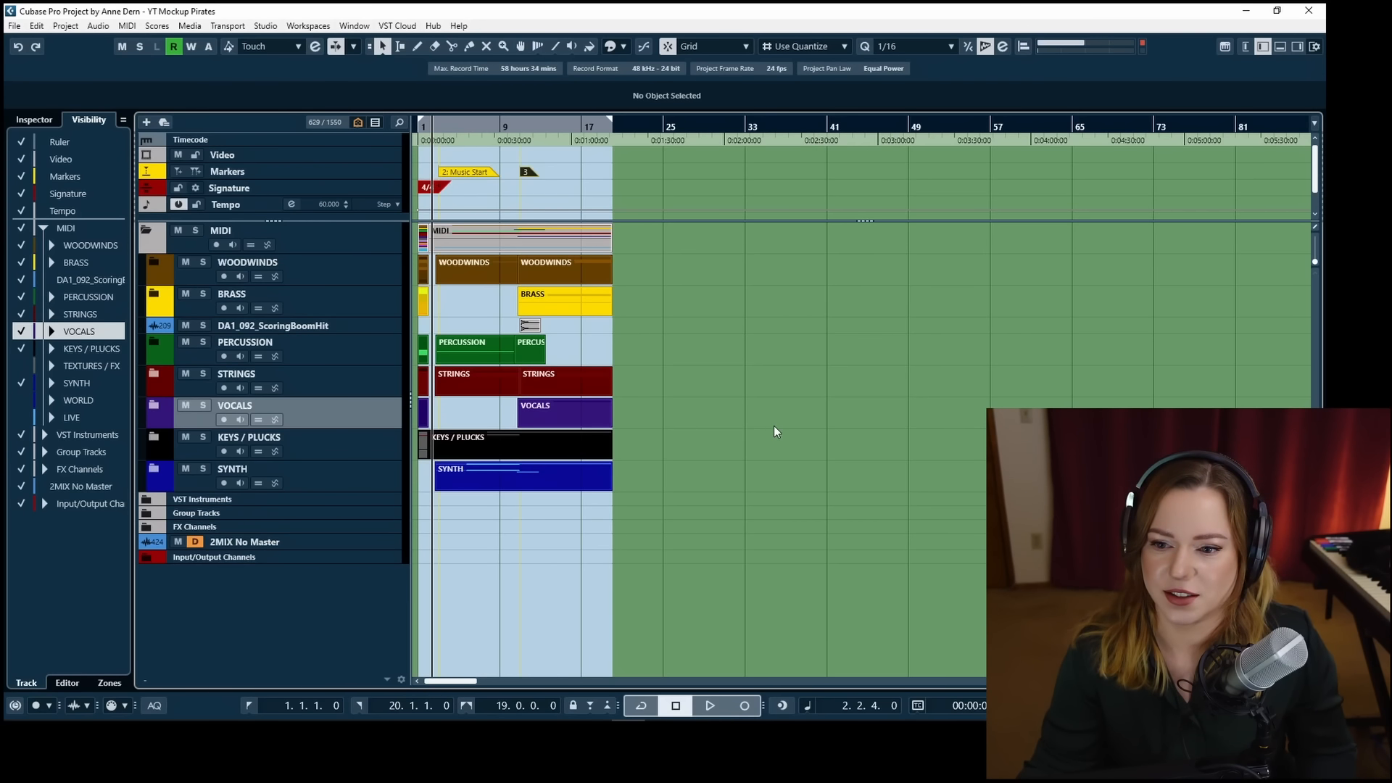
pyautogui.press('space')
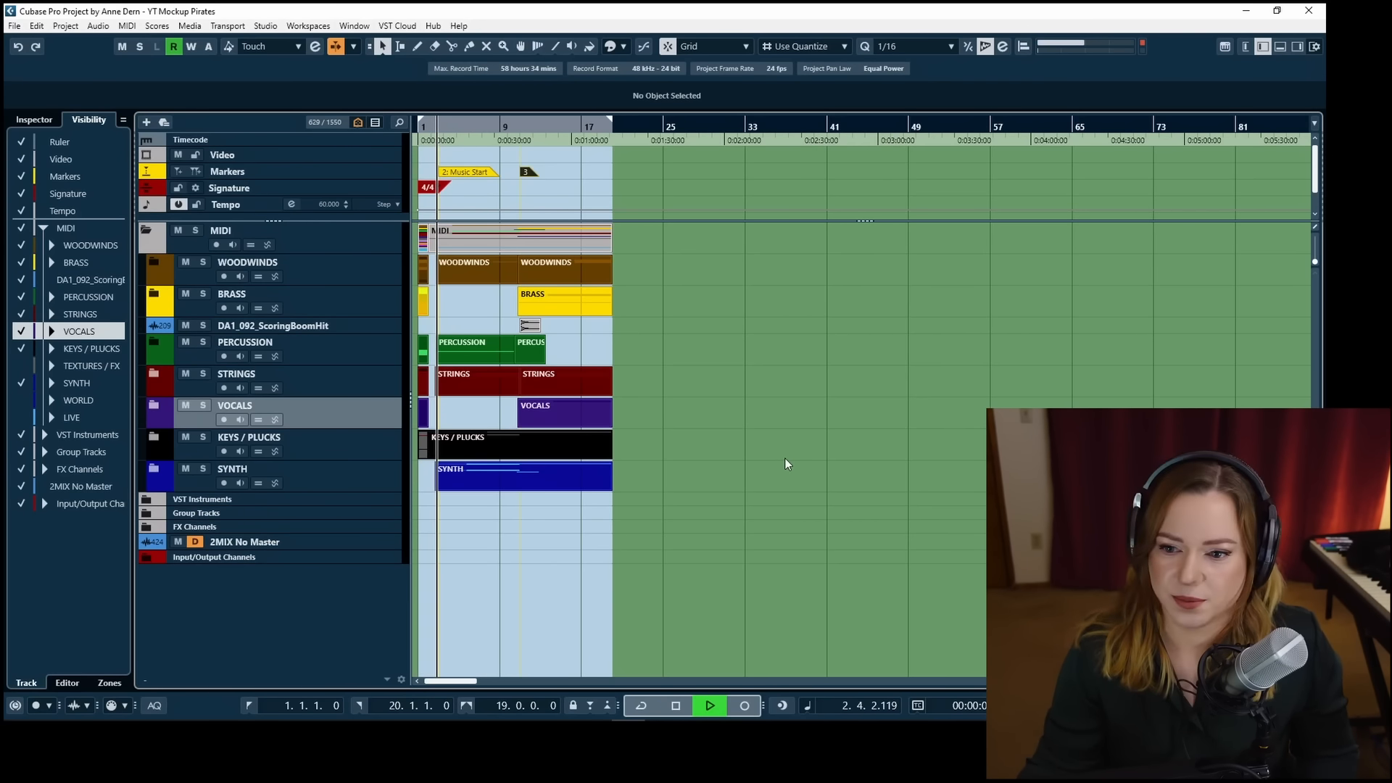
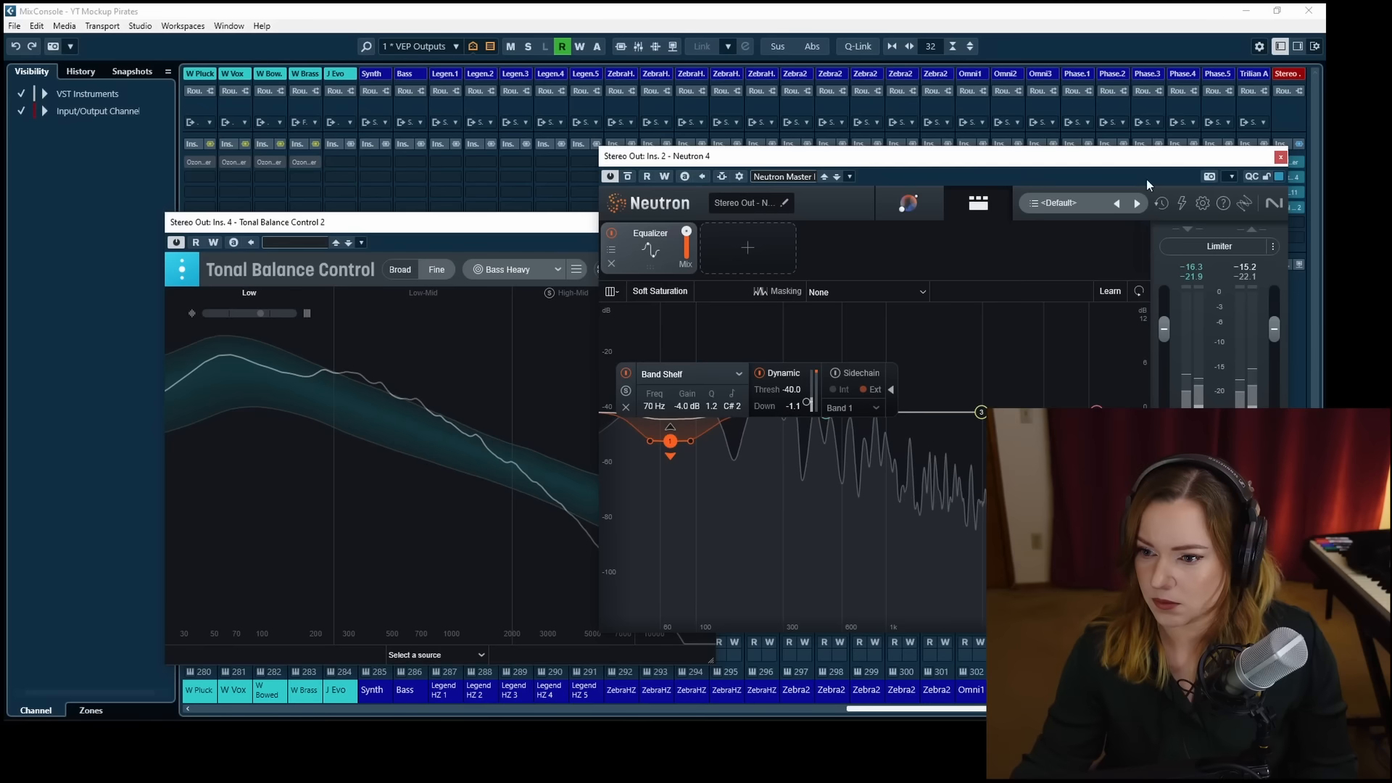
# Raise the gain of the Ozone 11 Maximizer on the stereo output to +8.0 dB and restart playback from bar 2.
pyautogui.click(1277, 161)
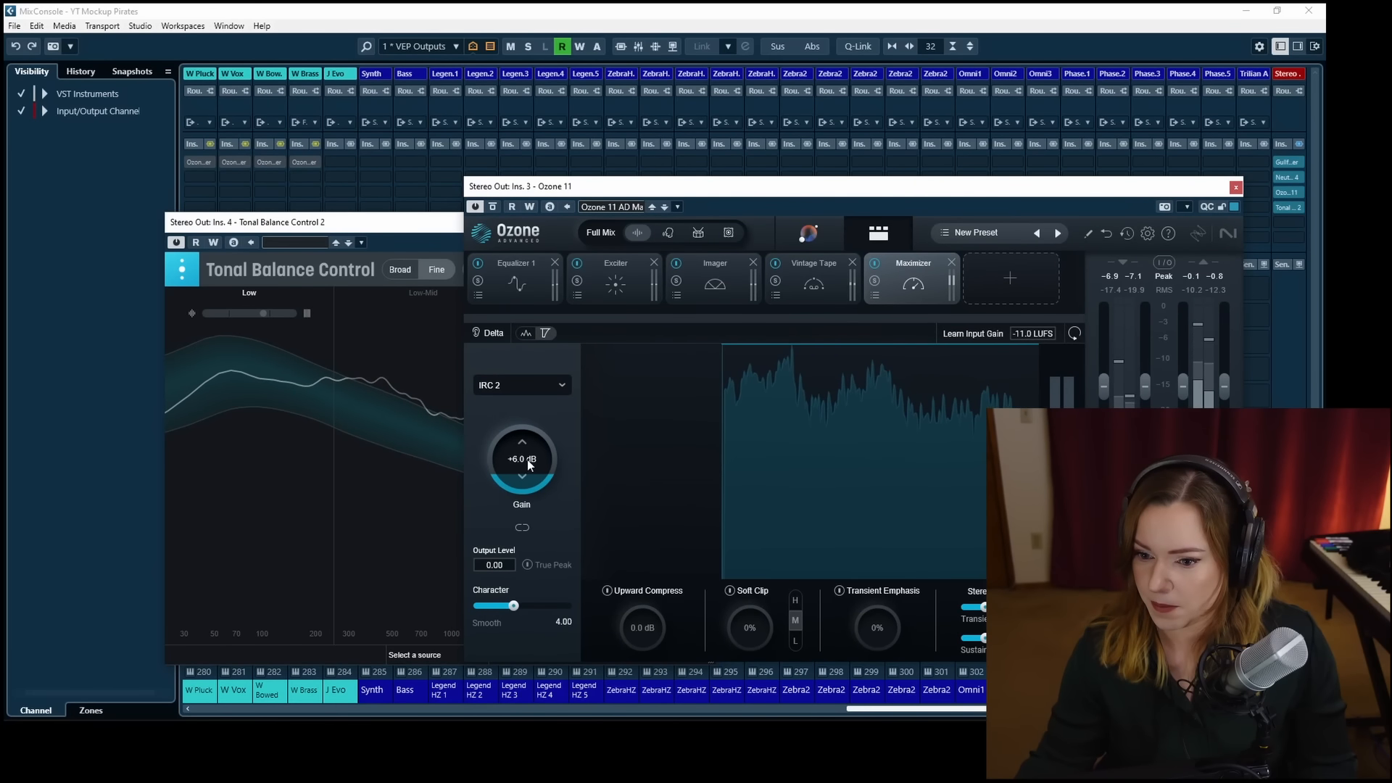
pyautogui.scroll(3, 533, 458)
pyautogui.scroll(1, 535, 455)
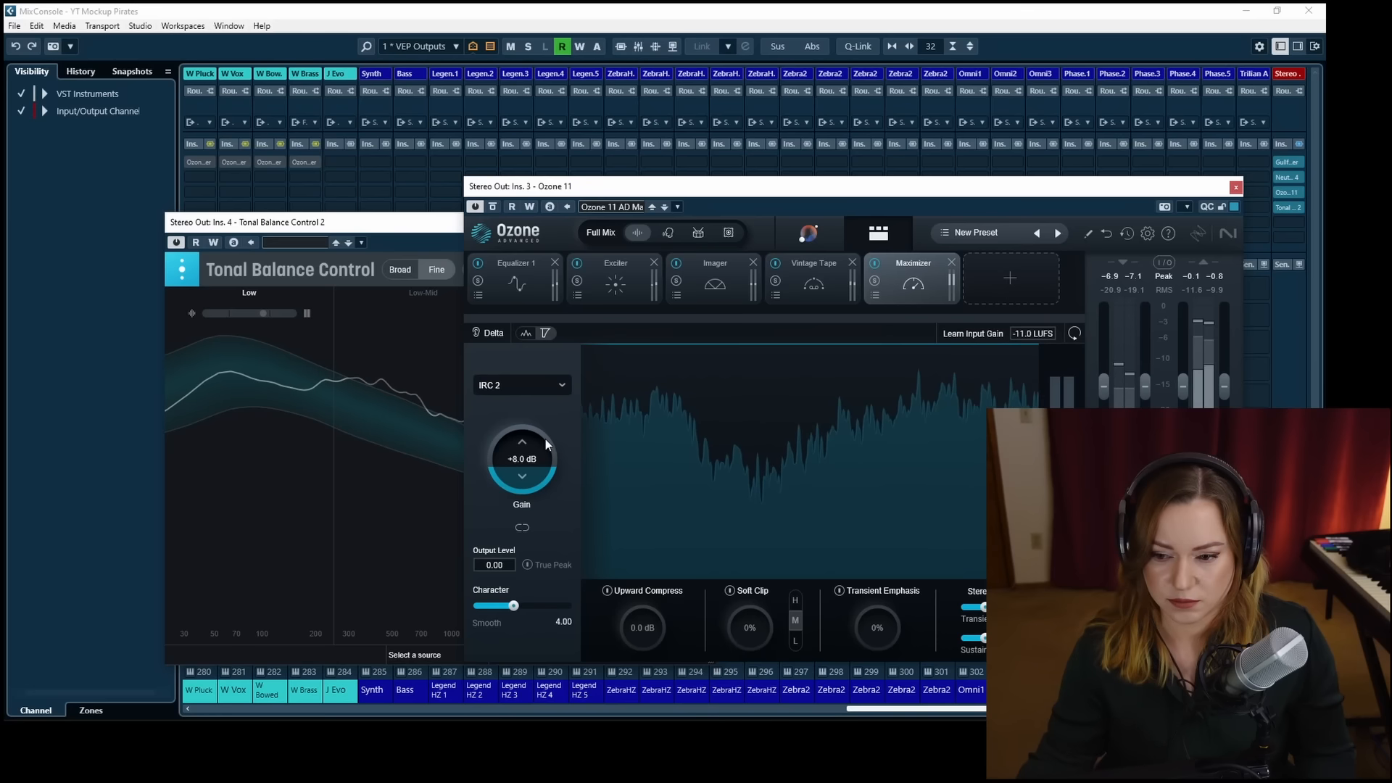
pyautogui.press('F3')
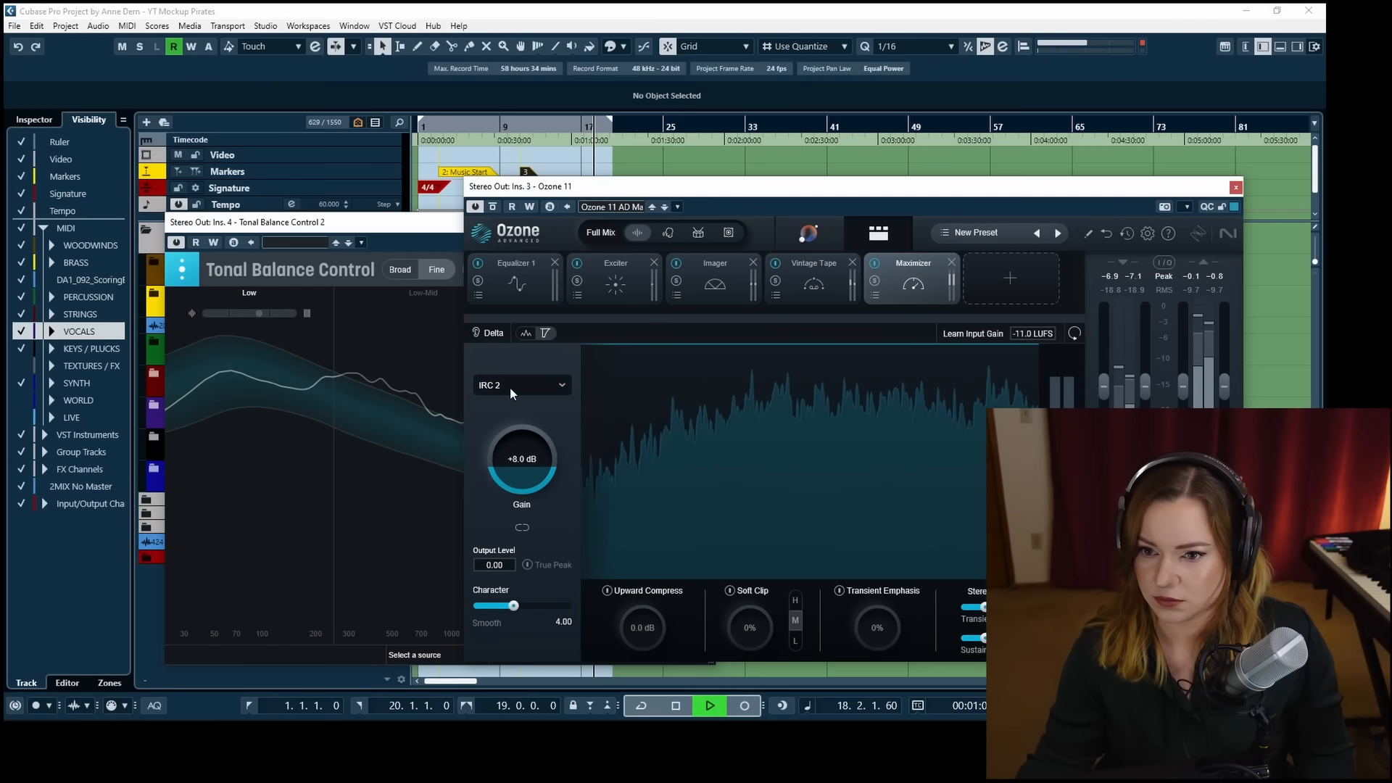
pyautogui.click(441, 126)
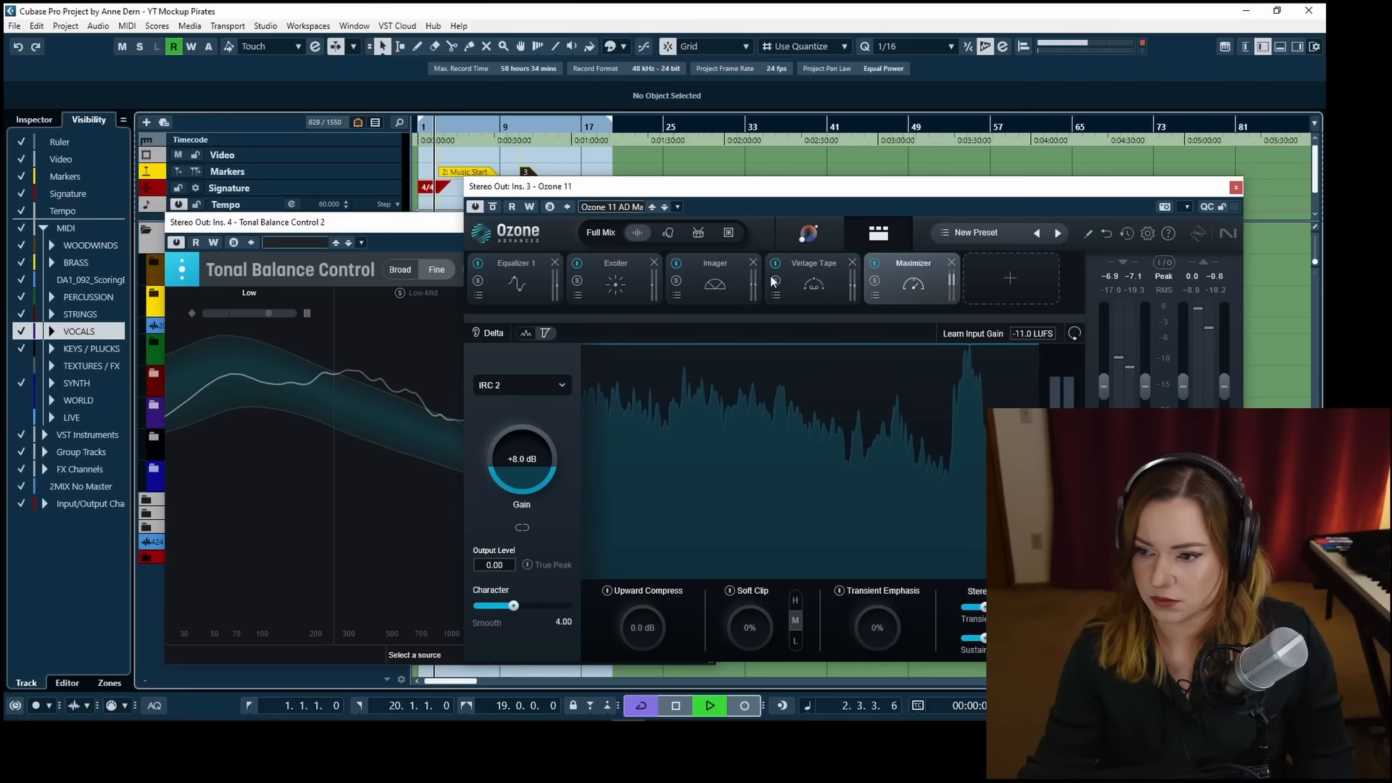
# Set Ozone Equalizer 1's band 2 to a -2.1 dB cut at 300 Hz and compare the sound with the equalizer bypassed.
pyautogui.click(812, 286)
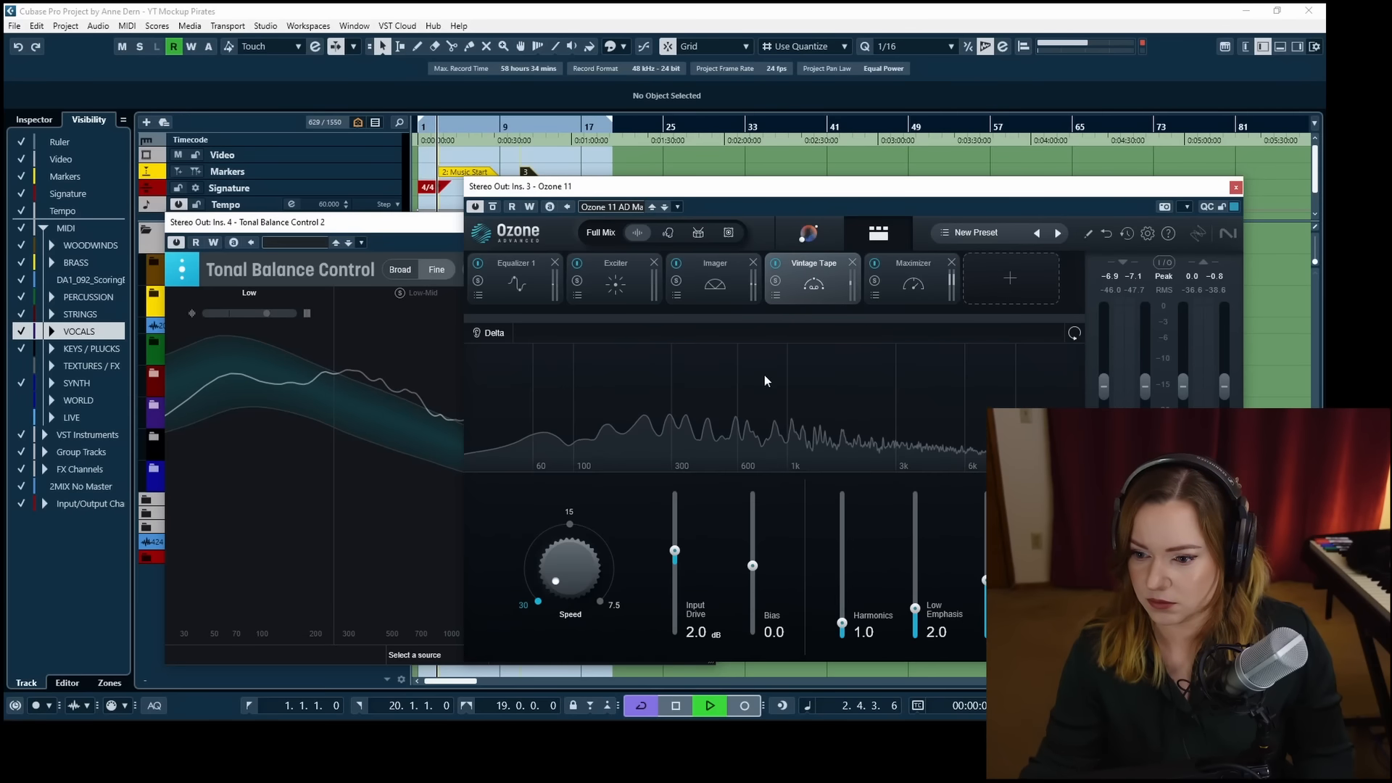
pyautogui.click(535, 289)
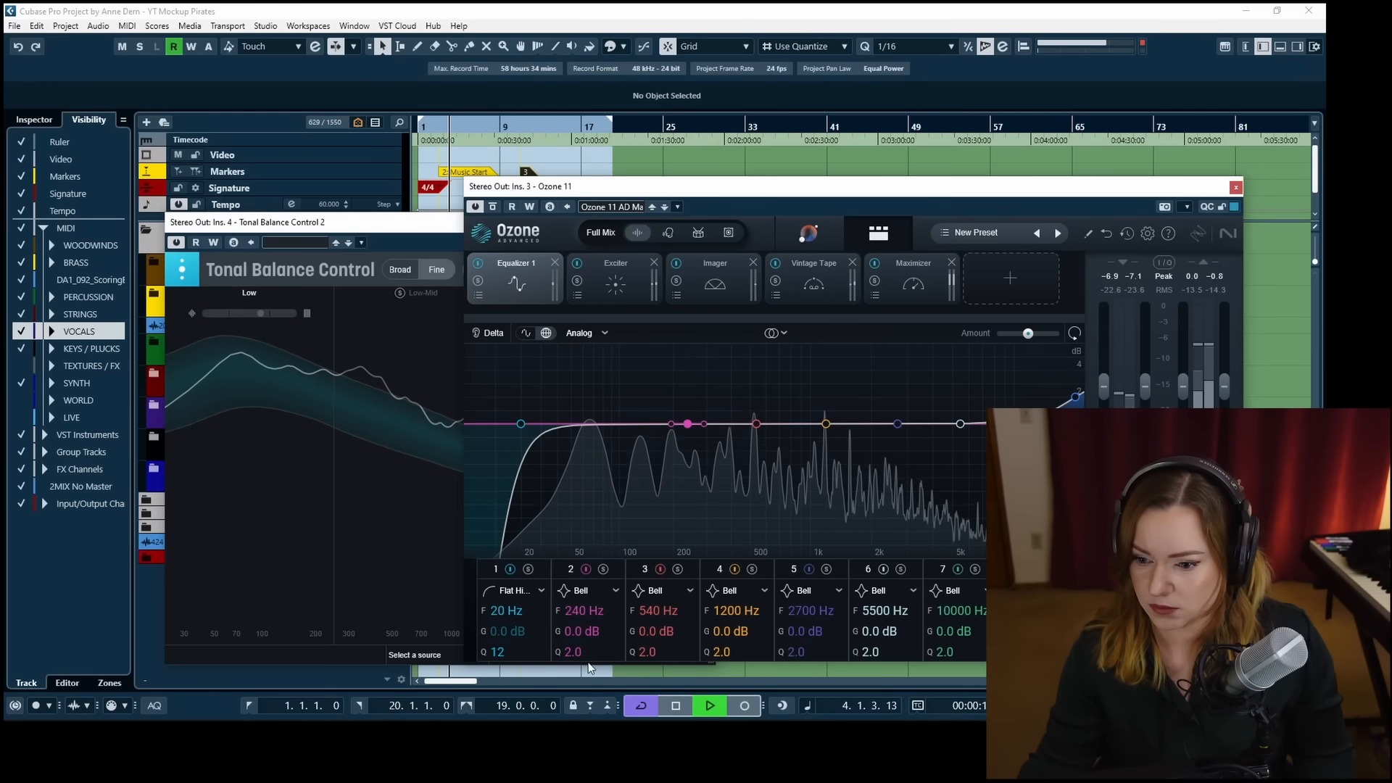
pyautogui.moveTo(576, 627); pyautogui.dragTo(585, 546)
pyautogui.moveTo(586, 593); pyautogui.dragTo(576, 698)
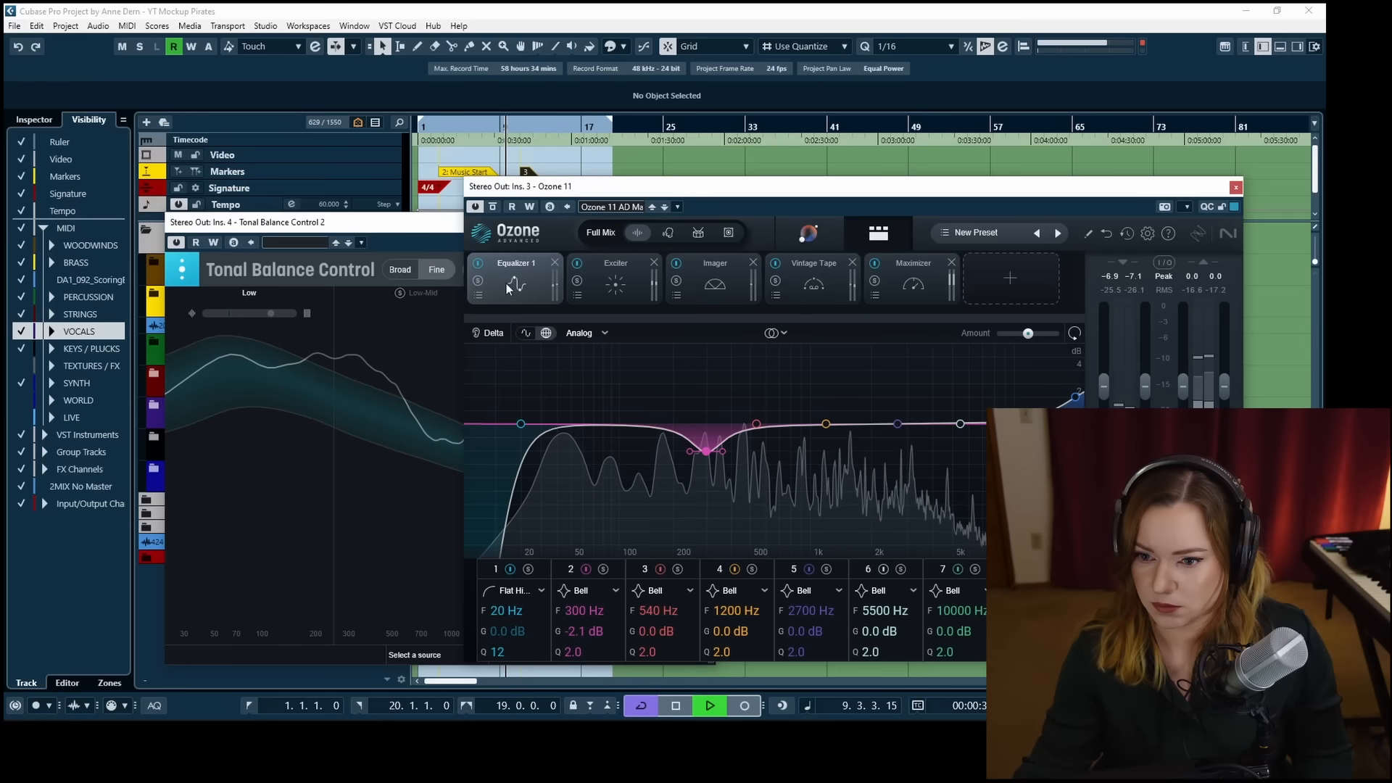
pyautogui.click(478, 263)
pyautogui.click(478, 263)
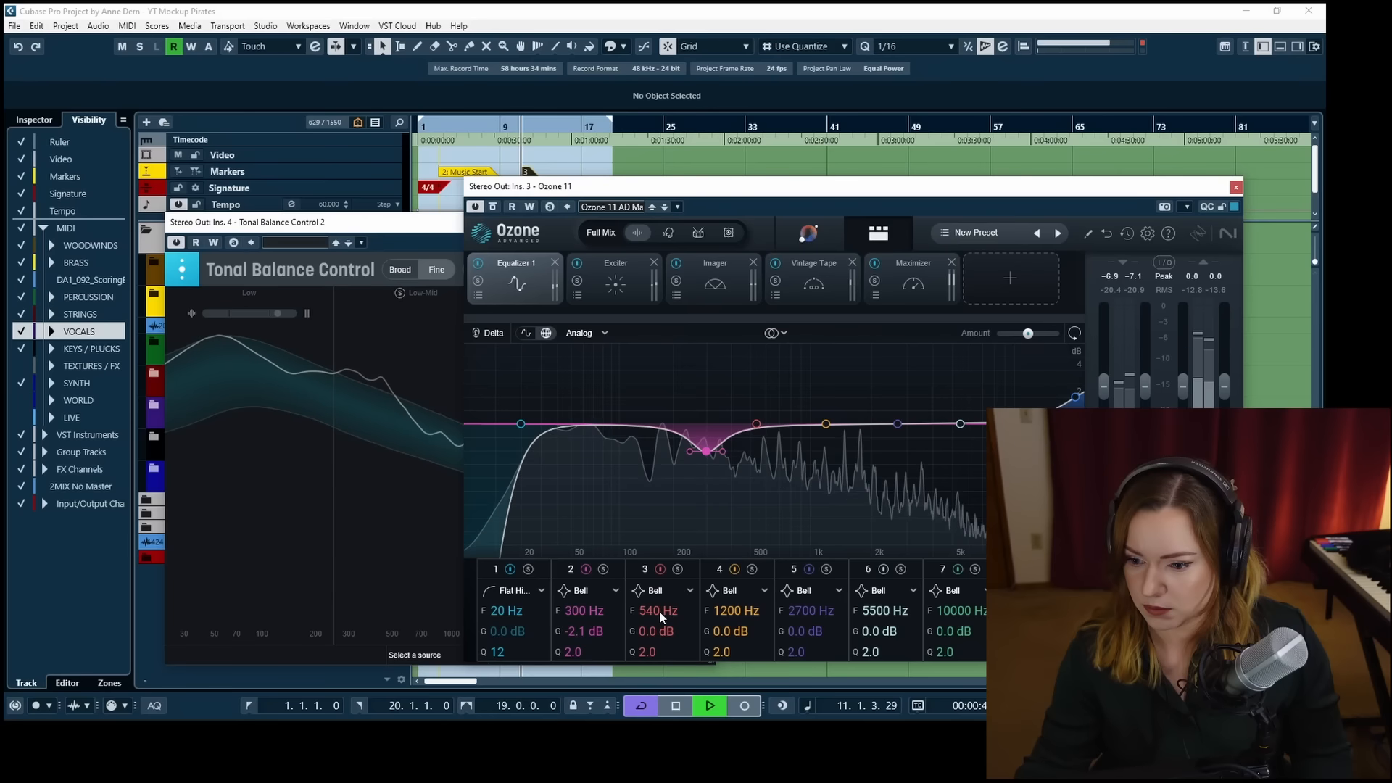
# Set Equalizer 1's band 3 to a -2.1 dB cut at 454 Hz and compare the sound with the equalizer bypassed.
pyautogui.moveTo(659, 612); pyautogui.dragTo(659, 552)
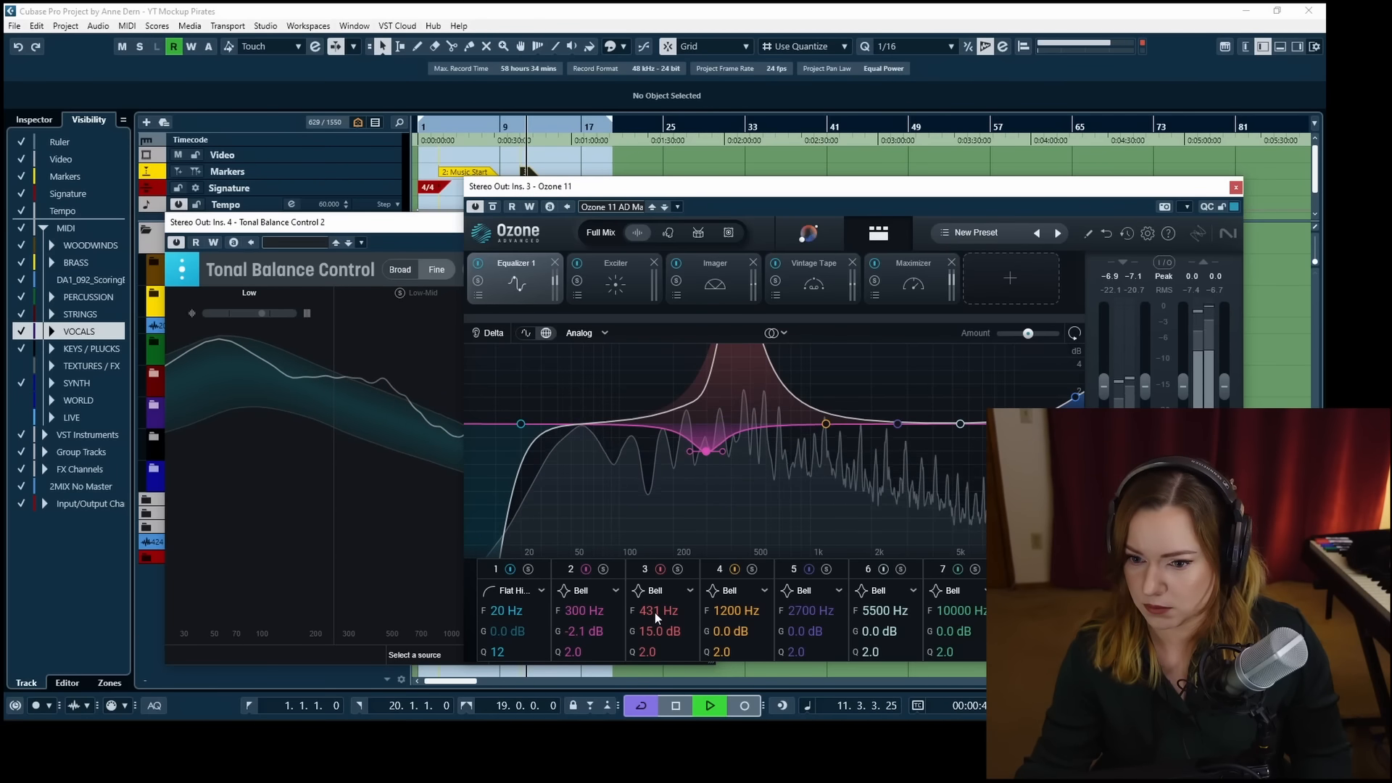
pyautogui.moveTo(654, 612); pyautogui.dragTo(655, 694)
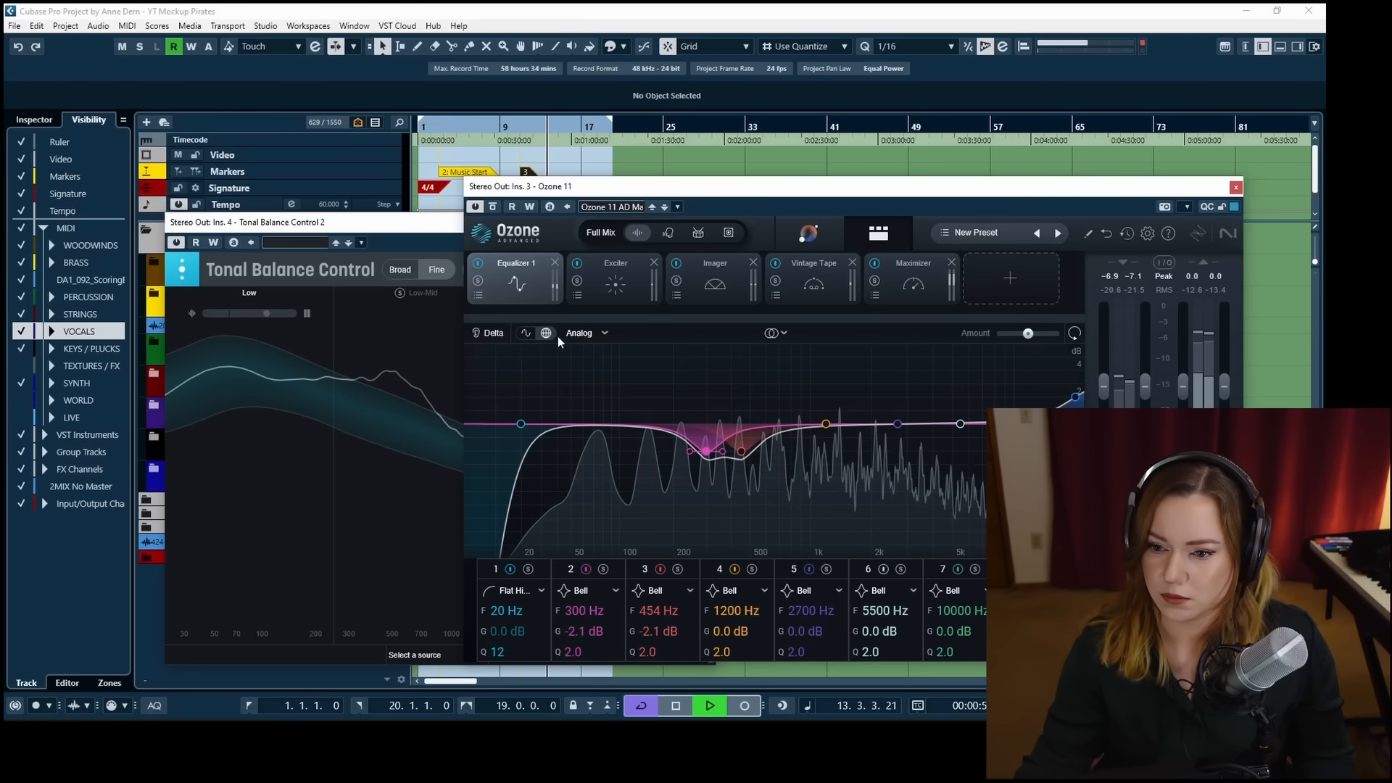
pyautogui.click(480, 265)
pyautogui.click(480, 265)
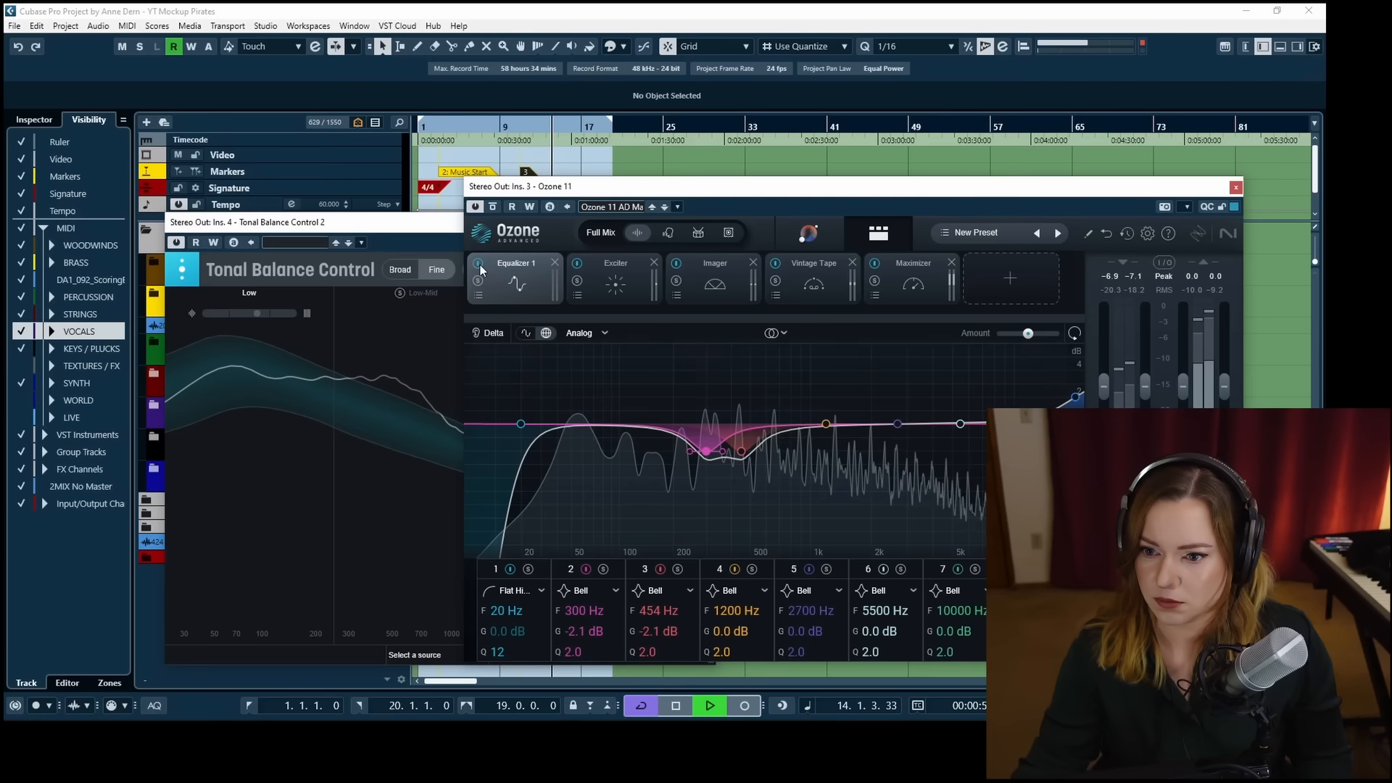
pyautogui.click(480, 264)
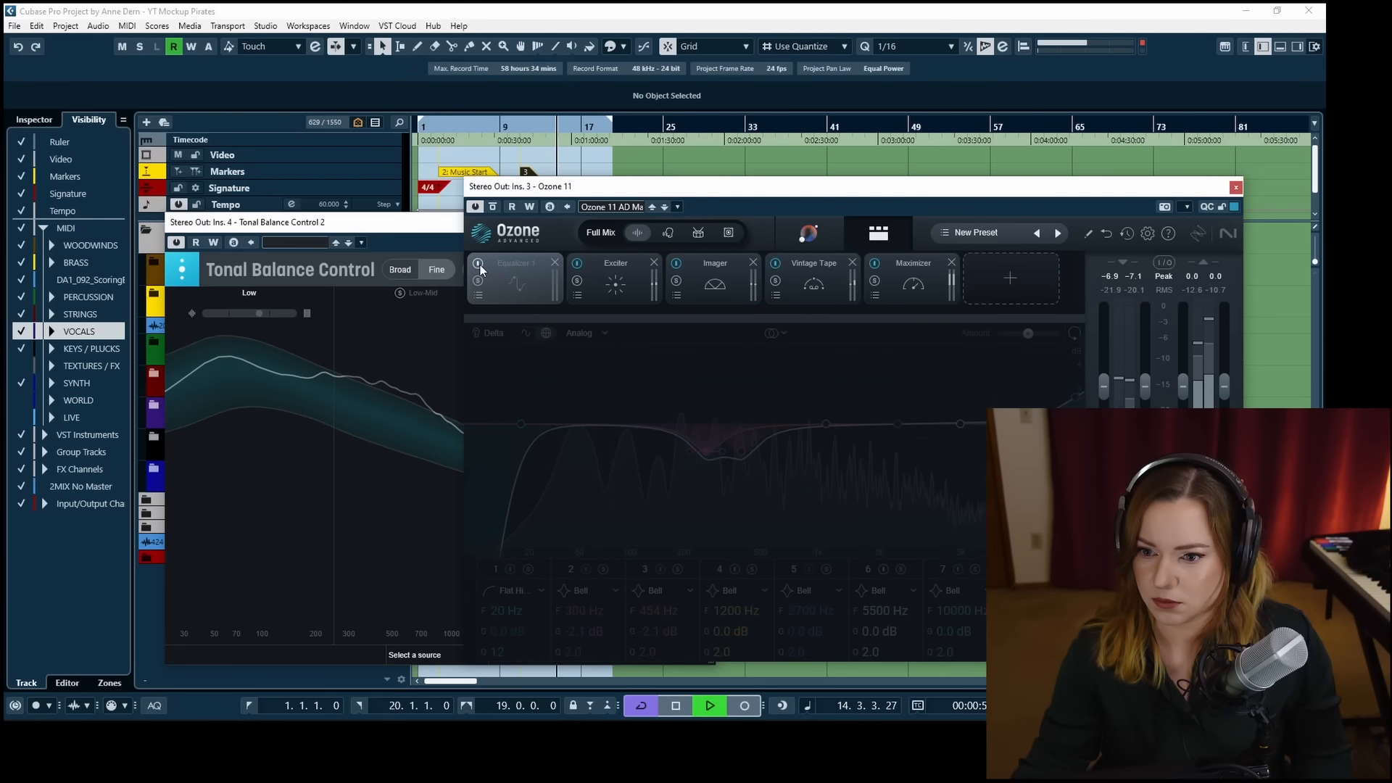
pyautogui.click(480, 265)
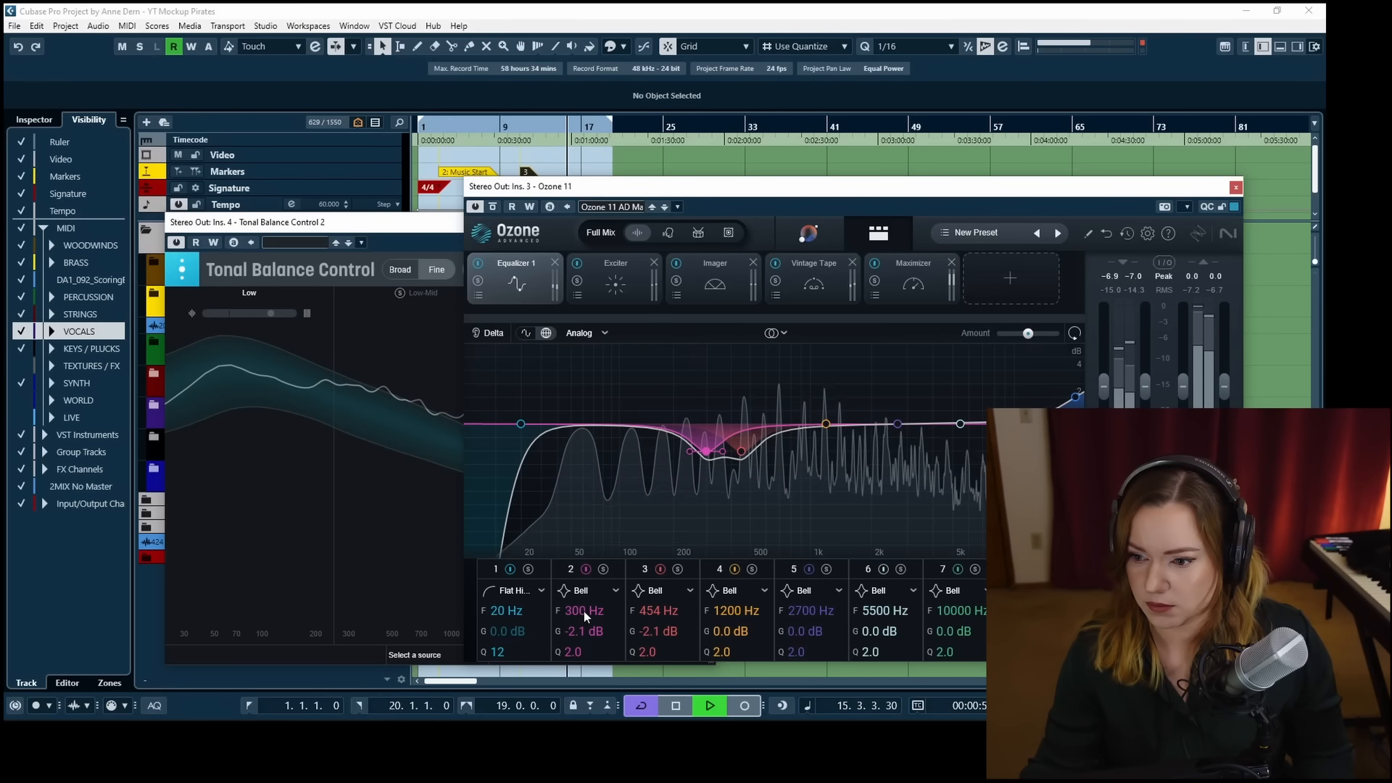
# Deepen band 2's cut at 300 Hz to -2.5 dB and compare playback with Equalizer 1 bypassed and active.
pyautogui.moveTo(584, 611); pyautogui.dragTo(576, 693)
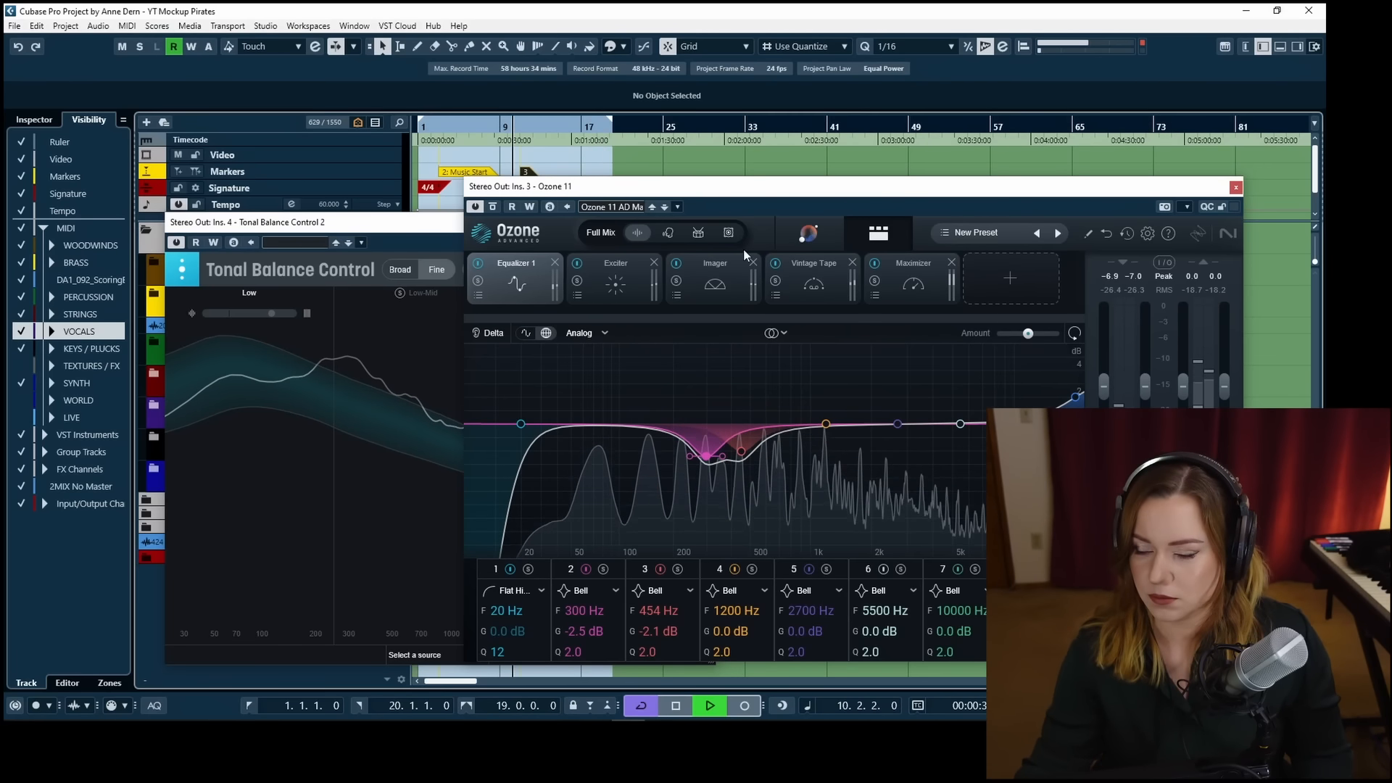
pyautogui.click(478, 263)
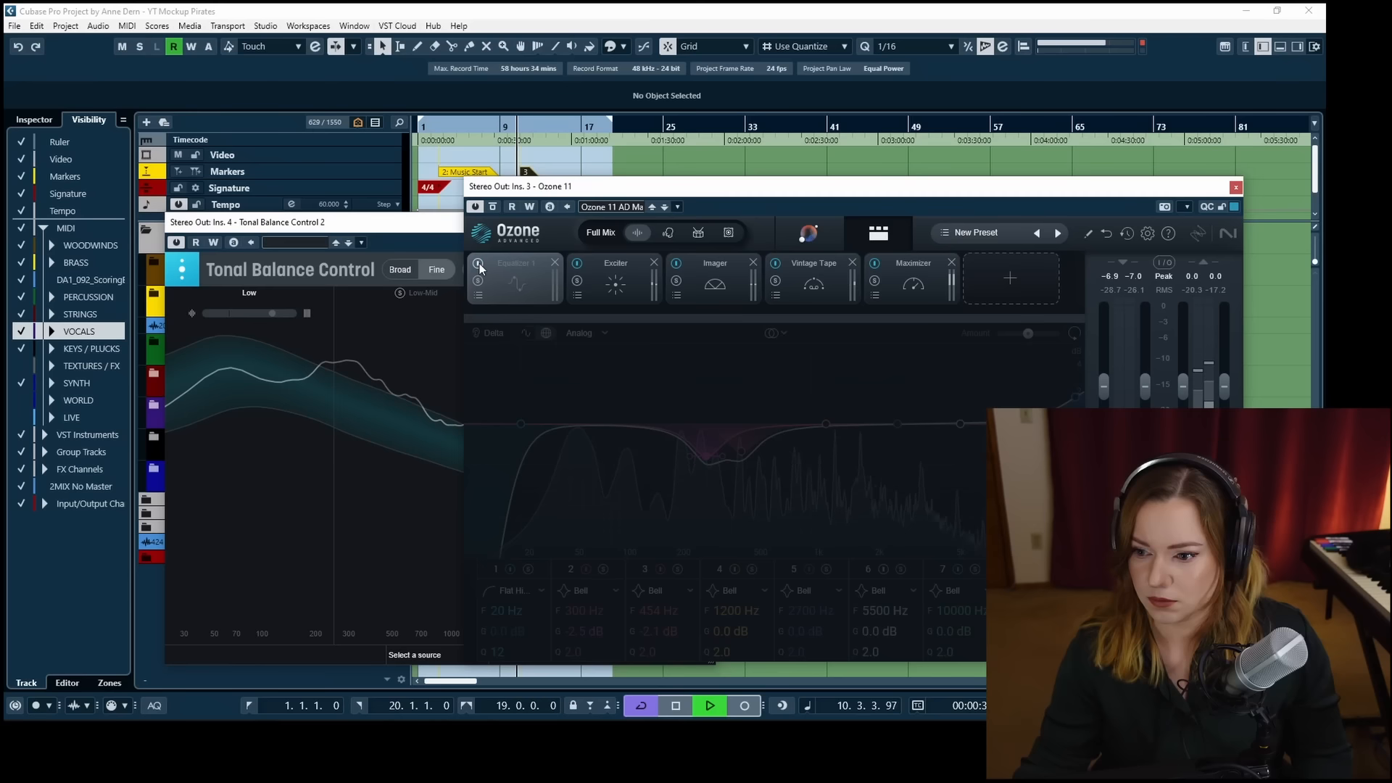
pyautogui.click(478, 264)
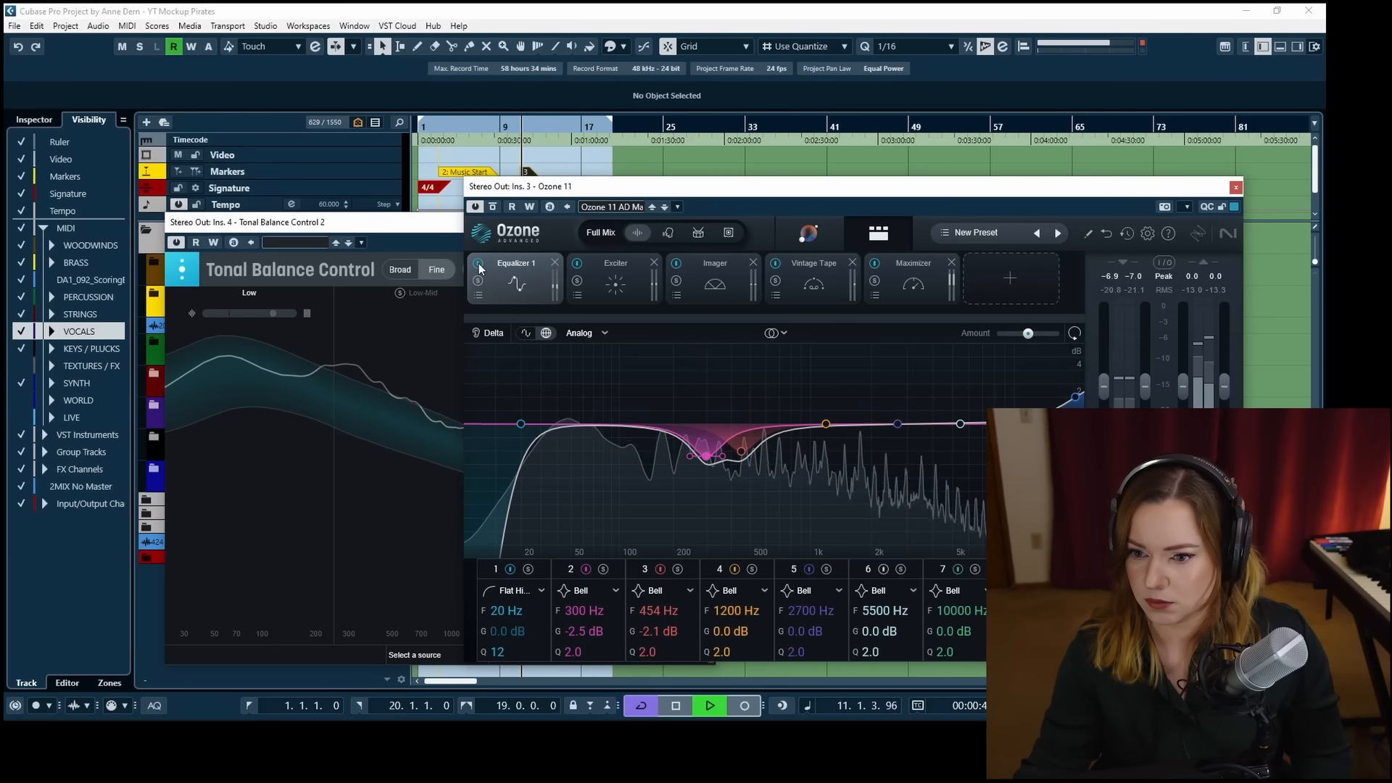
pyautogui.click(479, 264)
pyautogui.click(479, 265)
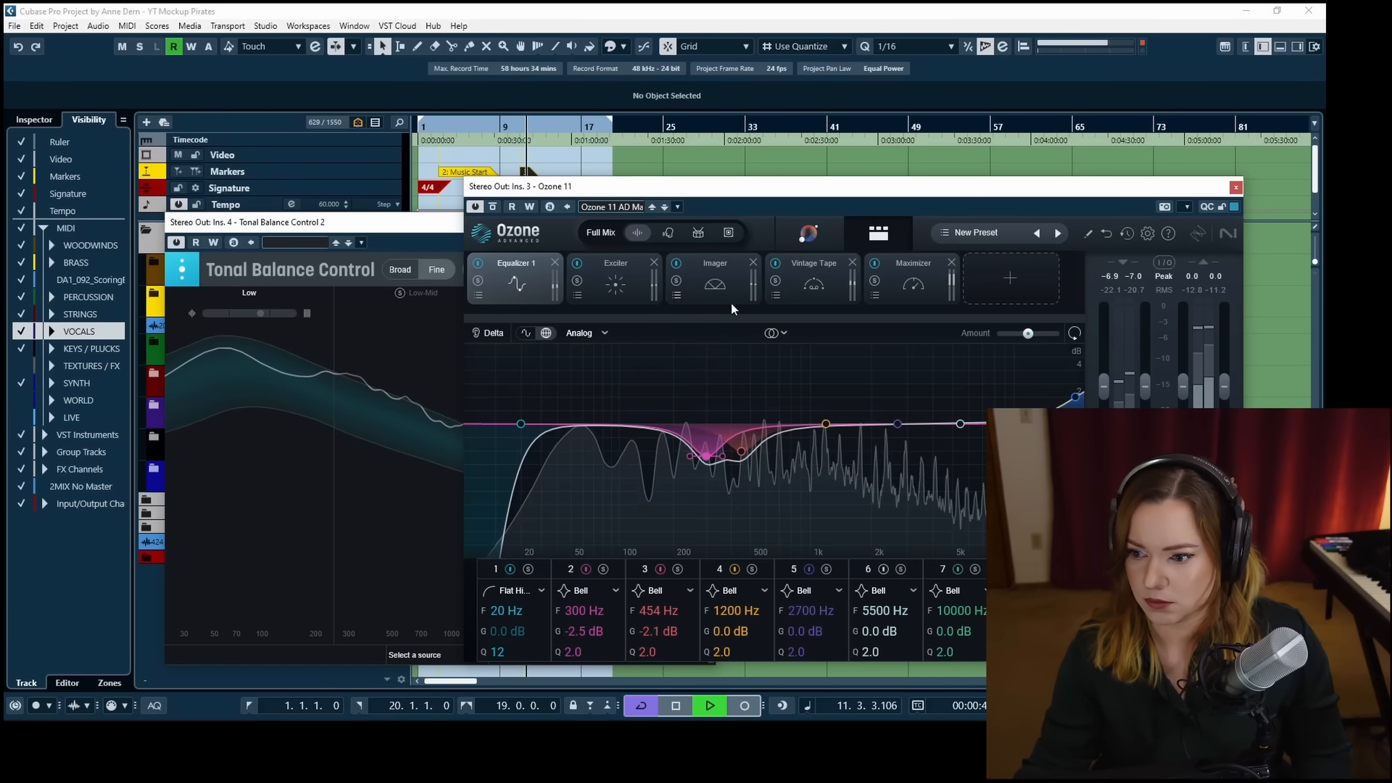
# Sweep band 4, set it to a -1.6 dB cut at 779 Hz, and compare the result with the equalizer bypassed.
pyautogui.moveTo(736, 609); pyautogui.dragTo(734, 621)
pyautogui.moveTo(732, 631); pyautogui.dragTo(737, 522)
pyautogui.moveTo(749, 607); pyautogui.dragTo(721, 695)
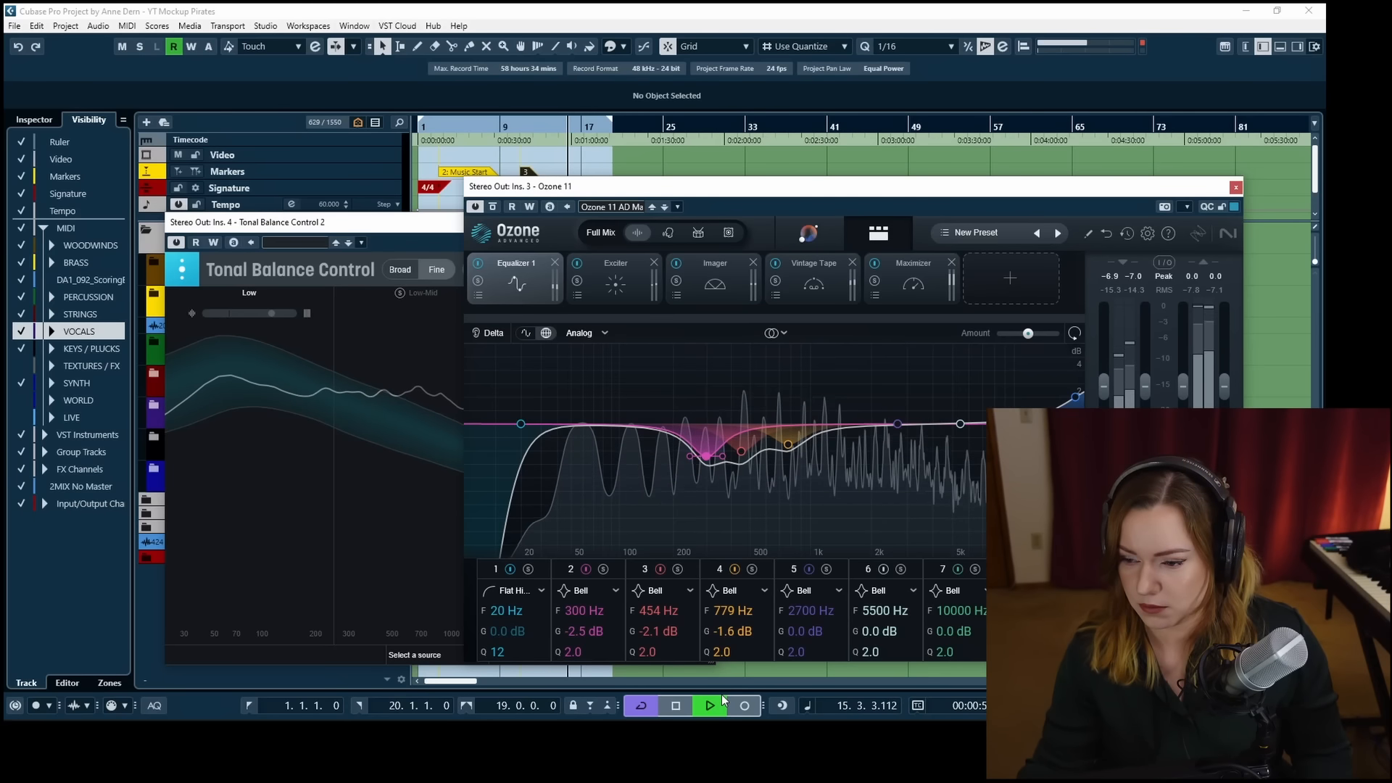
pyautogui.click(479, 264)
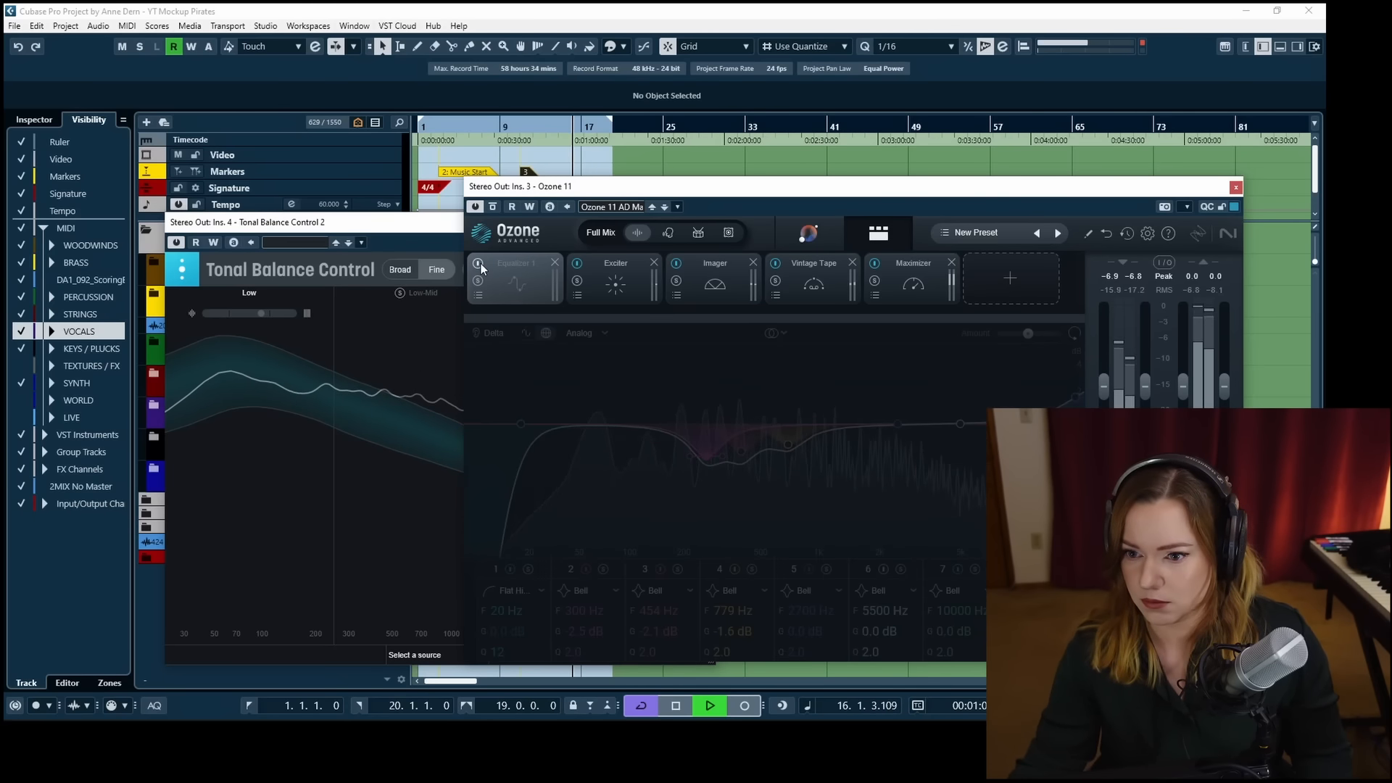
pyautogui.click(480, 263)
pyautogui.click(479, 264)
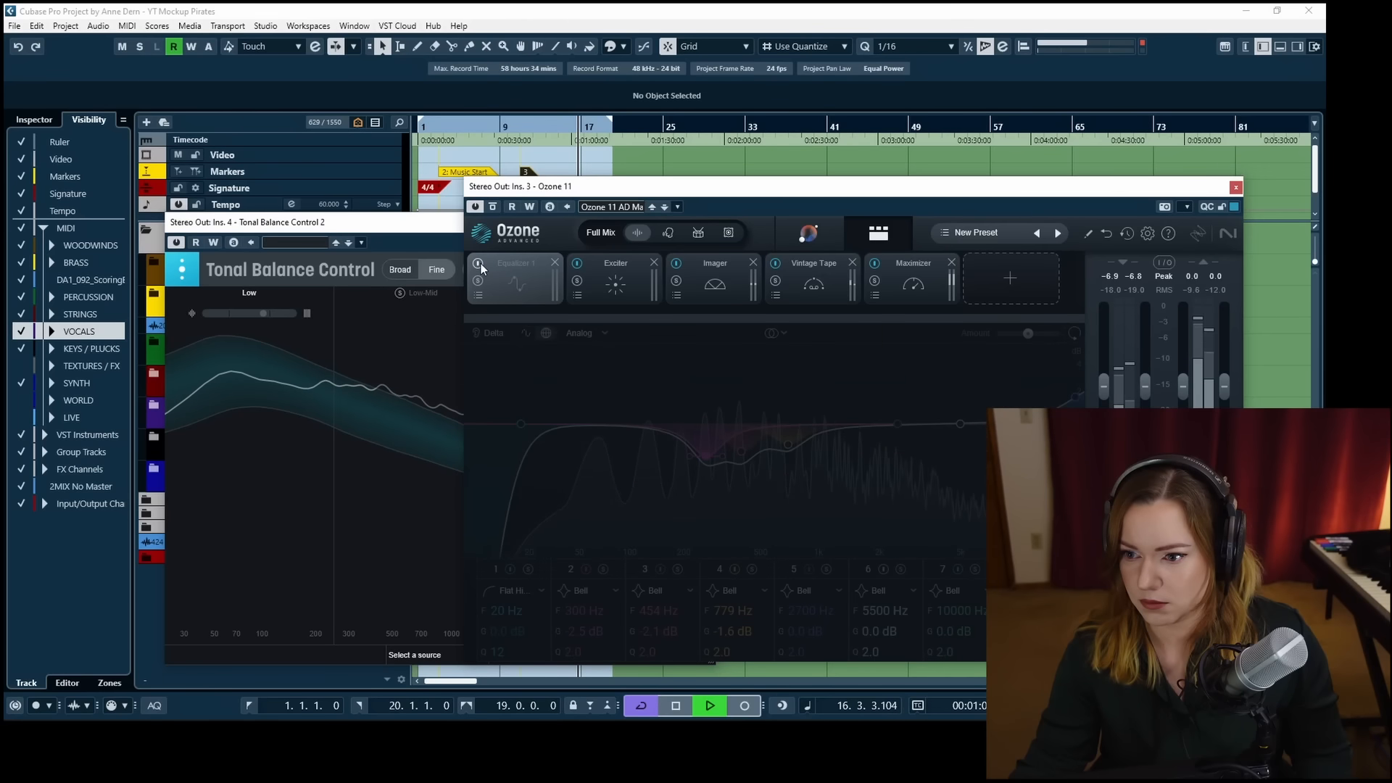
pyautogui.click(479, 264)
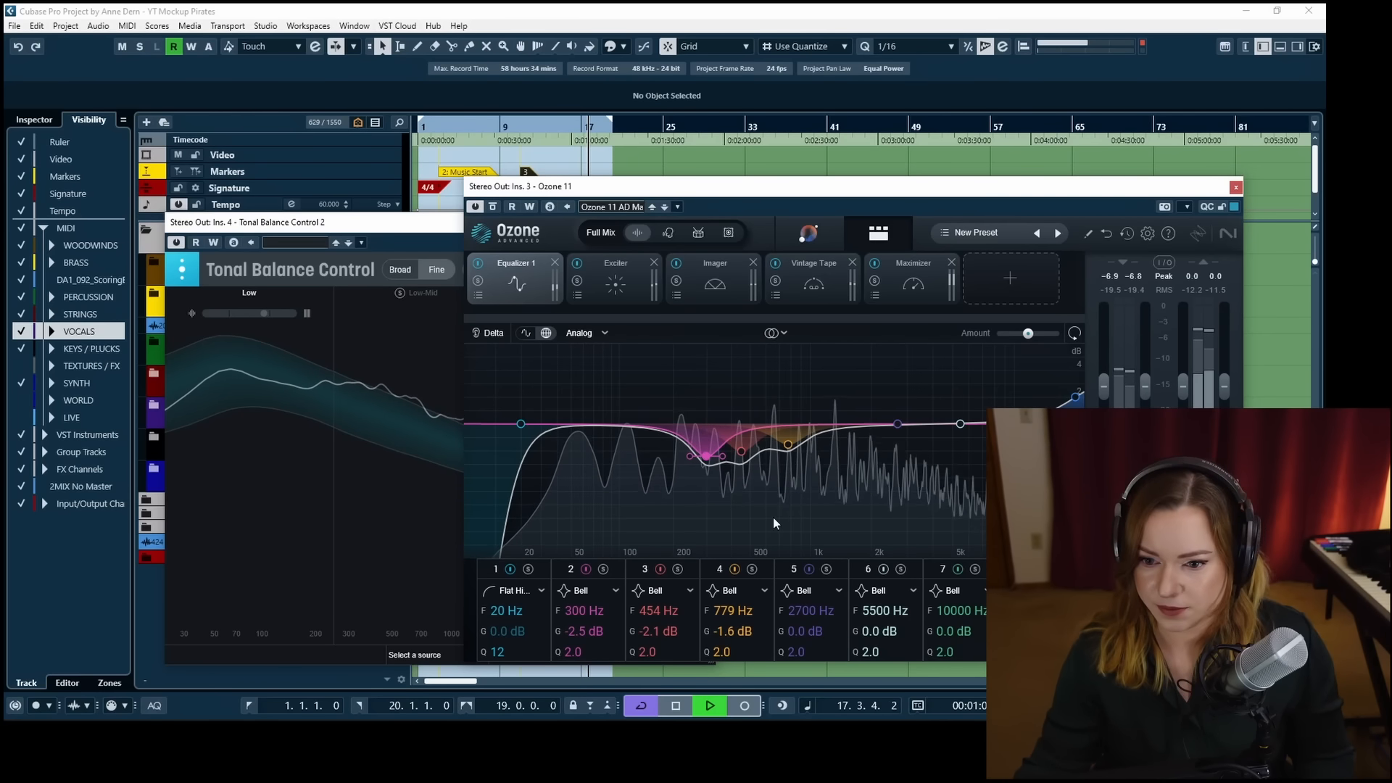
# Rearrange the Ozone 11 and Tonal Balance Control windows for a clearer view, and compare the cue's opening bars with and without Equalizer 1.
pyautogui.moveTo(551, 186); pyautogui.dragTo(608, 187)
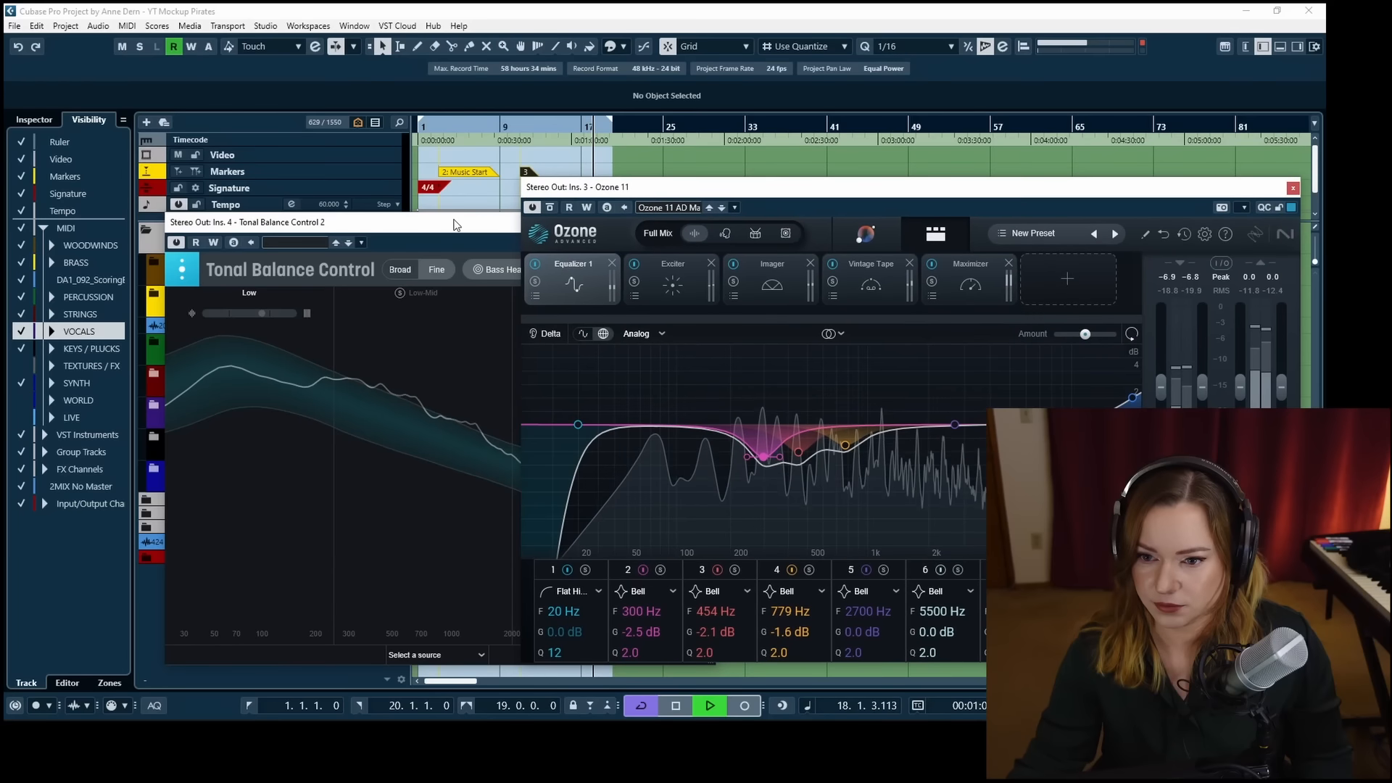
pyautogui.moveTo(454, 224); pyautogui.dragTo(285, 165)
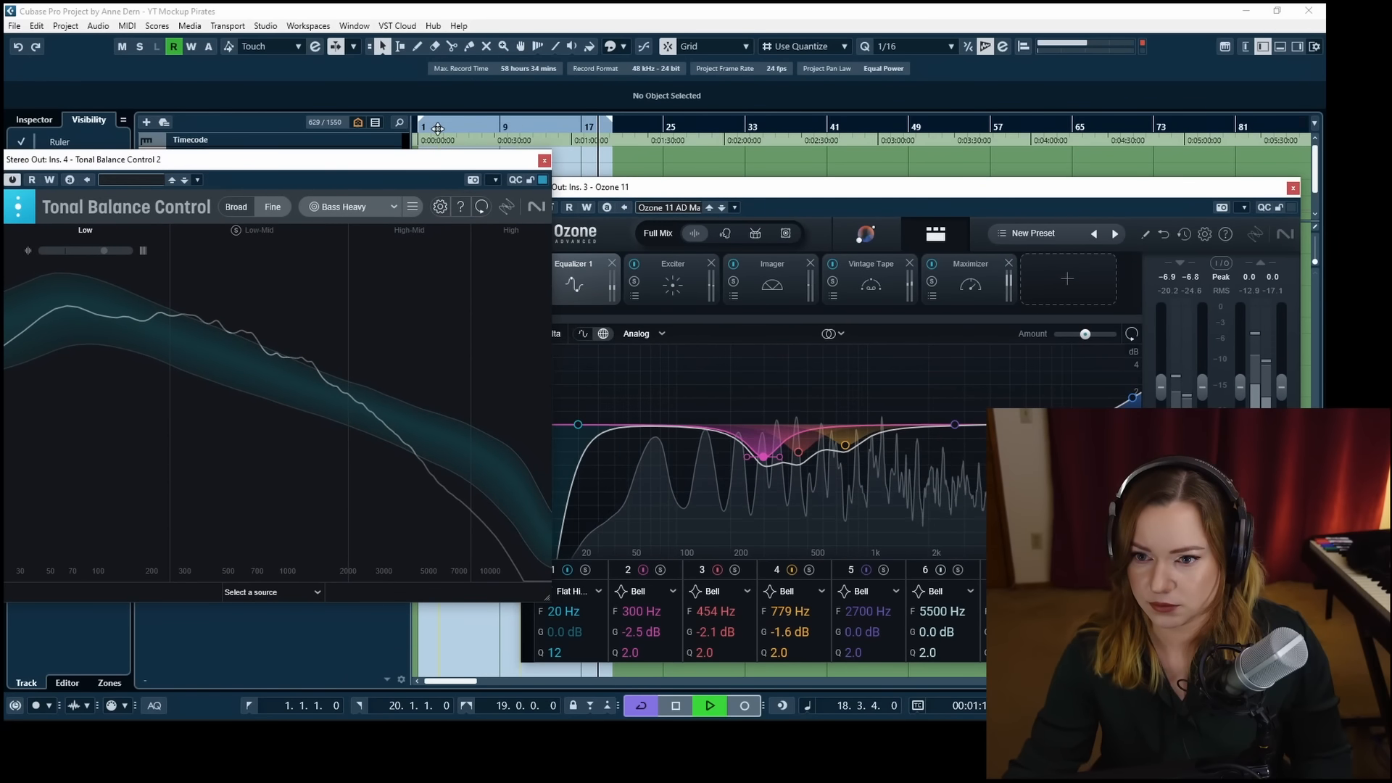
pyautogui.moveTo(772, 193); pyautogui.dragTo(746, 204)
pyautogui.click(510, 278)
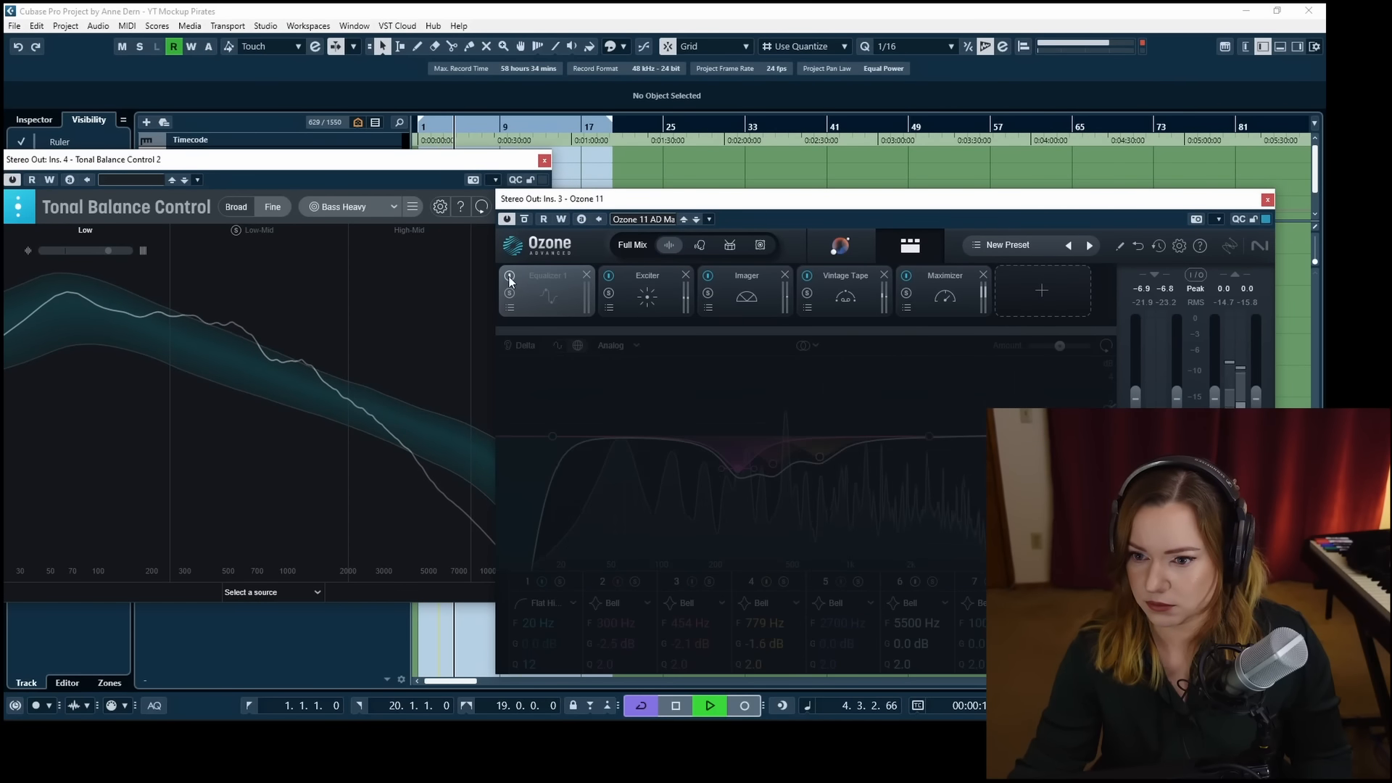
pyautogui.click(509, 279)
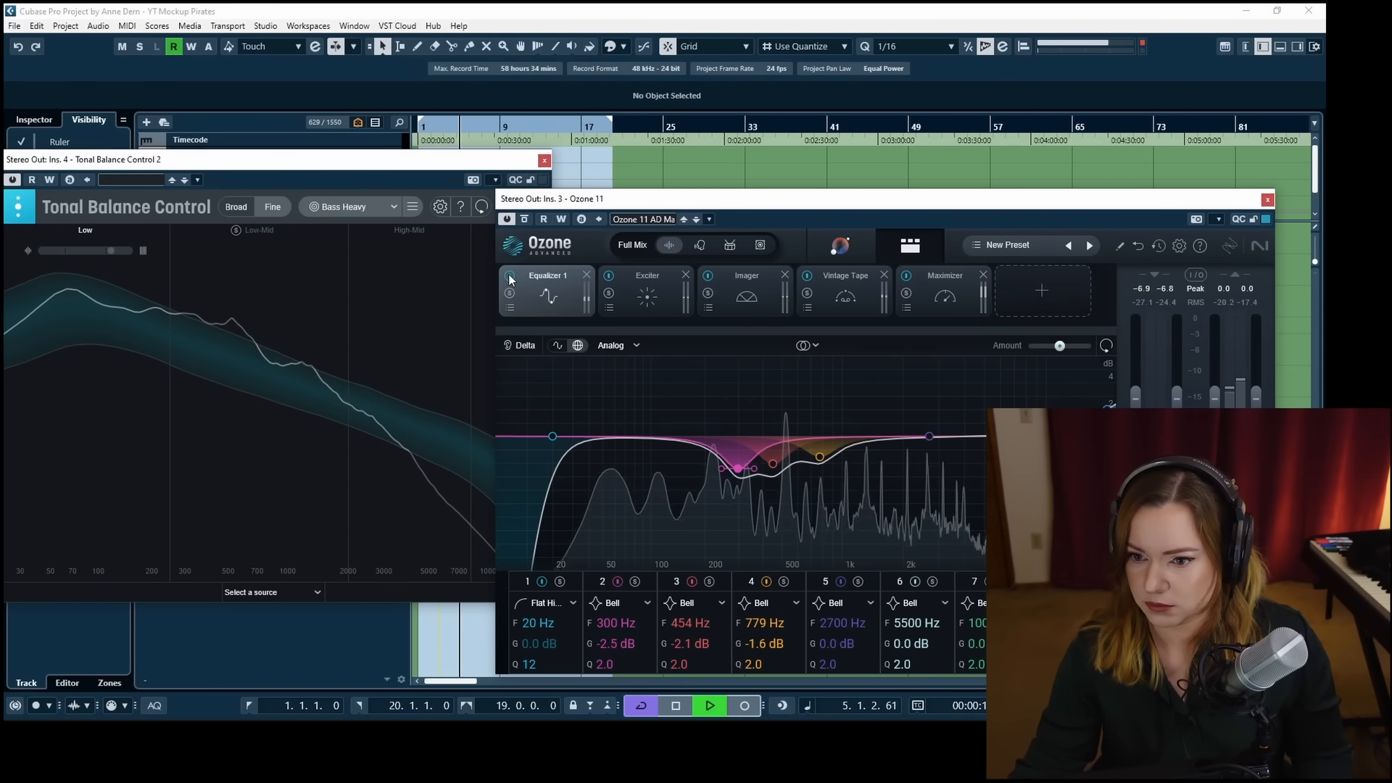
pyautogui.click(510, 278)
pyautogui.click(509, 278)
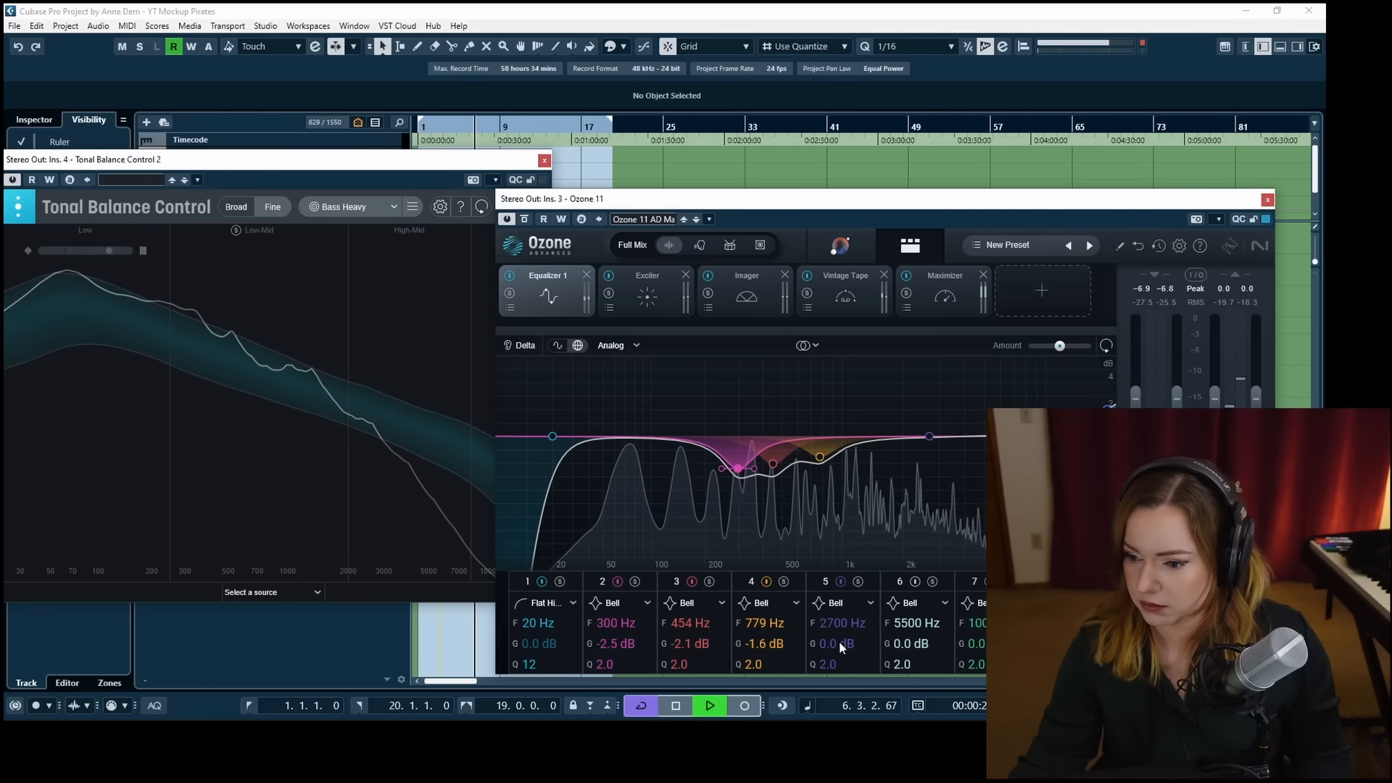
# Sweep band 5 and refine it to a -2.5 dB cut at 2893 Hz, checking it against the bypassed equalizer.
pyautogui.moveTo(840, 642); pyautogui.dragTo(825, 698)
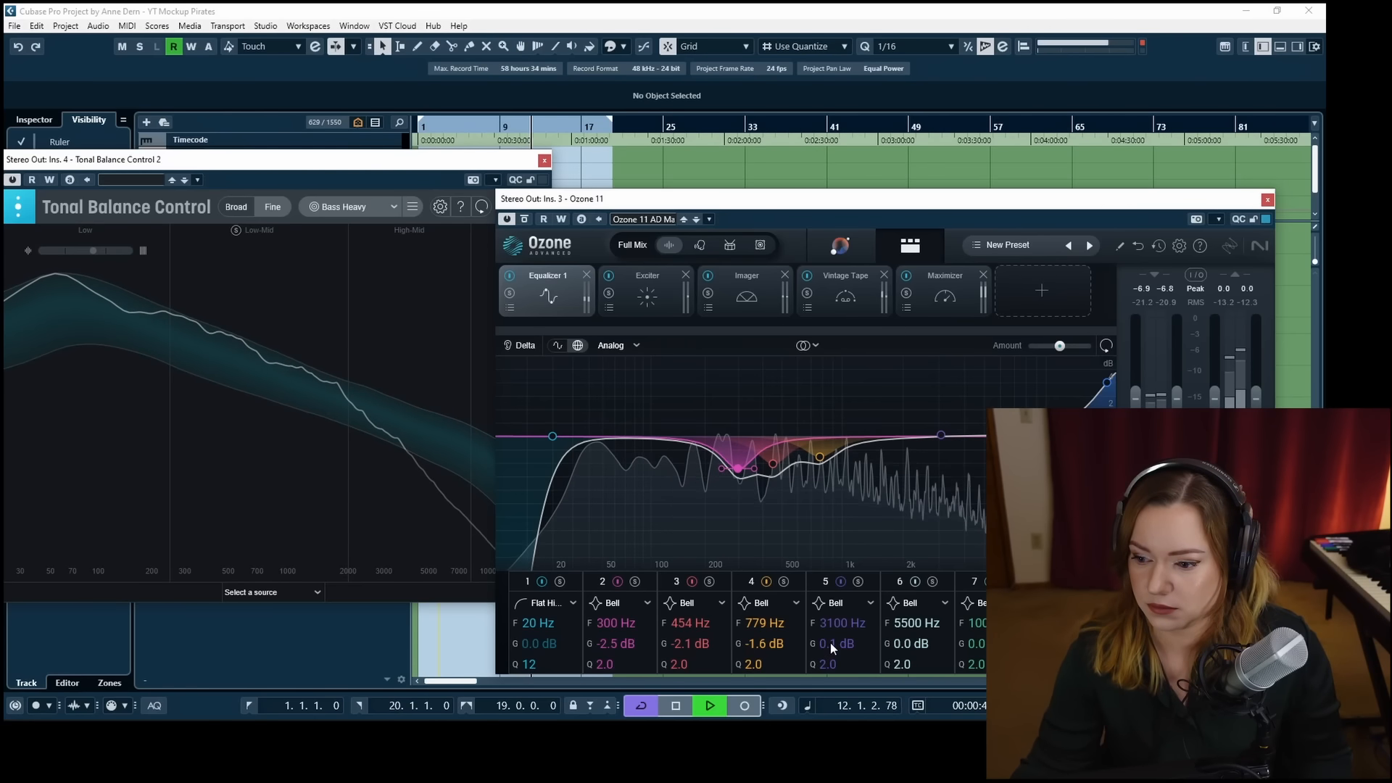
pyautogui.moveTo(842, 623); pyautogui.dragTo(844, 545)
pyautogui.moveTo(837, 620); pyautogui.dragTo(833, 707)
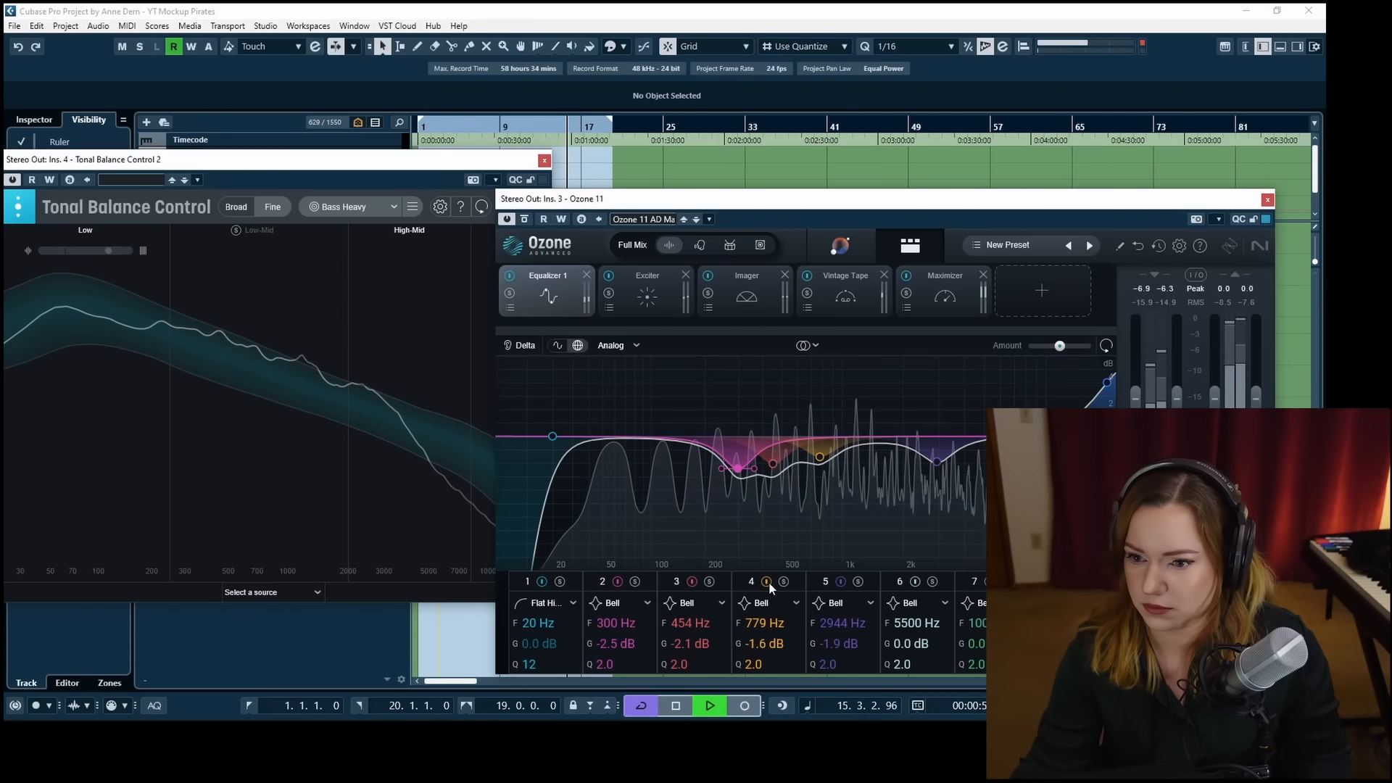
pyautogui.click(509, 276)
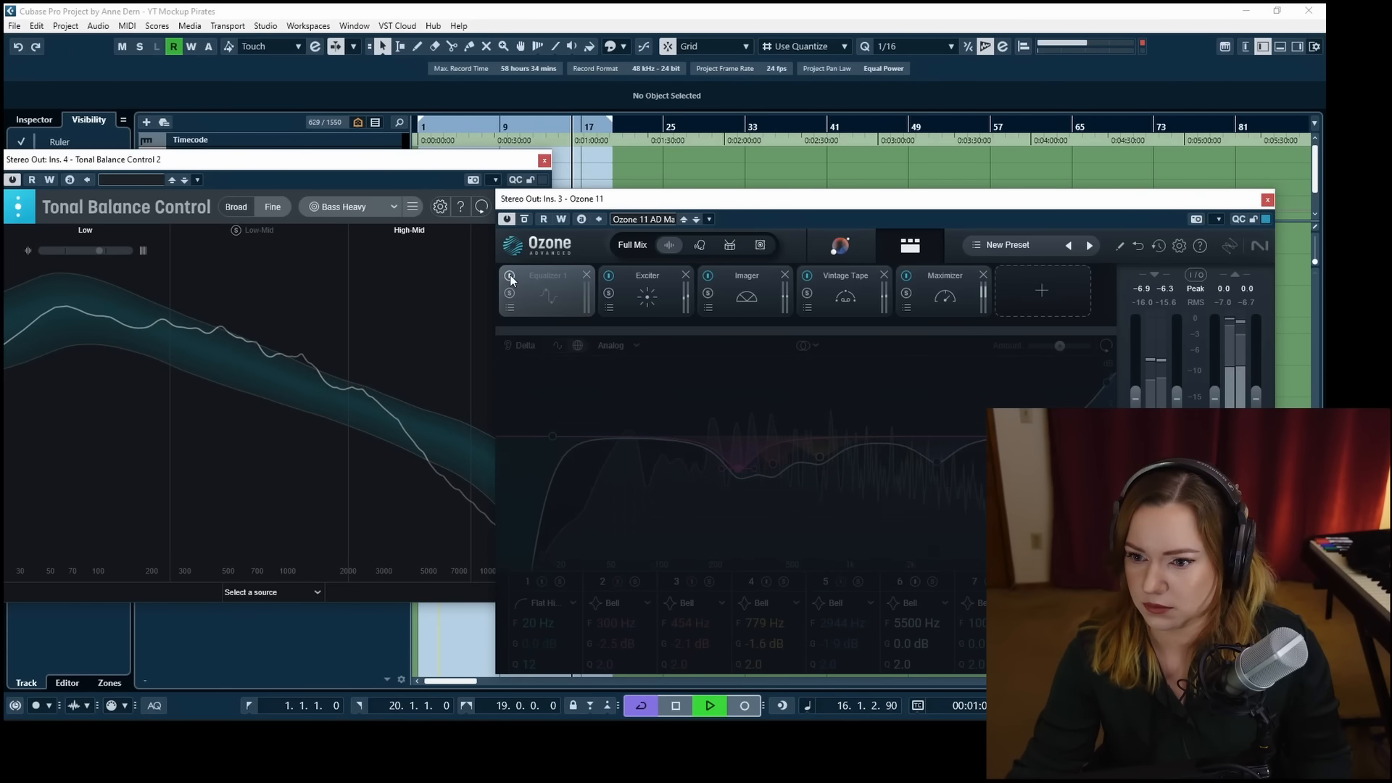
pyautogui.click(509, 276)
pyautogui.moveTo(838, 646); pyautogui.dragTo(839, 648)
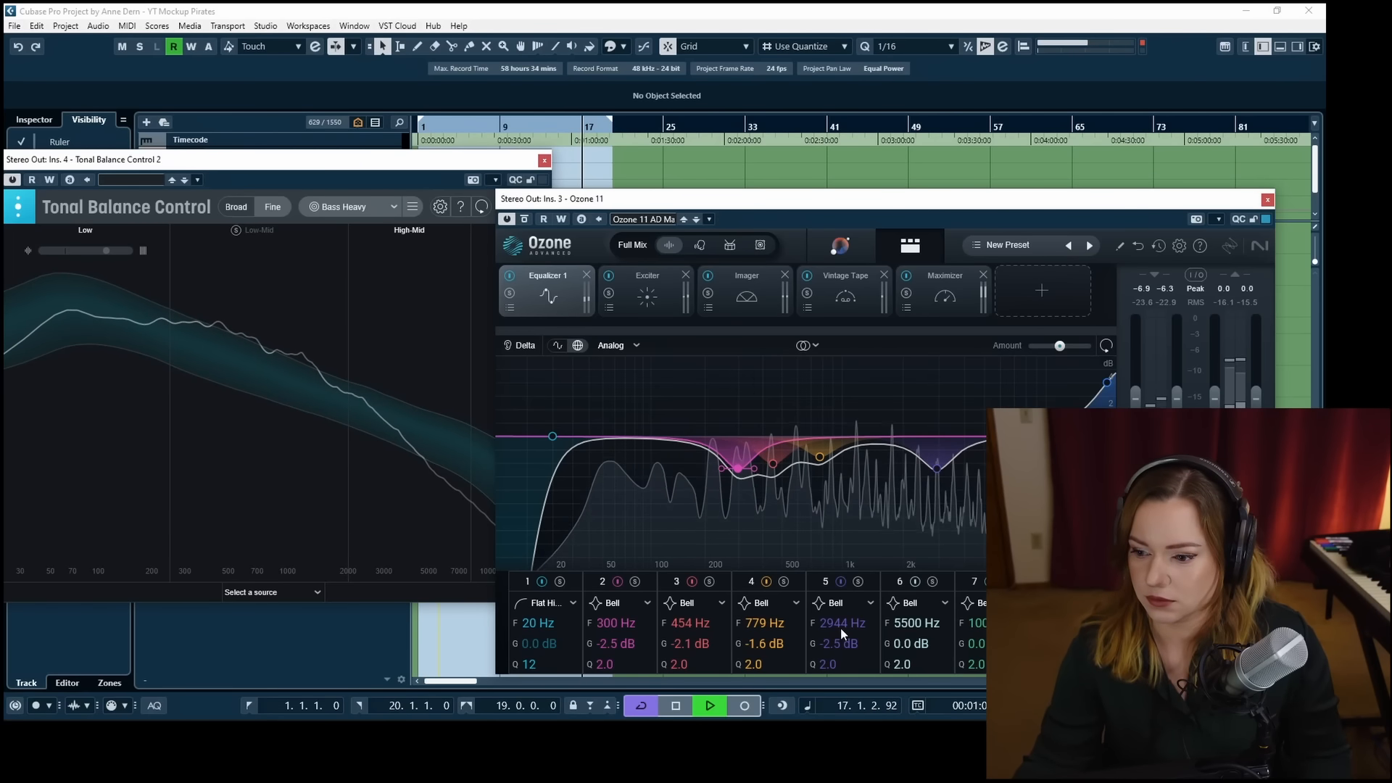
pyautogui.moveTo(845, 624); pyautogui.dragTo(845, 624)
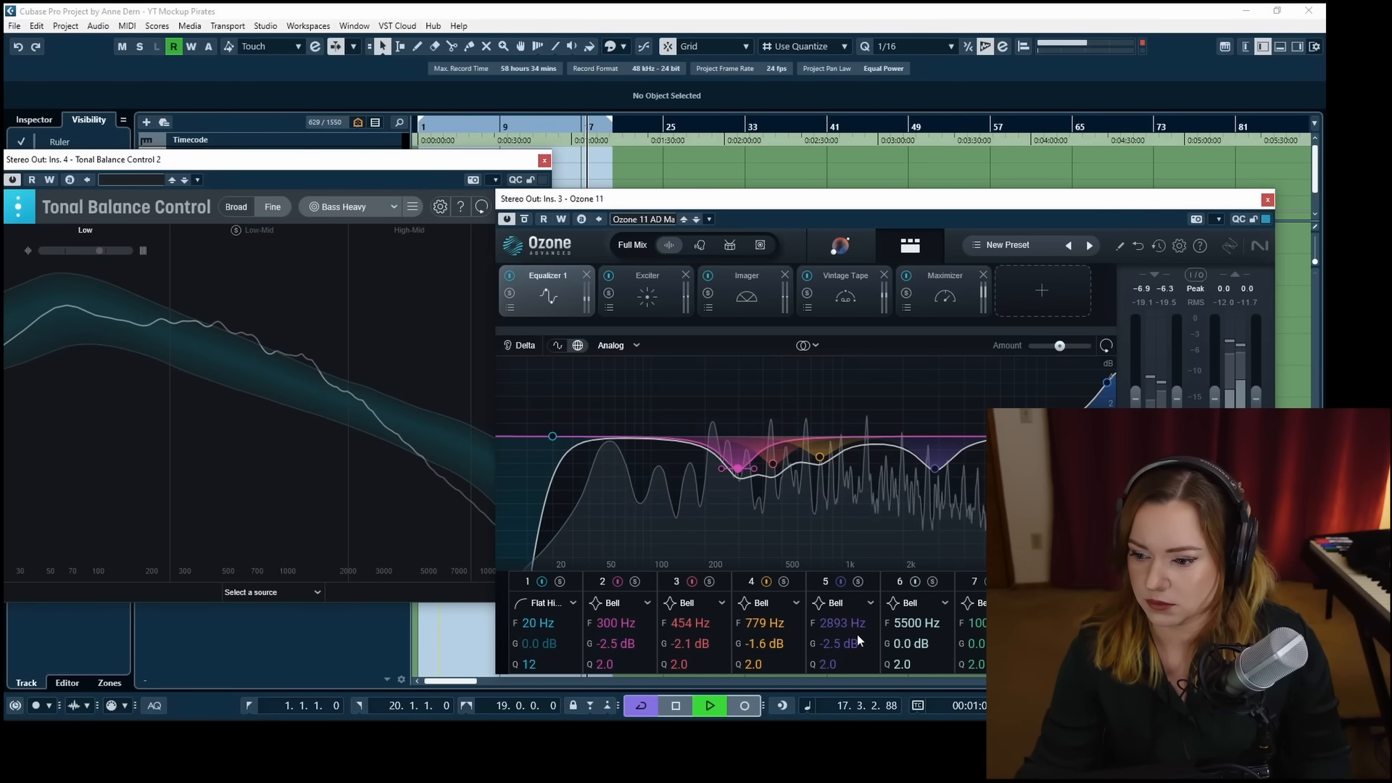
pyautogui.click(510, 276)
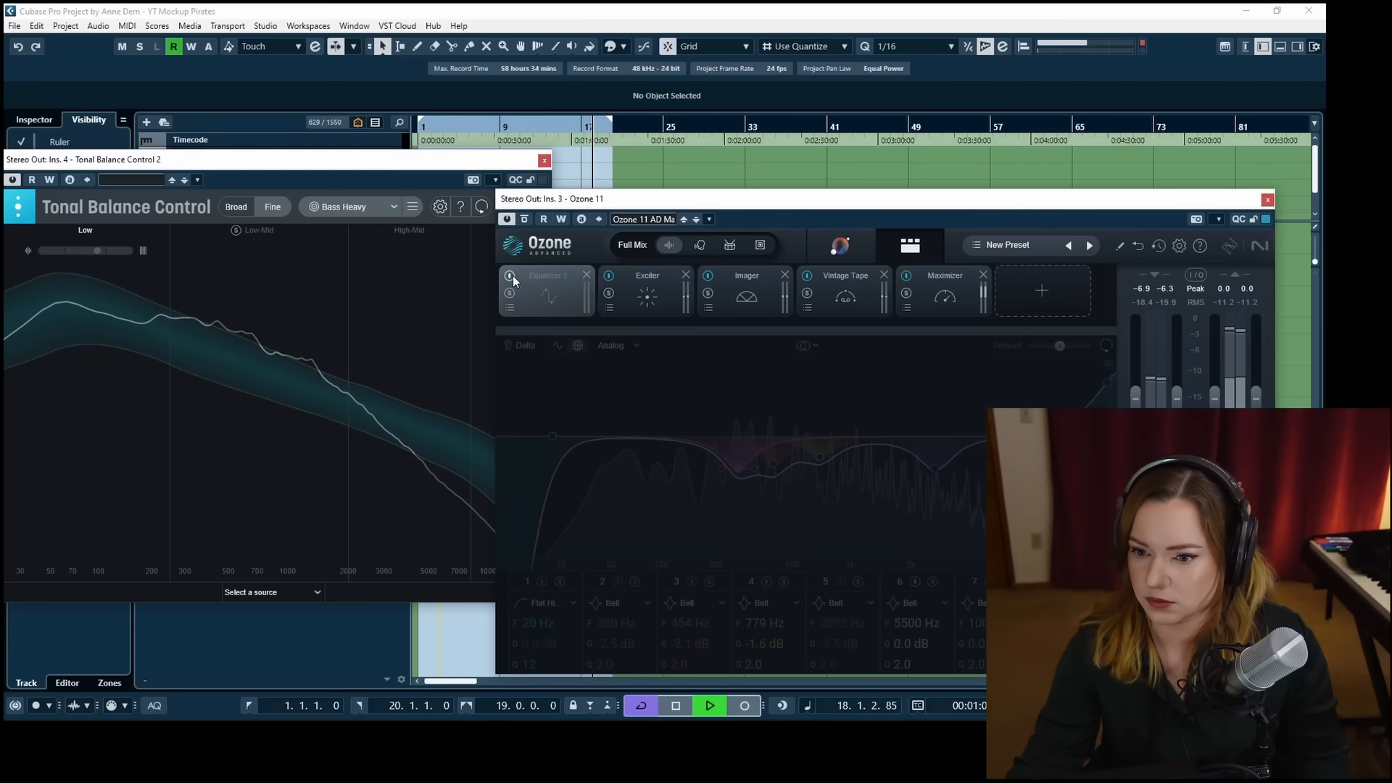
pyautogui.click(510, 275)
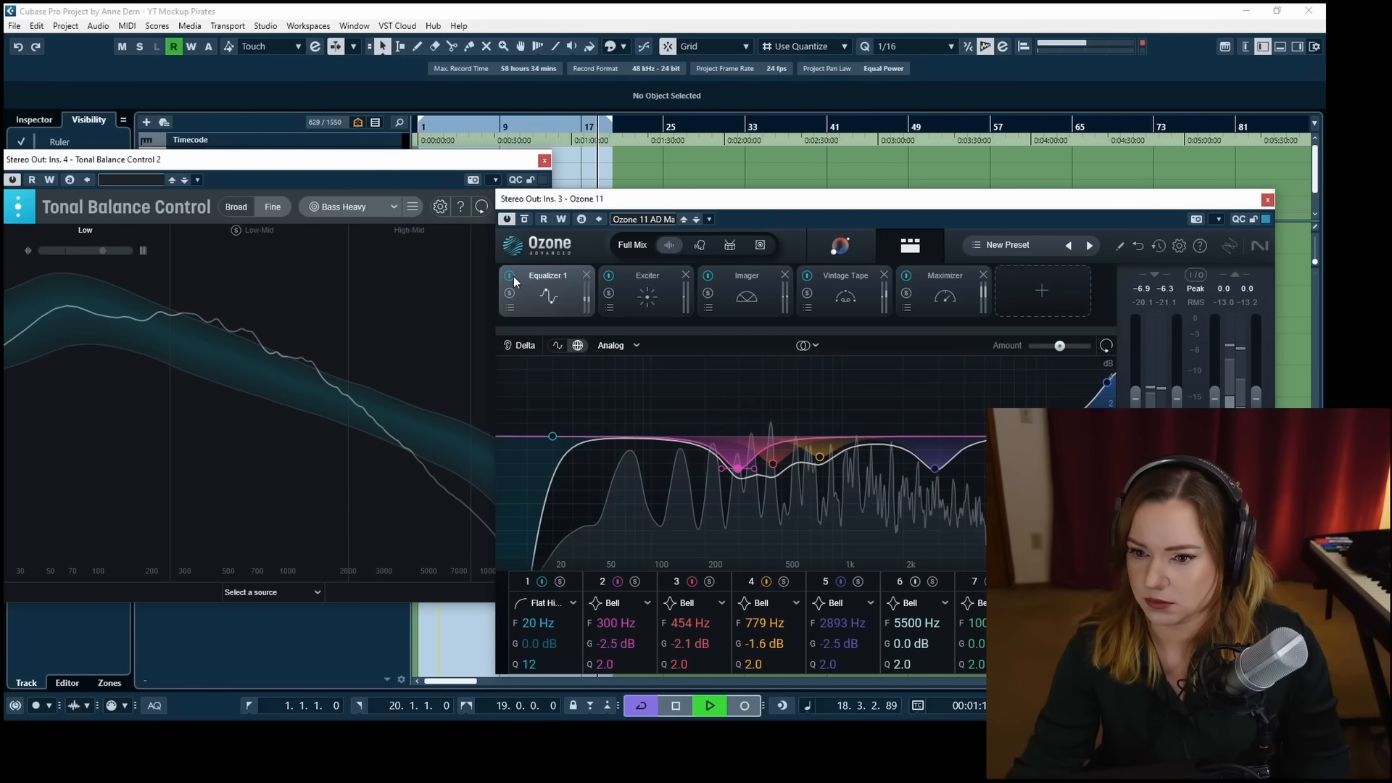
pyautogui.click(513, 276)
pyautogui.click(514, 276)
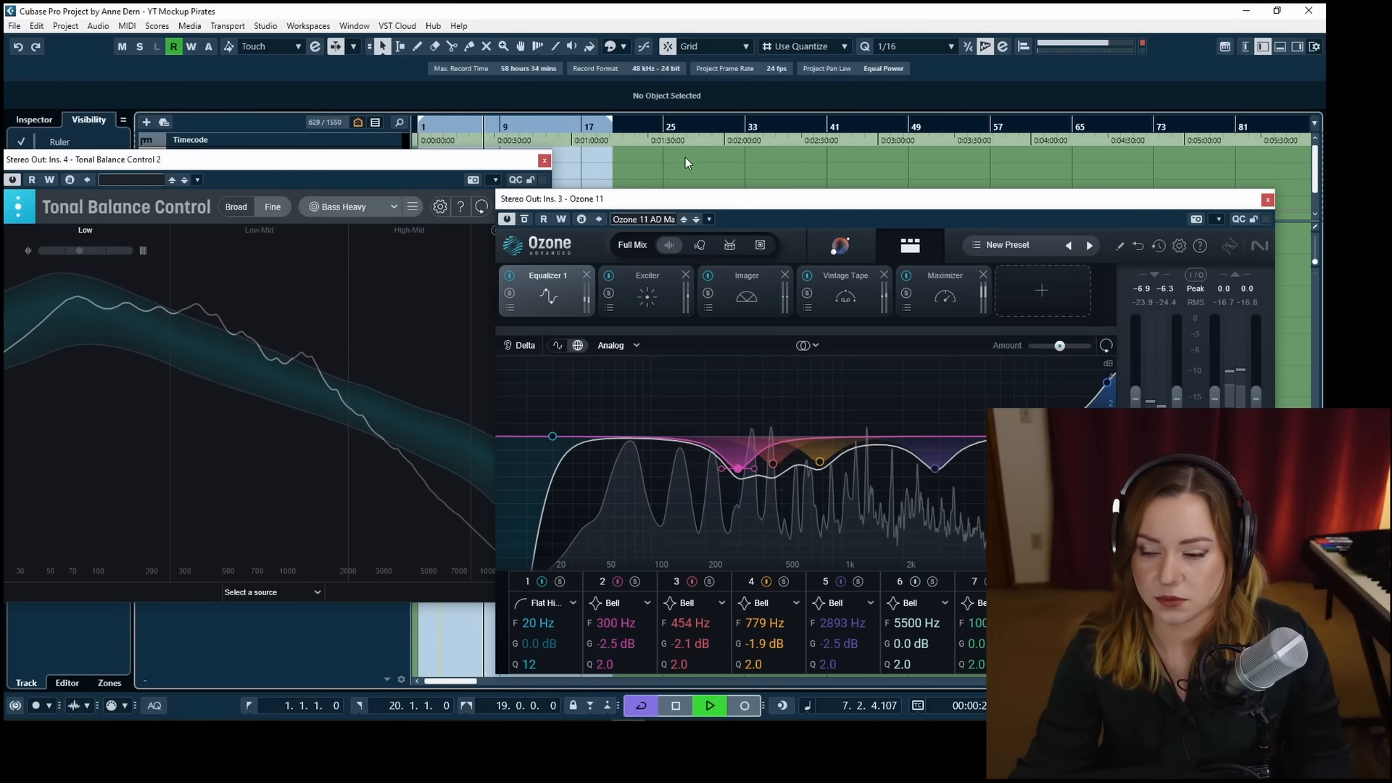
# Compare the equalized and bypassed sound around bars 7 and 8 while watching the tonal balance curve.
pyautogui.click(508, 277)
pyautogui.click(508, 277)
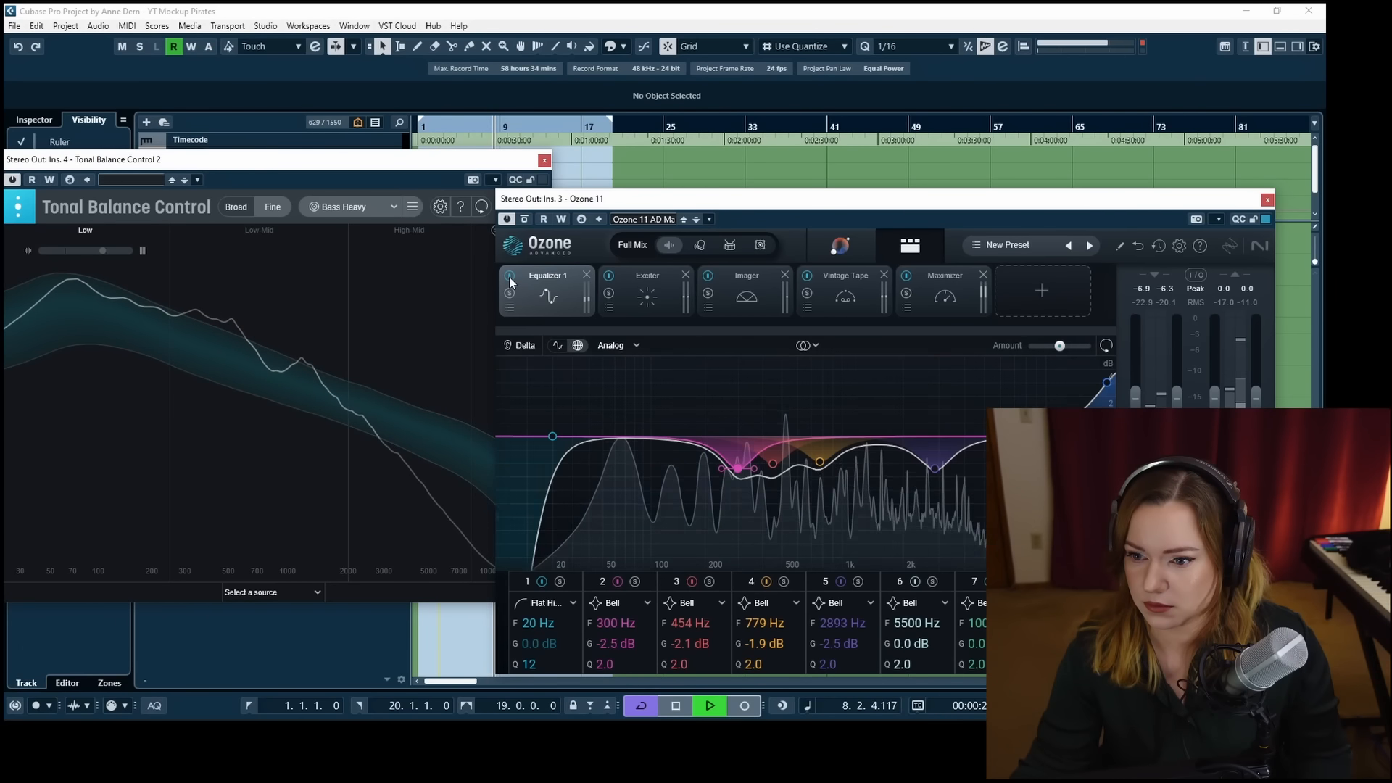
pyautogui.click(509, 277)
pyautogui.click(509, 277)
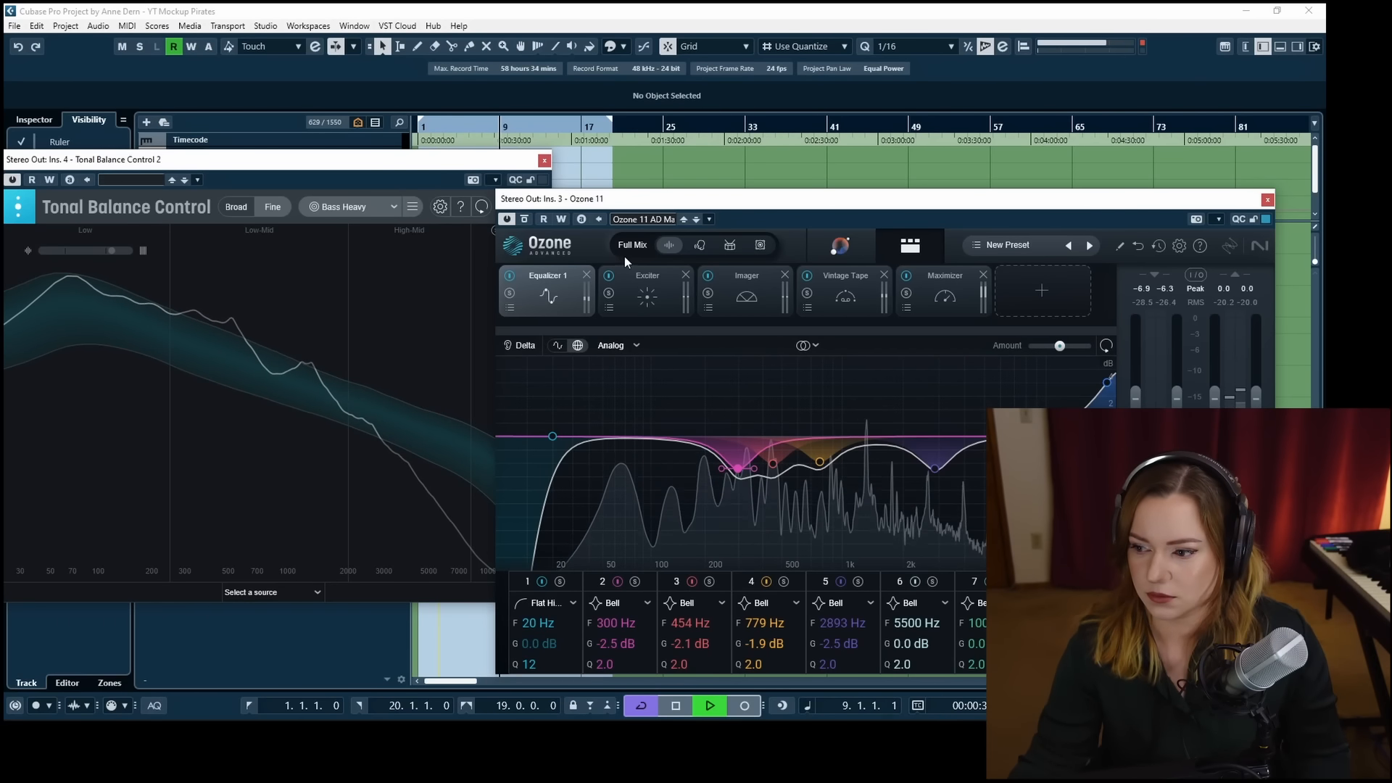
# Replay the cue from about bar 11 and repeatedly compare it with Equalizer 1 bypassed and active.
pyautogui.click(553, 121)
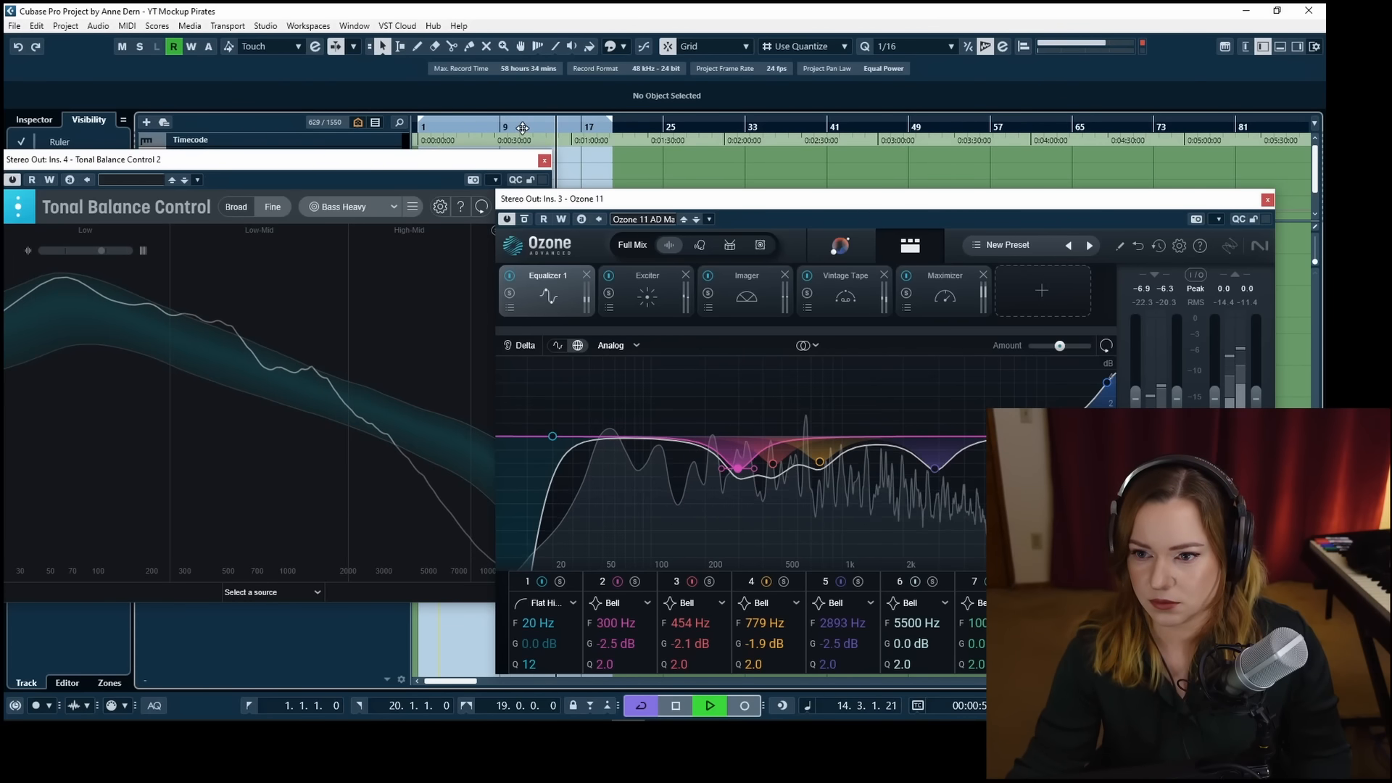
pyautogui.click(522, 128)
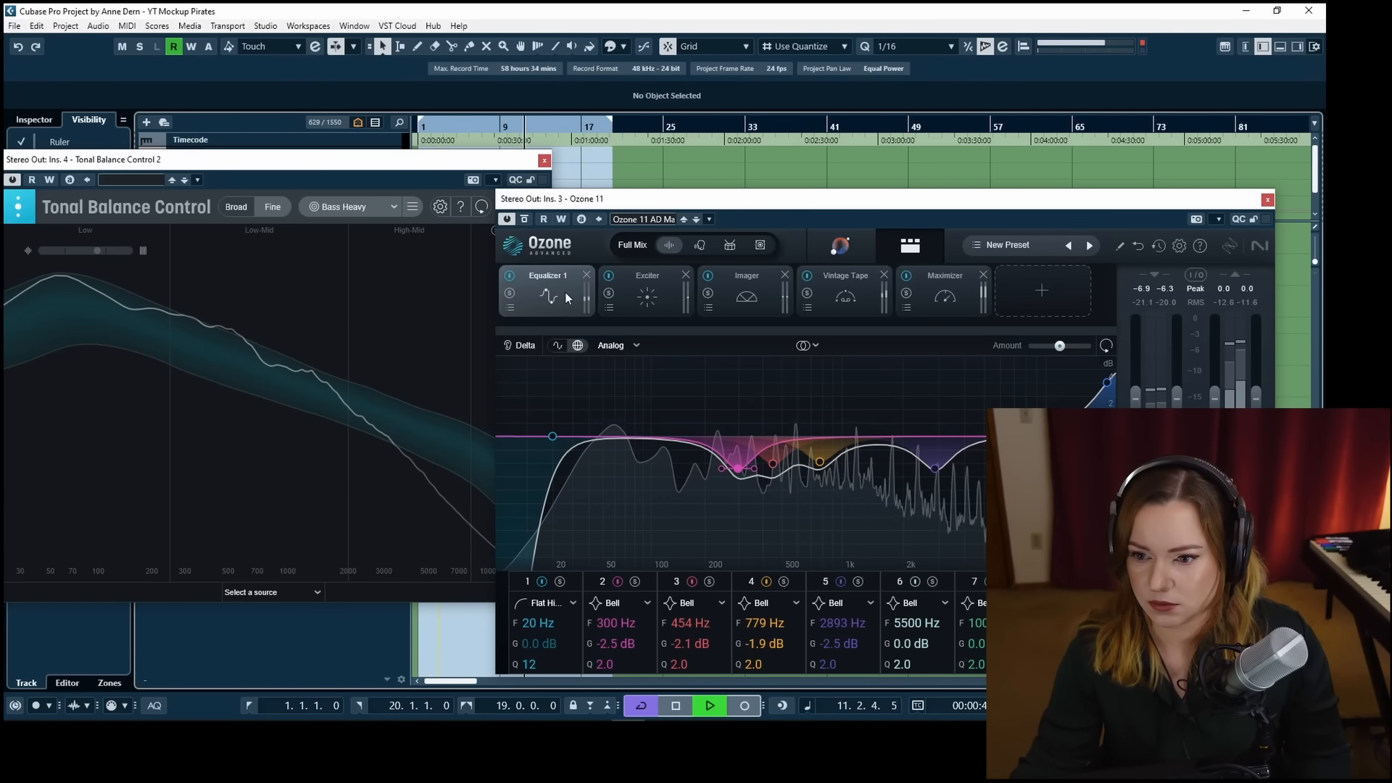
pyautogui.click(510, 276)
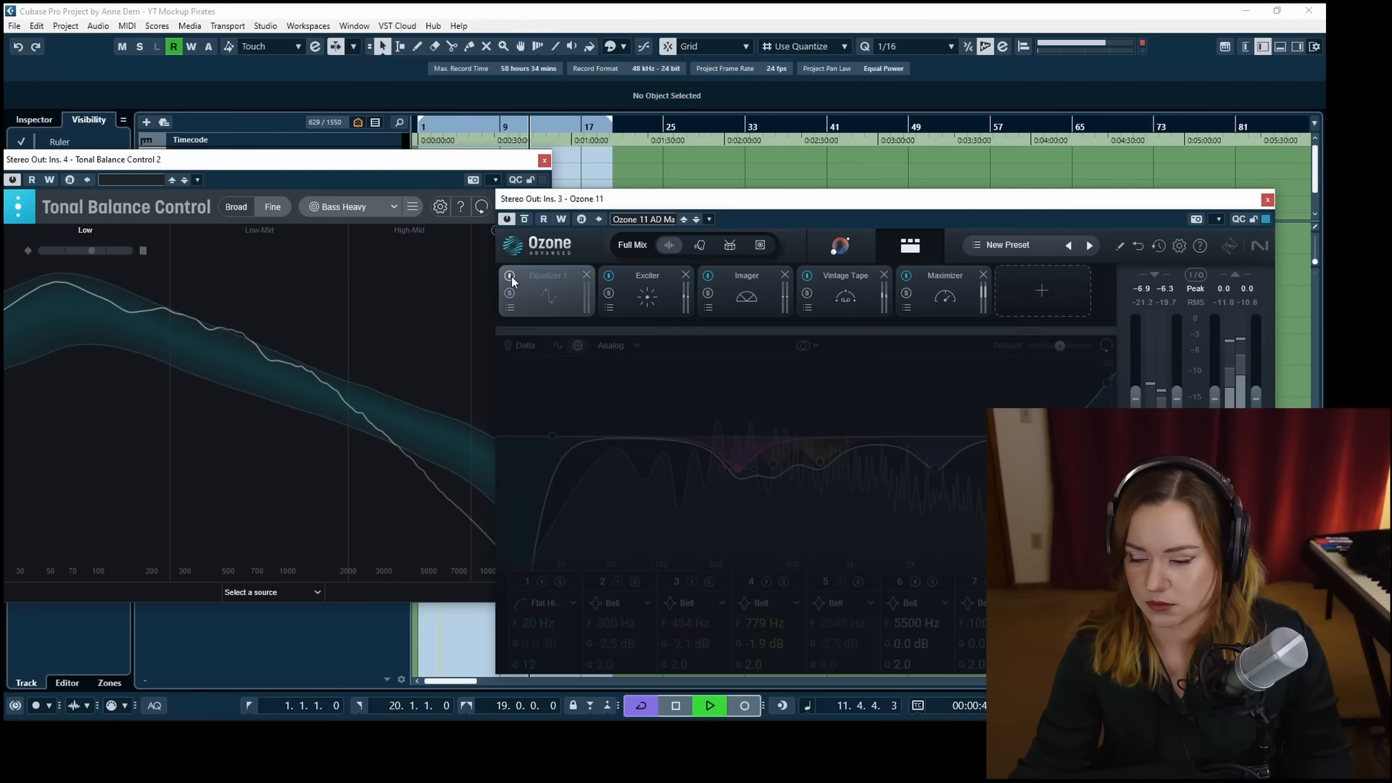
pyautogui.click(511, 276)
pyautogui.click(510, 276)
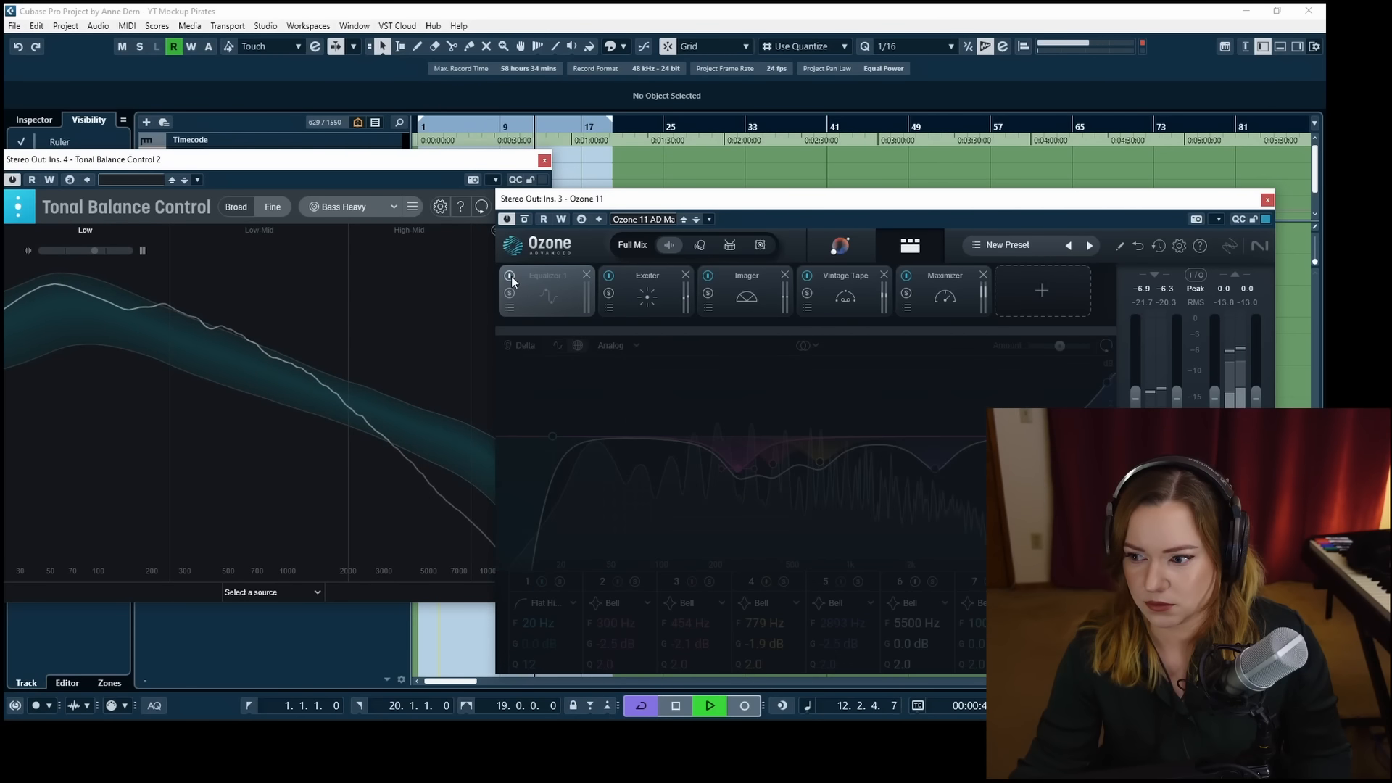
pyautogui.click(510, 276)
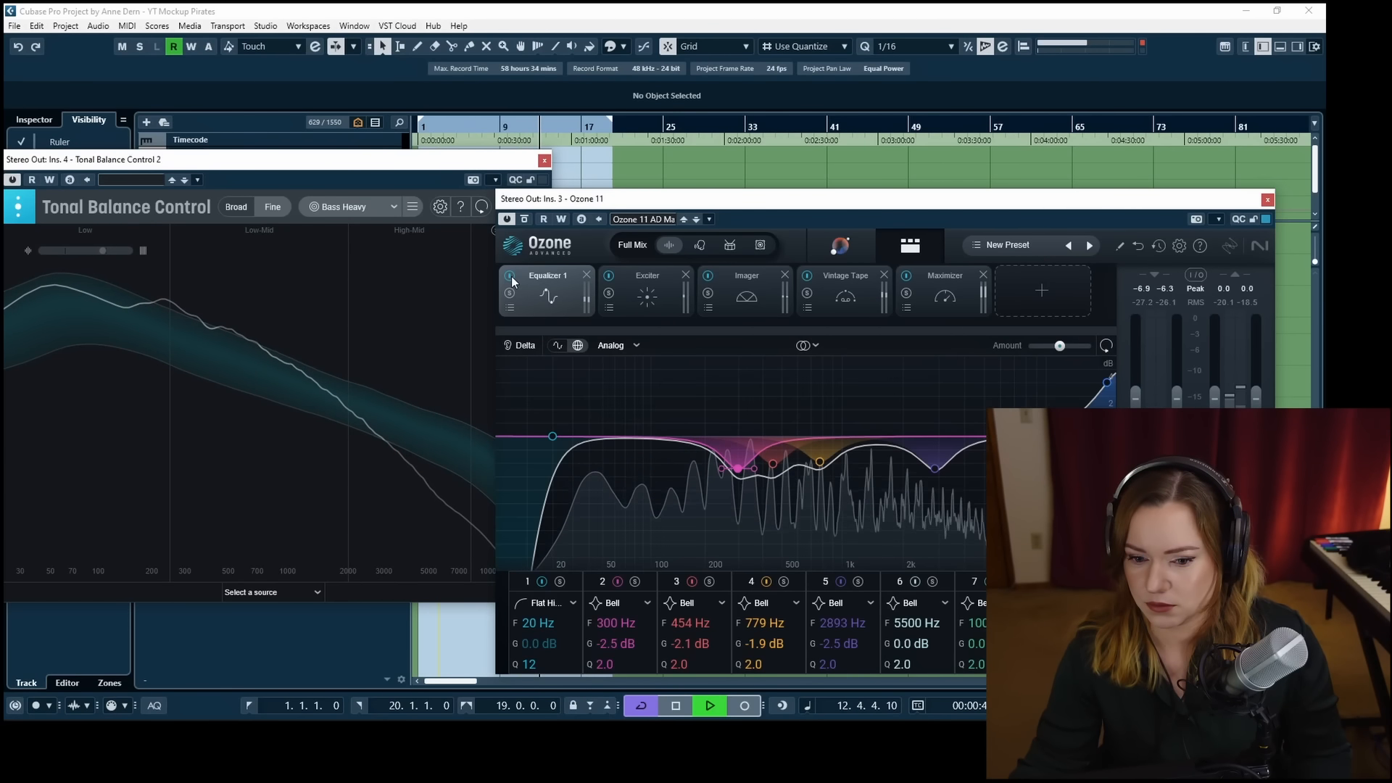
pyautogui.click(511, 276)
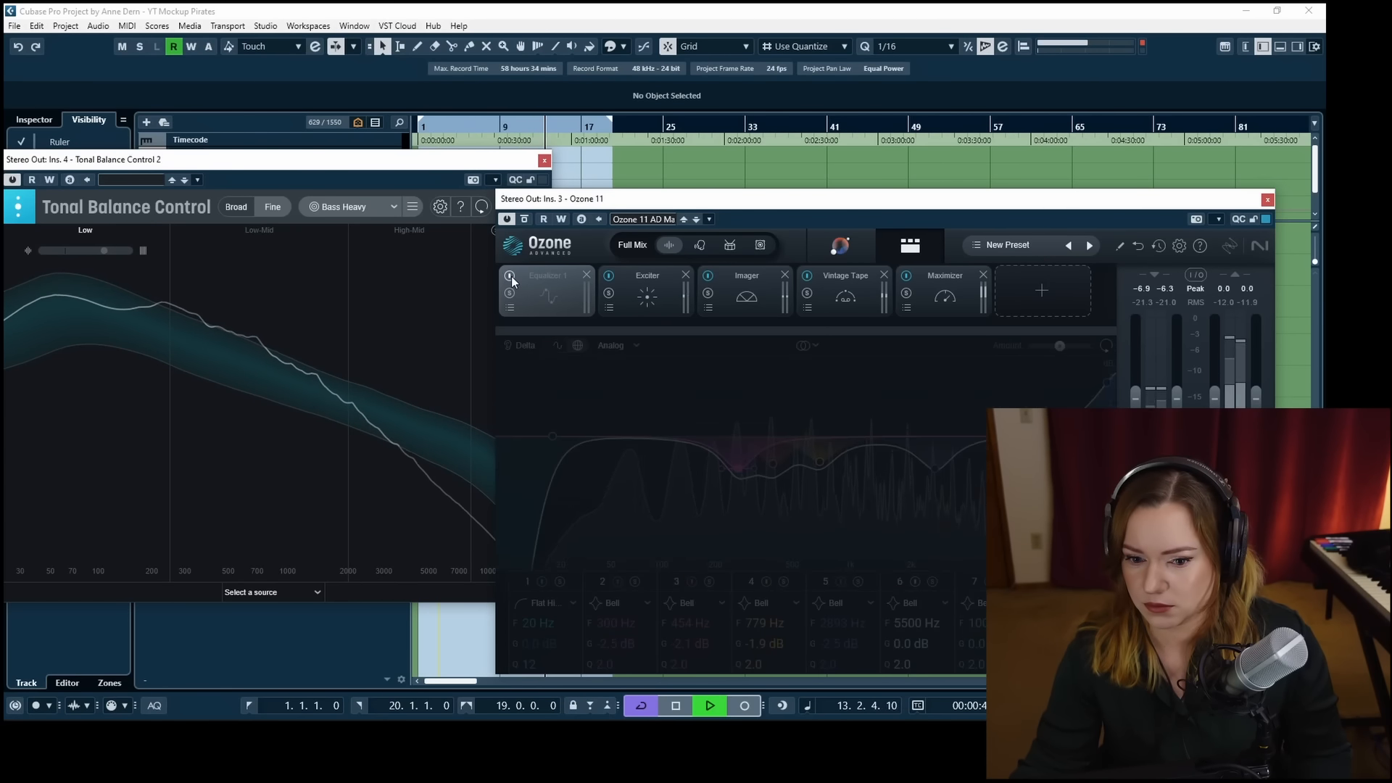
pyautogui.click(511, 276)
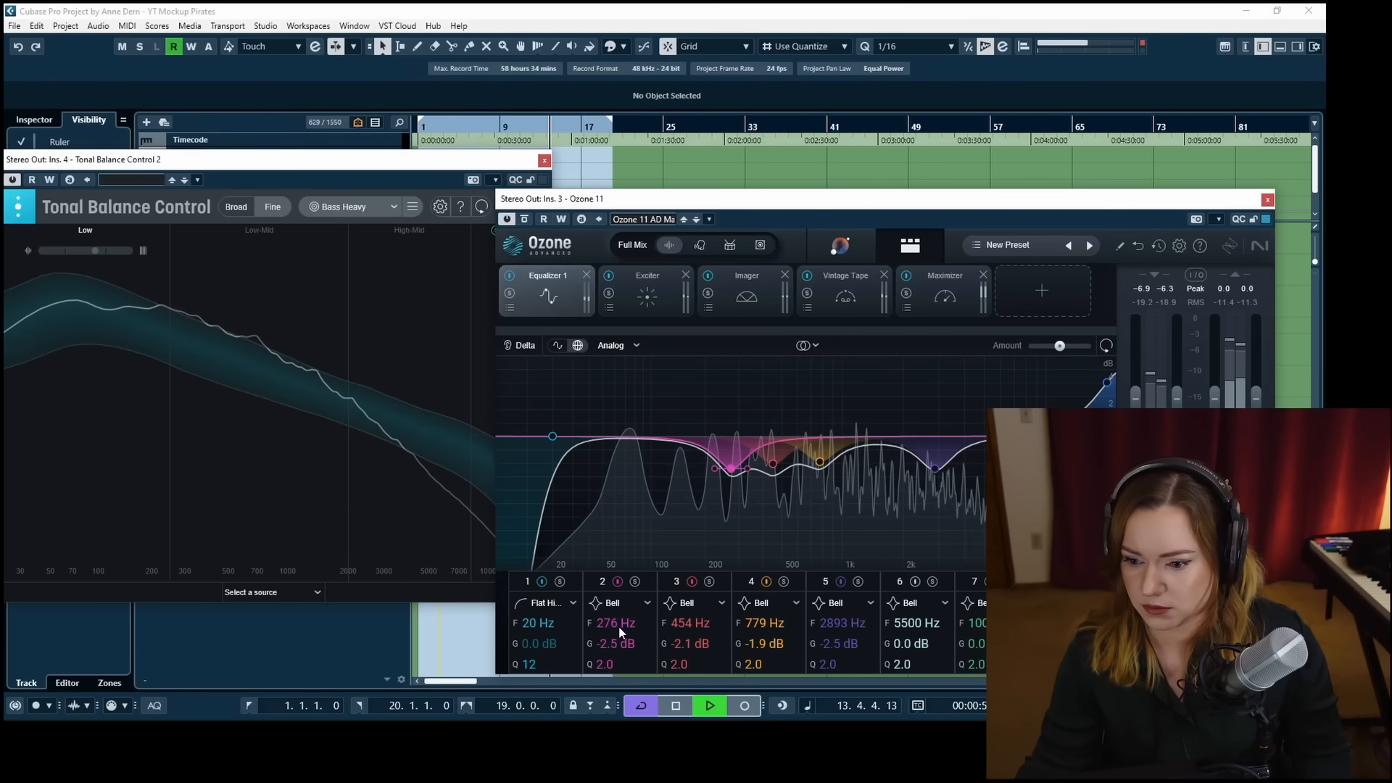
# Refine the equalizer cuts to 257 Hz on band 2, 447 Hz on band 3 and 753 Hz on band 4, each with Q 1.8.
pyautogui.moveTo(619, 625); pyautogui.dragTo(612, 667)
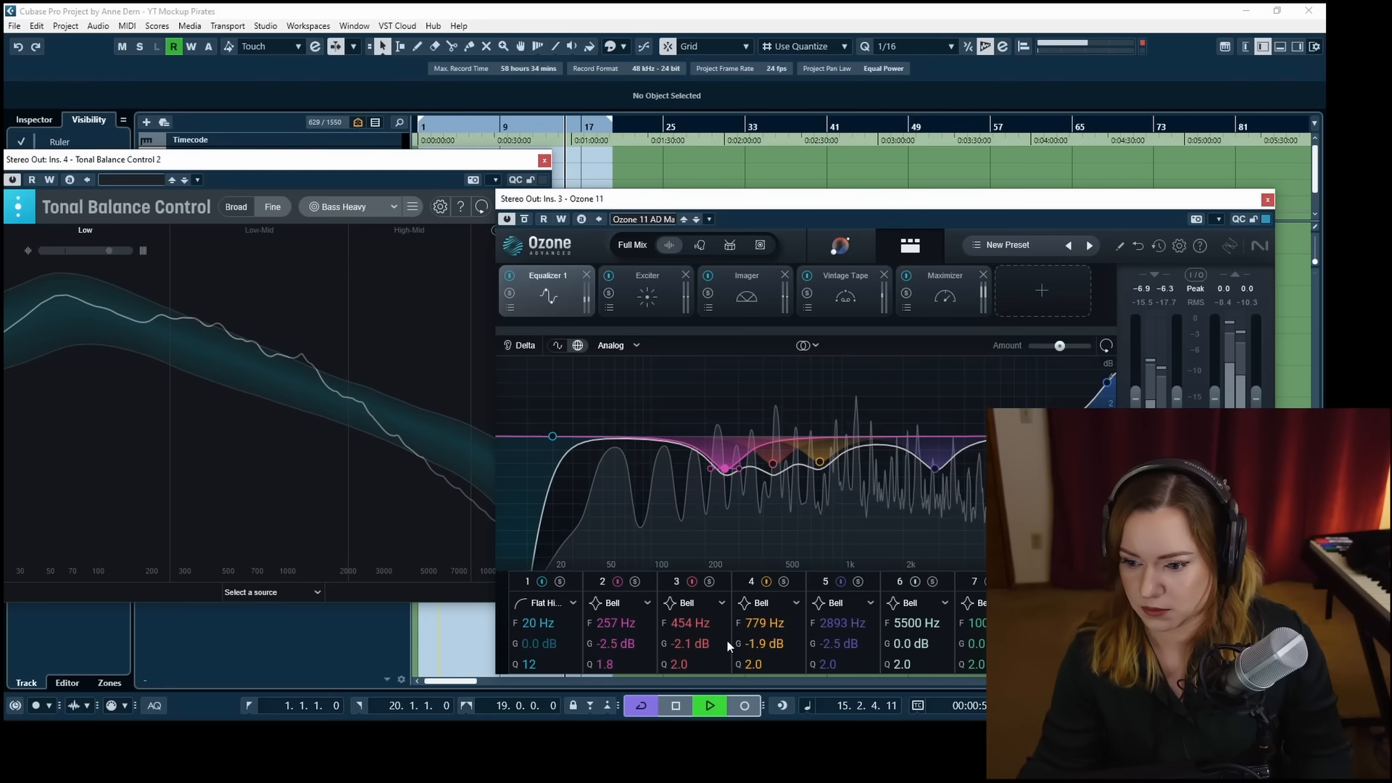
pyautogui.moveTo(694, 624); pyautogui.dragTo(677, 667)
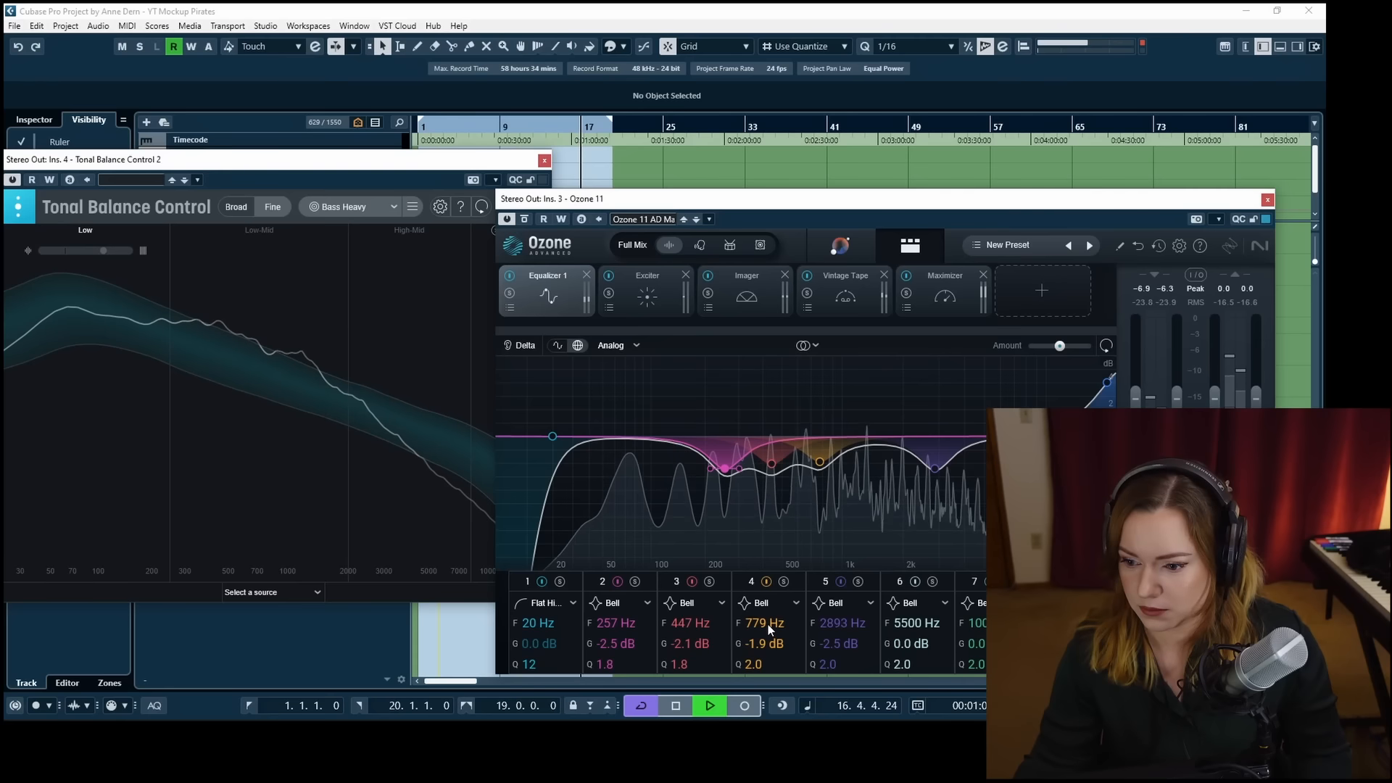
pyautogui.moveTo(767, 625); pyautogui.dragTo(755, 667)
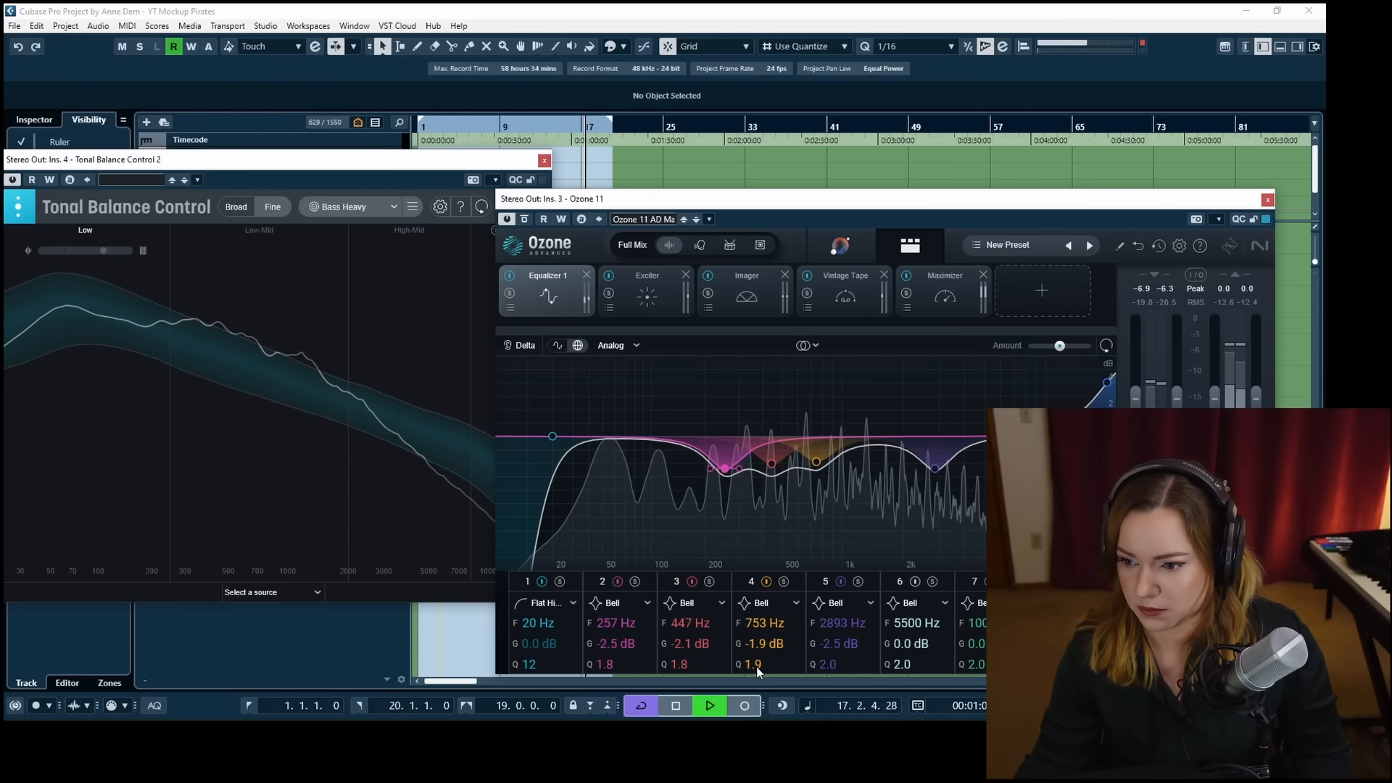
pyautogui.scroll(-1, 758, 667)
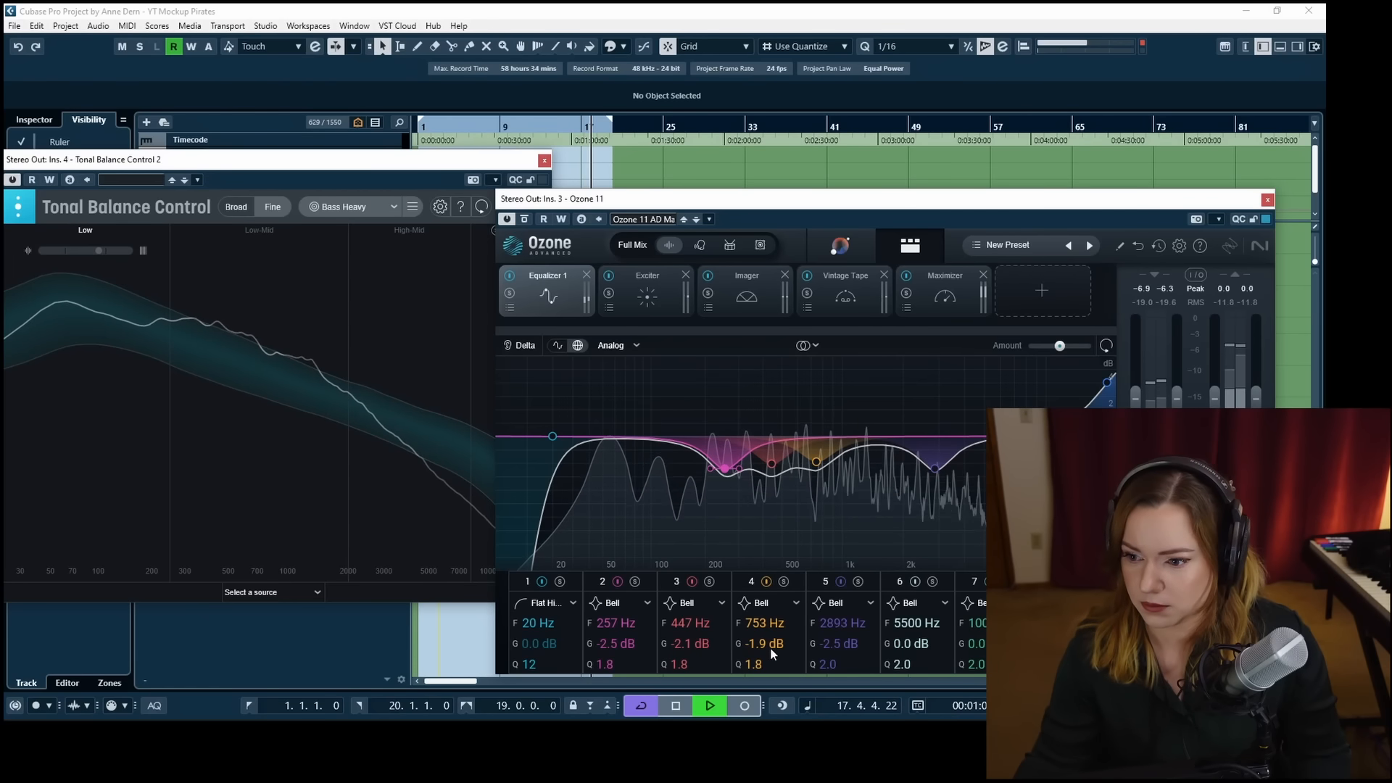
# Compare the final bars of the cue with Equalizer 1 bypassed and active.
pyautogui.click(510, 275)
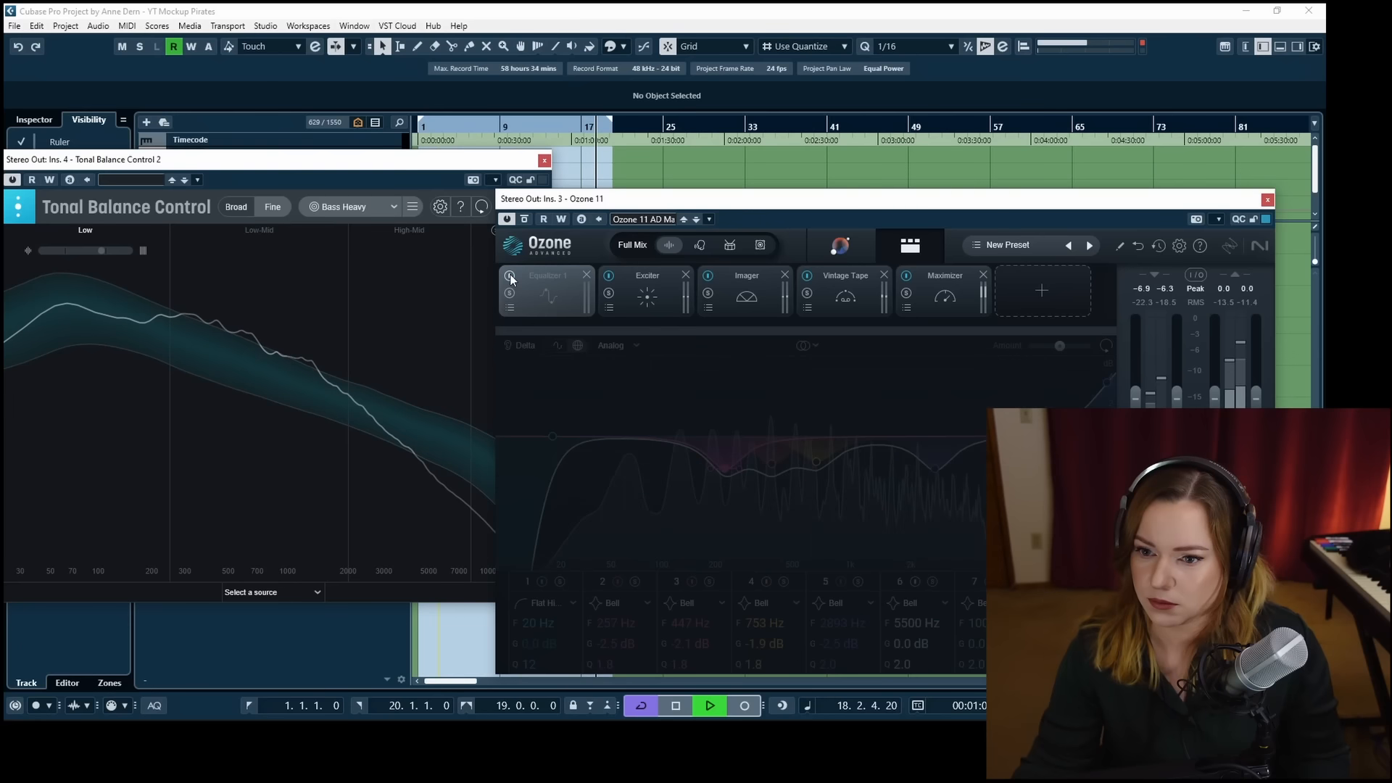
pyautogui.click(510, 276)
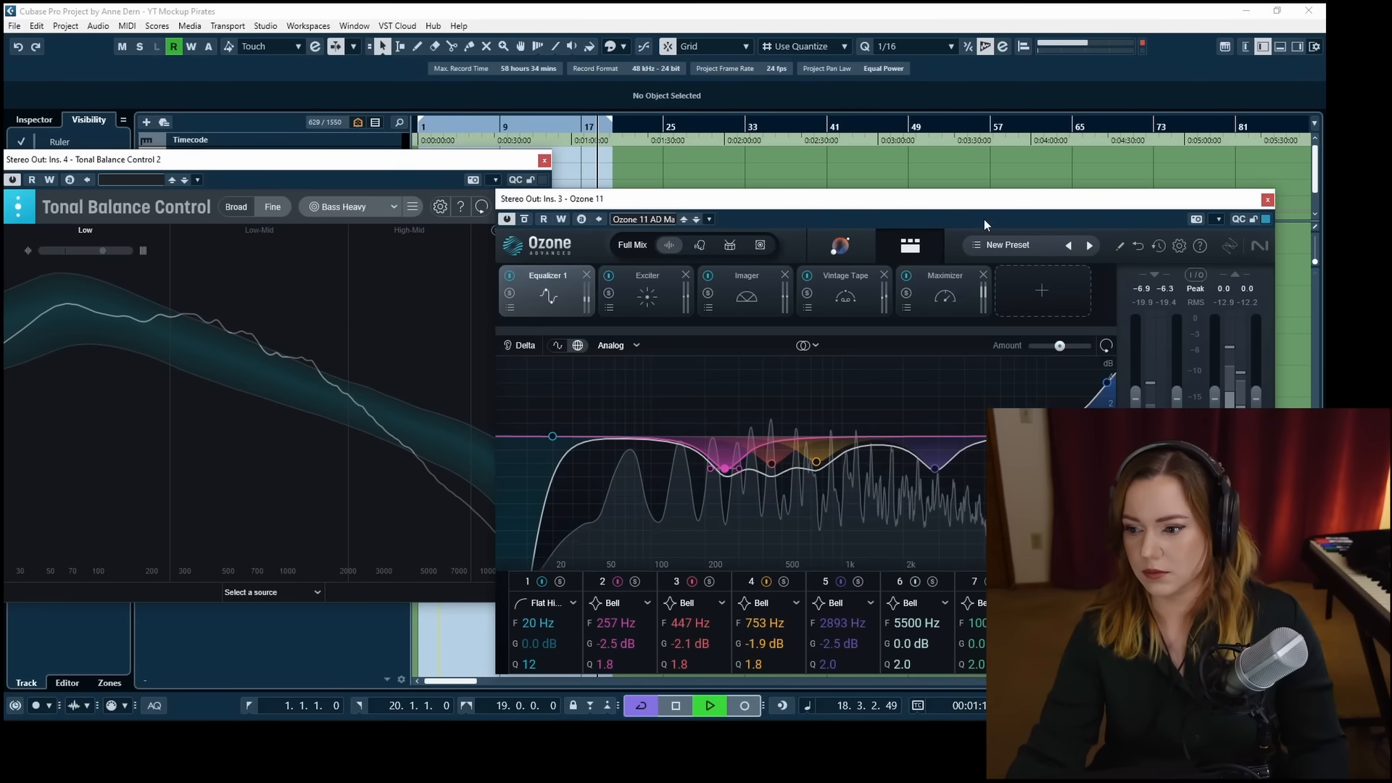
pyautogui.click(510, 275)
pyautogui.click(511, 277)
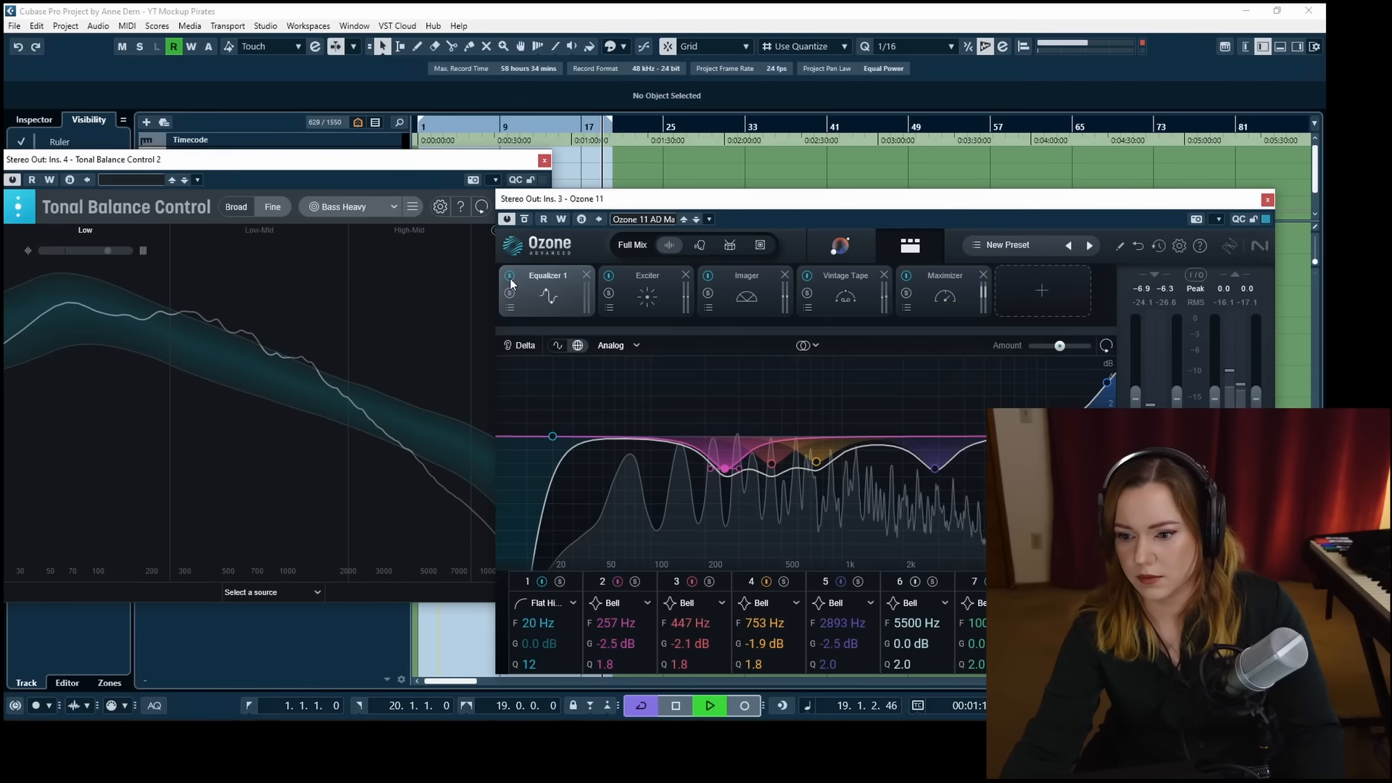
# Replay the cue from about bar 11 and set the Maximizer gain to +8.5 dB, checking it again from about bar 14.
pyautogui.click(521, 129)
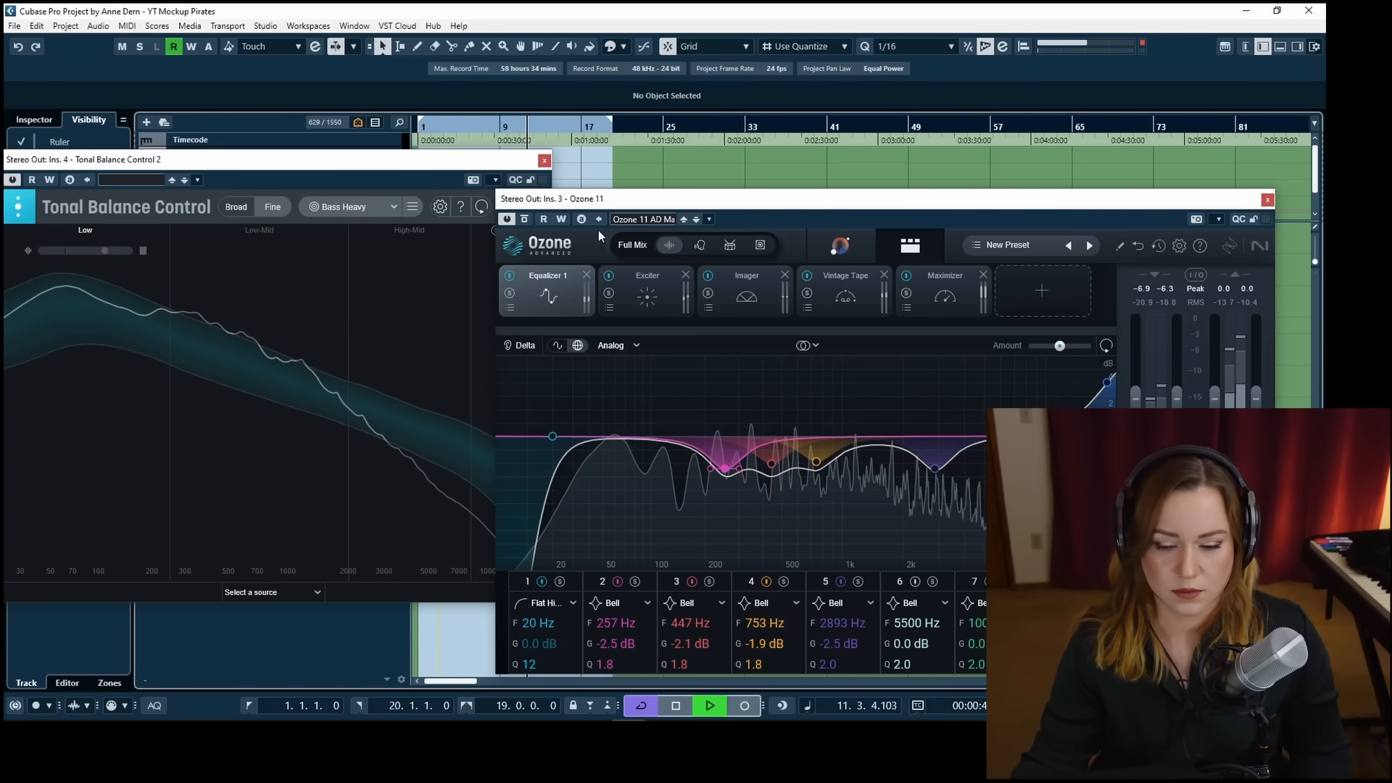
pyautogui.click(961, 297)
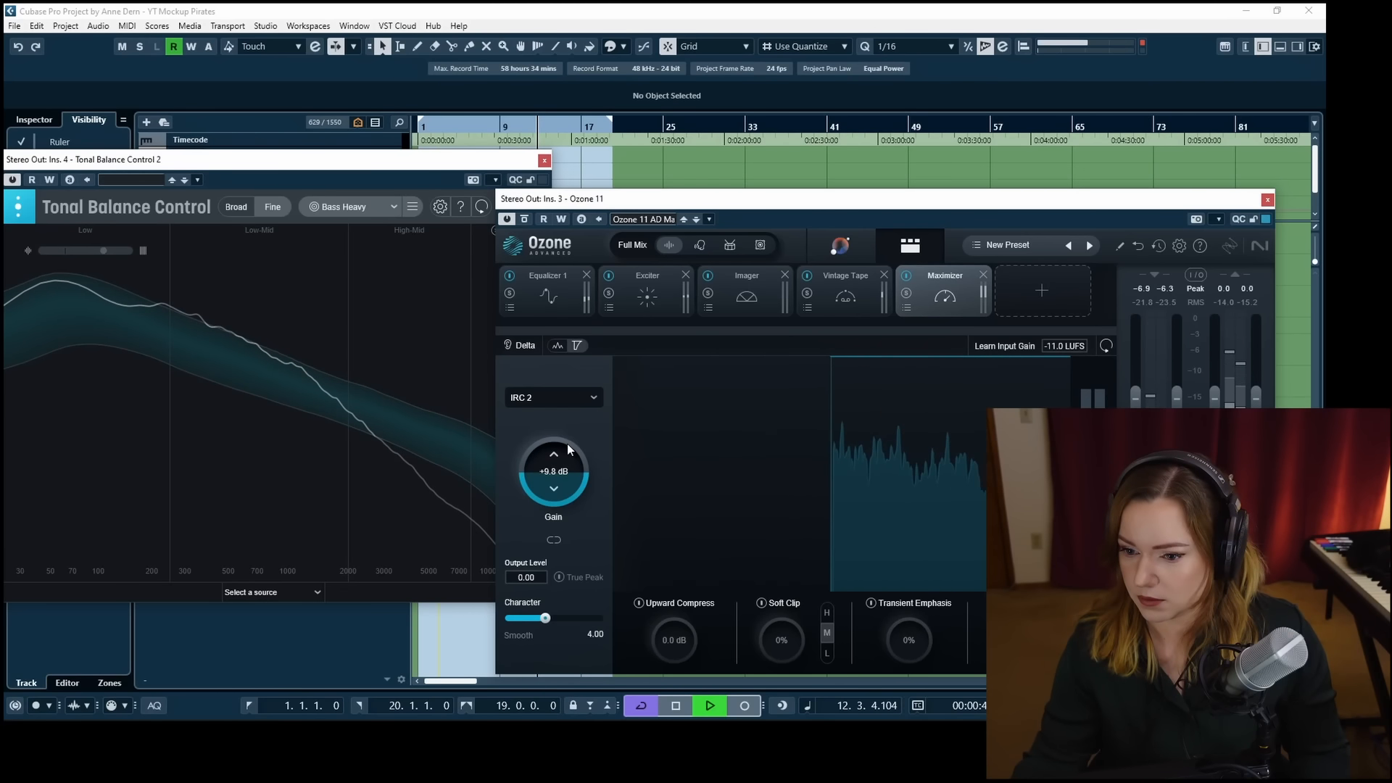
pyautogui.moveTo(568, 443); pyautogui.dragTo(568, 442)
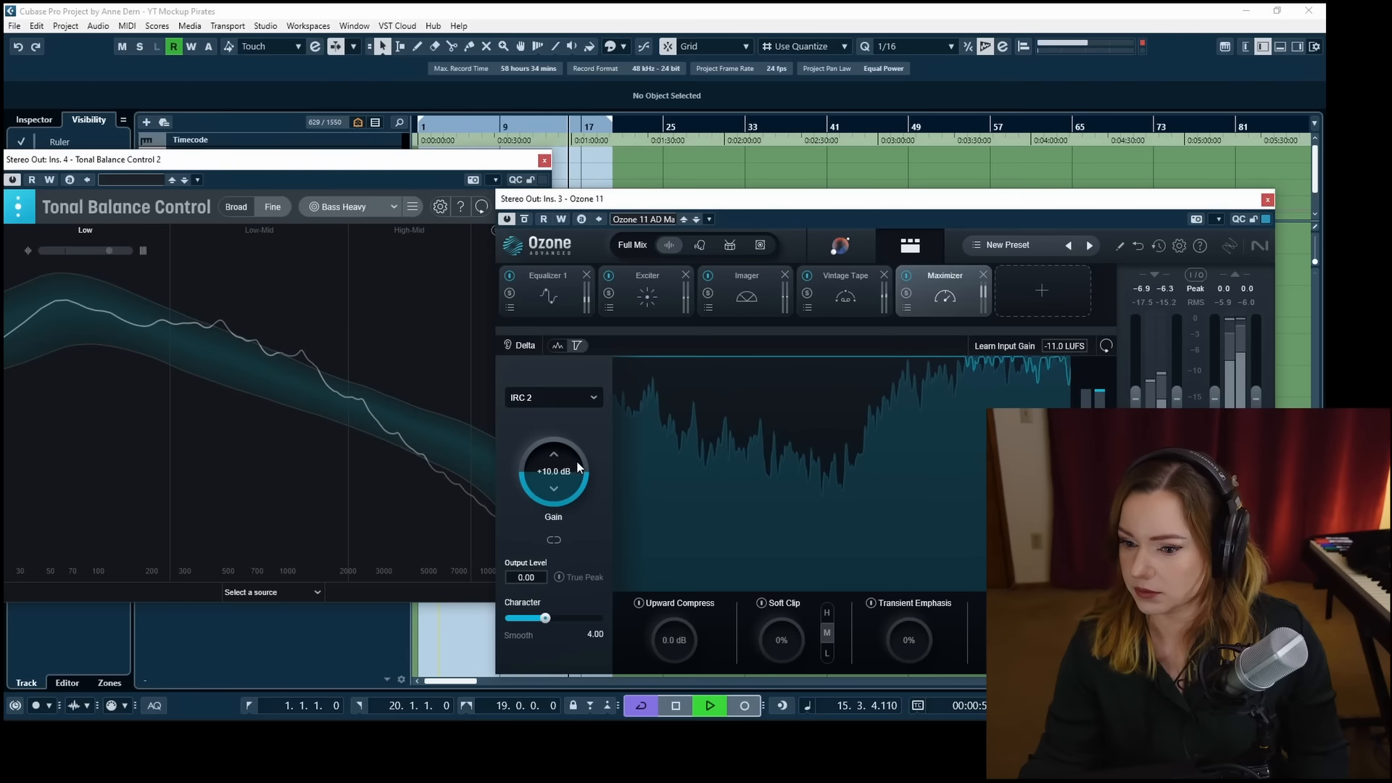
pyautogui.moveTo(578, 467); pyautogui.dragTo(574, 479)
pyautogui.click(556, 131)
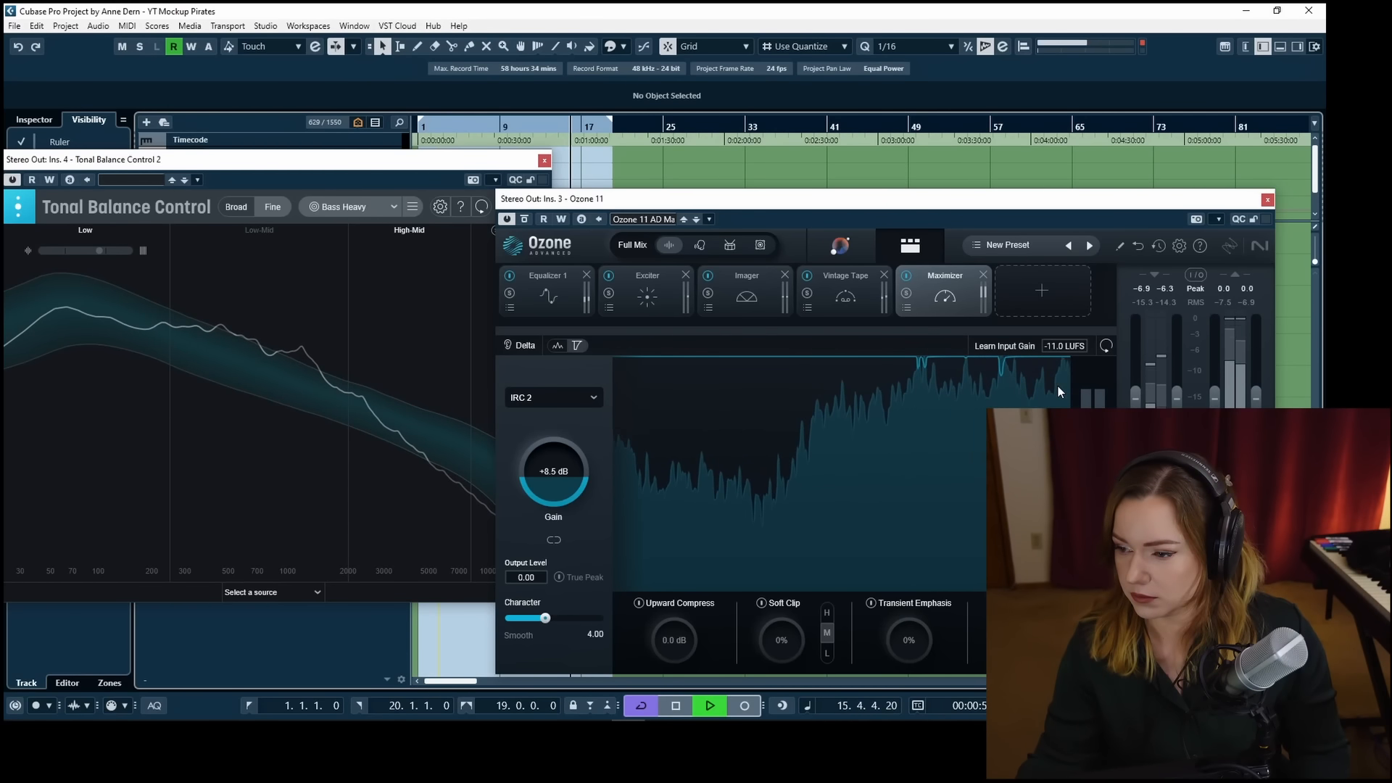
# Return to Equalizer 1 and compare the processed and bypassed sound around bars 16 to 18.
pyautogui.click(852, 301)
pyautogui.click(548, 293)
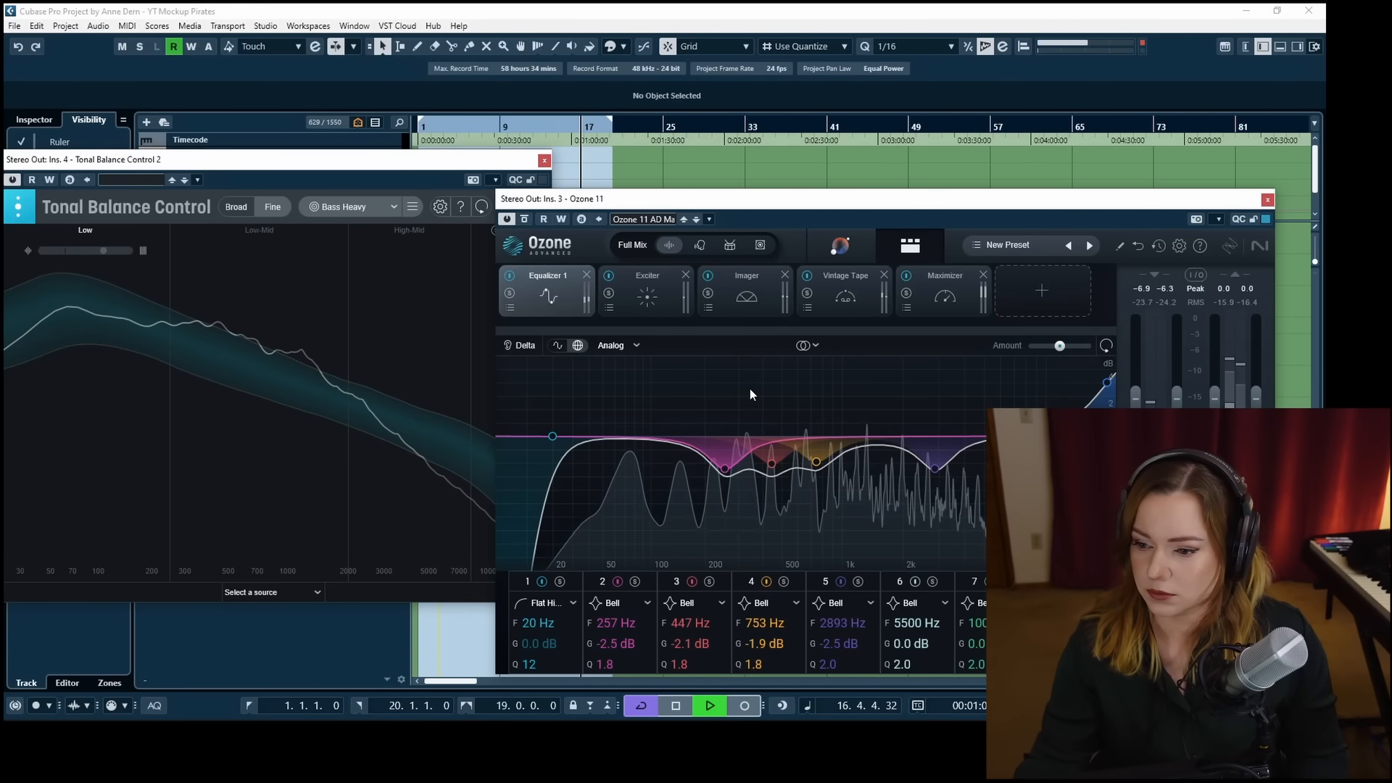
pyautogui.click(510, 276)
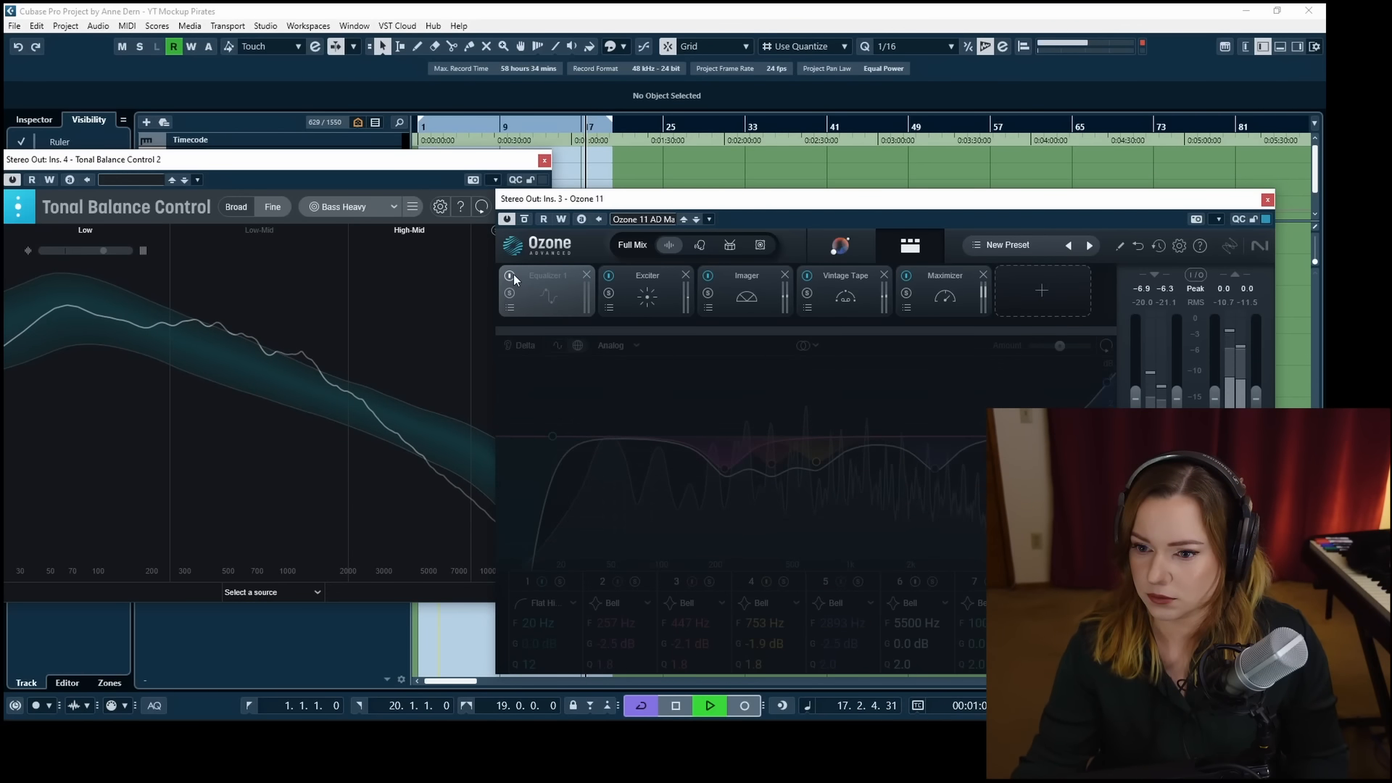
pyautogui.click(511, 276)
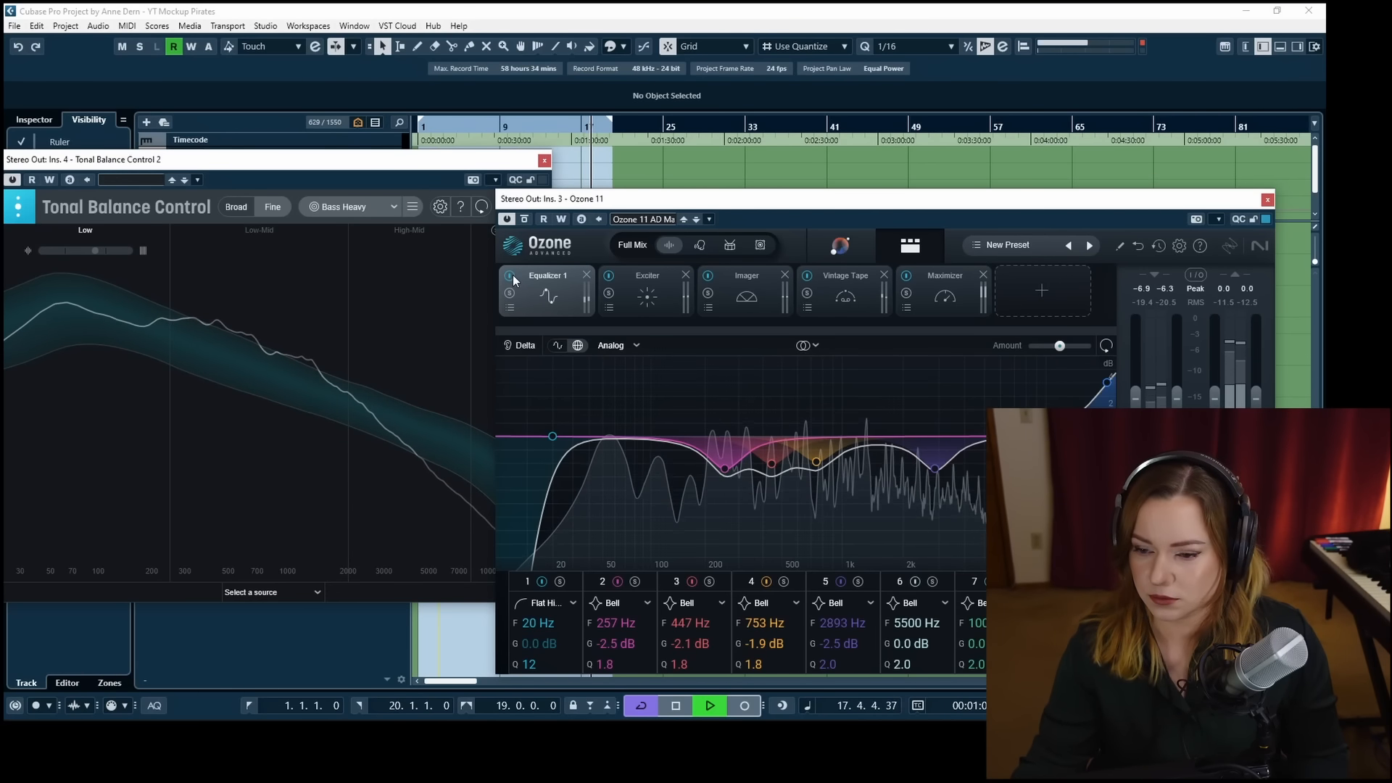
pyautogui.click(511, 276)
pyautogui.click(513, 276)
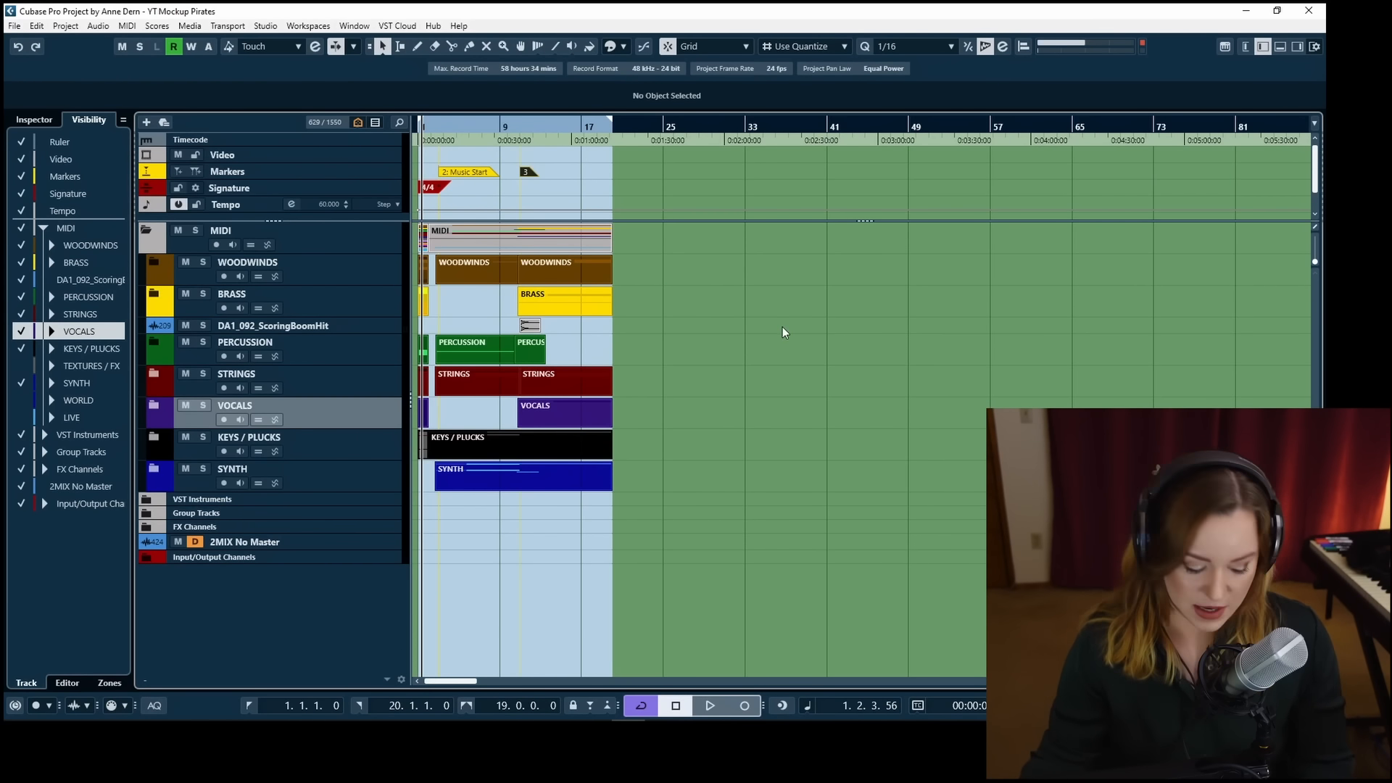
# Enlarge the cue in the project timeline and place the playback position at bar 2.
pyautogui.press('h')
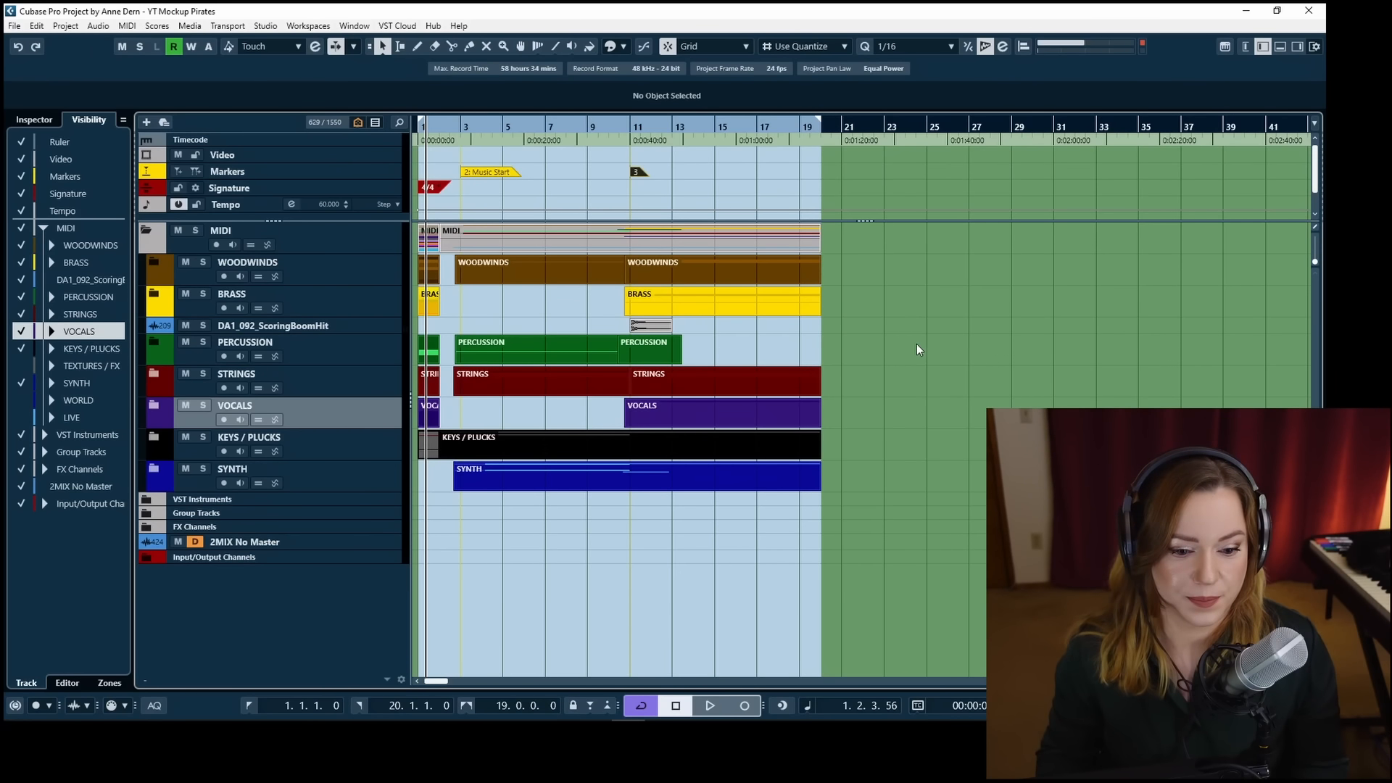
pyautogui.press('Home')
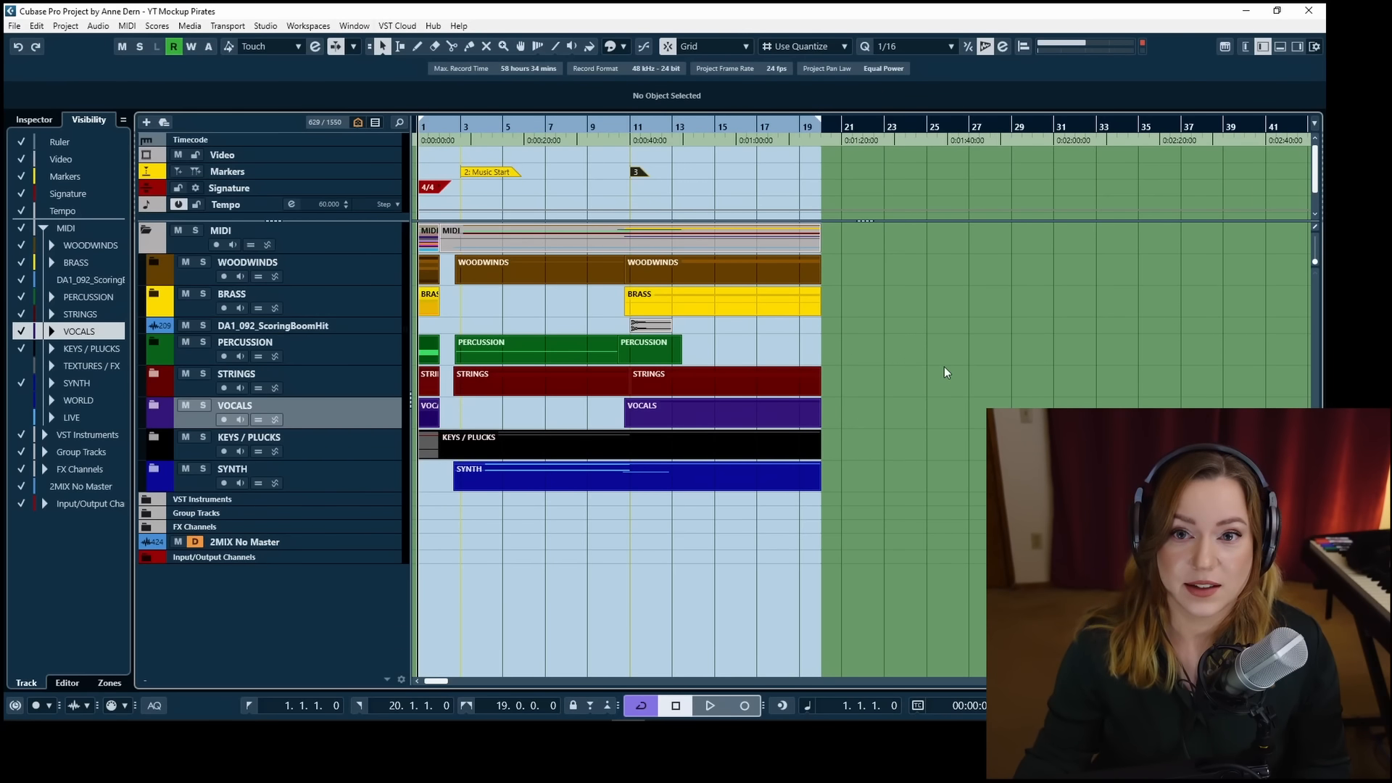
pyautogui.click(444, 127)
pyautogui.click(439, 127)
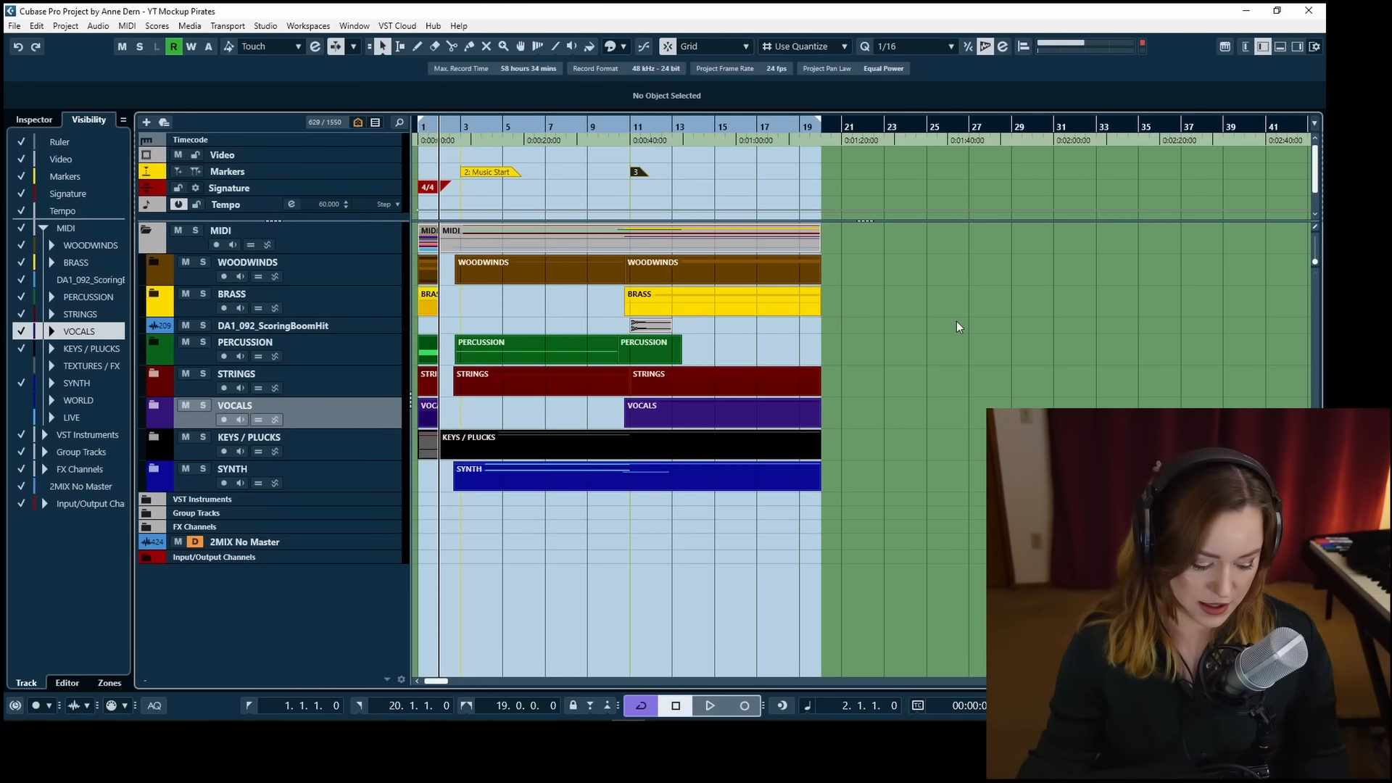
# Review the inserts and reverb sends on the brass, percussion, strings and choir channels in the MixConsole.
pyautogui.press('F3')
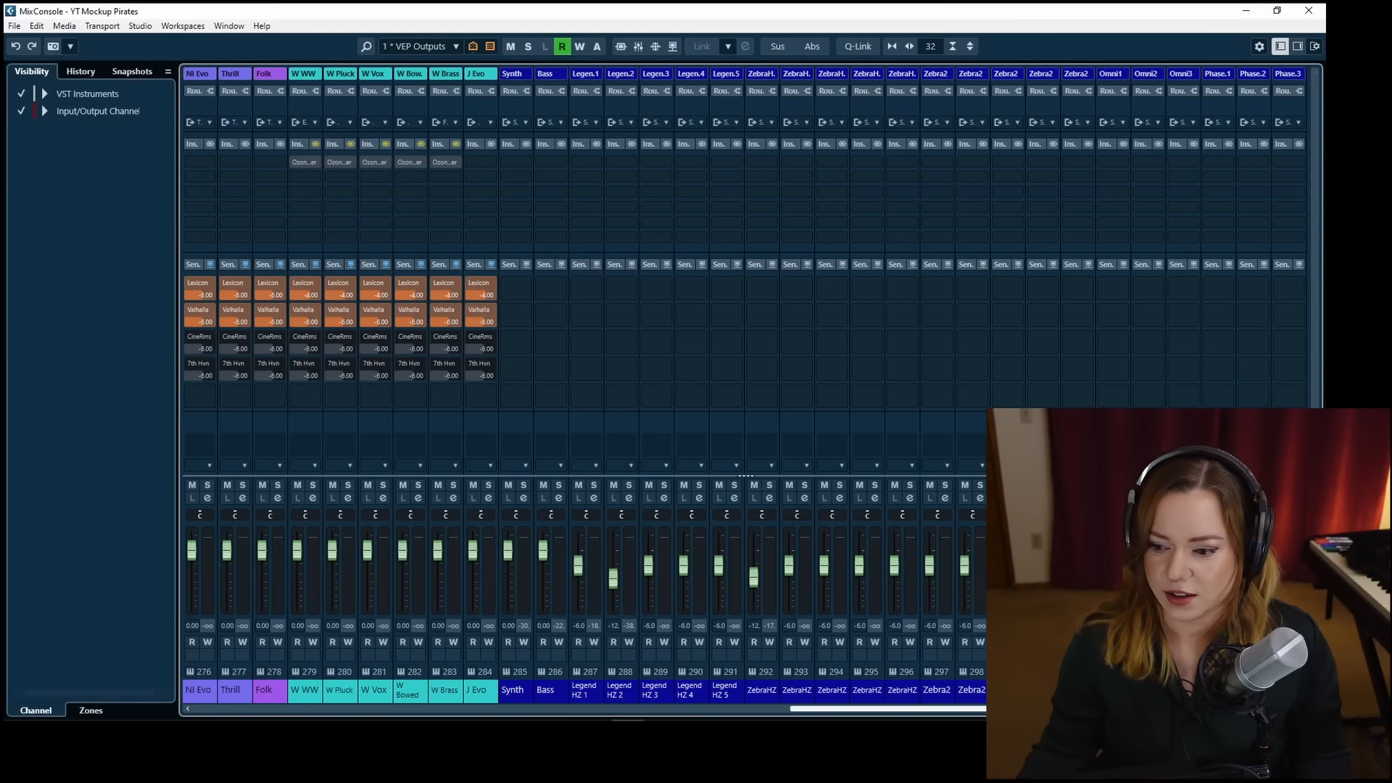
pyautogui.hscroll(-10, 410, 690)
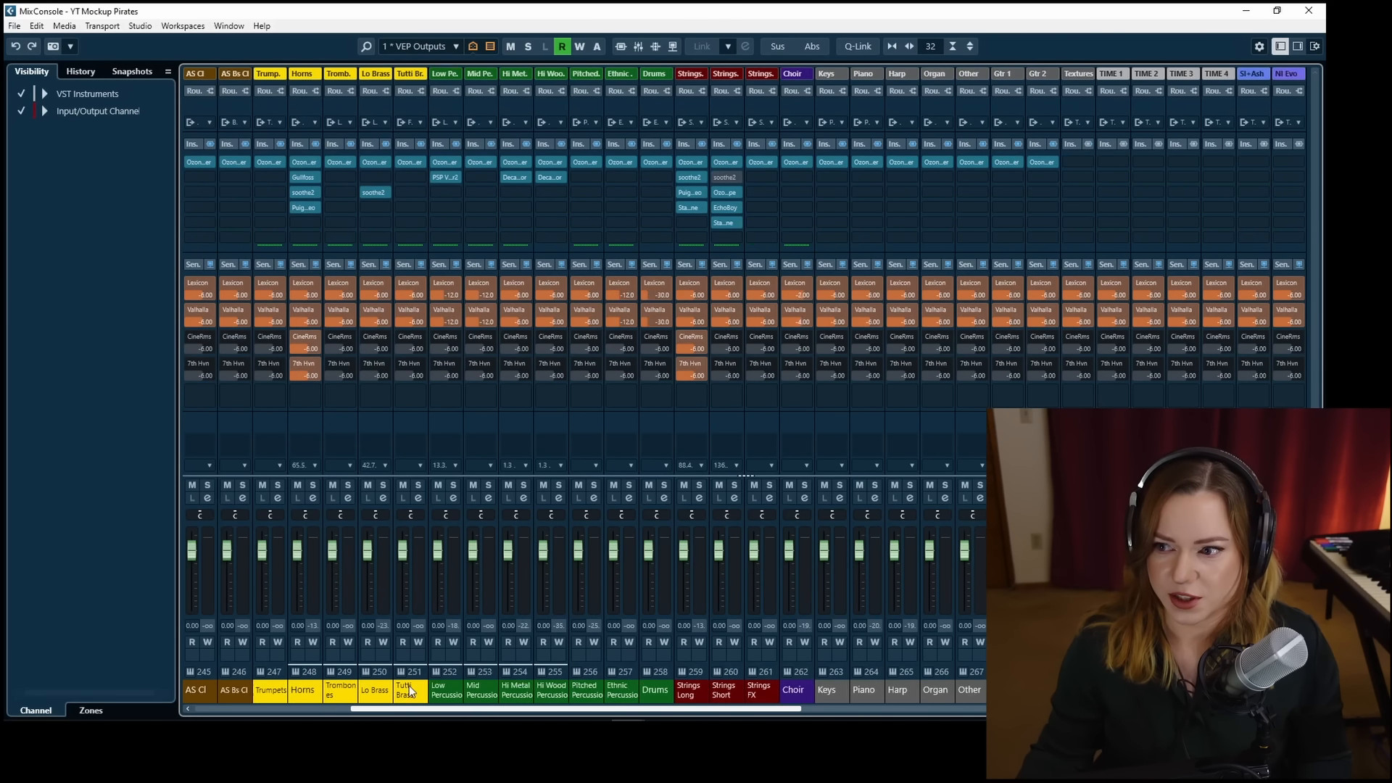
pyautogui.hscroll(2, 410, 690)
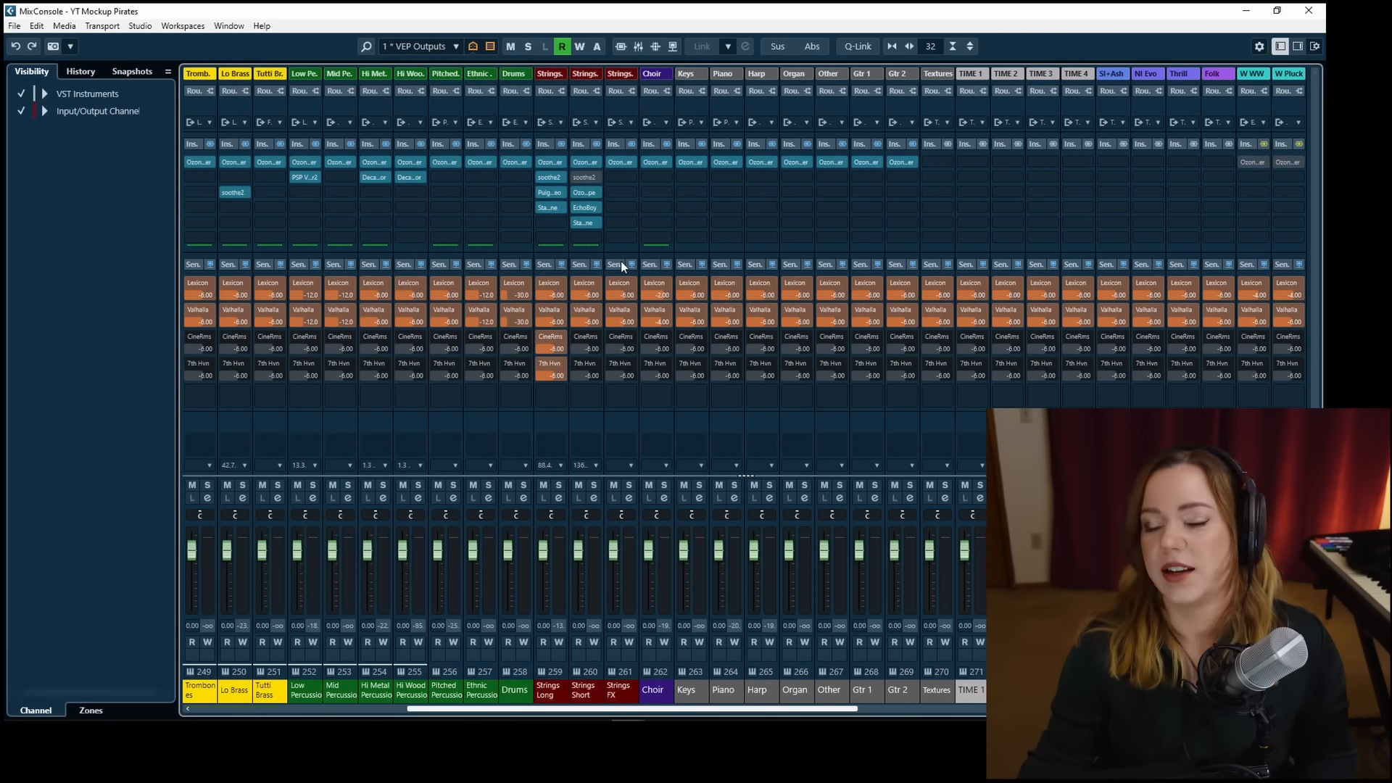
pyautogui.press('F3')
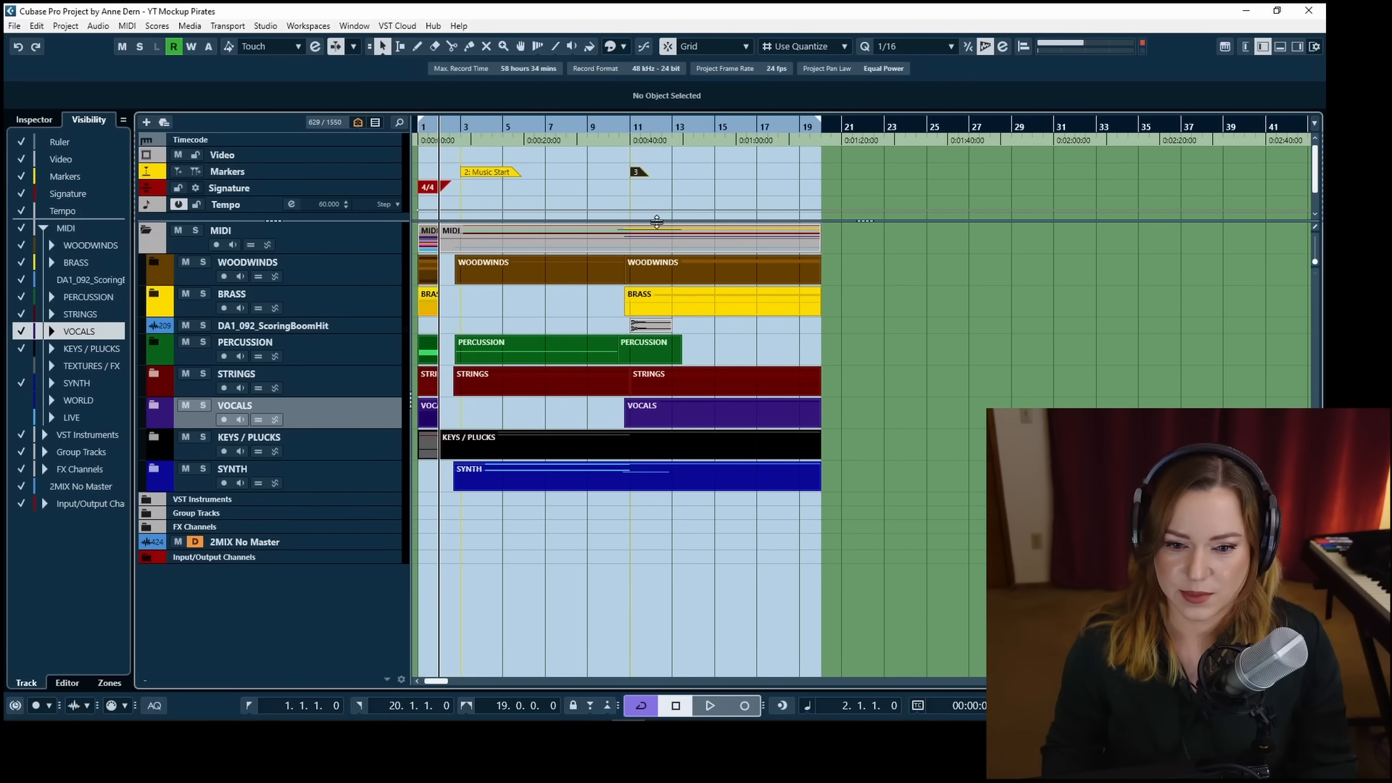
# Play the finished cue from bar 2 through to its closing bars.
pyautogui.press('space')
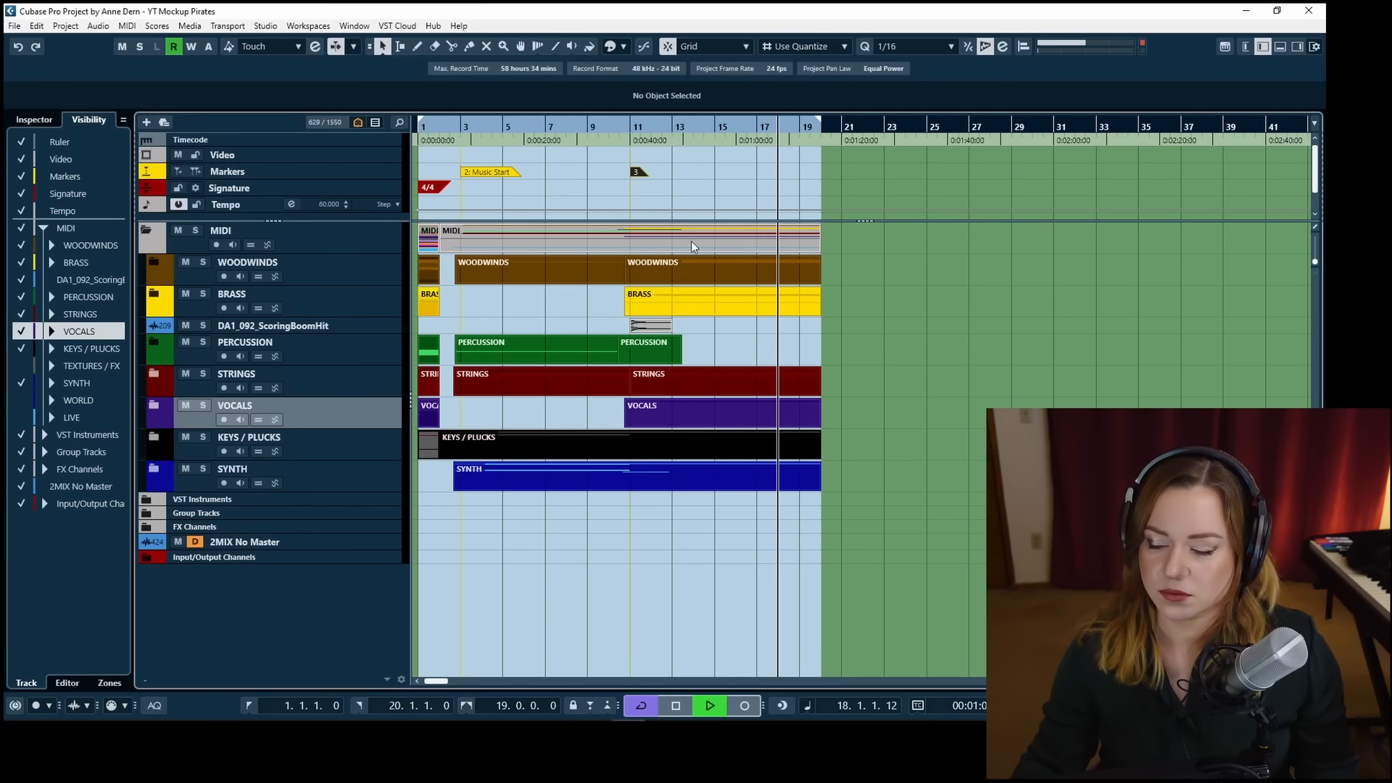
pyautogui.click(588, 307)
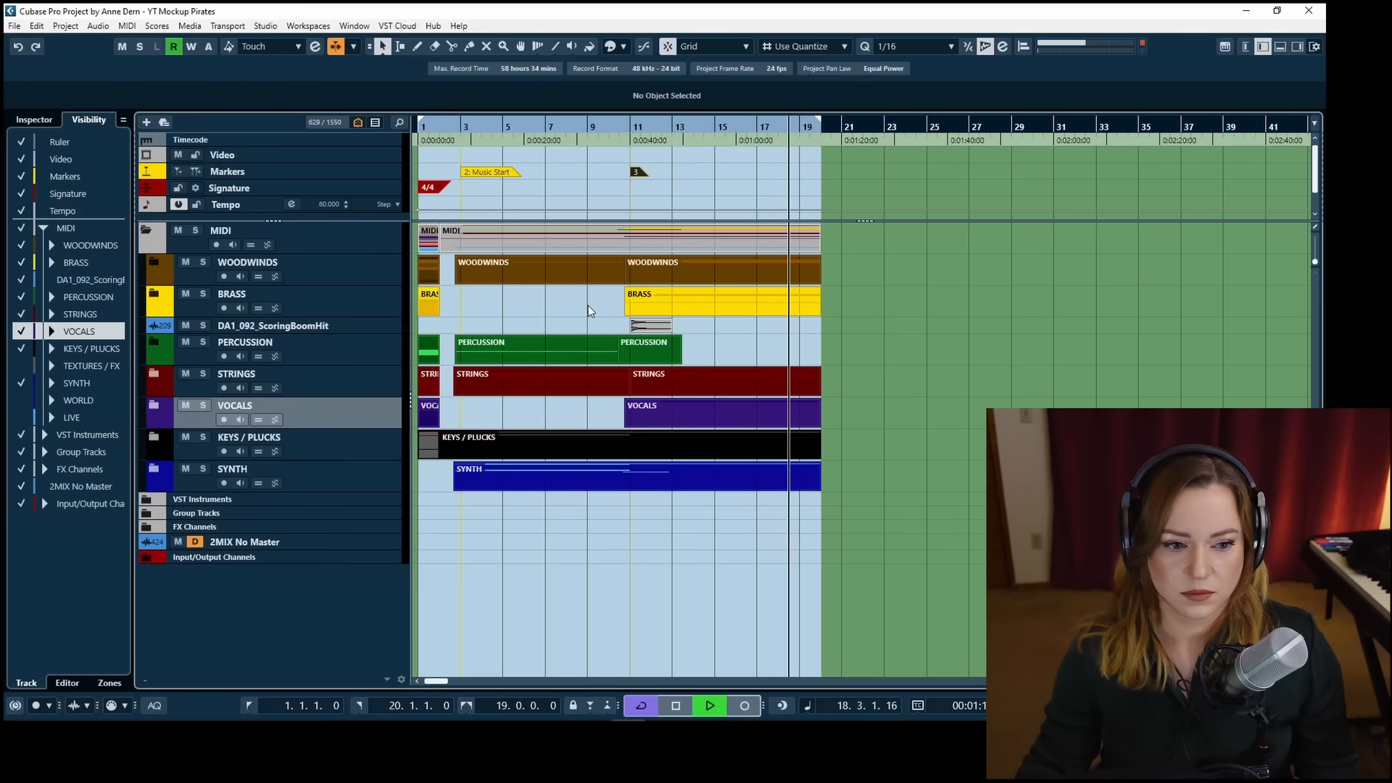